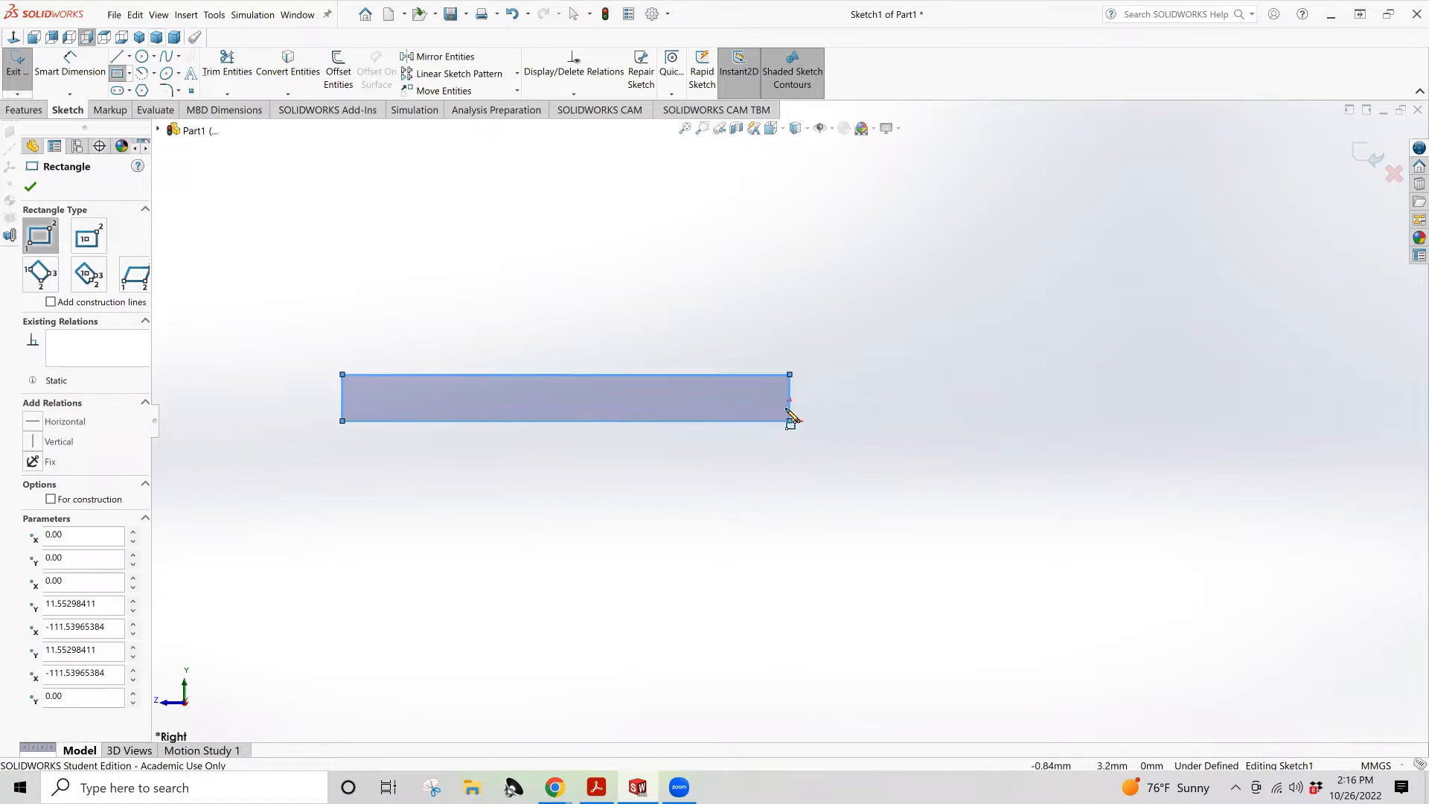
Sketch two narrow full-height rectangles inside the ends of the large rectangle, about 1.7 mm wide at the left and 1.9 mm at the right
{"action": "left_click", "coordinate": [348, 374]}
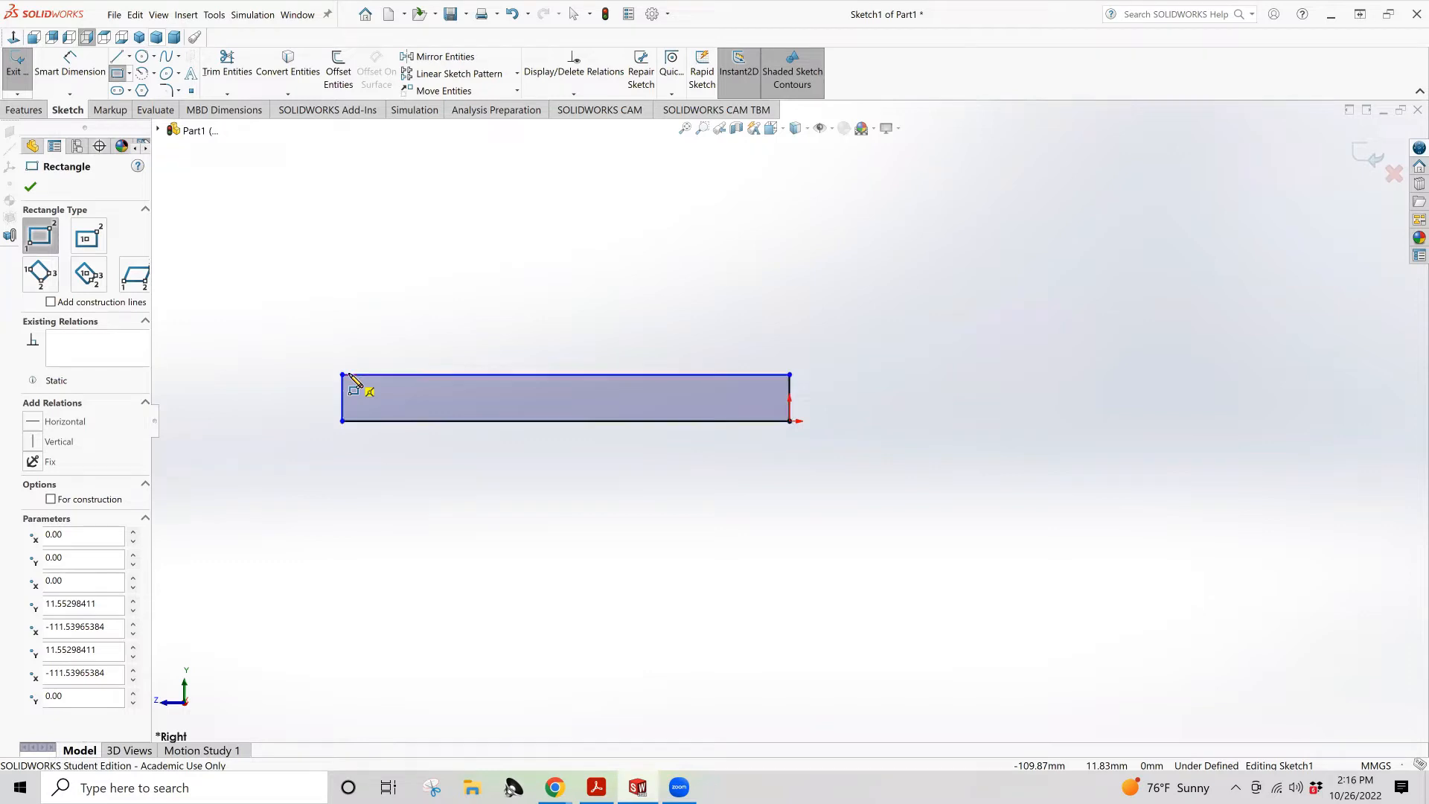
{"action": "left_click", "coordinate": [349, 421]}
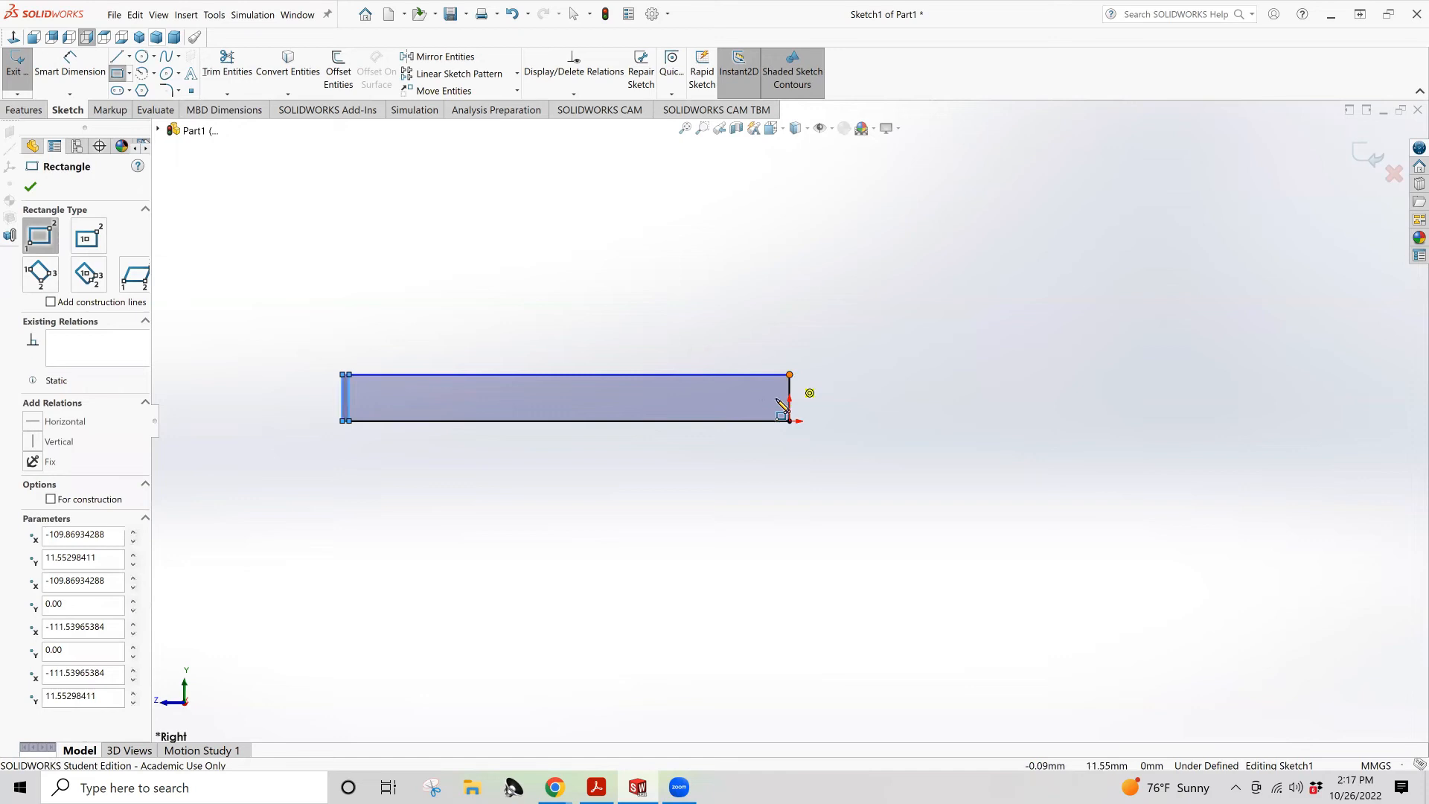
{"action": "left_click", "coordinate": [790, 376]}
{"action": "left_click", "coordinate": [782, 422]}
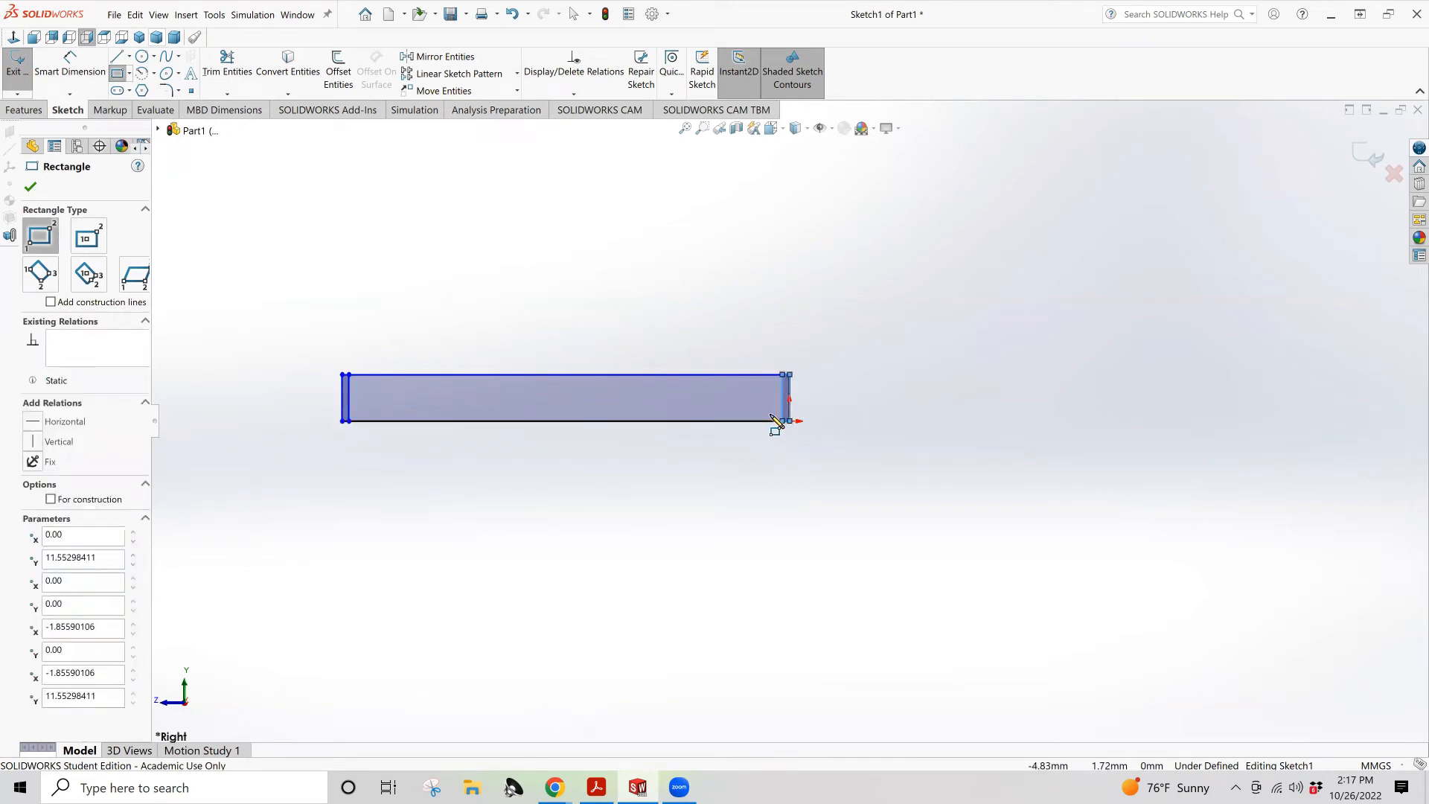
Sketch a thin rectangle about 2 mm high along the bottom edge, spanning between the two narrow end rectangles
{"action": "scroll", "coordinate": [771, 415], "scroll_direction": "down", "scroll_amount": 4}
{"action": "scroll", "coordinate": [317, 373], "scroll_direction": "up", "scroll_amount": 3}
{"action": "scroll", "coordinate": [316, 373], "scroll_direction": "down", "scroll_amount": 3}
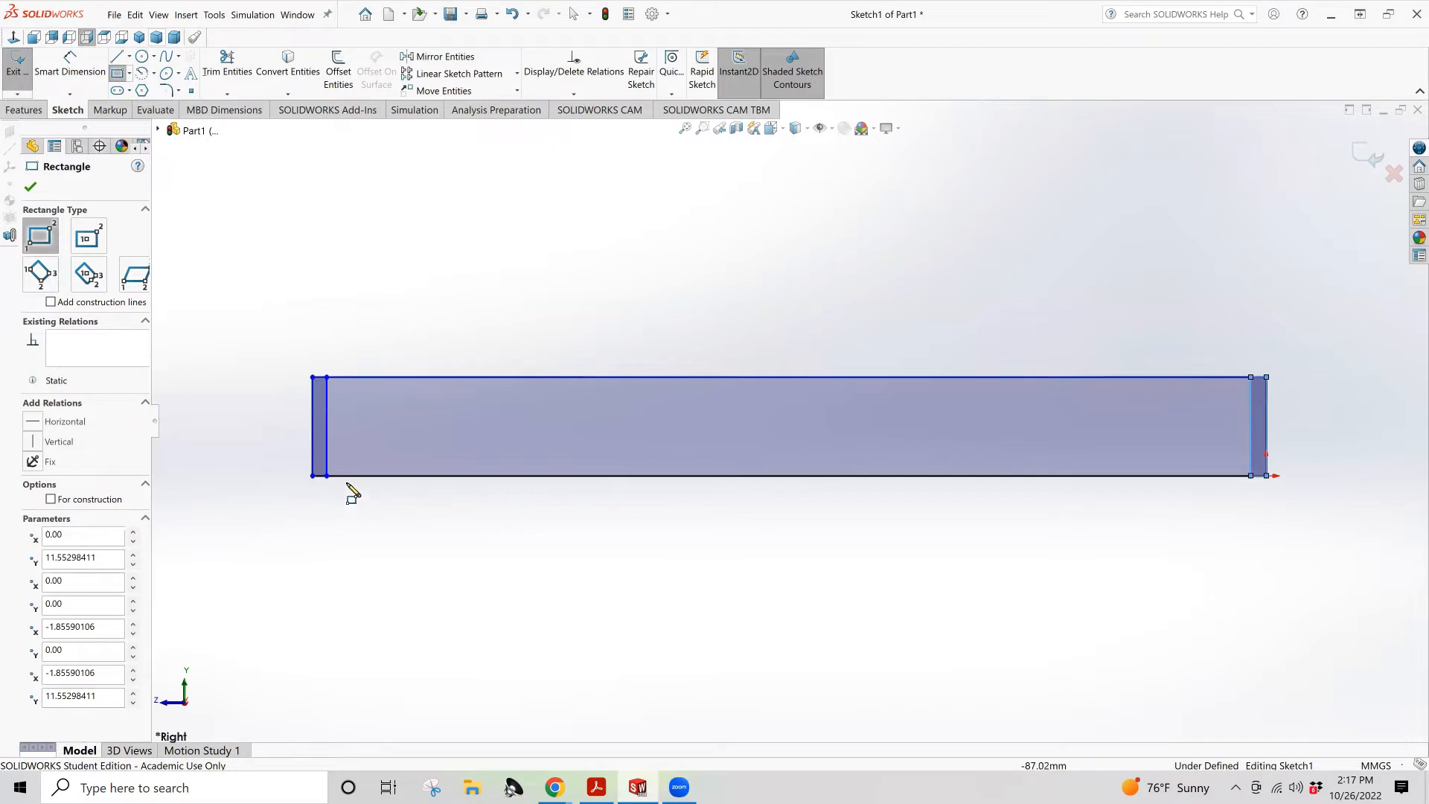
{"action": "left_click", "coordinate": [327, 460]}
{"action": "left_click", "coordinate": [1254, 476]}
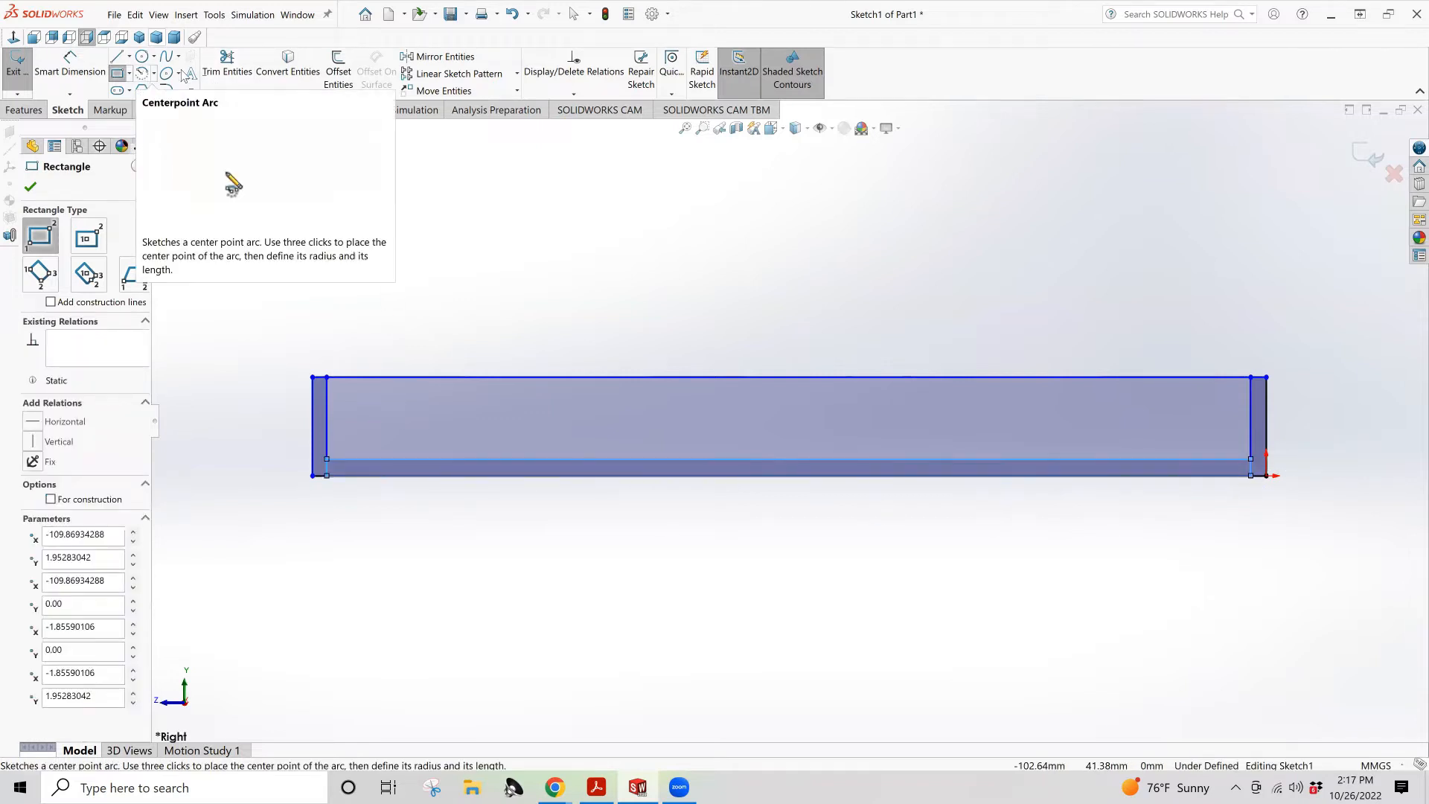
Trim the inner segments at the lower corners and the middle of the upper edge to leave a U-shaped channel outline, undoing the mistaken bottom-edge trim
{"action": "left_click", "coordinate": [228, 59]}
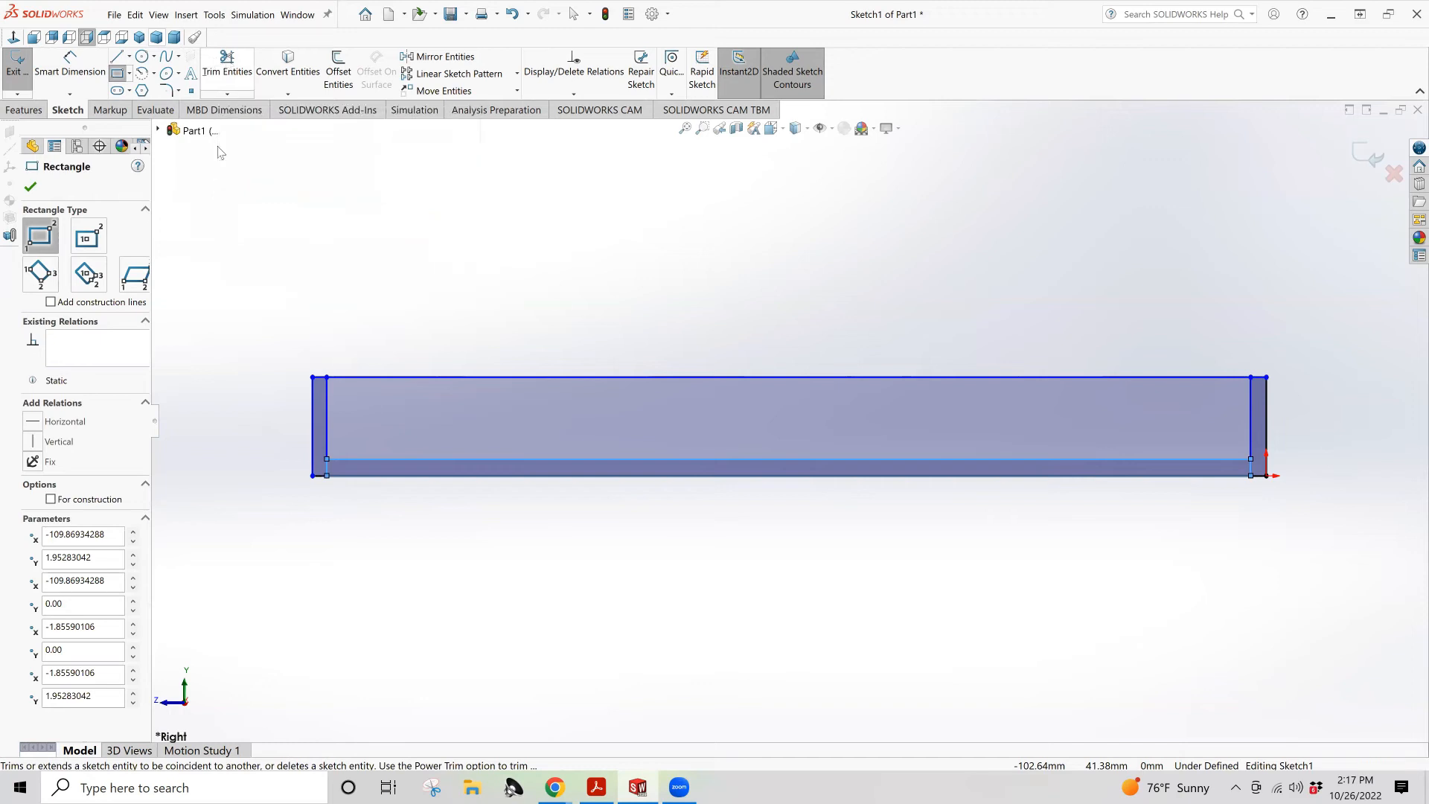
{"action": "left_click", "coordinate": [327, 467]}
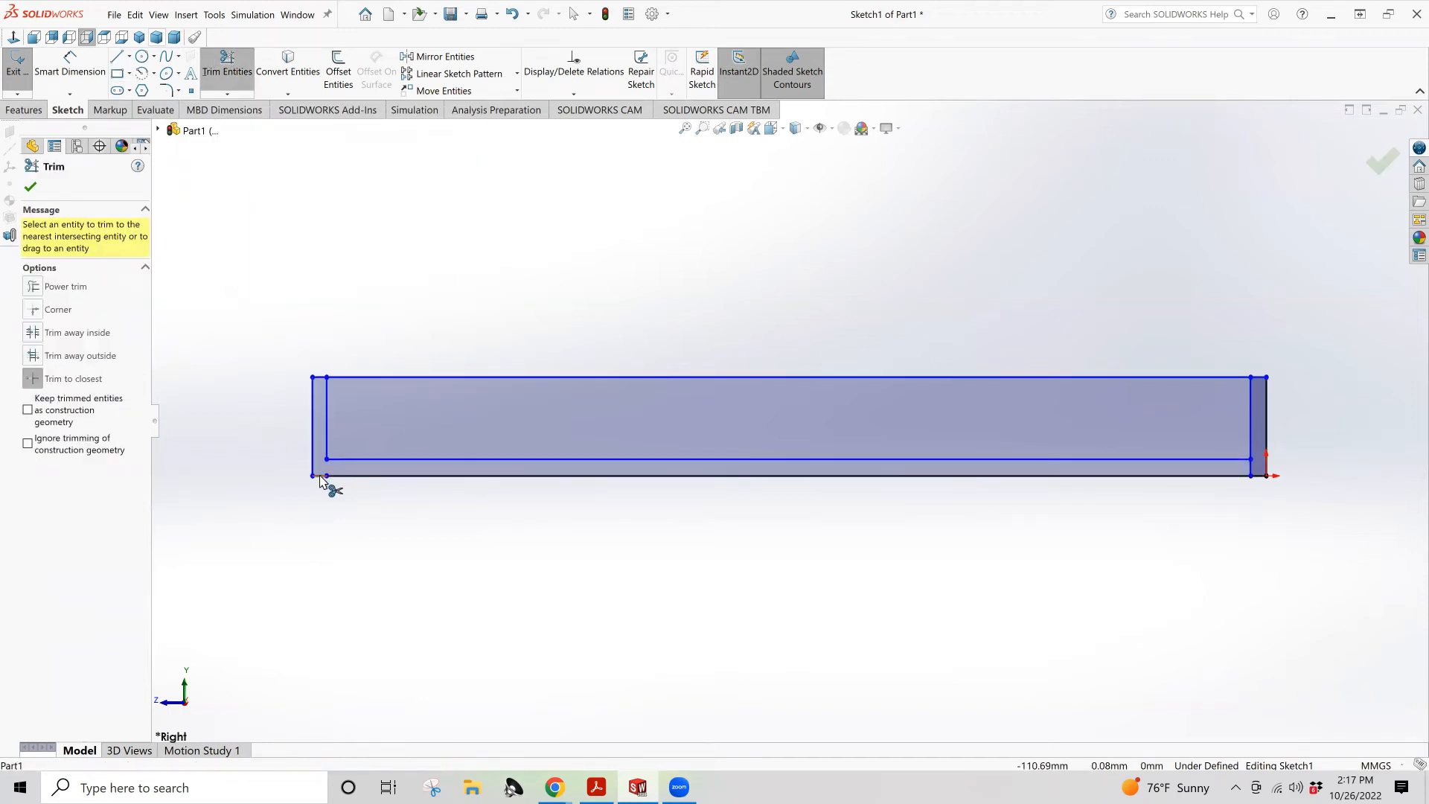
{"action": "left_click", "coordinate": [328, 480]}
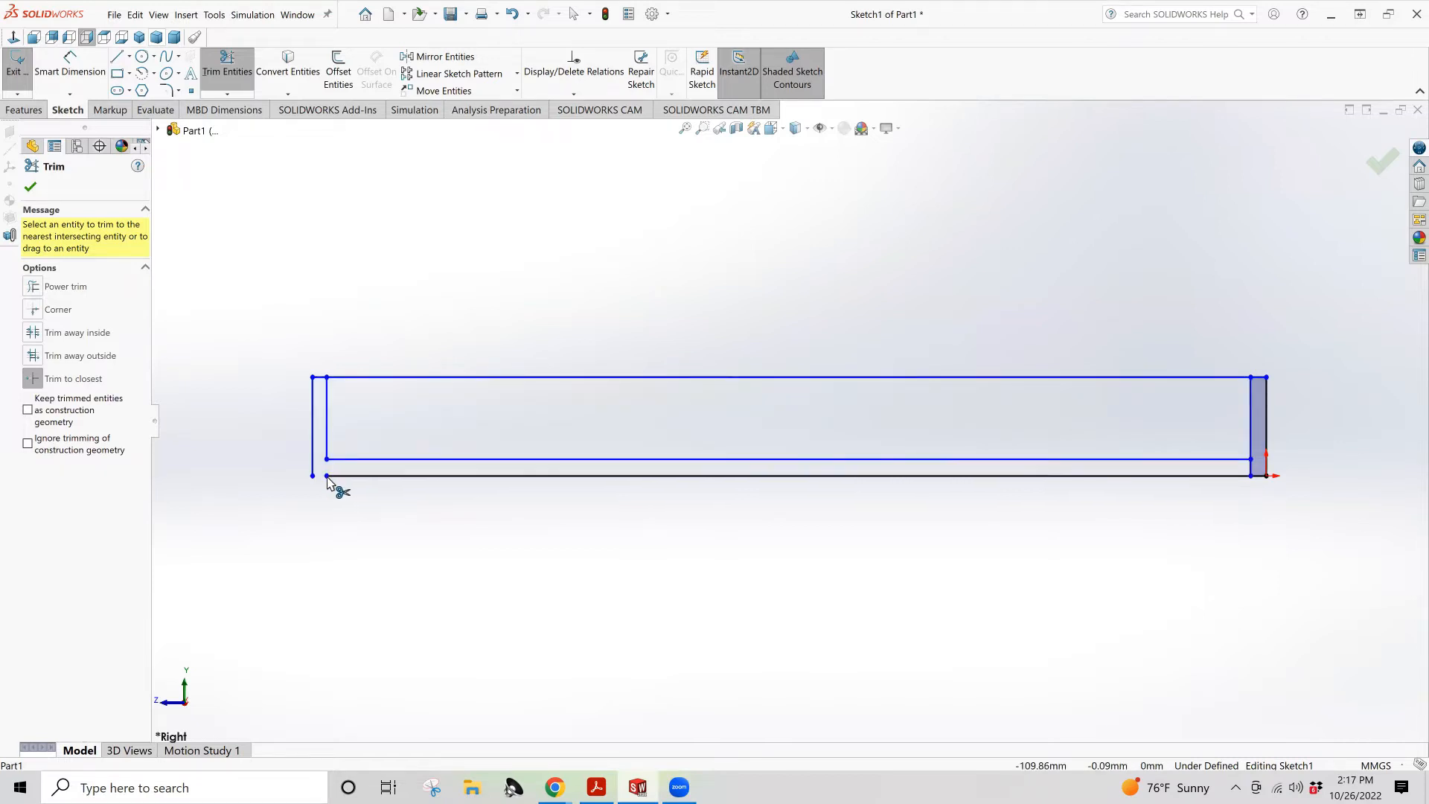
{"action": "key", "text": "ctrl+z"}
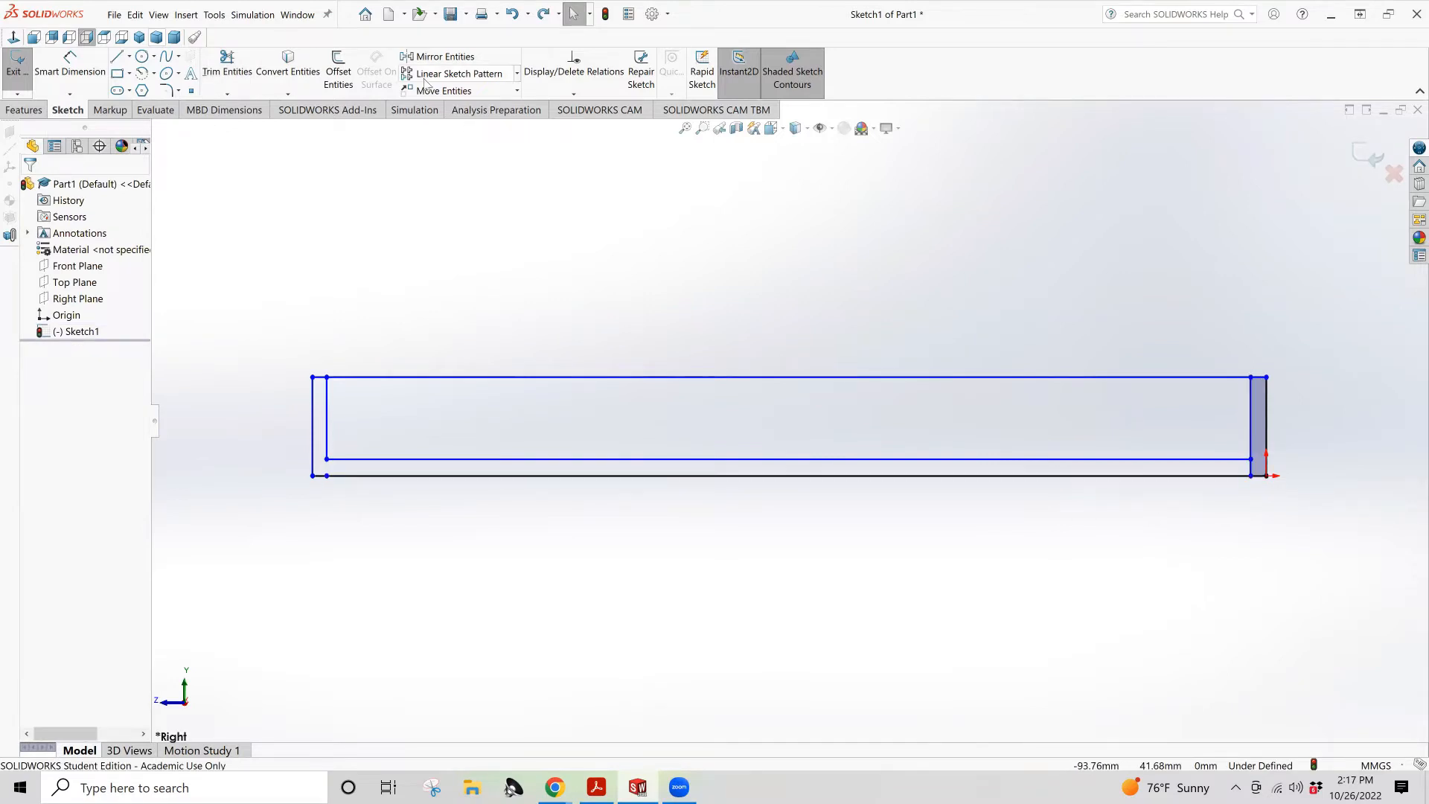
{"action": "left_click", "coordinate": [227, 61]}
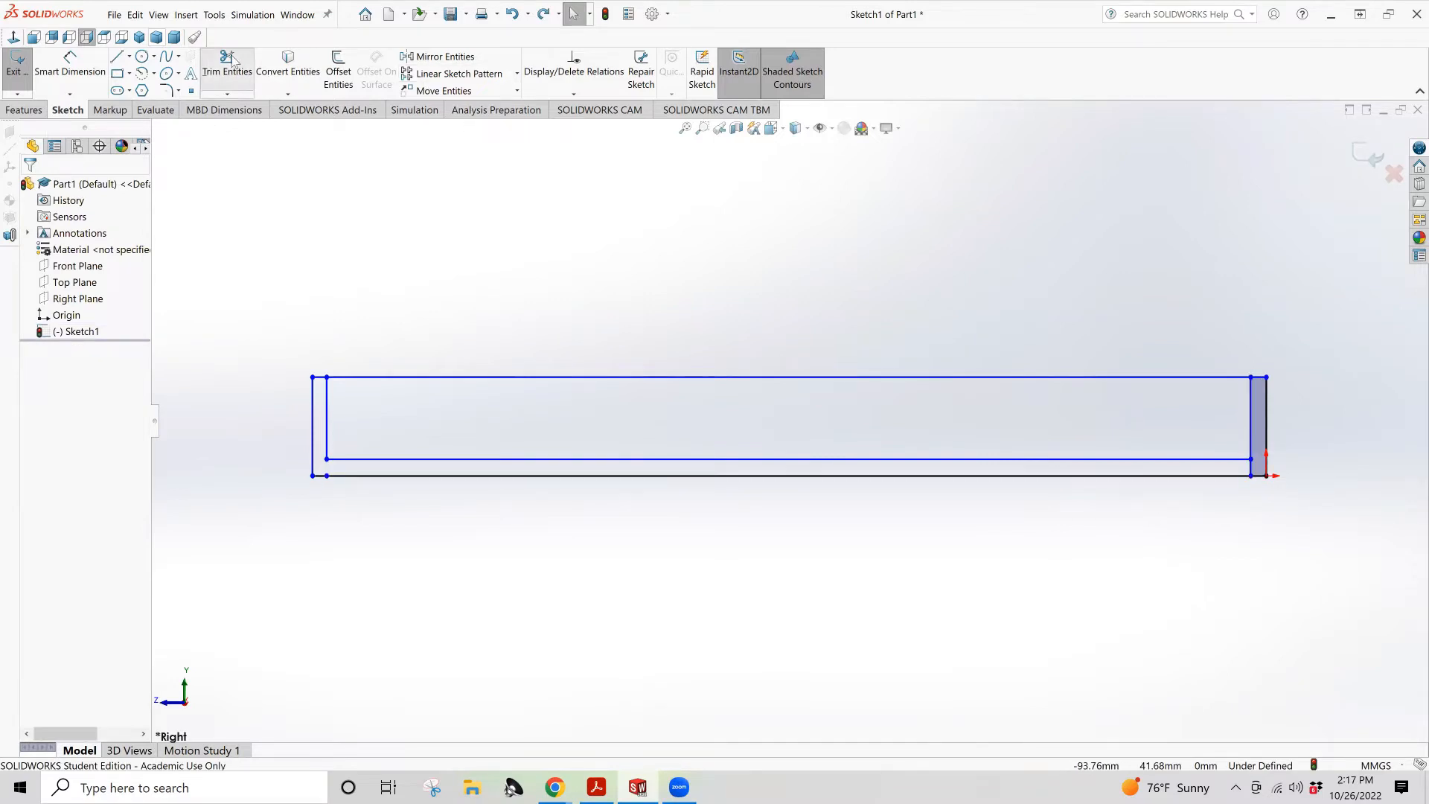
{"action": "left_click", "coordinate": [1251, 468]}
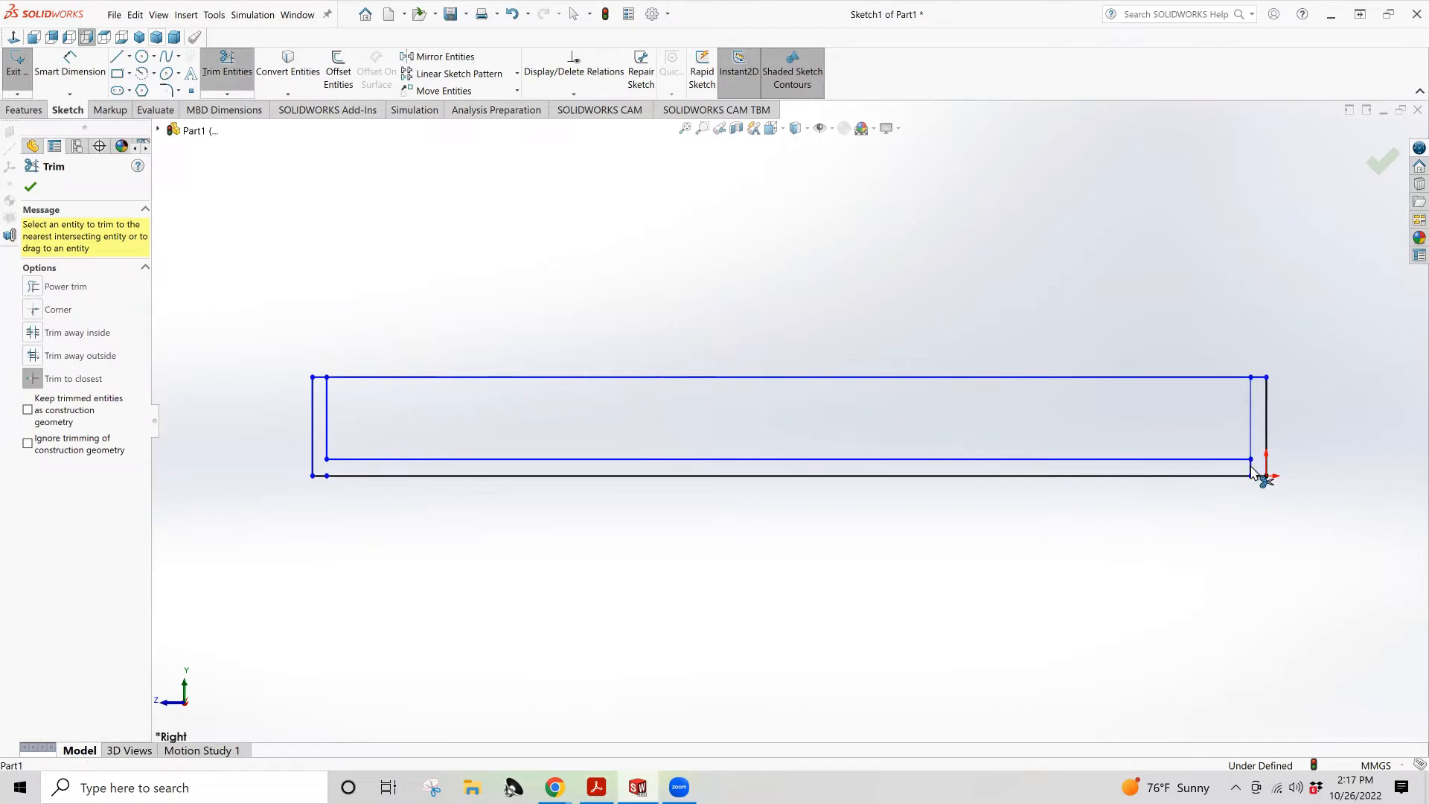
{"action": "left_click", "coordinate": [1200, 377]}
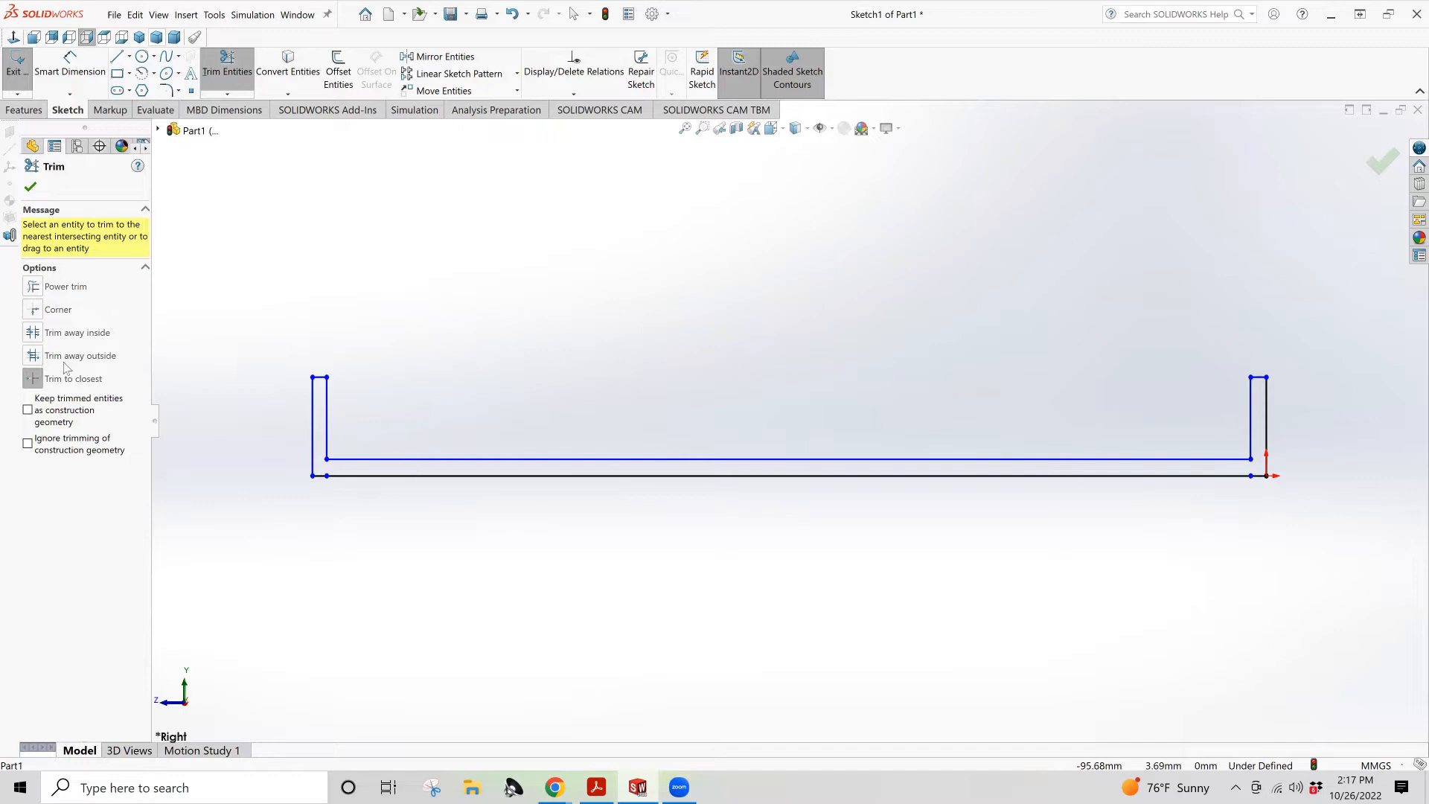
Dimension the channel's overall width between its two outer vertical edges, placing the dimension below the profile
{"action": "left_click", "coordinate": [61, 61]}
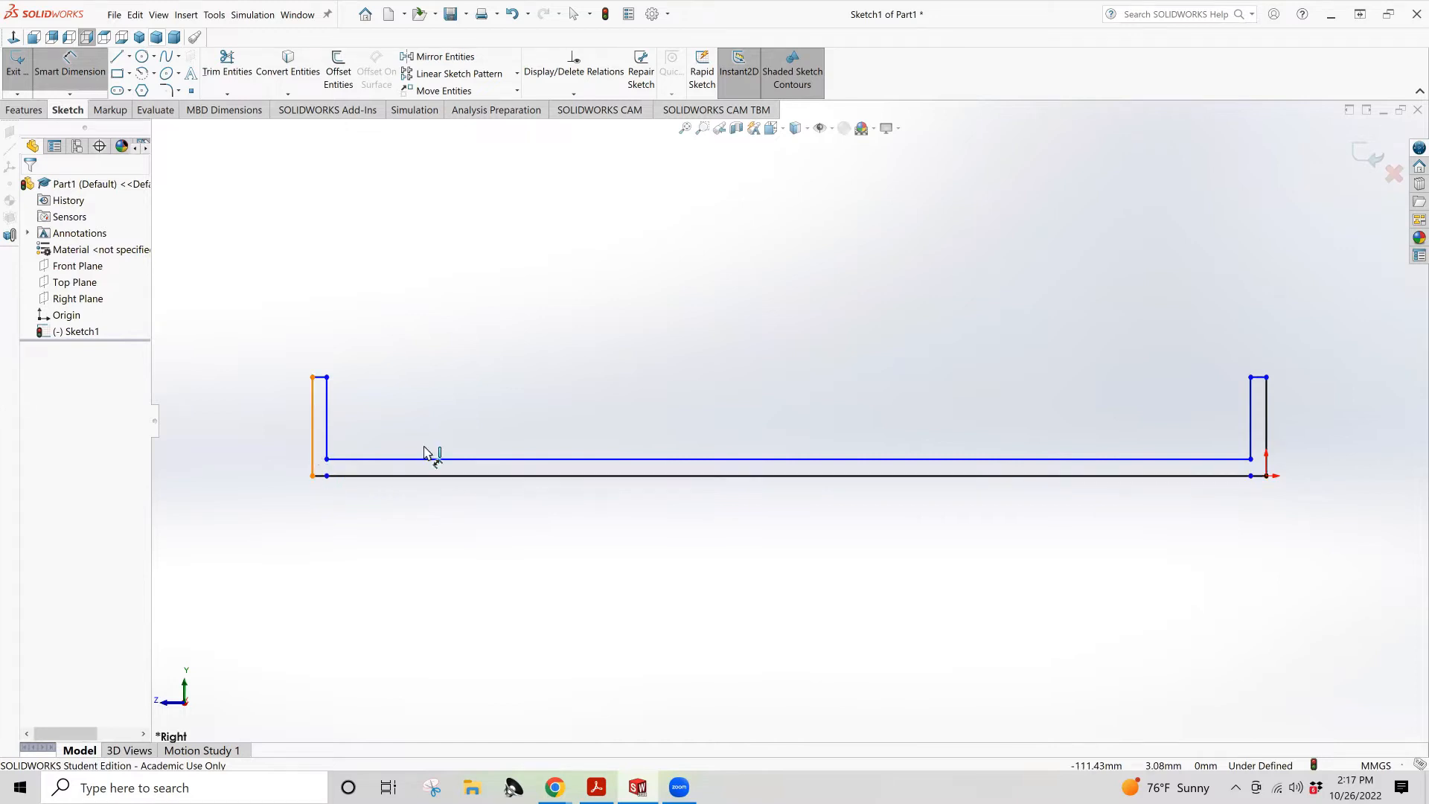
{"action": "left_click", "coordinate": [1266, 439]}
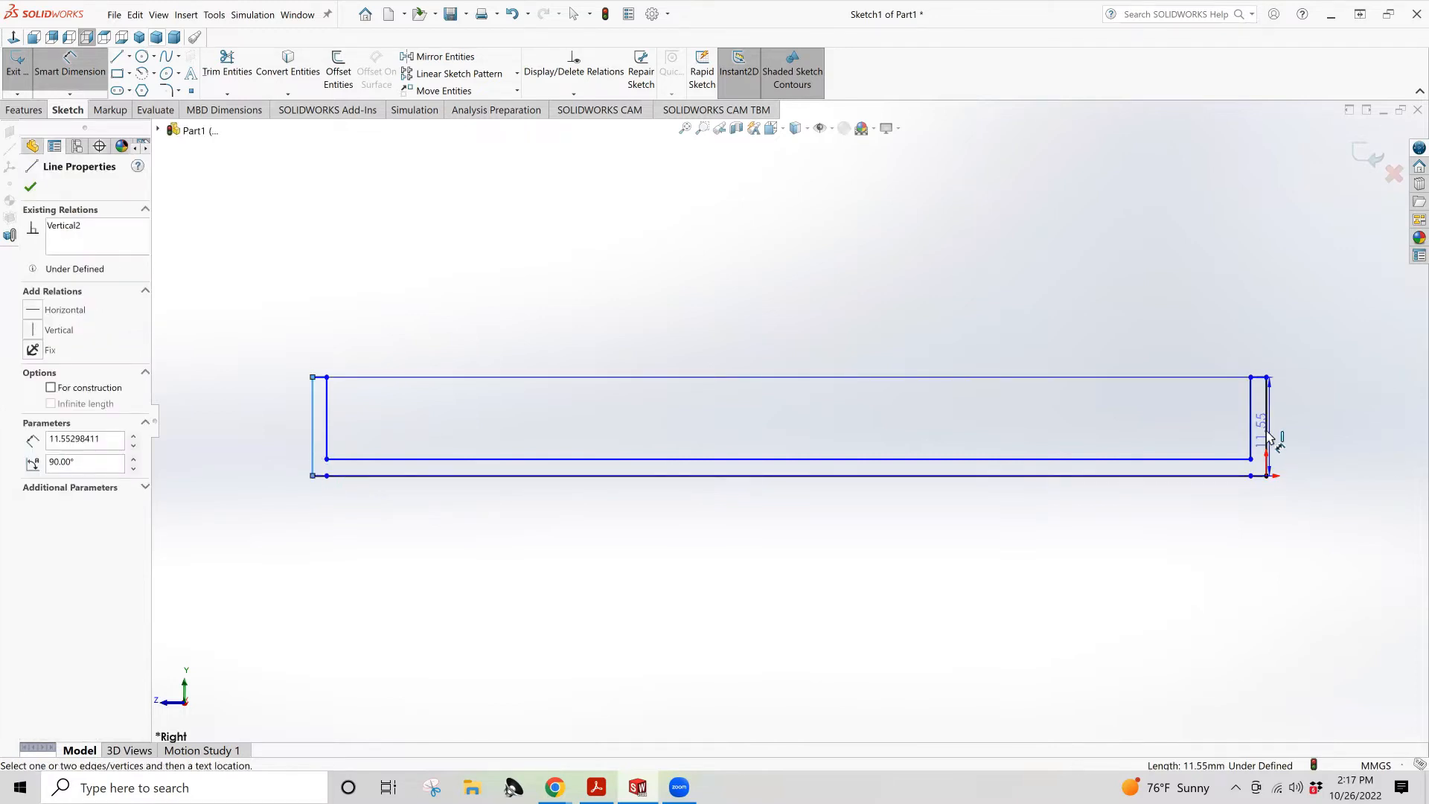
{"action": "left_click", "coordinate": [1267, 437]}
{"action": "left_click", "coordinate": [1236, 604]}
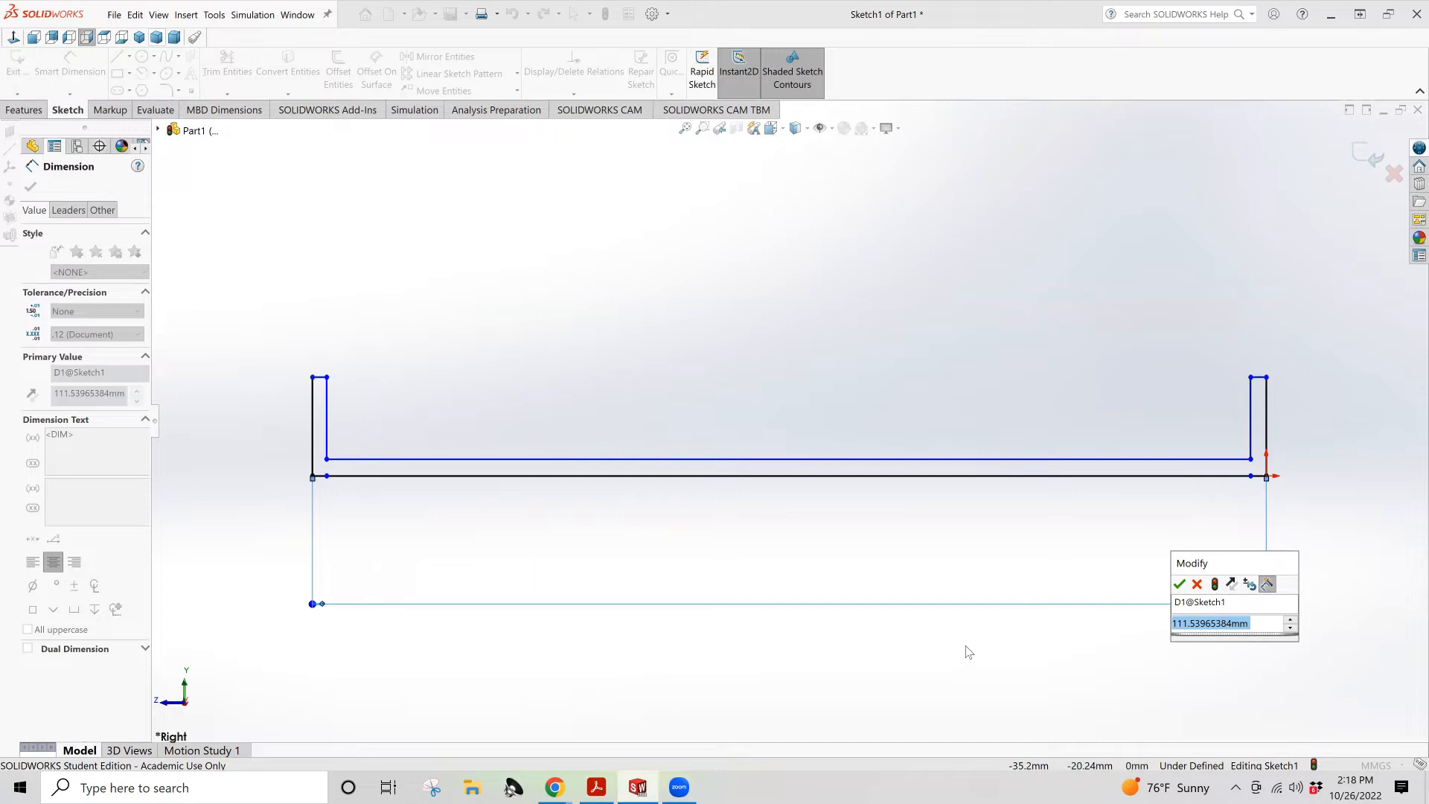
{"action": "key", "text": "Return"}
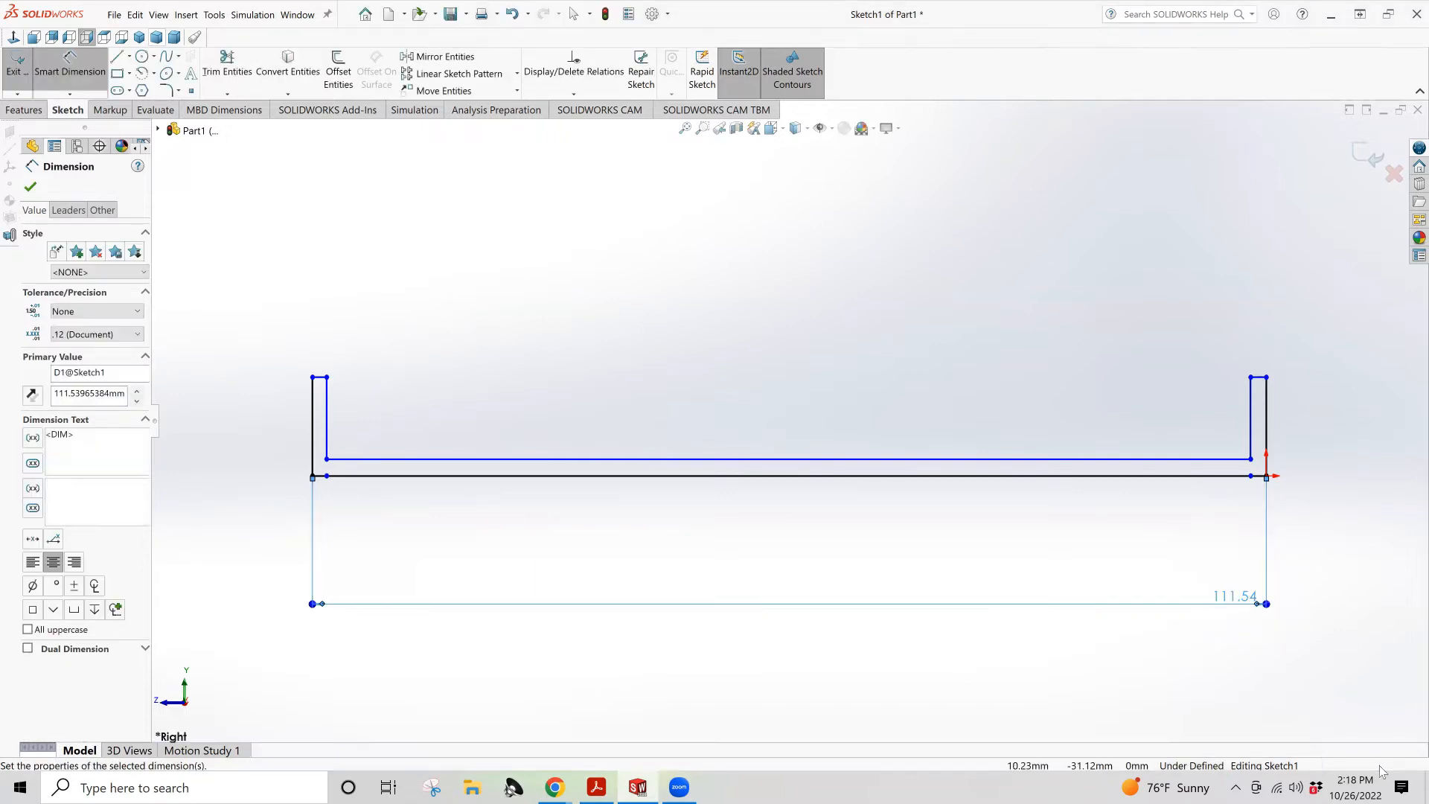
Switch the document units to IPS (inch, pound, second) and bring up the open PDF in Acrobat
{"action": "left_click", "coordinate": [1381, 767]}
{"action": "left_click", "coordinate": [1339, 724]}
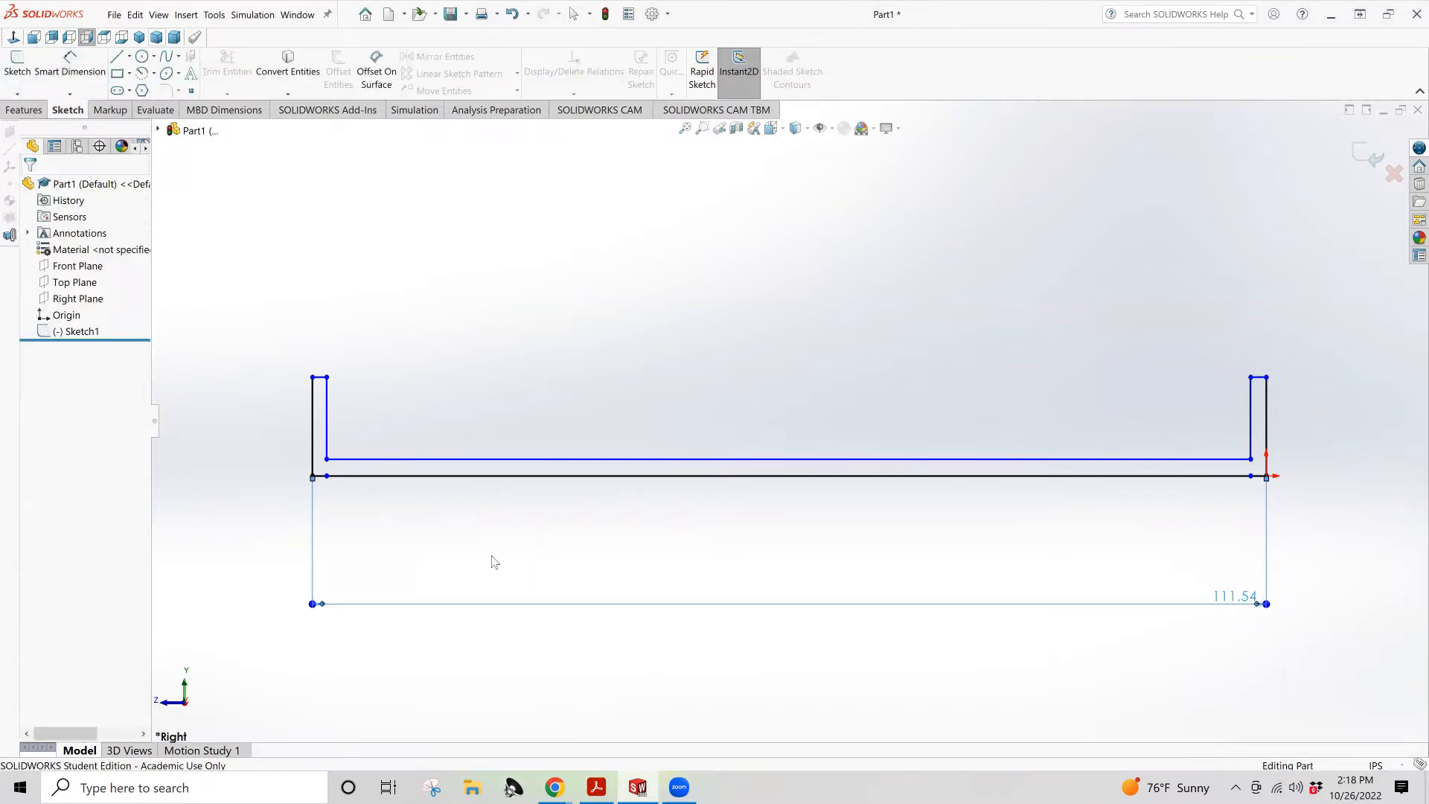
{"action": "left_click", "coordinate": [602, 787]}
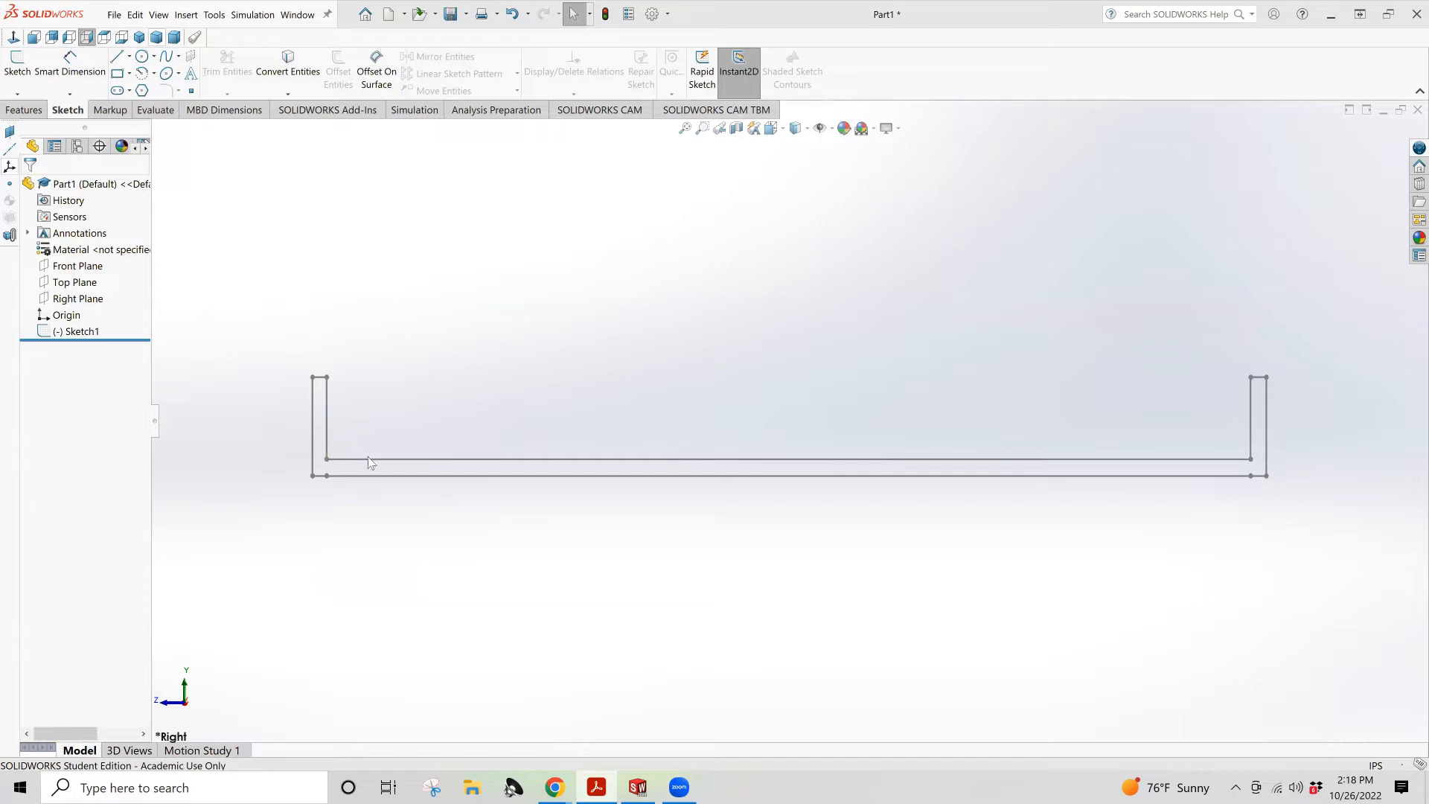
{"action": "left_click", "coordinate": [1379, 765]}
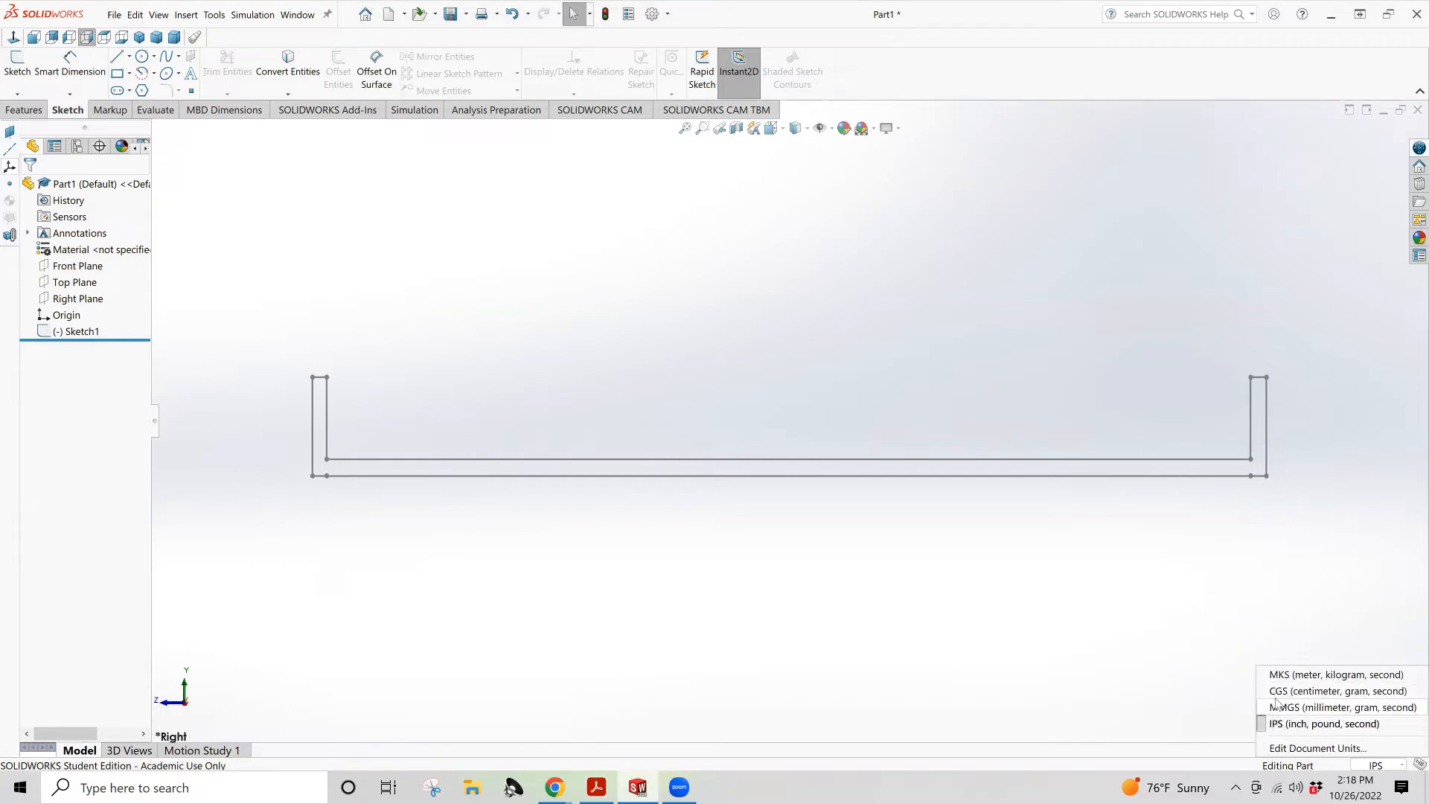
{"action": "left_click", "coordinate": [1058, 652]}
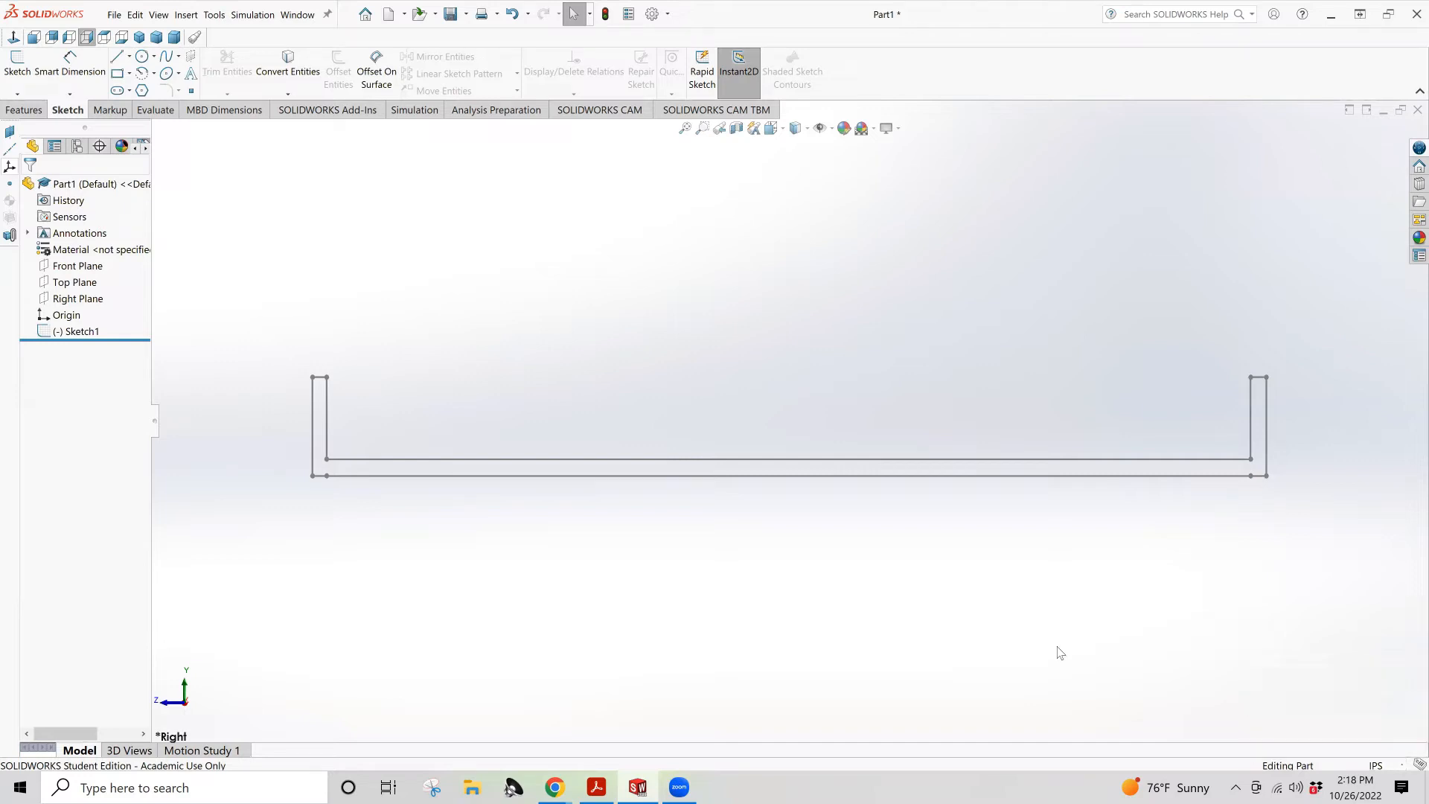
{"action": "left_click", "coordinate": [49, 68]}
{"action": "left_click", "coordinate": [1388, 767]}
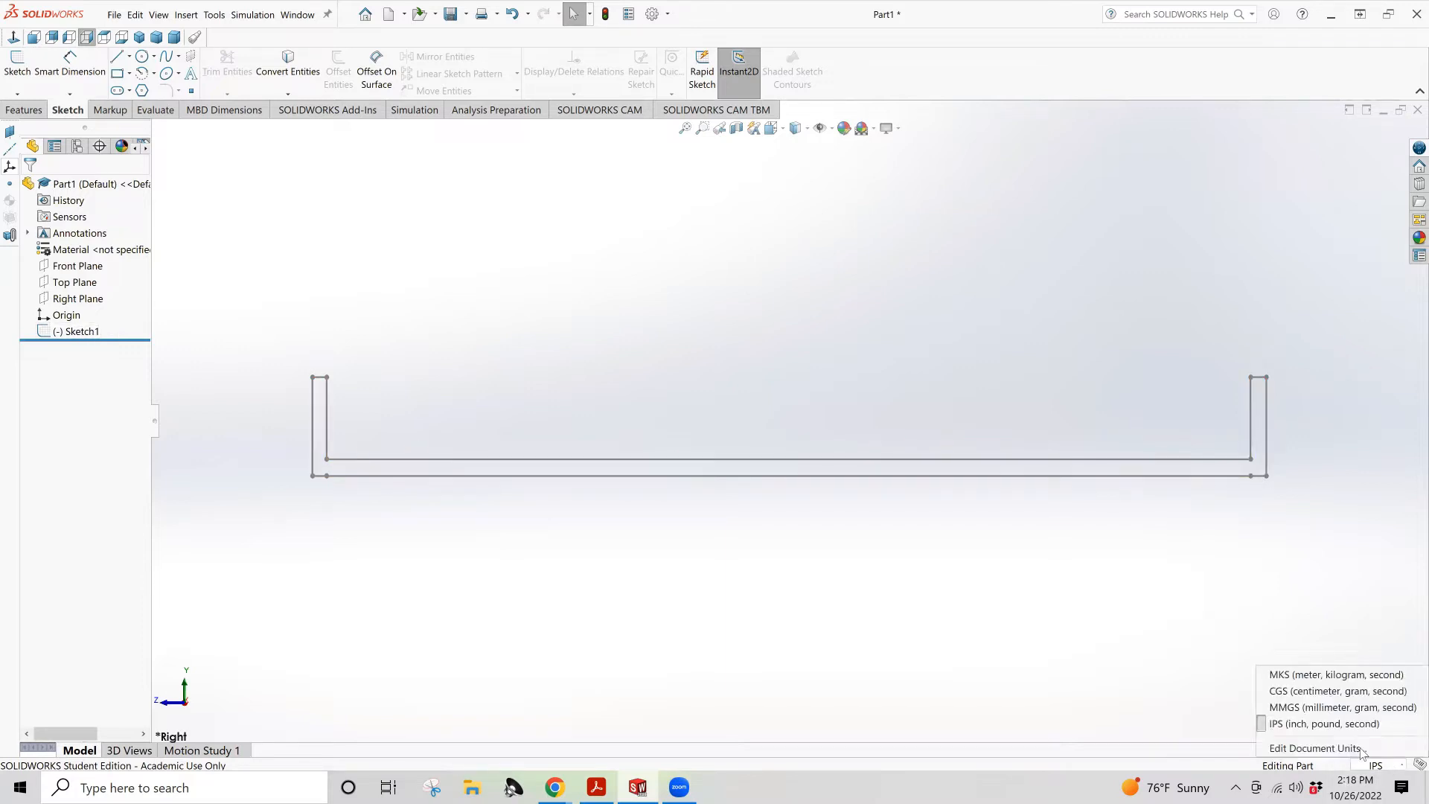
{"action": "left_click", "coordinate": [1036, 603]}
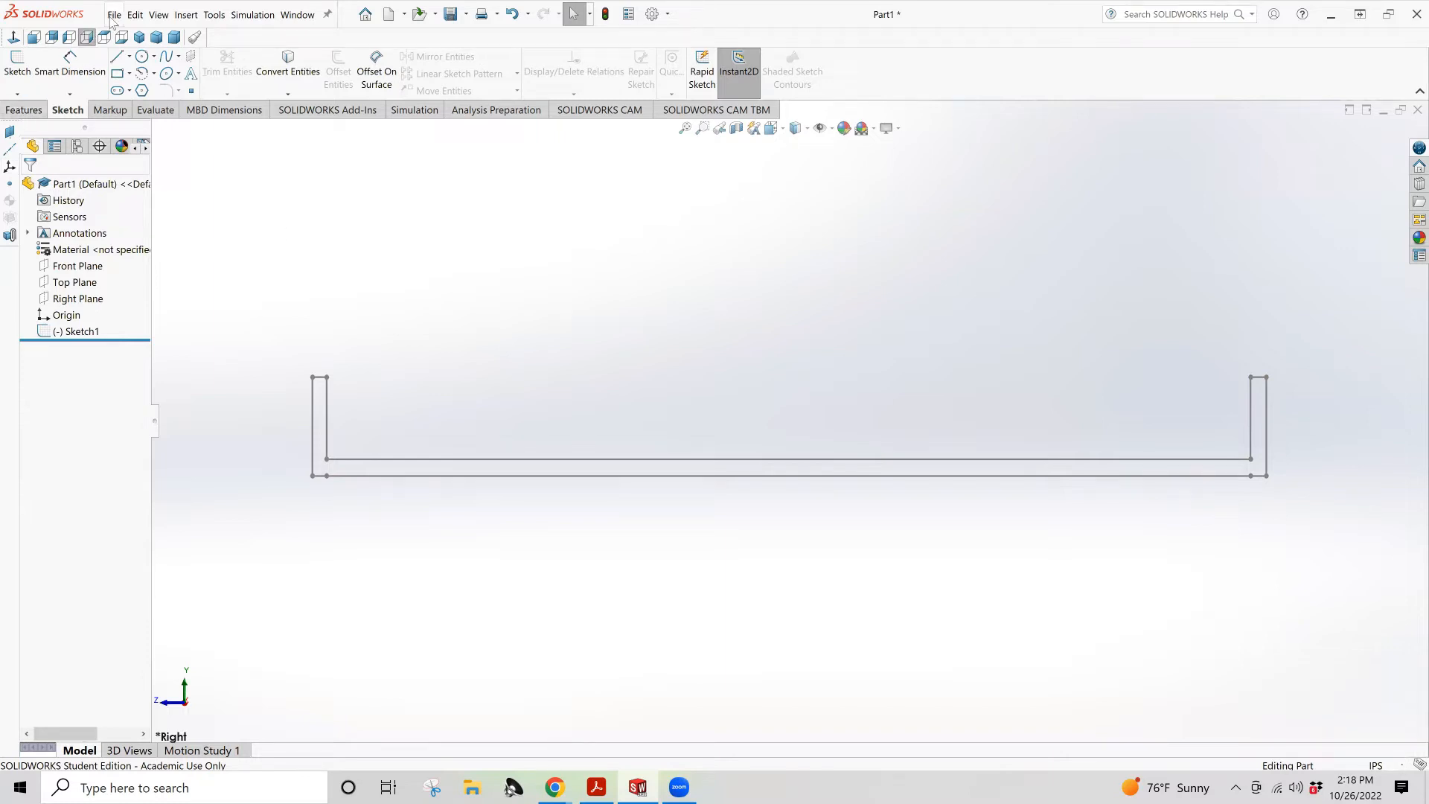
Reopen Sketch1 for editing and set the channel's overall width to 2.7 in
{"action": "left_click", "coordinate": [88, 331]}
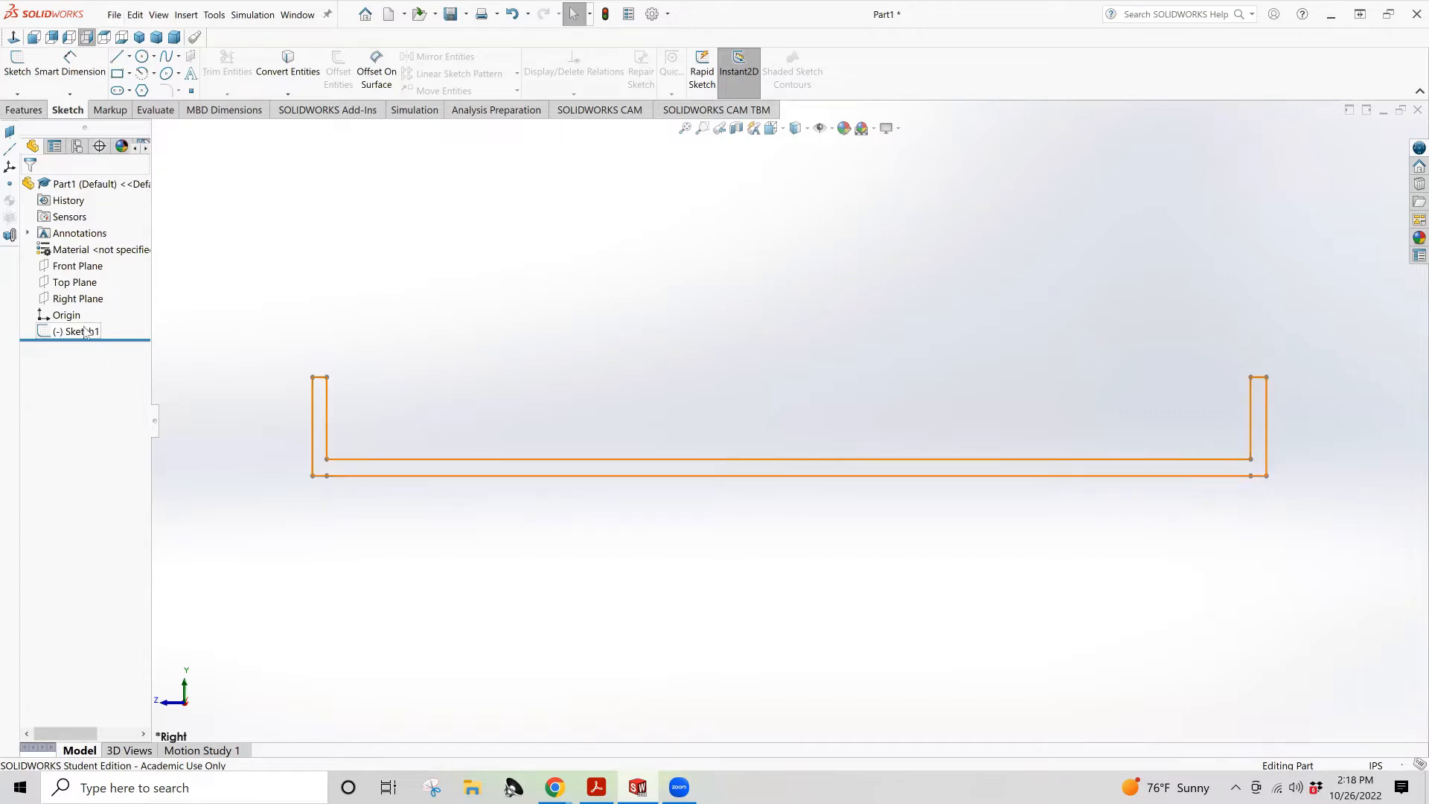
{"action": "left_click", "coordinate": [89, 291]}
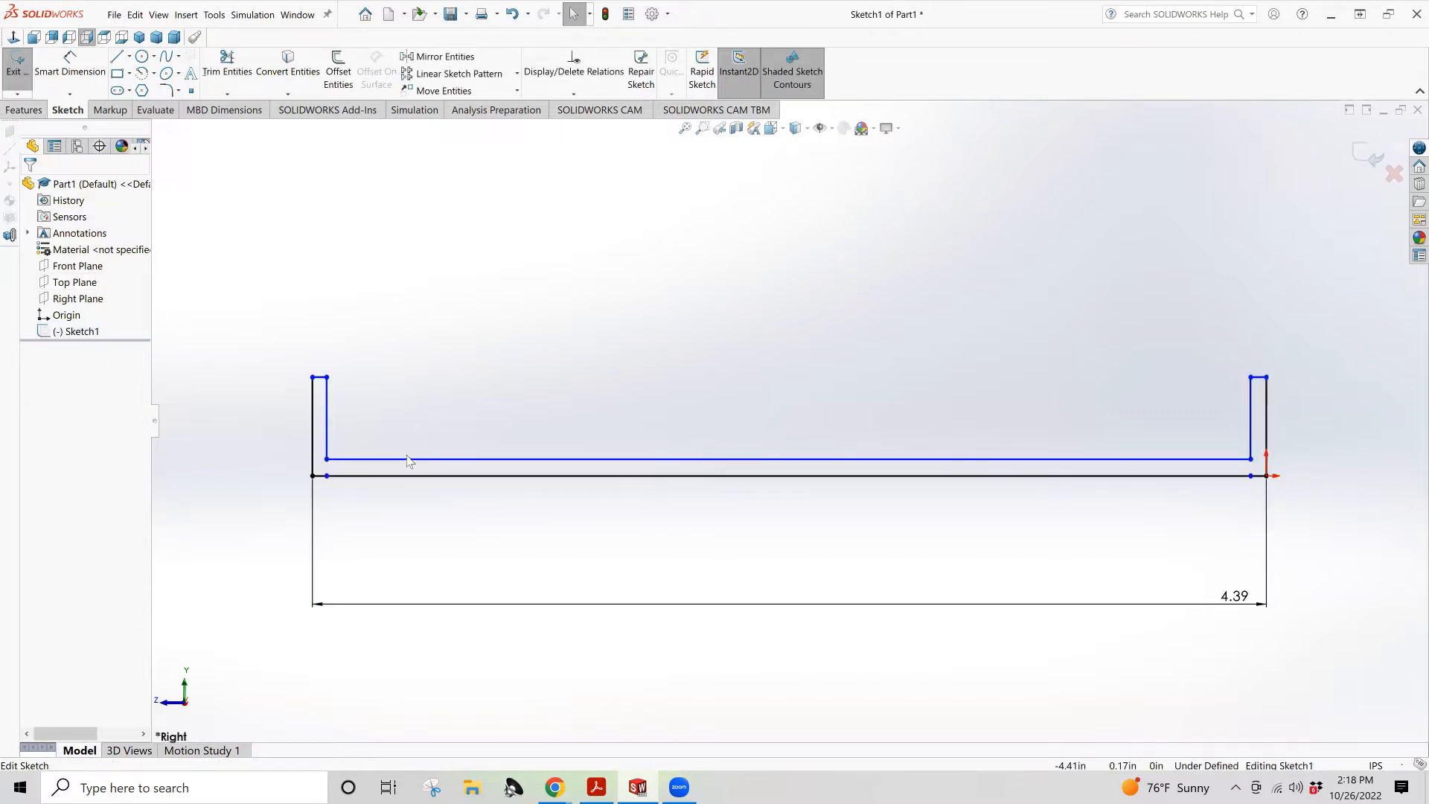
{"action": "double_click", "coordinate": [1229, 600]}
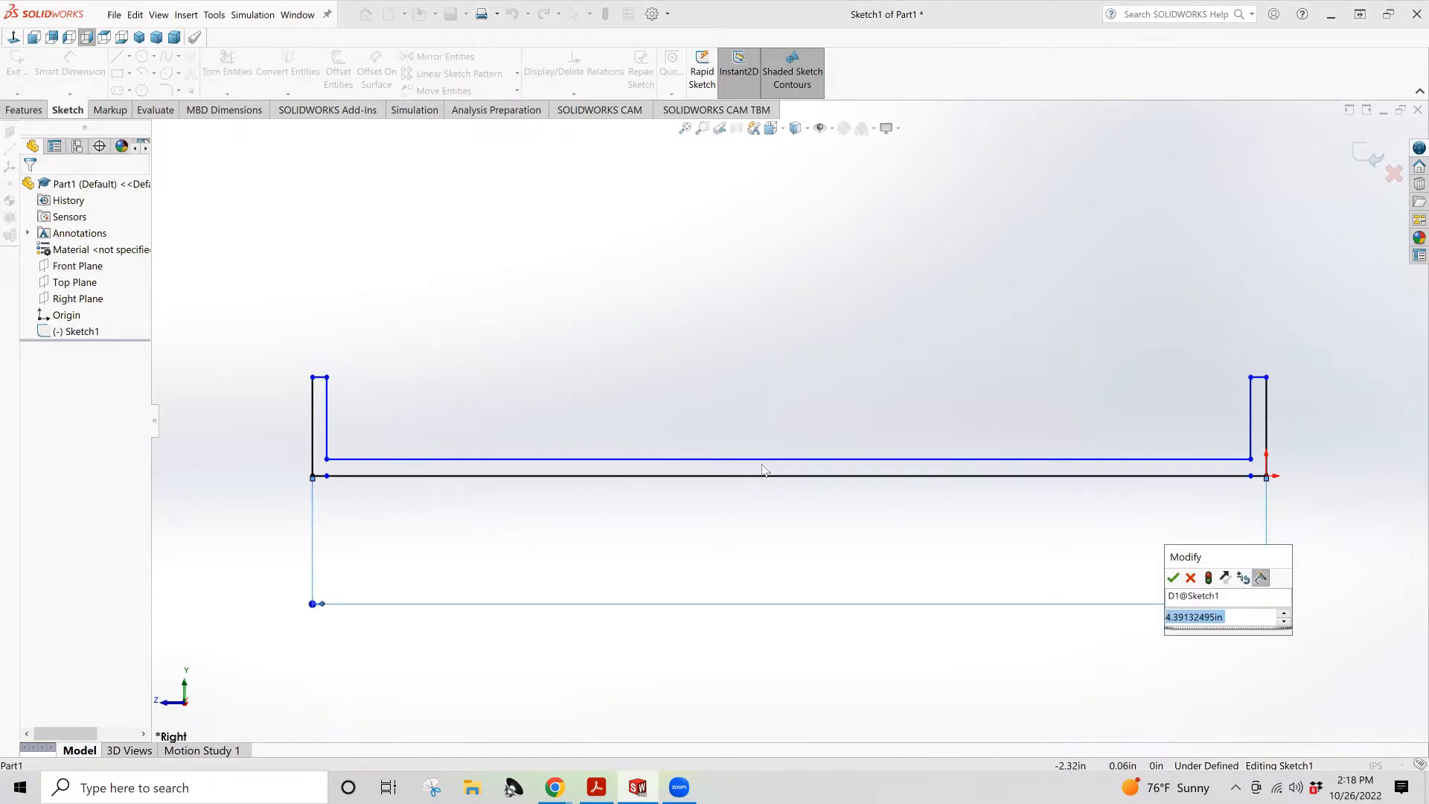
{"action": "type", "text": "2"}
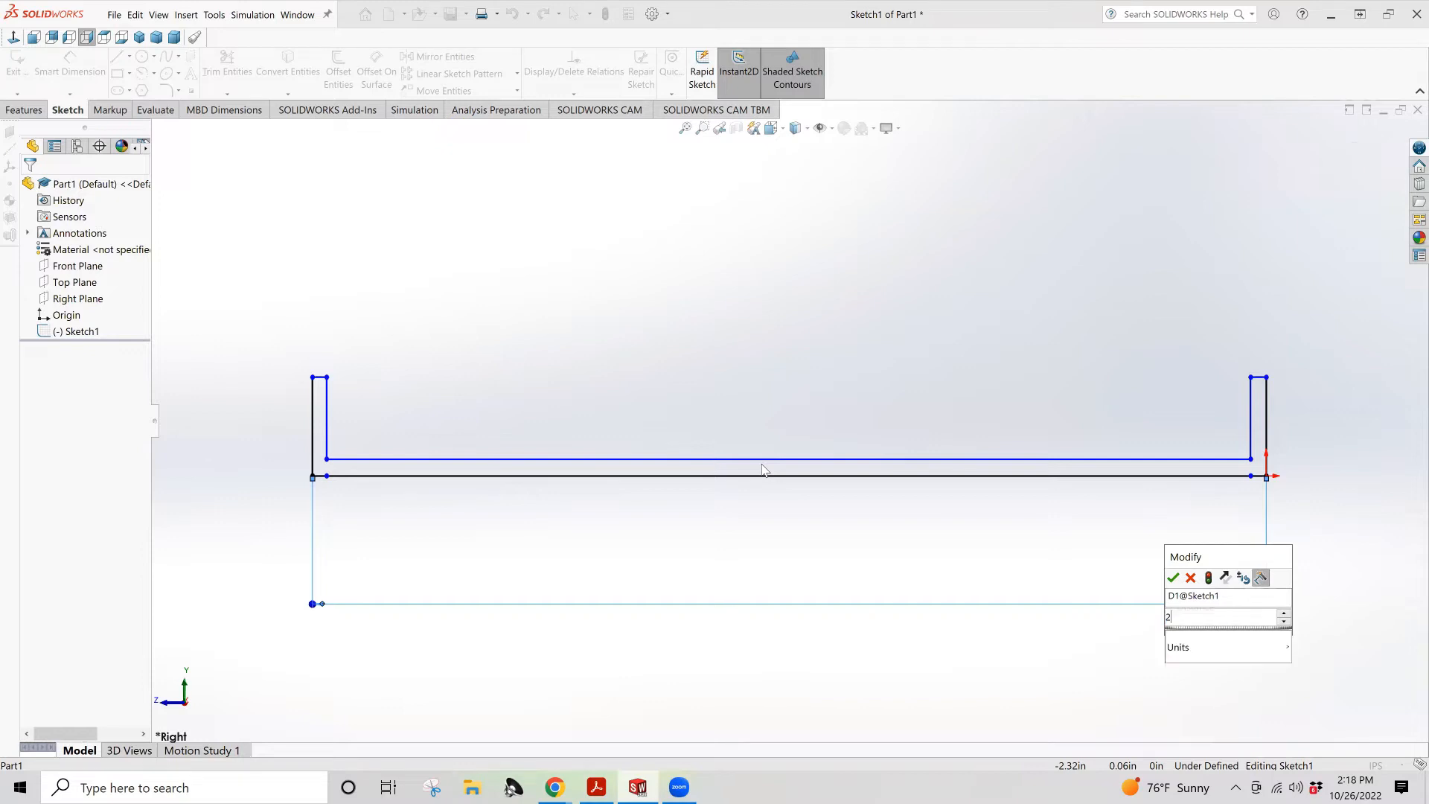
{"action": "type", "text": ".7"}
{"action": "key", "text": "Return"}
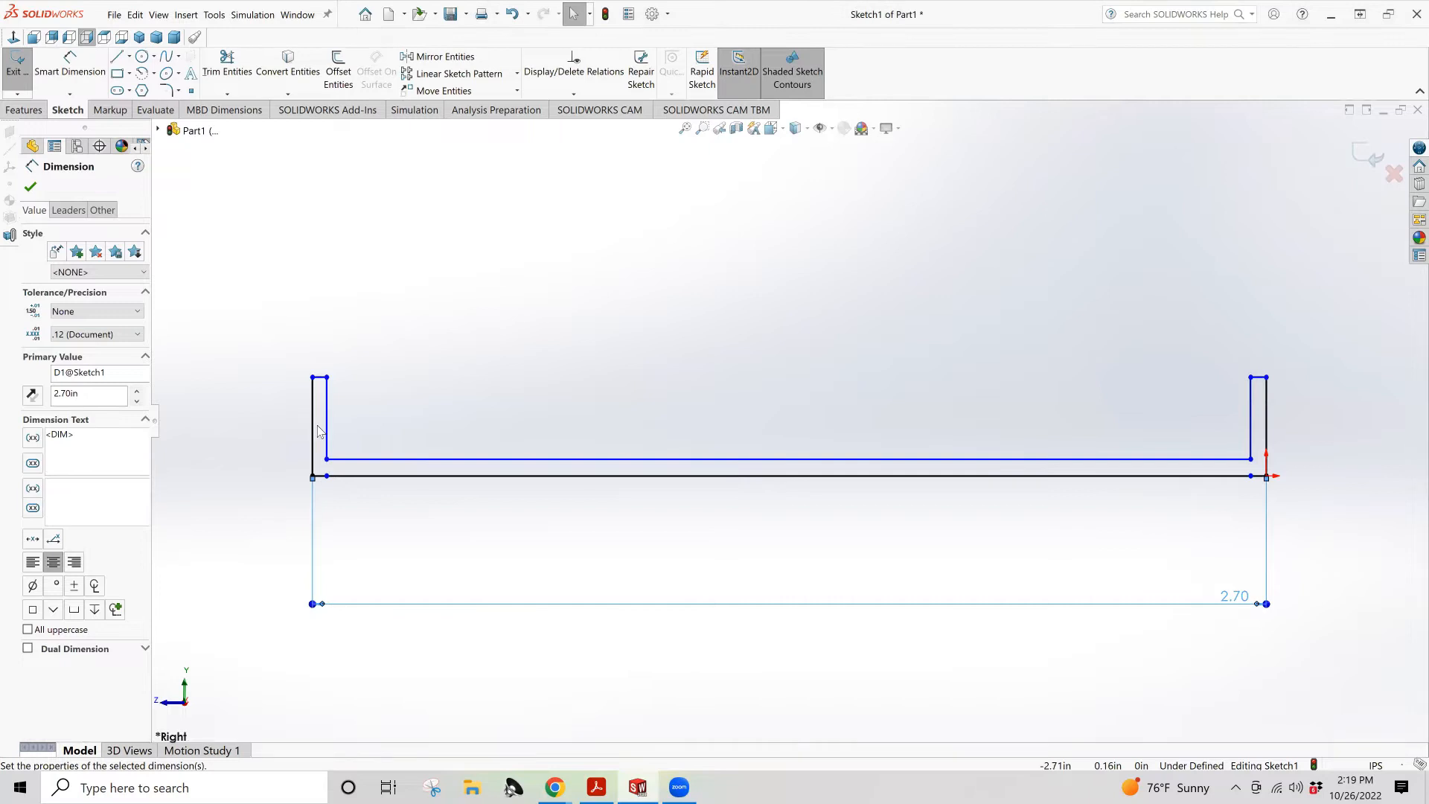
Dimension the height of the channel's left outer wall and set it to 0.5 in
{"action": "left_click", "coordinate": [313, 436]}
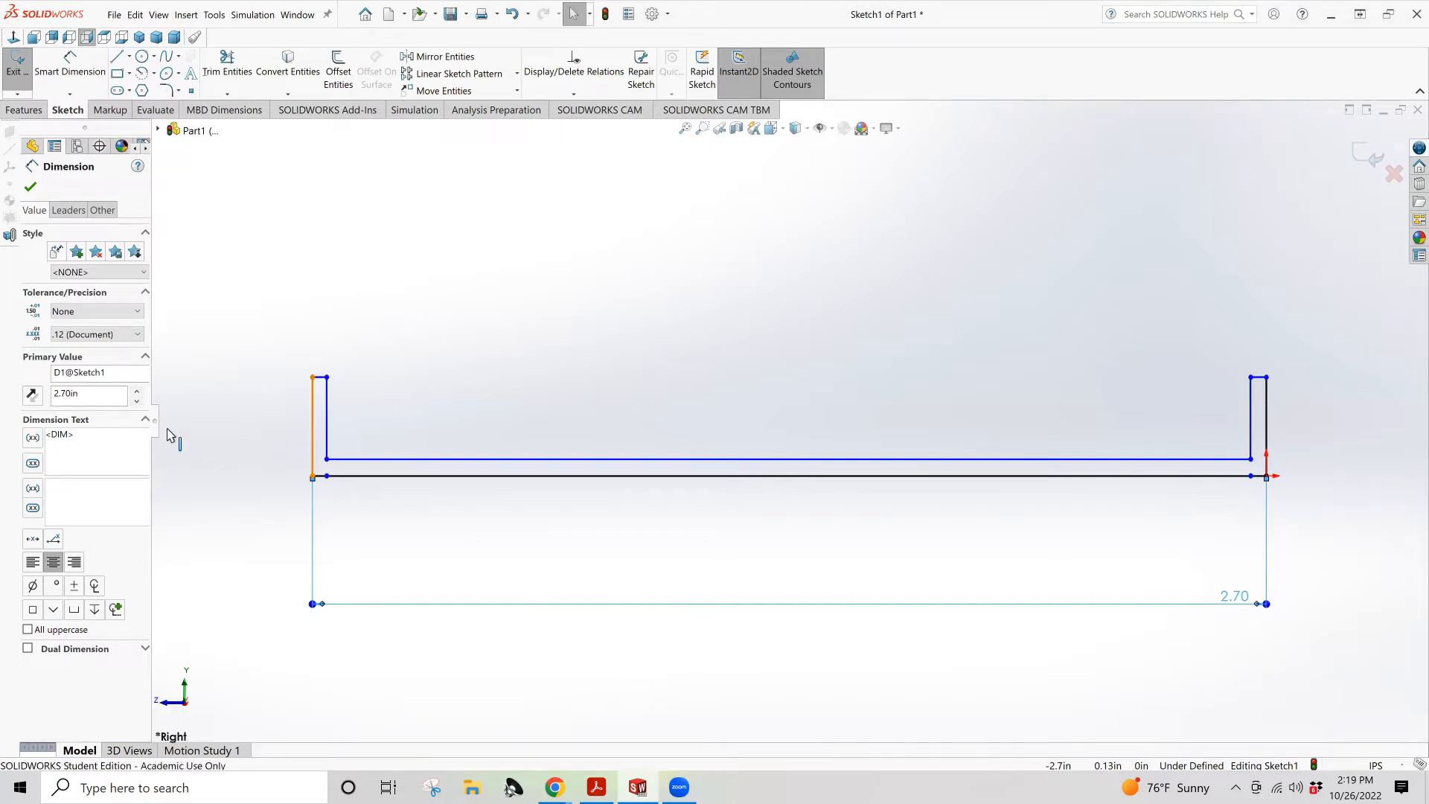
{"action": "left_click", "coordinate": [74, 81]}
{"action": "left_click", "coordinate": [313, 447]}
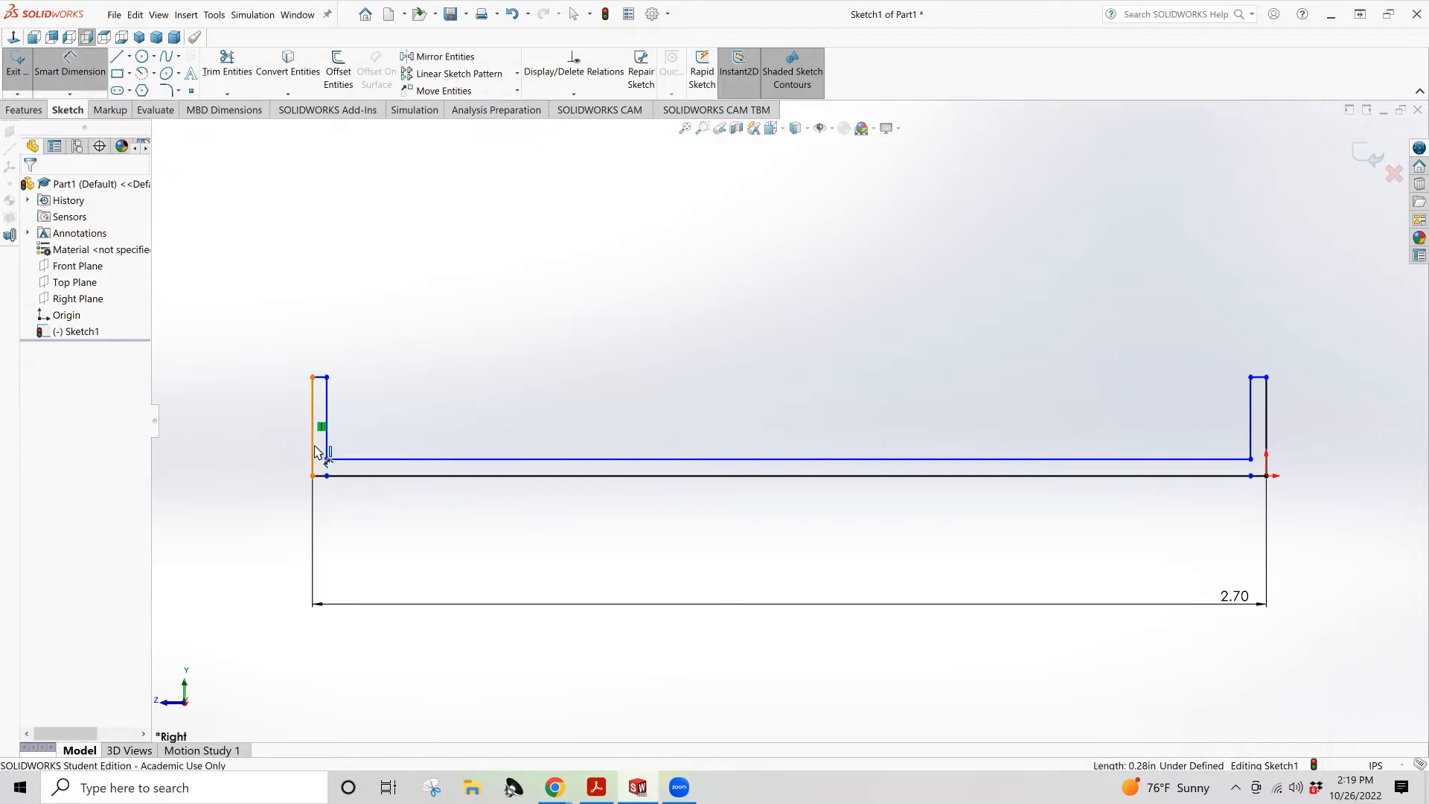
{"action": "left_click", "coordinate": [277, 445]}
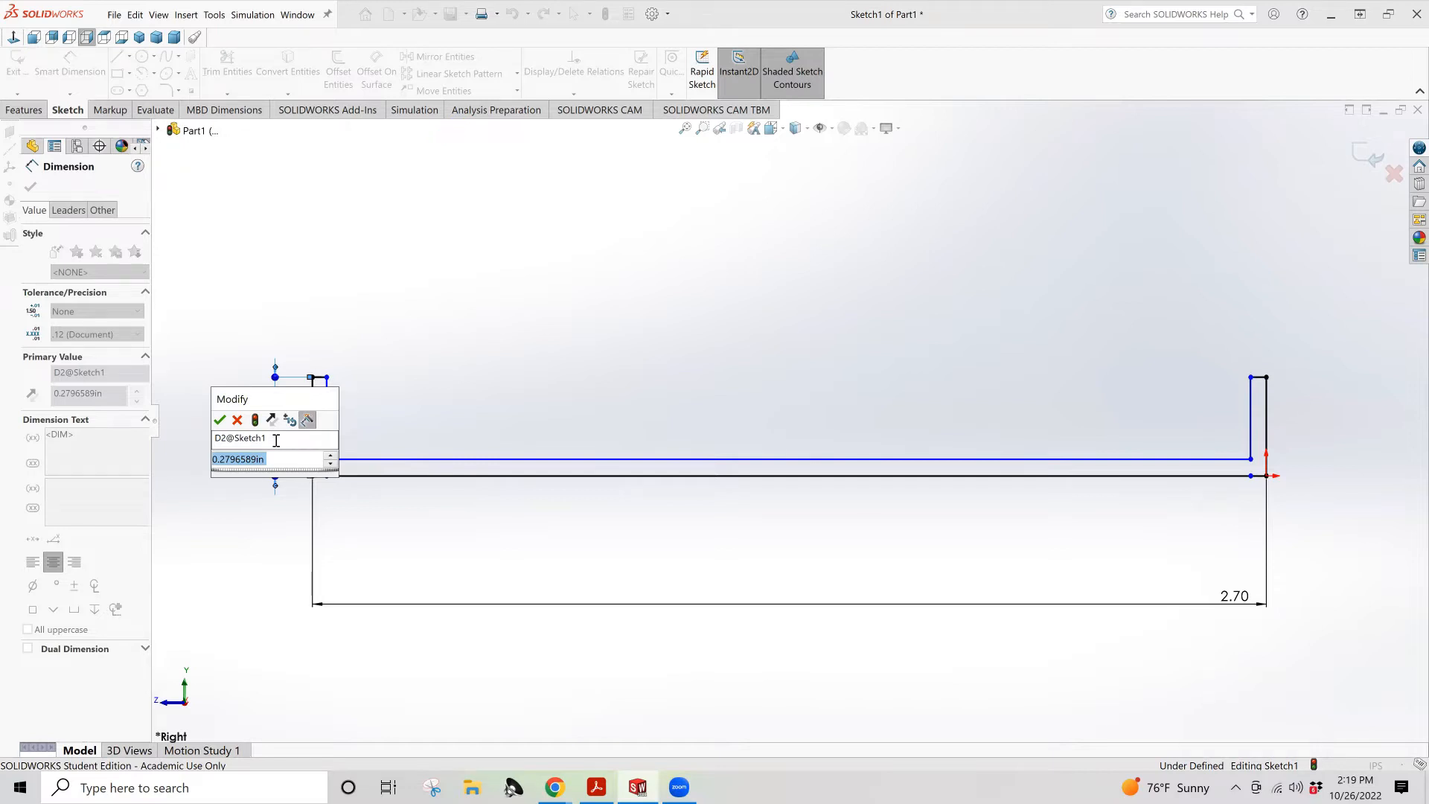
{"action": "type", "text": ".5"}
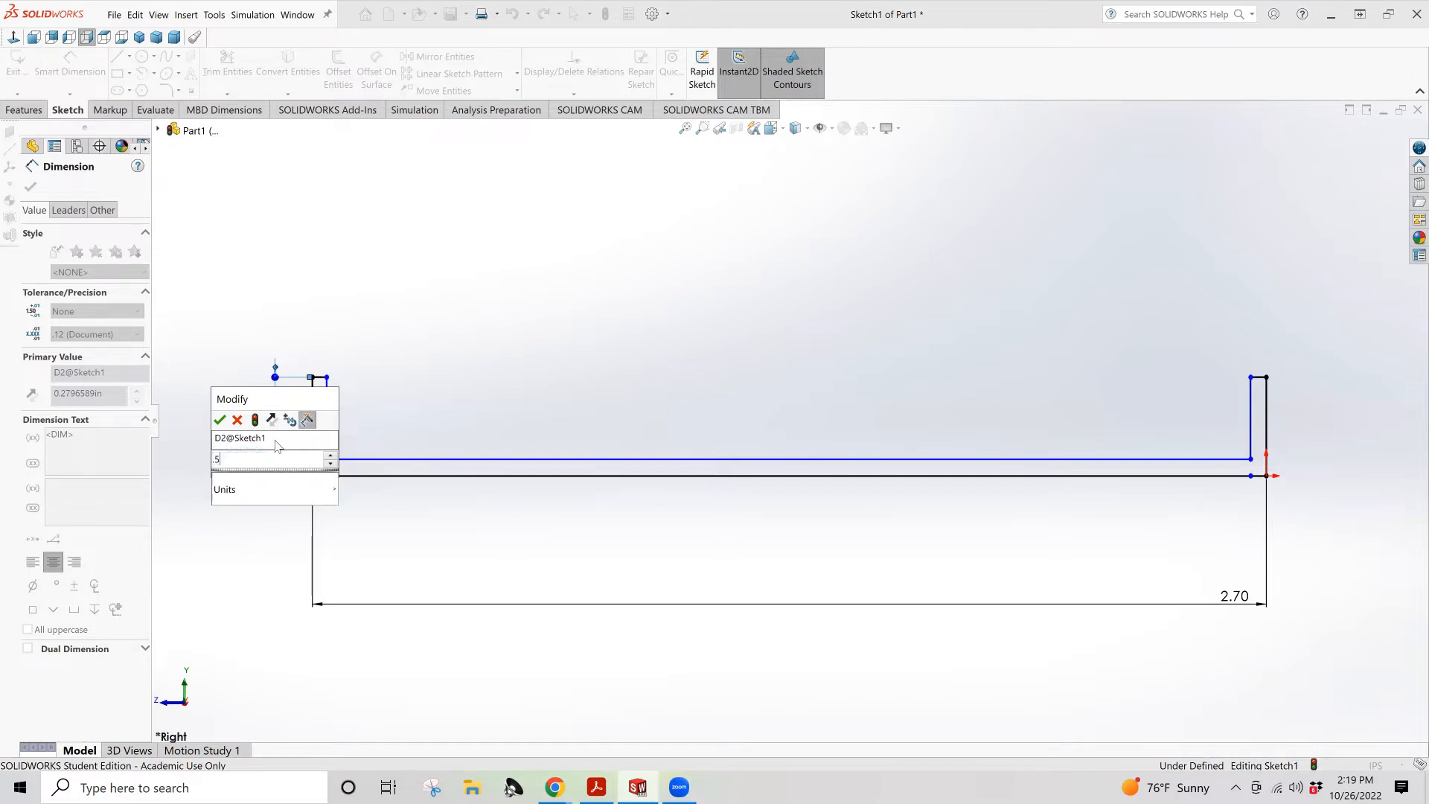
{"action": "key", "text": "Return"}
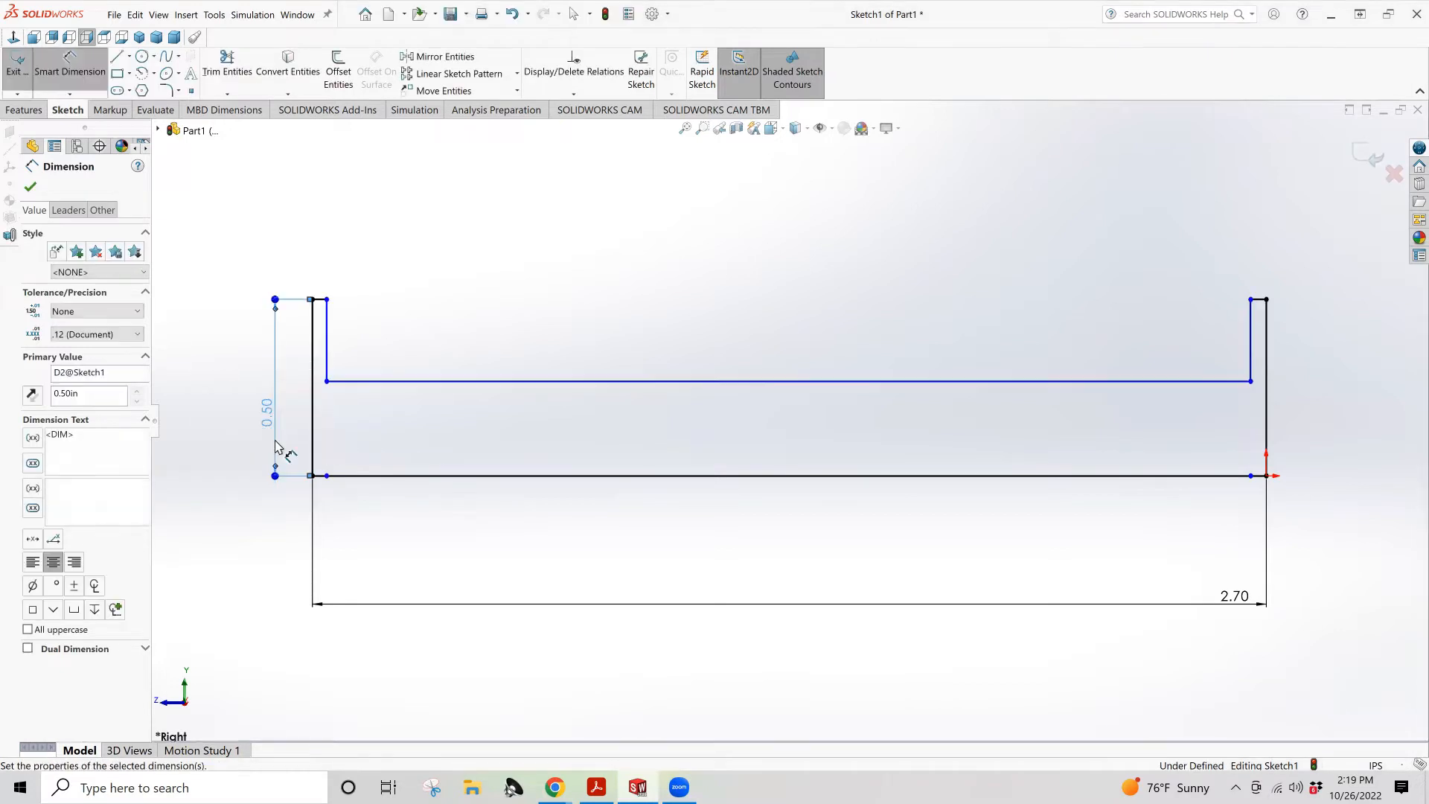
Dimension the channel's floor thickness between the lower outer edge and the inner floor line, and set it to 0.1 in
{"action": "left_click", "coordinate": [394, 474]}
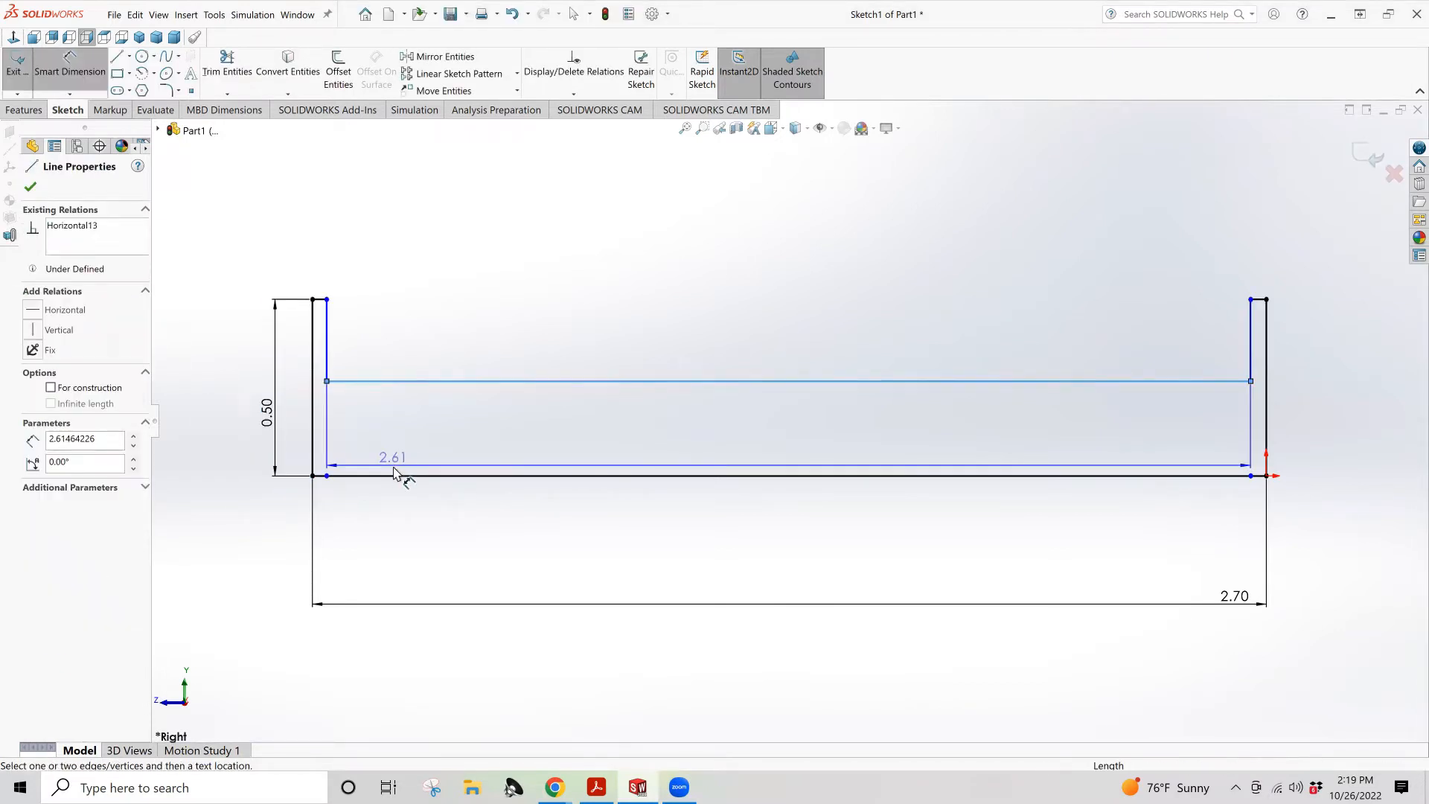
{"action": "left_click", "coordinate": [389, 381]}
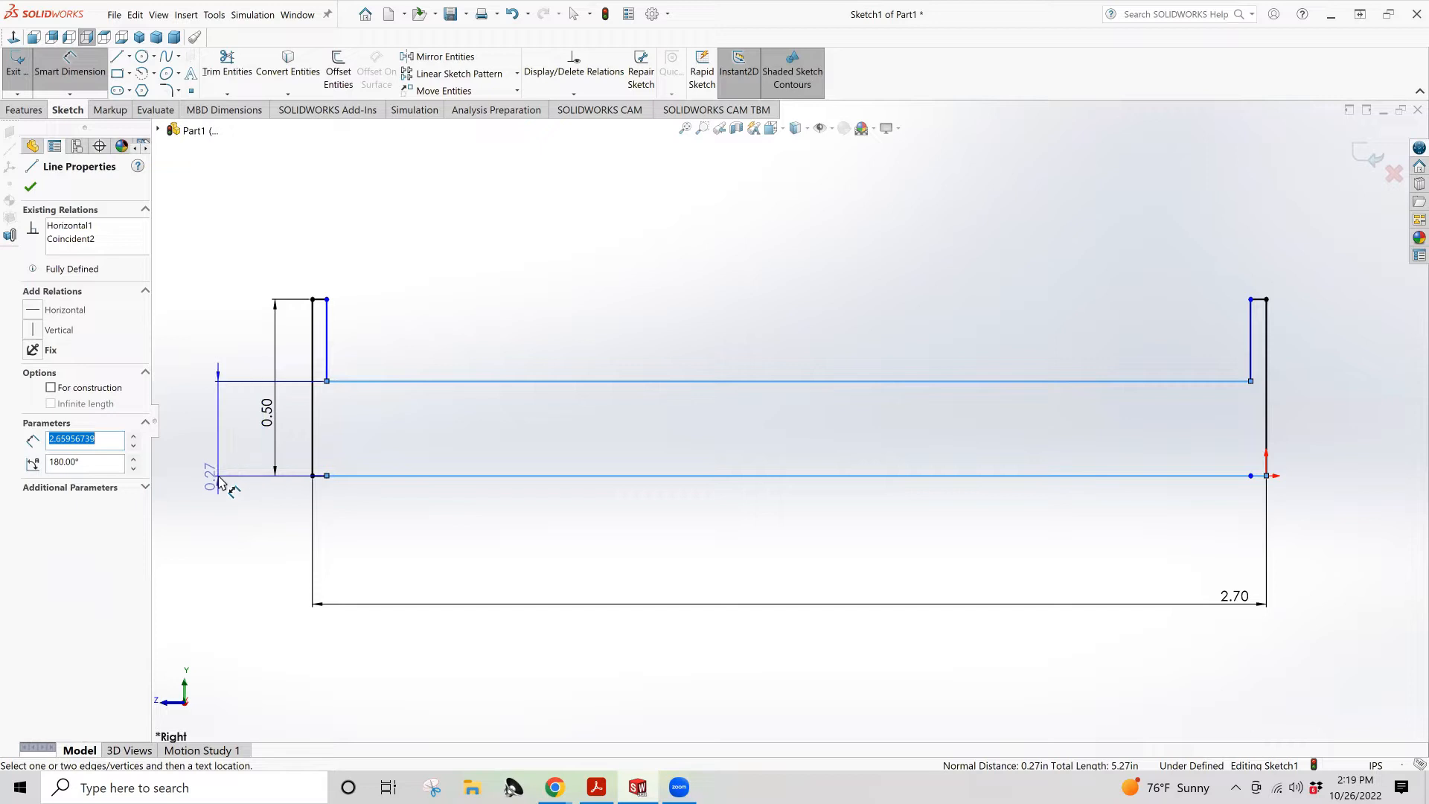
{"action": "left_click", "coordinate": [218, 482]}
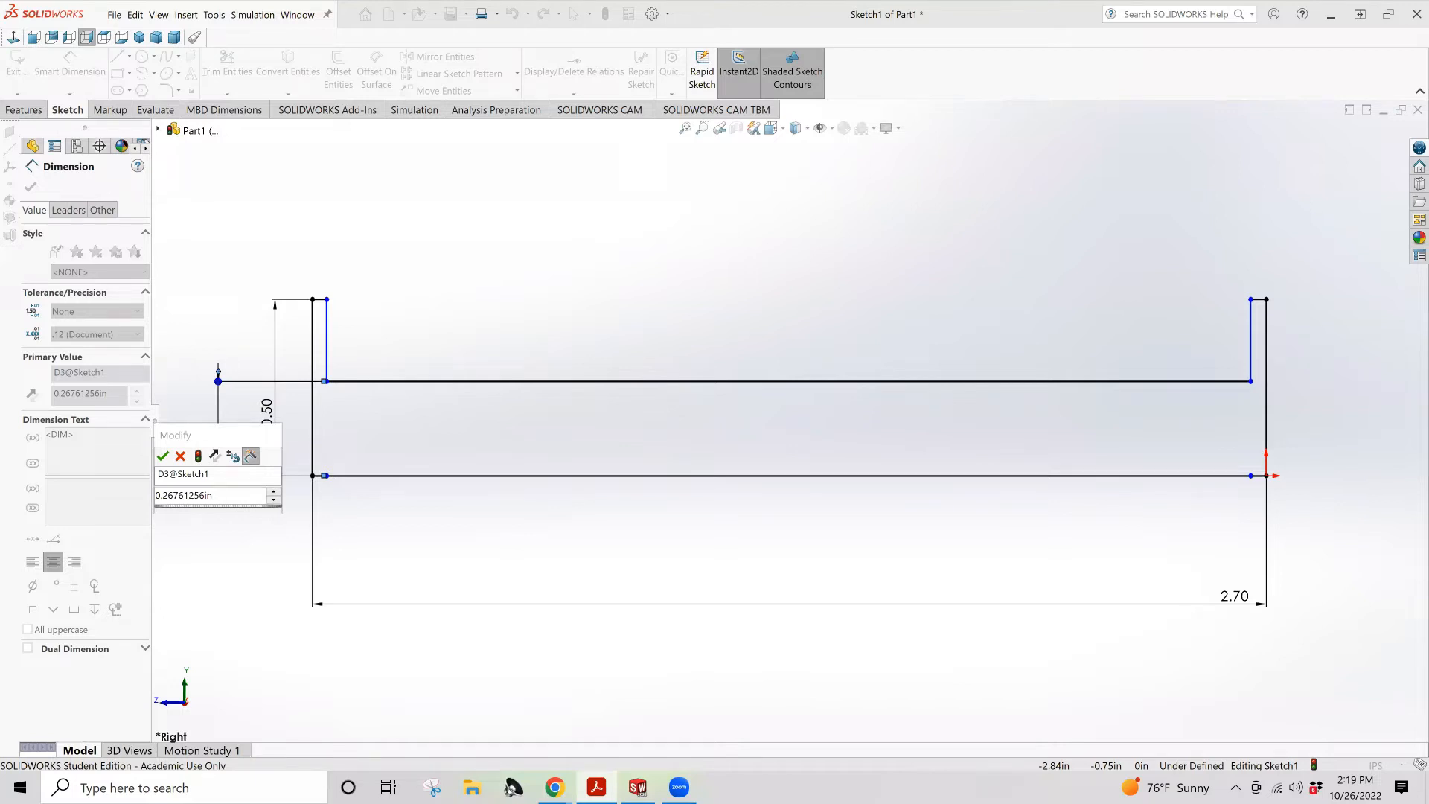
{"action": "left_click", "coordinate": [215, 497]}
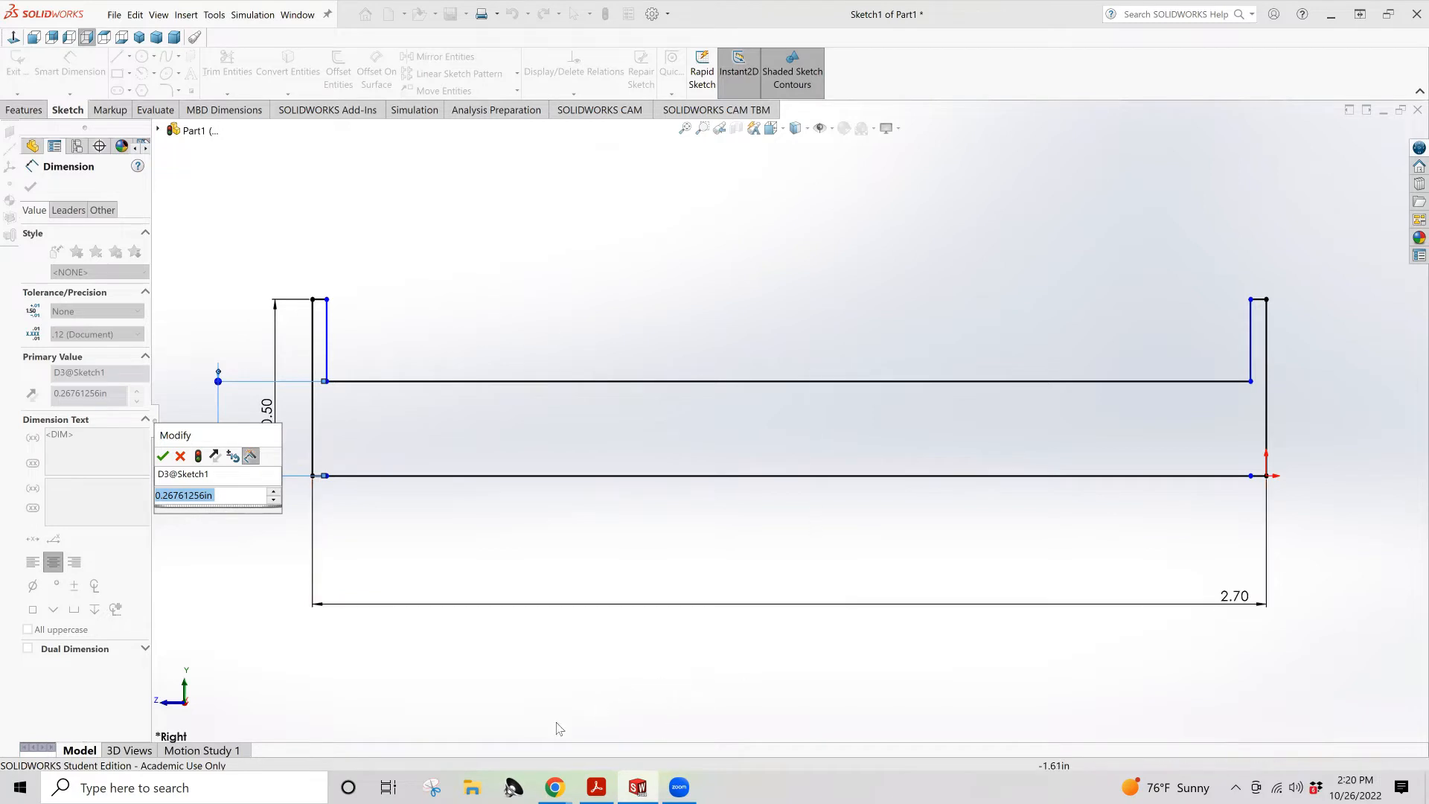
{"action": "left_click", "coordinate": [473, 788]}
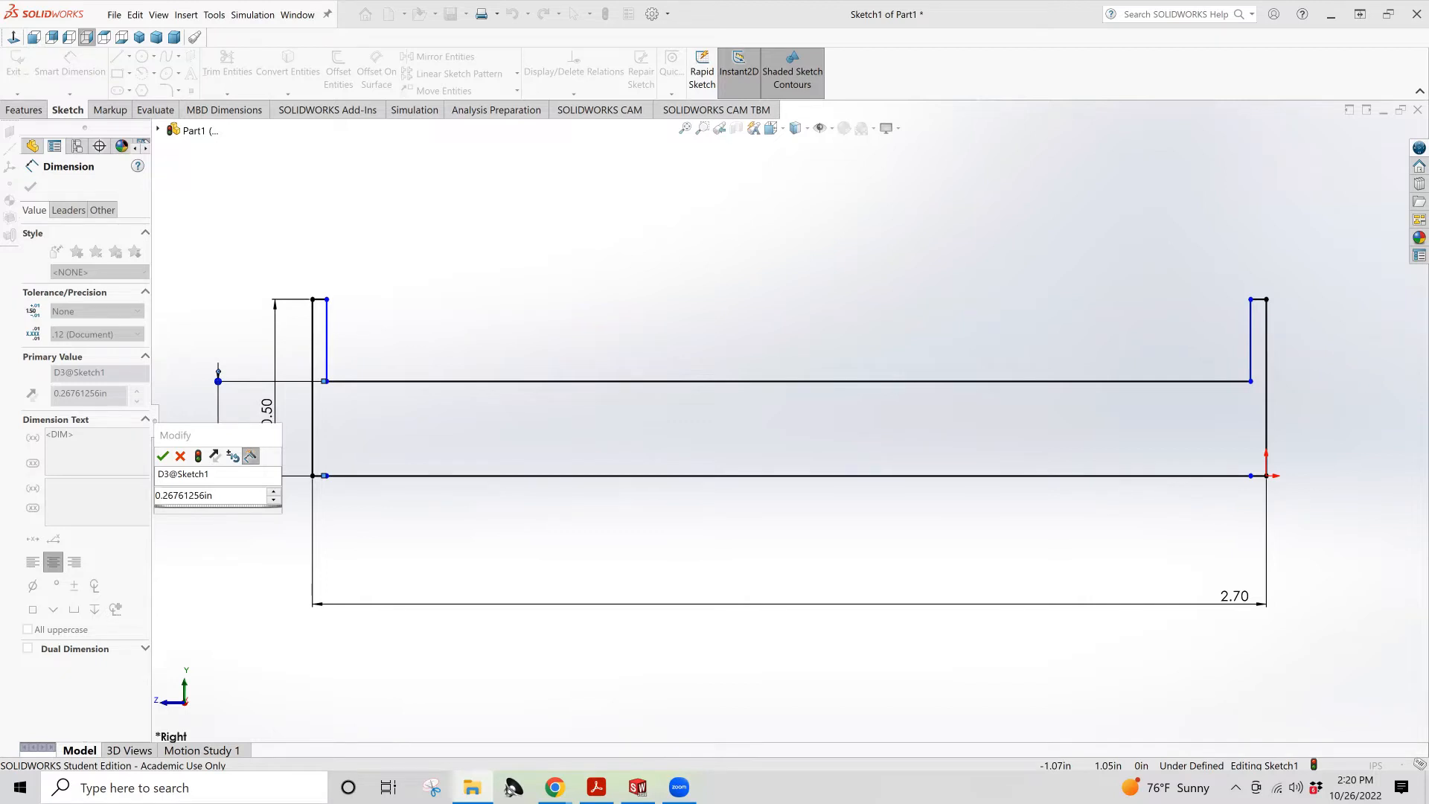
{"action": "left_click", "coordinate": [217, 504]}
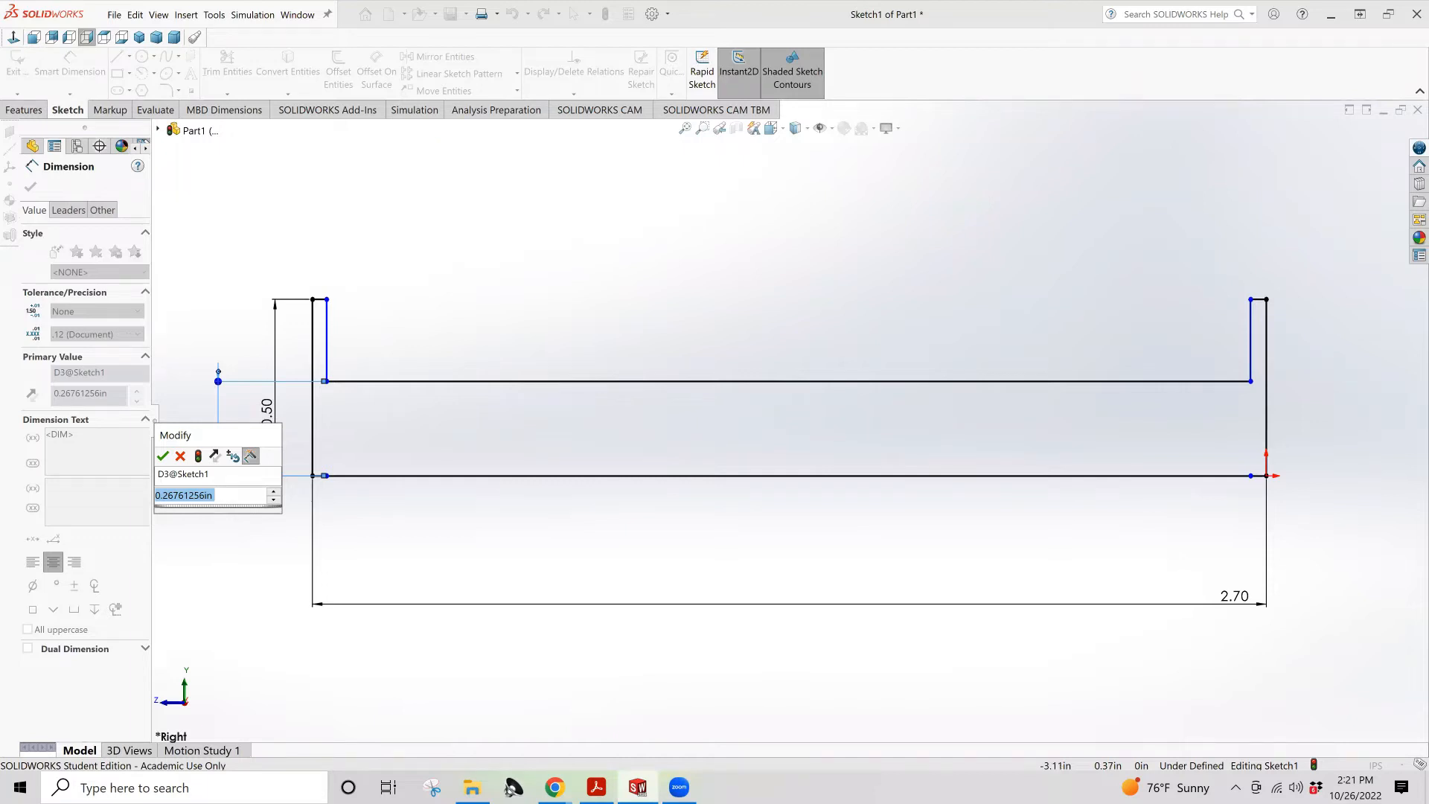
{"action": "key", "text": "alt+Tab"}
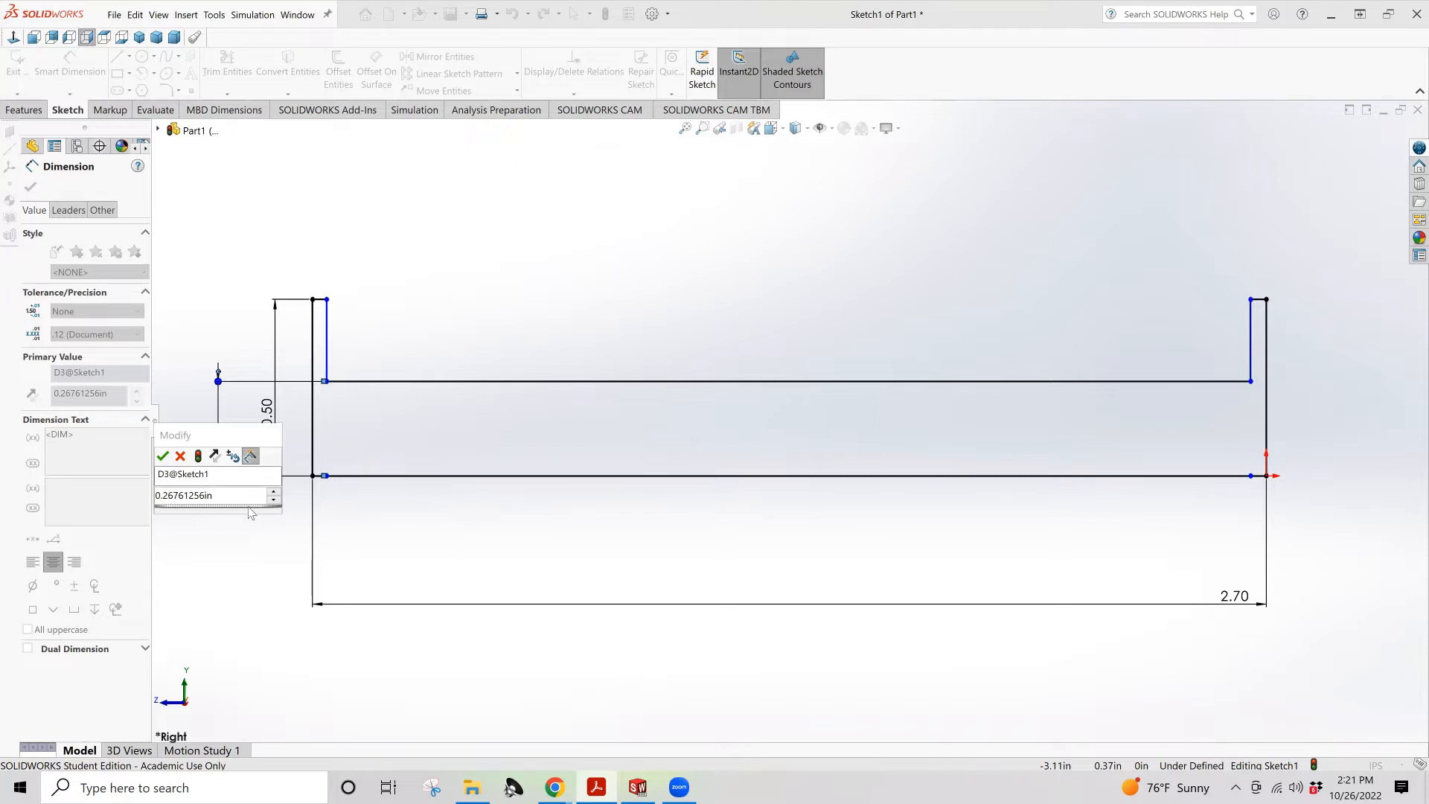
{"action": "double_click", "coordinate": [219, 495]}
{"action": "type", "text": ".1"}
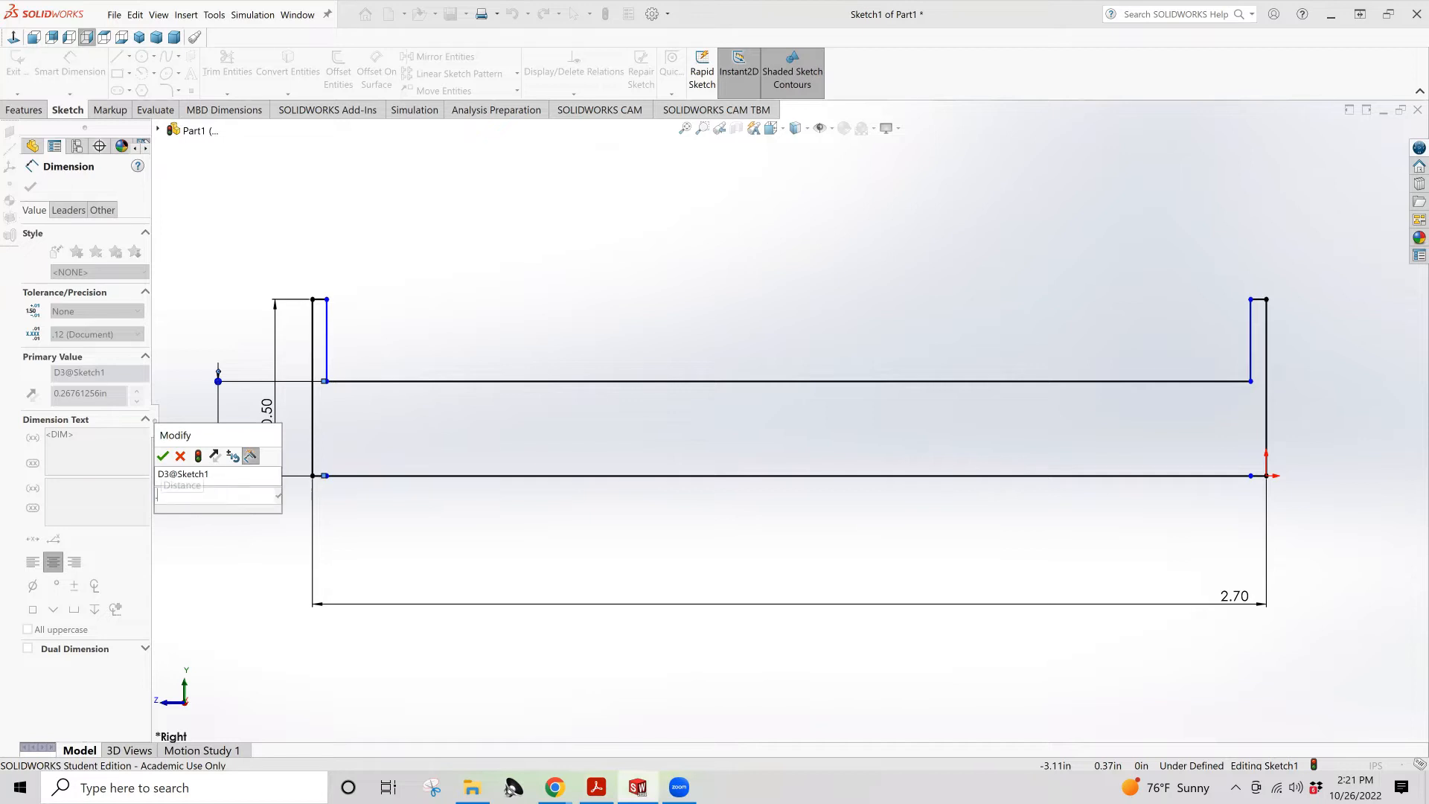
{"action": "key", "text": "Return"}
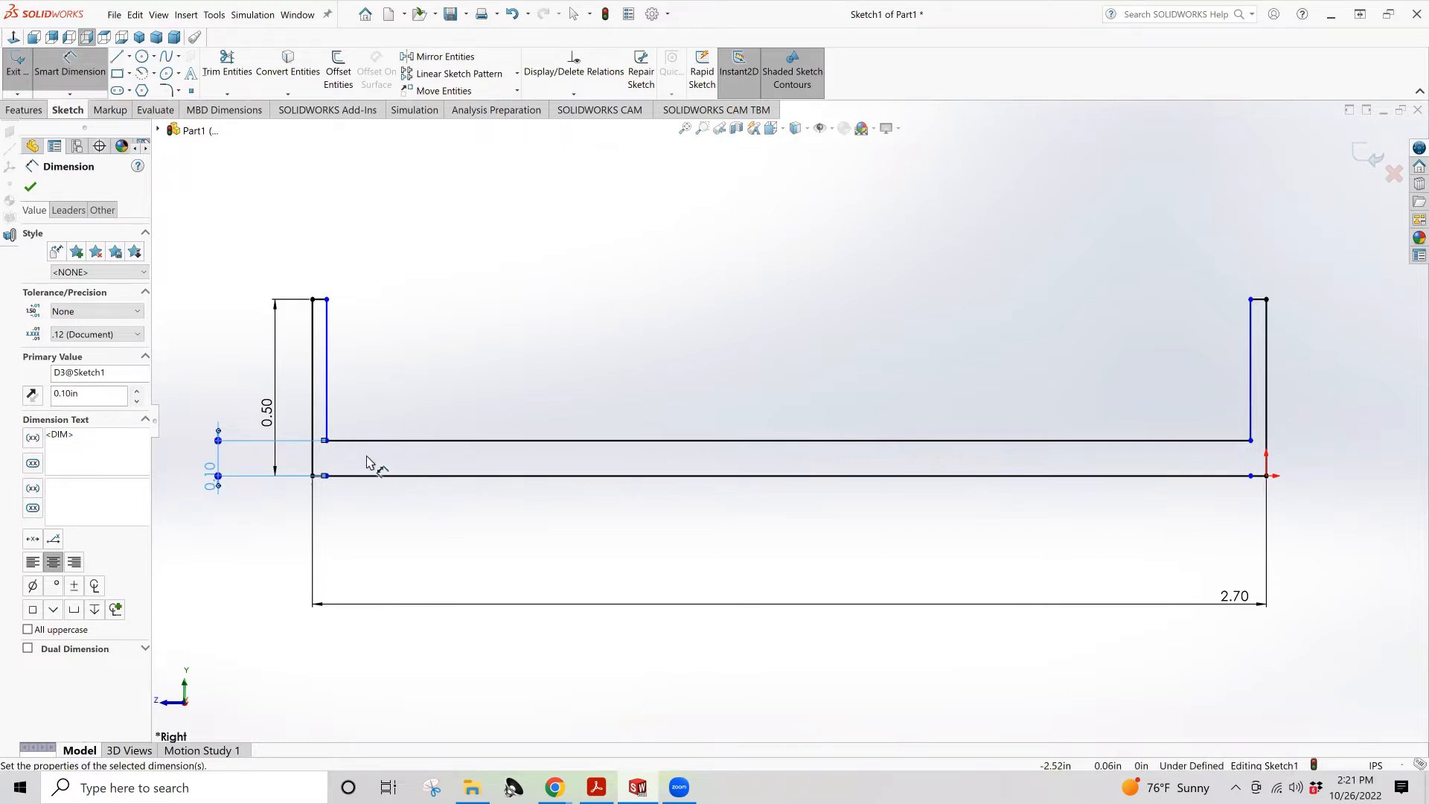
Extrude the U-shaped profile region as a blind boss with a depth of 0.10 in
{"action": "left_click", "coordinate": [24, 110]}
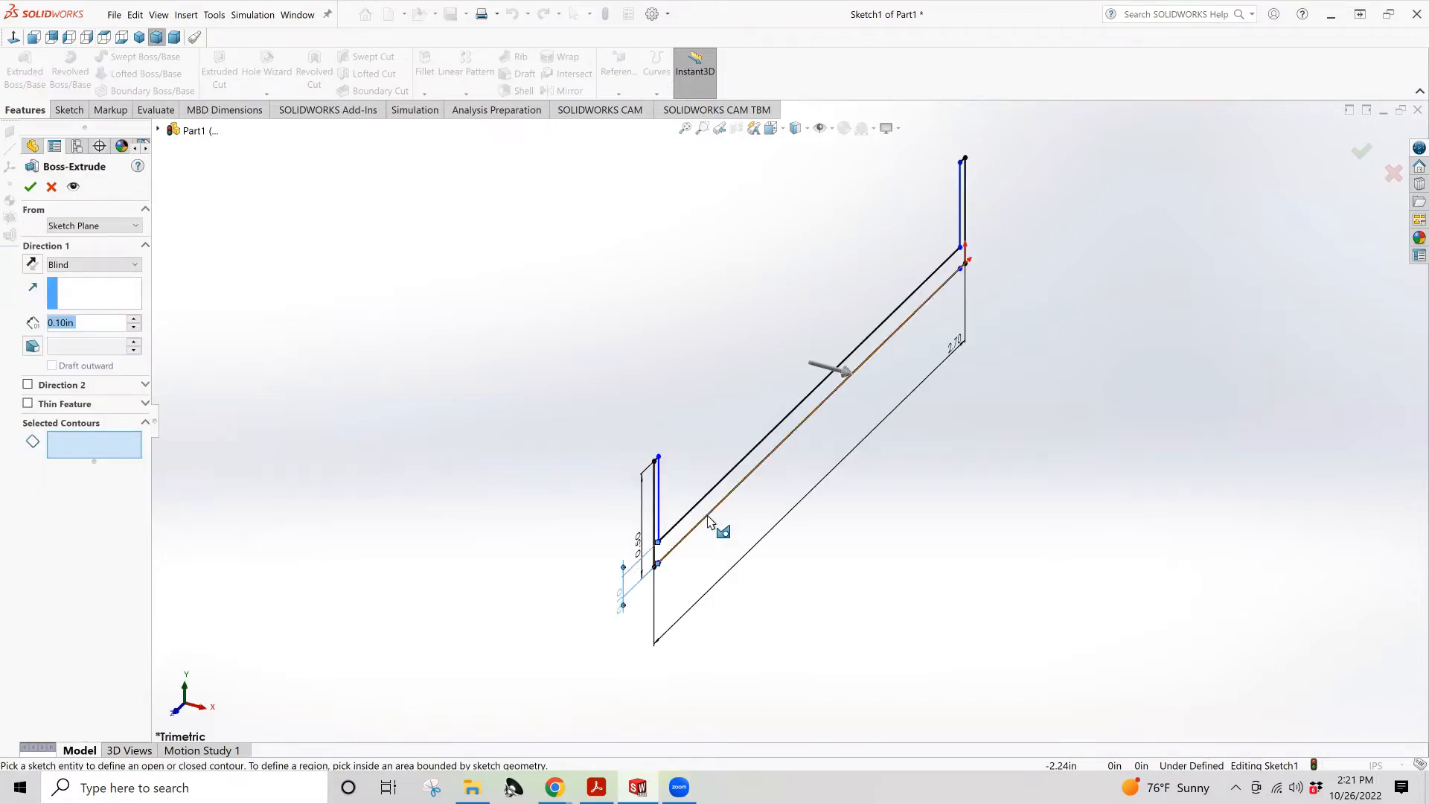
{"action": "left_click", "coordinate": [708, 510]}
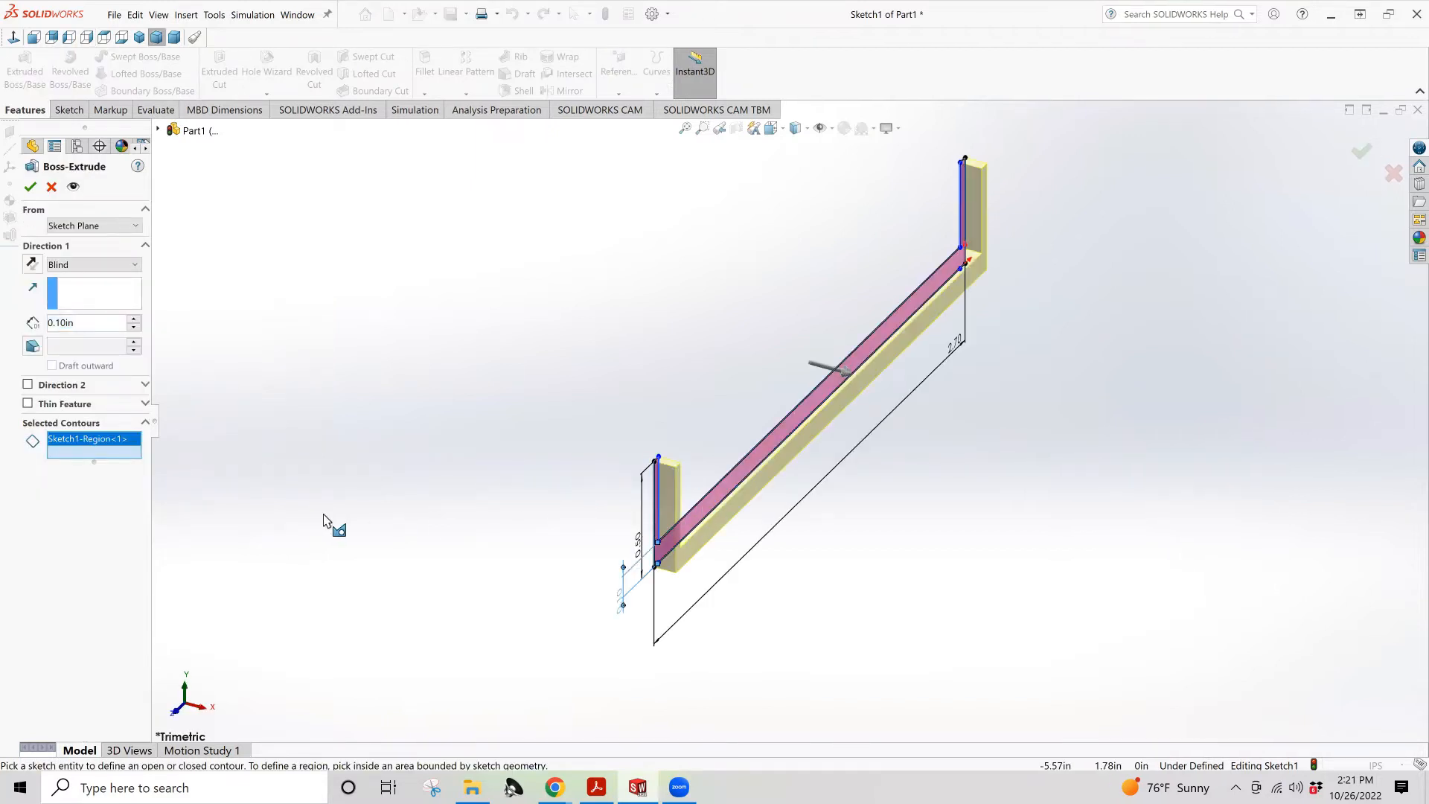
{"action": "key", "text": "Return"}
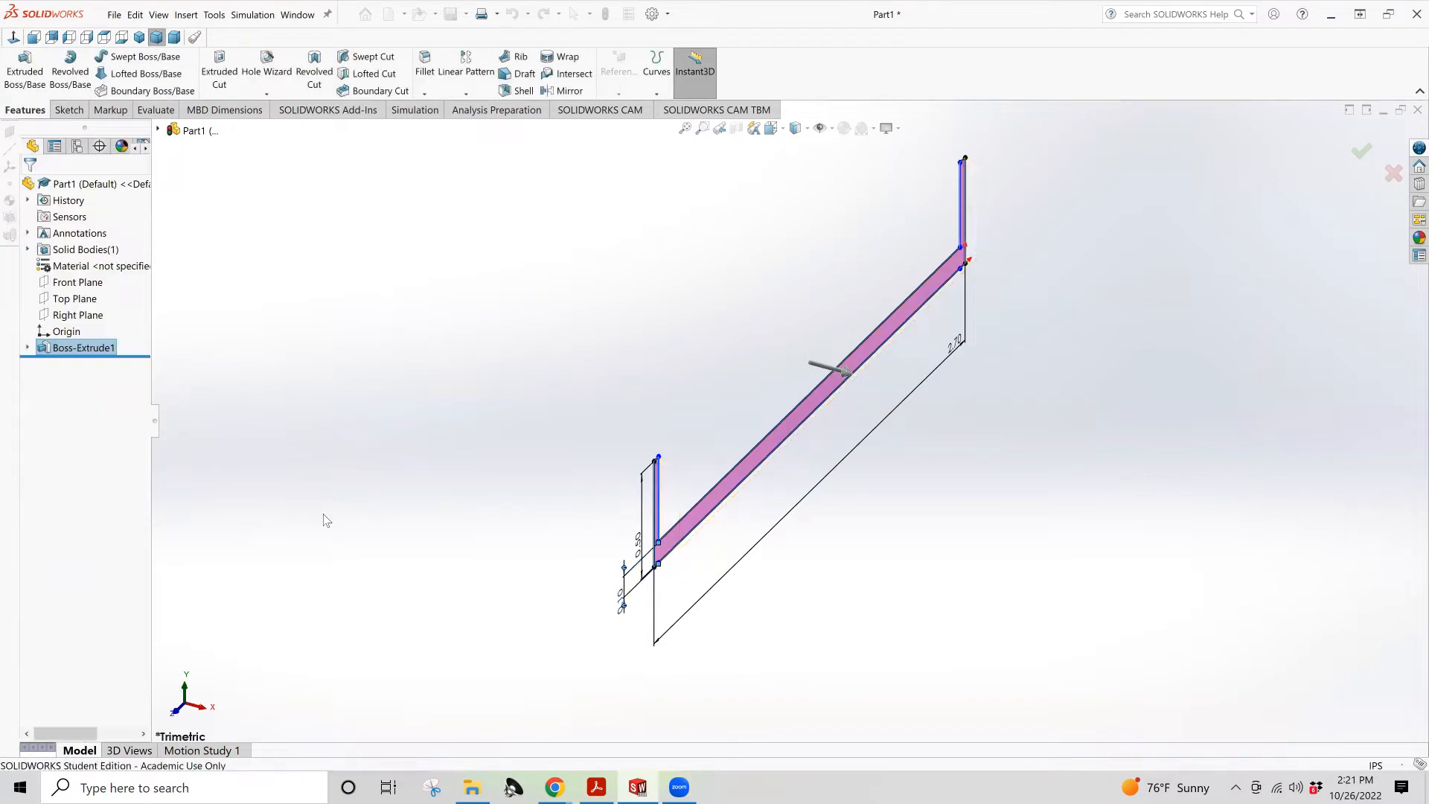
Edit the channel's boss extrusion and set its blind depth to 6 in
{"action": "right_click", "coordinate": [80, 350]}
{"action": "left_click", "coordinate": [88, 312]}
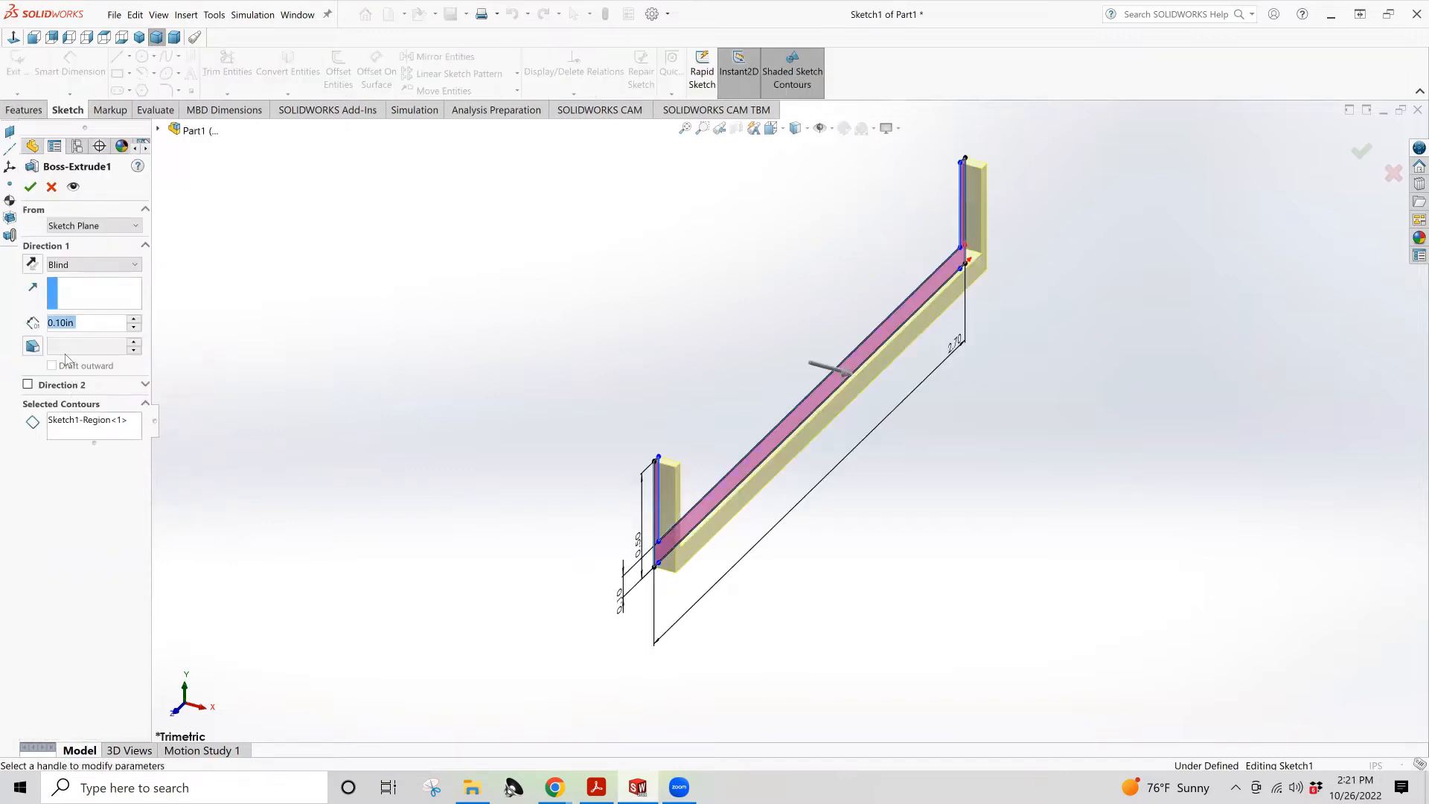
{"action": "left_click", "coordinate": [55, 322]}
{"action": "left_click_drag", "start_coordinate": [78, 327], "coordinate": [2, 326]}
{"action": "type", "text": "6"}
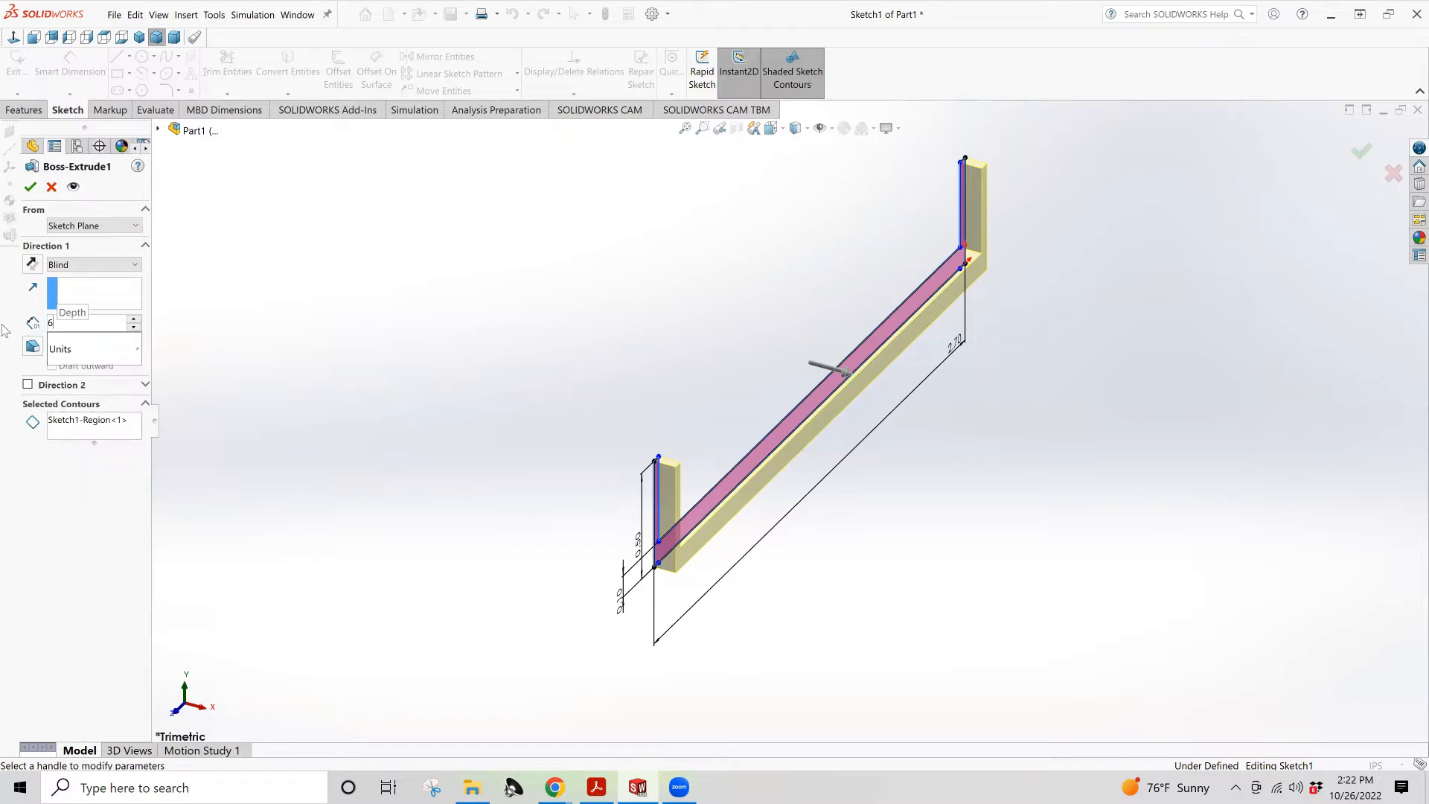
{"action": "key", "text": "Return"}
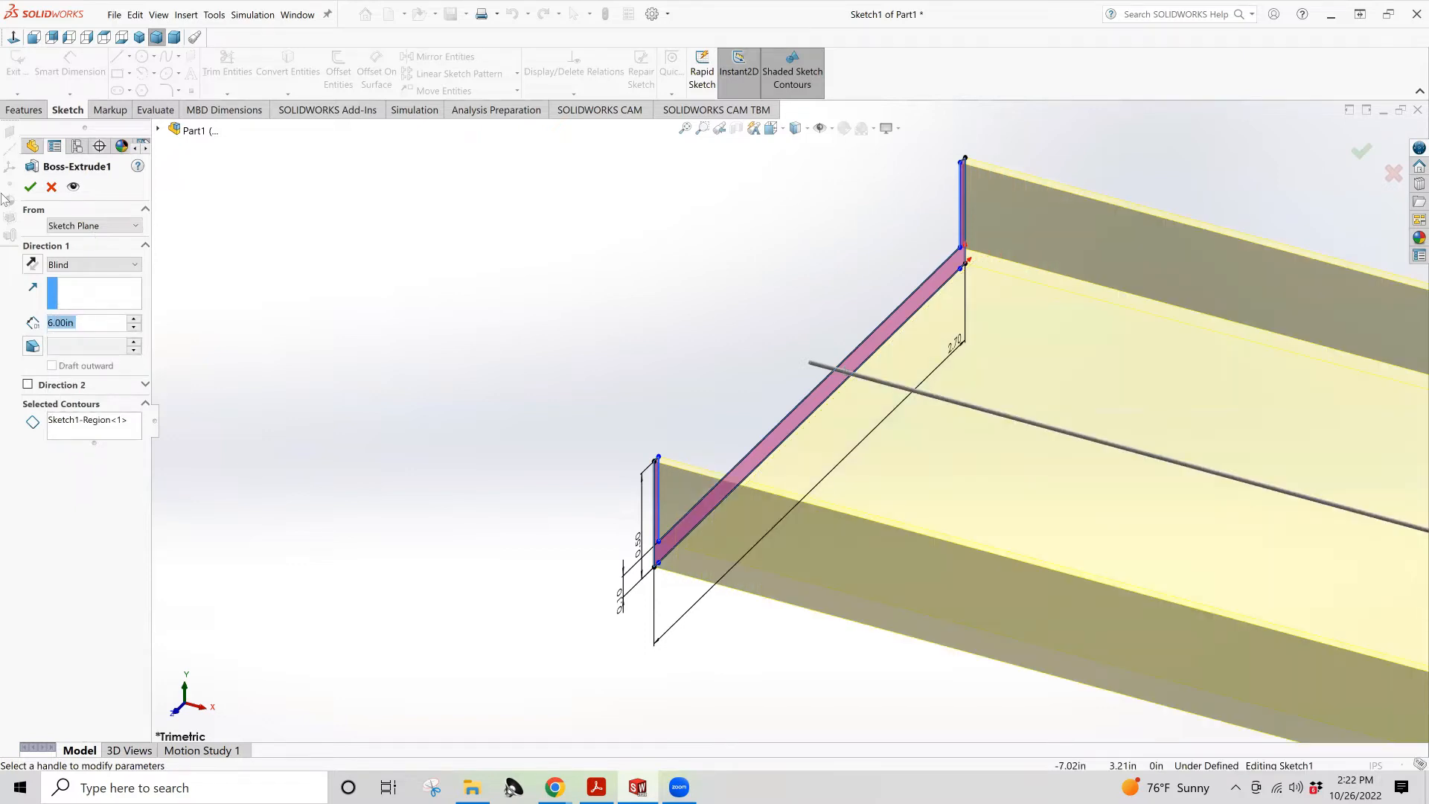
{"action": "left_click", "coordinate": [30, 186]}
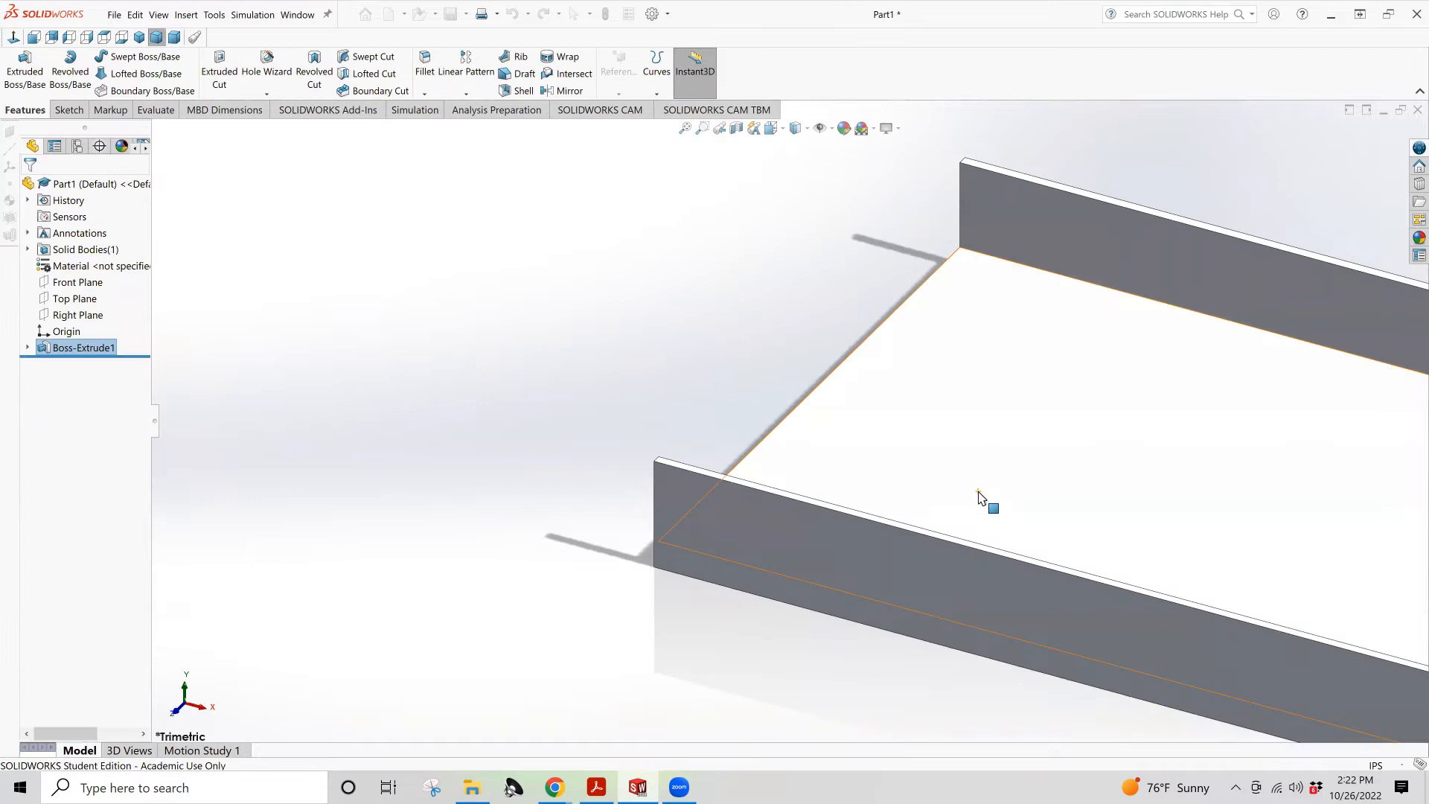
Examine the extruded channel's end face and the thickness of its walls and floor from several angles
{"action": "mouse_move", "coordinate": [1177, 523]}
{"action": "middle_mouse_down"}
{"action": "mouse_move", "coordinate": [1058, 510]}
{"action": "mouse_move", "coordinate": [1133, 381]}
{"action": "mouse_move", "coordinate": [193, 285]}
{"action": "mouse_move", "coordinate": [325, 400]}
{"action": "middle_mouse_up"}
{"action": "middle_click_drag", "start_coordinate": [381, 358], "coordinate": [425, 411]}
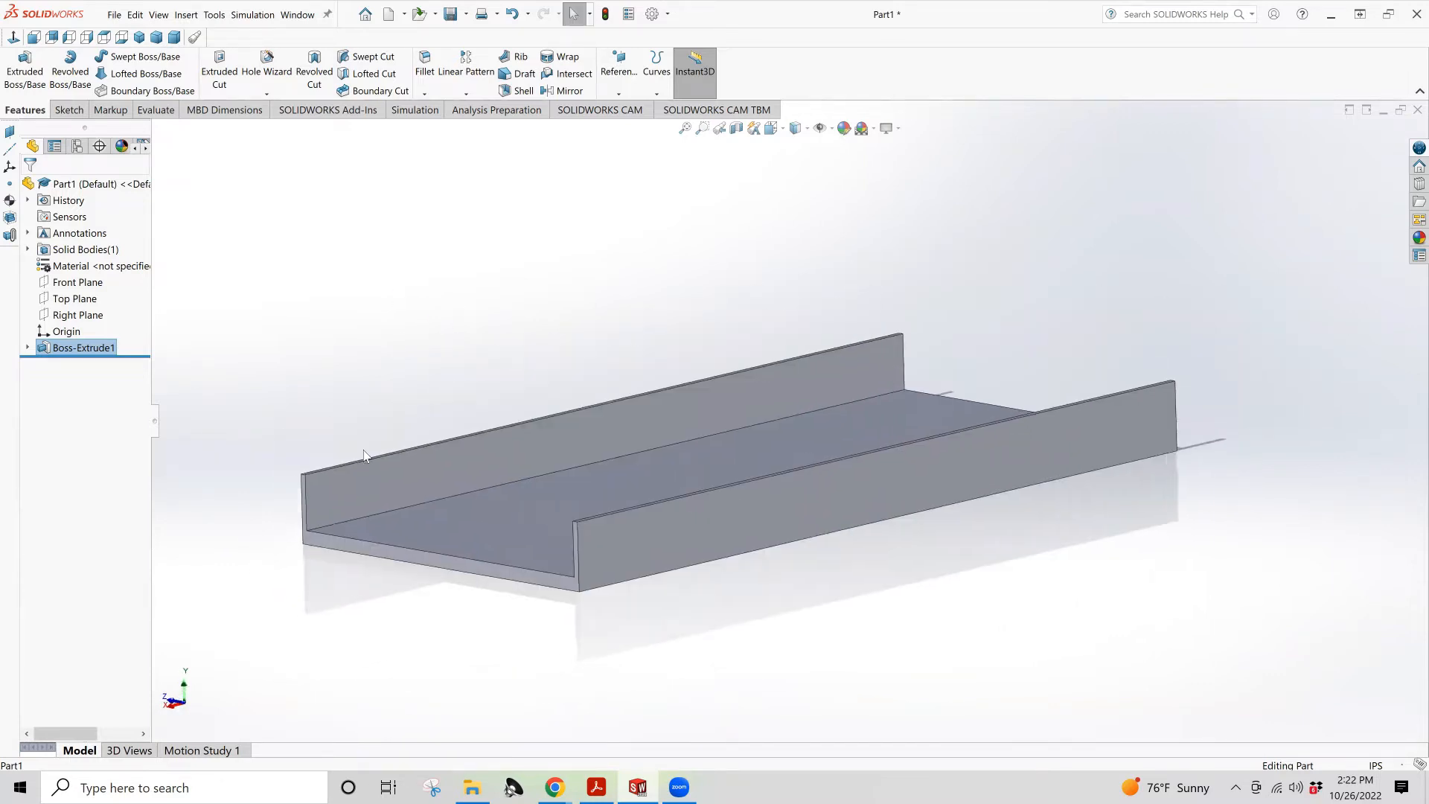
{"action": "scroll", "coordinate": [436, 574], "scroll_direction": "down", "scroll_amount": 3}
{"action": "scroll", "coordinate": [454, 526], "scroll_direction": "down", "scroll_amount": 1}
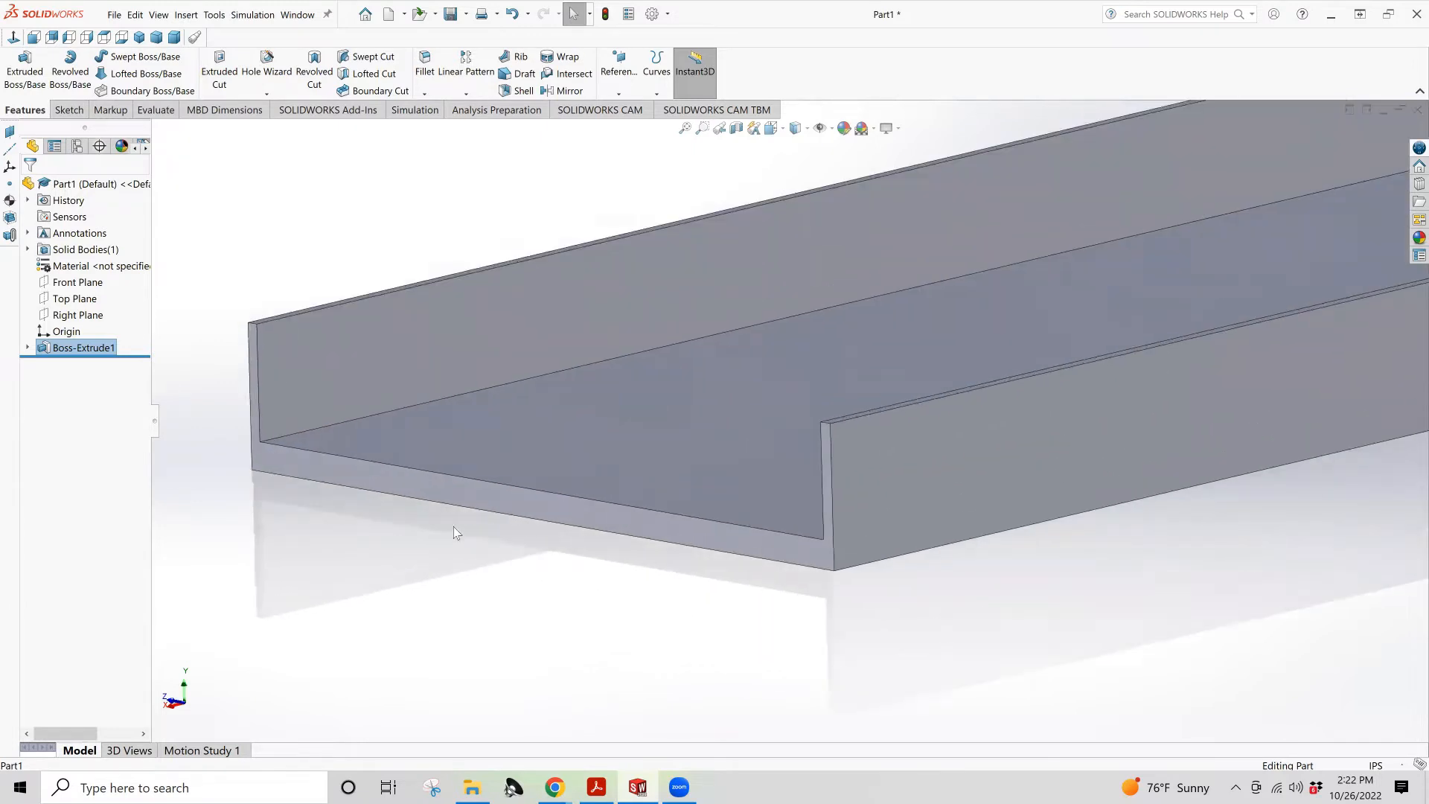
{"action": "scroll", "coordinate": [453, 525], "scroll_direction": "up", "scroll_amount": 1}
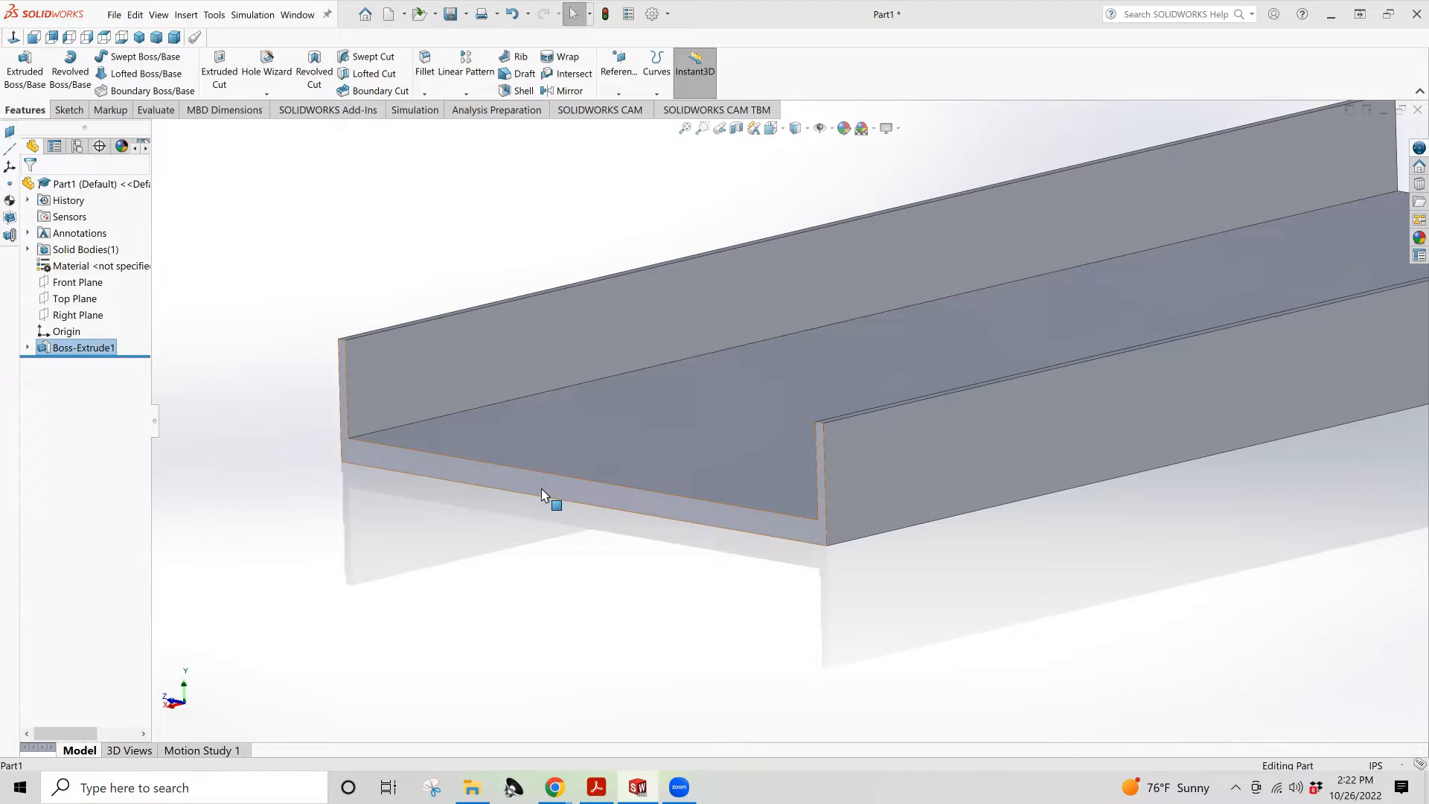
{"action": "scroll", "coordinate": [575, 434], "scroll_direction": "up", "scroll_amount": 3}
{"action": "mouse_move", "coordinate": [593, 415]}
{"action": "middle_mouse_down"}
{"action": "mouse_move", "coordinate": [651, 418]}
{"action": "mouse_move", "coordinate": [602, 412]}
{"action": "mouse_move", "coordinate": [616, 408]}
{"action": "middle_mouse_up"}
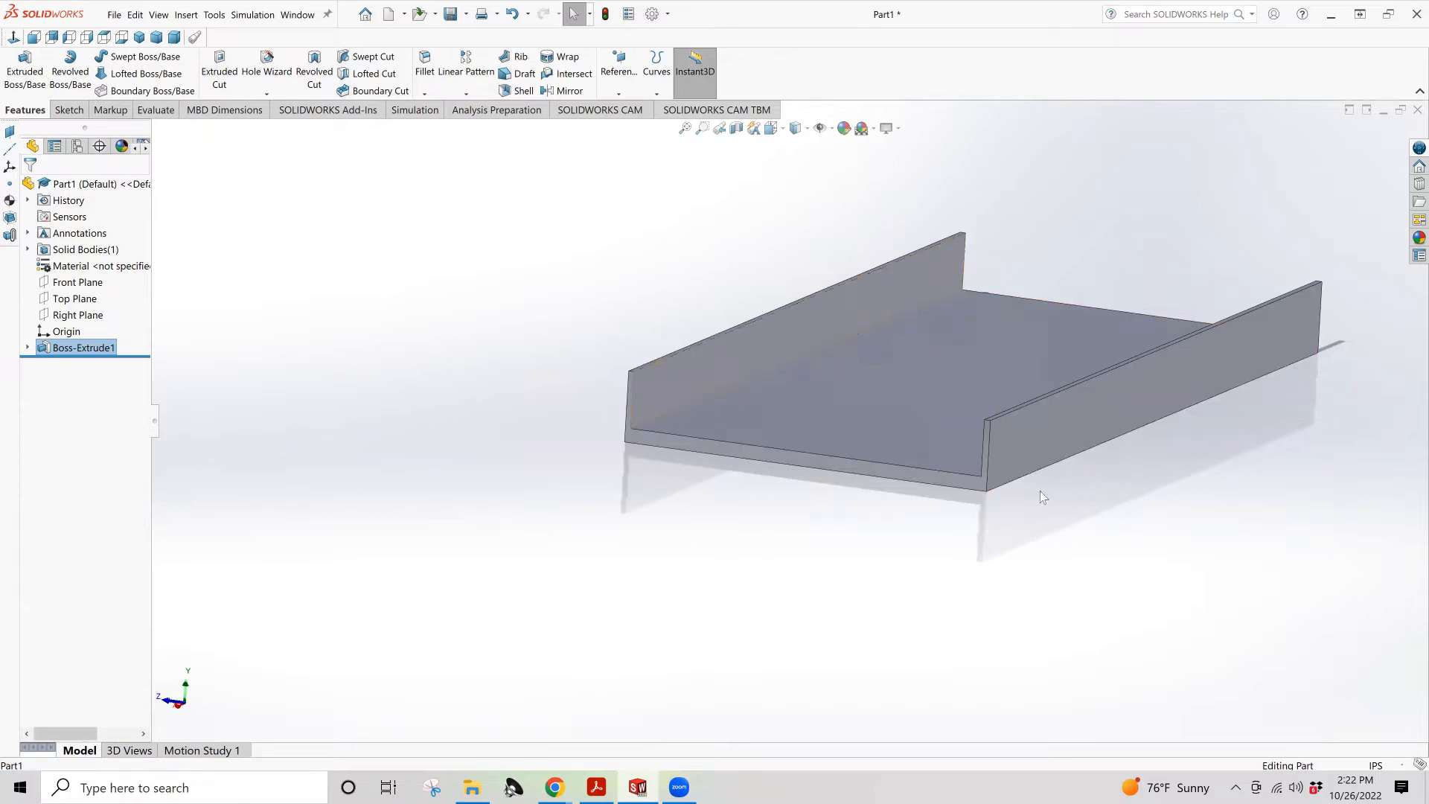
Reopen Sketch1 under the boss extrusion for editing and orient the view to the Right plane
{"action": "right_click", "coordinate": [65, 347]}
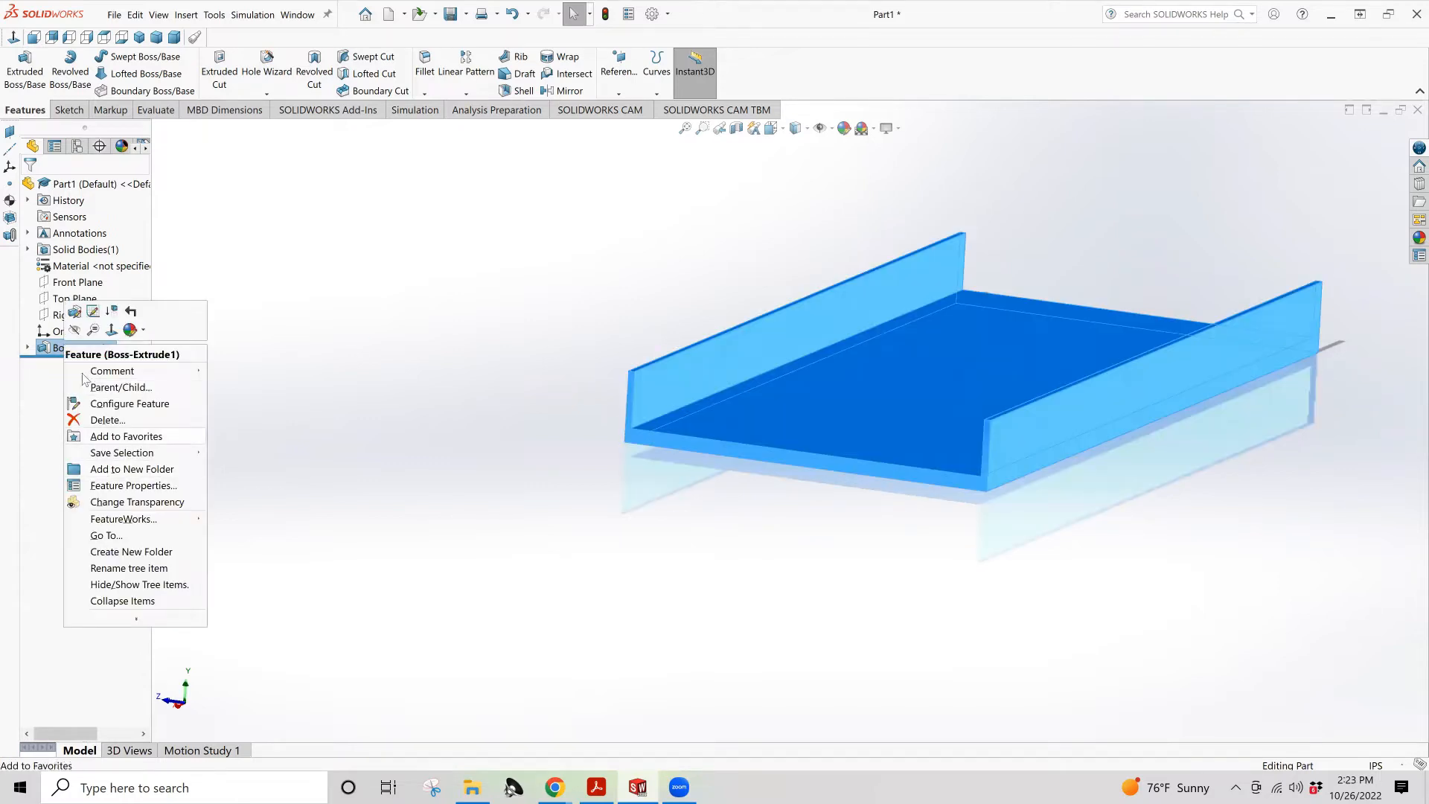
{"action": "left_click", "coordinate": [27, 349]}
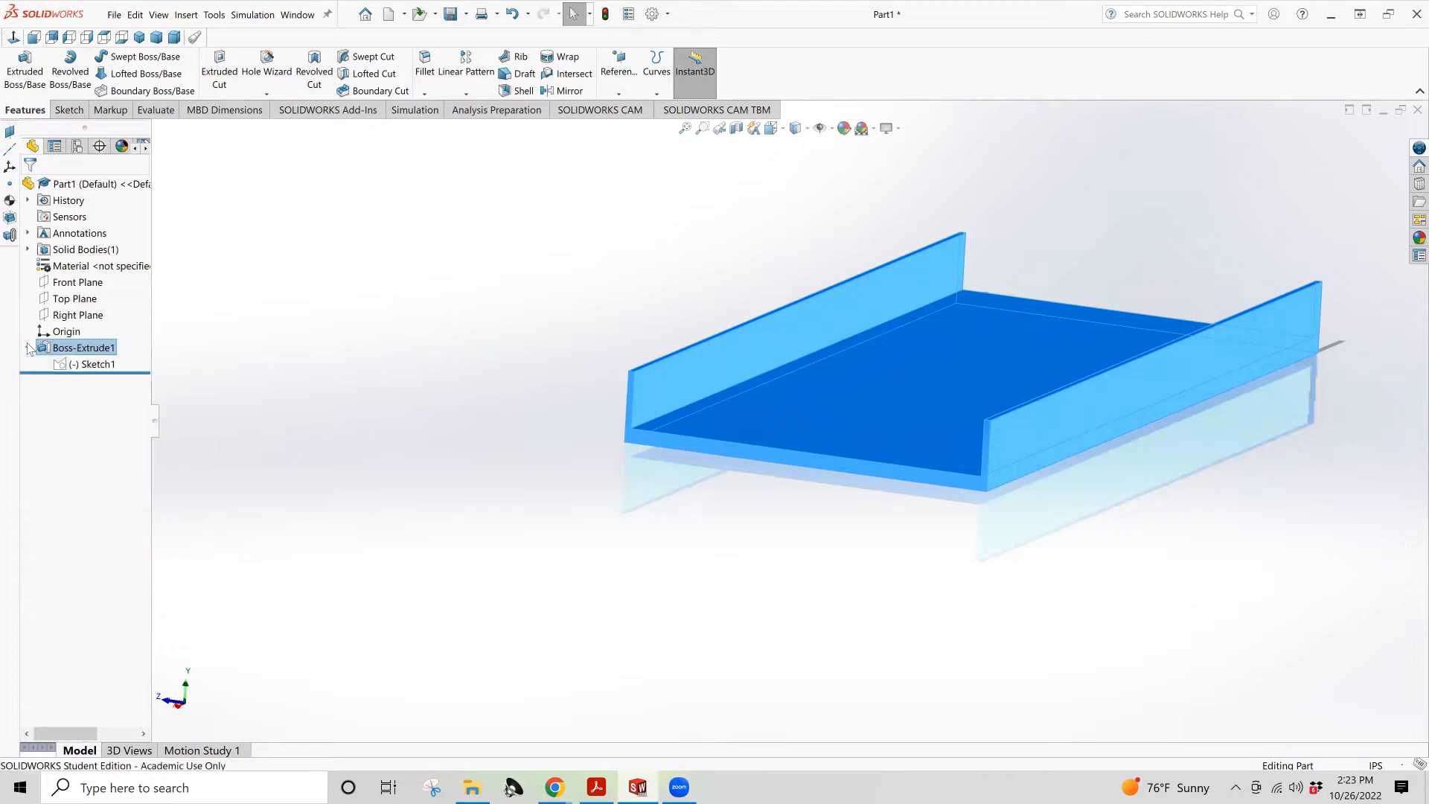
{"action": "left_click", "coordinate": [86, 364]}
{"action": "left_click", "coordinate": [106, 333]}
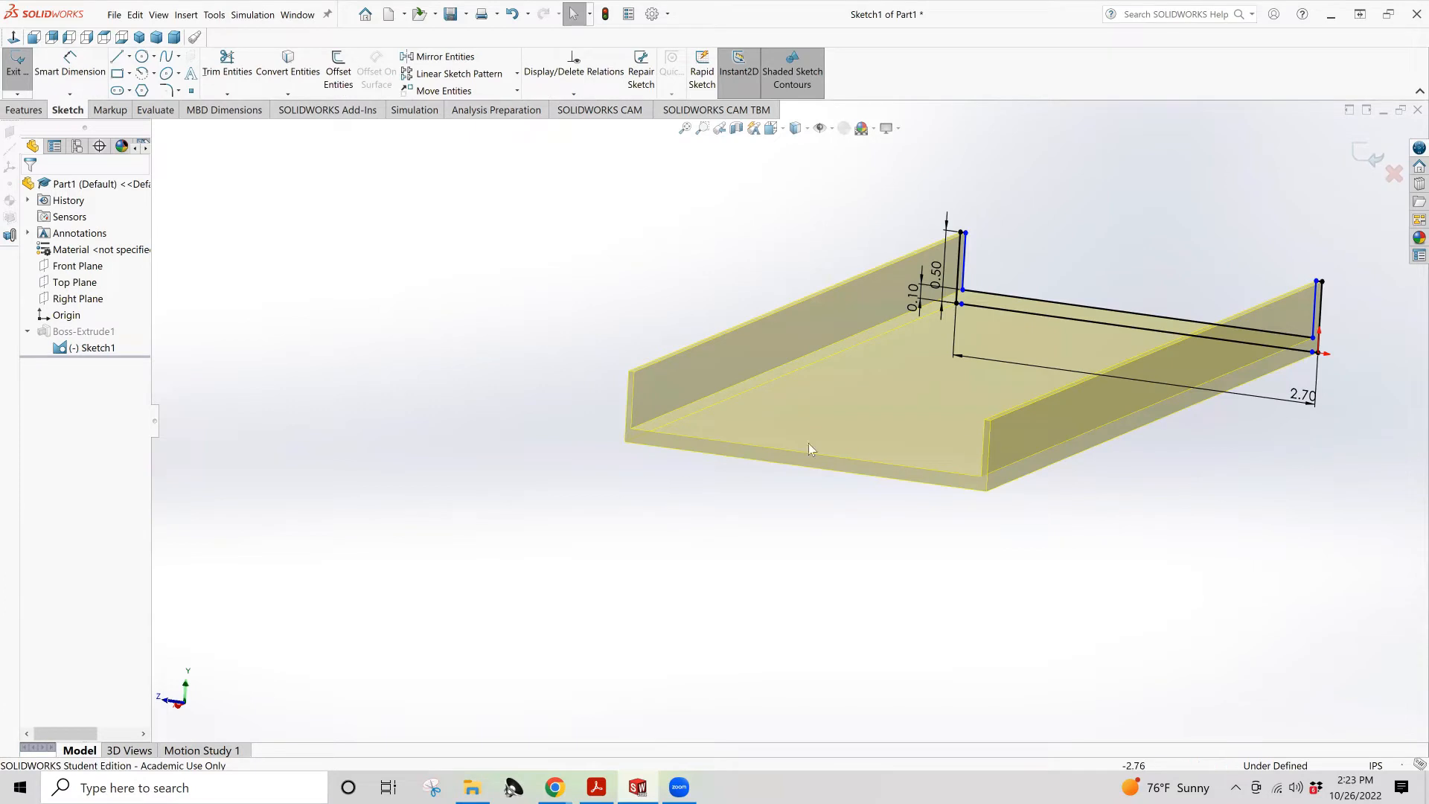
{"action": "middle_click_drag", "start_coordinate": [801, 444], "coordinate": [464, 451]}
{"action": "mouse_move", "coordinate": [672, 339]}
{"action": "middle_mouse_down"}
{"action": "mouse_move", "coordinate": [665, 379]}
{"action": "mouse_move", "coordinate": [659, 359]}
{"action": "middle_mouse_up"}
{"action": "scroll", "coordinate": [659, 359], "scroll_direction": "down", "scroll_amount": 1}
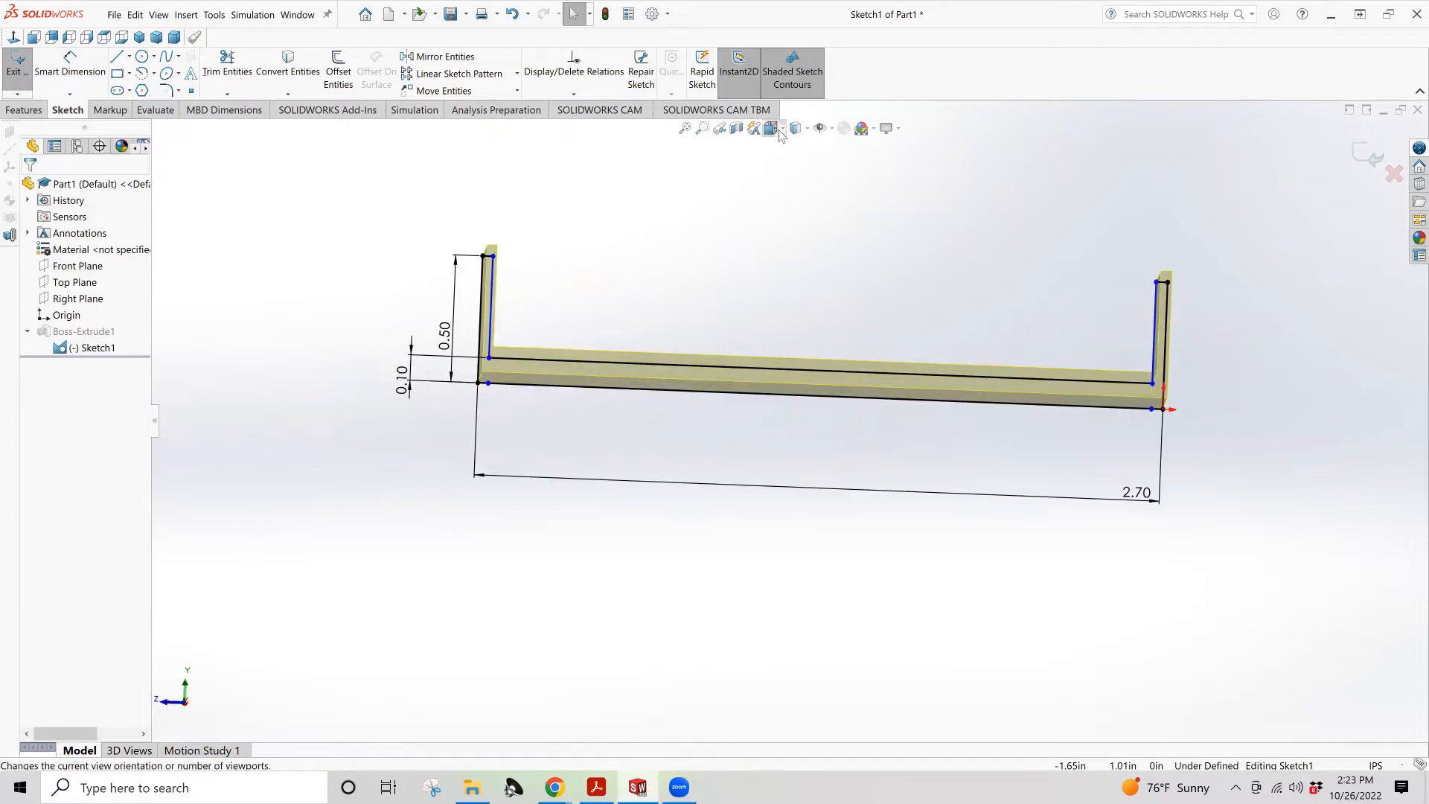
{"action": "left_click", "coordinate": [779, 130]}
{"action": "left_click", "coordinate": [622, 415]}
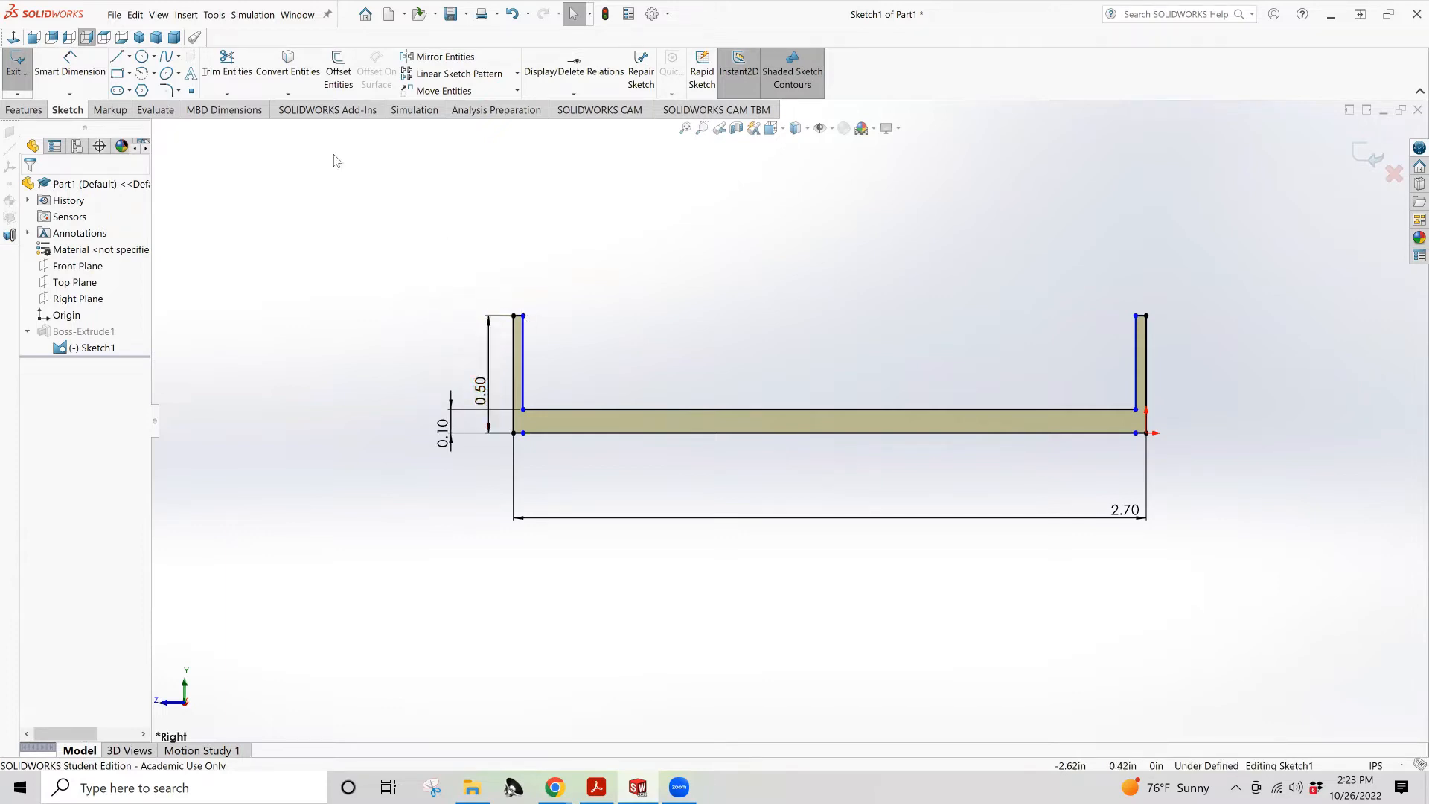
Dimension the channel's inner width between the two inner vertical edges, place it above the profile, and set it to 2.6 in
{"action": "left_click", "coordinate": [93, 76]}
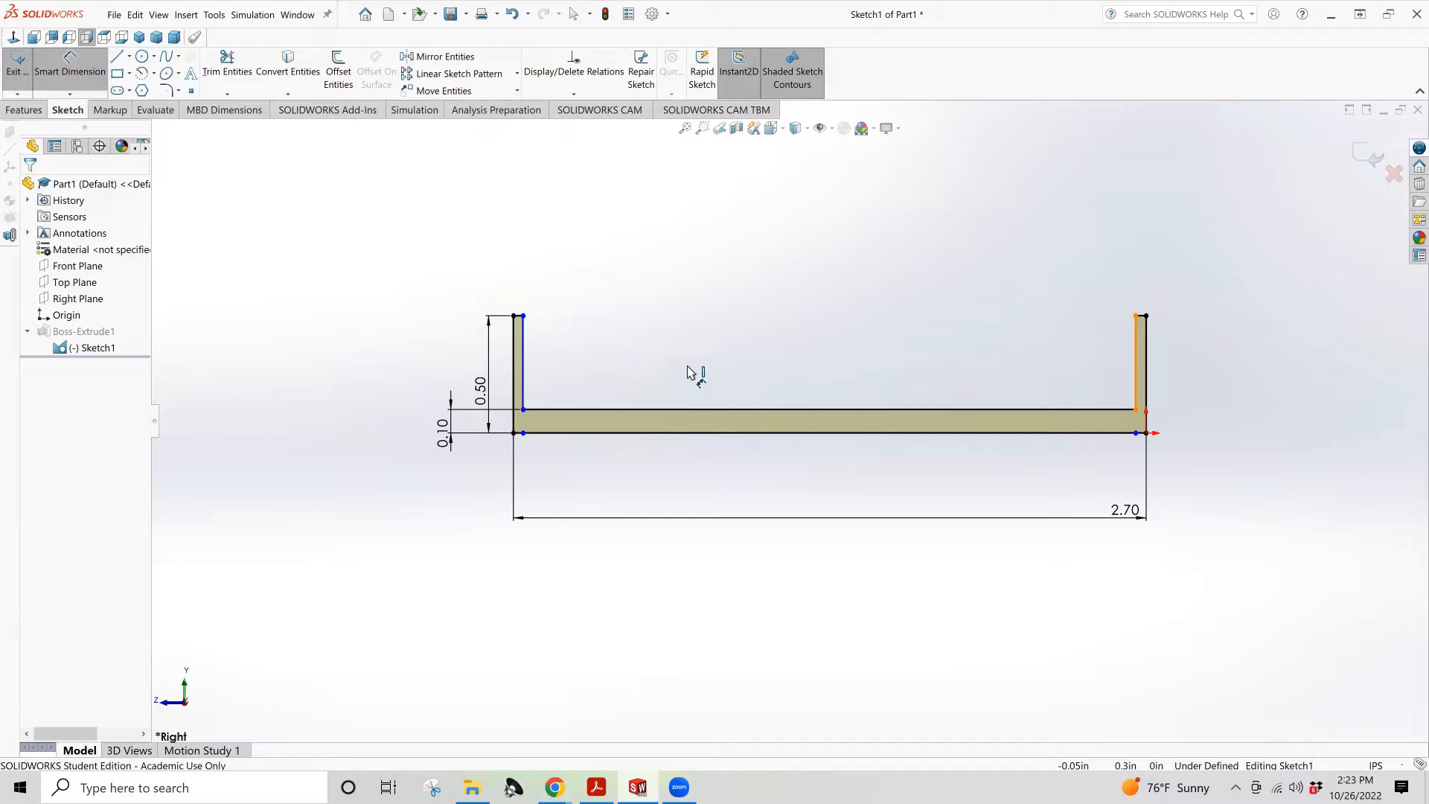
{"action": "left_click", "coordinate": [522, 363]}
{"action": "left_click", "coordinate": [523, 360]}
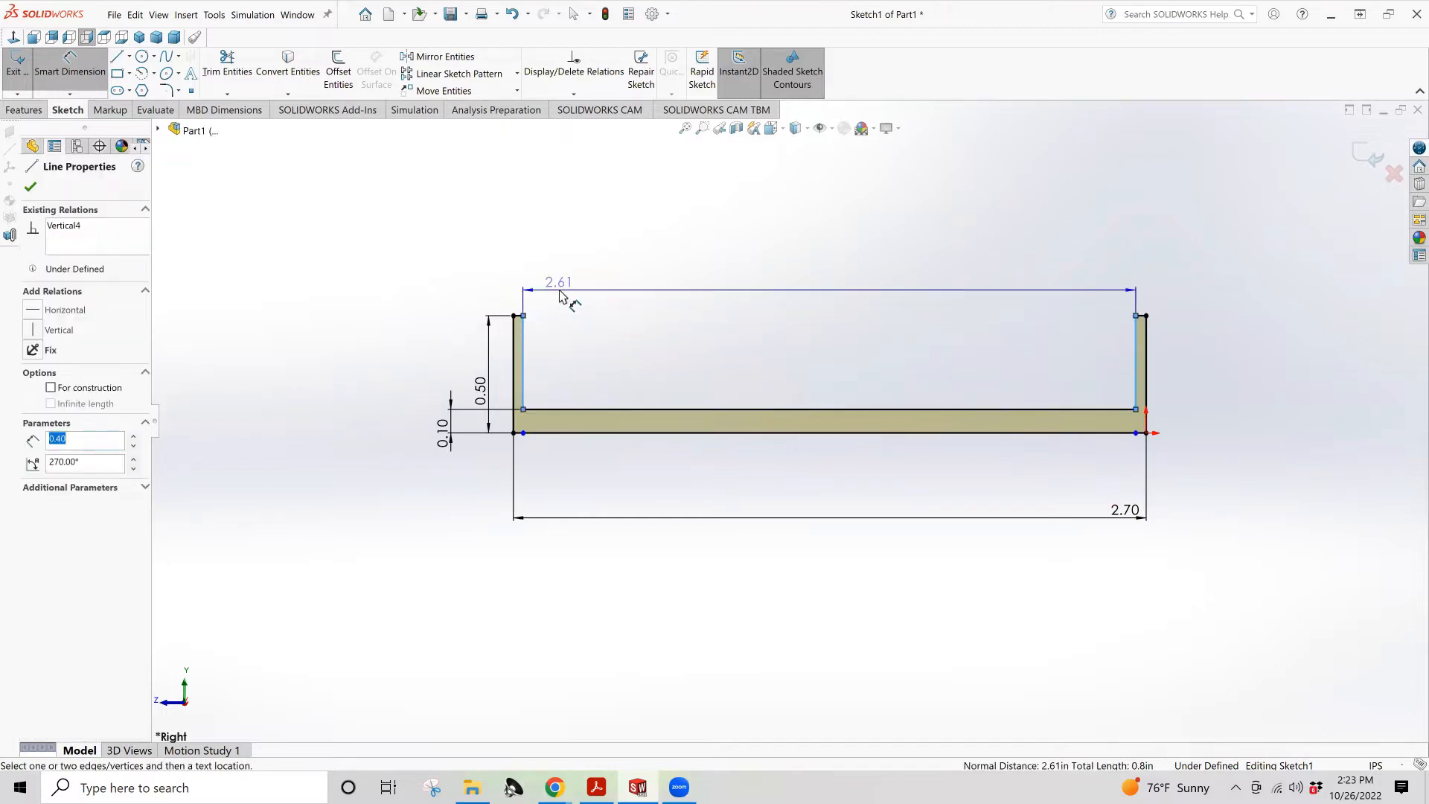
{"action": "left_click", "coordinate": [560, 292]}
{"action": "type", "text": "2.6"}
{"action": "key", "text": "Return"}
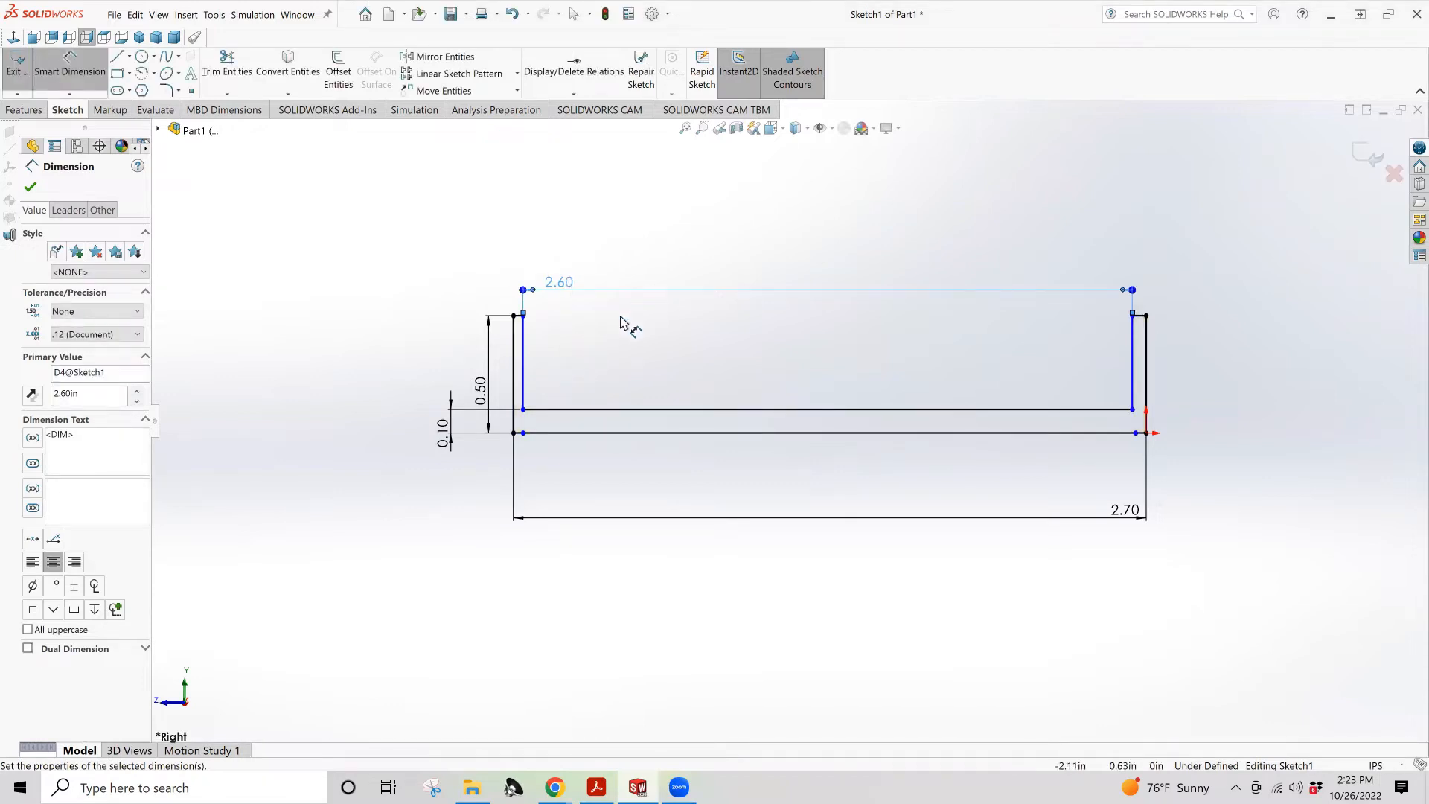
Dimension the right wall's thickness between its inner and outer vertical edges and set it to 0.05 in
{"action": "scroll", "coordinate": [615, 330], "scroll_direction": "down", "scroll_amount": 1}
{"action": "scroll", "coordinate": [618, 331], "scroll_direction": "down", "scroll_amount": 1}
{"action": "scroll", "coordinate": [812, 417], "scroll_direction": "up", "scroll_amount": 1}
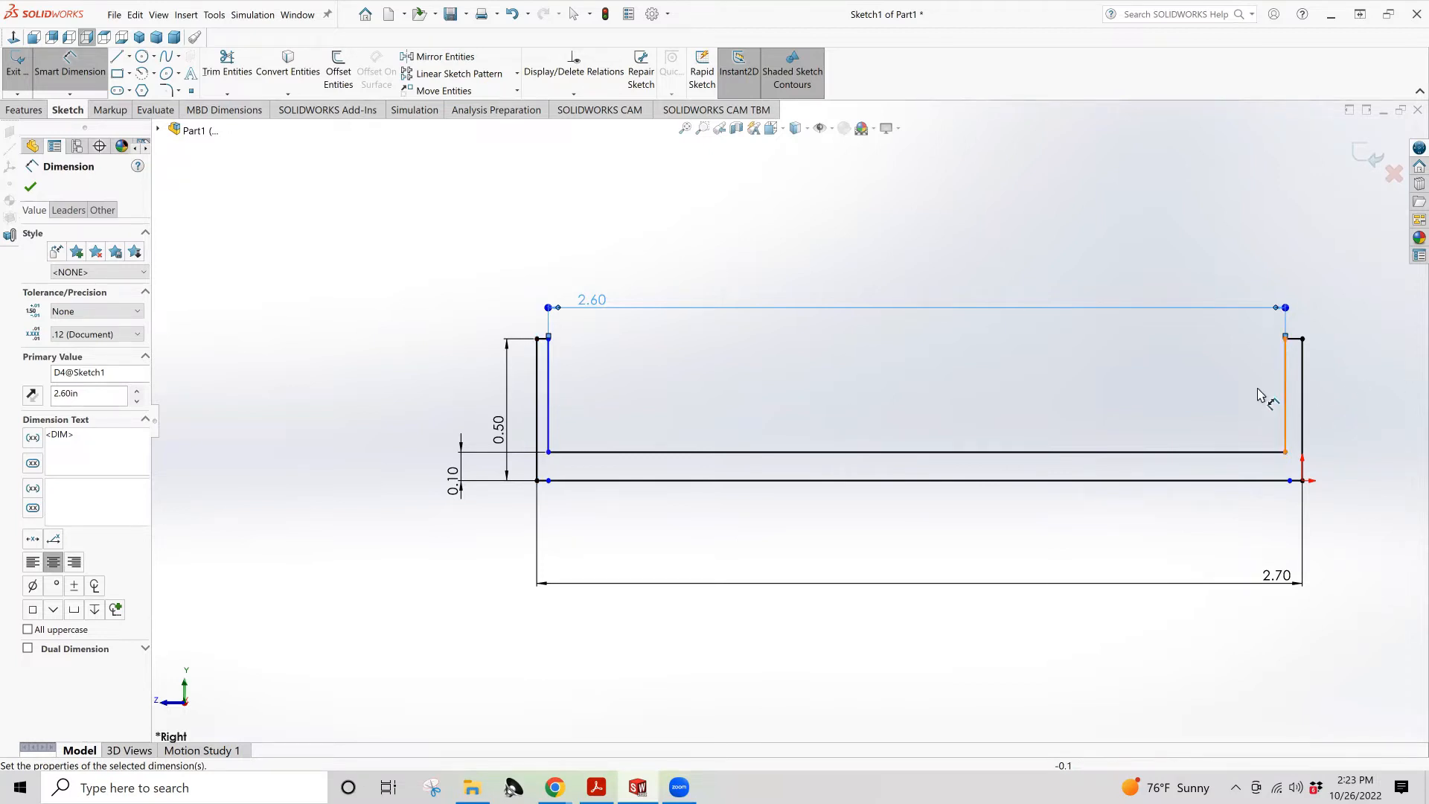
{"action": "left_click", "coordinate": [1287, 393]}
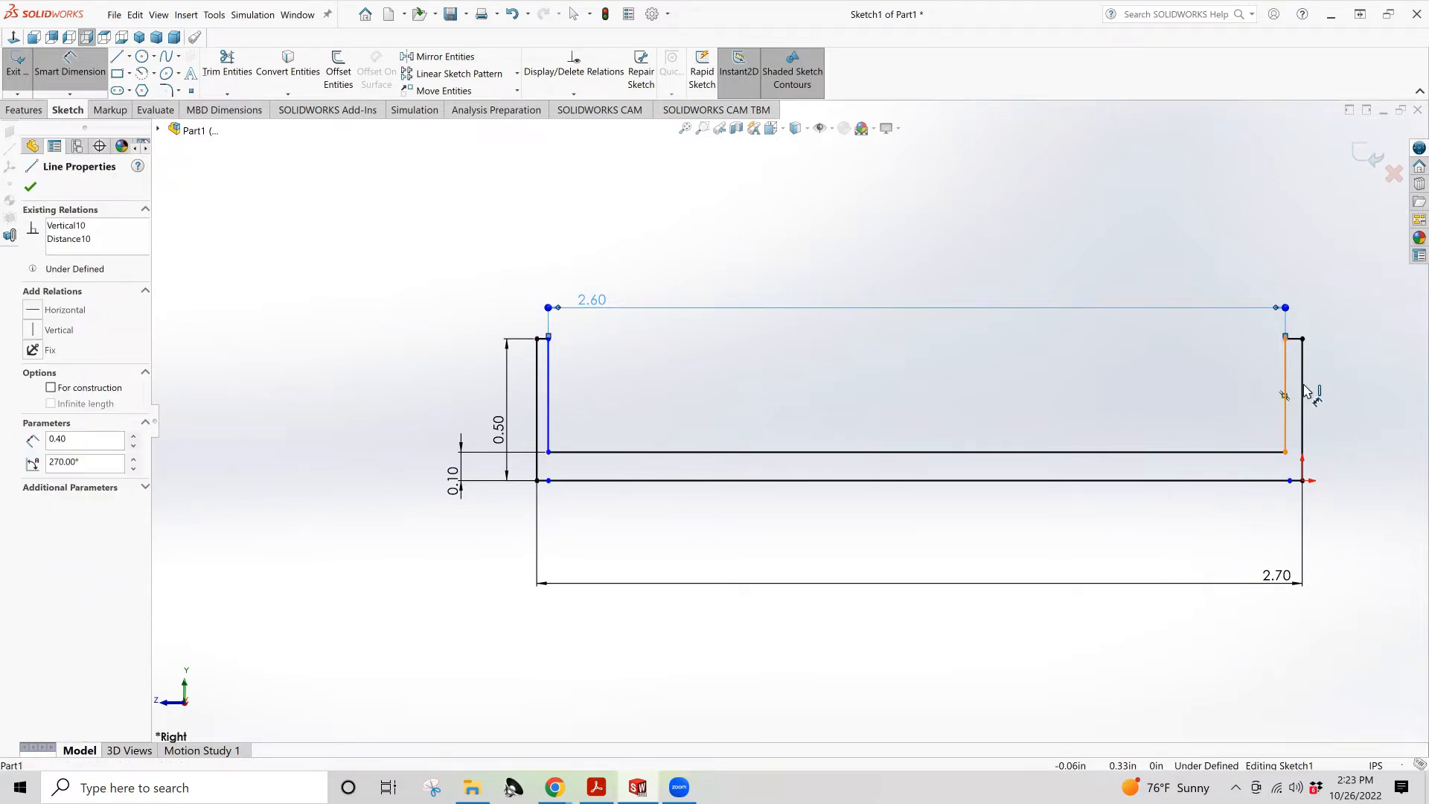
{"action": "left_click", "coordinate": [1302, 395]}
{"action": "left_click", "coordinate": [1311, 251]}
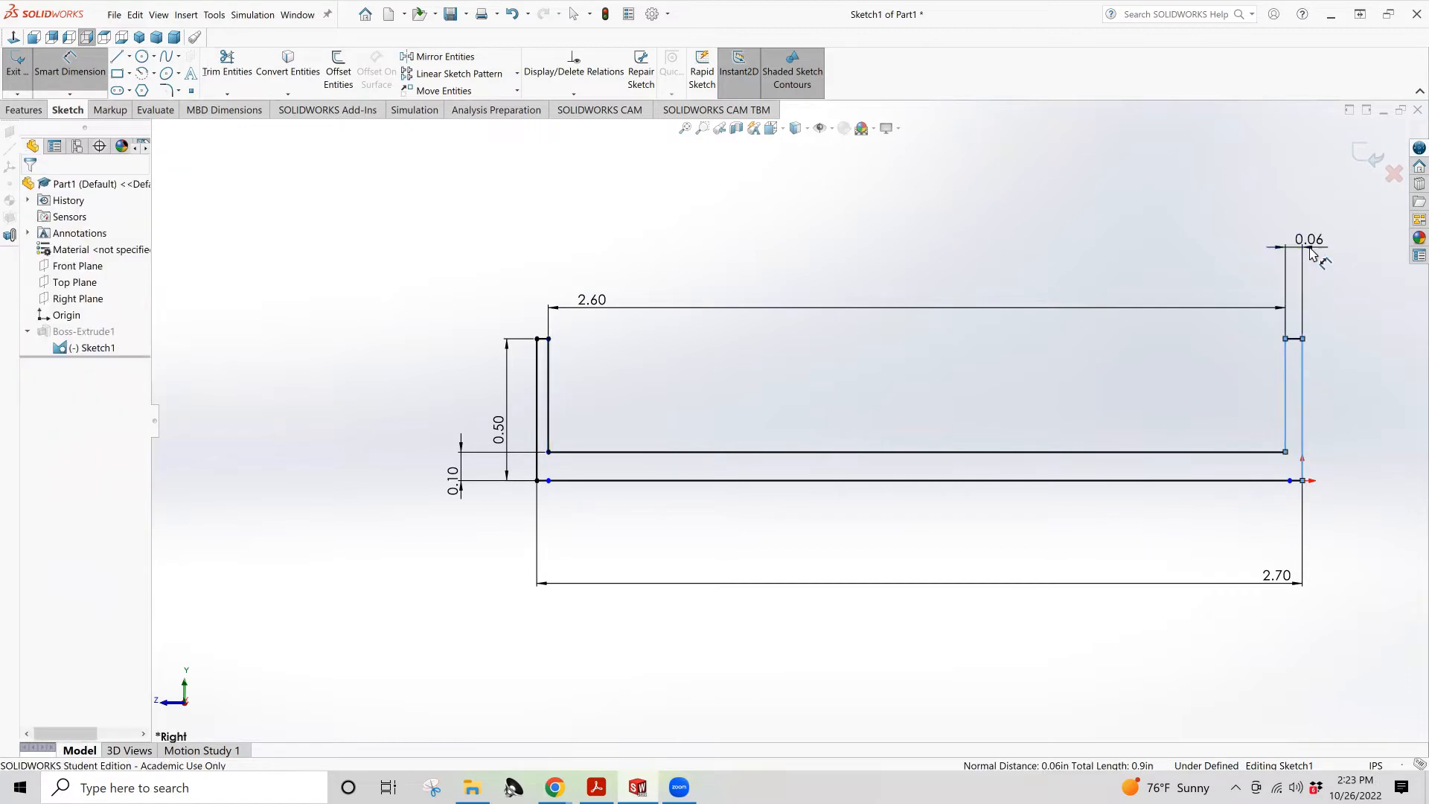
{"action": "type", "text": ".05"}
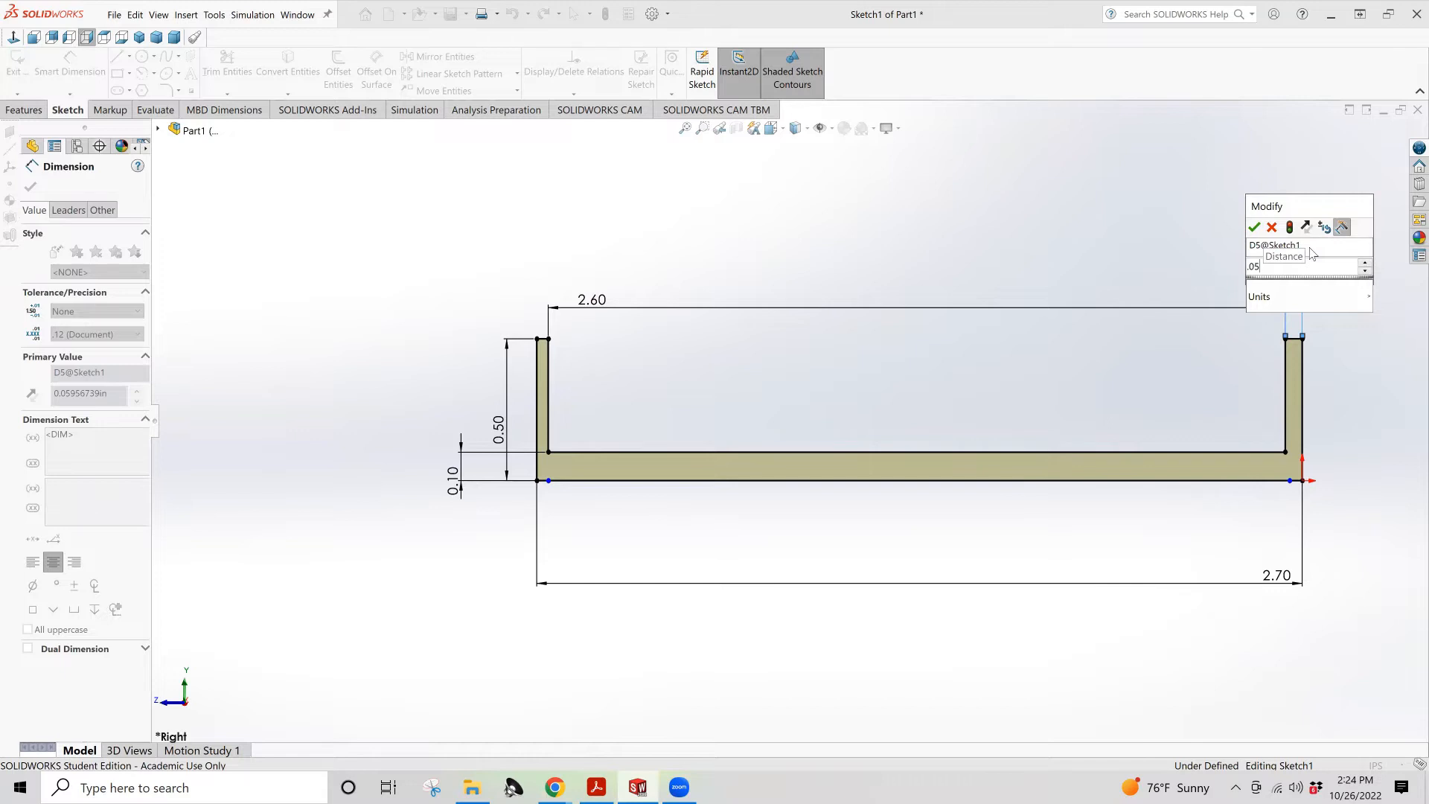
{"action": "key", "text": "Return"}
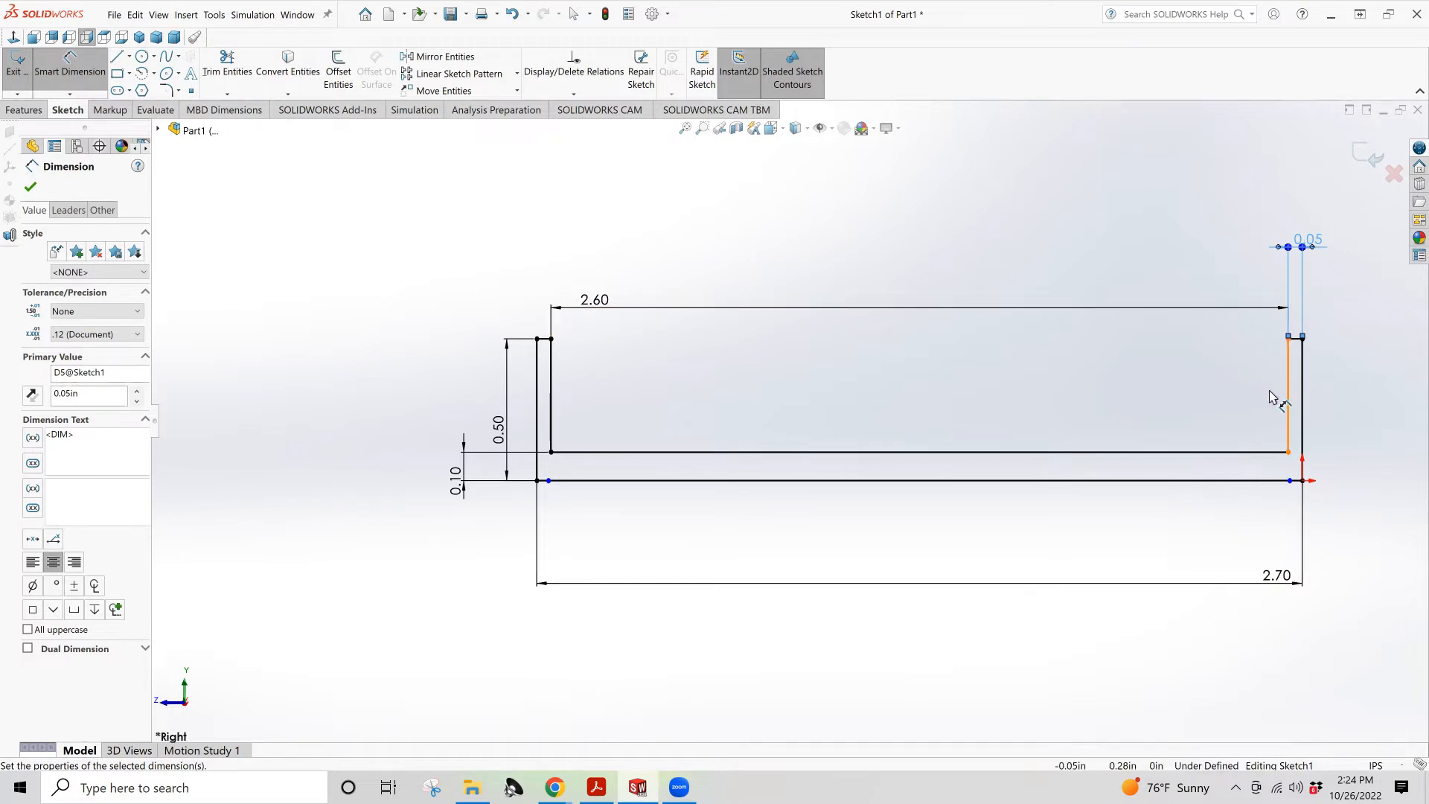
Set the channel's floor thickness dimension to 0.05 in
{"action": "double_click", "coordinate": [456, 477]}
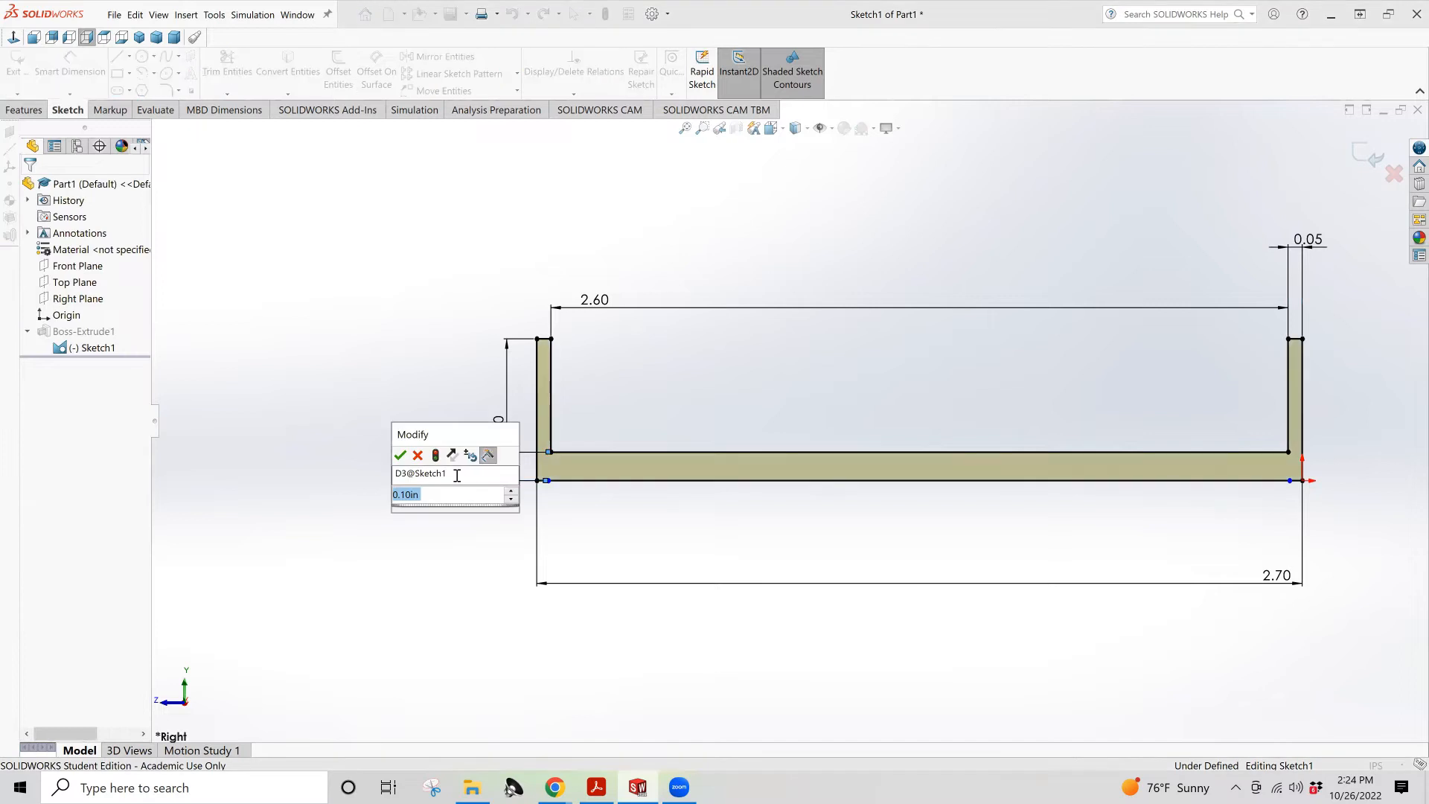
{"action": "type", "text": "0.05"}
{"action": "key", "text": "Return"}
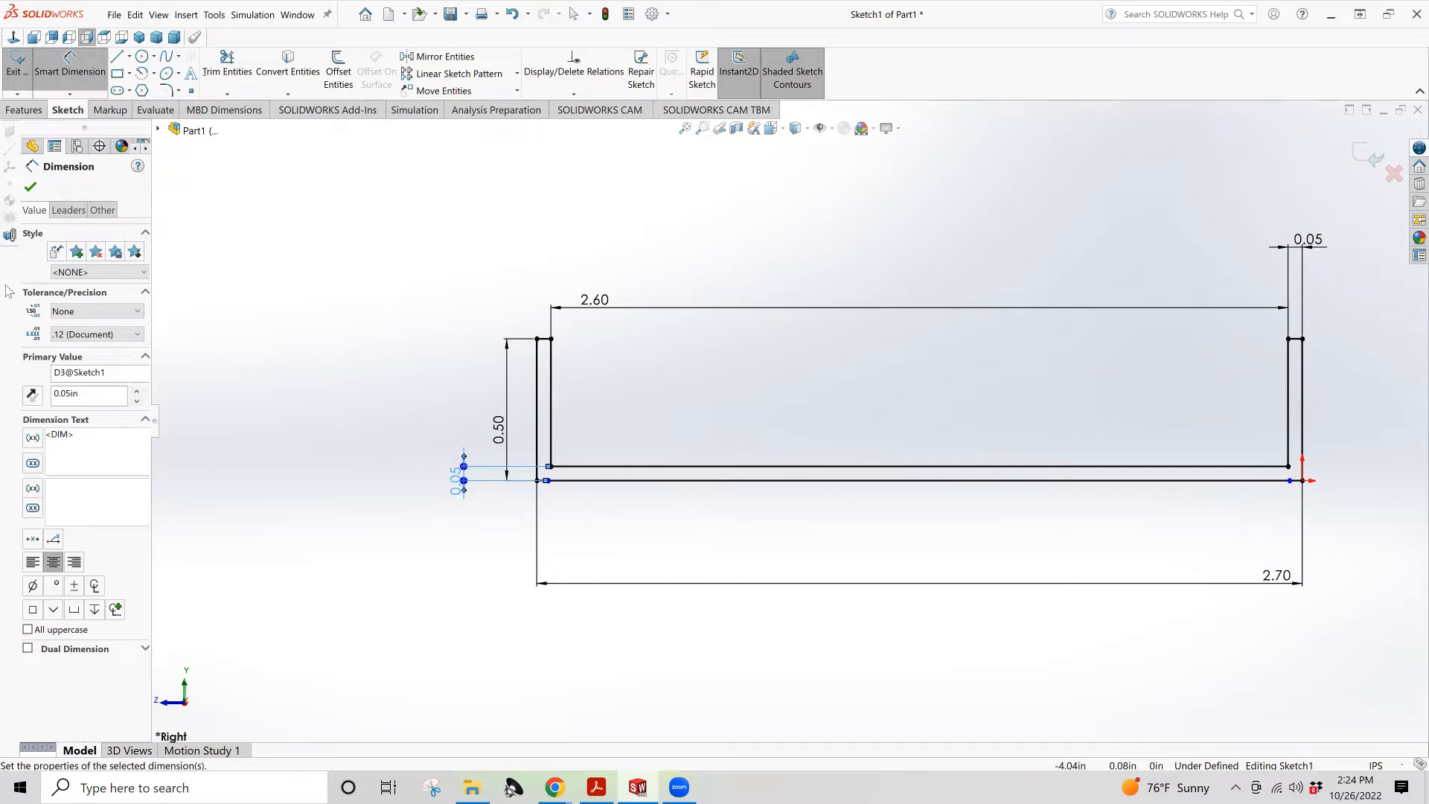
Finish dimensioning, exit the profile sketch to rebuild the extruded channel, and inspect the solid from several sides
{"action": "left_click", "coordinate": [31, 188]}
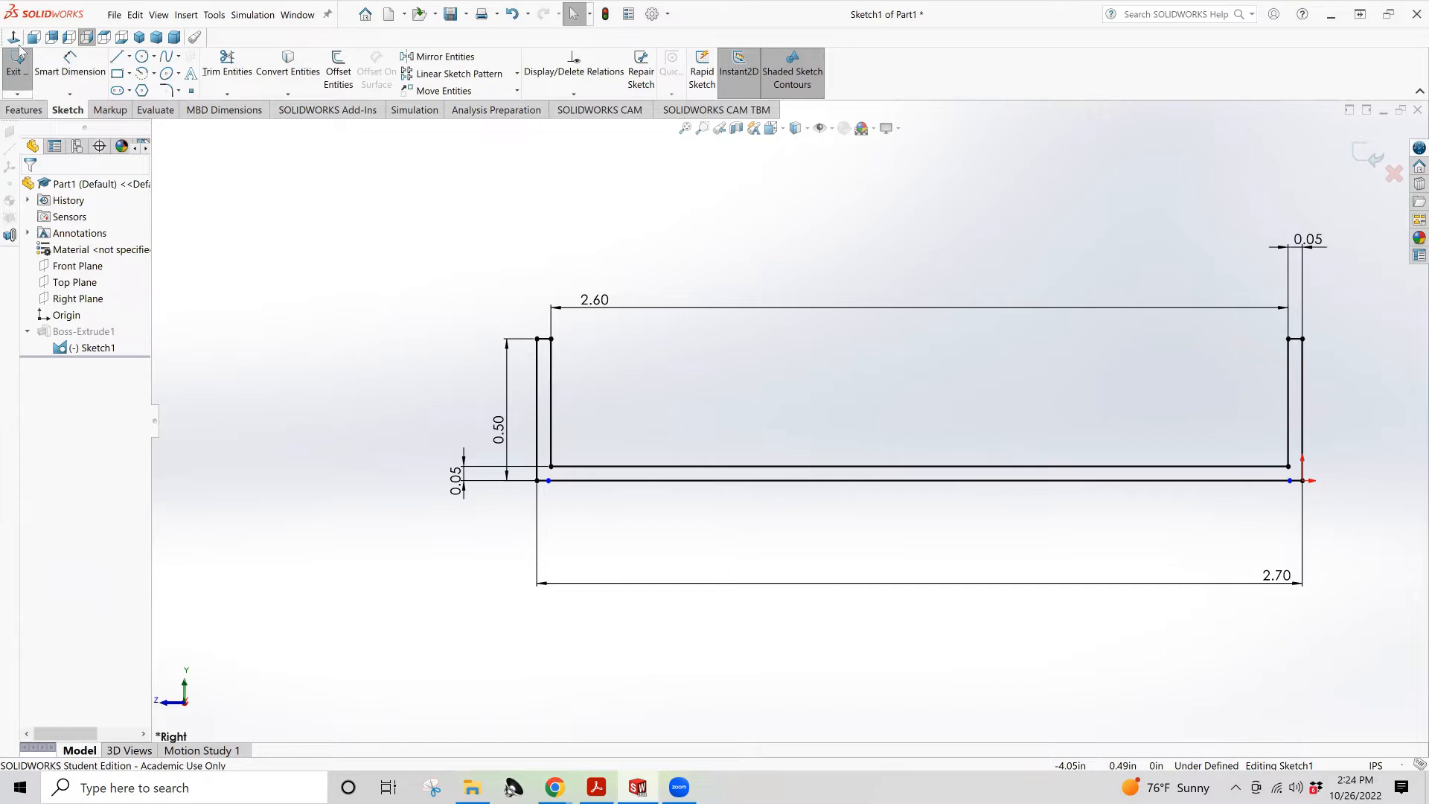
{"action": "left_click", "coordinate": [19, 64]}
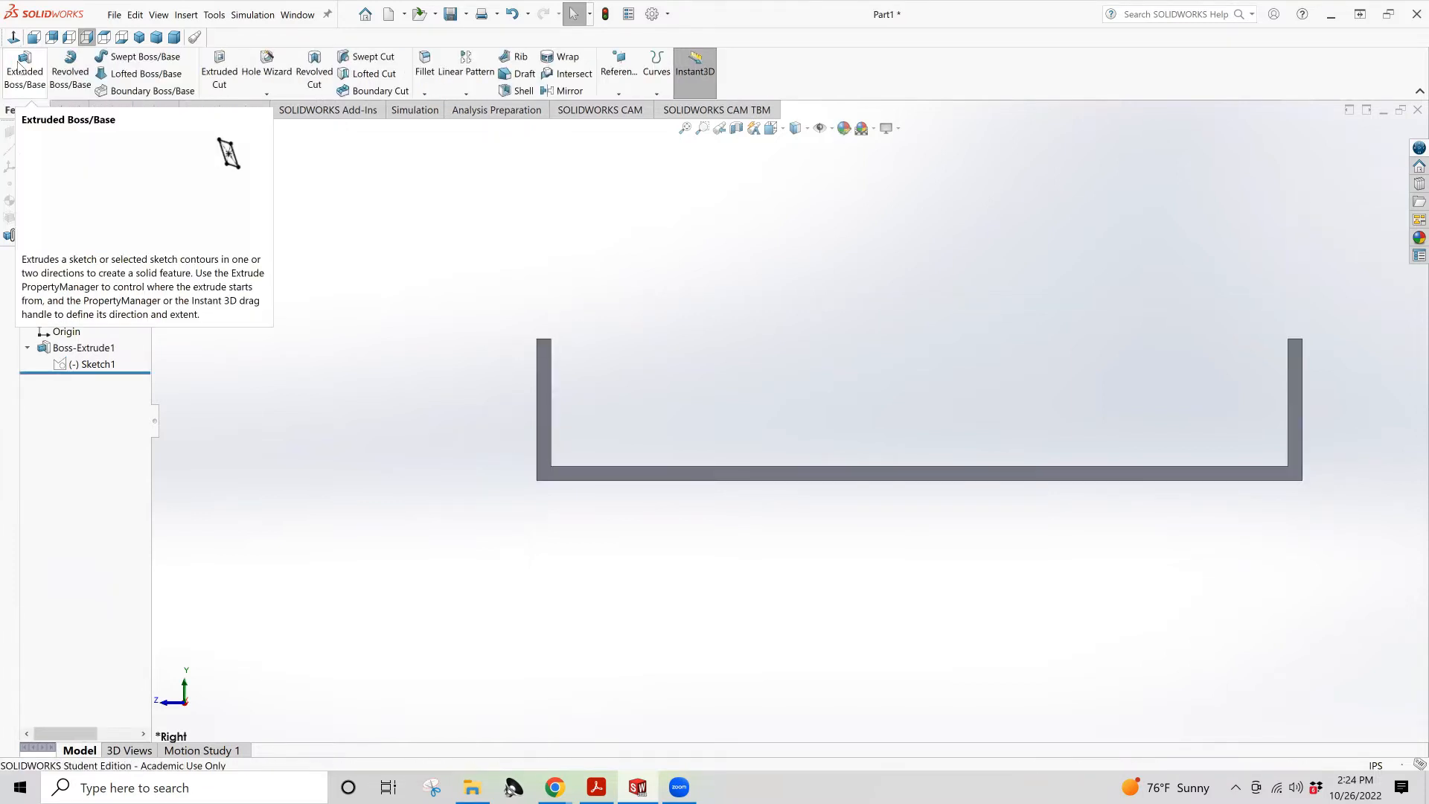
{"action": "middle_click_drag", "start_coordinate": [884, 441], "coordinate": [841, 463]}
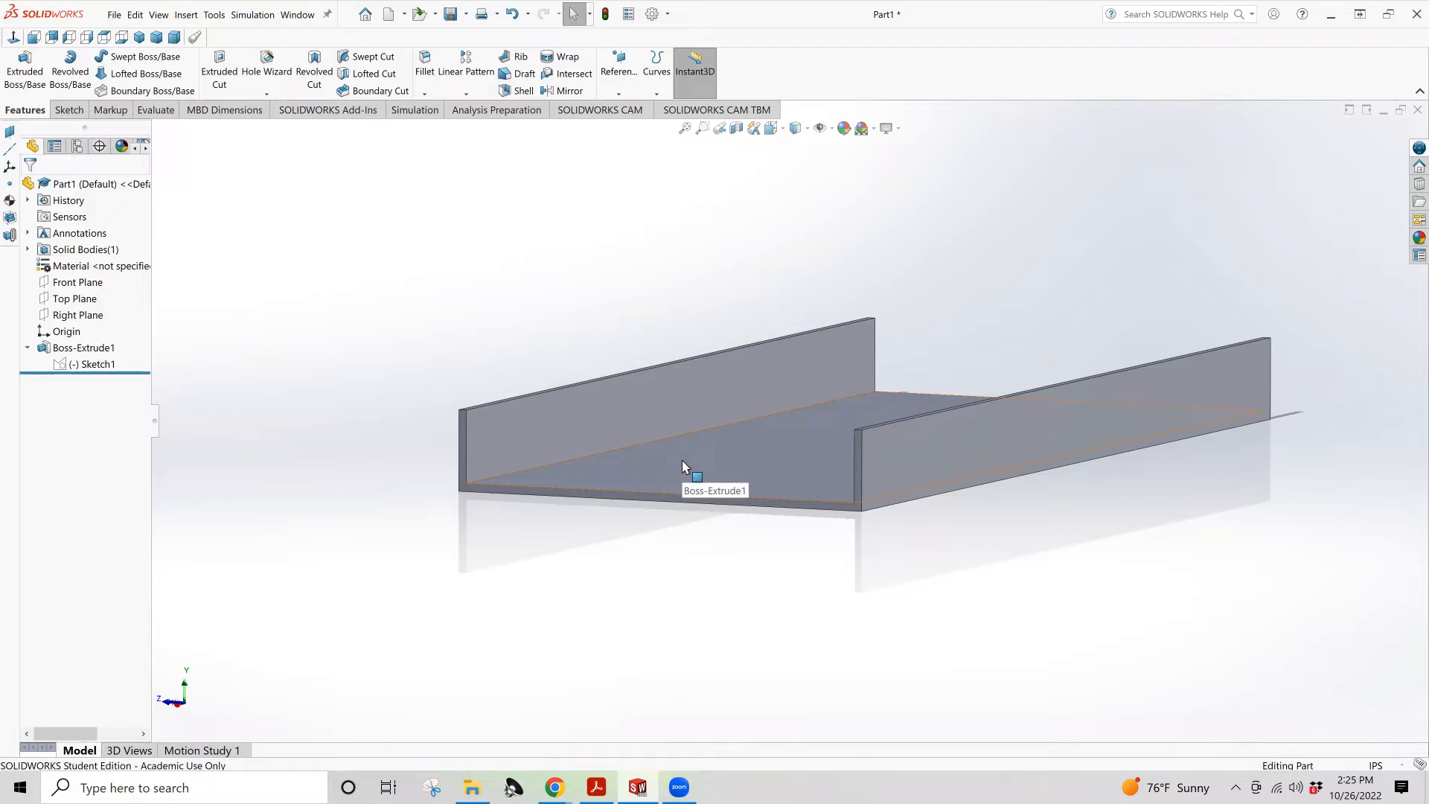
{"action": "middle_click_drag", "start_coordinate": [681, 467], "coordinate": [708, 489]}
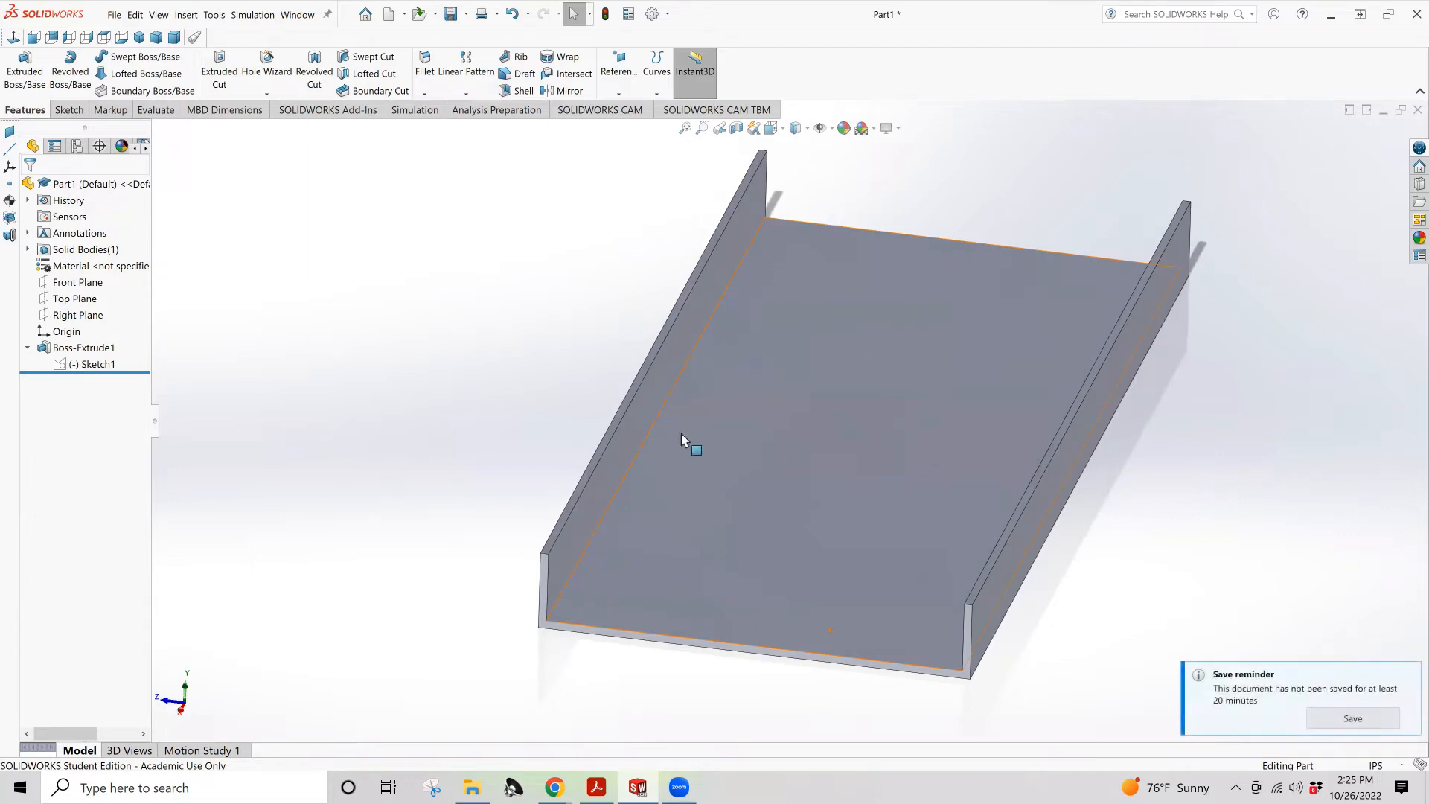
{"action": "middle_click_drag", "start_coordinate": [759, 622], "coordinate": [616, 504]}
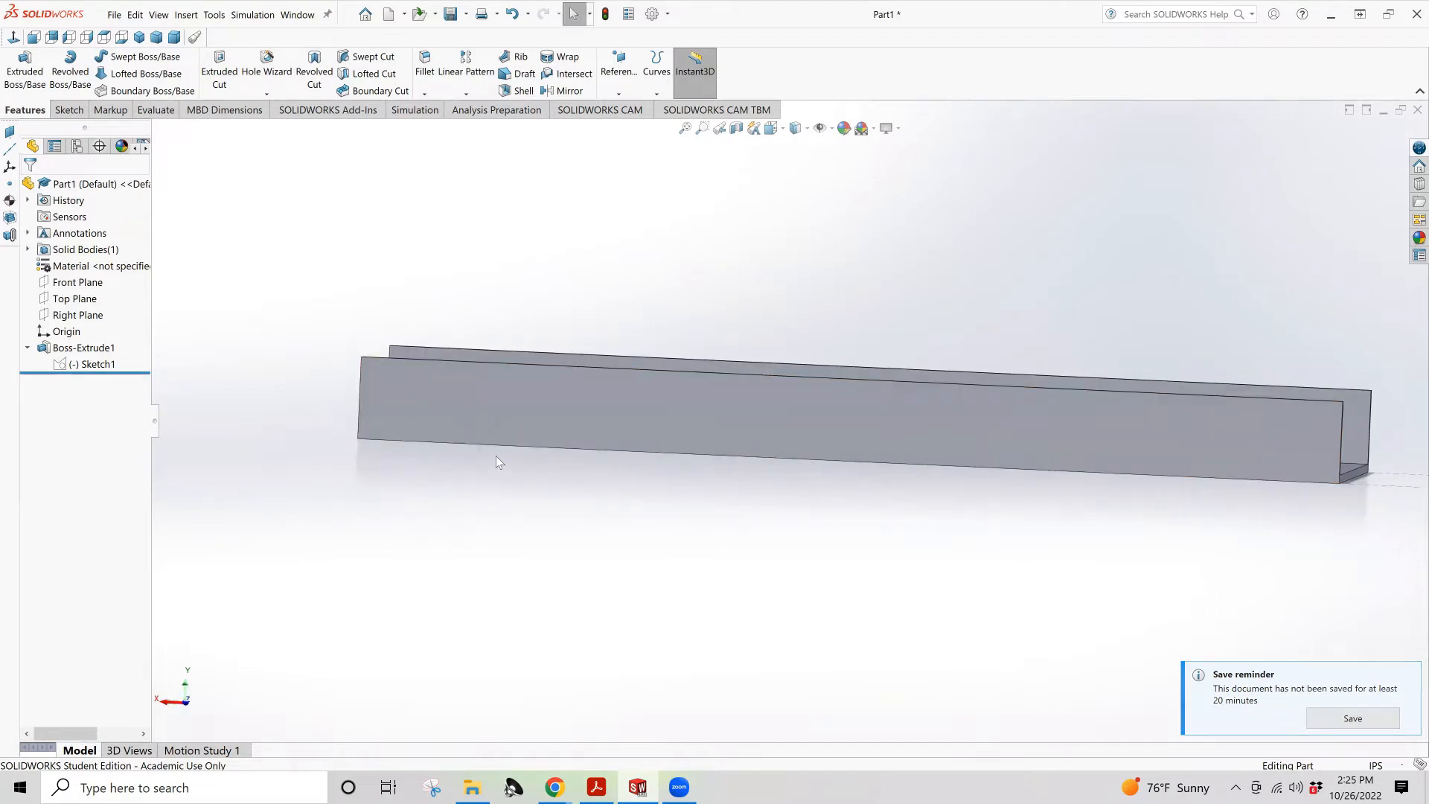
{"action": "middle_click_drag", "start_coordinate": [491, 447], "coordinate": [911, 488]}
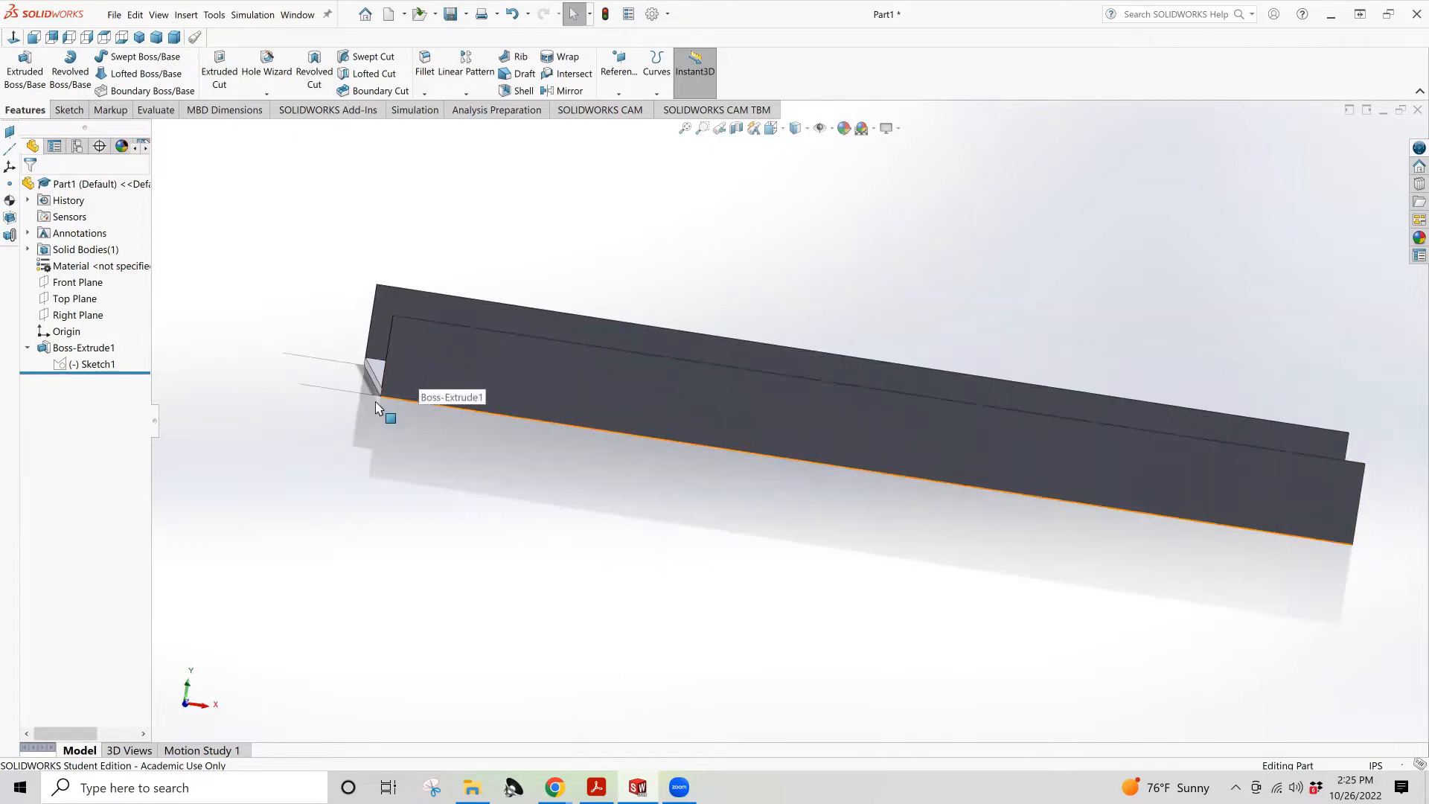
{"action": "middle_click_drag", "start_coordinate": [569, 377], "coordinate": [389, 386]}
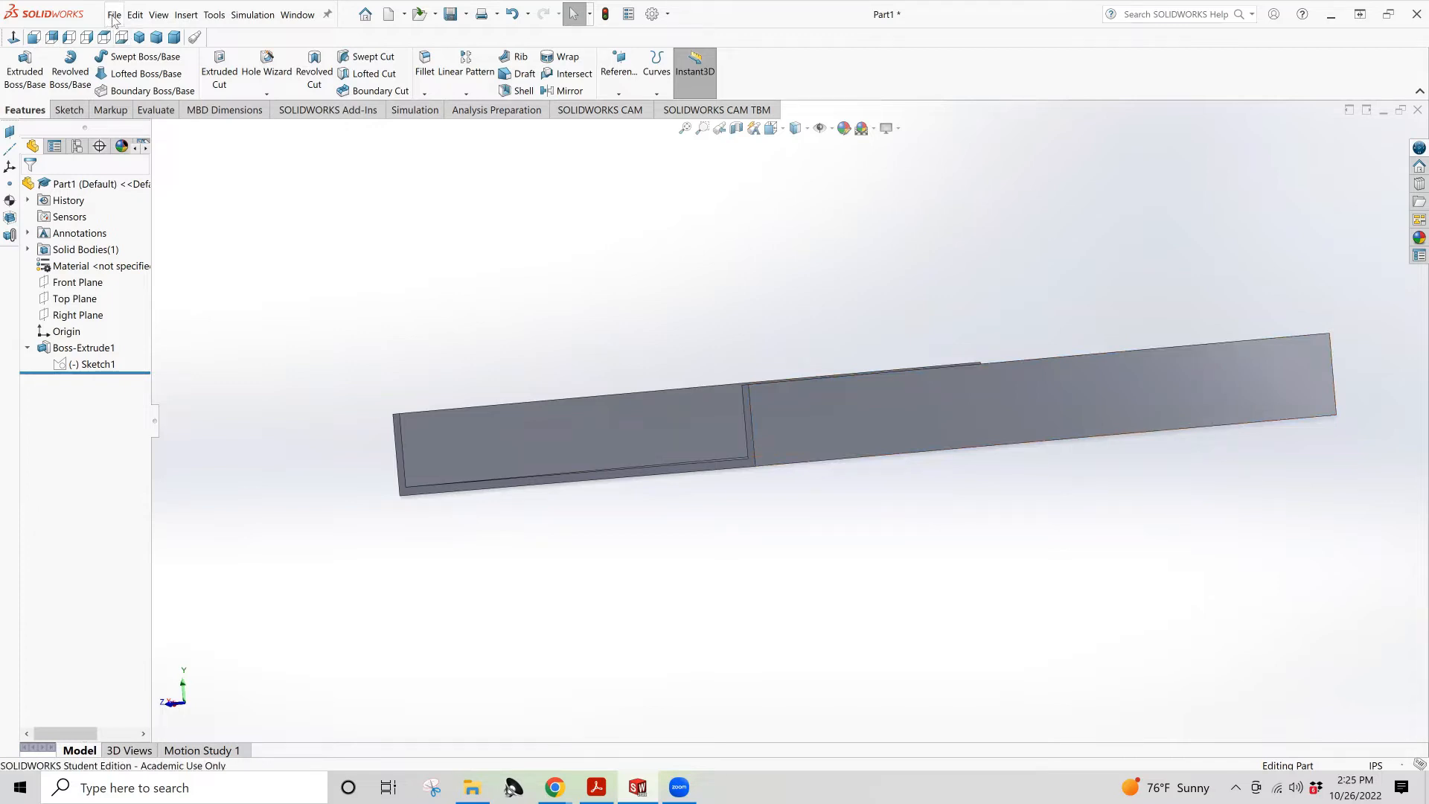
Open the Jack 2 part from the ESG_251 folder in Quick View mode and close it again
{"action": "left_click", "coordinate": [113, 16]}
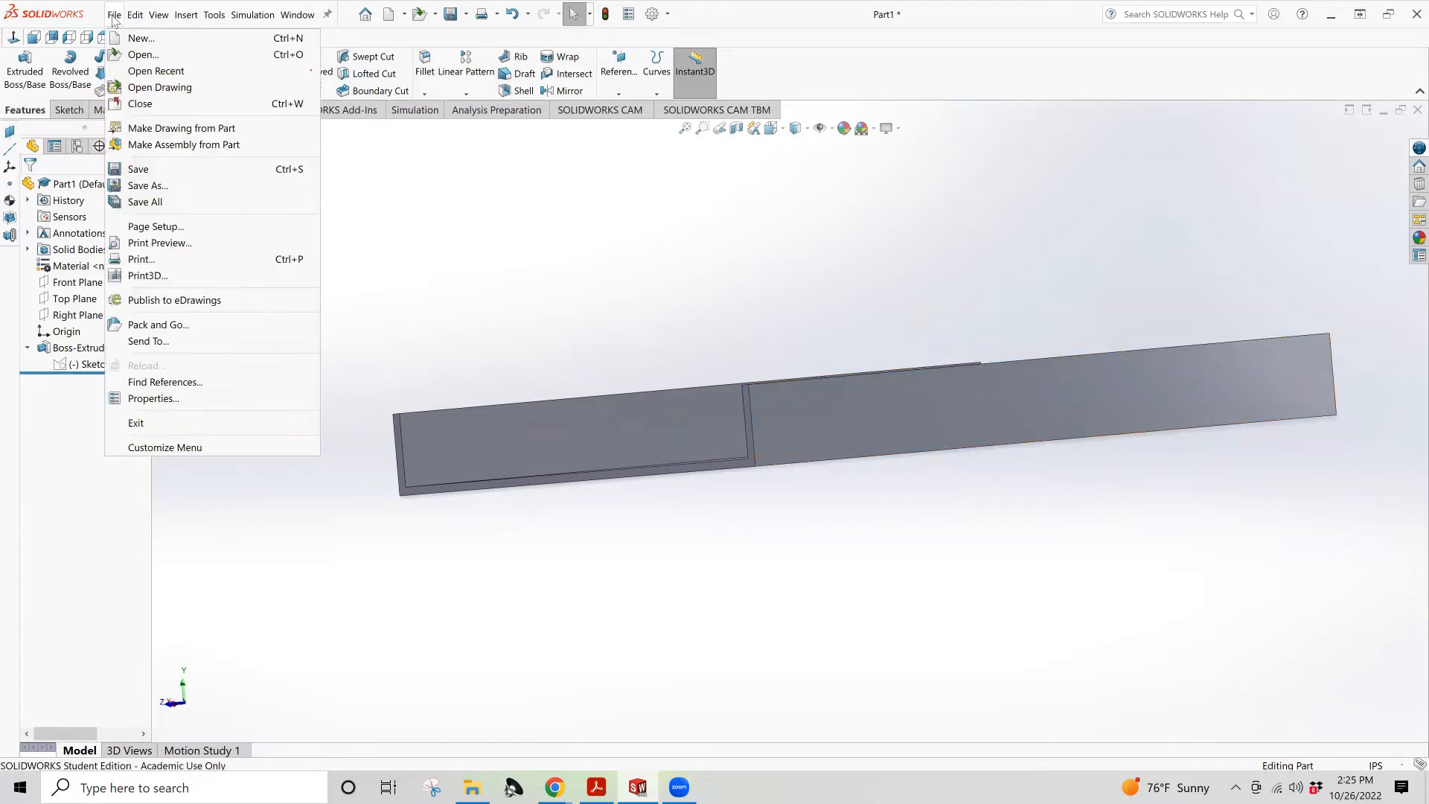
{"action": "left_click", "coordinate": [143, 56]}
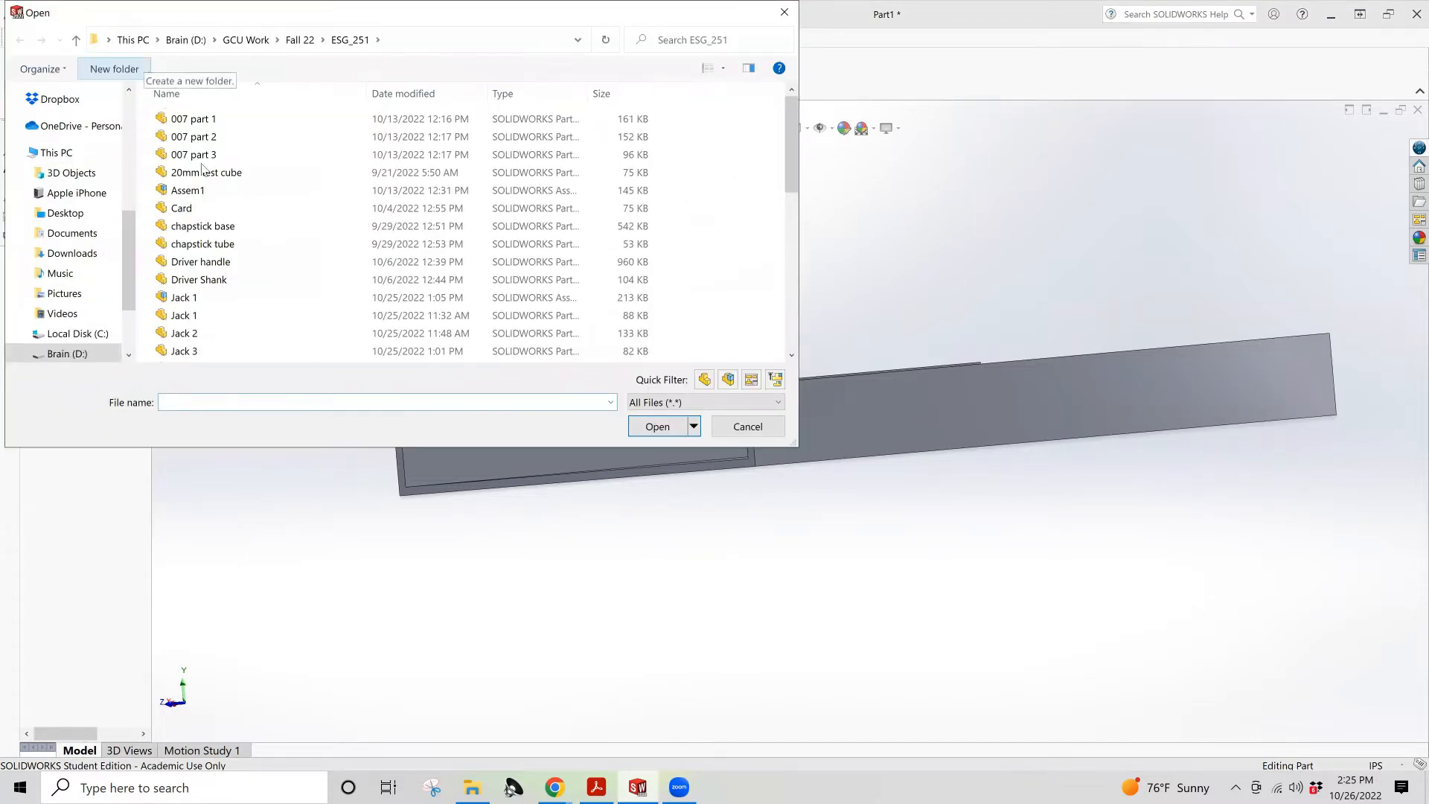
{"action": "left_click", "coordinate": [231, 338]}
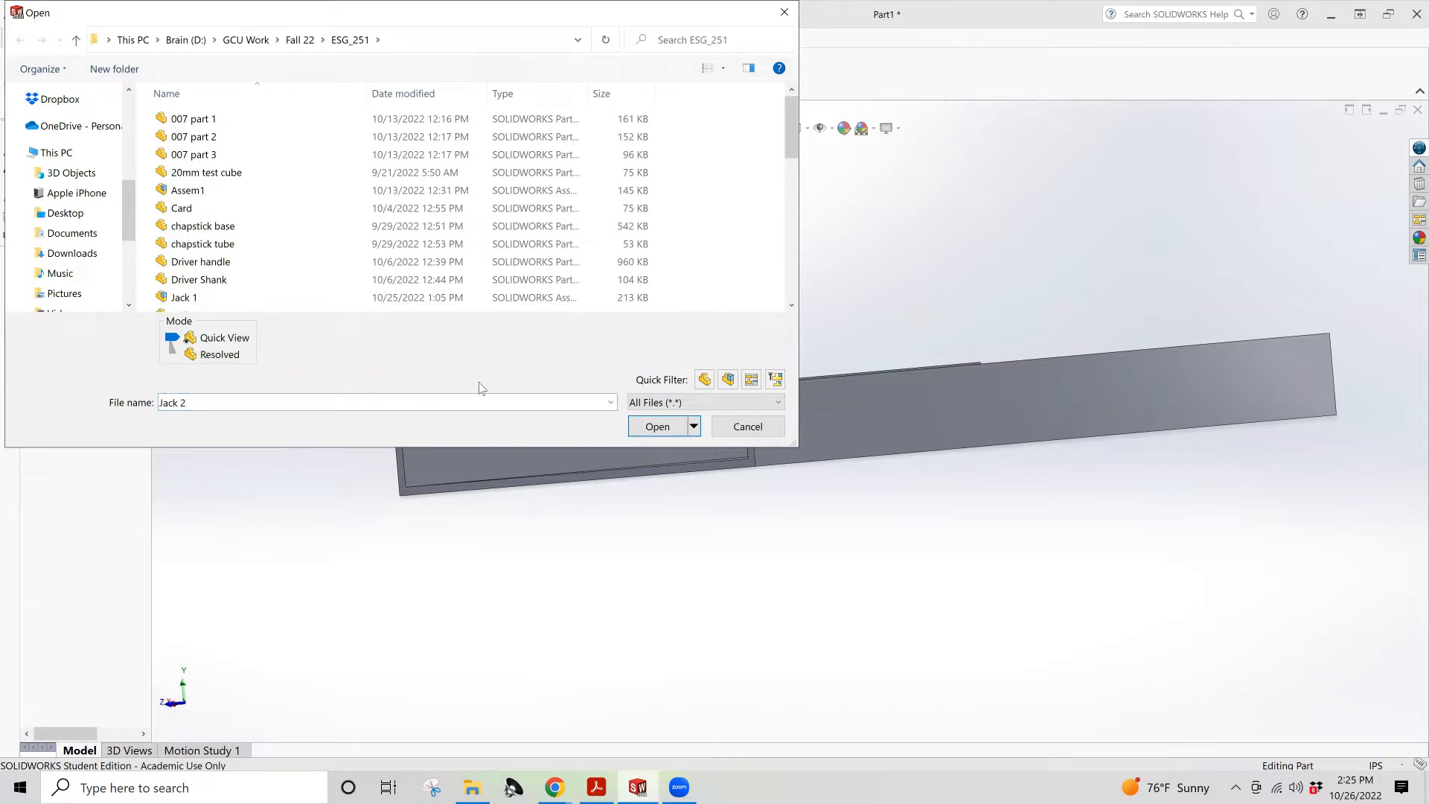
{"action": "left_click", "coordinate": [658, 428]}
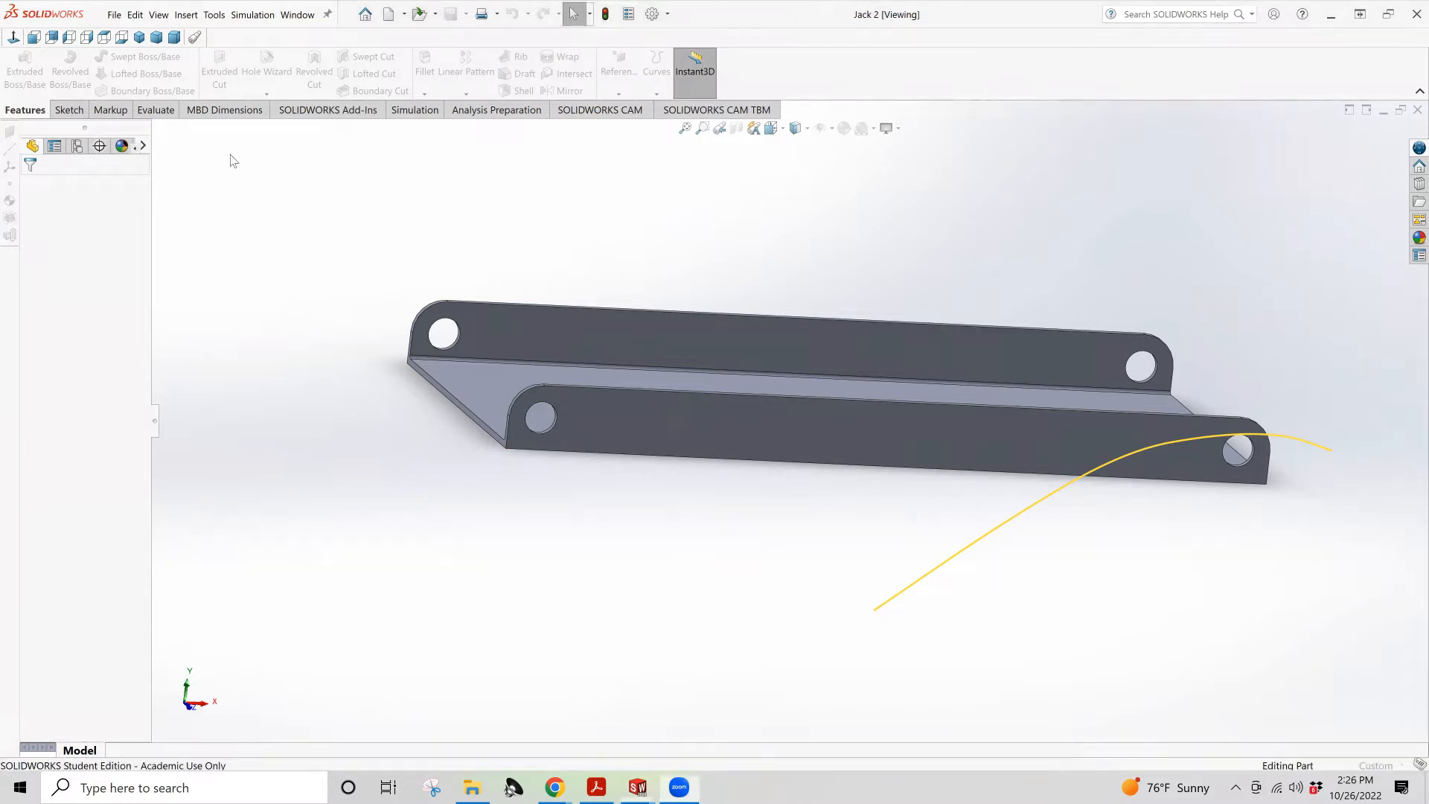
{"action": "left_click", "coordinate": [115, 16]}
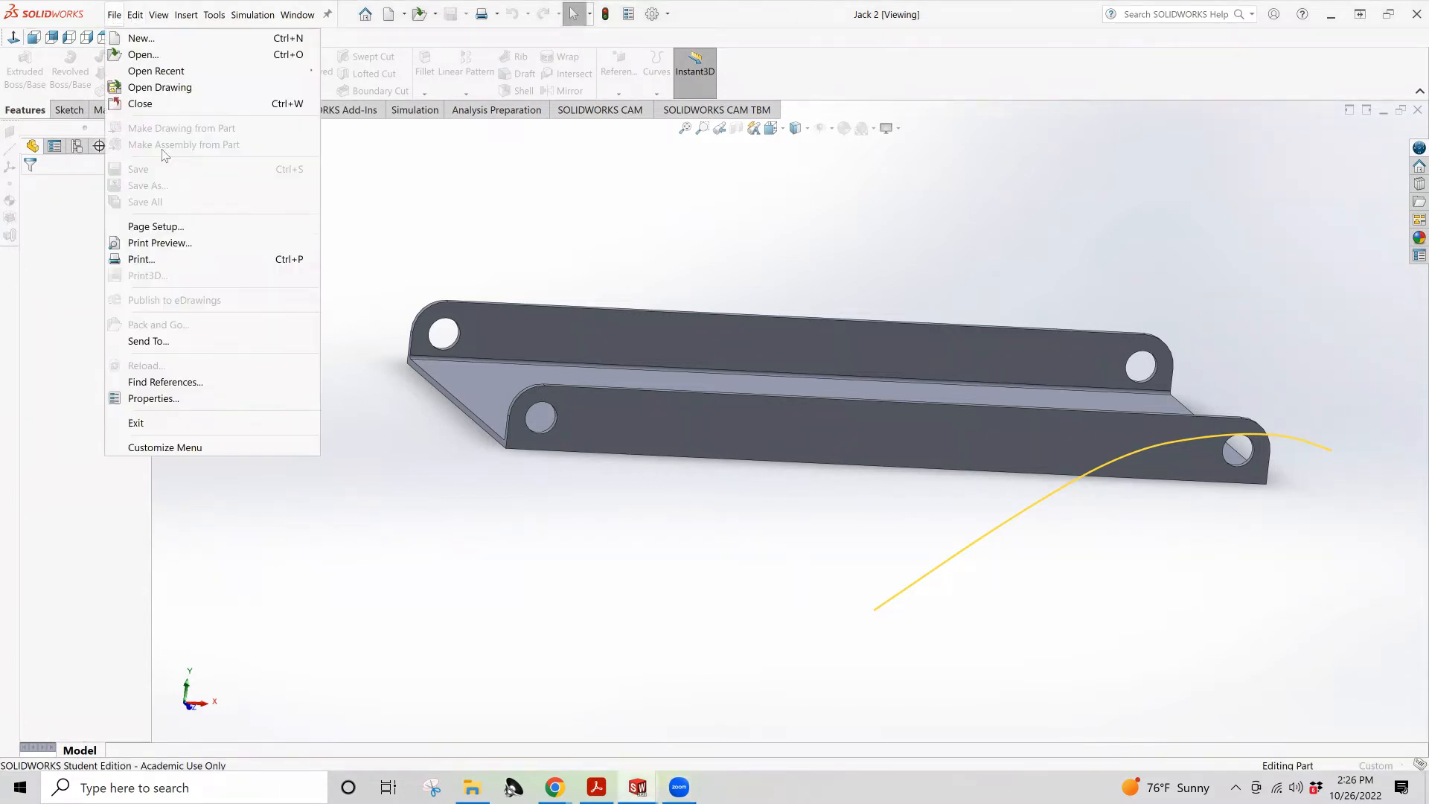
{"action": "left_click", "coordinate": [48, 291]}
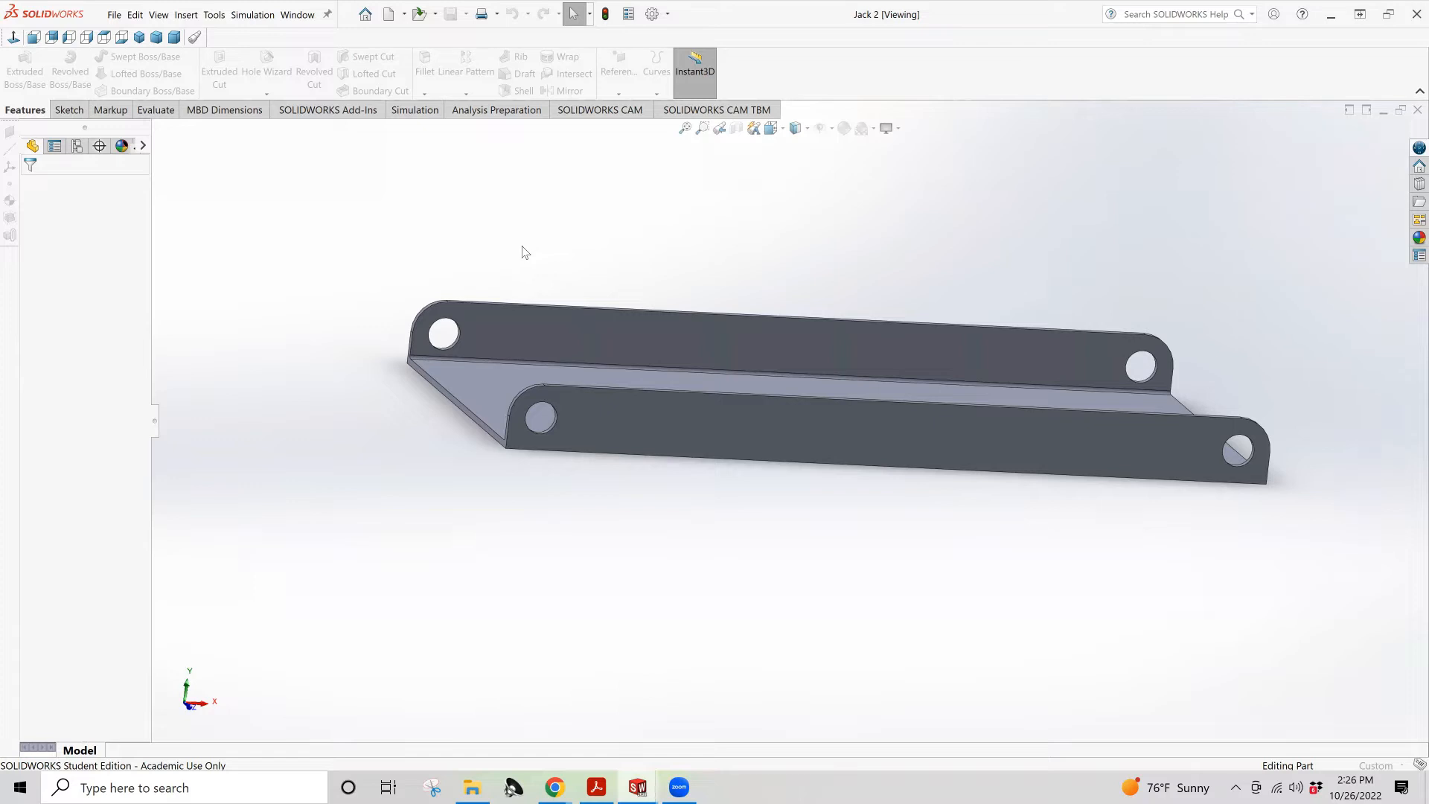
{"action": "left_click", "coordinate": [1414, 110]}
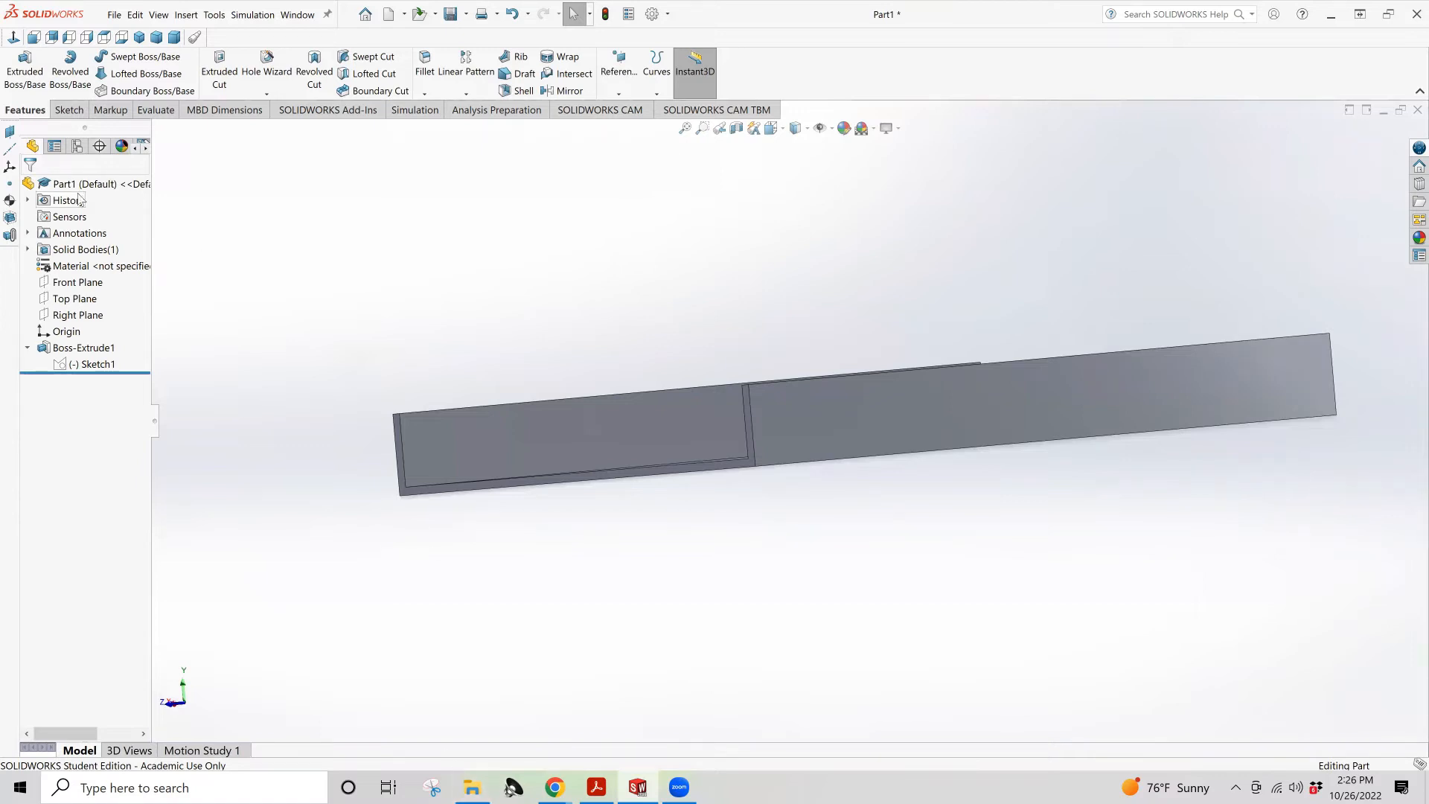
Open the Jack 2 part from the recent documents and view the bracket from its open end
{"action": "left_click", "coordinate": [115, 15]}
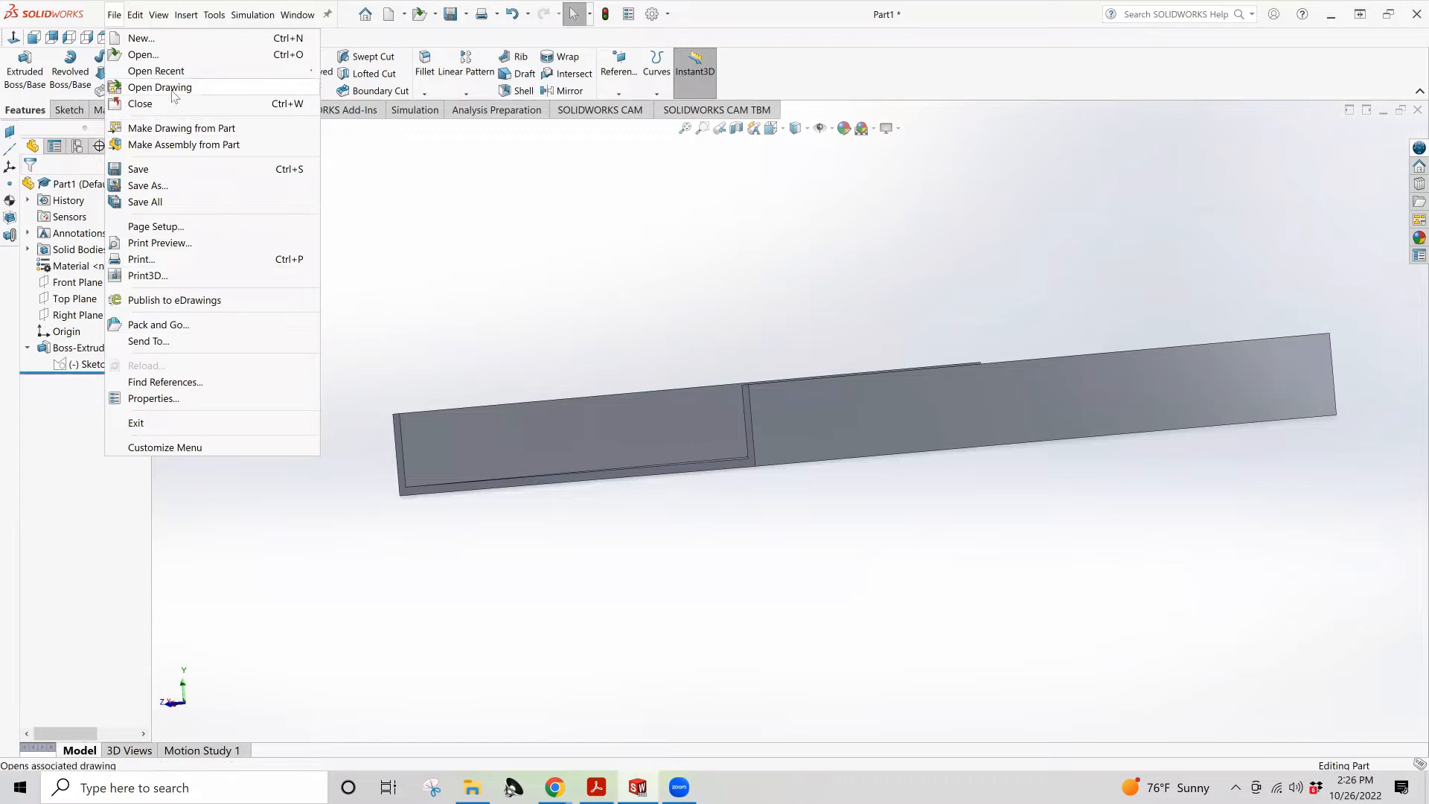
{"action": "mouse_move", "coordinate": [182, 71]}
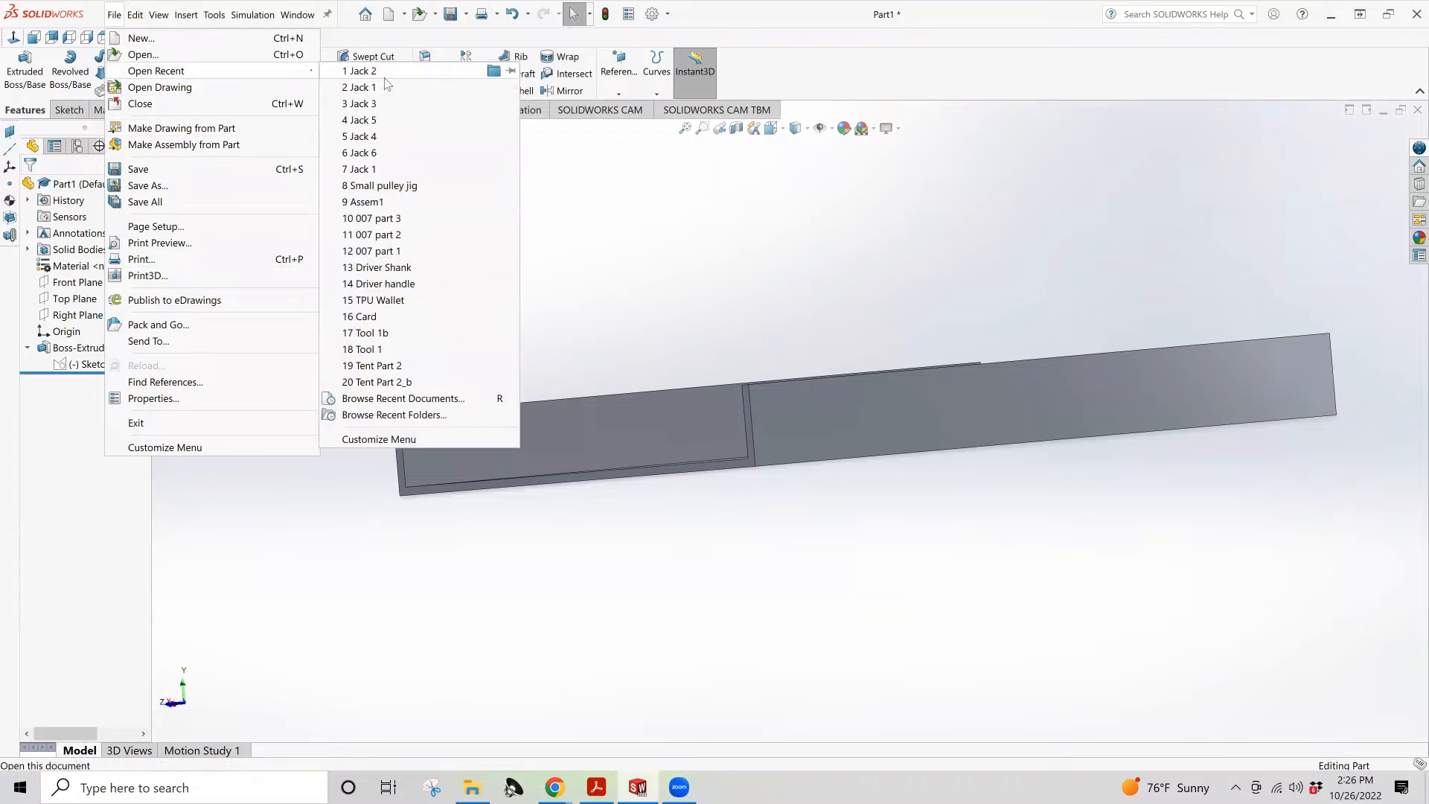
{"action": "mouse_move", "coordinate": [386, 76]}
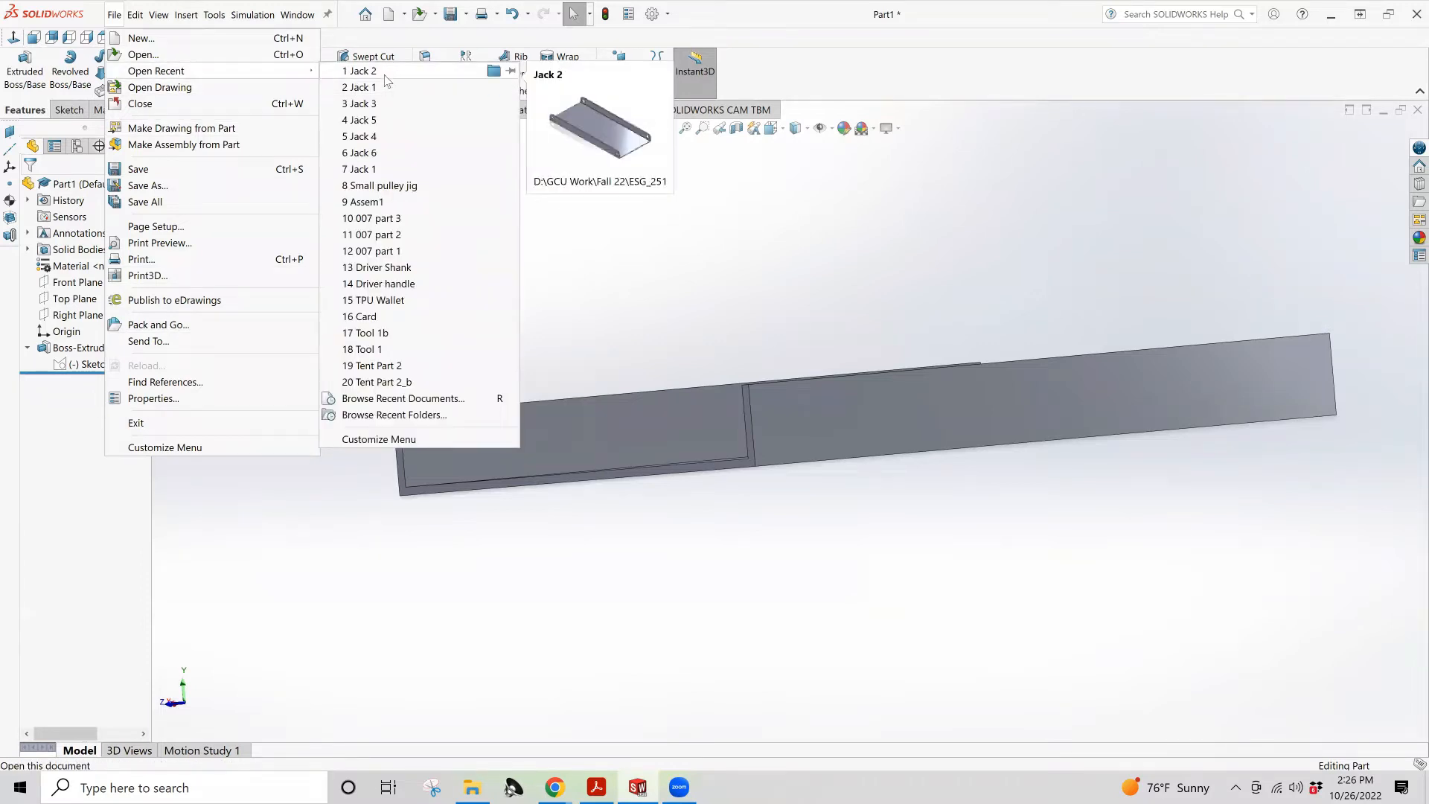
{"action": "left_click", "coordinate": [385, 76]}
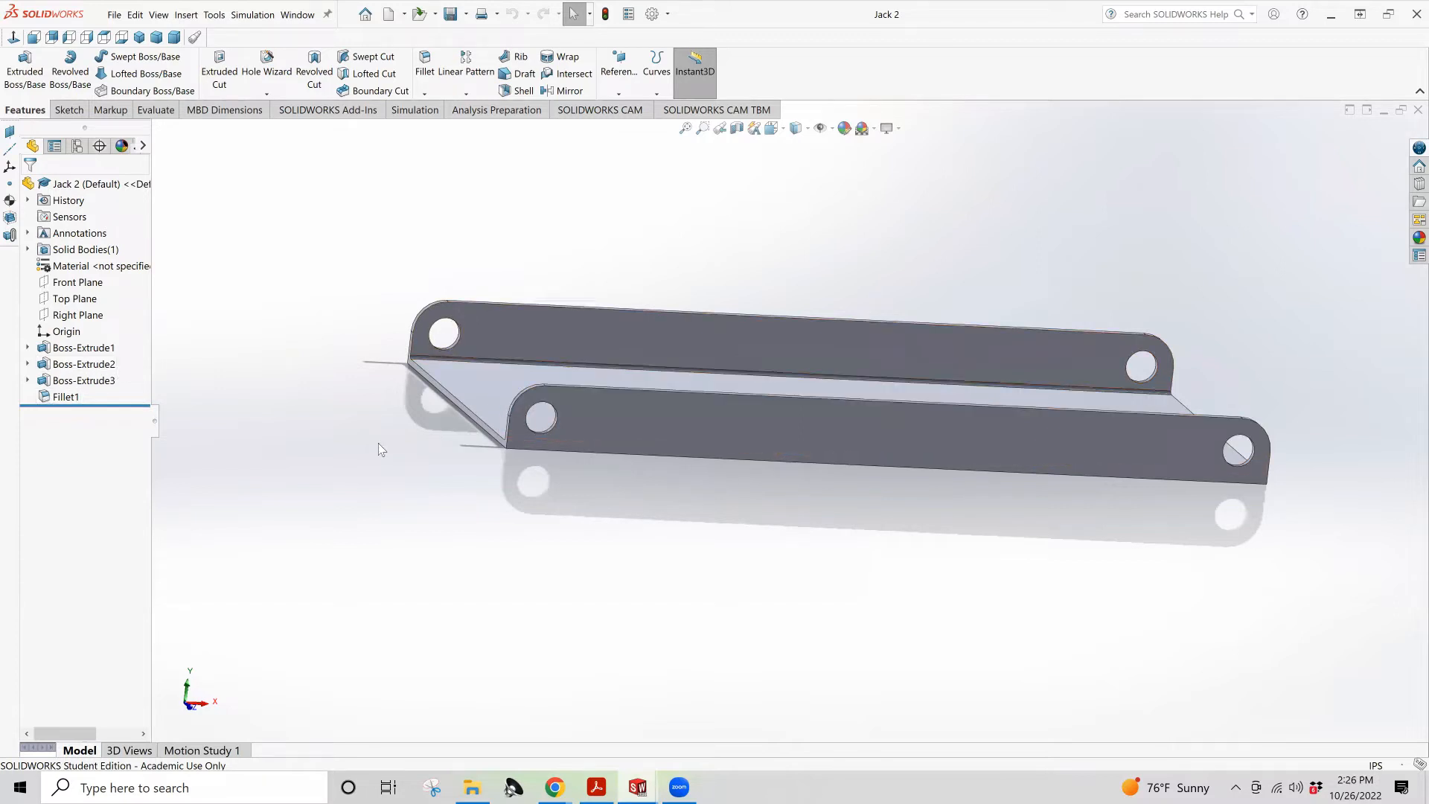
{"action": "scroll", "coordinate": [378, 443], "scroll_direction": "up", "scroll_amount": 2}
{"action": "scroll", "coordinate": [534, 375], "scroll_direction": "down", "scroll_amount": 2}
{"action": "scroll", "coordinate": [1062, 386], "scroll_direction": "up", "scroll_amount": 2}
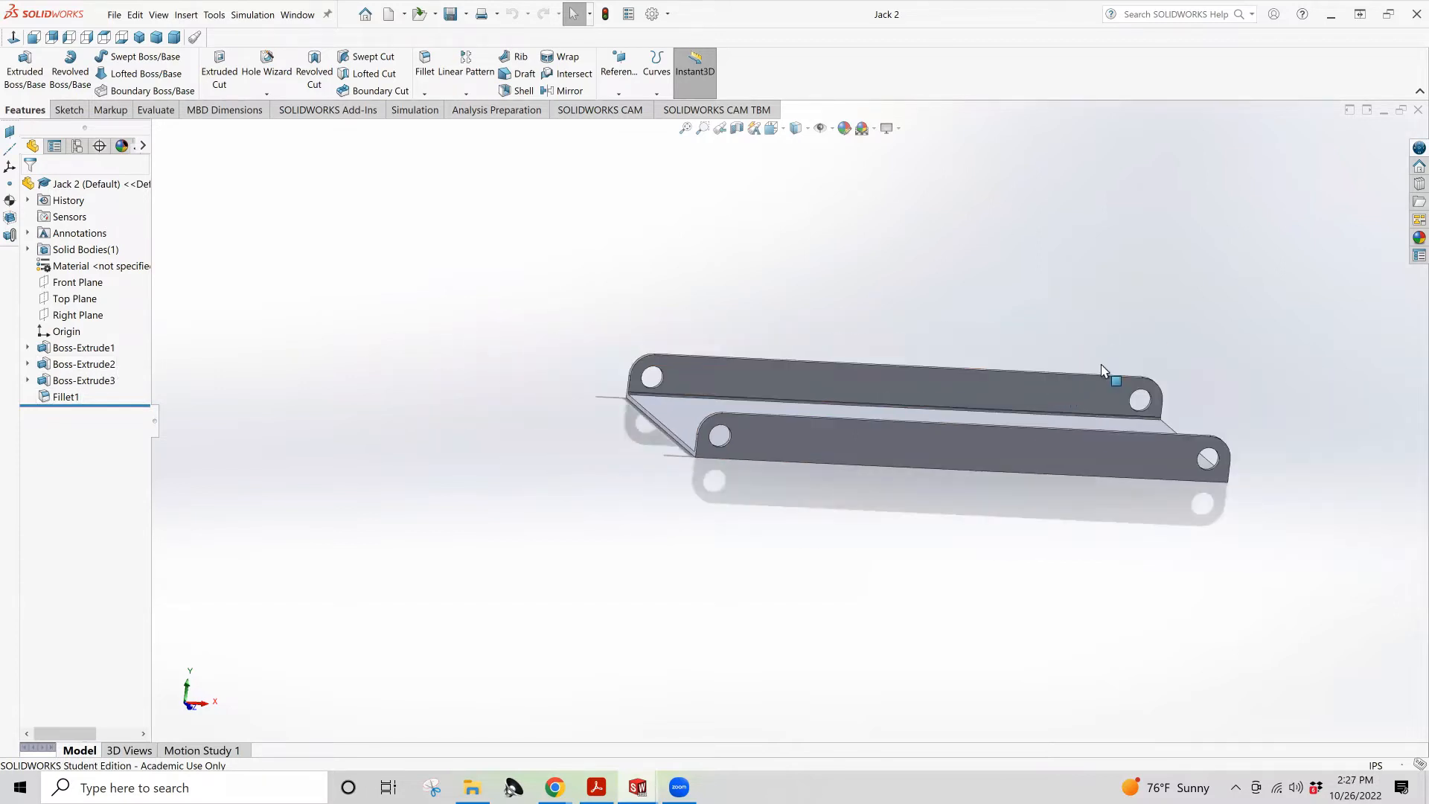
{"action": "scroll", "coordinate": [401, 488], "scroll_direction": "down", "scroll_amount": 3}
{"action": "middle_click_drag", "start_coordinate": [237, 473], "coordinate": [275, 446]}
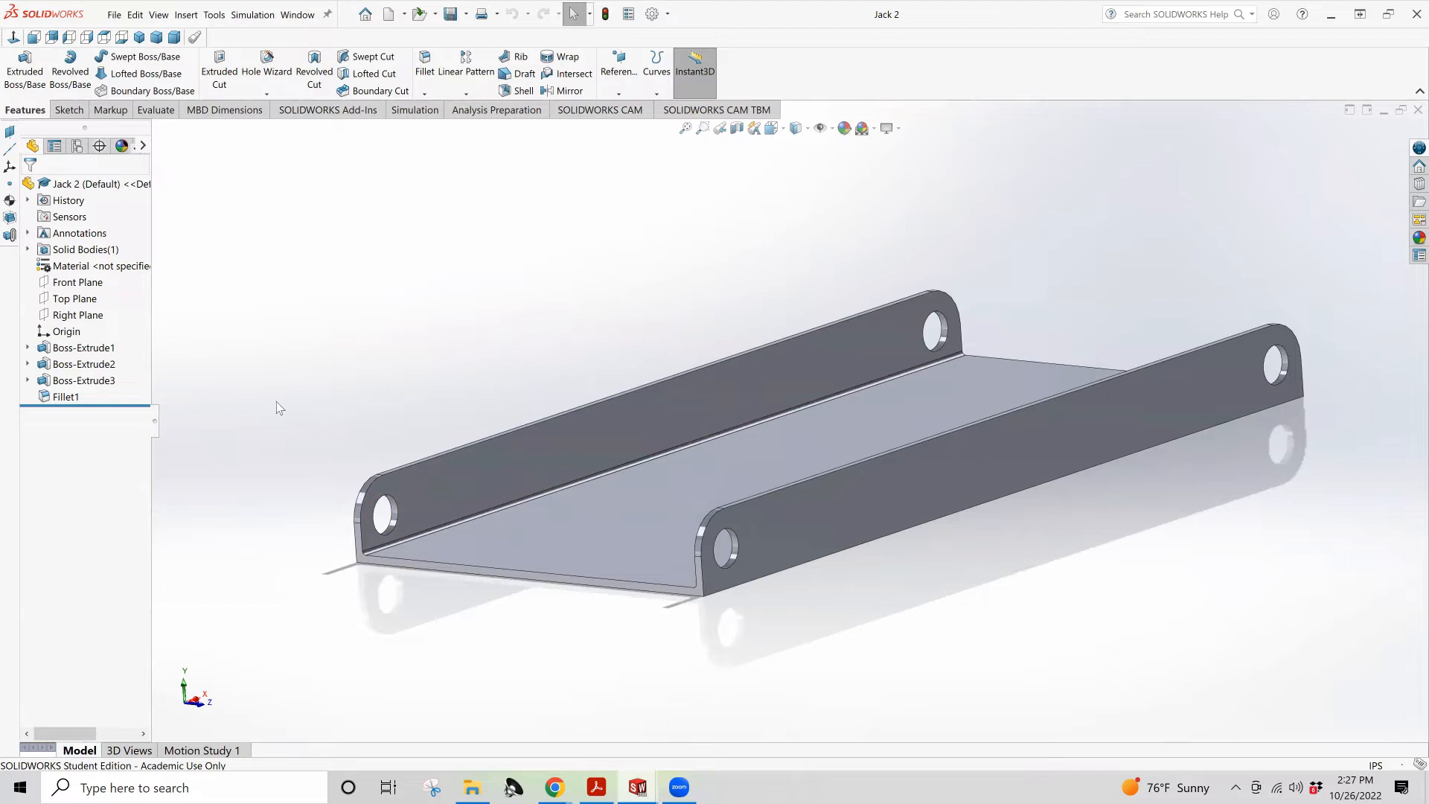
Roll the model back to just after Boss-Extrude1, forward past Boss-Extrude2, and examine the sketch behind that side wall
{"action": "left_click_drag", "start_coordinate": [117, 364], "coordinate": [113, 355]}
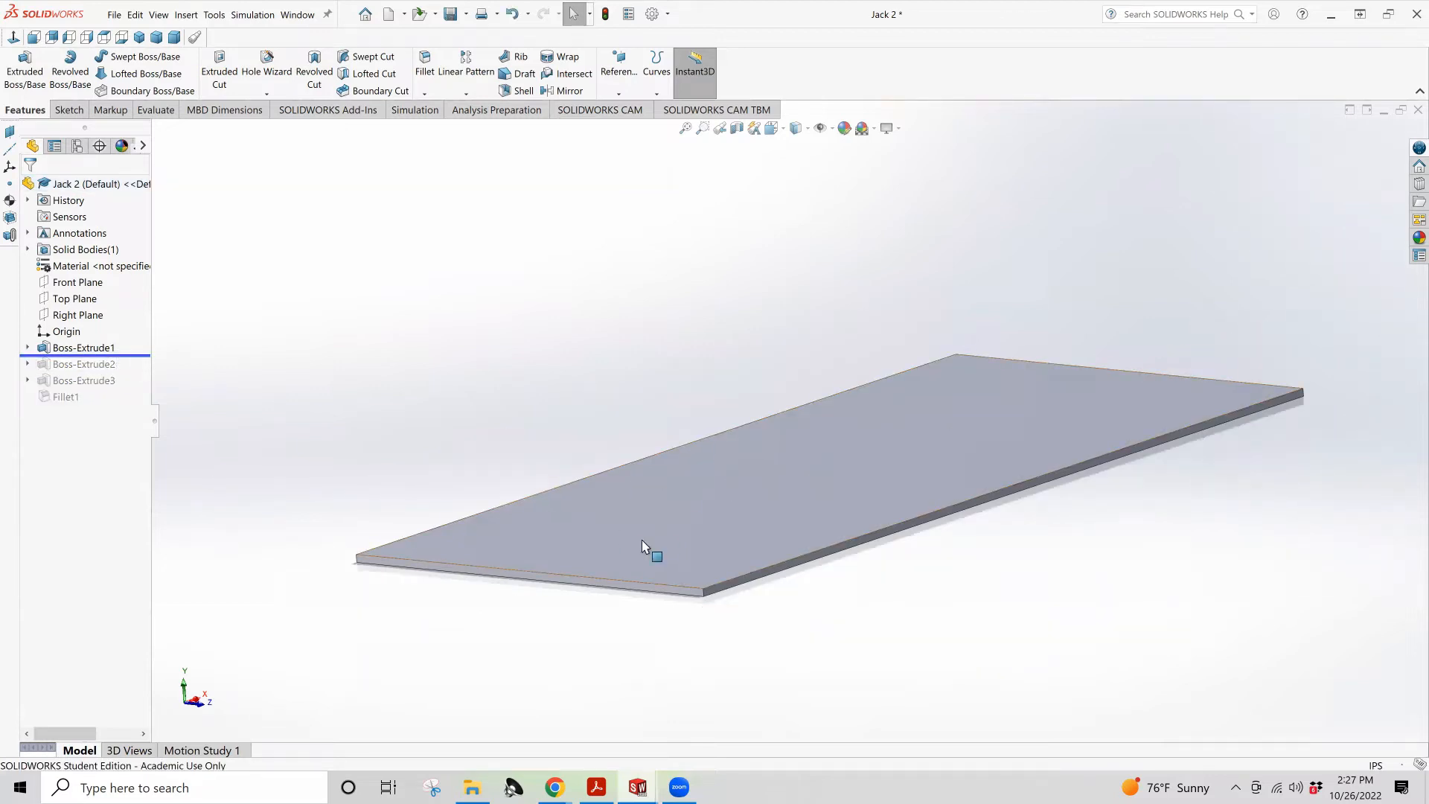
{"action": "left_click", "coordinate": [130, 355]}
{"action": "left_click_drag", "start_coordinate": [130, 354], "coordinate": [133, 373]}
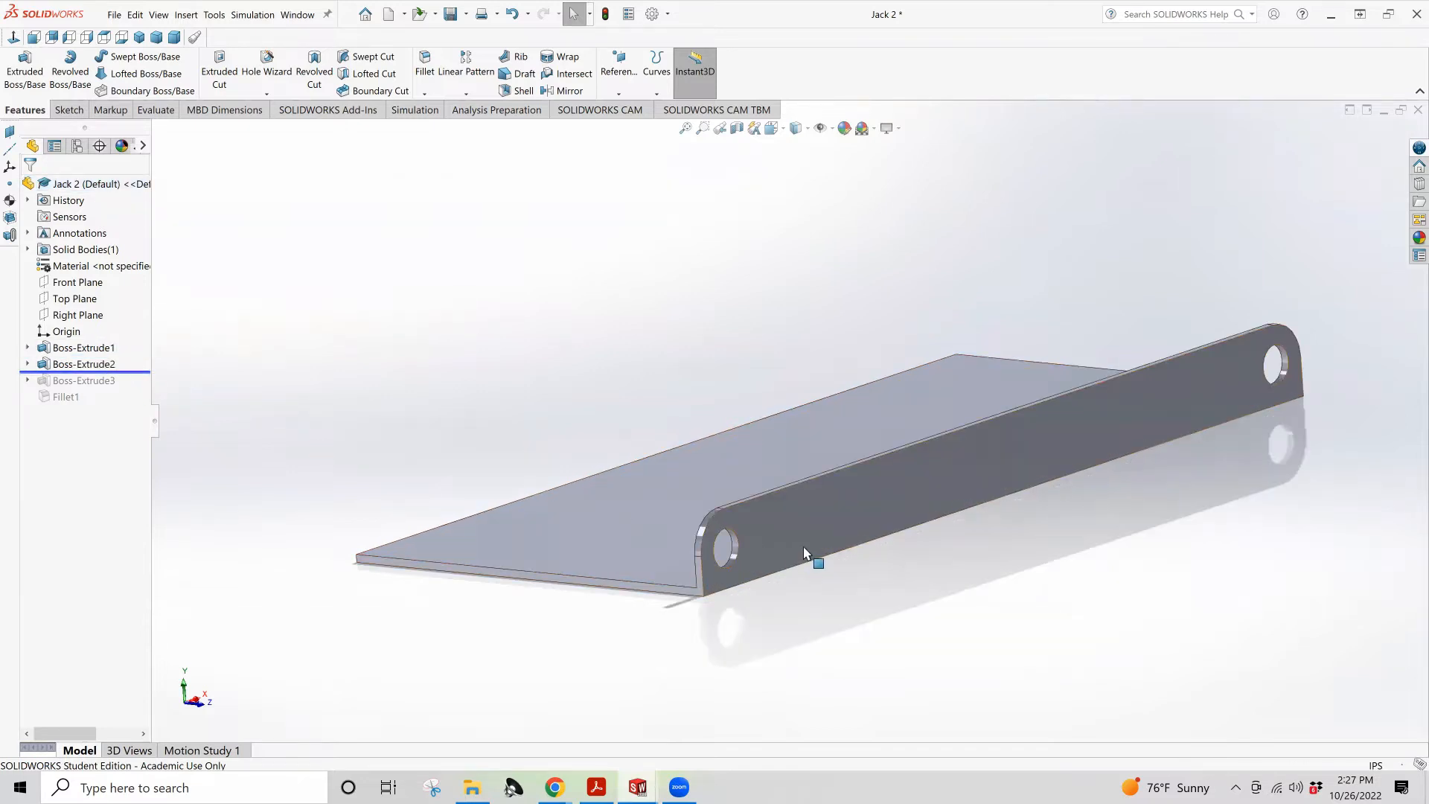
{"action": "left_click", "coordinate": [28, 364]}
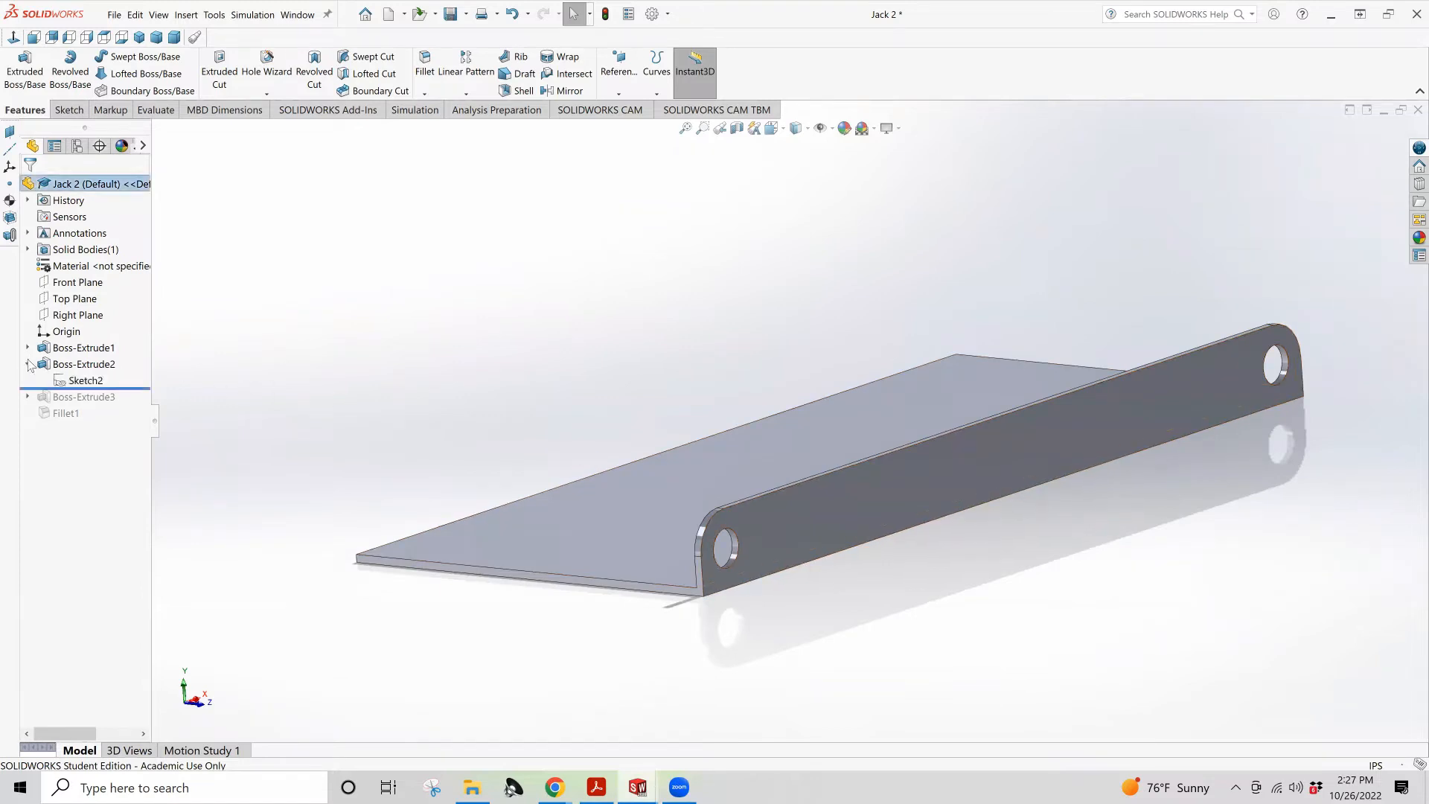
{"action": "left_click", "coordinate": [84, 381]}
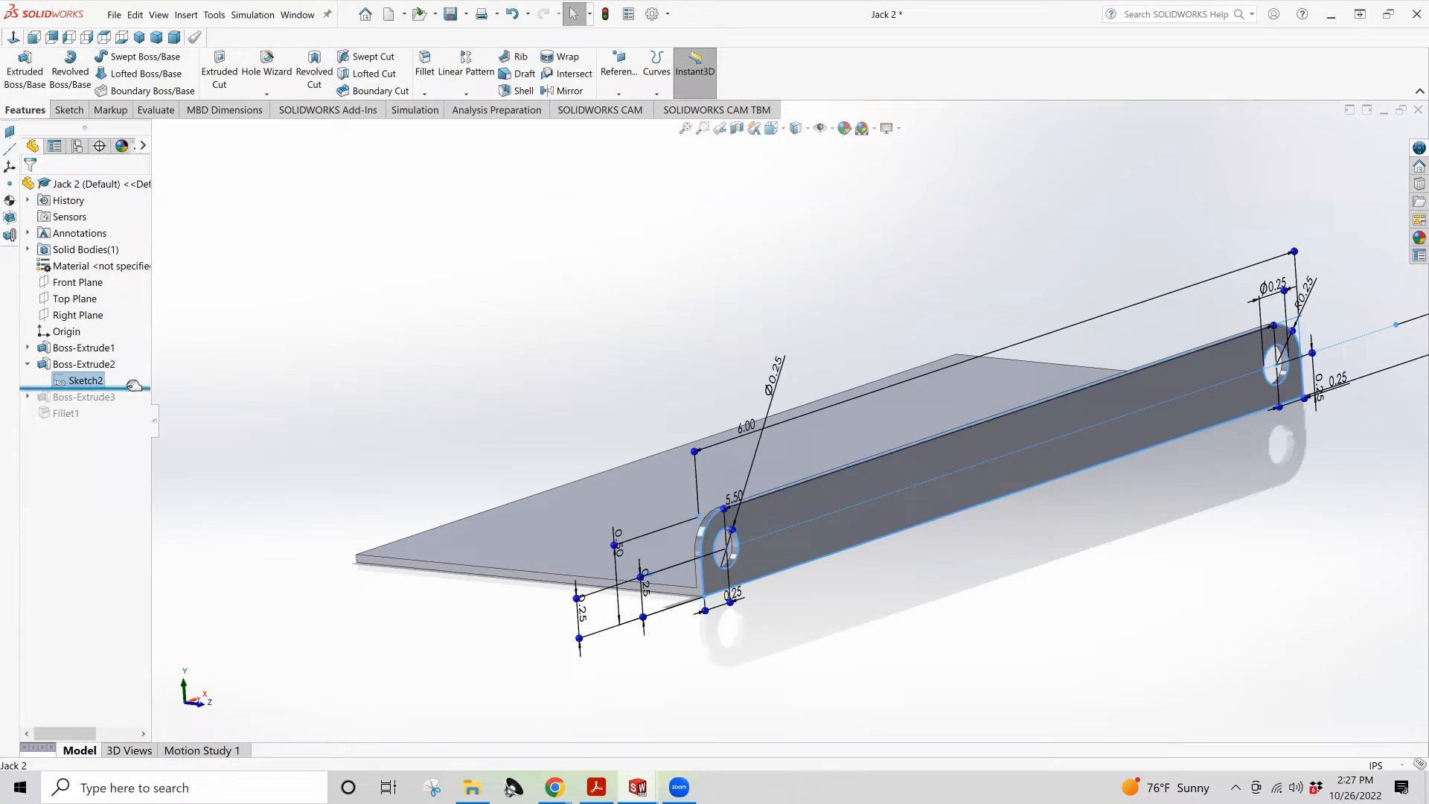
Roll the model forward past Boss-Extrude3, examine its sketch, and compare the two side wall extrusions
{"action": "left_click_drag", "start_coordinate": [130, 387], "coordinate": [127, 406]}
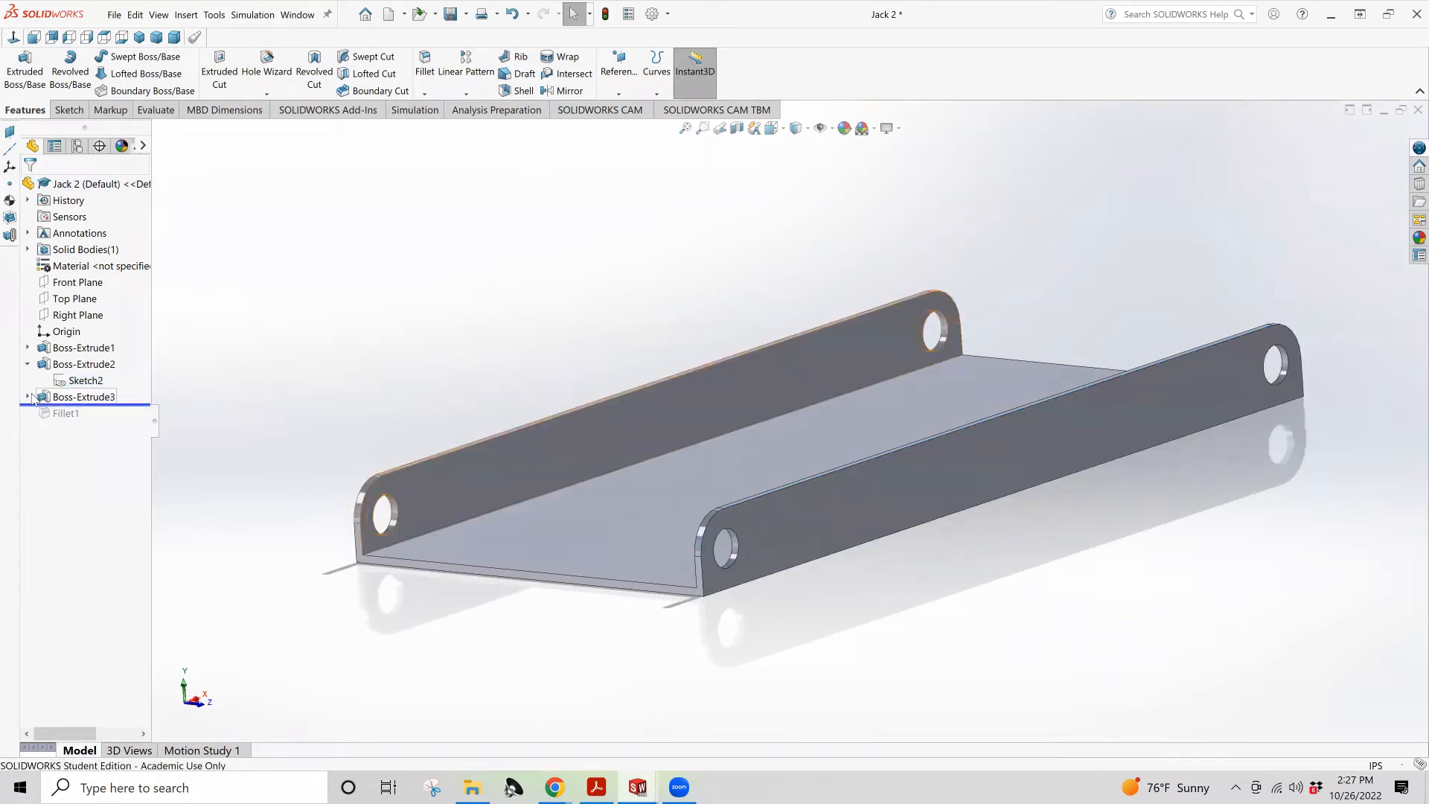
{"action": "left_click", "coordinate": [28, 397]}
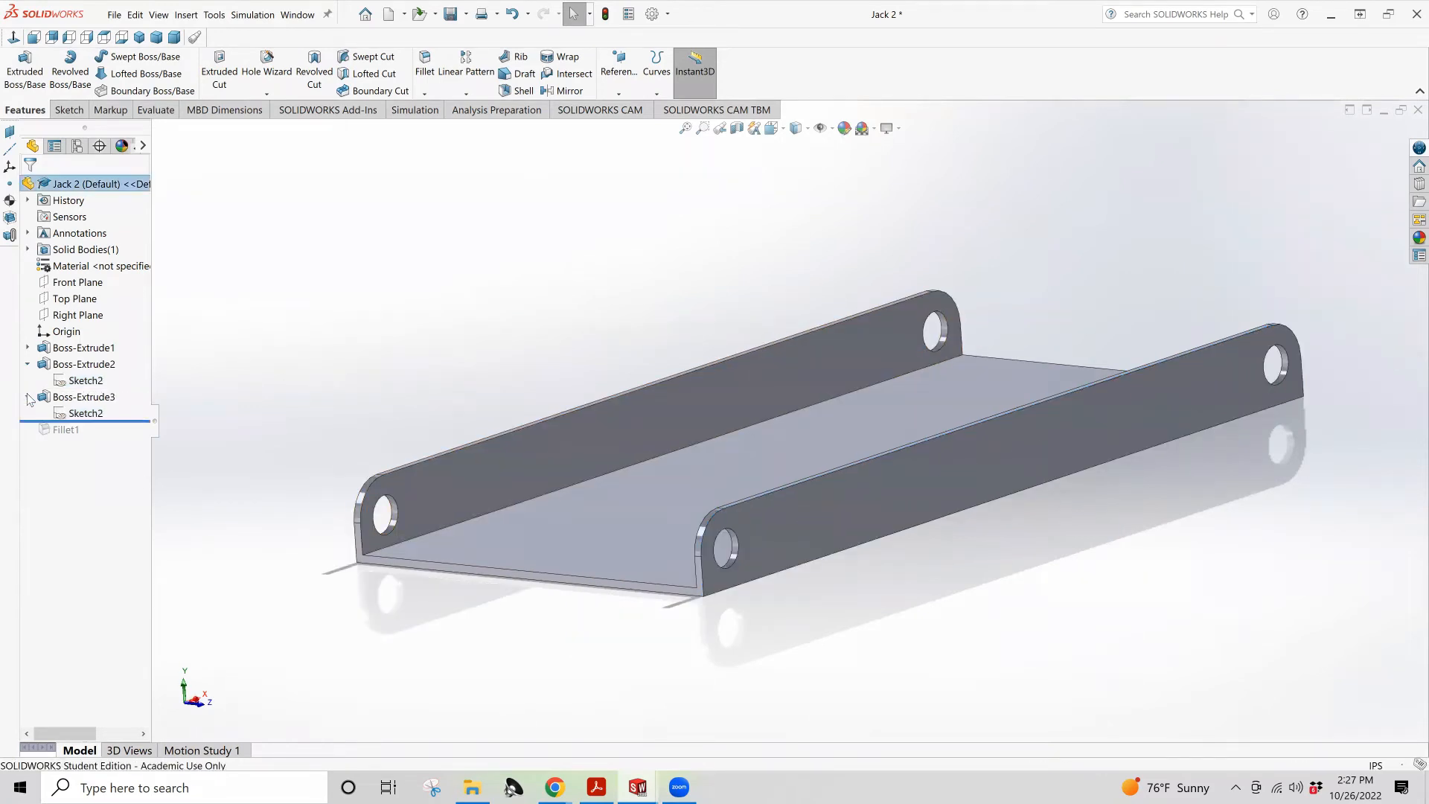
{"action": "left_click", "coordinate": [90, 413]}
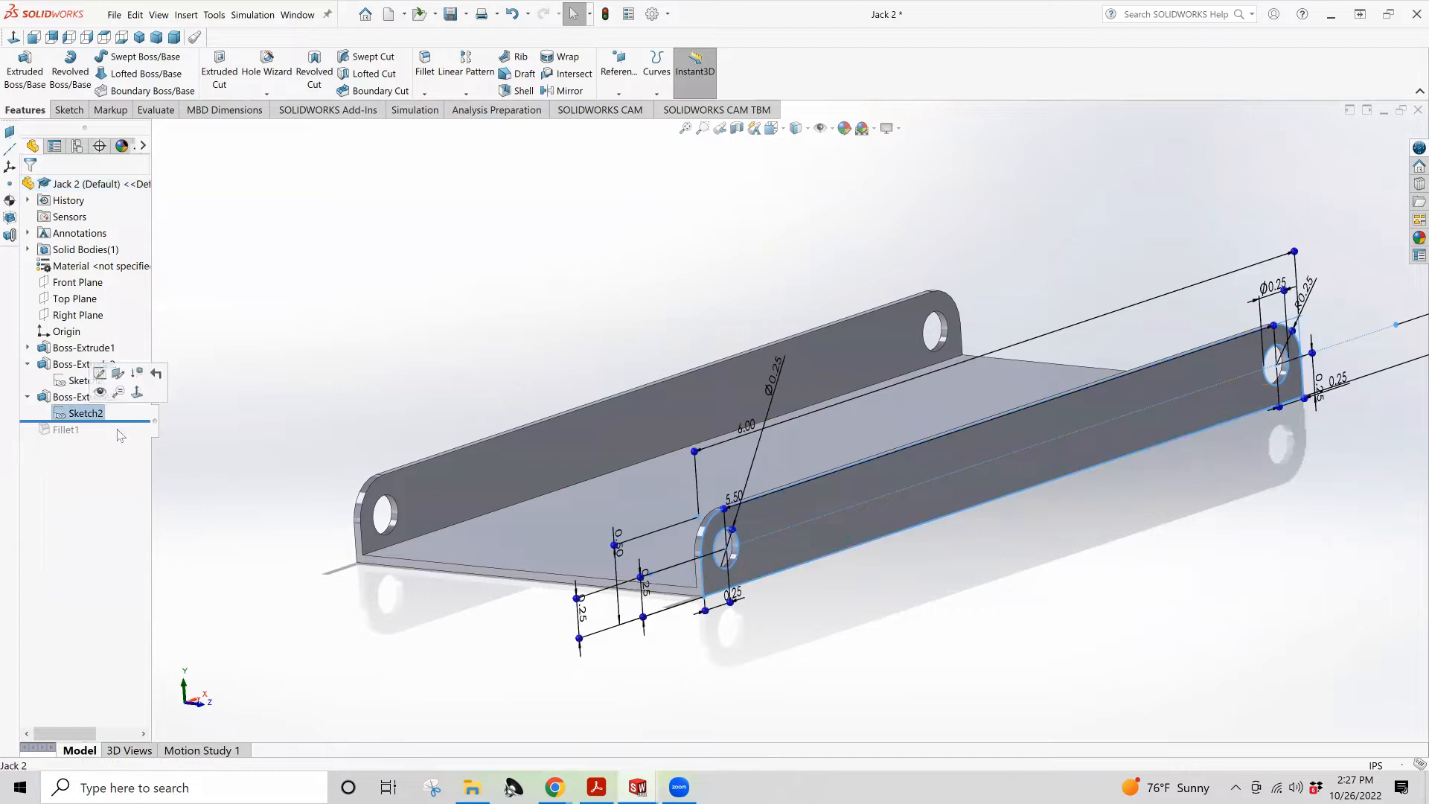
{"action": "left_click", "coordinate": [84, 398]}
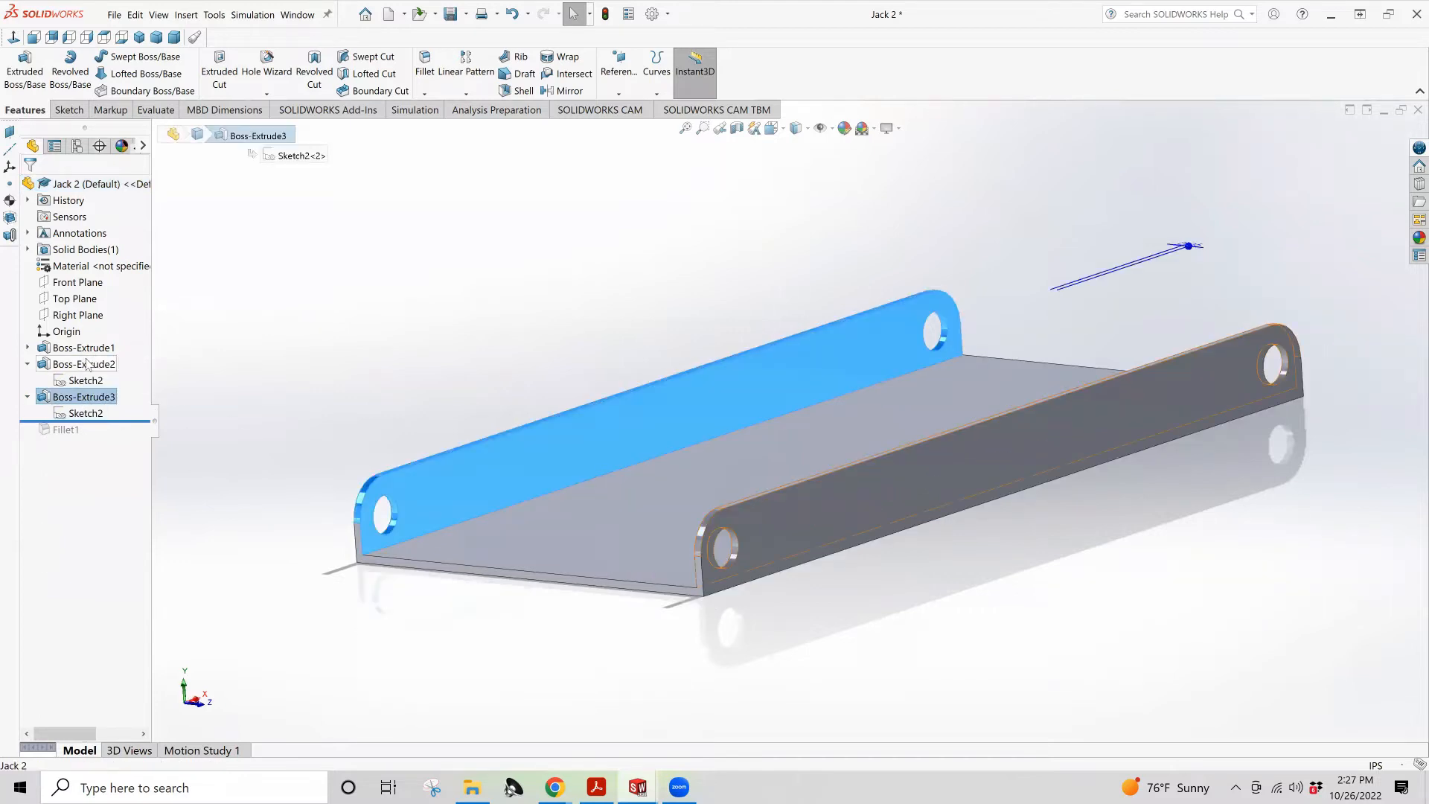
{"action": "left_click", "coordinate": [79, 364]}
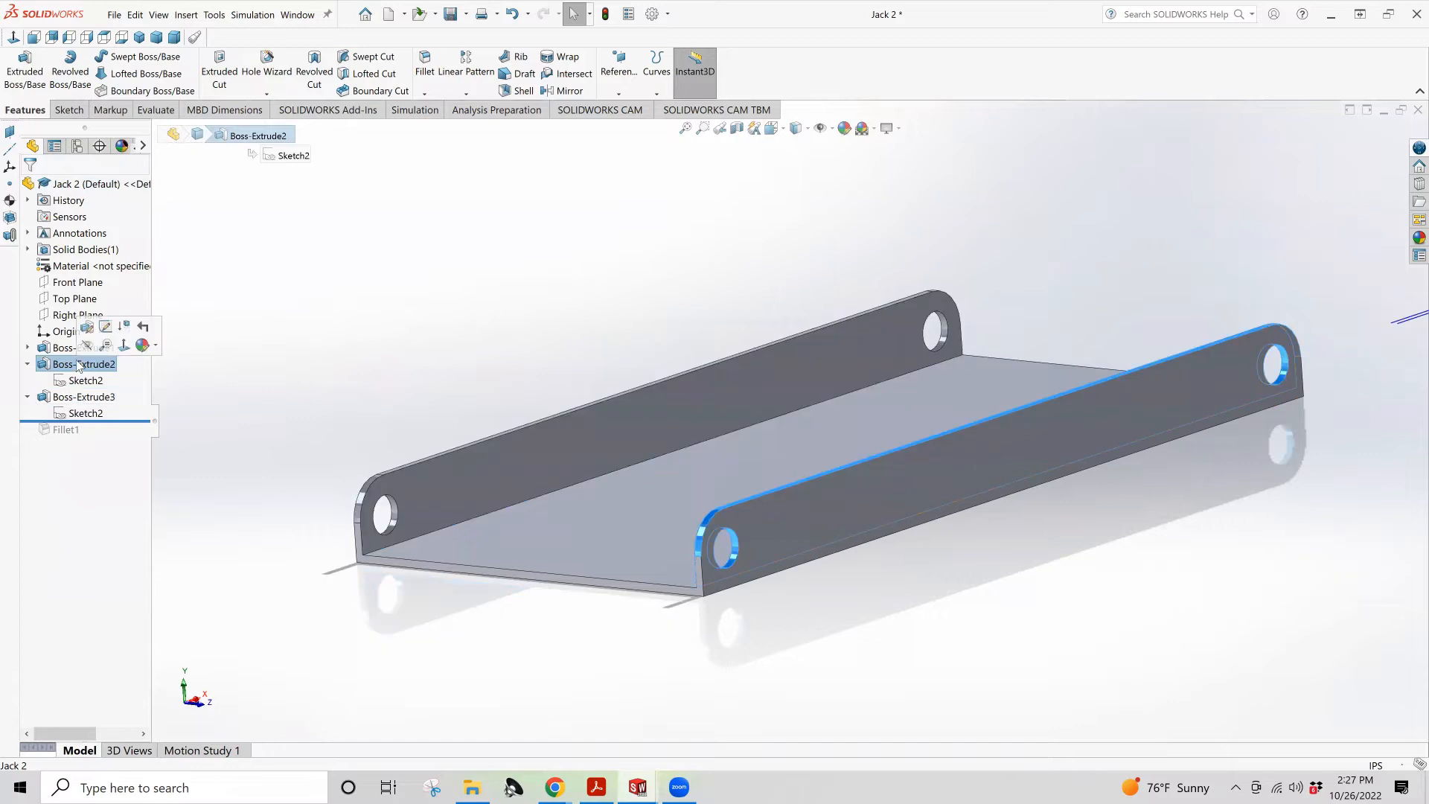
Open the definition of Boss-Extrude2, examine the wall's start plane, direction and depth at its corner, and cancel
{"action": "left_click", "coordinate": [84, 327]}
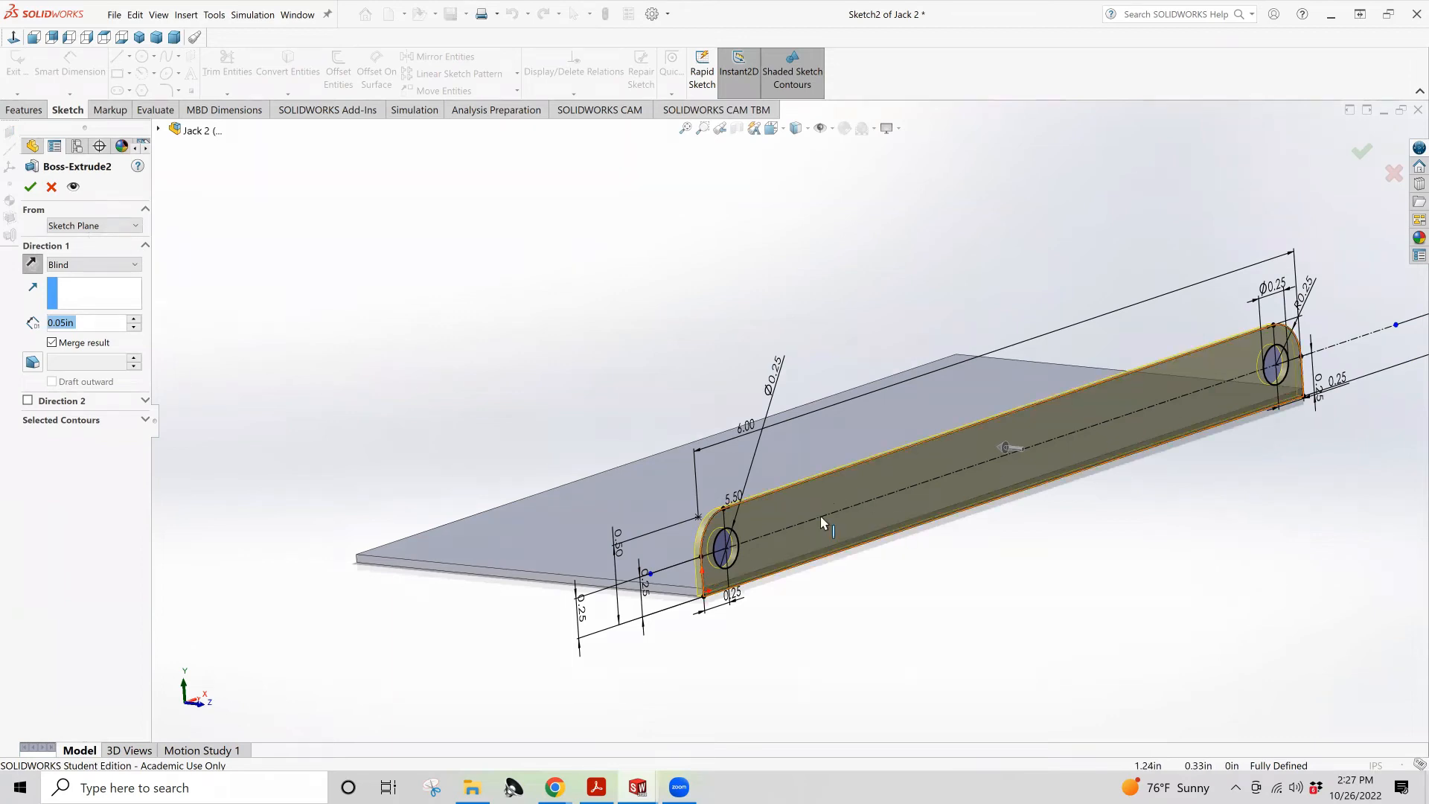
{"action": "middle_click_drag", "start_coordinate": [636, 627], "coordinate": [988, 581]}
{"action": "scroll", "coordinate": [902, 588], "scroll_direction": "down", "scroll_amount": 3}
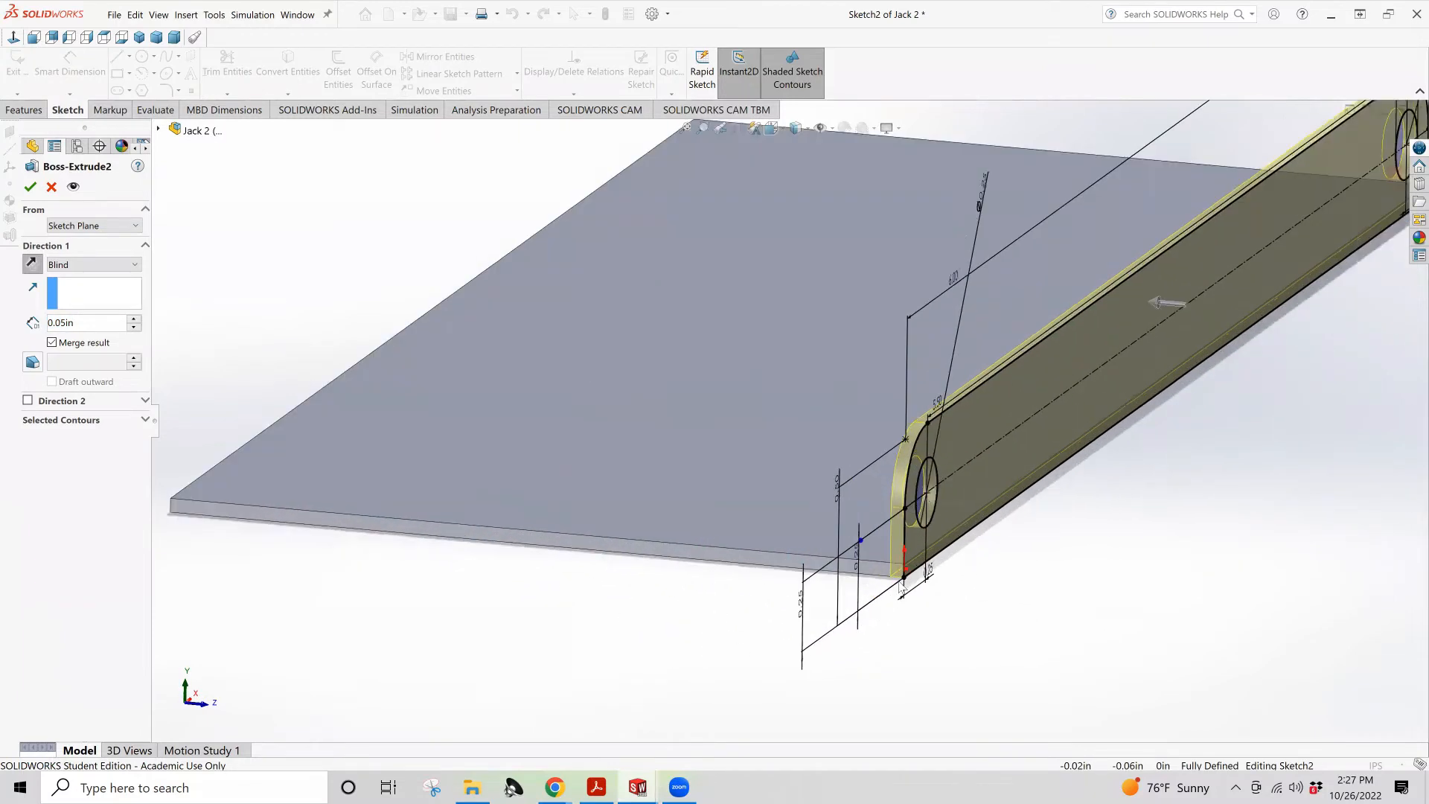
{"action": "scroll", "coordinate": [902, 588], "scroll_direction": "down", "scroll_amount": 2}
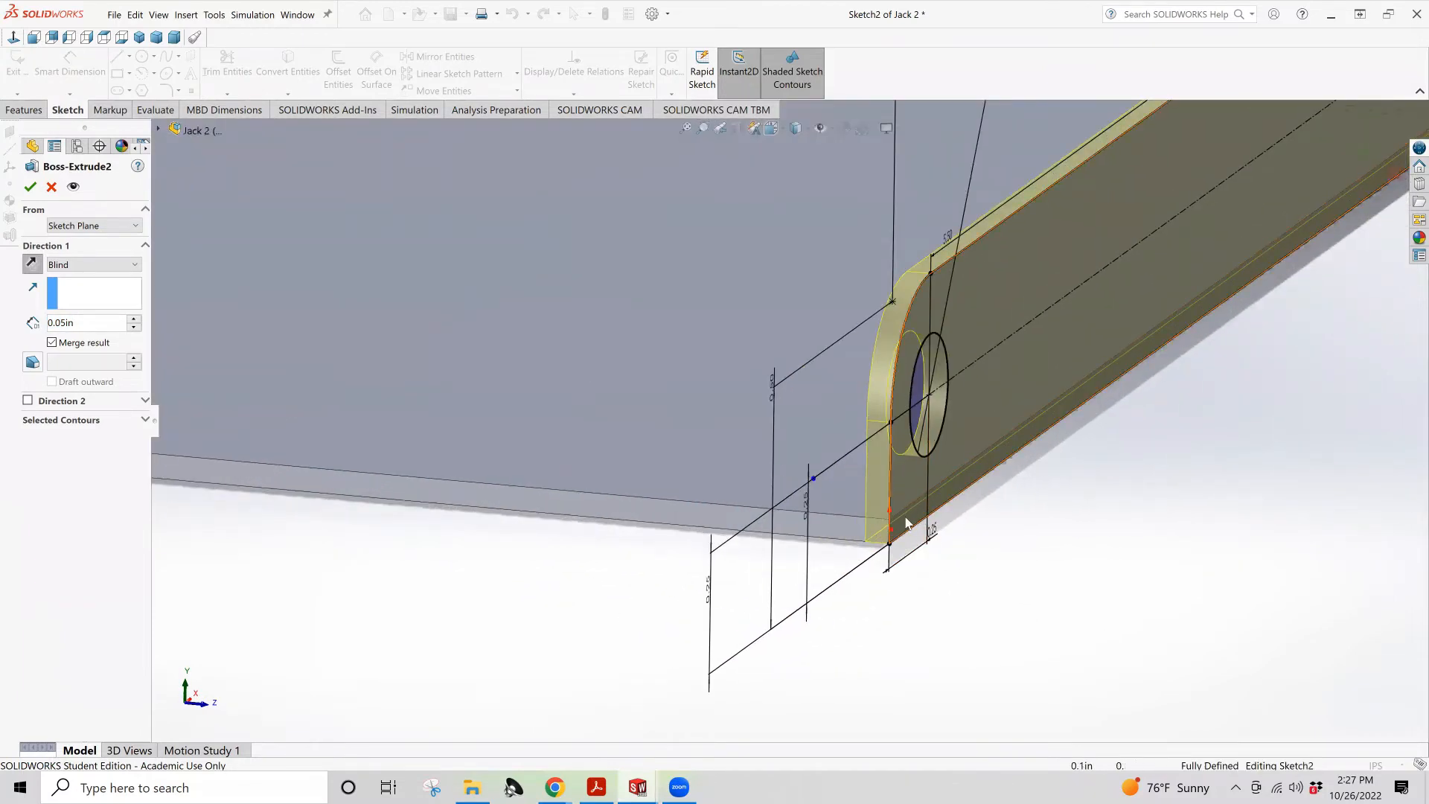
{"action": "scroll", "coordinate": [915, 523], "scroll_direction": "up", "scroll_amount": 5}
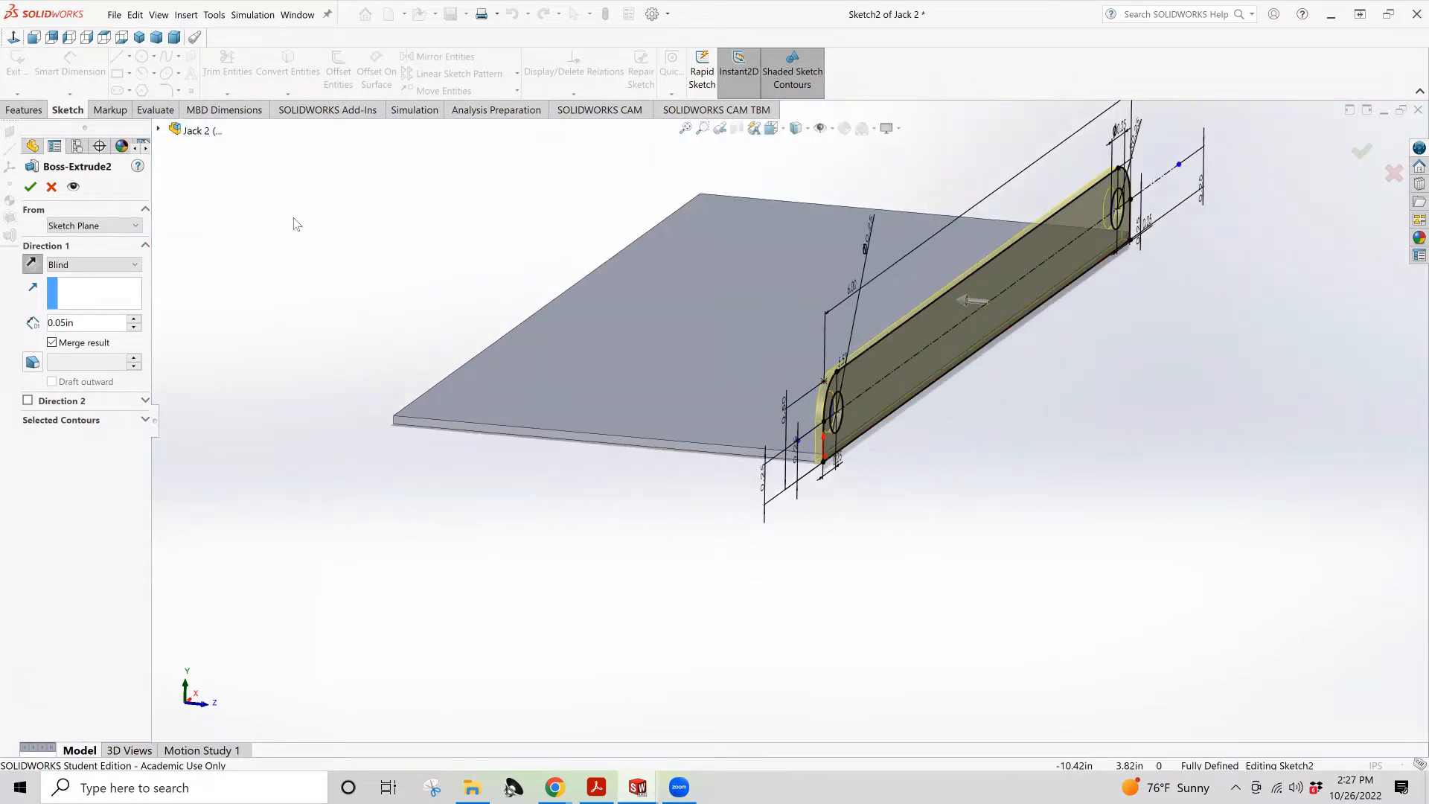
{"action": "left_click", "coordinate": [52, 186]}
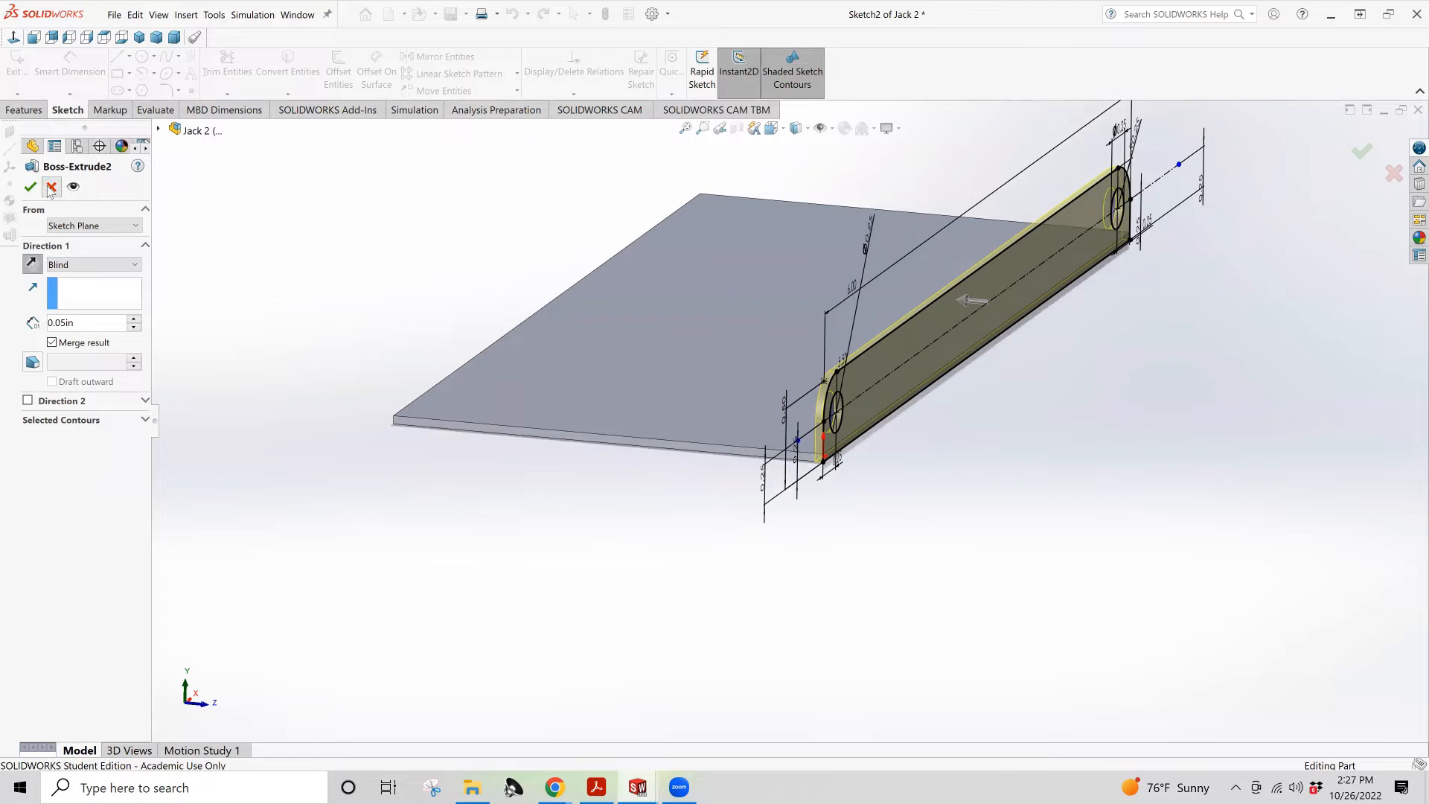
Open the definition of Boss-Extrude3, examine its start face, direction and depth from both sides of the bracket, and cancel
{"action": "left_click", "coordinate": [81, 397]}
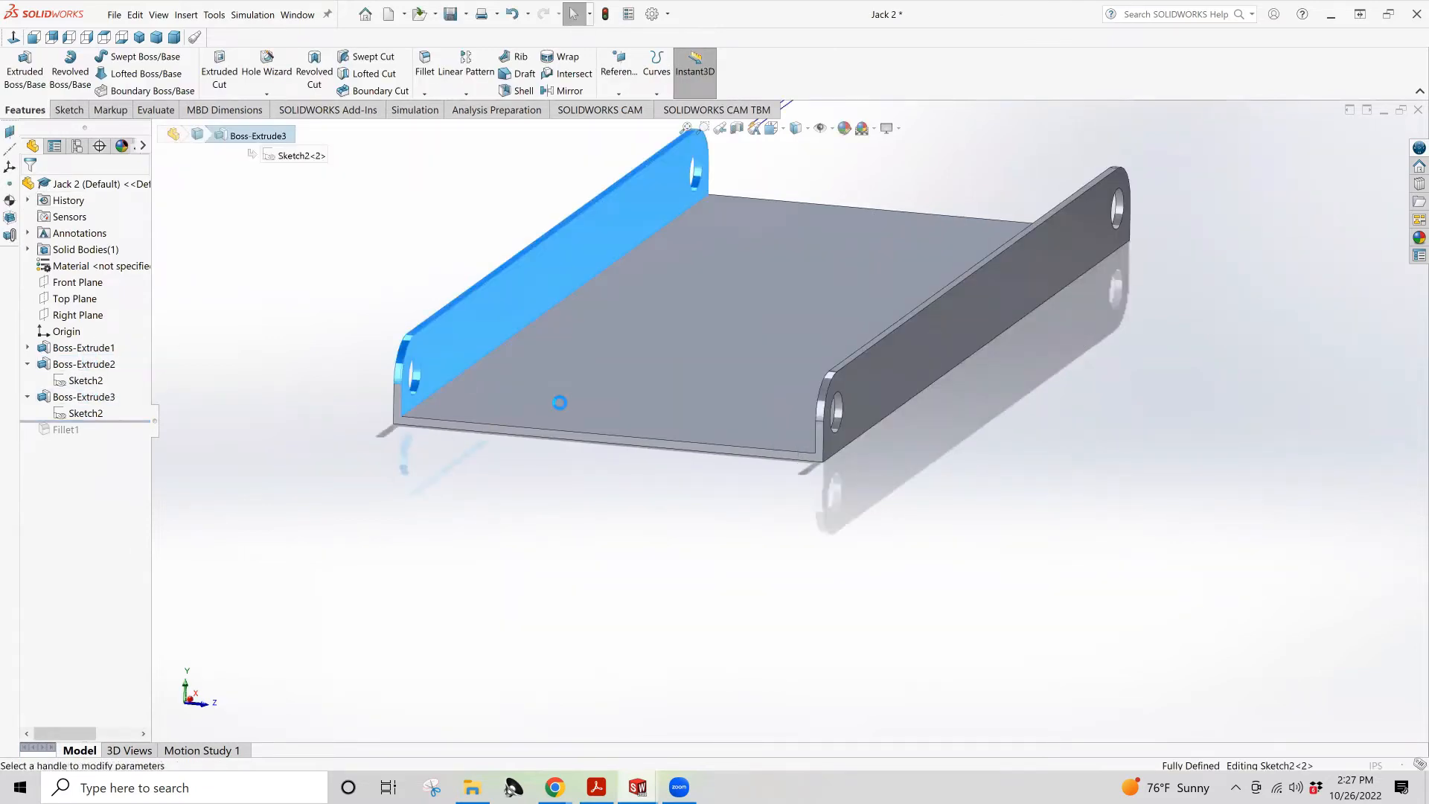
{"action": "middle_click_drag", "start_coordinate": [356, 339], "coordinate": [467, 357]}
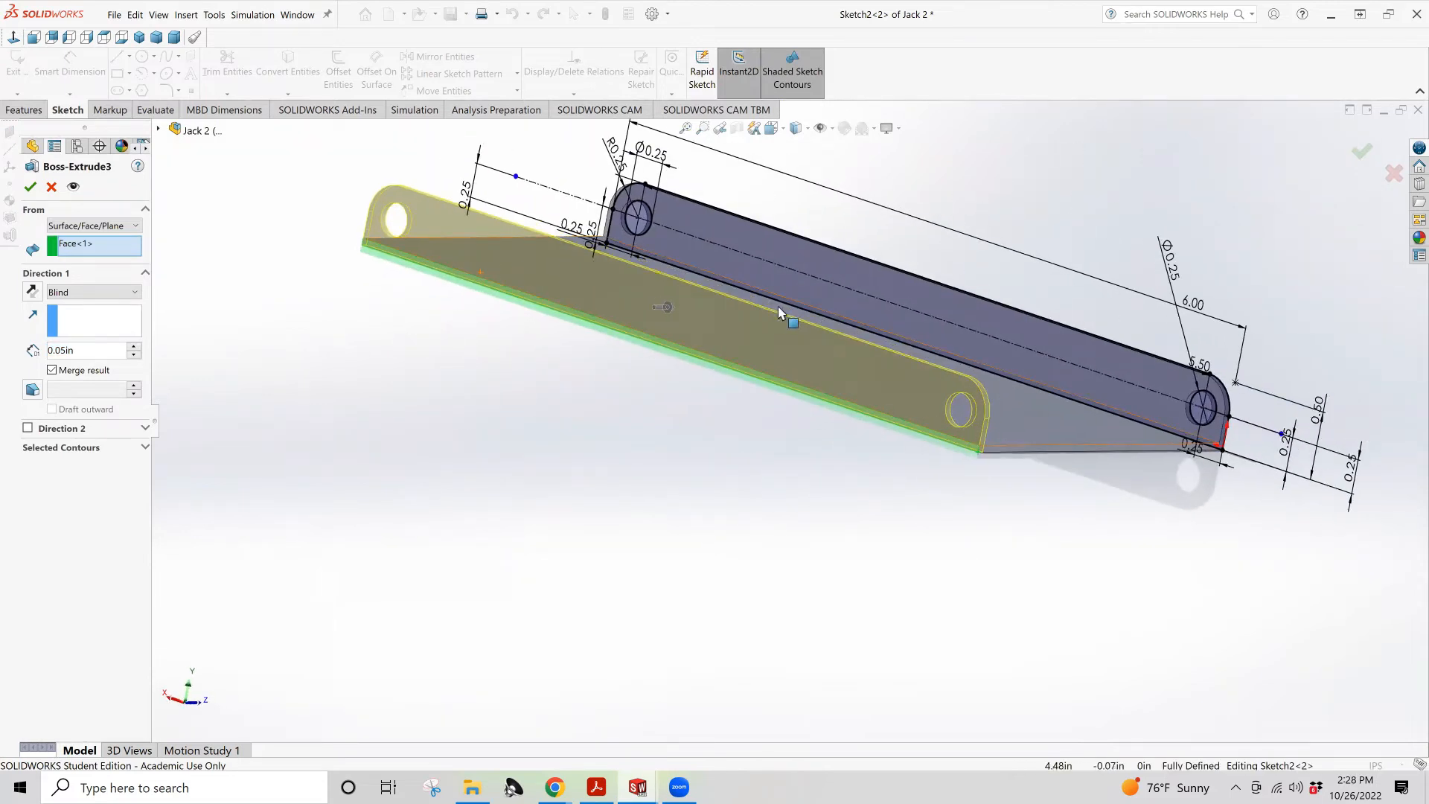
{"action": "scroll", "coordinate": [779, 307], "scroll_direction": "down", "scroll_amount": 3}
{"action": "scroll", "coordinate": [867, 444], "scroll_direction": "up", "scroll_amount": 2}
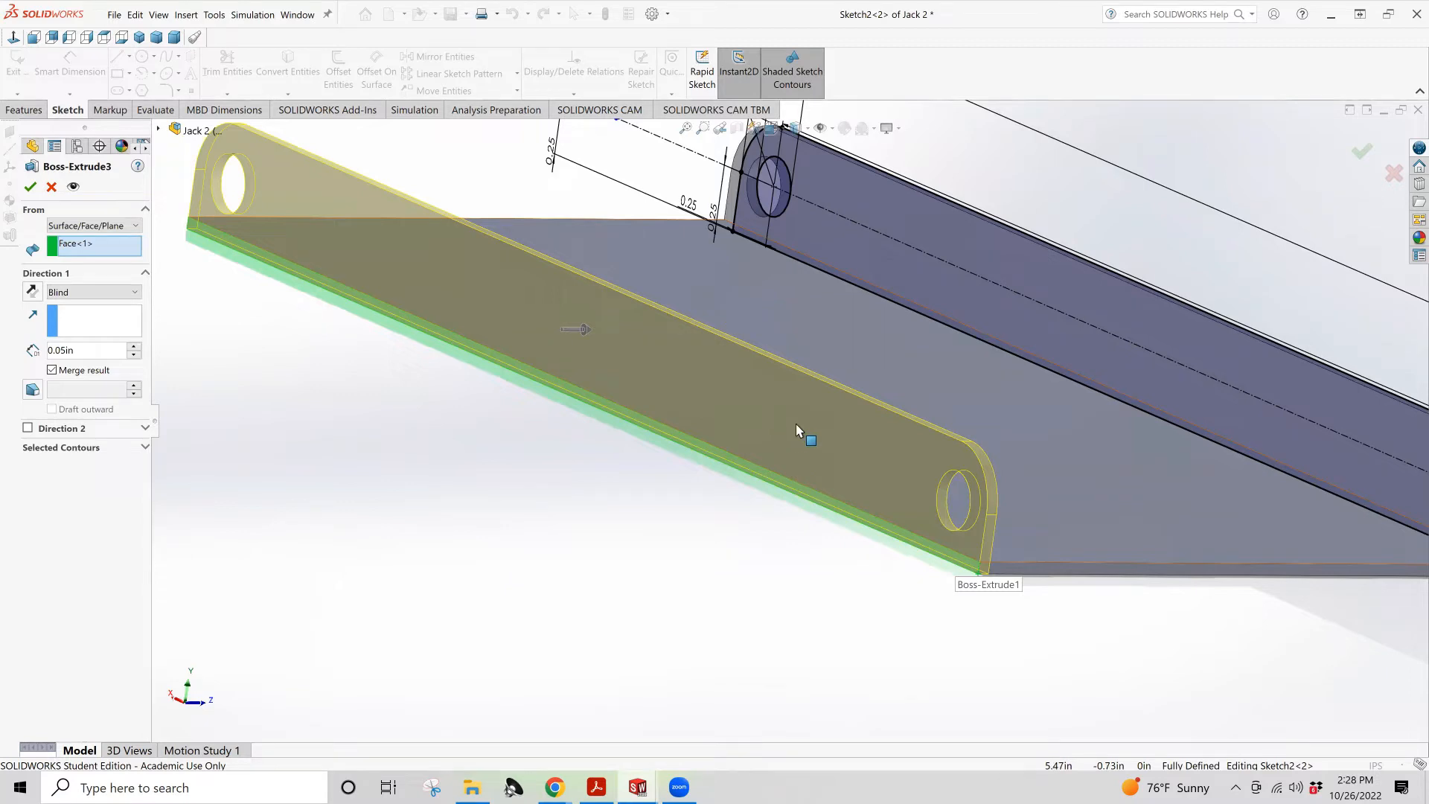
{"action": "scroll", "coordinate": [825, 410], "scroll_direction": "up", "scroll_amount": 3}
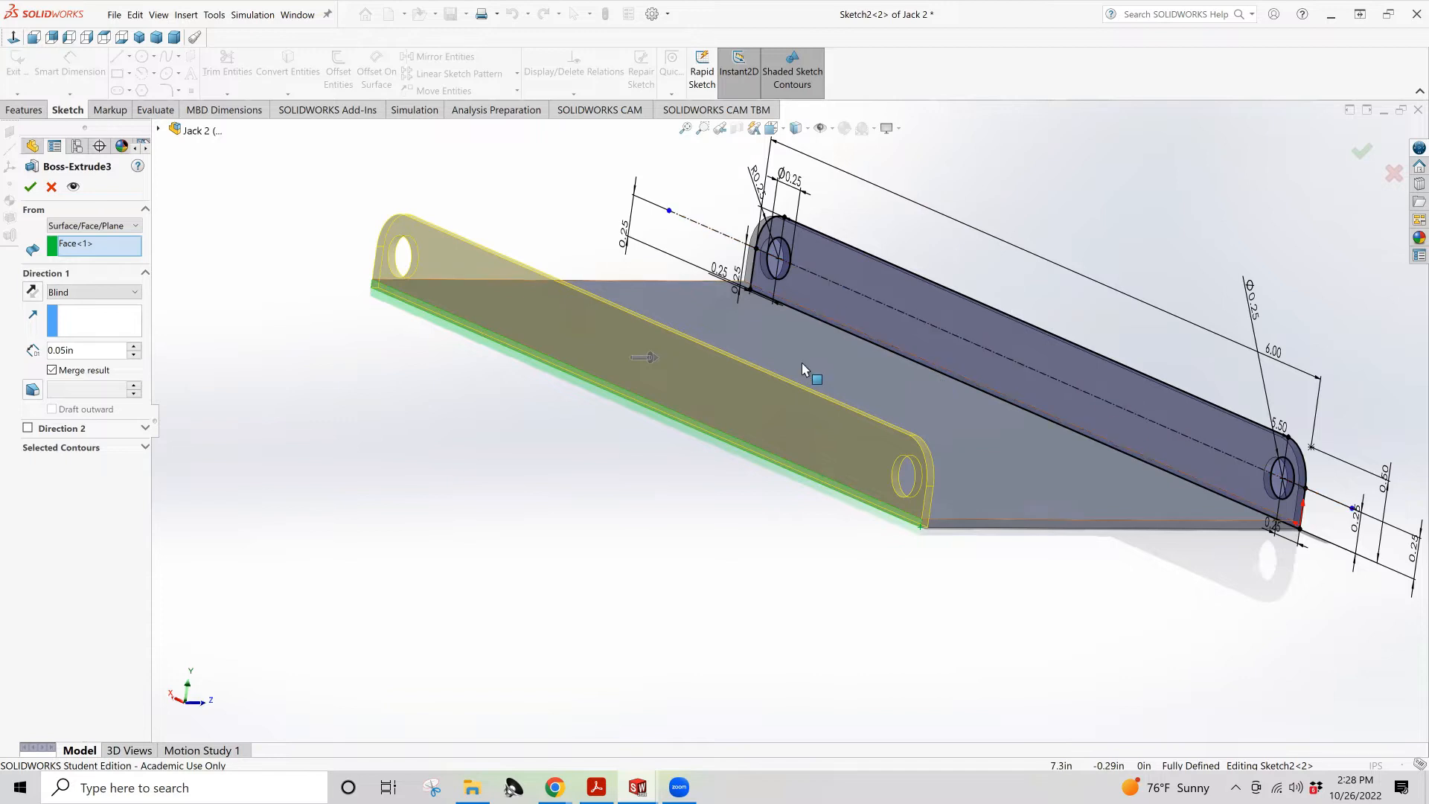
{"action": "middle_click_drag", "start_coordinate": [729, 324], "coordinate": [298, 306]}
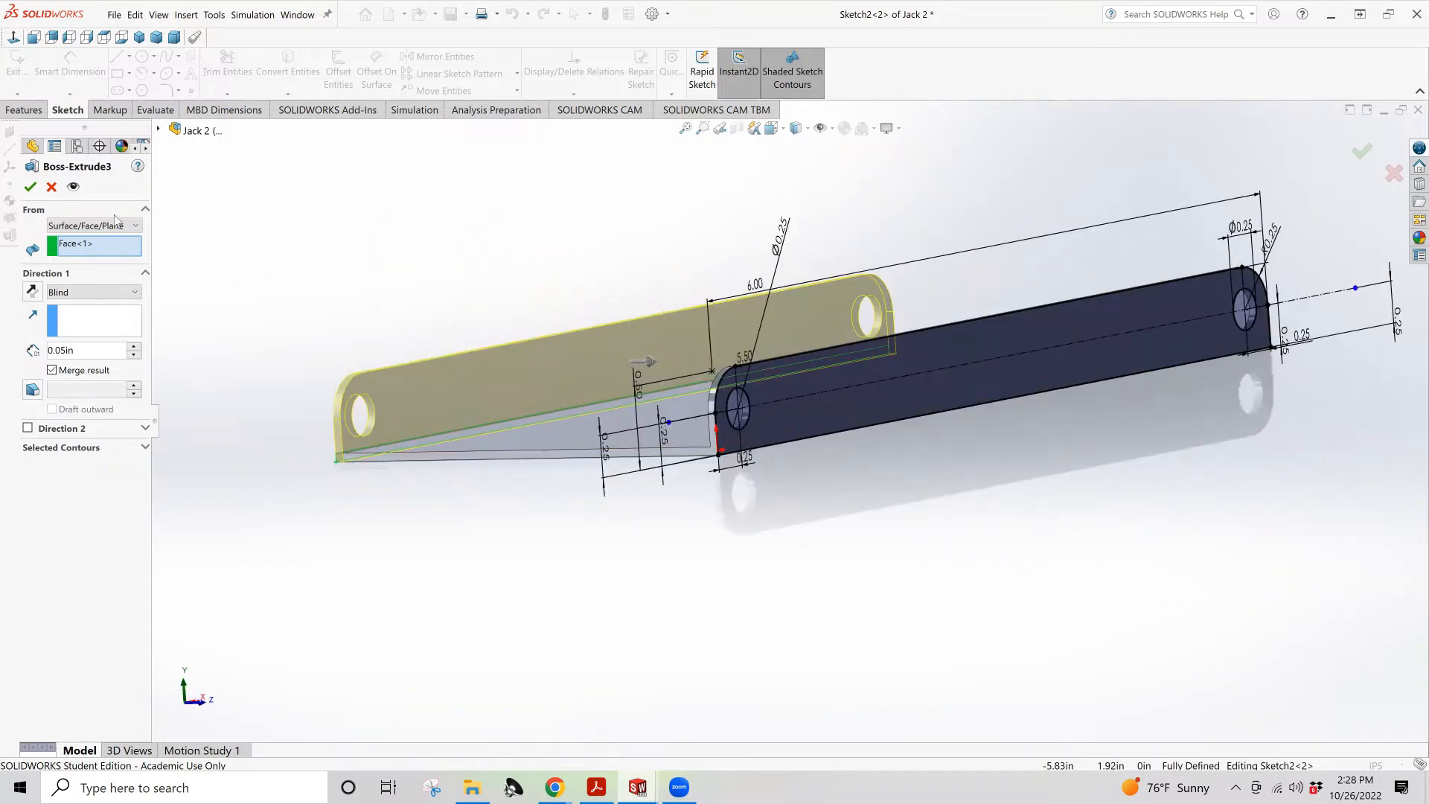
{"action": "left_click", "coordinate": [51, 187]}
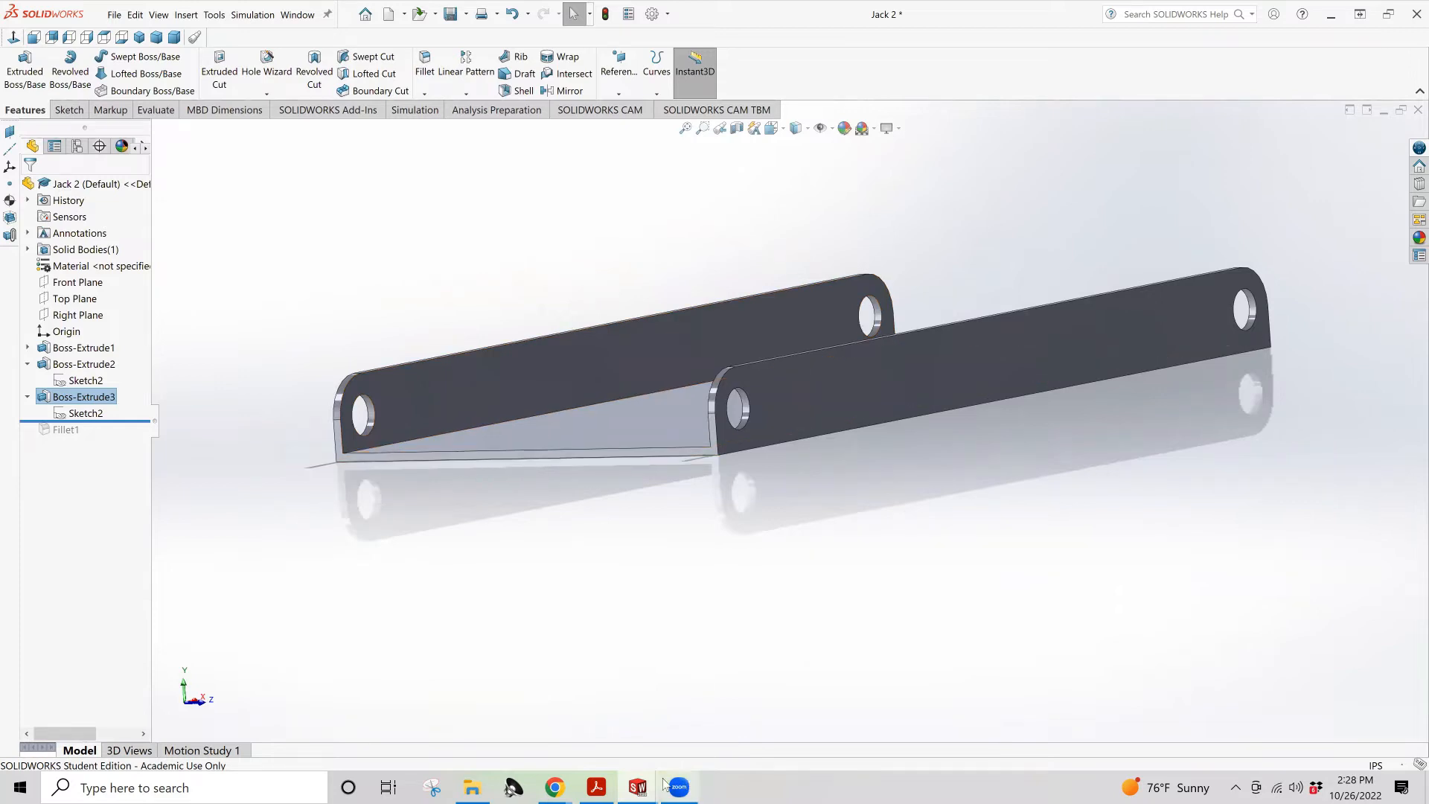
Switch to the Part1 channel and start a fillet on the upper corner edges of both side walls at one end
{"action": "mouse_move", "coordinate": [634, 787]}
{"action": "left_click", "coordinate": [573, 717]}
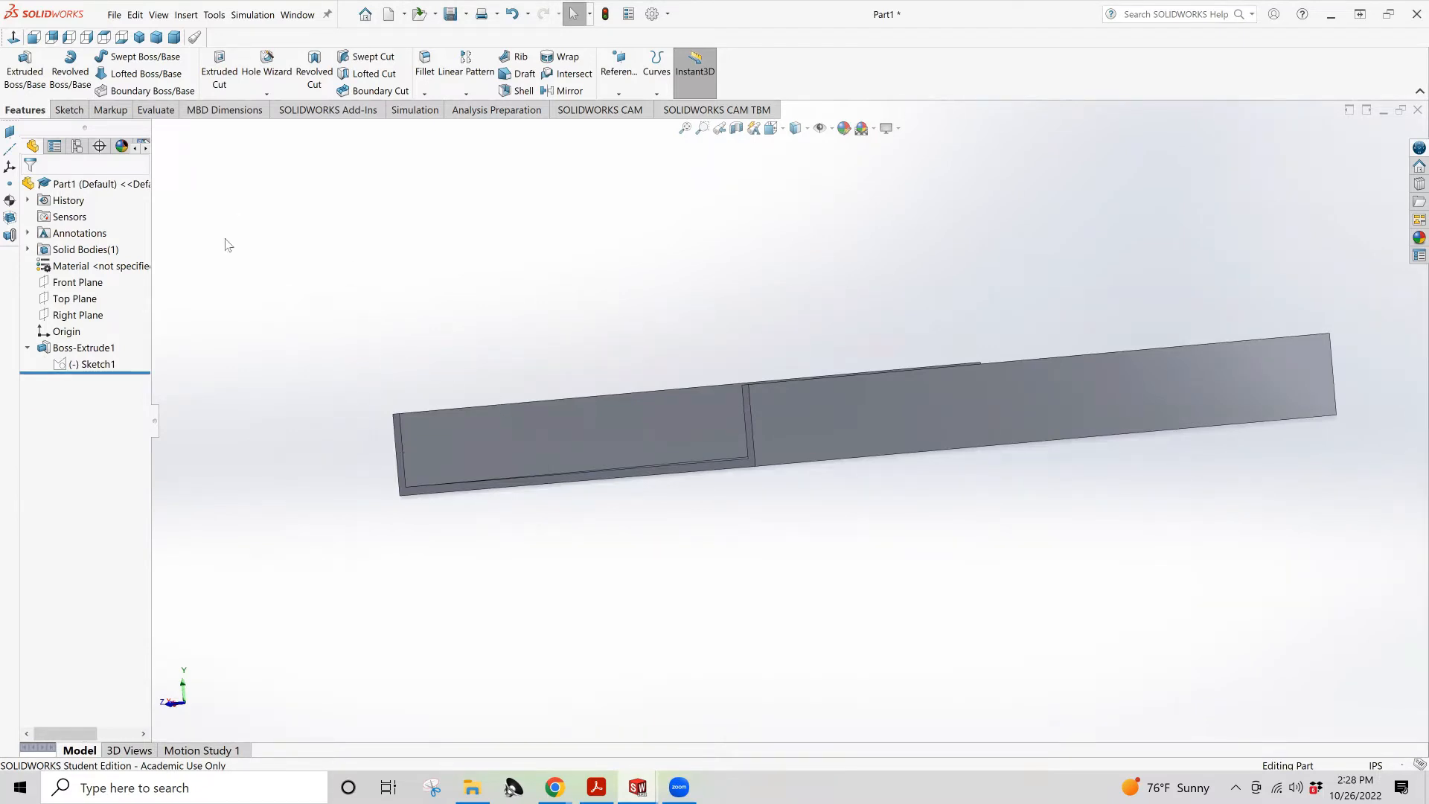
{"action": "middle_click_drag", "start_coordinate": [334, 342], "coordinate": [342, 370]}
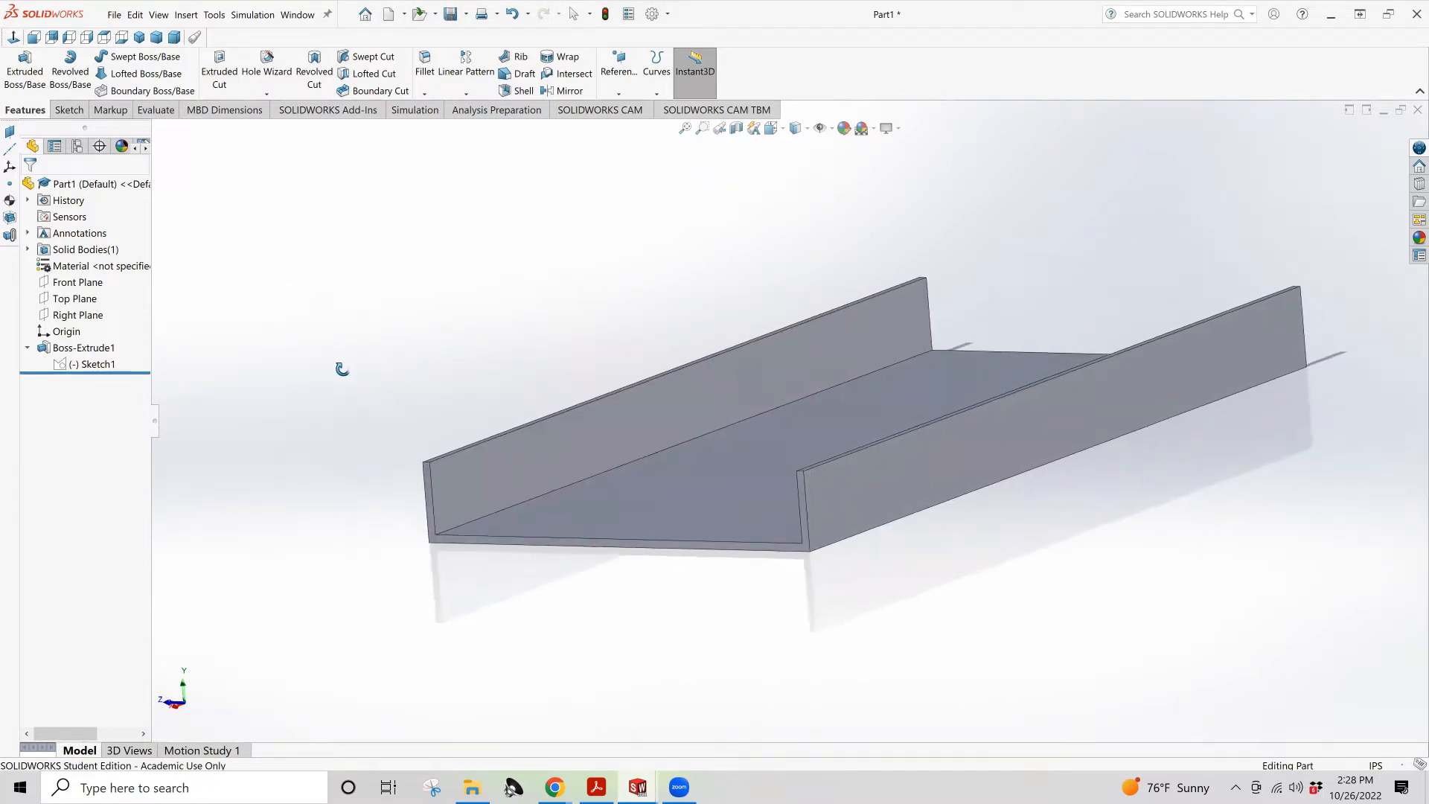
{"action": "left_click", "coordinate": [425, 65]}
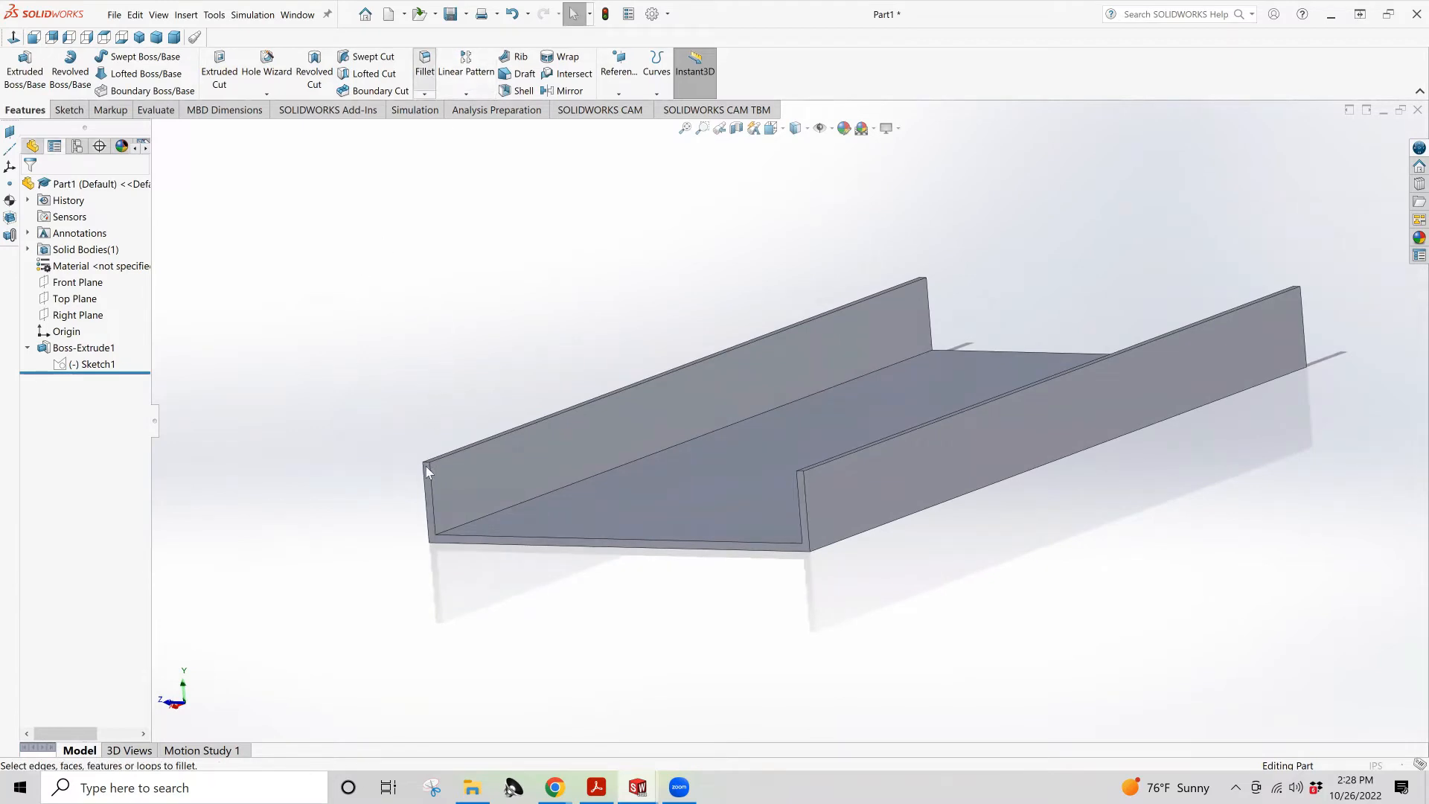
{"action": "scroll", "coordinate": [428, 468], "scroll_direction": "down", "scroll_amount": 5}
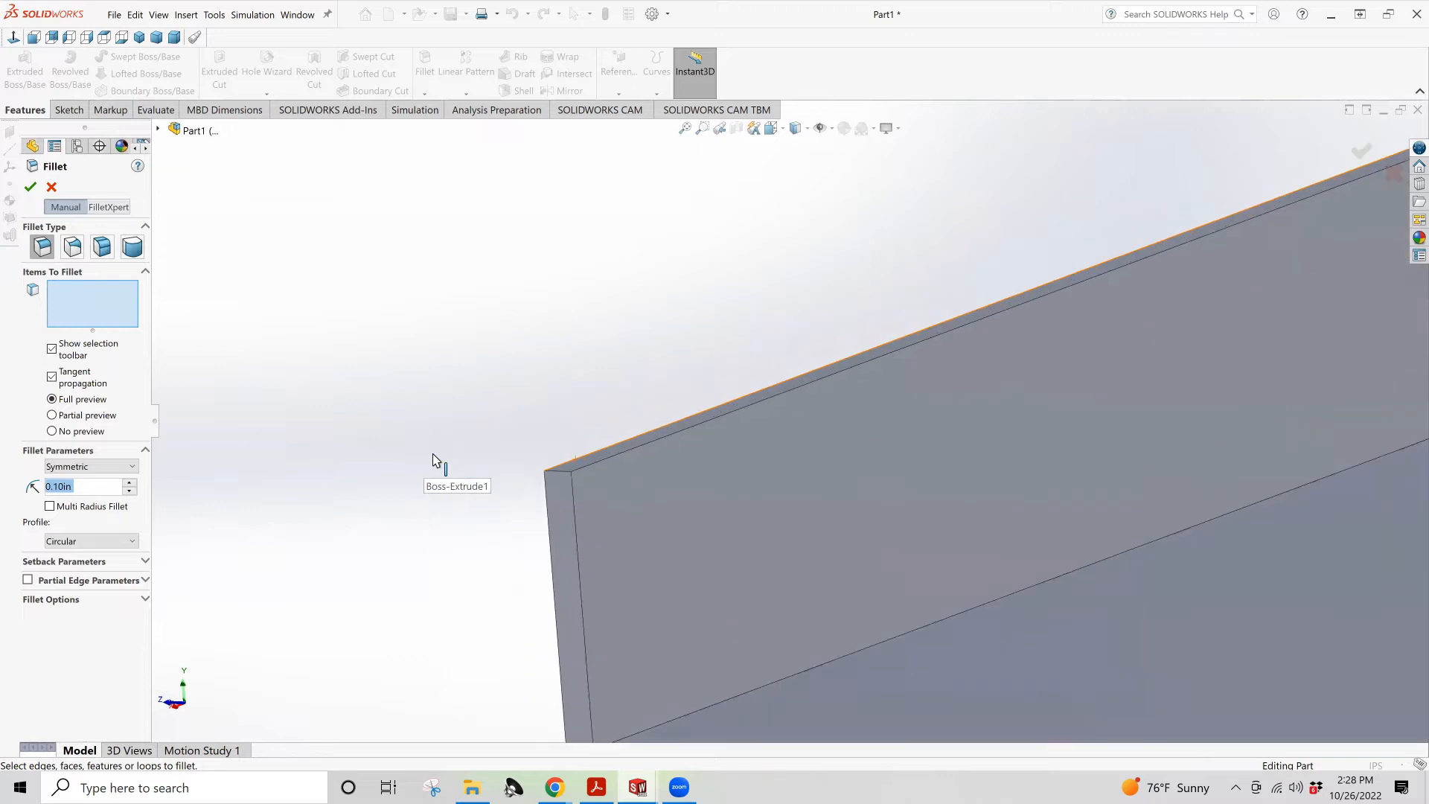
{"action": "left_click", "coordinate": [560, 477]}
{"action": "scroll", "coordinate": [574, 472], "scroll_direction": "up", "scroll_amount": 8}
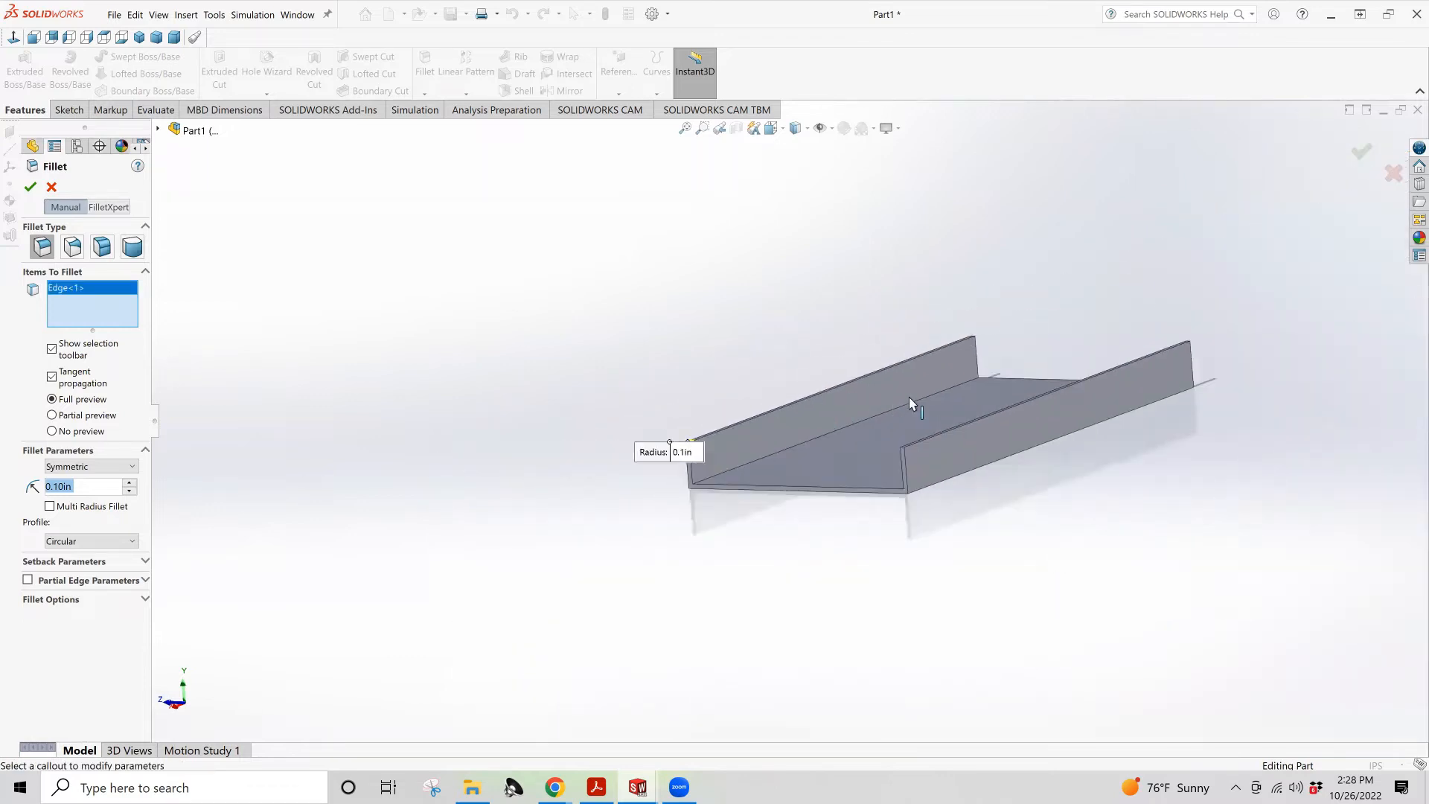
{"action": "scroll", "coordinate": [909, 404], "scroll_direction": "down", "scroll_amount": 5}
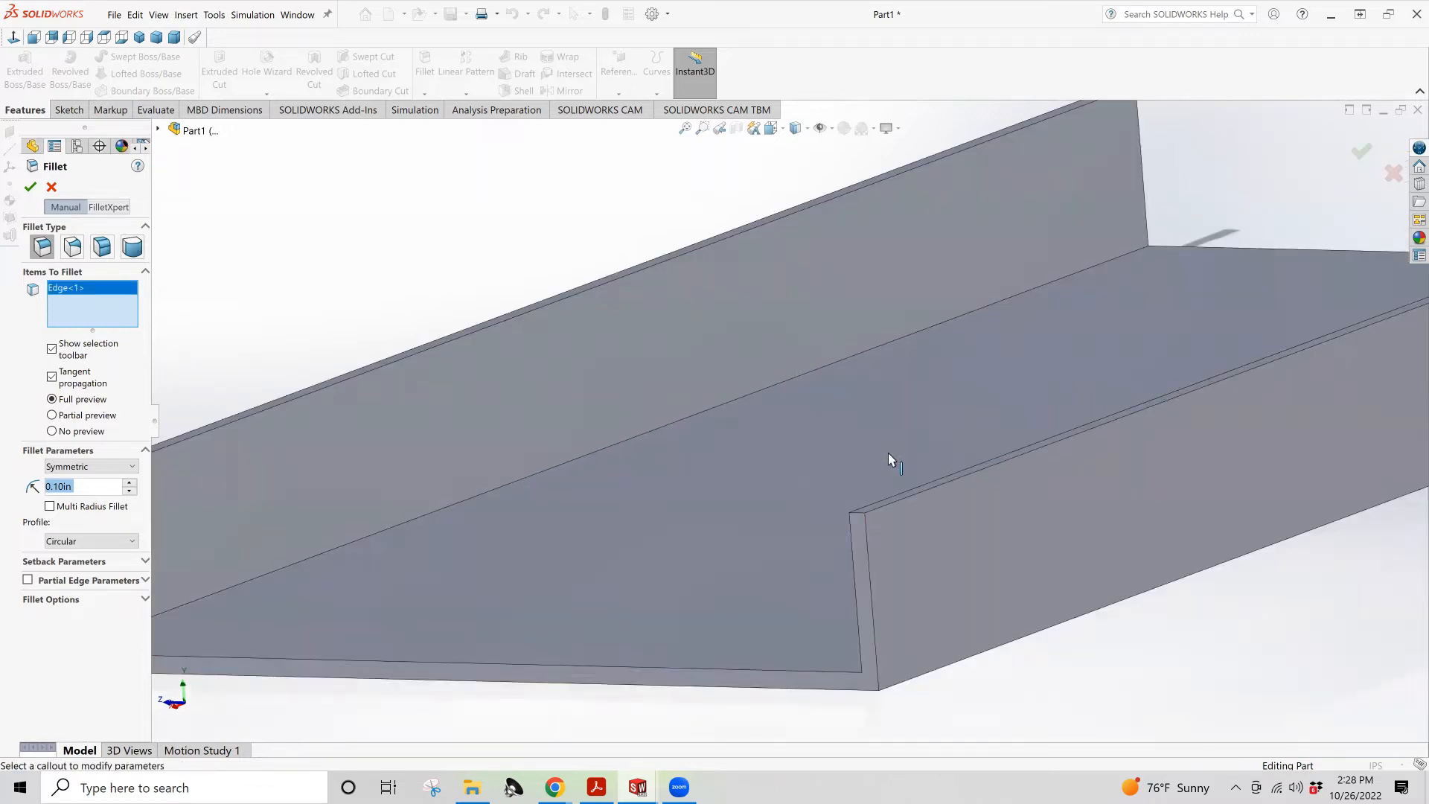
{"action": "left_click", "coordinate": [858, 511]}
{"action": "scroll", "coordinate": [864, 516], "scroll_direction": "up", "scroll_amount": 5}
{"action": "scroll", "coordinate": [1117, 297], "scroll_direction": "up", "scroll_amount": 3}
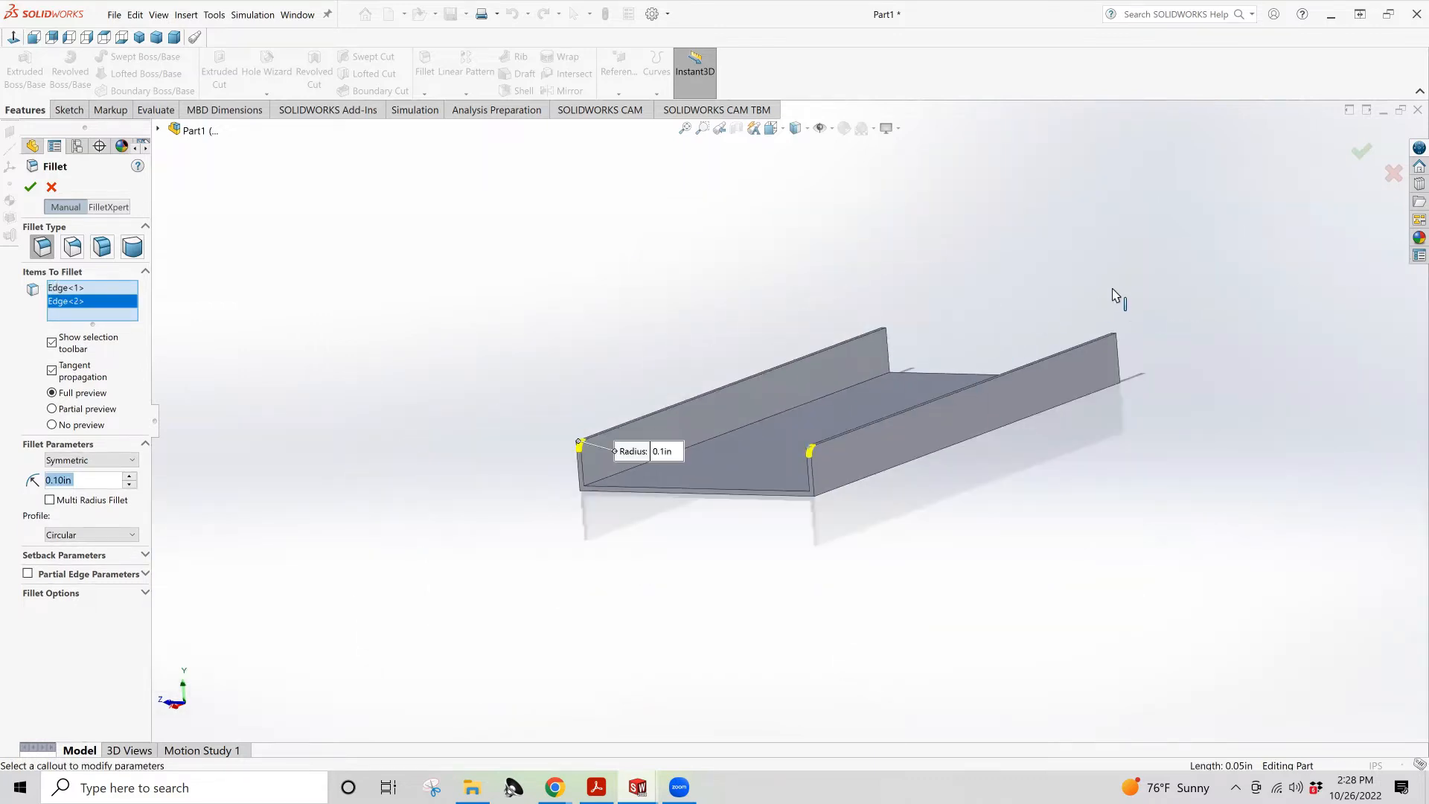
Add the two upper wall corner edges at the opposite end and round all four corners with a 0.25 in radius
{"action": "scroll", "coordinate": [1117, 297], "scroll_direction": "down", "scroll_amount": 4}
{"action": "middle_click_drag", "start_coordinate": [1116, 297], "coordinate": [914, 428]}
{"action": "scroll", "coordinate": [726, 578], "scroll_direction": "down", "scroll_amount": 3}
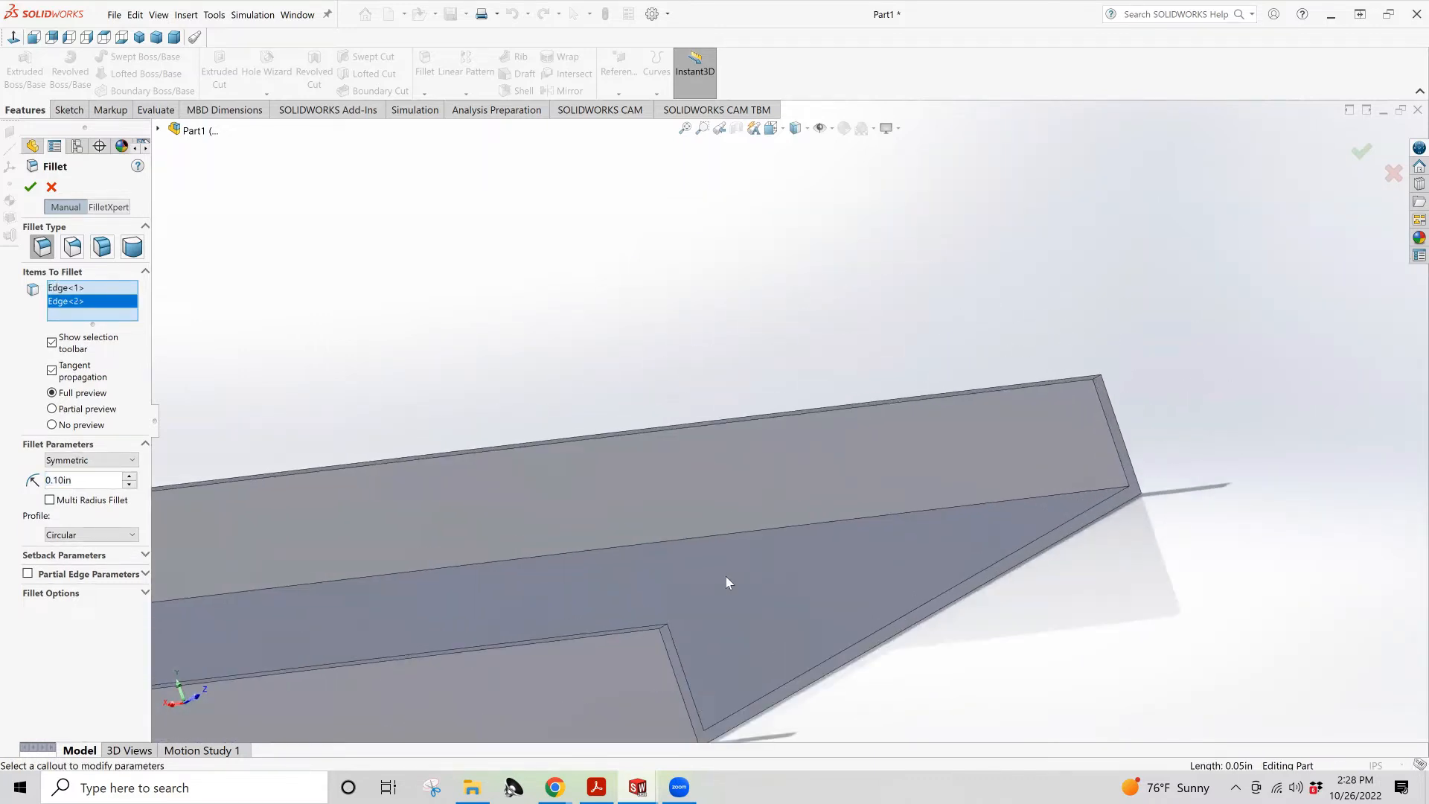
{"action": "left_click", "coordinate": [670, 622]}
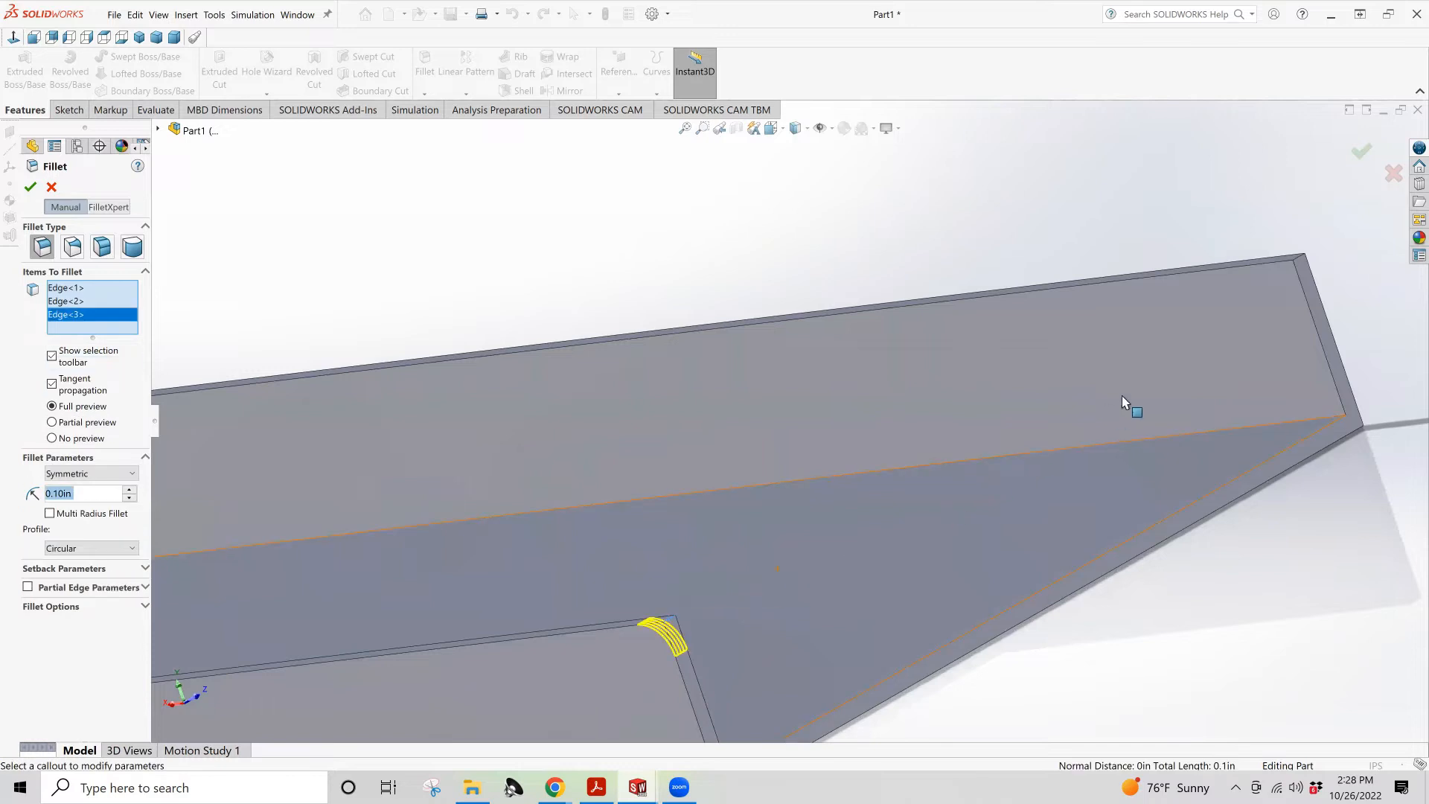
{"action": "left_click", "coordinate": [1299, 264]}
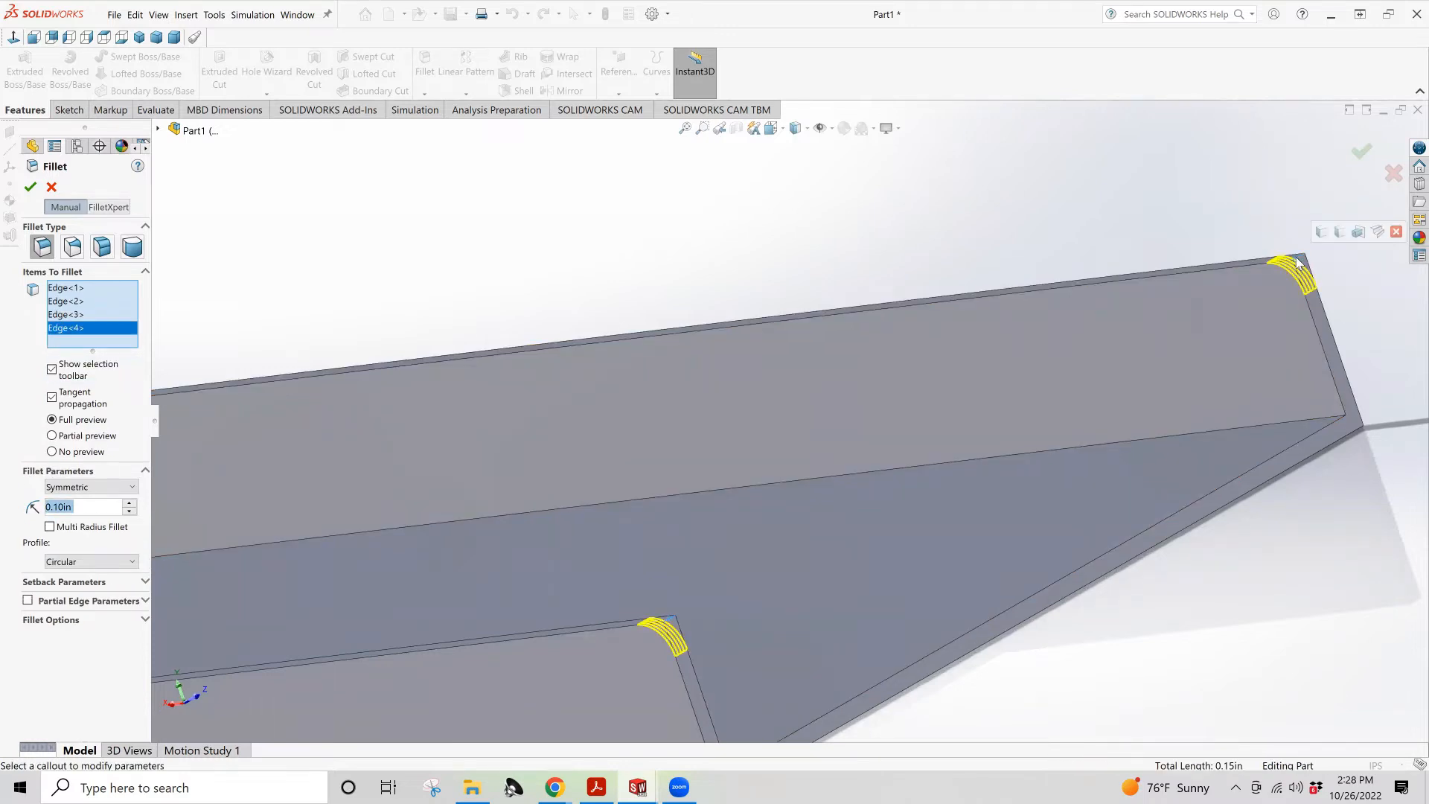
{"action": "scroll", "coordinate": [1299, 263], "scroll_direction": "up", "scroll_amount": 4}
{"action": "scroll", "coordinate": [789, 424], "scroll_direction": "up", "scroll_amount": 3}
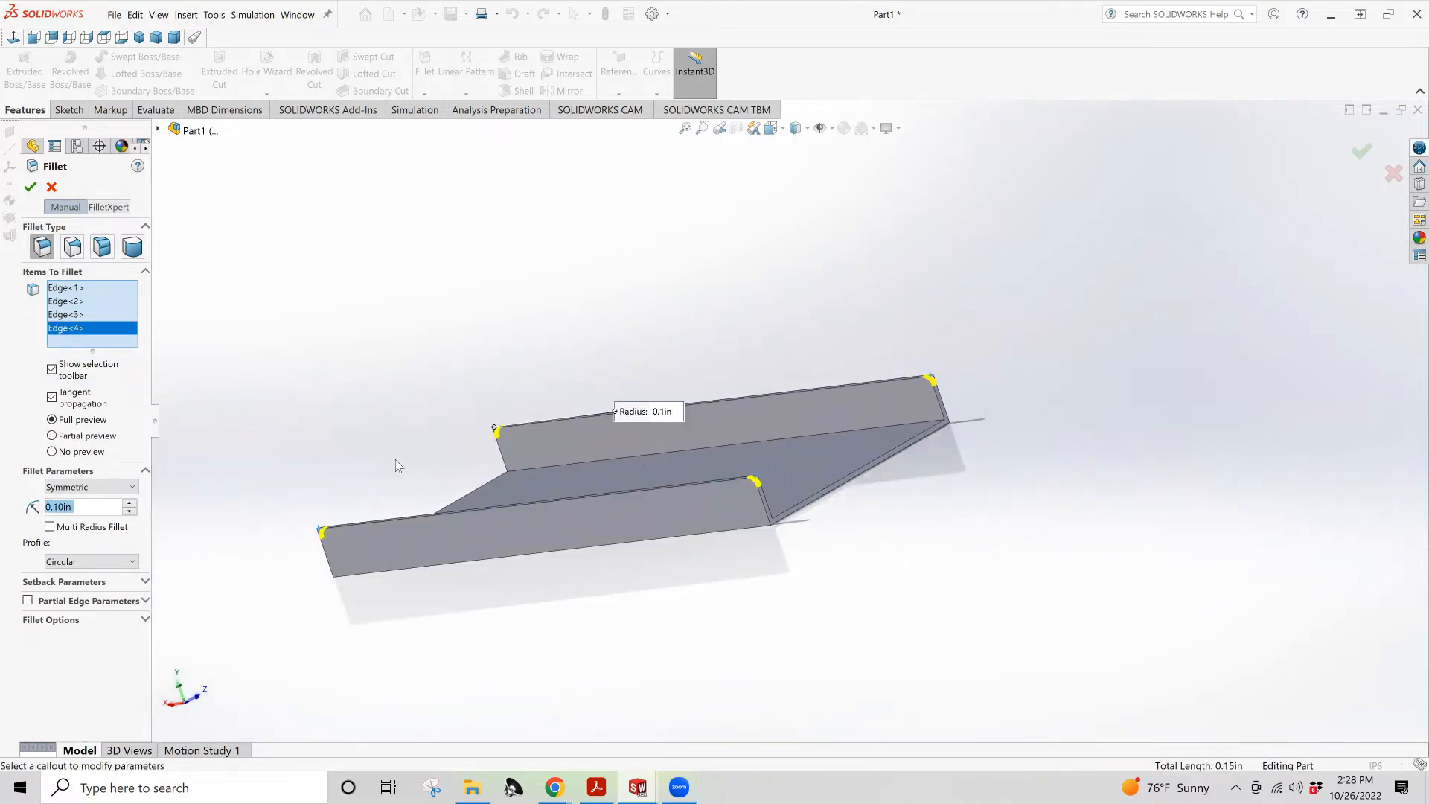
{"action": "scroll", "coordinate": [395, 466], "scroll_direction": "down", "scroll_amount": 3}
{"action": "type", "text": ".25"}
{"action": "key", "text": "Return"}
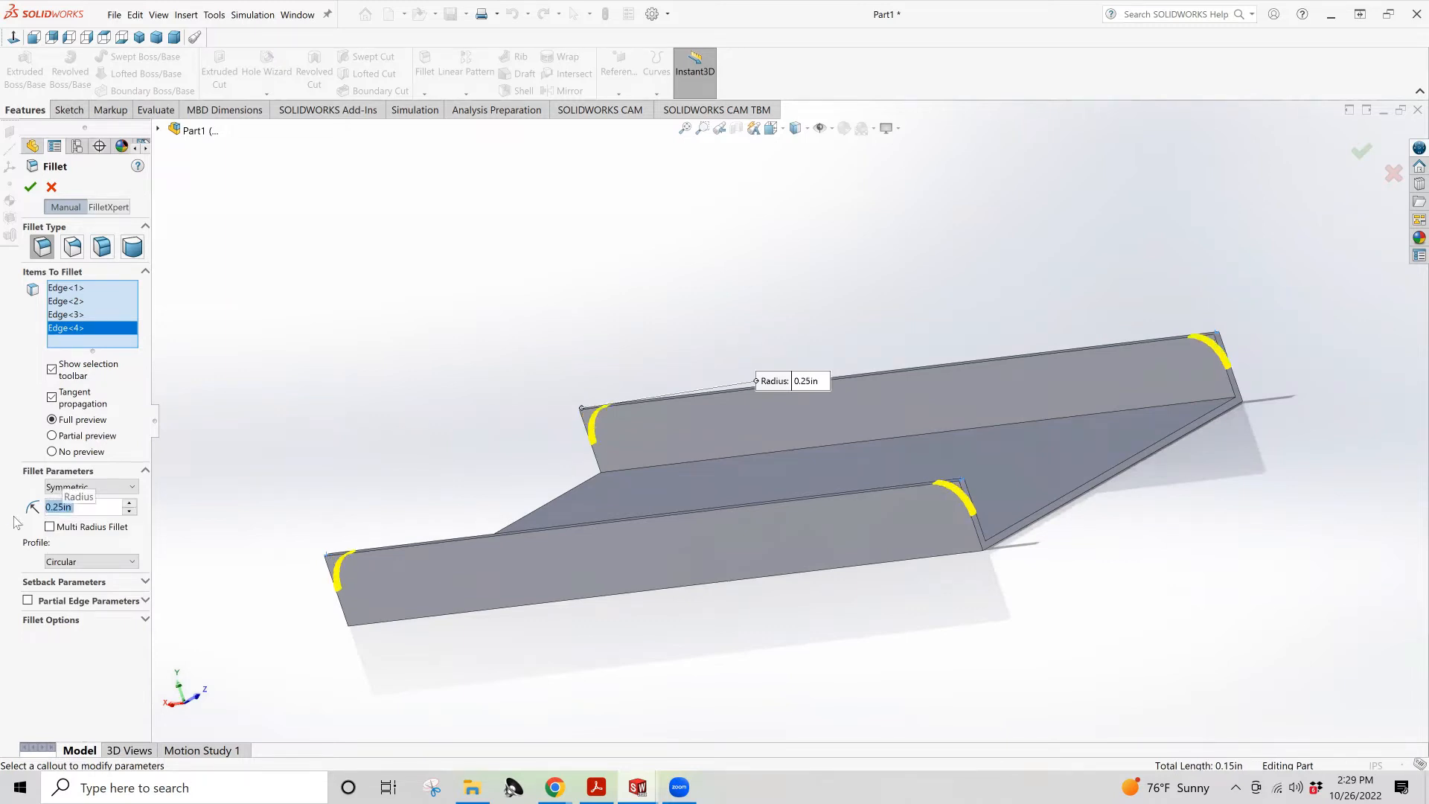
{"action": "left_click", "coordinate": [32, 188]}
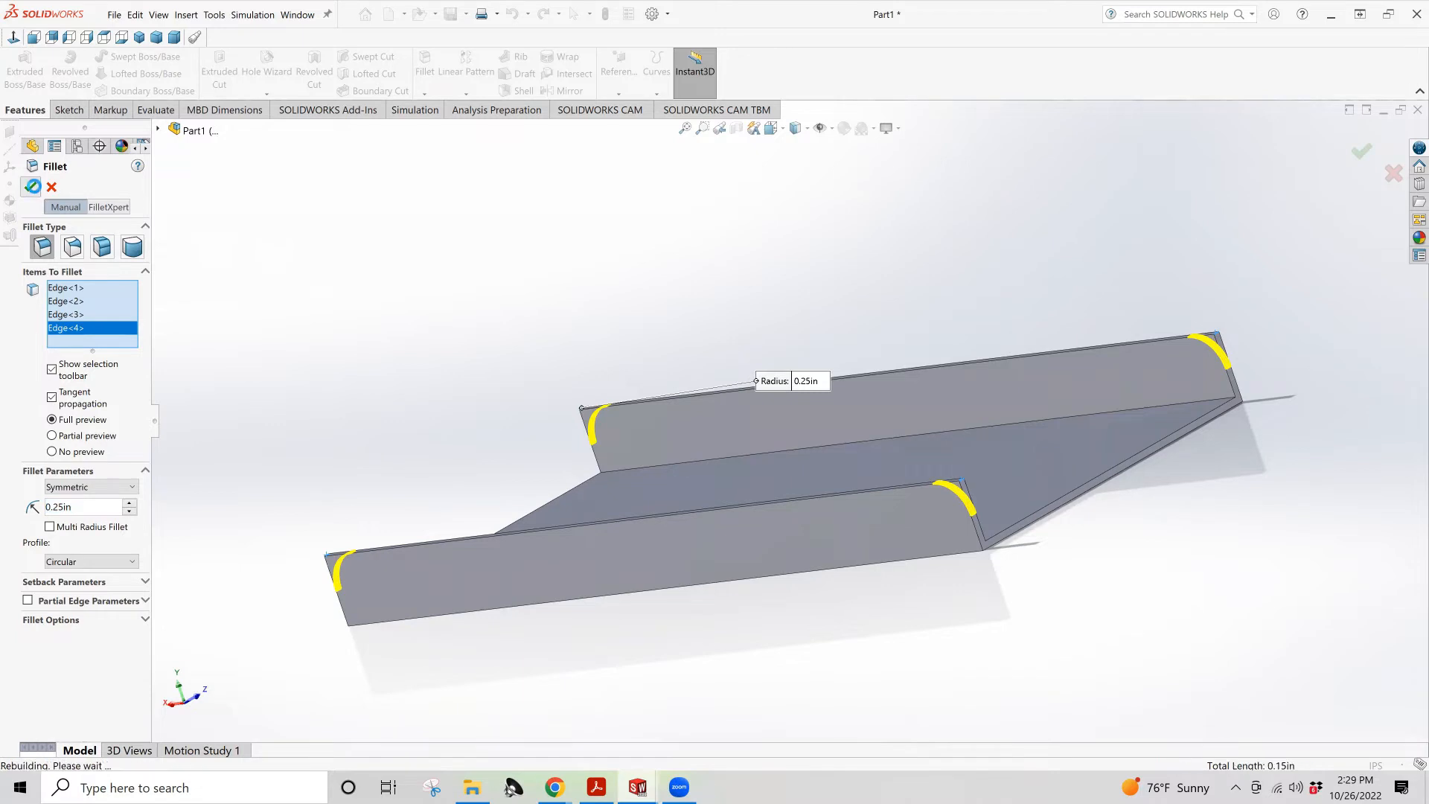
Fillet the two long inside edges where the side walls meet the base with a 0.025 in radius
{"action": "middle_click_drag", "start_coordinate": [467, 468], "coordinate": [530, 470]}
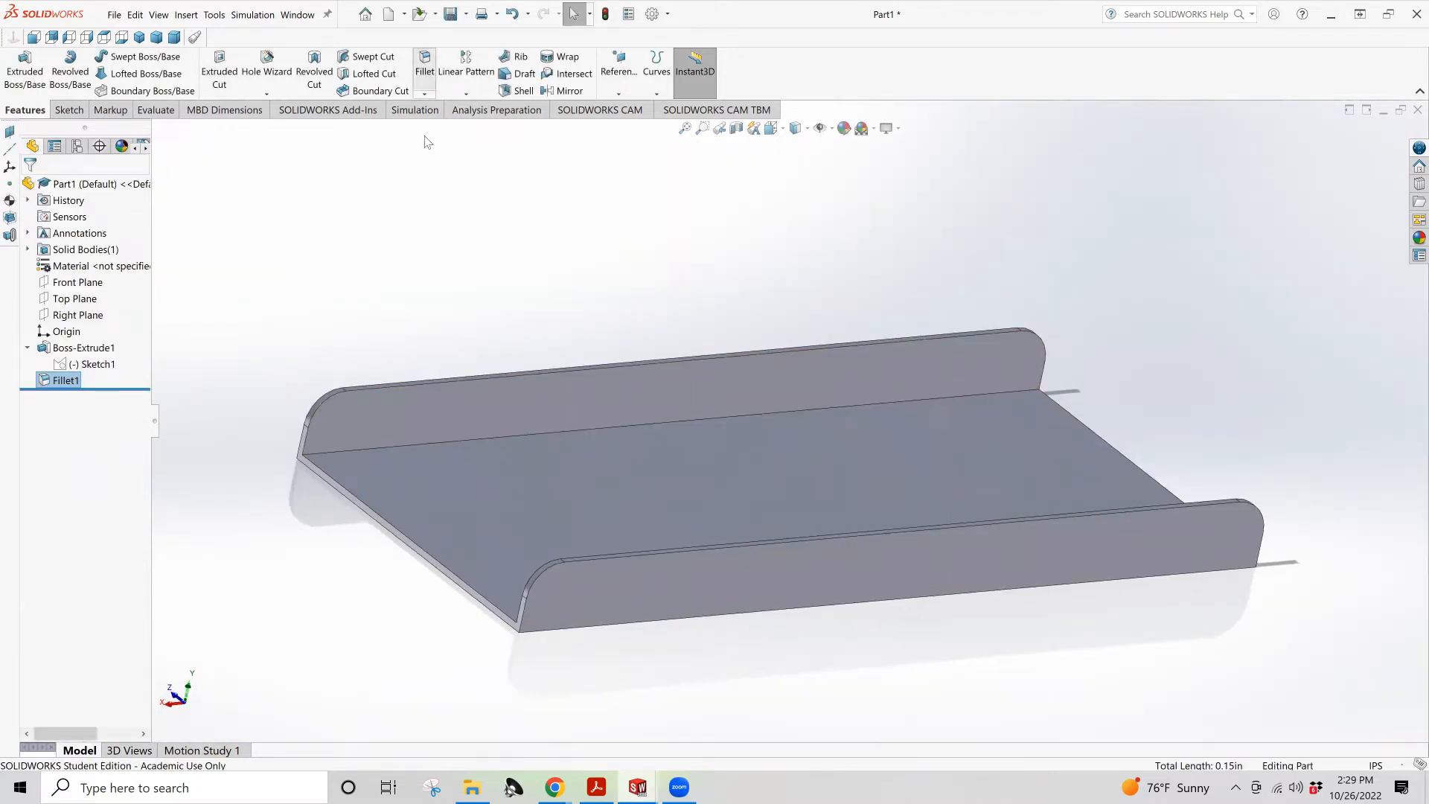
{"action": "key", "text": "Return"}
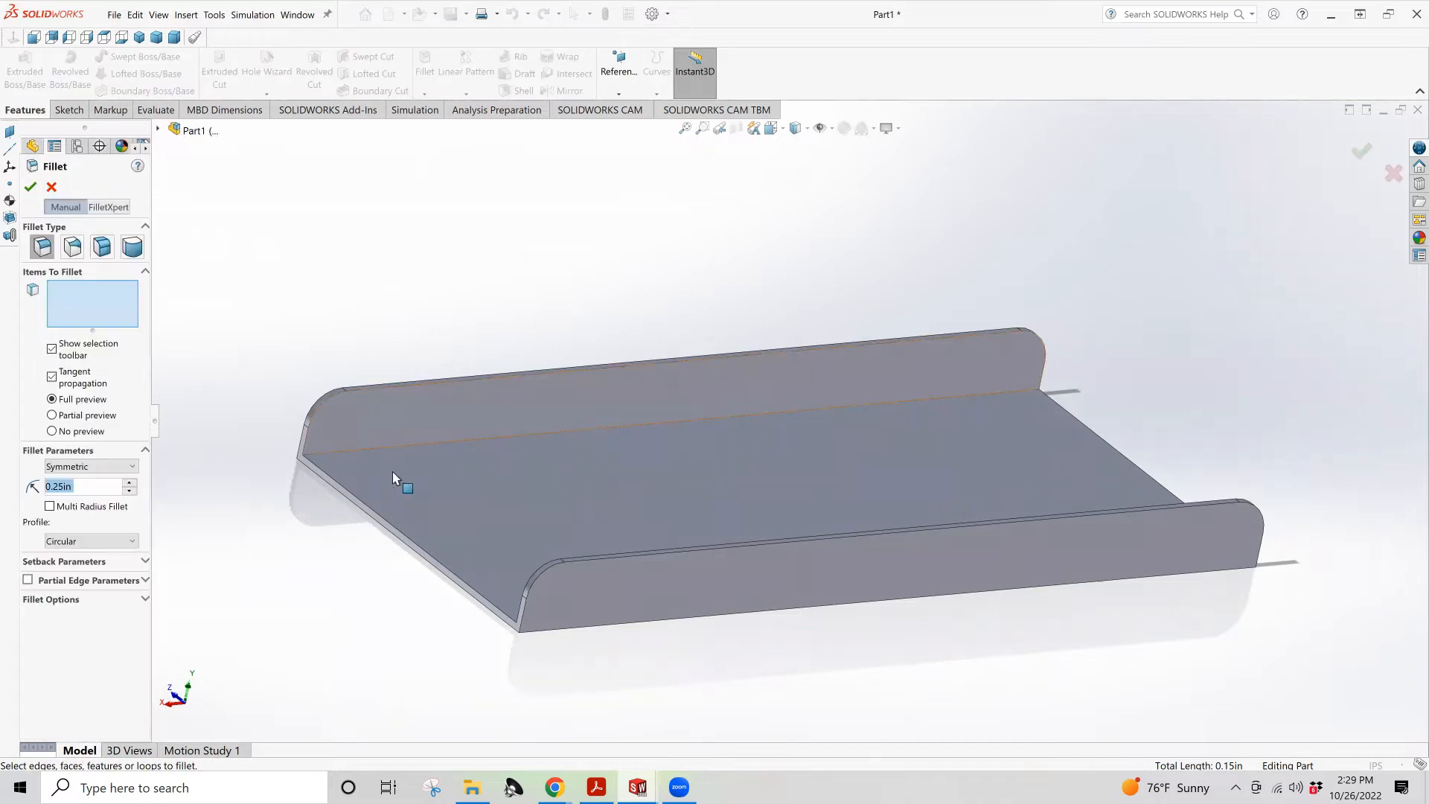
{"action": "left_click", "coordinate": [419, 451]}
{"action": "middle_click_drag", "start_coordinate": [414, 446], "coordinate": [991, 611]}
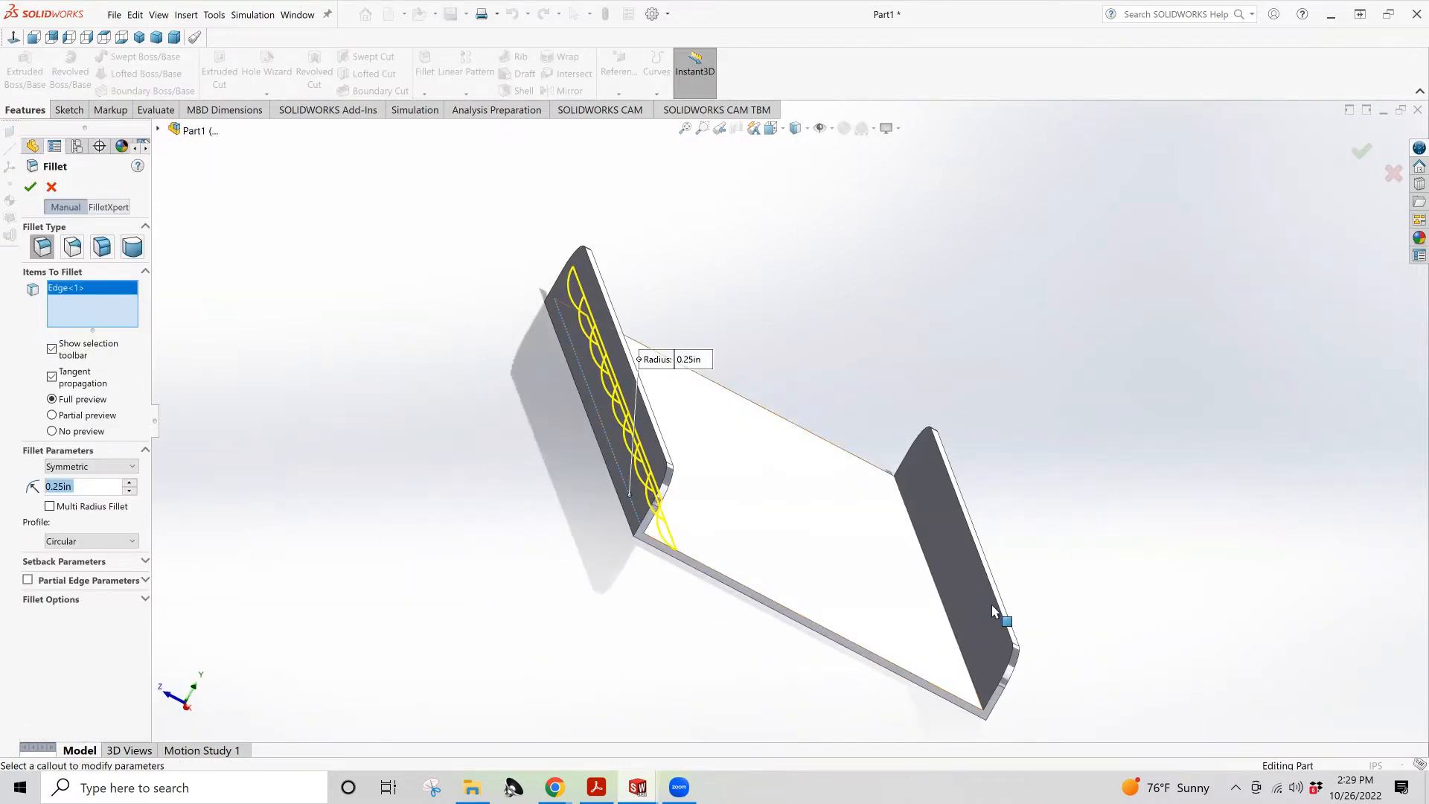
{"action": "left_click", "coordinate": [958, 640]}
{"action": "middle_click_drag", "start_coordinate": [957, 642], "coordinate": [382, 468]}
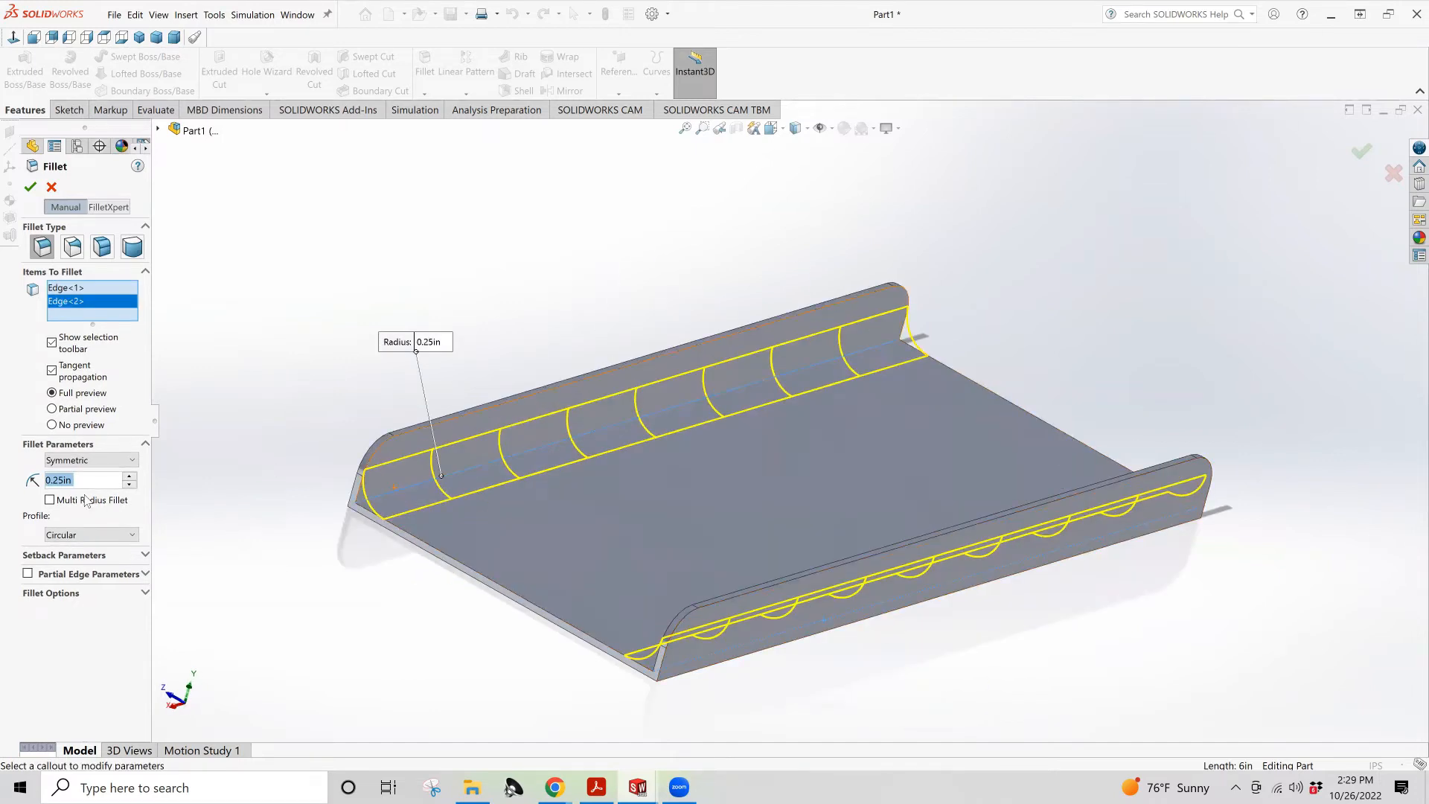
{"action": "type", "text": ".025"}
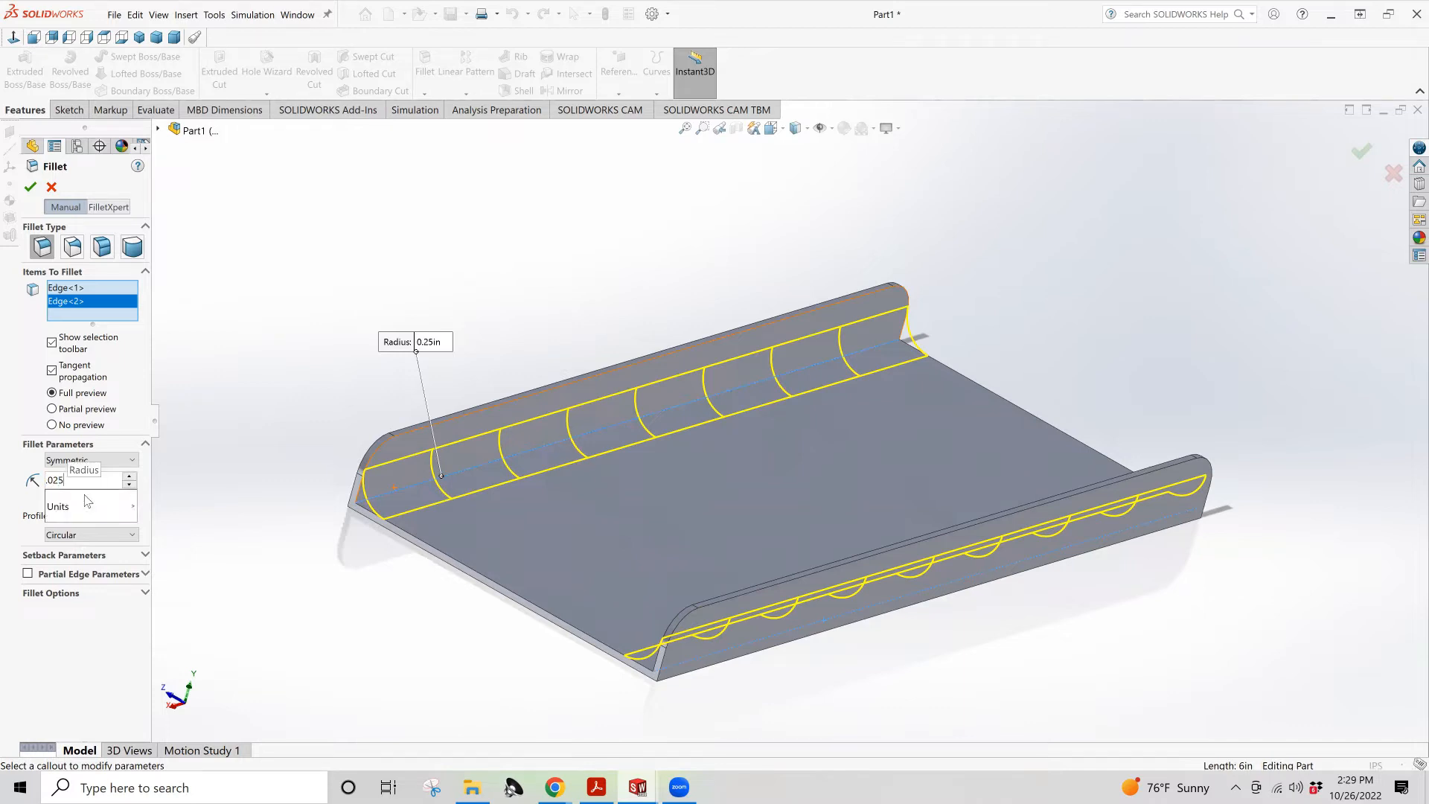
{"action": "key", "text": "Return"}
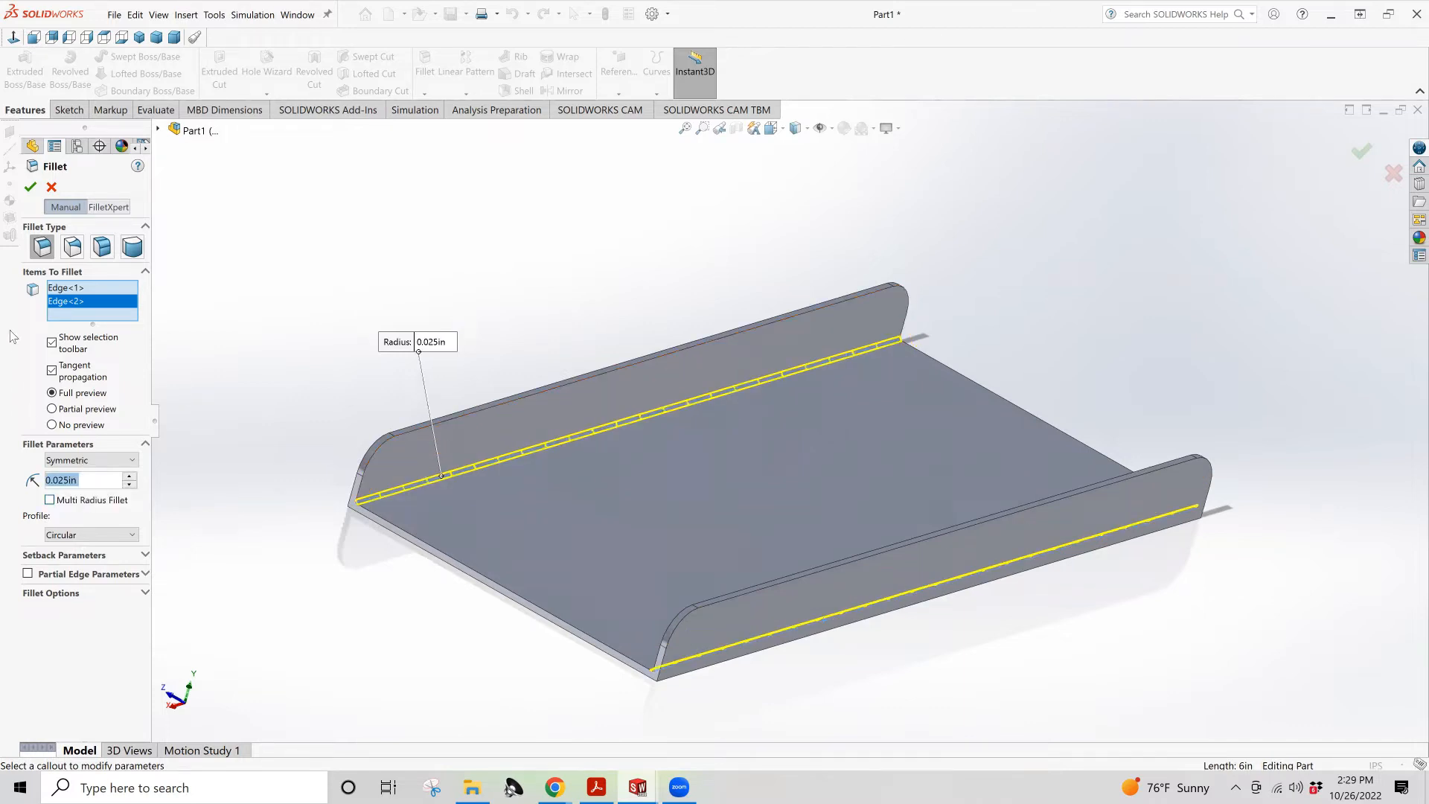
{"action": "left_click", "coordinate": [31, 188]}
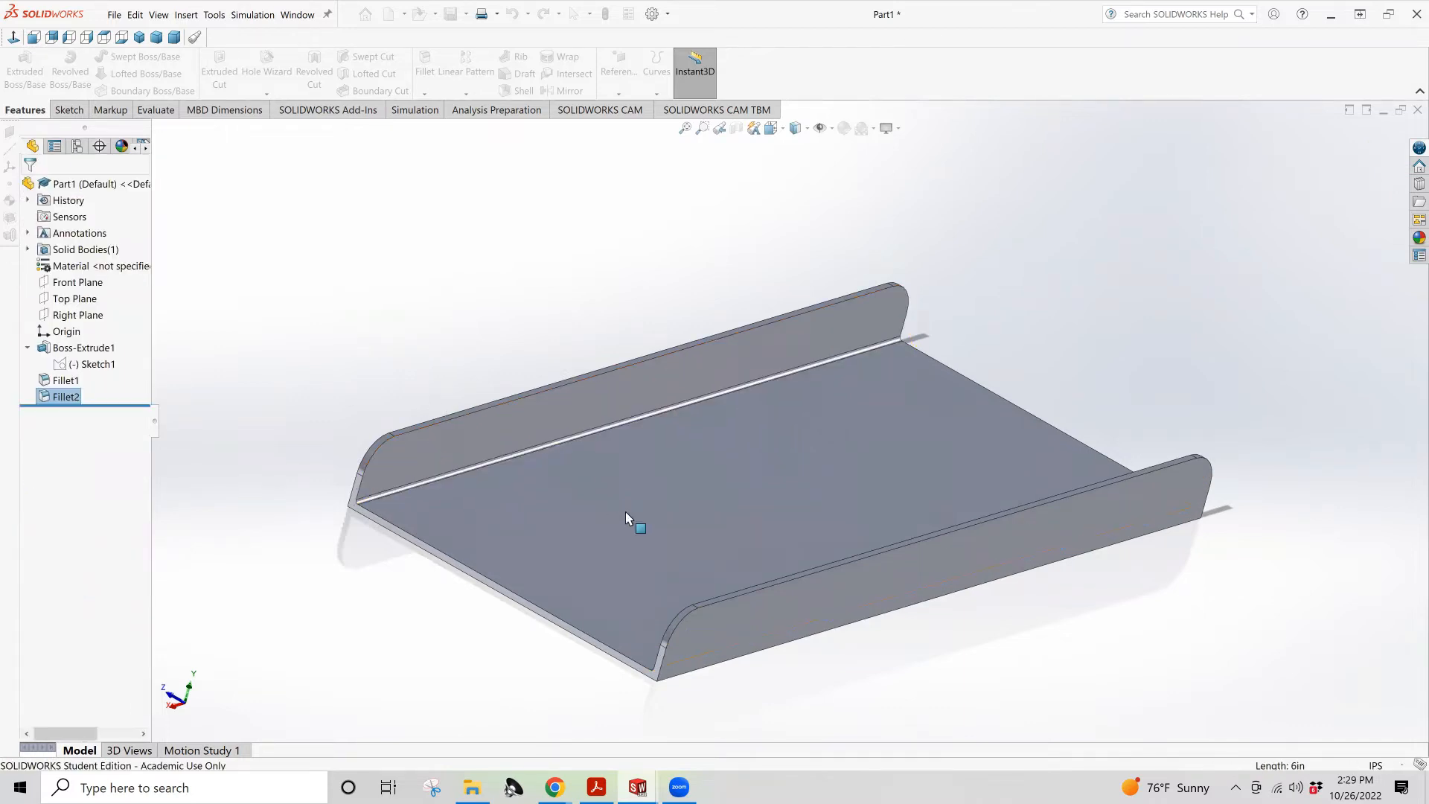
{"action": "middle_click_drag", "start_coordinate": [590, 494], "coordinate": [562, 466]}
Switch to the Jack 2 part, collapse its side wall extrusions in the feature tree, and roll the model forward past Fillet1
{"action": "left_click", "coordinate": [27, 348]}
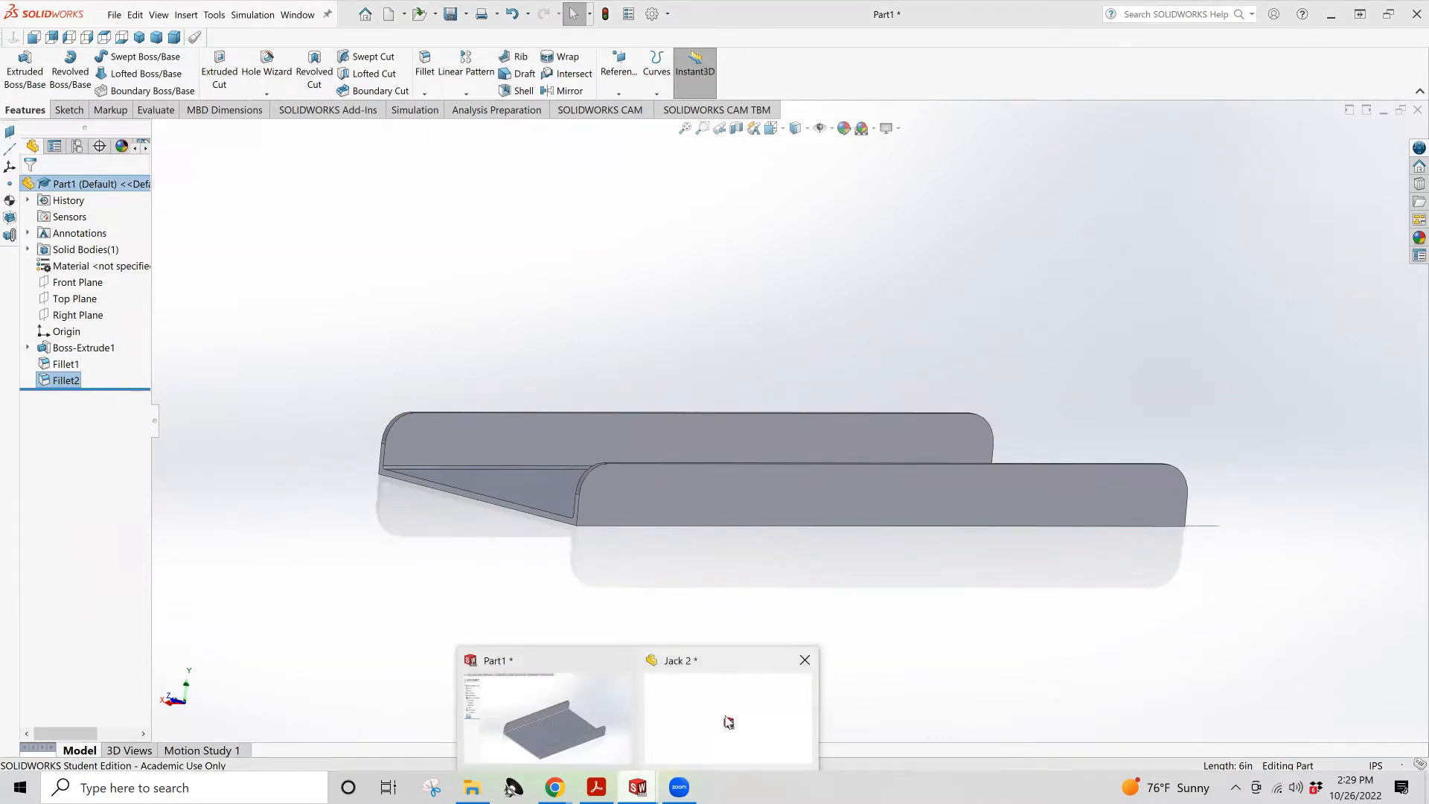
{"action": "key", "text": "ctrl+Tab"}
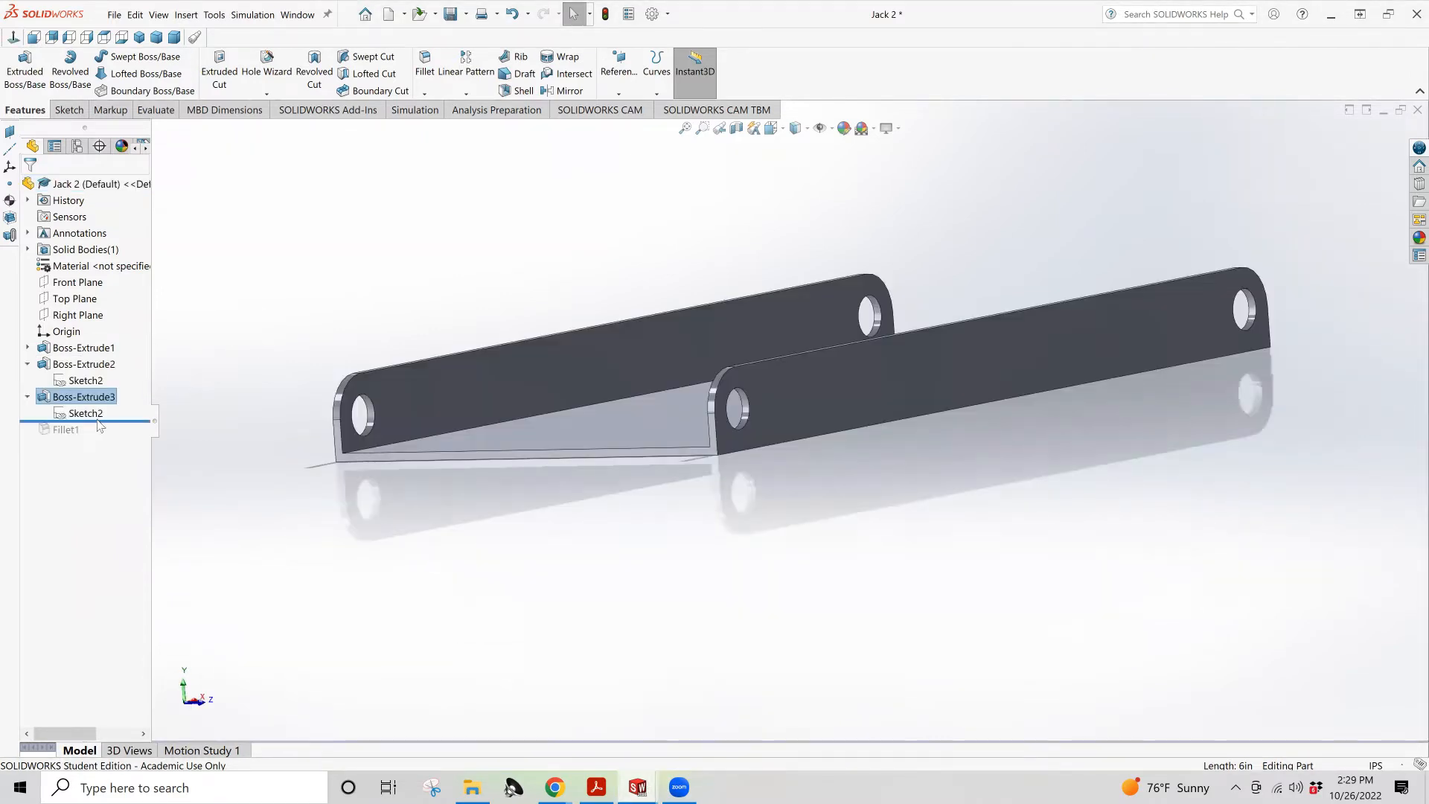
{"action": "left_click", "coordinate": [28, 365]}
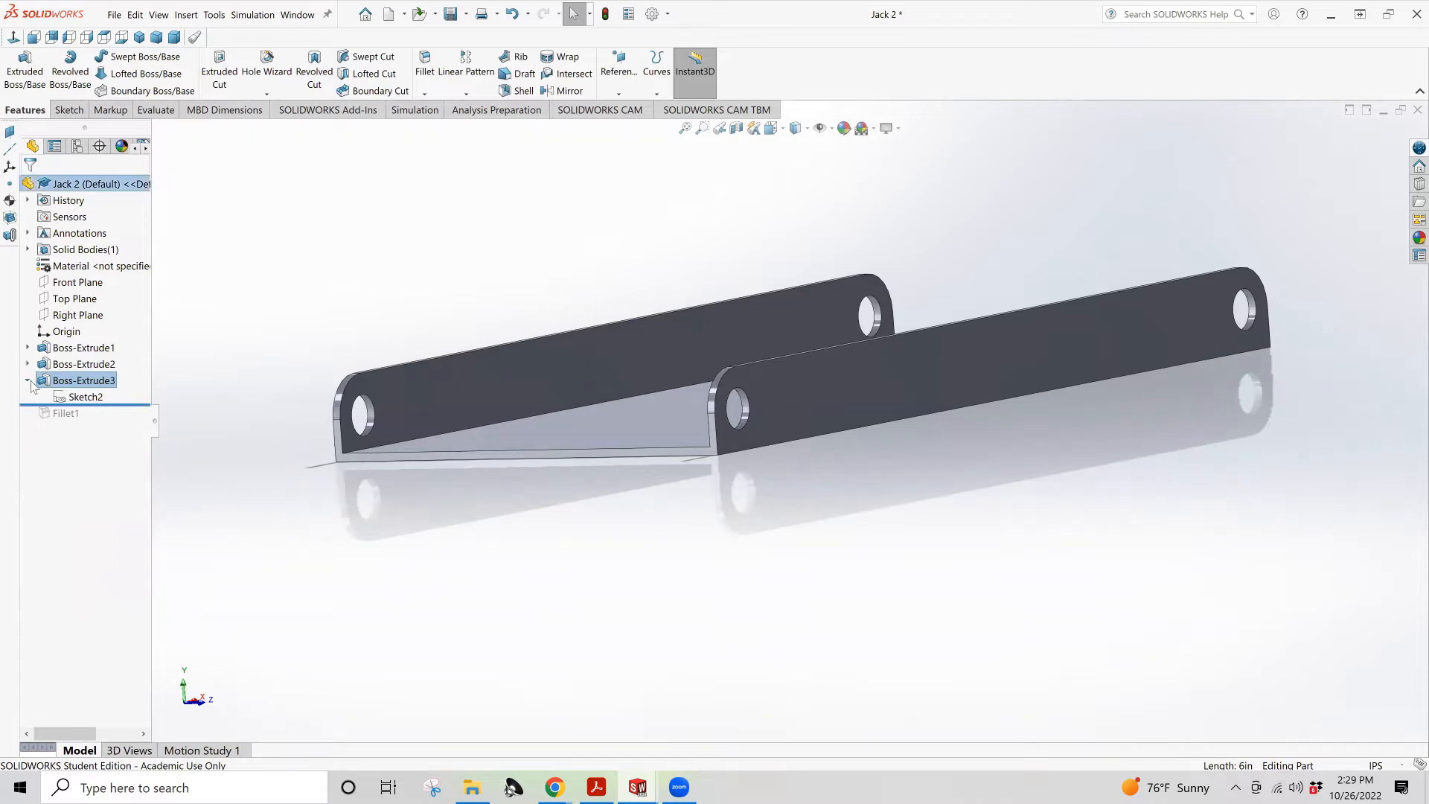
{"action": "left_click", "coordinate": [28, 382]}
{"action": "left_click_drag", "start_coordinate": [34, 394], "coordinate": [33, 408]}
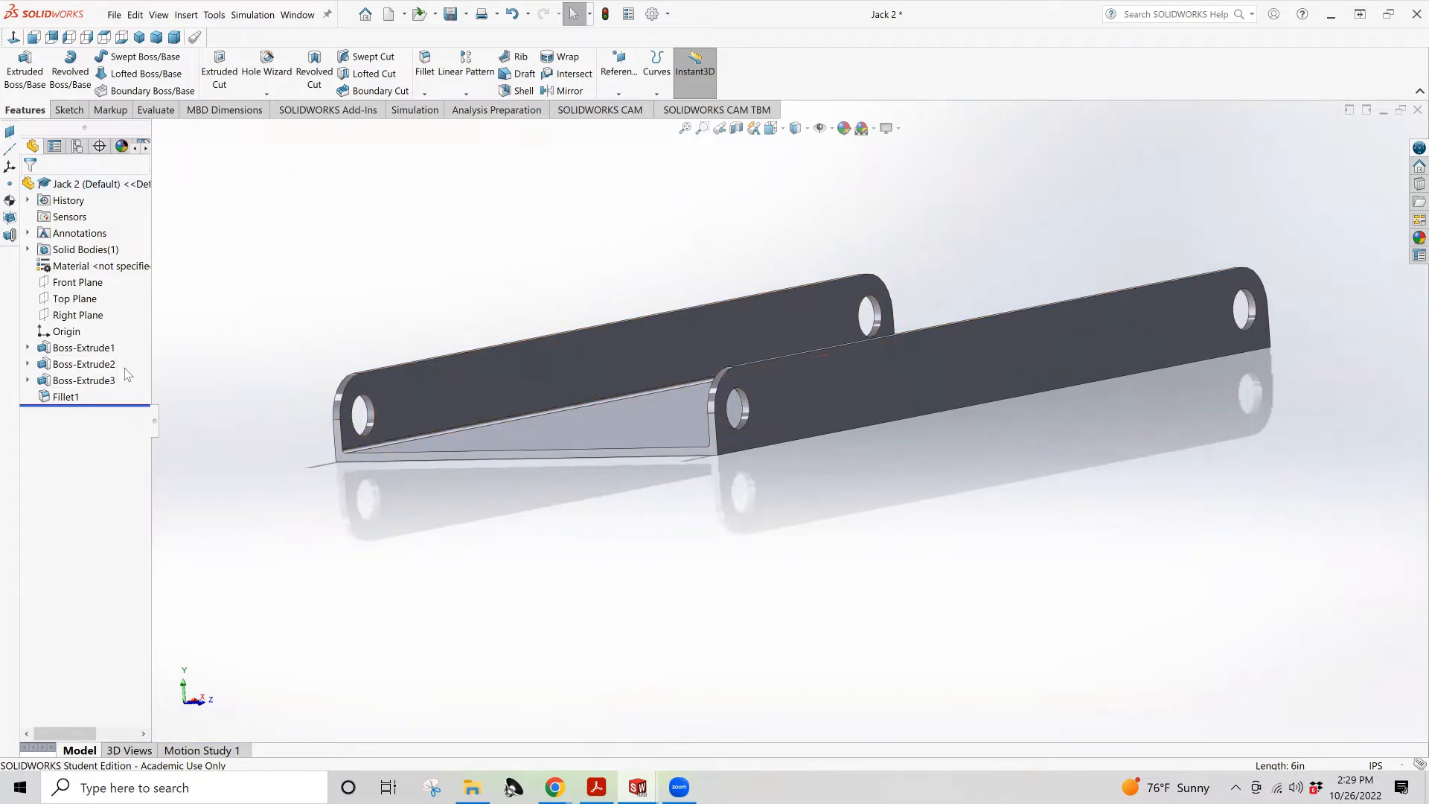
Open Sketch2 of Boss-Extrude2 for editing, view it face-on, and examine the dimensions of its outline and holes
{"action": "left_click", "coordinate": [28, 364]}
{"action": "left_click", "coordinate": [100, 384]}
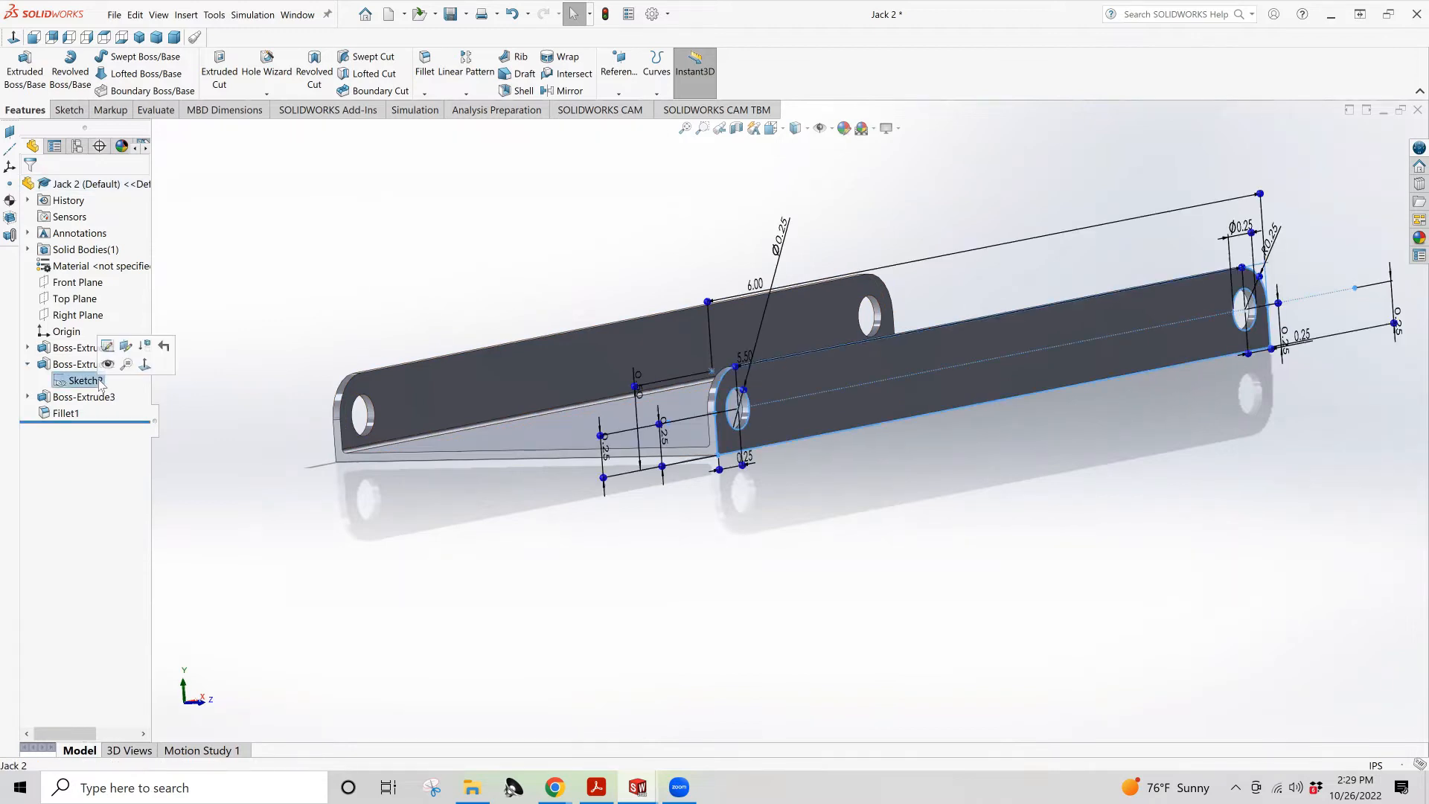
{"action": "left_click", "coordinate": [108, 346]}
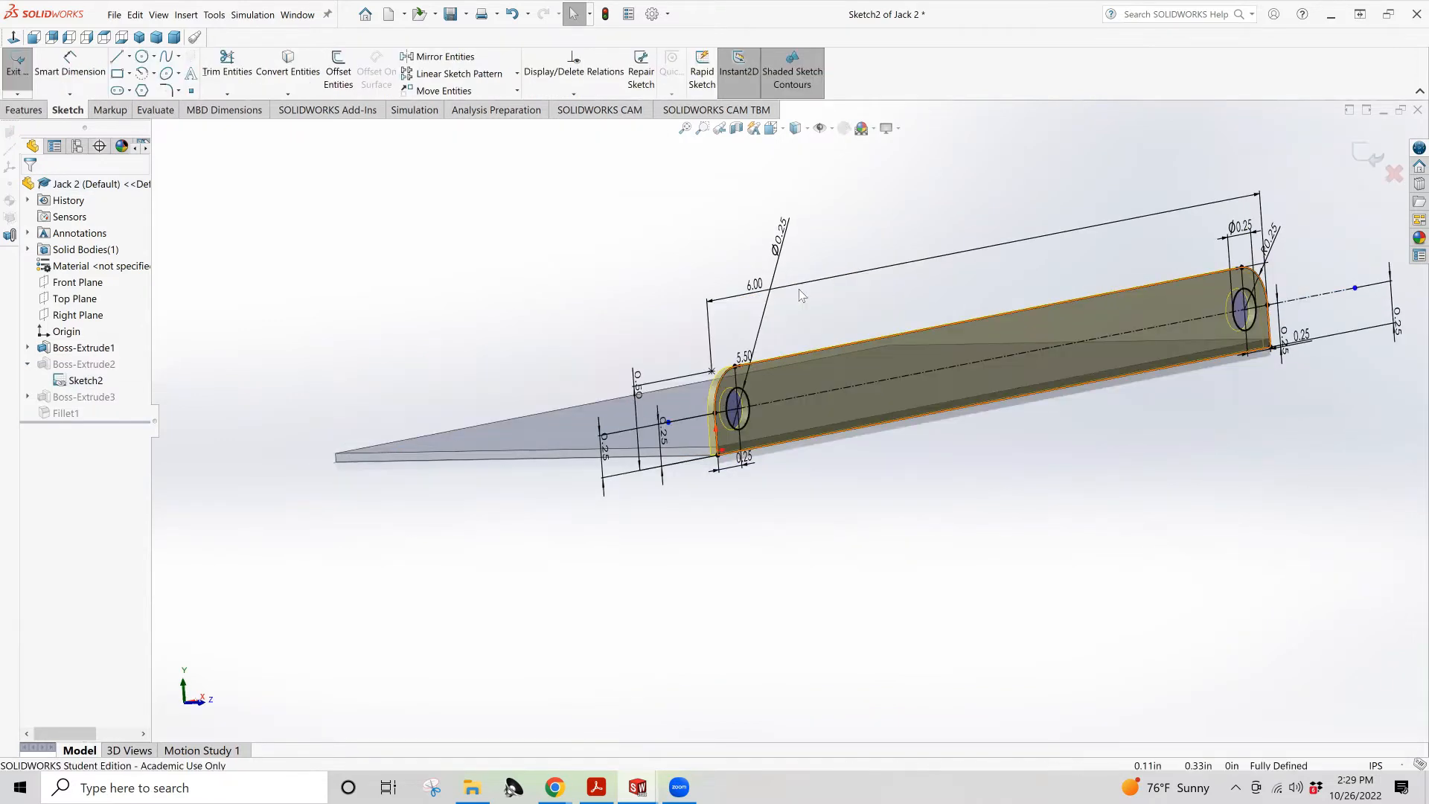
{"action": "left_click", "coordinate": [777, 134]}
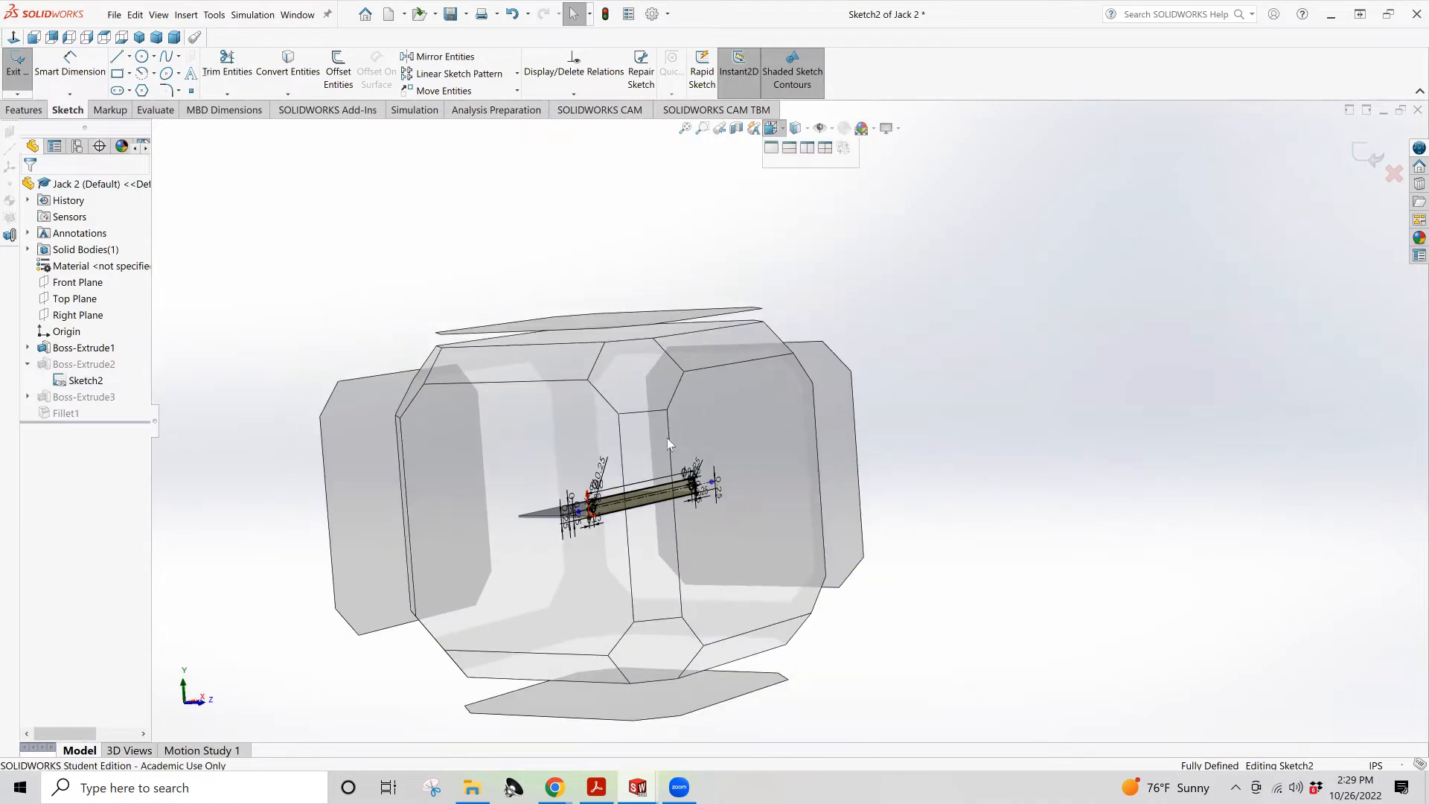
{"action": "left_click", "coordinate": [751, 459]}
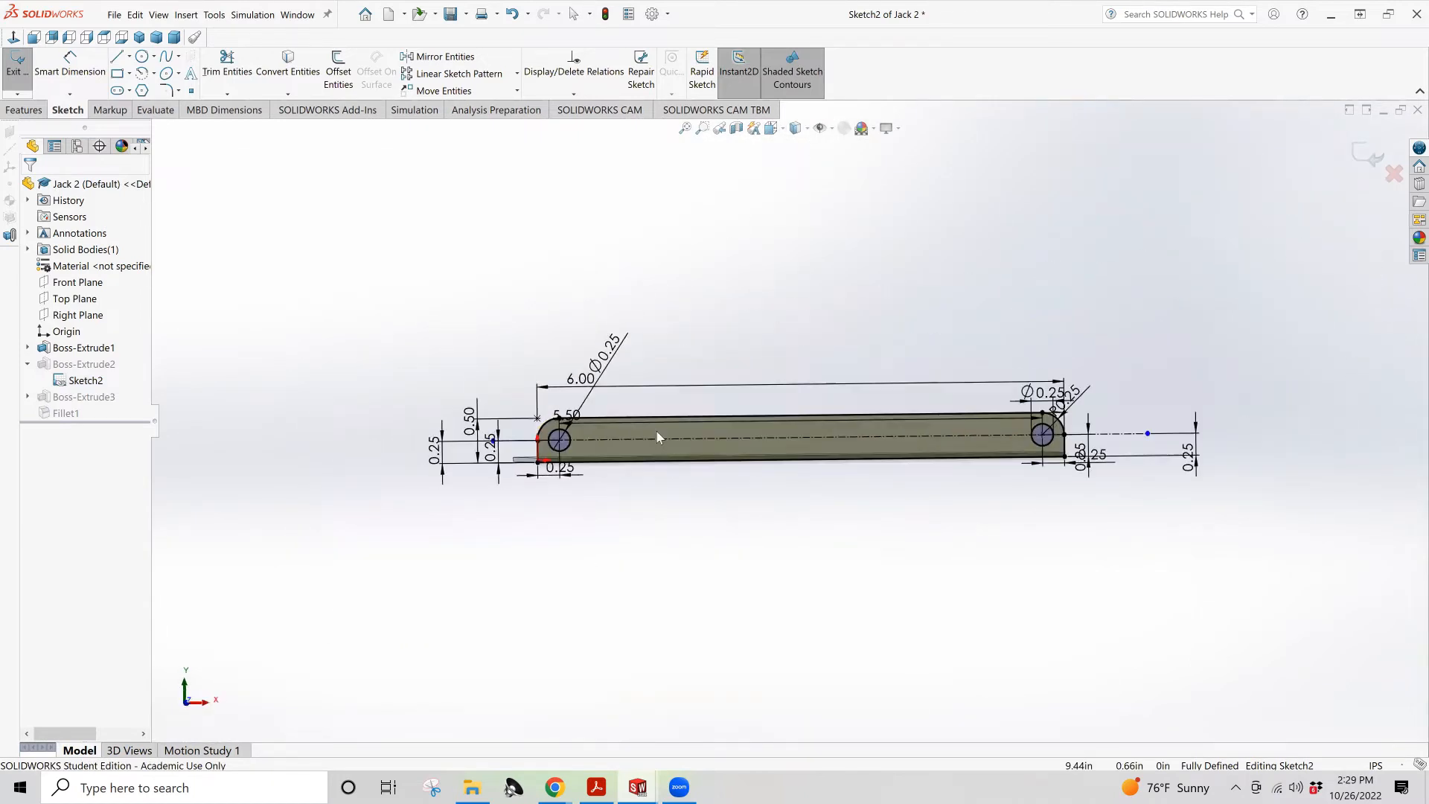
{"action": "scroll", "coordinate": [567, 442], "scroll_direction": "down", "scroll_amount": 5}
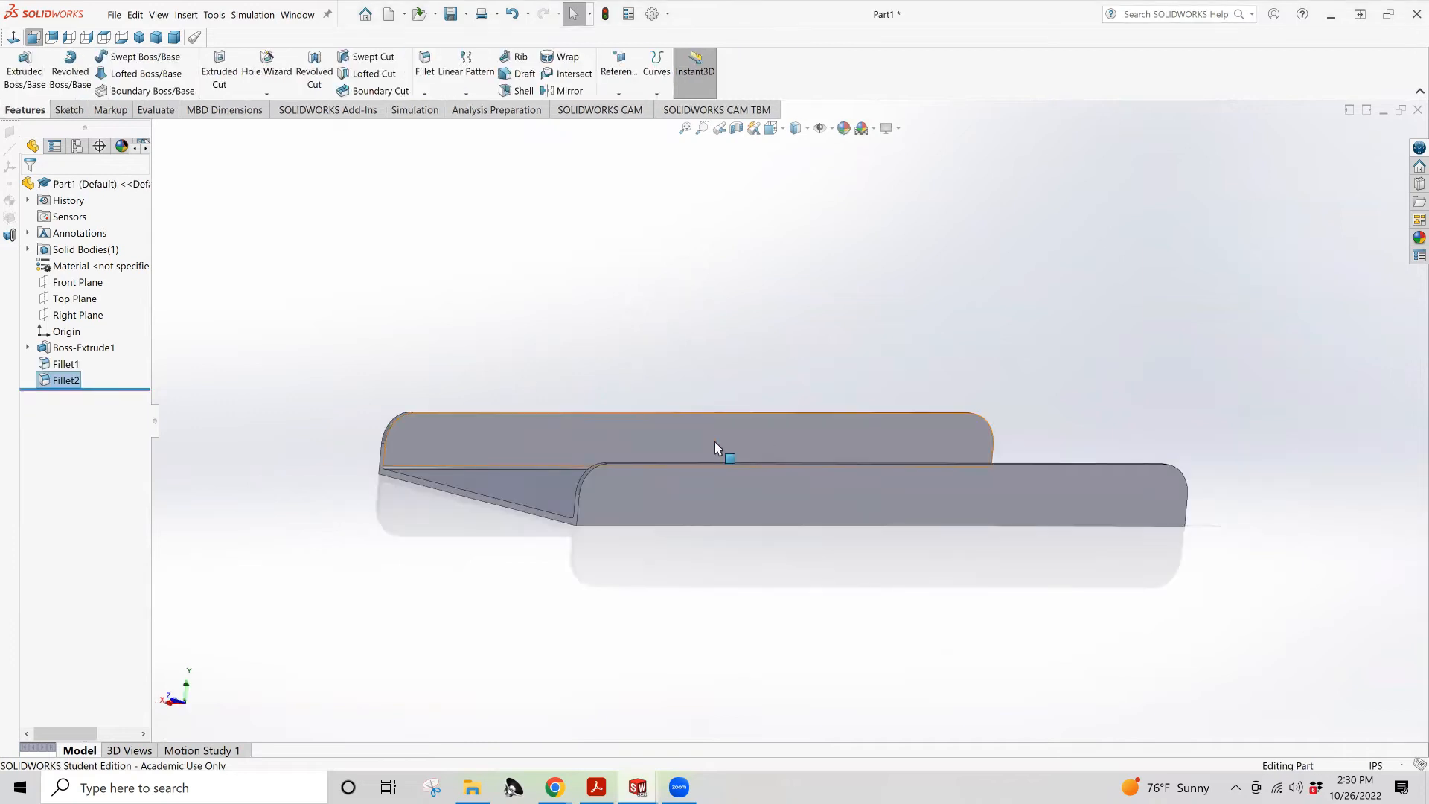
{"action": "left_click", "coordinate": [660, 501]}
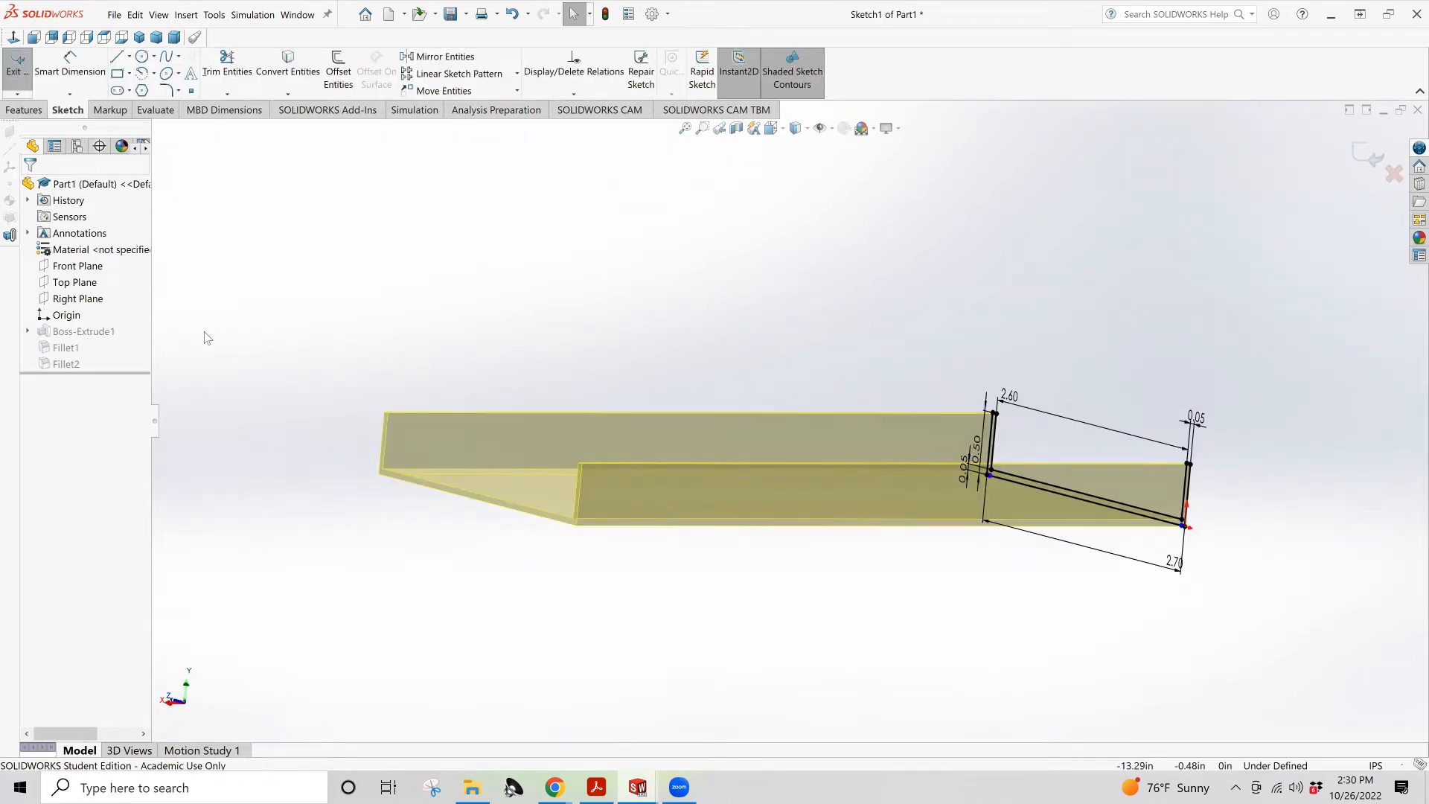
{"action": "left_click", "coordinate": [16, 65]}
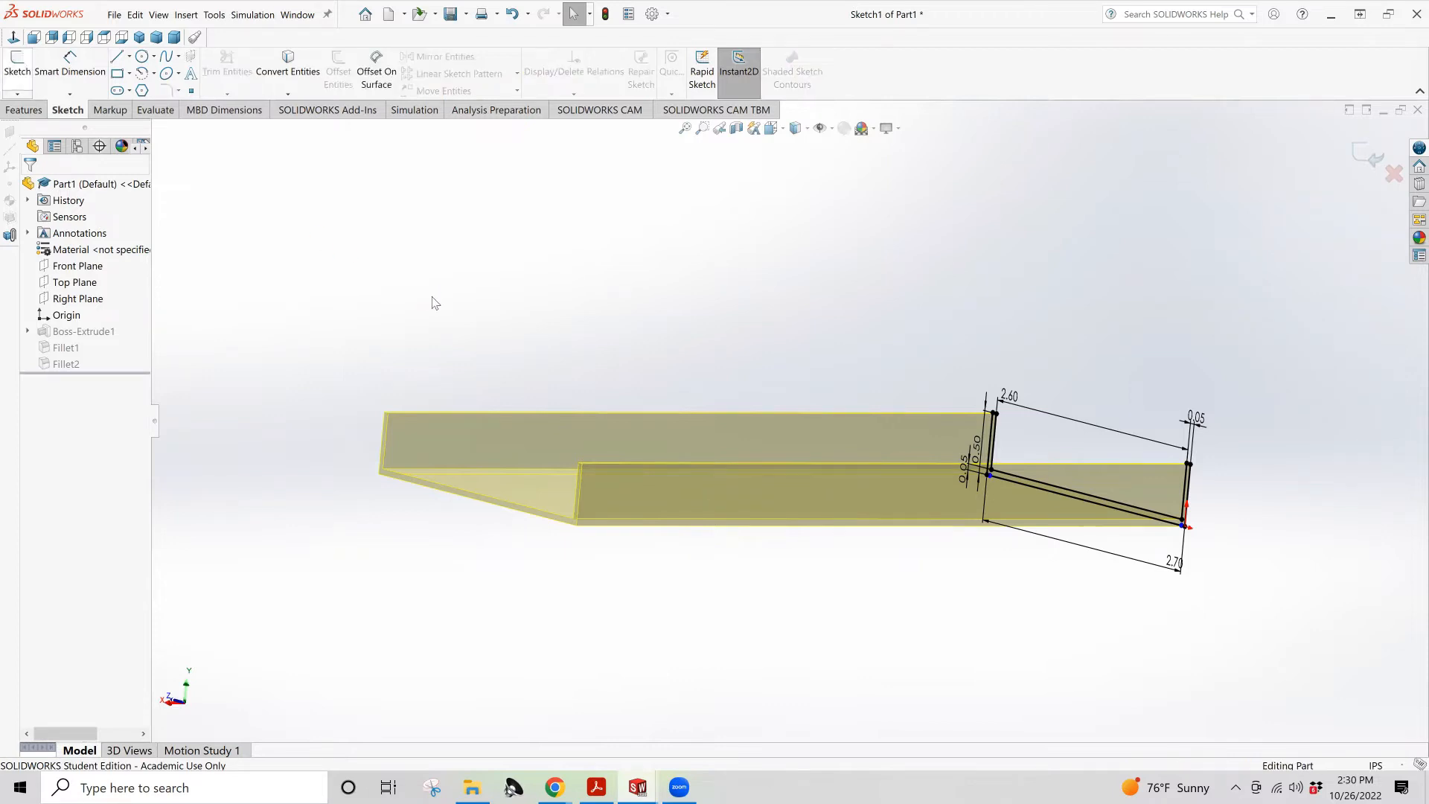
{"action": "left_click", "coordinate": [637, 489]}
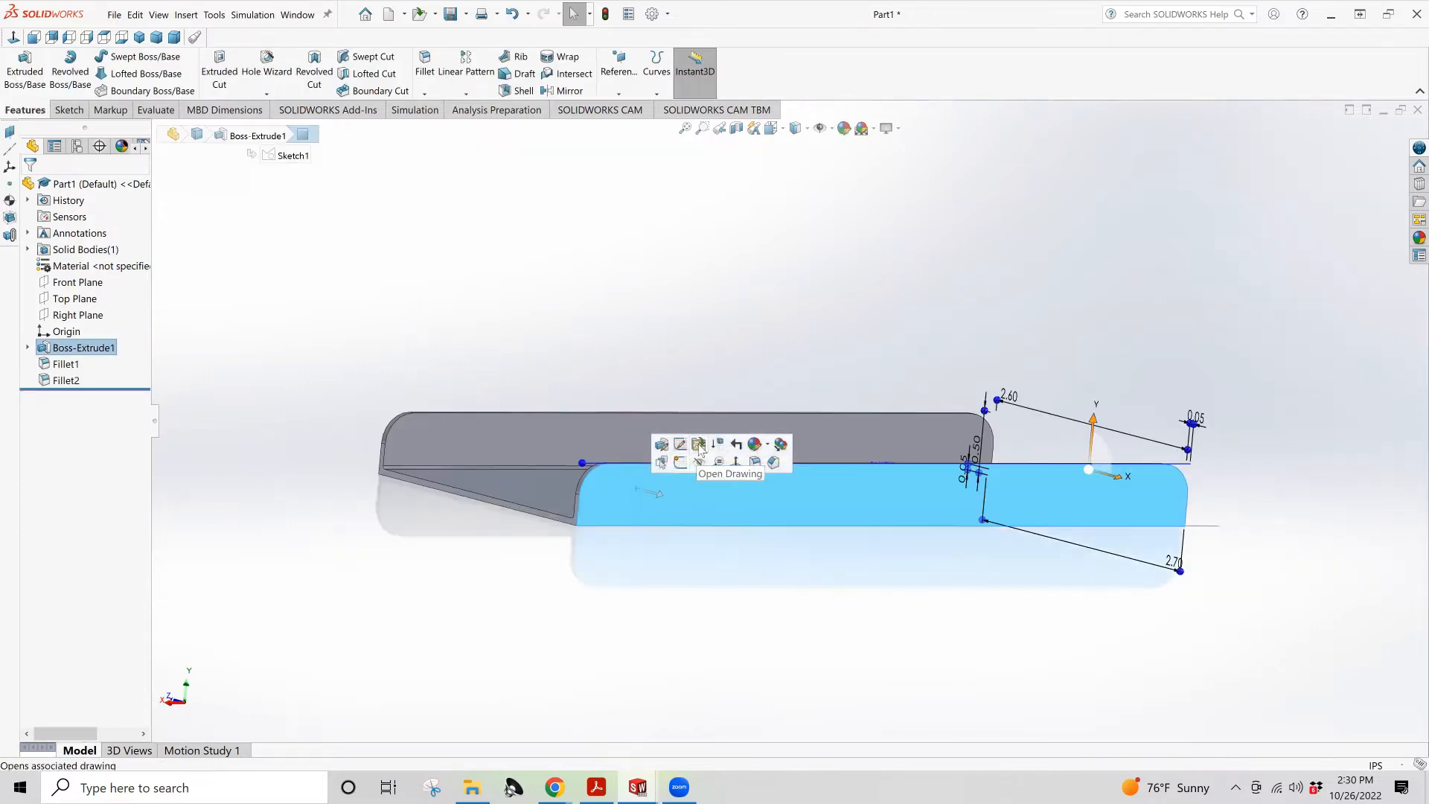
{"action": "left_click", "coordinate": [204, 374]}
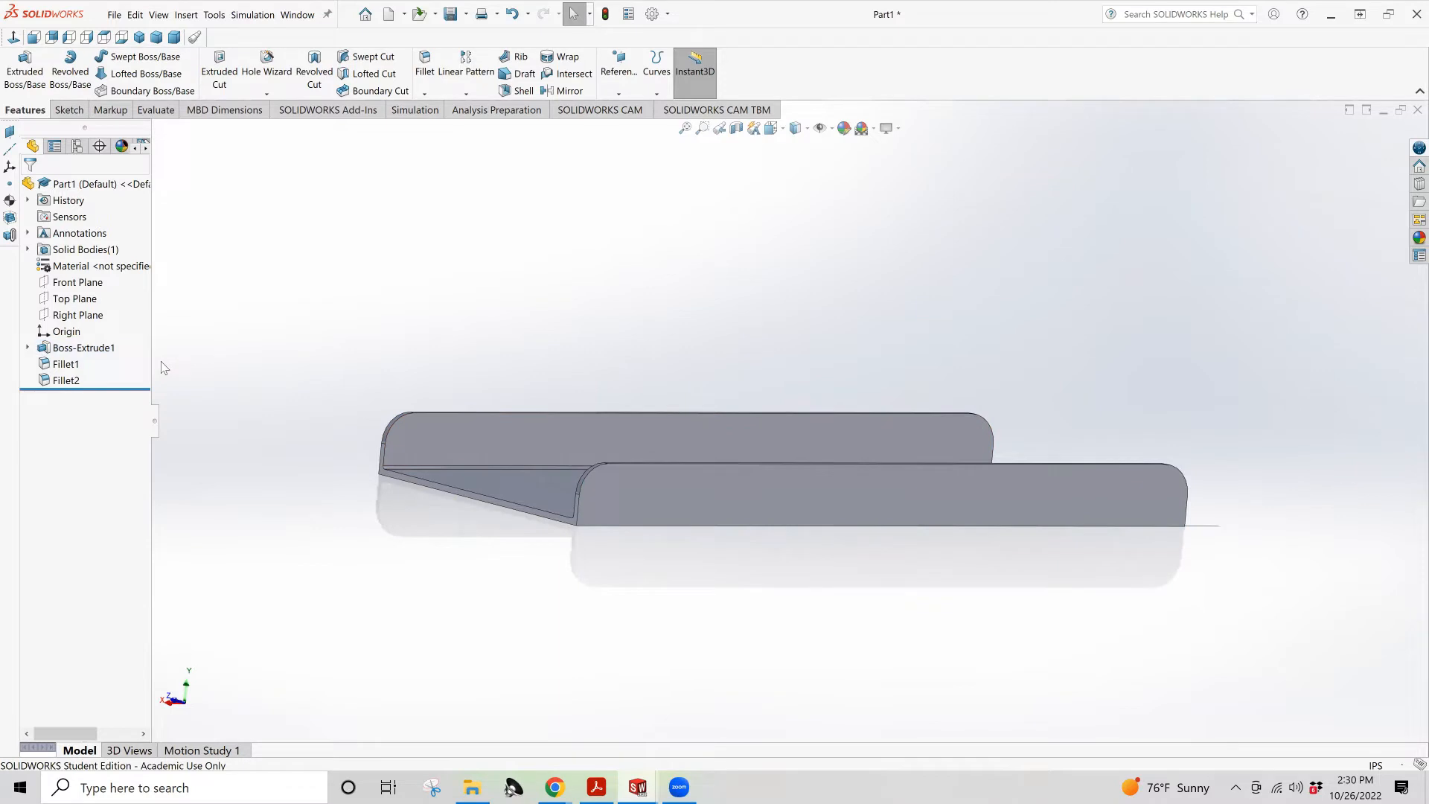
Start a new sketch on the outer face of the channel's near side wall and view it face-on
{"action": "left_click", "coordinate": [68, 109]}
{"action": "left_click", "coordinate": [13, 63]}
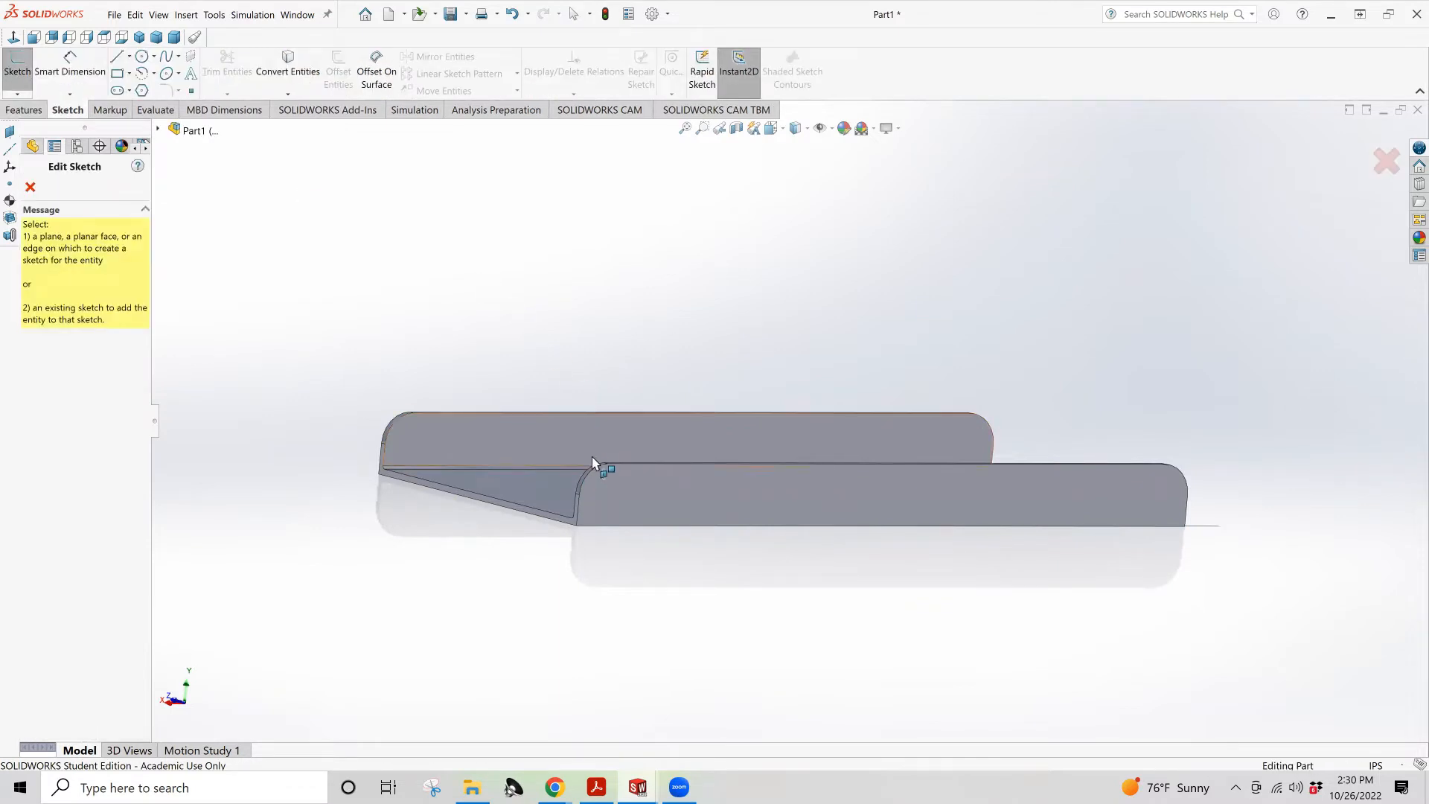
{"action": "left_click", "coordinate": [623, 499]}
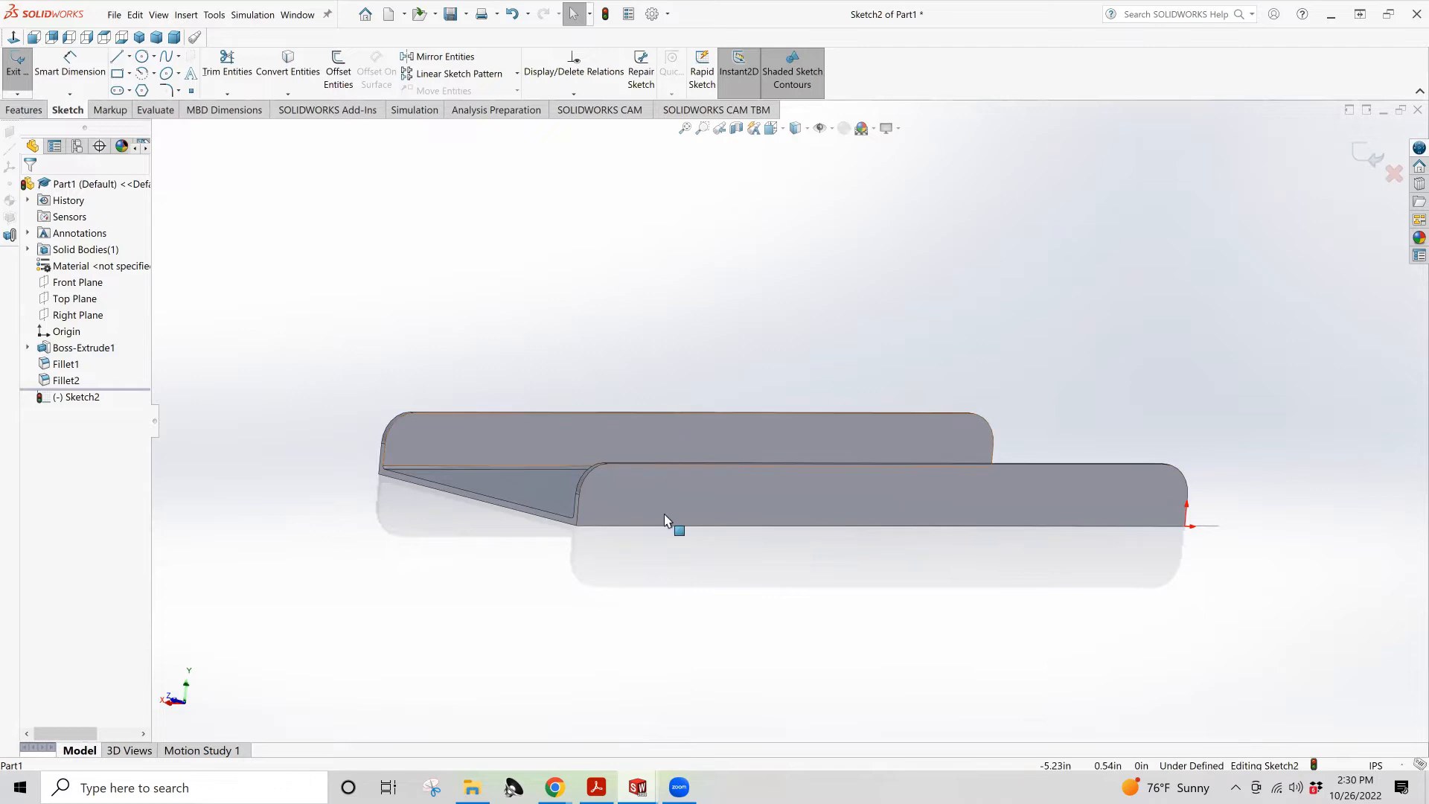
{"action": "left_click", "coordinate": [633, 507]}
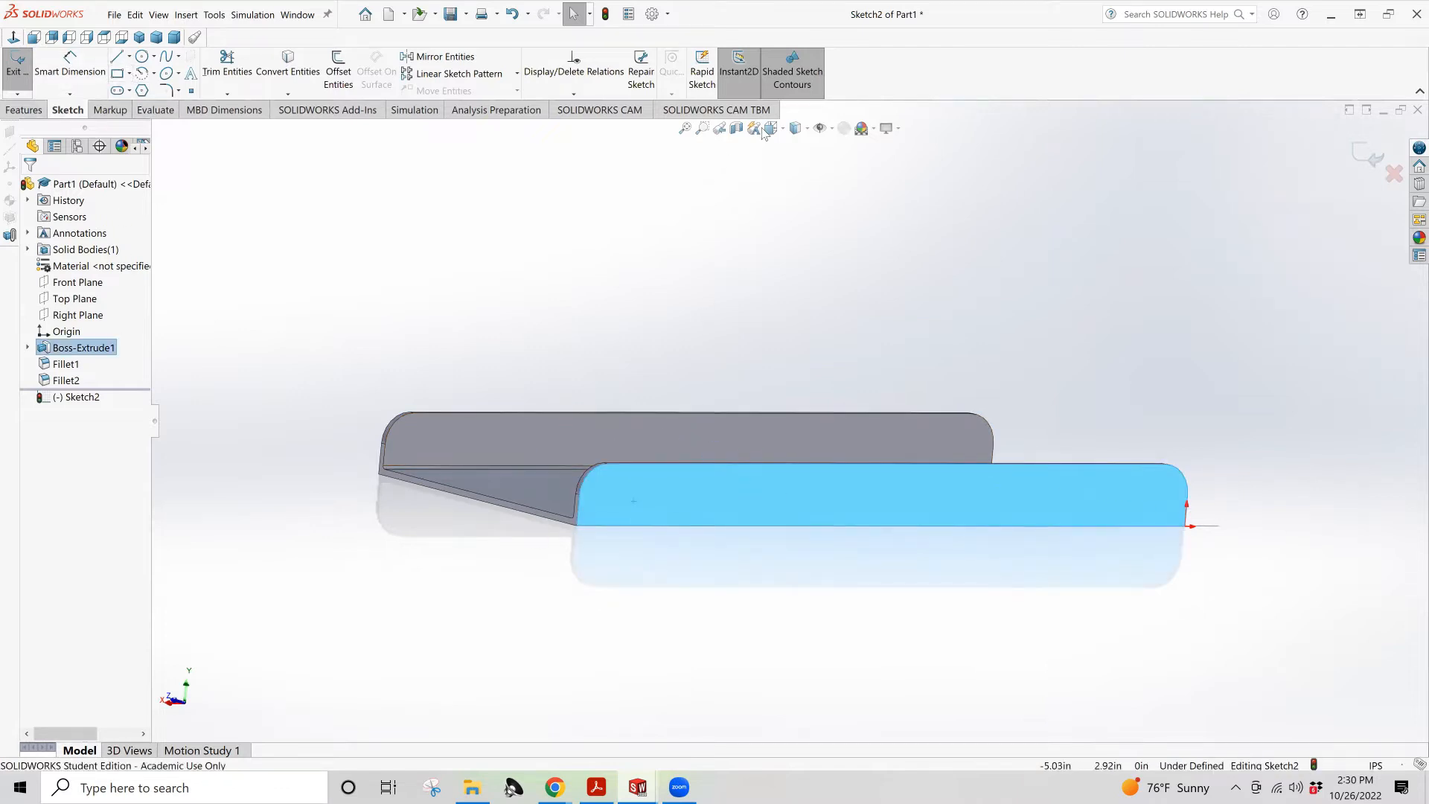
{"action": "left_click", "coordinate": [795, 130]}
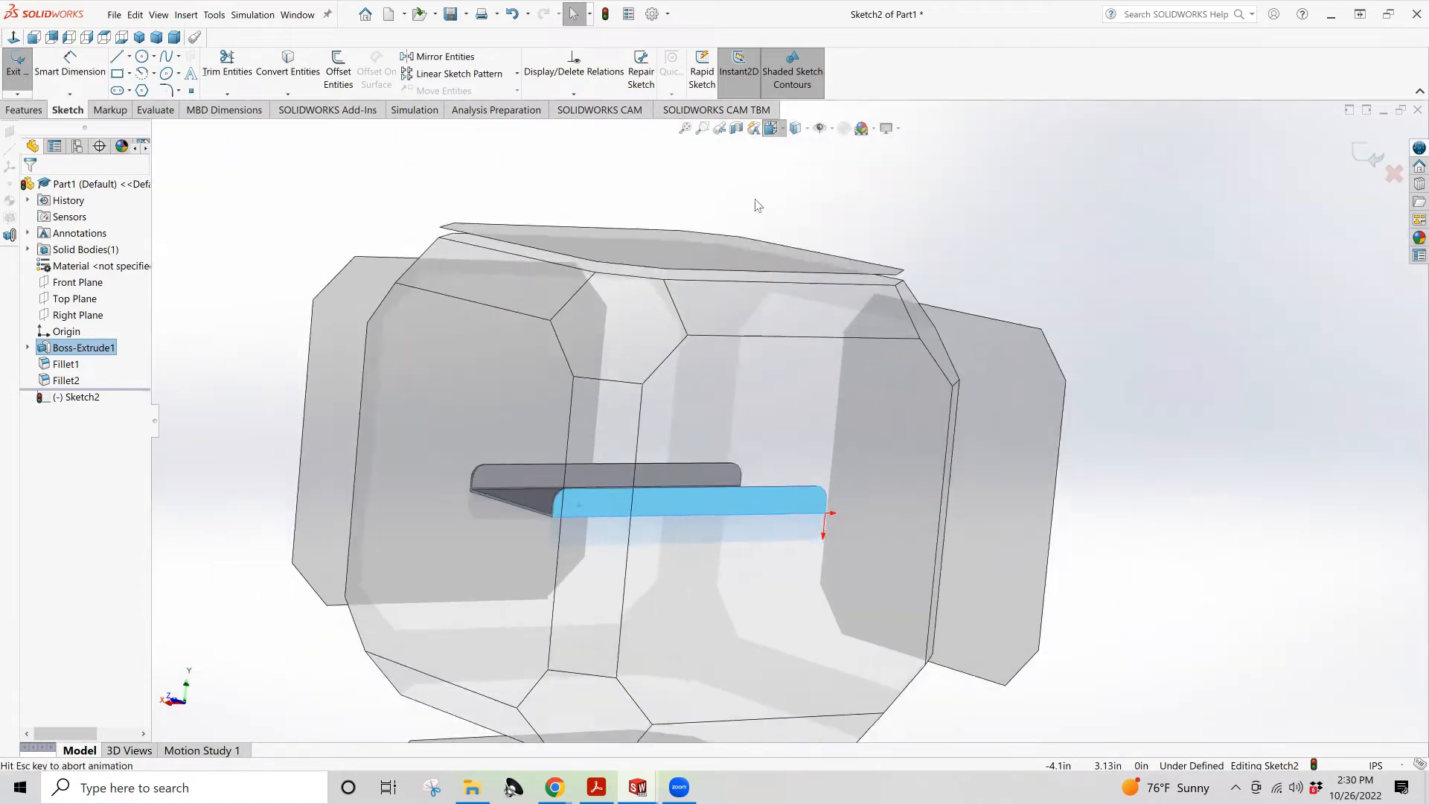
{"action": "left_click", "coordinate": [679, 504]}
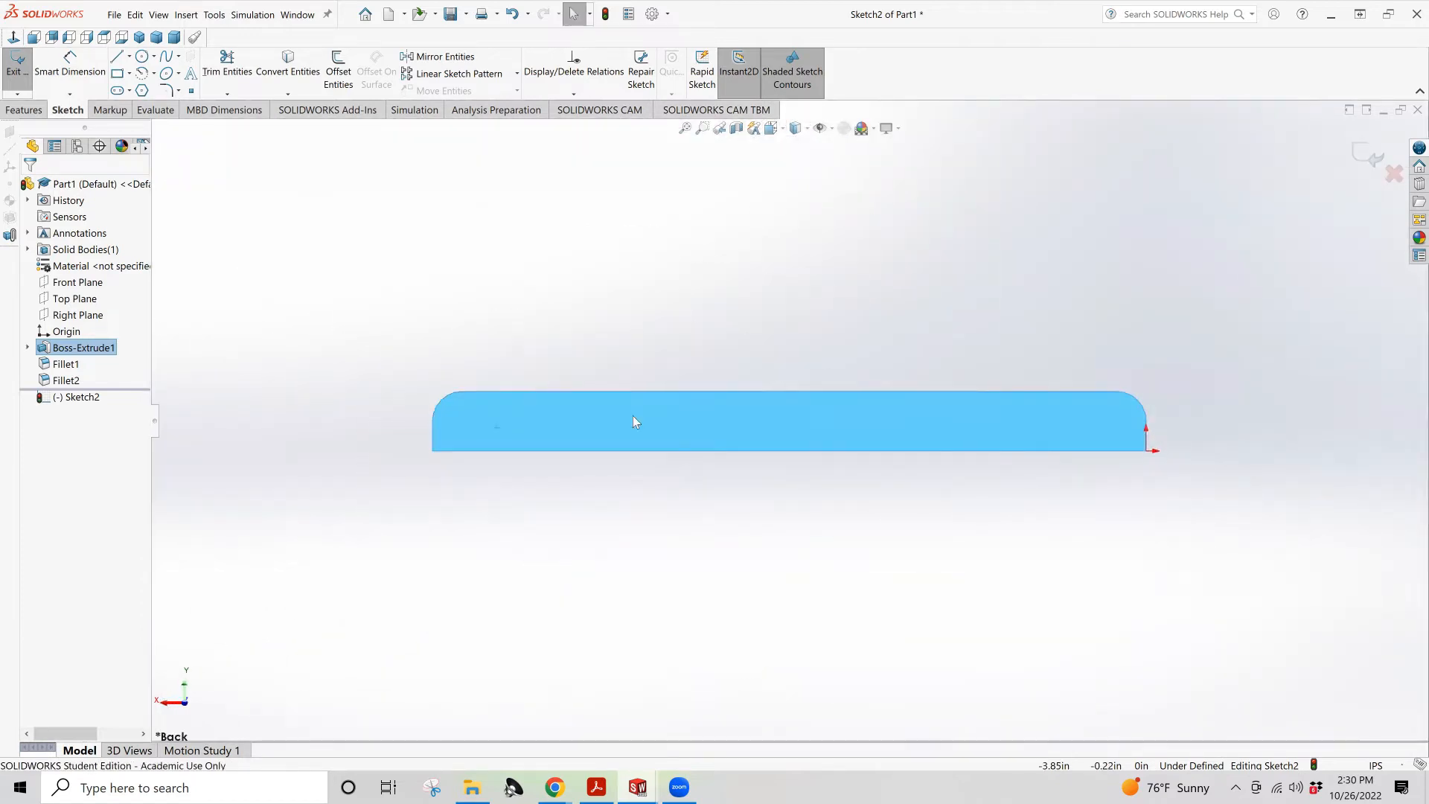
Sketch a circle near each end of the side wall, about 0.1 in radius opposite the origin and about 0.12 in radius at the origin end
{"action": "scroll", "coordinate": [546, 336], "scroll_direction": "down", "scroll_amount": 3}
{"action": "left_click", "coordinate": [141, 58]}
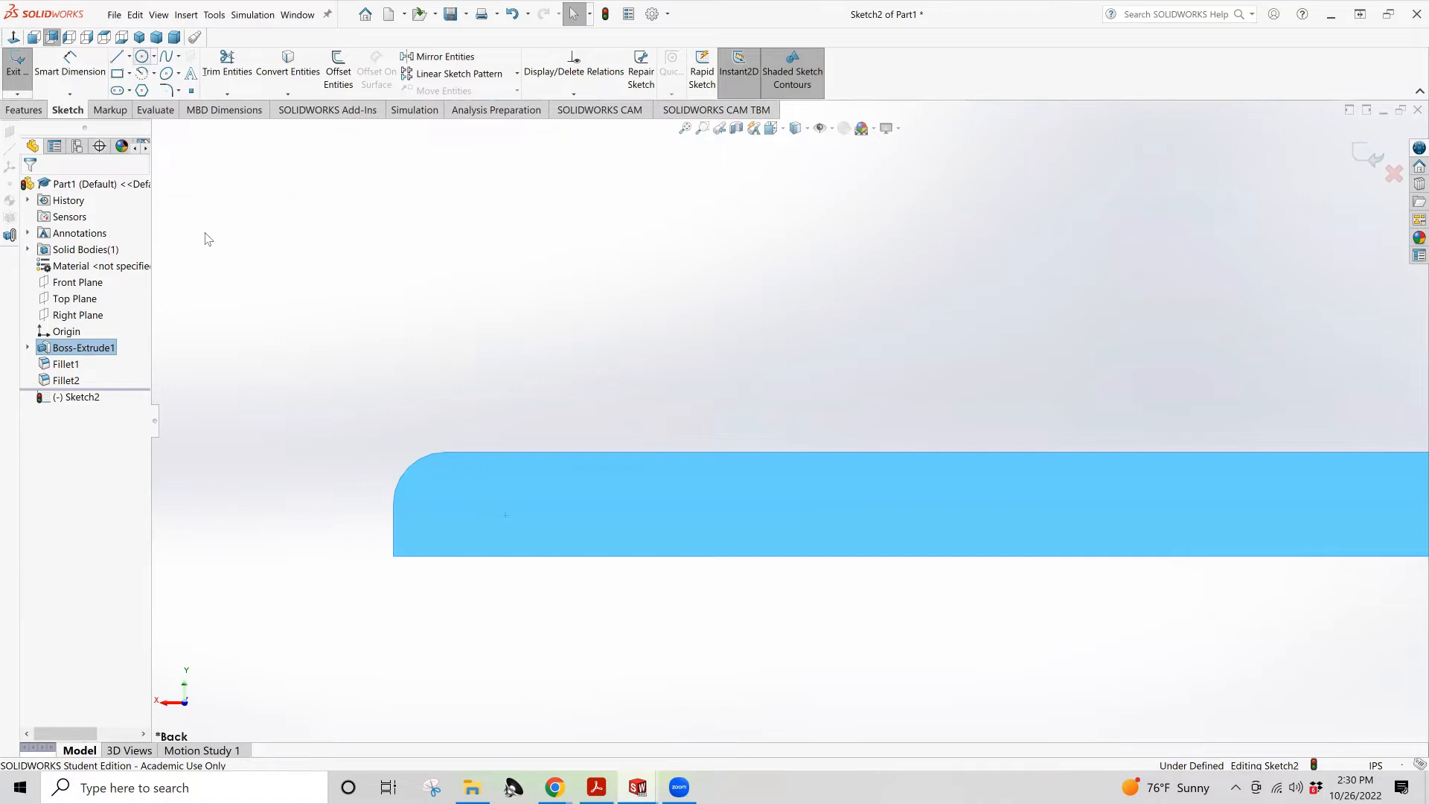
{"action": "left_click", "coordinate": [437, 505]}
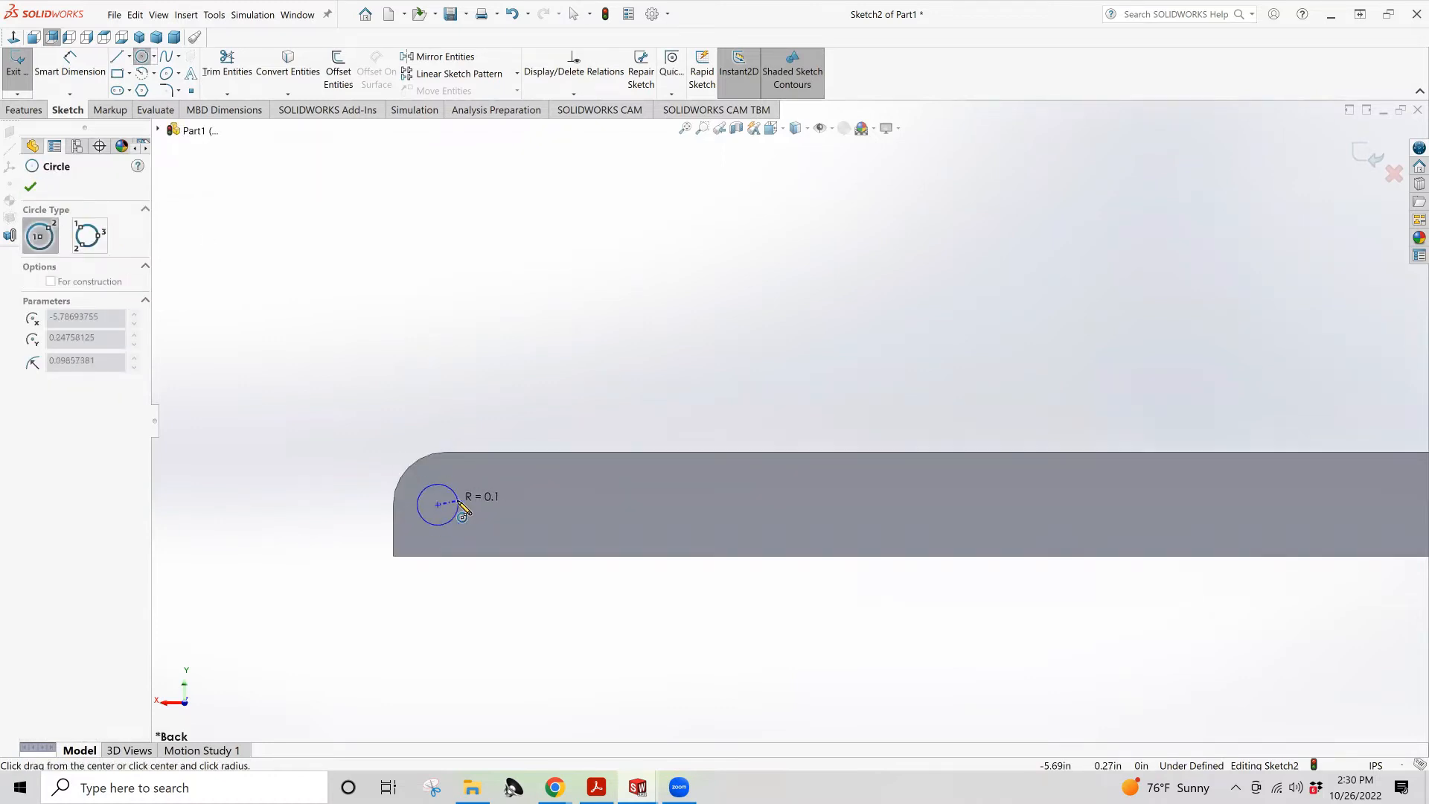
{"action": "left_click", "coordinate": [458, 505]}
{"action": "scroll", "coordinate": [477, 490], "scroll_direction": "up", "scroll_amount": 3}
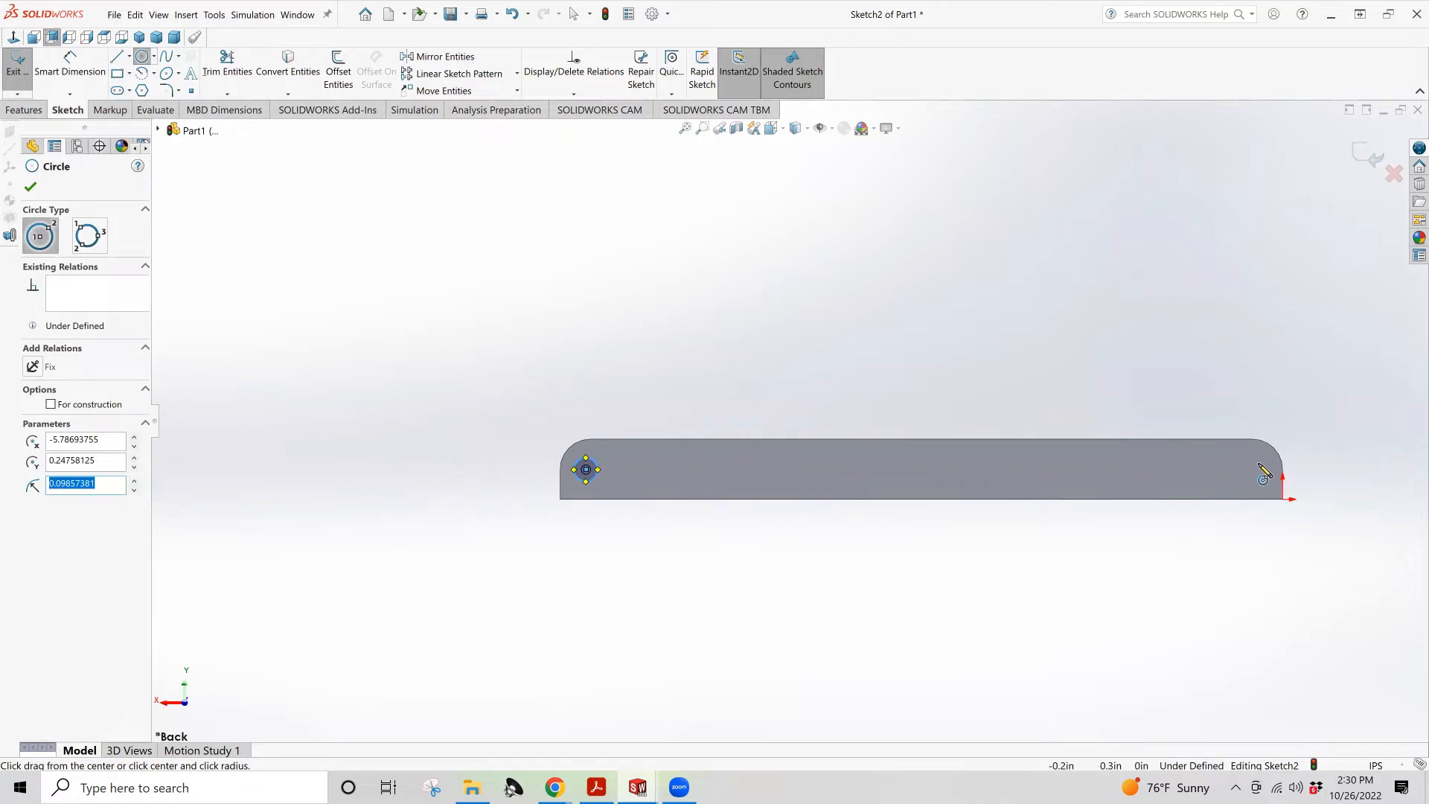
{"action": "left_click", "coordinate": [1257, 465]}
{"action": "left_click", "coordinate": [1273, 464]}
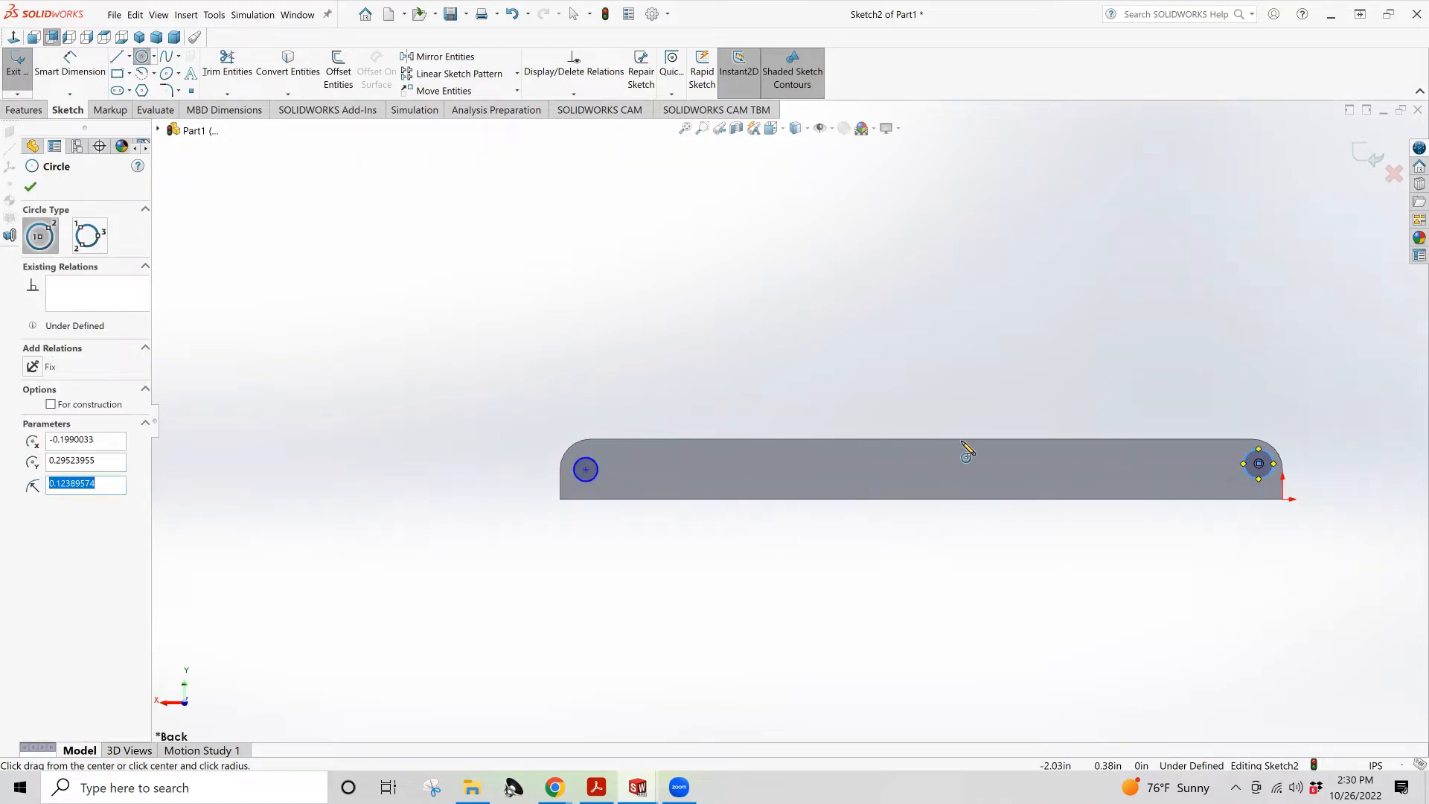
Set the diameter of the circle at the end opposite the origin to 0.25 in
{"action": "left_click", "coordinate": [70, 63]}
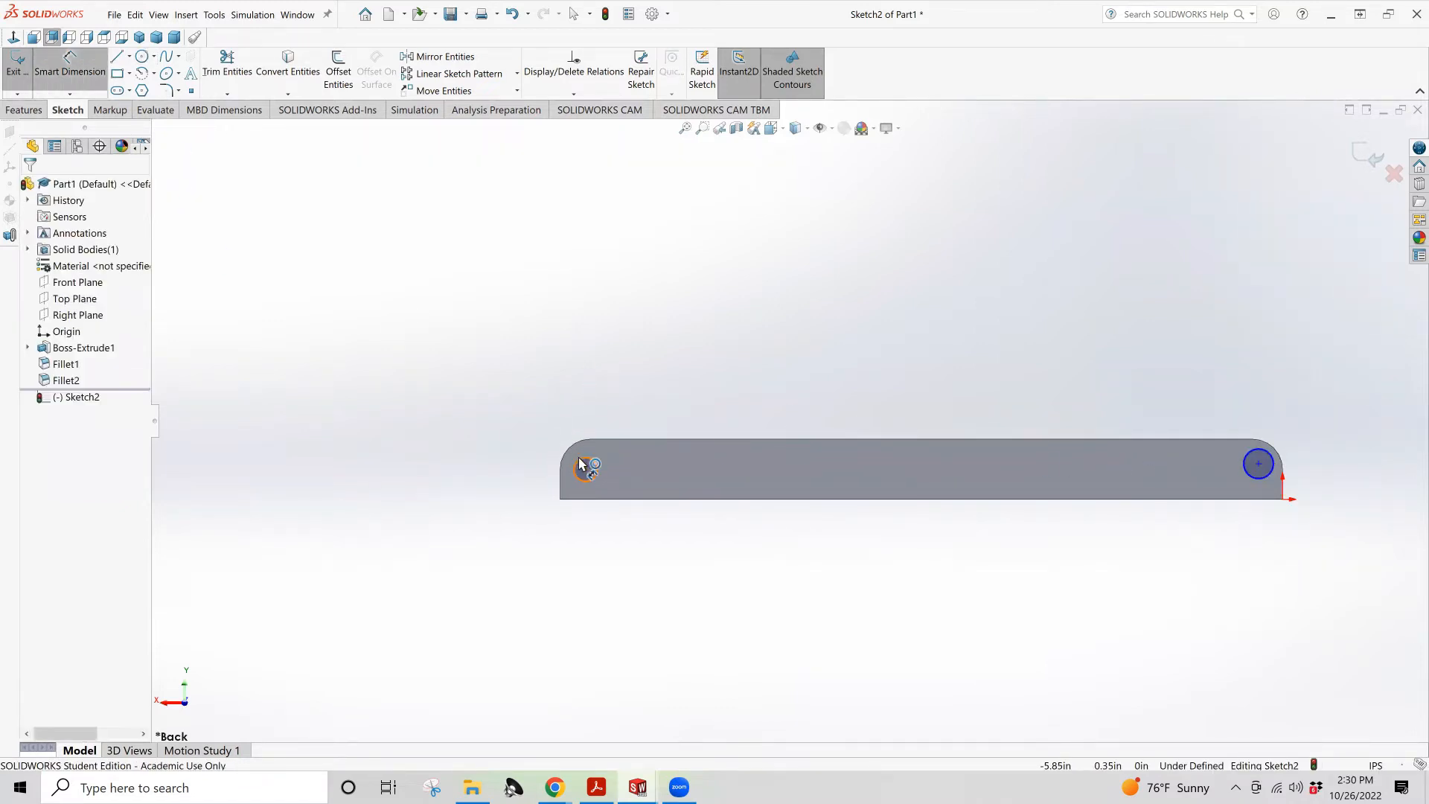
{"action": "left_click", "coordinate": [576, 462]}
{"action": "left_click", "coordinate": [473, 407]}
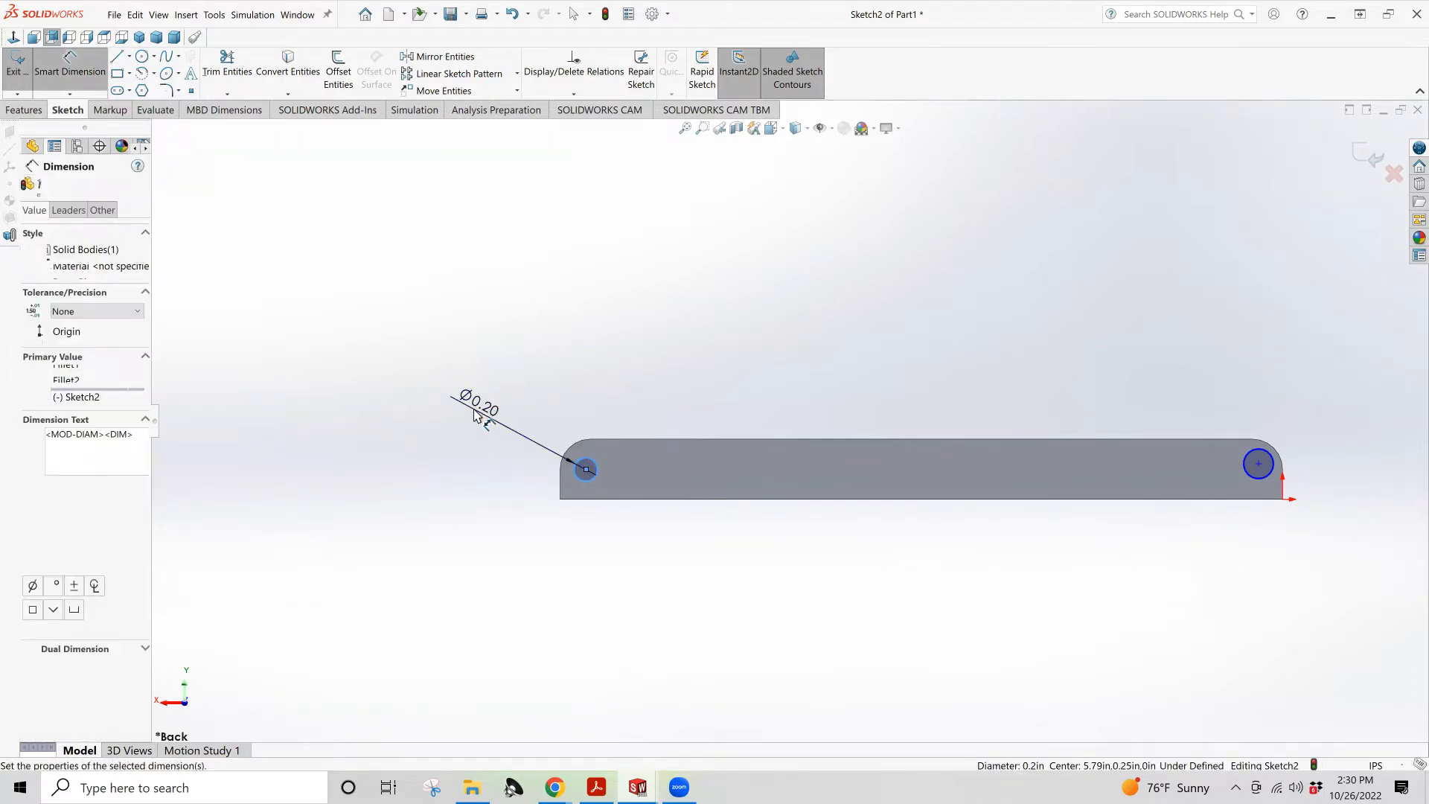
{"action": "type", "text": ".25"}
{"action": "key", "text": "Return"}
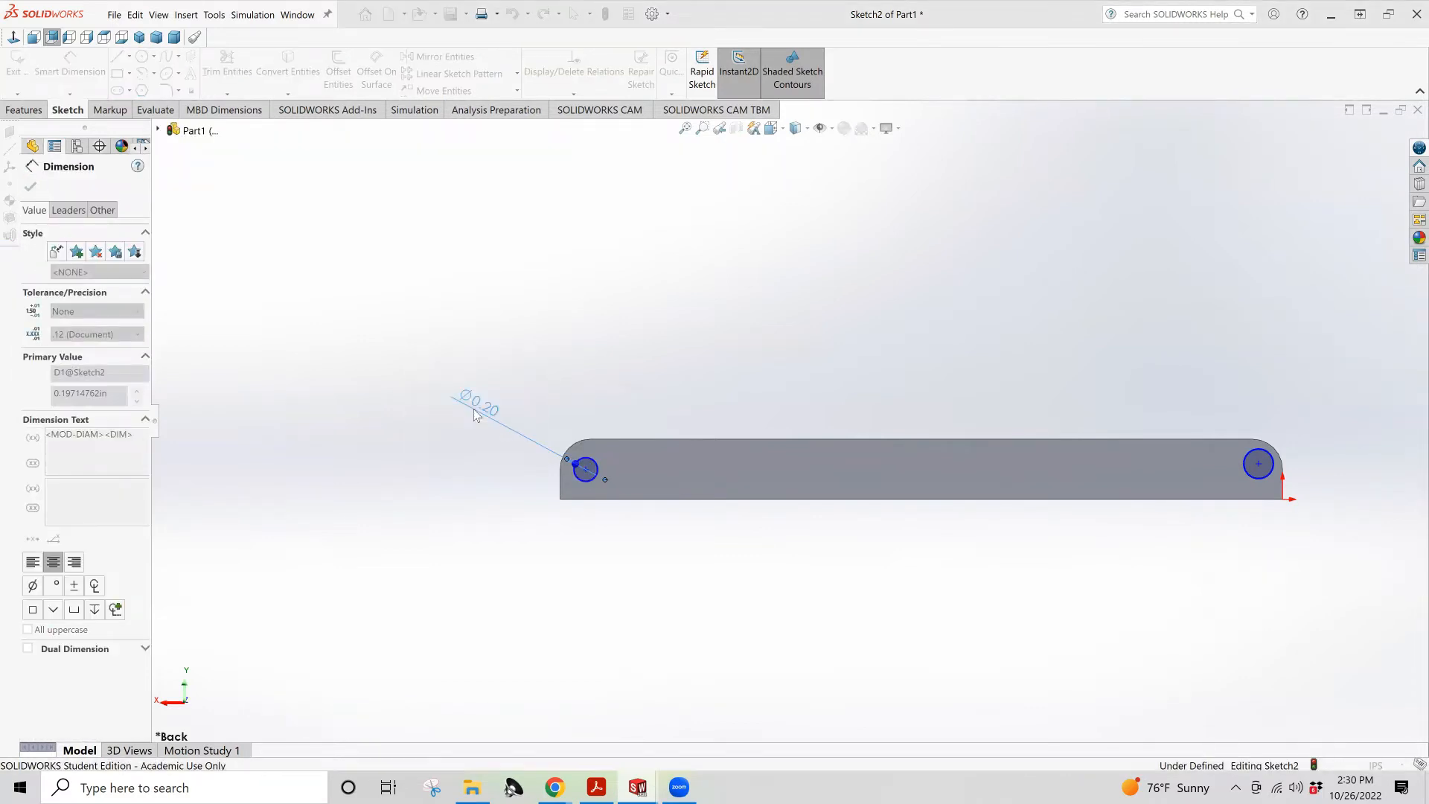
Place that circle's center 0.25 in from the wall's end edge and dimension its height above the bottom edge
{"action": "left_click", "coordinate": [586, 470]}
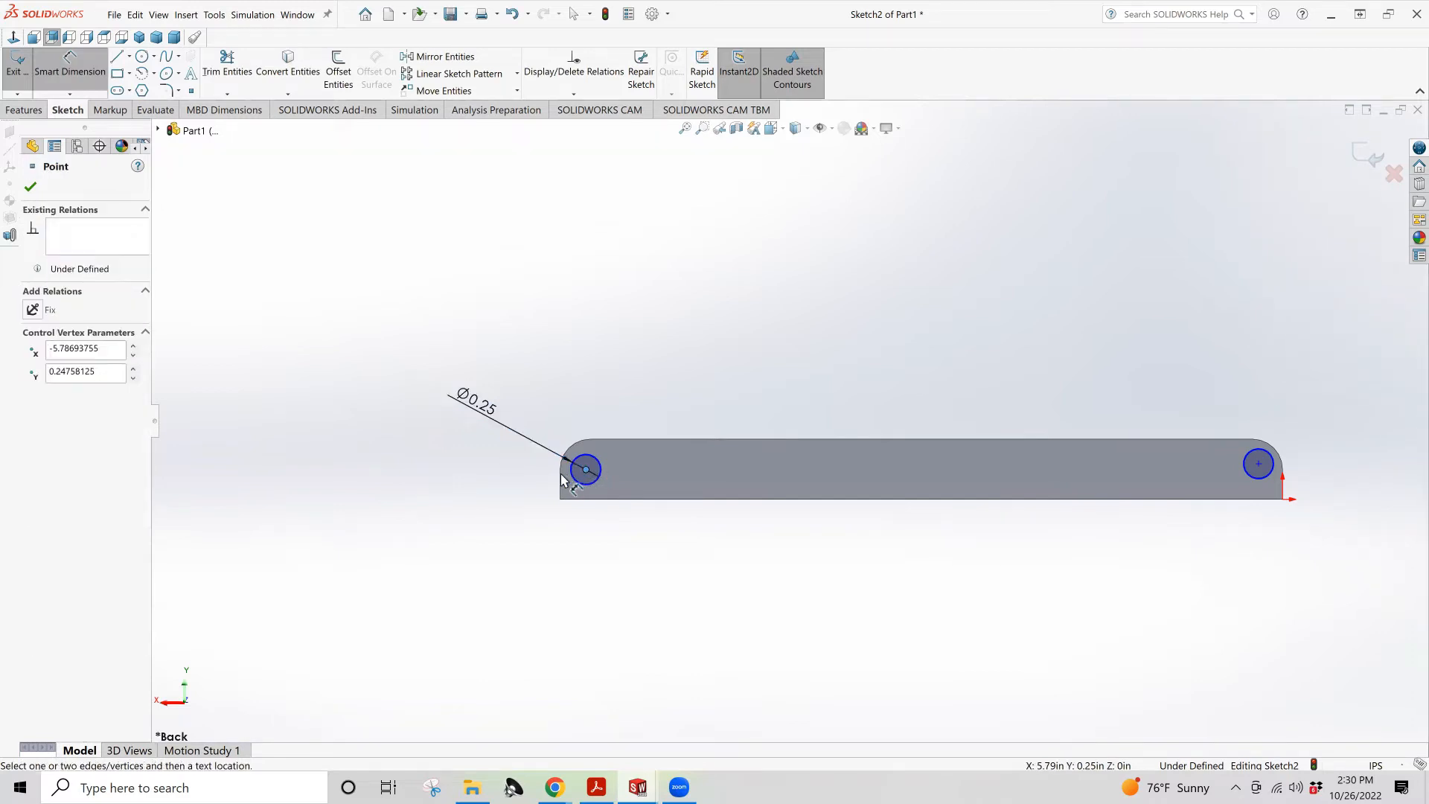
{"action": "left_click", "coordinate": [563, 479]}
{"action": "left_click", "coordinate": [594, 372]}
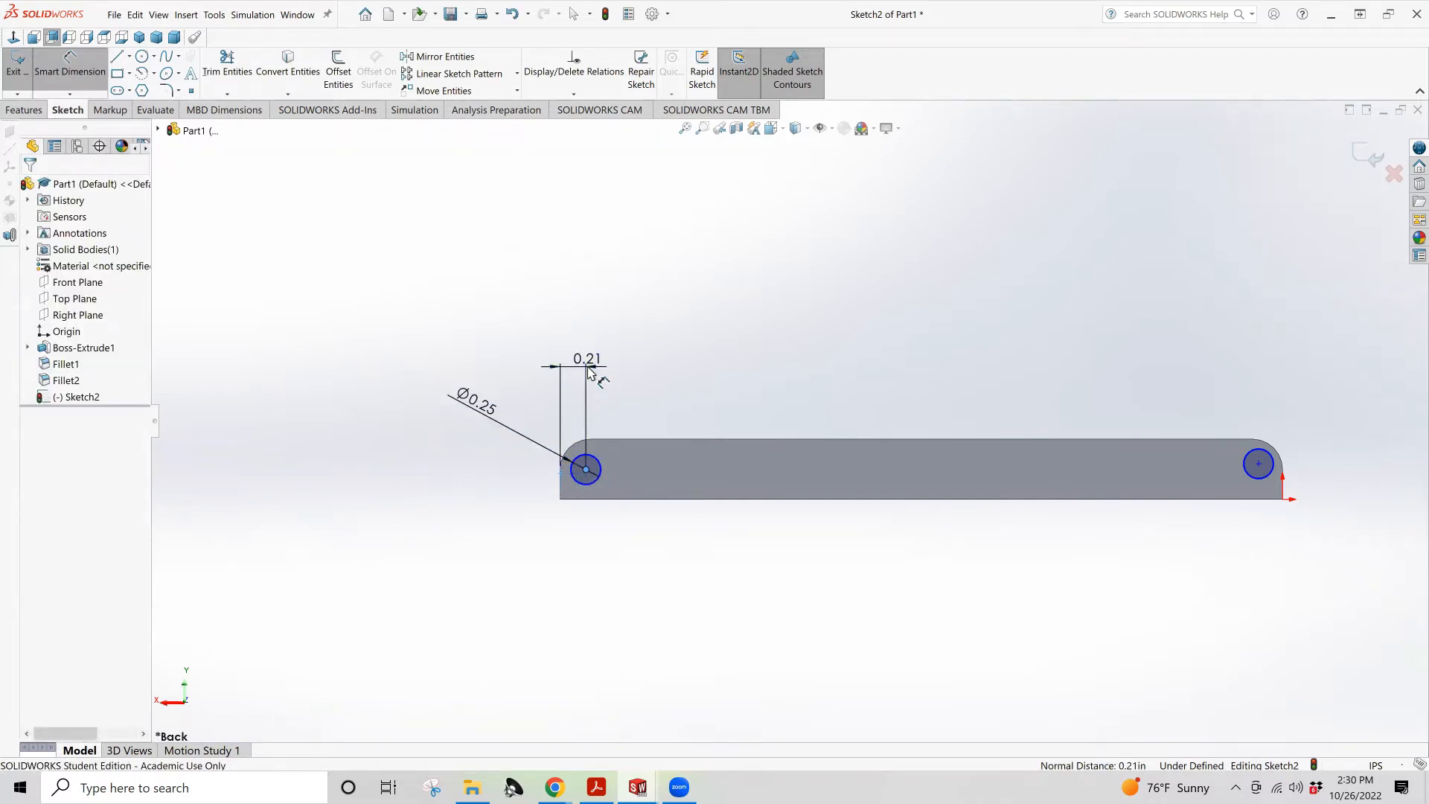
{"action": "type", "text": ".25"}
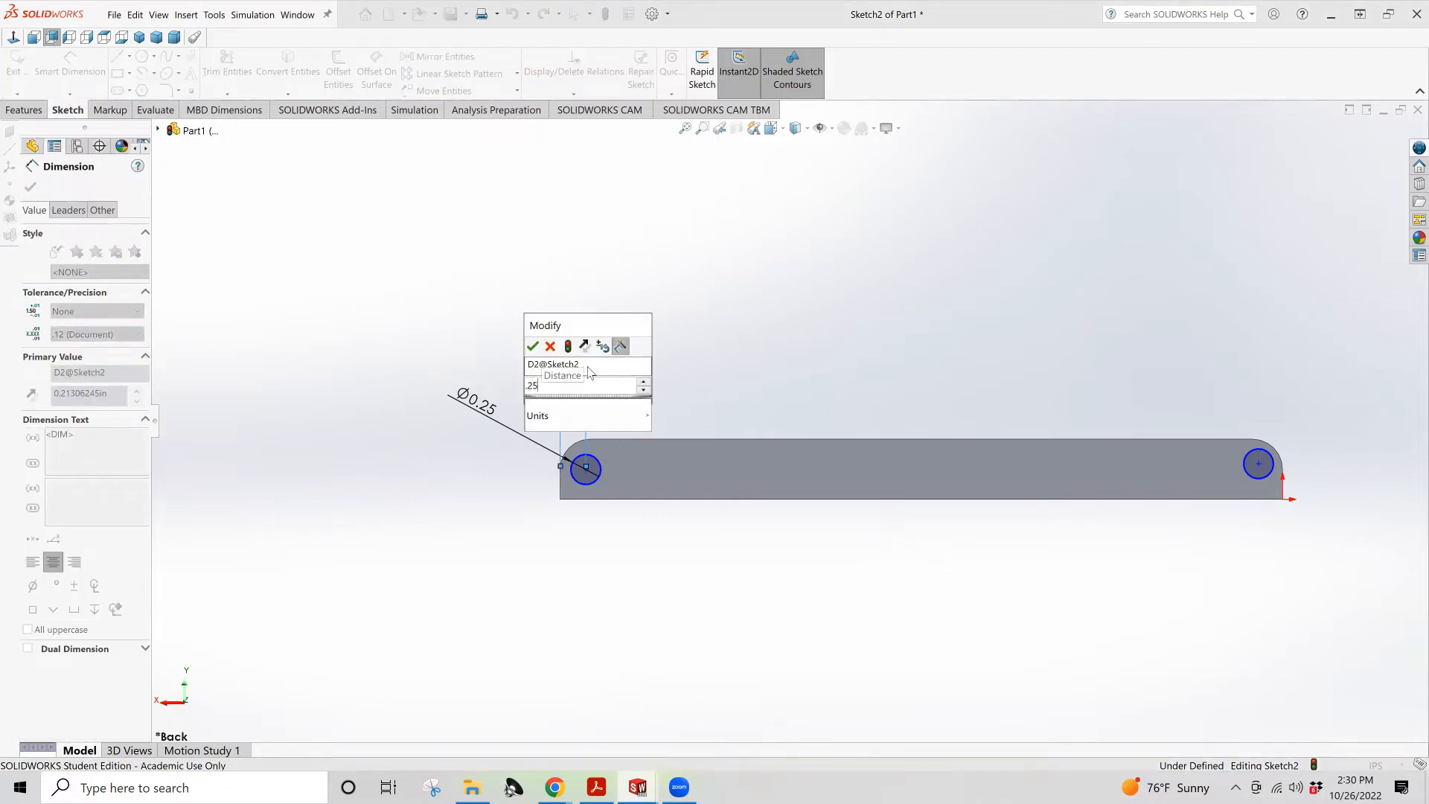
{"action": "key", "text": "Return"}
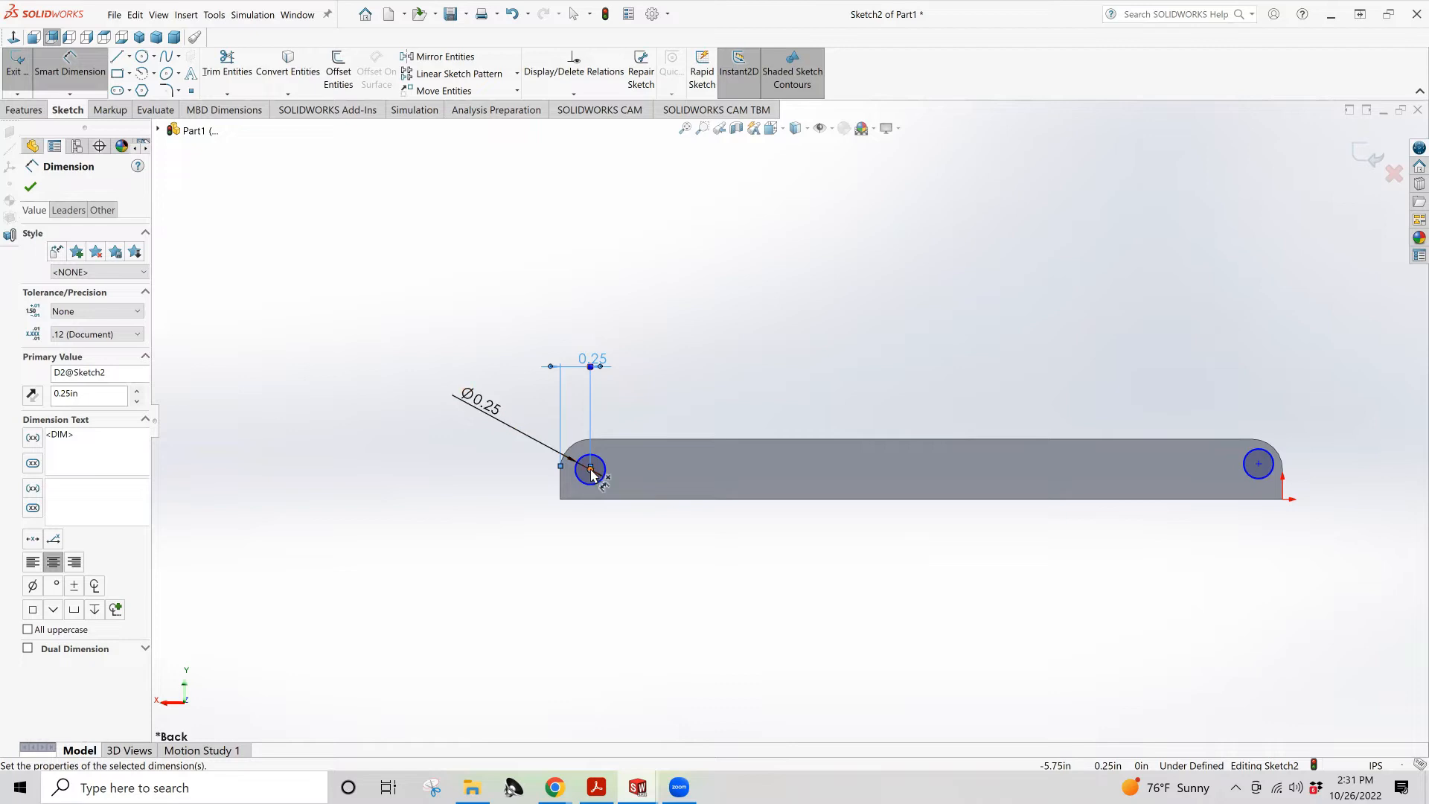
{"action": "left_click", "coordinate": [596, 494]}
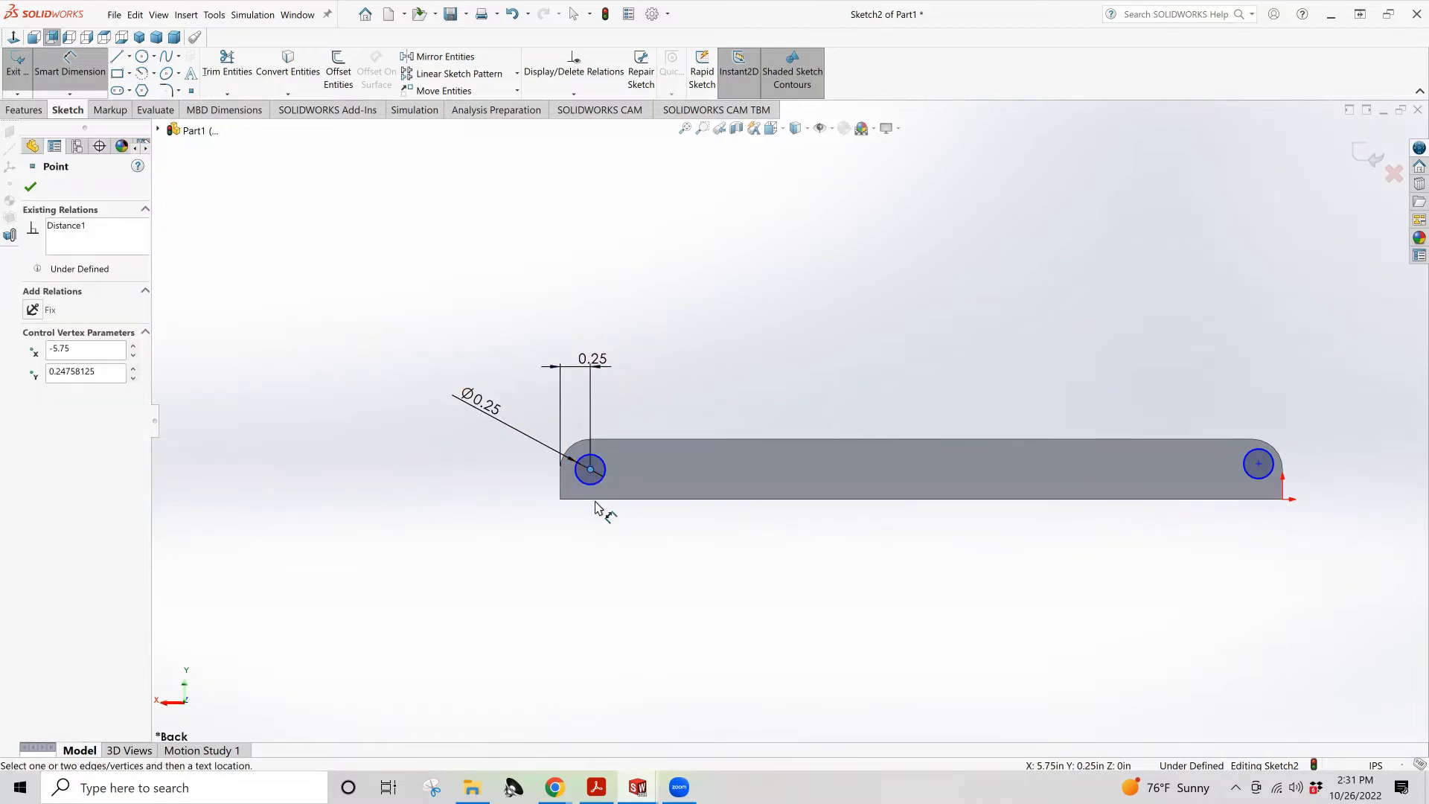
{"action": "left_click", "coordinate": [598, 500]}
{"action": "left_click", "coordinate": [541, 504]}
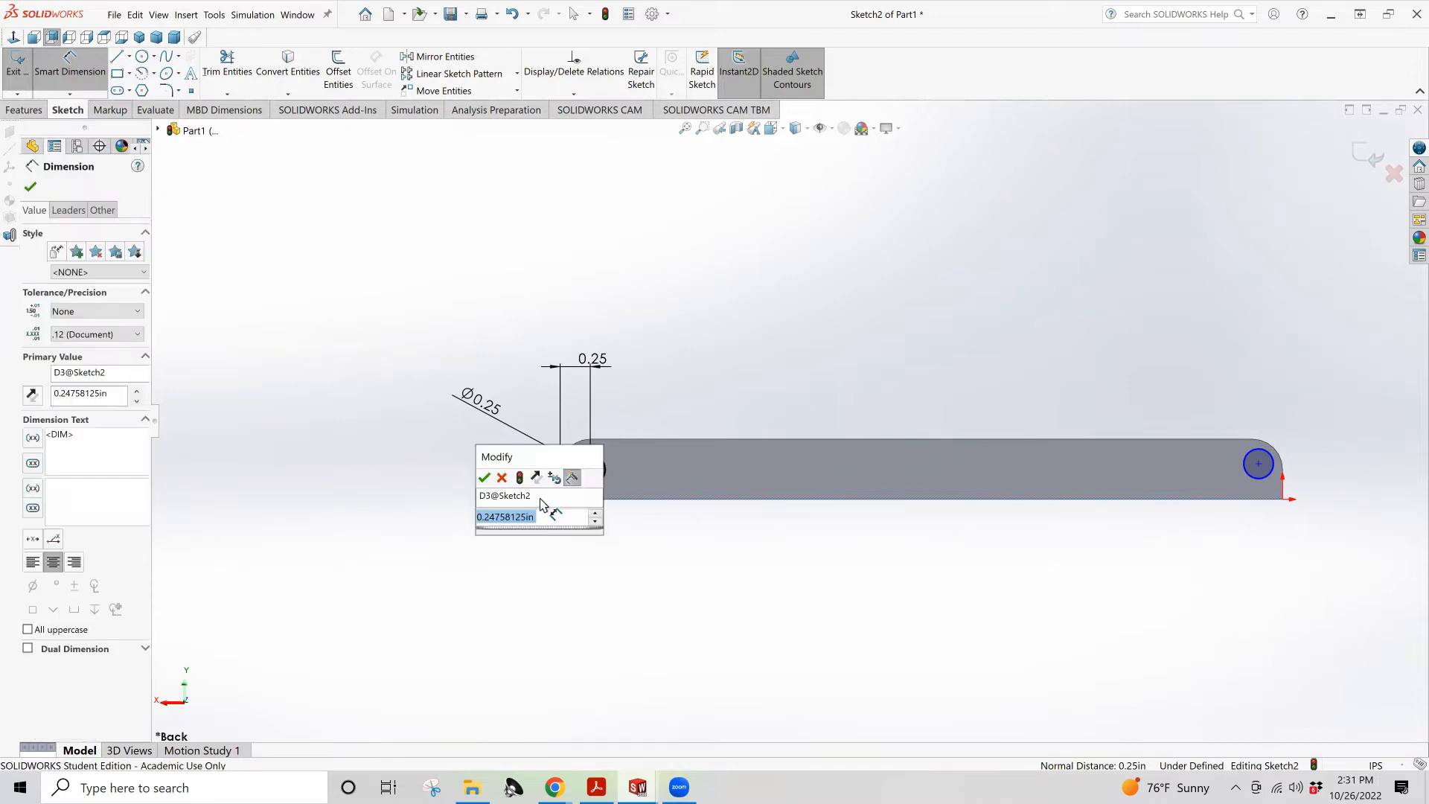
{"action": "key", "text": "Return"}
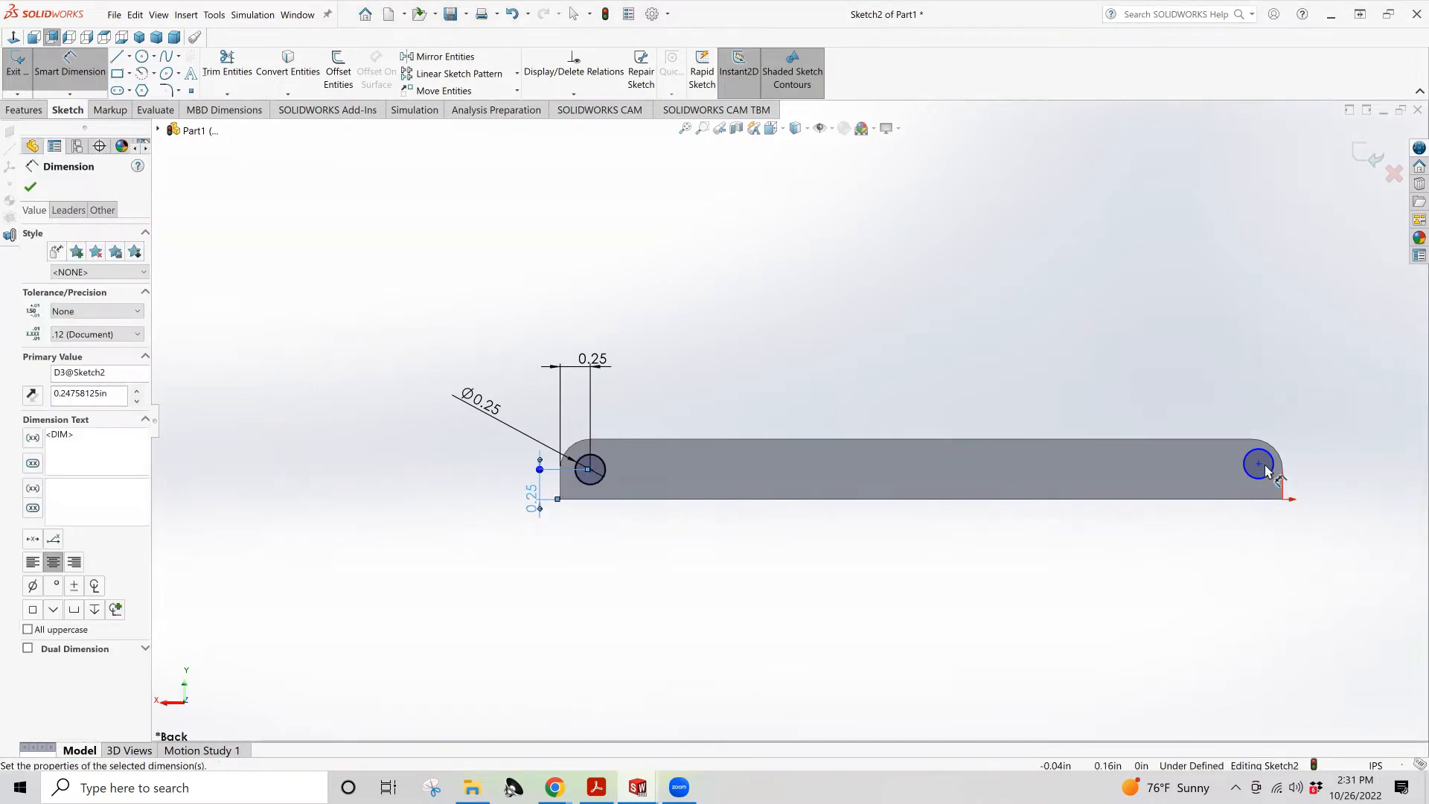
Set the height of the origin-end circle's center above the wall's bottom edge to 0.25 in
{"action": "left_click", "coordinate": [1259, 464]}
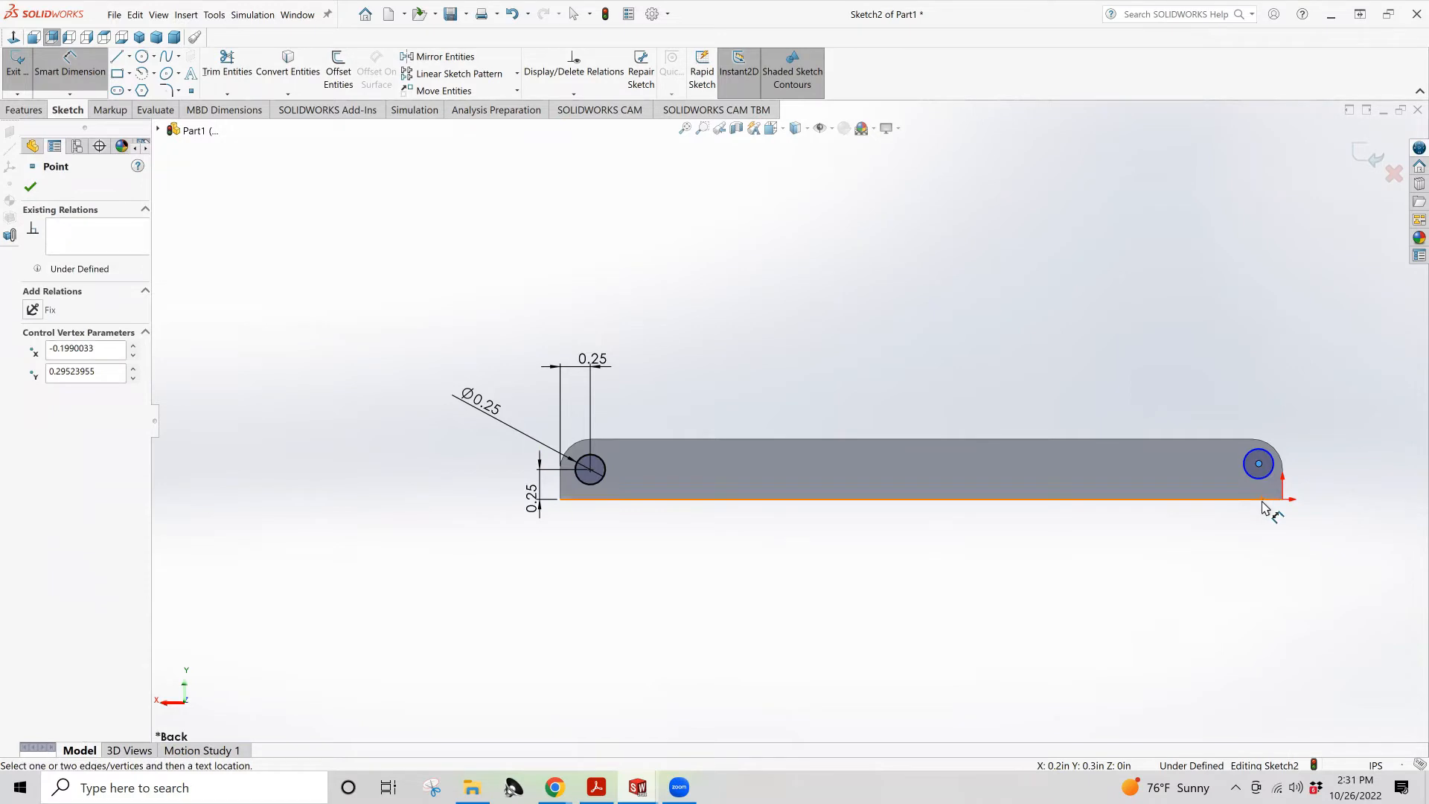
{"action": "left_click", "coordinate": [1263, 499]}
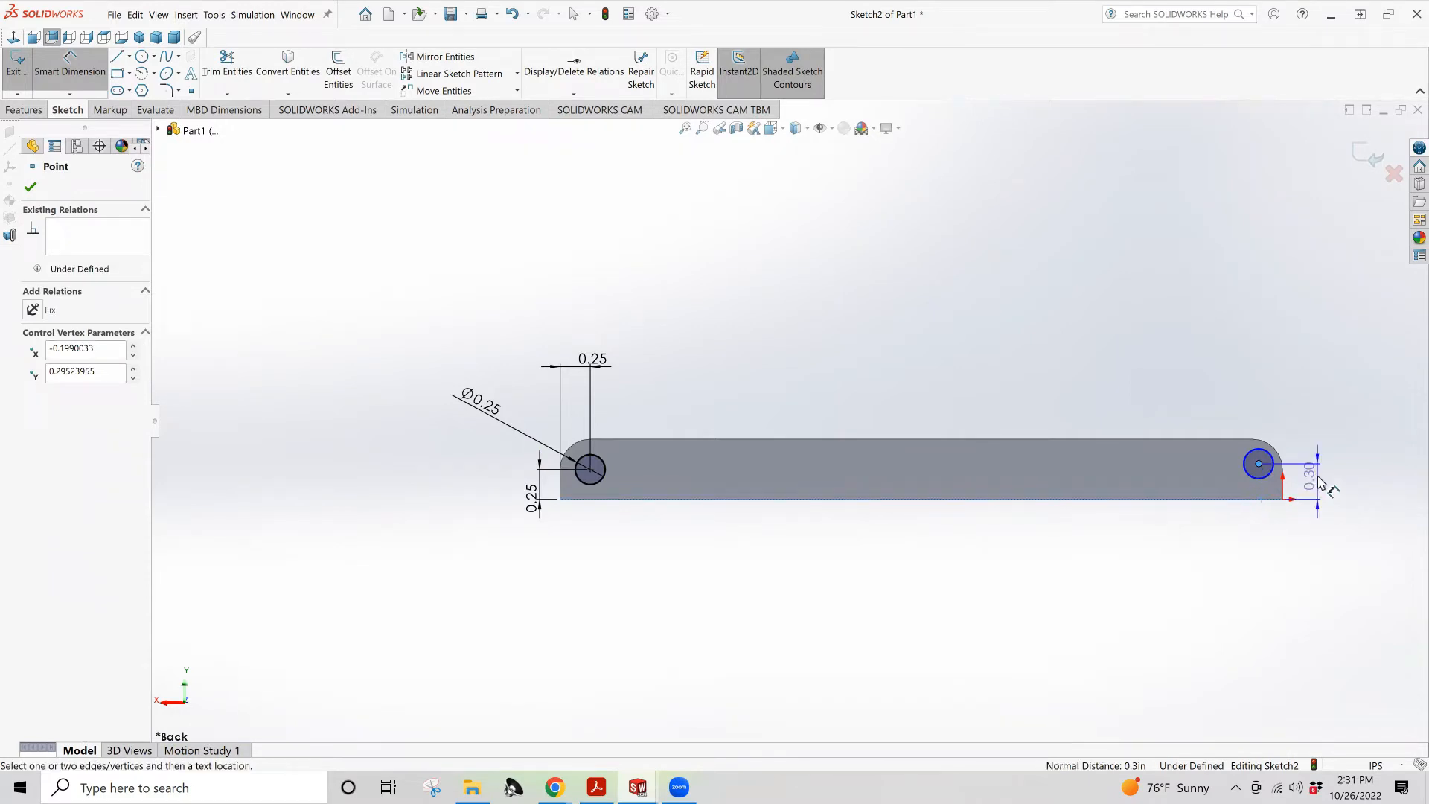
{"action": "left_click", "coordinate": [1323, 485]}
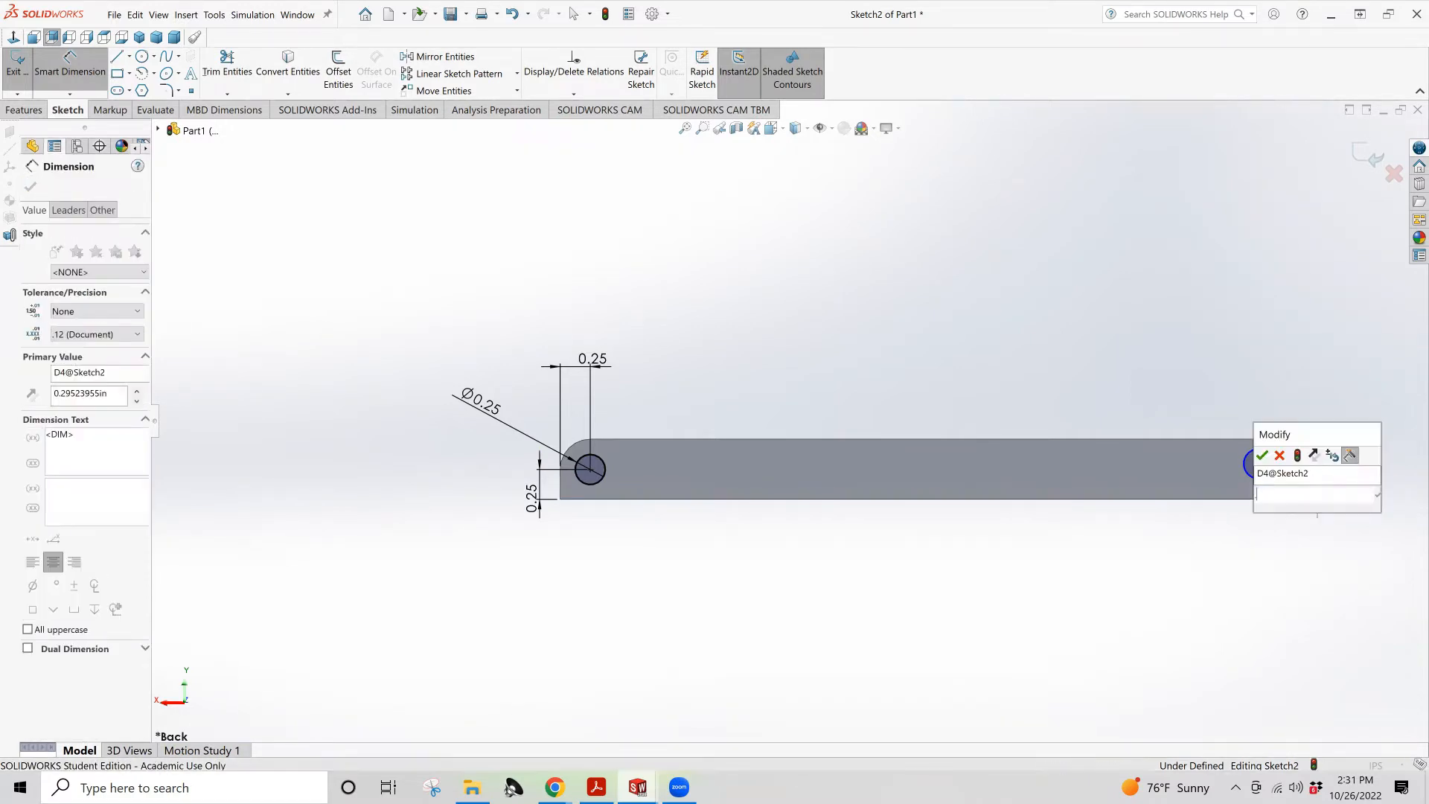
{"action": "type", "text": ".25"}
{"action": "key", "text": "Return"}
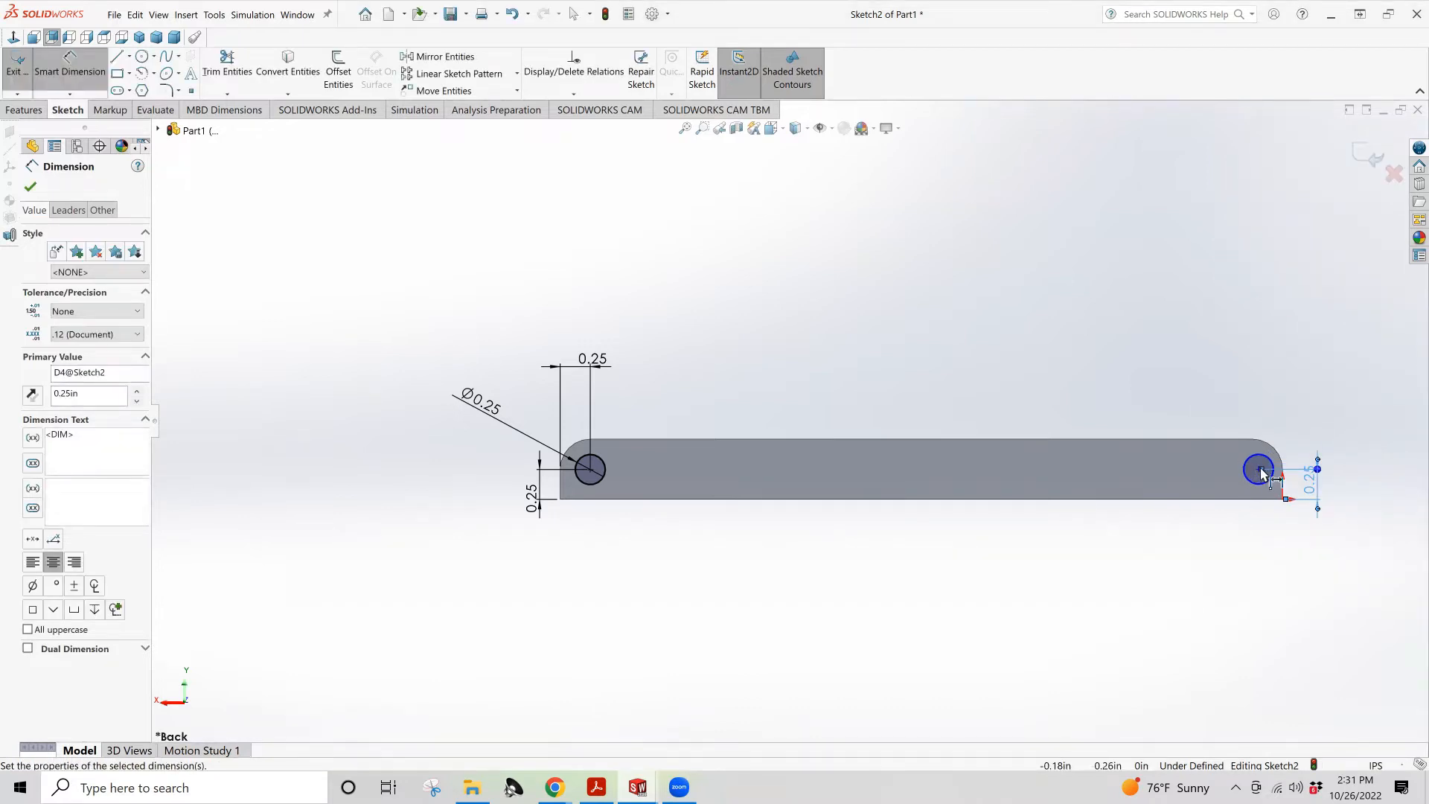
{"action": "key", "text": "Escape"}
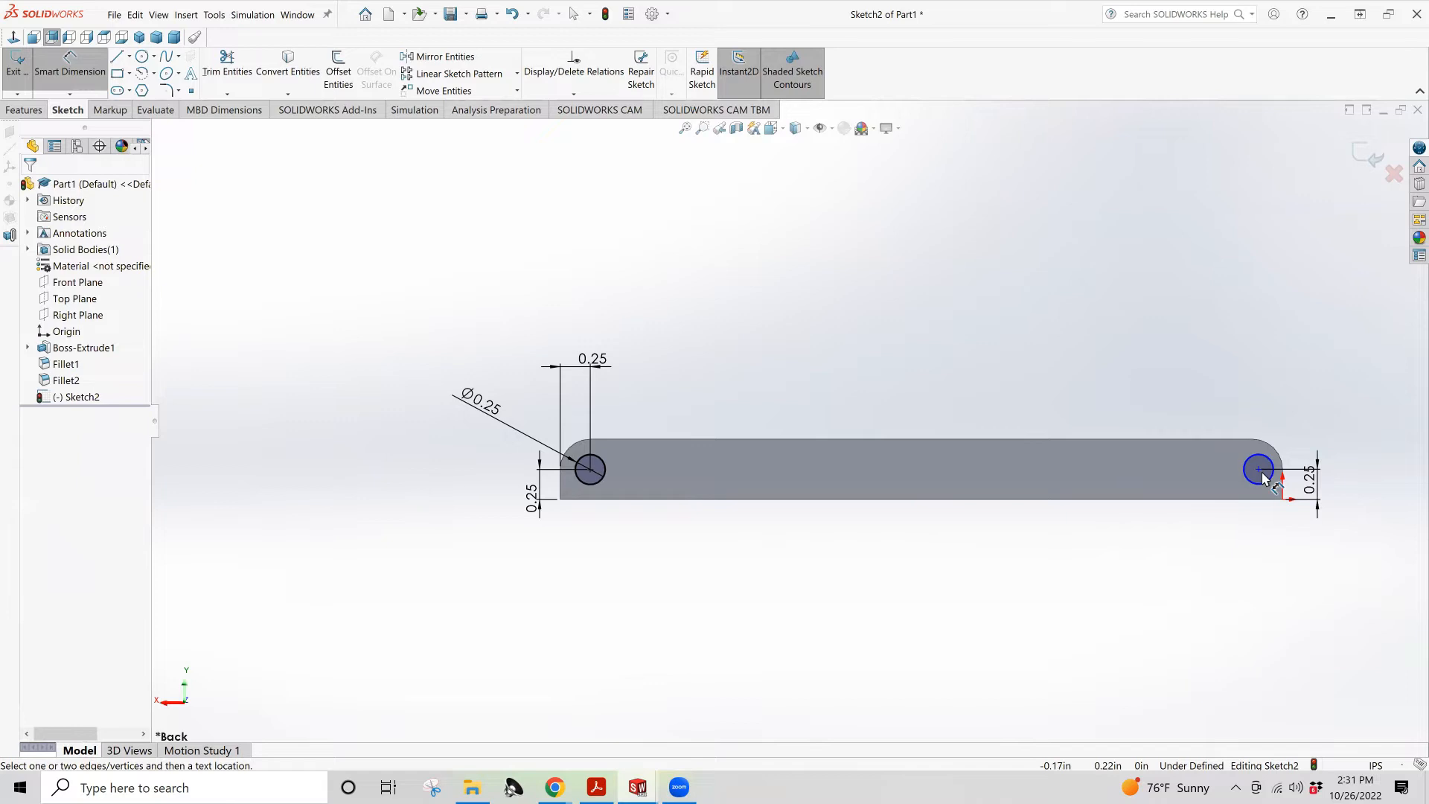
Set the horizontal distance from the origin-end circle's center to the wall's adjacent end edge to 0.25 in
{"action": "scroll", "coordinate": [1259, 470], "scroll_direction": "down", "scroll_amount": 5}
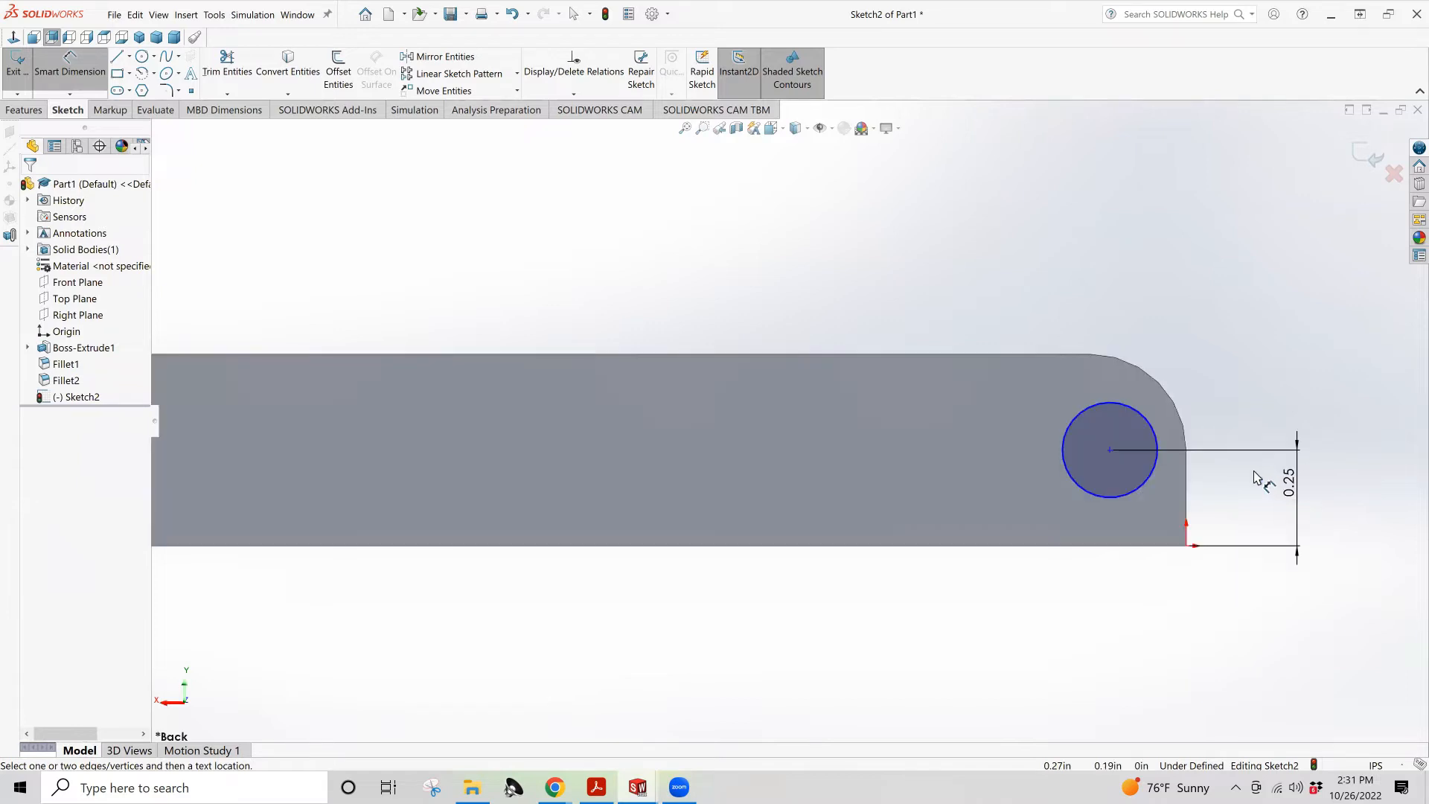
{"action": "left_click", "coordinate": [916, 427]}
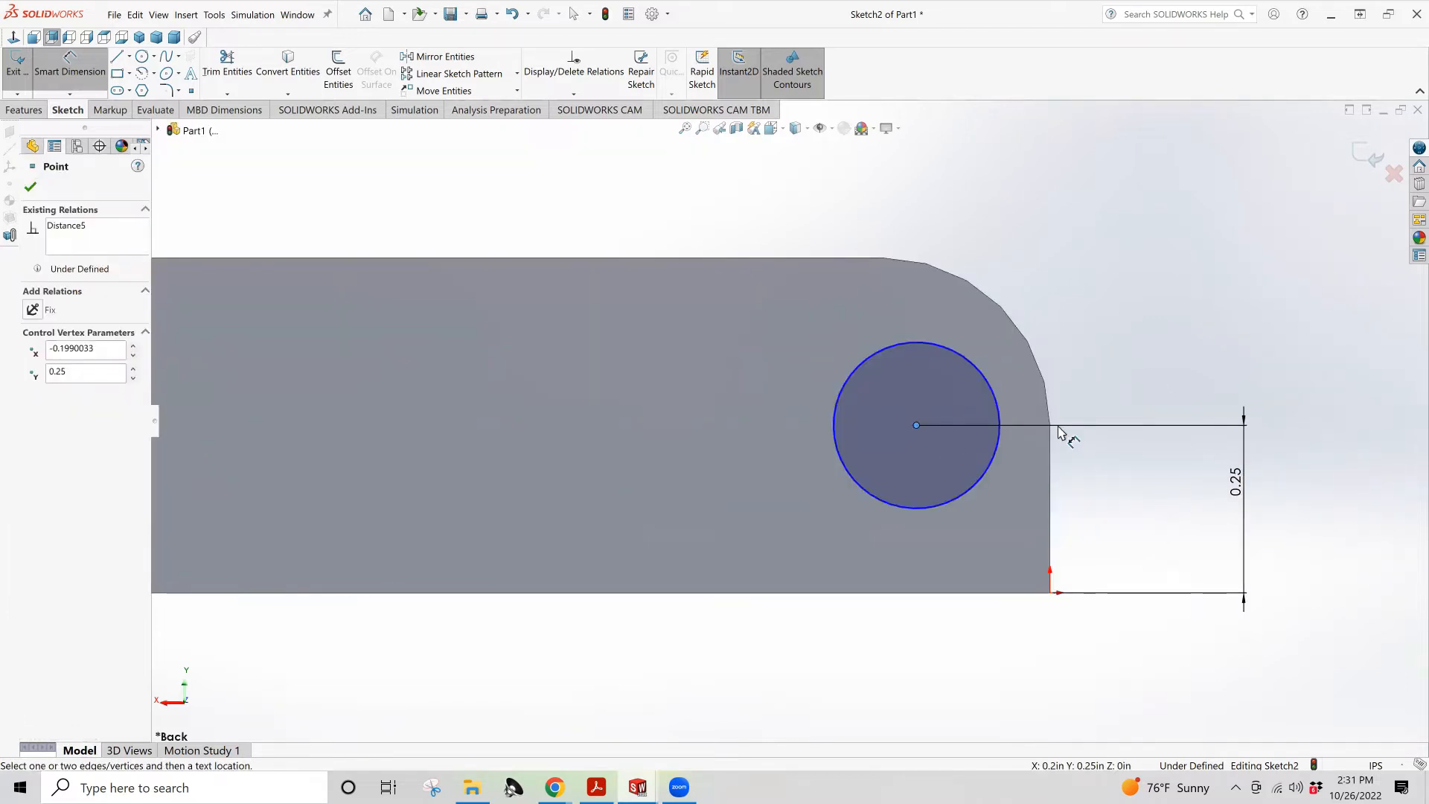
{"action": "left_click", "coordinate": [1050, 440]}
{"action": "left_click", "coordinate": [1060, 265]}
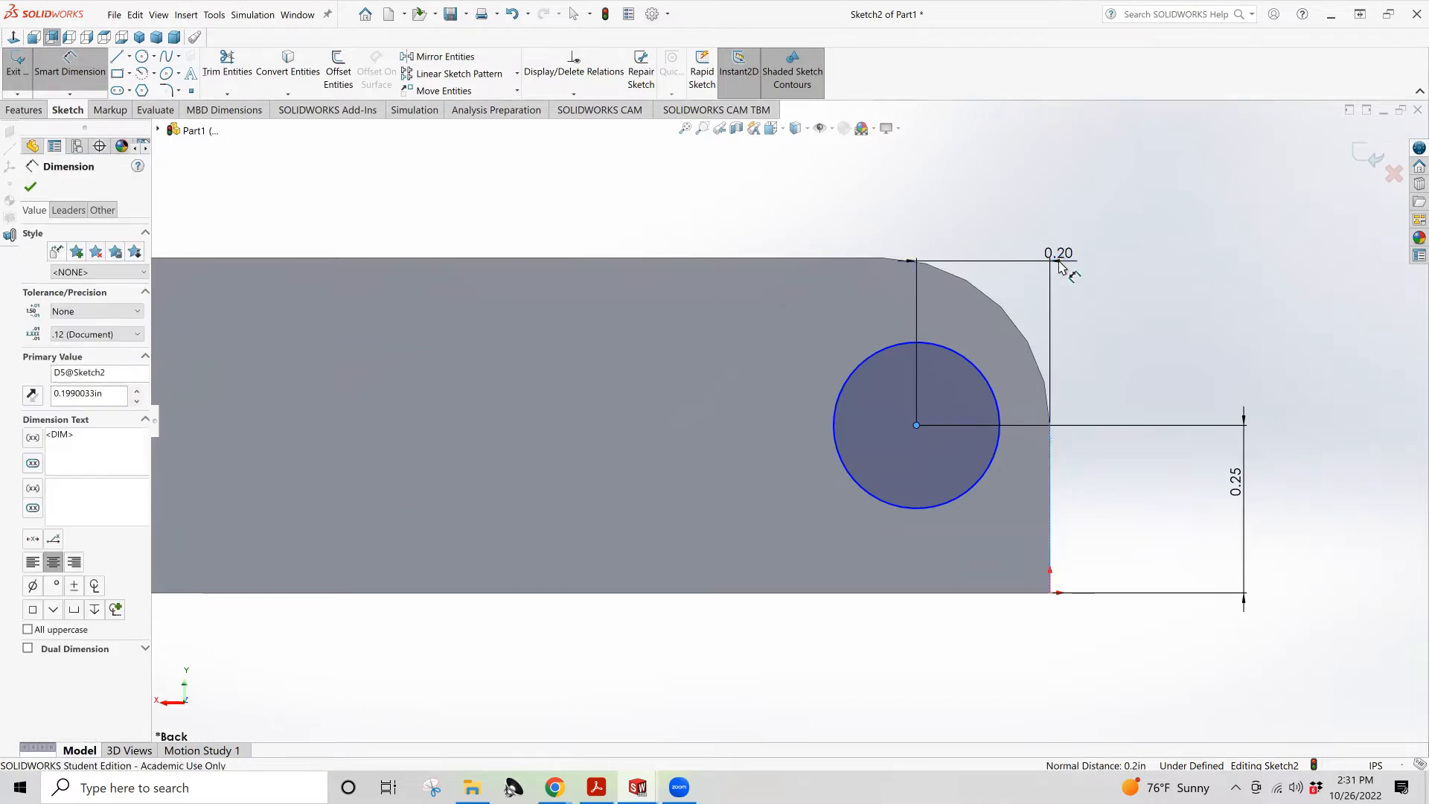
{"action": "type", "text": ".25"}
{"action": "key", "text": "Return"}
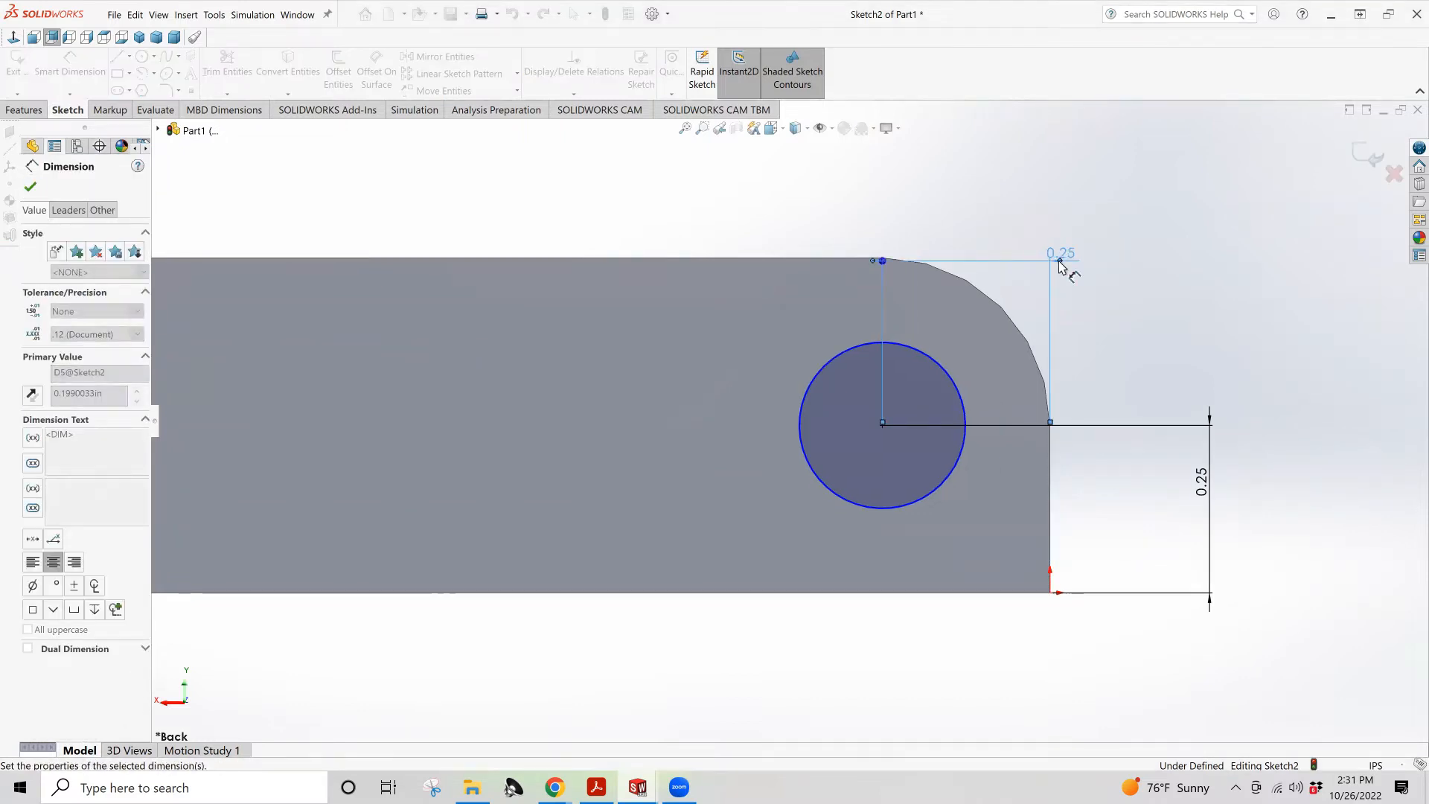
{"action": "scroll", "coordinate": [1059, 263], "scroll_direction": "up", "scroll_amount": 3}
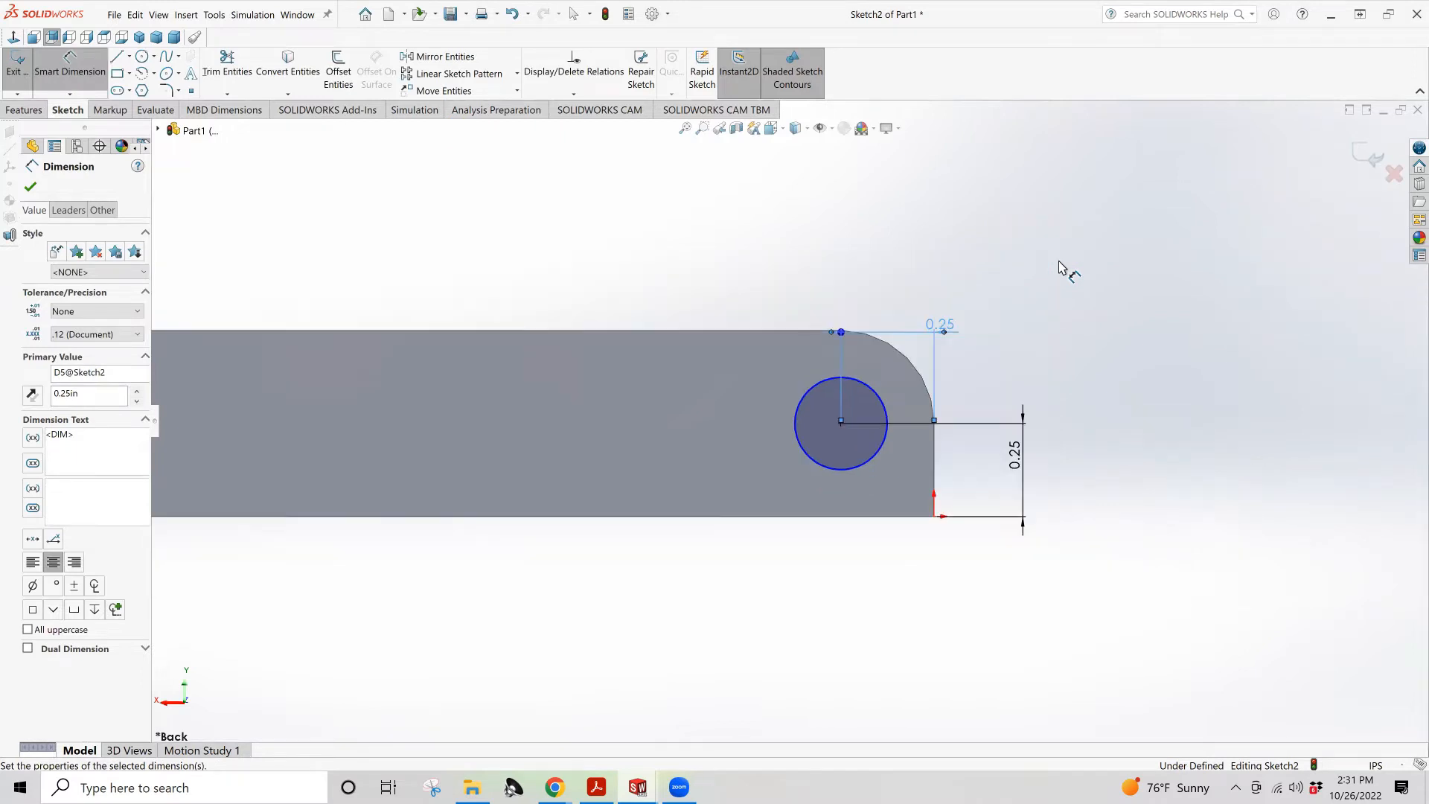
Add a diameter dimension to the circle at the origin end of the side wall
{"action": "left_click", "coordinate": [880, 389]}
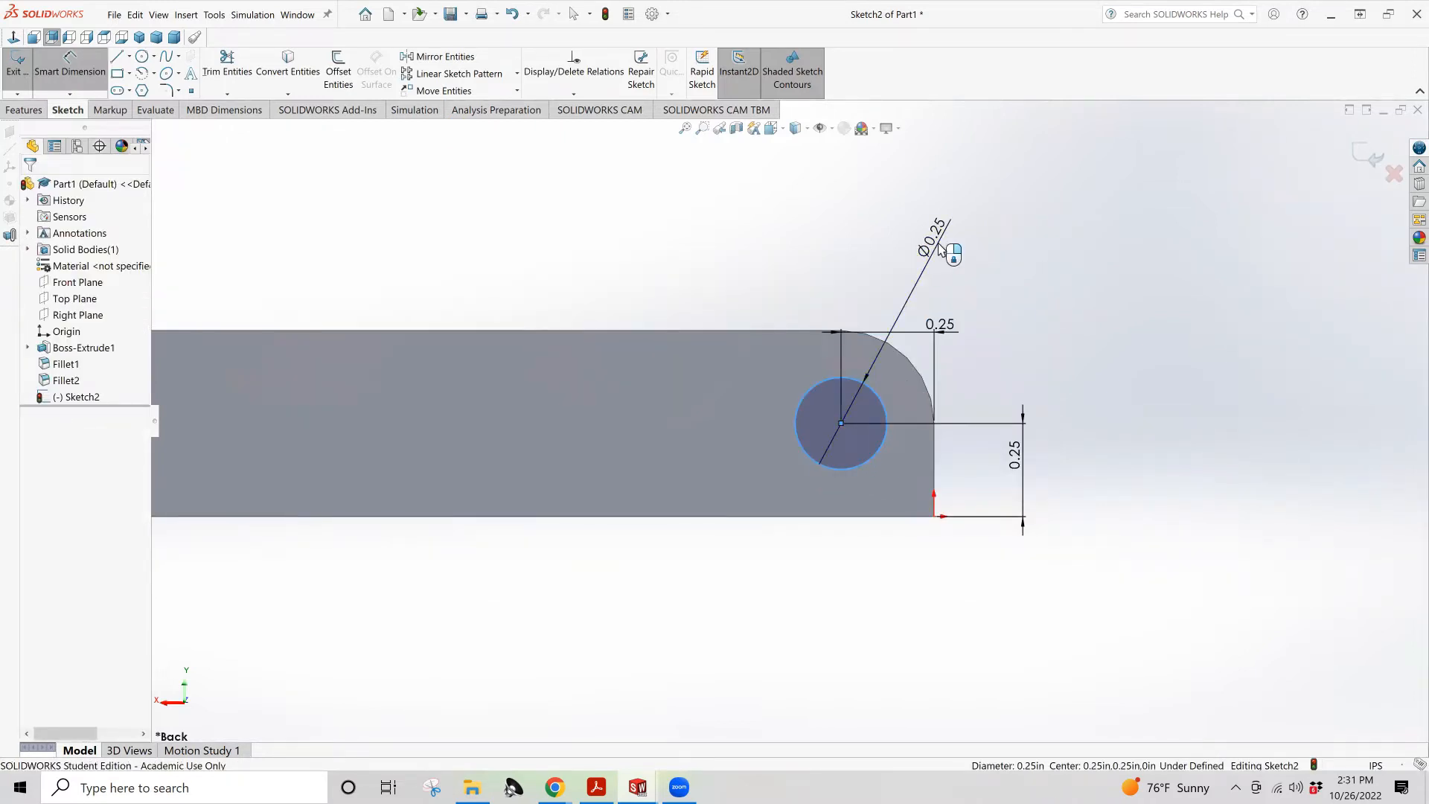
{"action": "left_click", "coordinate": [940, 250]}
{"action": "key", "text": "Return"}
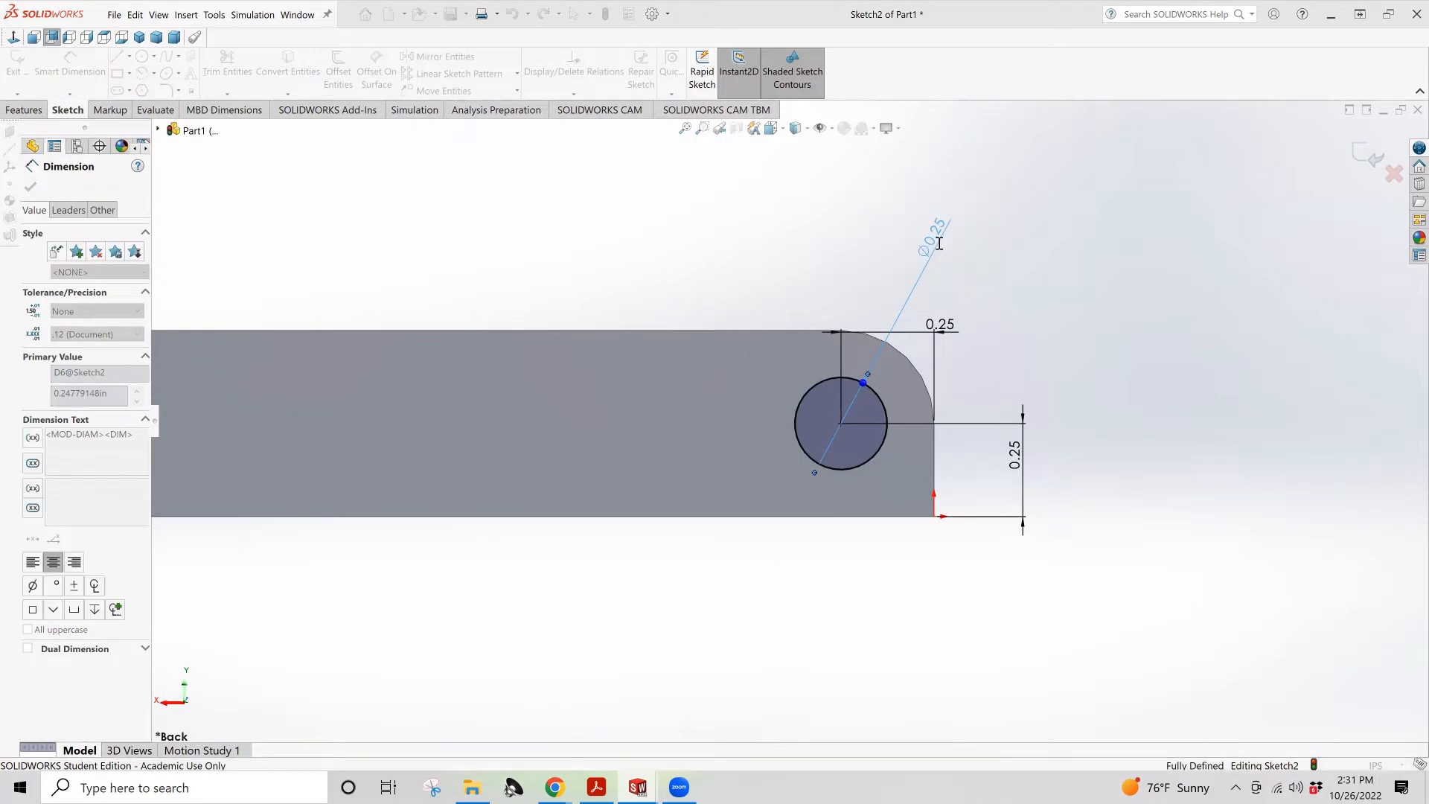
Cut the two end circles through both side walls with an Extruded Cut set to Through All - Both
{"action": "scroll", "coordinate": [819, 328], "scroll_direction": "up", "scroll_amount": 5}
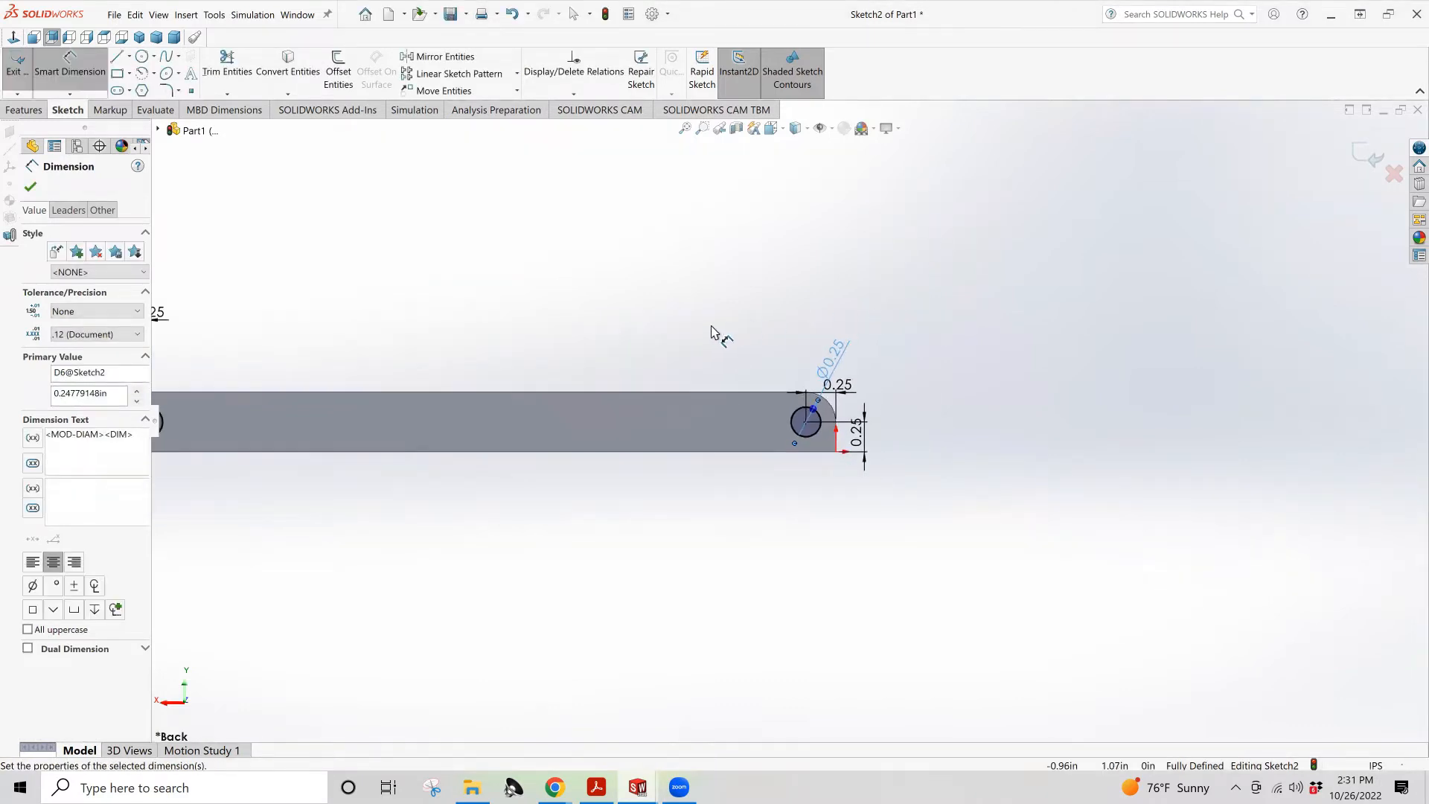
{"action": "scroll", "coordinate": [536, 373], "scroll_direction": "up", "scroll_amount": 2}
{"action": "scroll", "coordinate": [520, 373], "scroll_direction": "down", "scroll_amount": 2}
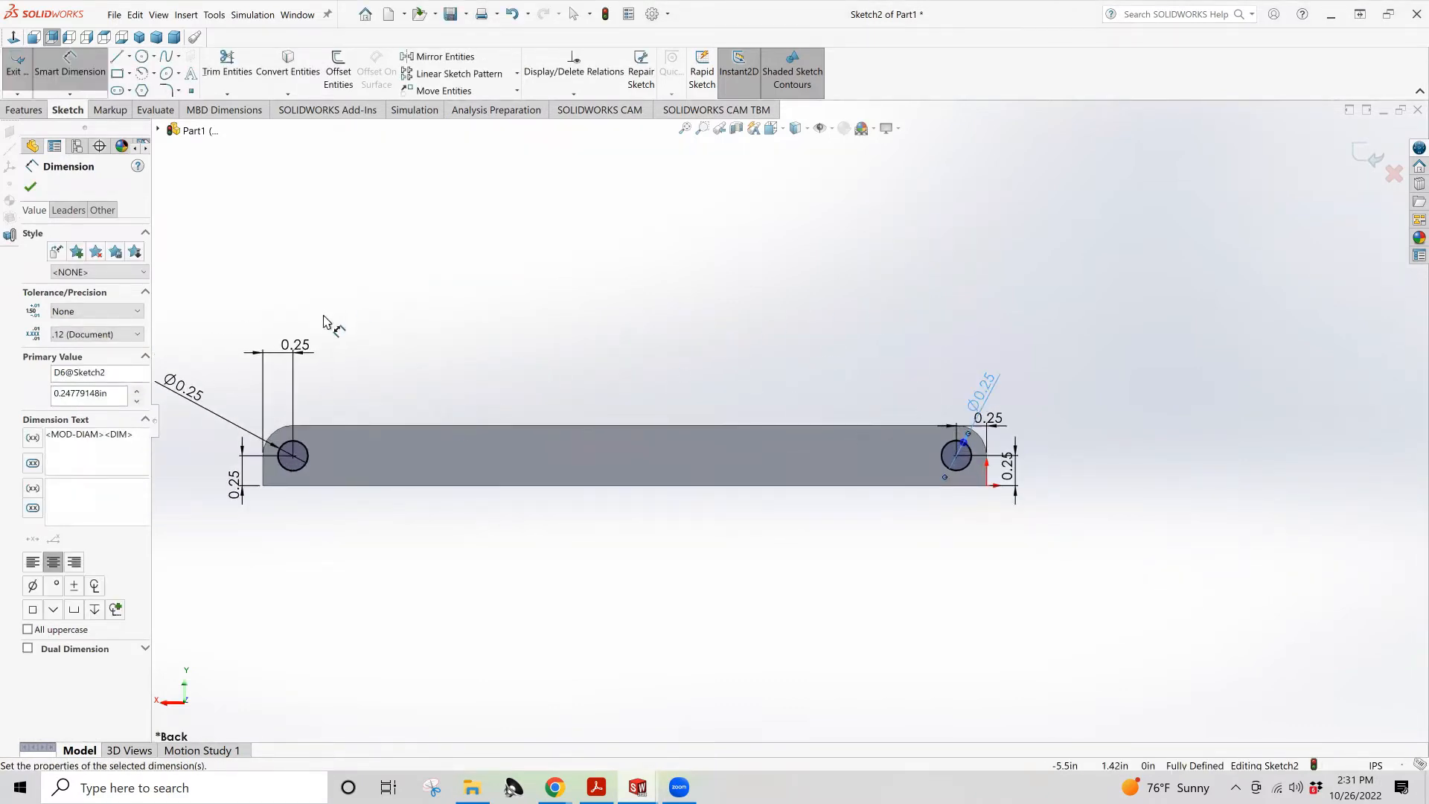
{"action": "left_click", "coordinate": [15, 111]}
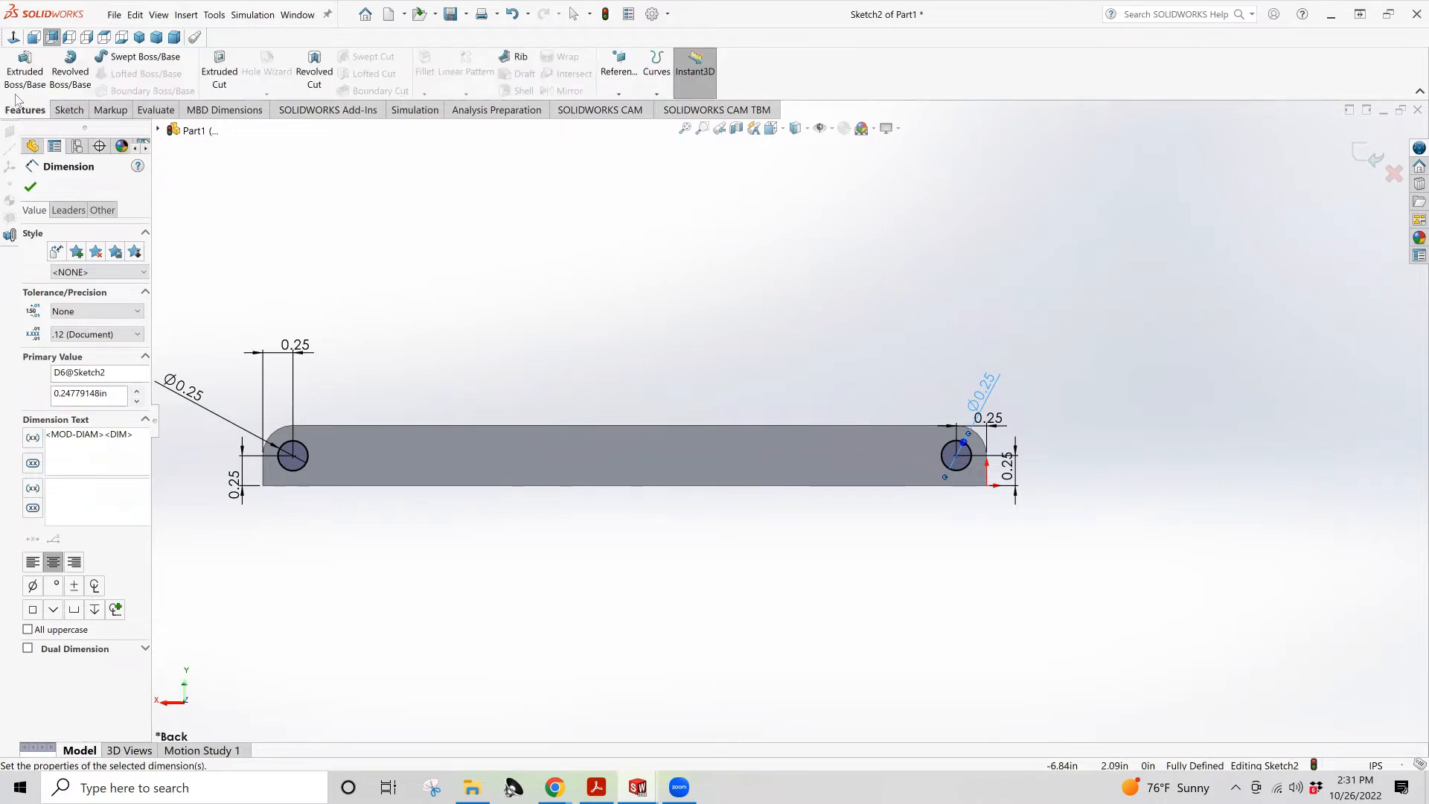
{"action": "left_click", "coordinate": [214, 62]}
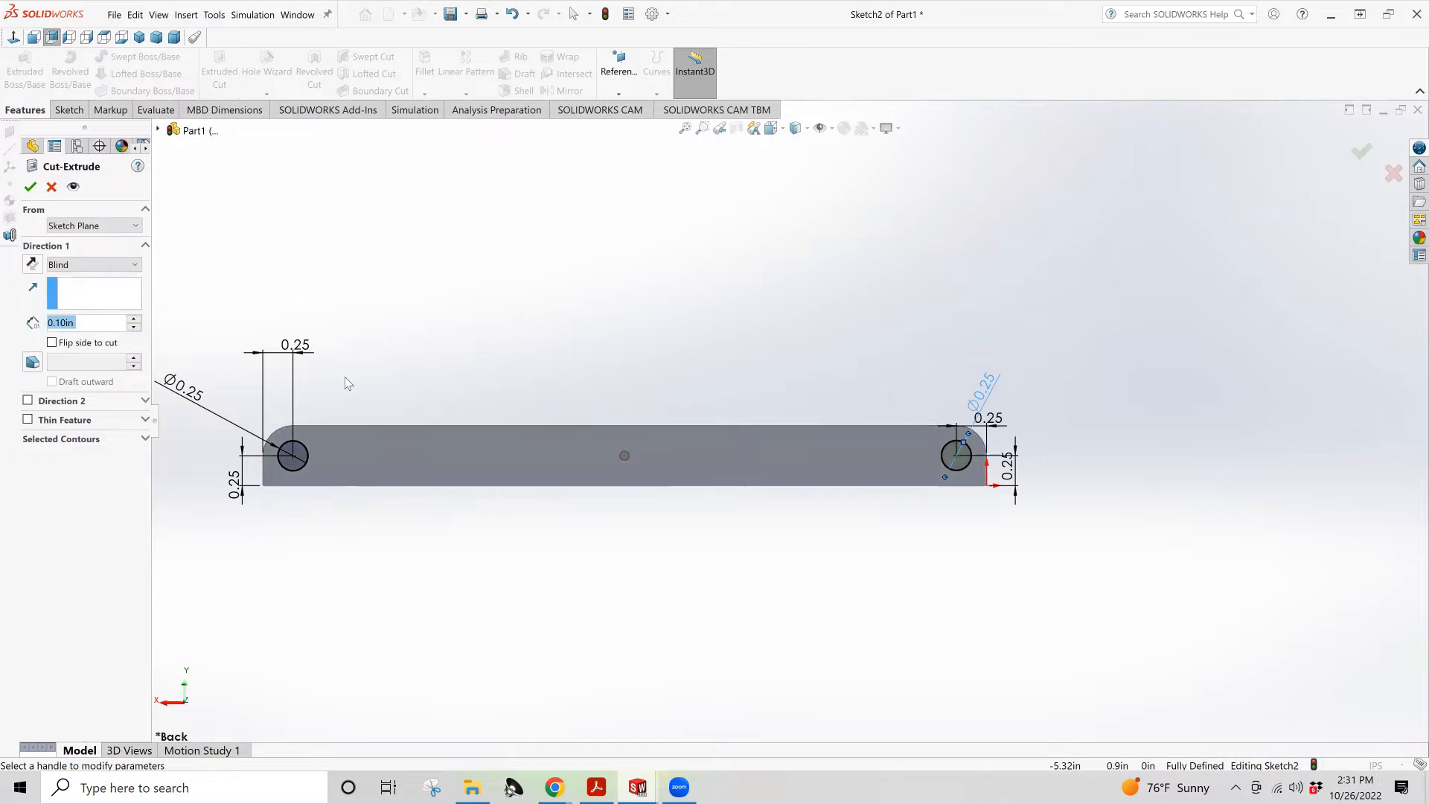
{"action": "left_click", "coordinate": [95, 267]}
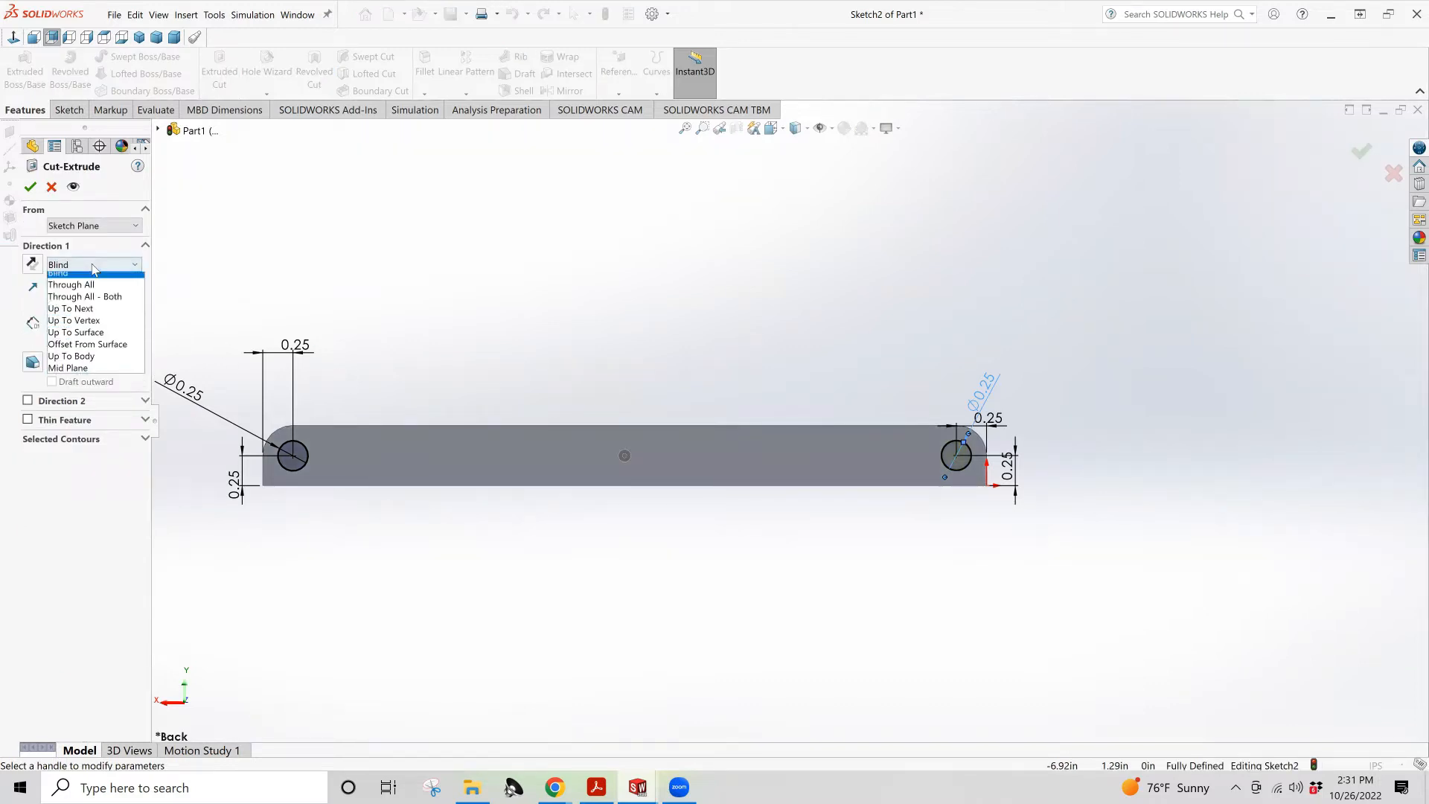
{"action": "left_click", "coordinate": [108, 306]}
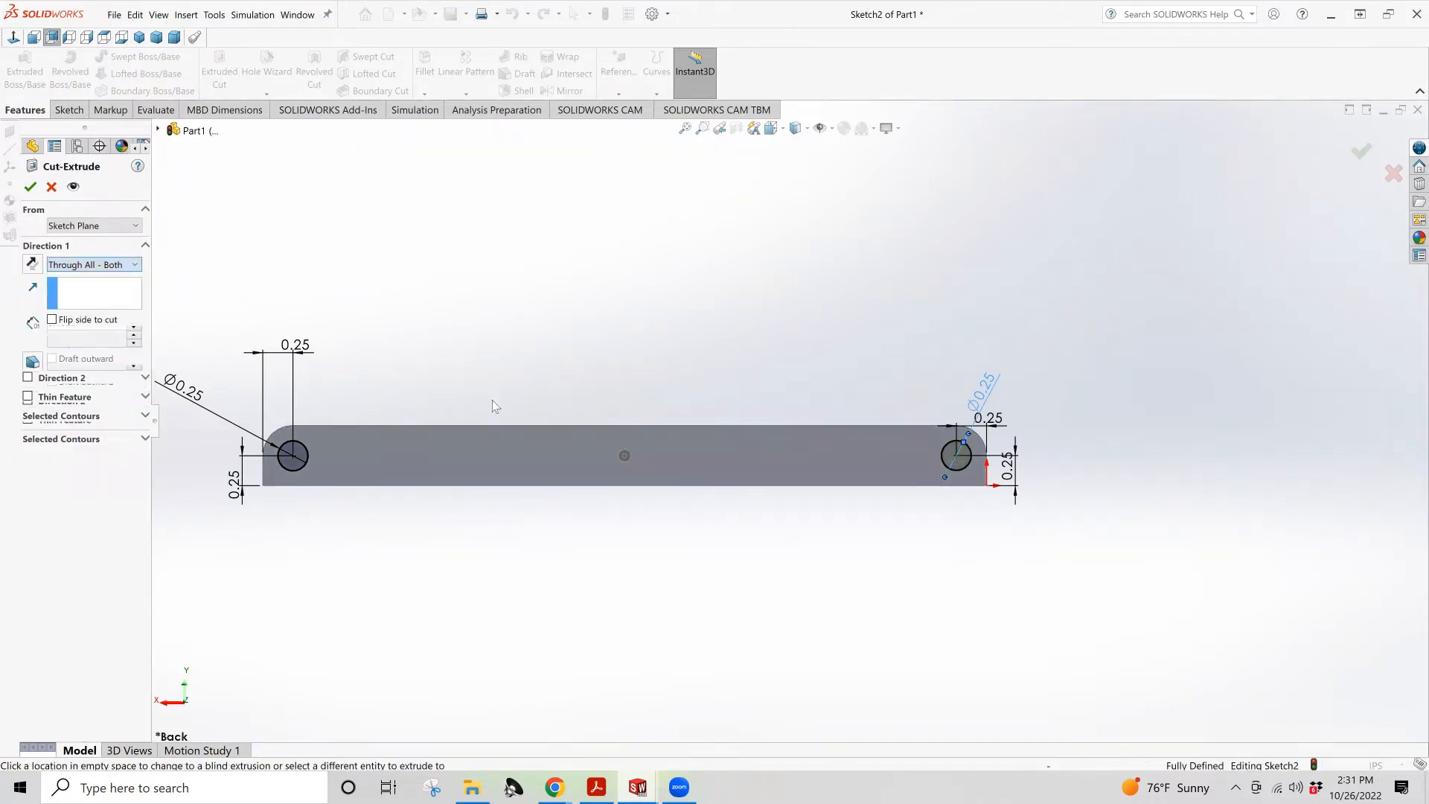
{"action": "middle_click_drag", "start_coordinate": [501, 405], "coordinate": [589, 430]}
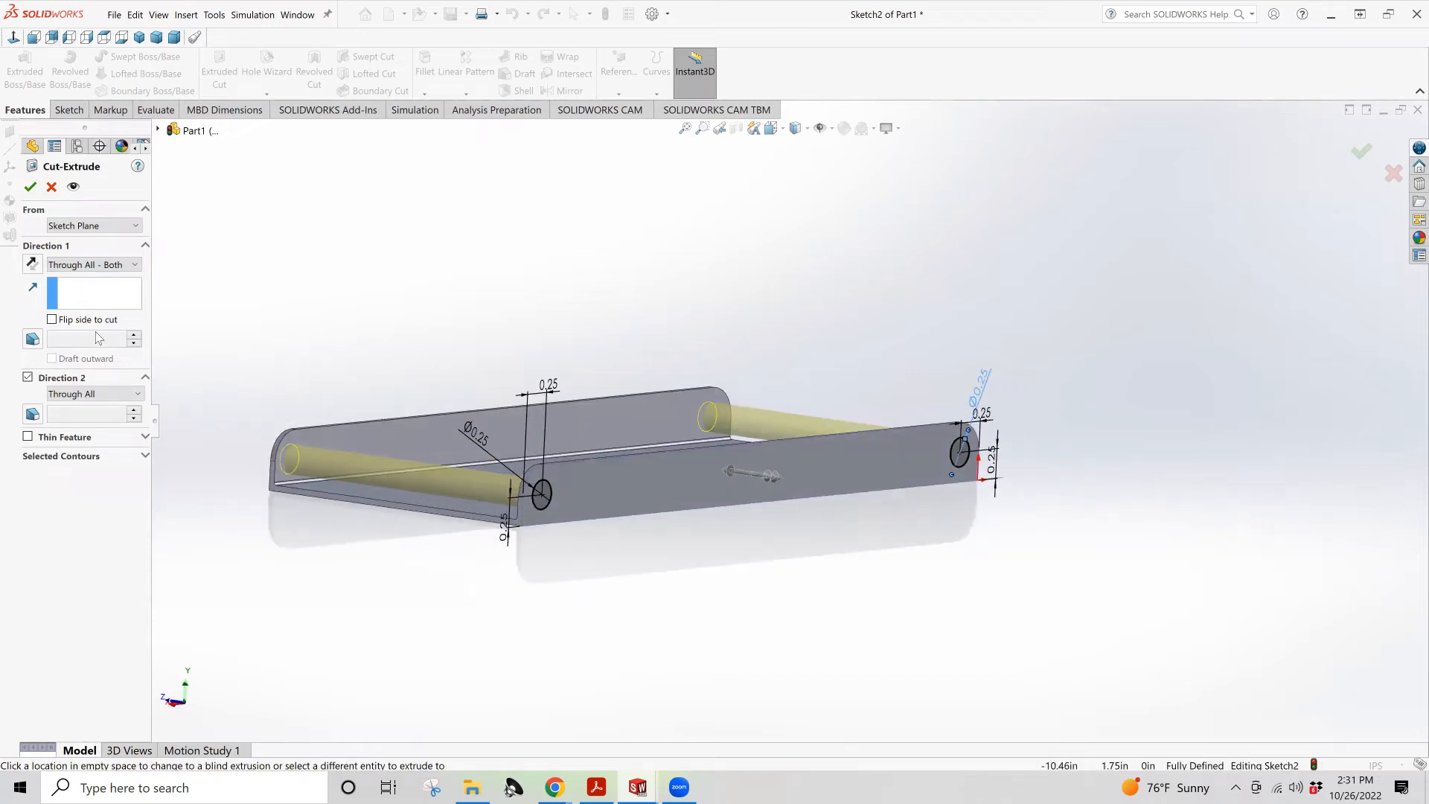
{"action": "left_click", "coordinate": [31, 186]}
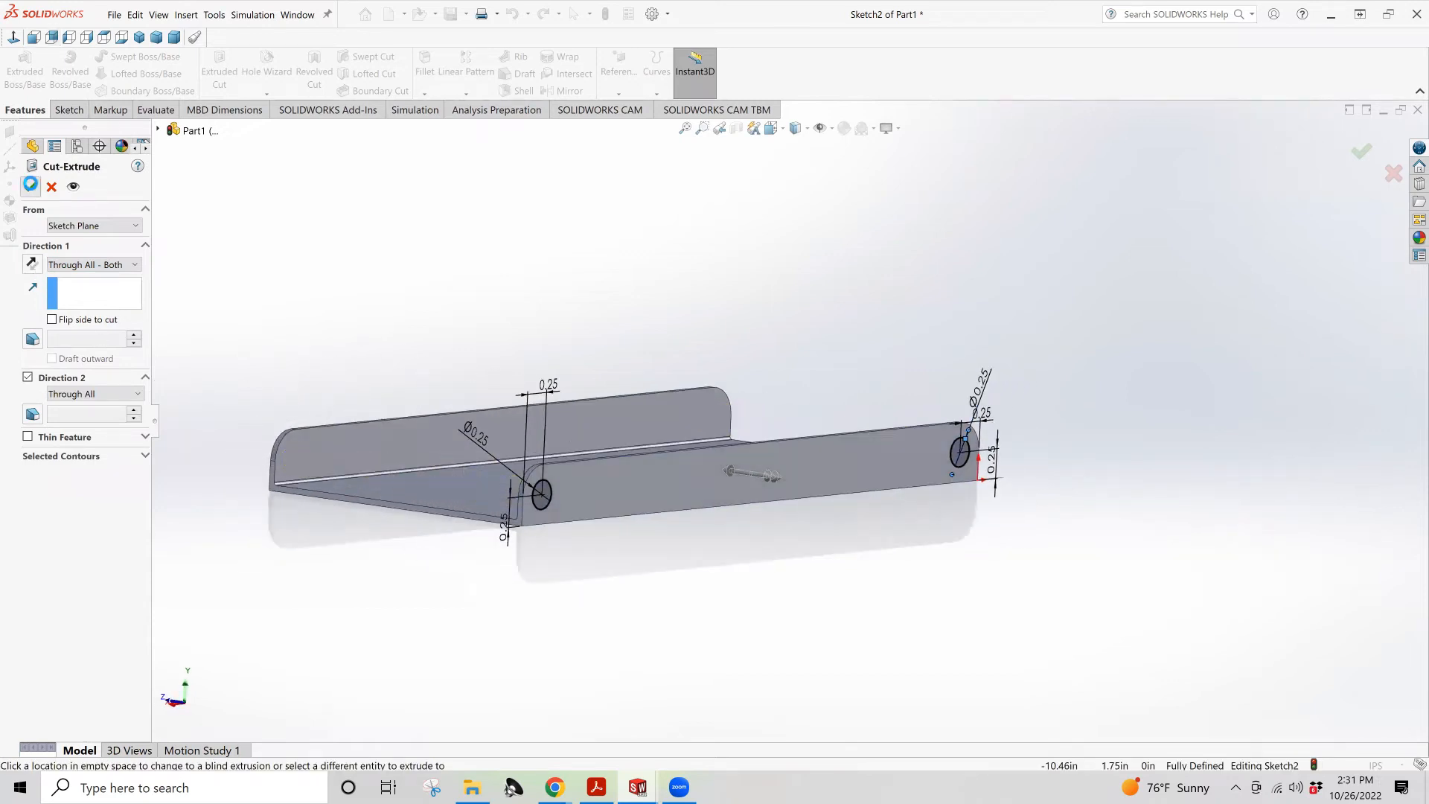
{"action": "left_click", "coordinate": [443, 374]}
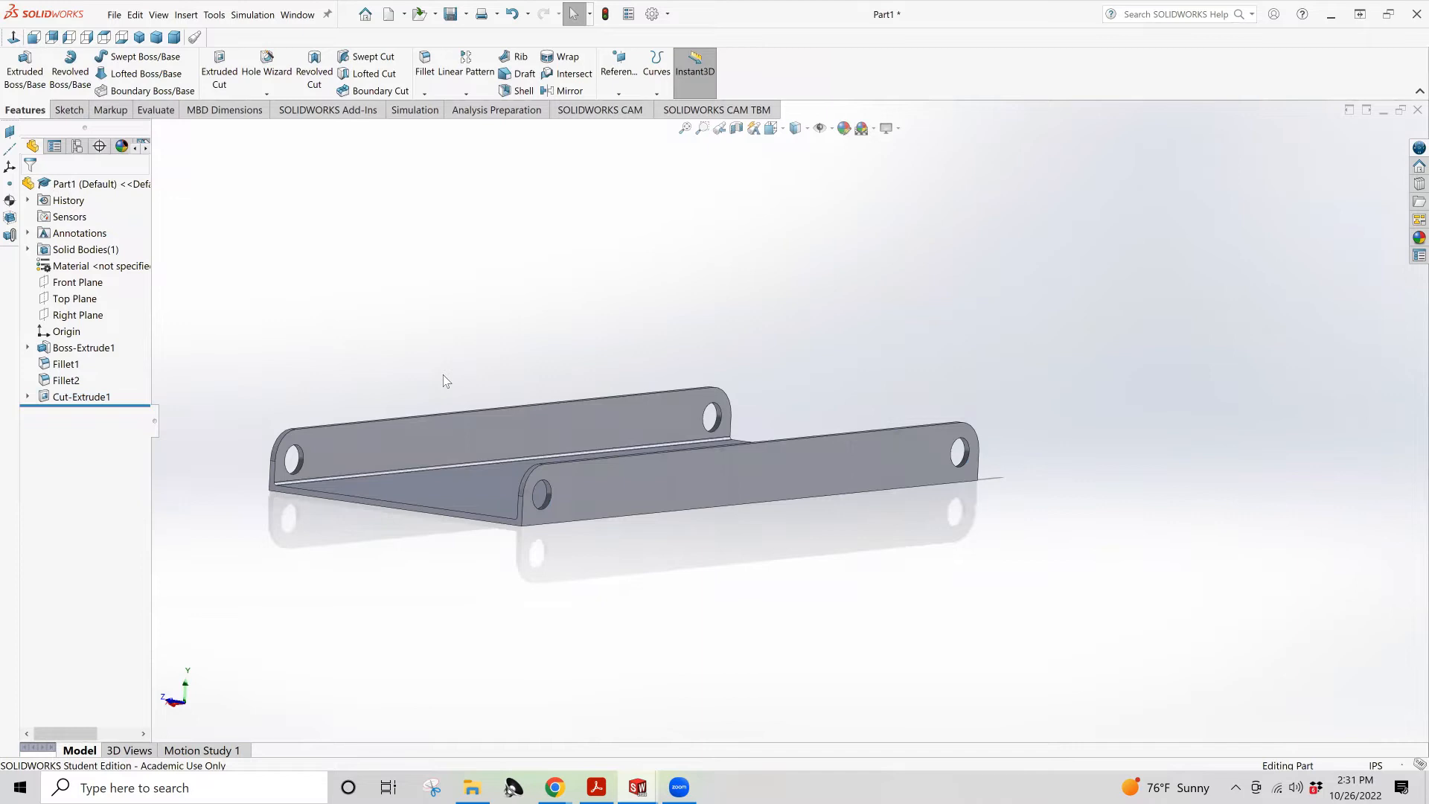
Assign the steel material AISI 1020 to the part
{"action": "left_click", "coordinate": [95, 270]}
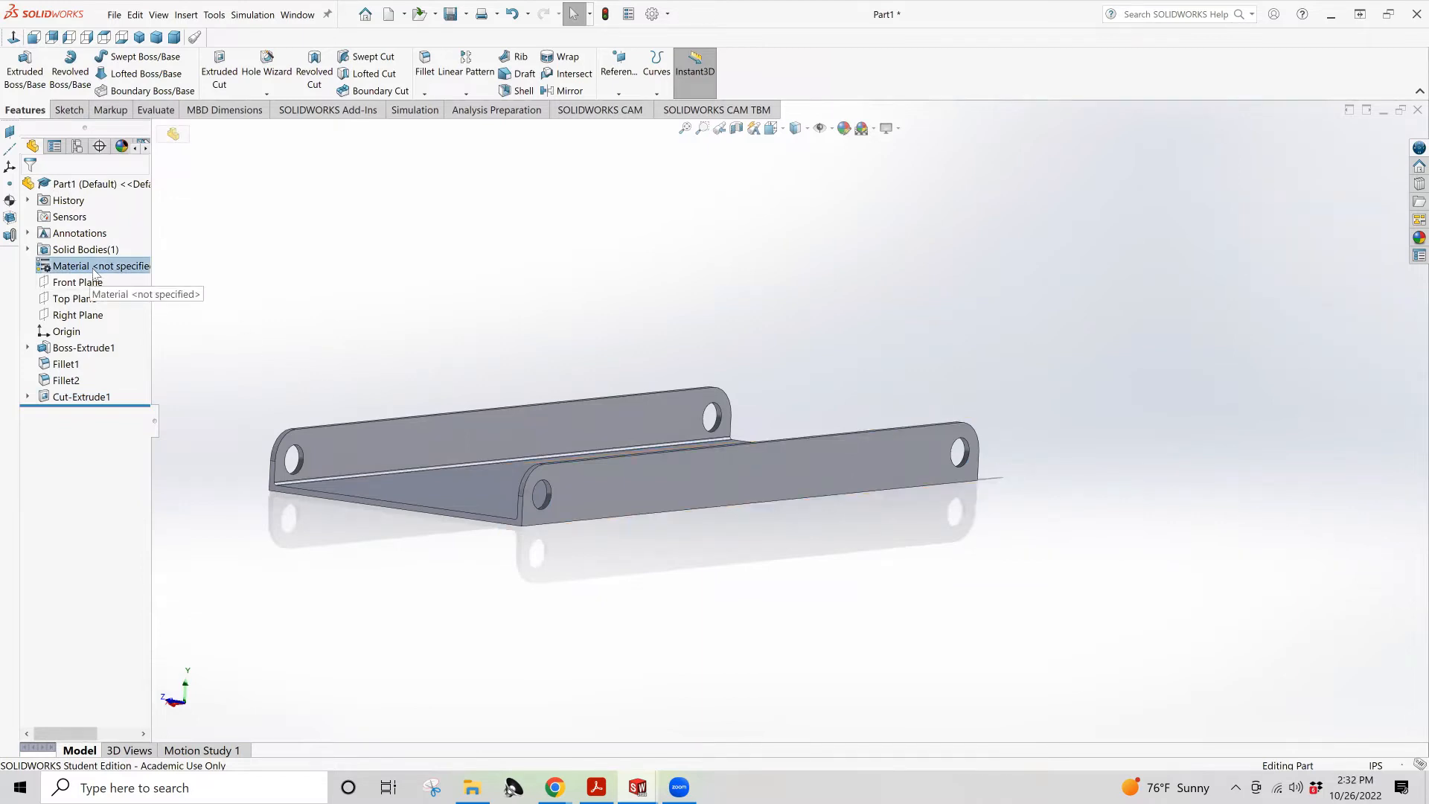
{"action": "right_click", "coordinate": [93, 270]}
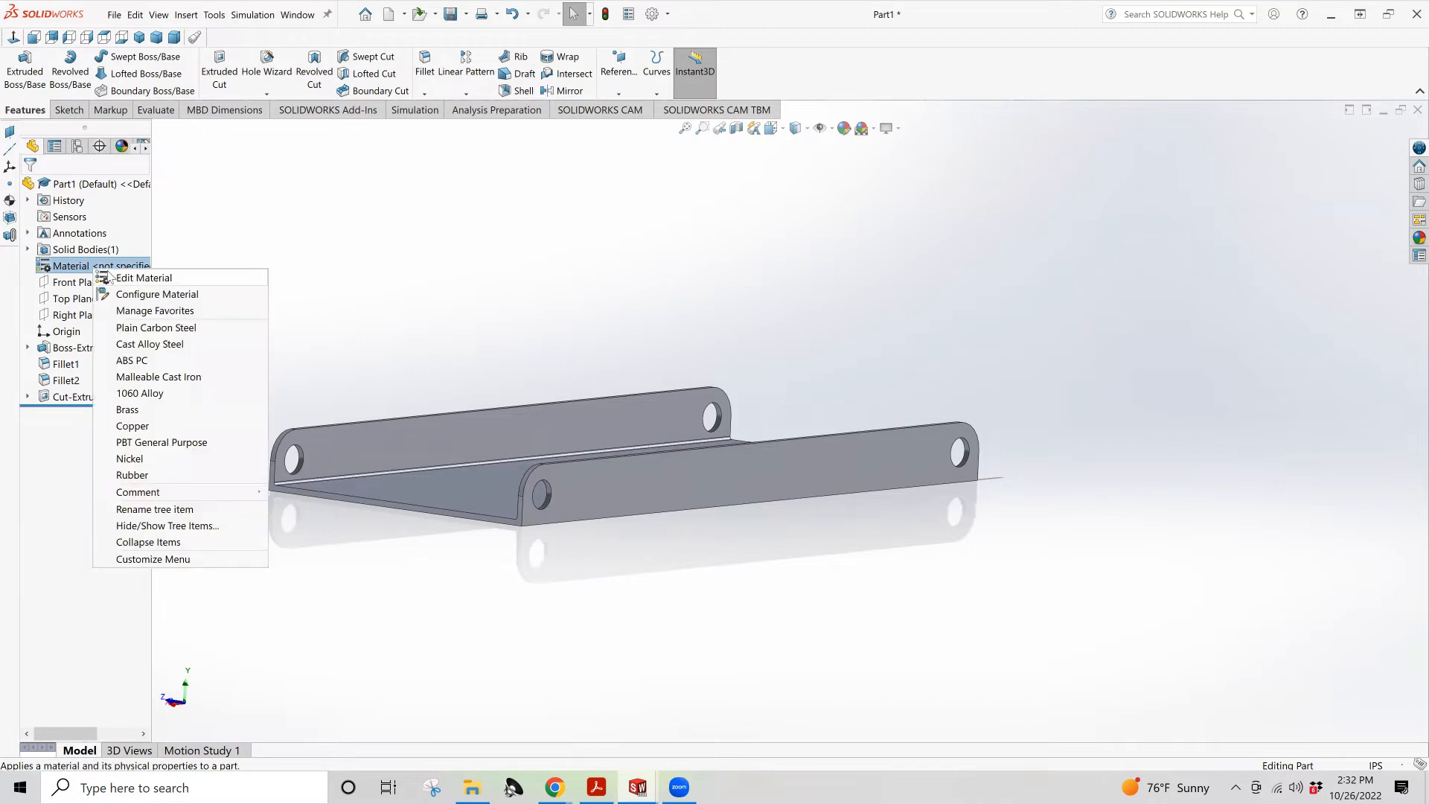
{"action": "left_click", "coordinate": [110, 275]}
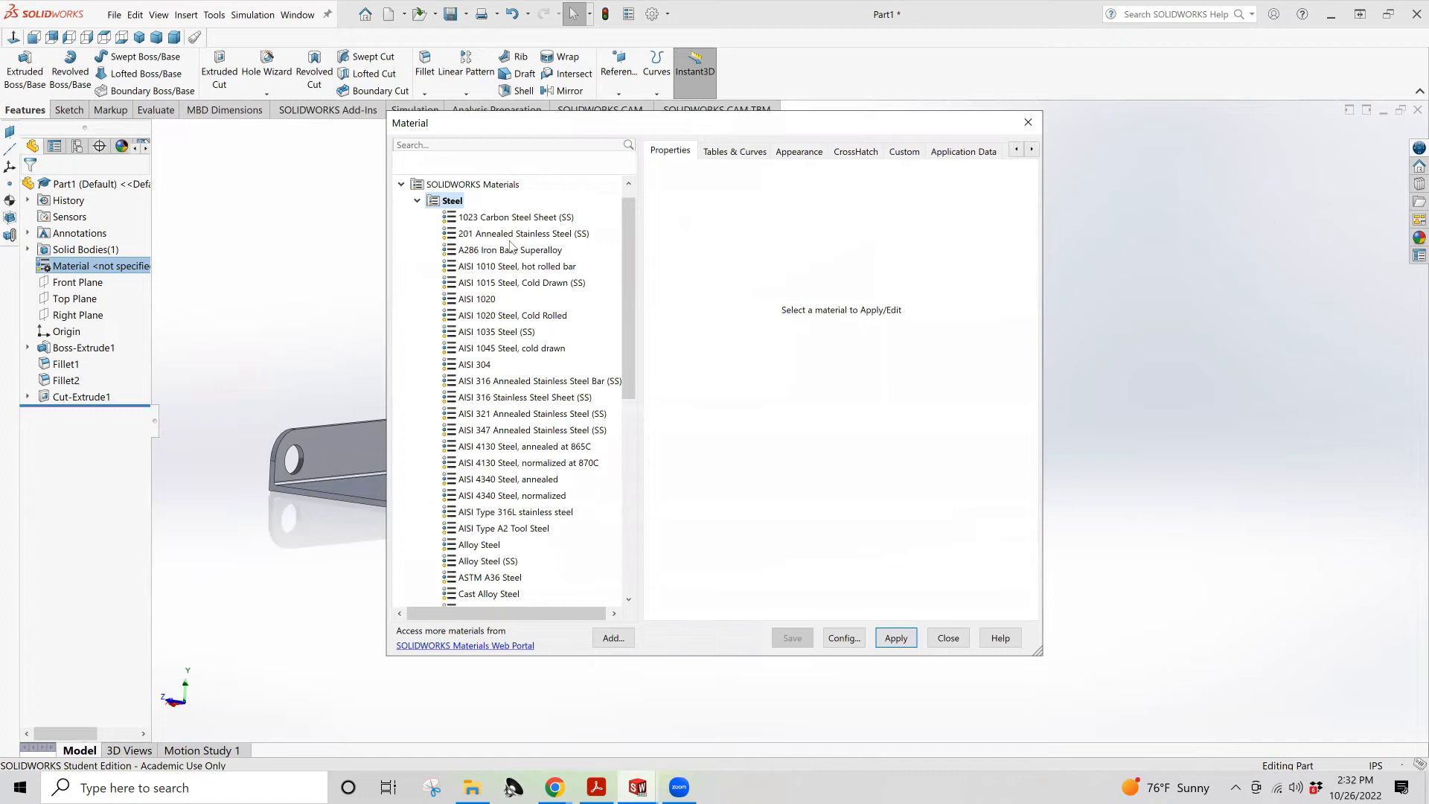
{"action": "left_click", "coordinate": [472, 300]}
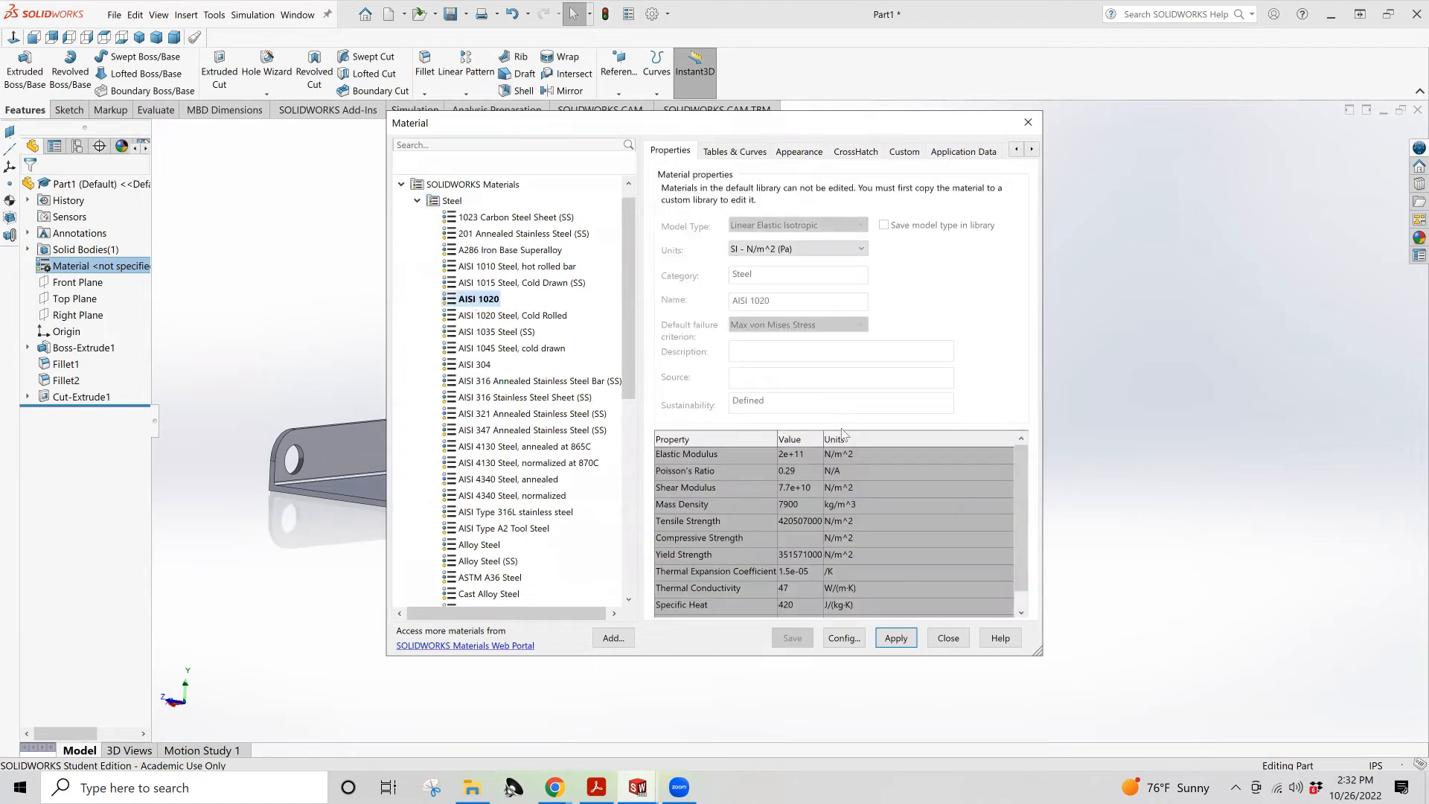
{"action": "left_click", "coordinate": [896, 638]}
{"action": "left_click", "coordinate": [946, 638]}
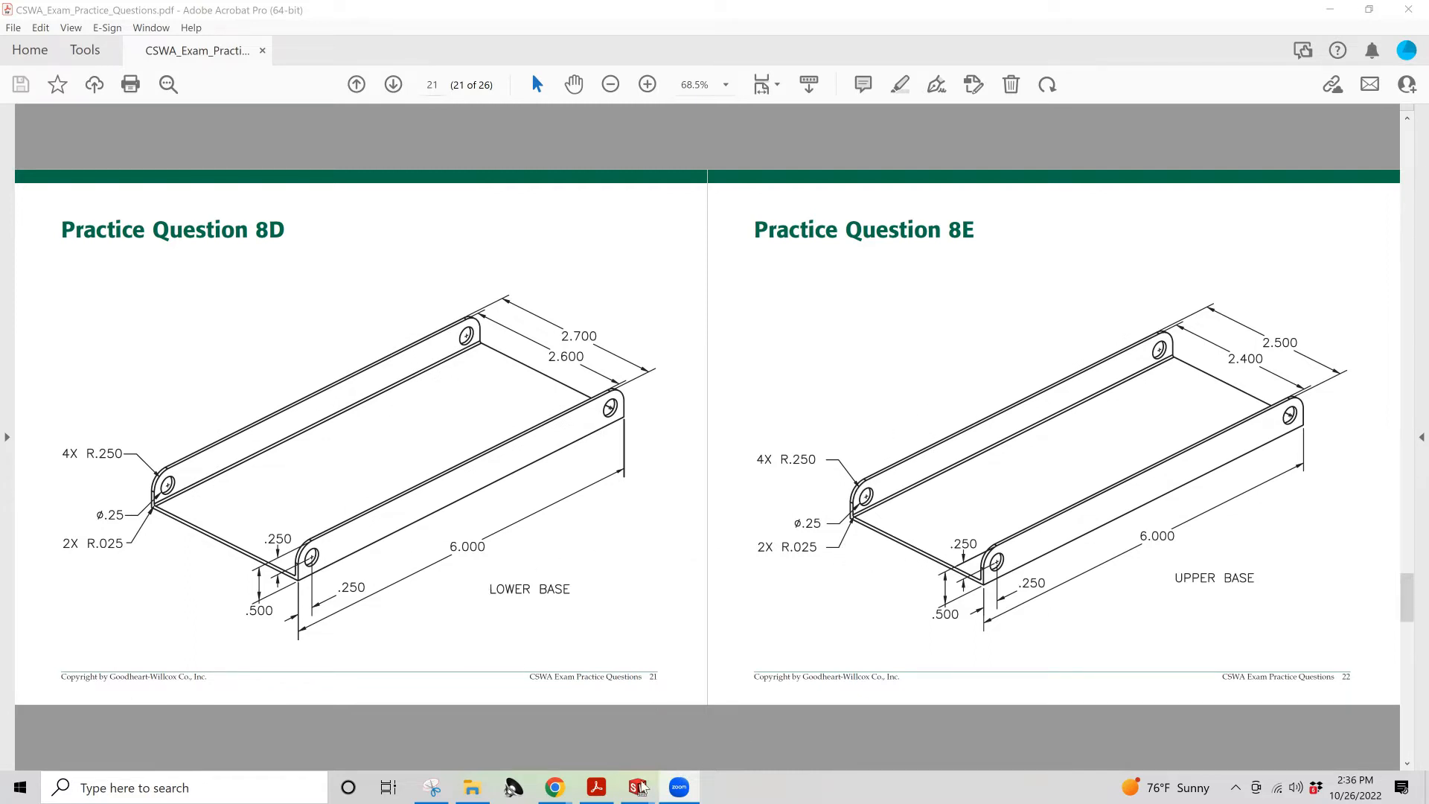
Switch back to Part1 in SOLIDWORKS, exit the hole sketch and review the base extrusion's dimensions
{"action": "mouse_move", "coordinate": [640, 787]}
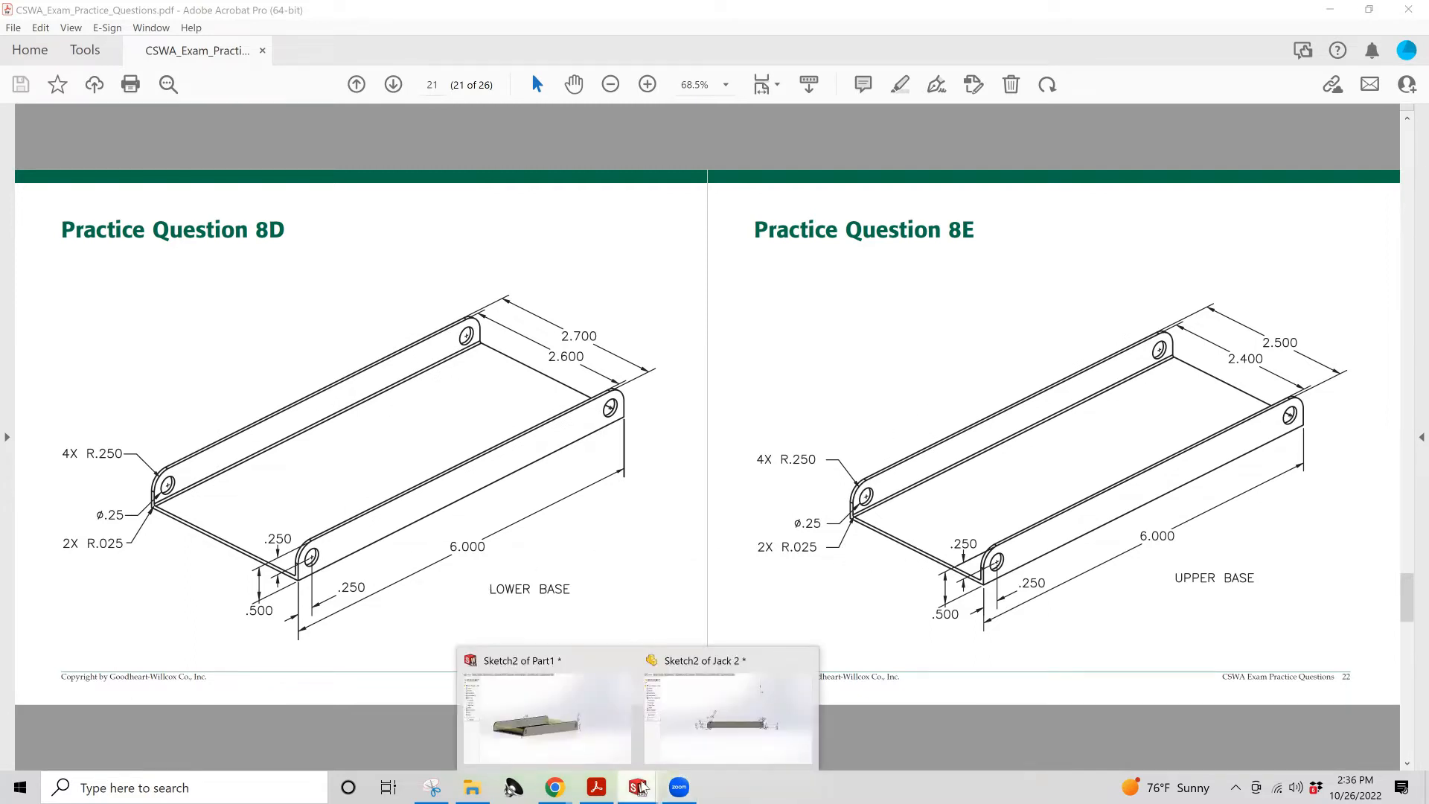
{"action": "left_click", "coordinate": [579, 721]}
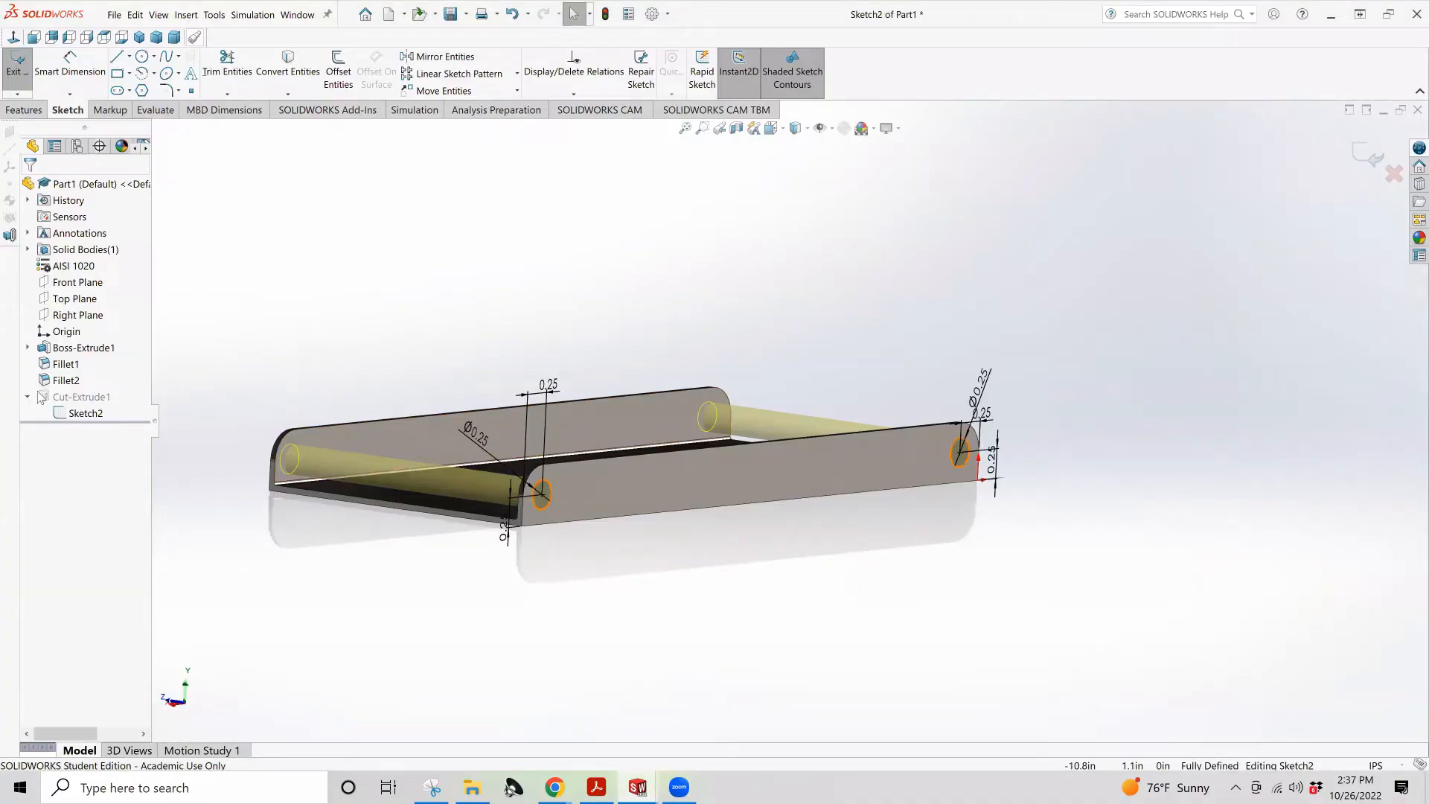
{"action": "left_click", "coordinate": [9, 61]}
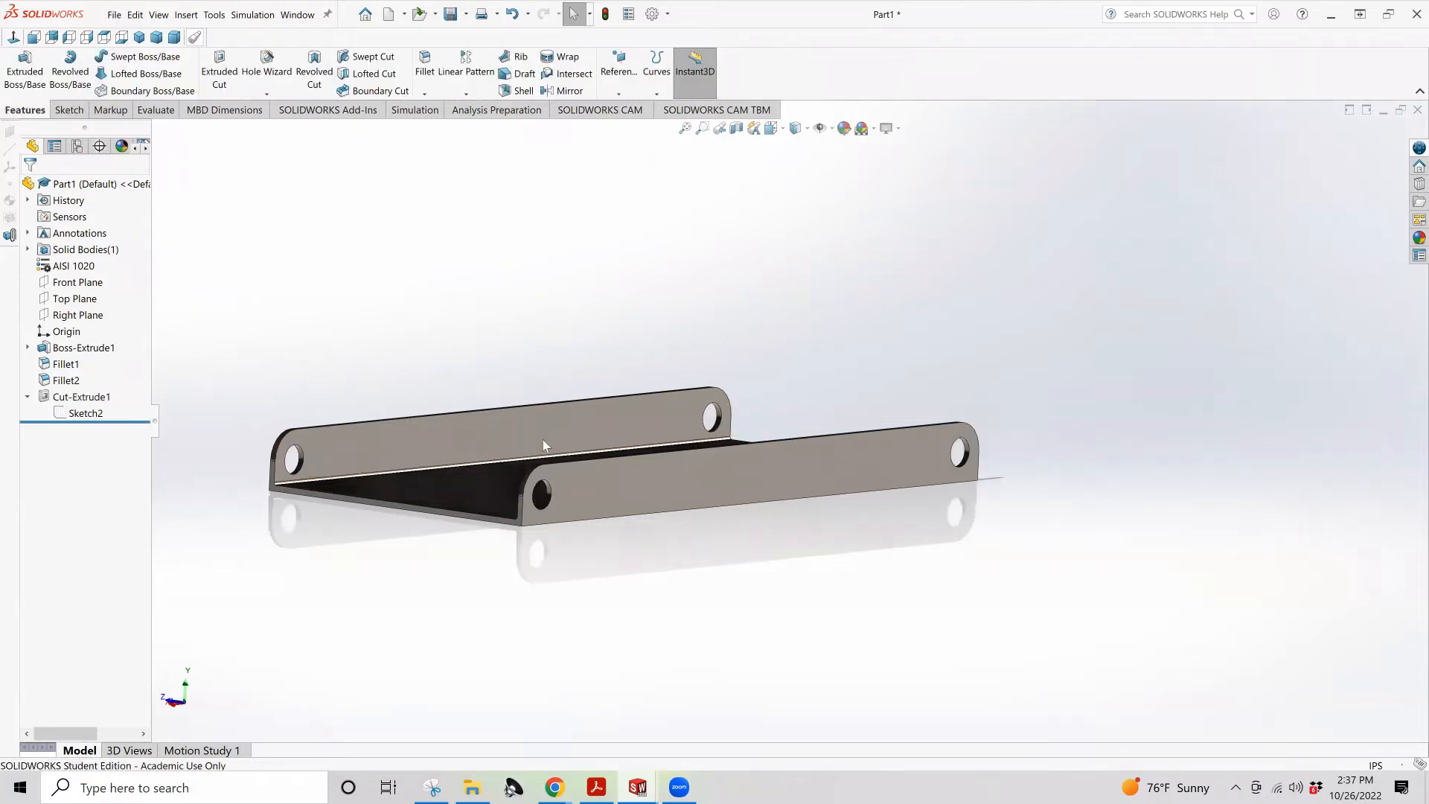
{"action": "left_click", "coordinate": [82, 348]}
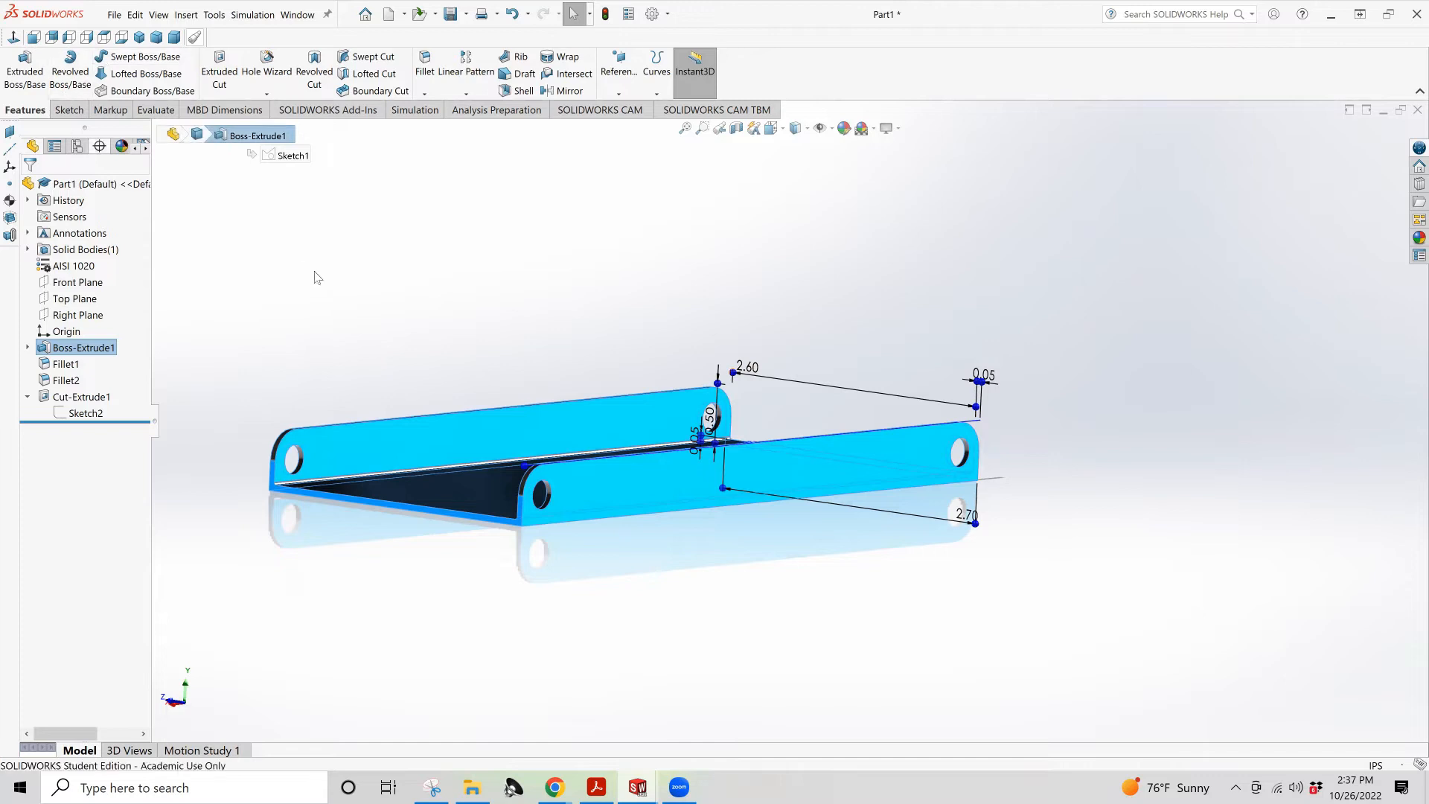
{"action": "left_click", "coordinate": [360, 353]}
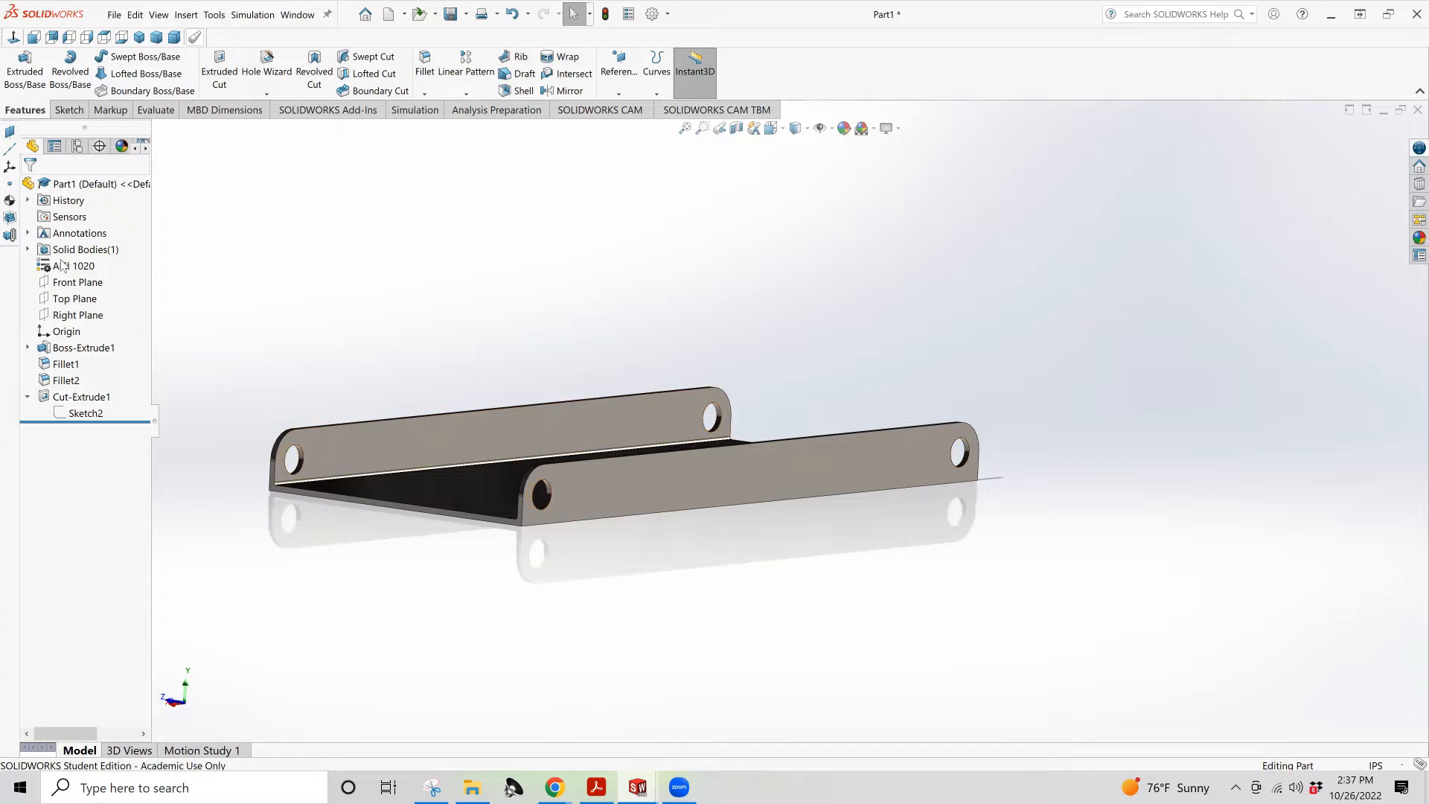
Save the part as Jack 2b in the ESG_251 folder
{"action": "left_click", "coordinate": [117, 16]}
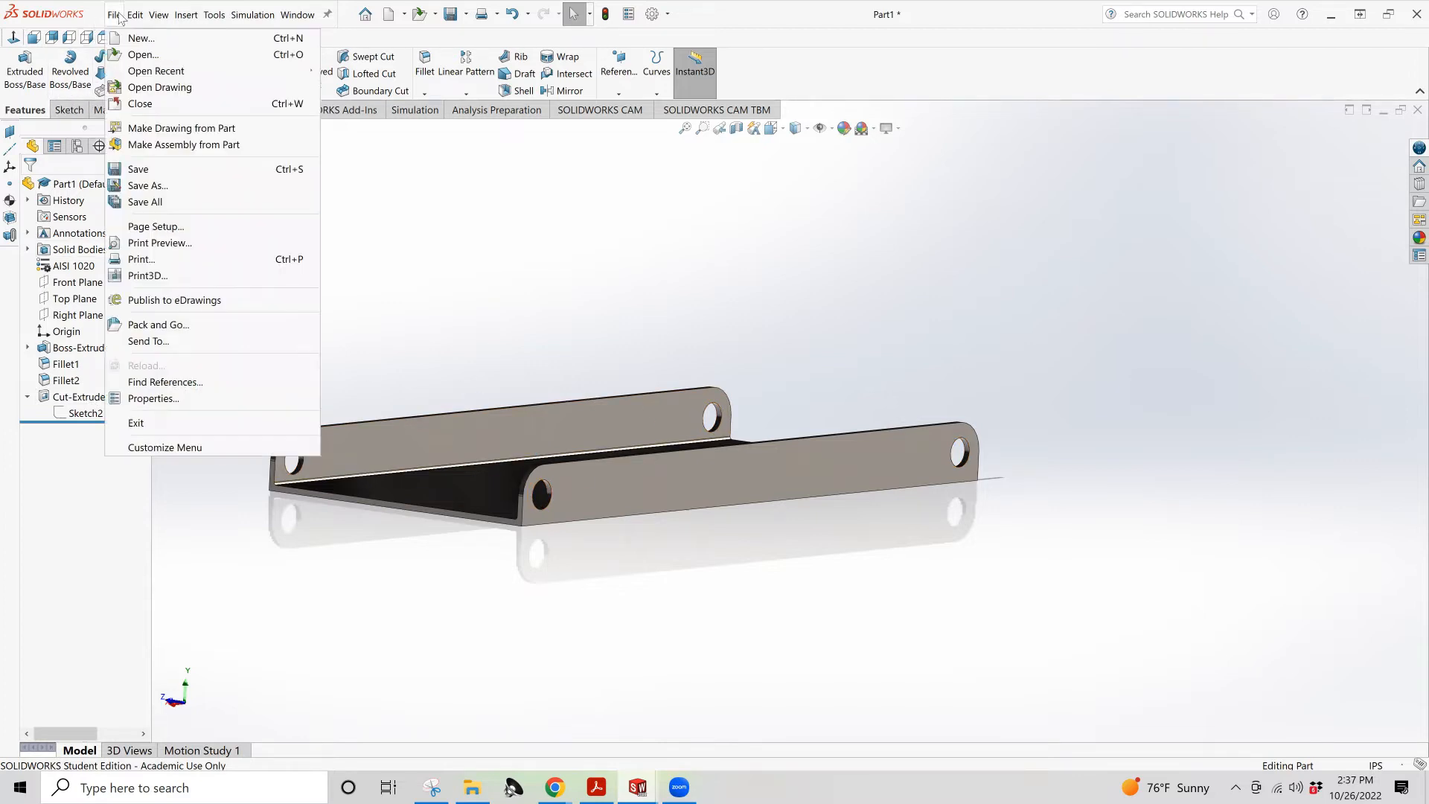
{"action": "left_click", "coordinate": [145, 170]}
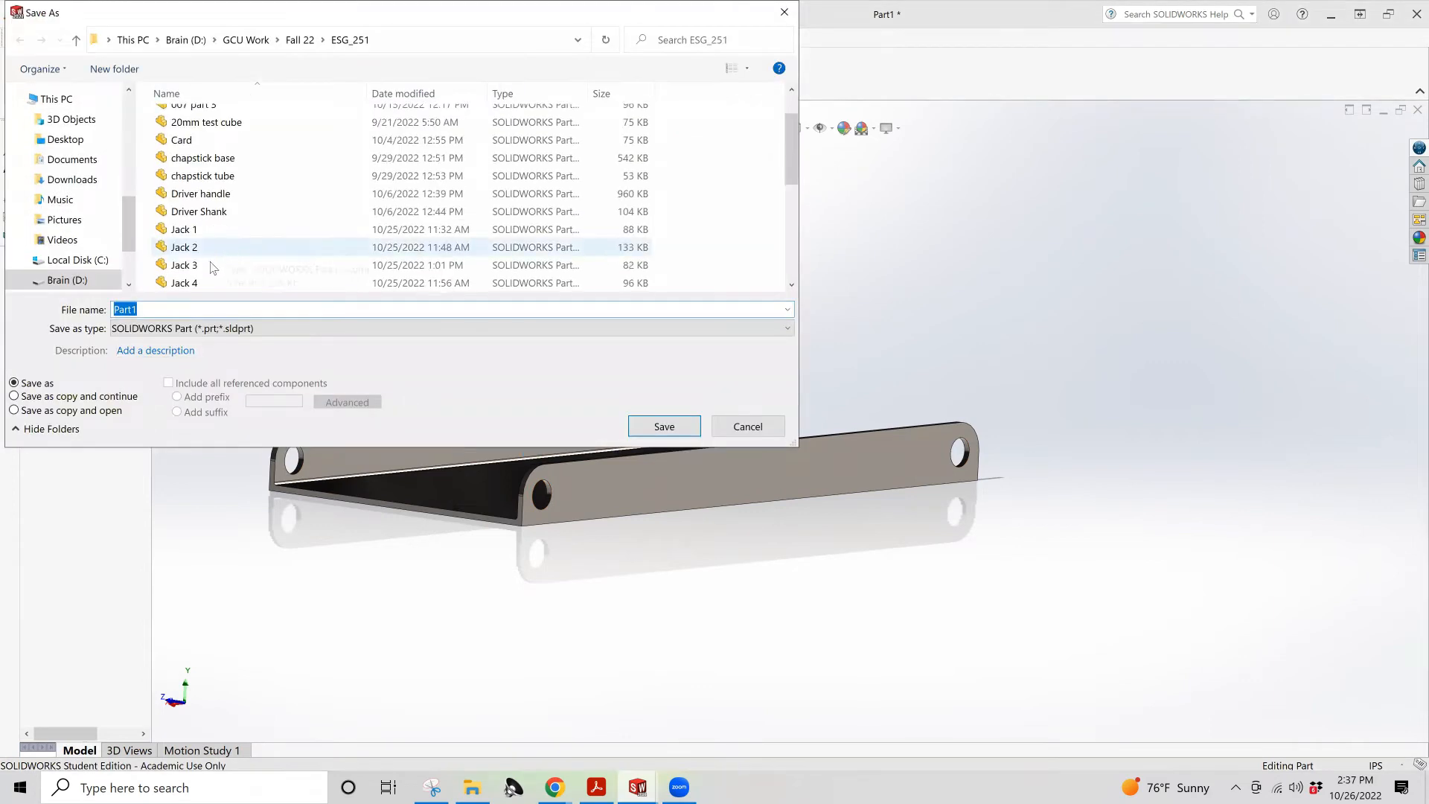
{"action": "left_click", "coordinate": [204, 251]}
{"action": "left_click", "coordinate": [160, 308]}
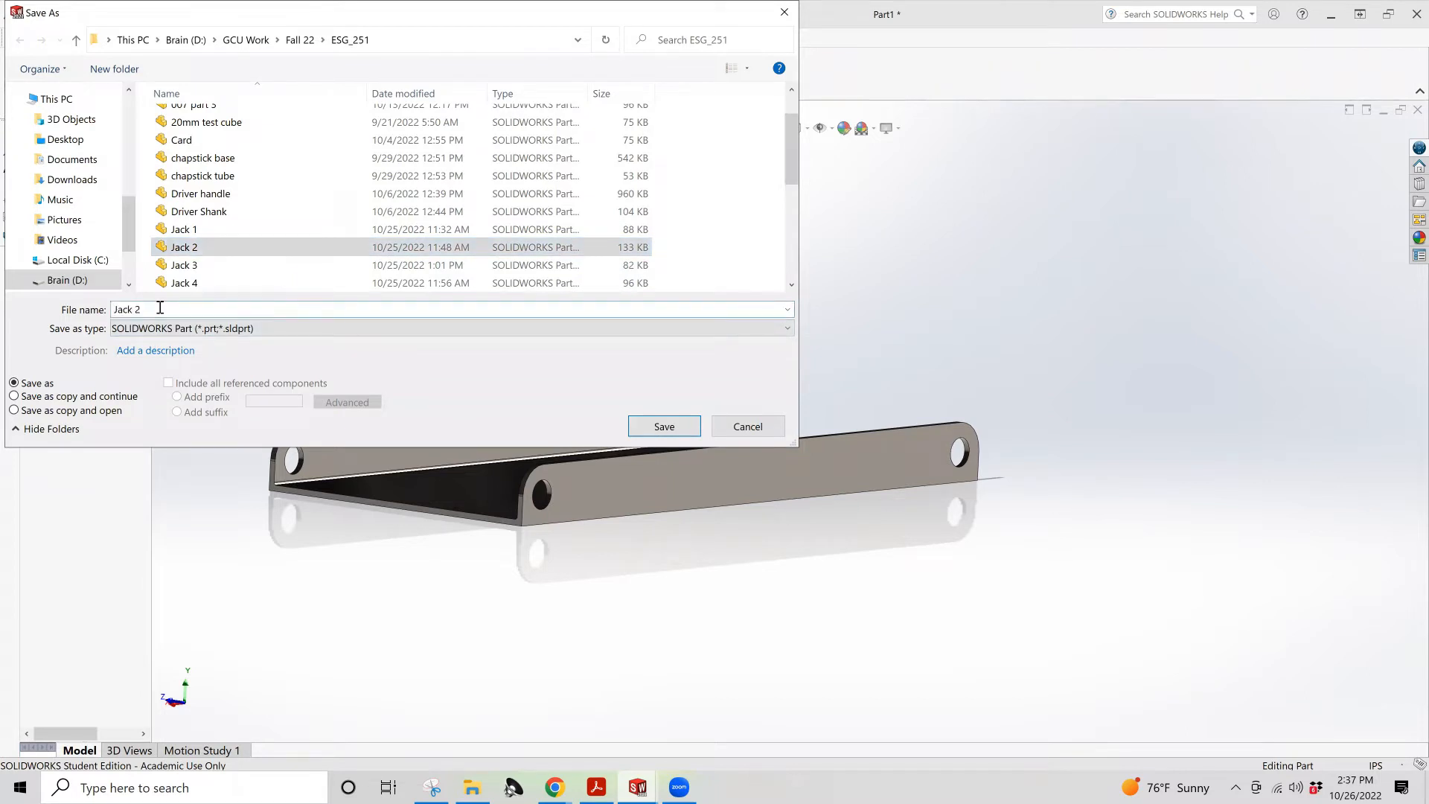
{"action": "type", "text": "b"}
{"action": "left_click", "coordinate": [667, 425]}
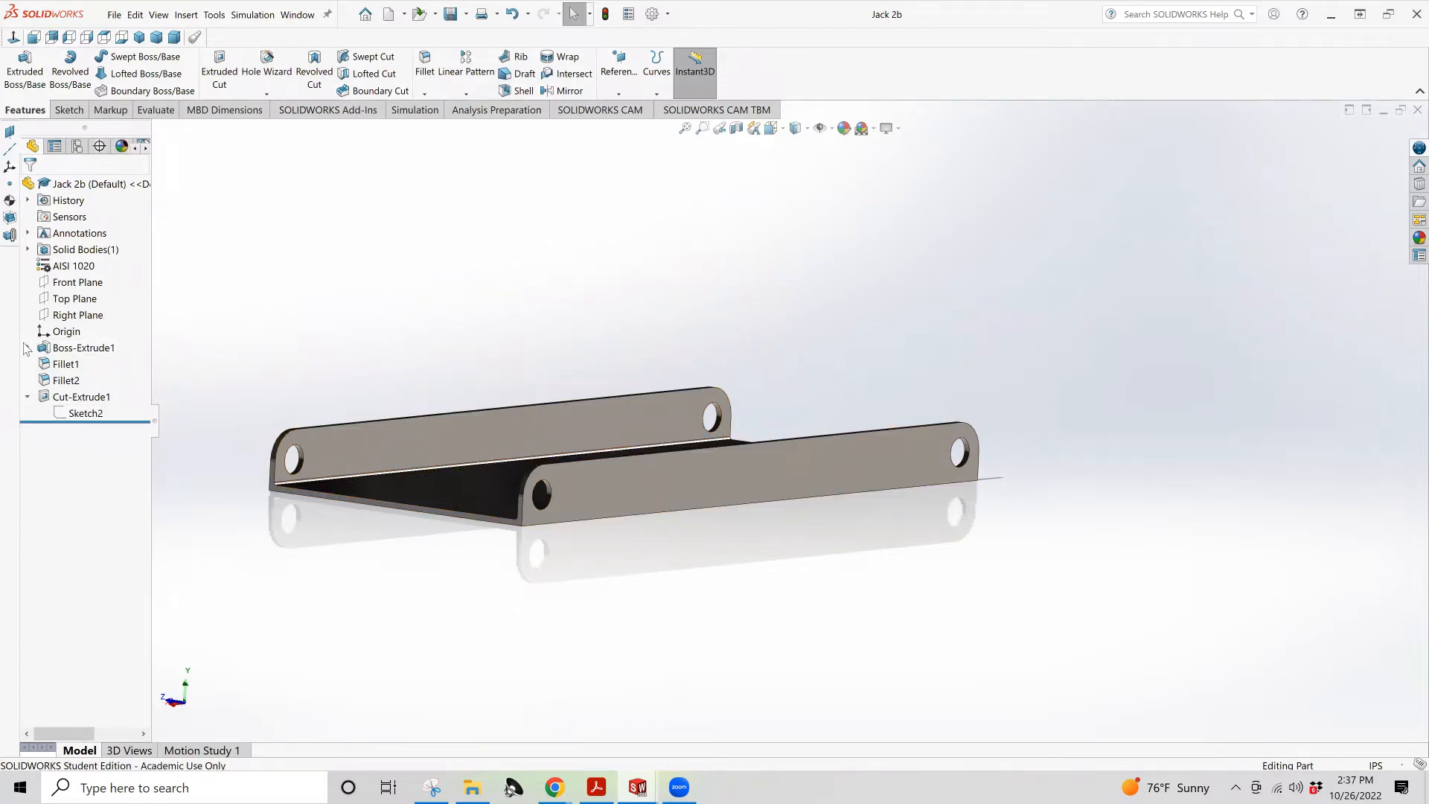
Check the Lower Base and Upper Base drawings in the CSWA practice questions PDF in Acrobat, and return to the Jack 2b part
{"action": "left_click", "coordinate": [601, 786]}
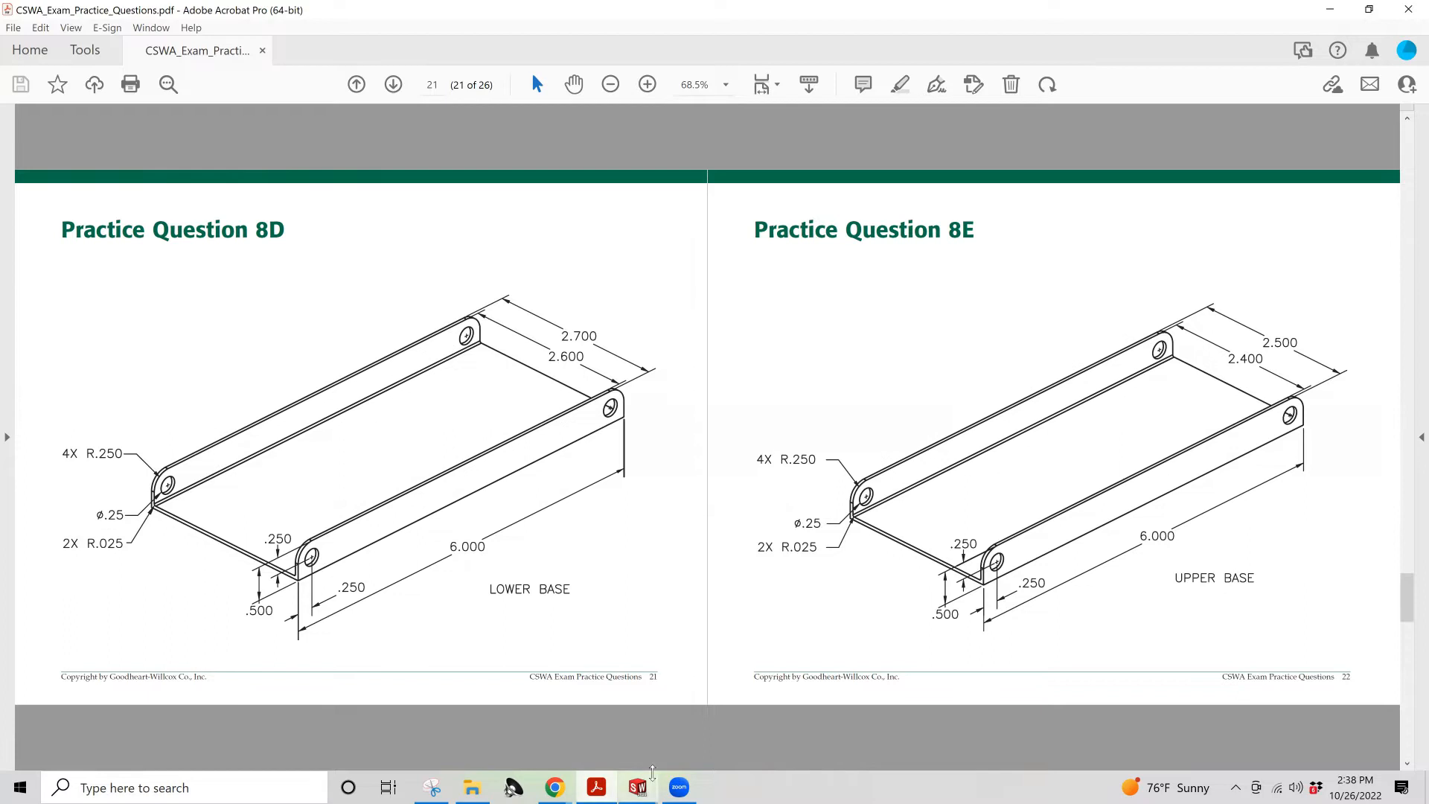
{"action": "mouse_move", "coordinate": [638, 778]}
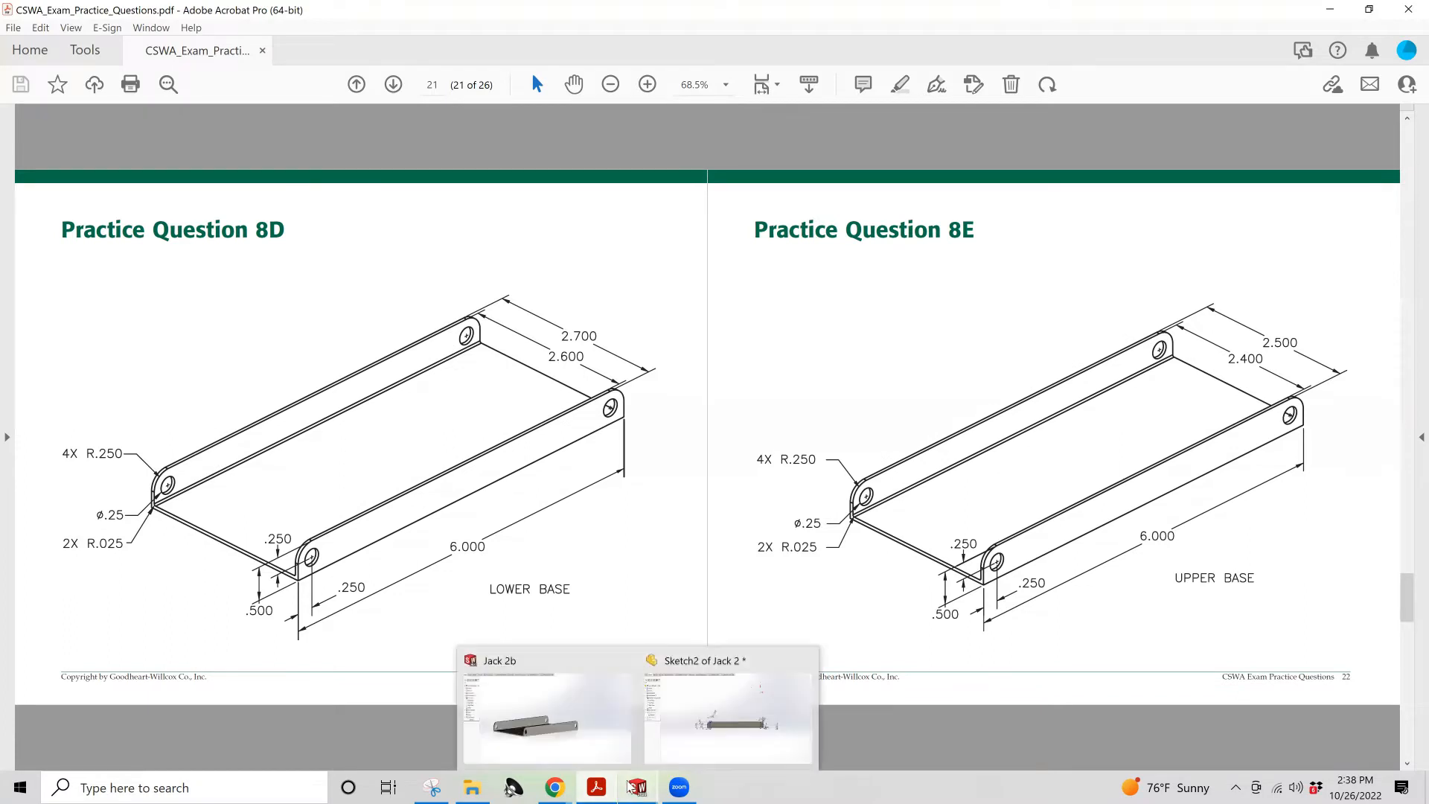
{"action": "left_click", "coordinate": [574, 717]}
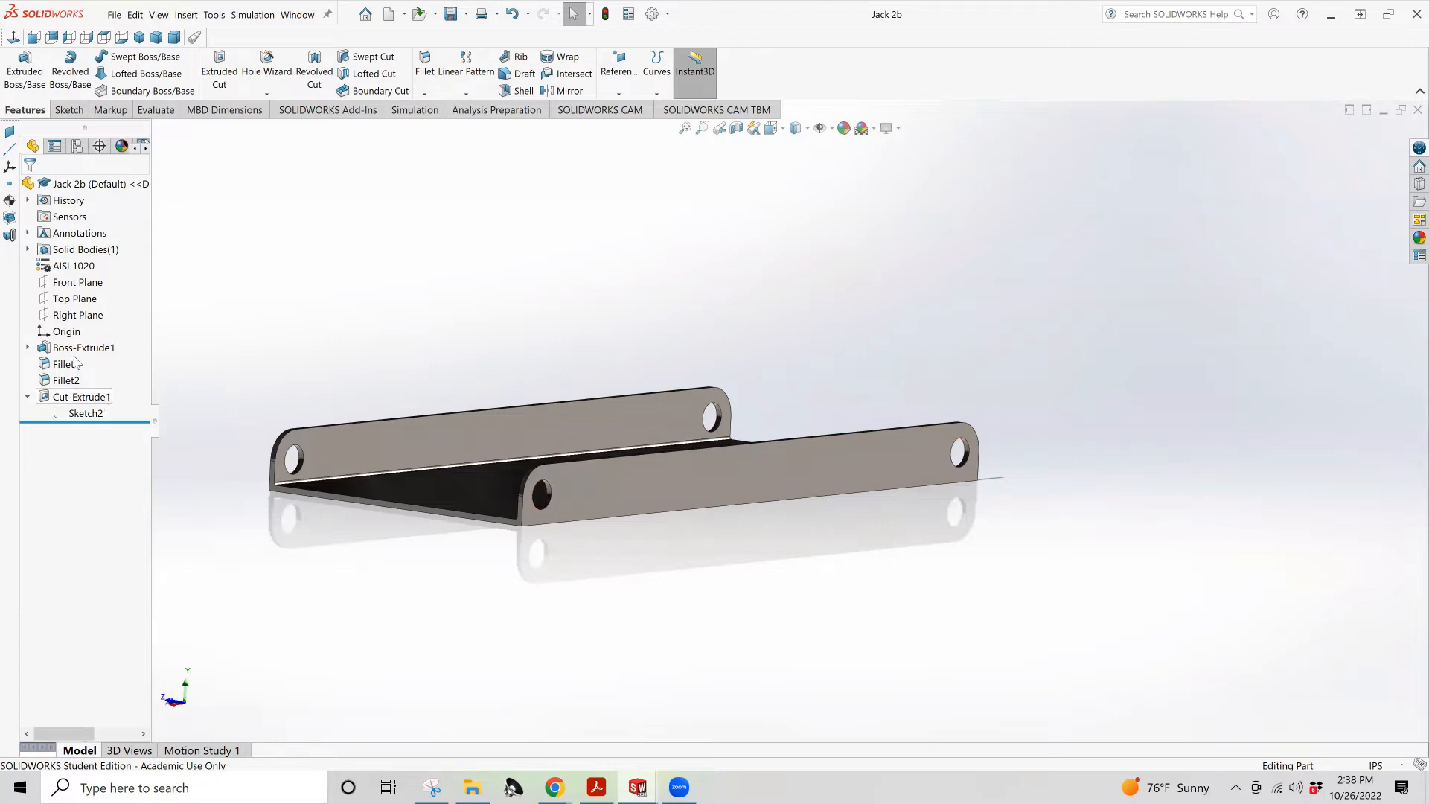
Edit the base extrusion's profile sketch and set the inner width between the side walls to 2.4 in
{"action": "left_click", "coordinate": [28, 347]}
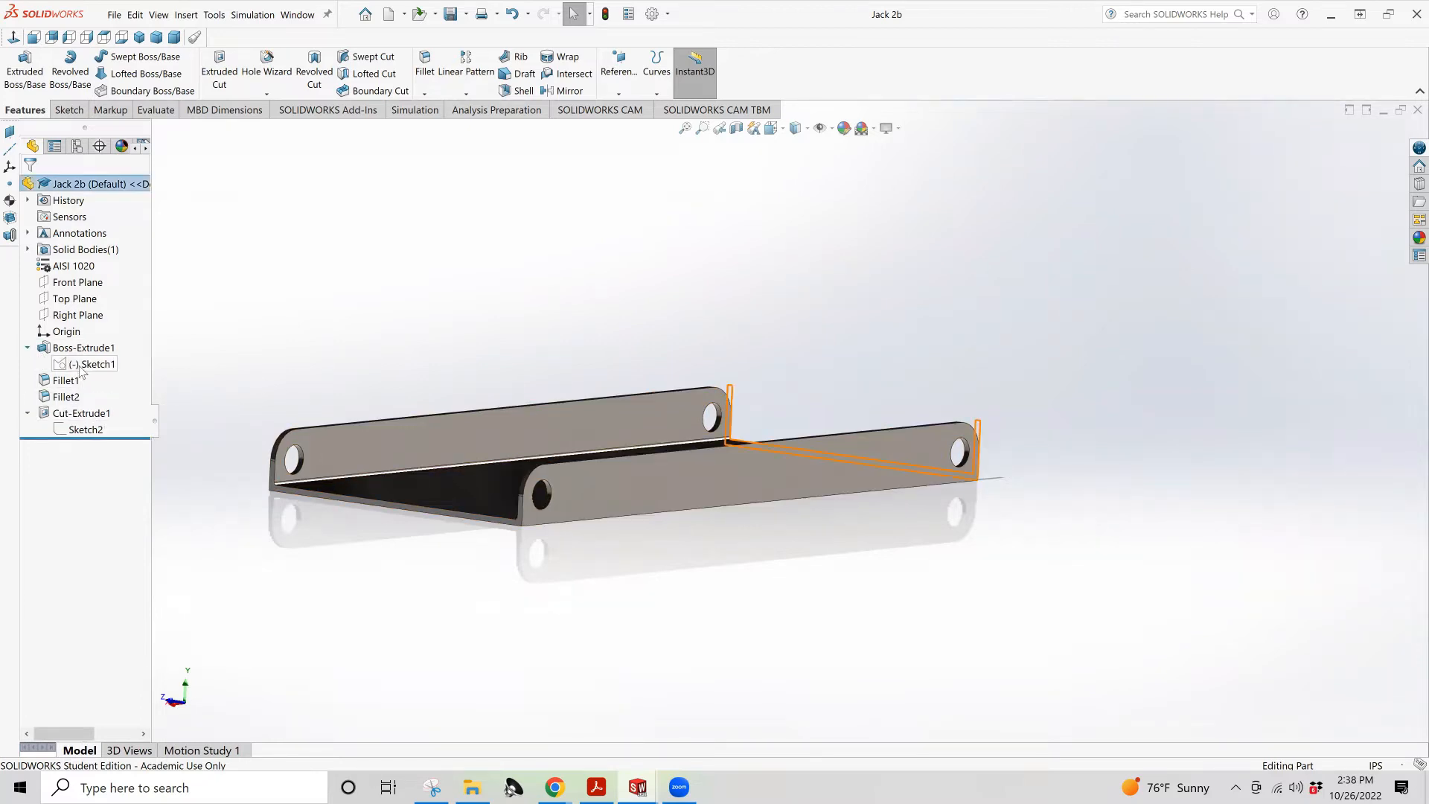
{"action": "left_click", "coordinate": [75, 364]}
{"action": "left_click", "coordinate": [90, 333]}
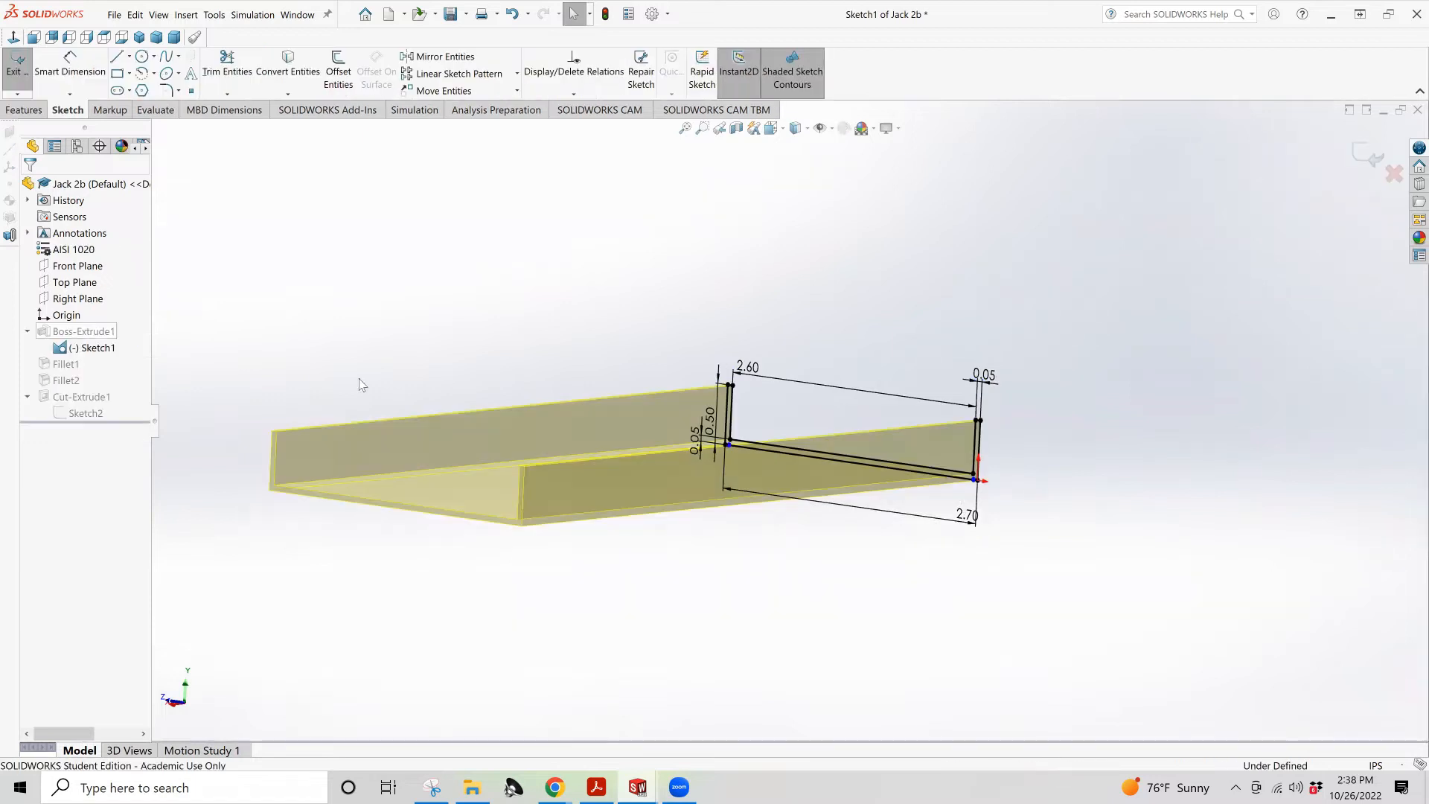
{"action": "double_click", "coordinate": [754, 371]}
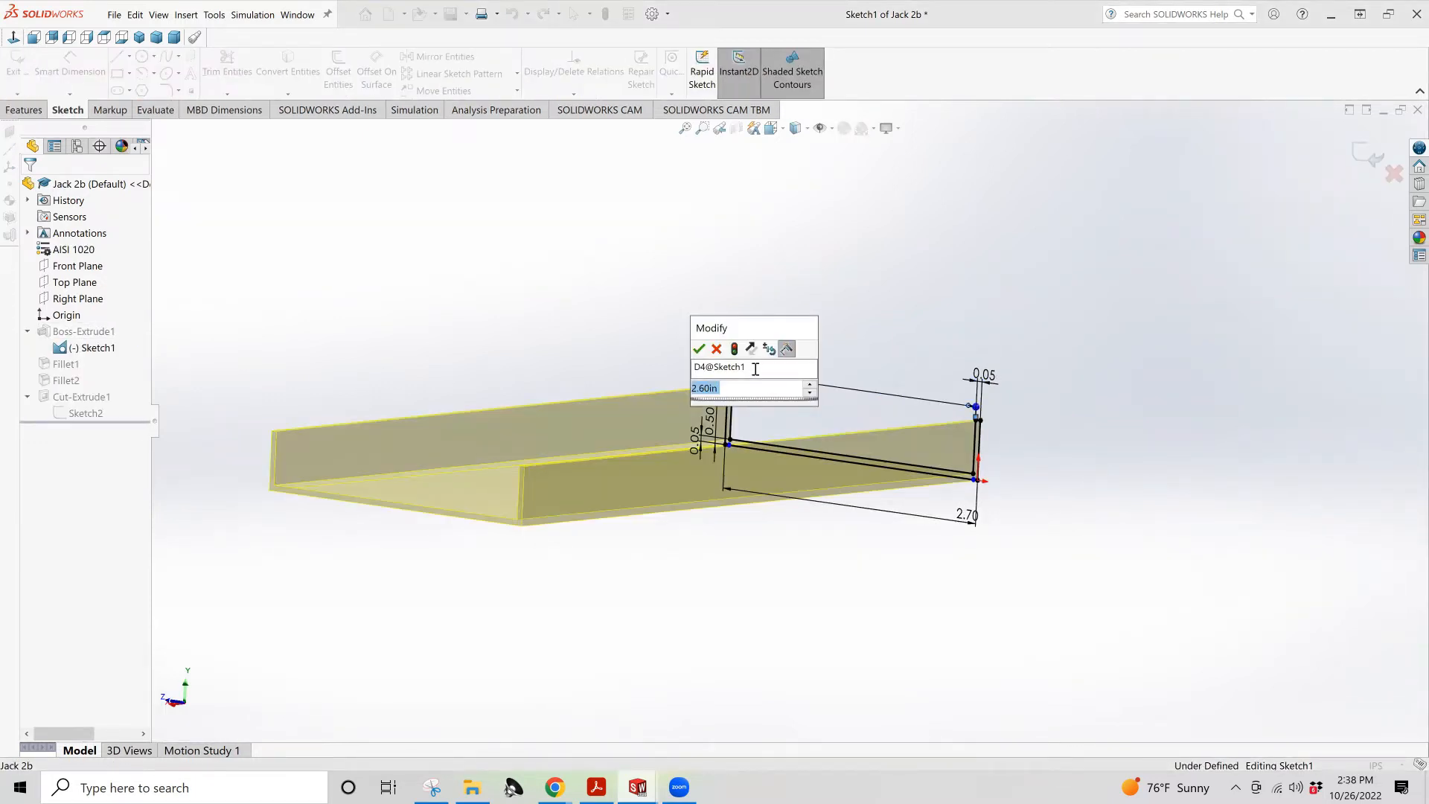
{"action": "type", "text": "2.6"}
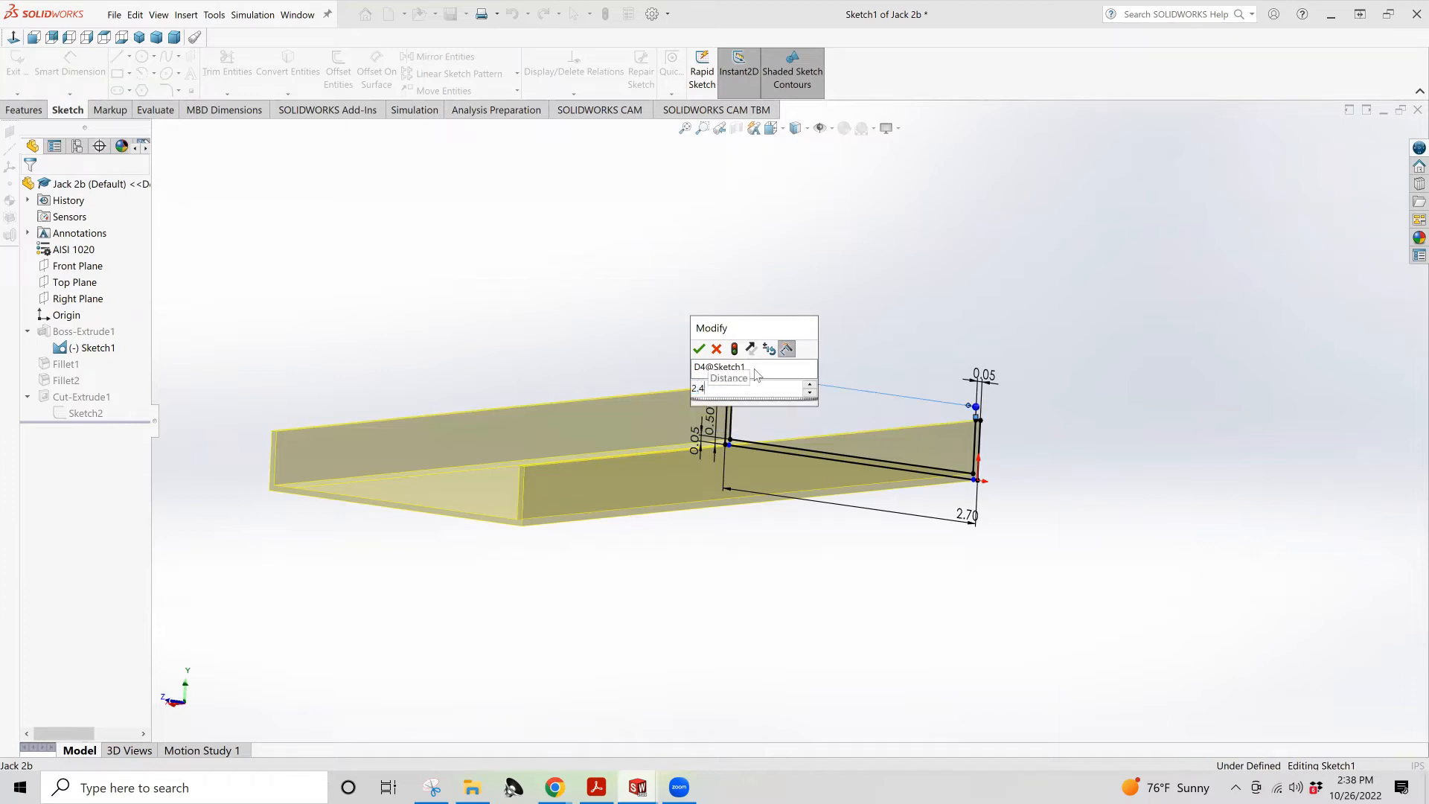
{"action": "key", "text": "Return"}
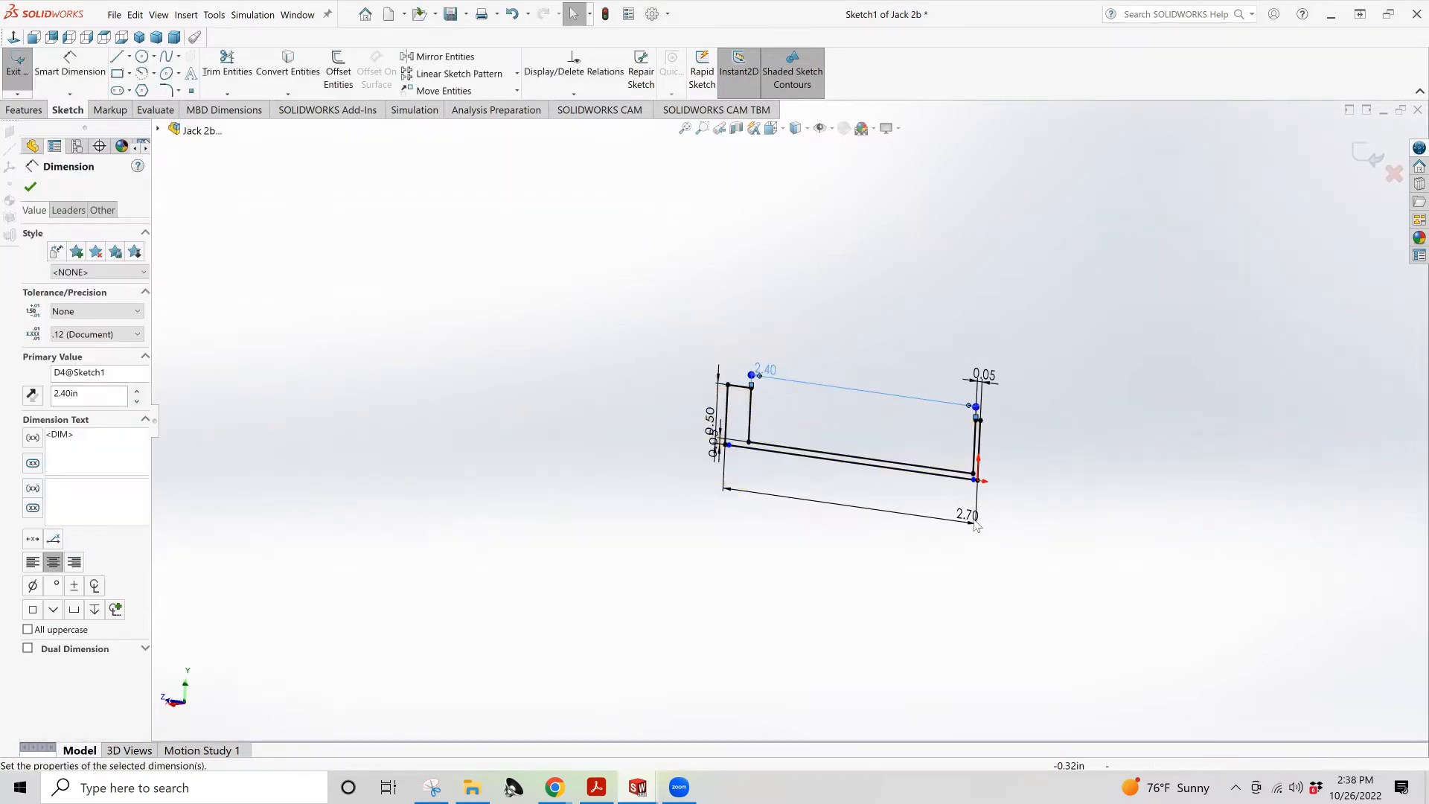
Set the channel profile's overall outer width to 2.5 in and exit the sketch to rebuild the part
{"action": "double_click", "coordinate": [968, 516]}
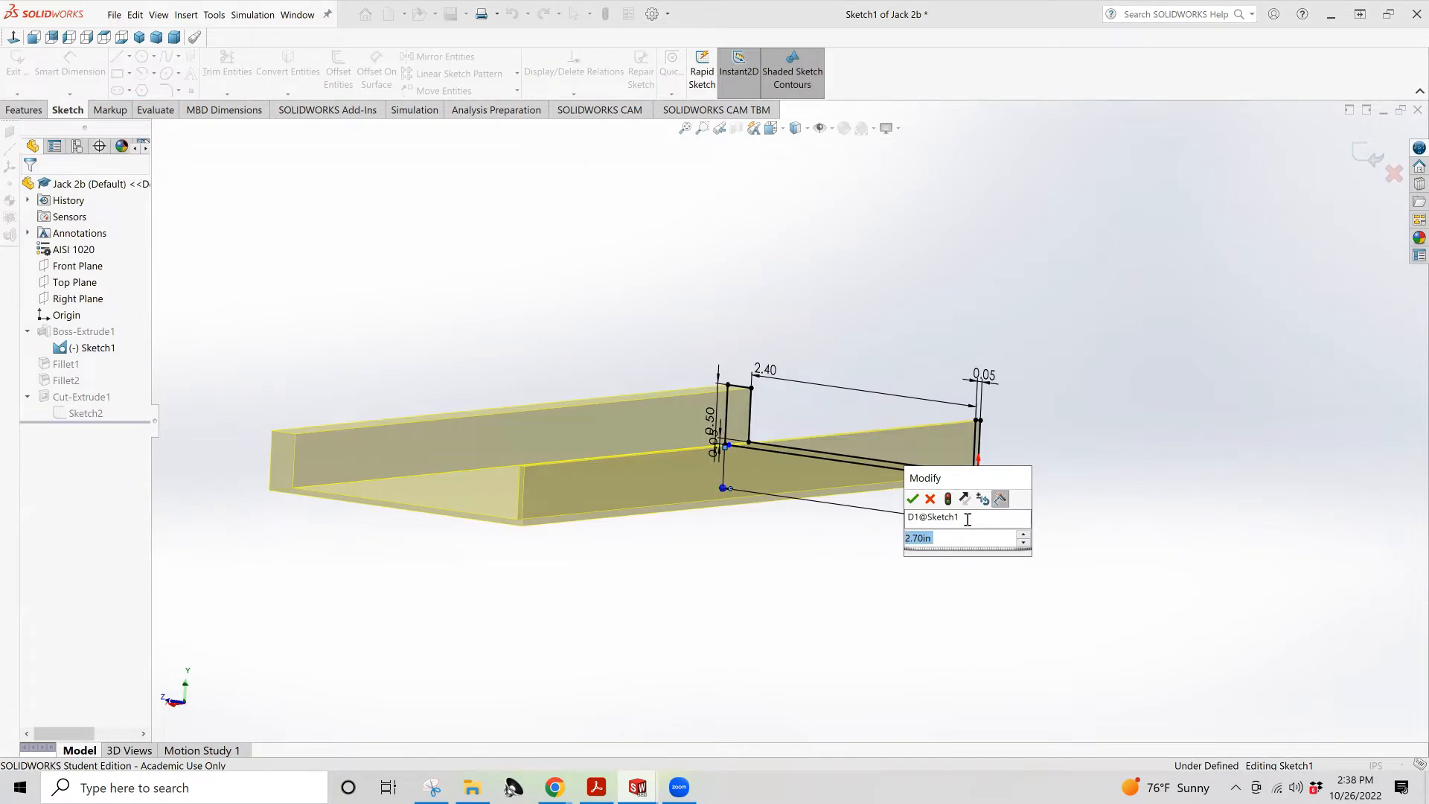
{"action": "type", "text": "2.5"}
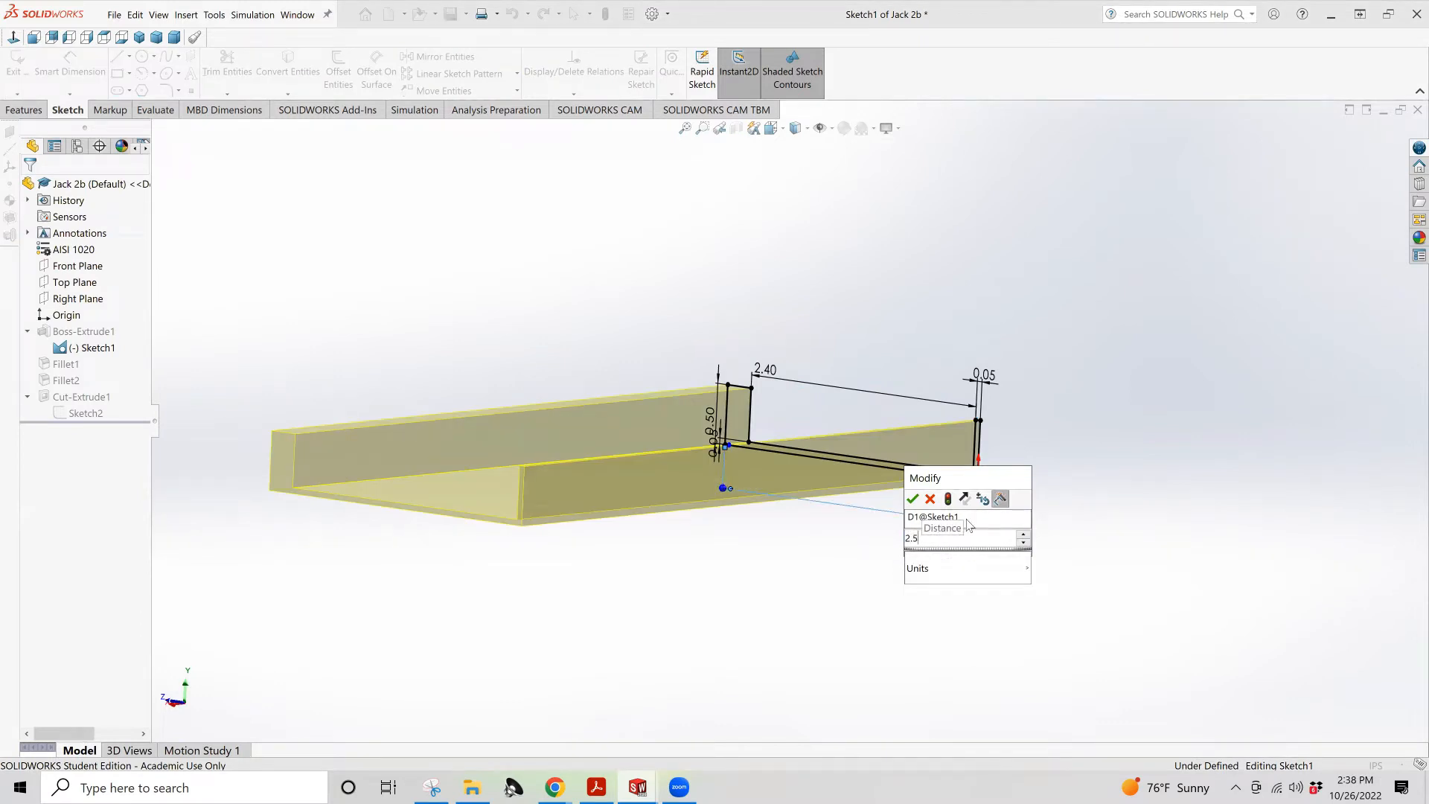
{"action": "key", "text": "Return"}
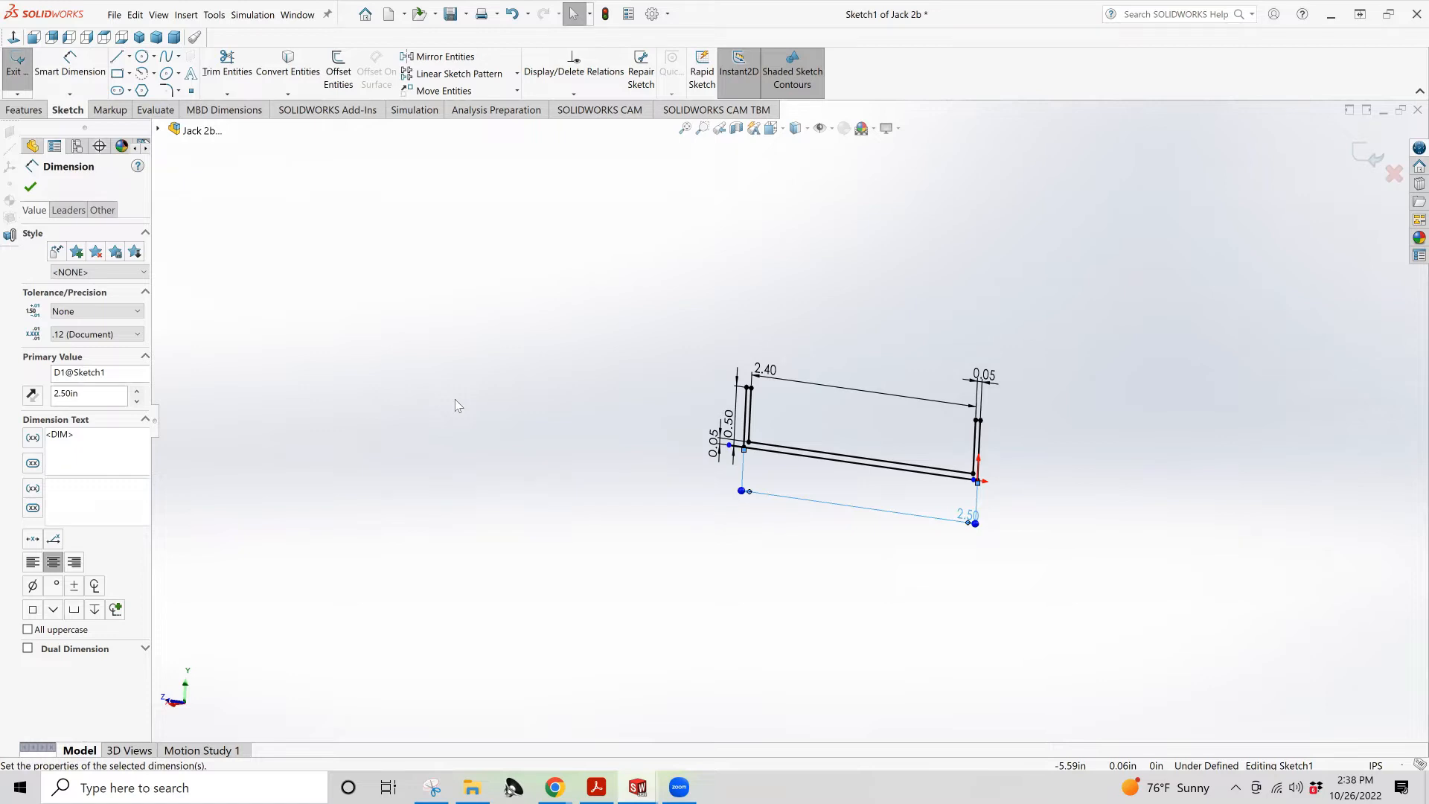
{"action": "left_click", "coordinate": [20, 71]}
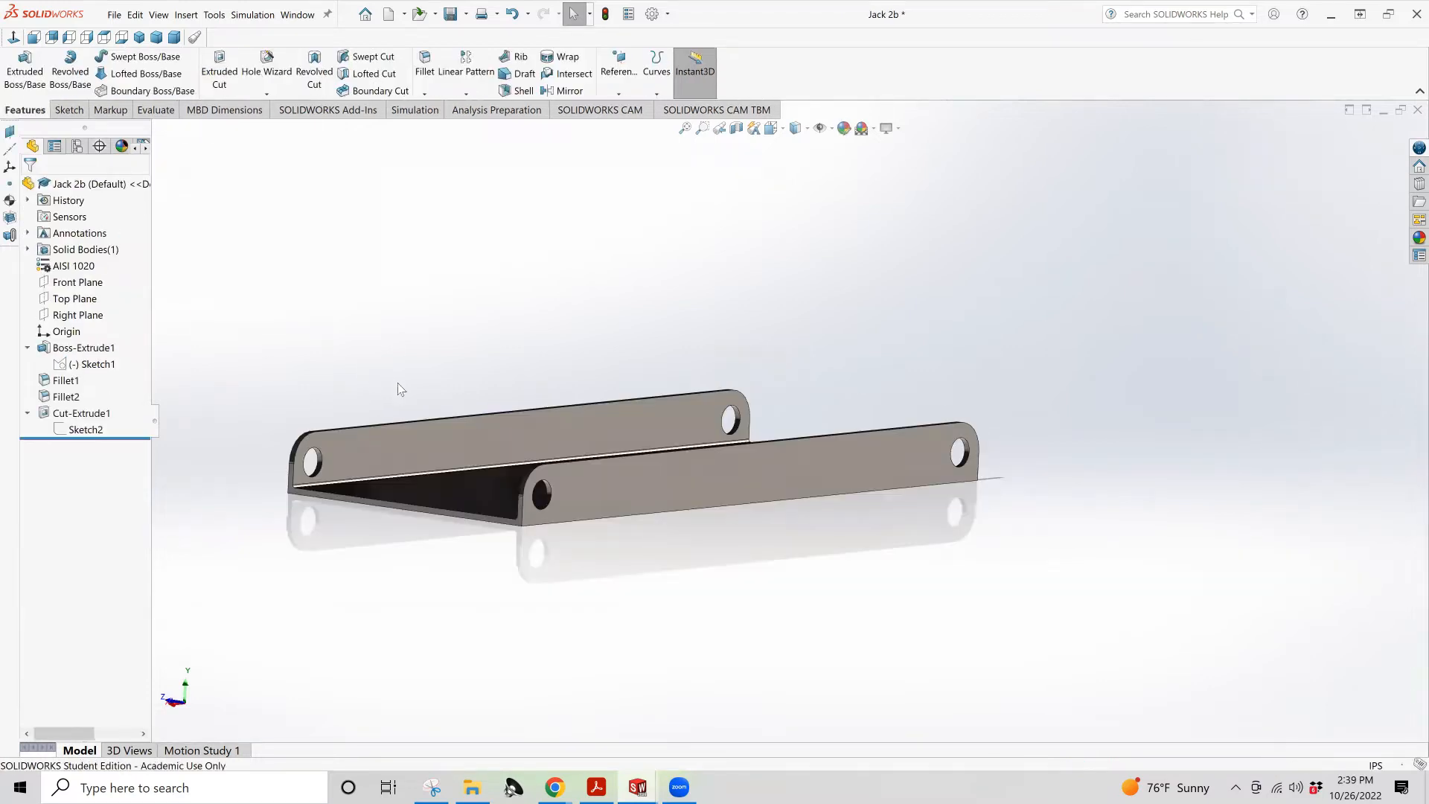
Save the resized channel as a new part named Jack 2c in the ESG_251 folder
{"action": "mouse_move", "coordinate": [379, 418]}
{"action": "middle_mouse_down"}
{"action": "mouse_move", "coordinate": [424, 444]}
{"action": "mouse_move", "coordinate": [387, 423]}
{"action": "middle_mouse_up"}
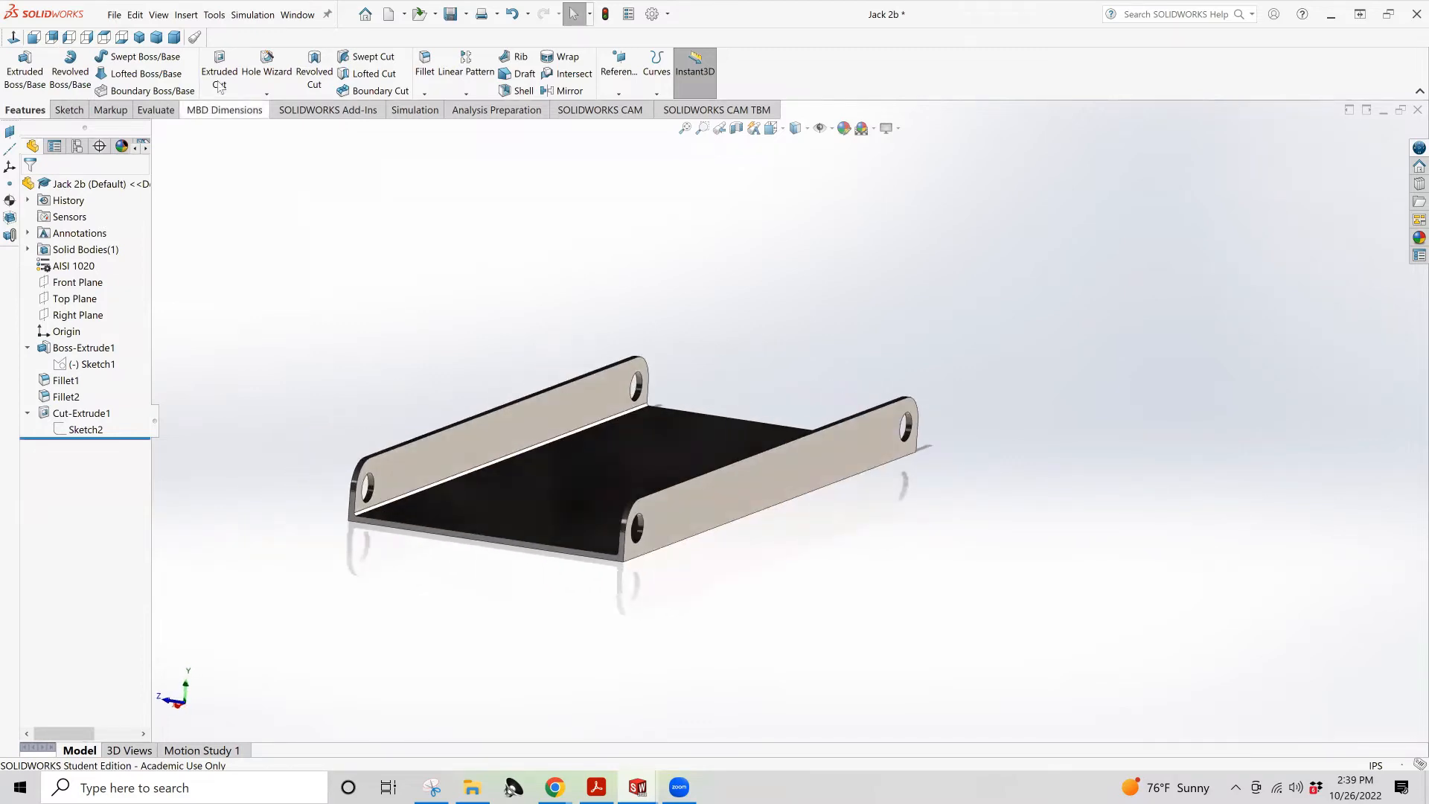
{"action": "left_click", "coordinate": [113, 16]}
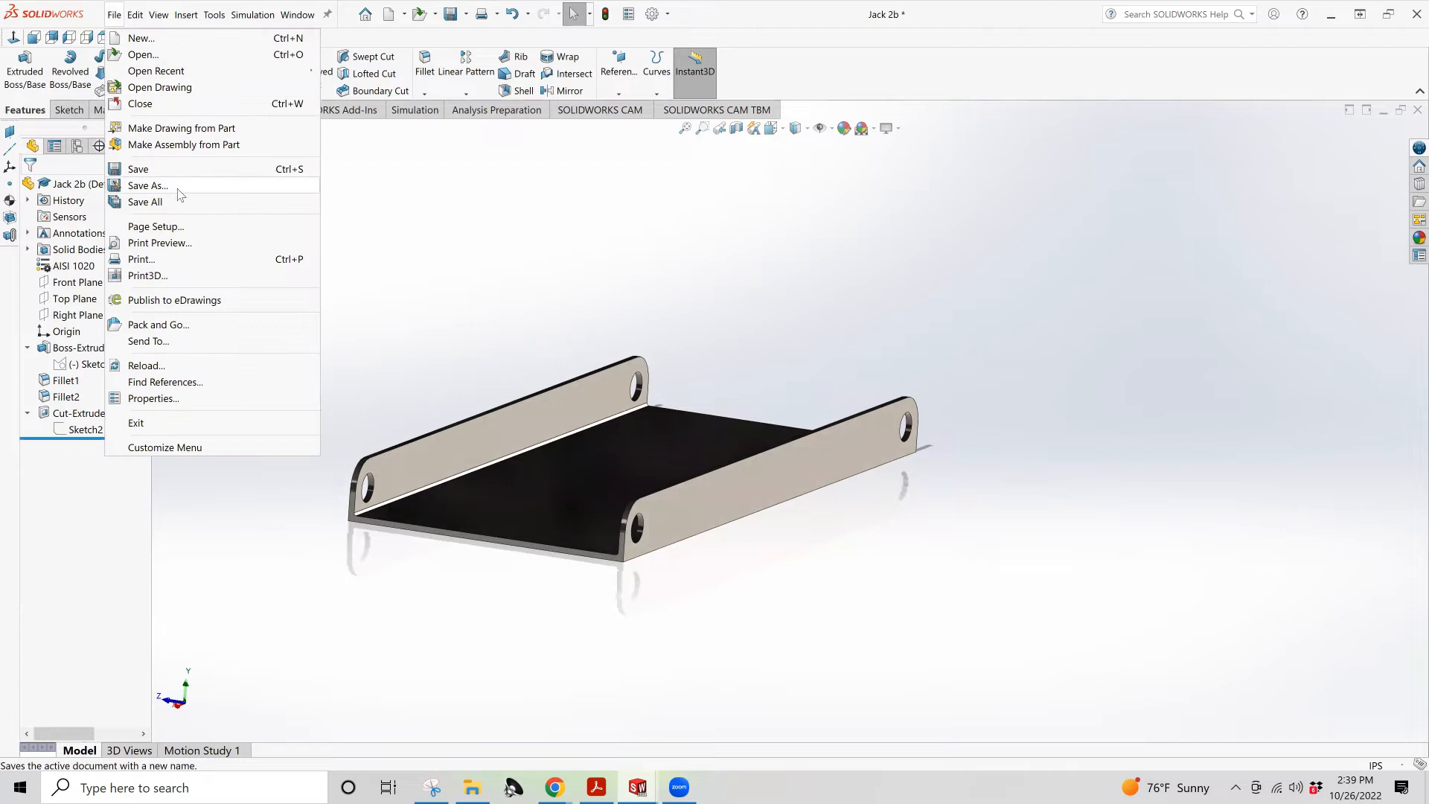
{"action": "left_click", "coordinate": [177, 186]}
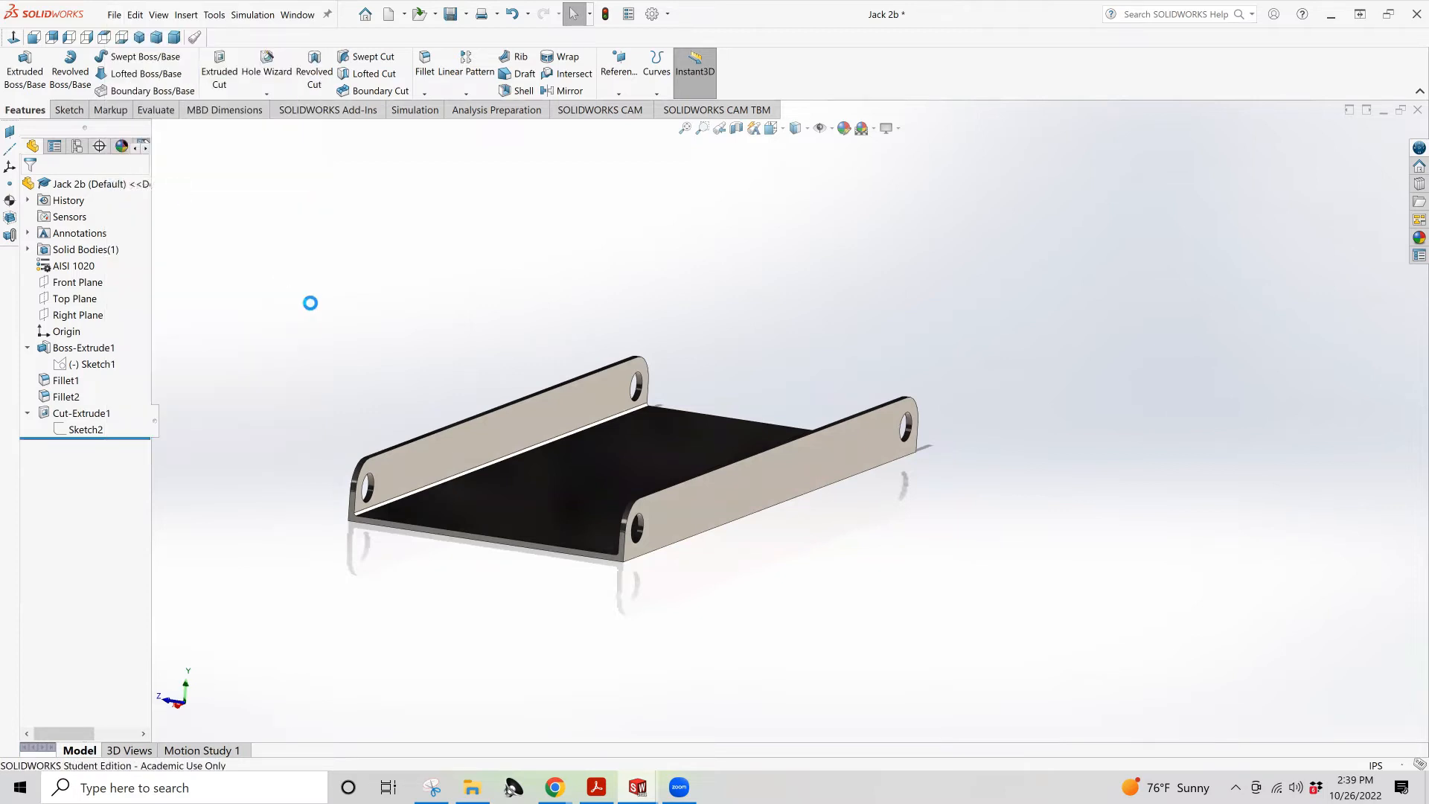
{"action": "scroll", "coordinate": [217, 260], "scroll_direction": "down", "scroll_amount": 1}
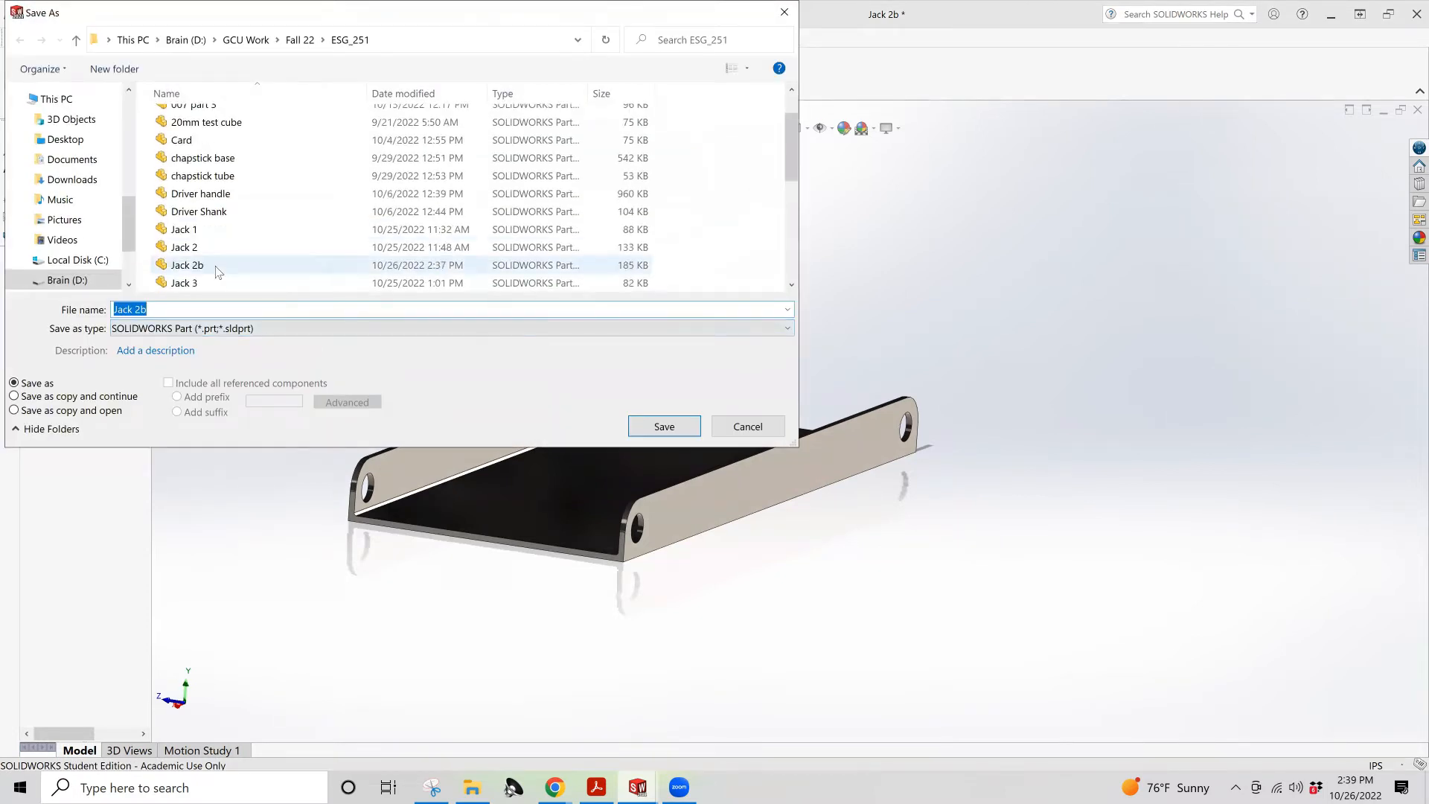
{"action": "left_click", "coordinate": [219, 265]}
{"action": "left_click", "coordinate": [146, 310]}
{"action": "left_click", "coordinate": [147, 311]}
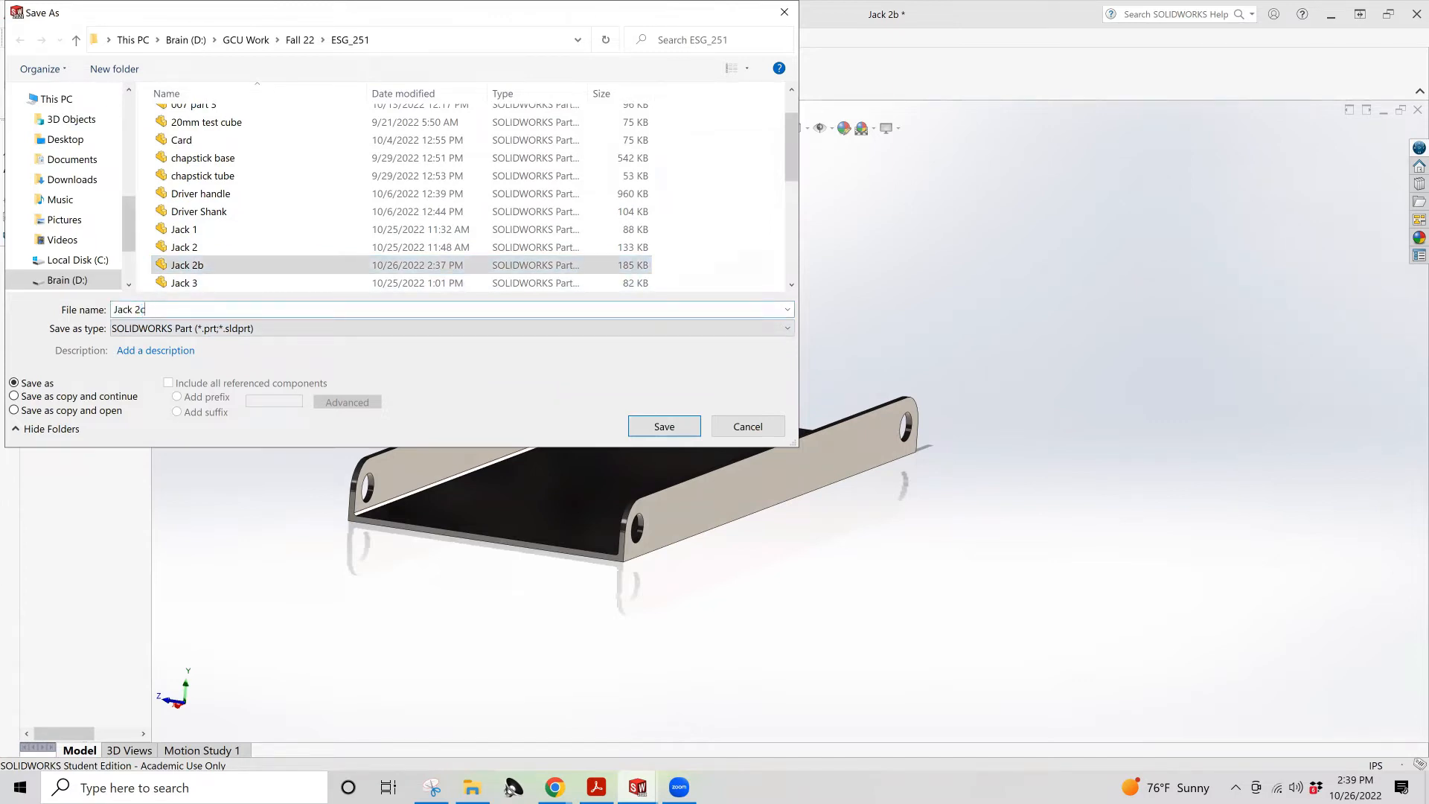
{"action": "type", "text": "c"}
{"action": "left_click", "coordinate": [677, 426]}
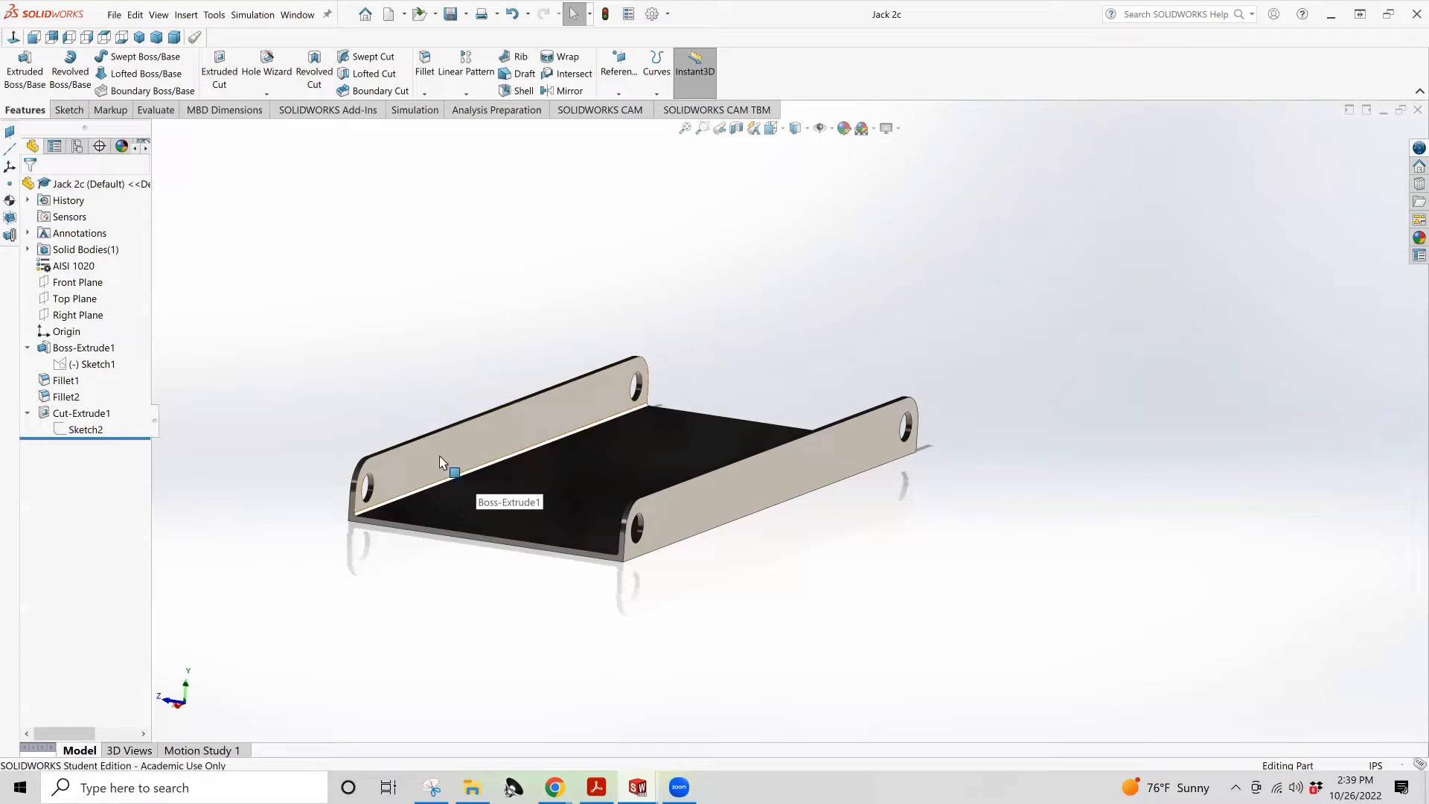
Create a new part and sketch a corner rectangle about 45 by 76 mm on the Top Plane, starting at the origin
{"action": "left_click", "coordinate": [388, 14]}
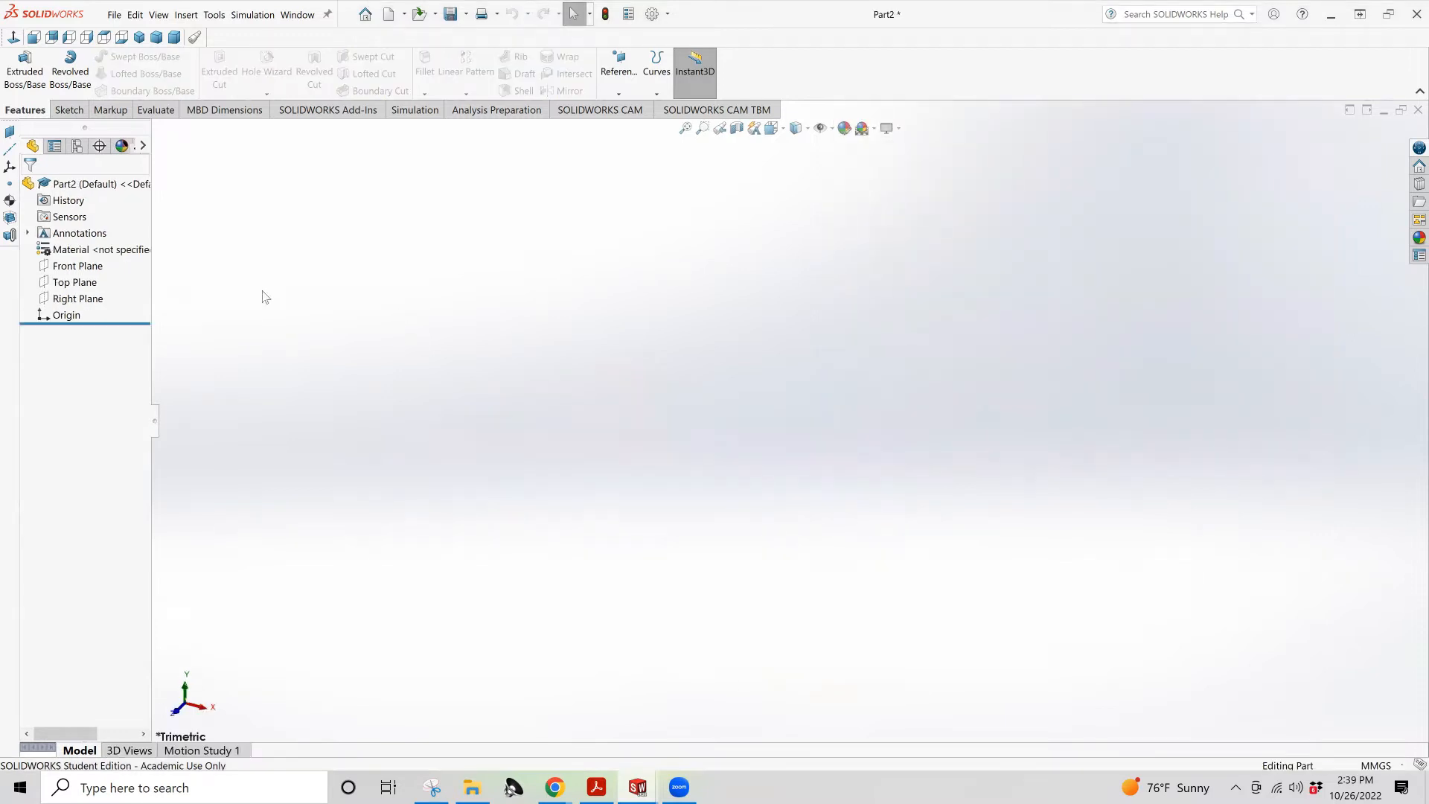
{"action": "left_click", "coordinate": [69, 110]}
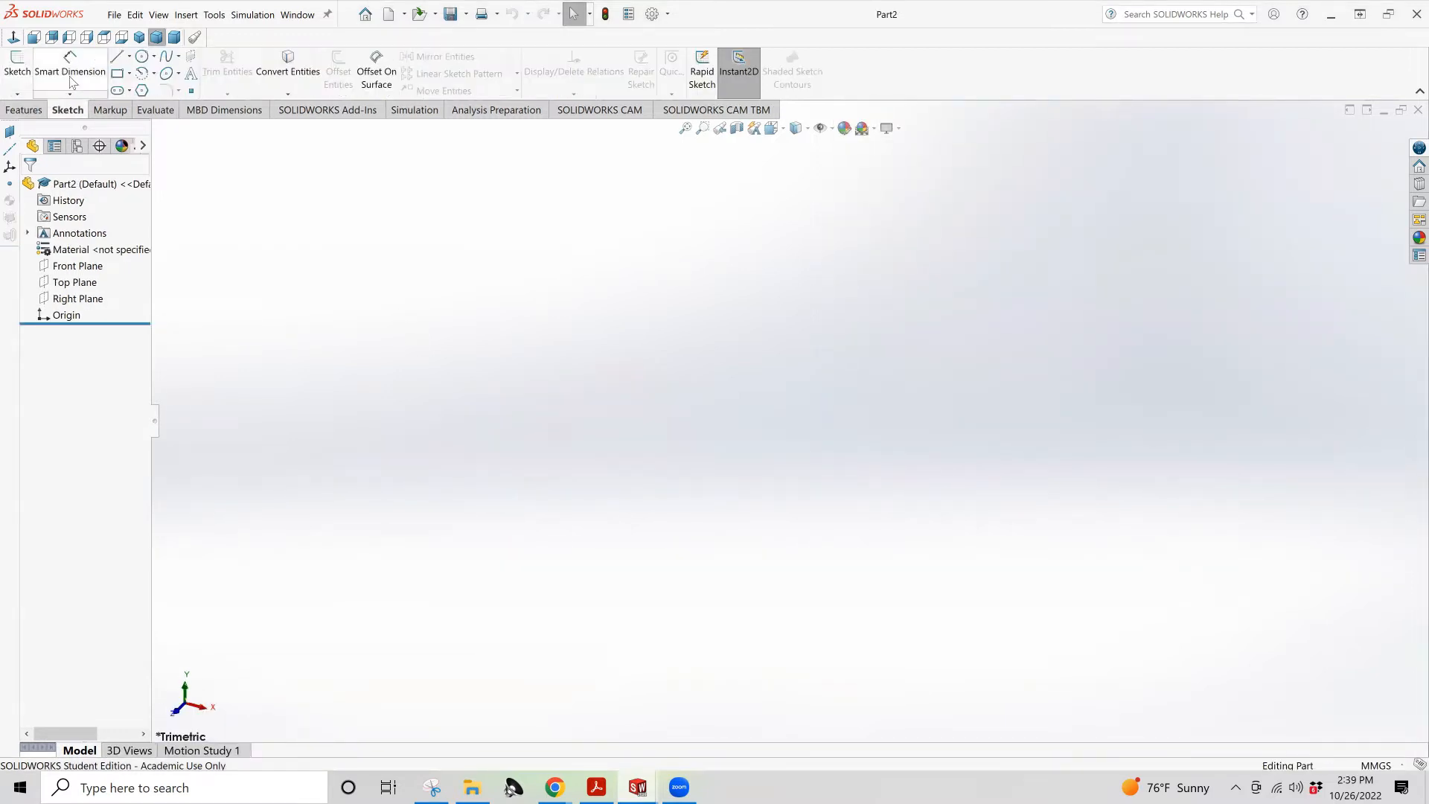
{"action": "left_click", "coordinate": [17, 64]}
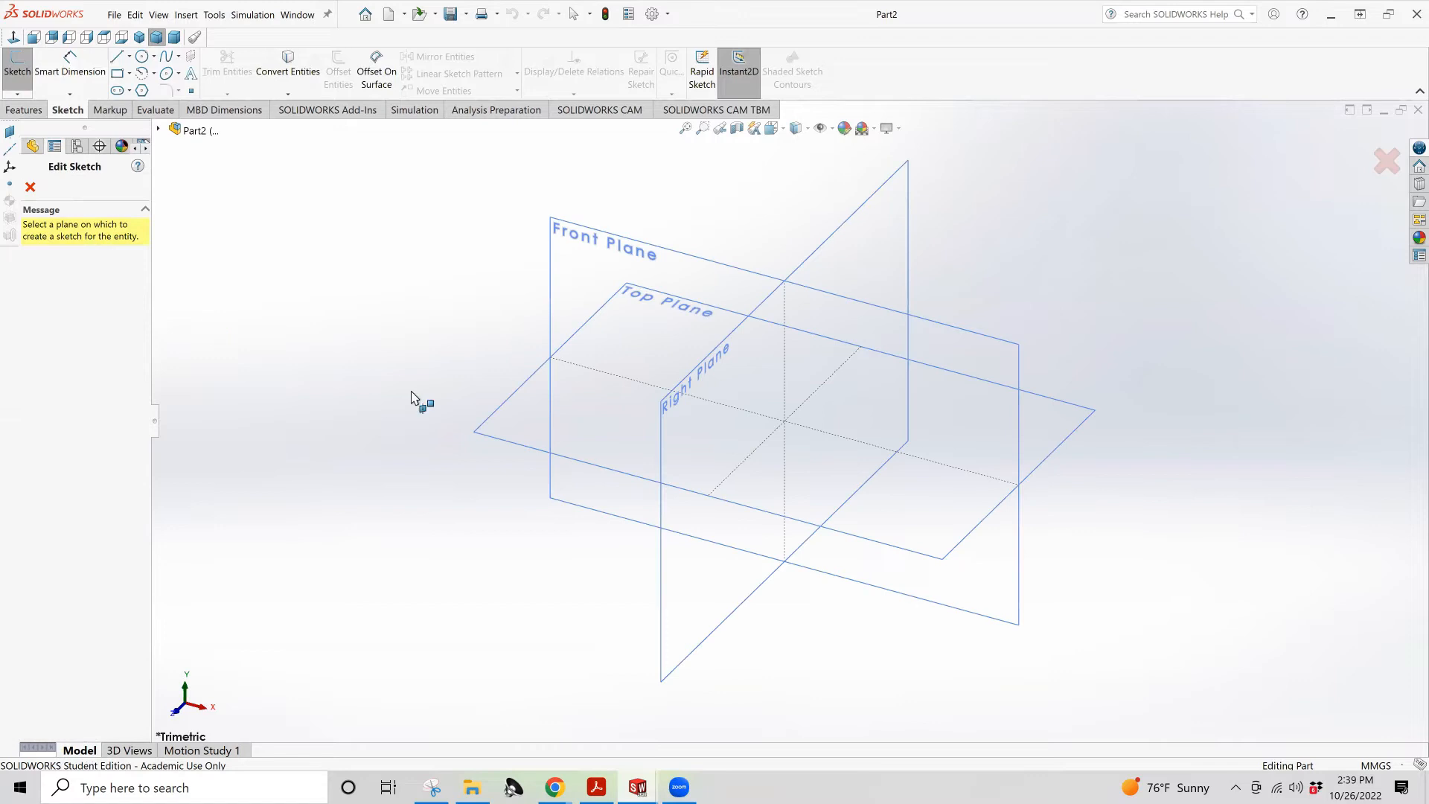
{"action": "left_click", "coordinate": [577, 413]}
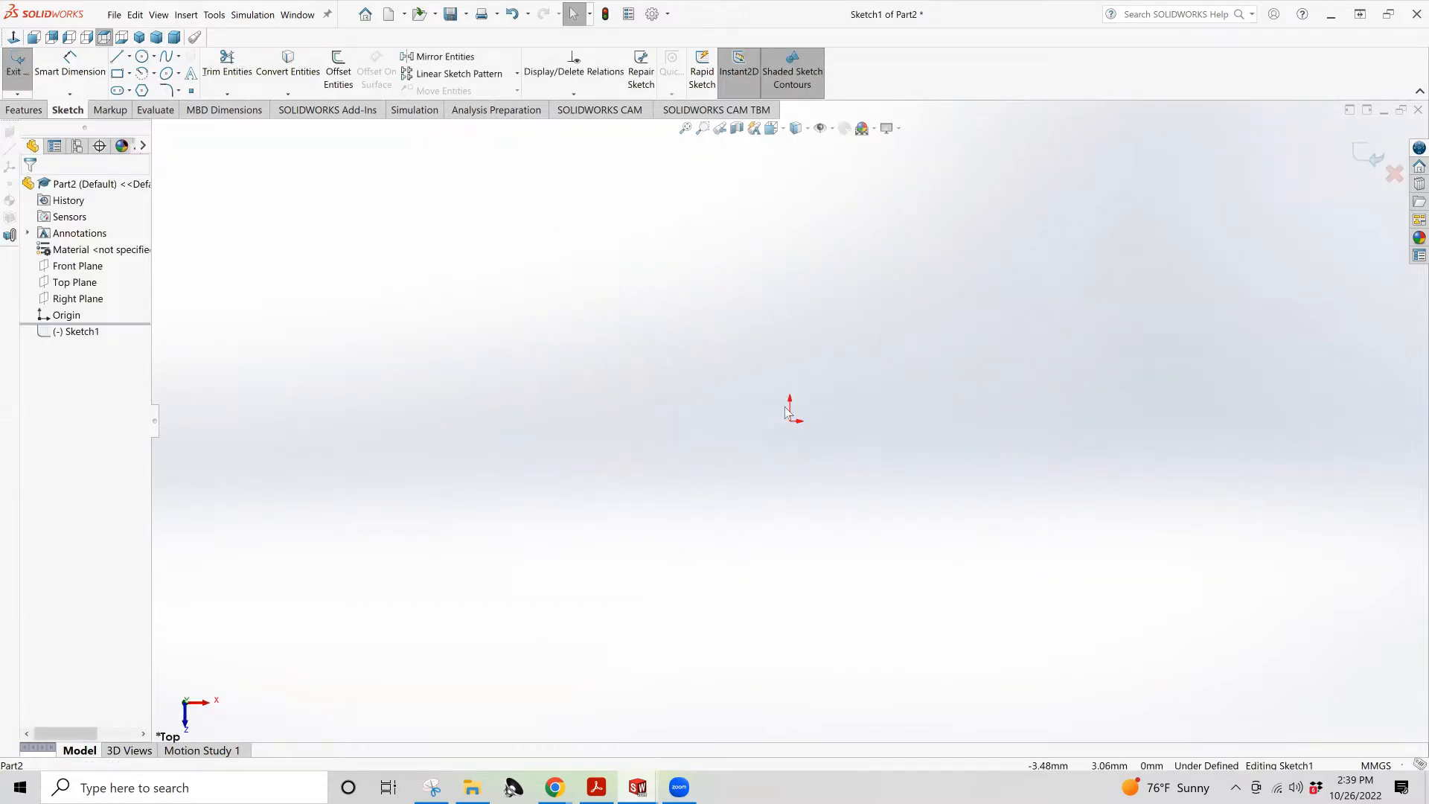
{"action": "left_click", "coordinate": [118, 75]}
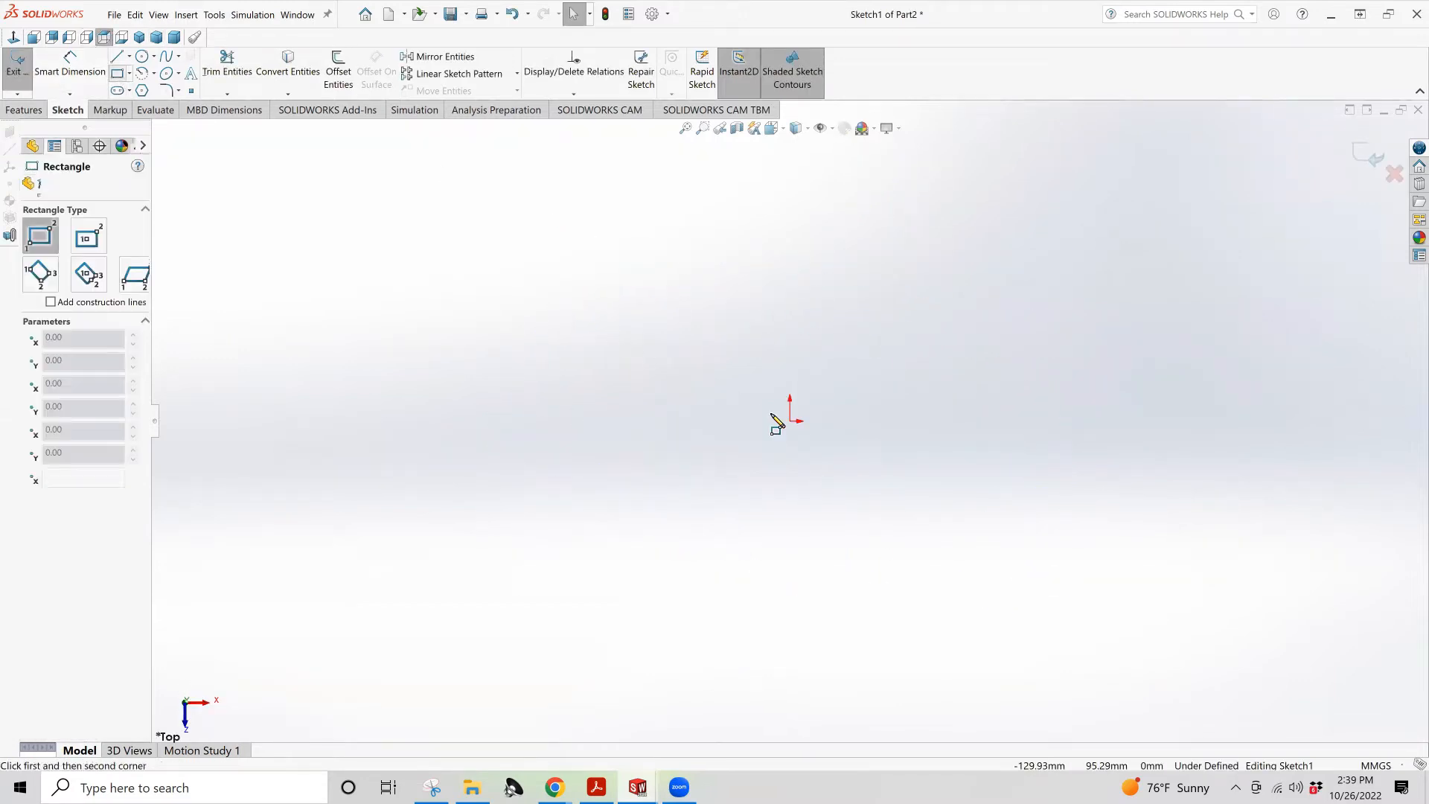
{"action": "mouse_move", "coordinate": [790, 420]}
{"action": "left_mouse_down"}
{"action": "mouse_move", "coordinate": [747, 243]}
{"action": "mouse_move", "coordinate": [720, 199]}
{"action": "mouse_move", "coordinate": [652, 184]}
{"action": "left_mouse_up"}
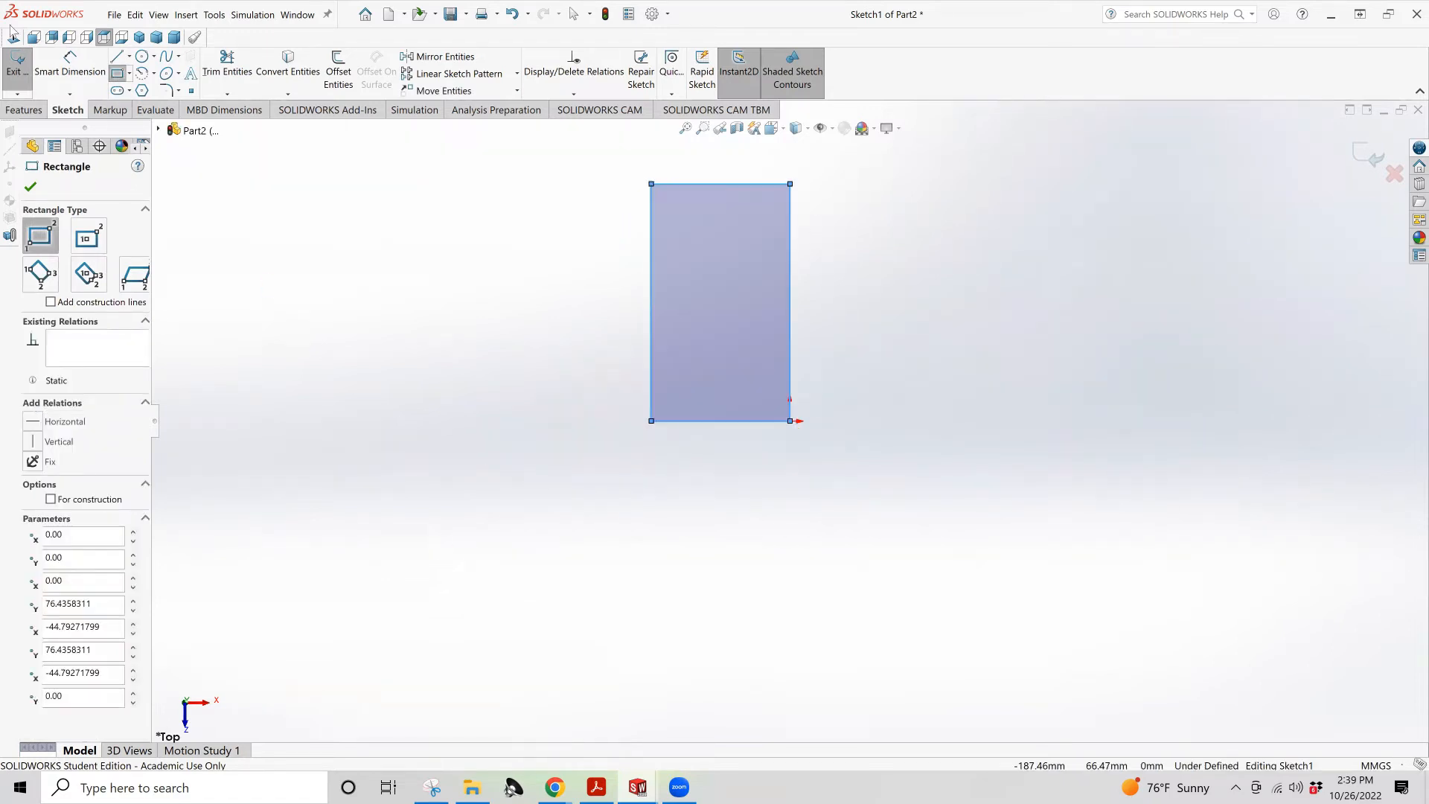
Dimension the rectangle's width, checking the Lower Base and Upper Base drawings in the CSWA practice questions PDF in Acrobat while doing so
{"action": "left_click", "coordinate": [70, 65]}
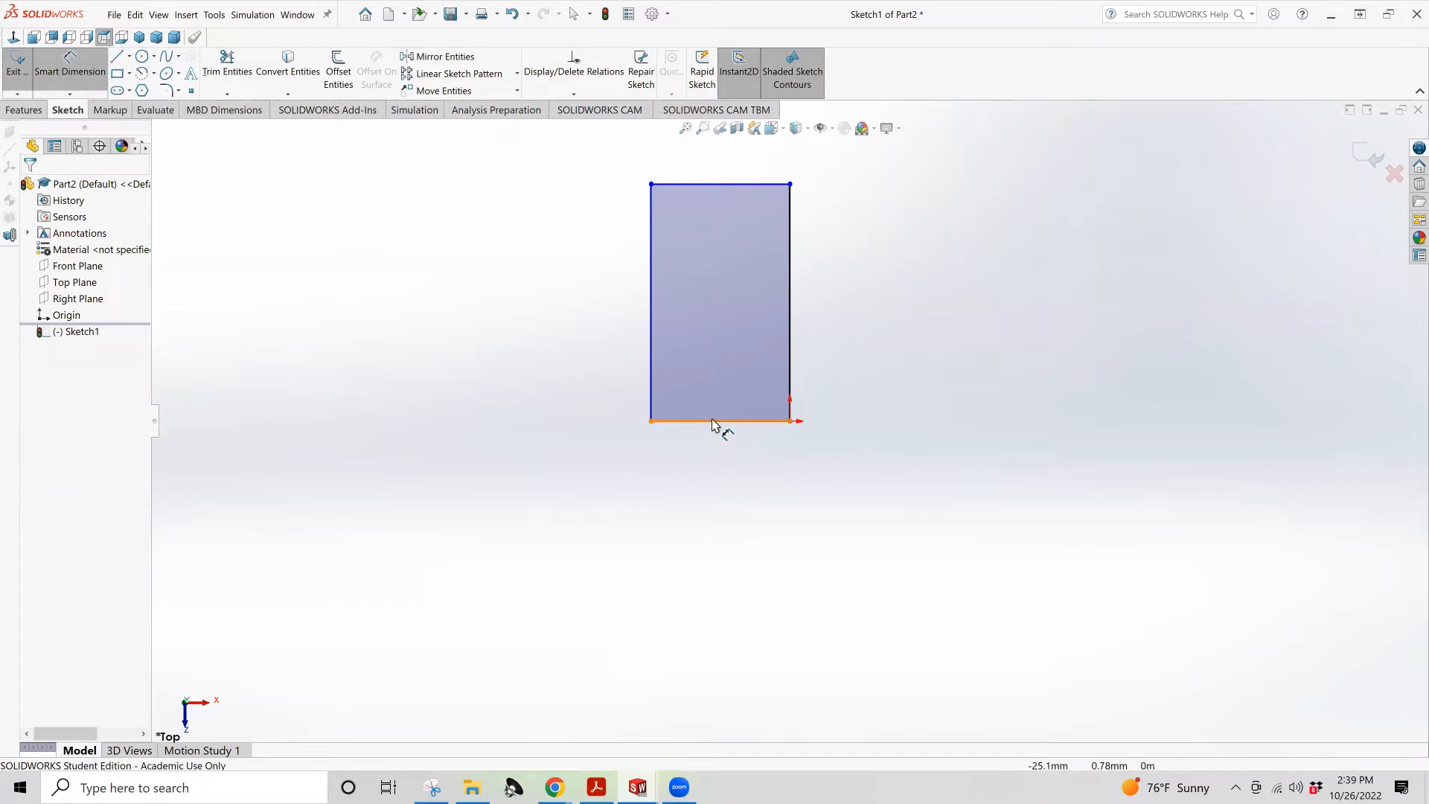
{"action": "left_click", "coordinate": [715, 421]}
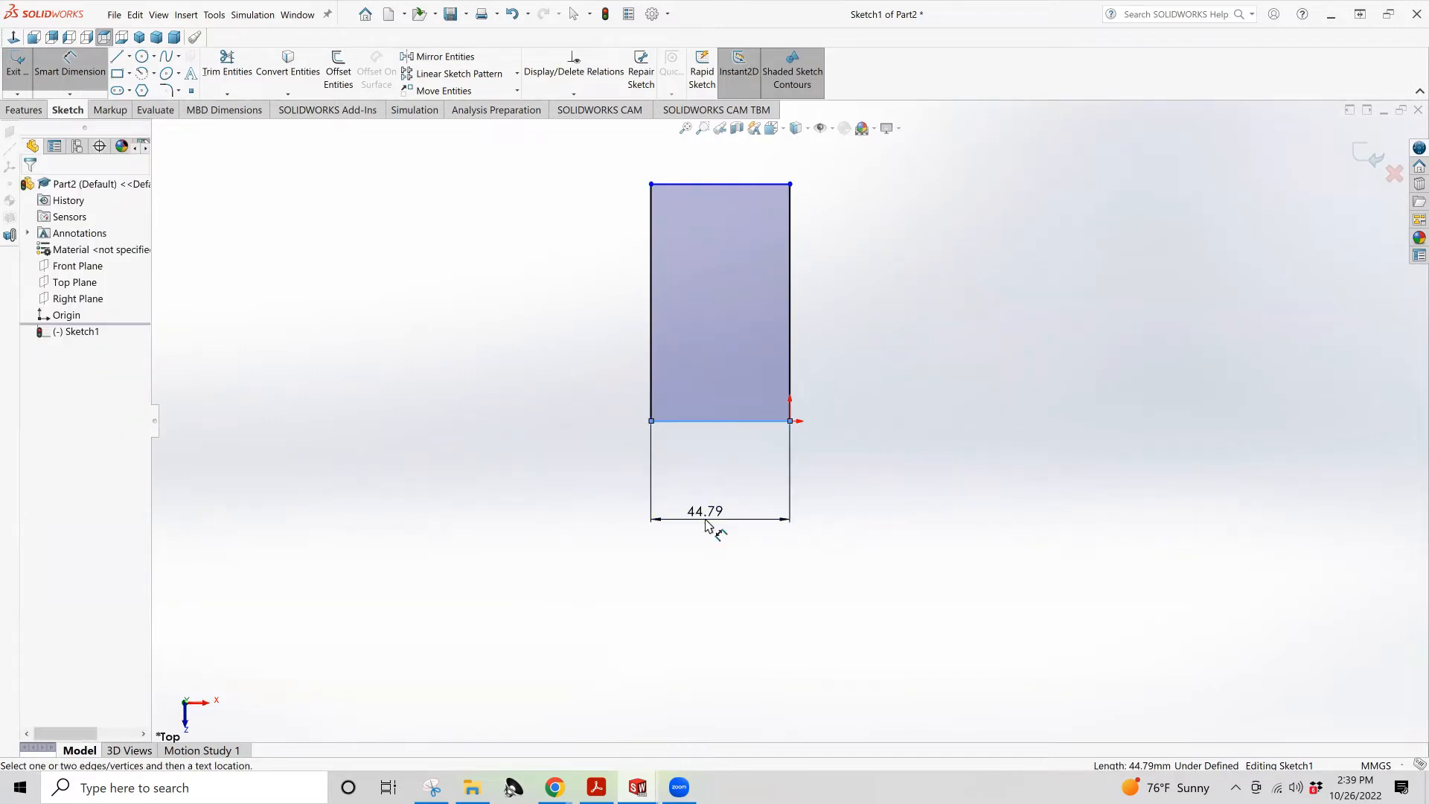
{"action": "left_click", "coordinate": [707, 524]}
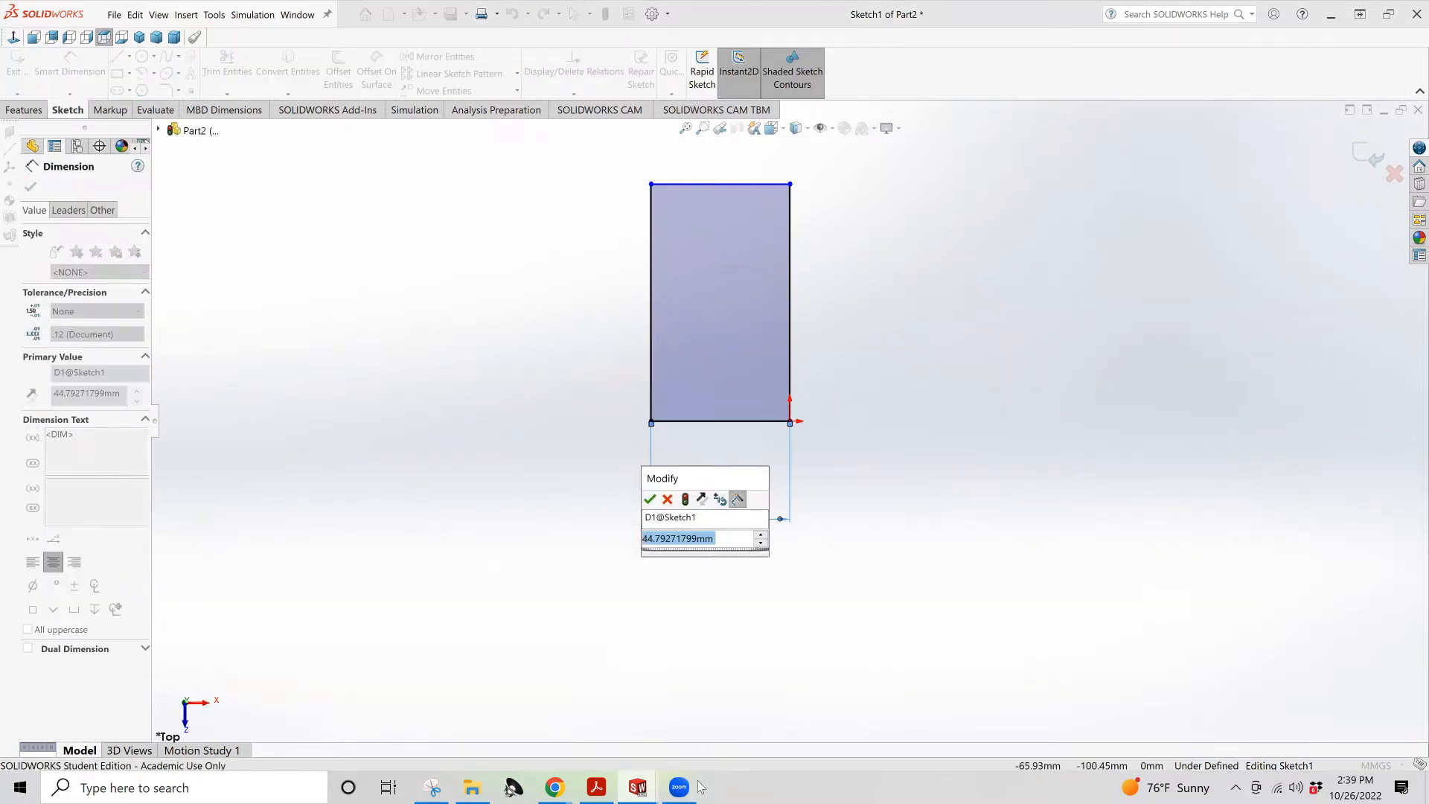
{"action": "left_click", "coordinate": [598, 787]}
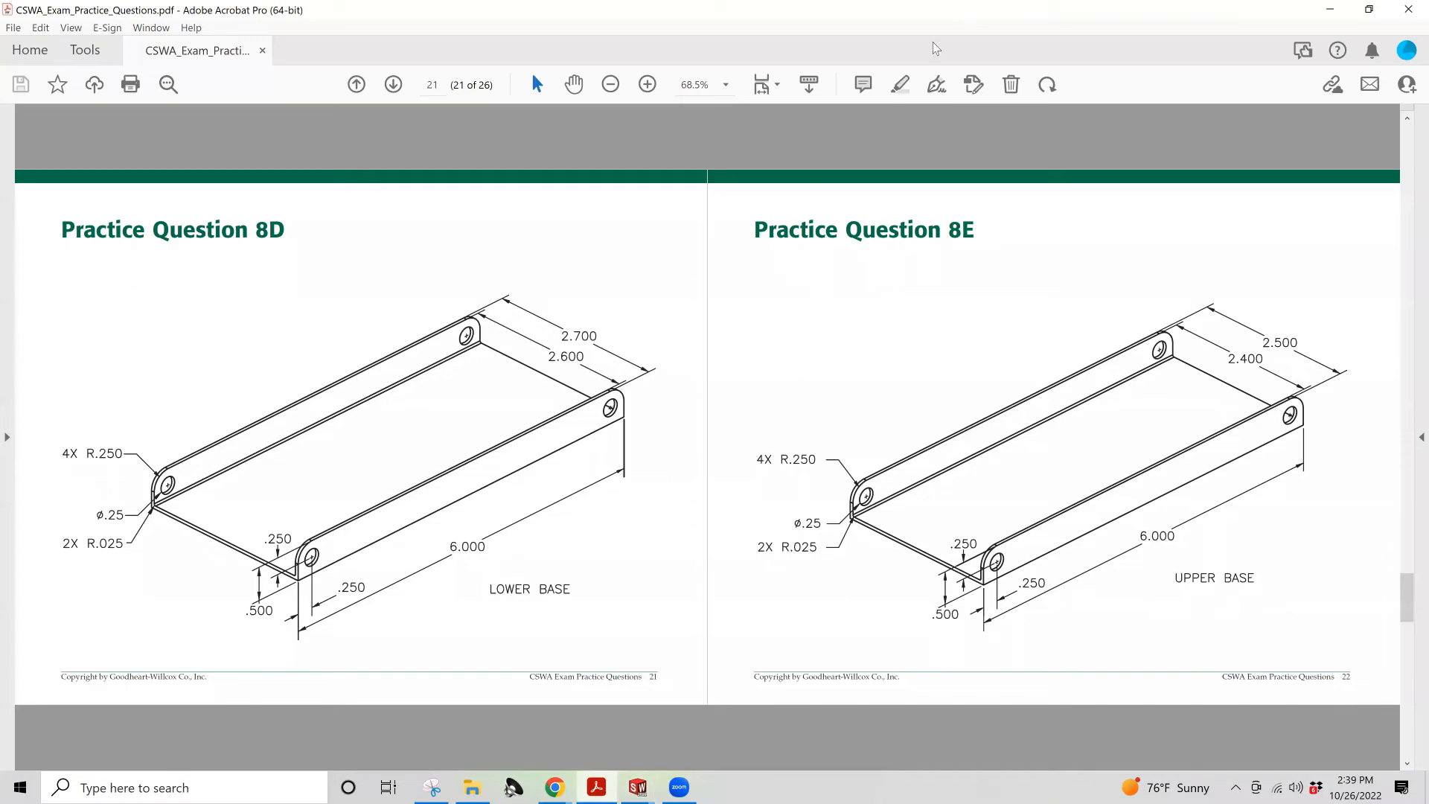
{"action": "key", "text": "alt+Tab"}
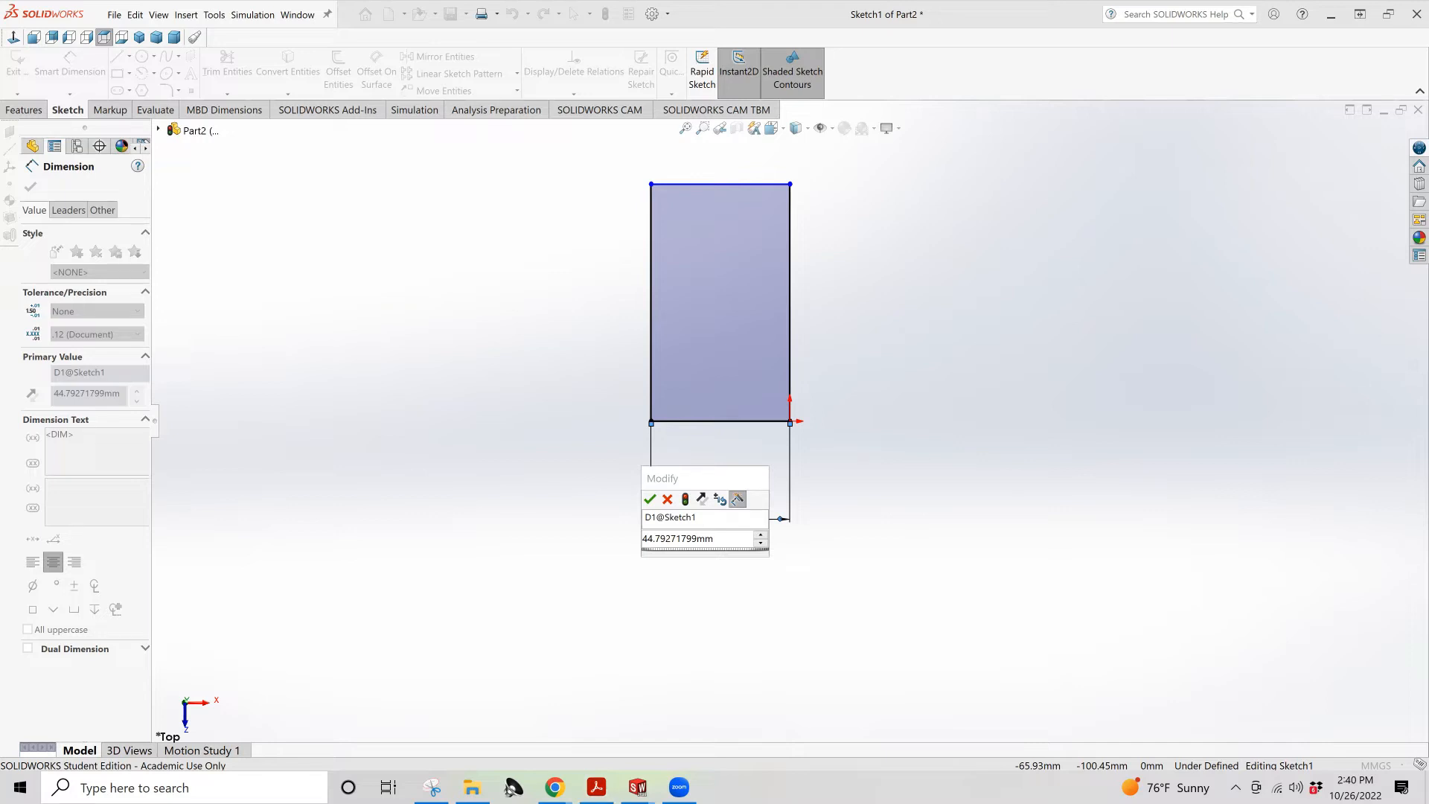
{"action": "double_click", "coordinate": [661, 537]}
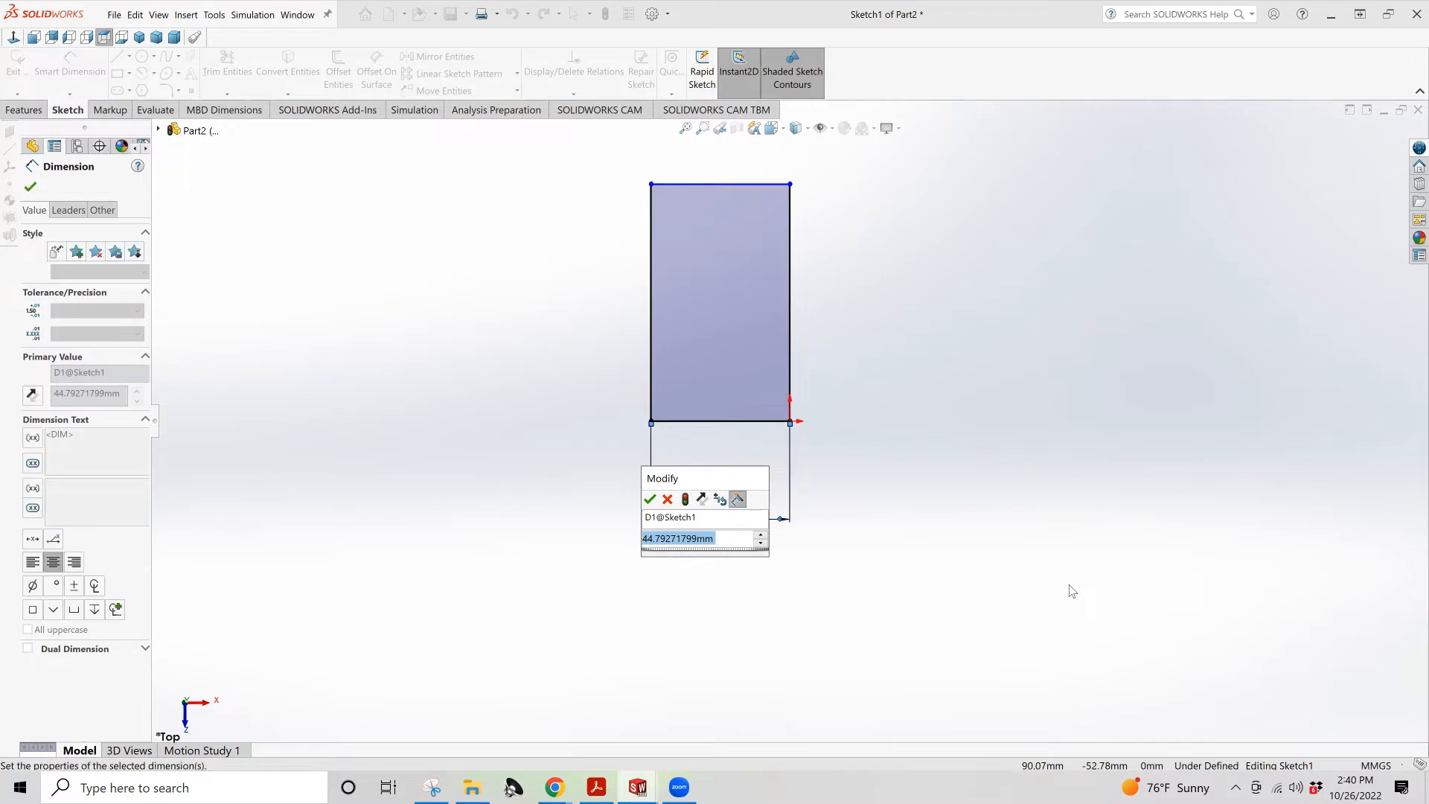
{"action": "key", "text": "Return"}
Switch the document units to IPS (inch, pound, second) and reopen the rectangle's sketch for editing
{"action": "left_click", "coordinate": [1377, 765]}
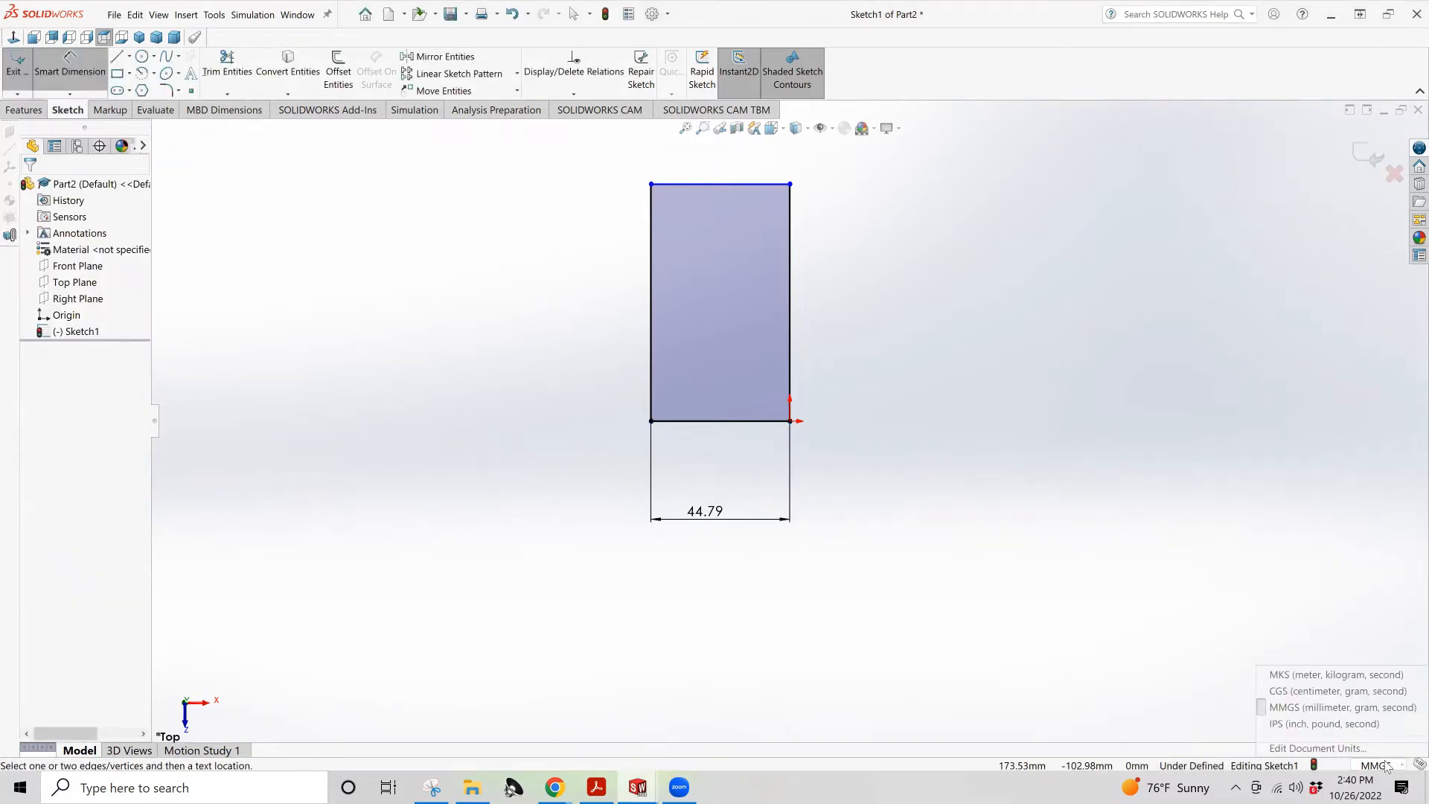
{"action": "left_click", "coordinate": [1322, 724]}
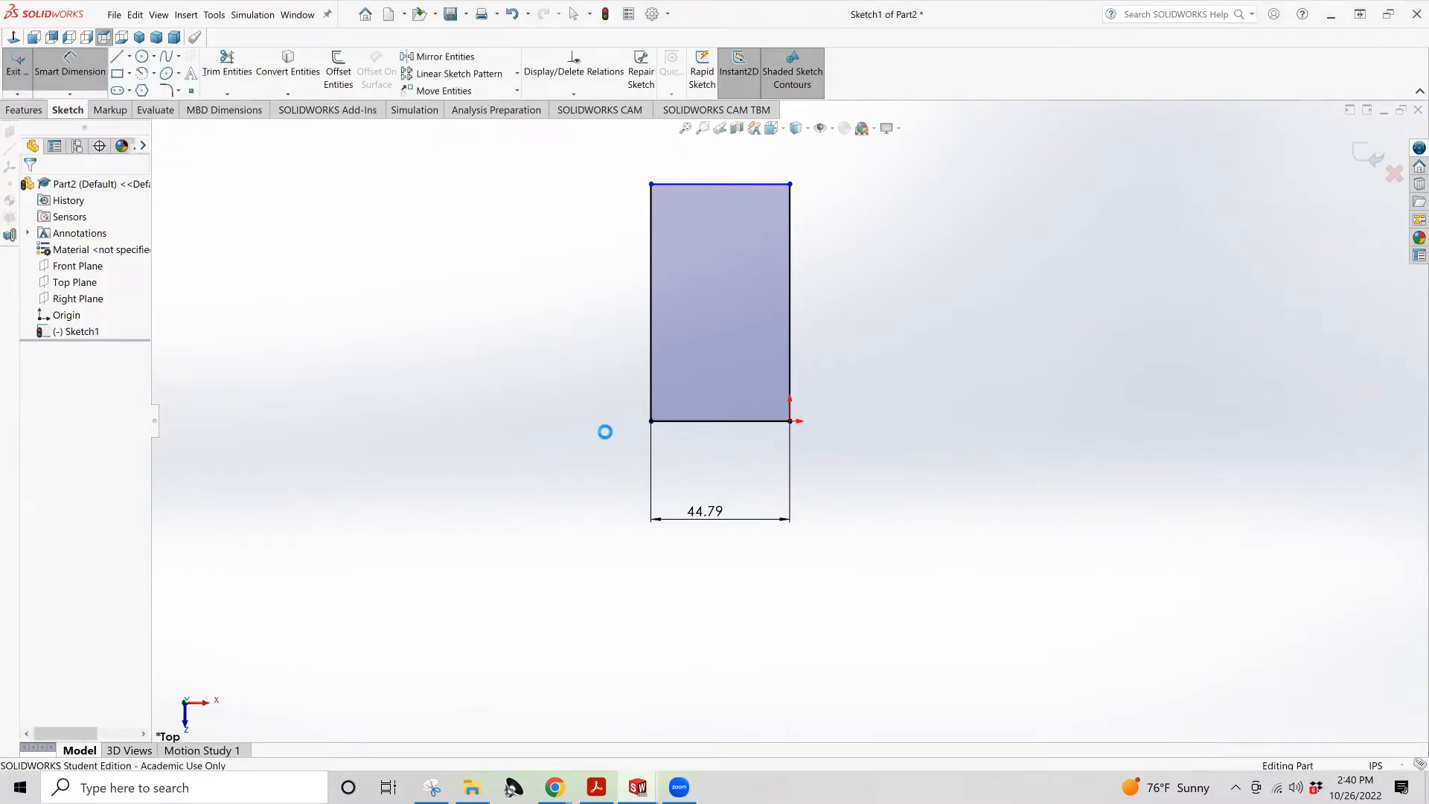
{"action": "double_click", "coordinate": [75, 332]}
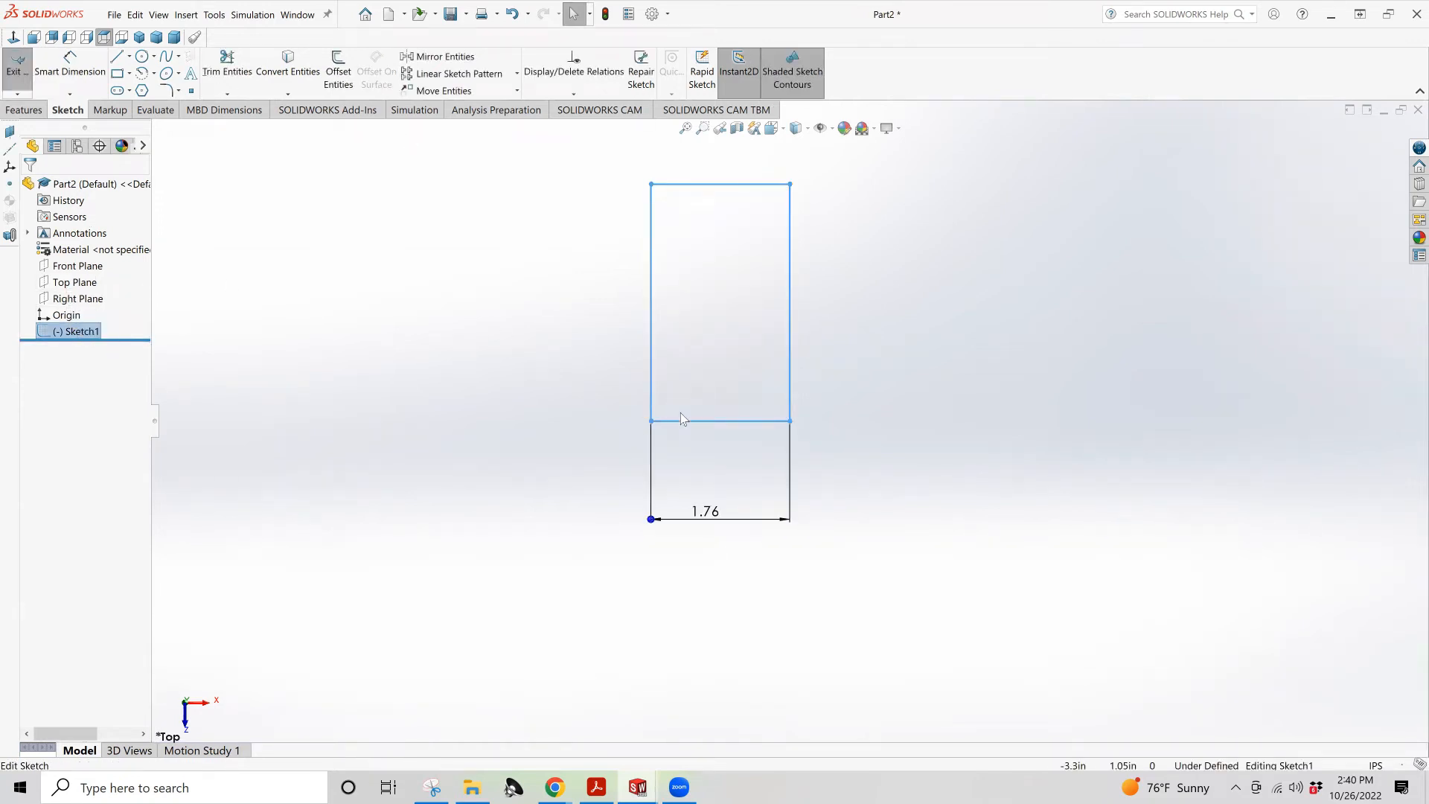
Set the rectangle's width to 22.5 mm
{"action": "double_click", "coordinate": [709, 511]}
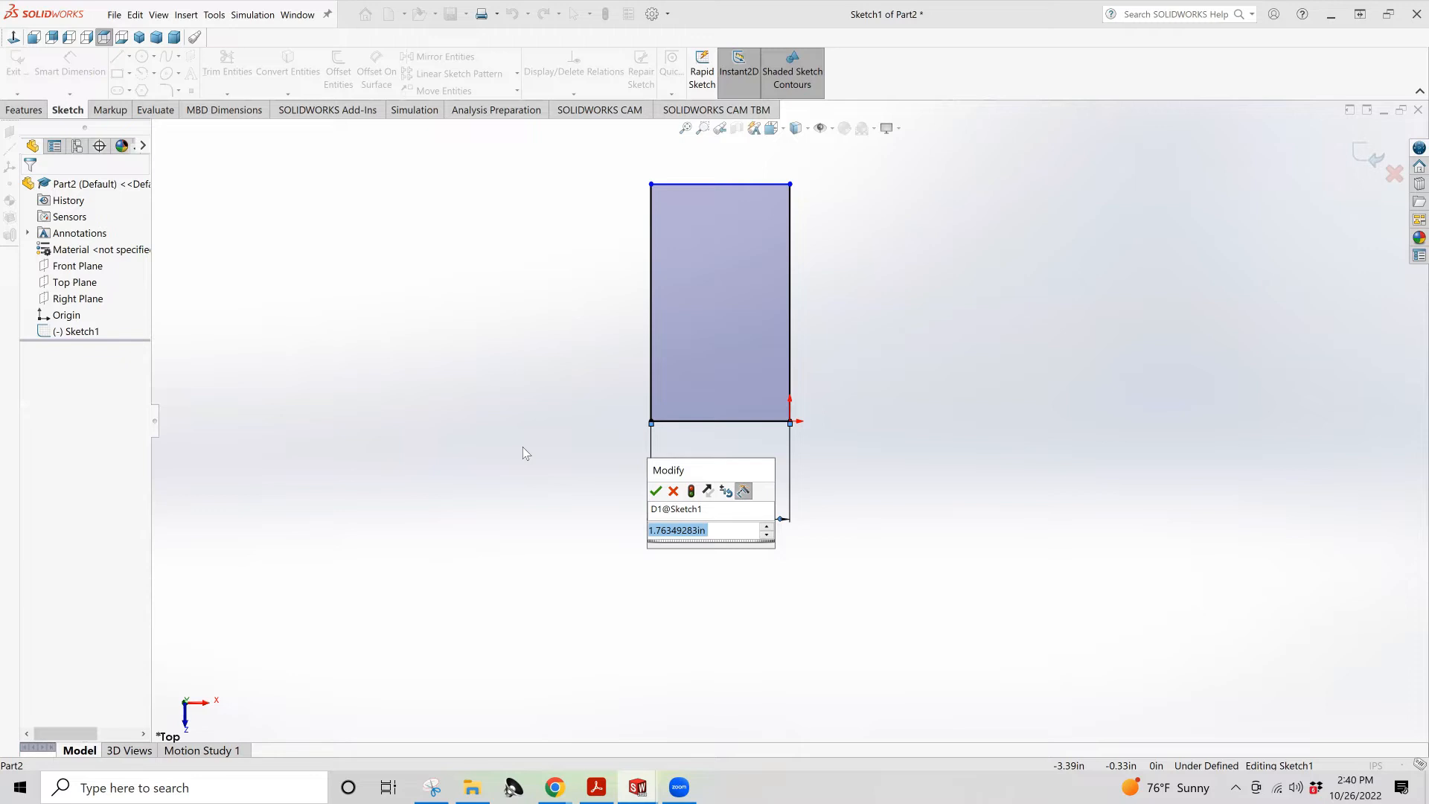
{"action": "type", "text": "22.5mm"}
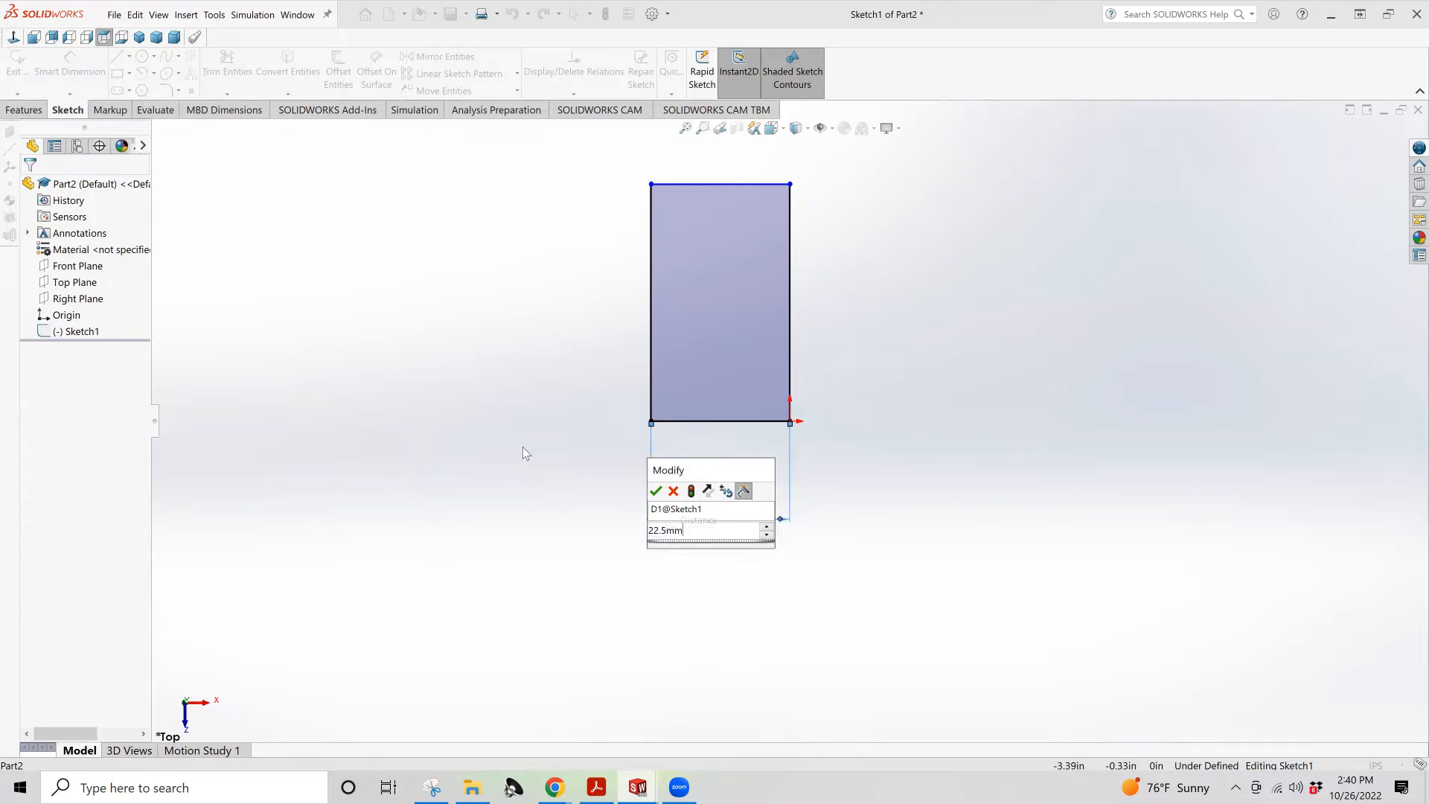
{"action": "key", "text": "Return"}
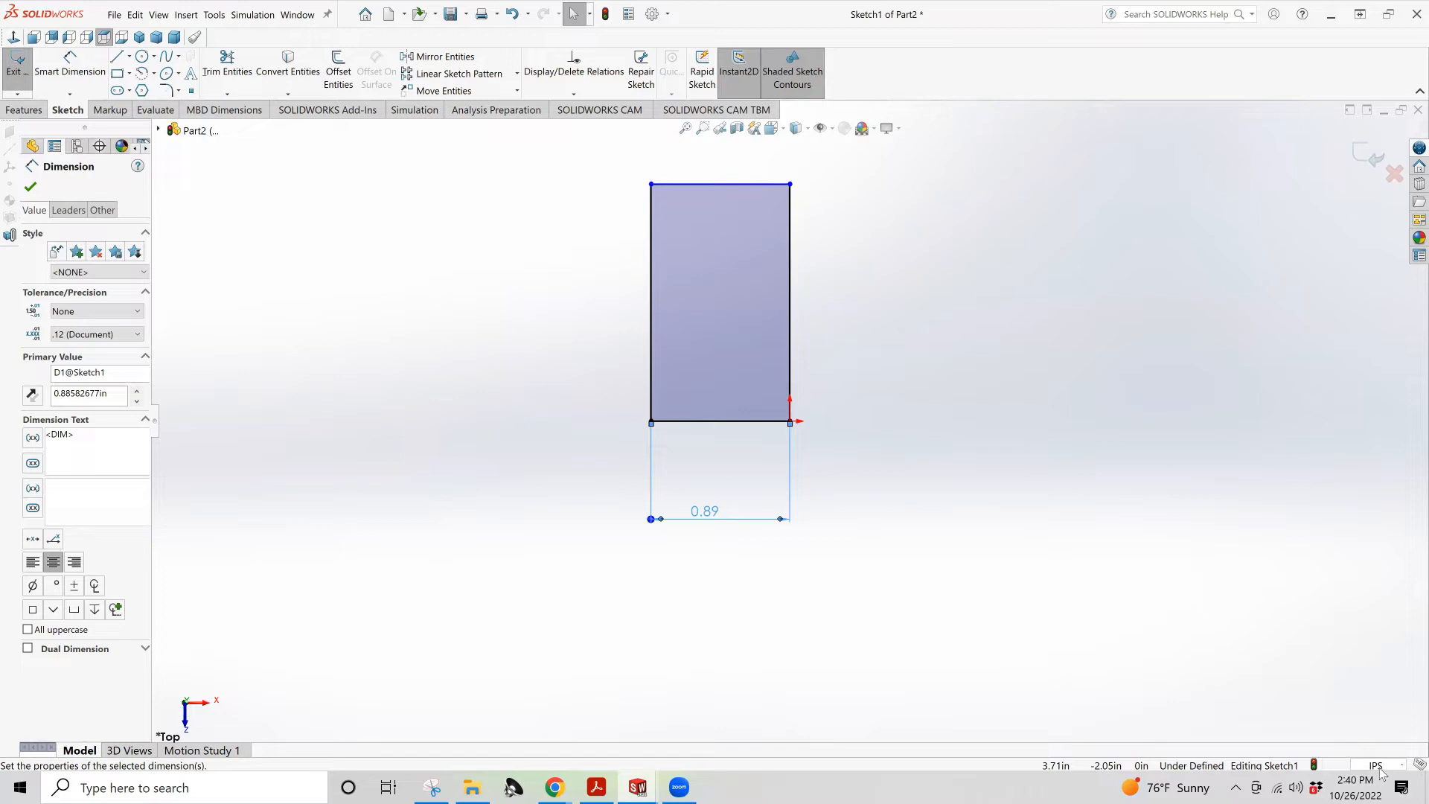
Set the rectangle's width to 2.5 in
{"action": "double_click", "coordinate": [703, 513]}
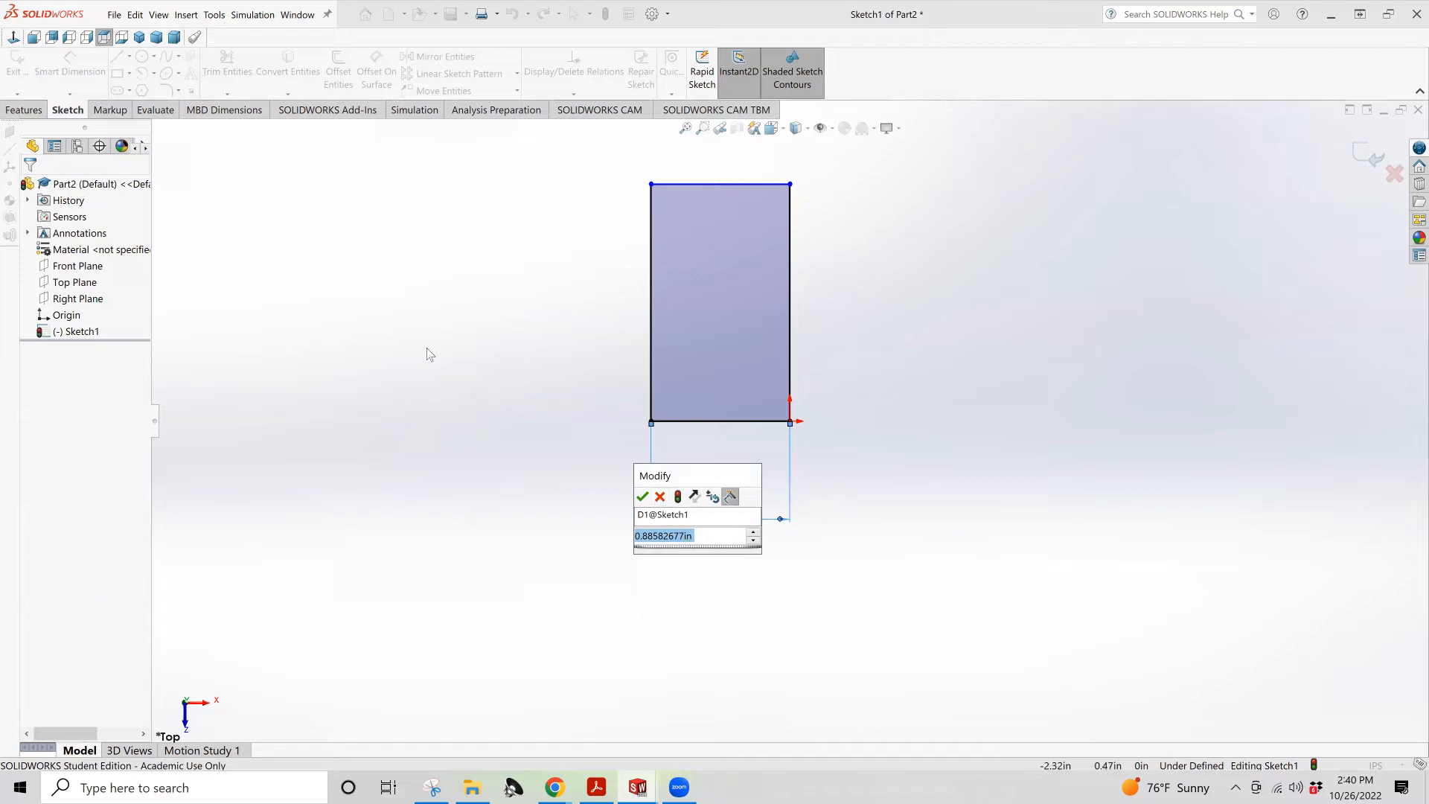
{"action": "type", "text": "2.5"}
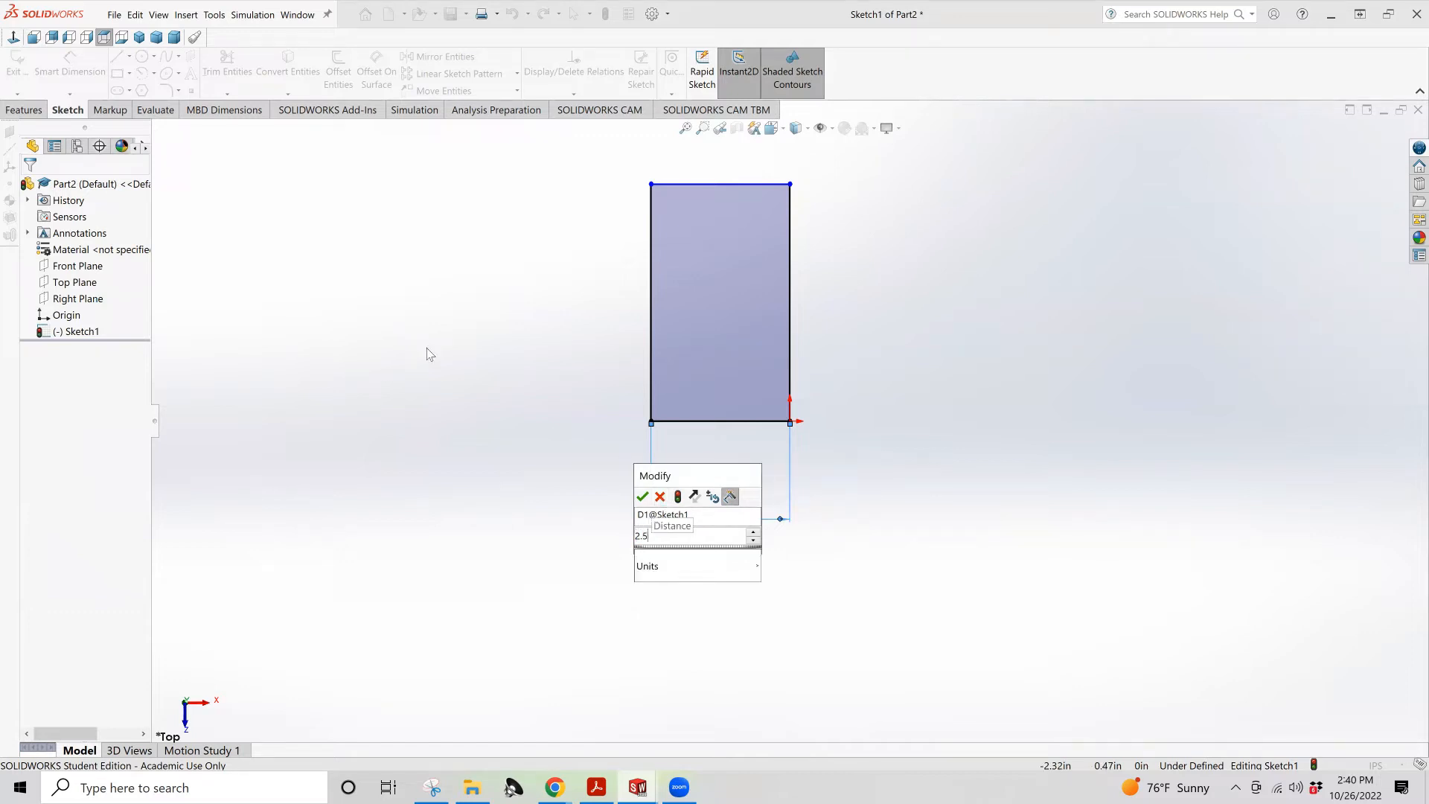
{"action": "key", "text": "Return"}
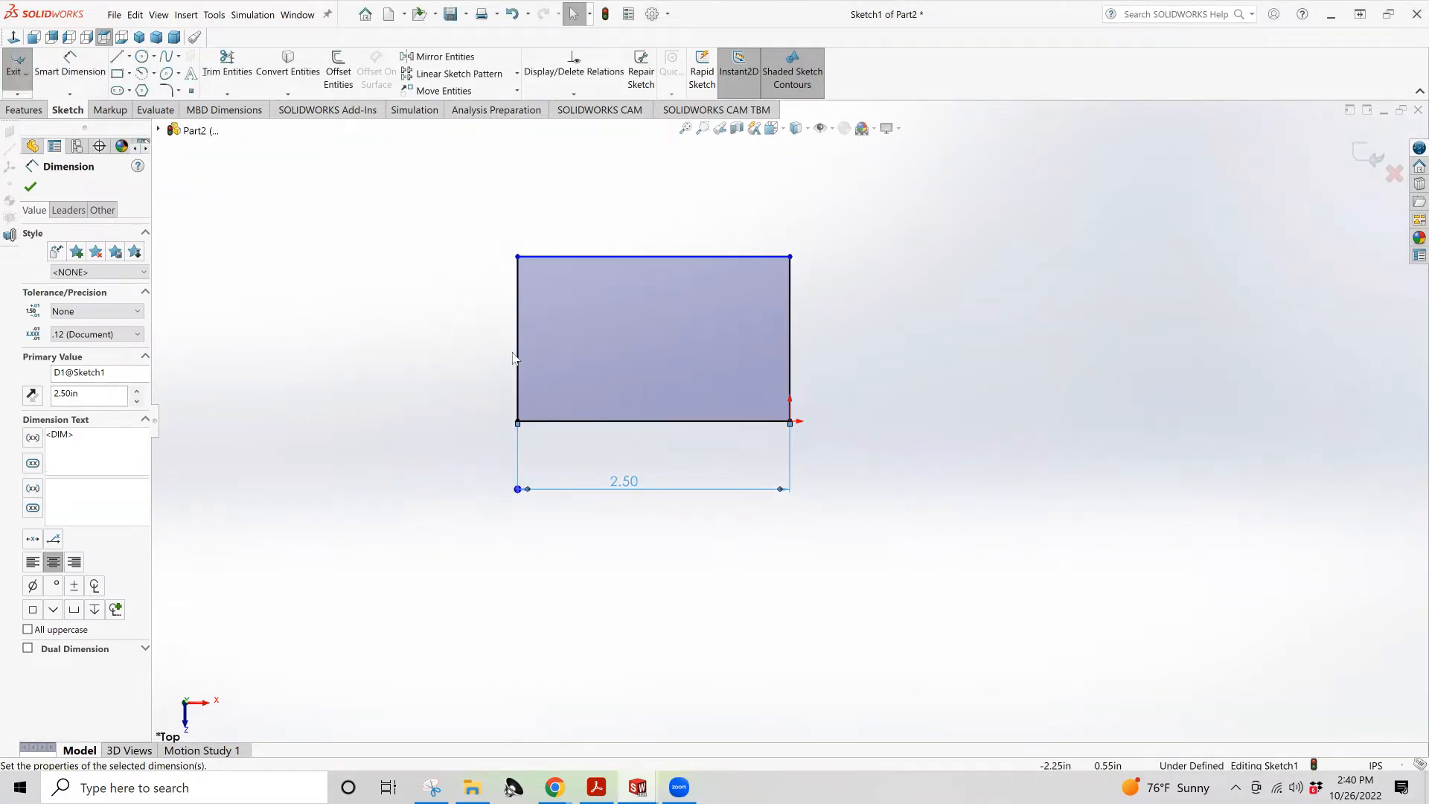
Dimension the rectangle's vertical side and set its length to 6 in
{"action": "left_click", "coordinate": [44, 67]}
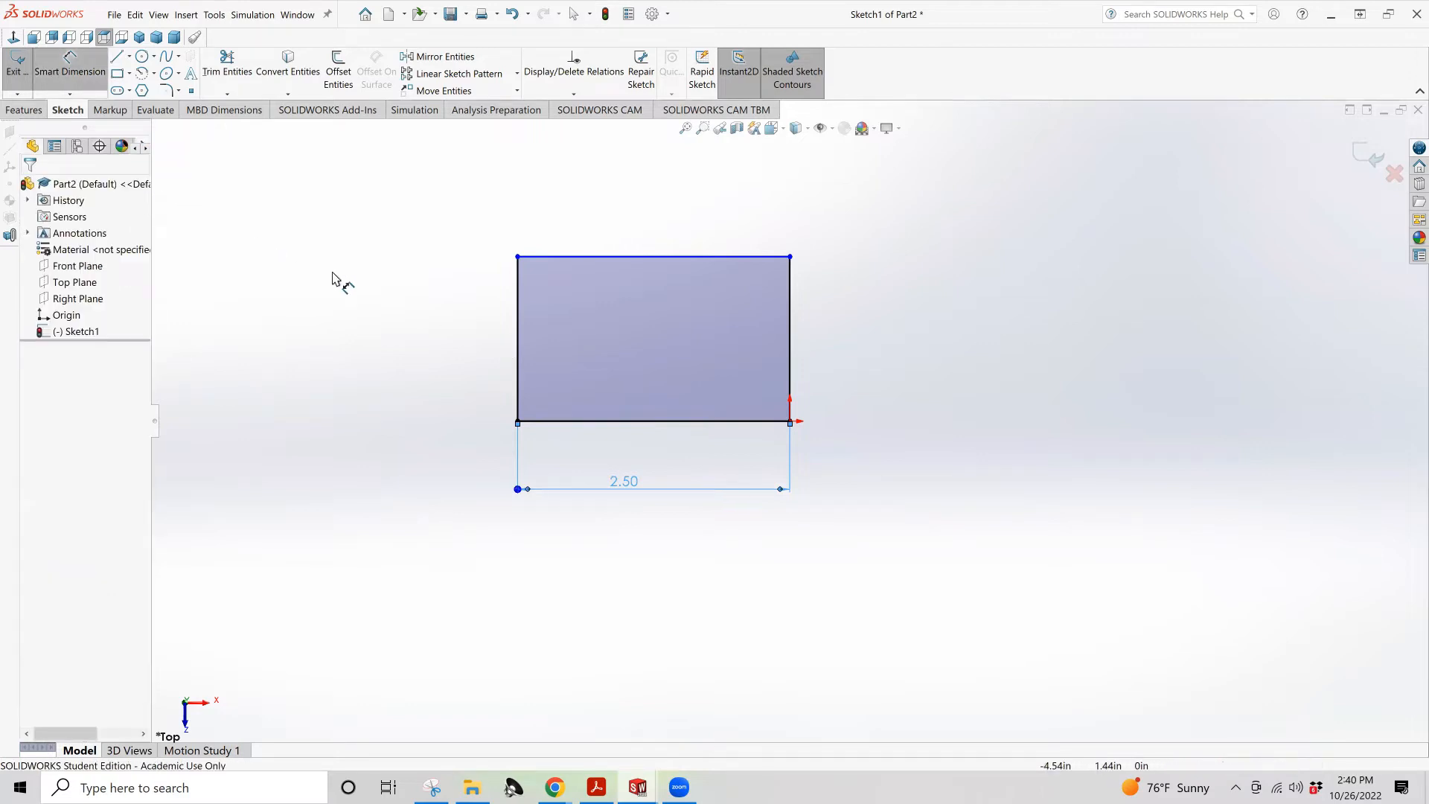
{"action": "left_click", "coordinate": [512, 336]}
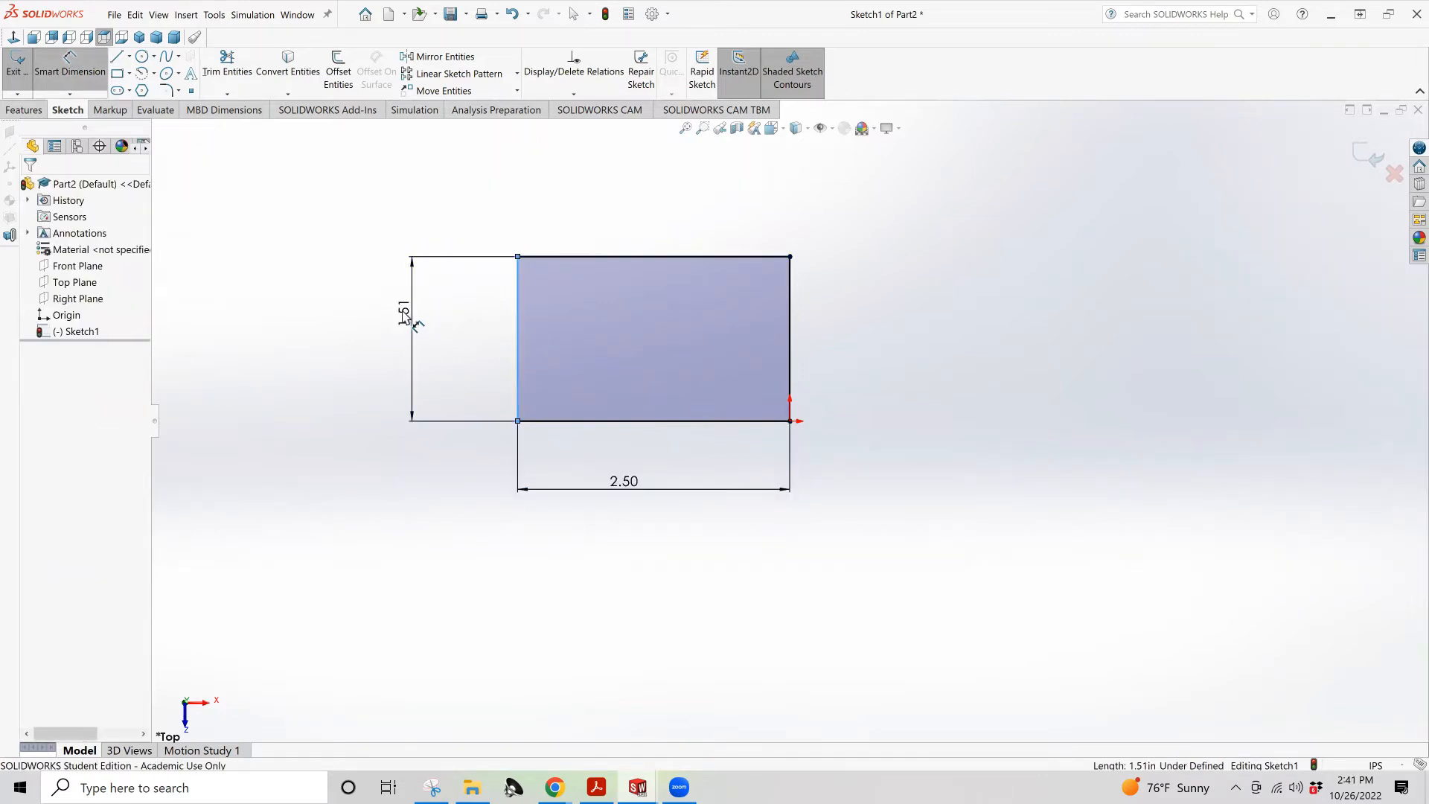
{"action": "left_click", "coordinate": [404, 316]}
{"action": "type", "text": "6"}
{"action": "key", "text": "Return"}
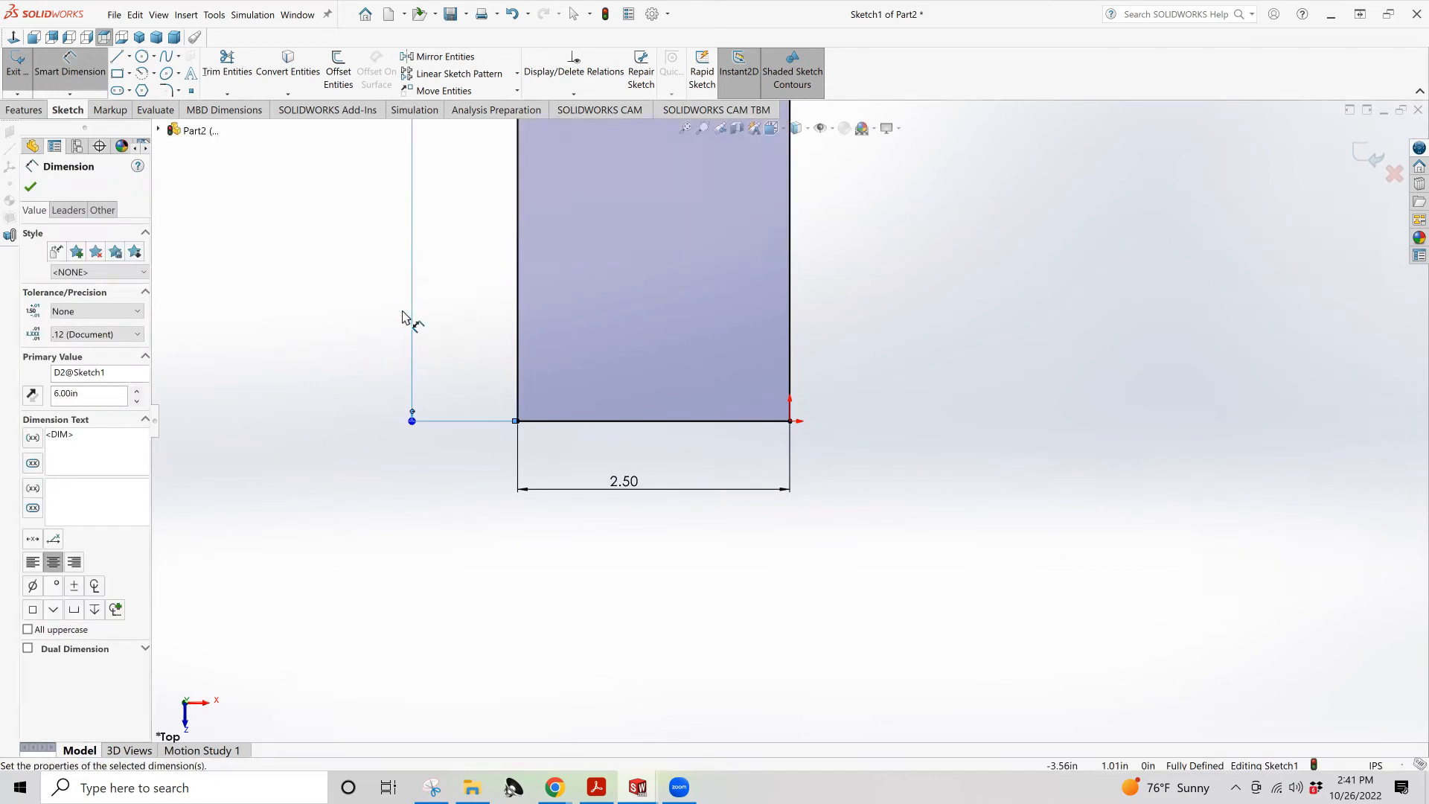
Sketch a narrow full-length corner rectangle inside the 2.5 by 6 in outline, along its edge opposite the origin
{"action": "scroll", "coordinate": [823, 246], "scroll_direction": "up", "scroll_amount": 5}
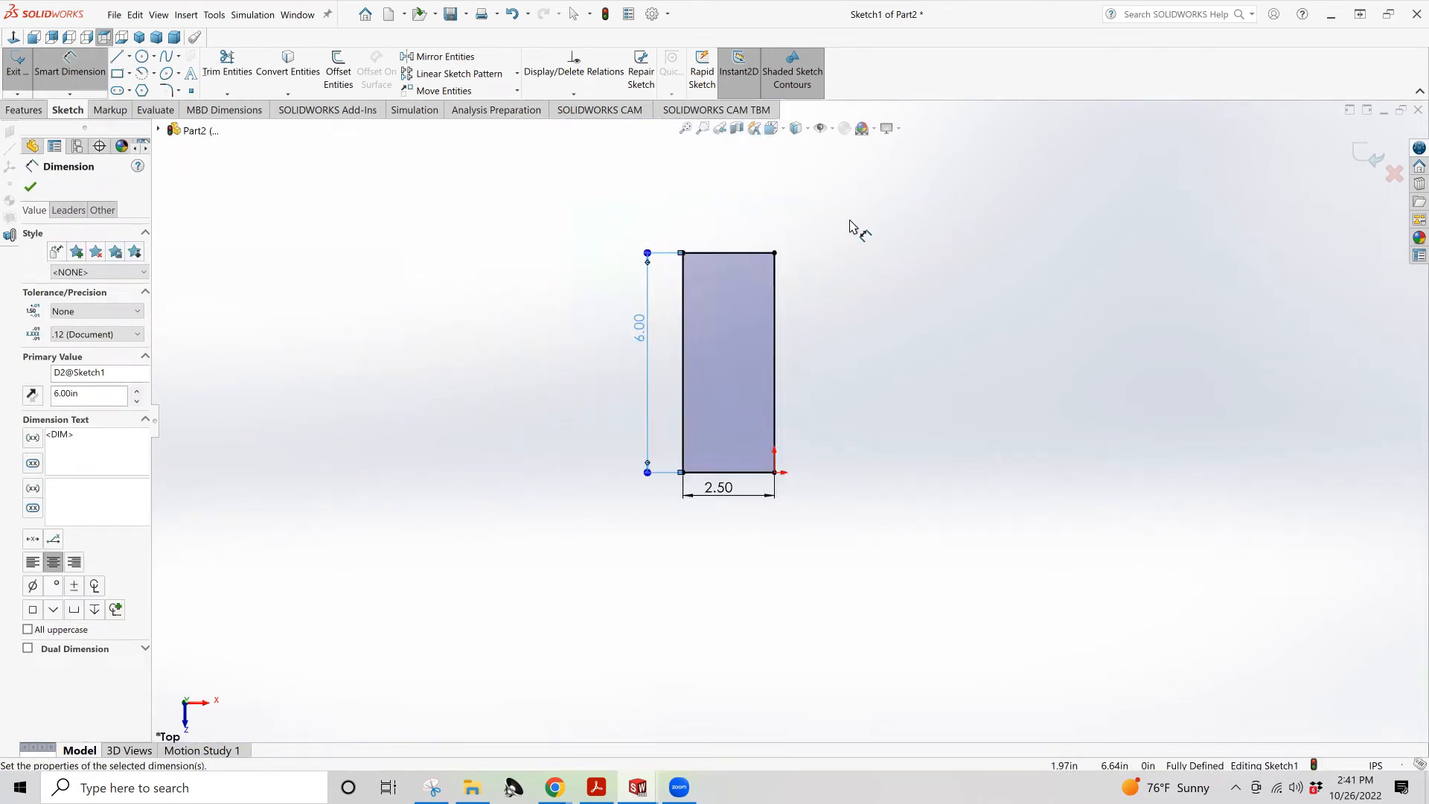
{"action": "scroll", "coordinate": [798, 364], "scroll_direction": "down", "scroll_amount": 2}
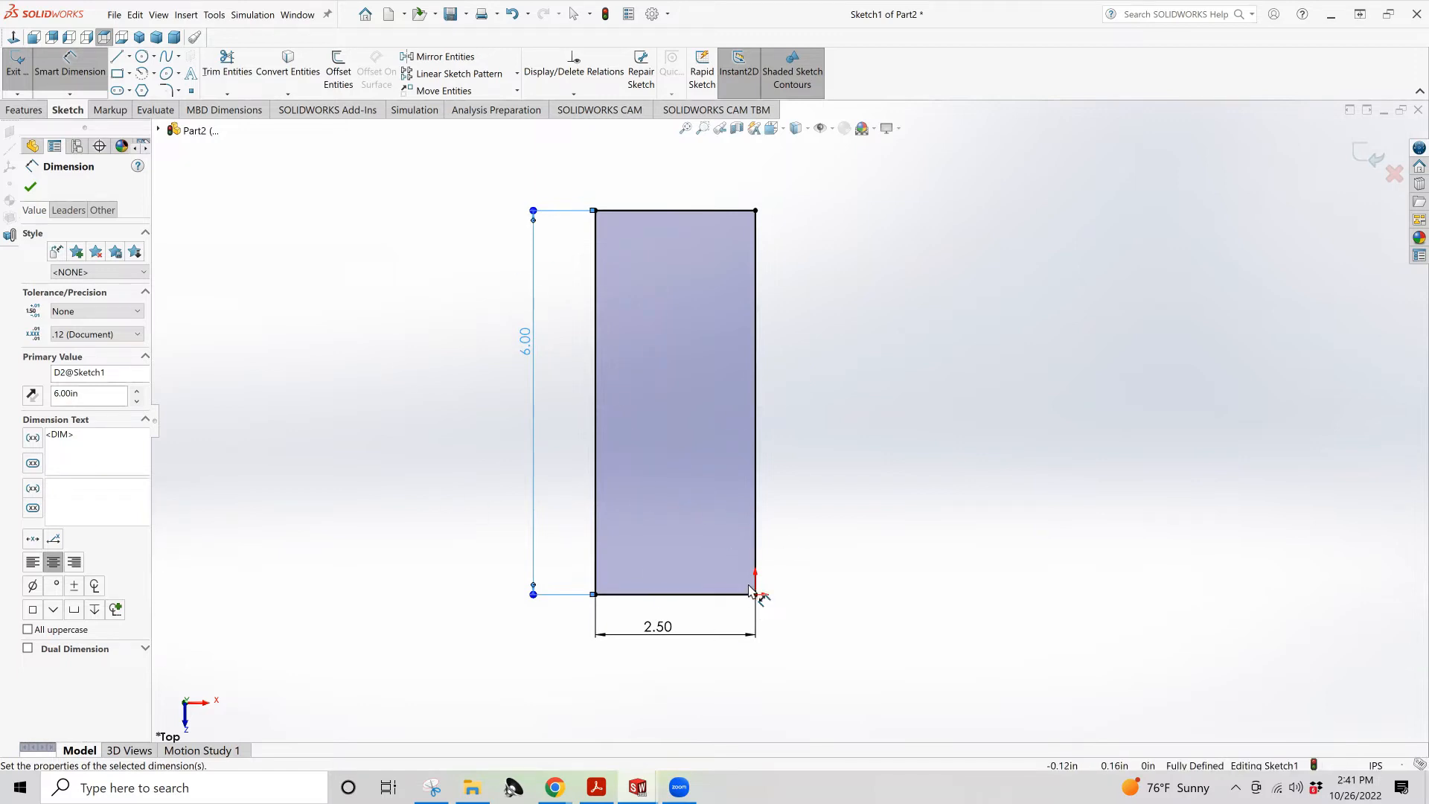
{"action": "left_click", "coordinate": [117, 73]}
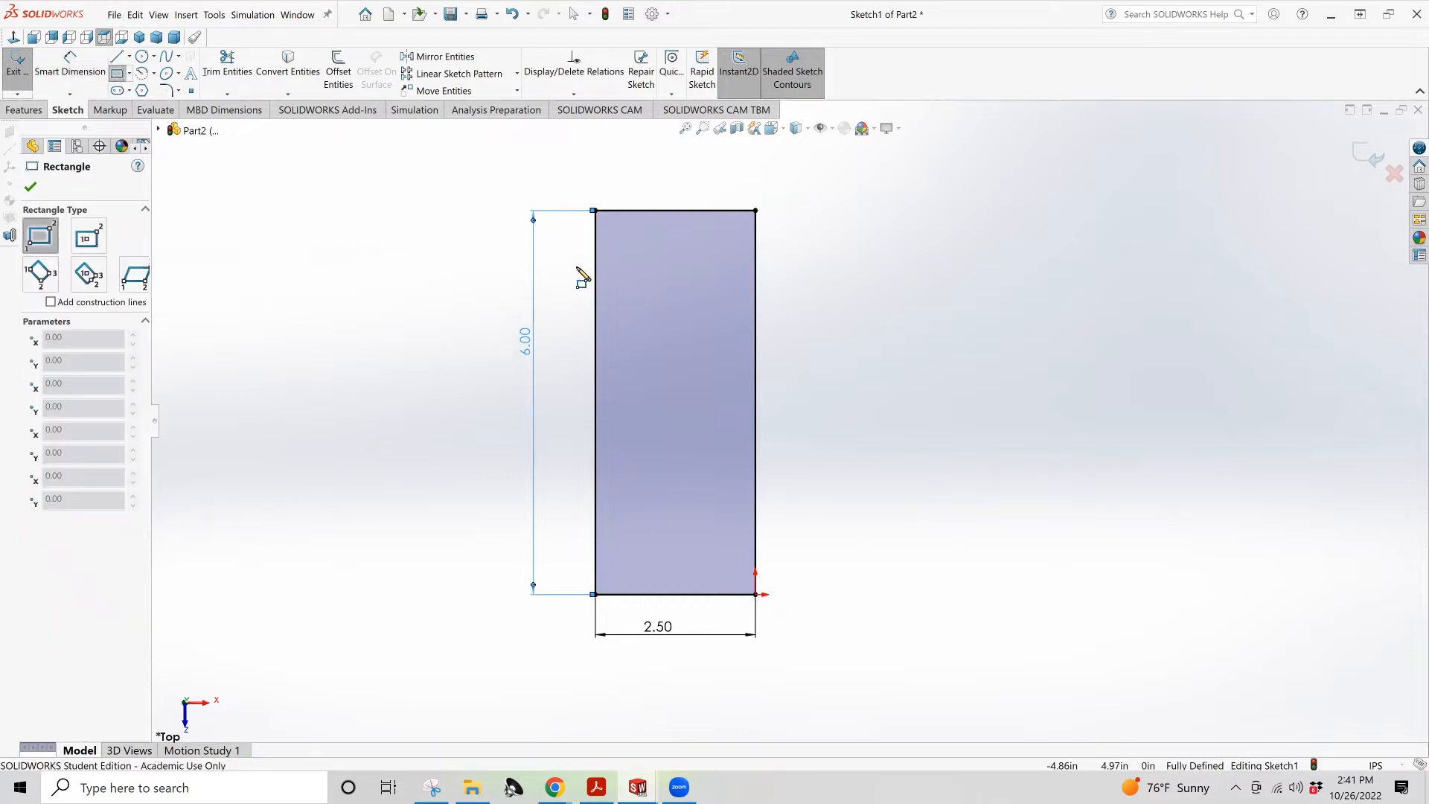
{"action": "left_click", "coordinate": [594, 211]}
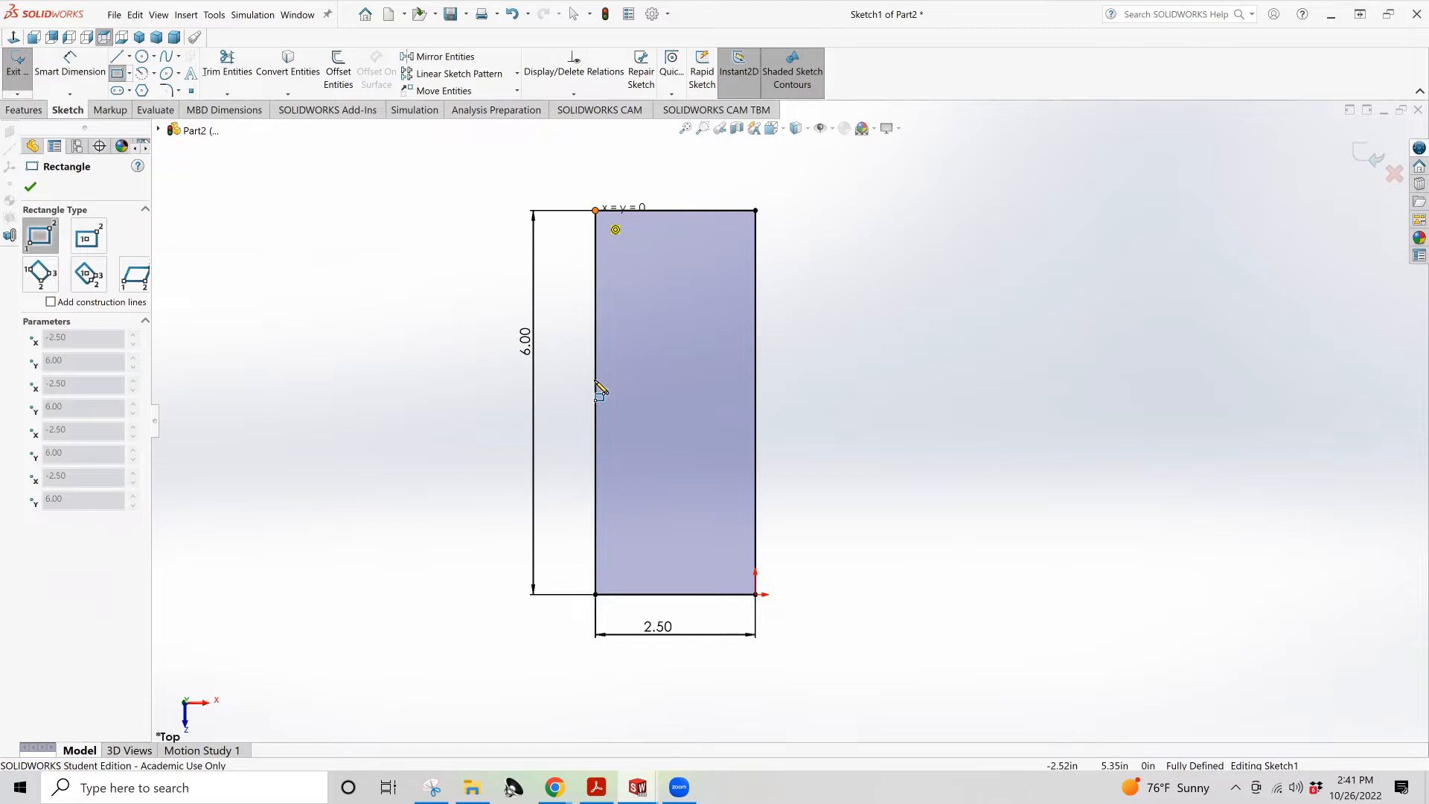
{"action": "left_click", "coordinate": [603, 594]}
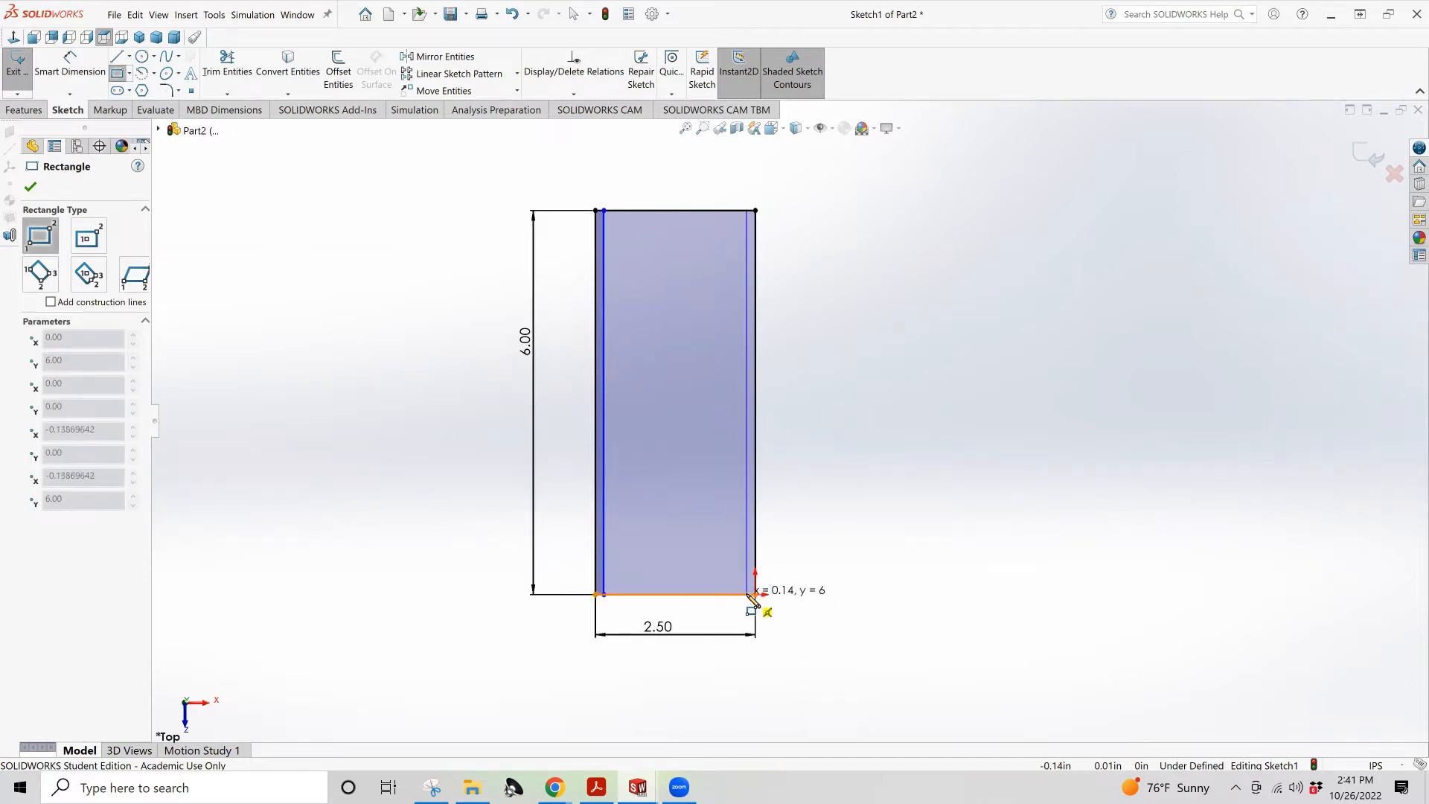
Complete a narrow full-length rectangle about 0.14 in wide along the origin-side edge, and dimension the opposite strip's width to 0.05 in
{"action": "left_click", "coordinate": [753, 594]}
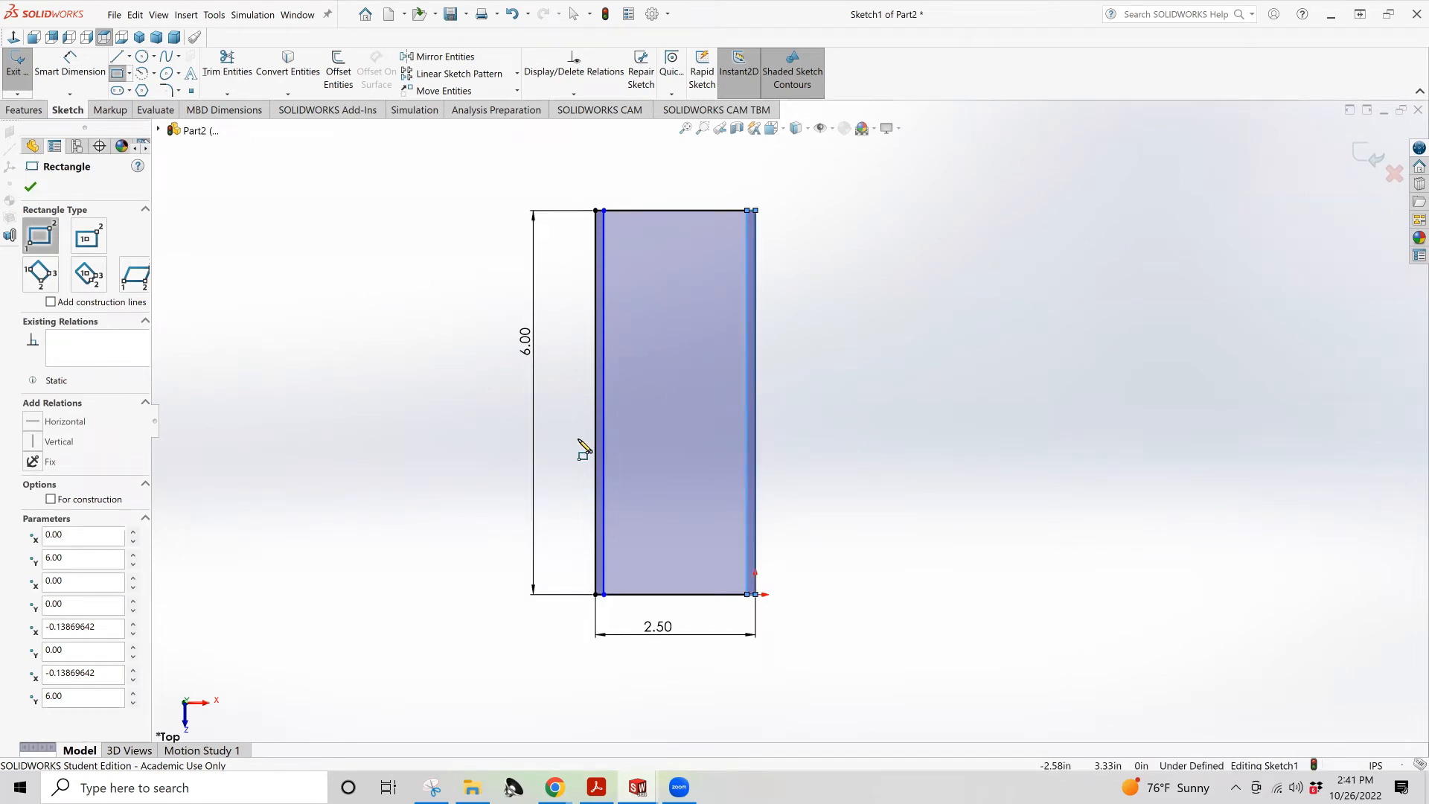
{"action": "left_click", "coordinate": [70, 67]}
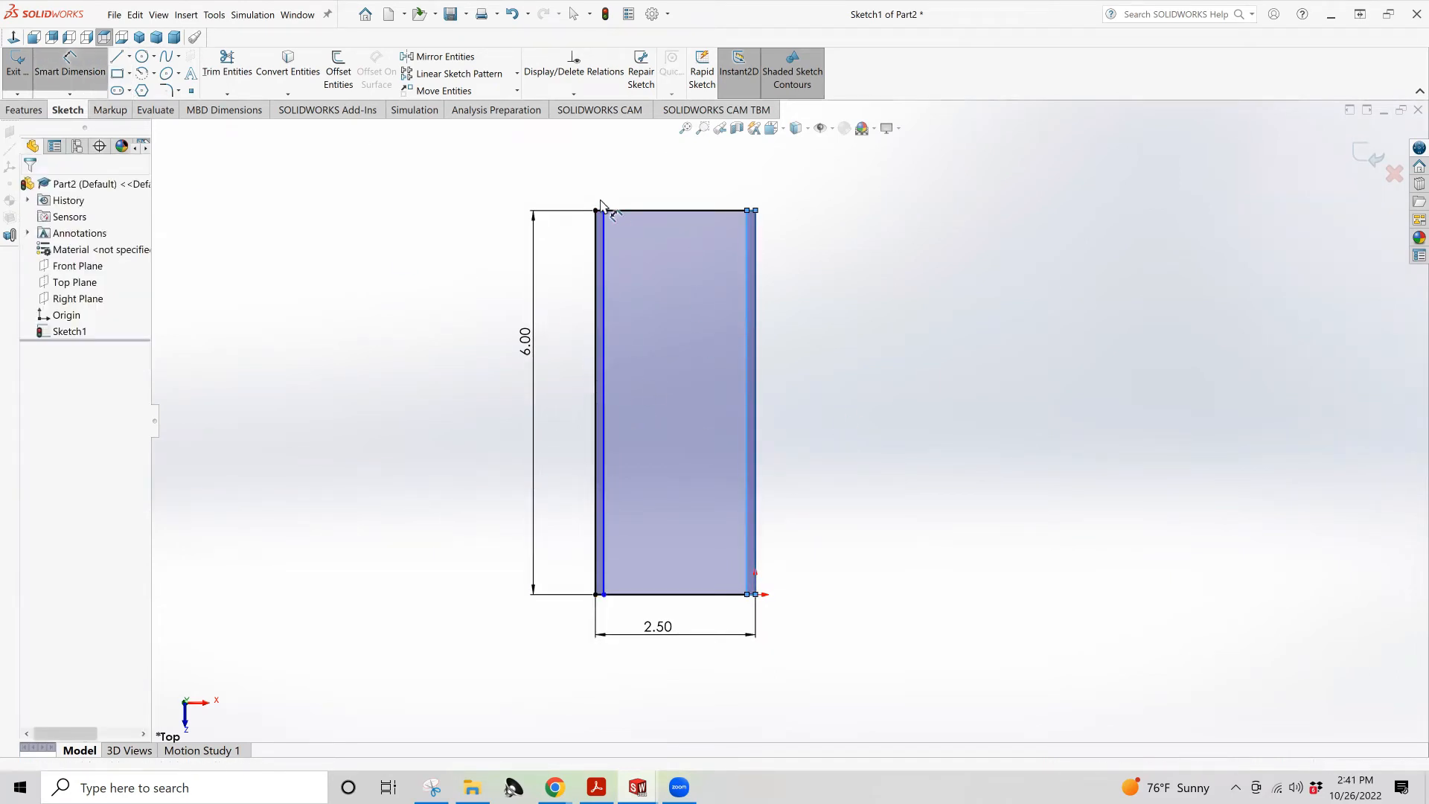
{"action": "left_click", "coordinate": [599, 238]}
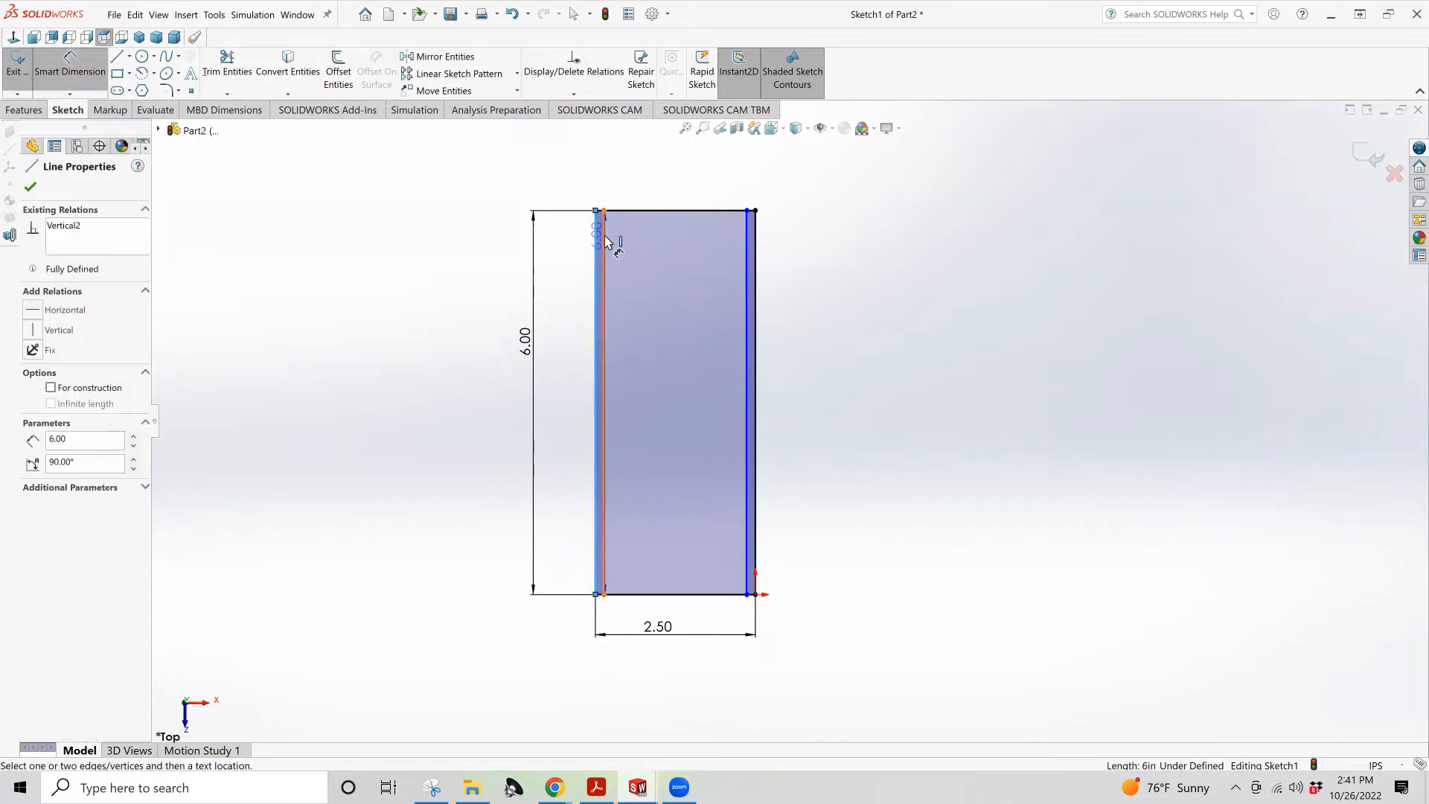
{"action": "left_click", "coordinate": [602, 182]}
{"action": "type", "text": ".25"}
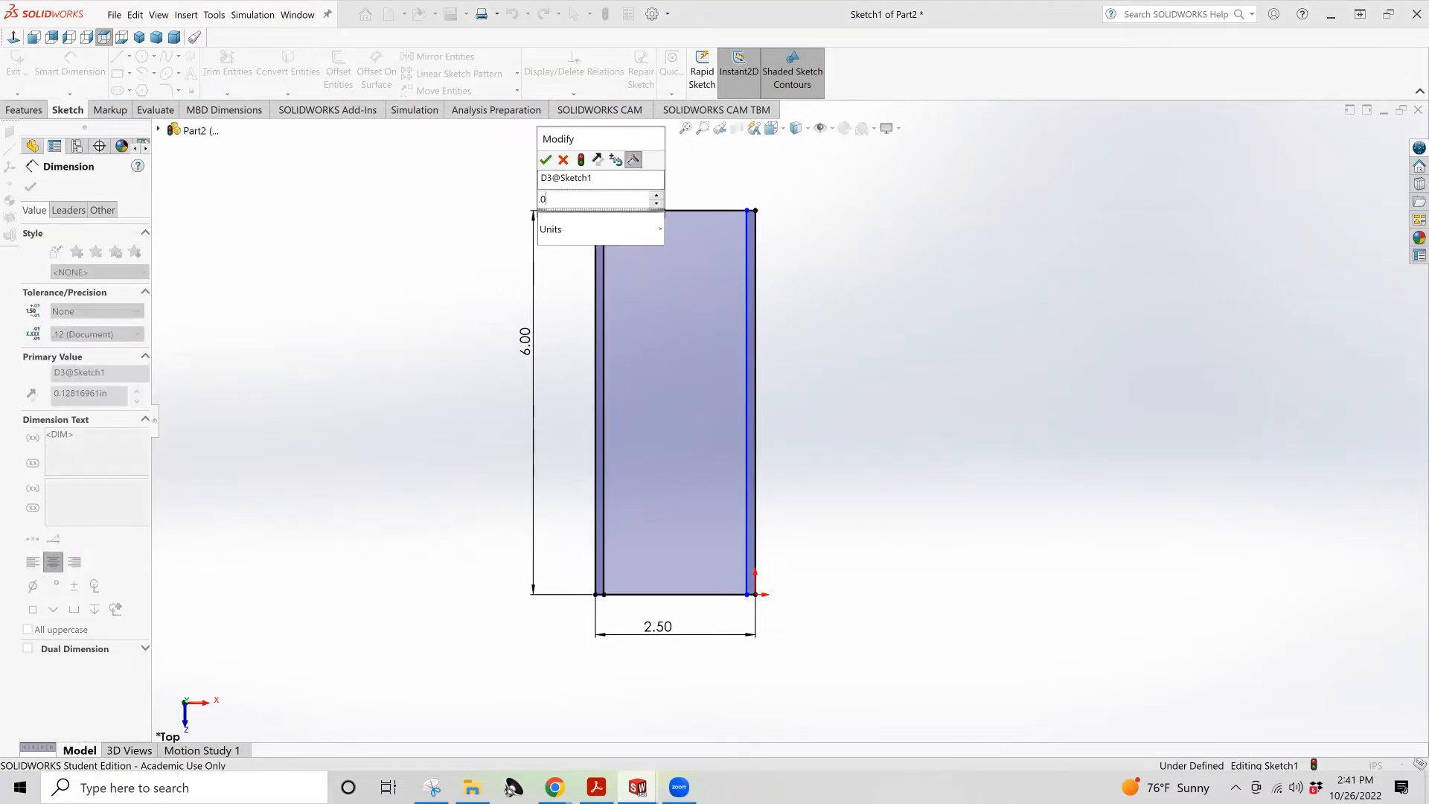
{"action": "key", "text": "Return"}
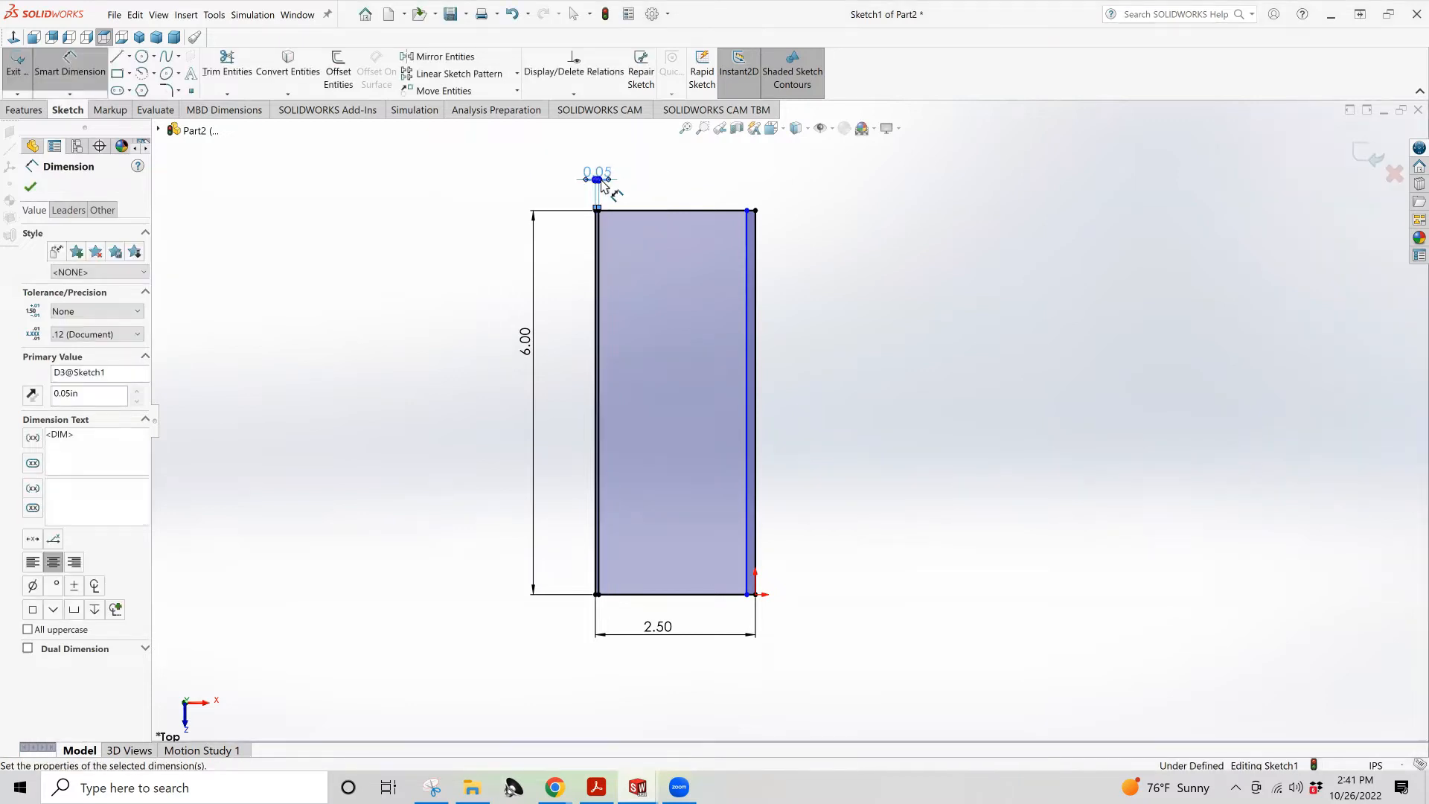
Dimension the origin-side strip's width to 0.05 in and exit the sketch
{"action": "left_click", "coordinate": [749, 255]}
{"action": "left_click", "coordinate": [756, 257]}
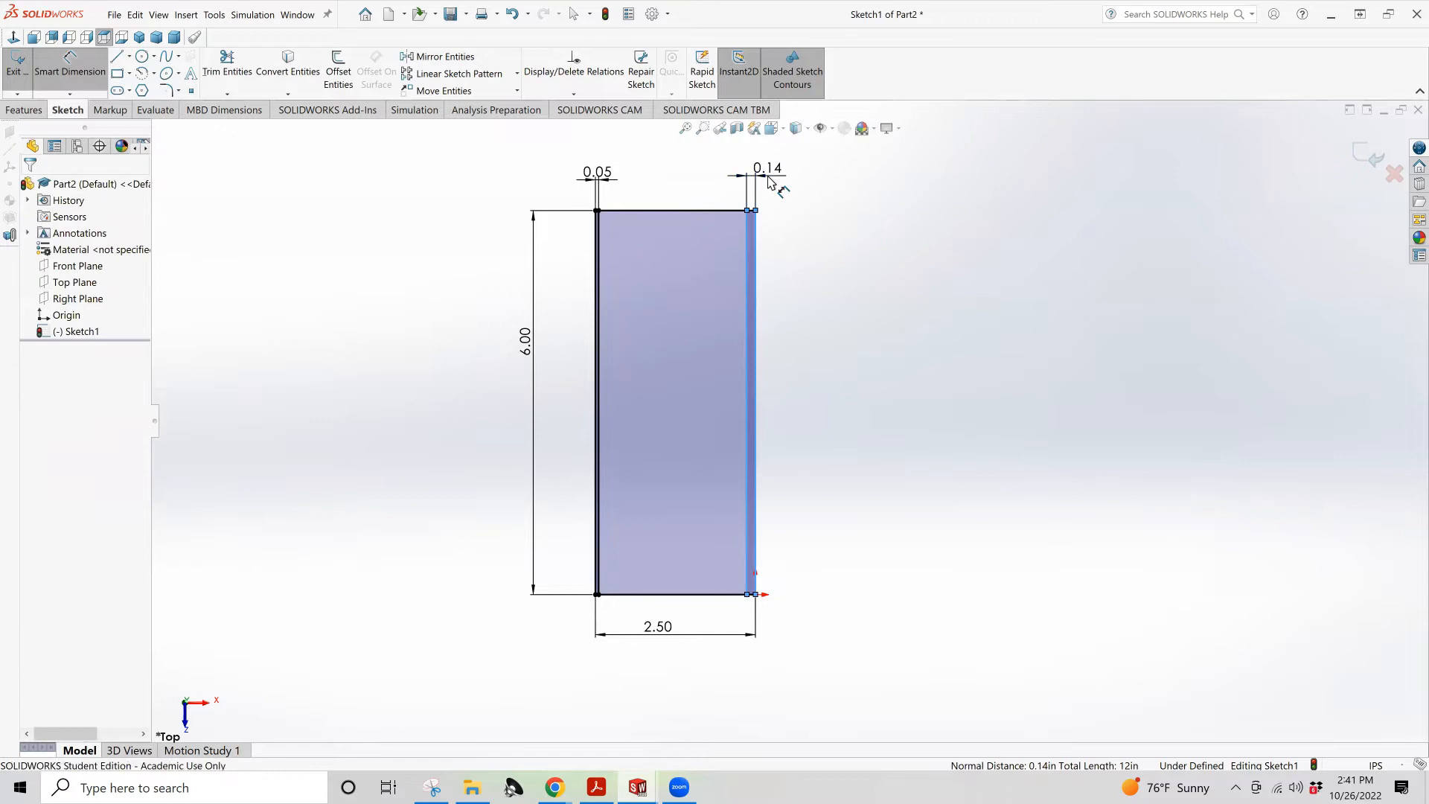
{"action": "left_click", "coordinate": [769, 182]}
{"action": "type", "text": ".05"}
{"action": "key", "text": "Return"}
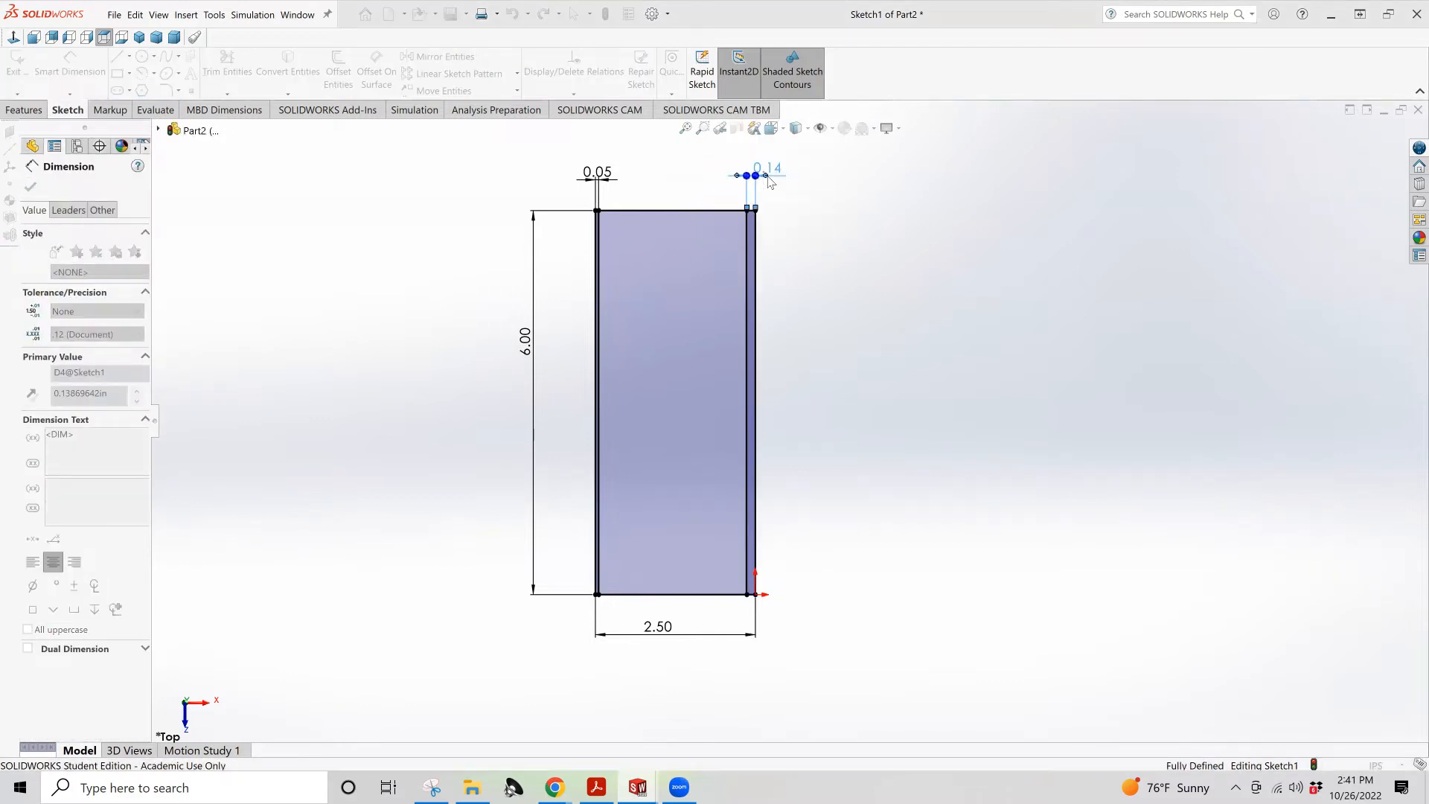
{"action": "left_click", "coordinate": [865, 410]}
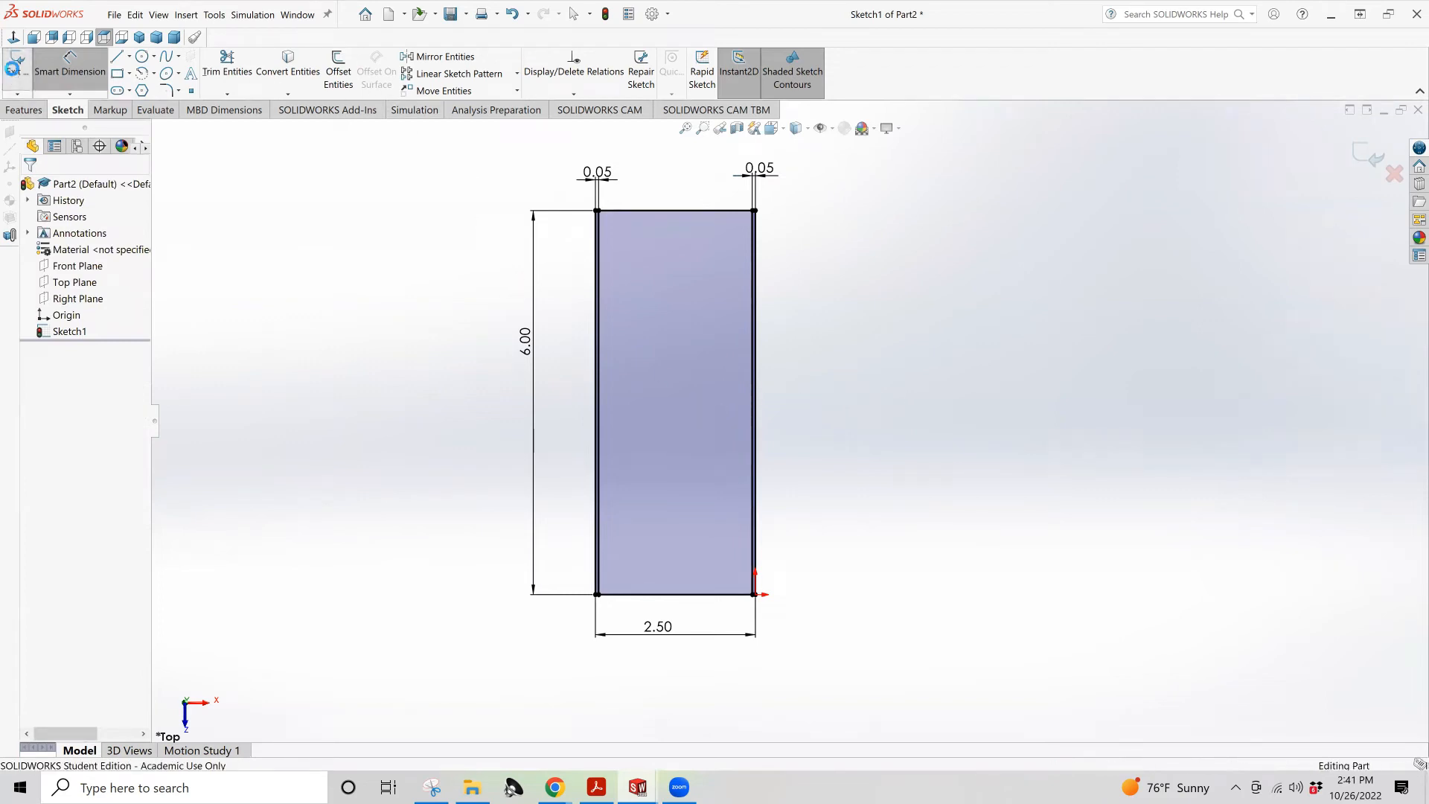
{"action": "left_click", "coordinate": [13, 73]}
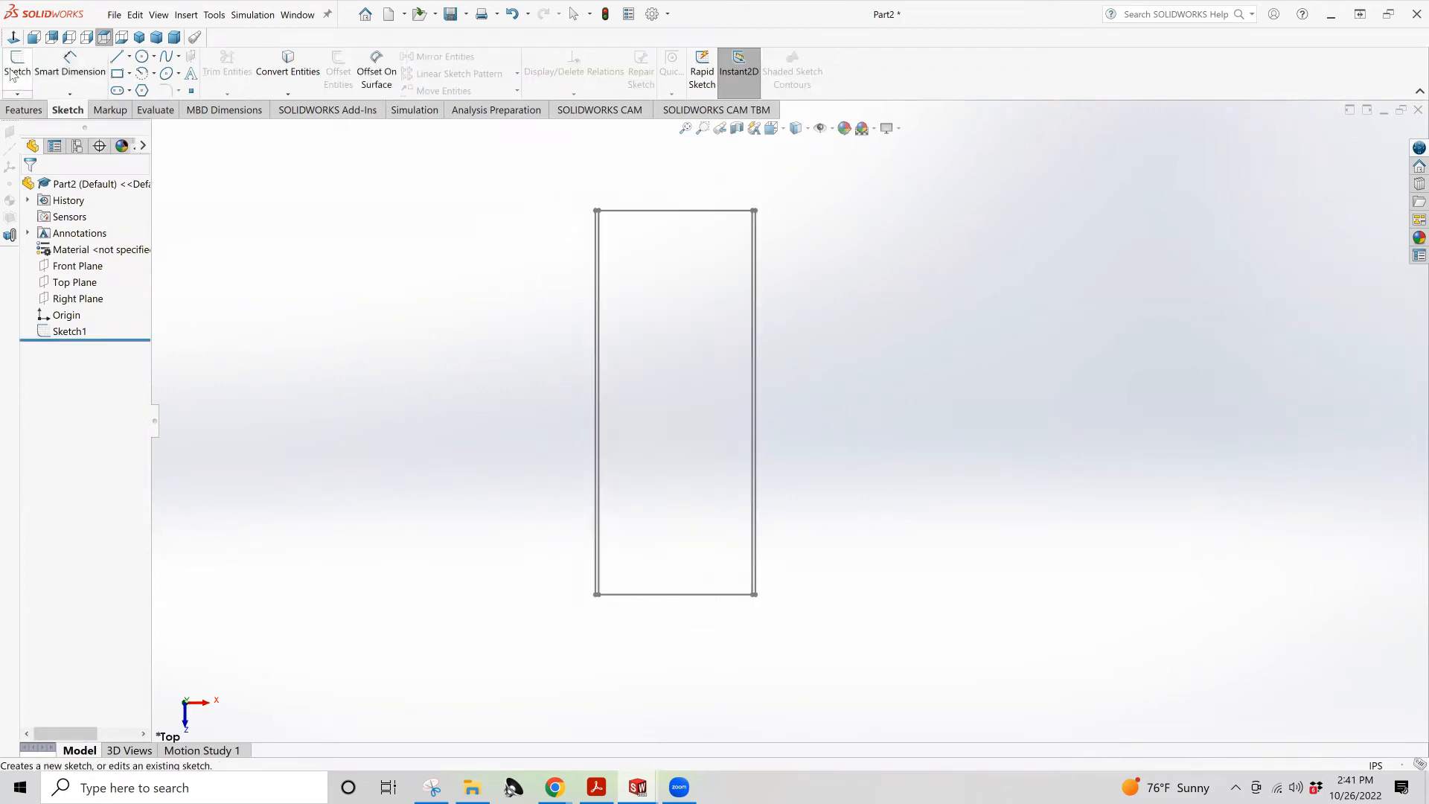
{"action": "left_click", "coordinate": [26, 111]}
{"action": "left_click", "coordinate": [23, 80]}
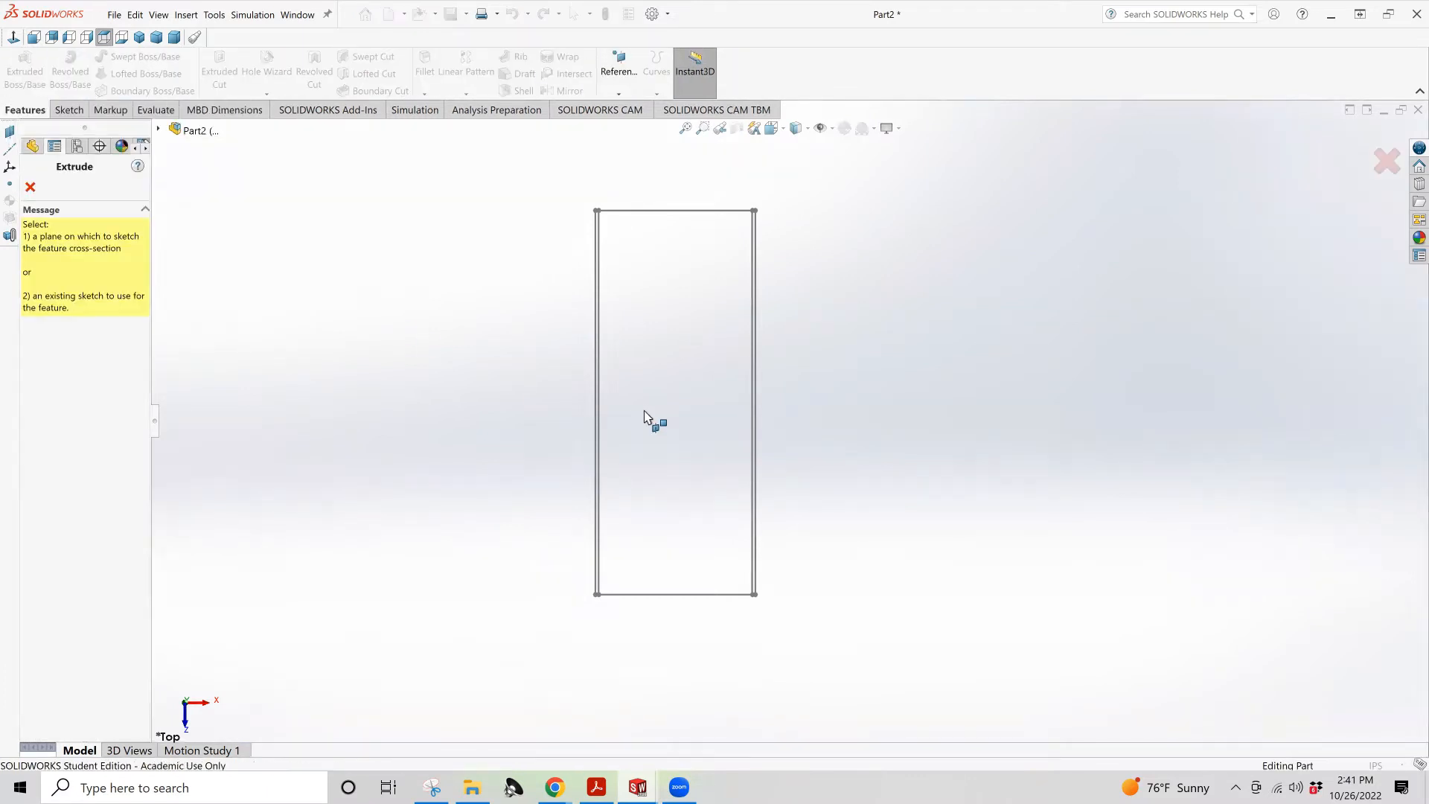
{"action": "left_click", "coordinate": [159, 129]}
{"action": "left_click", "coordinate": [195, 277]}
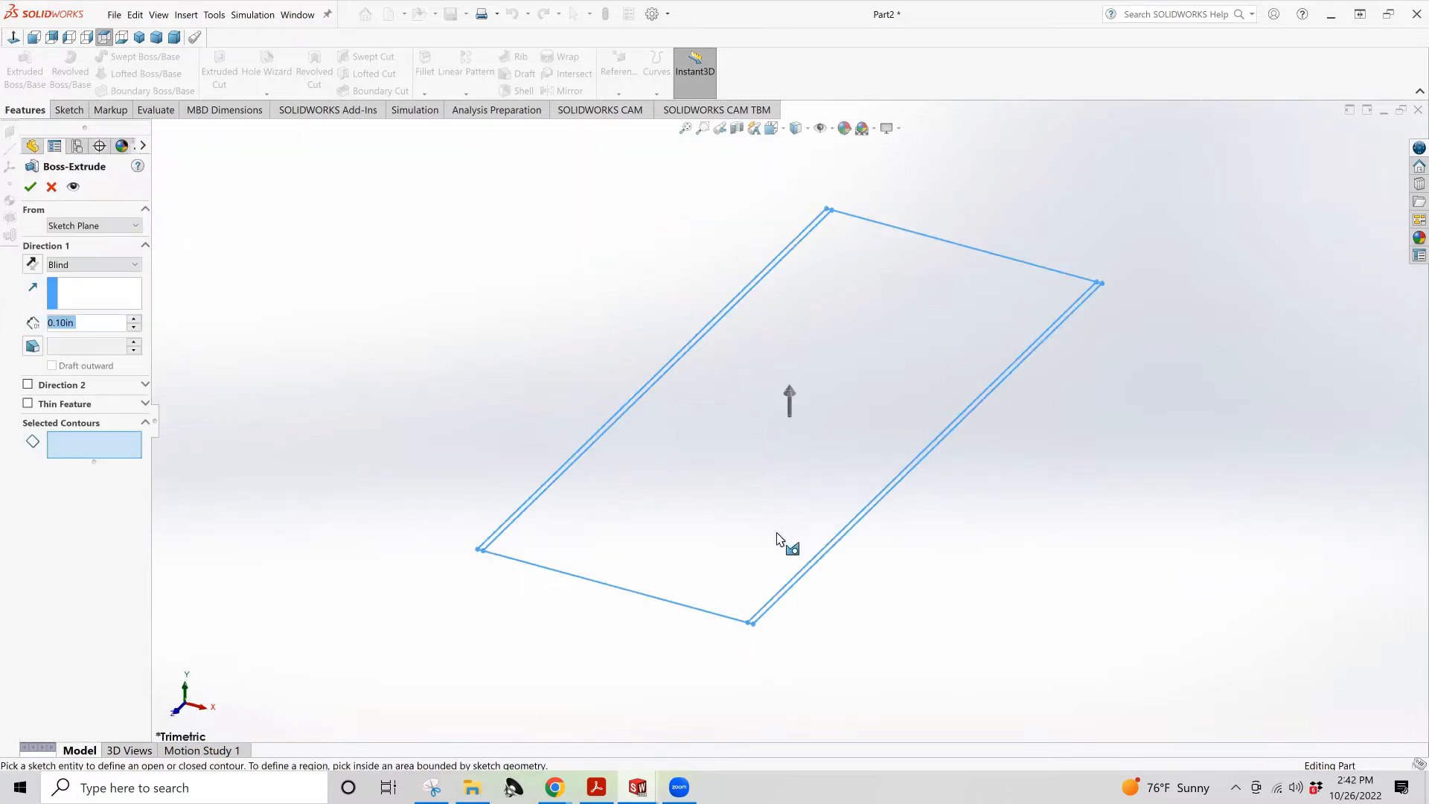
{"action": "scroll", "coordinate": [634, 524], "scroll_direction": "down", "scroll_amount": 1}
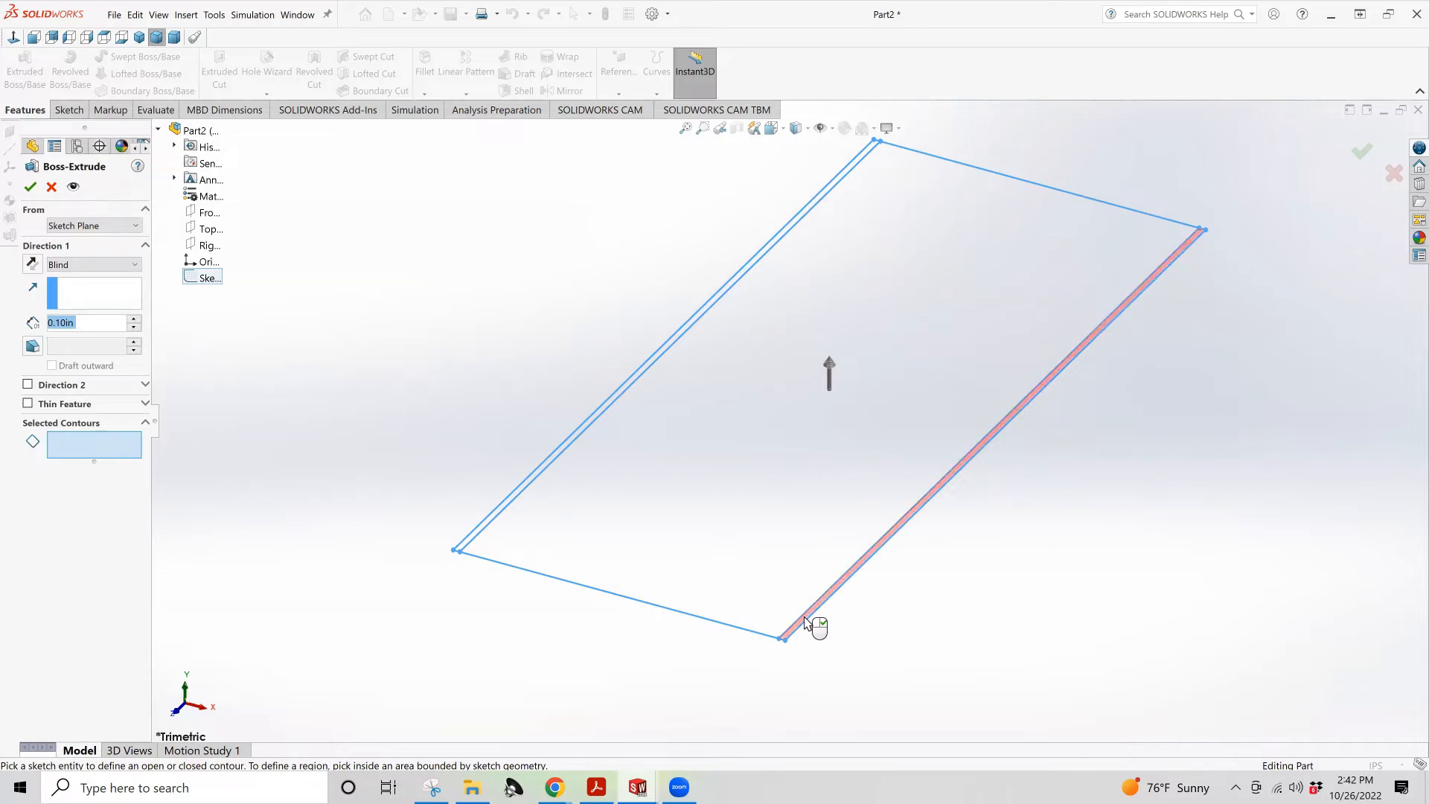
{"action": "left_click", "coordinate": [806, 622]}
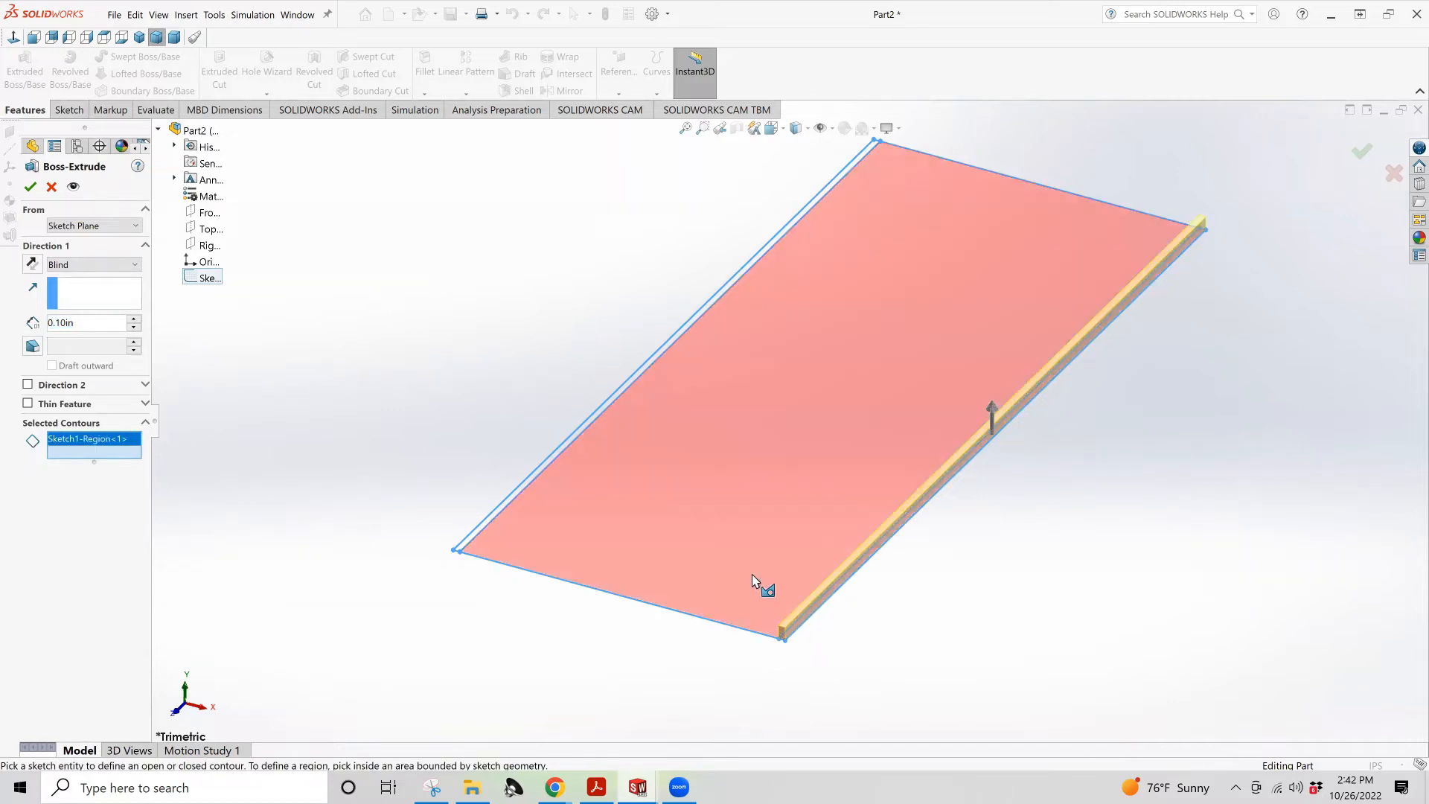
{"action": "key", "text": "Escape"}
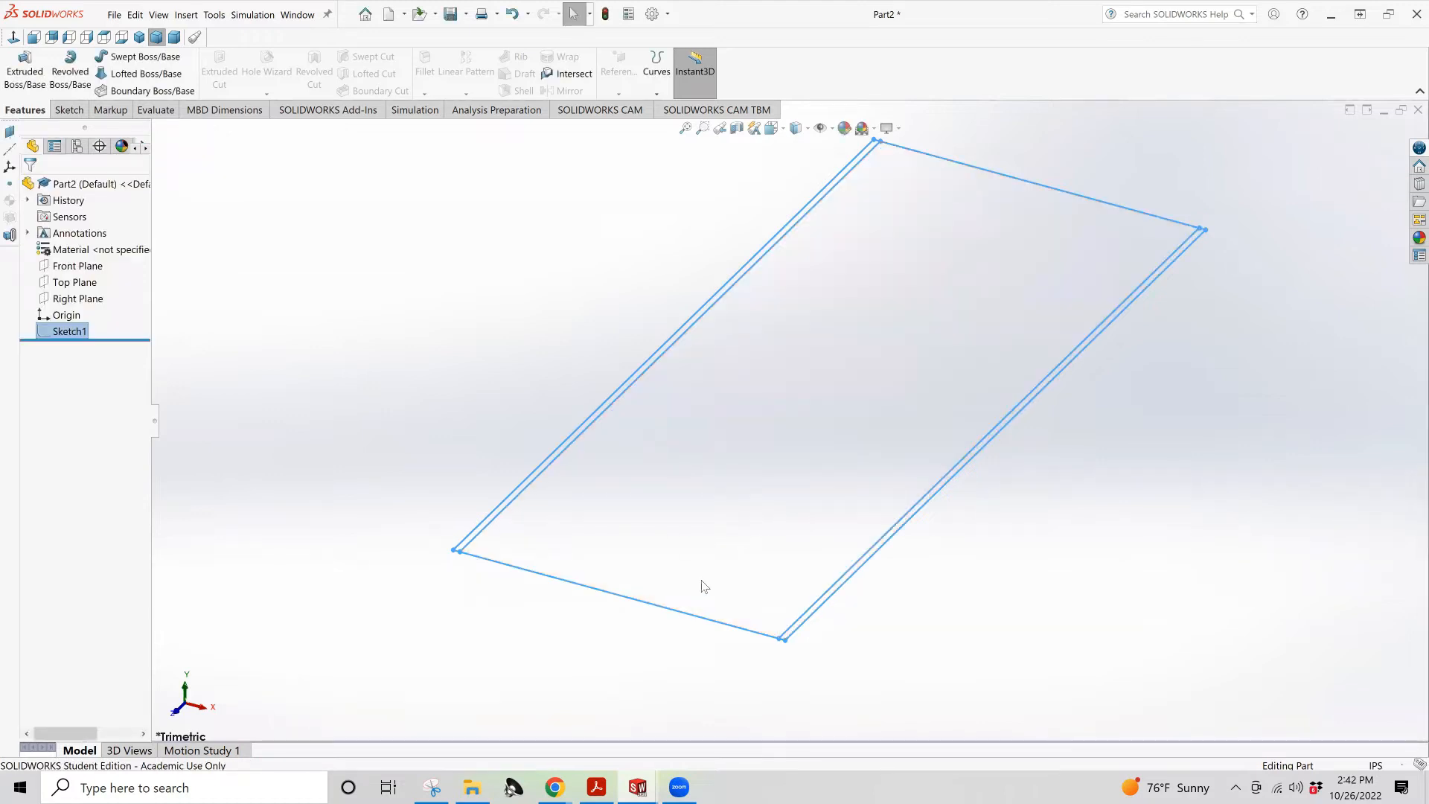
Extrude the wide central region between the two narrow strips to a depth of 0.05 in
{"action": "left_click", "coordinate": [23, 75]}
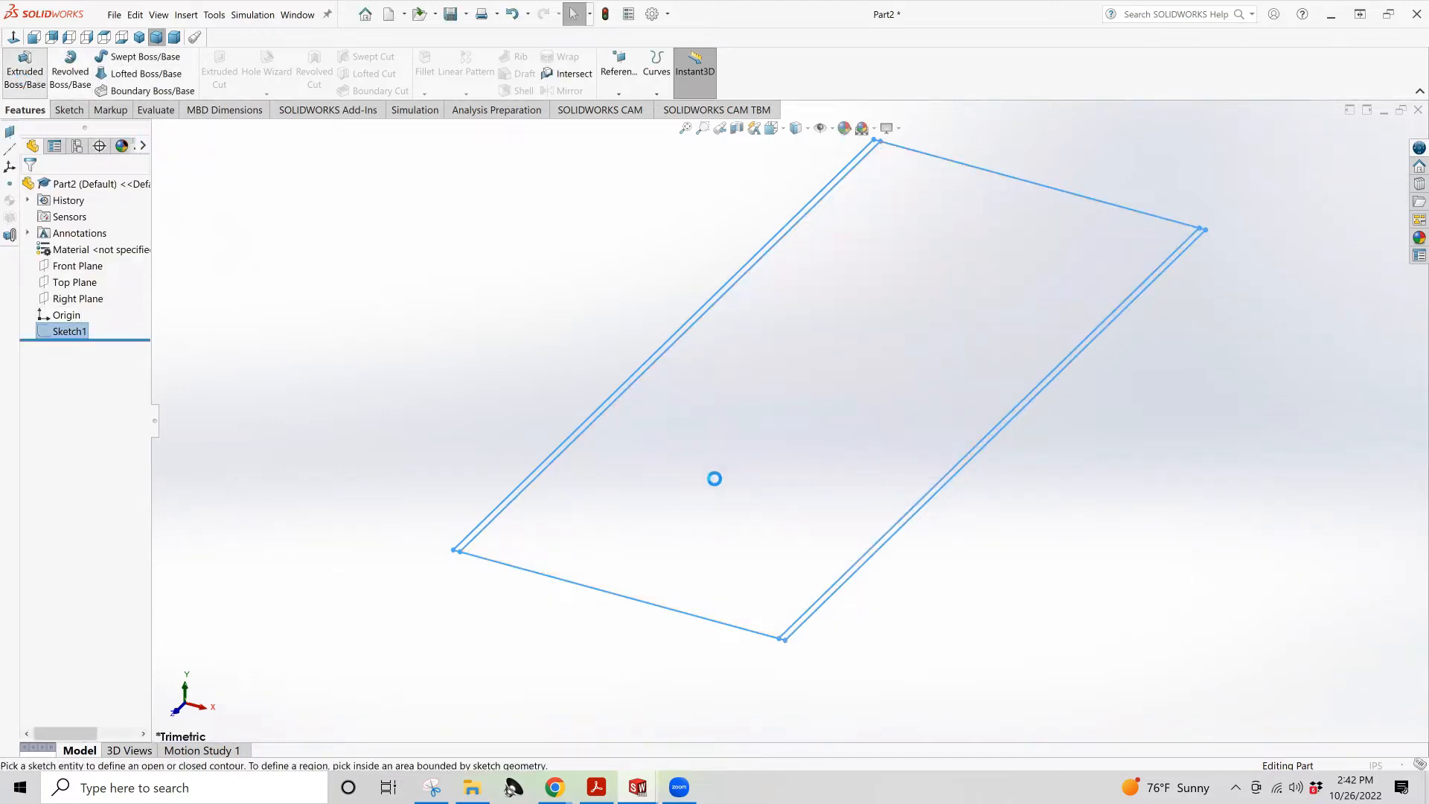
{"action": "left_click", "coordinate": [720, 487]}
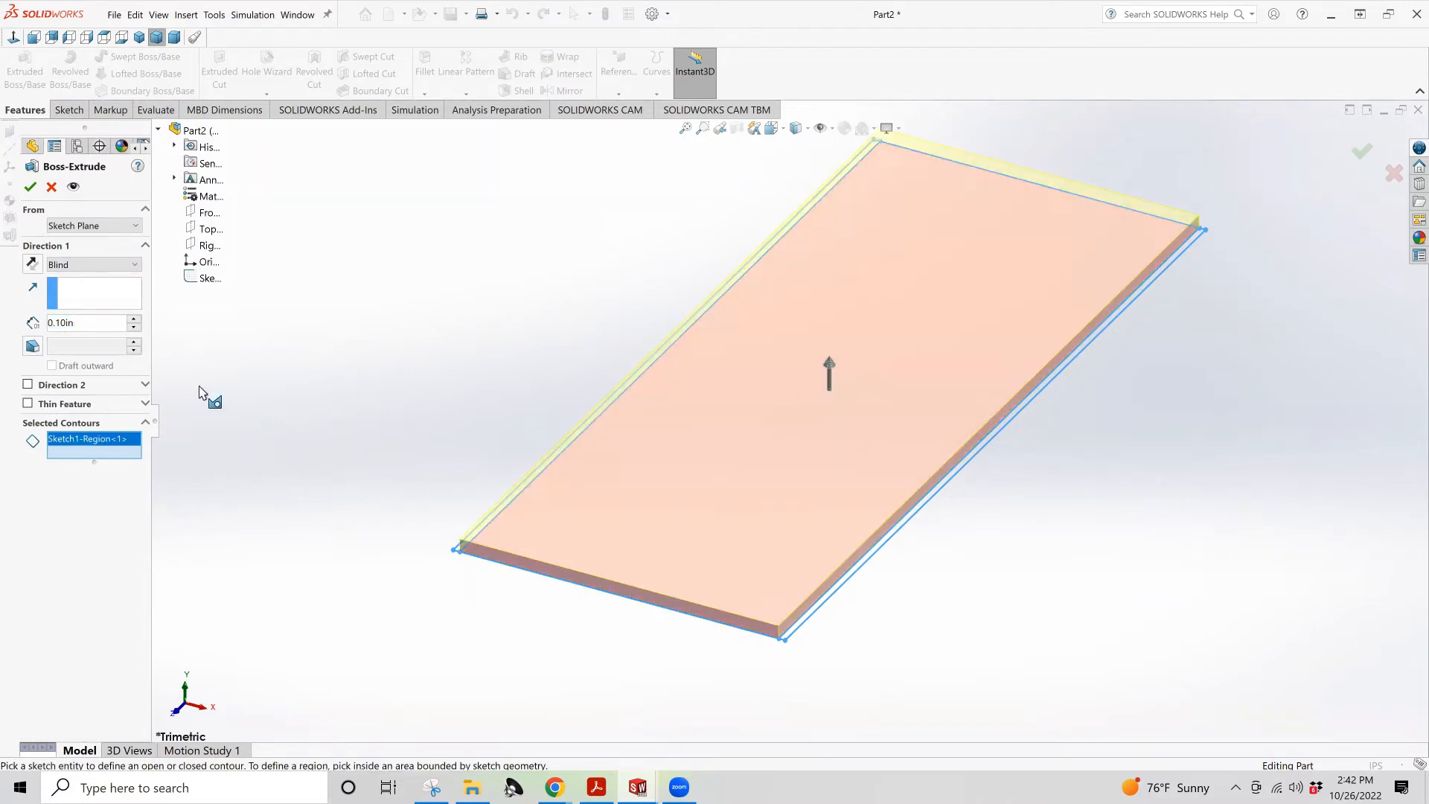
{"action": "left_click_drag", "start_coordinate": [76, 326], "coordinate": [34, 330]}
{"action": "type", "text": ".05"}
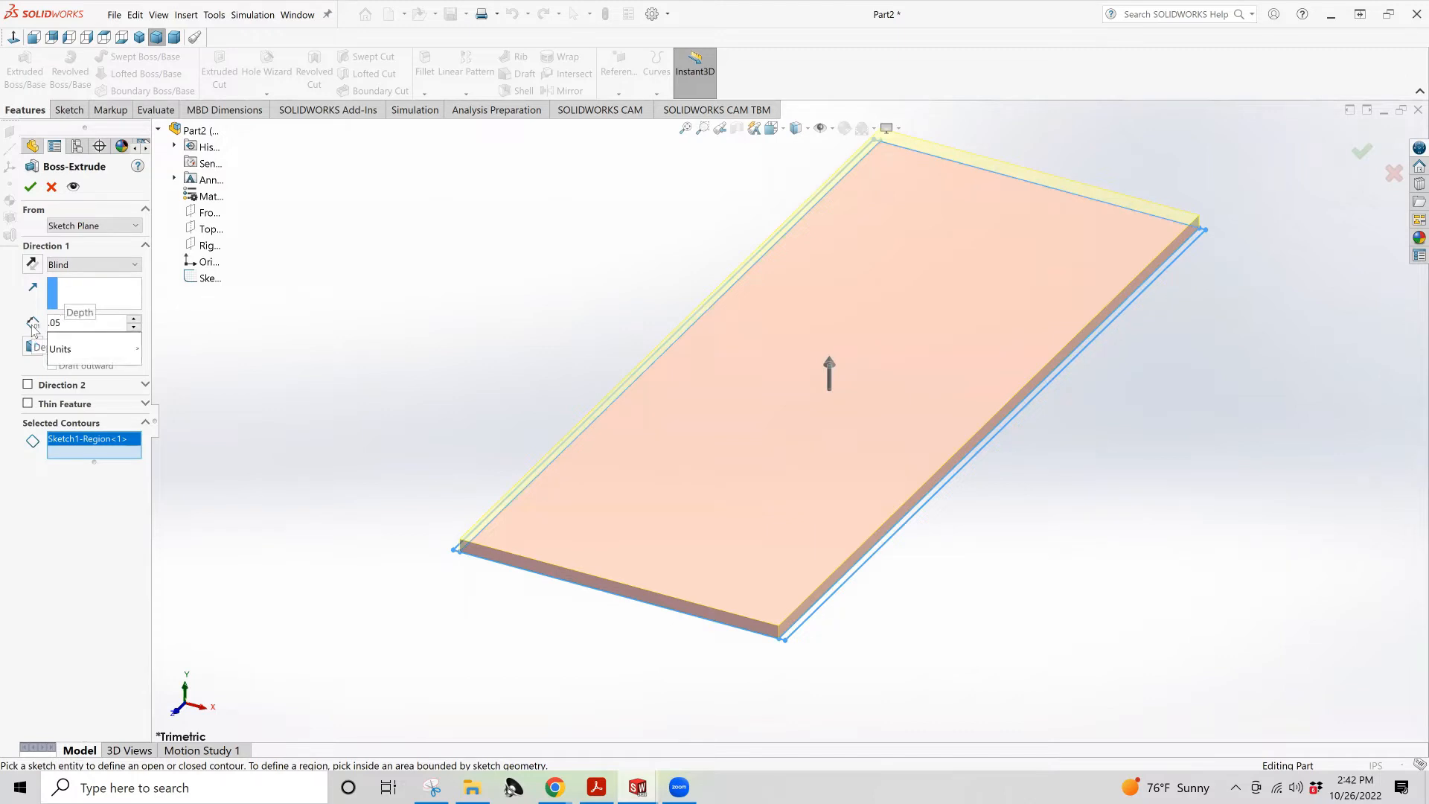
{"action": "key", "text": "Return"}
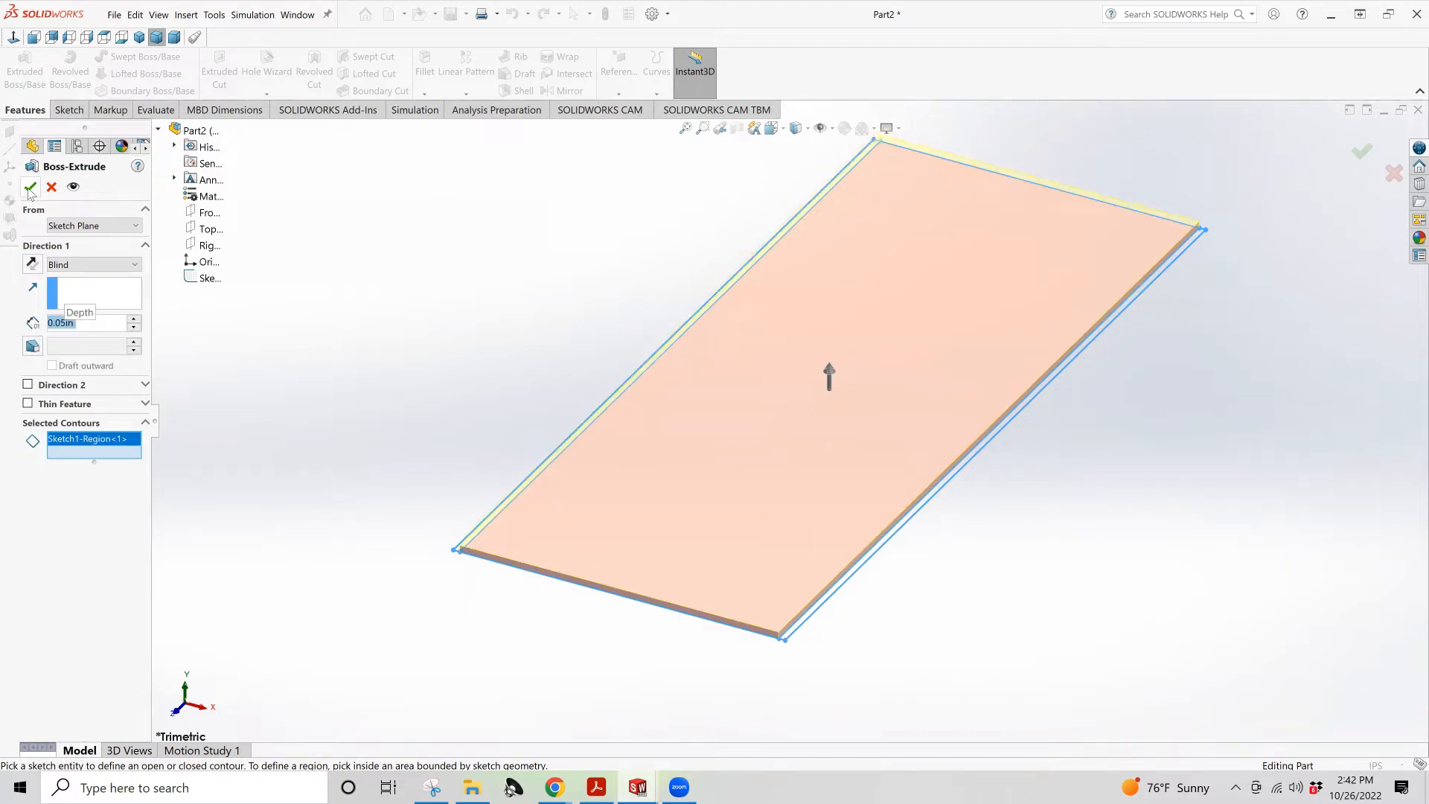
{"action": "left_click", "coordinate": [30, 189]}
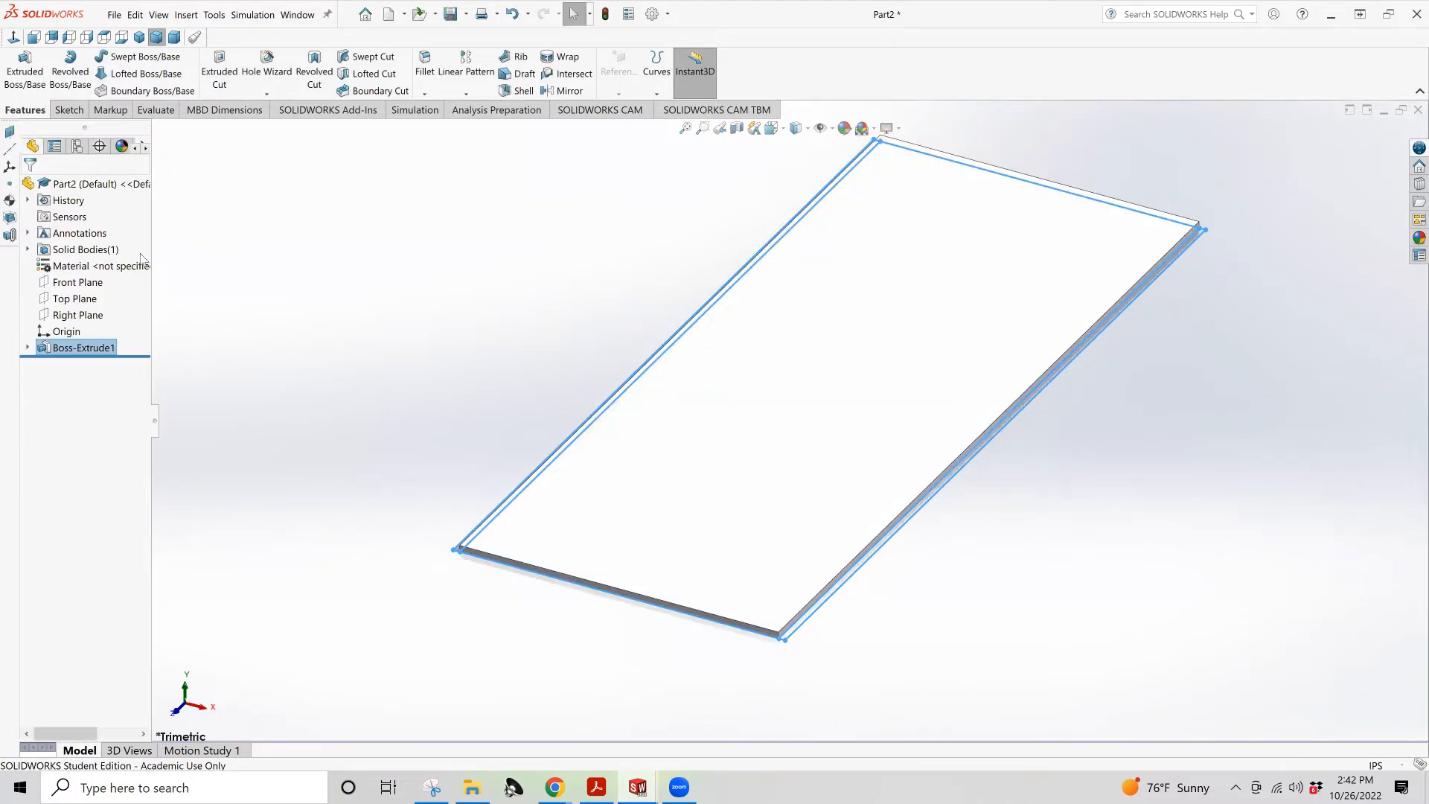
Start another boss extrusion from the plate's existing sketch and select the narrow strip regions along both long edges as contours
{"action": "left_click", "coordinate": [22, 74]}
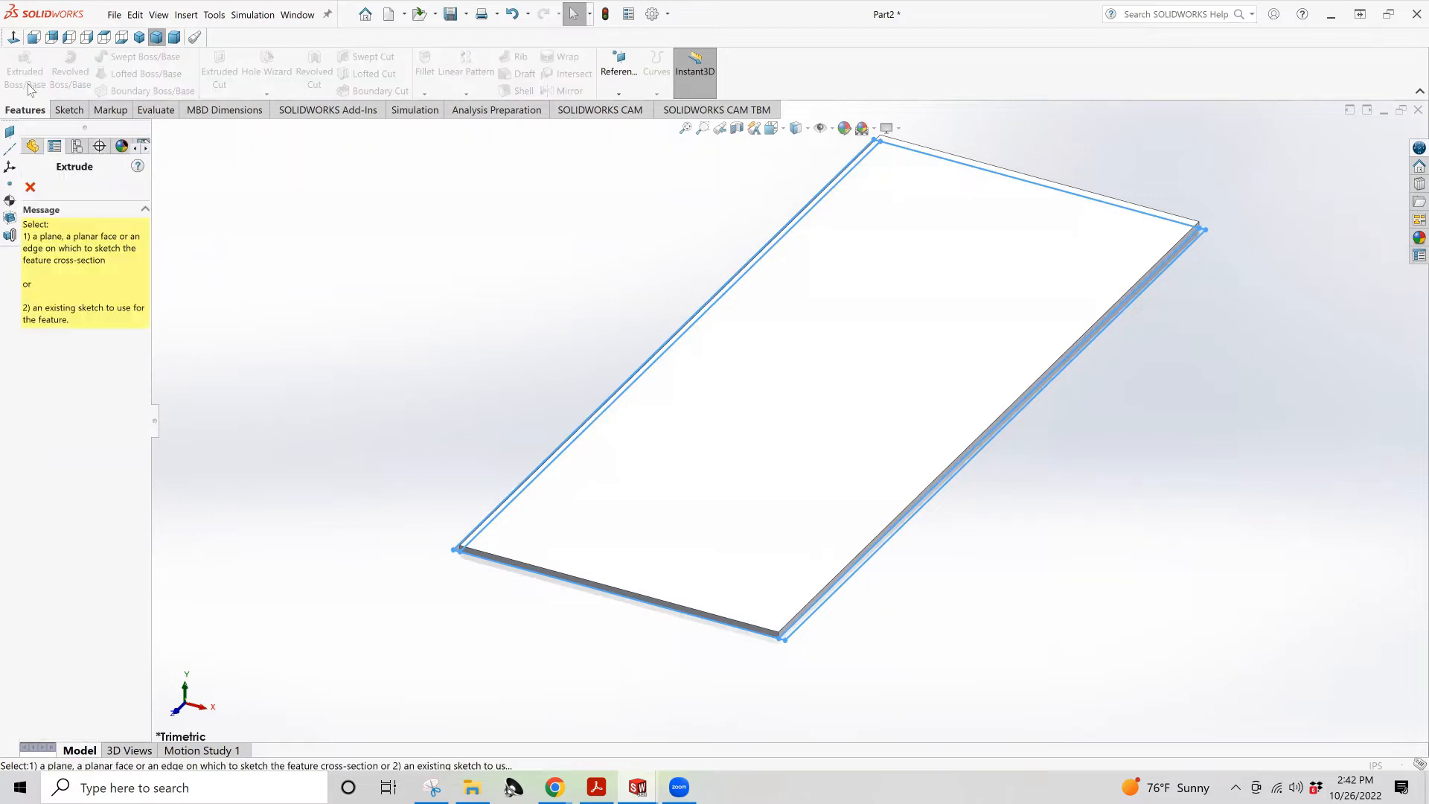
{"action": "left_click", "coordinate": [175, 292]}
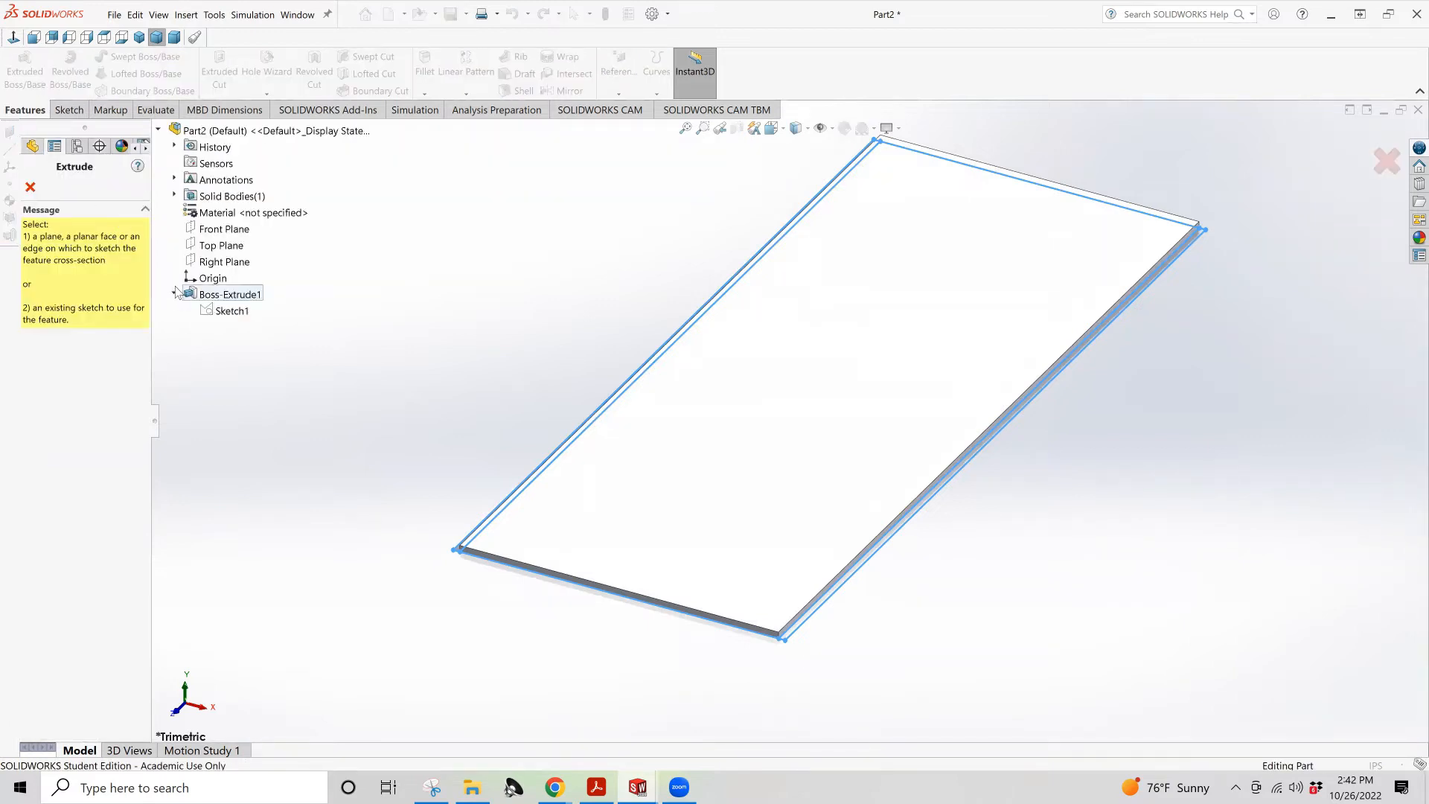
{"action": "left_click", "coordinate": [213, 310]}
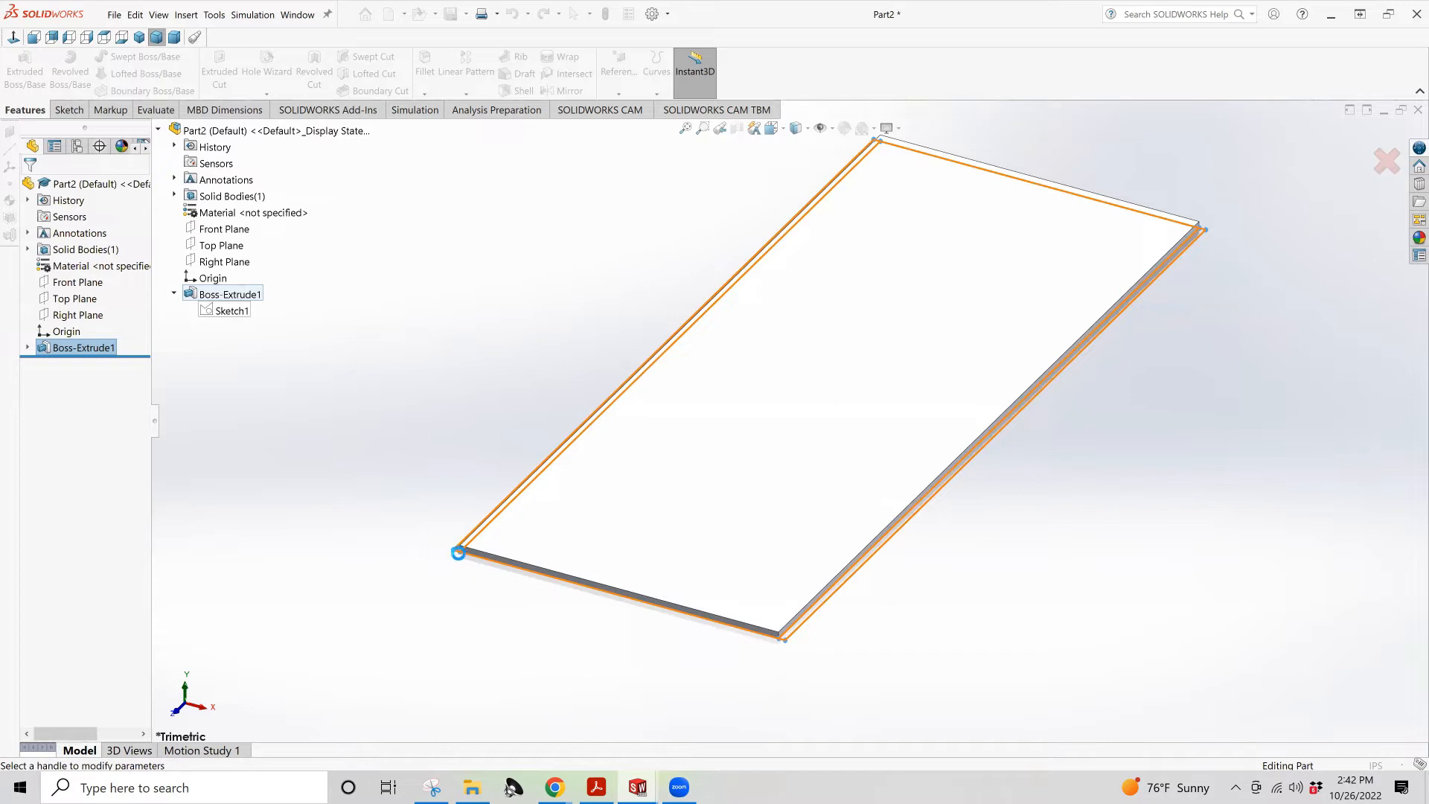
{"action": "middle_click_drag", "start_coordinate": [474, 547], "coordinate": [545, 542]}
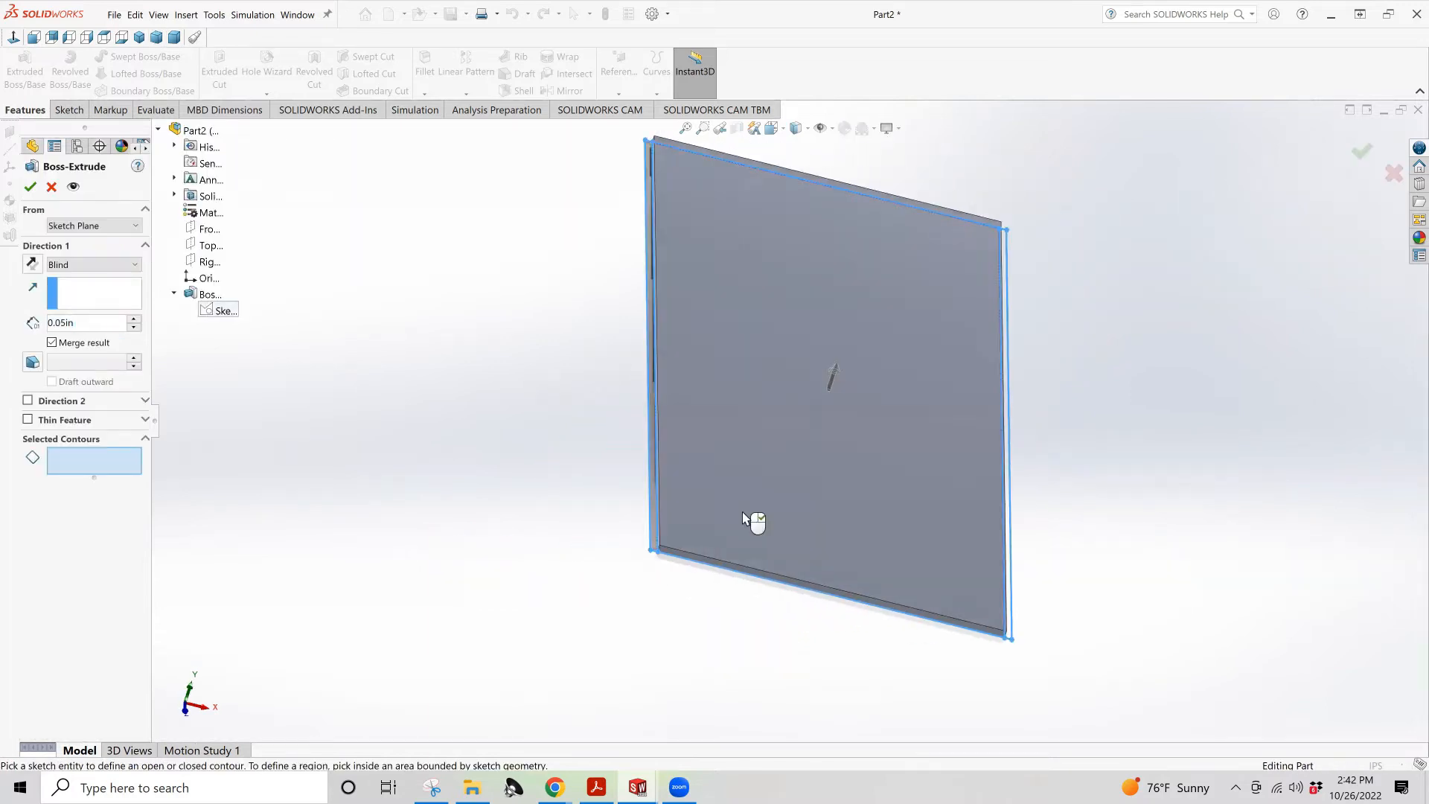
{"action": "left_click", "coordinate": [654, 530]}
{"action": "mouse_move", "coordinate": [667, 533]}
{"action": "middle_mouse_down"}
{"action": "mouse_move", "coordinate": [655, 536]}
{"action": "mouse_move", "coordinate": [746, 606]}
{"action": "middle_mouse_up"}
{"action": "left_click", "coordinate": [754, 605]}
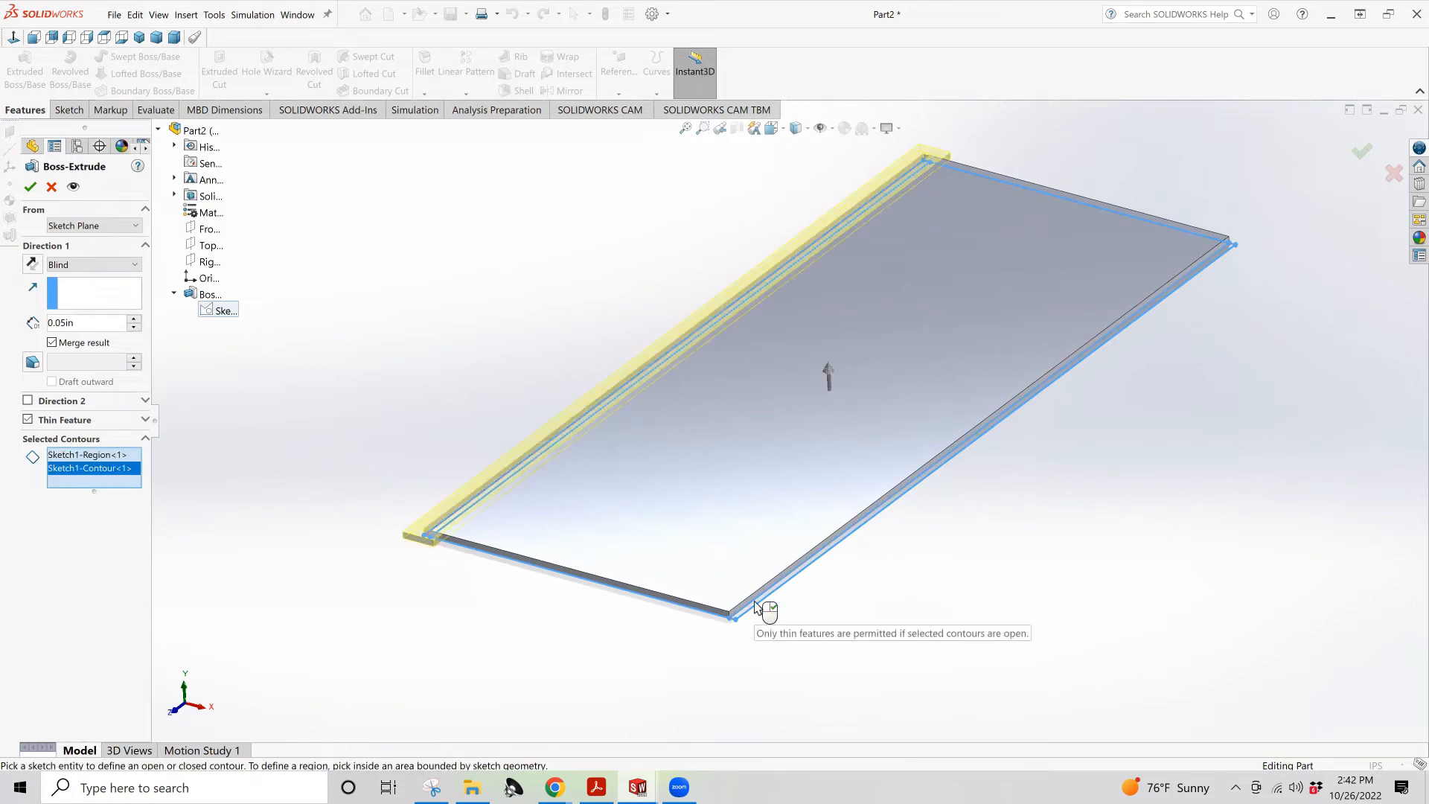
{"action": "scroll", "coordinate": [752, 614], "scroll_direction": "down", "scroll_amount": 3}
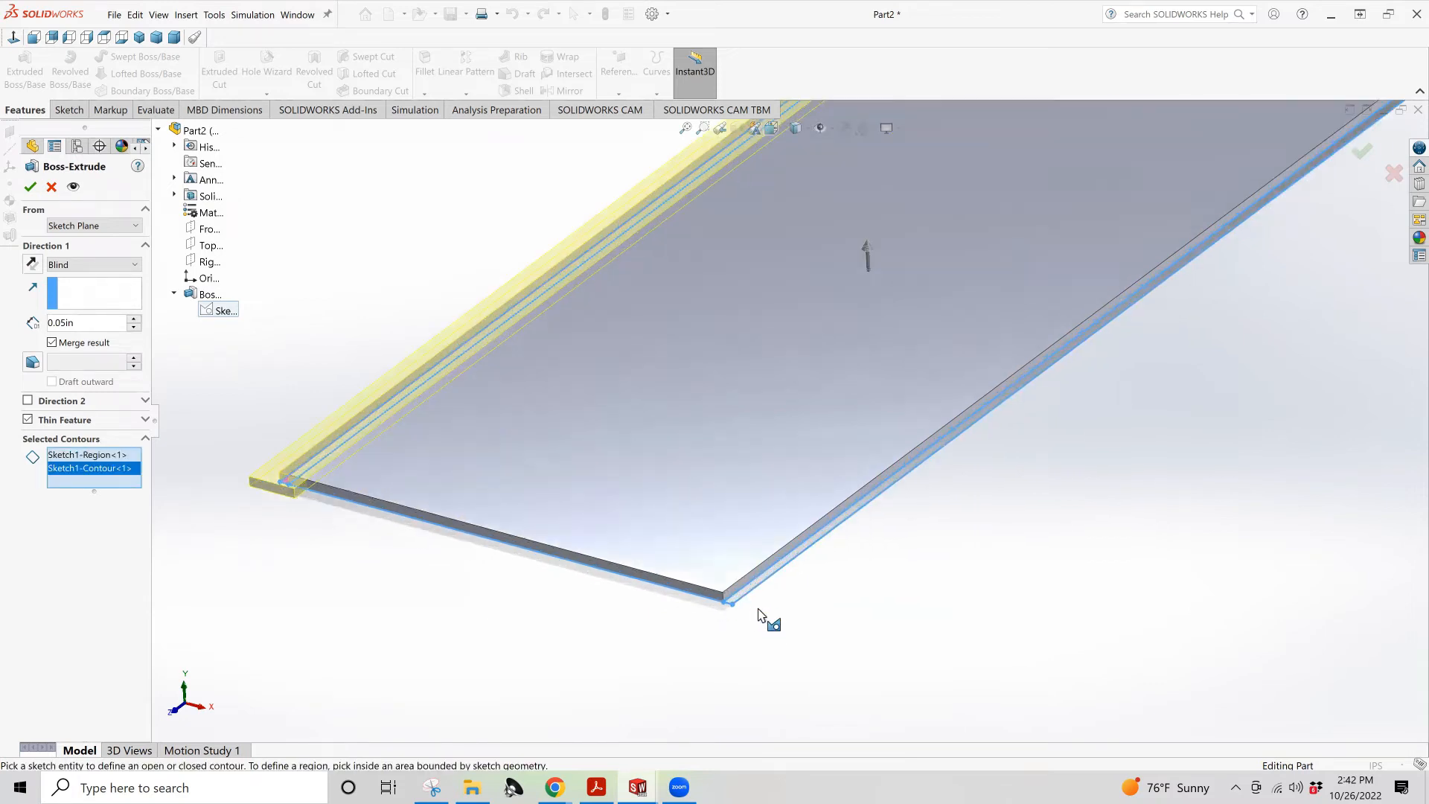
{"action": "left_click", "coordinate": [756, 592]}
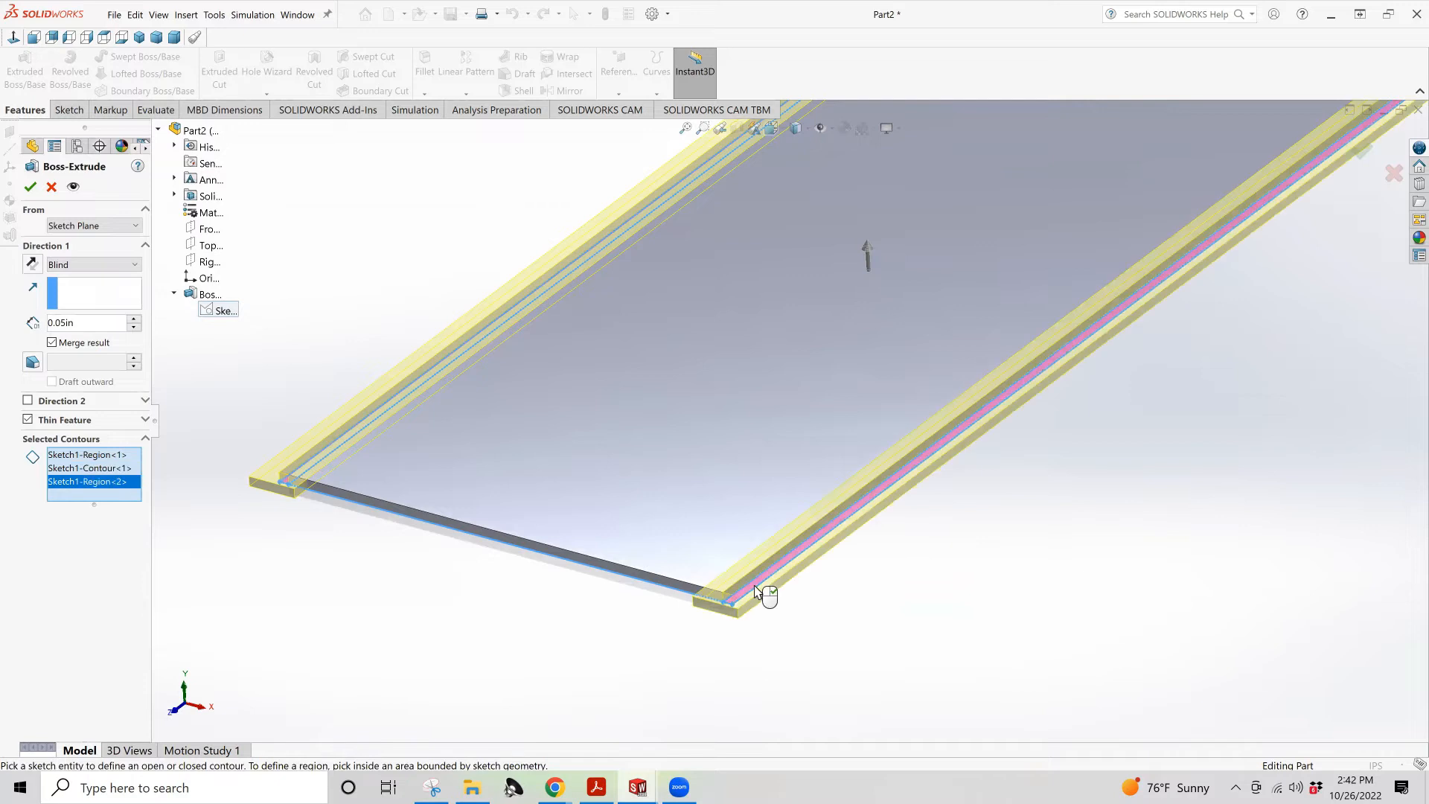
Turn off the thin feature option and remove the open contour from the extrusion's selection, keeping only the two strip regions
{"action": "scroll", "coordinate": [703, 593], "scroll_direction": "up", "scroll_amount": 1}
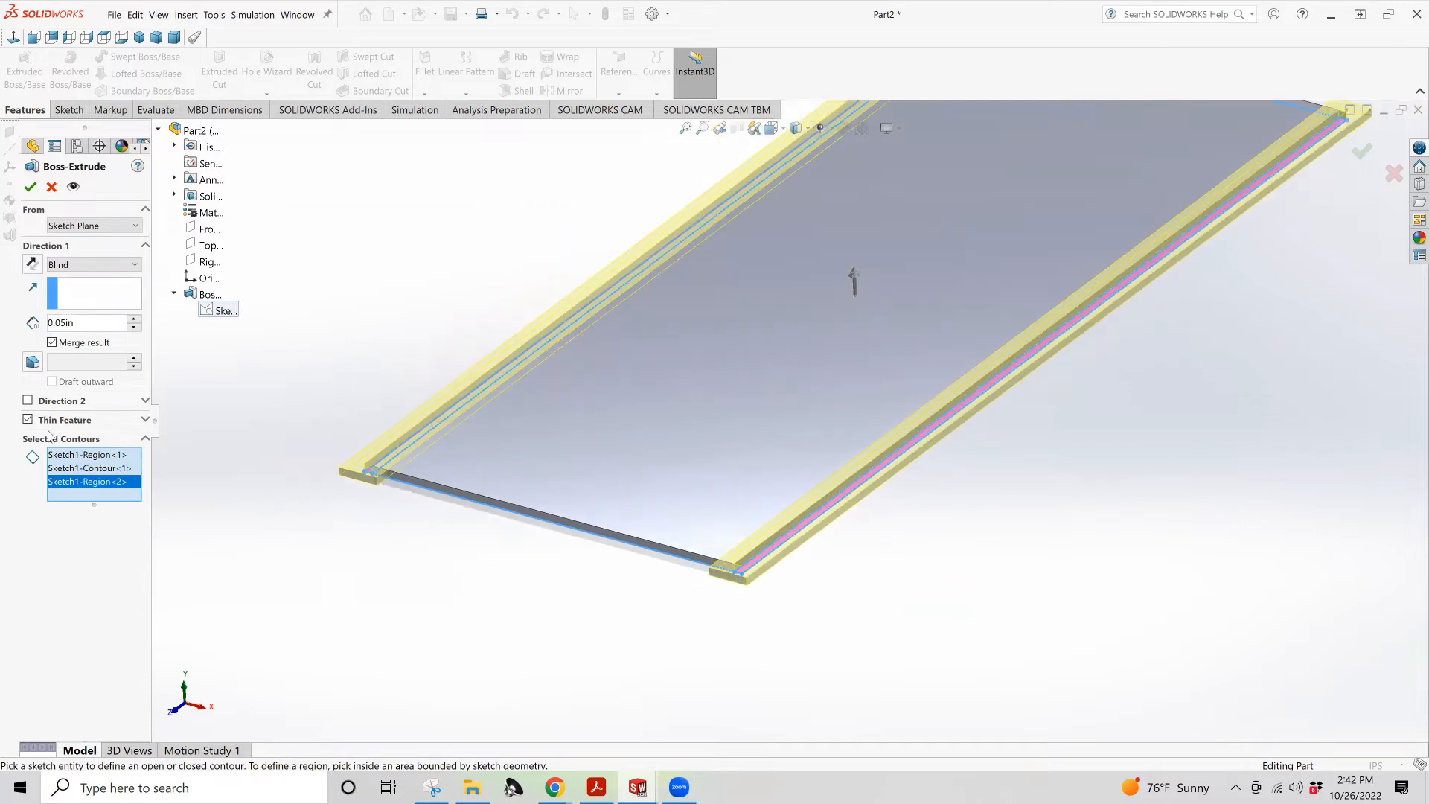
{"action": "left_click", "coordinate": [29, 420]}
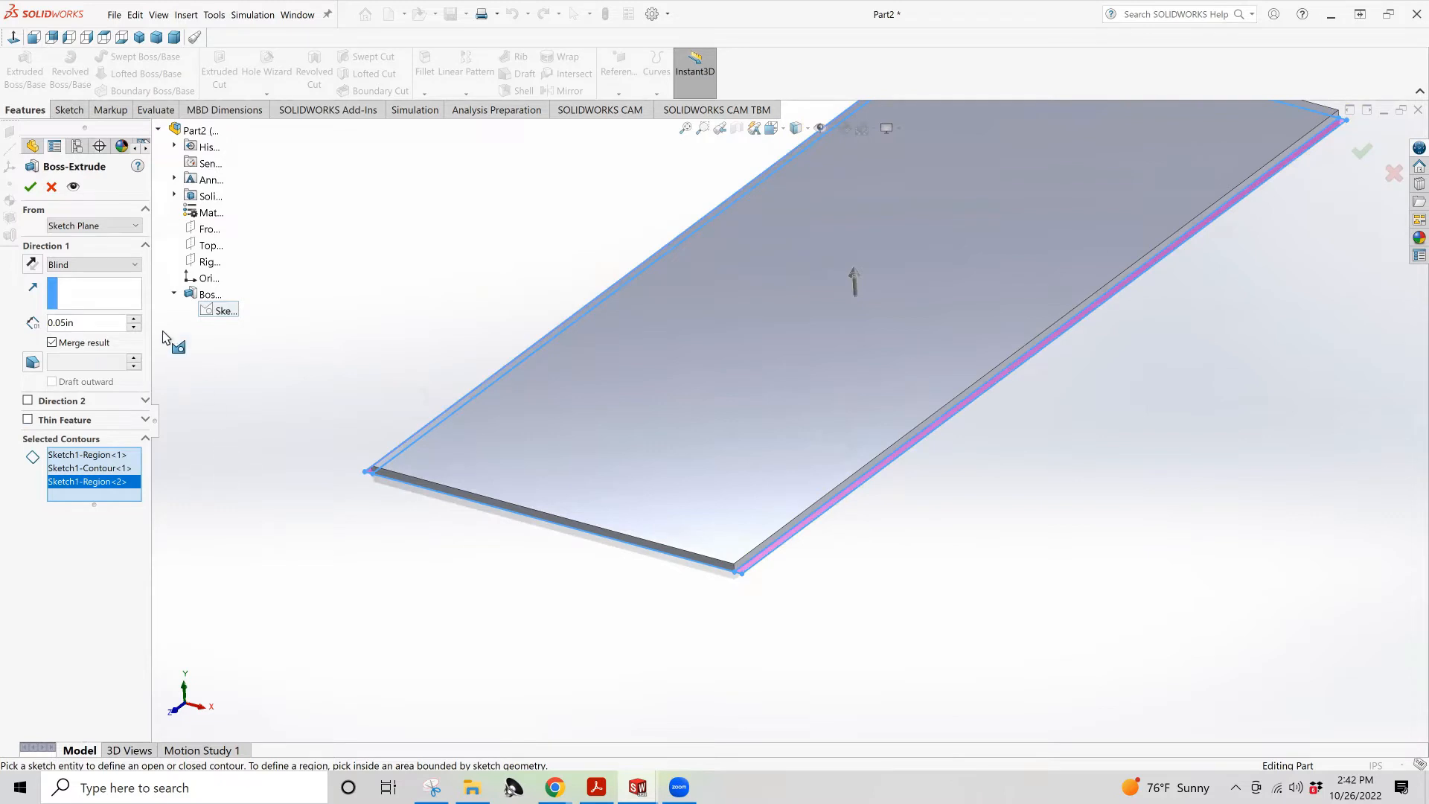
{"action": "left_click", "coordinate": [65, 322]}
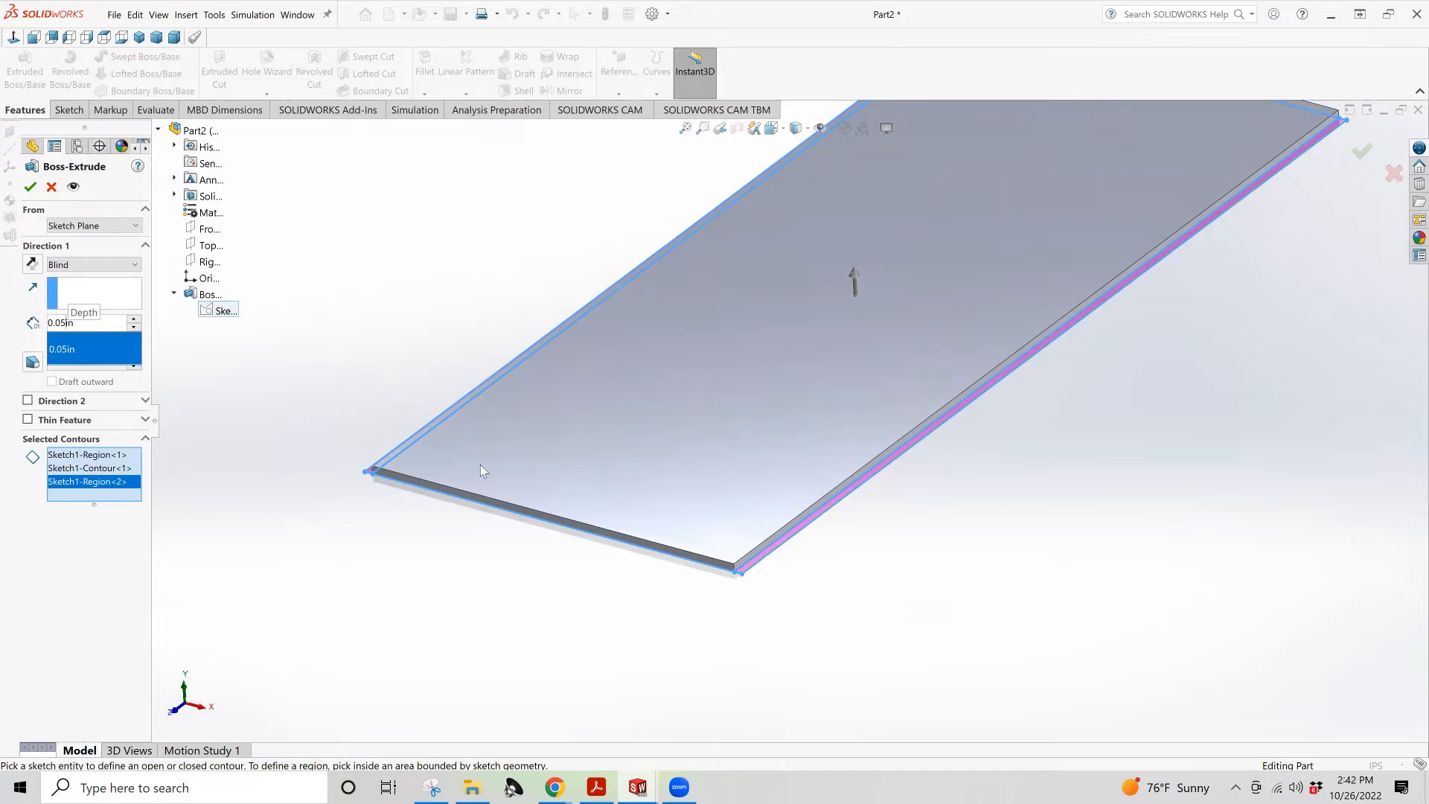
{"action": "left_click", "coordinate": [100, 459]}
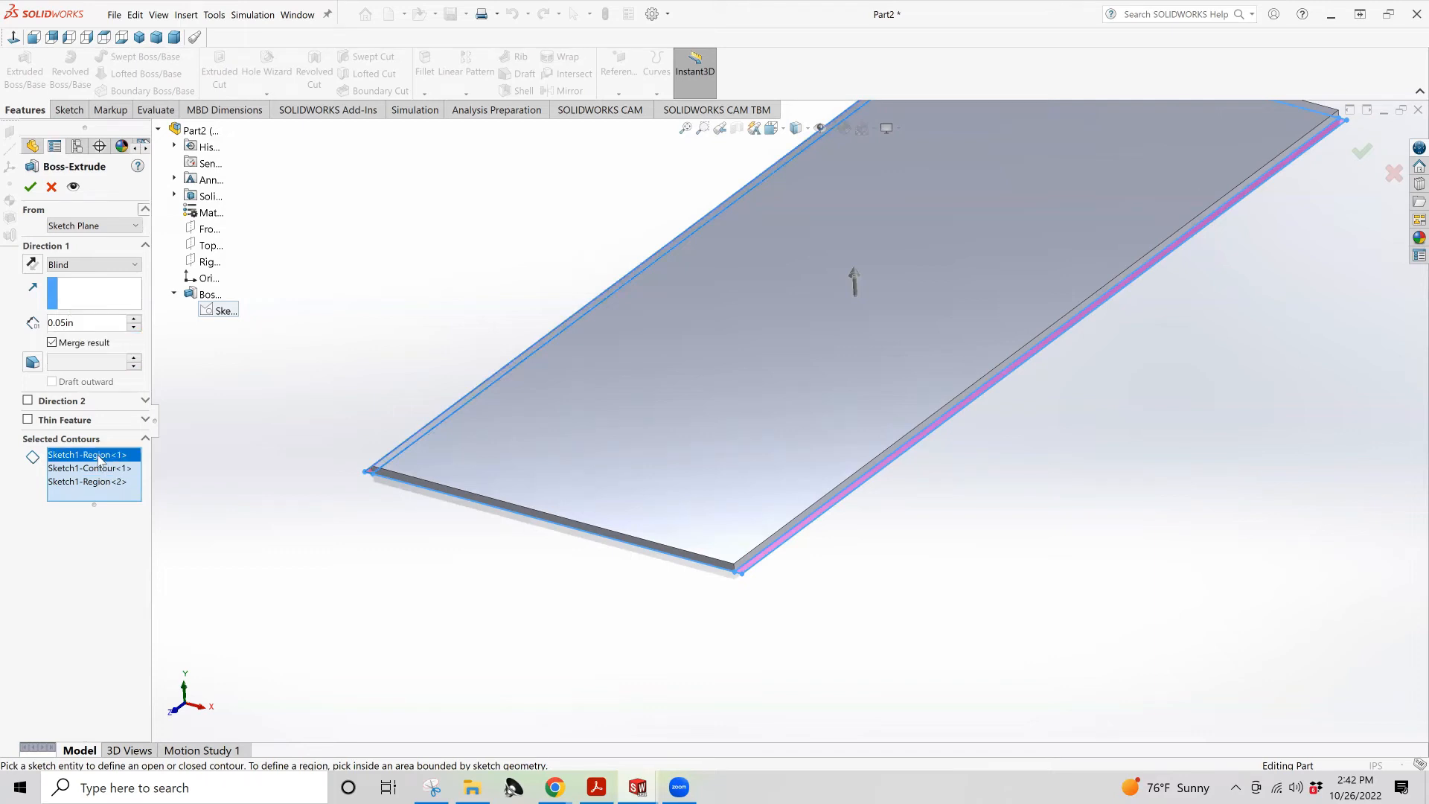
{"action": "left_click", "coordinate": [94, 465]}
{"action": "right_click", "coordinate": [95, 466]}
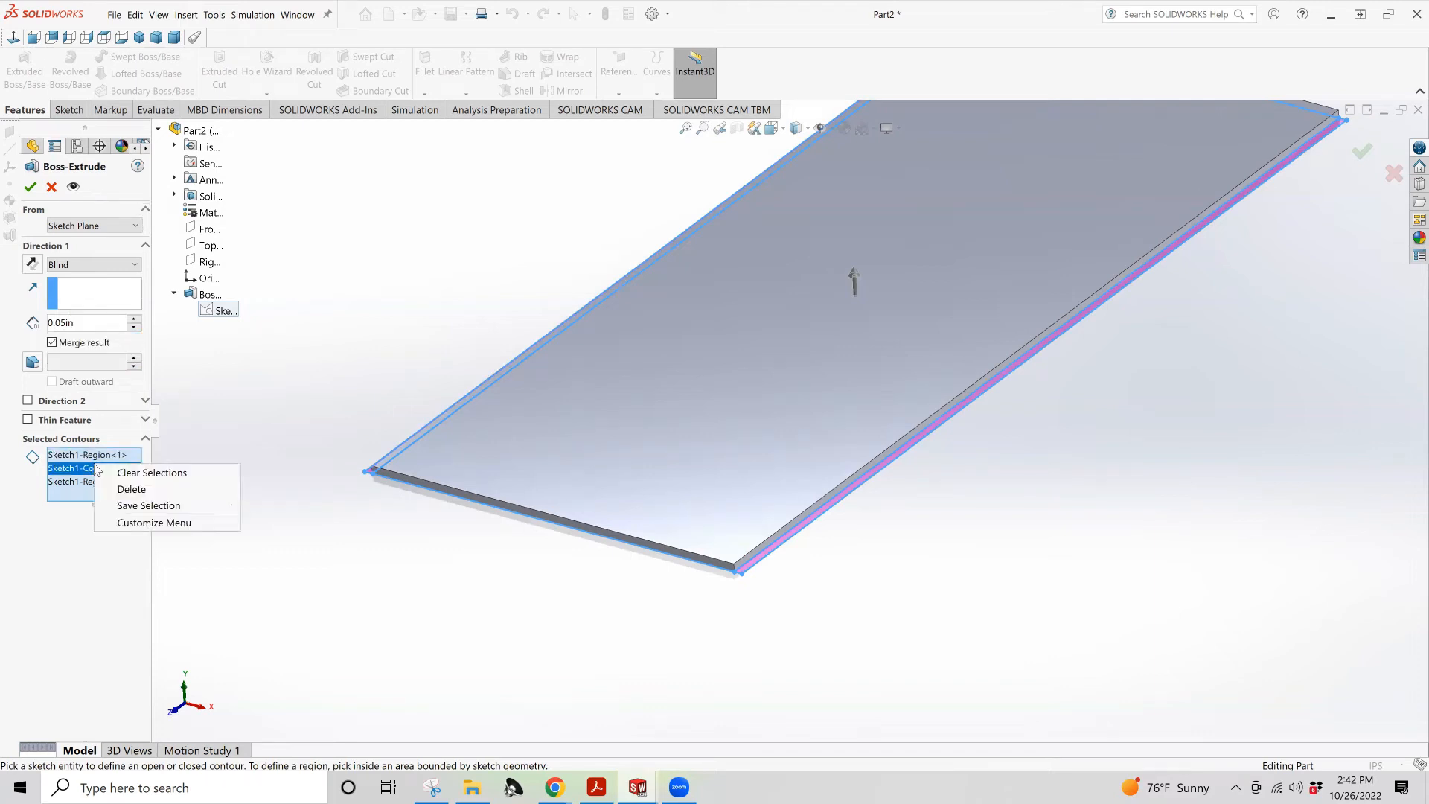
{"action": "left_click", "coordinate": [132, 490]}
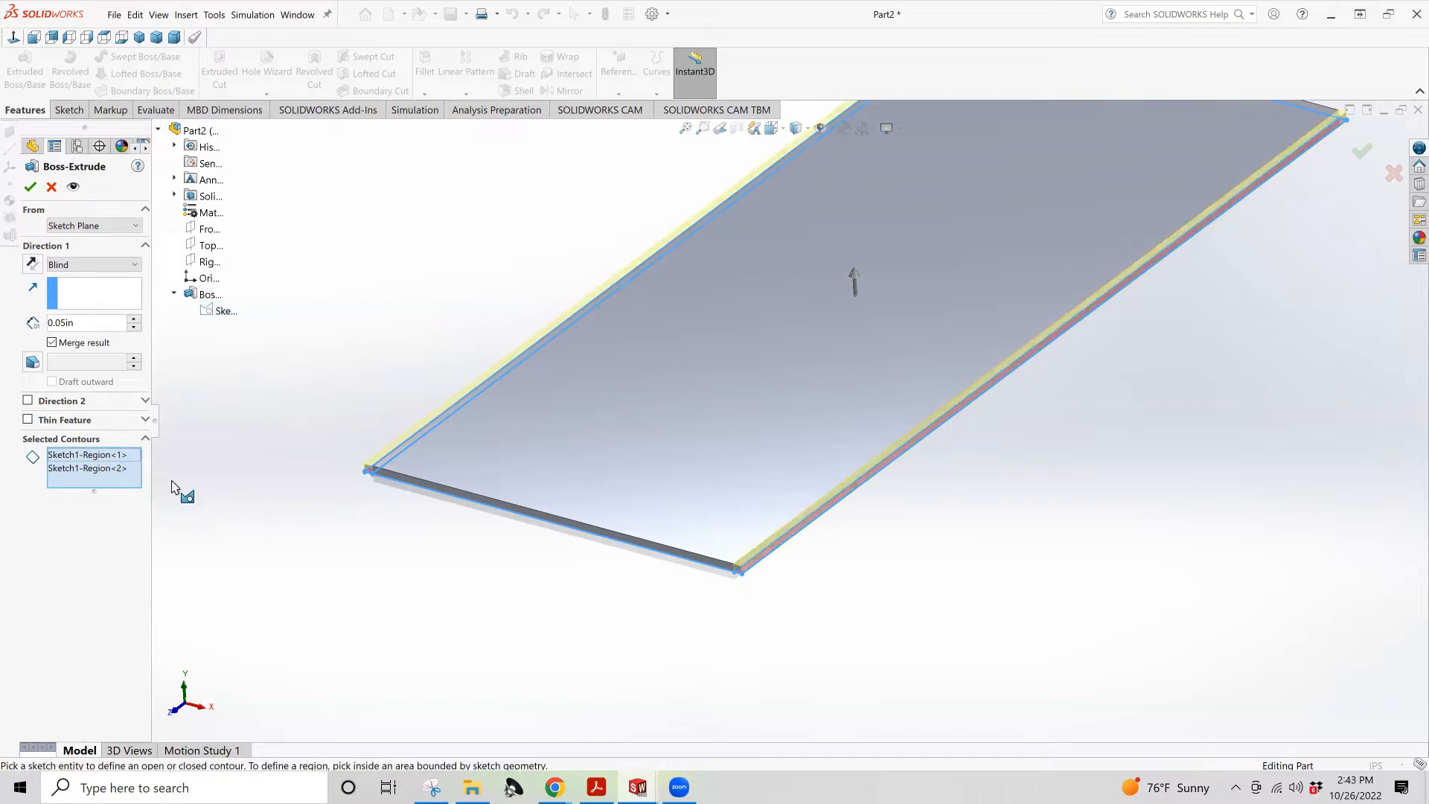
Extrude the two narrow edge strips to a depth of 0.5 in as the channel's side walls
{"action": "right_click", "coordinate": [123, 472]}
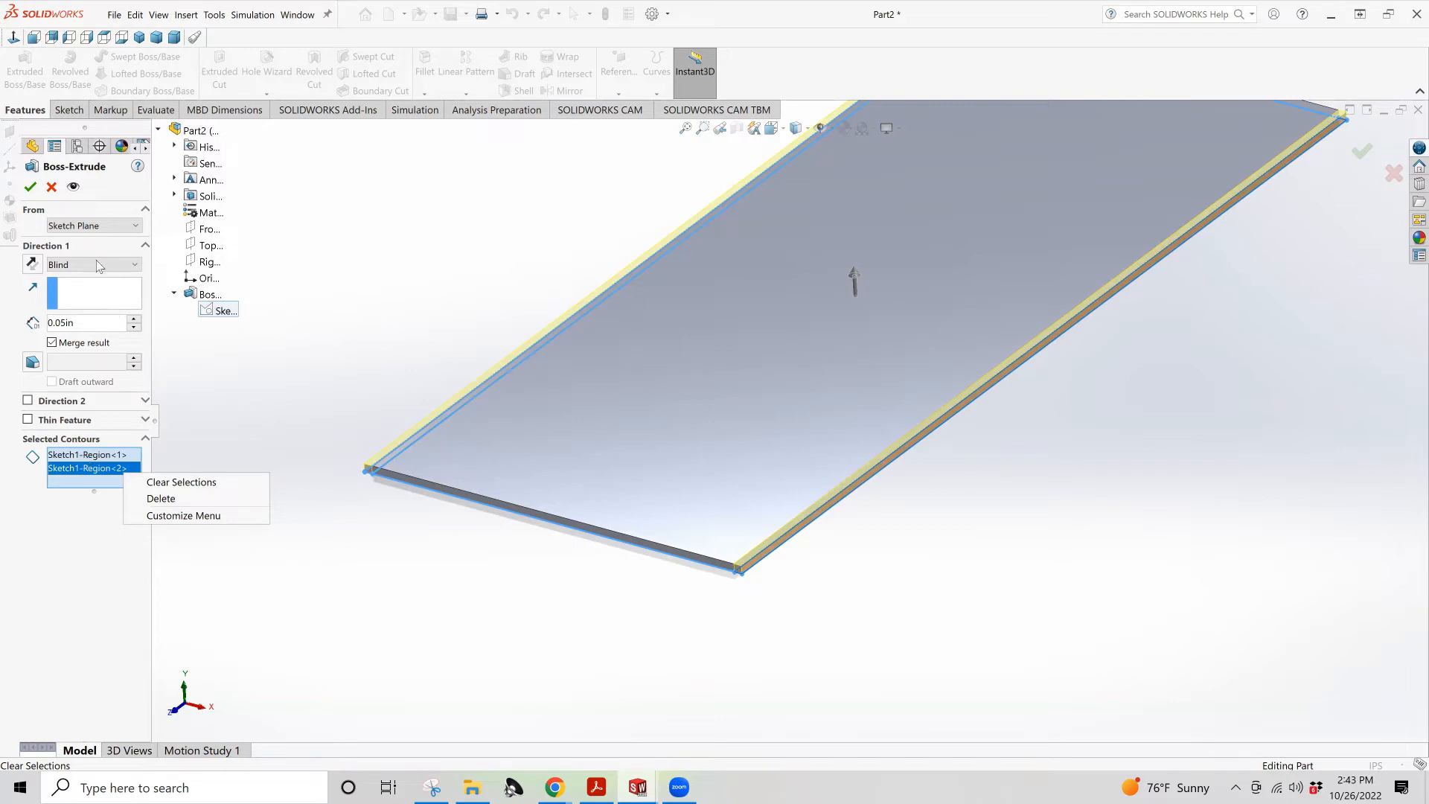
{"action": "left_click", "coordinate": [60, 322]}
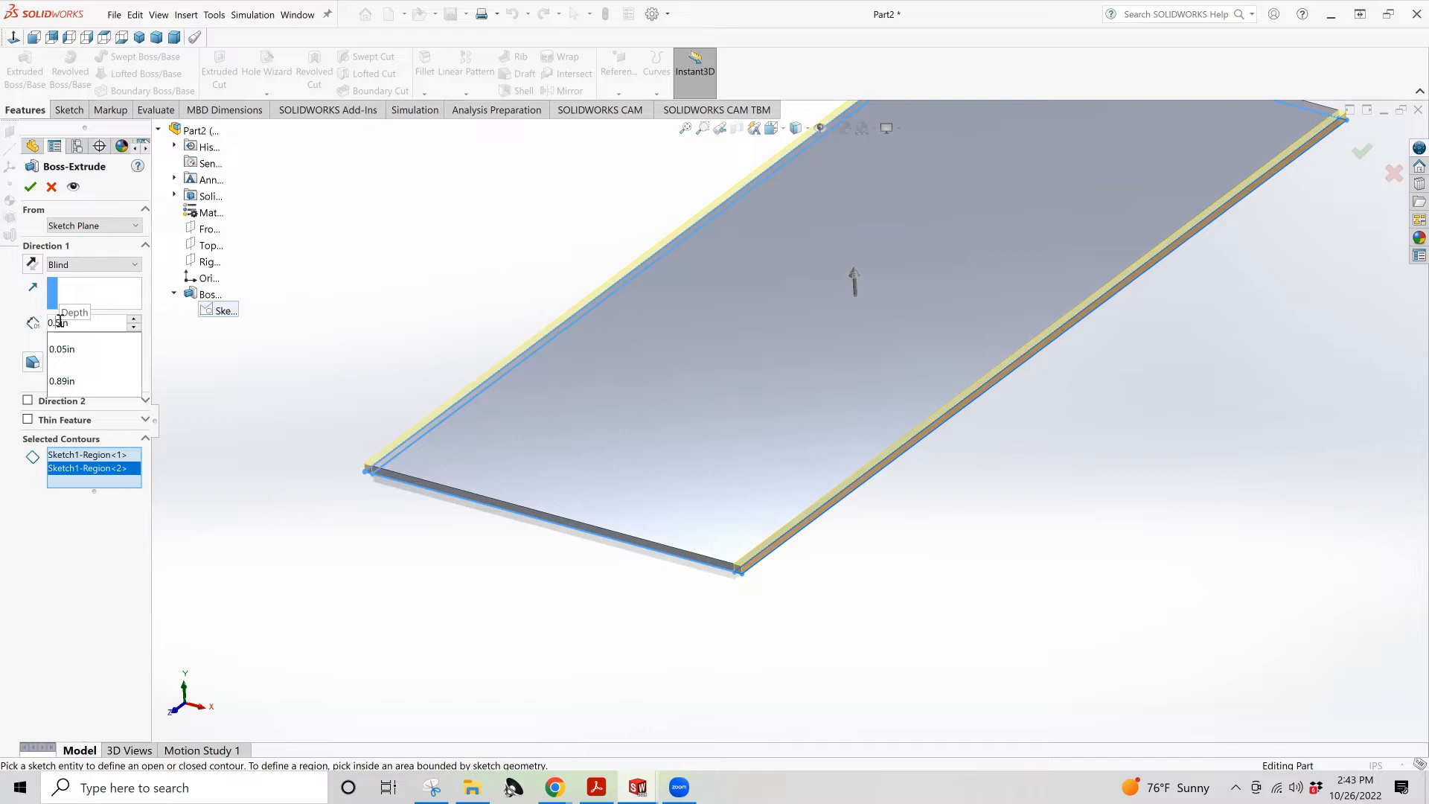
{"action": "key", "text": "Return"}
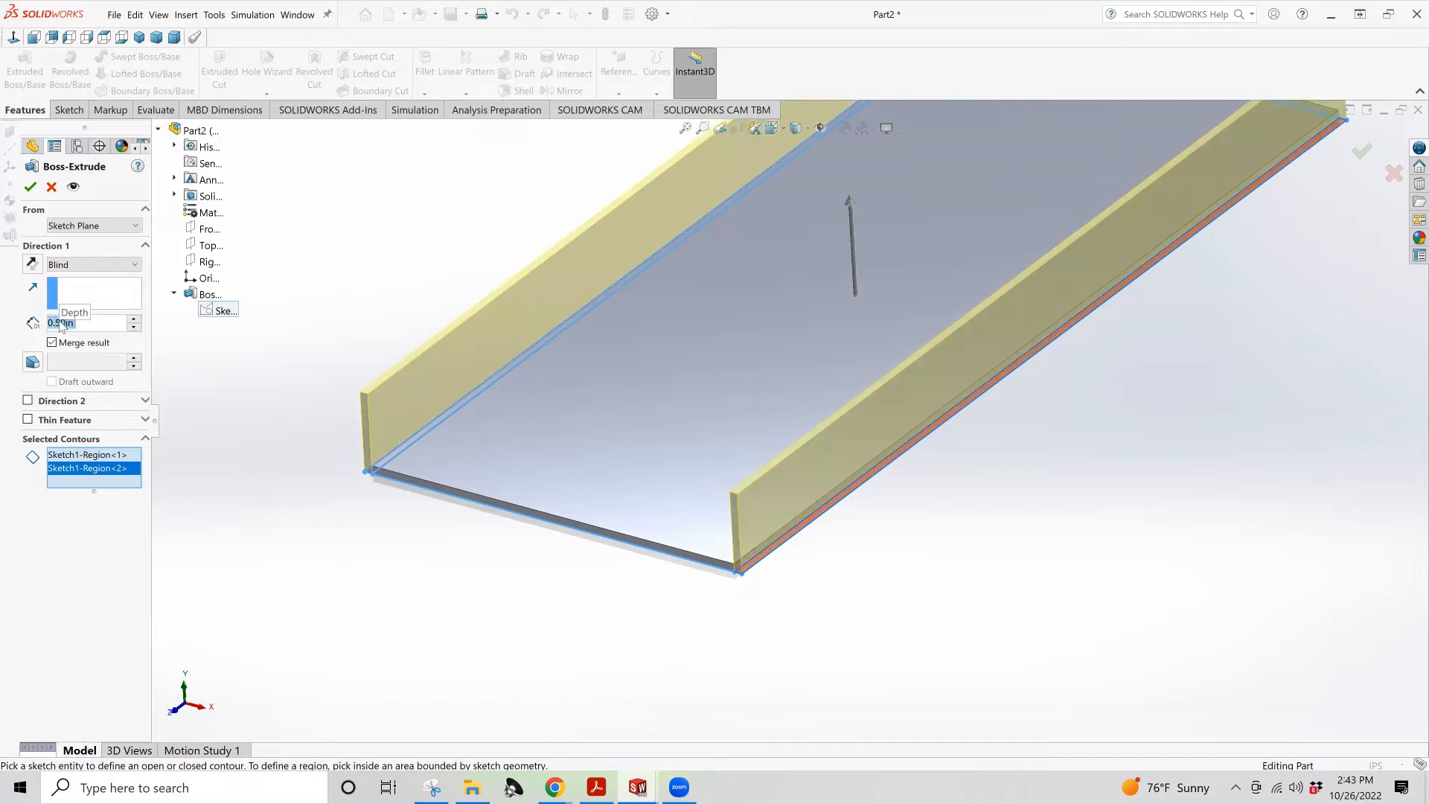
{"action": "left_click", "coordinate": [30, 189]}
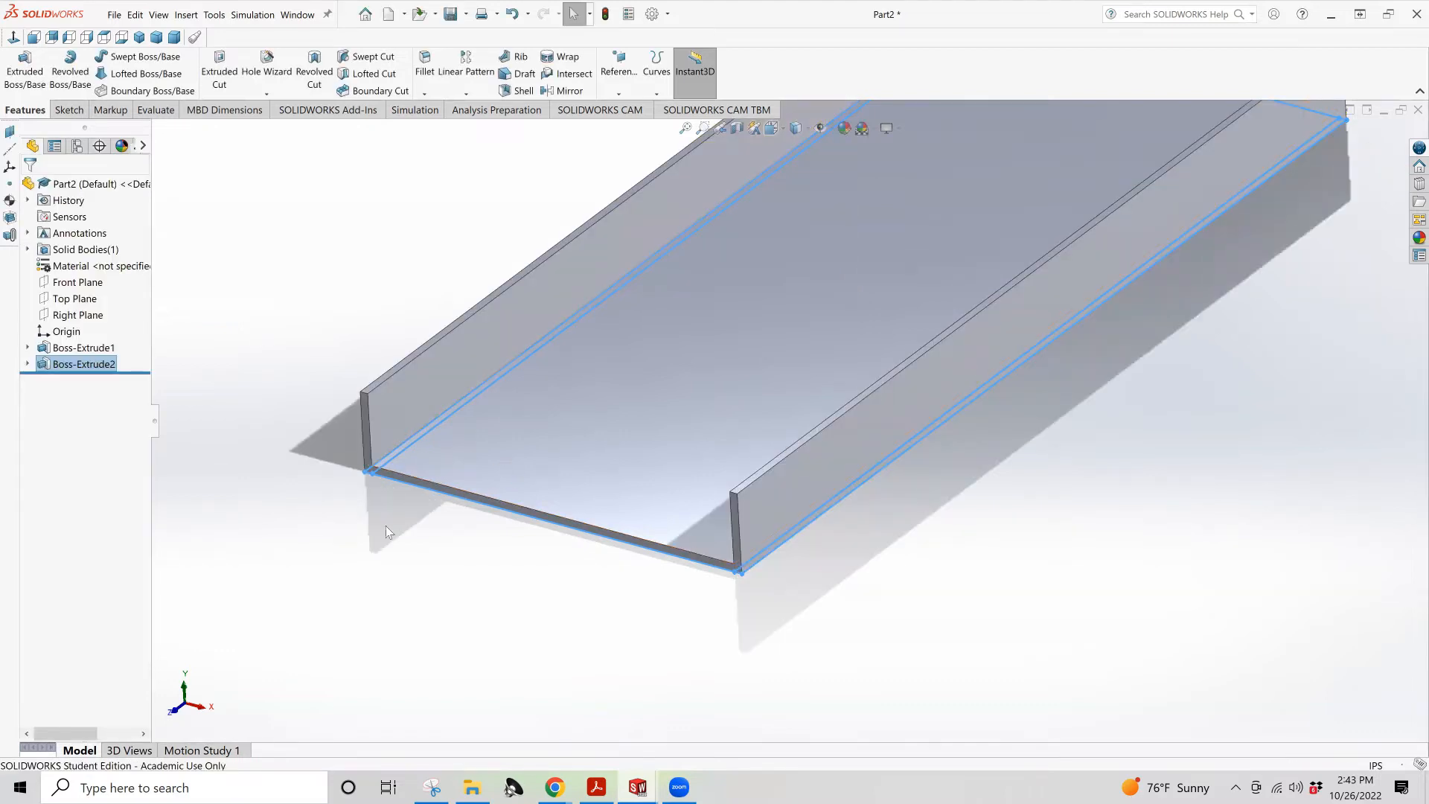
Examine the channel from several angles, including the outer faces of both side walls
{"action": "key", "text": "f"}
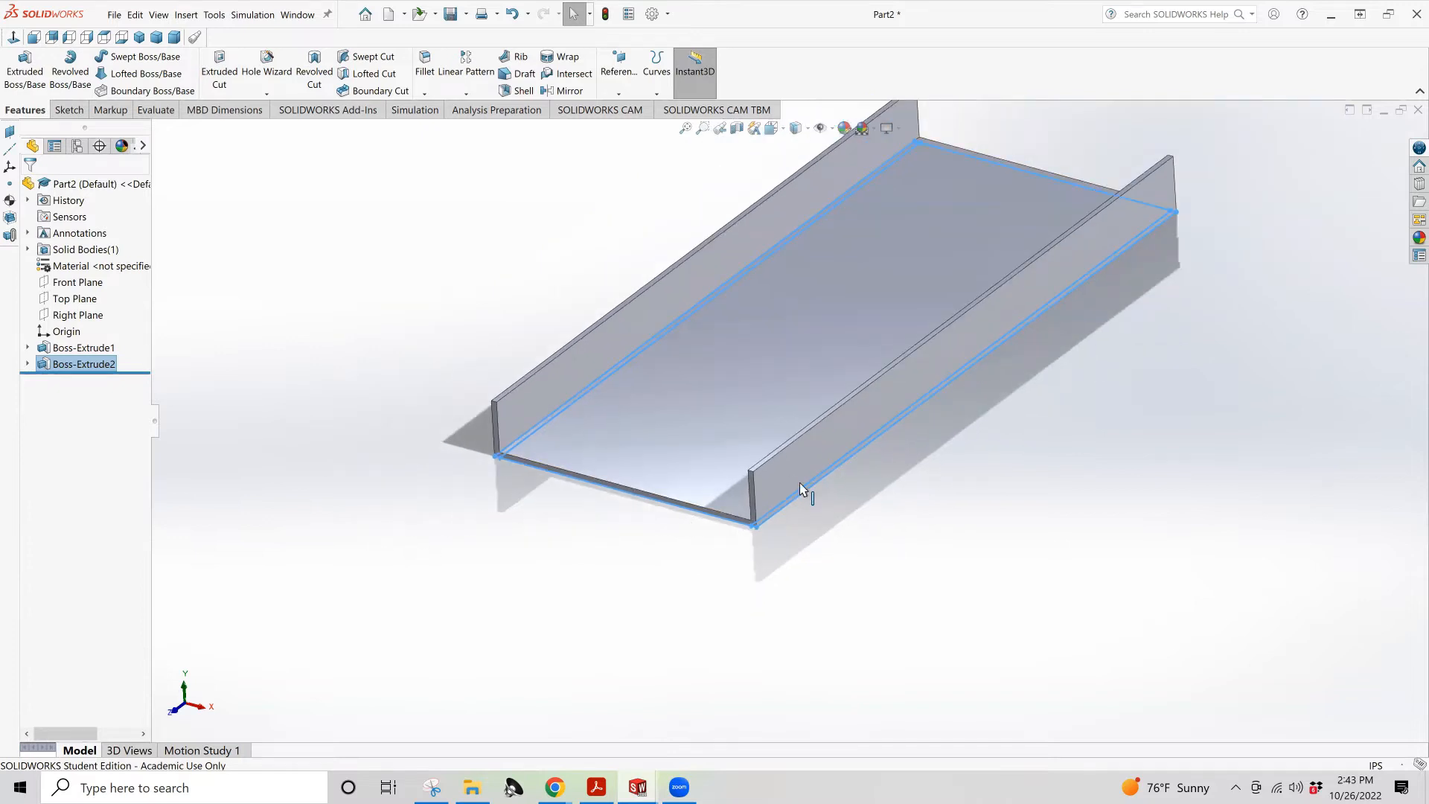
{"action": "middle_click_drag", "start_coordinate": [771, 484], "coordinate": [813, 457]}
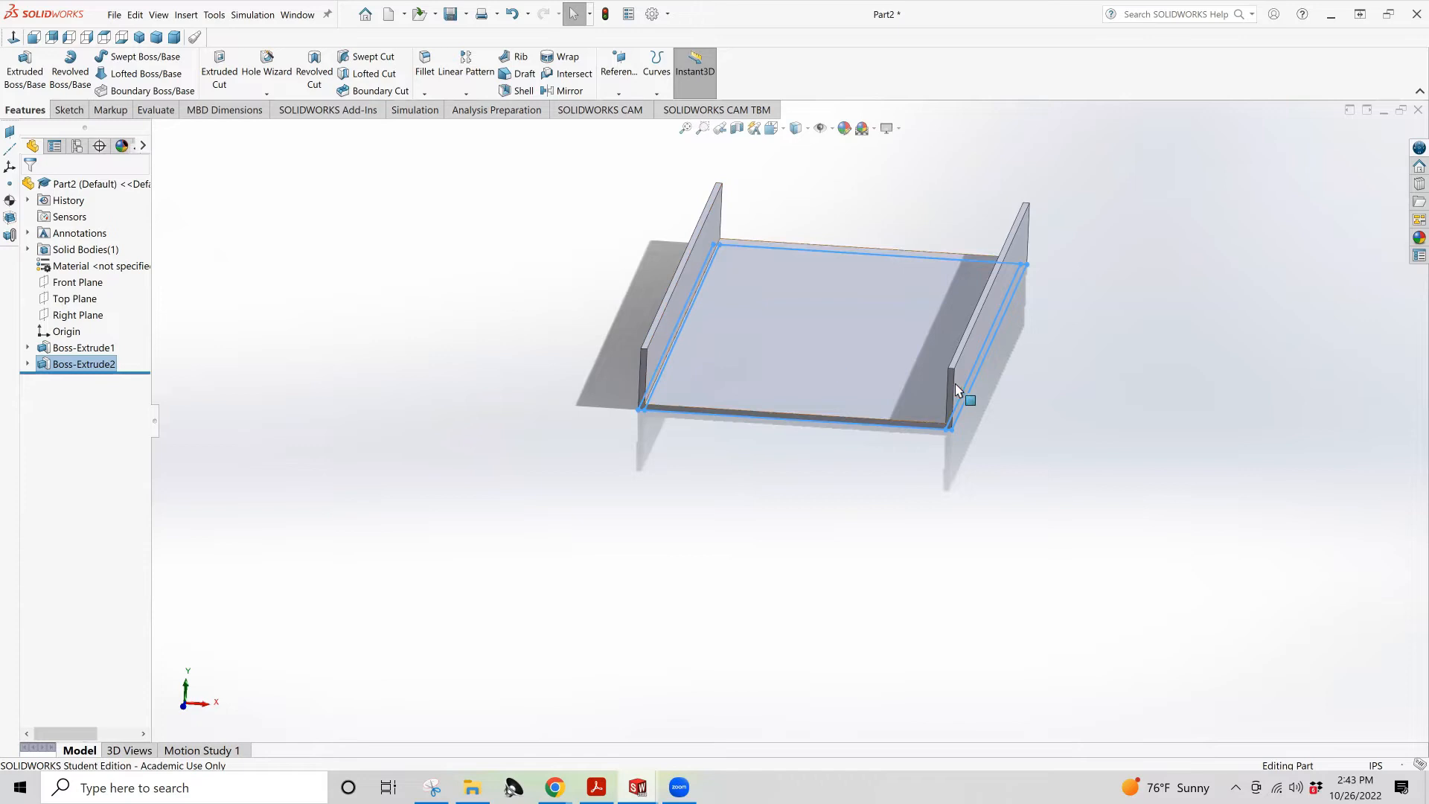
{"action": "middle_click_drag", "start_coordinate": [940, 389], "coordinate": [731, 407]}
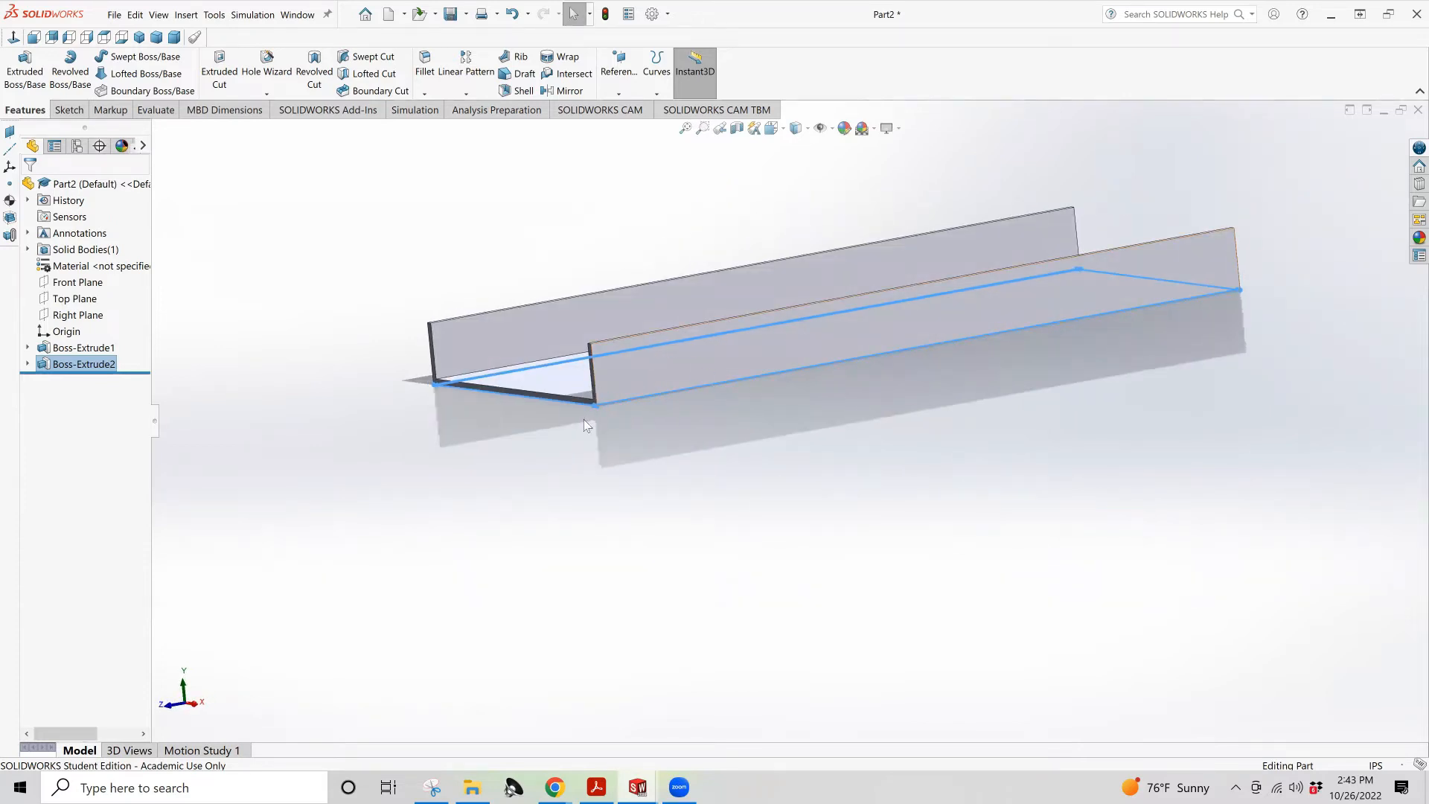
{"action": "left_click", "coordinate": [623, 392]}
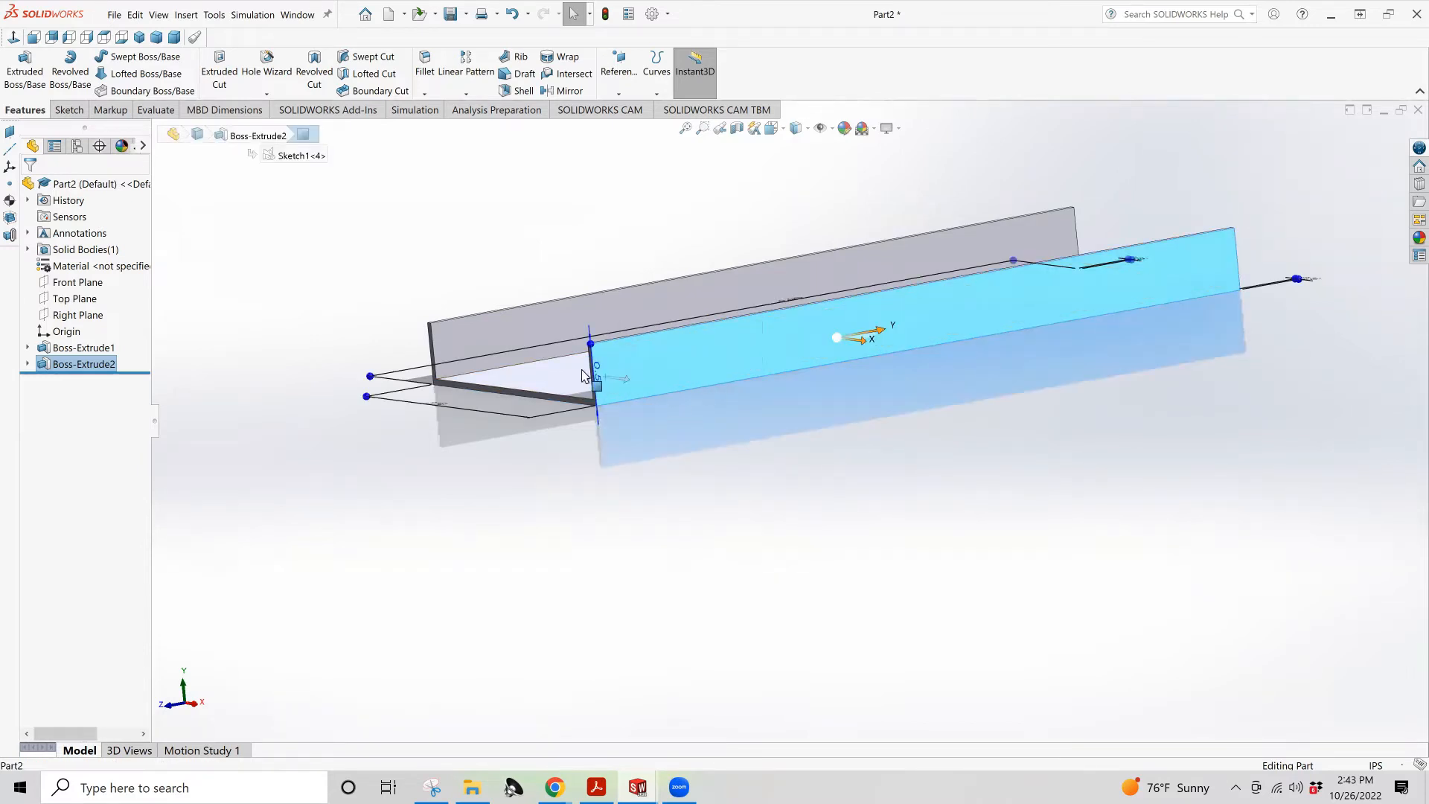
{"action": "middle_click_drag", "start_coordinate": [476, 381], "coordinate": [664, 388]}
{"action": "left_click", "coordinate": [721, 274]}
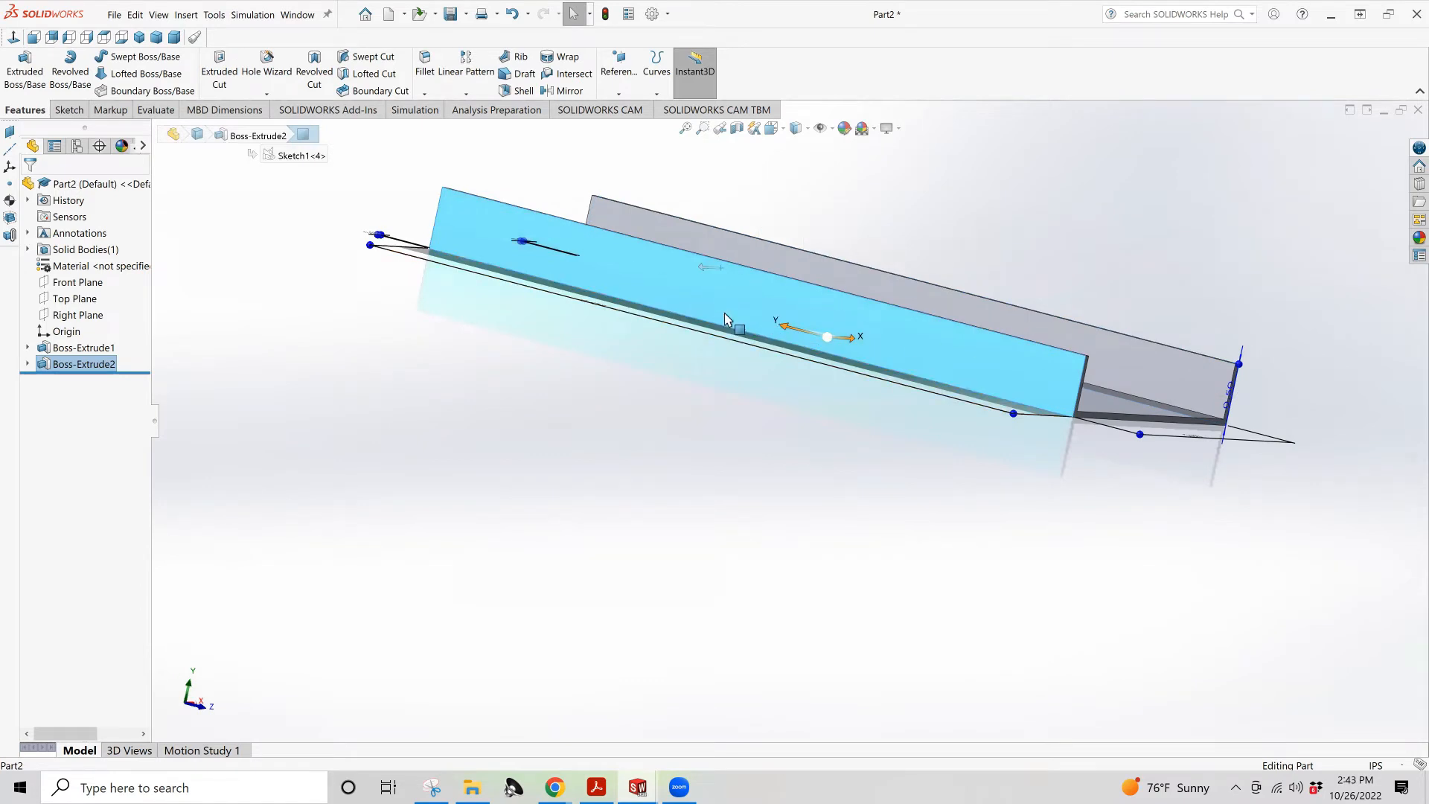
{"action": "middle_click_drag", "start_coordinate": [726, 318], "coordinate": [601, 331]}
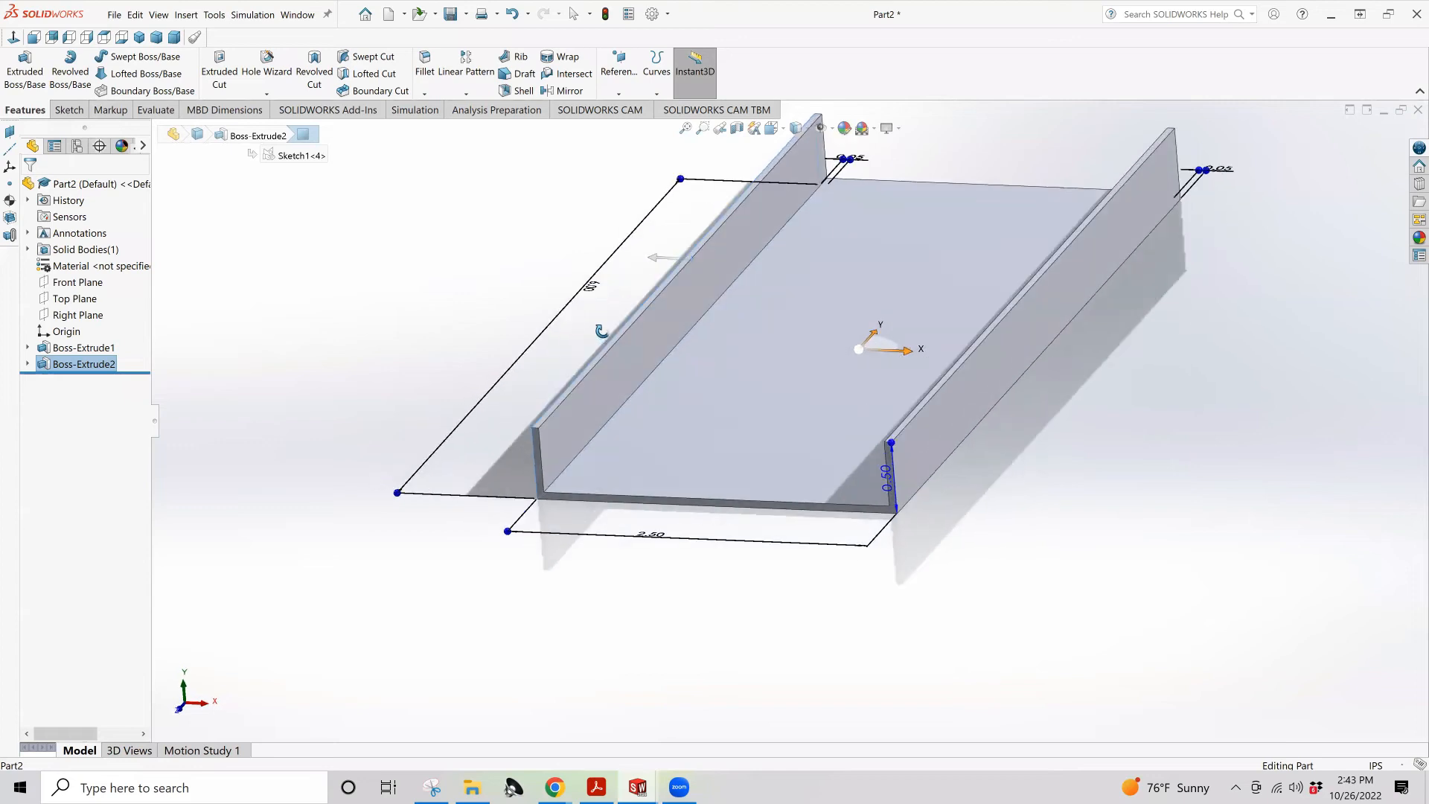
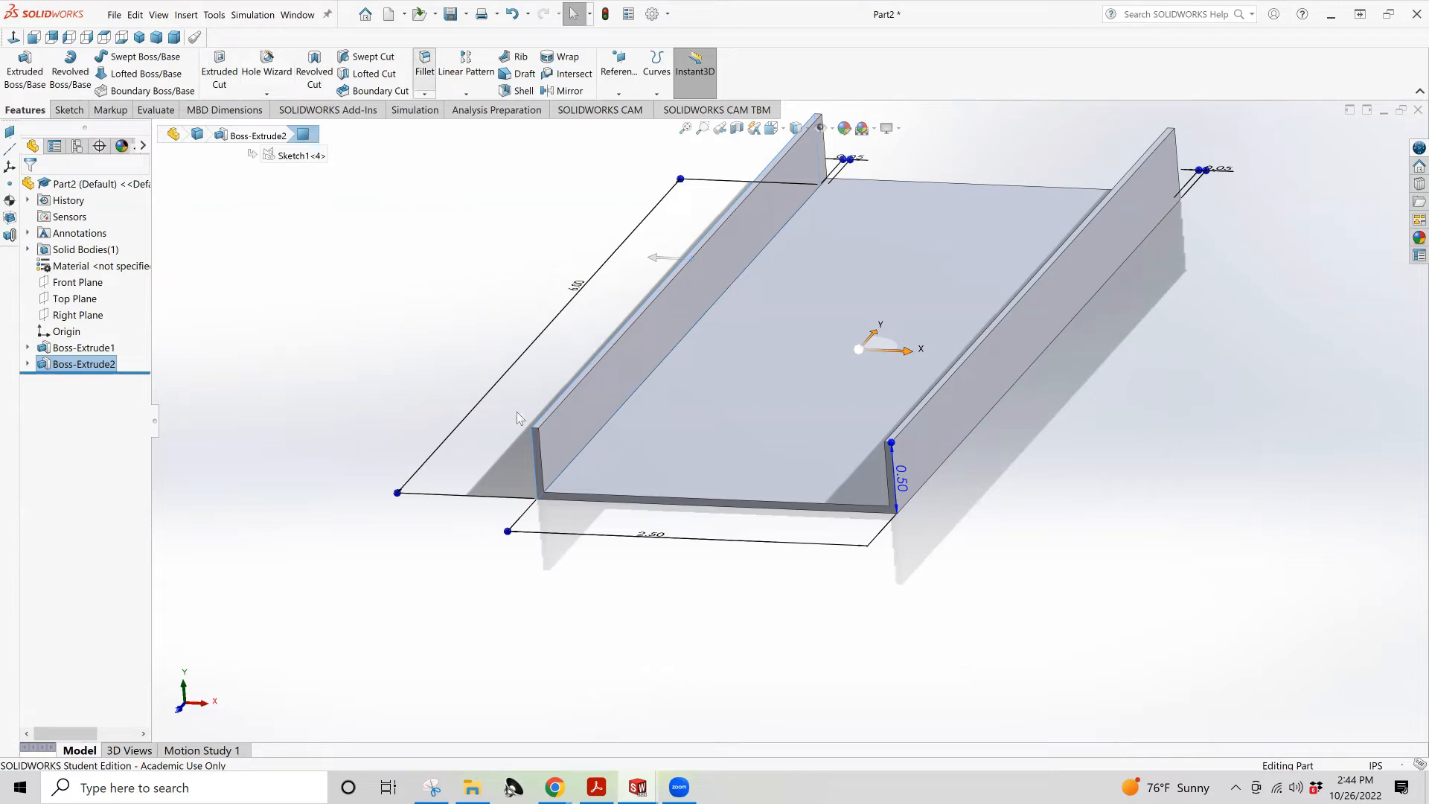
Start a fillet, clear the preselected wall face, and select the upper corner edge of both side walls at the front end
{"action": "left_click", "coordinate": [549, 431]}
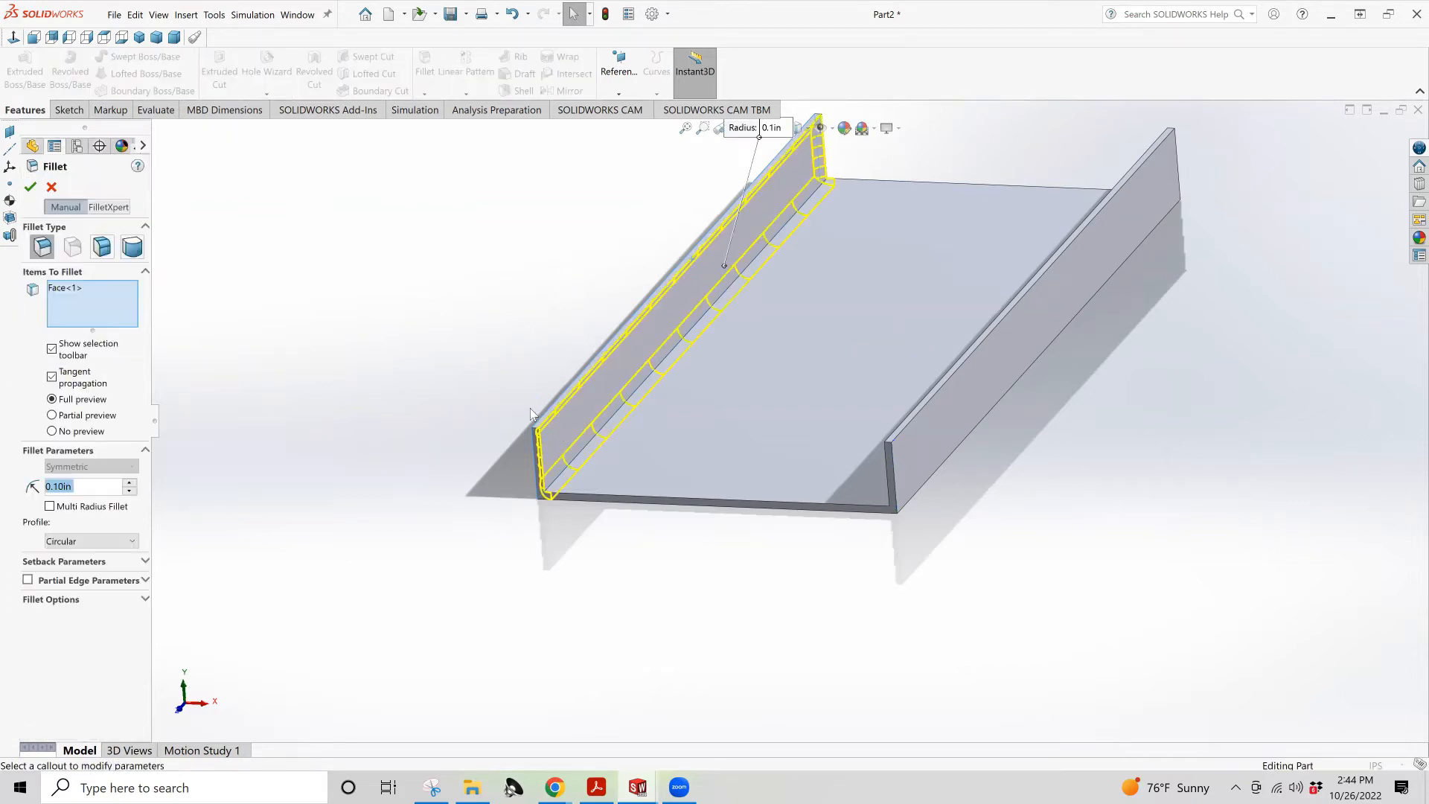
{"action": "right_click", "coordinate": [100, 287]}
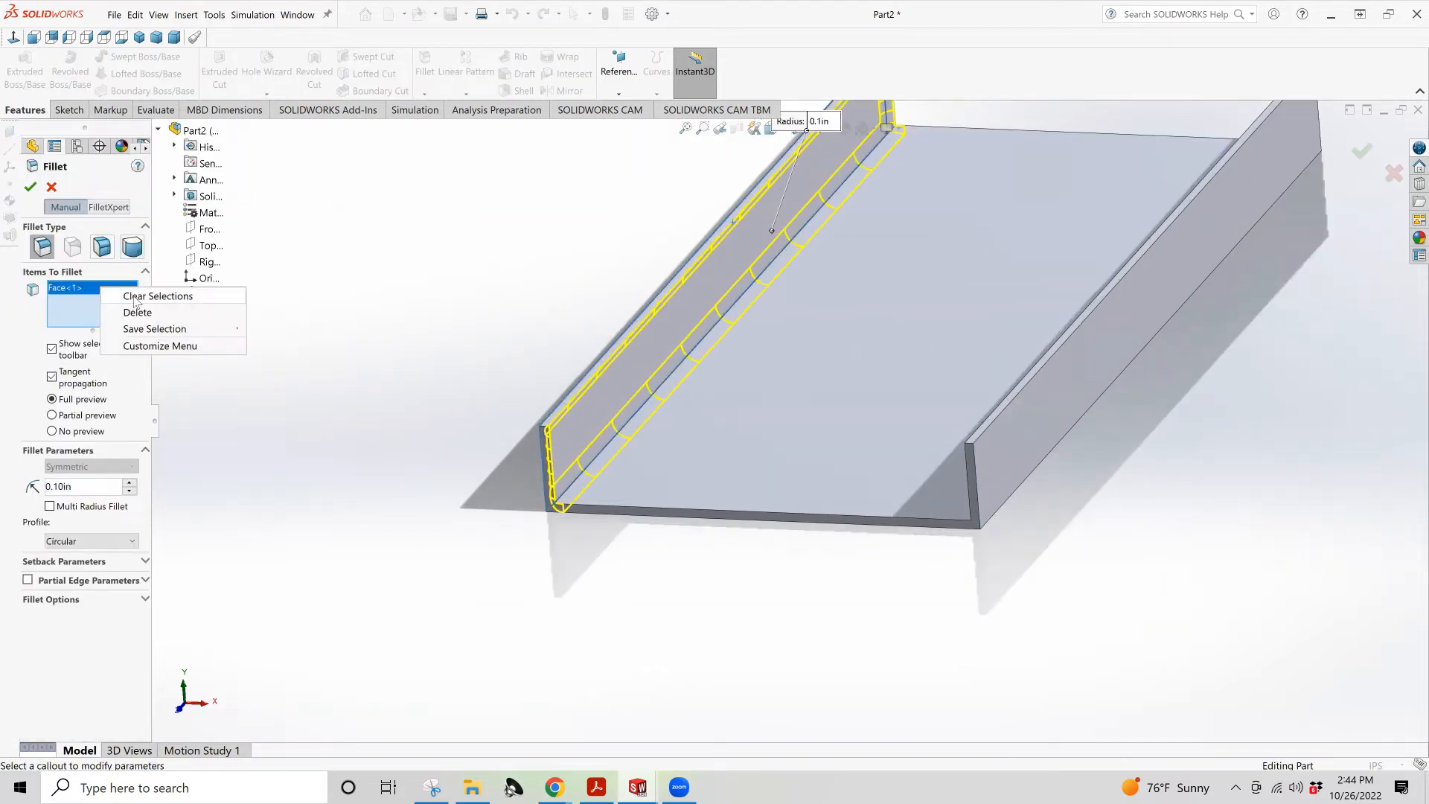
{"action": "left_click", "coordinate": [149, 297]}
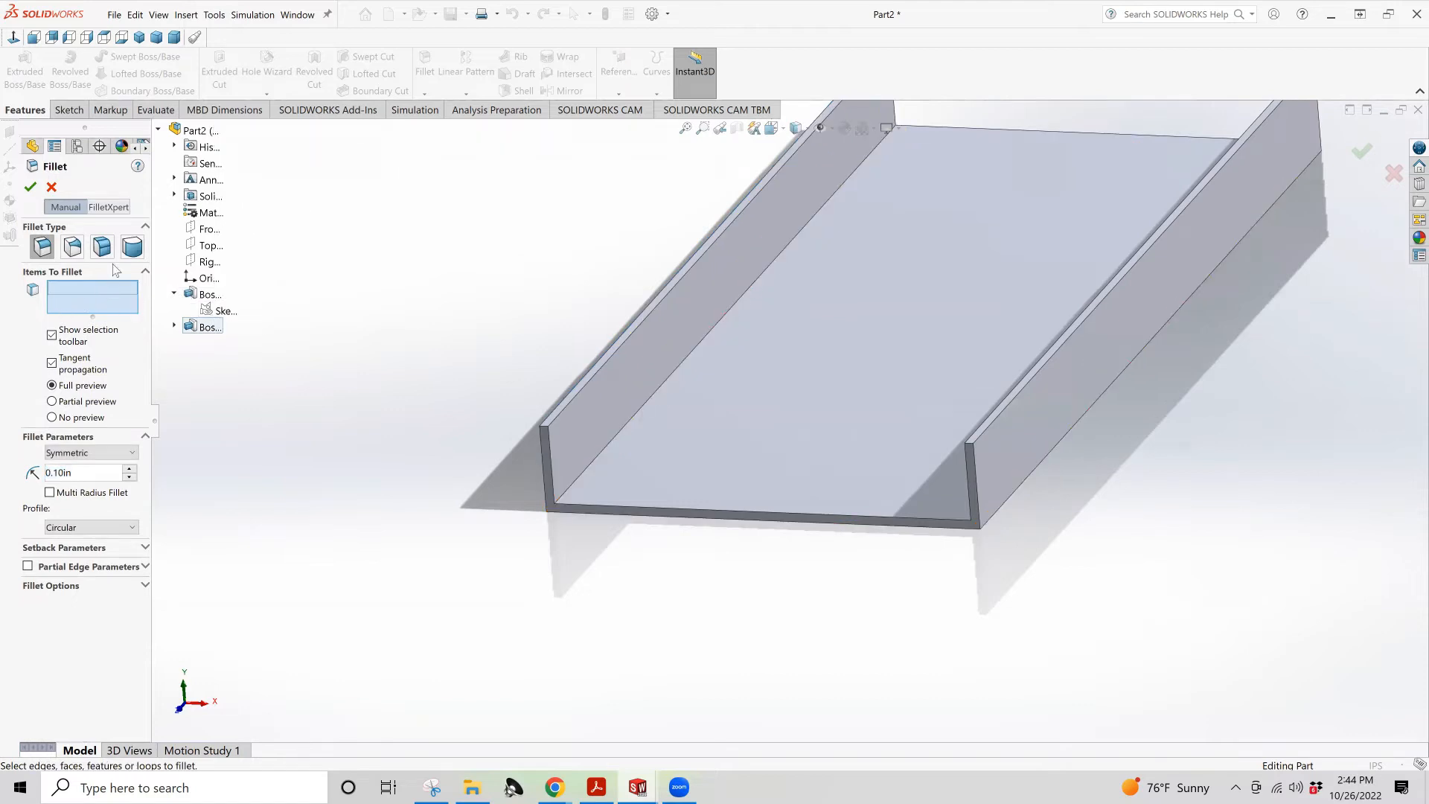
{"action": "scroll", "coordinate": [555, 427], "scroll_direction": "down", "scroll_amount": 2}
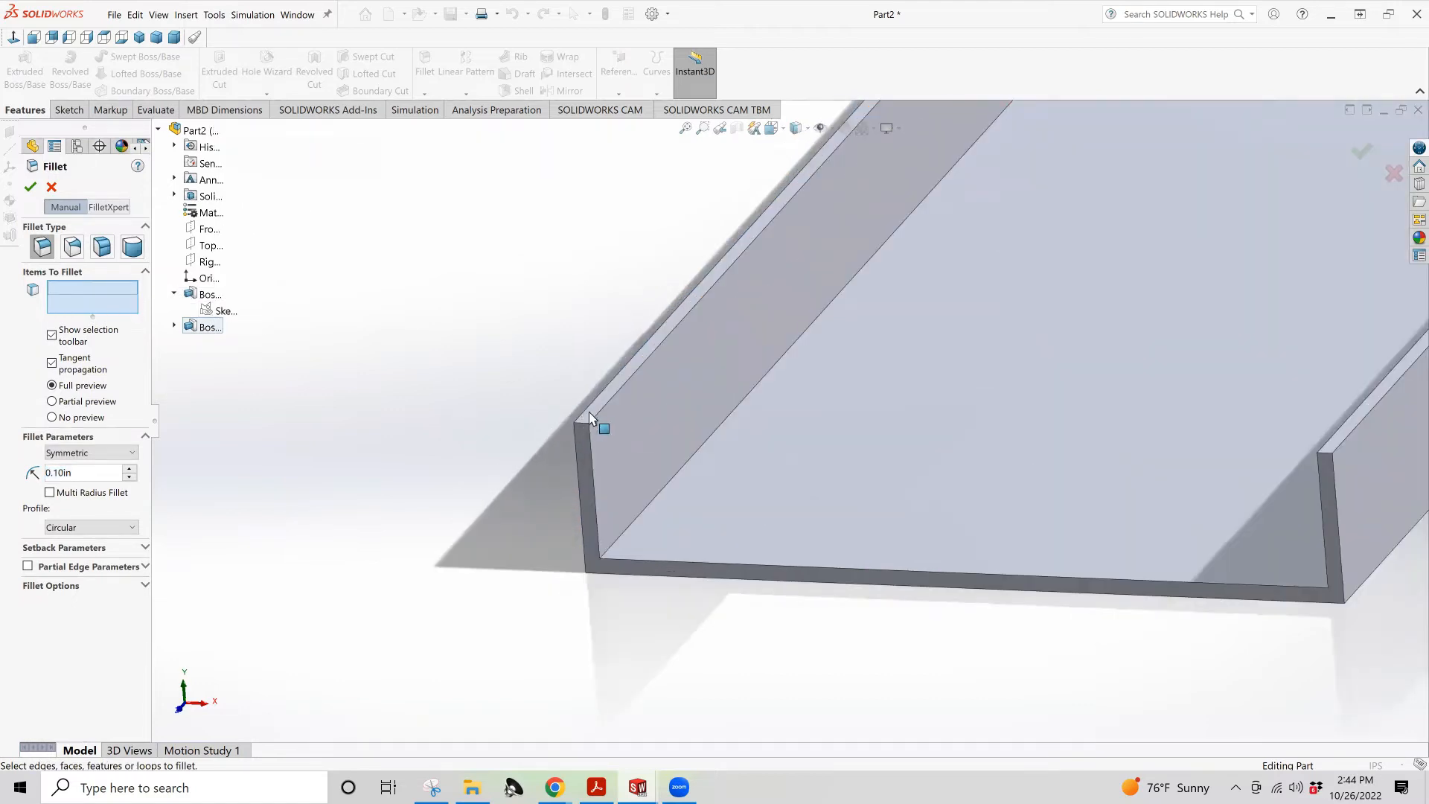
{"action": "left_click", "coordinate": [588, 426]}
{"action": "scroll", "coordinate": [666, 428], "scroll_direction": "up", "scroll_amount": 2}
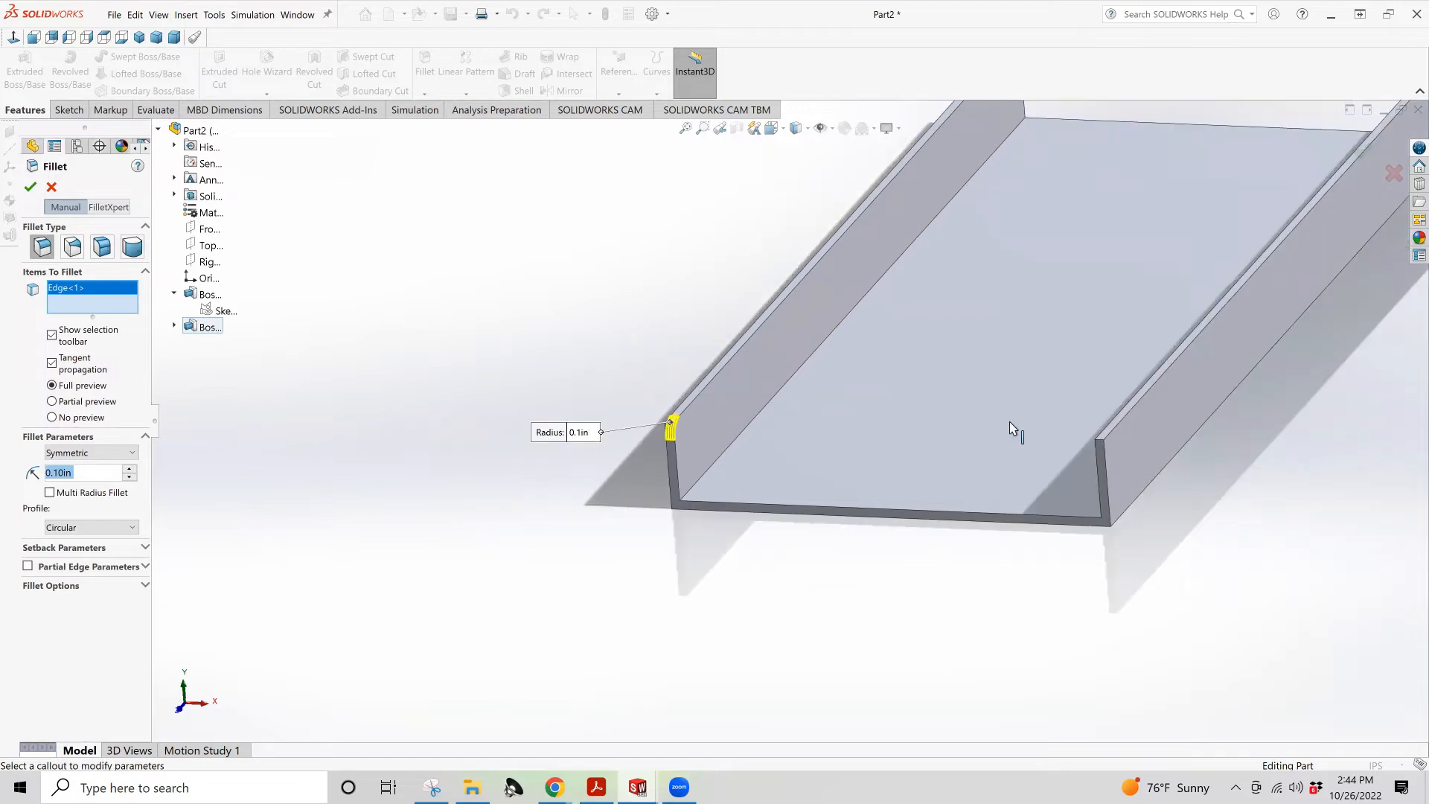
{"action": "scroll", "coordinate": [1117, 431], "scroll_direction": "down", "scroll_amount": 6}
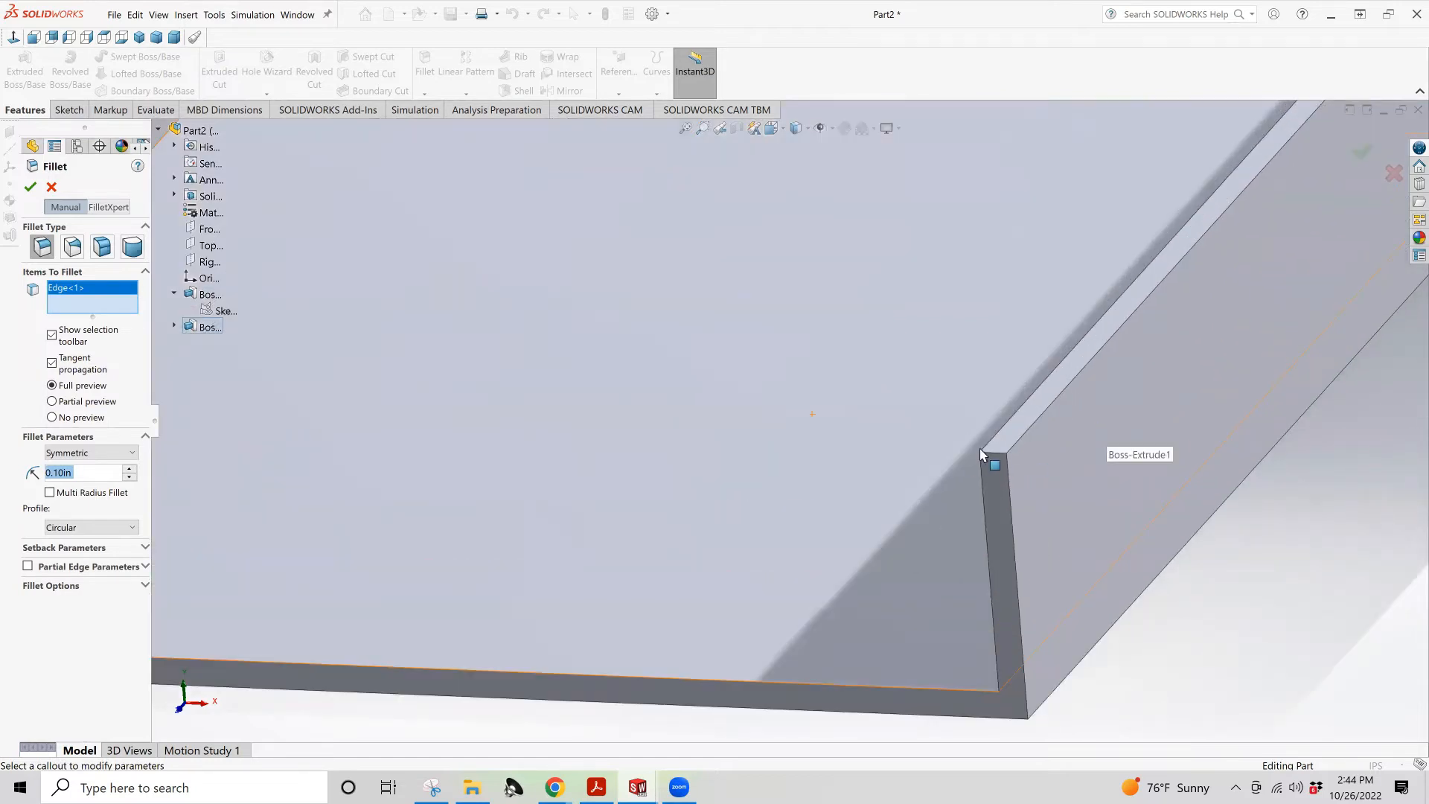
{"action": "left_click", "coordinate": [984, 455]}
{"action": "scroll", "coordinate": [987, 458], "scroll_direction": "up", "scroll_amount": 2}
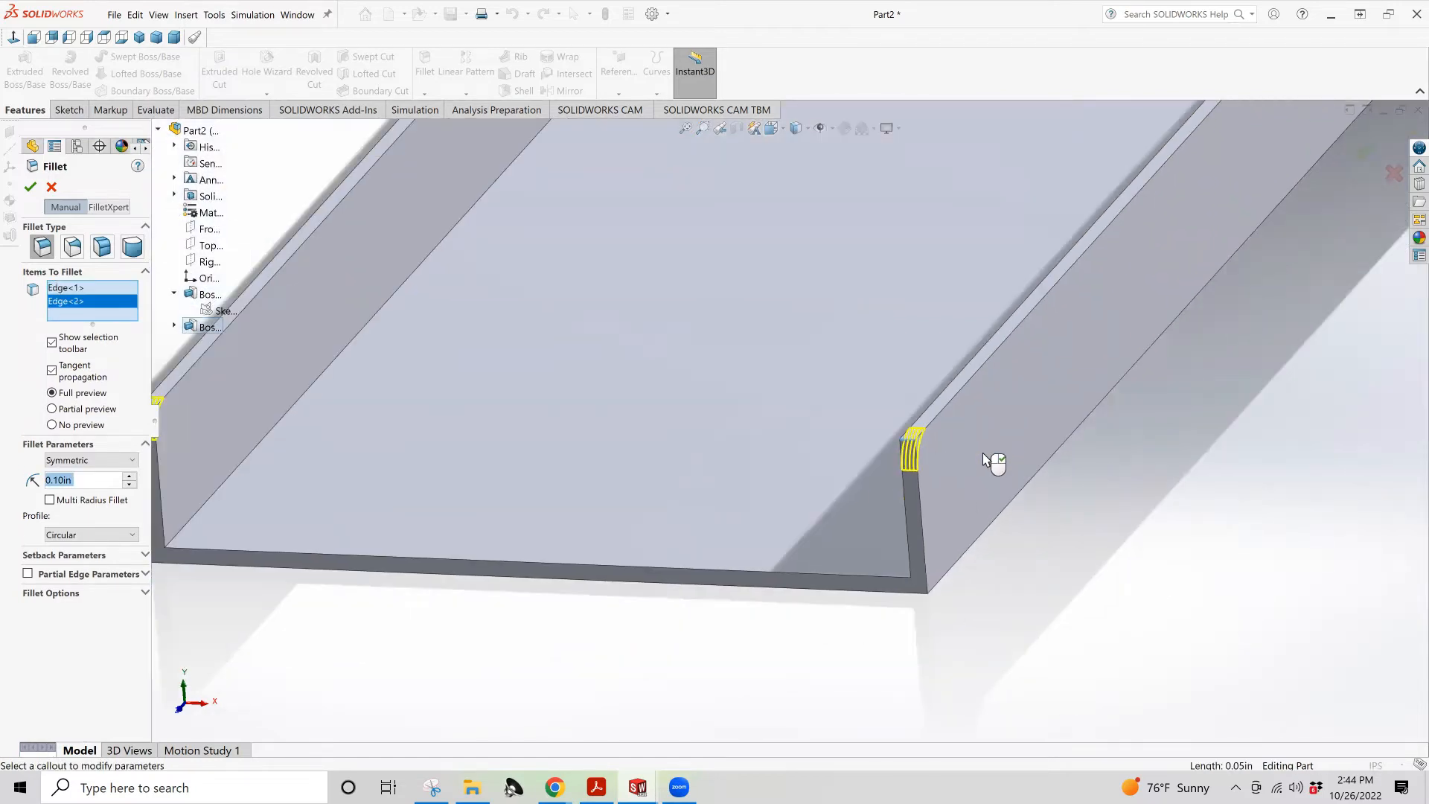
Add the upper corner edges at the channel's opposite end to the fillet selection, removing the mistakenly picked end face
{"action": "scroll", "coordinate": [984, 458], "scroll_direction": "up", "scroll_amount": 5}
{"action": "middle_click_drag", "start_coordinate": [980, 230], "coordinate": [670, 348]}
{"action": "scroll", "coordinate": [594, 496], "scroll_direction": "down", "scroll_amount": 5}
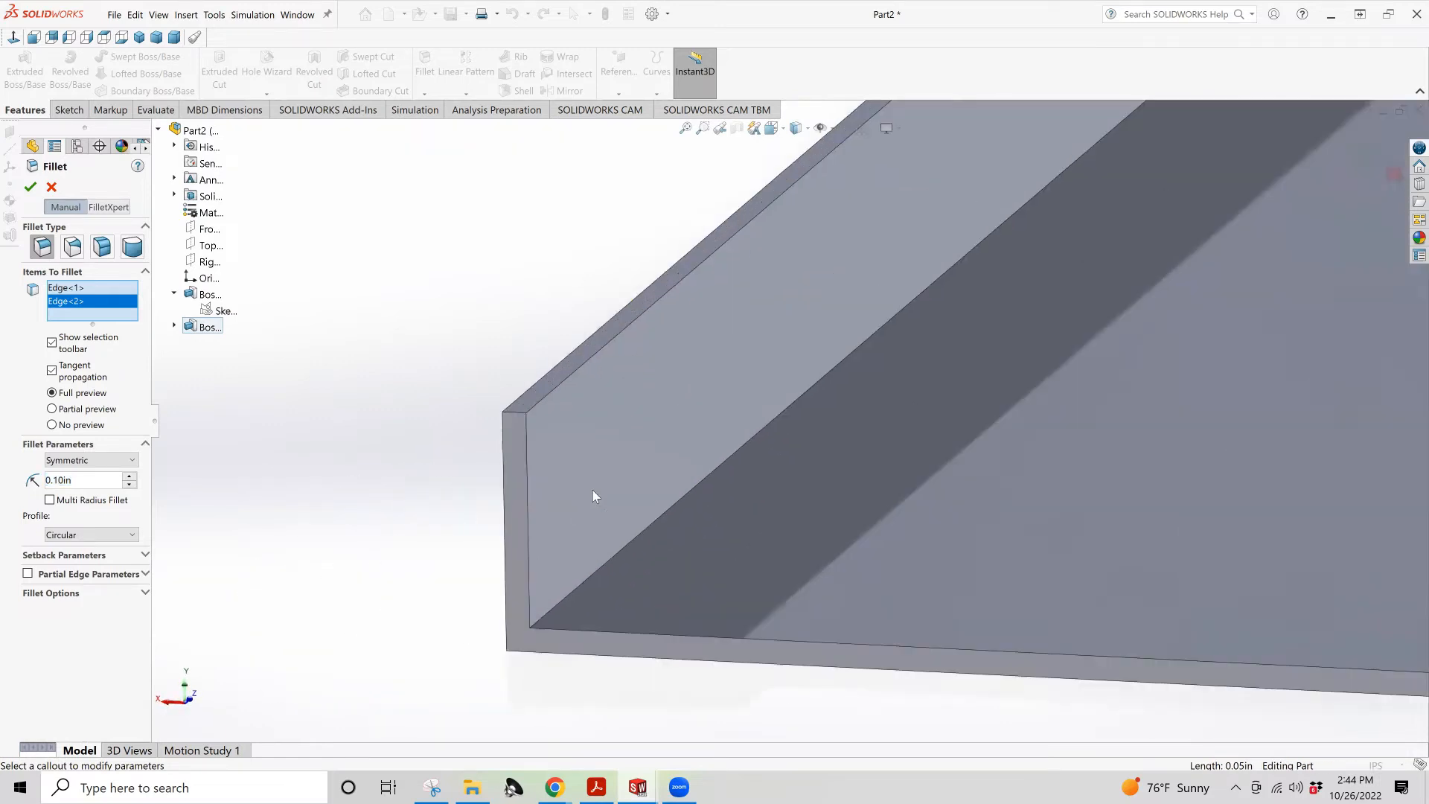
{"action": "left_click", "coordinate": [513, 397]}
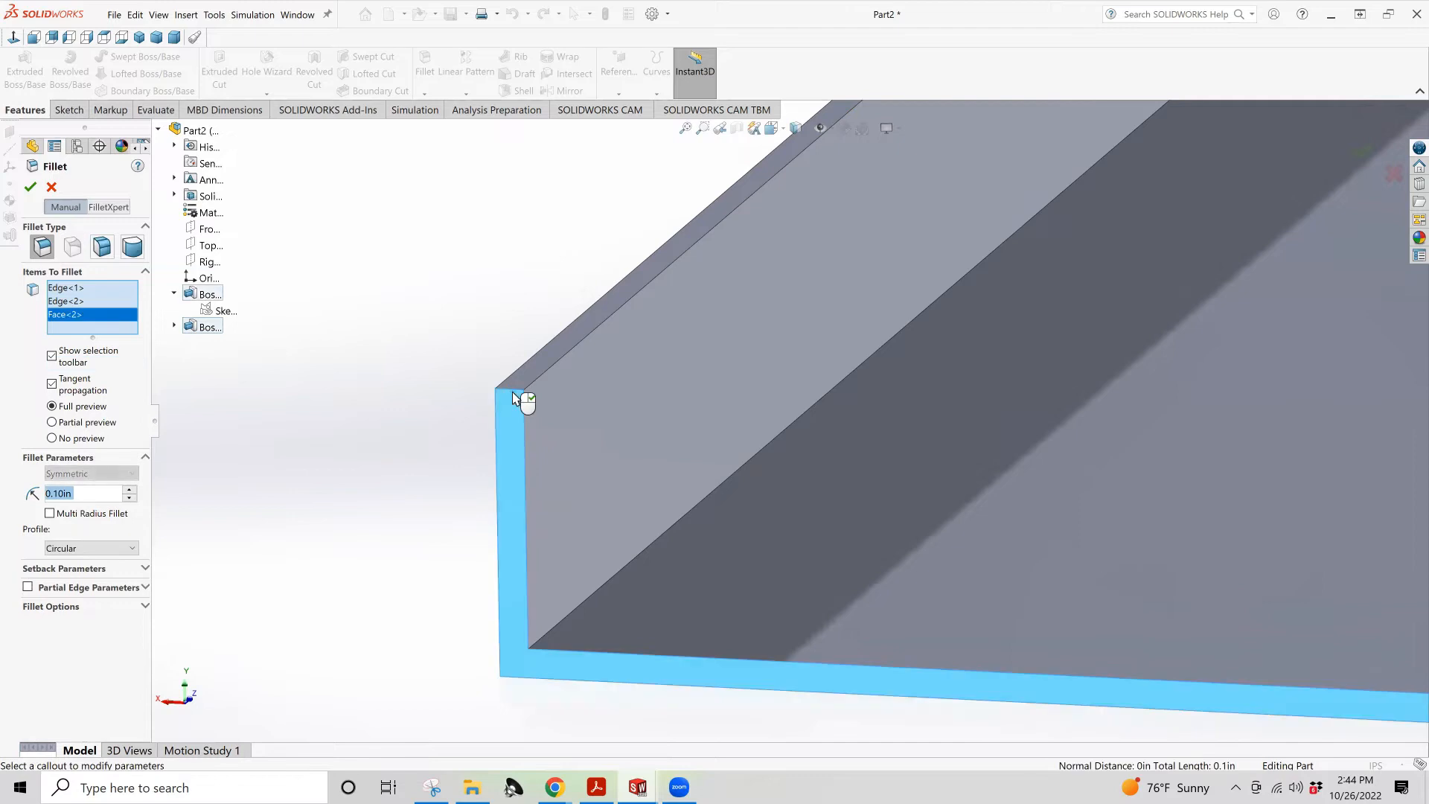
{"action": "right_click", "coordinate": [102, 319]}
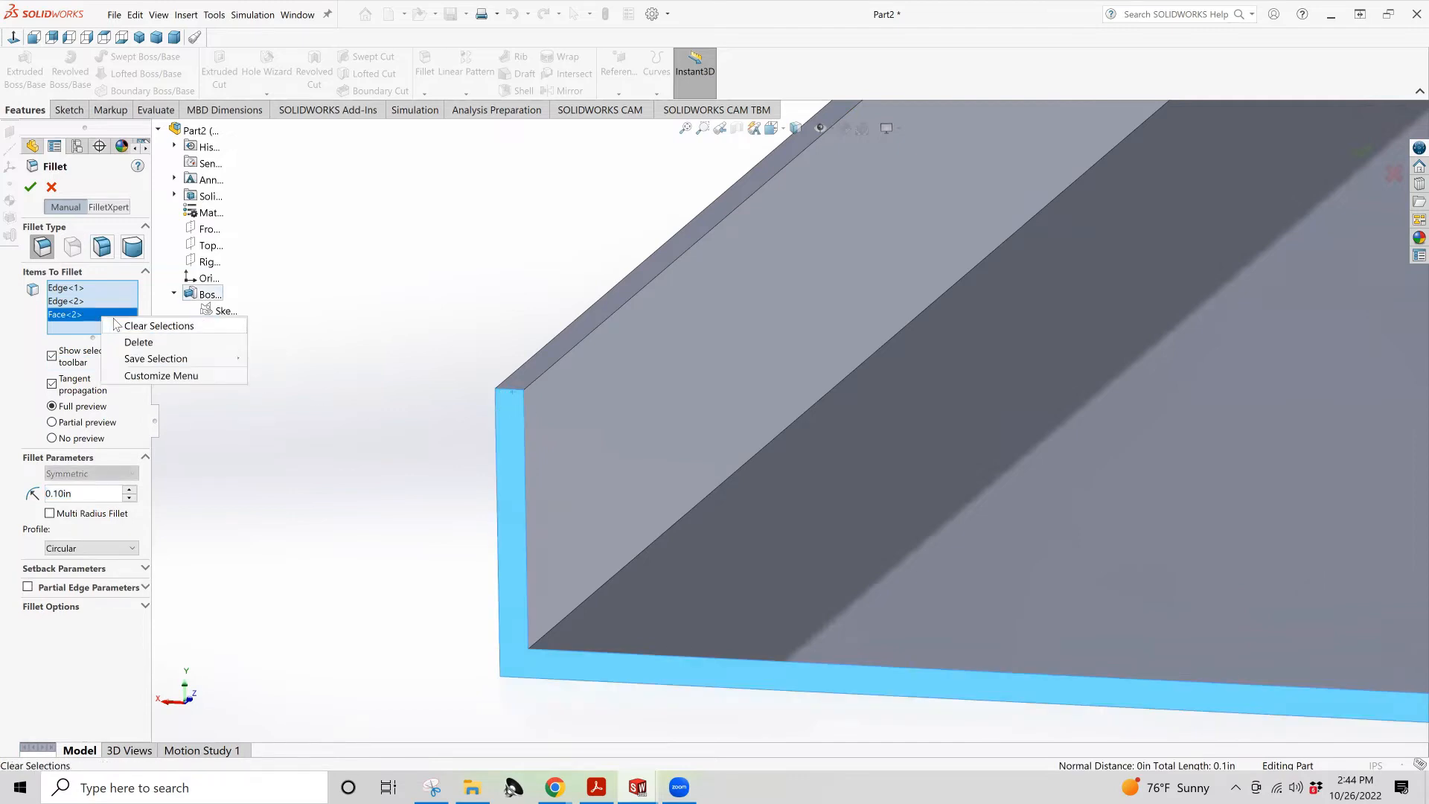
{"action": "left_click", "coordinate": [139, 343]}
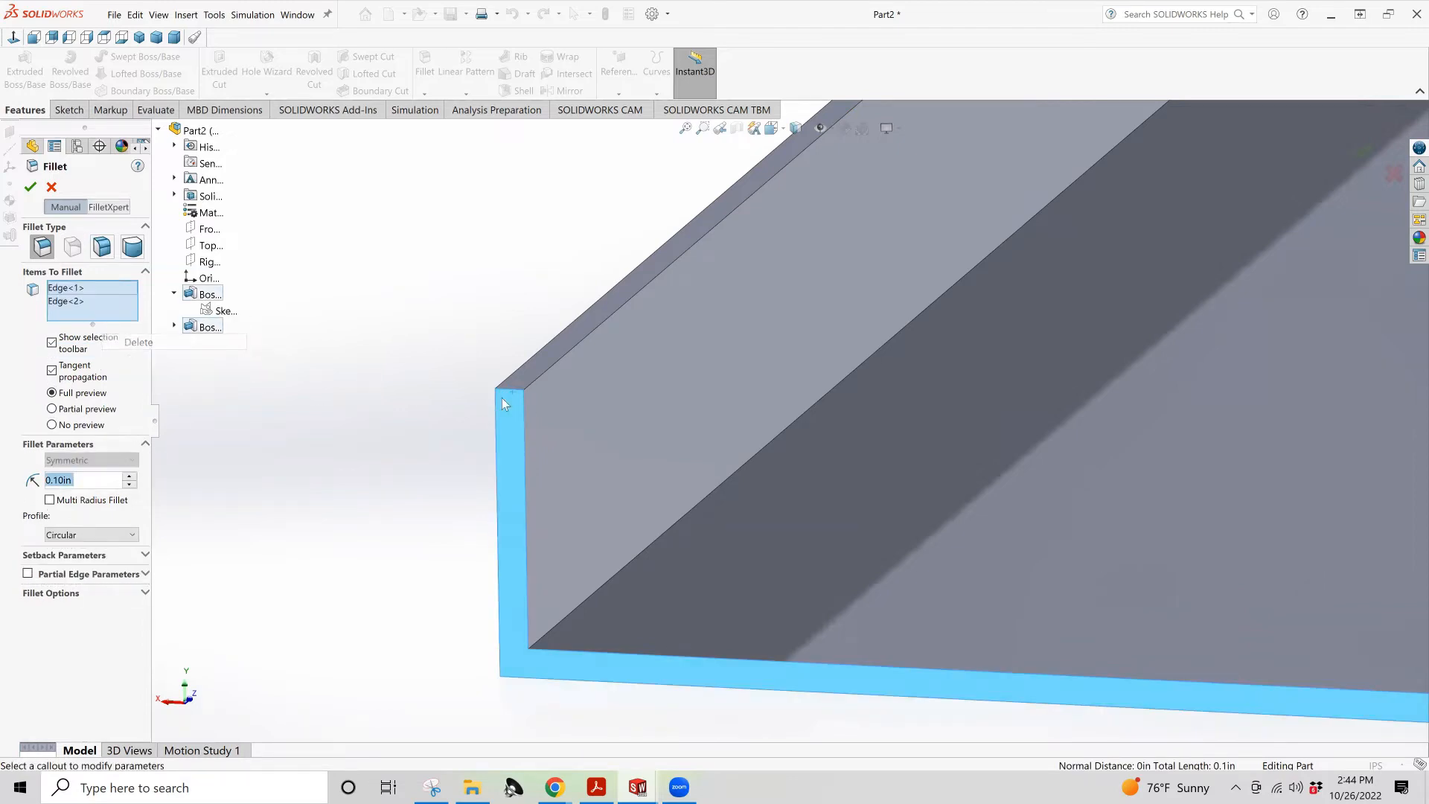
{"action": "left_click", "coordinate": [508, 394]}
{"action": "scroll", "coordinate": [521, 393], "scroll_direction": "up", "scroll_amount": 4}
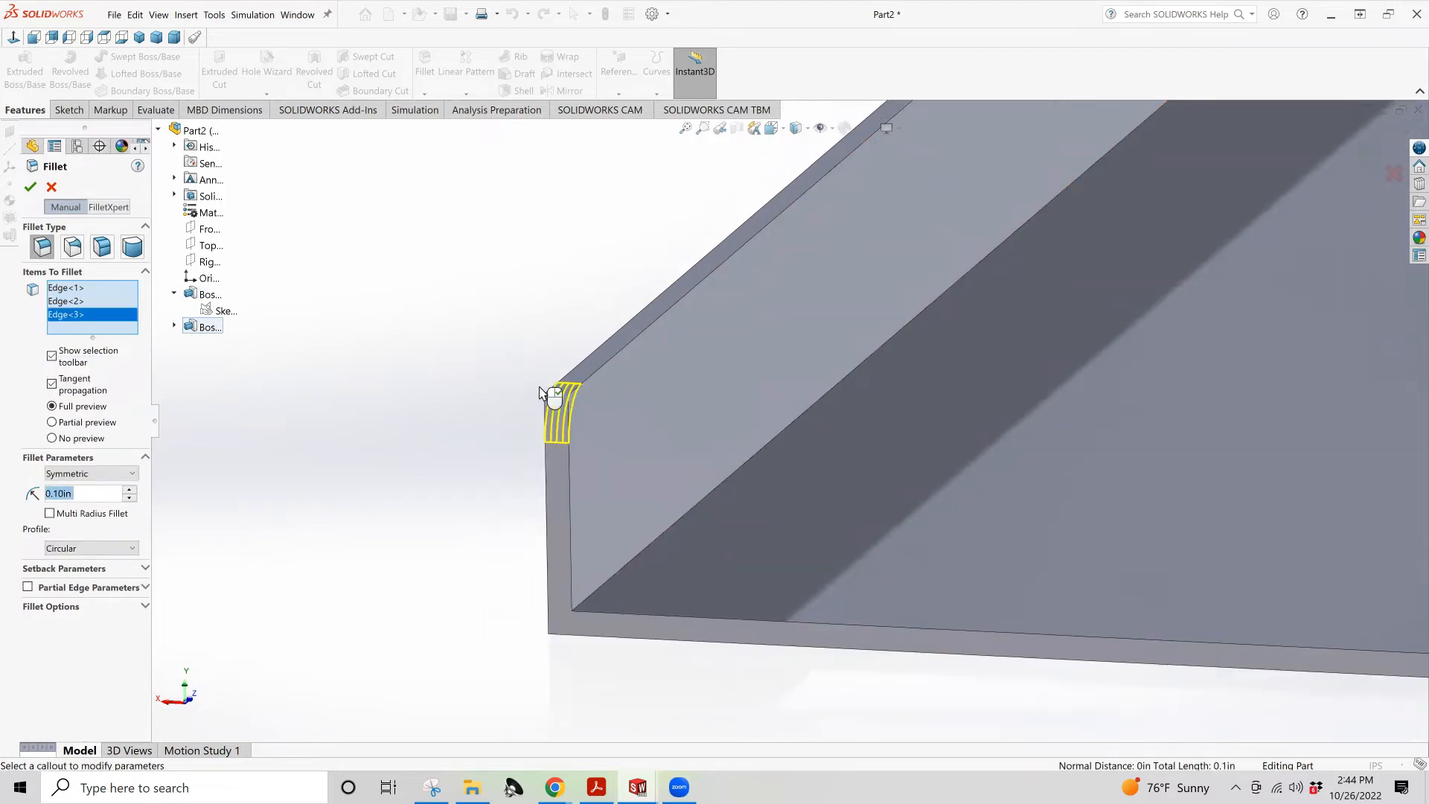
{"action": "scroll", "coordinate": [1087, 480], "scroll_direction": "down", "scroll_amount": 6}
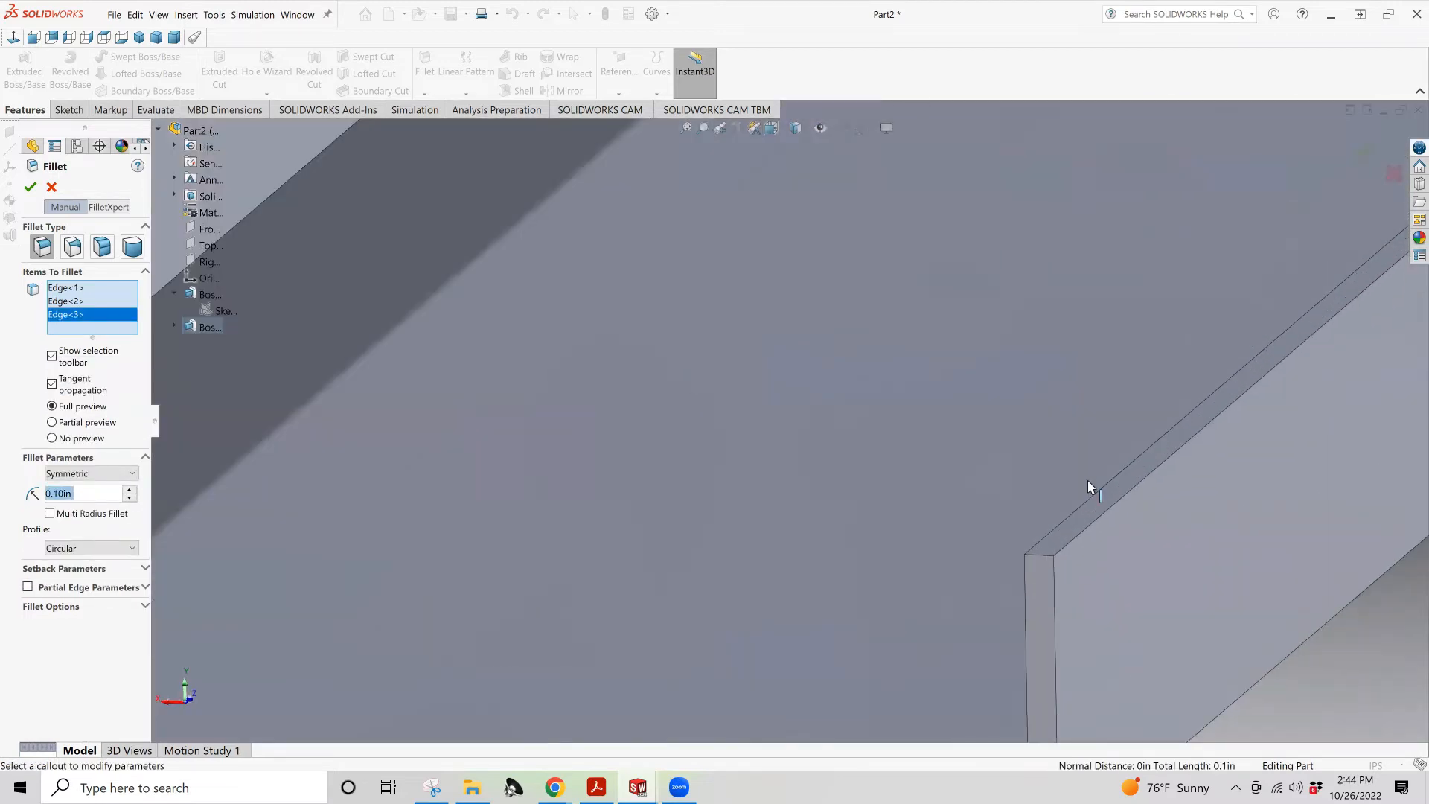
{"action": "left_click", "coordinate": [1045, 560]}
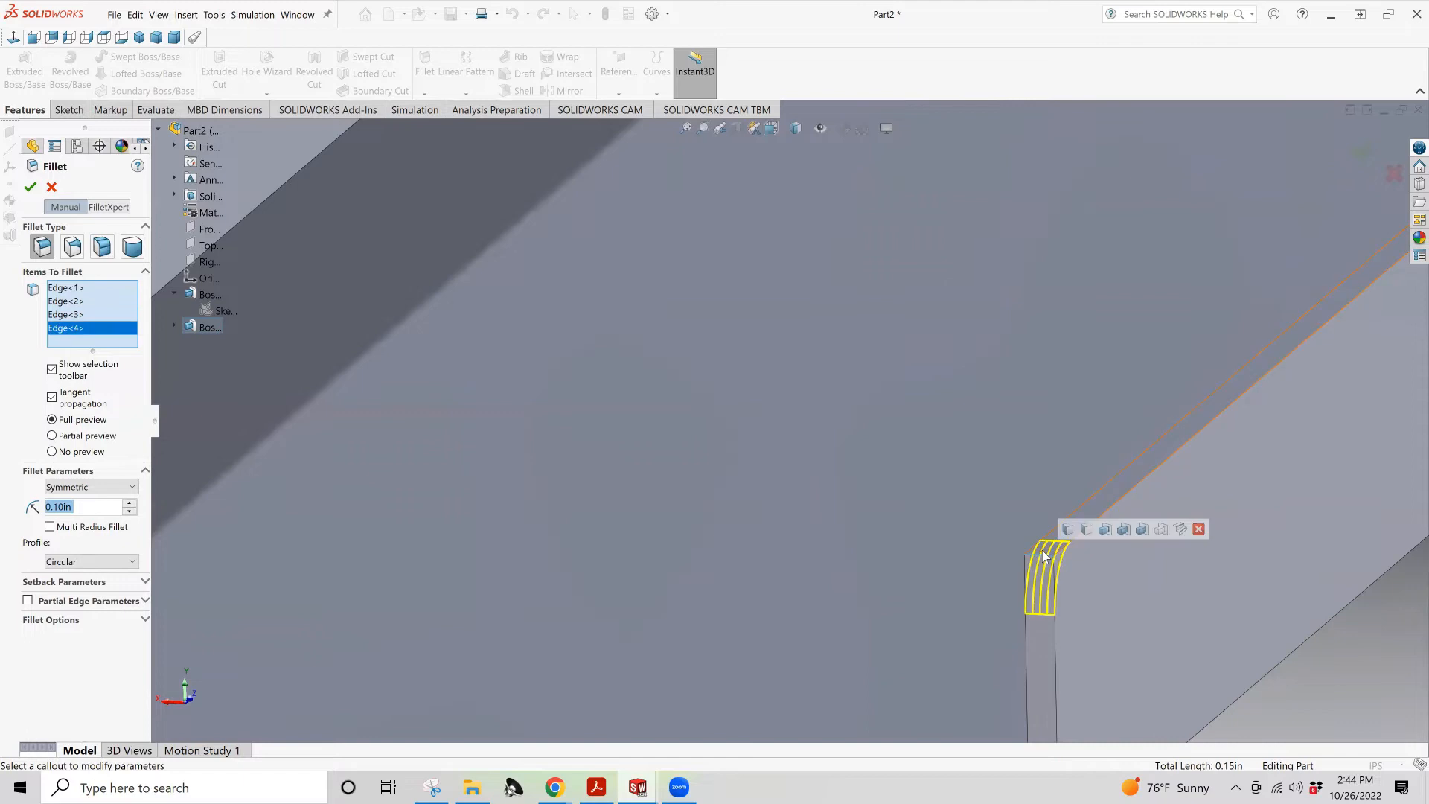
{"action": "scroll", "coordinate": [597, 501], "scroll_direction": "up", "scroll_amount": 3}
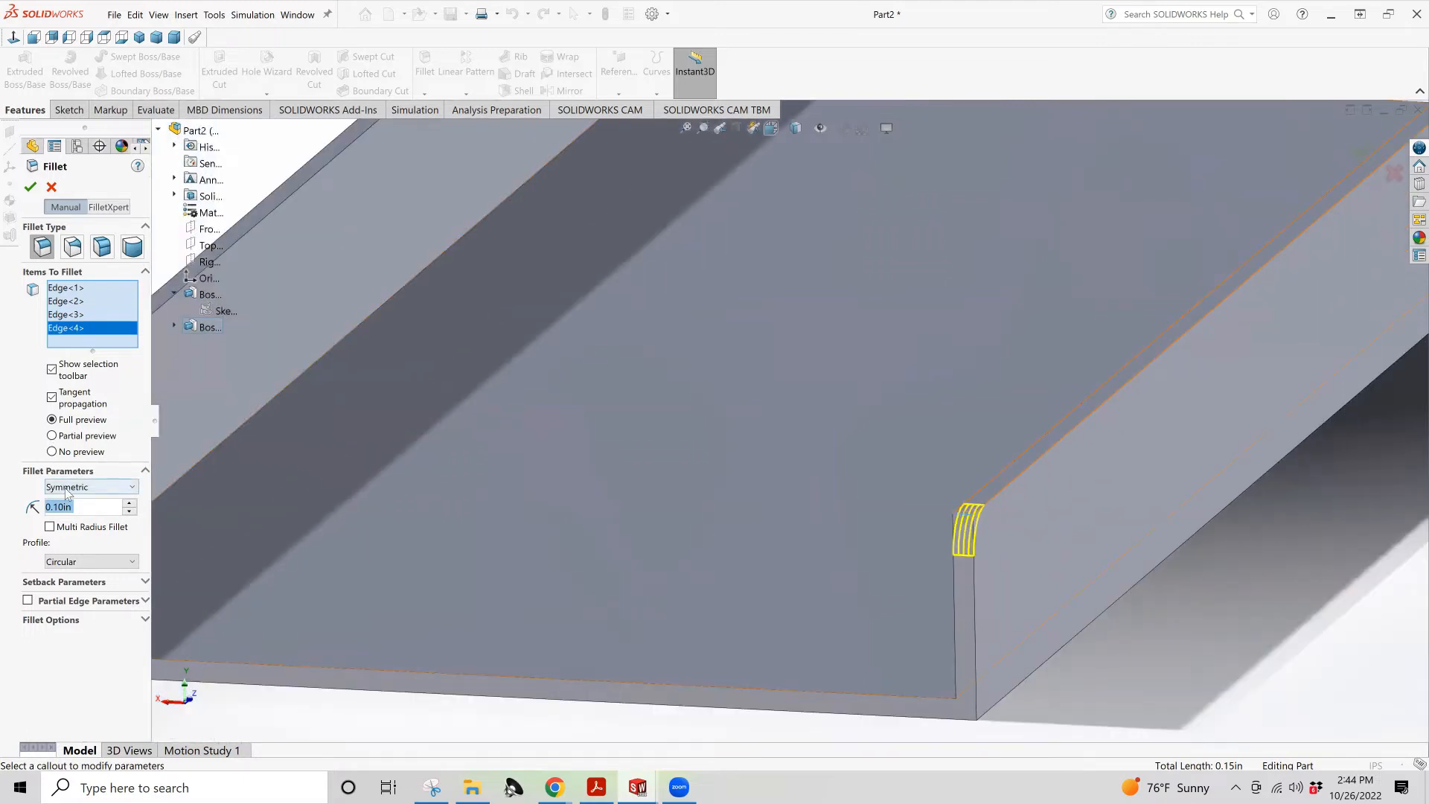
Set the fillet radius to 0.25 in and apply it to the four wall corners
{"action": "type", "text": "0.25"}
{"action": "key", "text": "Return"}
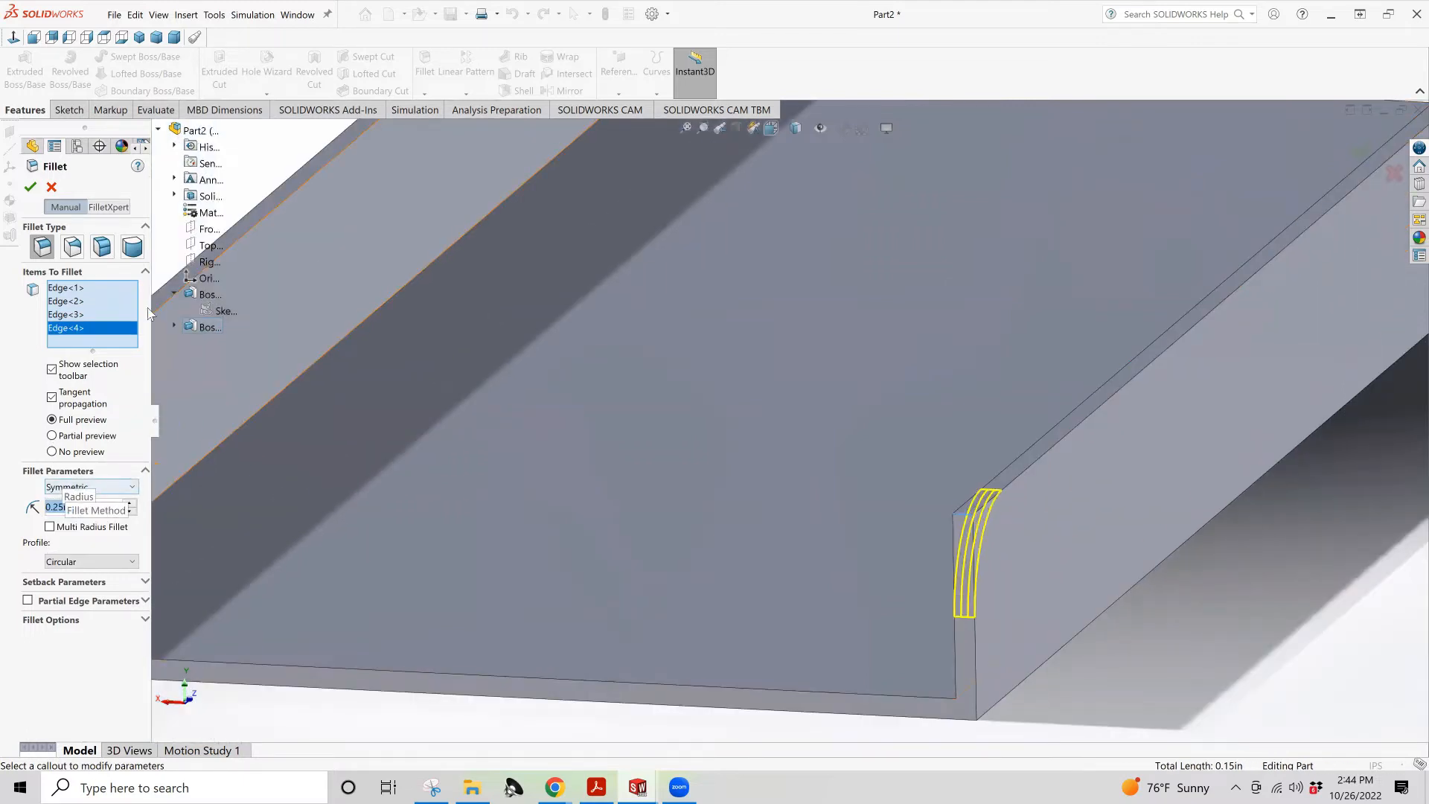
{"action": "key", "text": "f"}
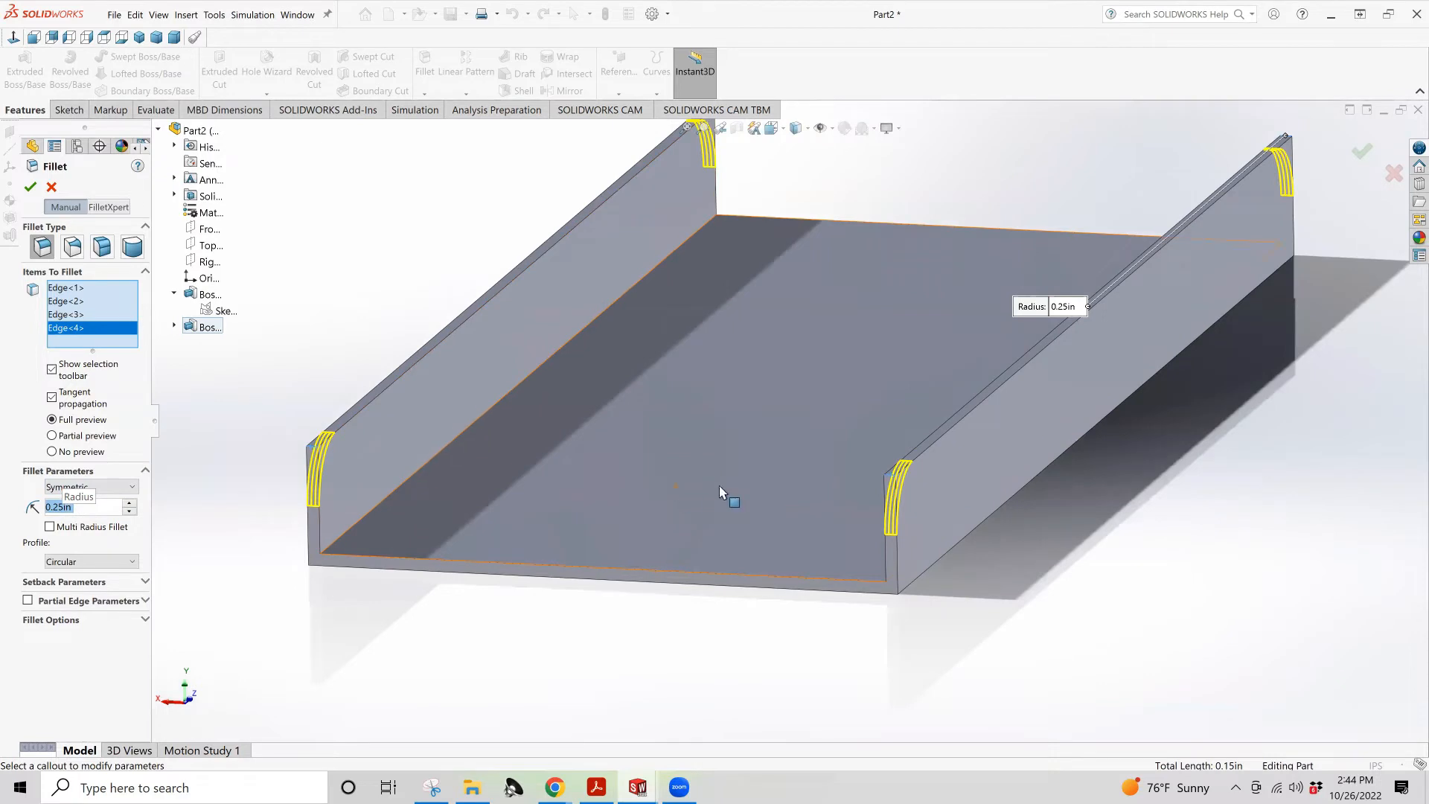
{"action": "left_click", "coordinate": [30, 188]}
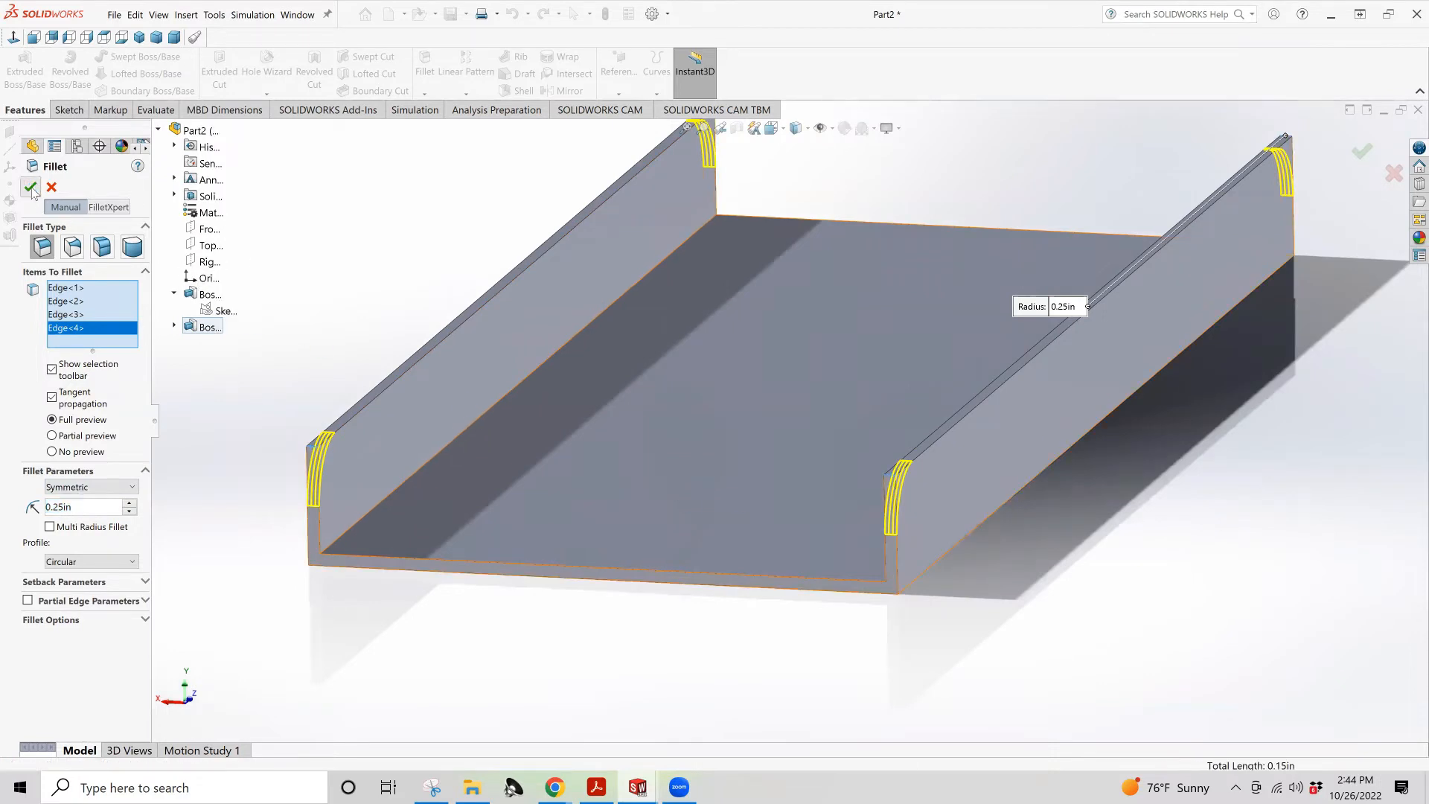
Start a new sketch on the outer face of the origin-side wall
{"action": "scroll", "coordinate": [707, 372], "scroll_direction": "up", "scroll_amount": 3}
{"action": "middle_click_drag", "start_coordinate": [703, 366], "coordinate": [584, 436]}
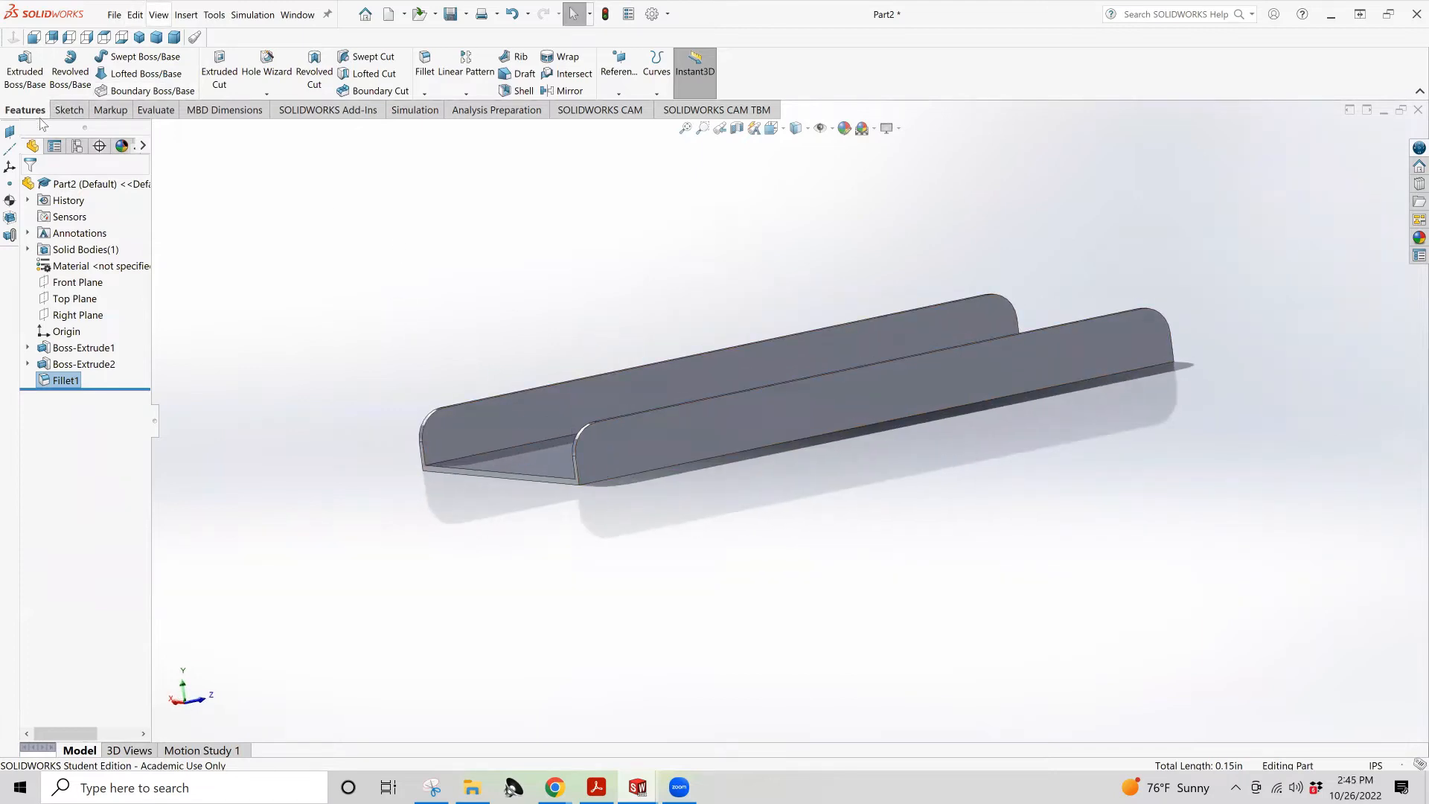
{"action": "left_click", "coordinate": [69, 109]}
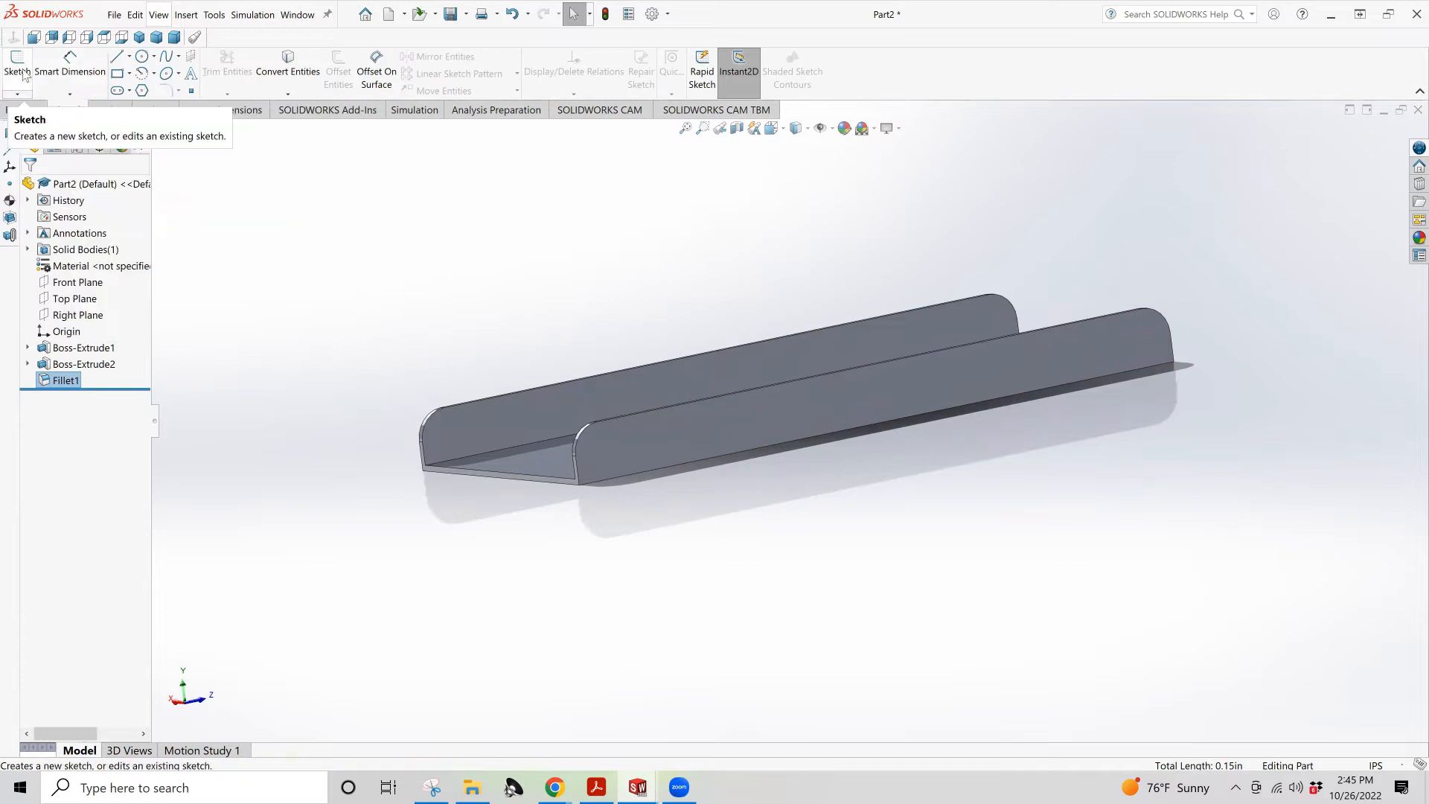
{"action": "left_click", "coordinate": [22, 74]}
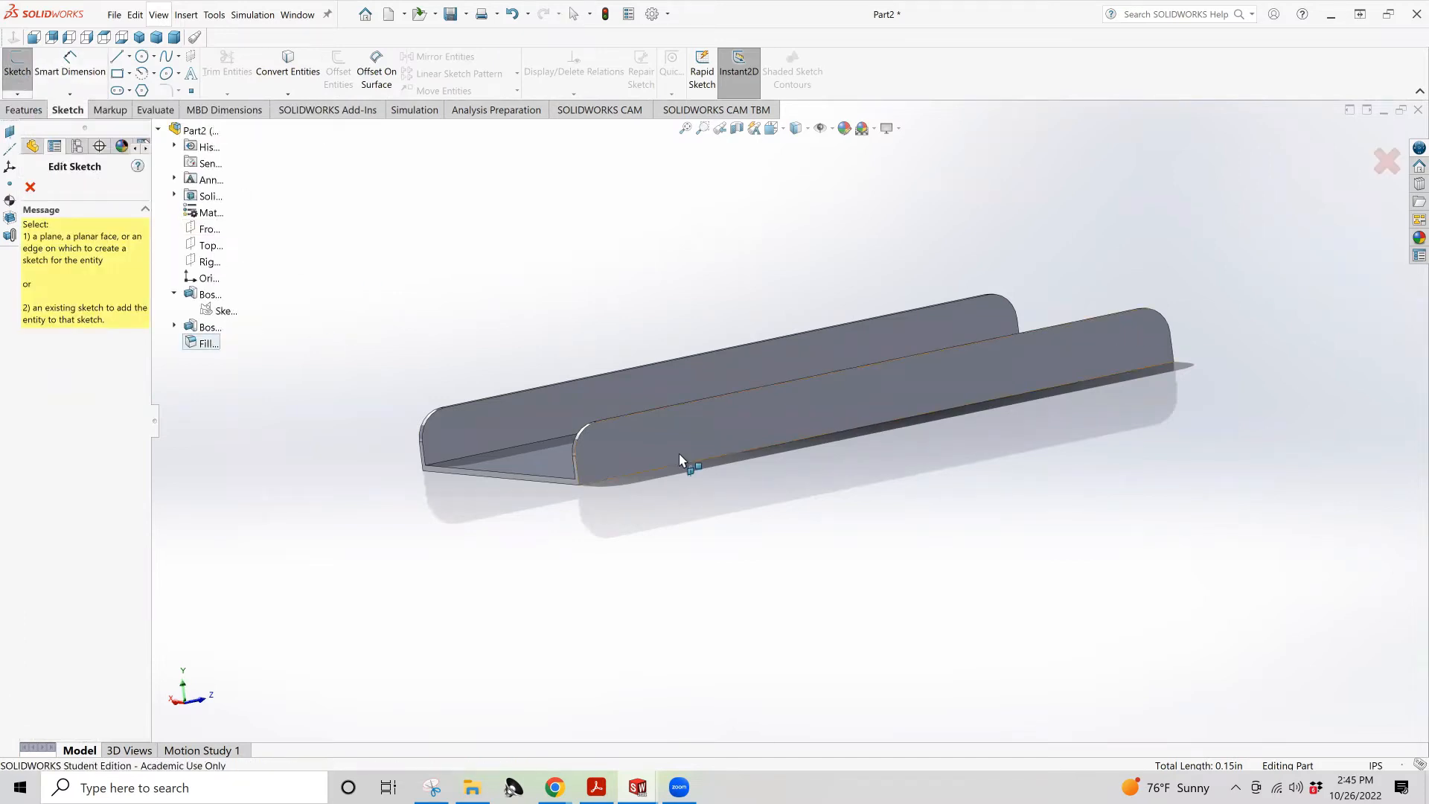
{"action": "left_click", "coordinate": [734, 427]}
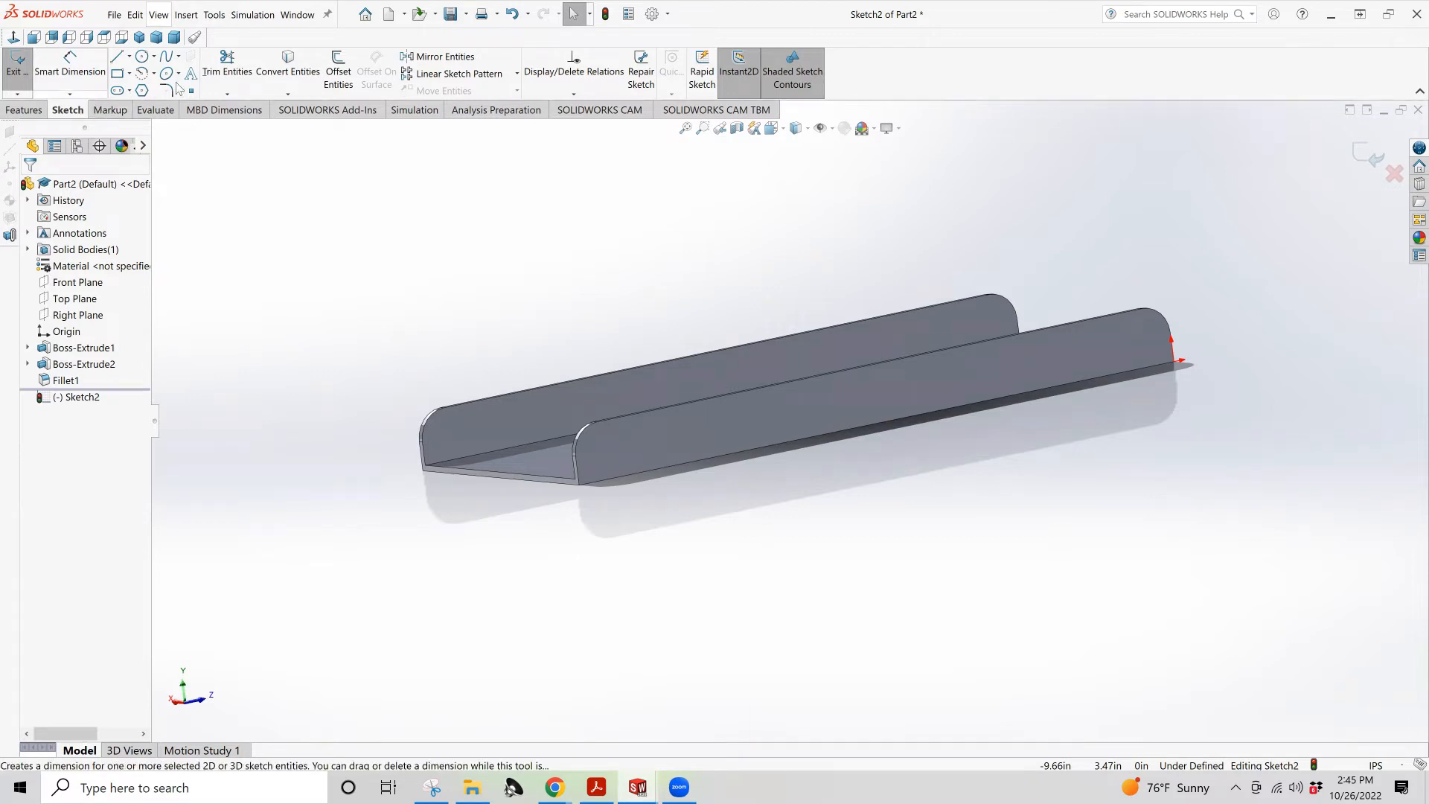
{"action": "left_click", "coordinate": [157, 14]}
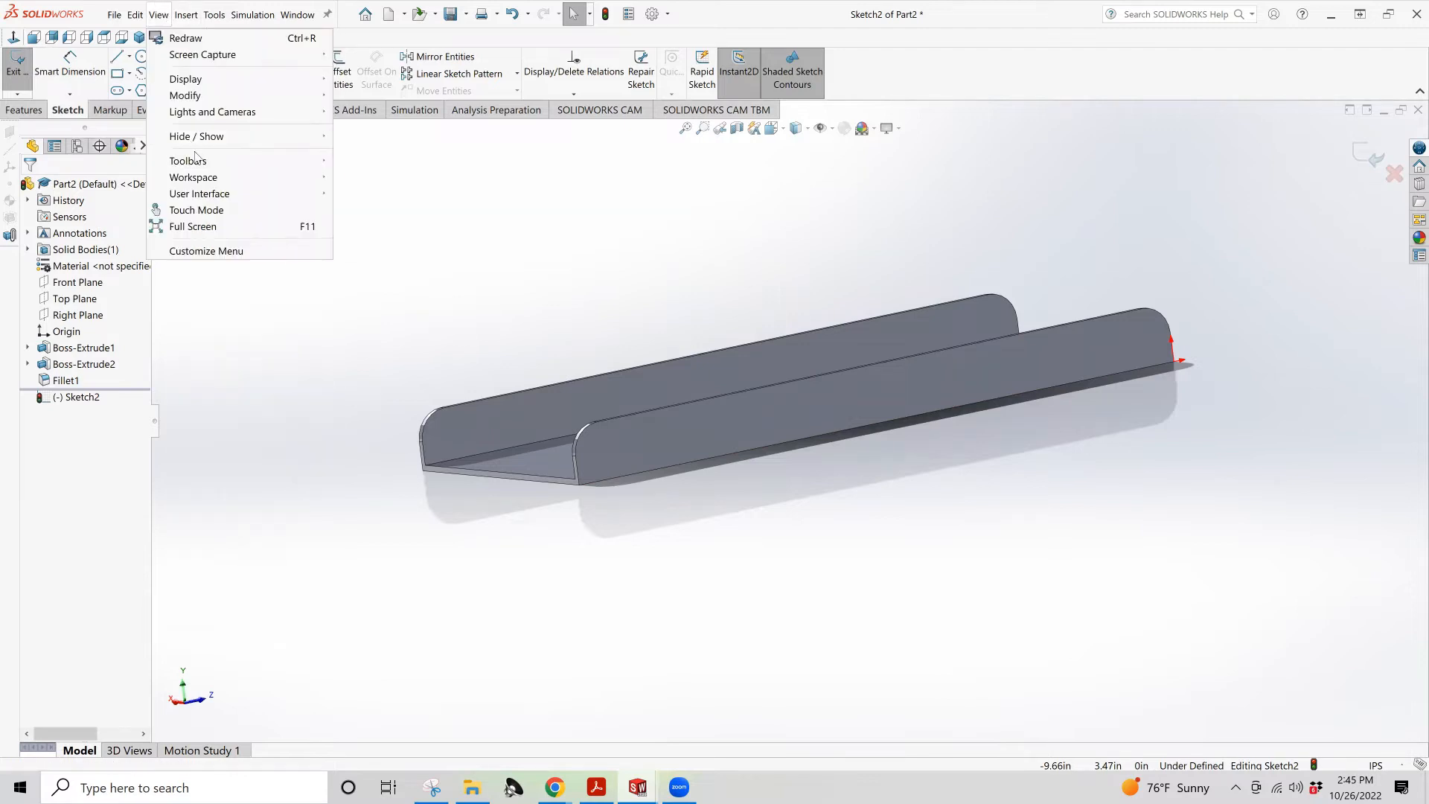
{"action": "mouse_move", "coordinate": [205, 164]}
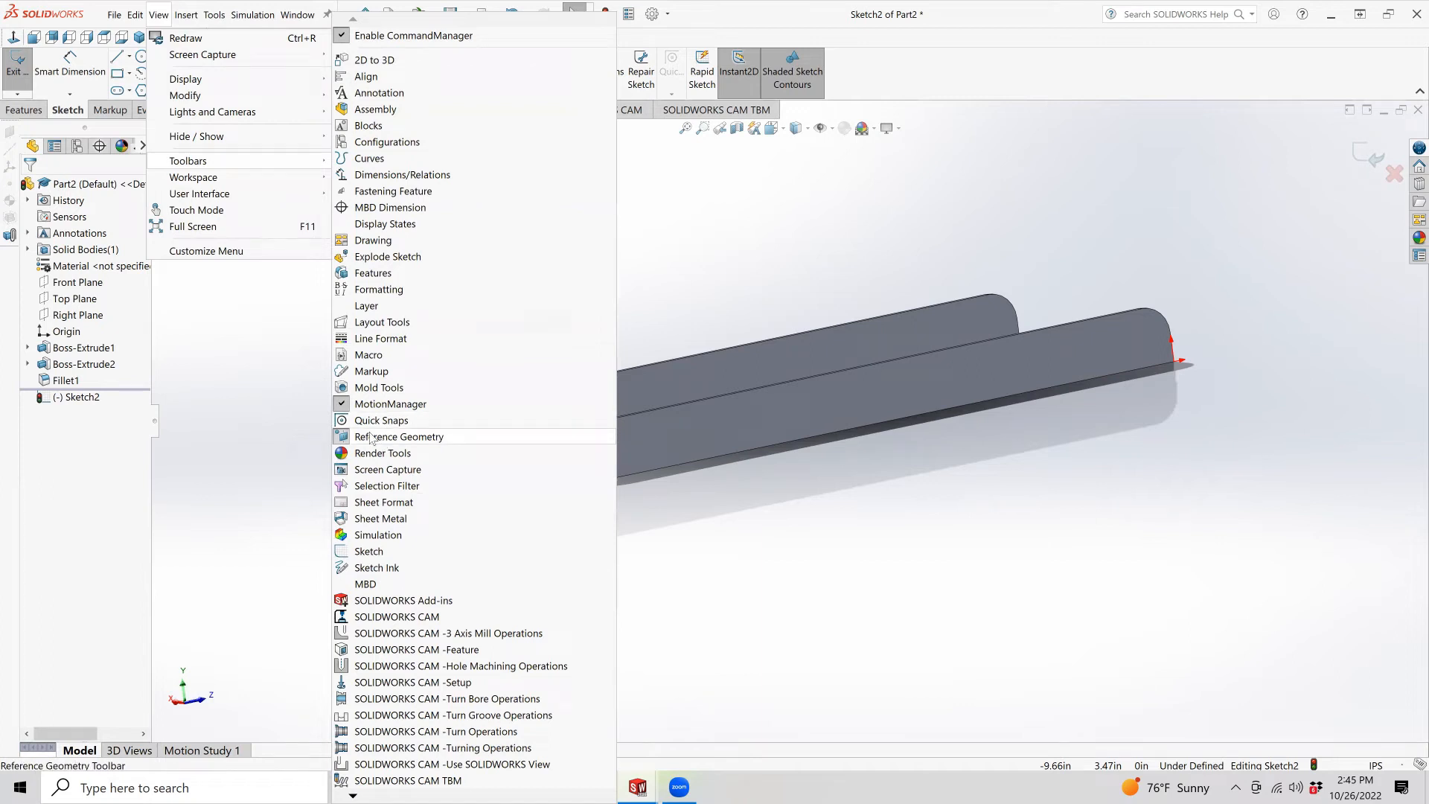
{"action": "left_click", "coordinate": [283, 391]}
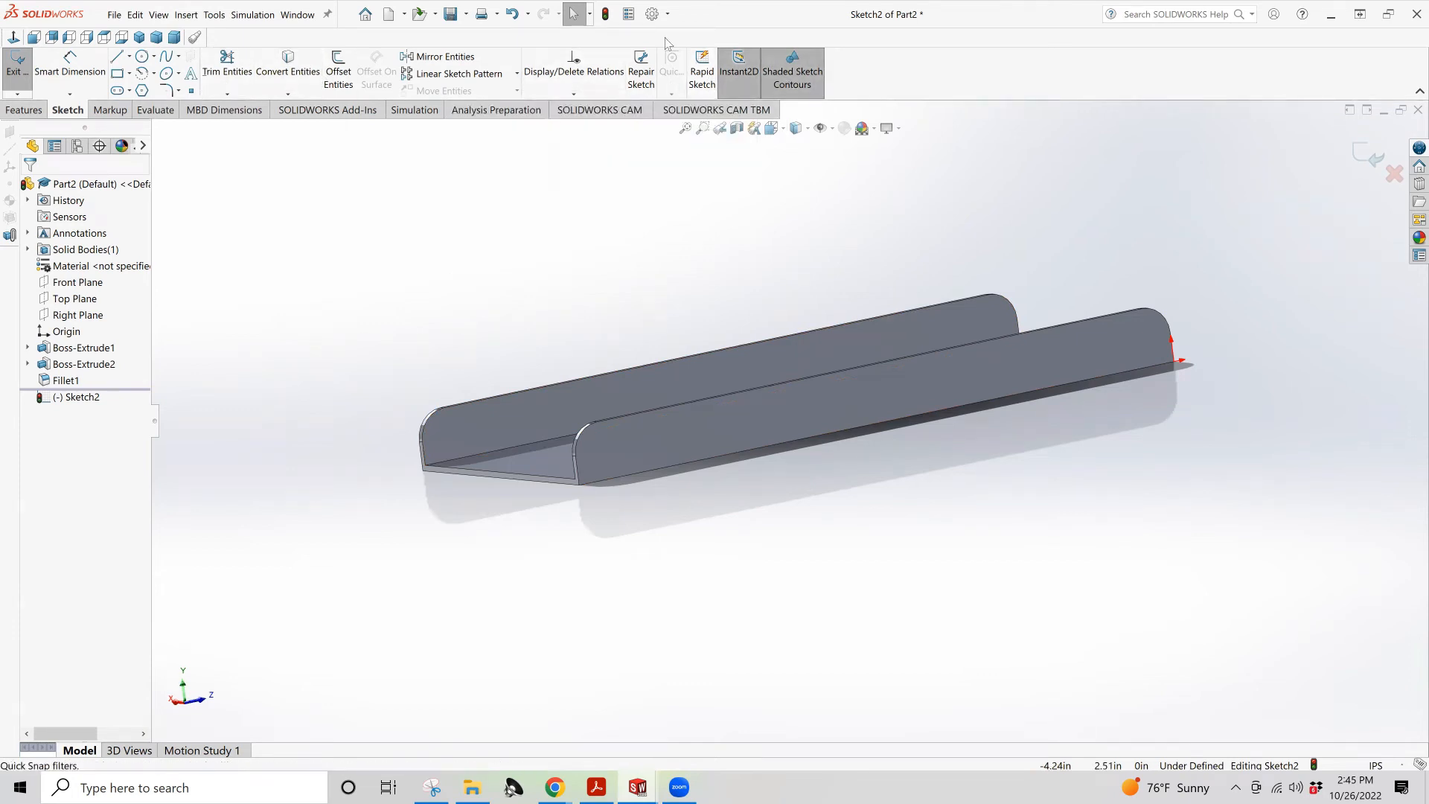
{"action": "left_click", "coordinate": [19, 110]}
{"action": "left_click", "coordinate": [67, 111]}
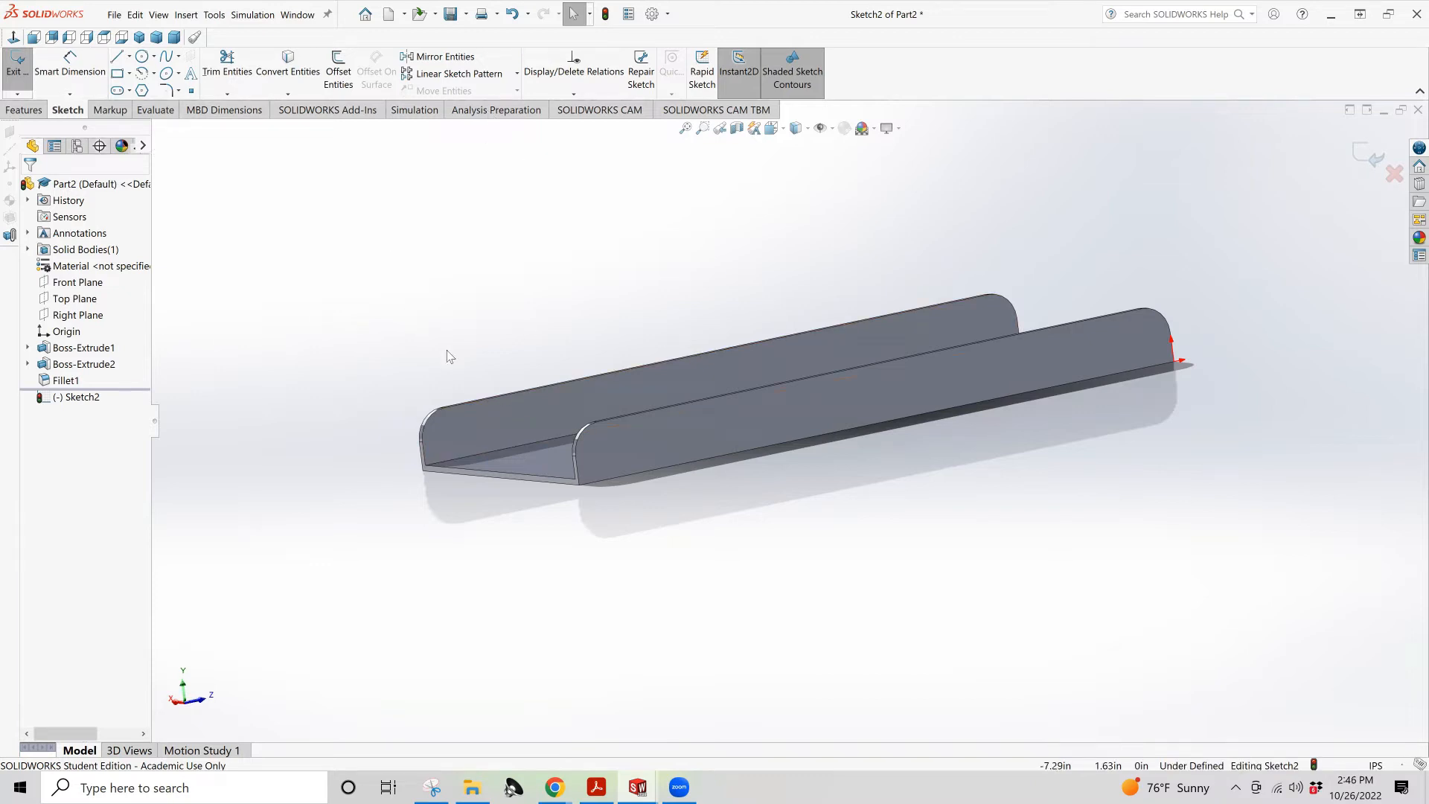
Draw two circles on the wall face, about 0.11 in radius near the front end and about 0.08 in radius near the origin end
{"action": "left_click", "coordinate": [141, 56]}
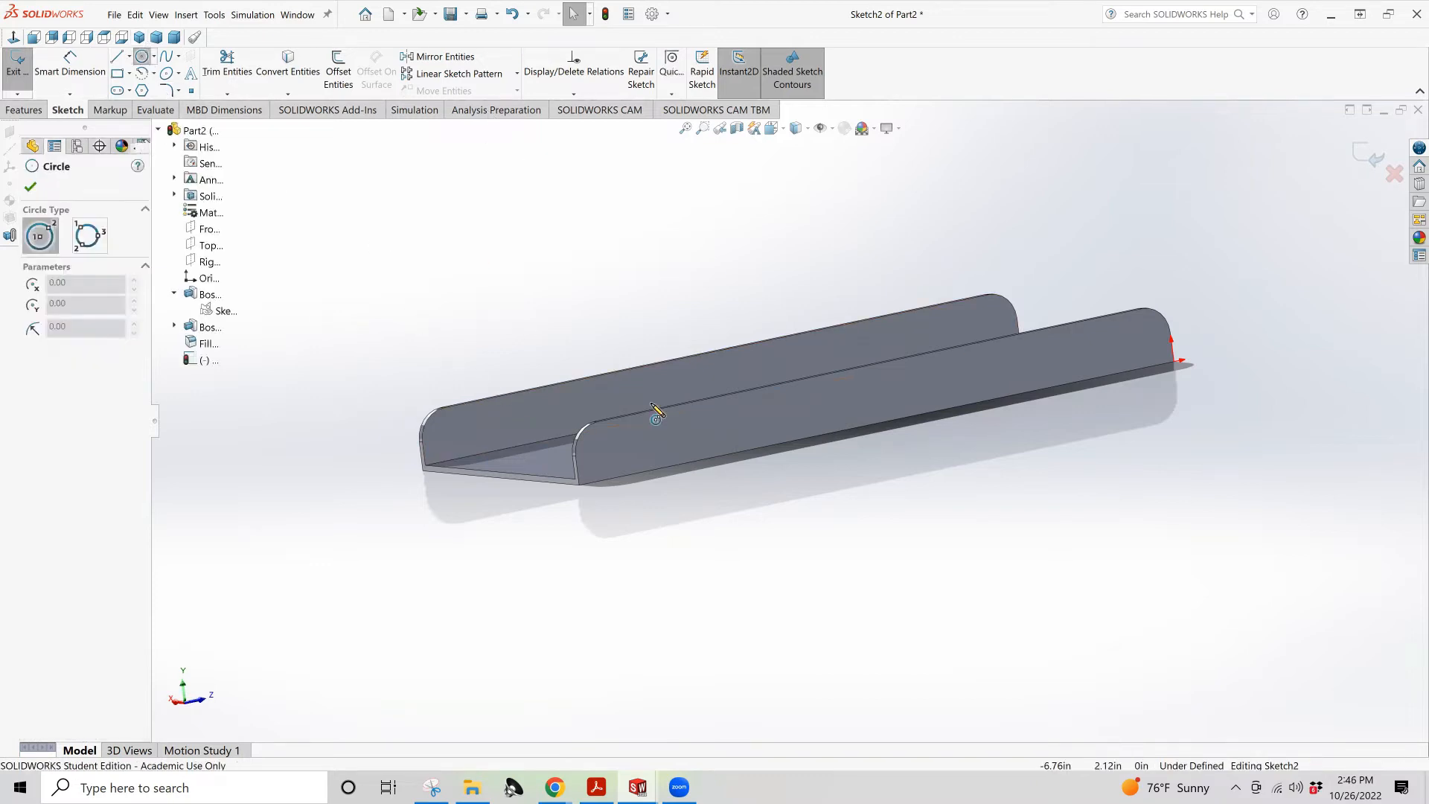
{"action": "left_click", "coordinate": [594, 440]}
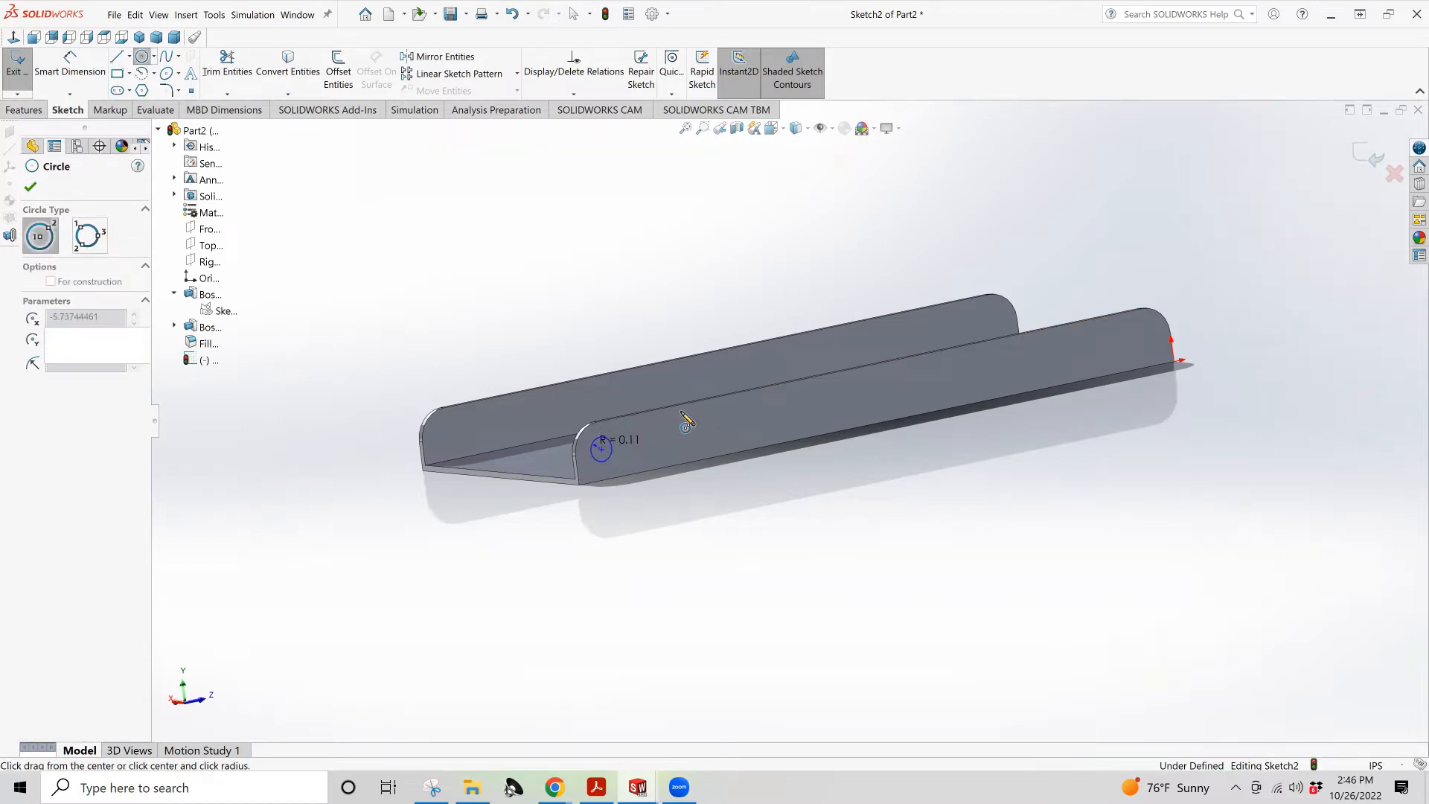
{"action": "left_click", "coordinate": [1150, 336]}
{"action": "left_click", "coordinate": [1156, 335]}
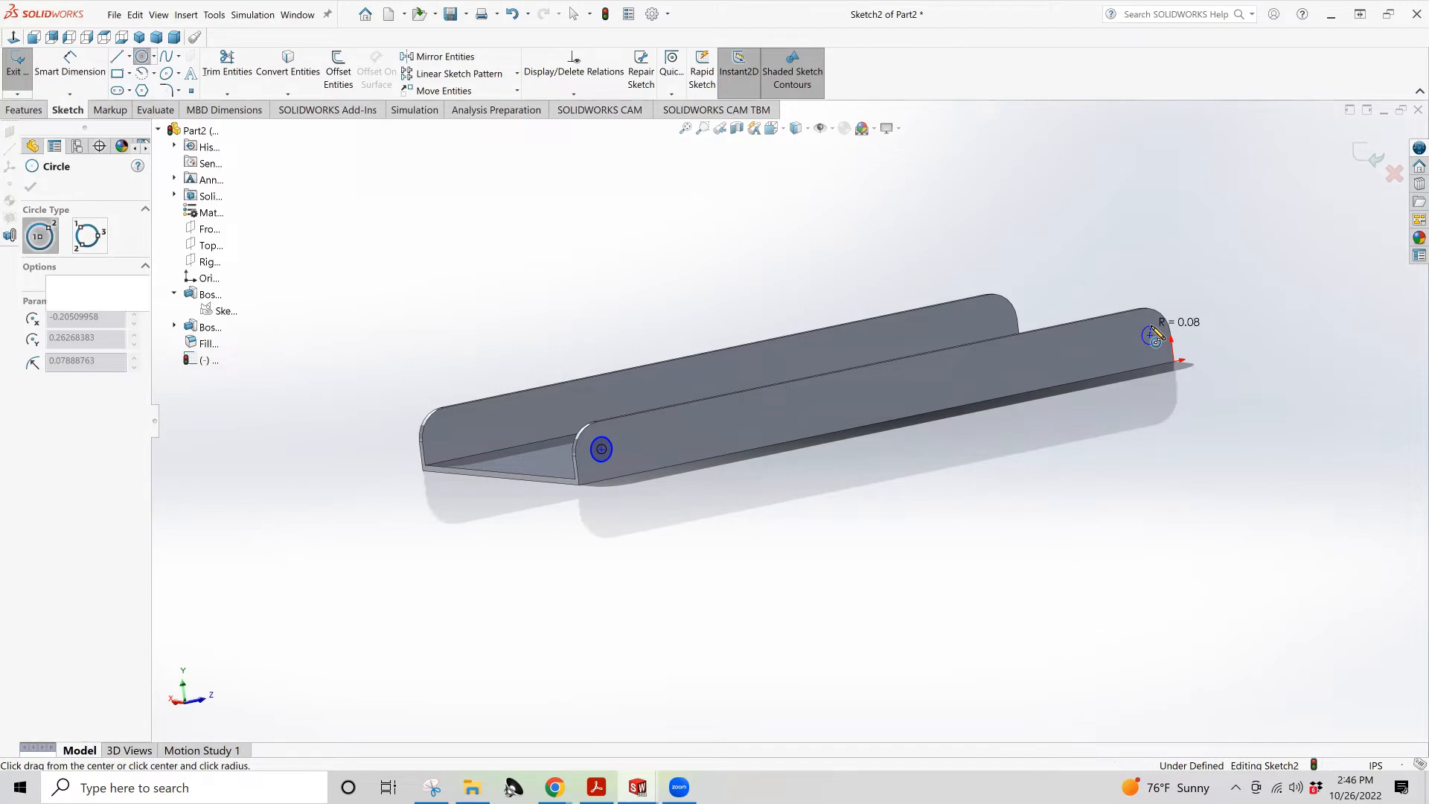
Dimension the front-end circle with a diameter of 0.25 in
{"action": "left_click", "coordinate": [70, 67]}
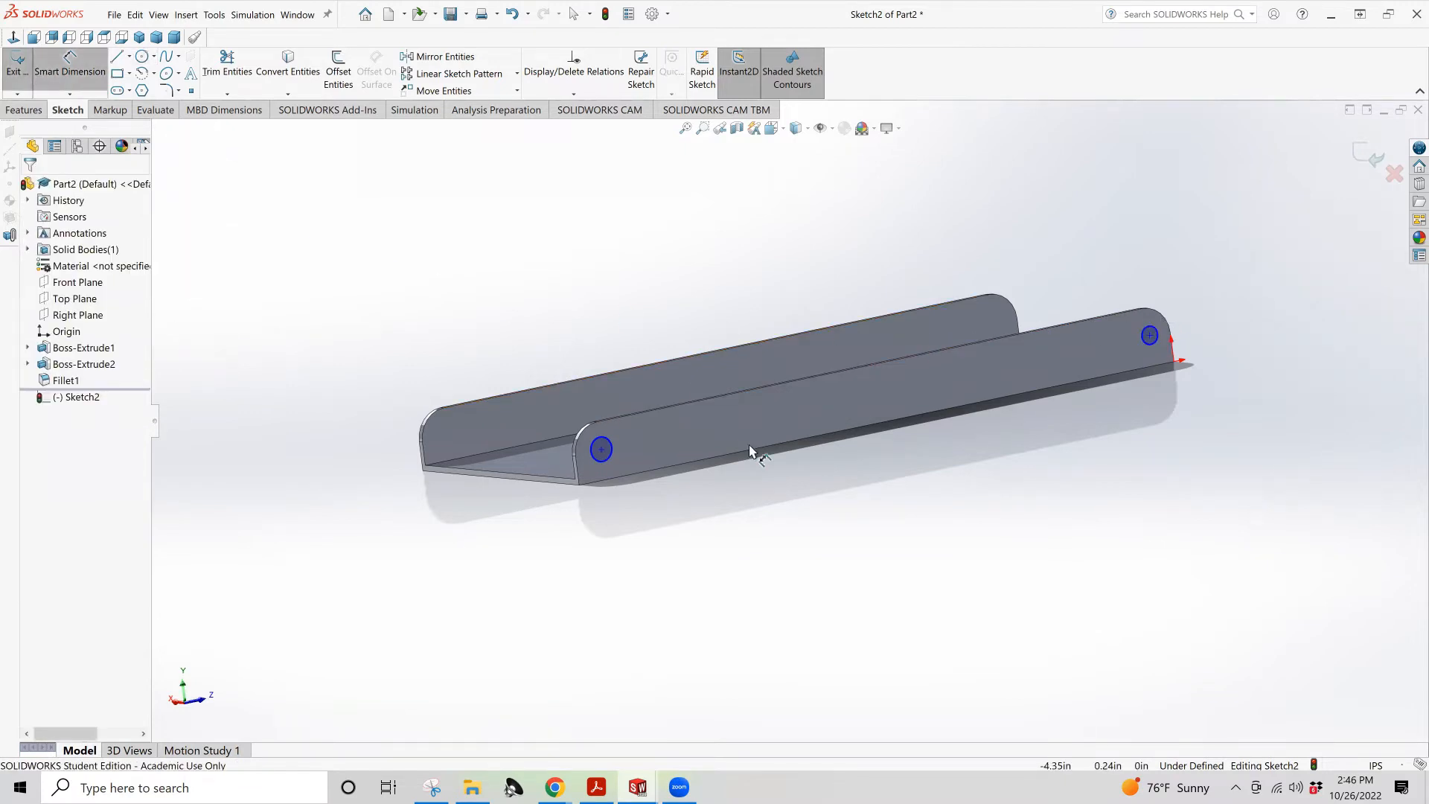
{"action": "left_click", "coordinate": [607, 445]}
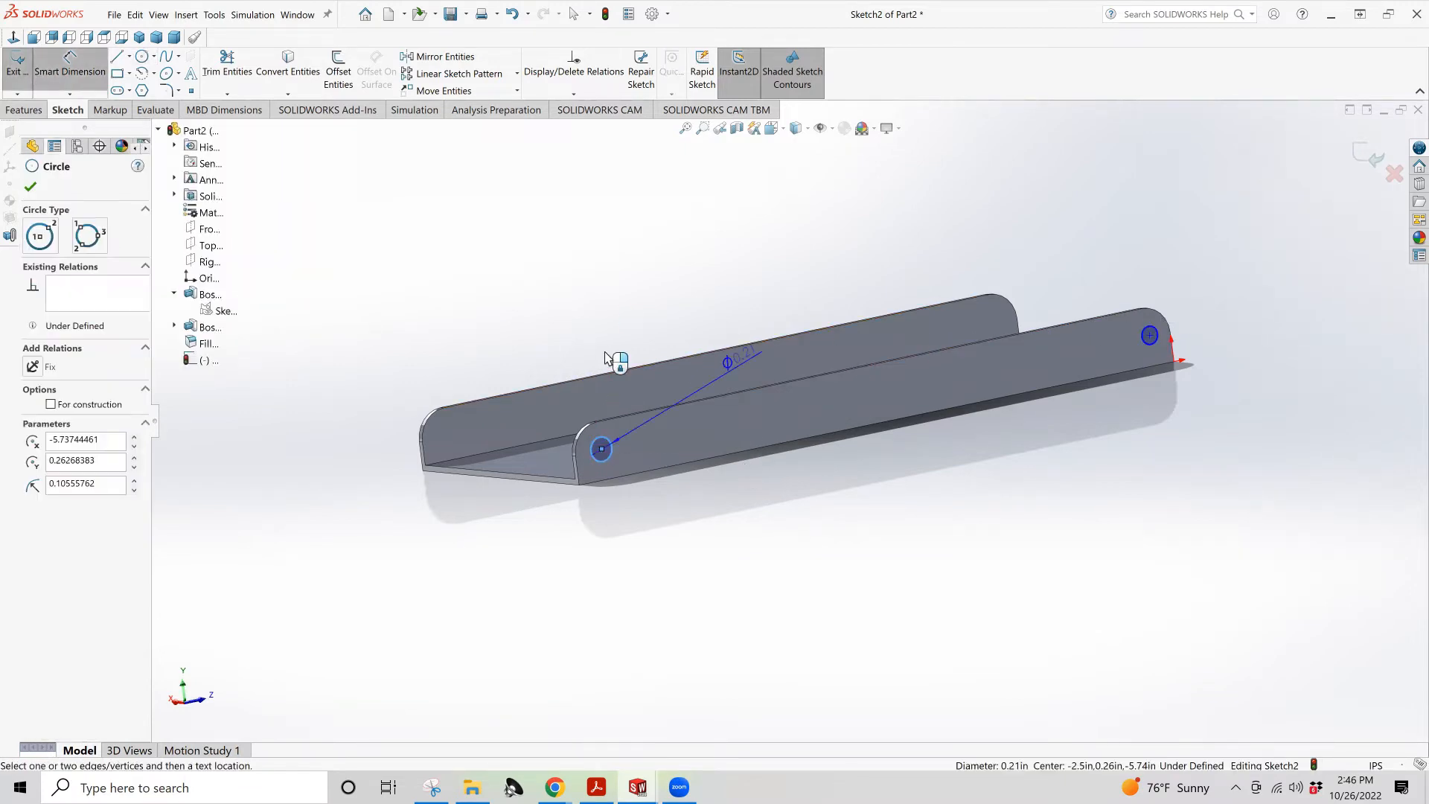
{"action": "left_click", "coordinate": [606, 358]}
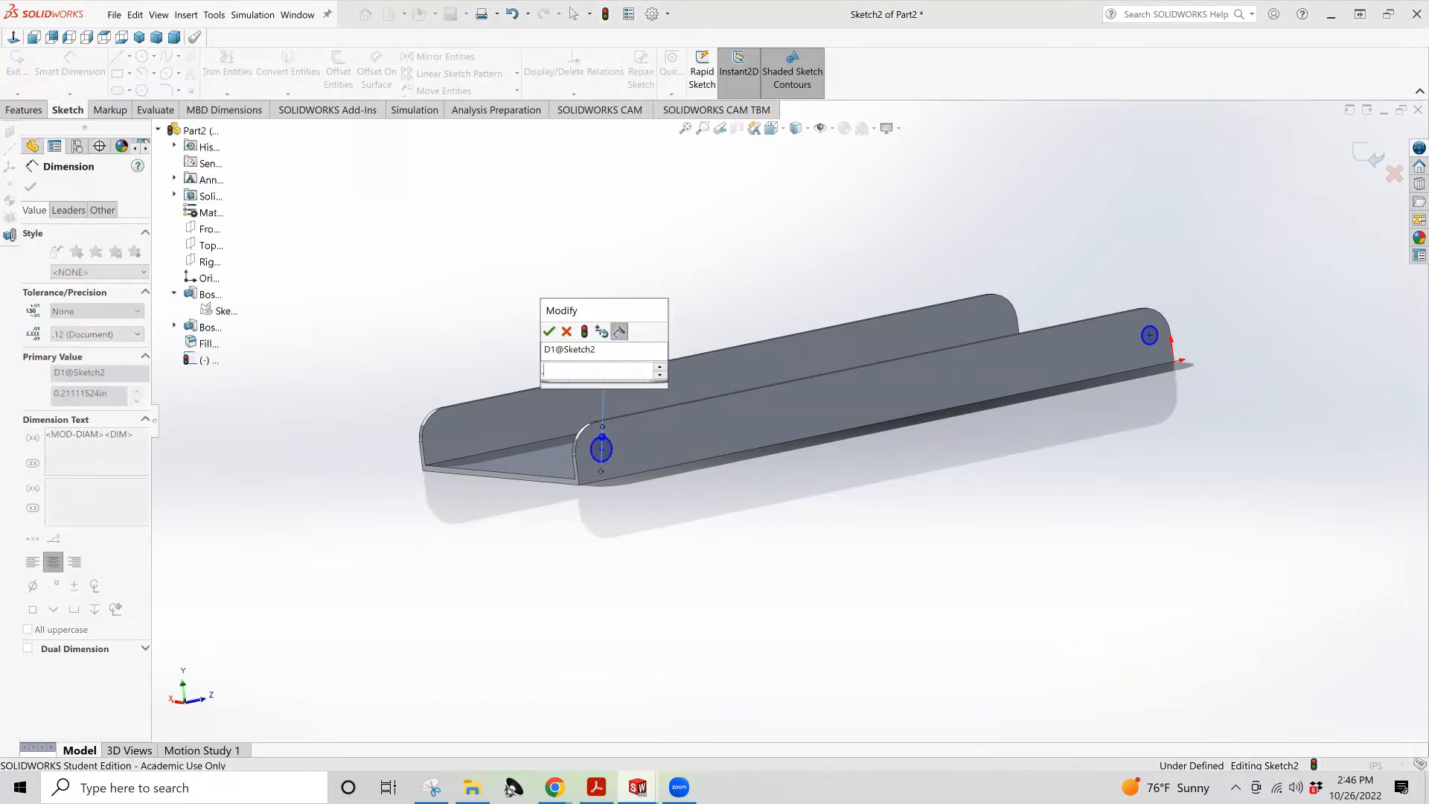
{"action": "type", "text": ".25"}
{"action": "key", "text": "Return"}
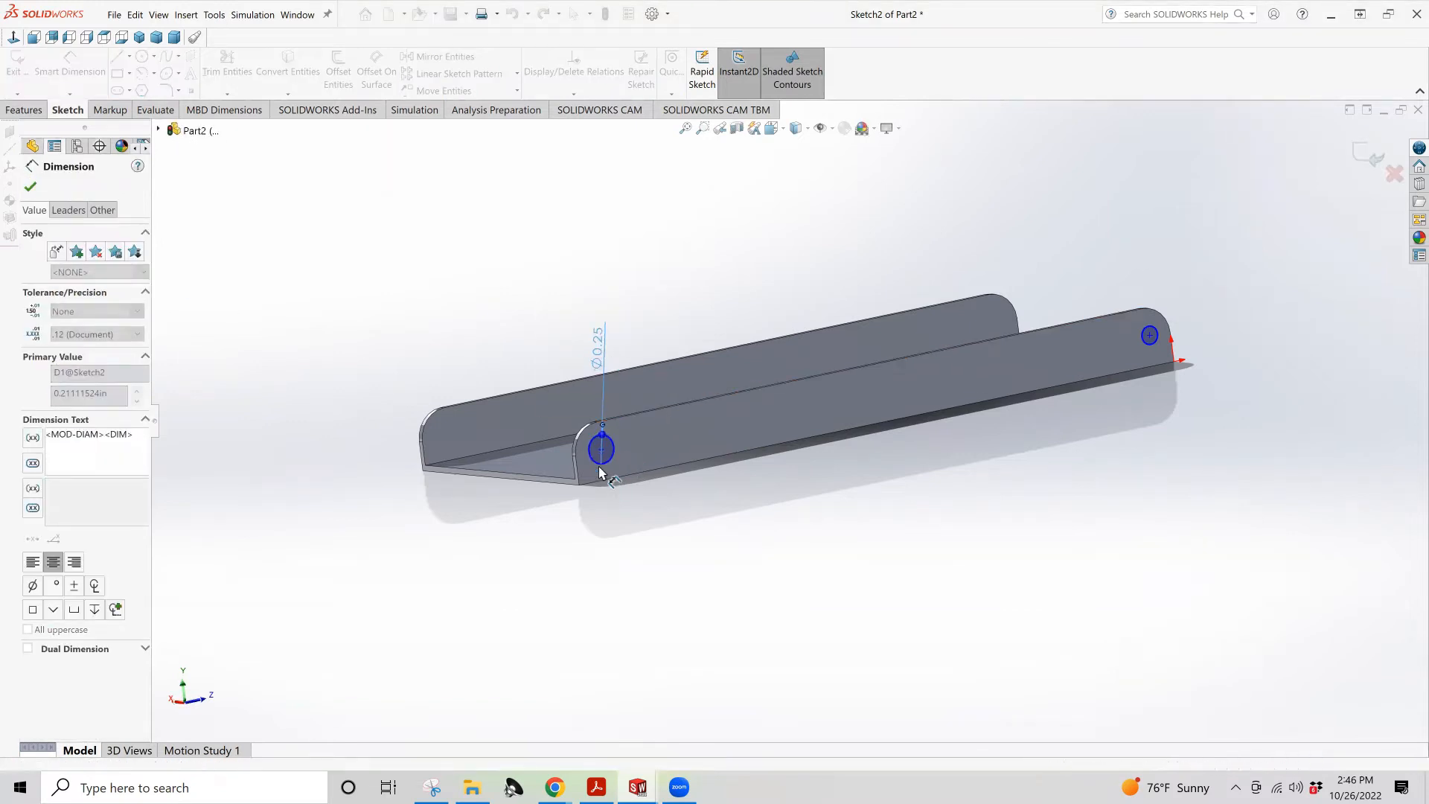
Dimension the front-end circle's center 0.25 in above the wall's bottom edge
{"action": "left_click", "coordinate": [602, 449]}
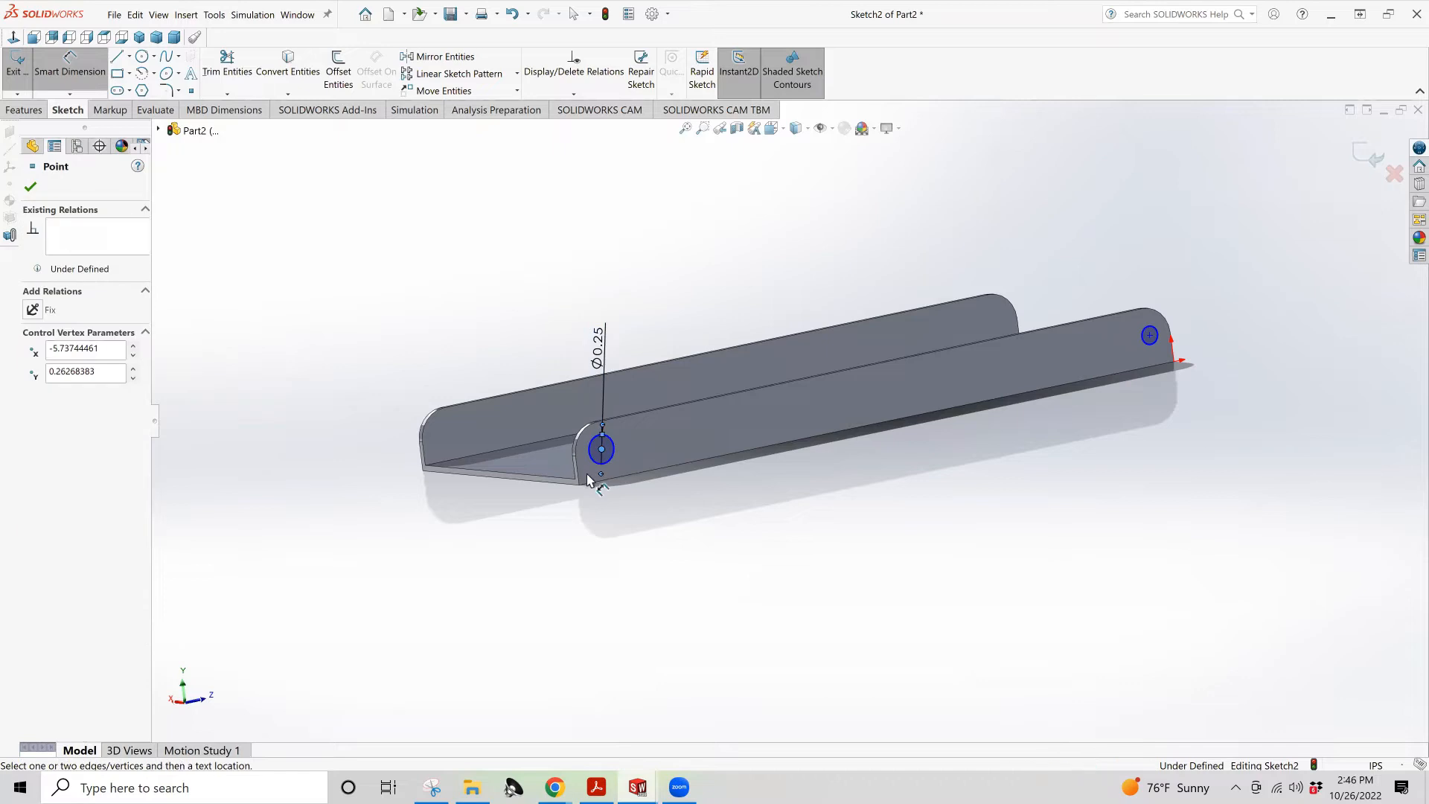
{"action": "left_click", "coordinate": [596, 486]}
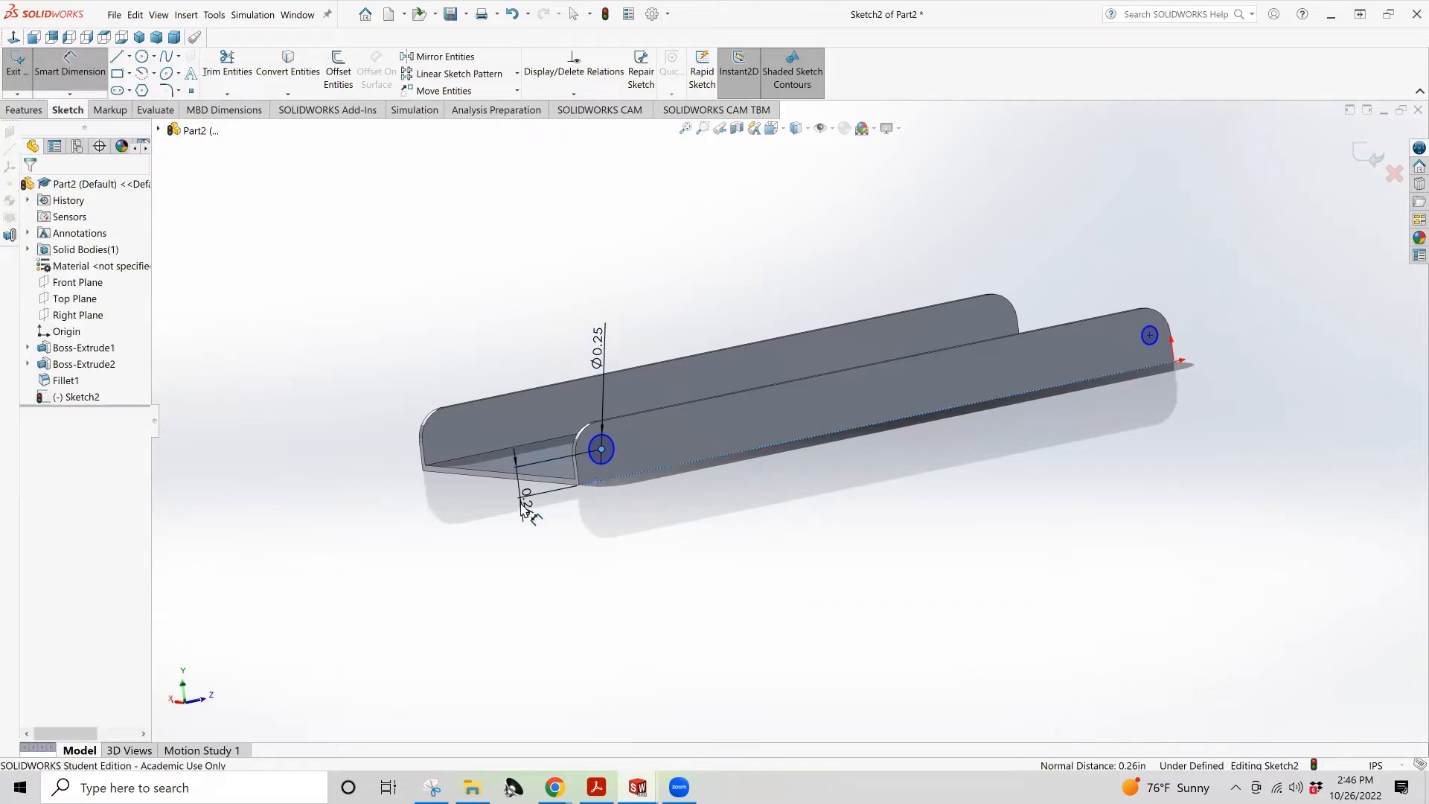
{"action": "left_click", "coordinate": [547, 564]}
{"action": "type", "text": ".25"}
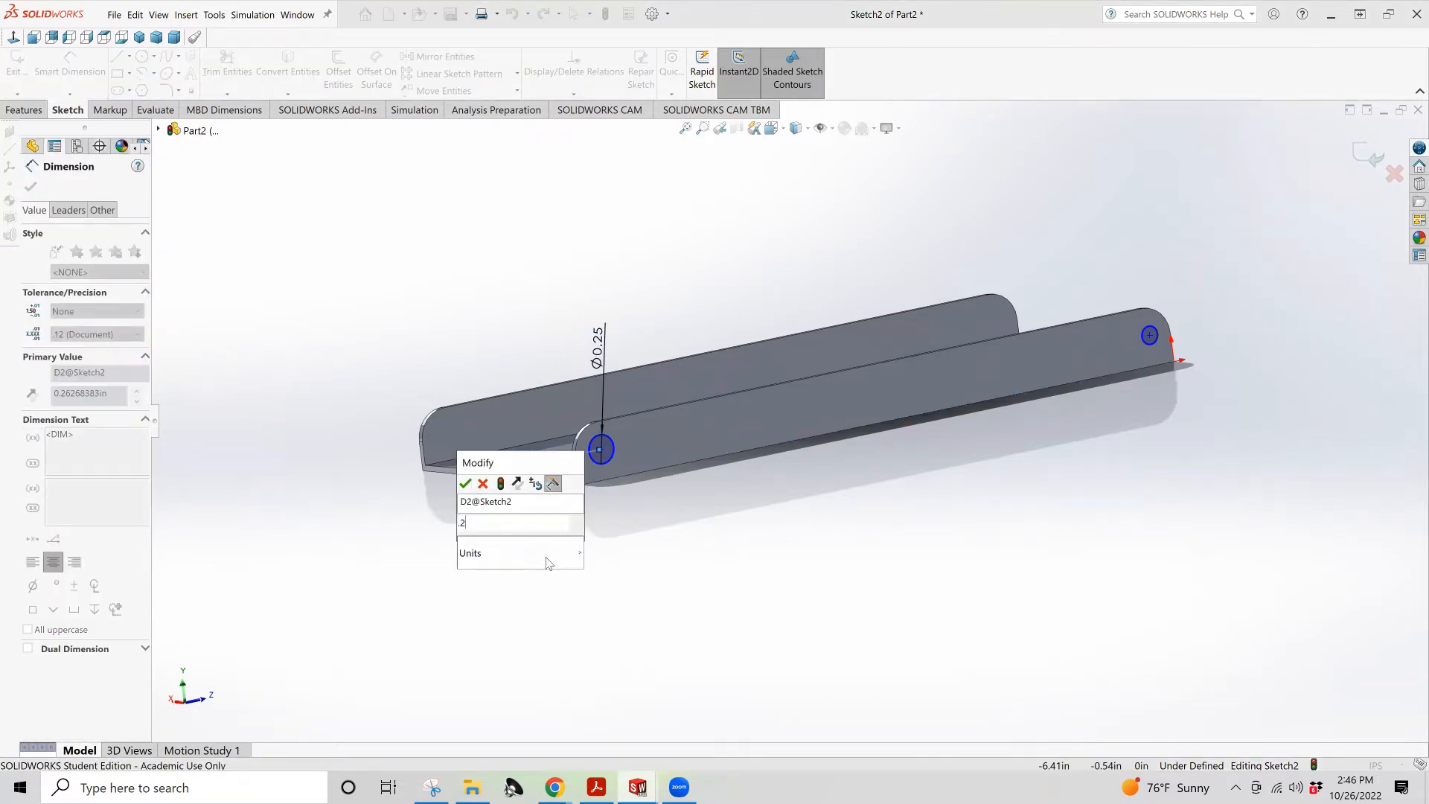
{"action": "key", "text": "Return"}
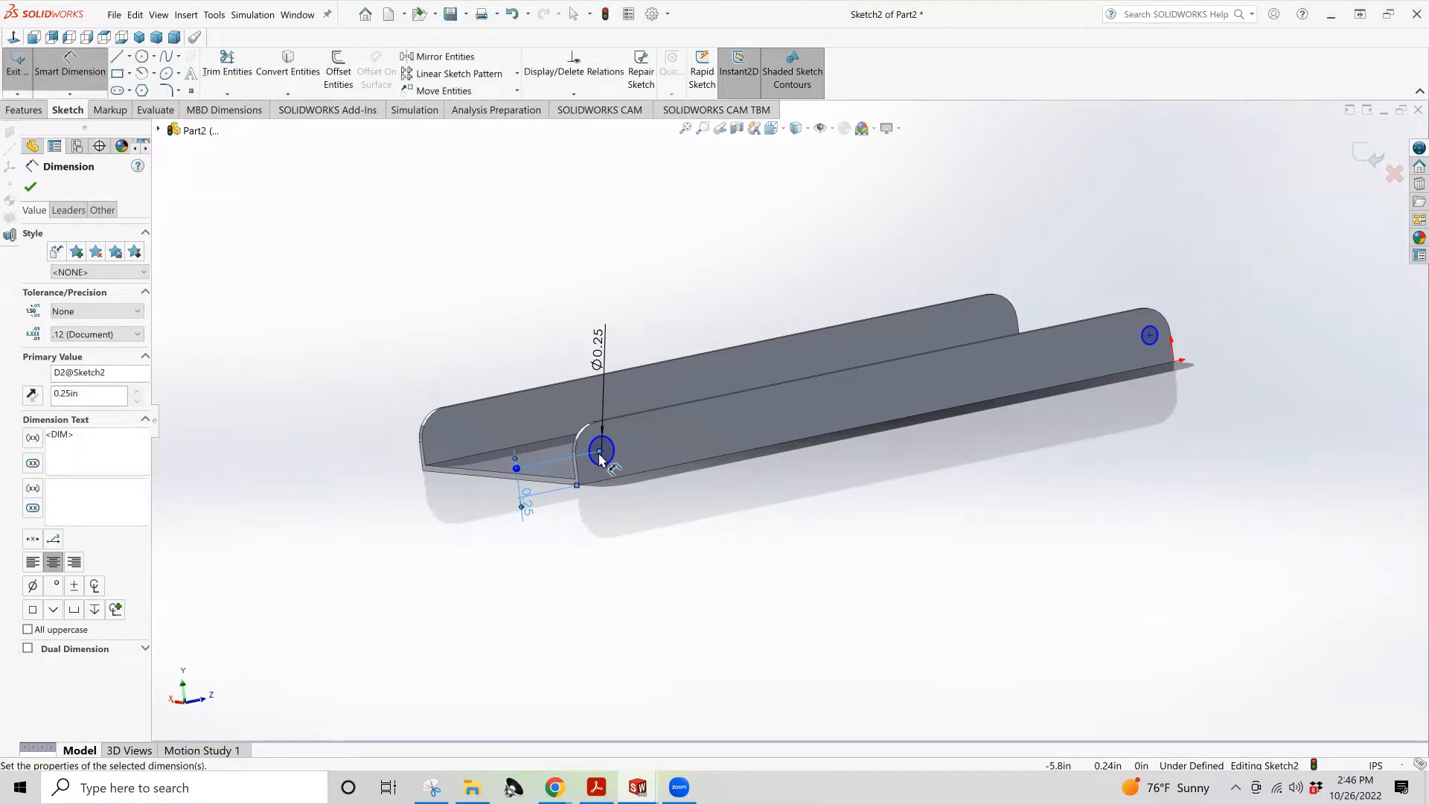
Dimension the same circle's center 0.25 in from the wall's front vertical edge
{"action": "left_click", "coordinate": [587, 464]}
{"action": "left_click", "coordinate": [577, 470]}
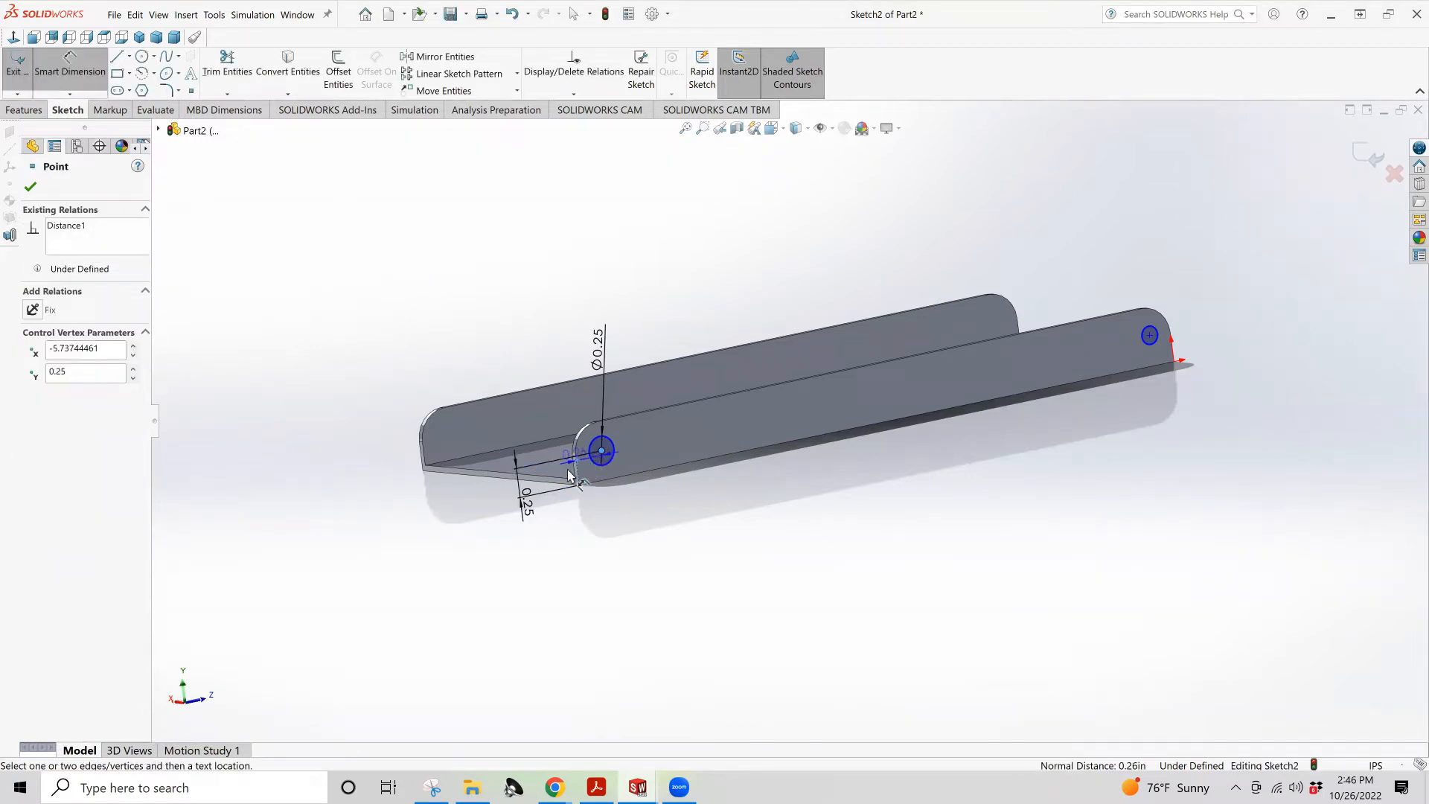
{"action": "left_click", "coordinate": [541, 283]}
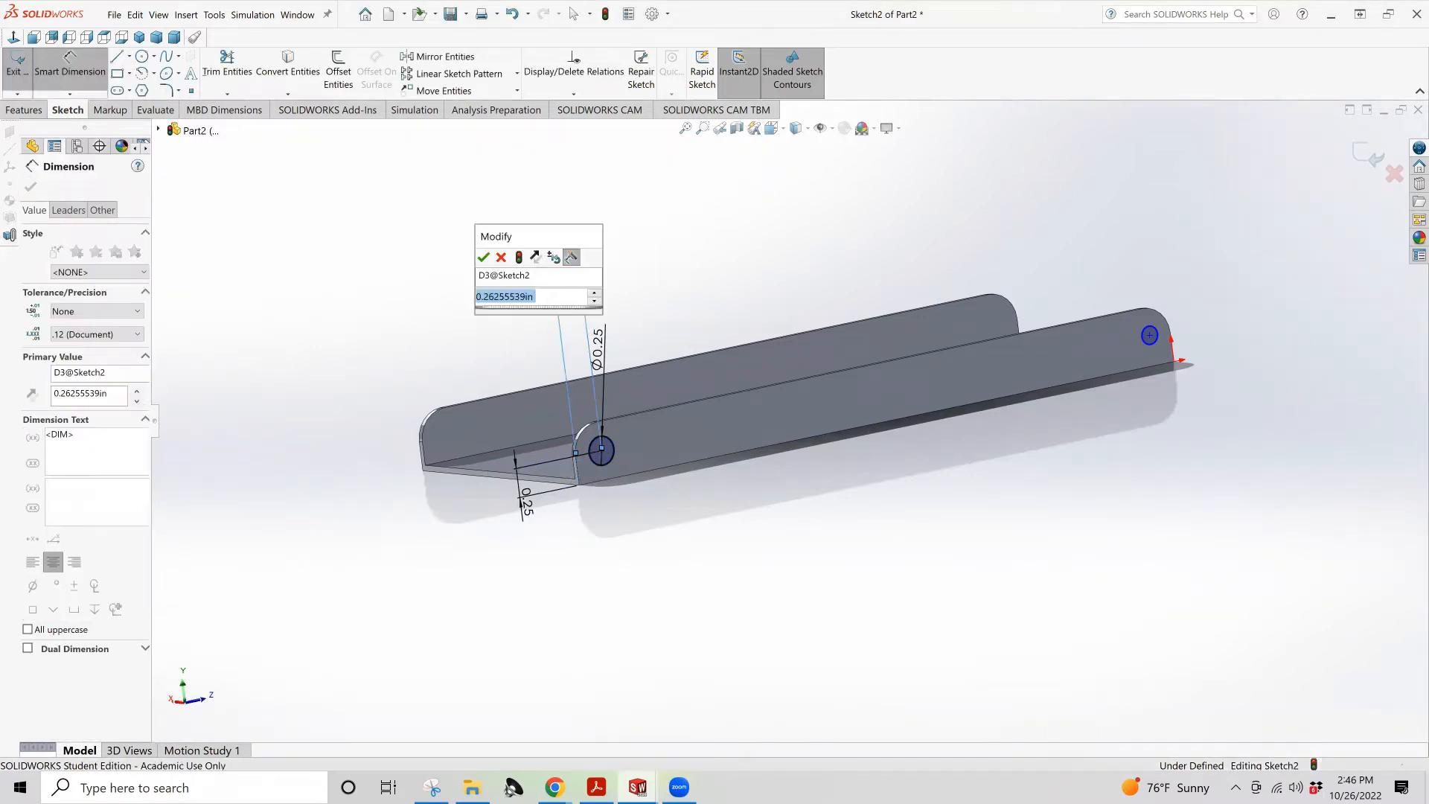
{"action": "type", "text": ".25"}
{"action": "key", "text": "Return"}
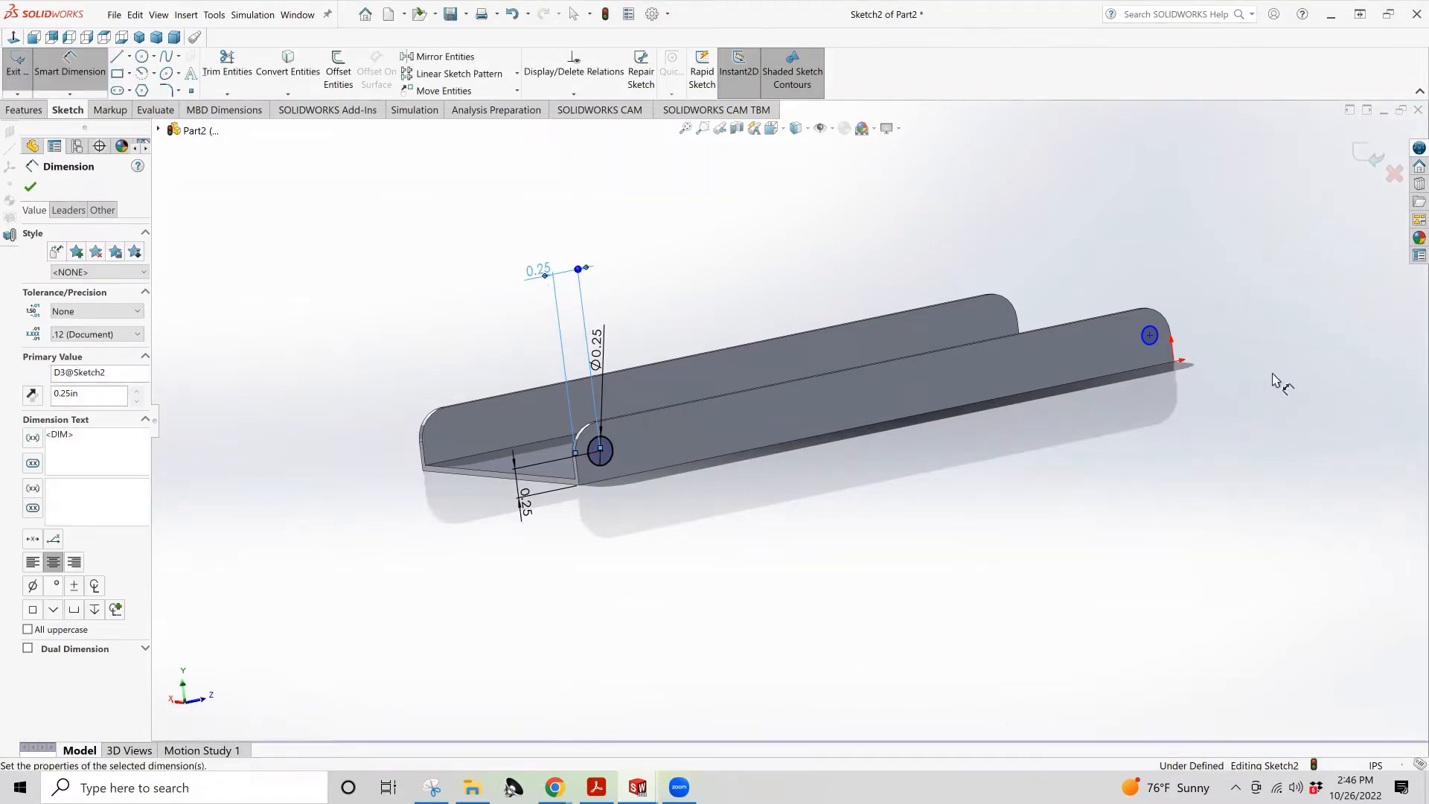
Try to dimension the diameter of the circle near the origin end, then leave the dimension tool
{"action": "left_click", "coordinate": [1152, 332]}
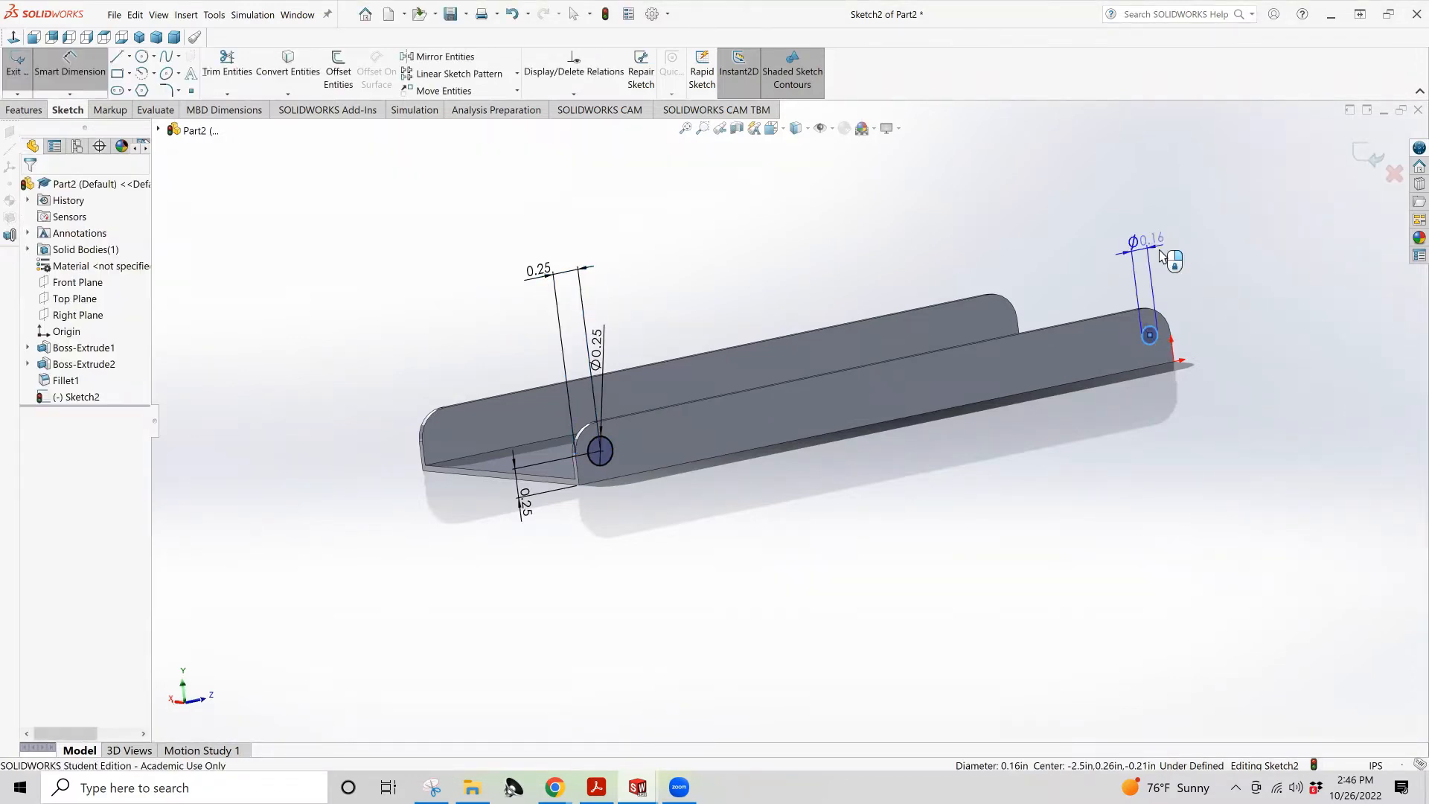
{"action": "left_click", "coordinate": [1161, 255]}
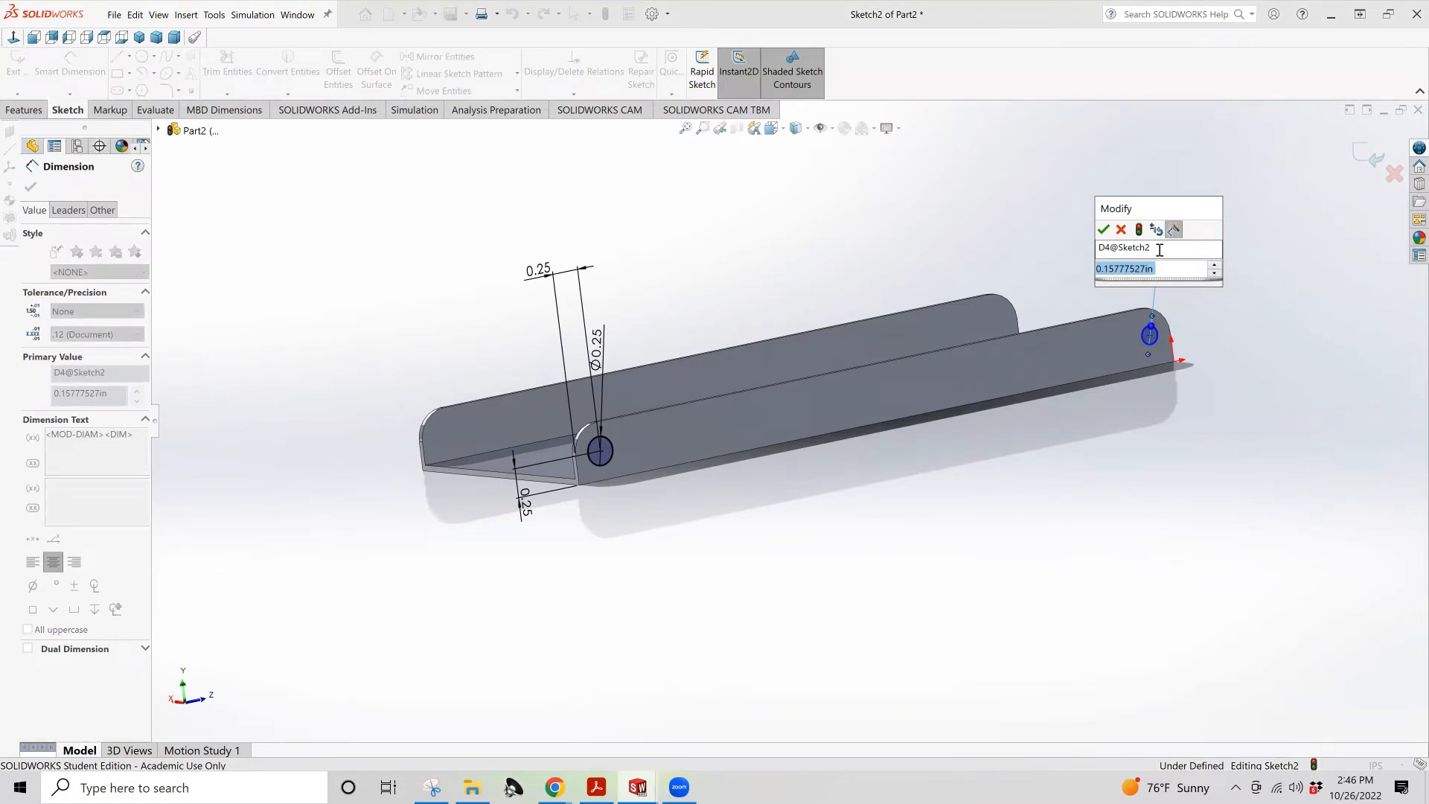
{"action": "left_click", "coordinate": [1122, 231]}
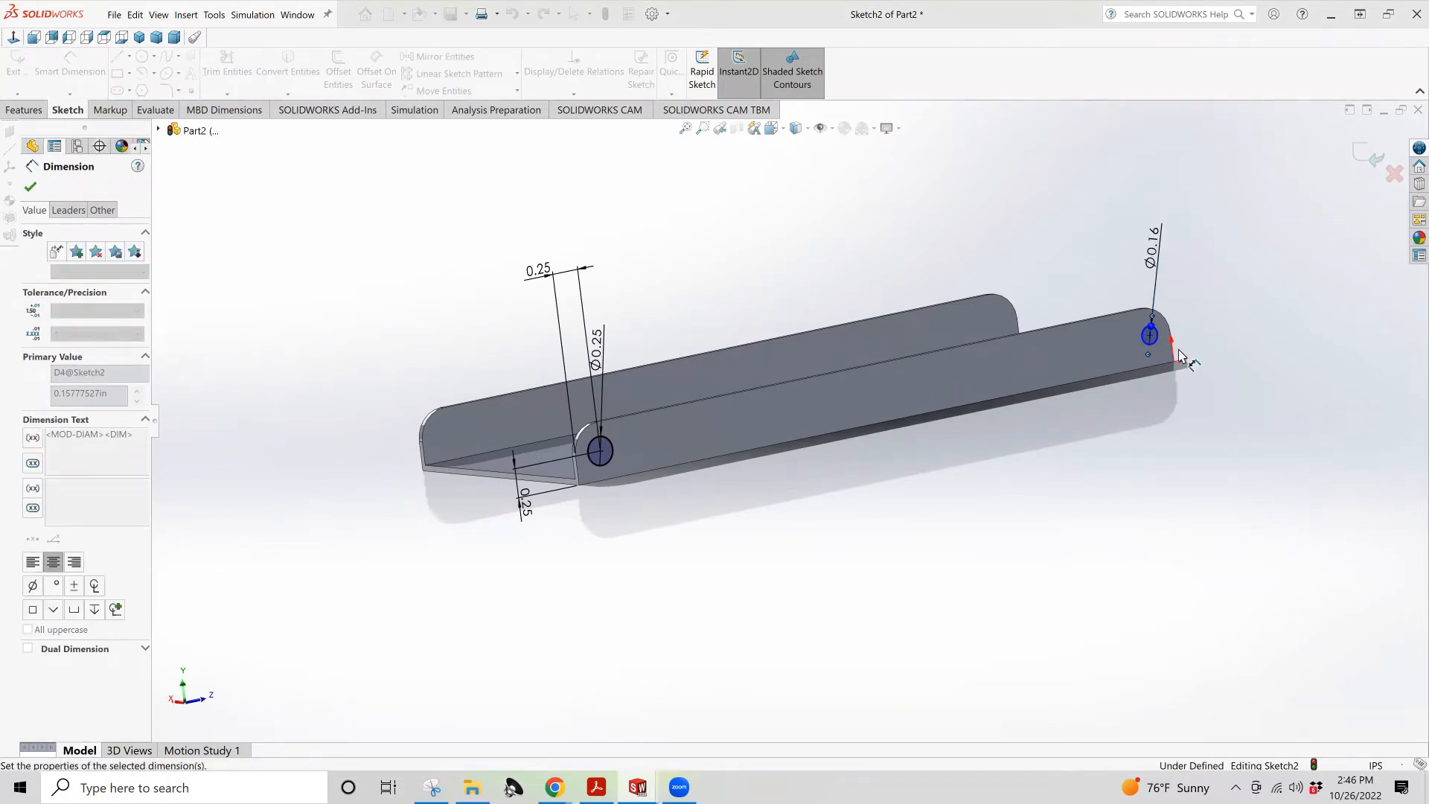
{"action": "key", "text": "Escape"}
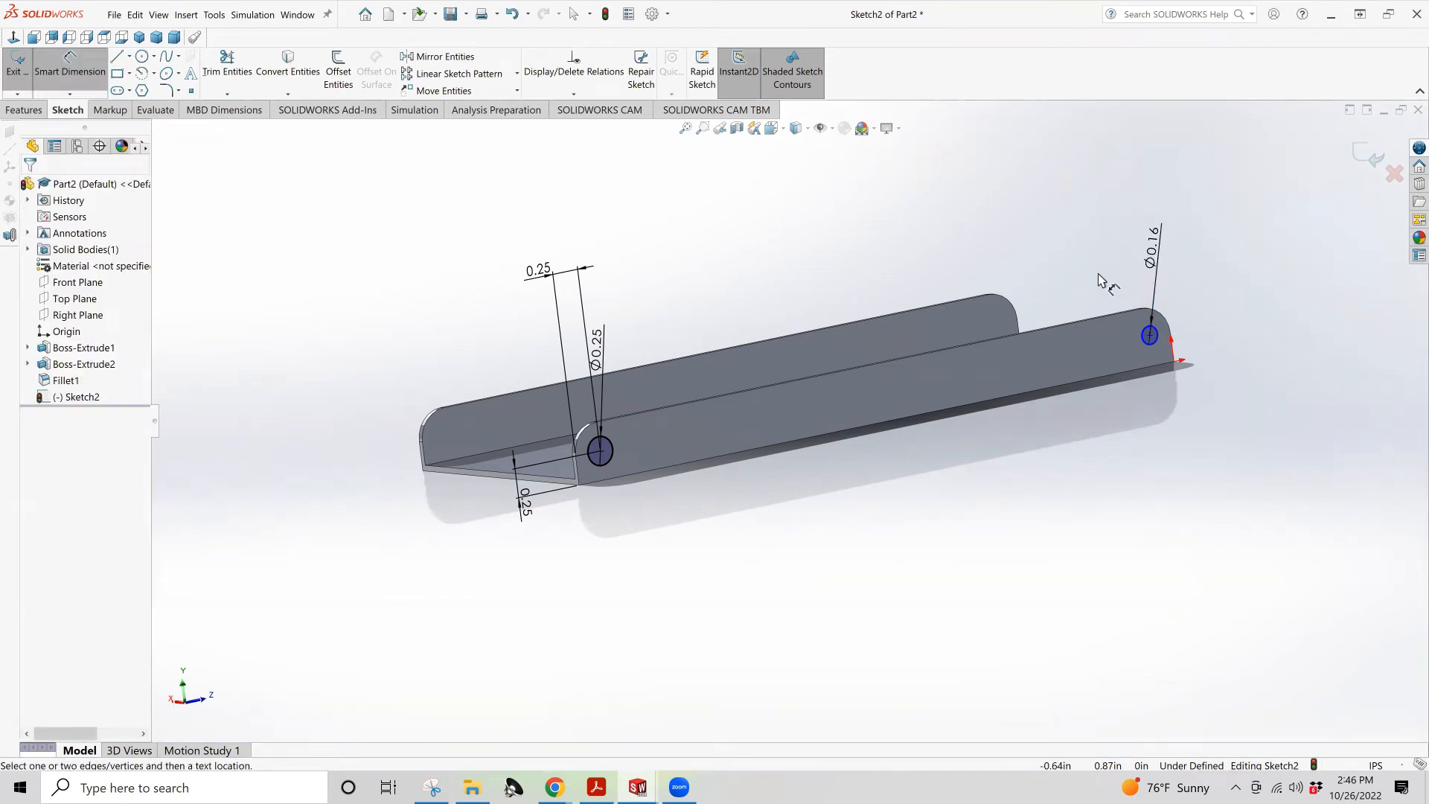
{"action": "key", "text": "Escape"}
Delete the circle near the wall's origin end, along with its diameter dimension, and exit the sketch
{"action": "left_click_drag", "start_coordinate": [1097, 274], "coordinate": [1177, 382]}
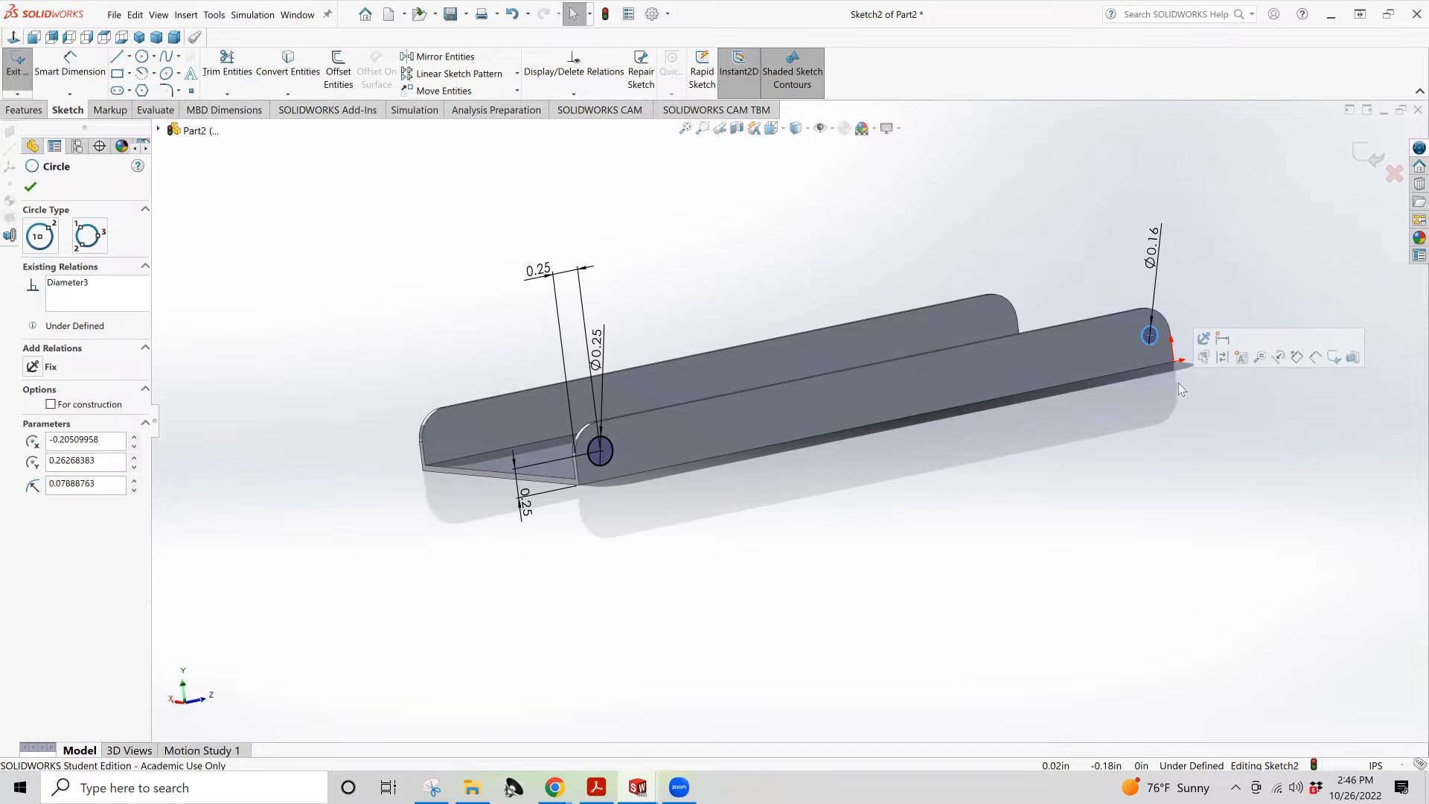
{"action": "key", "text": "Delete"}
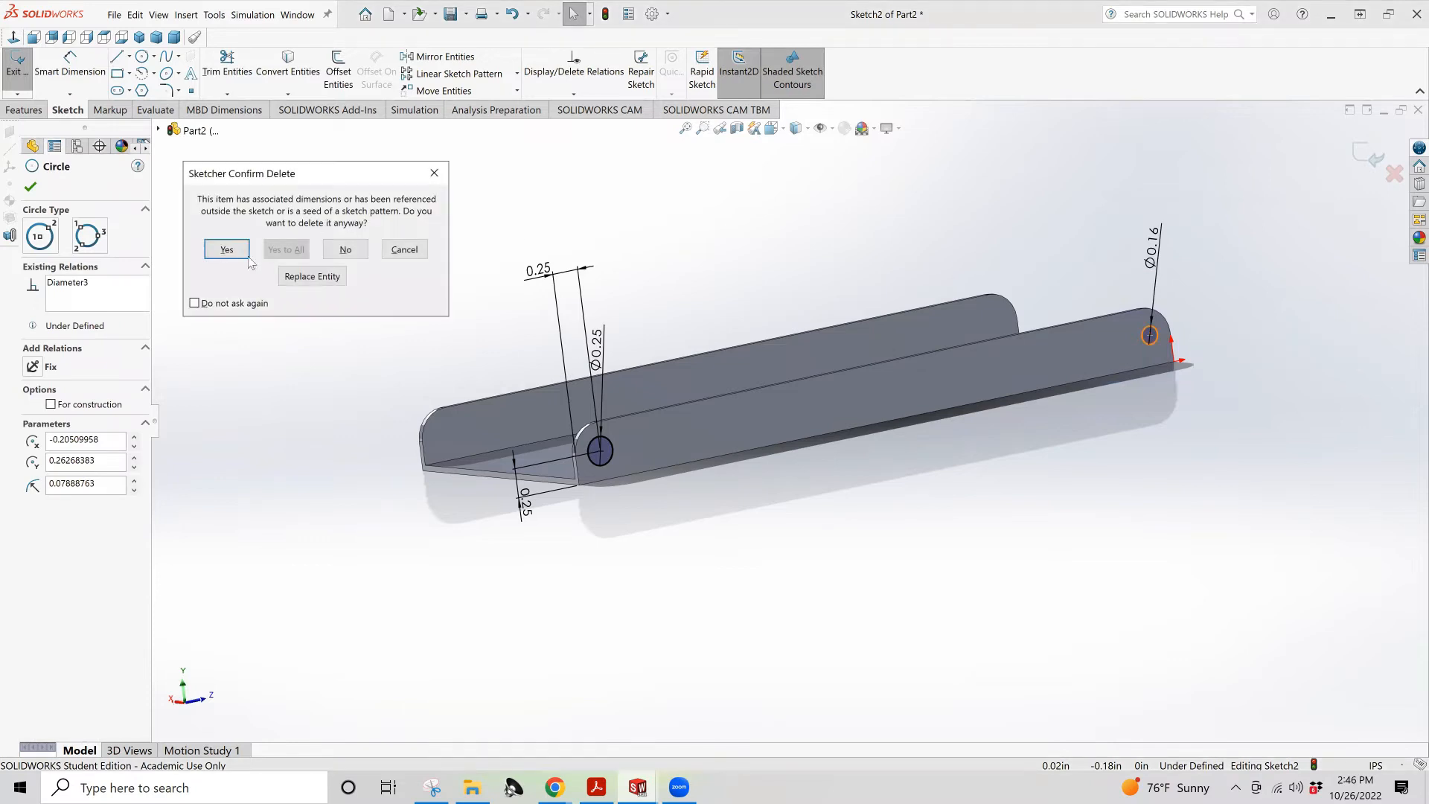
{"action": "key", "text": "Return"}
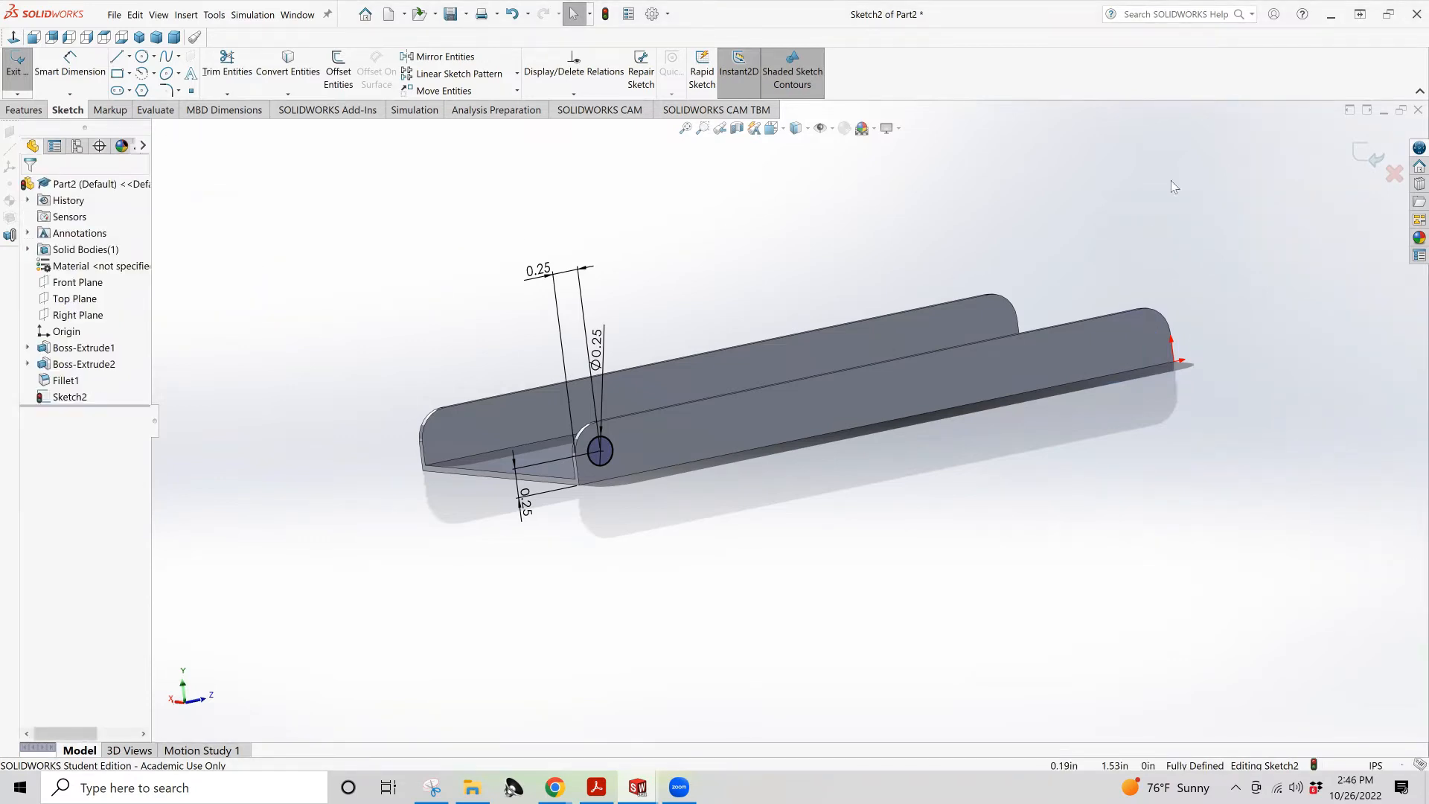
{"action": "left_click", "coordinate": [25, 110]}
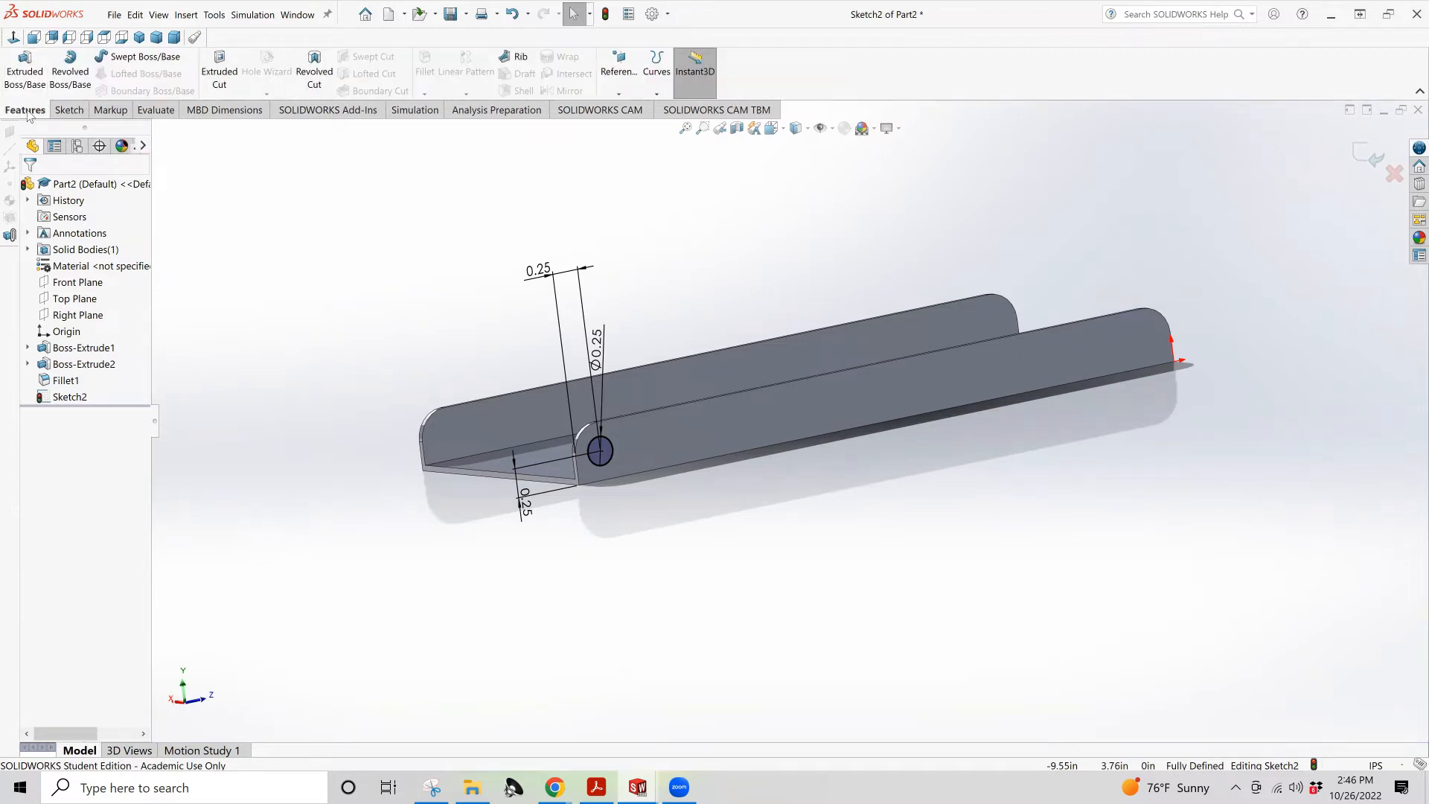
{"action": "left_click", "coordinate": [62, 111]}
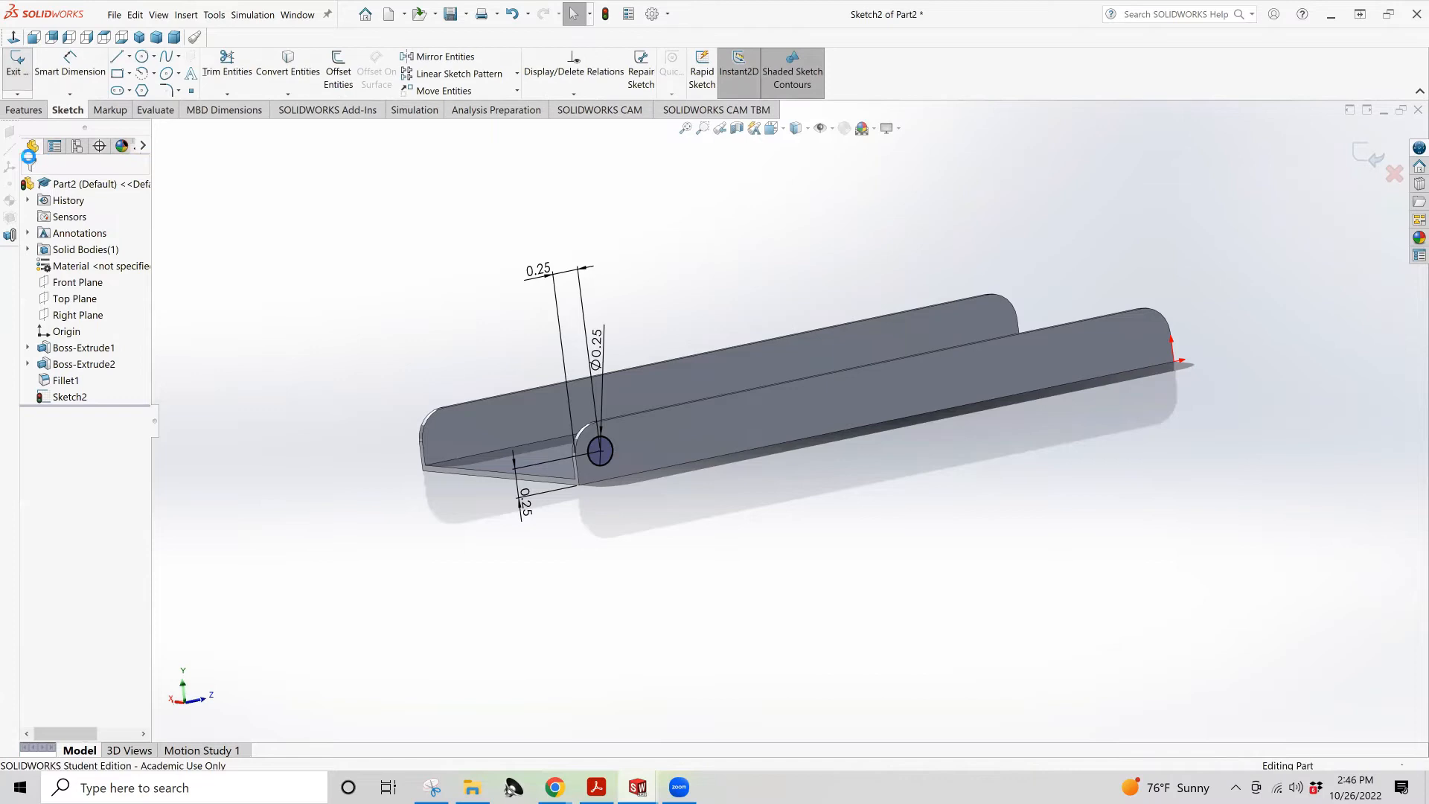
Exit the circle sketch and start a new reference plane for the channel part
{"action": "left_click", "coordinate": [17, 61]}
{"action": "left_click", "coordinate": [10, 132]}
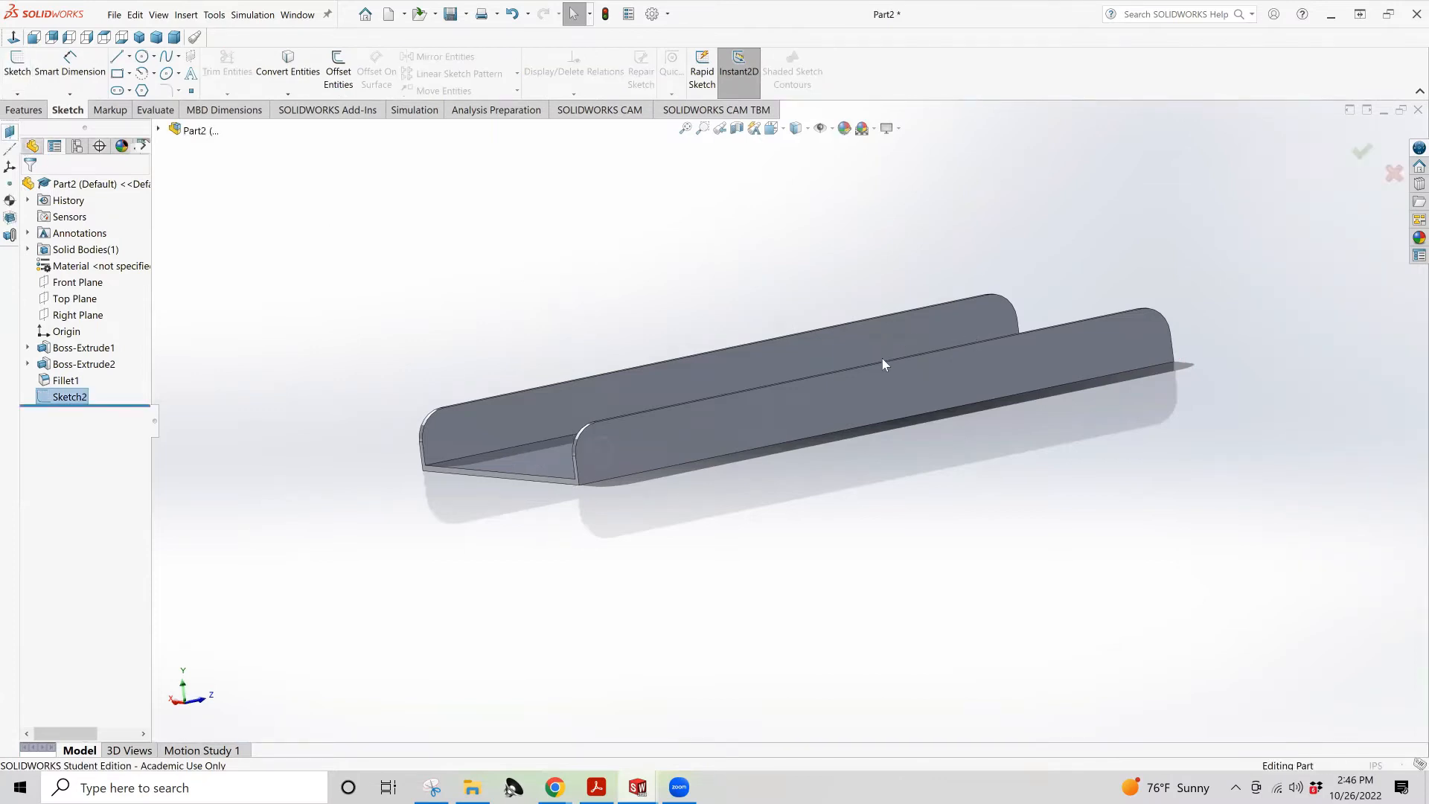
{"action": "middle_click_drag", "start_coordinate": [898, 361], "coordinate": [845, 431]}
{"action": "scroll", "coordinate": [812, 432], "scroll_direction": "down", "scroll_amount": 5}
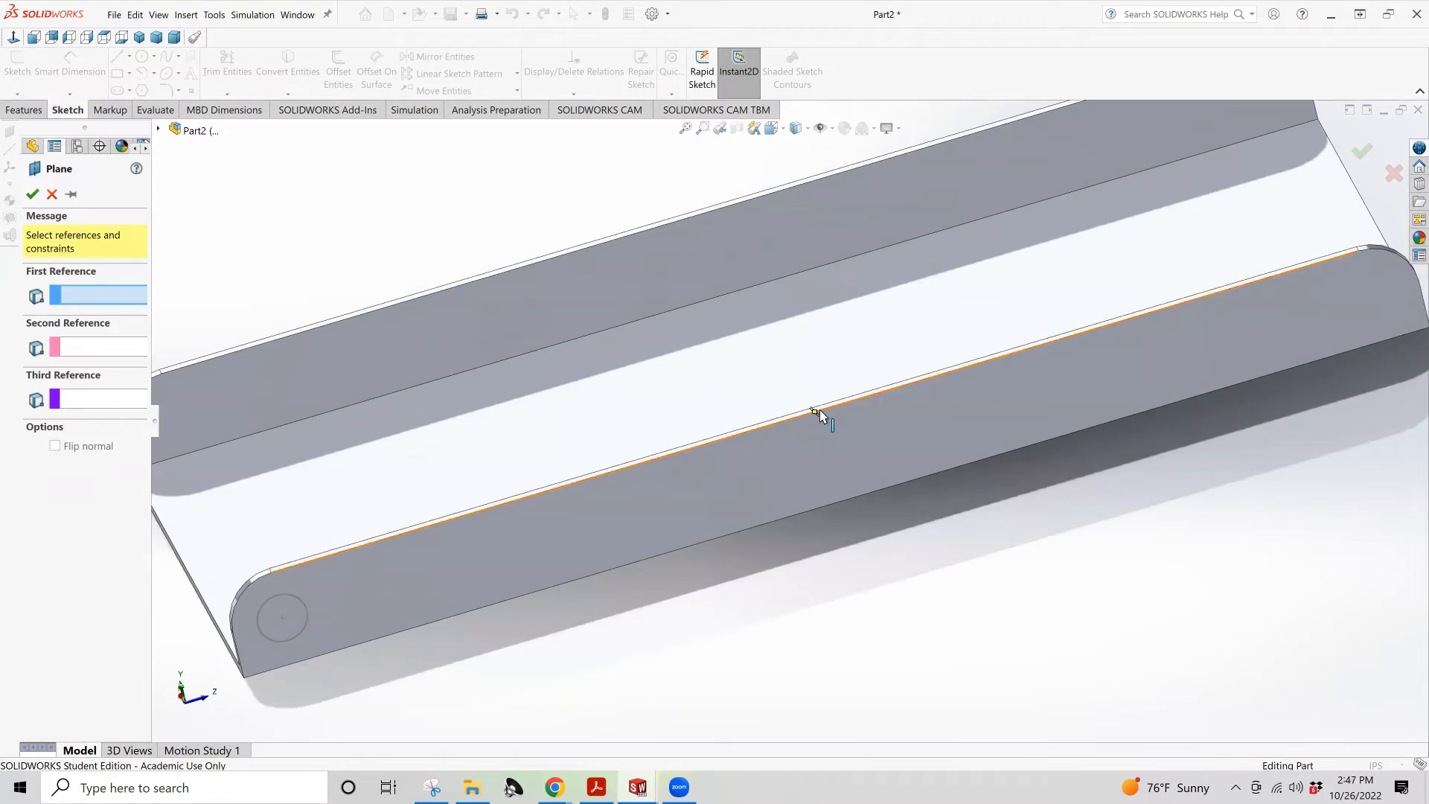
{"action": "left_click", "coordinate": [815, 416]}
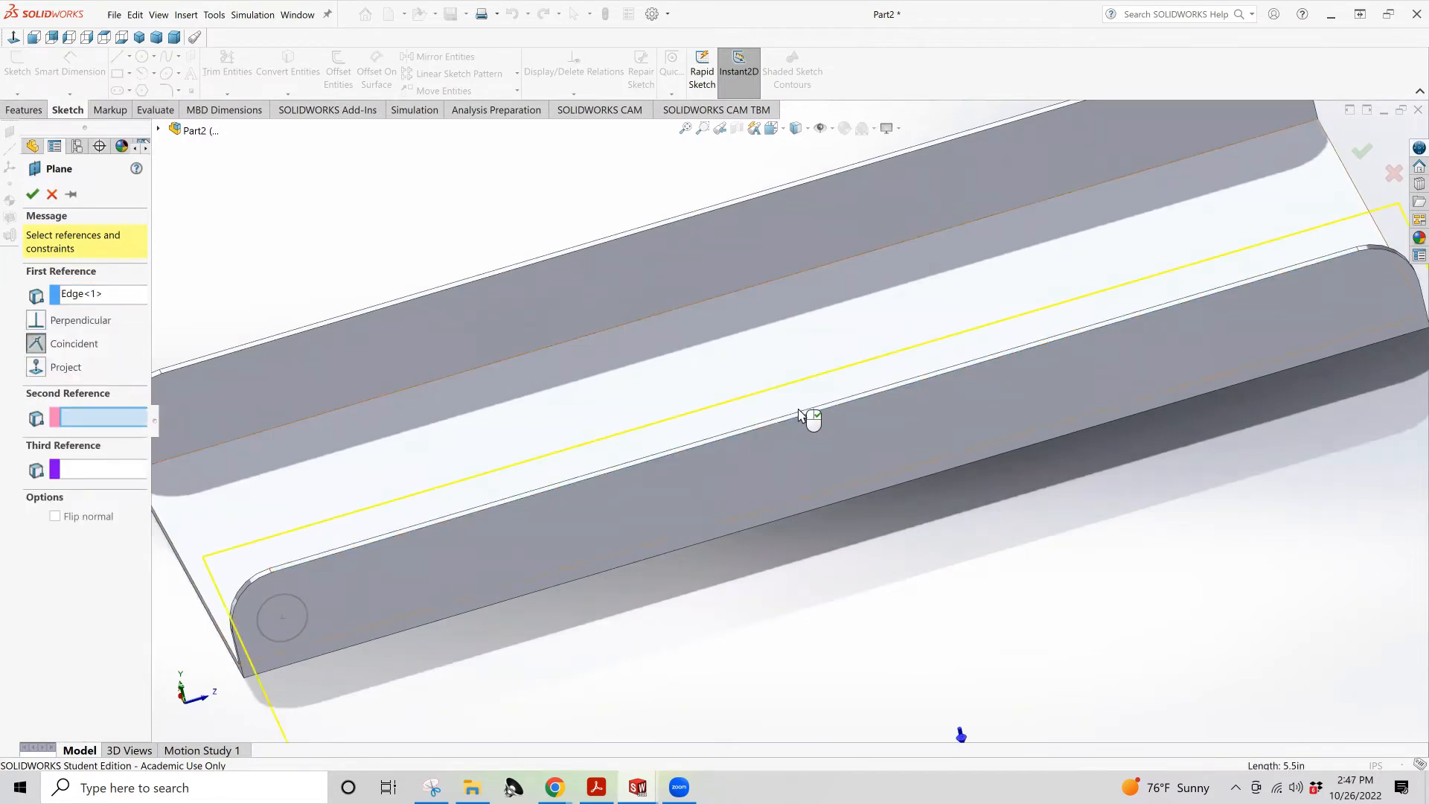
{"action": "right_click", "coordinate": [102, 298]}
{"action": "left_click", "coordinate": [143, 306]}
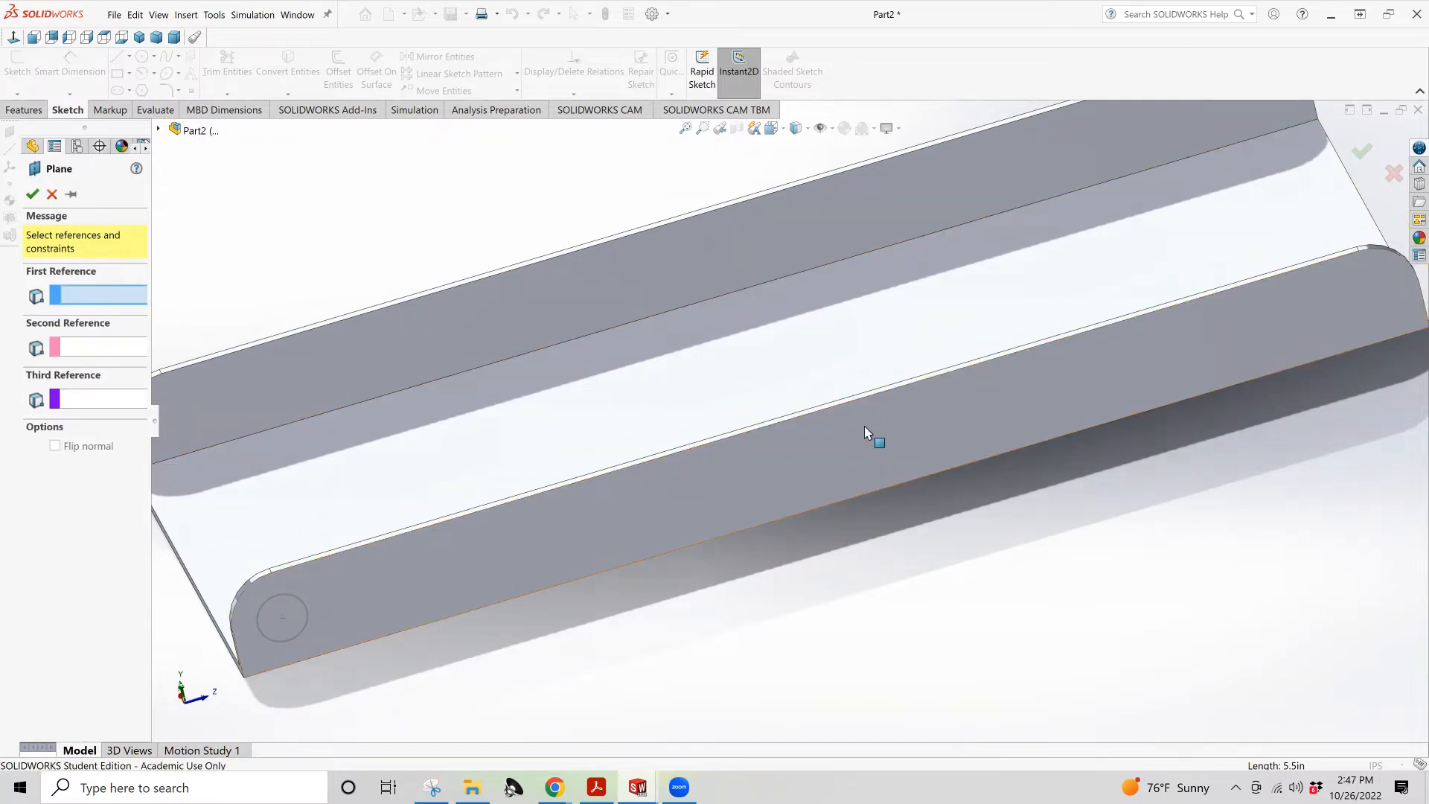
Set the midpoints of the near wall's outer and inner upper edges as the plane's first and second references
{"action": "scroll", "coordinate": [819, 428], "scroll_direction": "down", "scroll_amount": 4}
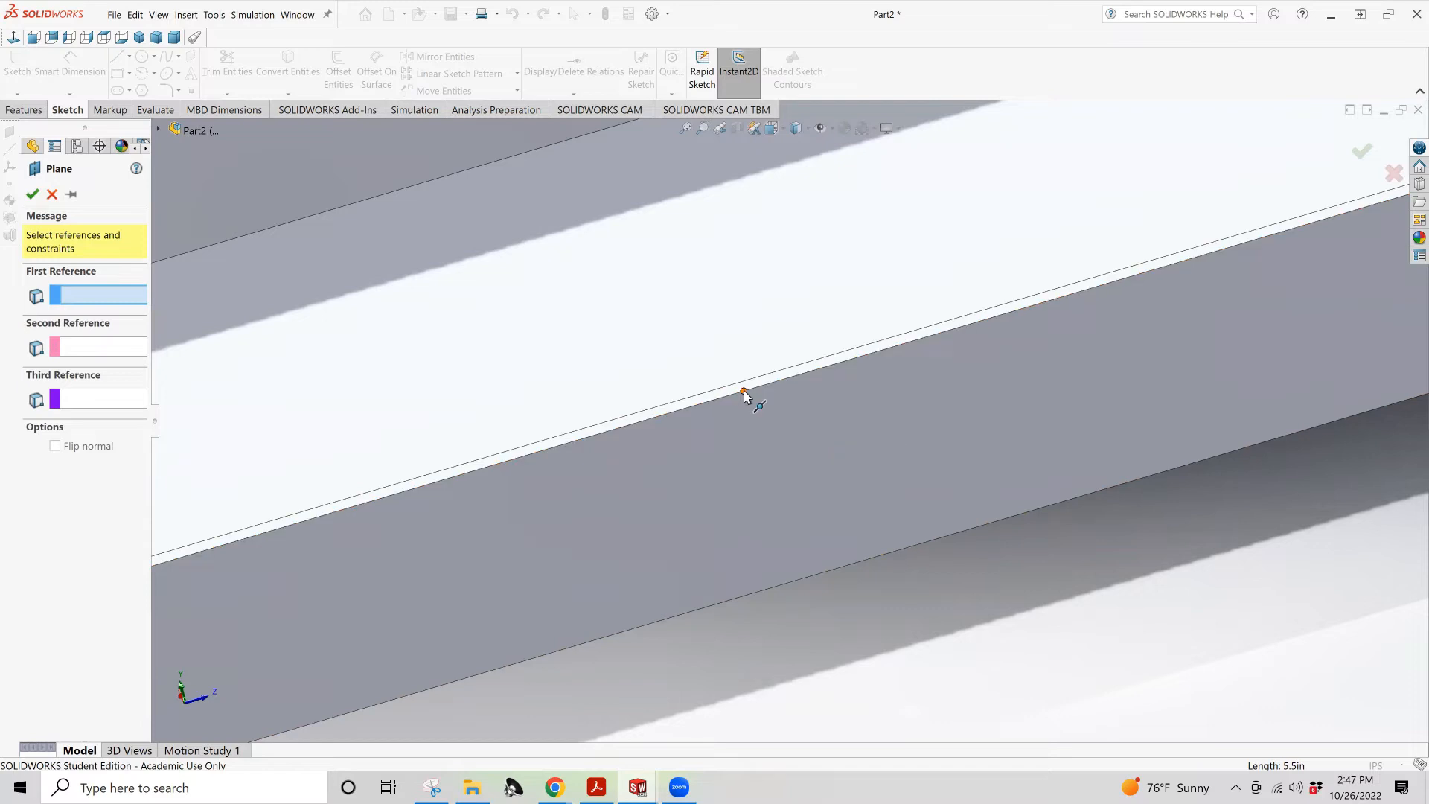
{"action": "left_click", "coordinate": [745, 392]}
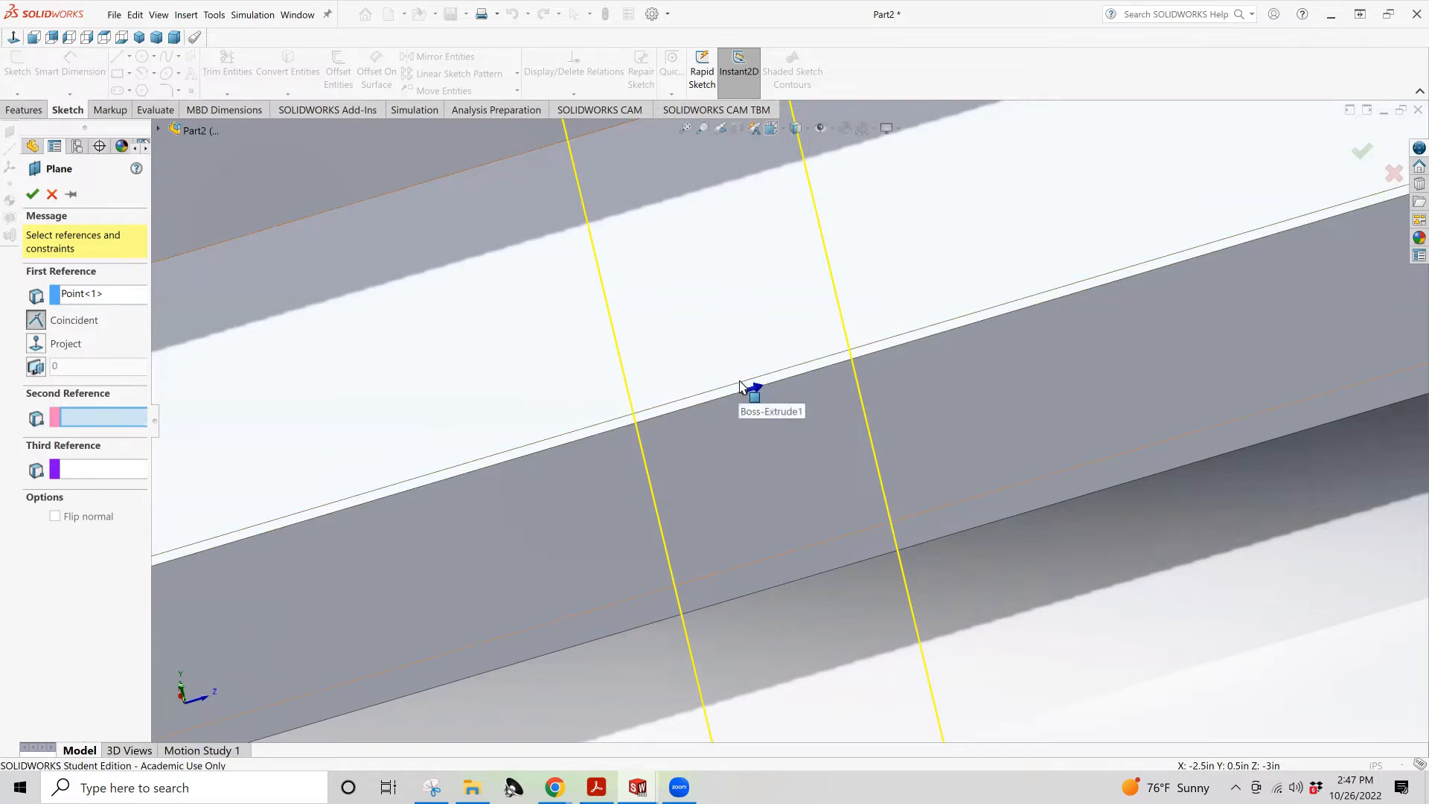
{"action": "left_click", "coordinate": [739, 384]}
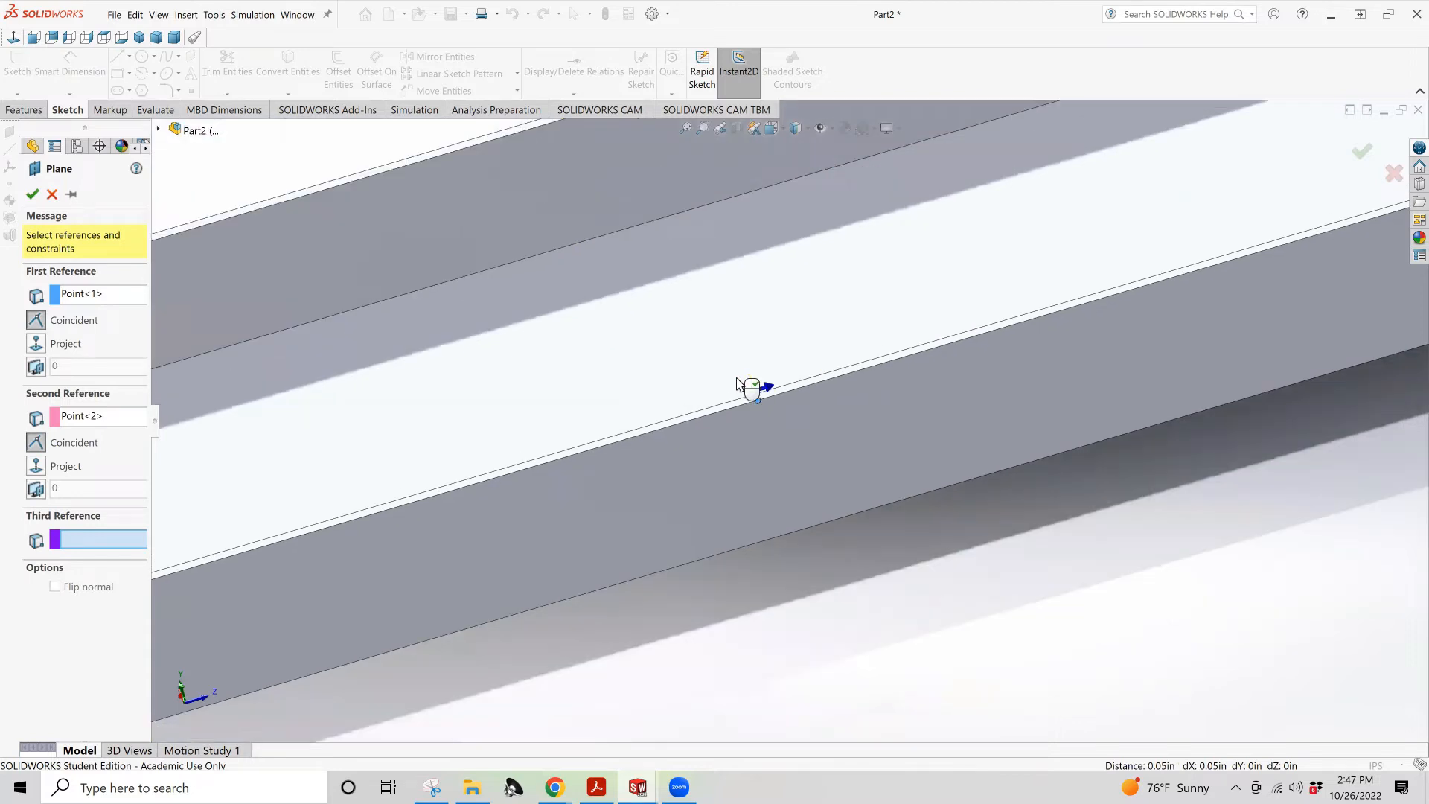
Try the midpoint of the far wall's upper edge as the plane's third reference and remove it
{"action": "key", "text": "f"}
{"action": "scroll", "coordinate": [695, 294], "scroll_direction": "down", "scroll_amount": 5}
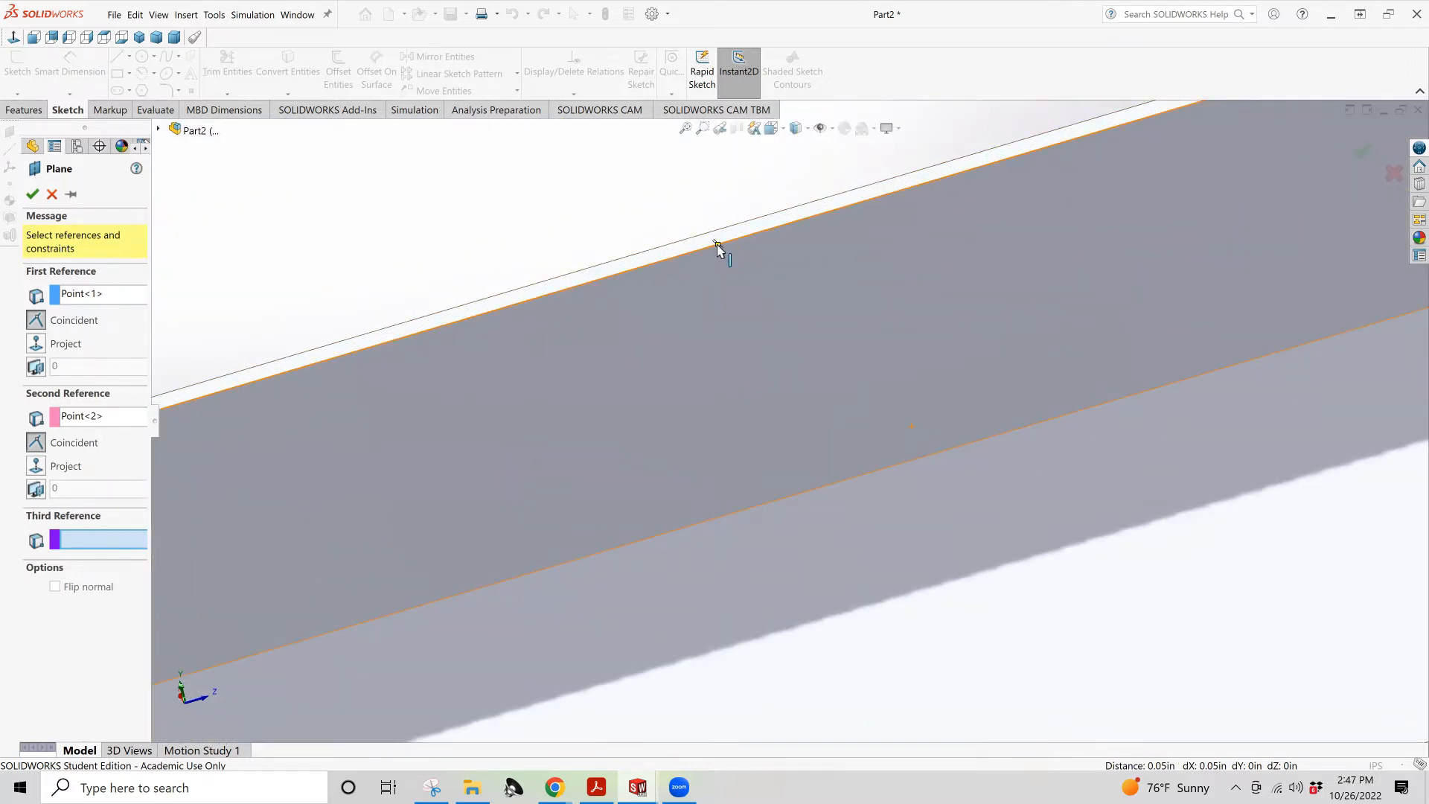
{"action": "left_click", "coordinate": [719, 251]}
{"action": "scroll", "coordinate": [712, 294], "scroll_direction": "up", "scroll_amount": 3}
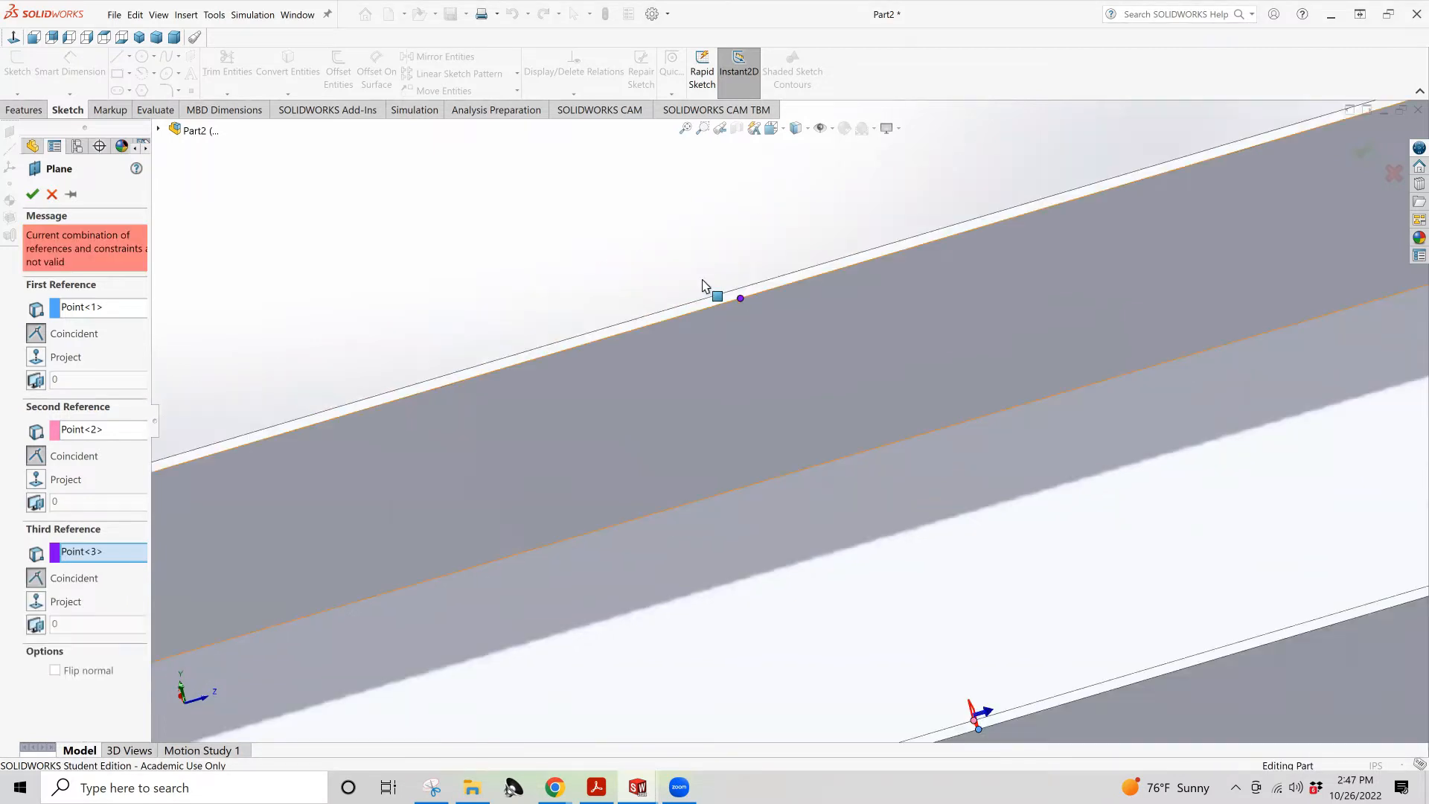
{"action": "scroll", "coordinate": [739, 404], "scroll_direction": "up", "scroll_amount": 3}
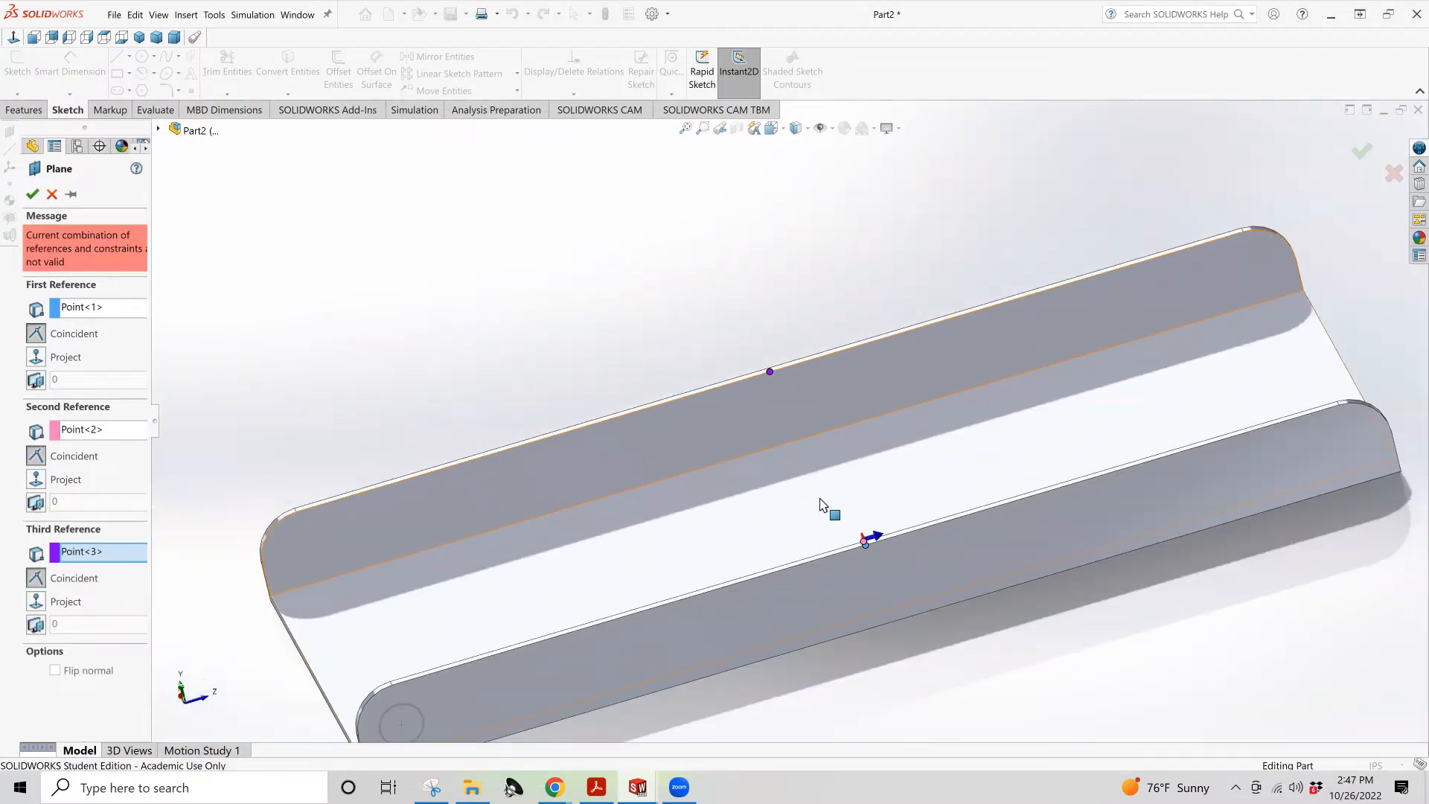
{"action": "left_click", "coordinate": [97, 552]}
{"action": "right_click", "coordinate": [97, 553]}
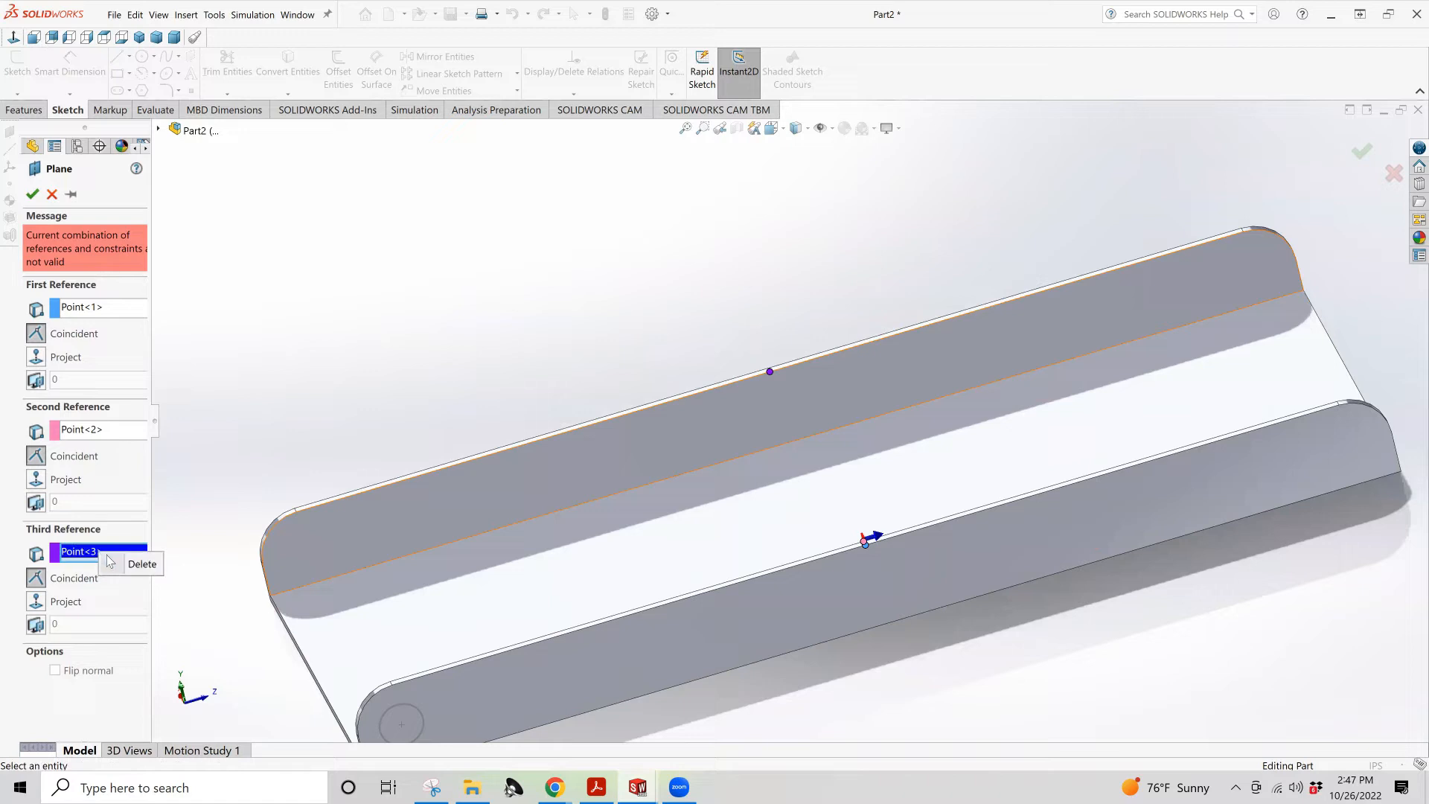
{"action": "left_click", "coordinate": [134, 560]}
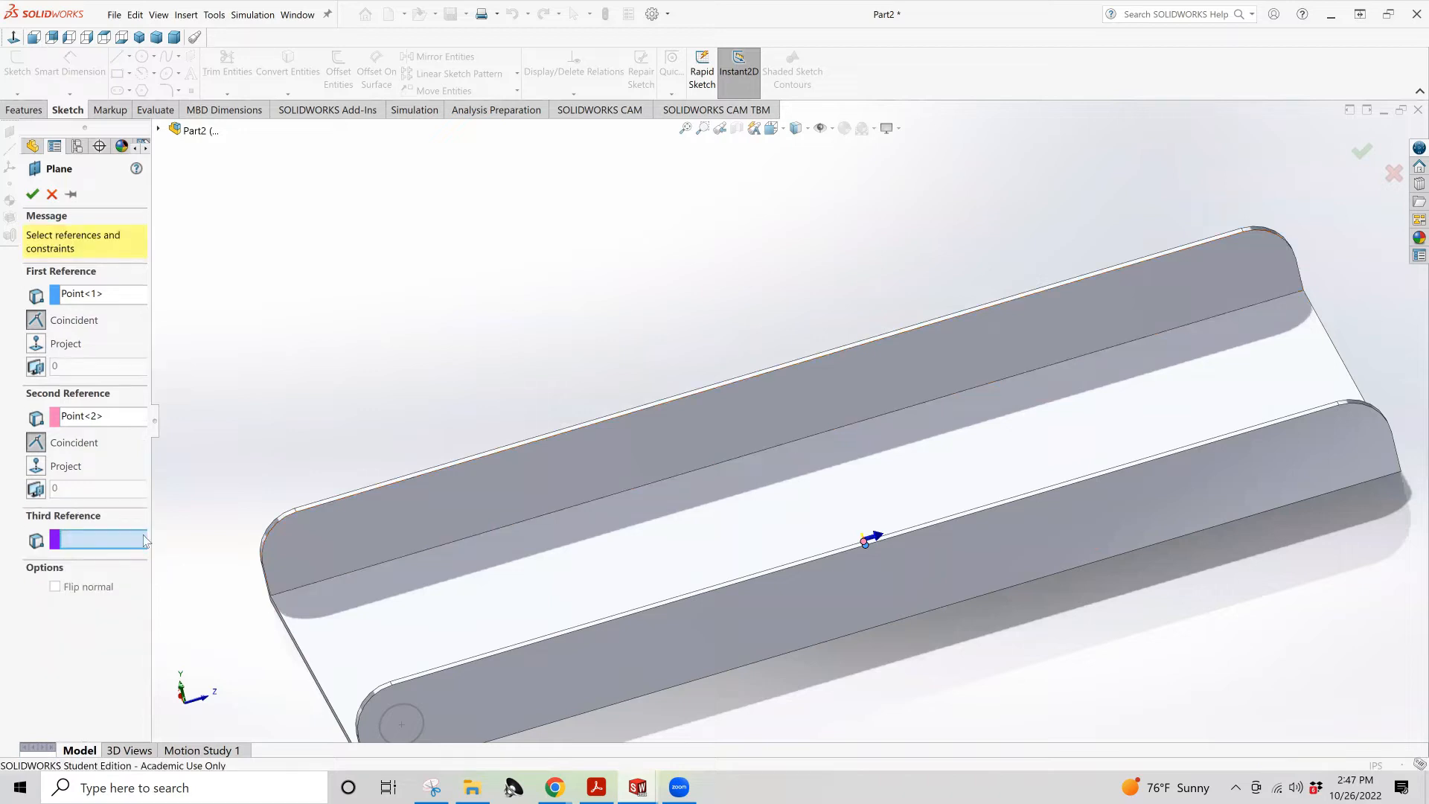
Create the plane with the midpoint of the near wall's lower outer edge as third reference and extend its outline across the channel
{"action": "left_click", "coordinate": [885, 625]}
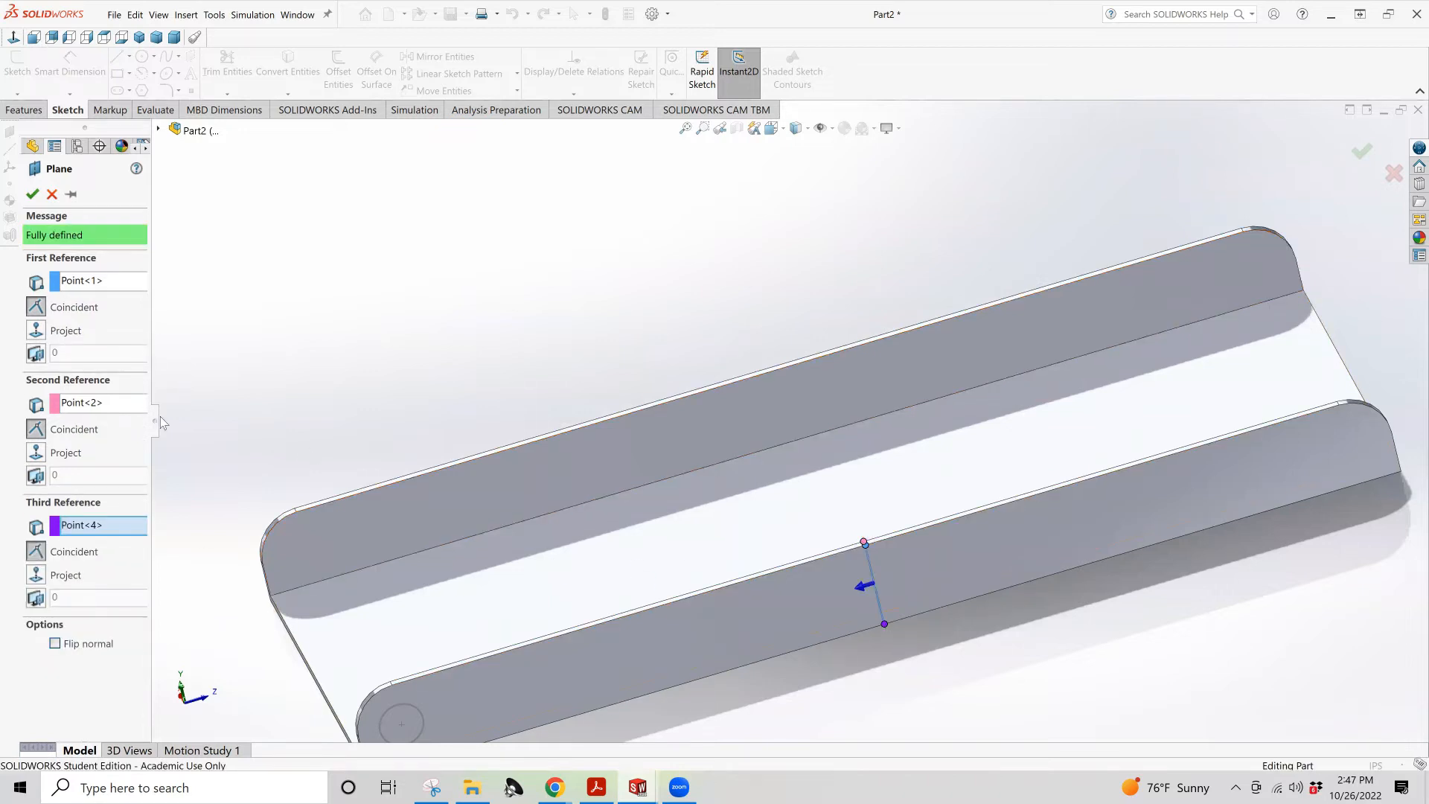
{"action": "left_click", "coordinate": [32, 195]}
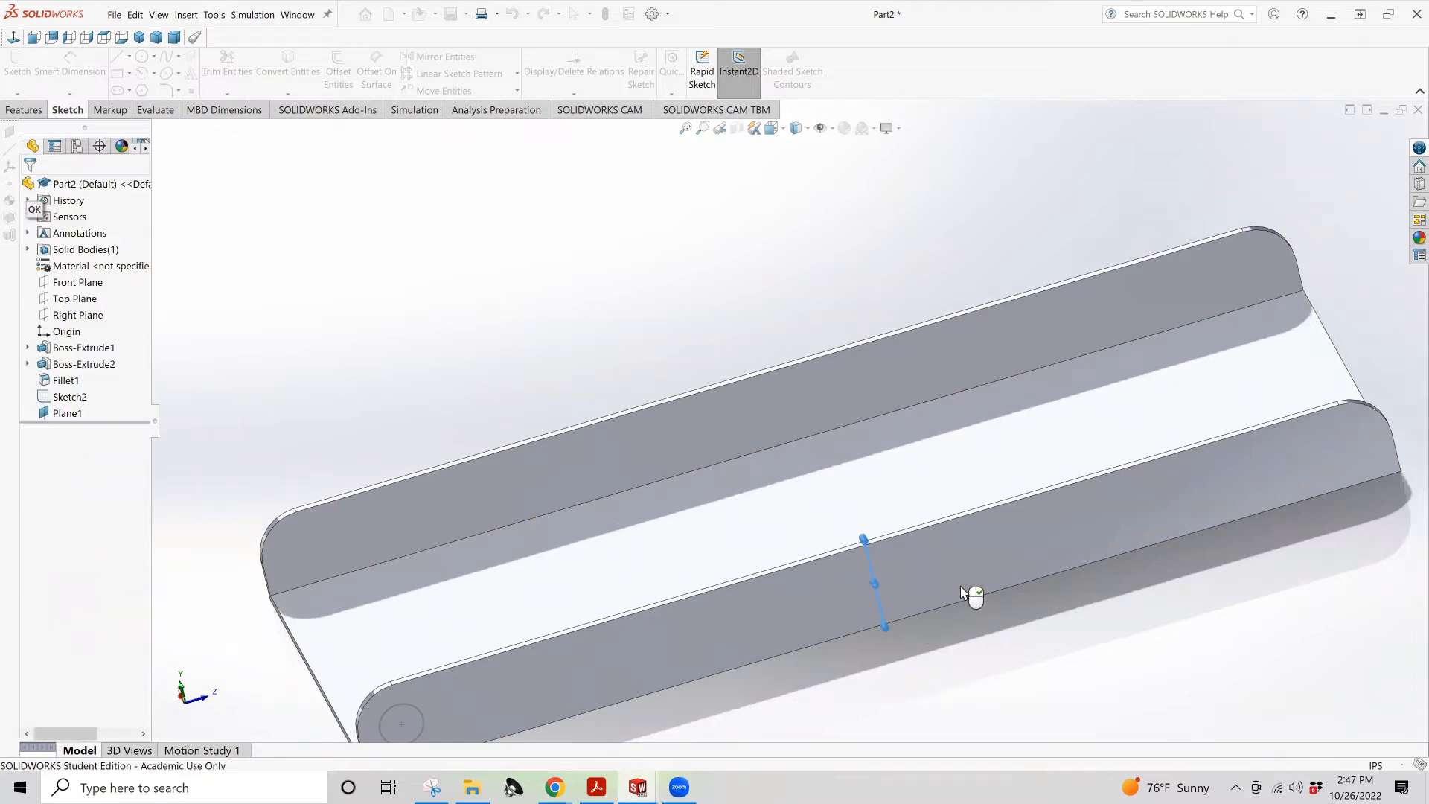
{"action": "scroll", "coordinate": [973, 593], "scroll_direction": "up", "scroll_amount": 4}
{"action": "middle_click_drag", "start_coordinate": [896, 565], "coordinate": [980, 536]}
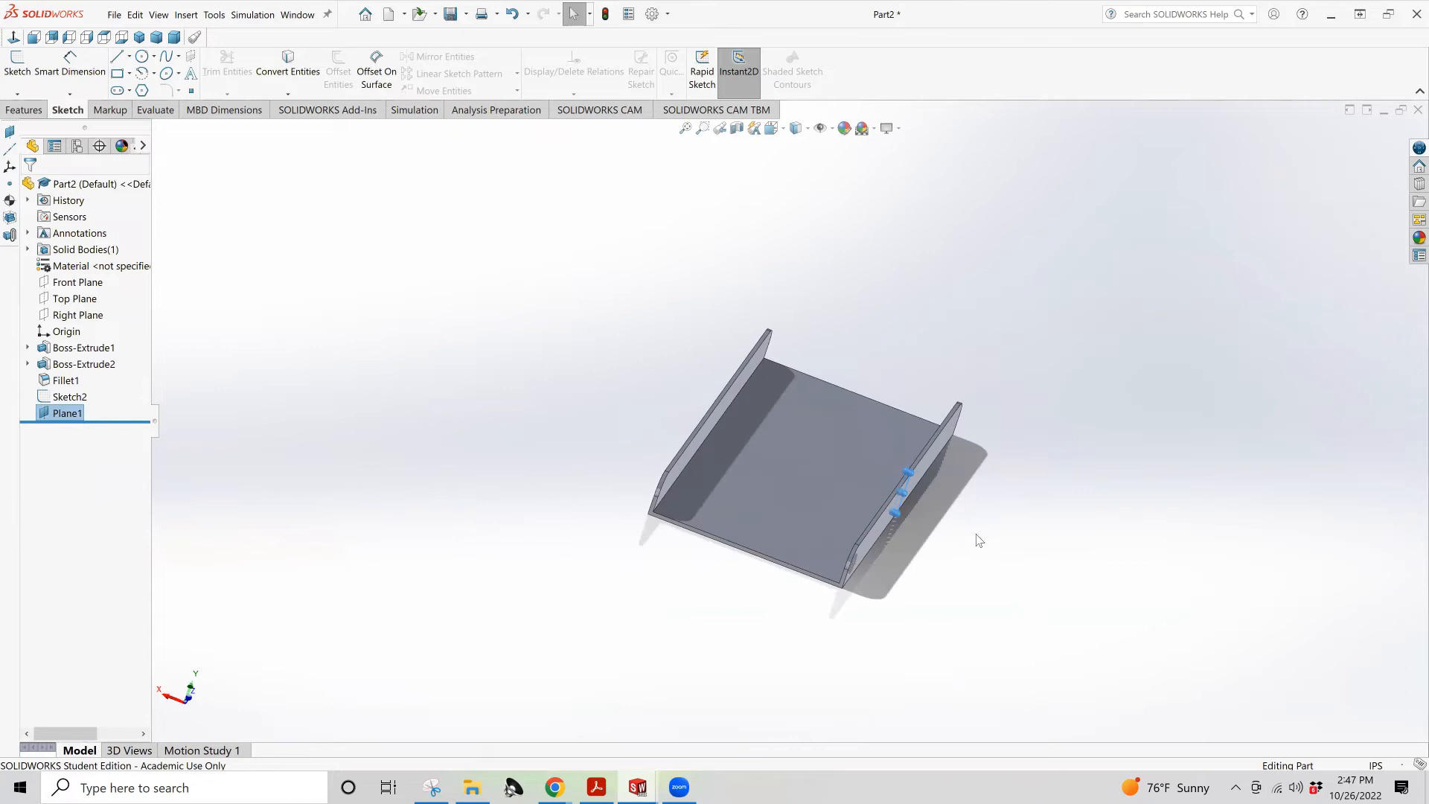
{"action": "left_click", "coordinate": [906, 471]}
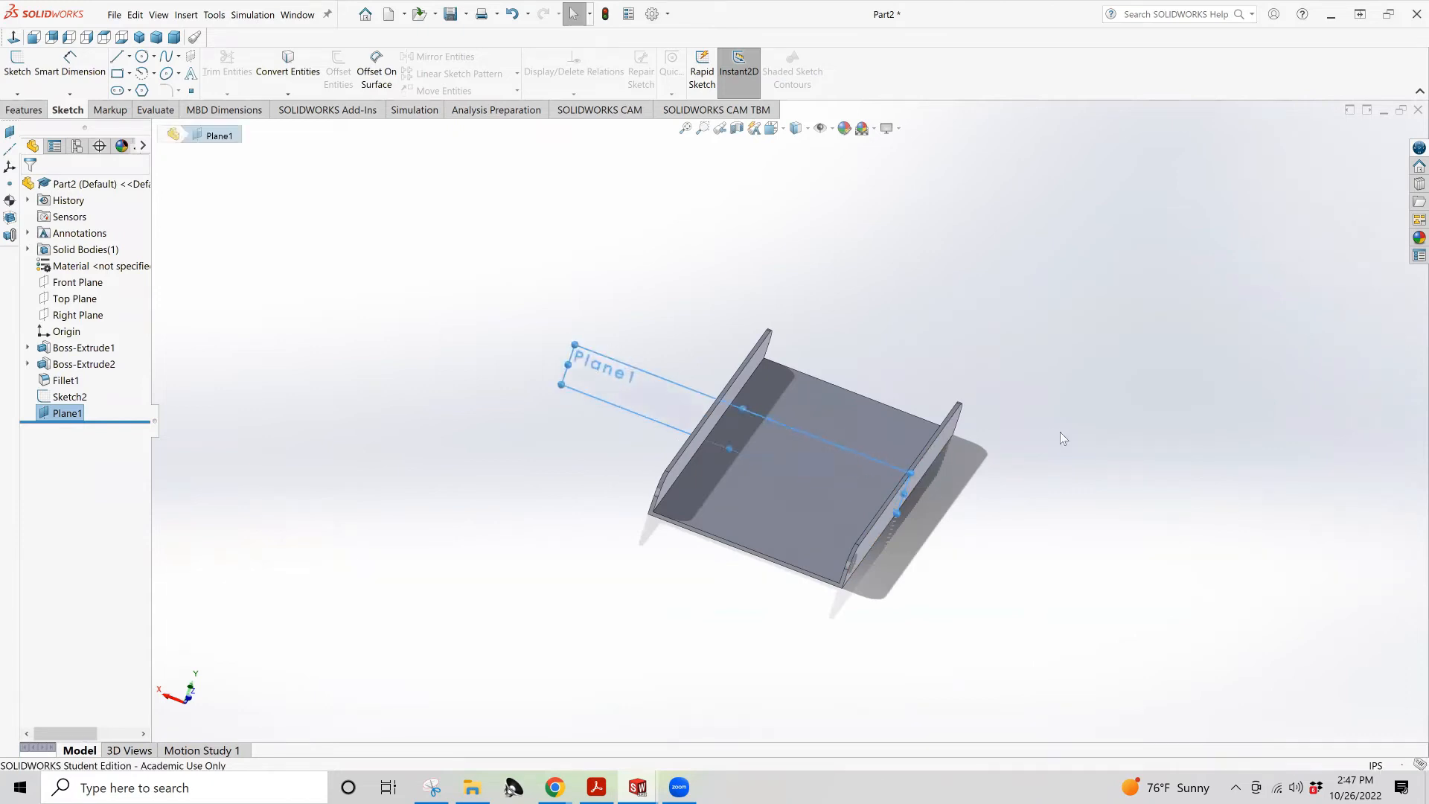
{"action": "middle_click_drag", "start_coordinate": [966, 430], "coordinate": [758, 524]}
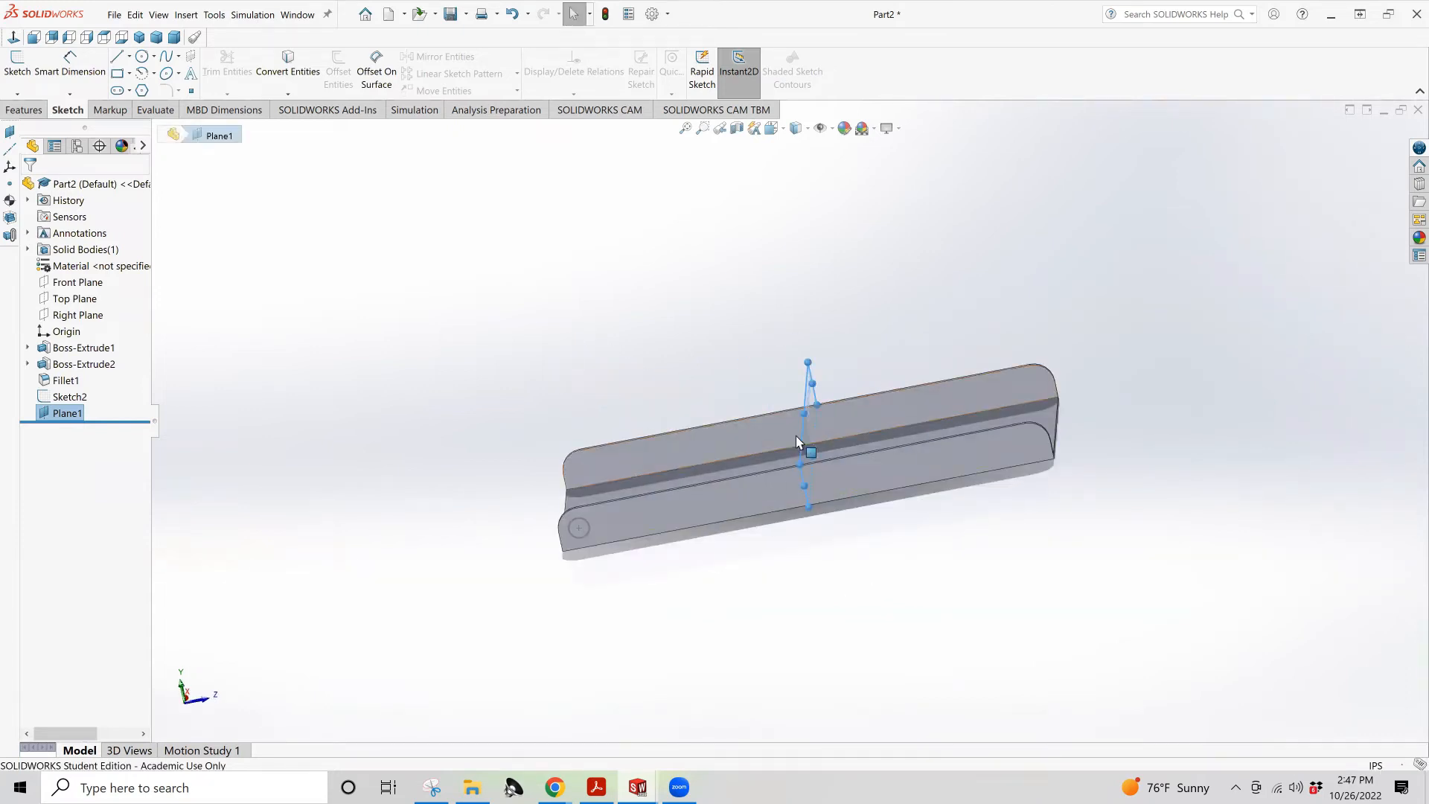
{"action": "mouse_move", "coordinate": [754, 387]}
{"action": "middle_mouse_down"}
{"action": "mouse_move", "coordinate": [775, 313]}
{"action": "mouse_move", "coordinate": [746, 306]}
{"action": "mouse_move", "coordinate": [763, 405]}
{"action": "middle_mouse_up"}
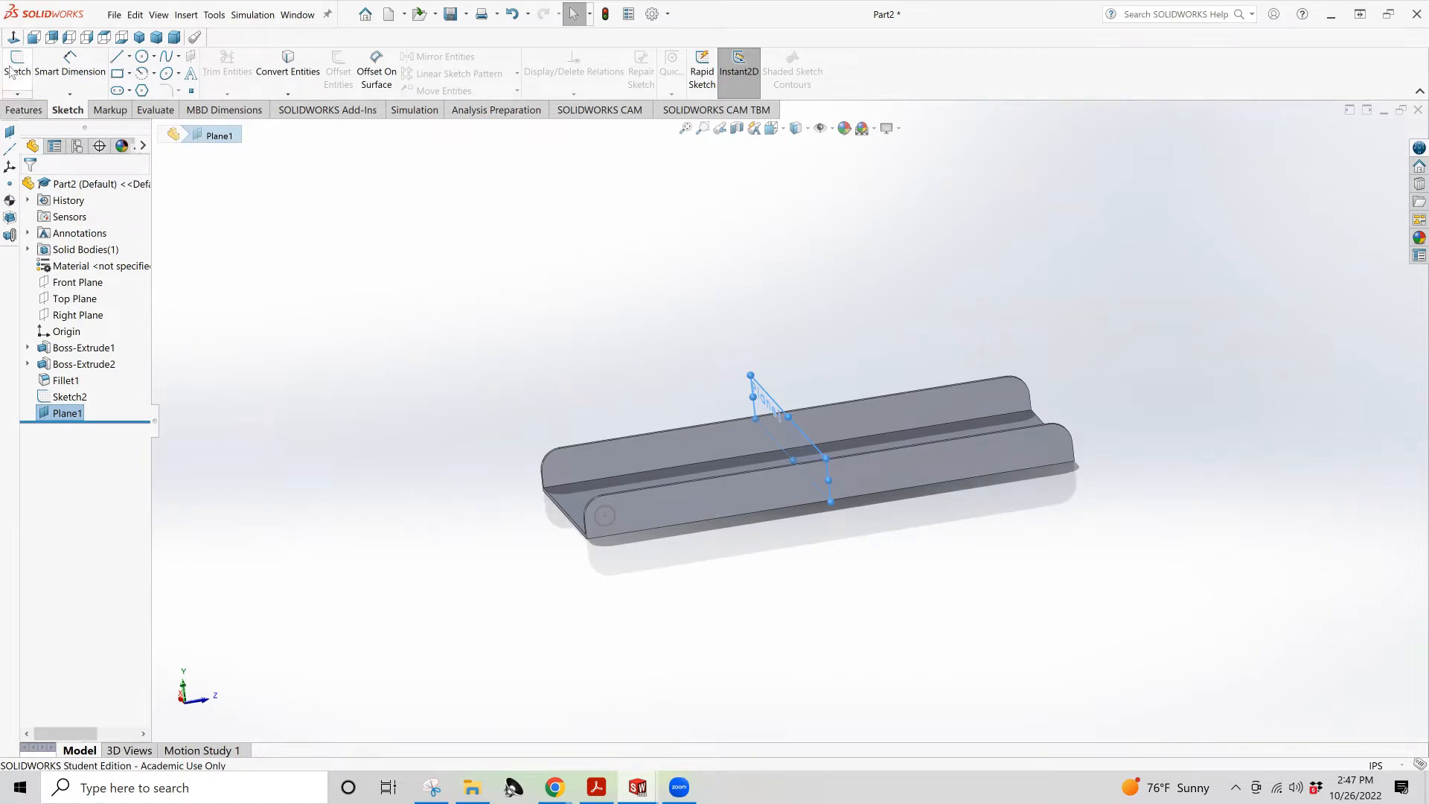
Edit the circle sketch on the near wall and extrude-cut it Through All to make holes in both walls
{"action": "left_click", "coordinate": [26, 111]}
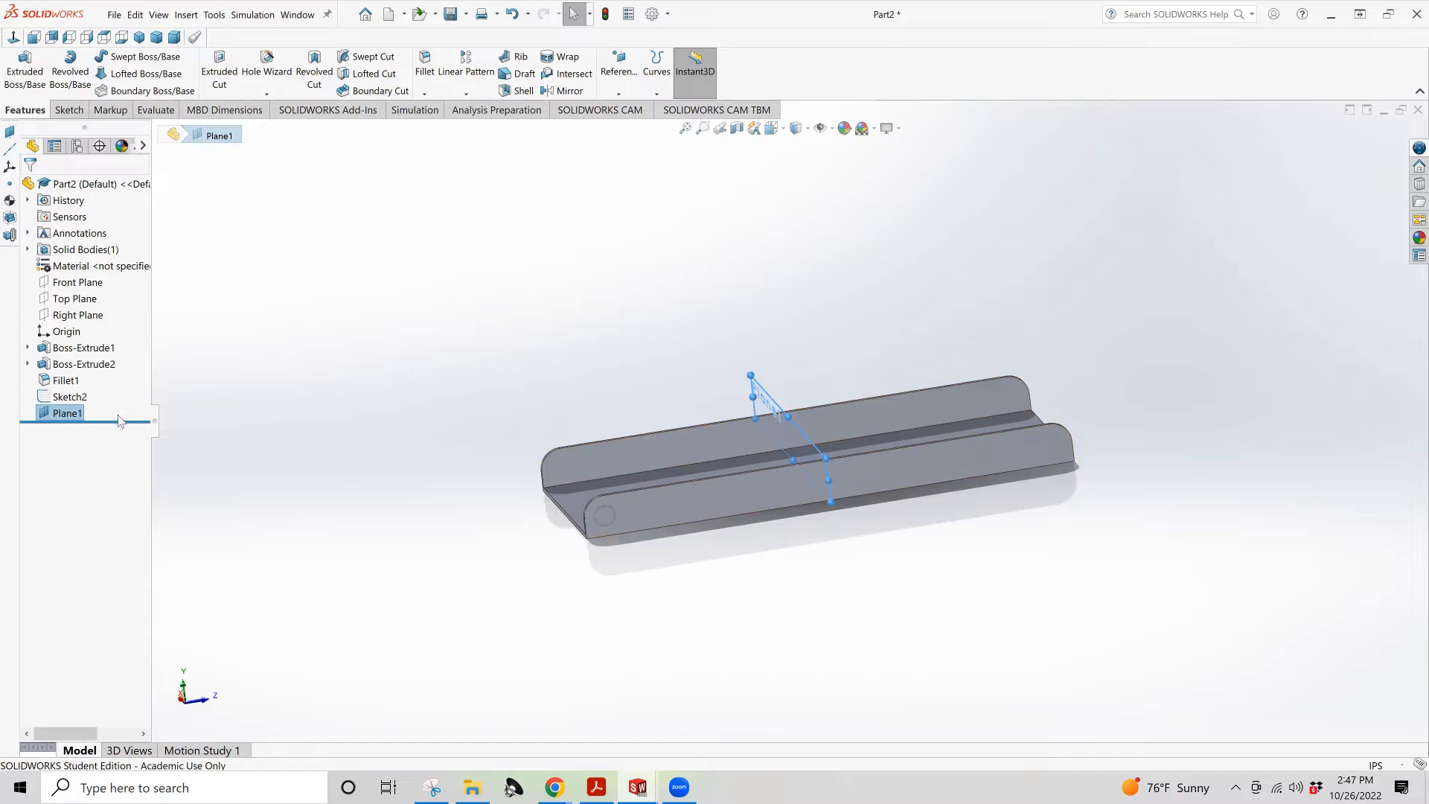
{"action": "left_click", "coordinate": [77, 400]}
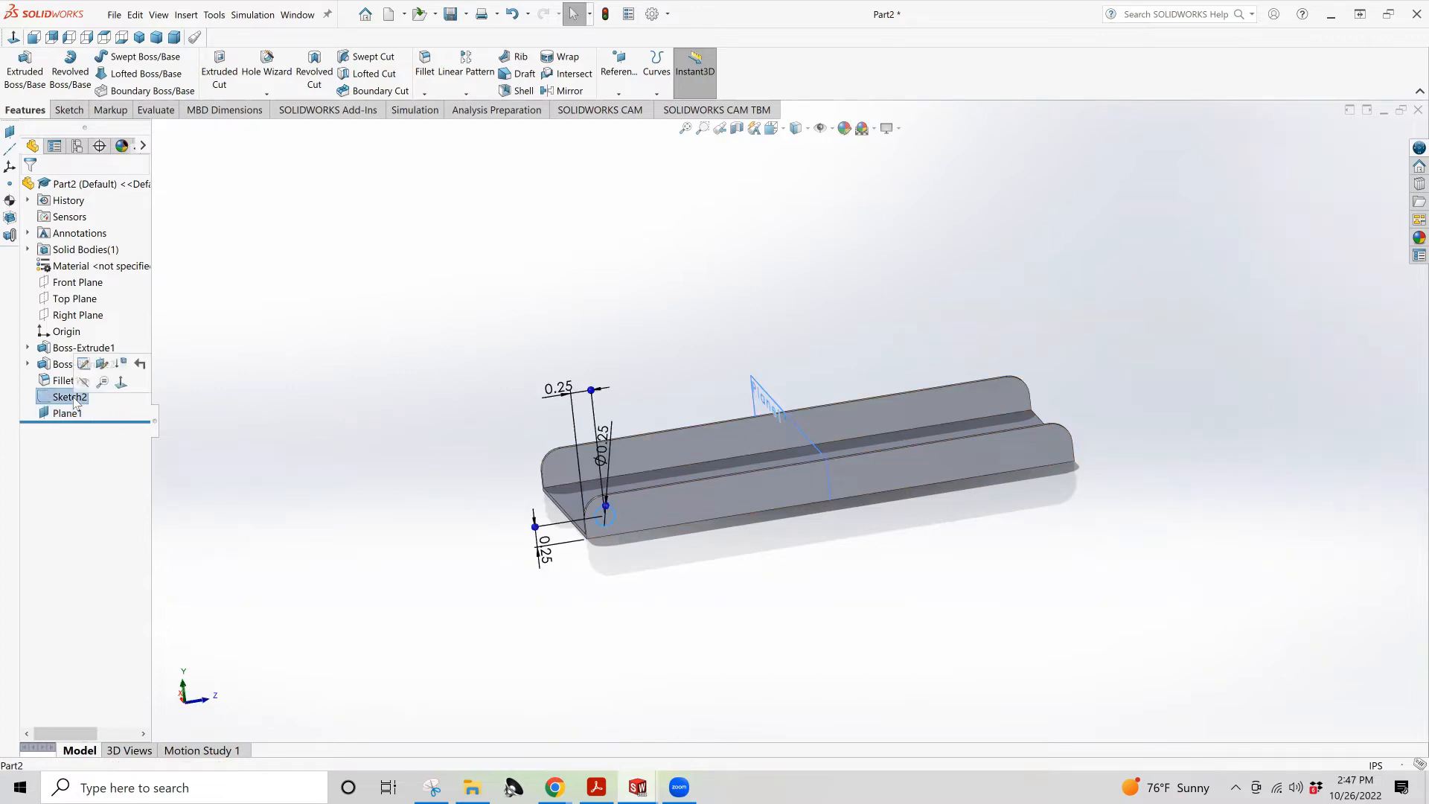
{"action": "left_click", "coordinate": [83, 365]}
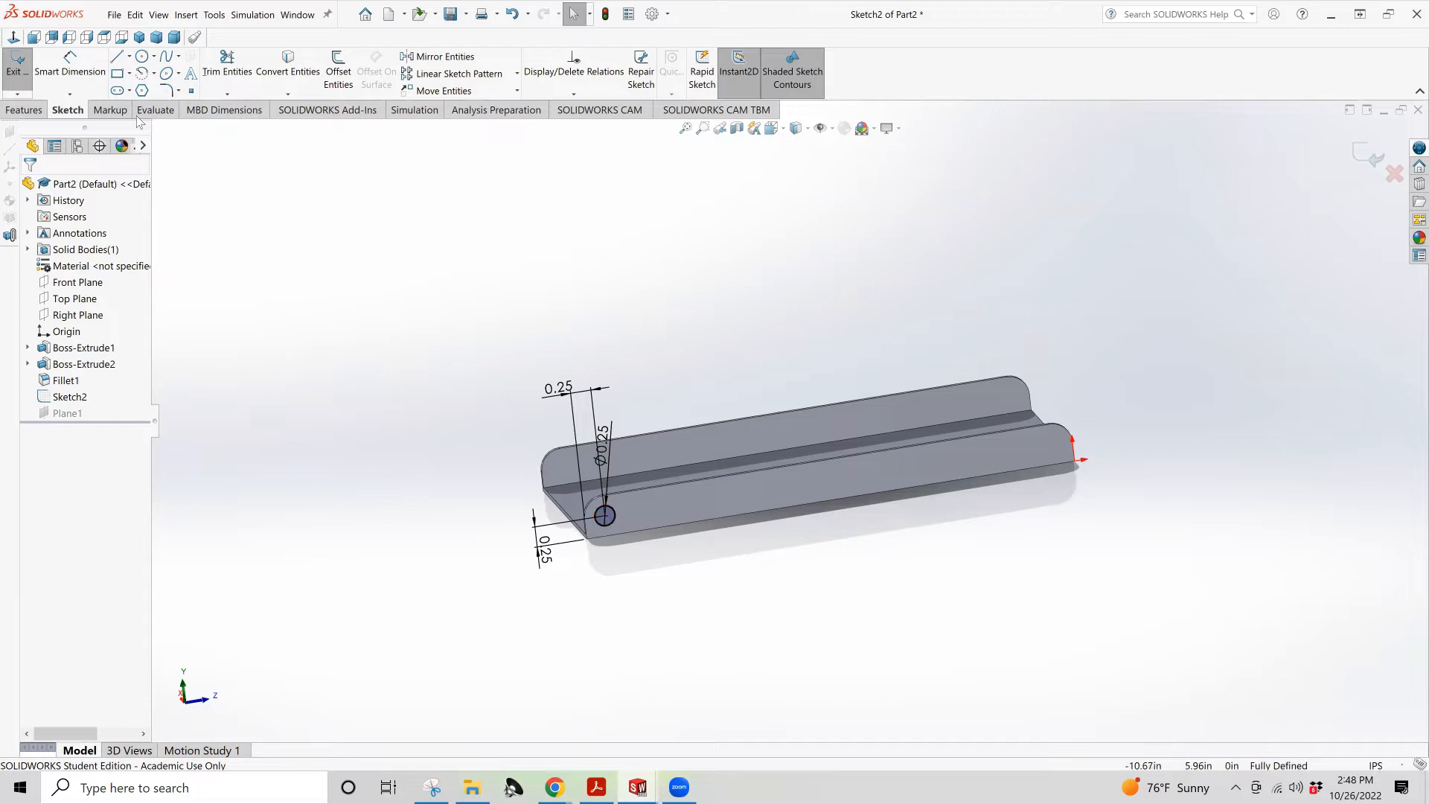
{"action": "left_click", "coordinate": [22, 110]}
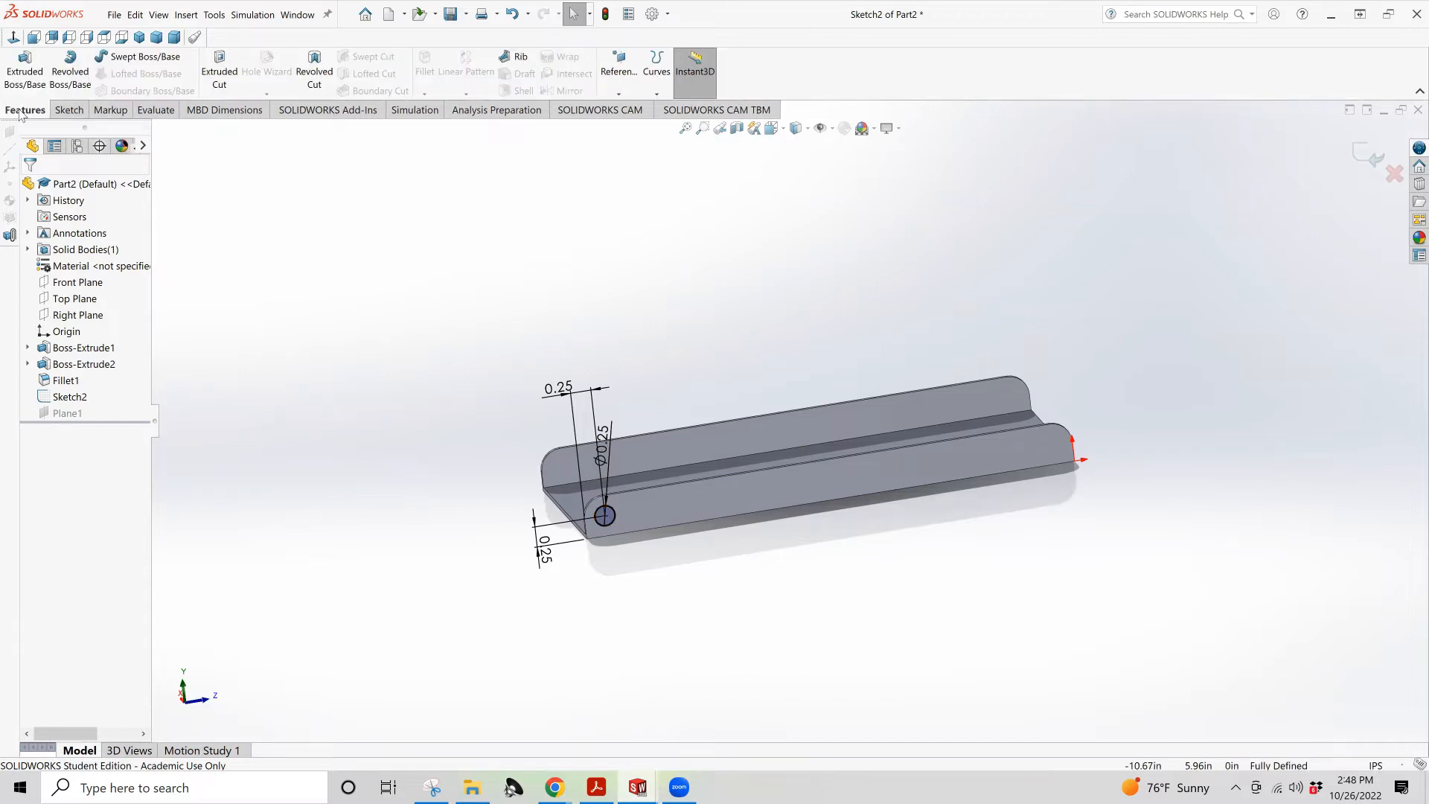
{"action": "left_click", "coordinate": [220, 66]}
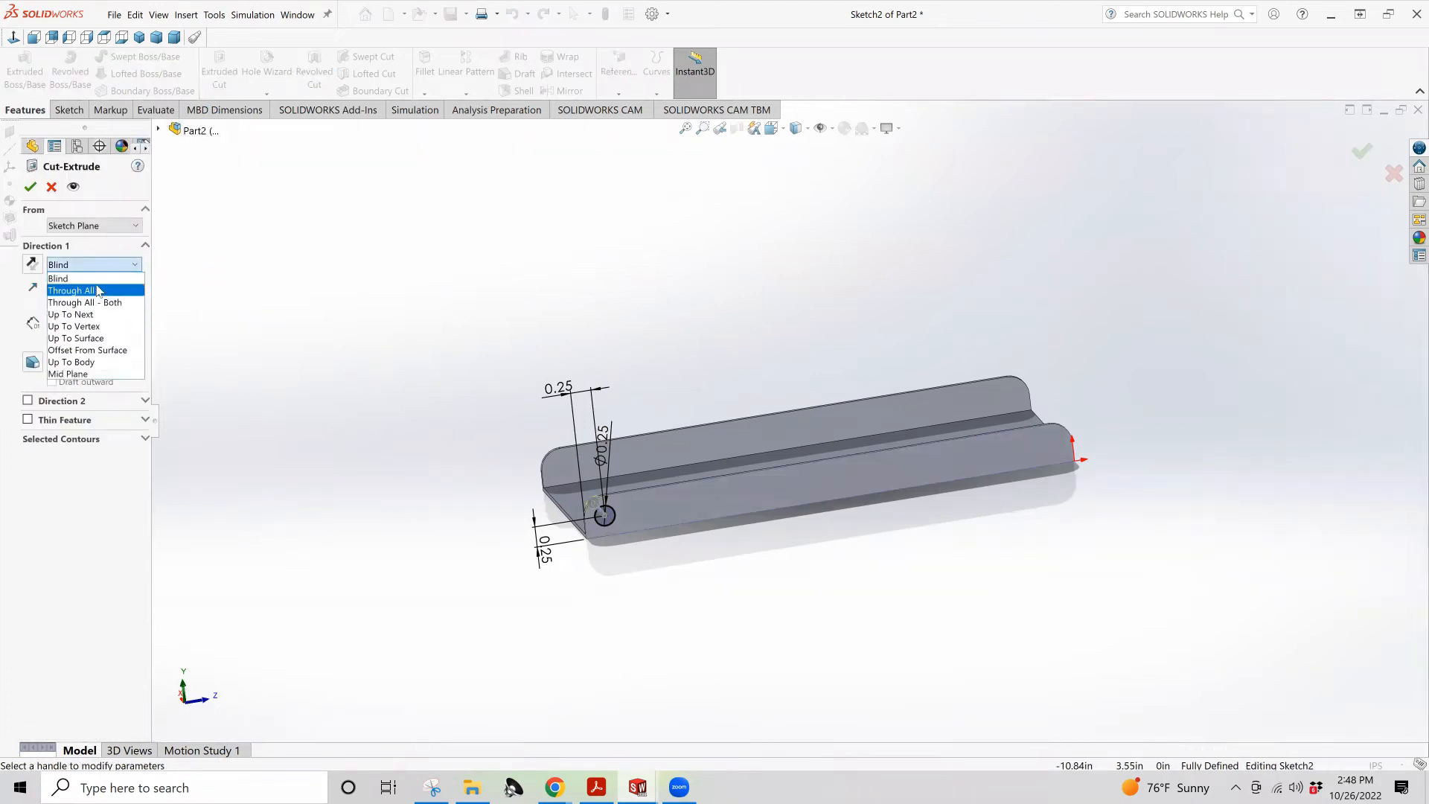
{"action": "left_click", "coordinate": [98, 290]}
{"action": "left_click", "coordinate": [31, 187]}
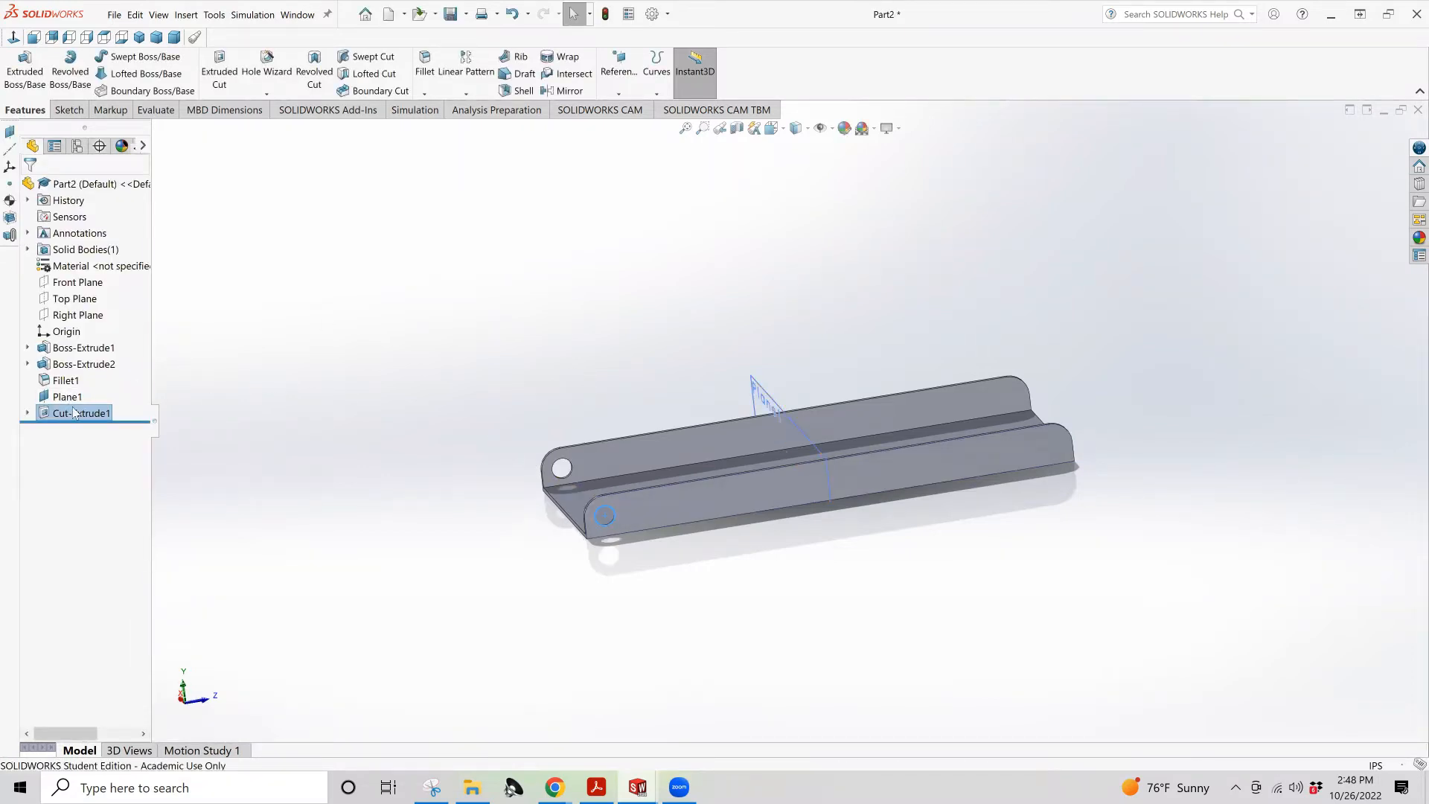
Mirror the through-hole cut about the new mid plane to the opposite end of the channel
{"action": "left_click", "coordinate": [565, 90]}
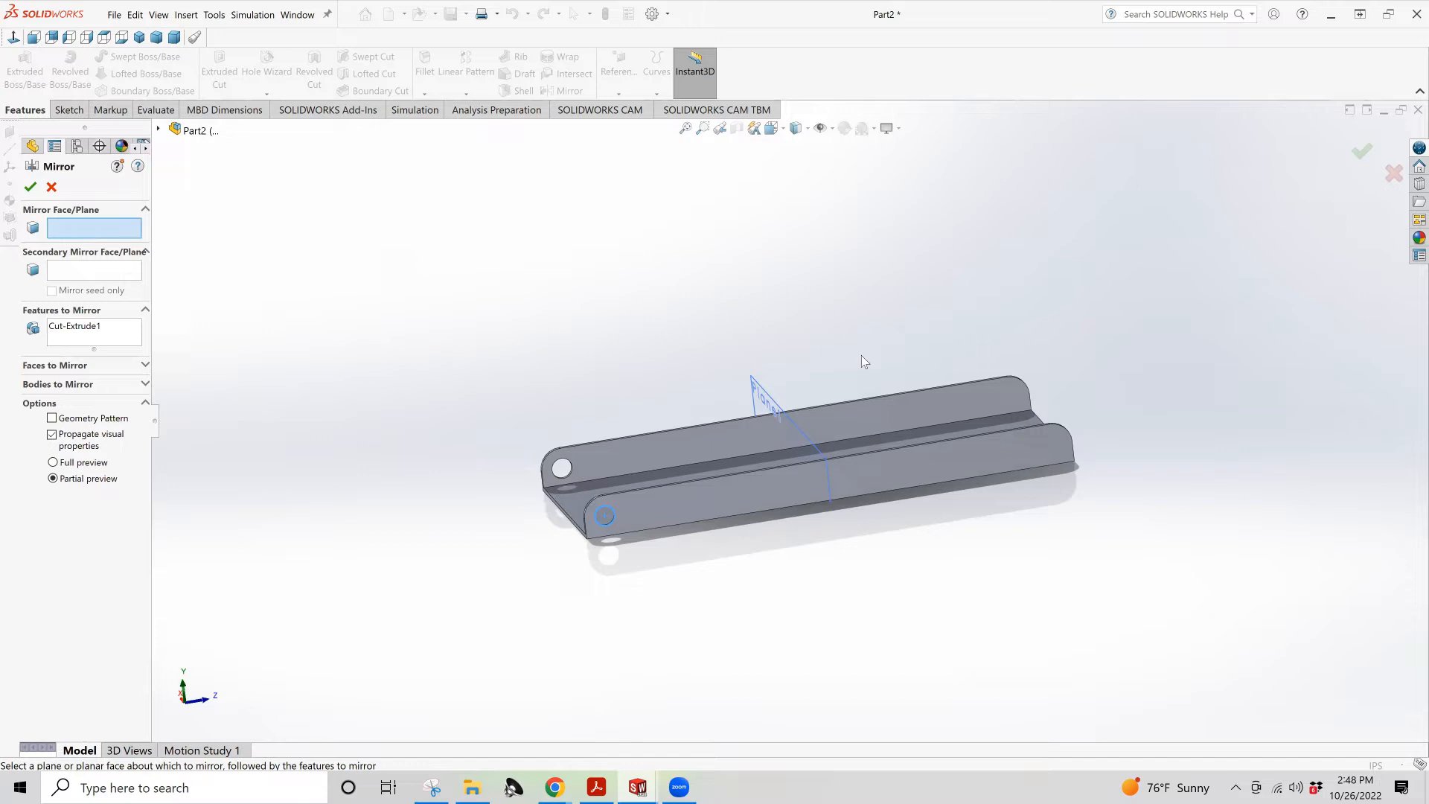
{"action": "left_click", "coordinate": [765, 398]}
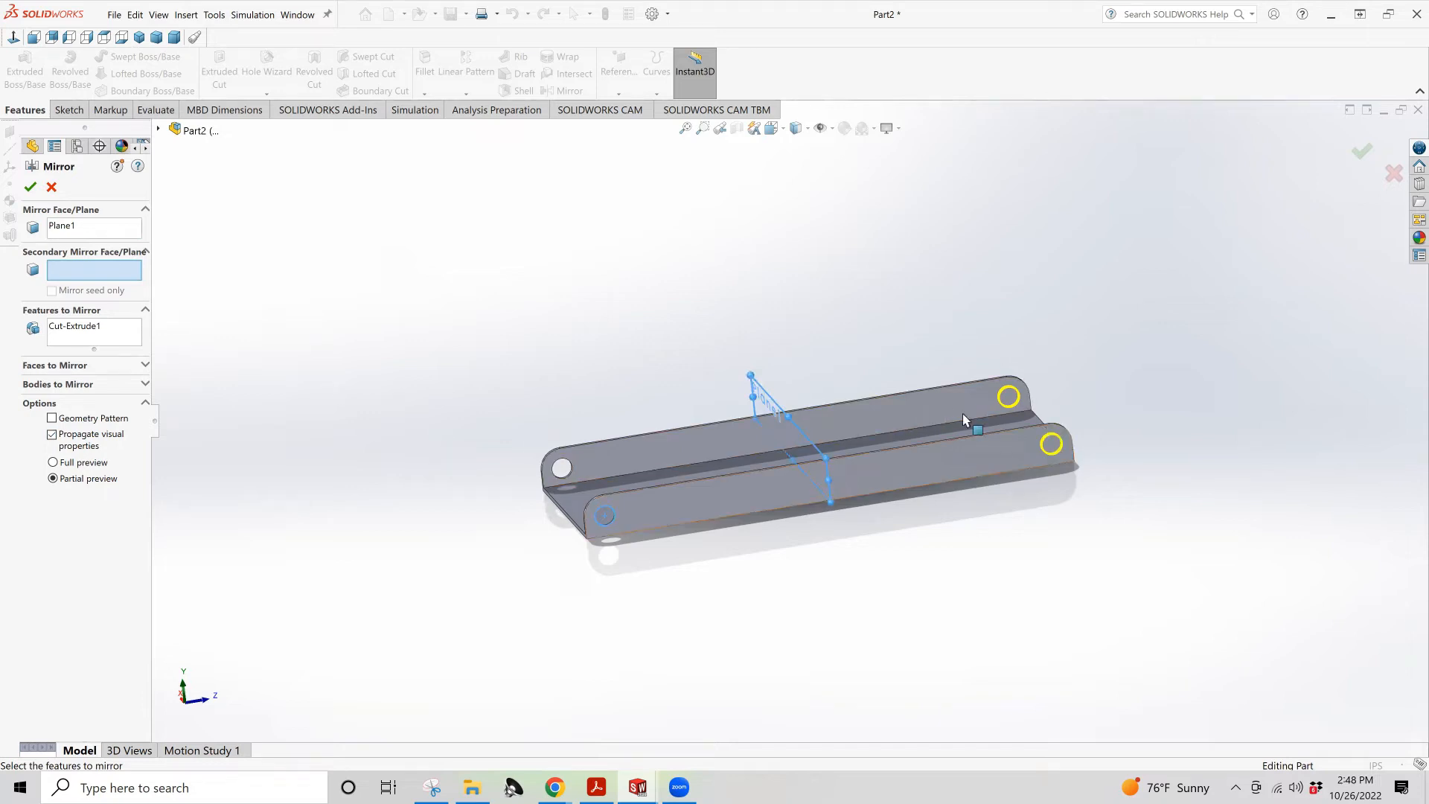
{"action": "left_click", "coordinate": [29, 189]}
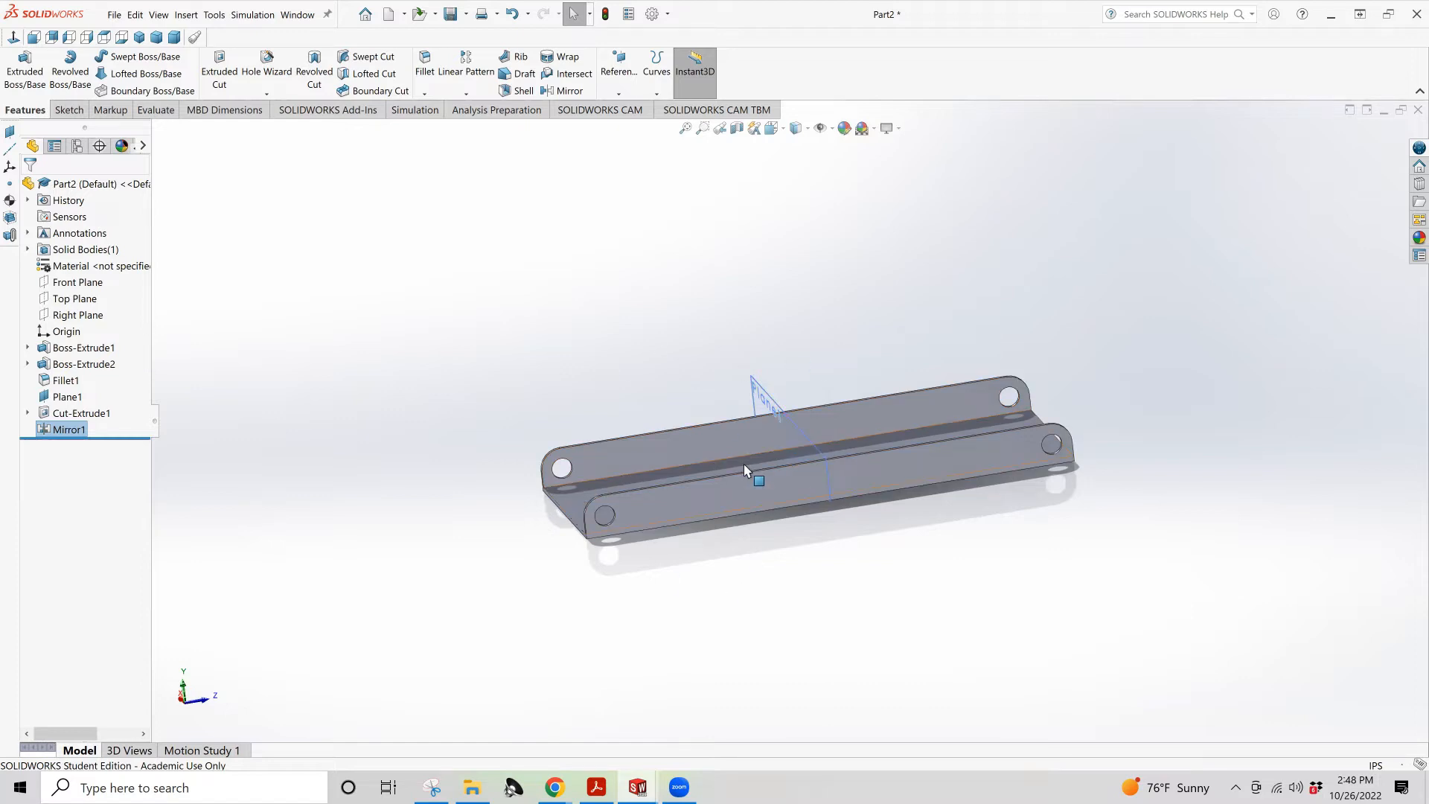
{"action": "mouse_move", "coordinate": [743, 463]}
{"action": "middle_mouse_down"}
{"action": "mouse_move", "coordinate": [850, 517]}
{"action": "mouse_move", "coordinate": [744, 480]}
{"action": "mouse_move", "coordinate": [769, 484]}
{"action": "mouse_move", "coordinate": [763, 467]}
{"action": "middle_mouse_up"}
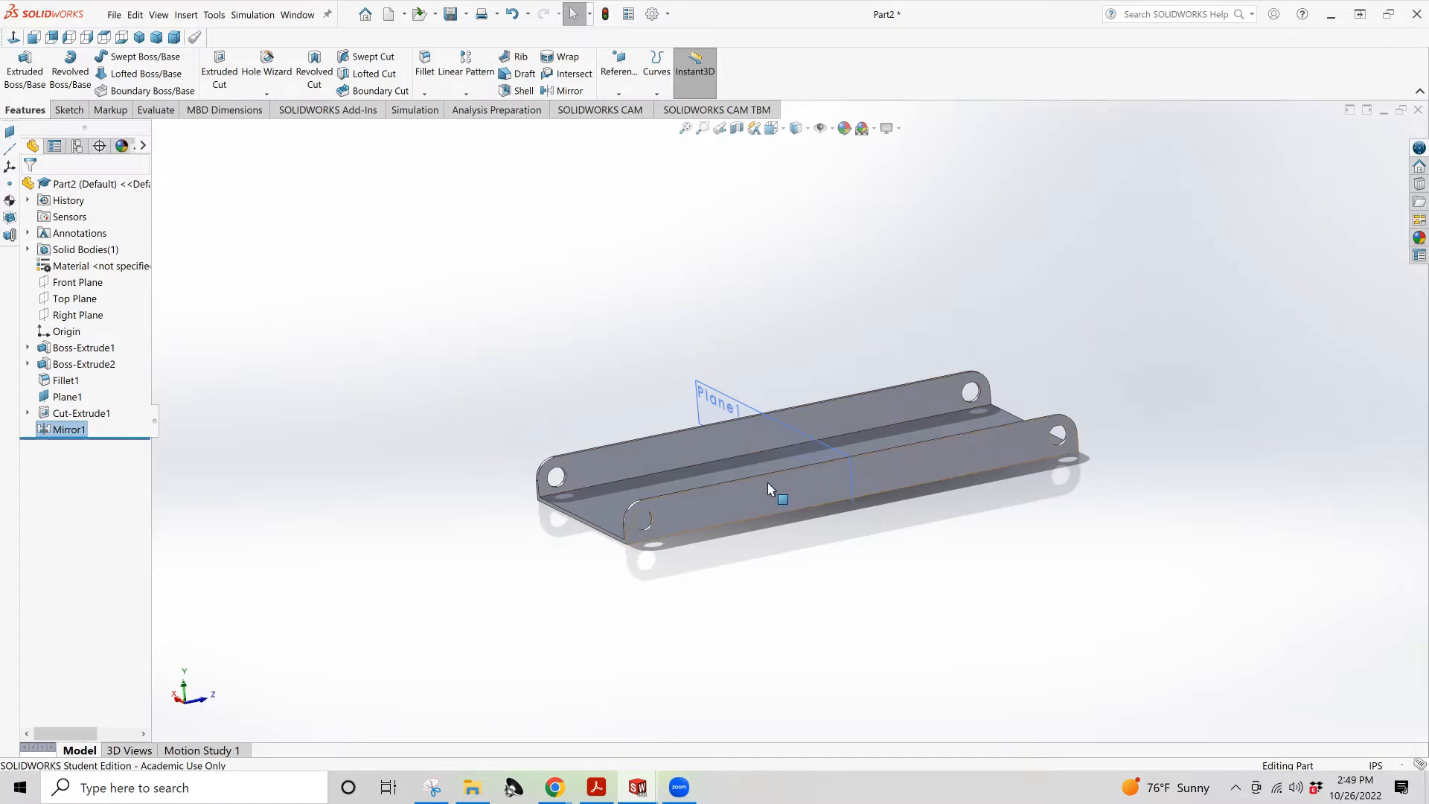
{"action": "middle_click_drag", "start_coordinate": [533, 425], "coordinate": [805, 495]}
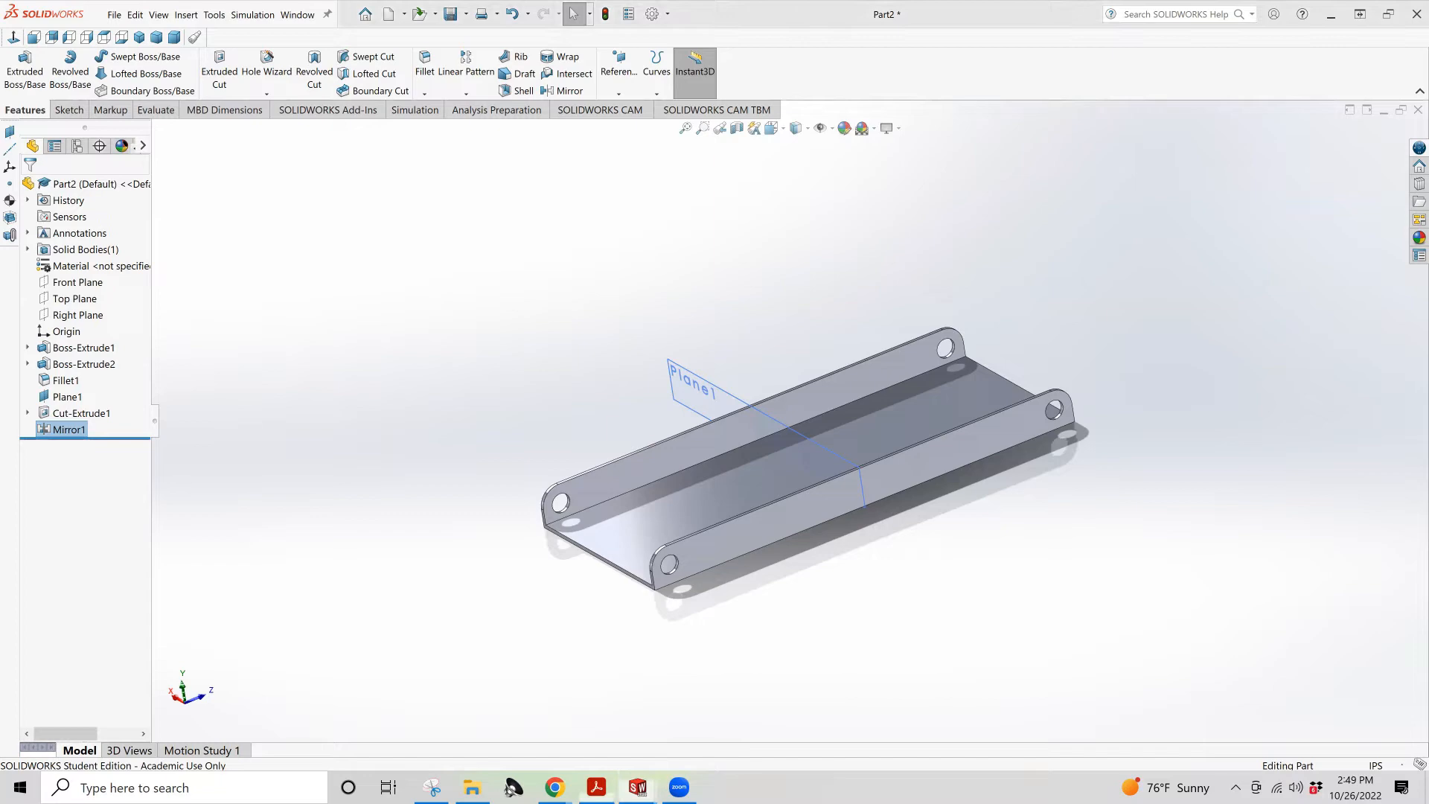
Switch to the CSWA_Exam_Practice_Questions PDF in Adobe Acrobat and review Practice Question 8's specifications, the A, B and C values, and its assembly figures
{"action": "left_click", "coordinate": [597, 787]}
{"action": "scroll", "coordinate": [700, 420], "scroll_direction": "up", "scroll_amount": 1}
{"action": "scroll", "coordinate": [697, 418], "scroll_direction": "up", "scroll_amount": 3}
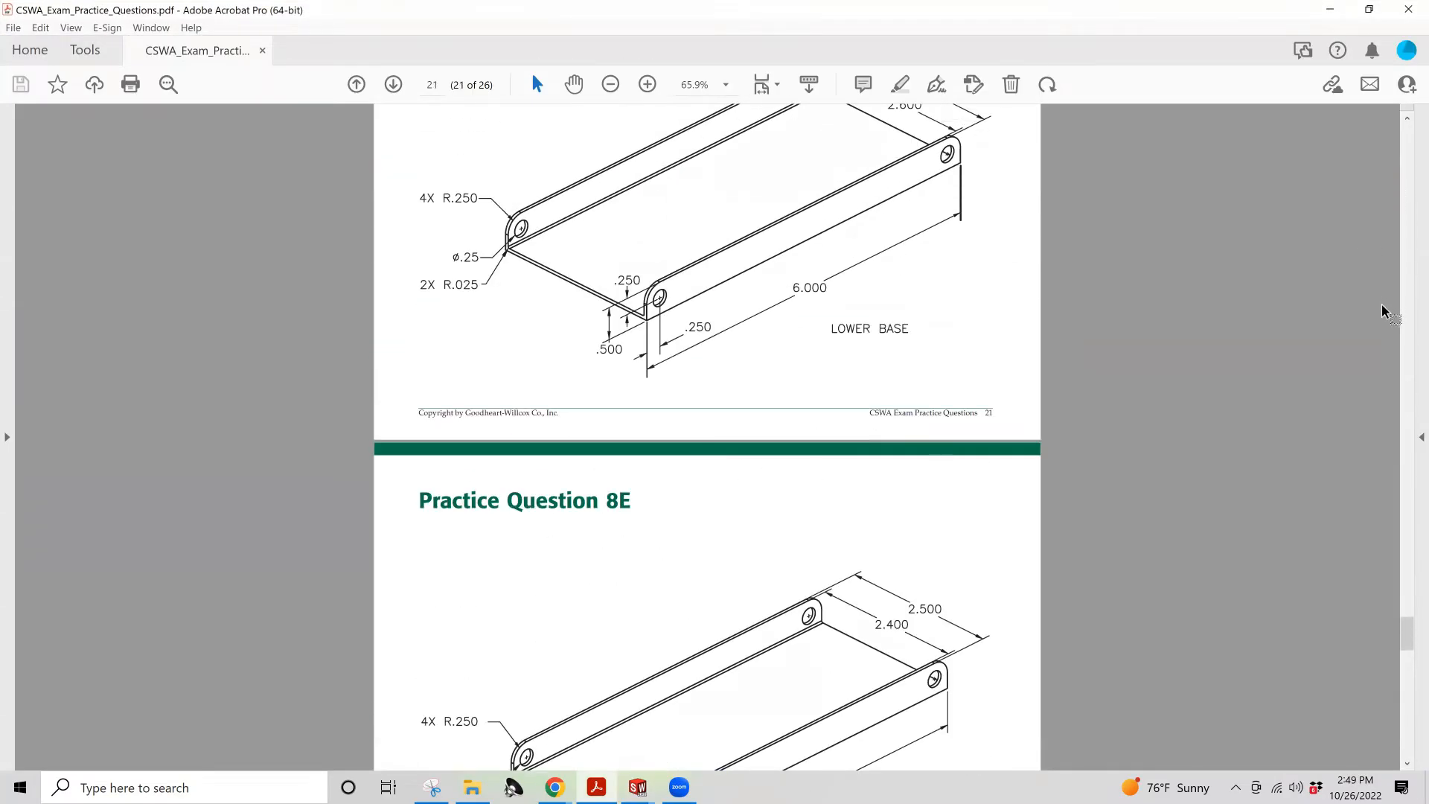
{"action": "scroll", "coordinate": [1404, 277], "scroll_direction": "up", "scroll_amount": 20}
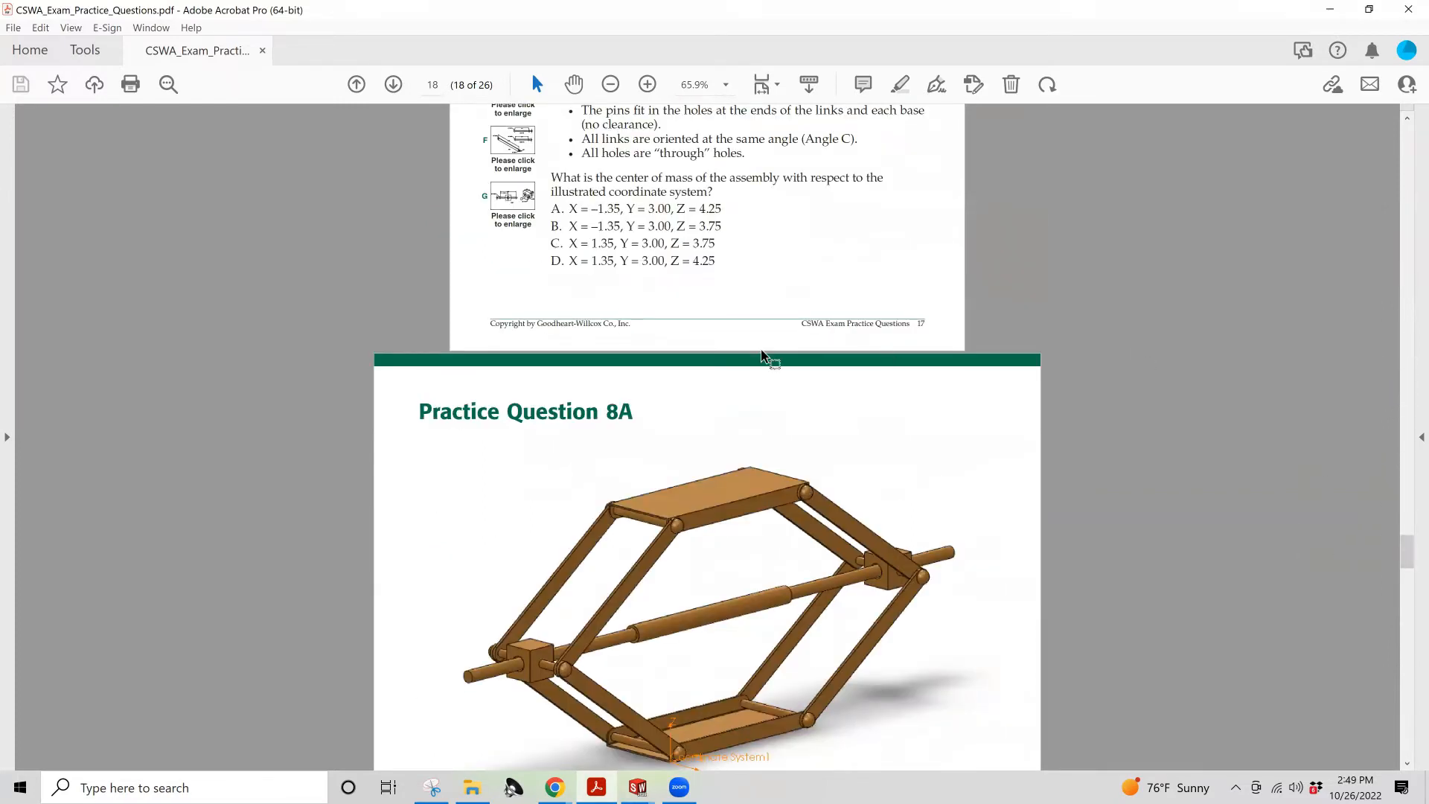
{"action": "scroll", "coordinate": [747, 350], "scroll_direction": "up", "scroll_amount": 3}
{"action": "scroll", "coordinate": [747, 350], "scroll_direction": "up", "scroll_amount": 2}
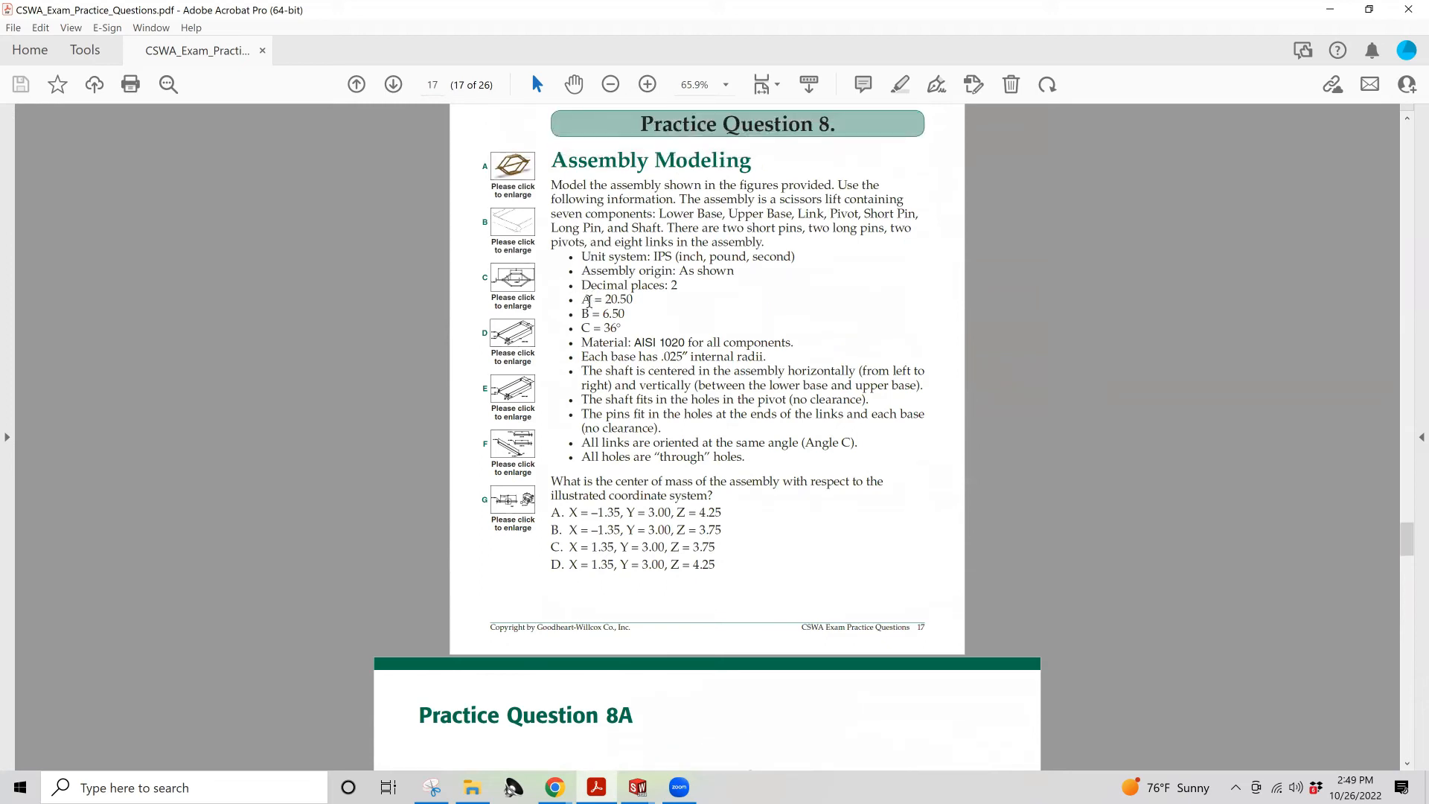
{"action": "left_click_drag", "start_coordinate": [582, 298], "coordinate": [621, 329]}
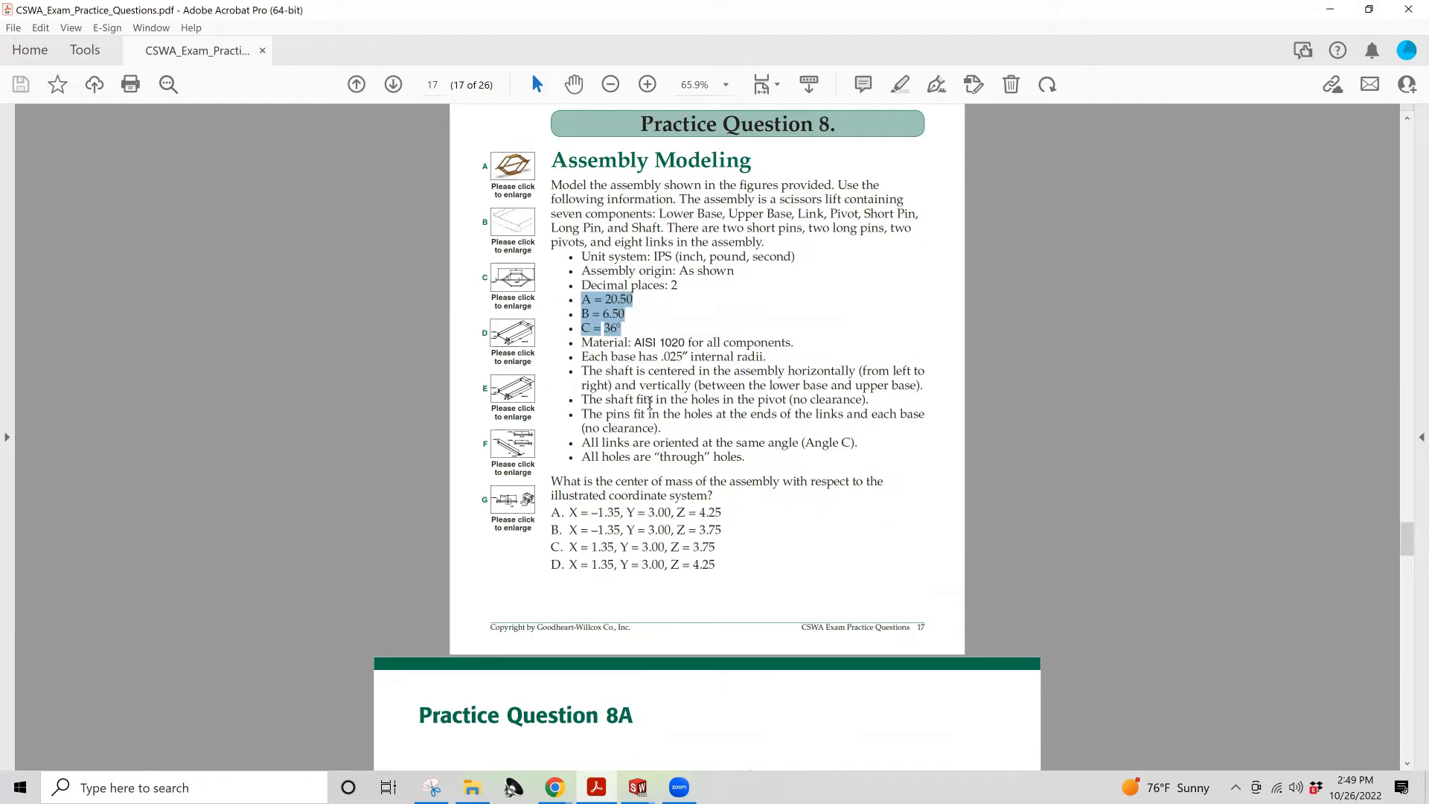
{"action": "scroll", "coordinate": [603, 326], "scroll_direction": "down", "scroll_amount": 1}
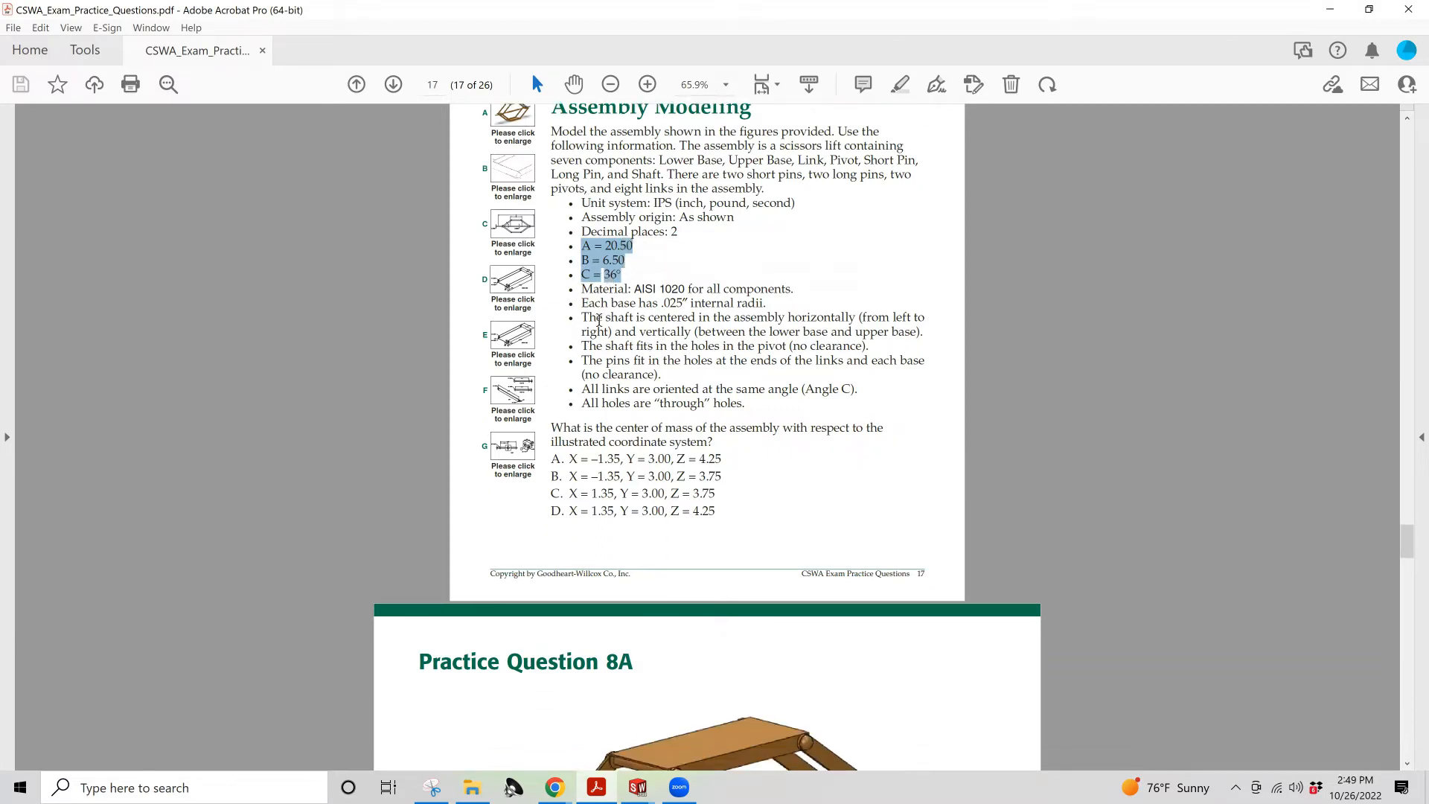
{"action": "scroll", "coordinate": [599, 320], "scroll_direction": "down", "scroll_amount": 10}
{"action": "scroll", "coordinate": [610, 341], "scroll_direction": "down", "scroll_amount": 11}
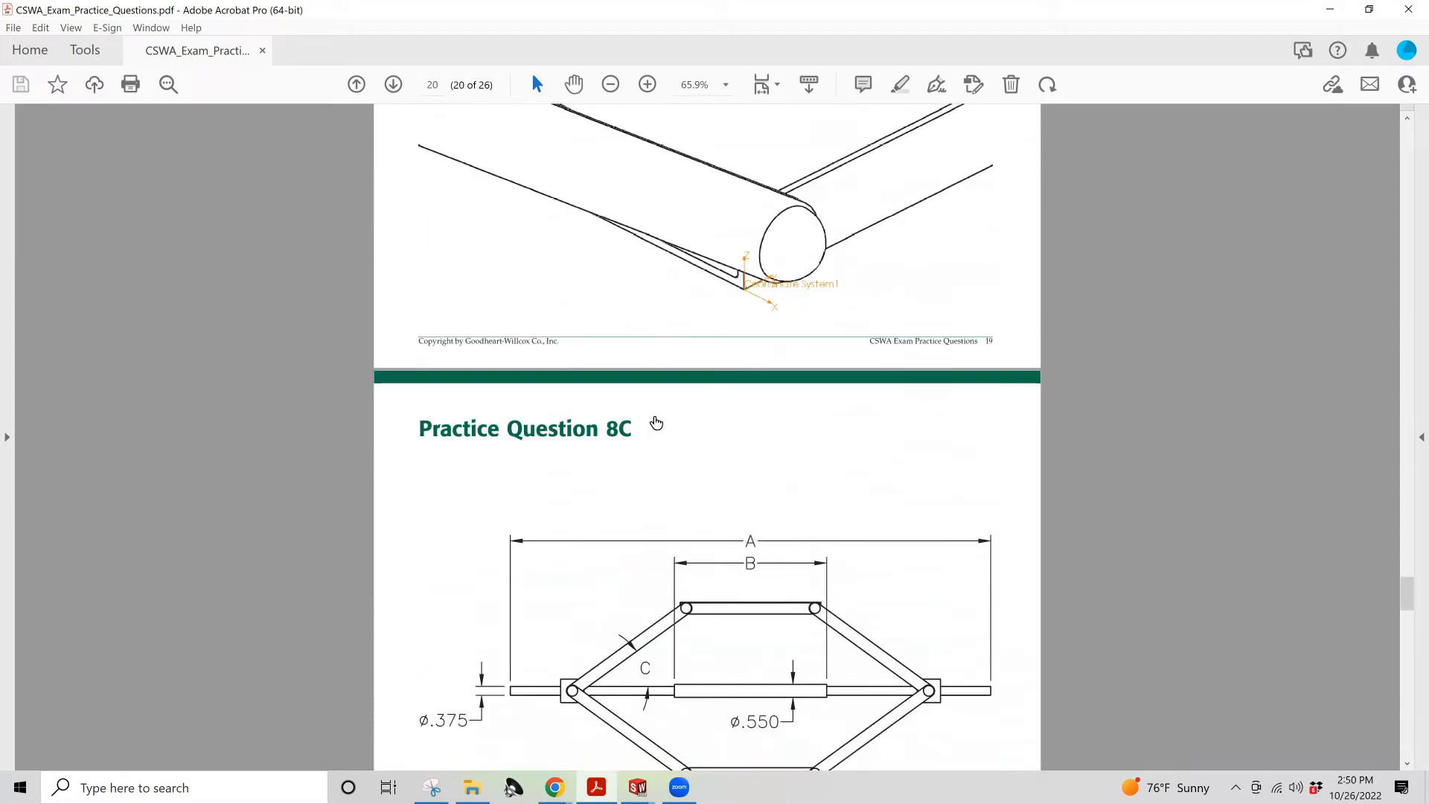
Review the assembly figure of Practice Question 8C and the long pin, short pin and link drawings of Question 8F
{"action": "scroll", "coordinate": [655, 423], "scroll_direction": "down", "scroll_amount": 2}
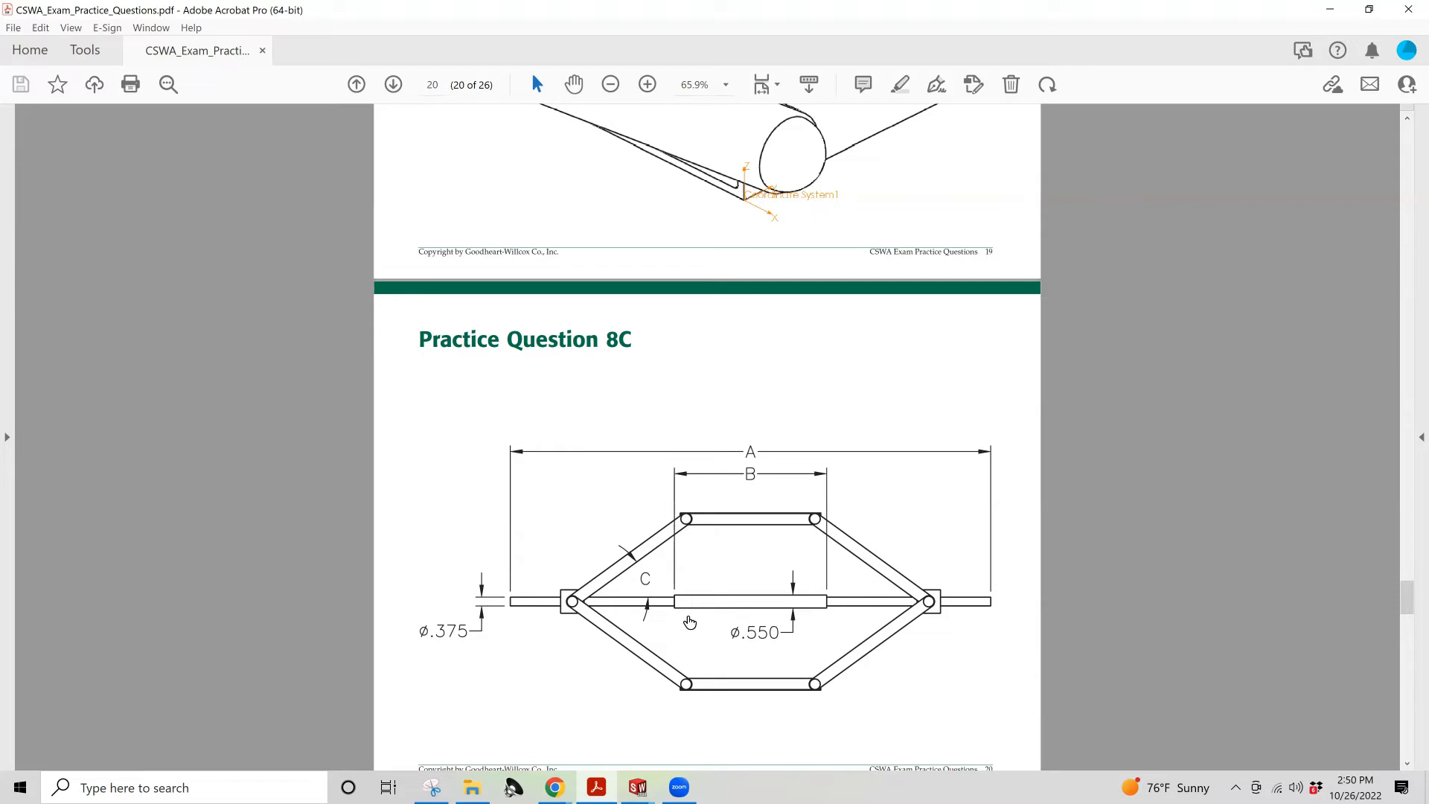
{"action": "scroll", "coordinate": [667, 595], "scroll_direction": "up", "scroll_amount": 1}
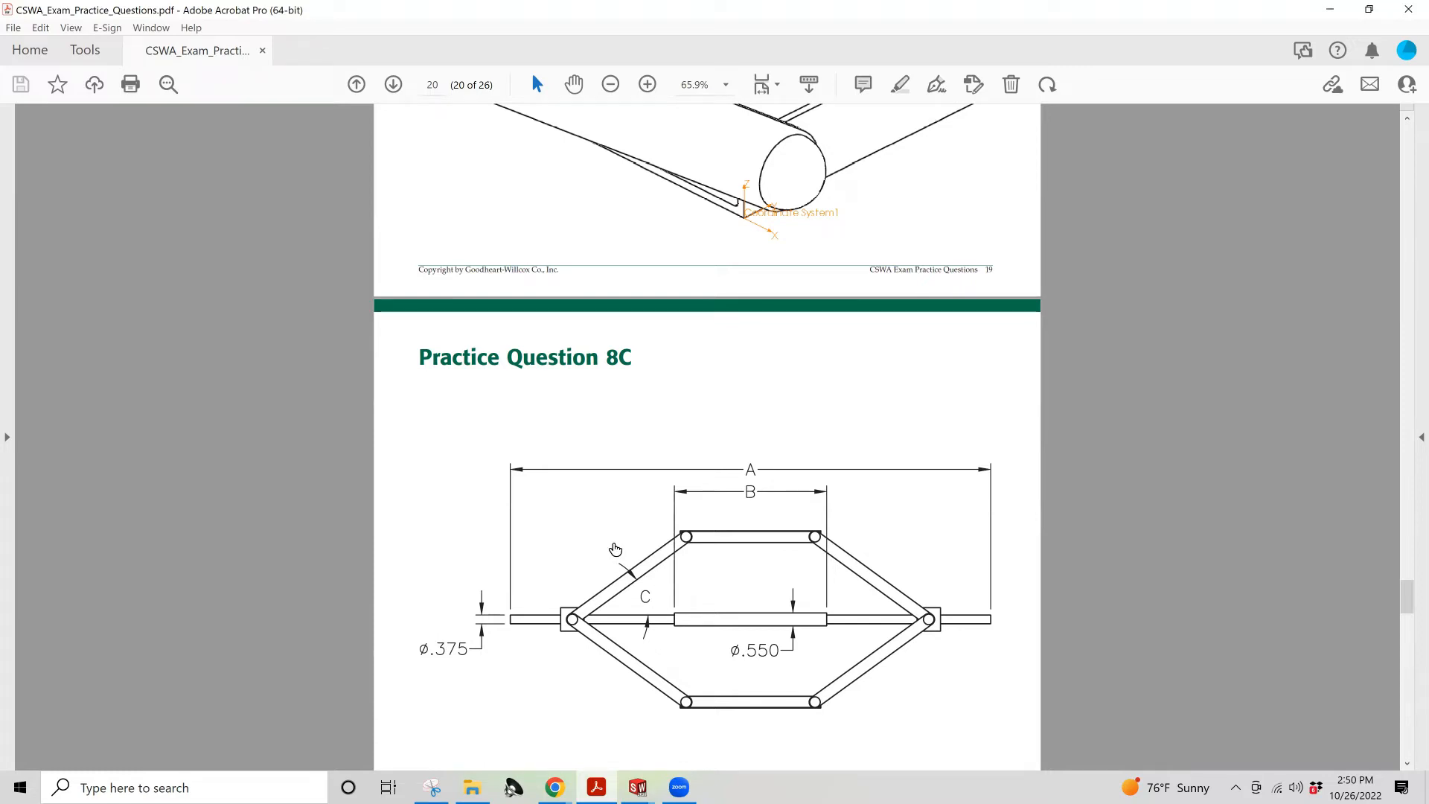
{"action": "scroll", "coordinate": [614, 548], "scroll_direction": "down", "scroll_amount": 5}
{"action": "scroll", "coordinate": [725, 488], "scroll_direction": "down", "scroll_amount": 8}
{"action": "scroll", "coordinate": [723, 489], "scroll_direction": "down", "scroll_amount": 10}
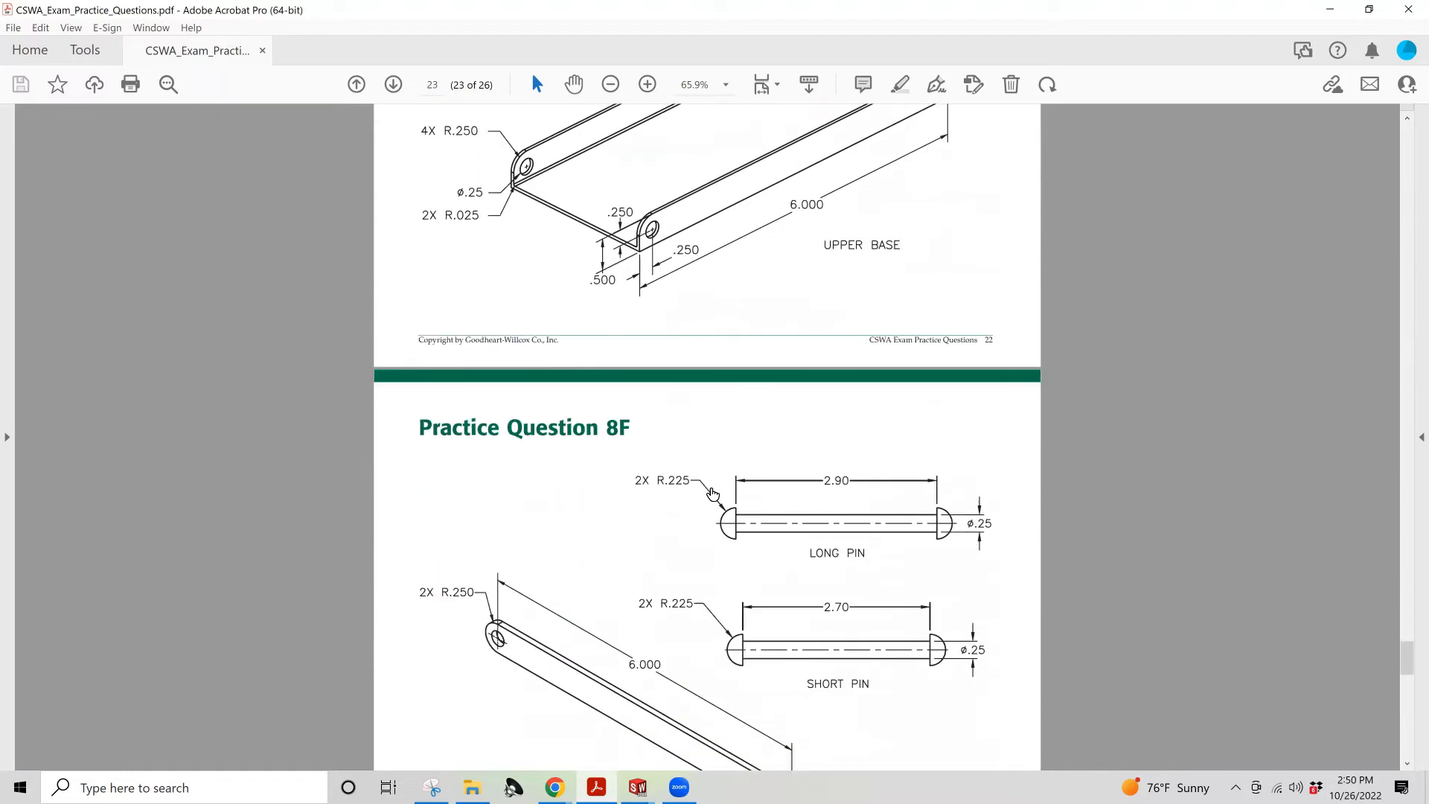
{"action": "scroll", "coordinate": [712, 494], "scroll_direction": "down", "scroll_amount": 1}
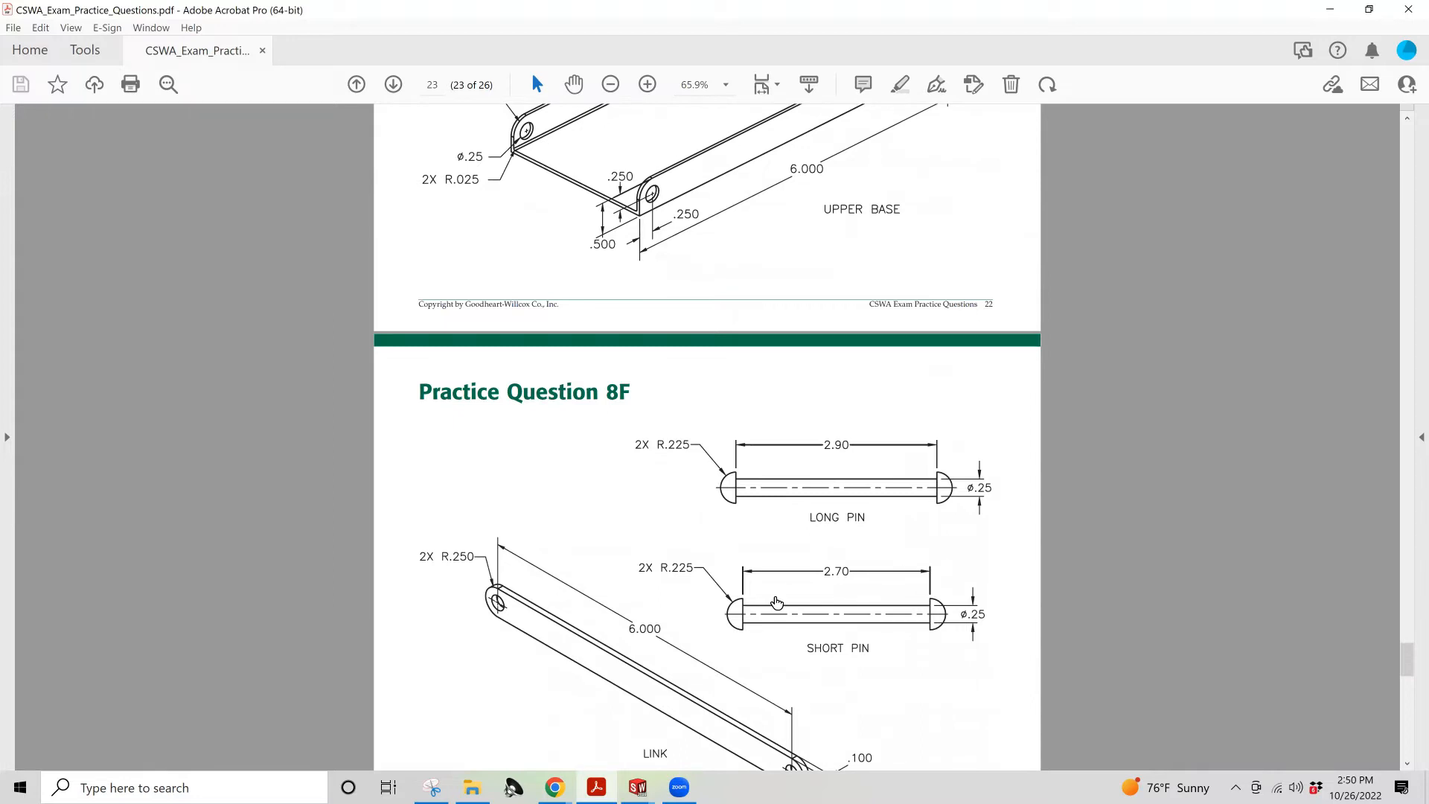
{"action": "scroll", "coordinate": [813, 552], "scroll_direction": "down", "scroll_amount": 1}
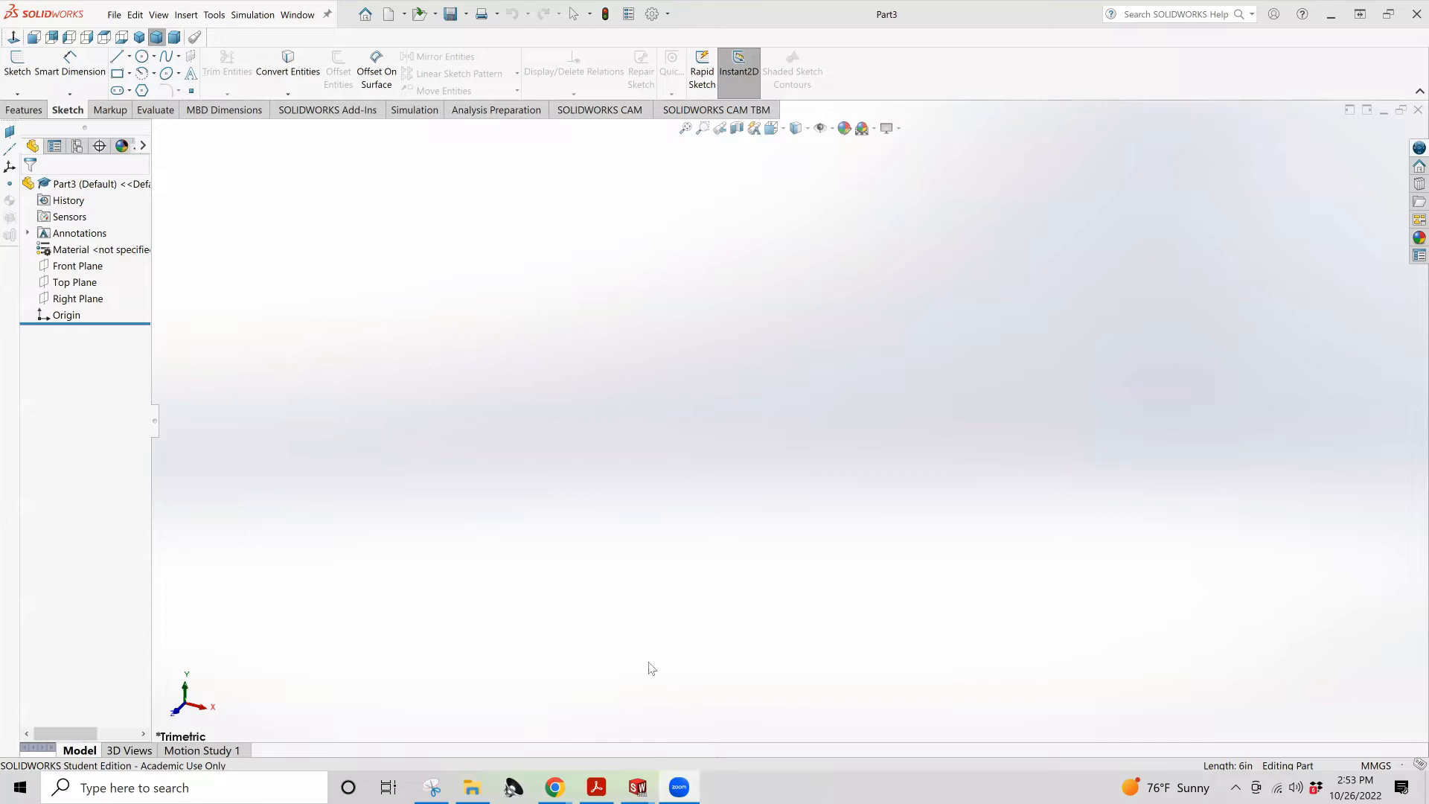
{"action": "mouse_move", "coordinate": [642, 785]}
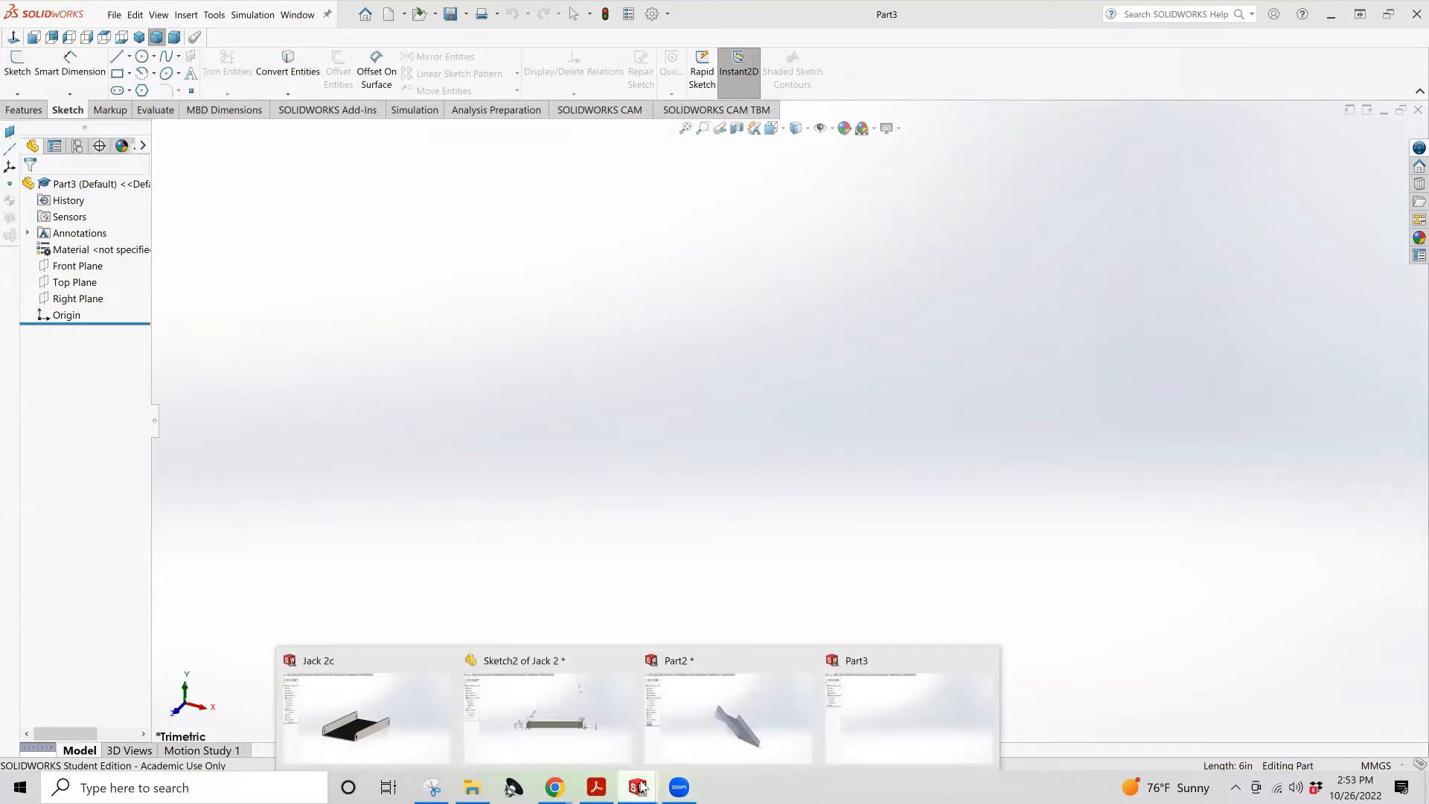
{"action": "left_click", "coordinate": [591, 786]}
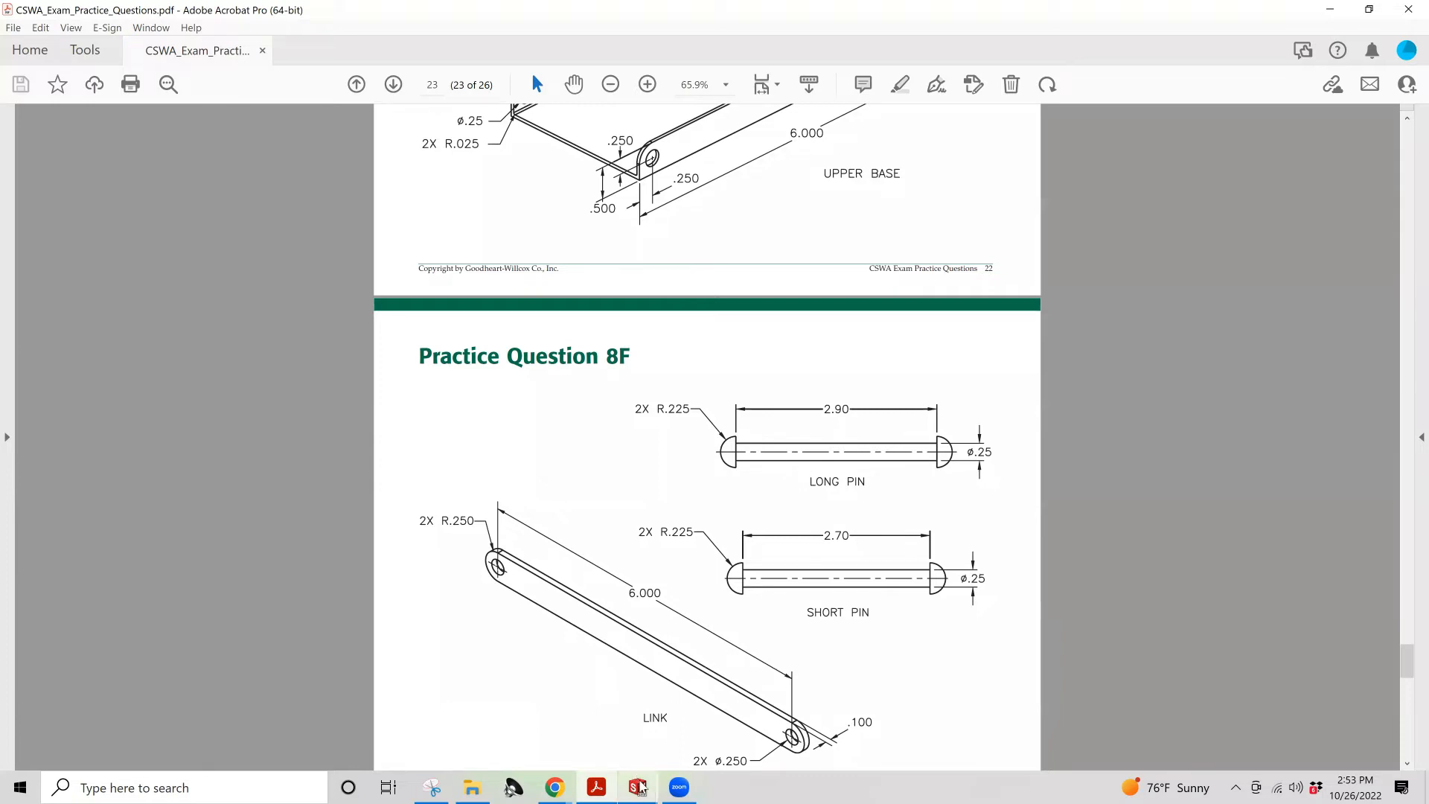
Switch to the empty Part3 in SOLIDWORKS and sketch a vertical centerline upward from the origin on the Front Plane
{"action": "mouse_move", "coordinate": [636, 783]}
{"action": "left_click", "coordinate": [939, 707]}
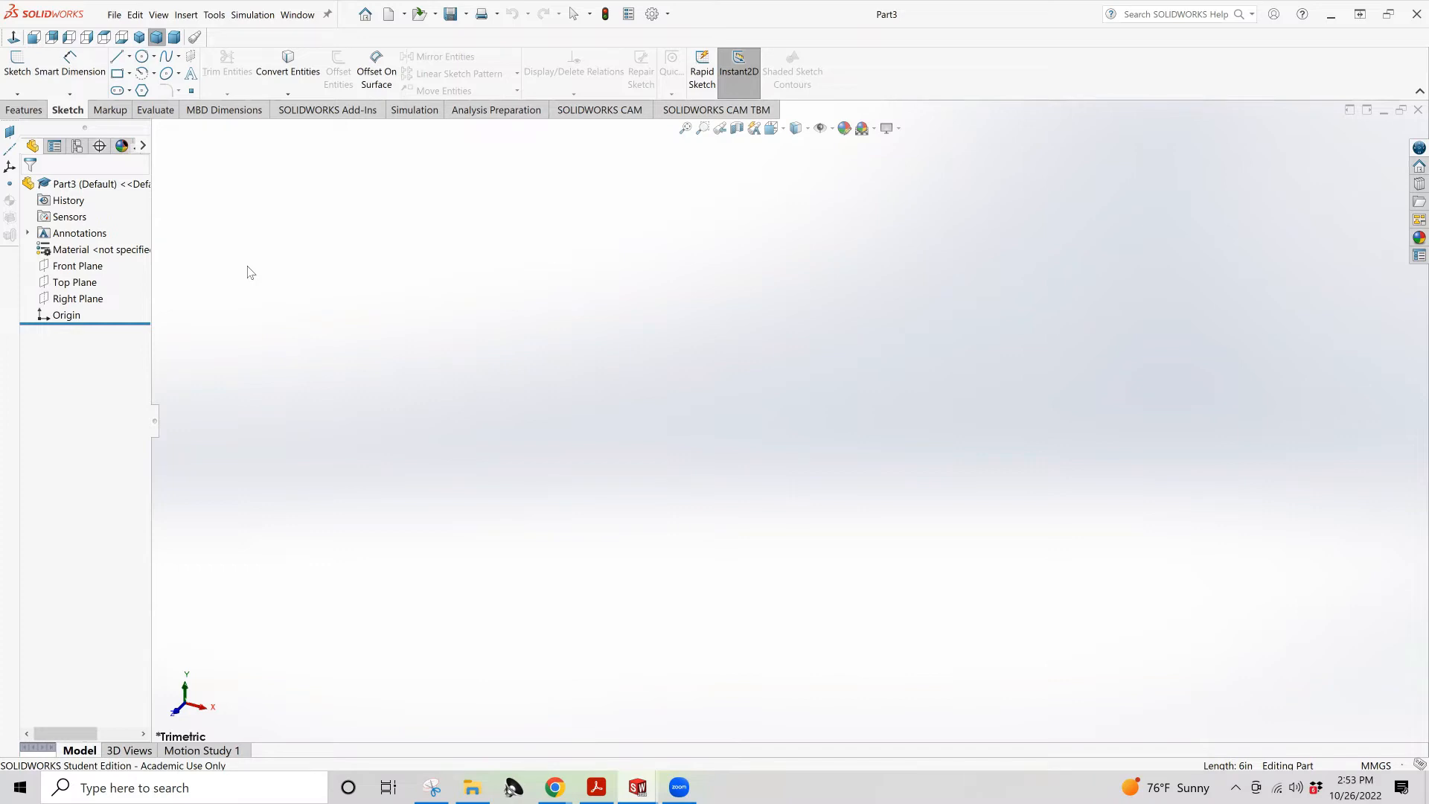
{"action": "left_click", "coordinate": [22, 68]}
{"action": "left_click", "coordinate": [17, 66]}
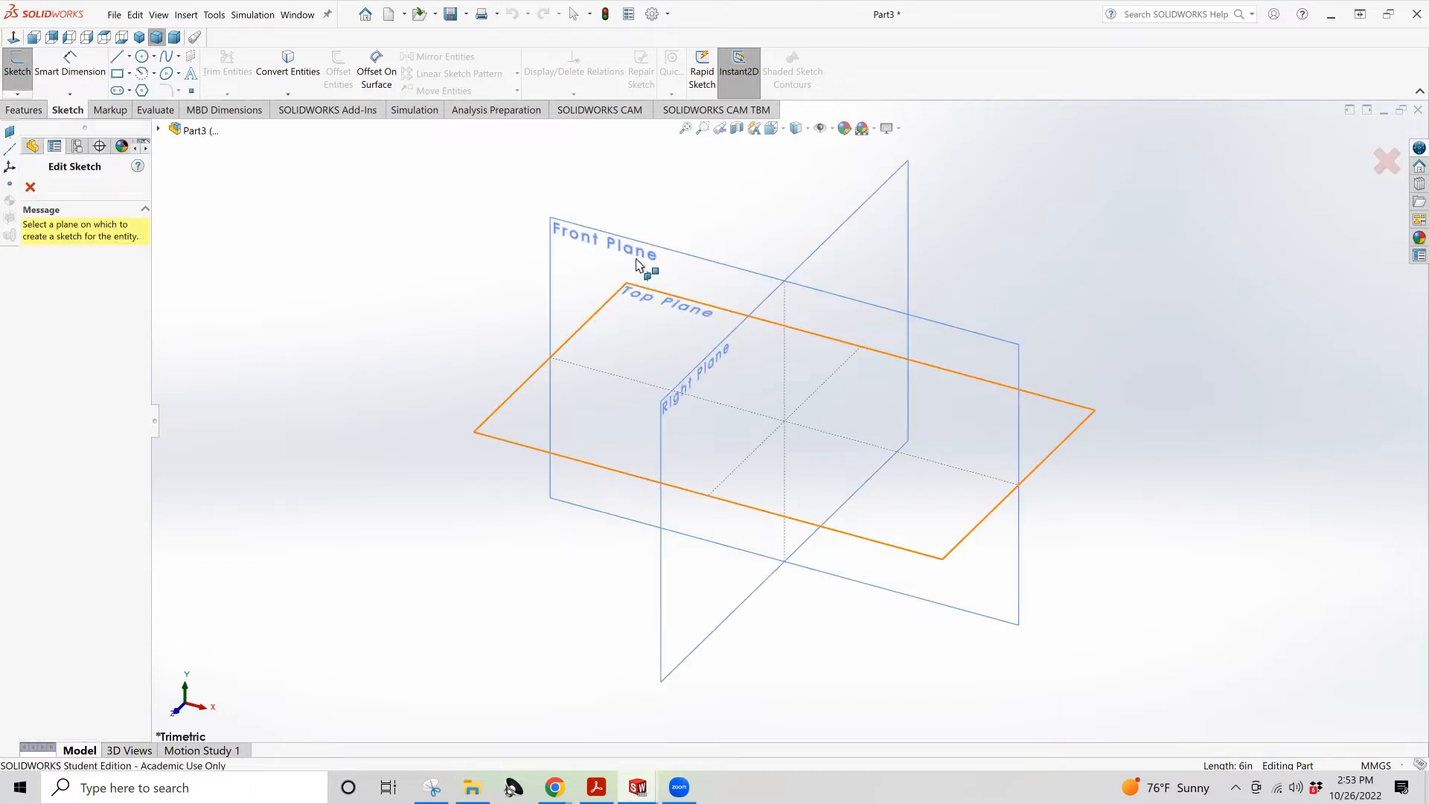
{"action": "left_click", "coordinate": [655, 250]}
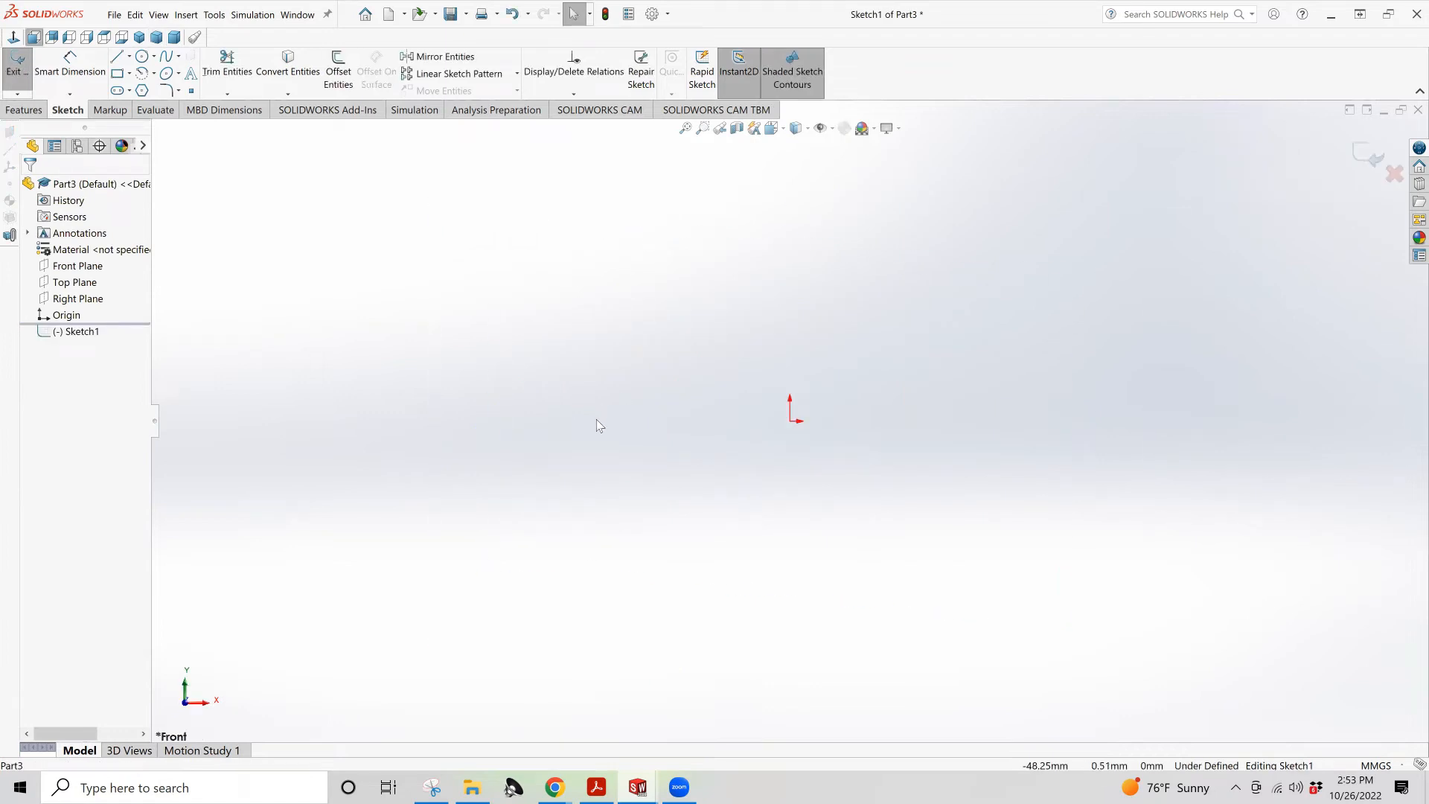
{"action": "left_click", "coordinate": [129, 57]}
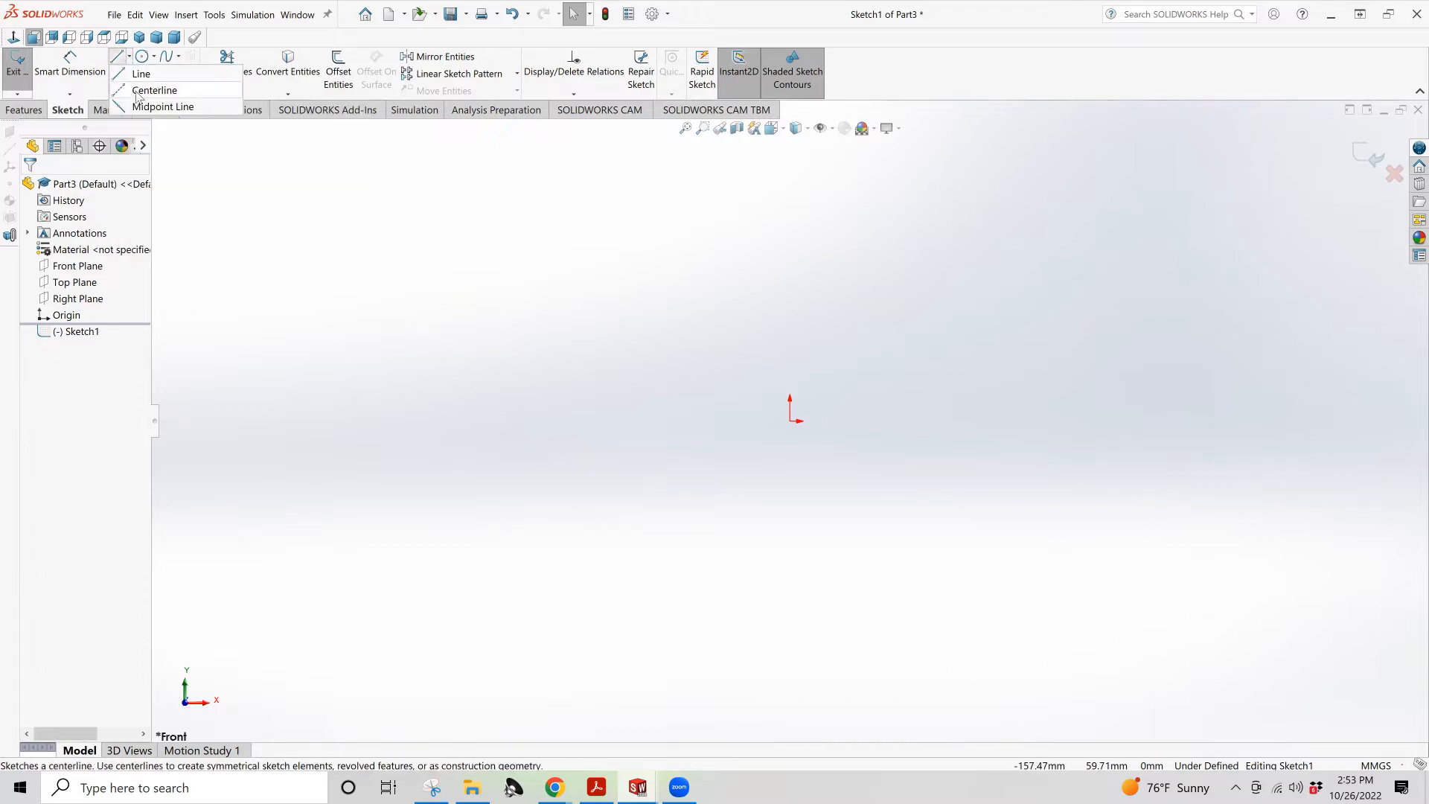
{"action": "left_click", "coordinate": [142, 91]}
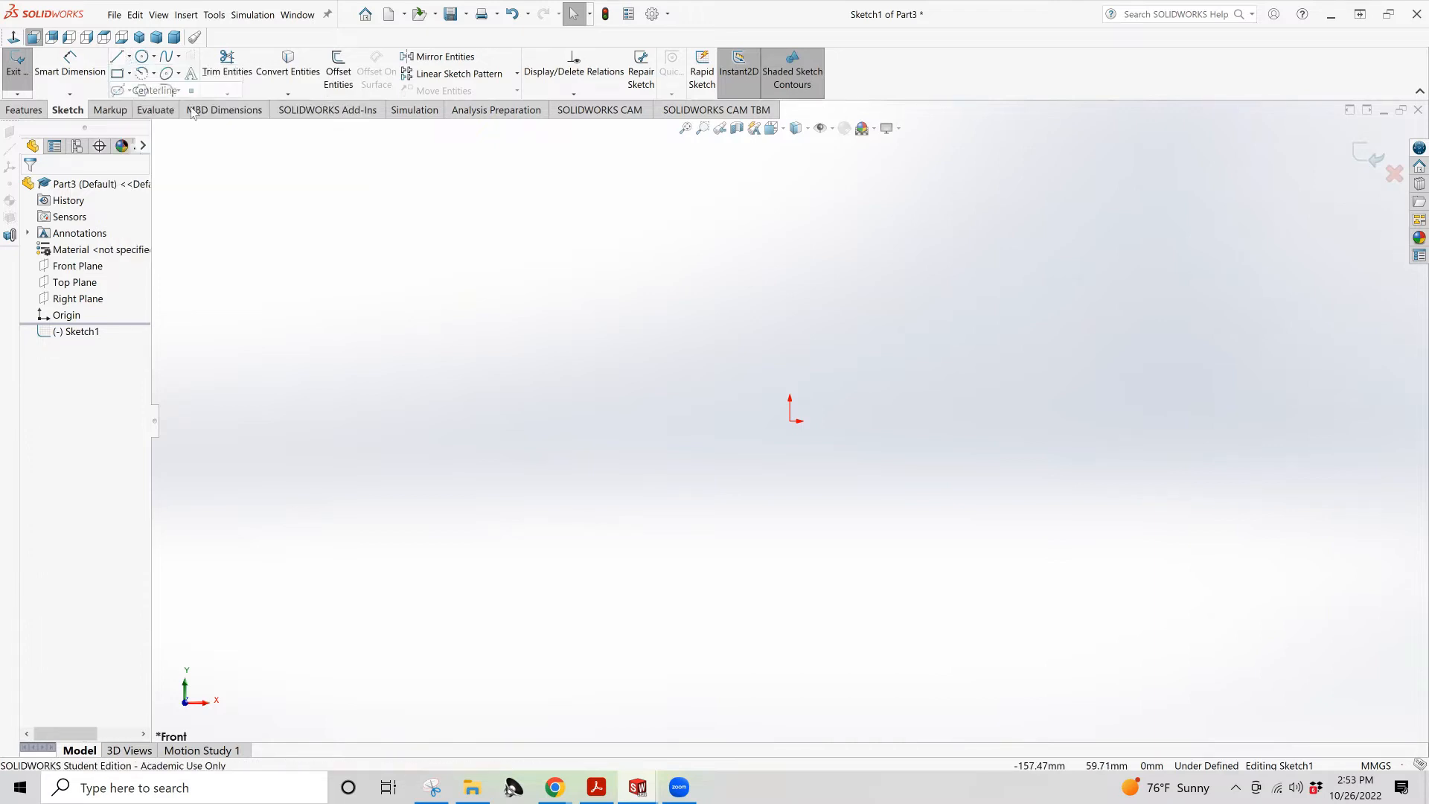
{"action": "left_click", "coordinate": [790, 421]}
{"action": "left_click", "coordinate": [790, 165]}
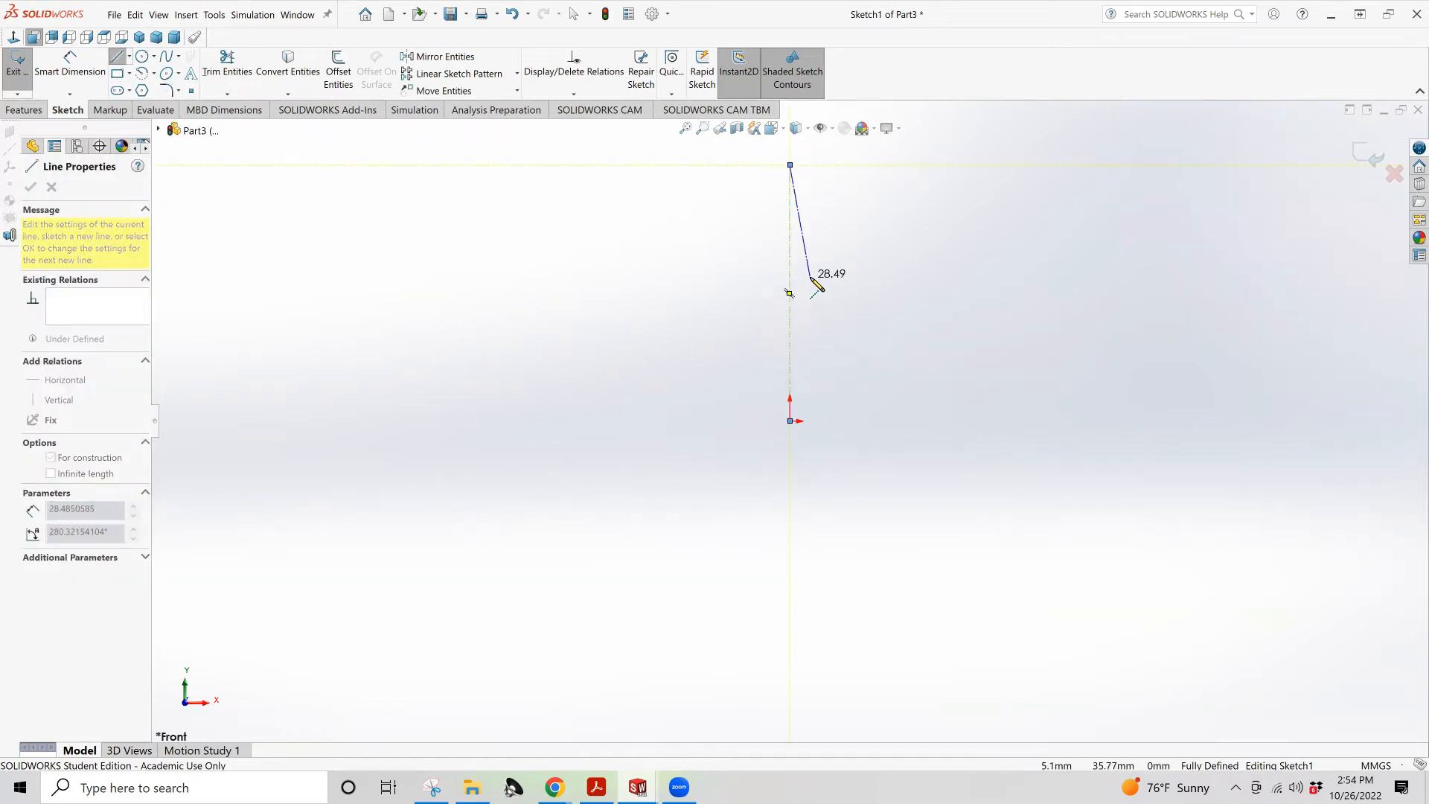
{"action": "key", "text": "Escape"}
{"action": "key", "text": "Escape"}
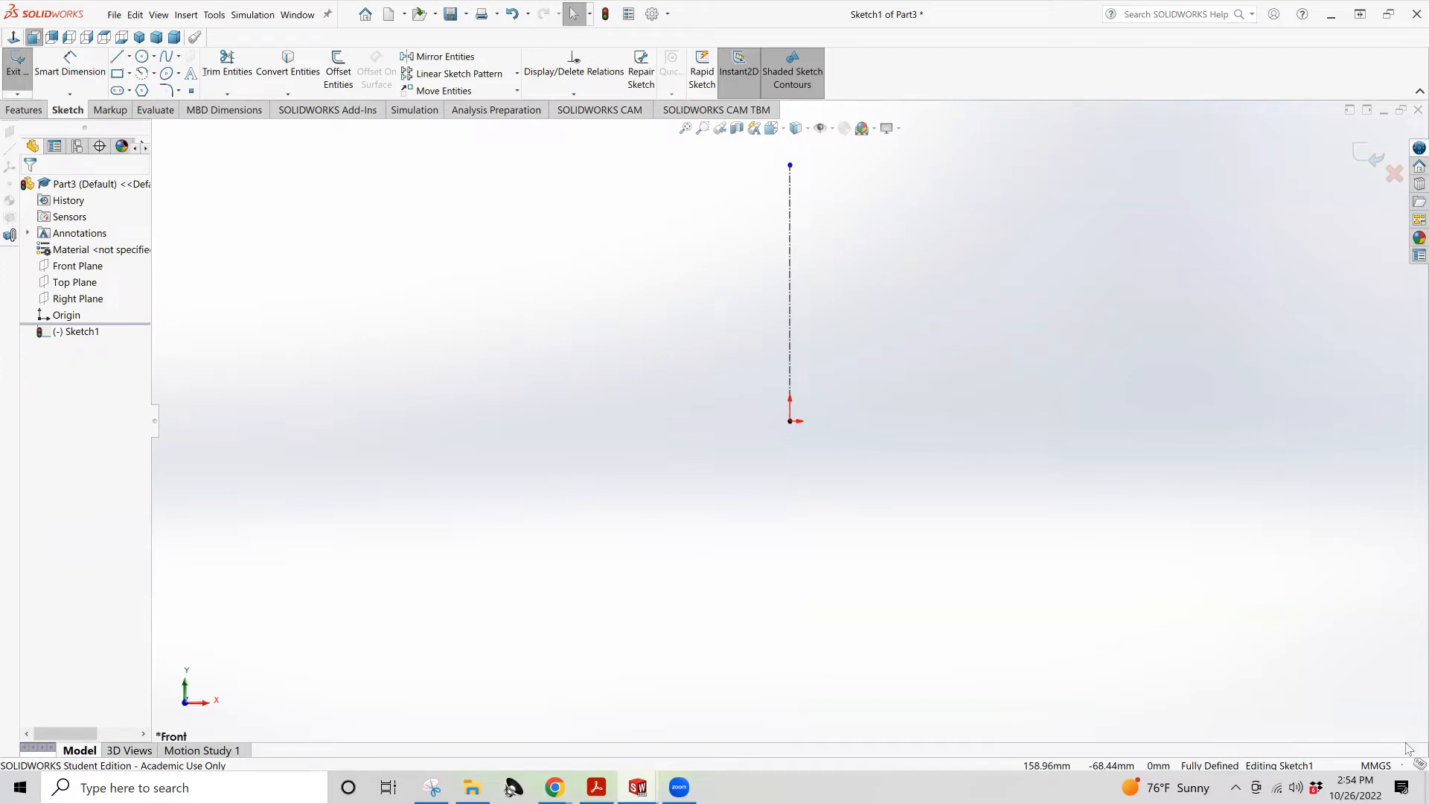
Set the document units to IPS (inch, pound, second) and reopen the centerline sketch for editing
{"action": "left_click", "coordinate": [1374, 765]}
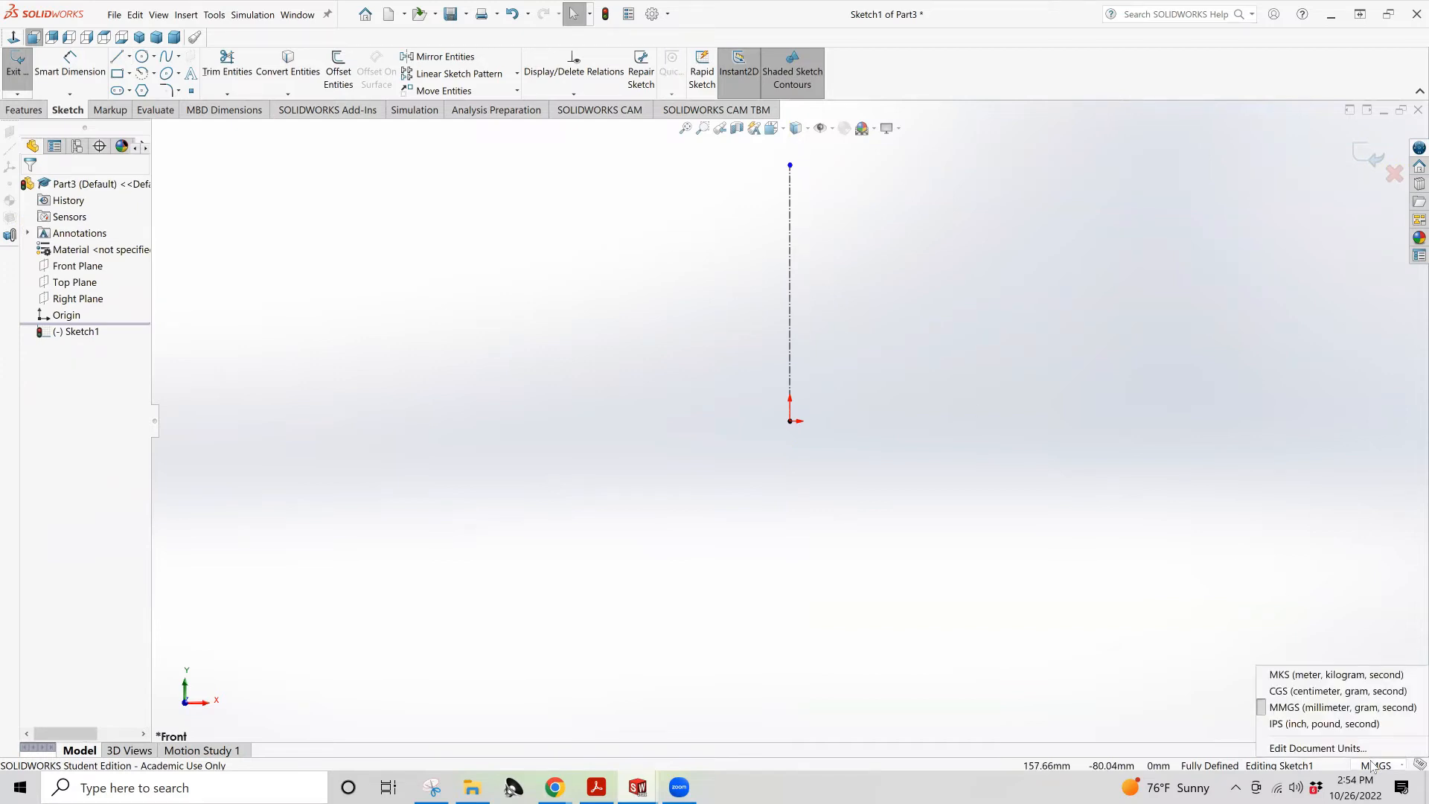
{"action": "left_click", "coordinate": [1351, 727]}
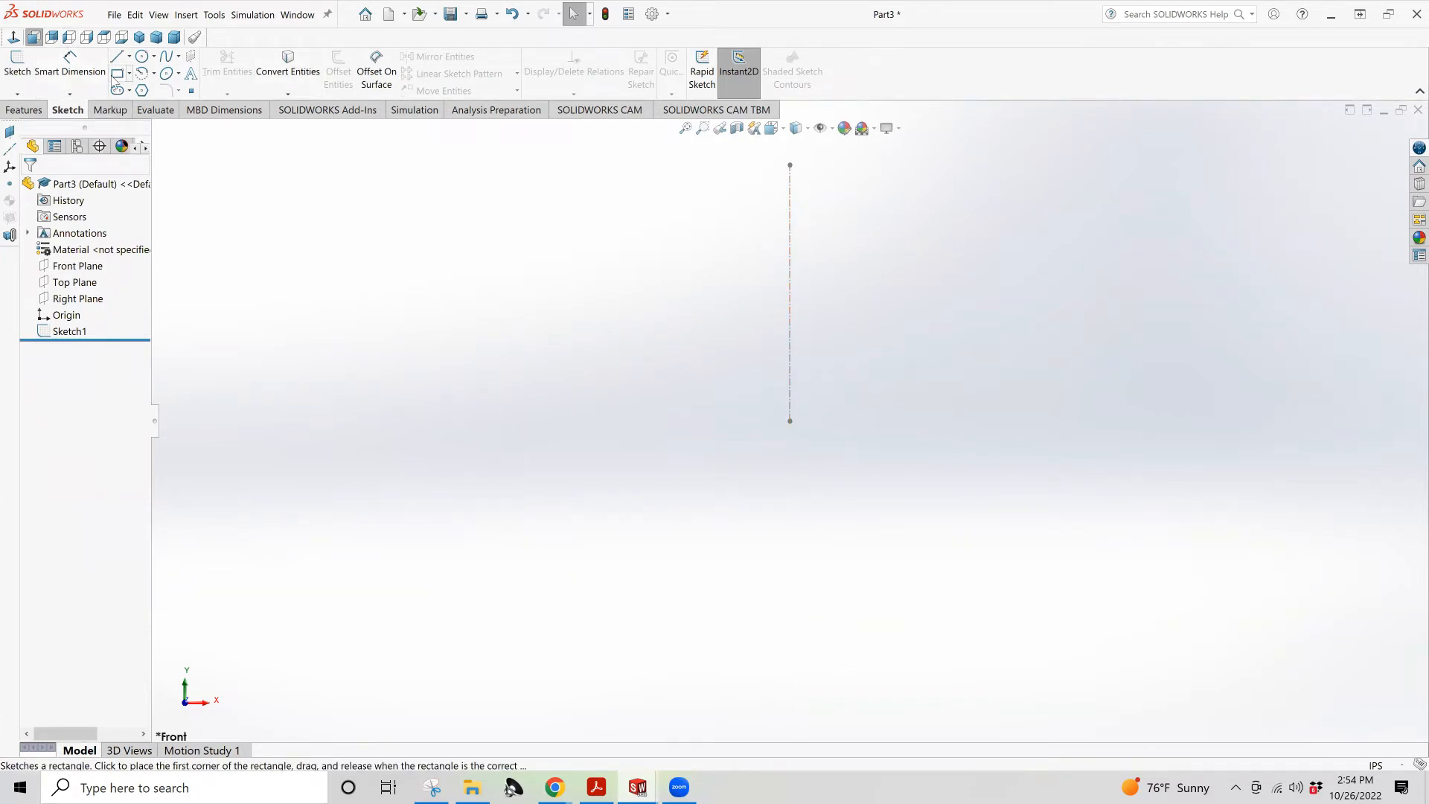
{"action": "left_click", "coordinate": [115, 75]}
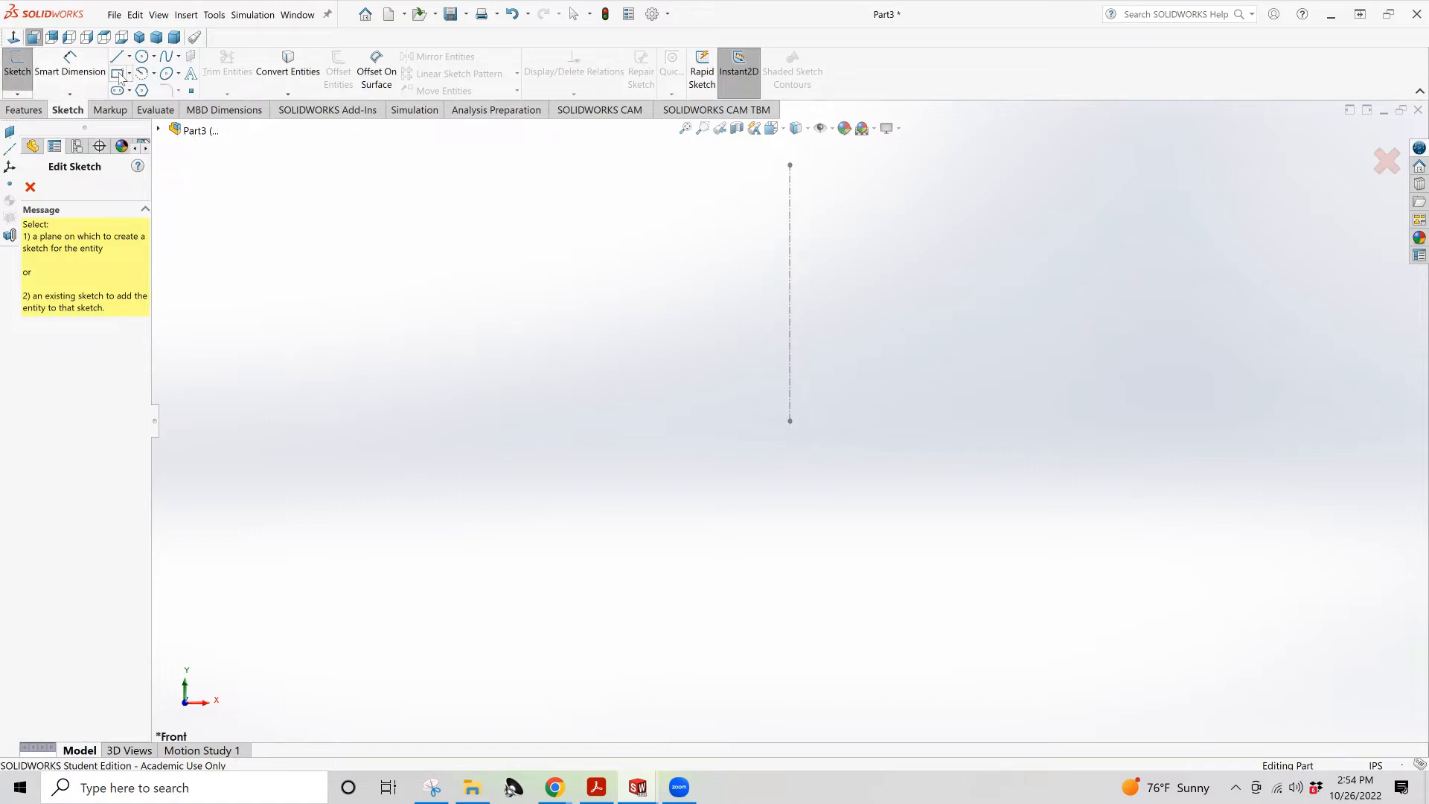
{"action": "left_click", "coordinate": [30, 188]}
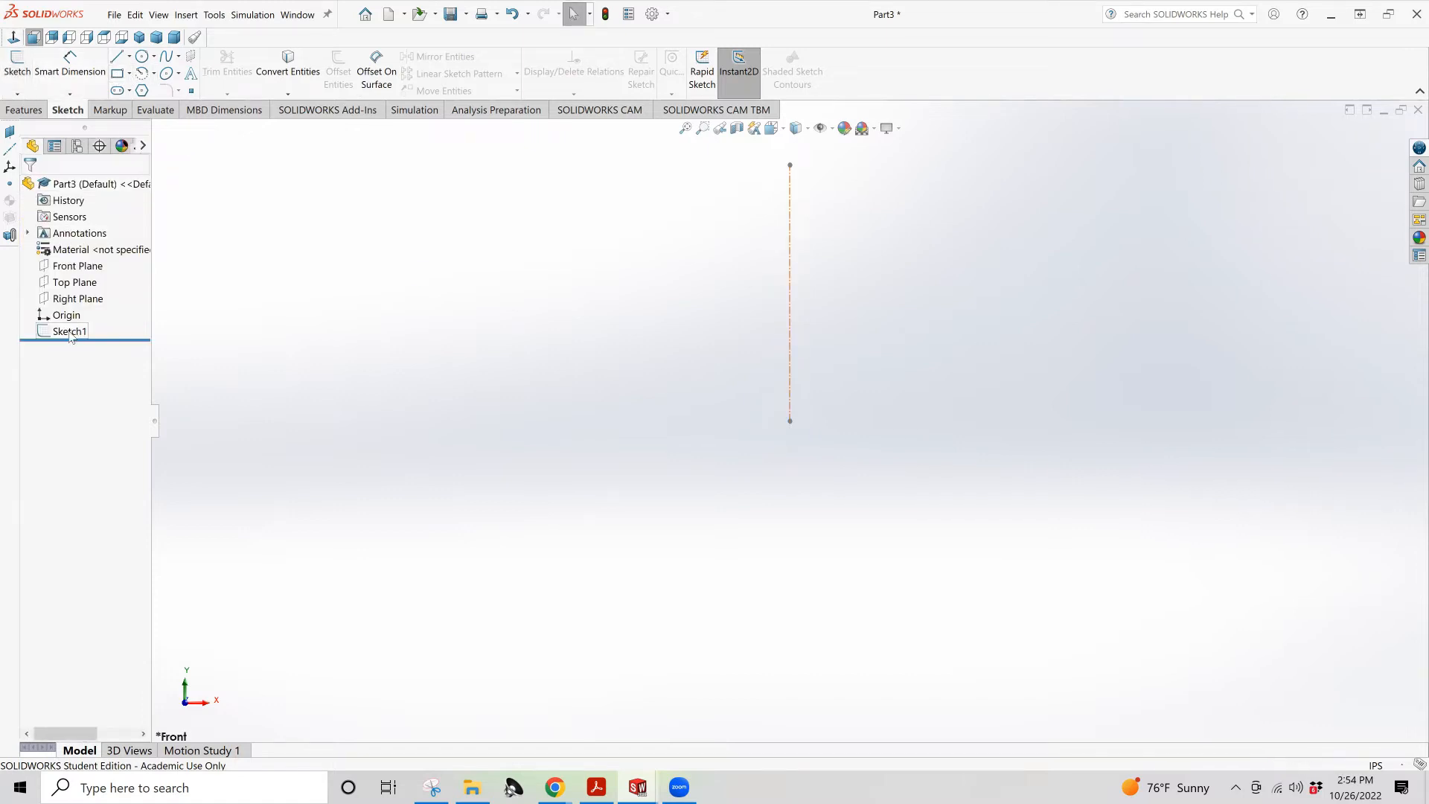
{"action": "left_click", "coordinate": [64, 331]}
{"action": "left_click", "coordinate": [75, 299]}
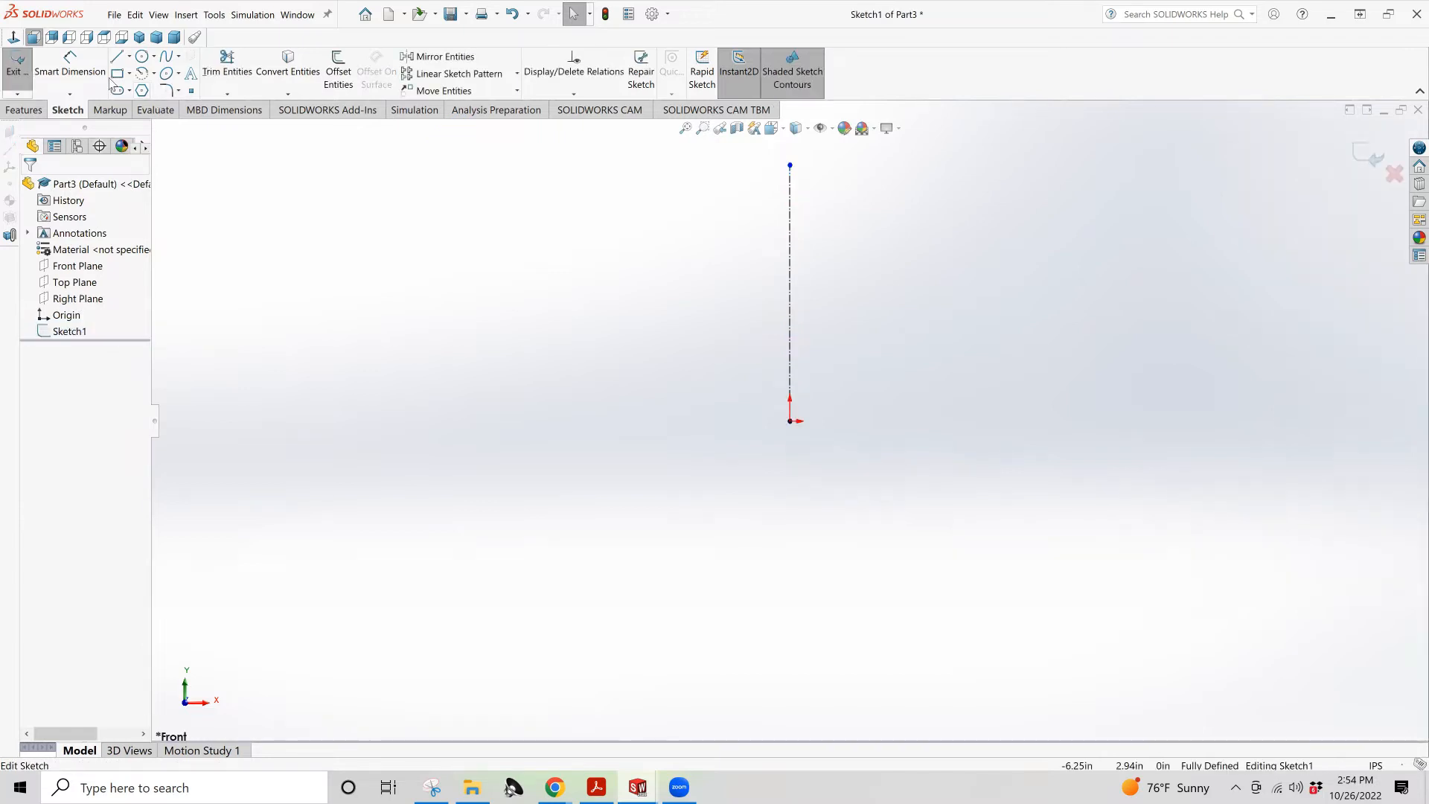
Sketch a rectangle about 0.37 by 2.08 in from the origin and a 90° arc of about 0.73 in radius centered on its upper-left corner
{"action": "left_click", "coordinate": [790, 421]}
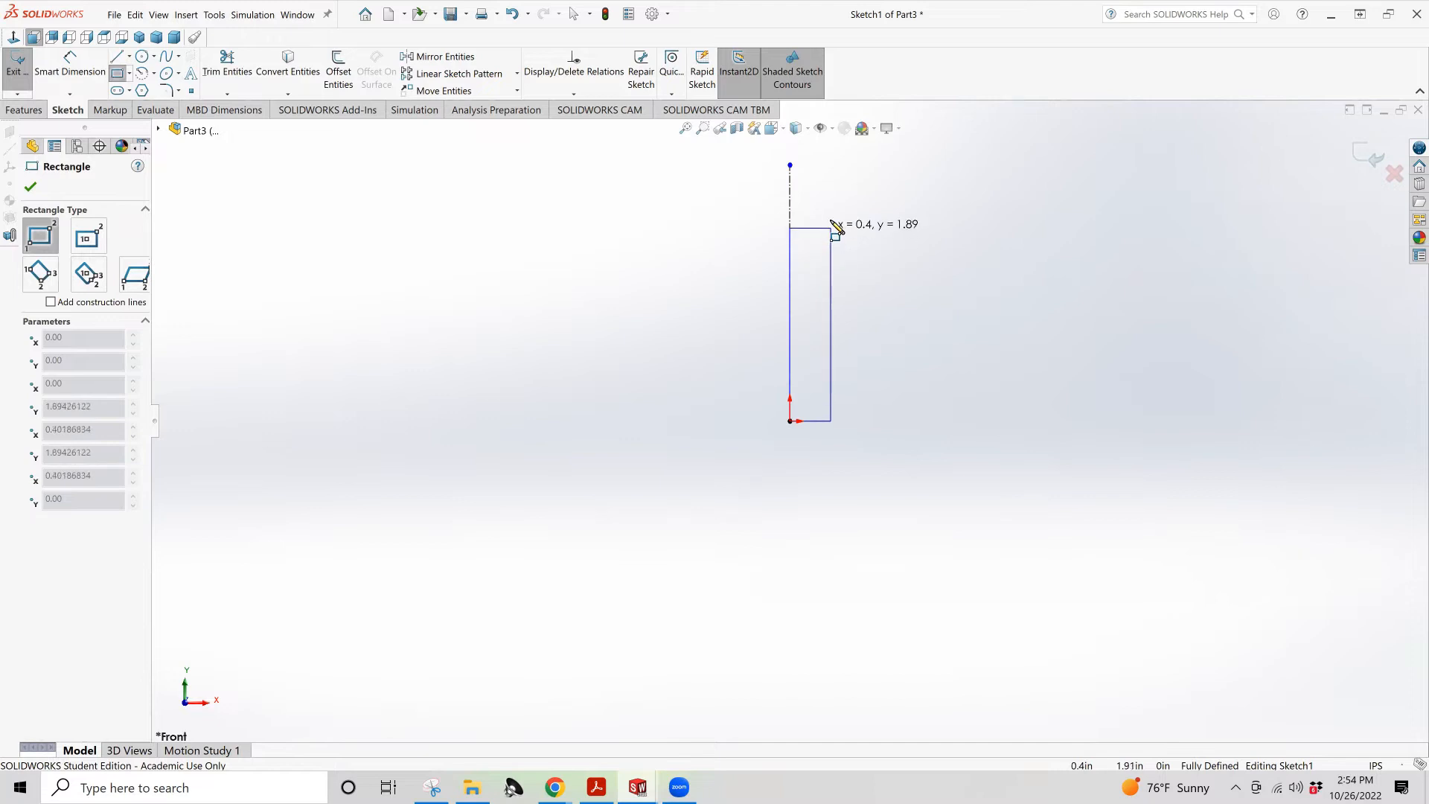
{"action": "left_click", "coordinate": [828, 210]}
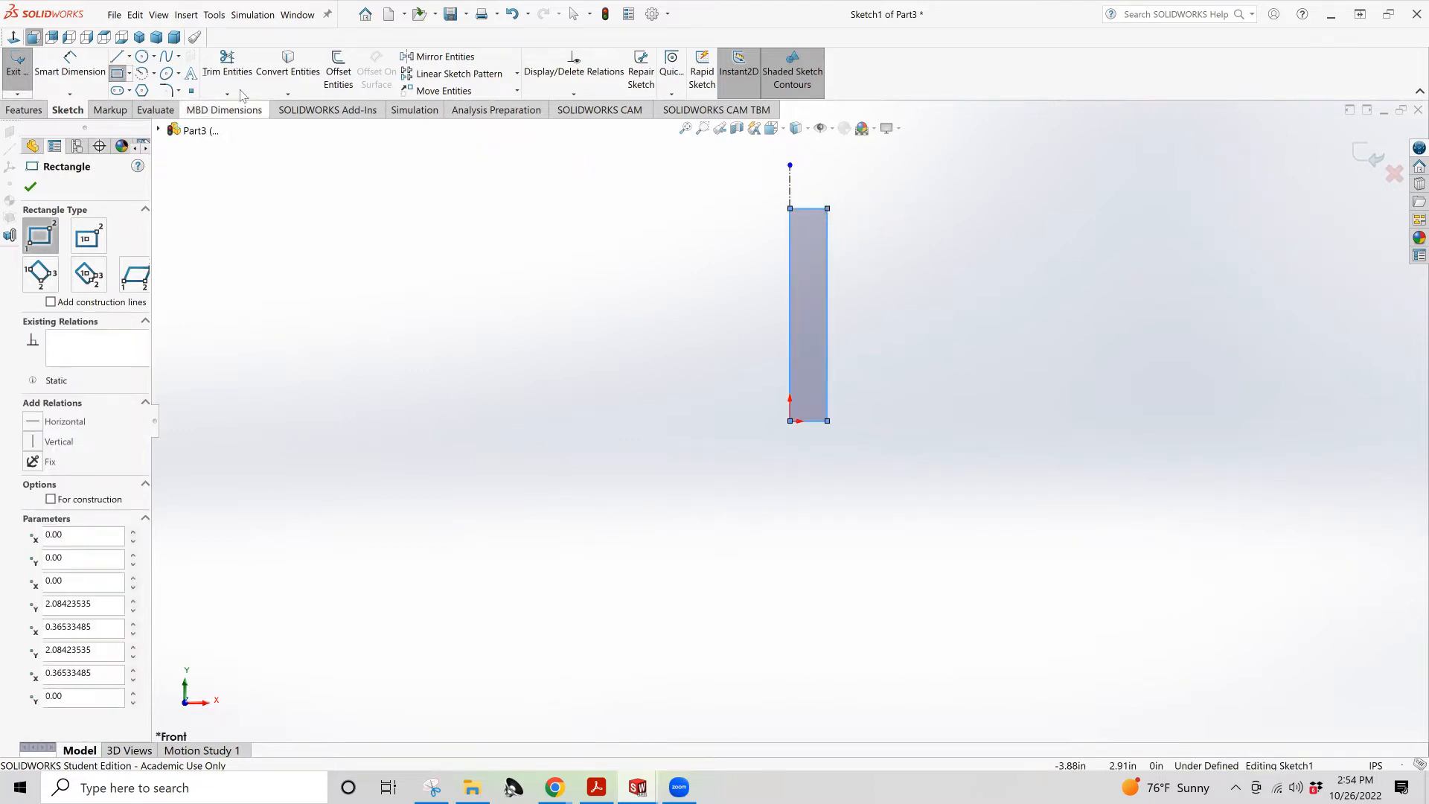
{"action": "left_click", "coordinate": [143, 73]}
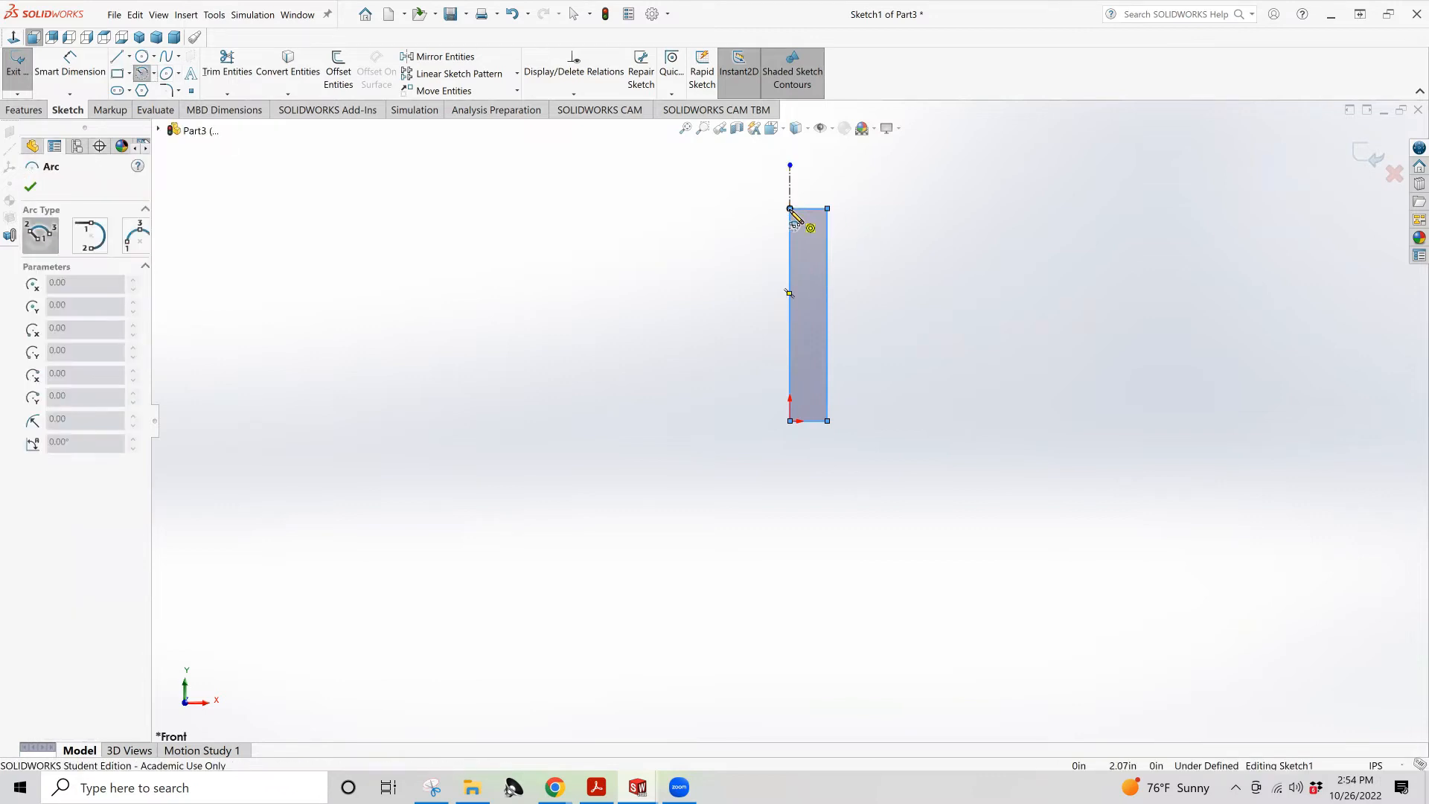
{"action": "left_click", "coordinate": [791, 210]}
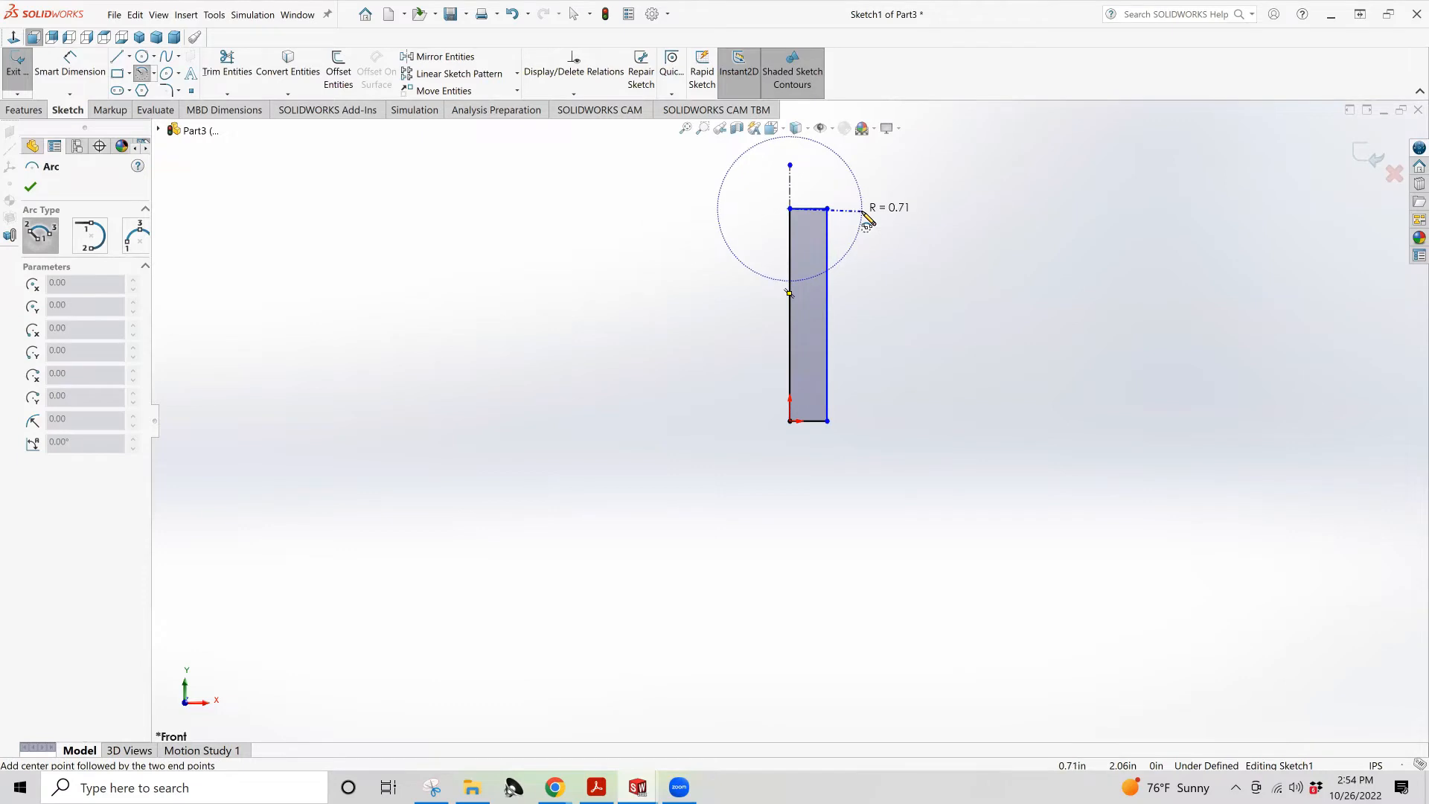
{"action": "left_click", "coordinate": [863, 209]}
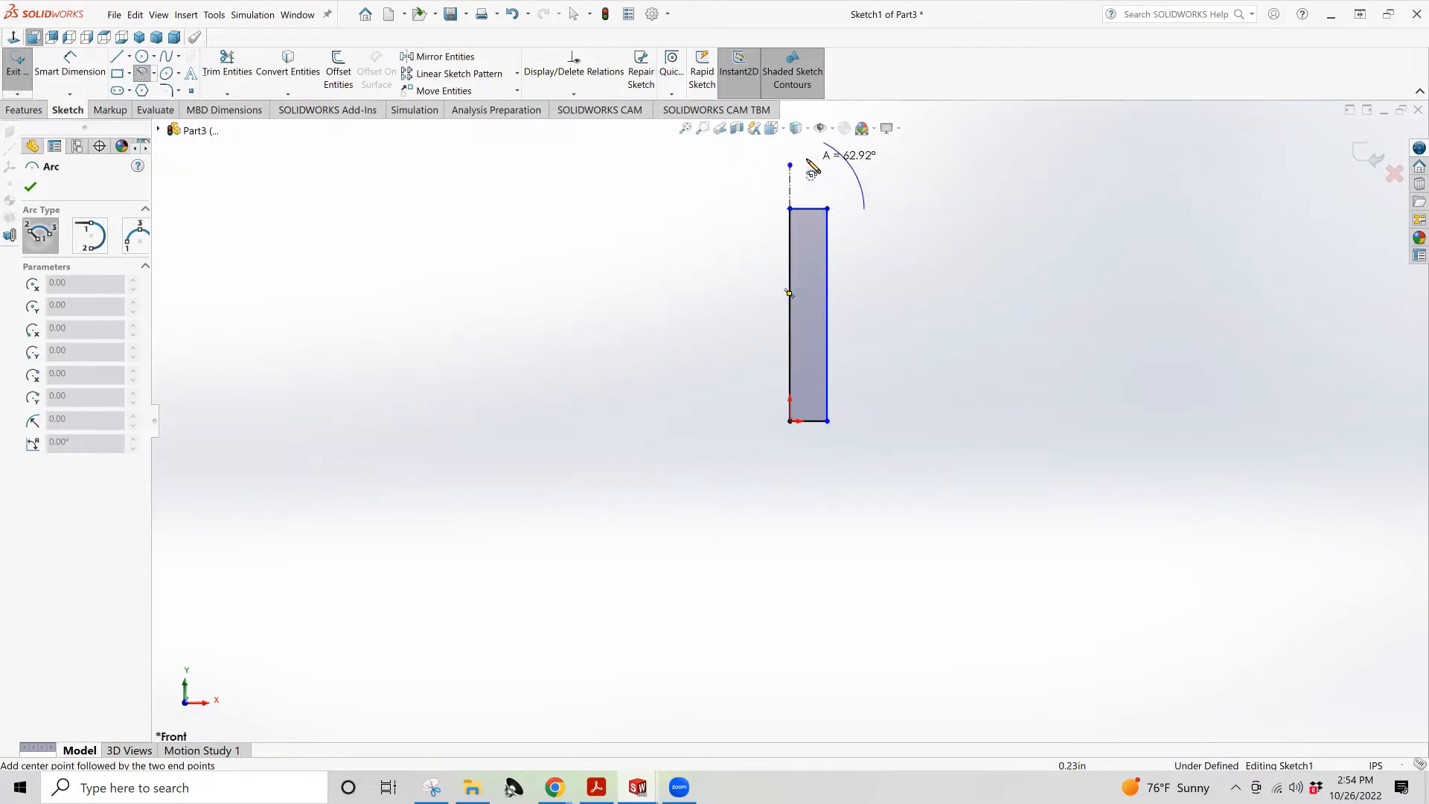
{"action": "left_click", "coordinate": [791, 134]}
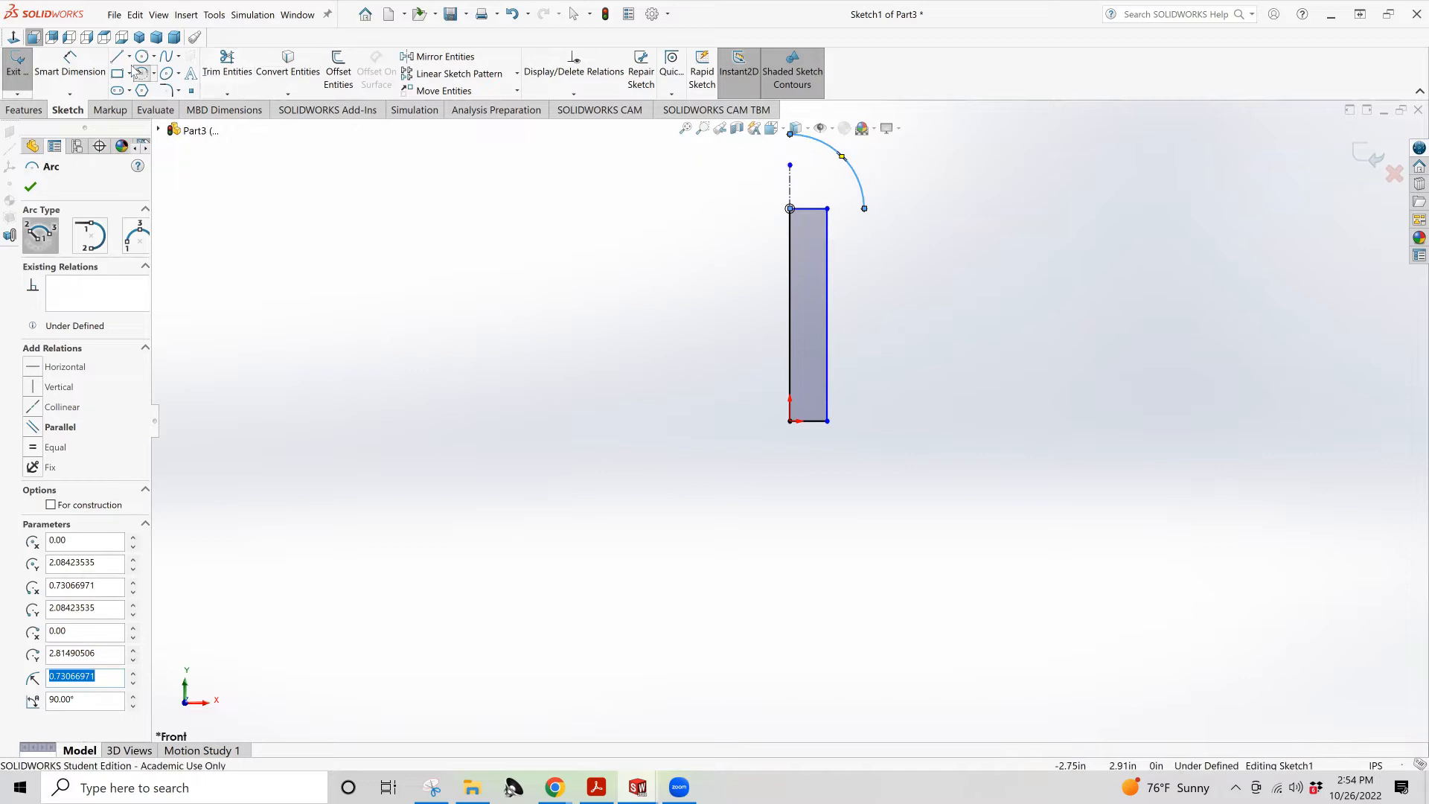
{"action": "key", "text": "Escape"}
Sketch a vertical line about 0.73 in long from the arc's upper end down to the rectangle's upper-left corner
{"action": "key", "text": "l"}
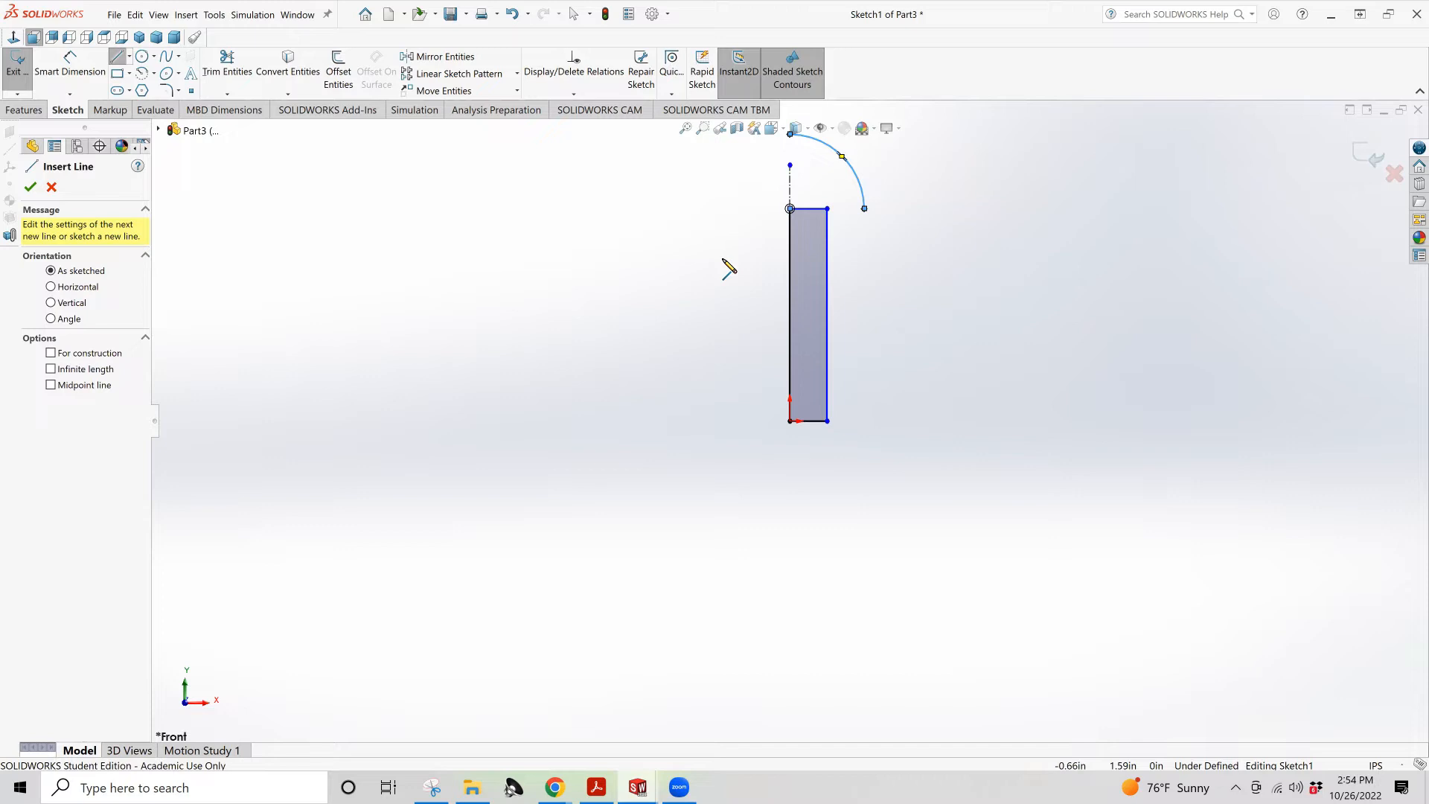
{"action": "scroll", "coordinate": [749, 208], "scroll_direction": "up", "scroll_amount": 3}
{"action": "scroll", "coordinate": [765, 185], "scroll_direction": "down", "scroll_amount": 2}
{"action": "scroll", "coordinate": [827, 387], "scroll_direction": "down", "scroll_amount": 3}
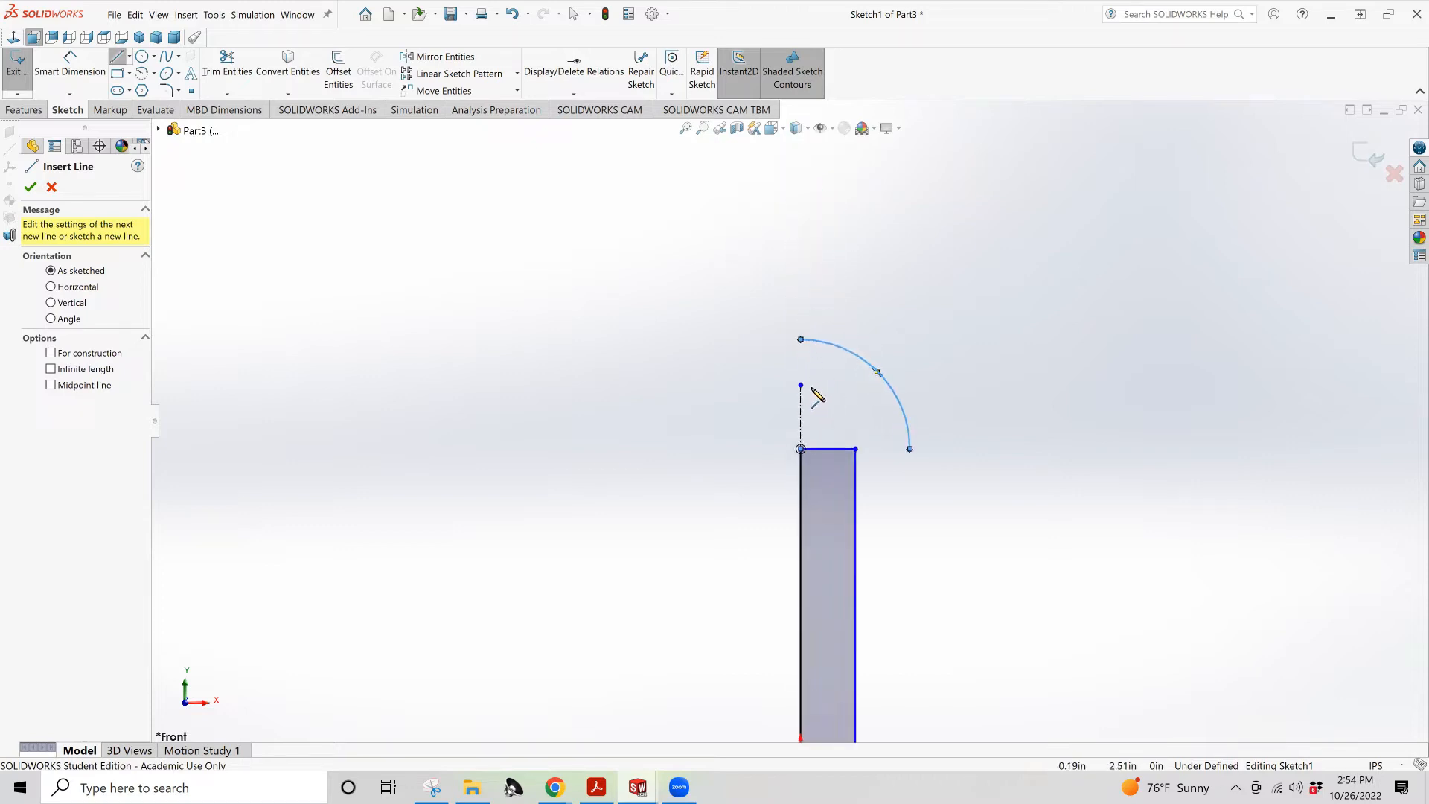
{"action": "left_click", "coordinate": [801, 341]}
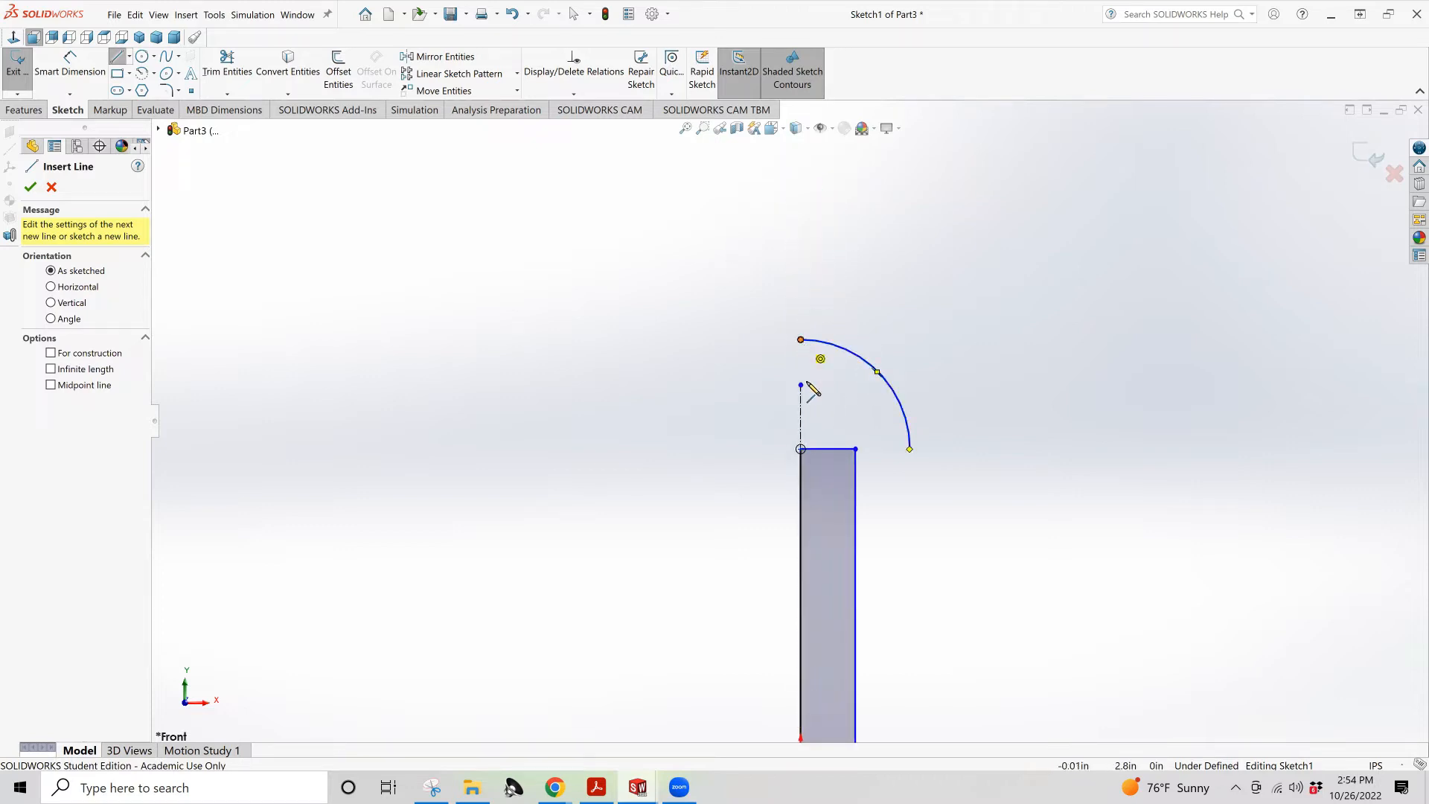
{"action": "left_click", "coordinate": [801, 449]}
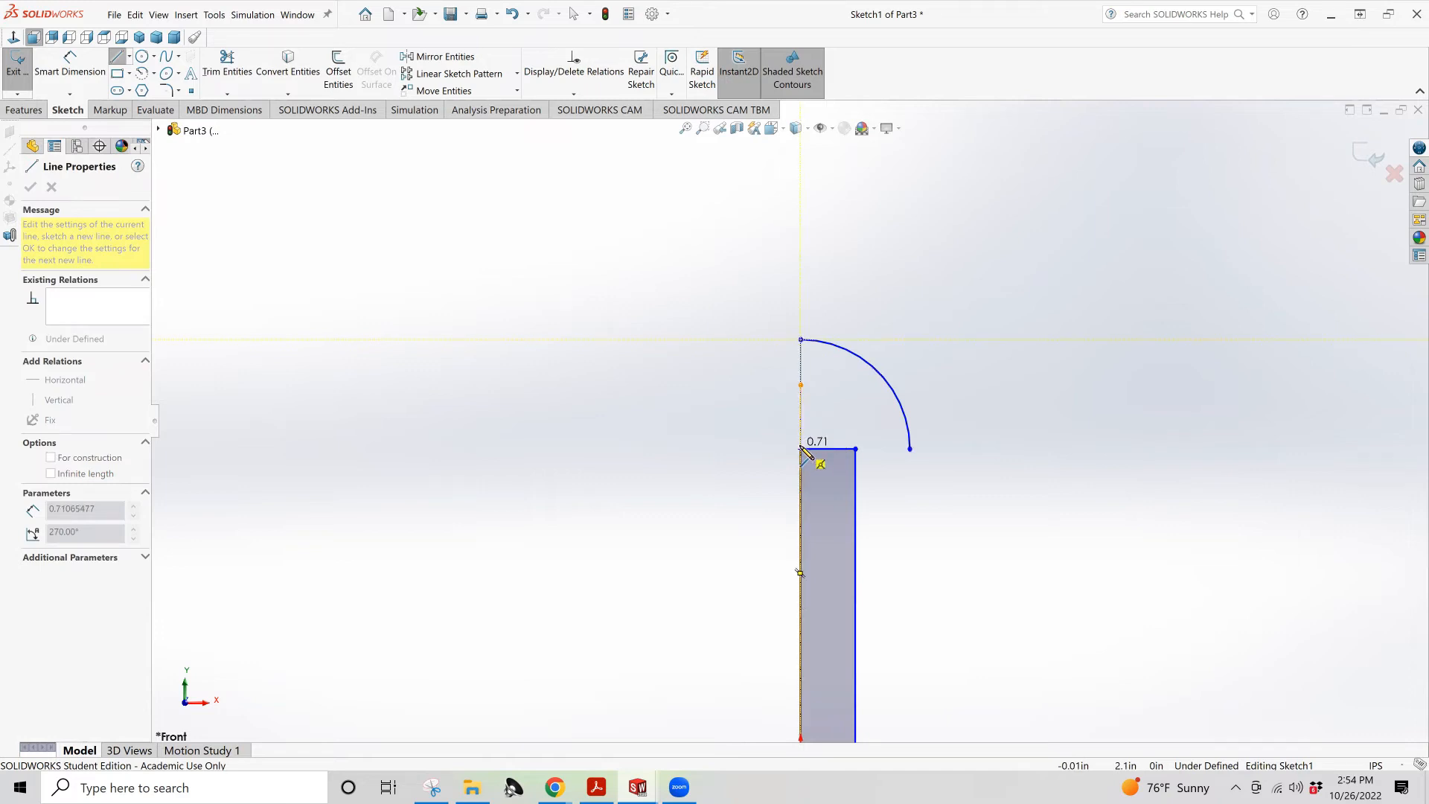
{"action": "scroll", "coordinate": [801, 449], "scroll_direction": "up", "scroll_amount": 3}
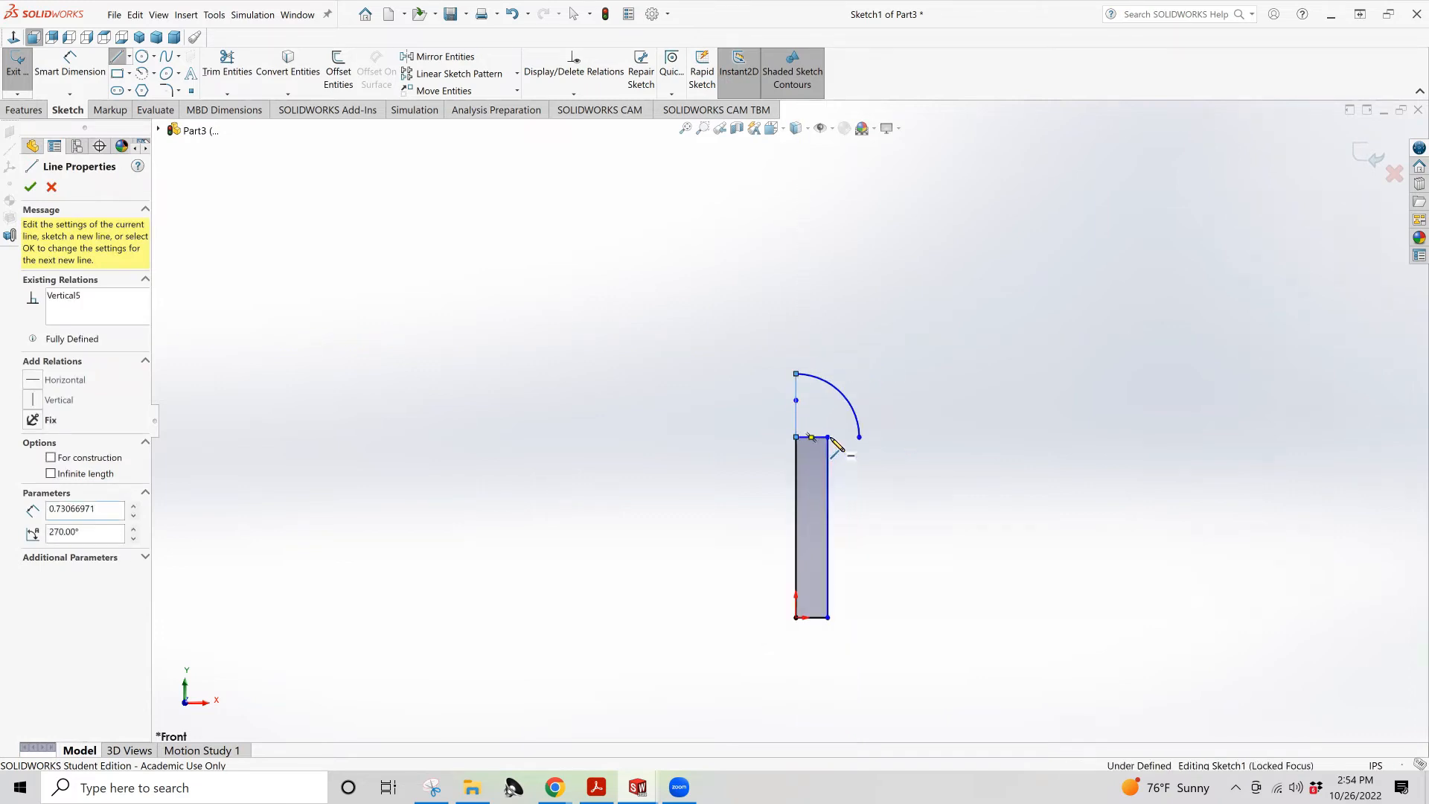
{"action": "key", "text": "Escape"}
{"action": "key", "text": "Escape"}
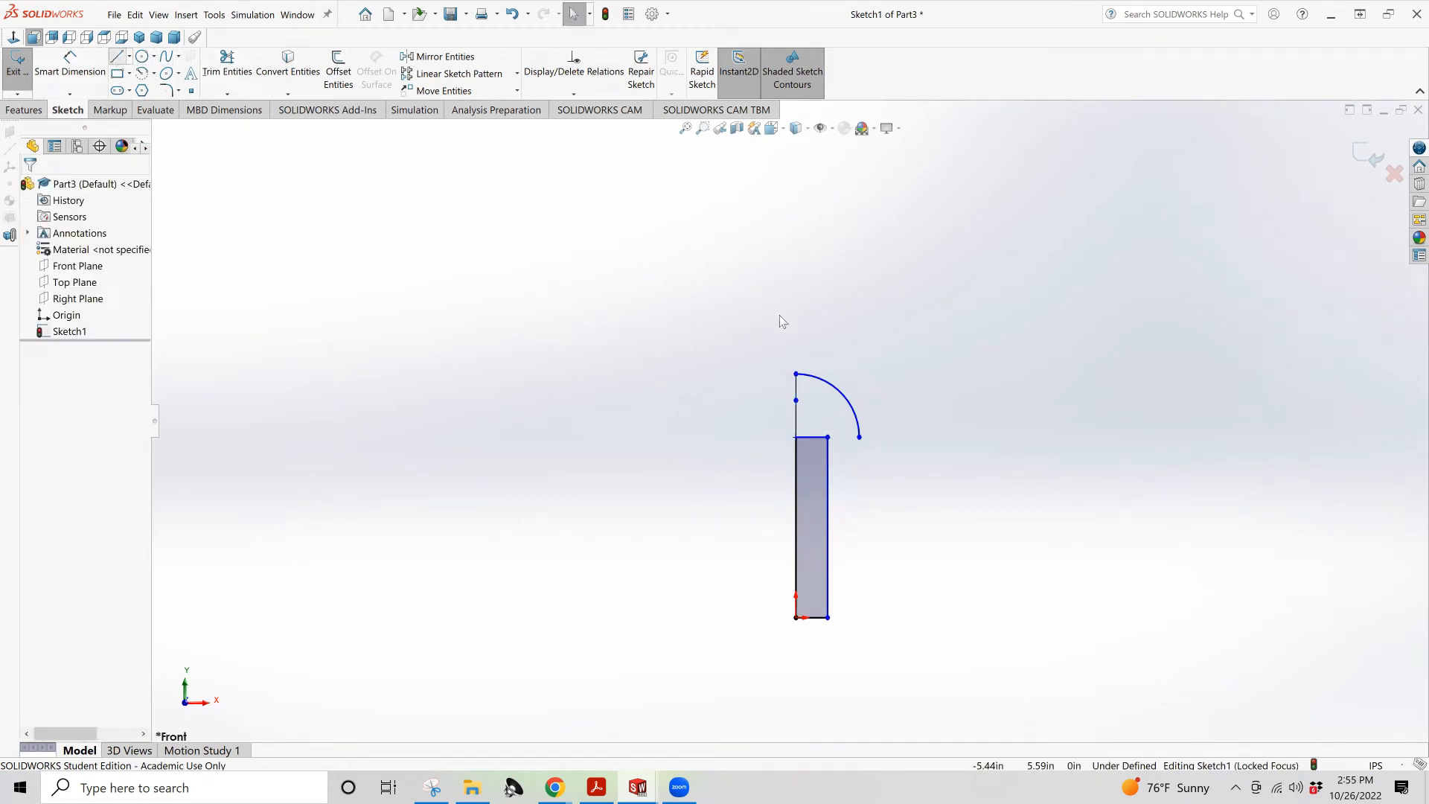
Connect the rectangle's upper-right corner to the arc's lower end with a horizontal line about 0.37 in long and trim the rectangle's top edge
{"action": "key", "text": "l"}
{"action": "left_click_drag", "start_coordinate": [829, 439], "coordinate": [861, 437]}
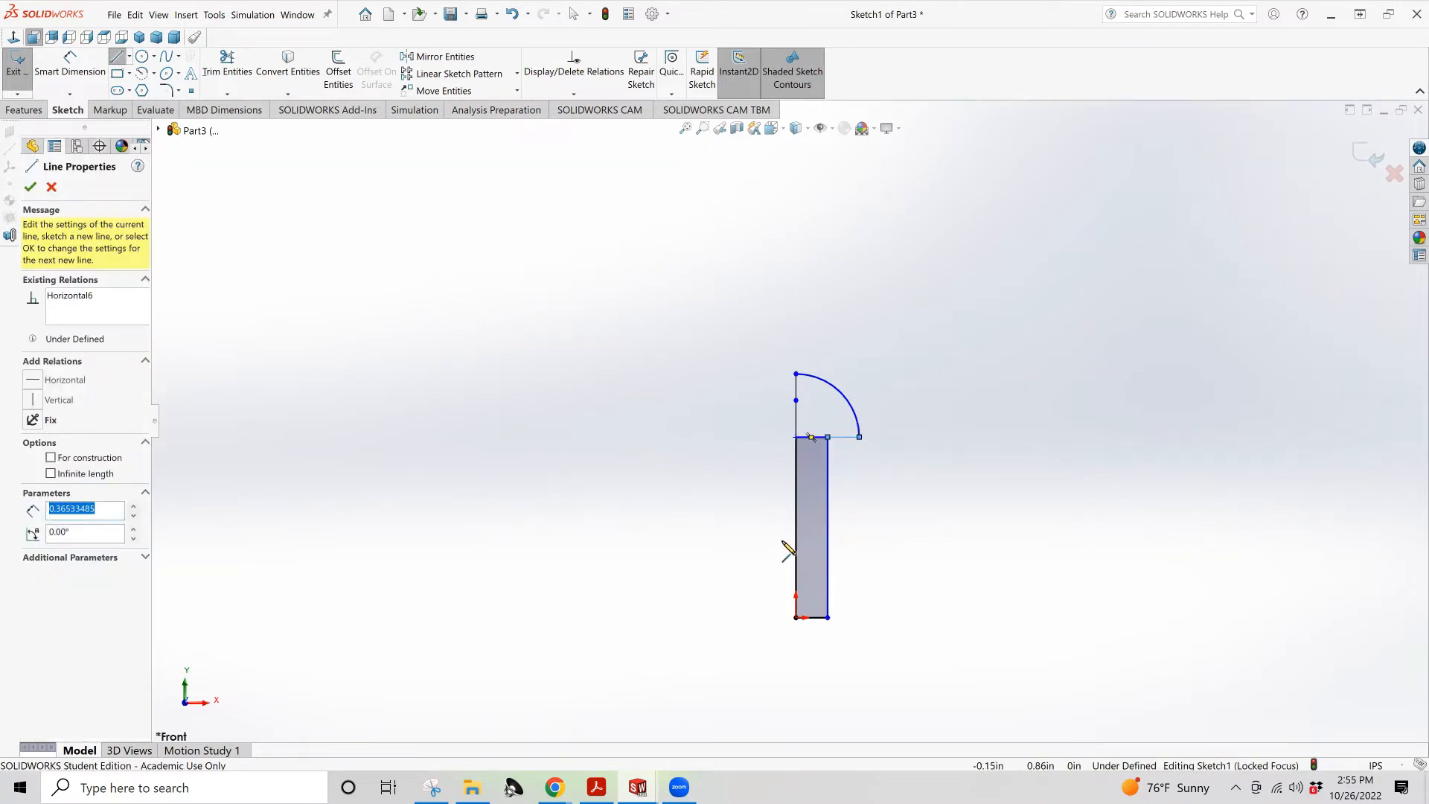
{"action": "left_click", "coordinate": [227, 64]}
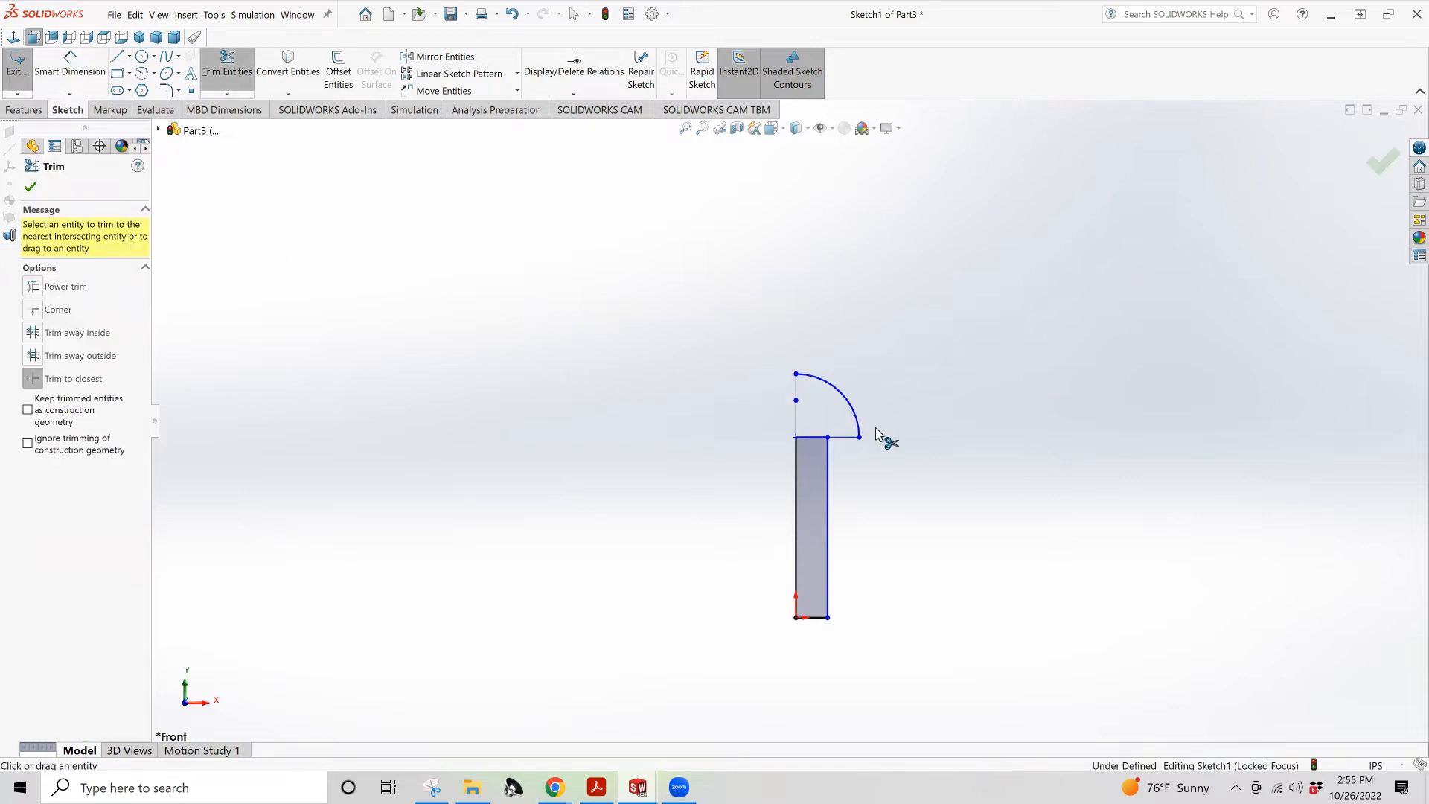
{"action": "left_click", "coordinate": [821, 438]}
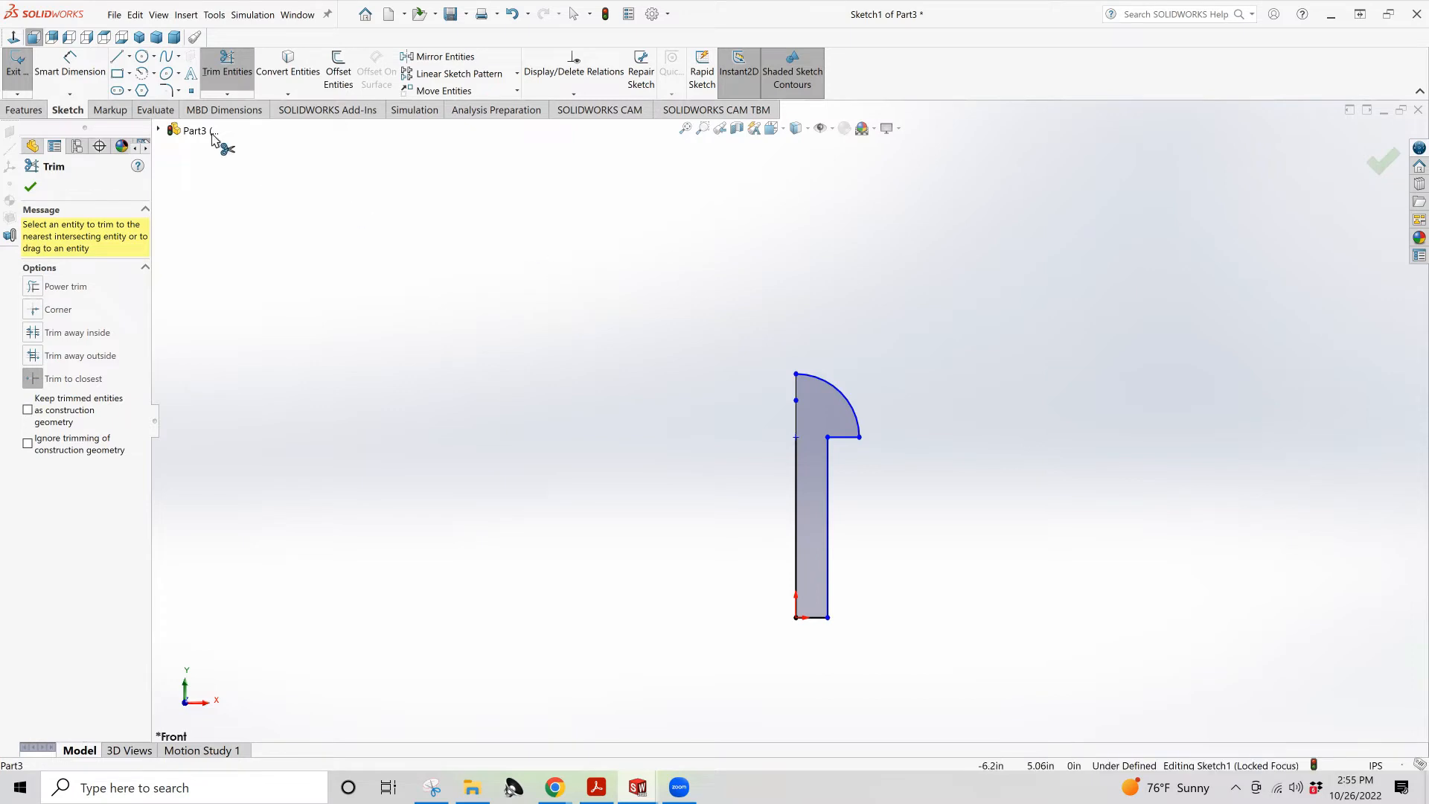
Sketch a horizontal centerline about 1.57 in long through the origin, extending past both sides of the profile's base
{"action": "left_click", "coordinate": [129, 56]}
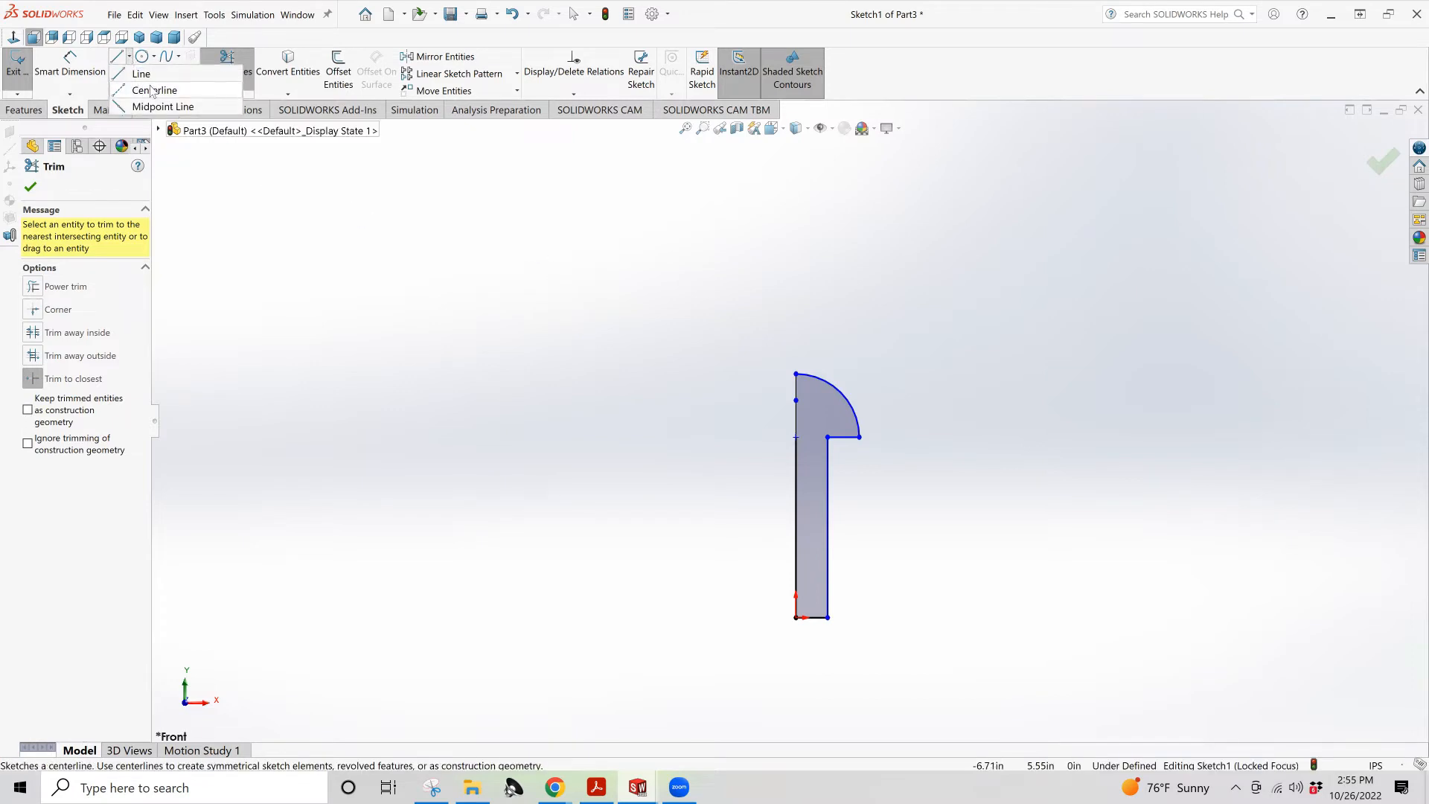
{"action": "left_click", "coordinate": [152, 87]}
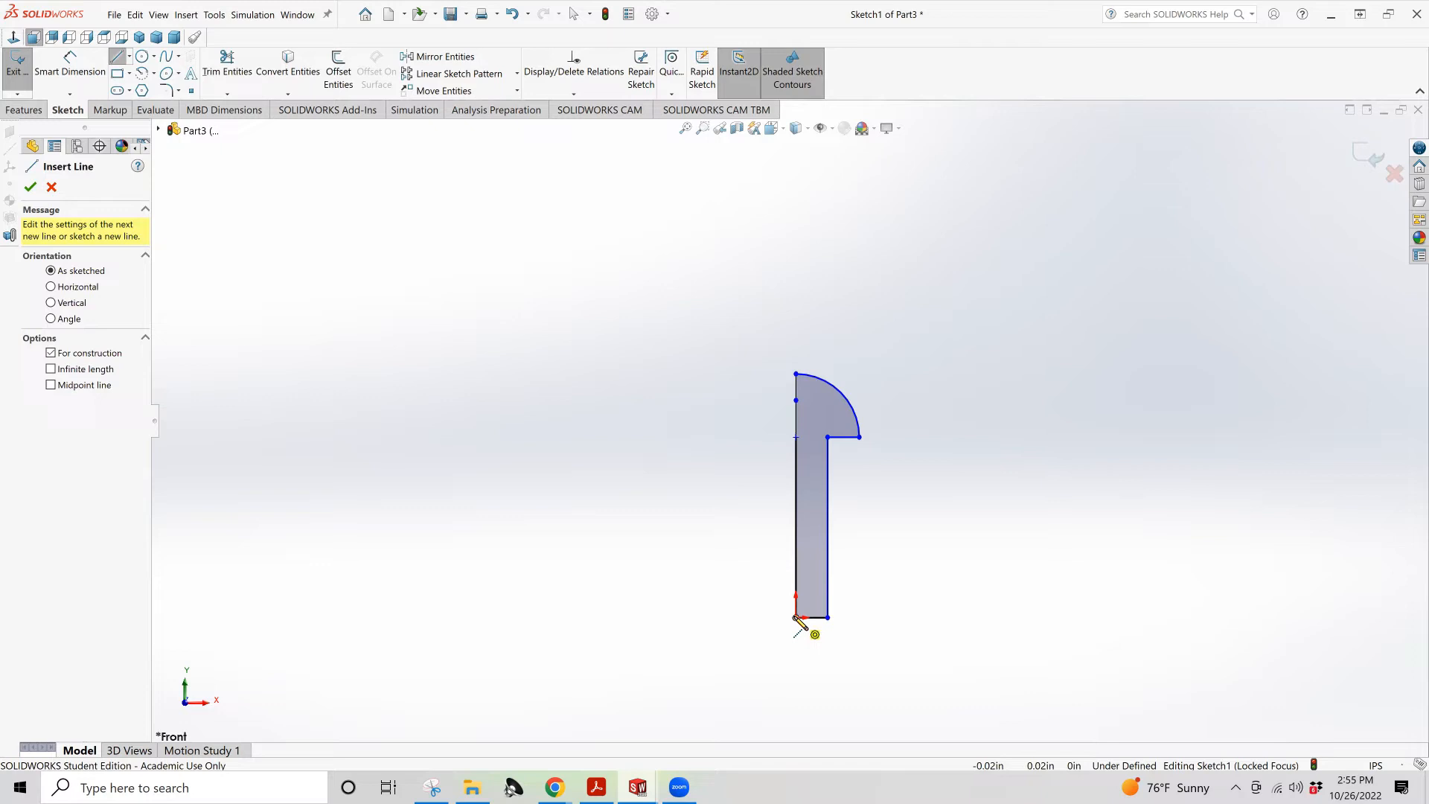
{"action": "left_click", "coordinate": [760, 617]}
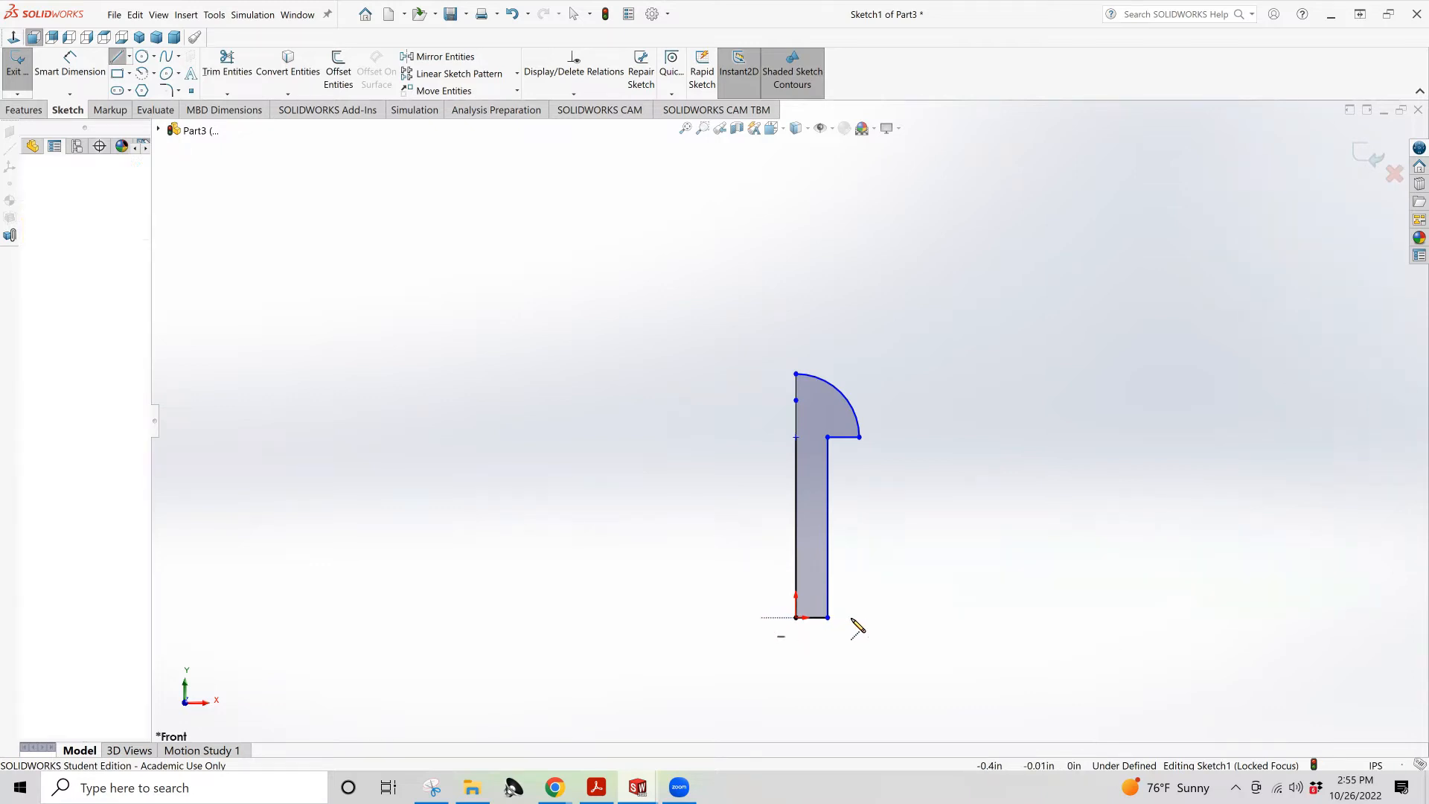
{"action": "double_click", "coordinate": [897, 617]}
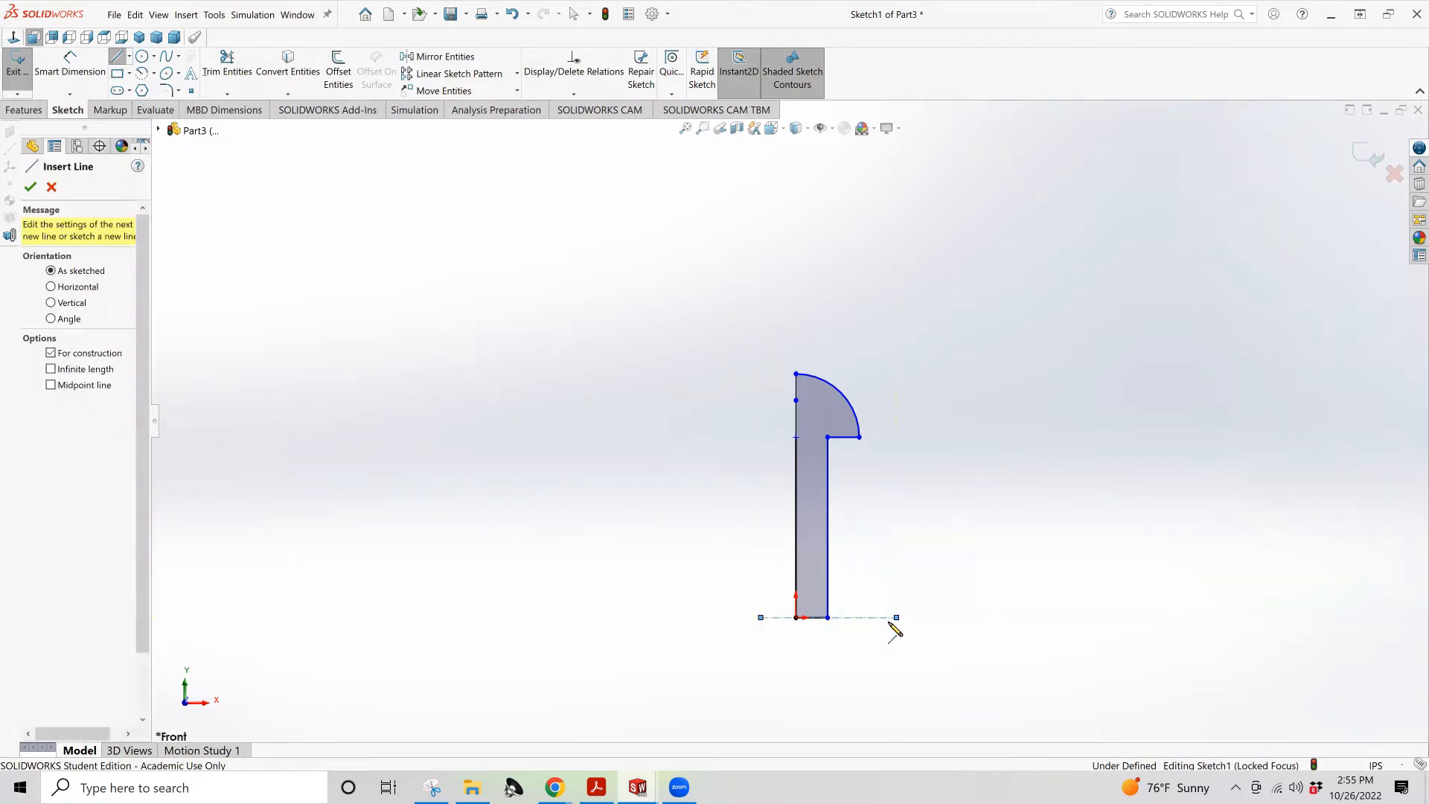
{"action": "key", "text": "Escape"}
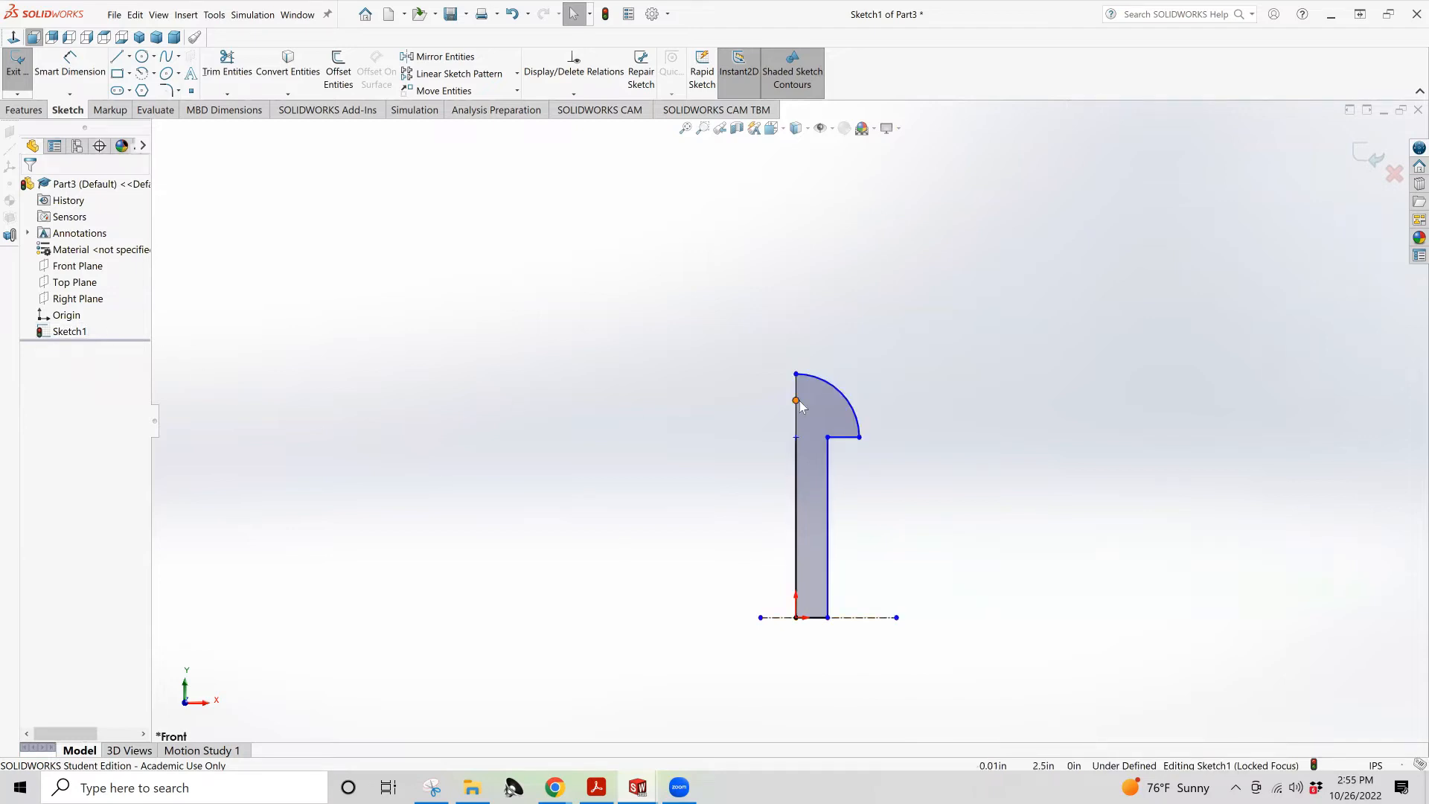
Mirror all six entities of the pin profile, including the head arc, about the horizontal centerline, keeping the originals
{"action": "left_click", "coordinate": [432, 56]}
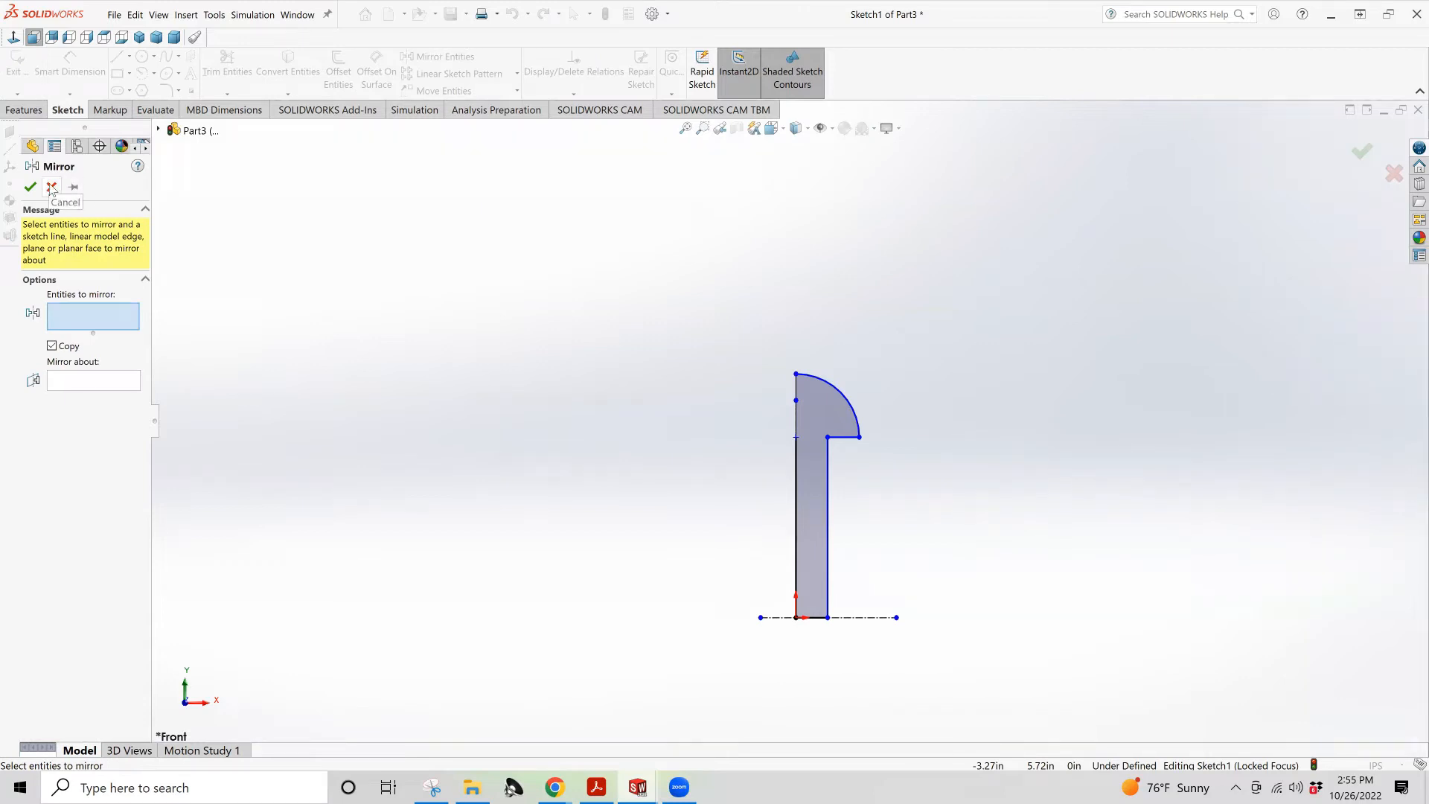
{"action": "left_click", "coordinate": [50, 186]}
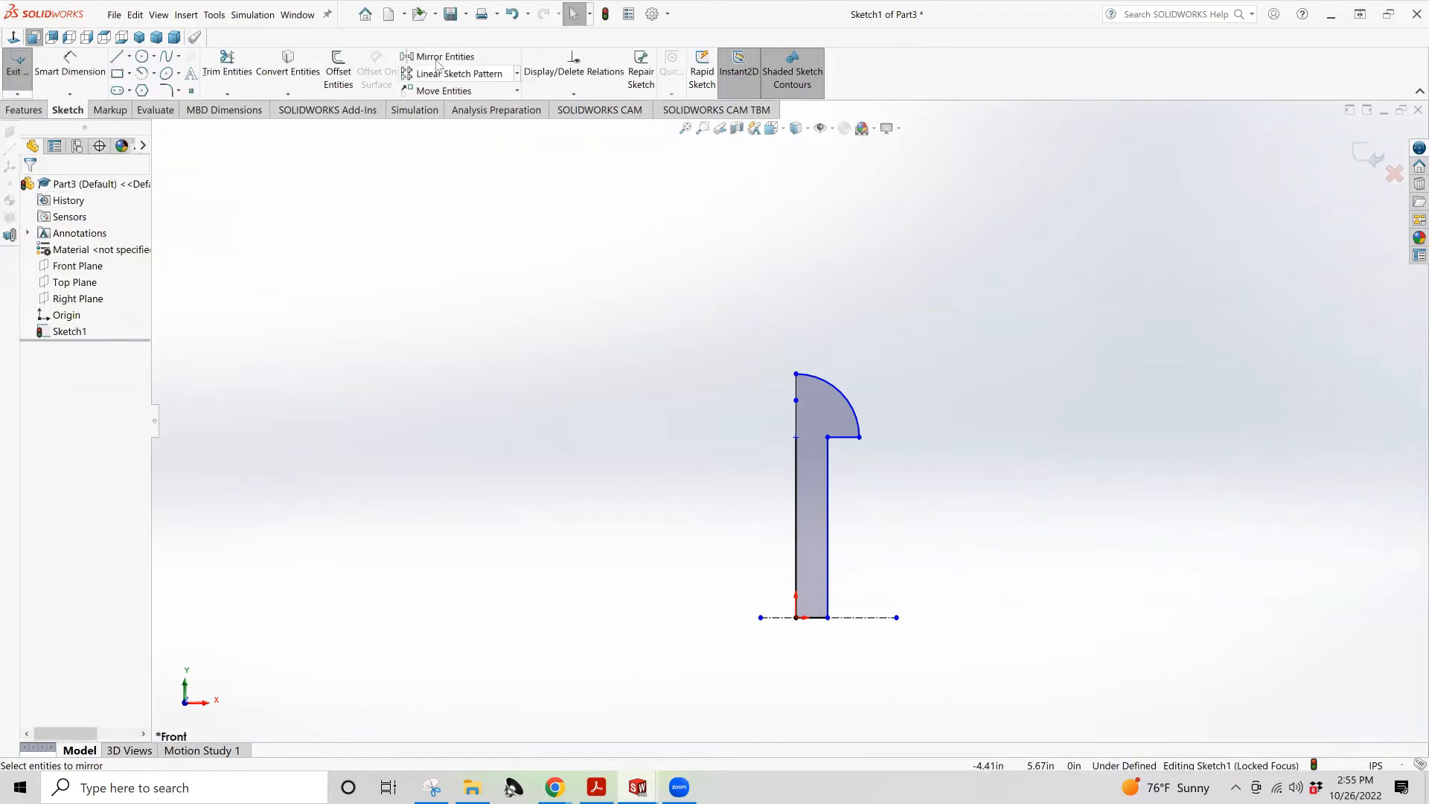
{"action": "left_click", "coordinate": [435, 56]}
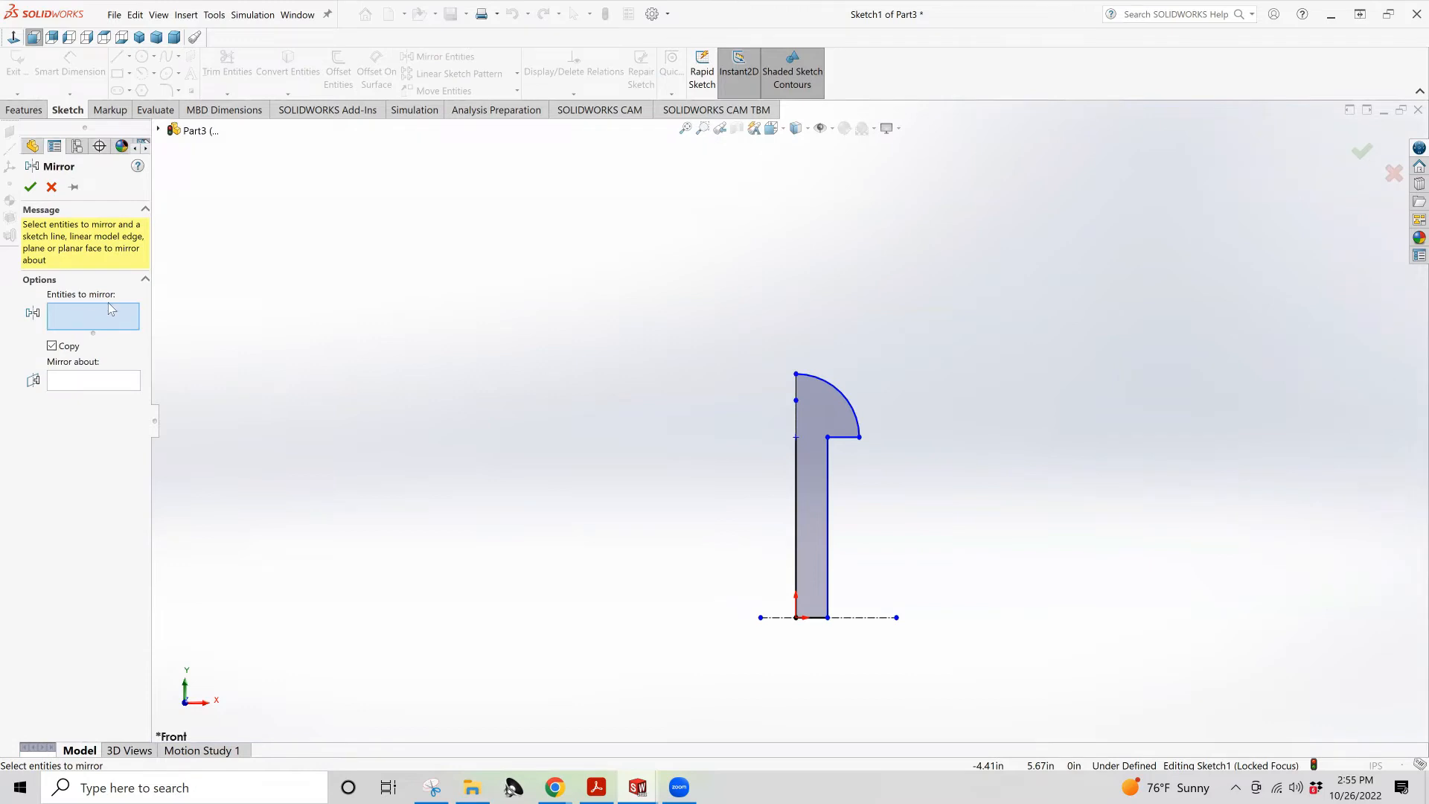
{"action": "left_click", "coordinate": [104, 382]}
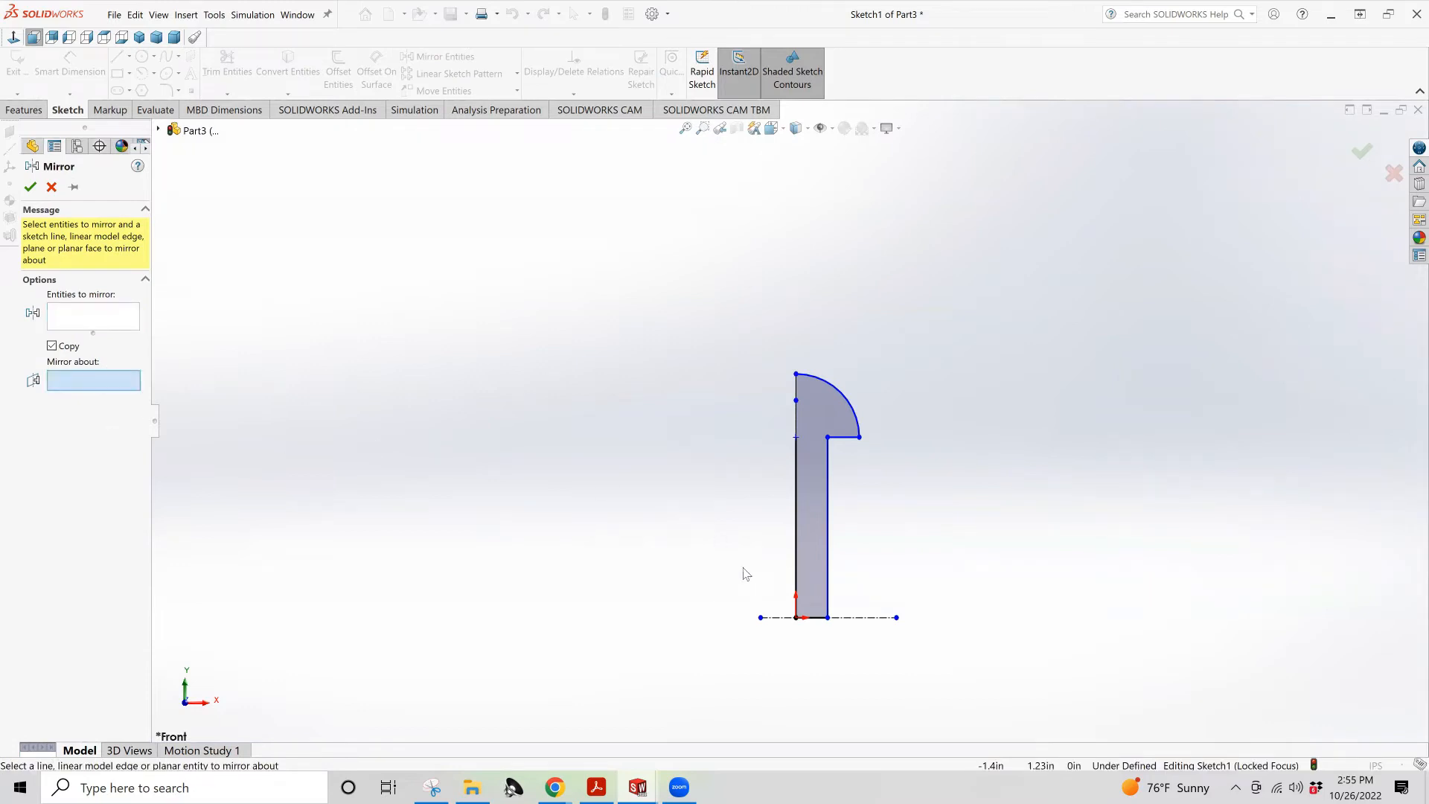
{"action": "left_click", "coordinate": [856, 619]}
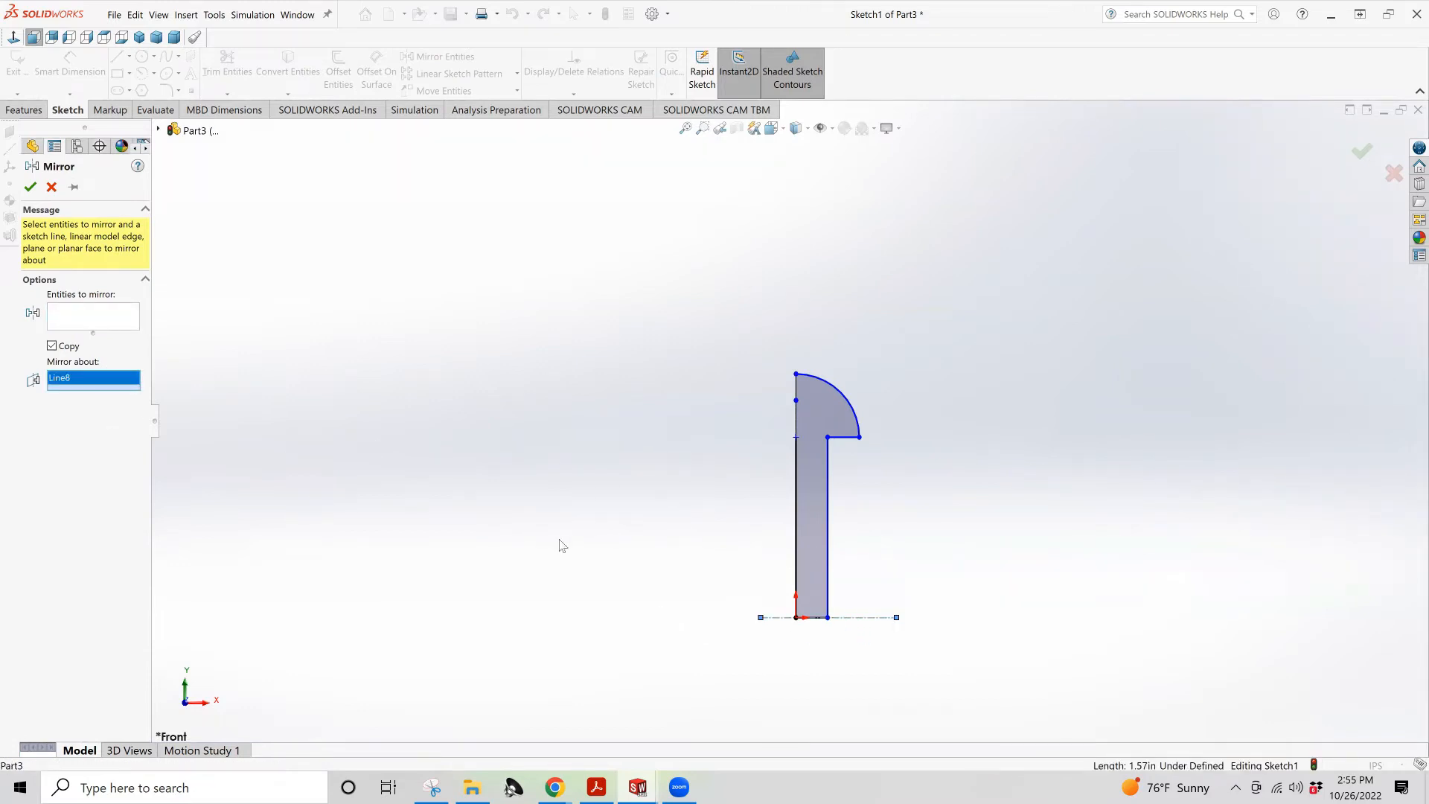
{"action": "left_click", "coordinate": [74, 322]}
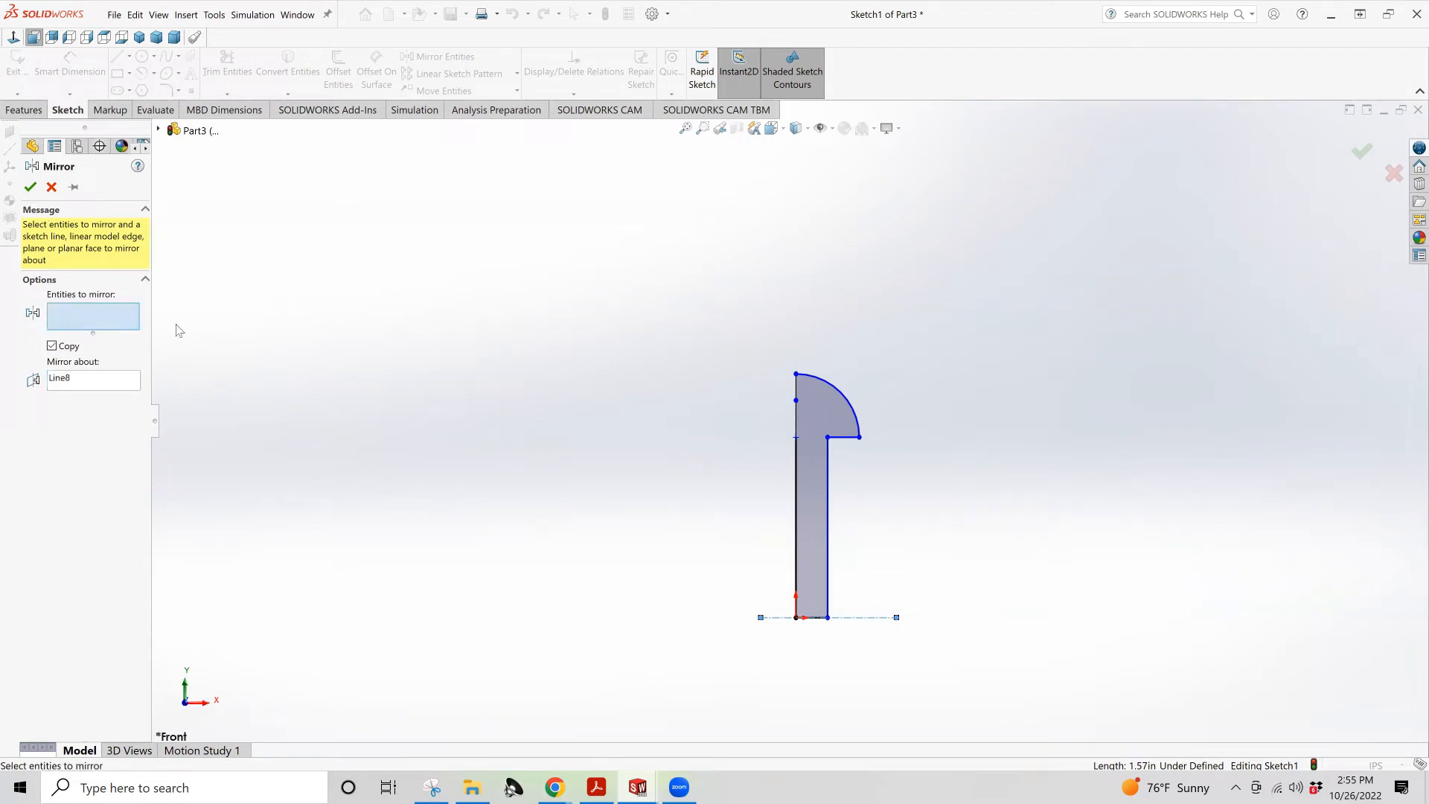
{"action": "left_click", "coordinate": [816, 422]}
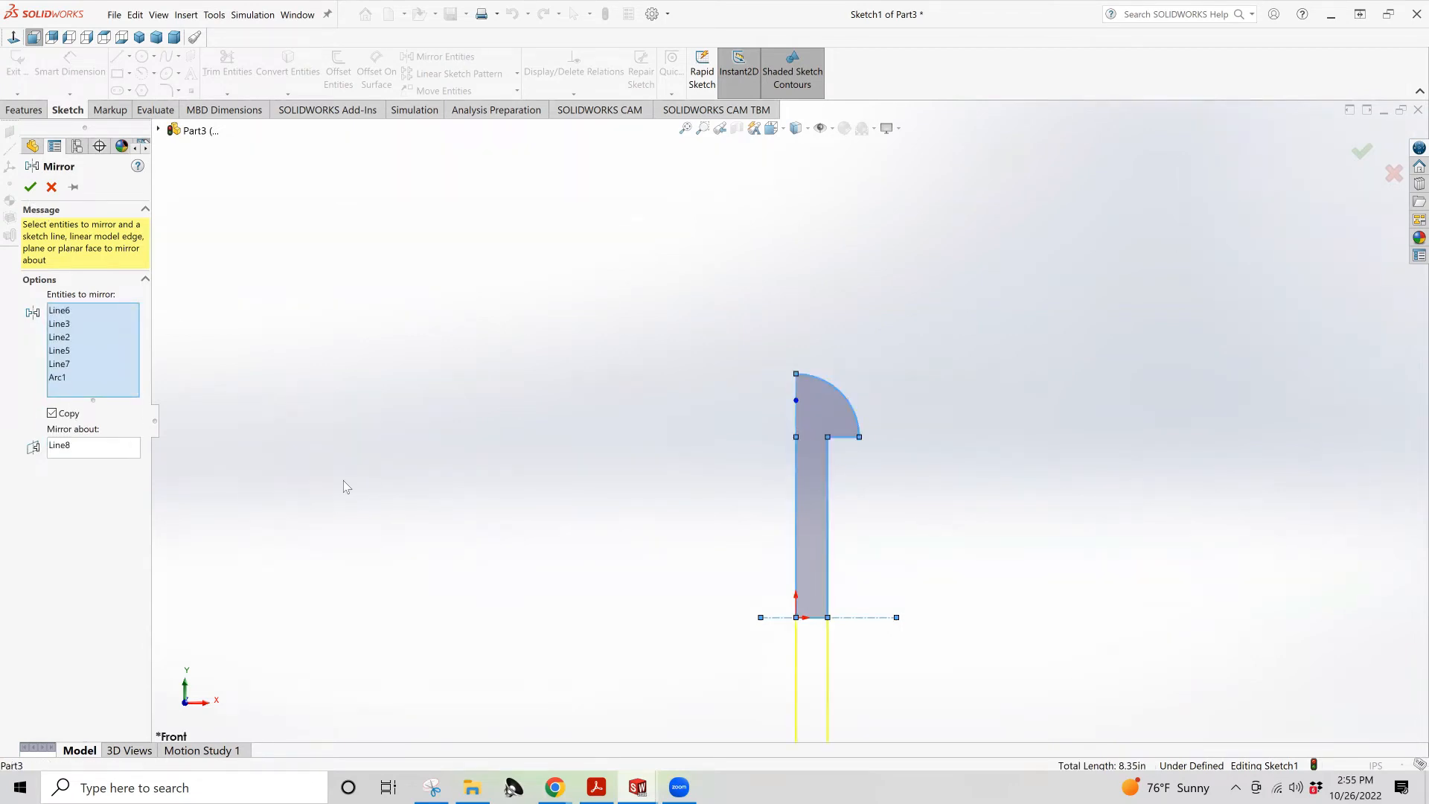
{"action": "left_click", "coordinate": [30, 187]}
{"action": "key", "text": "z"}
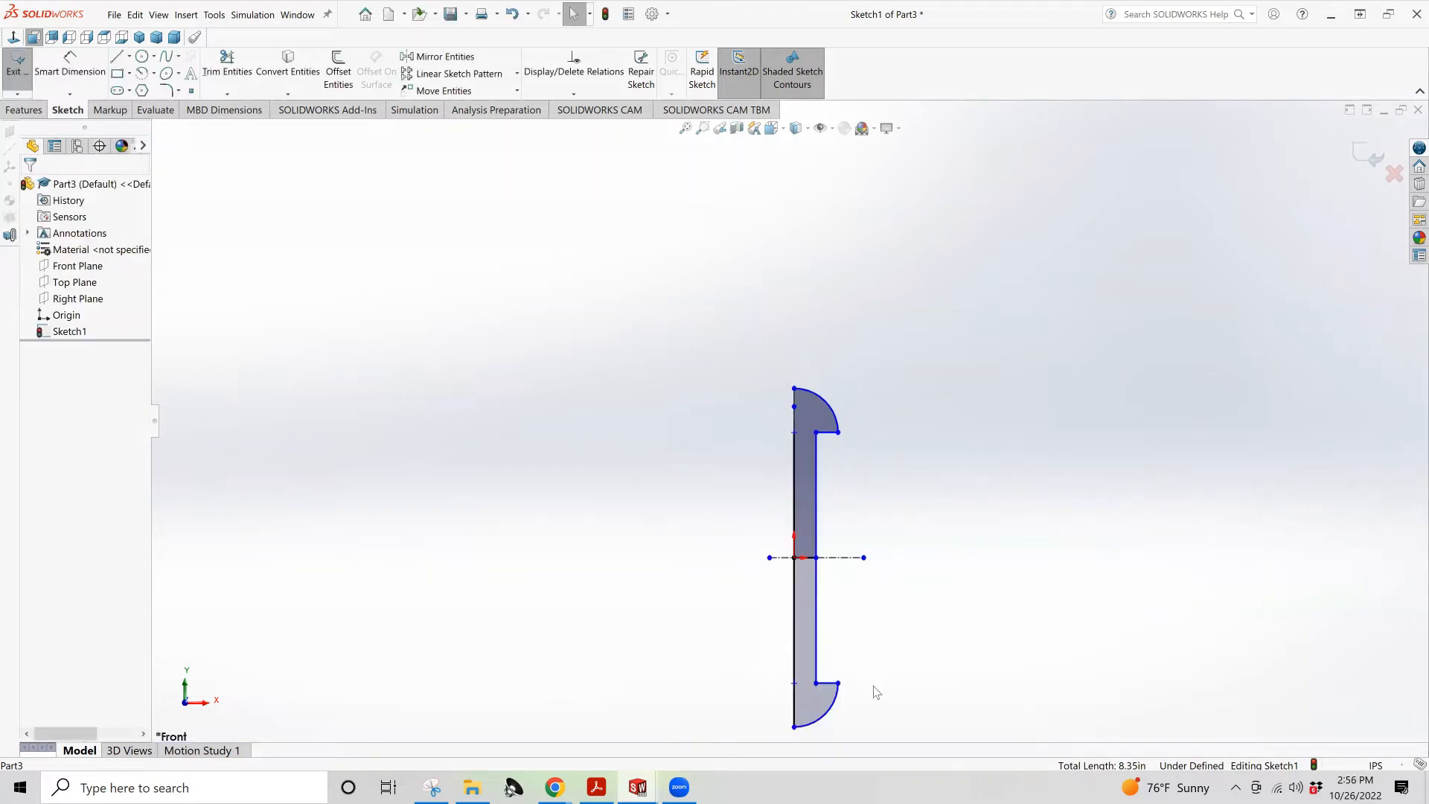
Check the long pin drawing in Acrobat and dimension the upper head's underside to the horizontal centerline as 2.9/2 in
{"action": "left_click", "coordinate": [61, 67]}
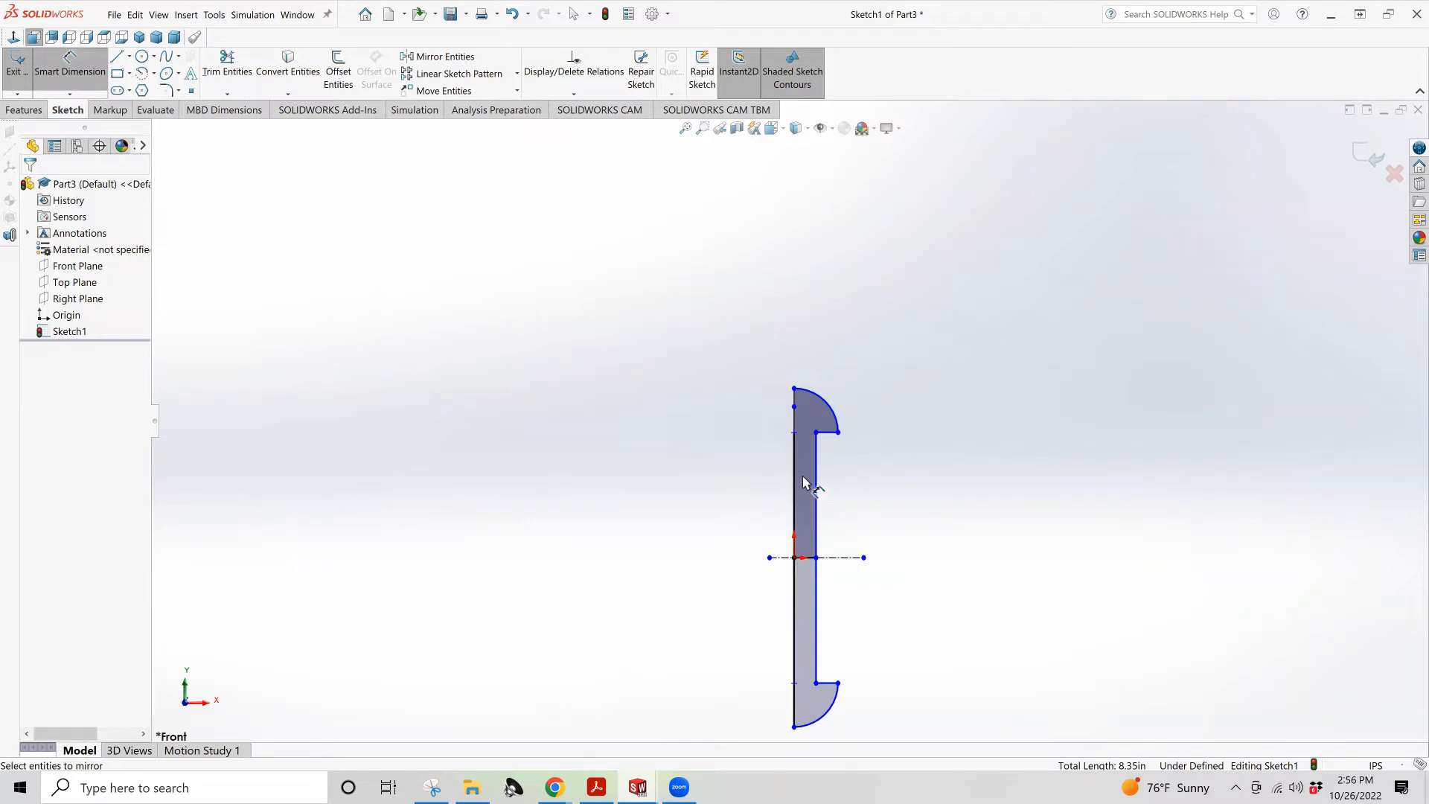
{"action": "left_click", "coordinate": [604, 787]}
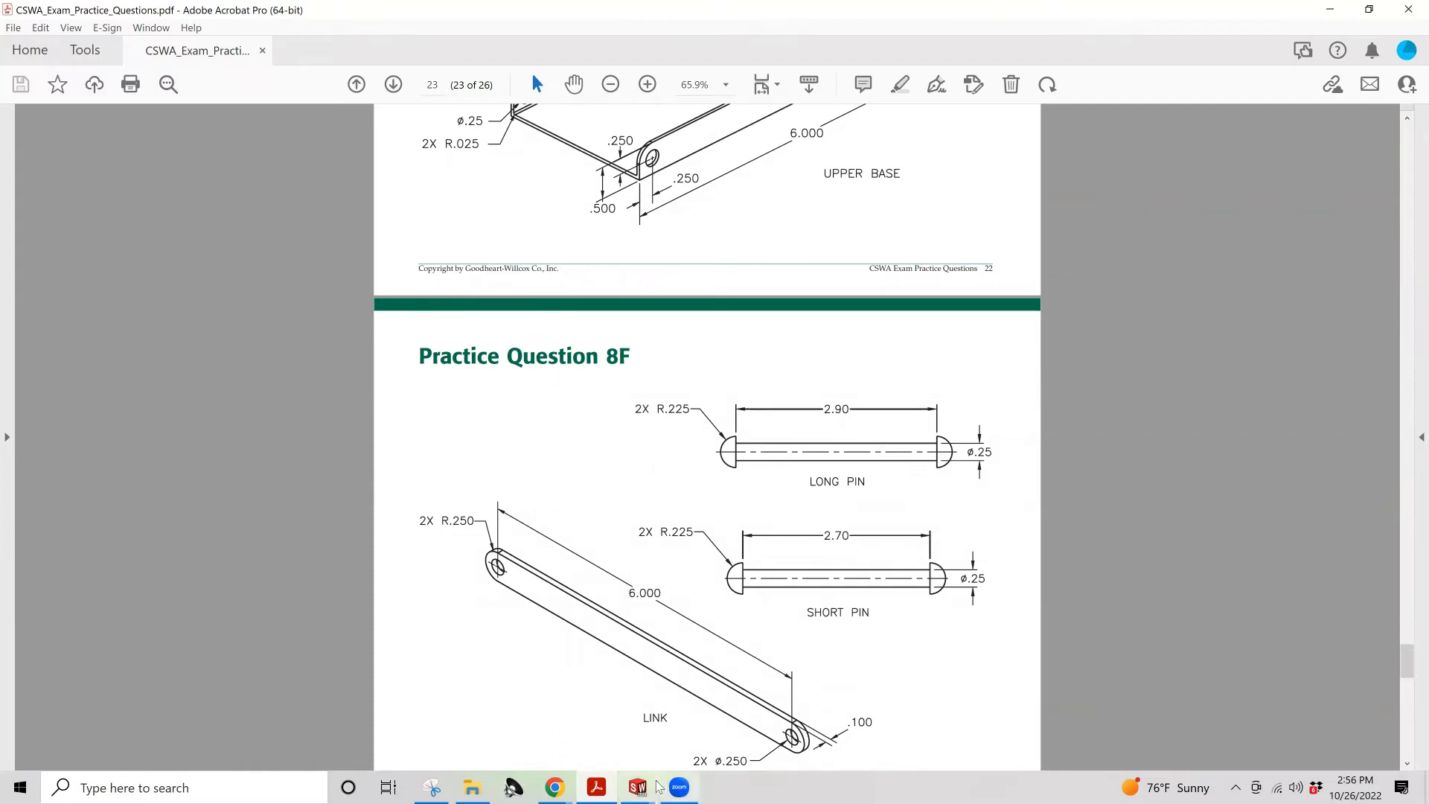
{"action": "mouse_move", "coordinate": [645, 782]}
{"action": "left_click", "coordinate": [906, 739]}
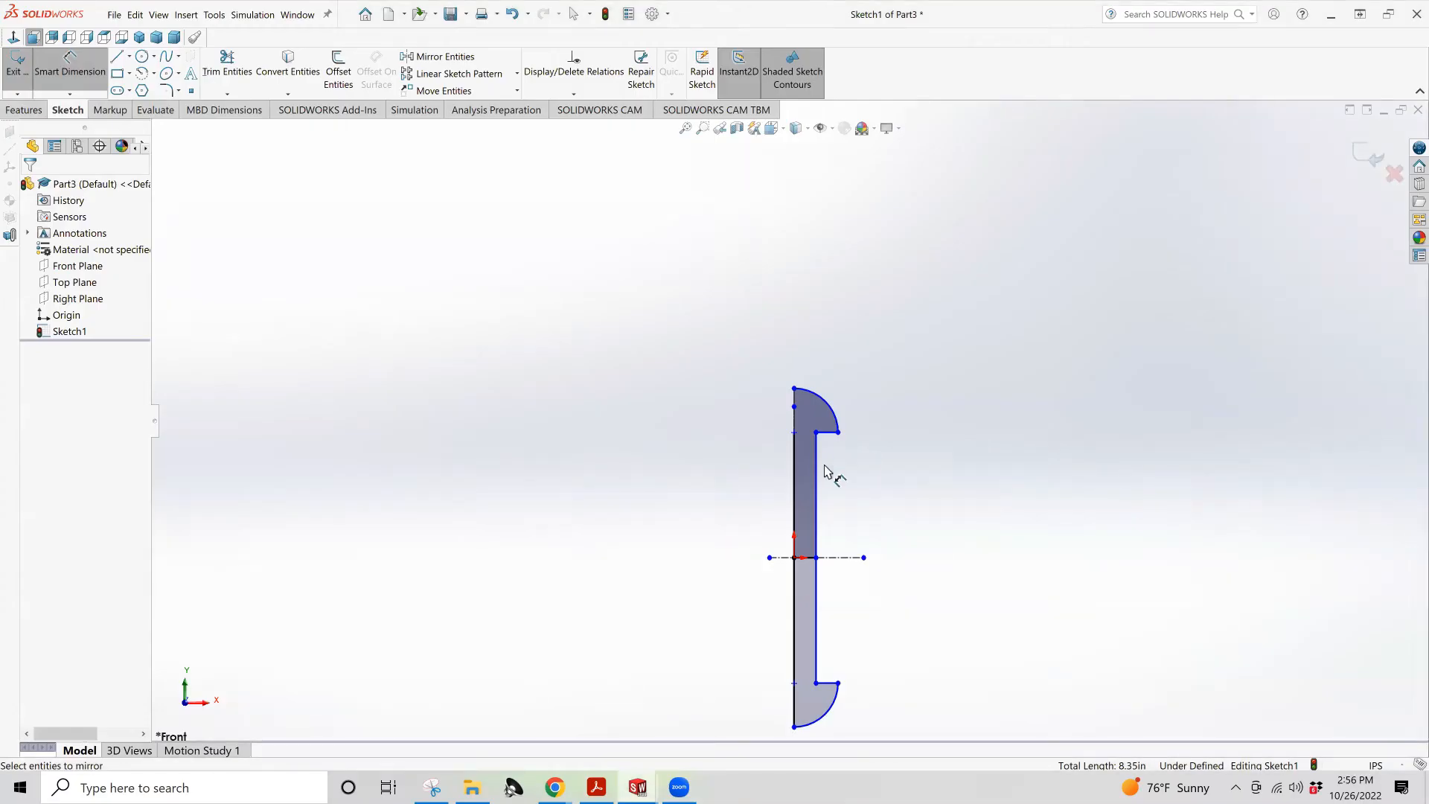
{"action": "left_click", "coordinate": [828, 433]}
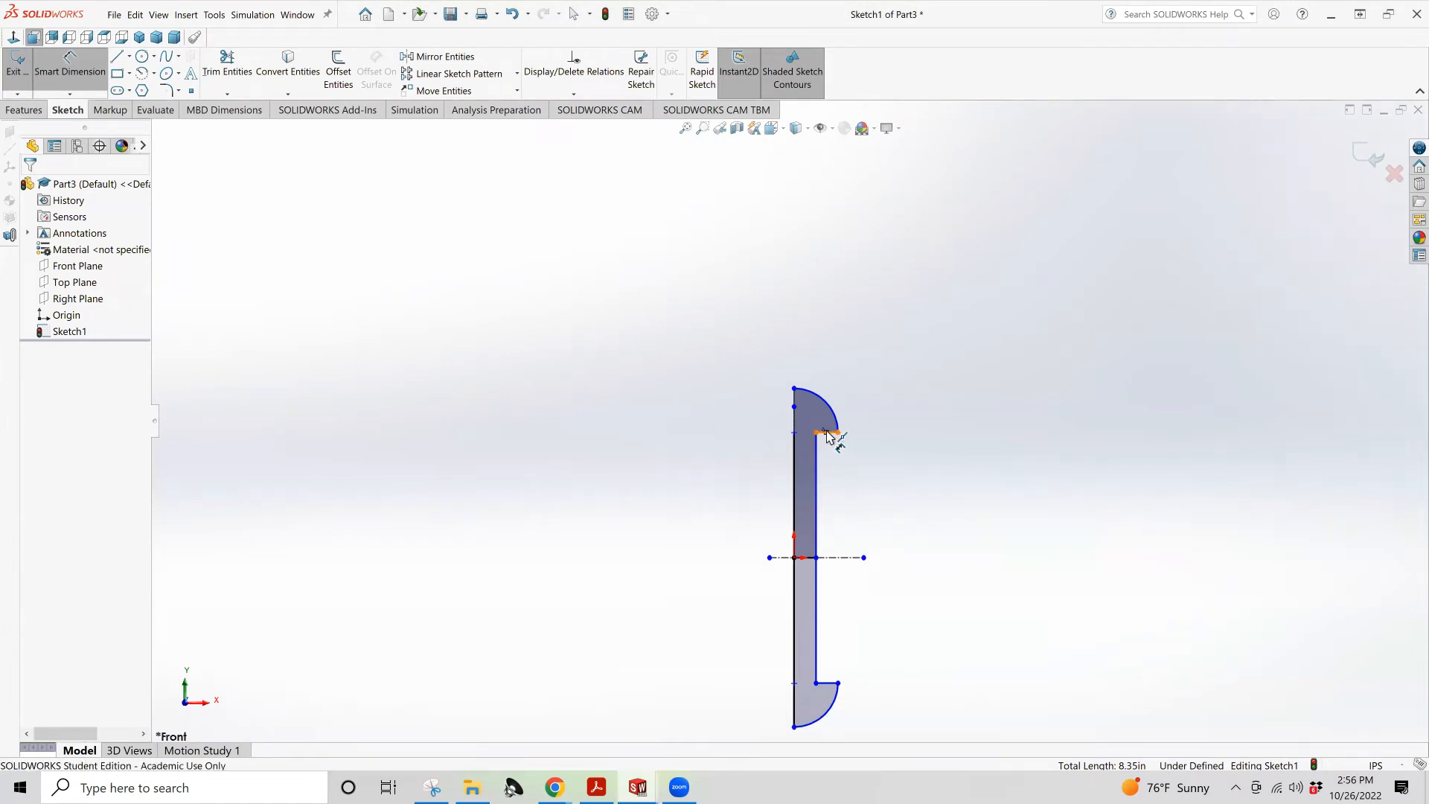
{"action": "left_click", "coordinate": [841, 558]}
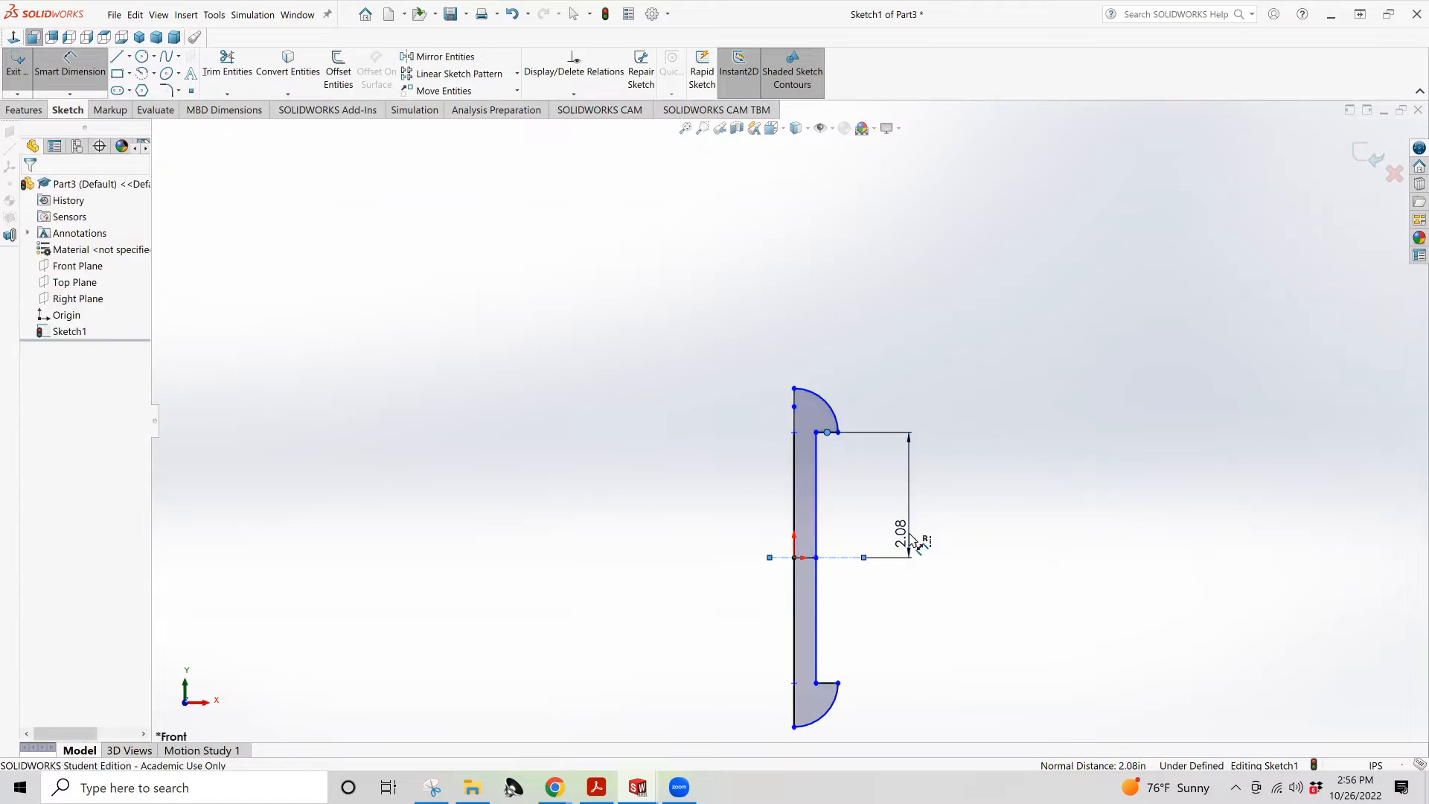
{"action": "left_click", "coordinate": [910, 538]}
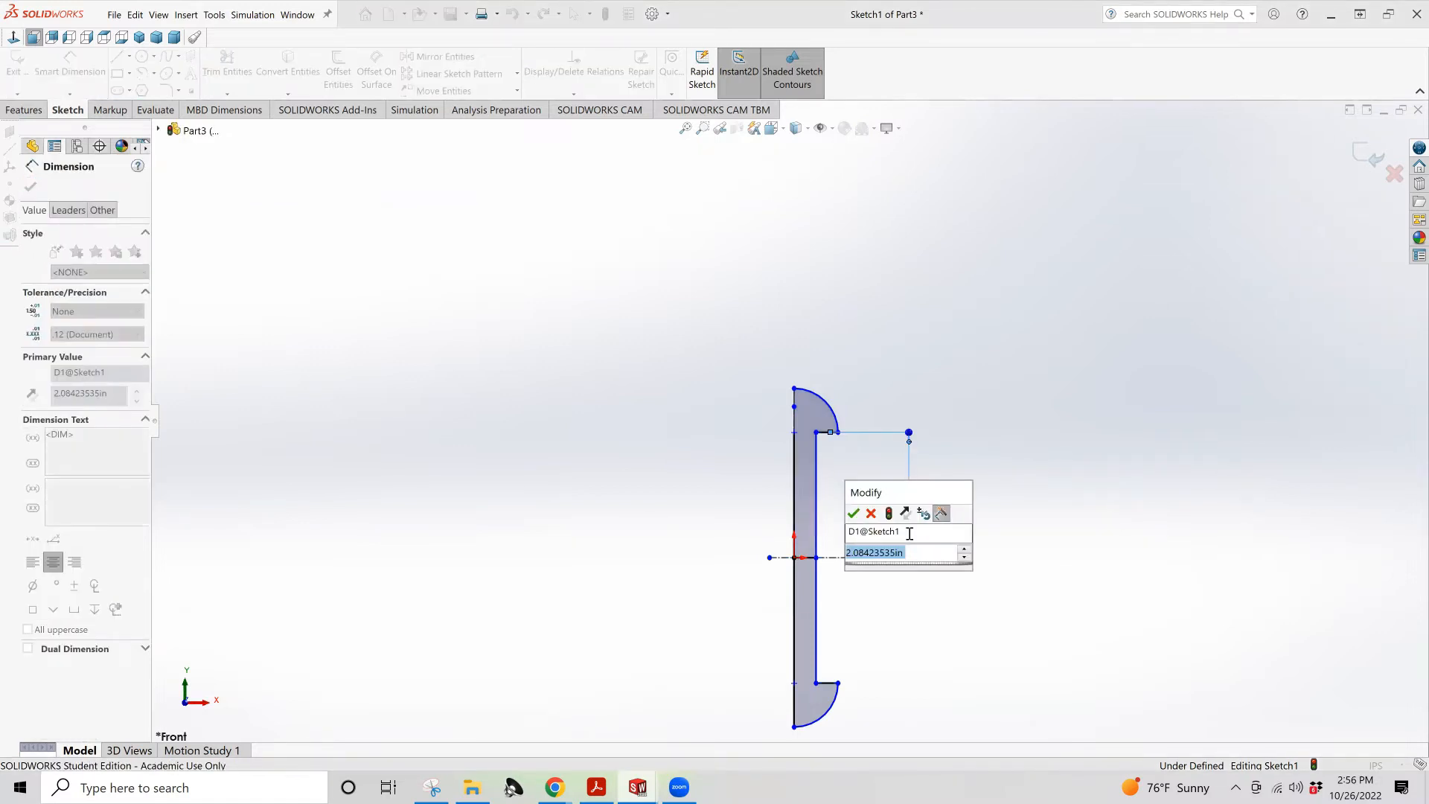
{"action": "type", "text": "2.9/2"}
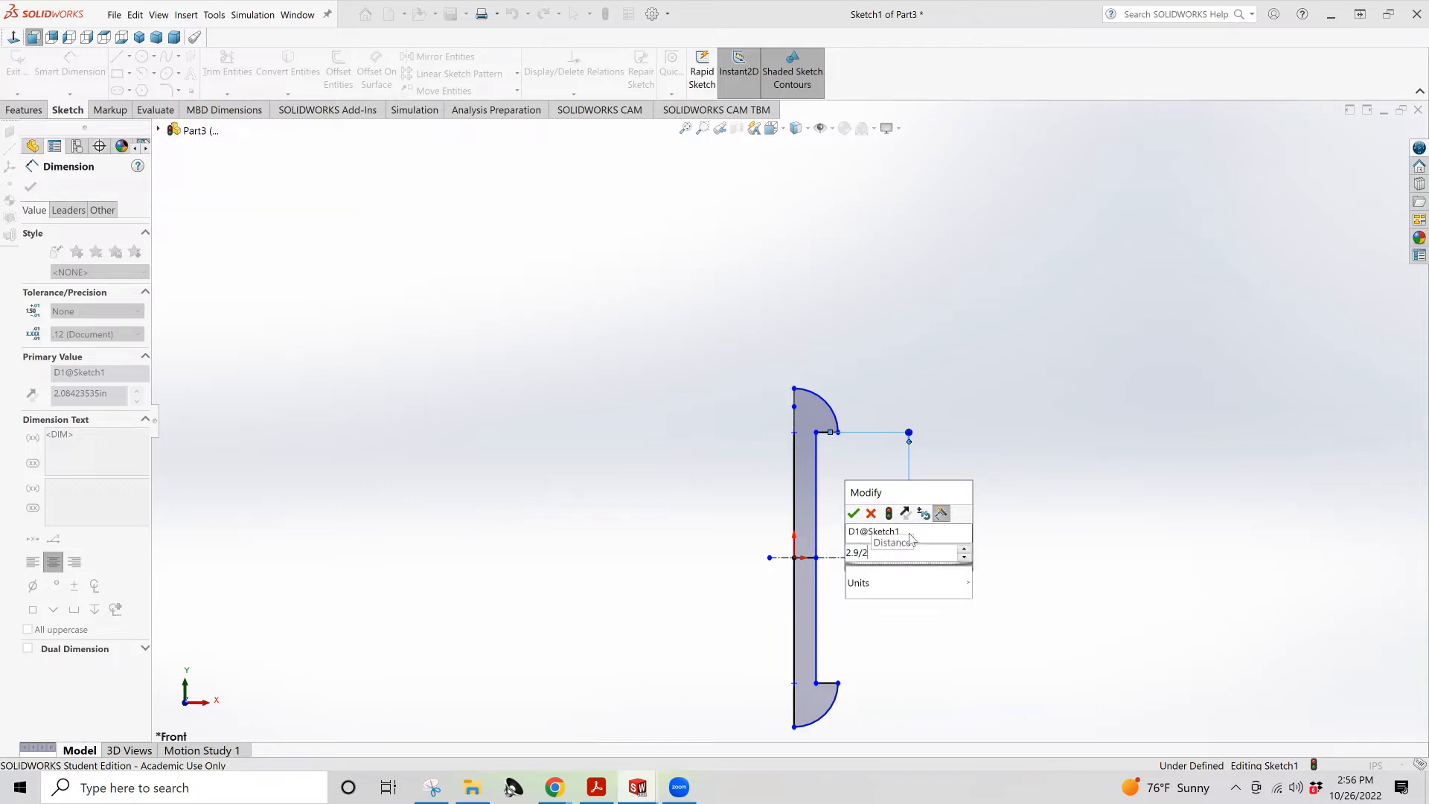
{"action": "key", "text": "Return"}
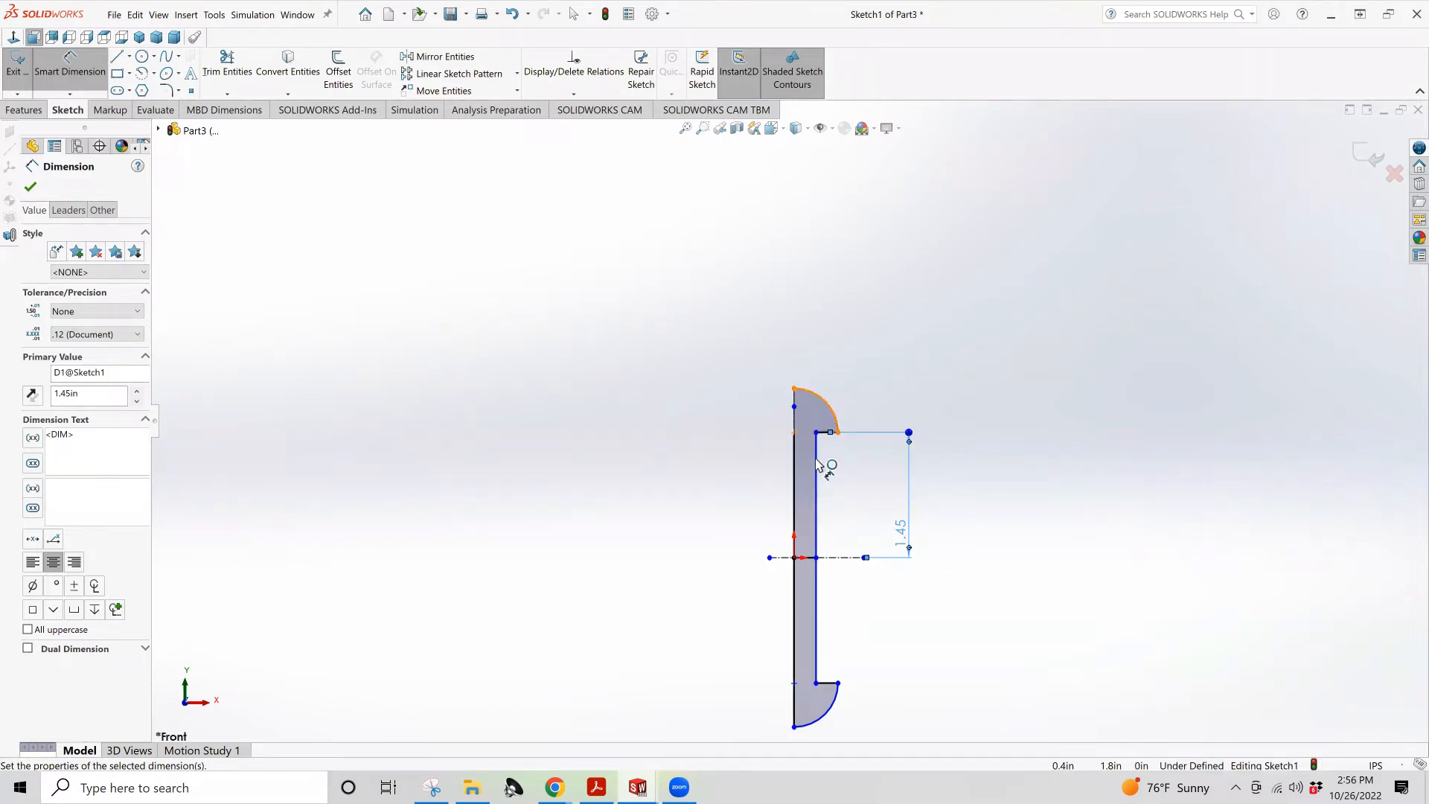
Recheck the long pin drawing in Acrobat and dimension the upper head arc's radius as 0.225 in
{"action": "left_click", "coordinate": [597, 787]}
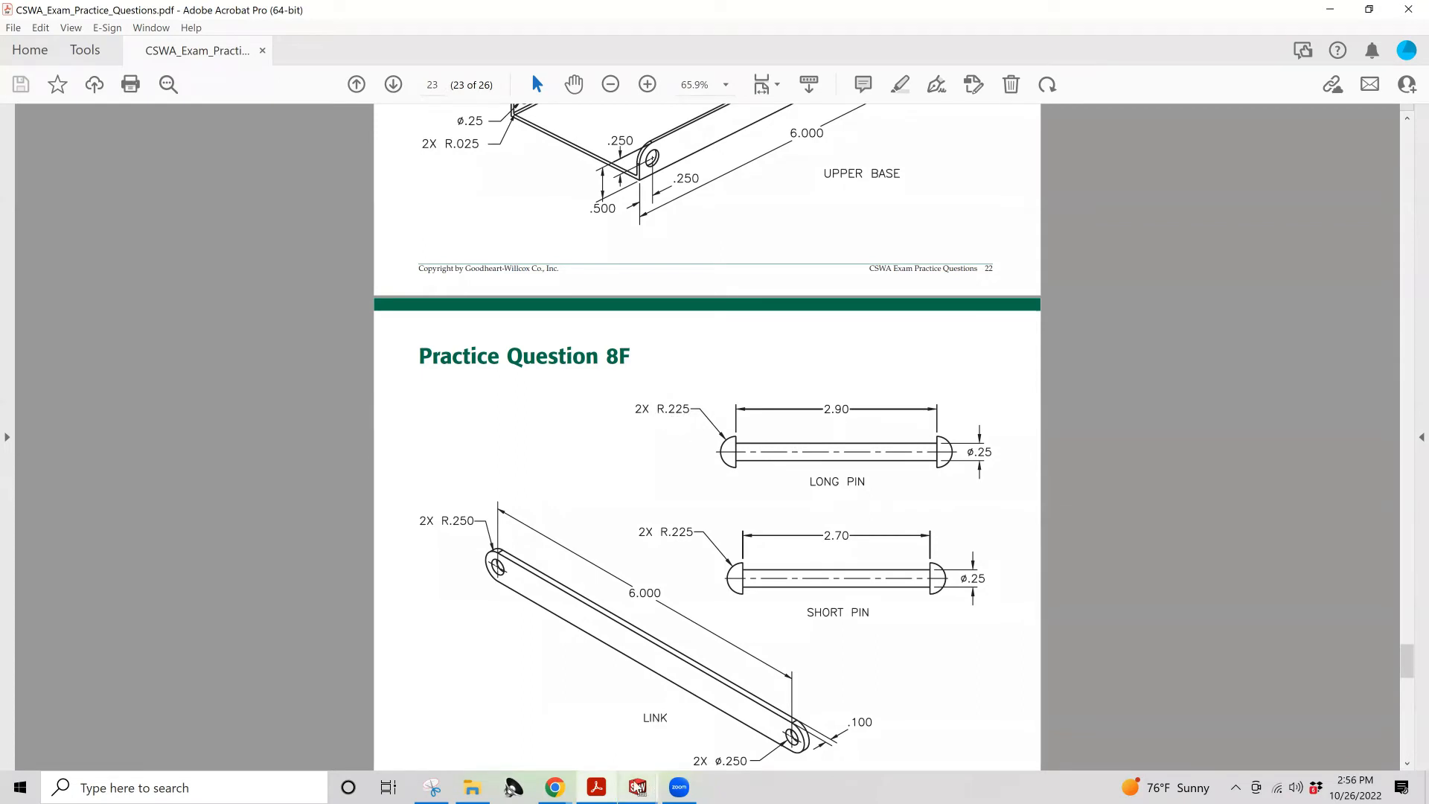
{"action": "mouse_move", "coordinate": [638, 787]}
{"action": "left_click", "coordinate": [906, 696]}
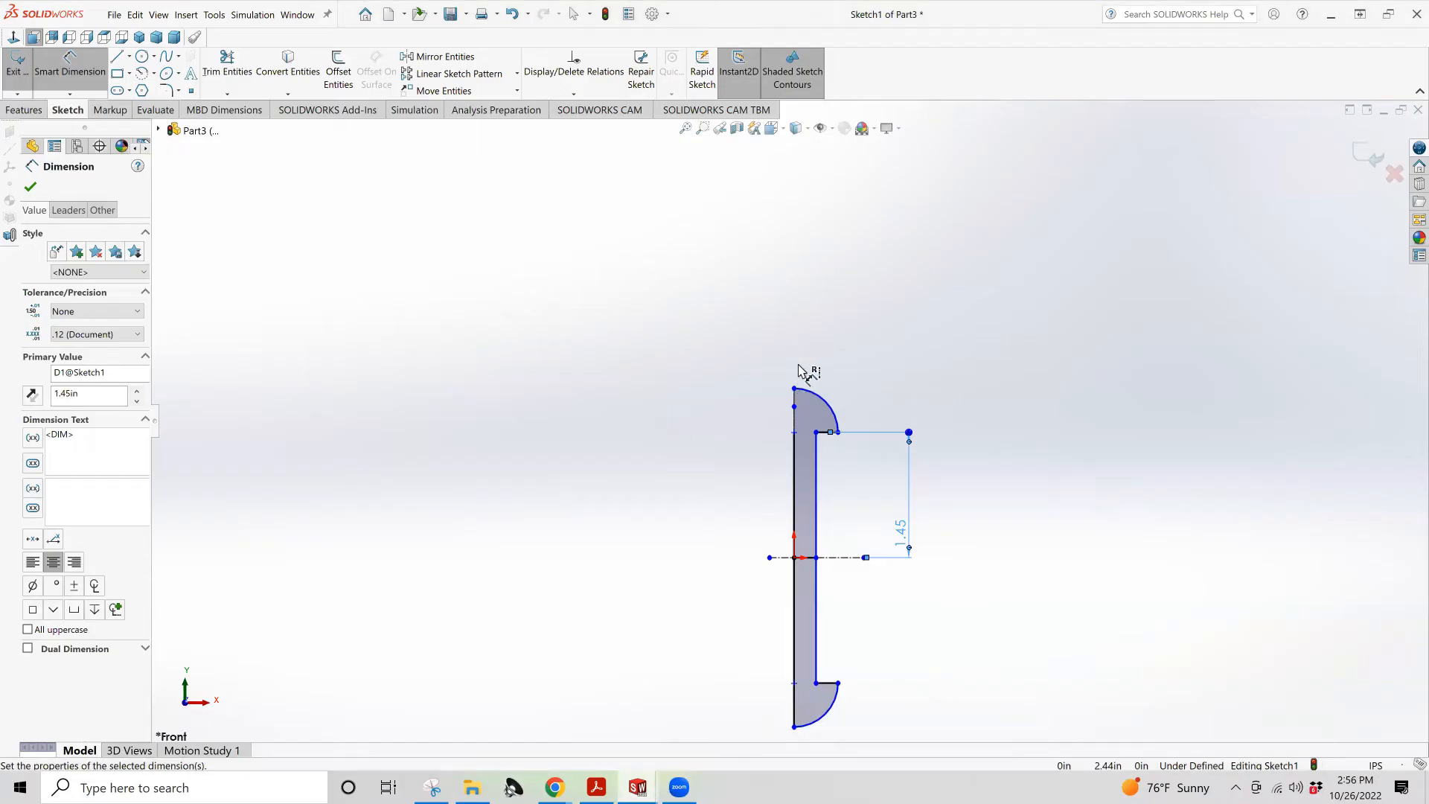
{"action": "left_click", "coordinate": [817, 400]}
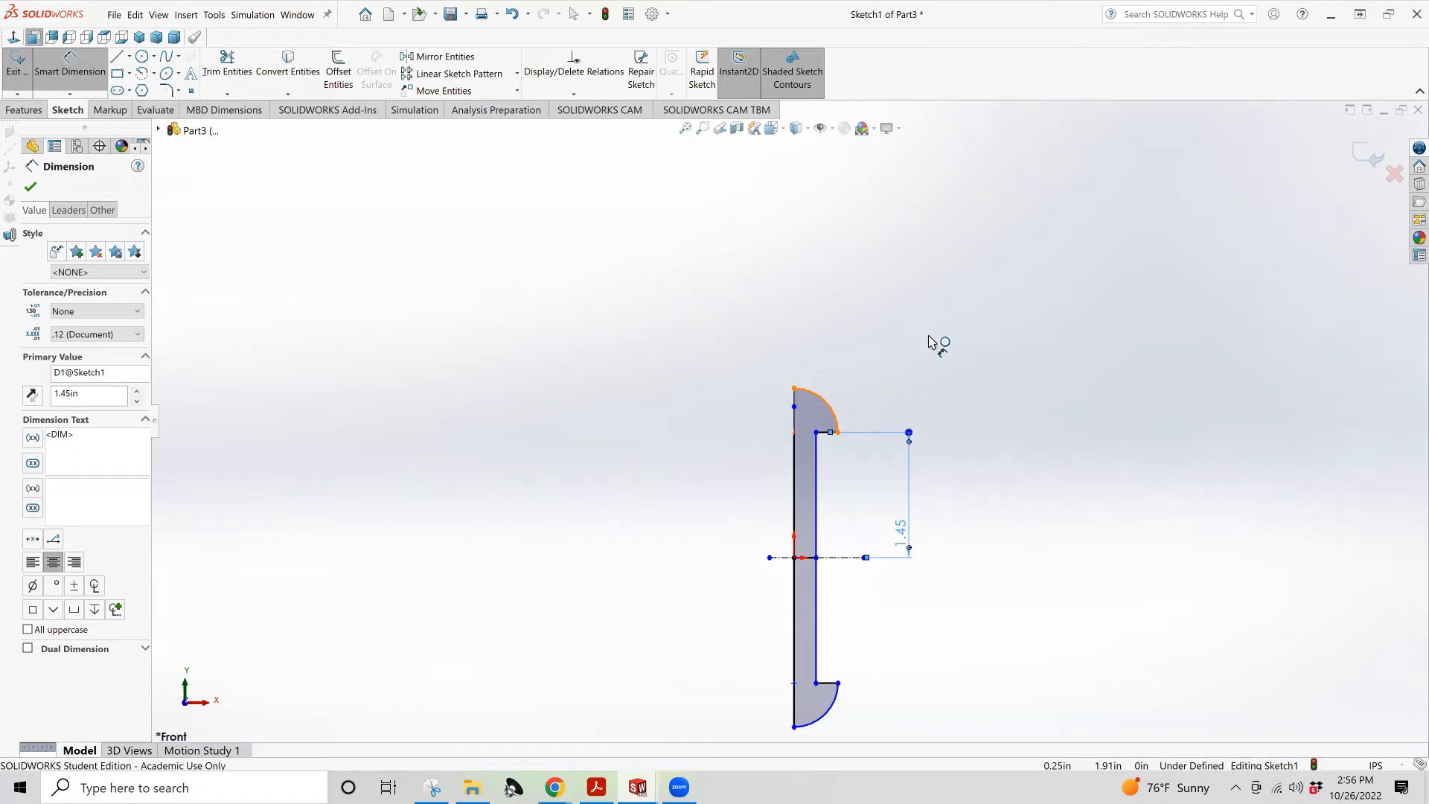
{"action": "left_click", "coordinate": [932, 335]}
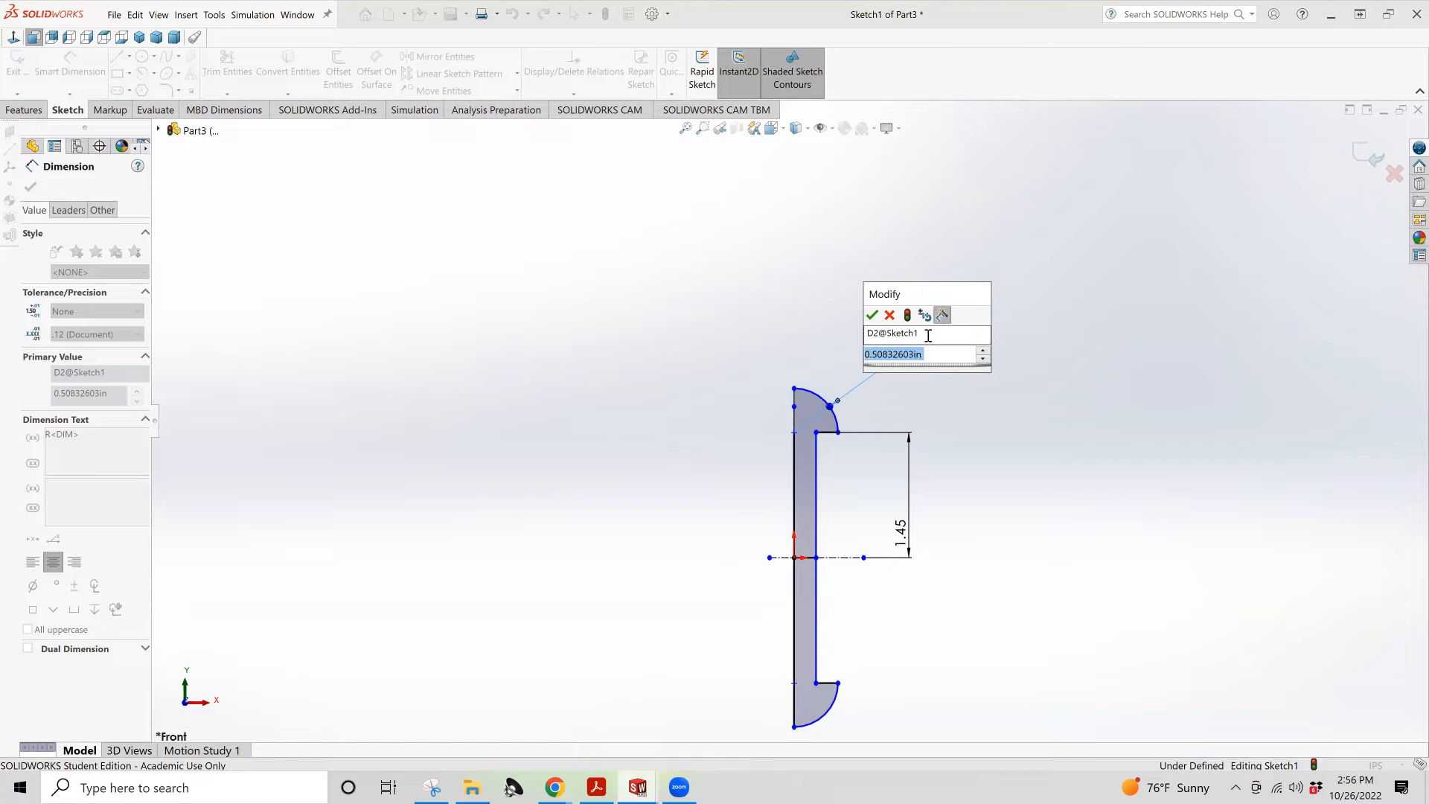
{"action": "key", "text": "BackSpace"}
{"action": "type", "text": ".225"}
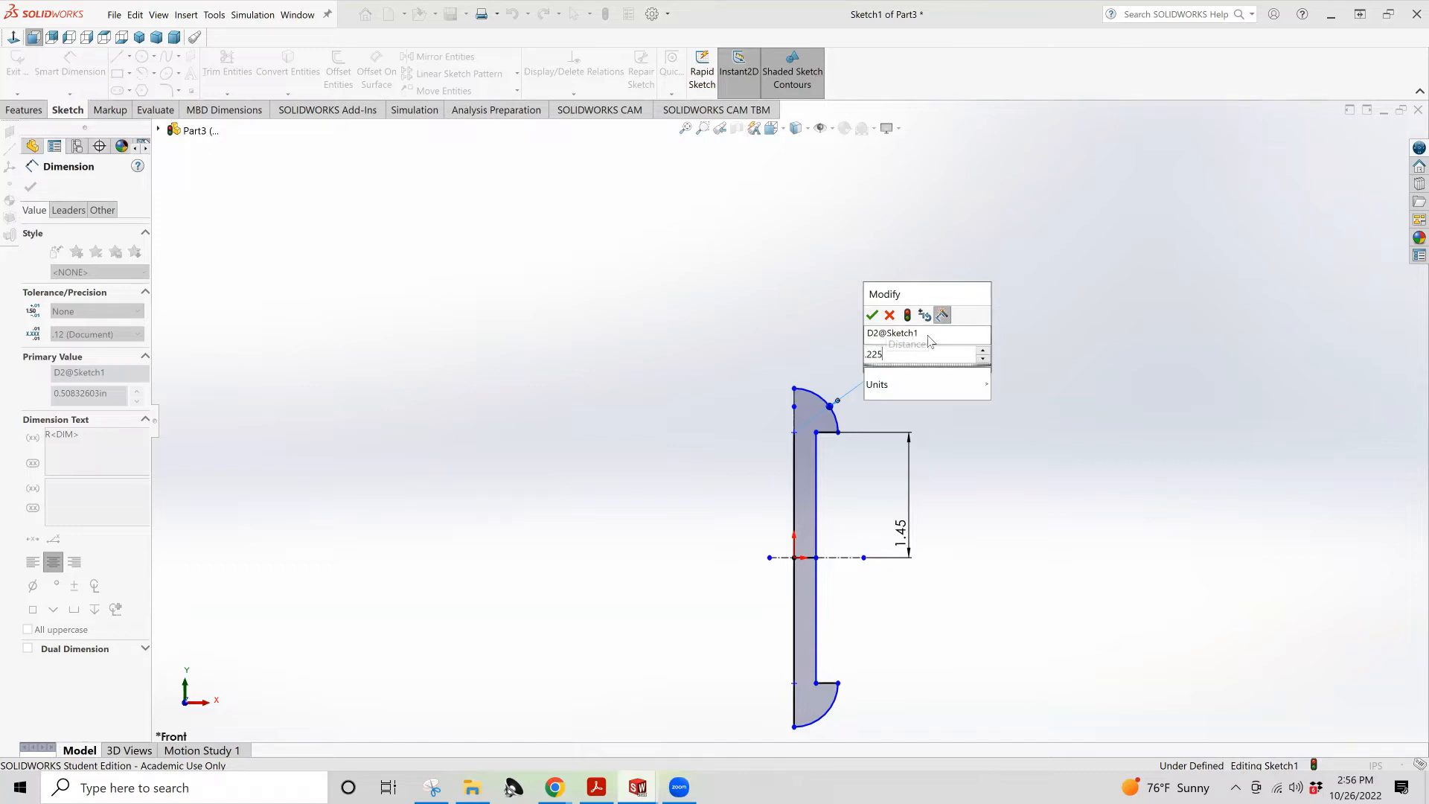
{"action": "key", "text": "Return"}
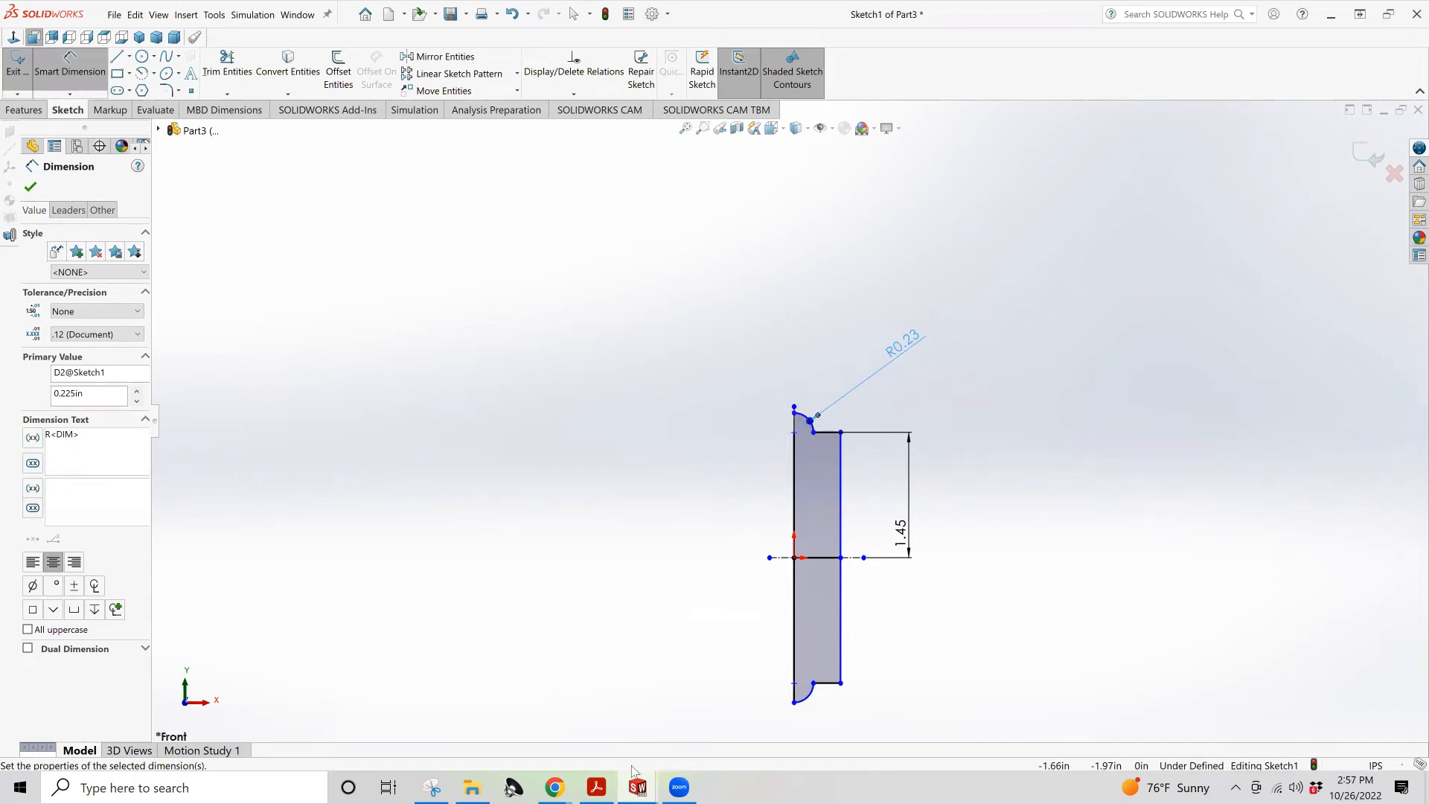
Review the long pin drawing in Acrobat and try to dimension the width between the profile's two long vertical edges as 0.125 in
{"action": "left_click", "coordinate": [604, 787]}
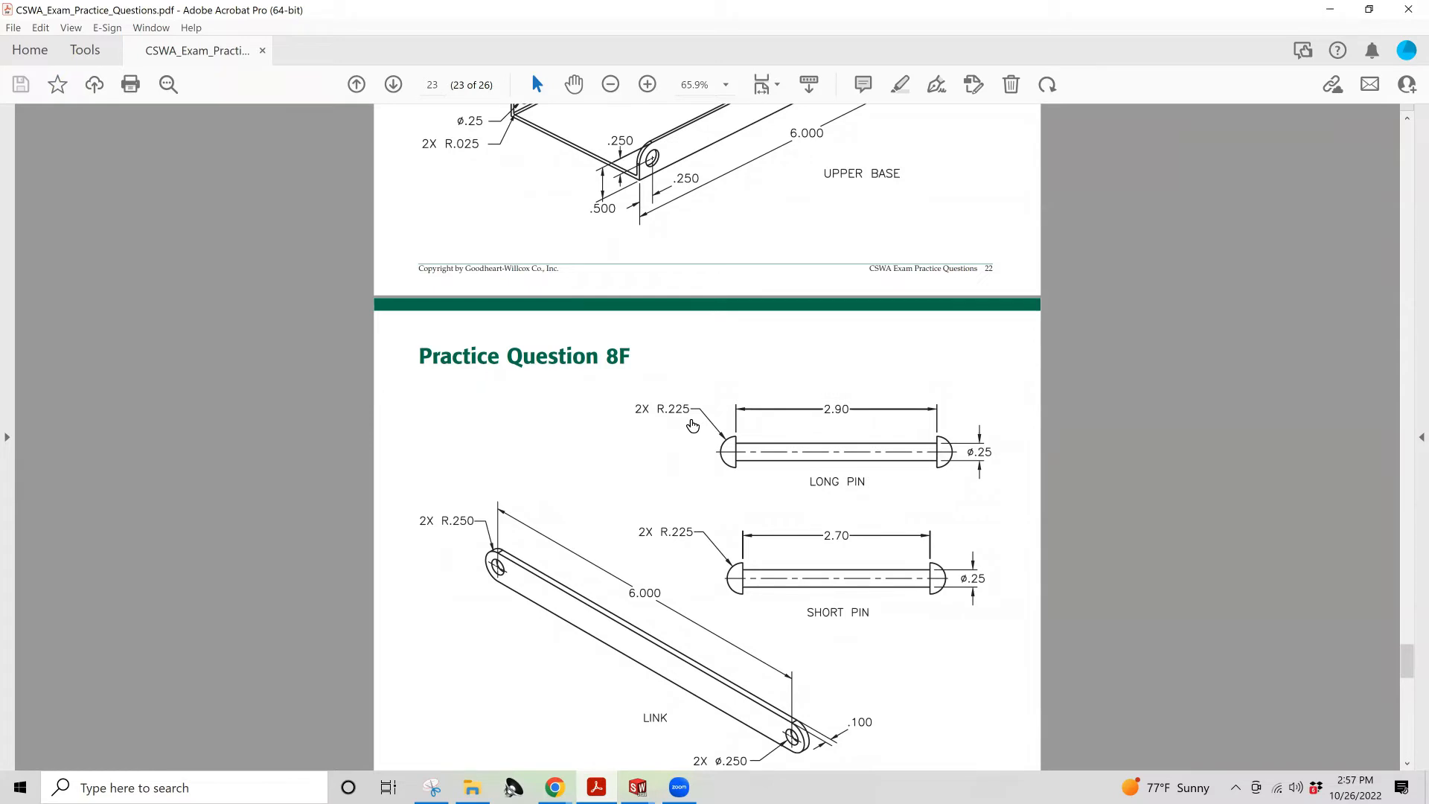
{"action": "scroll", "coordinate": [701, 483], "scroll_direction": "up", "scroll_amount": 1}
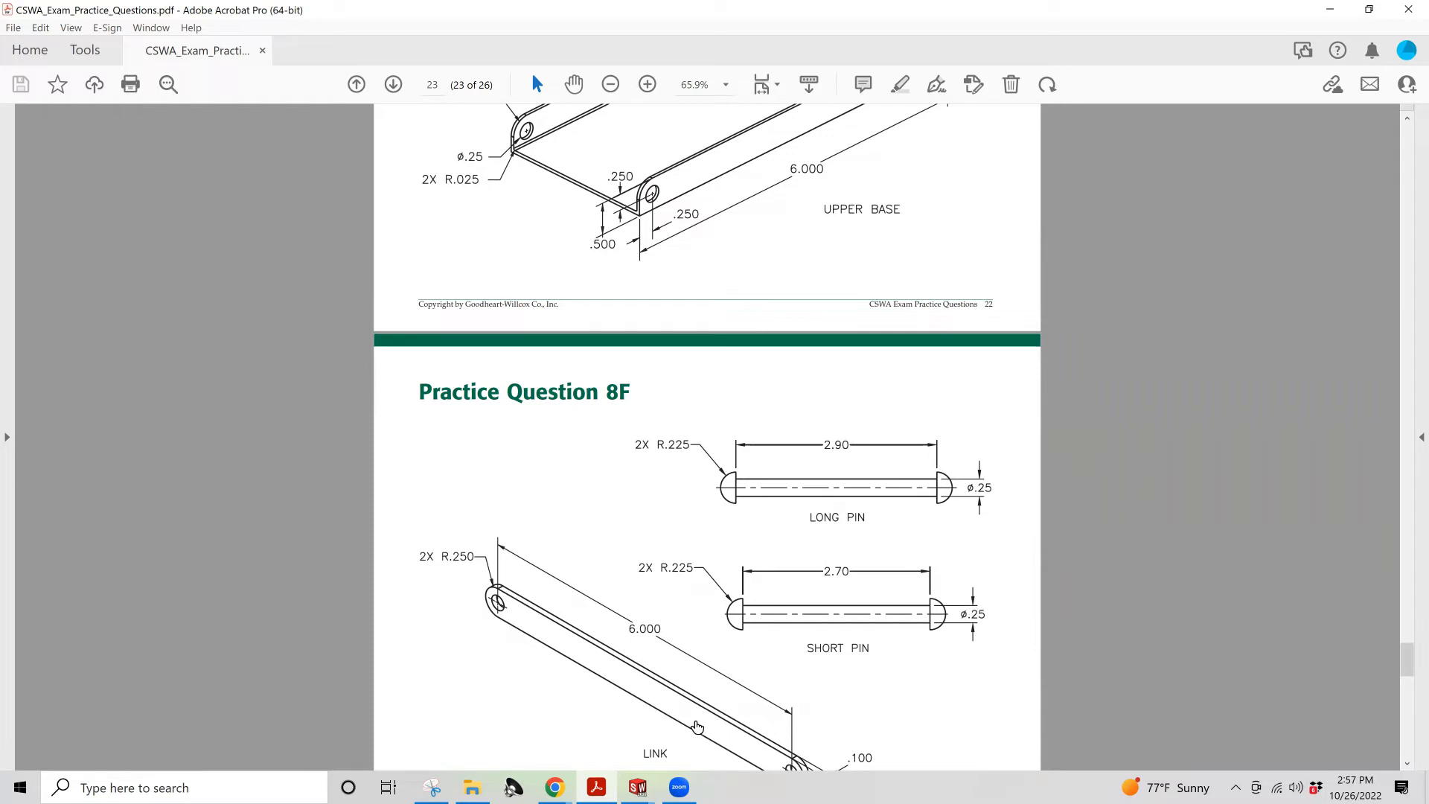
{"action": "left_click", "coordinate": [640, 786]}
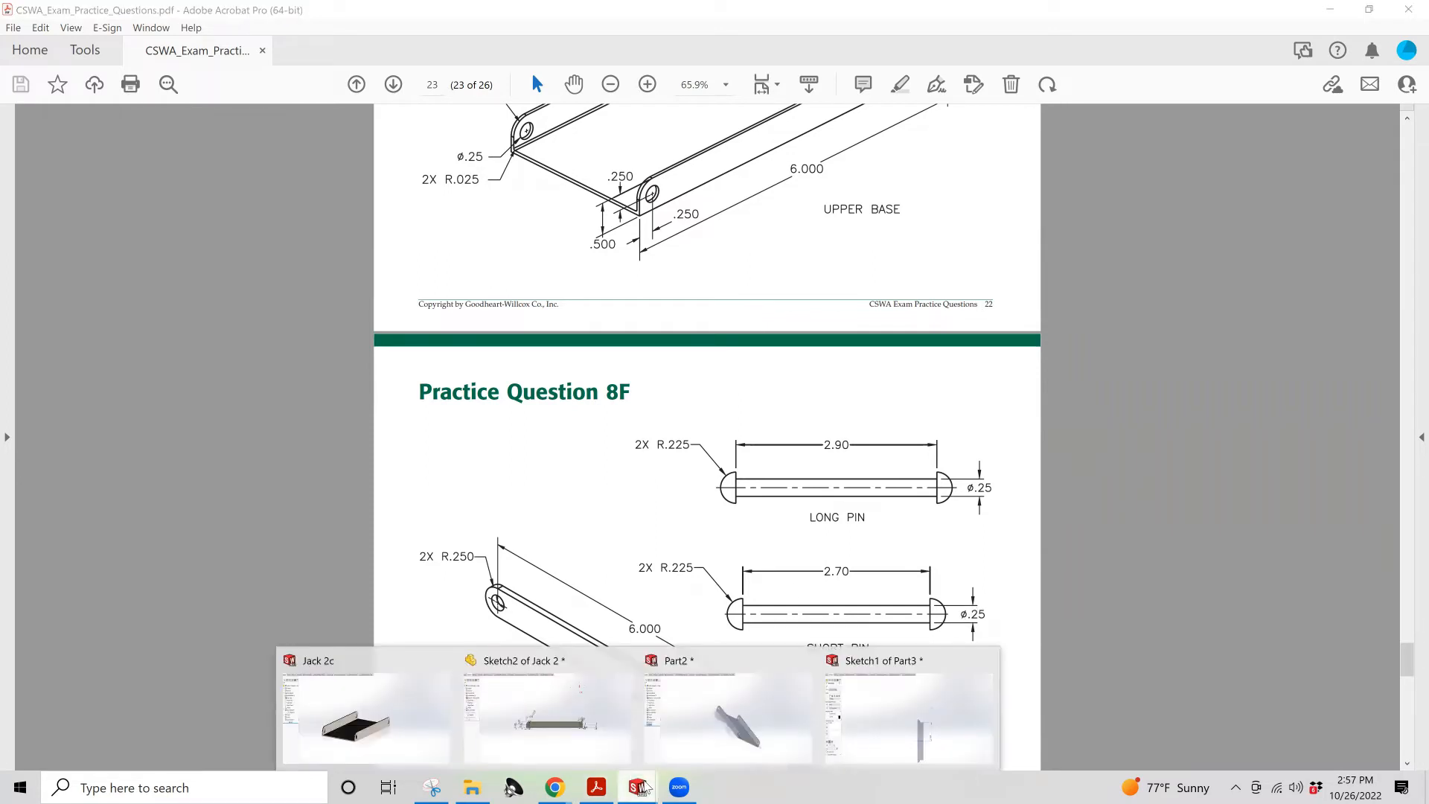
{"action": "left_click", "coordinate": [906, 719]}
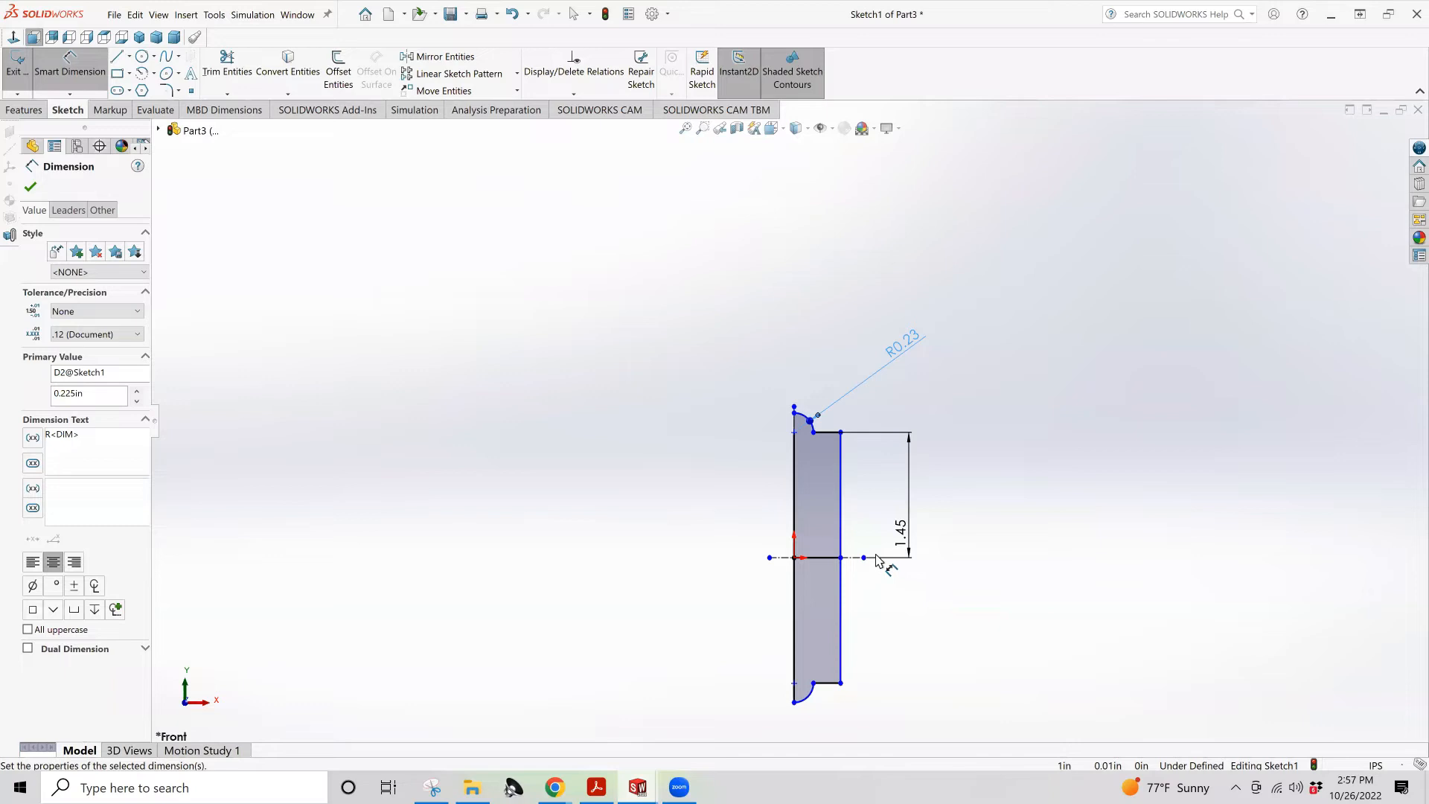
{"action": "left_click", "coordinate": [795, 516]}
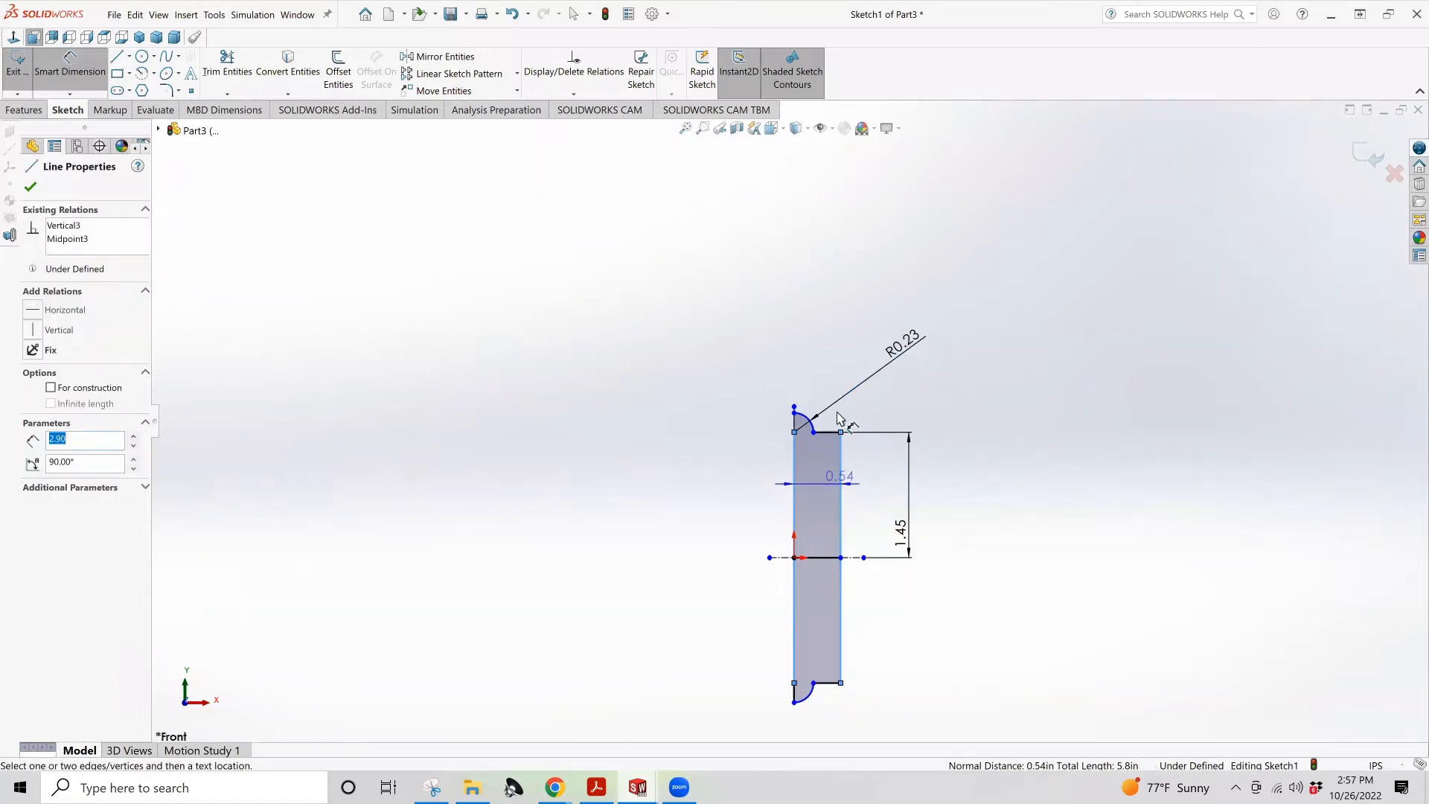
{"action": "left_click", "coordinate": [832, 348]}
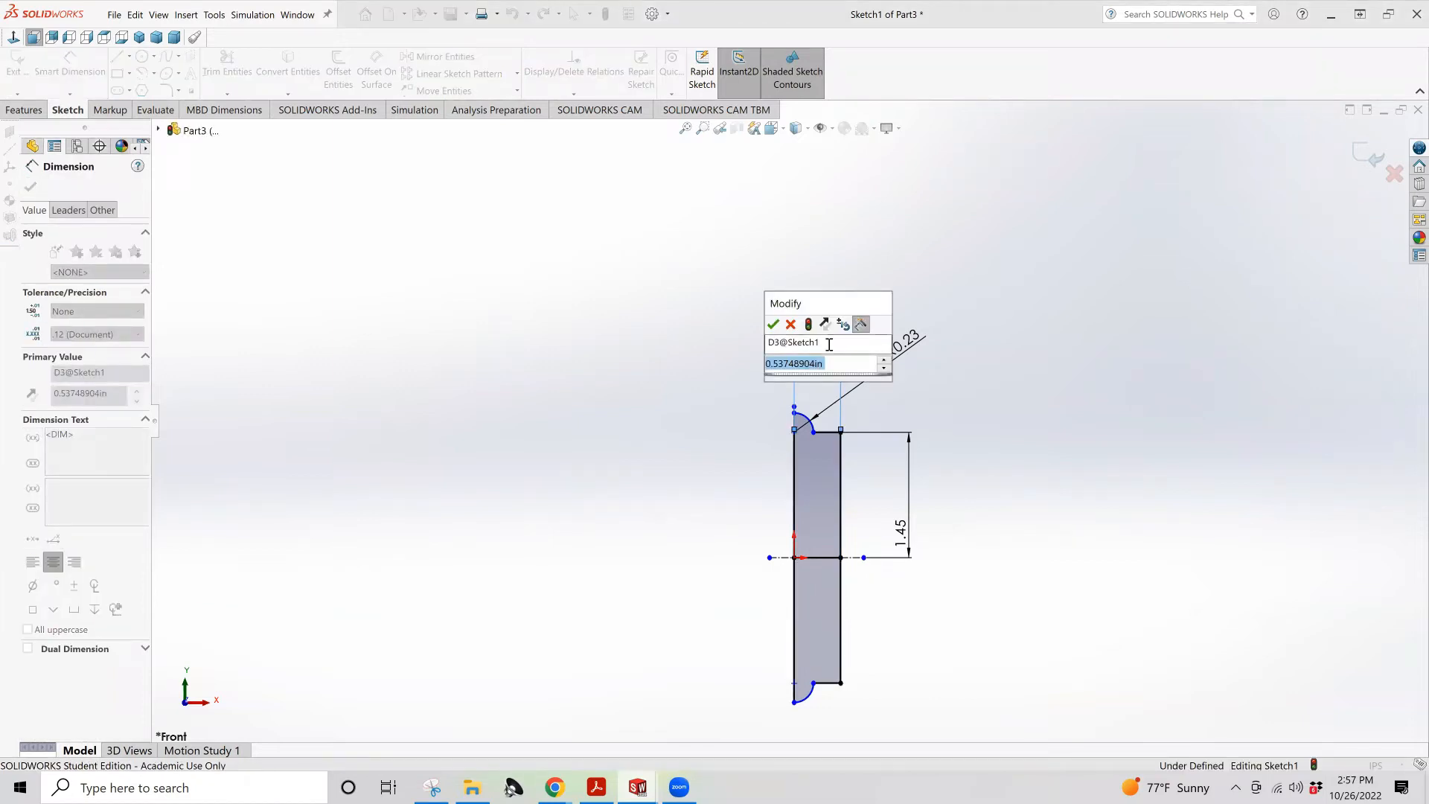
{"action": "type", "text": ".125"}
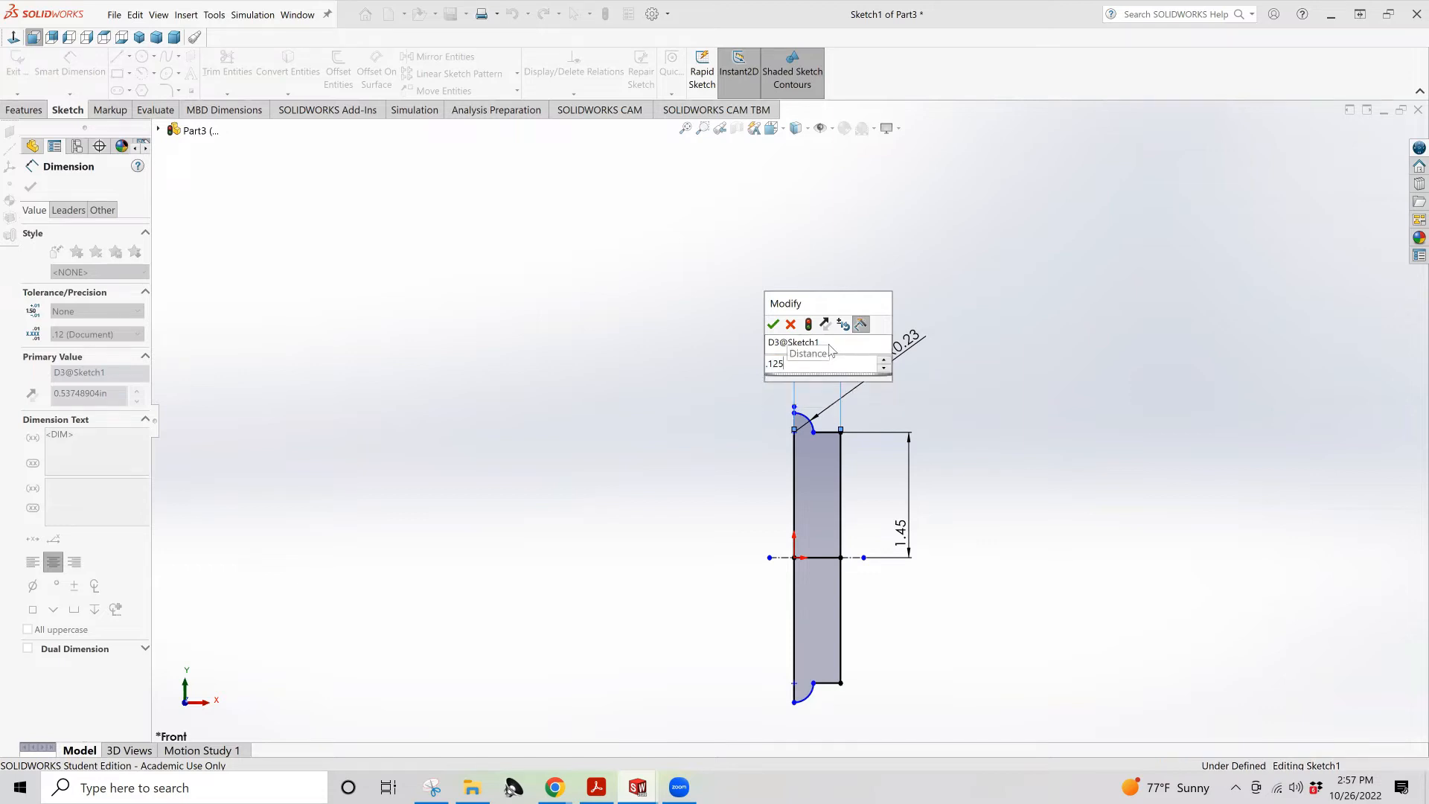
{"action": "key", "text": "Return"}
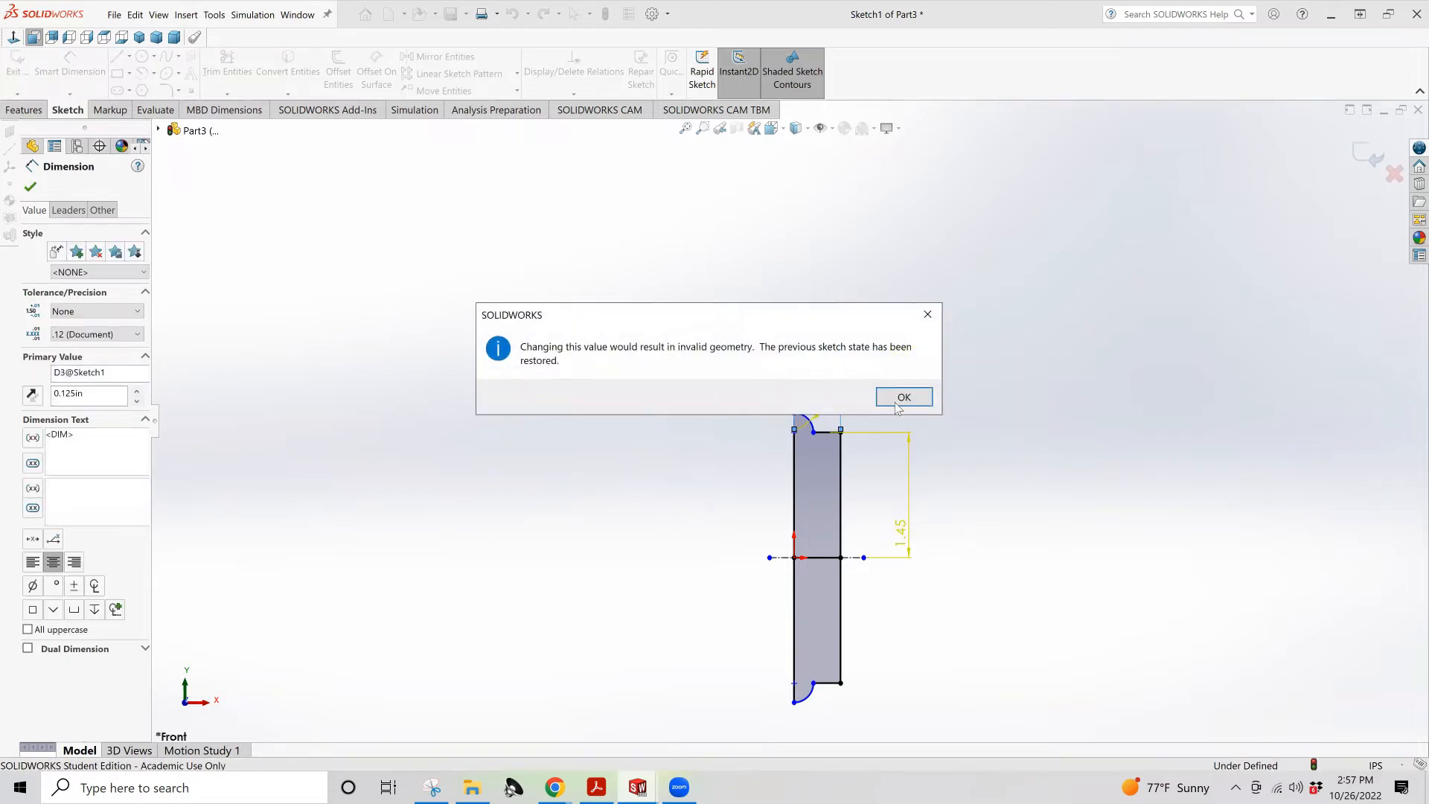
Set the width between the profile's two long vertical edges to 0.125 in and delete the conflicting 1.45 in vertical dimension
{"action": "left_click", "coordinate": [926, 402]}
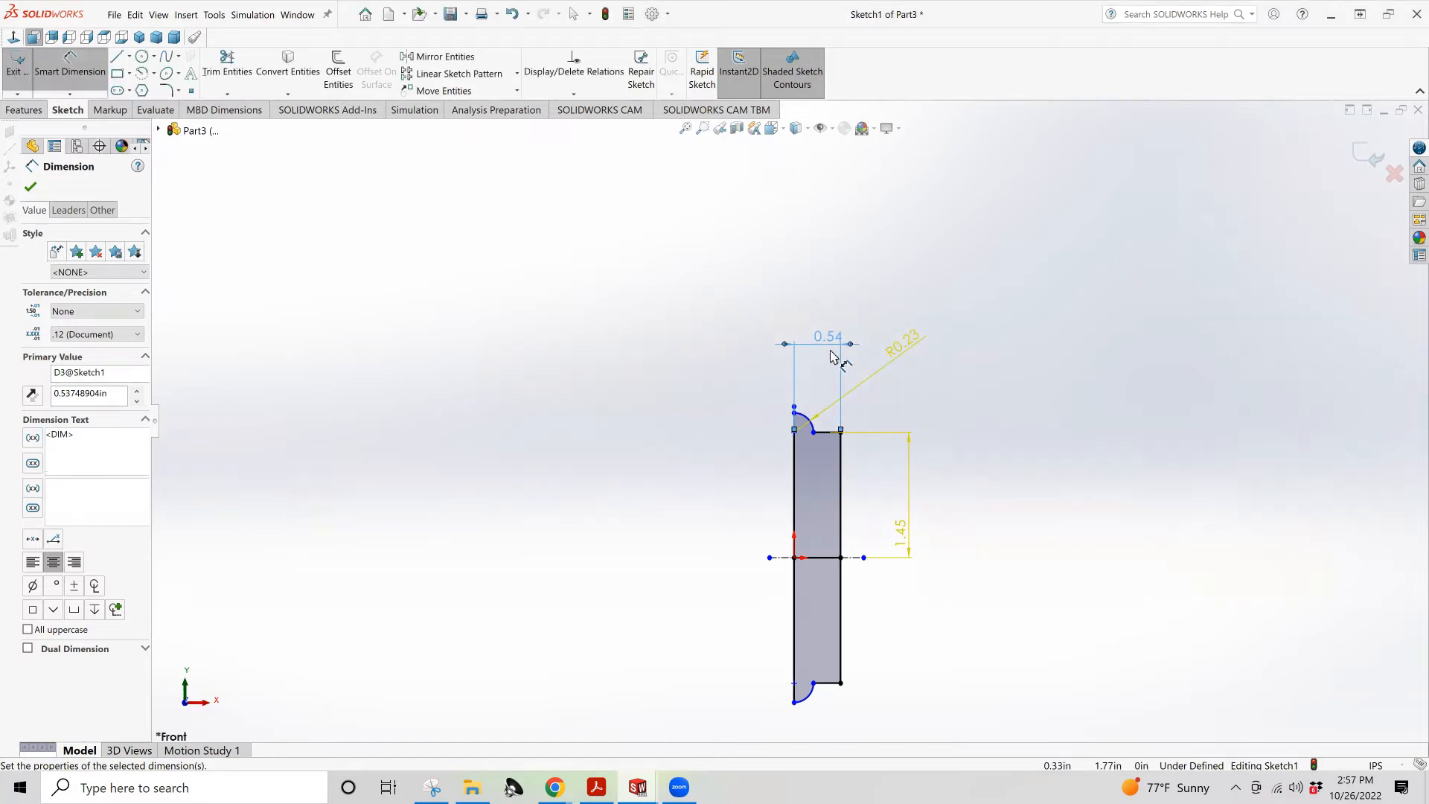
{"action": "scroll", "coordinate": [831, 338], "scroll_direction": "down", "scroll_amount": 5}
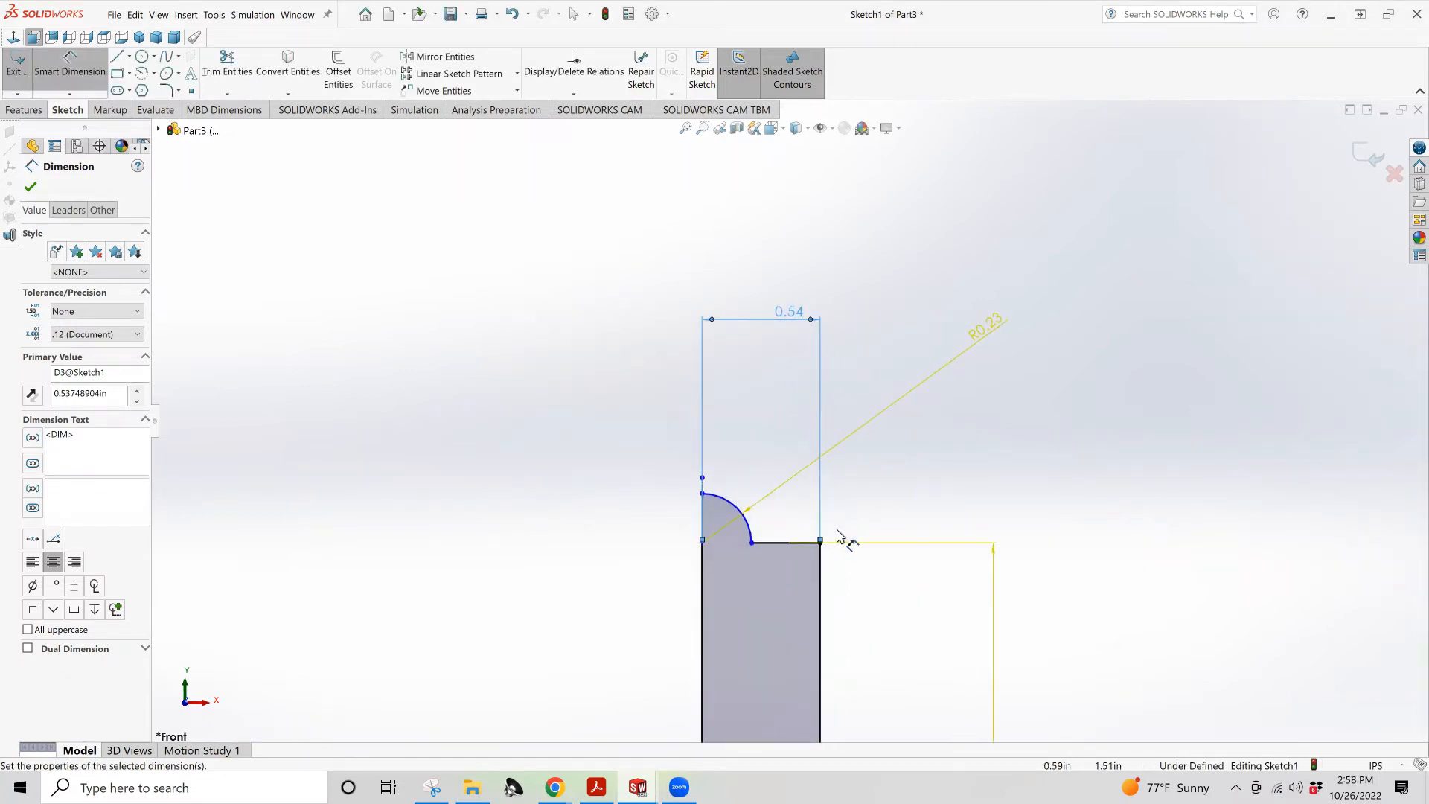
{"action": "scroll", "coordinate": [797, 441], "scroll_direction": "up", "scroll_amount": 1}
{"action": "scroll", "coordinate": [796, 441], "scroll_direction": "up", "scroll_amount": 3}
{"action": "scroll", "coordinate": [798, 445], "scroll_direction": "down", "scroll_amount": 2}
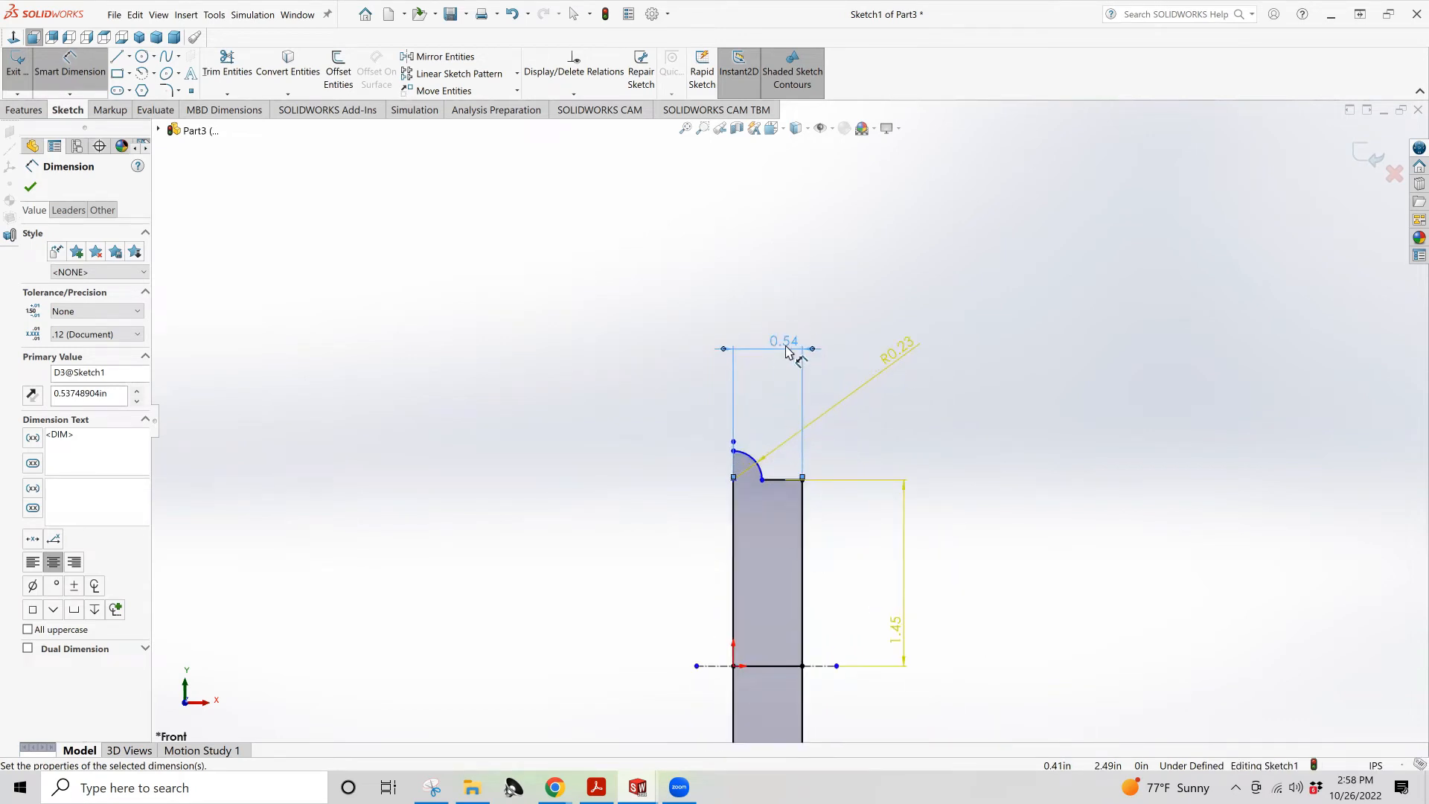
{"action": "double_click", "coordinate": [784, 347]}
{"action": "type", "text": ".125"}
{"action": "key", "text": "Return"}
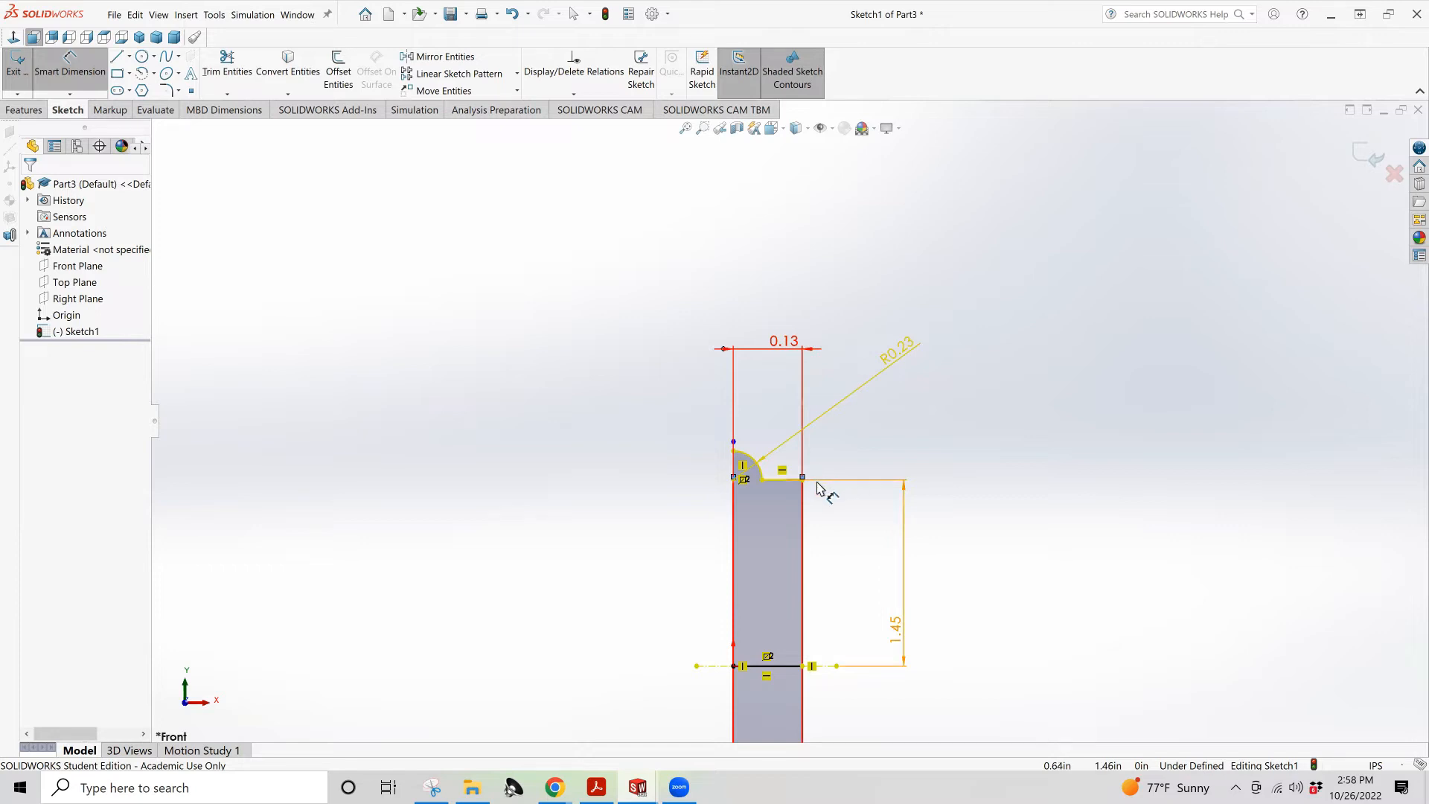
{"action": "left_click", "coordinate": [906, 530]}
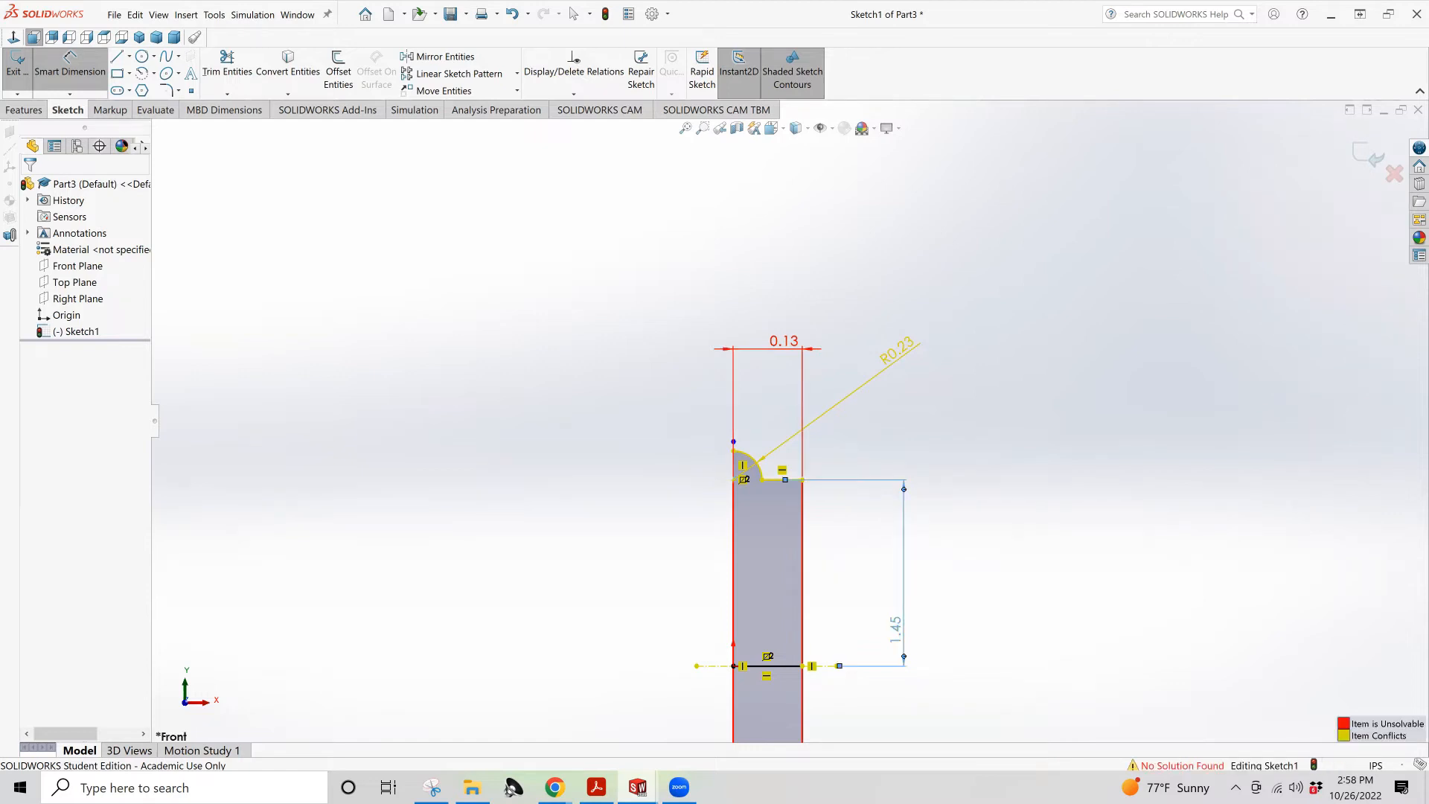
{"action": "key", "text": "Delete"}
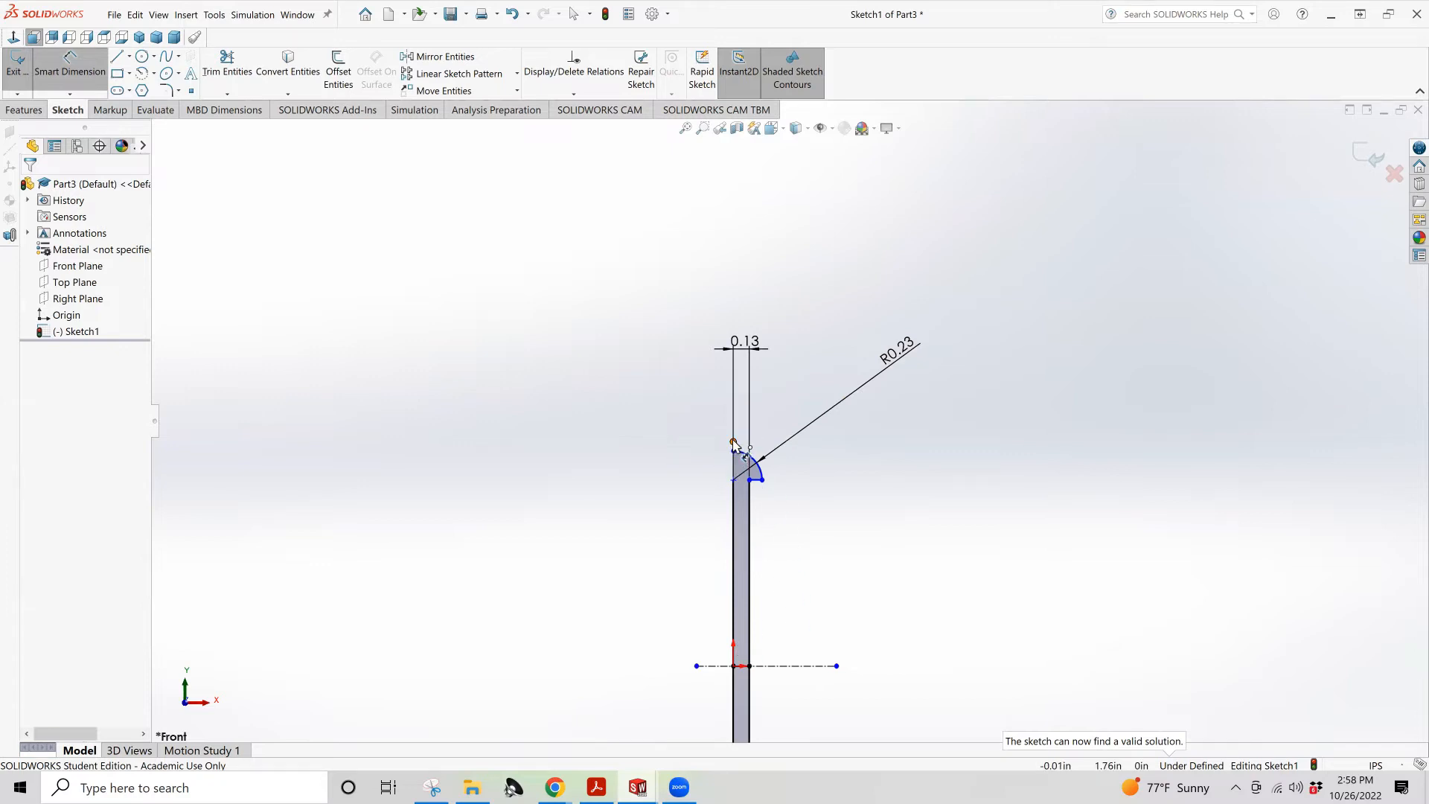
Dimension the upper head's short horizontal underside edge, accepting its current length
{"action": "scroll", "coordinate": [736, 446], "scroll_direction": "down", "scroll_amount": 3}
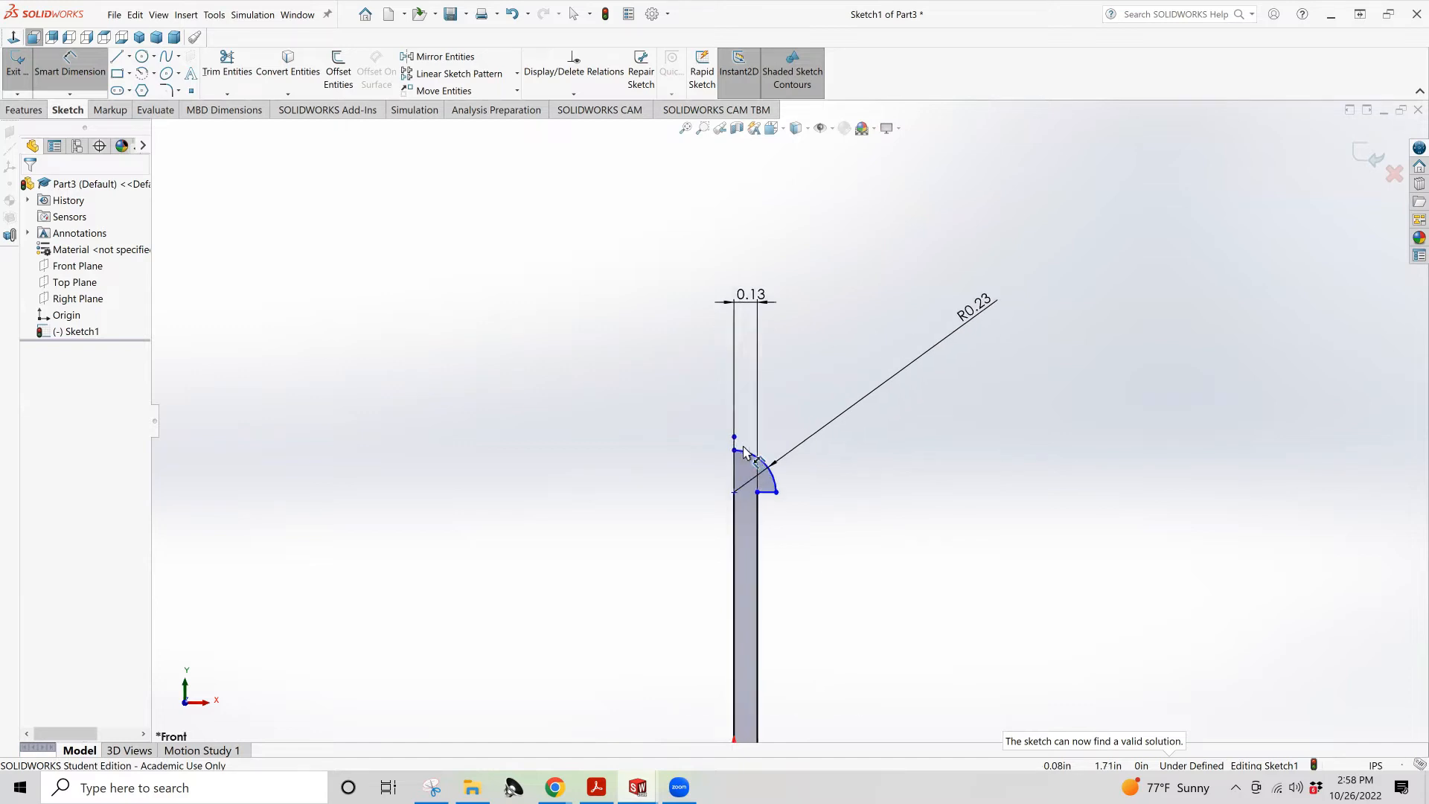
{"action": "scroll", "coordinate": [744, 451], "scroll_direction": "down", "scroll_amount": 2}
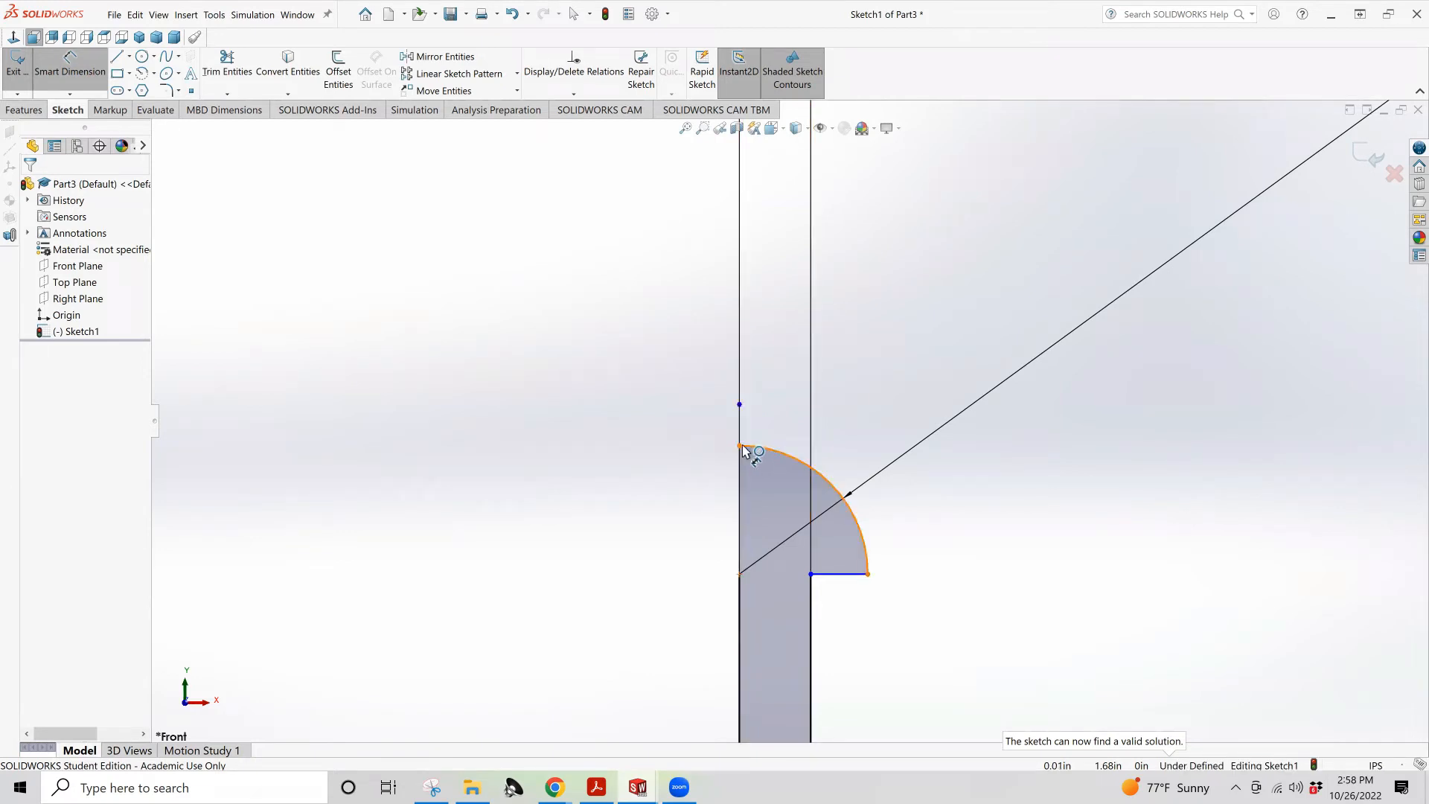
{"action": "scroll", "coordinate": [745, 472], "scroll_direction": "up", "scroll_amount": 2}
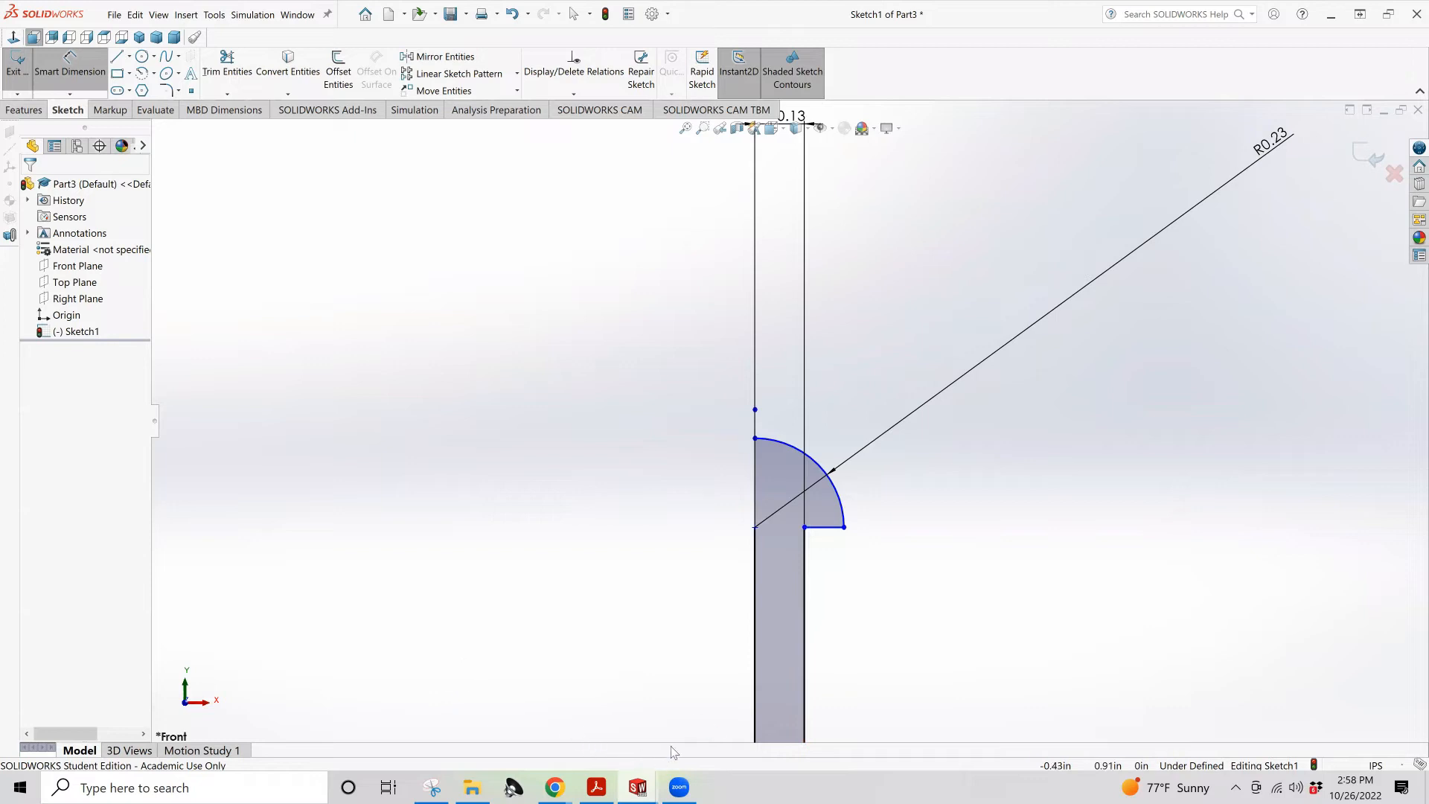
{"action": "scroll", "coordinate": [963, 482], "scroll_direction": "up", "scroll_amount": 5}
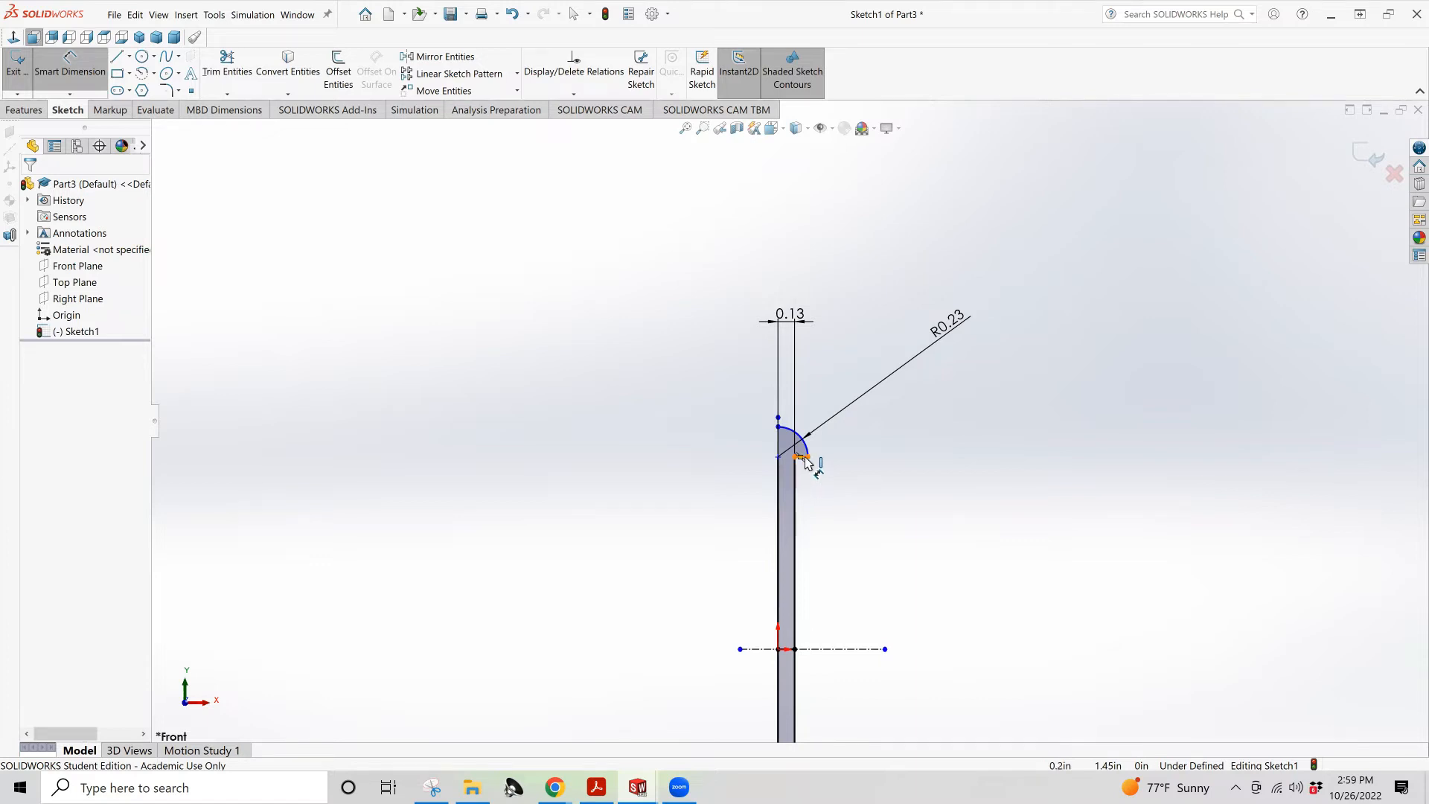
{"action": "scroll", "coordinate": [803, 461], "scroll_direction": "down", "scroll_amount": 5}
{"action": "left_click", "coordinate": [790, 436]}
{"action": "left_click", "coordinate": [847, 291]}
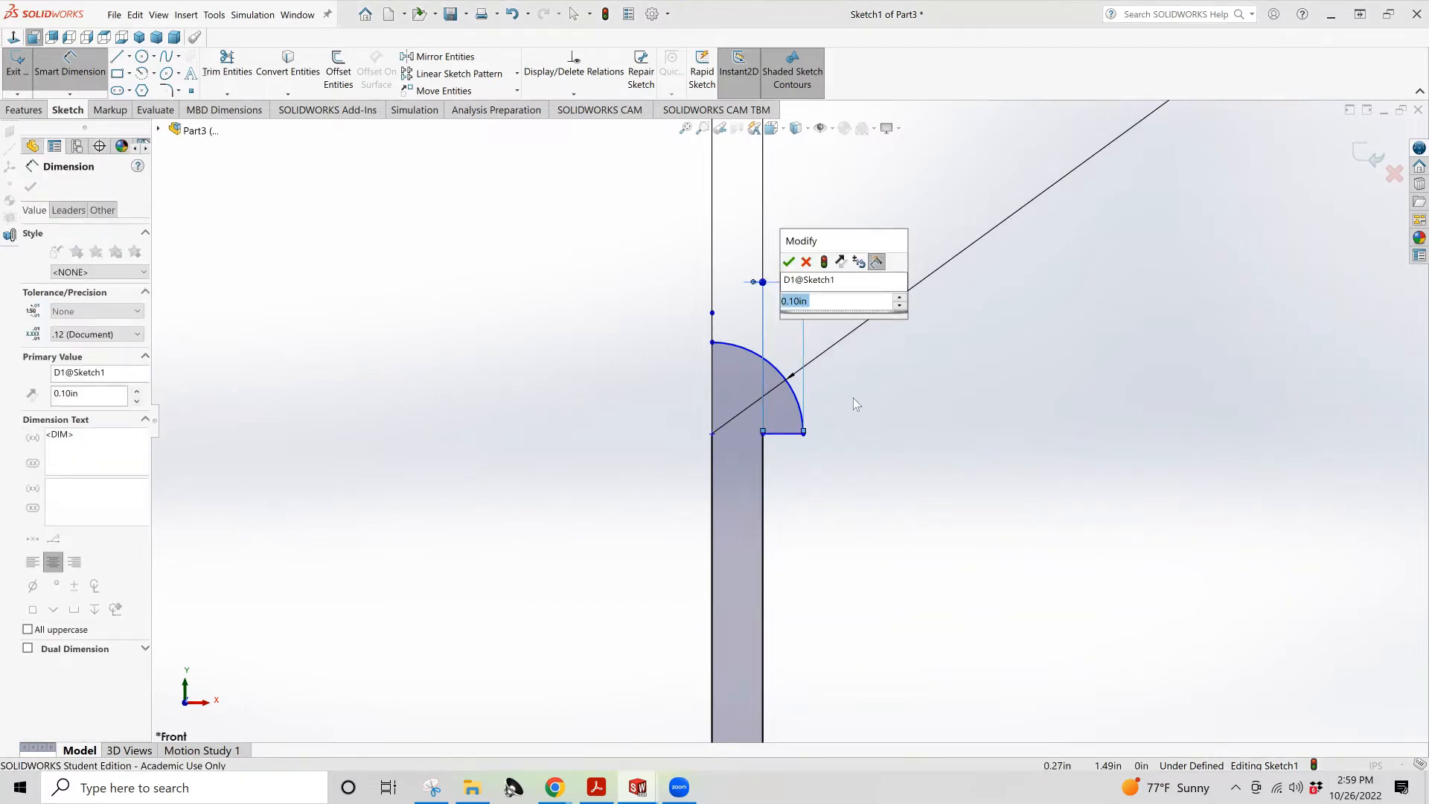
{"action": "left_click", "coordinate": [789, 262]}
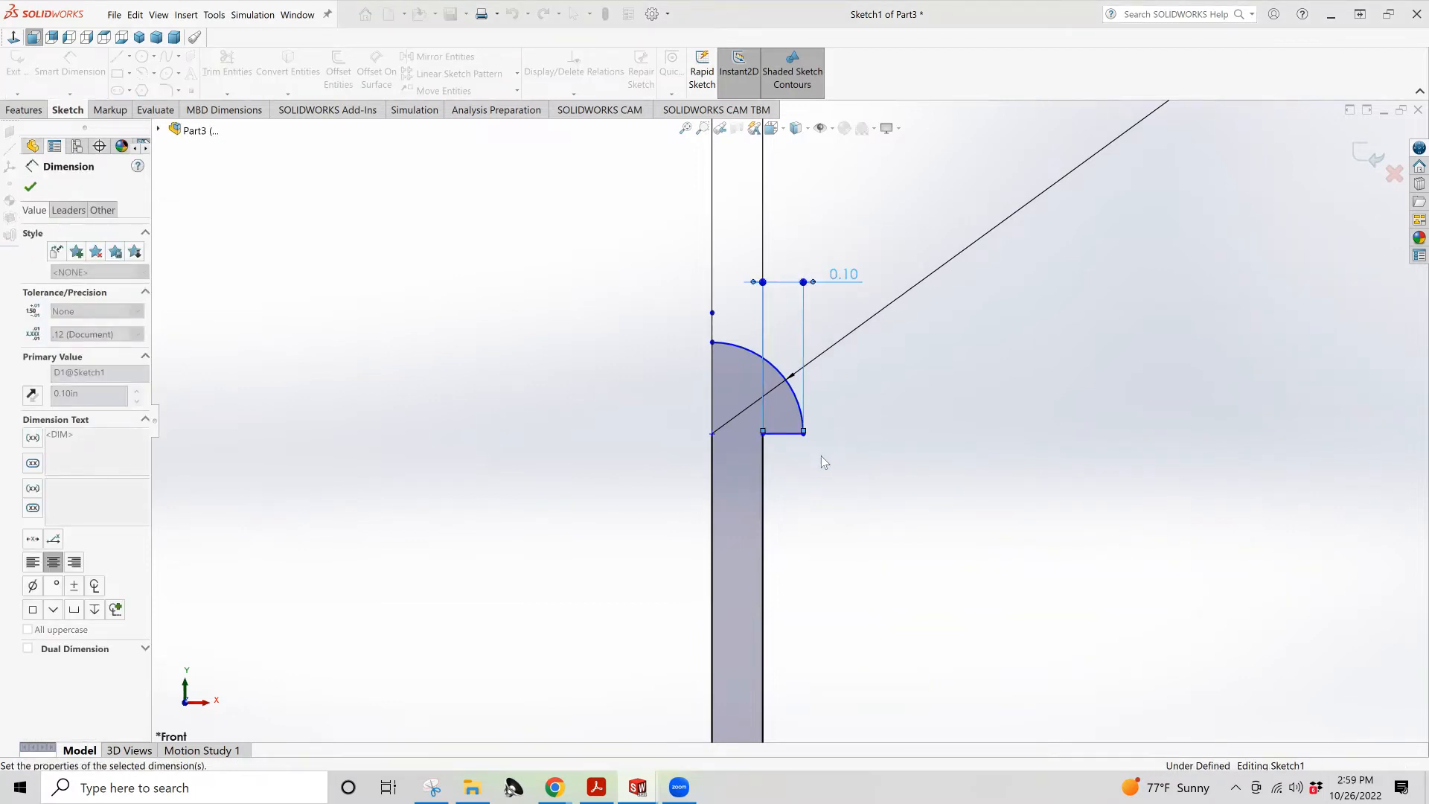
Dimension the outer endpoint of the upper head's underside to the horizontal centerline, accepting its current distance
{"action": "left_click", "coordinate": [804, 432]}
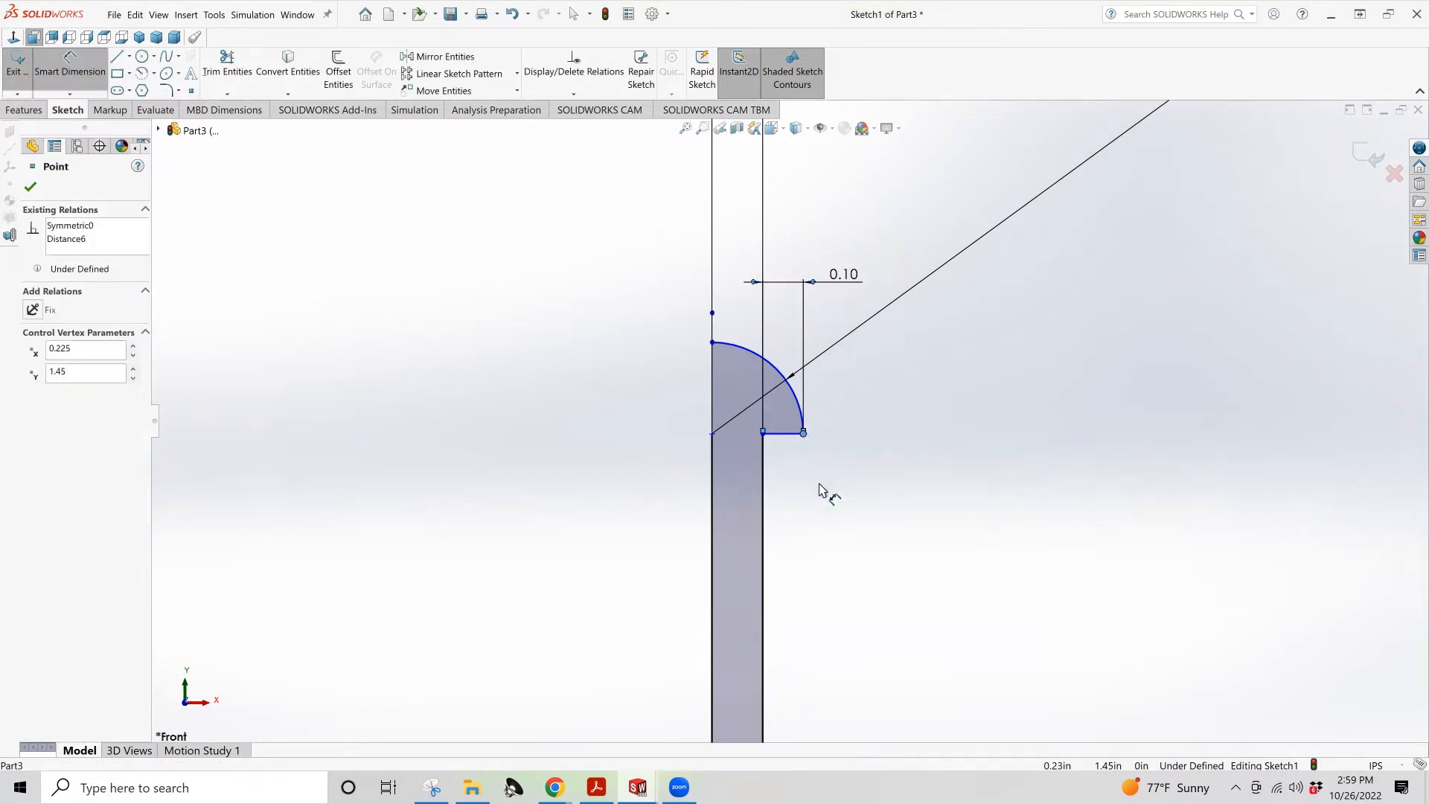
{"action": "scroll", "coordinate": [818, 662], "scroll_direction": "up", "scroll_amount": 4}
{"action": "left_click", "coordinate": [819, 623]}
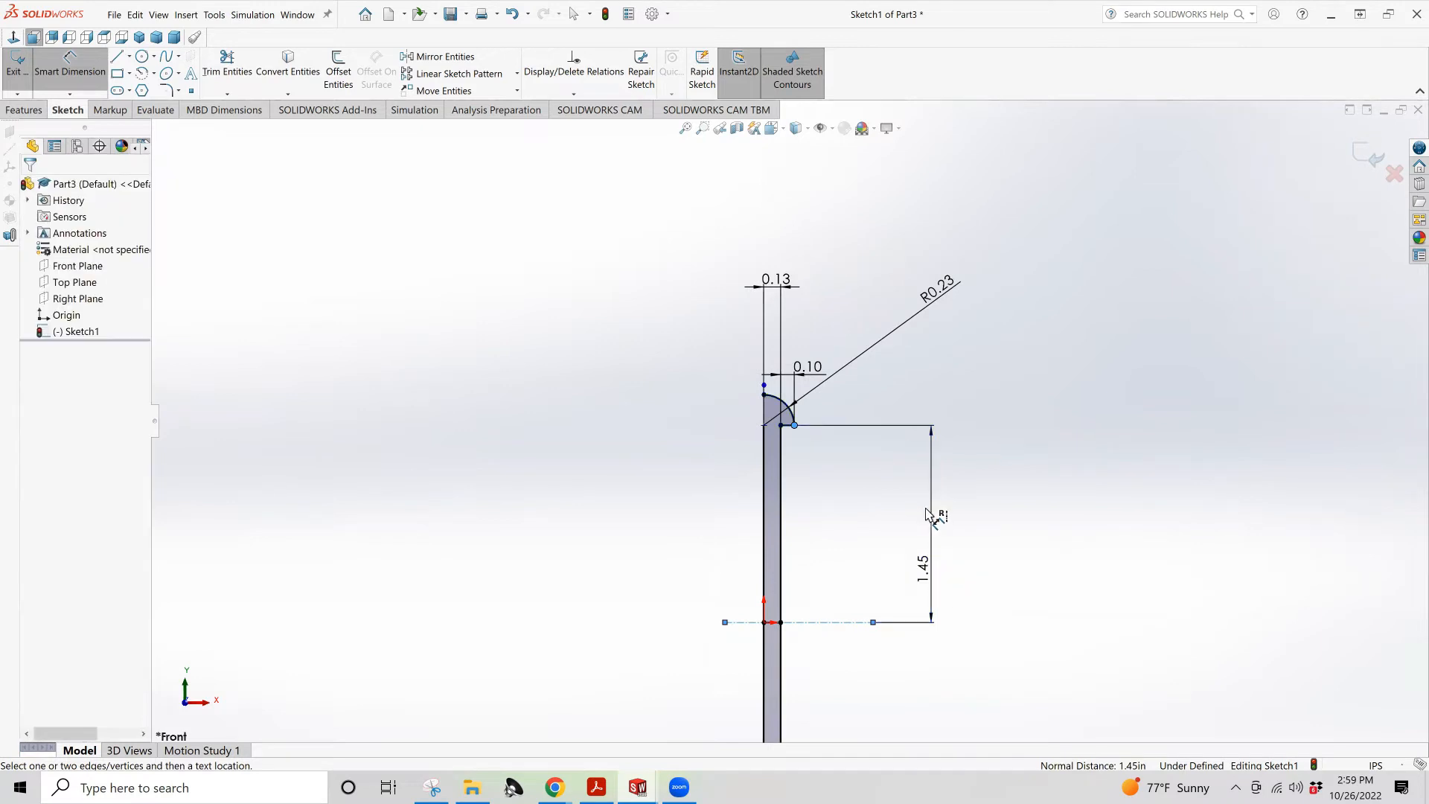
{"action": "left_click", "coordinate": [927, 553]}
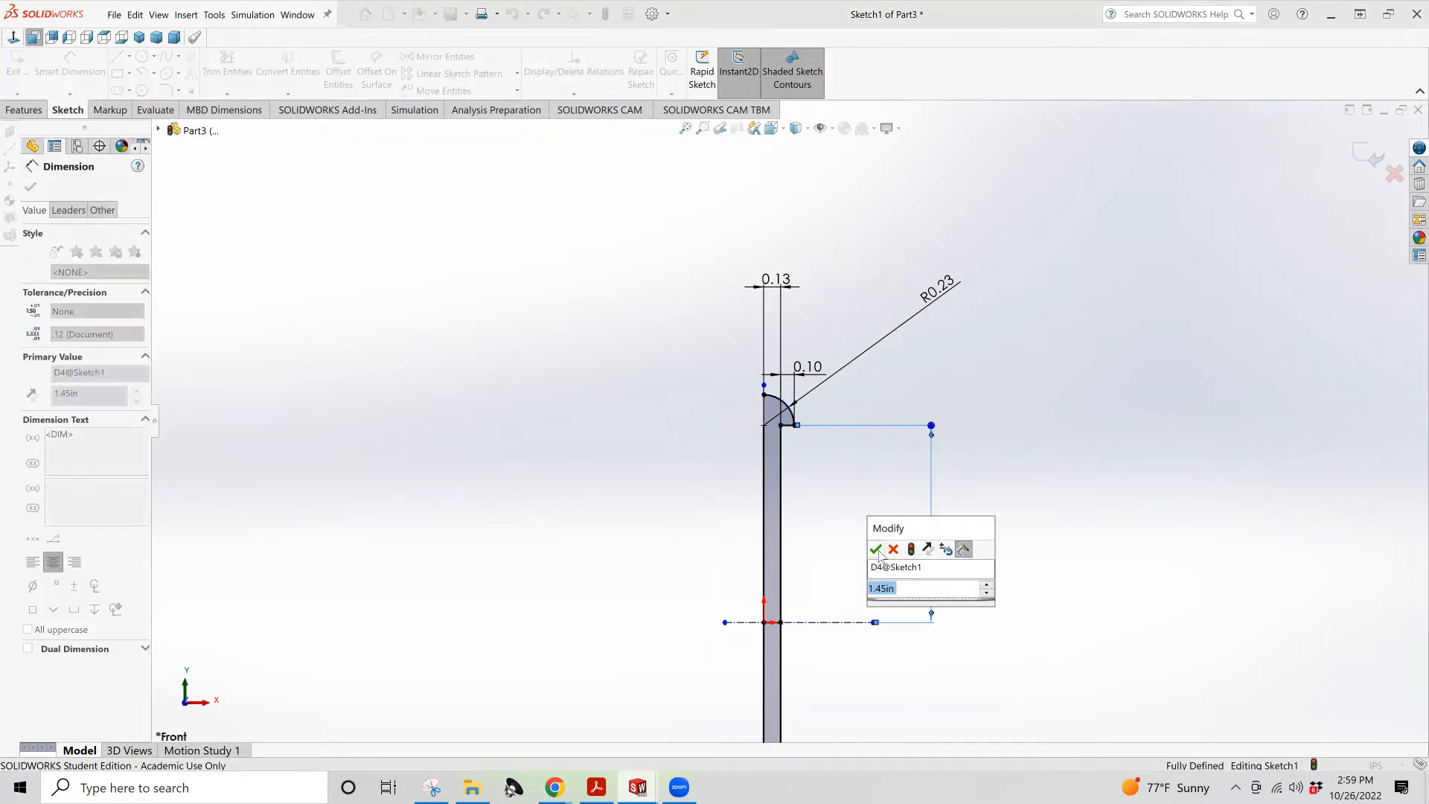
{"action": "left_click", "coordinate": [875, 548]}
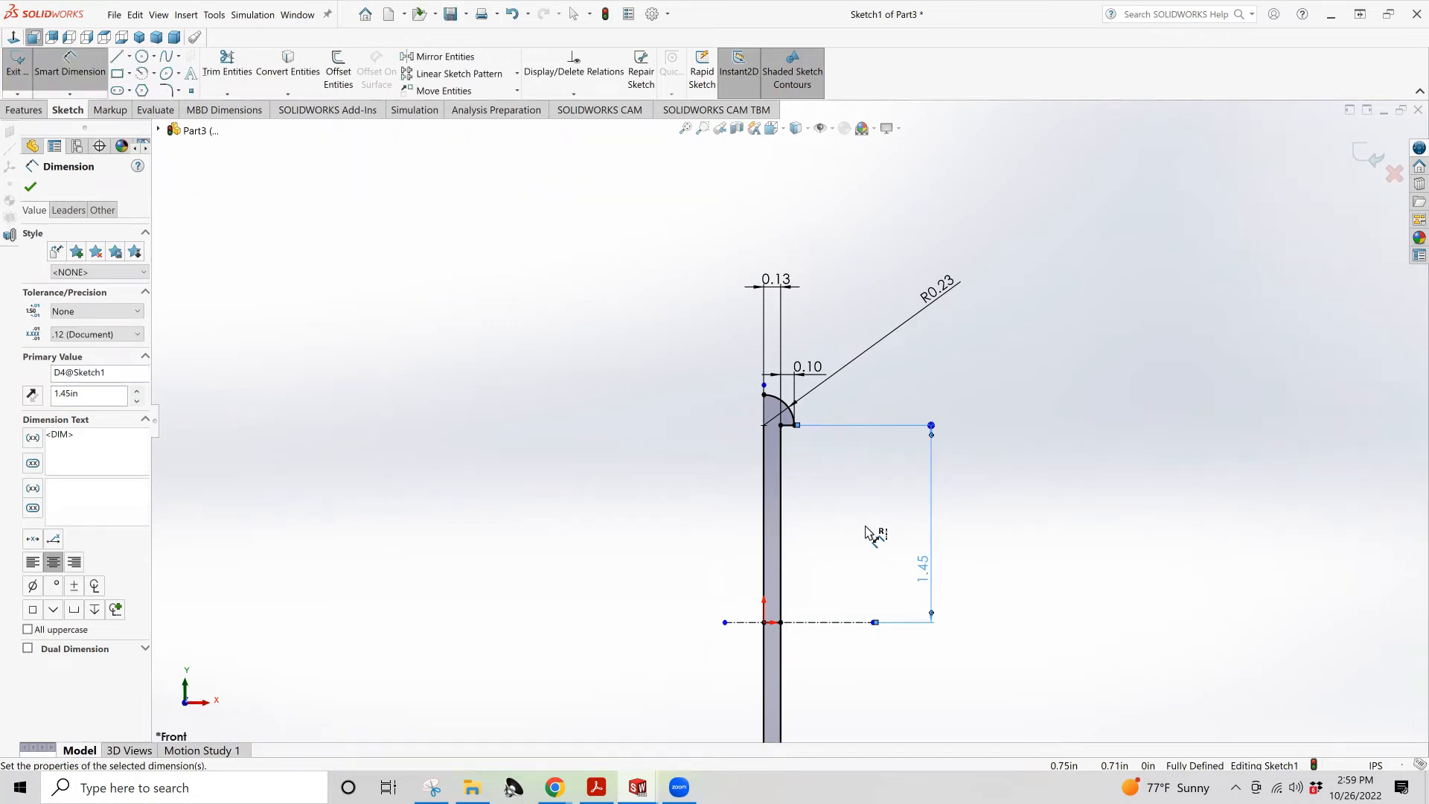
Delete the head arc's radius dimension, the vertical dimension to the centerline and the shaft width dimension
{"action": "left_click", "coordinate": [850, 367]}
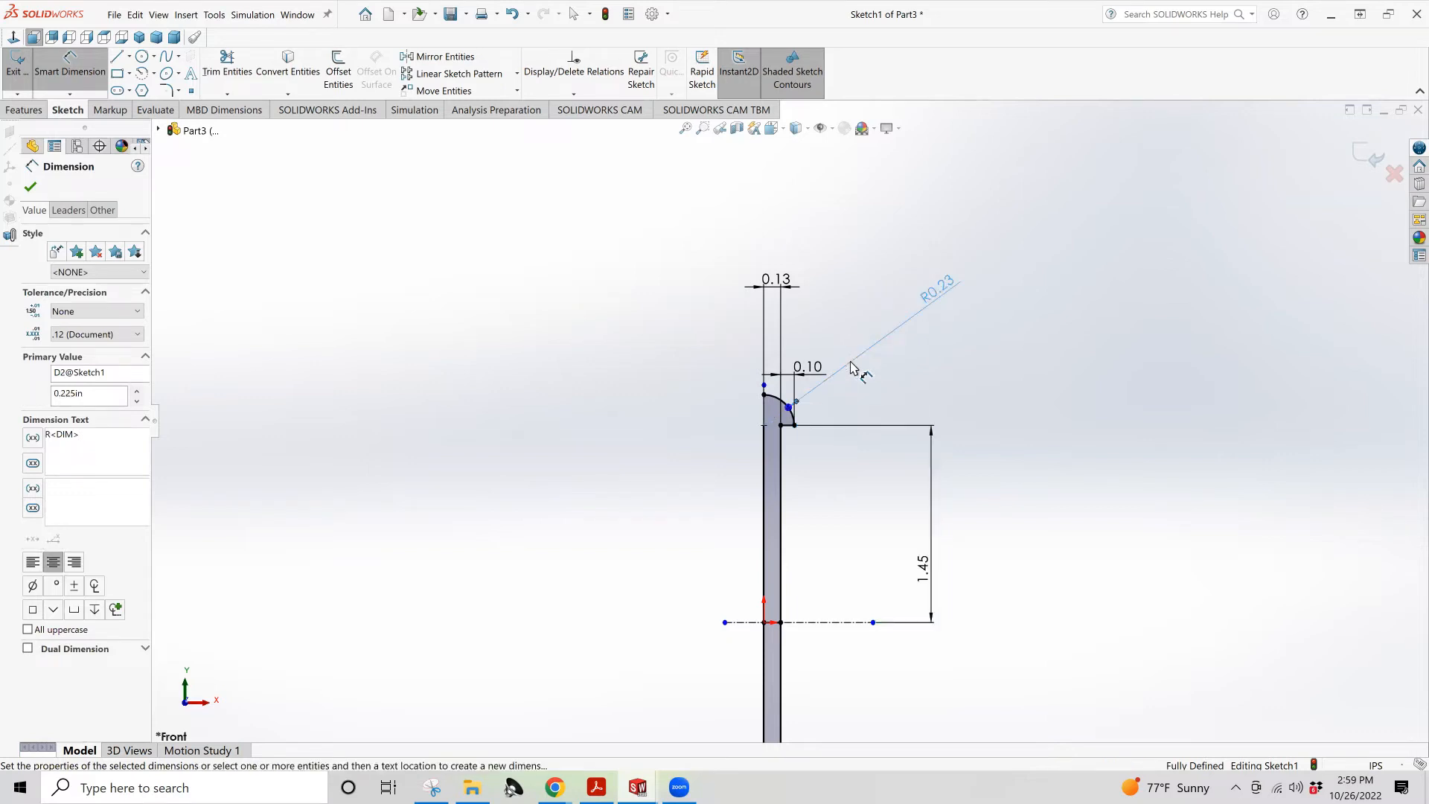
{"action": "key", "text": "Delete"}
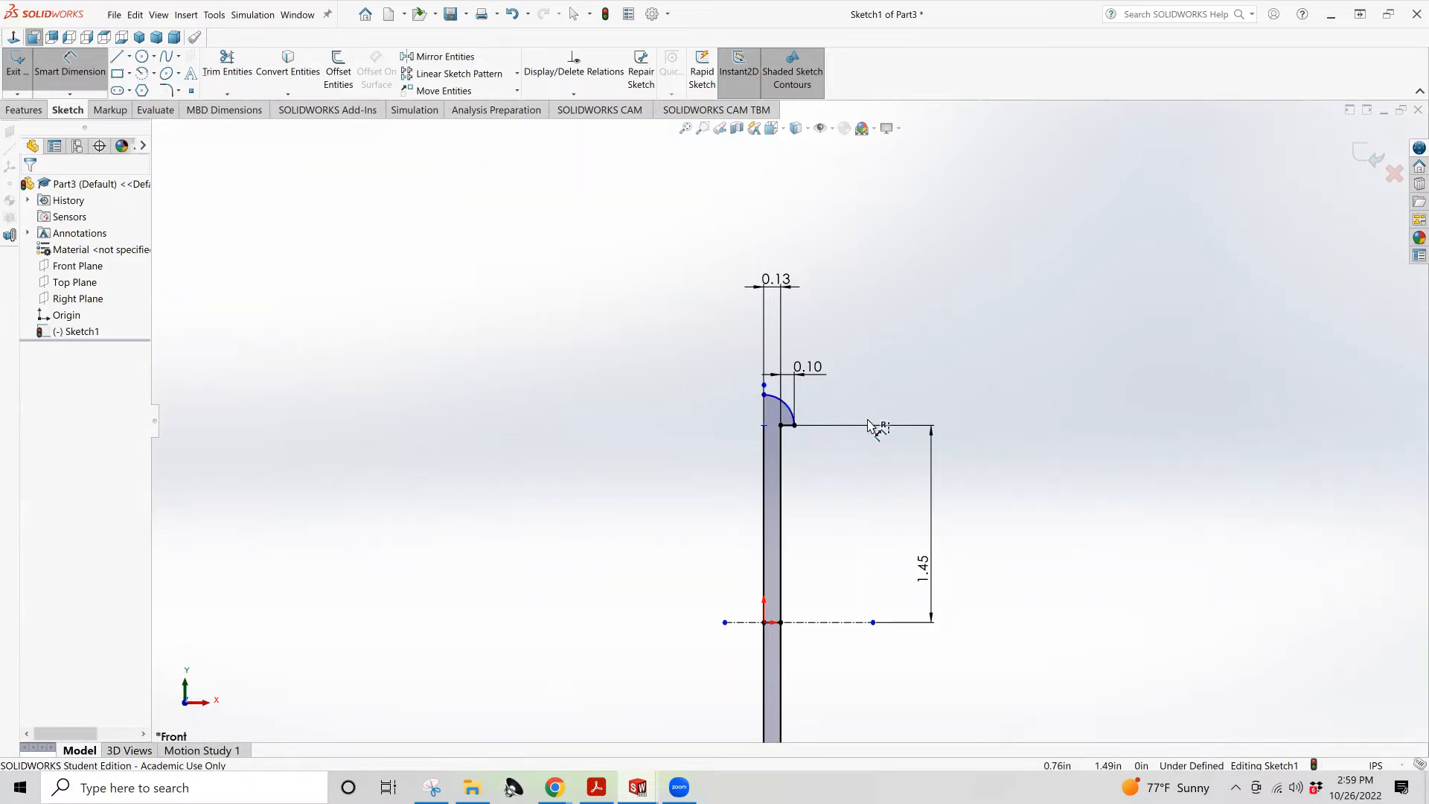
{"action": "left_click", "coordinate": [869, 426]}
{"action": "key", "text": "Delete"}
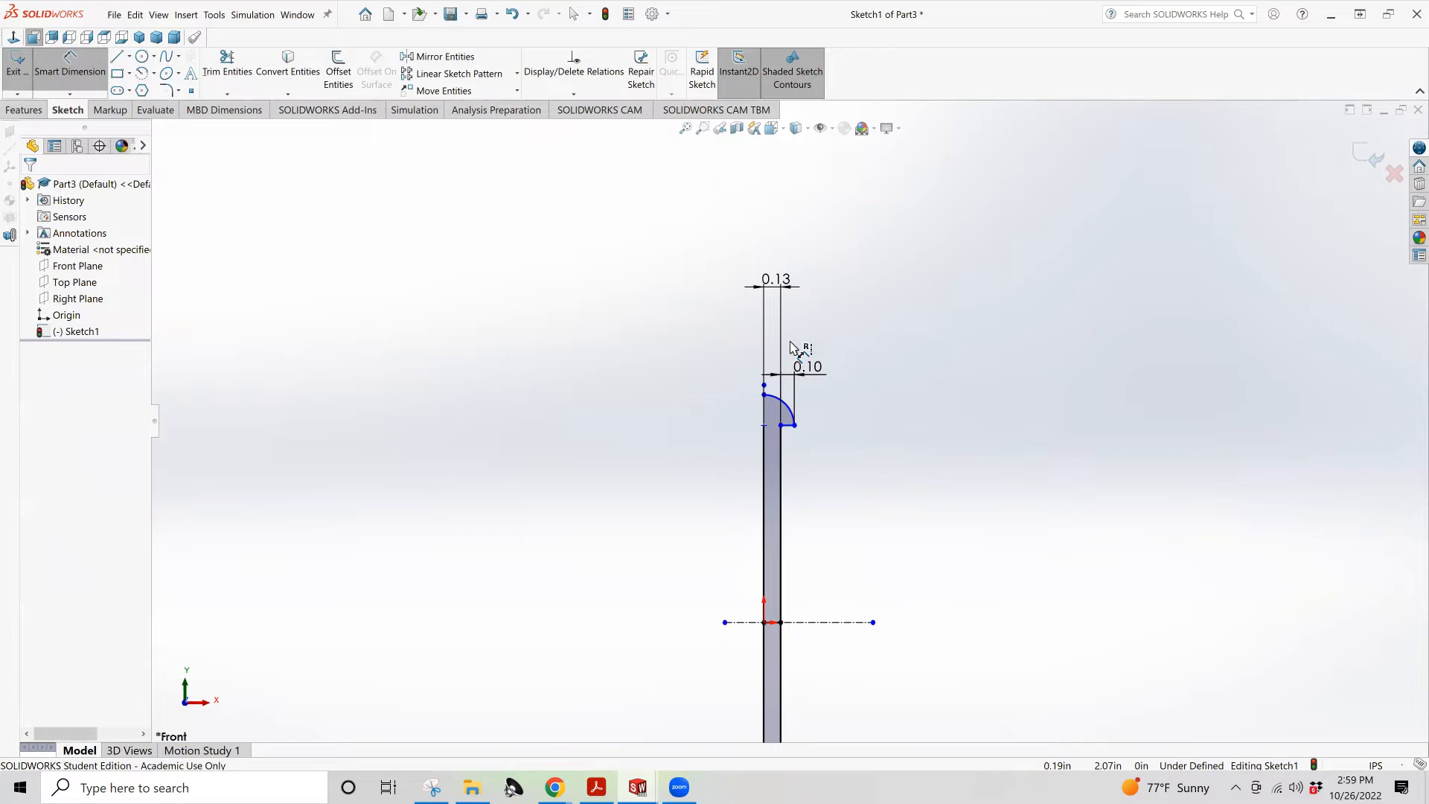
{"action": "left_click", "coordinate": [776, 283]}
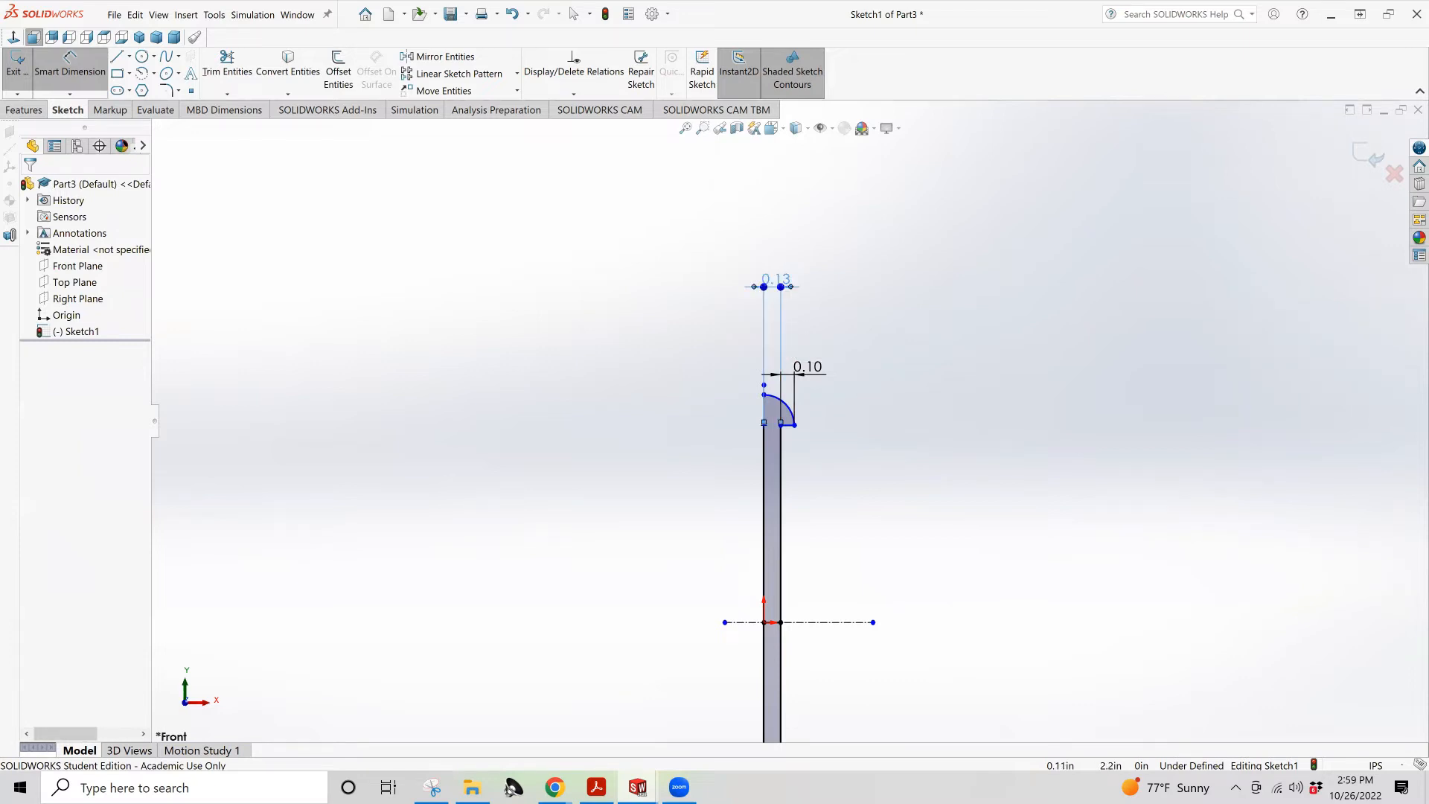
{"action": "key", "text": "Delete"}
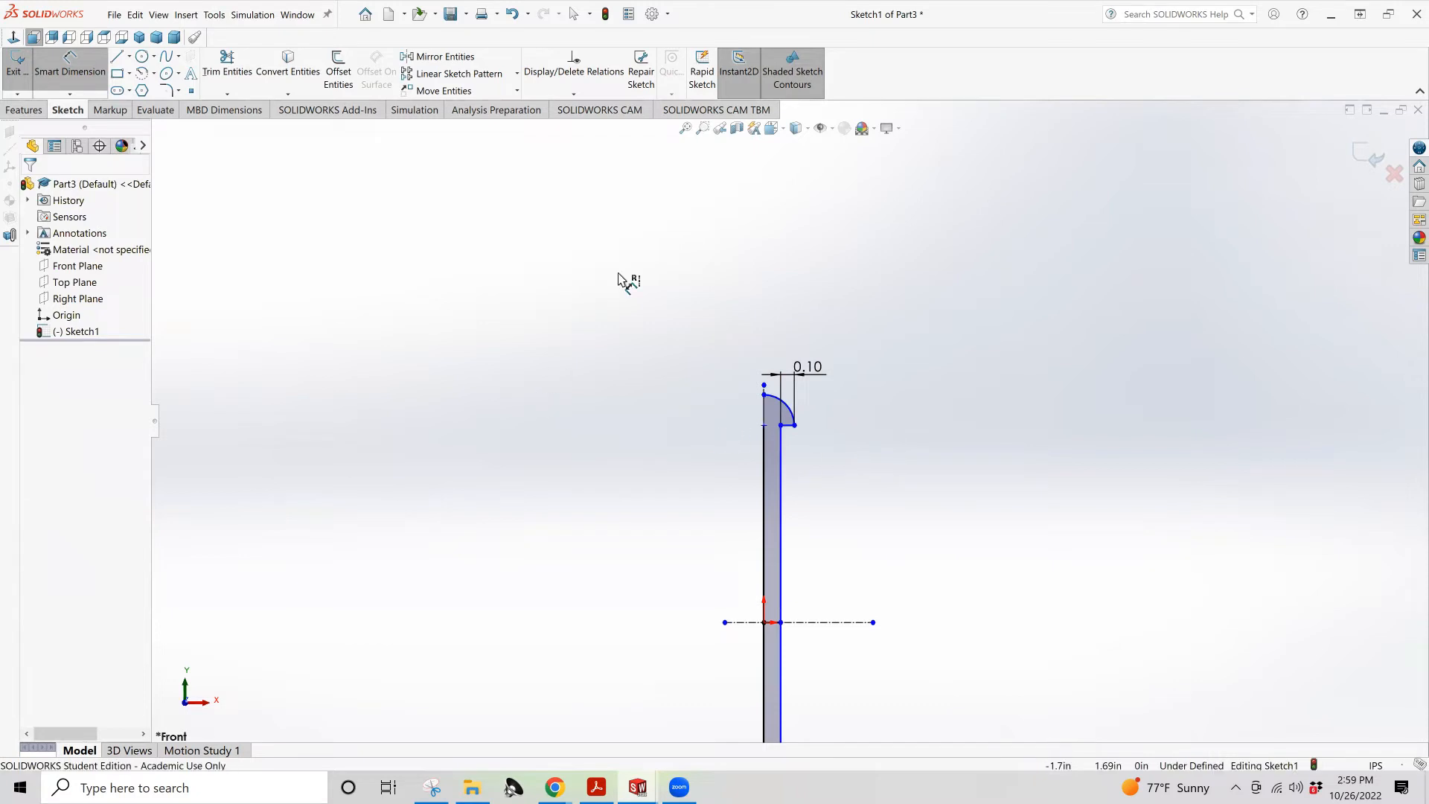
Revolve the profile's upper and lower regions 360° about the long vertical line through the origin, with Thin Feature off
{"action": "left_click", "coordinate": [24, 109]}
{"action": "left_click", "coordinate": [60, 81]}
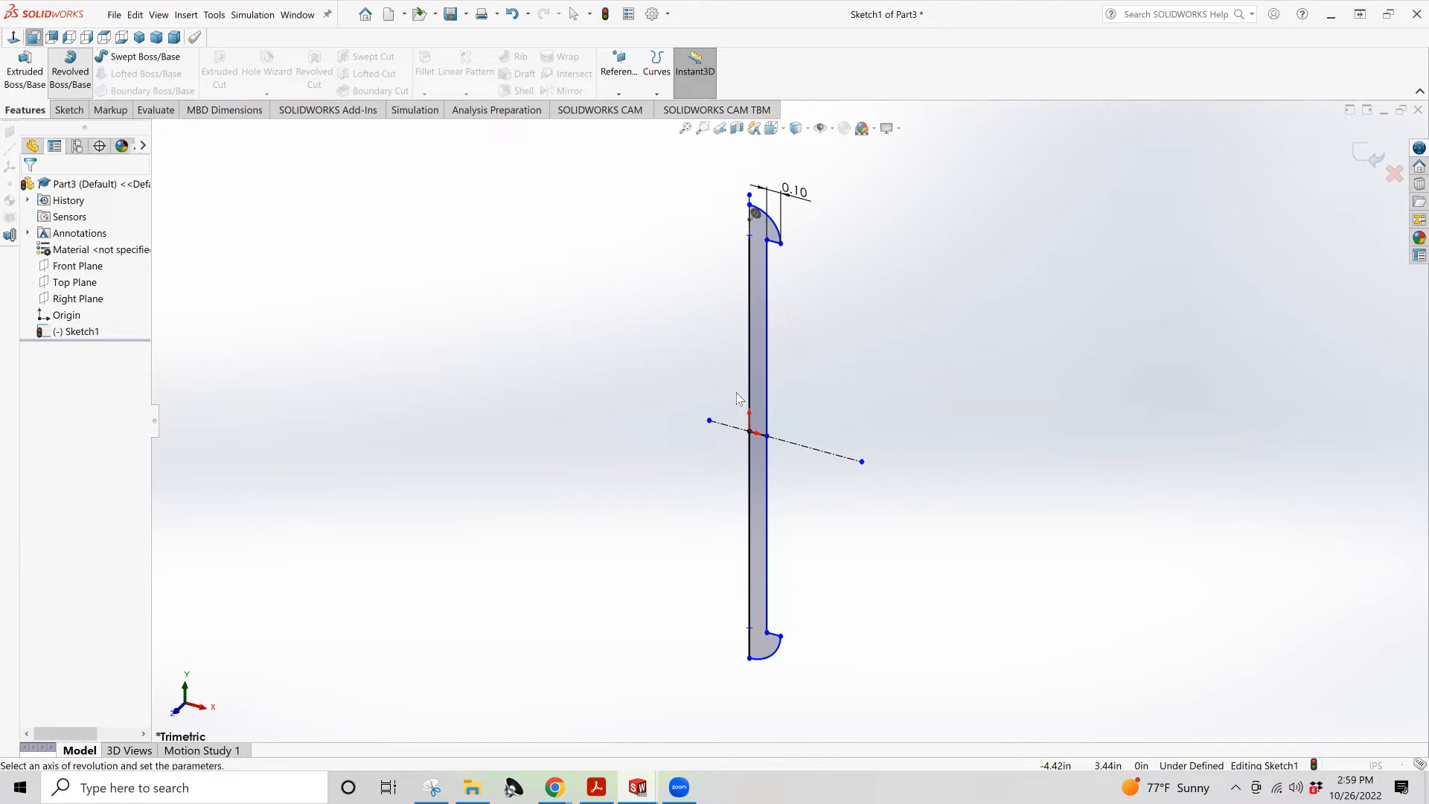
{"action": "left_click", "coordinate": [757, 423]}
{"action": "left_click", "coordinate": [758, 451]}
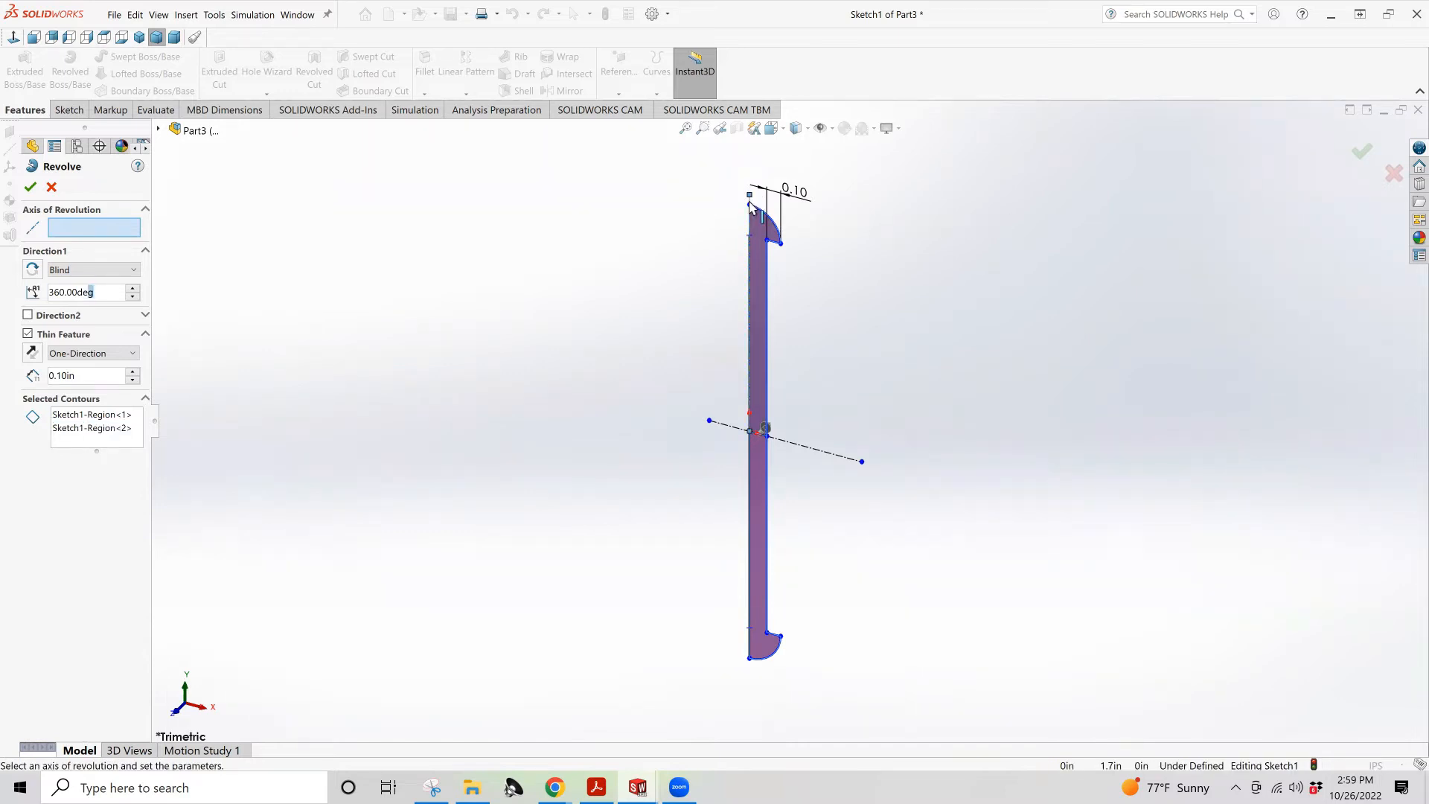
{"action": "left_click", "coordinate": [748, 216]}
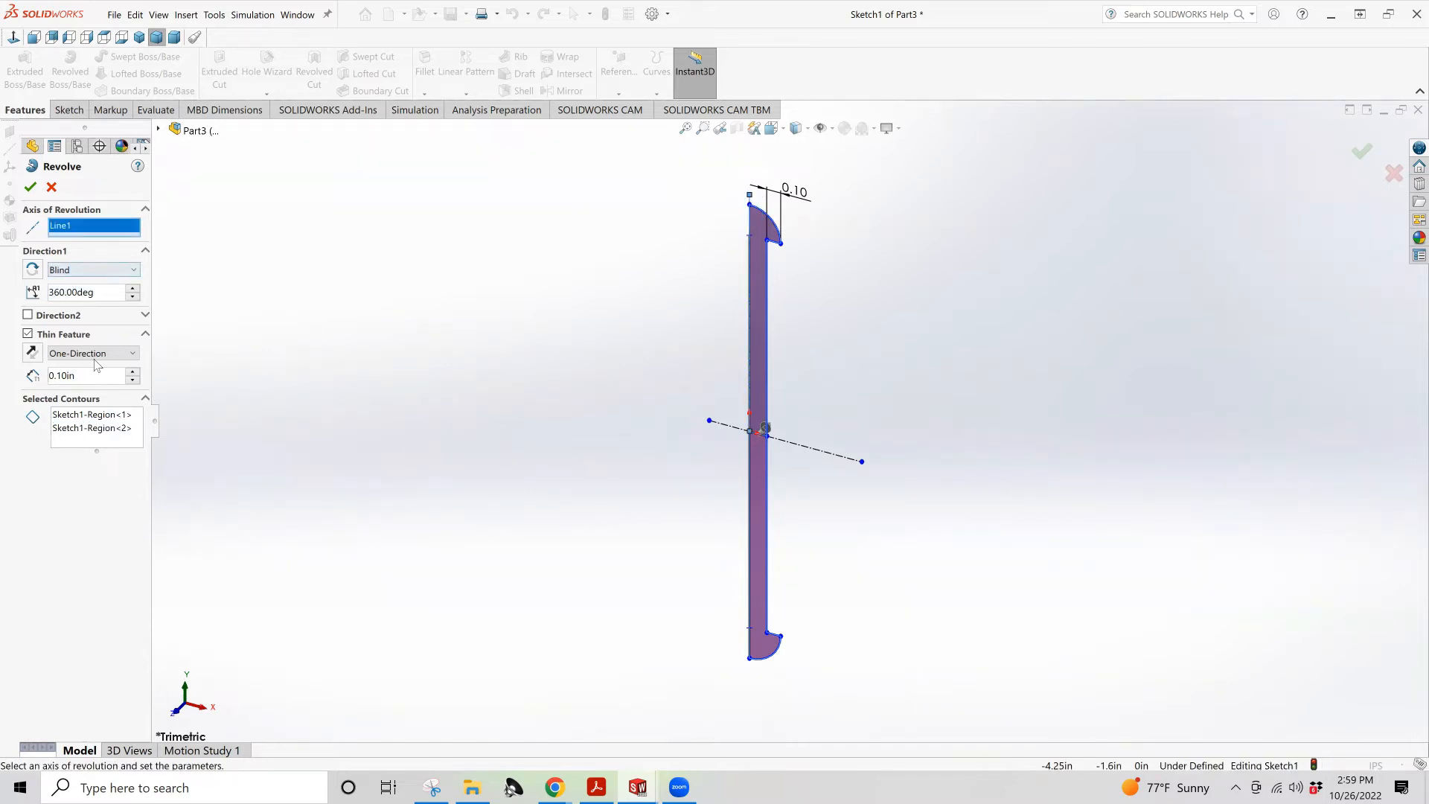
{"action": "left_click", "coordinate": [28, 334]}
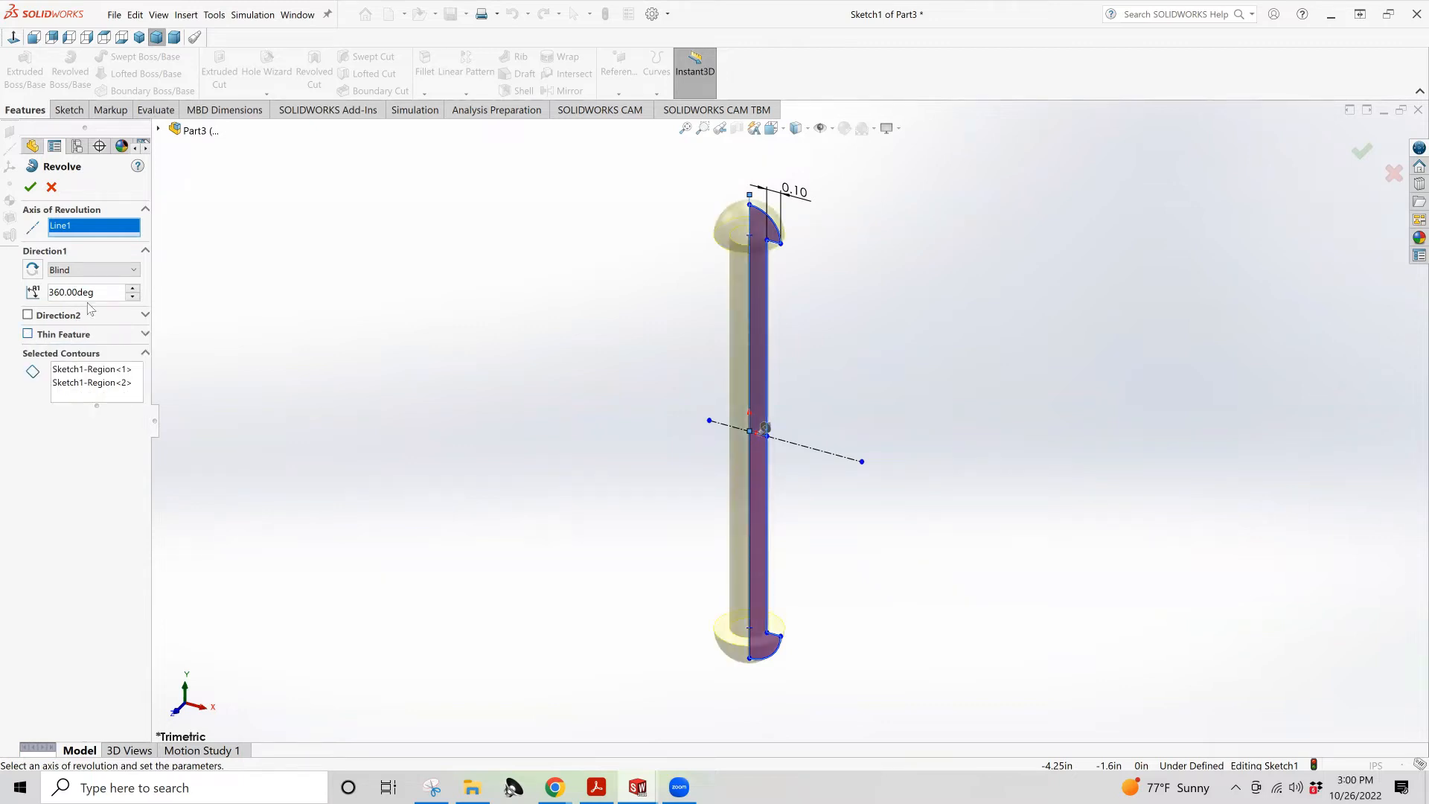
{"action": "left_click", "coordinate": [31, 189]}
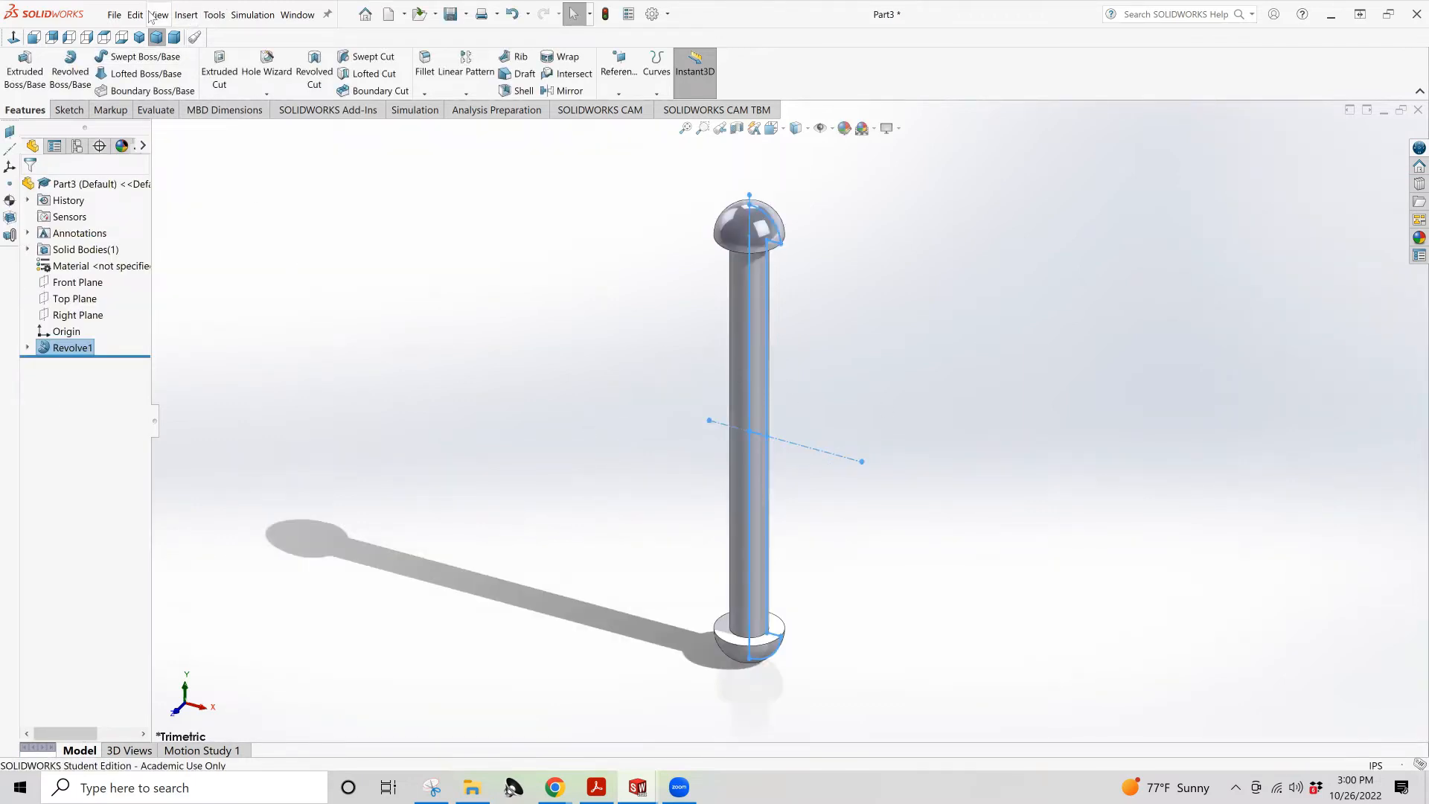
Save the pin part as Jack 3lp in the ESG_251 folder
{"action": "left_click", "coordinate": [115, 15]}
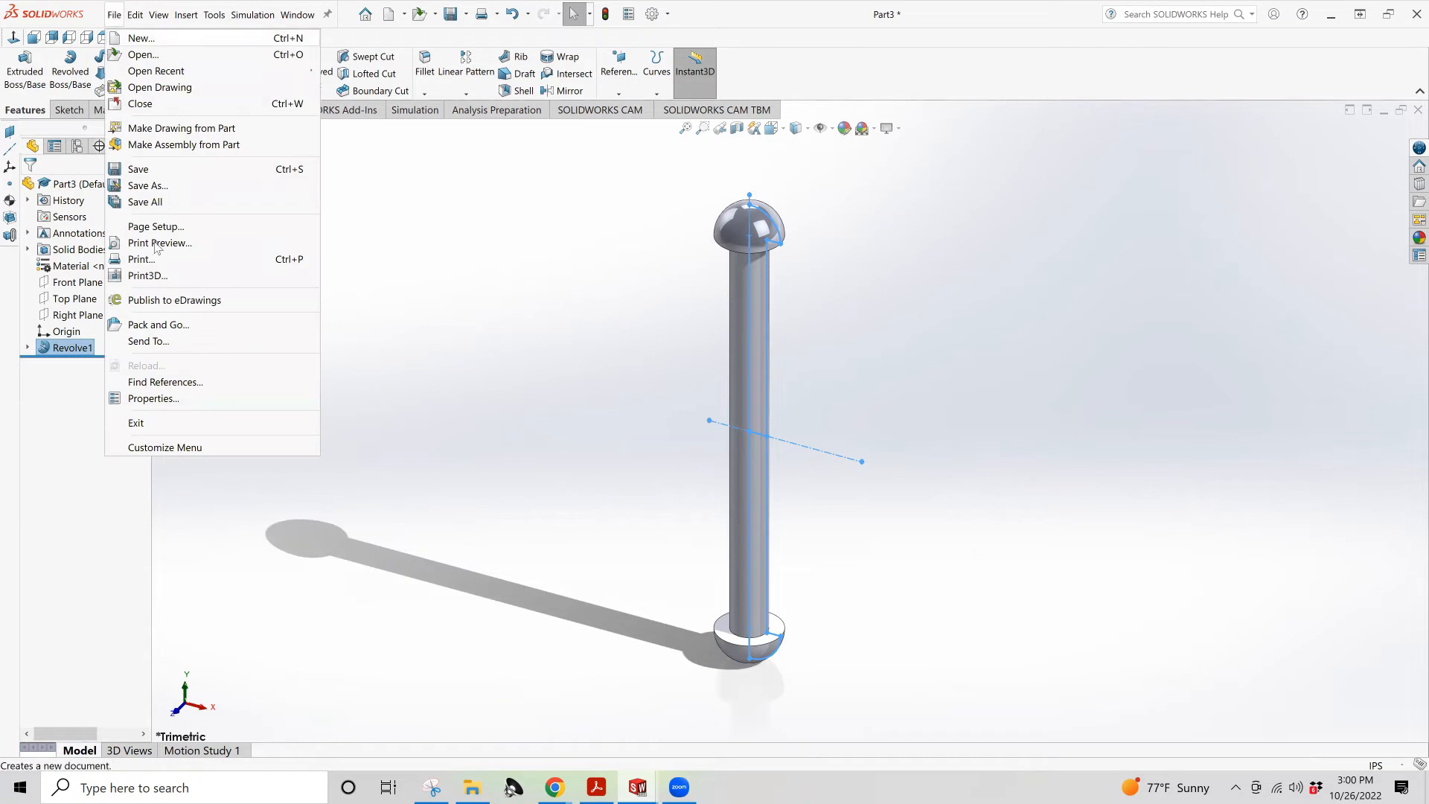
{"action": "left_click", "coordinate": [145, 191]}
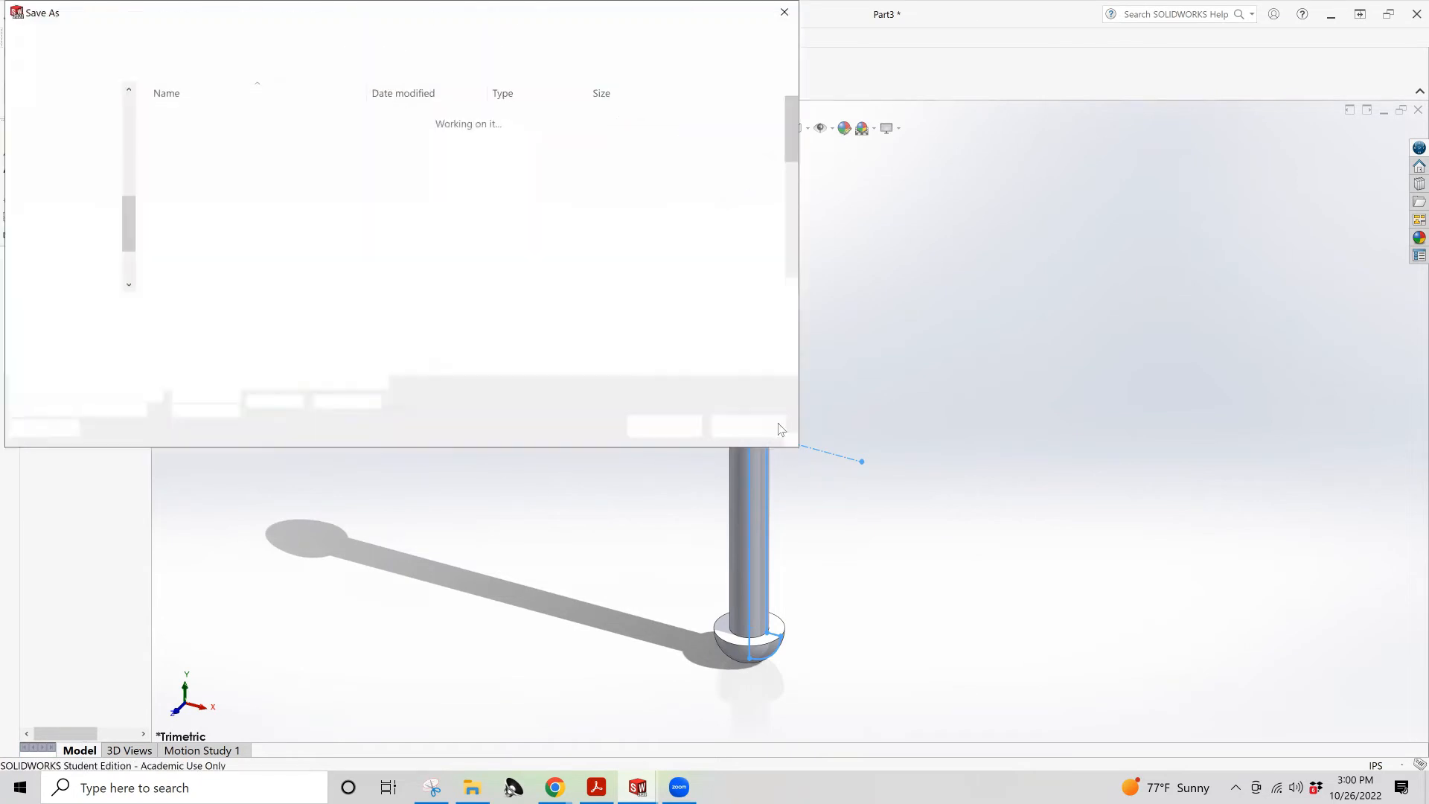
{"action": "scroll", "coordinate": [282, 235], "scroll_direction": "down", "scroll_amount": 2}
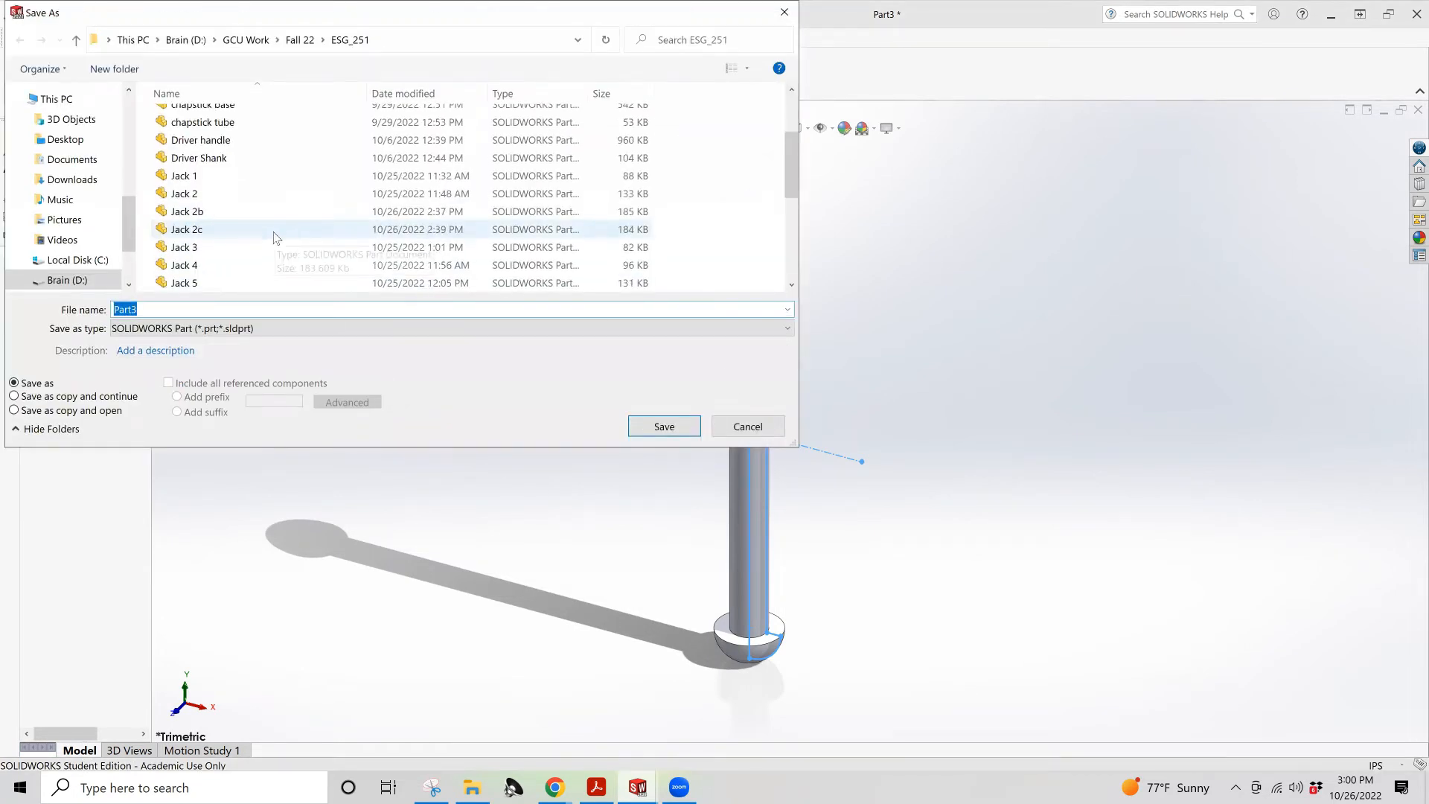
{"action": "left_click", "coordinate": [209, 247]}
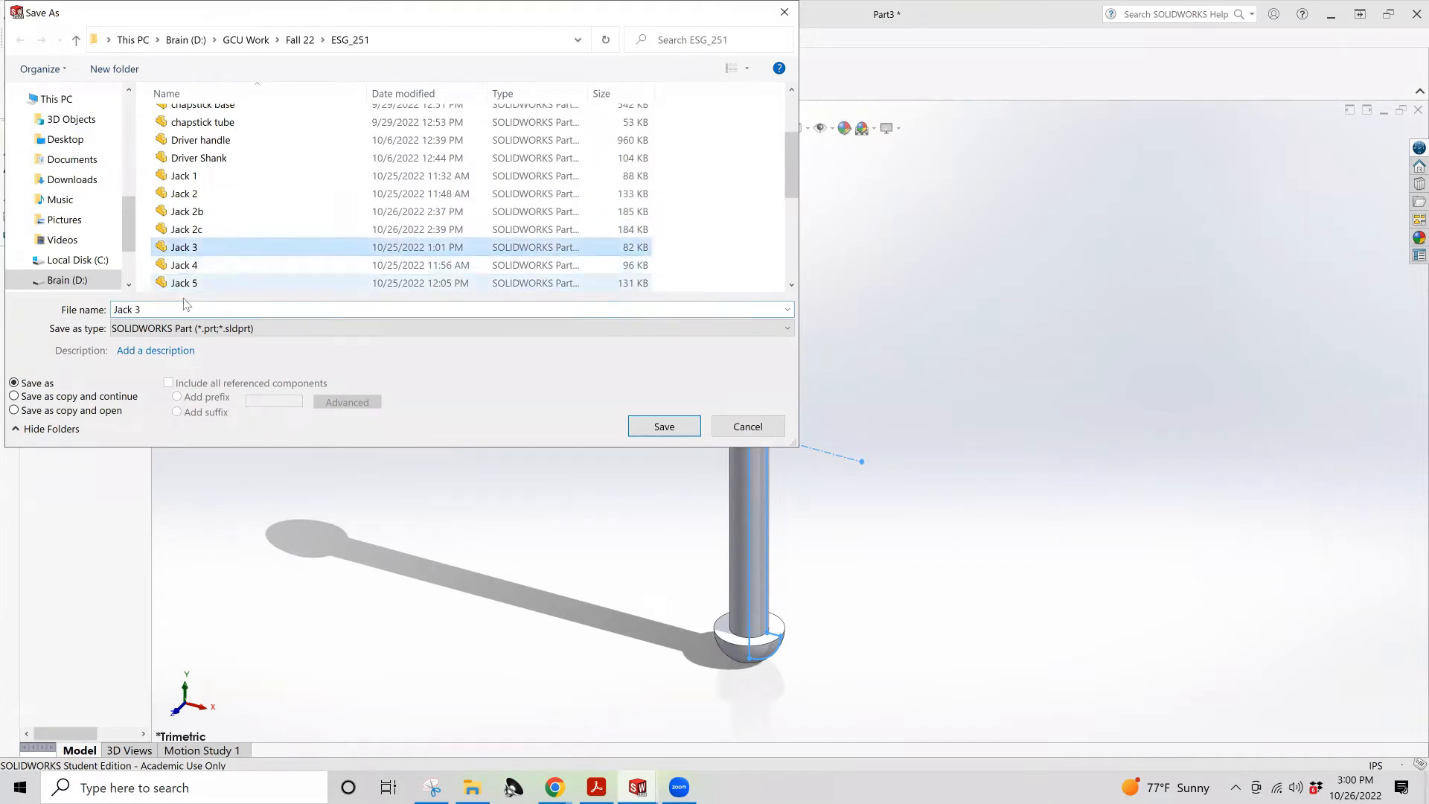
{"action": "left_click", "coordinate": [156, 311]}
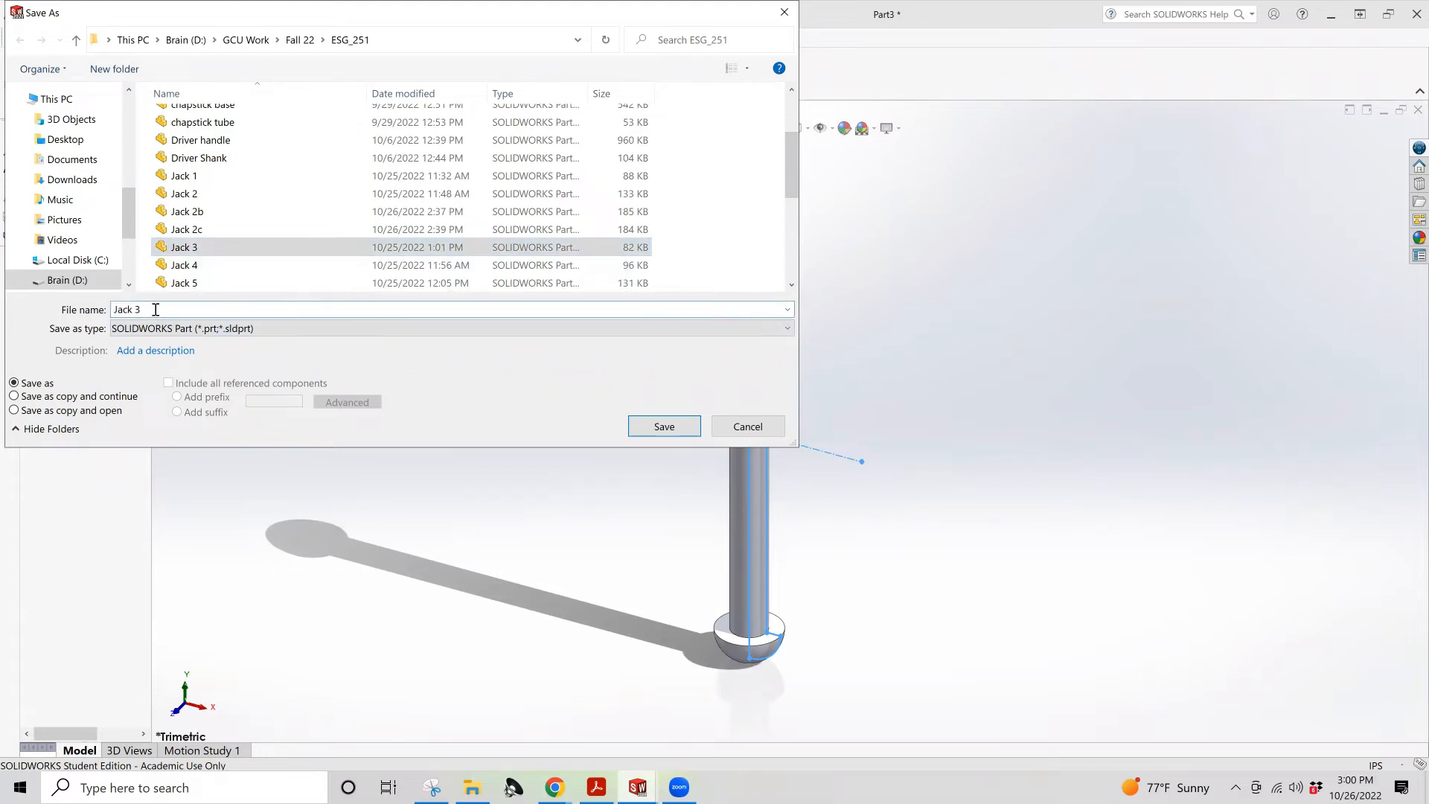
{"action": "type", "text": "p"}
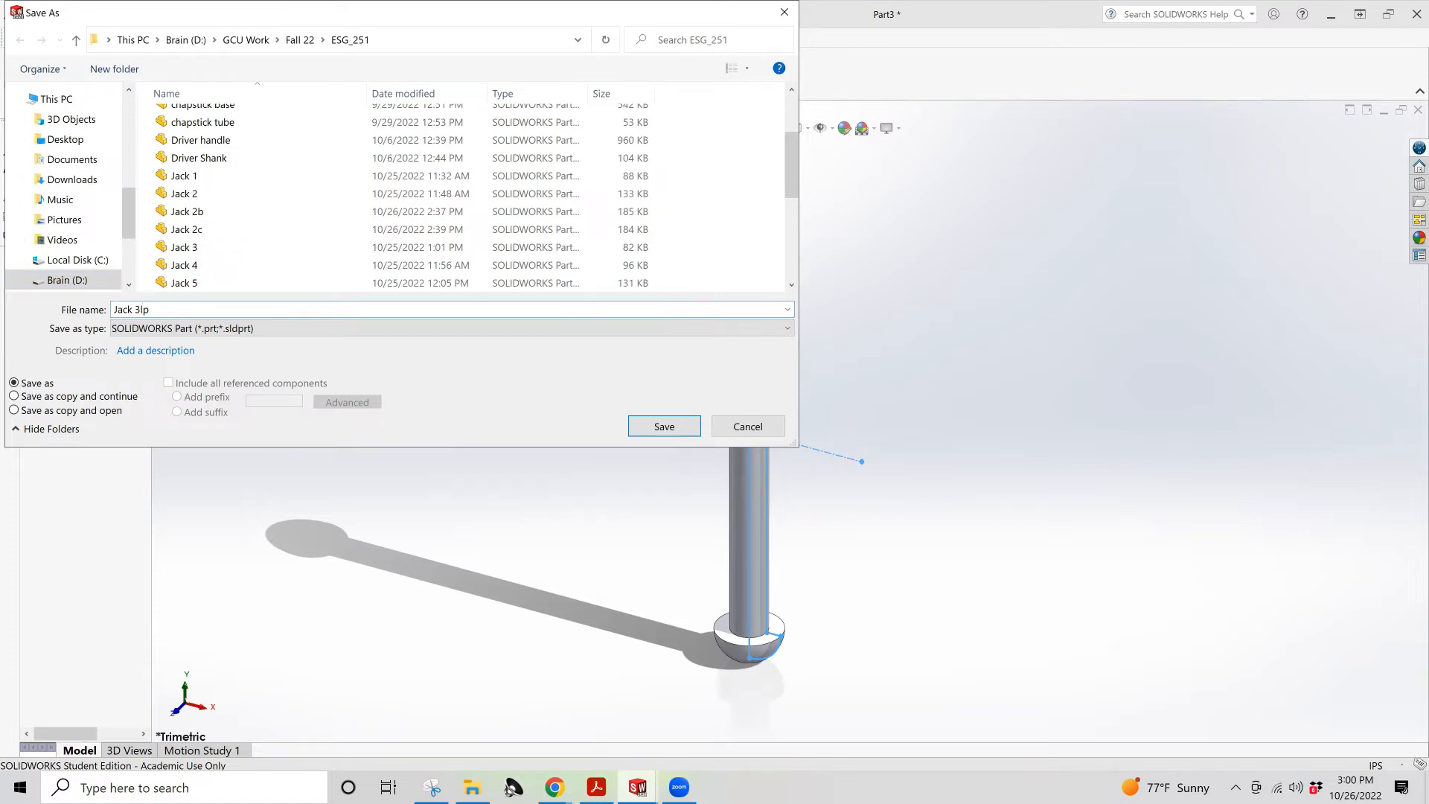
{"action": "left_click", "coordinate": [661, 426]}
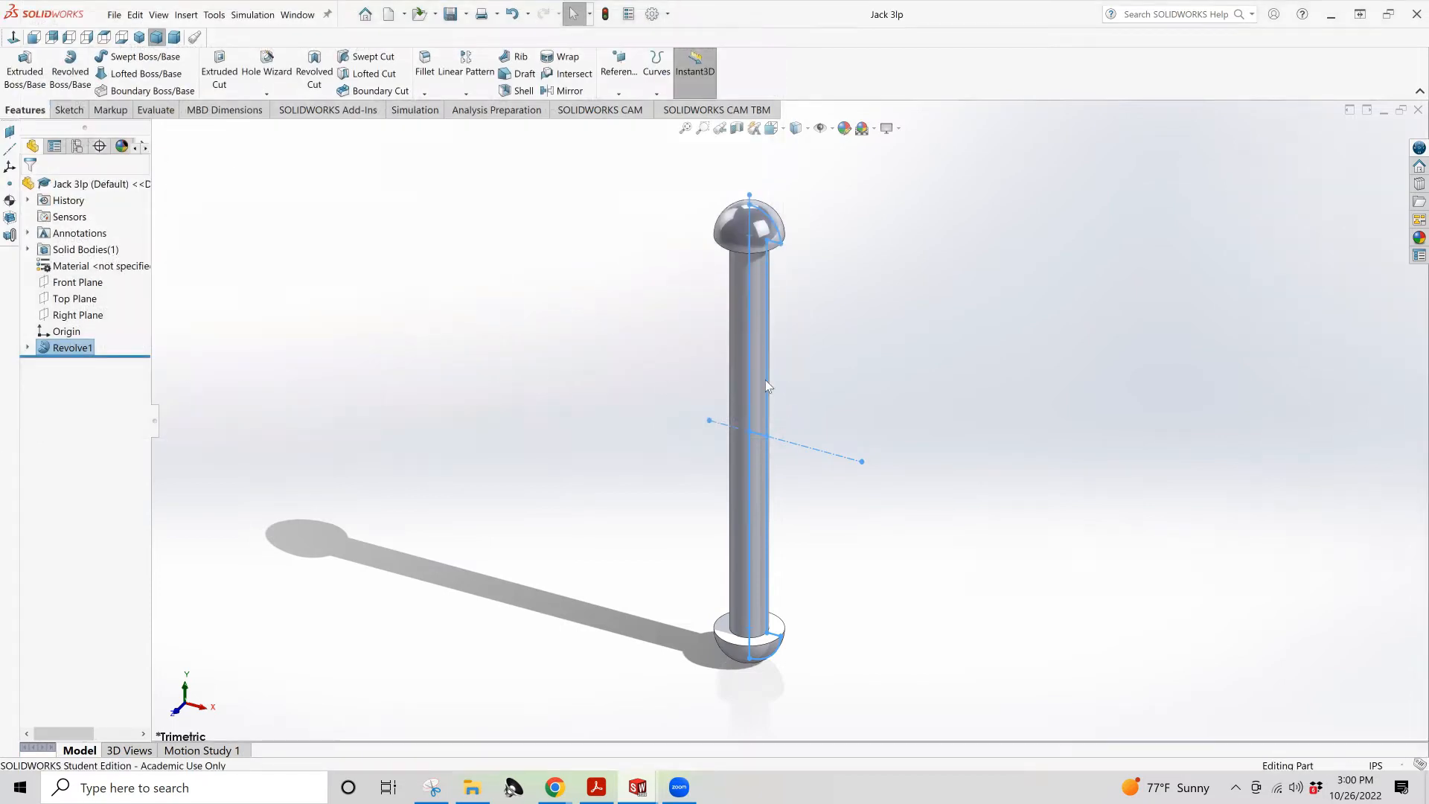
Check the short pin drawing in the exam PDF and save the pin part under the new name Jack 3sp in ESG_251
{"action": "left_click", "coordinate": [597, 787]}
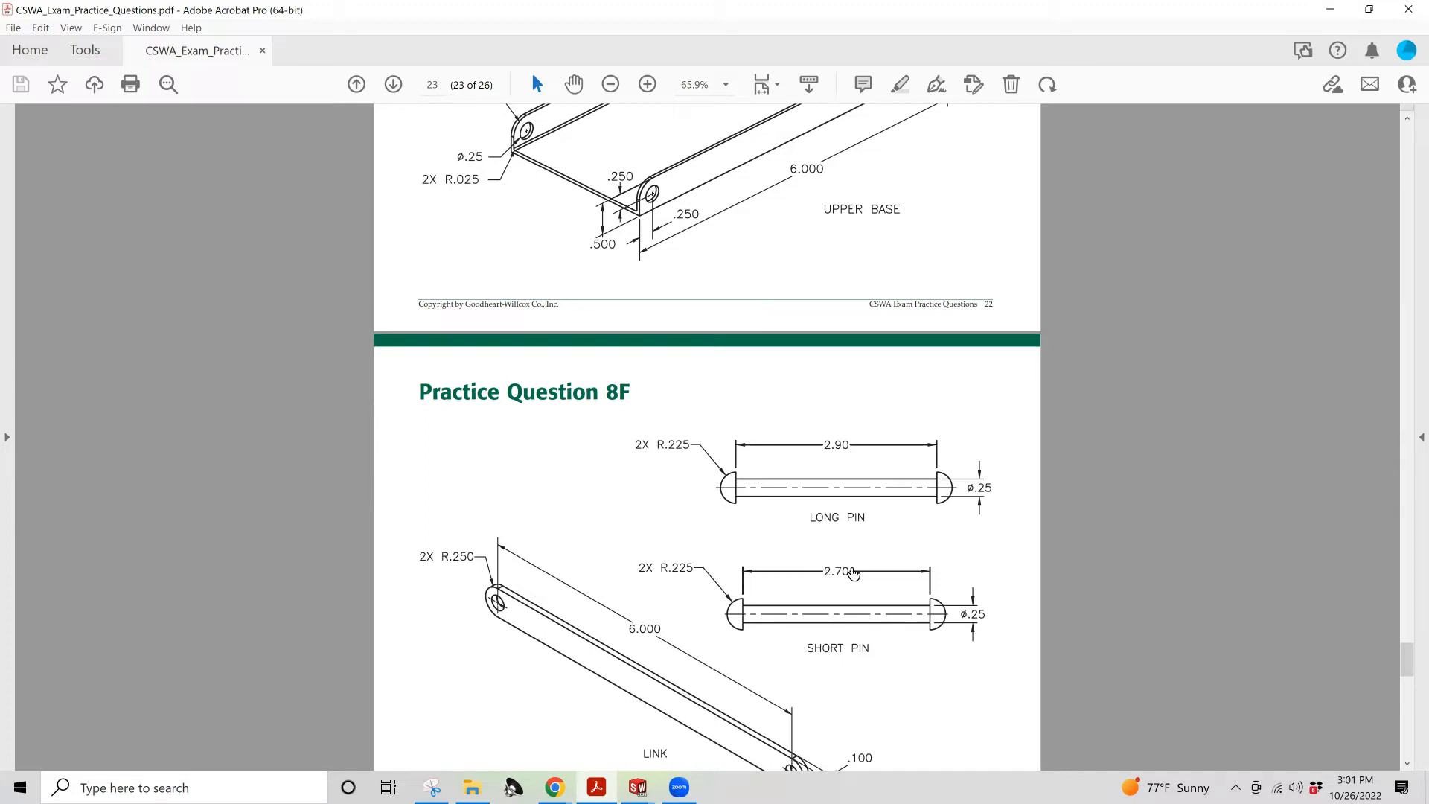
{"action": "mouse_move", "coordinate": [640, 787]}
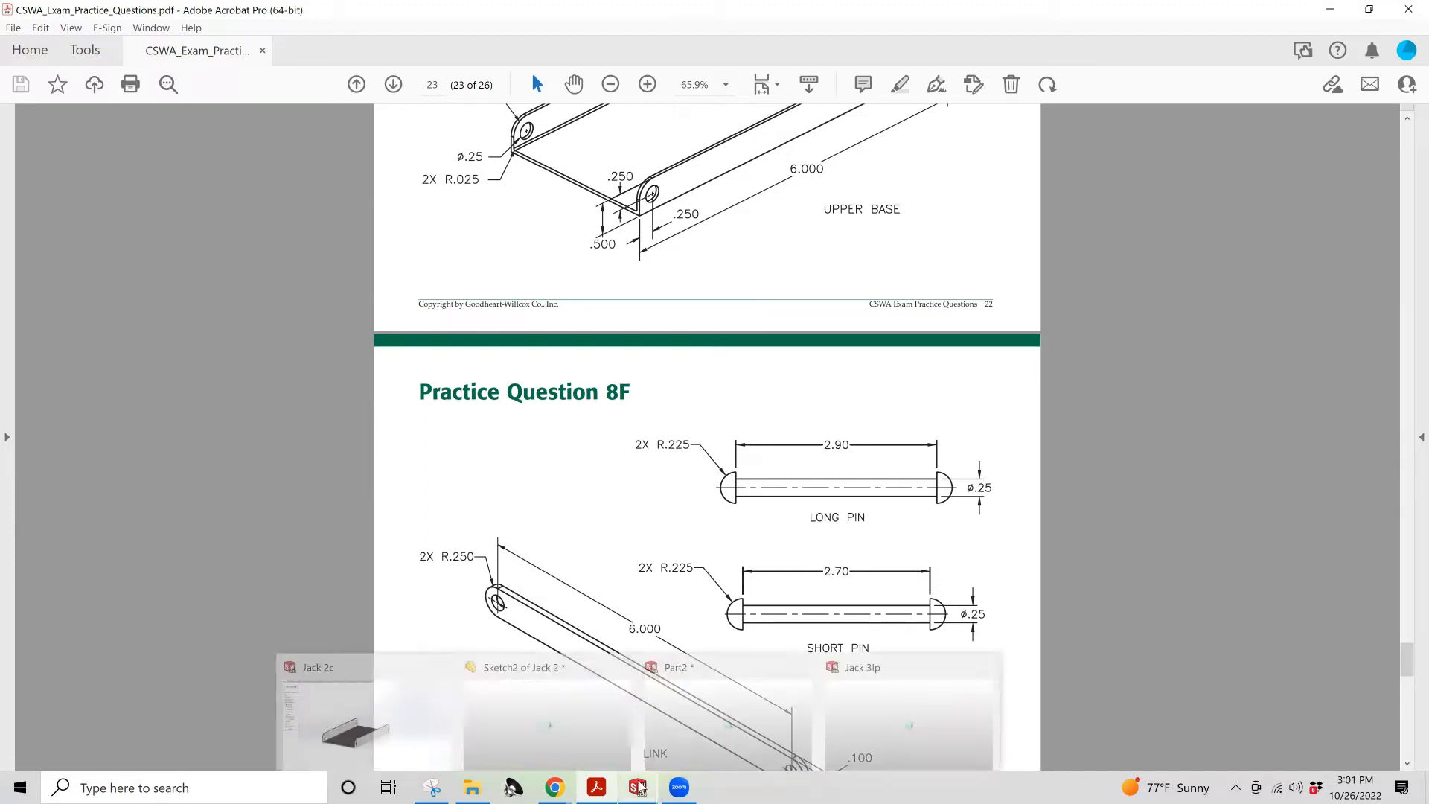
{"action": "left_click", "coordinate": [908, 718]}
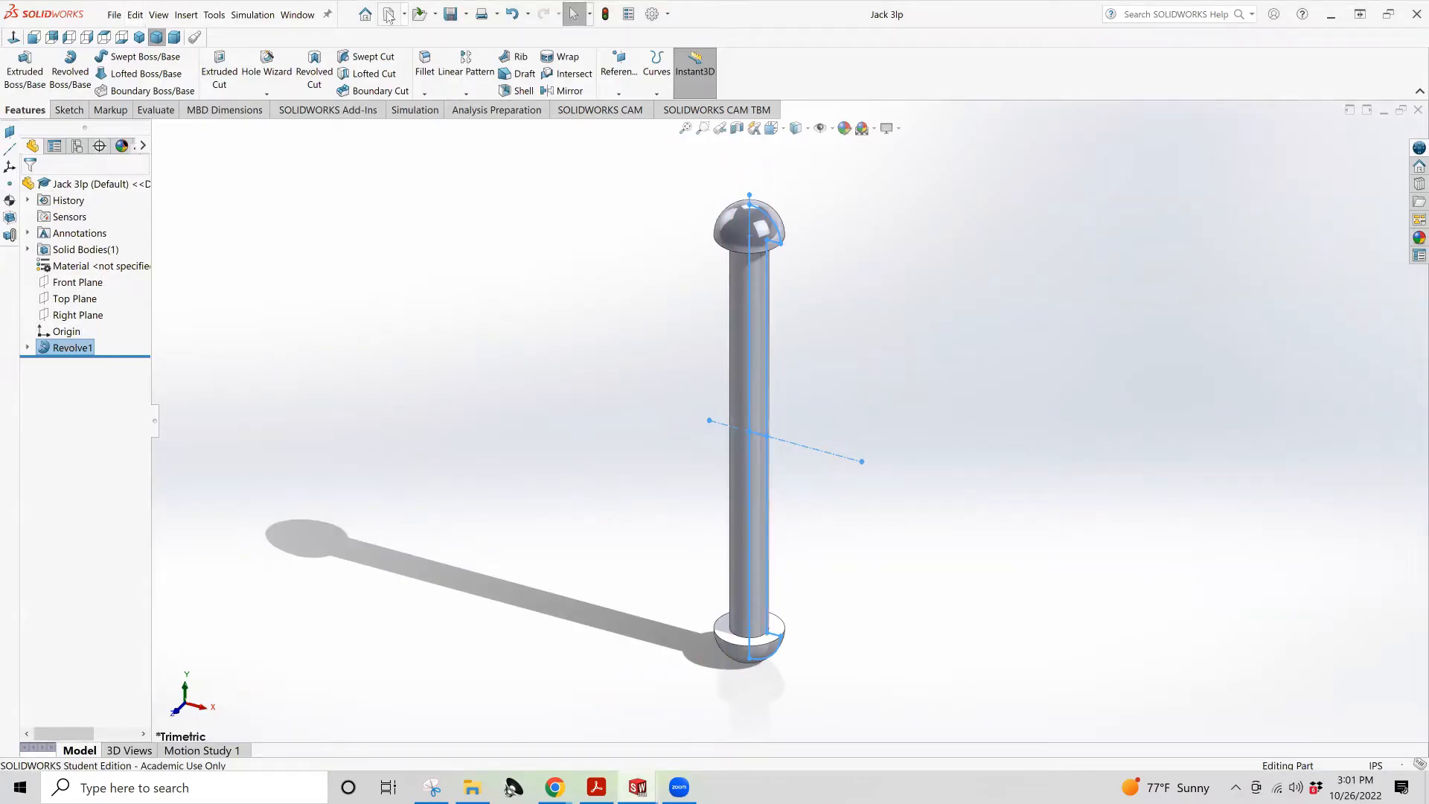
{"action": "left_click", "coordinate": [114, 15]}
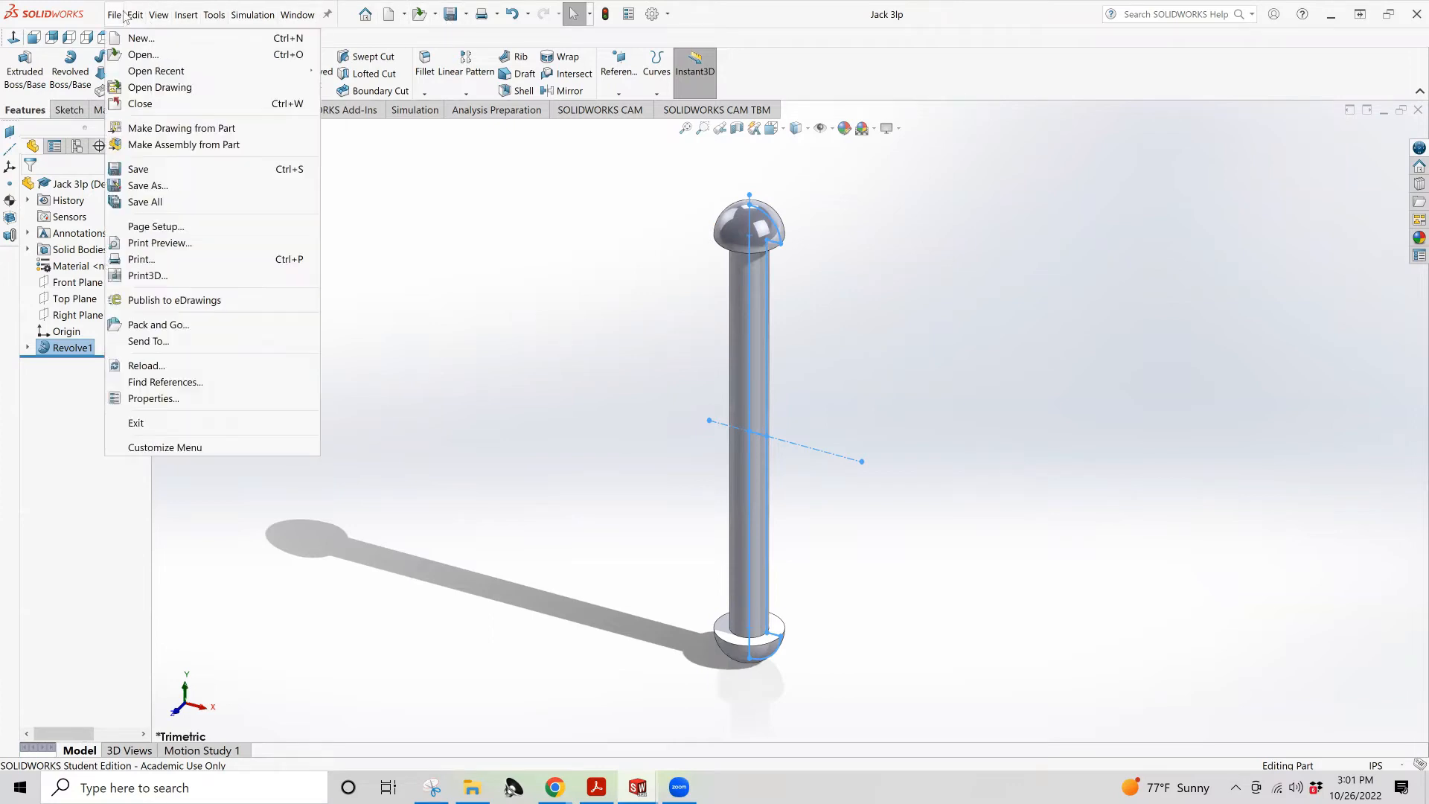
{"action": "left_click", "coordinate": [147, 188]}
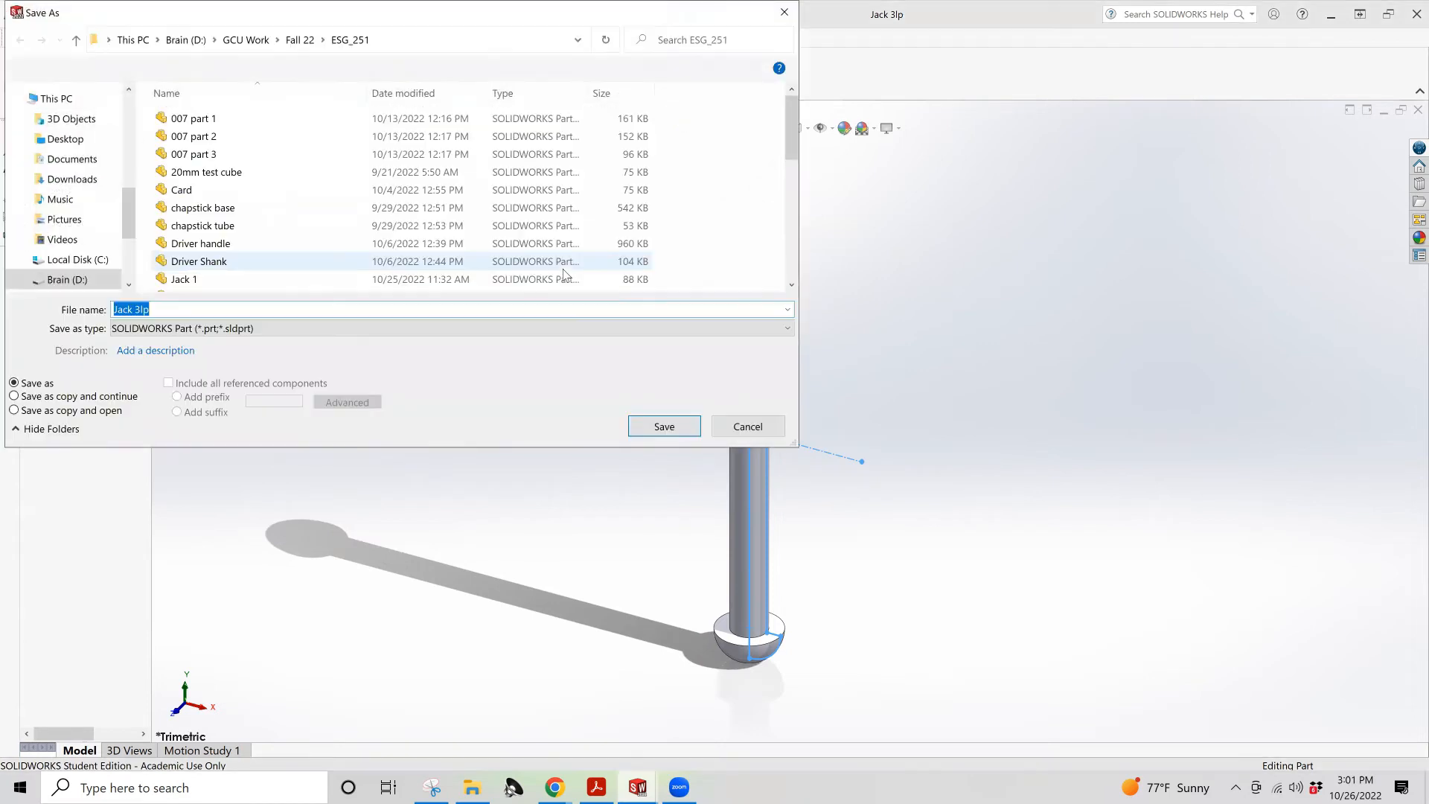
{"action": "scroll", "coordinate": [207, 198], "scroll_direction": "down", "scroll_amount": 3}
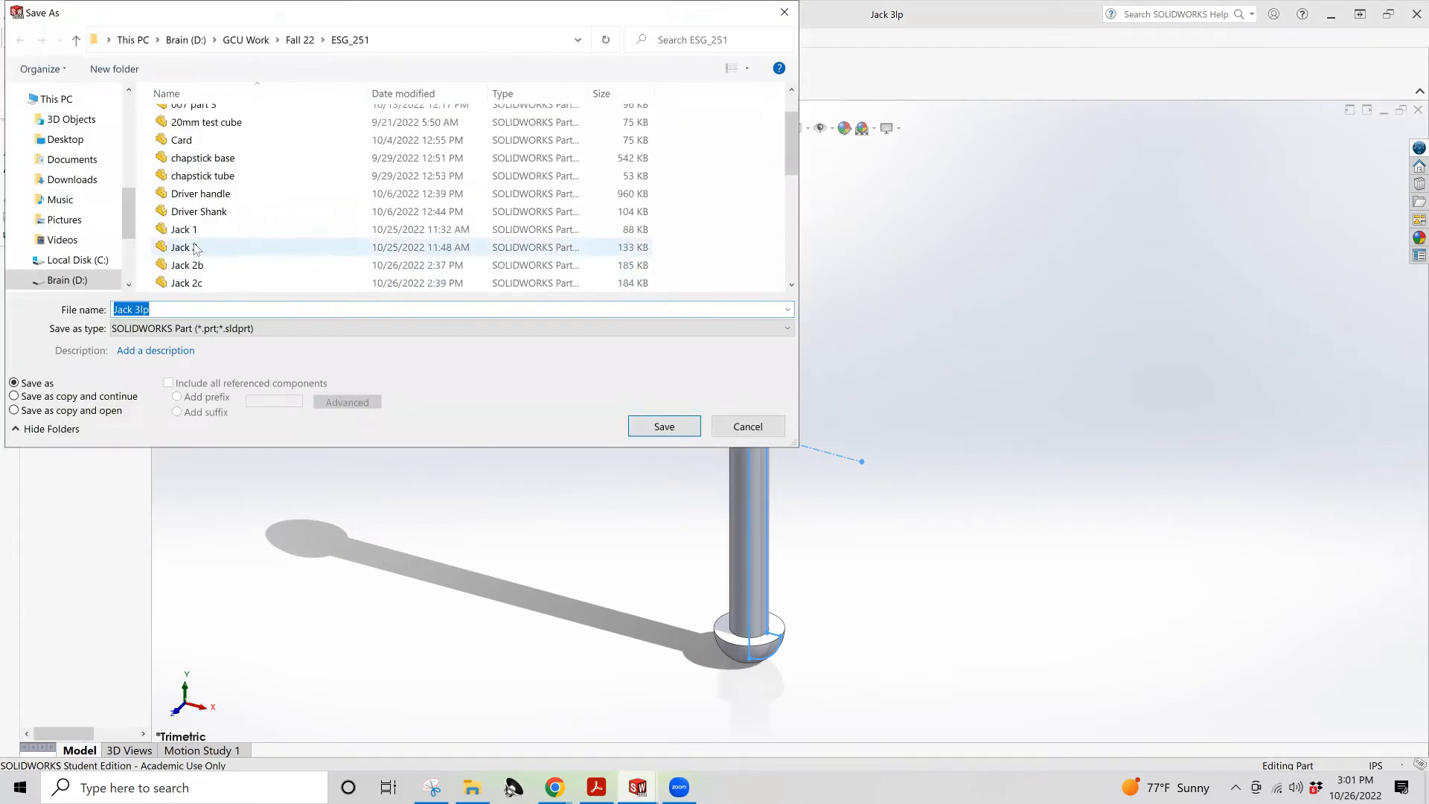
{"action": "left_click", "coordinate": [187, 212]}
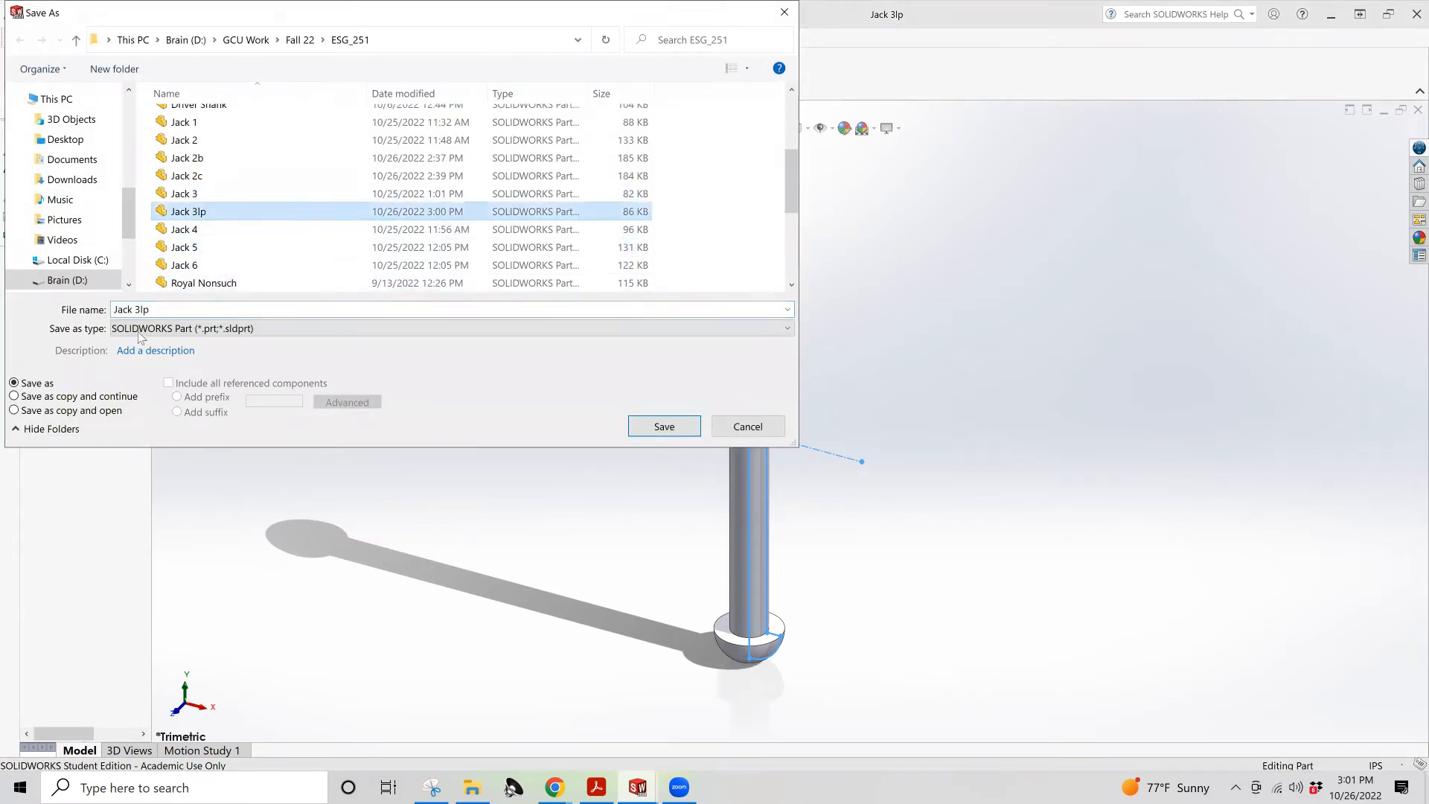
{"action": "left_click", "coordinate": [143, 309]}
{"action": "left_click", "coordinate": [144, 309]}
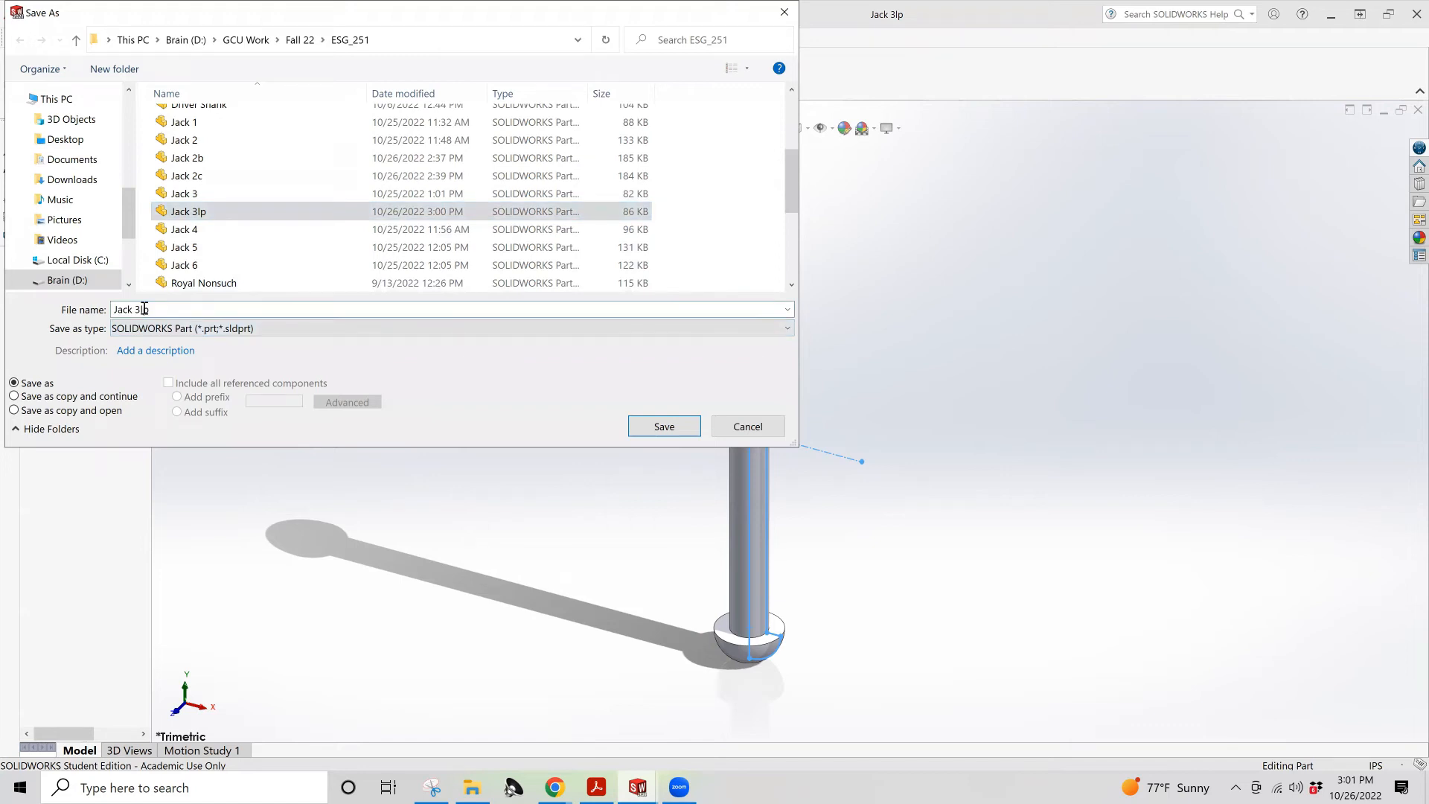
{"action": "key", "text": "BackSpace"}
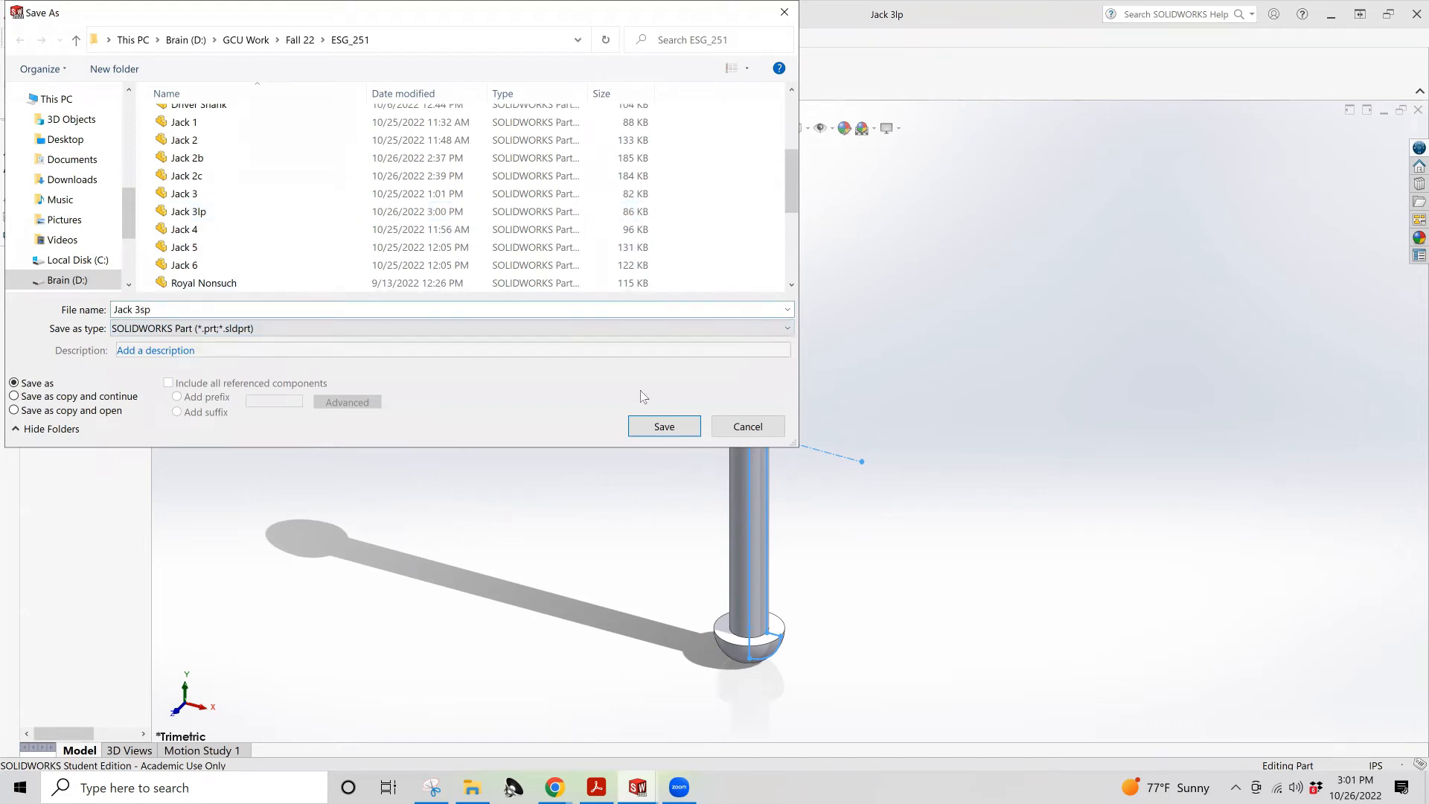
{"action": "left_click", "coordinate": [652, 421]}
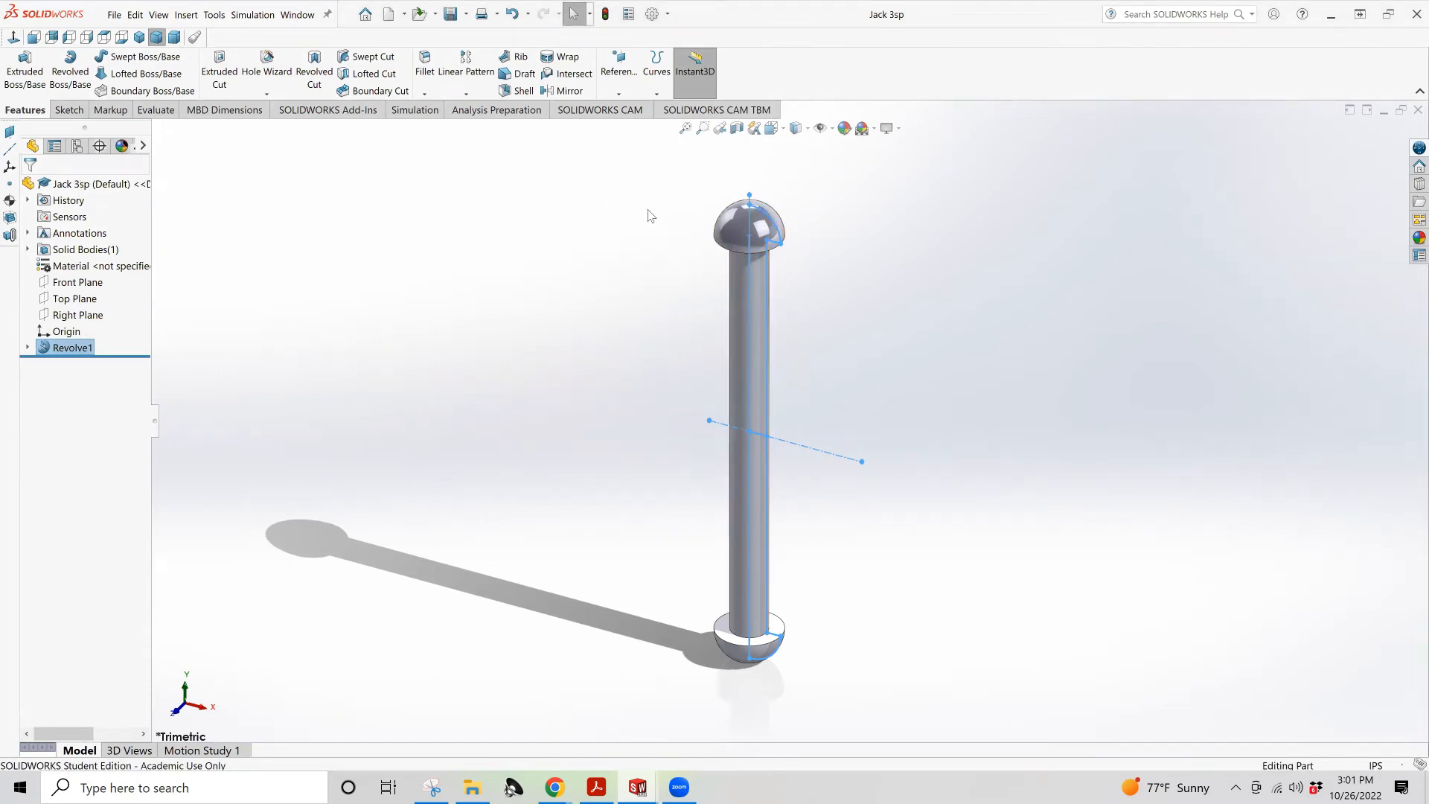
Open the sketch of the pin's revolve feature for editing
{"action": "left_click", "coordinate": [69, 110]}
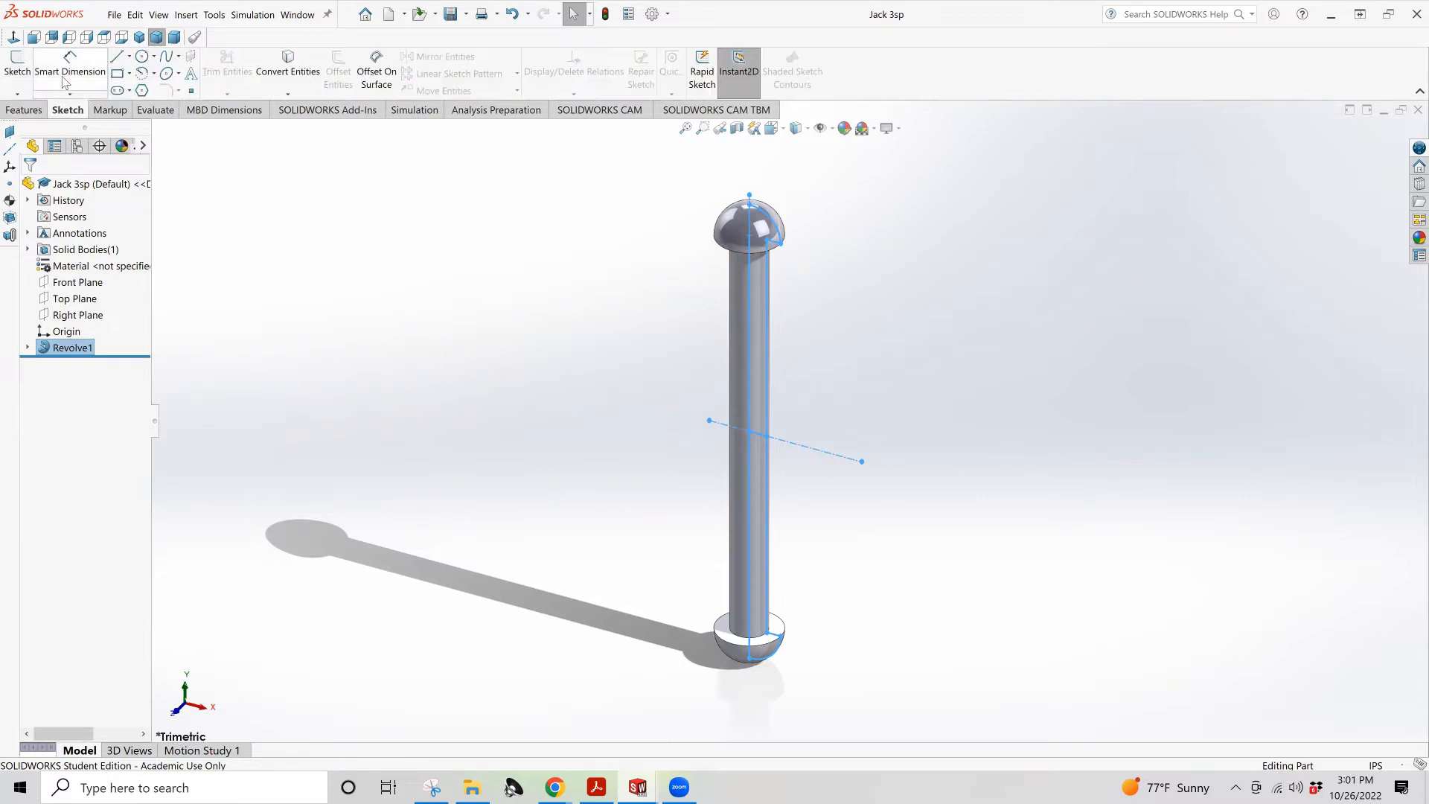
{"action": "left_click", "coordinate": [27, 347]}
{"action": "left_click", "coordinate": [88, 364]}
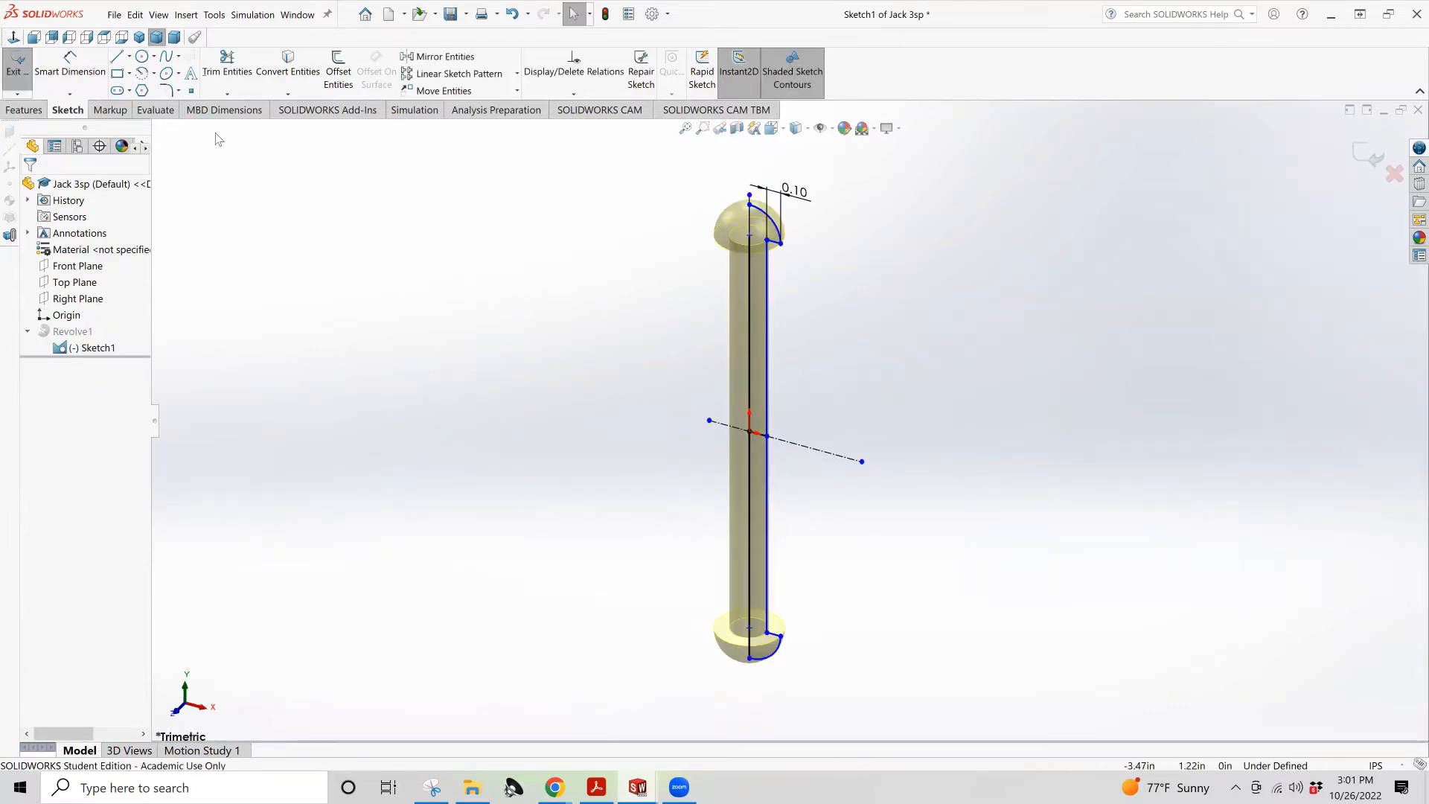
{"action": "left_click", "coordinate": [67, 77]}
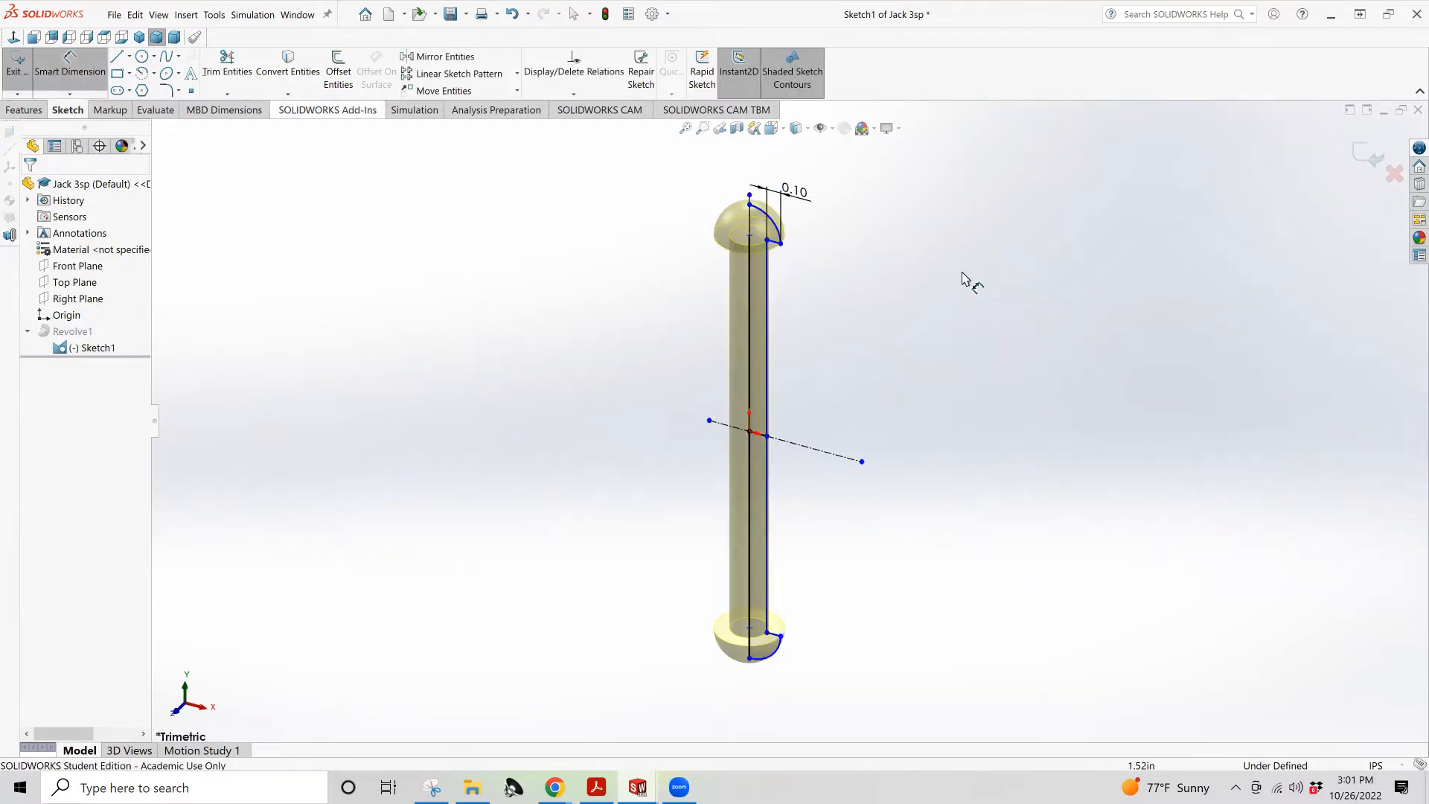
{"action": "left_click", "coordinate": [750, 205]}
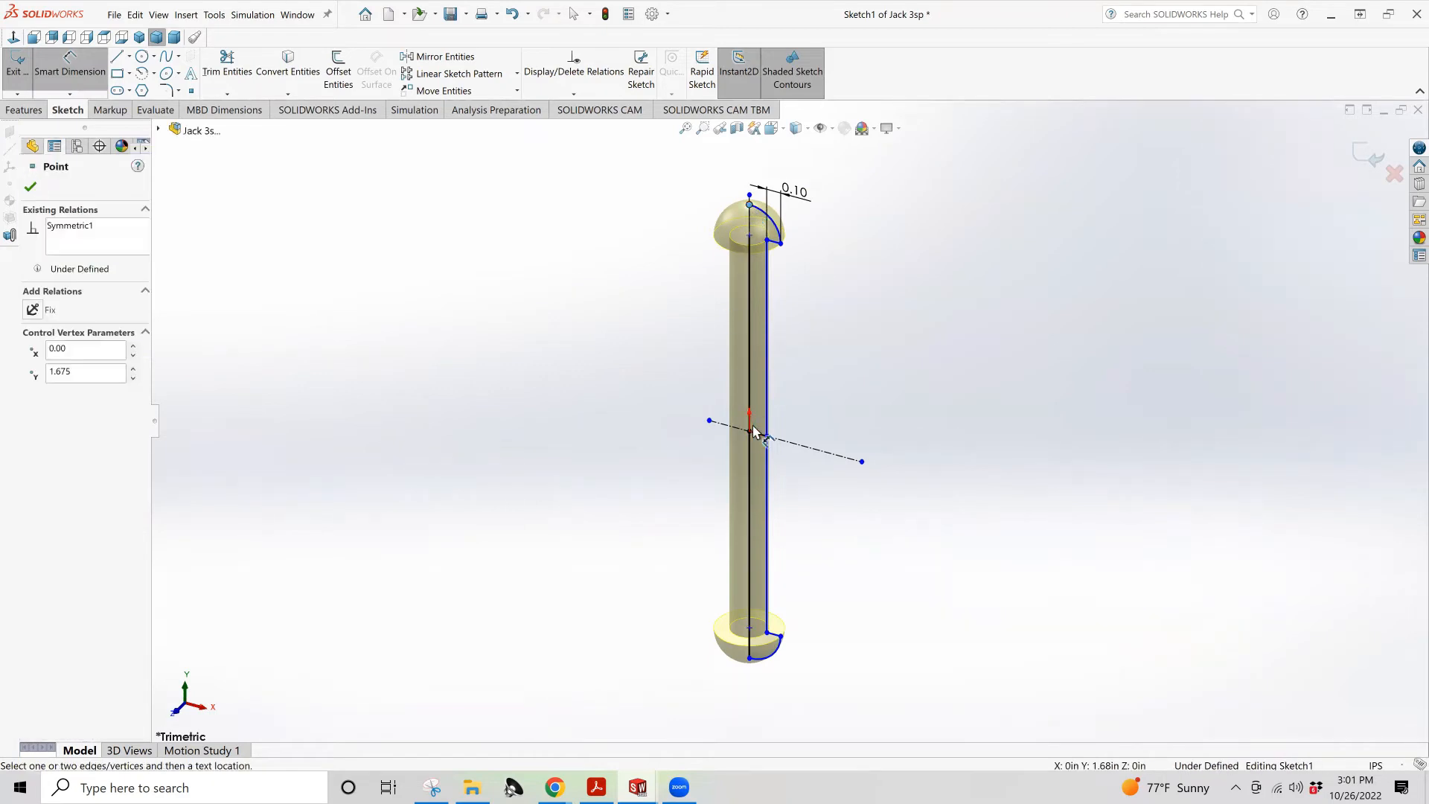
{"action": "left_click", "coordinate": [751, 432]}
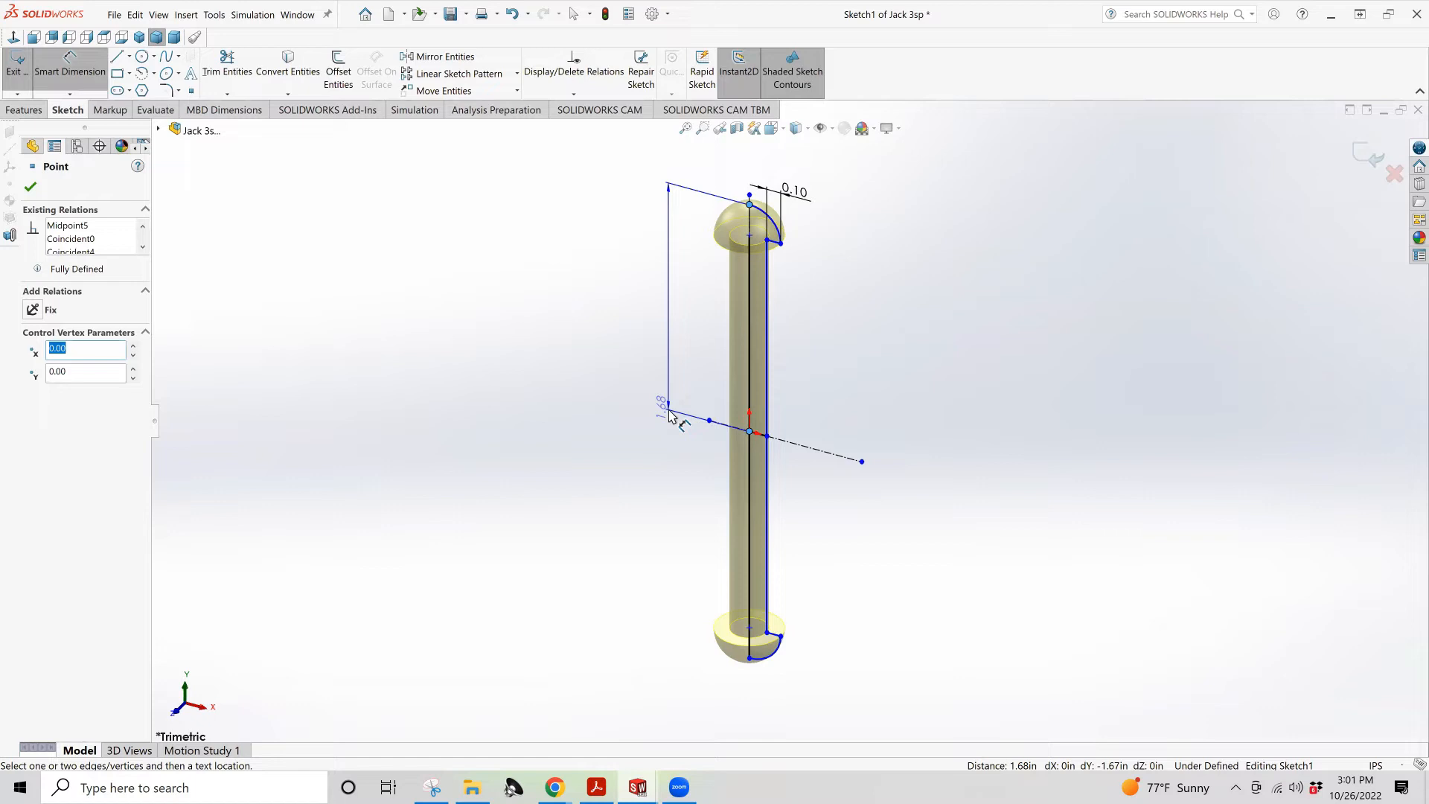
{"action": "key", "text": "Escape"}
Dimension the overall length between the two head tips as 2.7+.55 in, checking the short pin drawing, and exit the sketch
{"action": "left_click", "coordinate": [70, 62]}
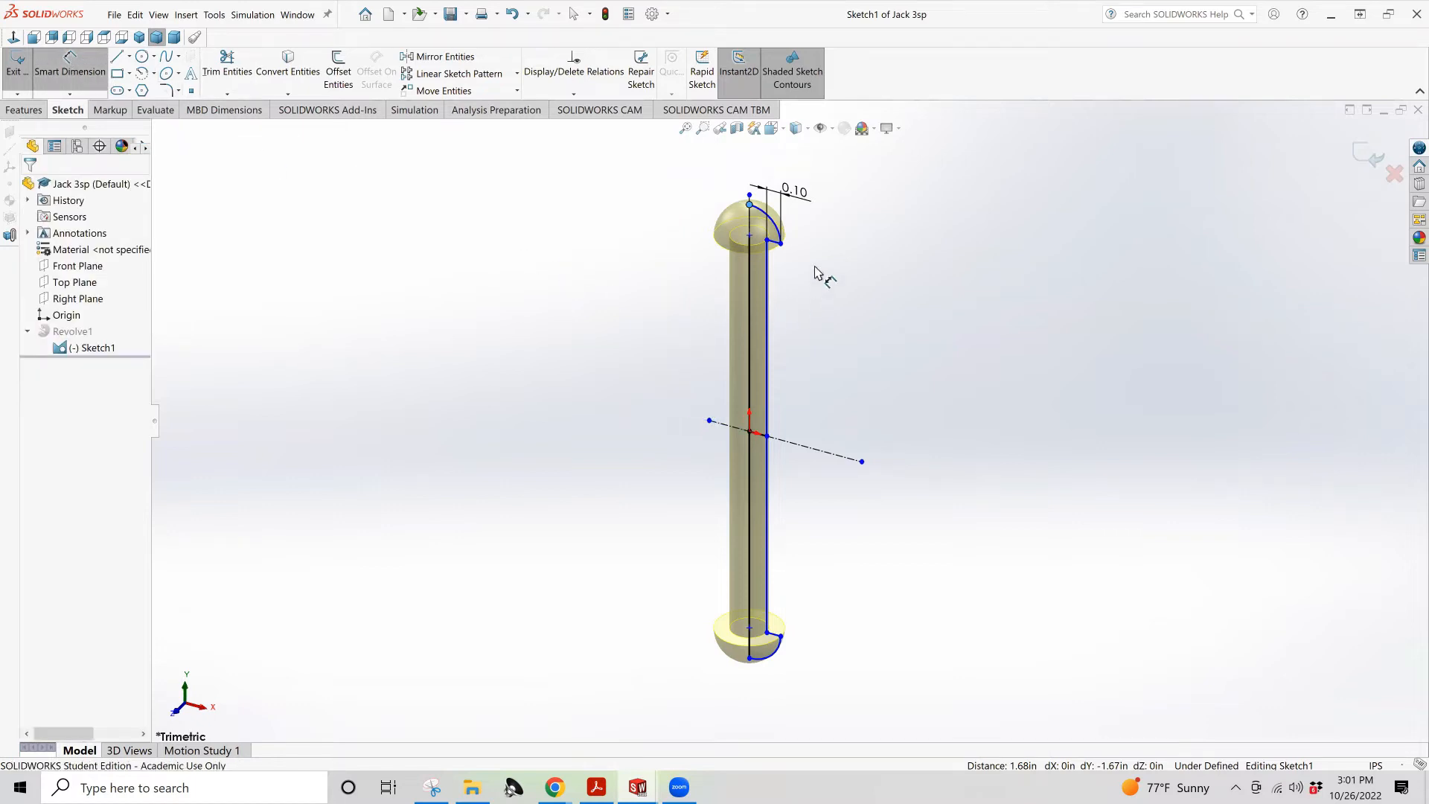
{"action": "left_click", "coordinate": [750, 658]}
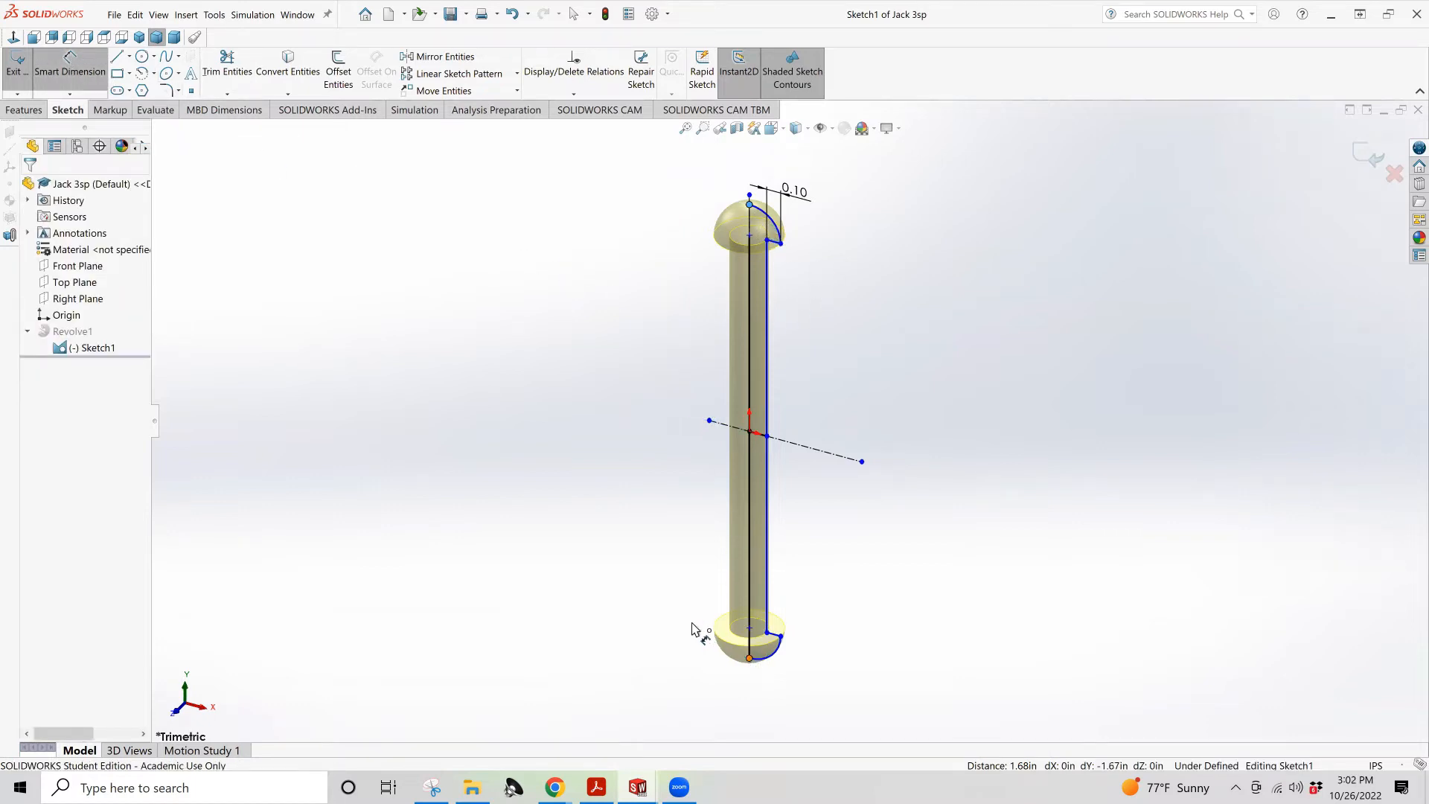
{"action": "left_click", "coordinate": [614, 601]}
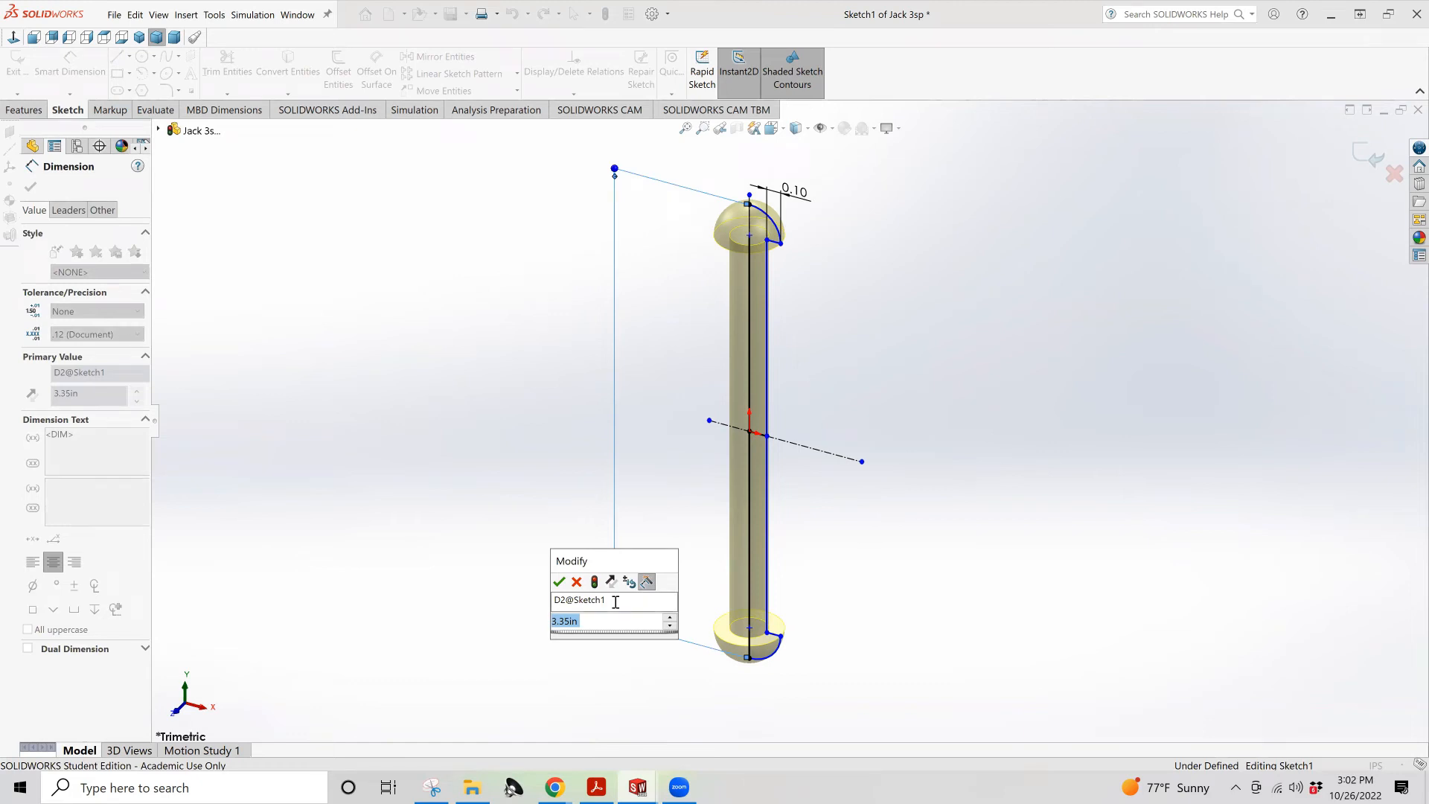
{"action": "left_click", "coordinate": [597, 787]}
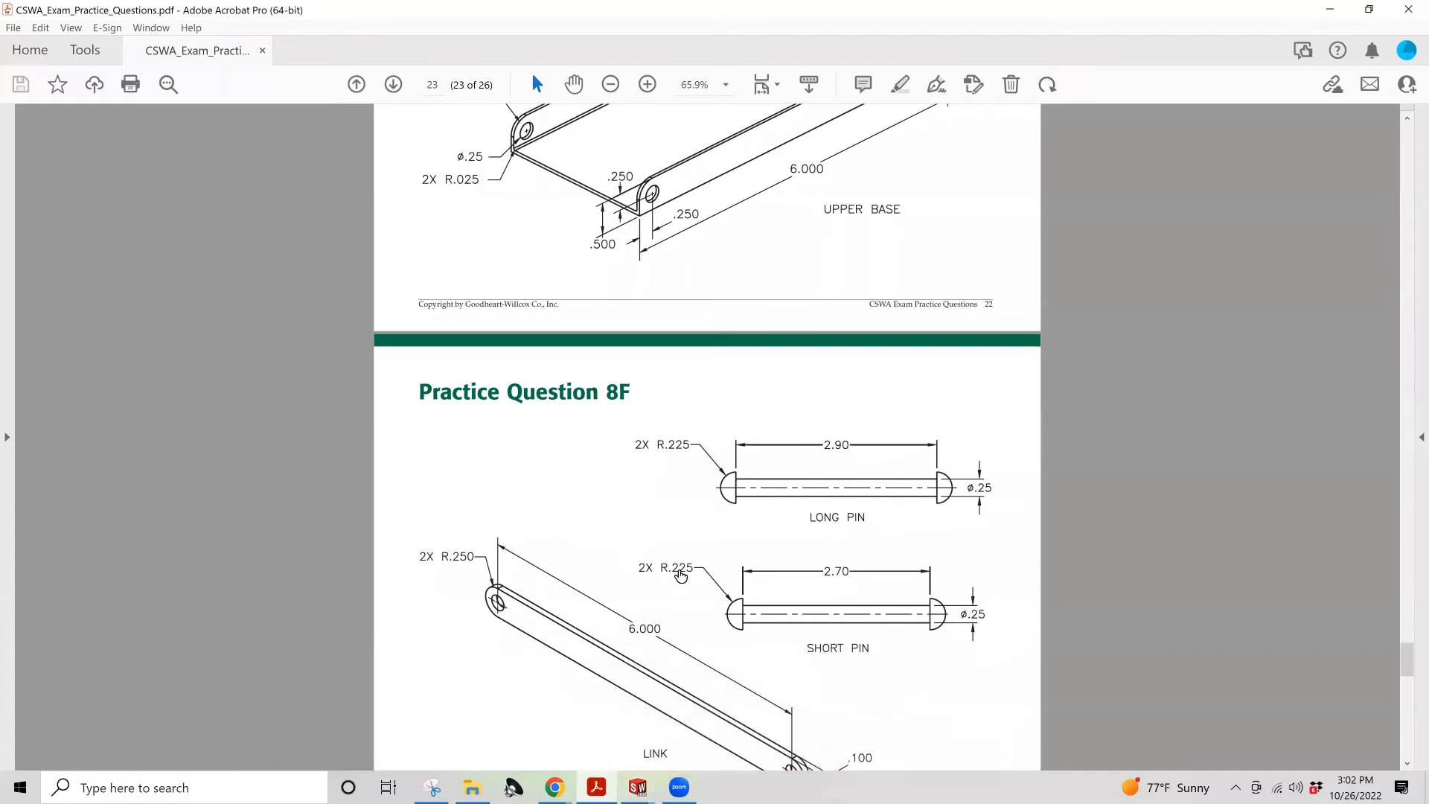
{"action": "left_click", "coordinate": [643, 787]}
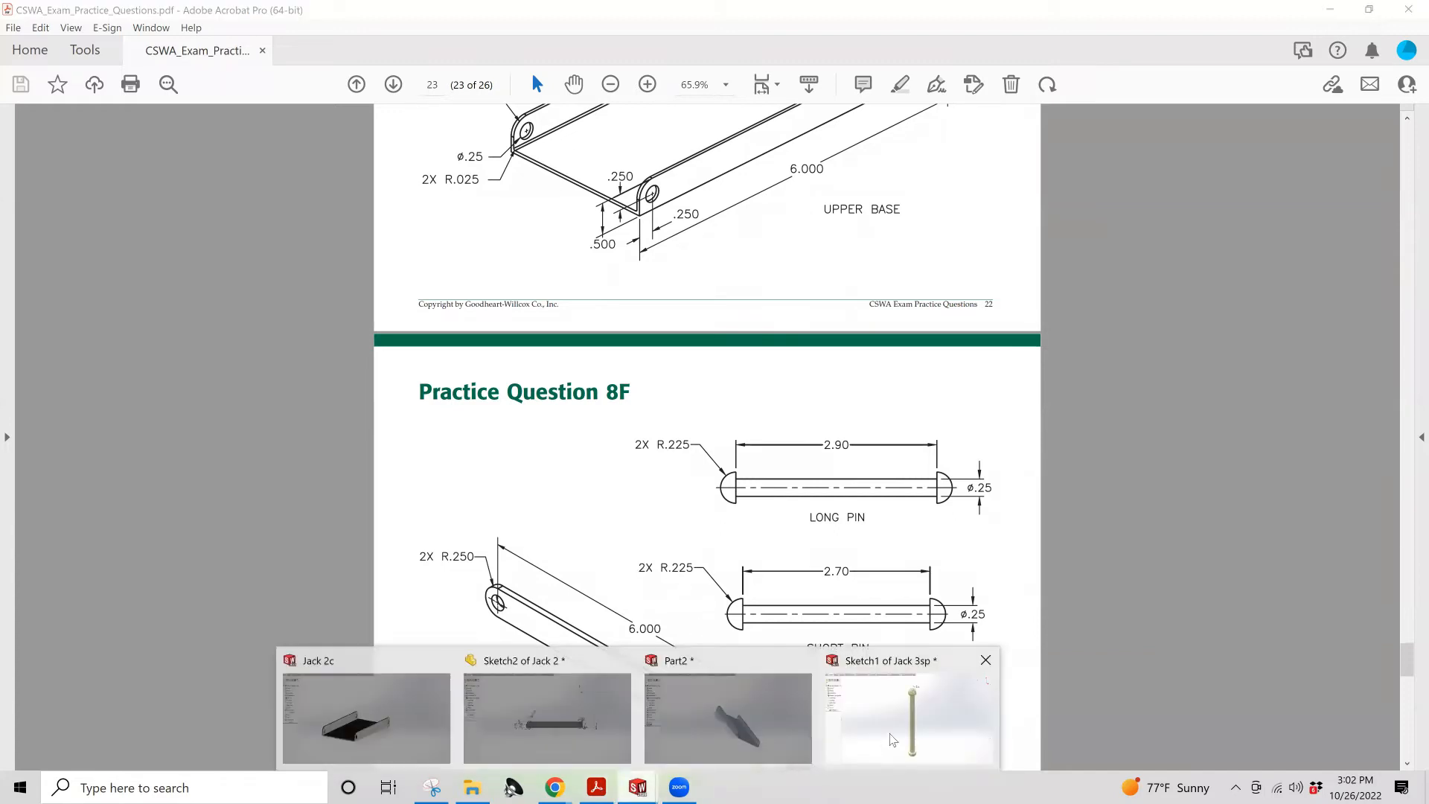
{"action": "left_click", "coordinate": [887, 737]}
{"action": "key", "text": "BackSpace"}
{"action": "type", "text": "2"}
{"action": "key", "text": "BackSpace"}
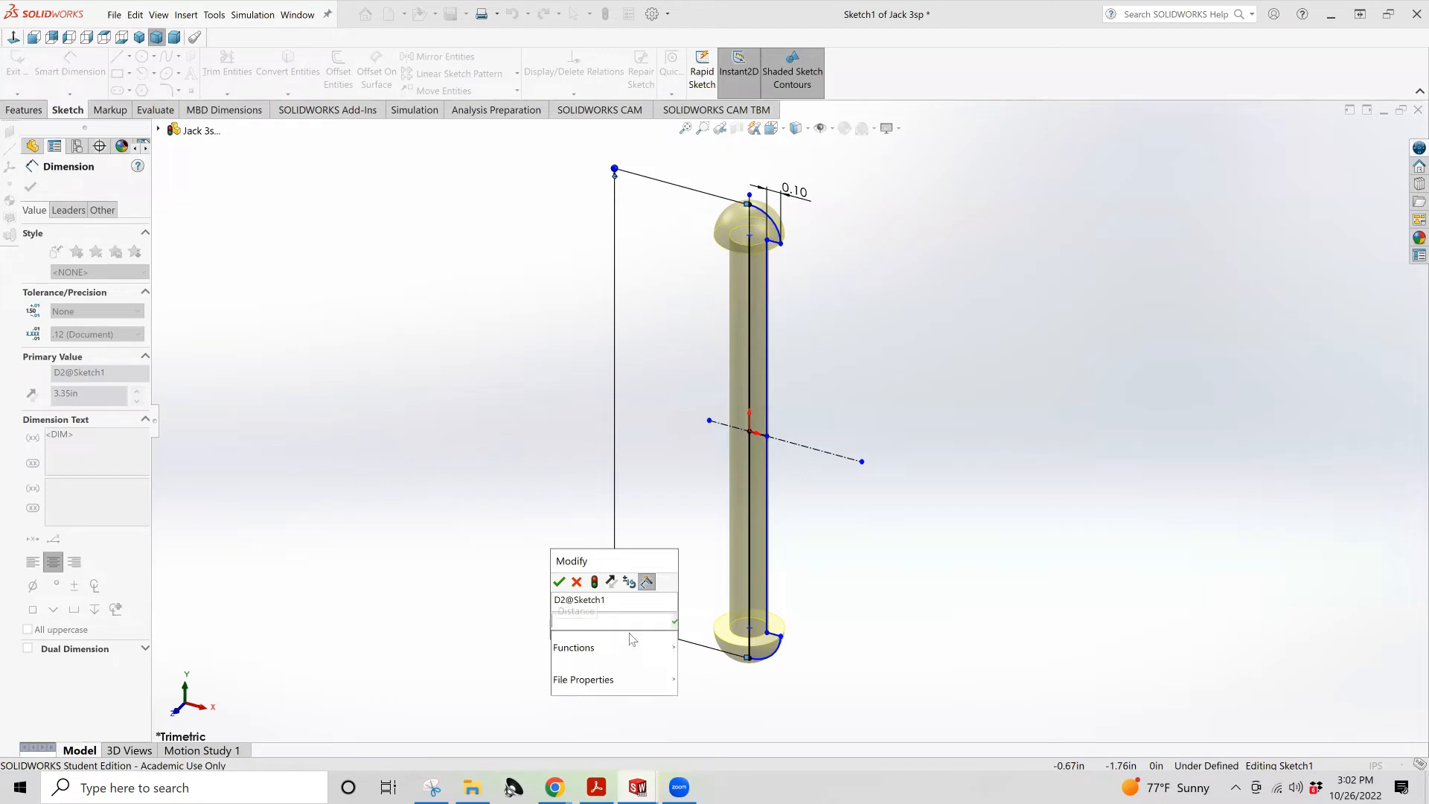
{"action": "type", "text": "2.7"}
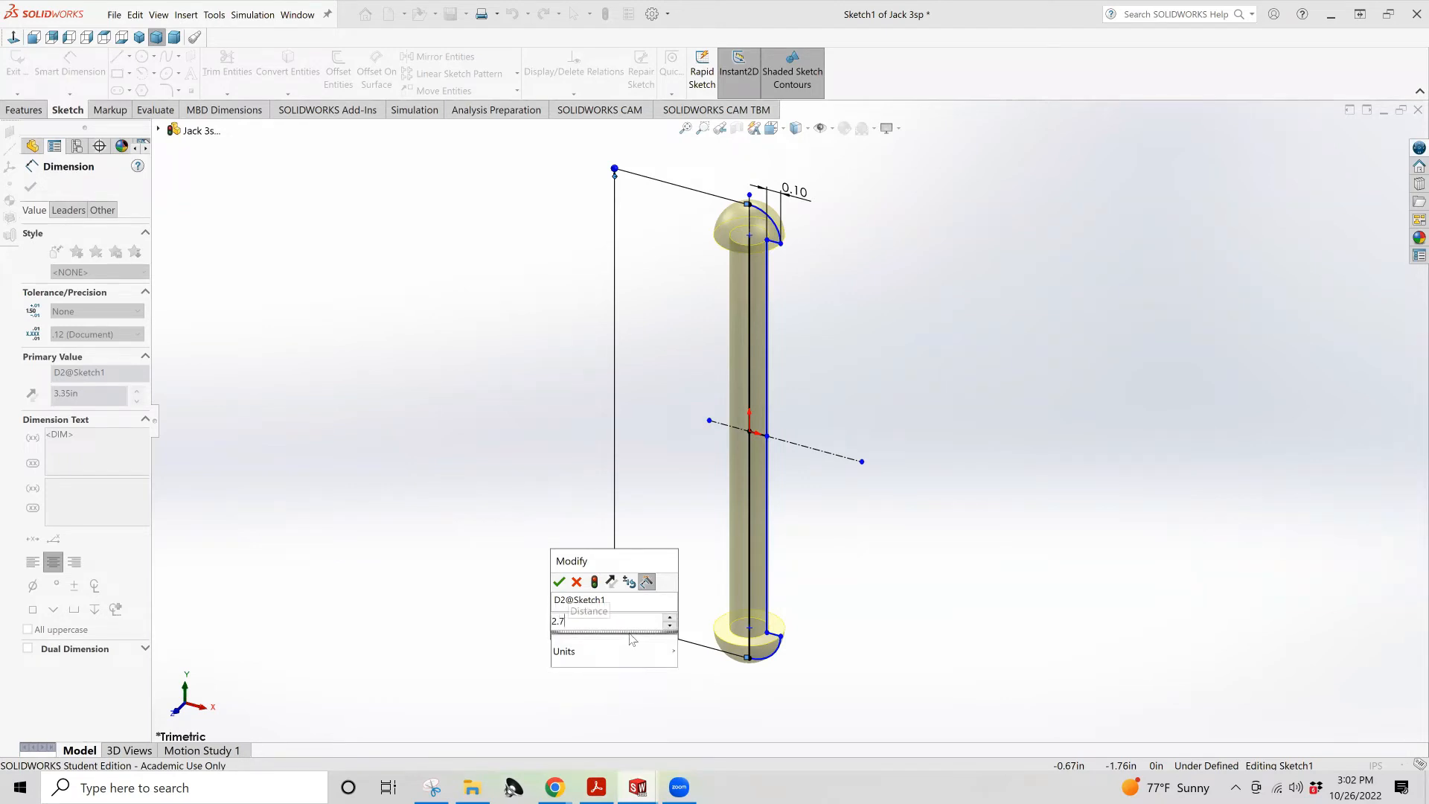
{"action": "type", "text": "+.55"}
{"action": "key", "text": "Return"}
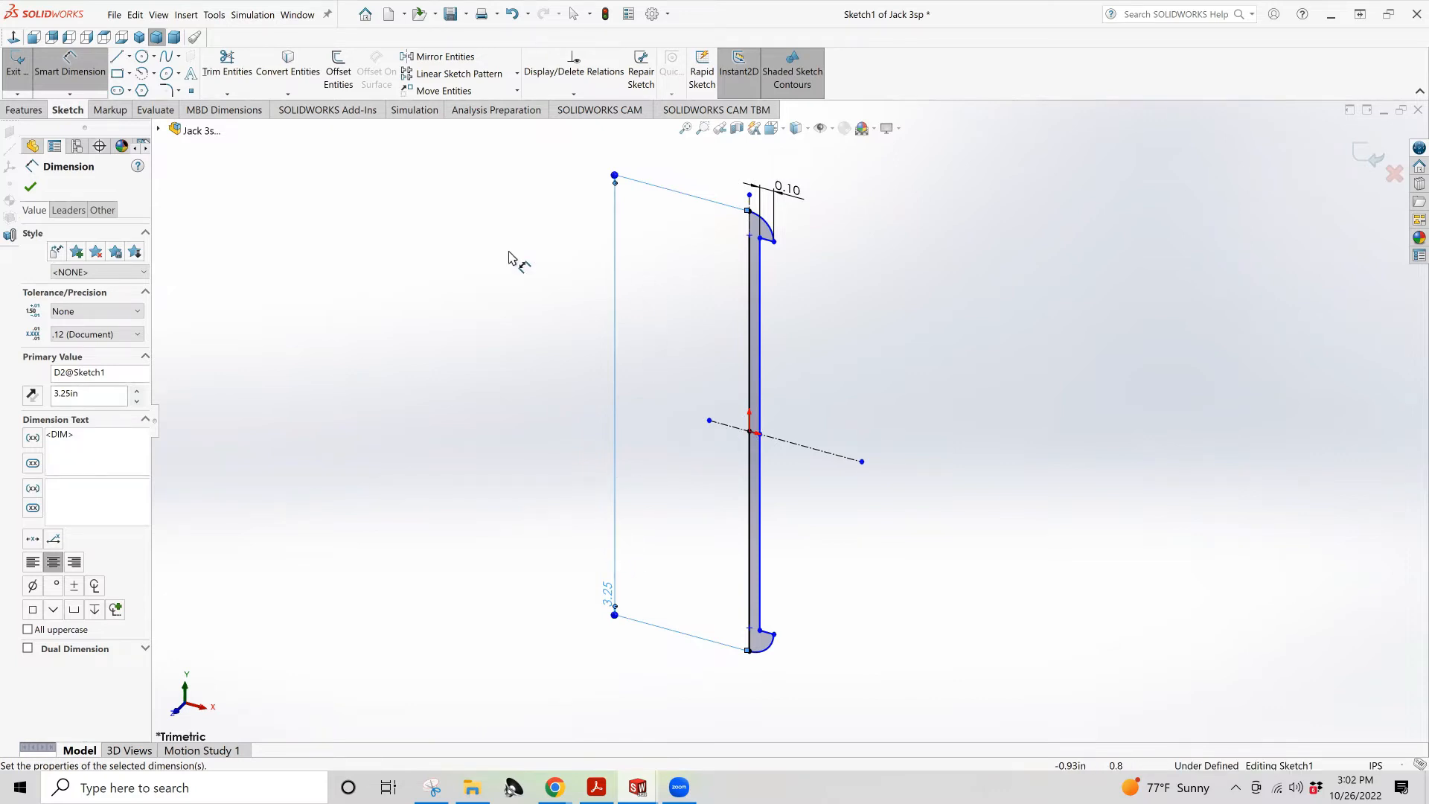
{"action": "left_click", "coordinate": [31, 187]}
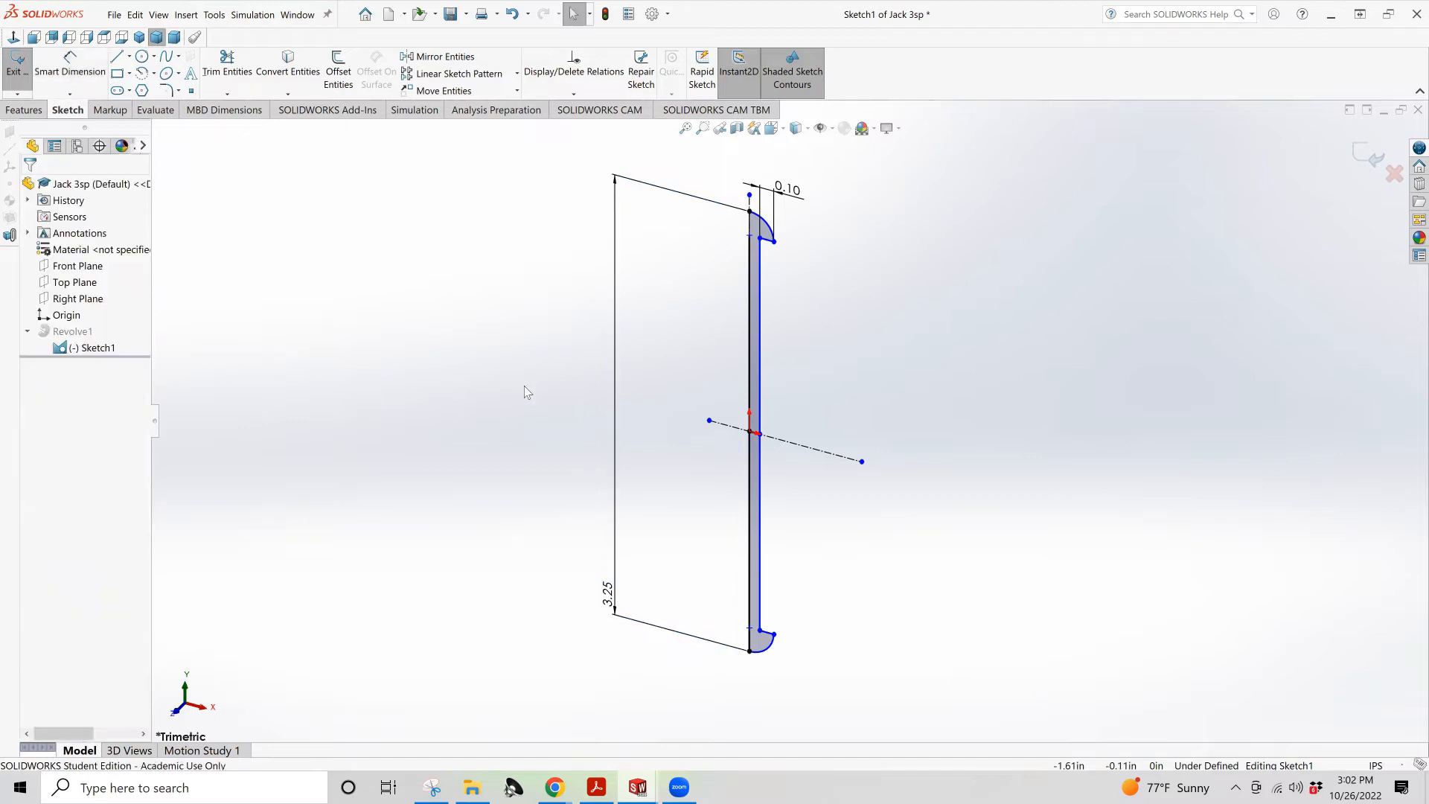
{"action": "left_click", "coordinate": [17, 72]}
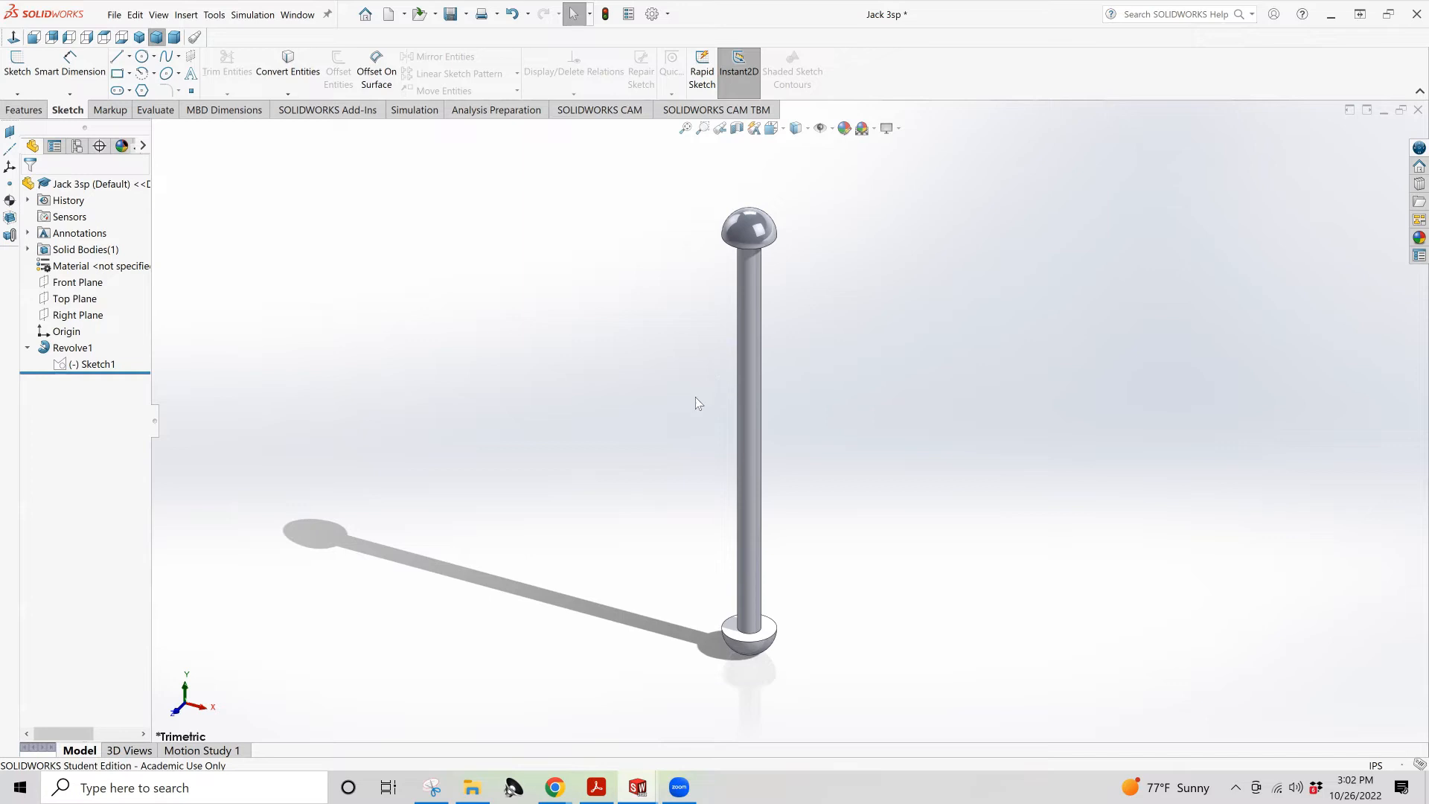
Compare the short pin with its drawing in the exam PDF and reopen the revolve's sketch for editing
{"action": "left_click", "coordinate": [599, 787]}
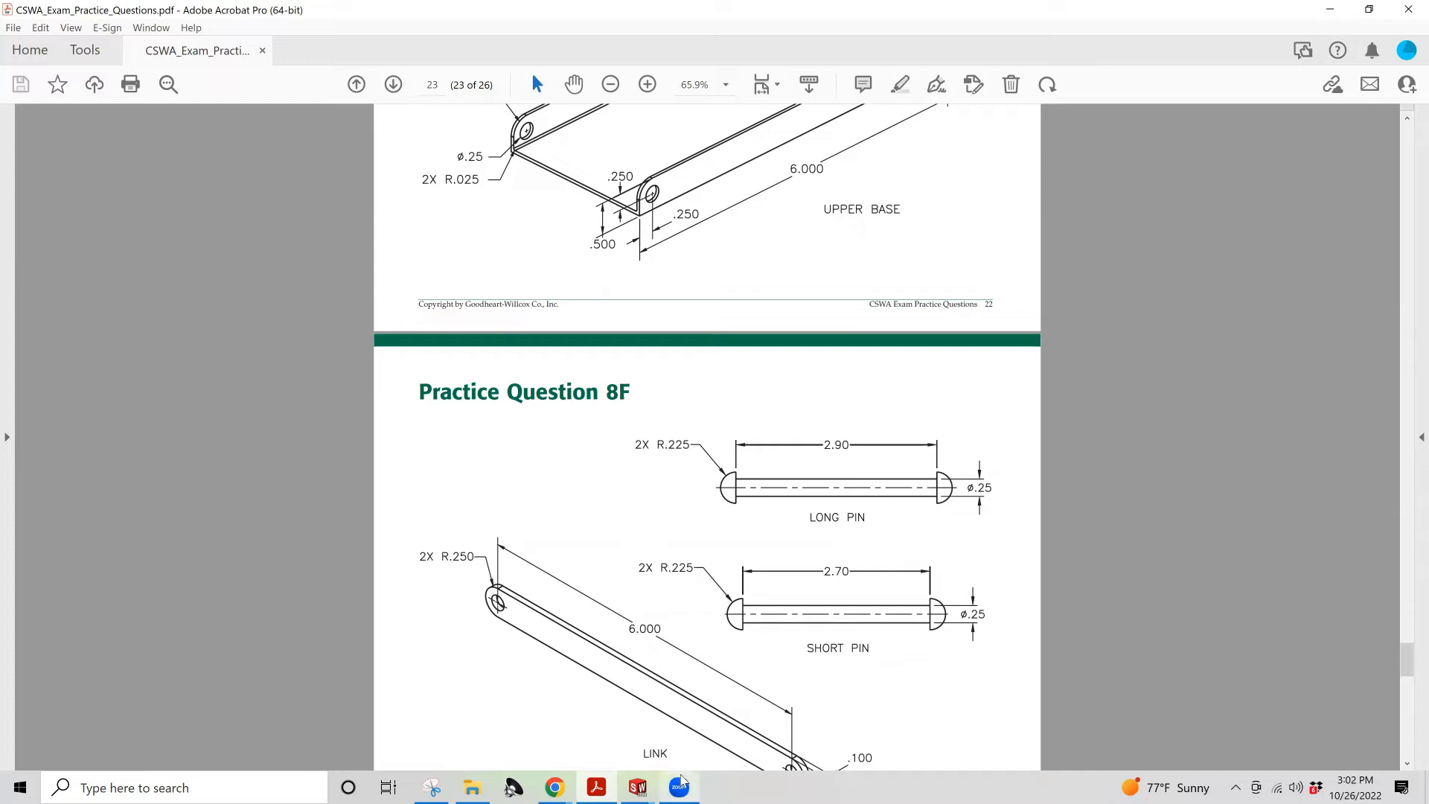
{"action": "mouse_move", "coordinate": [638, 789]}
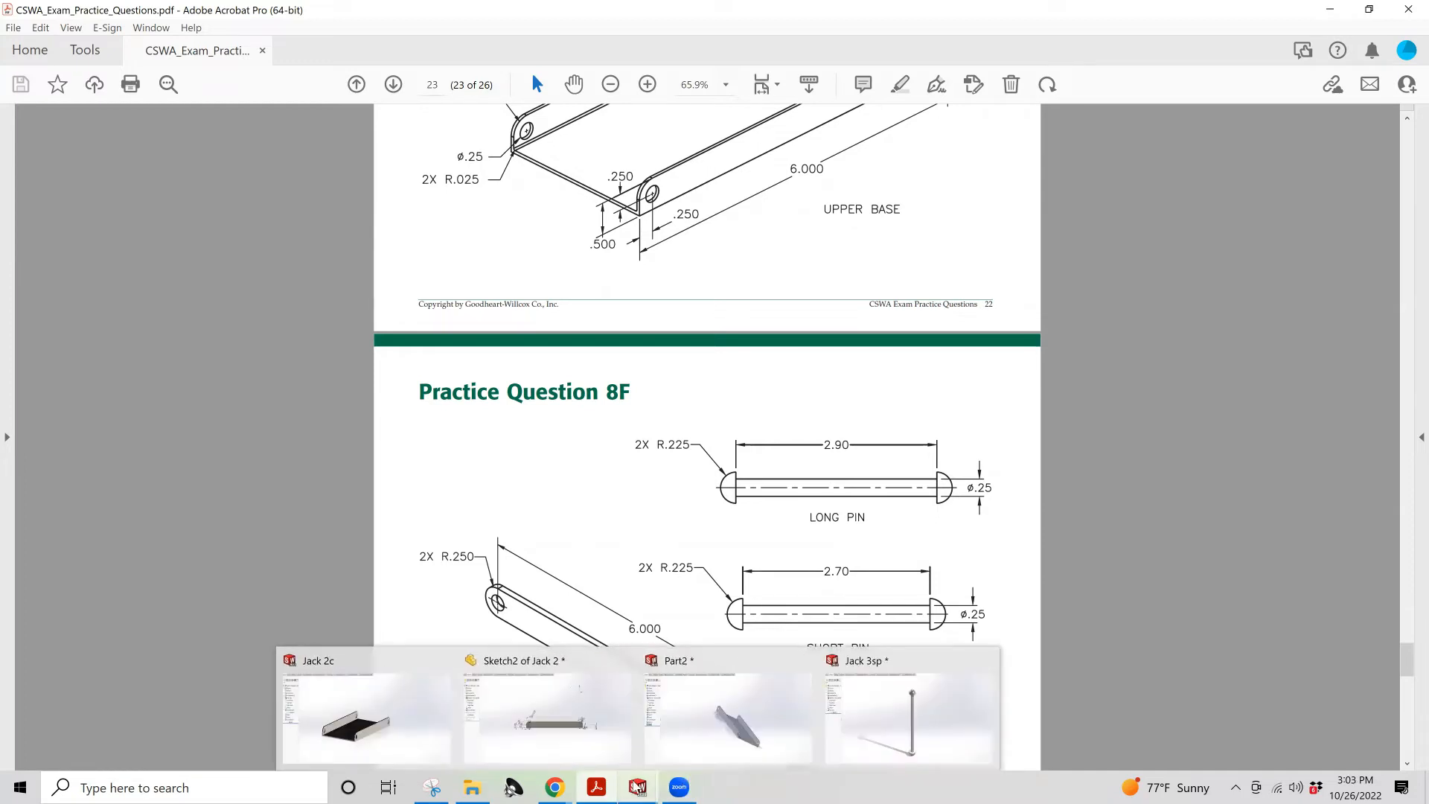
{"action": "left_click", "coordinate": [878, 707]}
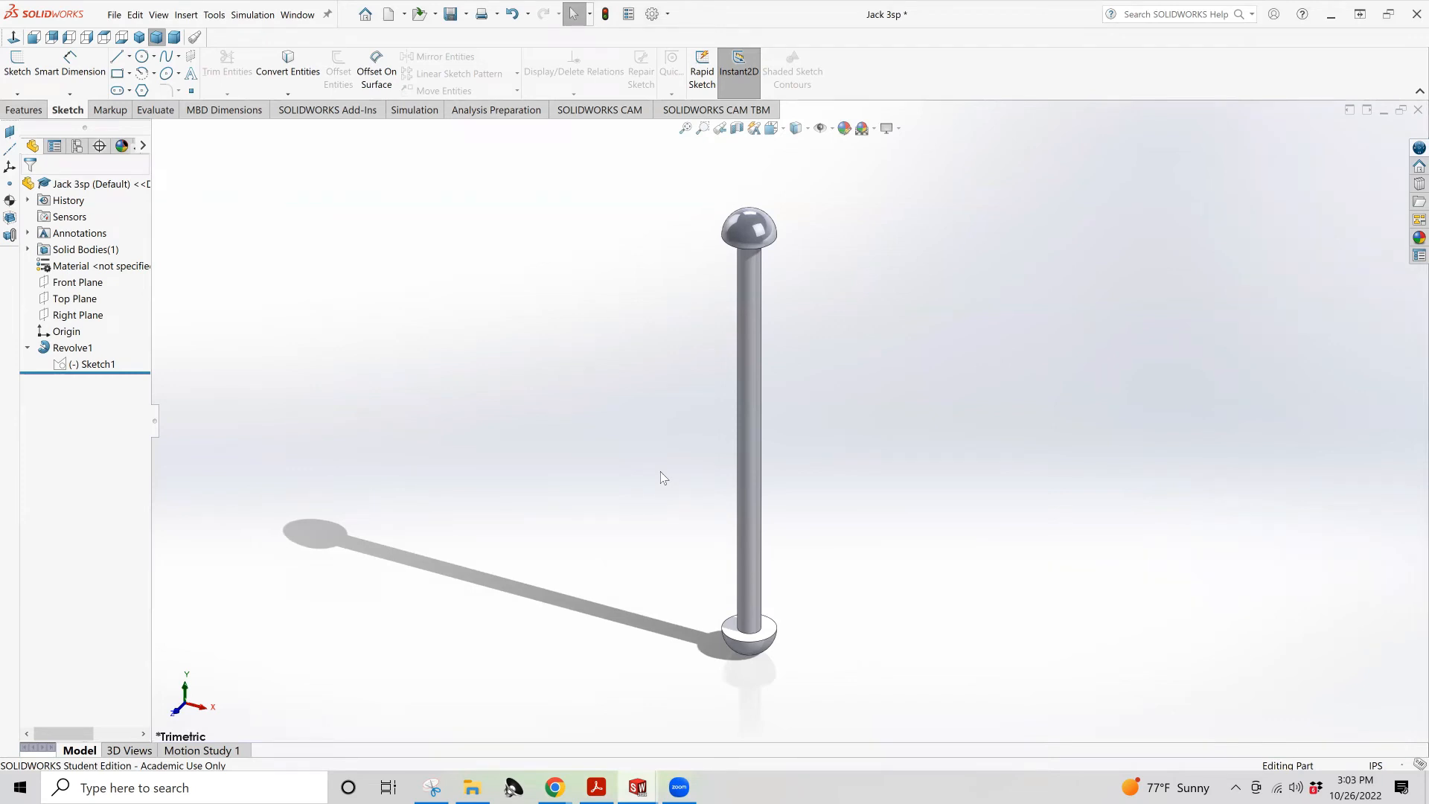
{"action": "left_click", "coordinate": [97, 367]}
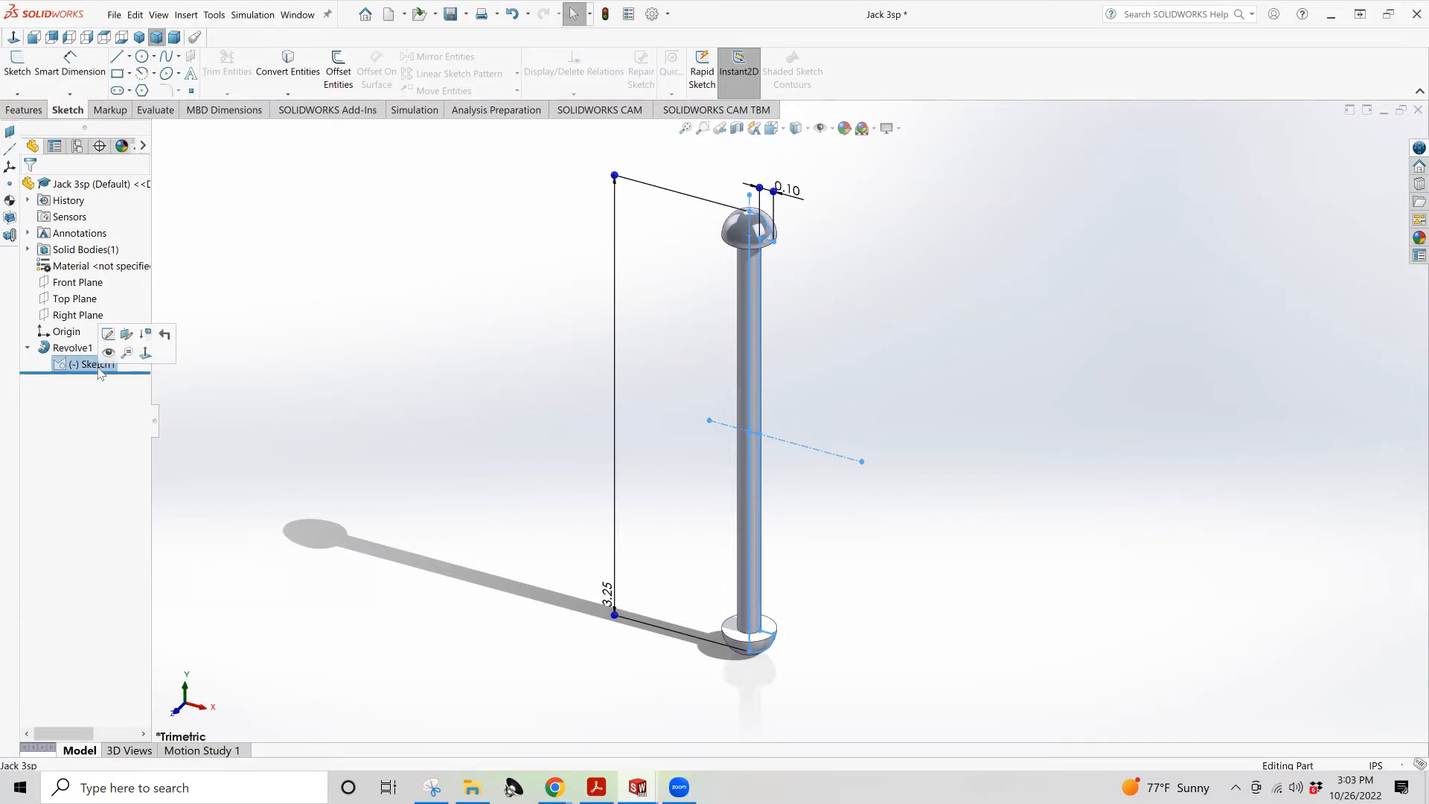
{"action": "left_click", "coordinate": [109, 337]}
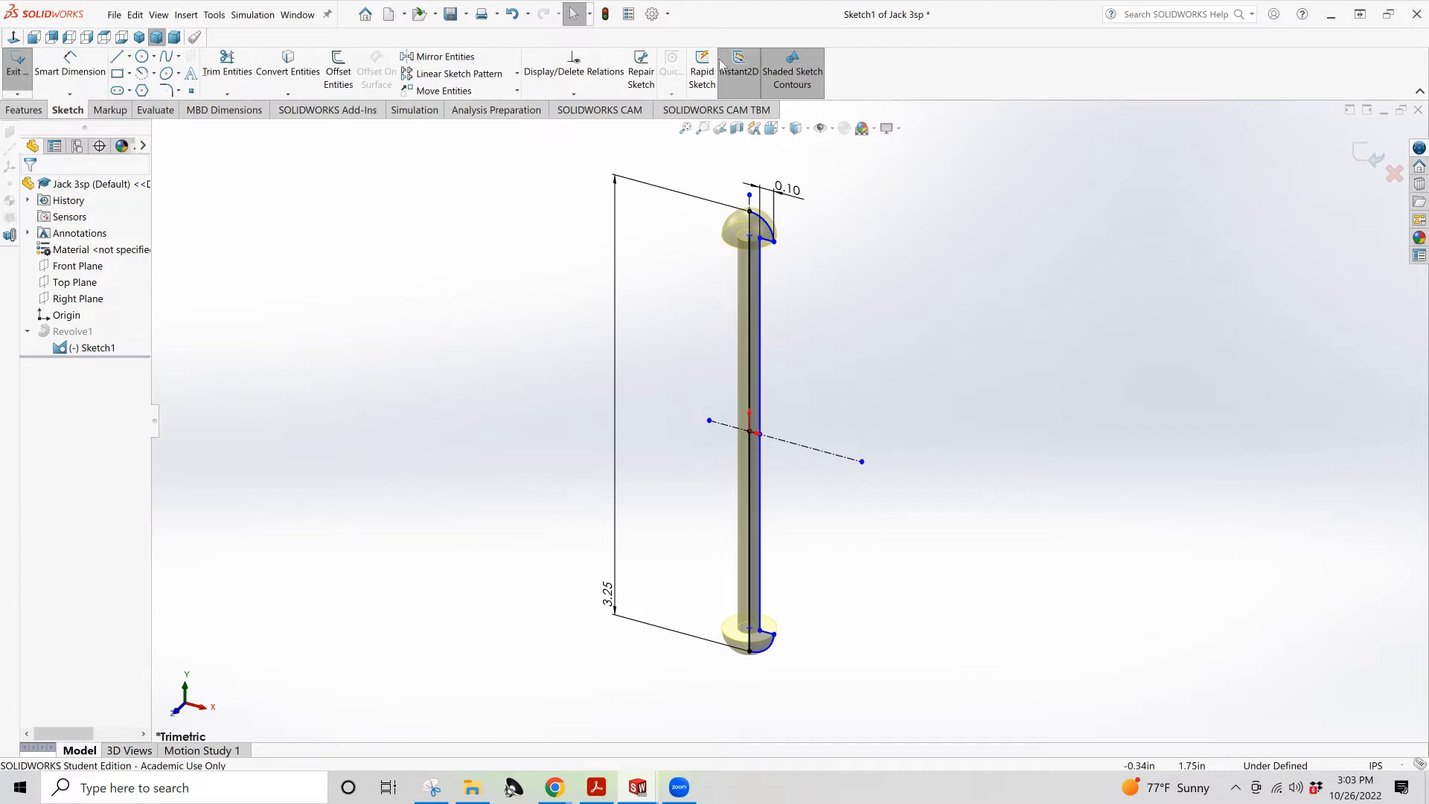
View the revolve sketch from the front and place a dimension between the pin's centerline and the shank's outer edge
{"action": "left_click", "coordinate": [772, 128]}
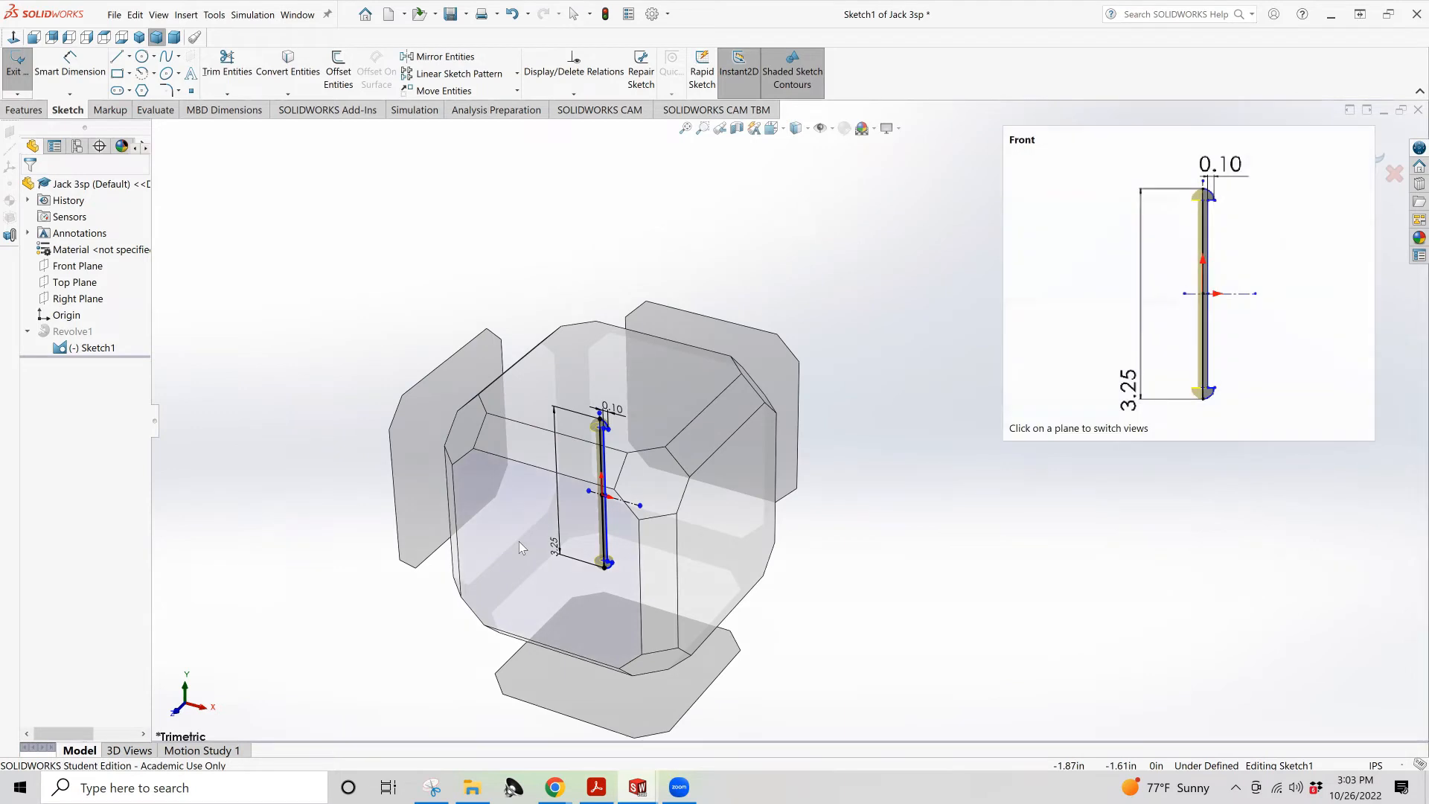
{"action": "left_click", "coordinate": [520, 542]}
{"action": "scroll", "coordinate": [855, 221], "scroll_direction": "down", "scroll_amount": 5}
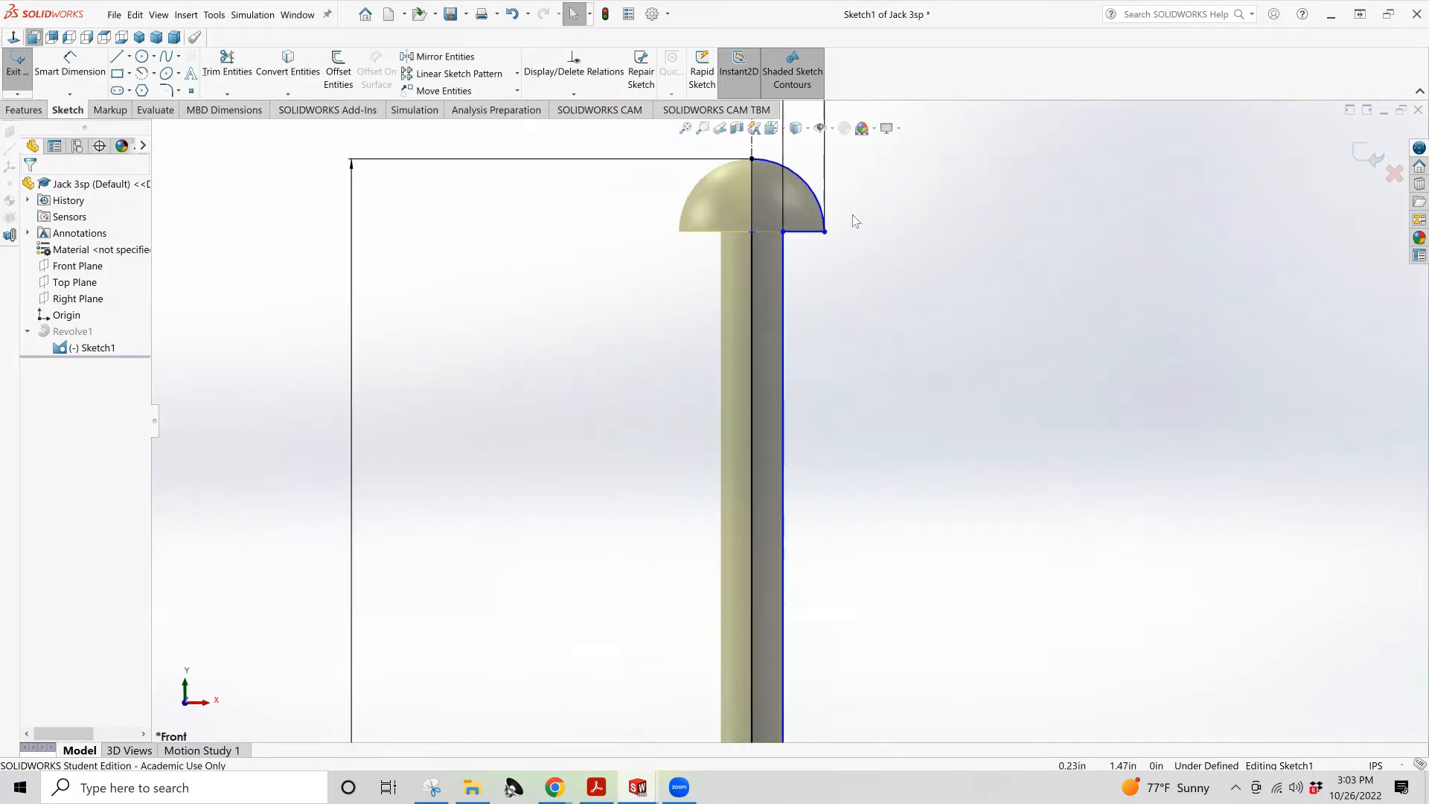
{"action": "scroll", "coordinate": [710, 250], "scroll_direction": "down", "scroll_amount": 4}
{"action": "left_click", "coordinate": [58, 62]}
{"action": "left_click", "coordinate": [702, 352]}
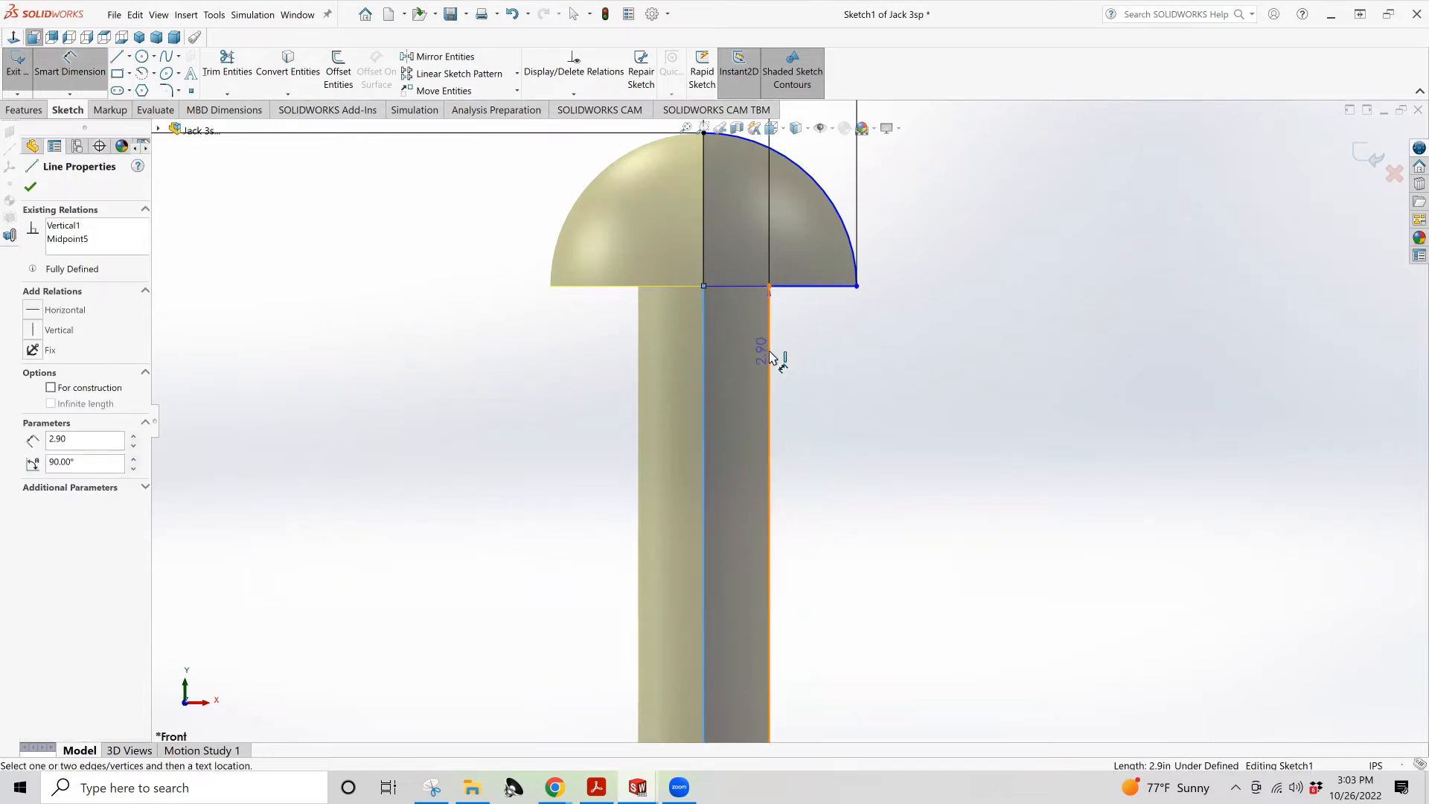
{"action": "left_click", "coordinate": [768, 303]}
{"action": "scroll", "coordinate": [743, 271], "scroll_direction": "up", "scroll_amount": 3}
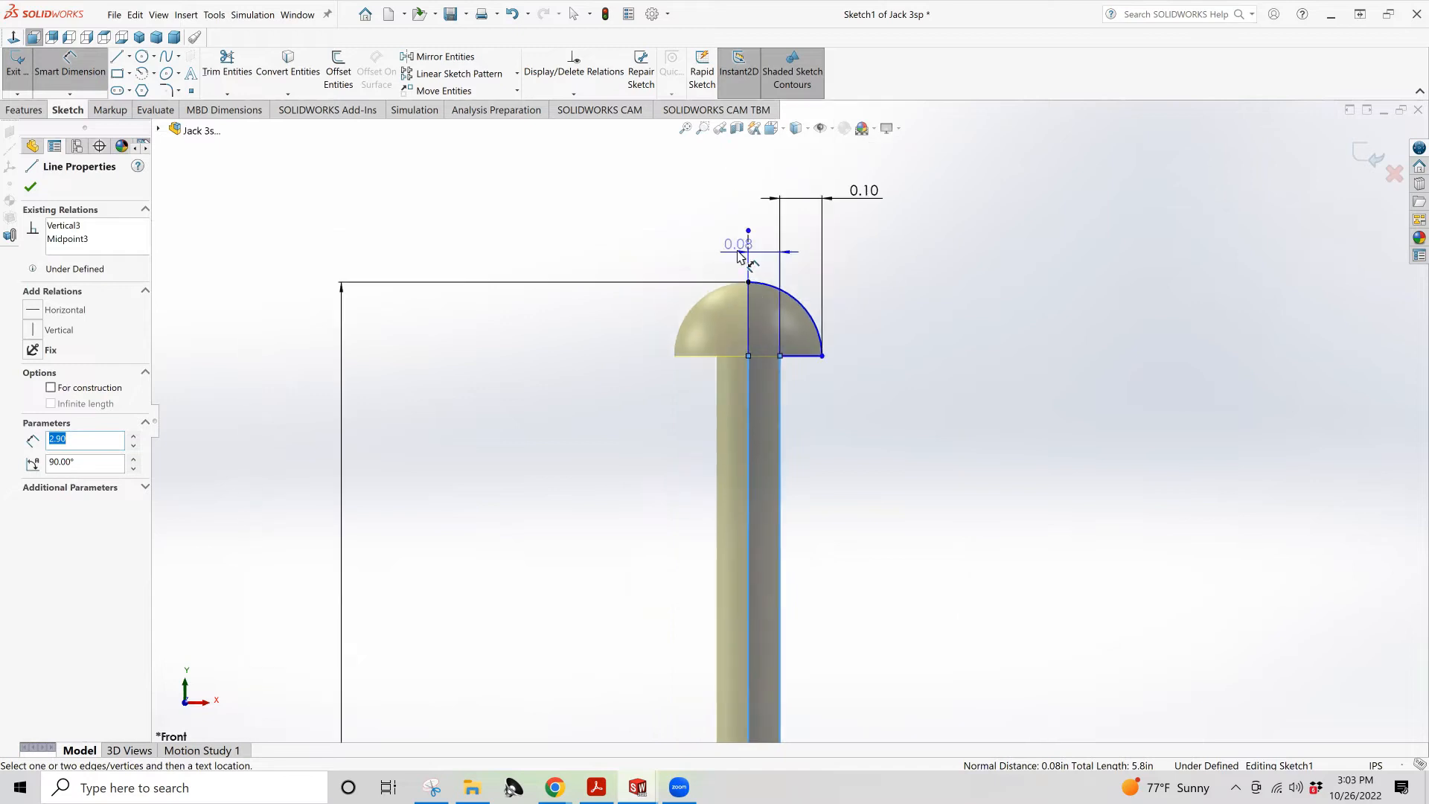
{"action": "left_click", "coordinate": [744, 177]}
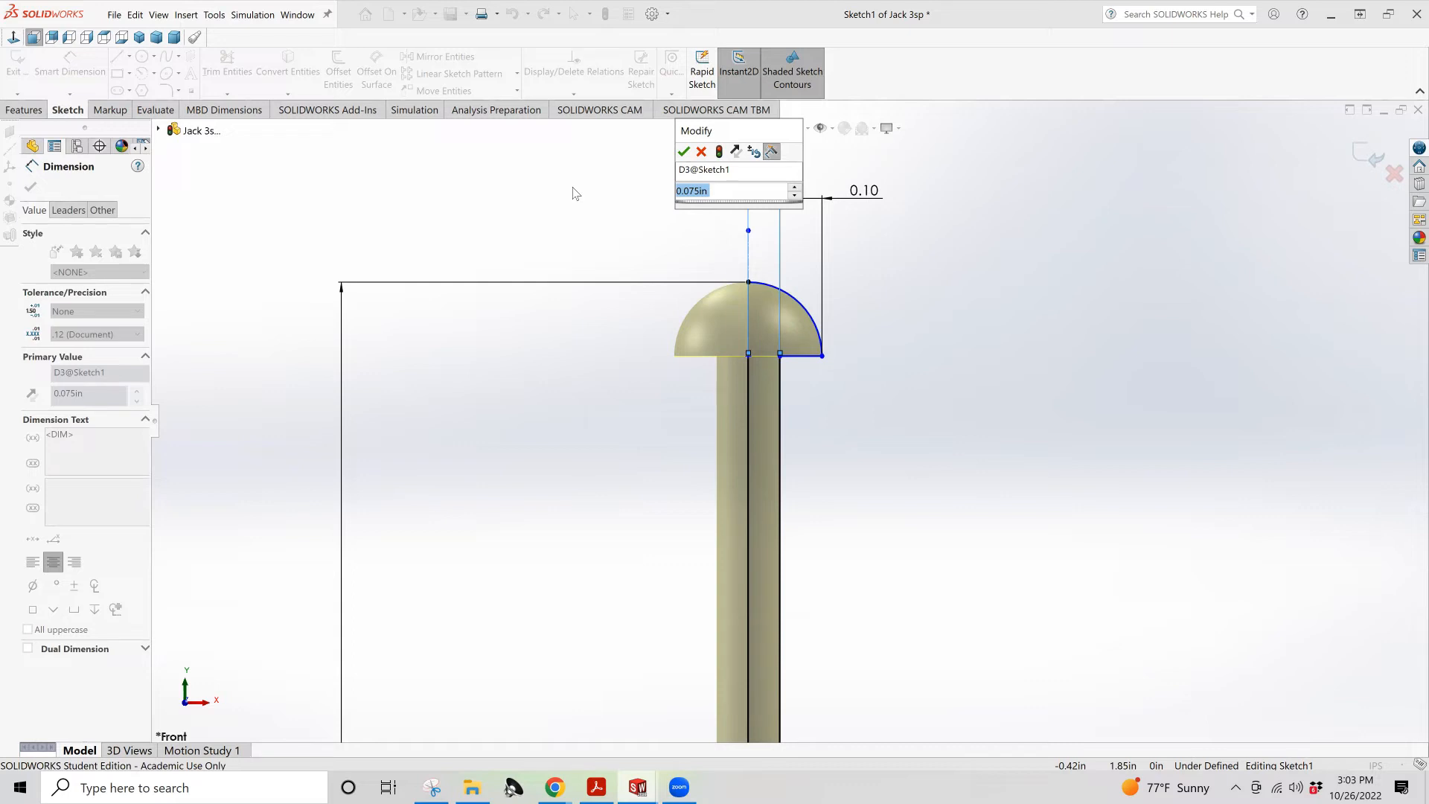
Switch to Calculator and divide .25 by 2 to work out the shank's radius
{"action": "left_click", "coordinate": [20, 787]}
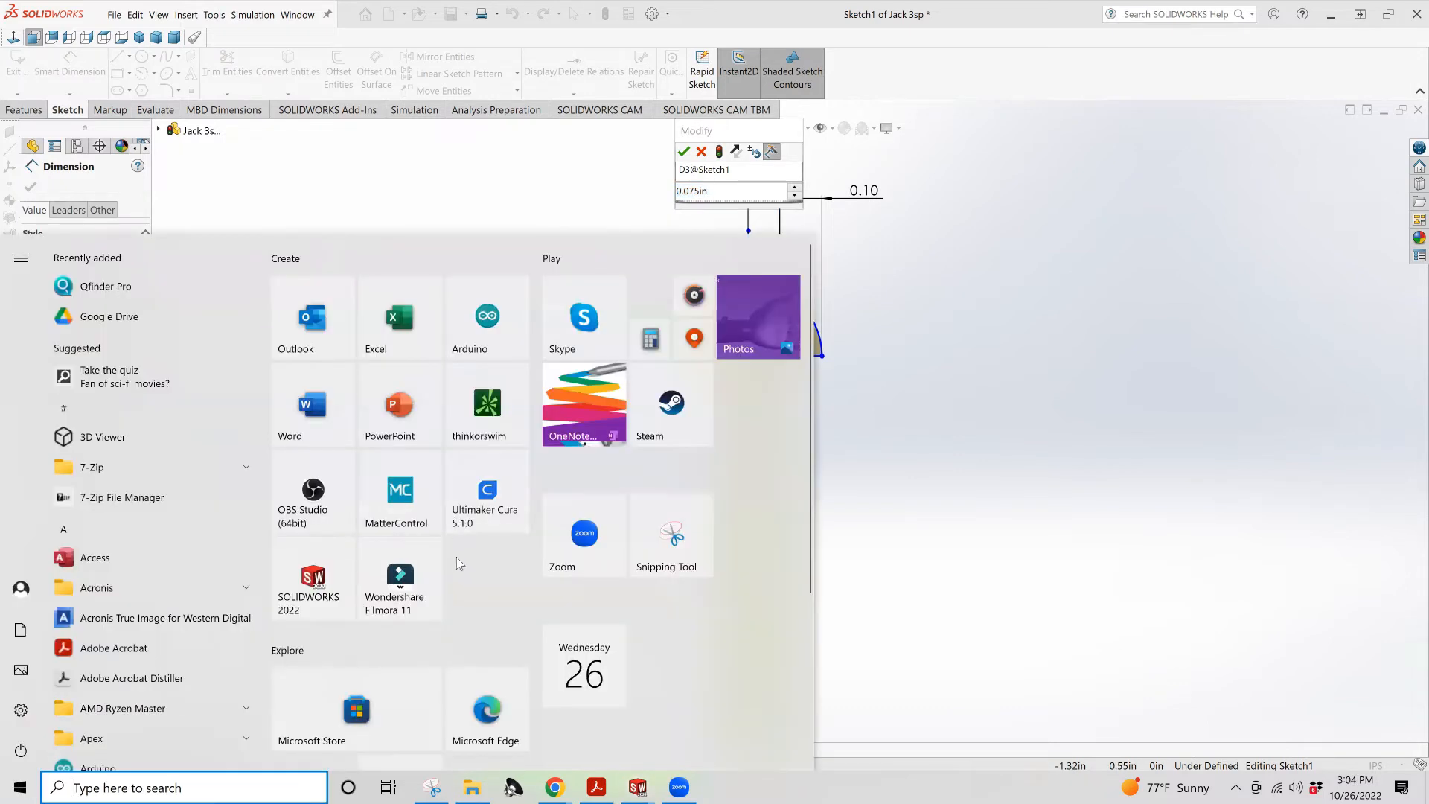
{"action": "key", "text": "Escape"}
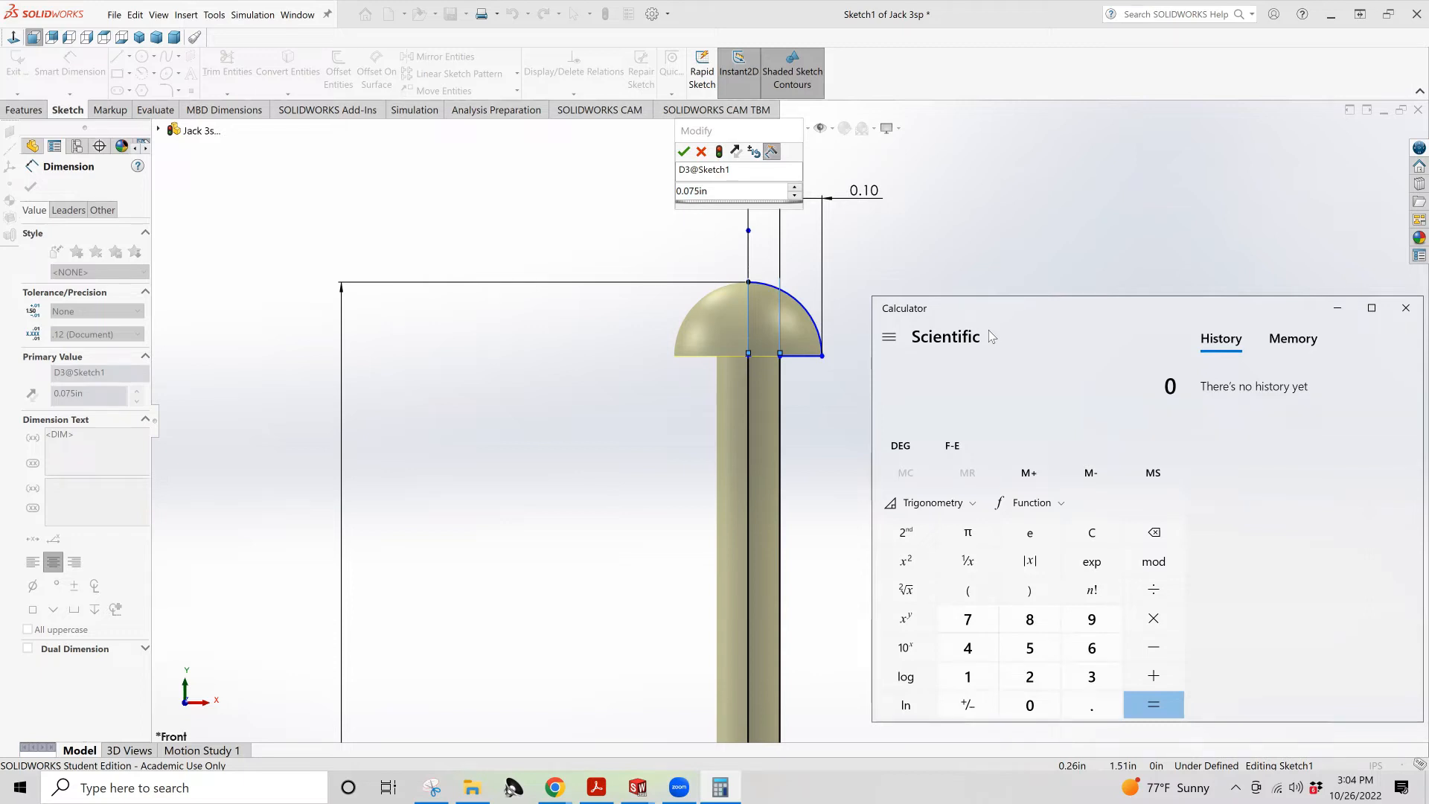
{"action": "type", "text": ".25"}
{"action": "key", "text": "slash"}
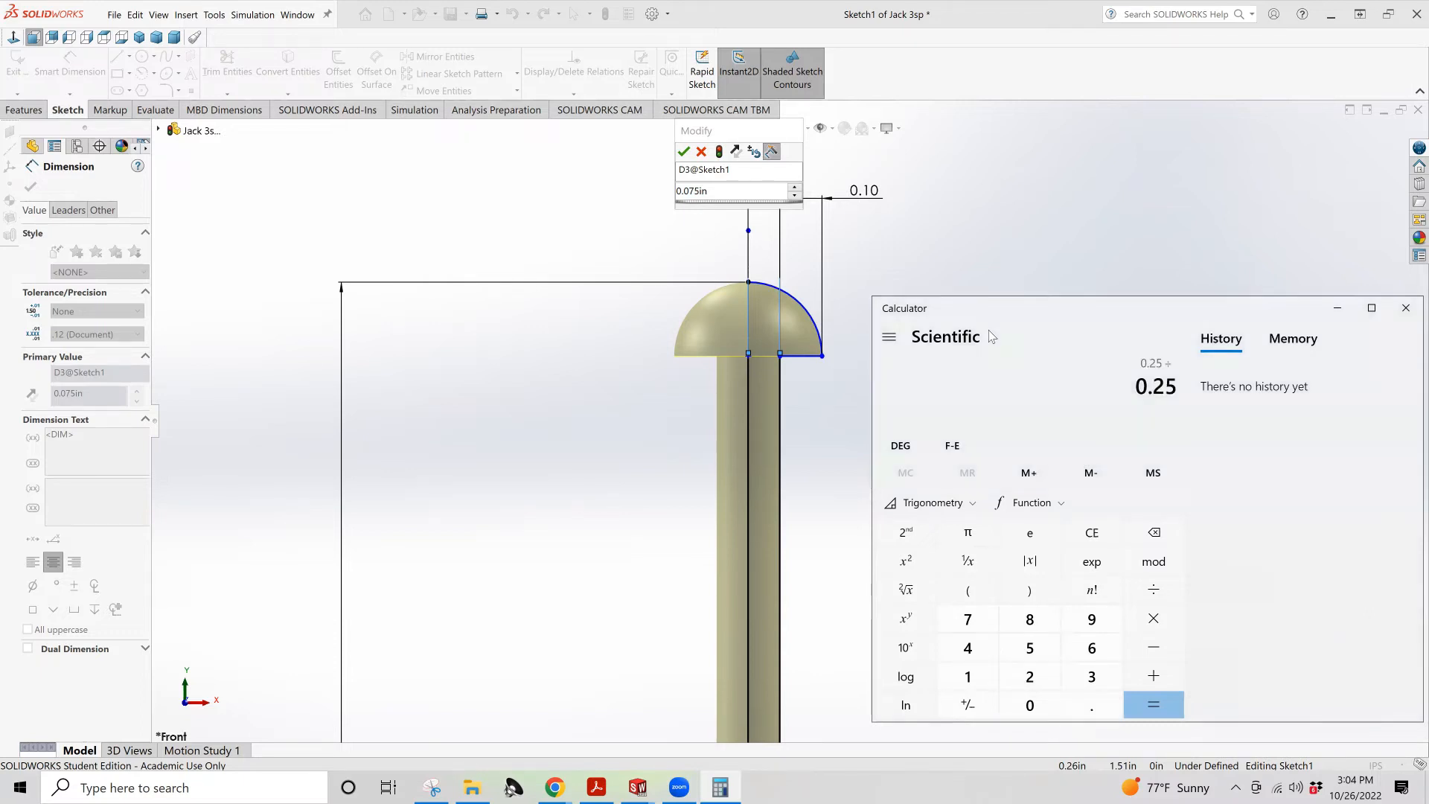
{"action": "type", "text": "2"}
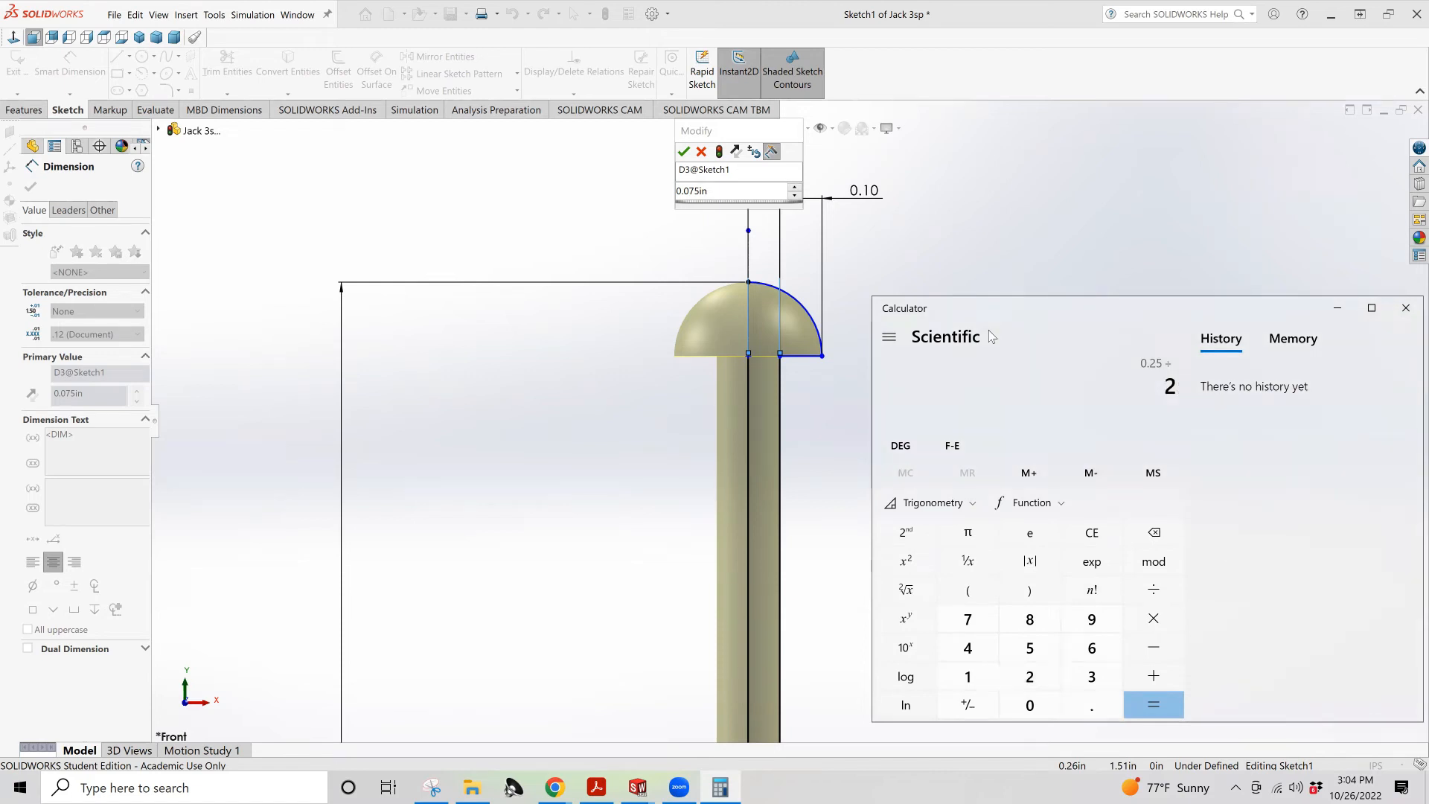
{"action": "key", "text": "Return"}
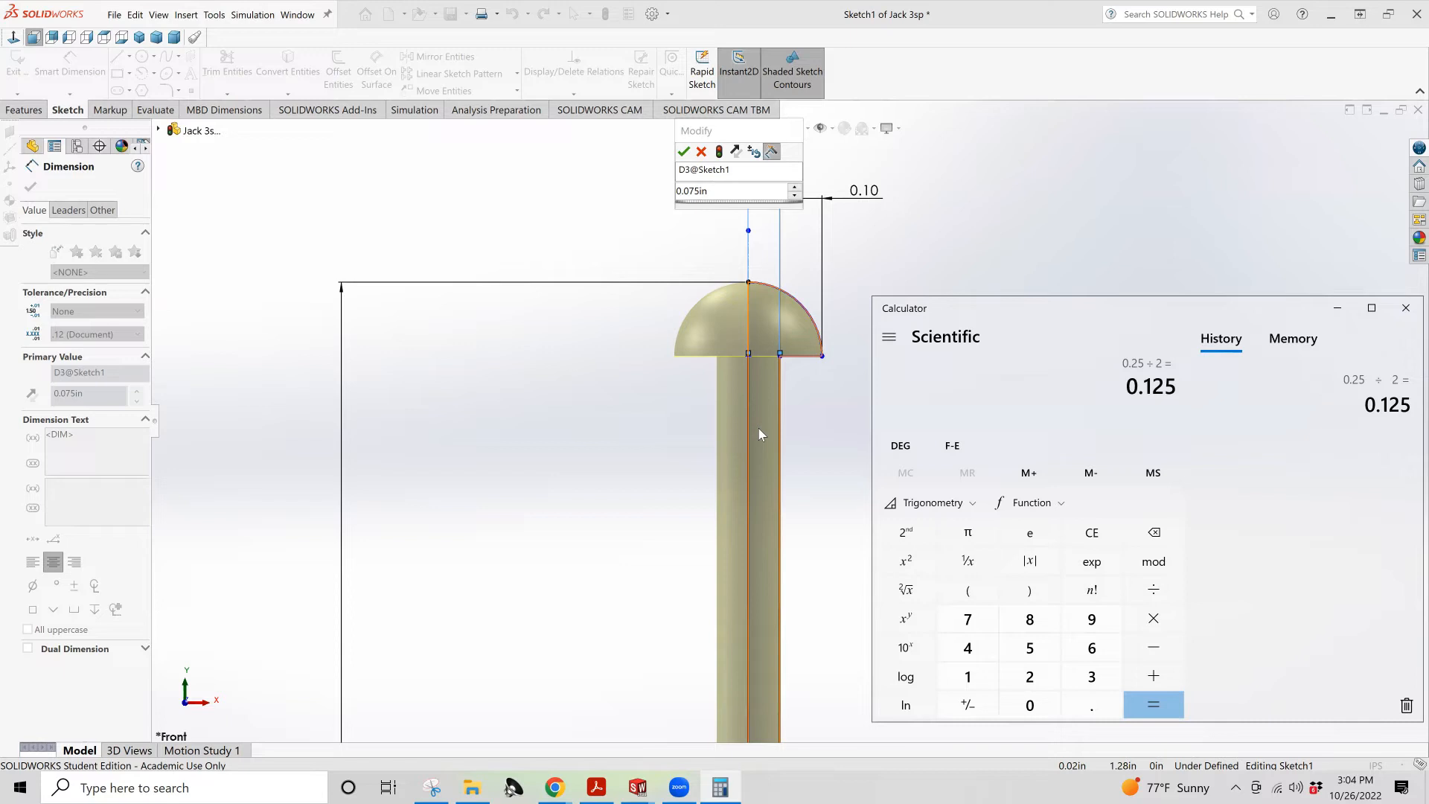
Set the new shank radius dimension to 0.125 in, exit the sketch and inspect the rebuilt pin
{"action": "scroll", "coordinate": [604, 300], "scroll_direction": "up", "scroll_amount": 1}
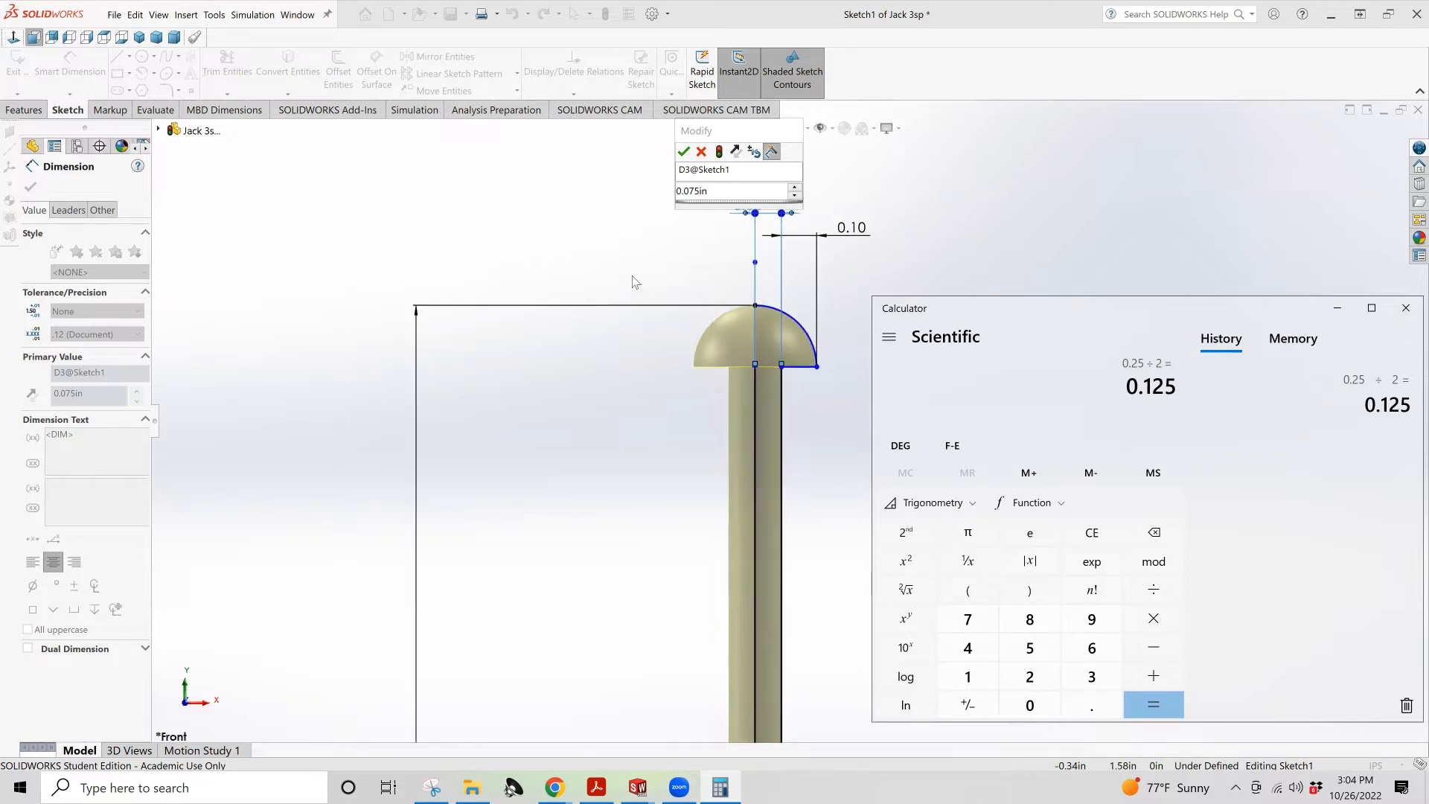
{"action": "left_click", "coordinate": [726, 195]}
{"action": "type", "text": ".05"}
{"action": "key", "text": "Return"}
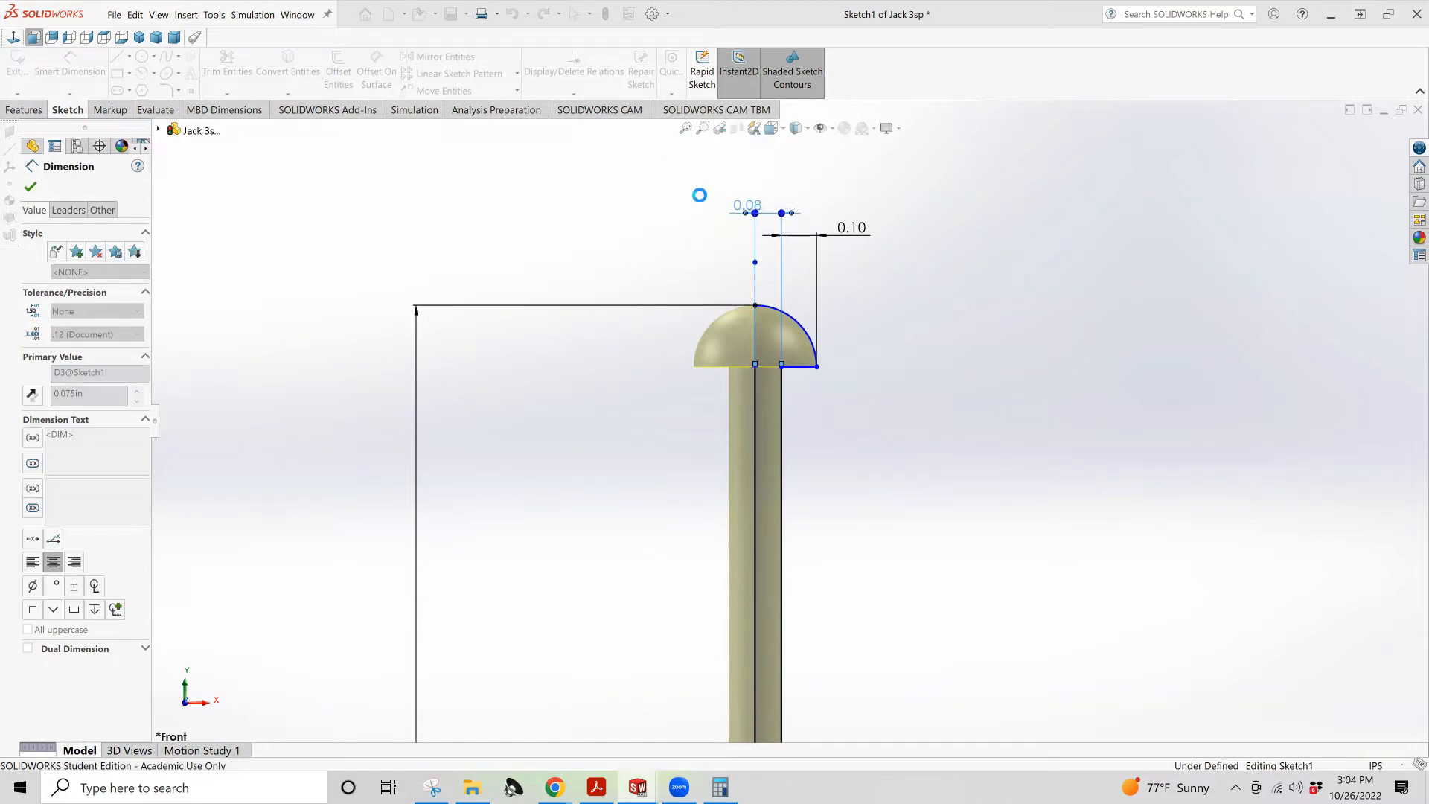
{"action": "scroll", "coordinate": [774, 342], "scroll_direction": "up", "scroll_amount": 3}
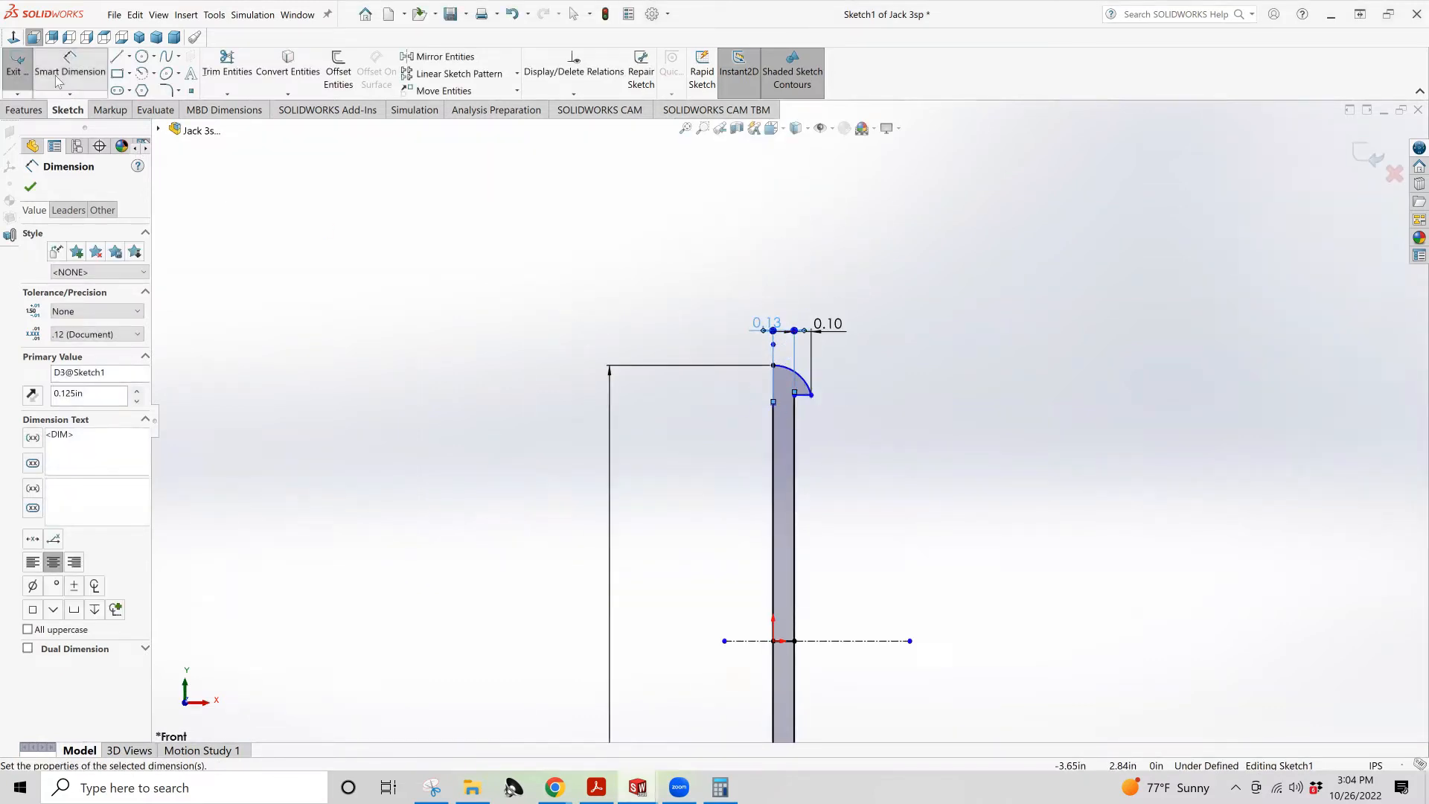
{"action": "left_click", "coordinate": [16, 66]}
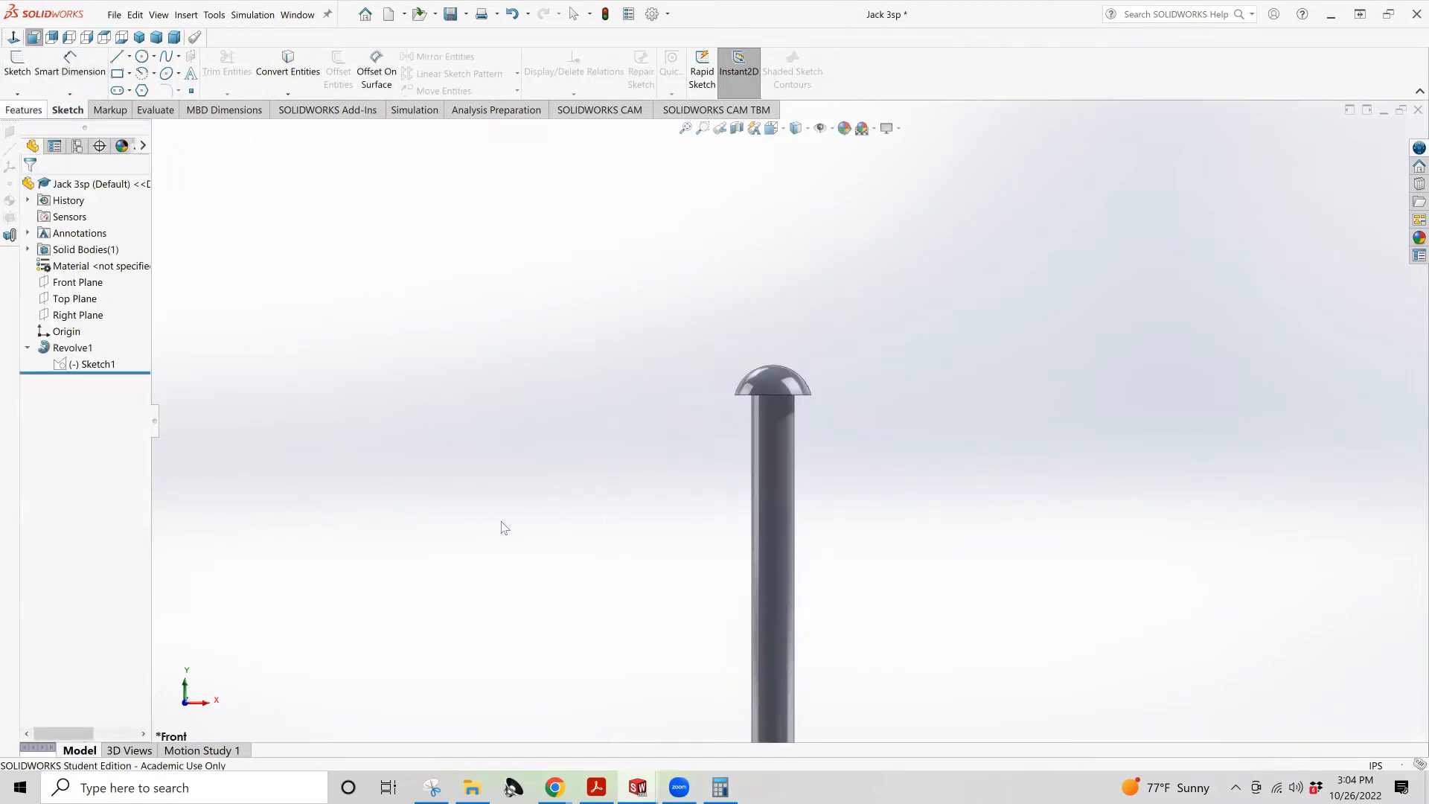
{"action": "scroll", "coordinate": [851, 516], "scroll_direction": "up", "scroll_amount": 3}
{"action": "middle_click_drag", "start_coordinate": [813, 545], "coordinate": [791, 588]}
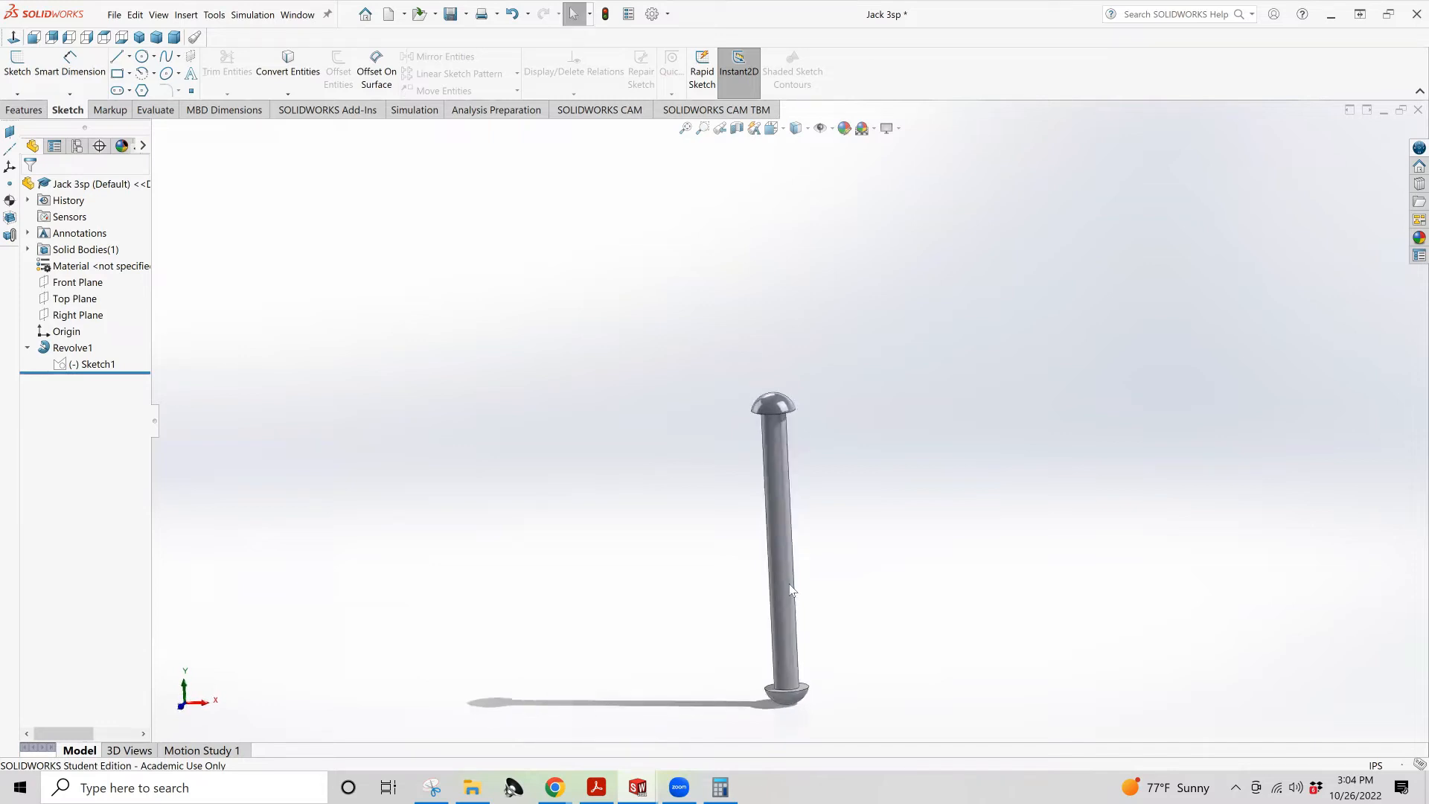
Reopen the revolve's sketch for editing and select the upper head's arc to examine its parameters
{"action": "left_click", "coordinate": [89, 365]}
{"action": "left_click", "coordinate": [92, 332]}
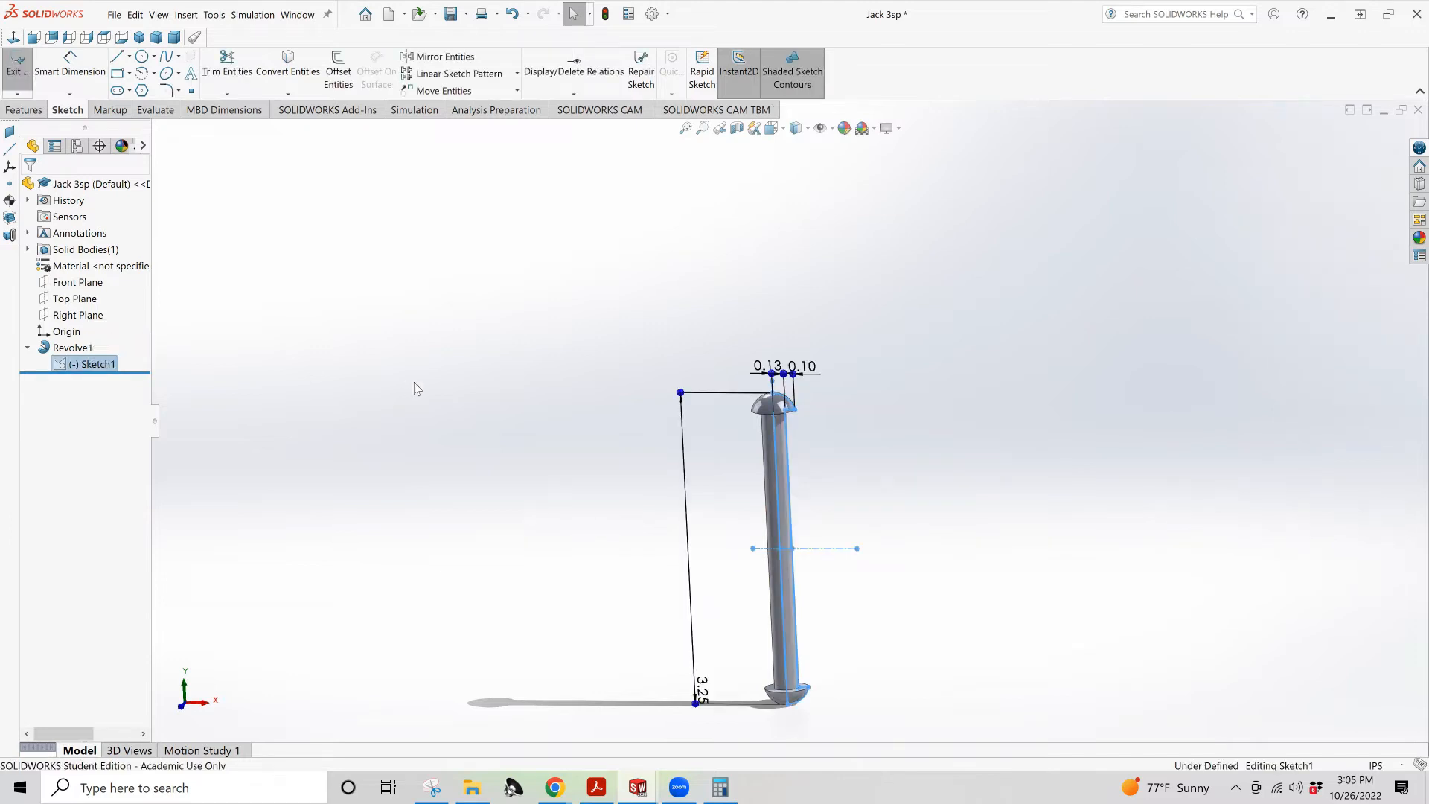
{"action": "scroll", "coordinate": [778, 417], "scroll_direction": "down", "scroll_amount": 5}
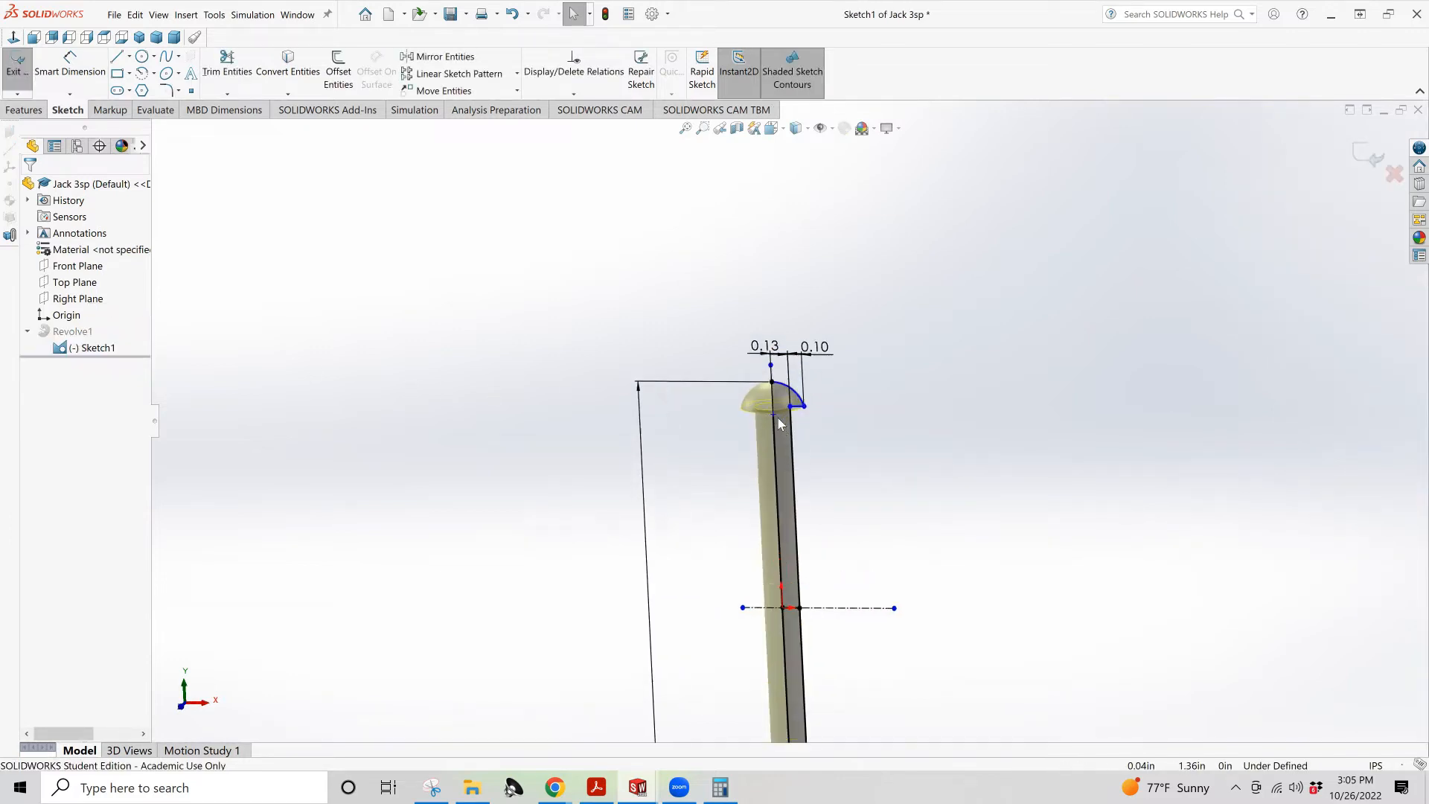
{"action": "scroll", "coordinate": [780, 418], "scroll_direction": "down", "scroll_amount": 2}
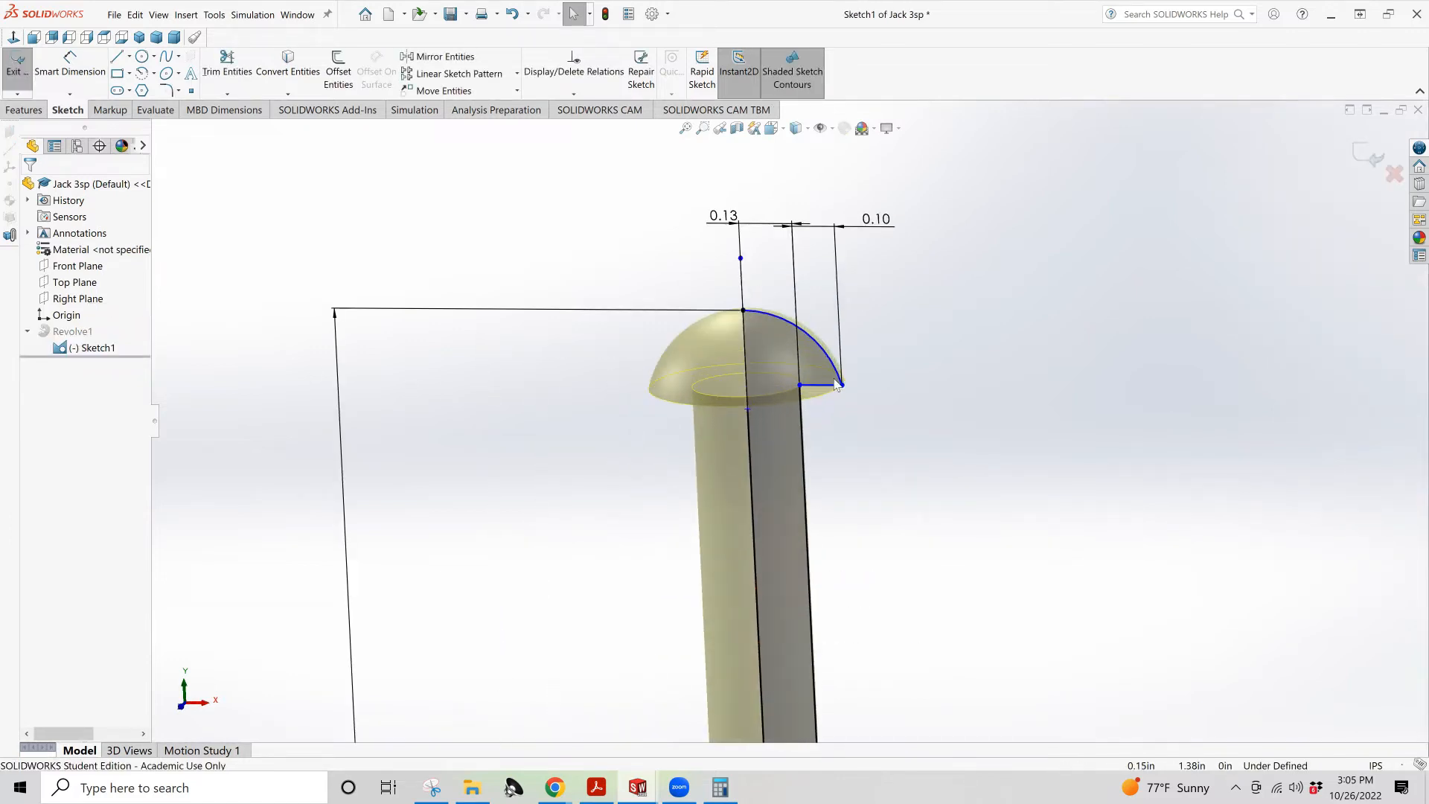
{"action": "left_click", "coordinate": [793, 328]}
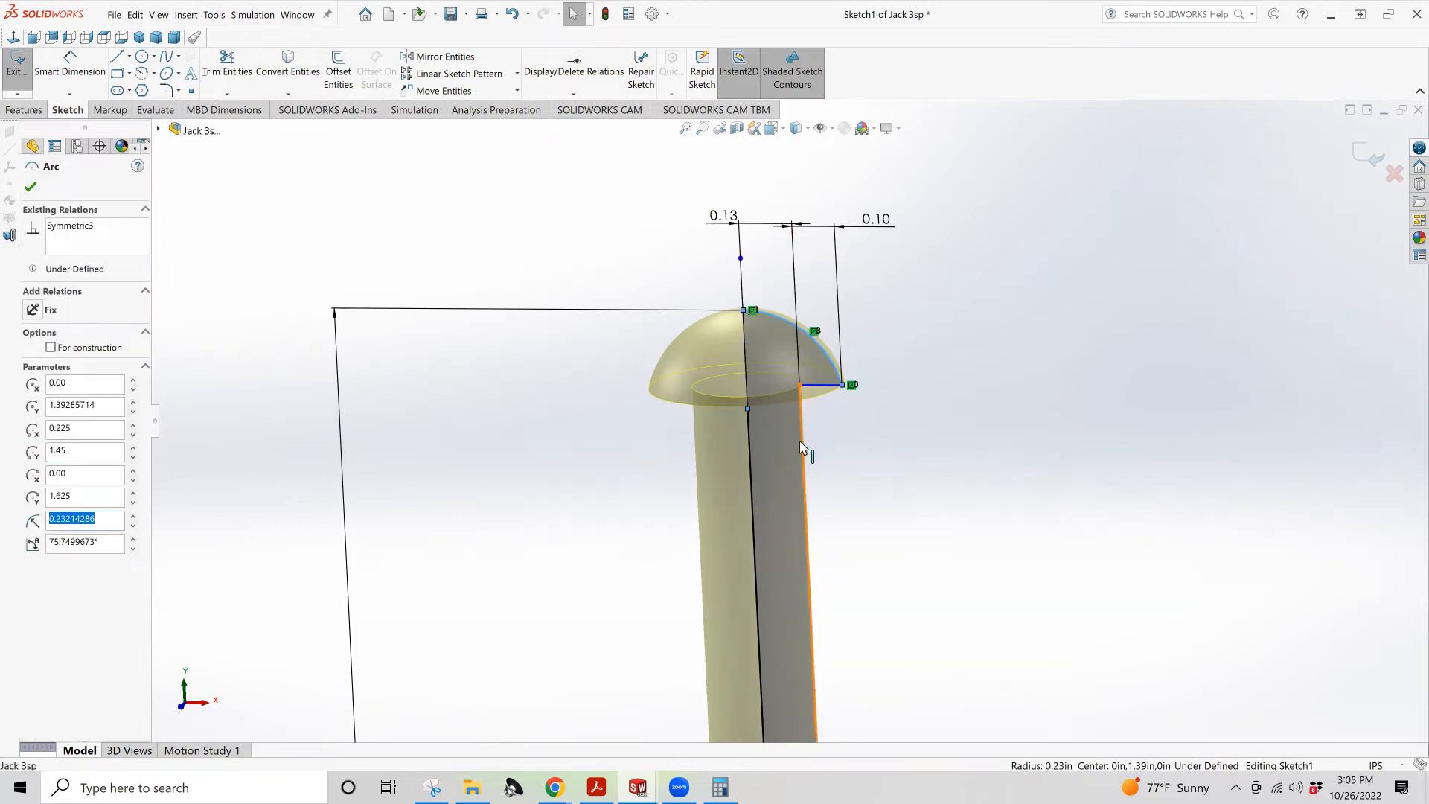
{"action": "mouse_move", "coordinate": [795, 454]}
{"action": "middle_mouse_down"}
{"action": "mouse_move", "coordinate": [833, 402]}
{"action": "mouse_move", "coordinate": [826, 414]}
{"action": "mouse_move", "coordinate": [821, 402]}
{"action": "middle_mouse_up"}
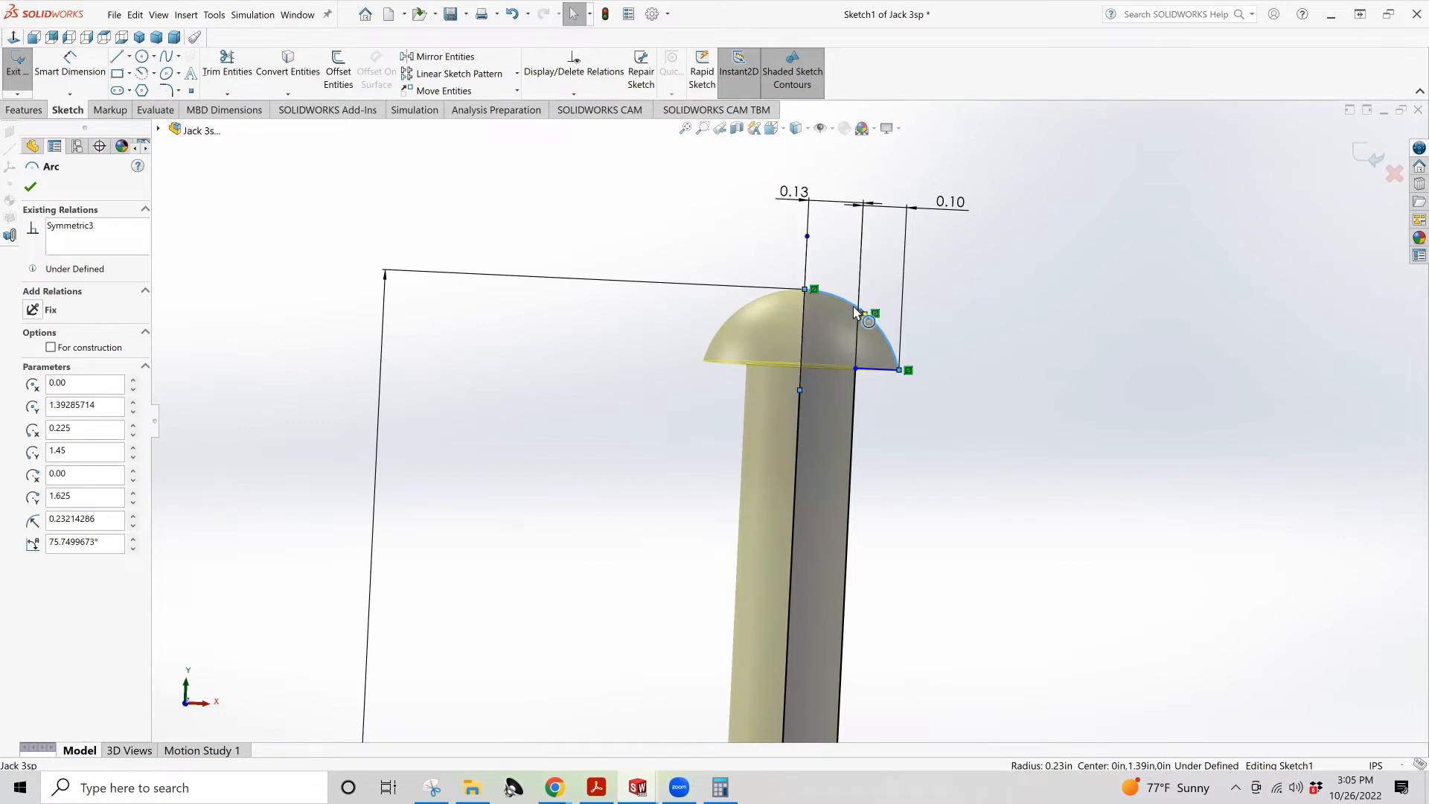
Dimension the upper head arc's radius as .225 in, exit the sketch and inspect the rebuilt pin
{"action": "left_click", "coordinate": [70, 63]}
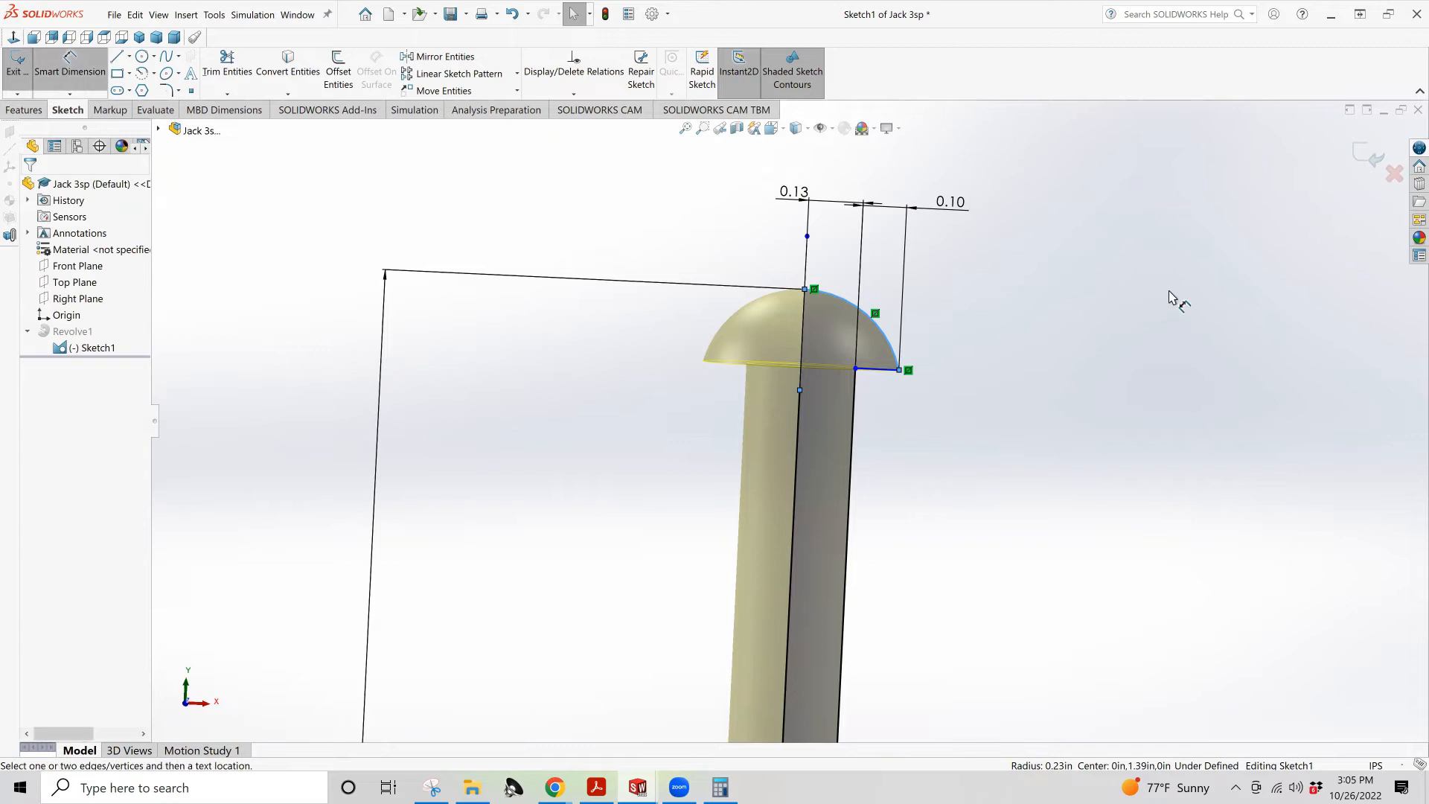
{"action": "left_click", "coordinate": [854, 308]}
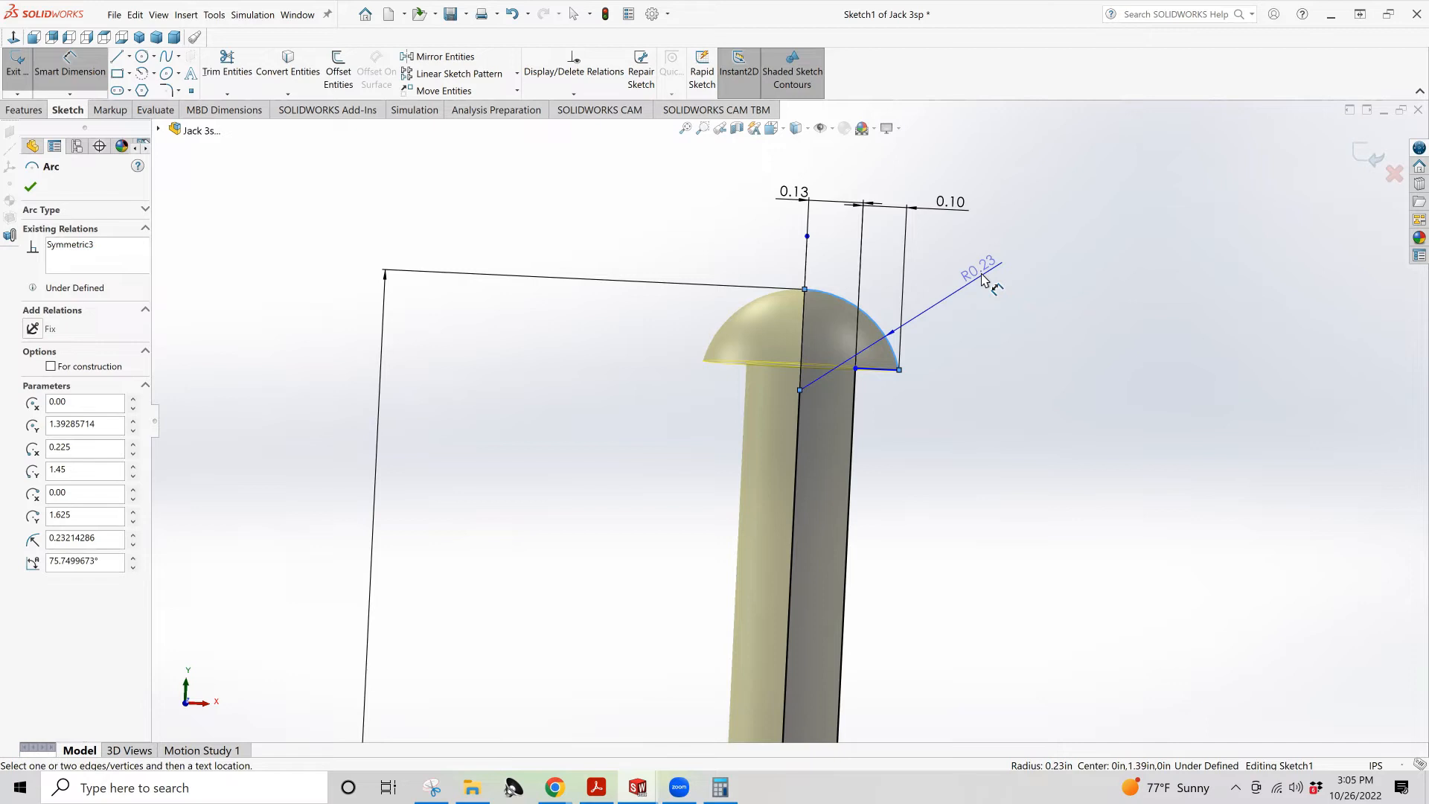
{"action": "left_click", "coordinate": [983, 280]}
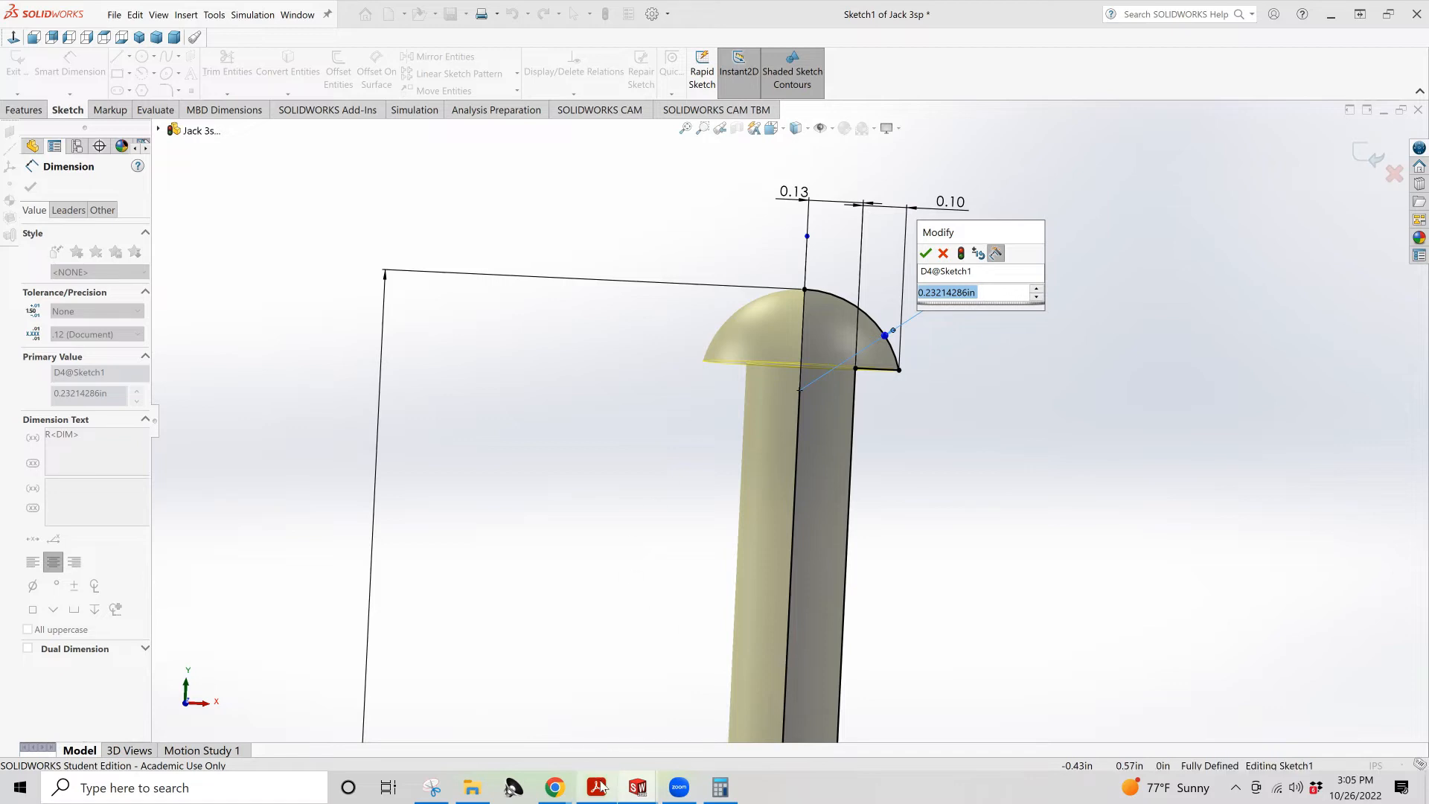
{"action": "mouse_move", "coordinate": [597, 786]}
{"action": "type", "text": ".225"}
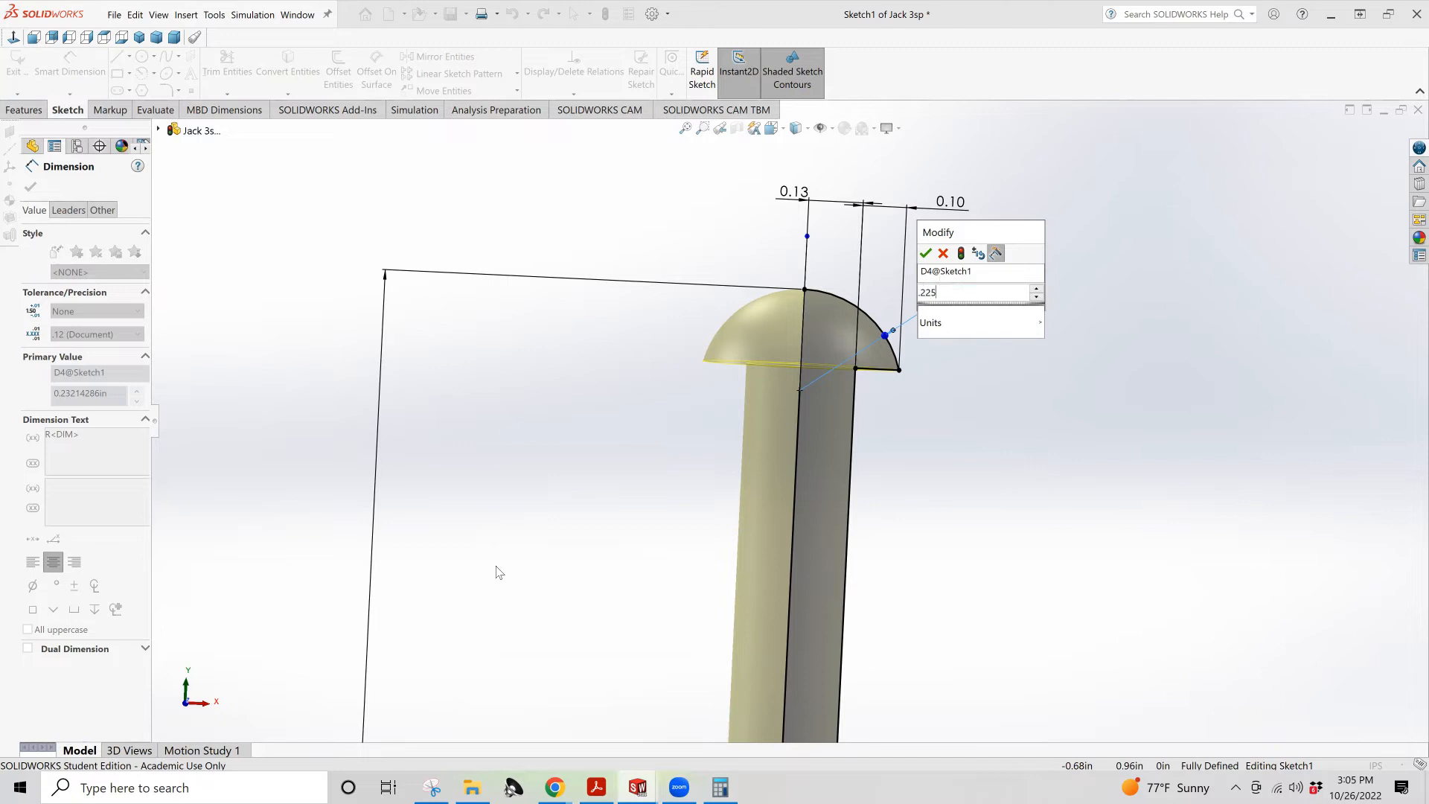
{"action": "key", "text": "Return"}
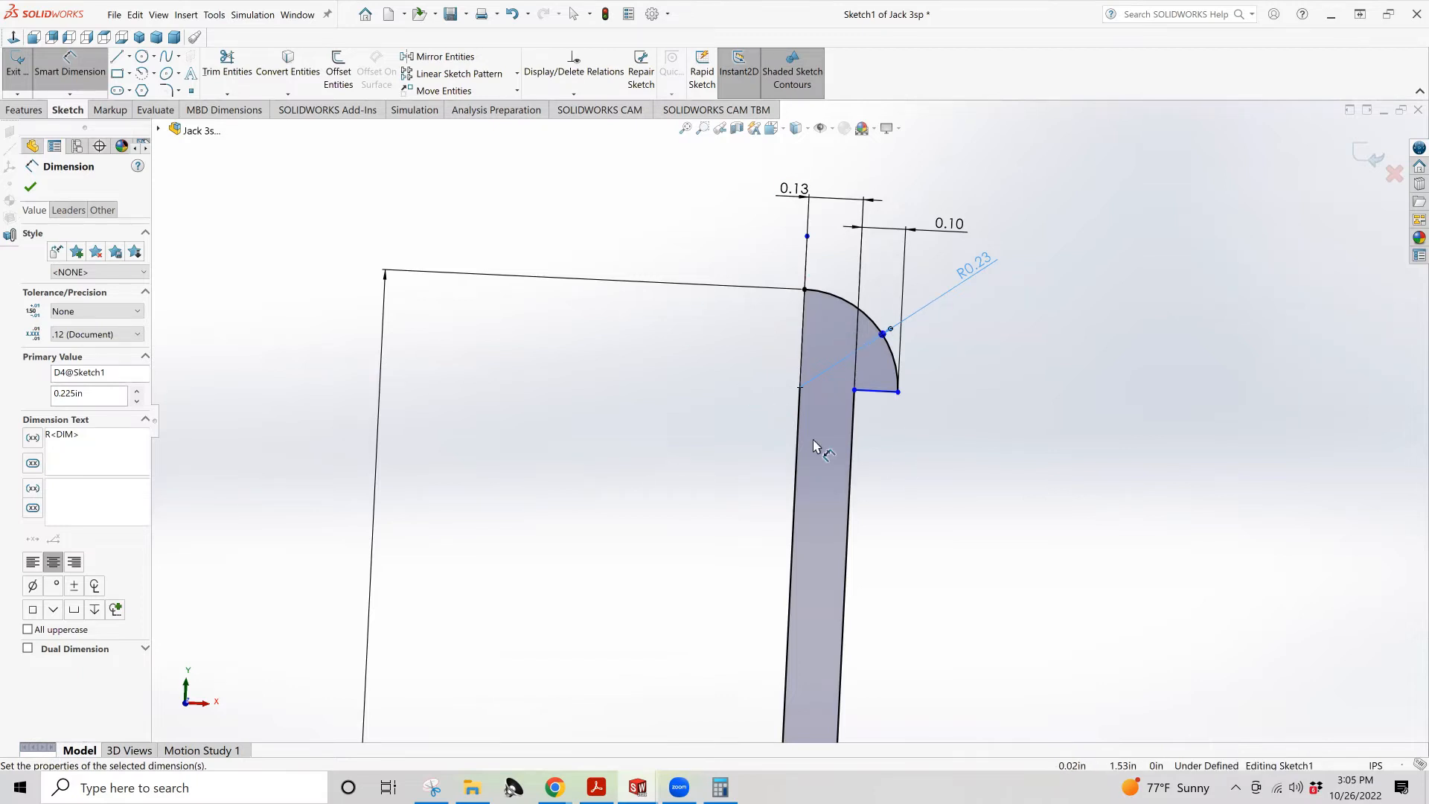
{"action": "scroll", "coordinate": [865, 336], "scroll_direction": "up", "scroll_amount": 1}
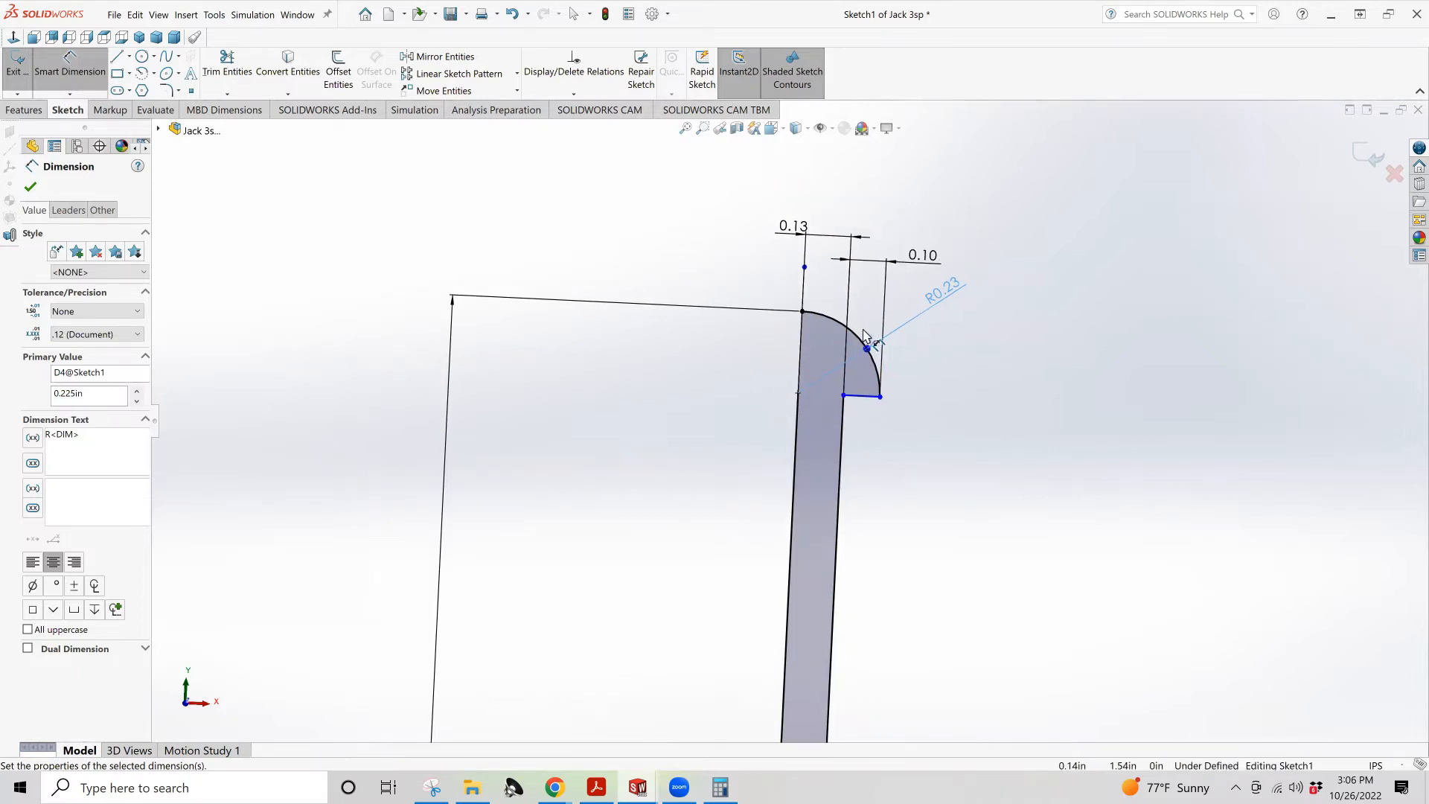
{"action": "scroll", "coordinate": [864, 338], "scroll_direction": "up", "scroll_amount": 1}
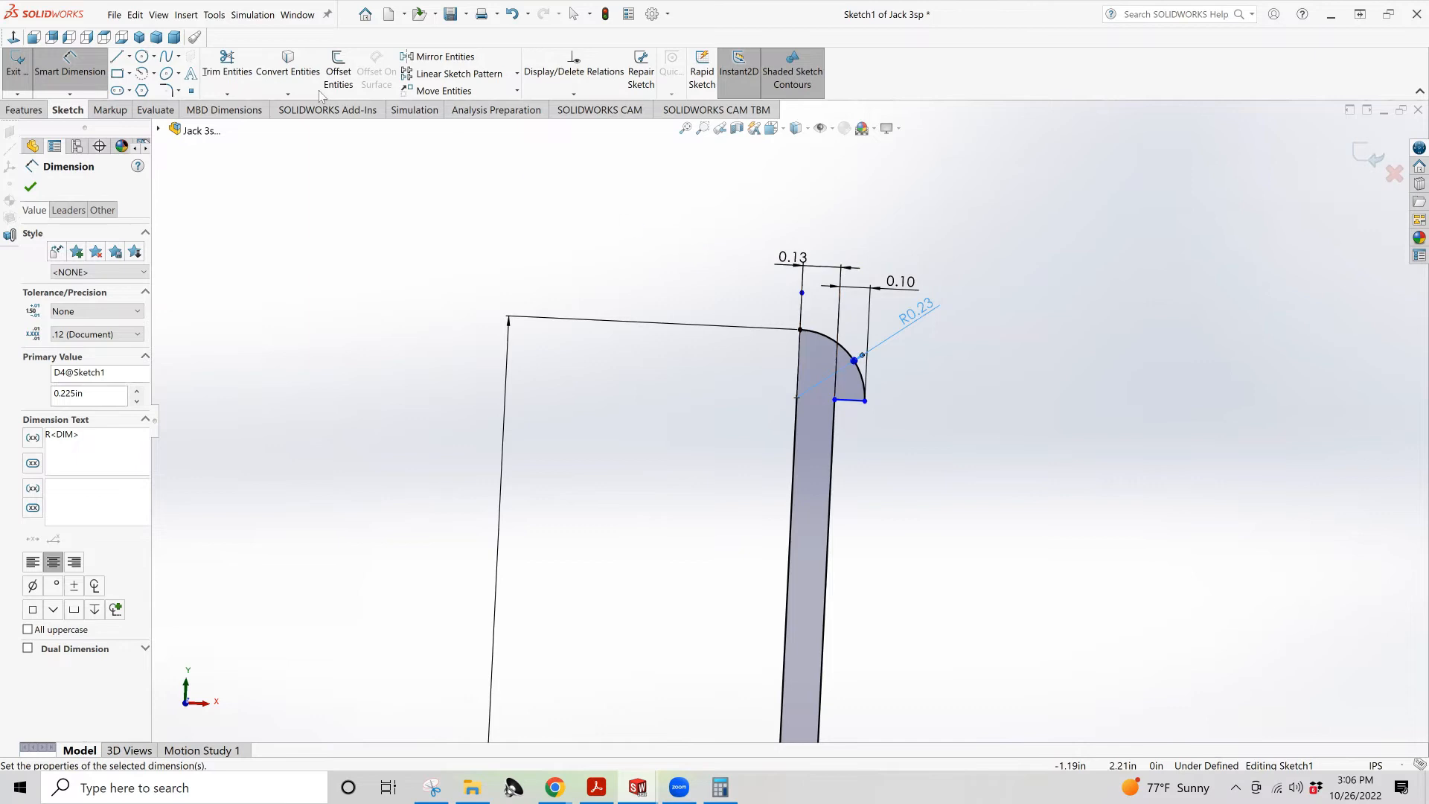
{"action": "left_click", "coordinate": [76, 69]}
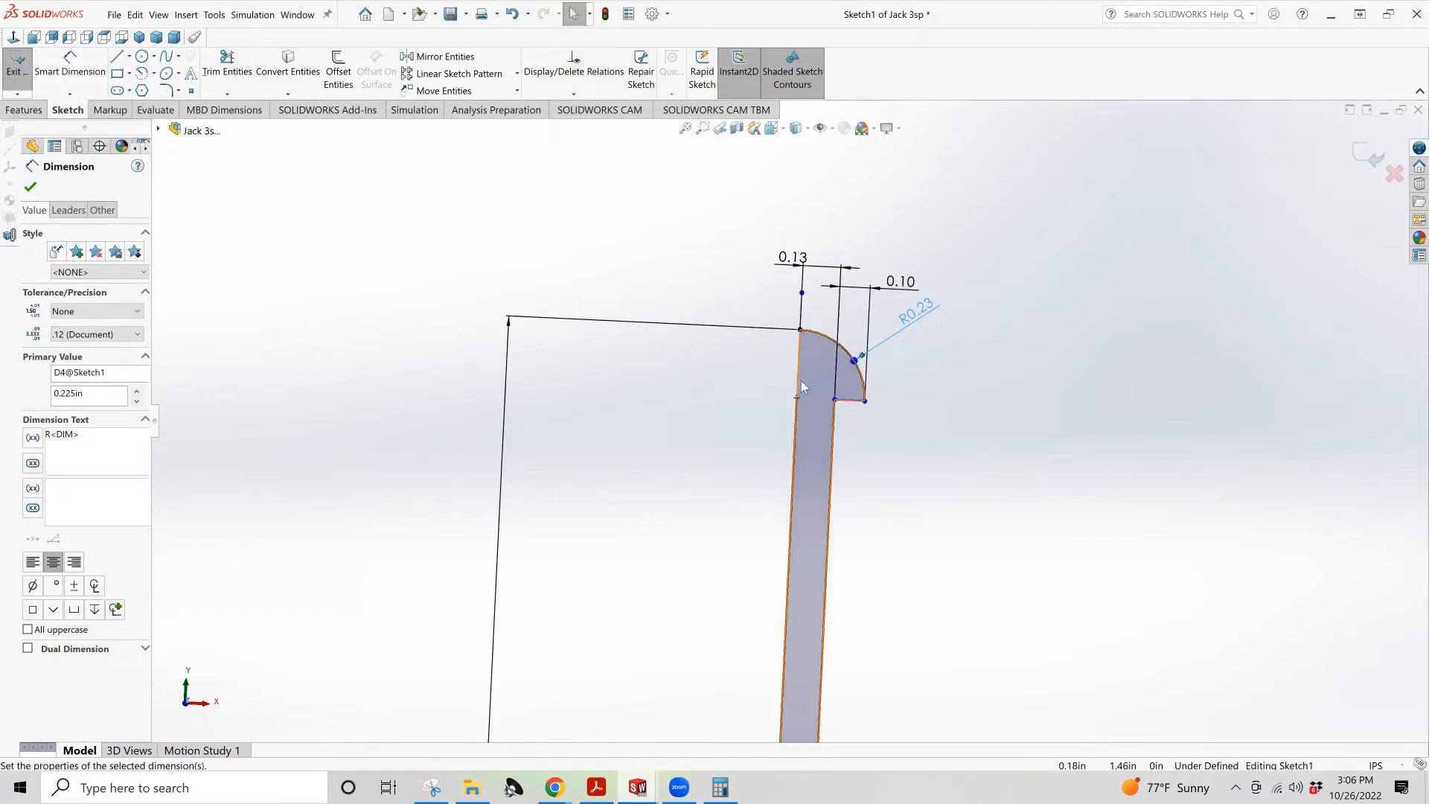
{"action": "left_click", "coordinate": [14, 62]}
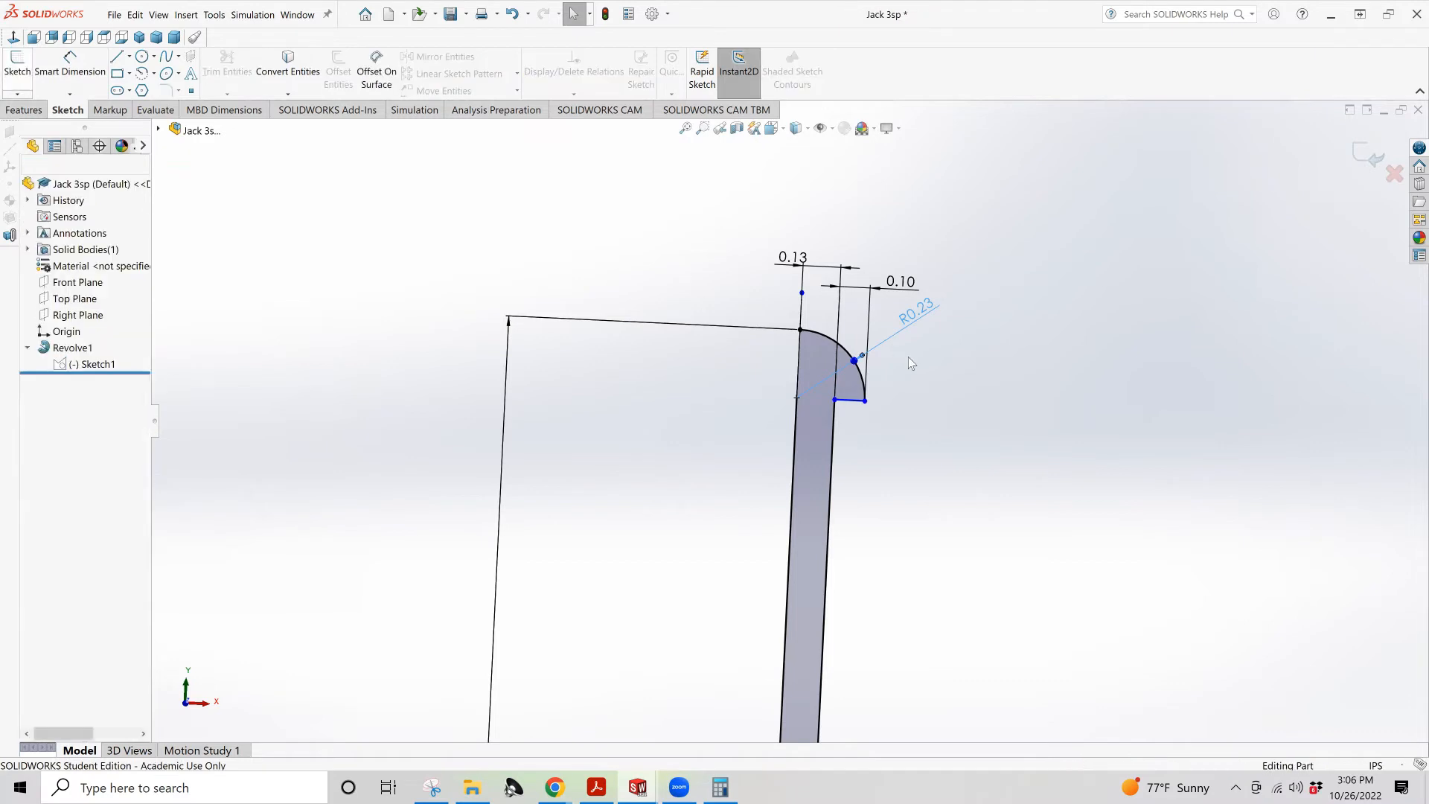
{"action": "scroll", "coordinate": [885, 417], "scroll_direction": "down", "scroll_amount": 5}
{"action": "mouse_move", "coordinate": [836, 526]}
{"action": "middle_mouse_down"}
{"action": "mouse_move", "coordinate": [792, 536]}
{"action": "mouse_move", "coordinate": [785, 574]}
{"action": "mouse_move", "coordinate": [776, 529]}
{"action": "mouse_move", "coordinate": [806, 472]}
{"action": "middle_mouse_up"}
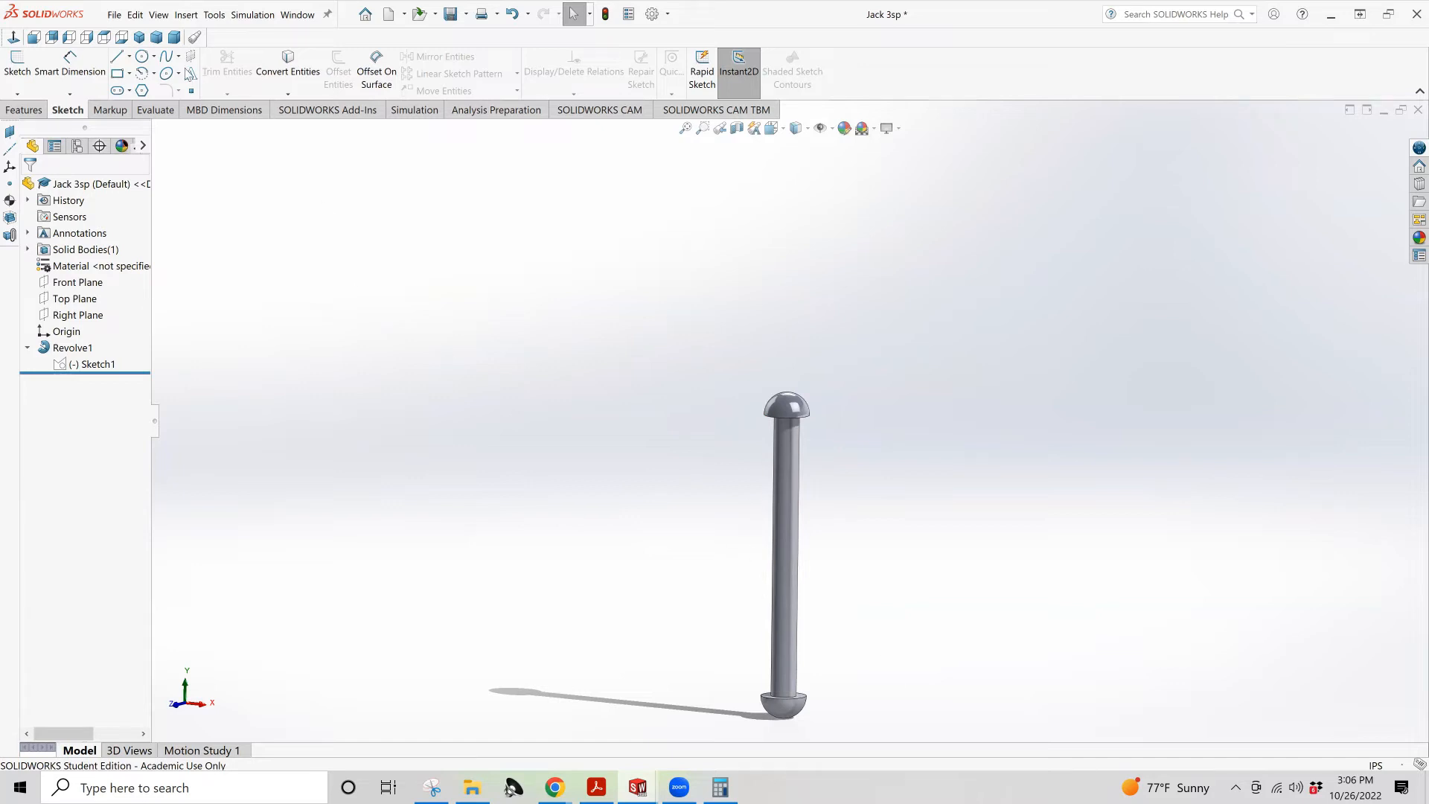
Save the finished short pin as Jack 3sp in the ESG_251 folder, replacing the existing file
{"action": "left_click", "coordinate": [24, 110]}
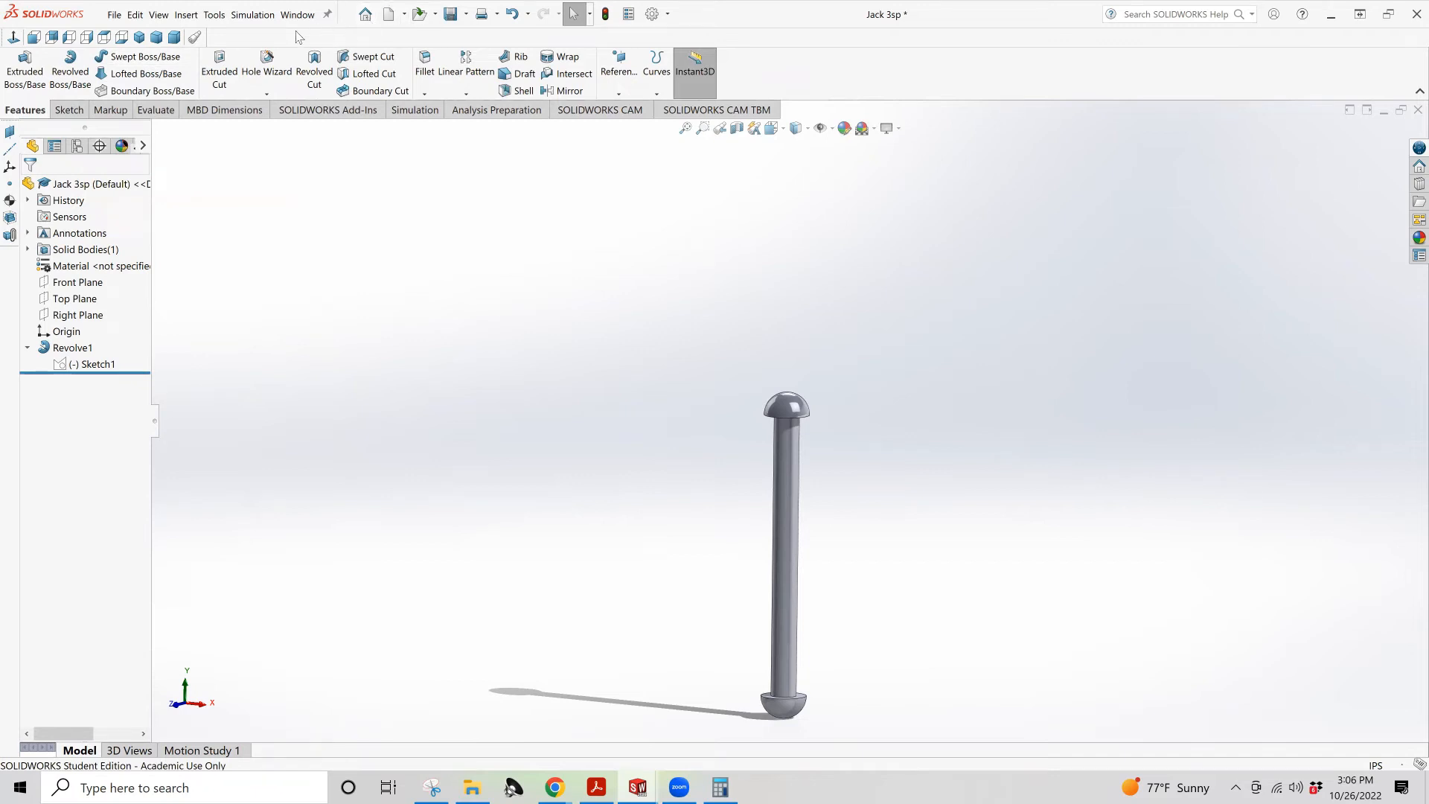
{"action": "left_click", "coordinate": [115, 13]}
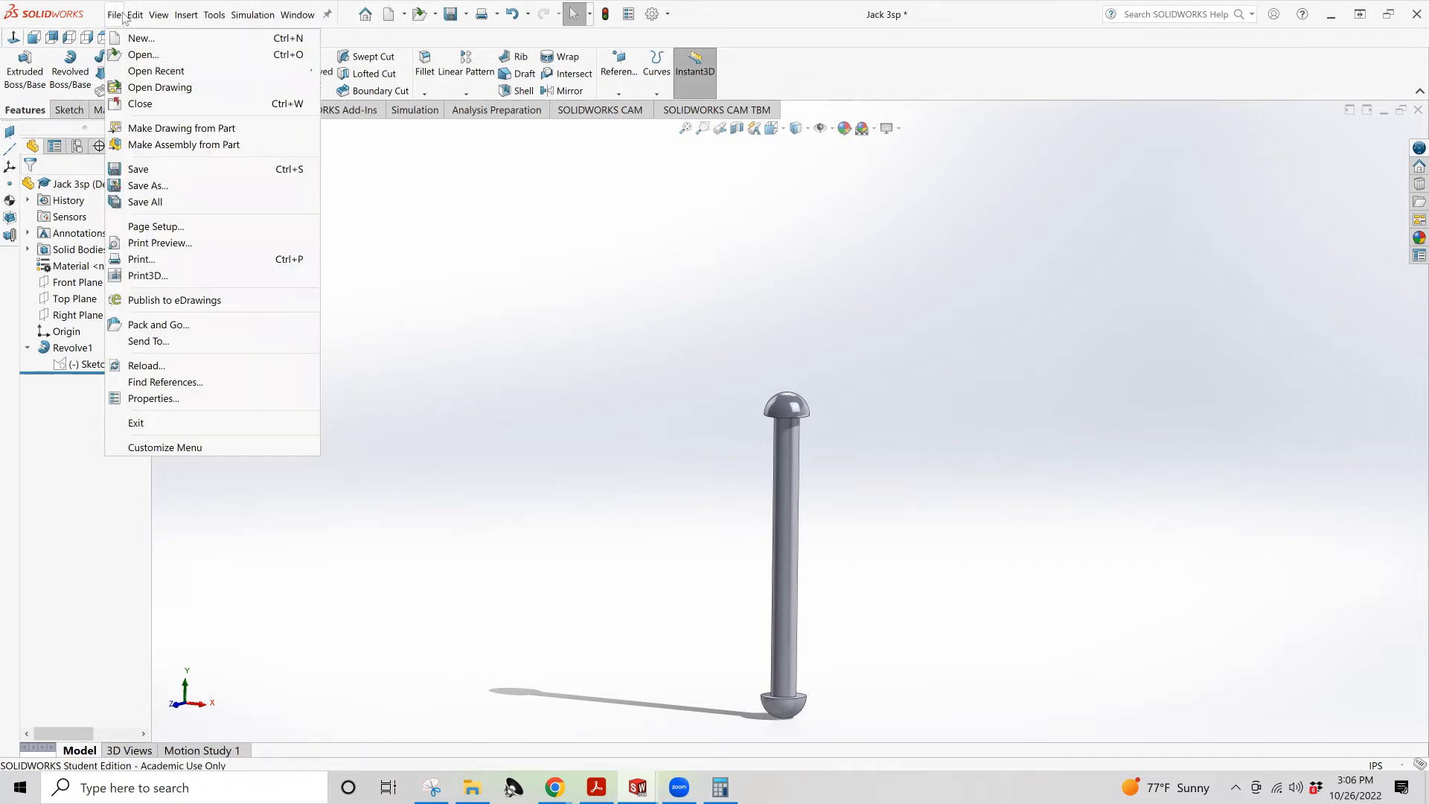
{"action": "left_click", "coordinate": [135, 183]}
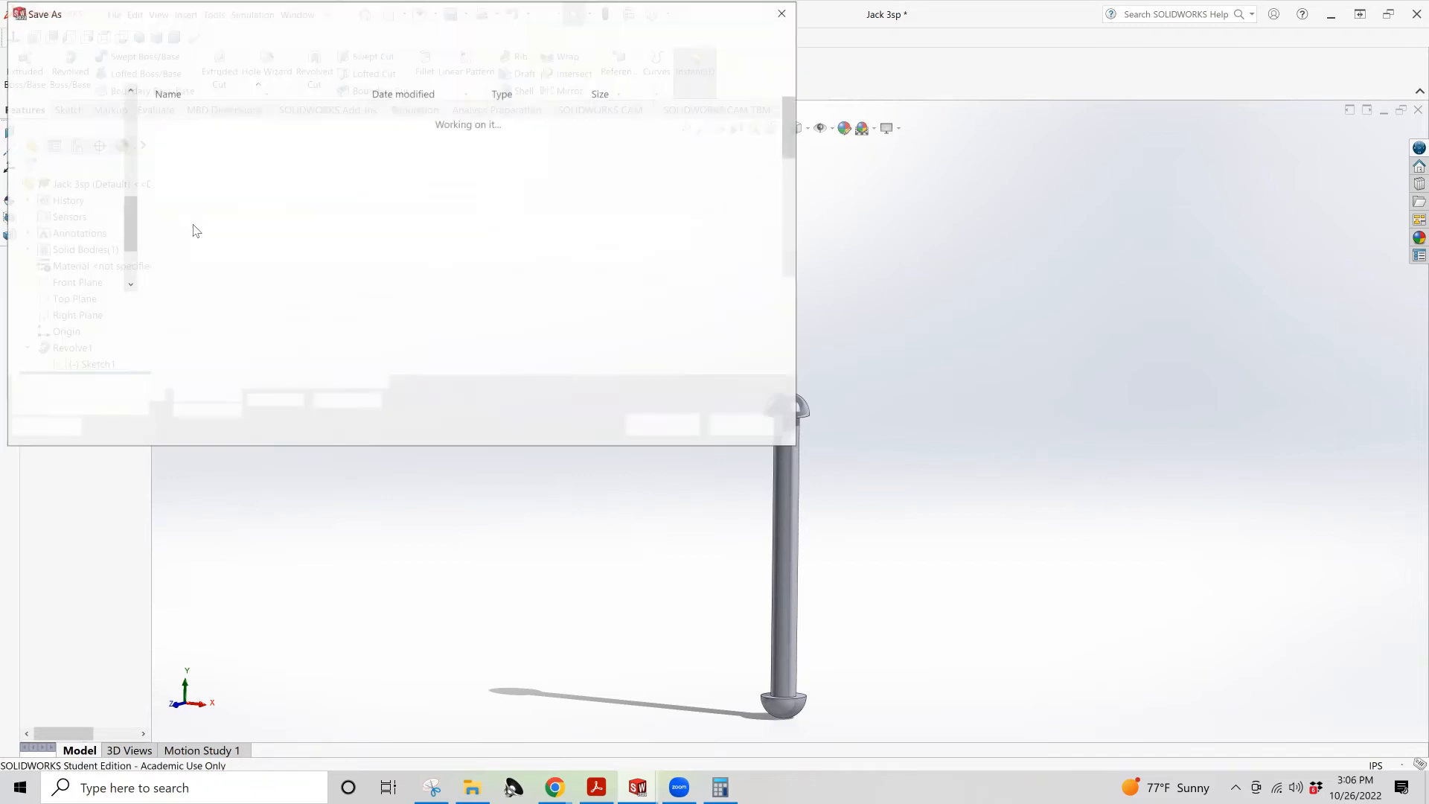
{"action": "scroll", "coordinate": [220, 260], "scroll_direction": "down", "scroll_amount": 1}
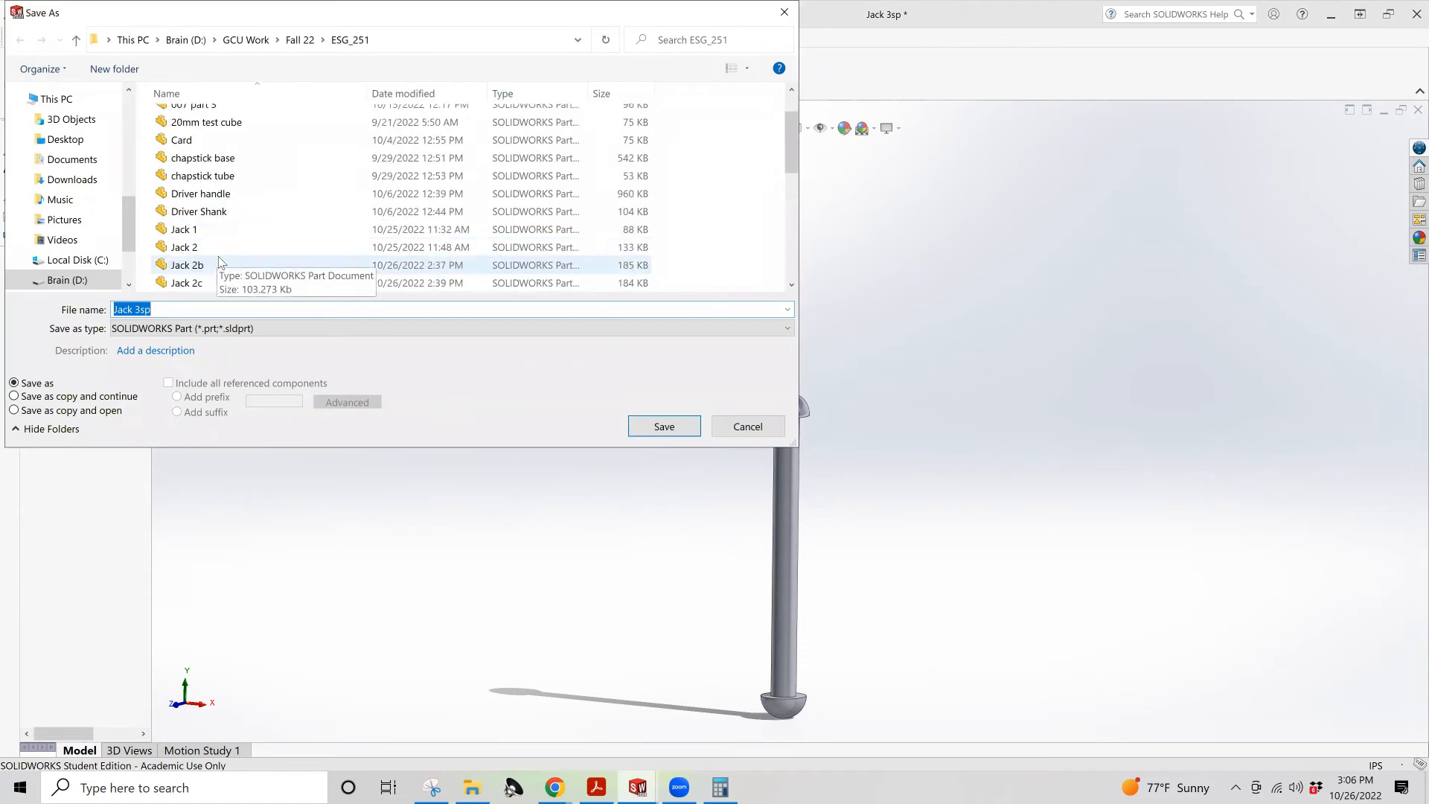
{"action": "scroll", "coordinate": [219, 260], "scroll_direction": "down", "scroll_amount": 2}
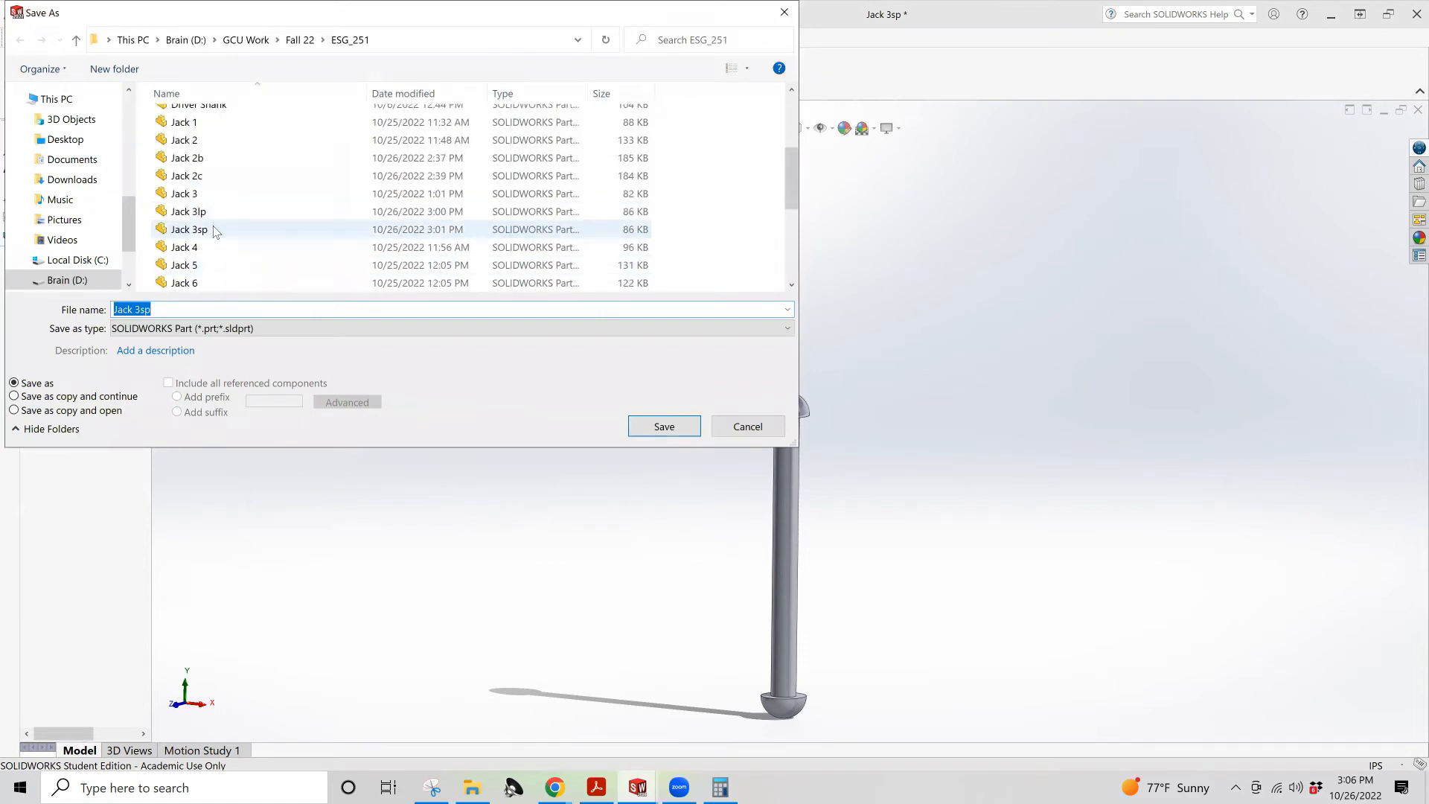
{"action": "left_click", "coordinate": [203, 229]}
{"action": "left_click", "coordinate": [659, 426]}
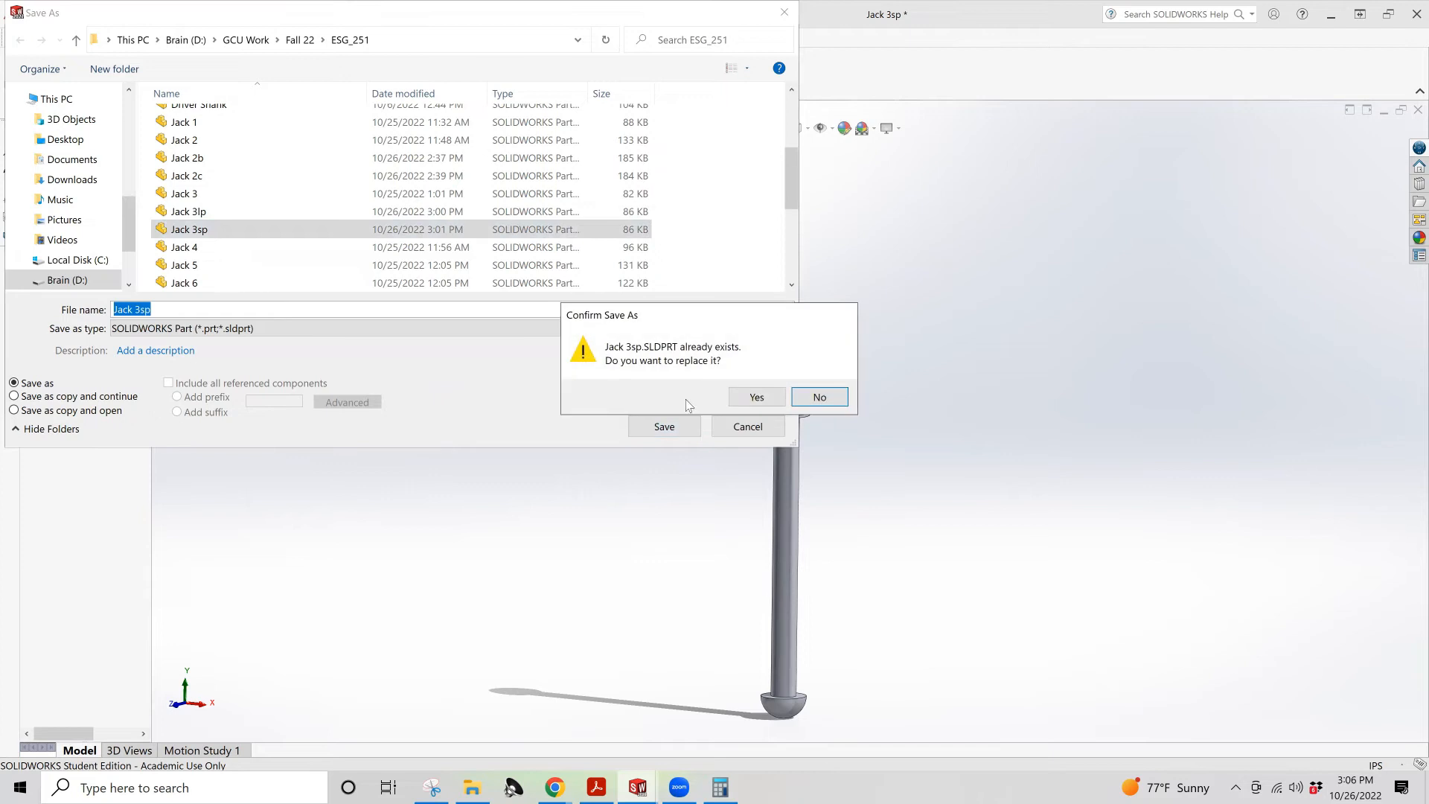
{"action": "left_click", "coordinate": [731, 400]}
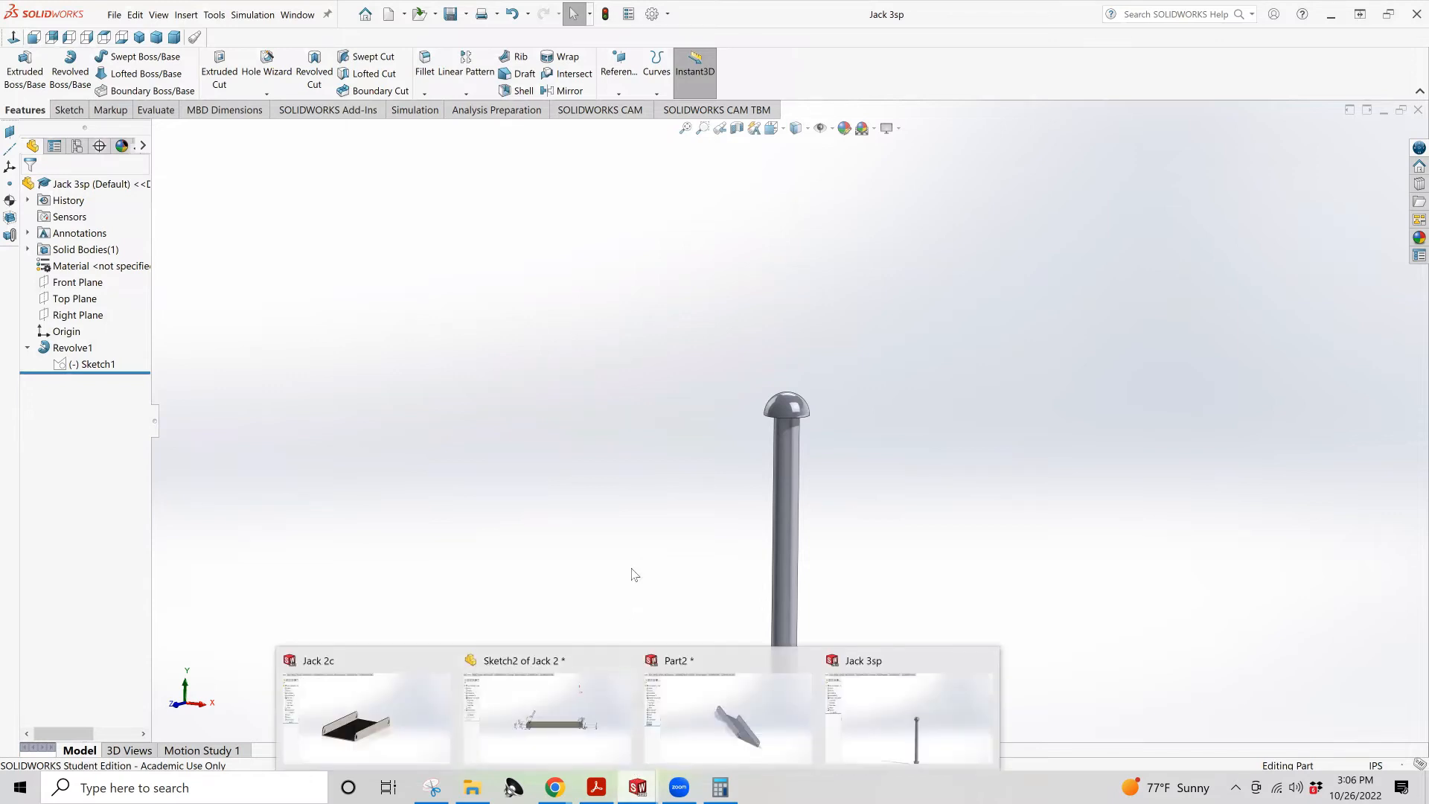
Switch to Acrobat and examine the Link drawing and its dimensions in Practice Question 8F
{"action": "left_click", "coordinate": [596, 788]}
{"action": "scroll", "coordinate": [669, 499], "scroll_direction": "down", "scroll_amount": 2}
{"action": "scroll", "coordinate": [669, 499], "scroll_direction": "down", "scroll_amount": 1}
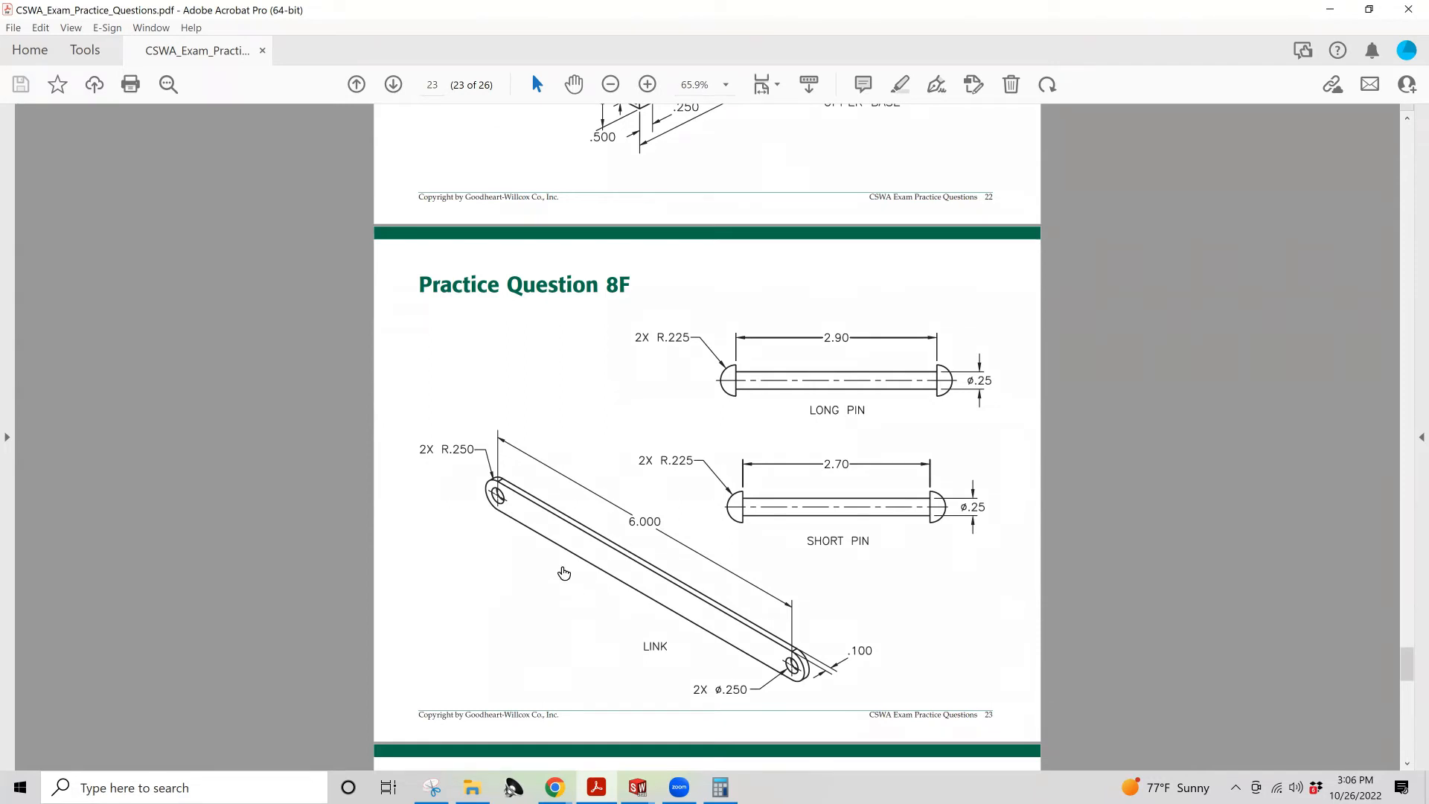
{"action": "mouse_move", "coordinate": [645, 786]}
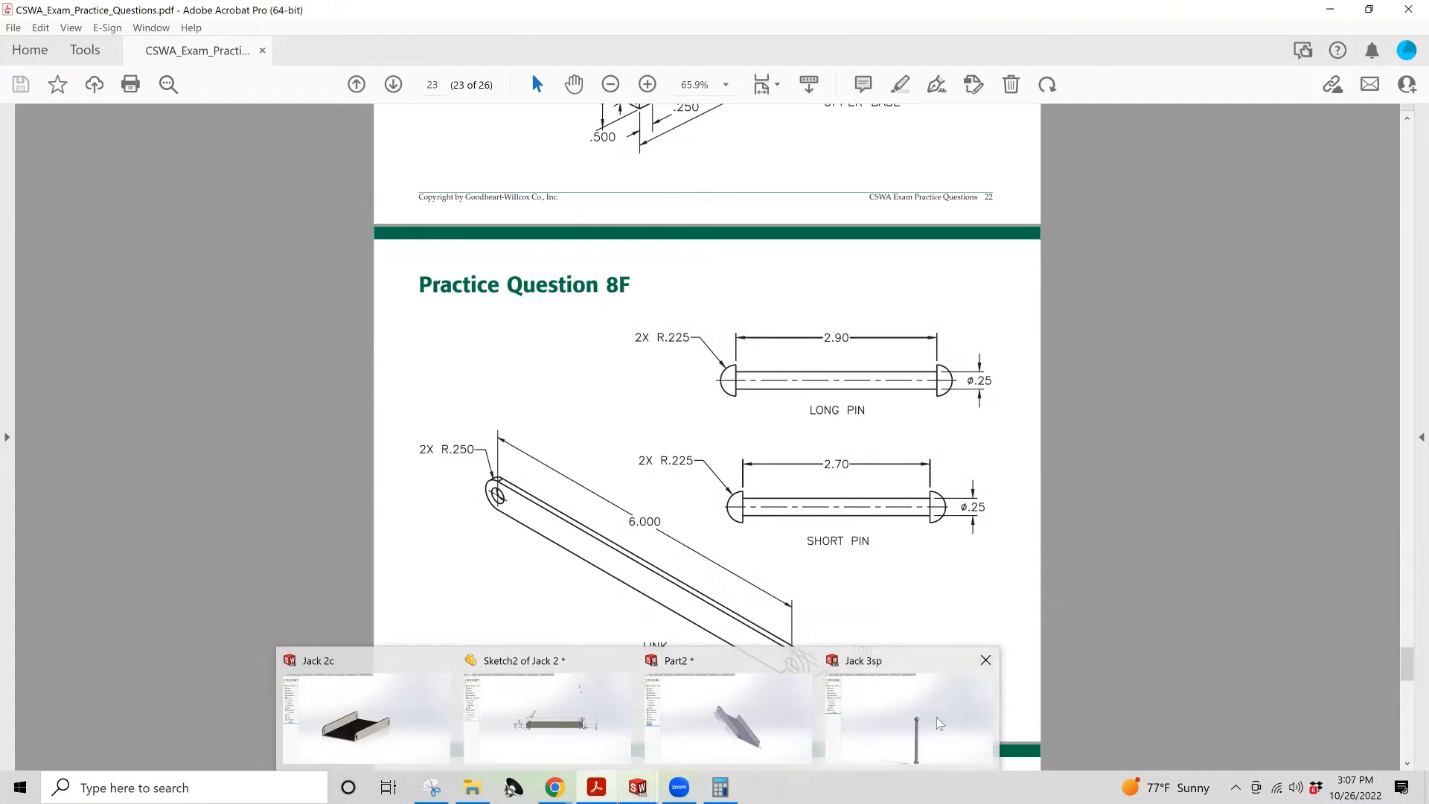
{"action": "scroll", "coordinate": [440, 564], "scroll_direction": "down", "scroll_amount": 1}
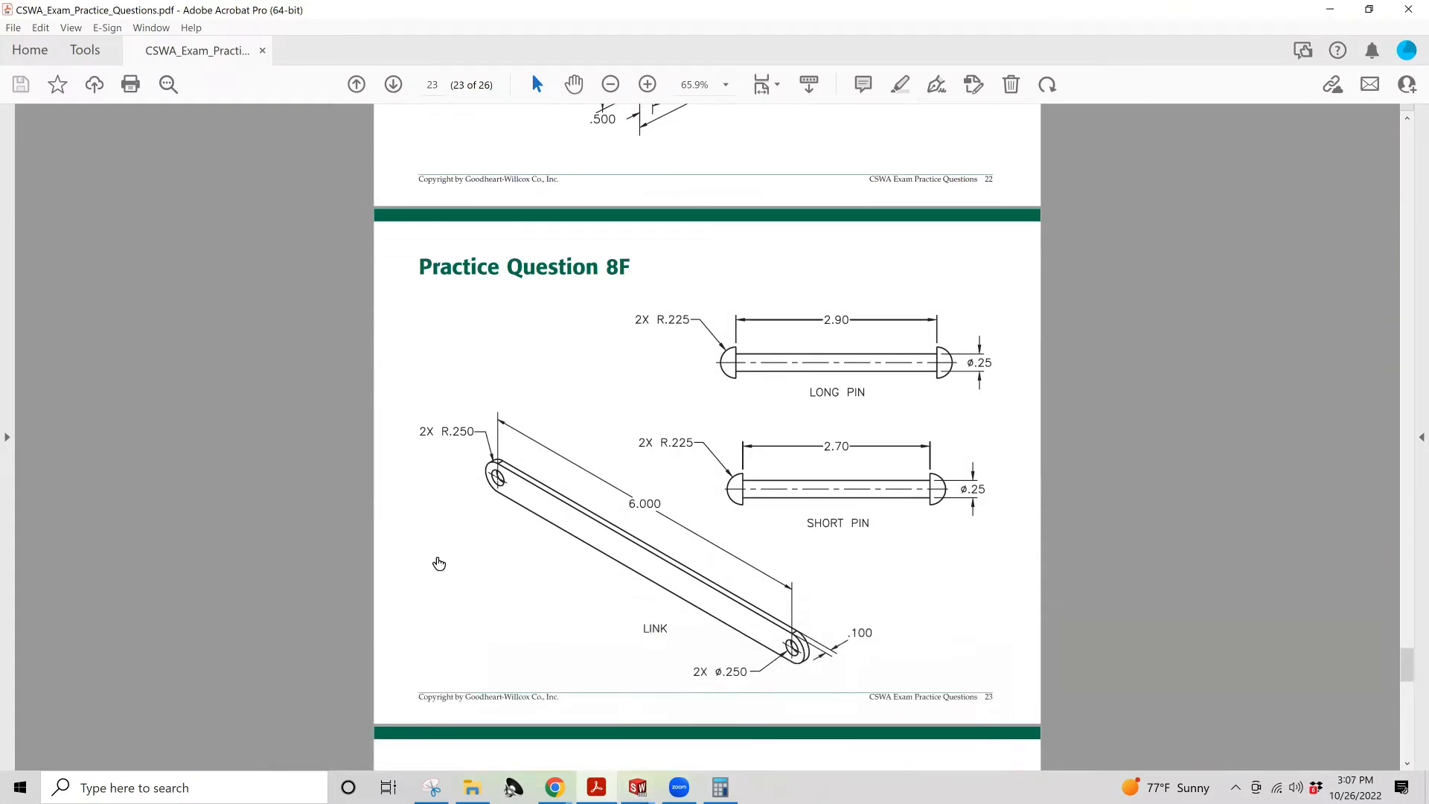
{"action": "scroll", "coordinate": [439, 563], "scroll_direction": "down", "scroll_amount": 1}
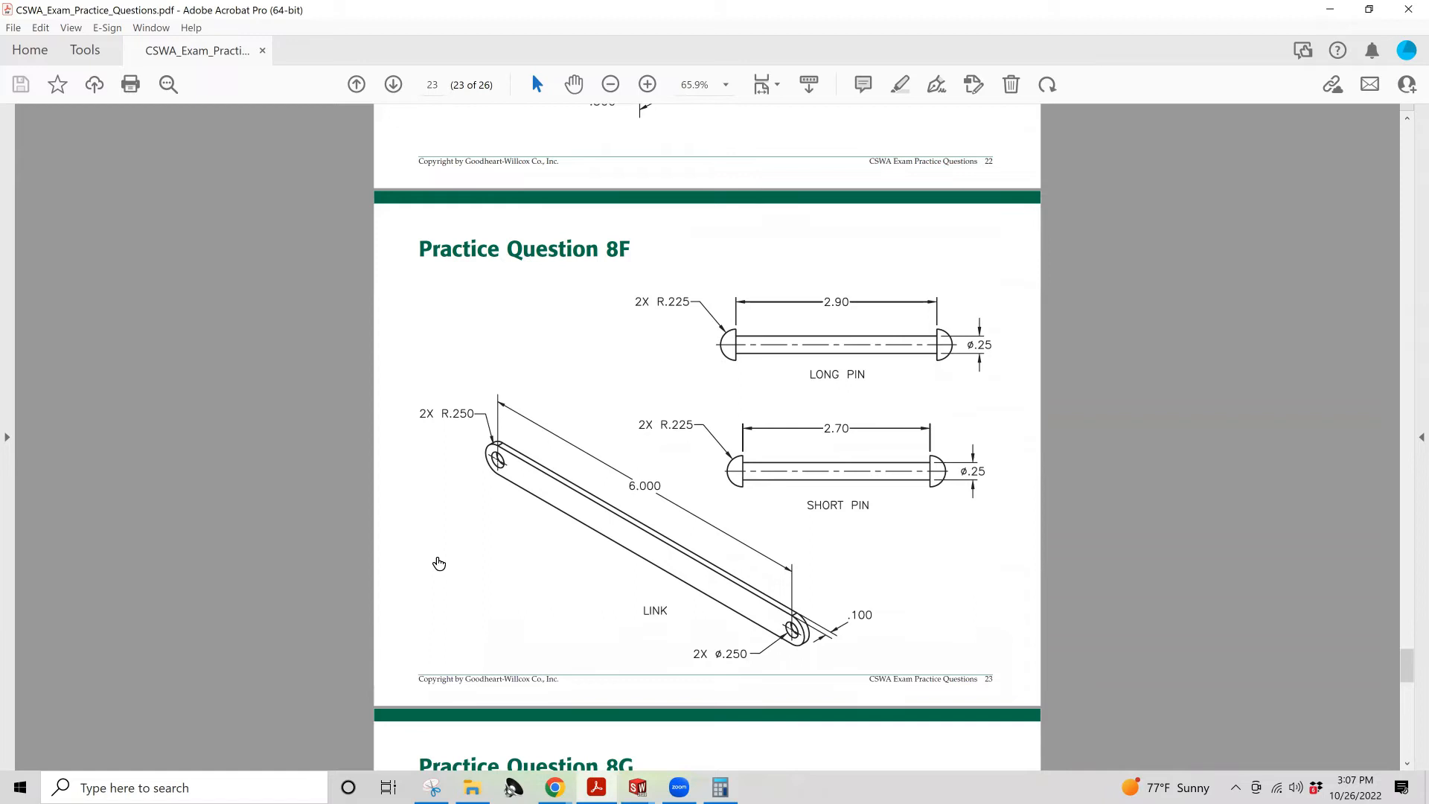
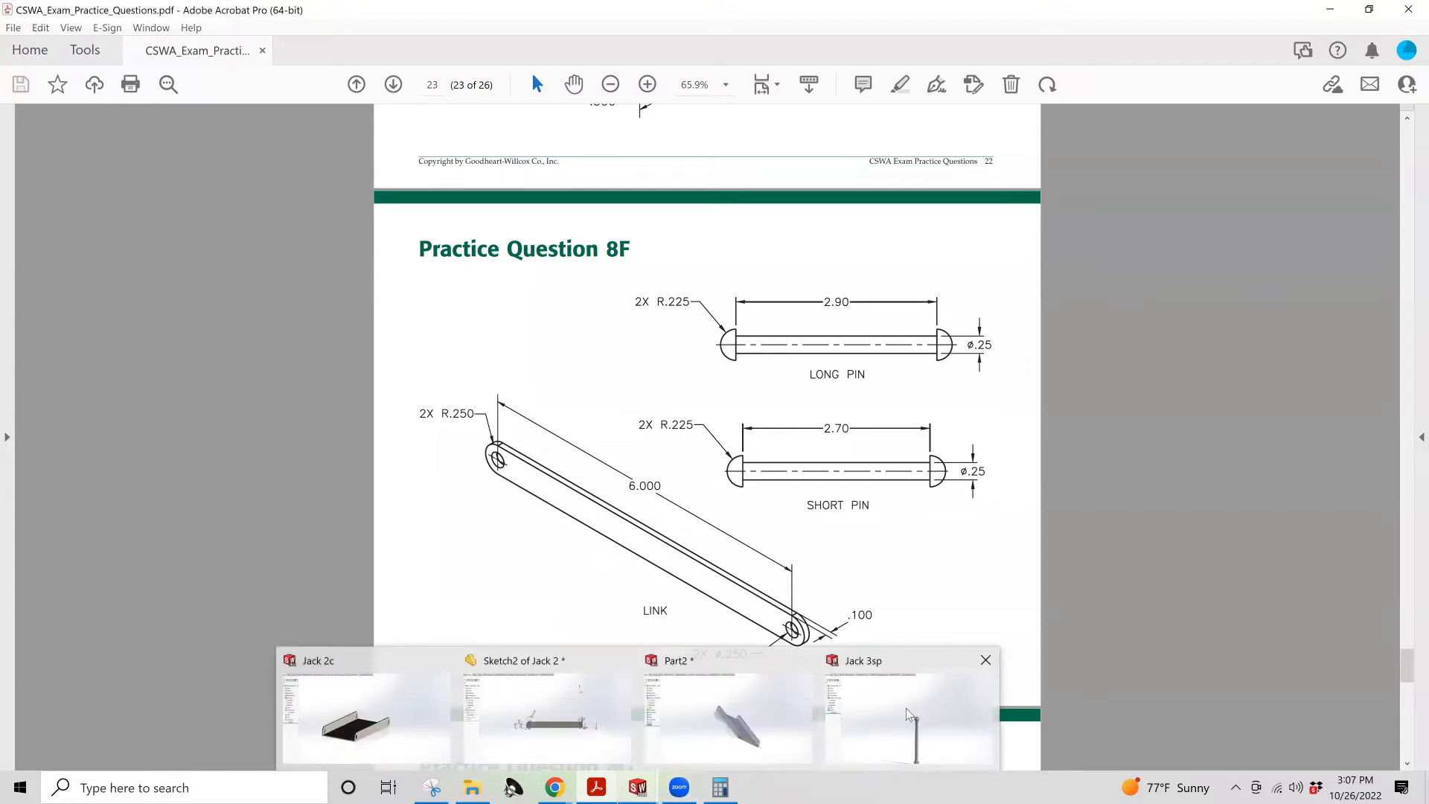
Switch back to the Jack 3sp window in SOLIDWORKS and create a new part document
{"action": "left_click", "coordinate": [908, 716]}
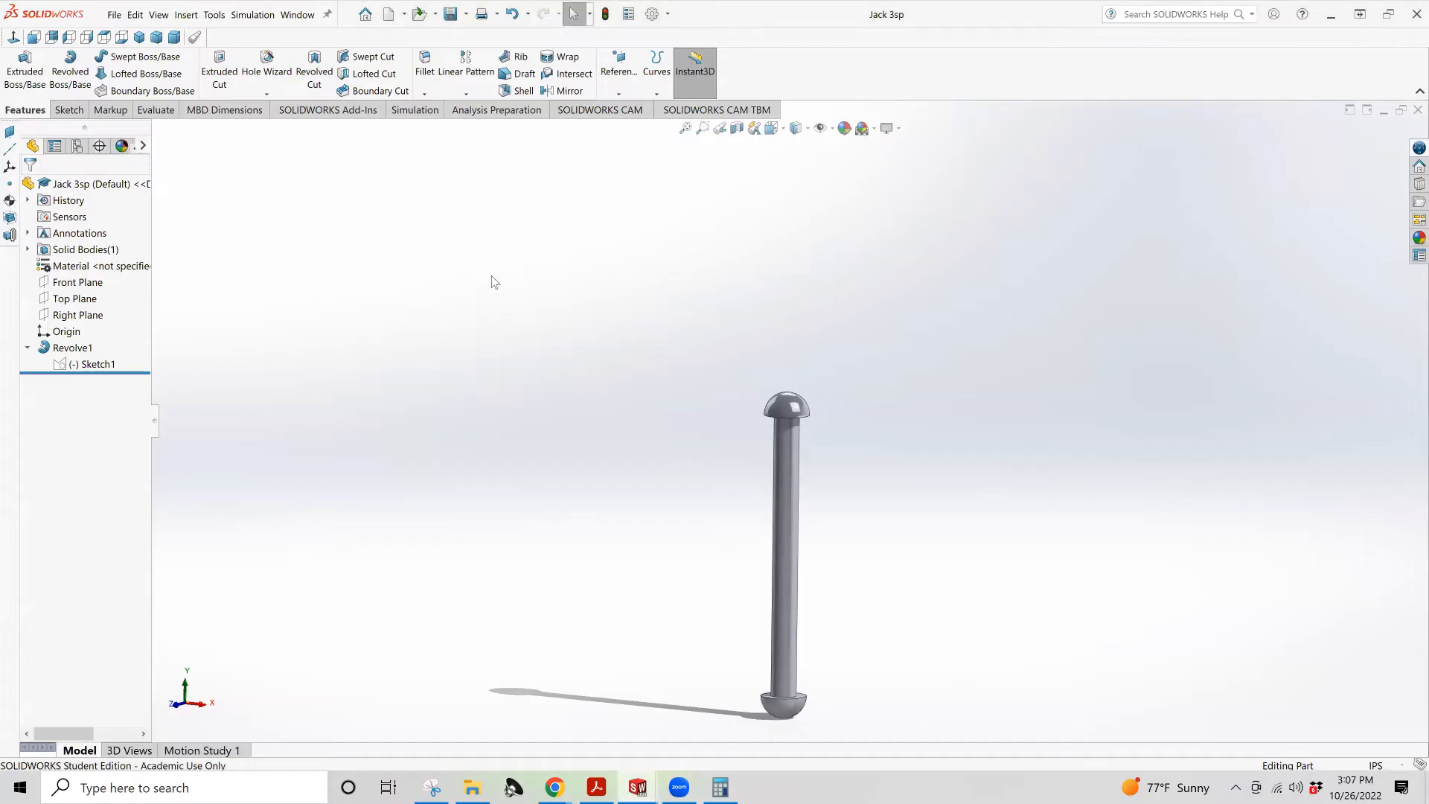
{"action": "left_click", "coordinate": [388, 15]}
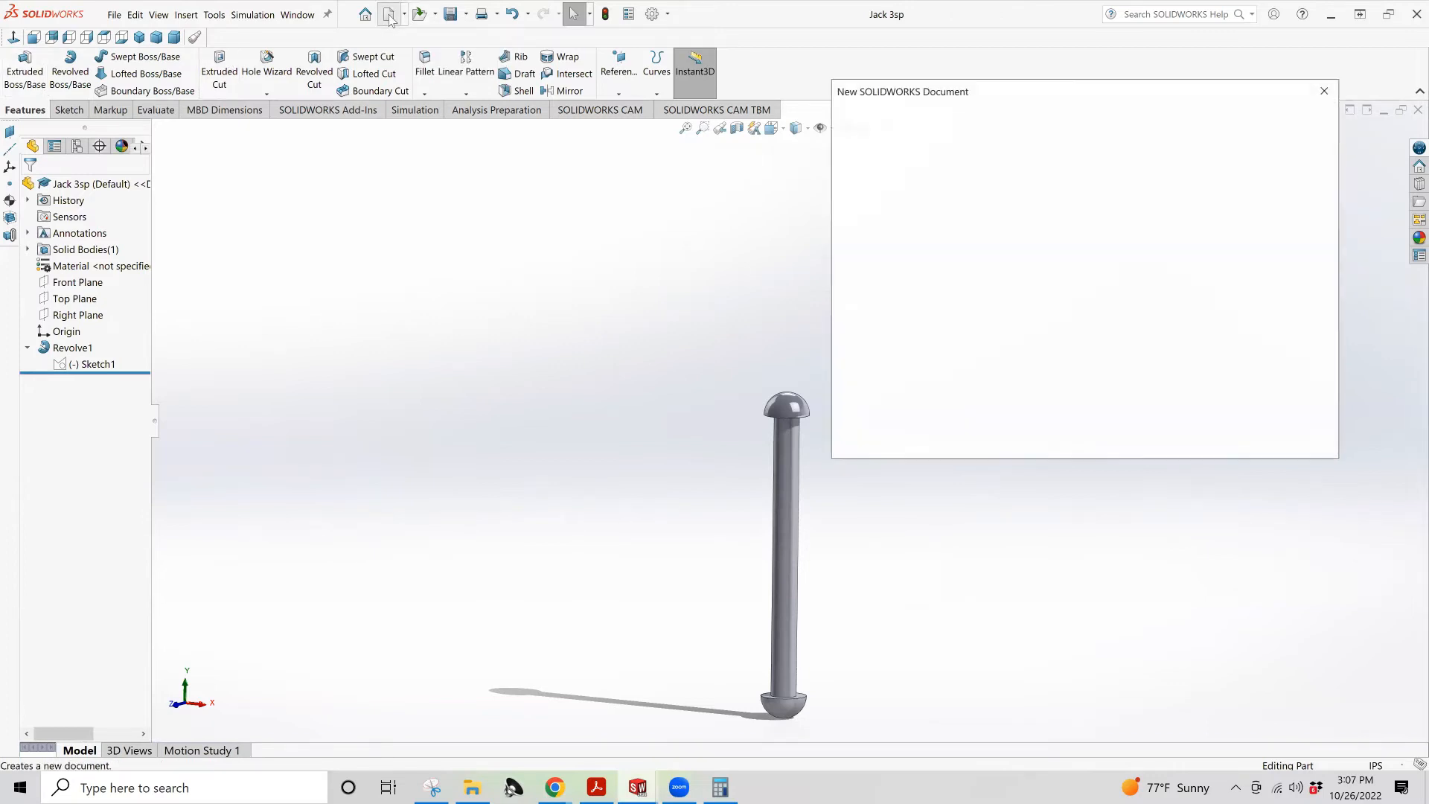
{"action": "double_click", "coordinate": [927, 195]}
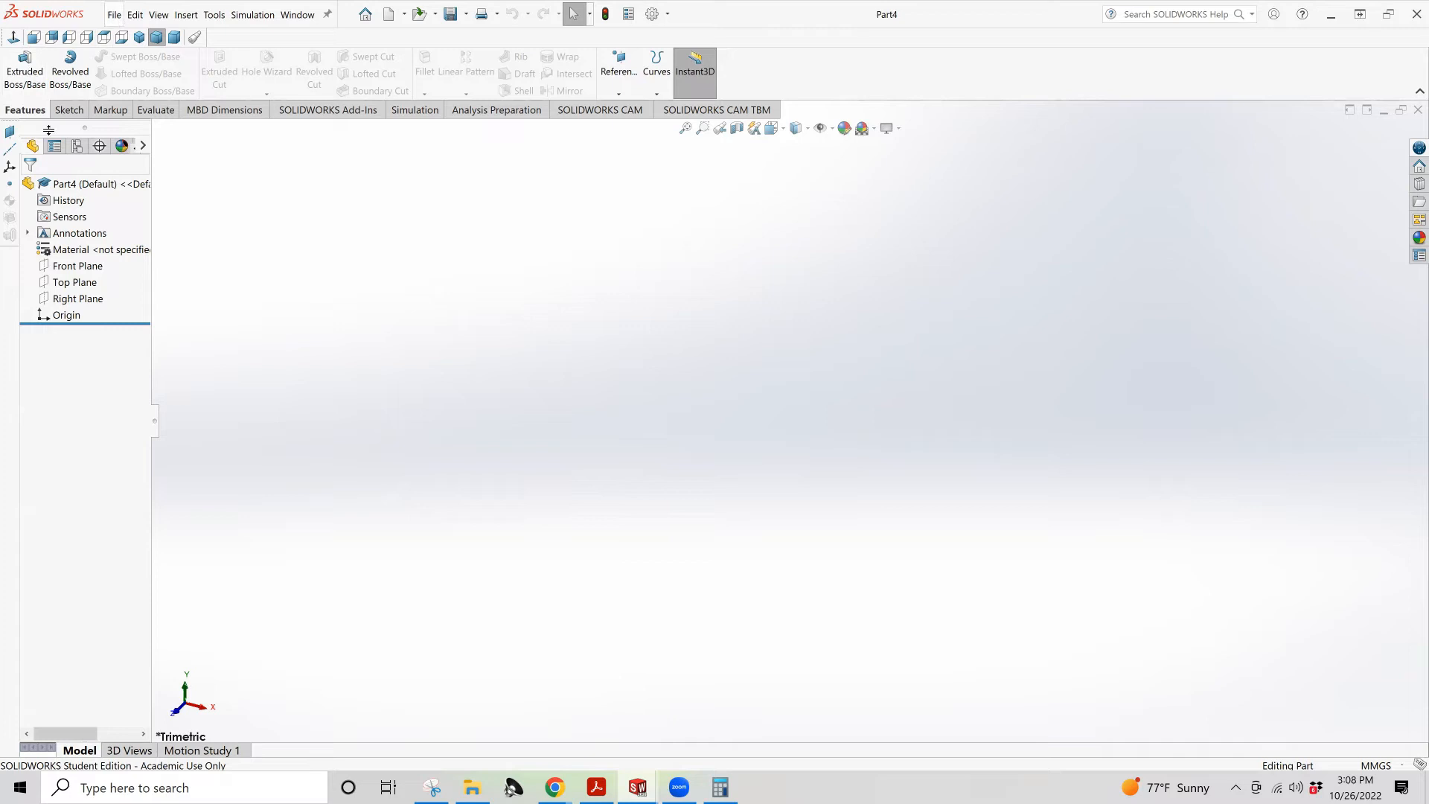
Start a sketch on the Front Plane and draw a corner rectangle about 145 by 17 mm from the origin
{"action": "left_click", "coordinate": [68, 110]}
{"action": "left_click", "coordinate": [17, 67]}
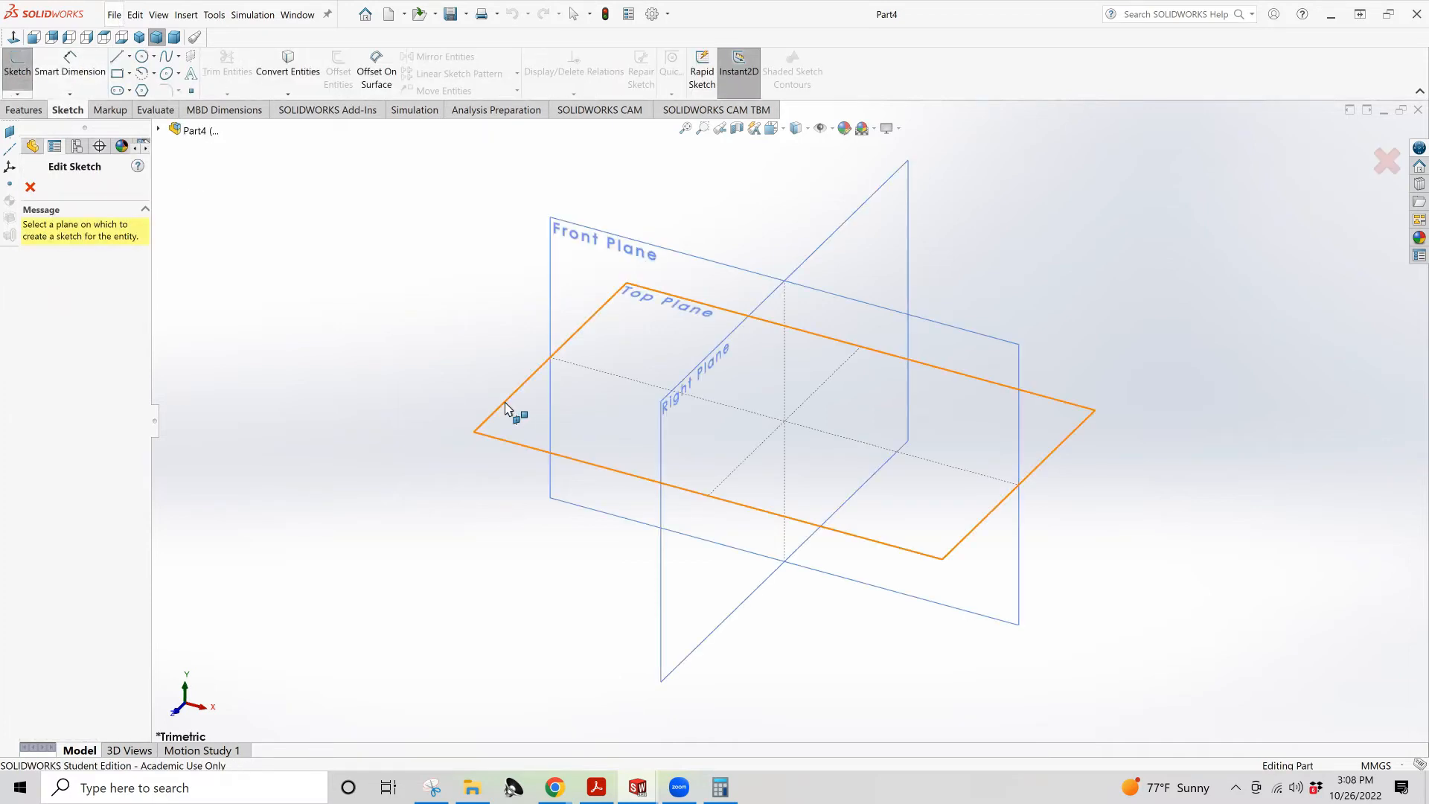
{"action": "left_click", "coordinate": [604, 247]}
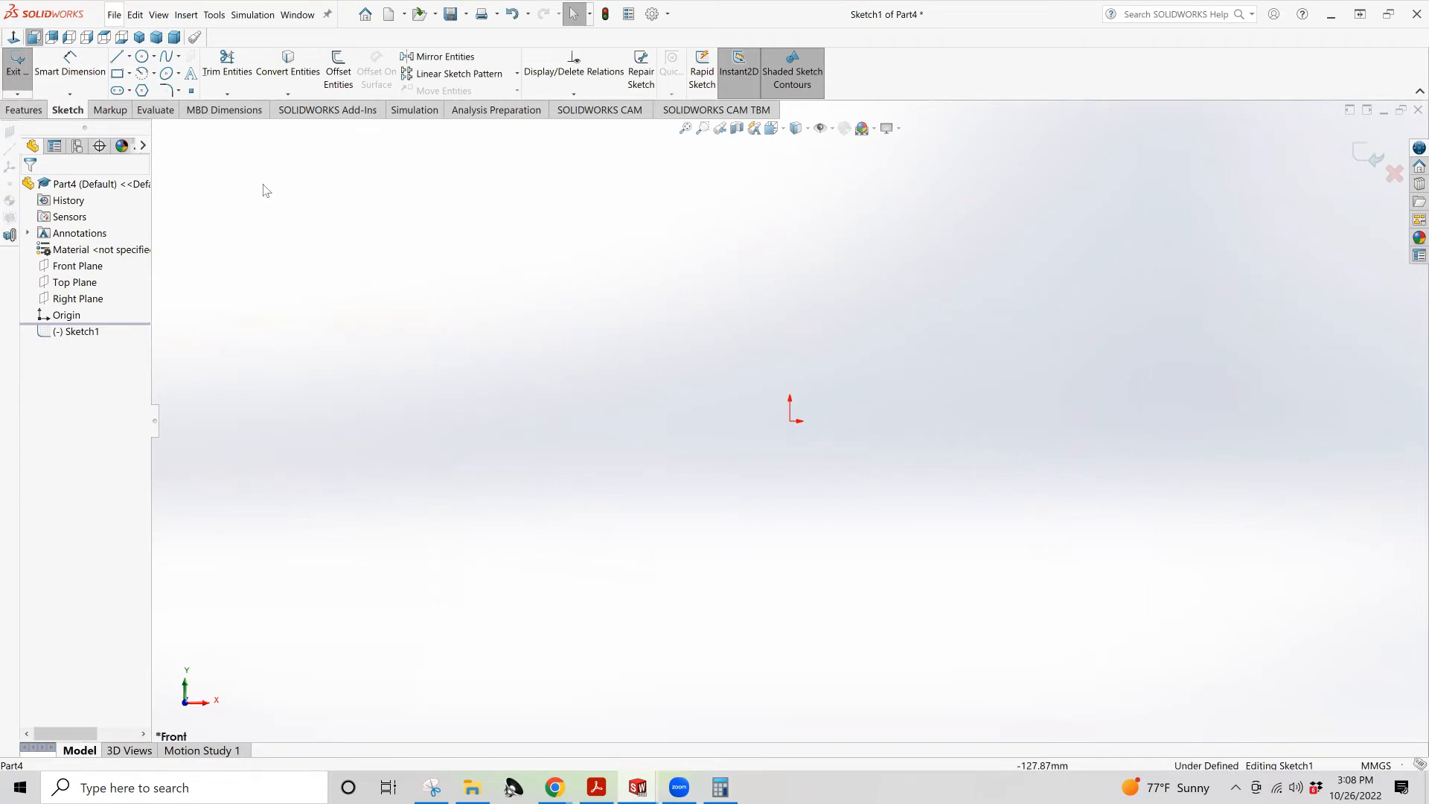
{"action": "left_click", "coordinate": [119, 75]}
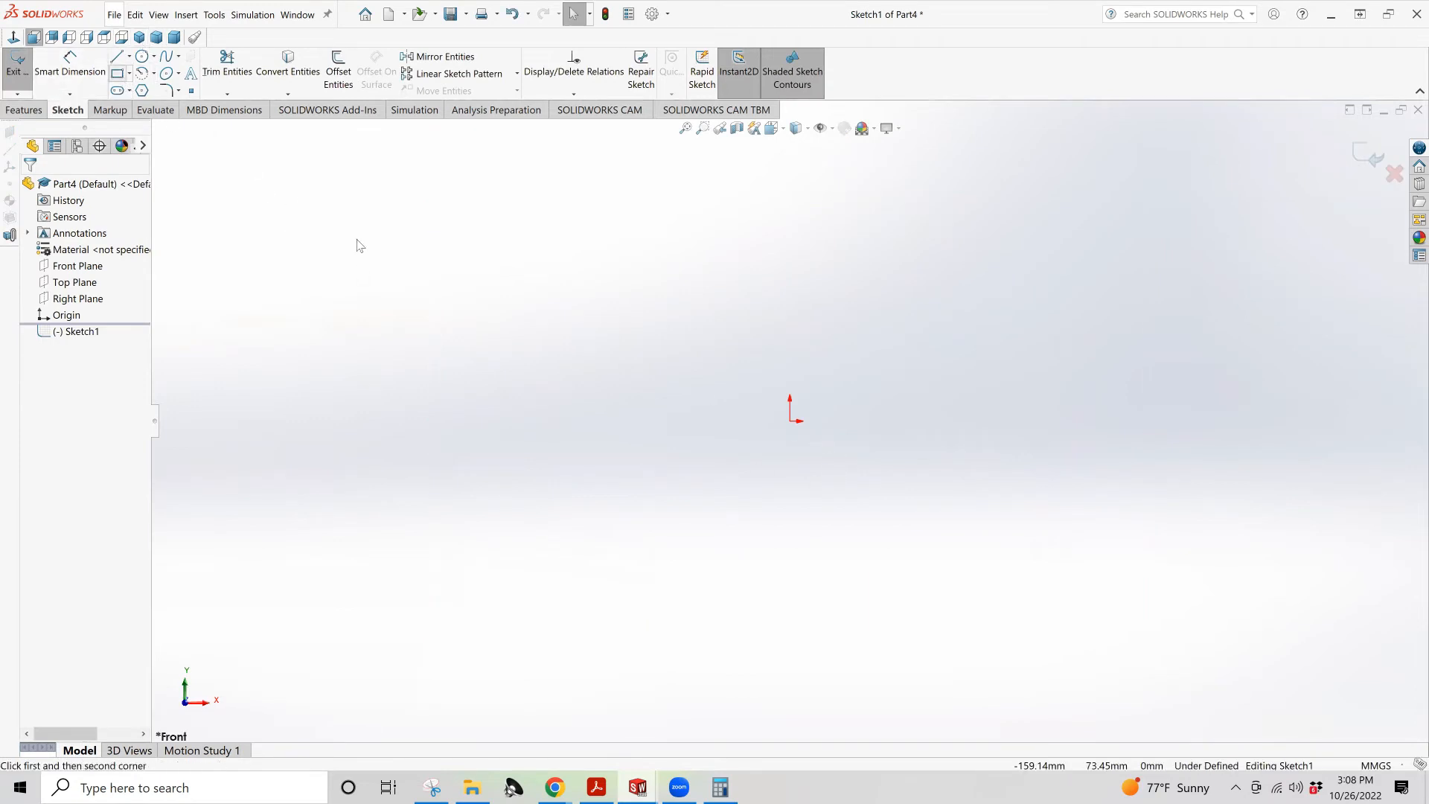
{"action": "mouse_move", "coordinate": [791, 422]}
{"action": "left_mouse_down"}
{"action": "mouse_move", "coordinate": [255, 389]}
{"action": "mouse_move", "coordinate": [207, 355]}
{"action": "left_mouse_up"}
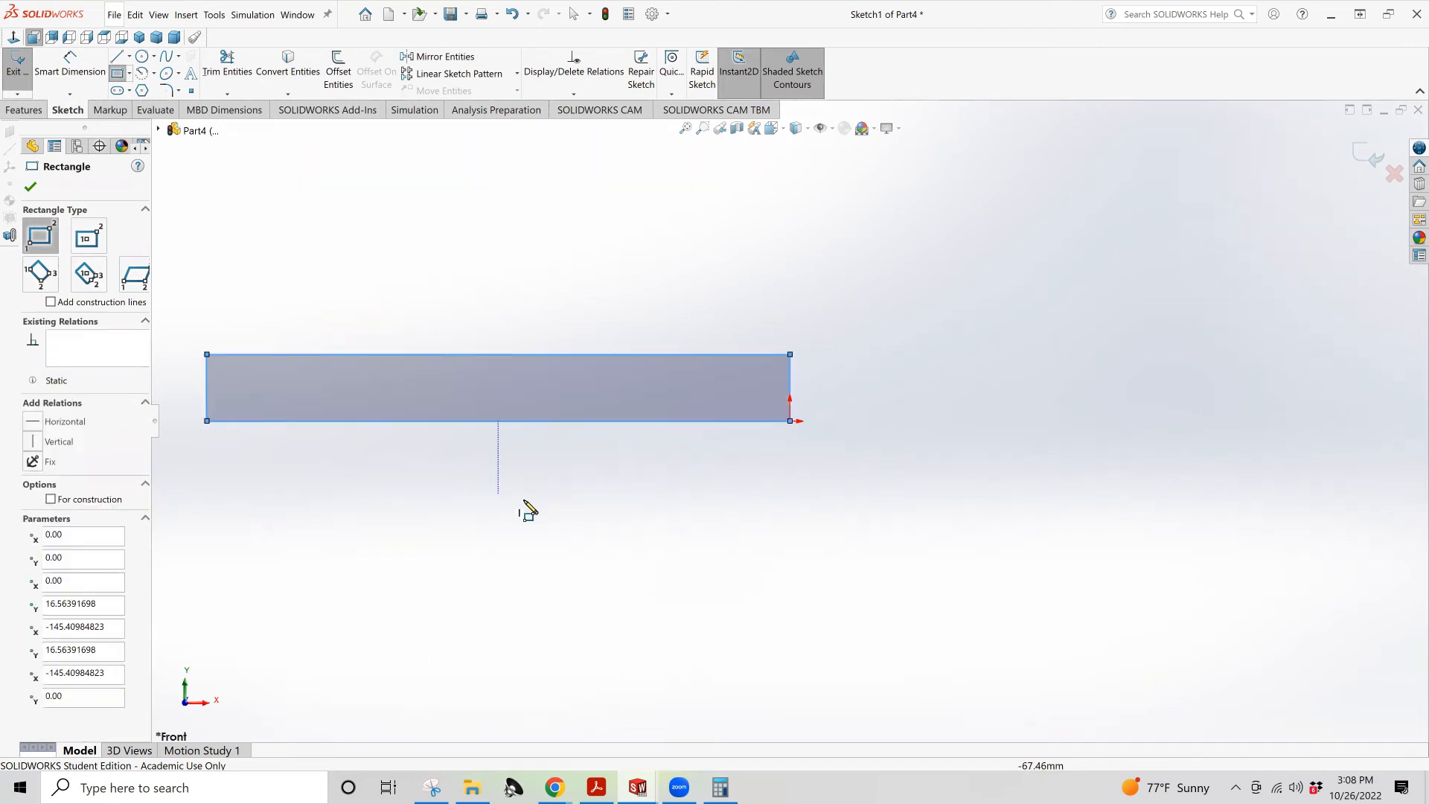
Add outward semicircular arcs of about 8.3 mm radius on both short ends of the rectangle, centred on the edge midpoints
{"action": "left_click", "coordinate": [140, 75]}
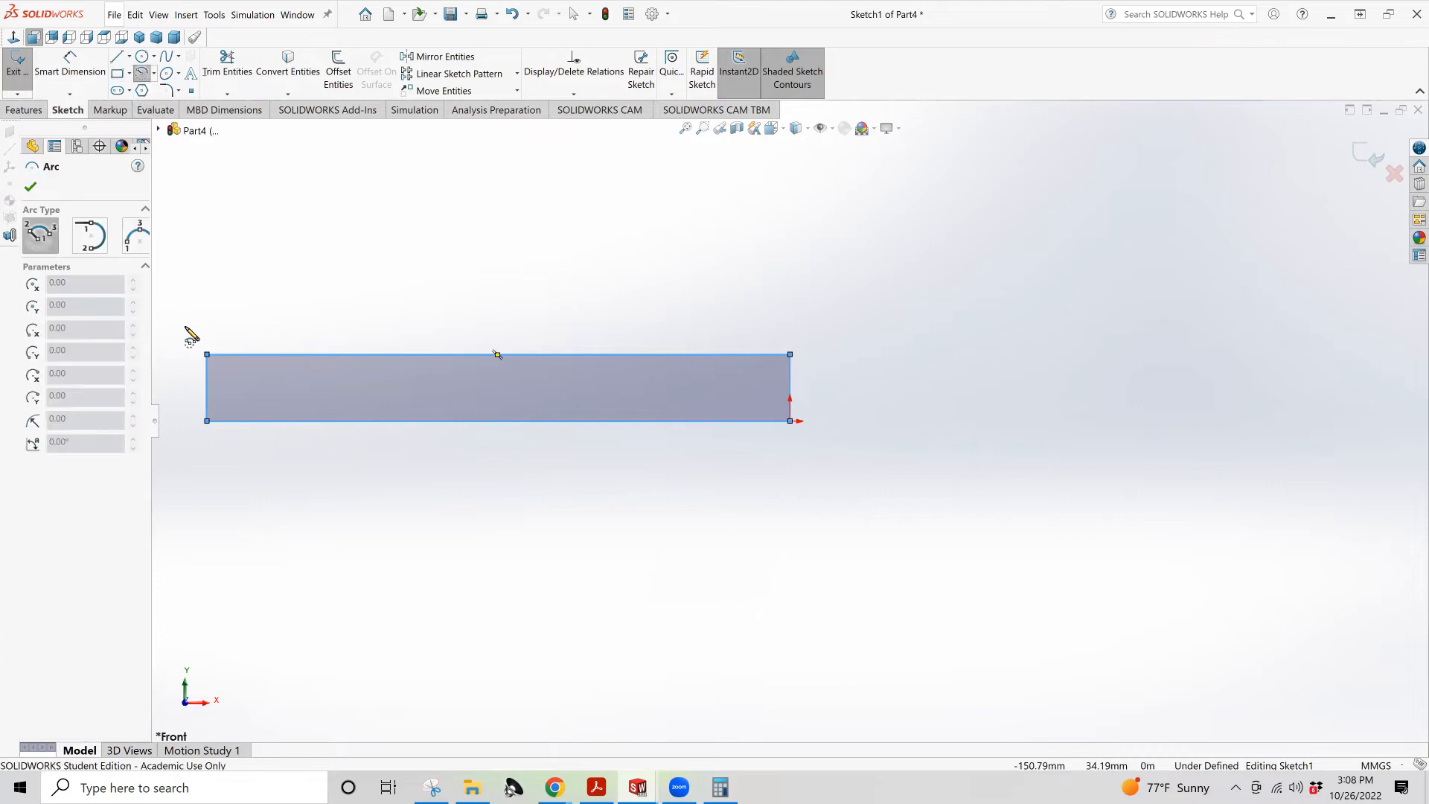
{"action": "left_click", "coordinate": [206, 387]}
{"action": "left_click", "coordinate": [207, 355]}
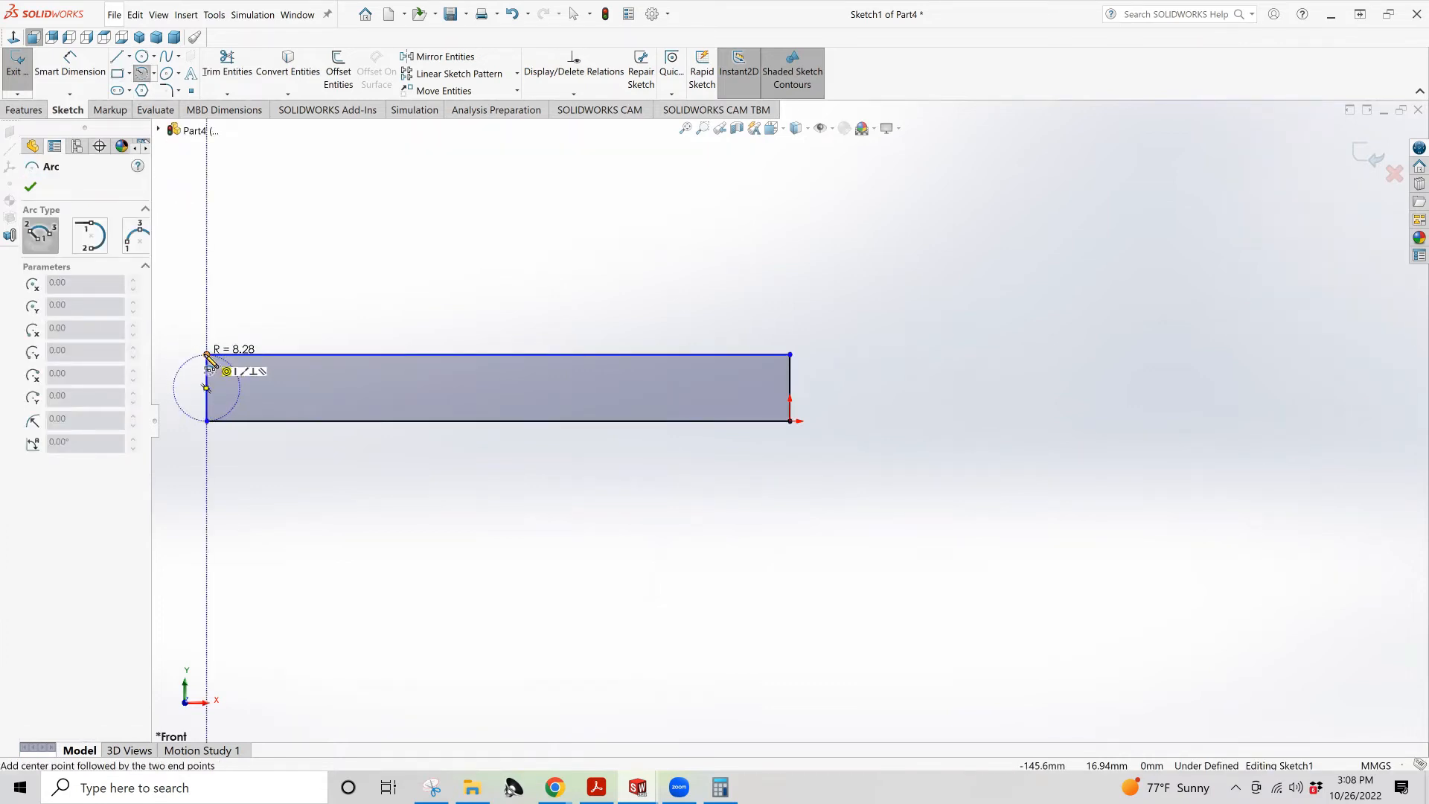
{"action": "left_click", "coordinate": [207, 421]}
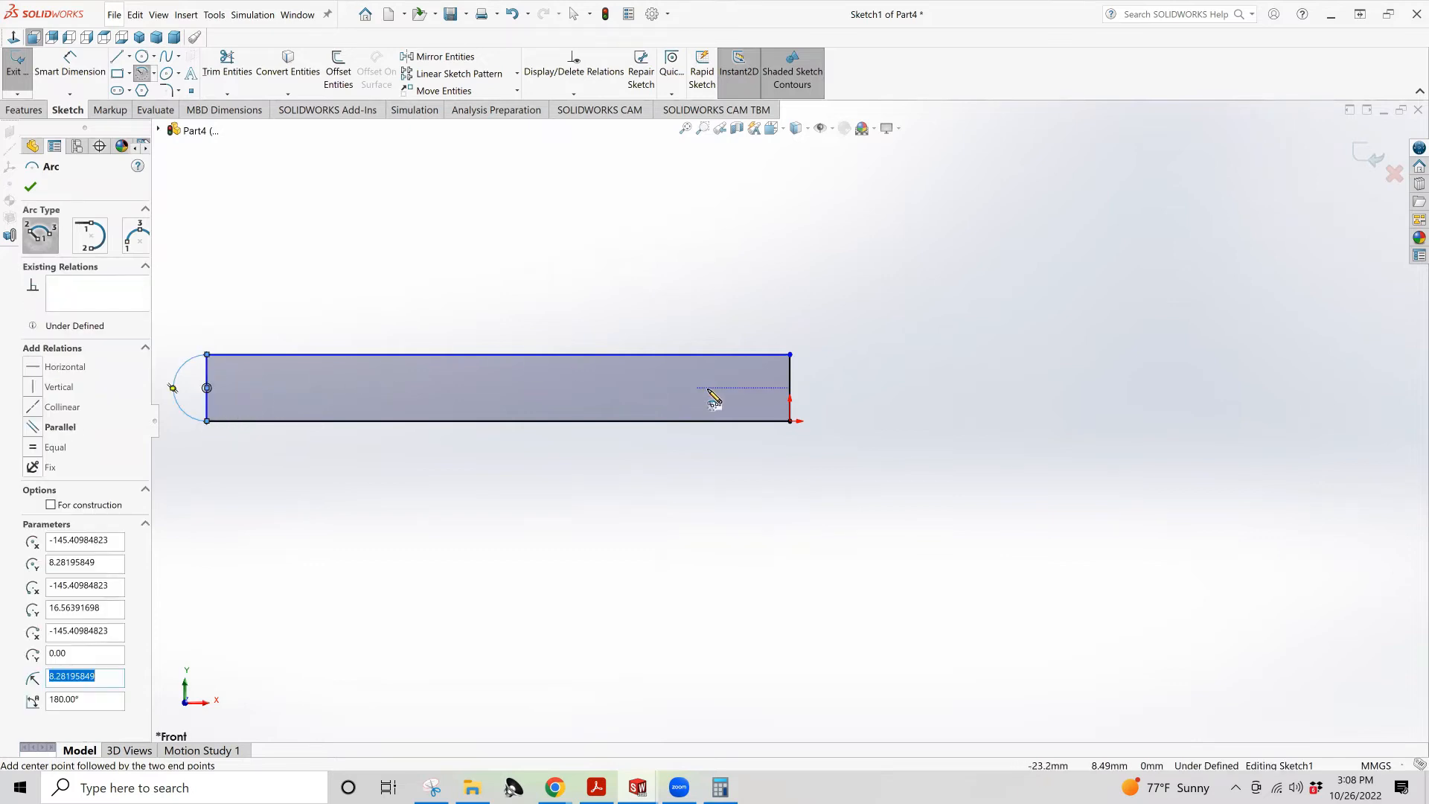
{"action": "left_click", "coordinate": [790, 387]}
{"action": "left_click", "coordinate": [790, 354]}
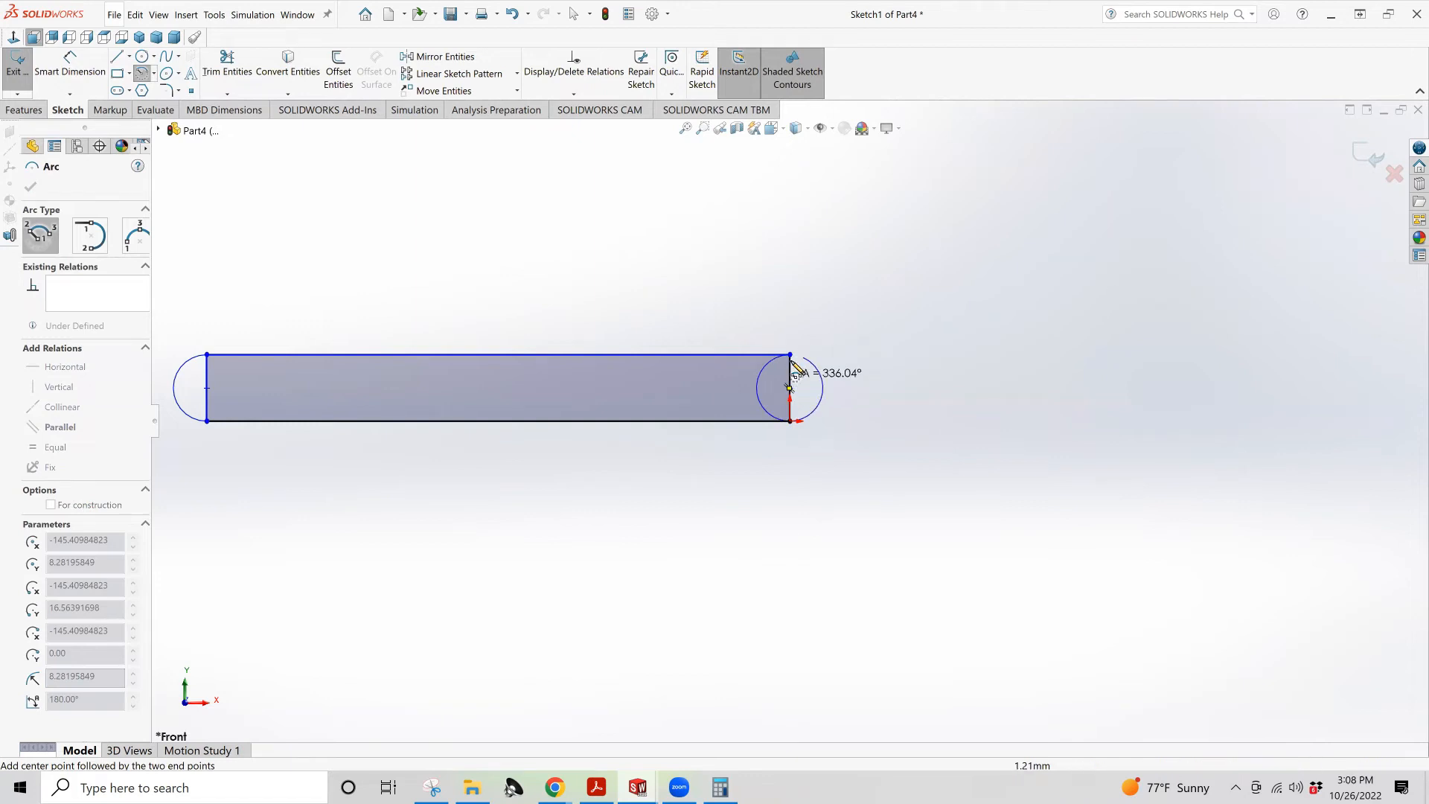
{"action": "left_click", "coordinate": [791, 422]}
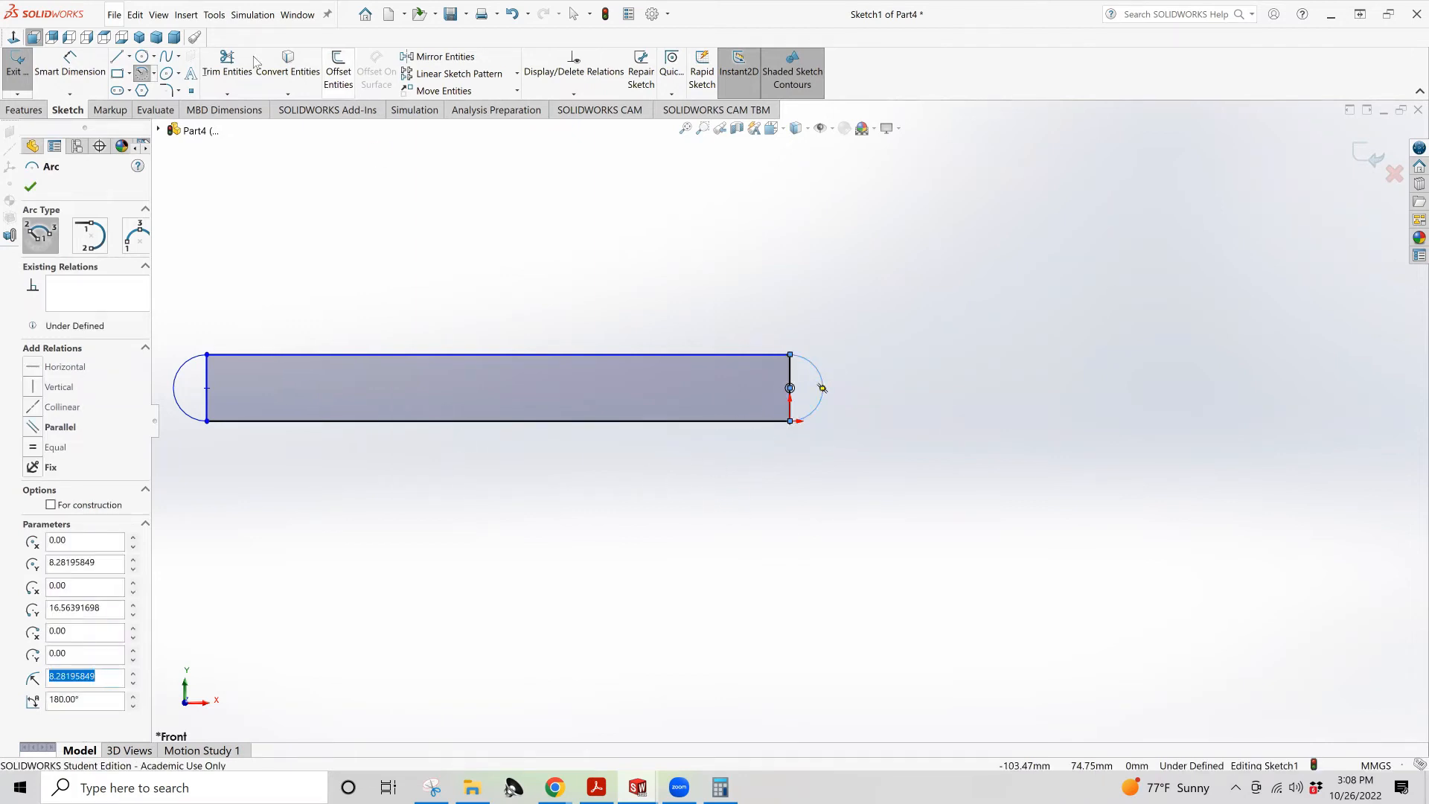
Trim away the rectangle's two short edges to leave one closed rounded link outline, accepting the loss of their midpoint relations
{"action": "left_click", "coordinate": [228, 61]}
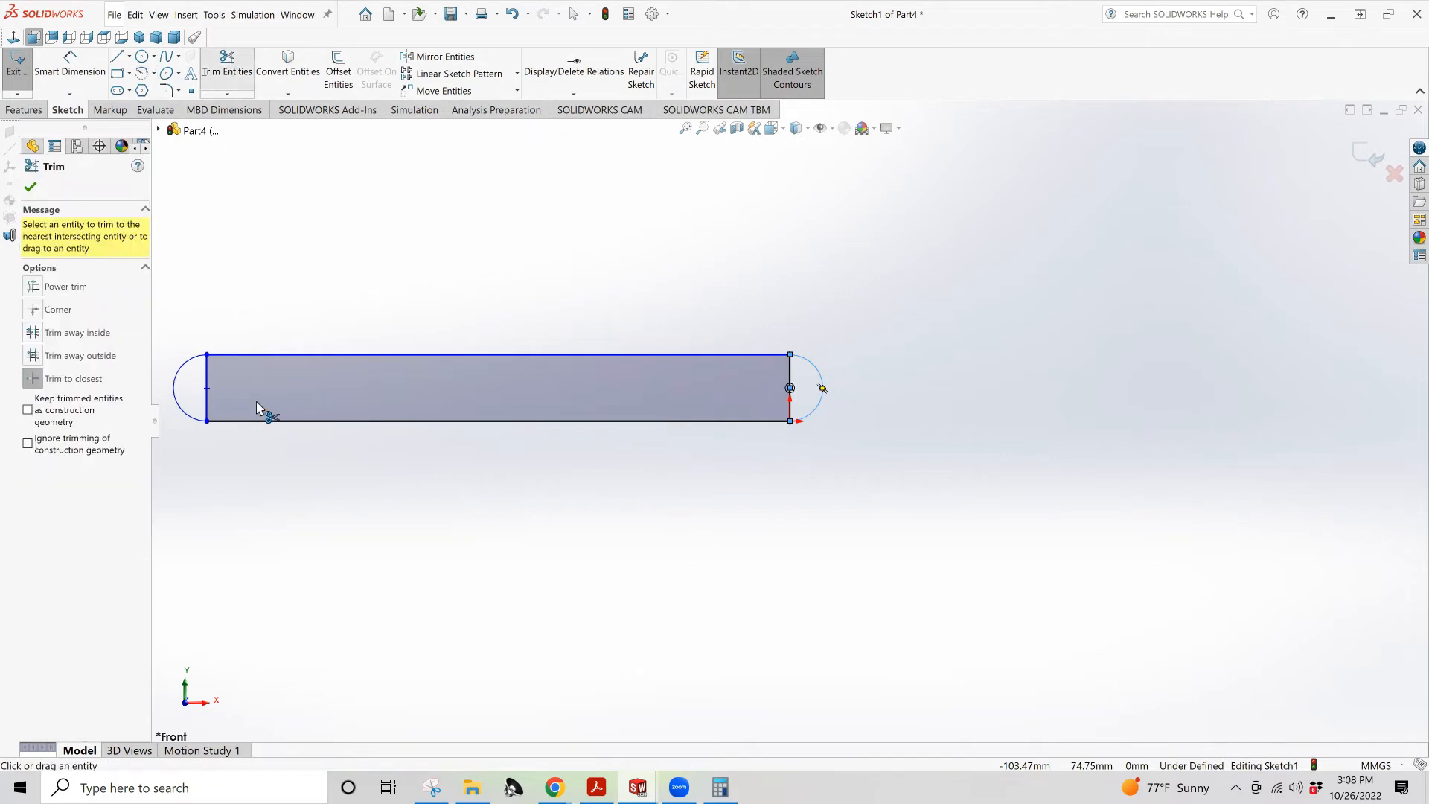
{"action": "left_click", "coordinate": [207, 405]}
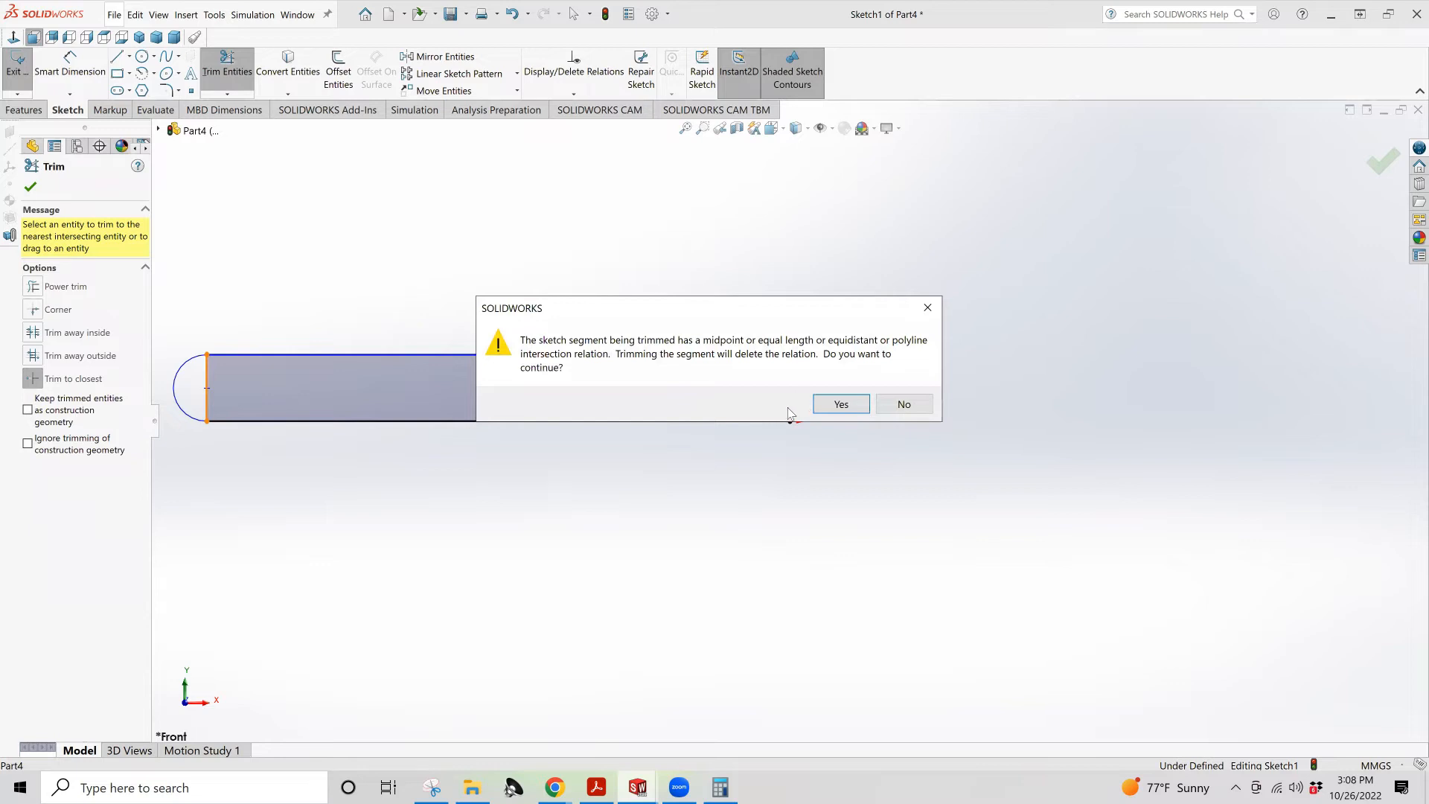
{"action": "left_click", "coordinate": [841, 403]}
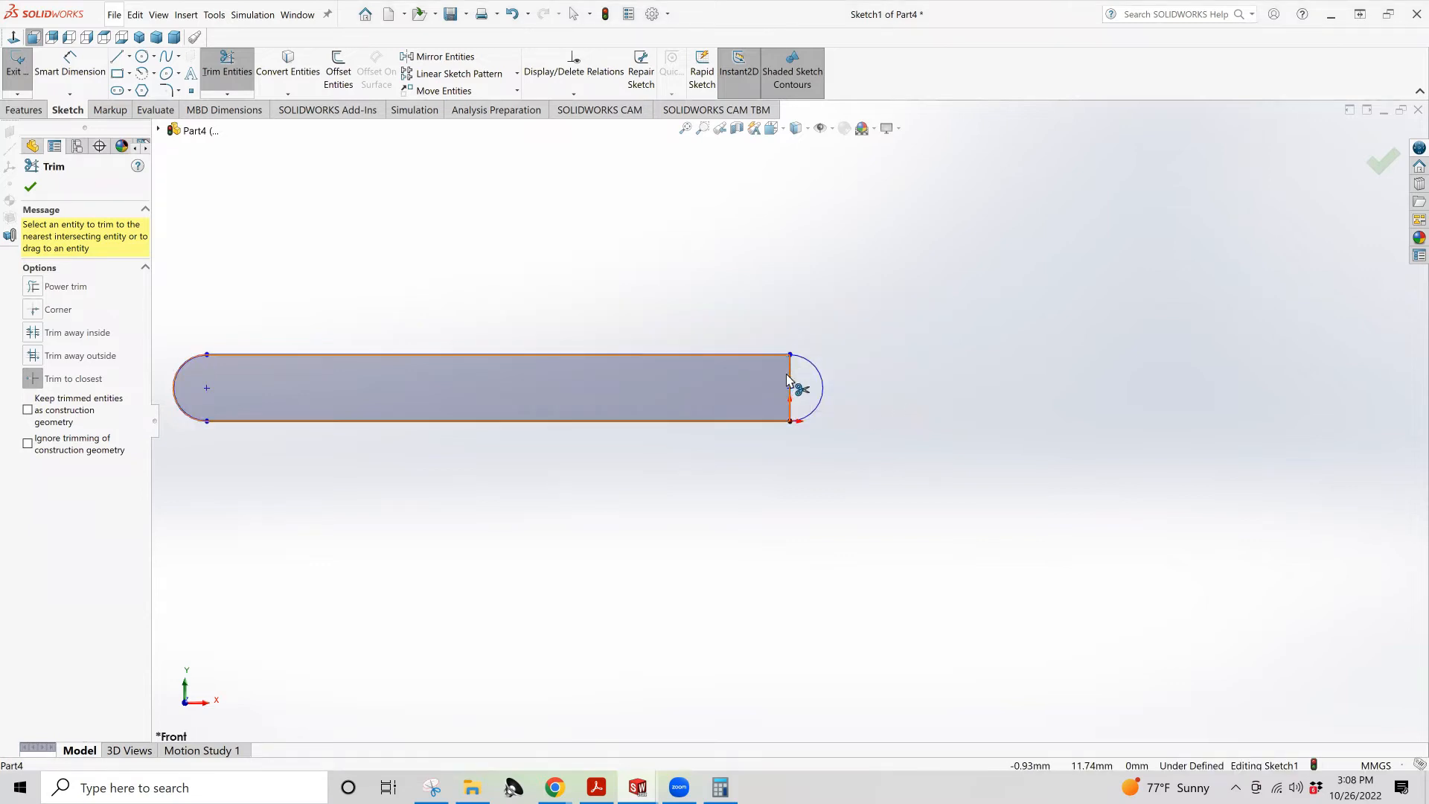
{"action": "left_click", "coordinate": [789, 381]}
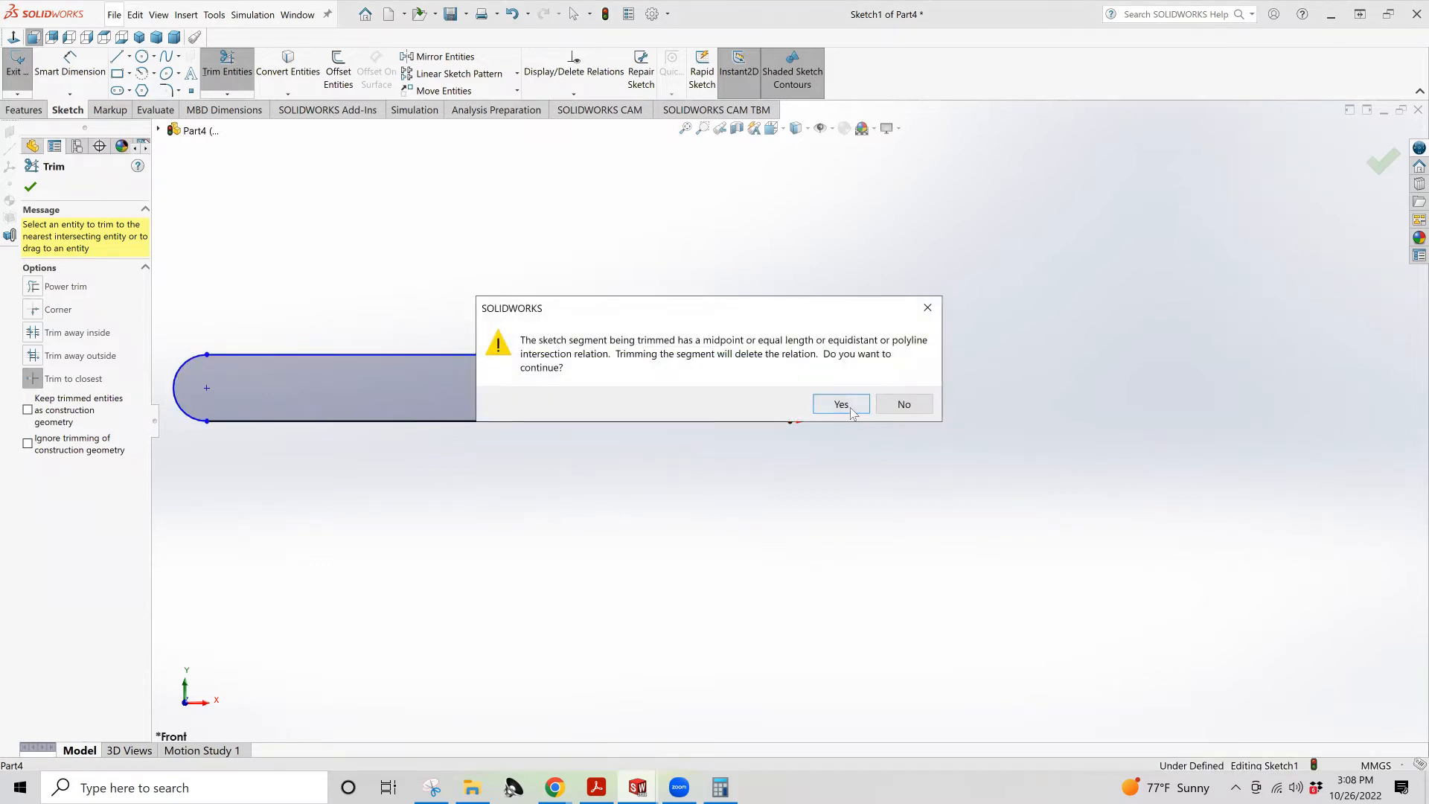
{"action": "left_click", "coordinate": [851, 408]}
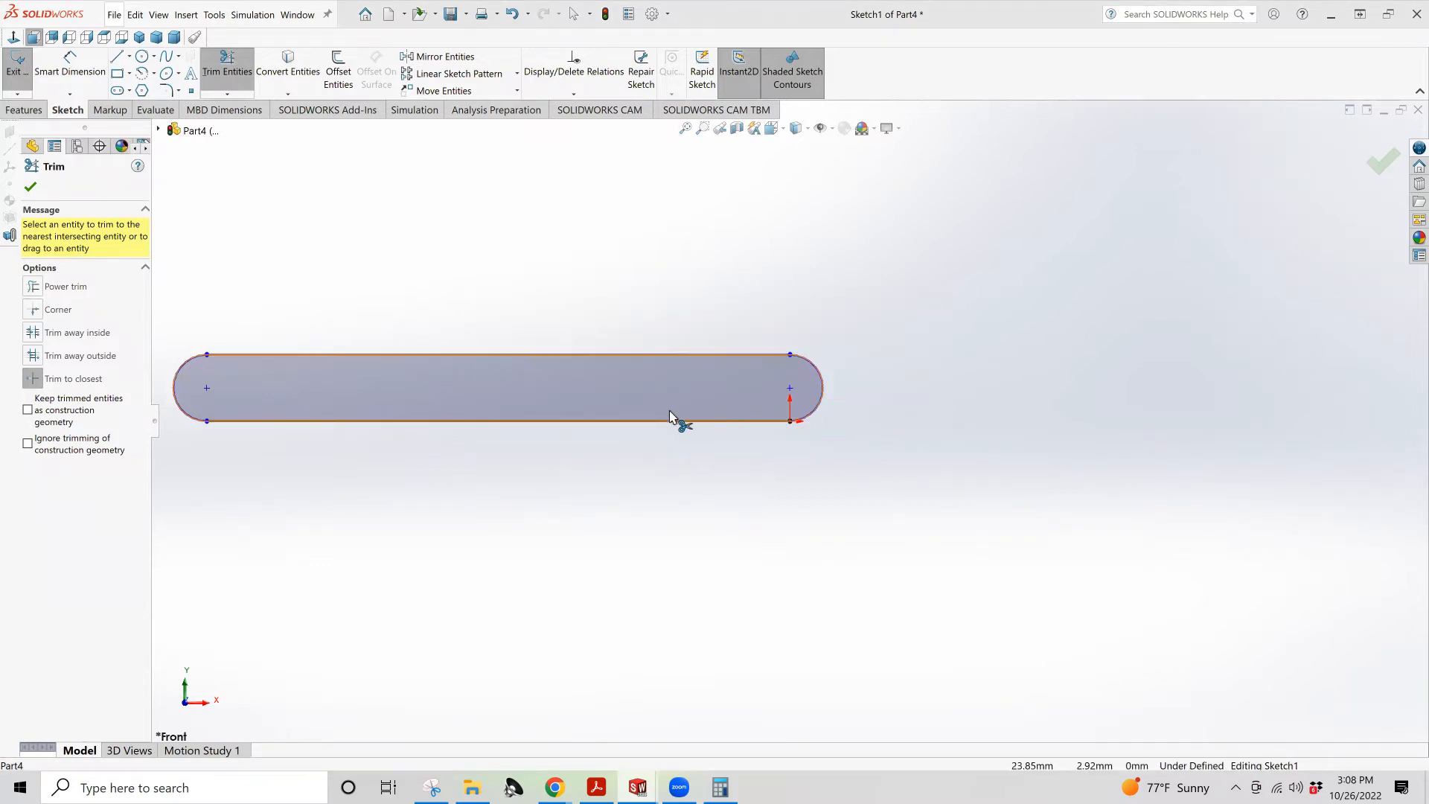
Change the document units to IPS (inch, pound, second) and exit the sketch
{"action": "left_click", "coordinate": [1376, 761]}
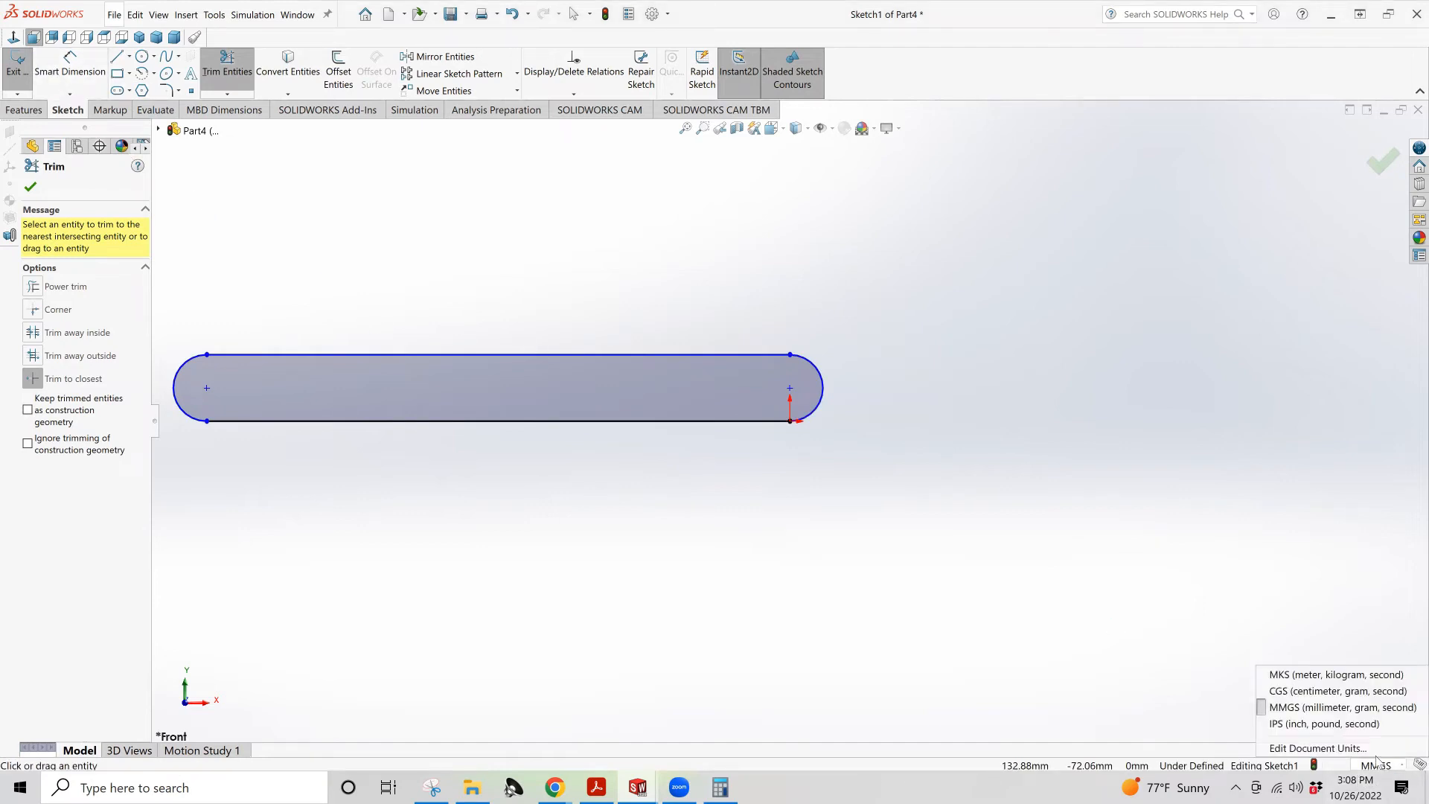
{"action": "left_click", "coordinate": [1324, 723]}
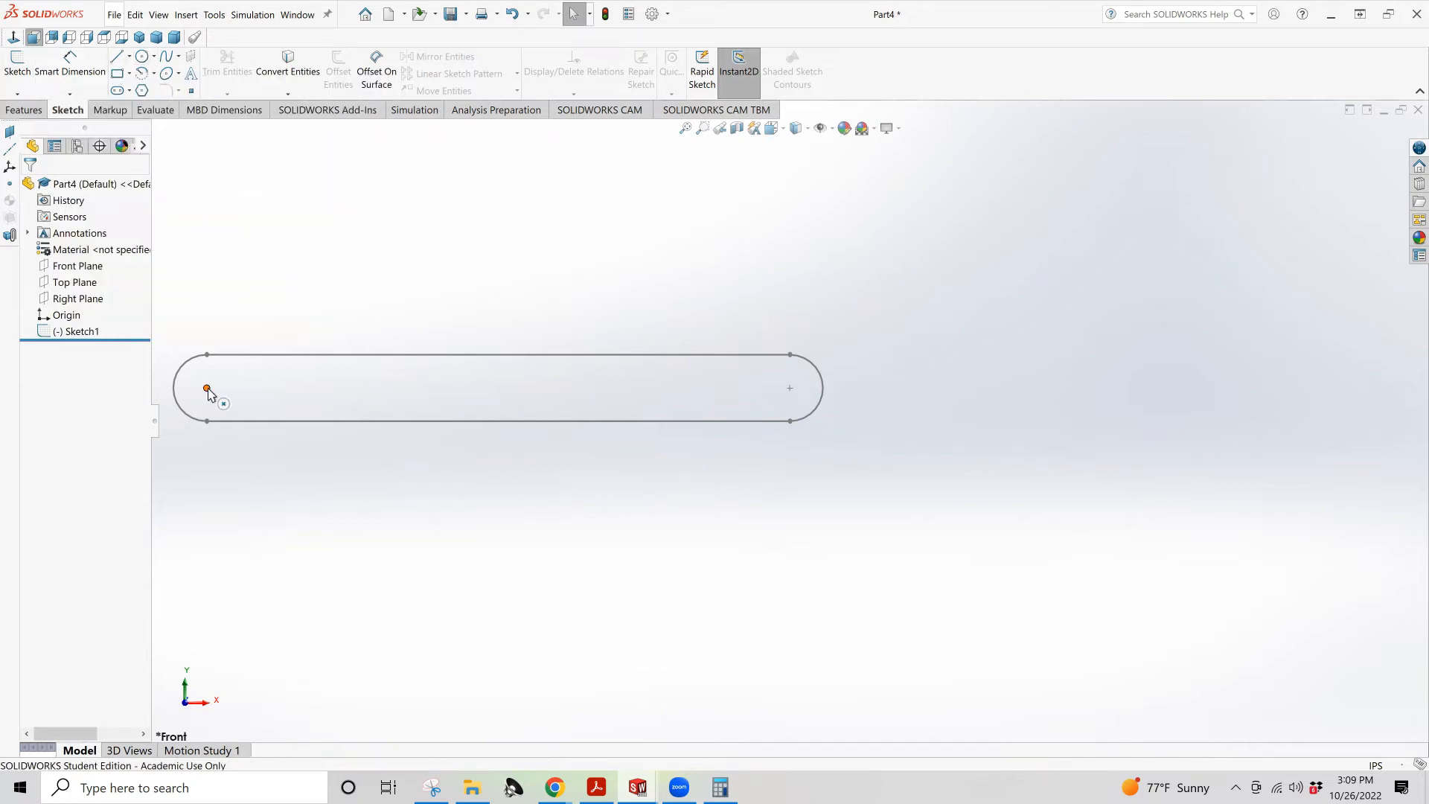
Reopen the link sketch for editing and draw a circle of about 0.16 in radius centred on the left end arc
{"action": "left_click", "coordinate": [74, 331]}
{"action": "left_click", "coordinate": [77, 299]}
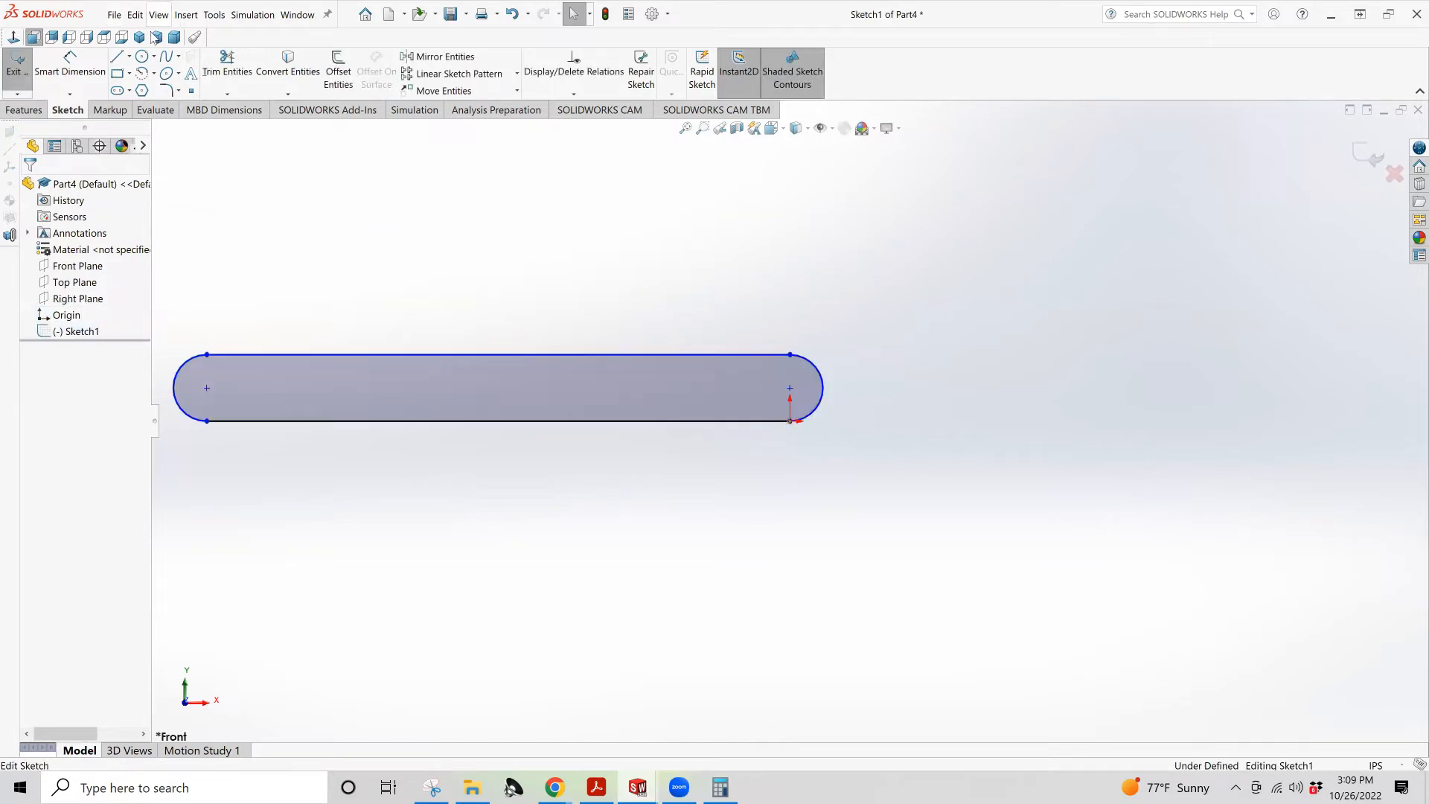
{"action": "left_click", "coordinate": [142, 57]}
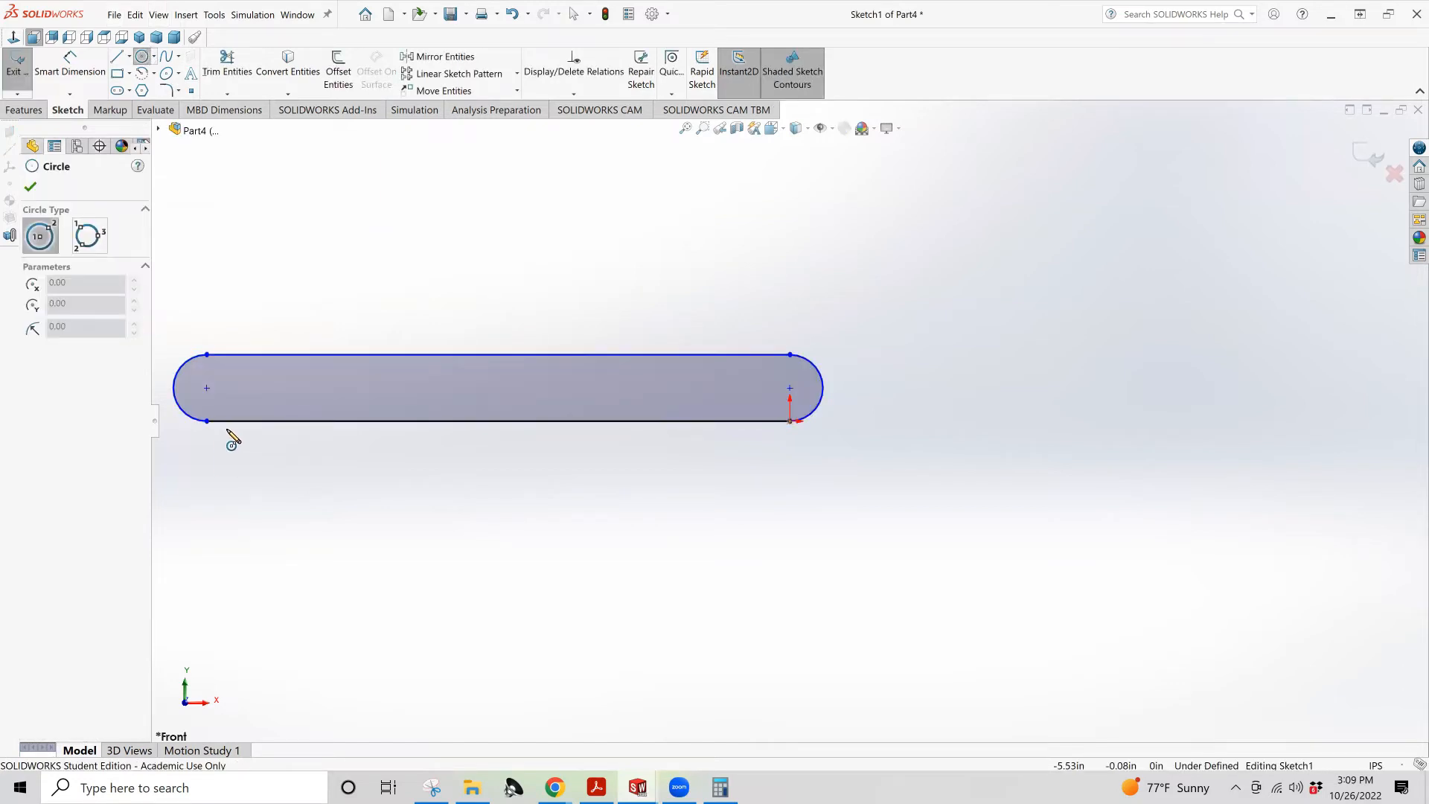
{"action": "left_click", "coordinate": [207, 388]}
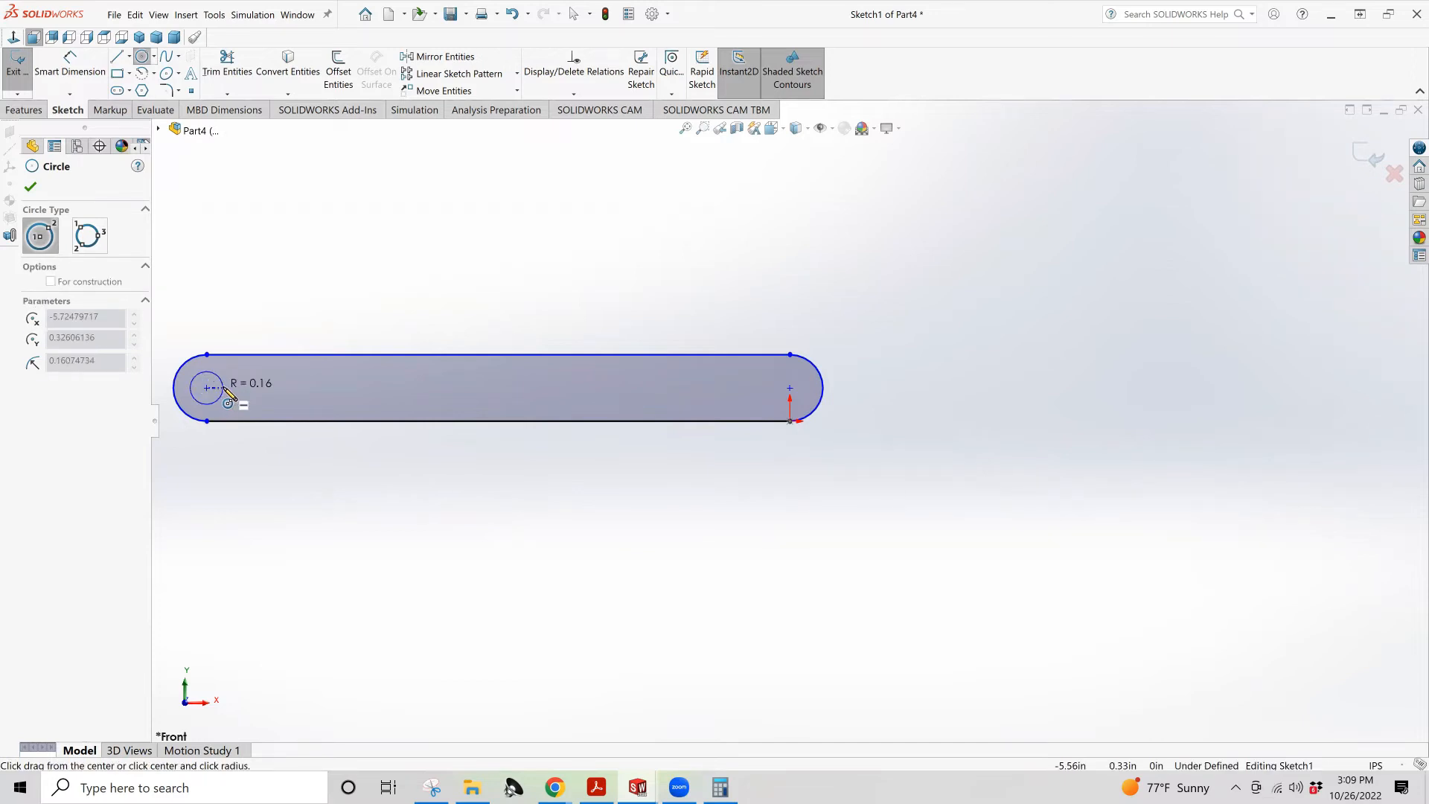
{"action": "left_click", "coordinate": [223, 388]}
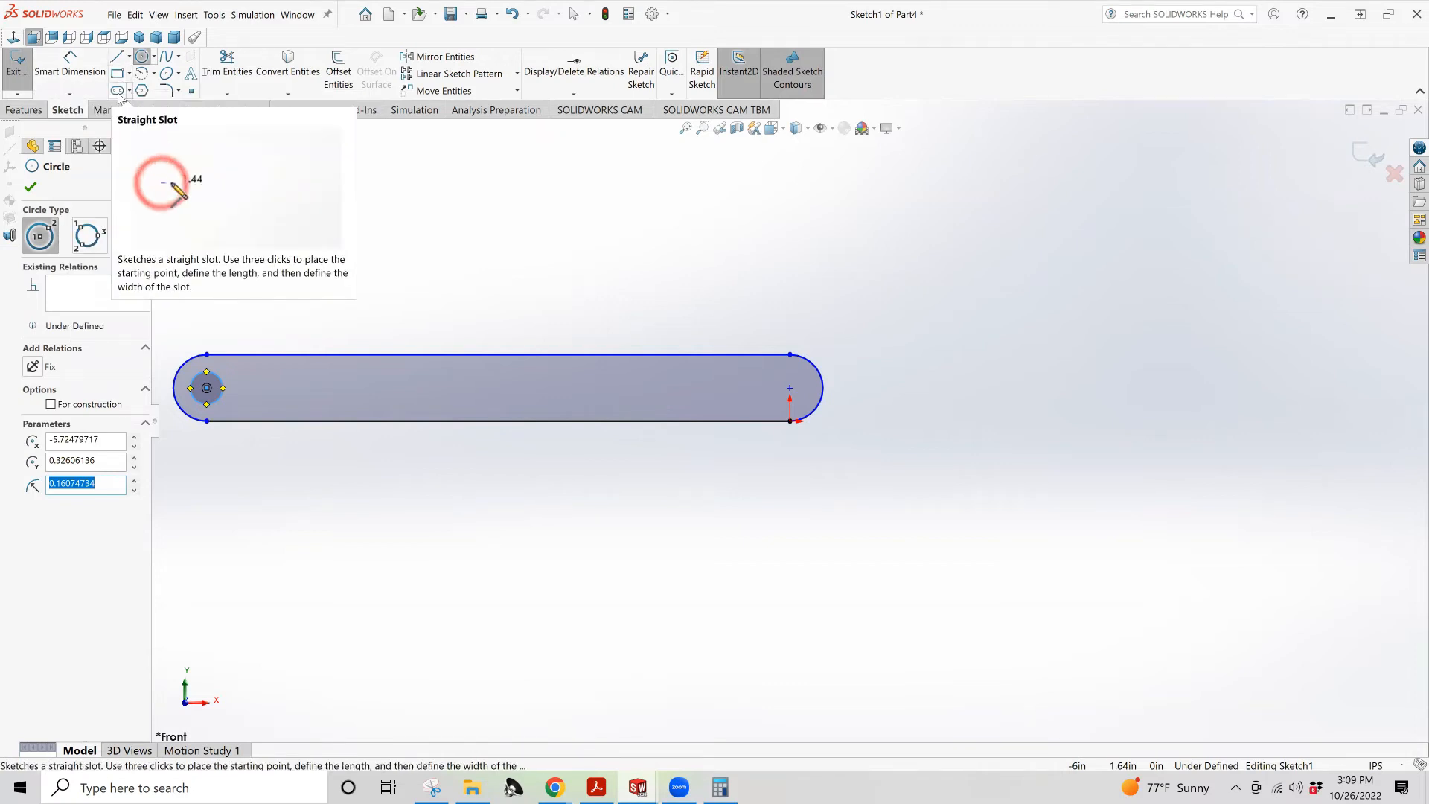
Sketch a straight slot below the link outline, about 5.72 in between end centres and about 0.65 in wide
{"action": "left_click", "coordinate": [118, 95]}
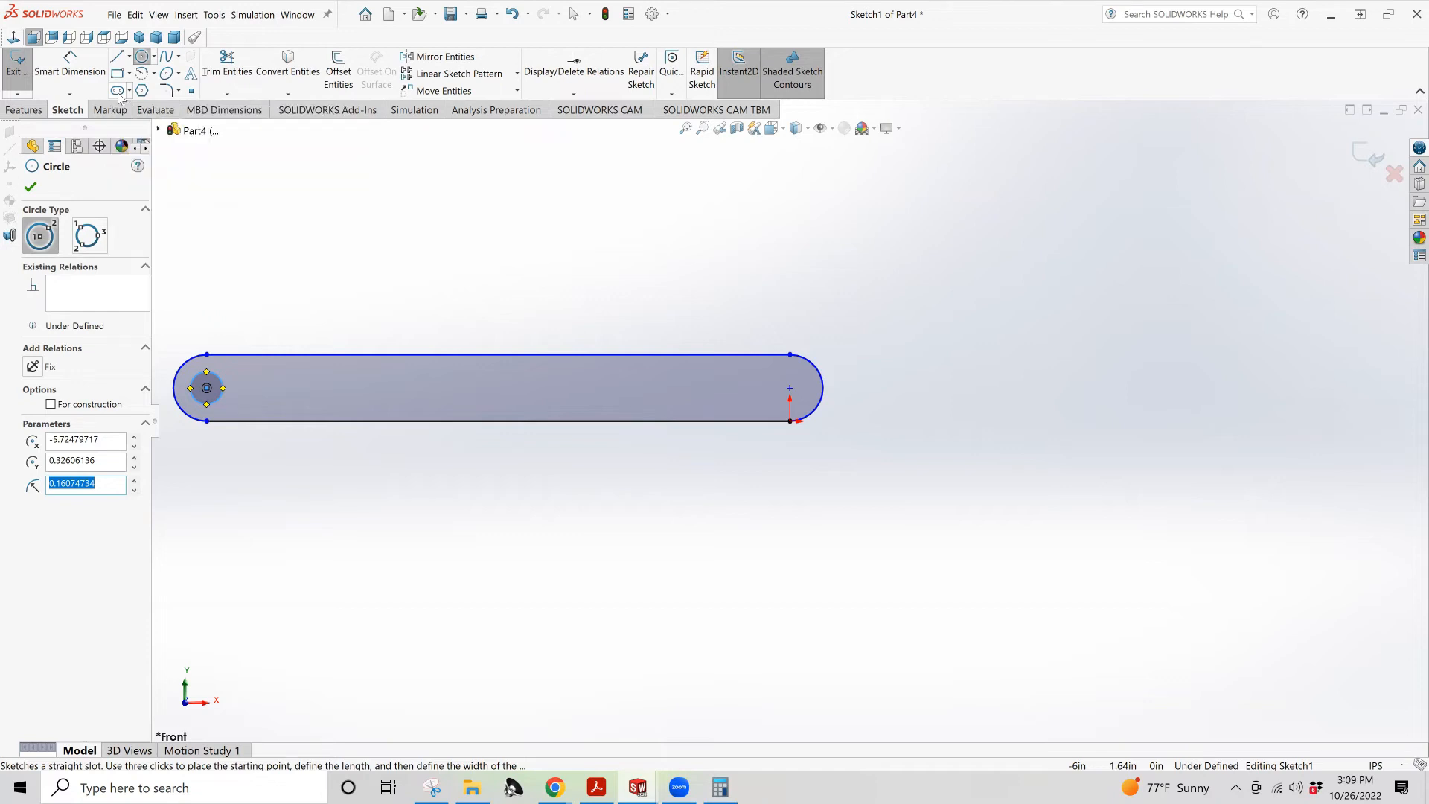
{"action": "left_click", "coordinate": [206, 498]}
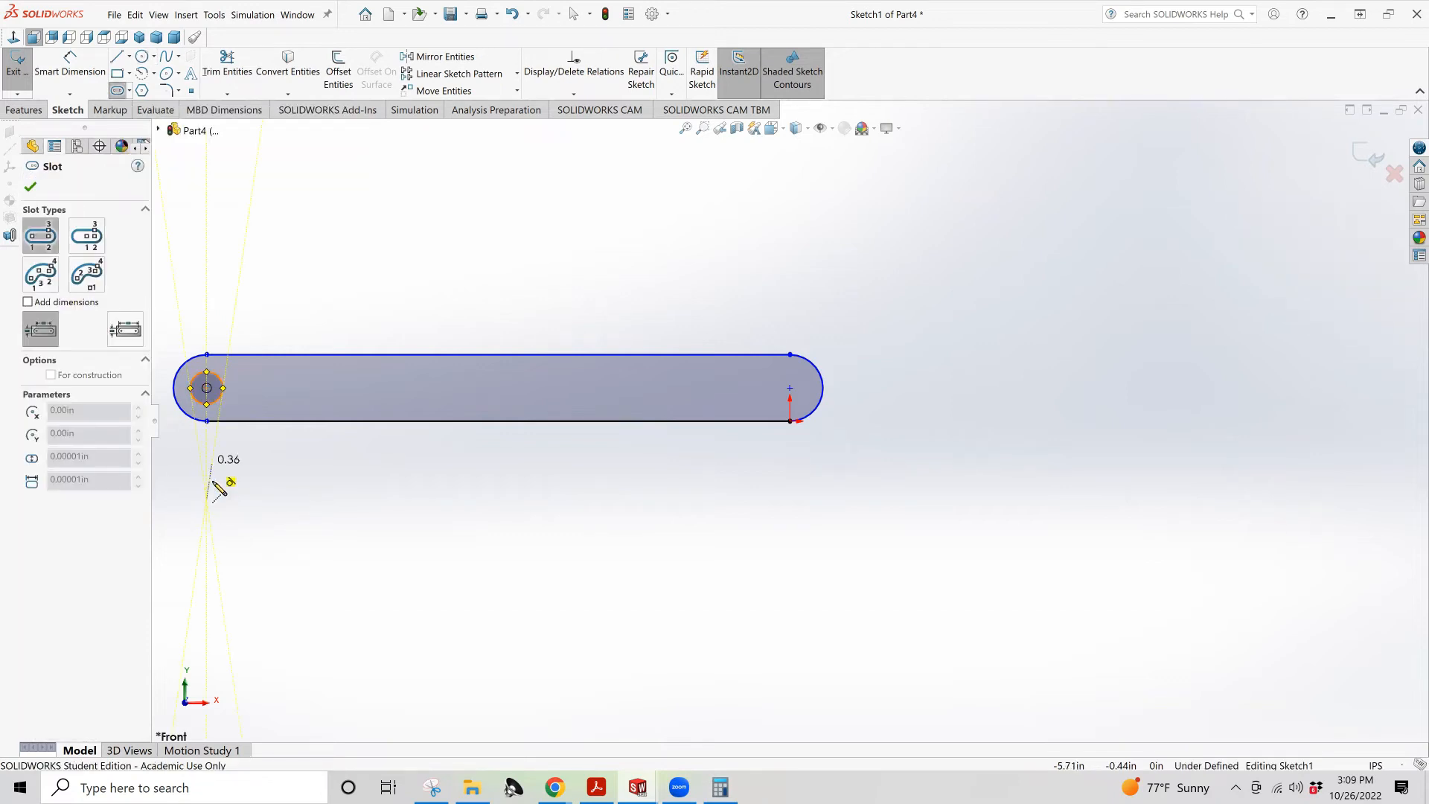
{"action": "left_click", "coordinate": [791, 497]}
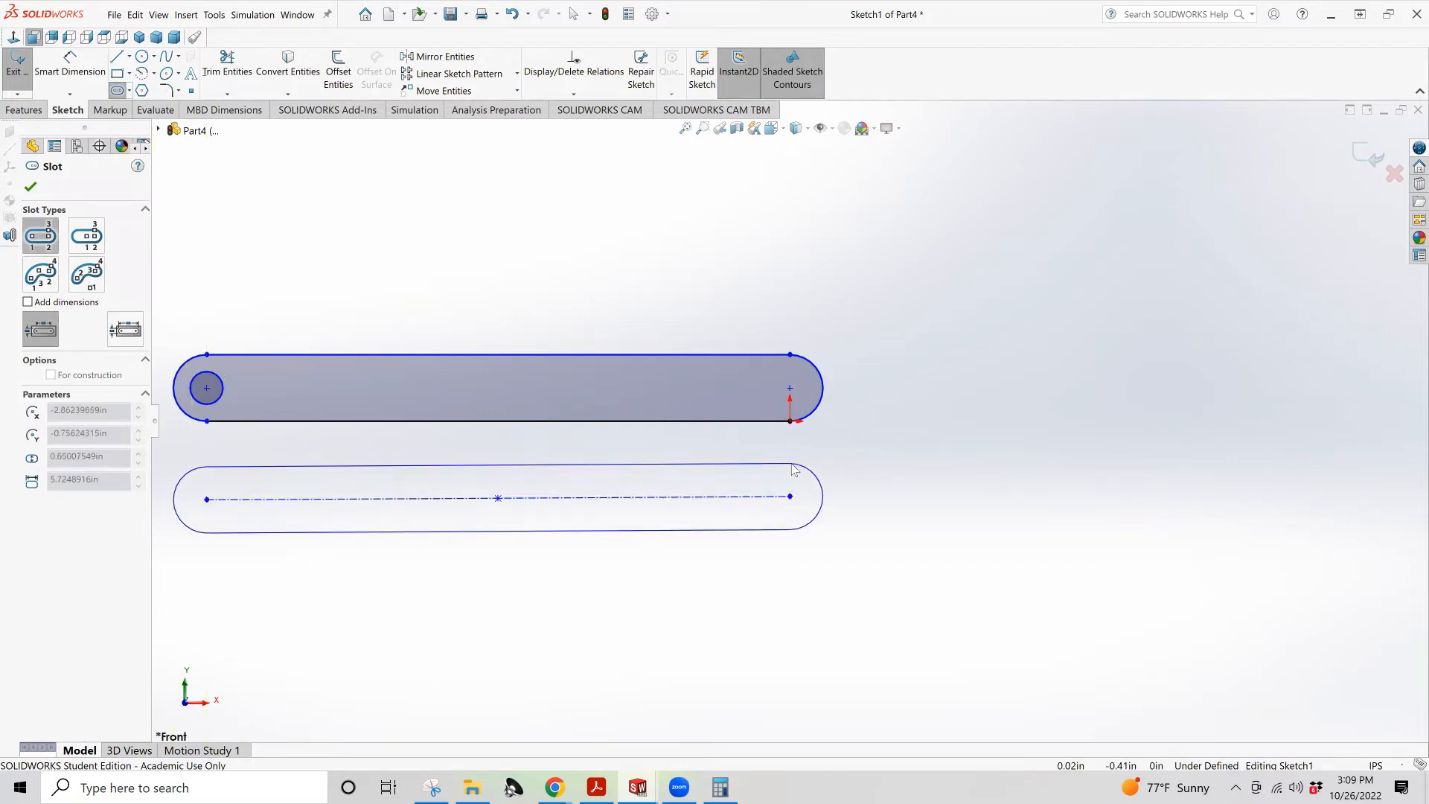
{"action": "left_click", "coordinate": [787, 466]}
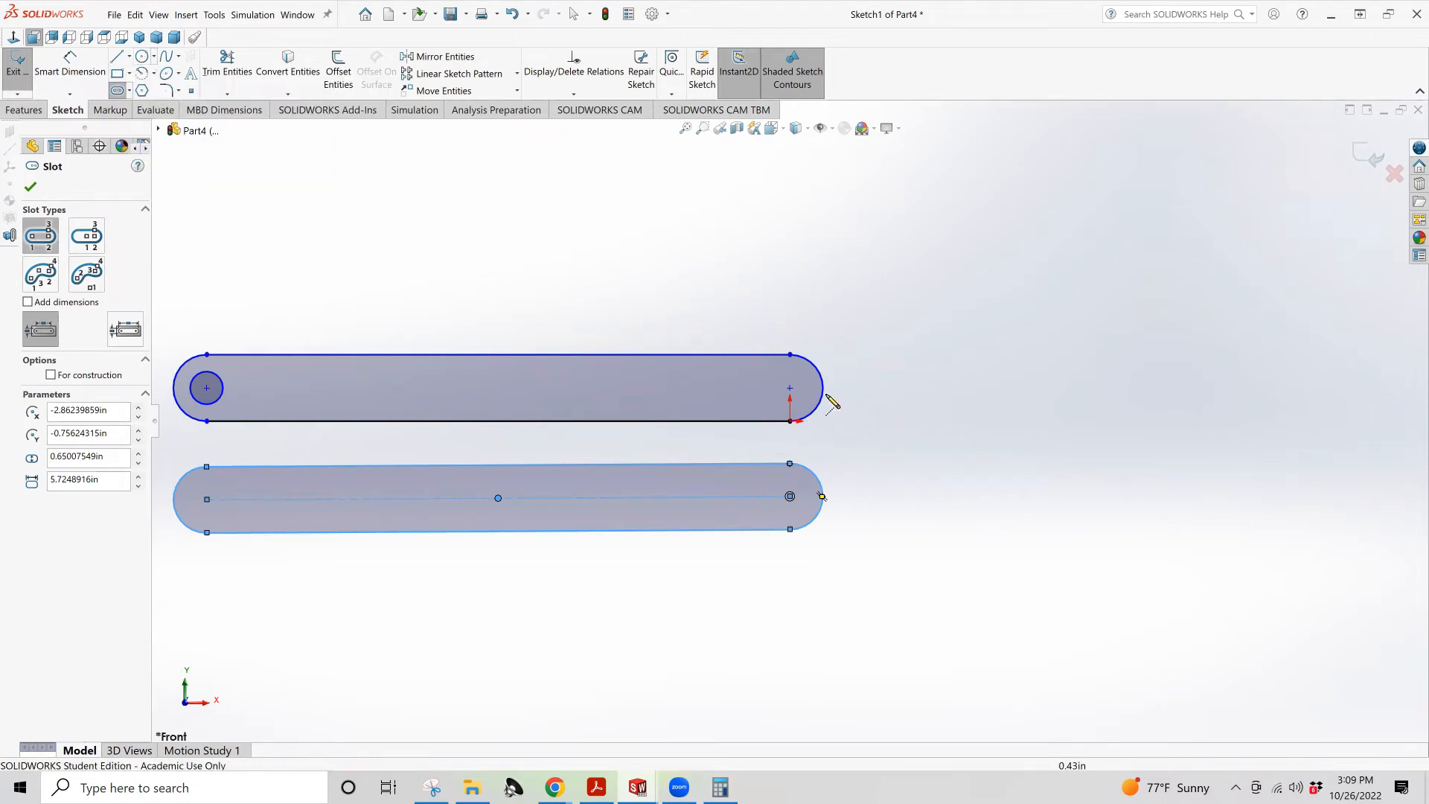
{"action": "left_click", "coordinate": [790, 388]}
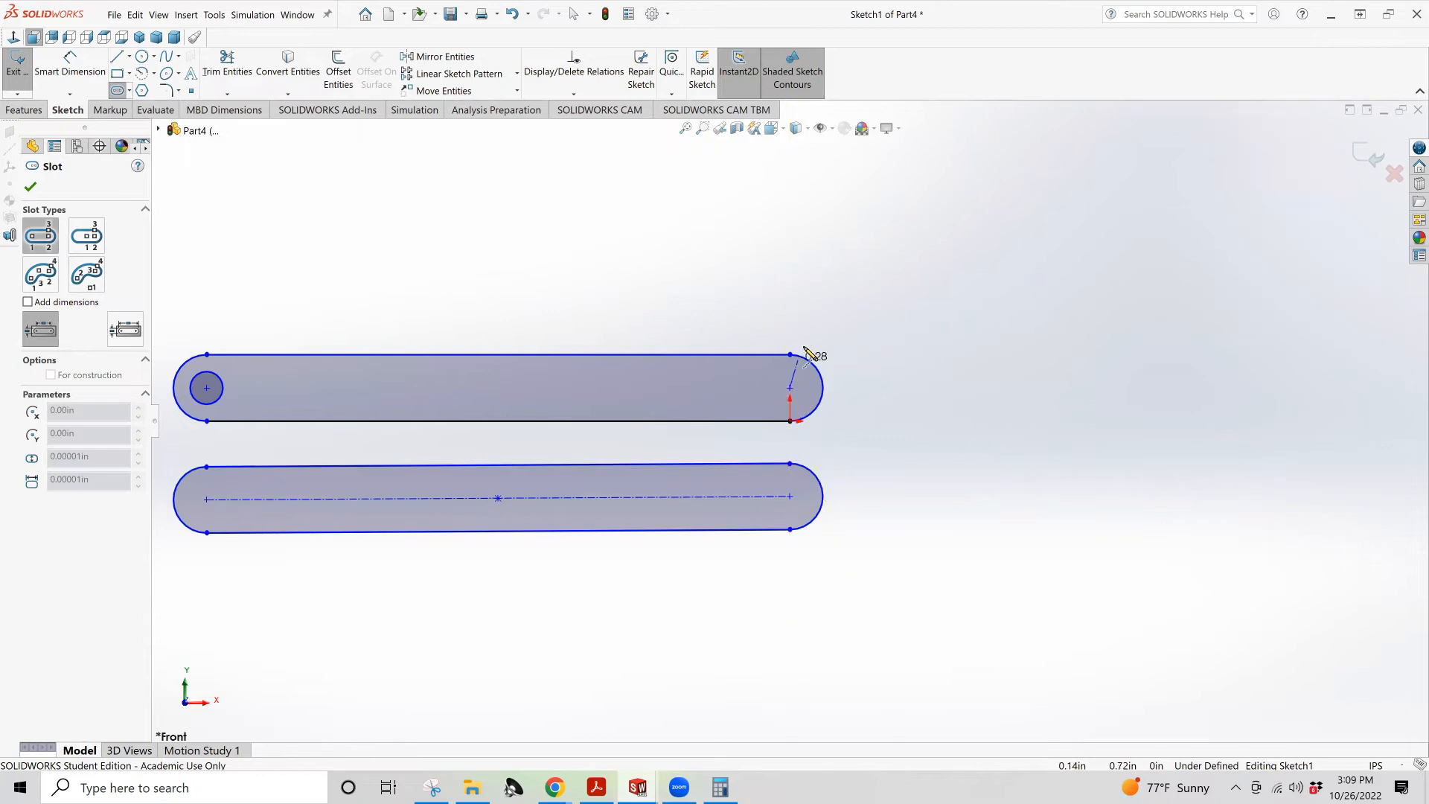
{"action": "key", "text": "Escape"}
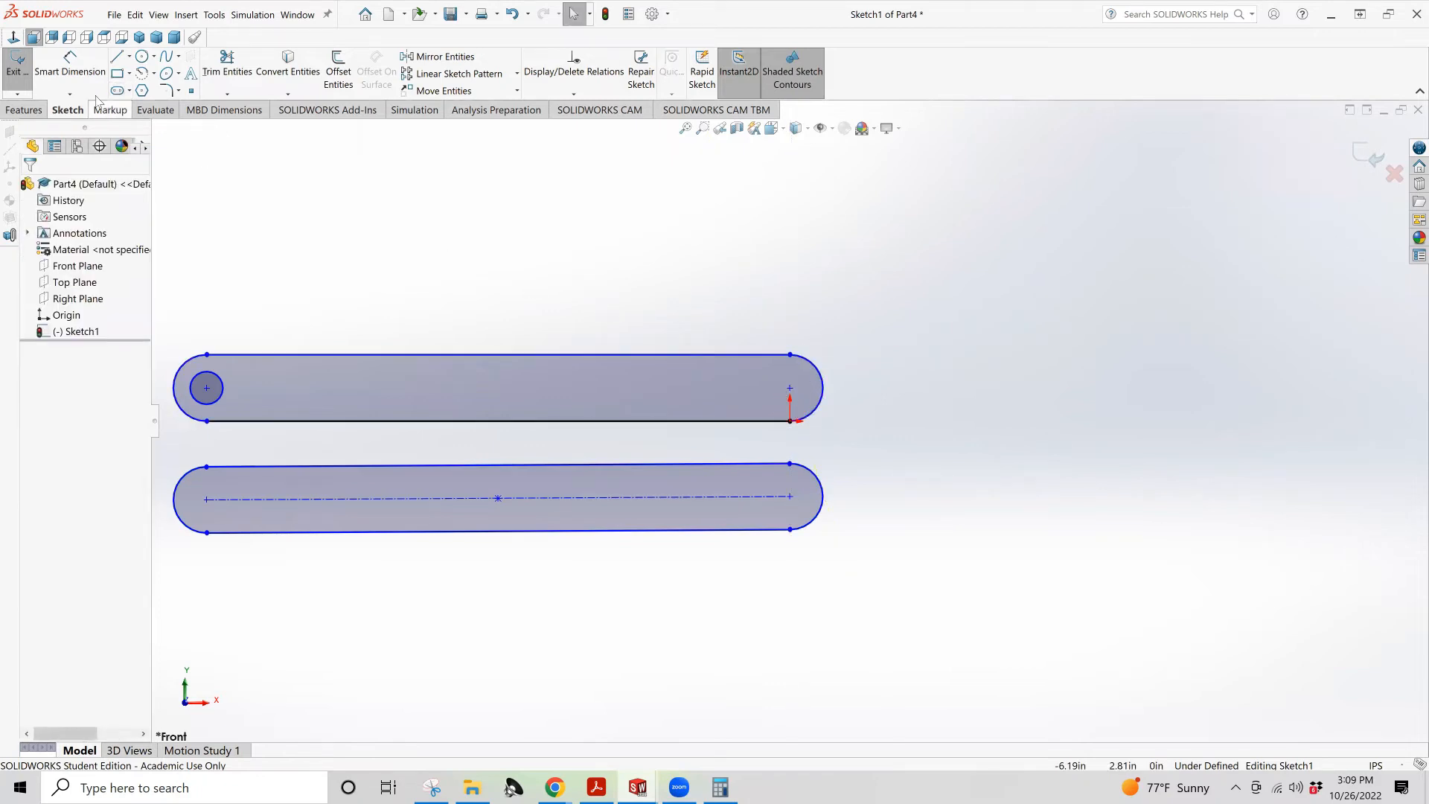
Draw a circle of about 0.19 in radius centred on the link's right end arc
{"action": "left_click", "coordinate": [141, 56]}
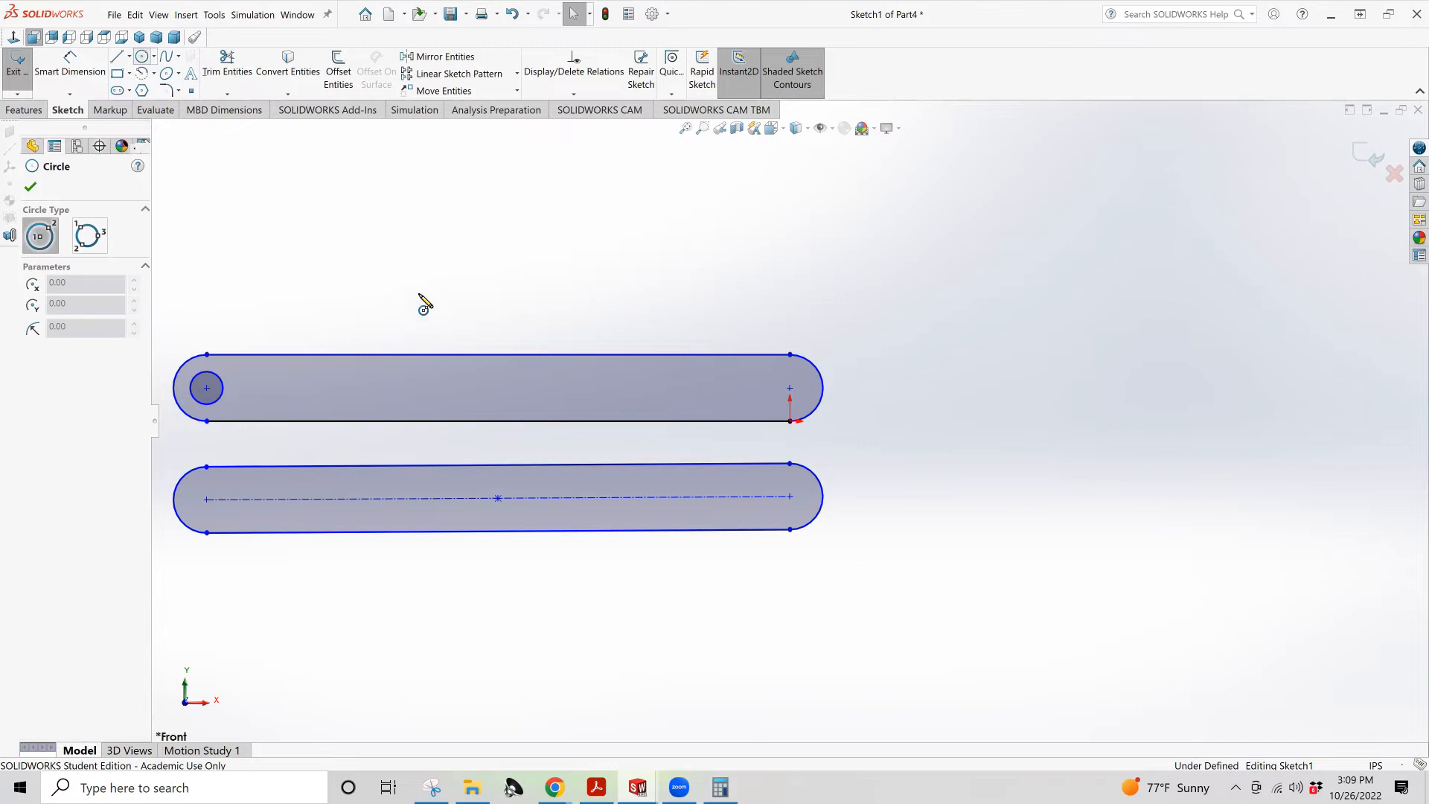
{"action": "left_click", "coordinate": [790, 387]}
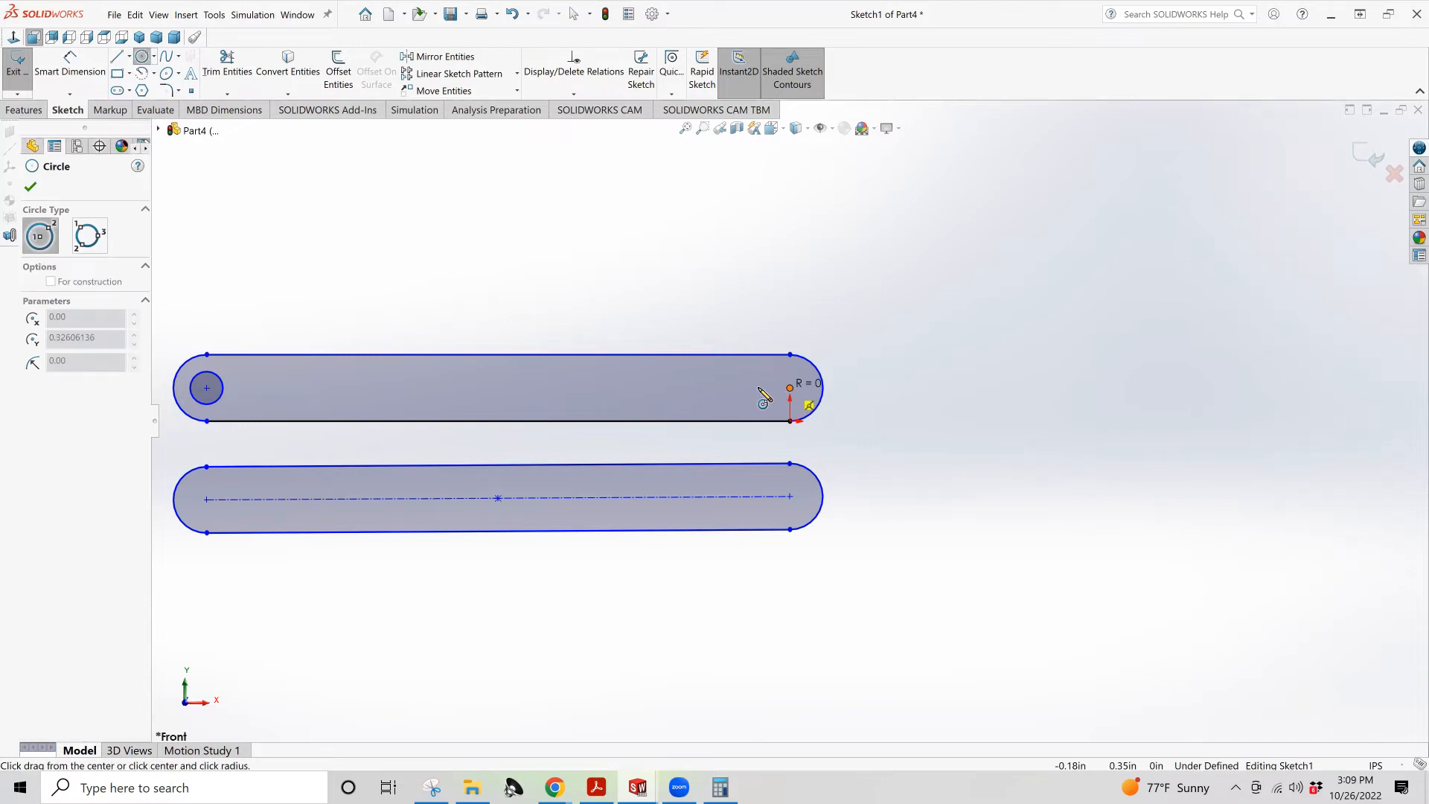
{"action": "left_click", "coordinate": [772, 387]}
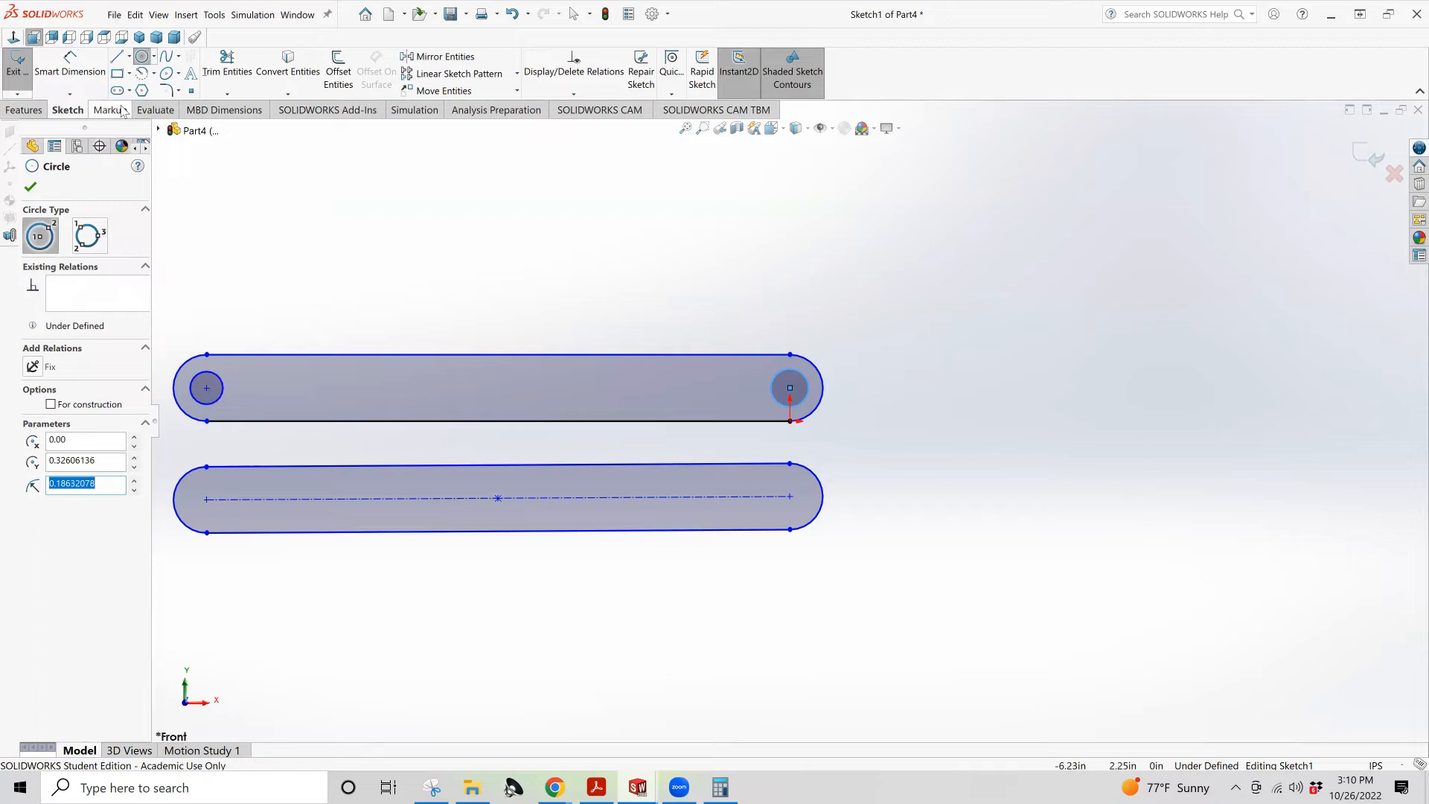
Dimension the circles at both ends of the link to a diameter of 0.25 in
{"action": "left_click", "coordinate": [69, 63]}
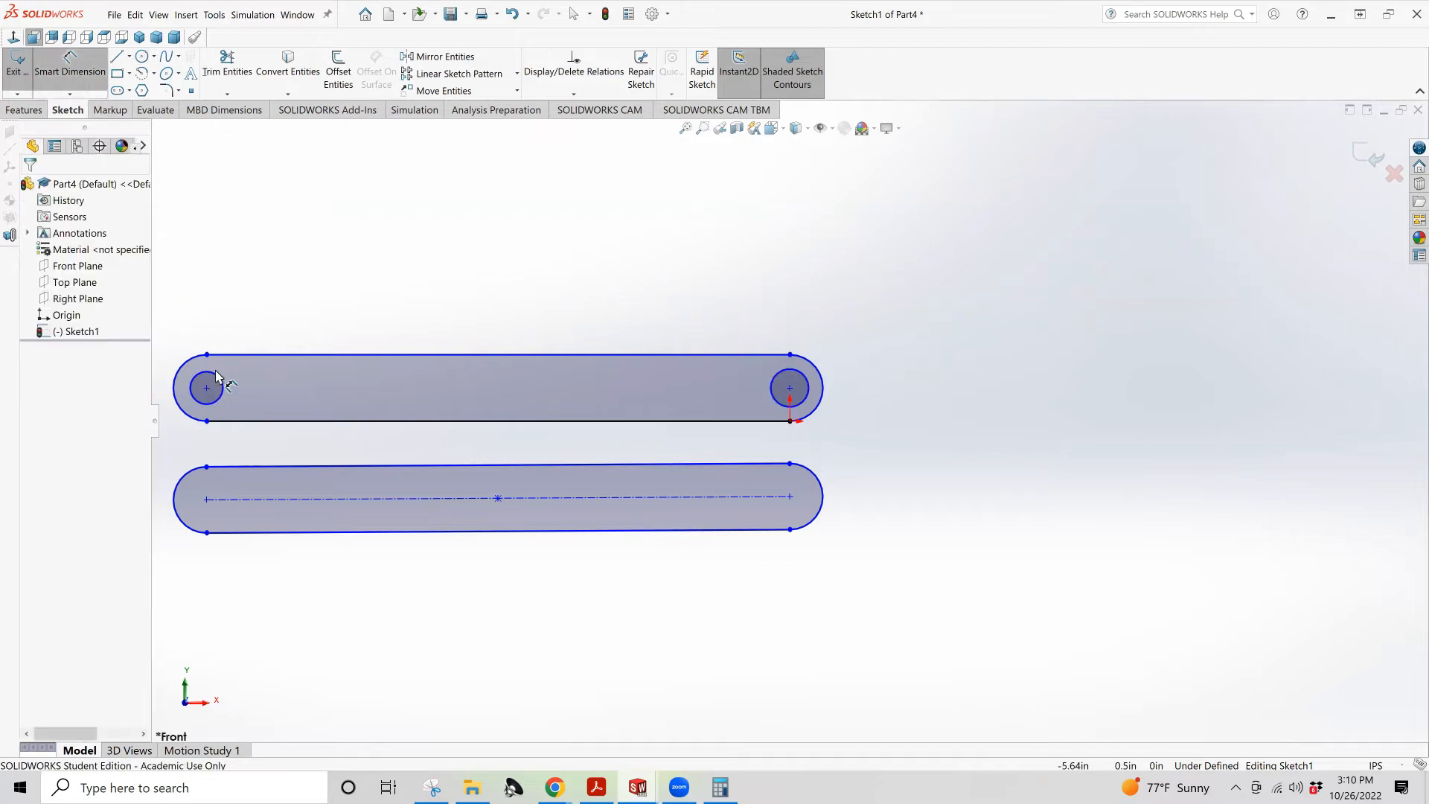
{"action": "left_click", "coordinate": [215, 381]}
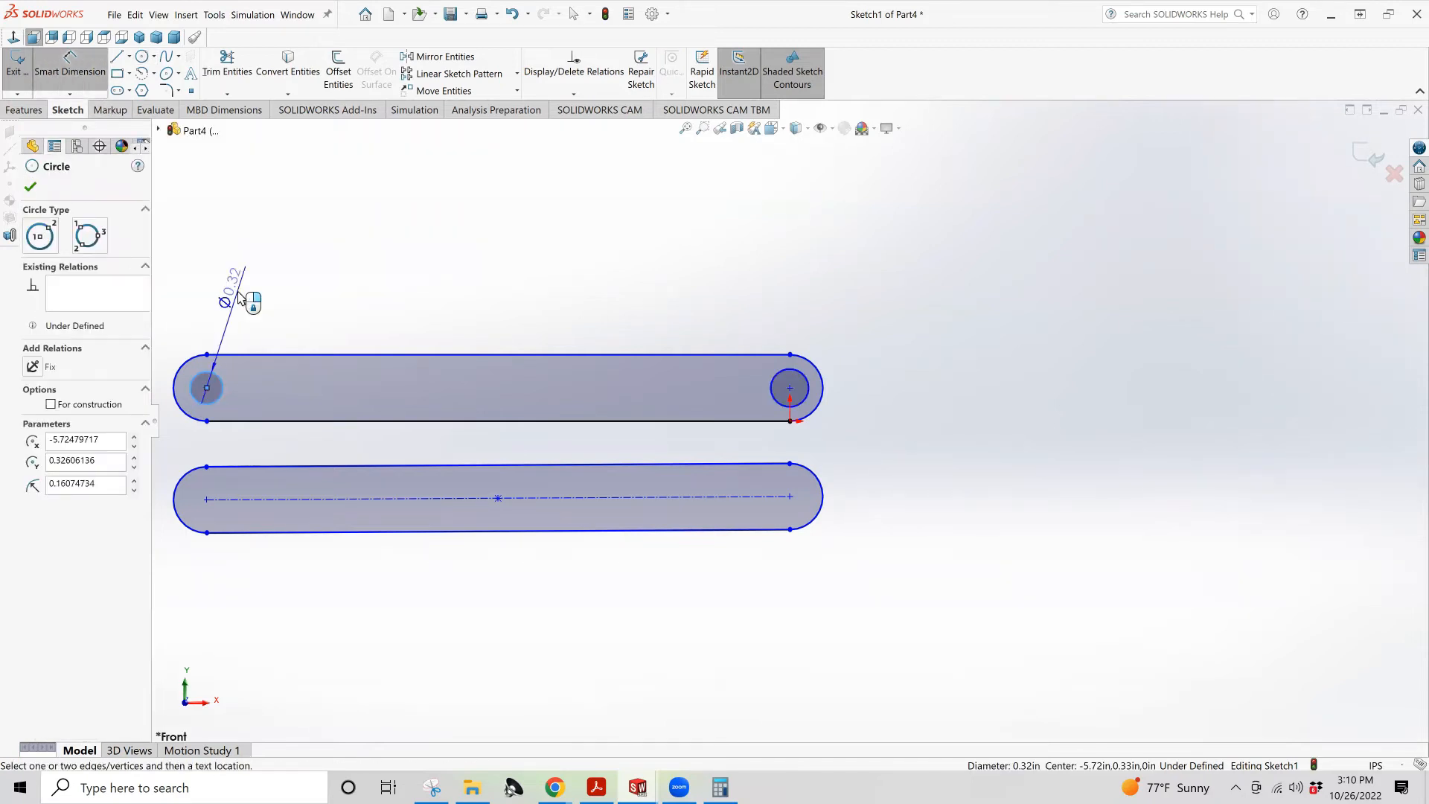
{"action": "left_click", "coordinate": [238, 296]}
{"action": "type", "text": ".25"}
{"action": "key", "text": "Return"}
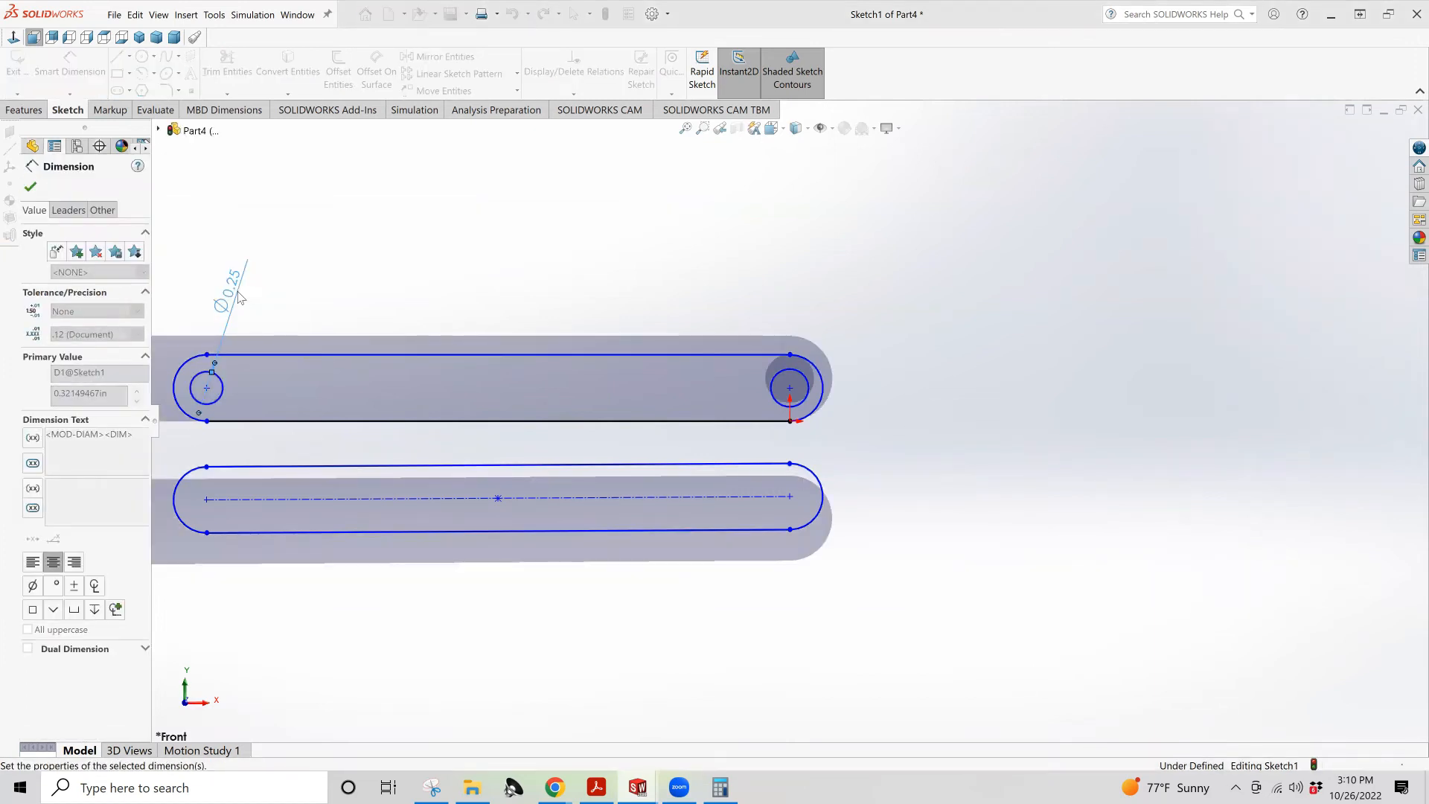
{"action": "left_click", "coordinate": [787, 378]}
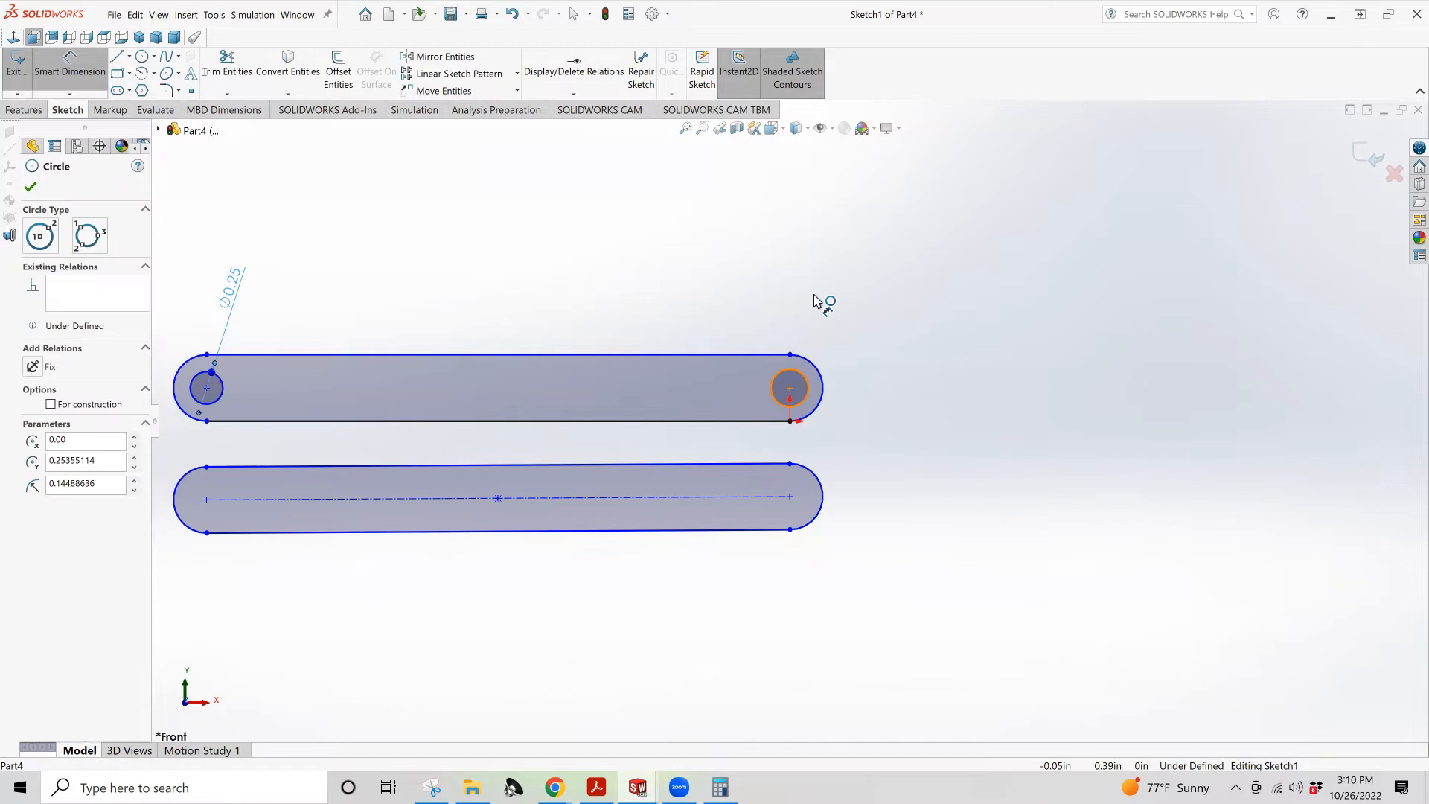
{"action": "left_click", "coordinate": [817, 301]}
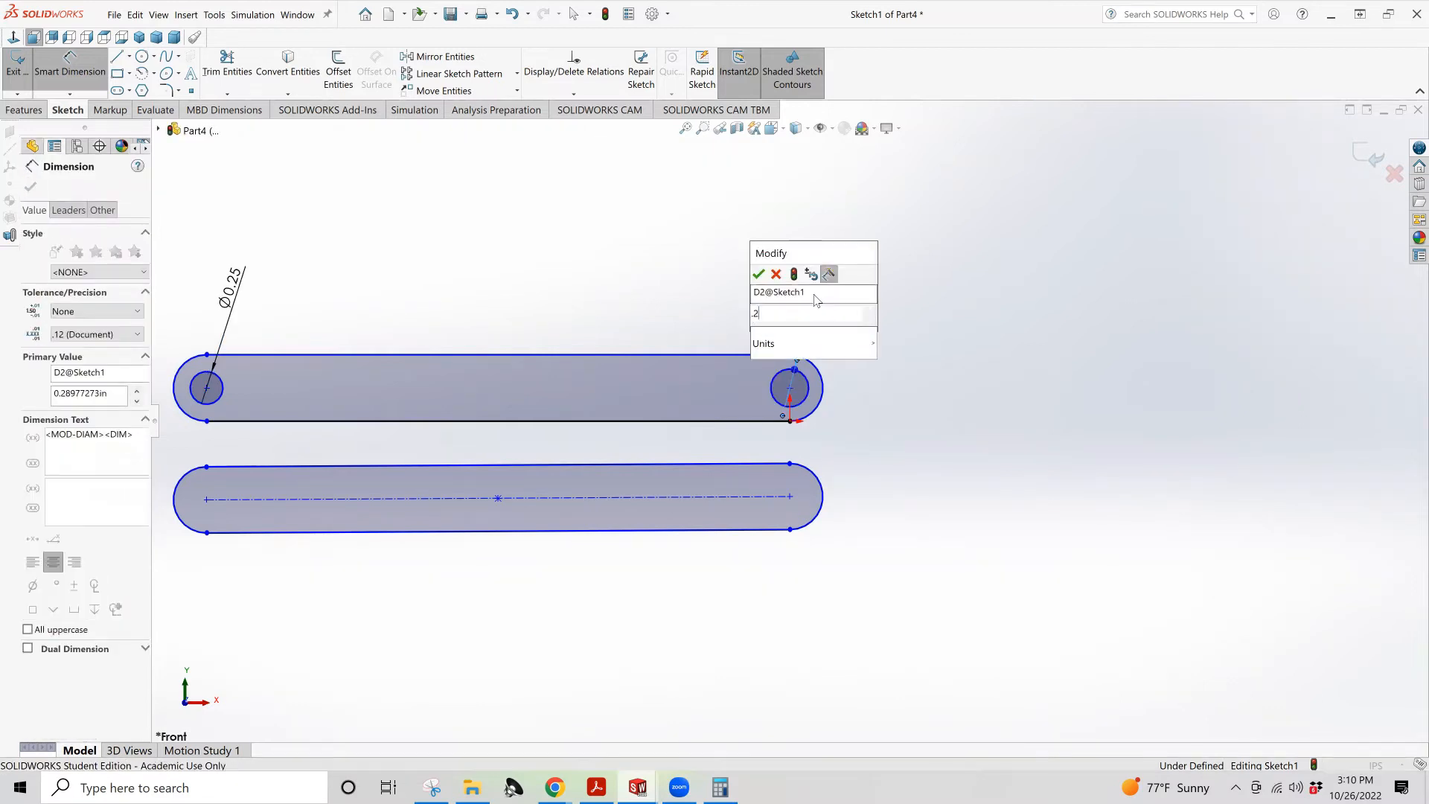
{"action": "key", "text": "Return"}
Dimension the link's right end arc to a radius of 0.25 in
{"action": "left_click", "coordinate": [822, 376]}
{"action": "left_click", "coordinate": [896, 314]}
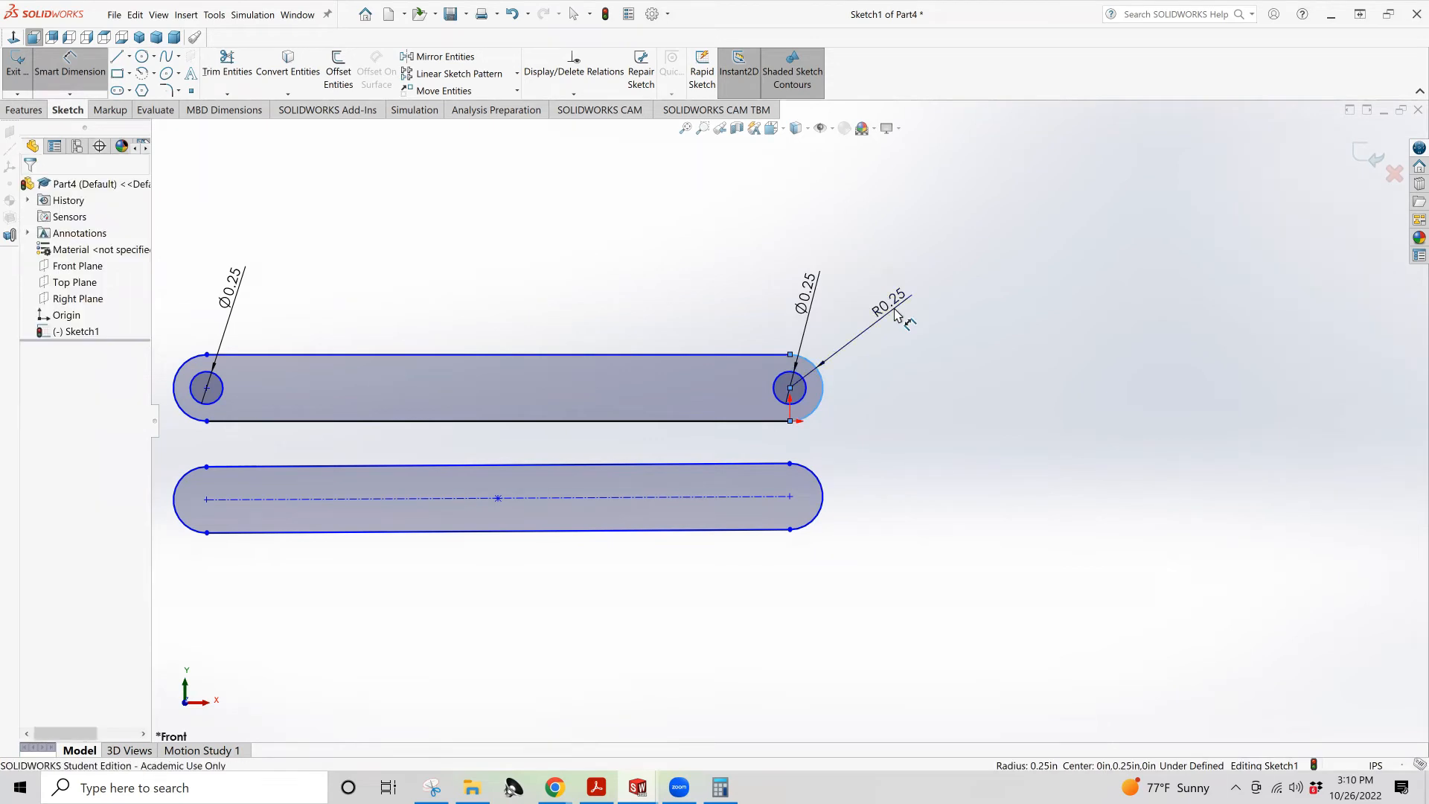
{"action": "type", "text": ".25"}
{"action": "key", "text": "Return"}
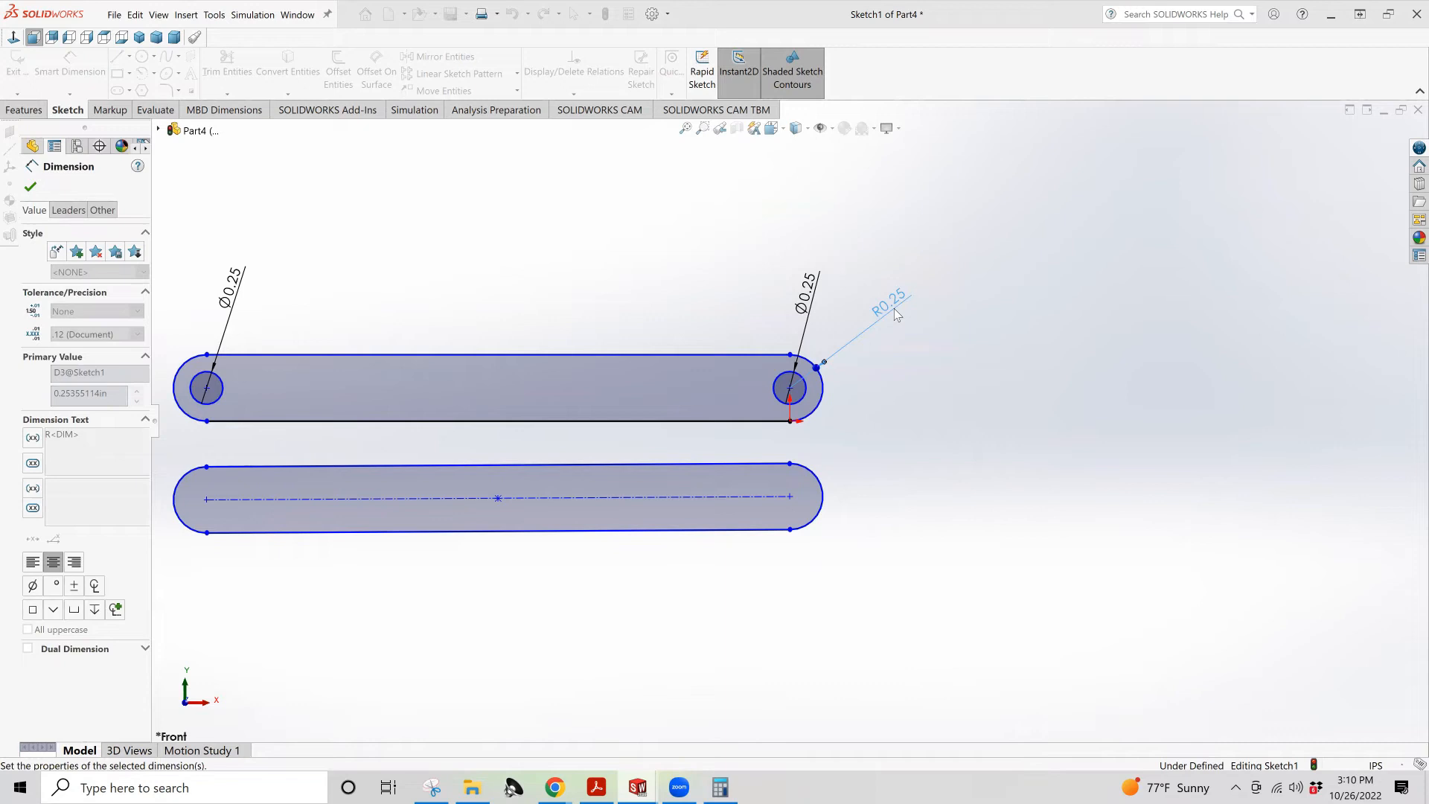
Dimension the link's upper edge to 6 in, consulting the link drawing in the CSWA practice questions PDF in Acrobat
{"action": "left_click", "coordinate": [248, 362]}
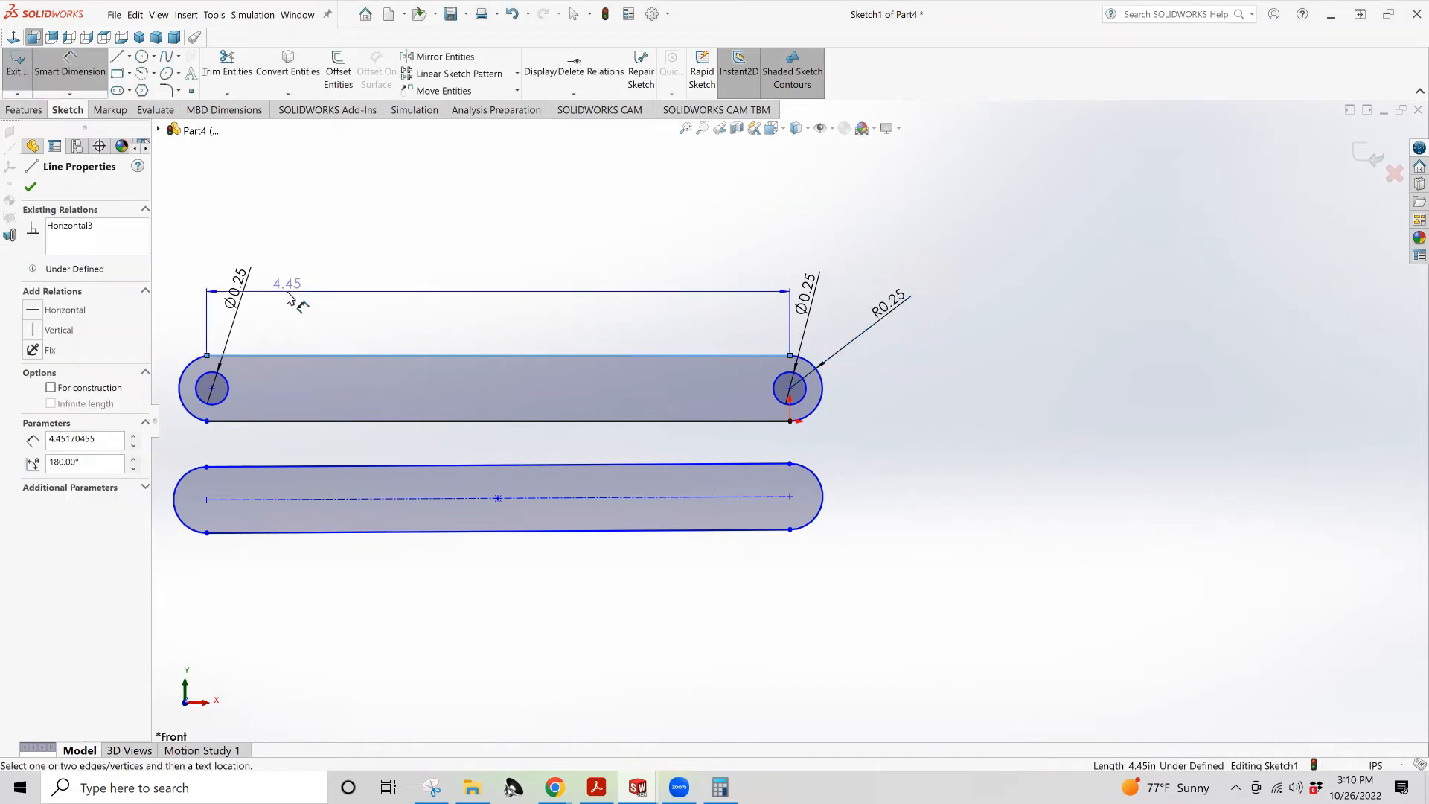
{"action": "left_click", "coordinate": [290, 297]}
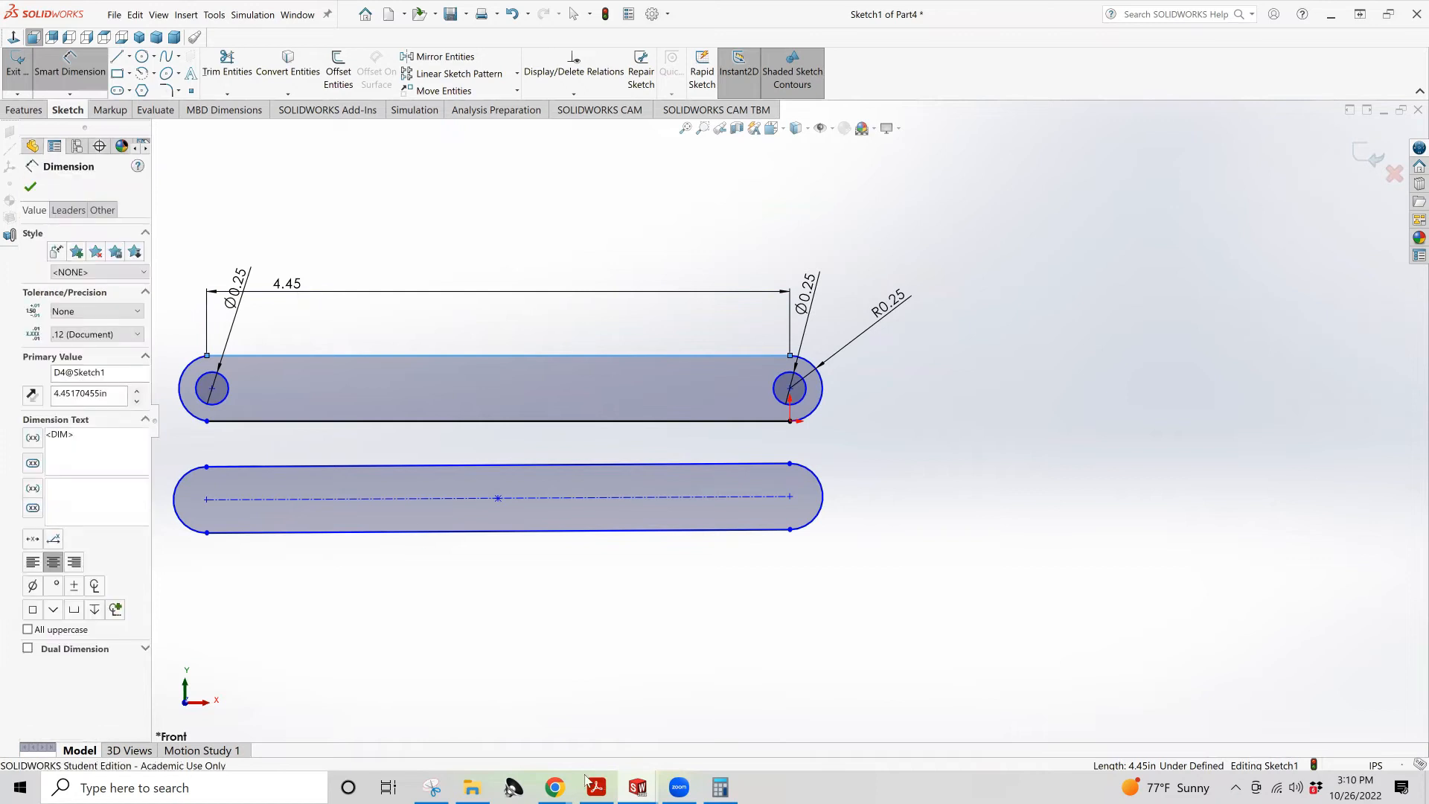
{"action": "left_click", "coordinate": [595, 787]}
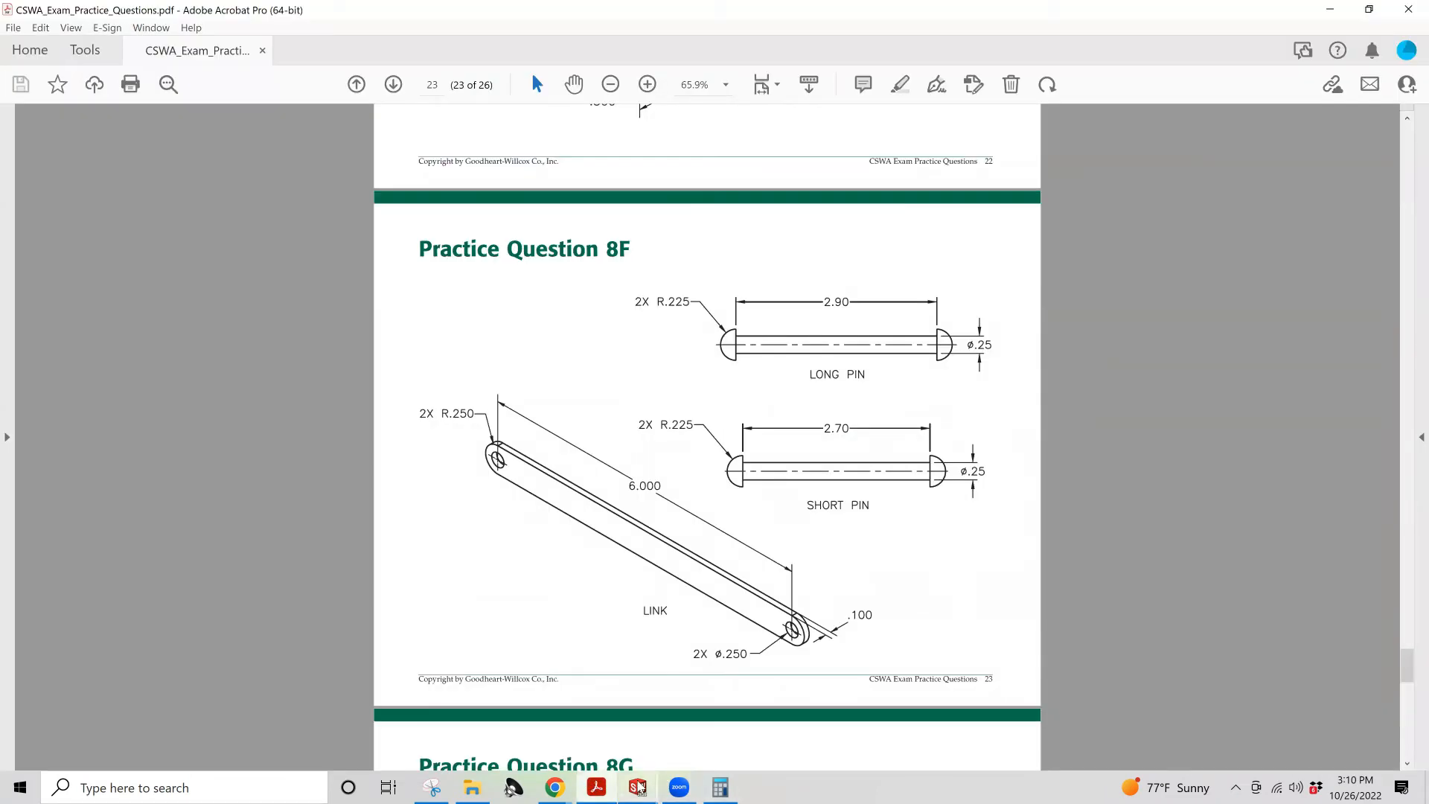
{"action": "mouse_move", "coordinate": [640, 787]}
{"action": "left_click", "coordinate": [1000, 714]}
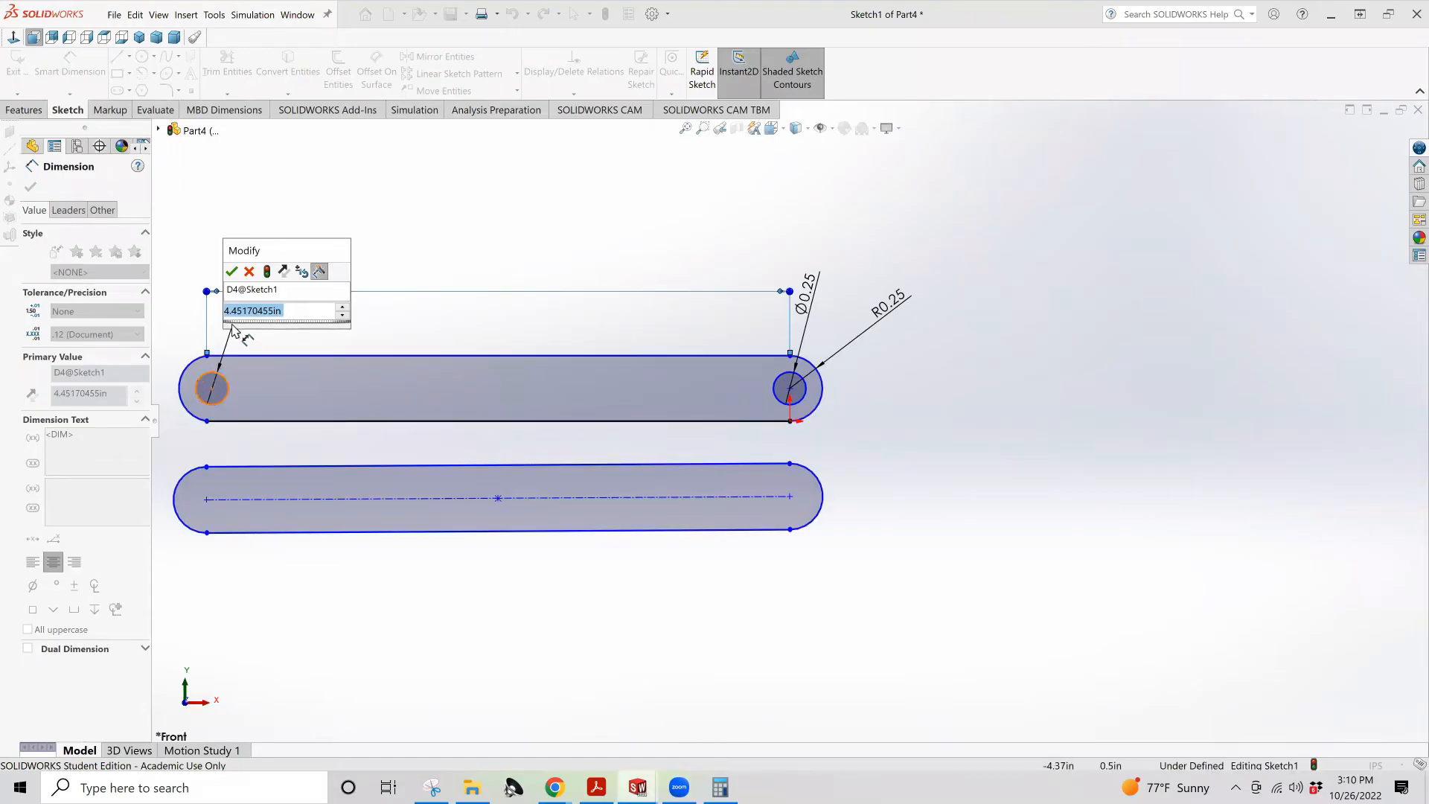
{"action": "type", "text": "6"}
{"action": "key", "text": "Return"}
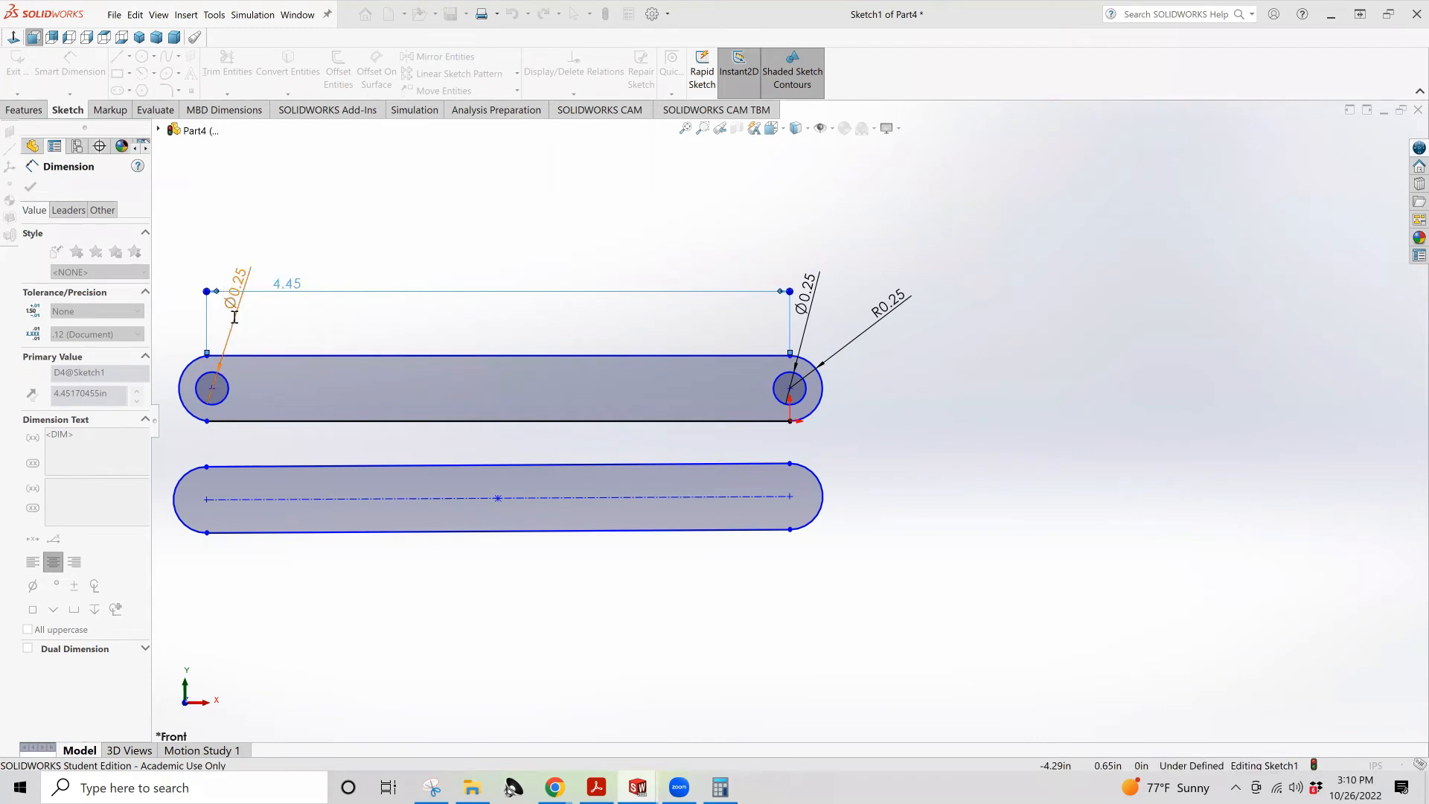
Set the horizontal distance between the left hole's centre and the upper edge's left endpoint to 0
{"action": "scroll", "coordinate": [234, 318], "scroll_direction": "up", "scroll_amount": 5}
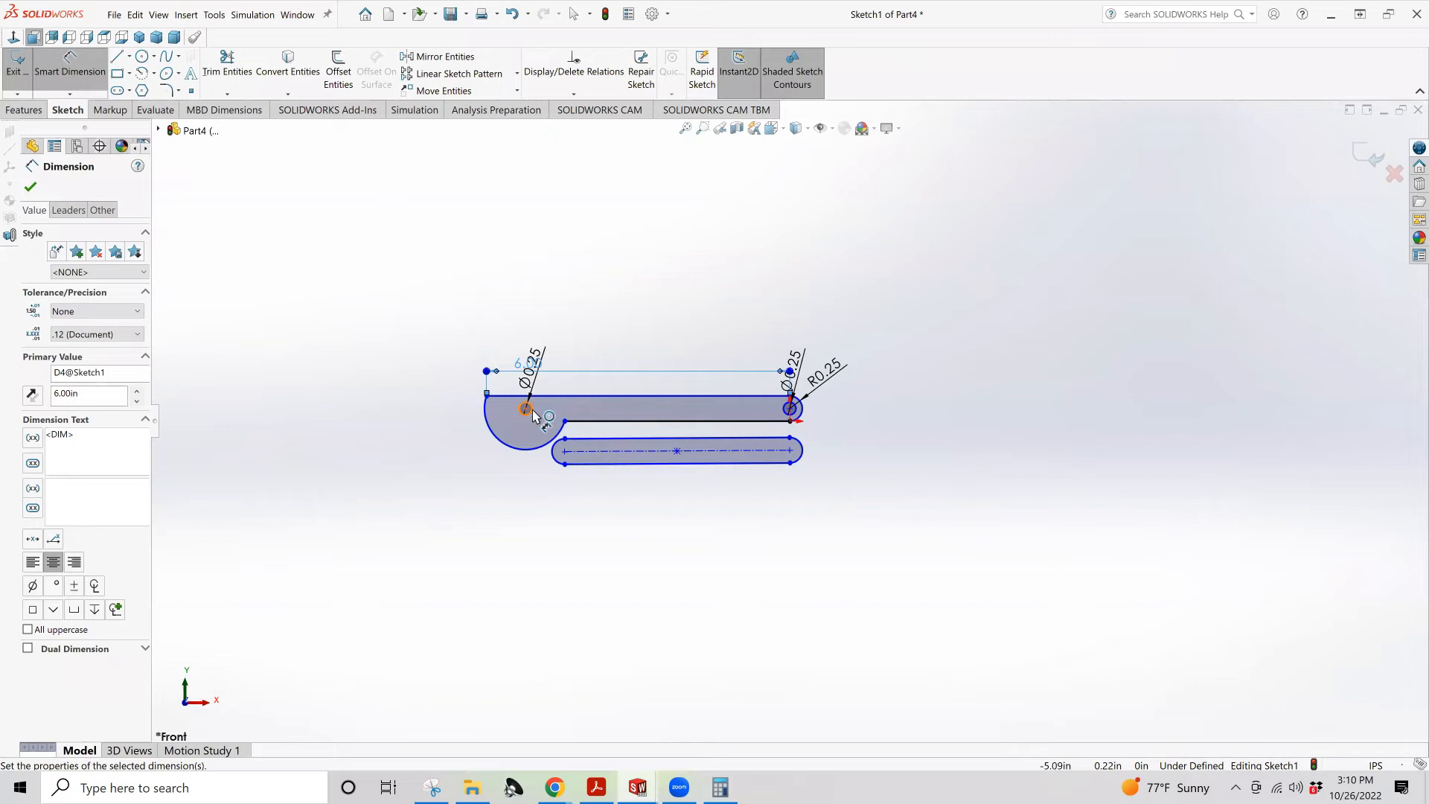
{"action": "scroll", "coordinate": [537, 426], "scroll_direction": "down", "scroll_amount": 6}
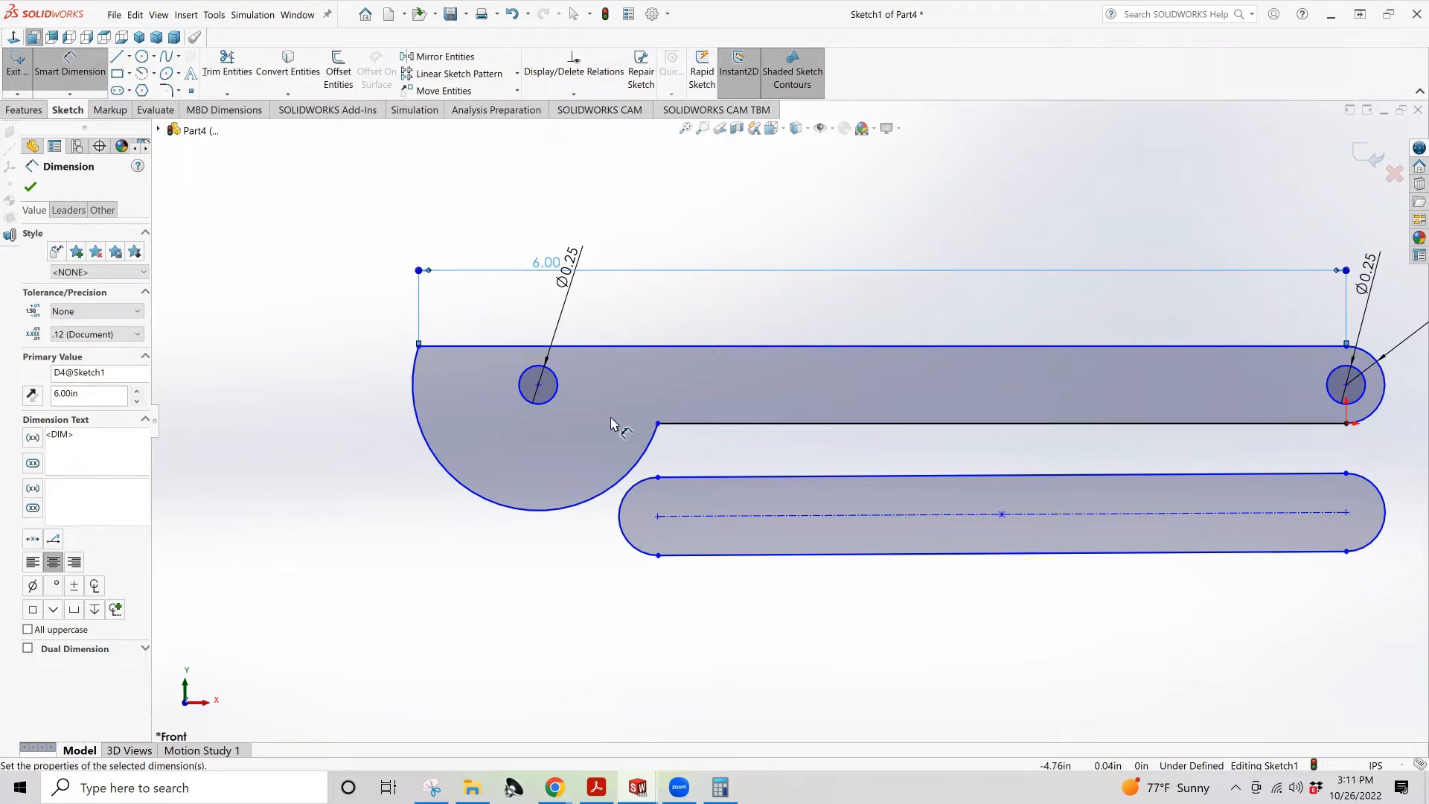
{"action": "left_click", "coordinate": [539, 386]}
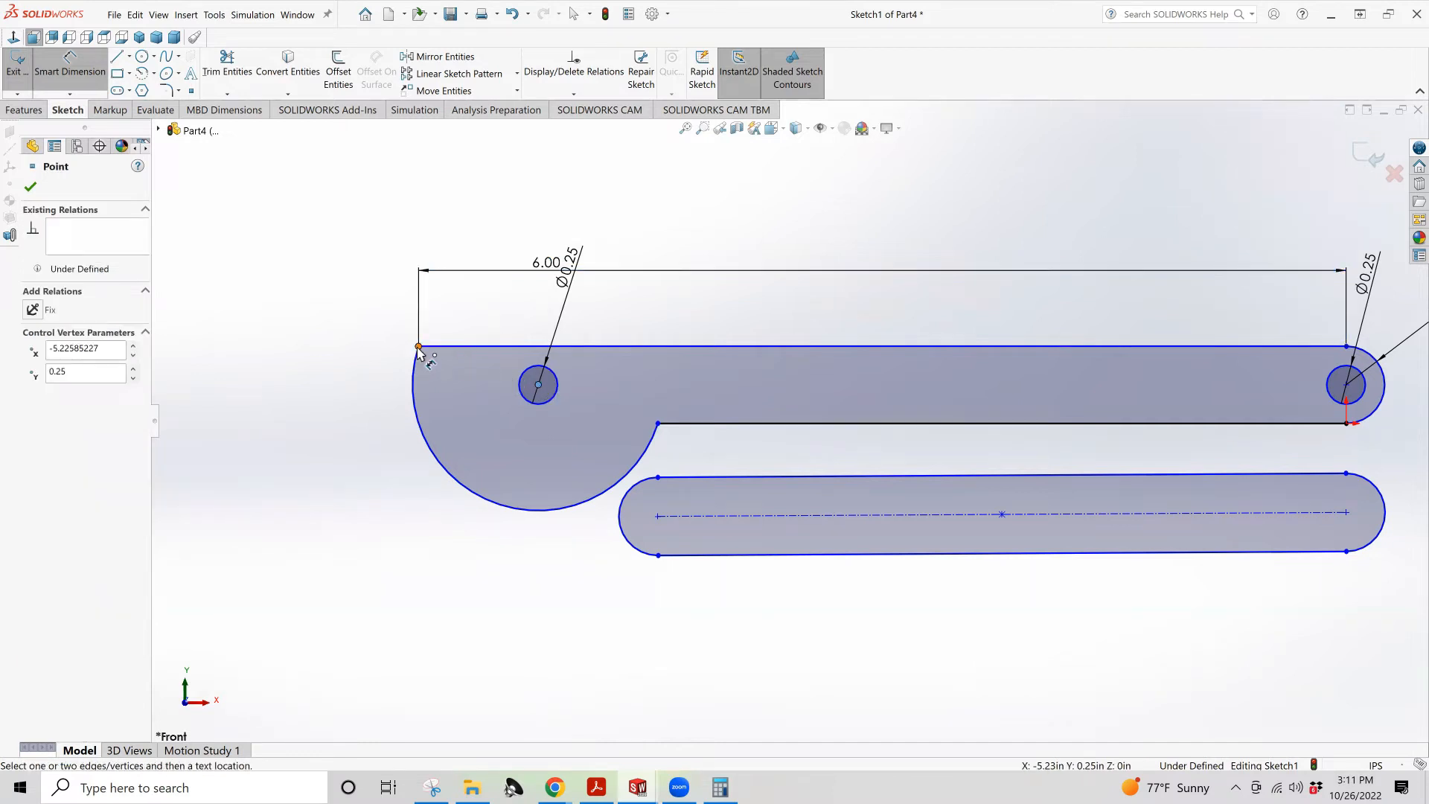
{"action": "left_click", "coordinate": [419, 347]}
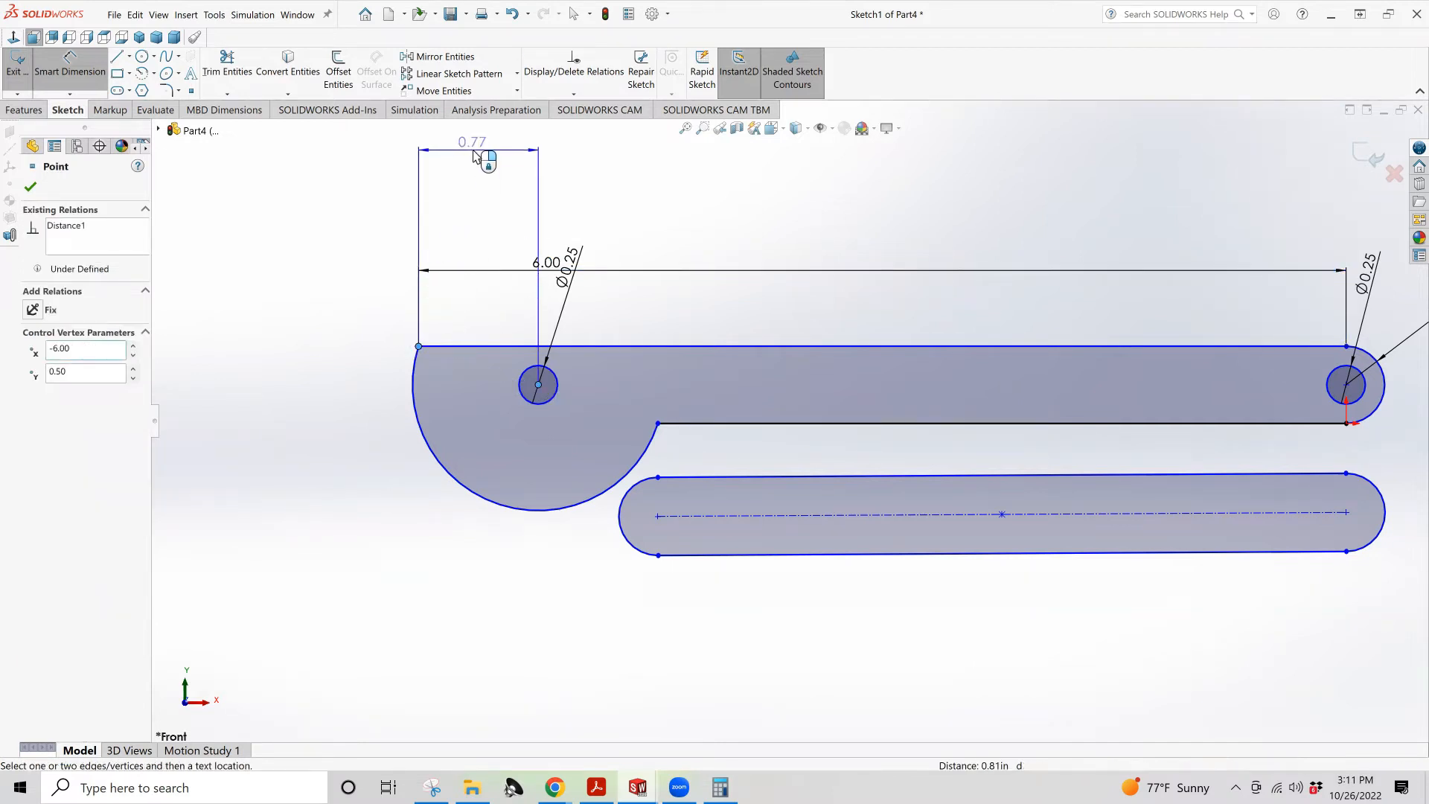
{"action": "left_click", "coordinate": [473, 152]}
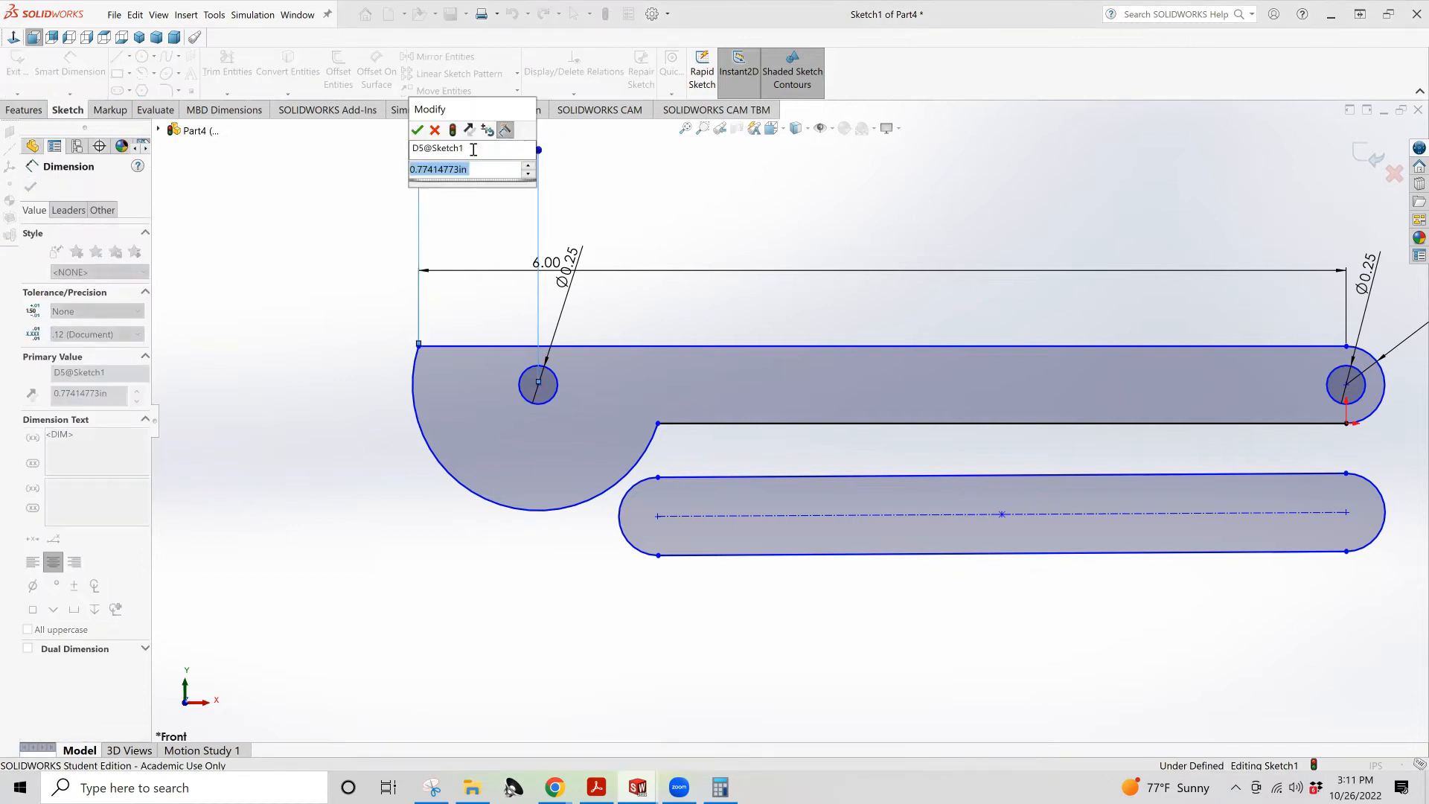
{"action": "type", "text": "0"}
{"action": "key", "text": "Return"}
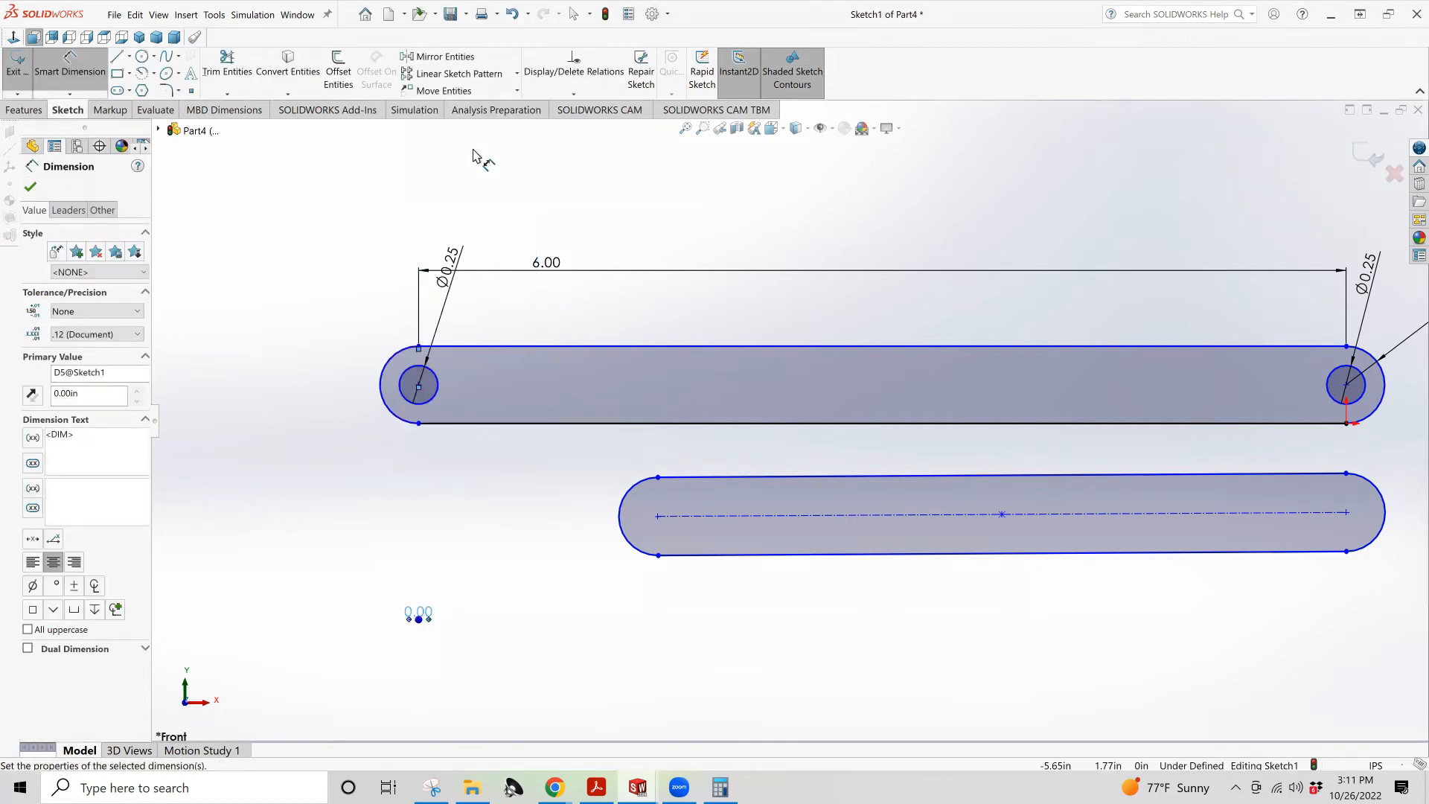
{"action": "left_click", "coordinate": [333, 221]}
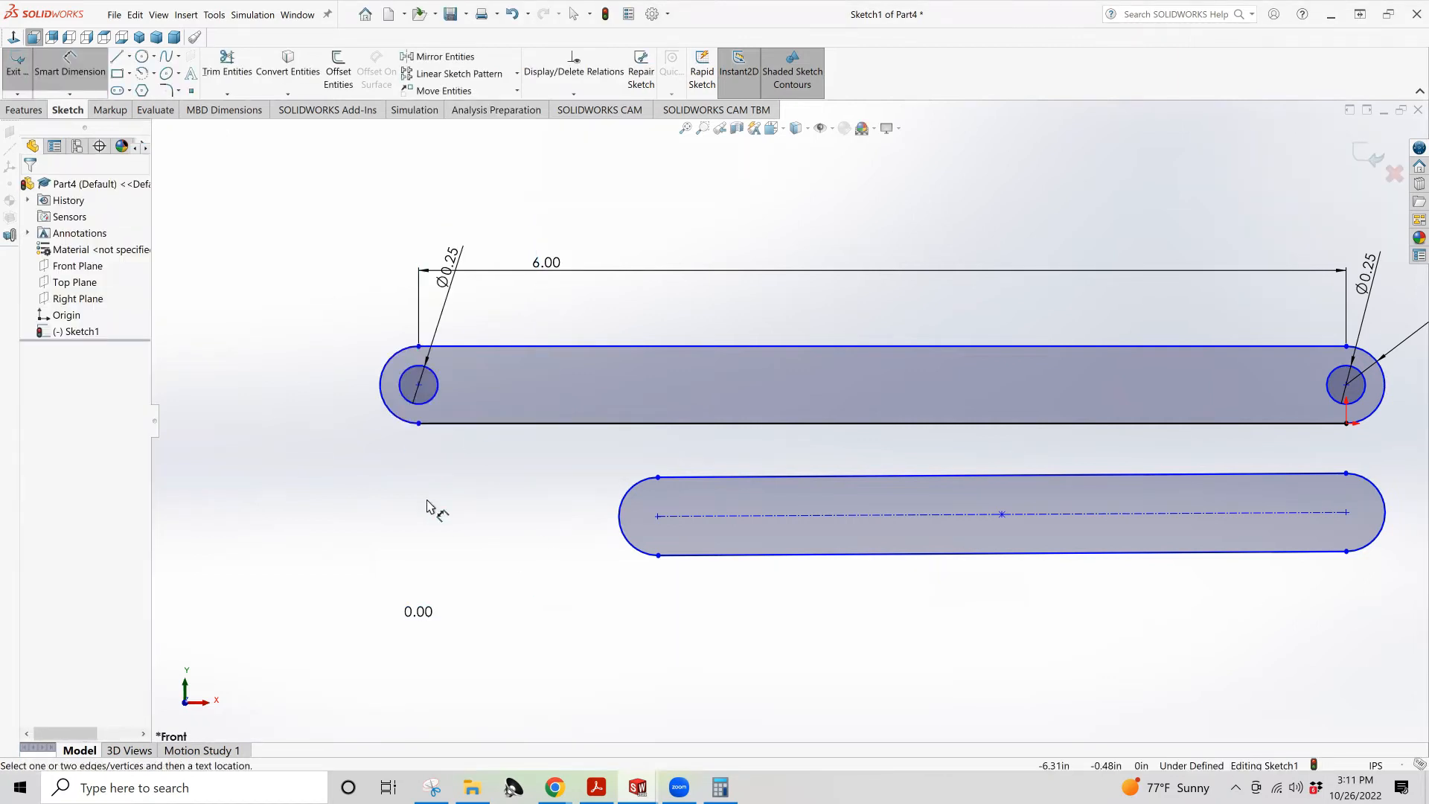
Add a 6.00 in horizontal dimension between the two endpoints of the link's lower edge
{"action": "left_click", "coordinate": [418, 423]}
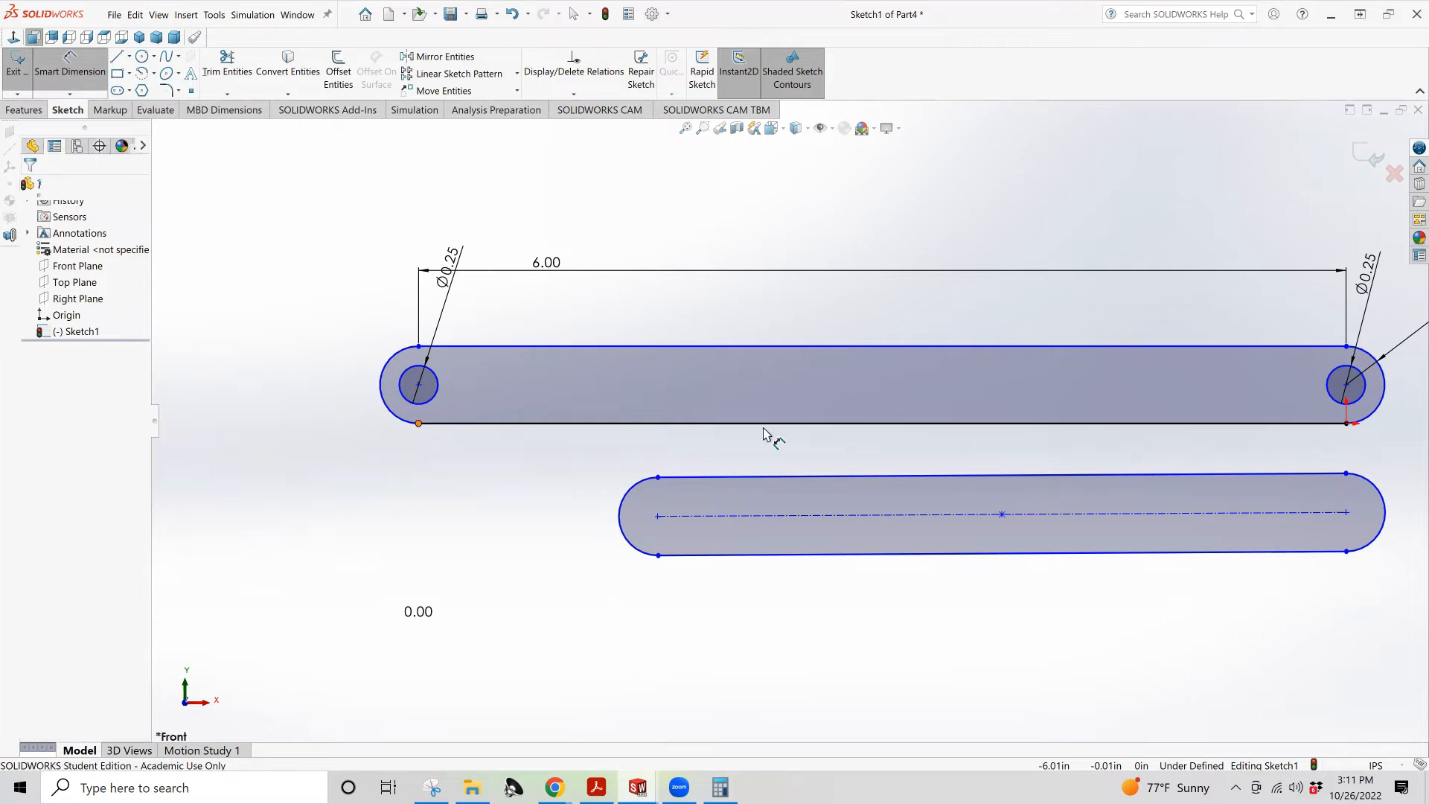
{"action": "left_click", "coordinate": [1346, 423]}
{"action": "left_click", "coordinate": [1150, 446]}
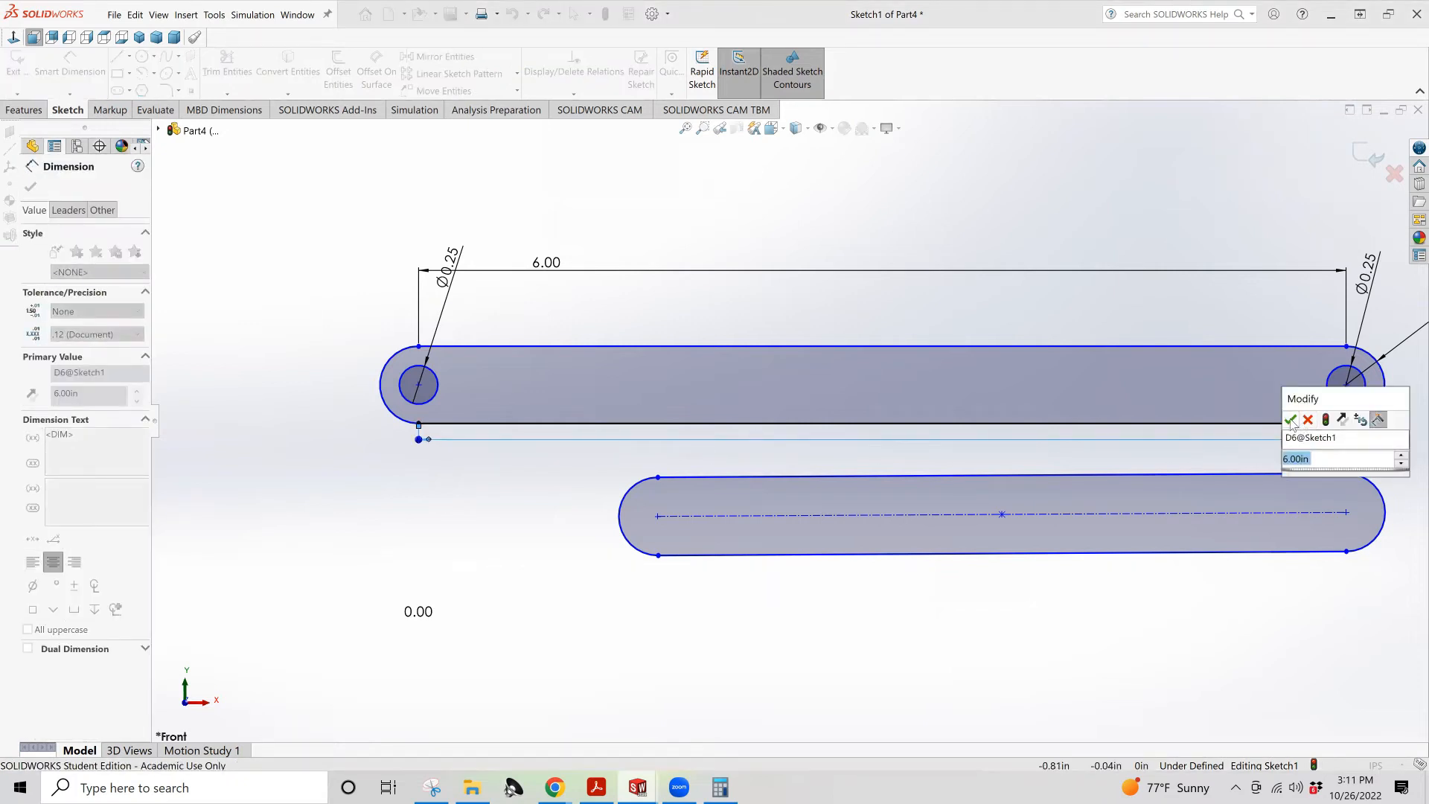
{"action": "left_click", "coordinate": [1291, 420]}
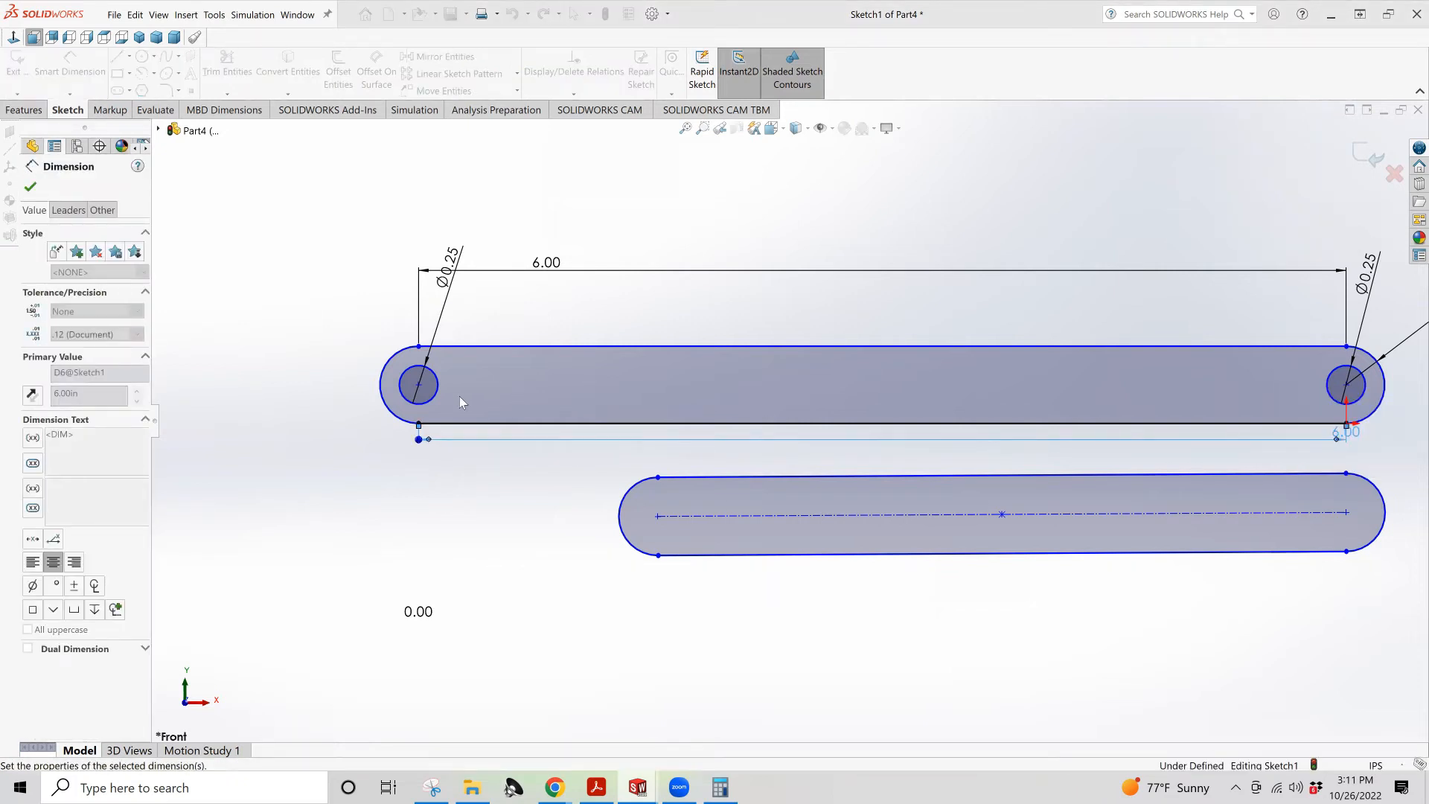
Add a 0.50 in vertical dimension between the left endpoints of the link's upper and lower edges
{"action": "left_click", "coordinate": [419, 424]}
{"action": "left_click", "coordinate": [418, 346]}
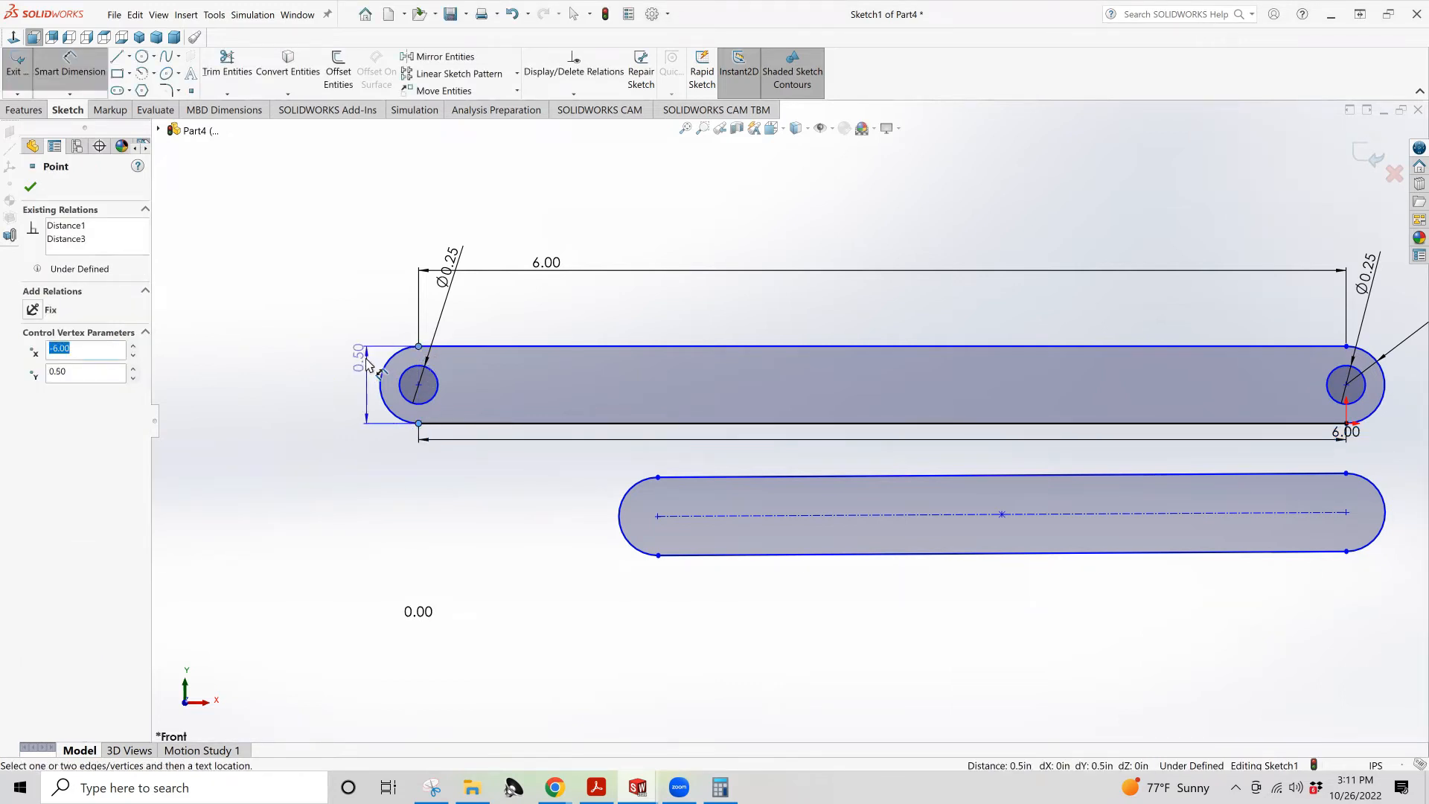
{"action": "left_click", "coordinate": [356, 366]}
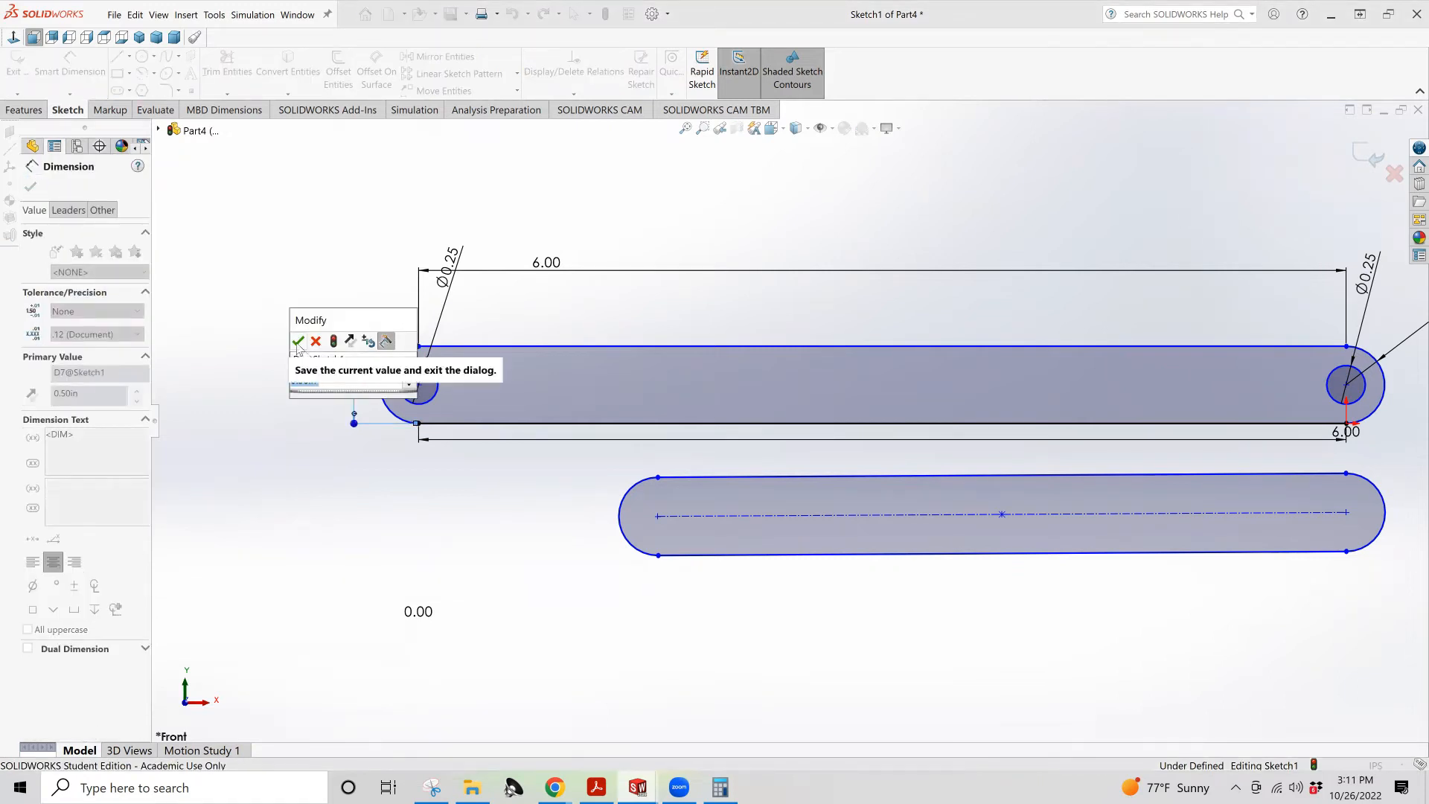
{"action": "left_click", "coordinate": [297, 342]}
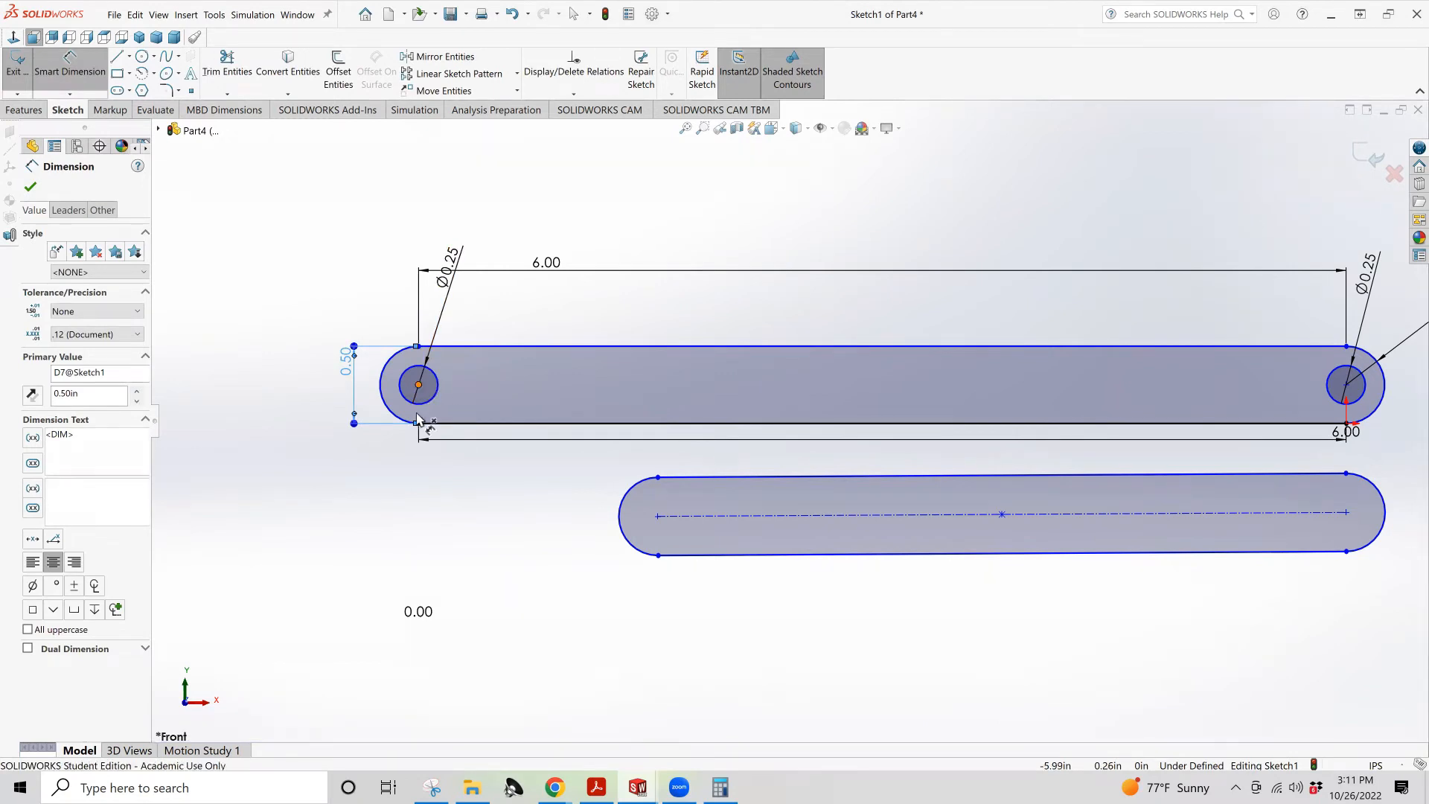
Add a 0.25 in vertical dimension between the left hole's centre and the left endpoint of the link's lower edge
{"action": "left_click", "coordinate": [419, 386]}
{"action": "left_click", "coordinate": [418, 424]}
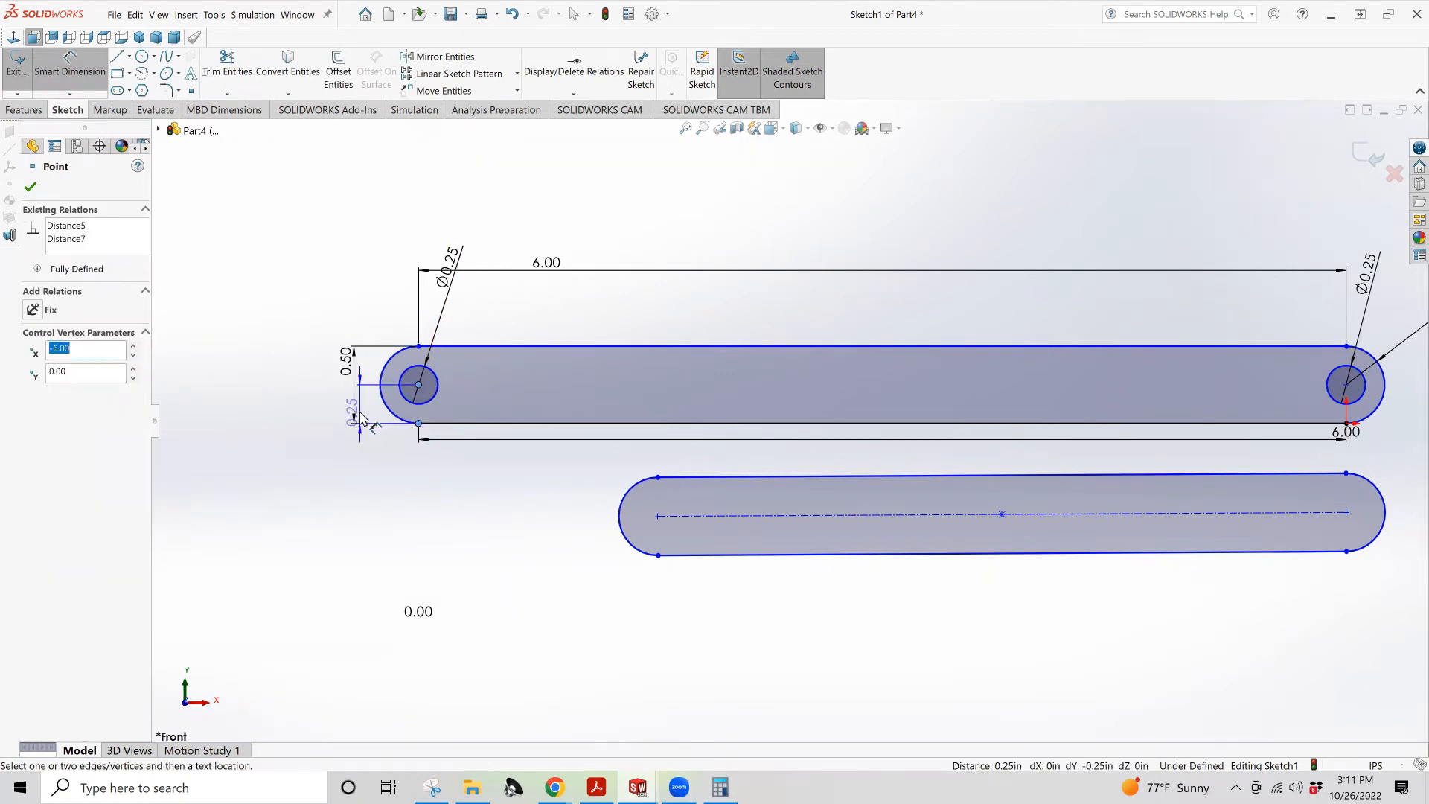
{"action": "left_click", "coordinate": [316, 429]}
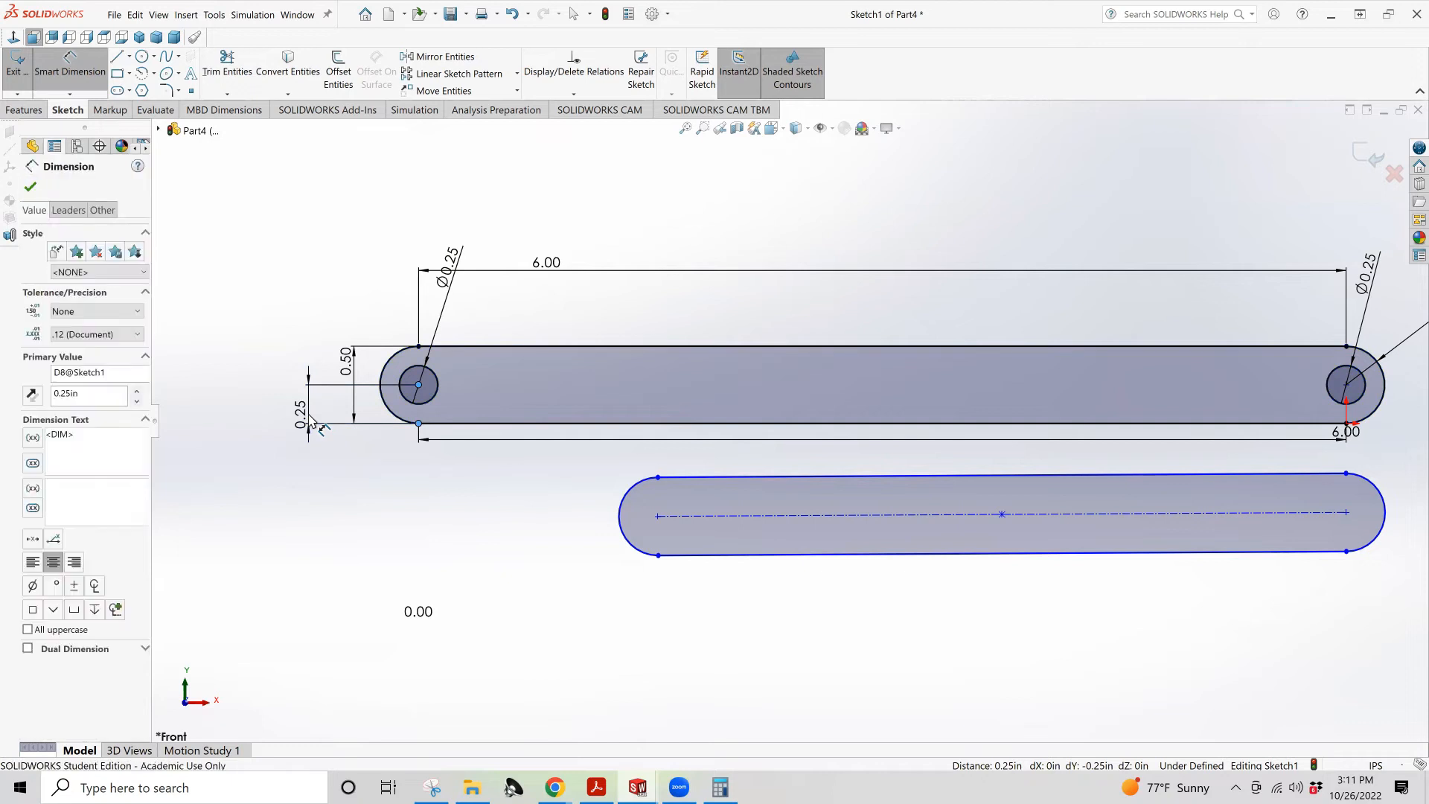
{"action": "left_click", "coordinate": [253, 394]}
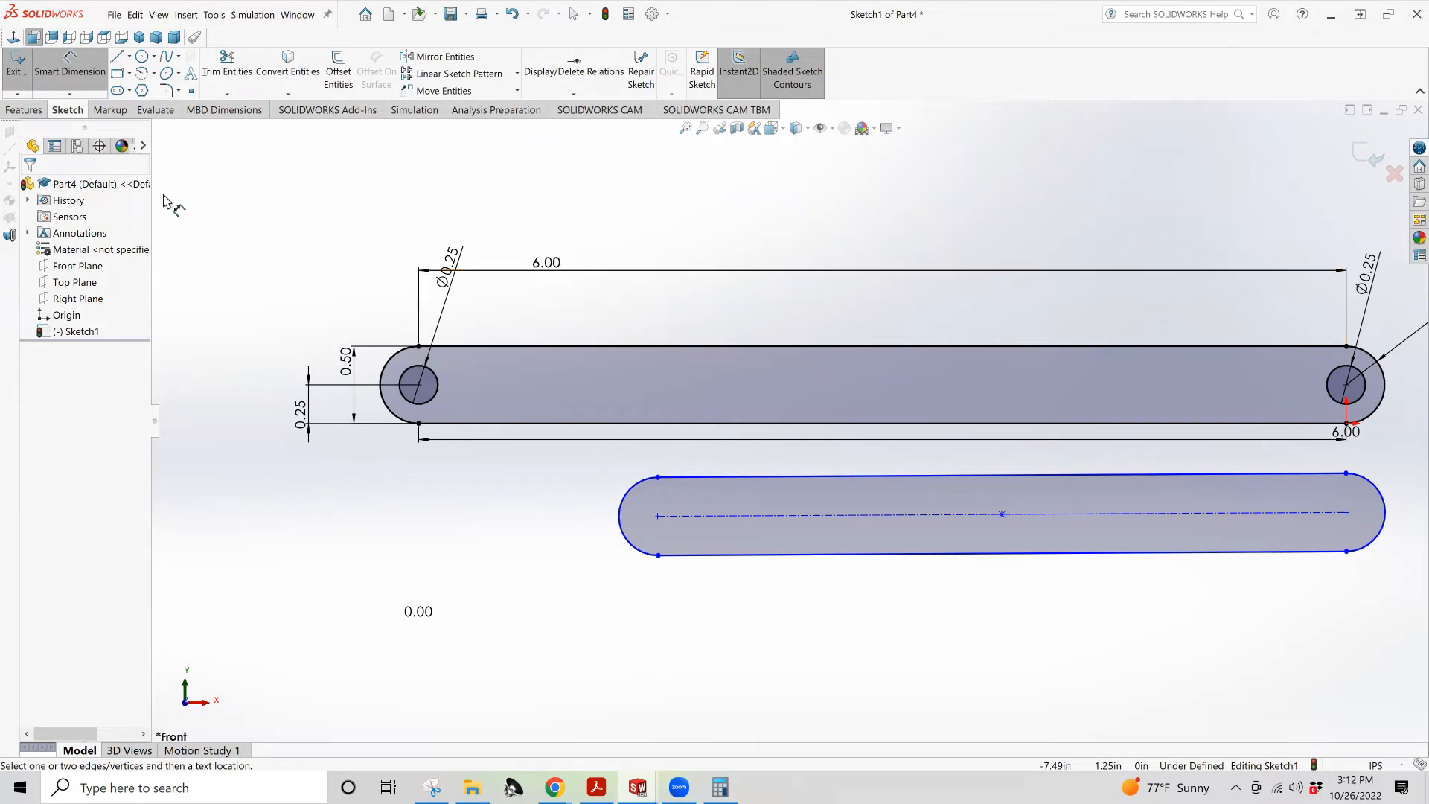
Delete the 0.00 horizontal dimension between the left hole's centre and the upper edge's left endpoint
{"action": "left_click", "coordinate": [418, 612]}
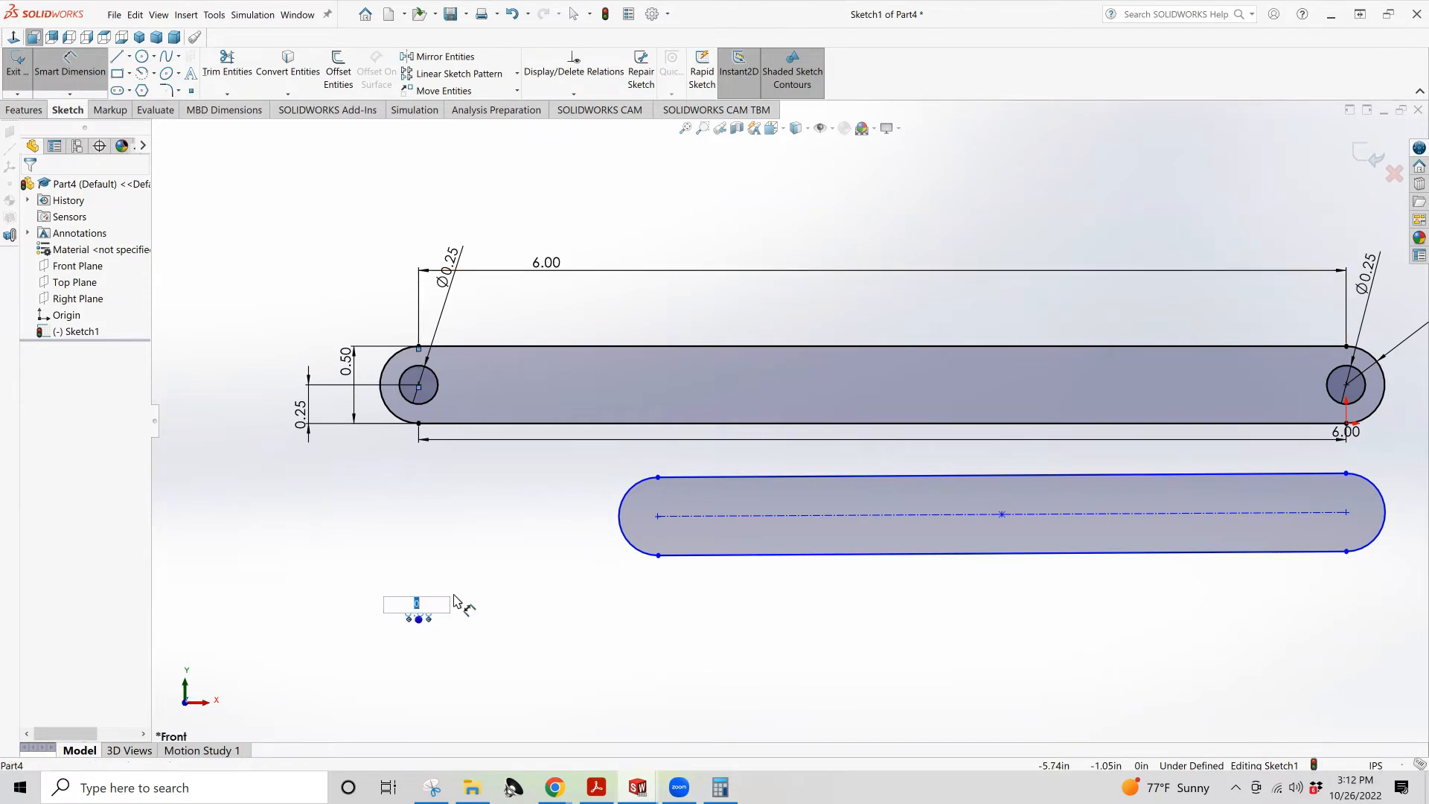
{"action": "left_click", "coordinate": [398, 569]}
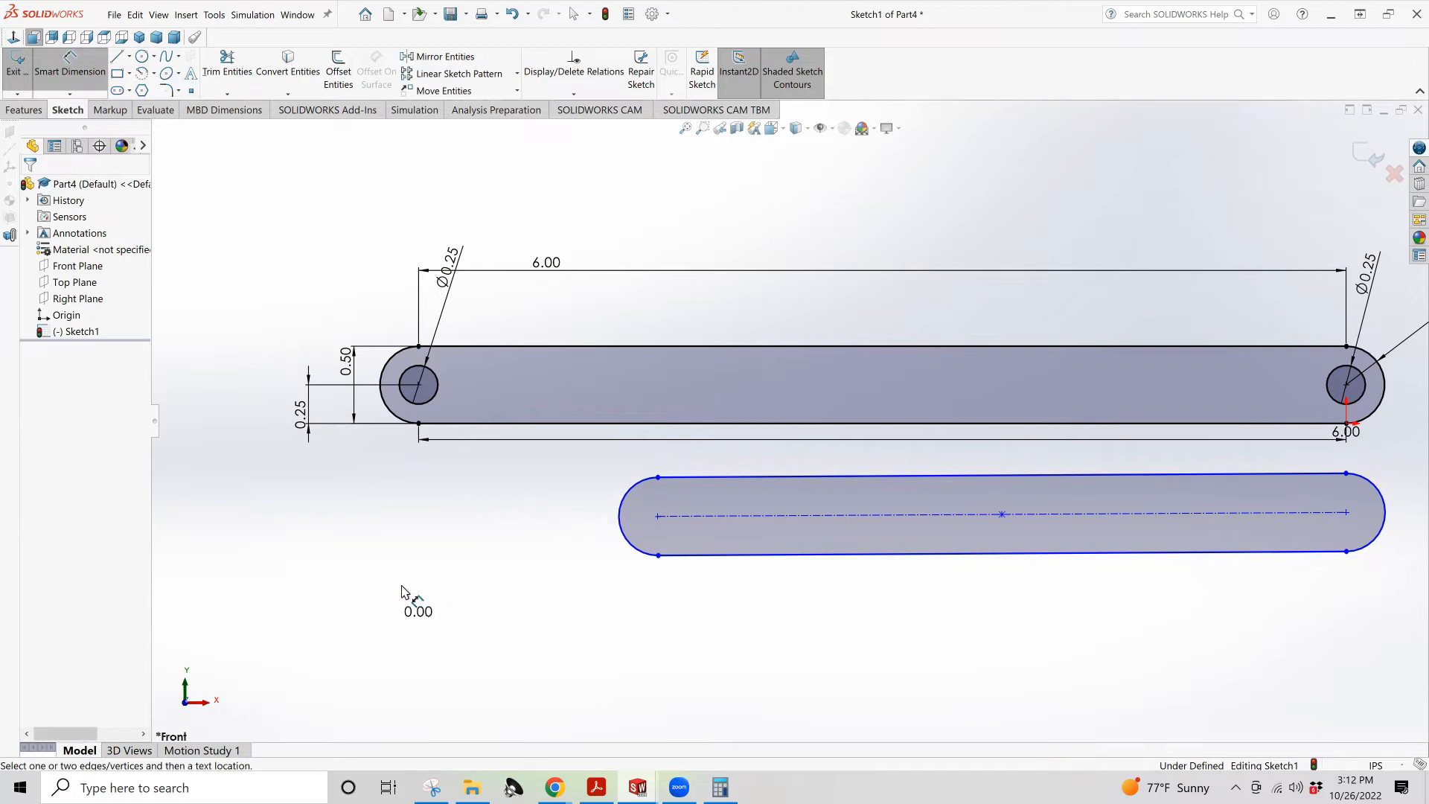
{"action": "left_click", "coordinate": [416, 611]}
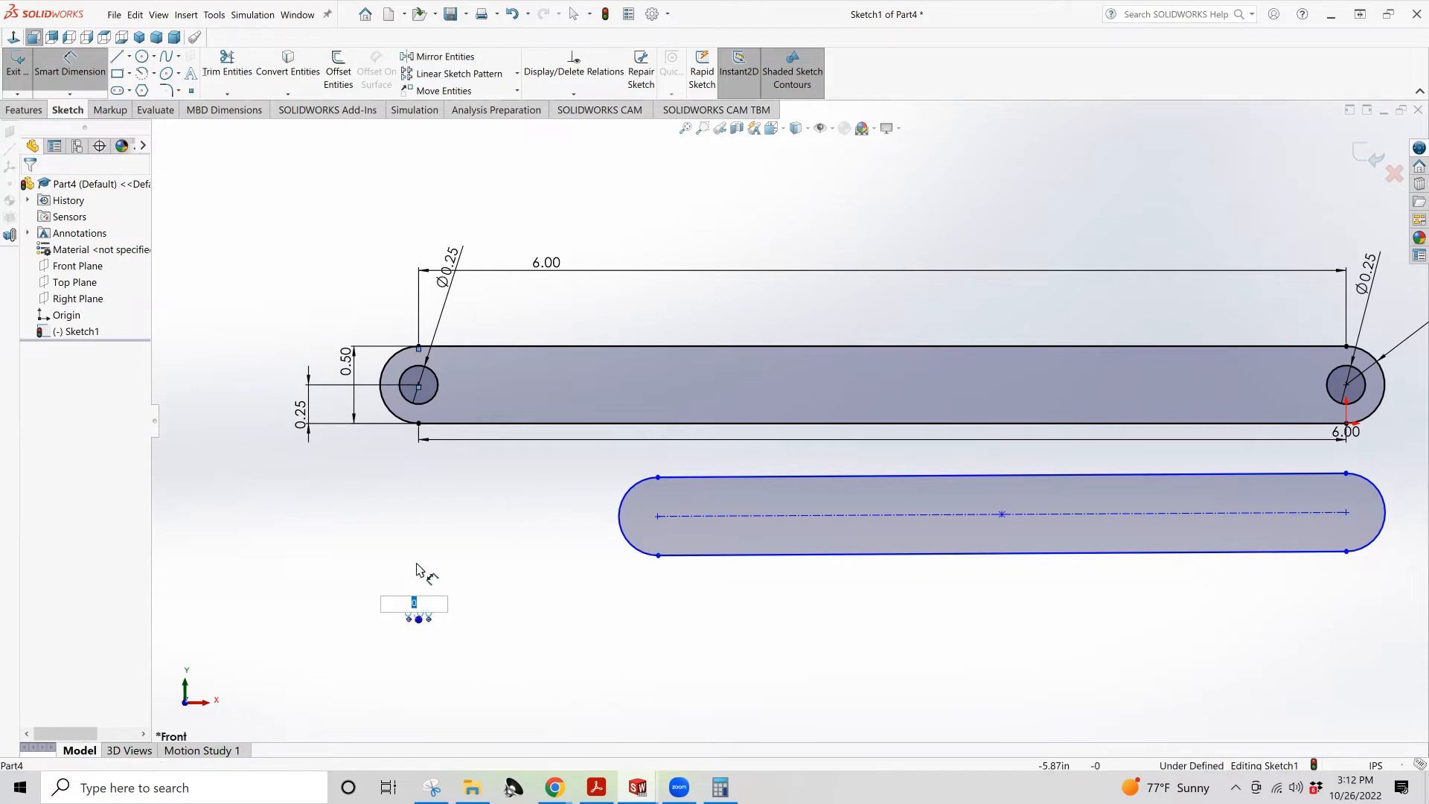
{"action": "left_click", "coordinate": [427, 614]}
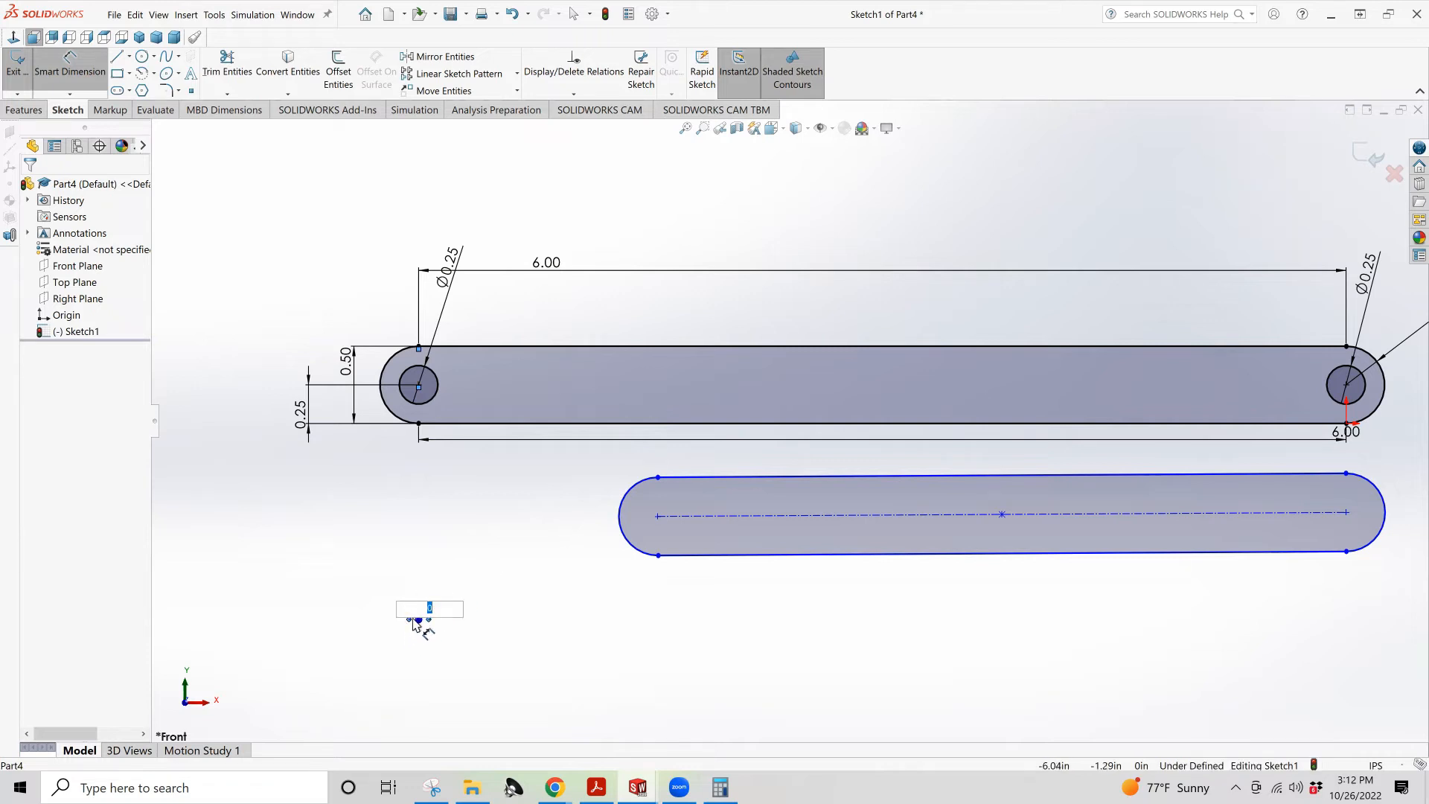
{"action": "key", "text": "Return"}
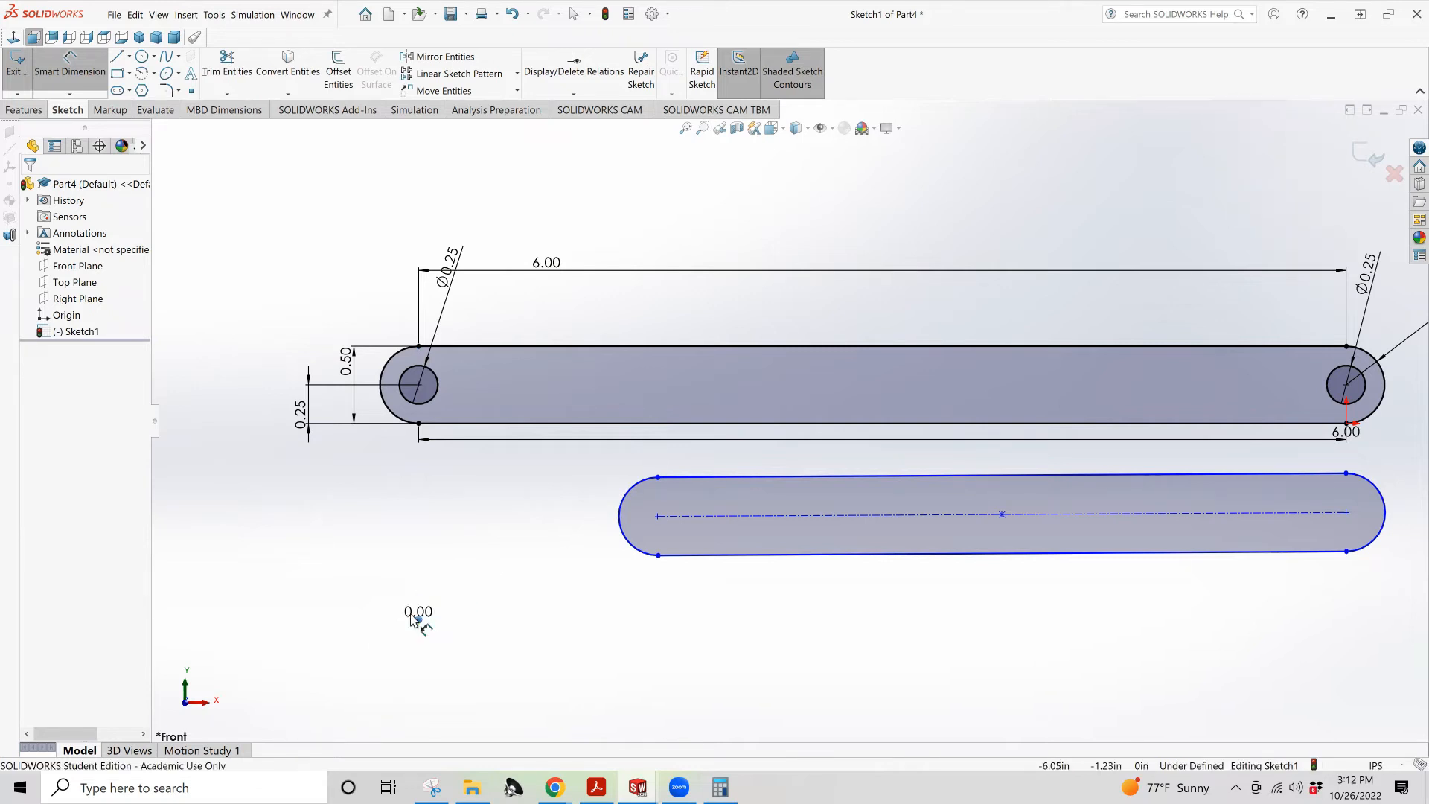
{"action": "key", "text": "Delete"}
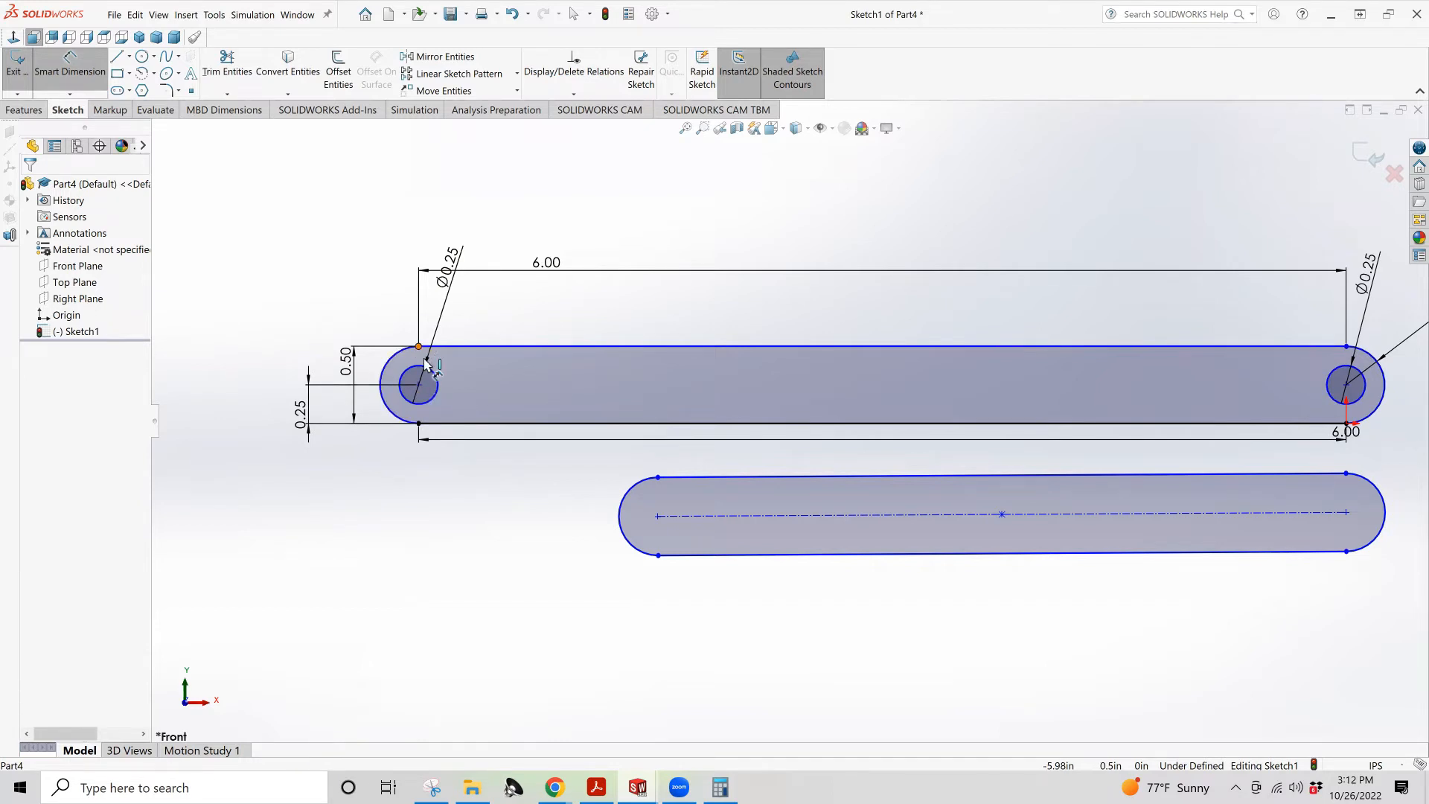
Add a 6.00 in horizontal dimension between the centres of the link's two holes, placed above the sketch
{"action": "left_click", "coordinate": [419, 385]}
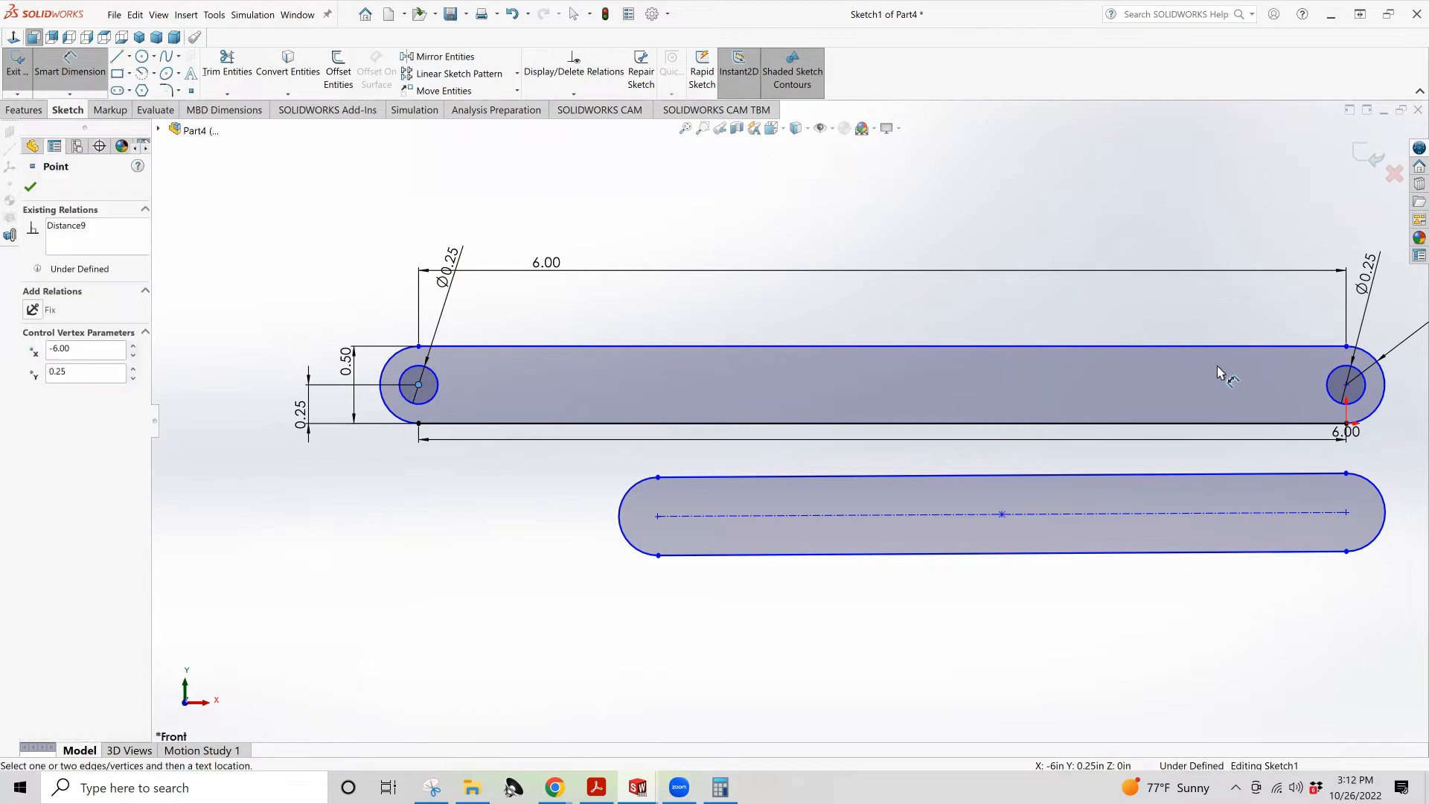
{"action": "left_click", "coordinate": [1346, 387]}
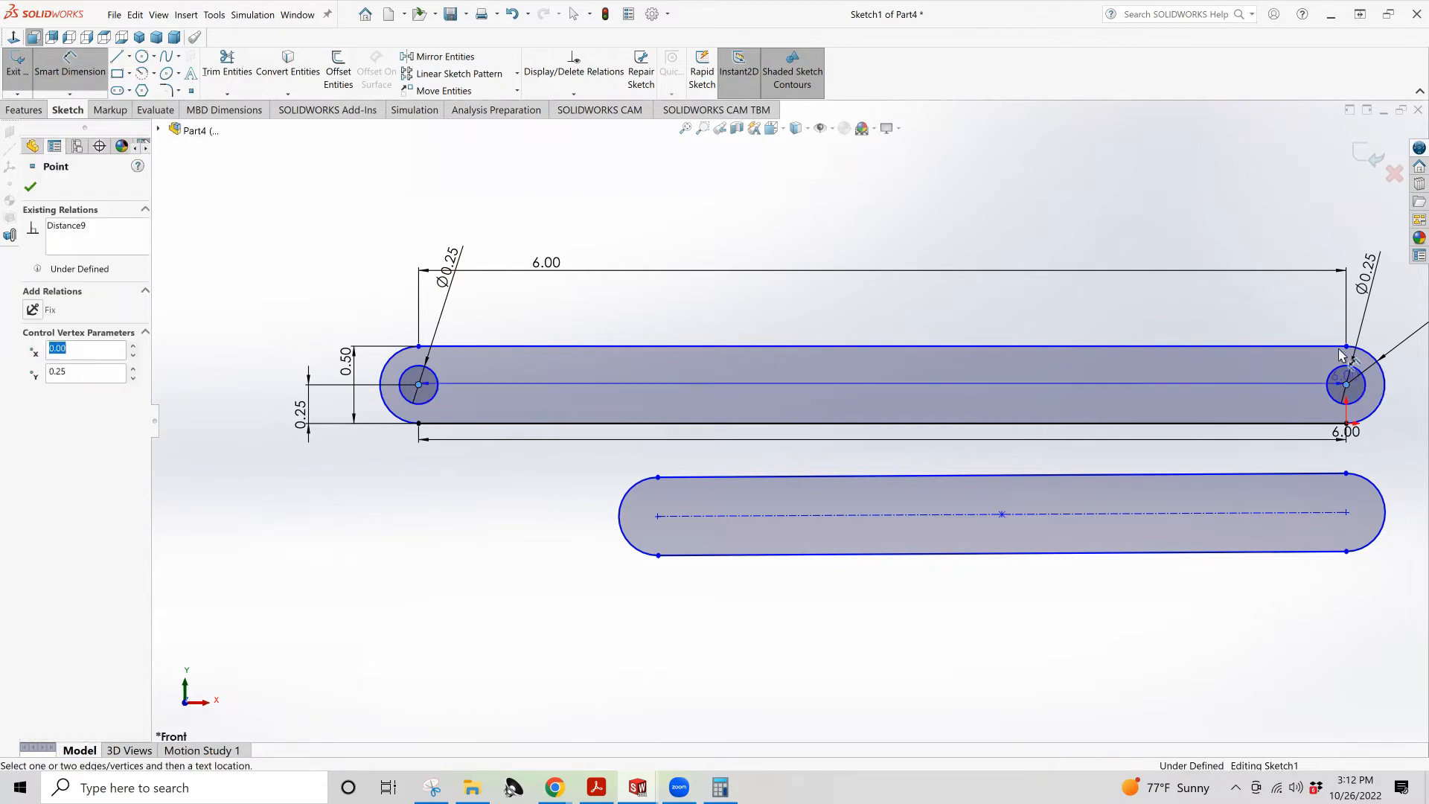
{"action": "left_click", "coordinate": [1340, 241]}
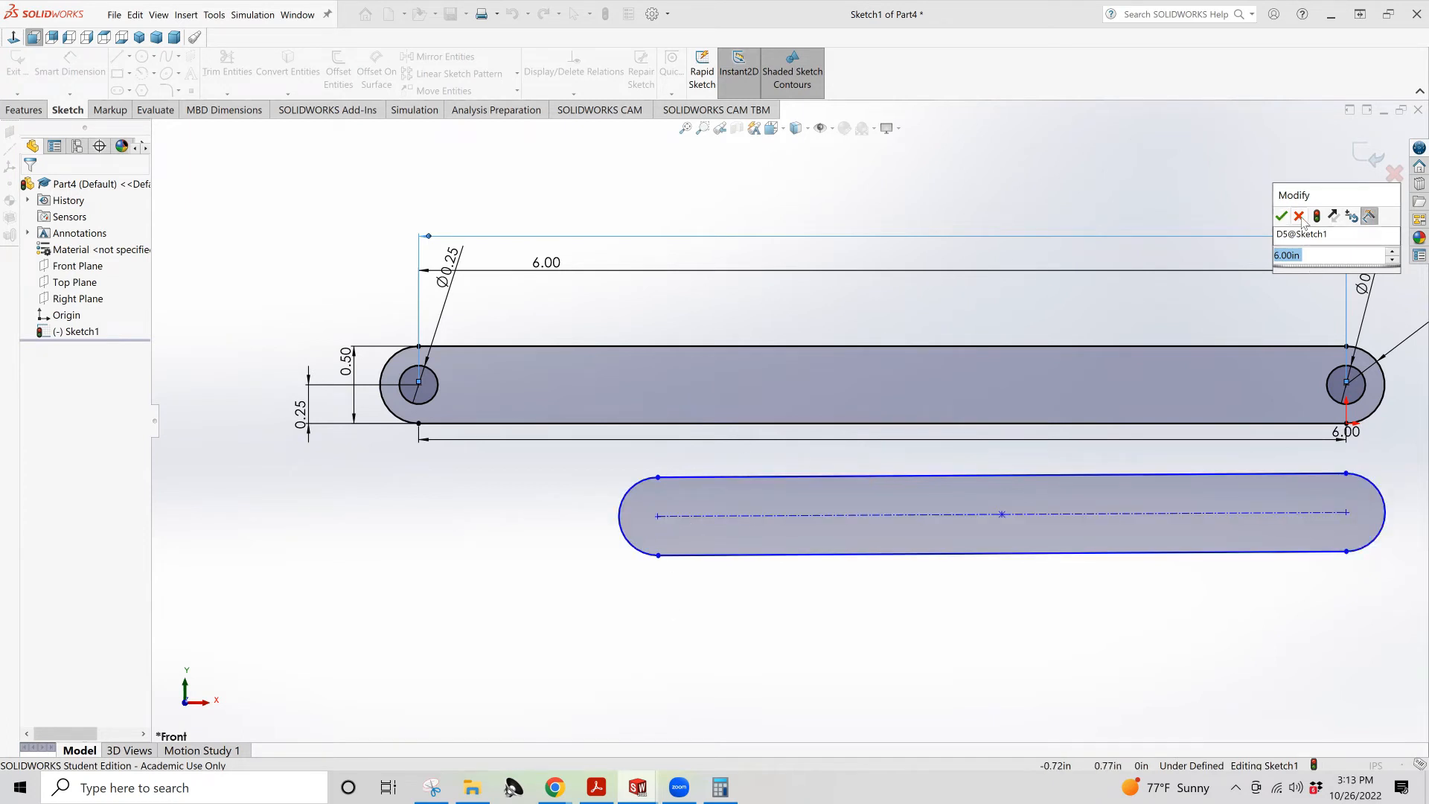
{"action": "key", "text": "Return"}
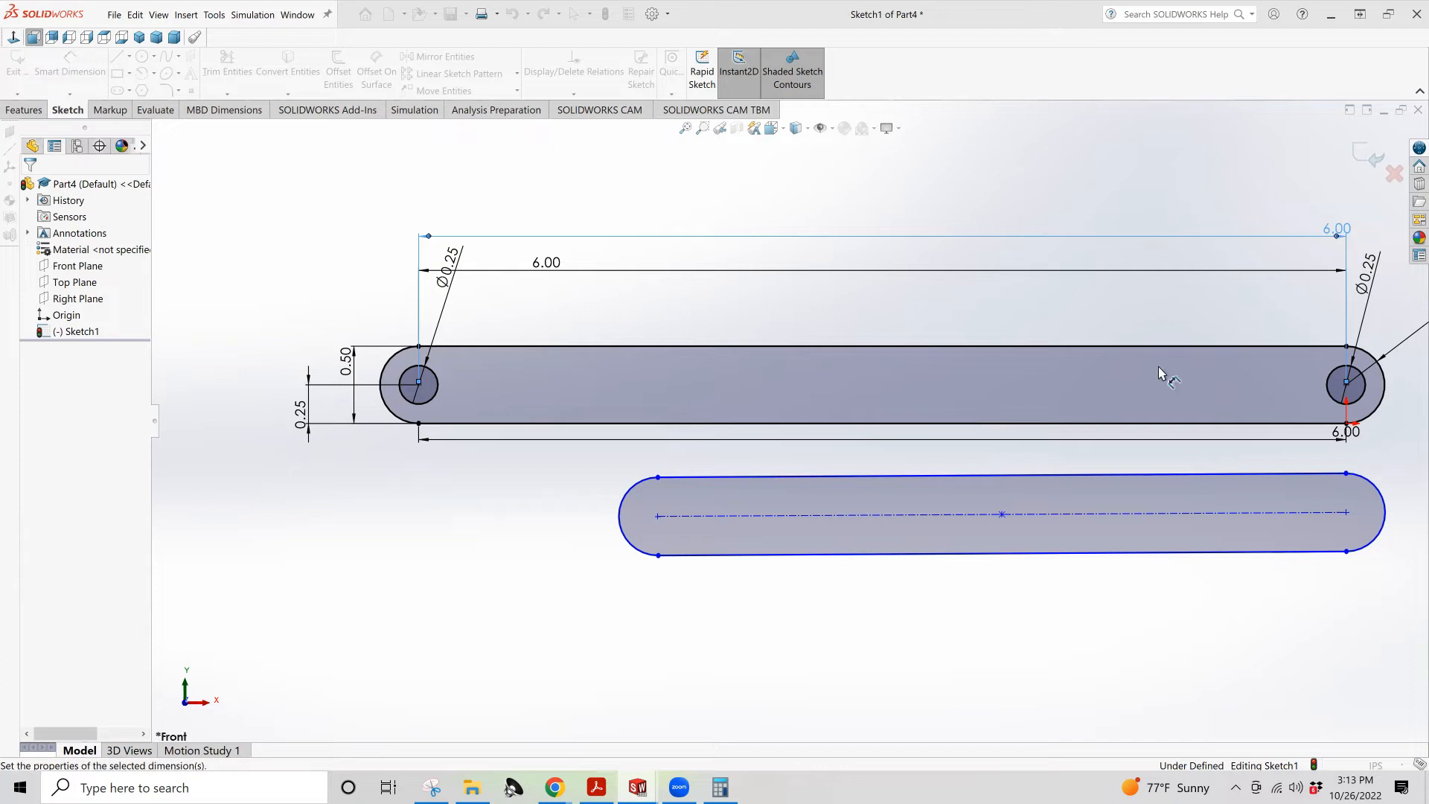
{"action": "left_click", "coordinate": [423, 202]}
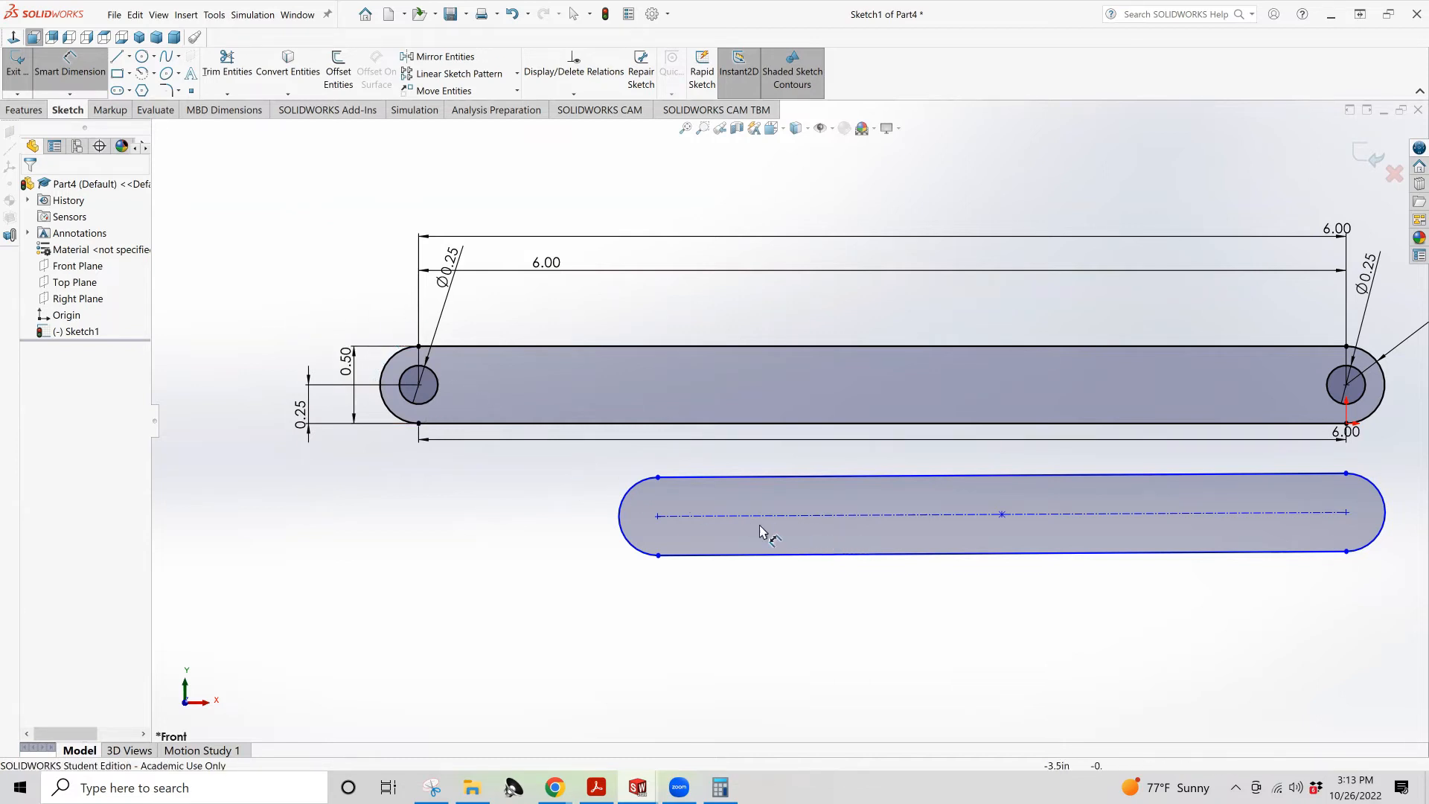
Delete the spare straight slot drawn below the link profile
{"action": "key", "text": "Escape"}
{"action": "mouse_move", "coordinate": [569, 465]}
{"action": "left_mouse_down"}
{"action": "mouse_move", "coordinate": [1304, 593]}
{"action": "mouse_move", "coordinate": [1406, 588]}
{"action": "mouse_move", "coordinate": [1396, 568]}
{"action": "left_mouse_up"}
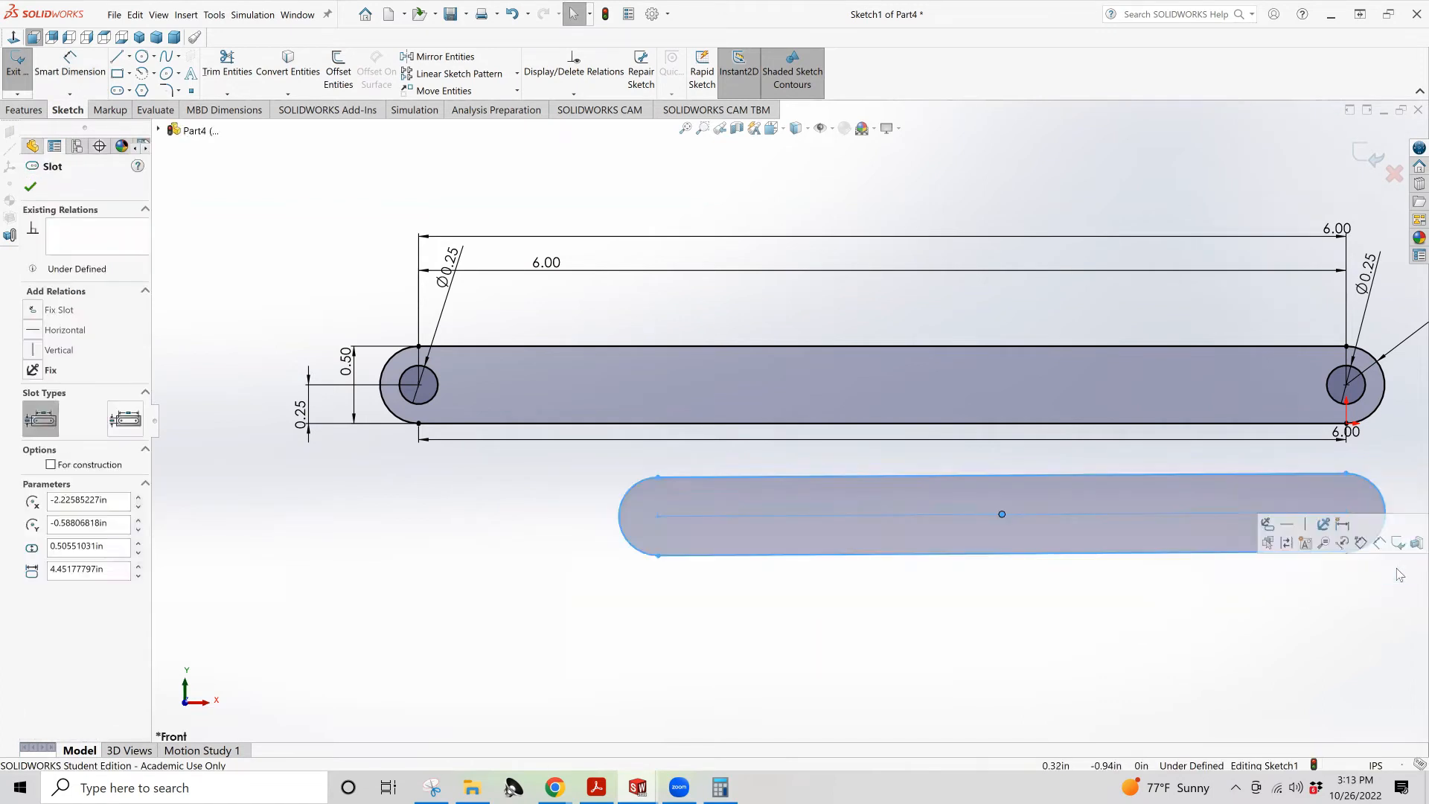
{"action": "key", "text": "Delete"}
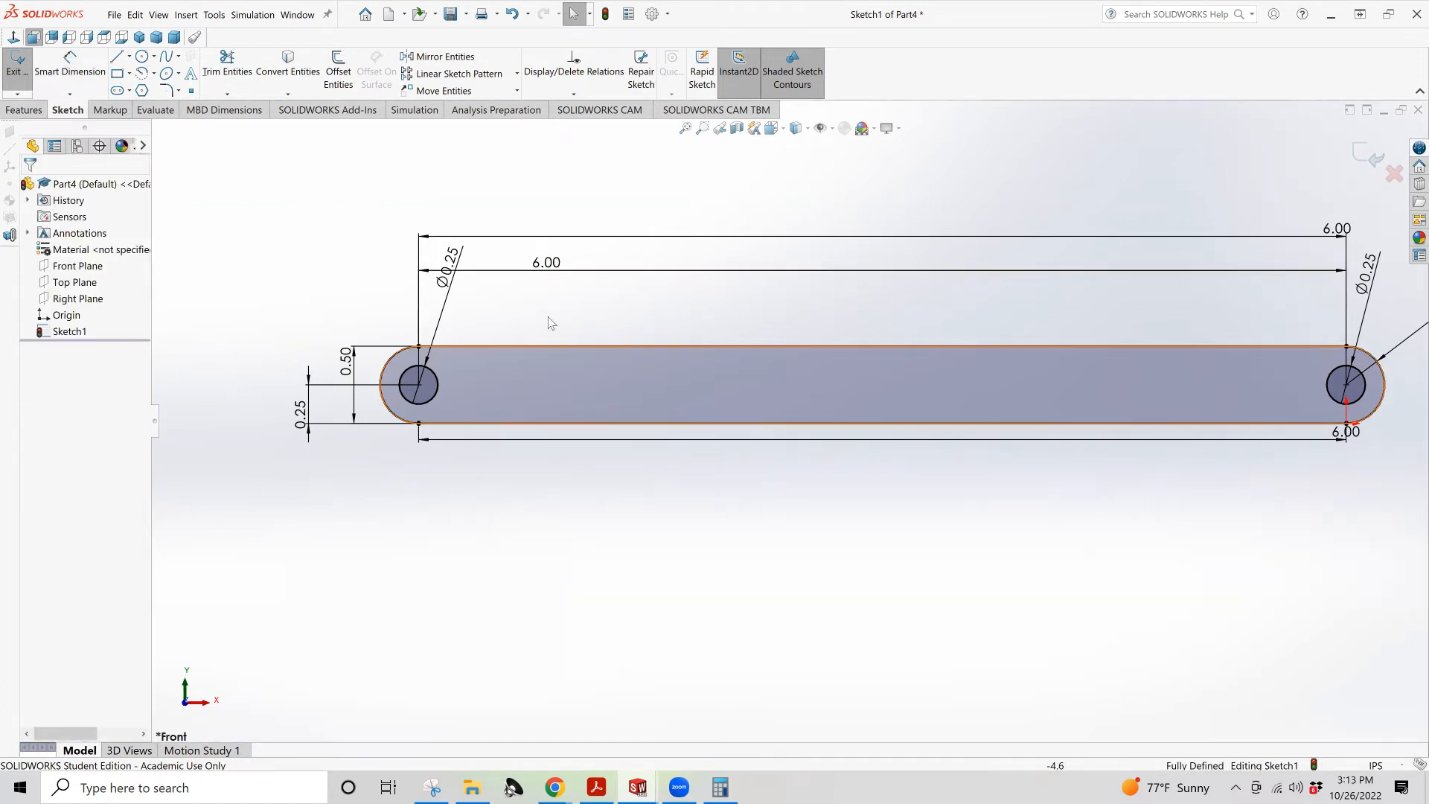
Extrude the link sketch as a 0.10 in blind boss, checking the thickness on the link drawing in the Acrobat PDF
{"action": "left_click", "coordinate": [29, 111]}
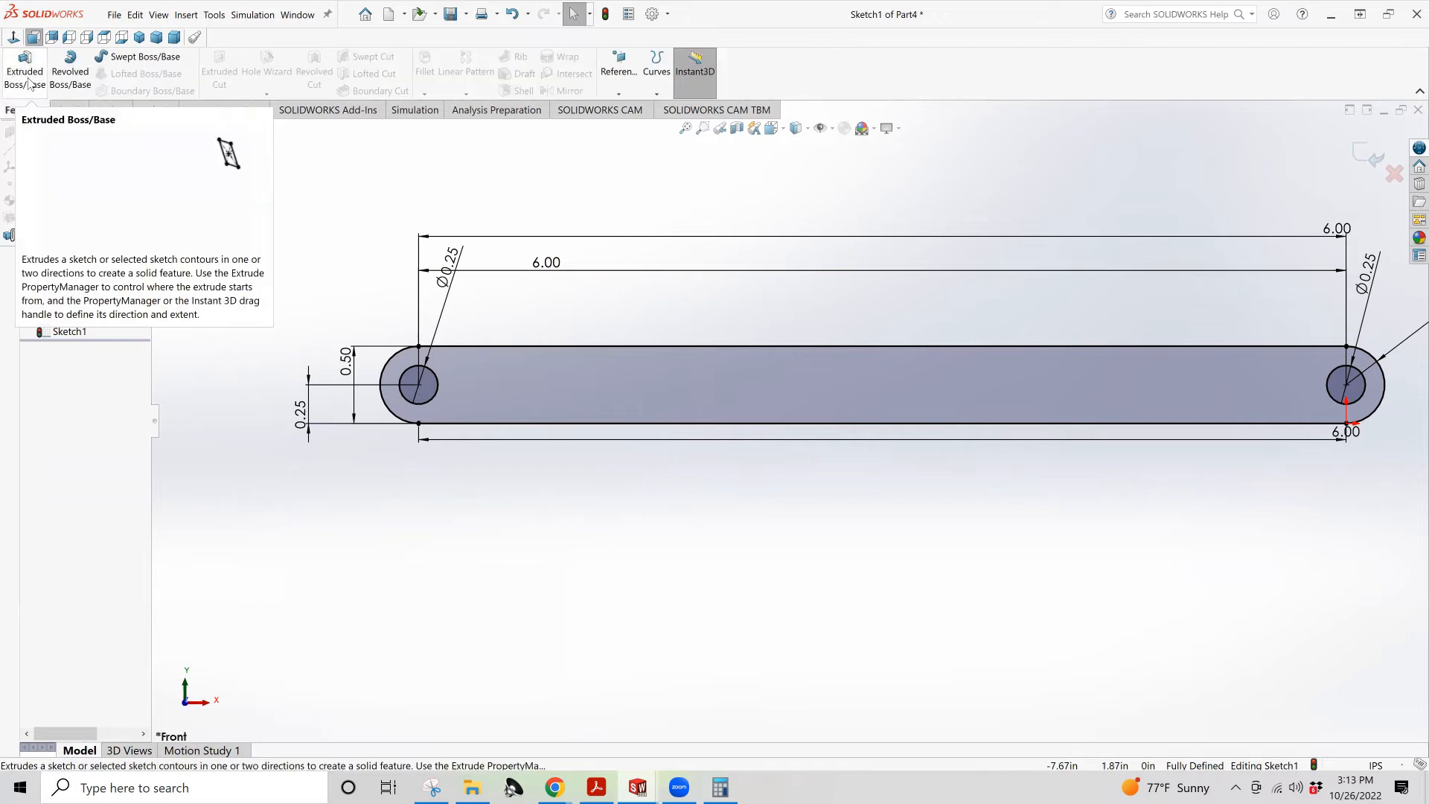
{"action": "left_click", "coordinate": [27, 78]}
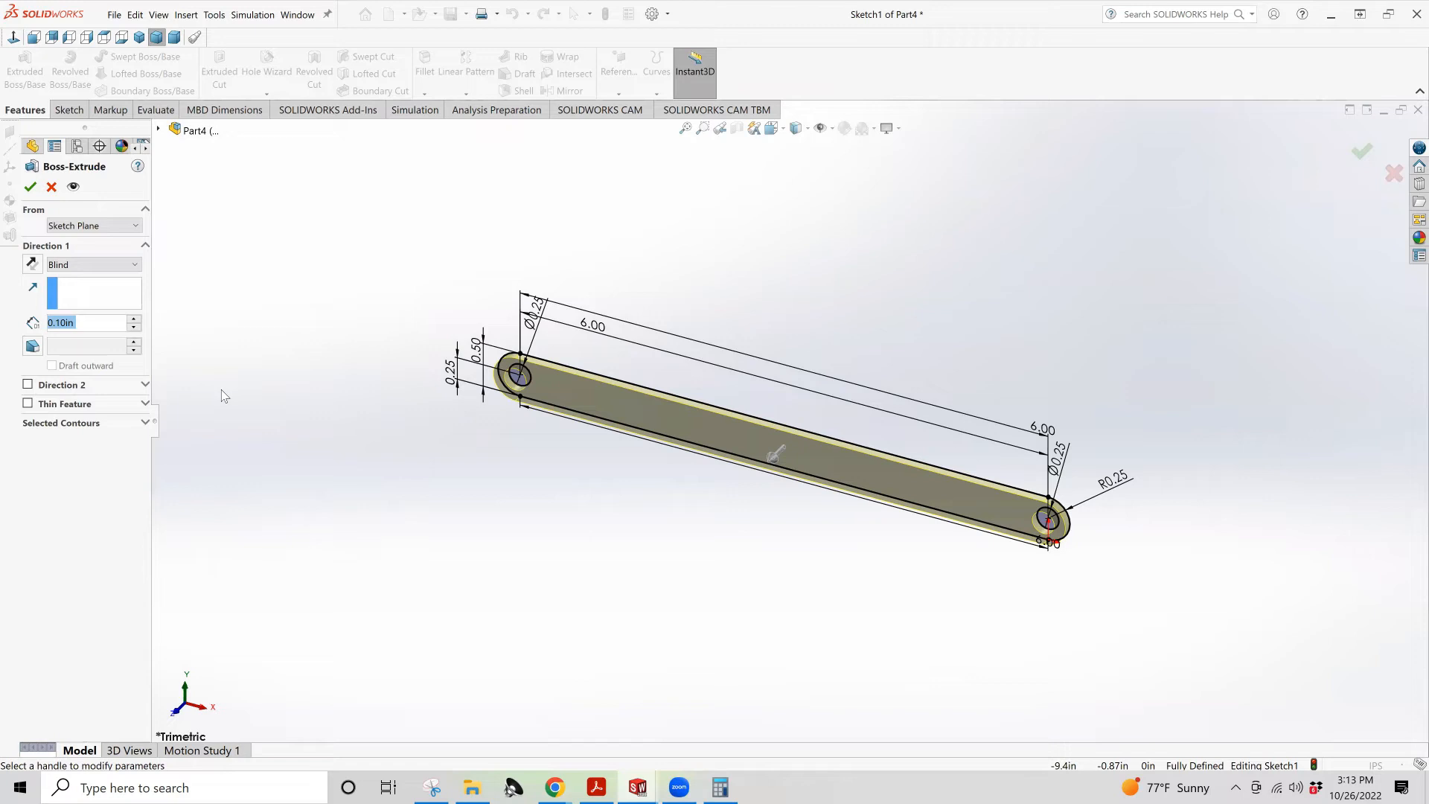
{"action": "left_click", "coordinate": [599, 787]}
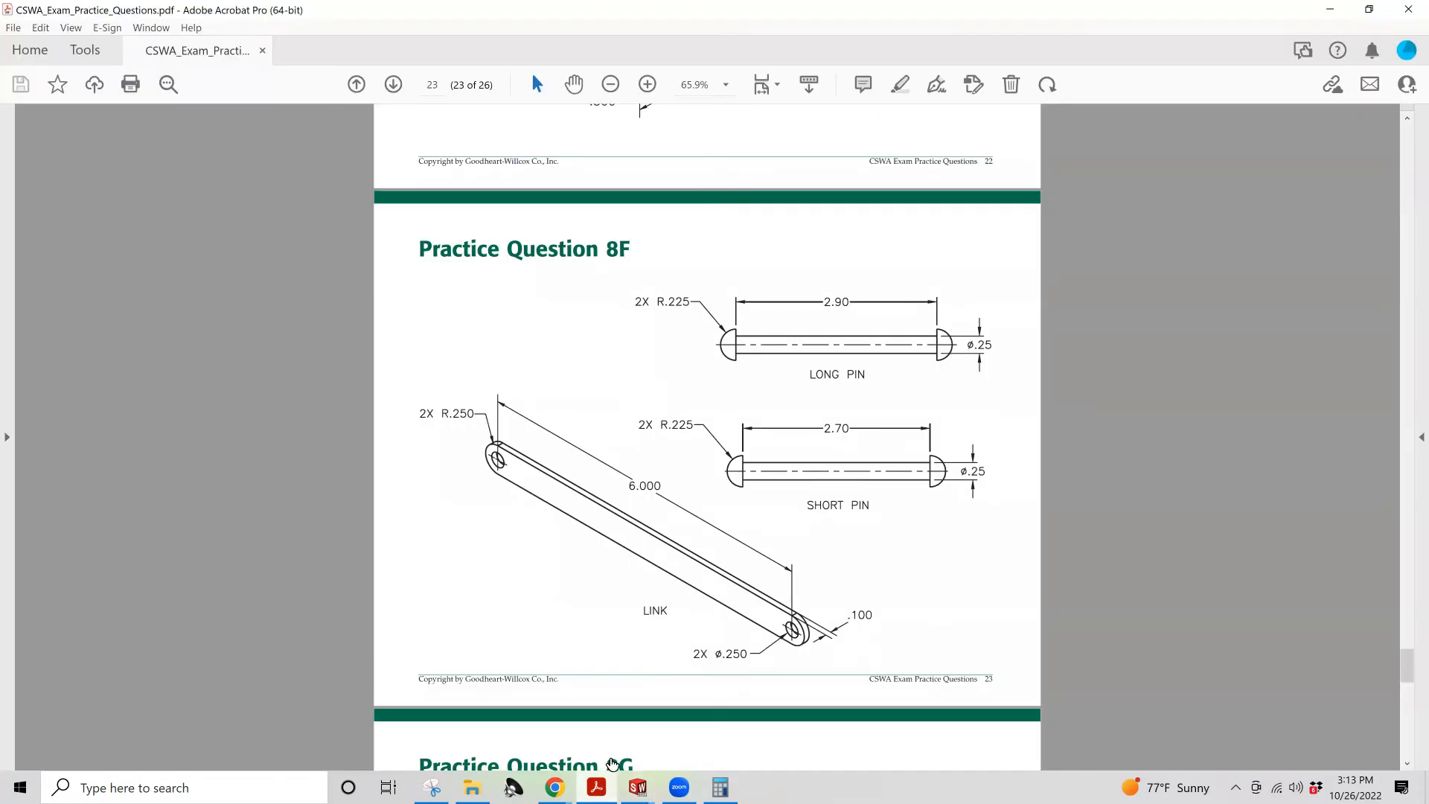
{"action": "mouse_move", "coordinate": [638, 788]}
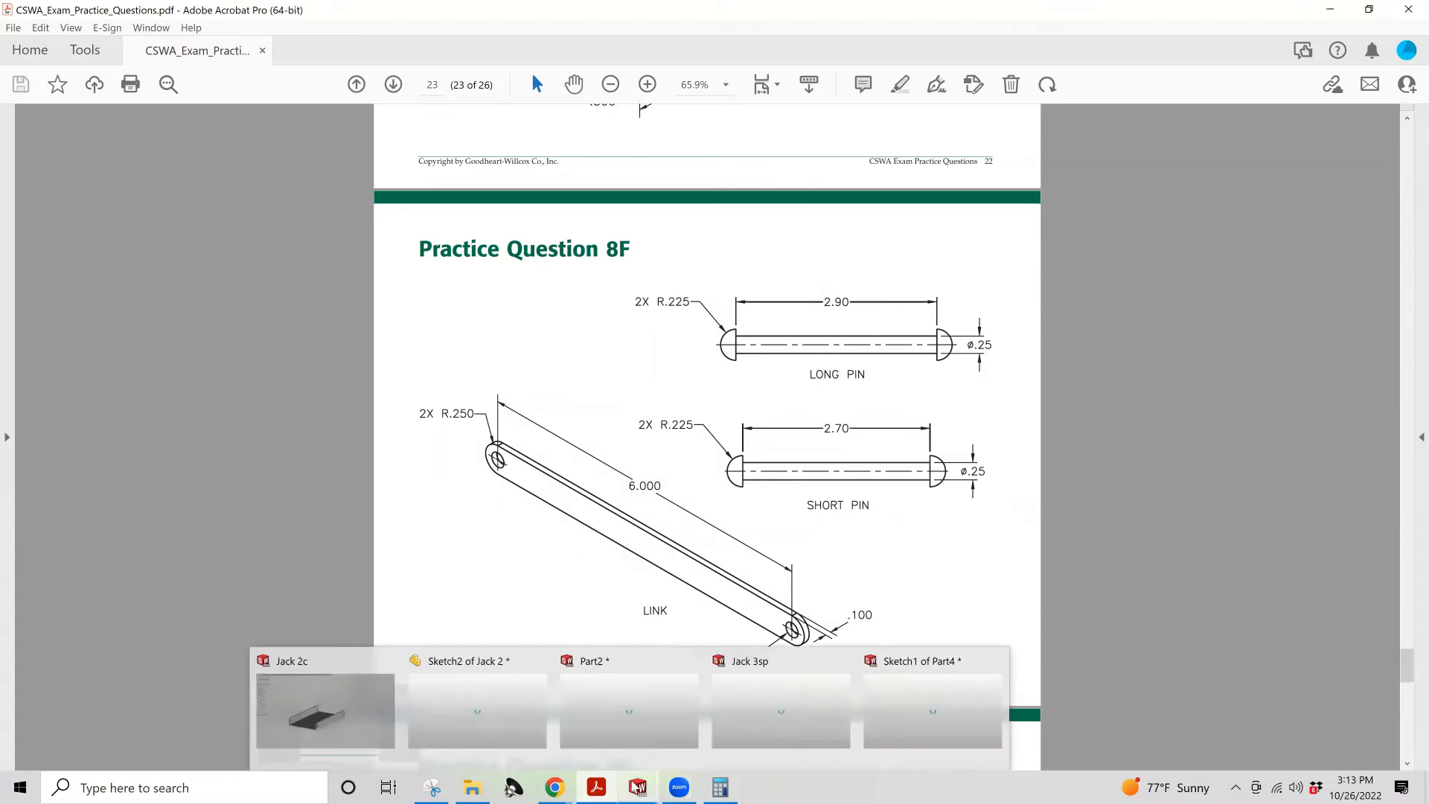
{"action": "left_click", "coordinate": [933, 711]}
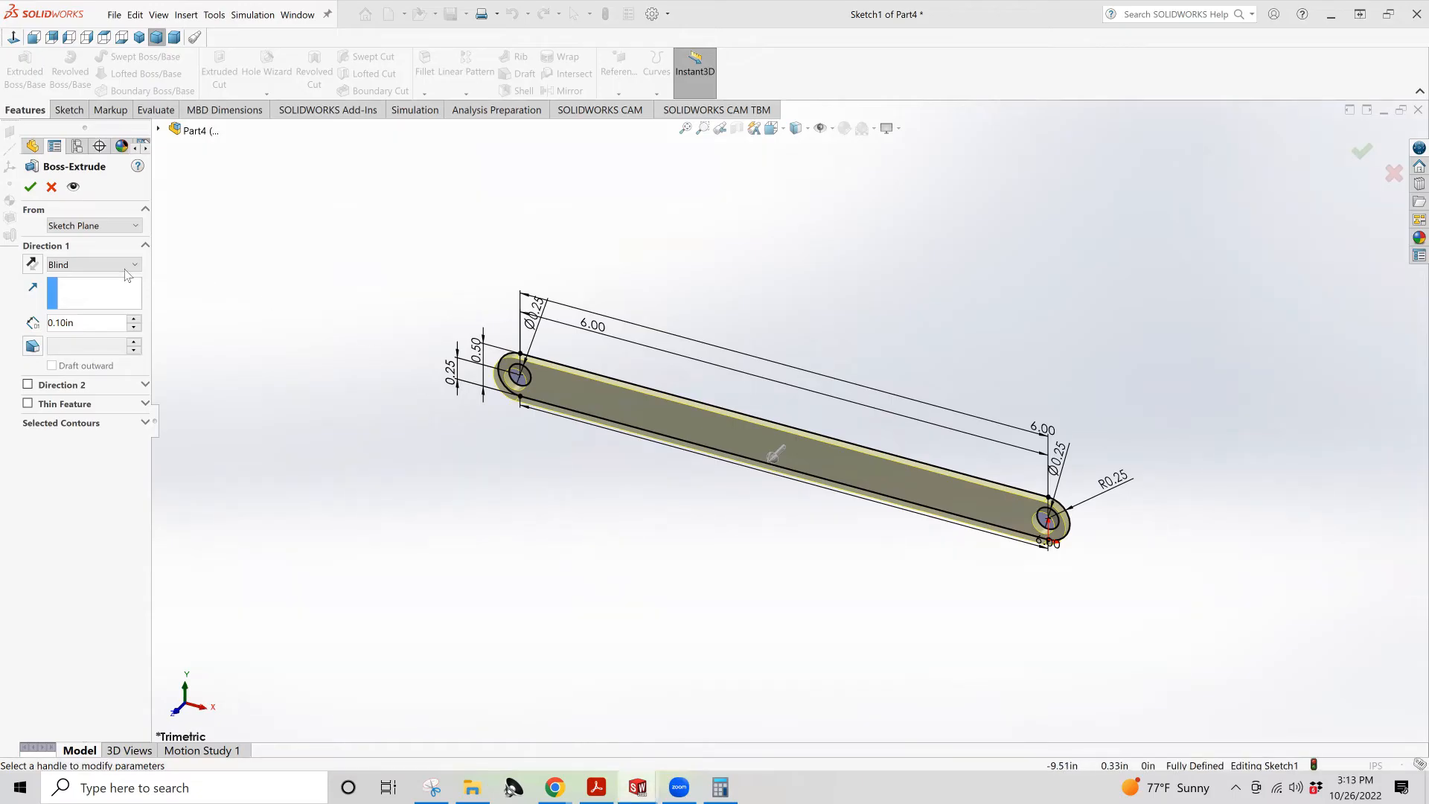
{"action": "left_click", "coordinate": [31, 187]}
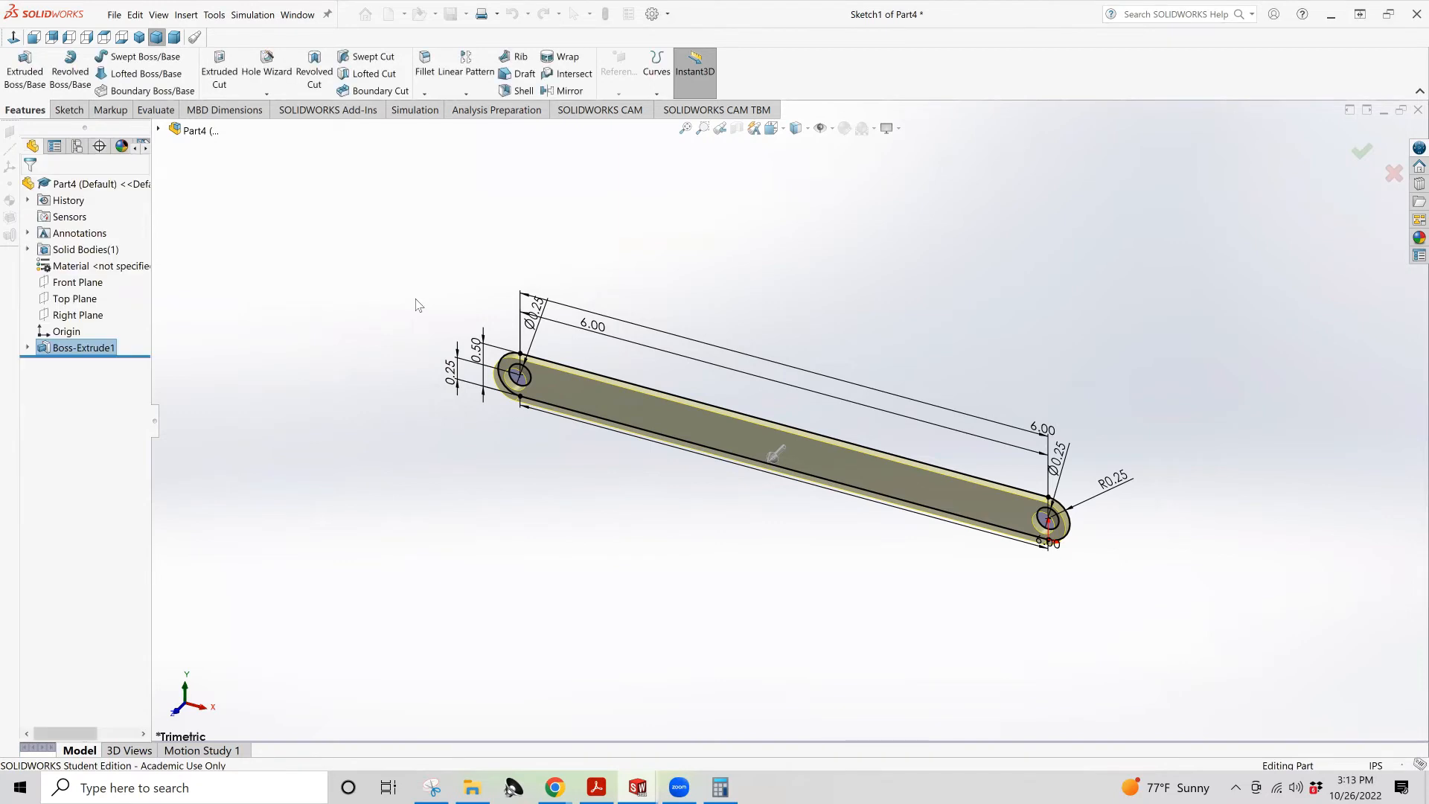
Assign AISI 1020 steel as the link's material
{"action": "right_click", "coordinate": [123, 268]}
{"action": "left_click", "coordinate": [167, 272]}
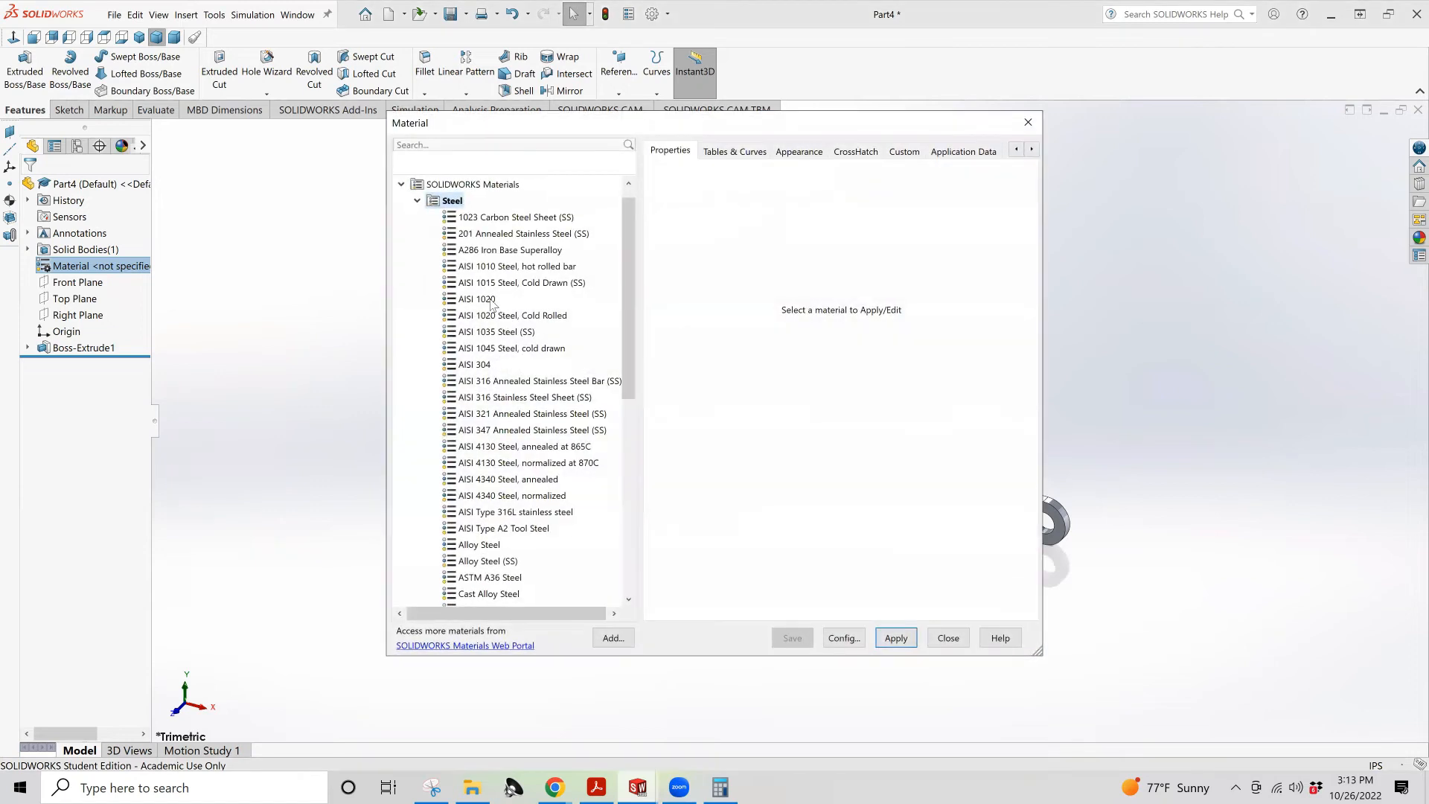
{"action": "left_click", "coordinate": [480, 299]}
{"action": "left_click", "coordinate": [896, 638]}
{"action": "left_click", "coordinate": [948, 638]}
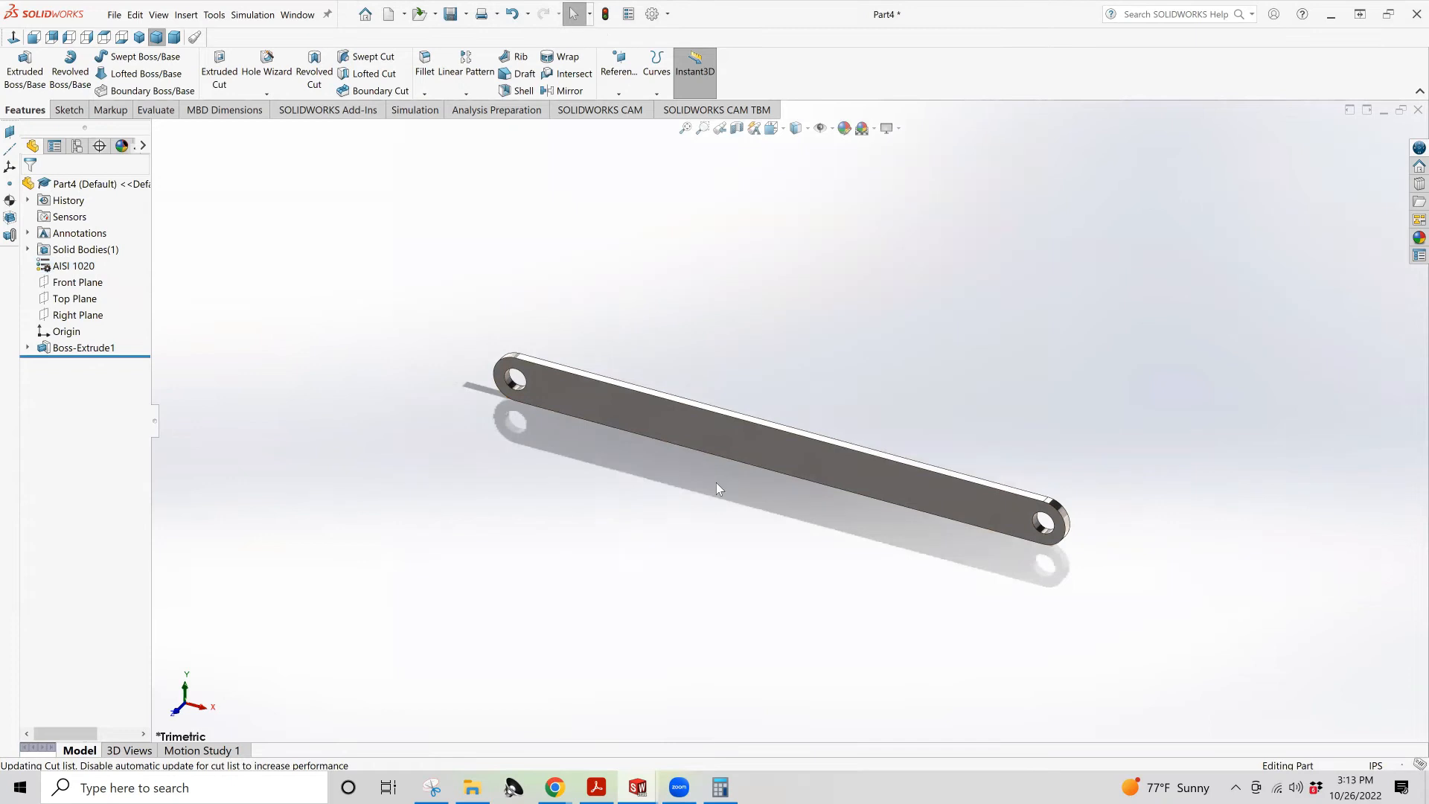
Switch to Part2, the channel-shaped plate, and assign AISI 1020 steel as its material
{"action": "mouse_move", "coordinate": [640, 787]}
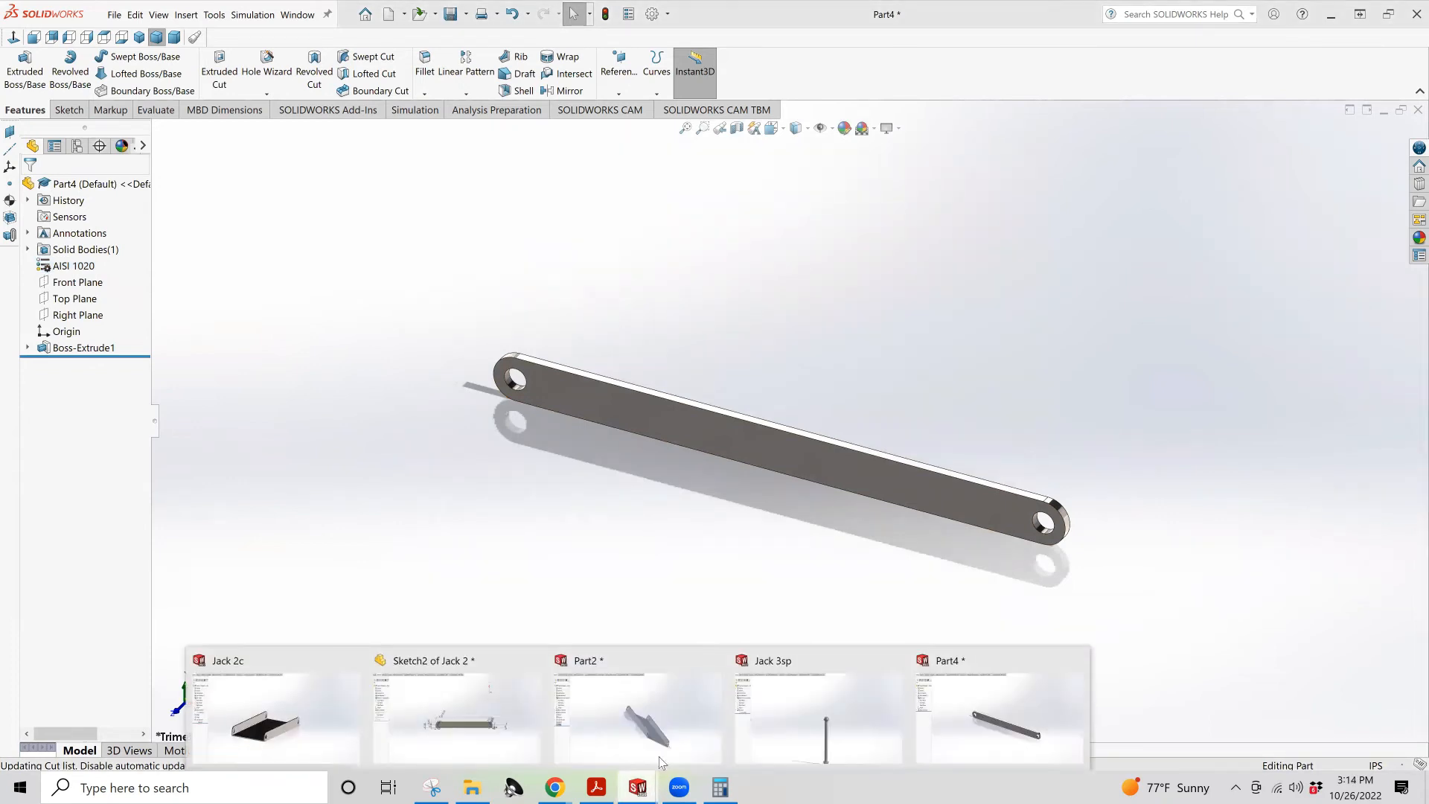
{"action": "left_click", "coordinate": [649, 696]}
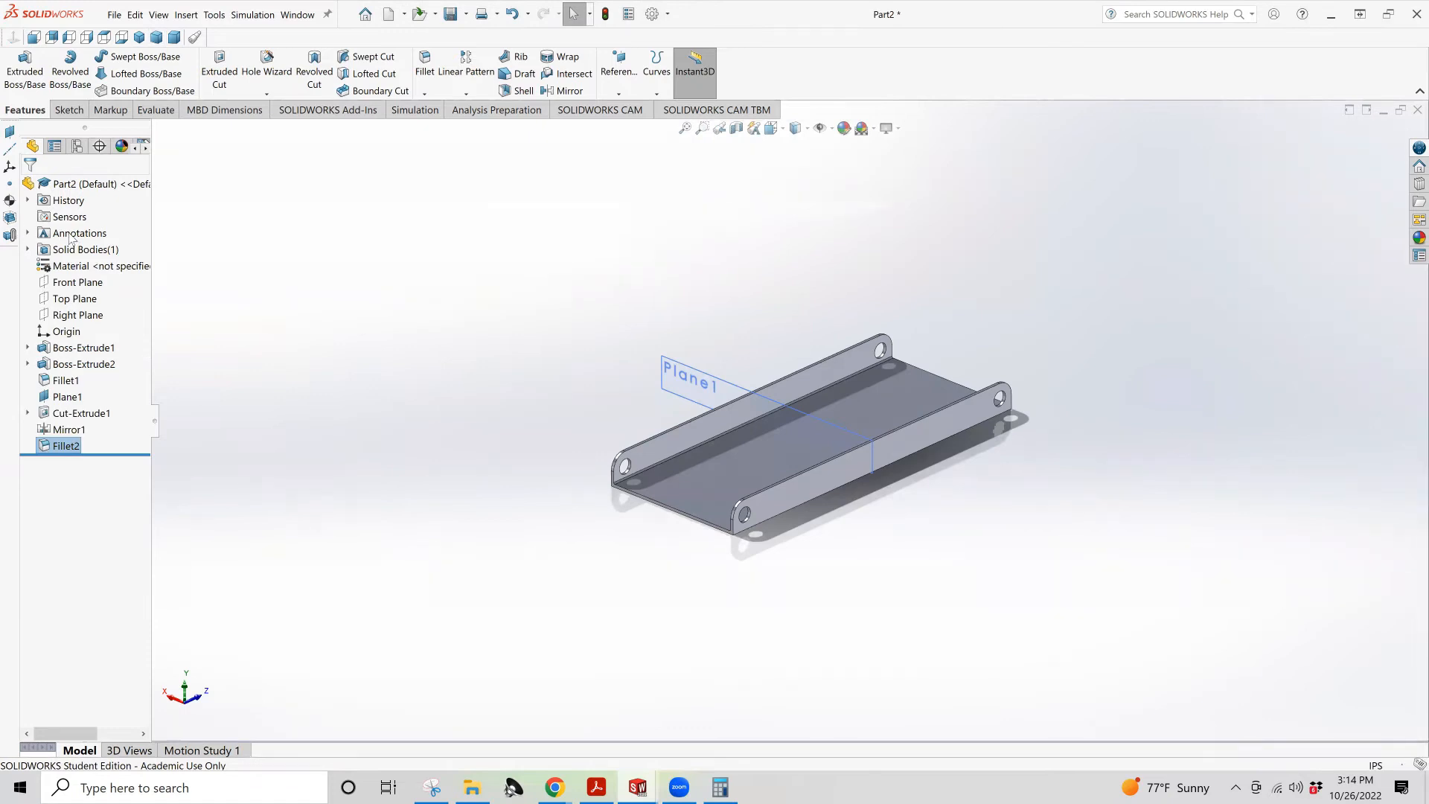
{"action": "right_click", "coordinate": [80, 268]}
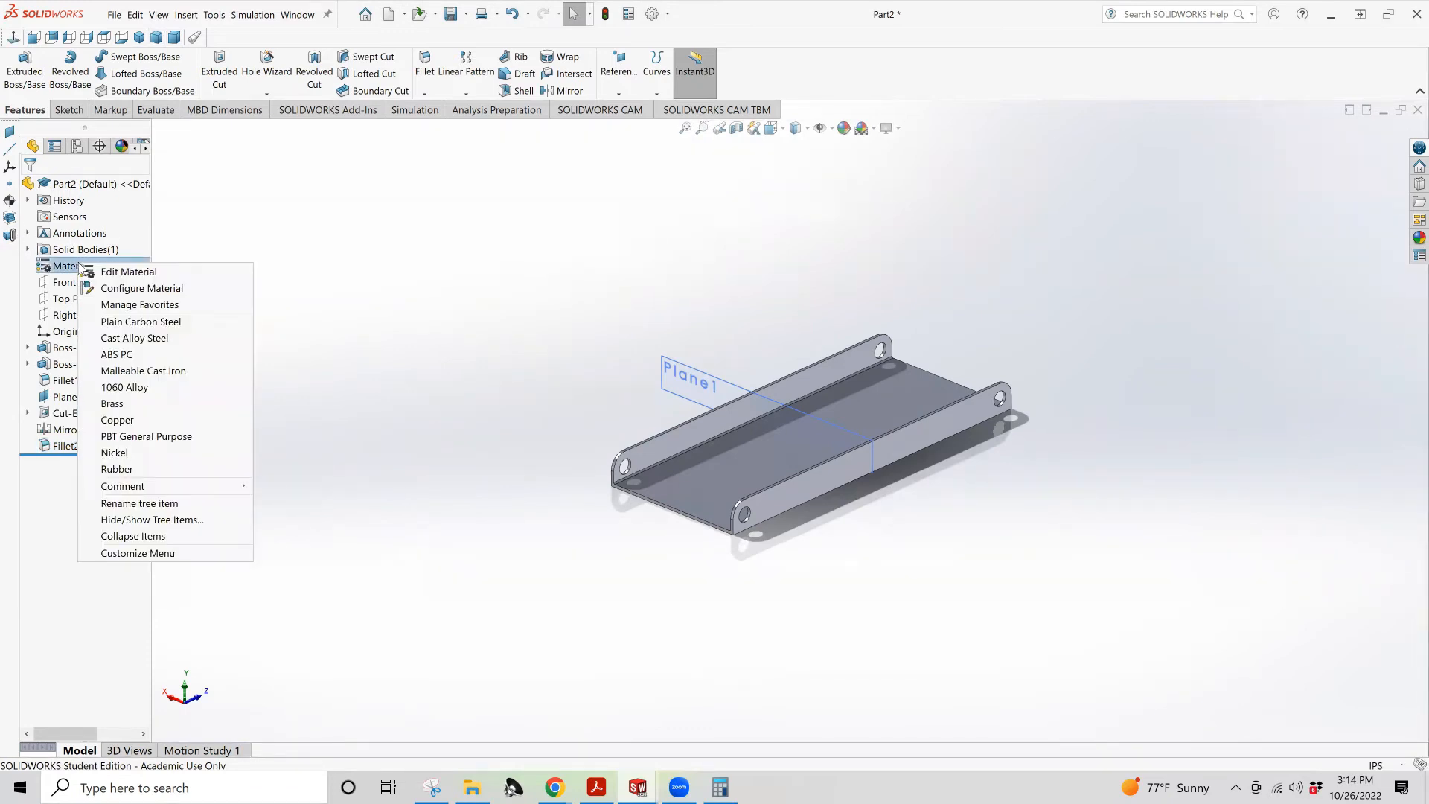
{"action": "left_click", "coordinate": [112, 272]}
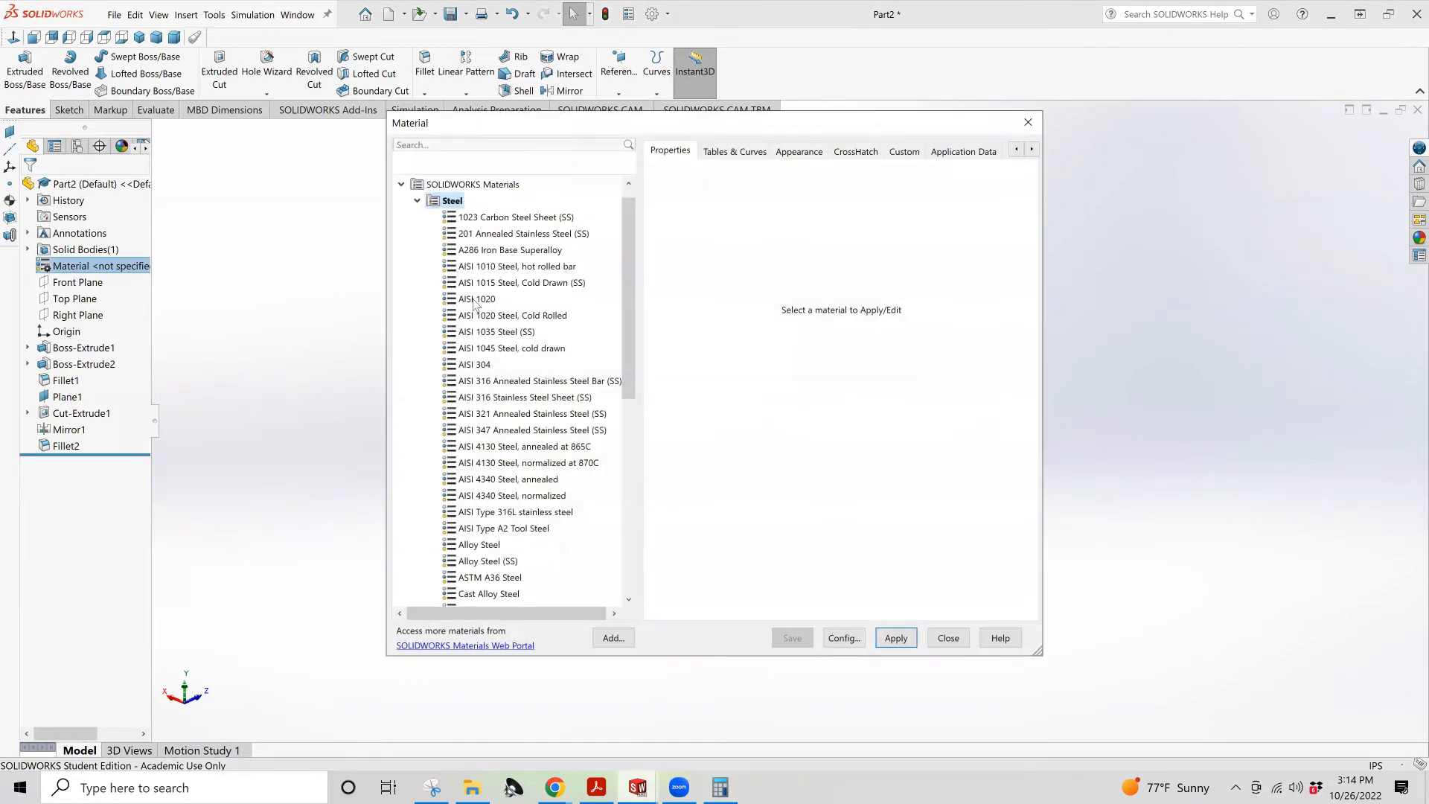
{"action": "left_click", "coordinate": [477, 299]}
{"action": "left_click", "coordinate": [893, 638]}
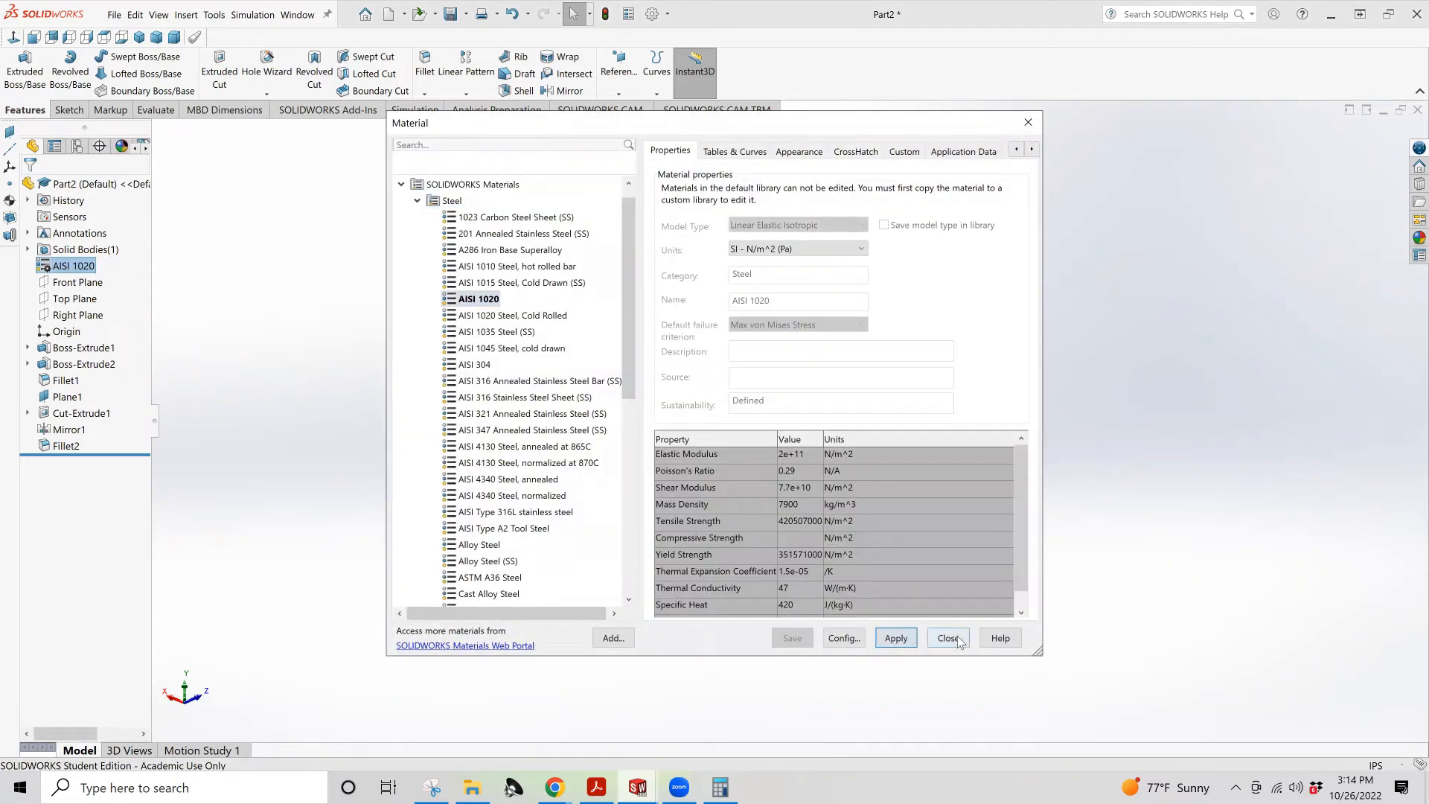
{"action": "left_click", "coordinate": [947, 638]}
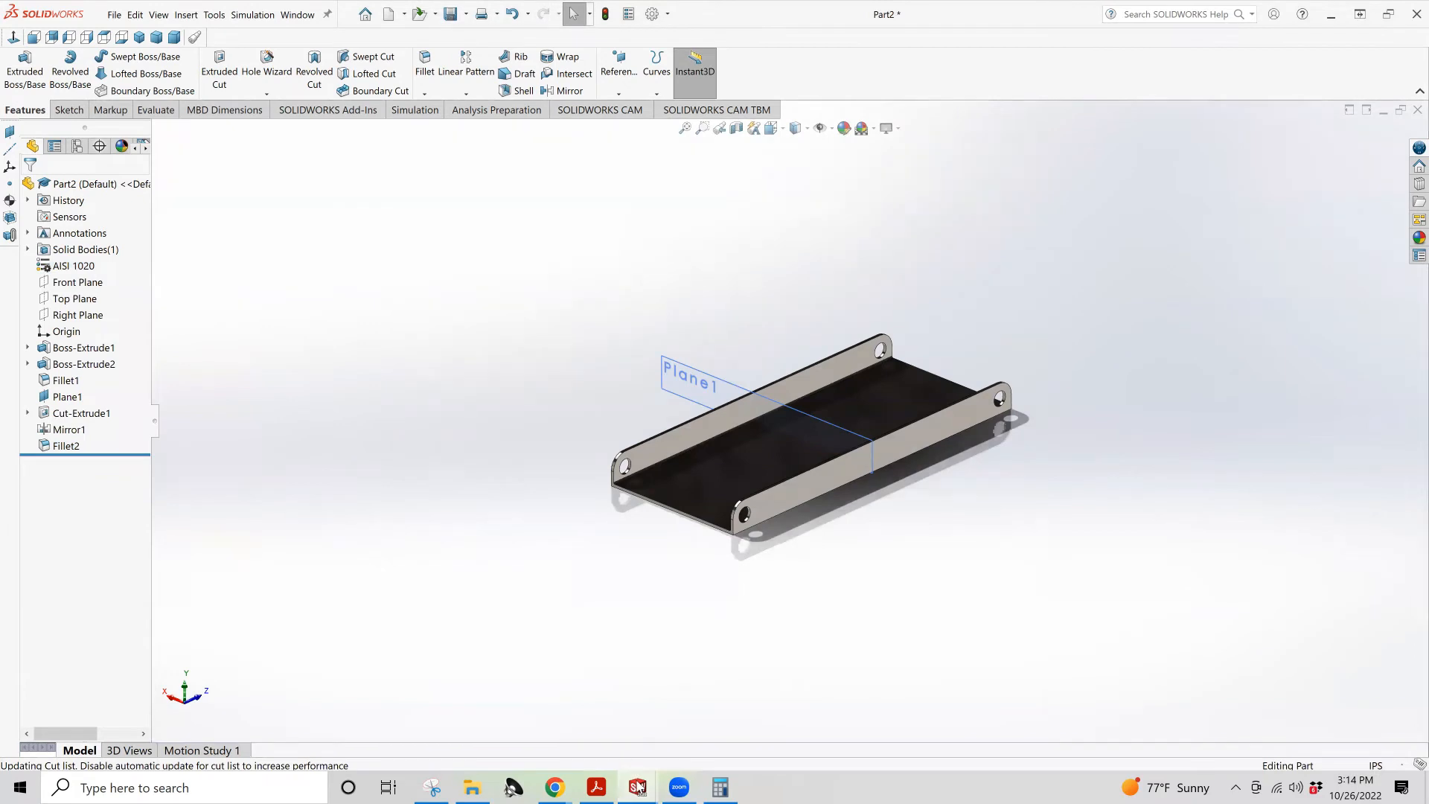
Switch to the Jack 3sp pin part and assign AISI 1020 steel as its material
{"action": "mouse_move", "coordinate": [638, 787]}
{"action": "left_click", "coordinate": [819, 723]}
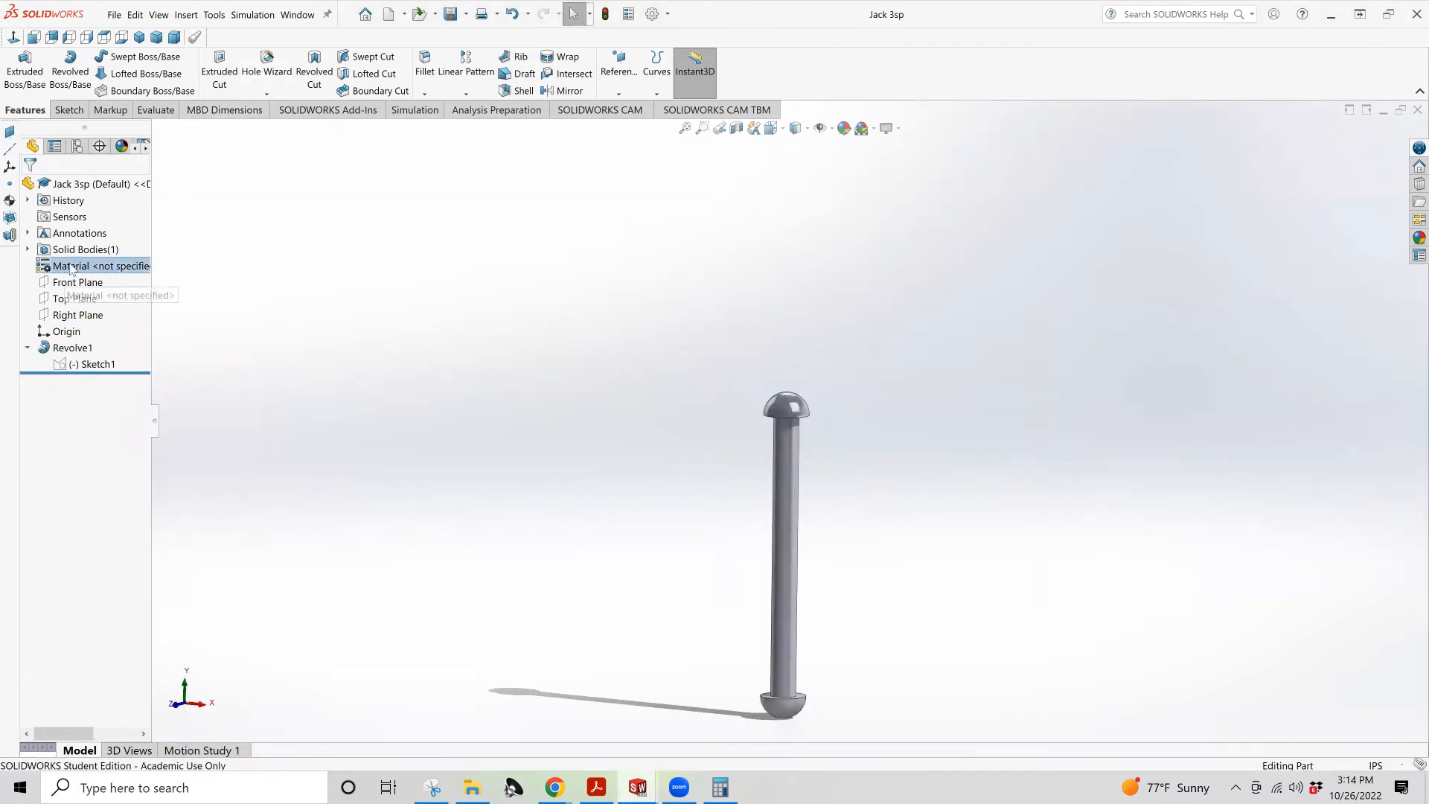
{"action": "right_click", "coordinate": [69, 266]}
{"action": "left_click", "coordinate": [119, 273]}
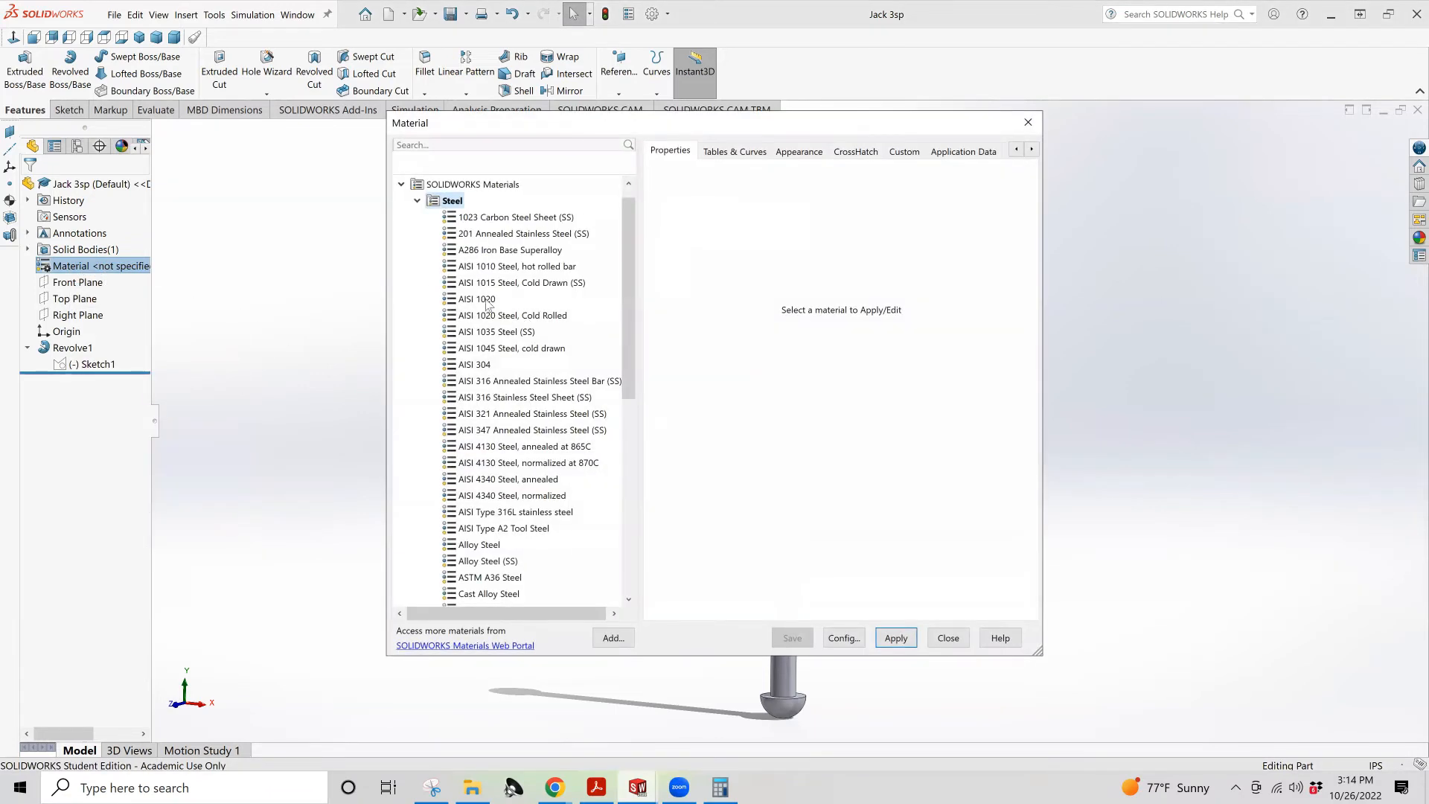
{"action": "left_click", "coordinate": [477, 298]}
{"action": "left_click", "coordinate": [896, 638]}
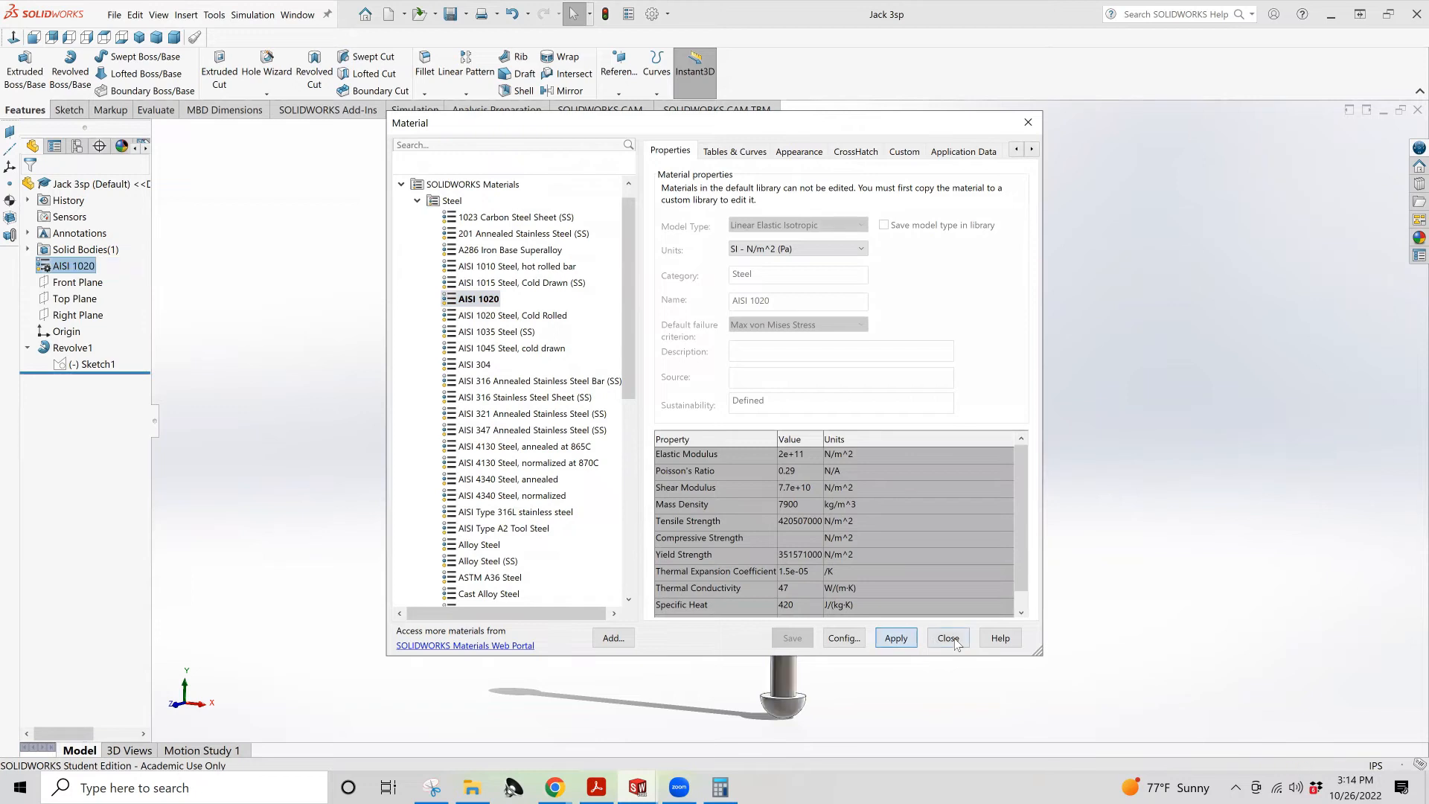
{"action": "left_click", "coordinate": [942, 638]}
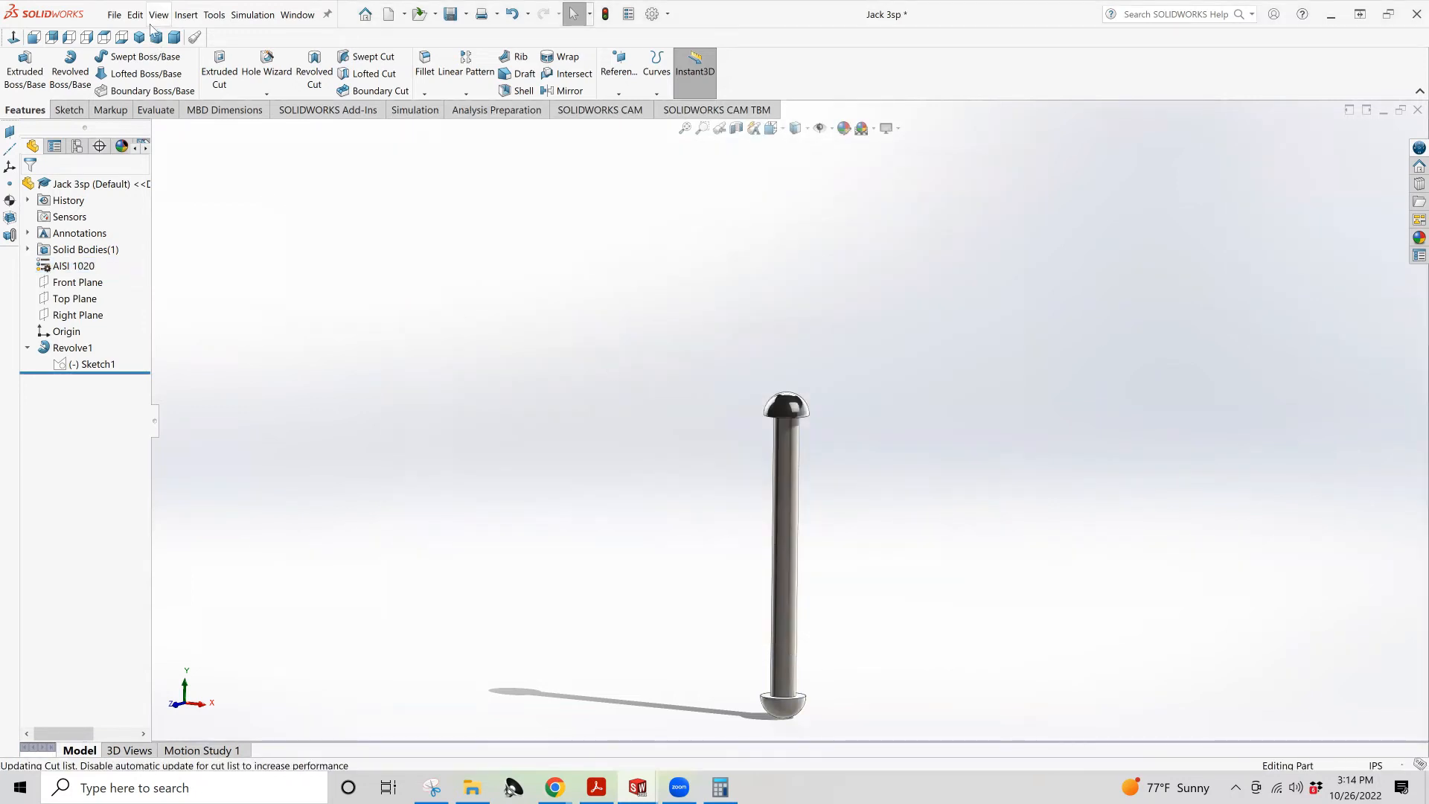
Open the recent Jack 3lp long pin part and assign AISI 1020 steel as its material
{"action": "left_click", "coordinate": [119, 8]}
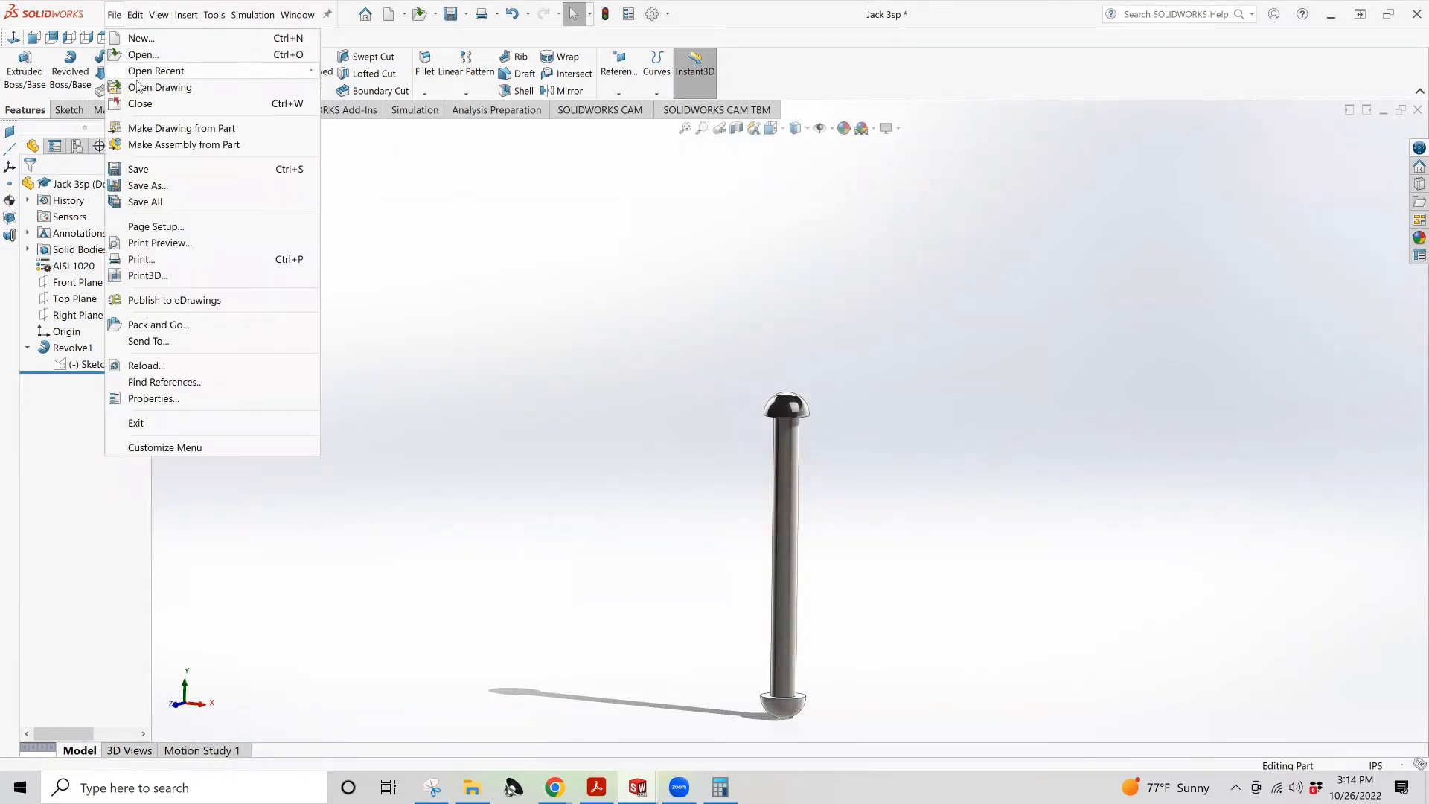
{"action": "mouse_move", "coordinate": [148, 72]}
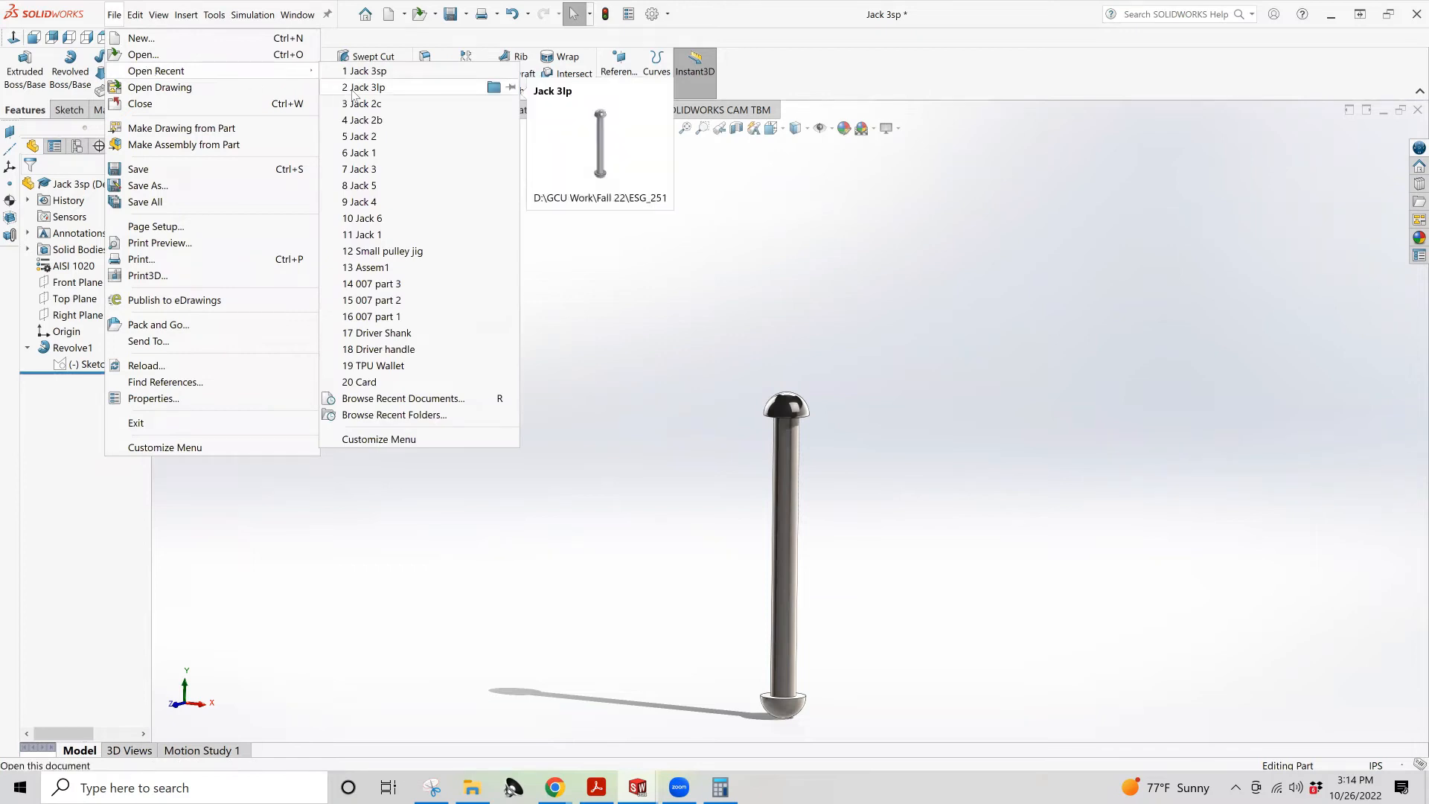
{"action": "left_click", "coordinate": [346, 155]}
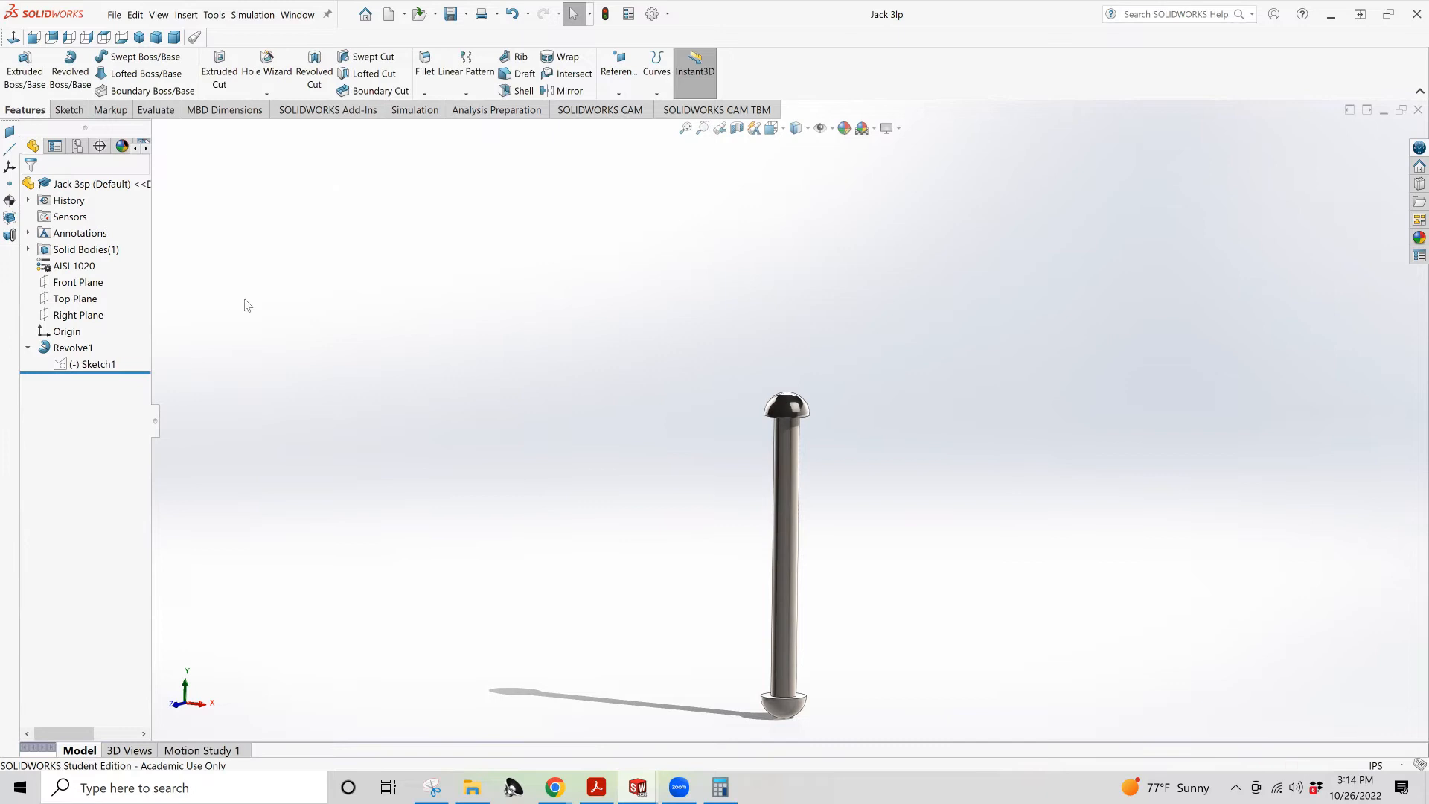
{"action": "right_click", "coordinate": [125, 268]}
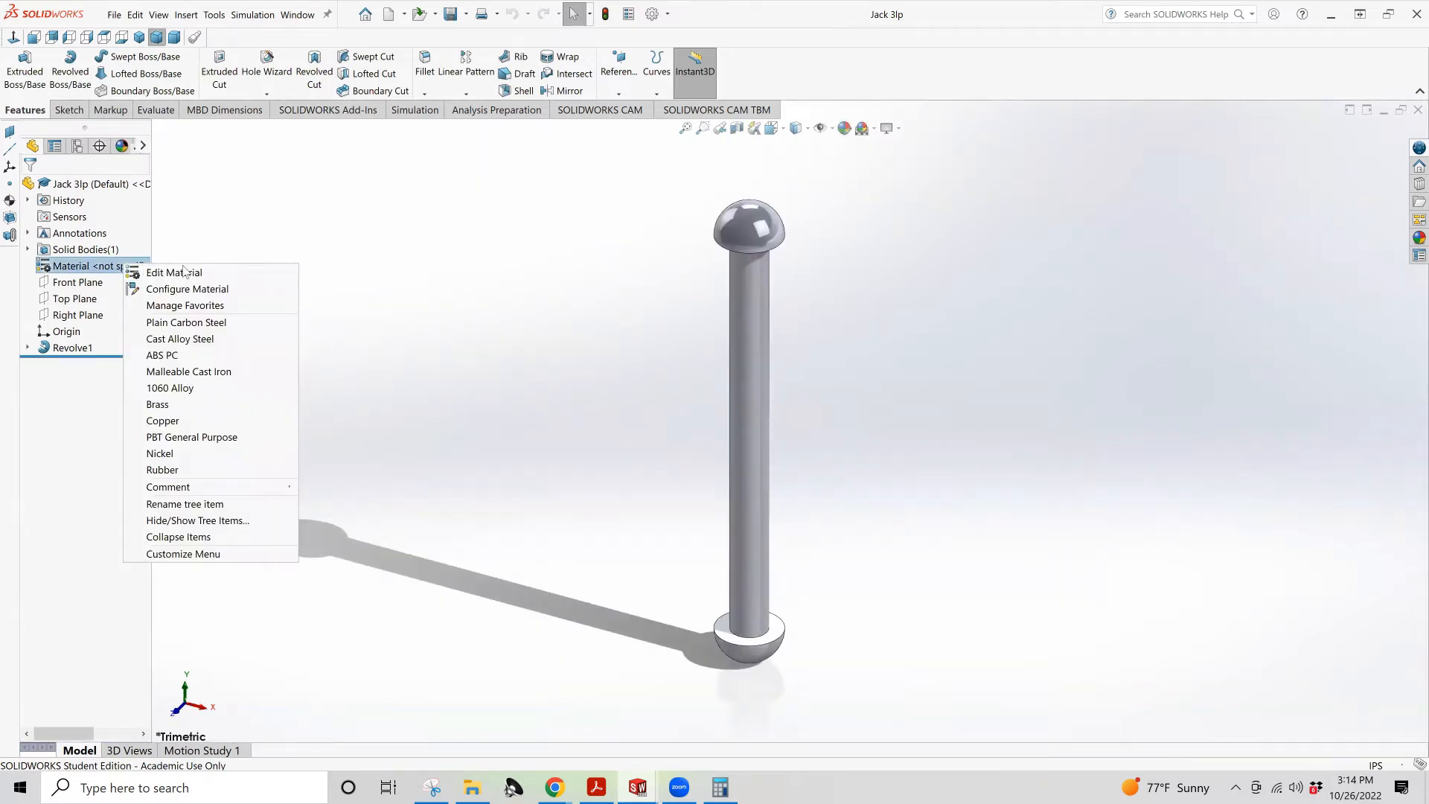
{"action": "left_click", "coordinate": [190, 274]}
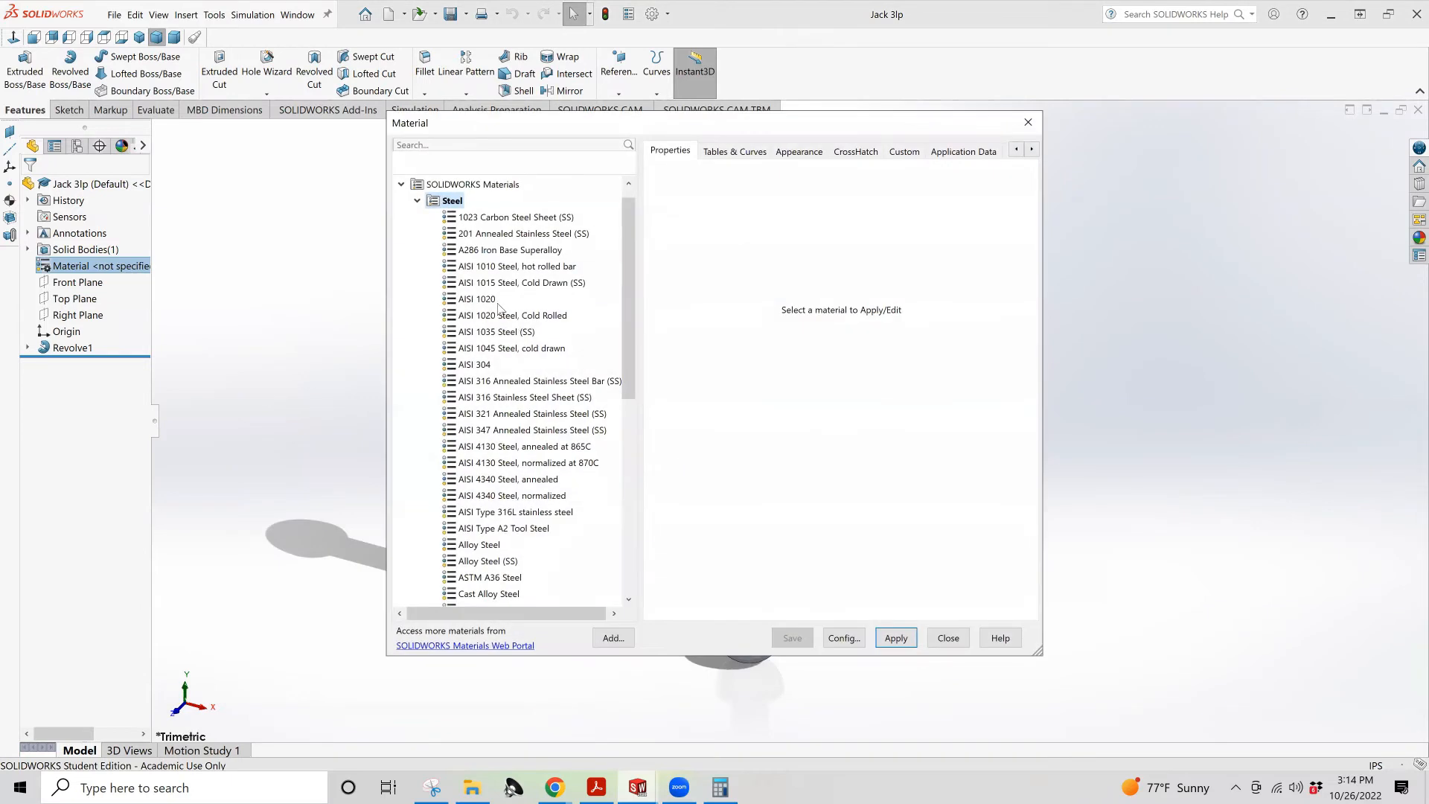
{"action": "left_click", "coordinate": [480, 299]}
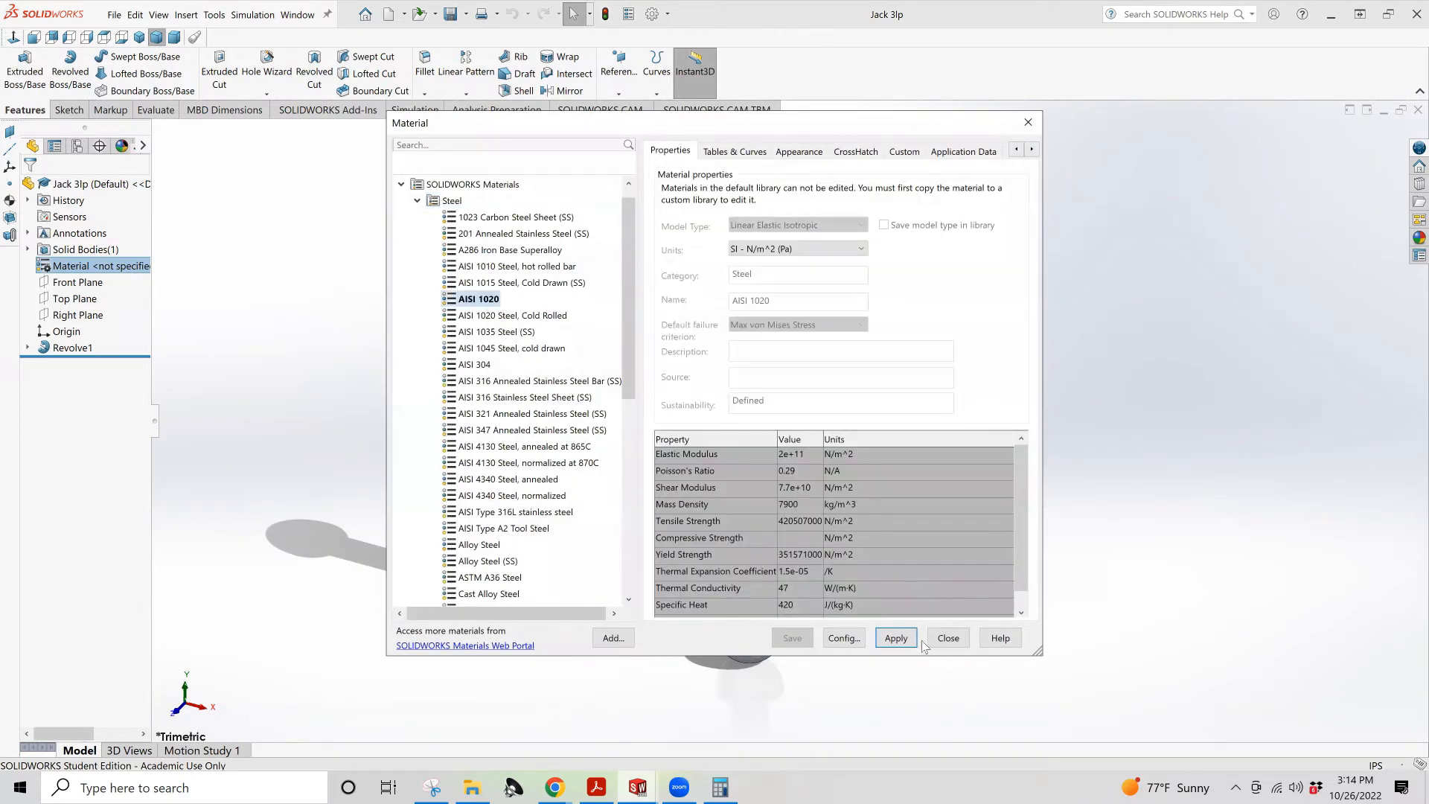
{"action": "left_click", "coordinate": [905, 635]}
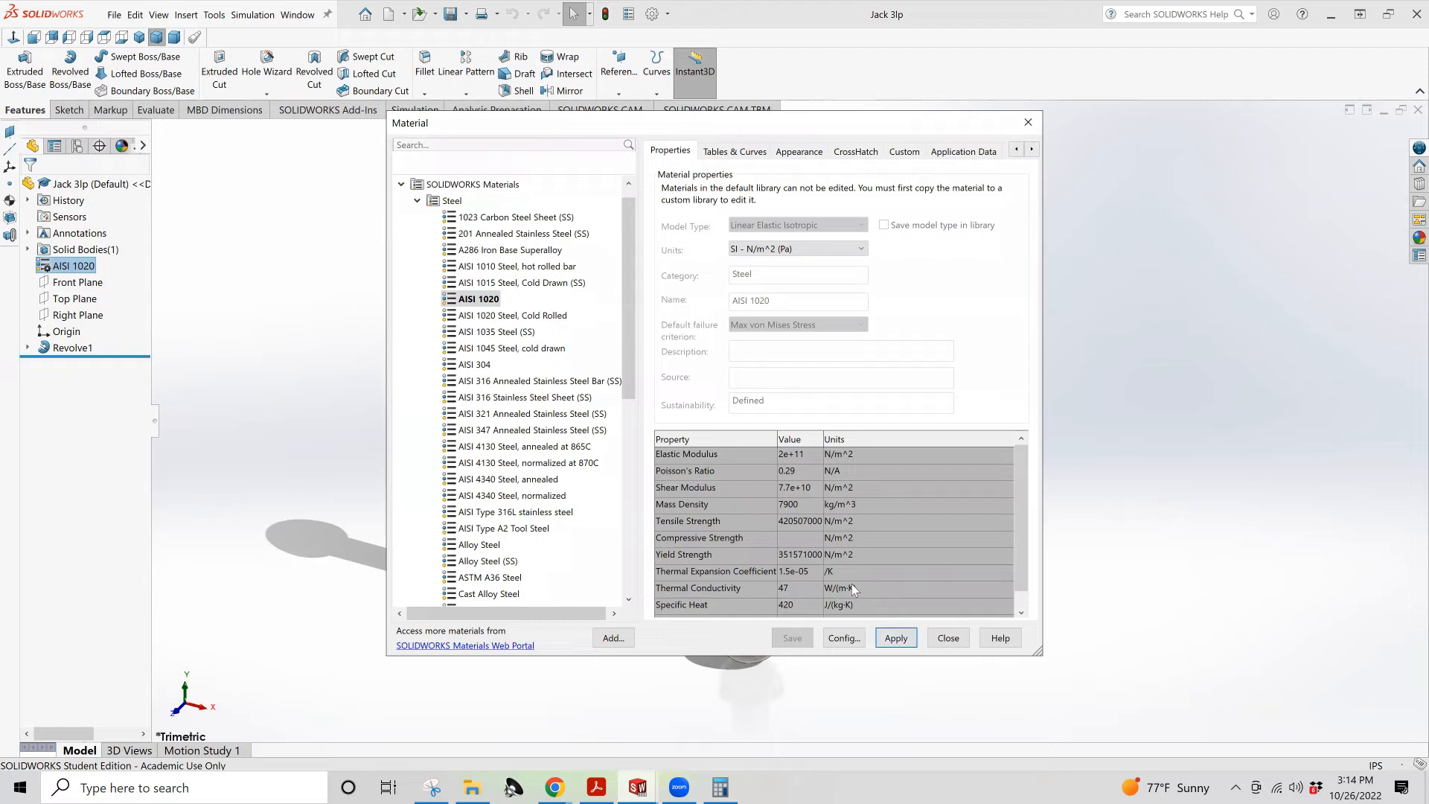
{"action": "left_click", "coordinate": [946, 638]}
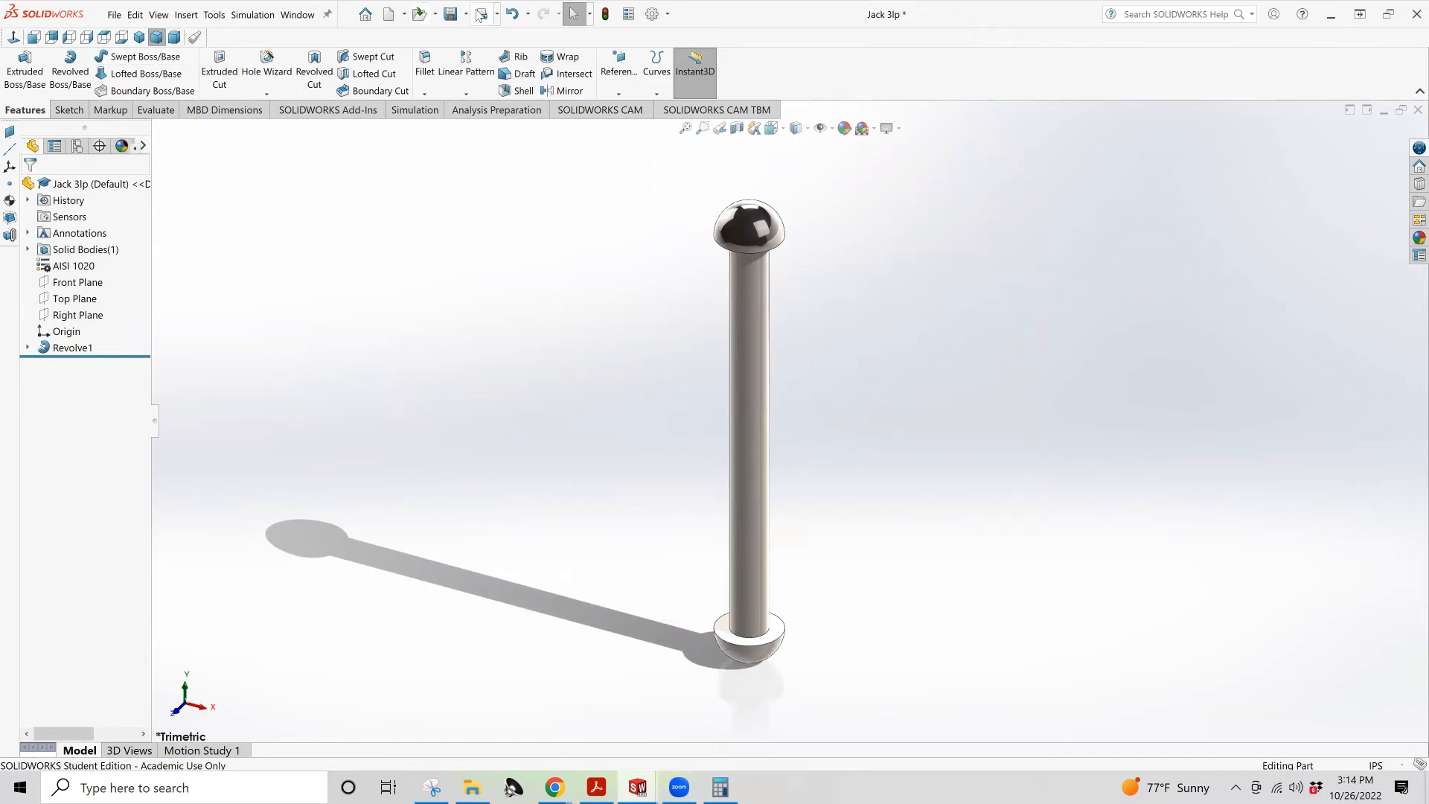
Create a new part and sketch two concentric circles at the origin on the Right Plane, radii about 18.8 mm and 35.7 mm
{"action": "left_click", "coordinate": [388, 15]}
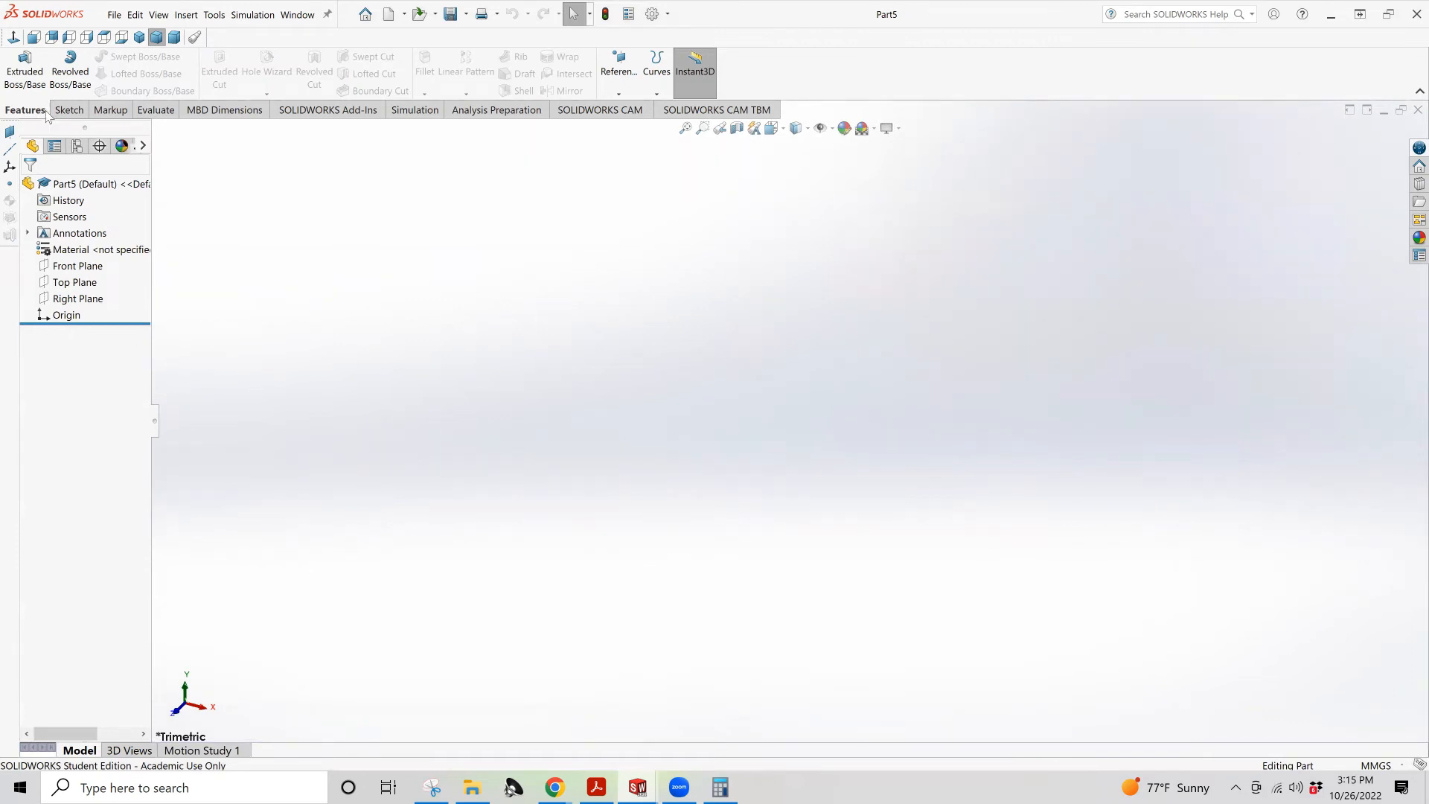
{"action": "left_click", "coordinate": [68, 109]}
{"action": "left_click", "coordinate": [17, 67]}
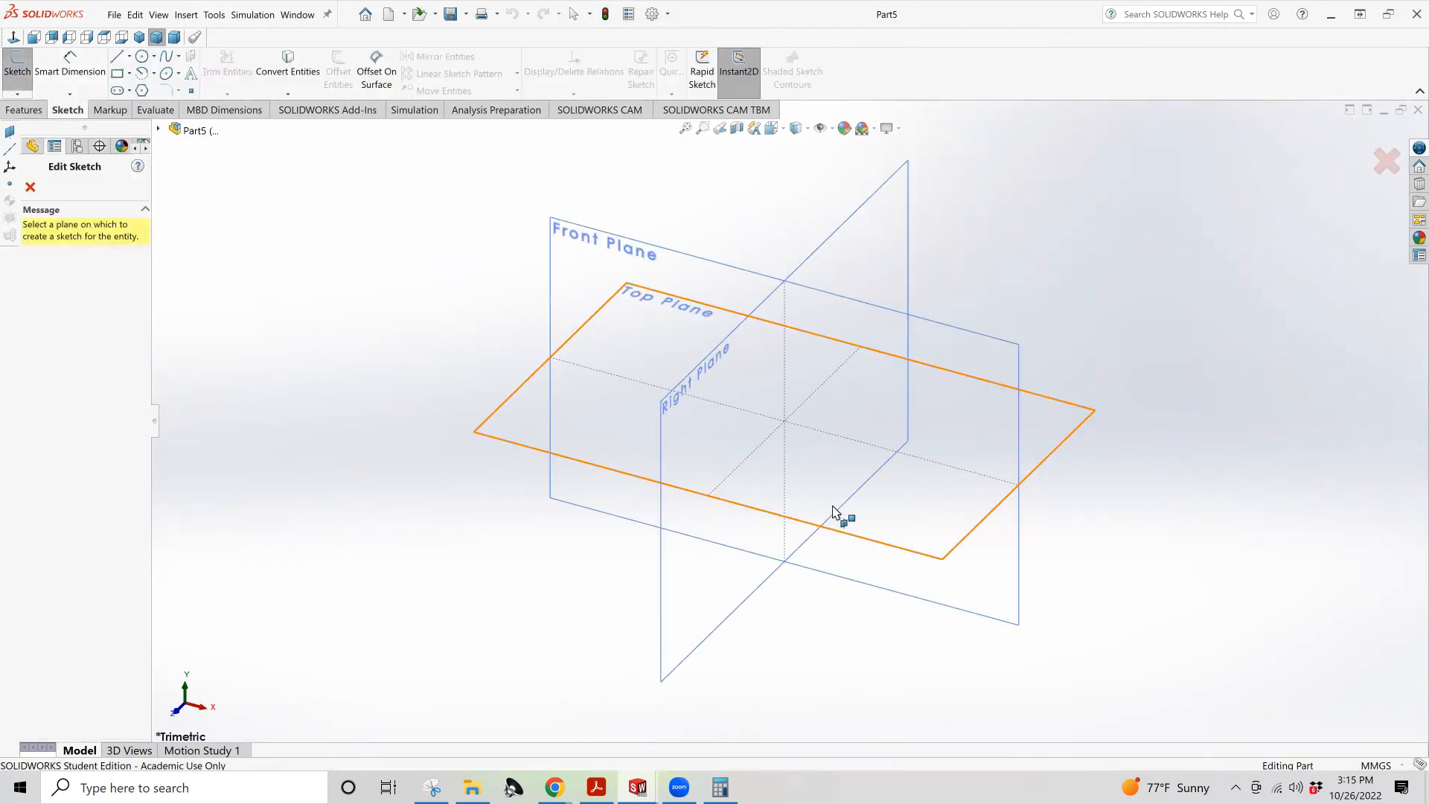
{"action": "left_click", "coordinate": [734, 389]}
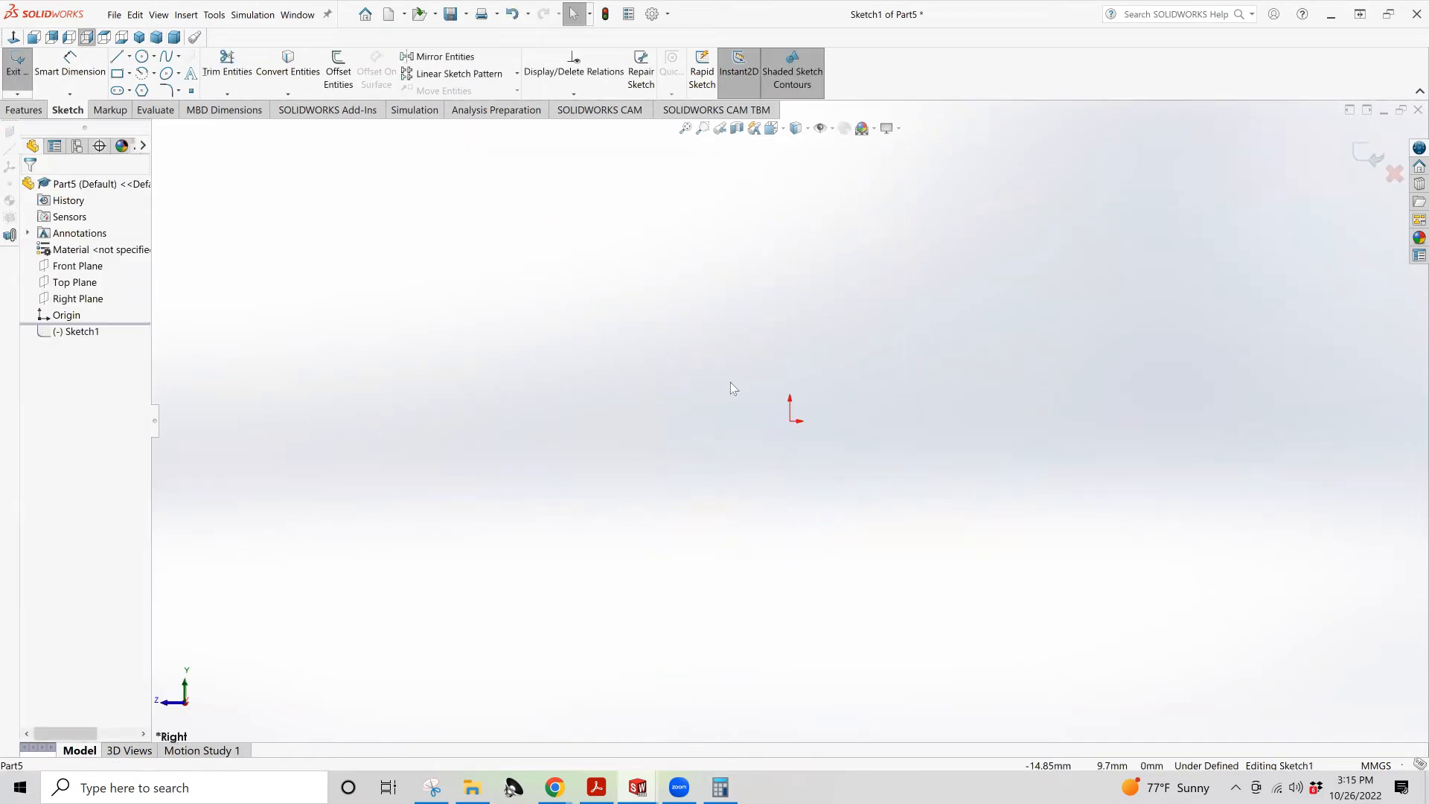
{"action": "left_click", "coordinate": [141, 56]}
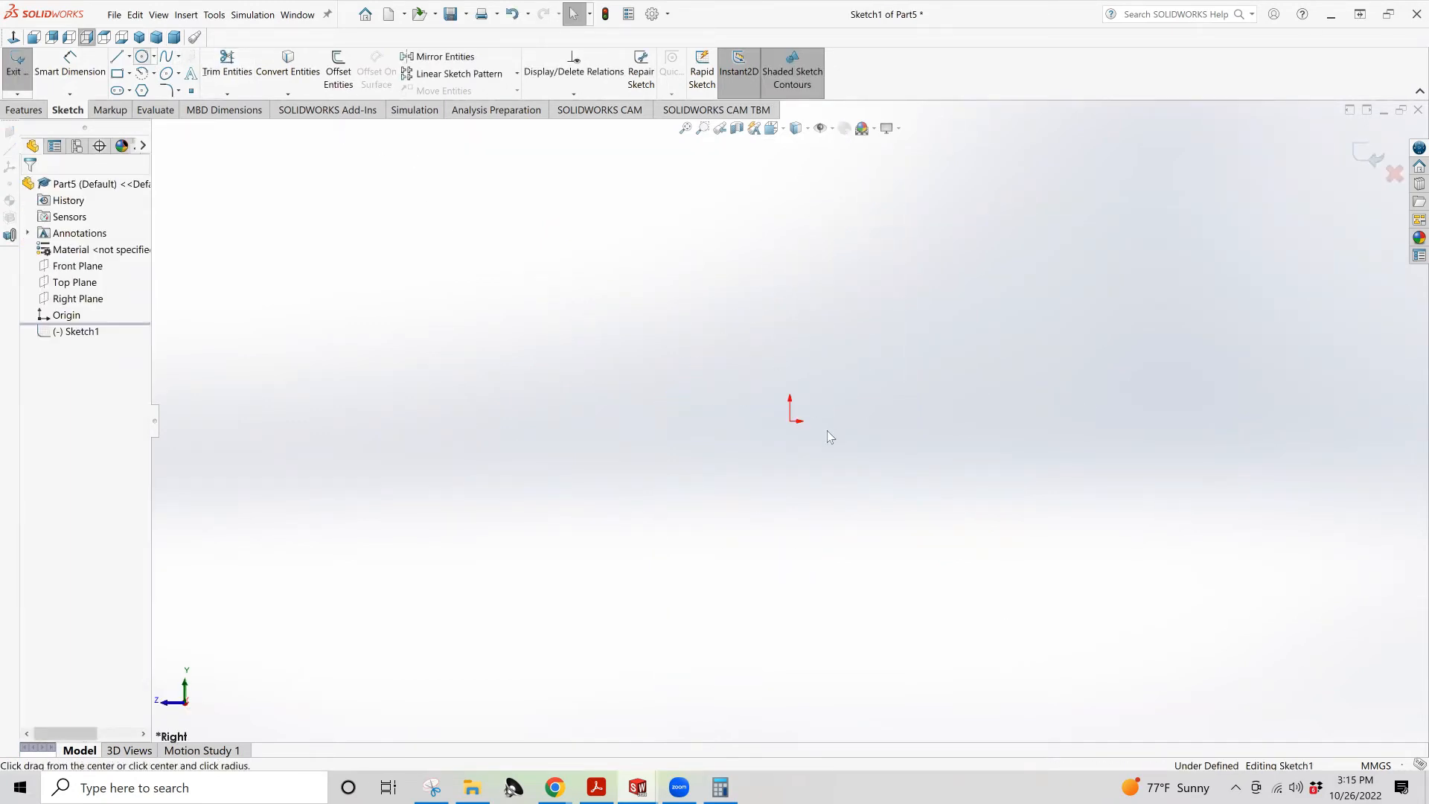
{"action": "left_click", "coordinate": [789, 420]}
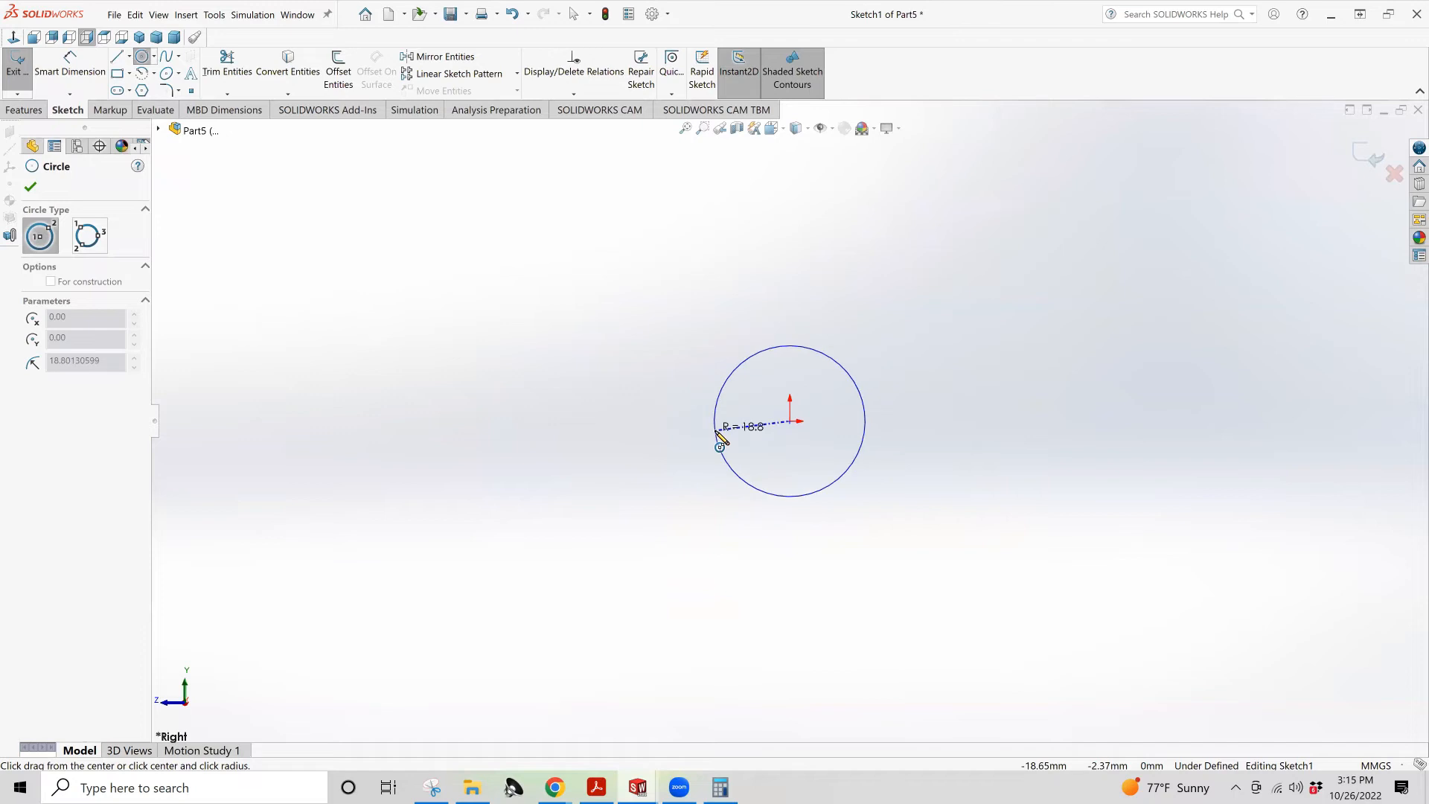
{"action": "left_click", "coordinate": [716, 432]}
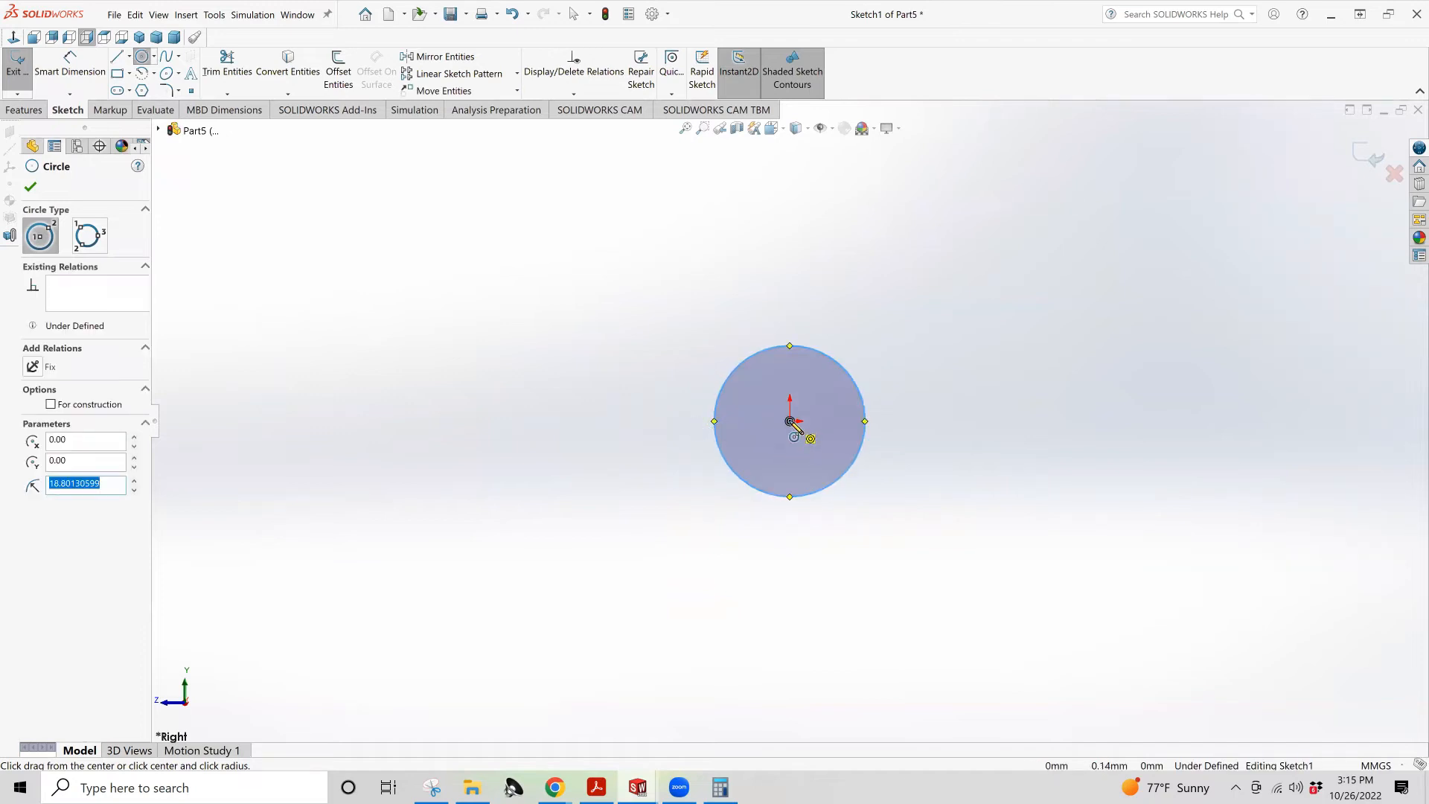
{"action": "left_click", "coordinate": [791, 422]}
{"action": "left_click", "coordinate": [669, 345]}
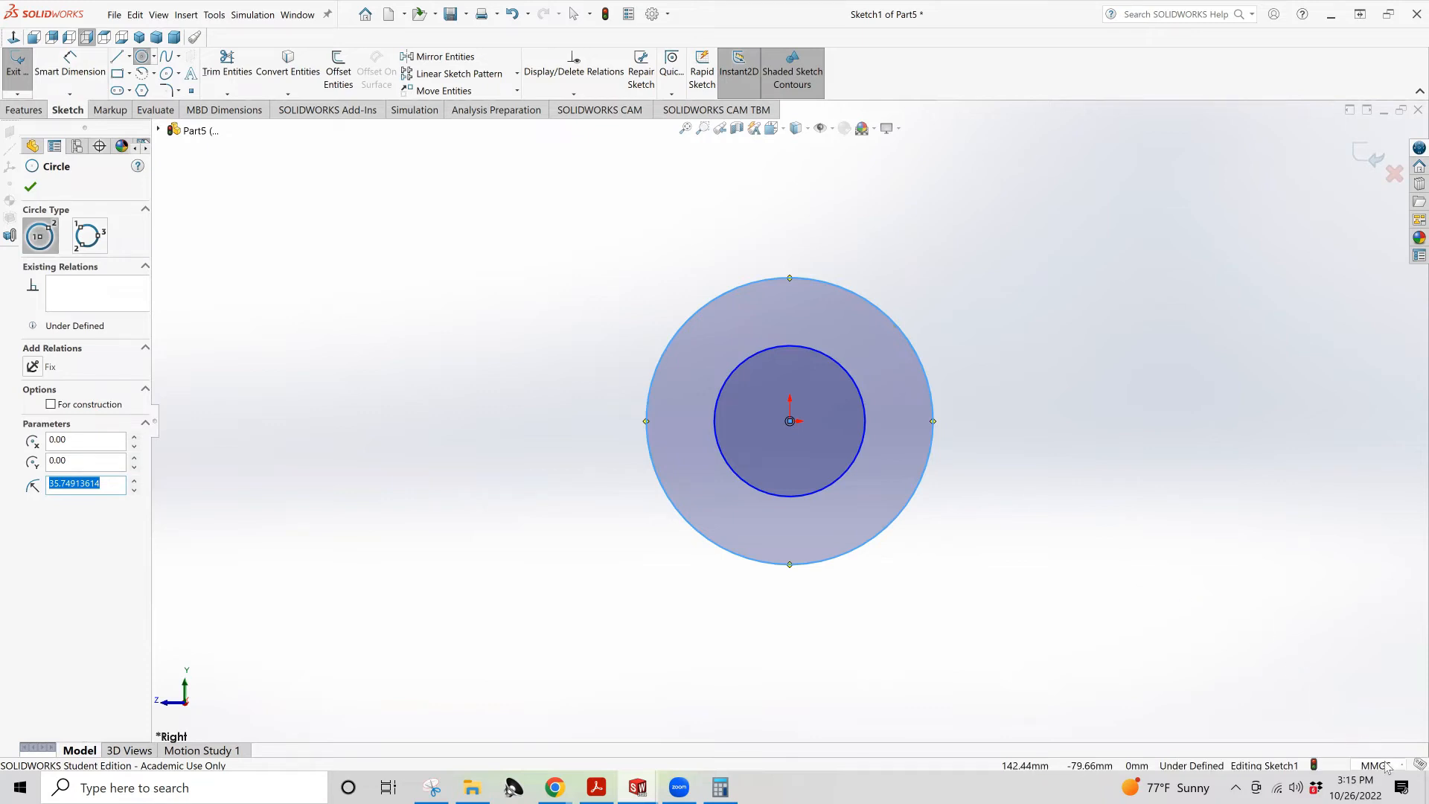
Set the new part's units to IPS and reopen the two-circle sketch for editing
{"action": "left_click", "coordinate": [1376, 765]}
{"action": "left_click", "coordinate": [1322, 723]}
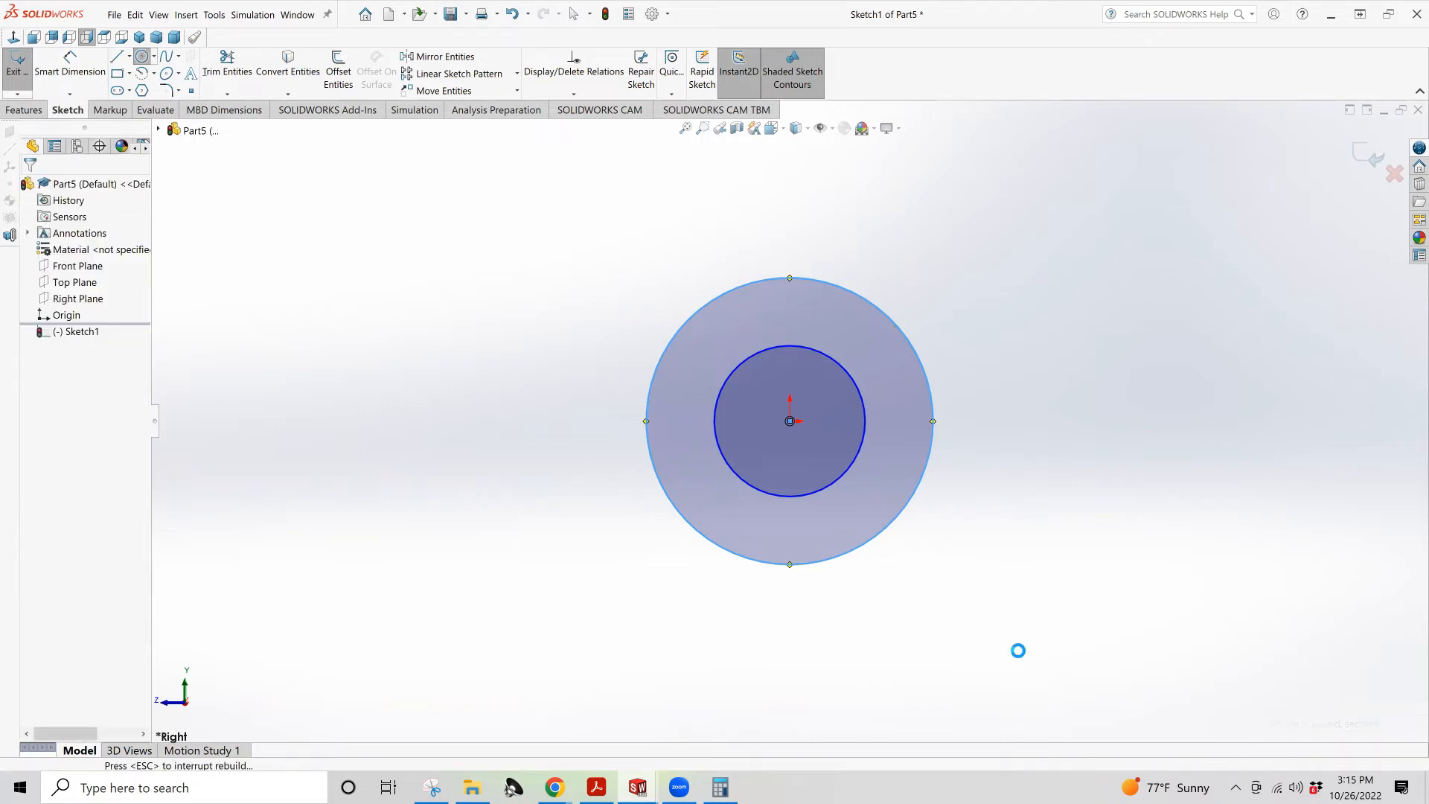
{"action": "left_click", "coordinate": [70, 65]}
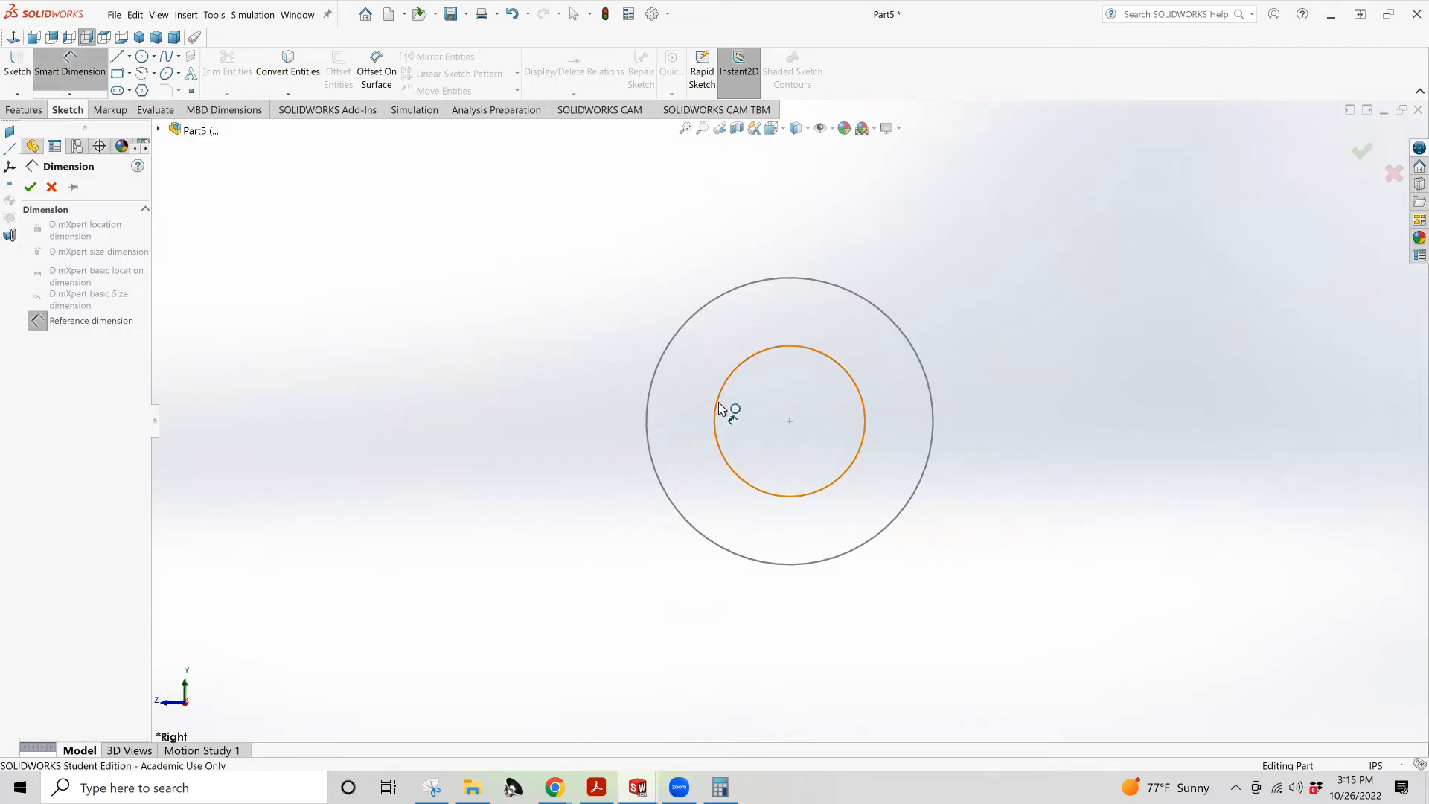
{"action": "left_click", "coordinate": [50, 186]}
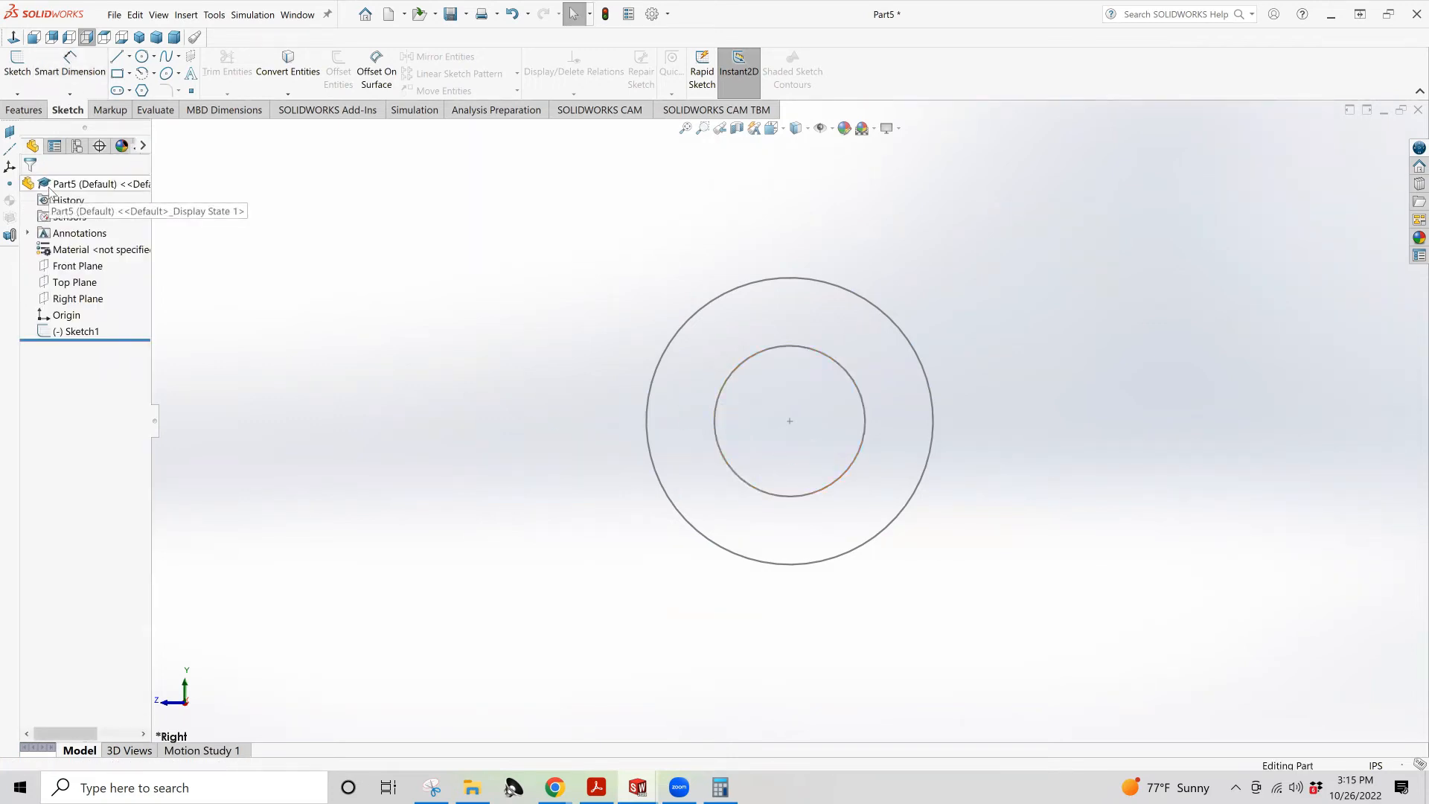
{"action": "left_click", "coordinate": [78, 331]}
{"action": "left_click", "coordinate": [86, 295]}
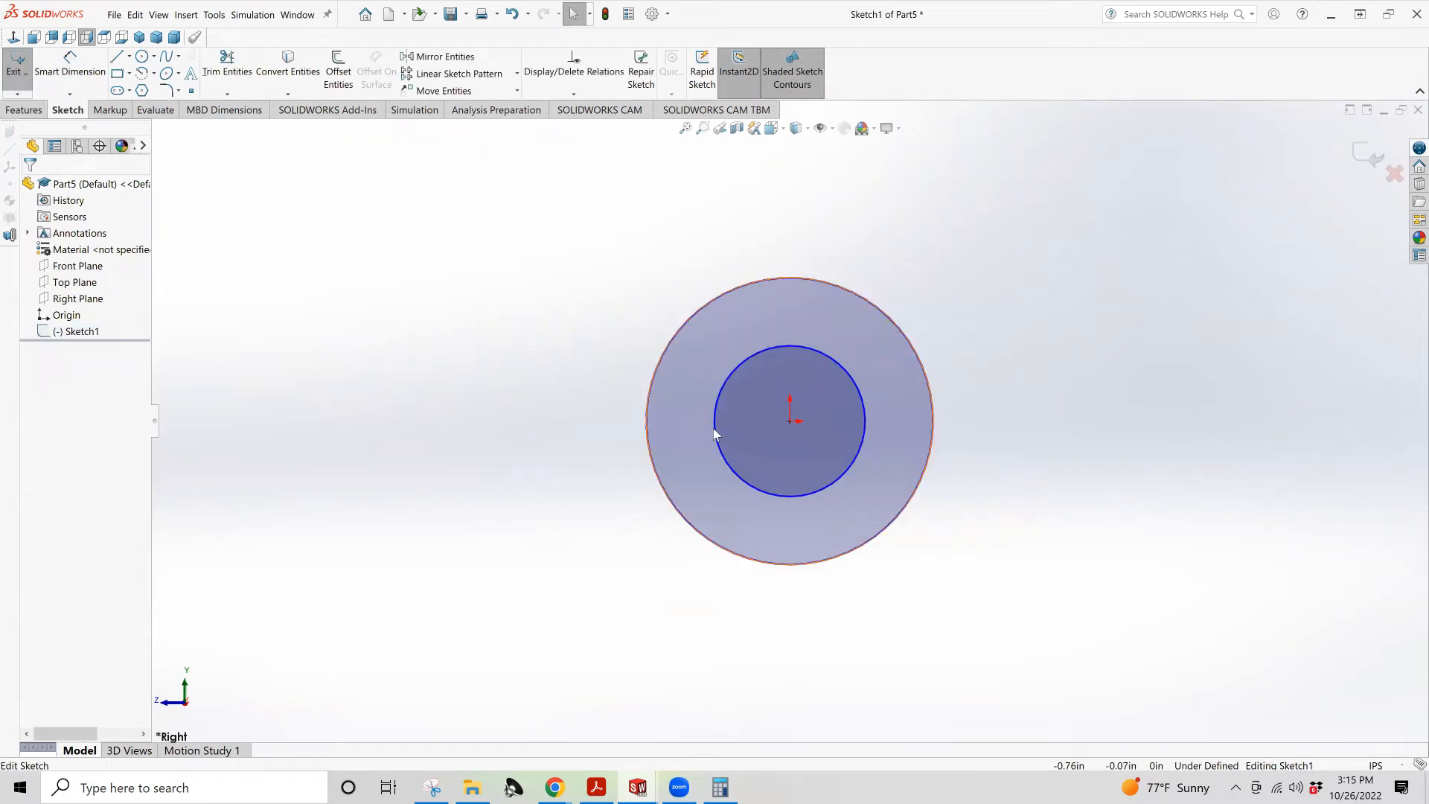
Dimension the inner circle's diameter to 0.375 in
{"action": "left_click", "coordinate": [71, 74]}
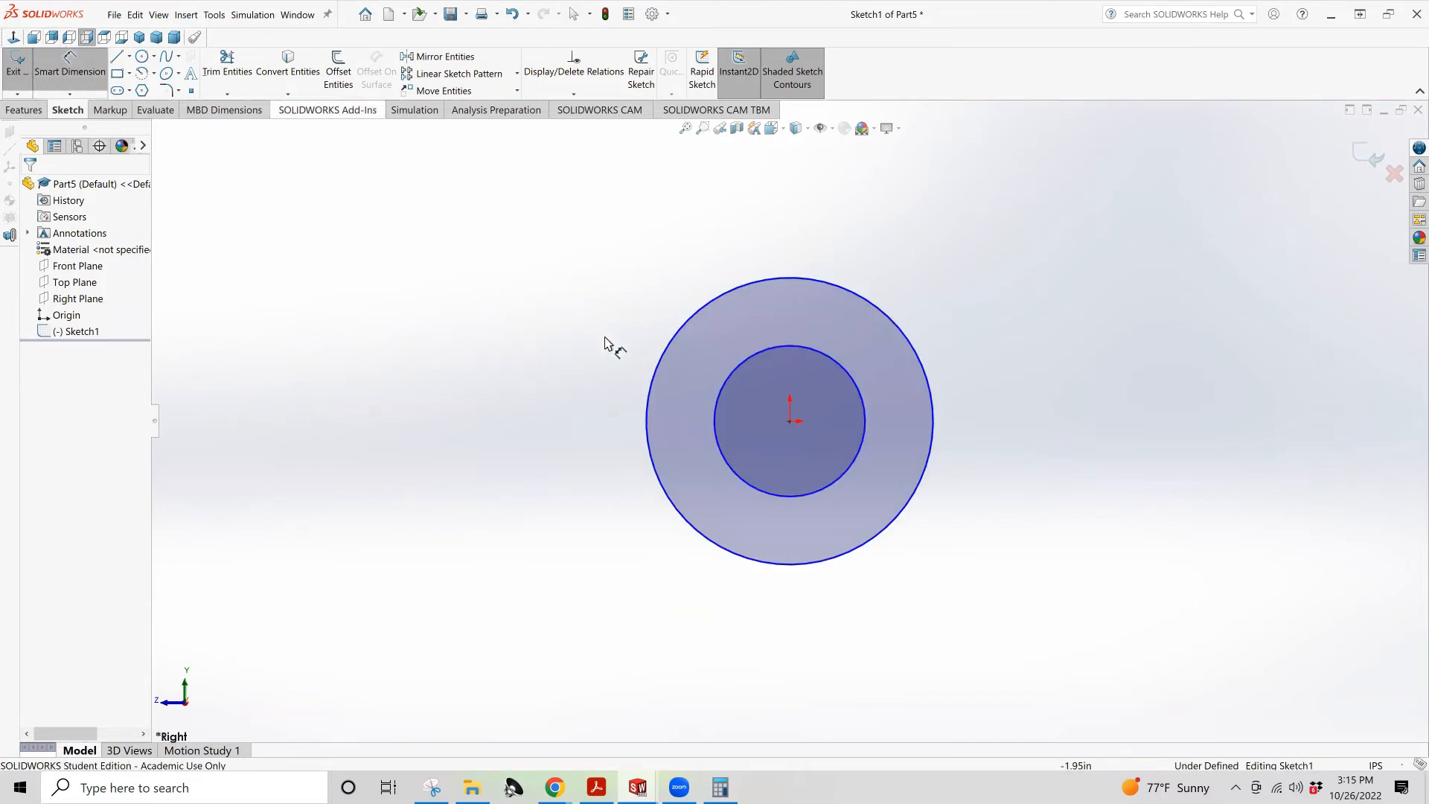
{"action": "left_click", "coordinate": [716, 407]}
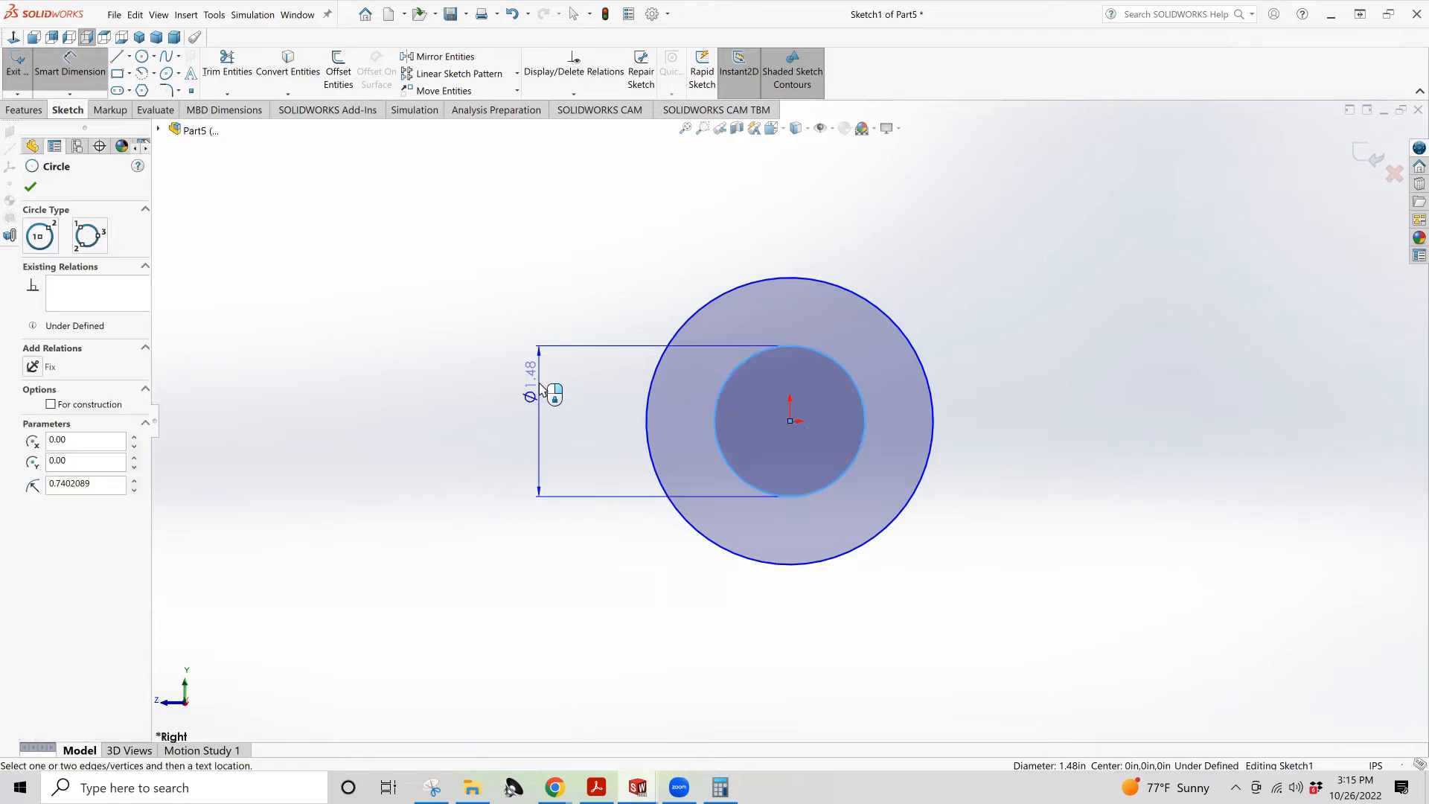
{"action": "left_click", "coordinate": [541, 389]}
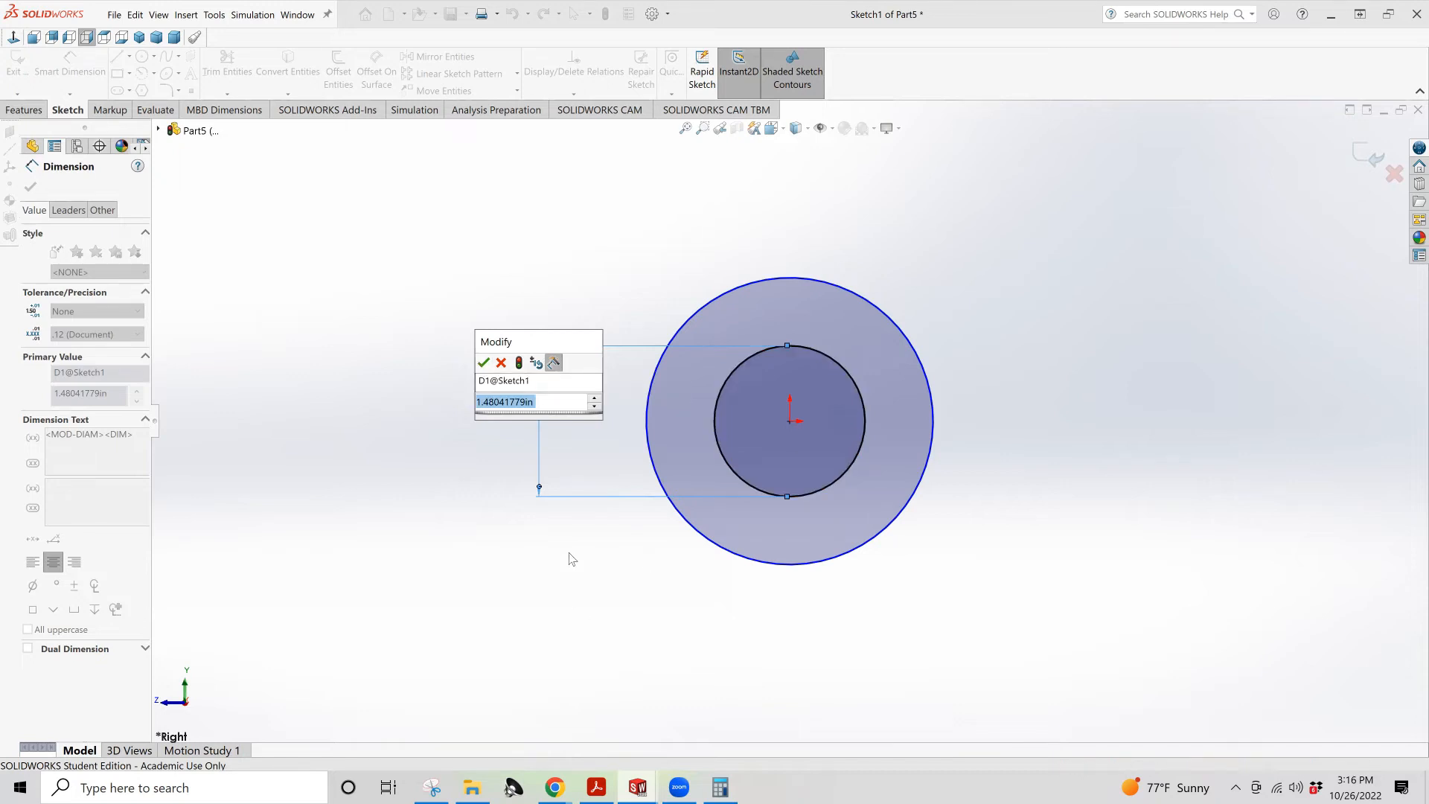
{"action": "type", "text": ".375"}
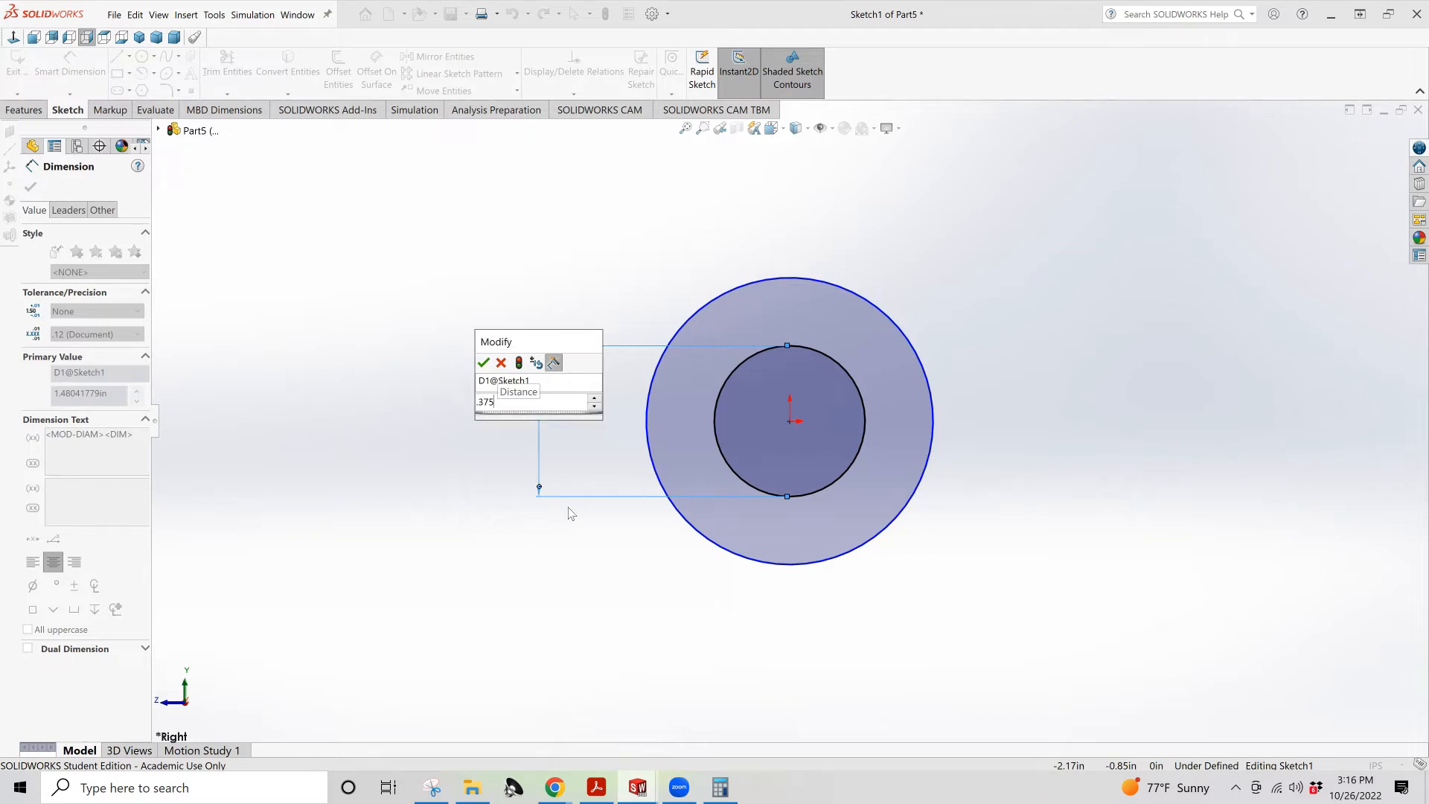
{"action": "key", "text": "Return"}
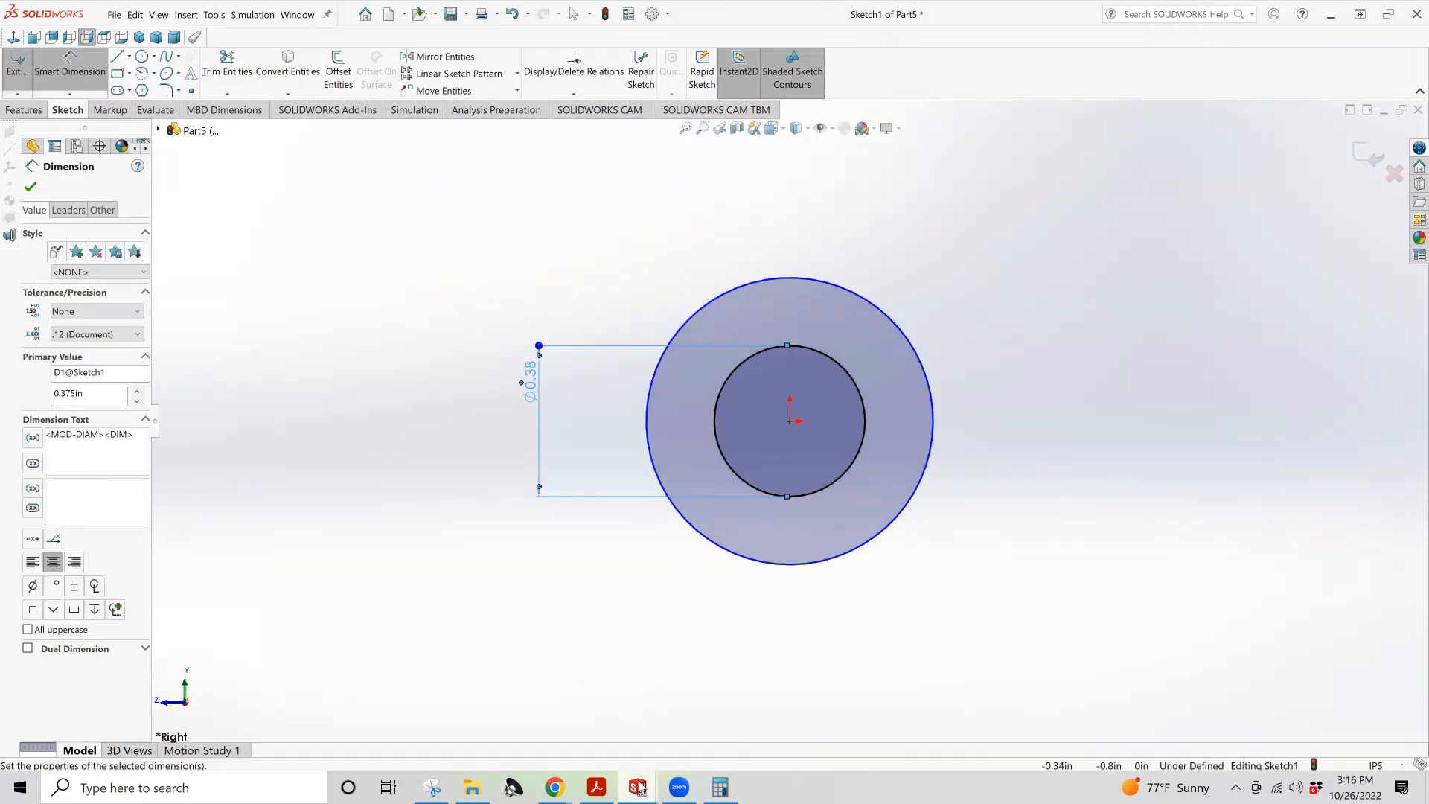
Look up the shaft diameters on the Practice Question 8C drawing in the Acrobat PDF, and dimension the outer circle in SOLIDWORKS to 0.55 in diameter
{"action": "mouse_move", "coordinate": [608, 788]}
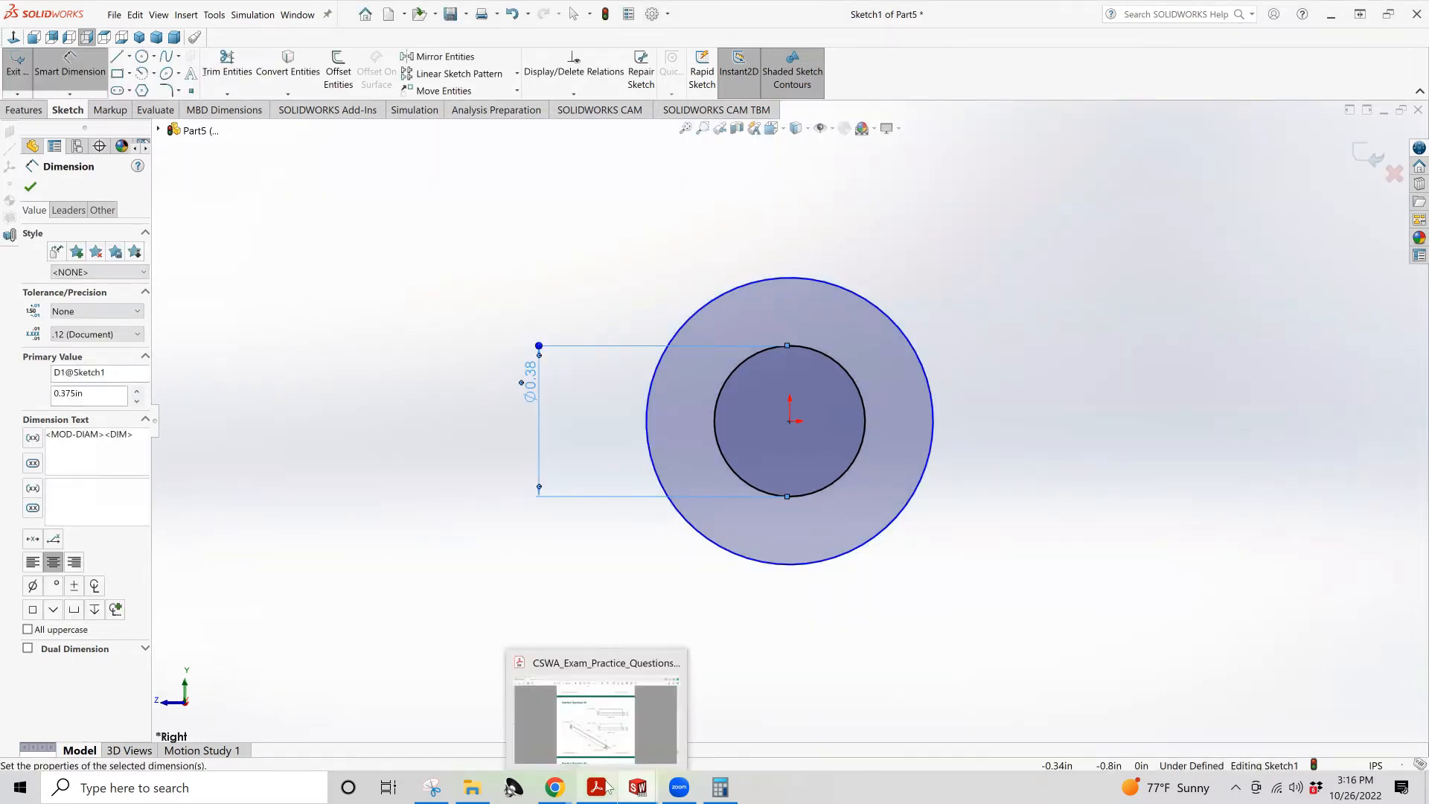
{"action": "left_click", "coordinate": [626, 713]}
{"action": "scroll", "coordinate": [640, 715], "scroll_direction": "up", "scroll_amount": 2}
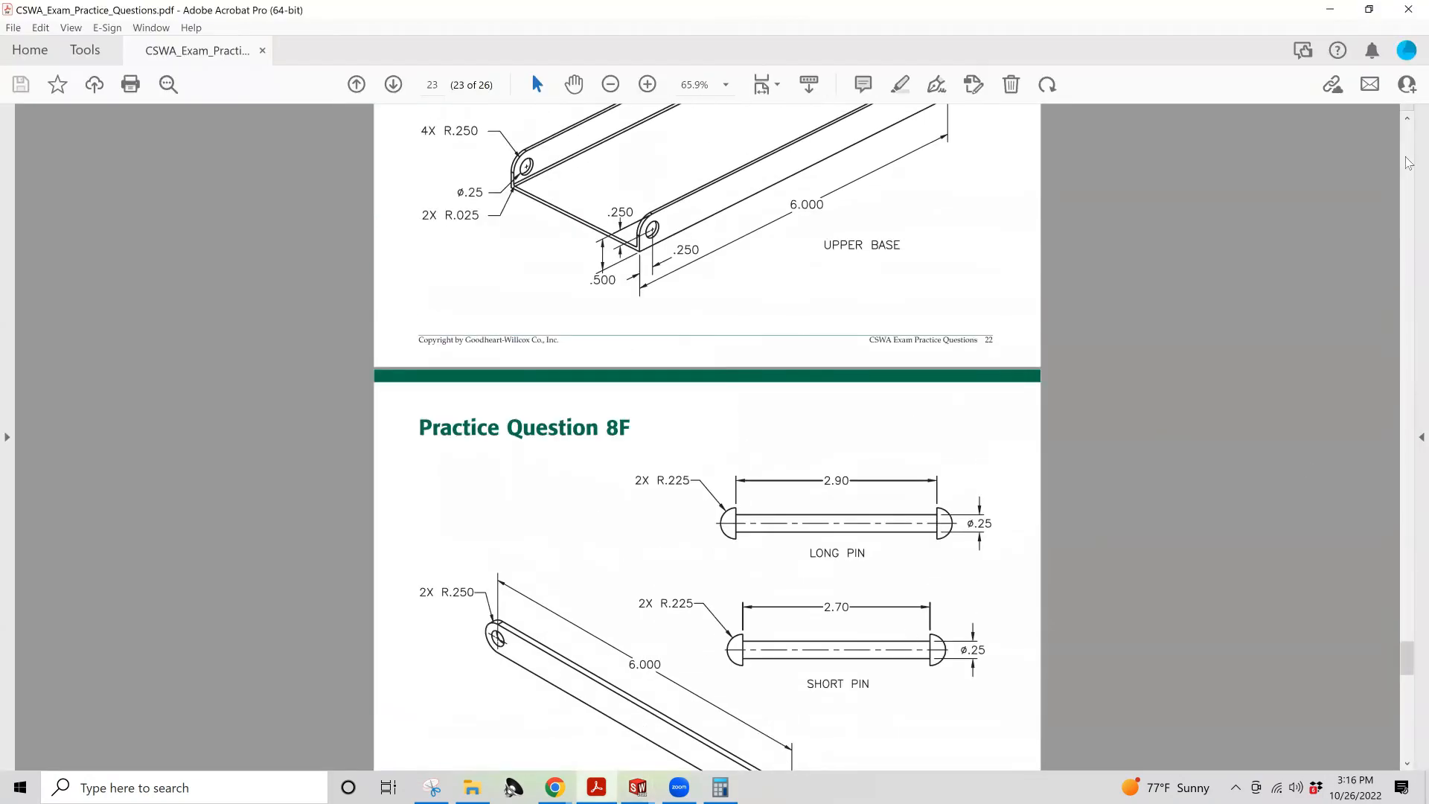
{"action": "scroll", "coordinate": [1405, 161], "scroll_direction": "up", "scroll_amount": 15}
{"action": "scroll", "coordinate": [1405, 160], "scroll_direction": "up", "scroll_amount": 10}
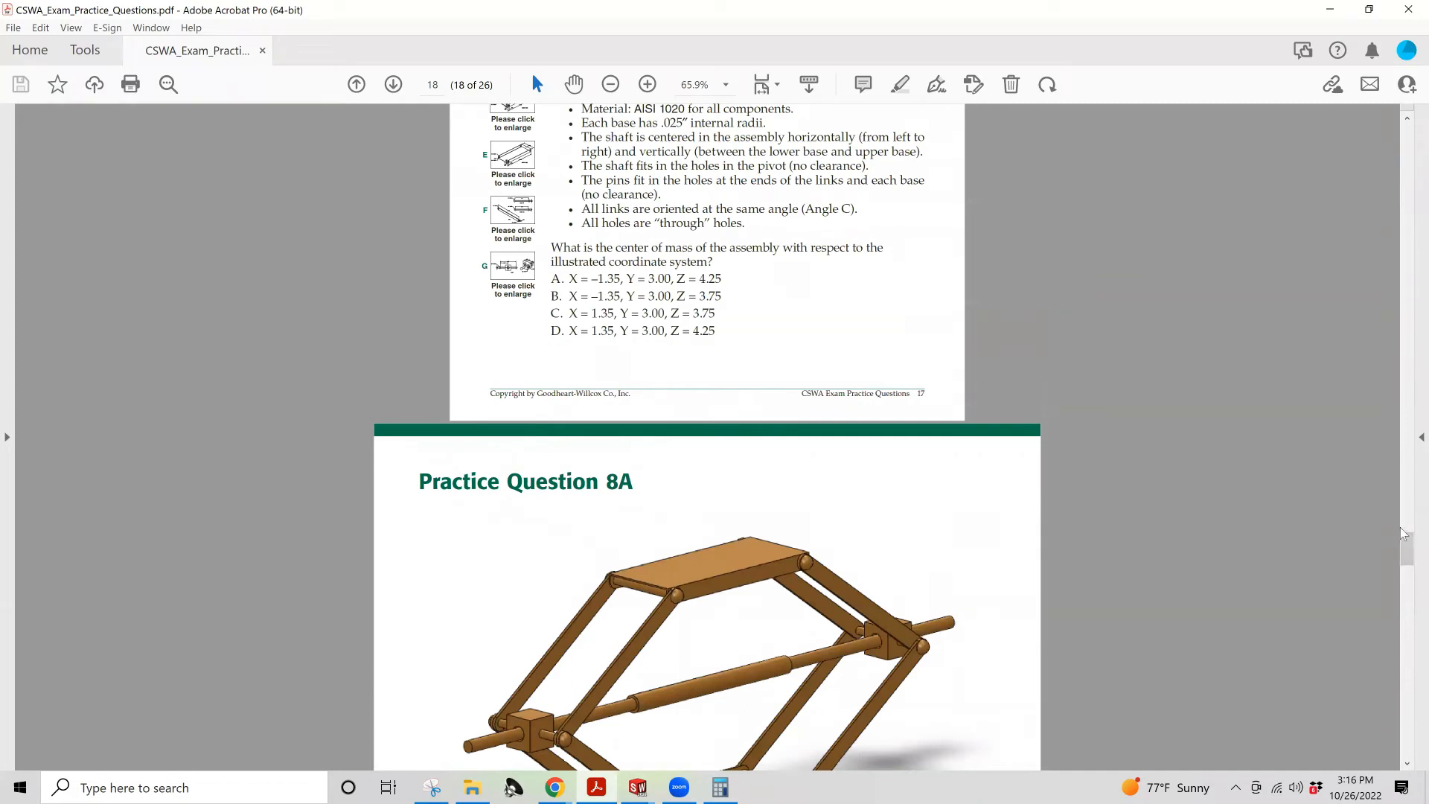
{"action": "left_click", "coordinate": [1409, 605]}
{"action": "left_click", "coordinate": [1409, 604]}
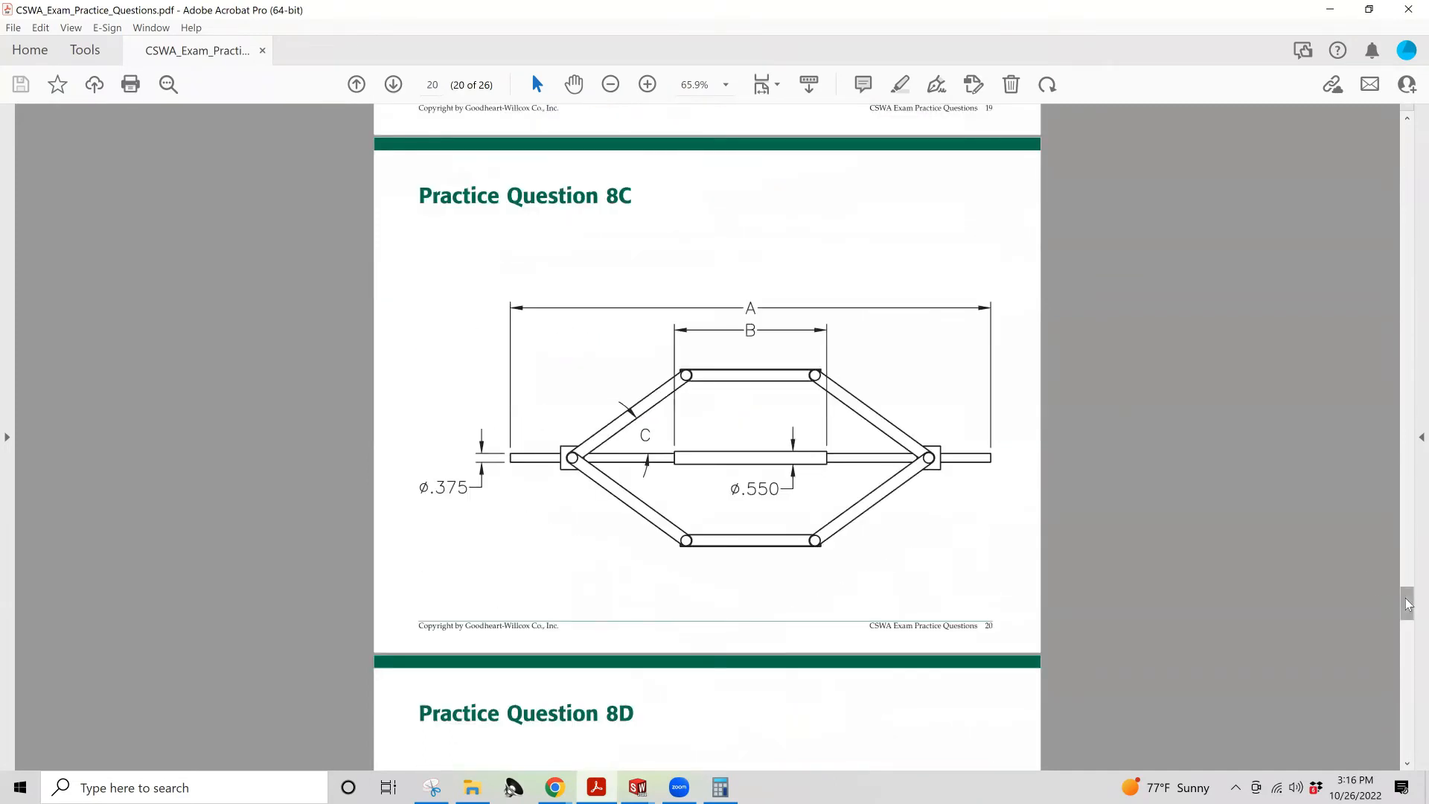
{"action": "left_click", "coordinate": [638, 786]}
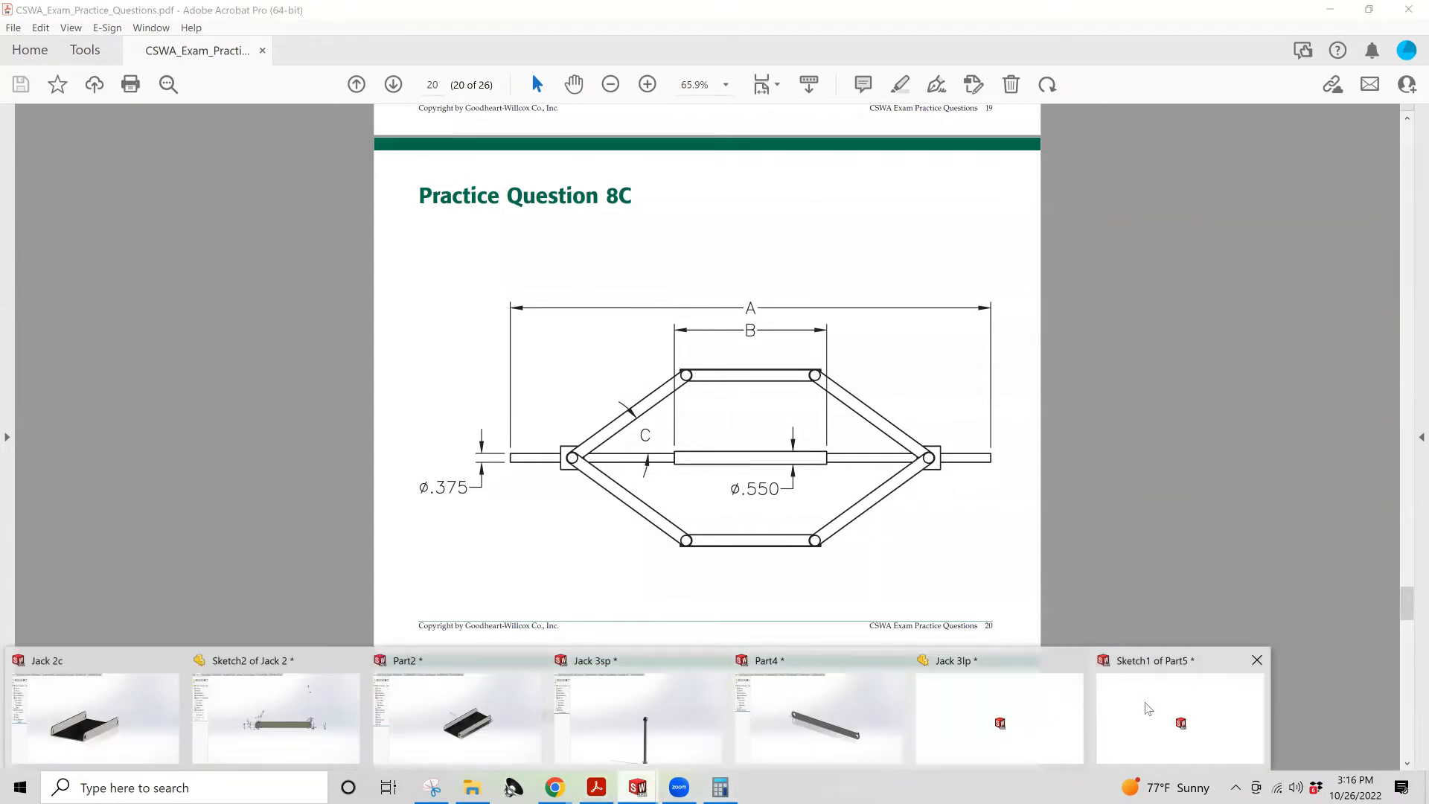
{"action": "left_click", "coordinate": [1146, 707]}
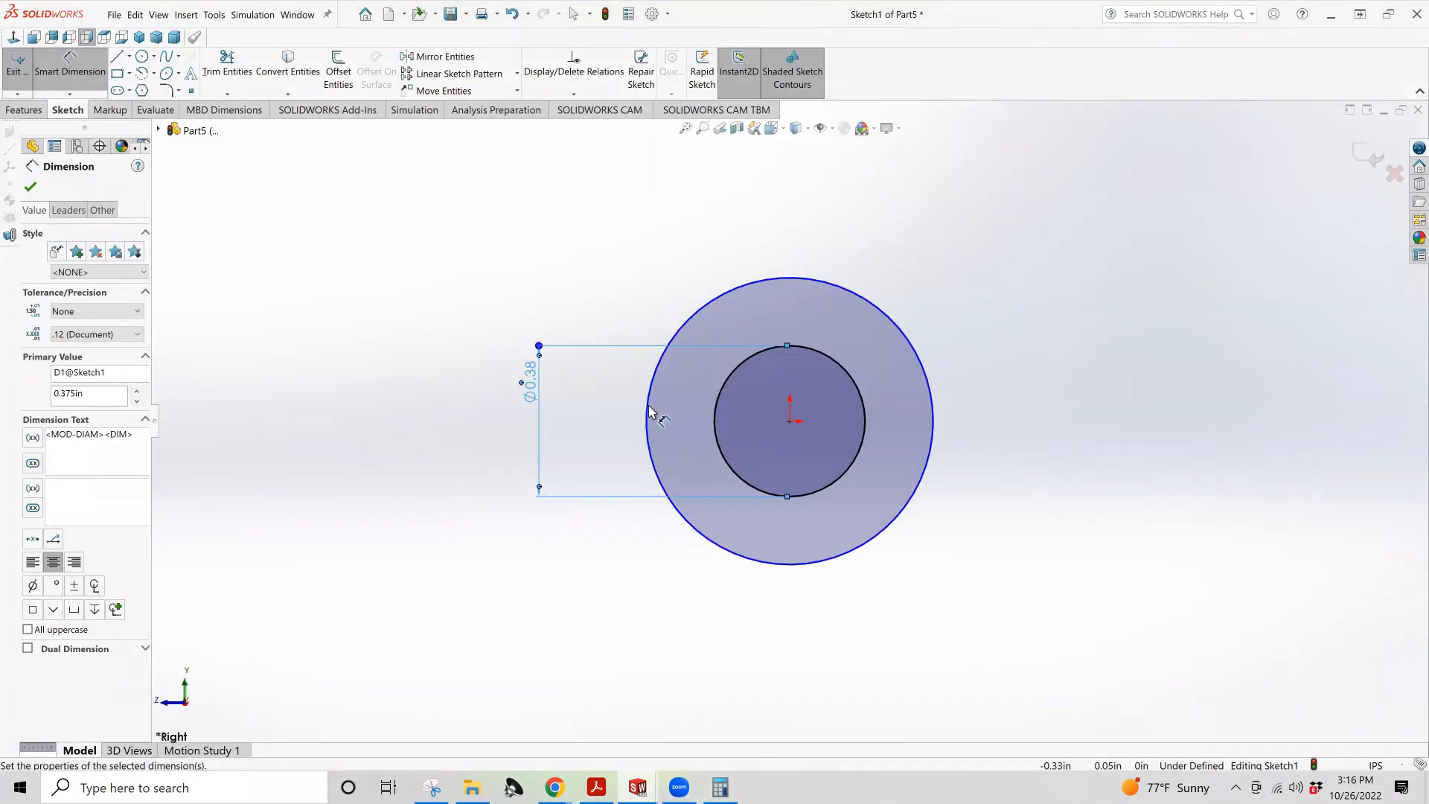
{"action": "left_click", "coordinate": [646, 414]}
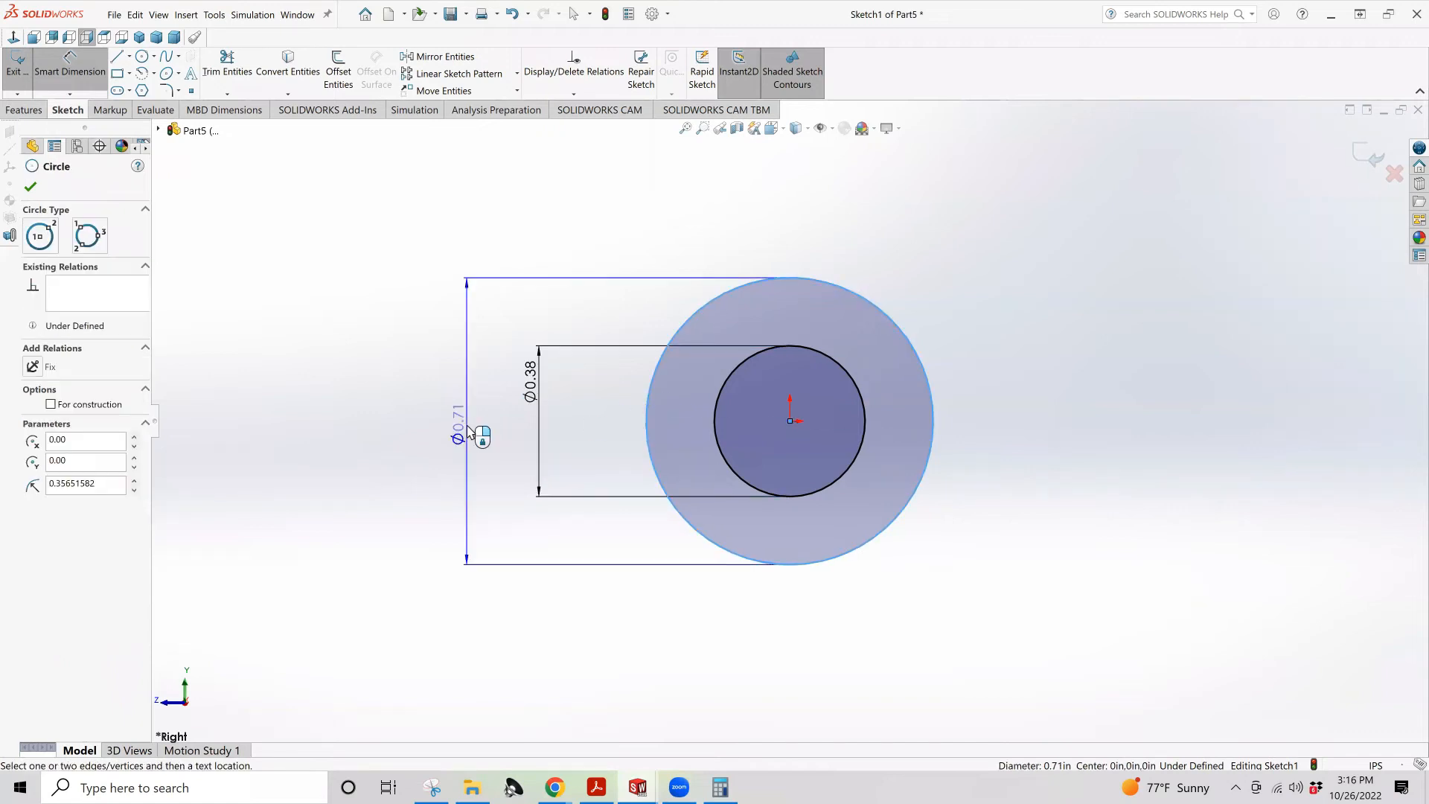
{"action": "left_click", "coordinate": [469, 432]}
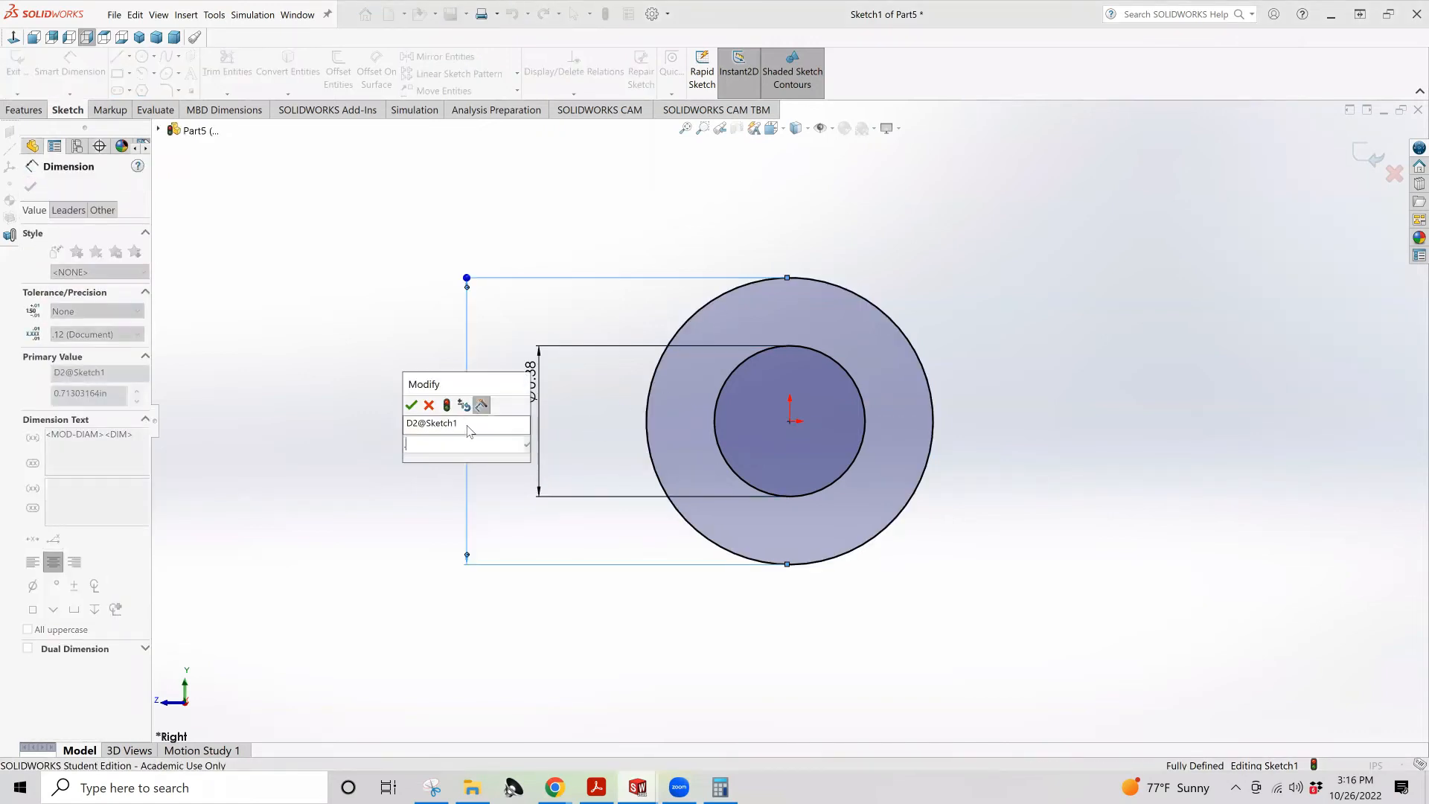
{"action": "key", "text": "Return"}
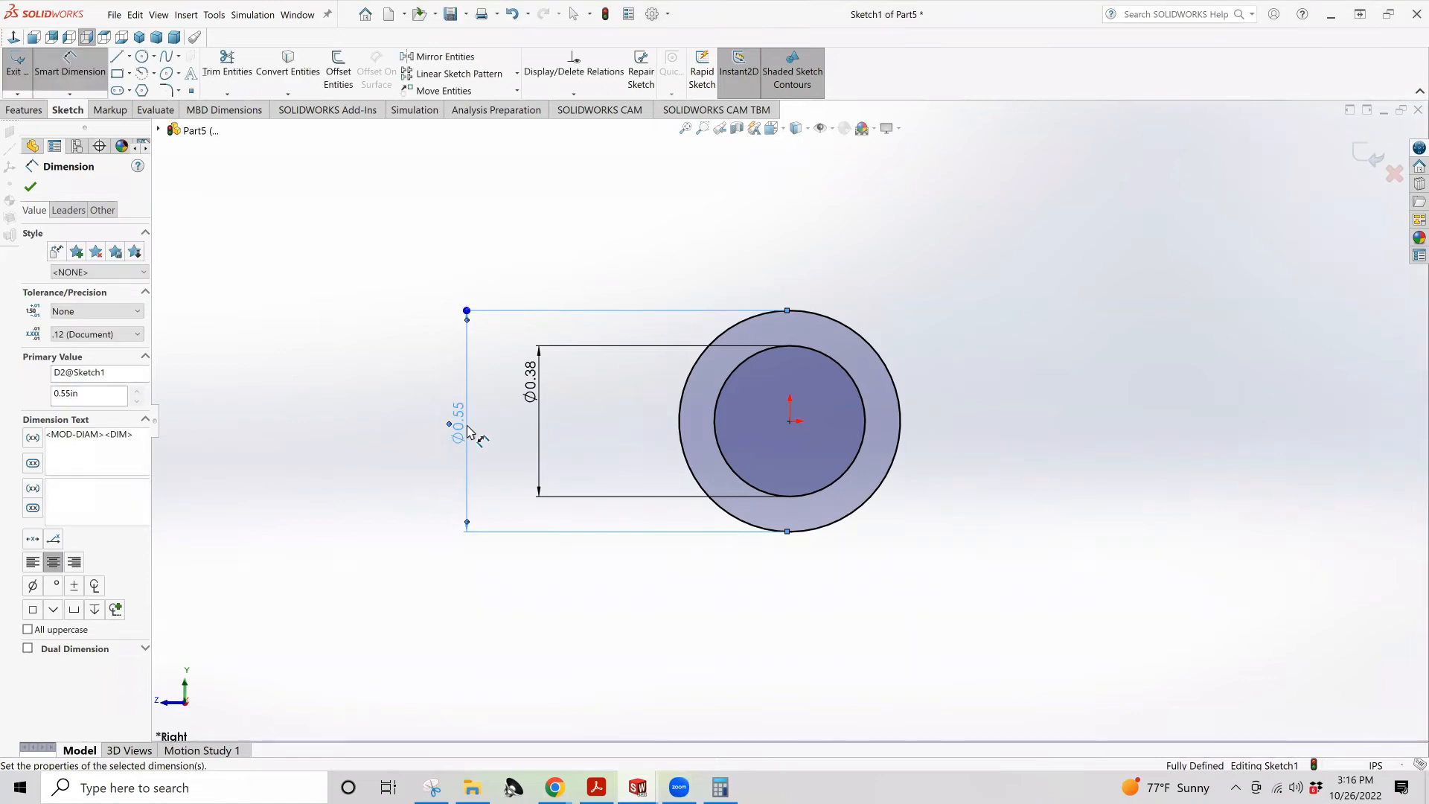
Start a boss extrusion of the two-circle sketch and consult the Practice Question 8C drawing in Acrobat
{"action": "left_click", "coordinate": [25, 110]}
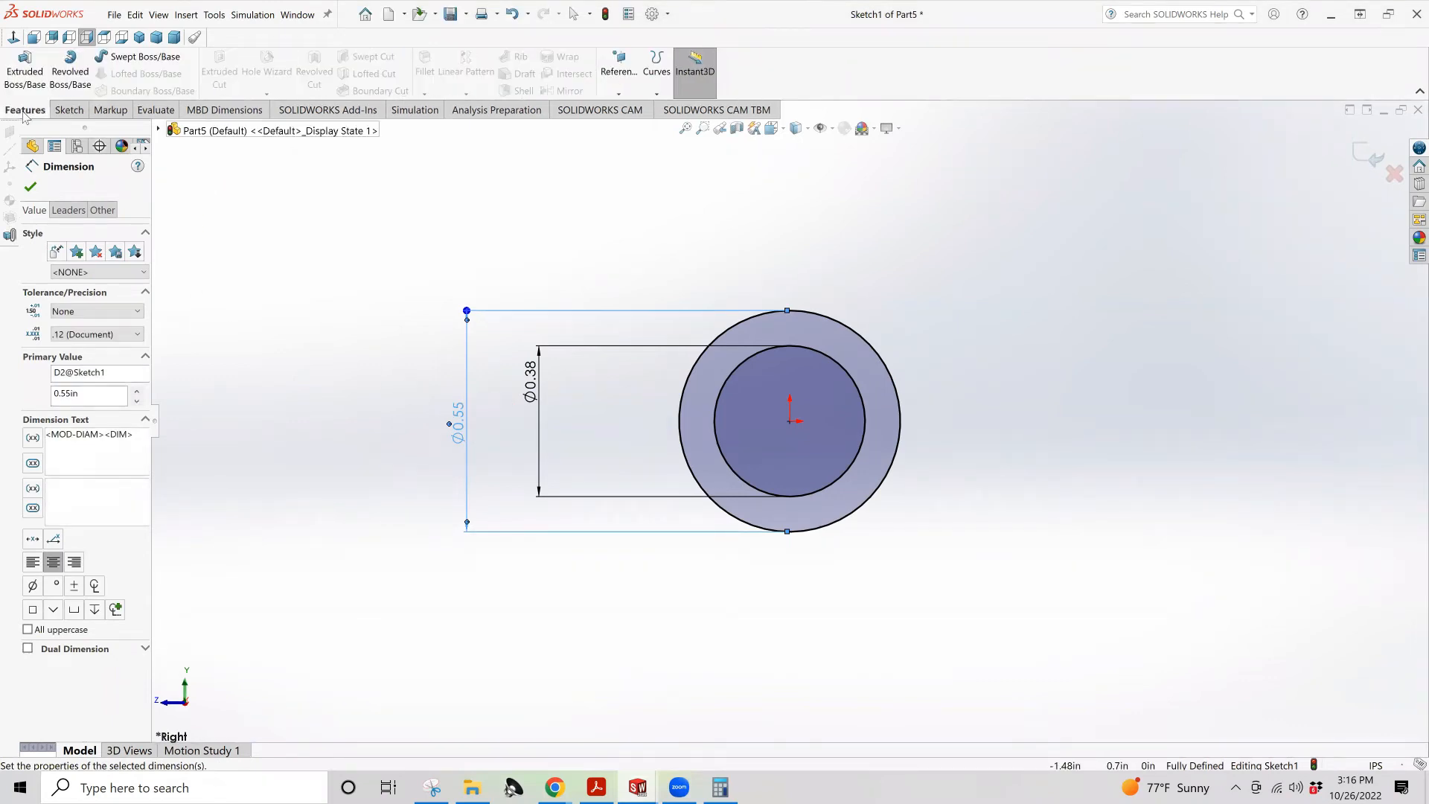
{"action": "left_click", "coordinate": [20, 72]}
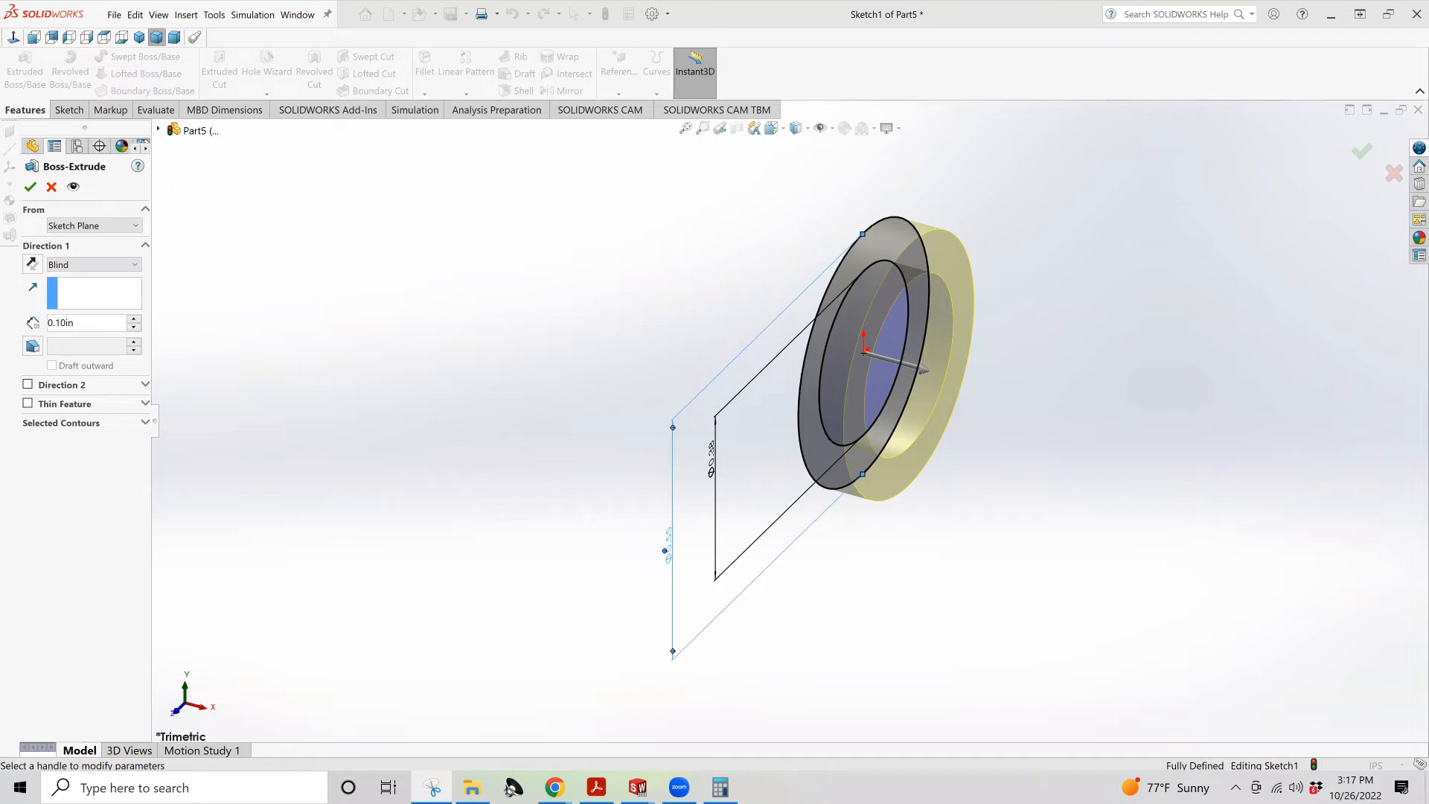
{"action": "mouse_move", "coordinate": [641, 783]}
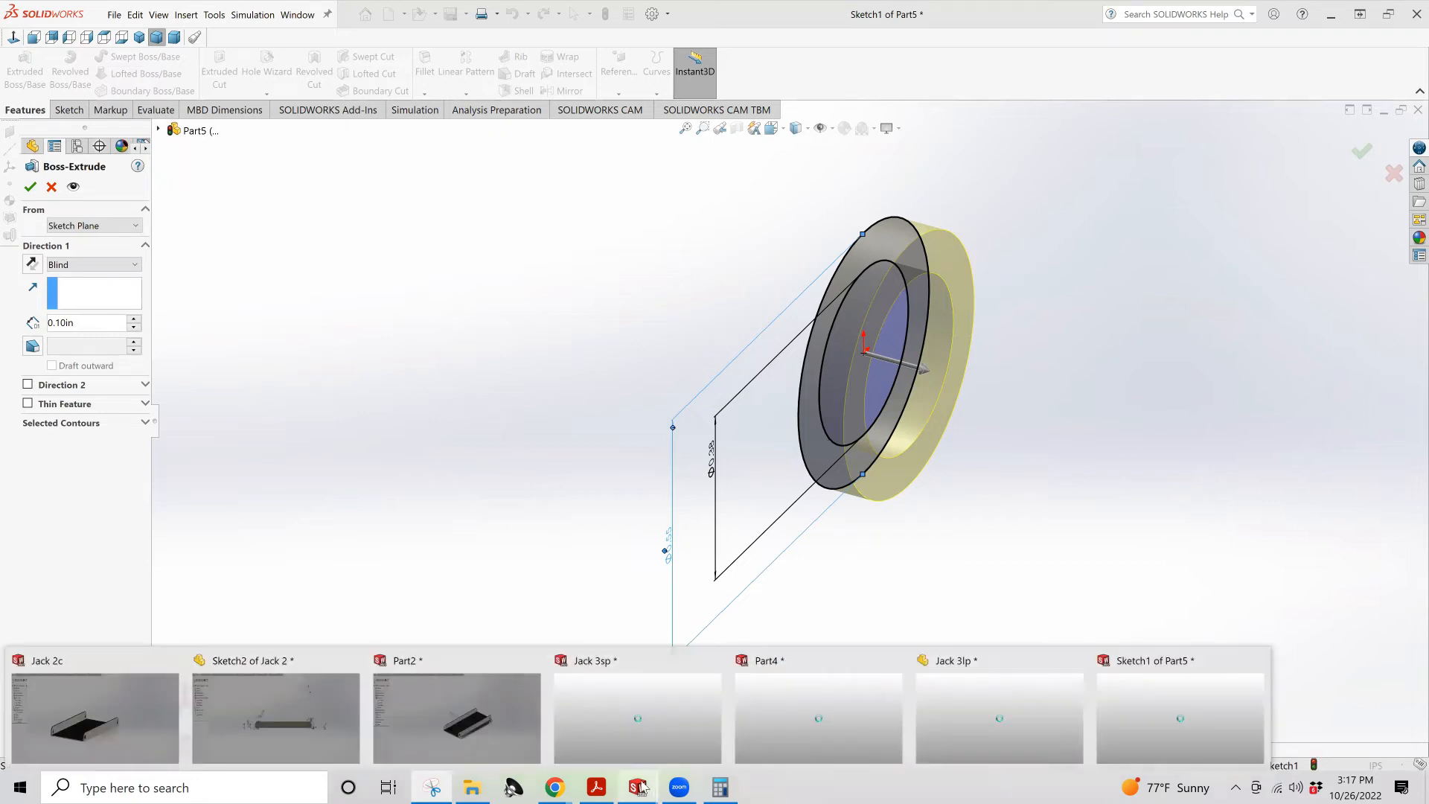
{"action": "left_click", "coordinate": [605, 788]}
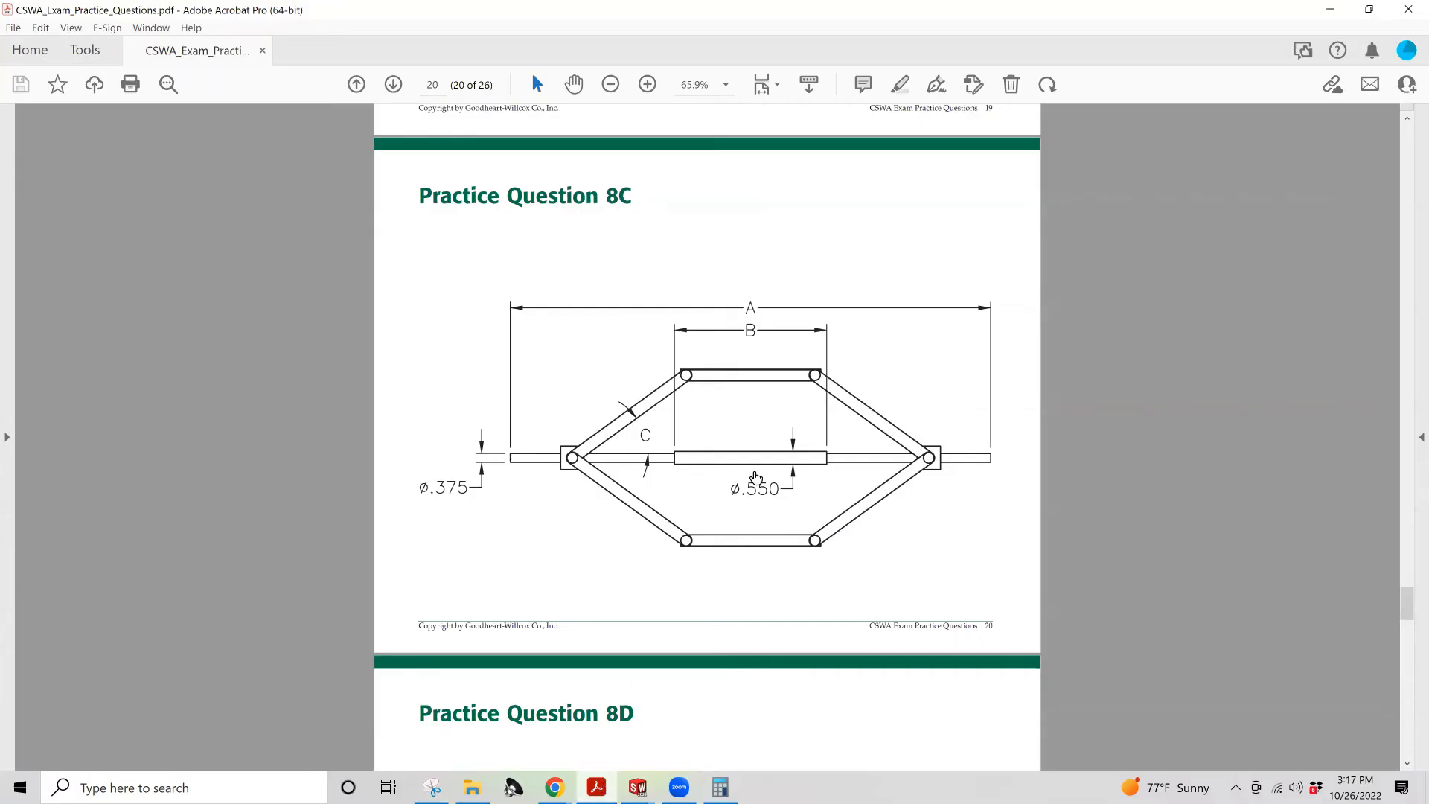
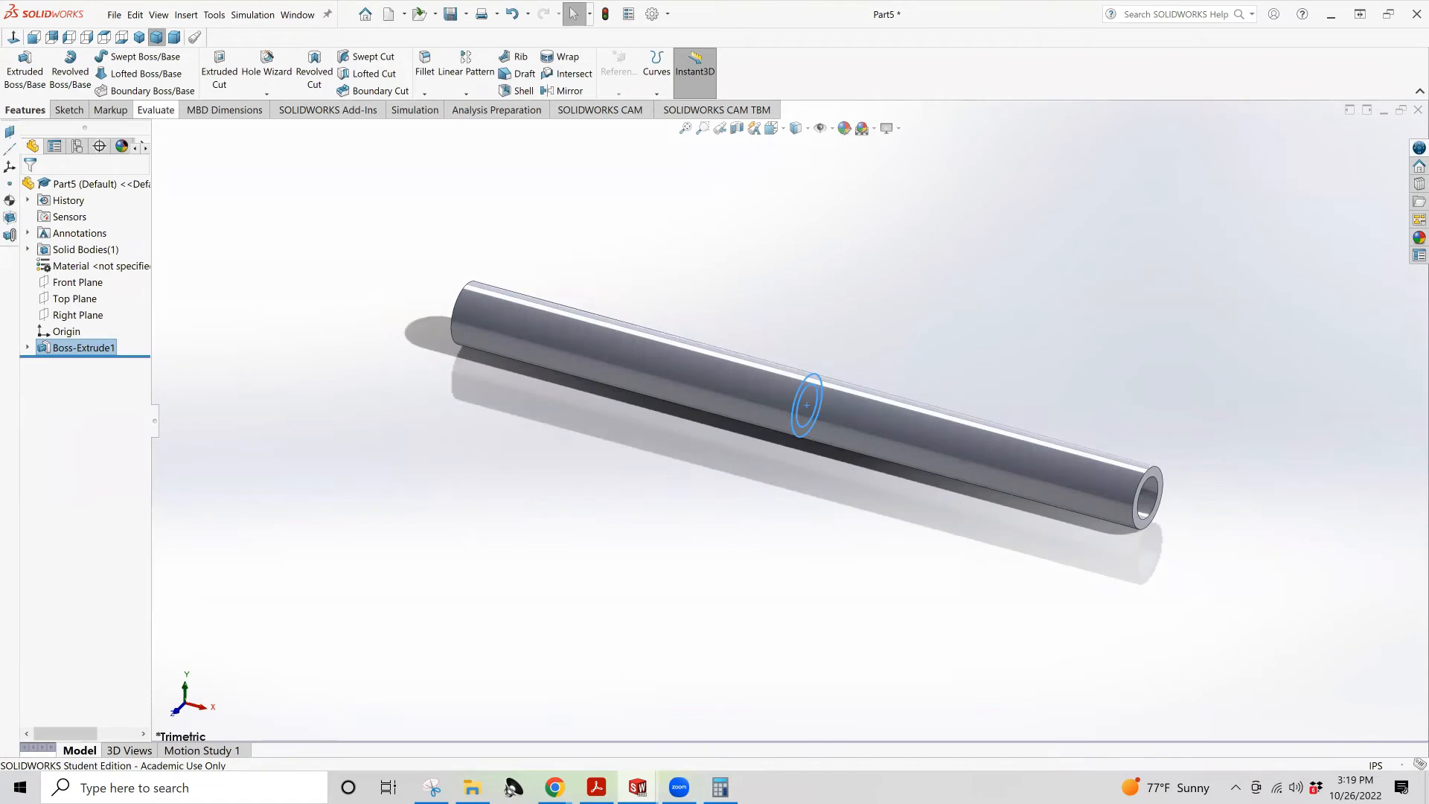
Start a second boss extrusion reusing the first extrusion's sketch, with a mid-plane depth of 20.50 in
{"action": "left_click", "coordinate": [25, 68]}
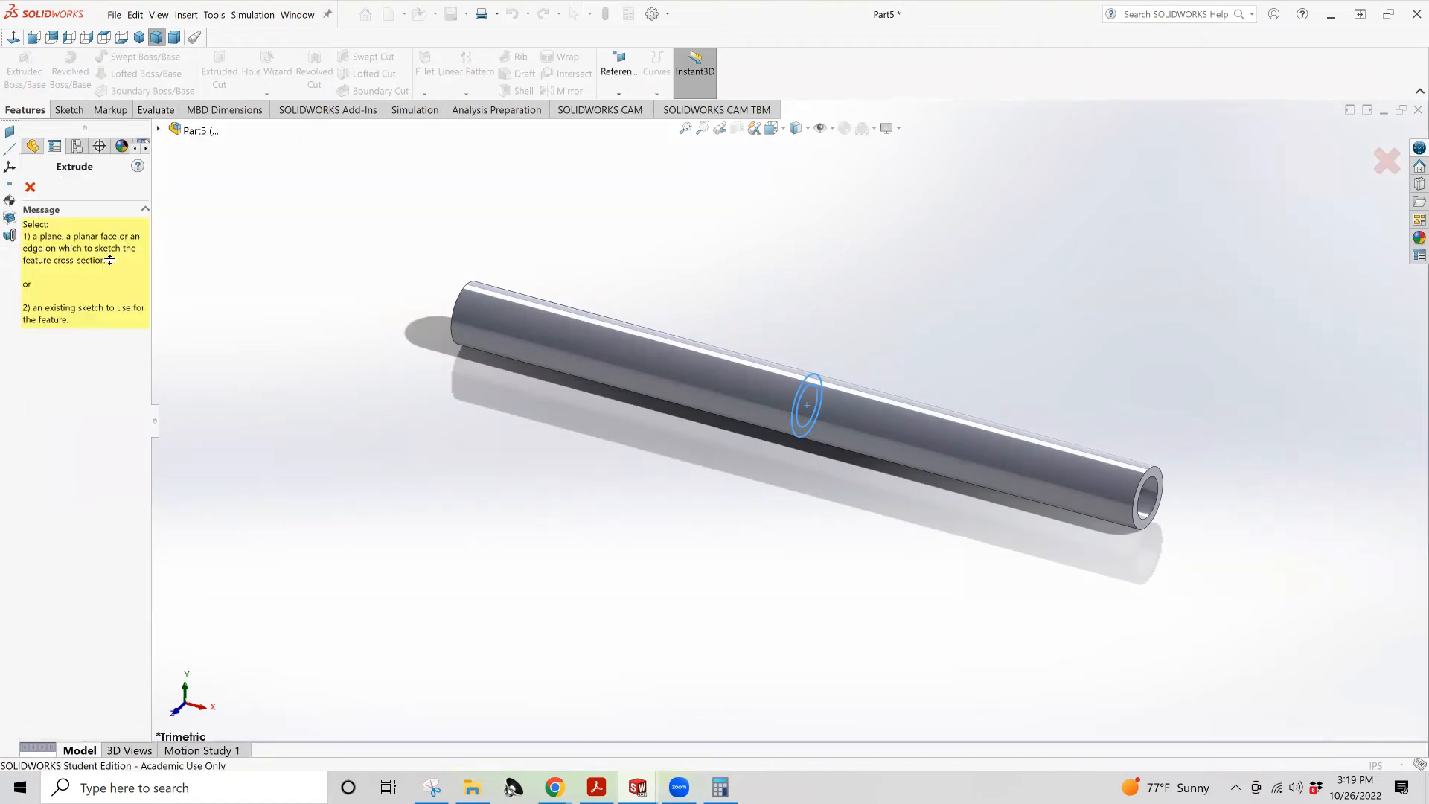
{"action": "left_click", "coordinate": [157, 130]}
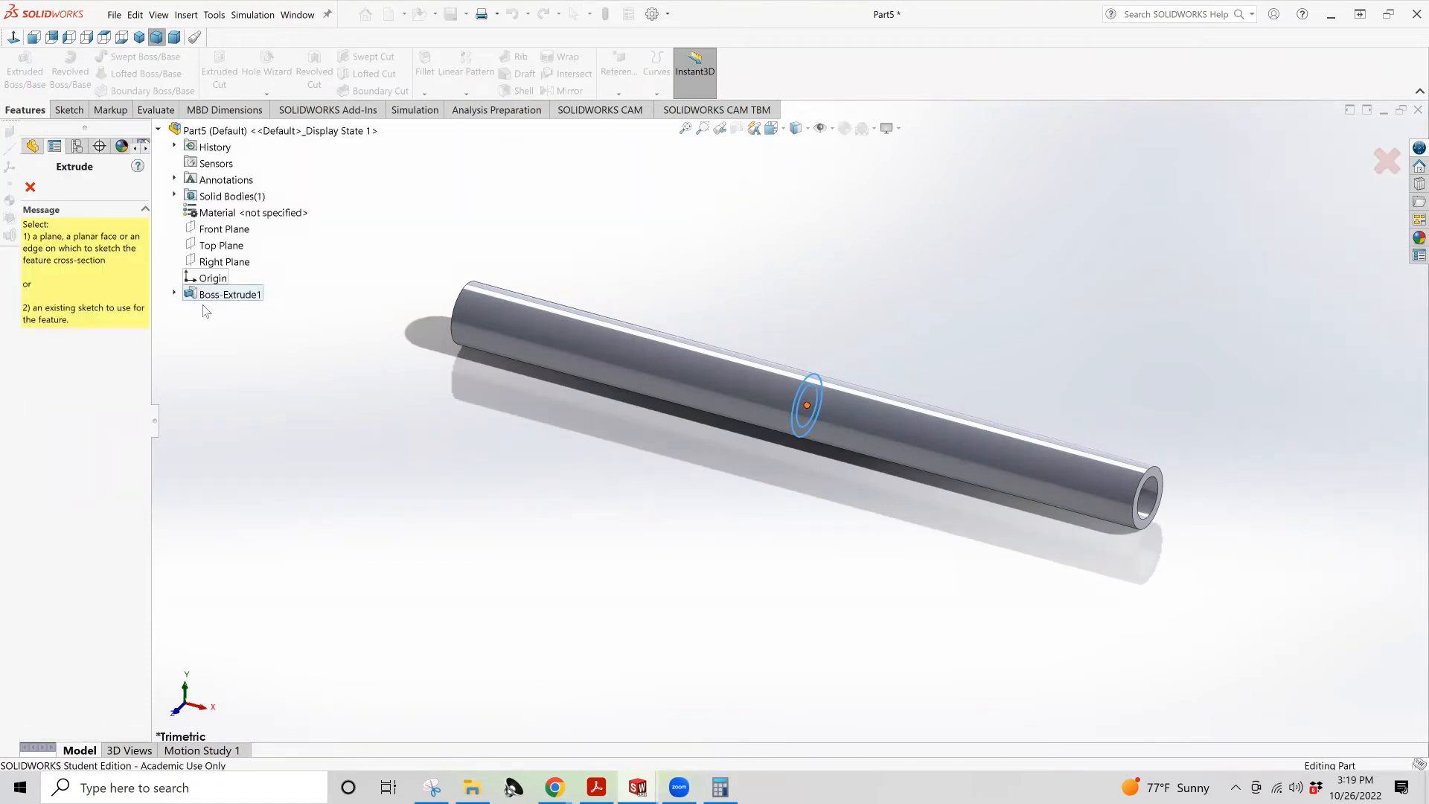
{"action": "left_click", "coordinate": [173, 292]}
{"action": "left_click", "coordinate": [222, 310]}
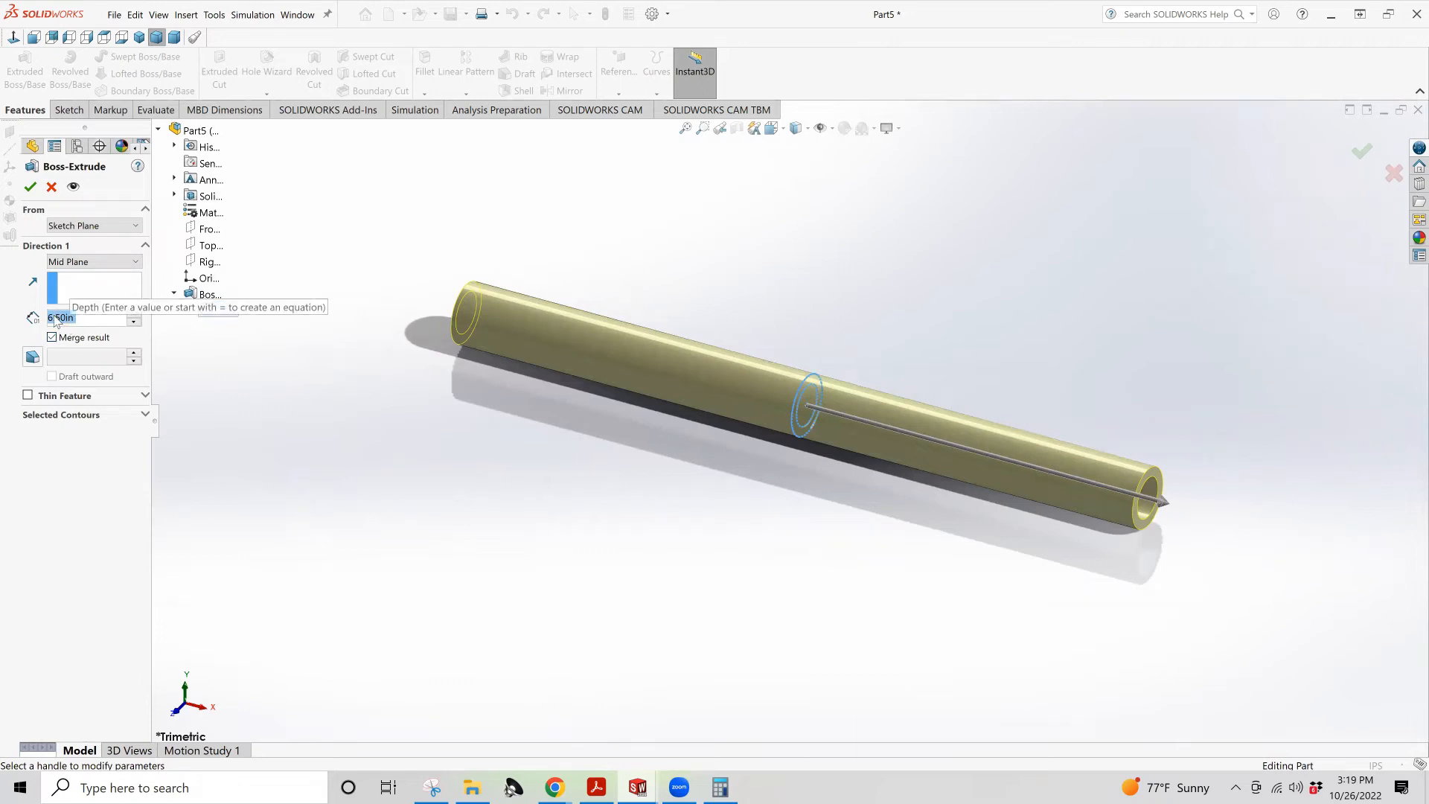
{"action": "right_click", "coordinate": [54, 318]}
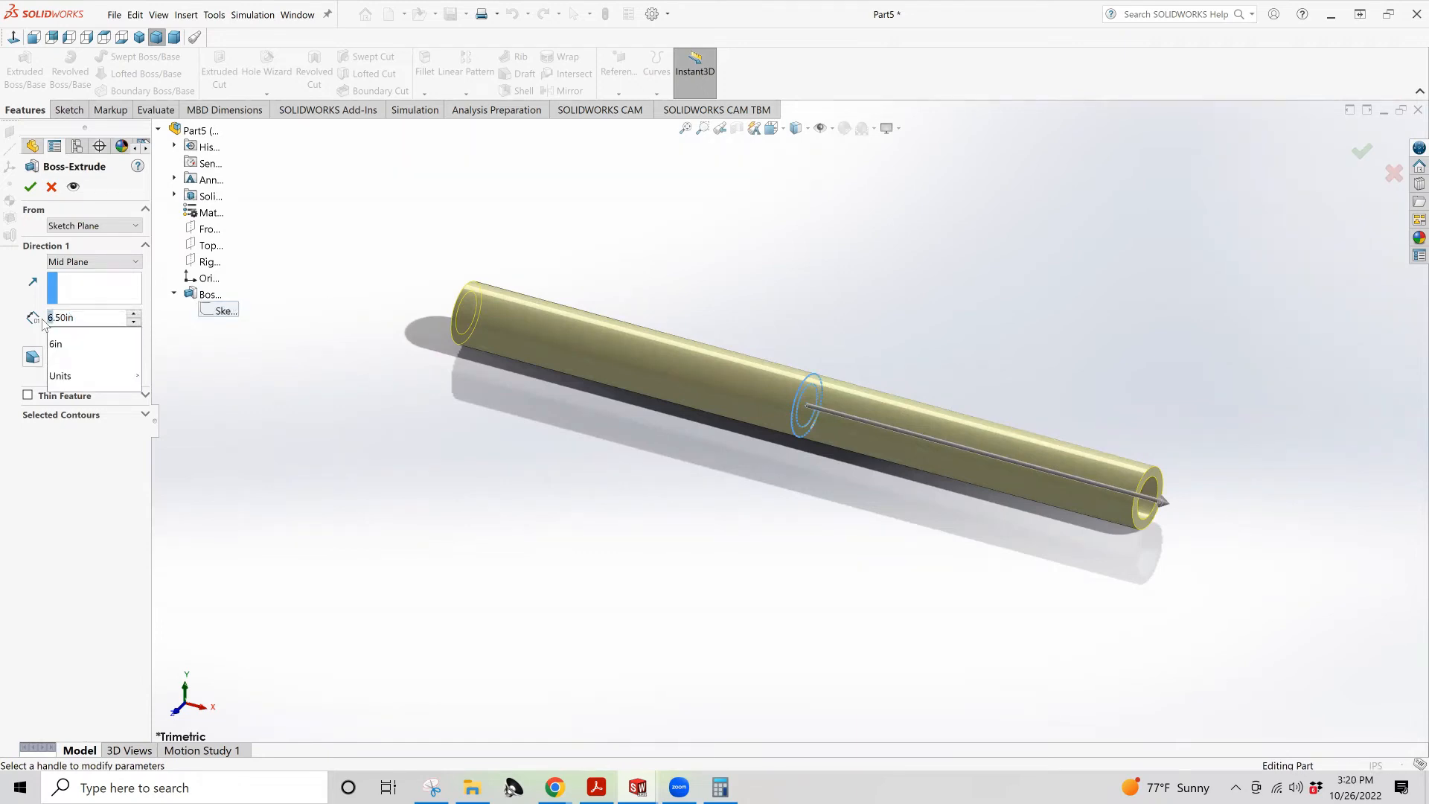
{"action": "type", "text": "20"}
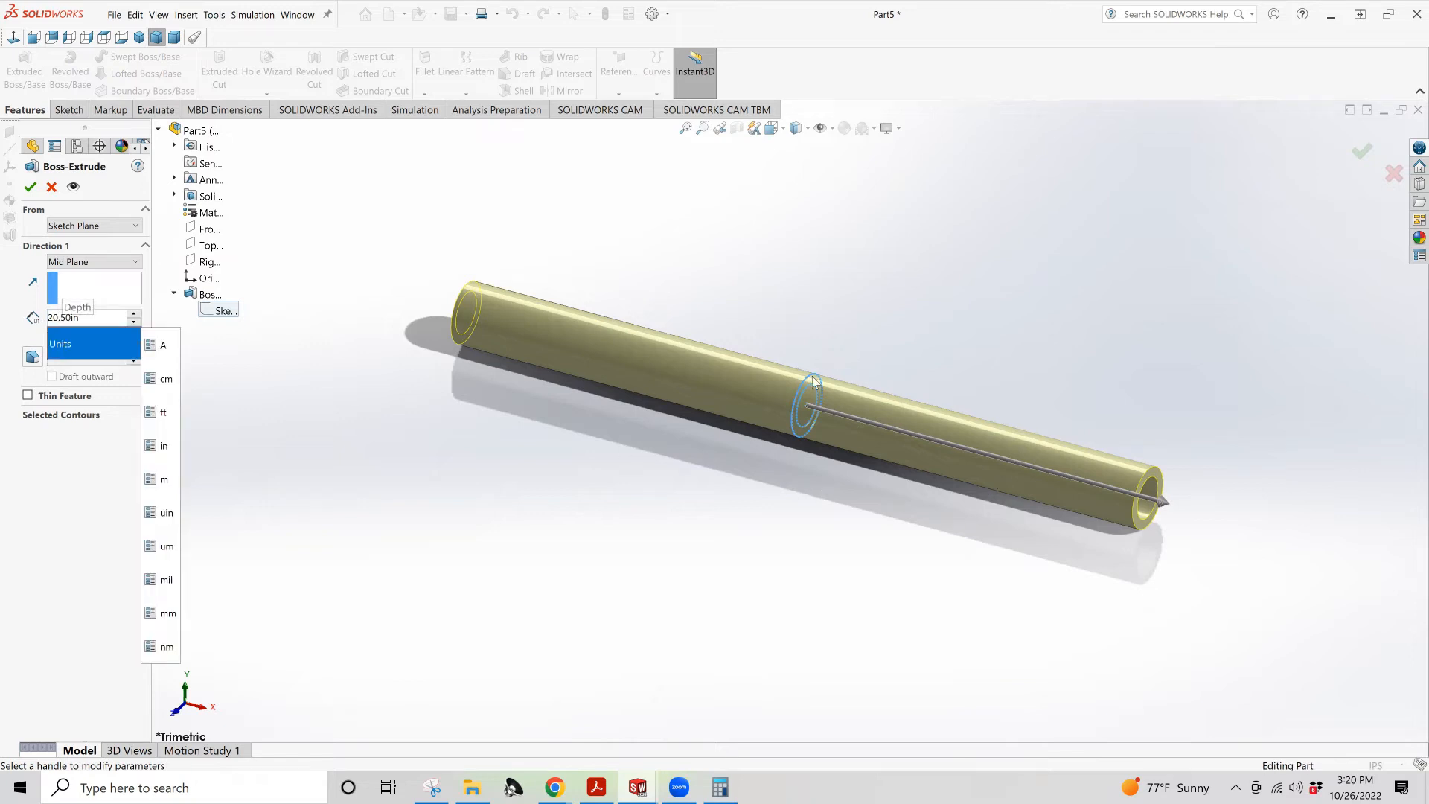
{"action": "key", "text": "Return"}
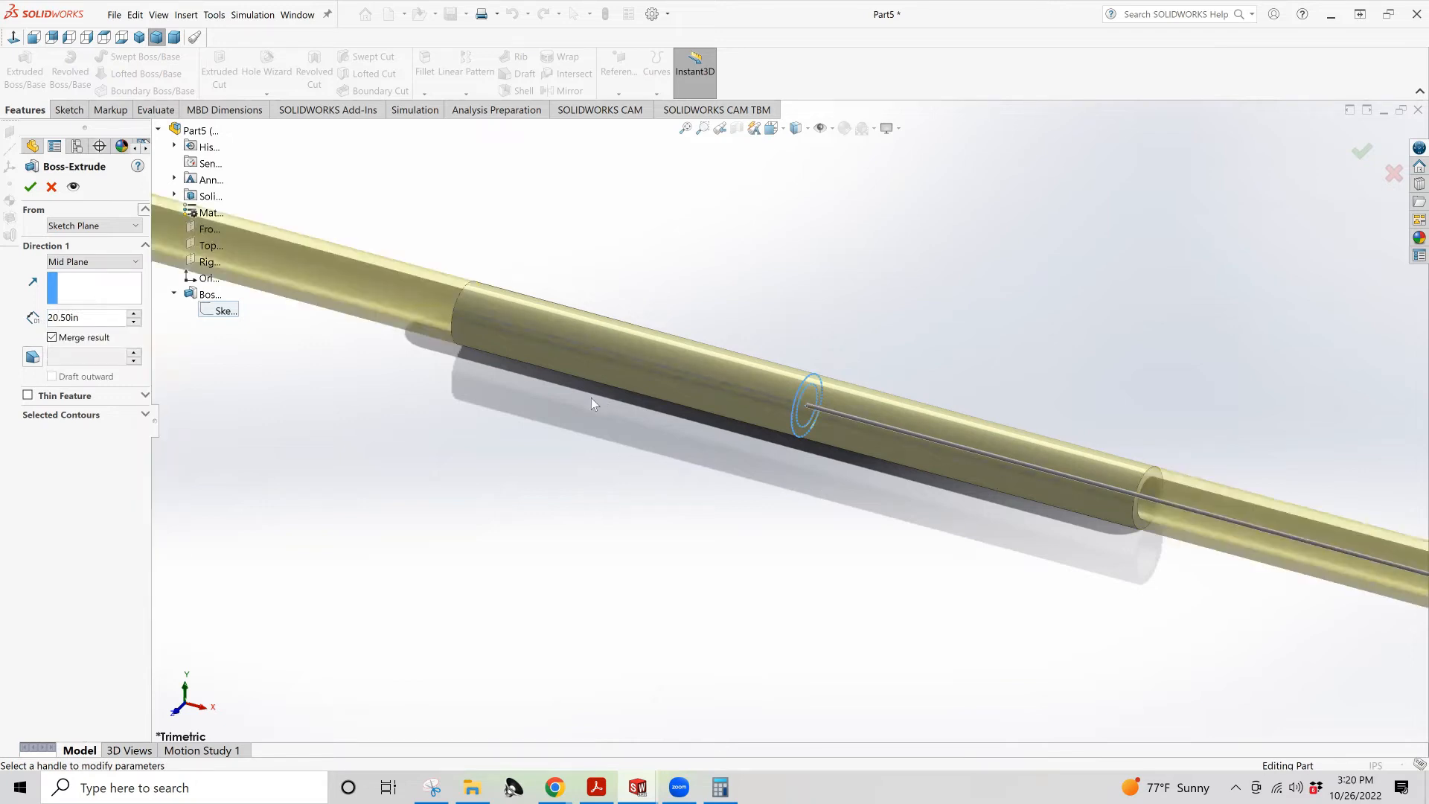
Replace the extrusion's selected contour with only the inner circle region and finish the thin rod
{"action": "left_click", "coordinate": [61, 416]}
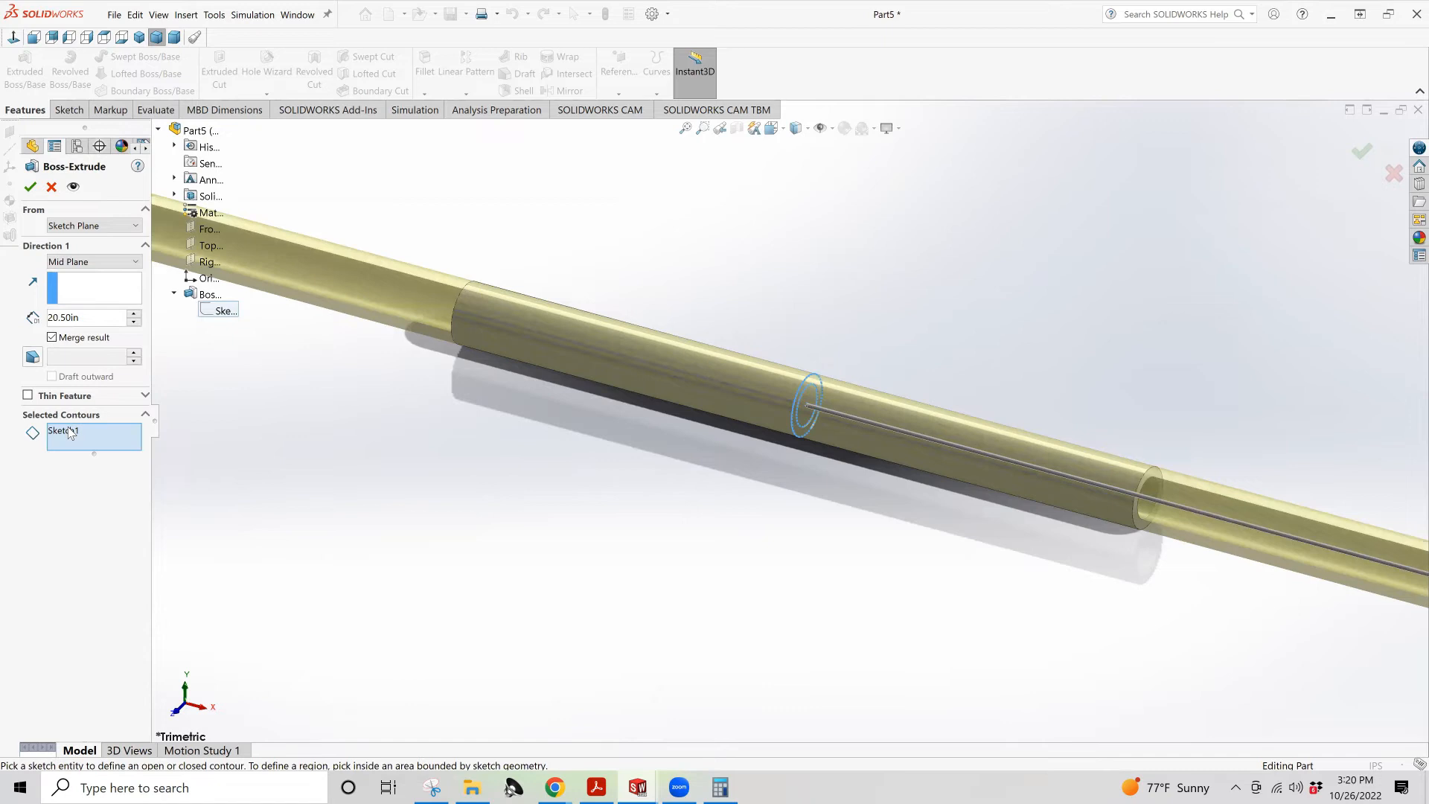
{"action": "right_click", "coordinate": [68, 433]}
{"action": "left_click", "coordinate": [115, 438]}
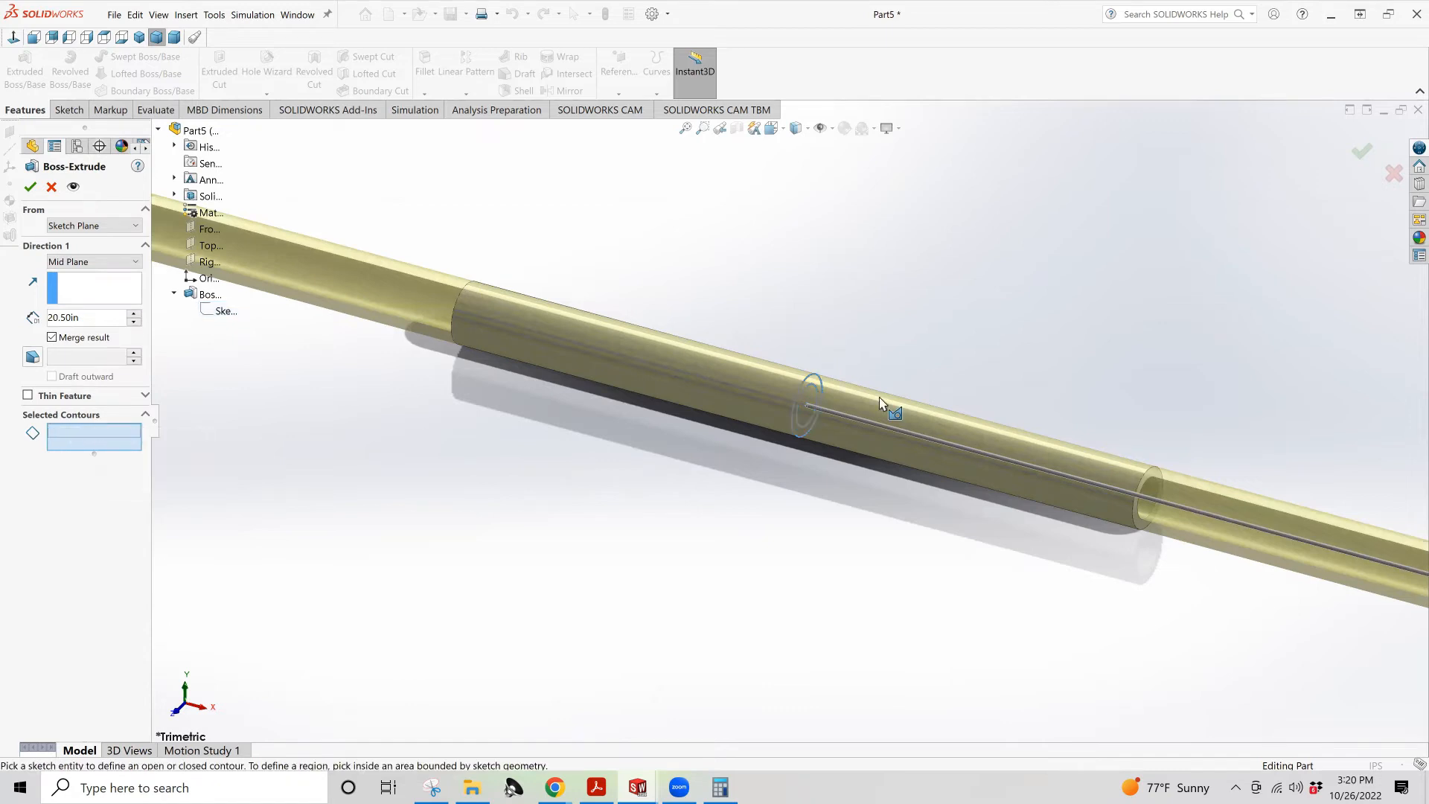
{"action": "left_click", "coordinate": [811, 402]}
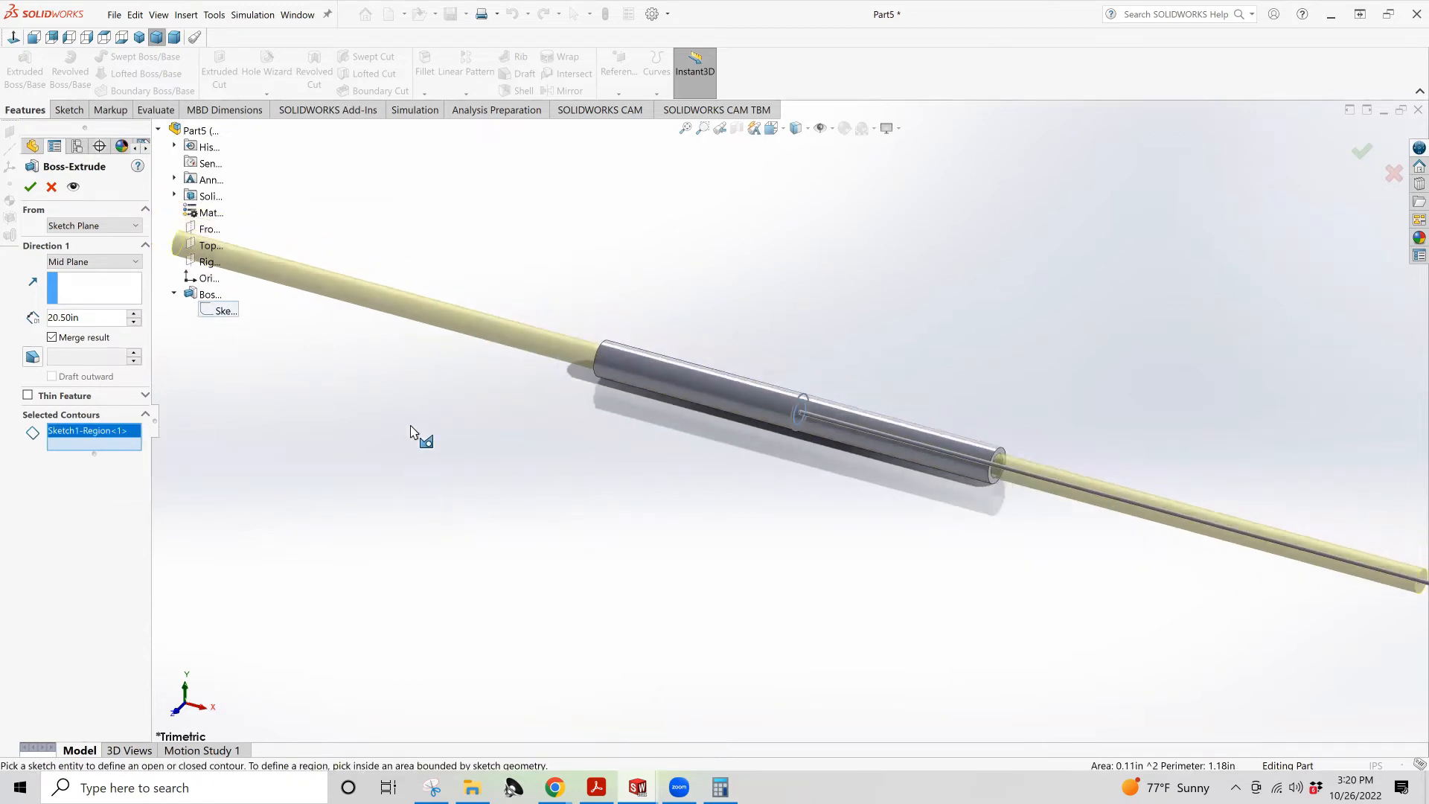
{"action": "left_click", "coordinate": [30, 186]}
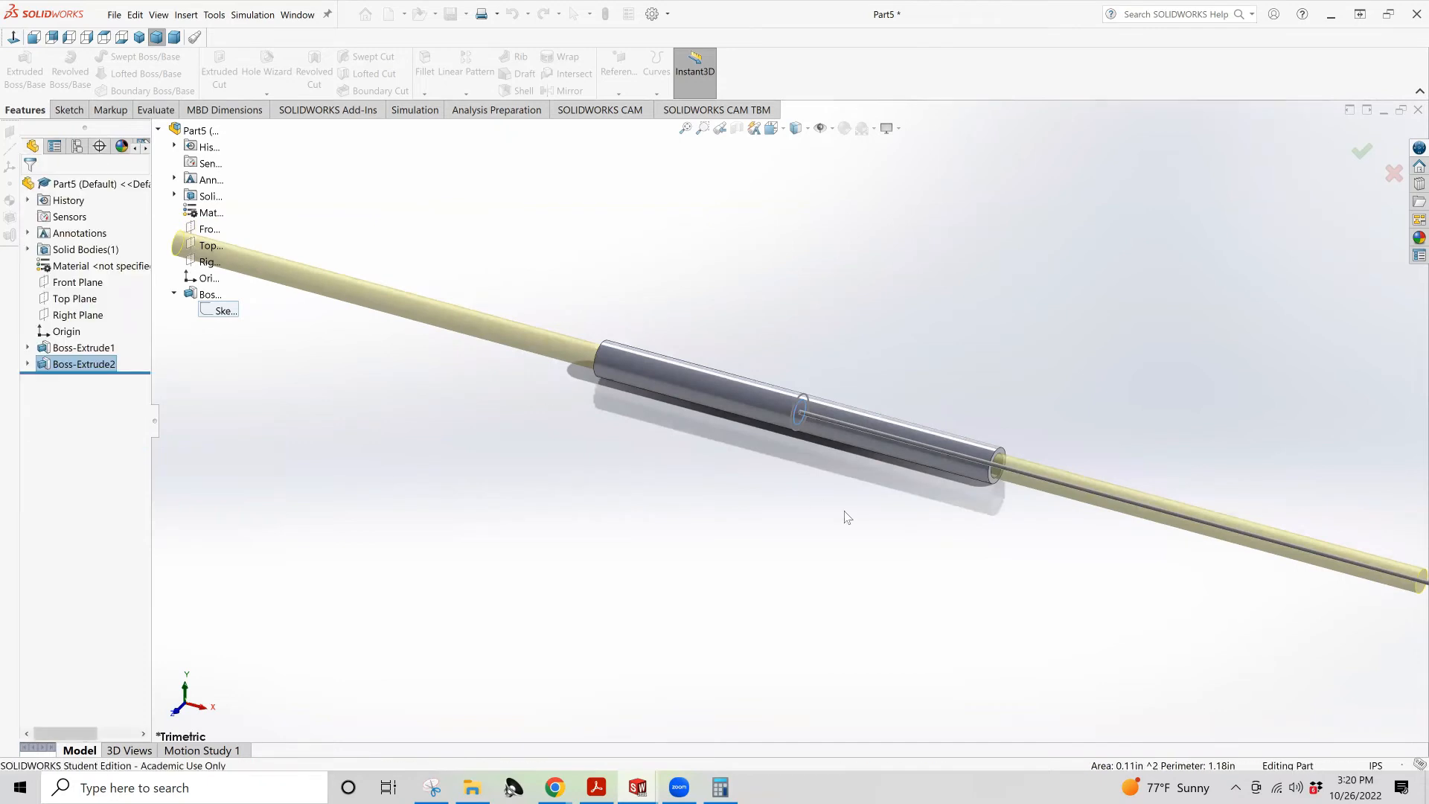
Assign the AISI 1020 steel material to the rod part
{"action": "left_click", "coordinate": [88, 266]}
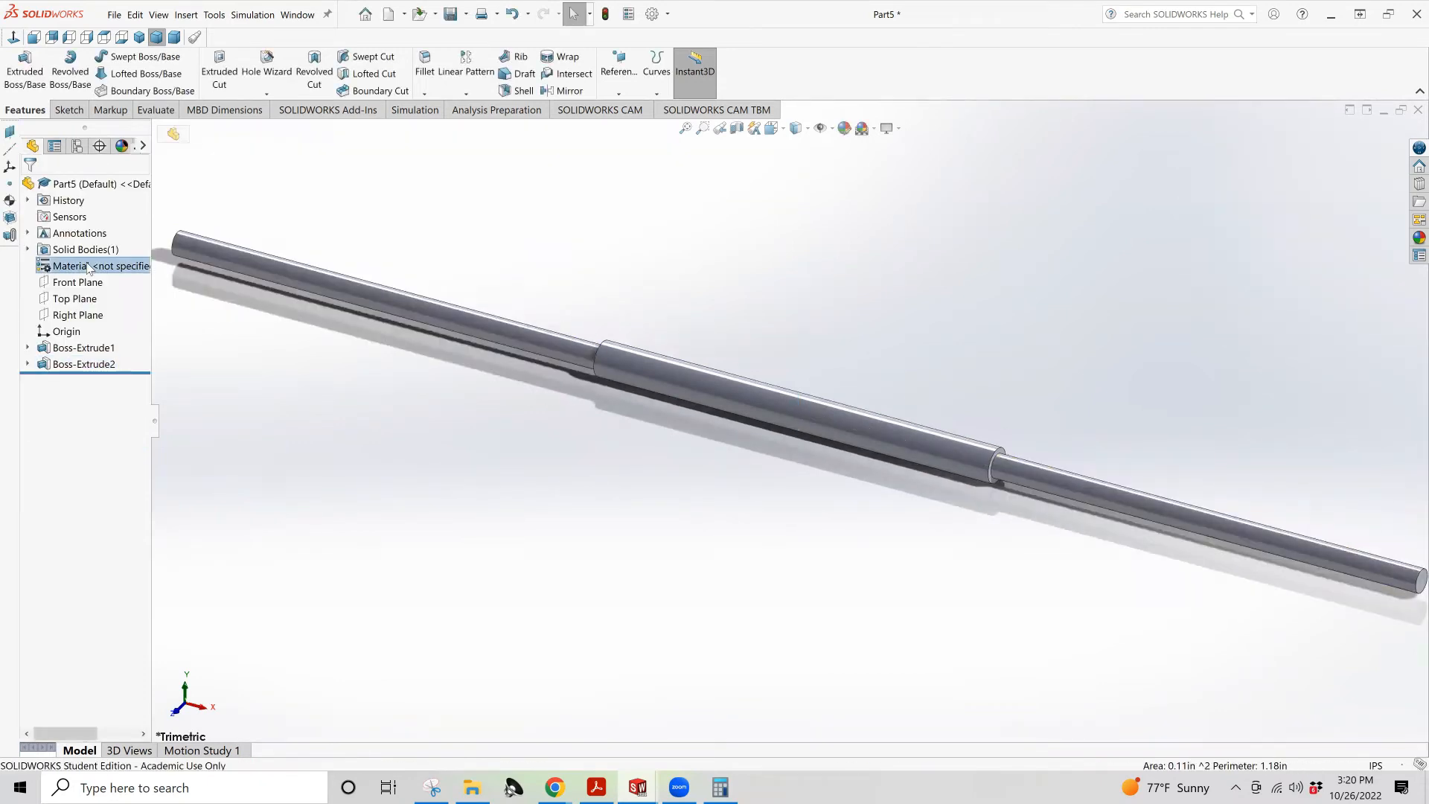
{"action": "right_click", "coordinate": [88, 266]}
{"action": "left_click", "coordinate": [136, 279]}
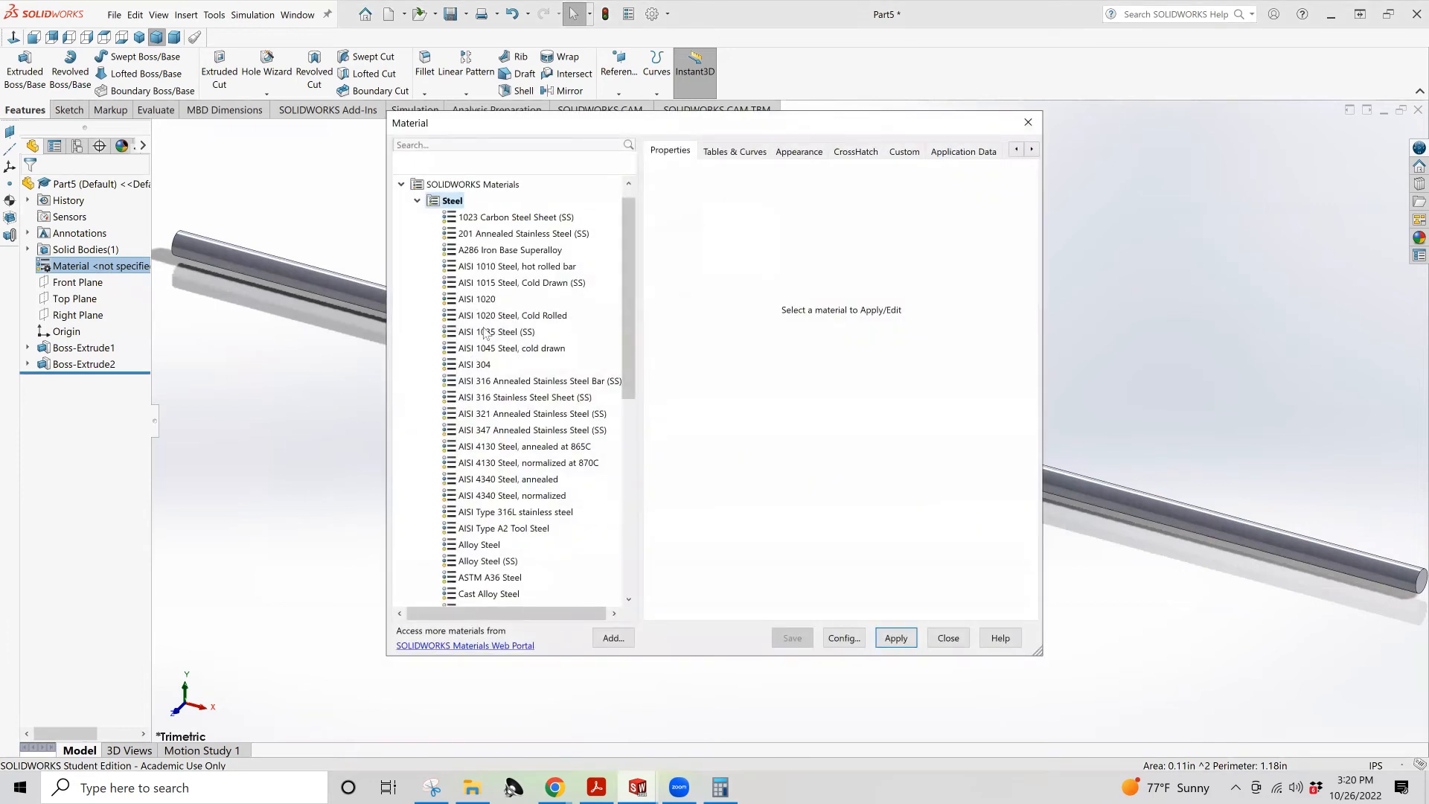
{"action": "left_click", "coordinate": [478, 300]}
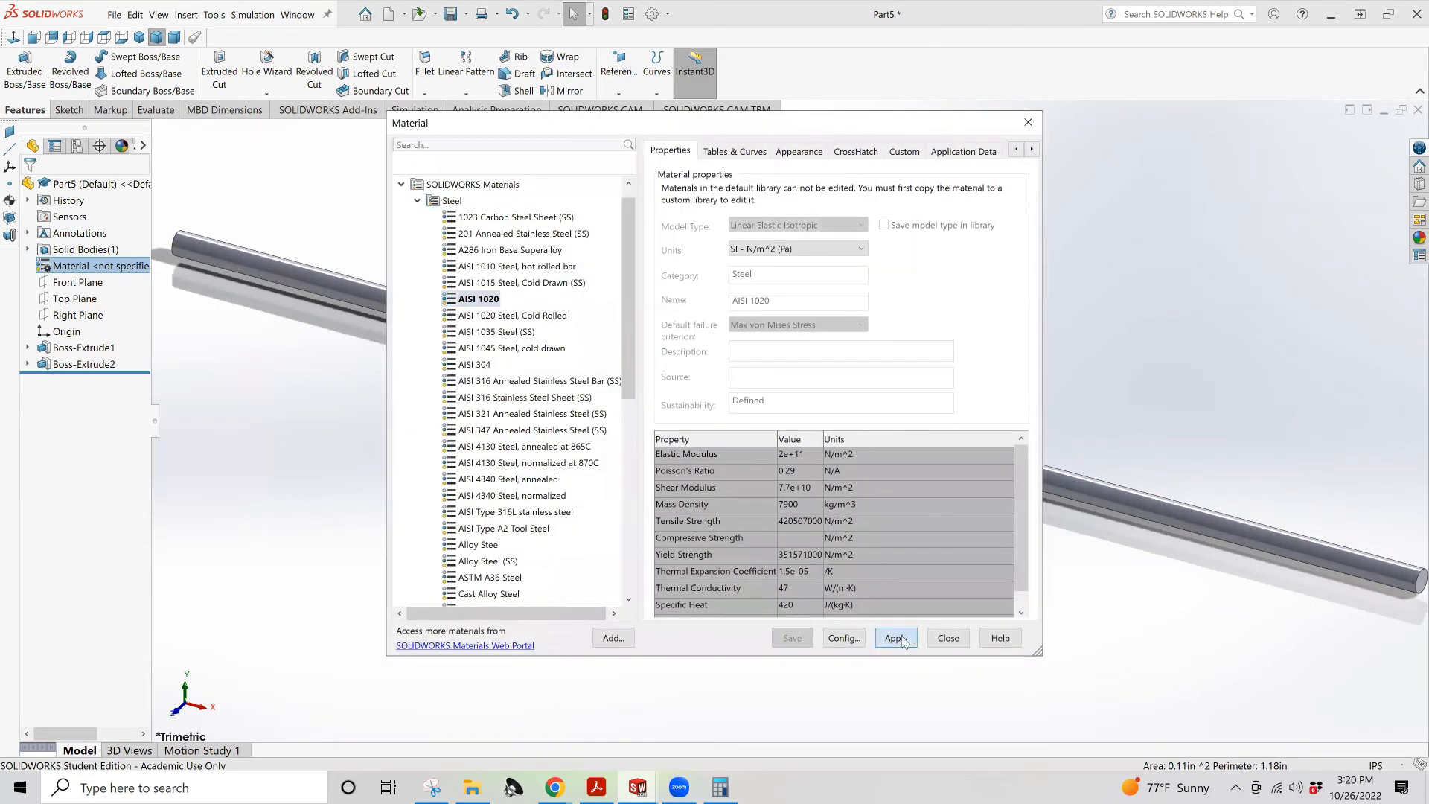
{"action": "left_click", "coordinate": [901, 639]}
{"action": "left_click", "coordinate": [949, 638]}
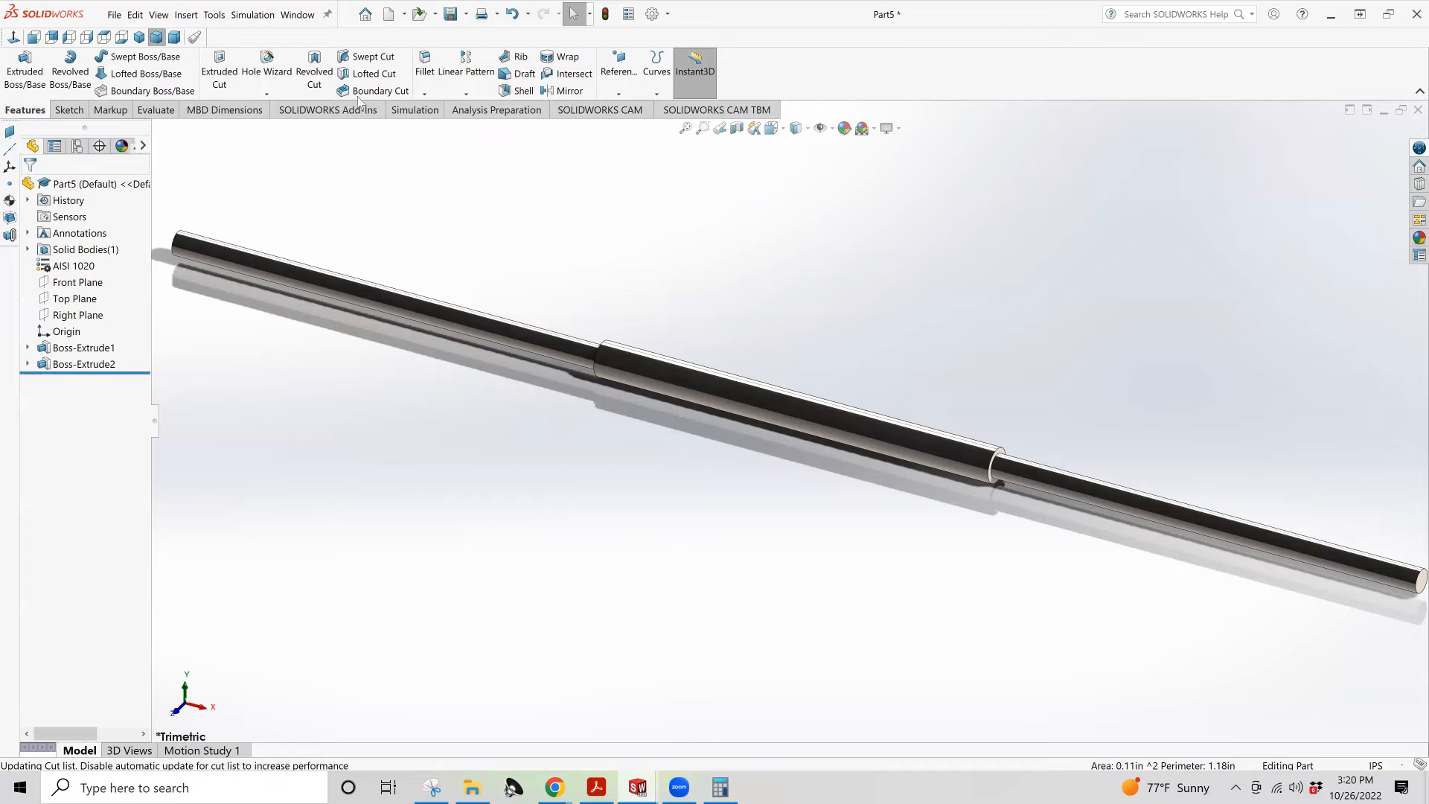
Save the part as Jack 1b in the ESG_251 folder
{"action": "left_click", "coordinate": [114, 15]}
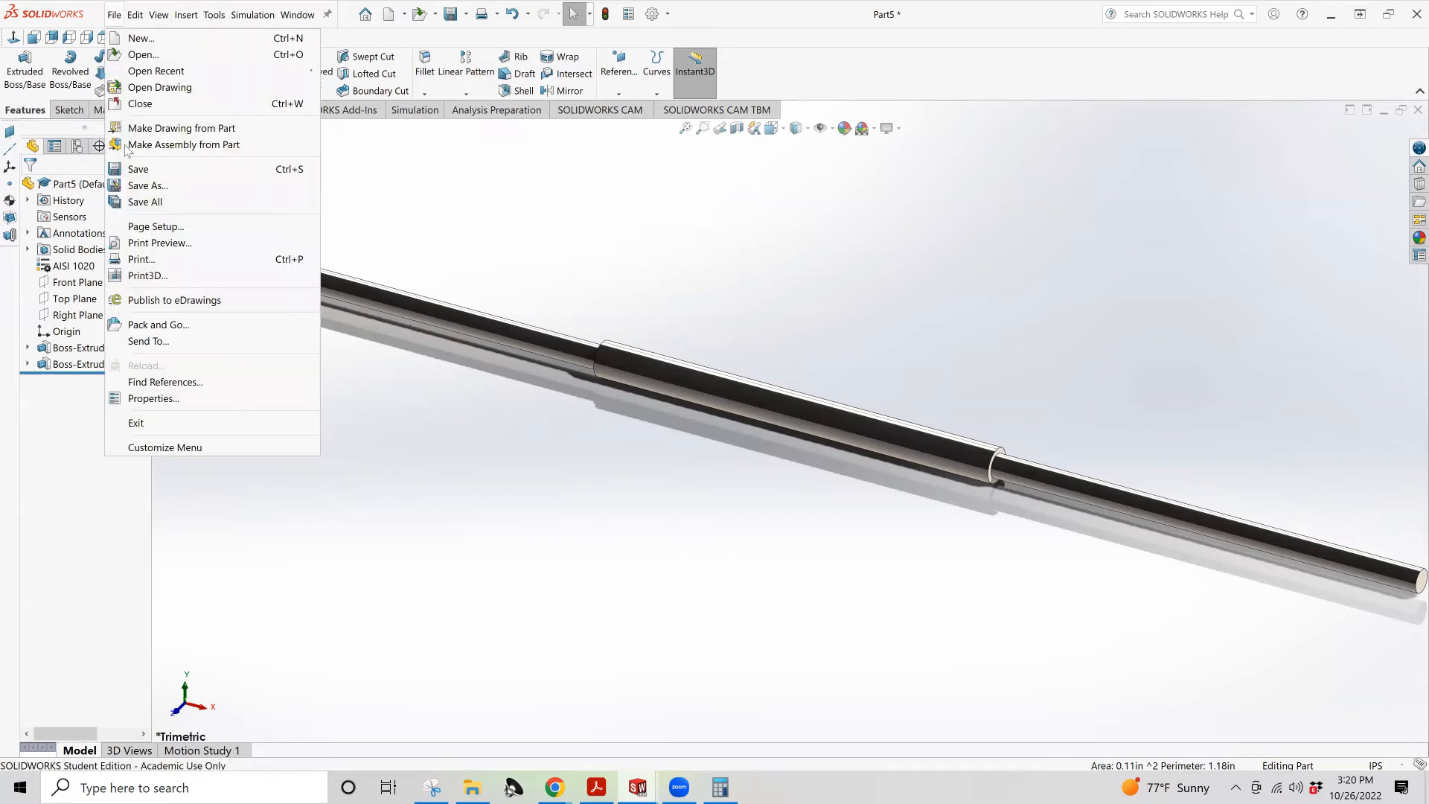
{"action": "left_click", "coordinate": [146, 187]}
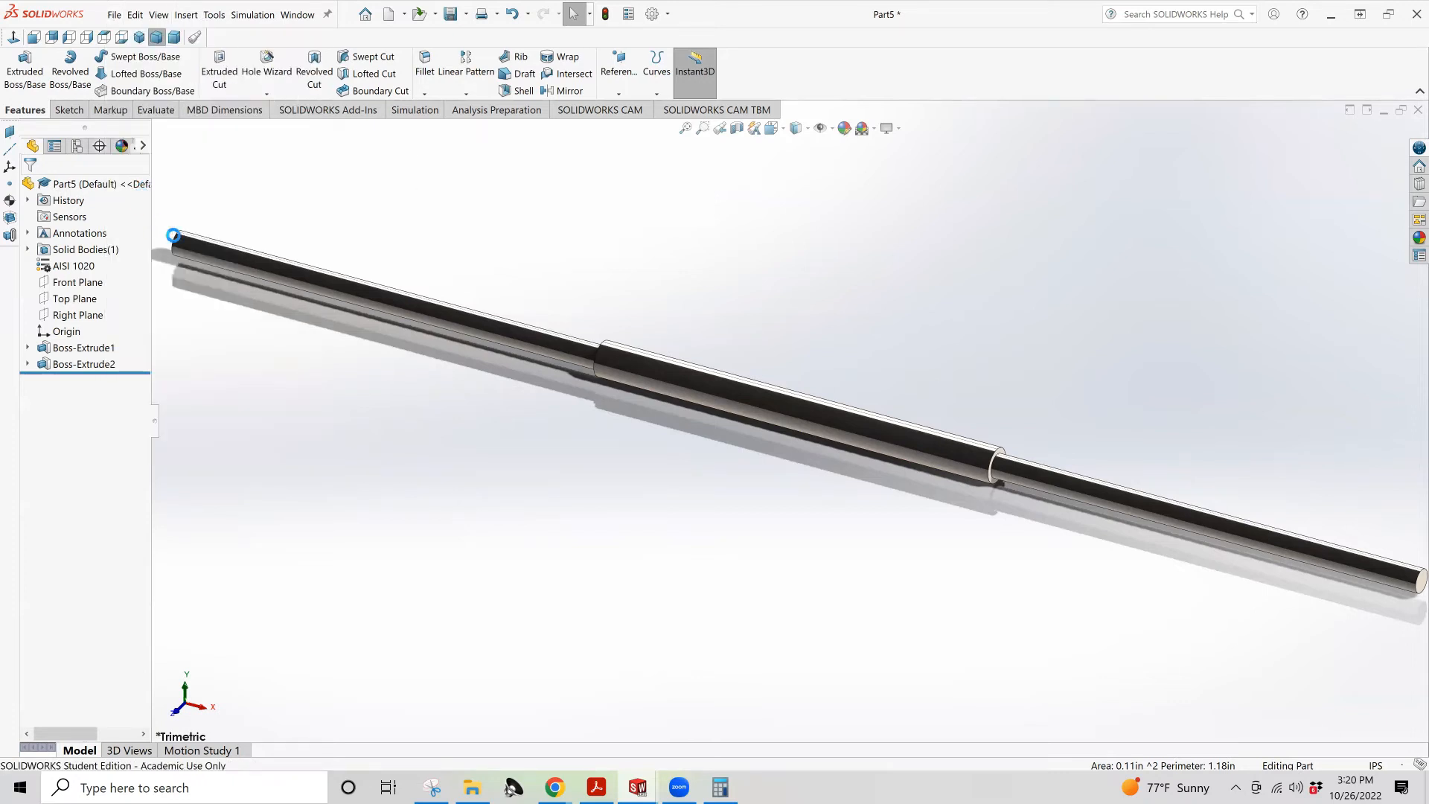
{"action": "scroll", "coordinate": [228, 253], "scroll_direction": "down", "scroll_amount": 3}
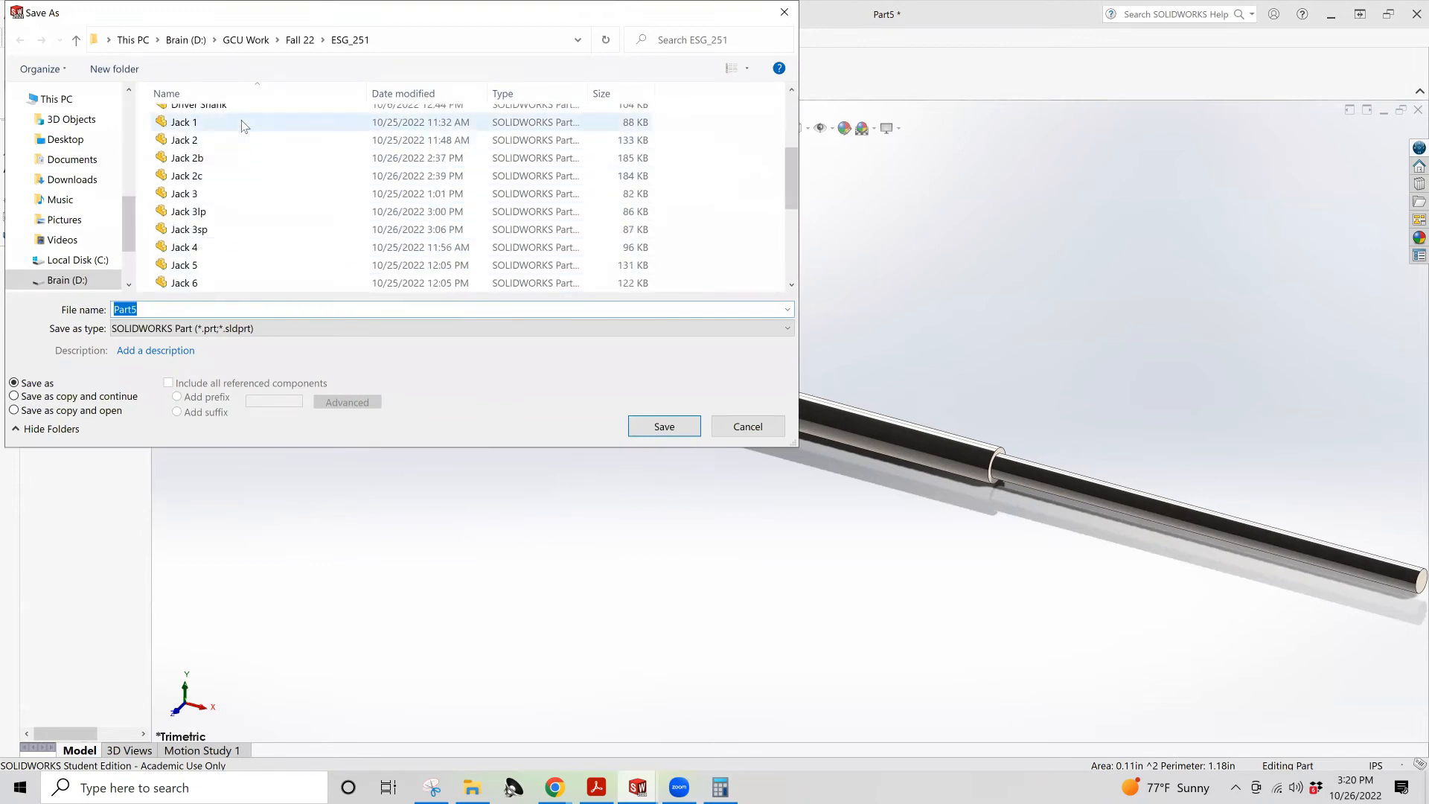
{"action": "left_click", "coordinate": [240, 119]}
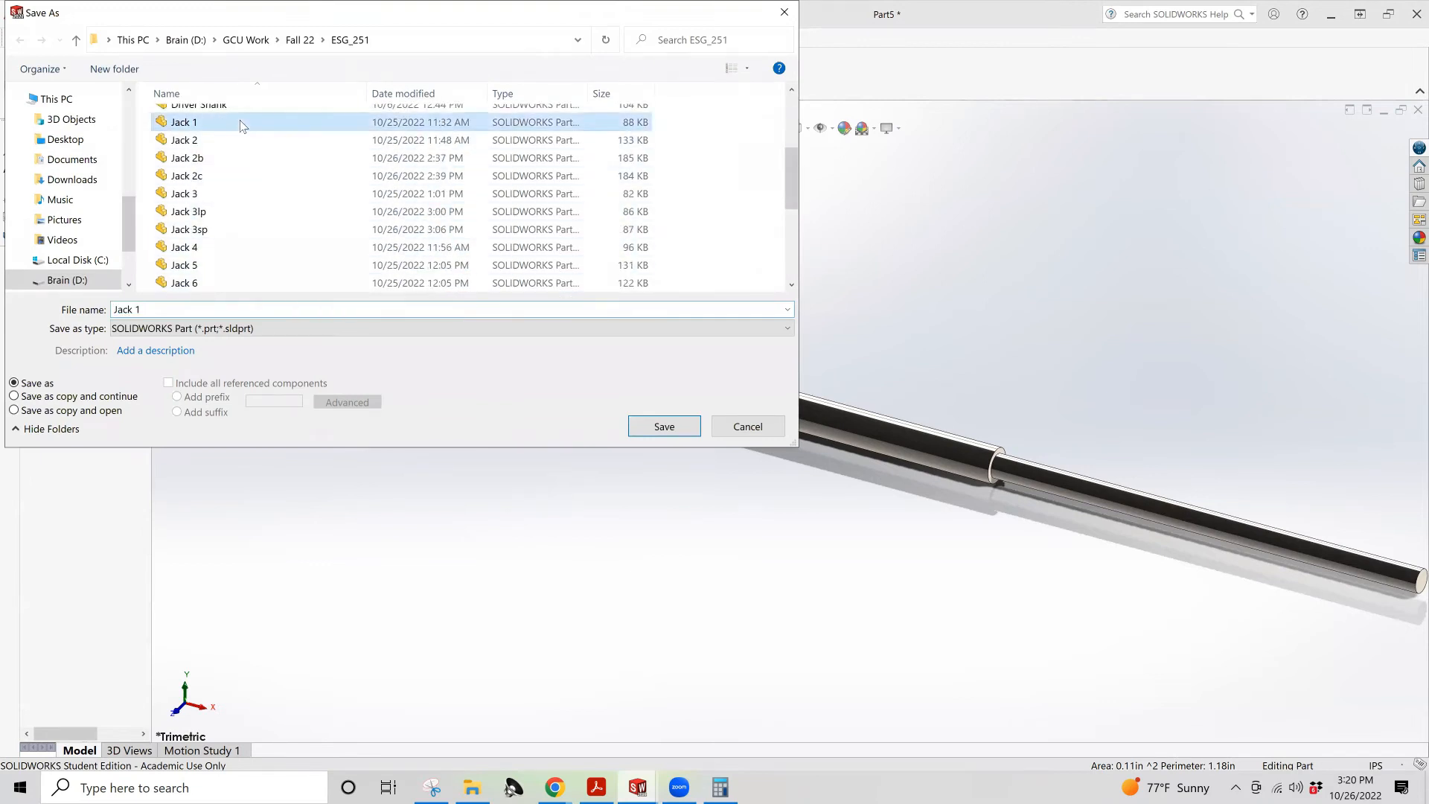
{"action": "double_click", "coordinate": [147, 312]}
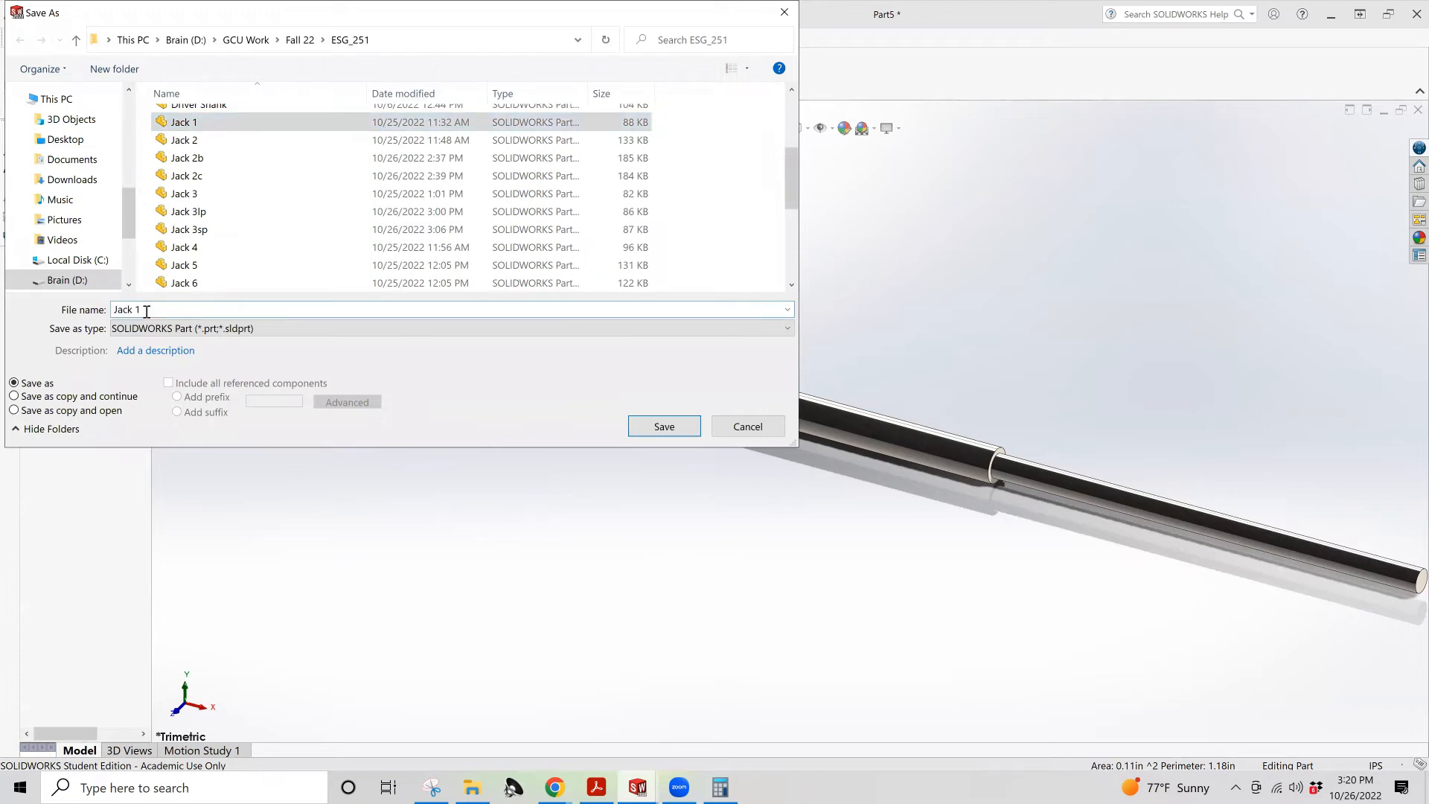
{"action": "type", "text": "b"}
{"action": "left_click", "coordinate": [646, 429]}
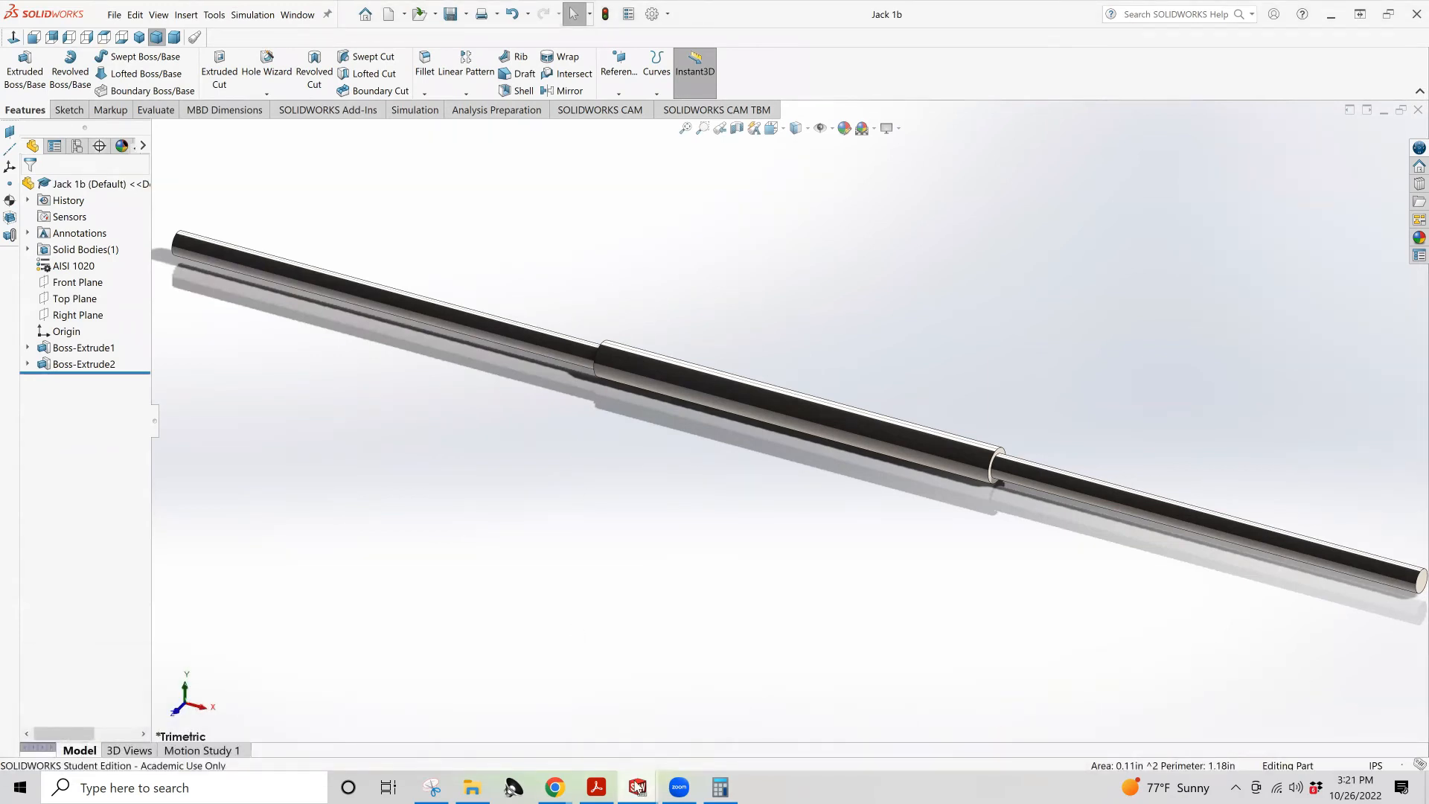
Examine the pivot drawing of Practice Question 8G in Acrobat and return to the Jack 1b part in SOLIDWORKS
{"action": "left_click", "coordinate": [597, 787]}
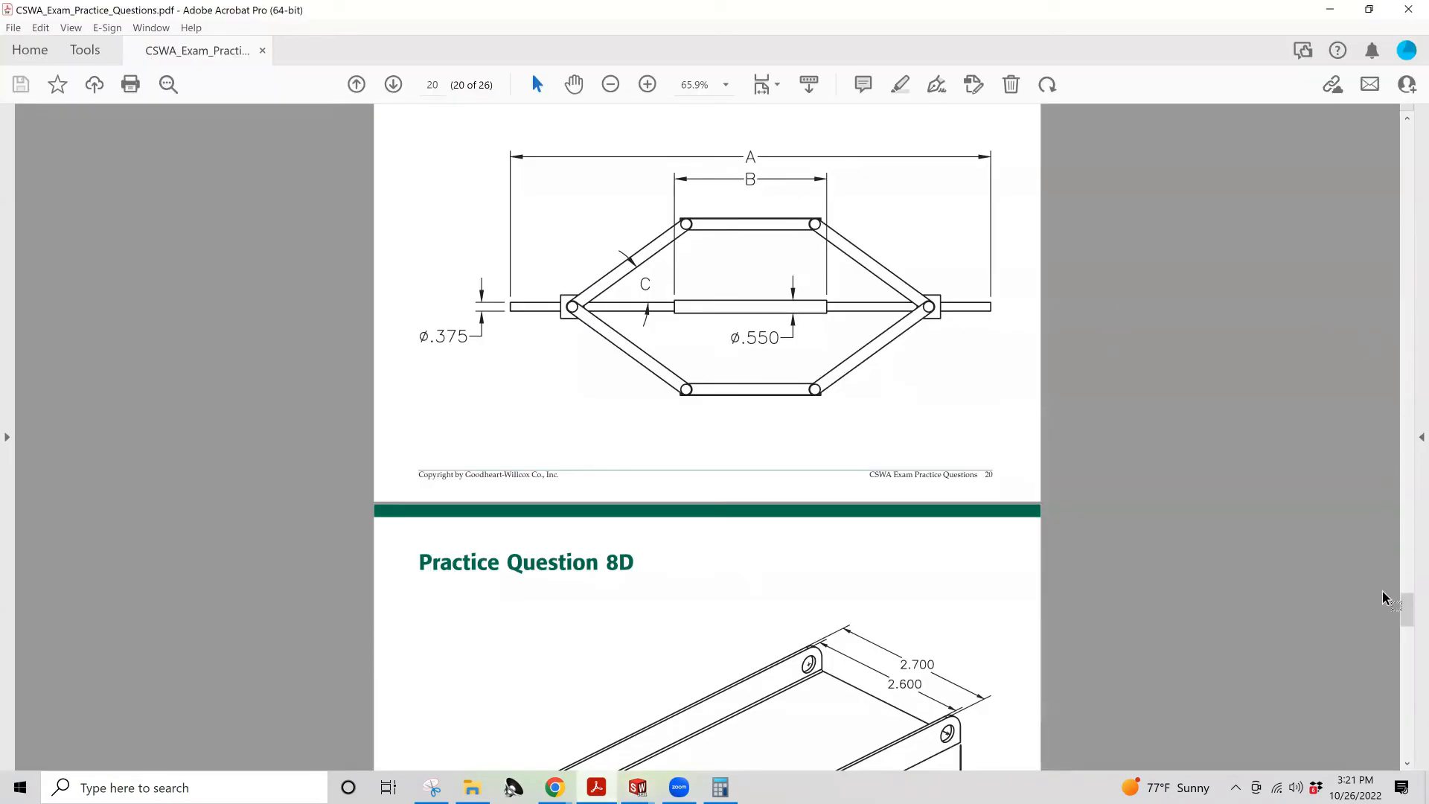
{"action": "left_click_drag", "start_coordinate": [1406, 609], "coordinate": [1407, 680]}
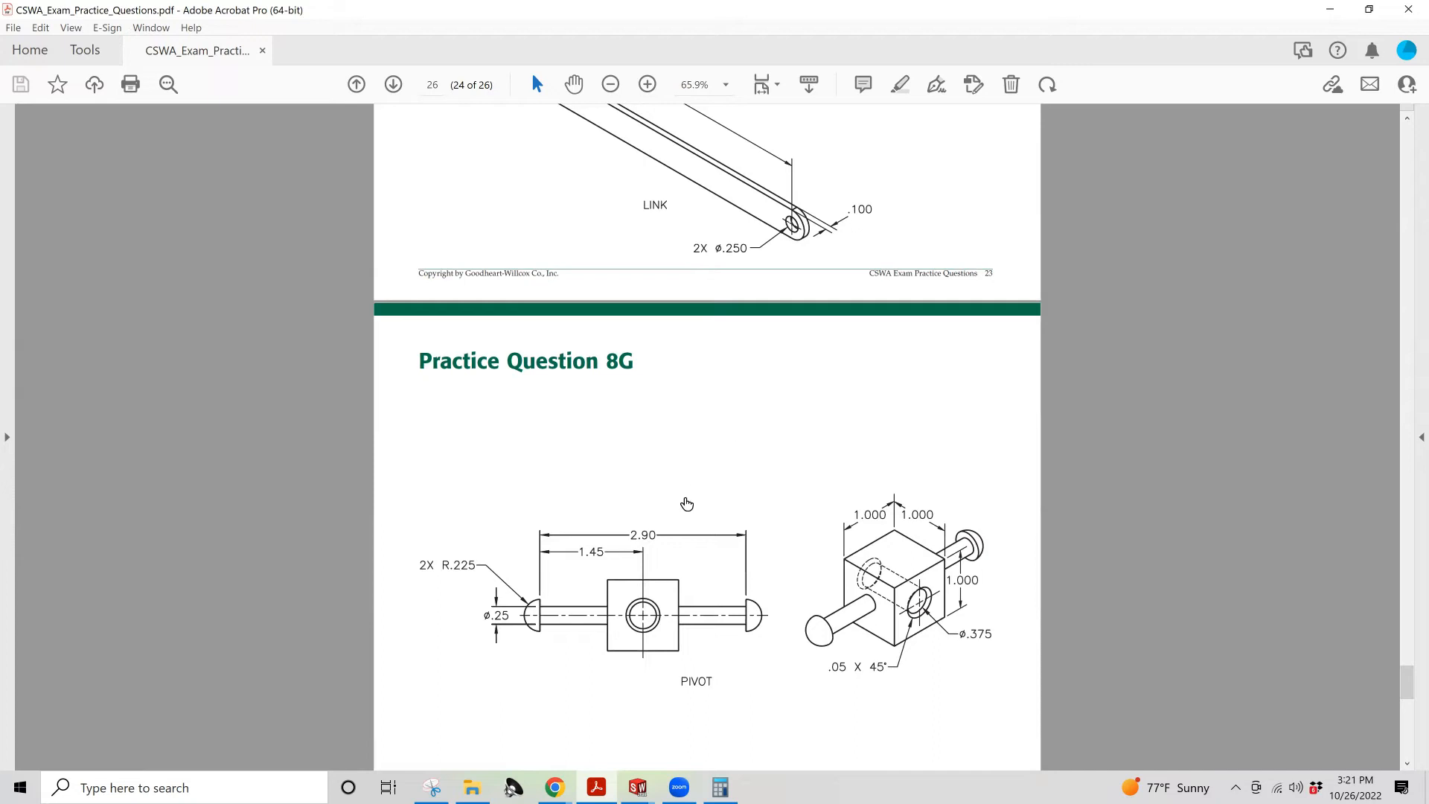
{"action": "mouse_move", "coordinate": [635, 786]}
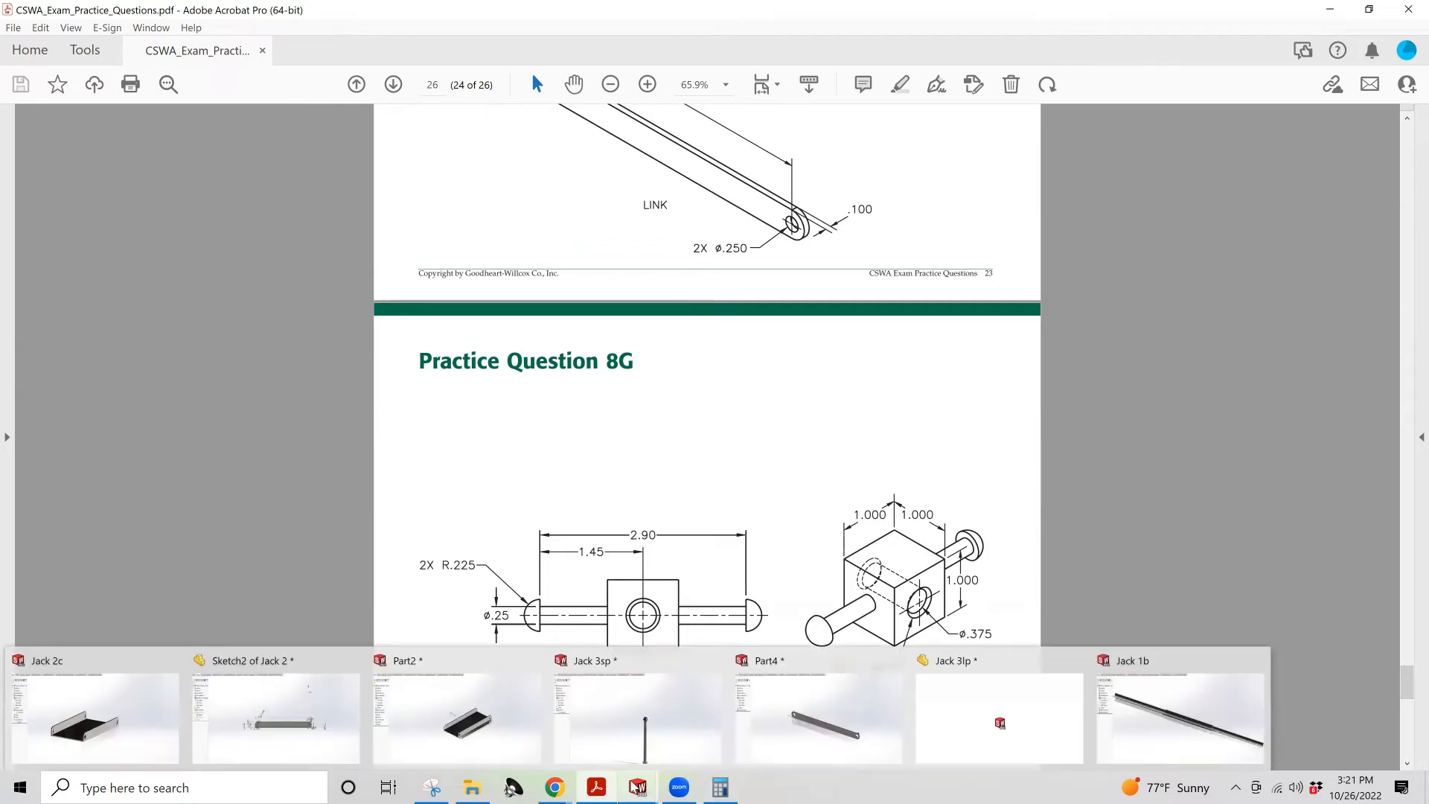
{"action": "left_click", "coordinate": [1178, 741]}
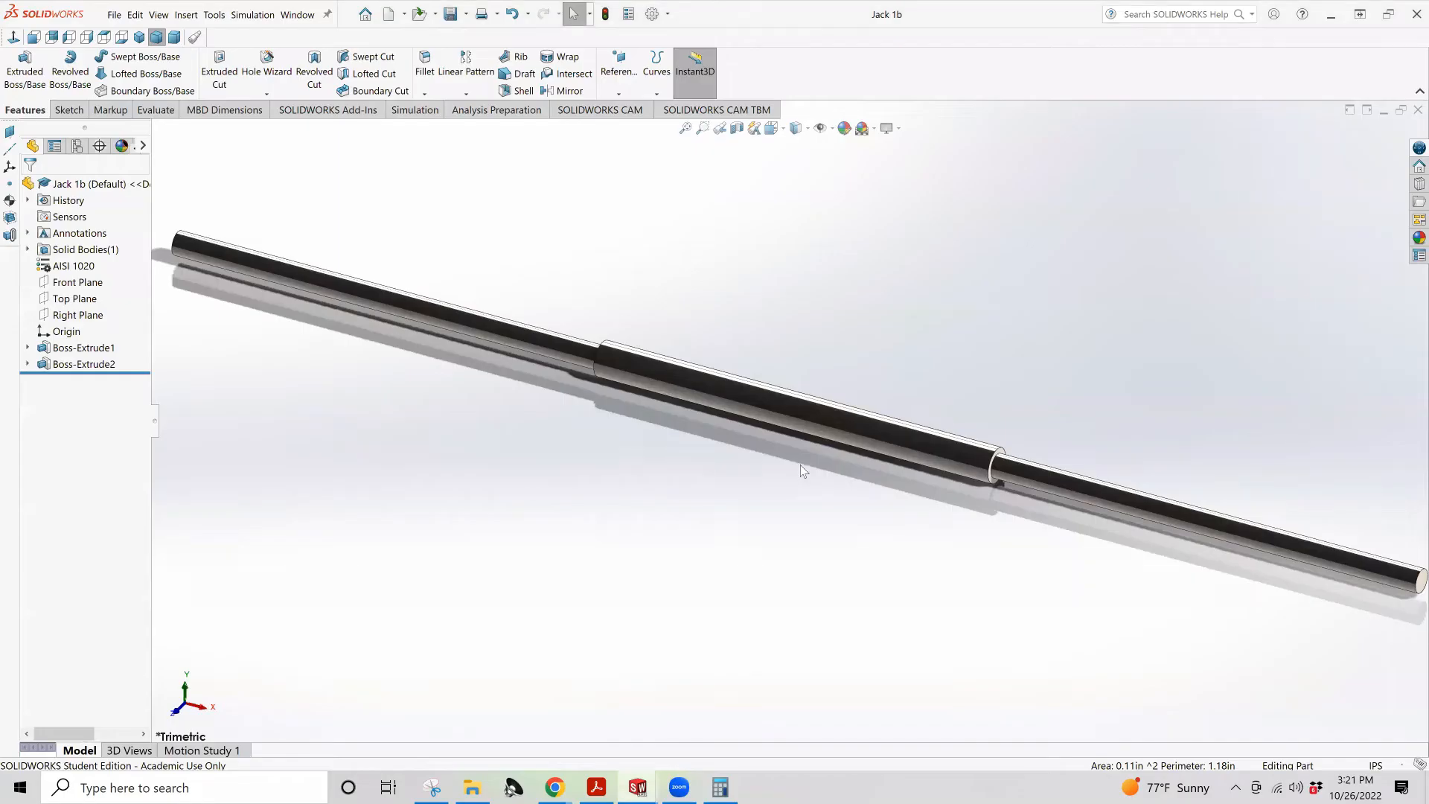
Edit the Boss-Extrude2 feature, clear its selected contour and reselect the inner circle region
{"action": "scroll", "coordinate": [817, 422], "scroll_direction": "down", "scroll_amount": 5}
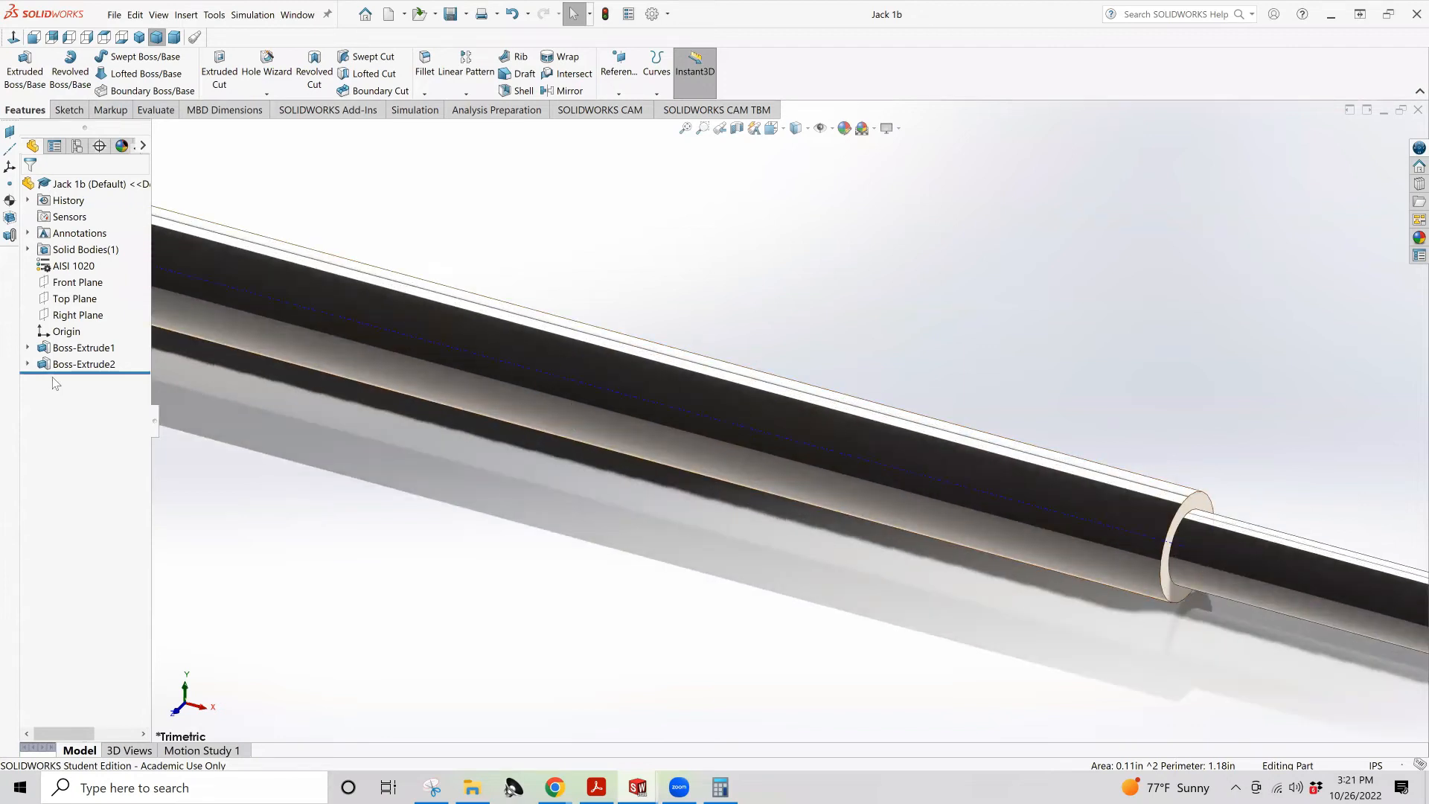
{"action": "left_click", "coordinate": [27, 364]}
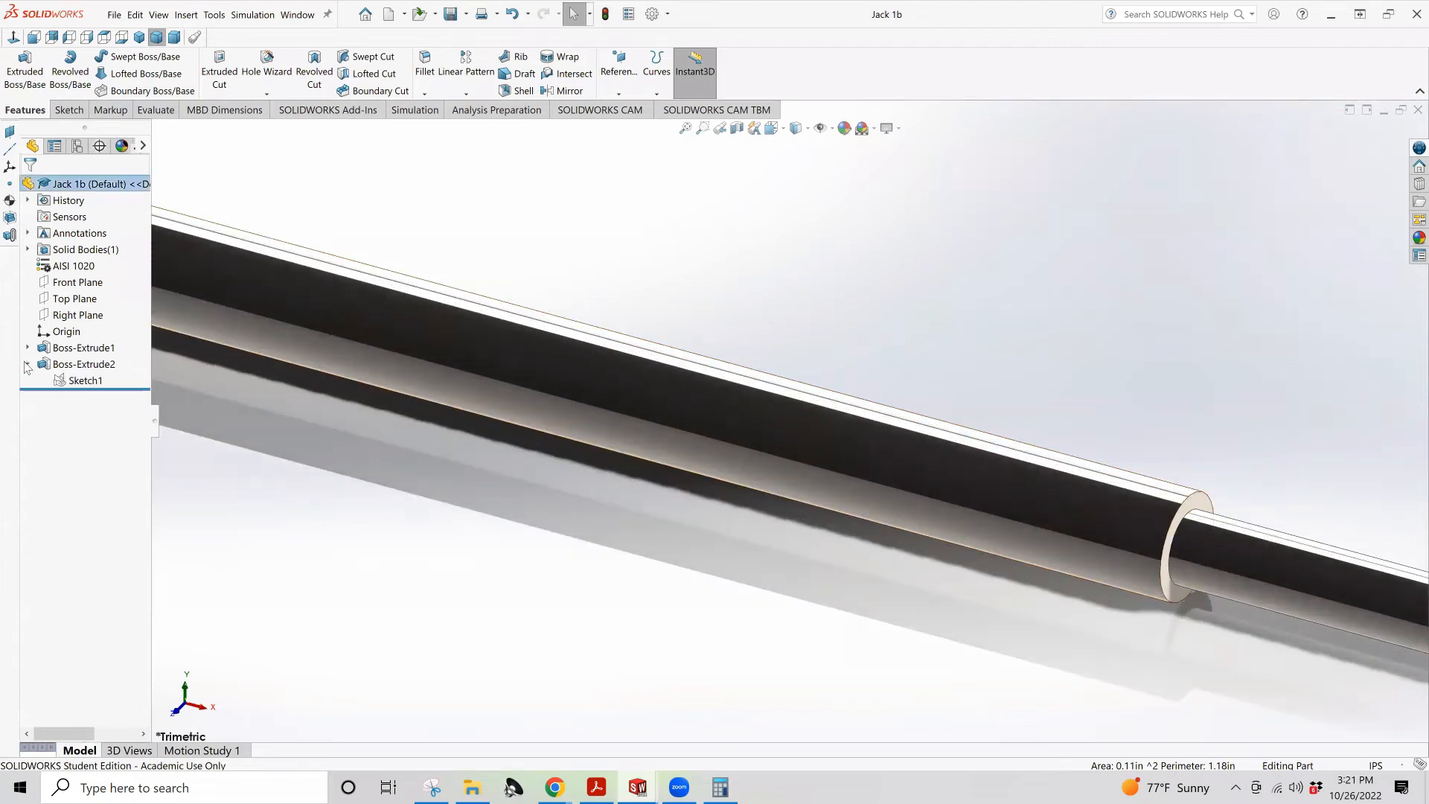
{"action": "left_click", "coordinate": [83, 380]}
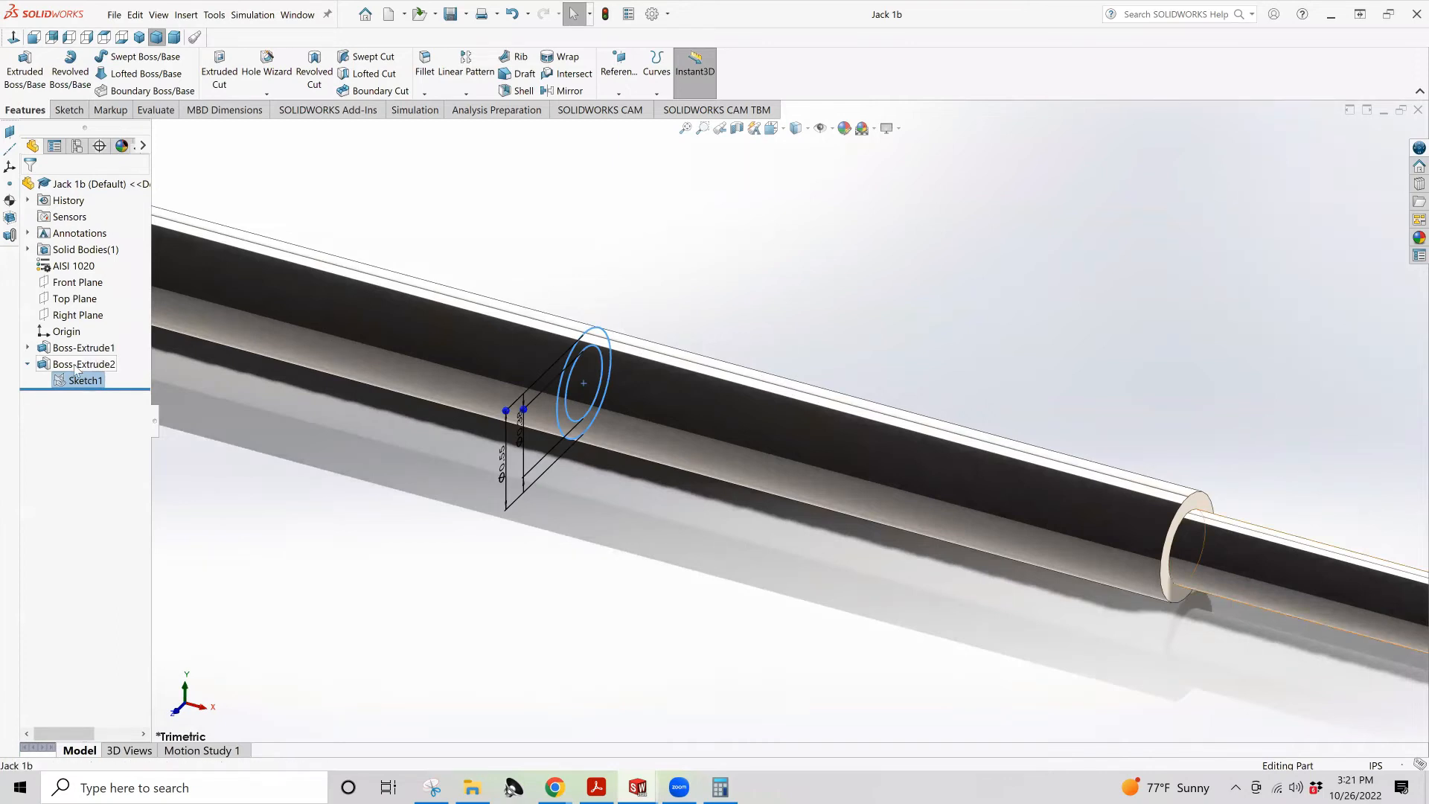
{"action": "left_click", "coordinate": [77, 366]}
{"action": "left_click", "coordinate": [82, 332]}
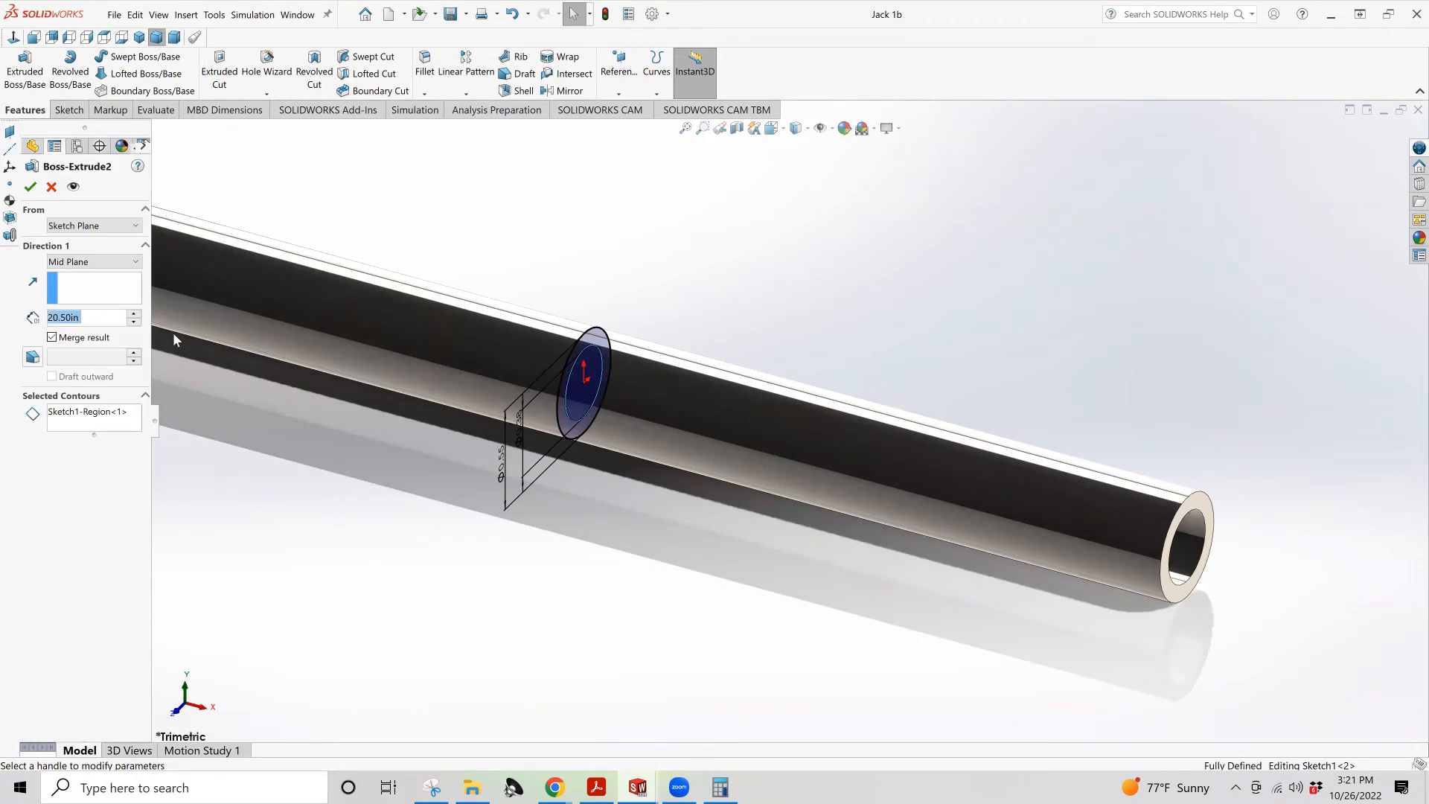
{"action": "right_click", "coordinate": [100, 421]}
{"action": "left_click", "coordinate": [137, 438]}
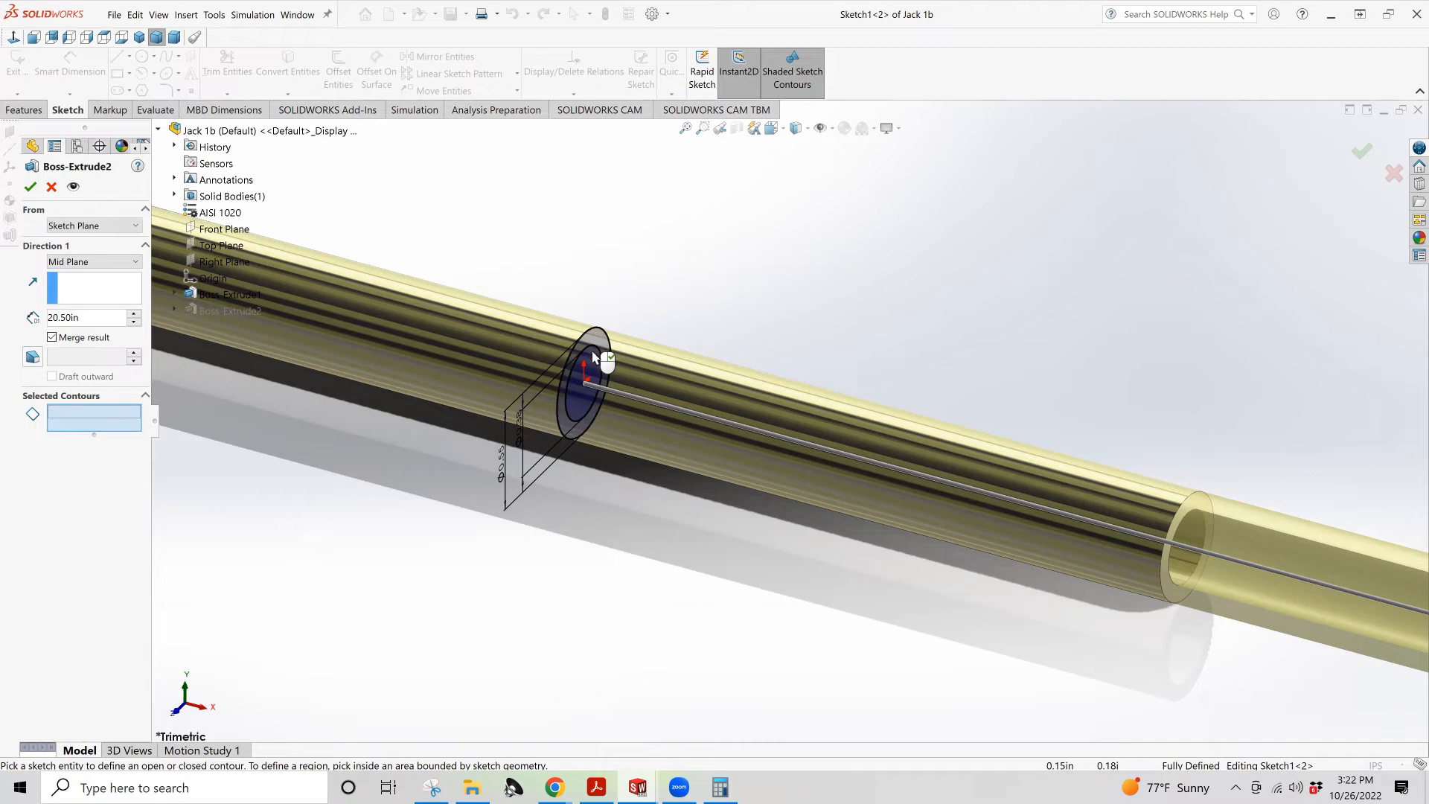
{"action": "left_click", "coordinate": [577, 403]}
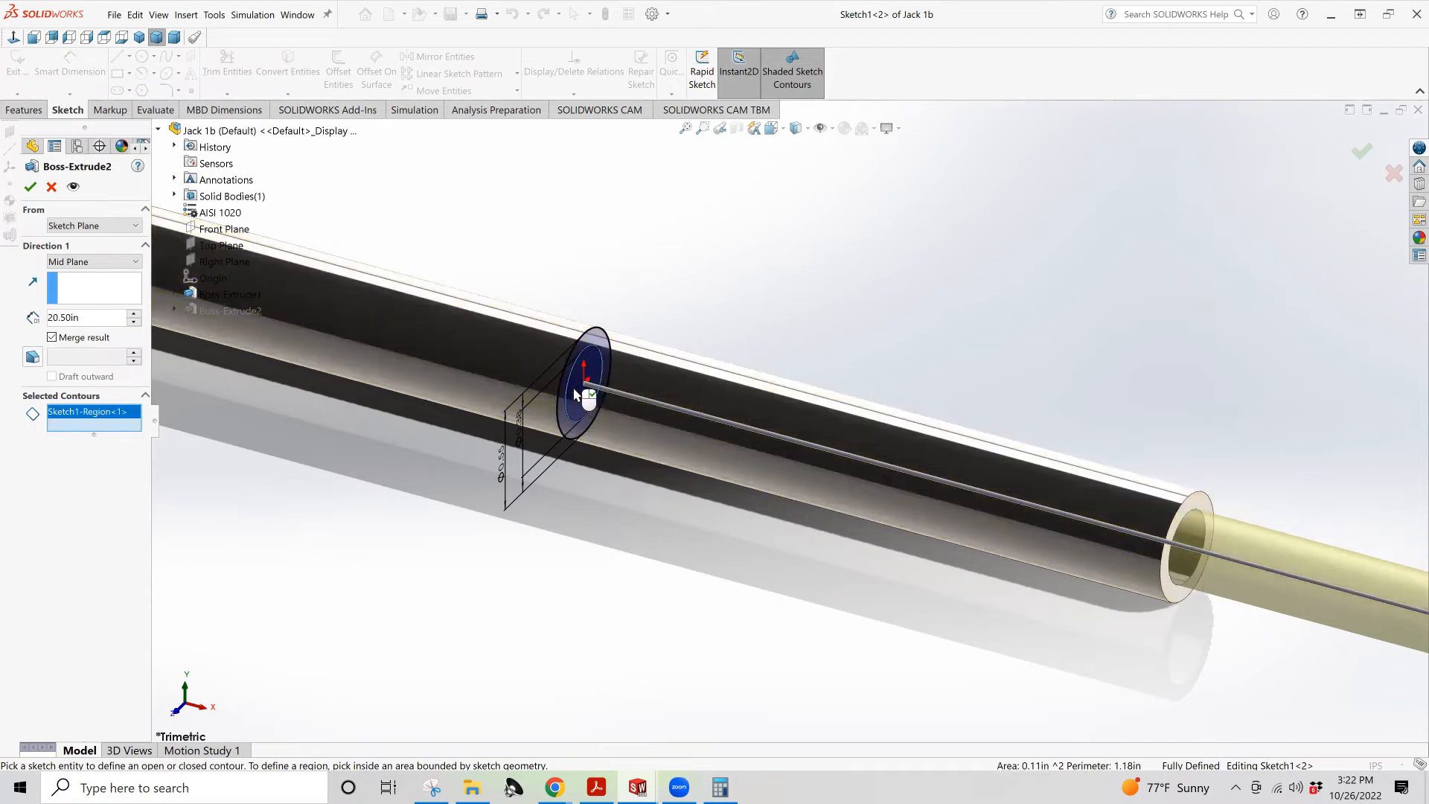
{"action": "scroll", "coordinate": [1288, 541], "scroll_direction": "up", "scroll_amount": 3}
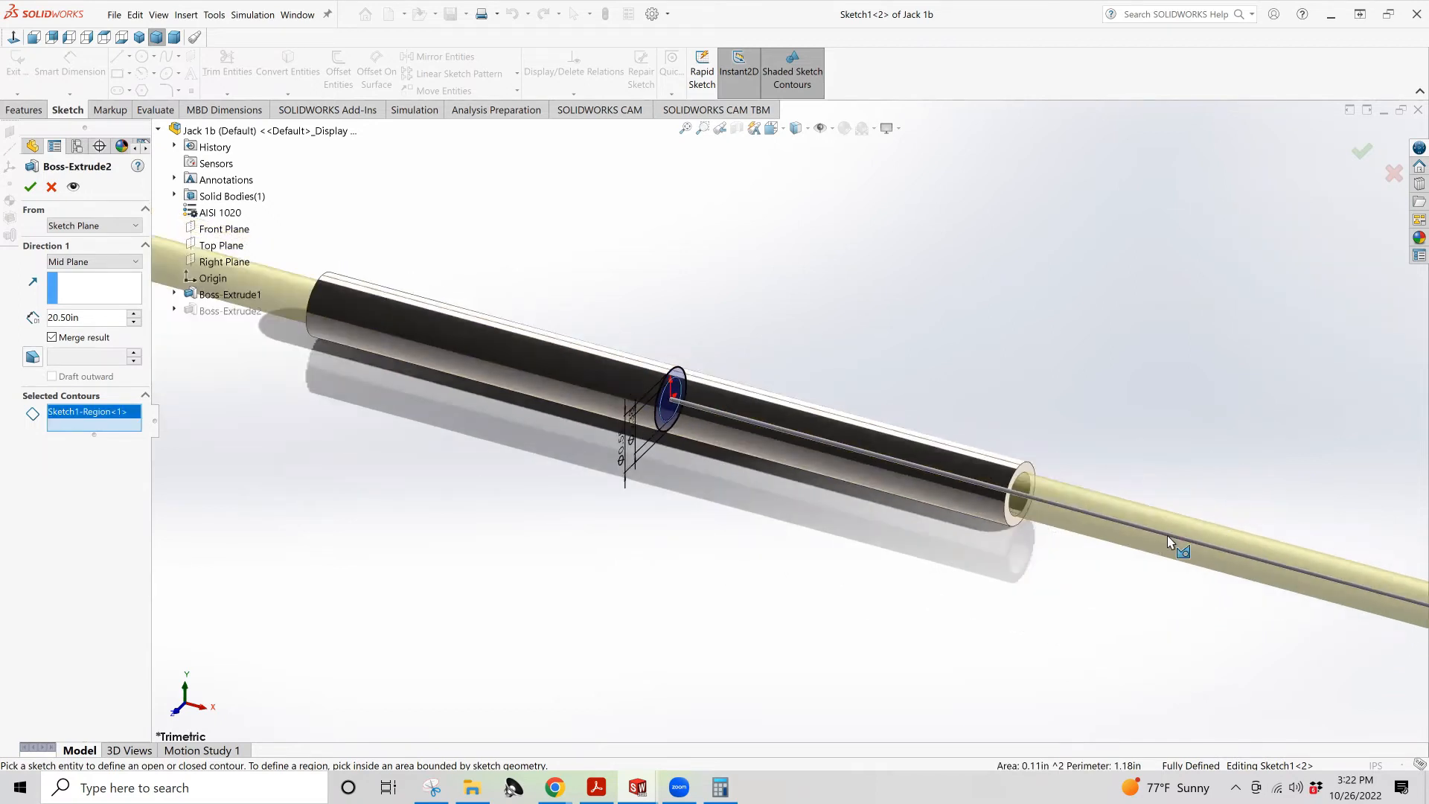
{"action": "scroll", "coordinate": [1113, 519], "scroll_direction": "down", "scroll_amount": 3}
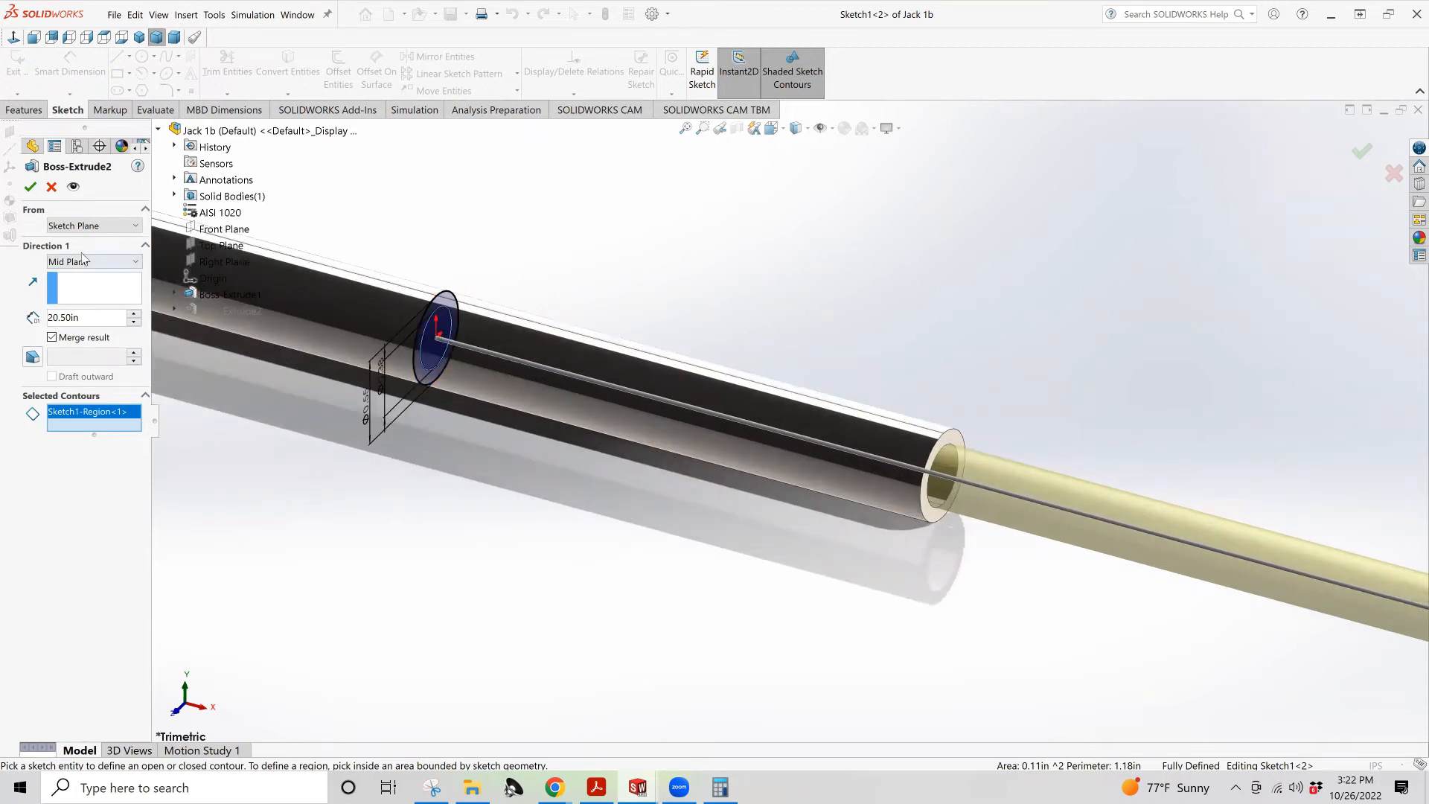
Replace the extrusion's selected contour with the ring region between the two circles
{"action": "right_click", "coordinate": [95, 421]}
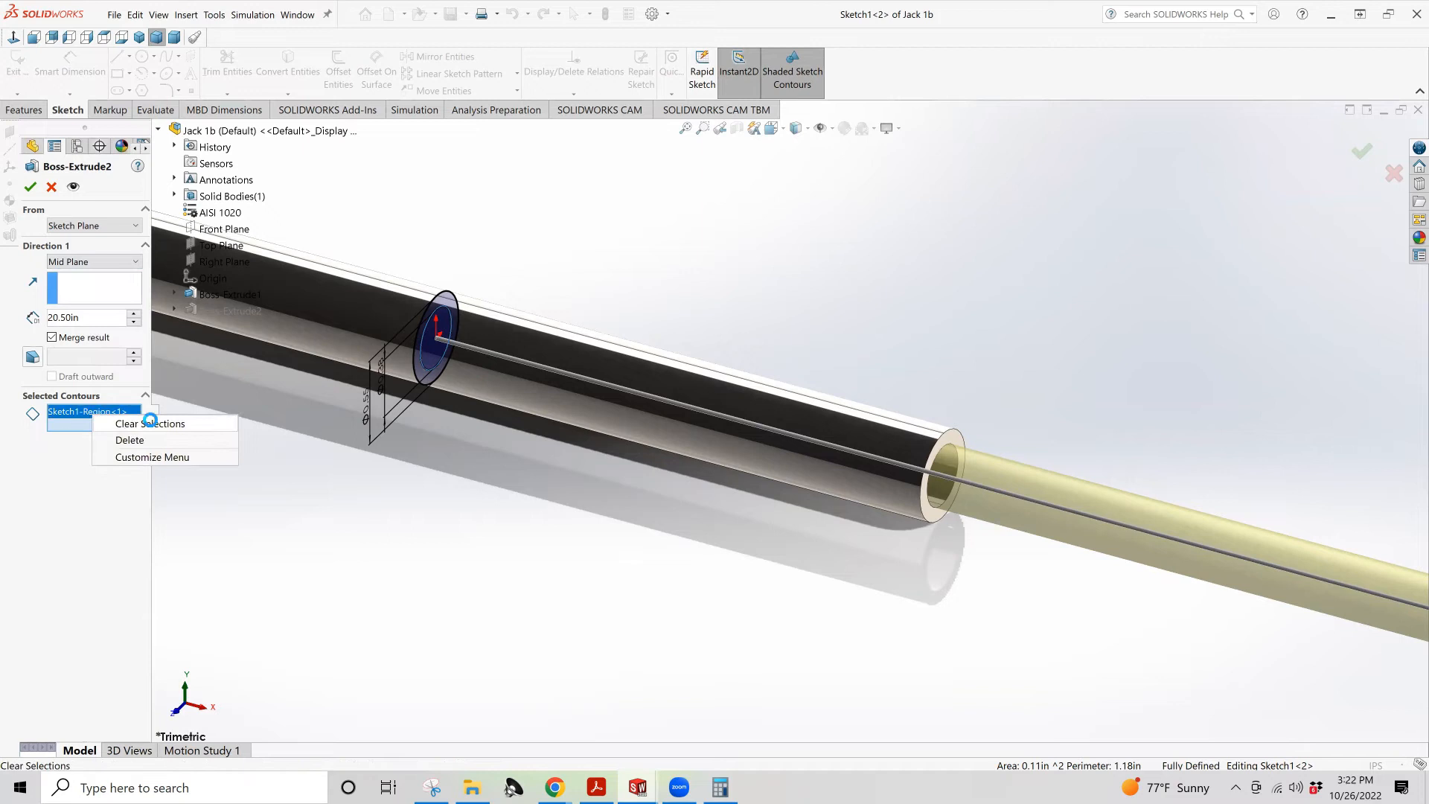
{"action": "left_click", "coordinate": [143, 421]}
{"action": "left_click", "coordinate": [426, 373]}
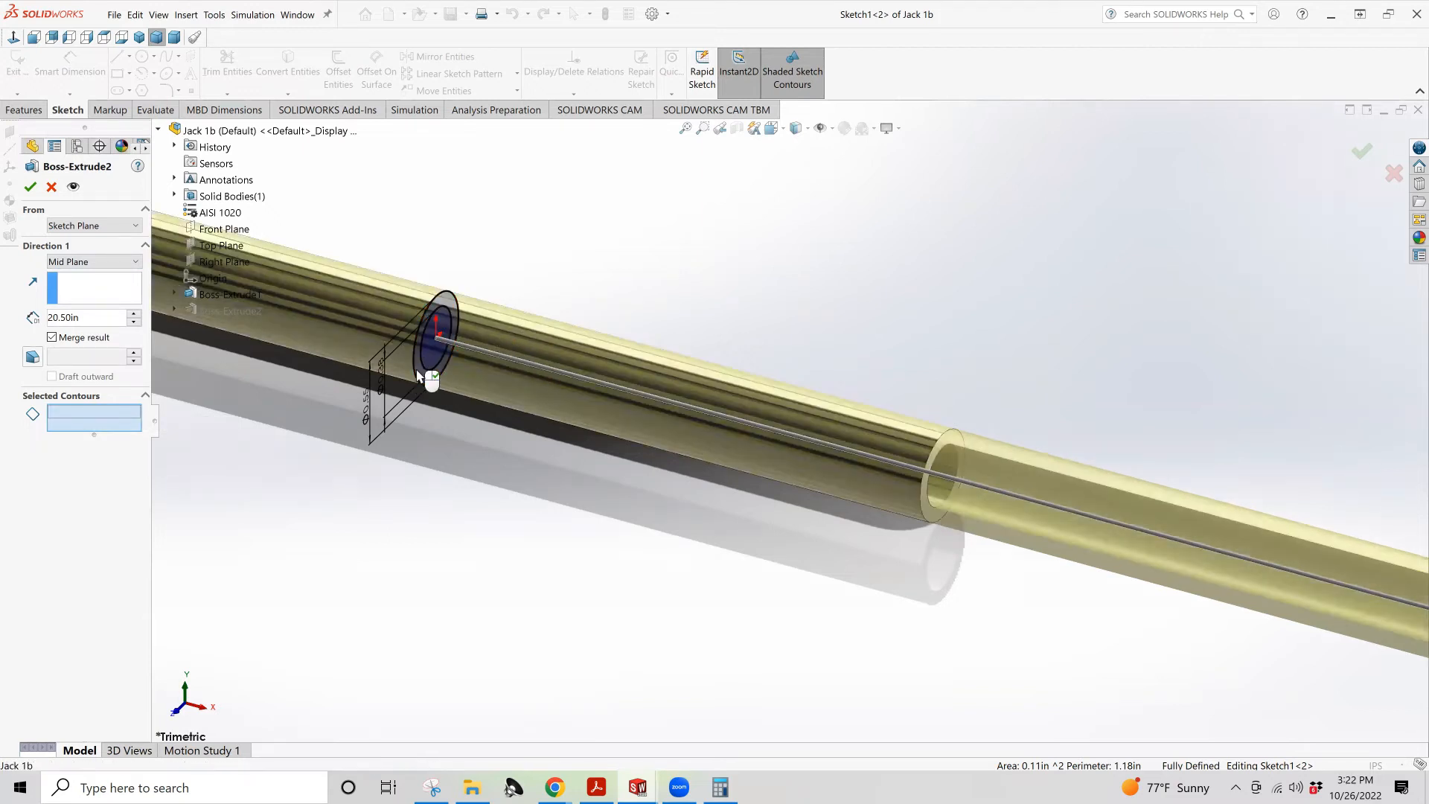
{"action": "middle_click_drag", "start_coordinate": [811, 458], "coordinate": [1203, 513]}
{"action": "scroll", "coordinate": [722, 390], "scroll_direction": "down", "scroll_amount": 3}
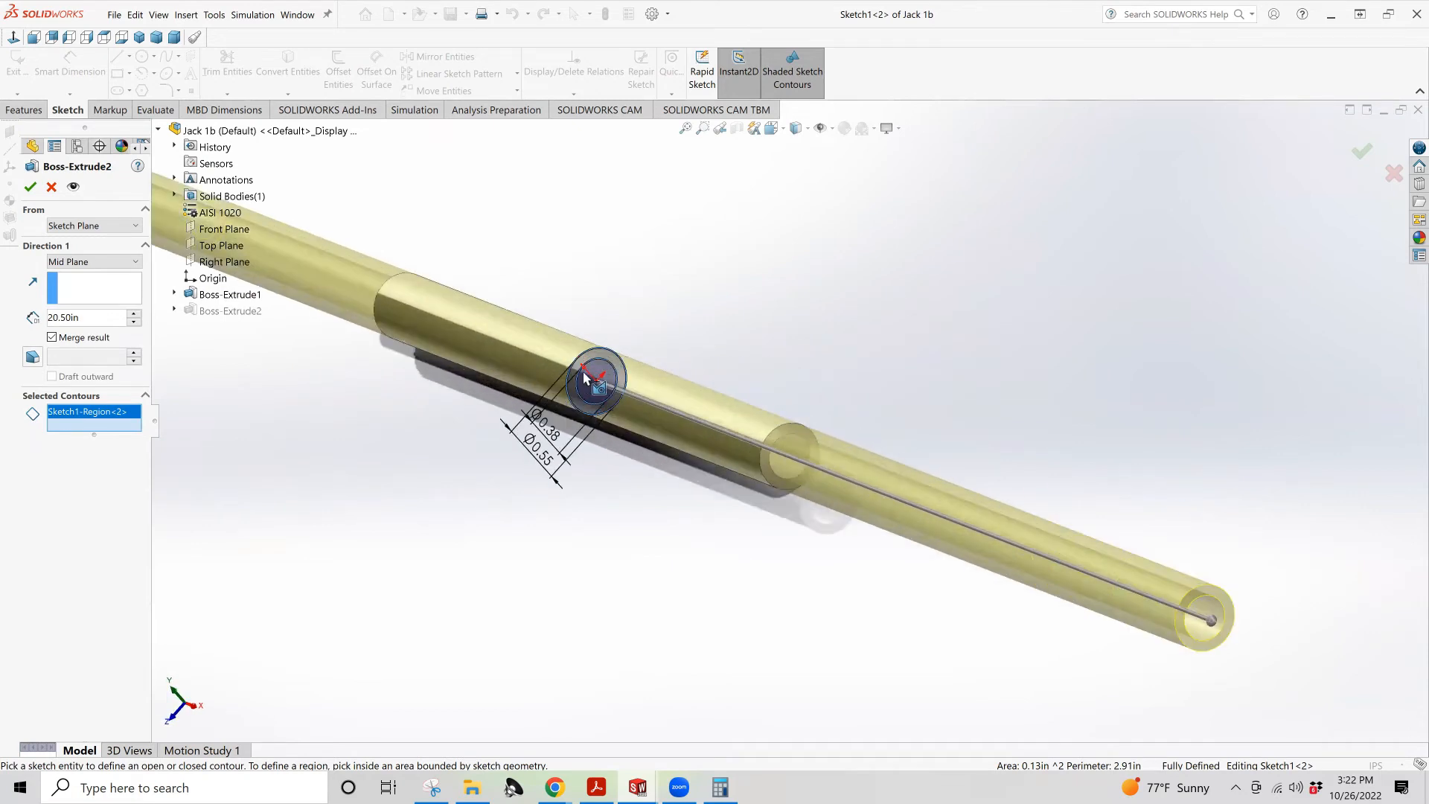
Change the extrusion's selected contour back to the inner circle region and accept the feature
{"action": "right_click", "coordinate": [128, 415]}
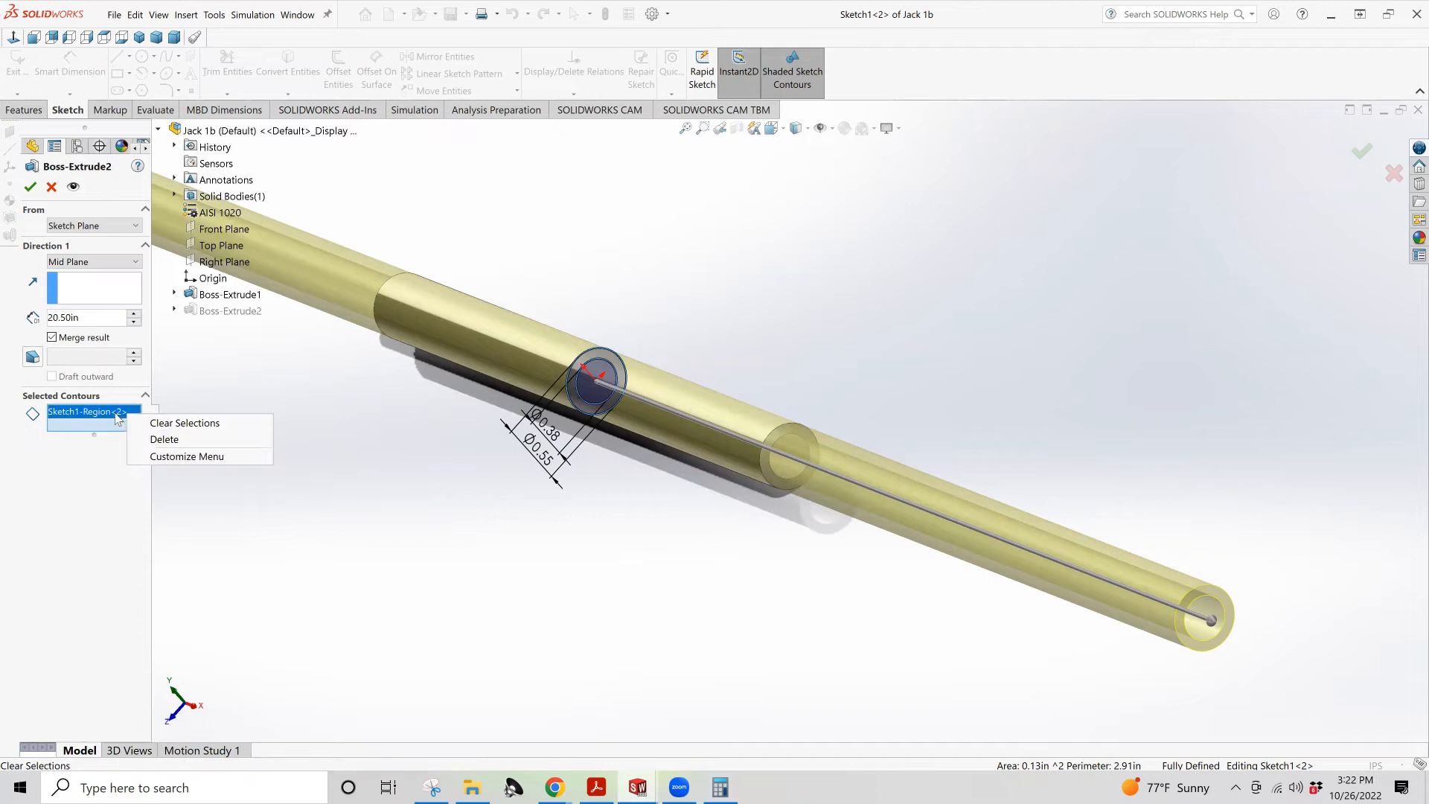
{"action": "left_click", "coordinate": [121, 414]}
{"action": "right_click", "coordinate": [122, 419]}
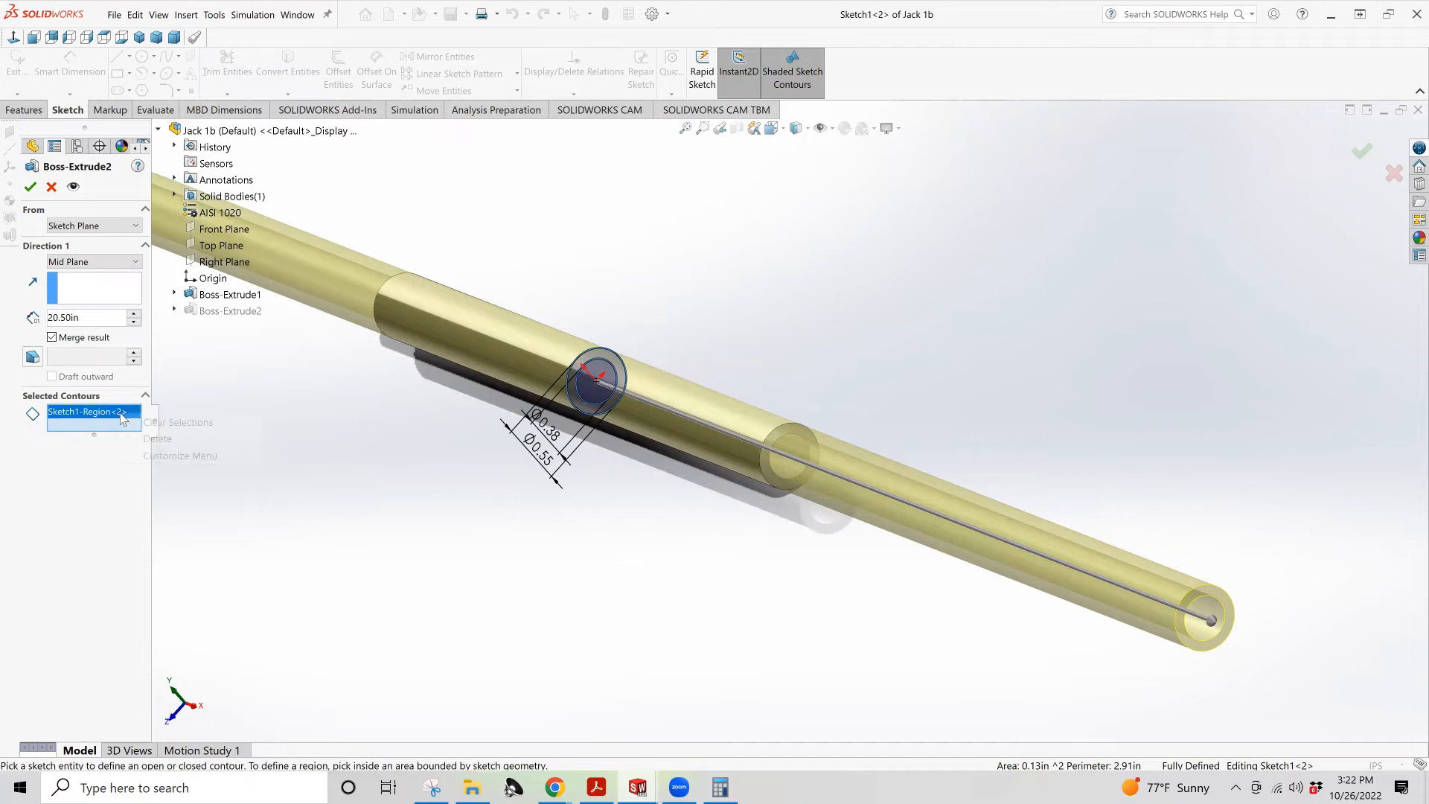
{"action": "left_click", "coordinate": [160, 419]}
{"action": "left_click", "coordinate": [587, 394]}
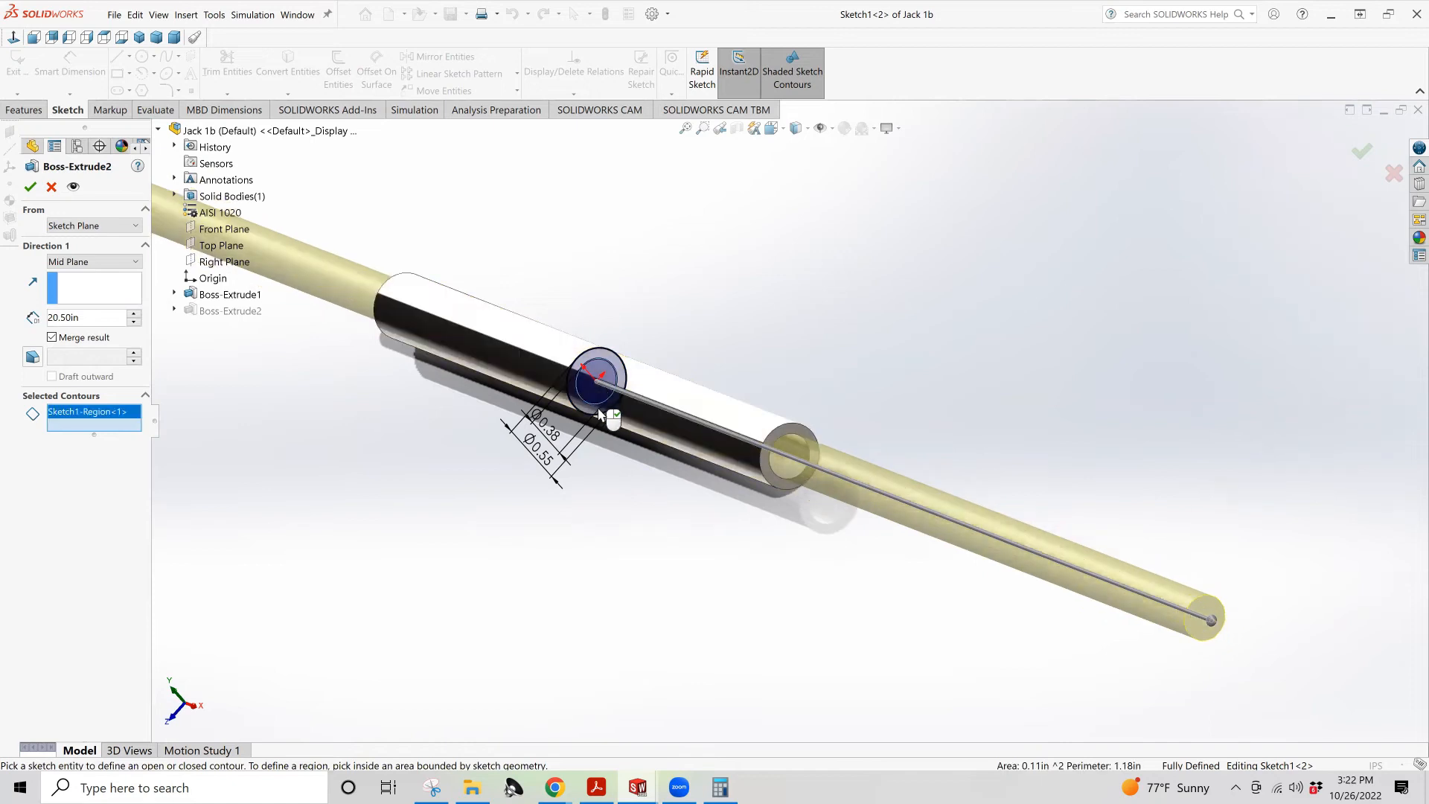
{"action": "left_click", "coordinate": [32, 188]}
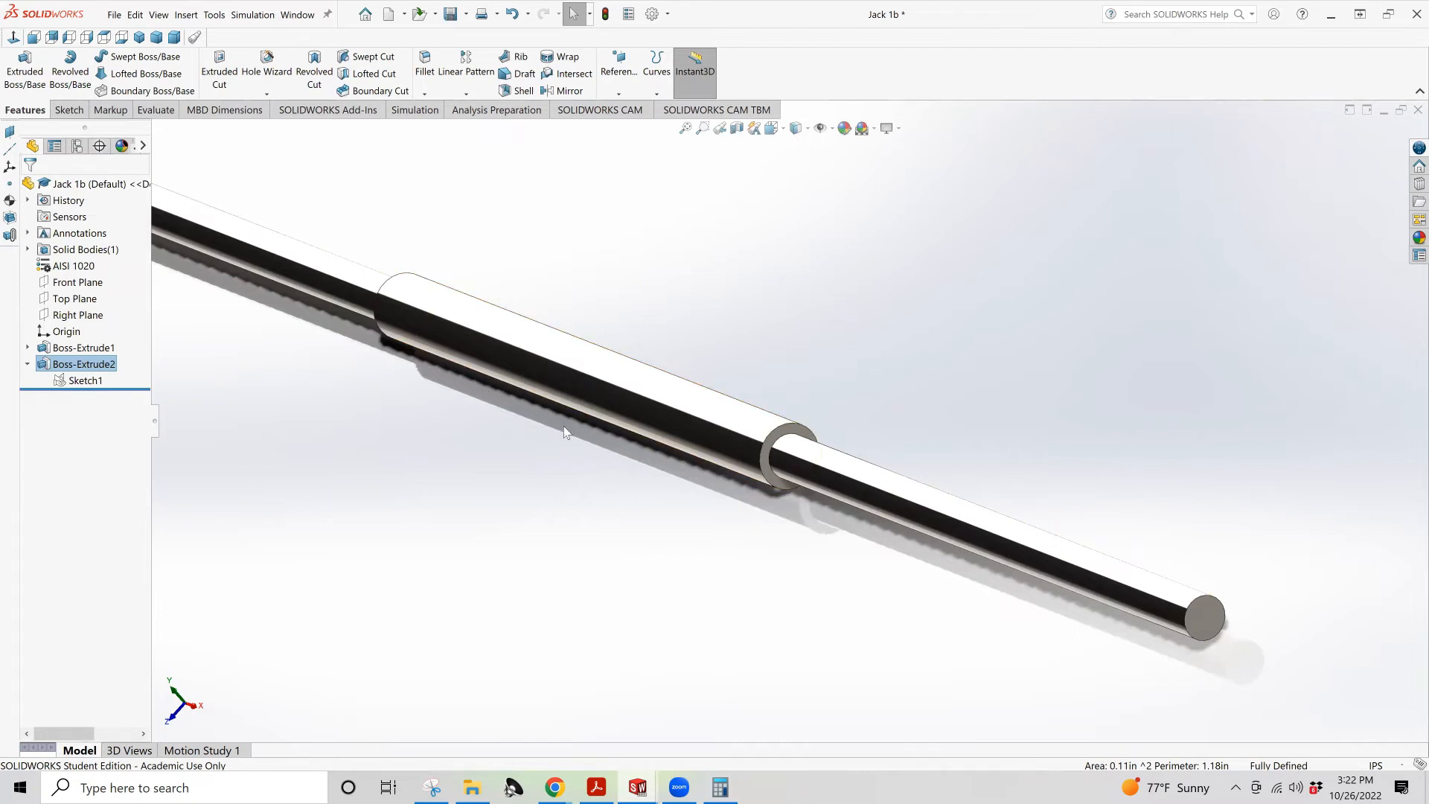
{"action": "left_click", "coordinate": [28, 365]}
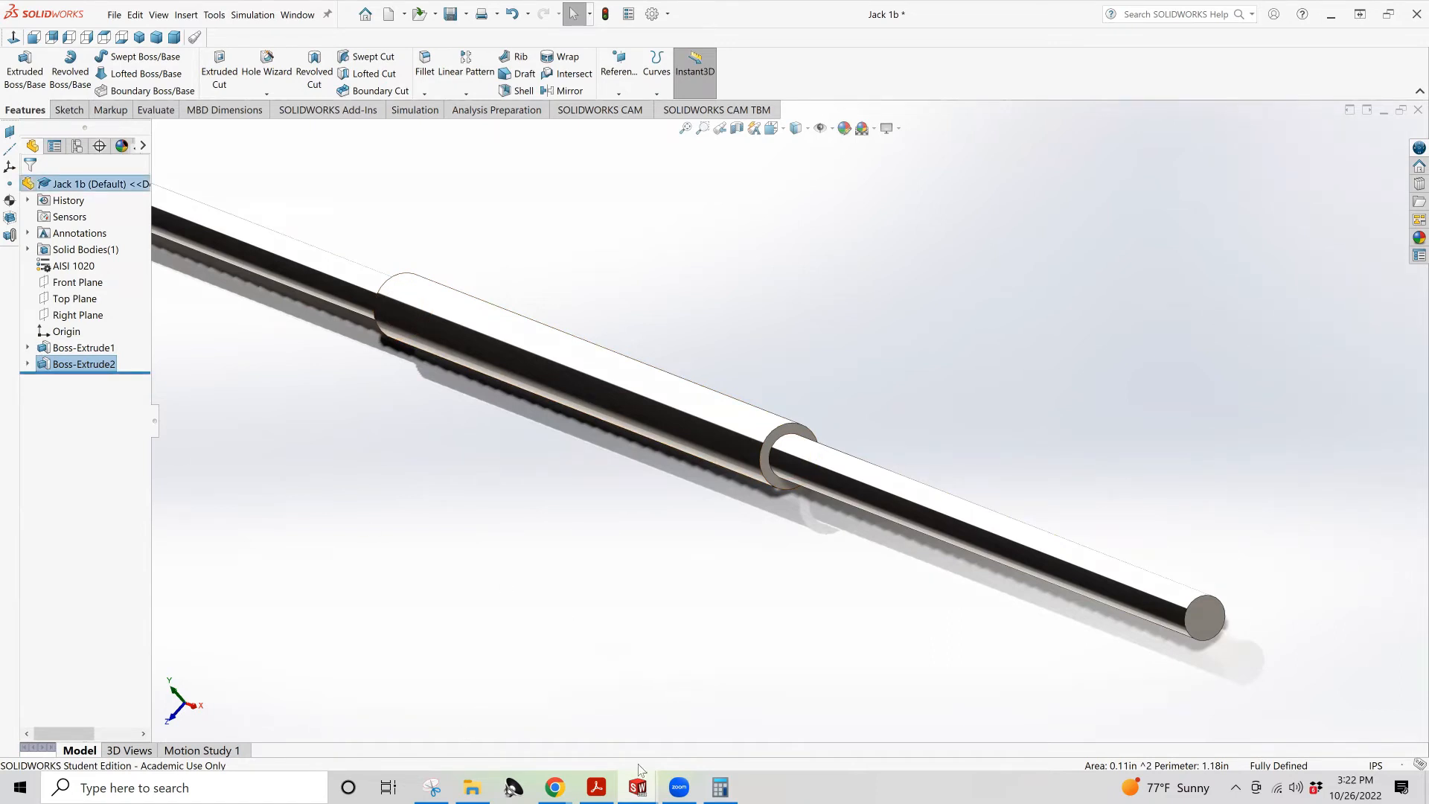
Check the pivot drawing of Practice Question 8G in Acrobat and switch to the Jack 3lp part in SOLIDWORKS
{"action": "left_click", "coordinate": [596, 787]}
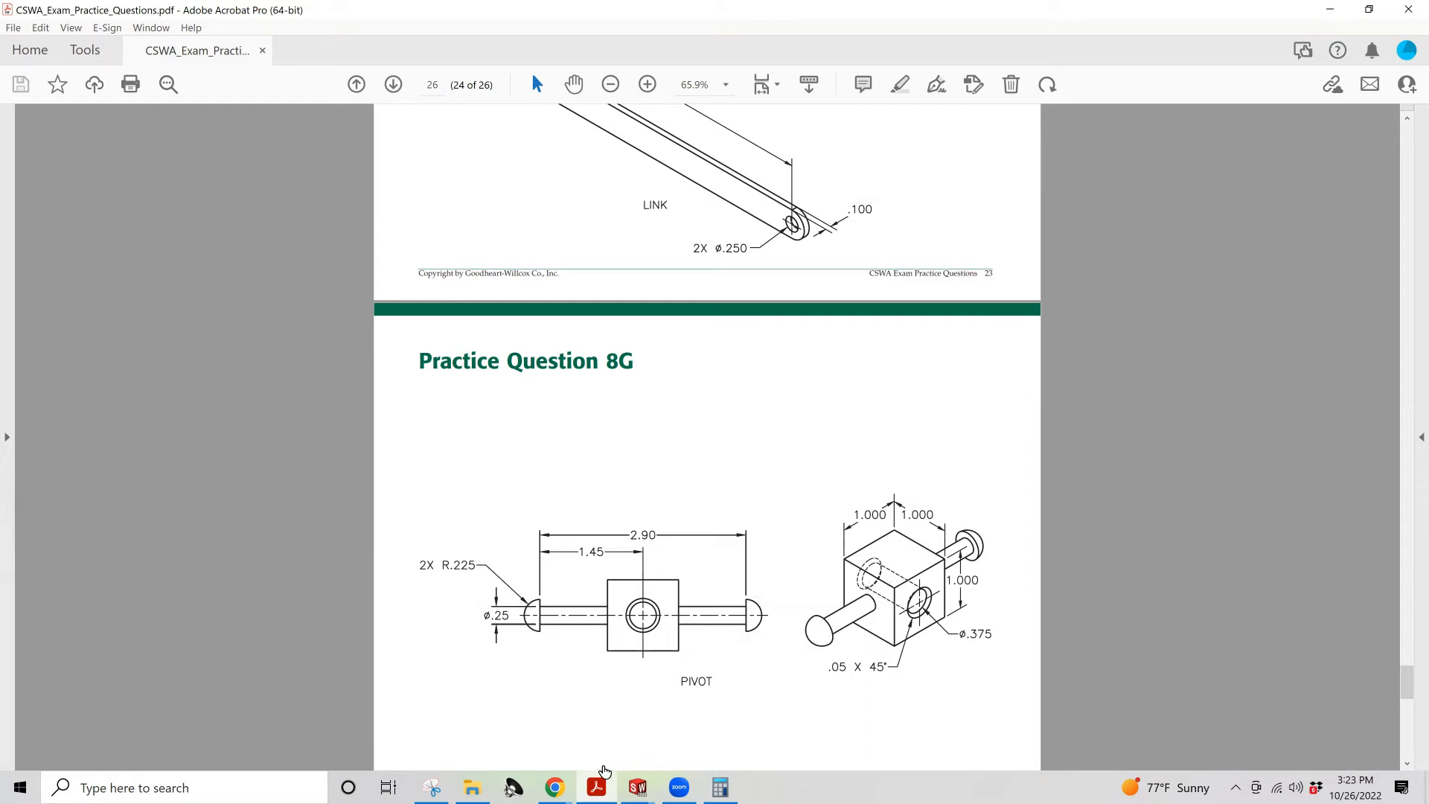
{"action": "mouse_move", "coordinate": [642, 787]}
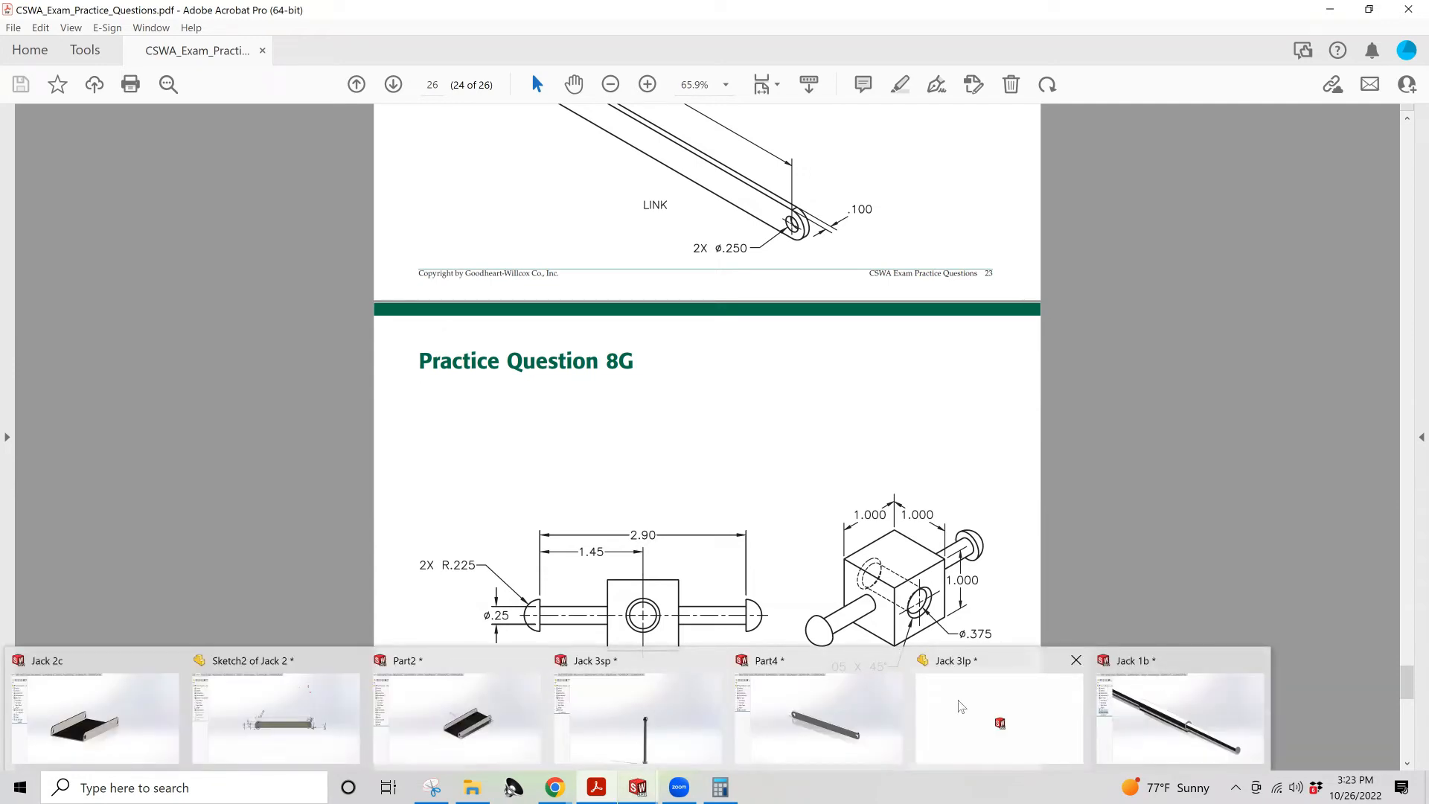
{"action": "left_click", "coordinate": [961, 706]}
{"action": "key", "text": "ctrl+Tab"}
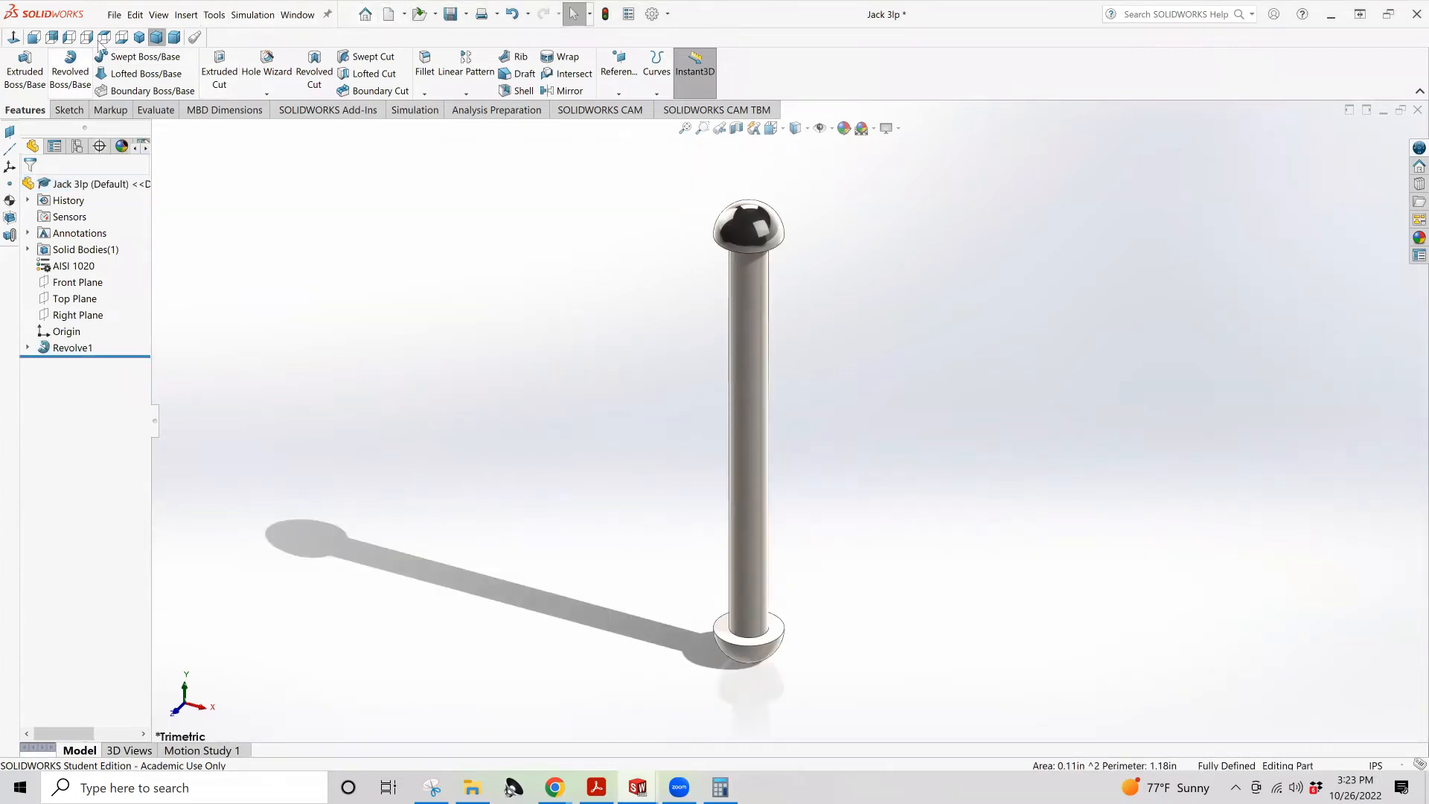
Save the Jack 3lp part under the new name Jack 4b in the ESG_251 folder
{"action": "left_click", "coordinate": [114, 15]}
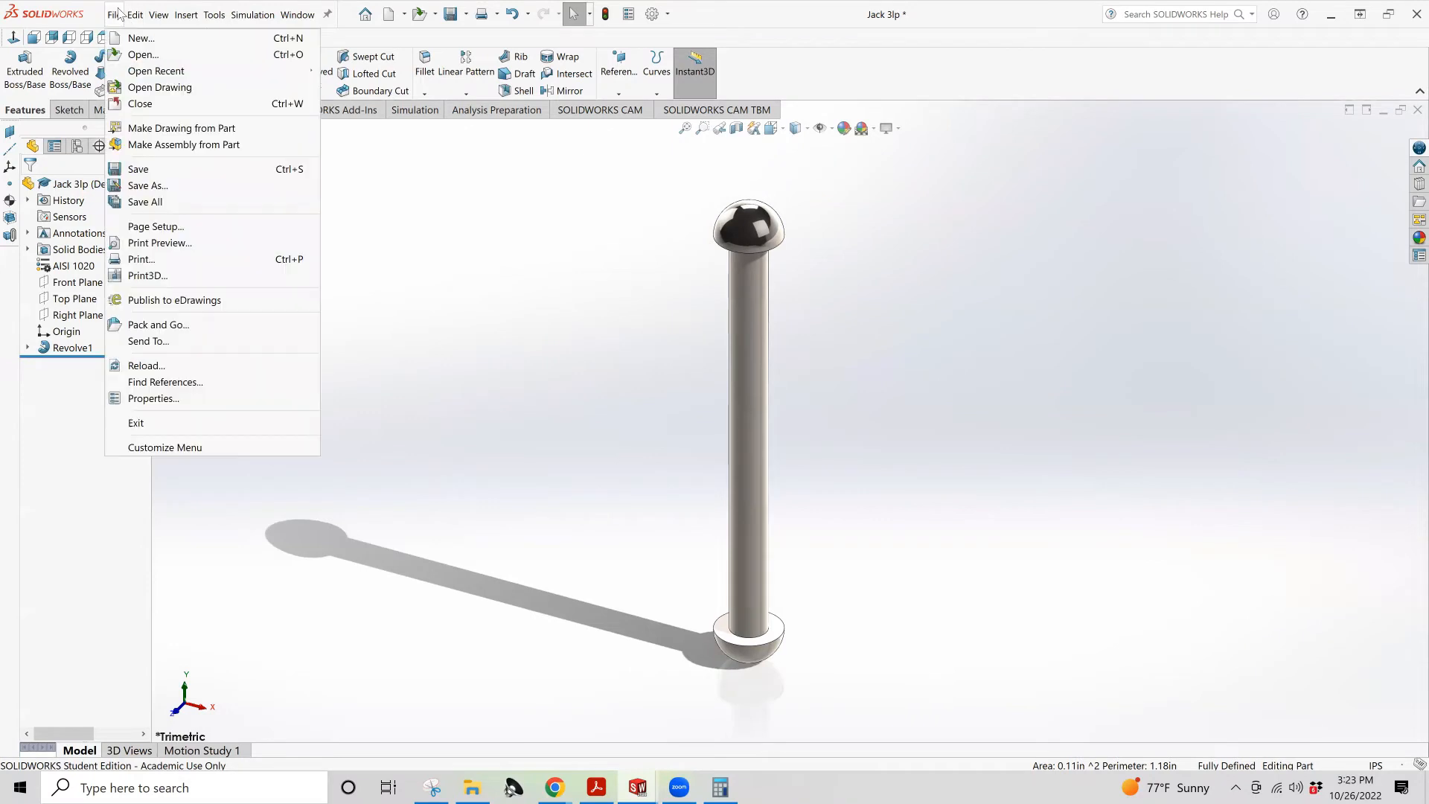
{"action": "left_click", "coordinate": [159, 189]}
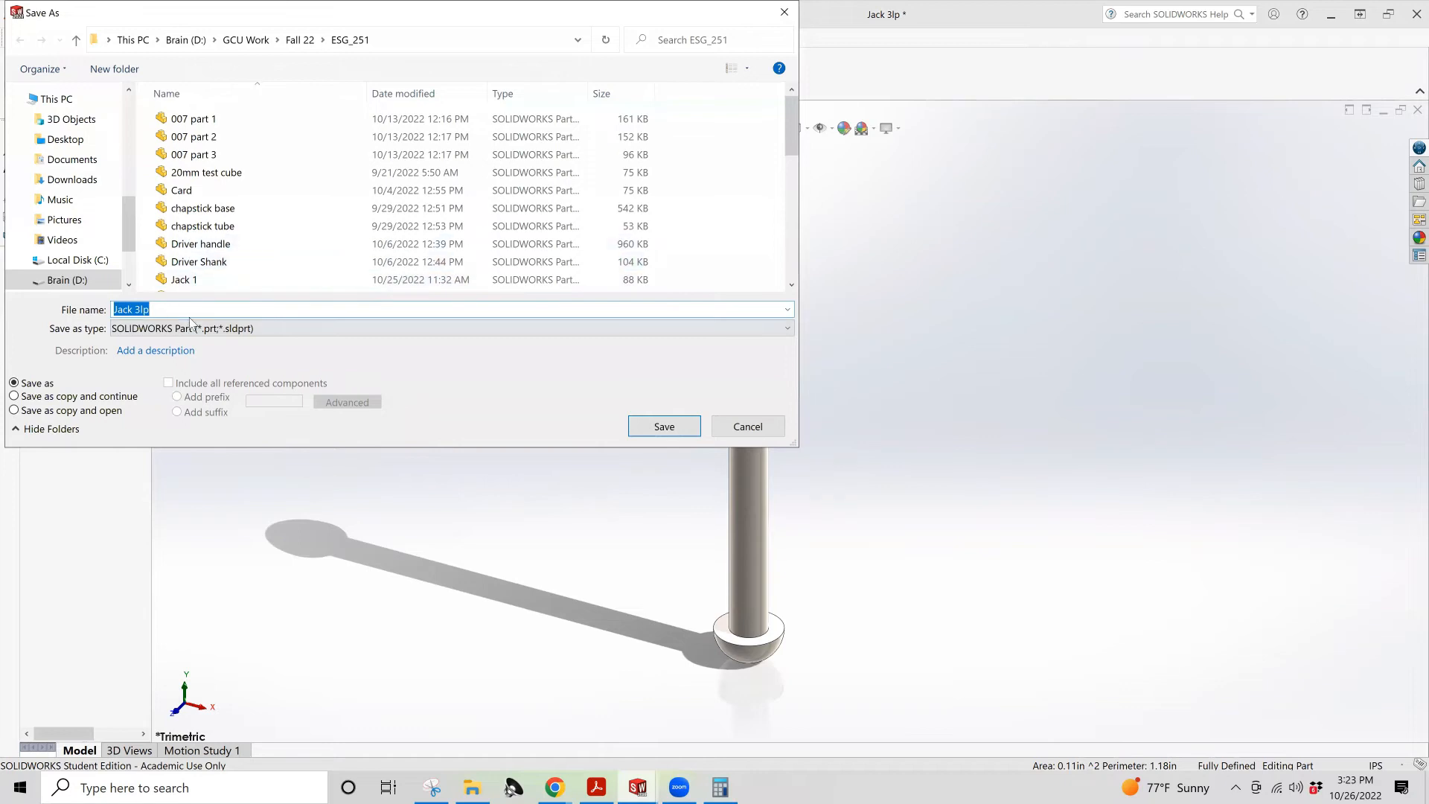
{"action": "scroll", "coordinate": [201, 277], "scroll_direction": "down", "scroll_amount": 3}
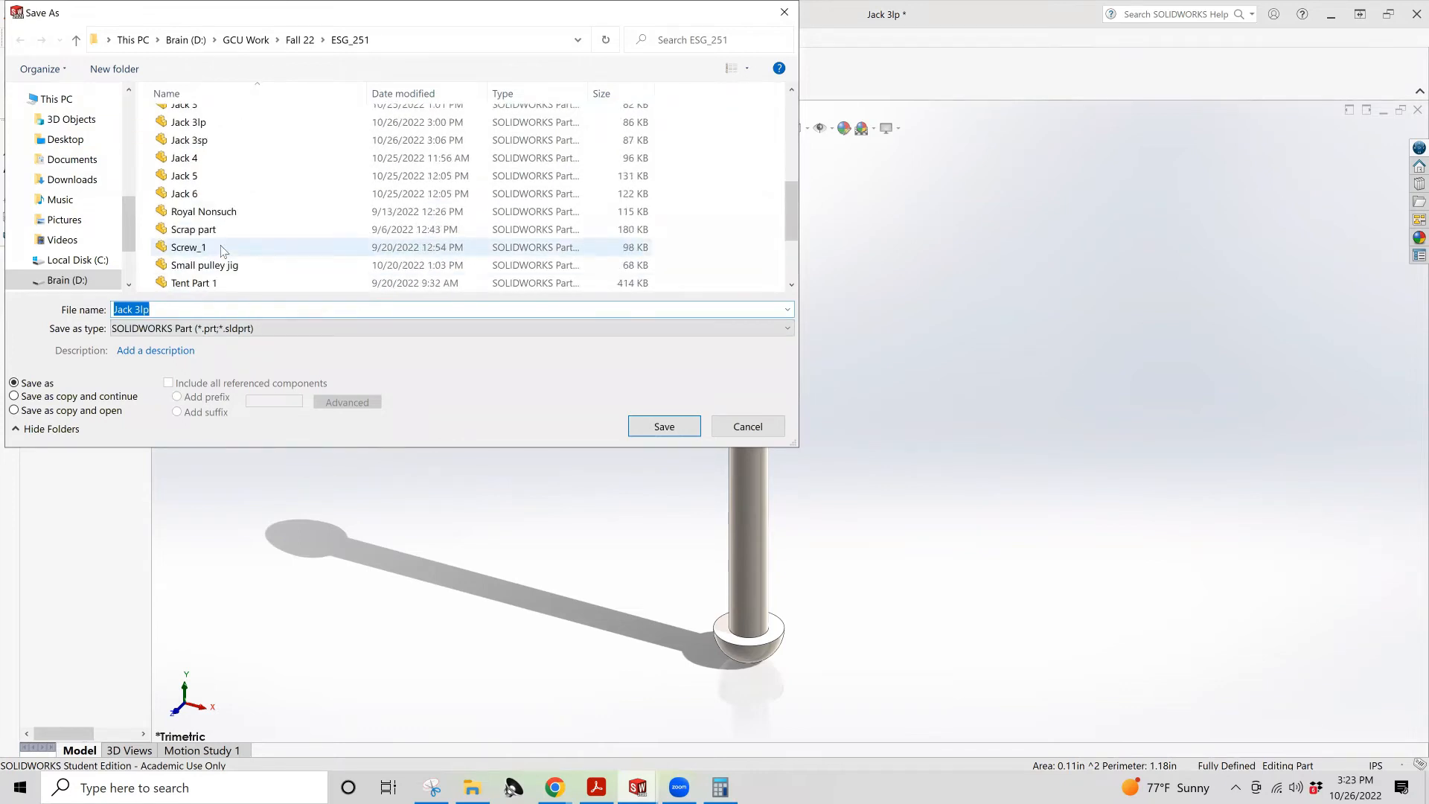
{"action": "scroll", "coordinate": [229, 198], "scroll_direction": "down", "scroll_amount": 1}
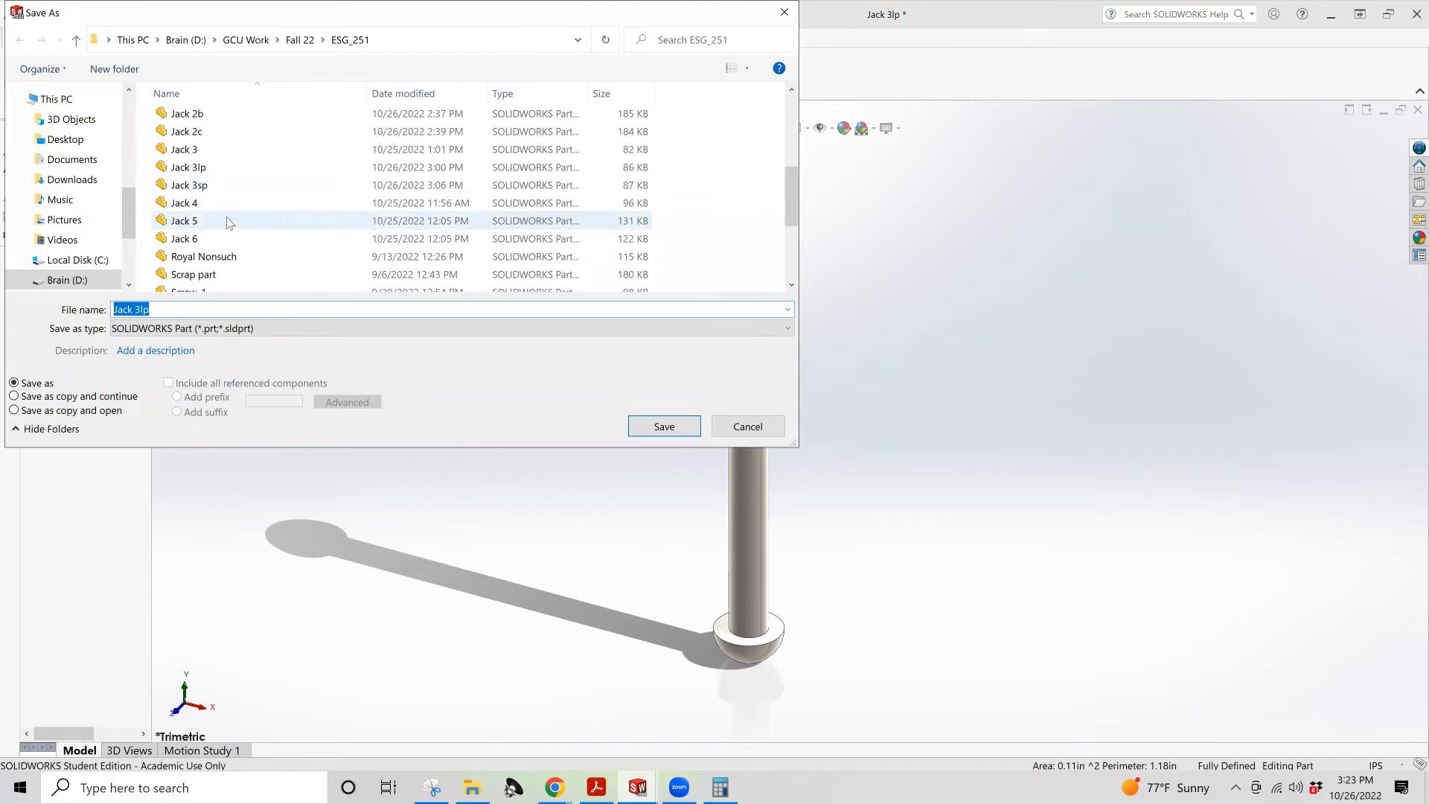
{"action": "left_click", "coordinate": [225, 206]}
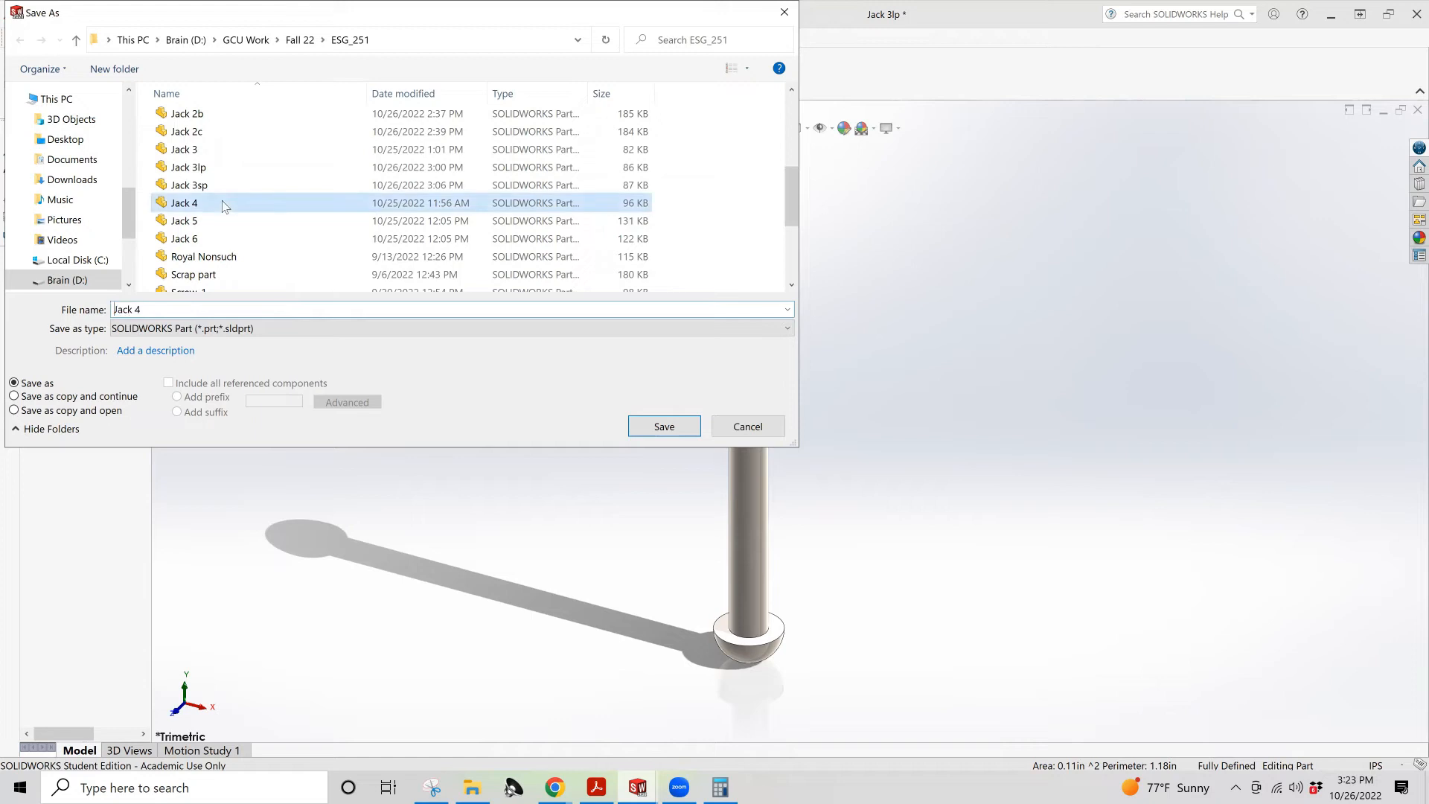
{"action": "left_click", "coordinate": [155, 308]}
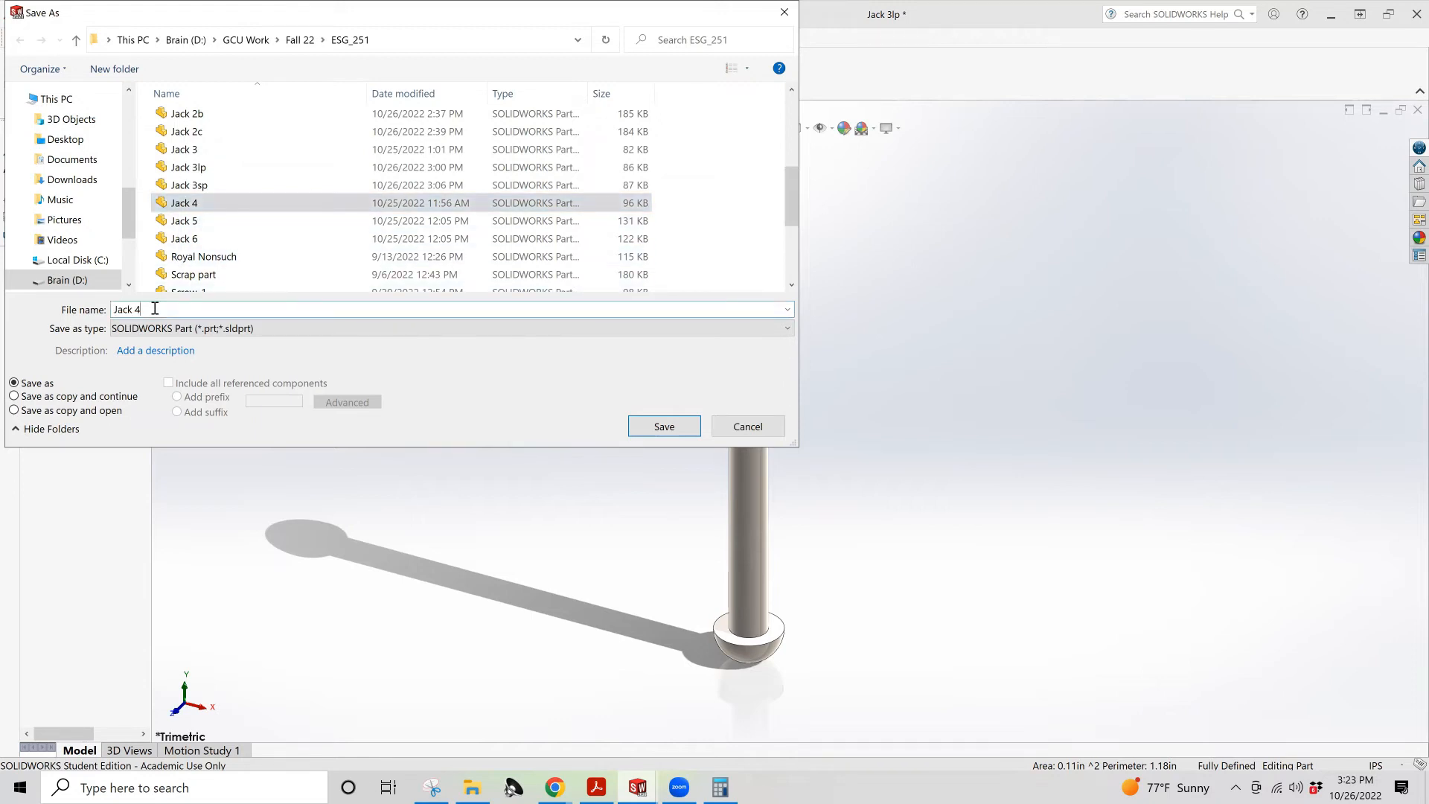
{"action": "type", "text": "b"}
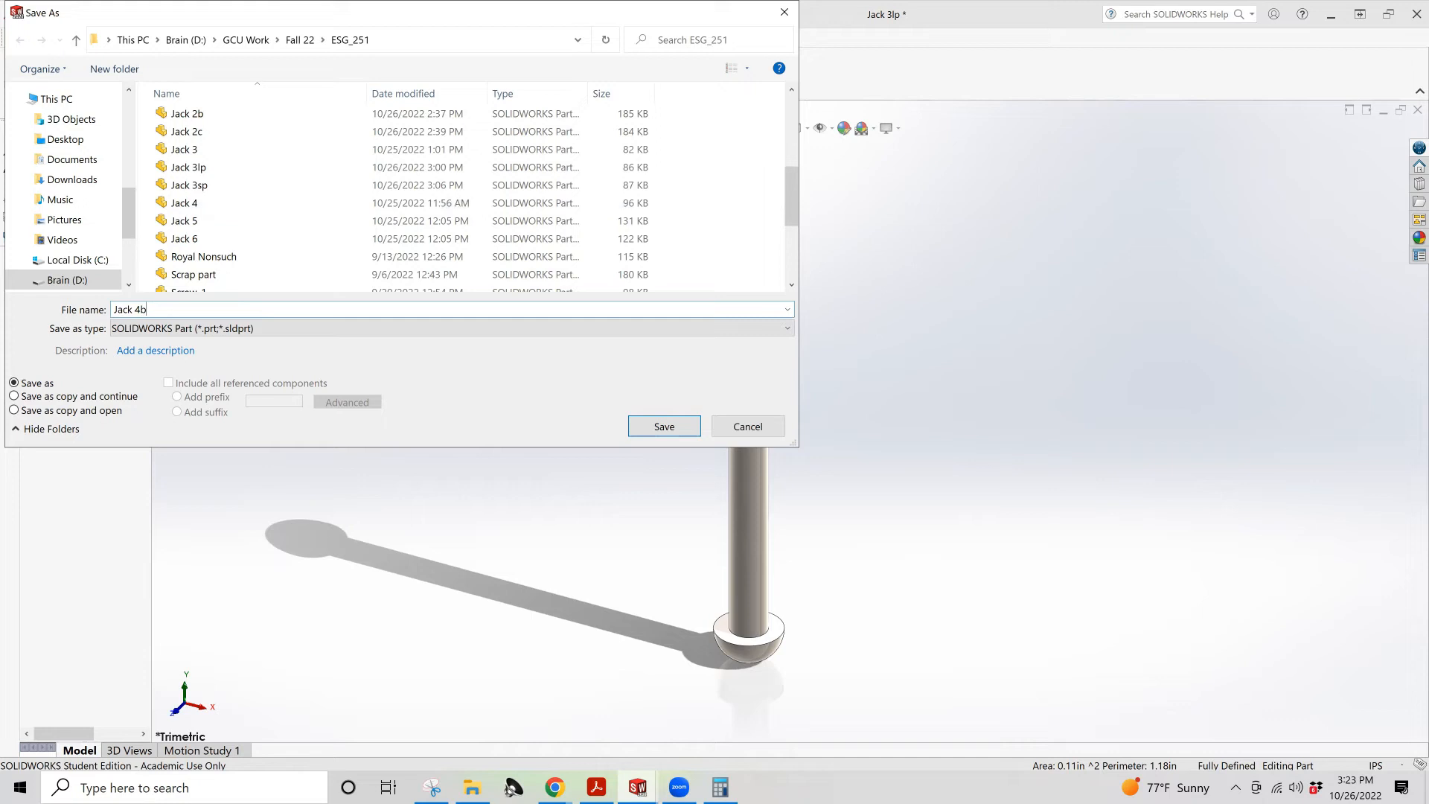
{"action": "left_click", "coordinate": [665, 426]}
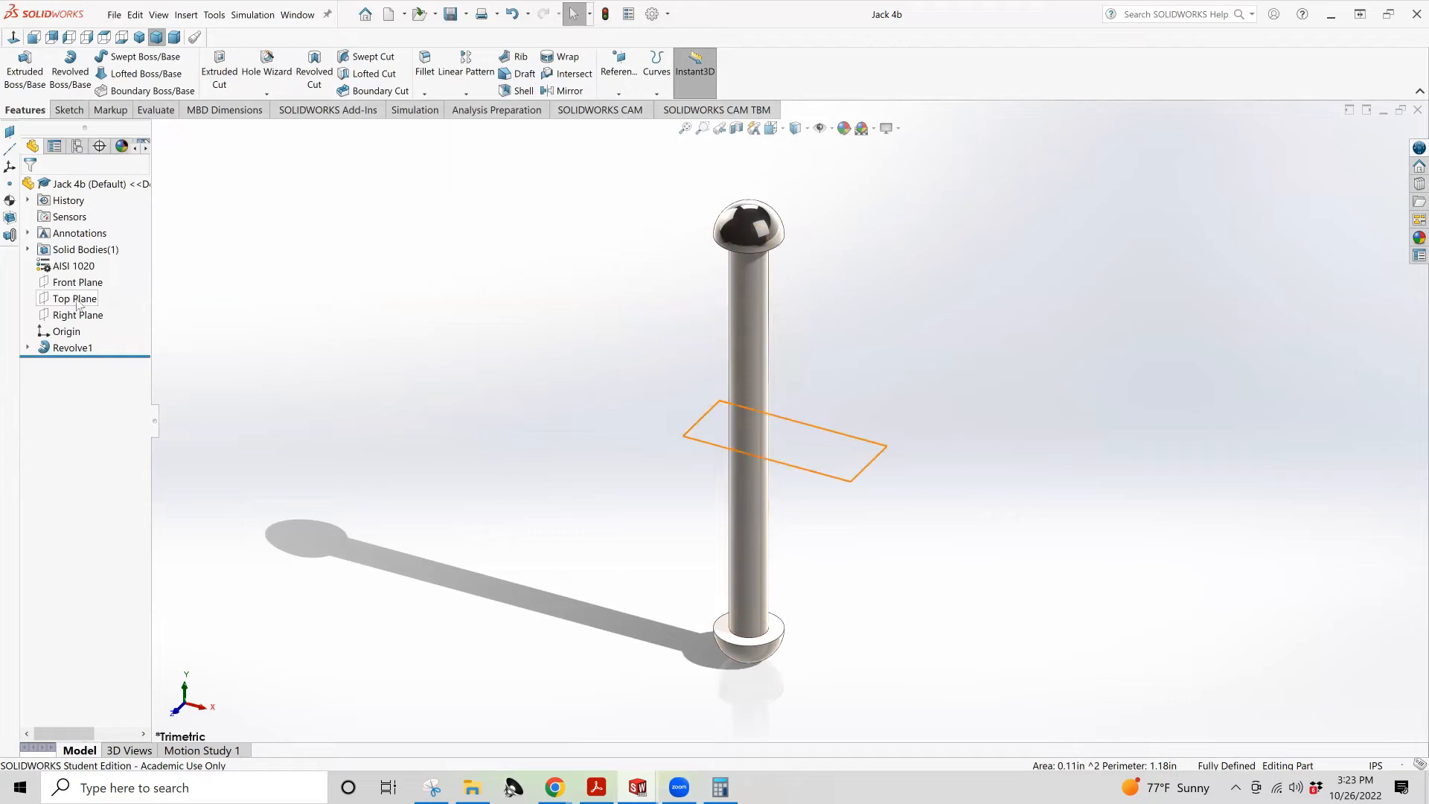
{"action": "left_click", "coordinate": [28, 348]}
{"action": "left_click", "coordinate": [77, 364]}
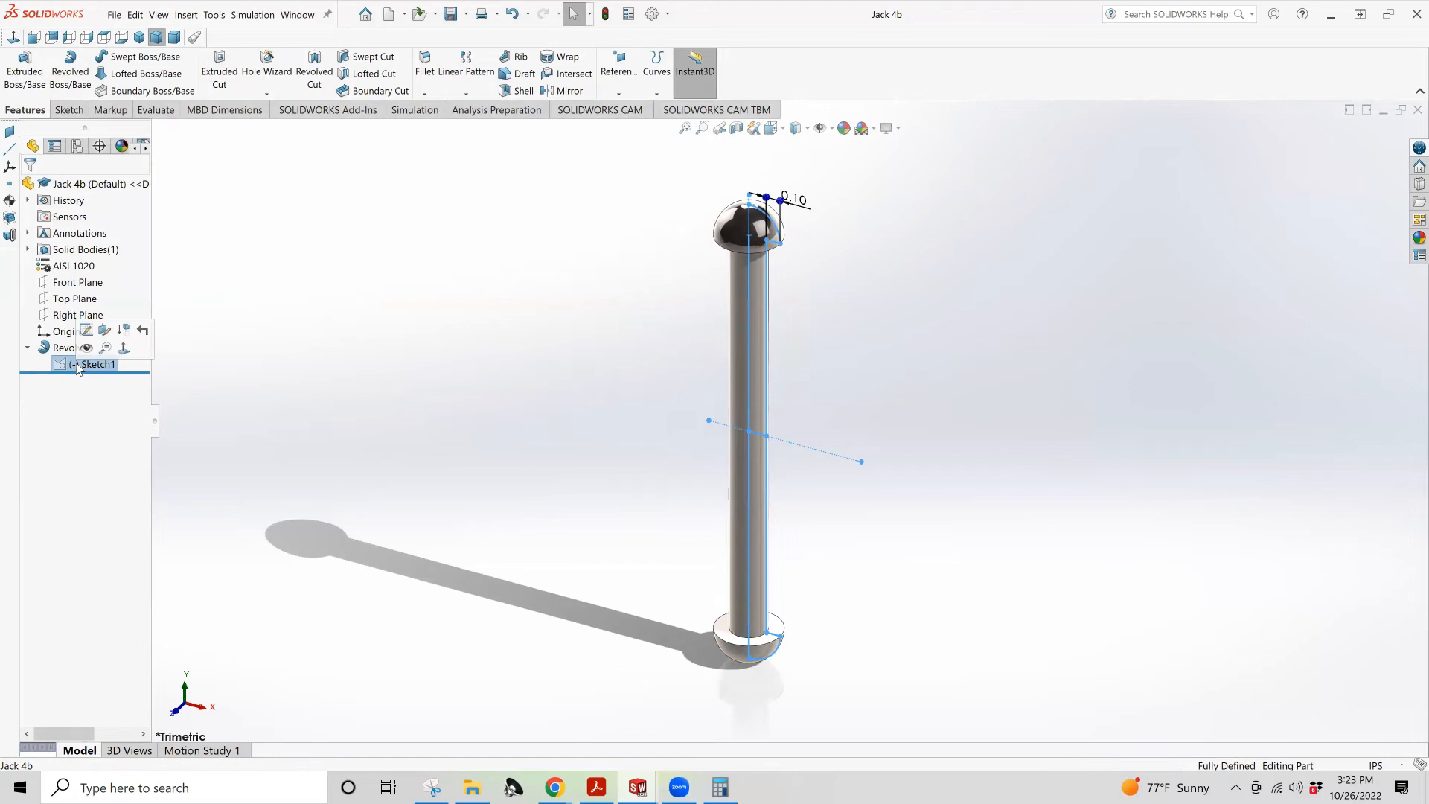
{"action": "left_click", "coordinate": [28, 348]}
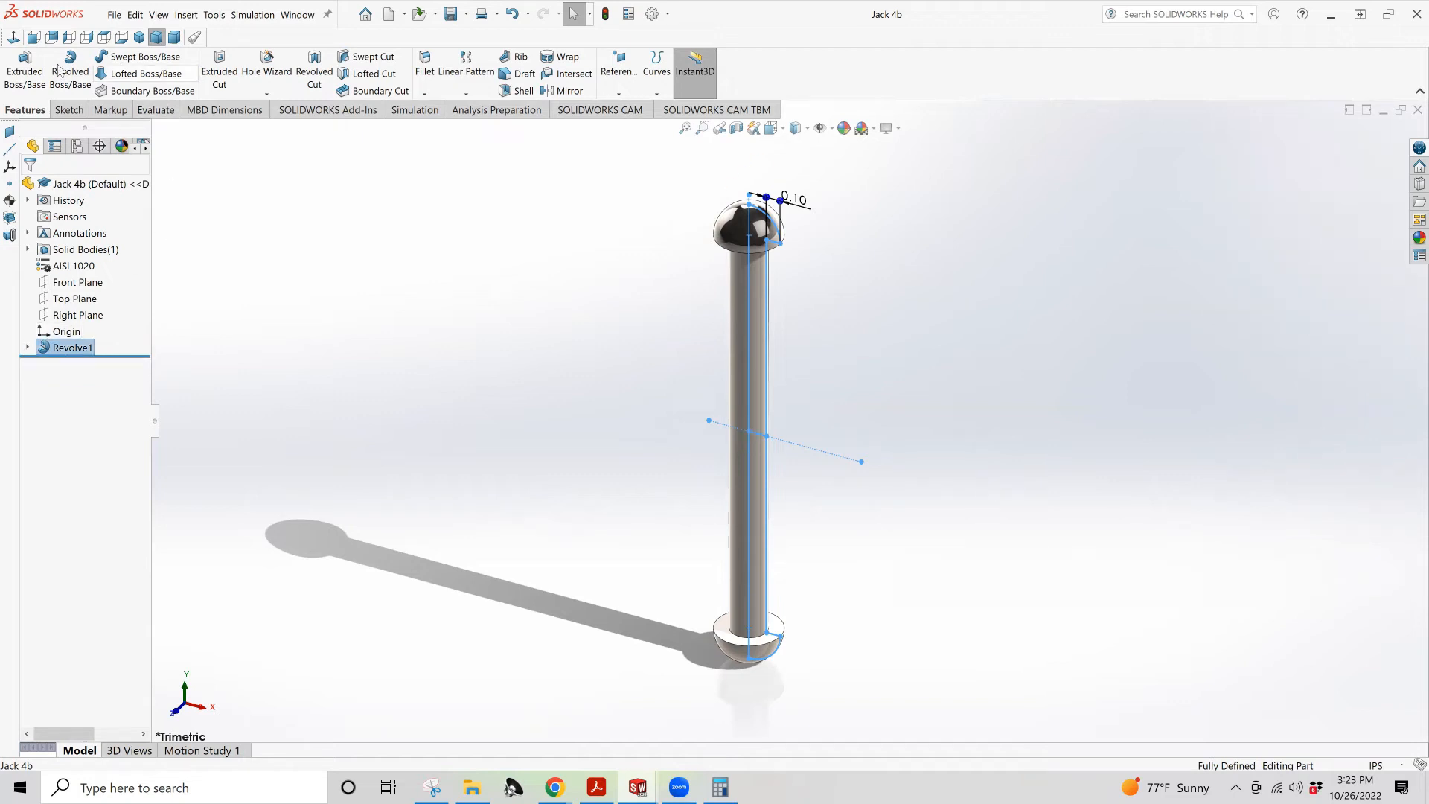
{"action": "left_click", "coordinate": [70, 110]}
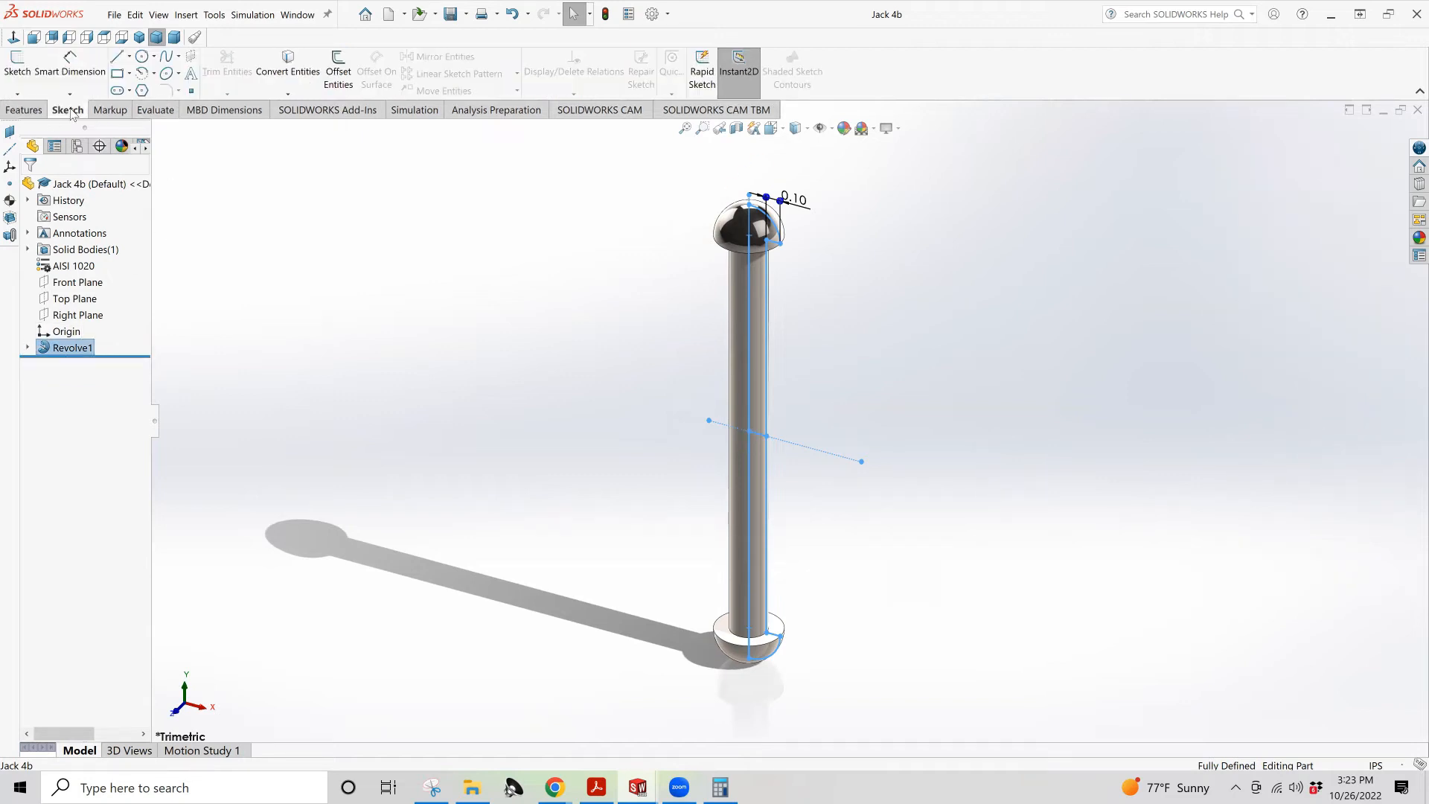
{"action": "left_click", "coordinate": [18, 63]}
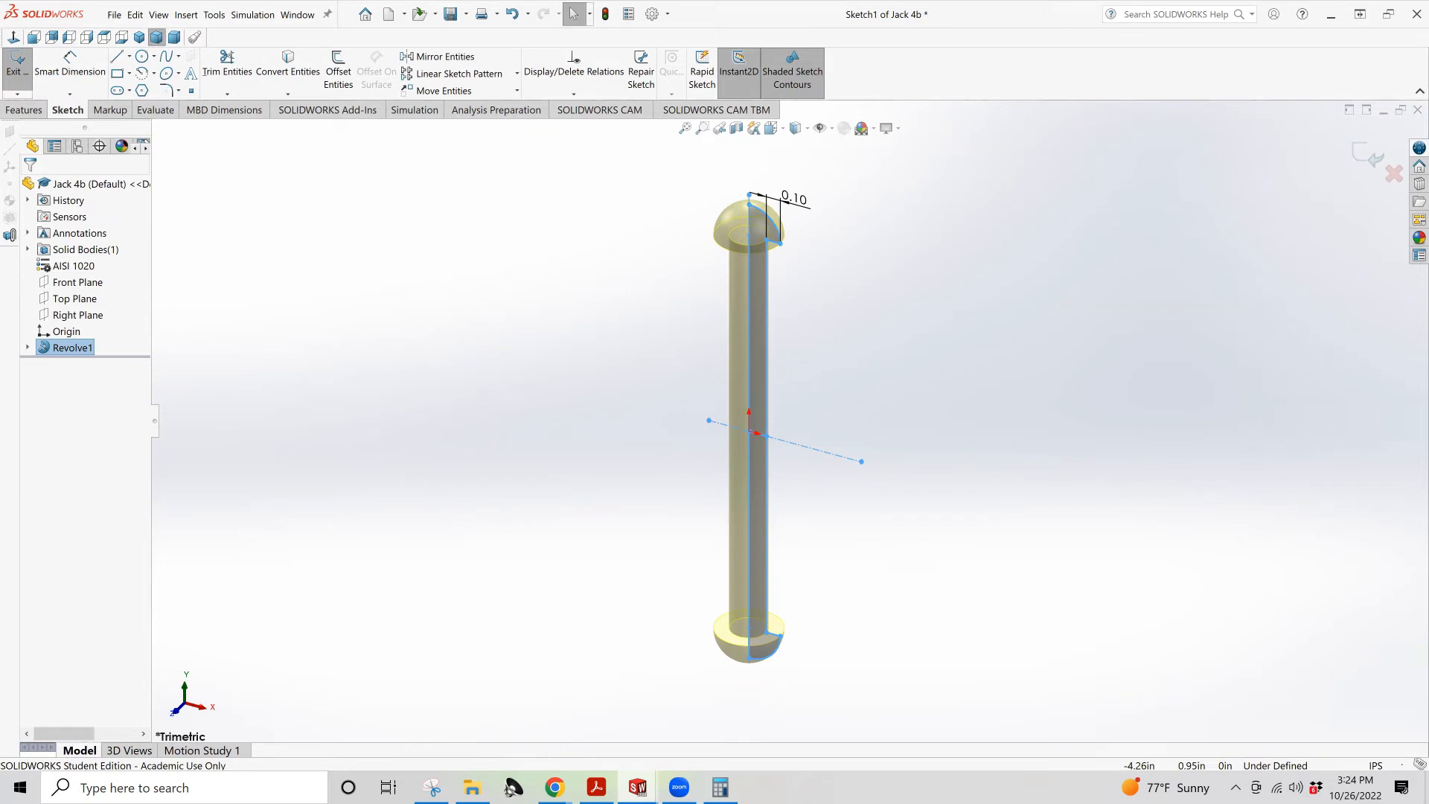
{"action": "left_click", "coordinate": [17, 66]}
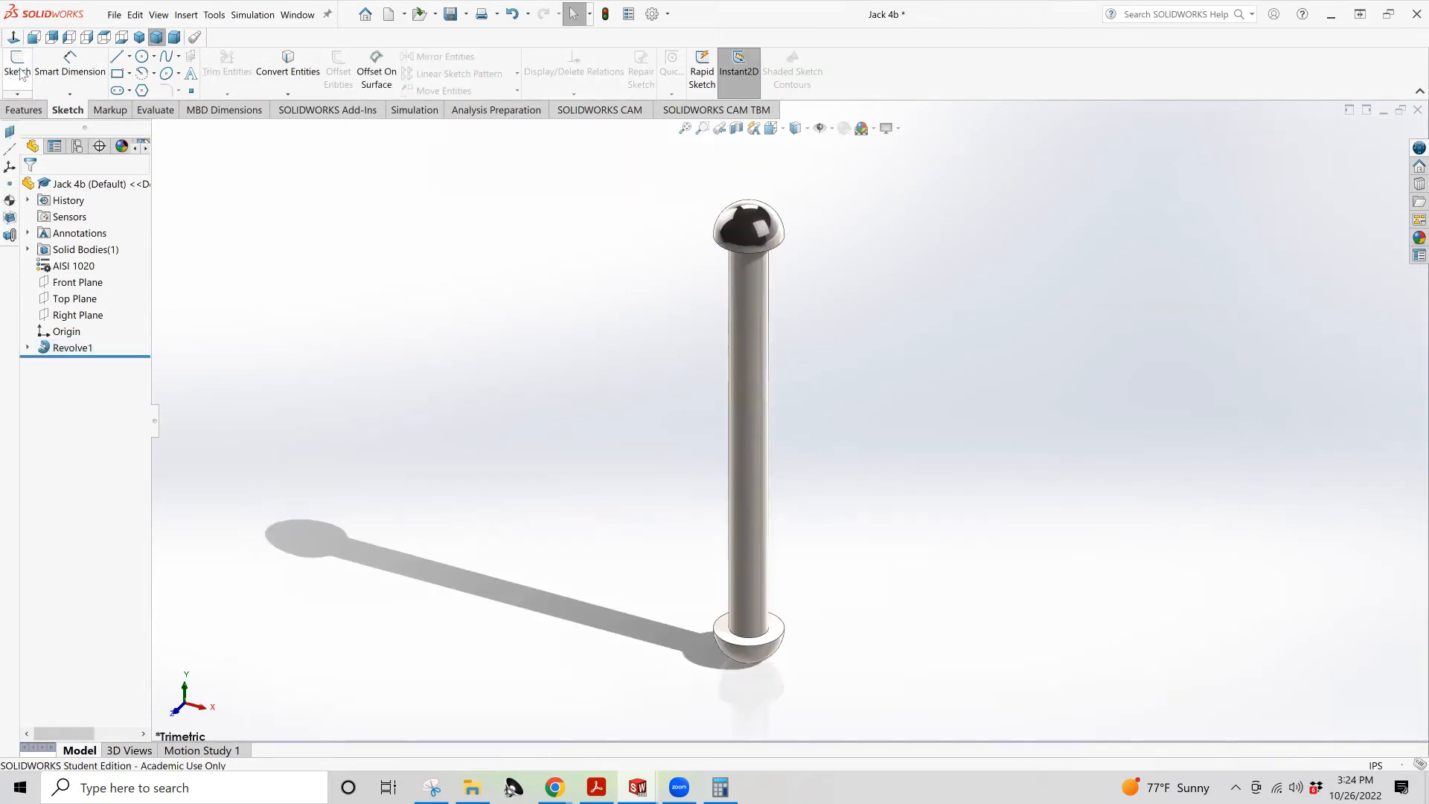
Start a sketch on the Front Plane and draw a center rectangle about 0.72 by 0.82 in centred on the origin
{"action": "left_click", "coordinate": [18, 66]}
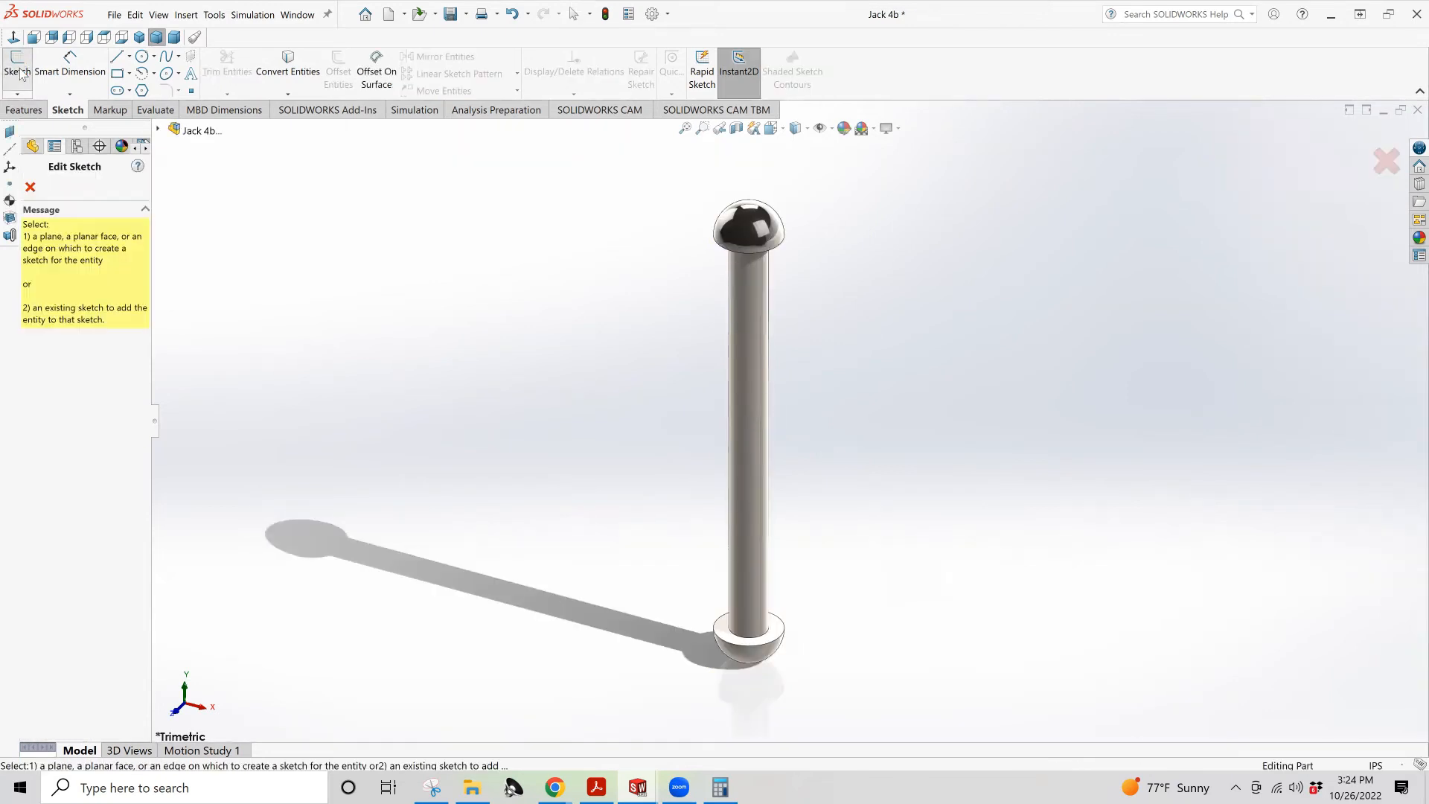
{"action": "left_click", "coordinate": [157, 129]}
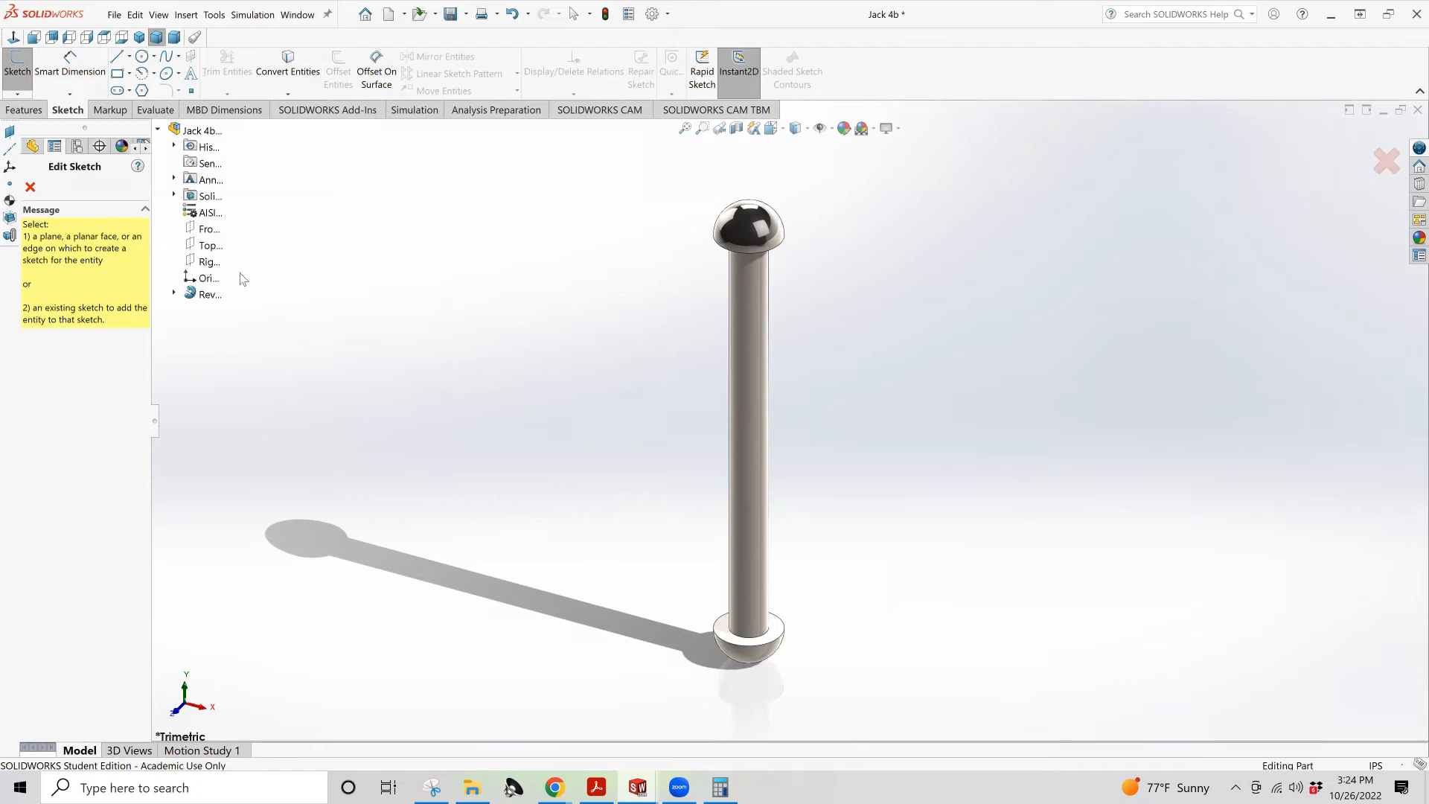
{"action": "left_click", "coordinate": [208, 228]}
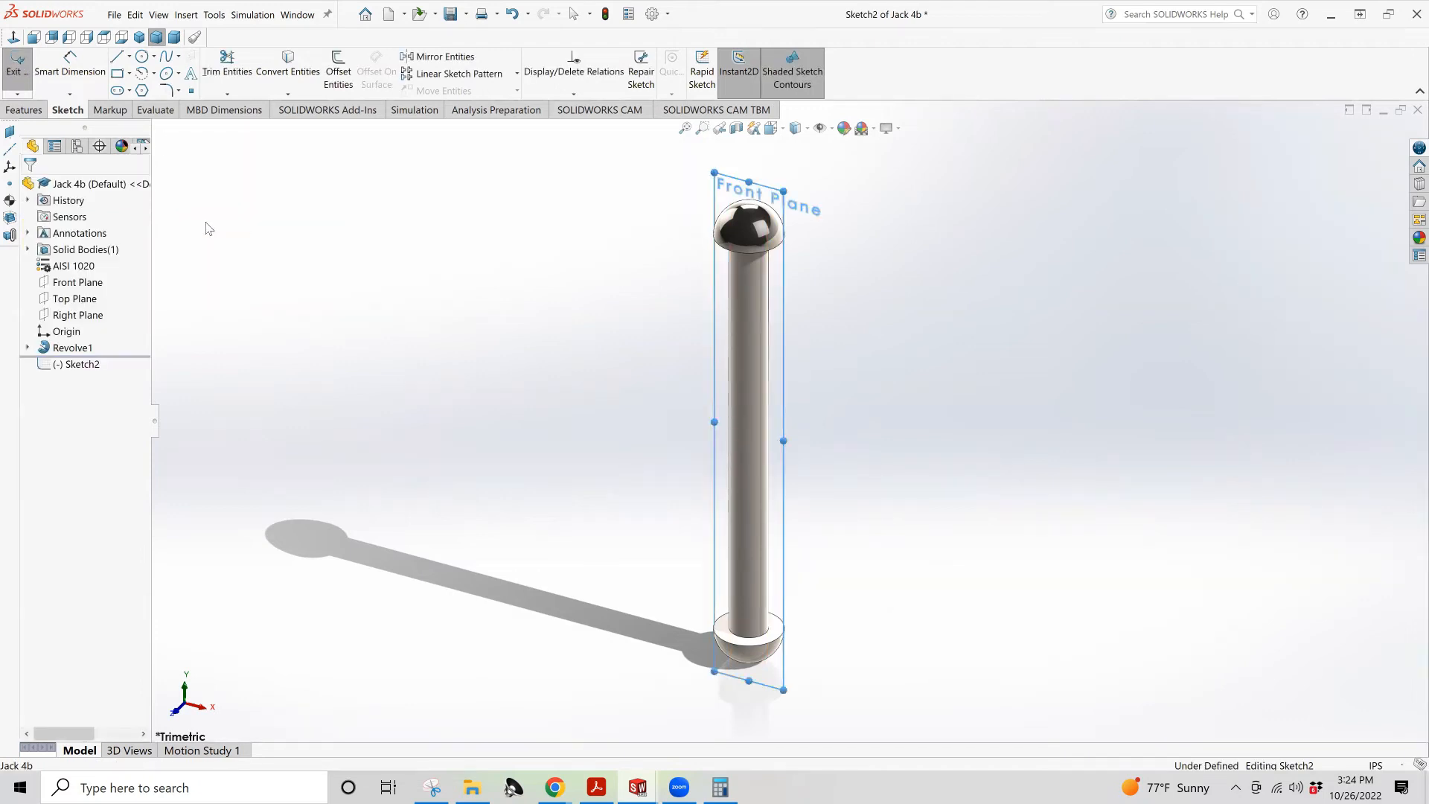
{"action": "left_click", "coordinate": [130, 74]}
{"action": "left_click", "coordinate": [171, 108]}
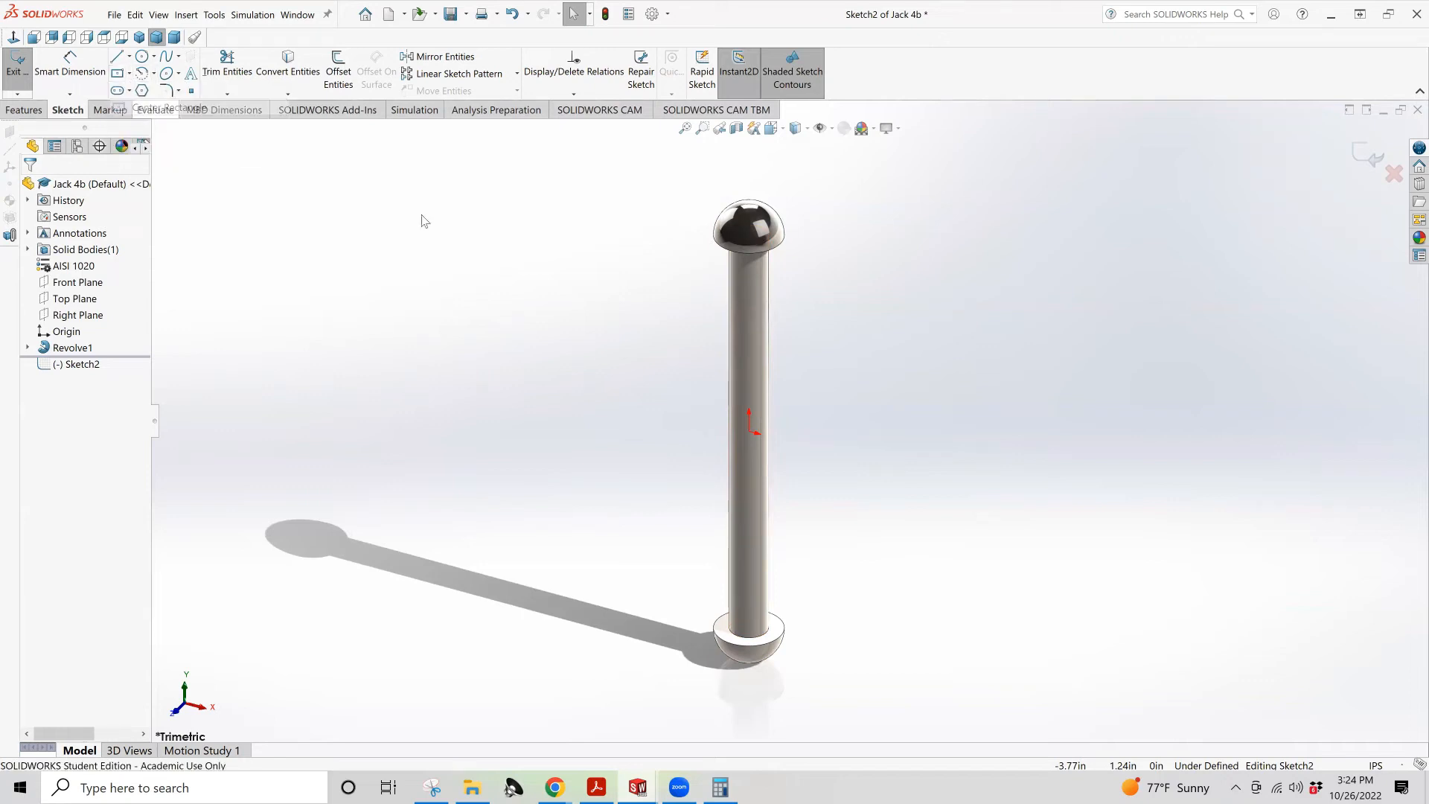
{"action": "left_click", "coordinate": [749, 430]}
{"action": "left_click", "coordinate": [699, 362]}
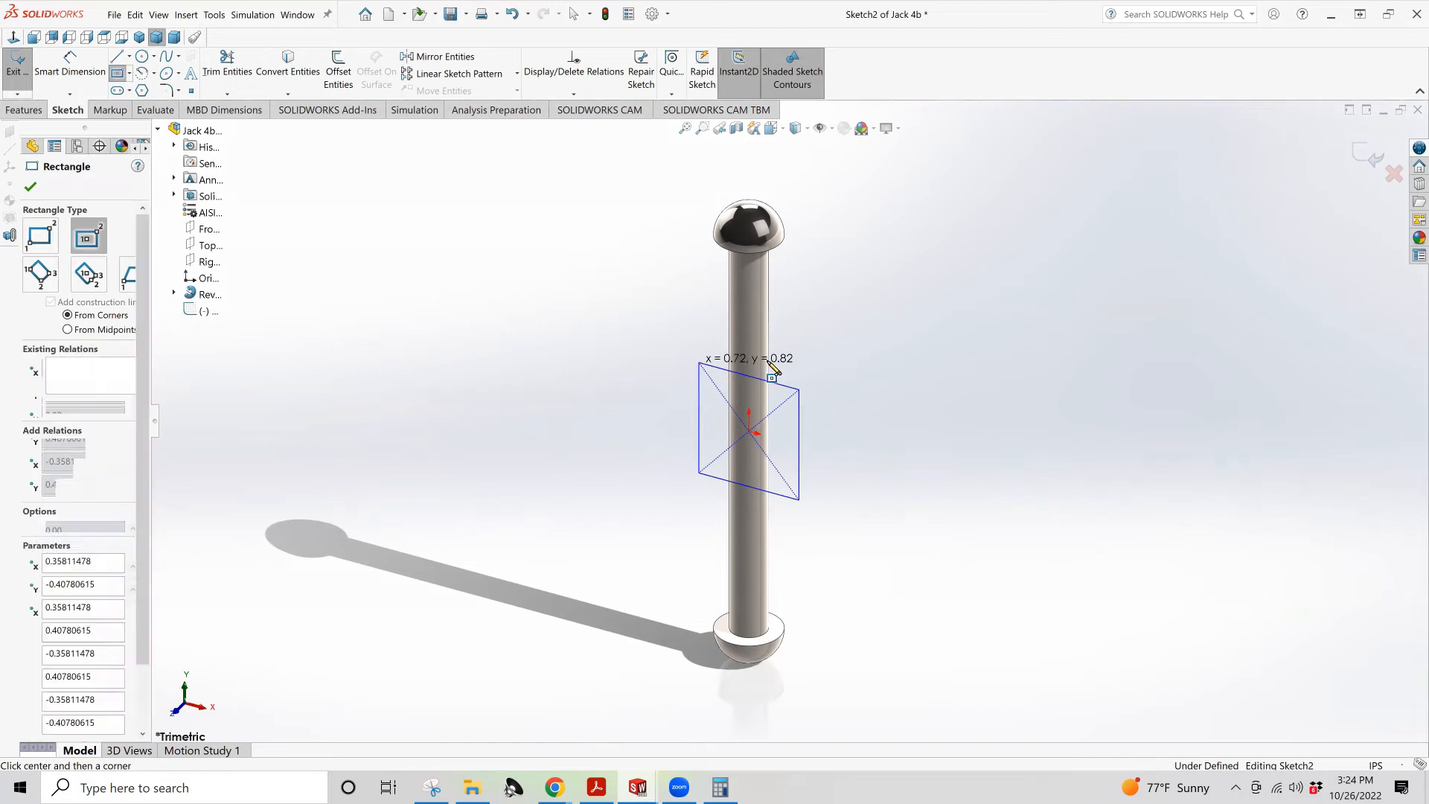
View the sketch from the front and dimension the rectangle's width and height to 1 in each
{"action": "left_click", "coordinate": [771, 128]}
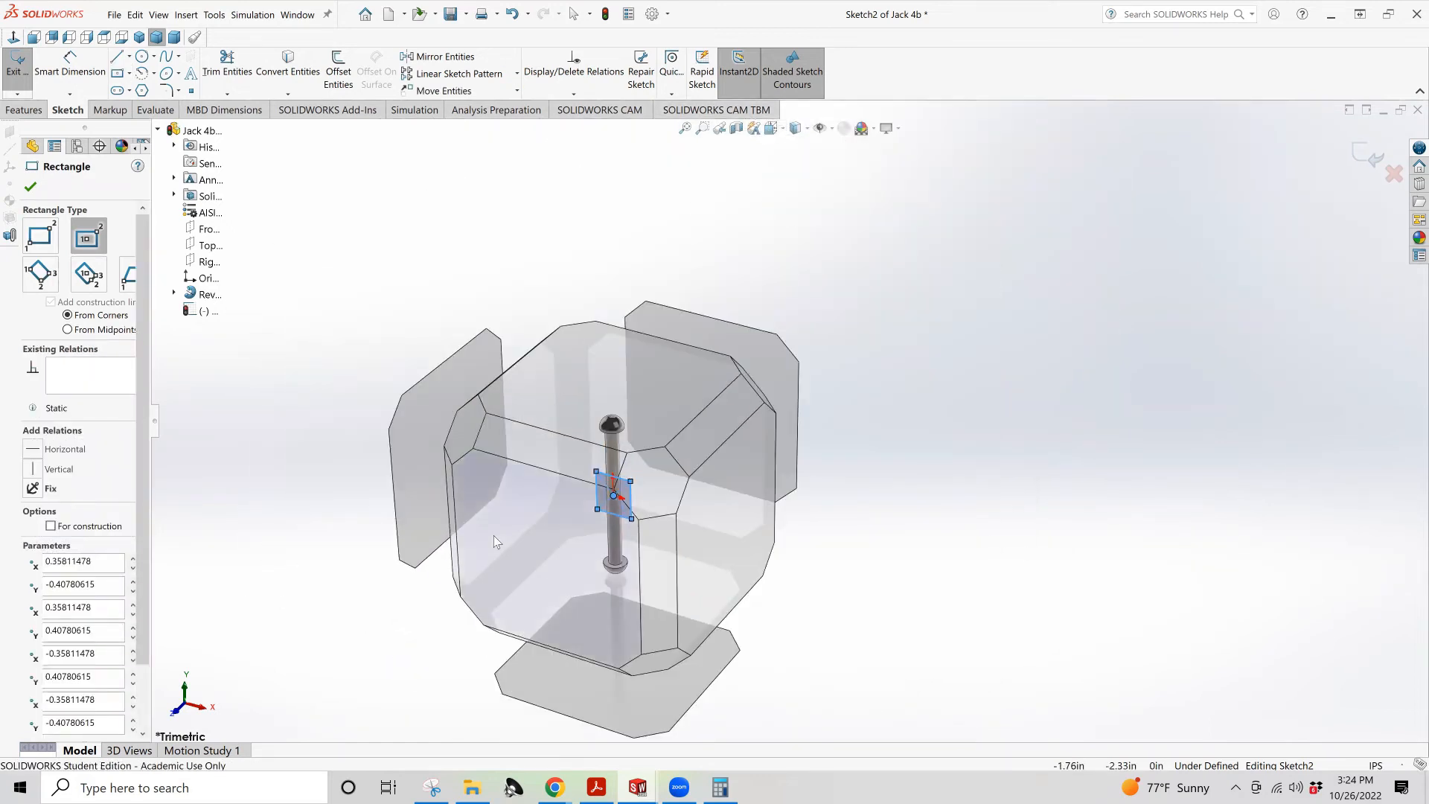
{"action": "left_click", "coordinate": [516, 529]}
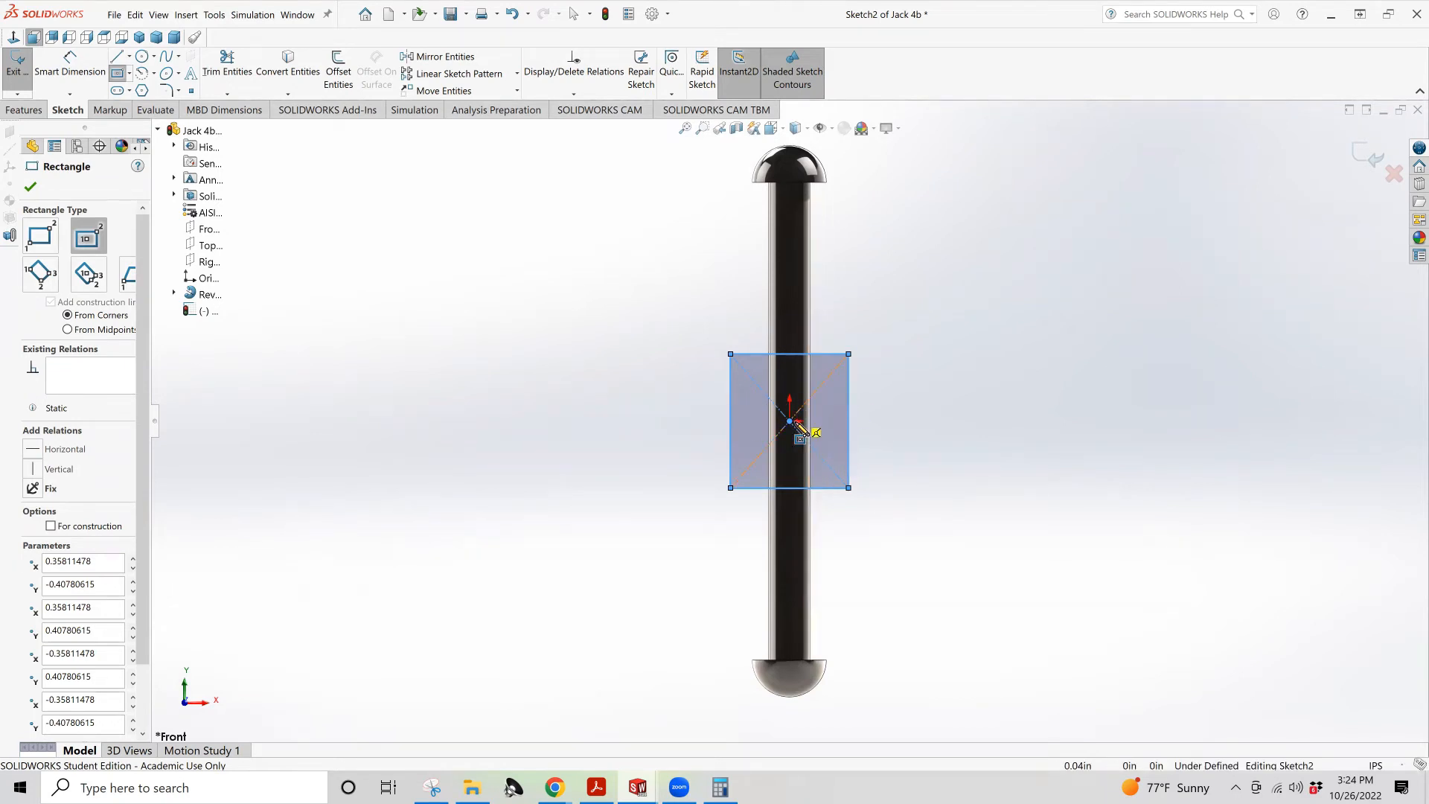
{"action": "middle_click_drag", "start_coordinate": [752, 432], "coordinate": [660, 488]}
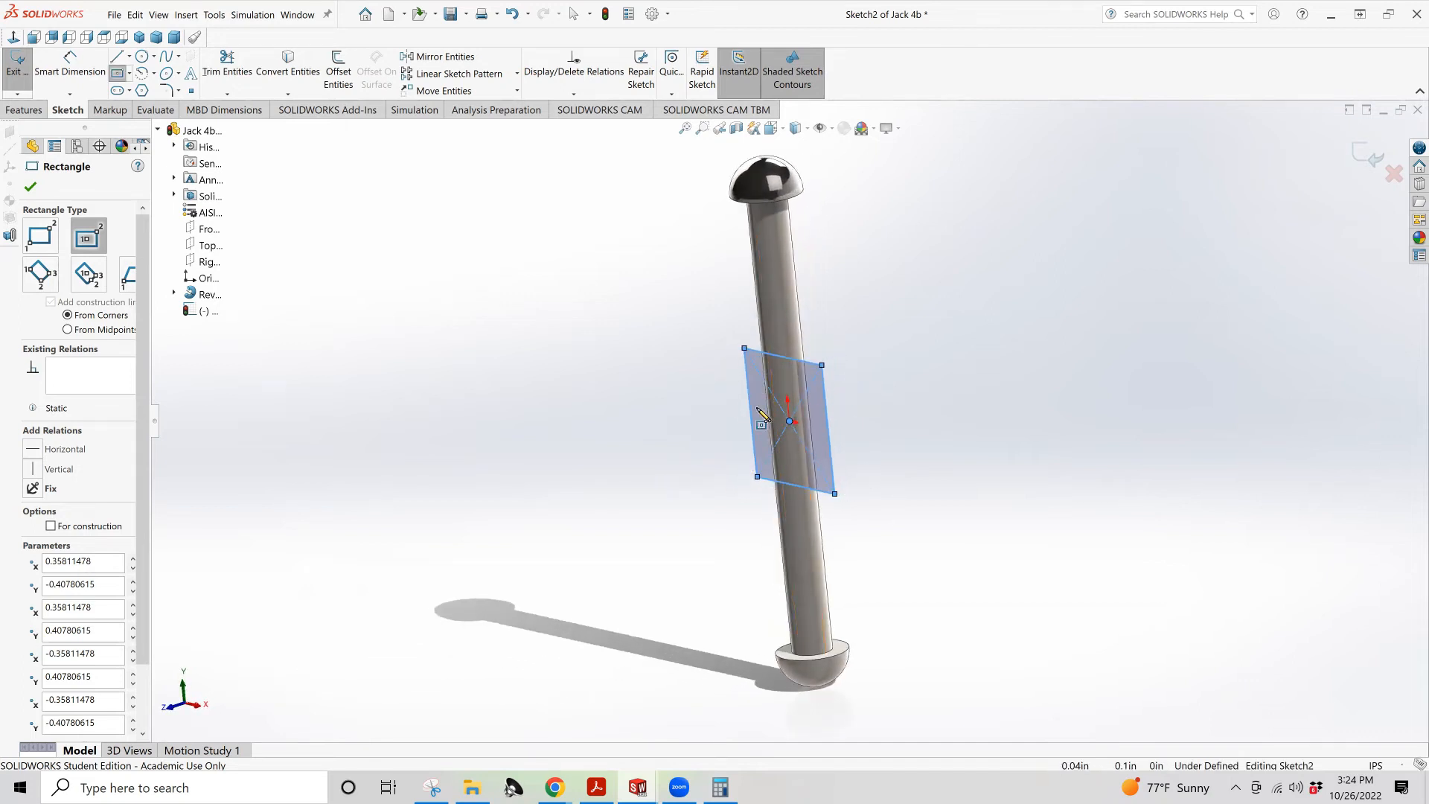
{"action": "mouse_move", "coordinate": [850, 467]}
{"action": "middle_mouse_down"}
{"action": "mouse_move", "coordinate": [836, 426]}
{"action": "mouse_move", "coordinate": [832, 446]}
{"action": "middle_mouse_up"}
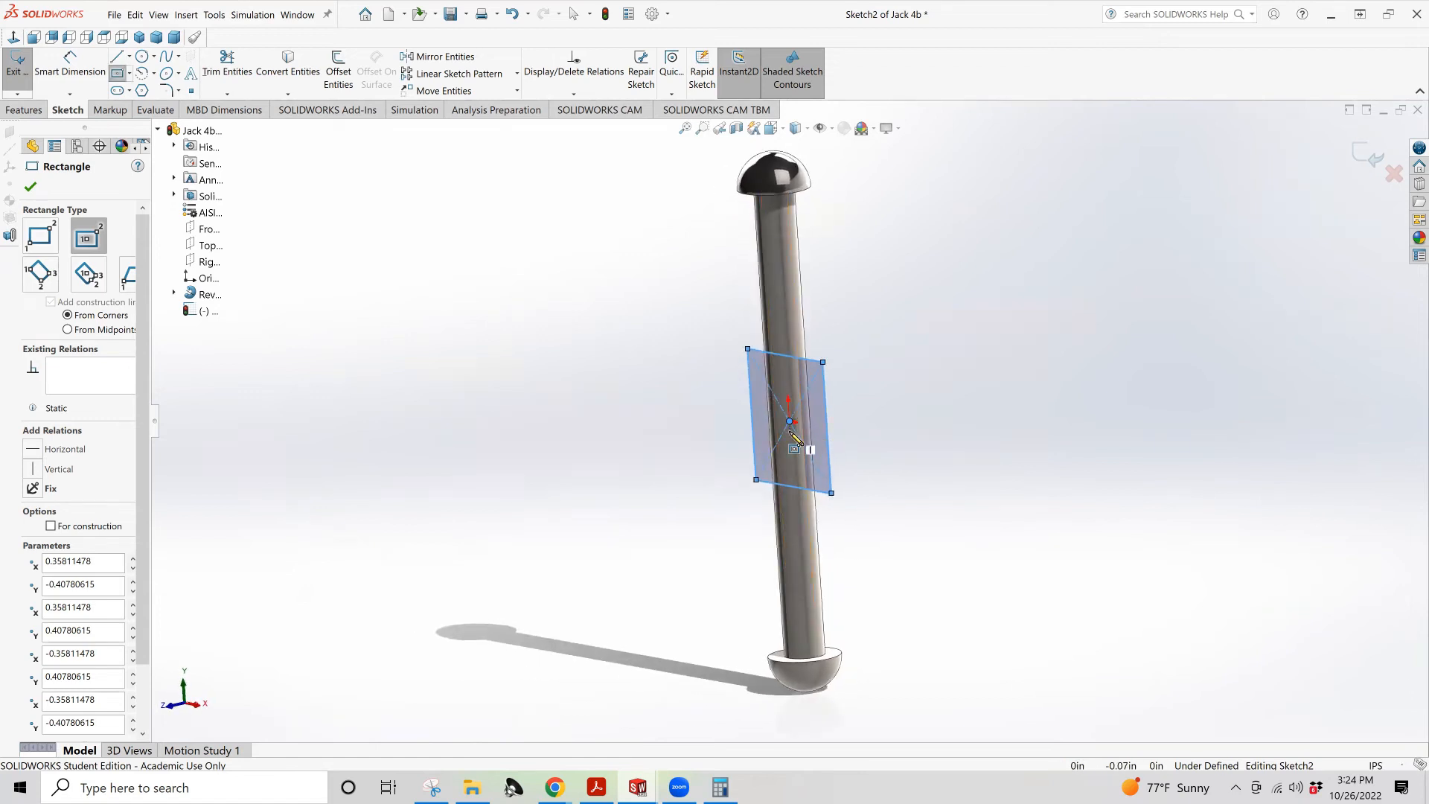
{"action": "left_click", "coordinate": [772, 128]}
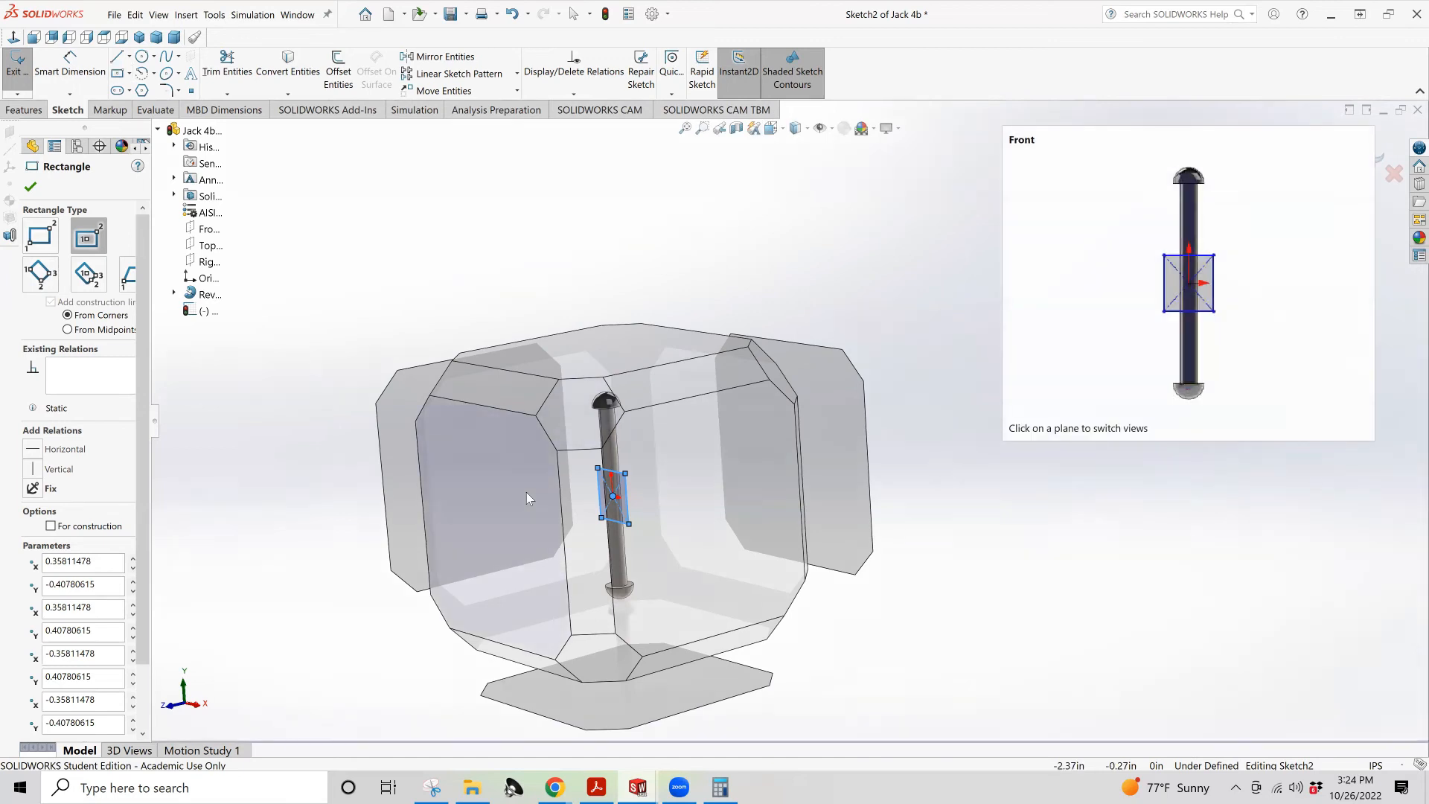
{"action": "left_click", "coordinate": [525, 493]}
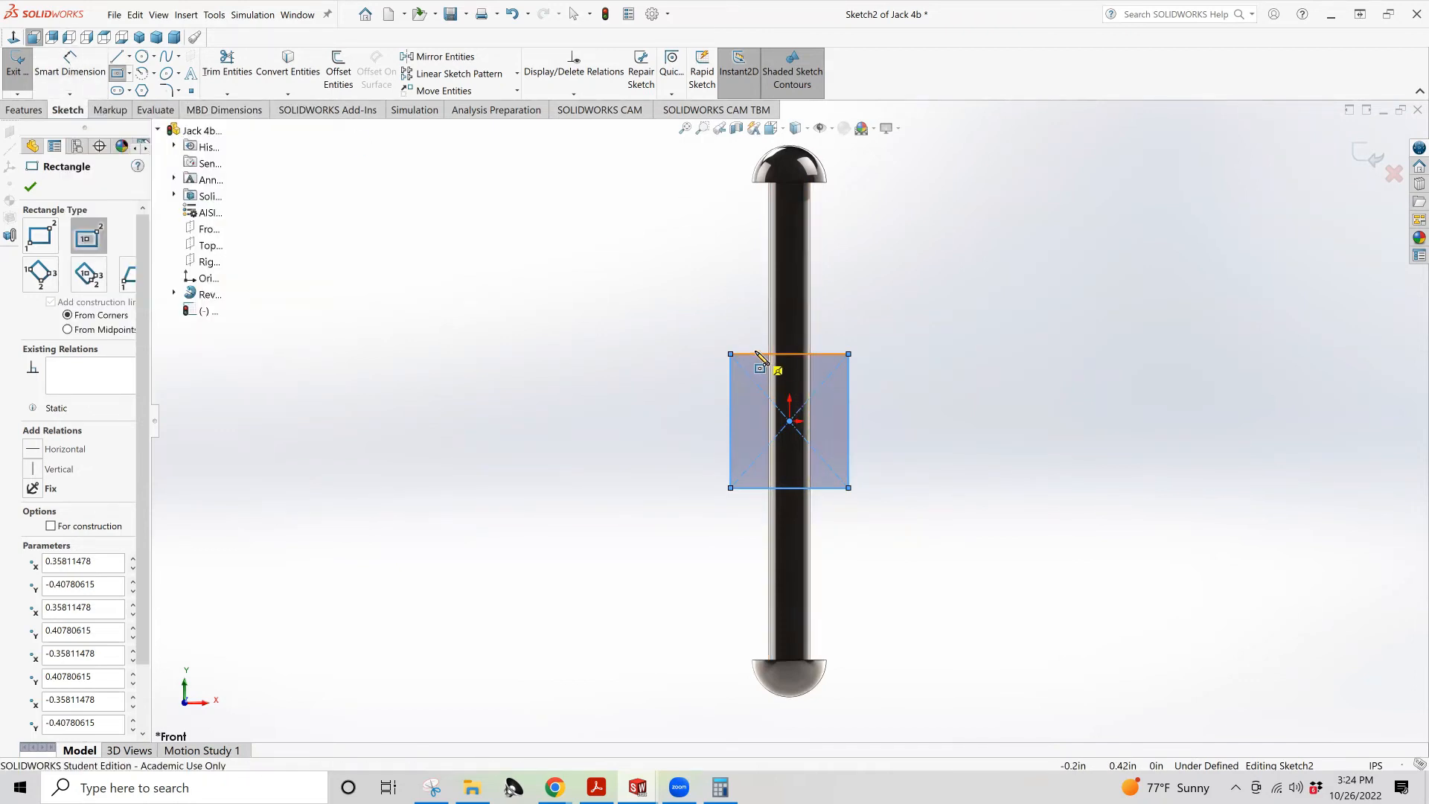
{"action": "left_click", "coordinate": [70, 64]}
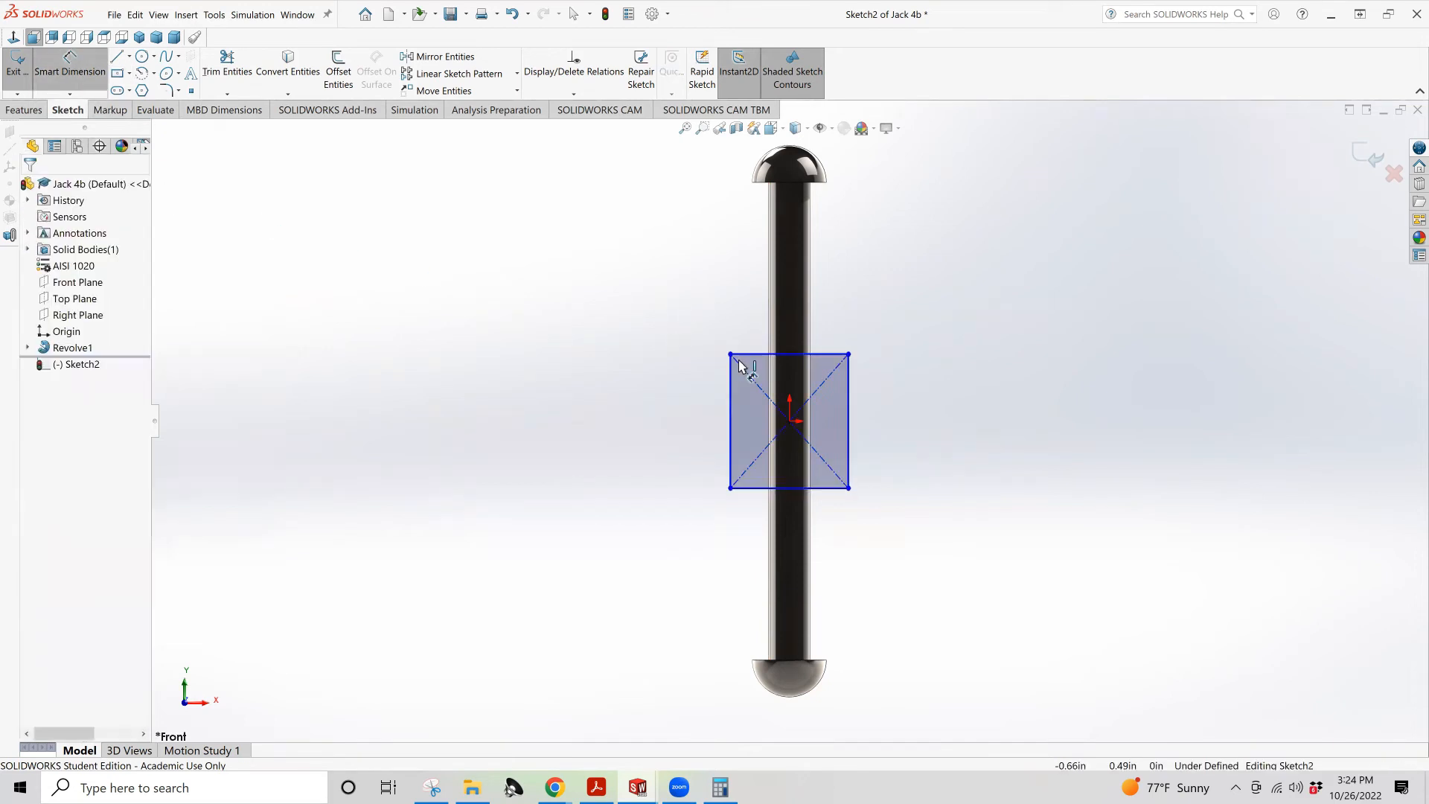
{"action": "left_click", "coordinate": [759, 355]}
{"action": "left_click", "coordinate": [755, 274]}
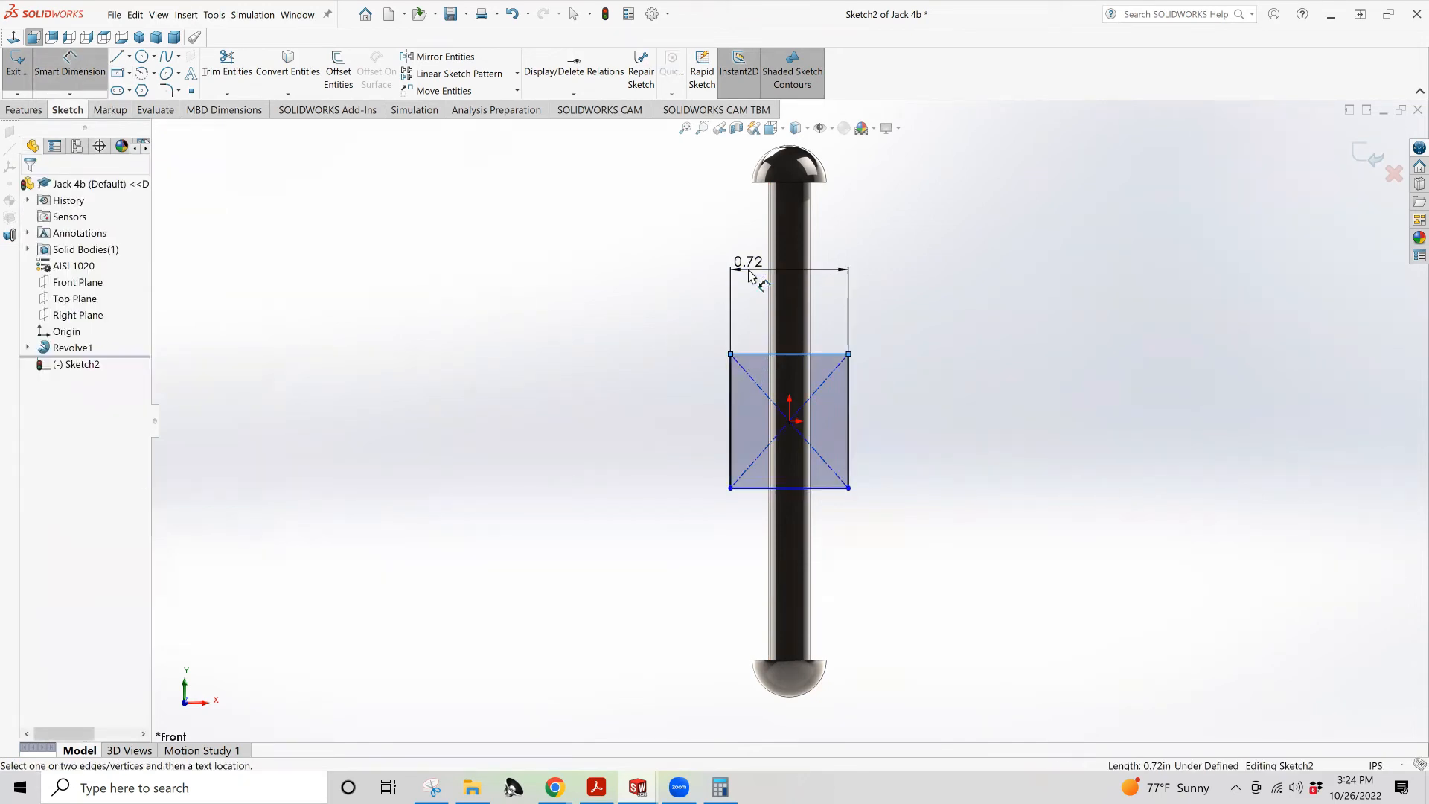
{"action": "type", "text": "1"}
{"action": "key", "text": "Return"}
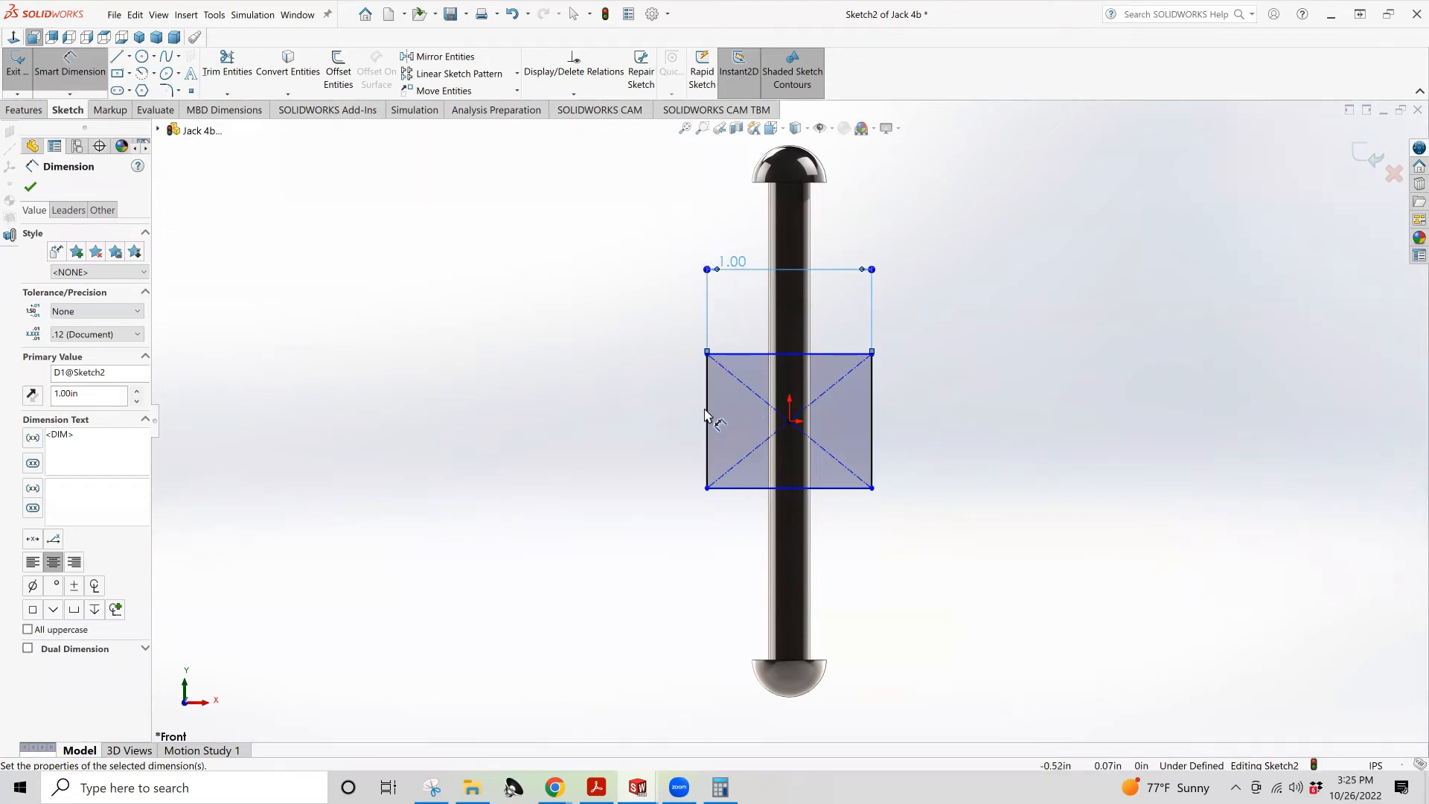
{"action": "left_click", "coordinate": [707, 415]}
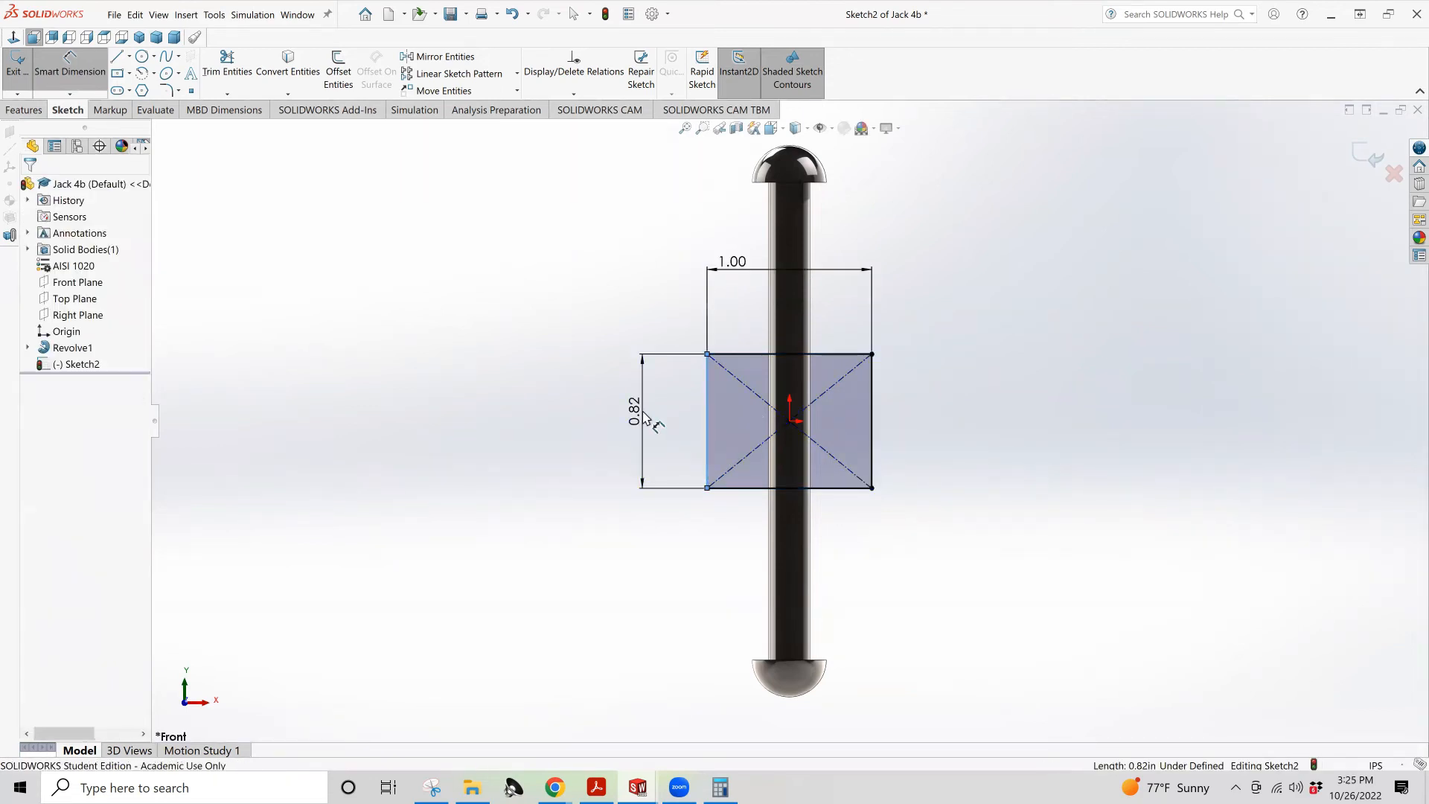
{"action": "left_click", "coordinate": [644, 416]}
{"action": "key", "text": "Return"}
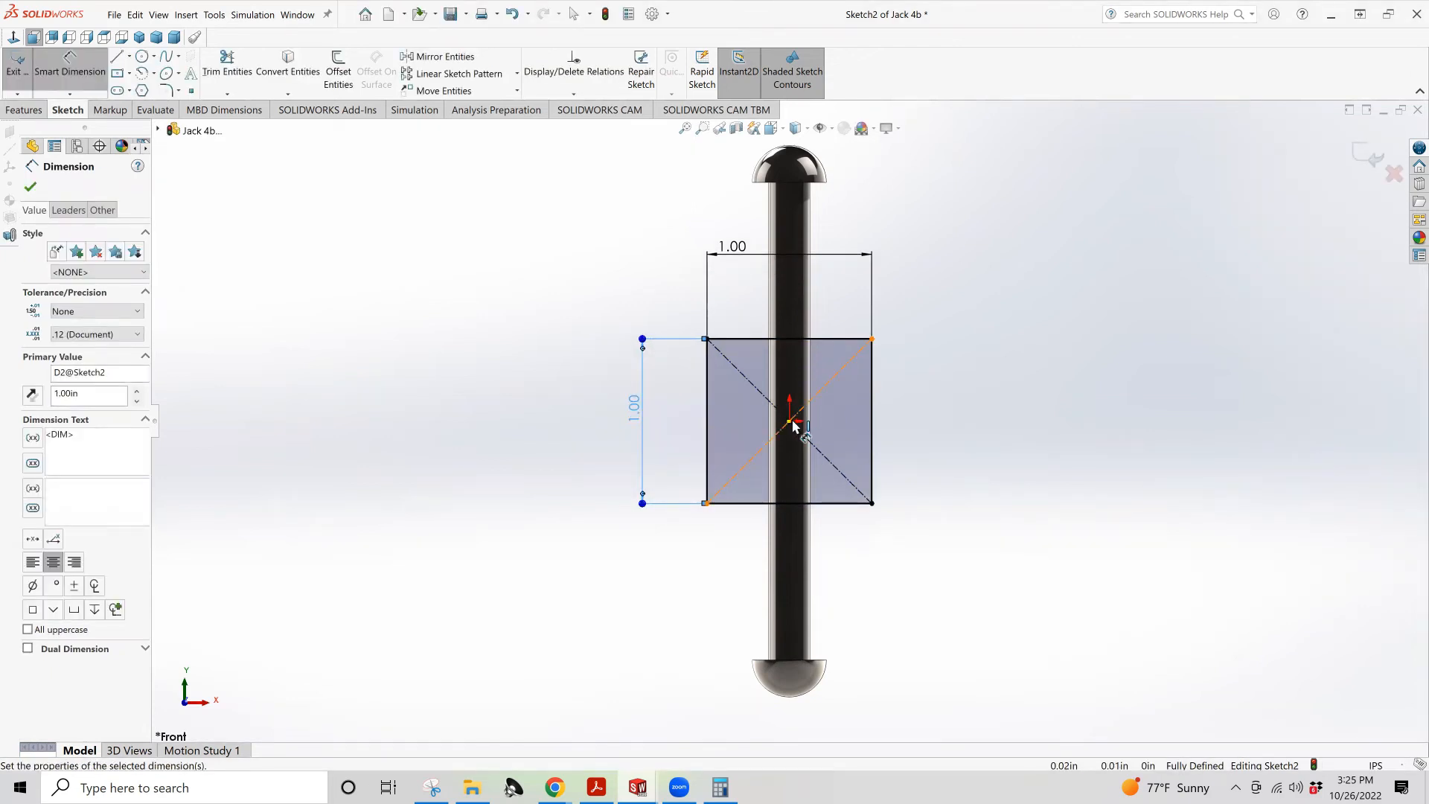
Sketch a circle about 0.36 in in diameter centred on the origin inside the square
{"action": "left_click", "coordinate": [141, 57]}
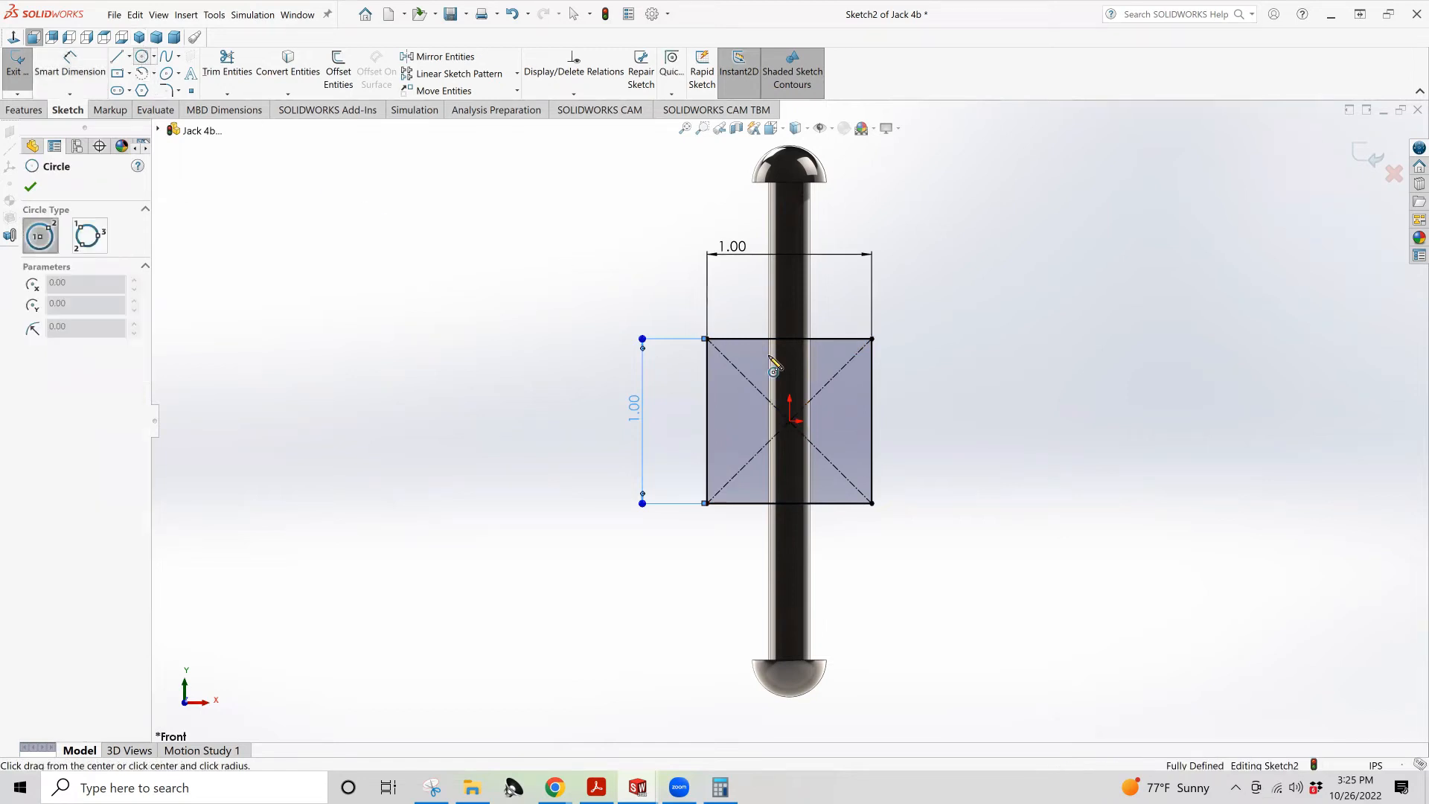
{"action": "left_click", "coordinate": [790, 422]}
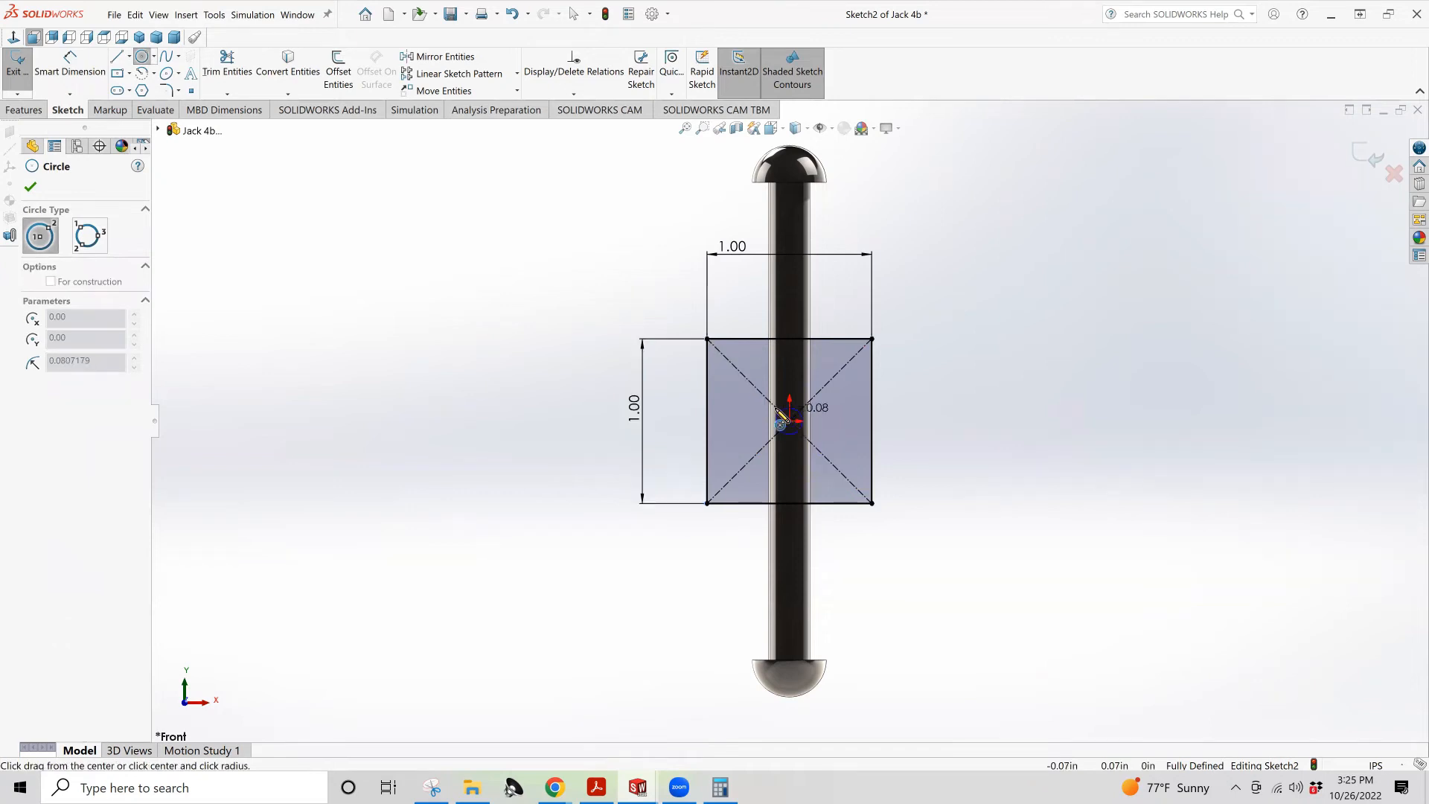
{"action": "left_click", "coordinate": [764, 407]}
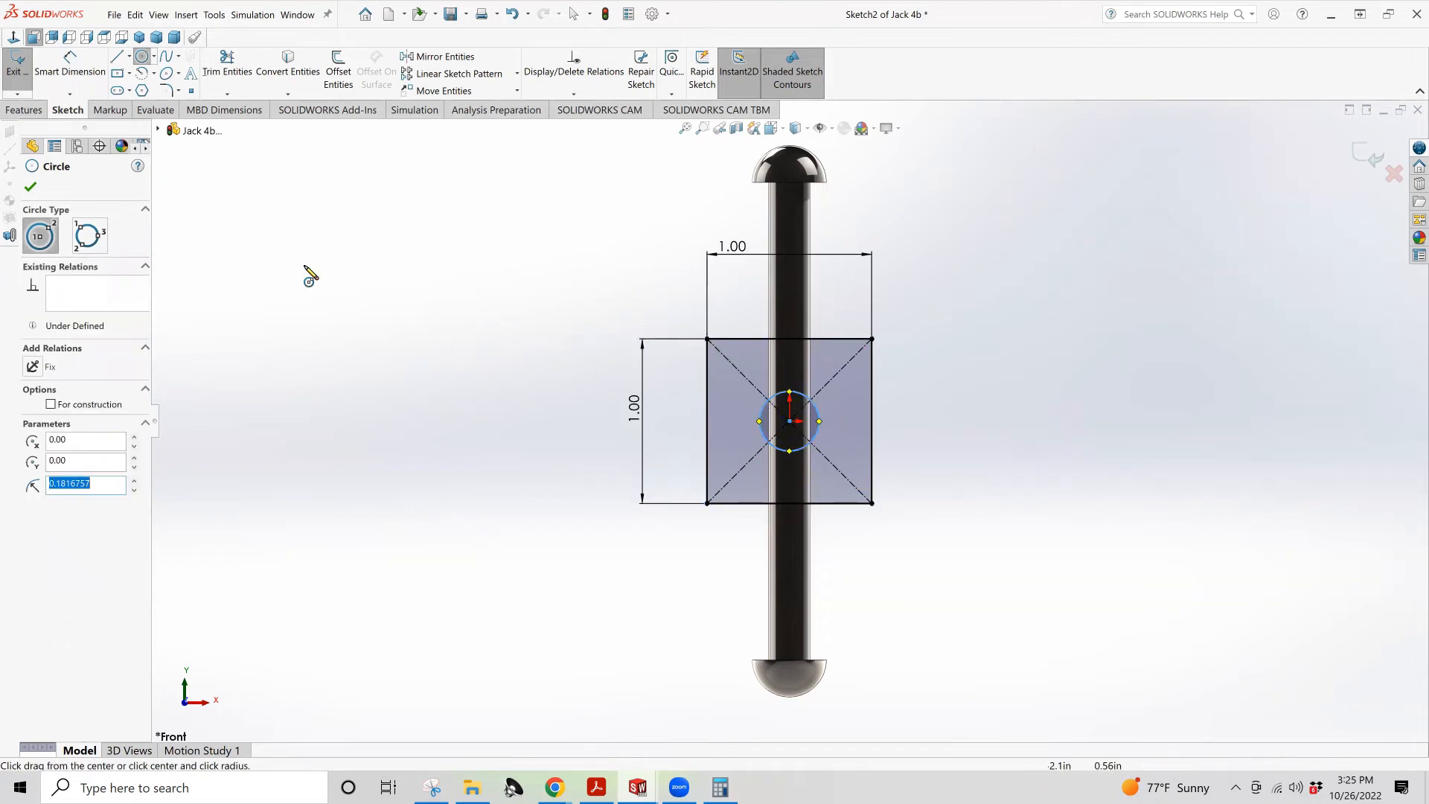
Check the pivot's hole diameter on the Practice Question 8G drawing in Acrobat and return to the Jack 4b sketch in SOLIDWORKS
{"action": "left_click", "coordinate": [604, 783]}
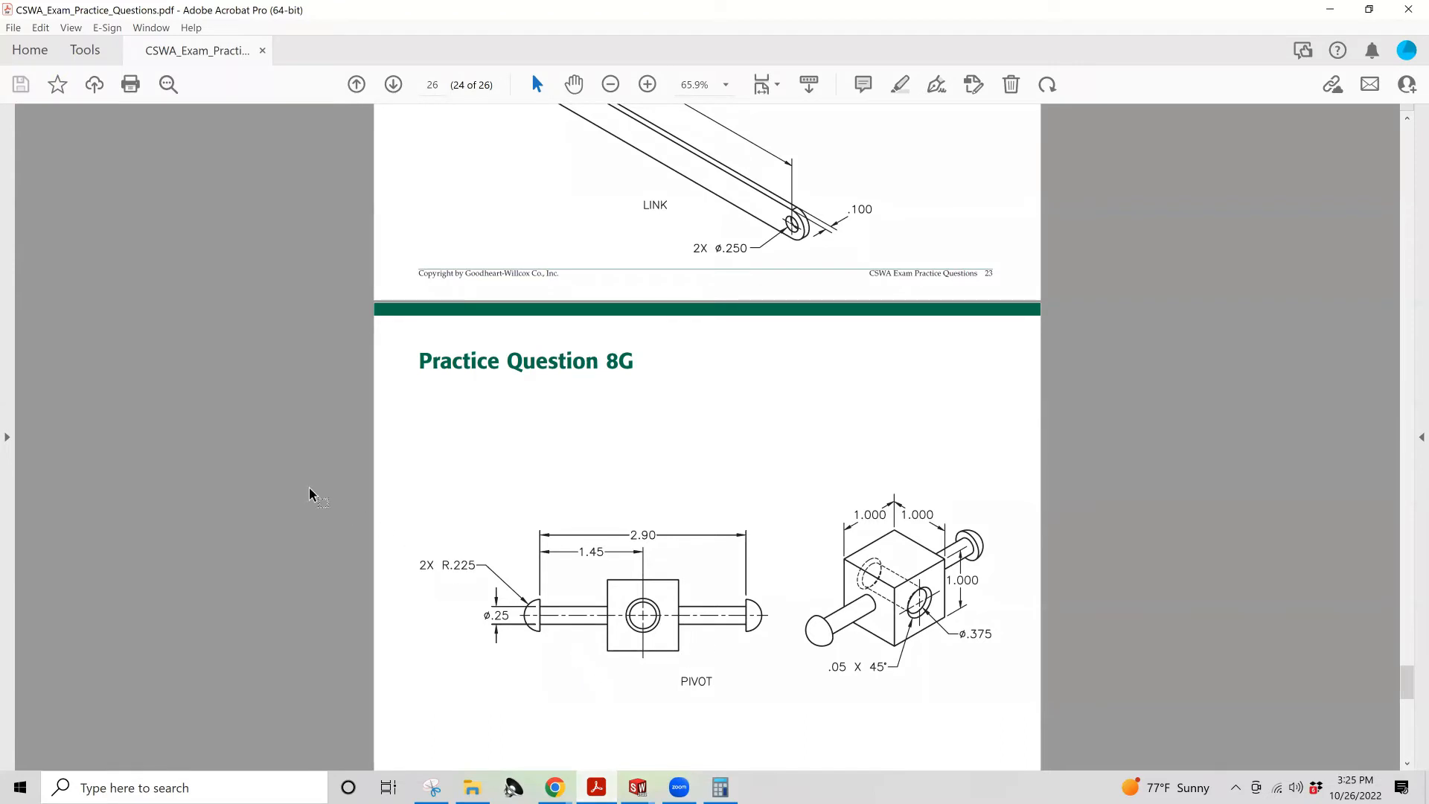
{"action": "mouse_move", "coordinate": [638, 786]}
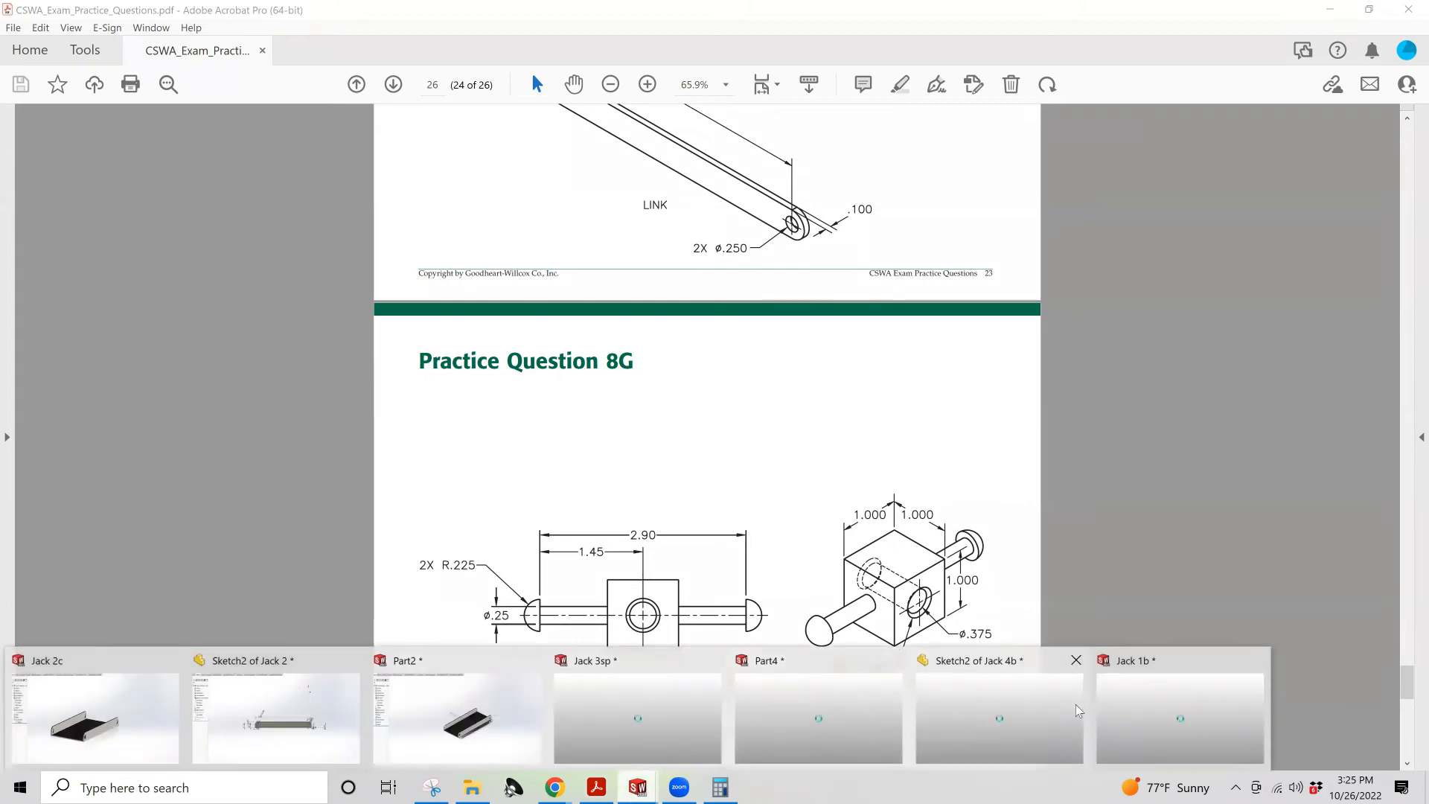
{"action": "left_click", "coordinate": [1146, 705]}
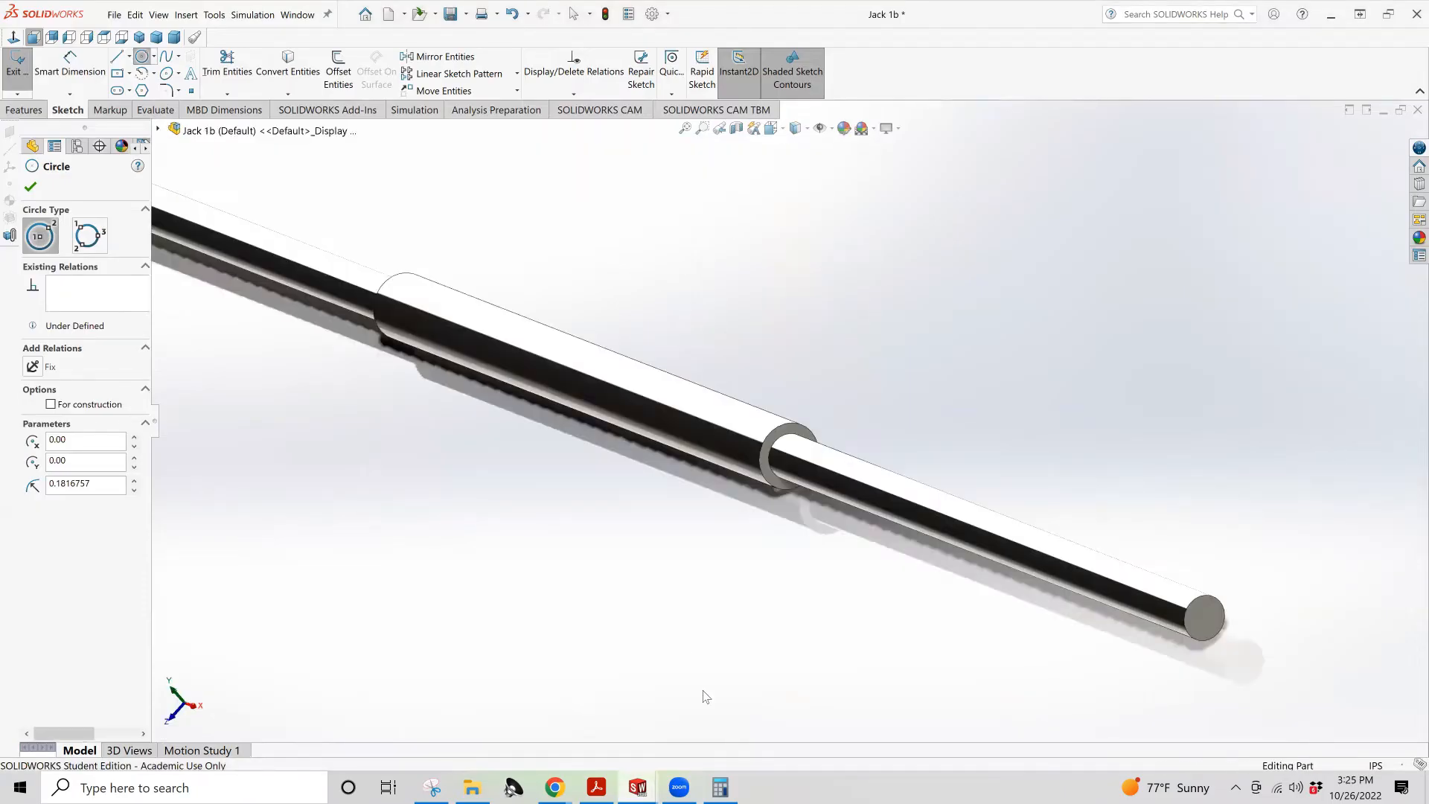
{"action": "mouse_move", "coordinate": [649, 785]}
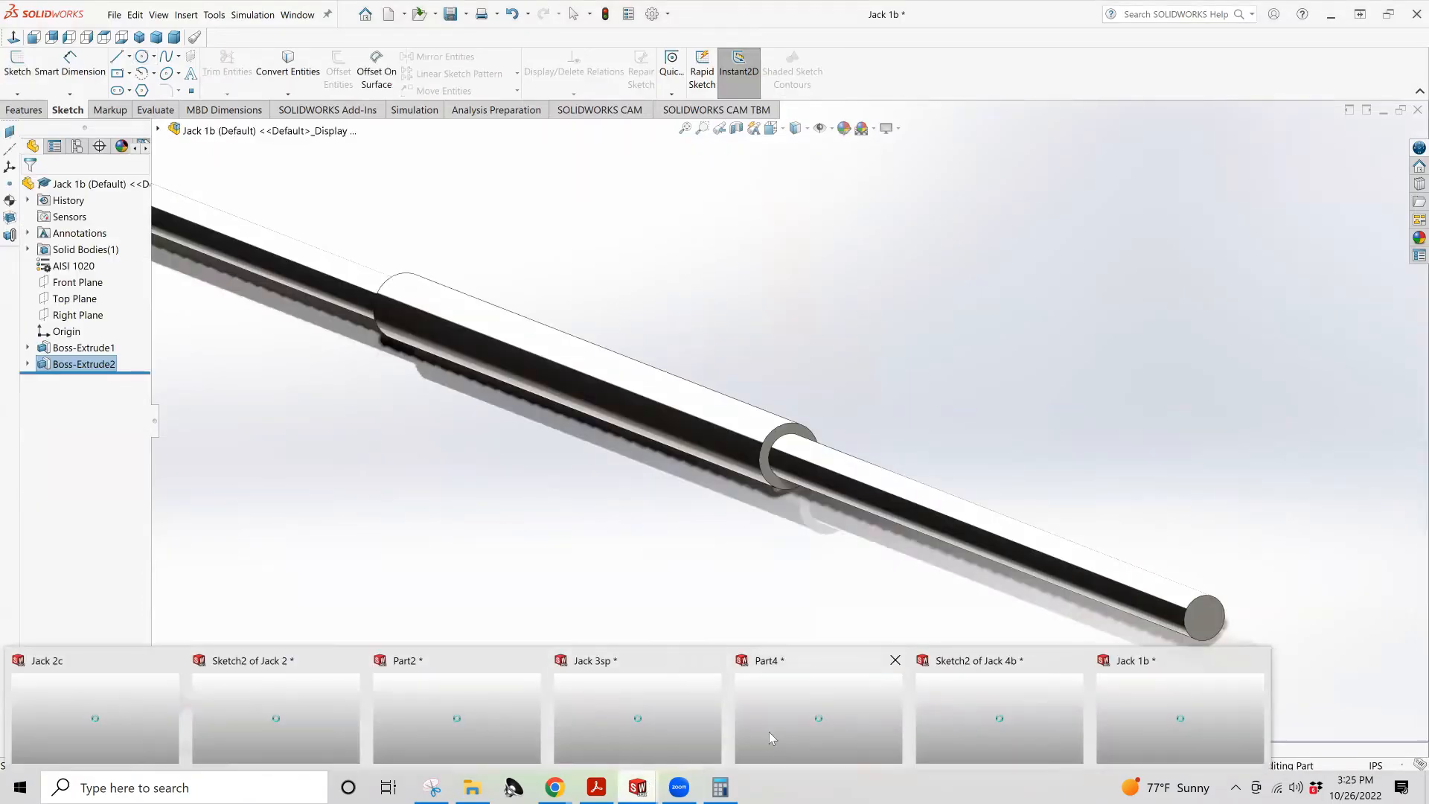
{"action": "left_click", "coordinate": [1001, 701]}
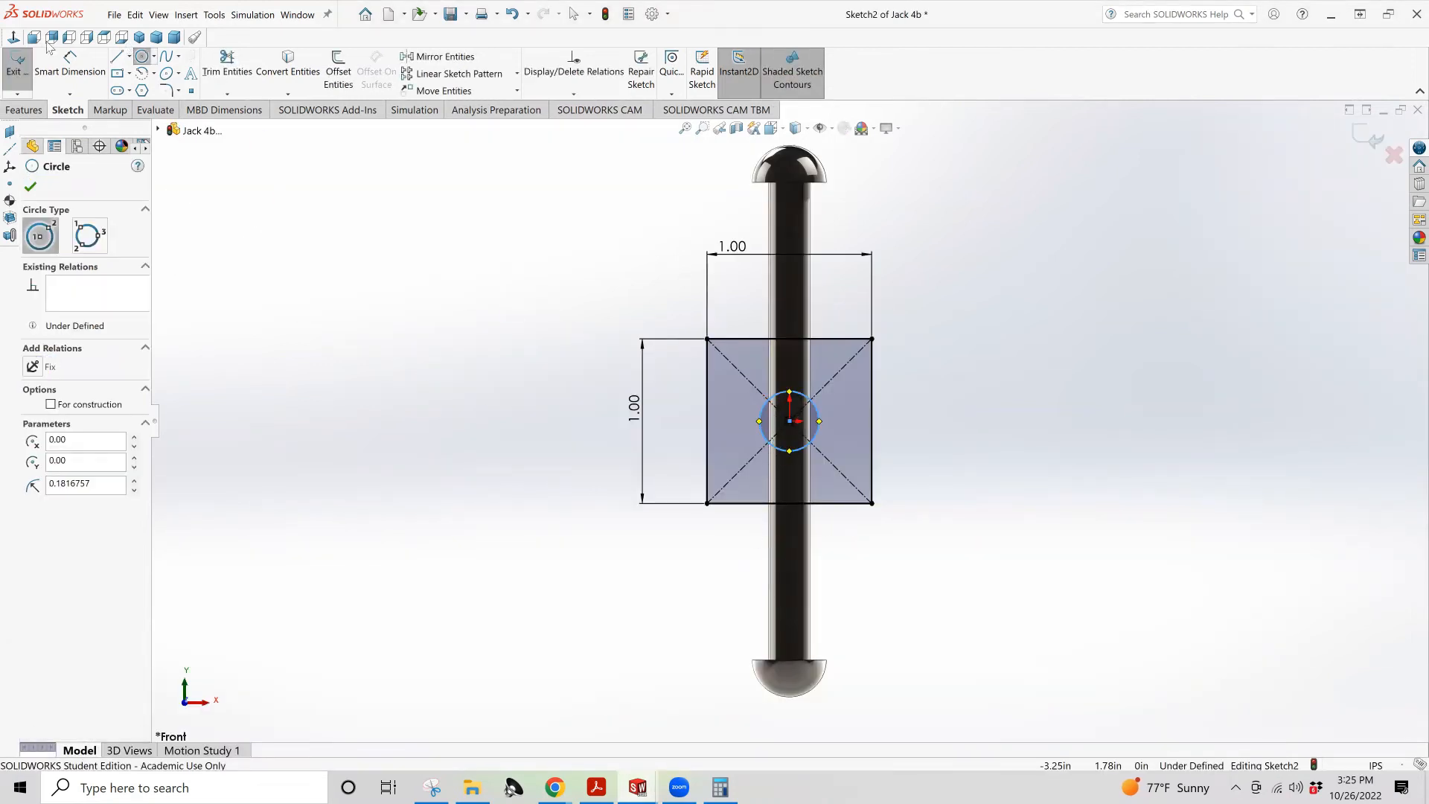
Dimension the circle's diameter to 0.375 in
{"action": "left_click", "coordinate": [64, 63]}
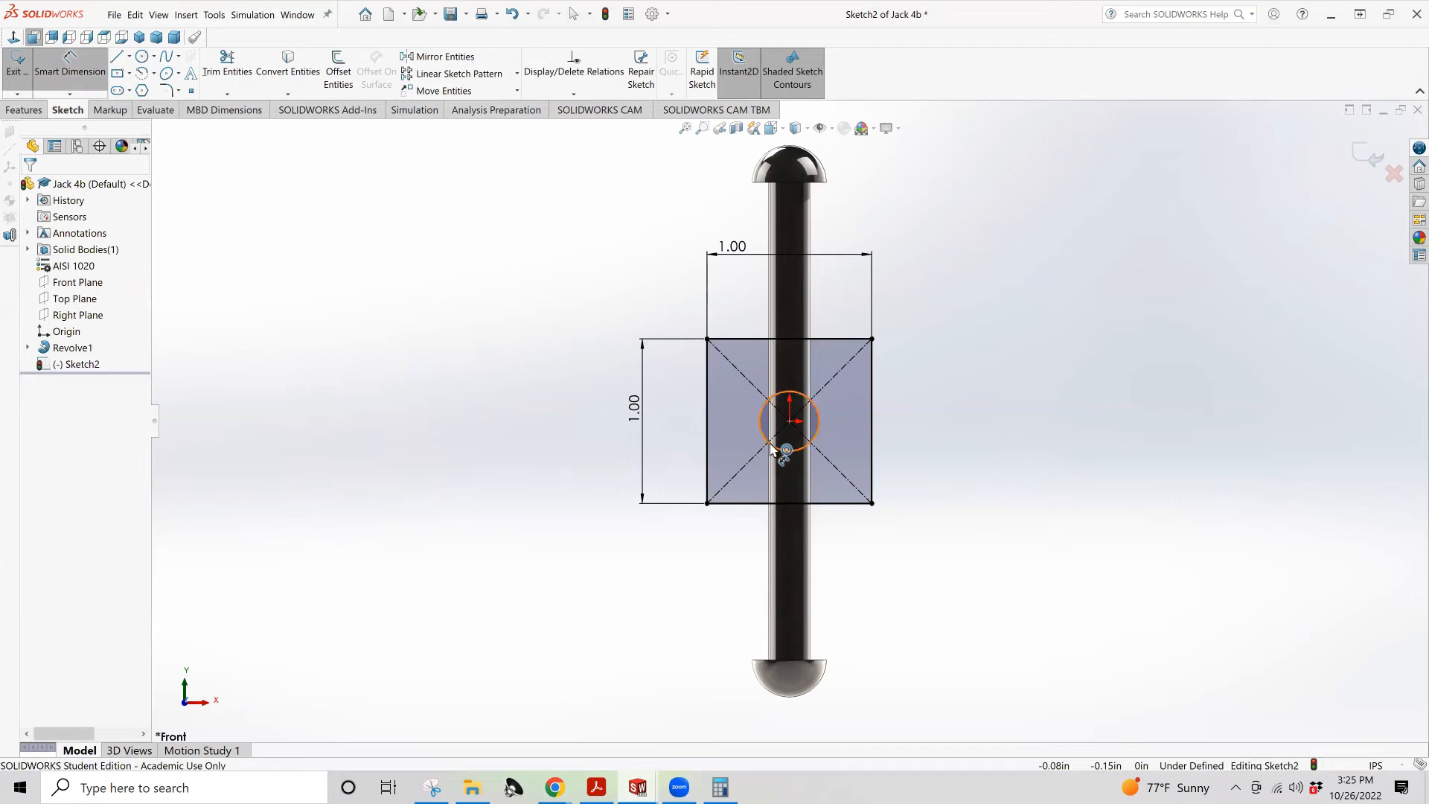
{"action": "left_click", "coordinate": [737, 429]}
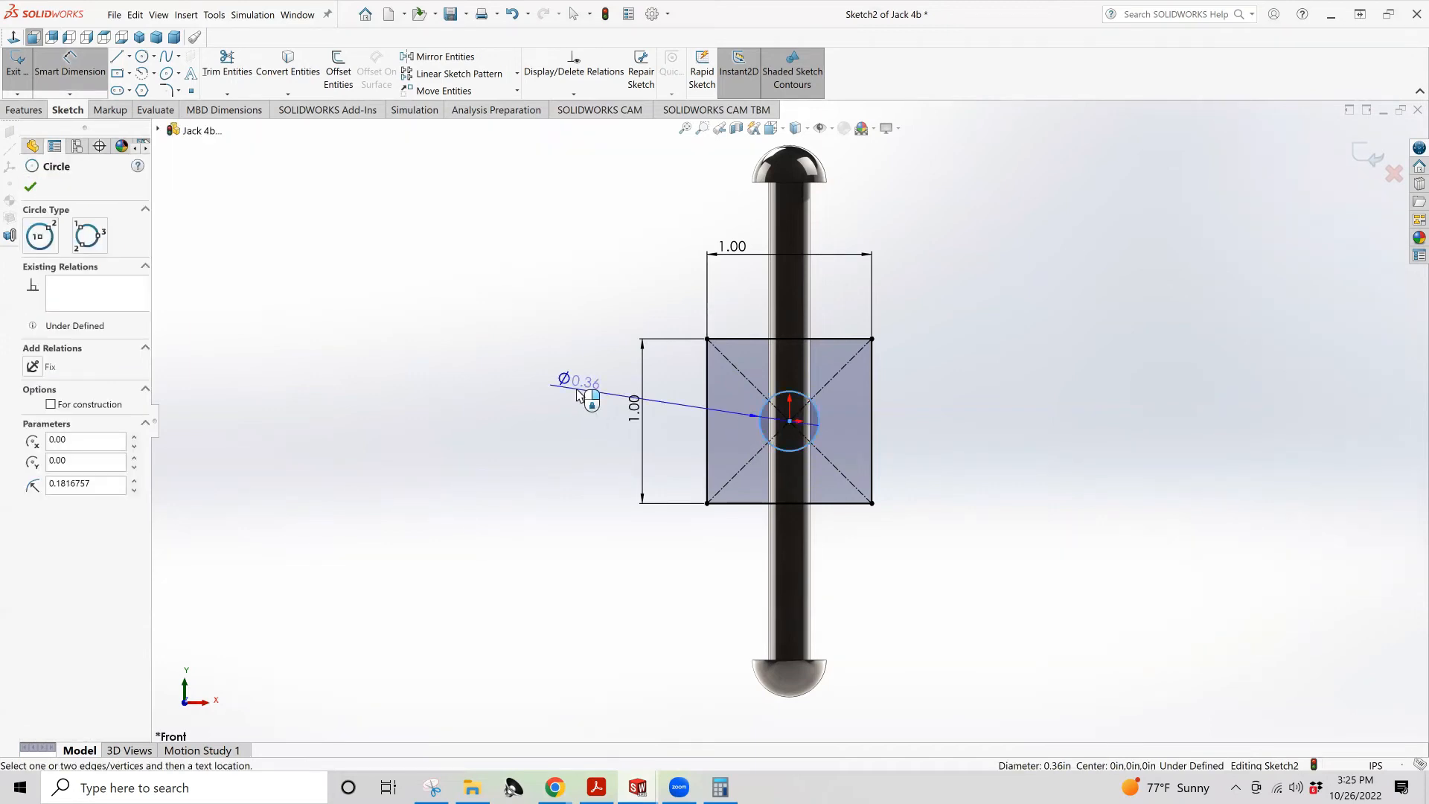
{"action": "left_click", "coordinate": [578, 394]}
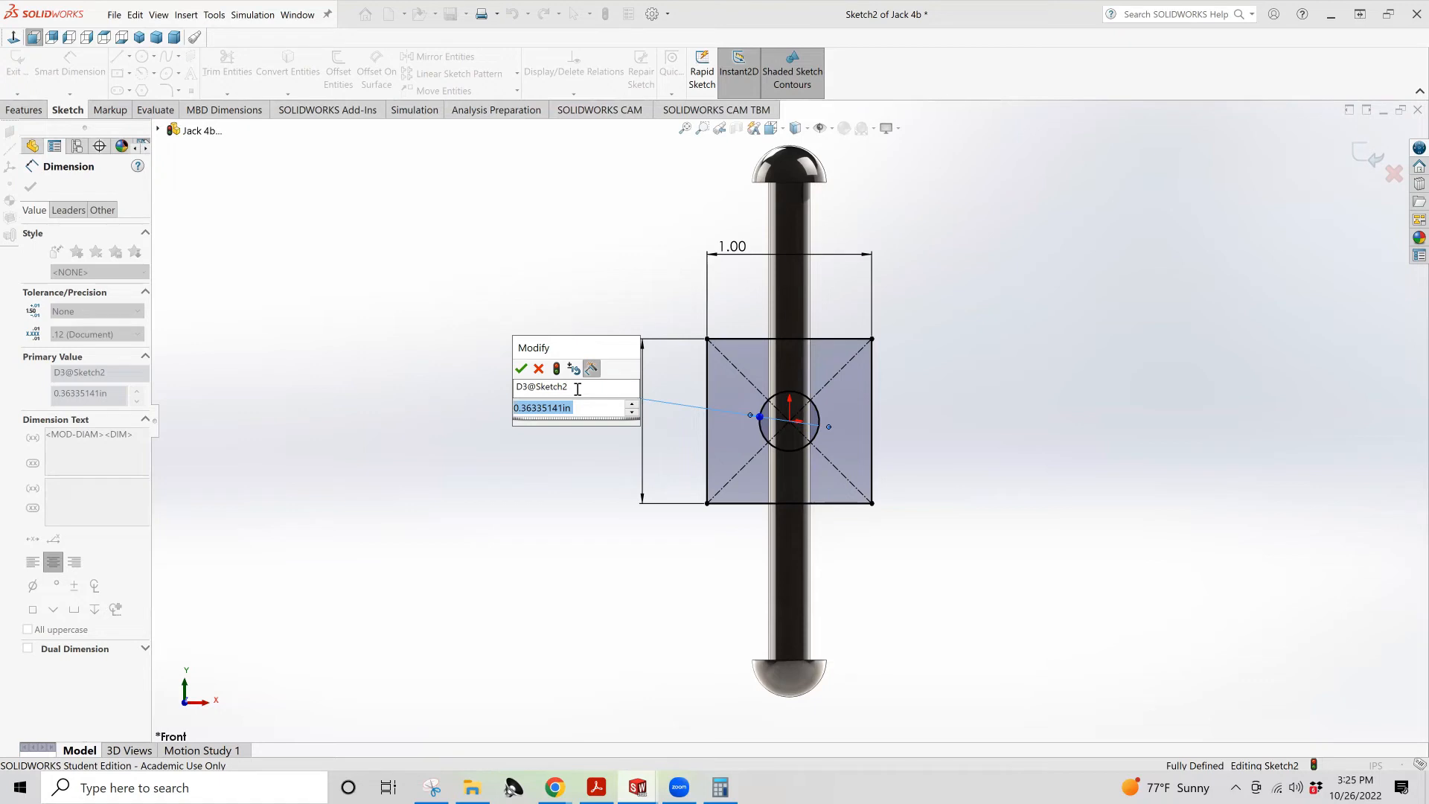
{"action": "type", "text": ".375"}
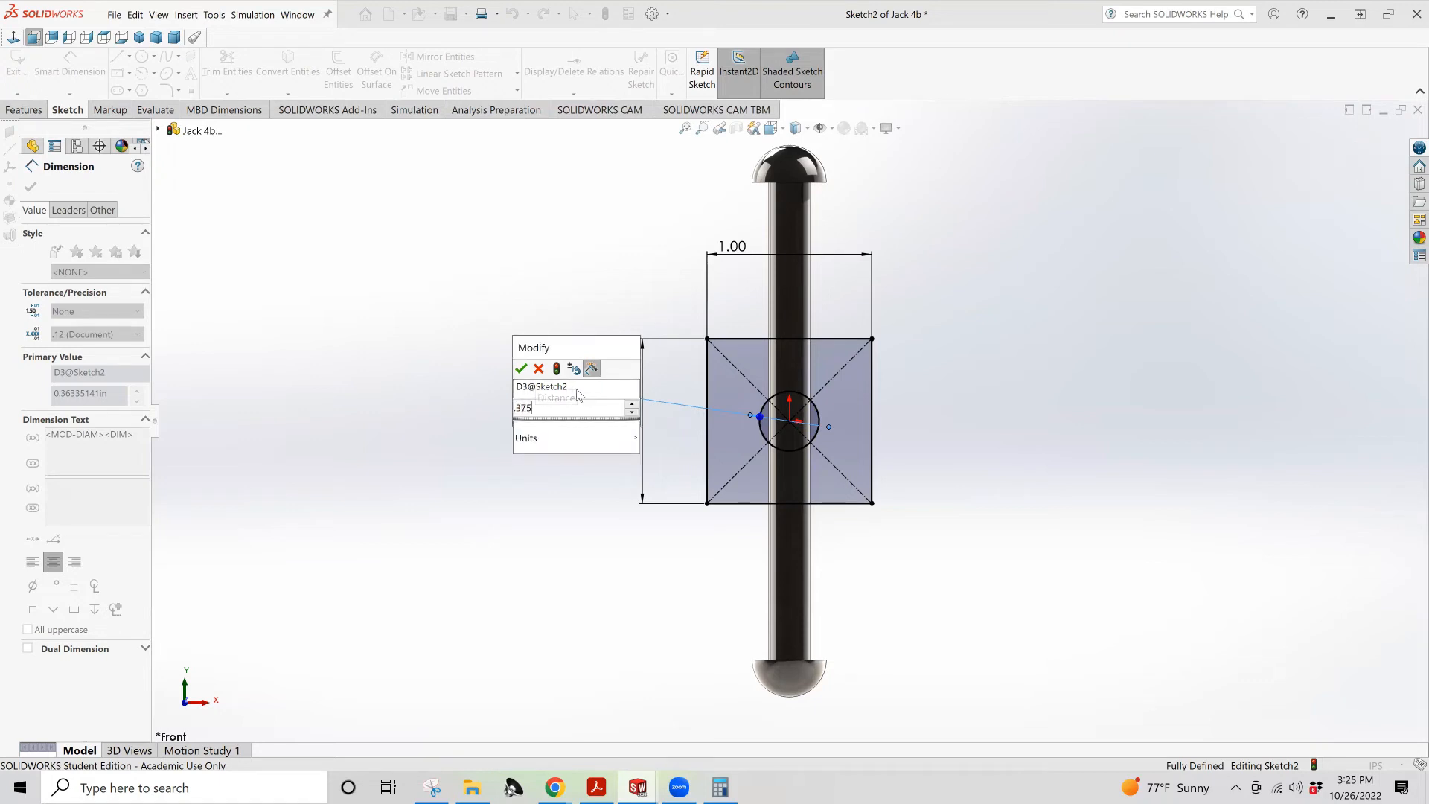
{"action": "key", "text": "Return"}
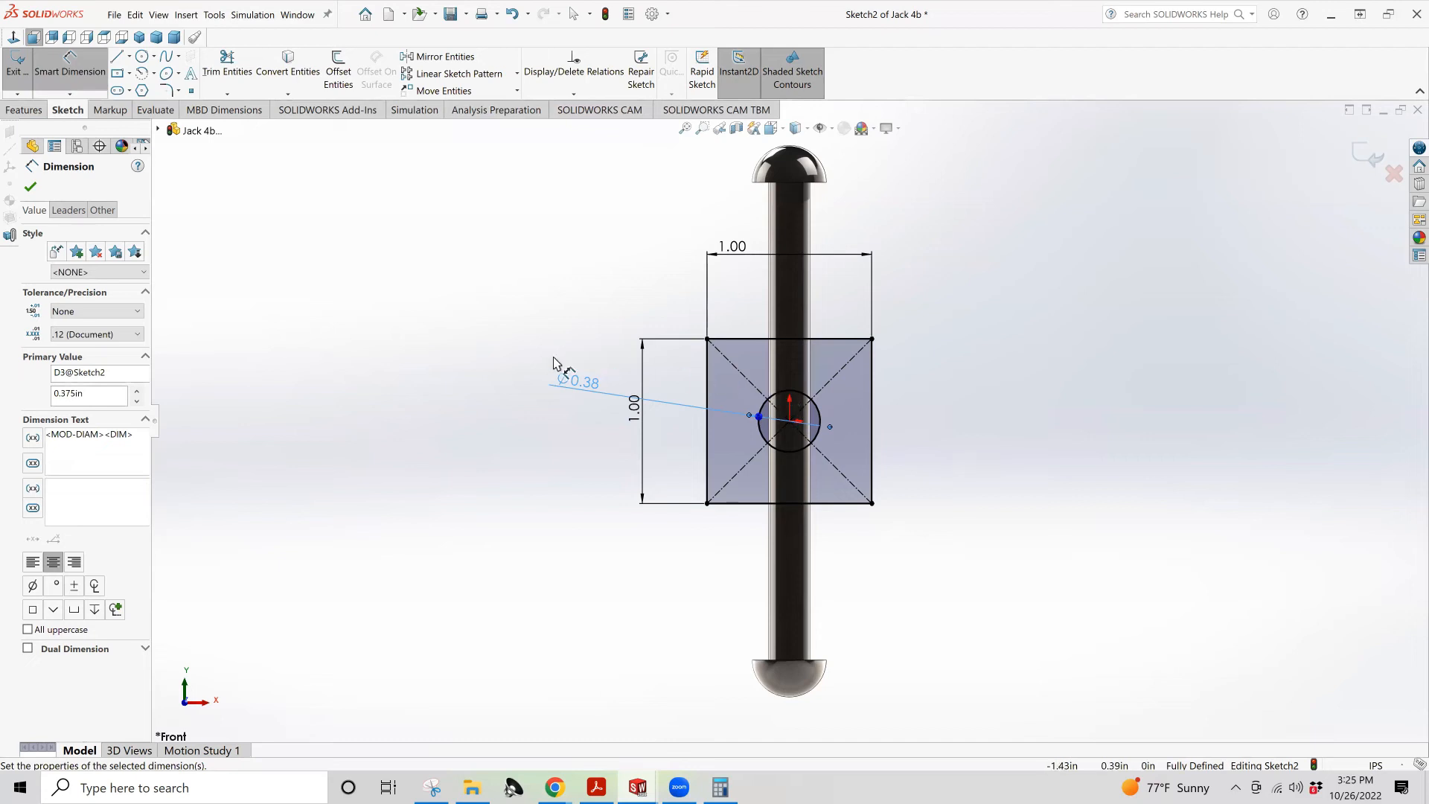
Extrude the region between the square and the circle 1 in with the Mid Plane end condition, merged with the pin
{"action": "left_click", "coordinate": [22, 110]}
{"action": "left_click", "coordinate": [26, 83]}
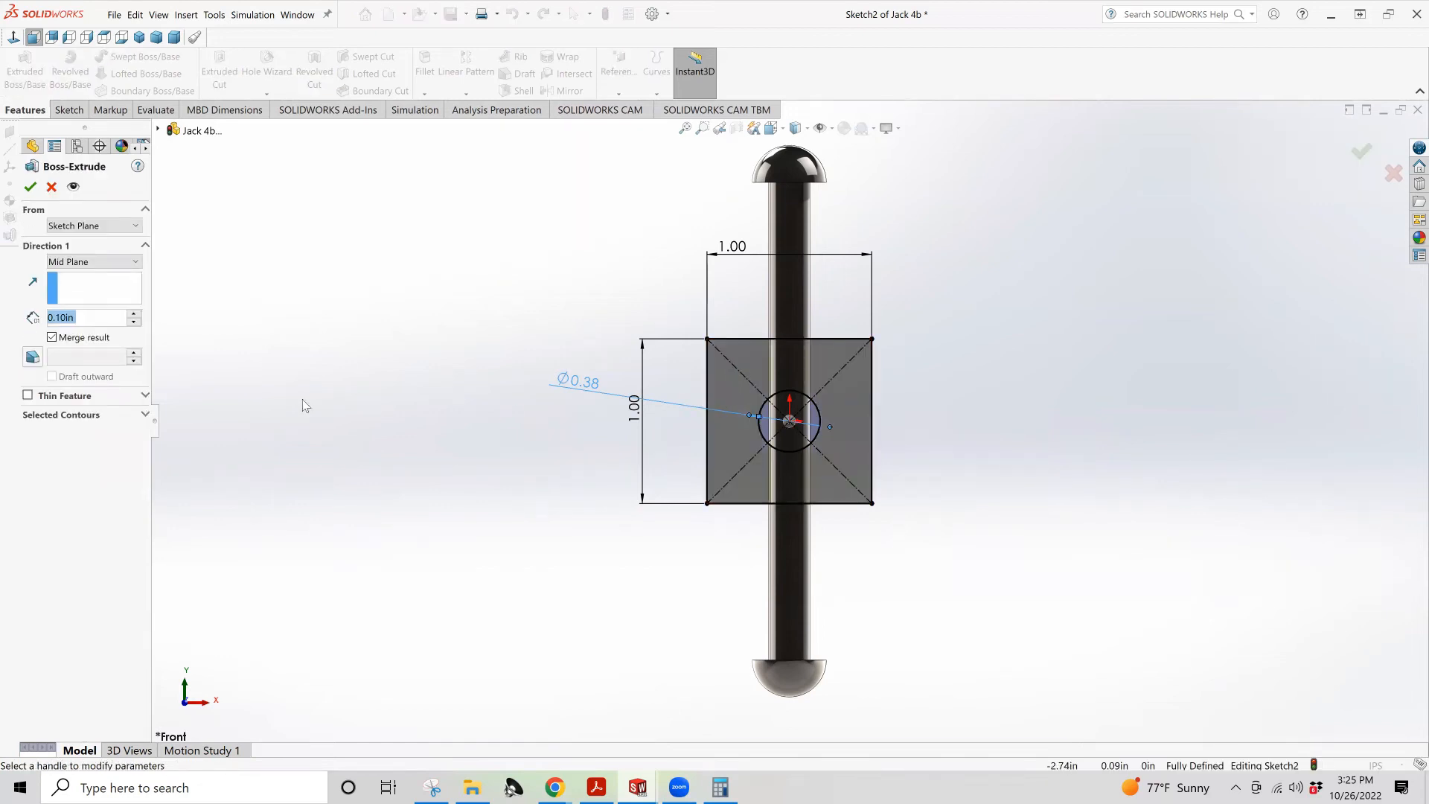
{"action": "left_click", "coordinate": [75, 422]}
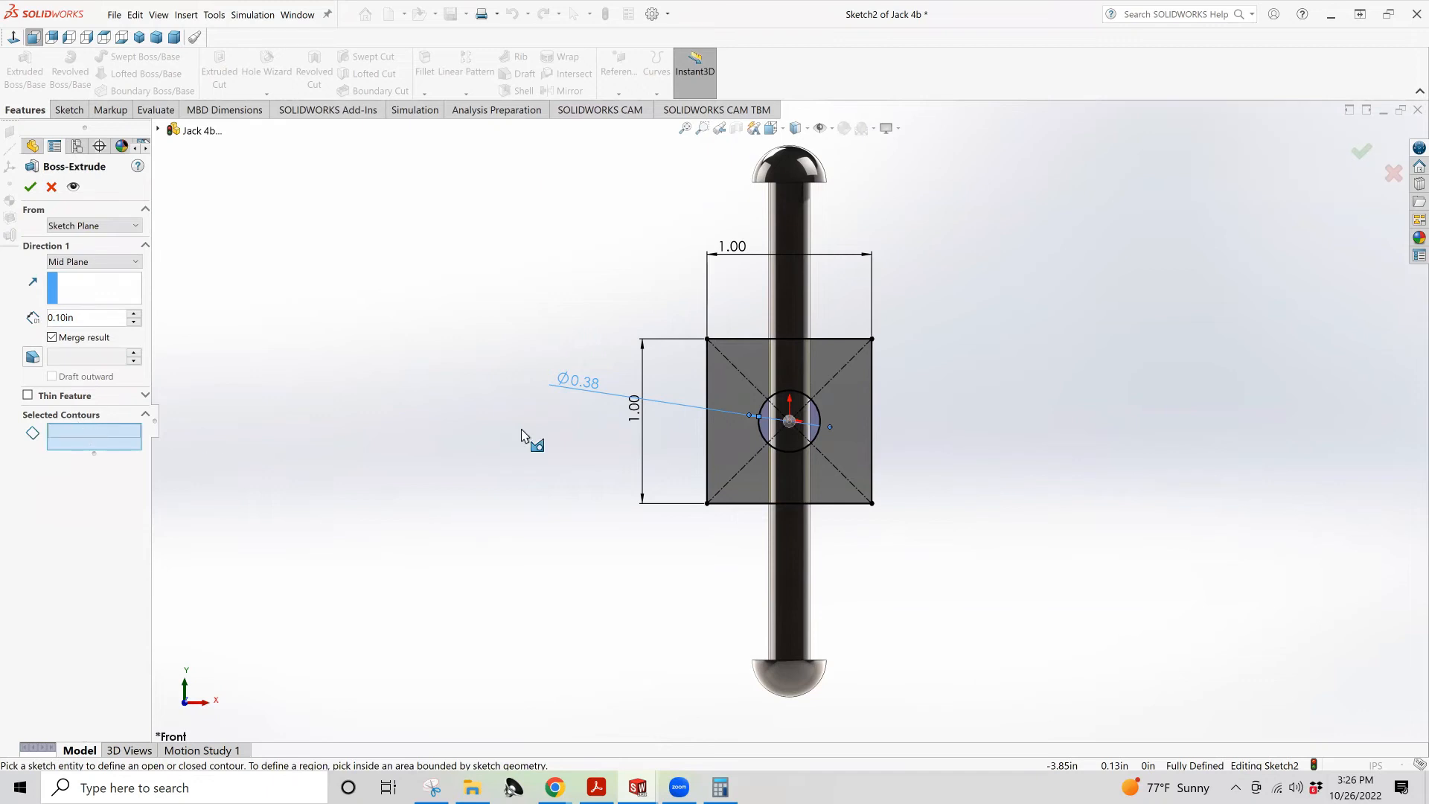
{"action": "left_click", "coordinate": [736, 391]}
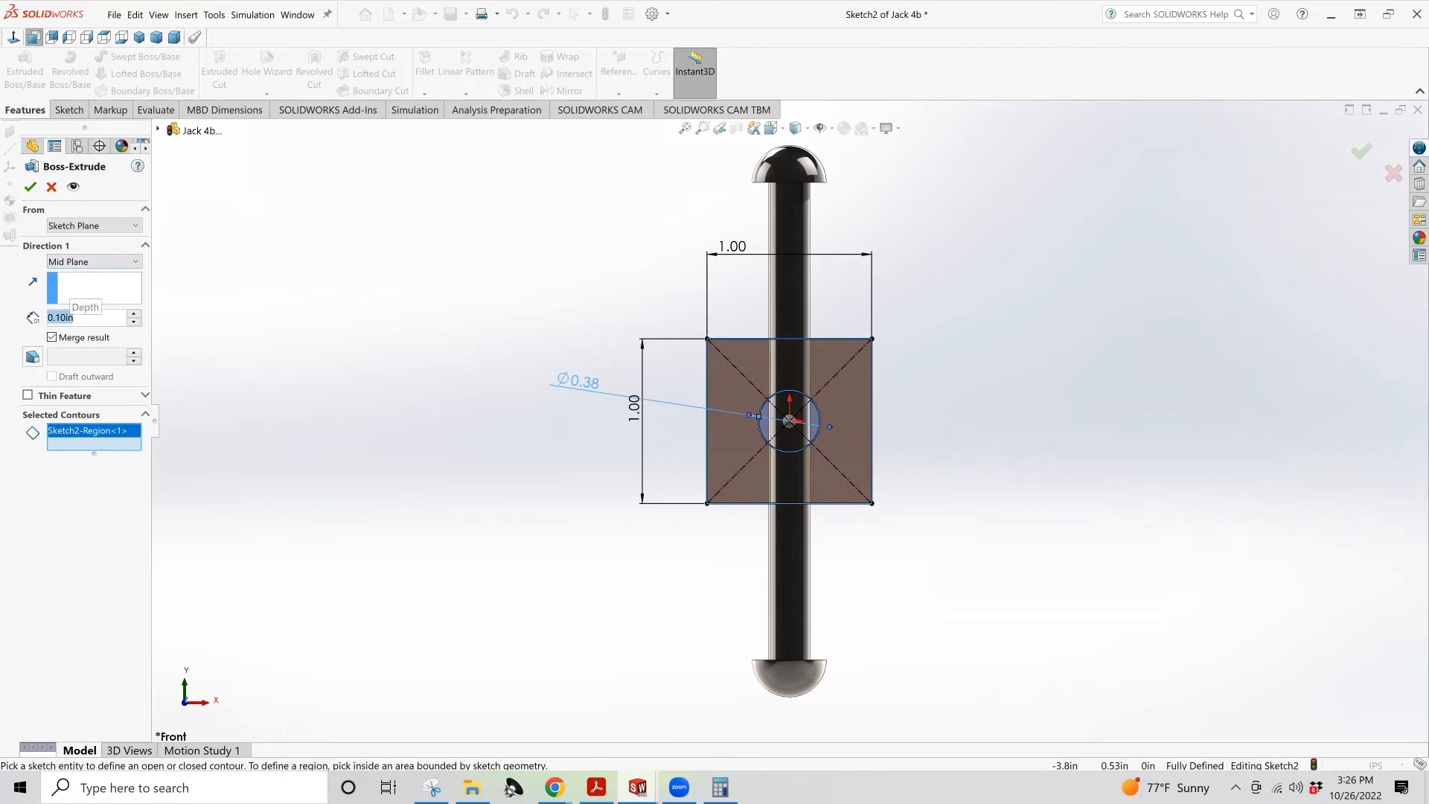
{"action": "type", "text": "1"}
{"action": "key", "text": "Return"}
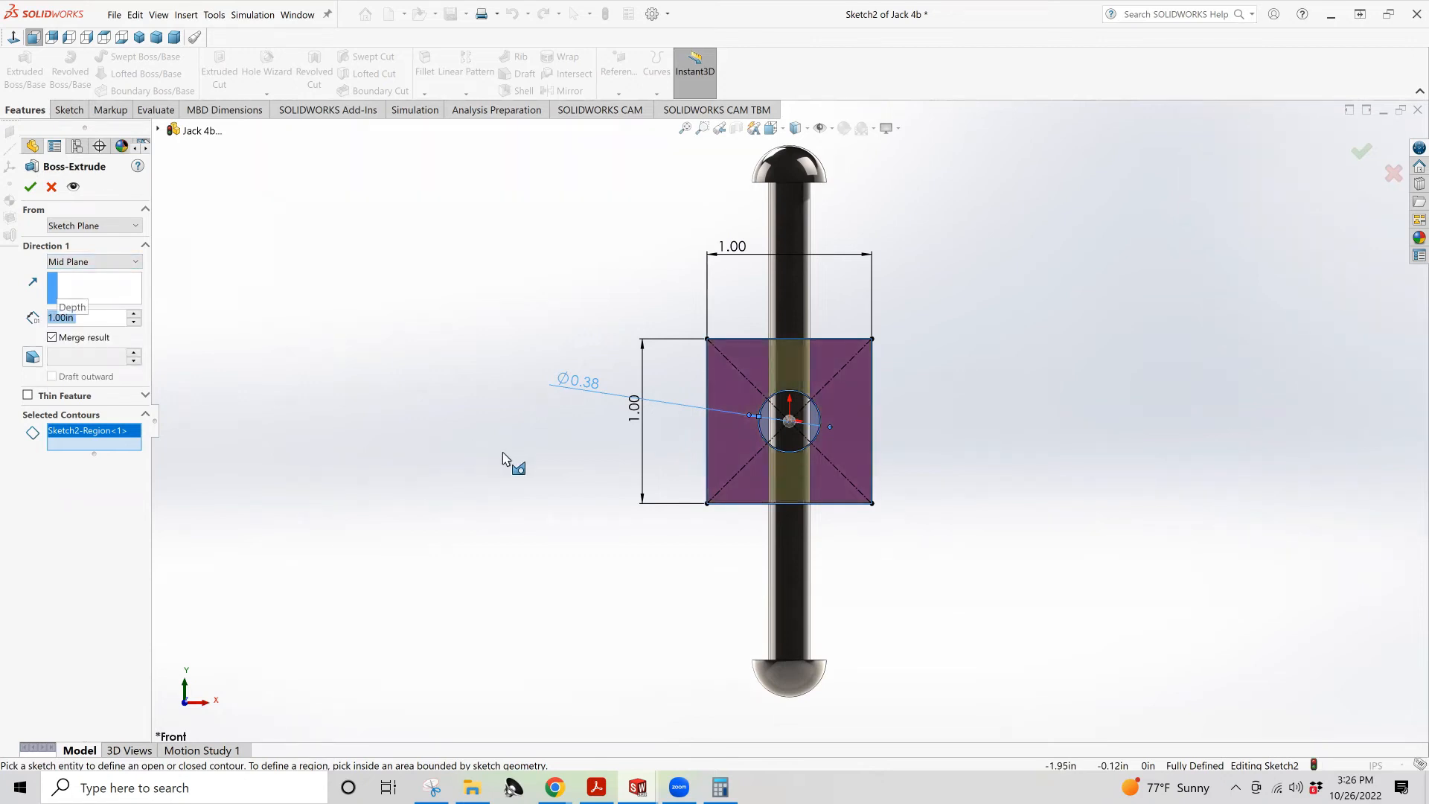
{"action": "middle_click_drag", "start_coordinate": [494, 474], "coordinate": [440, 466]}
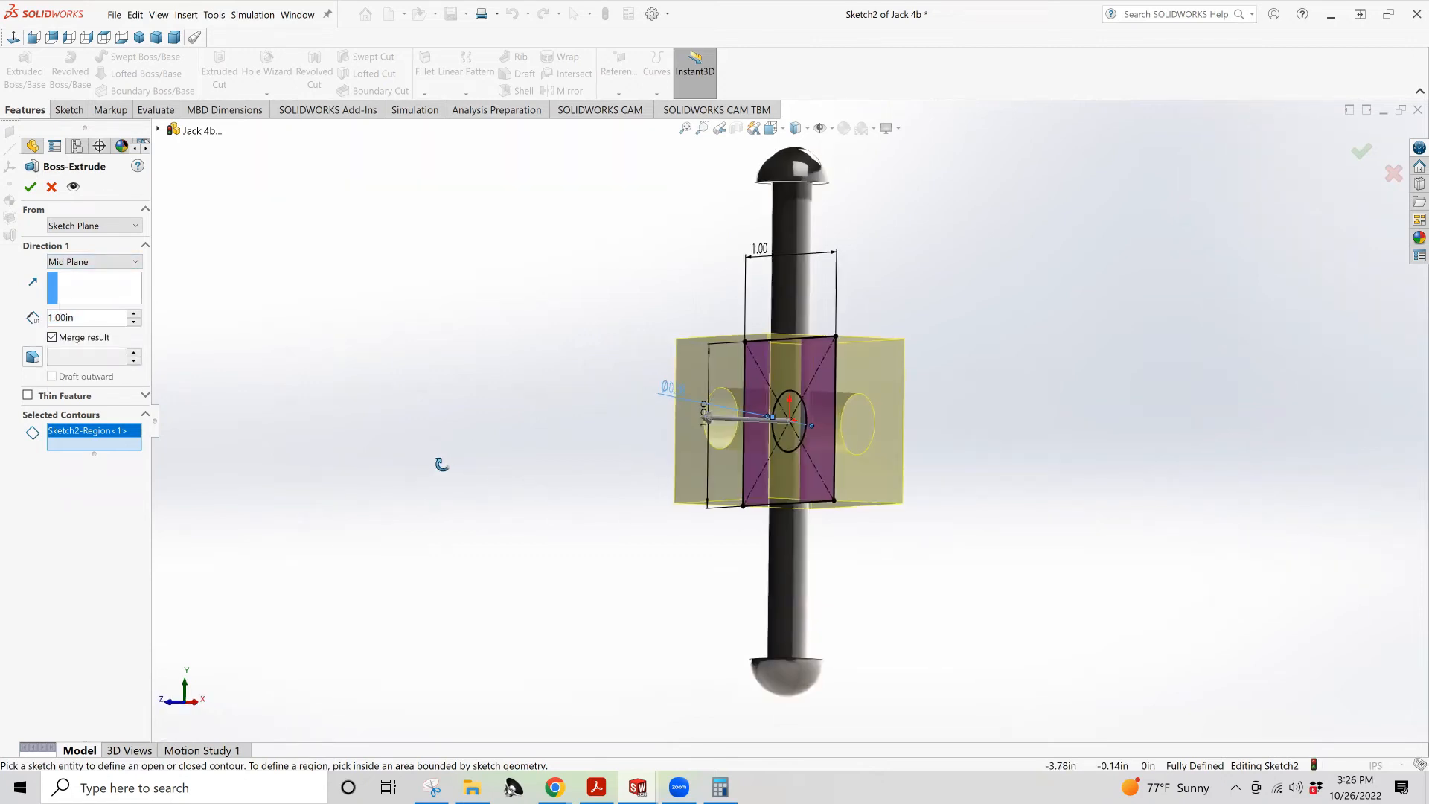
{"action": "left_click", "coordinate": [30, 186]}
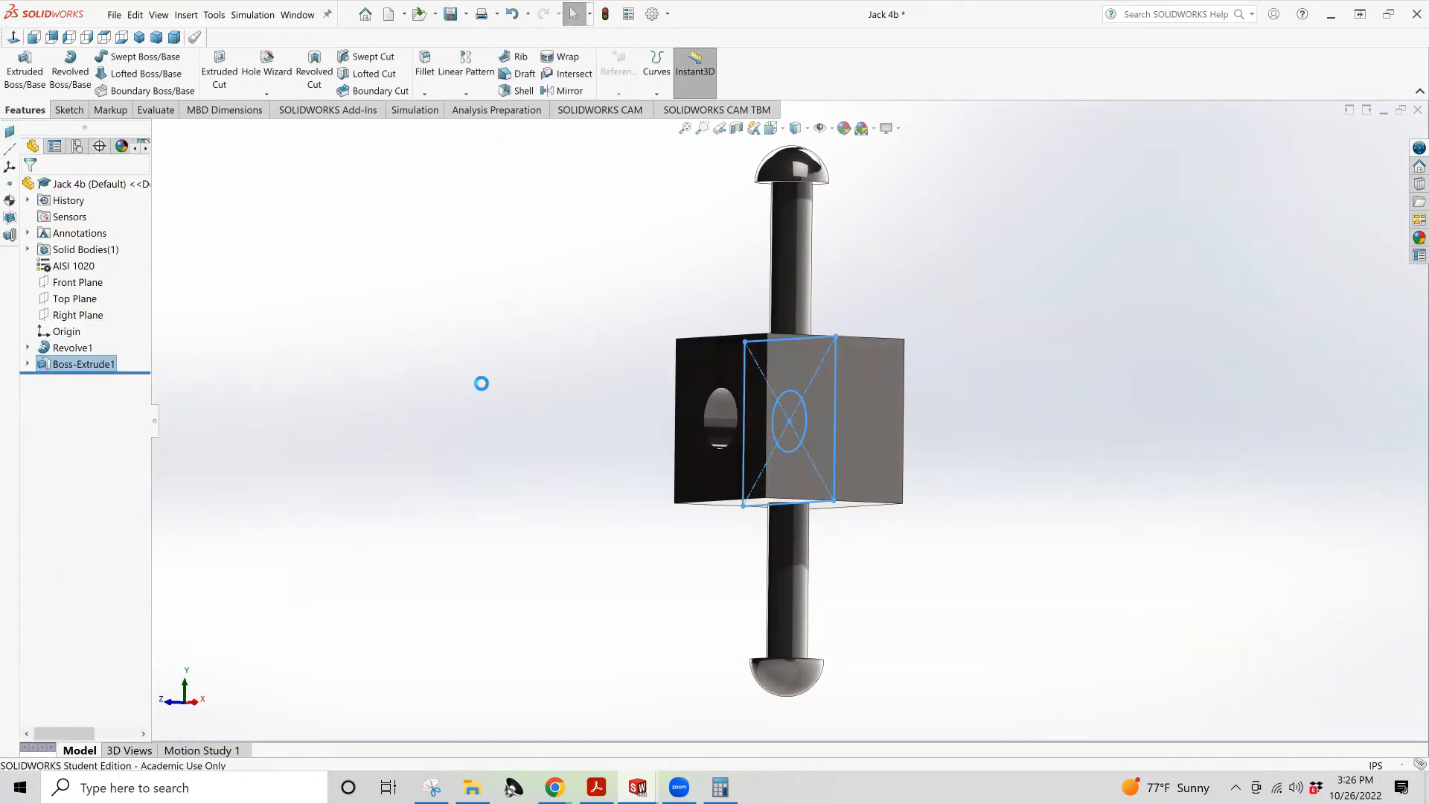
Start an Extruded Cut from the cube block's existing sketch, using only the circle's inner region as the contour
{"action": "mouse_move", "coordinate": [518, 442]}
{"action": "middle_mouse_down"}
{"action": "mouse_move", "coordinate": [549, 457]}
{"action": "mouse_move", "coordinate": [489, 443]}
{"action": "mouse_move", "coordinate": [596, 488]}
{"action": "mouse_move", "coordinate": [608, 424]}
{"action": "mouse_move", "coordinate": [656, 430]}
{"action": "middle_mouse_up"}
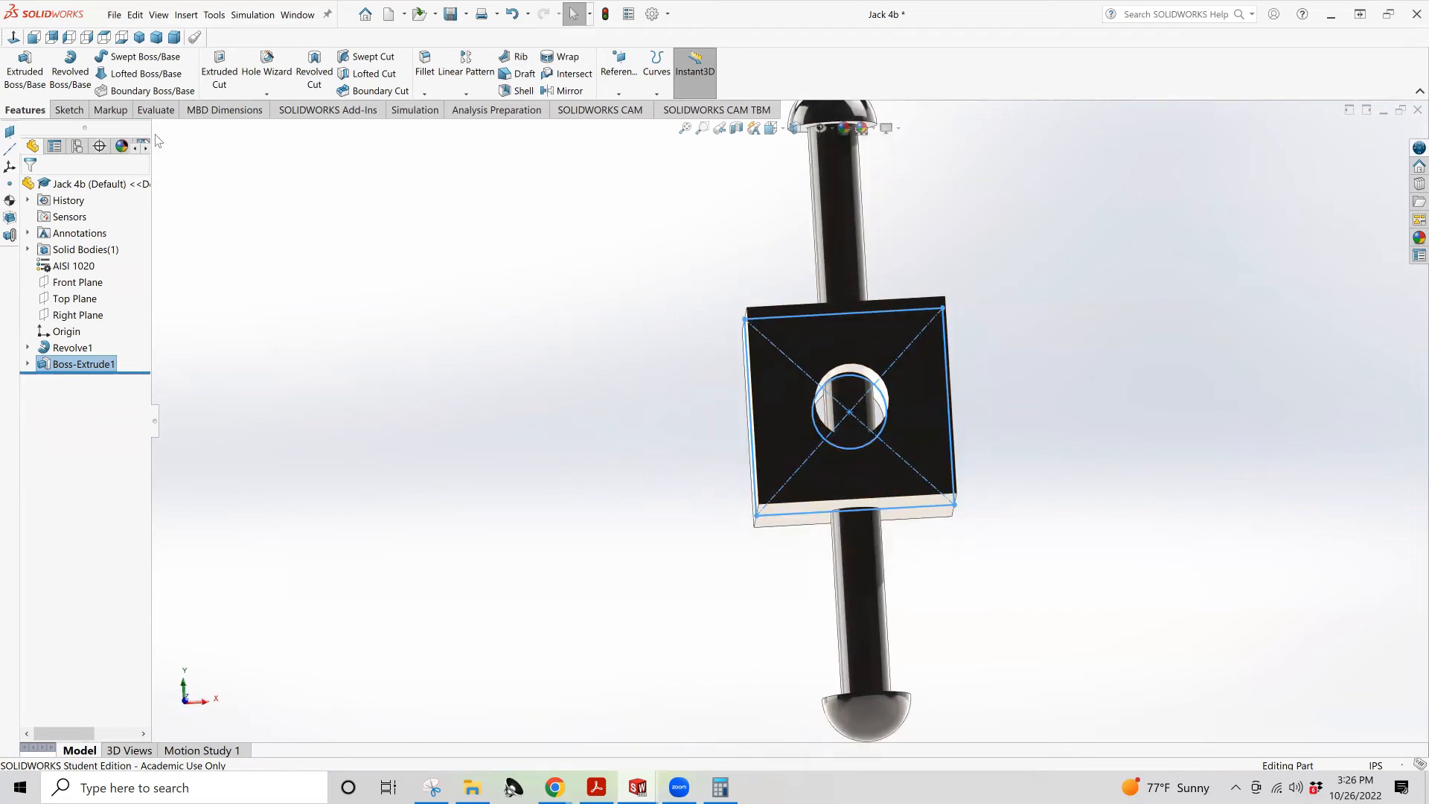
{"action": "left_click", "coordinate": [219, 71]}
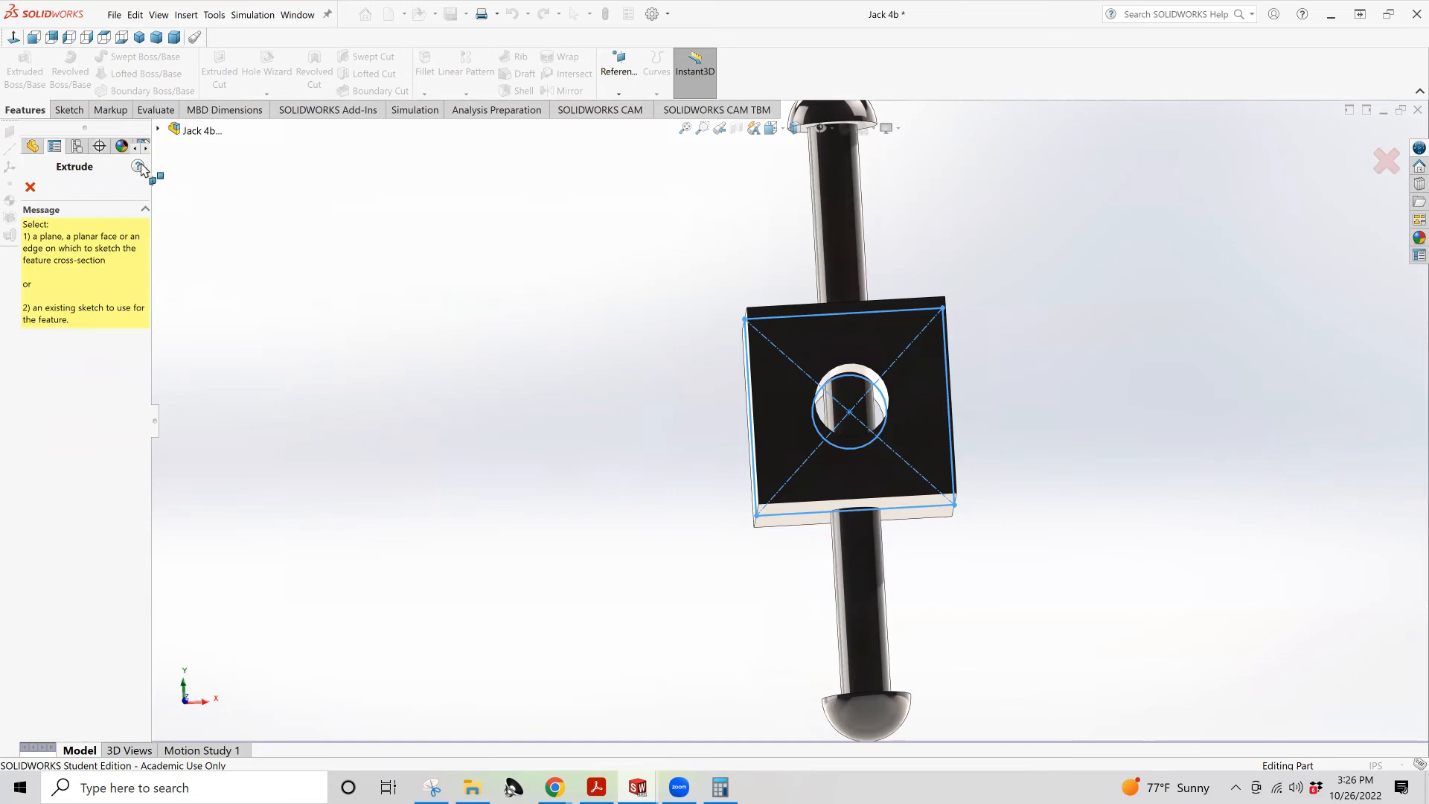
{"action": "left_click", "coordinate": [158, 131]}
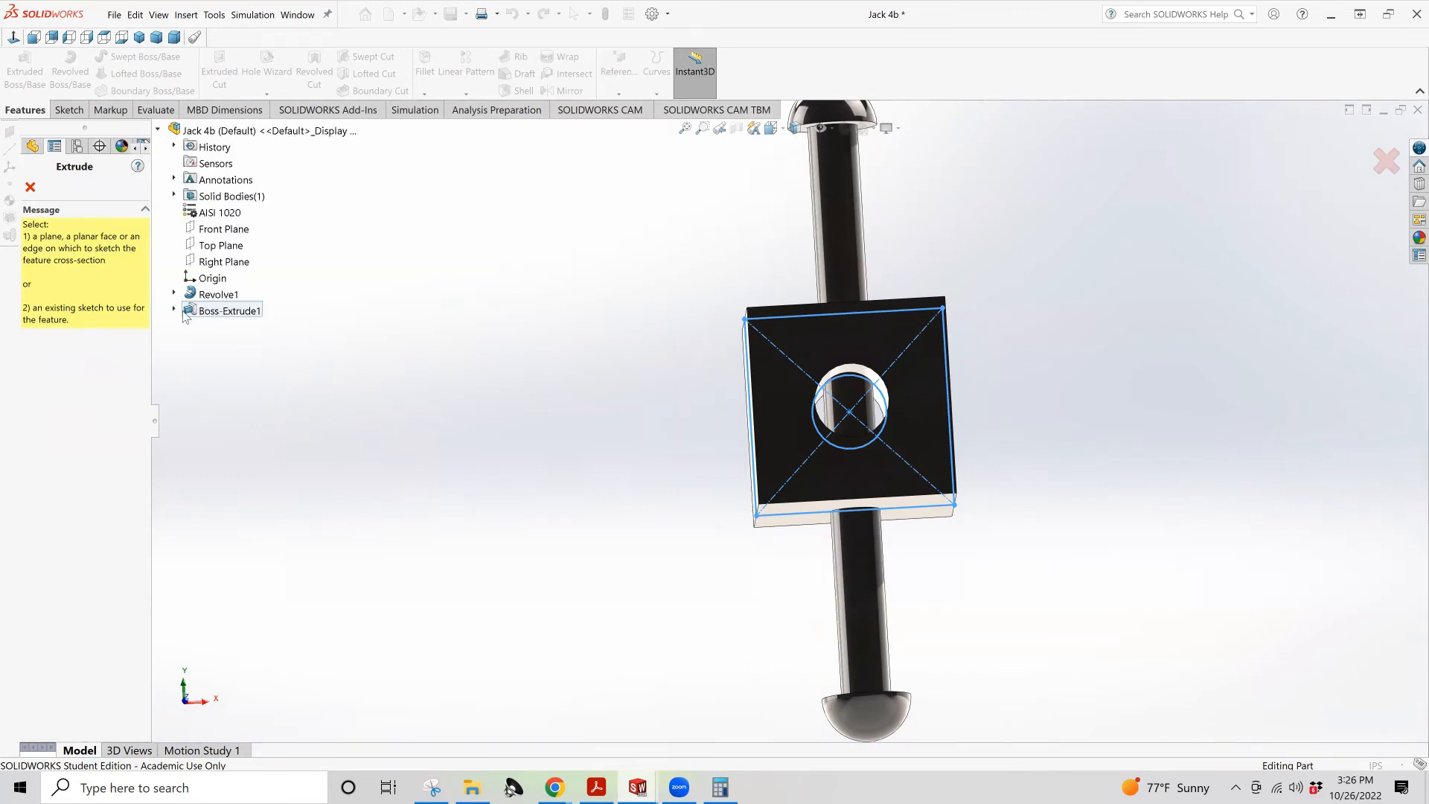
{"action": "left_click", "coordinate": [223, 328]}
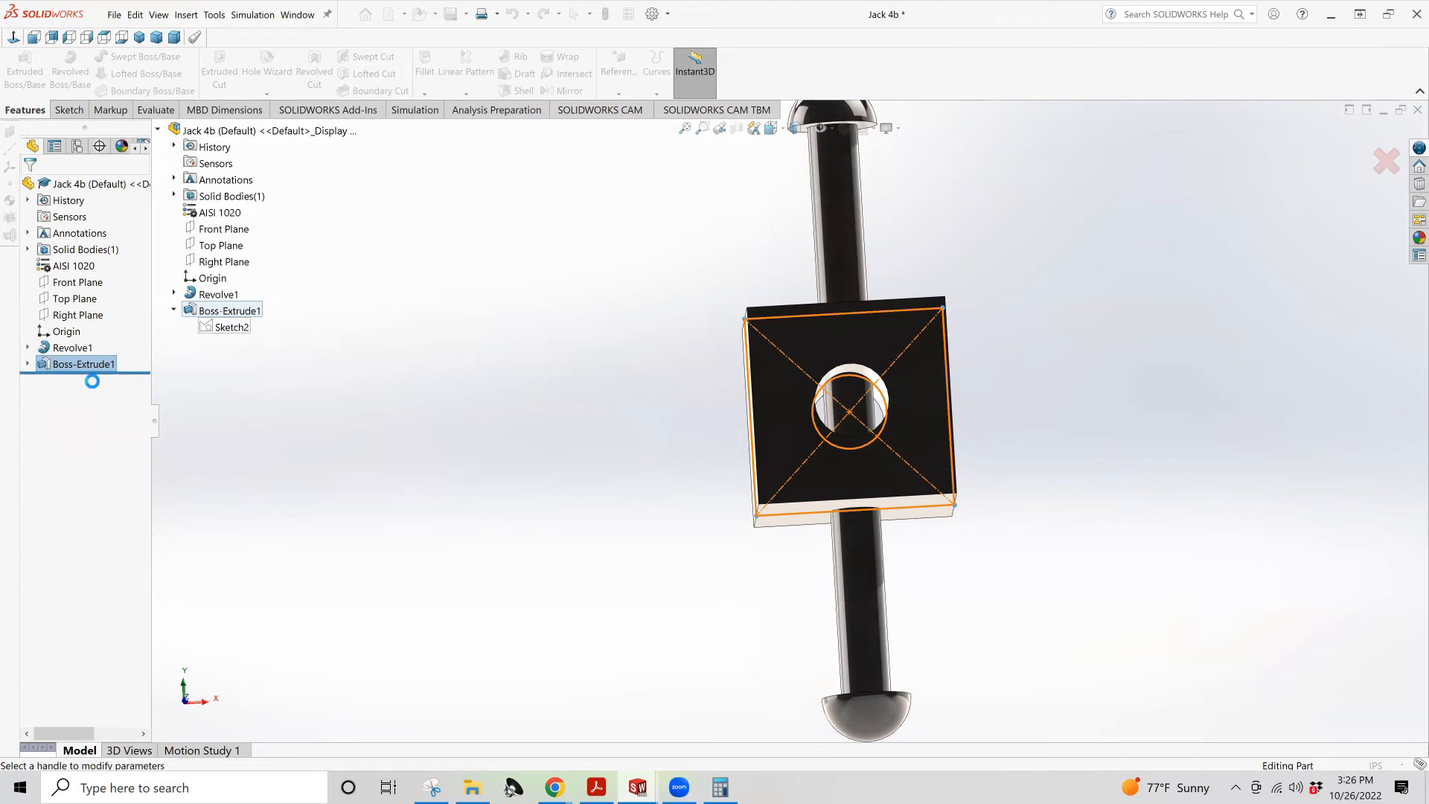
{"action": "right_click", "coordinate": [80, 432]}
{"action": "left_click", "coordinate": [145, 433]}
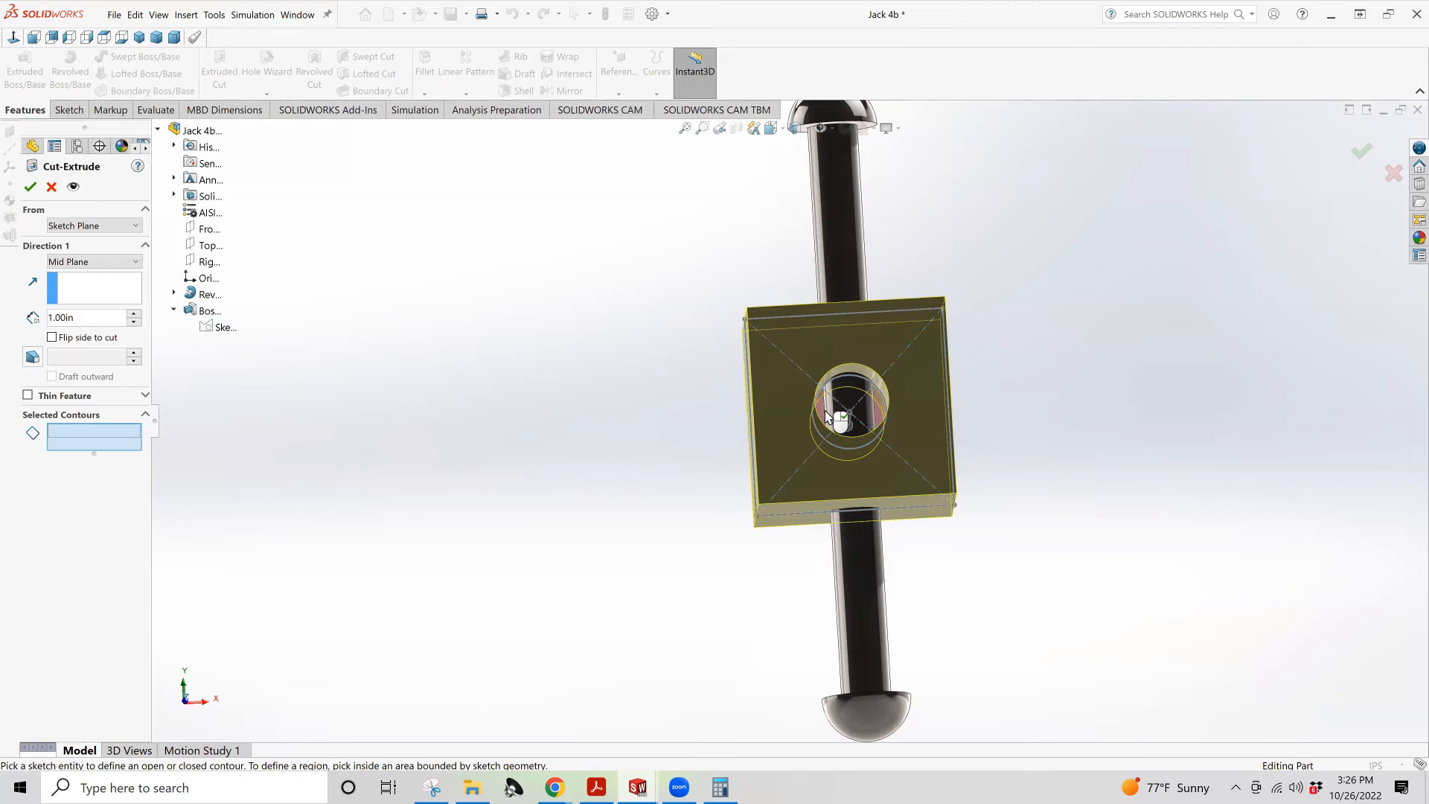
{"action": "left_click", "coordinate": [827, 417]}
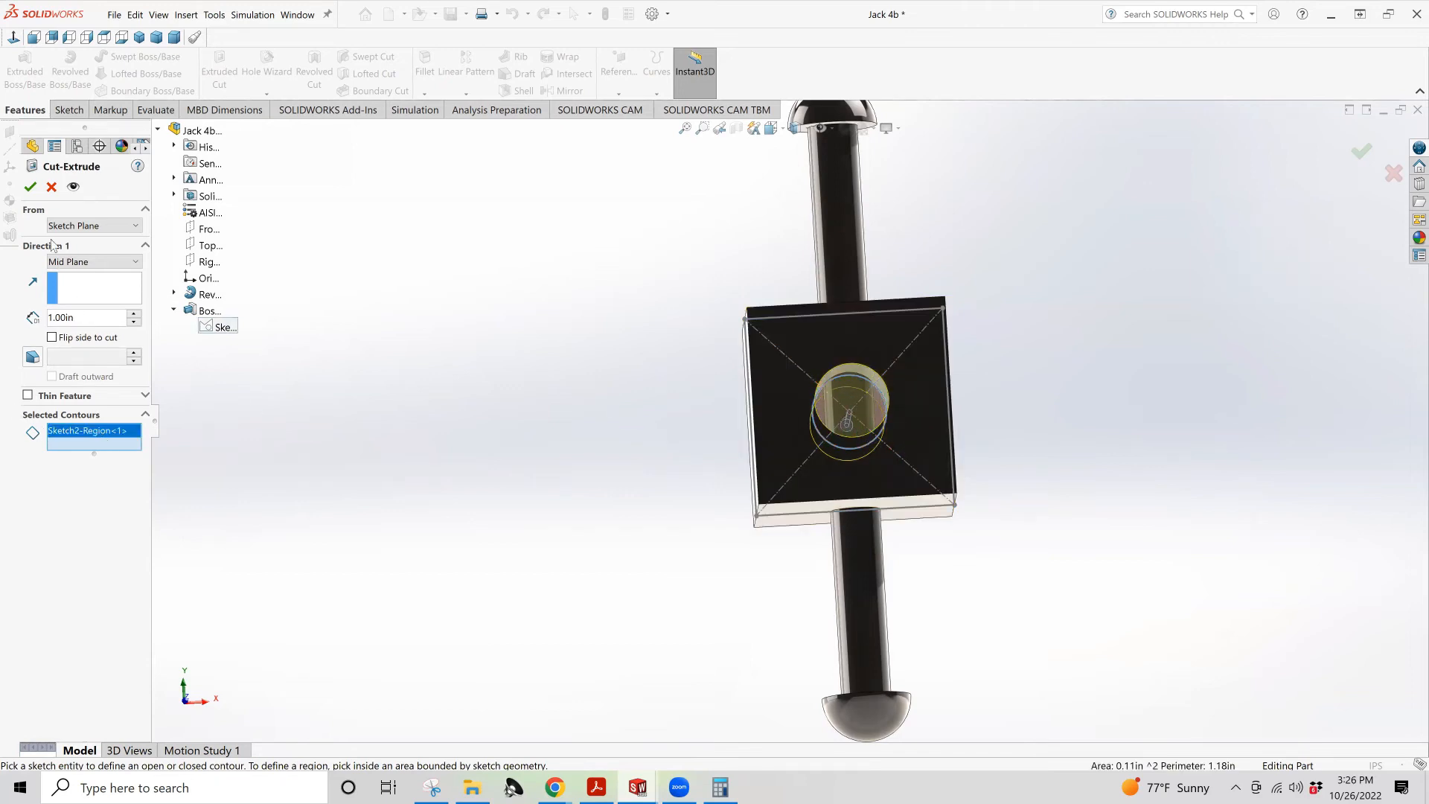
Cut the circle region through the block and pin in both directions with the Through All - Both end condition
{"action": "left_click", "coordinate": [75, 225]}
{"action": "left_click", "coordinate": [75, 227]}
{"action": "left_click", "coordinate": [87, 264]}
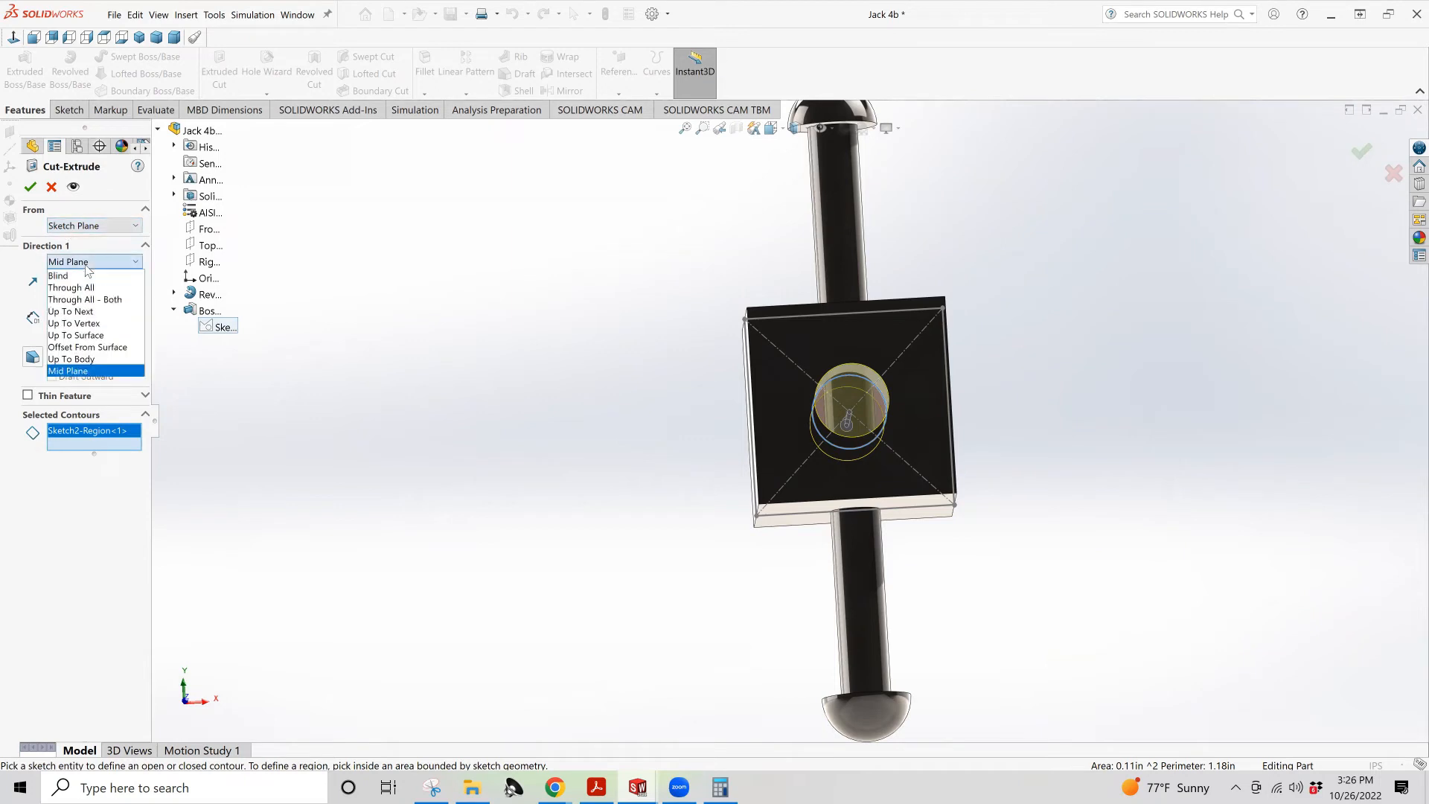
{"action": "left_click", "coordinate": [91, 288]}
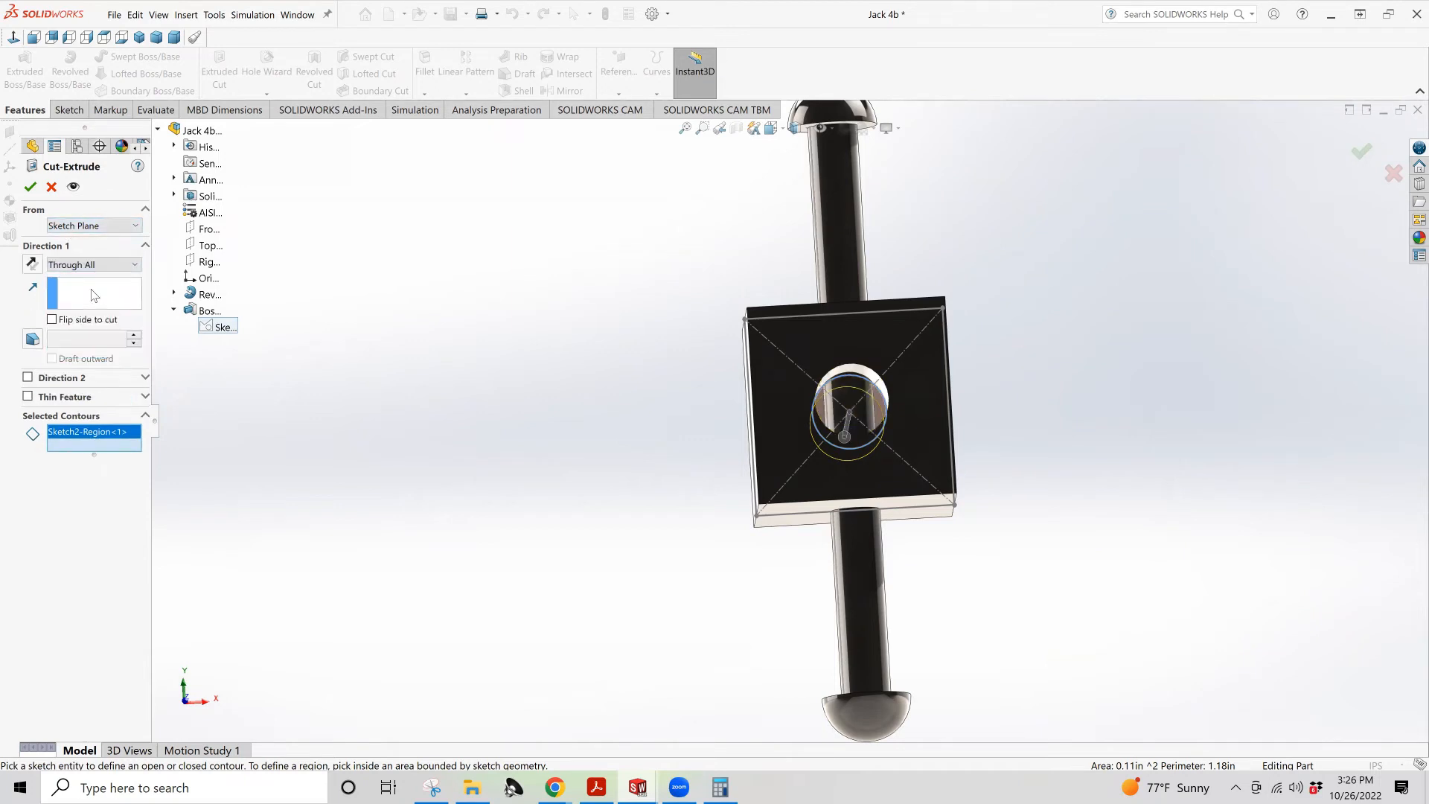
{"action": "middle_click_drag", "start_coordinate": [685, 406], "coordinate": [596, 370]}
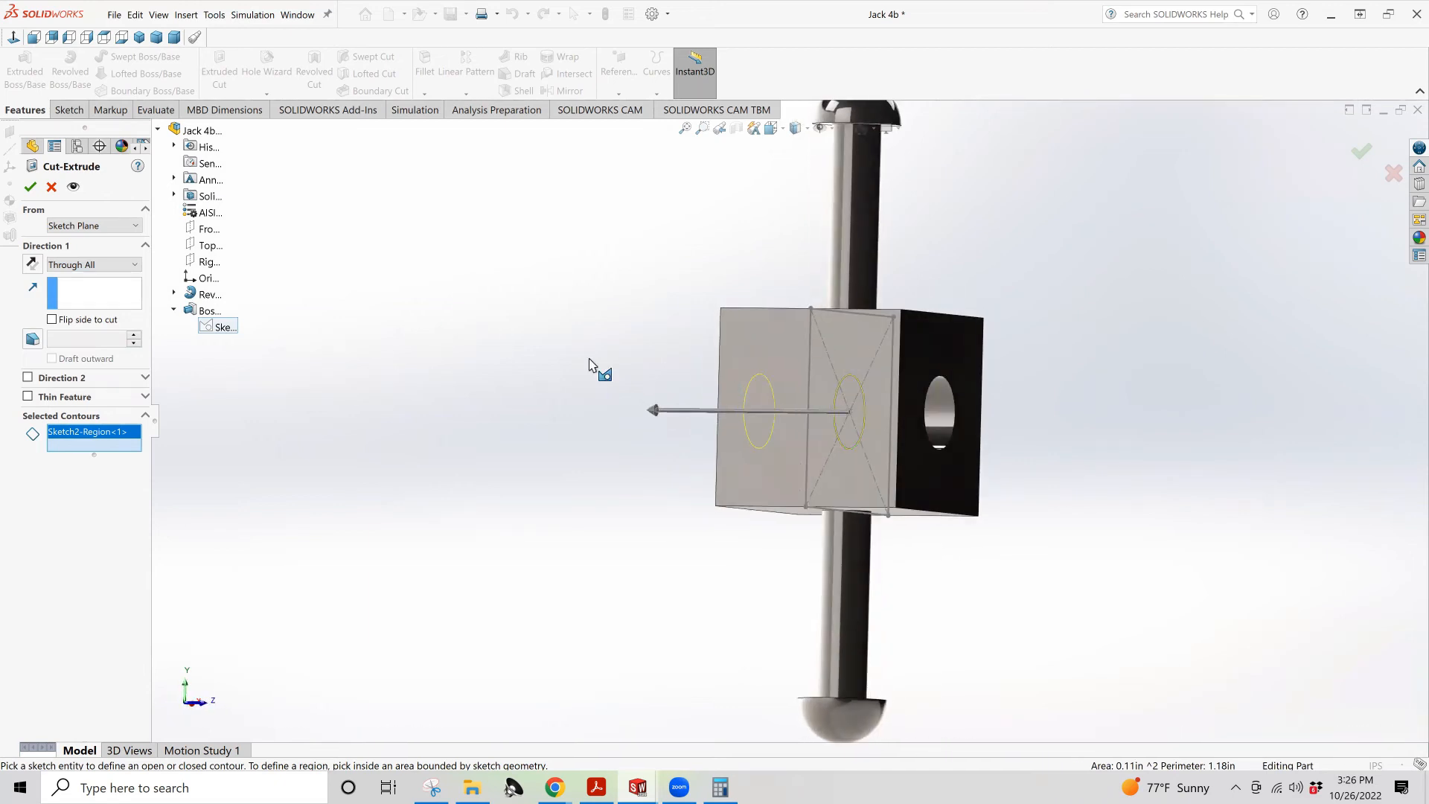
{"action": "left_click", "coordinate": [111, 266]}
{"action": "left_click", "coordinate": [101, 302]}
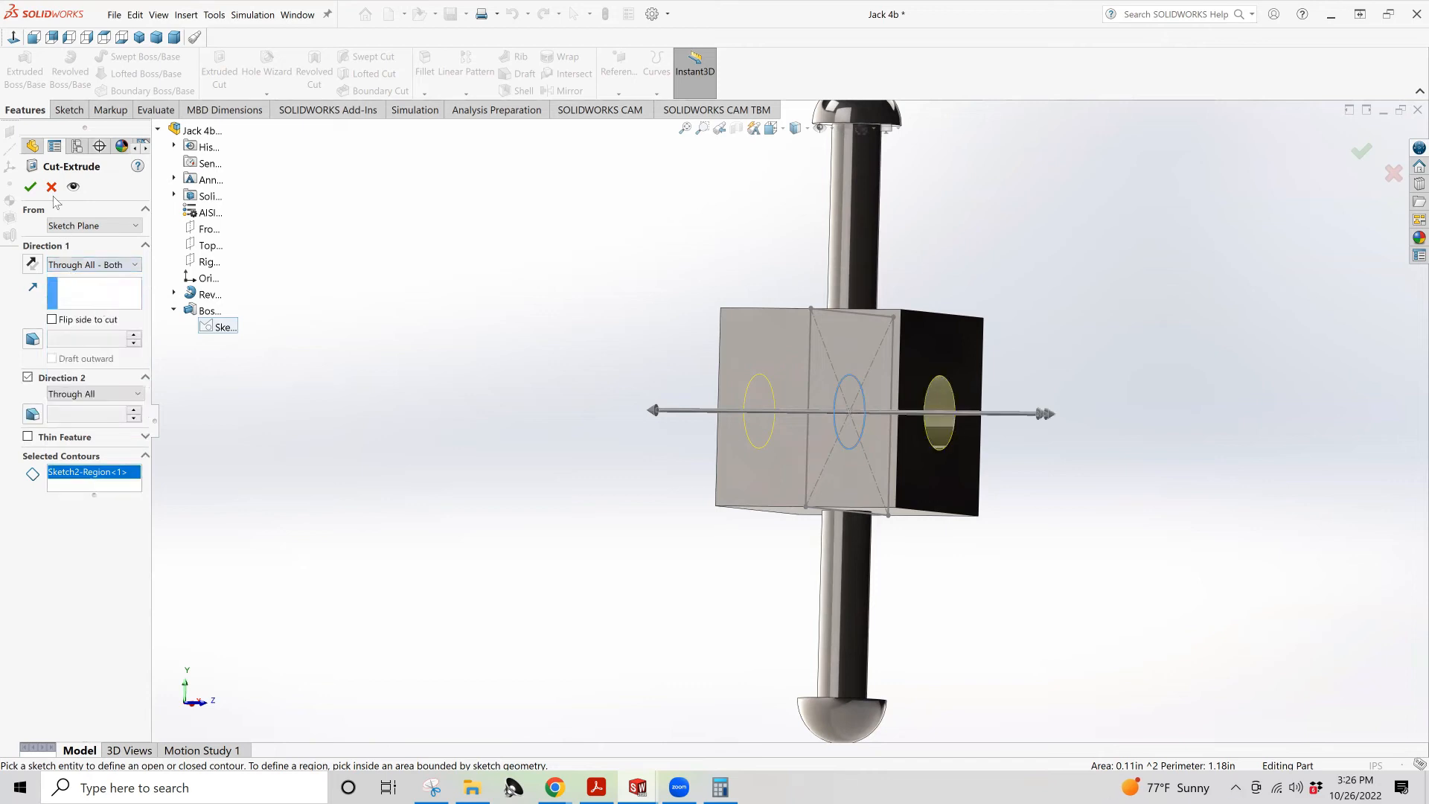
{"action": "left_click", "coordinate": [31, 187]}
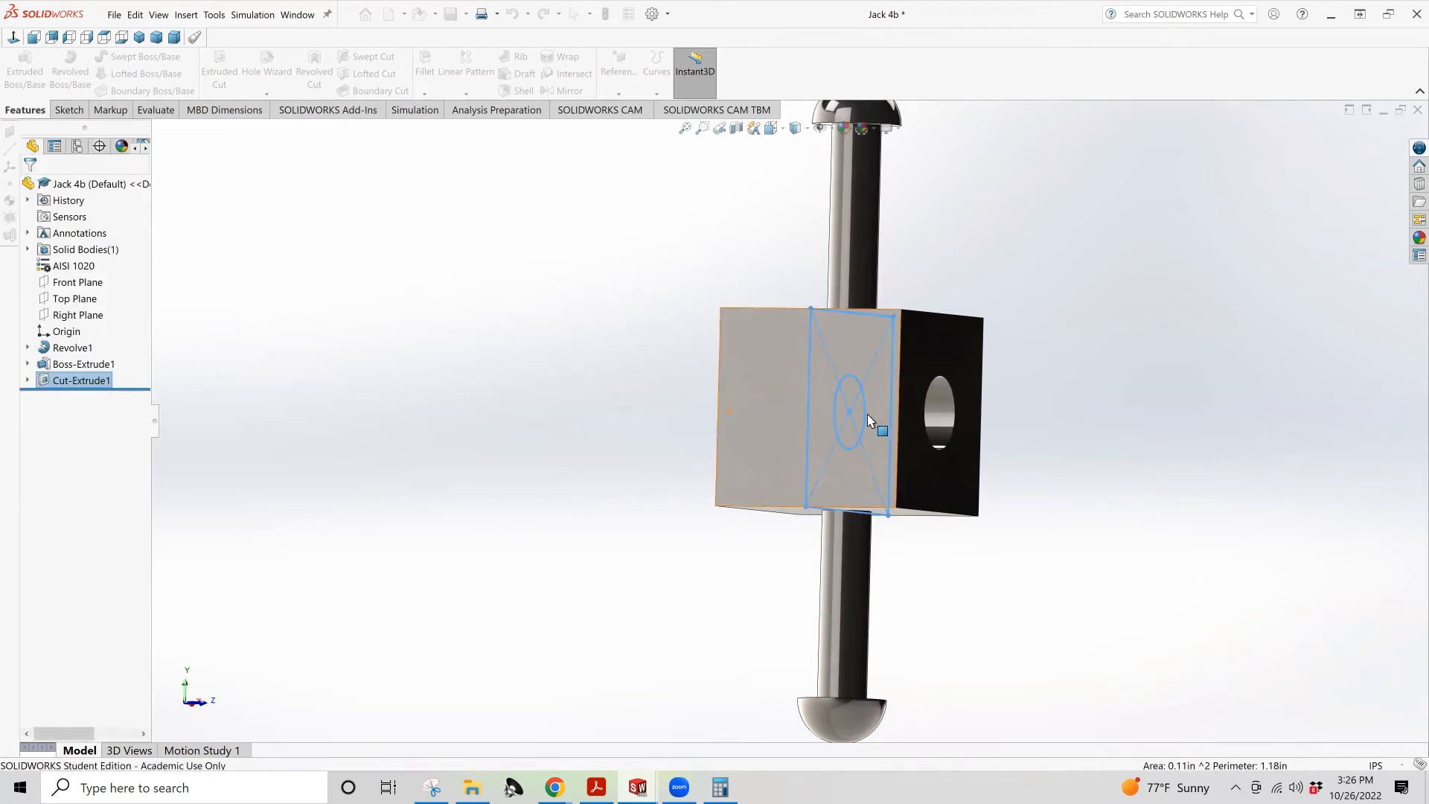
Chamfer both circular edges of the block's through hole at 0.05 in and 45 degrees
{"action": "middle_click_drag", "start_coordinate": [840, 406], "coordinate": [908, 401]}
{"action": "left_click", "coordinate": [422, 95]}
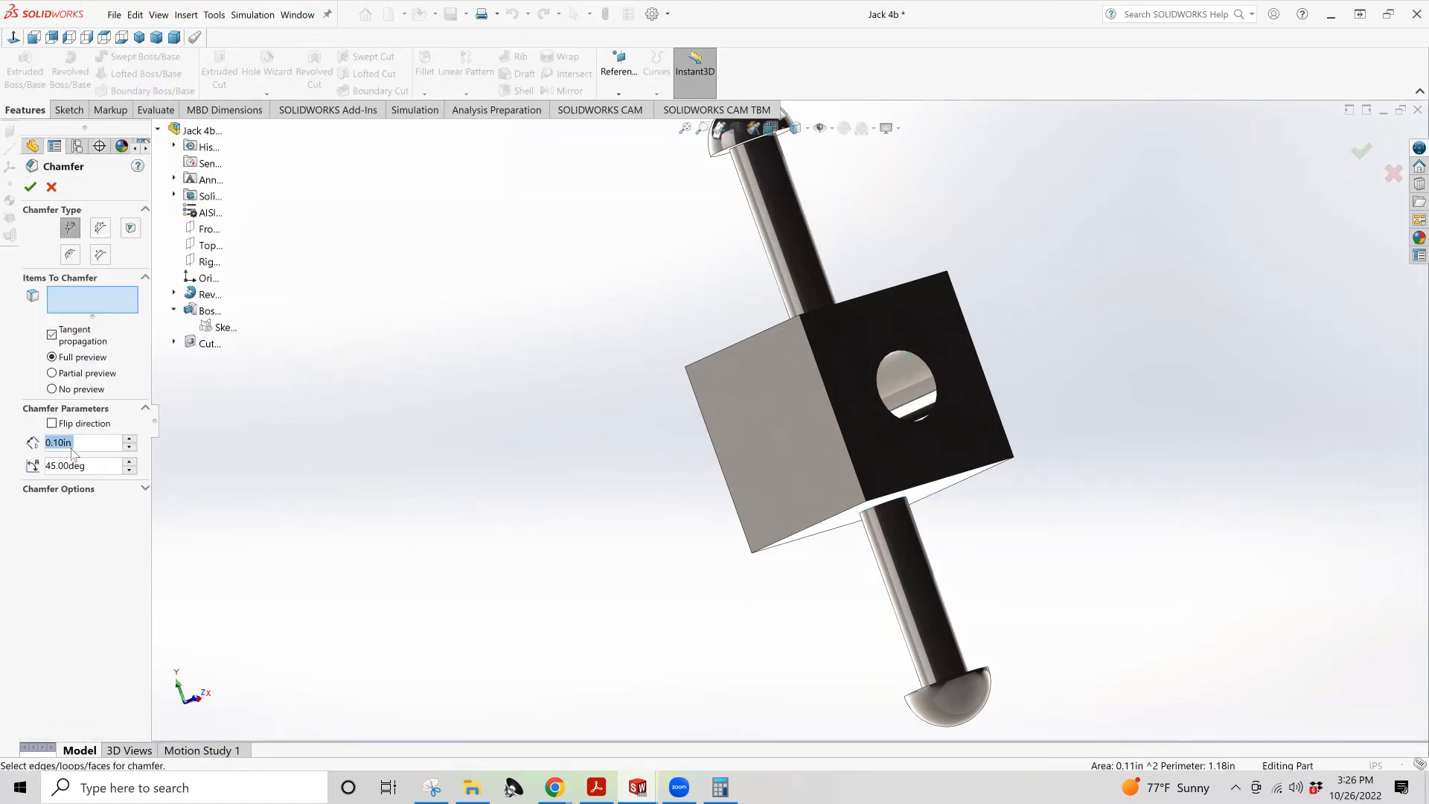
{"action": "left_click", "coordinate": [61, 443]}
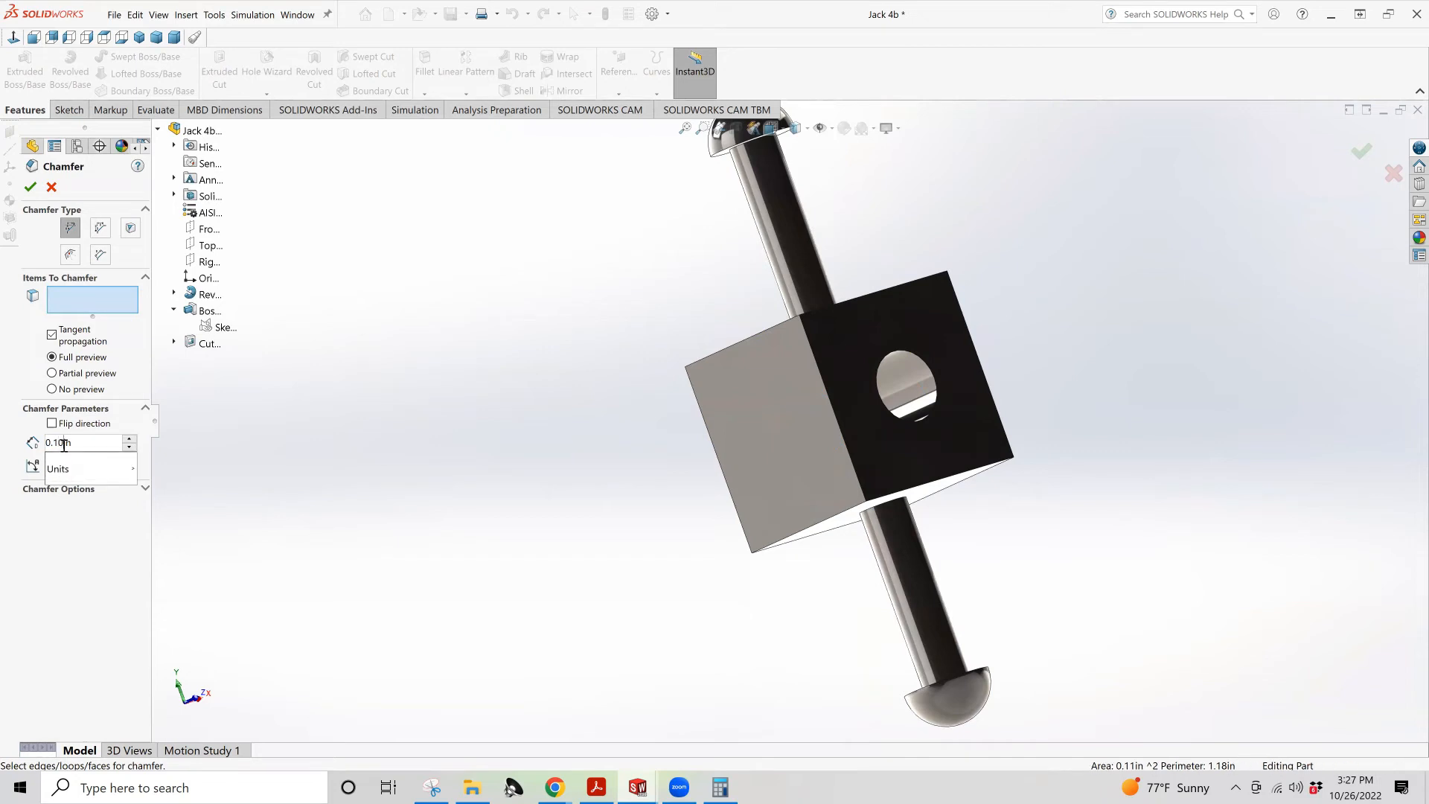
{"action": "type", "text": "05"}
{"action": "left_click", "coordinate": [54, 448]}
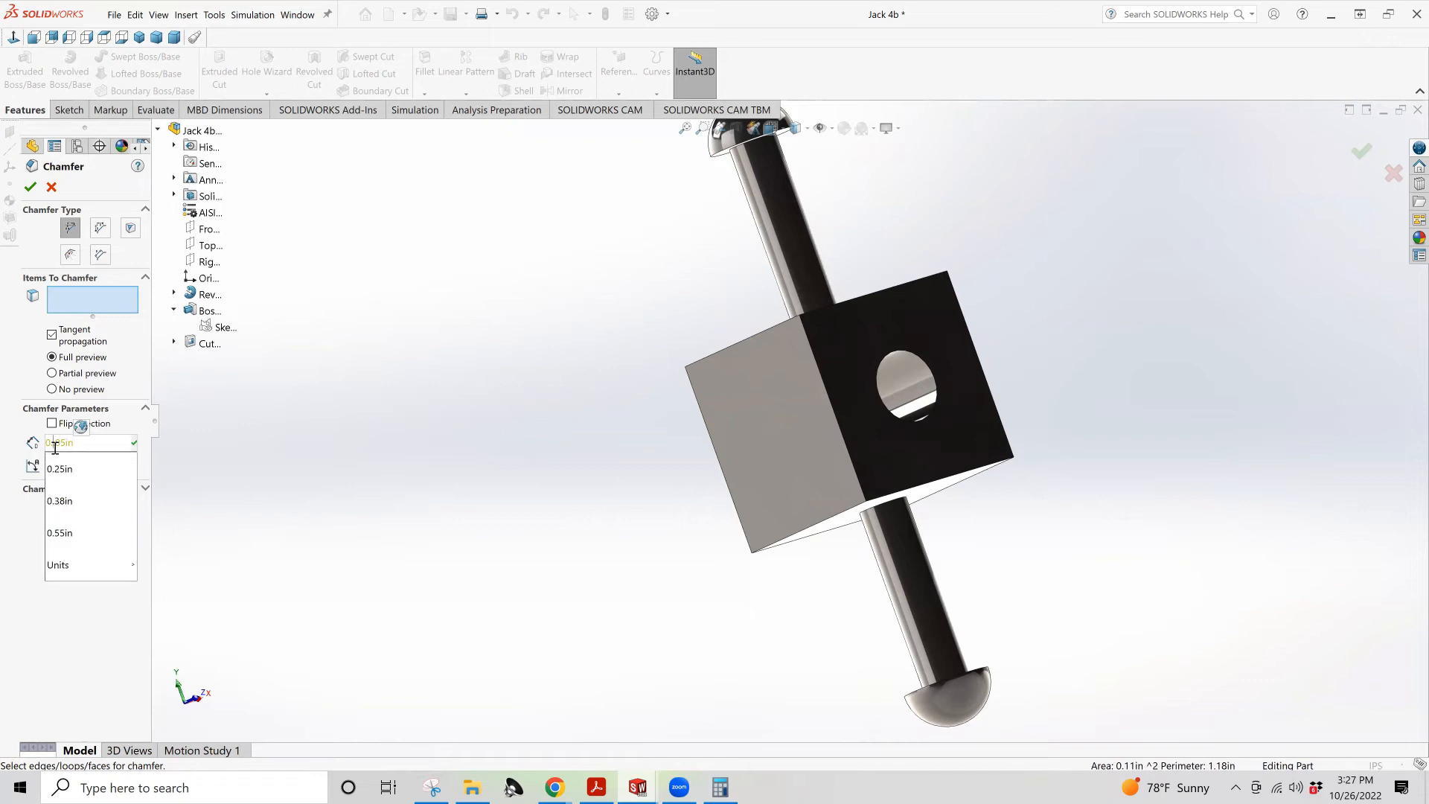
{"action": "left_click", "coordinate": [83, 629]}
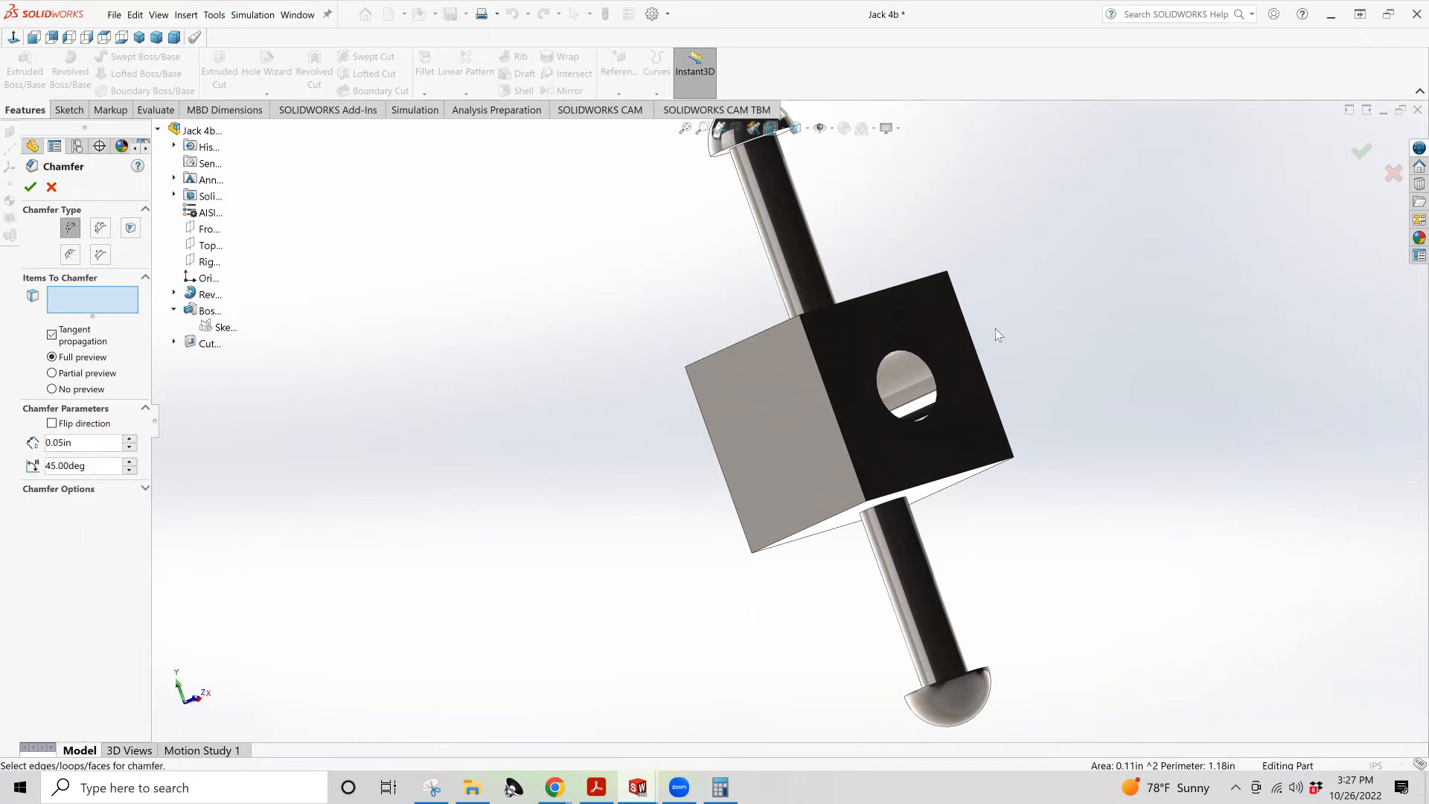
{"action": "left_click", "coordinate": [924, 368]}
{"action": "middle_click_drag", "start_coordinate": [927, 372], "coordinate": [968, 389]}
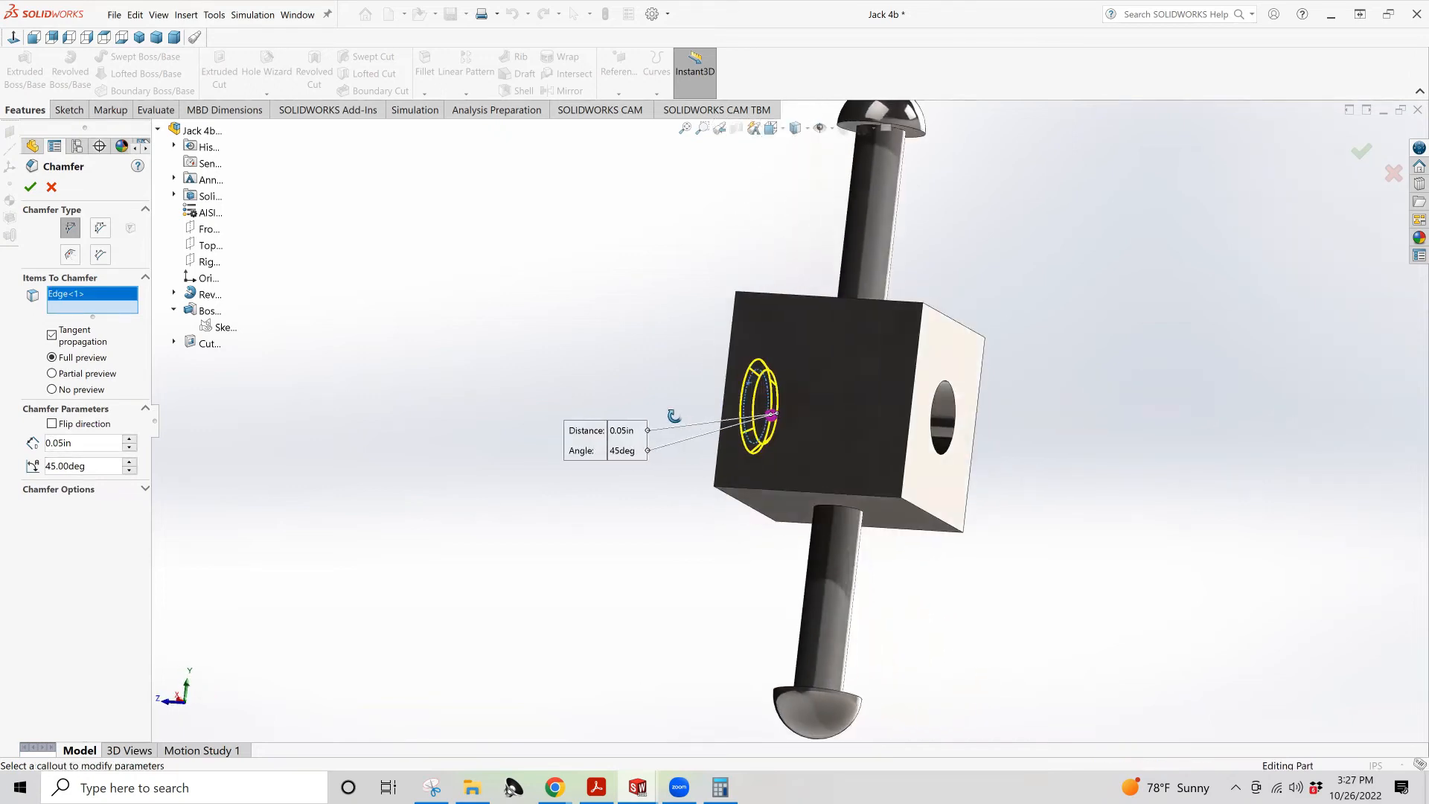
{"action": "left_click", "coordinate": [951, 387]}
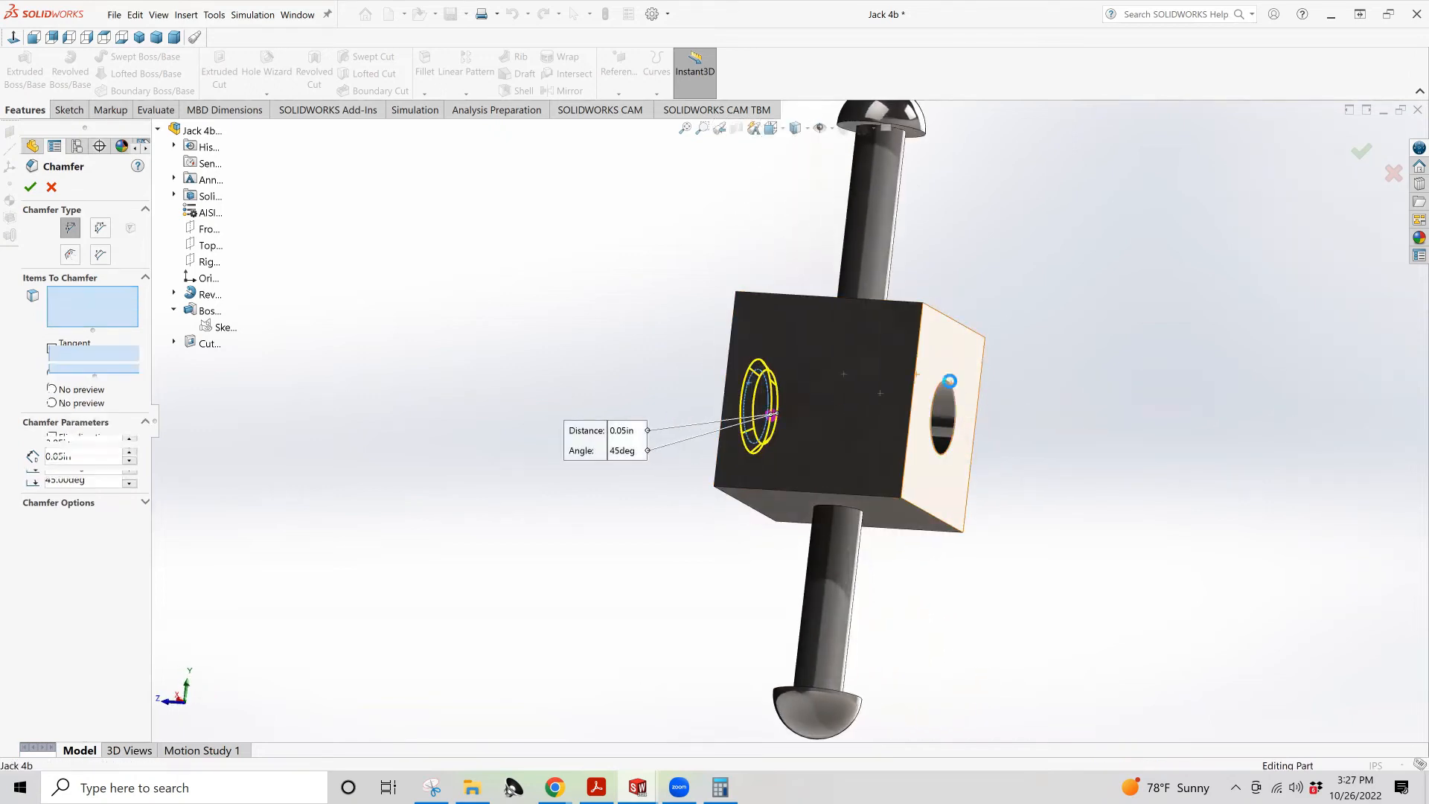
{"action": "middle_click_drag", "start_coordinate": [659, 417], "coordinate": [753, 408]}
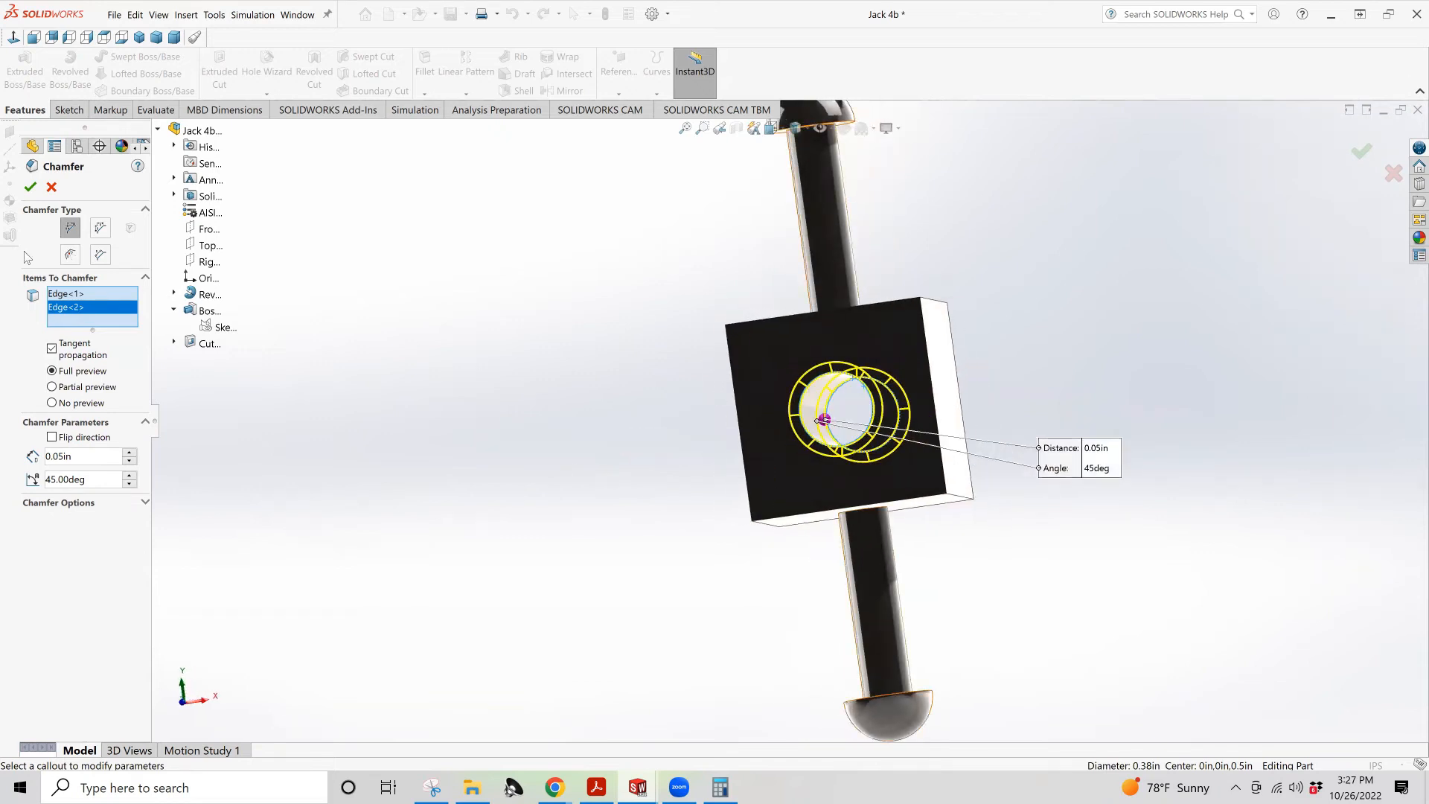
{"action": "left_click", "coordinate": [31, 188]}
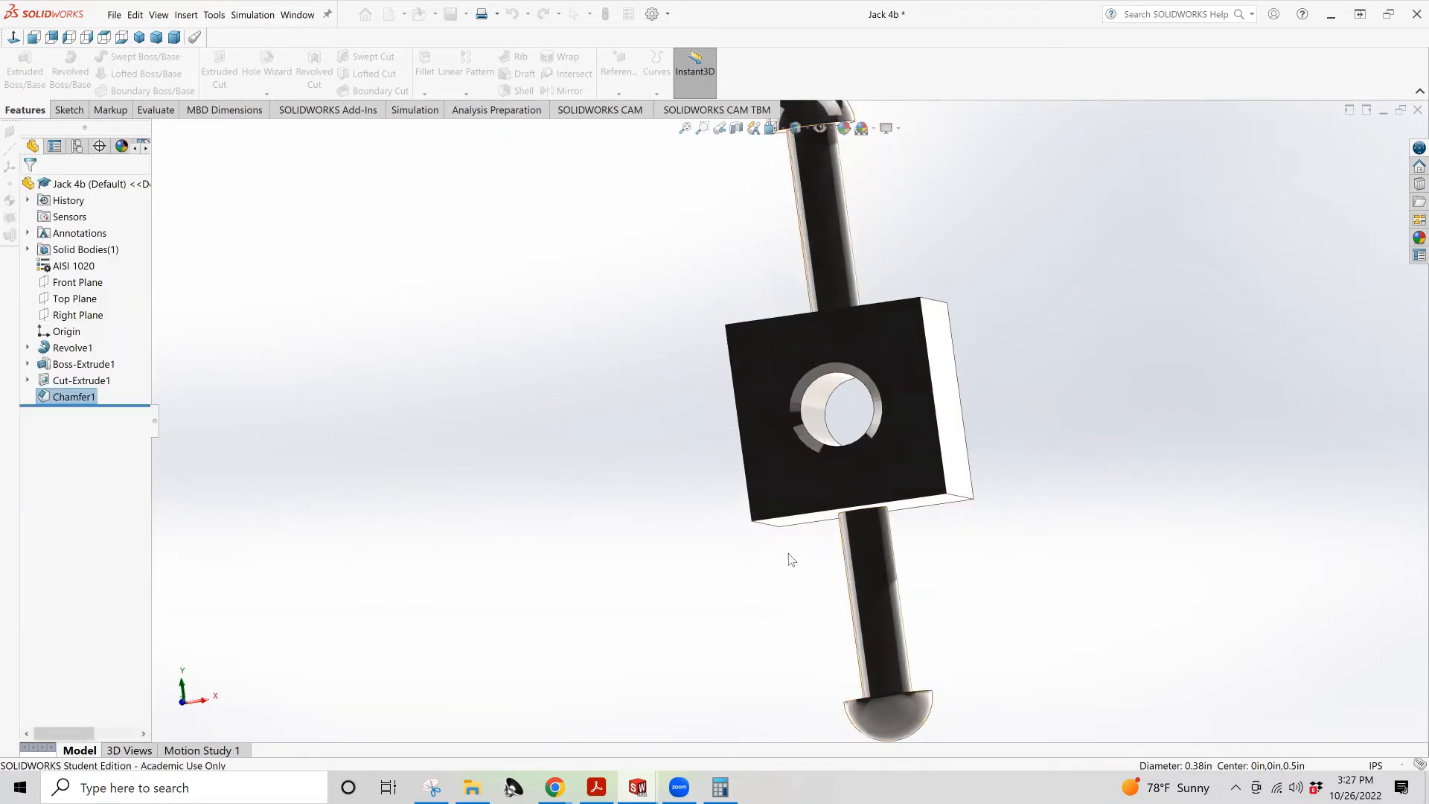
Look over the whole pivot and check it against the Practice Question 8G drawing in Acrobat
{"action": "key", "text": "f"}
{"action": "middle_click_drag", "start_coordinate": [765, 488], "coordinate": [835, 426]}
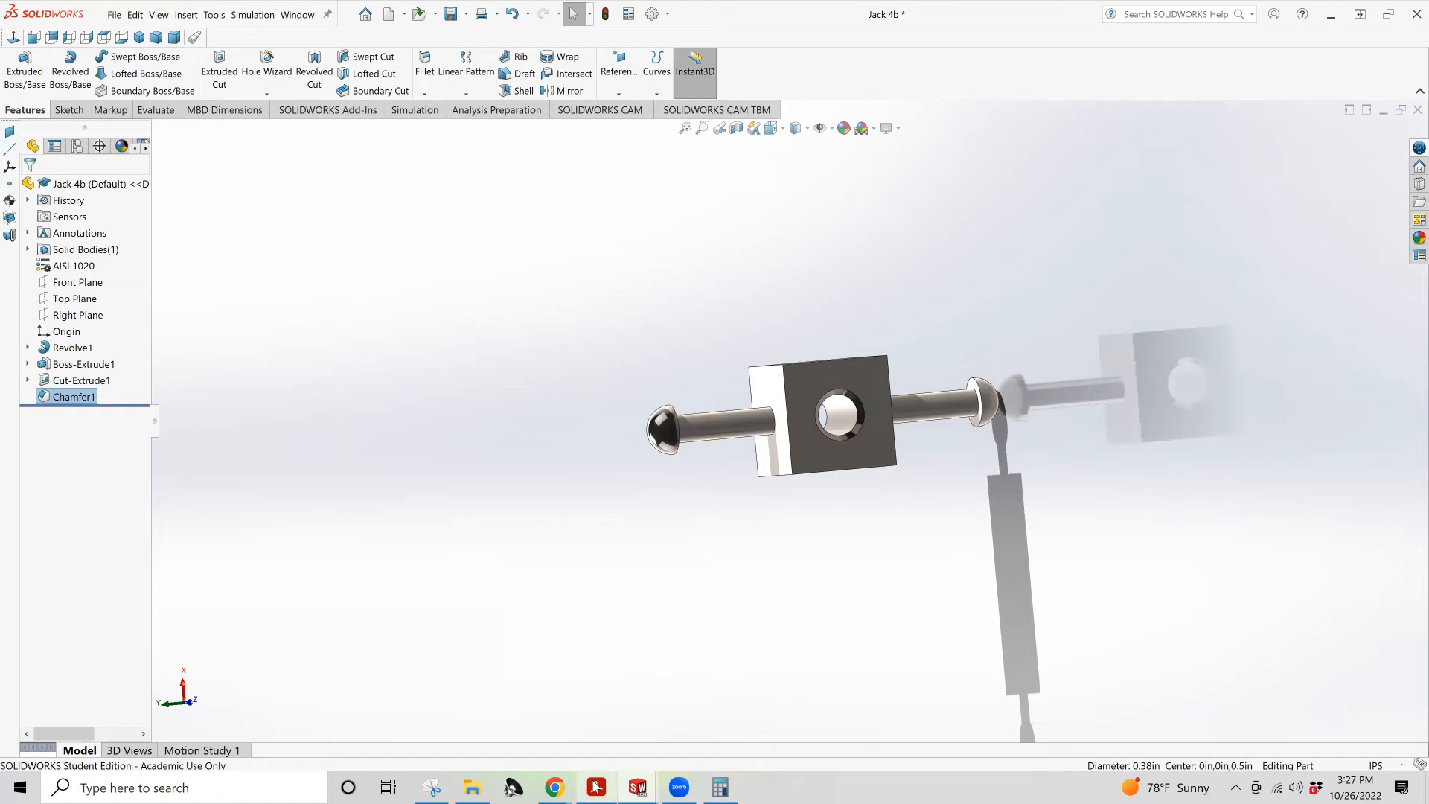
{"action": "mouse_move", "coordinate": [596, 786]}
{"action": "left_click", "coordinate": [612, 677]}
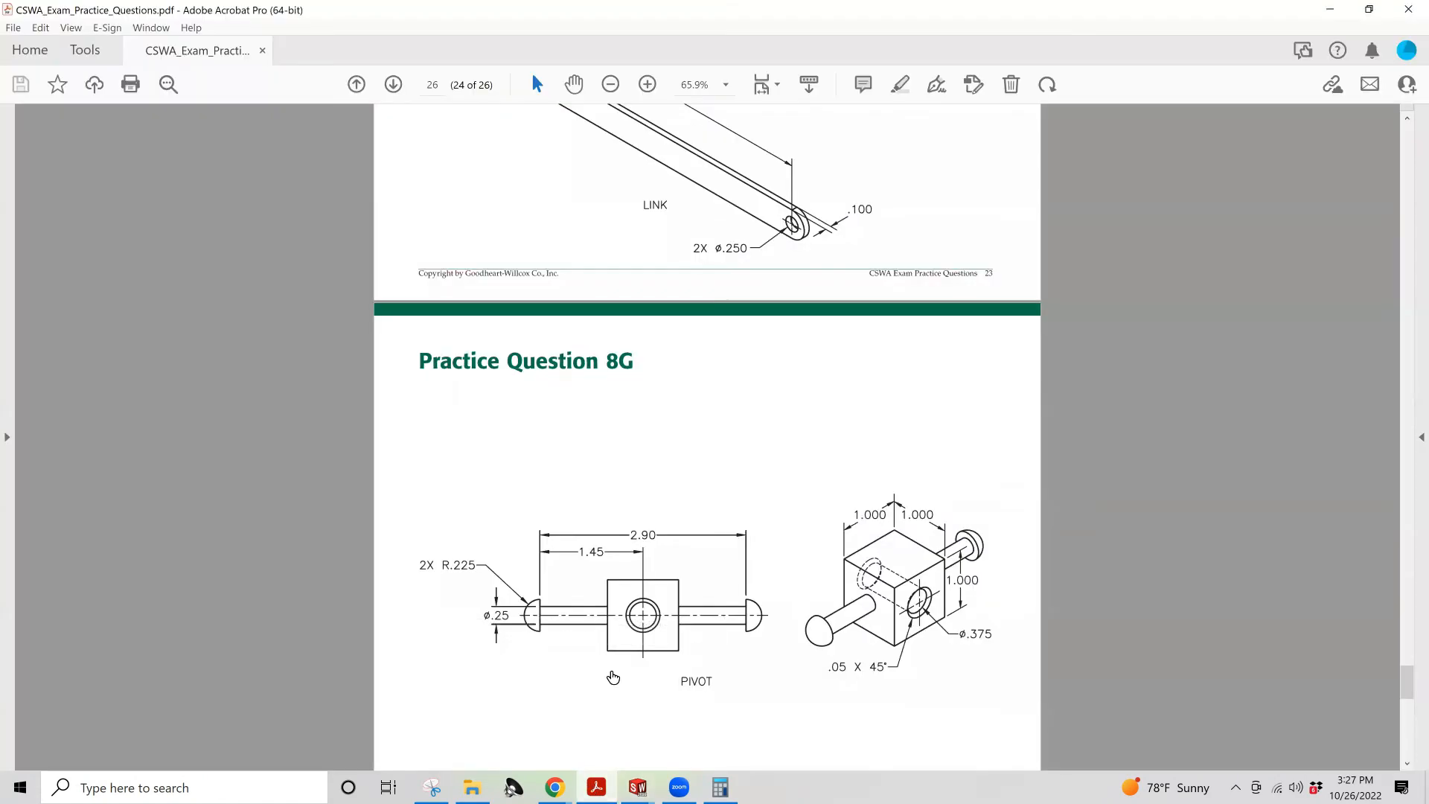
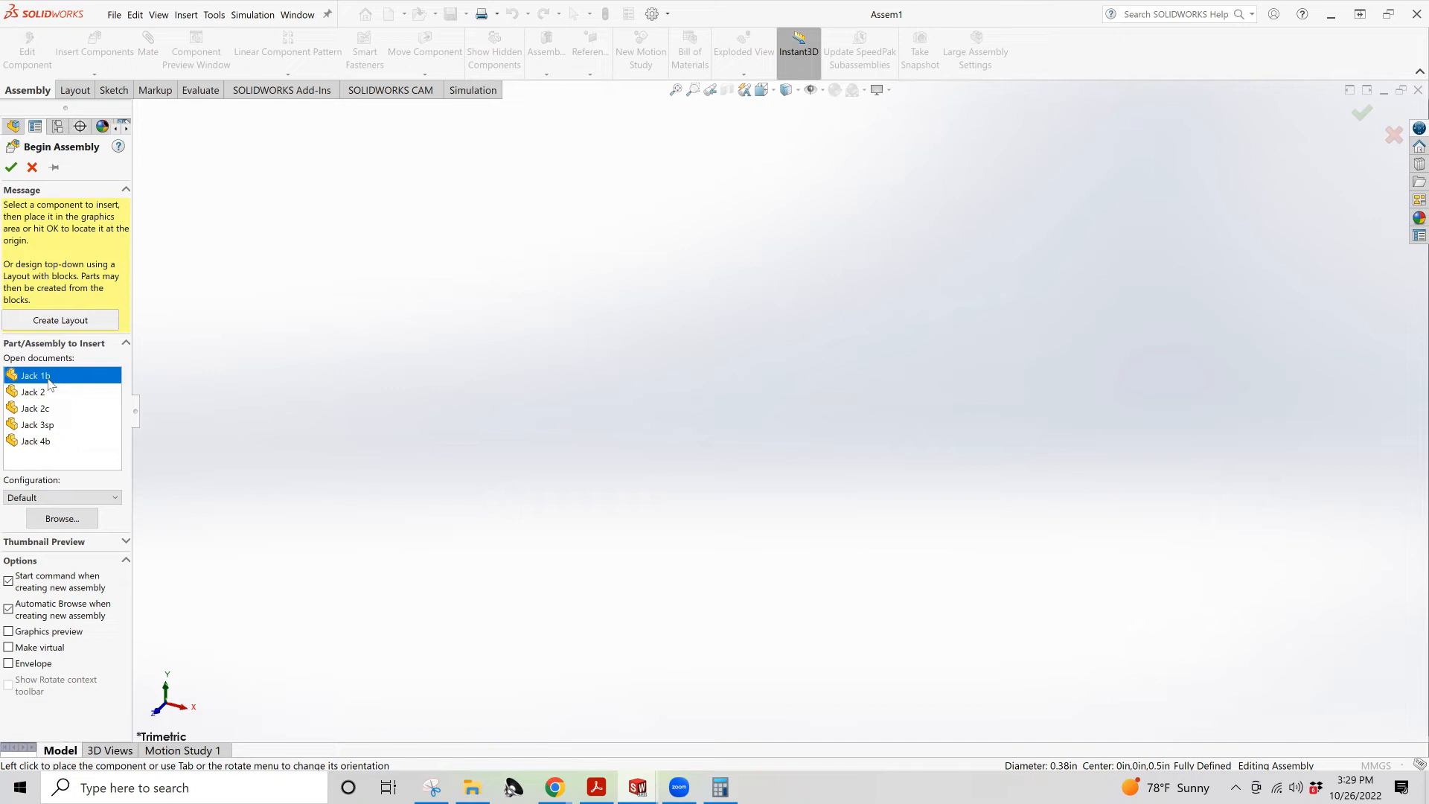
Place Jack 1b, Jack 2c, Jack 3sp and Jack 4b in the new assembly, spaced apart from one another
{"action": "left_click", "coordinate": [43, 409], "text": "ctrl"}
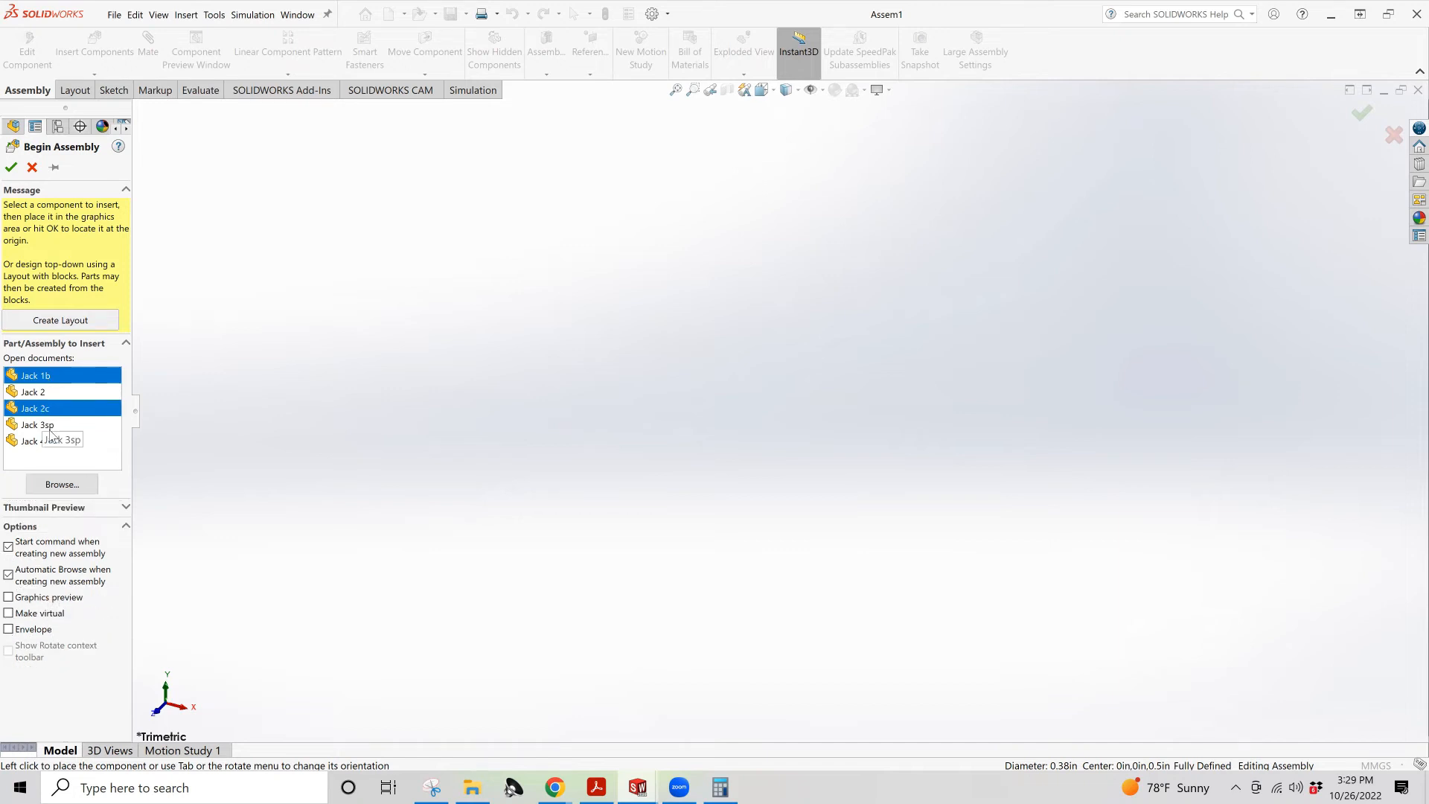
{"action": "left_click", "coordinate": [49, 428], "text": "ctrl"}
{"action": "left_click", "coordinate": [46, 442], "text": "ctrl"}
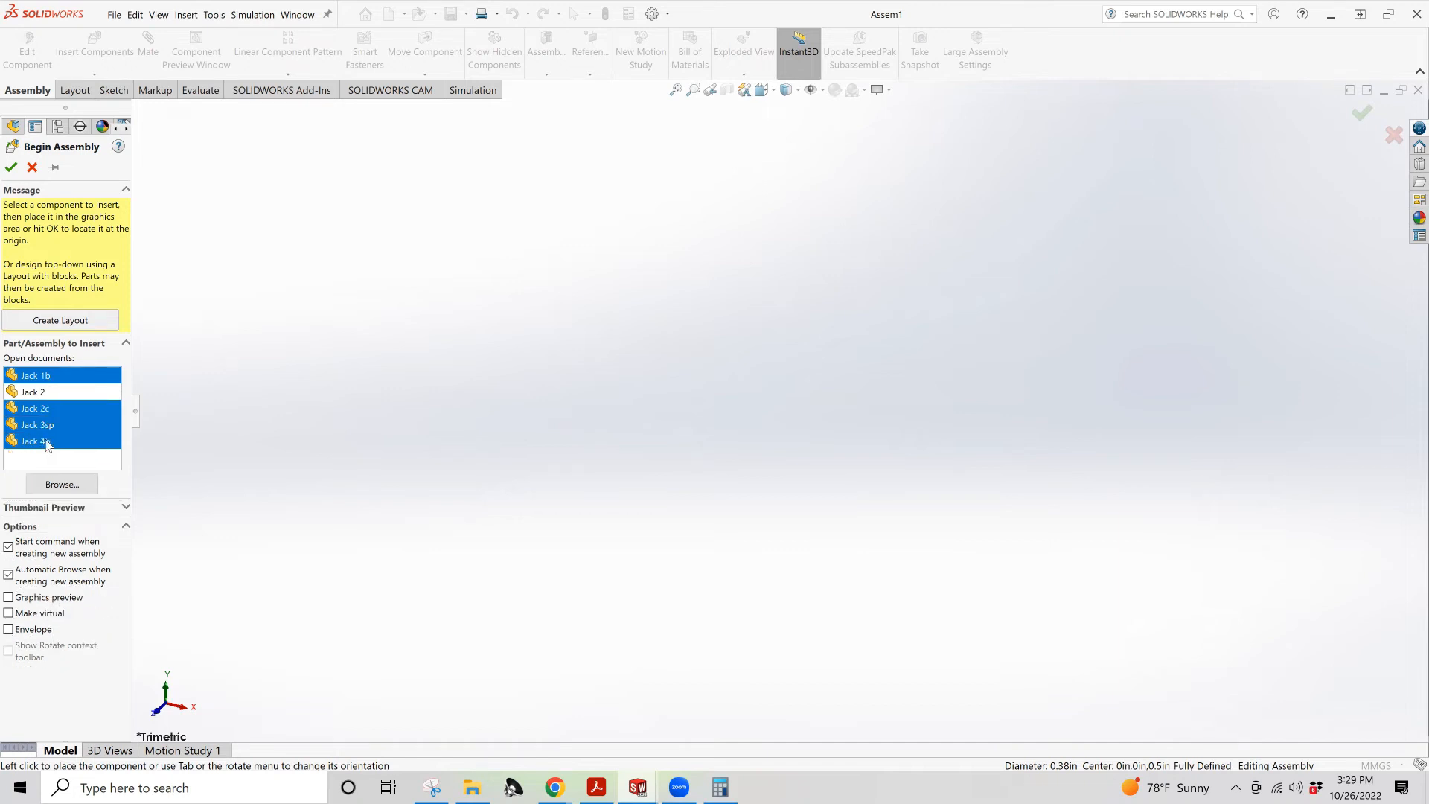
{"action": "left_click", "coordinate": [727, 422]}
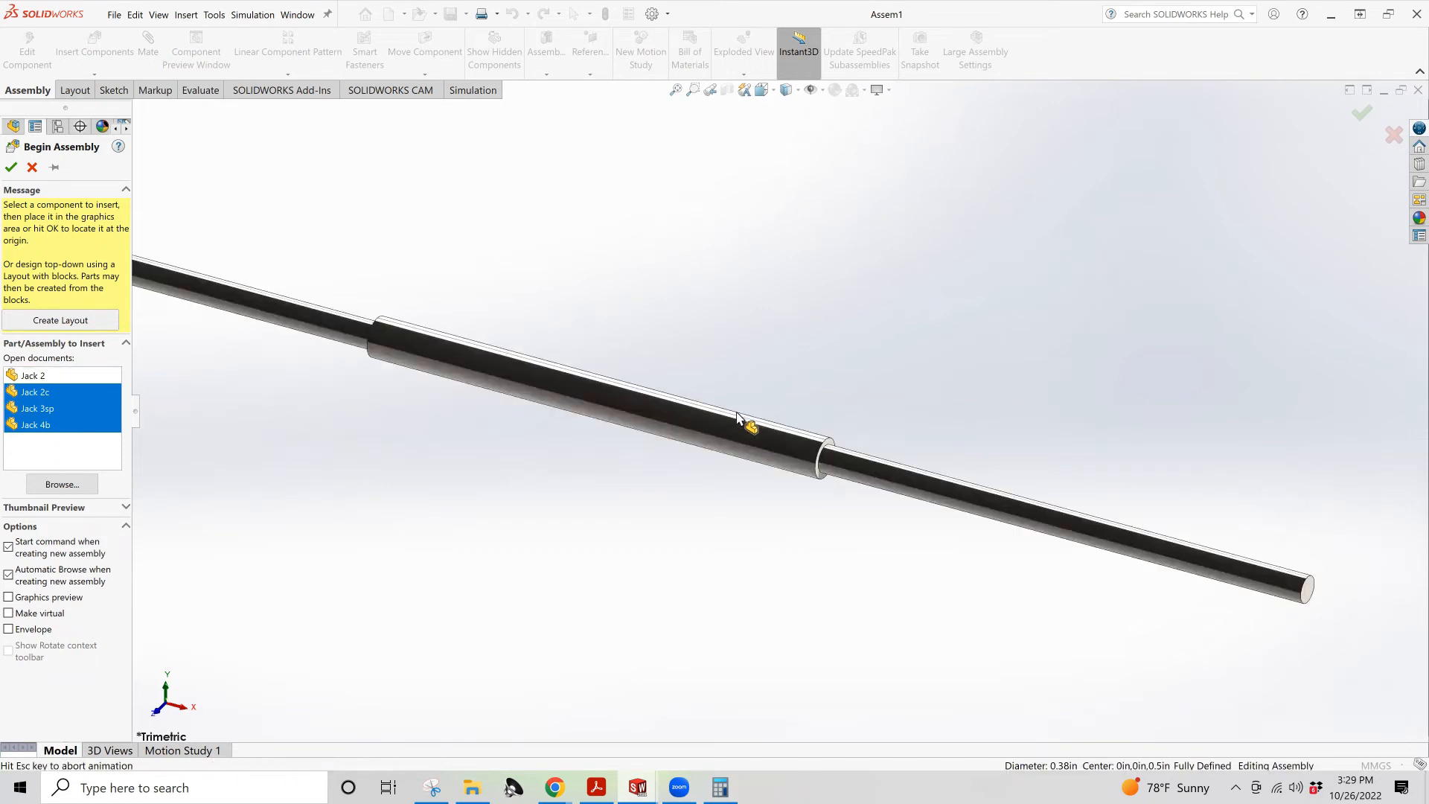
{"action": "left_click", "coordinate": [855, 268]}
{"action": "left_click", "coordinate": [950, 508]}
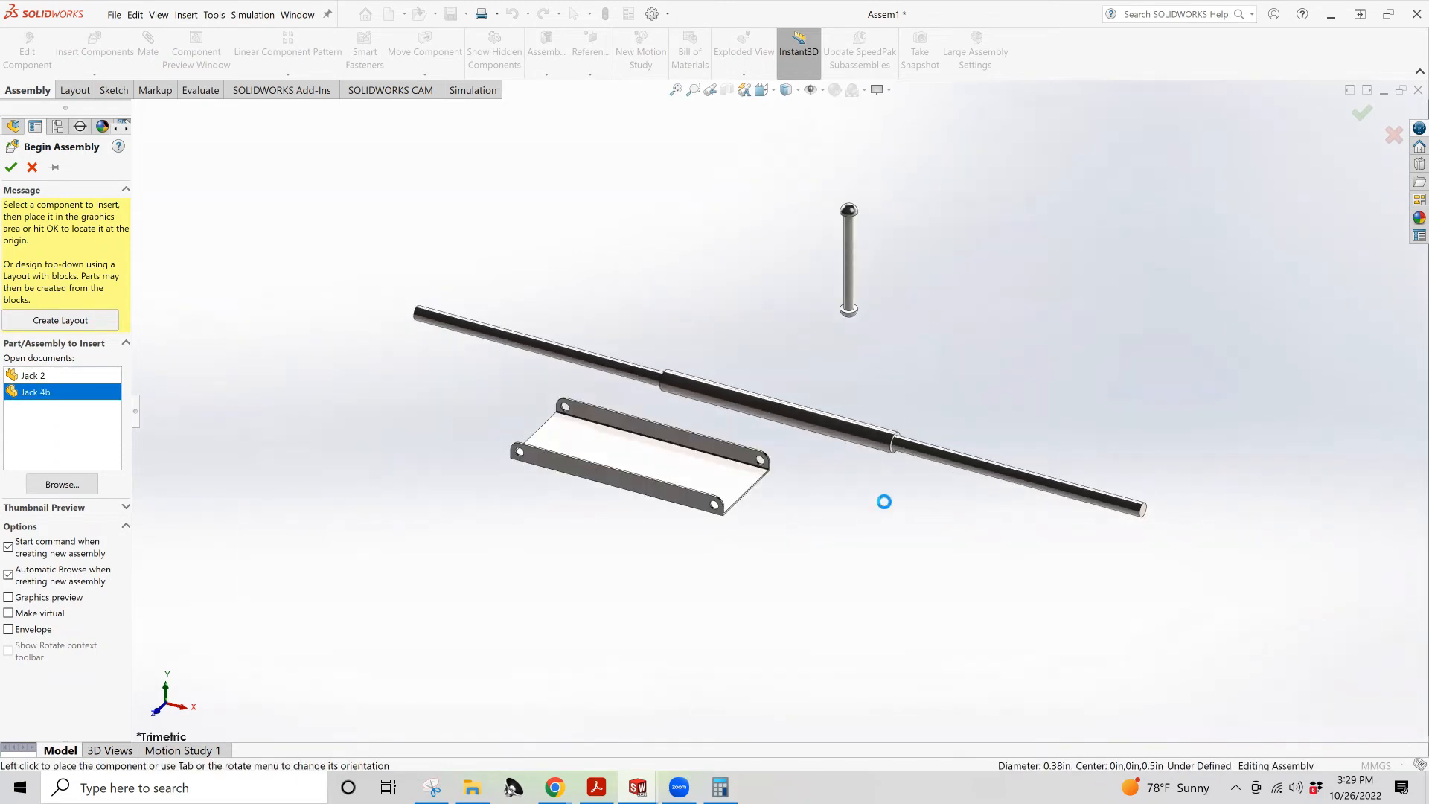
Insert the part Jack 2b from the ESG_251 folder and place it beside the Jack 2c channel
{"action": "left_click", "coordinate": [105, 69]}
{"action": "left_click", "coordinate": [69, 461]}
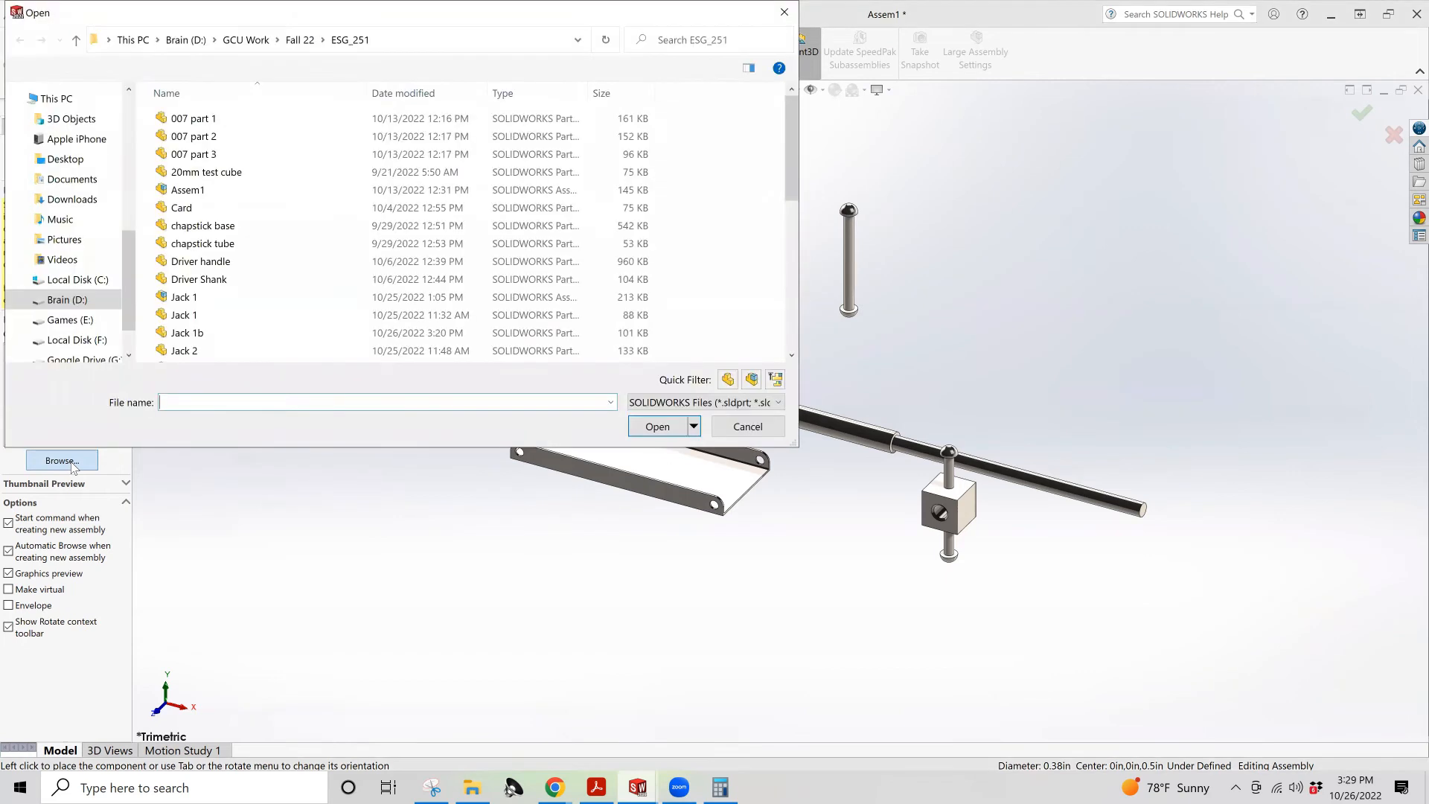
{"action": "scroll", "coordinate": [270, 305], "scroll_direction": "down", "scroll_amount": 2}
{"action": "scroll", "coordinate": [269, 305], "scroll_direction": "down", "scroll_amount": 2}
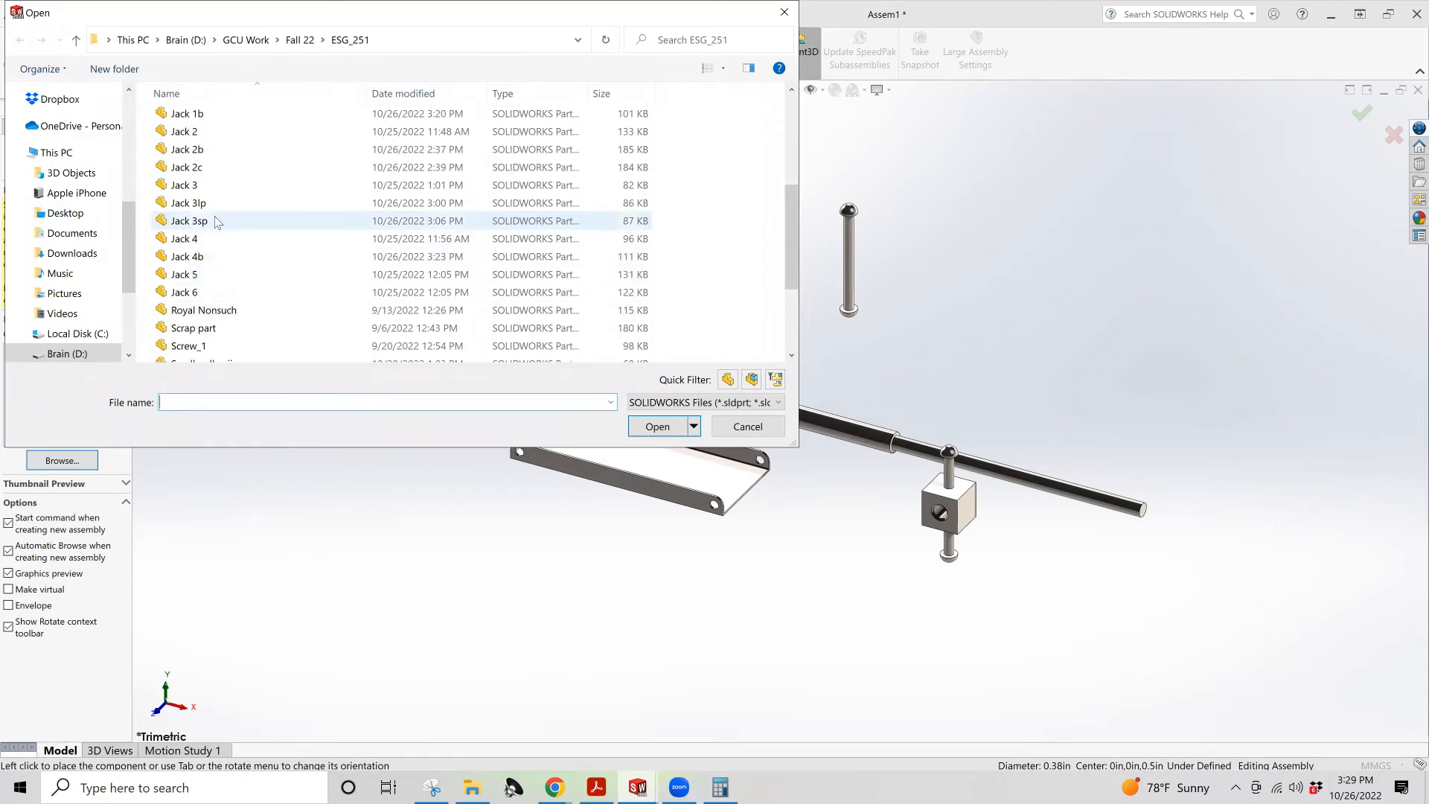
{"action": "scroll", "coordinate": [213, 203], "scroll_direction": "up", "scroll_amount": 1}
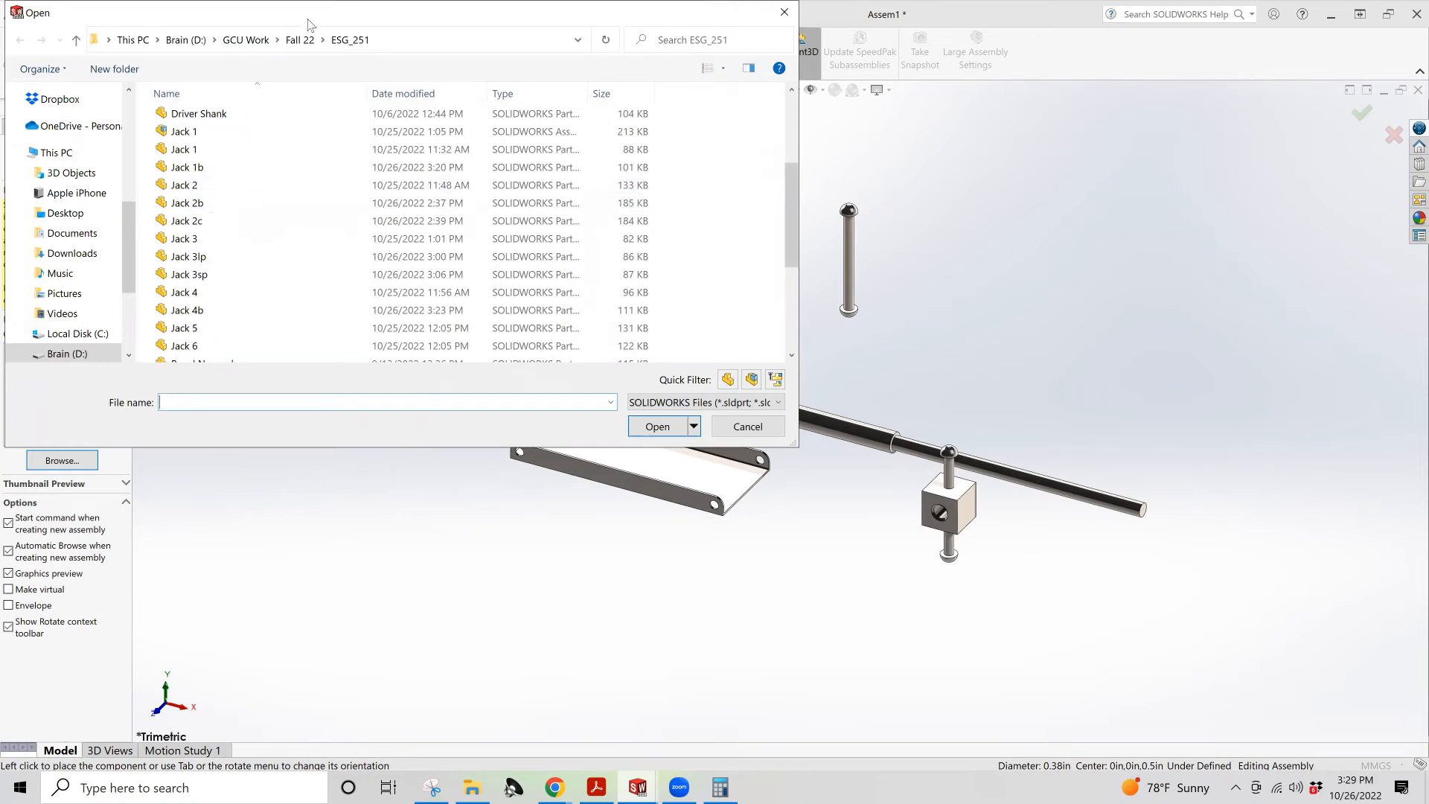
{"action": "left_click_drag", "start_coordinate": [307, 22], "coordinate": [379, 98]}
{"action": "left_click", "coordinate": [263, 281]}
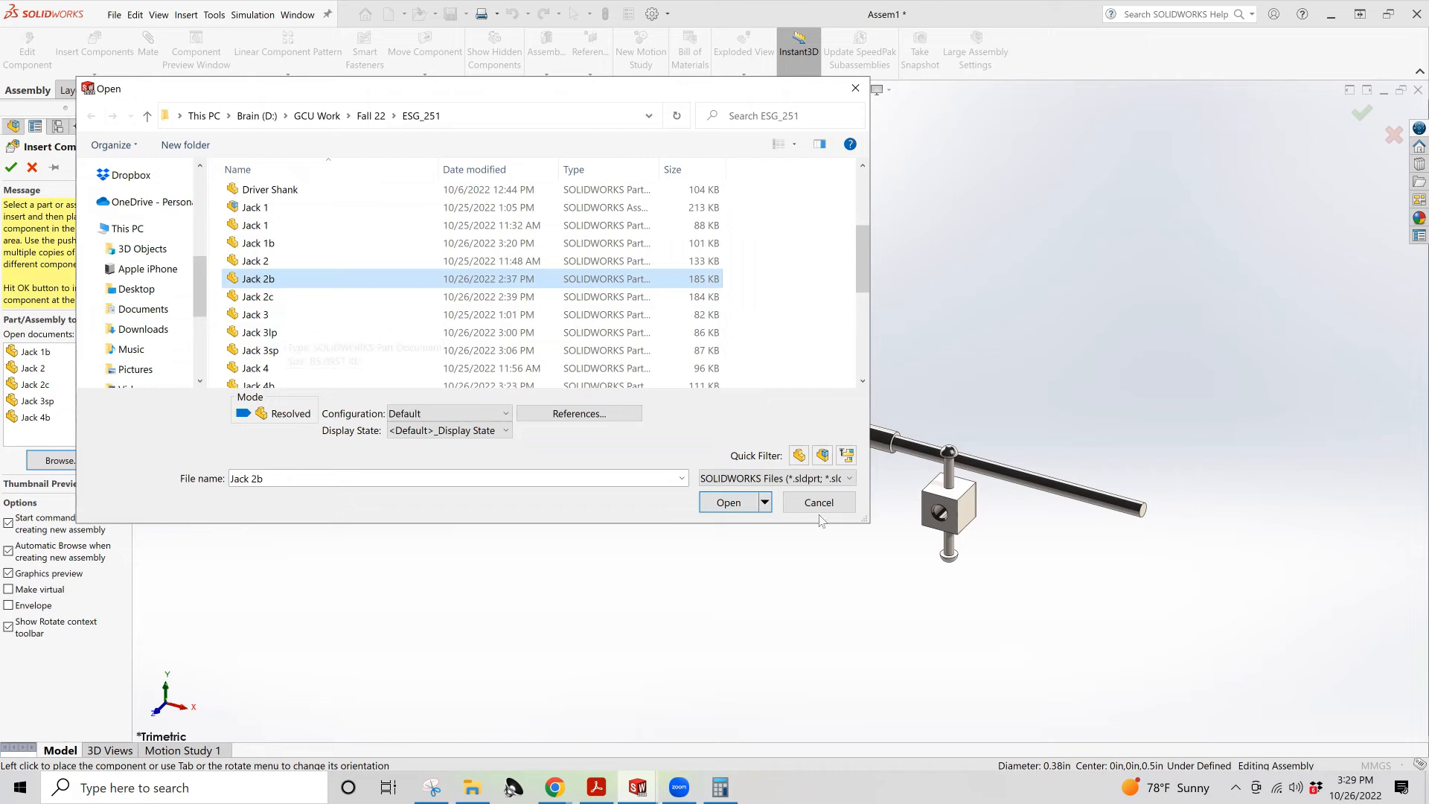
{"action": "left_click", "coordinate": [728, 503]}
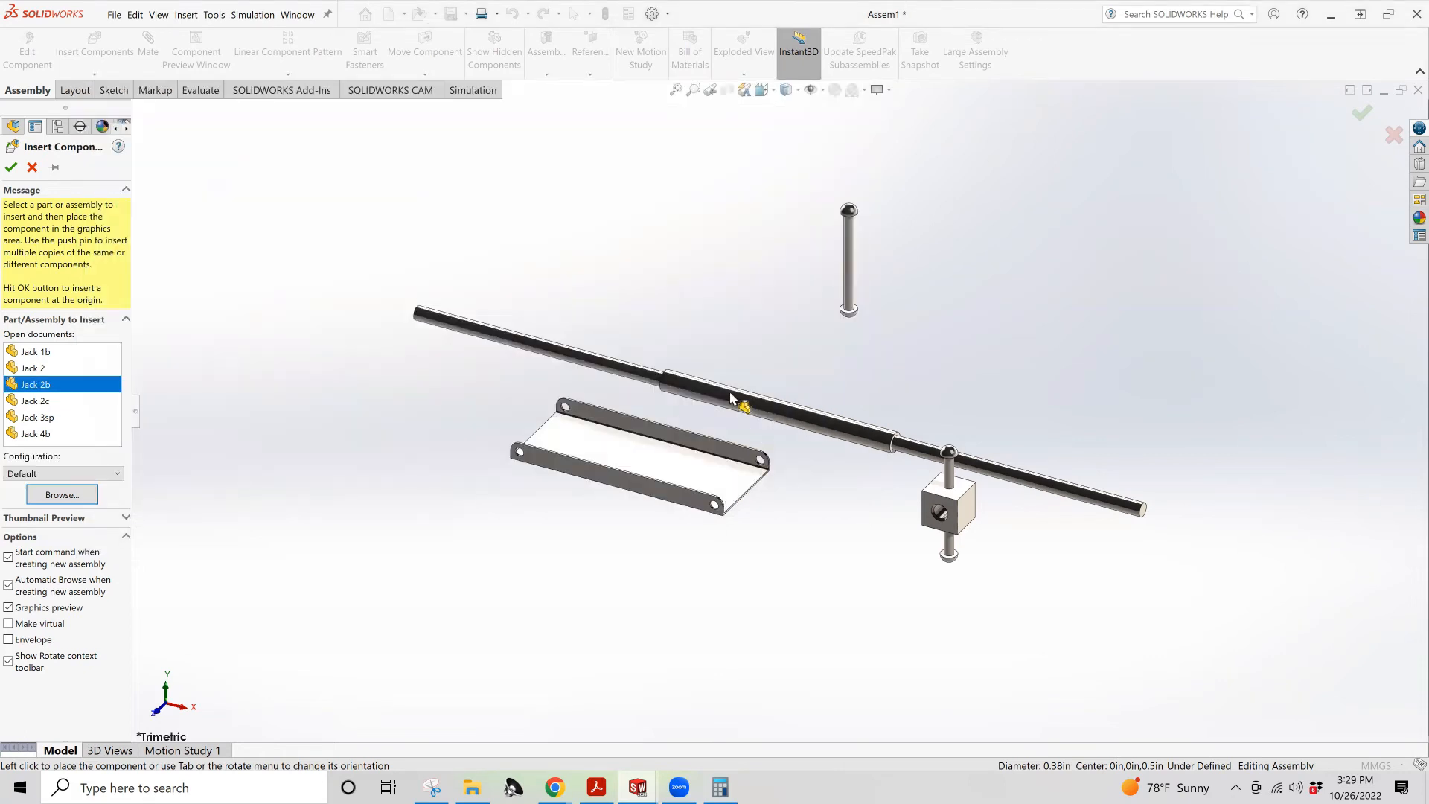
{"action": "left_click", "coordinate": [387, 399]}
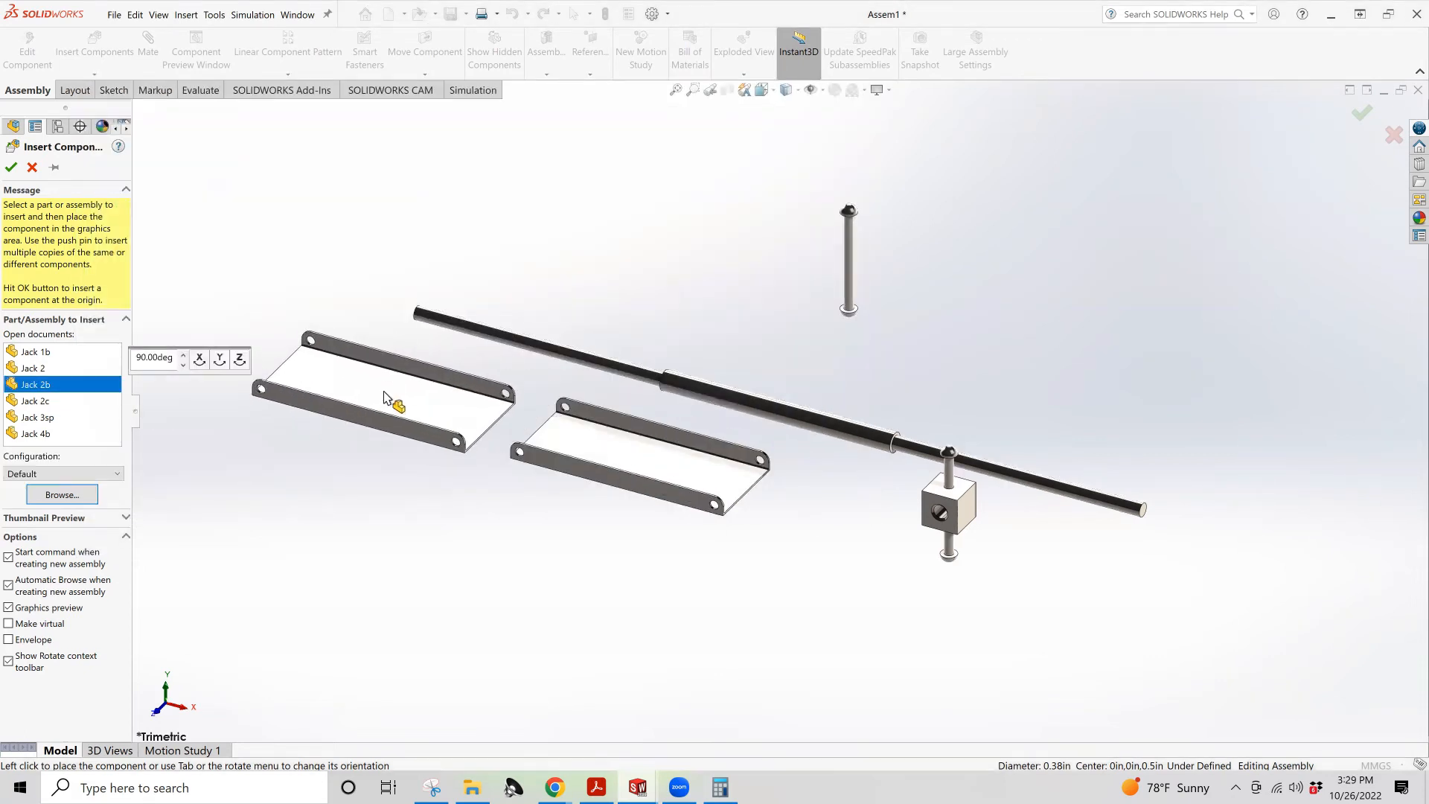
Look at the two-hole link in Part4, then return to the assembly Assem1
{"action": "mouse_move", "coordinate": [638, 787]}
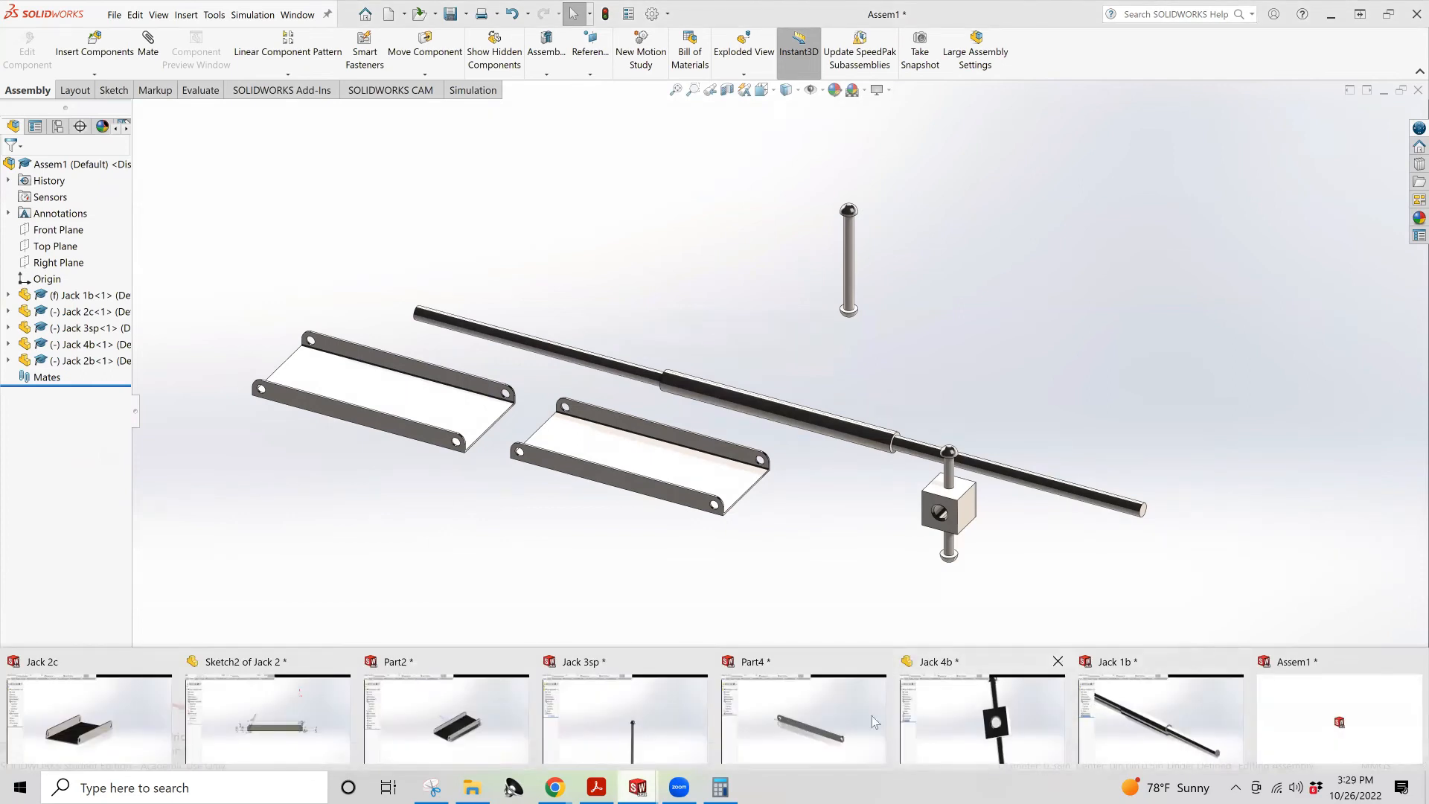
{"action": "left_click", "coordinate": [810, 708]}
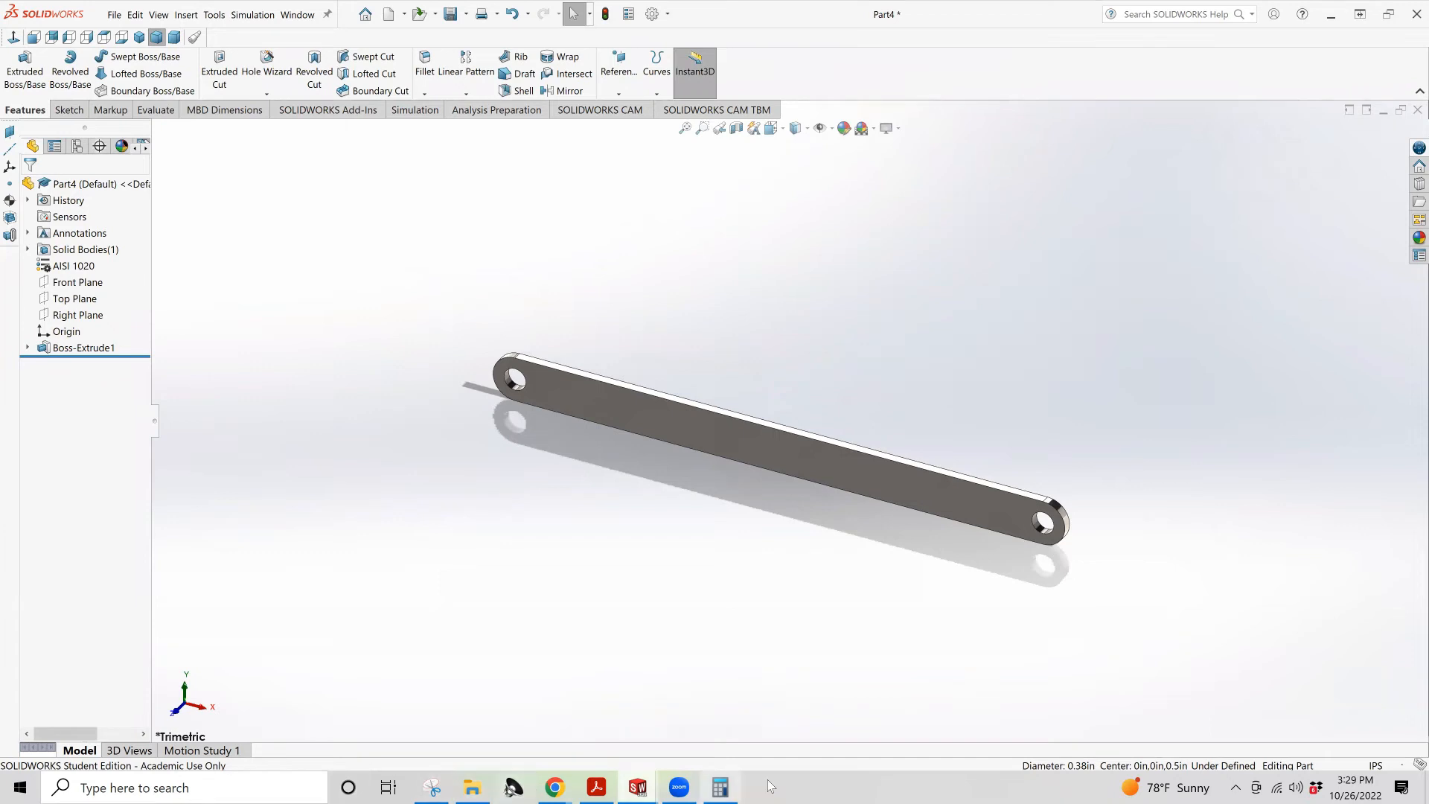
{"action": "mouse_move", "coordinate": [640, 786]}
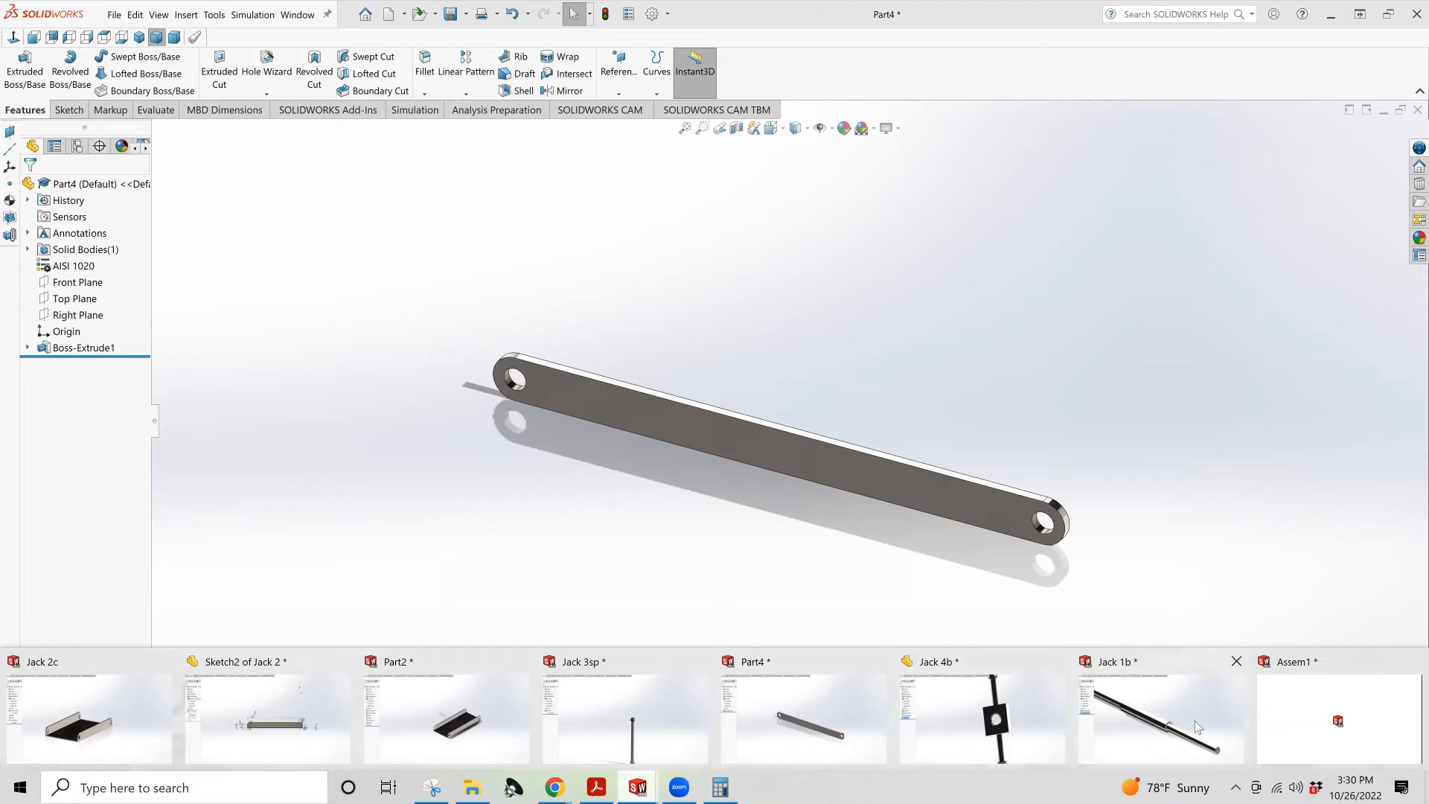
{"action": "left_click", "coordinate": [1326, 682]}
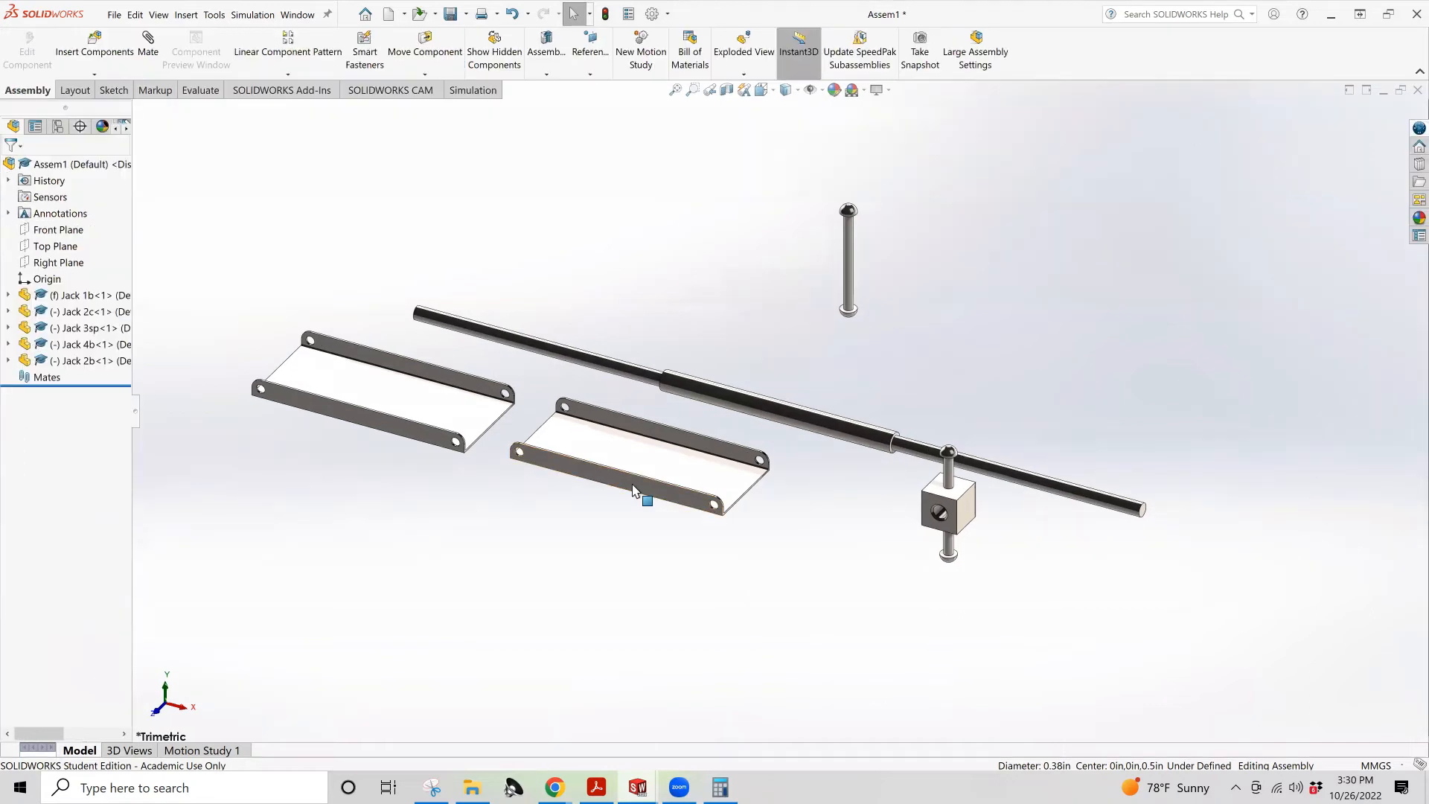
Insert the part Jack 4 from the ESG_251 folder and place it in front of the two channels
{"action": "left_click", "coordinate": [94, 41]}
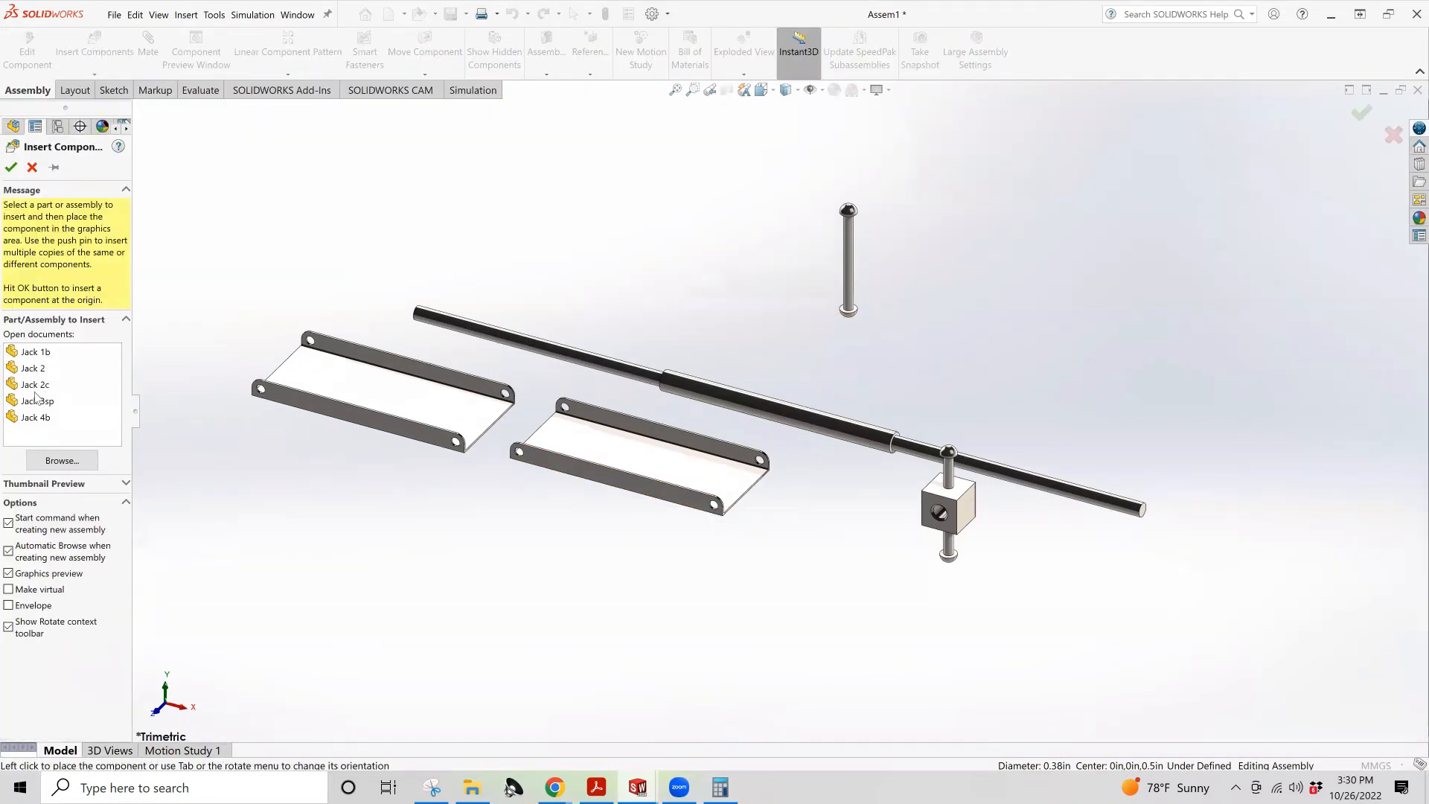
{"action": "left_click", "coordinate": [52, 460]}
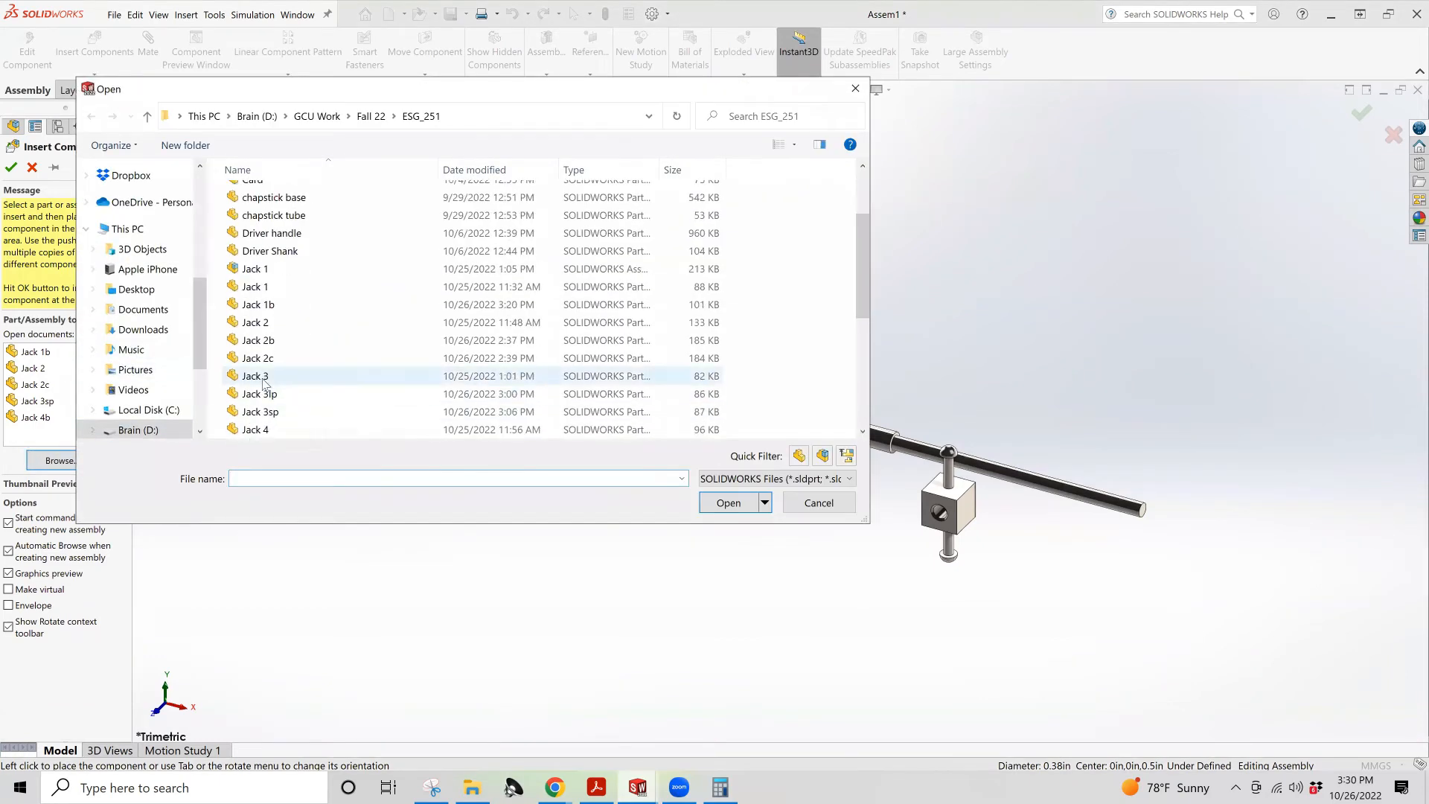
{"action": "left_click", "coordinate": [290, 430]}
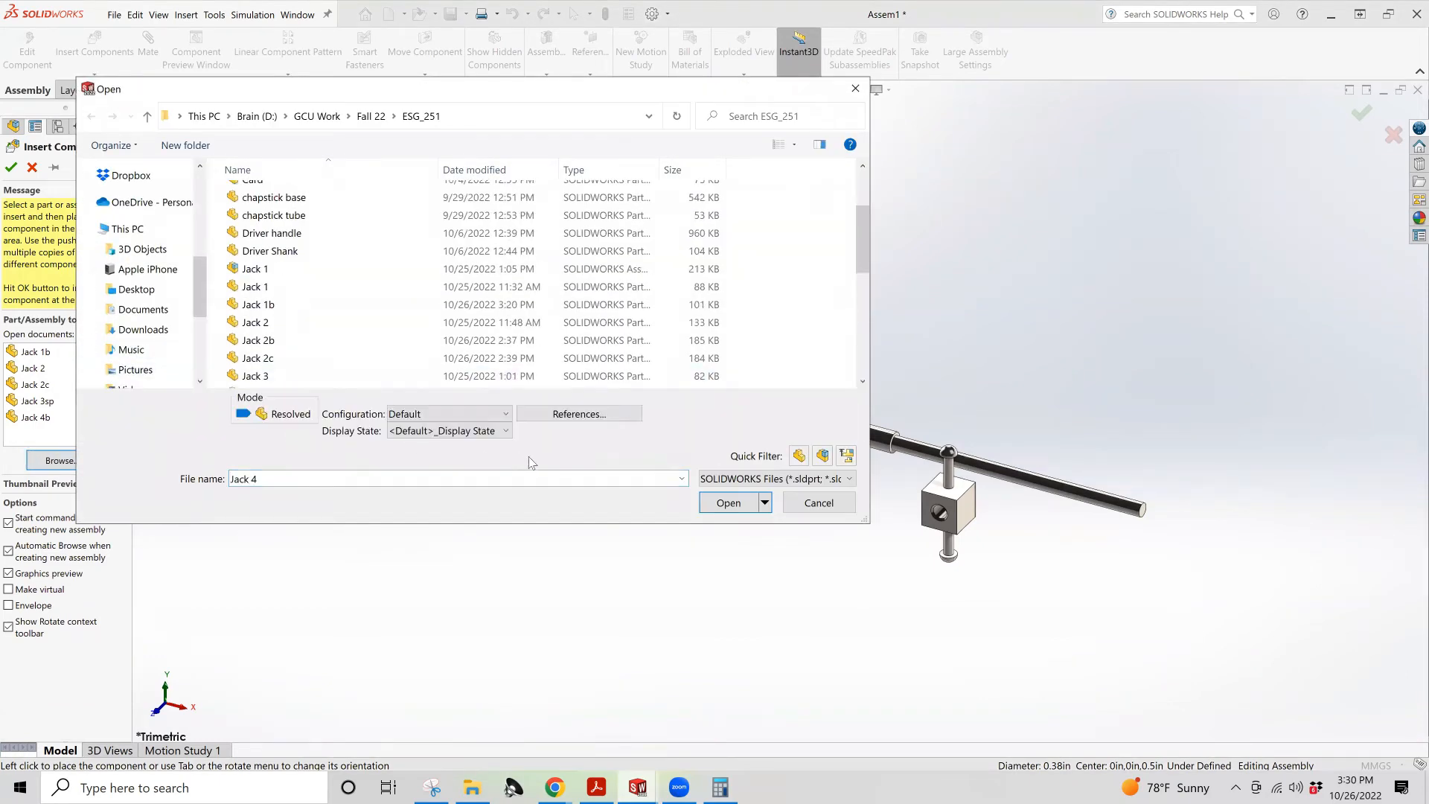
{"action": "left_click", "coordinate": [756, 504]}
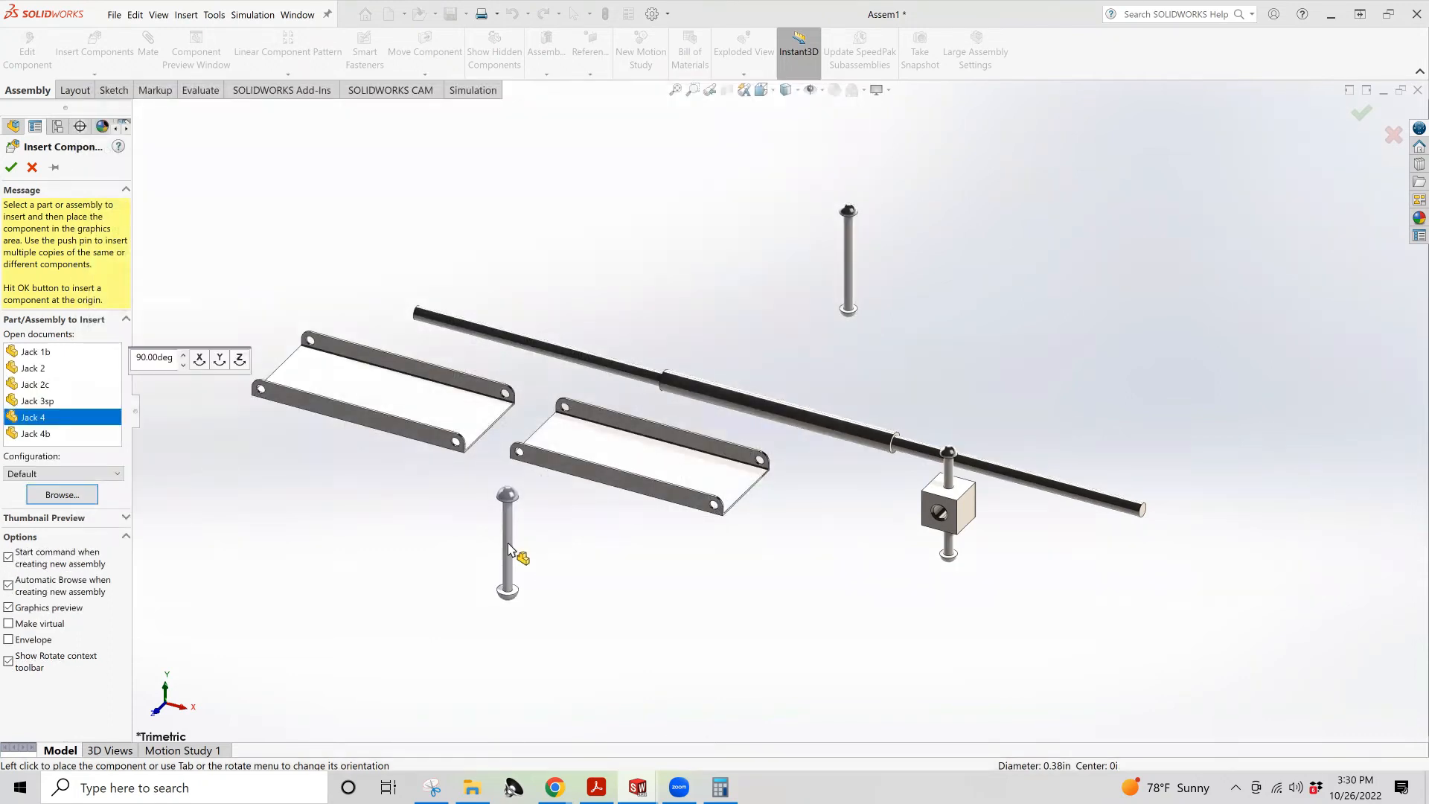
{"action": "left_click", "coordinate": [509, 549]}
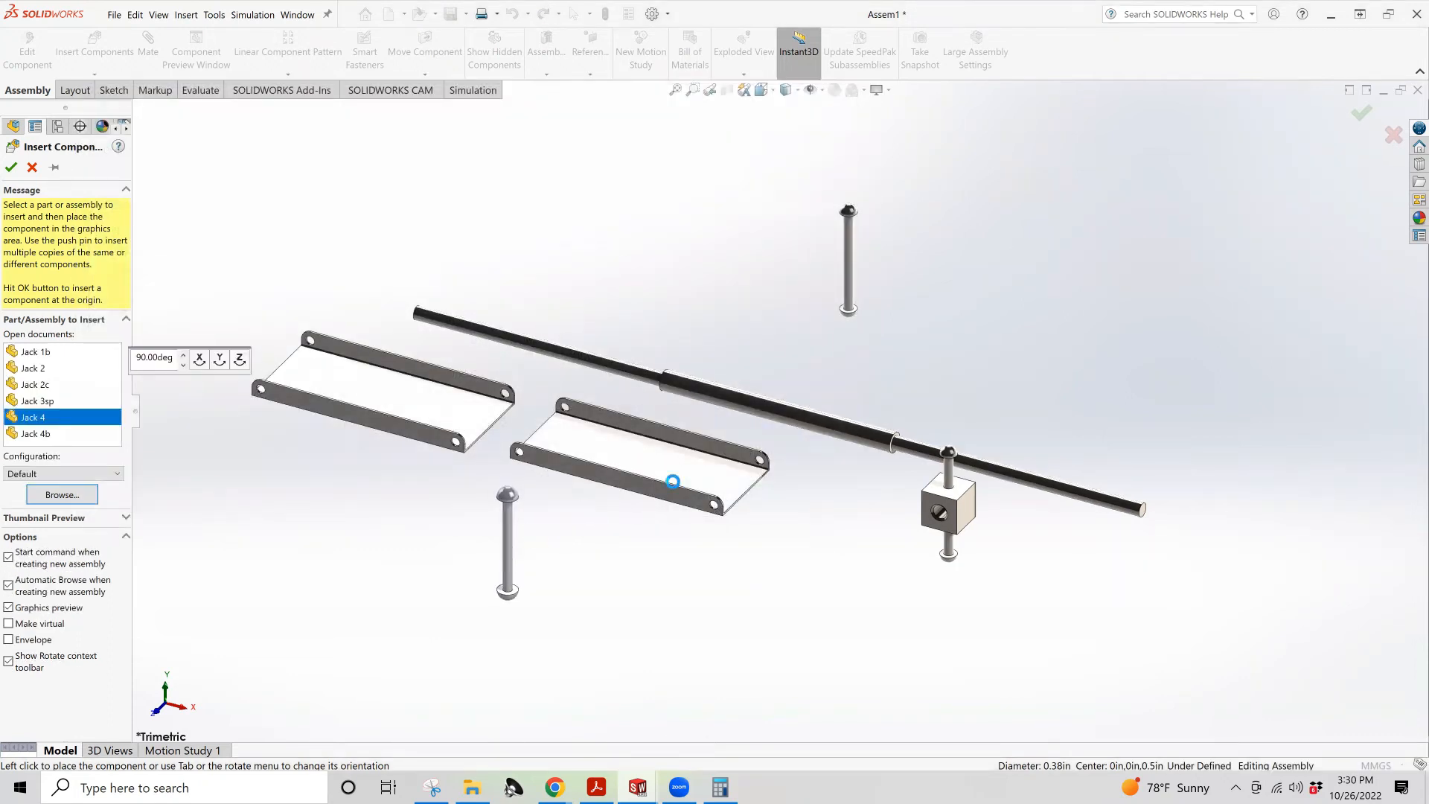
Delete the Jack 4 component from the assembly
{"action": "left_click", "coordinate": [509, 557]}
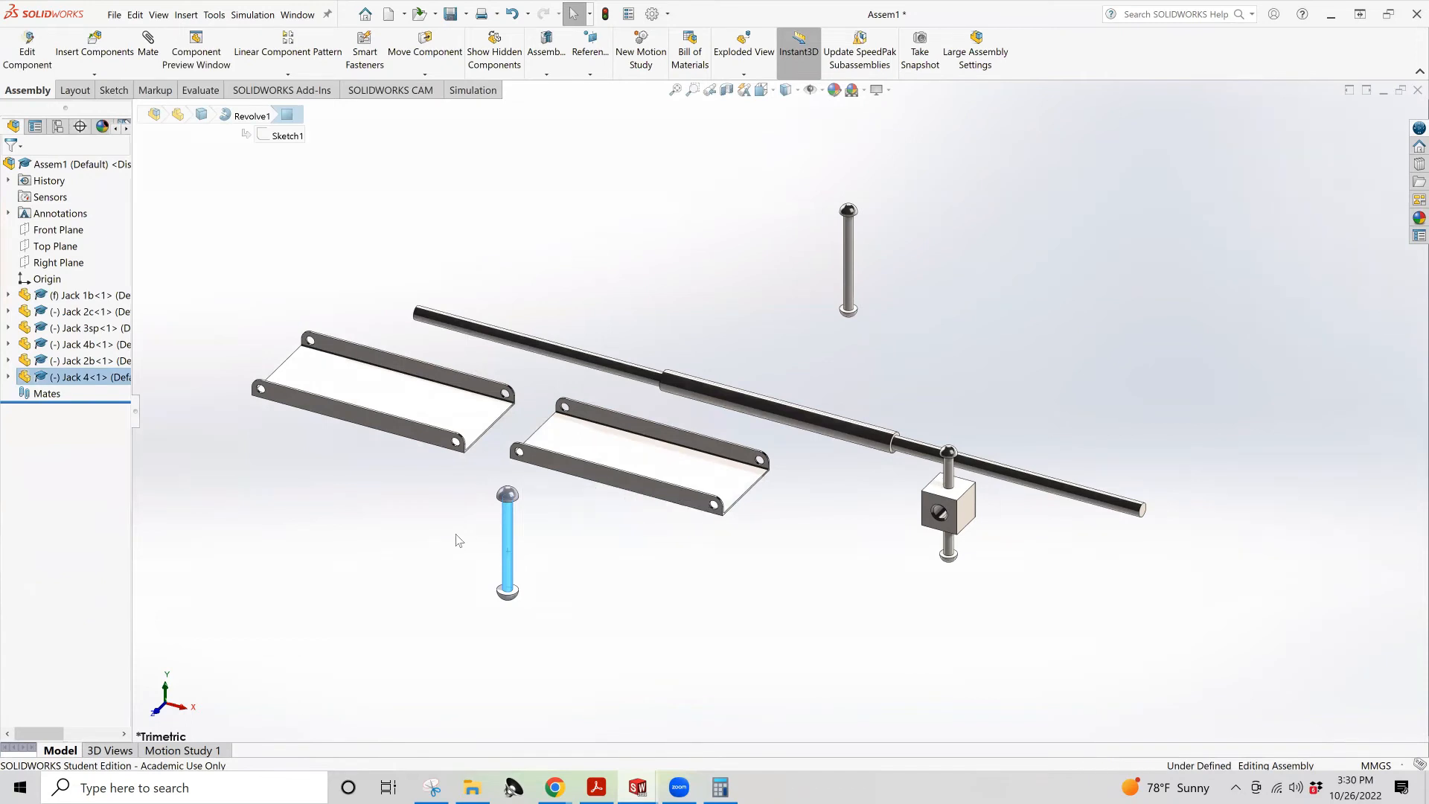
{"action": "left_click", "coordinate": [458, 495]}
{"action": "left_click_drag", "start_coordinate": [462, 475], "coordinate": [557, 634]}
{"action": "key", "text": "Delete"}
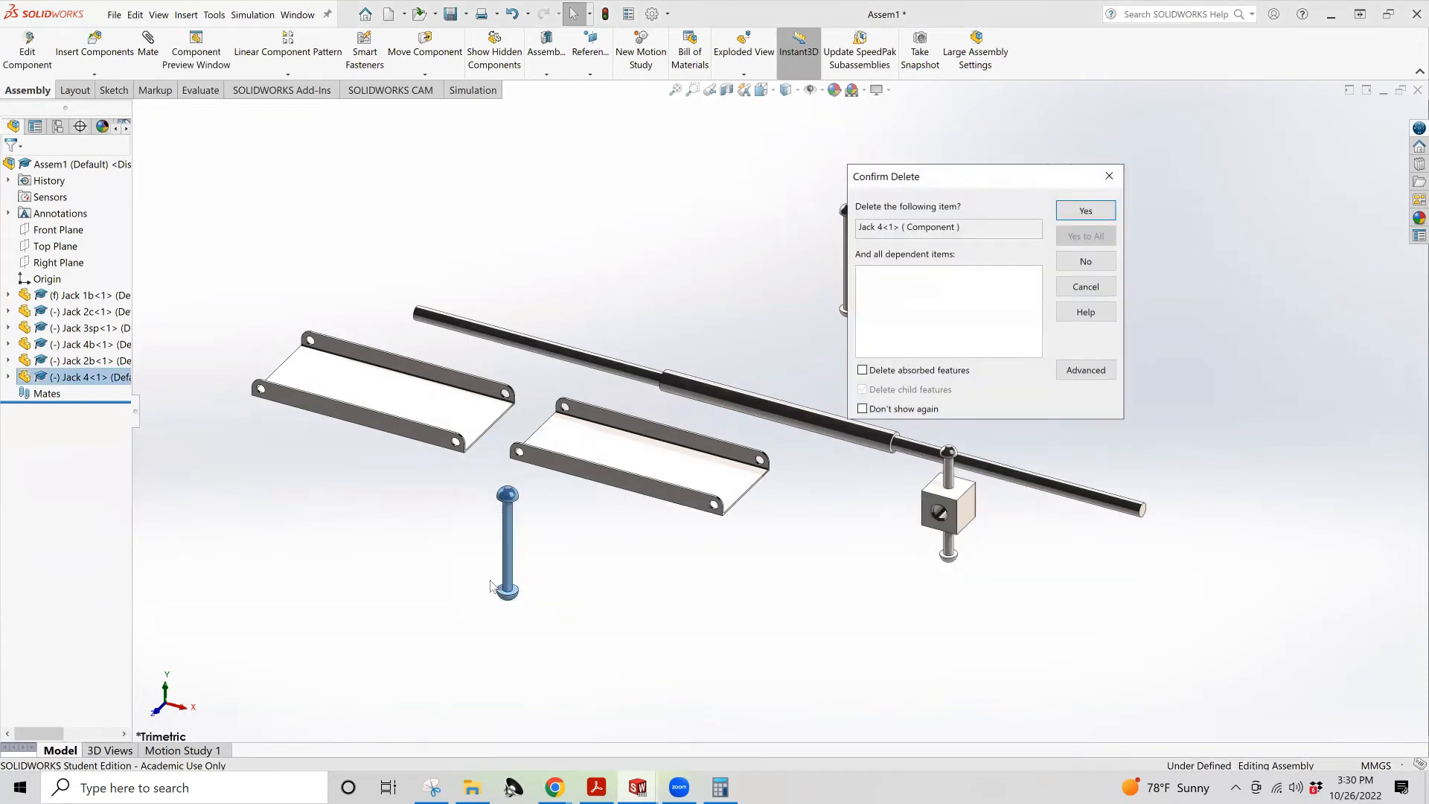
{"action": "key", "text": "Return"}
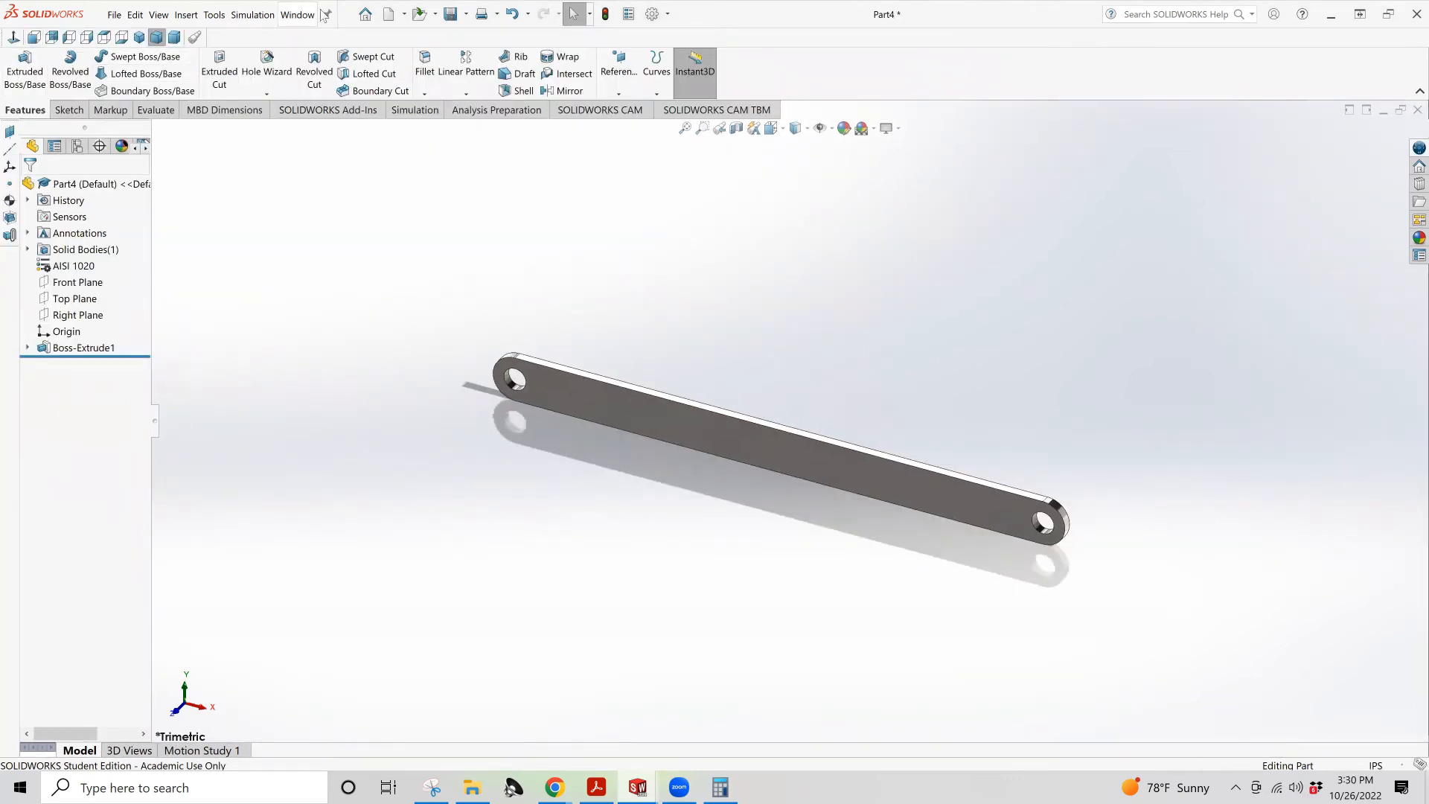
Save the two-hole link Part4 in the ESG_251 folder under the name Jack 5r
{"action": "left_click", "coordinate": [119, 16]}
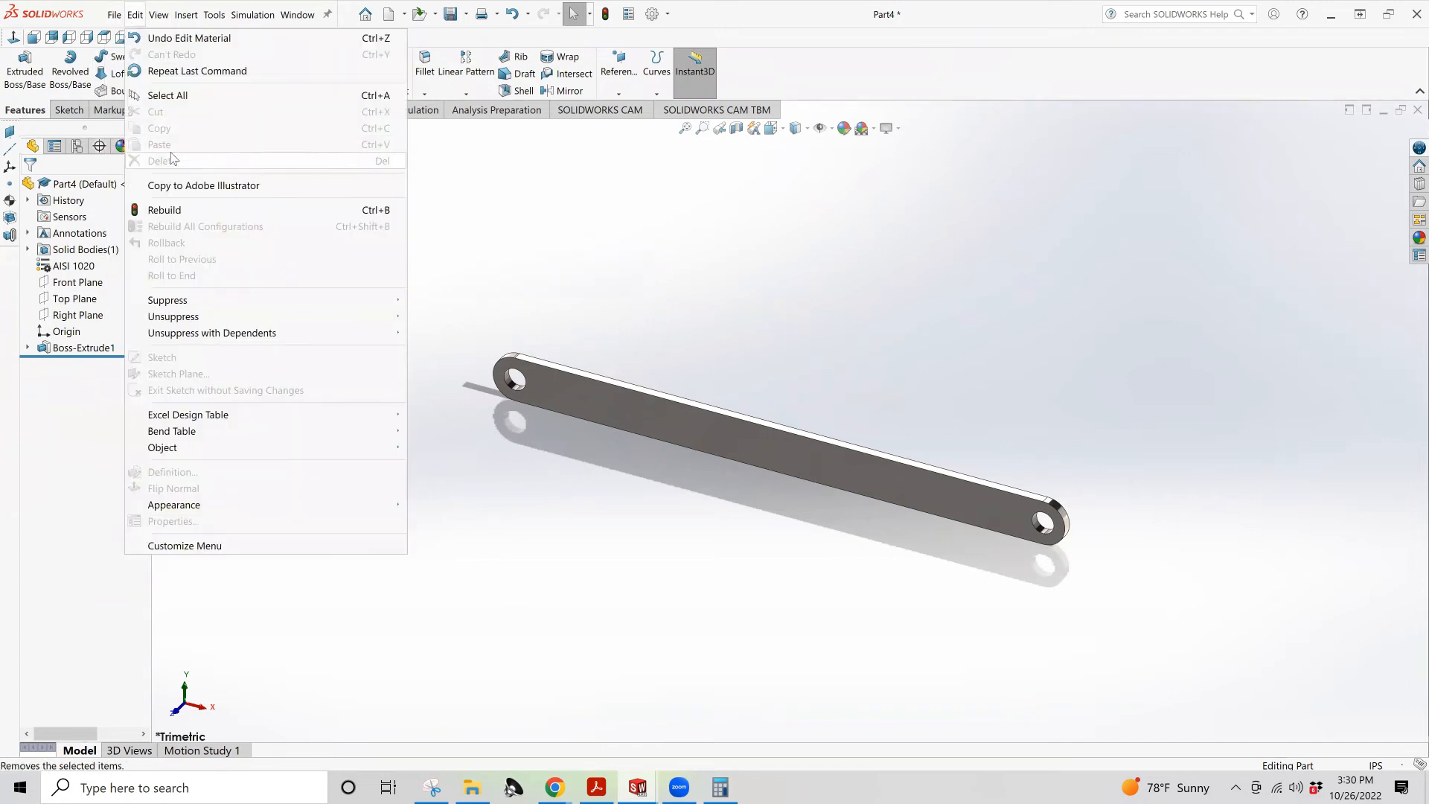
{"action": "left_click", "coordinate": [164, 167]}
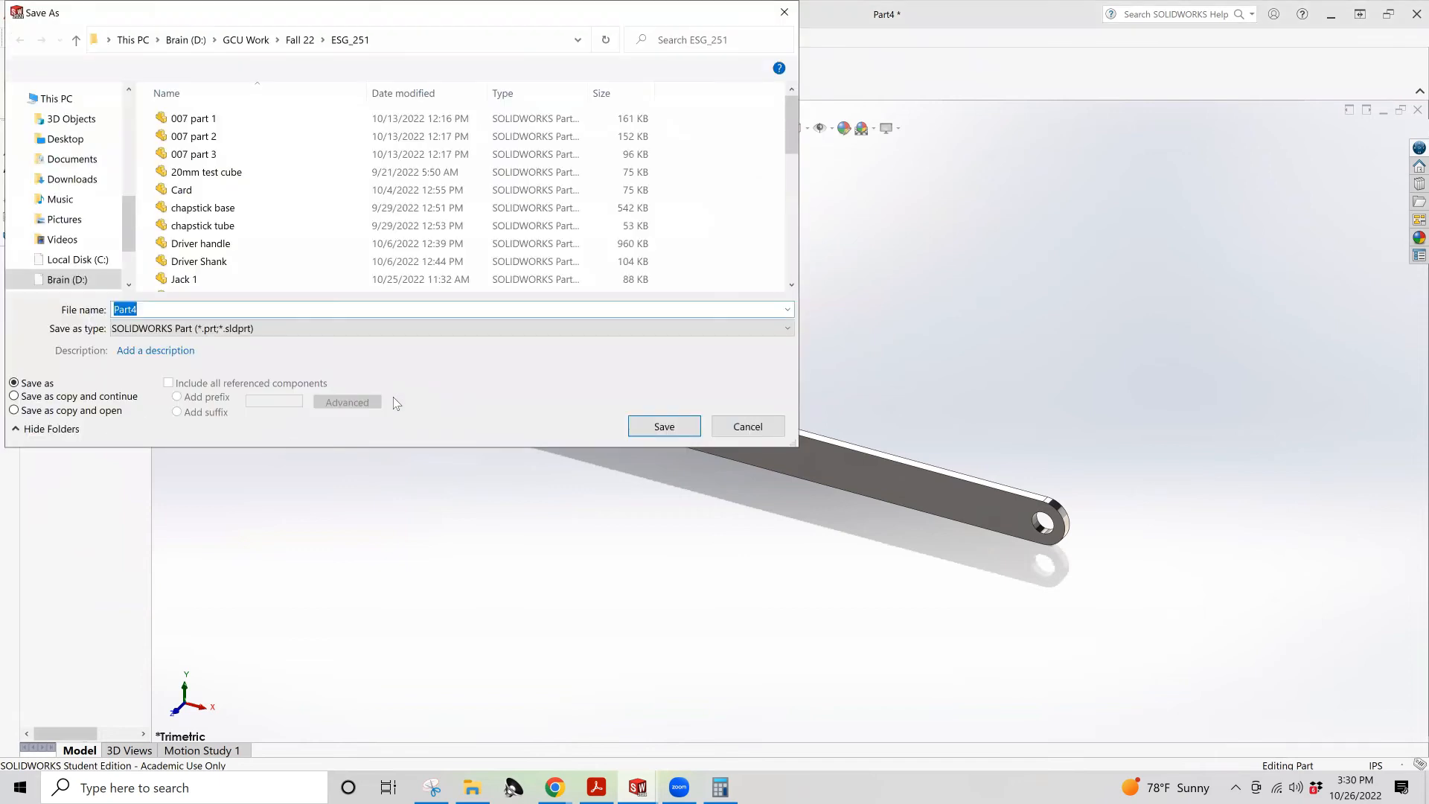
{"action": "scroll", "coordinate": [208, 276], "scroll_direction": "down", "scroll_amount": 5}
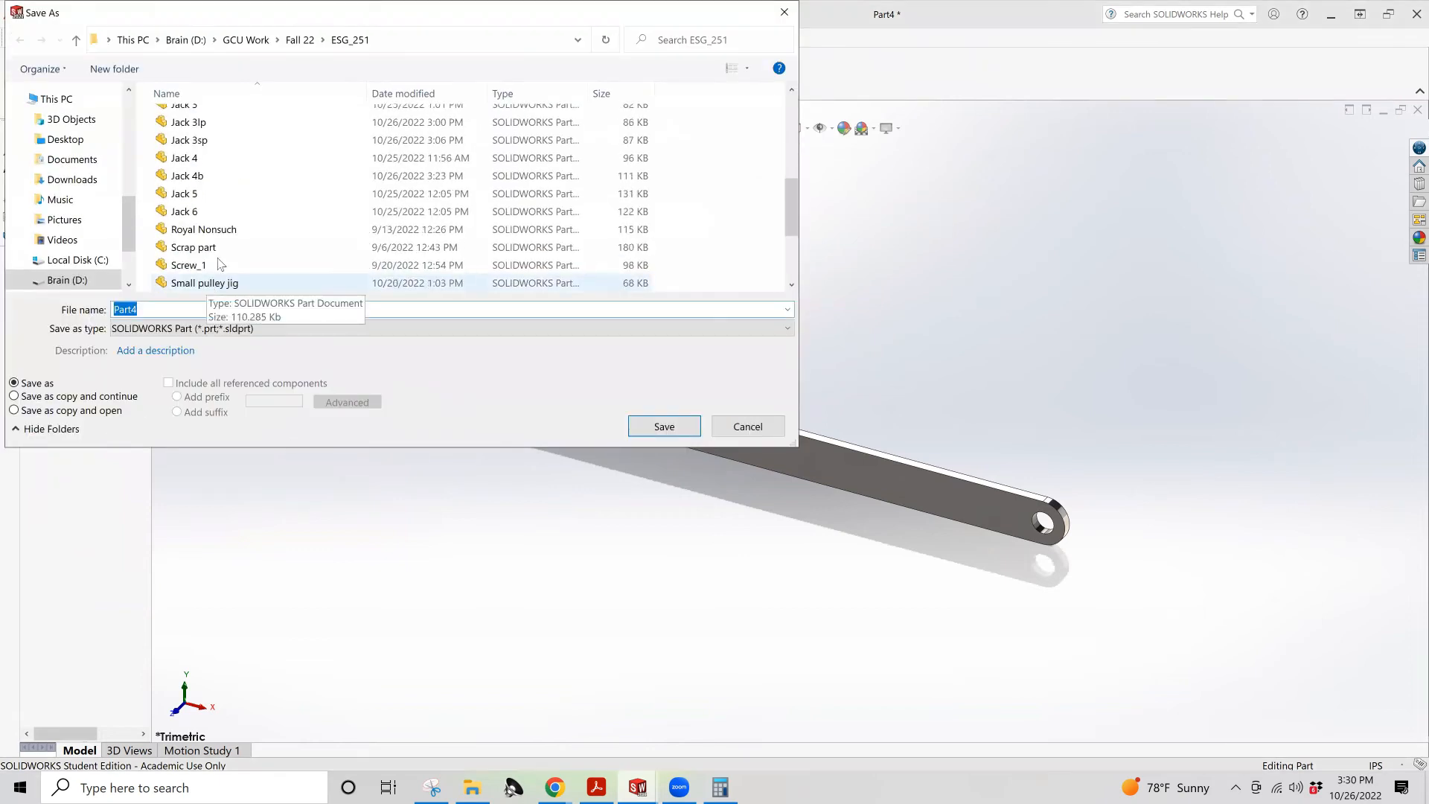
{"action": "left_click", "coordinate": [216, 195]}
{"action": "left_click_drag", "start_coordinate": [133, 313], "coordinate": [151, 308]}
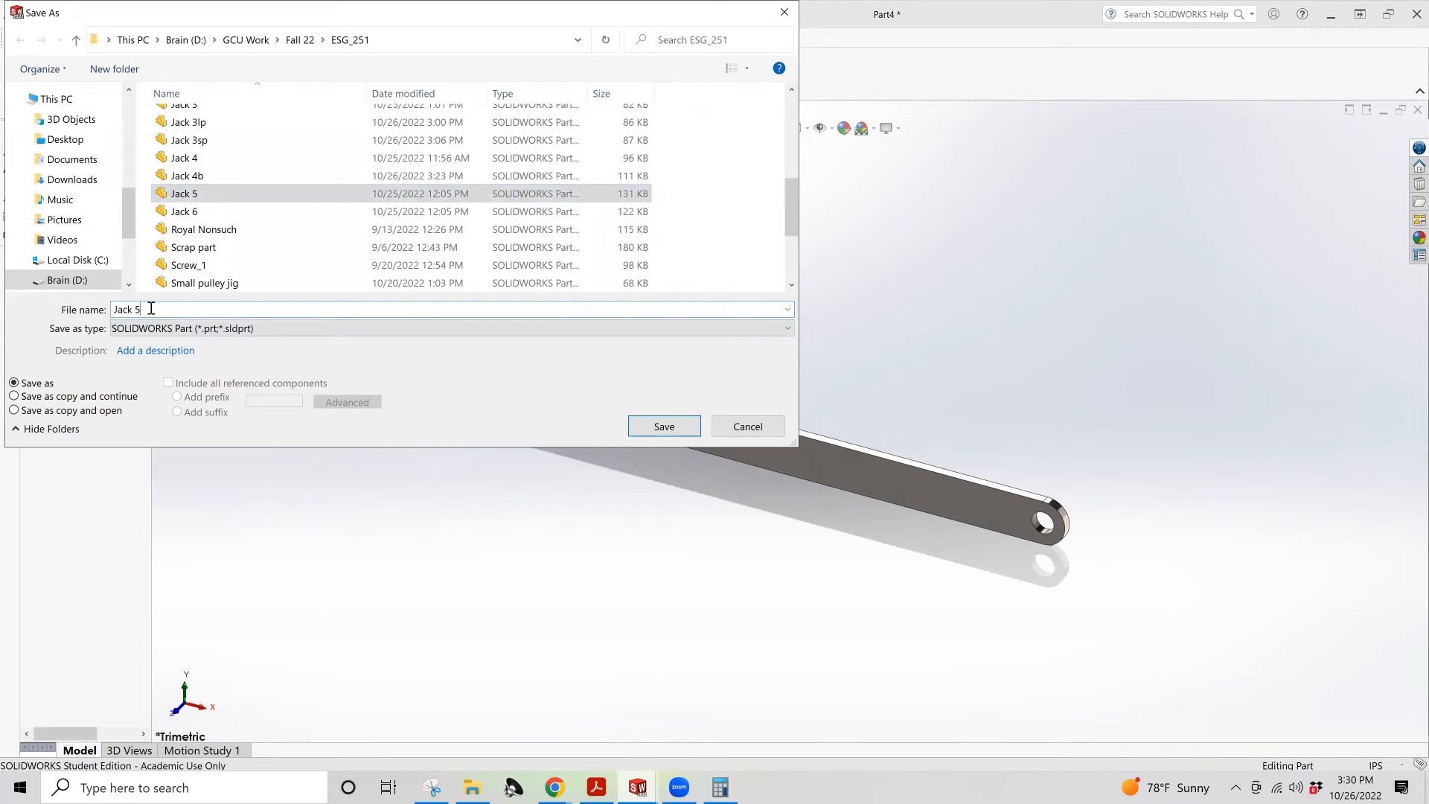
{"action": "left_click", "coordinate": [639, 431]}
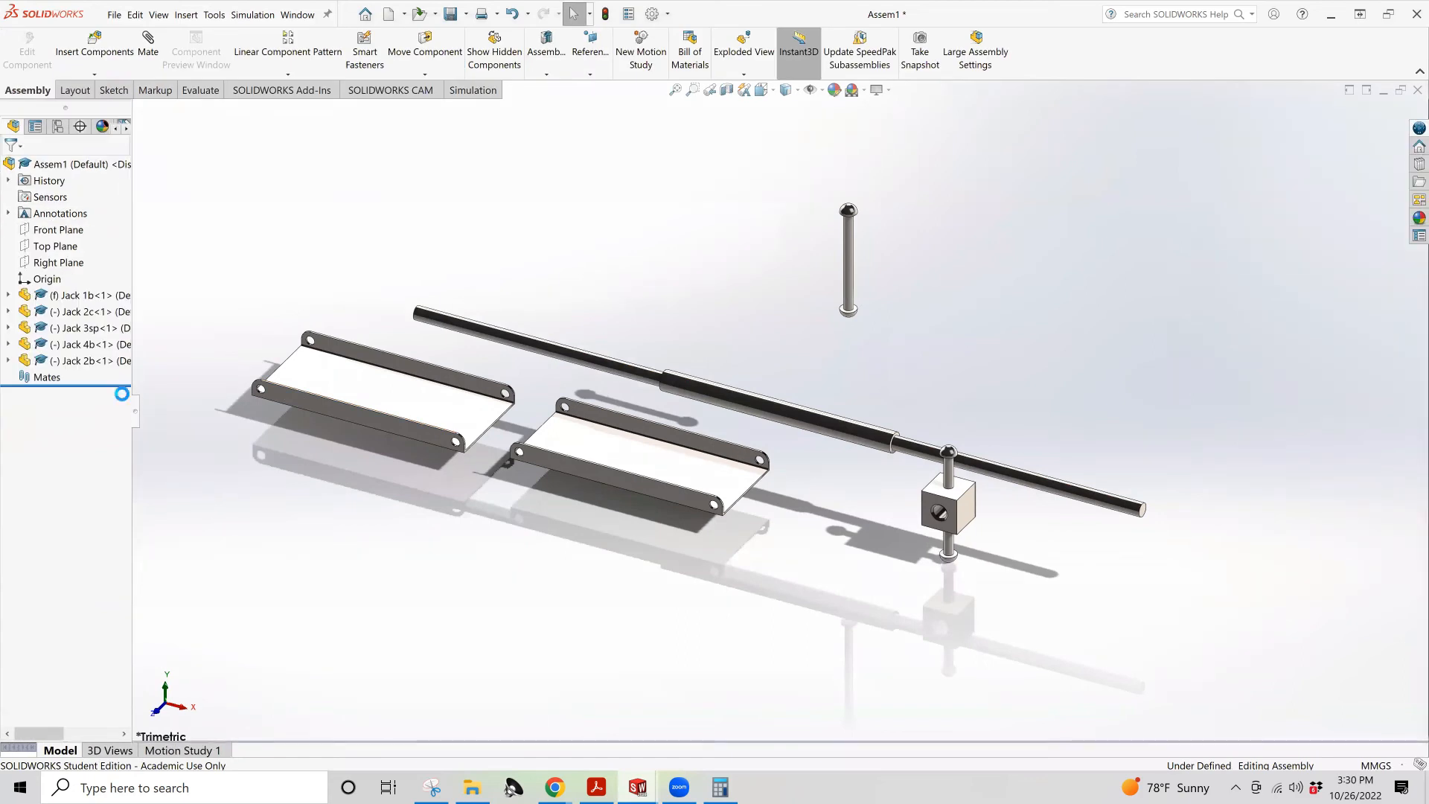
Insert the open part Jack 5r into the assembly and place it above the long rod
{"action": "left_click", "coordinate": [288, 46]}
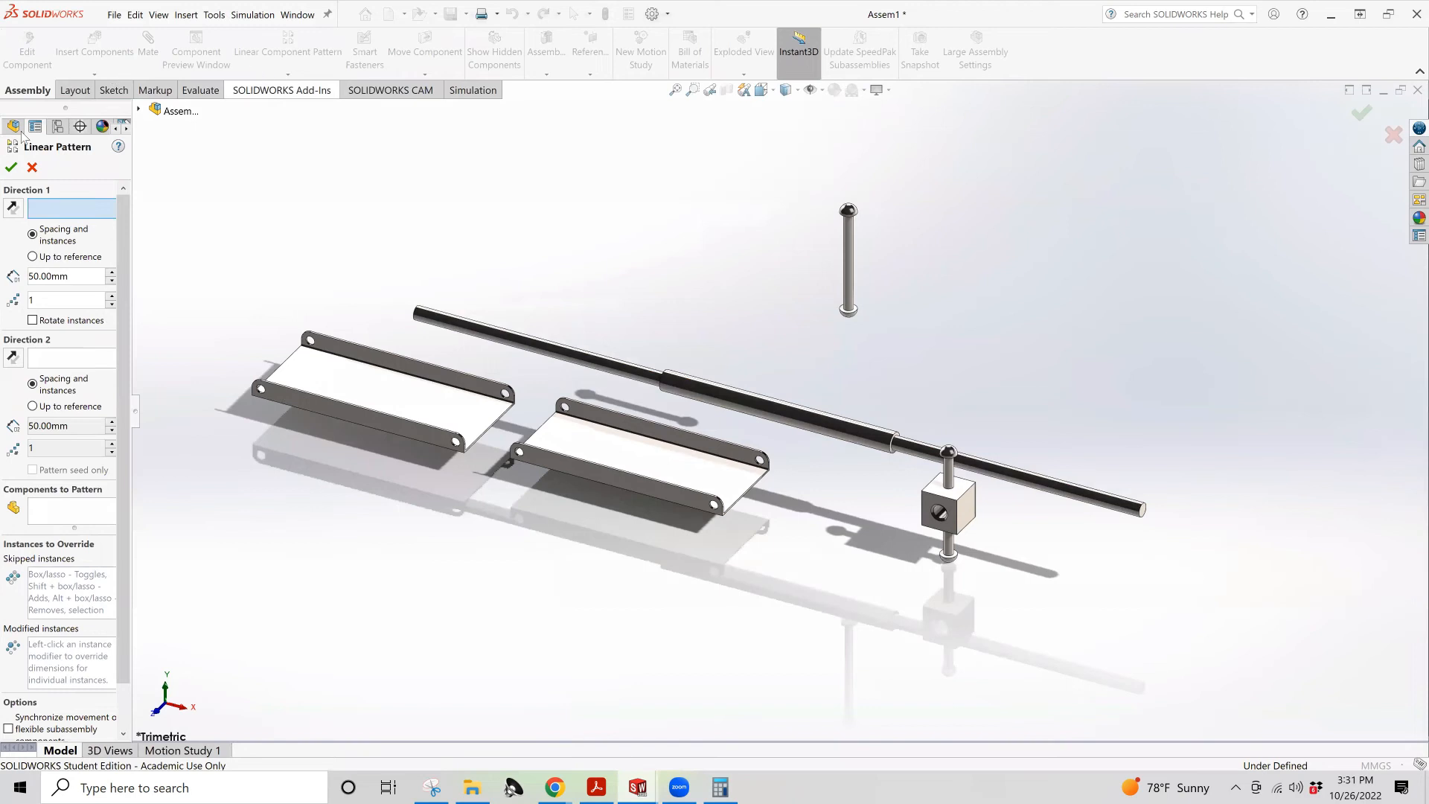
{"action": "left_click", "coordinate": [32, 166]}
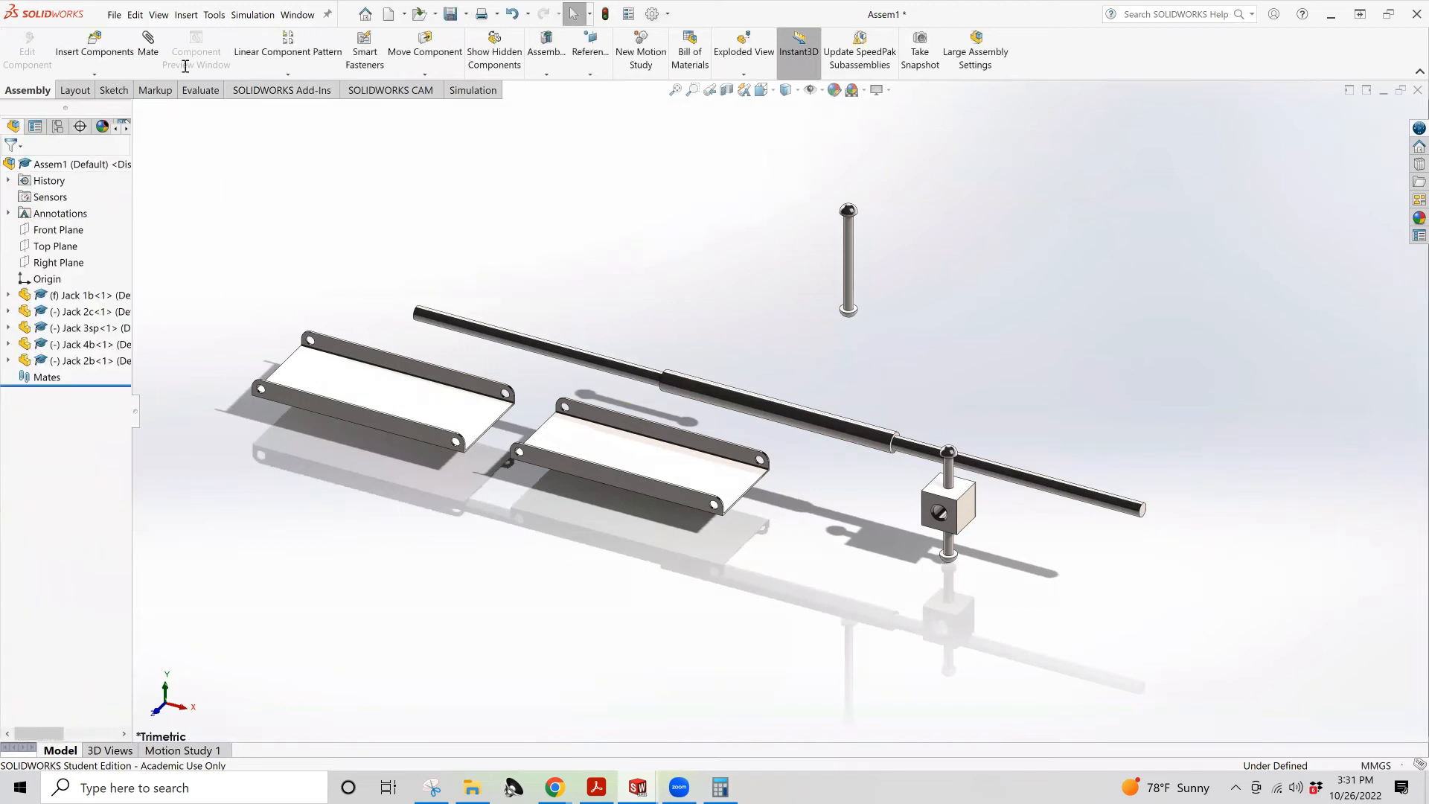
{"action": "left_click", "coordinate": [102, 56]}
{"action": "left_click", "coordinate": [38, 434]}
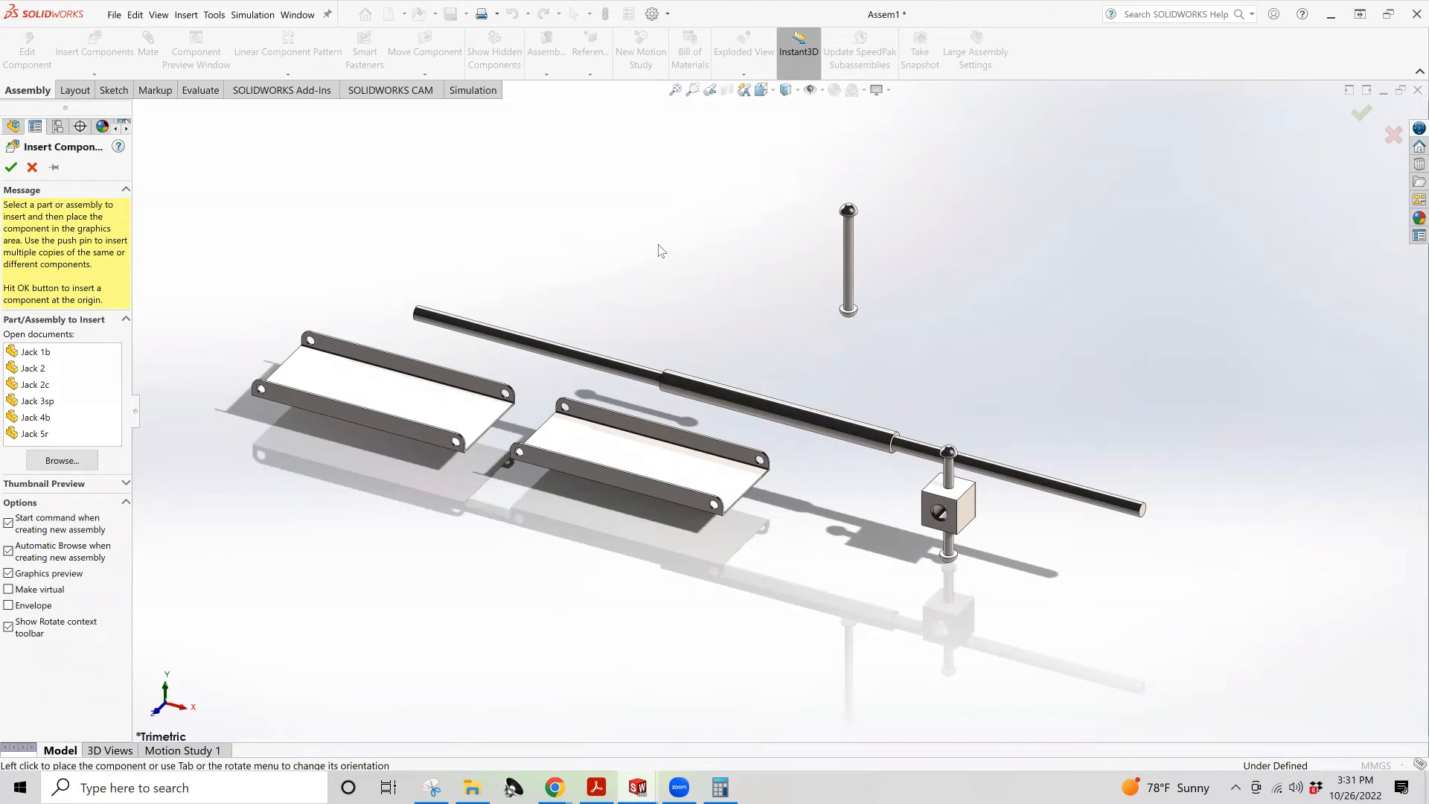
{"action": "left_click", "coordinate": [33, 434]}
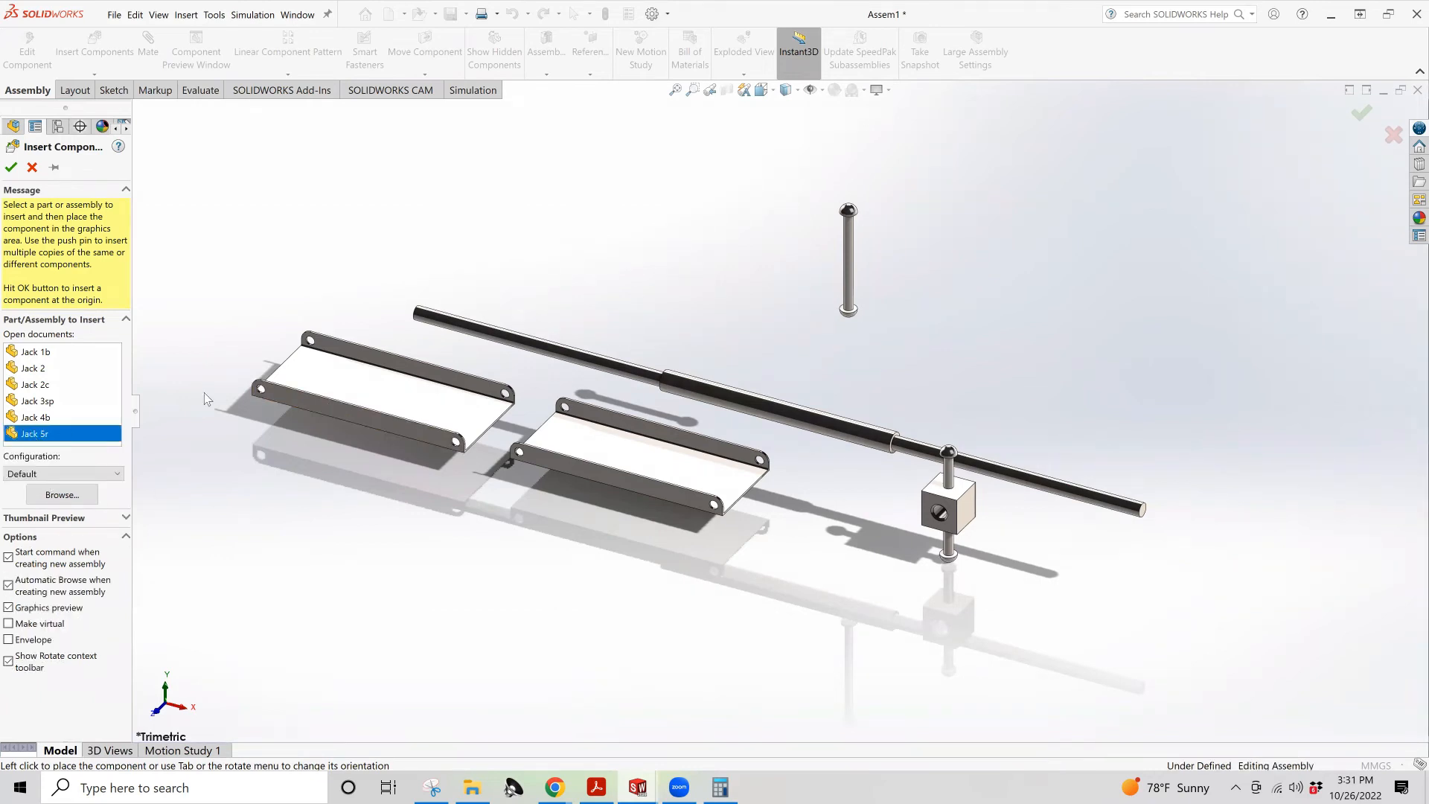
{"action": "left_click", "coordinate": [574, 492]}
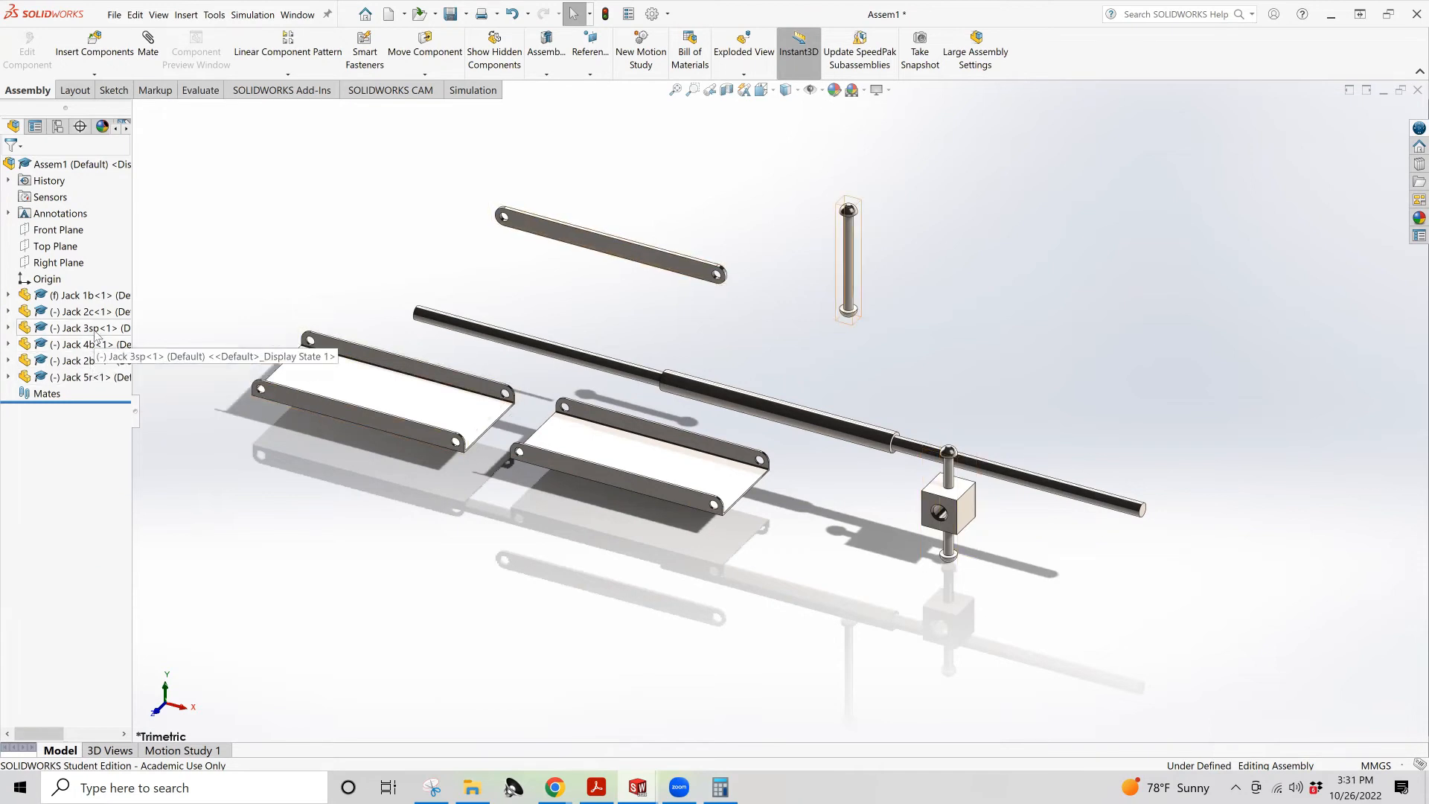
Insert the part Jack 3lp from the ESG_251 folder and place it upright in front of the two channels
{"action": "left_click", "coordinate": [94, 43]}
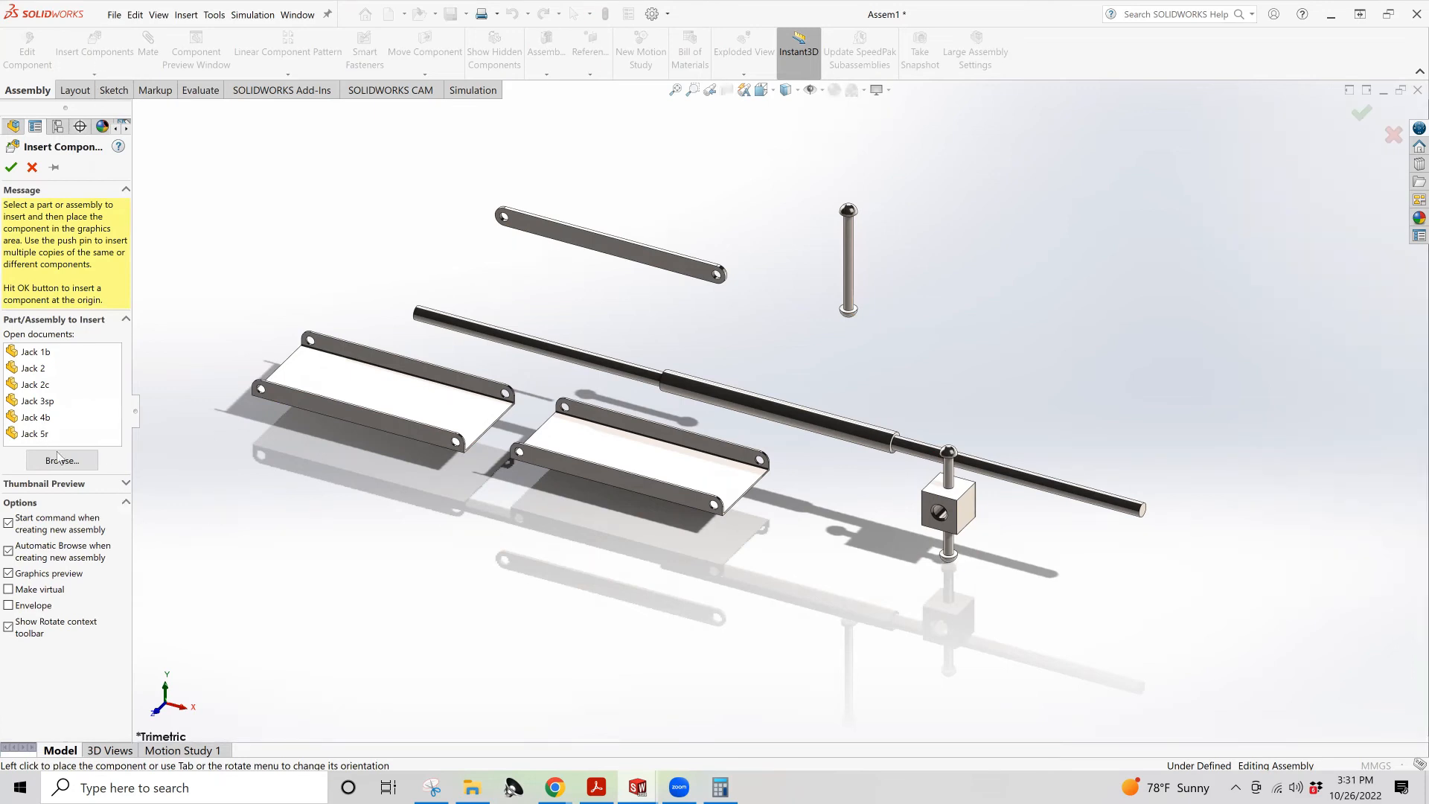
{"action": "left_click", "coordinate": [61, 461]}
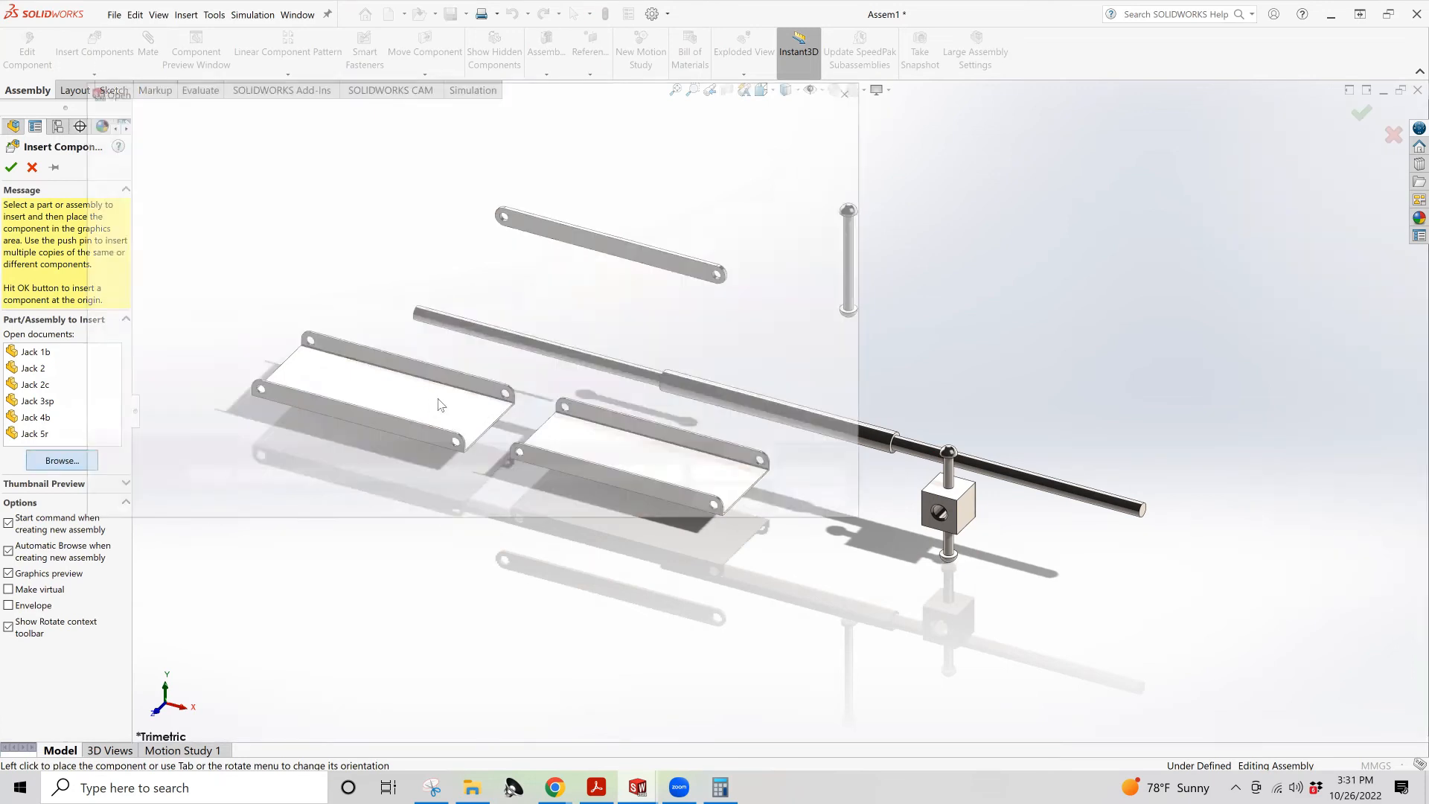
{"action": "scroll", "coordinate": [325, 295], "scroll_direction": "down", "scroll_amount": 3}
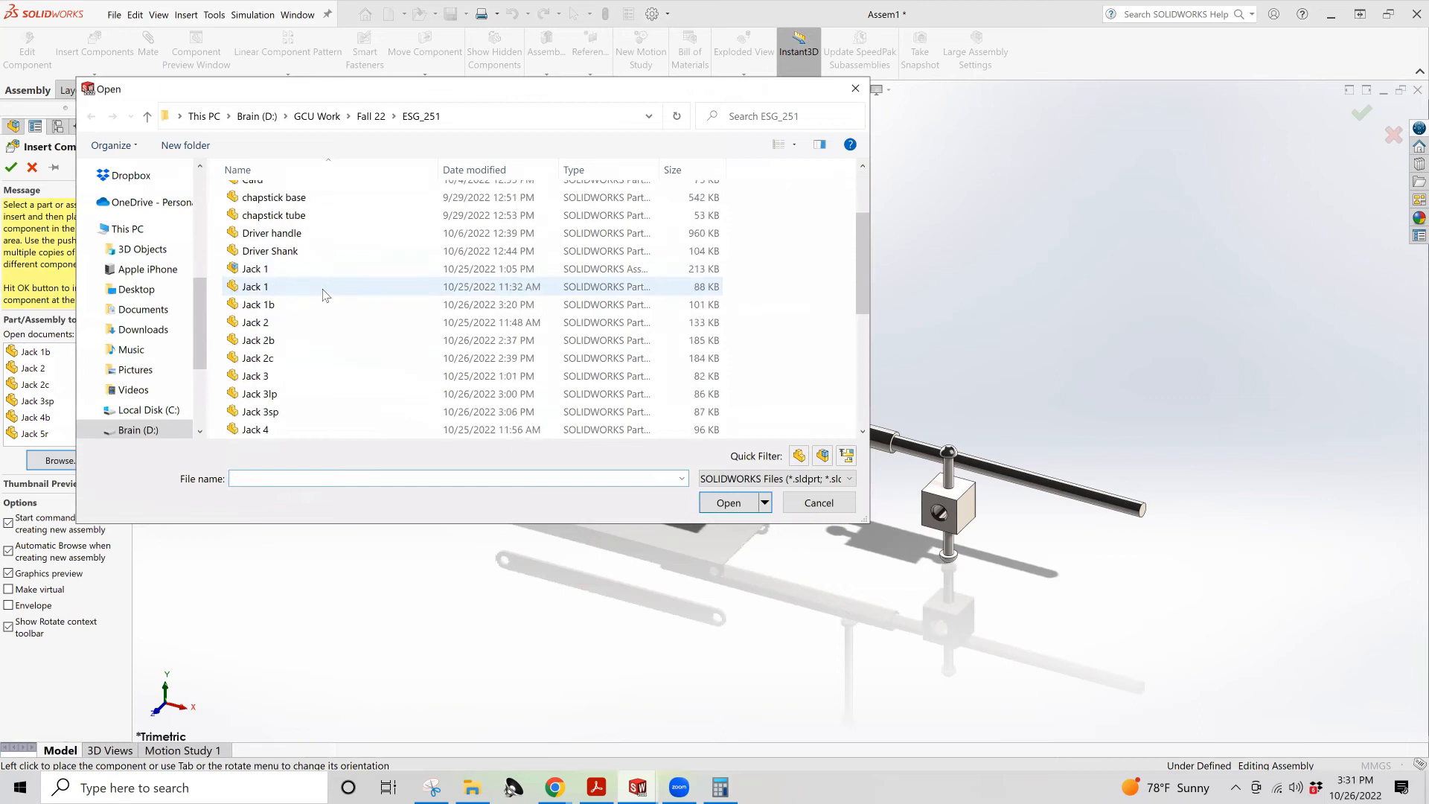
{"action": "left_click", "coordinate": [287, 288]}
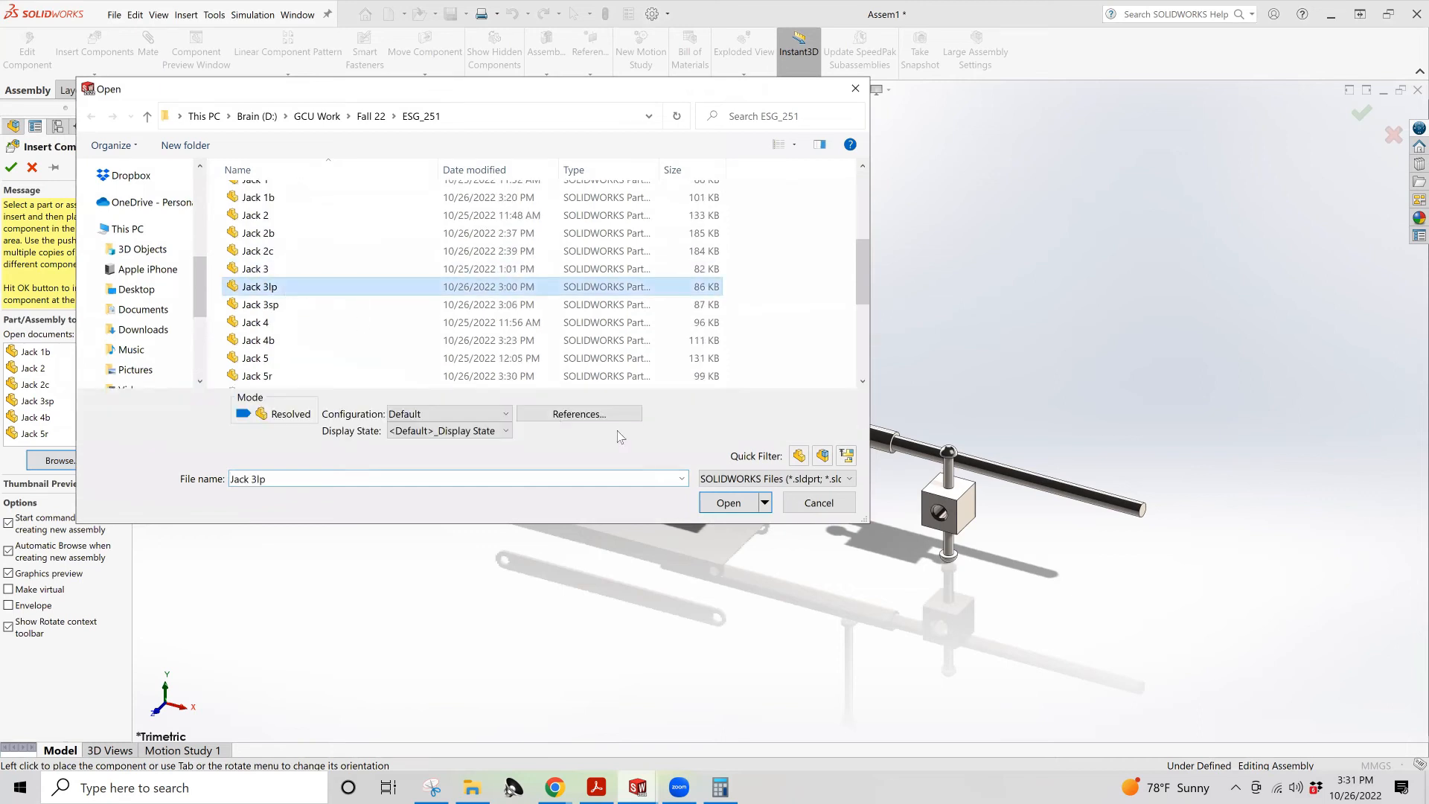
{"action": "left_click", "coordinate": [719, 502]}
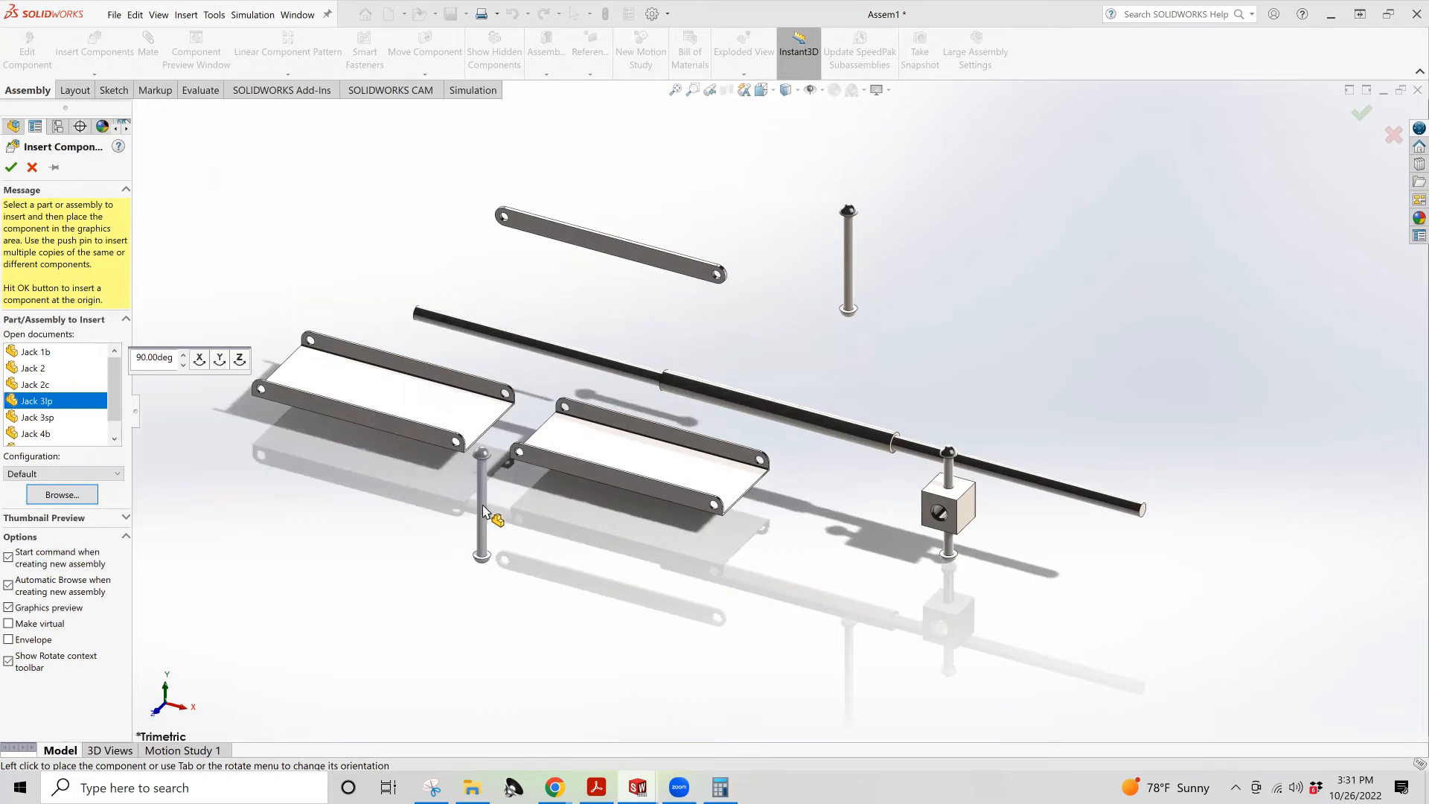
{"action": "left_click", "coordinate": [485, 515]}
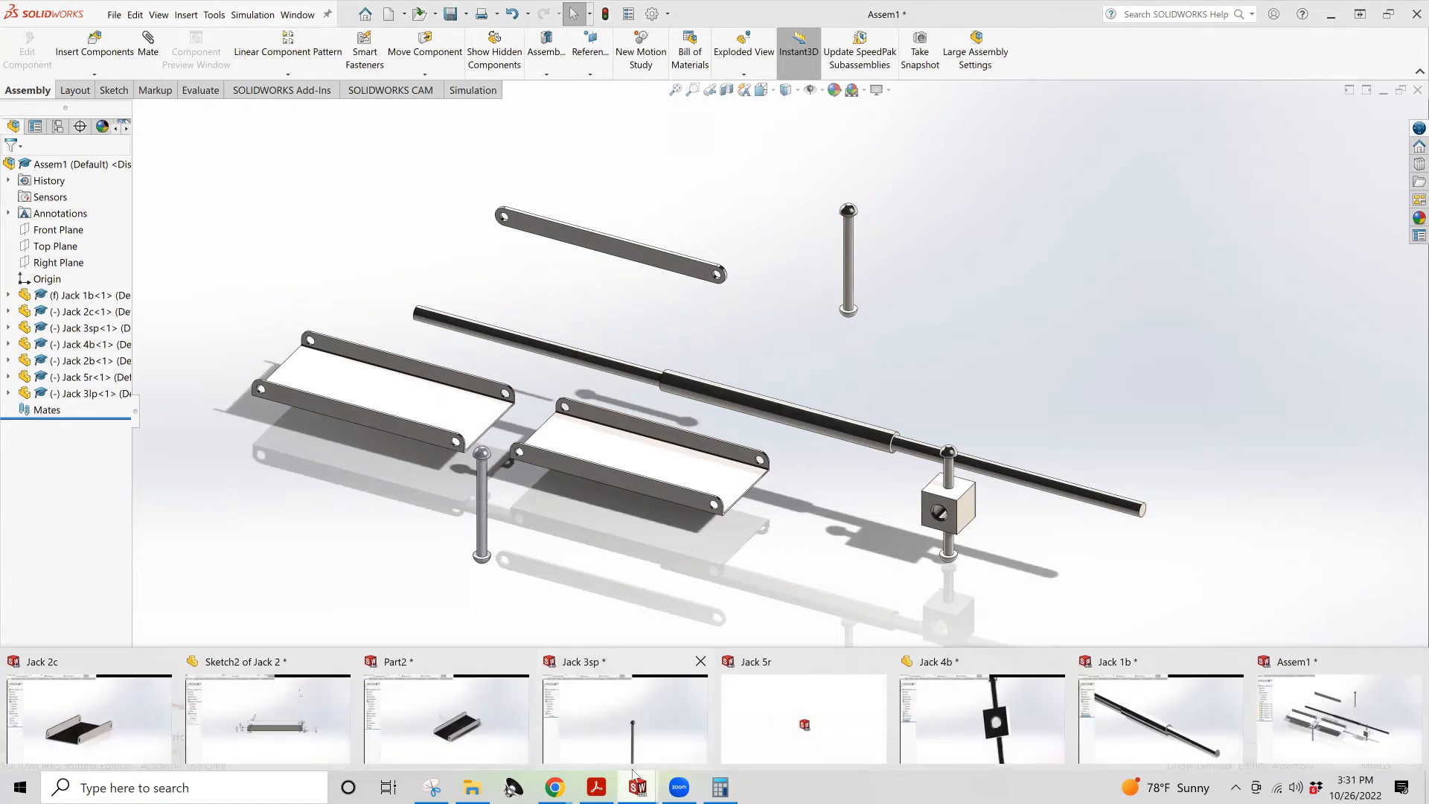
Open the recently used pin part Jack 3lp in its own window
{"action": "left_click", "coordinate": [609, 708]}
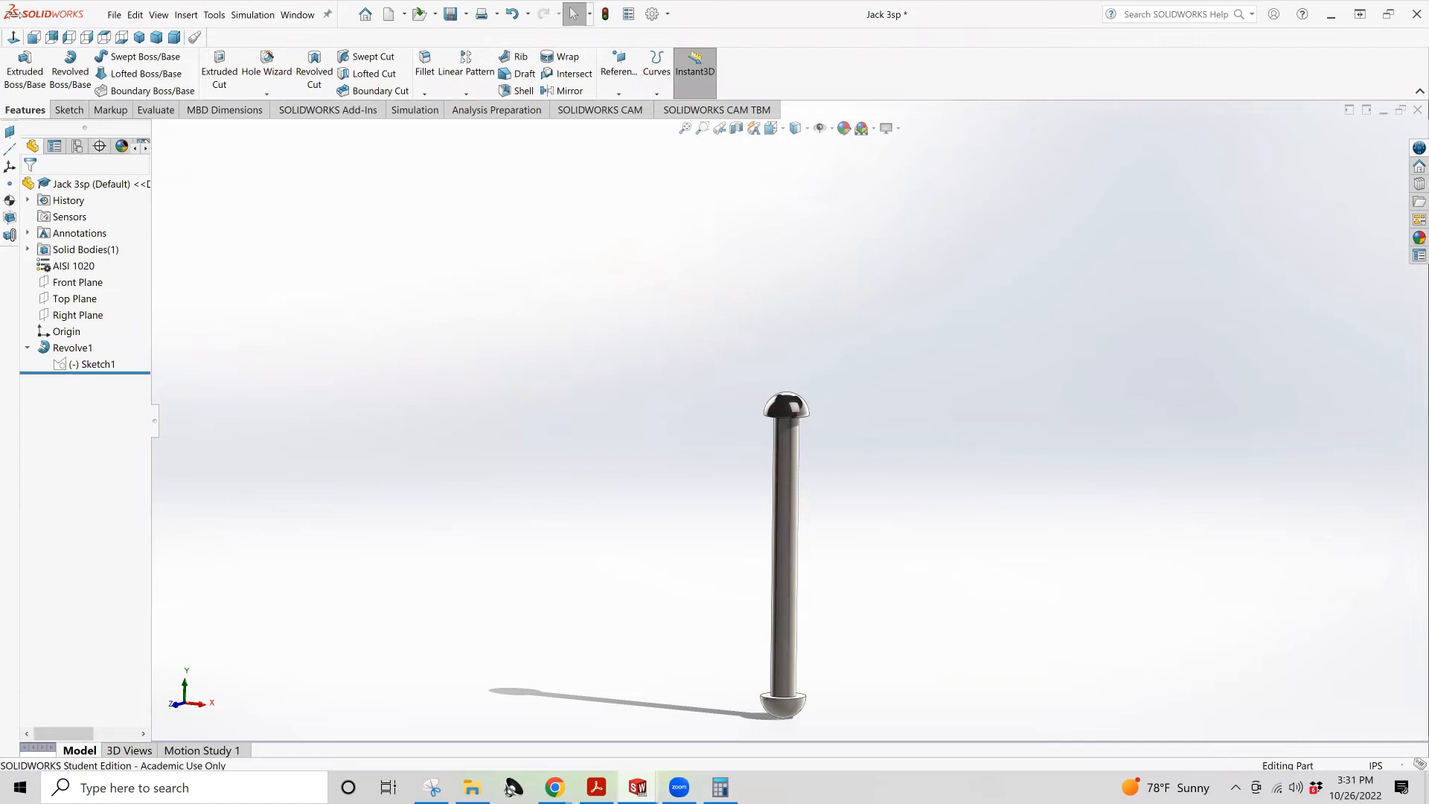
{"action": "left_click", "coordinate": [114, 15]}
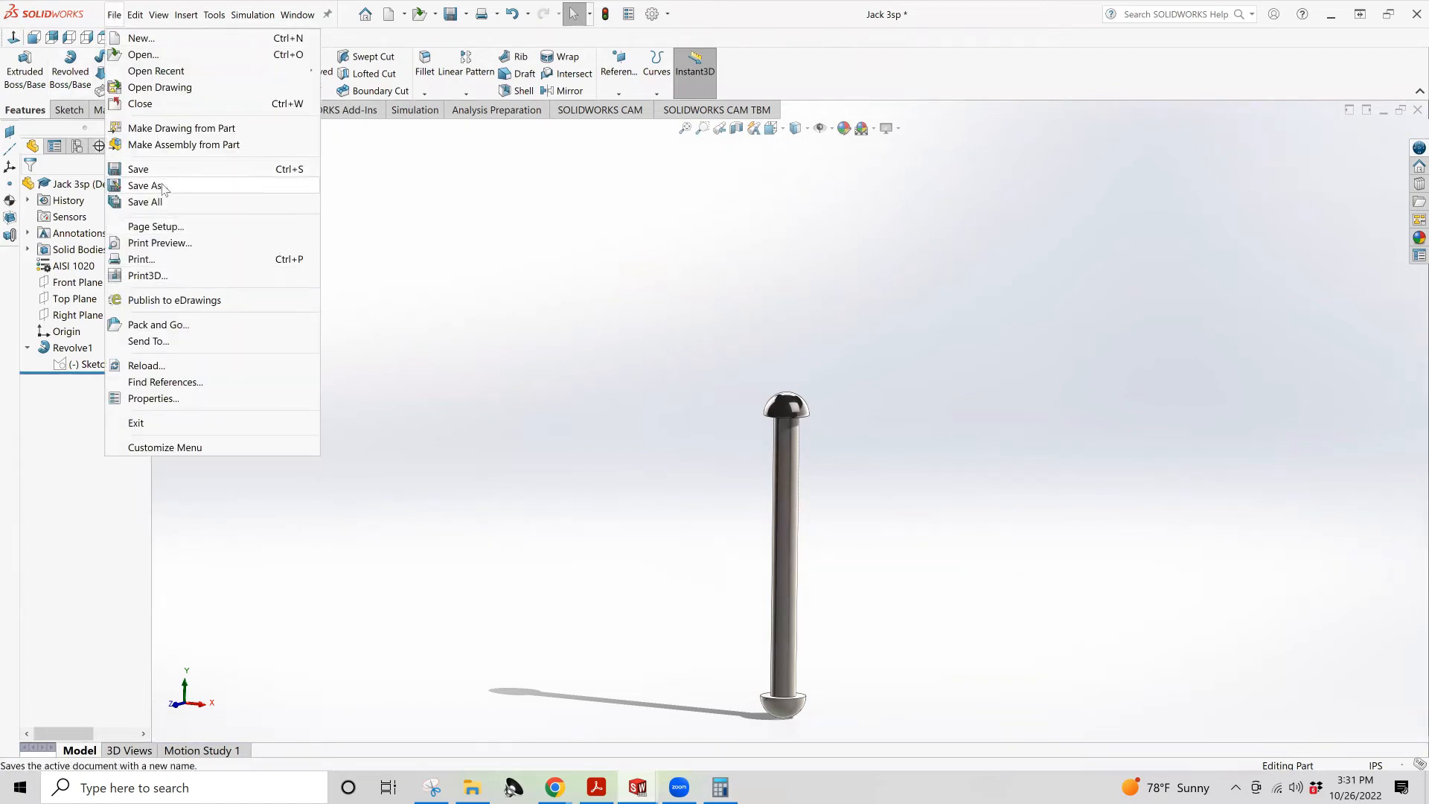
{"action": "mouse_move", "coordinate": [173, 69]}
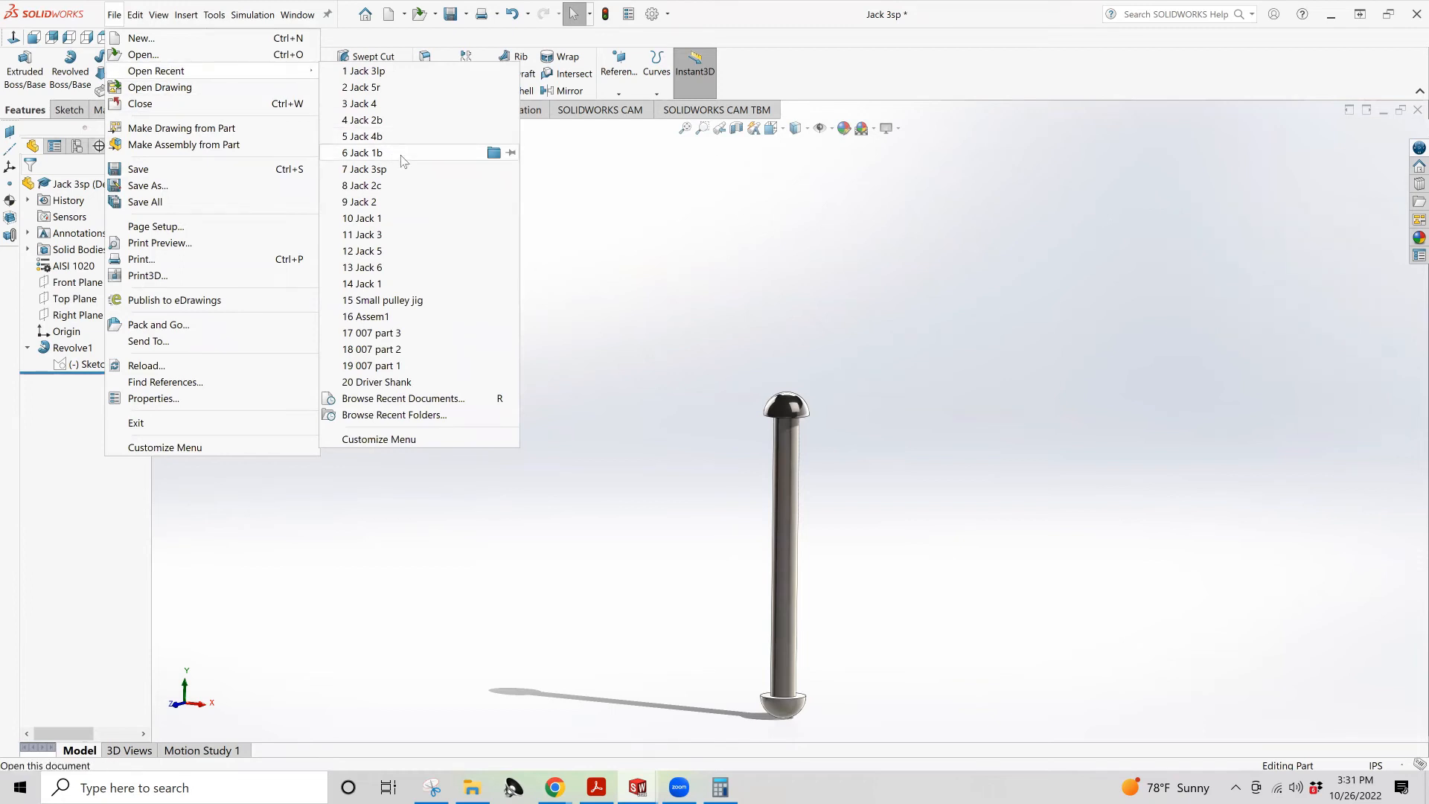
{"action": "left_click", "coordinate": [385, 76]}
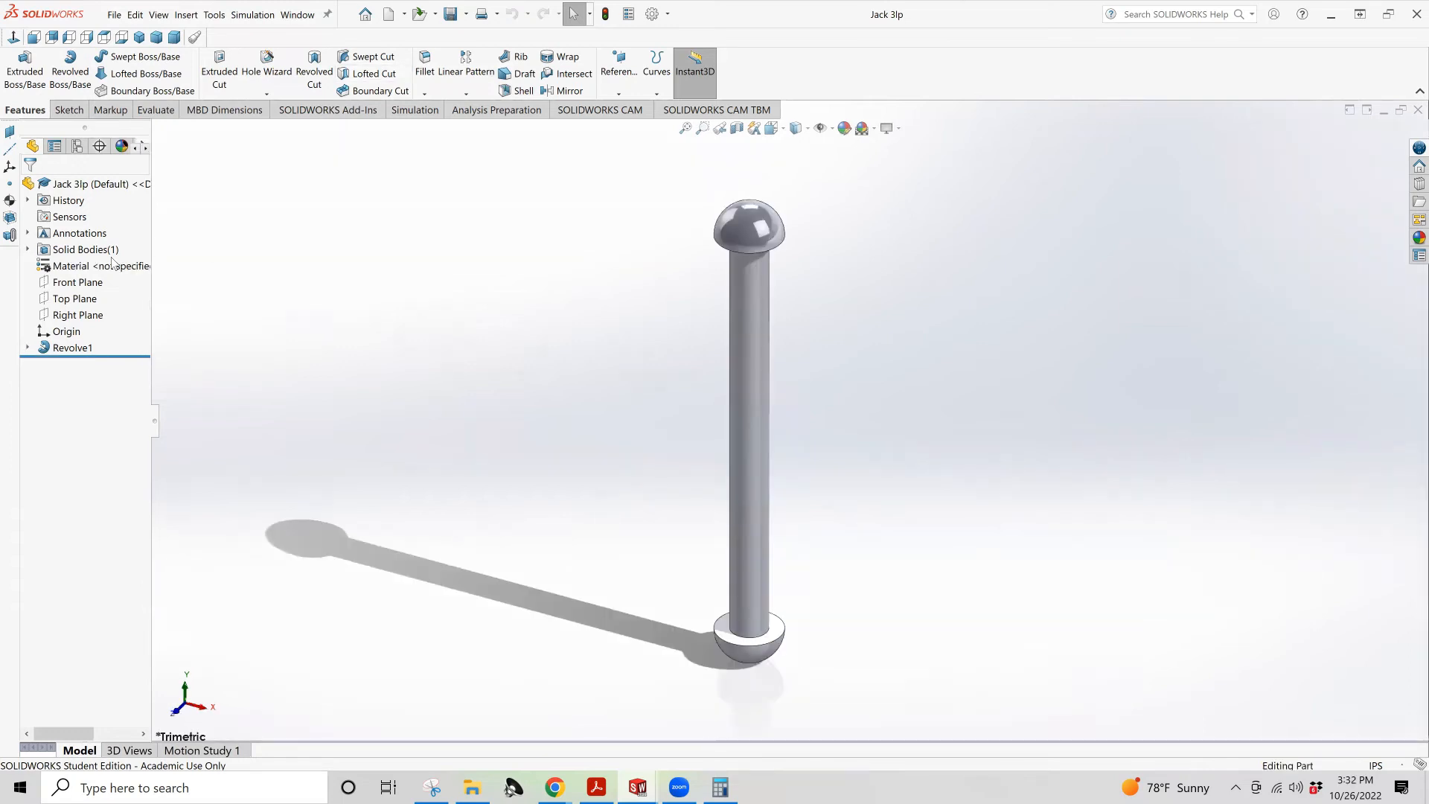
Assign the steel material AISI 1020 to the Jack 3lp pin
{"action": "right_click", "coordinate": [73, 267]}
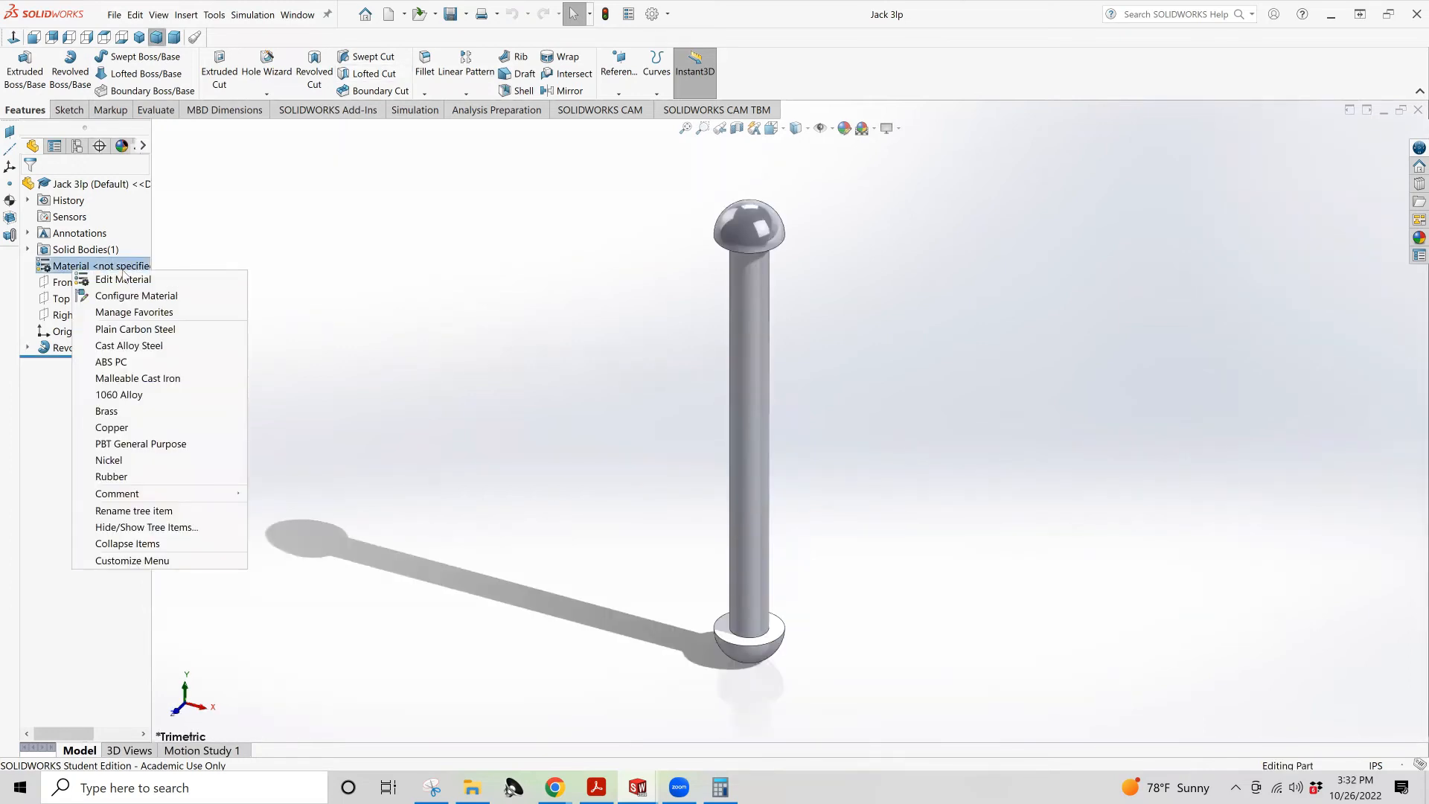
{"action": "left_click", "coordinate": [122, 280]}
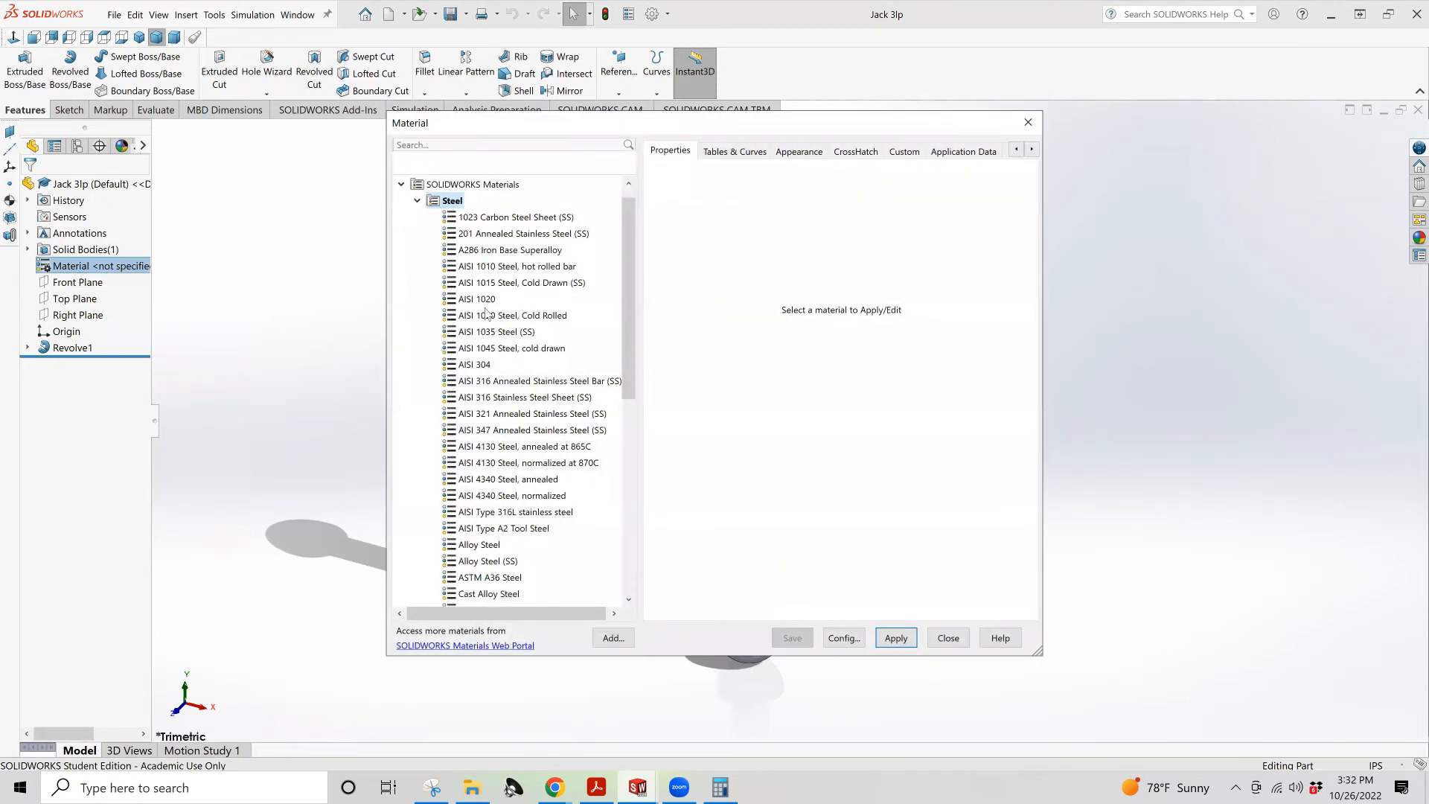
{"action": "left_click", "coordinate": [482, 298]}
{"action": "left_click", "coordinate": [896, 638]}
{"action": "left_click", "coordinate": [948, 638]}
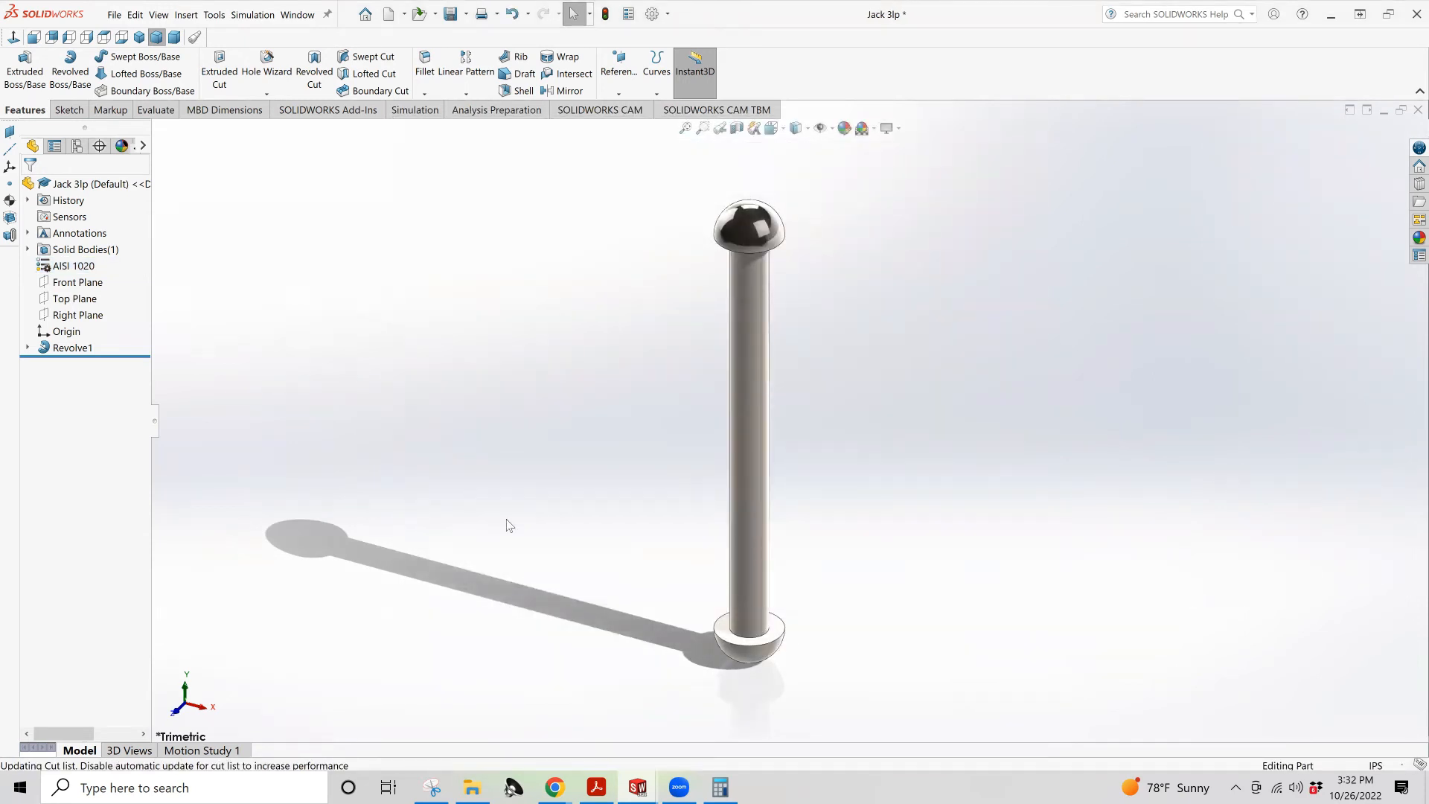
Return to the assembly and set up a linear component pattern of link Jack 5r with 8 instances
{"action": "mouse_move", "coordinate": [633, 774]}
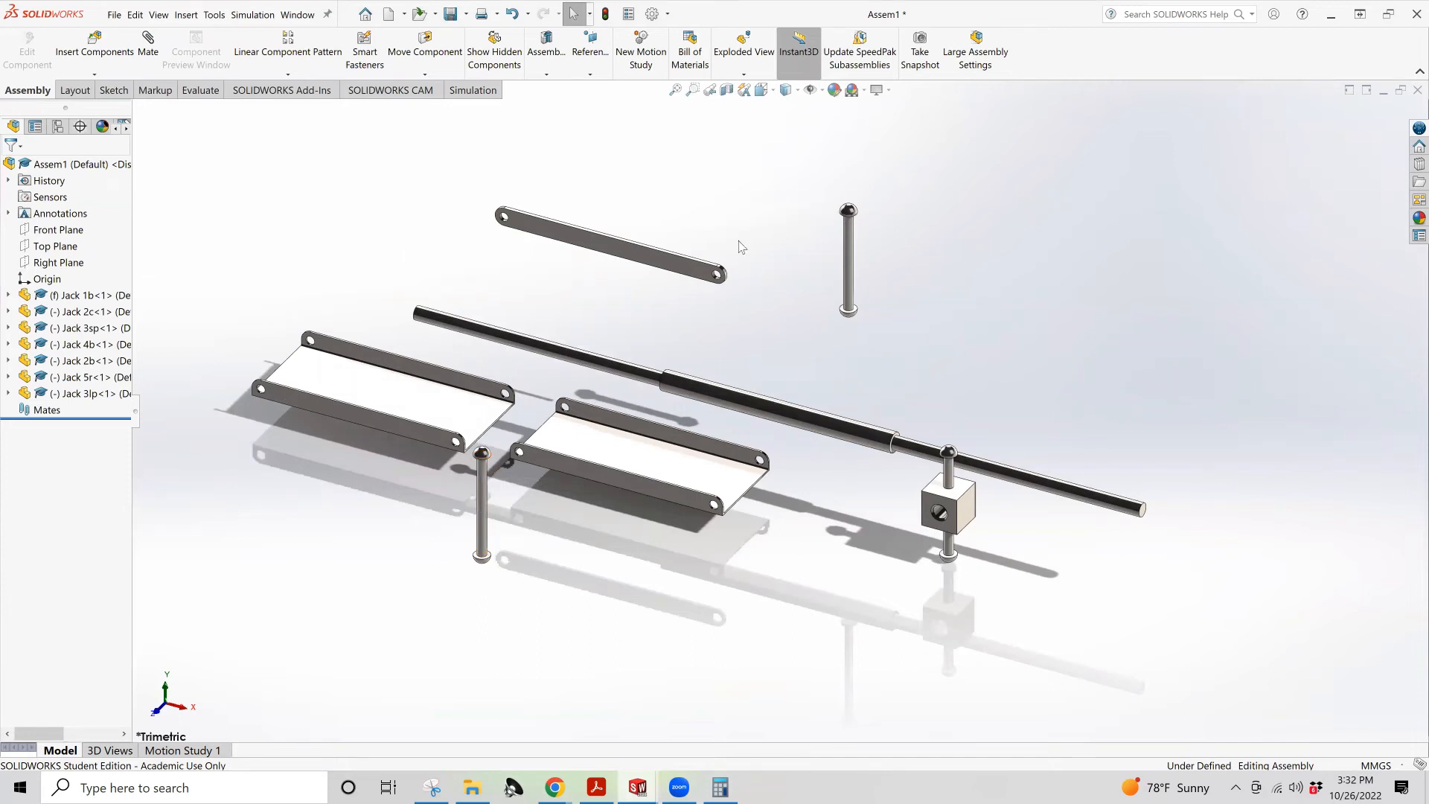
{"action": "left_click", "coordinate": [644, 257]}
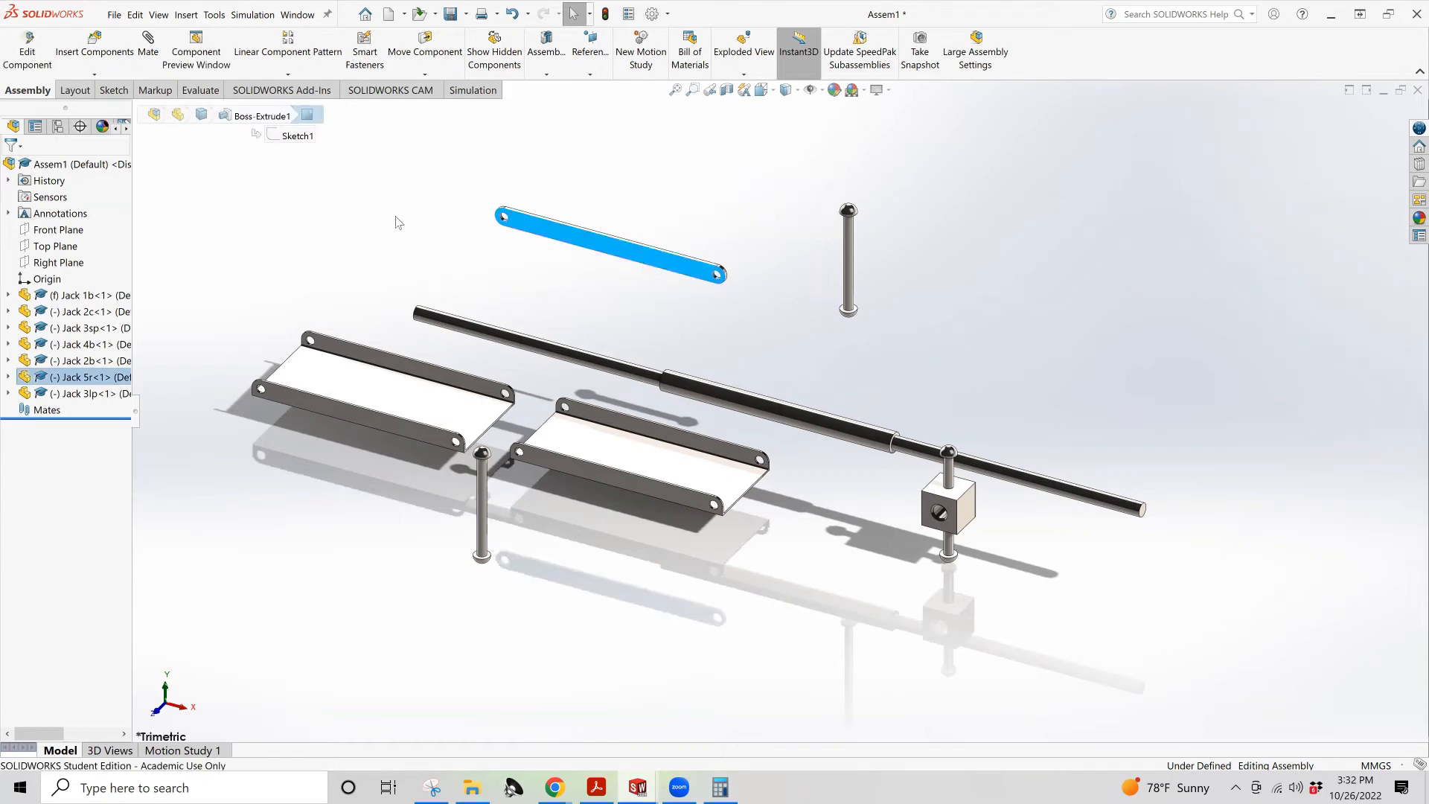
{"action": "left_click", "coordinate": [287, 46]}
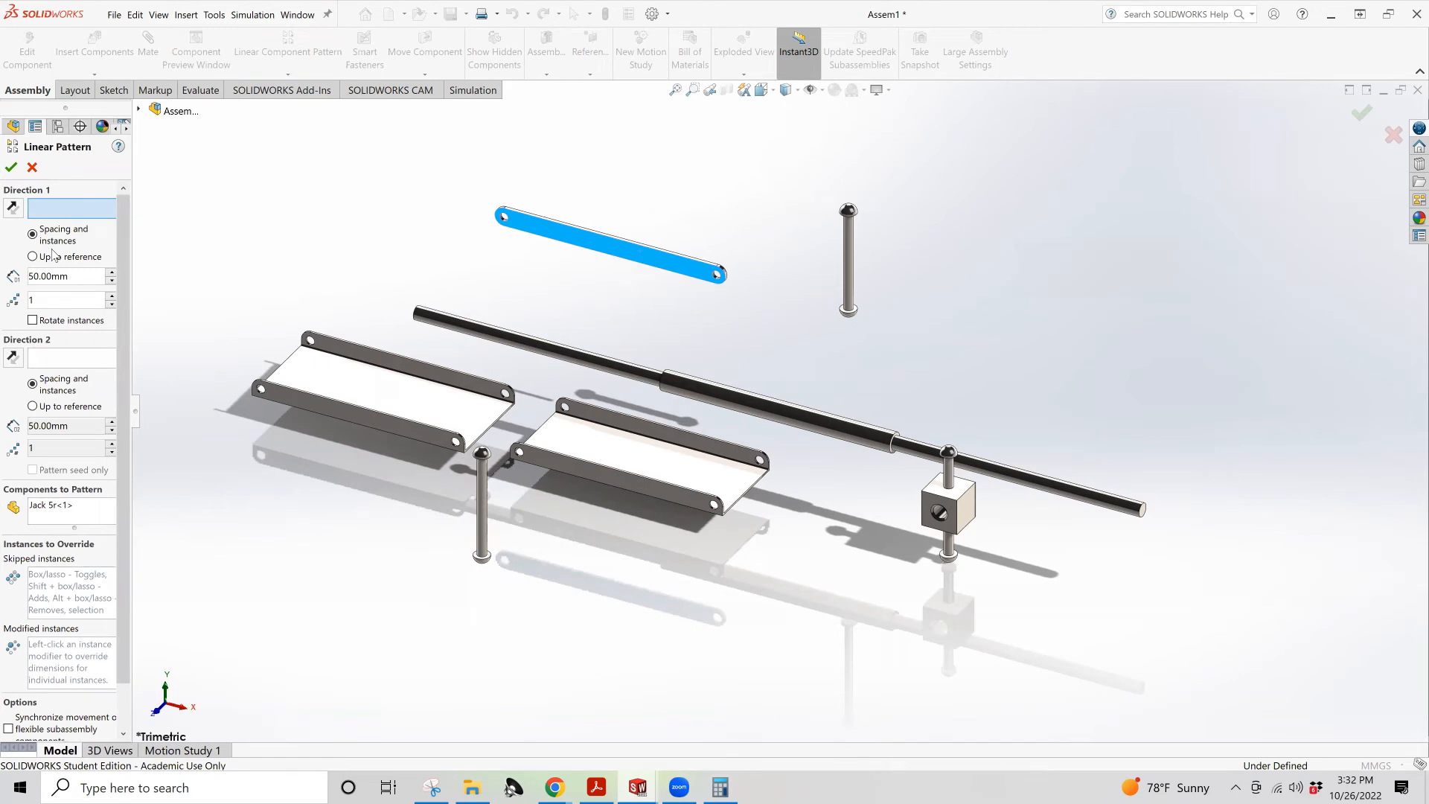
{"action": "double_click", "coordinate": [34, 300]}
{"action": "type", "text": "8"}
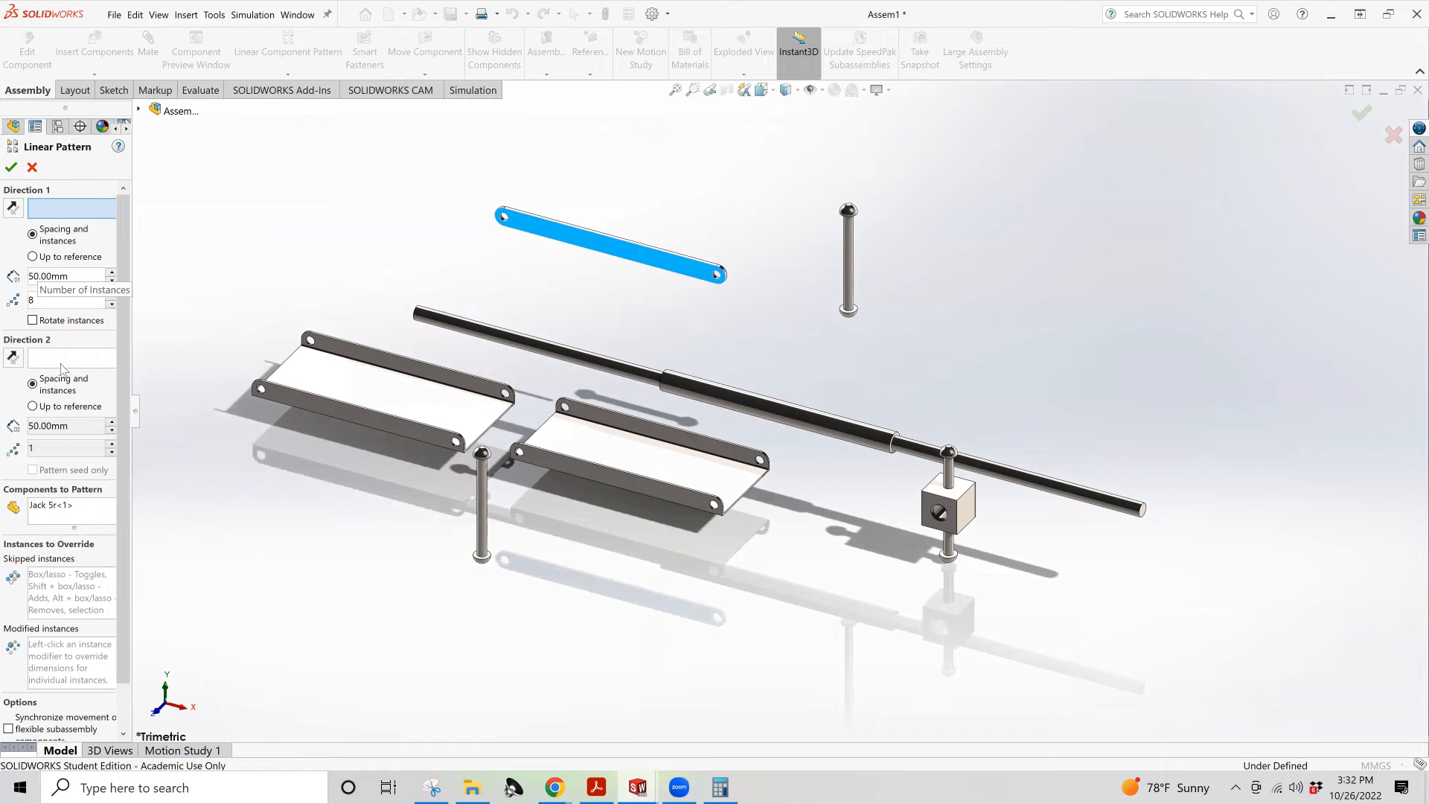
{"action": "left_click", "coordinate": [76, 513]}
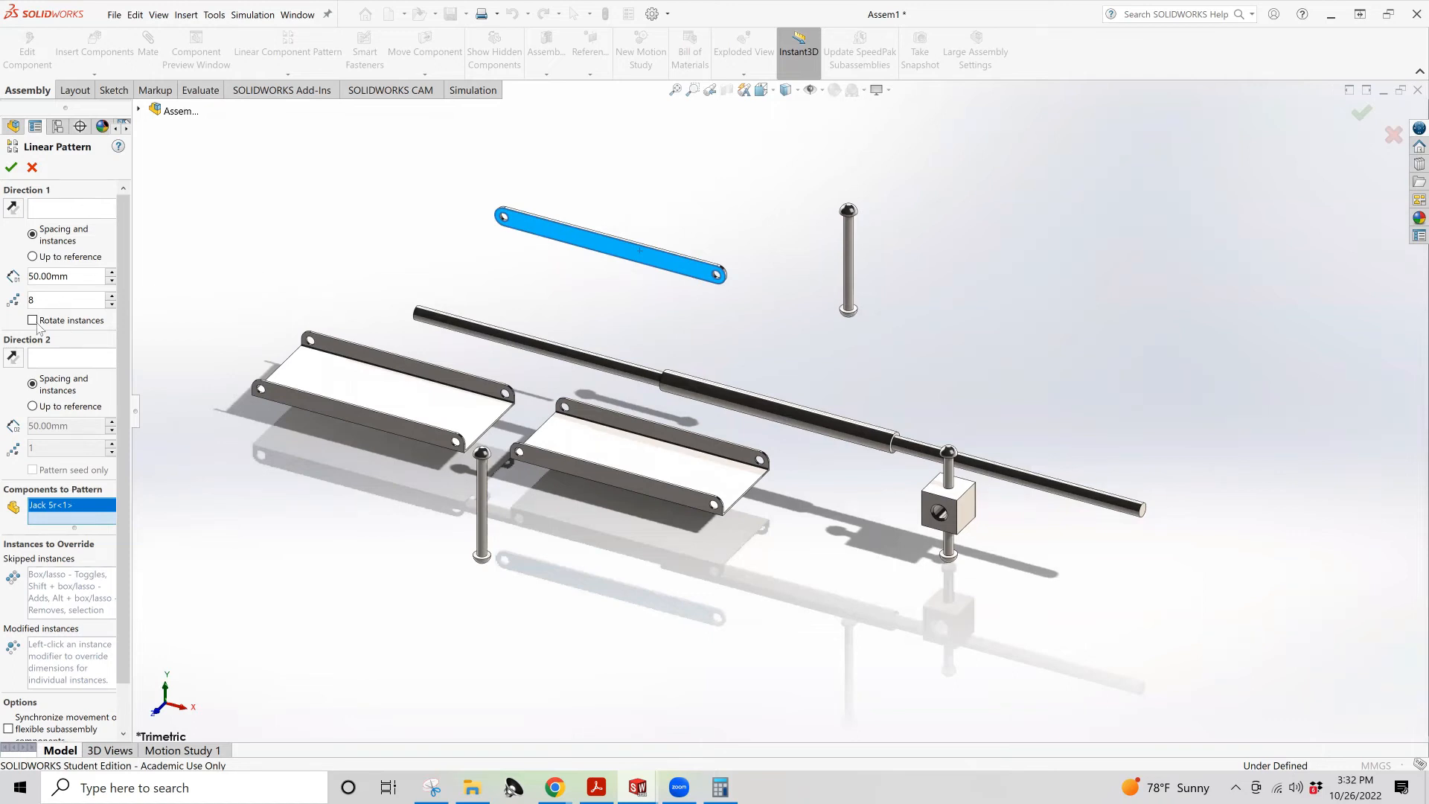
{"action": "scroll", "coordinate": [509, 427], "scroll_direction": "down", "scroll_amount": 3}
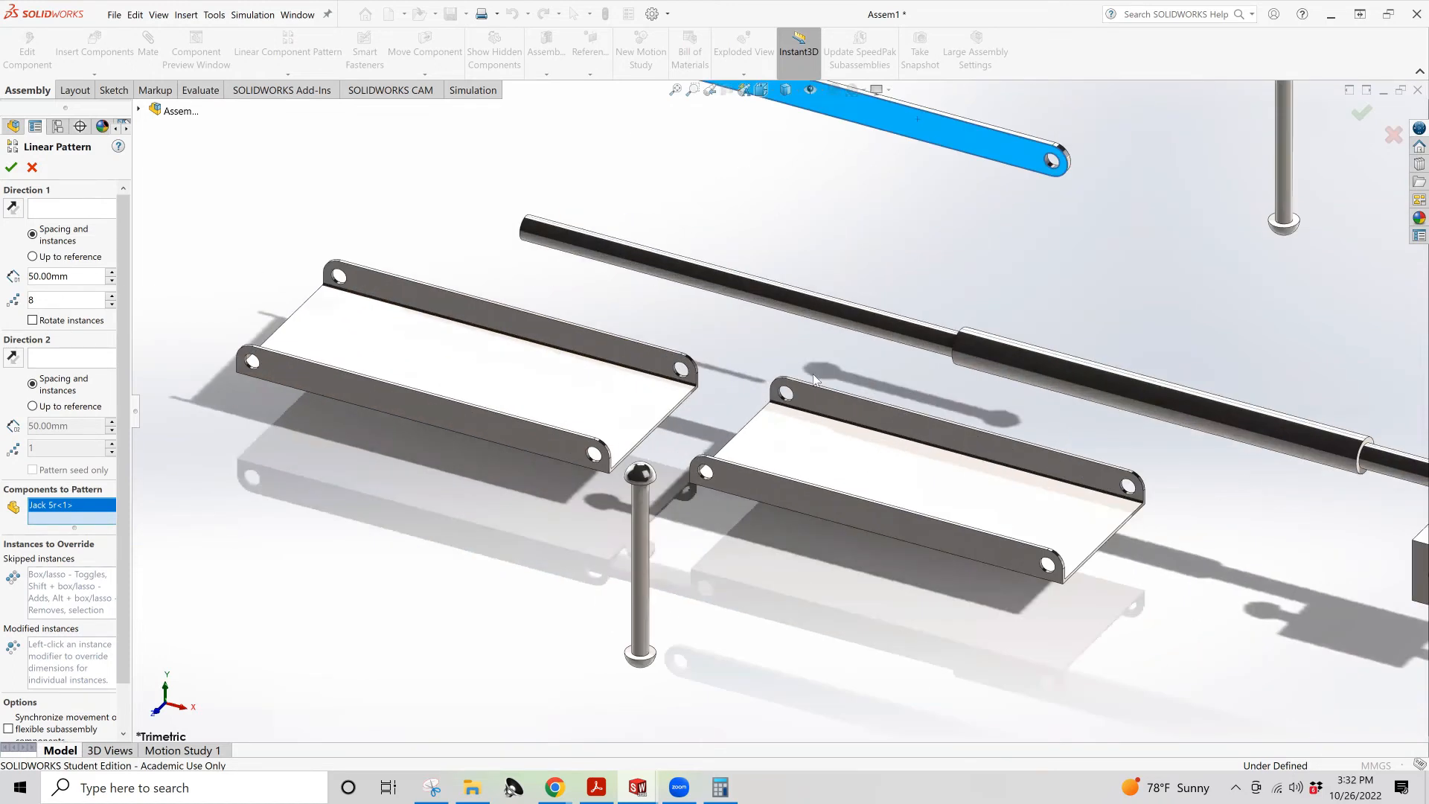
{"action": "scroll", "coordinate": [813, 380], "scroll_direction": "down", "scroll_amount": 5}
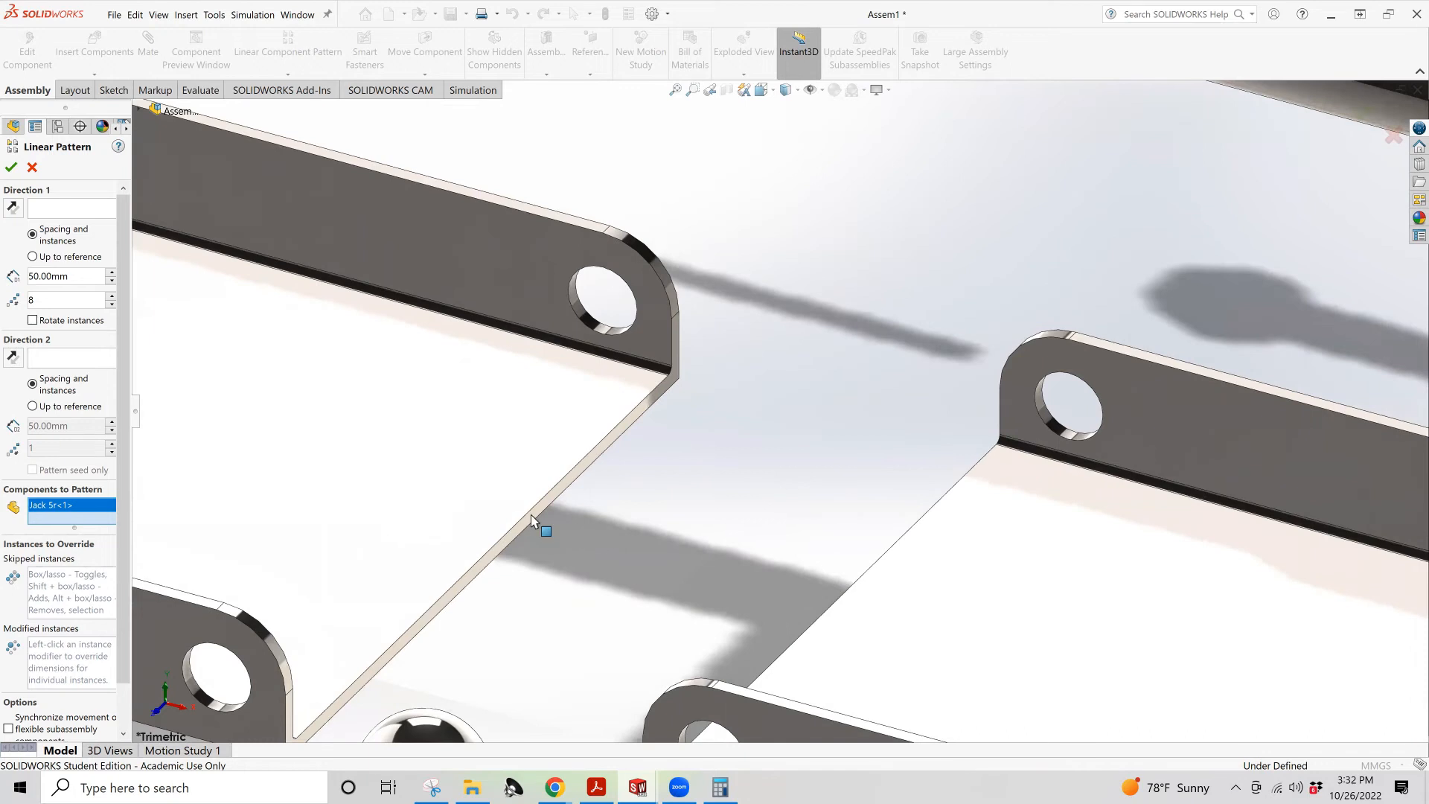
{"action": "left_click", "coordinate": [543, 523]}
{"action": "scroll", "coordinate": [565, 501], "scroll_direction": "up", "scroll_amount": 4}
{"action": "scroll", "coordinate": [654, 428], "scroll_direction": "up", "scroll_amount": 8}
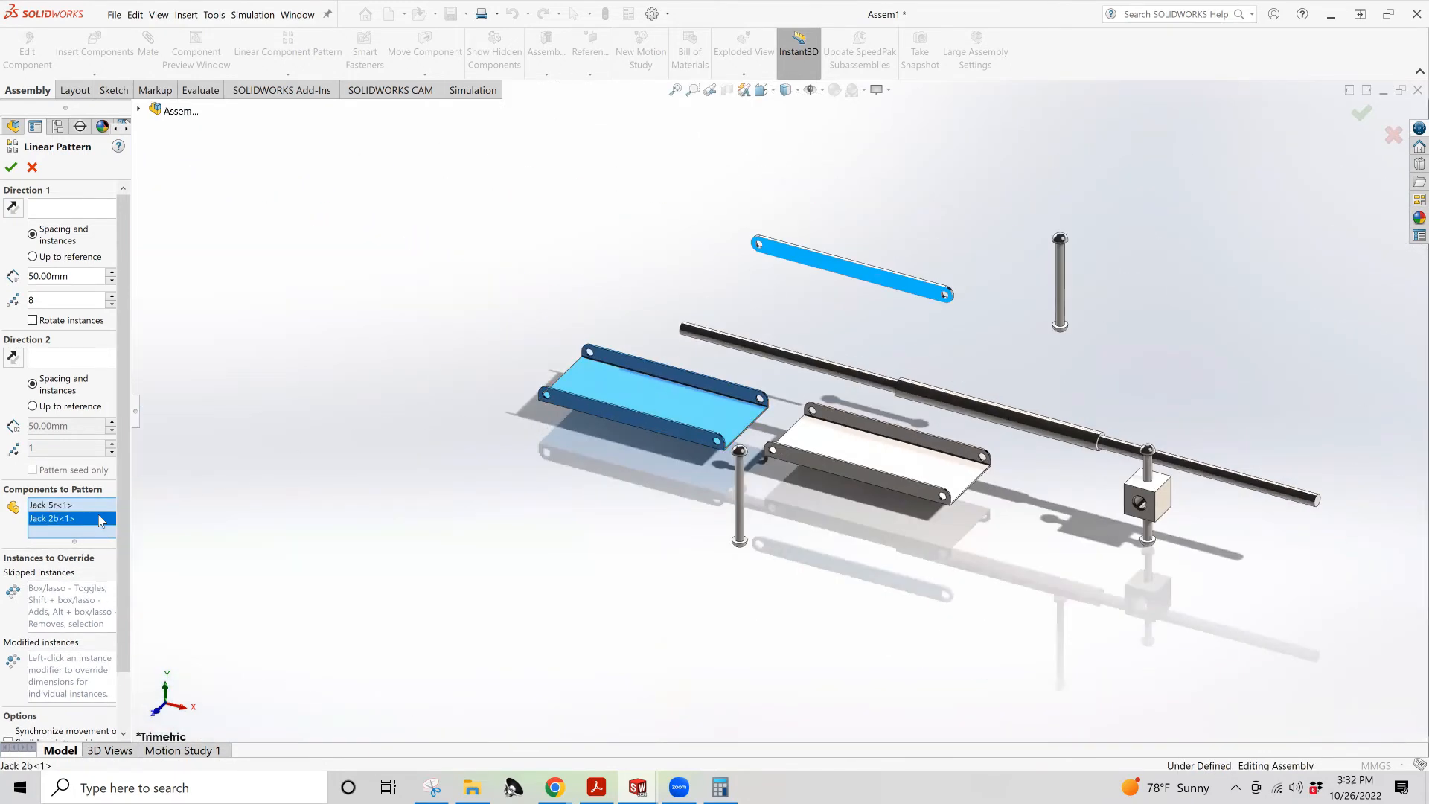
{"action": "right_click", "coordinate": [59, 524]}
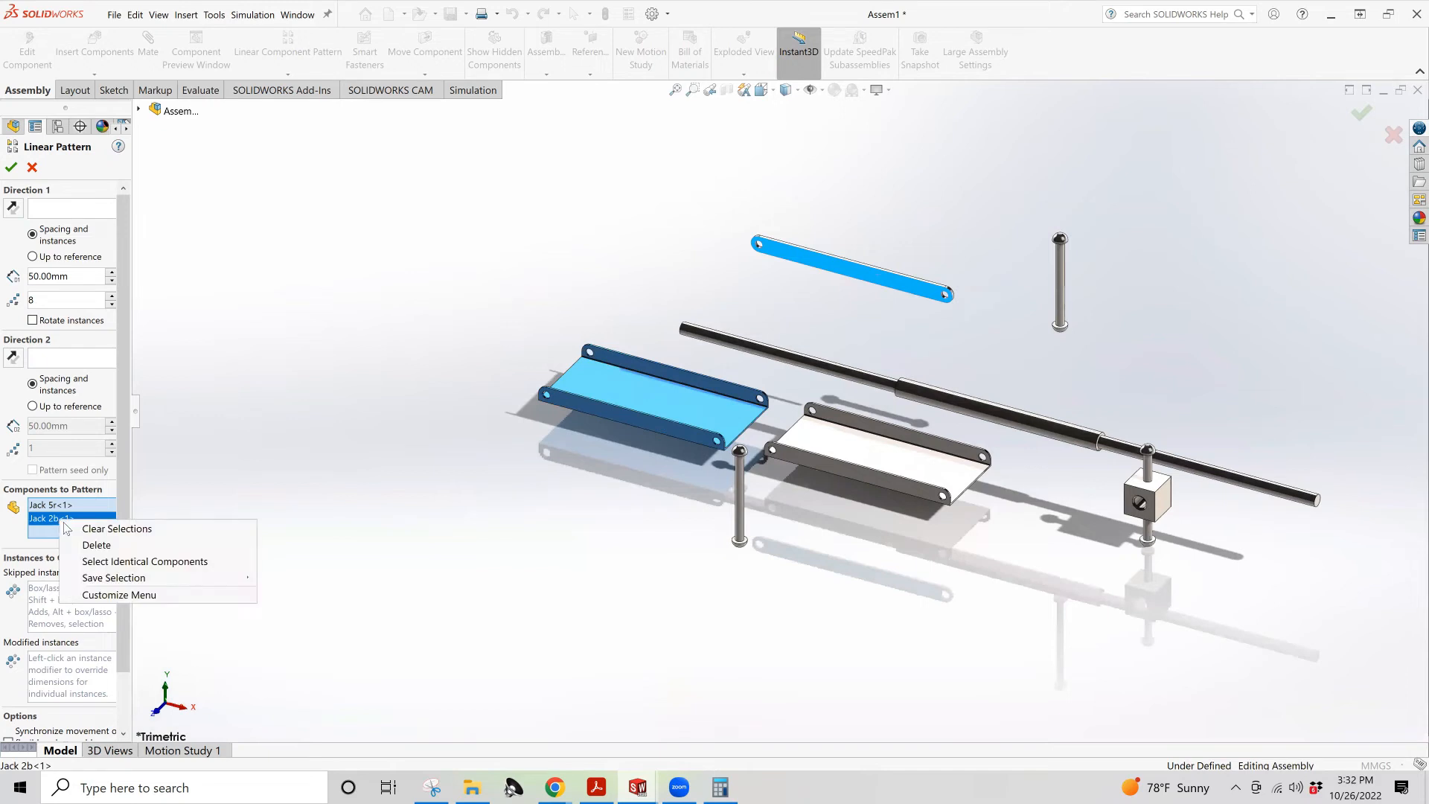
{"action": "left_click", "coordinate": [134, 542]}
Pattern Jack 5r perpendicular to Jack 2b's front flange face at 50 mm spacing, and shift the row of links sideways
{"action": "left_click", "coordinate": [73, 209]}
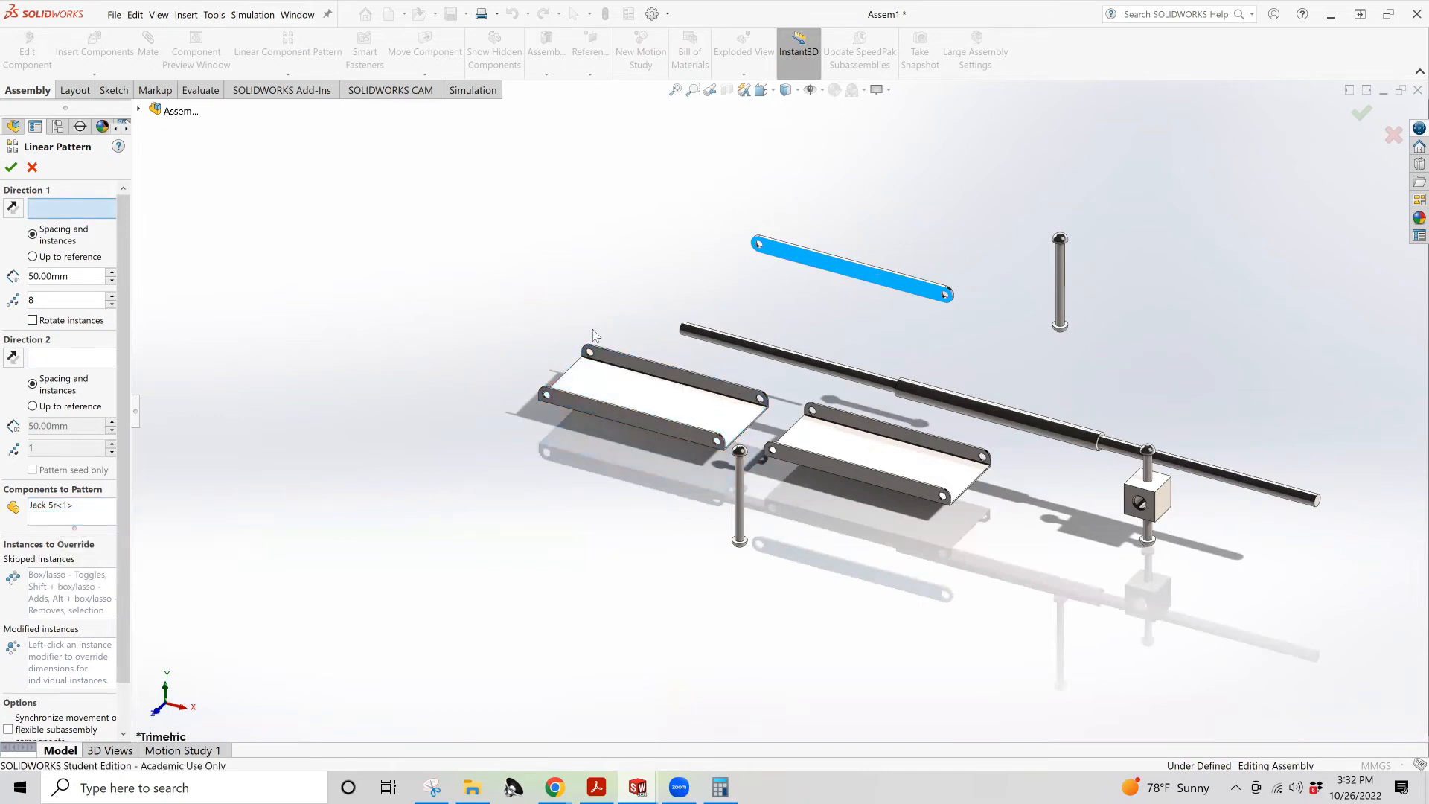
{"action": "scroll", "coordinate": [793, 425], "scroll_direction": "down", "scroll_amount": 8}
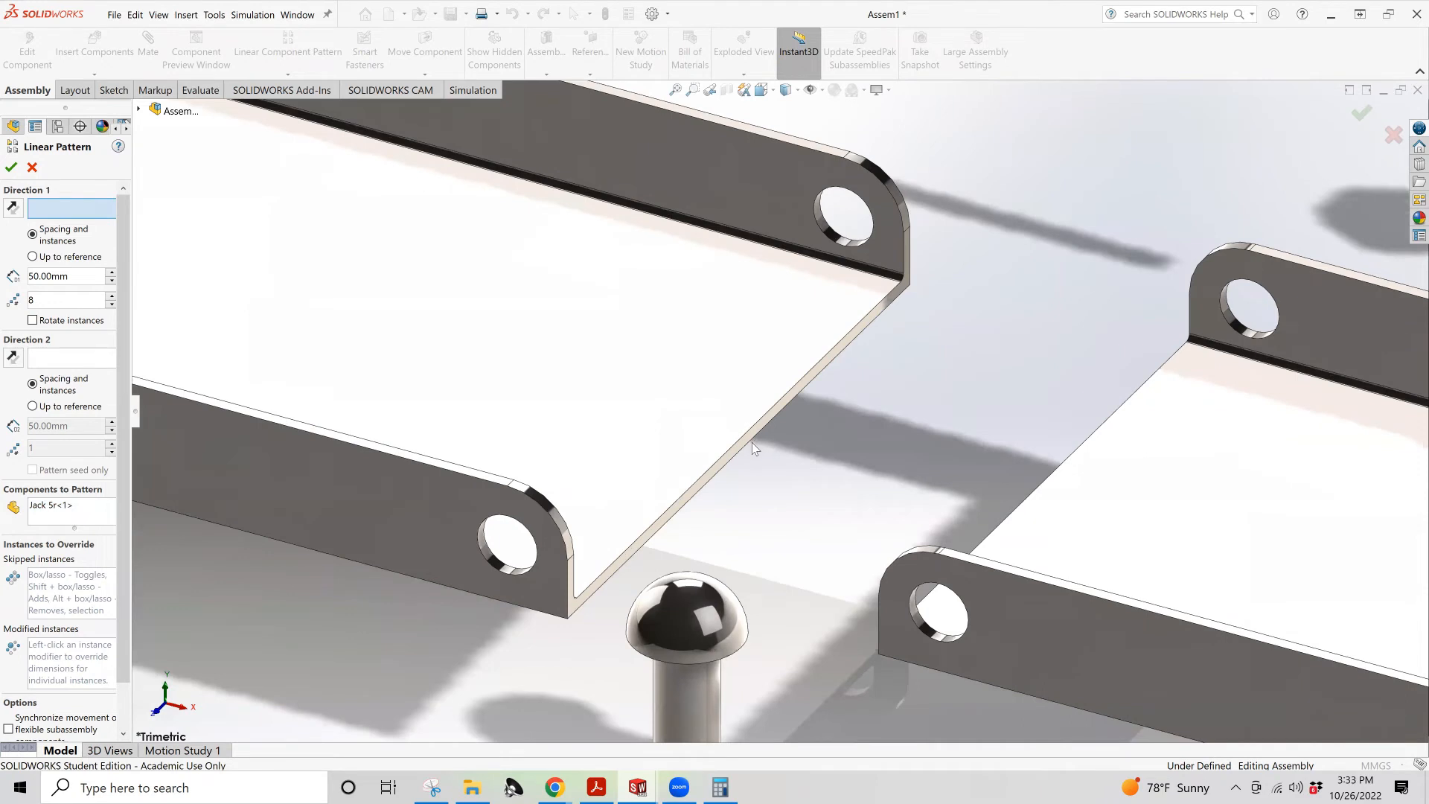
{"action": "left_click", "coordinate": [480, 522]}
{"action": "scroll", "coordinate": [502, 479], "scroll_direction": "up", "scroll_amount": 6}
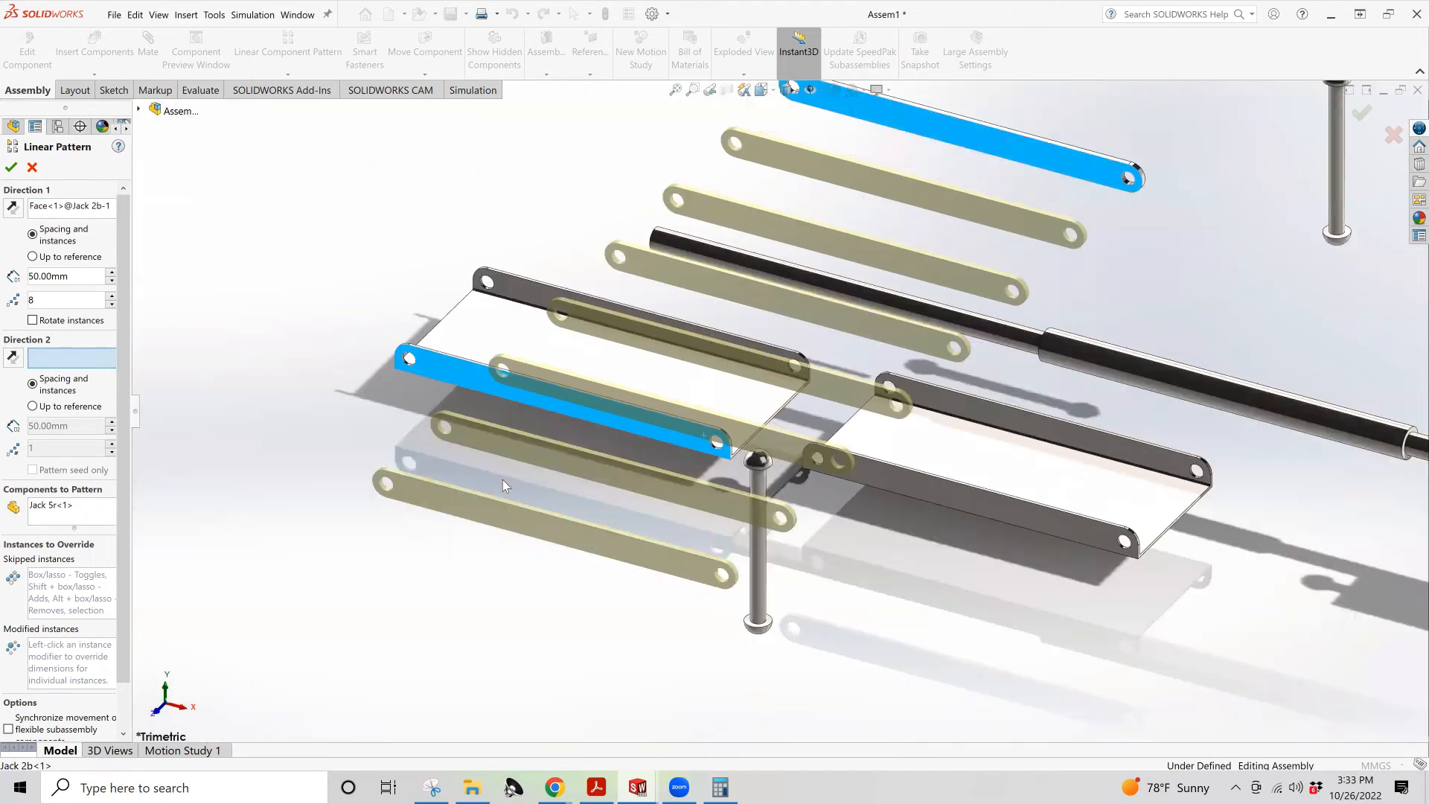
{"action": "scroll", "coordinate": [507, 392], "scroll_direction": "up", "scroll_amount": 2}
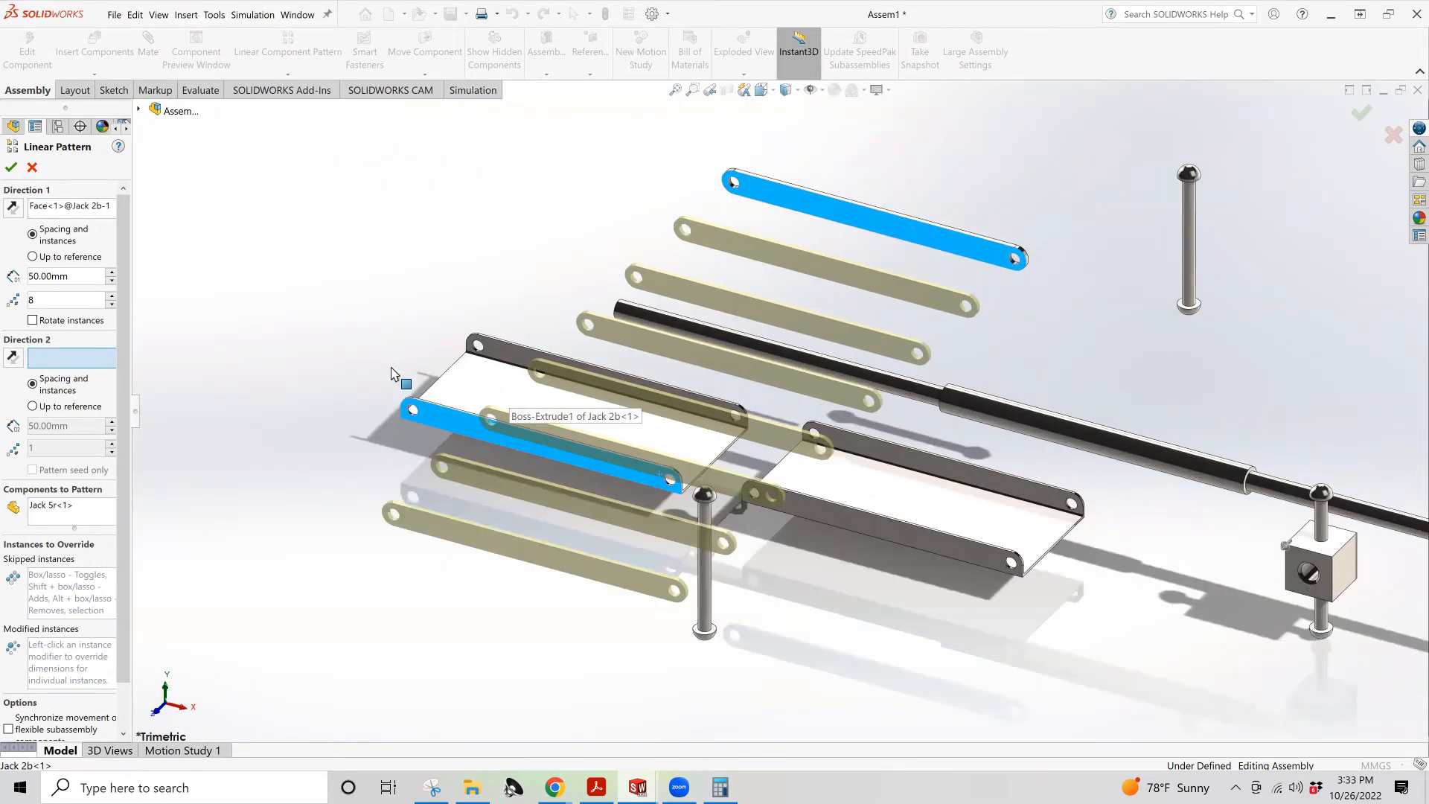
{"action": "left_click", "coordinate": [11, 168]}
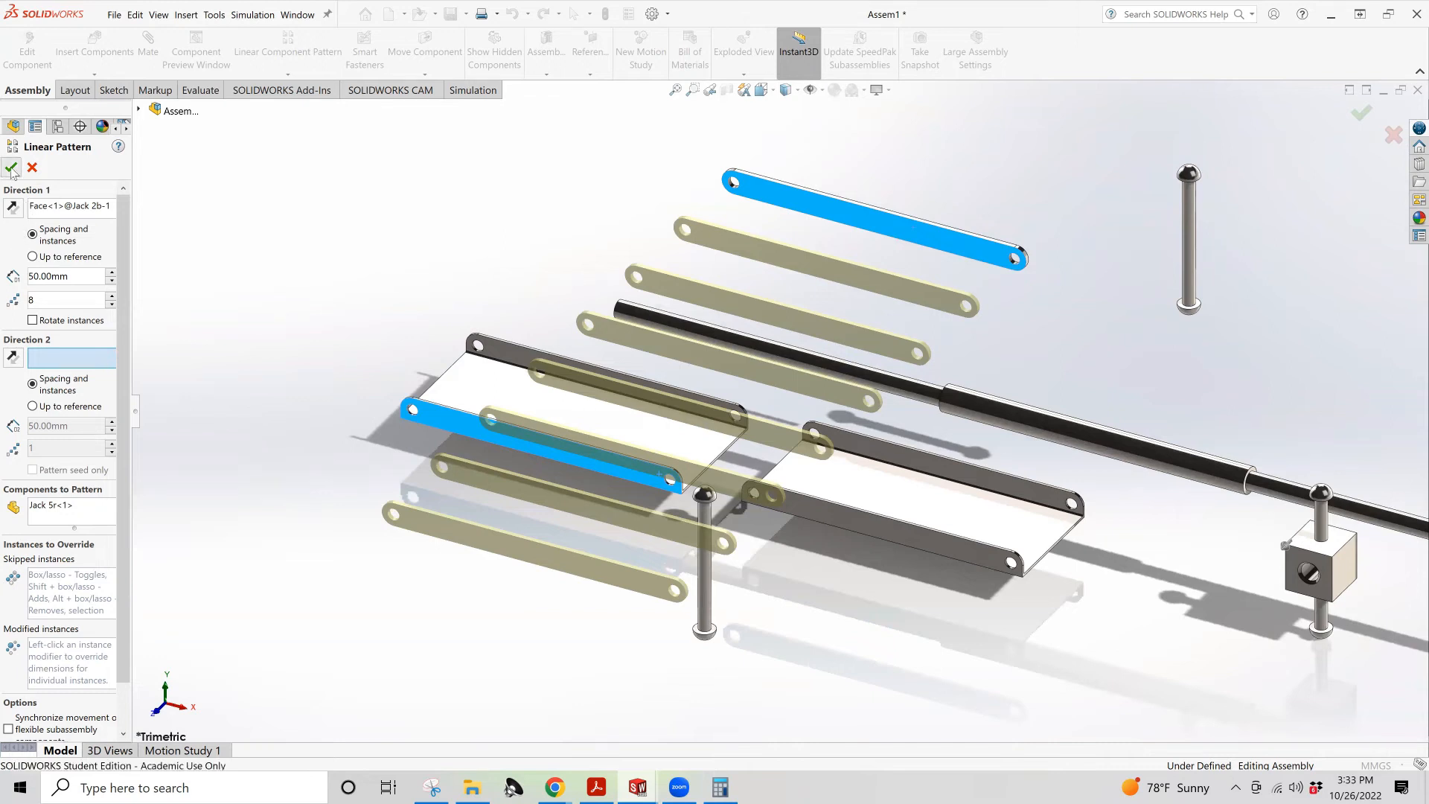
{"action": "left_click", "coordinate": [955, 216]}
{"action": "left_click_drag", "start_coordinate": [955, 216], "coordinate": [675, 192]}
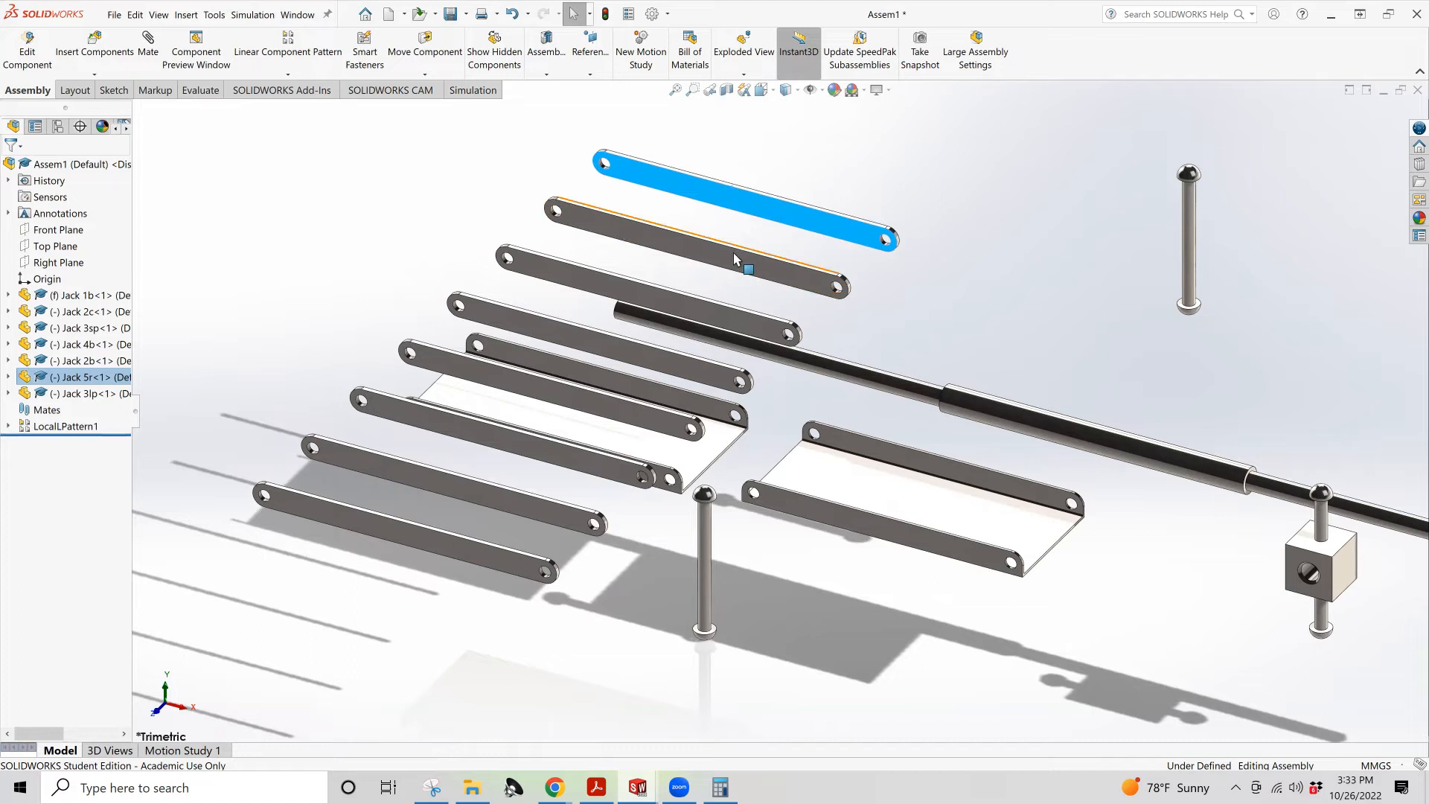
Switch to the practice questions PDF in Acrobat and view the assembled jack in Practice Question 8A
{"action": "left_click", "coordinate": [592, 785]}
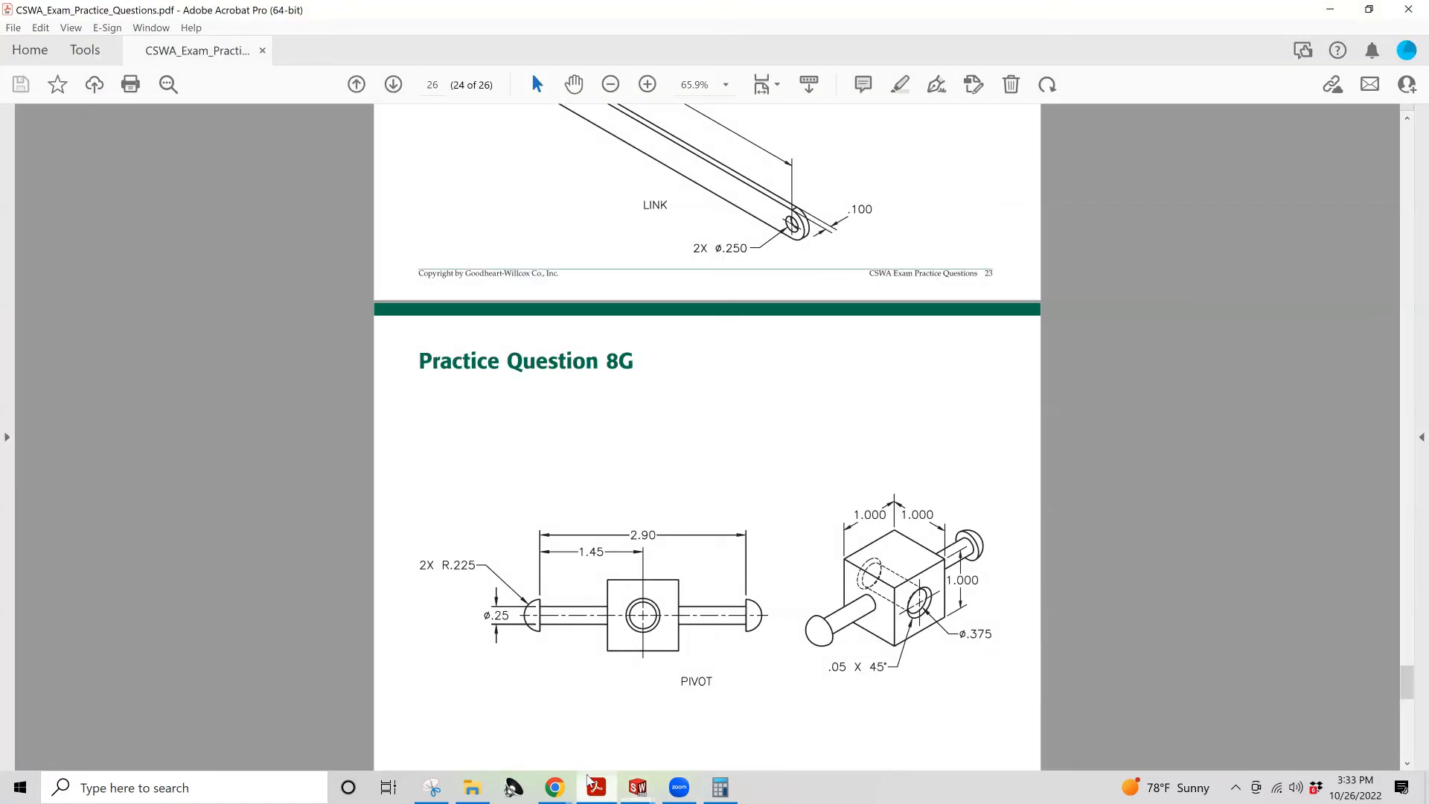
{"action": "scroll", "coordinate": [862, 322], "scroll_direction": "up", "scroll_amount": 5}
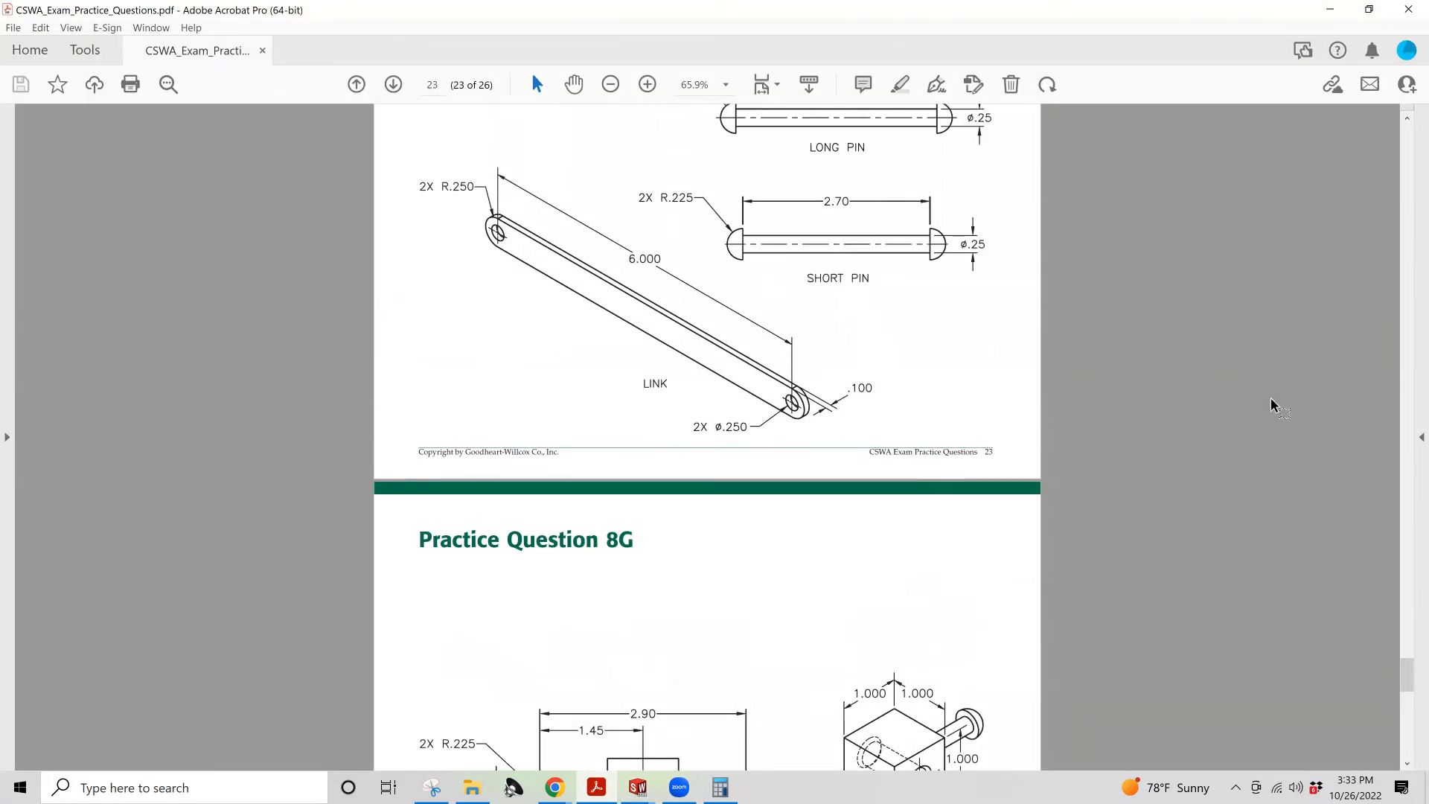
{"action": "left_click_drag", "start_coordinate": [1407, 679], "coordinate": [1396, 553]}
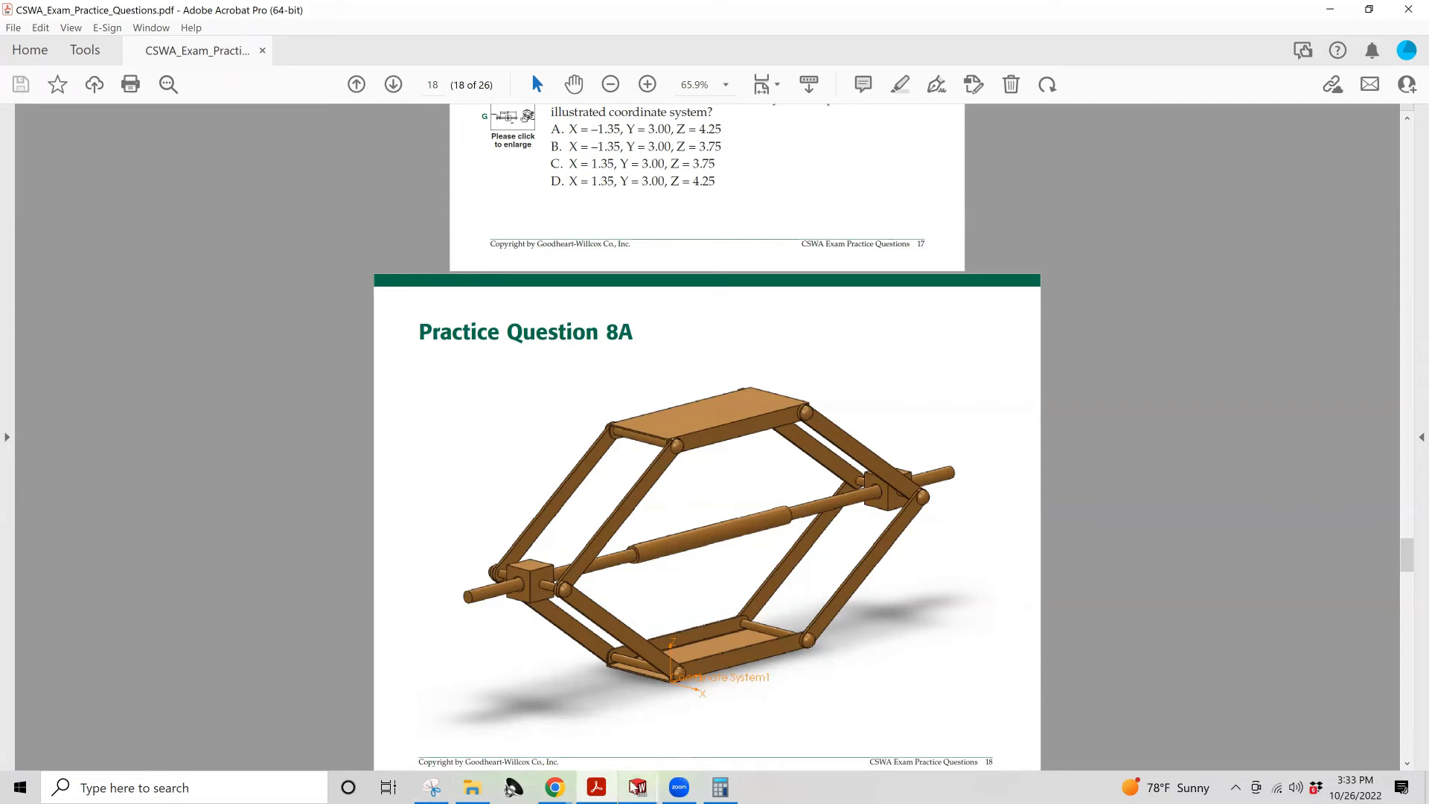
Switch back to the SOLIDWORKS assembly and float the fixed rod Jack 1b
{"action": "mouse_move", "coordinate": [634, 787]}
{"action": "left_click", "coordinate": [1251, 725]}
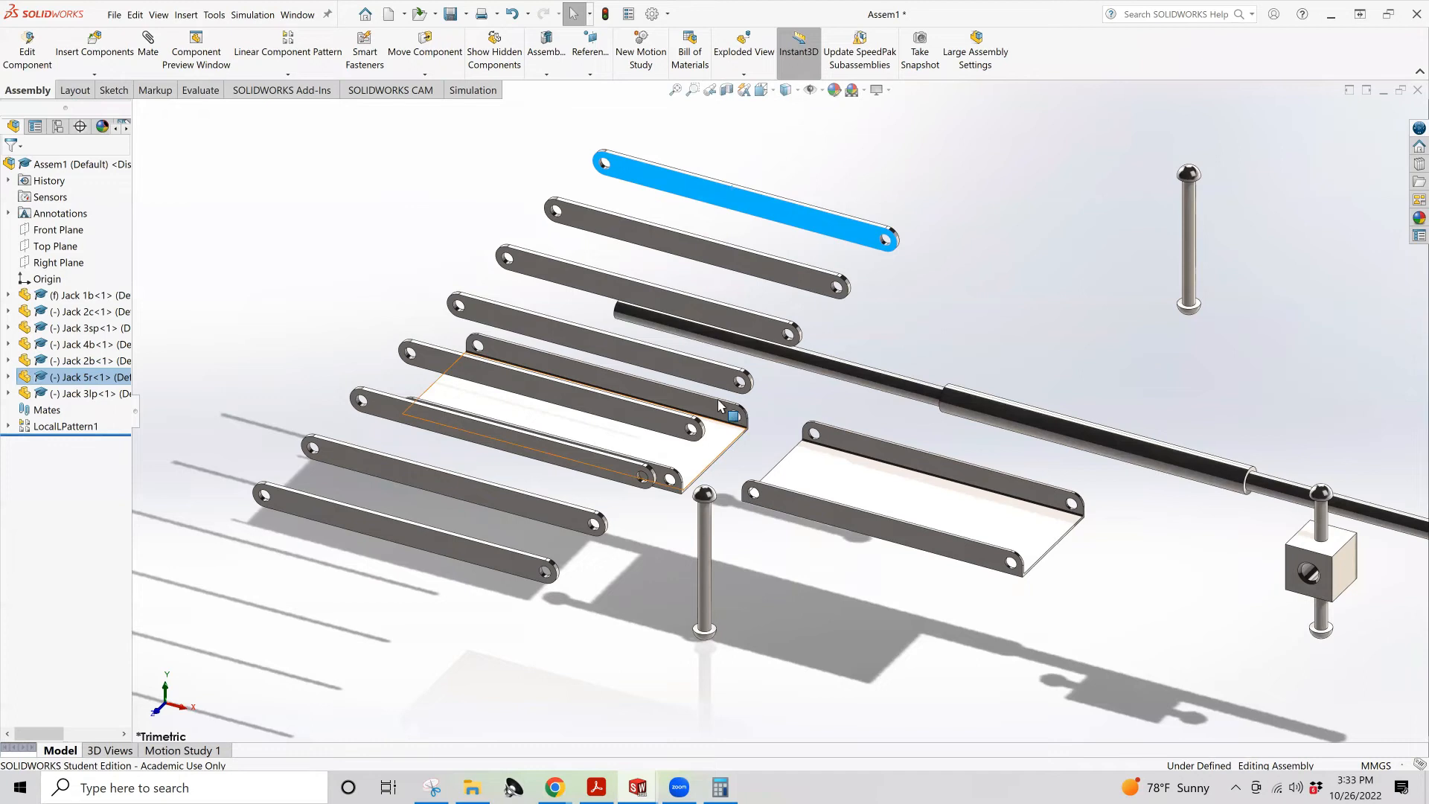
{"action": "left_click", "coordinate": [1000, 415]}
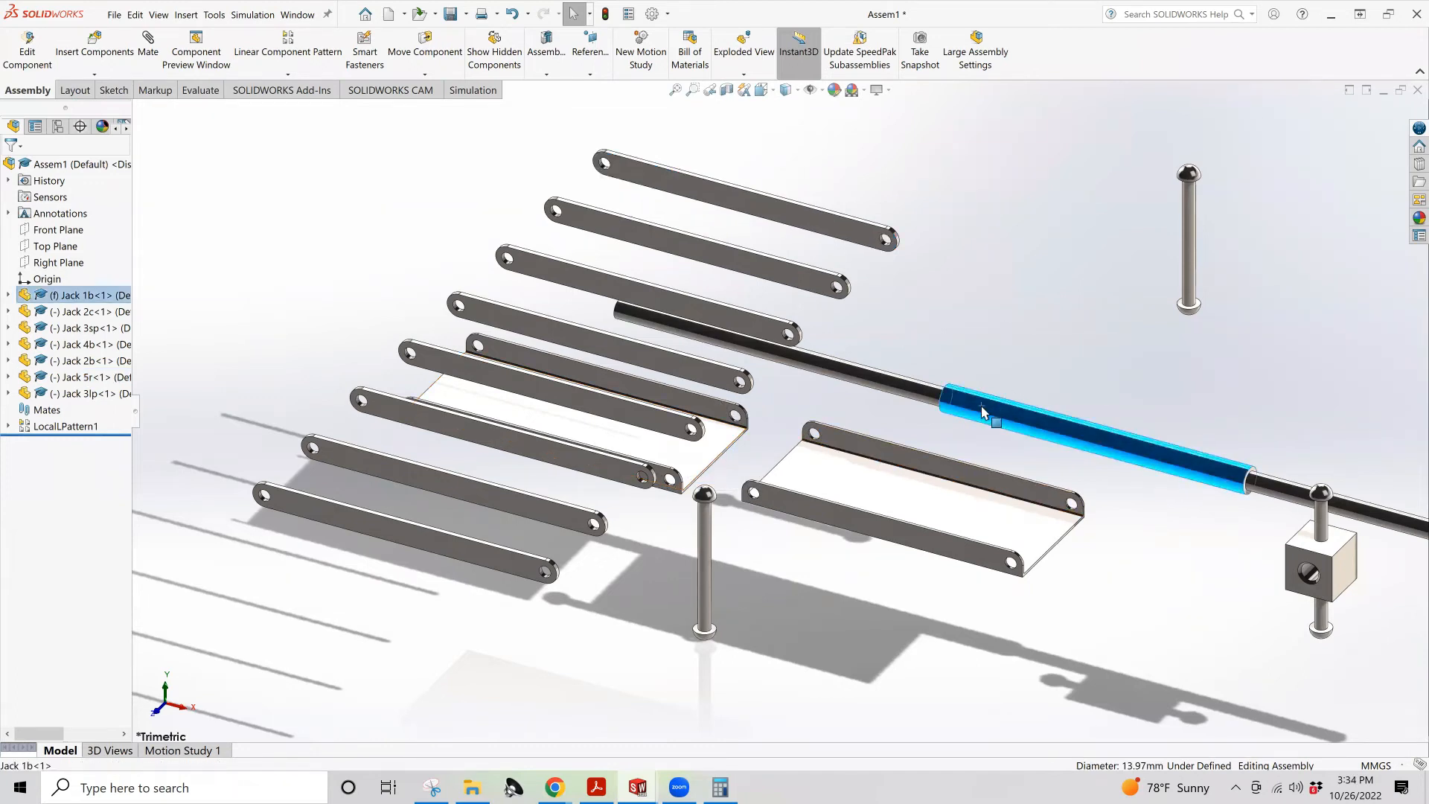
{"action": "right_click", "coordinate": [982, 408]}
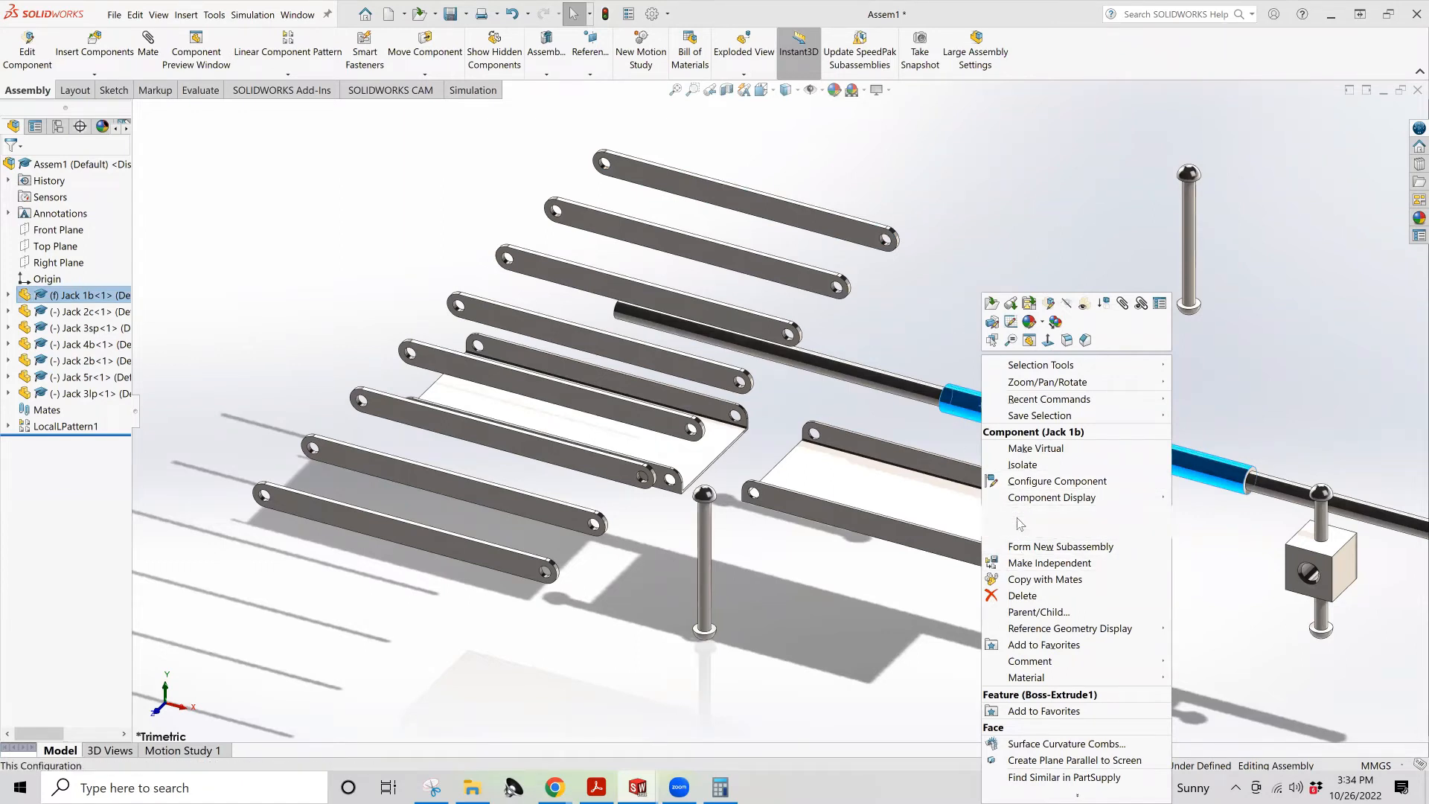
{"action": "left_click", "coordinate": [1017, 513]}
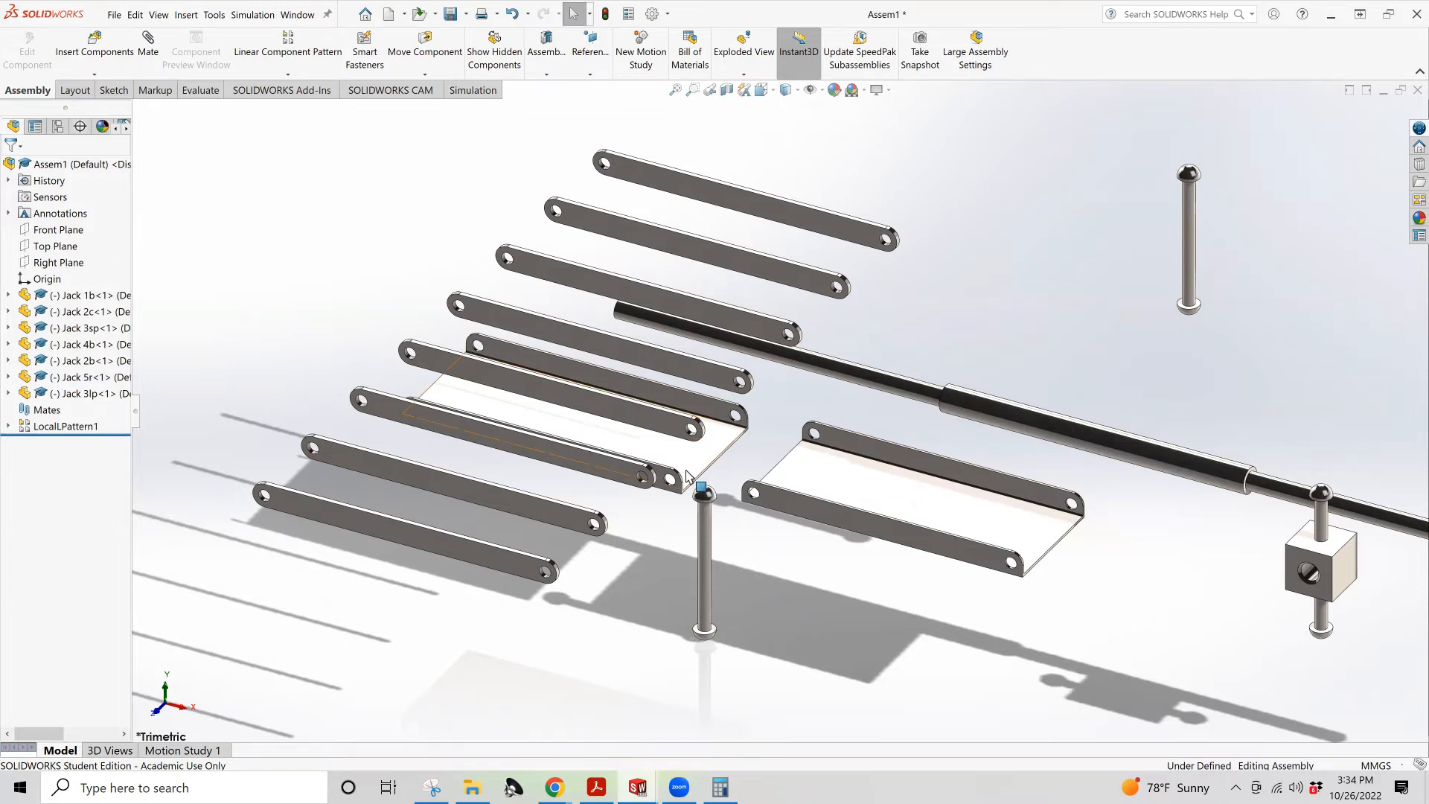
Switch to the PDF in Acrobat, display it with two-page scrolling and compare the lower and upper bases in Practice Questions 8D and 8E
{"action": "left_click", "coordinate": [597, 787]}
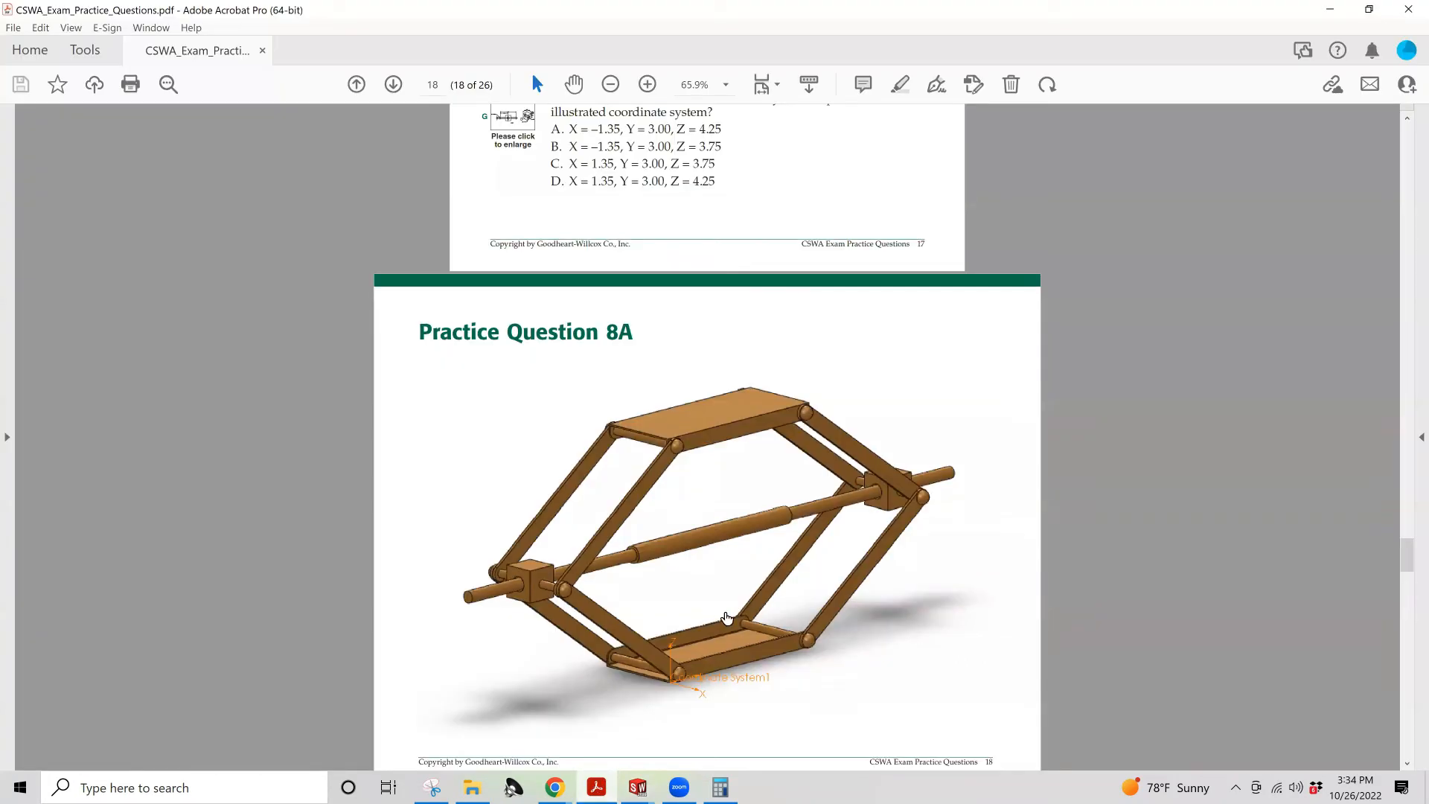
{"action": "left_click_drag", "start_coordinate": [1406, 557], "coordinate": [1406, 576]}
{"action": "left_click", "coordinate": [70, 28]}
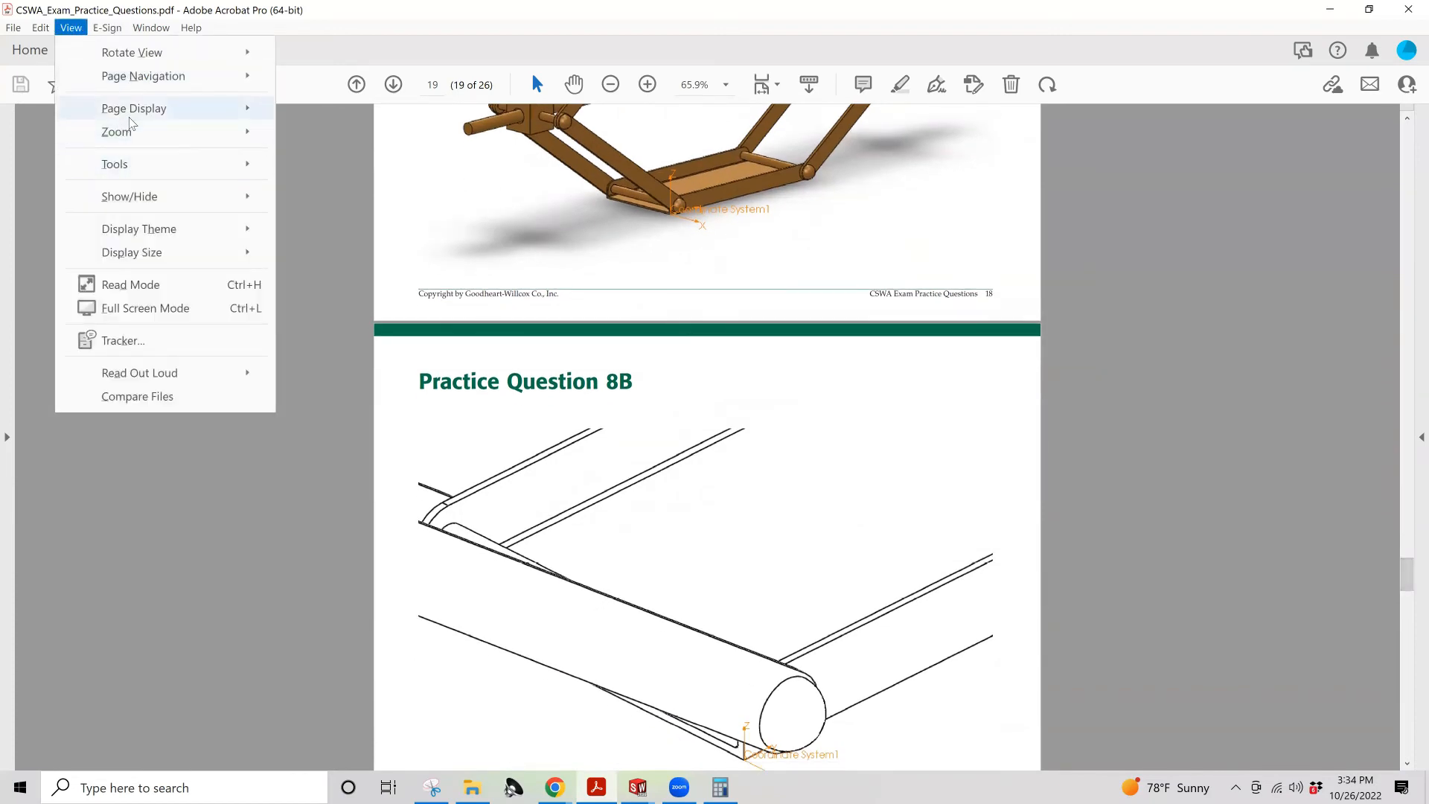
{"action": "mouse_move", "coordinate": [128, 111]}
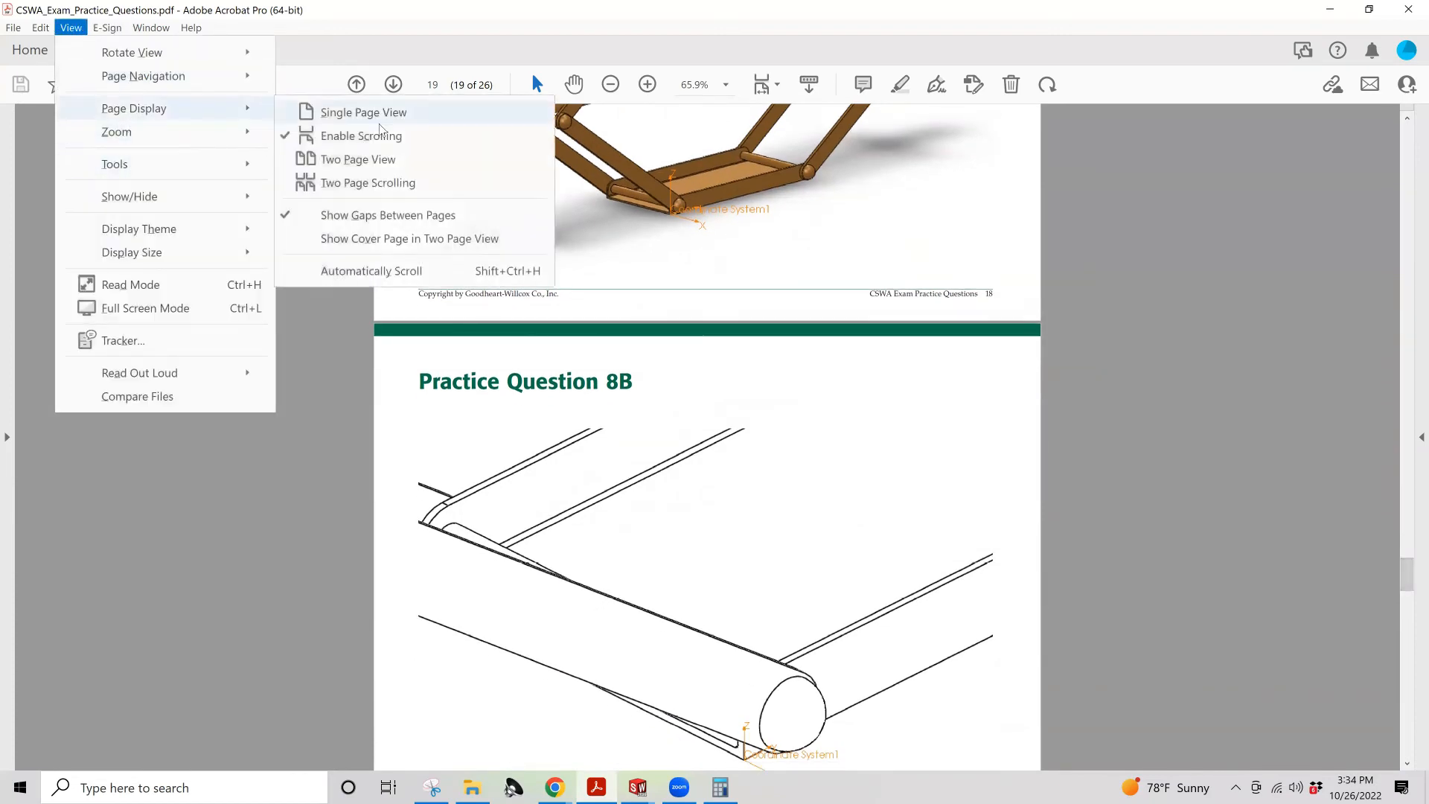
{"action": "left_click", "coordinate": [368, 182]}
{"action": "scroll", "coordinate": [359, 356], "scroll_direction": "down", "scroll_amount": 5}
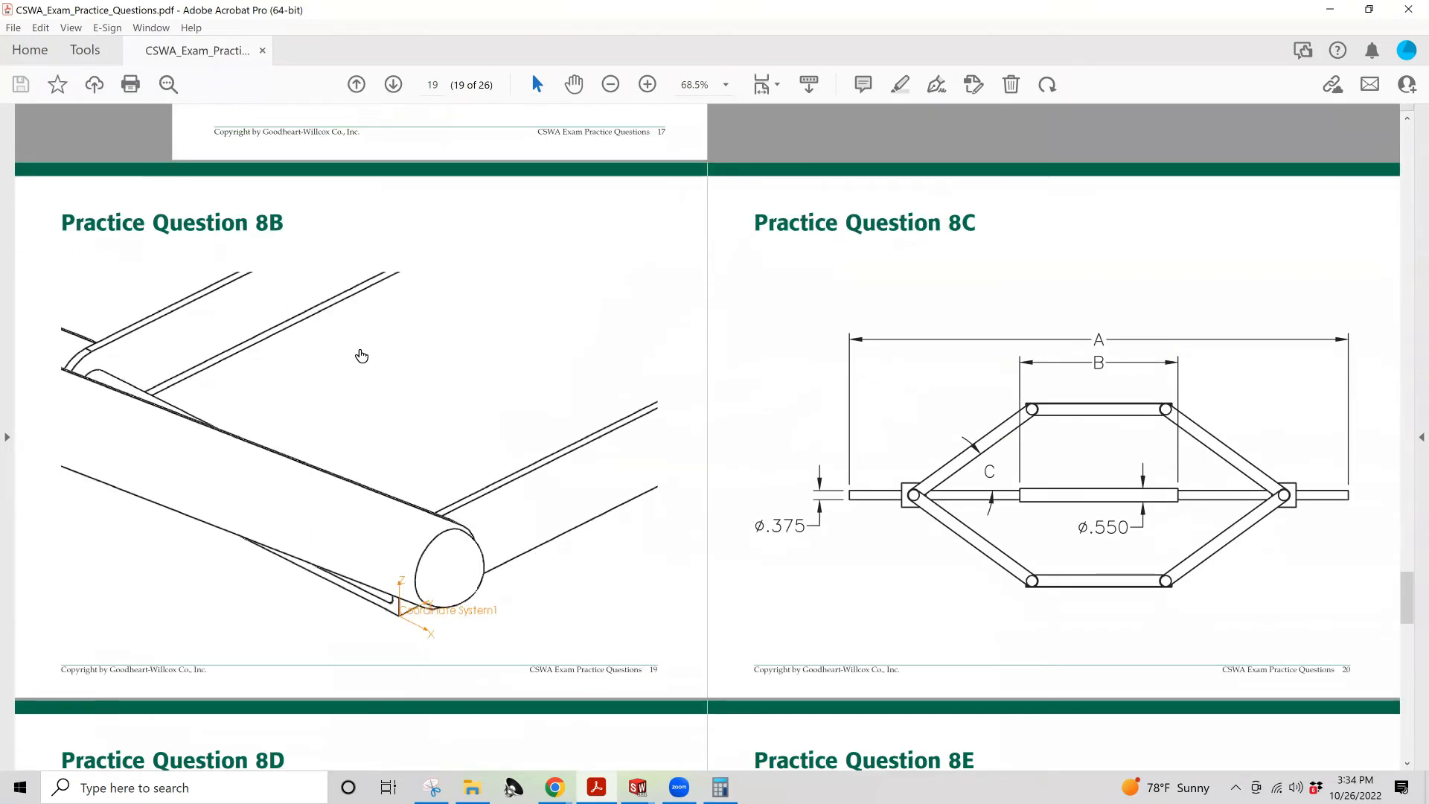
{"action": "scroll", "coordinate": [362, 356], "scroll_direction": "down", "scroll_amount": 5}
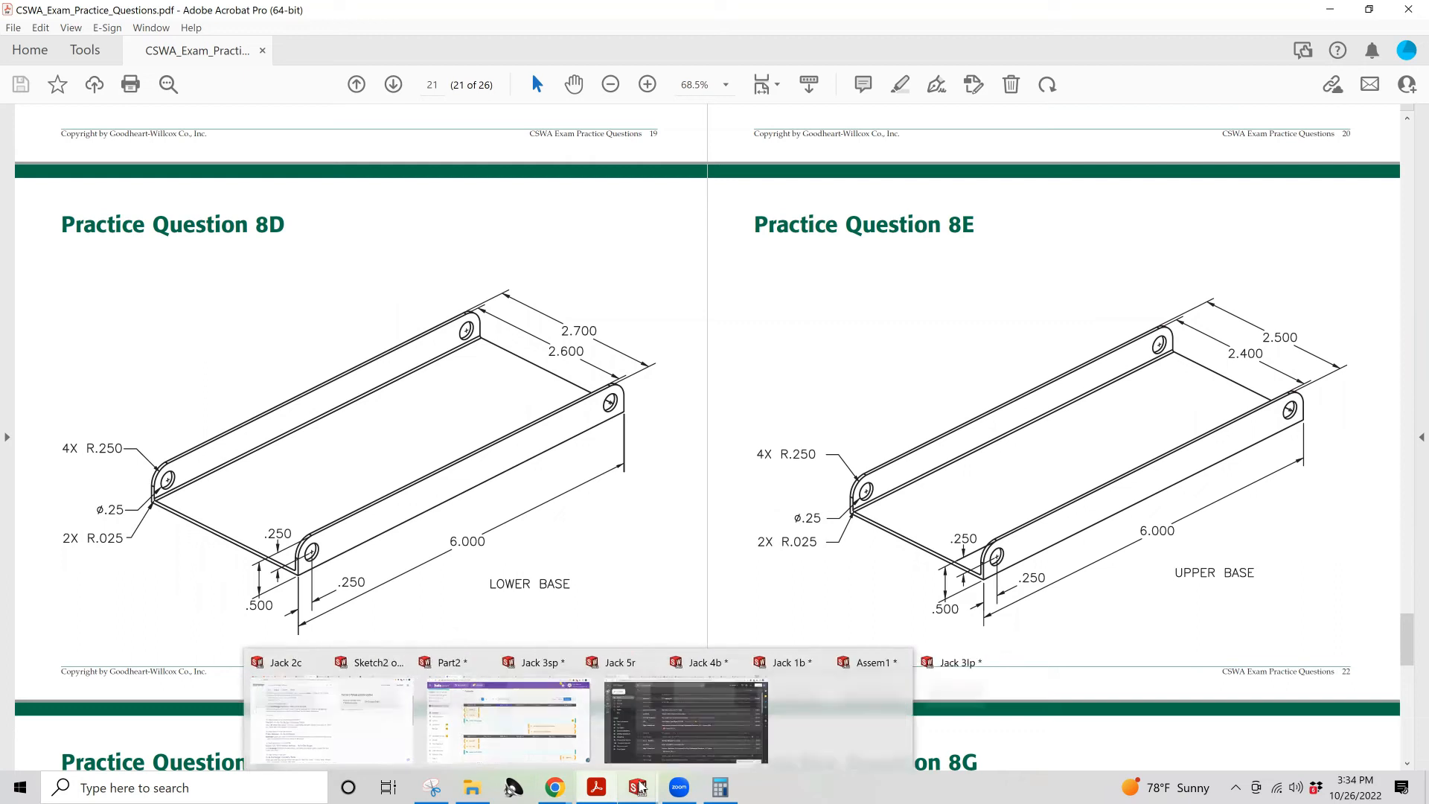
Switch back to the SOLIDWORKS assembly and fix channel part Jack 2b in place
{"action": "mouse_move", "coordinate": [638, 786]}
{"action": "left_click", "coordinate": [1191, 718]}
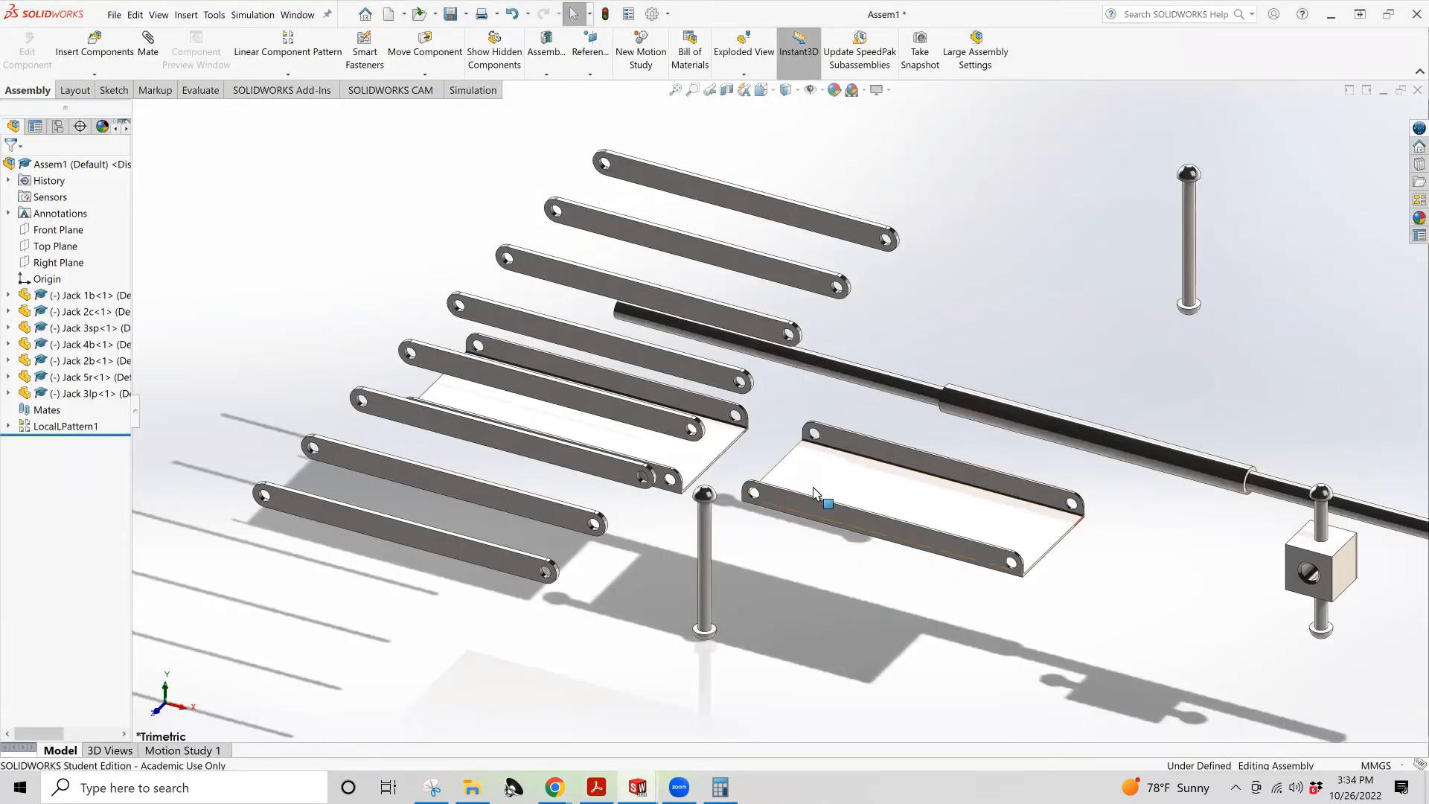
{"action": "scroll", "coordinate": [893, 469], "scroll_direction": "down", "scroll_amount": 2}
{"action": "middle_click_drag", "start_coordinate": [848, 458], "coordinate": [581, 405]}
{"action": "left_click", "coordinate": [631, 414]}
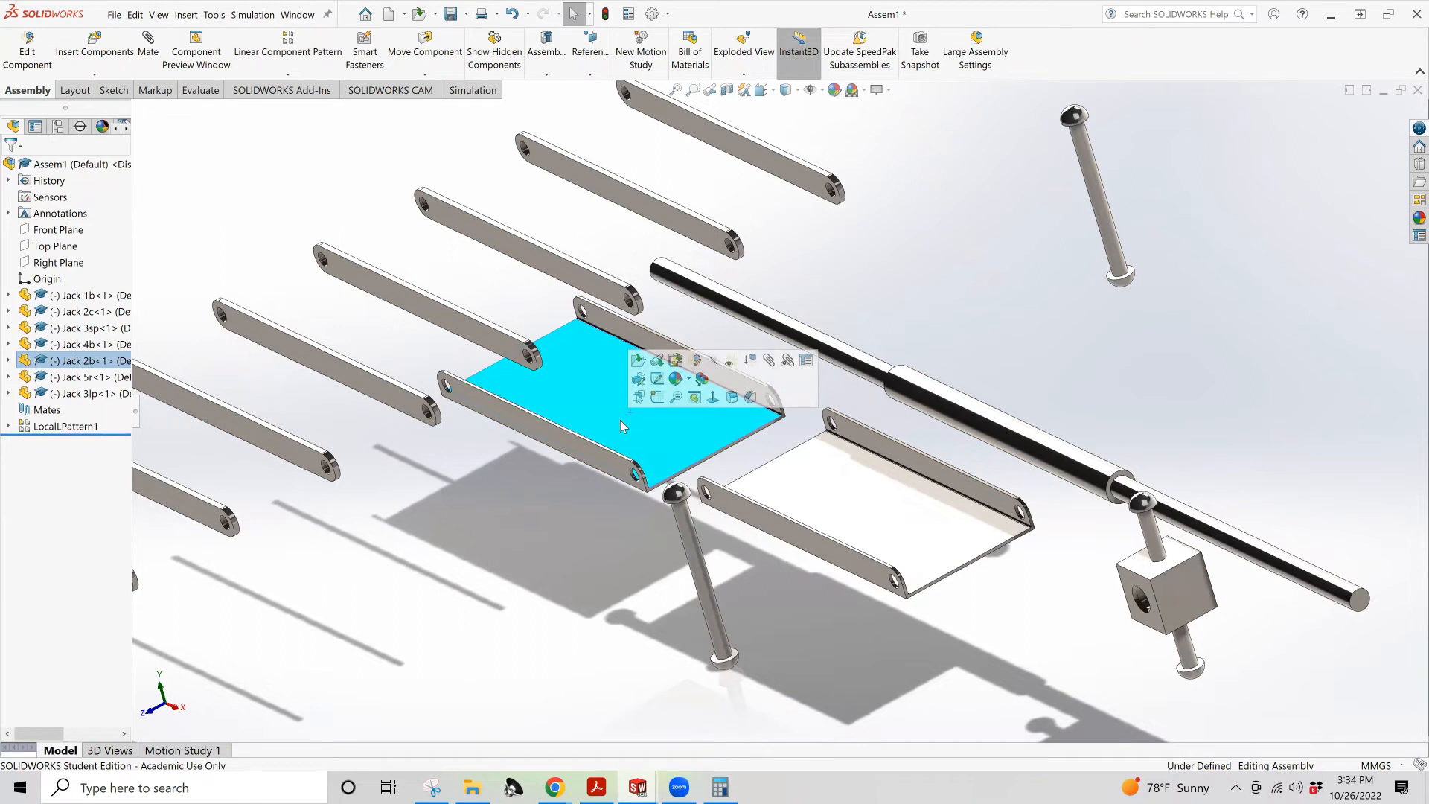
{"action": "right_click", "coordinate": [637, 419]}
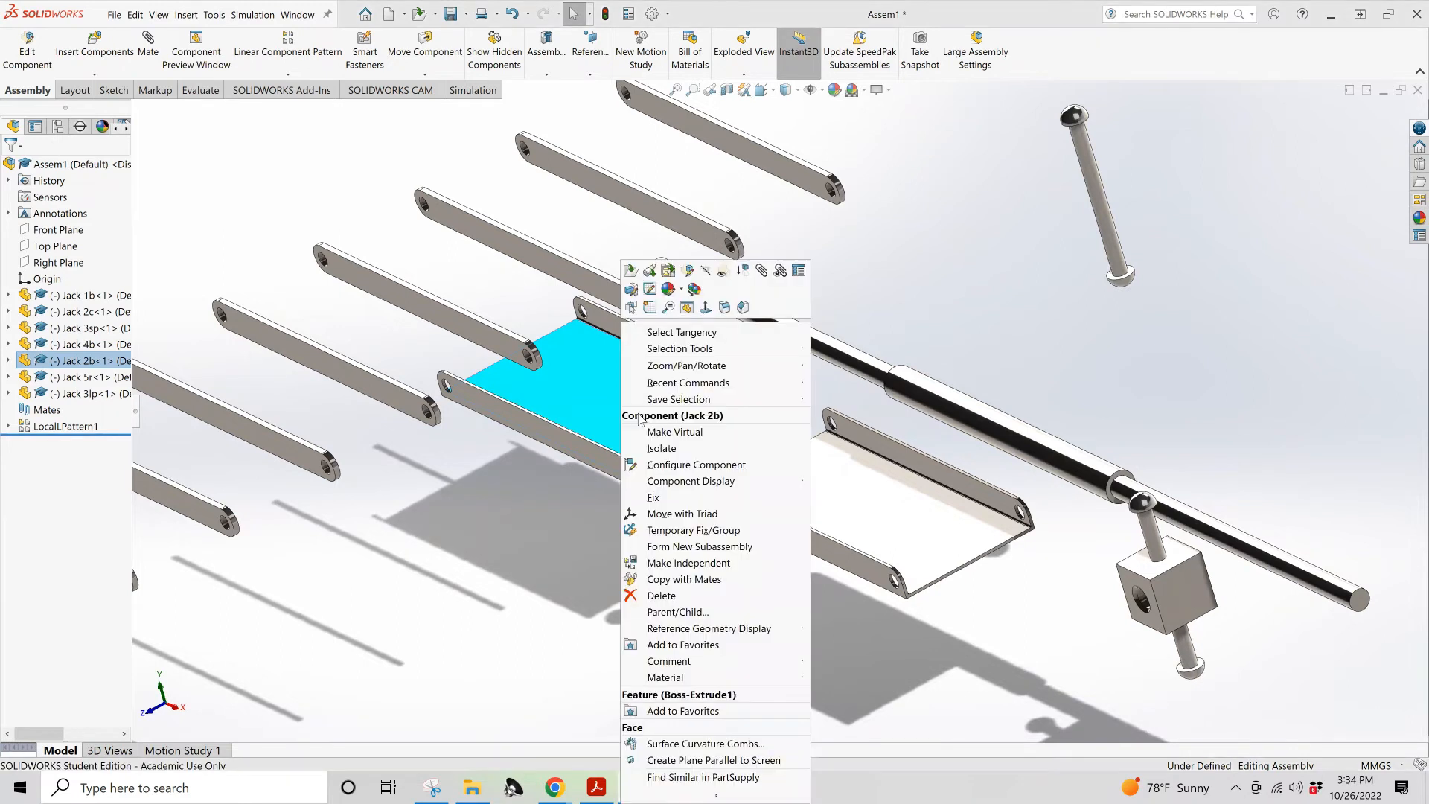
{"action": "left_click", "coordinate": [663, 498]}
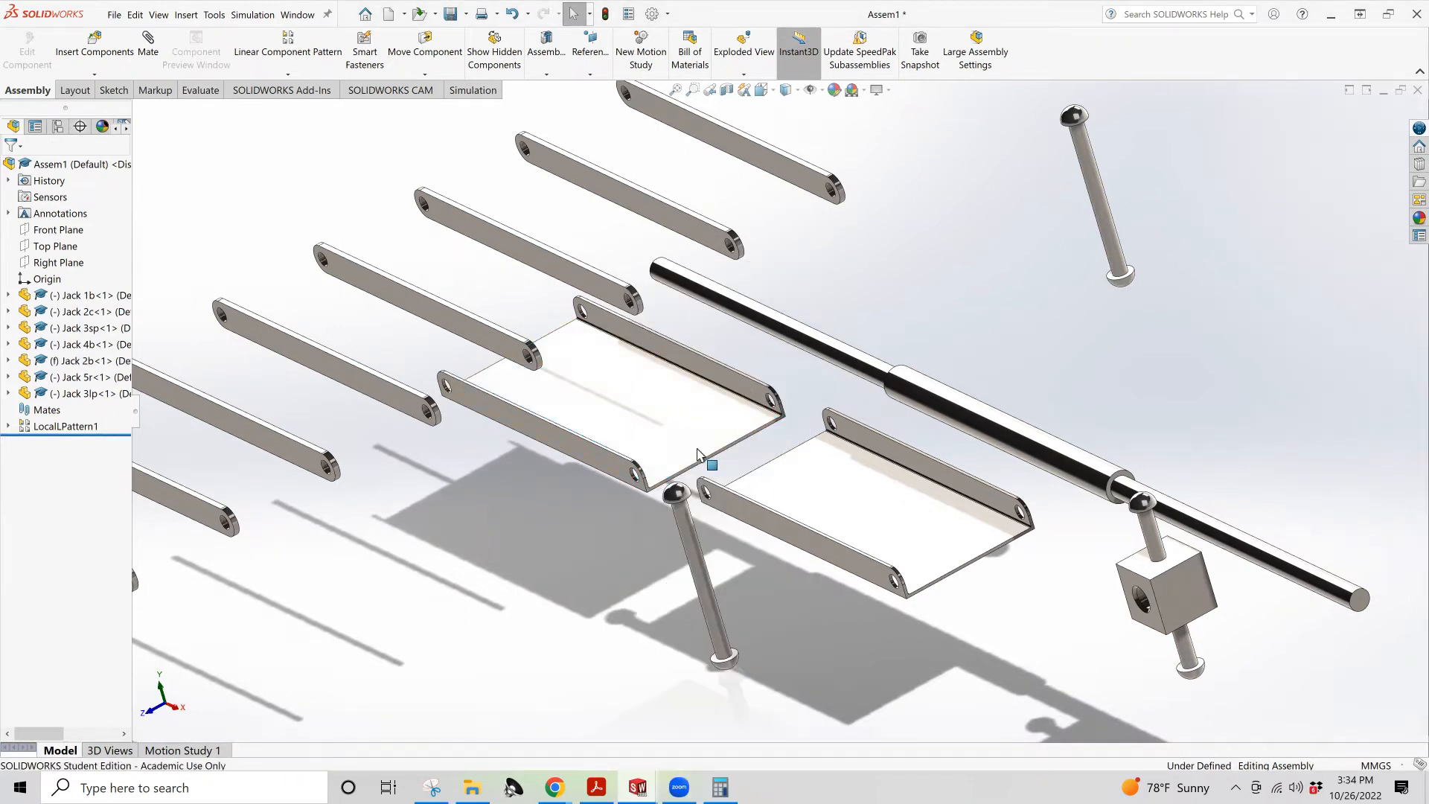
Nudge the patterned links slightly, and delete the linear pattern of Jack 5r
{"action": "mouse_move", "coordinate": [600, 277]}
{"action": "left_mouse_down"}
{"action": "mouse_move", "coordinate": [630, 240]}
{"action": "mouse_move", "coordinate": [620, 283]}
{"action": "left_mouse_up"}
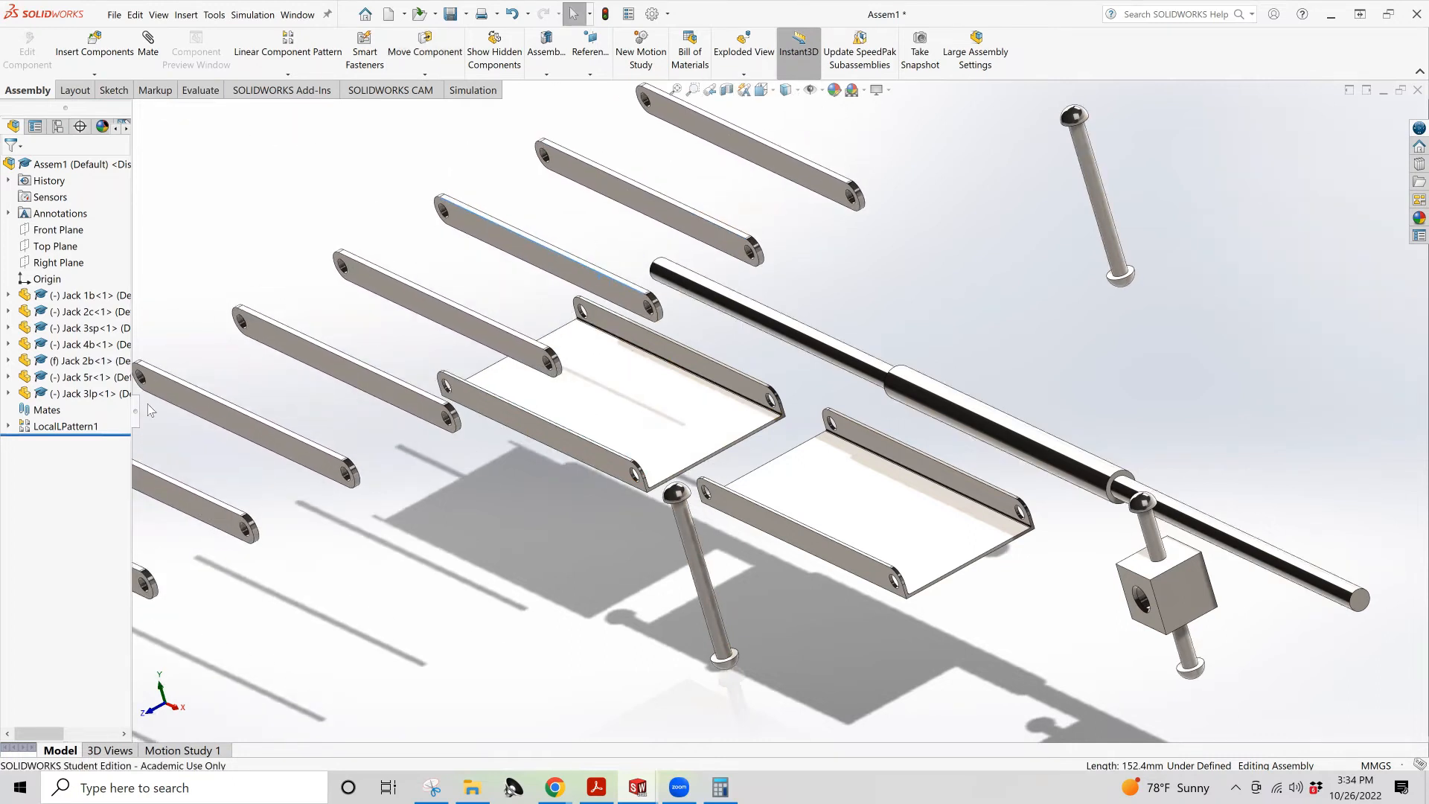
{"action": "right_click", "coordinate": [57, 427]}
{"action": "left_click", "coordinate": [72, 573]}
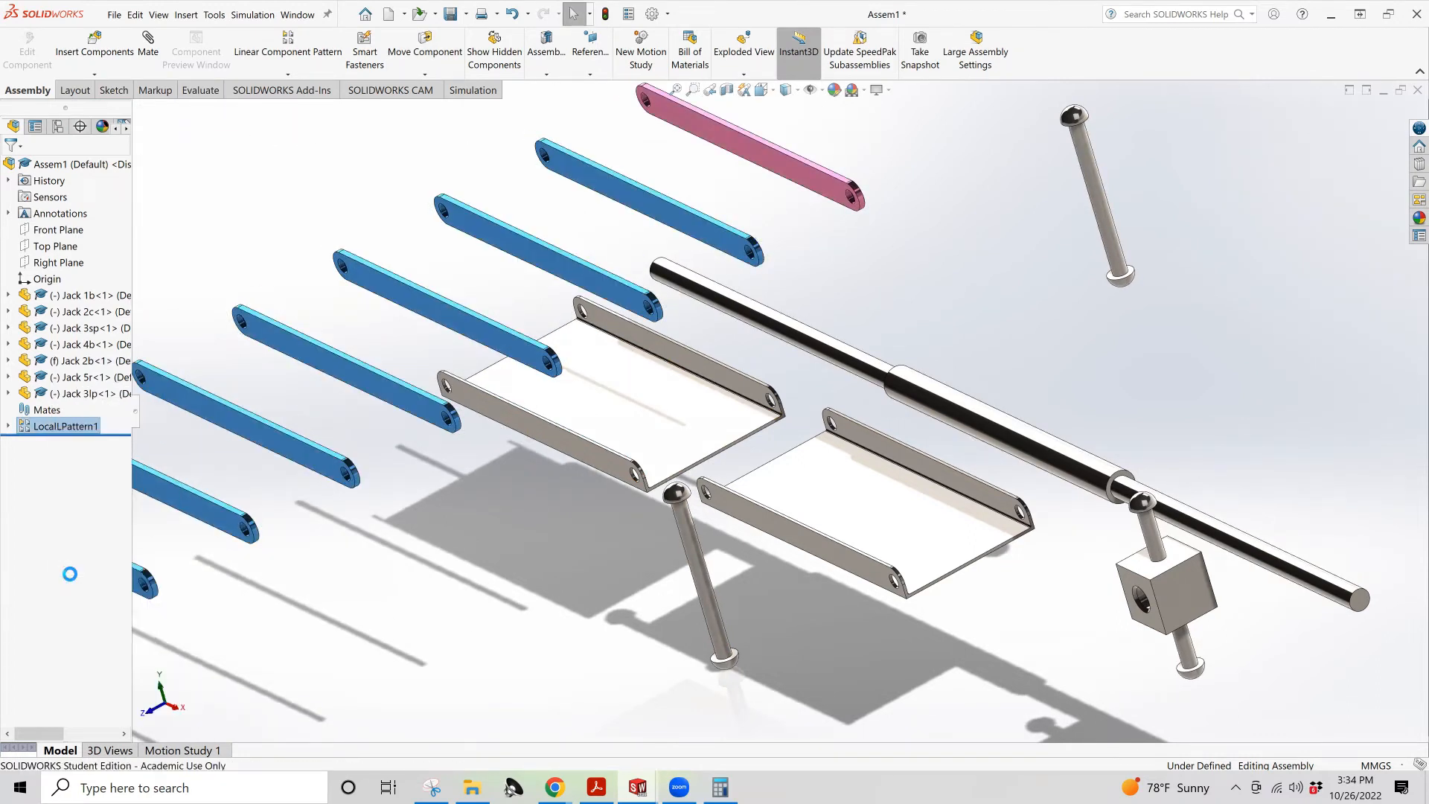
{"action": "left_click", "coordinate": [1085, 216]}
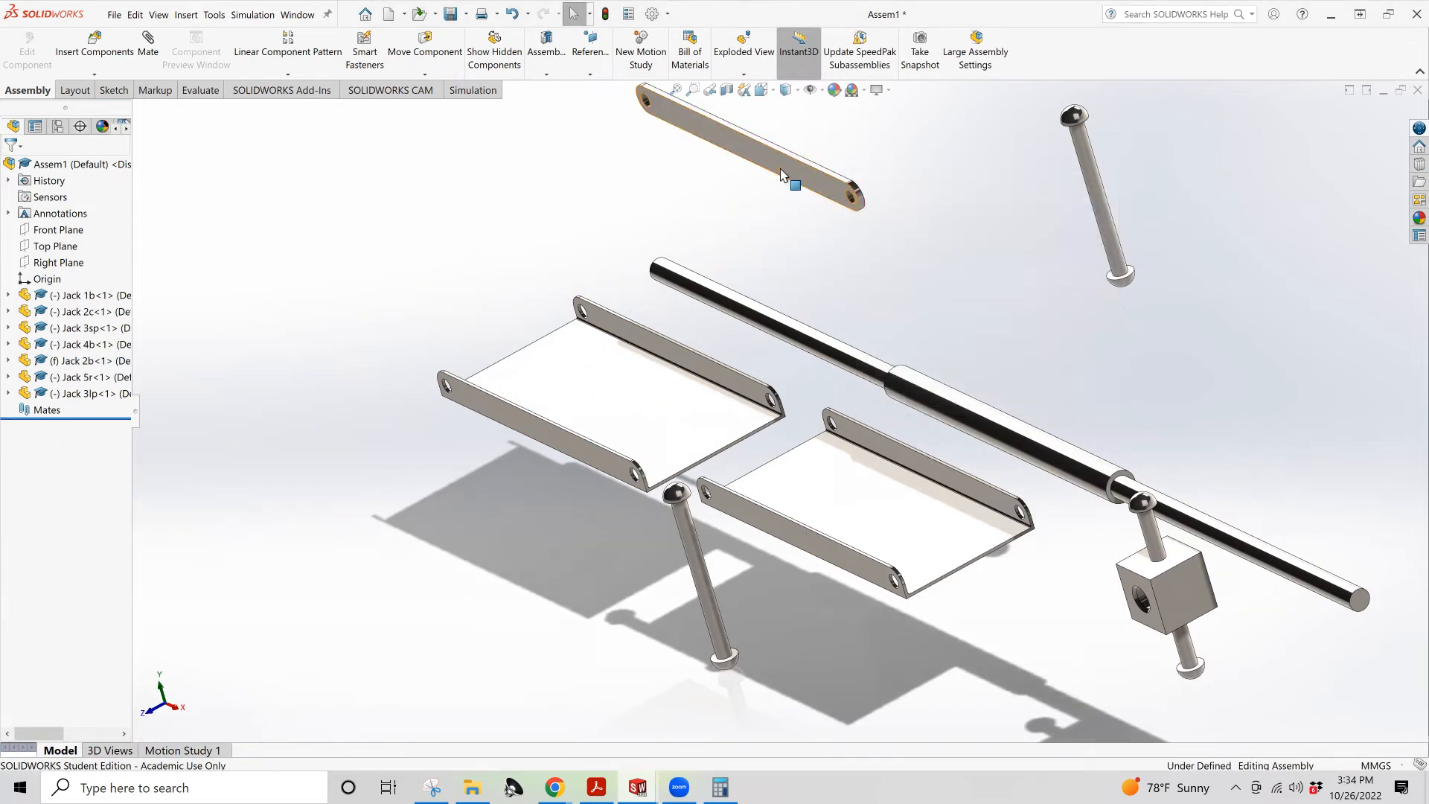
{"action": "scroll", "coordinate": [789, 200], "scroll_direction": "up", "scroll_amount": 3}
{"action": "scroll", "coordinate": [781, 256], "scroll_direction": "down", "scroll_amount": 3}
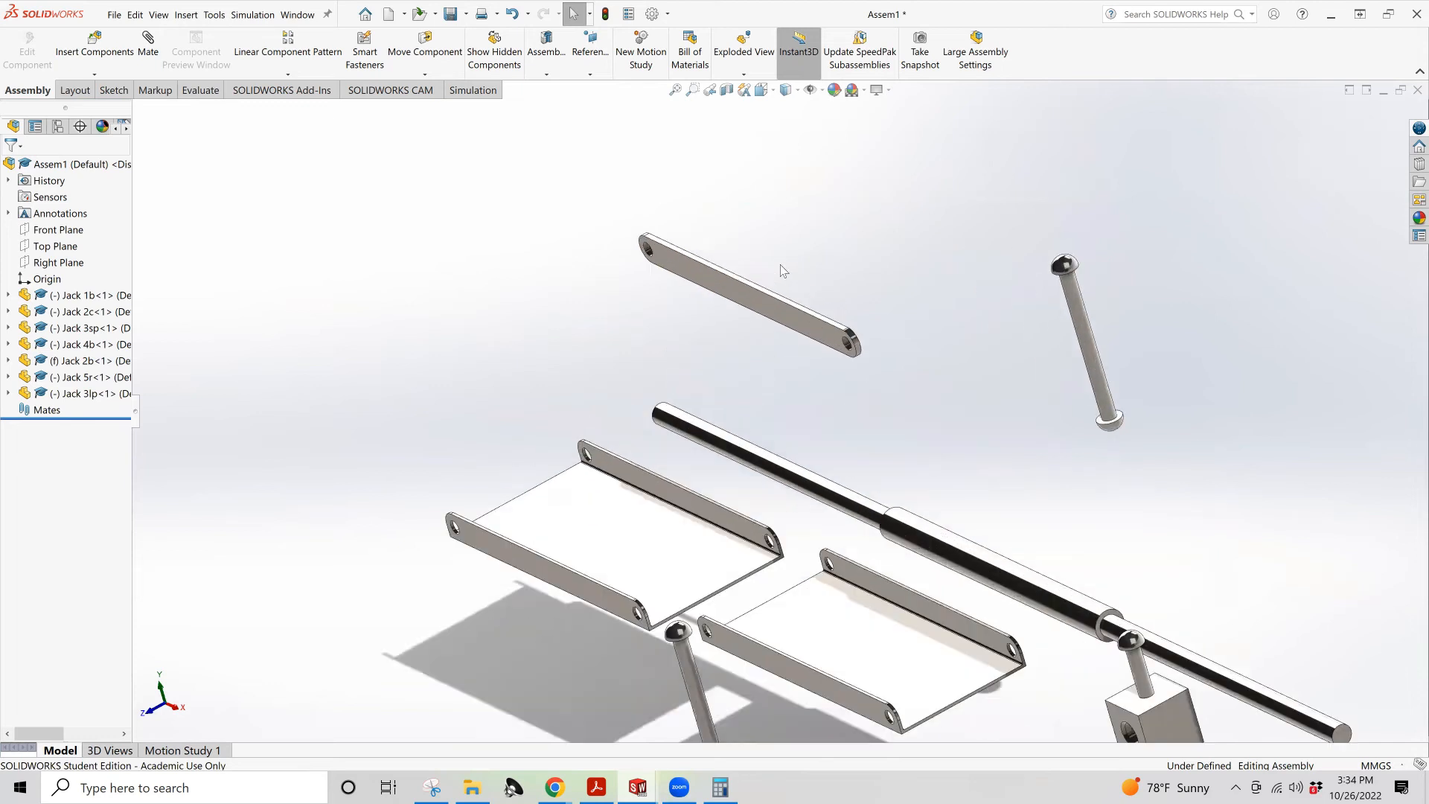
{"action": "left_click", "coordinate": [706, 282]}
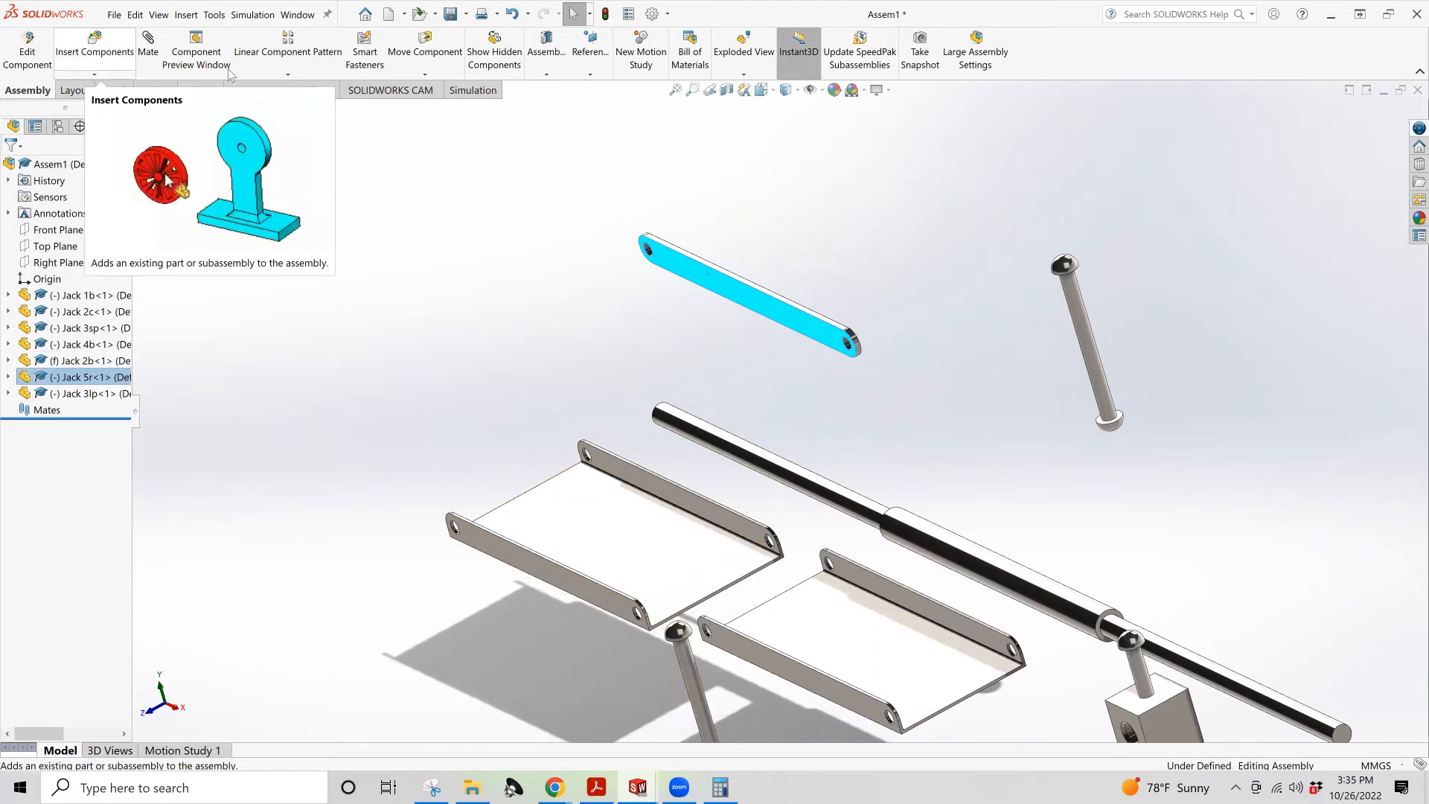
{"action": "left_click", "coordinate": [424, 75]}
{"action": "left_click", "coordinate": [421, 179]}
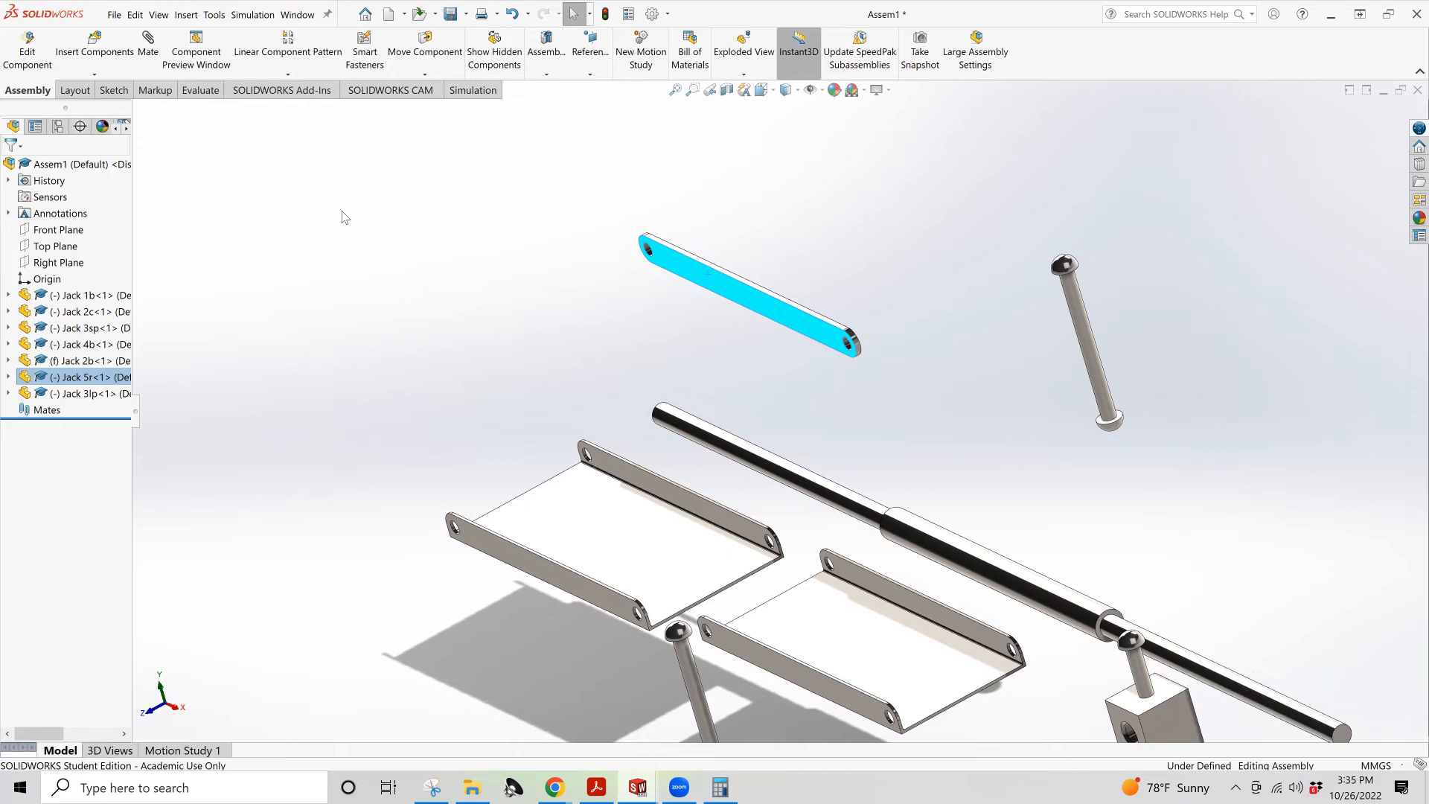
{"action": "left_click", "coordinate": [85, 345]}
{"action": "right_click", "coordinate": [87, 347]}
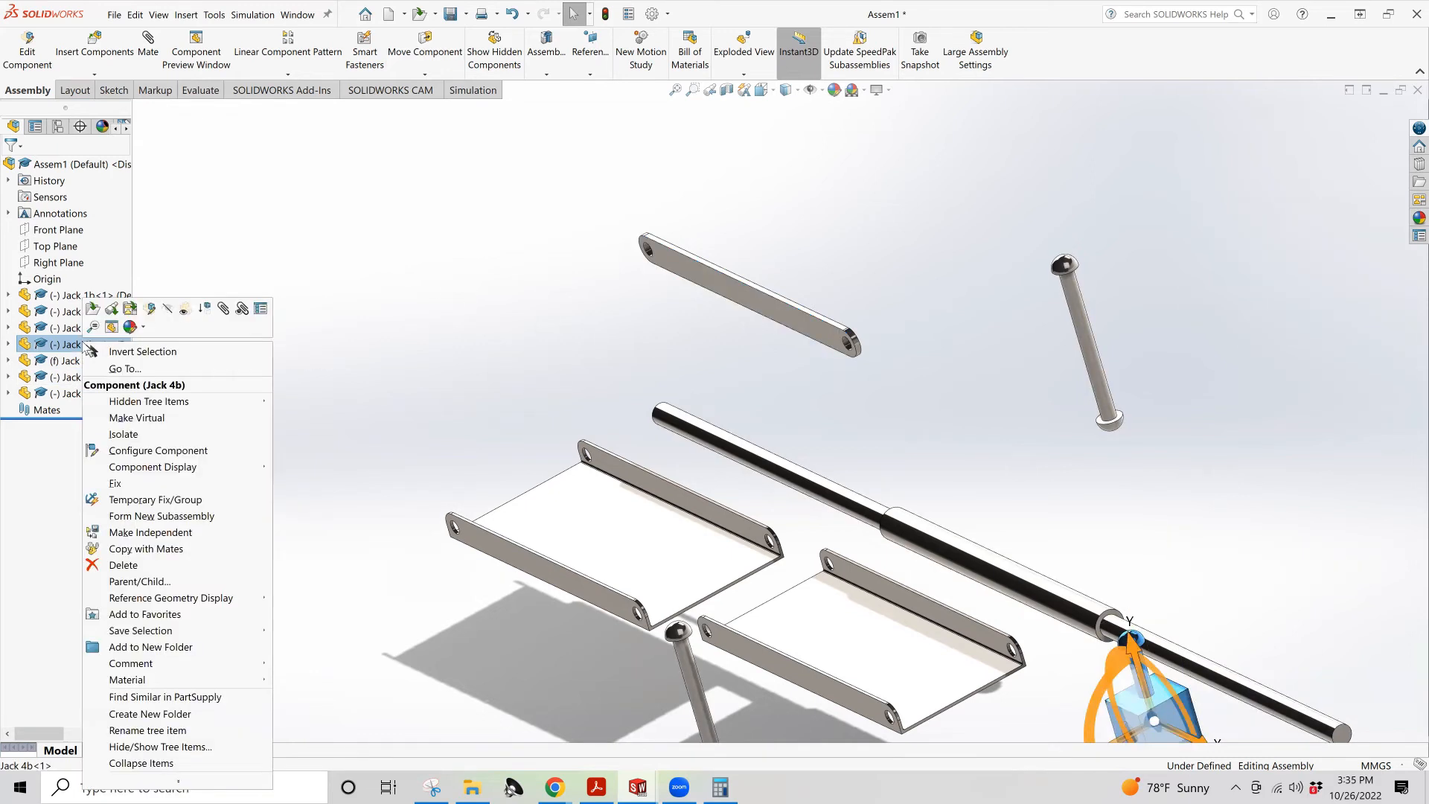
{"action": "left_click", "coordinate": [145, 549]}
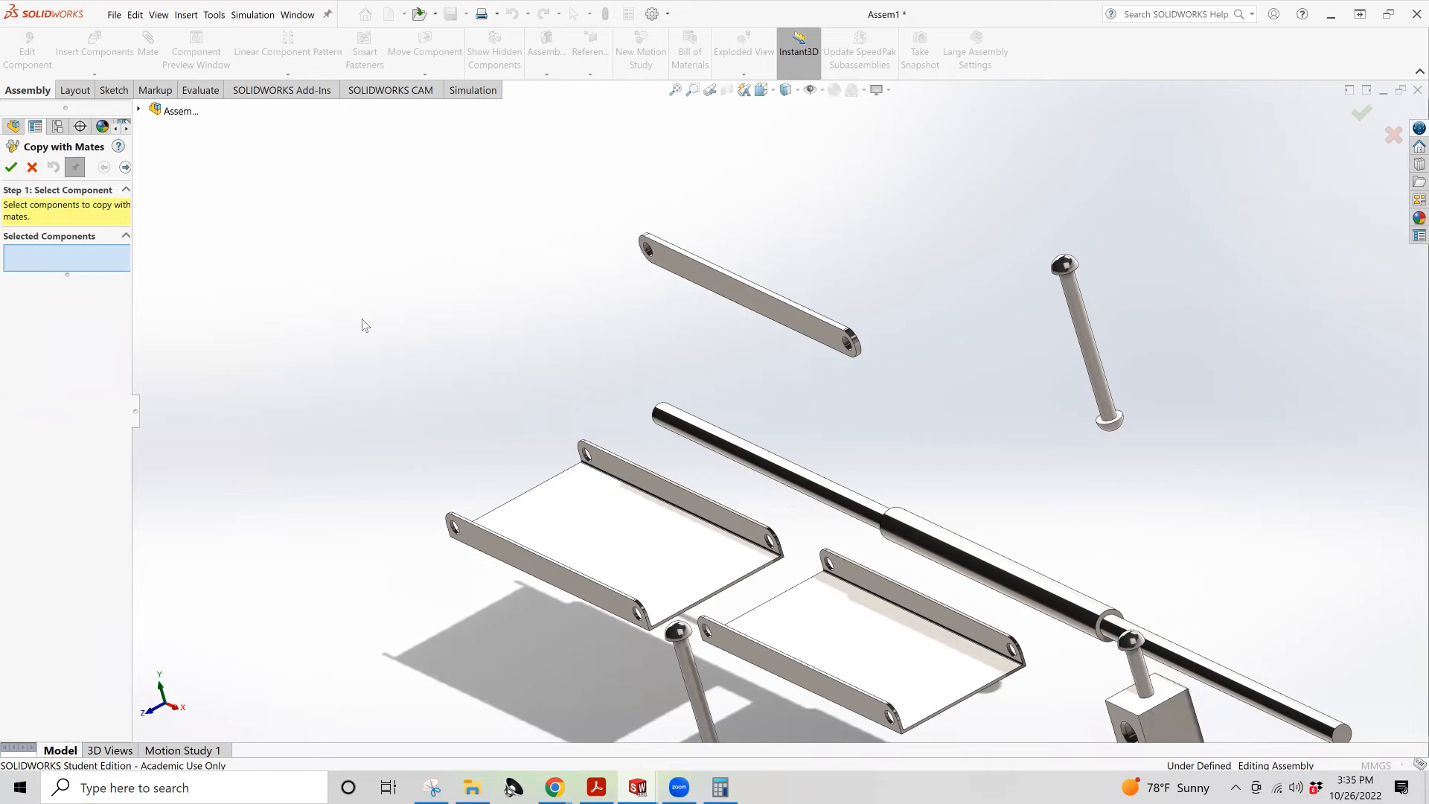
{"action": "left_click", "coordinate": [11, 168]}
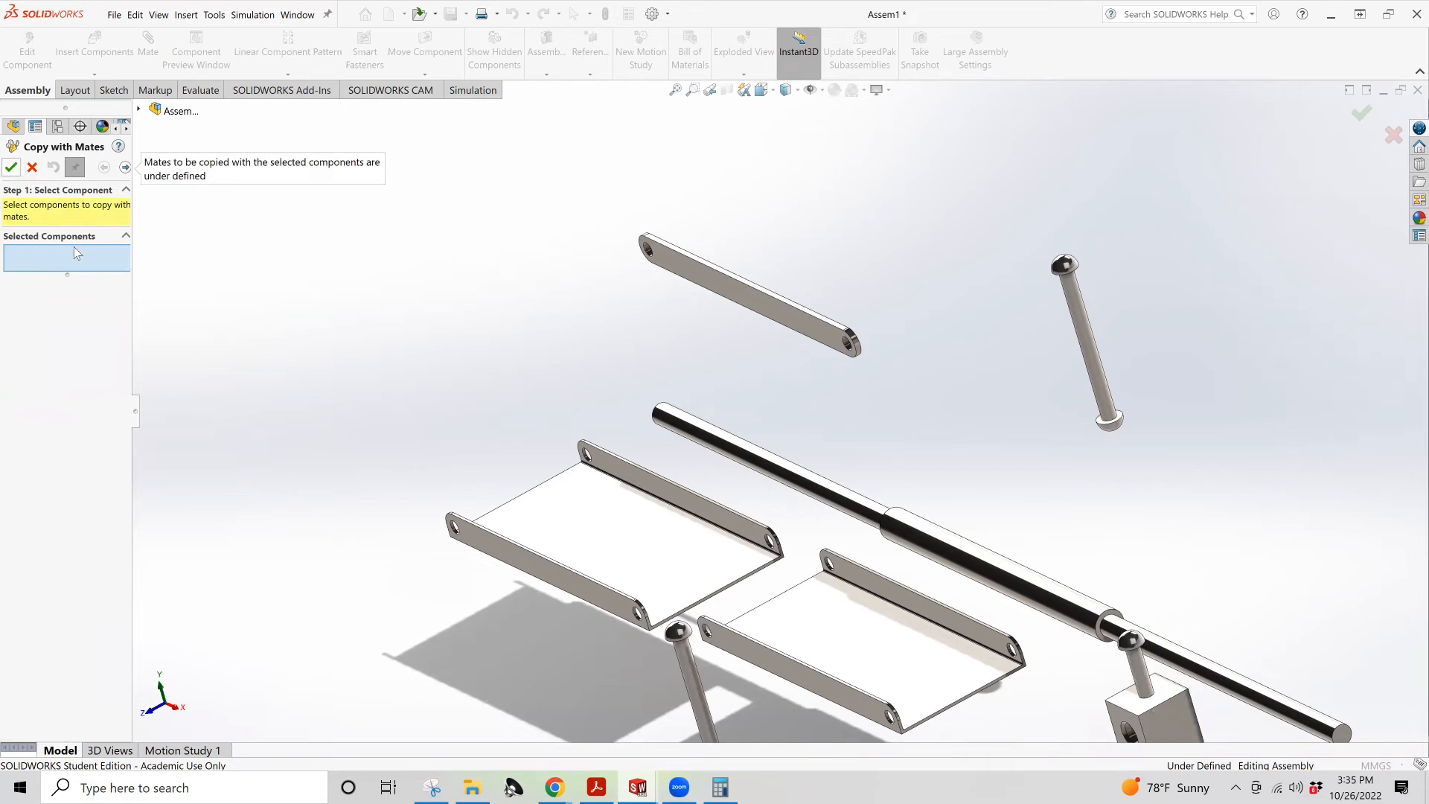
{"action": "left_click", "coordinate": [744, 310]}
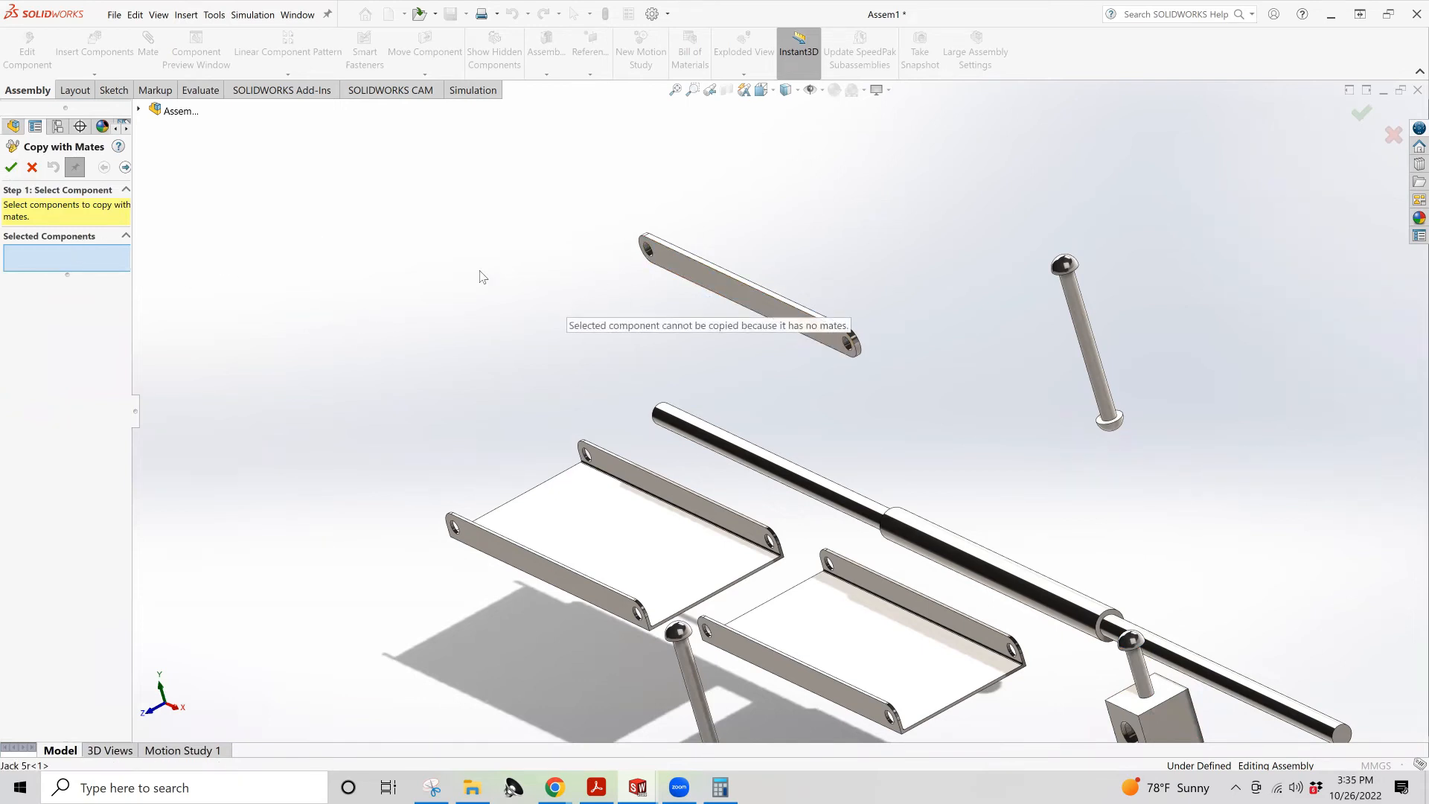
{"action": "left_click_drag", "start_coordinate": [620, 205], "coordinate": [940, 369]}
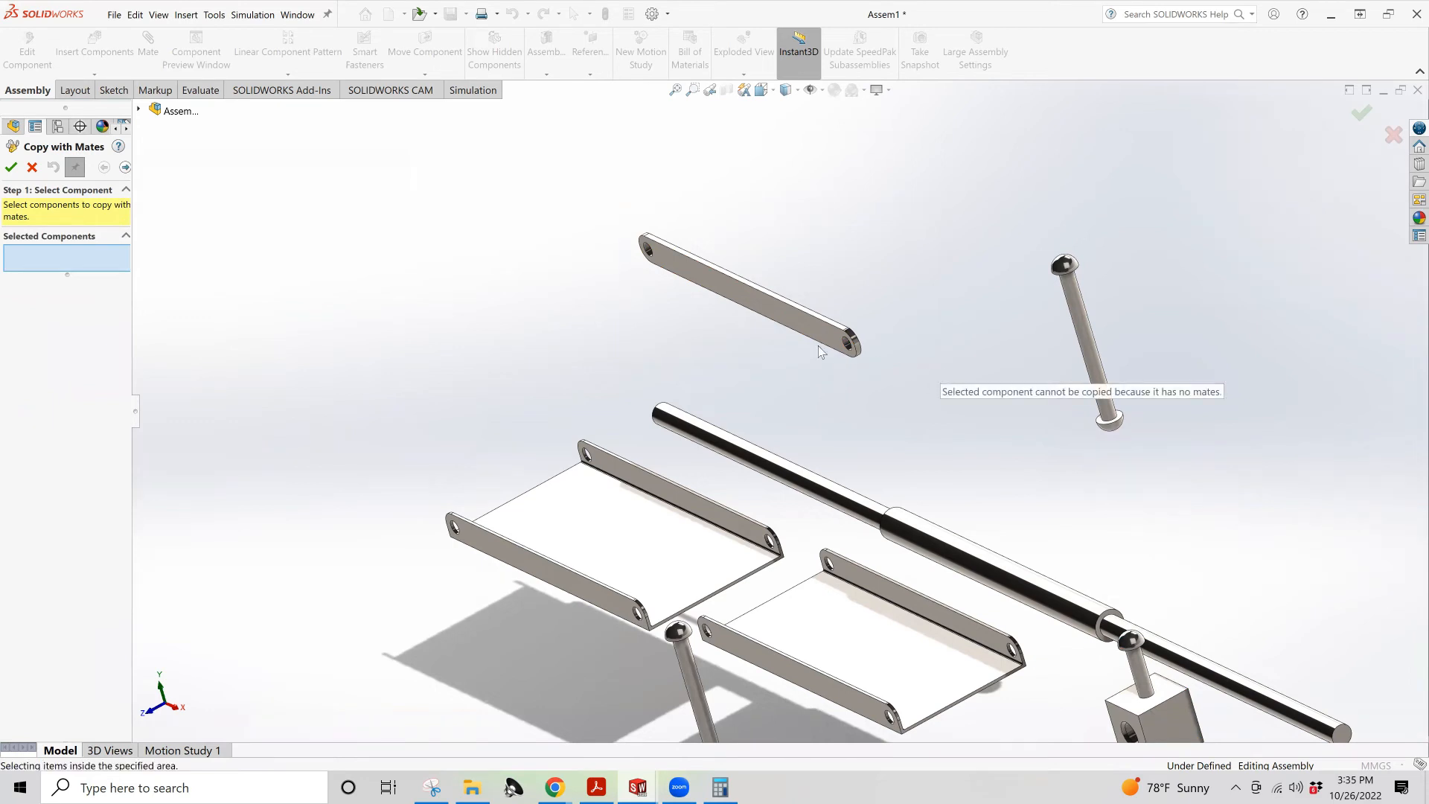
{"action": "left_click", "coordinate": [818, 322]}
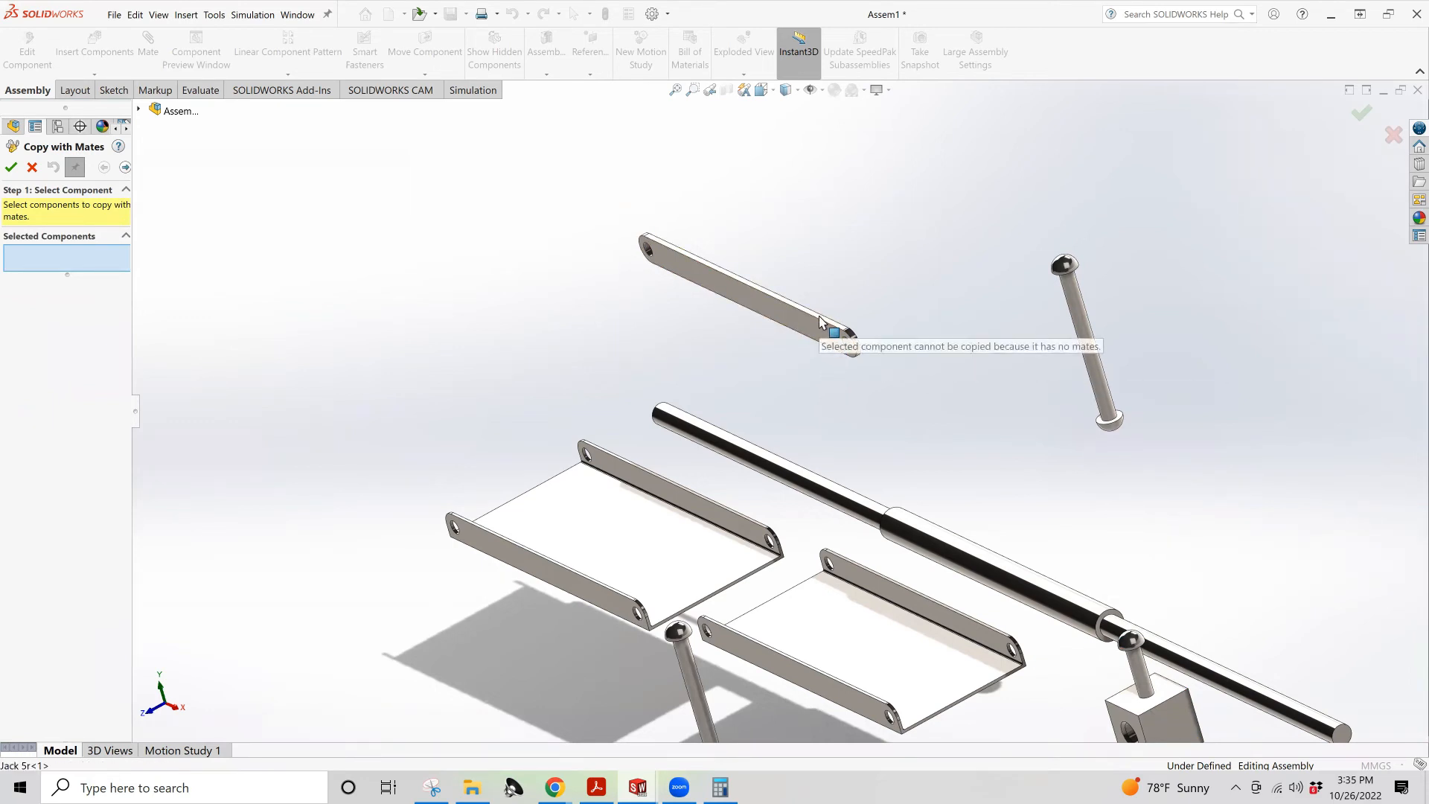
{"action": "left_click", "coordinate": [1077, 307]}
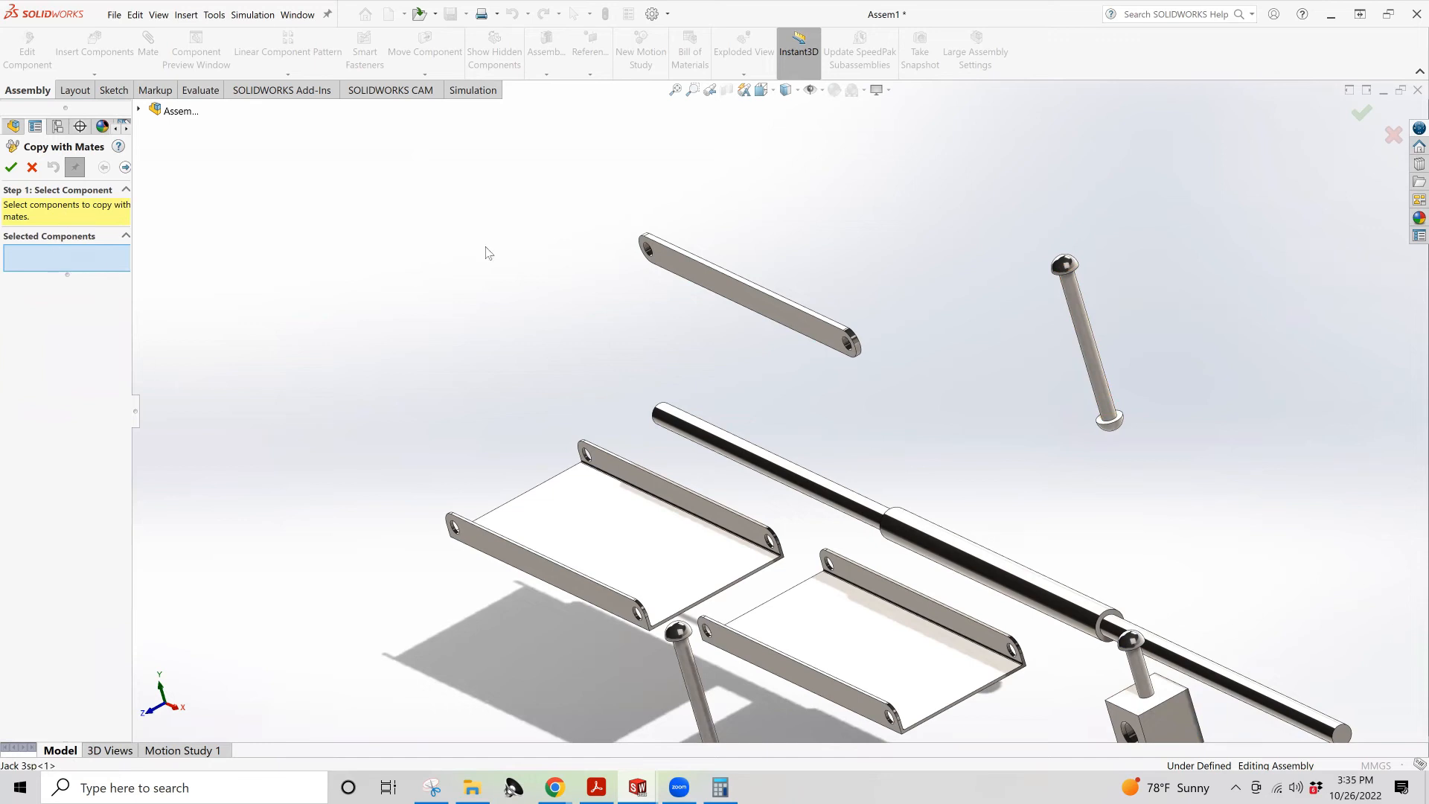
{"action": "left_click", "coordinate": [32, 167]}
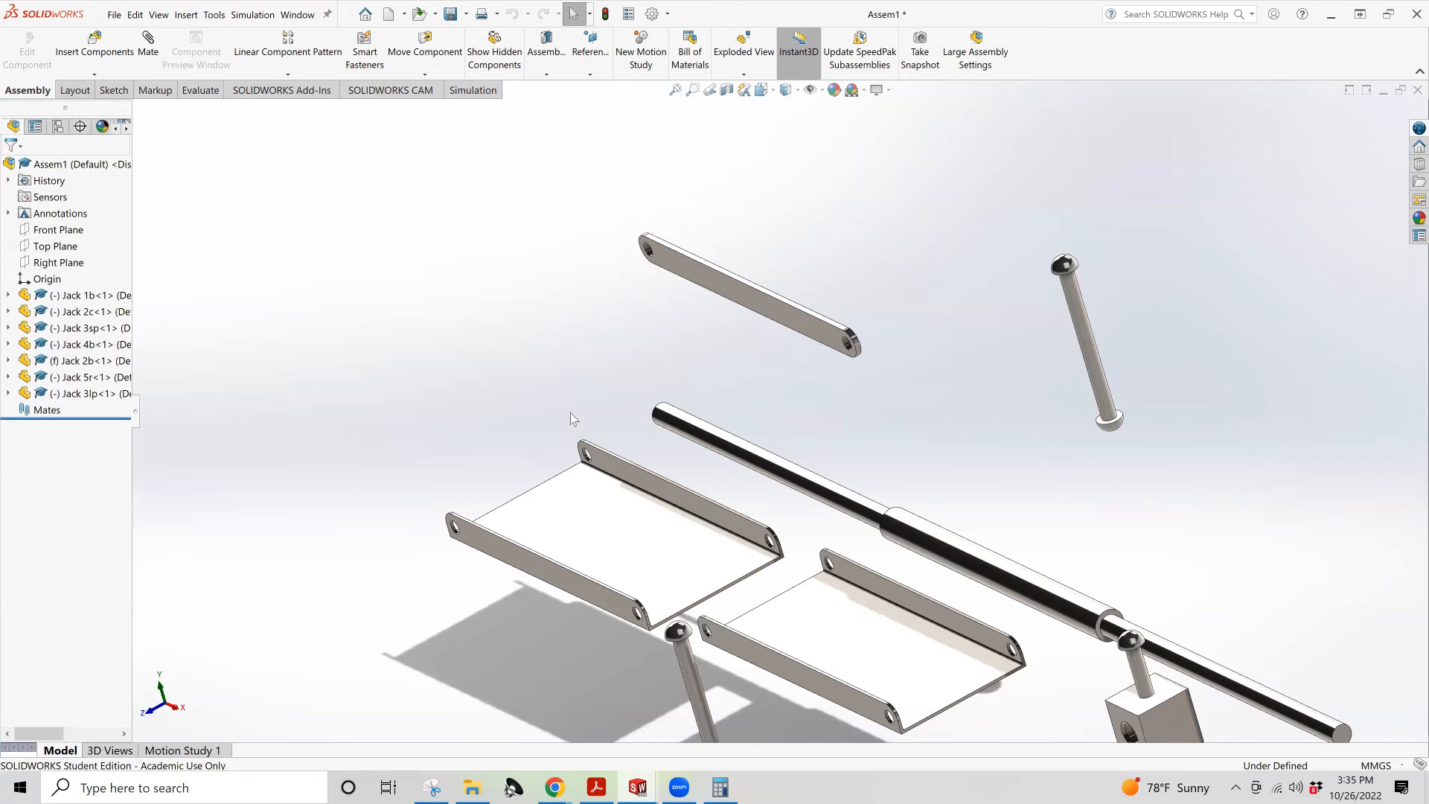
Insert a second copy of the link Jack 5r and place it behind the existing link, clear of the other parts
{"action": "scroll", "coordinate": [600, 497], "scroll_direction": "up", "scroll_amount": 2}
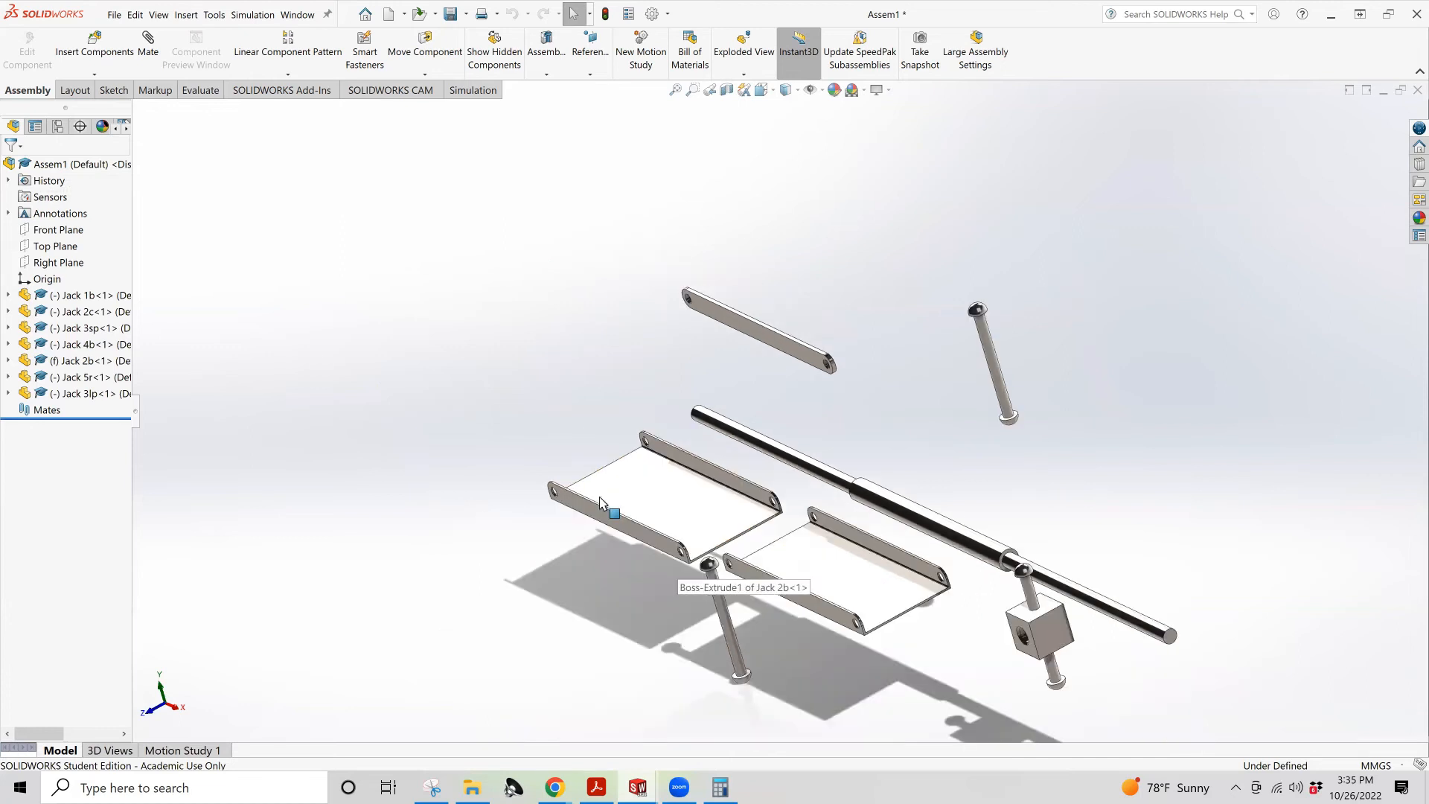
{"action": "scroll", "coordinate": [656, 482], "scroll_direction": "down", "scroll_amount": 1}
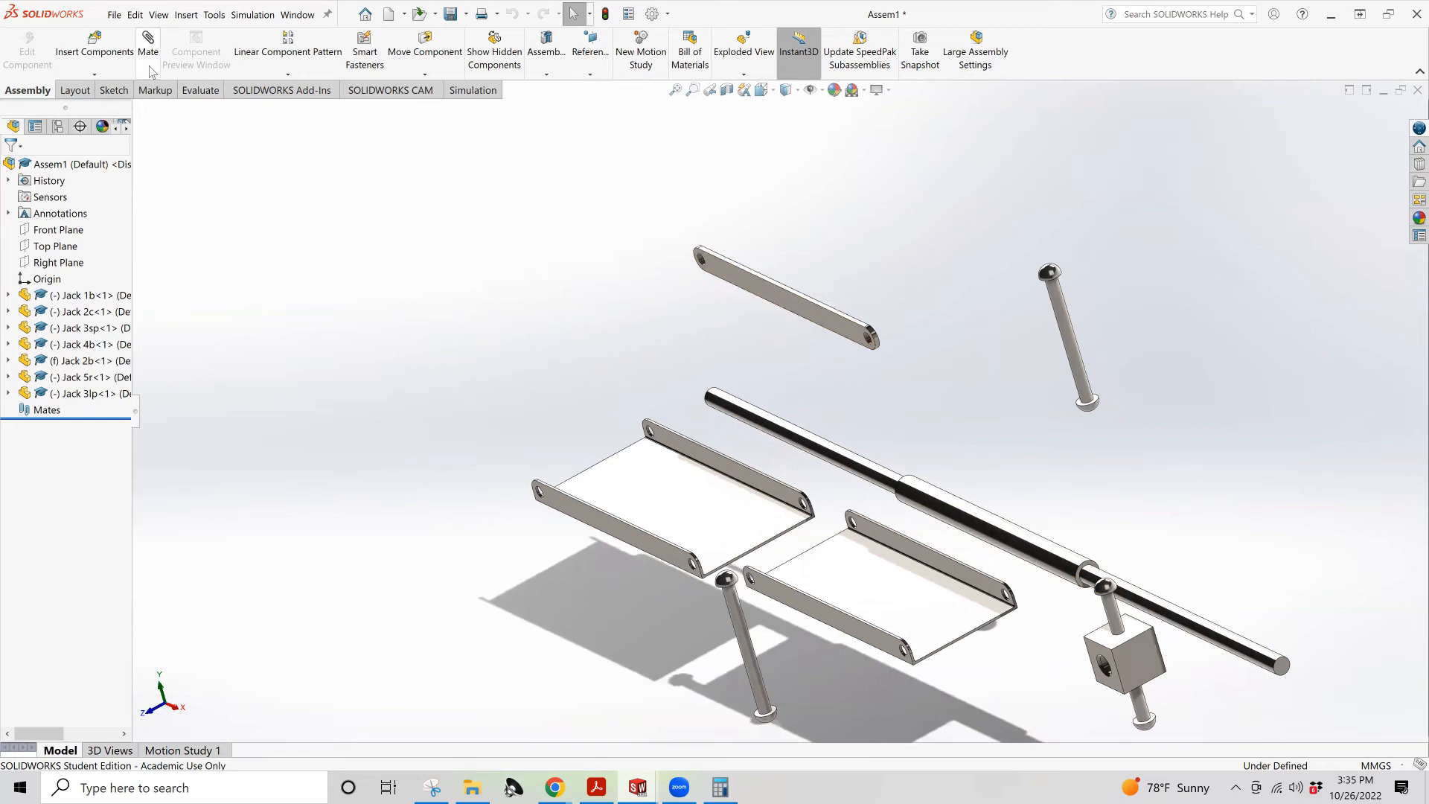
{"action": "left_click", "coordinate": [95, 46]}
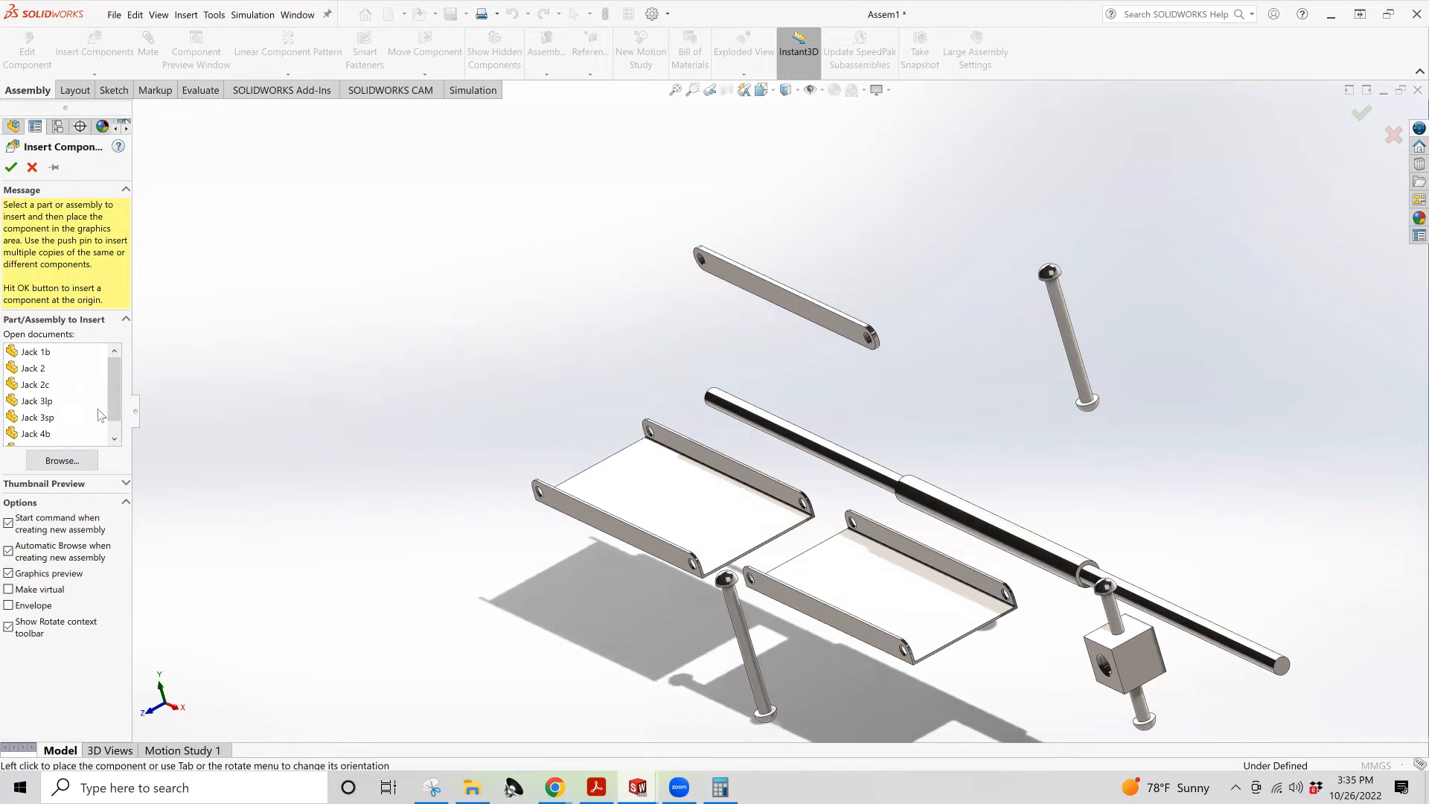
{"action": "scroll", "coordinate": [59, 405], "scroll_direction": "down", "scroll_amount": 1}
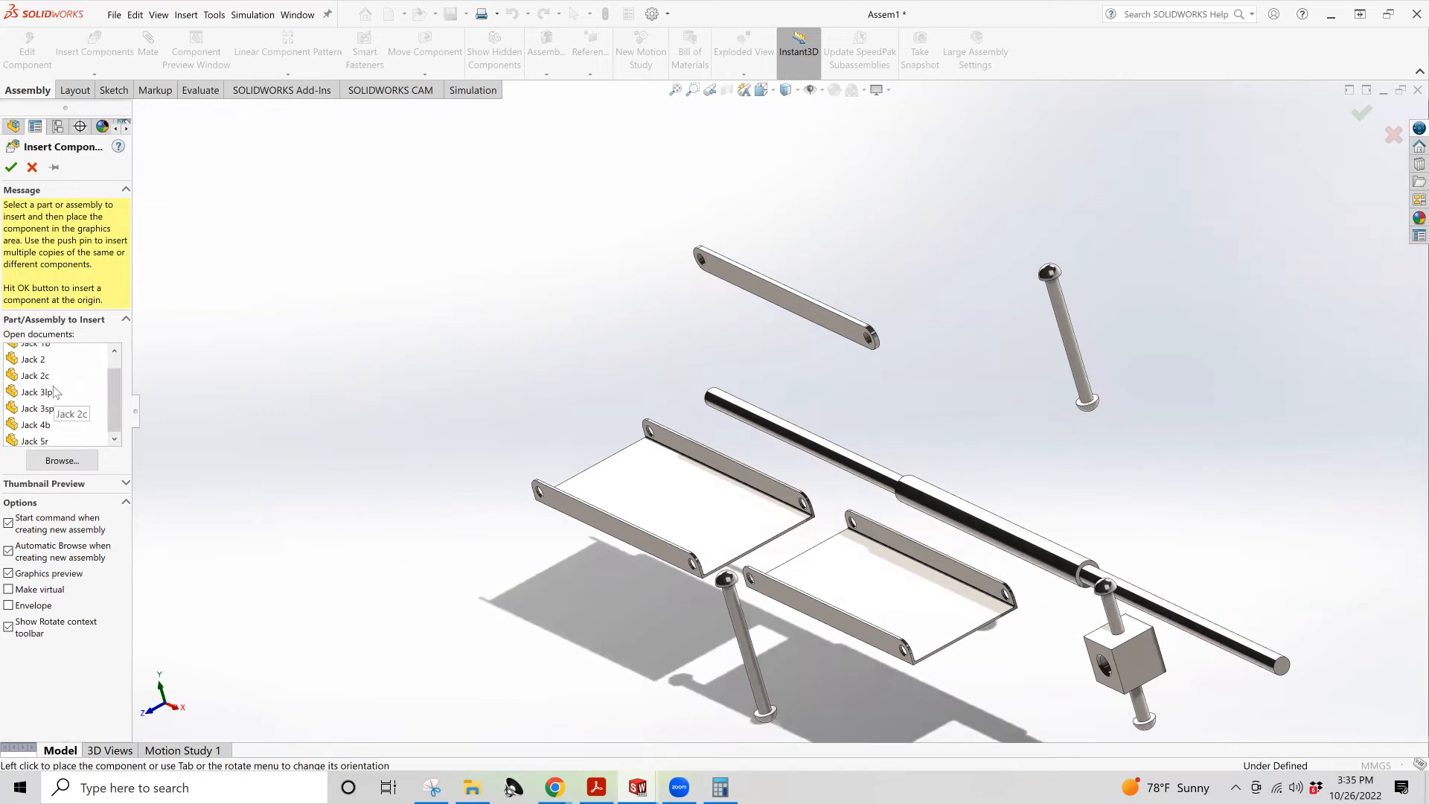
{"action": "left_click", "coordinate": [42, 434]}
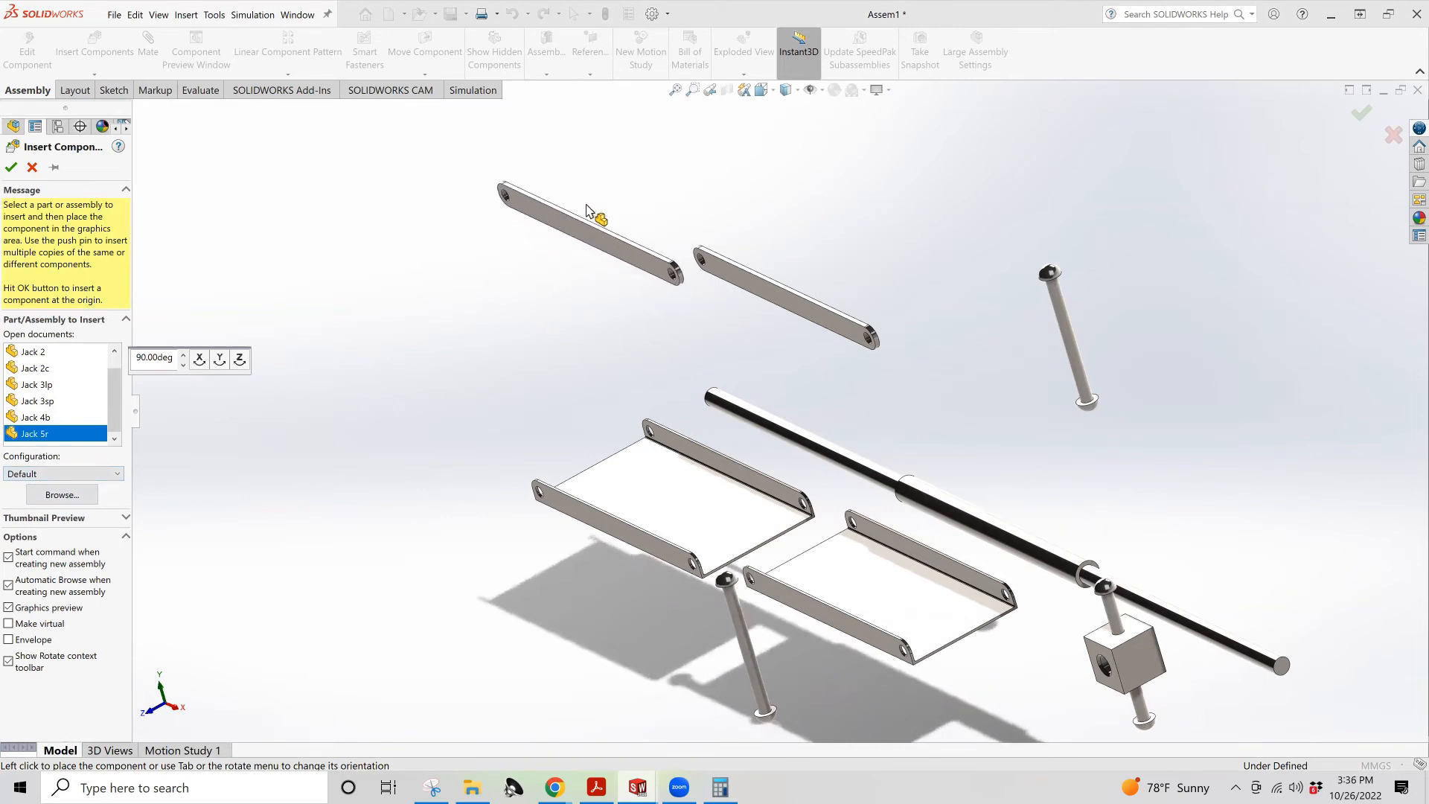
{"action": "left_click", "coordinate": [586, 185]}
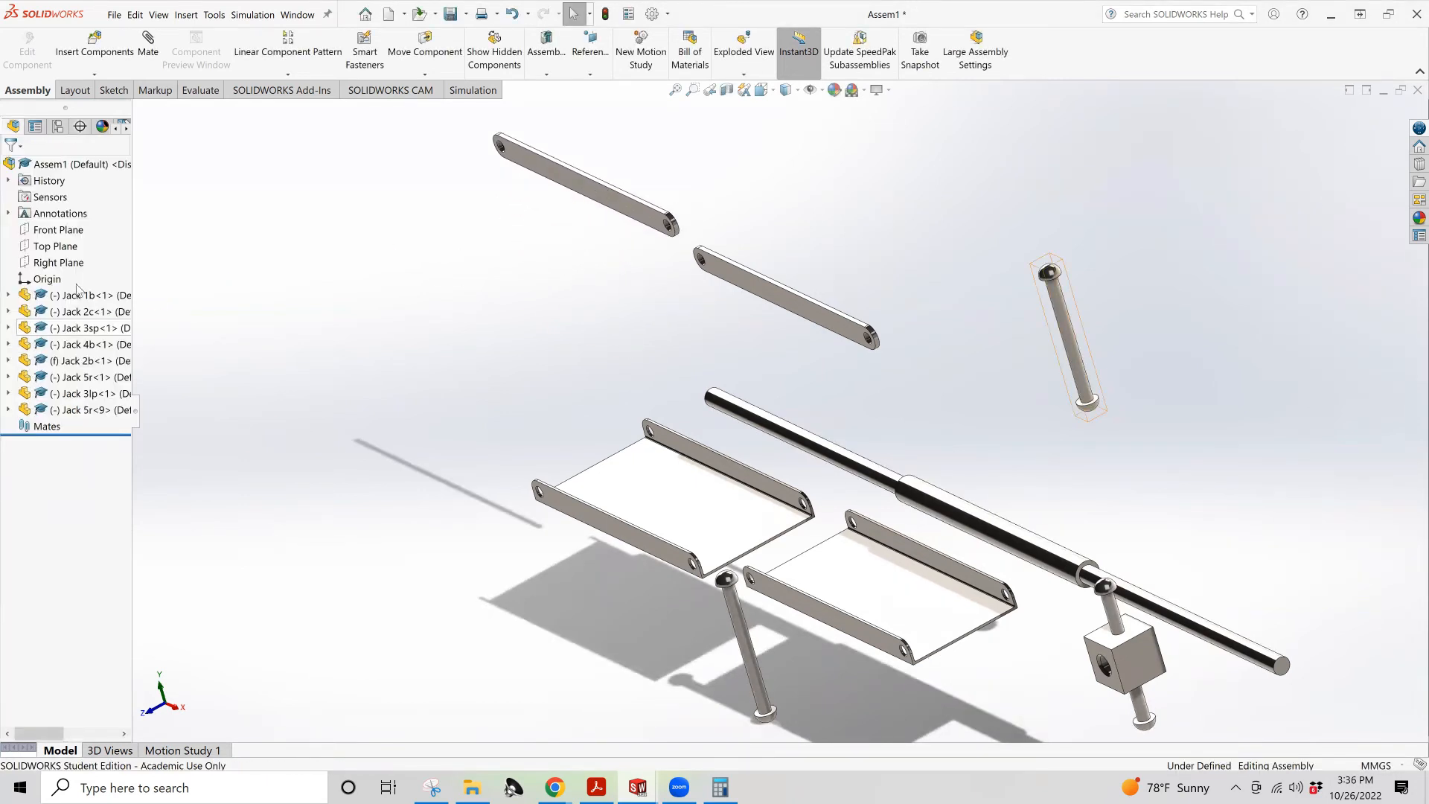
Insert a third and a fourth Jack 5r link, placing them in a row with the previously inserted copy
{"action": "left_click", "coordinate": [104, 49]}
{"action": "scroll", "coordinate": [52, 432], "scroll_direction": "down", "scroll_amount": 1}
{"action": "left_click", "coordinate": [33, 434]}
{"action": "left_click", "coordinate": [461, 224]}
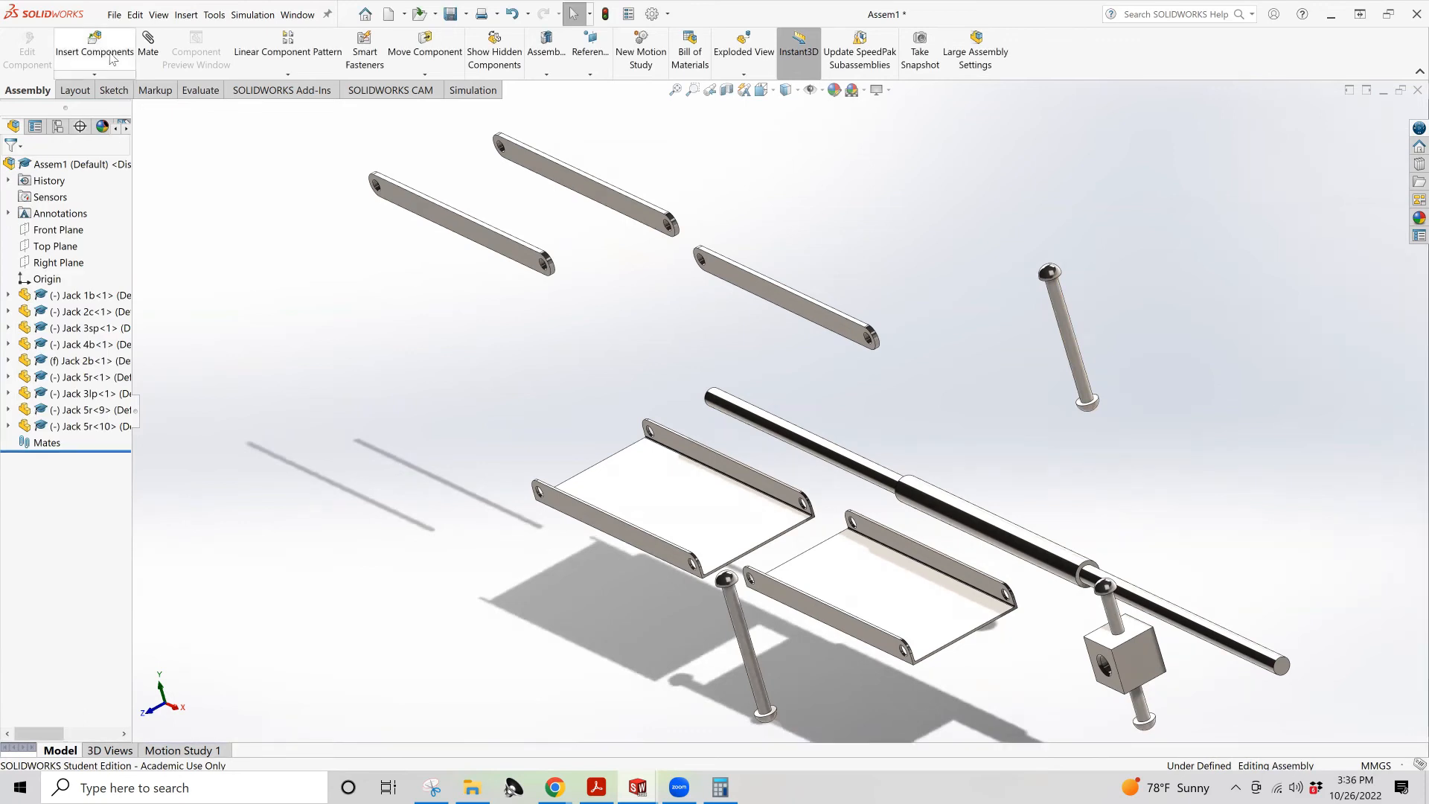
{"action": "left_click", "coordinate": [95, 46]}
{"action": "scroll", "coordinate": [43, 435], "scroll_direction": "down", "scroll_amount": 1}
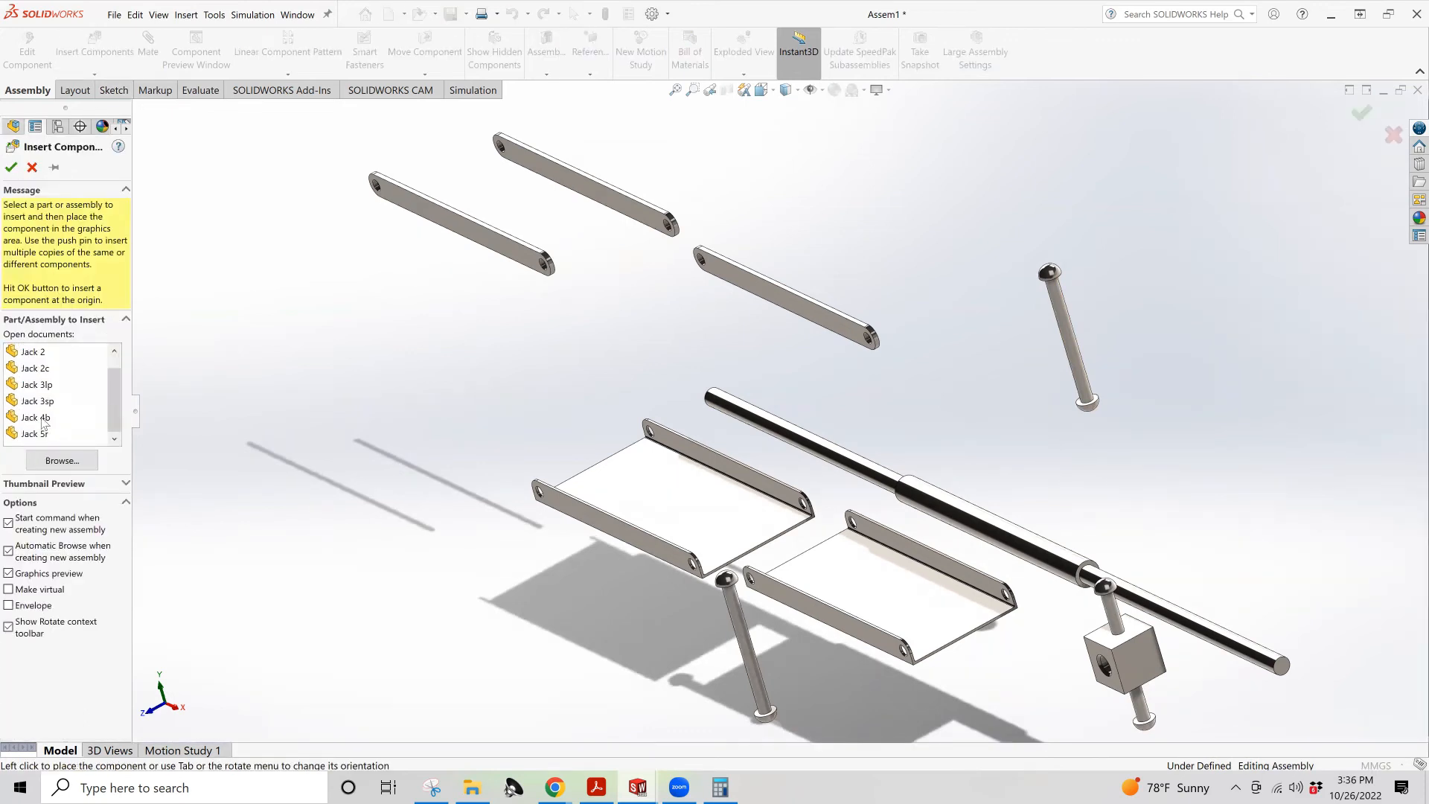
{"action": "left_click", "coordinate": [34, 433]}
{"action": "left_click", "coordinate": [356, 250]}
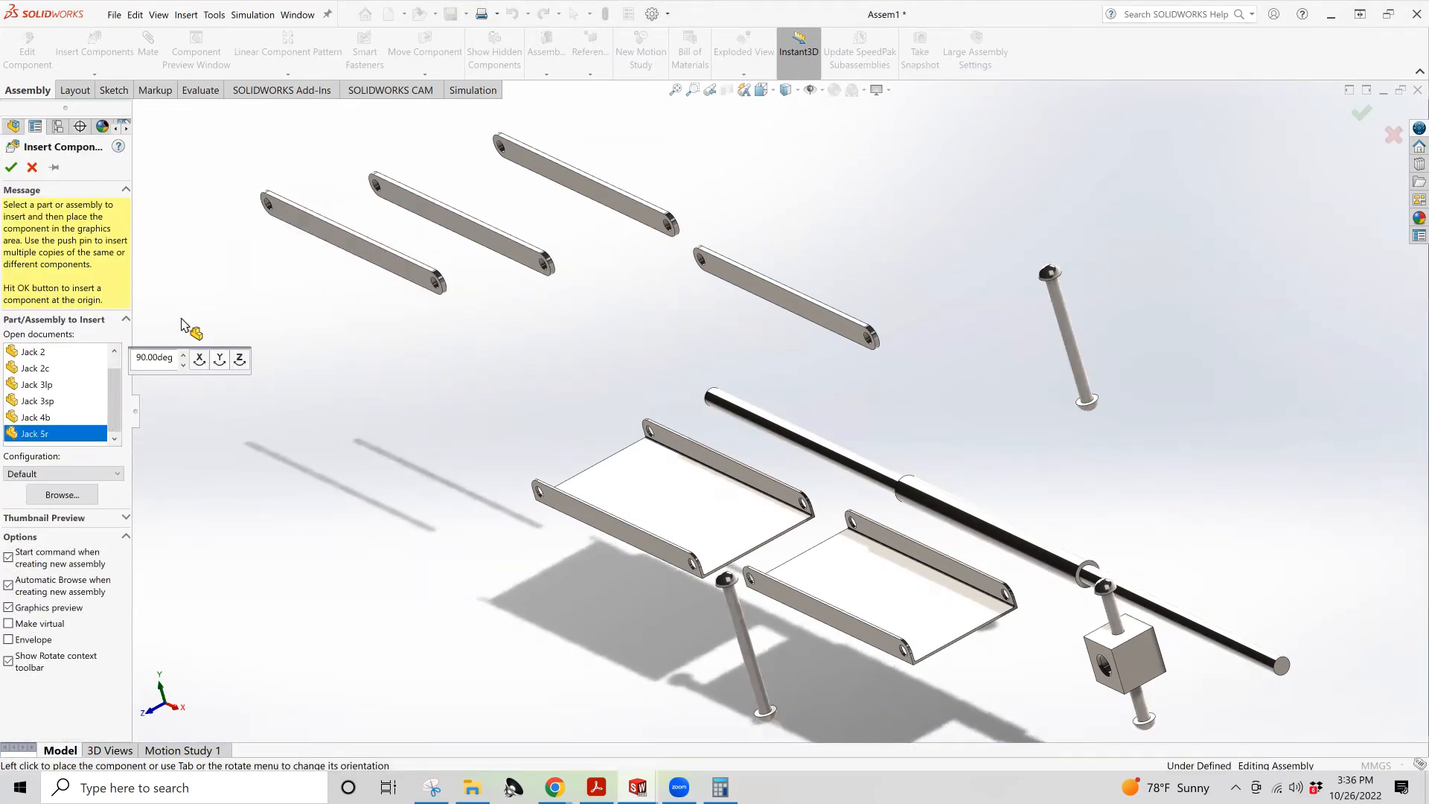
Insert two more Jack 5r links, the fifth and sixth, continuing the staggered row of free links
{"action": "left_click", "coordinate": [112, 57]}
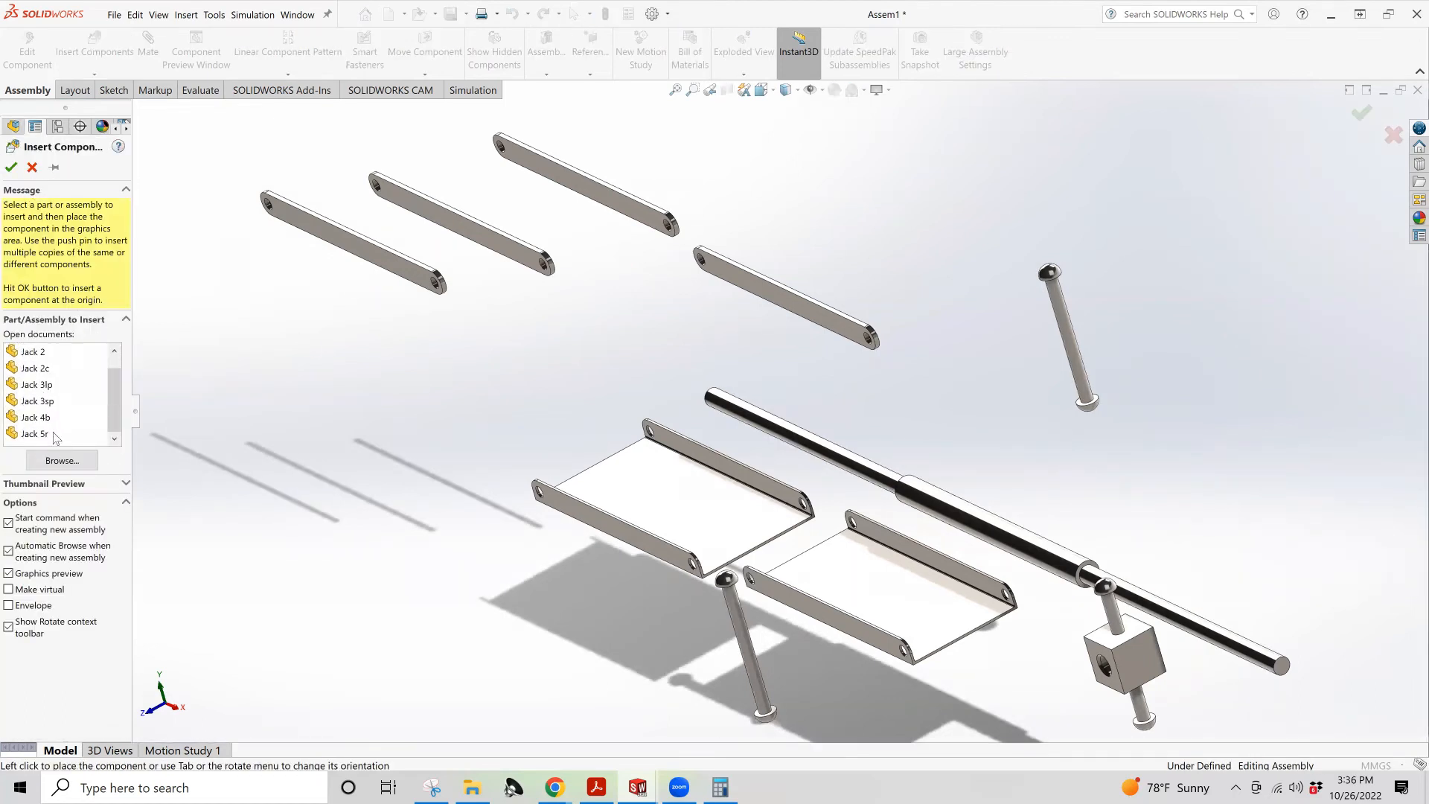
{"action": "left_click", "coordinate": [54, 436]}
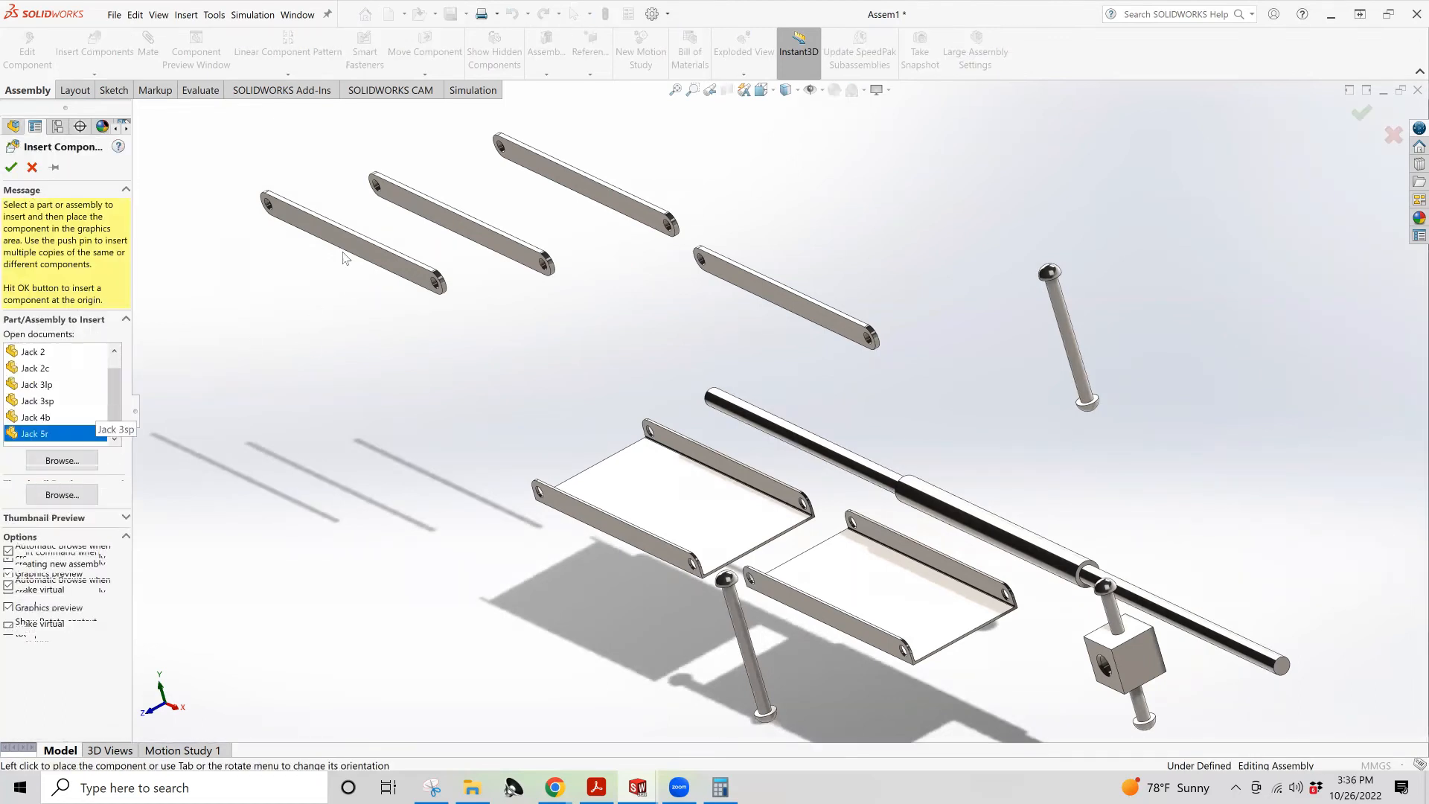
{"action": "left_click", "coordinate": [607, 177]}
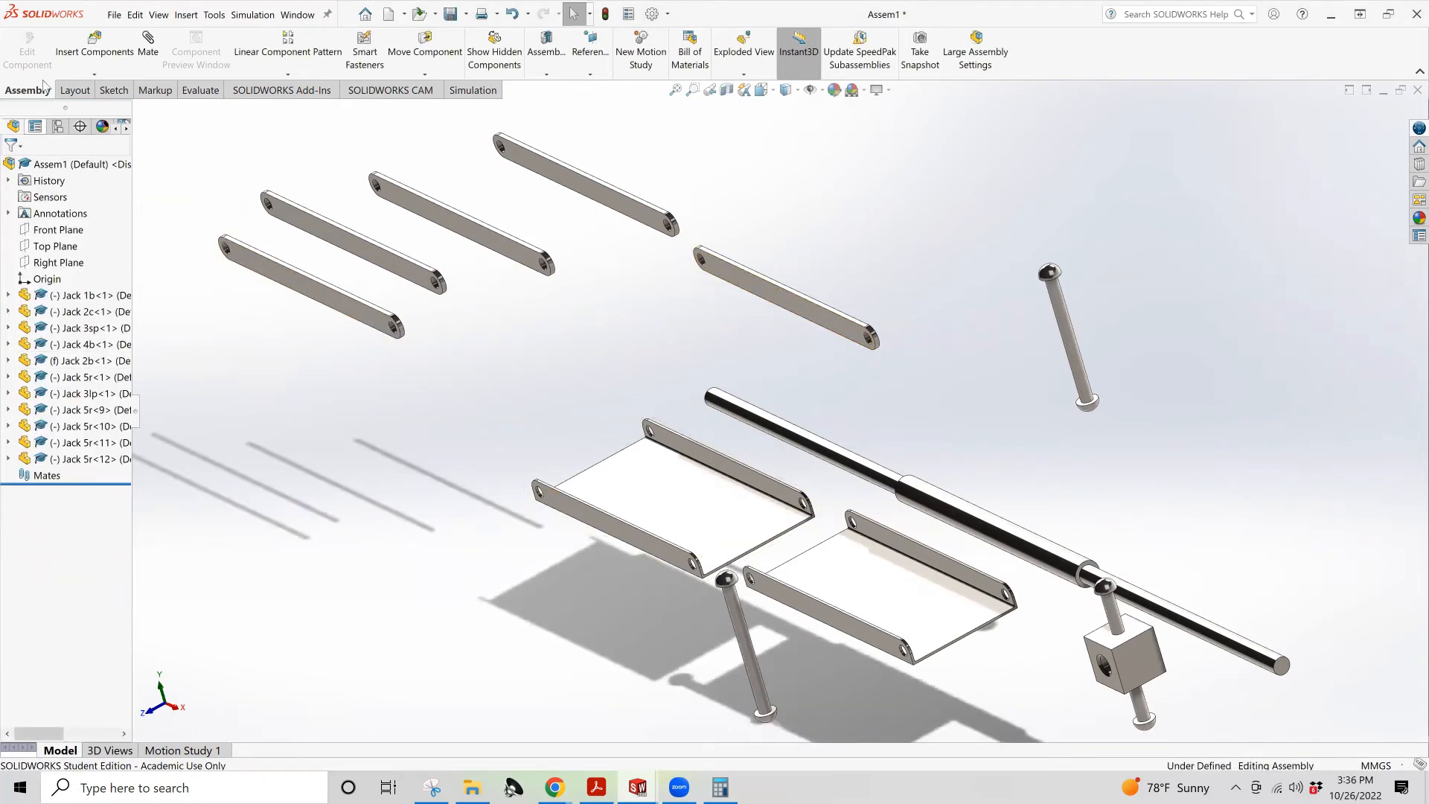
{"action": "left_click", "coordinate": [112, 59]}
{"action": "scroll", "coordinate": [53, 401], "scroll_direction": "down", "scroll_amount": 1}
{"action": "left_click", "coordinate": [59, 436]}
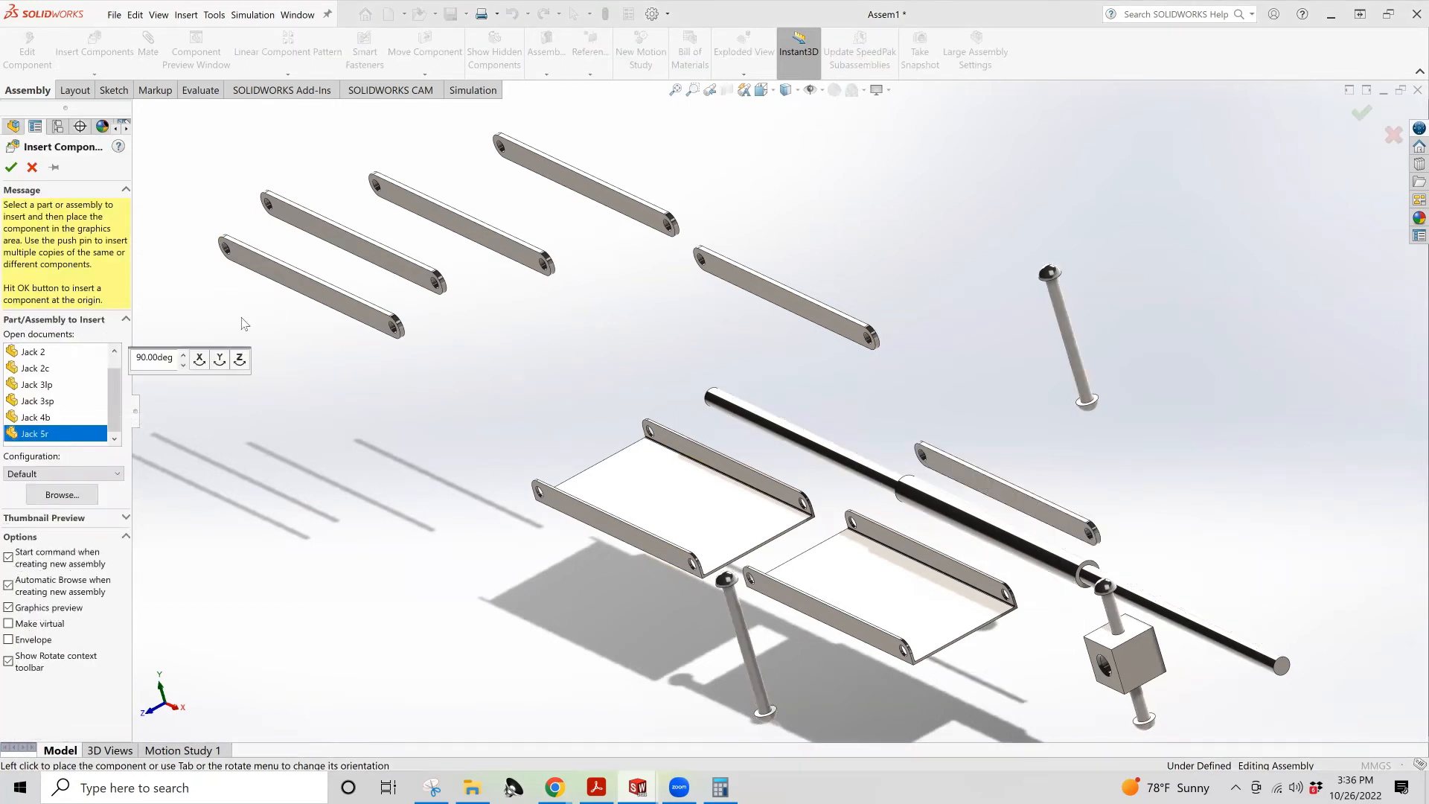
{"action": "left_click", "coordinate": [205, 353]}
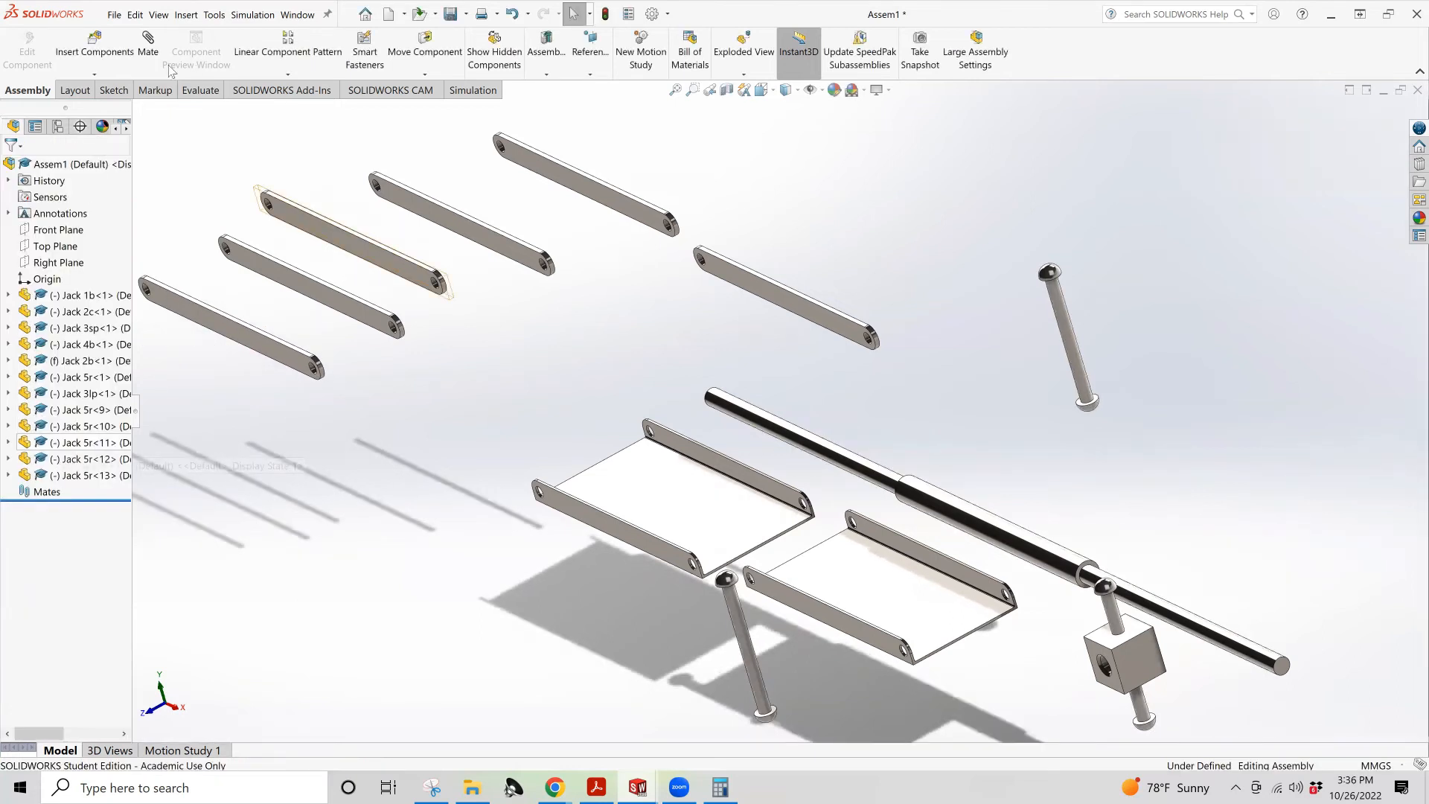
Add the seventh and eighth Jack 5r links at the free end of the row of links
{"action": "left_click", "coordinate": [95, 43]}
{"action": "scroll", "coordinate": [52, 406], "scroll_direction": "down", "scroll_amount": 1}
{"action": "left_click", "coordinate": [42, 435]}
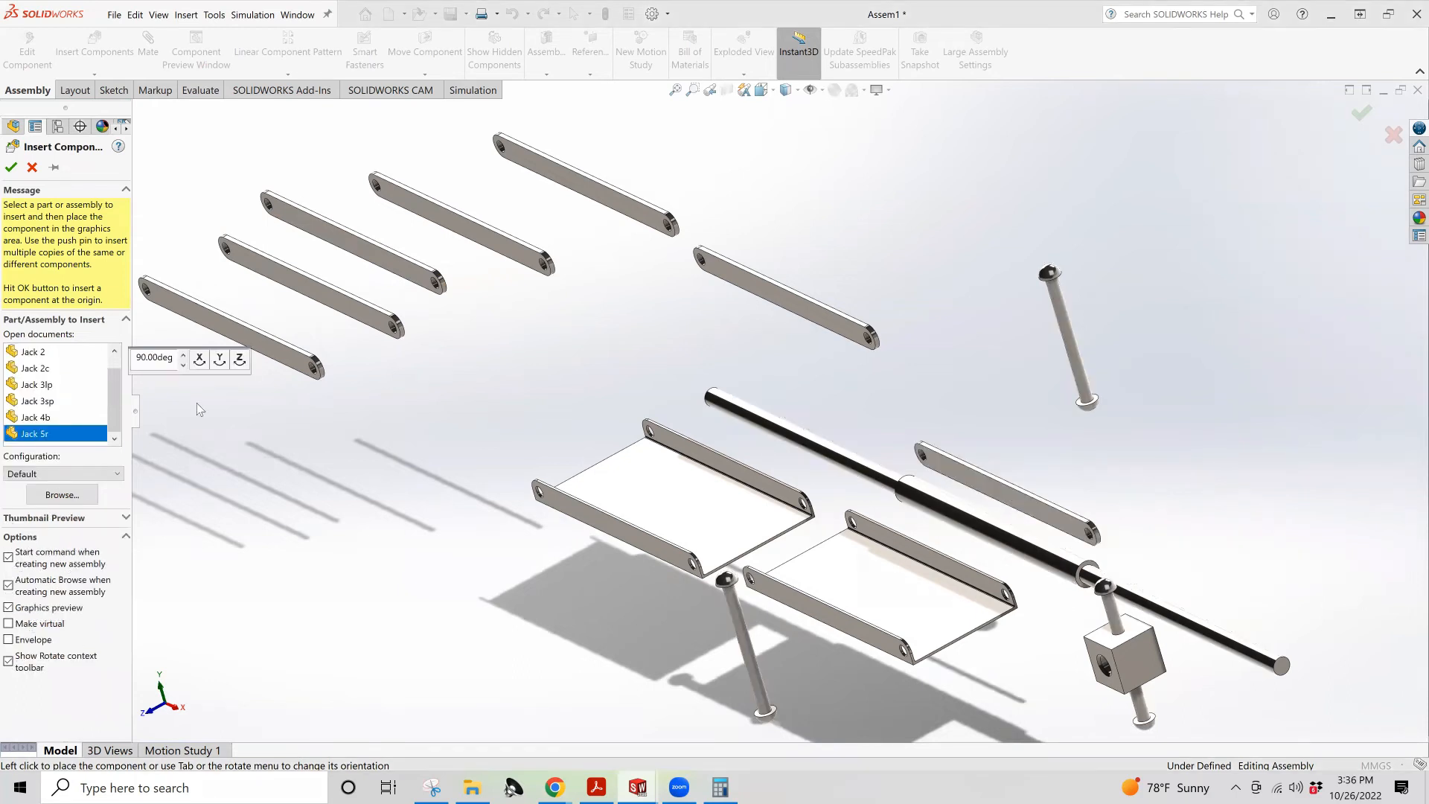
{"action": "left_click", "coordinate": [195, 394]}
{"action": "scroll", "coordinate": [279, 357], "scroll_direction": "up", "scroll_amount": 3}
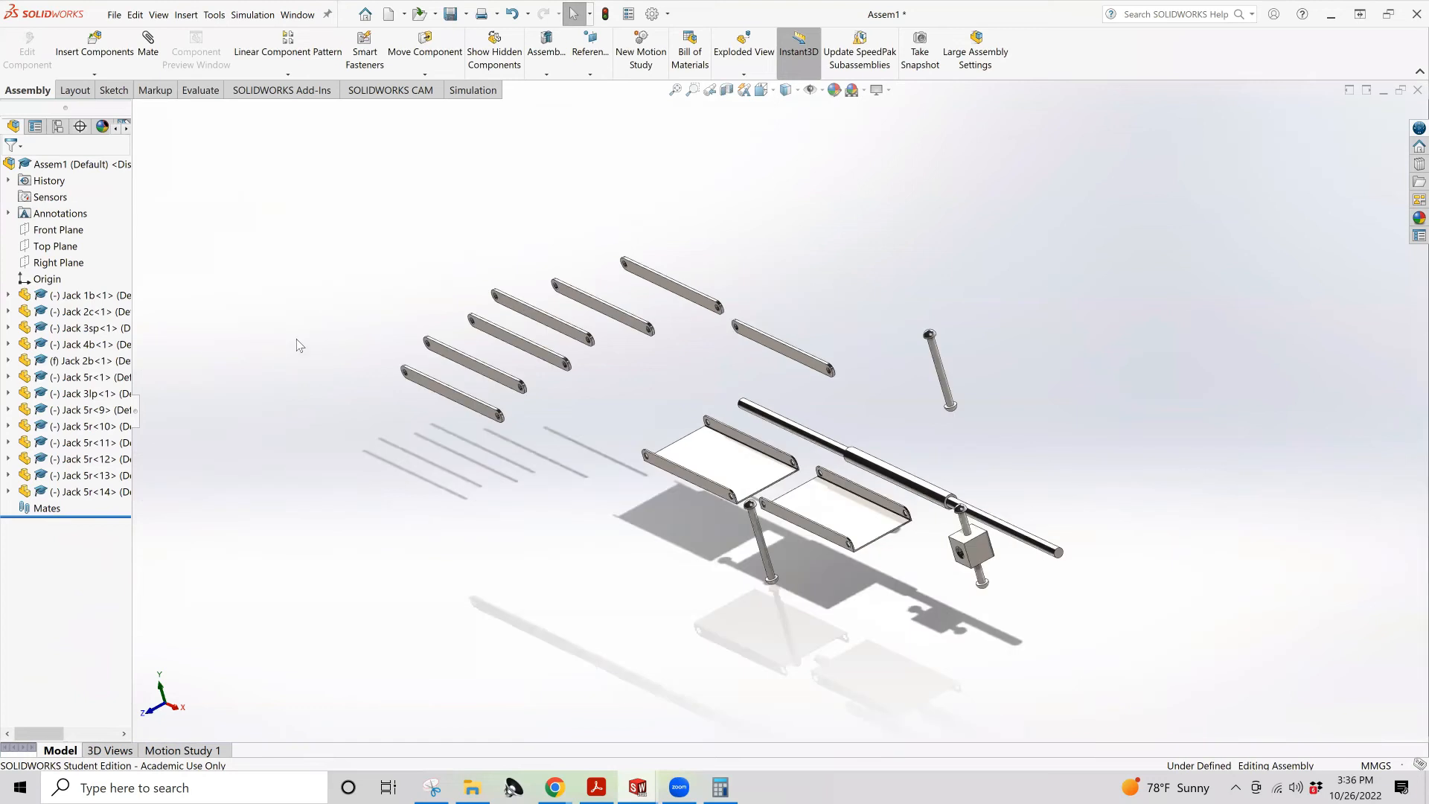
{"action": "scroll", "coordinate": [399, 332], "scroll_direction": "down", "scroll_amount": 1}
{"action": "scroll", "coordinate": [457, 402], "scroll_direction": "down", "scroll_amount": 1}
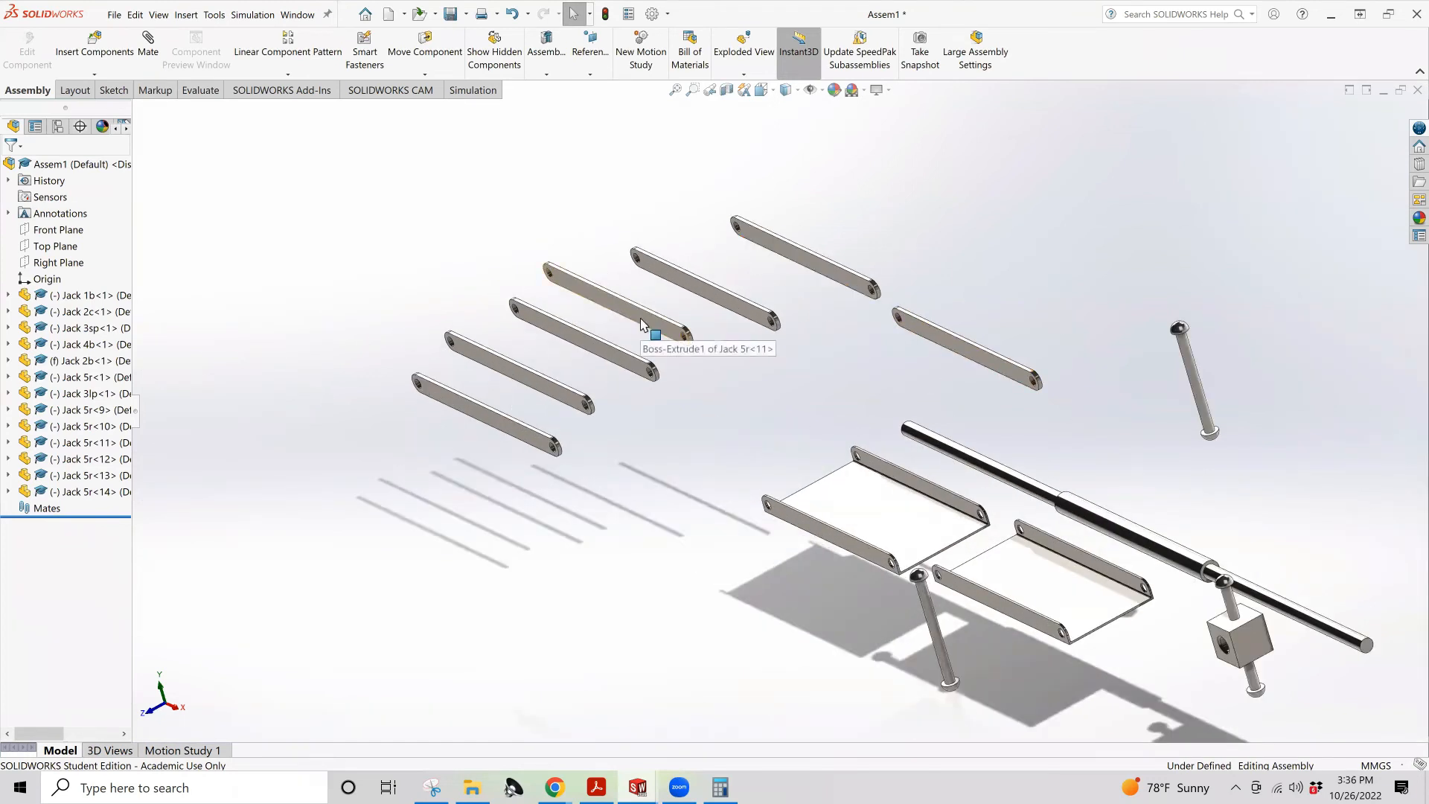
{"action": "left_click", "coordinate": [94, 45]}
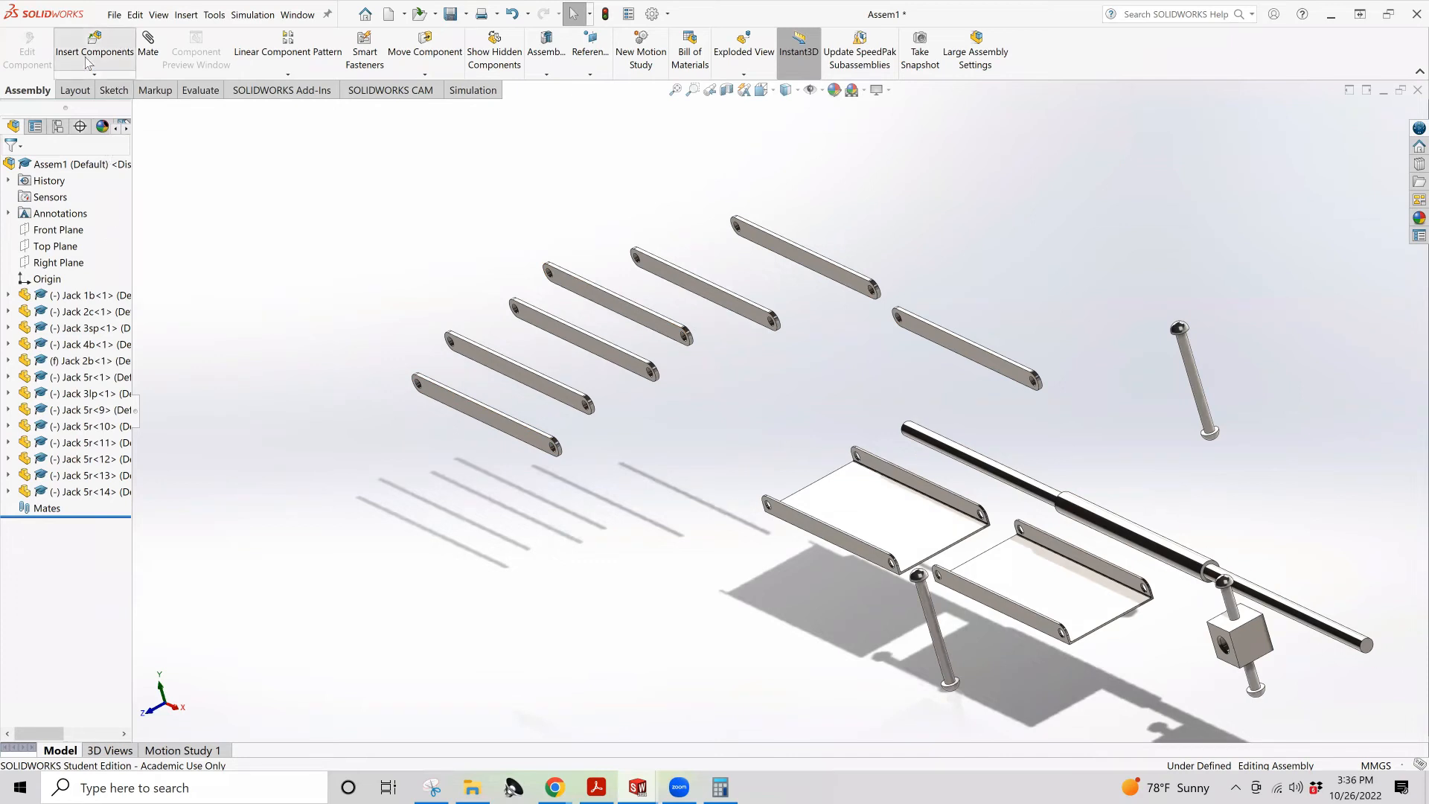
{"action": "scroll", "coordinate": [66, 415], "scroll_direction": "down", "scroll_amount": 1}
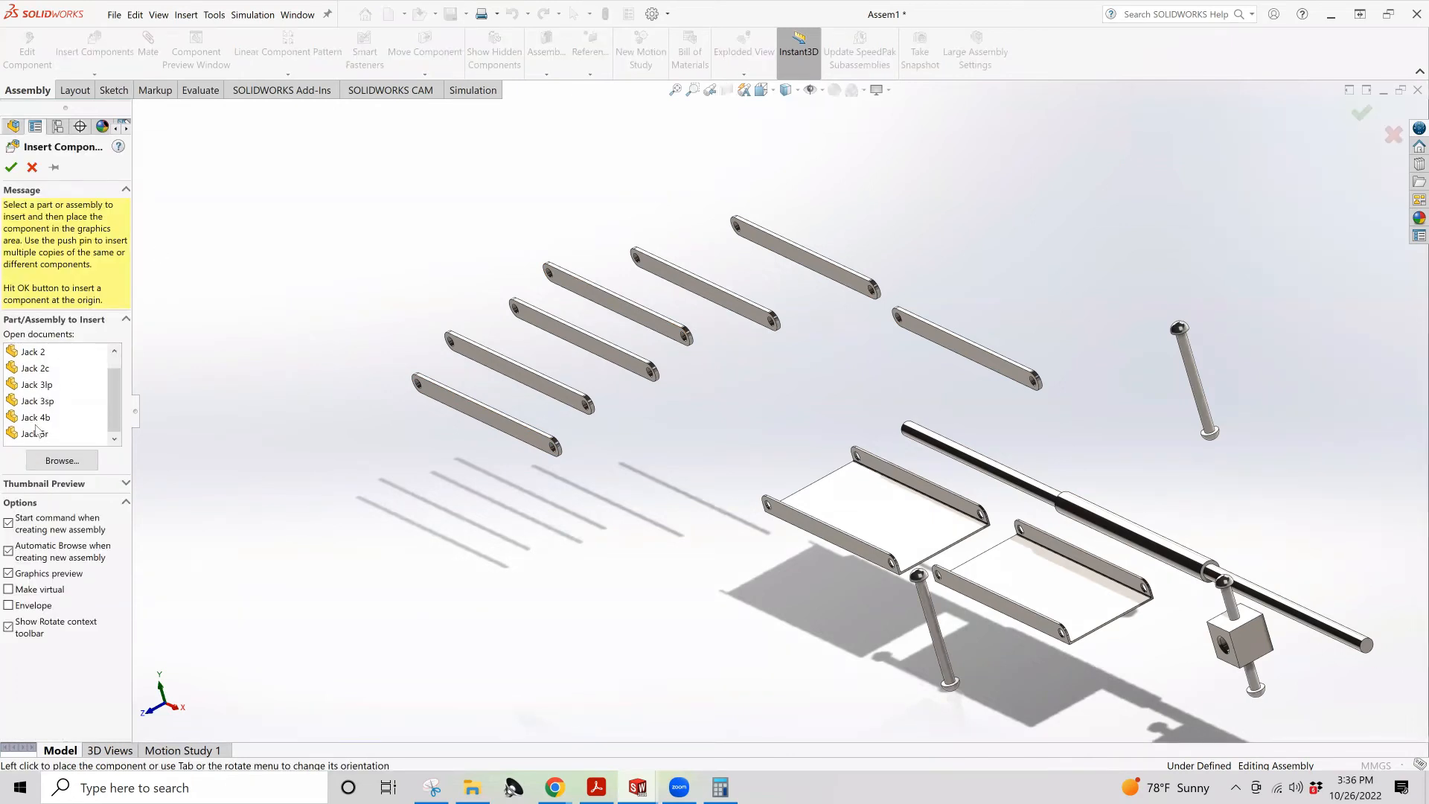
{"action": "left_click", "coordinate": [41, 434]}
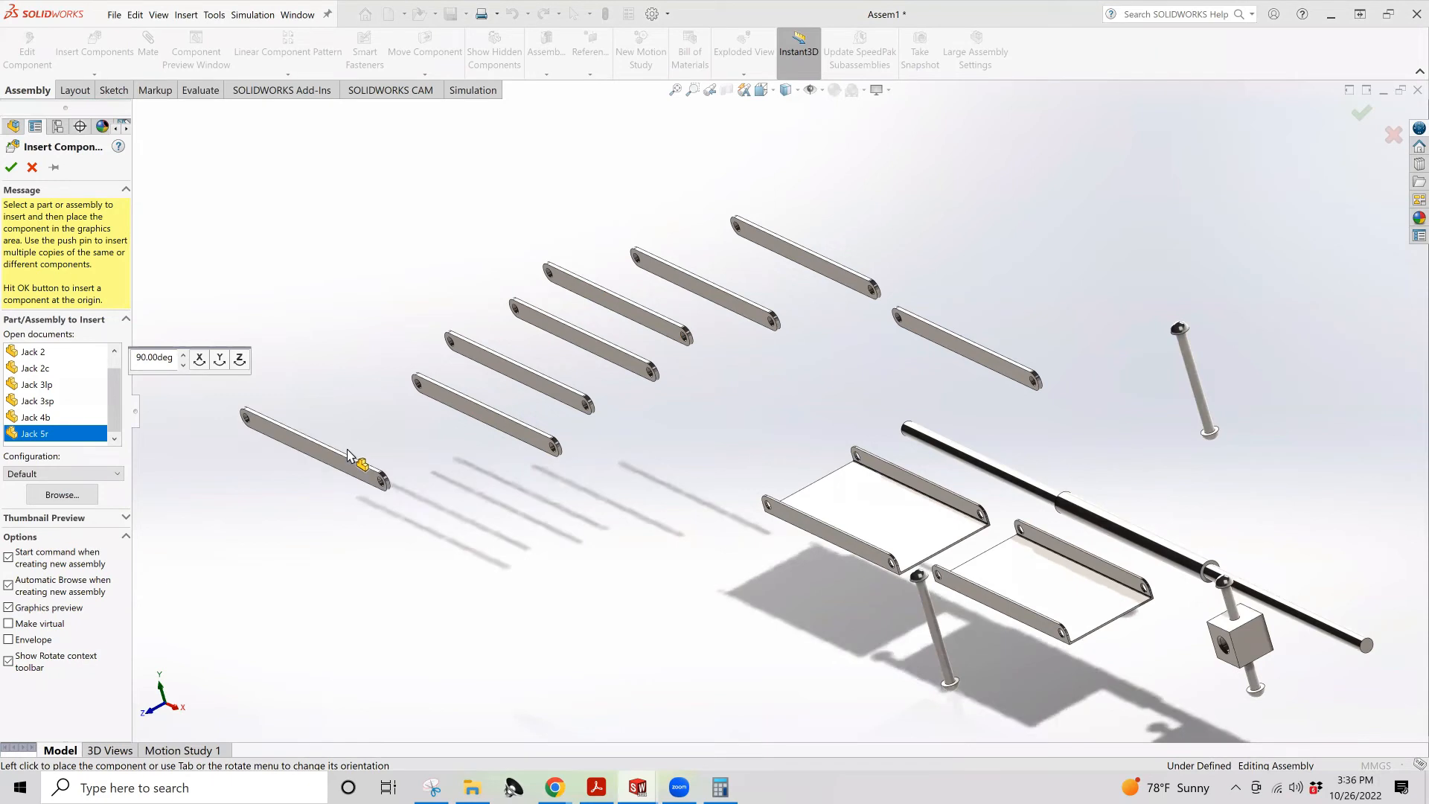
{"action": "left_click", "coordinate": [402, 444]}
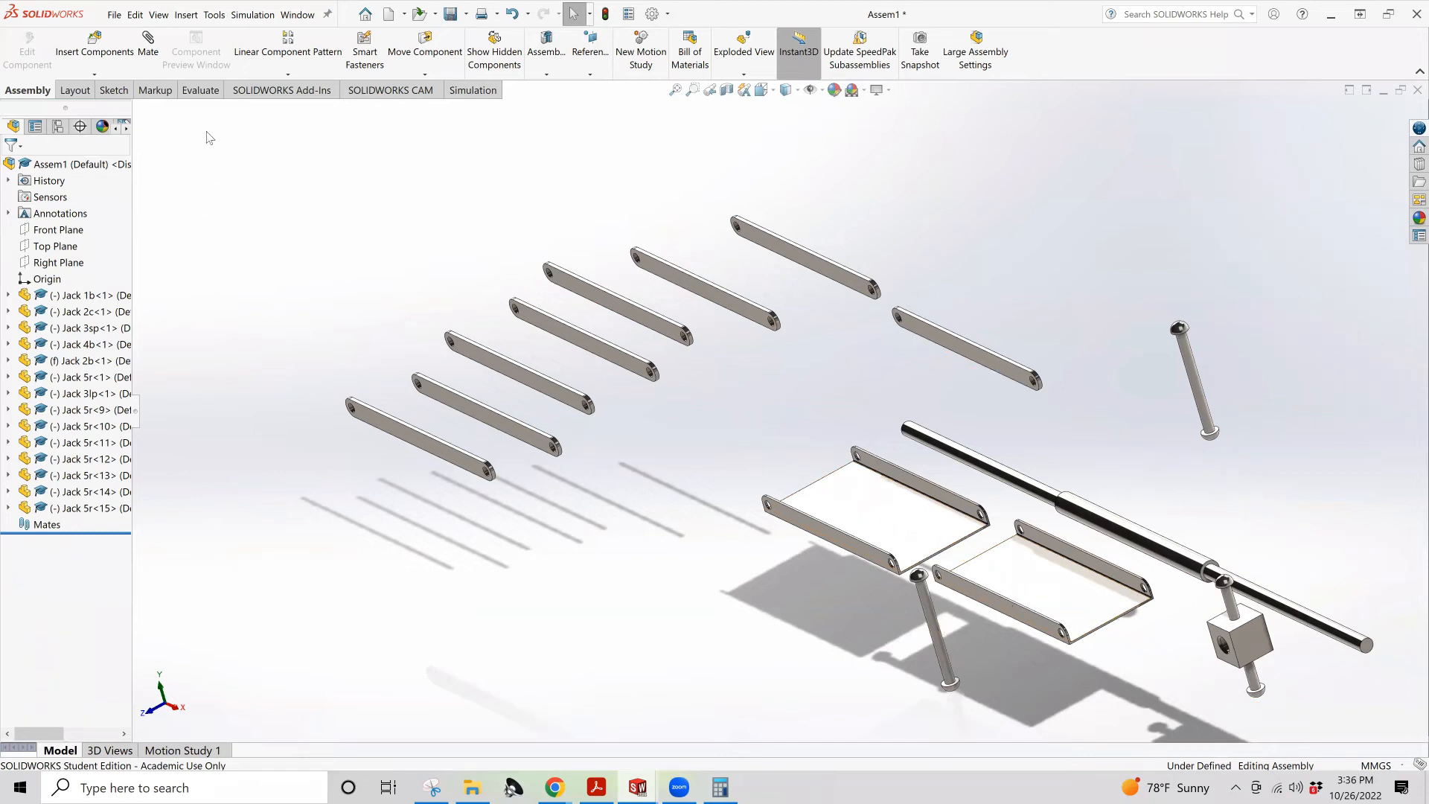
Insert a second Jack 3sp pin beside the pin in front of the bases and a second Jack 3lp pin beside the pin behind the shaft
{"action": "left_click", "coordinate": [95, 43]}
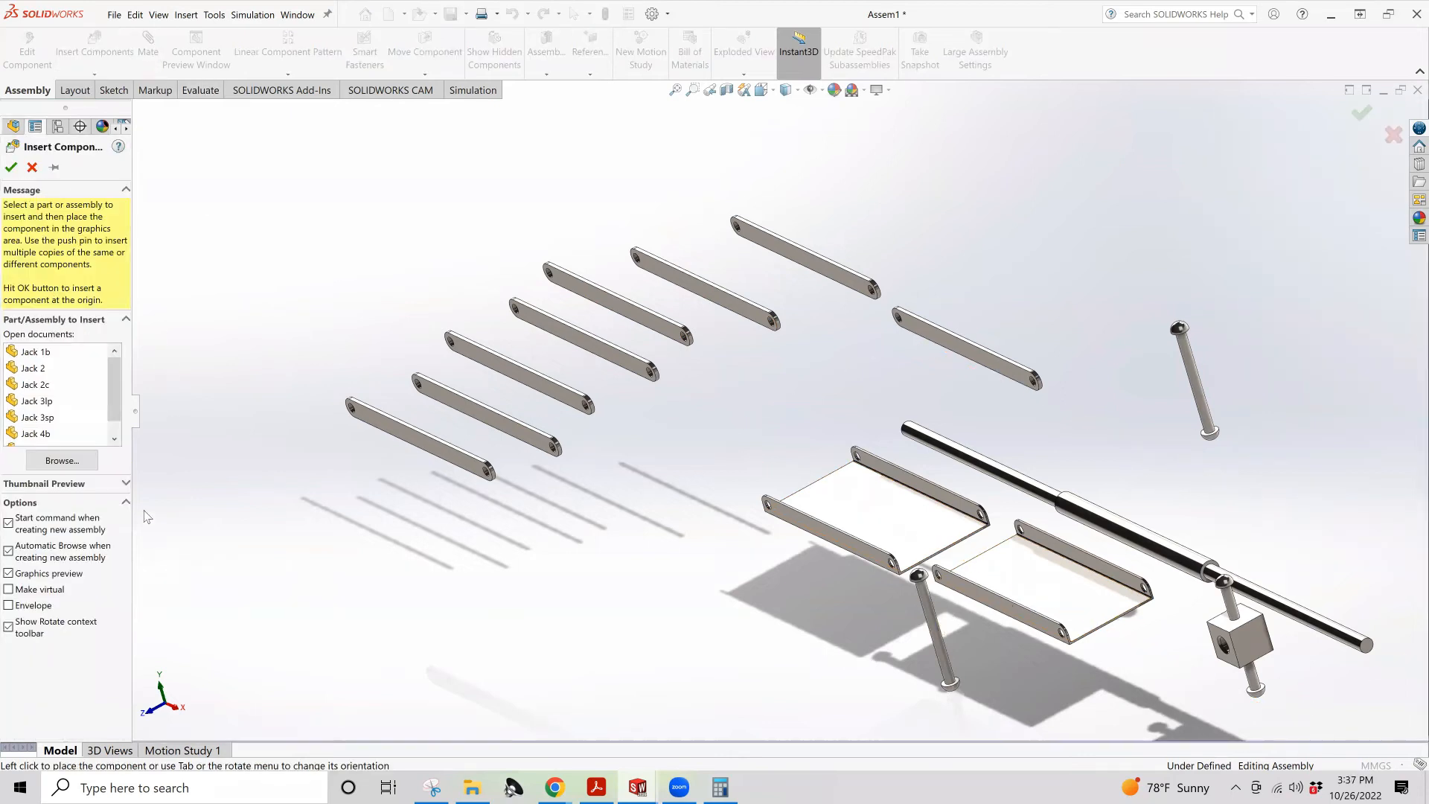
{"action": "left_click", "coordinate": [71, 417]}
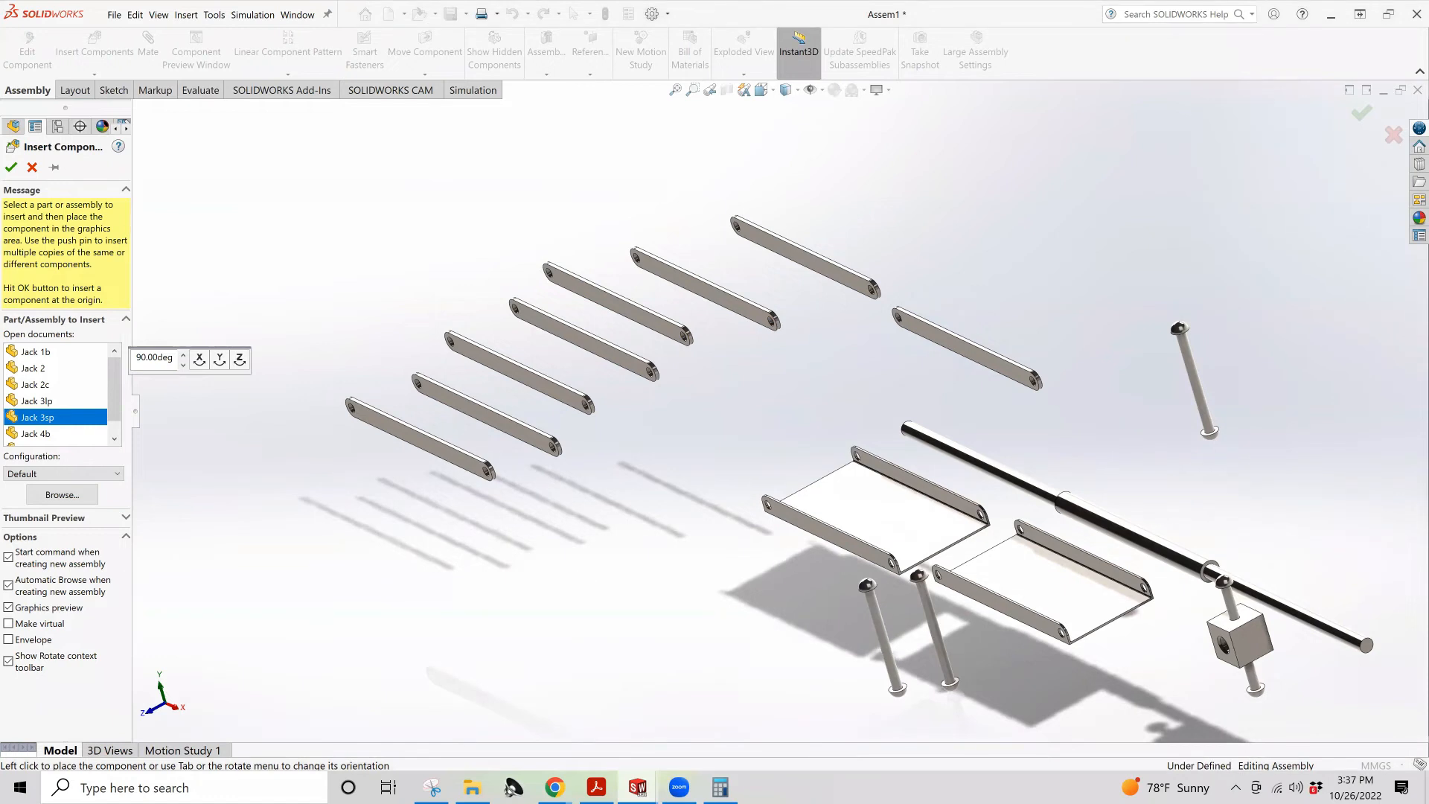
{"action": "left_click", "coordinate": [882, 638]}
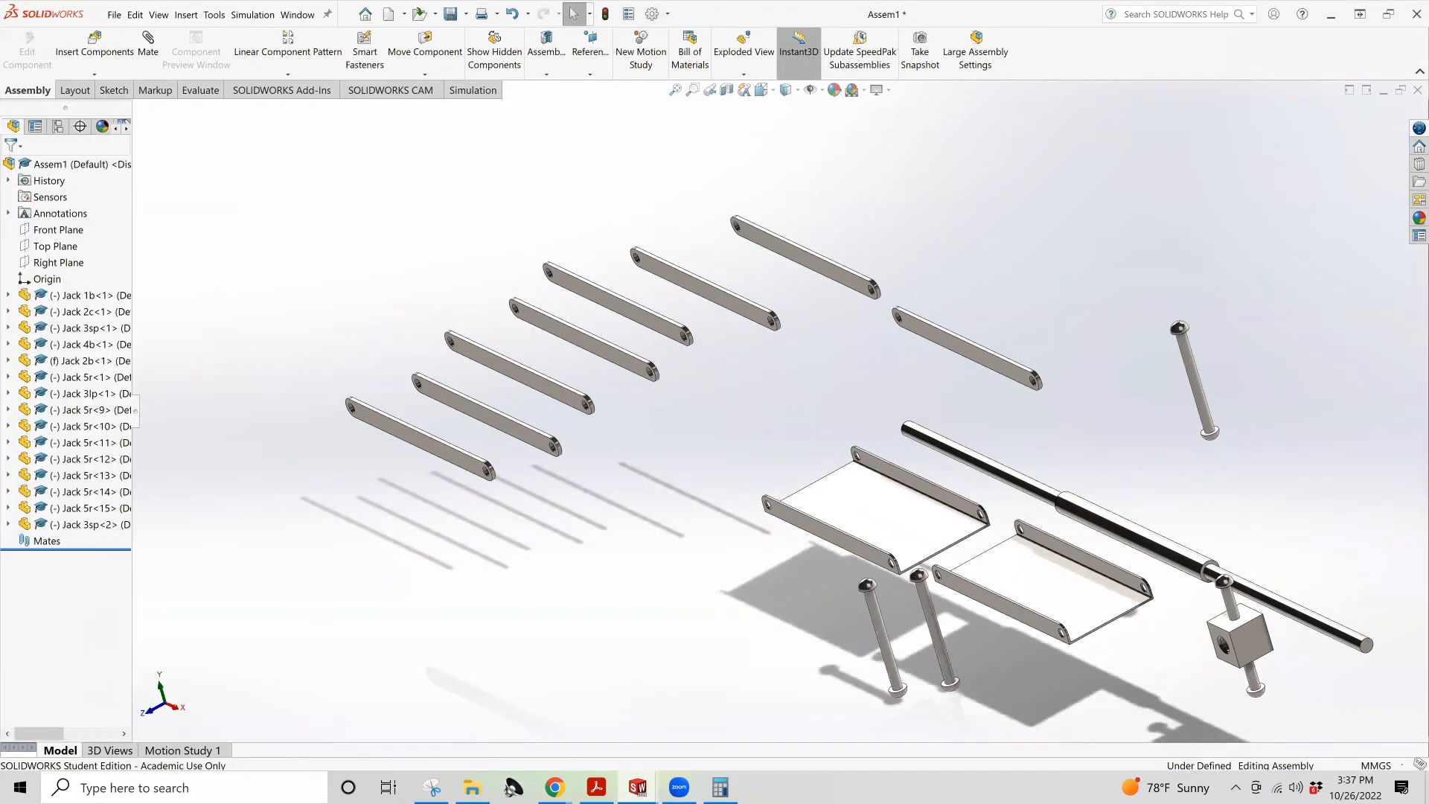
{"action": "left_click", "coordinate": [81, 56]}
{"action": "left_click", "coordinate": [35, 400]}
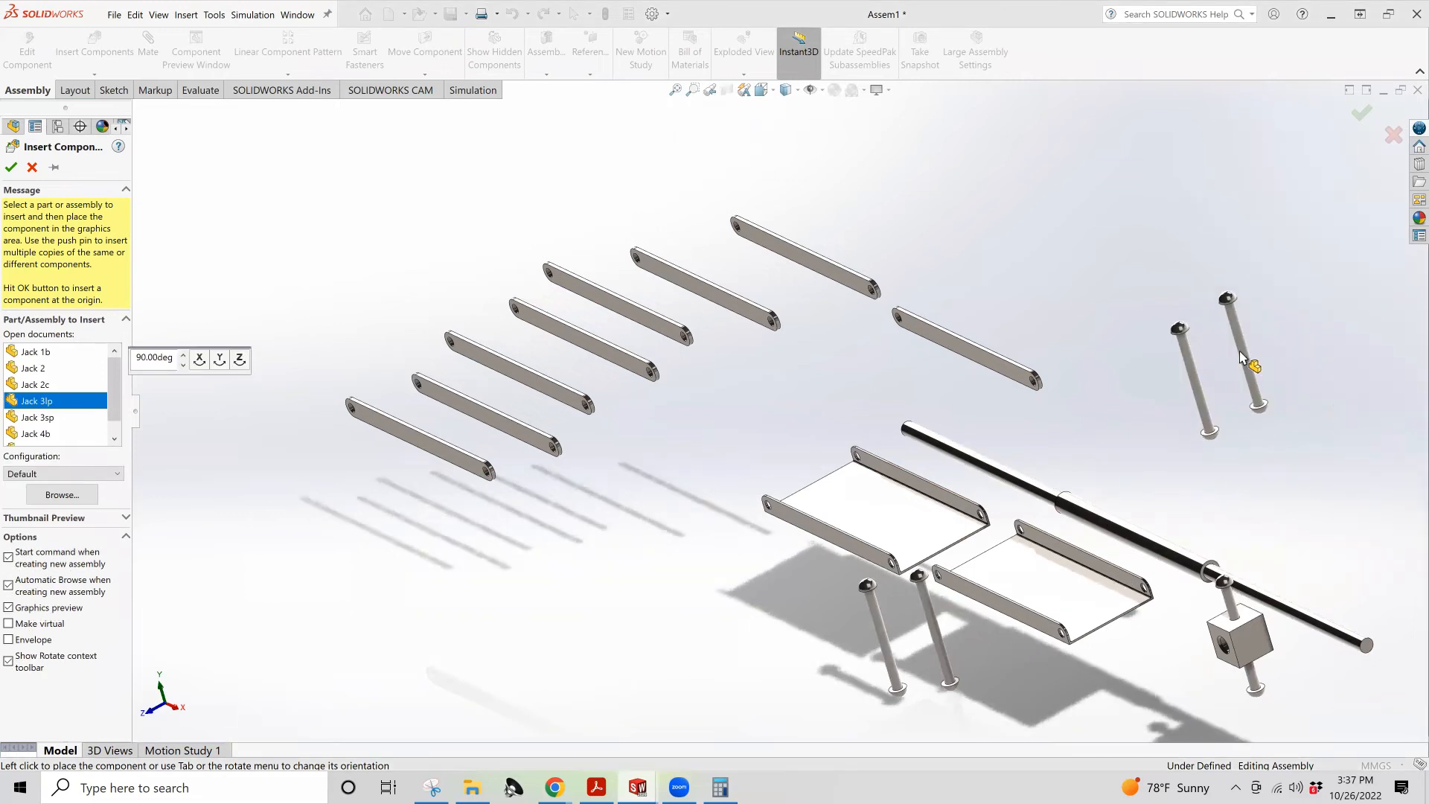
{"action": "left_click", "coordinate": [1237, 365]}
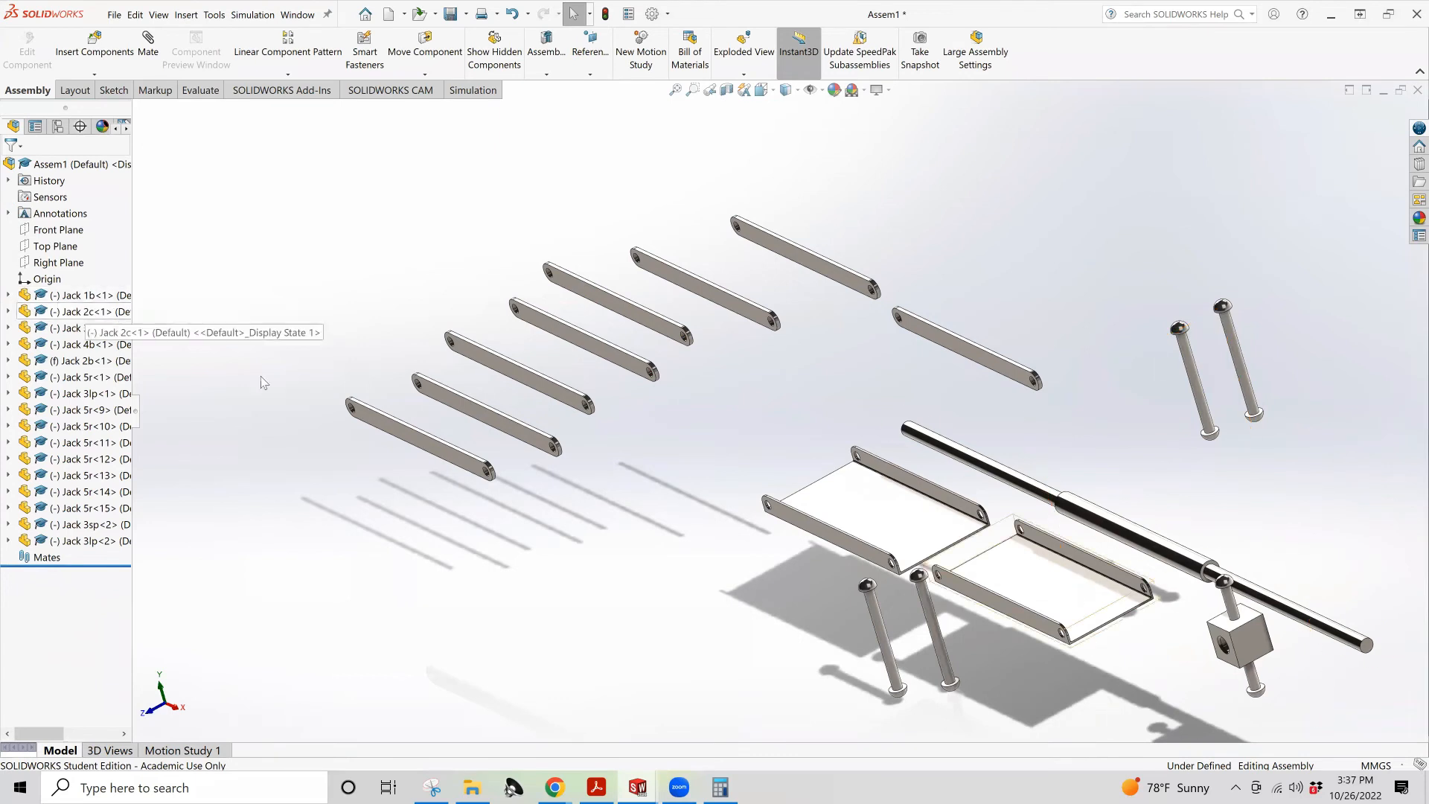
Insert a second Jack 4b pivot and place it in open space in front of the two base plates
{"action": "scroll", "coordinate": [823, 525], "scroll_direction": "up", "scroll_amount": 3}
{"action": "scroll", "coordinate": [960, 535], "scroll_direction": "down", "scroll_amount": 2}
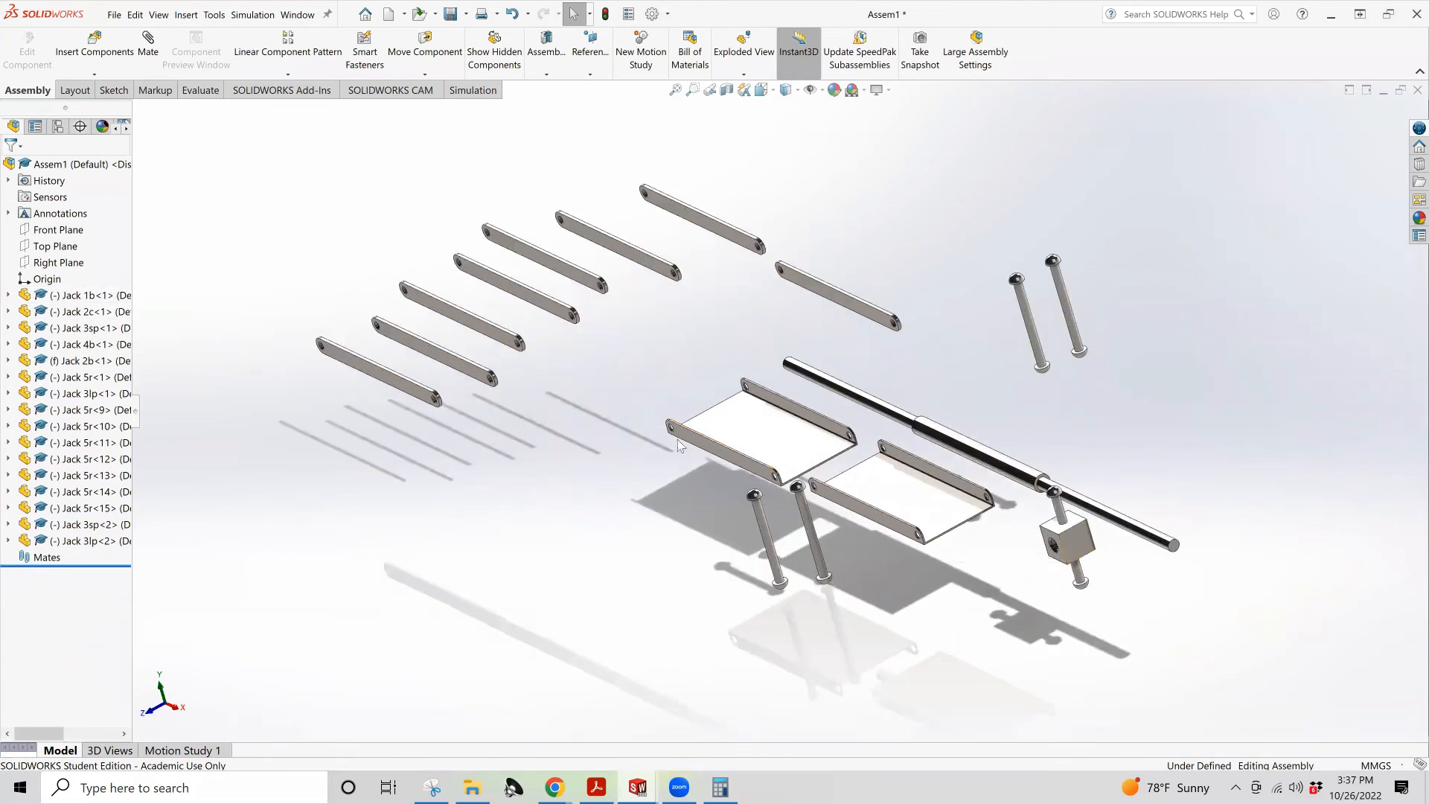
{"action": "left_click", "coordinate": [94, 43]}
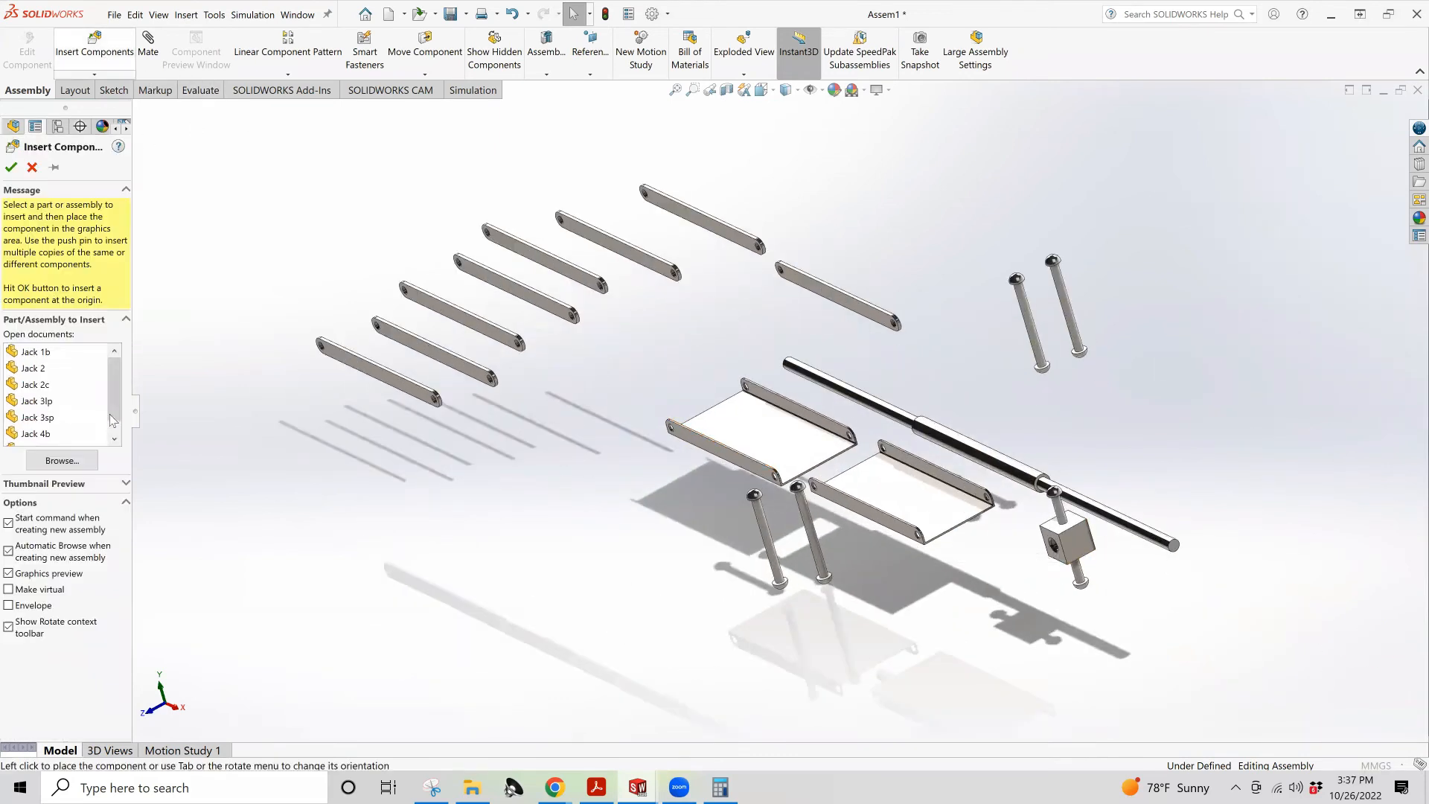
{"action": "scroll", "coordinate": [56, 400], "scroll_direction": "down", "scroll_amount": 1}
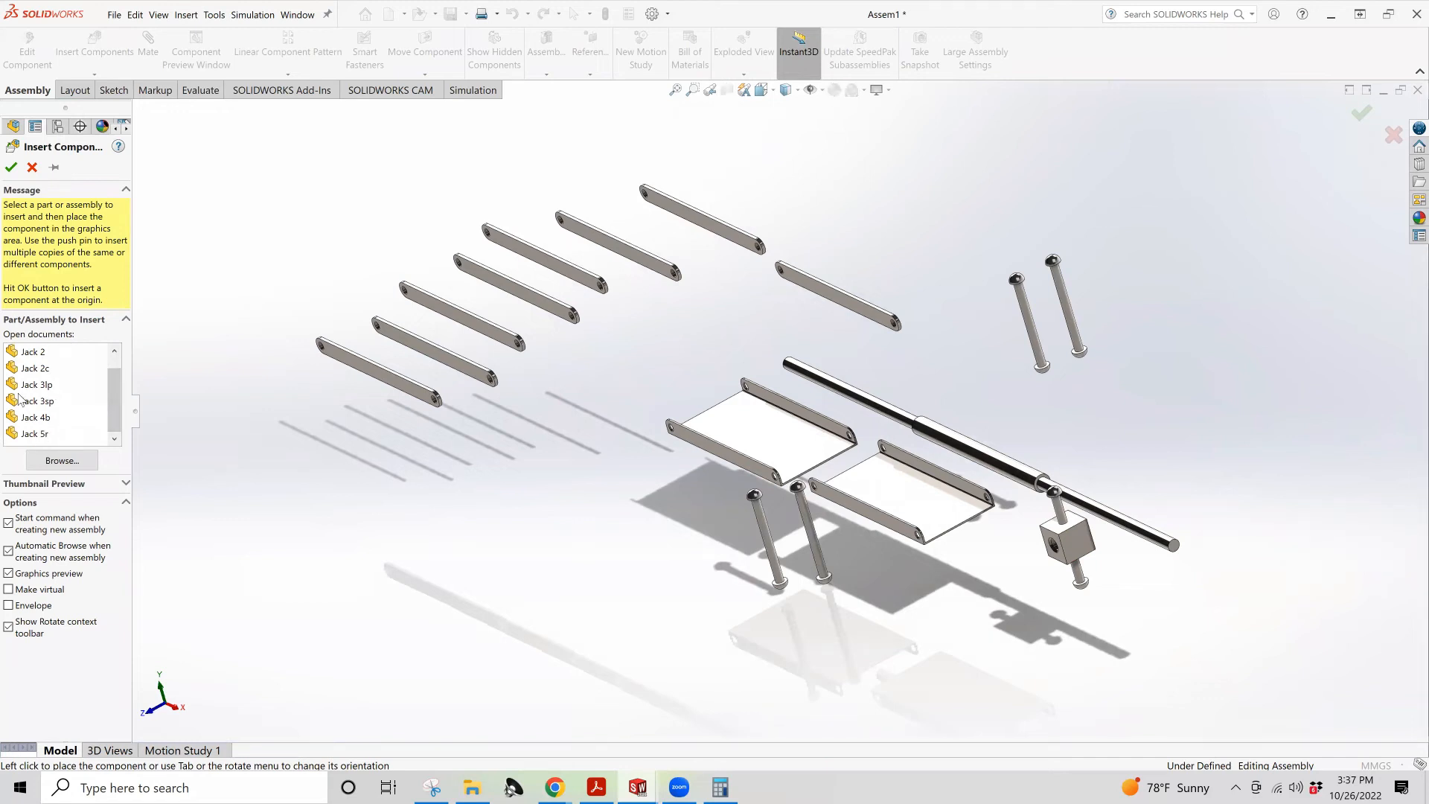
{"action": "left_click", "coordinate": [38, 419]}
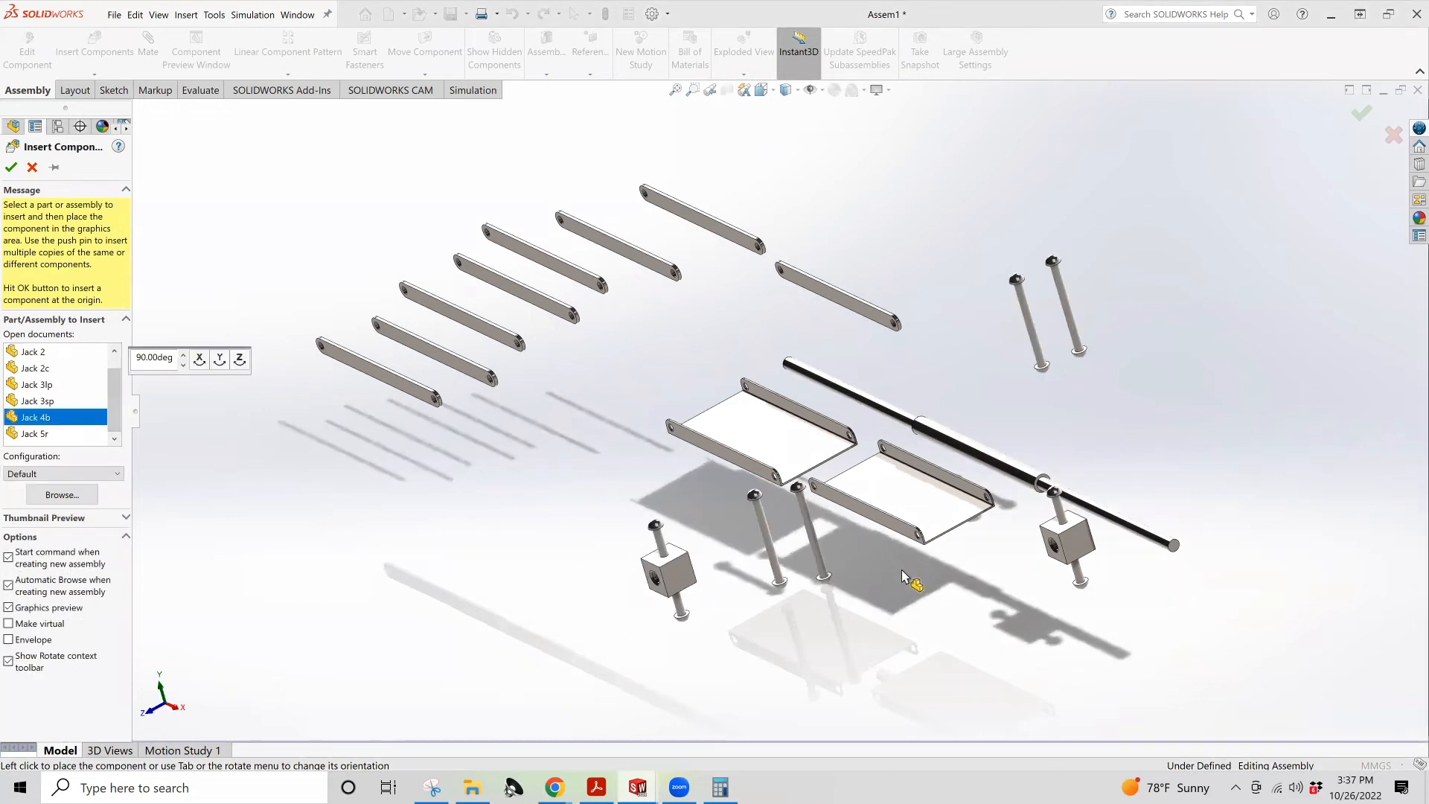
{"action": "left_click", "coordinate": [938, 612]}
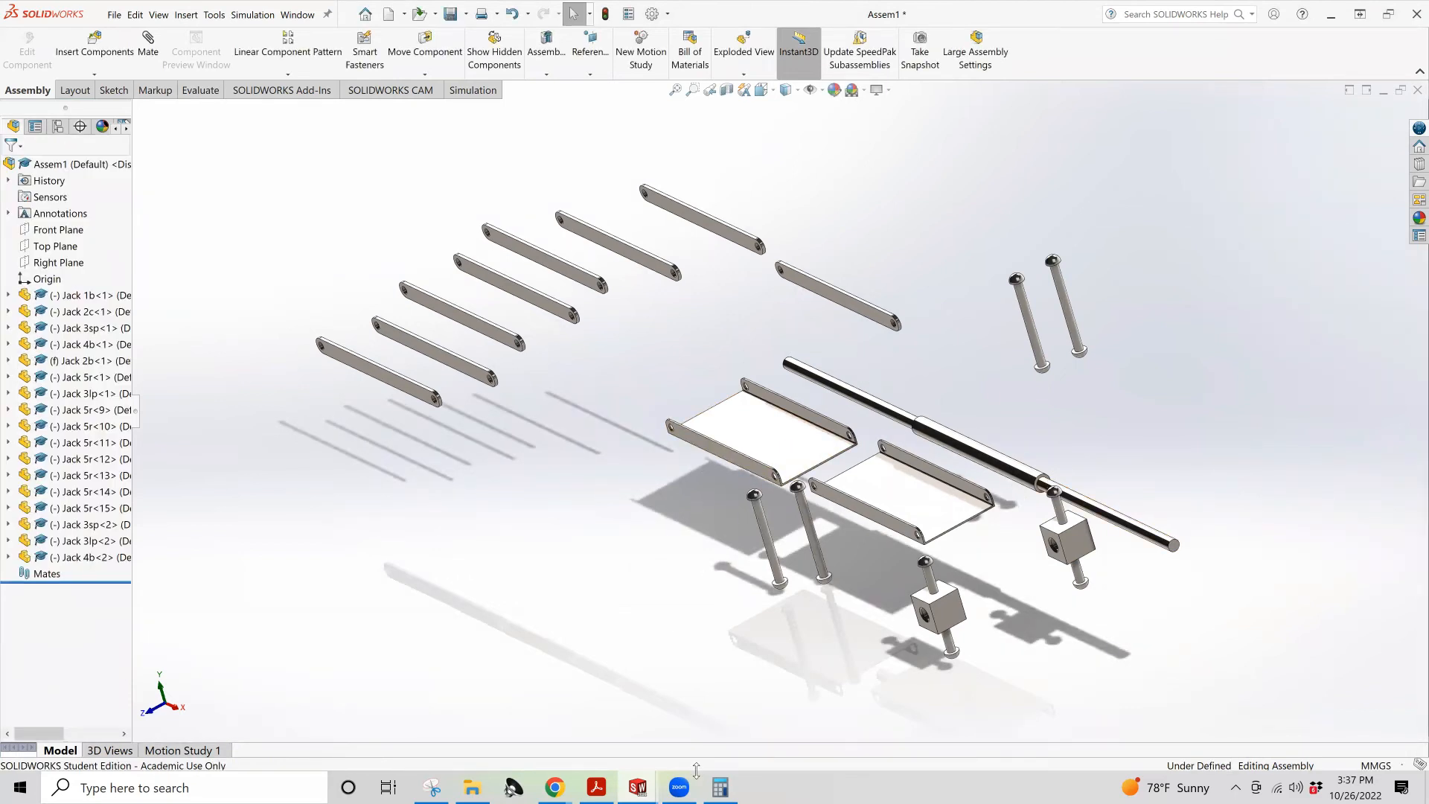
Consult the Practice Question 8 assembly figure in Acrobat, and in SOLIDWORKS mate a Jack 3sp pin concentric with an end hole of fixed base Jack 2b
{"action": "left_click", "coordinate": [592, 784]}
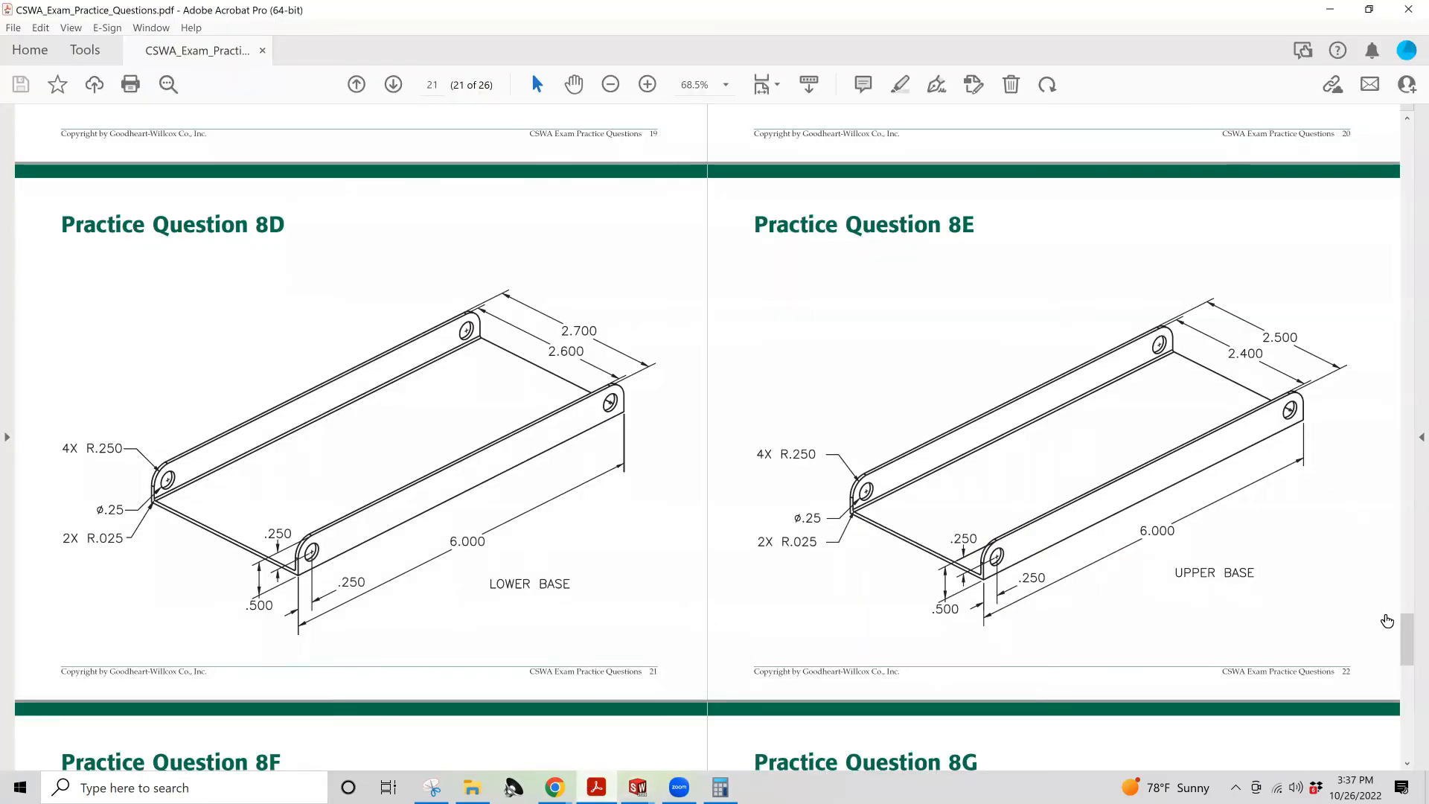
{"action": "left_click_drag", "start_coordinate": [1407, 634], "coordinate": [1379, 534]}
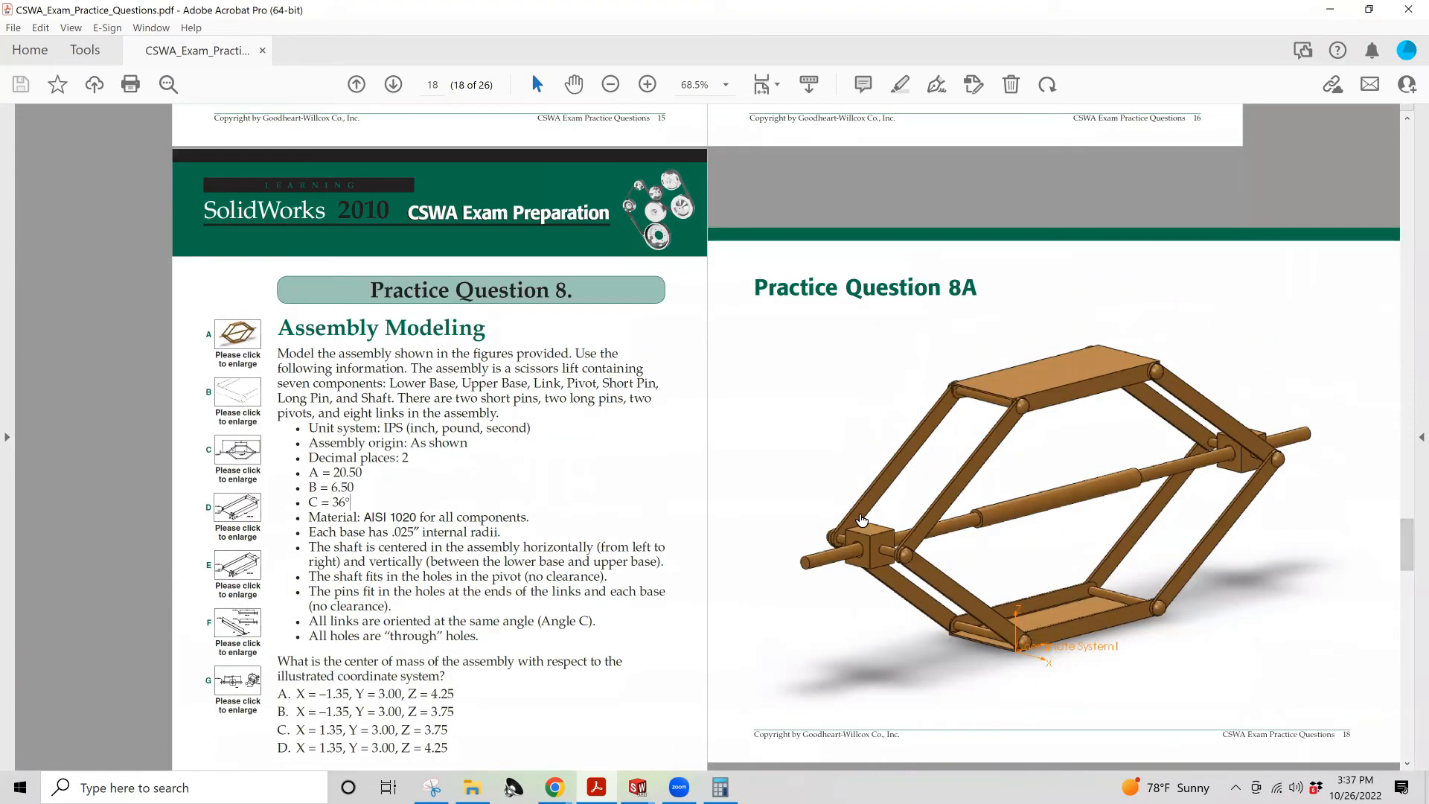
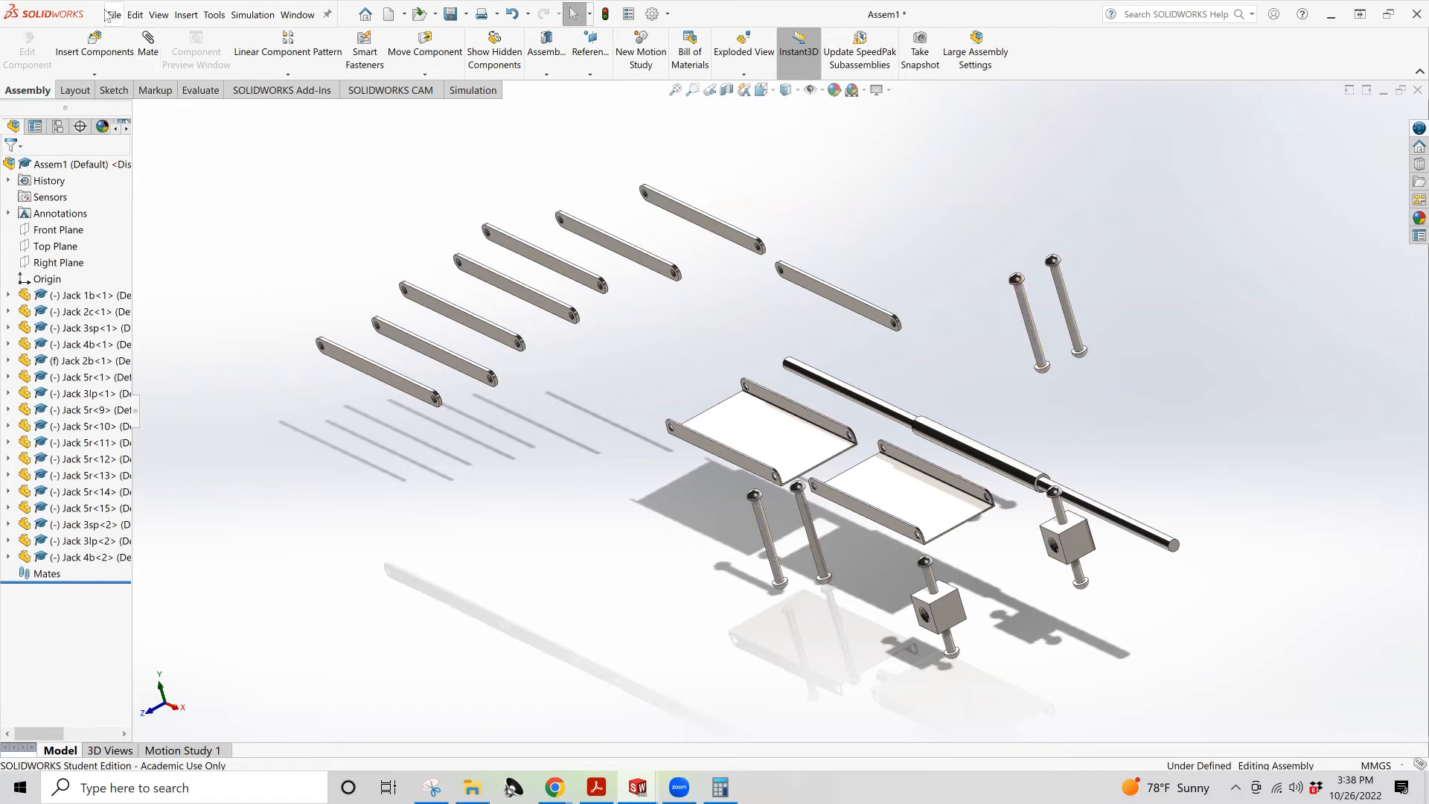
{"action": "left_click", "coordinate": [155, 57]}
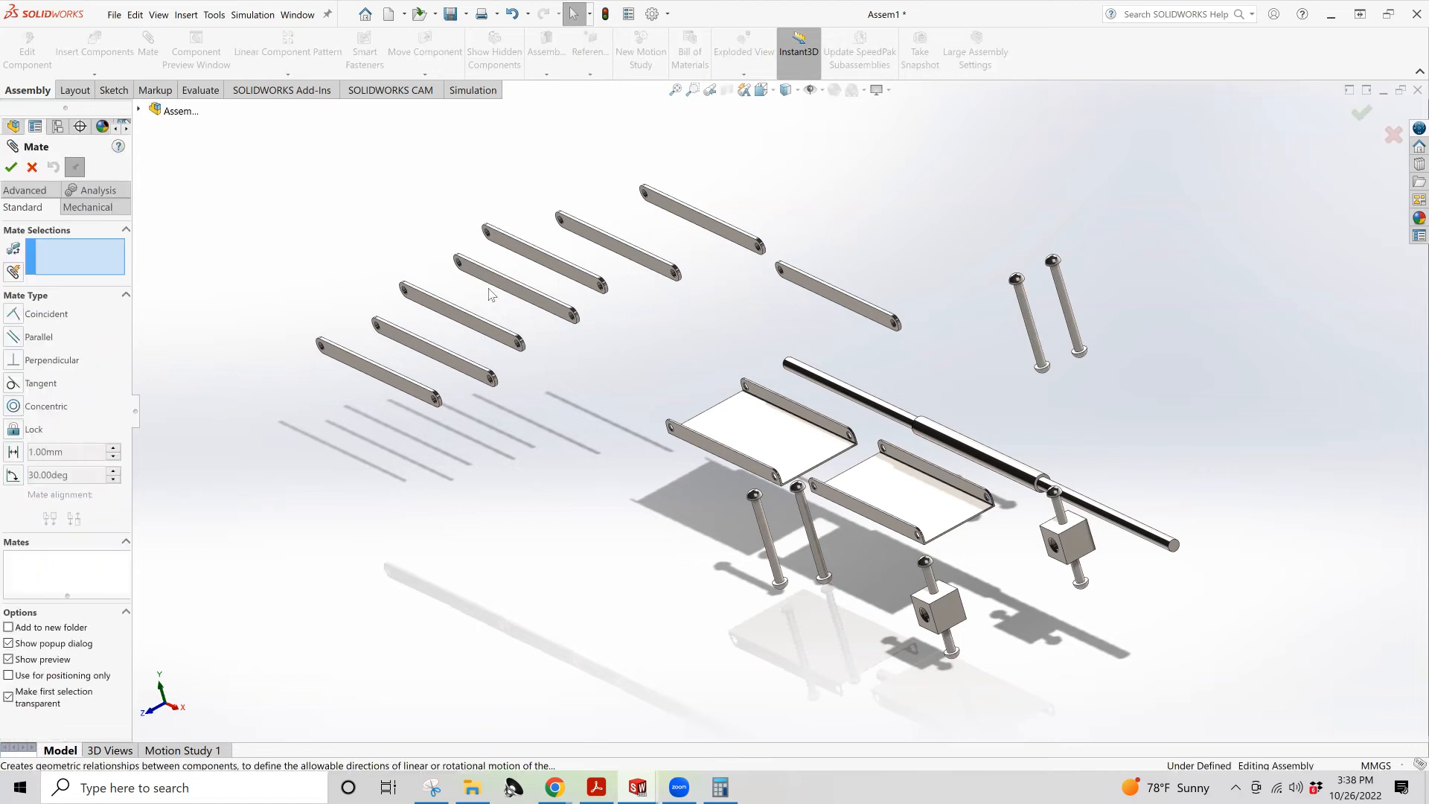
{"action": "left_click", "coordinate": [12, 407]}
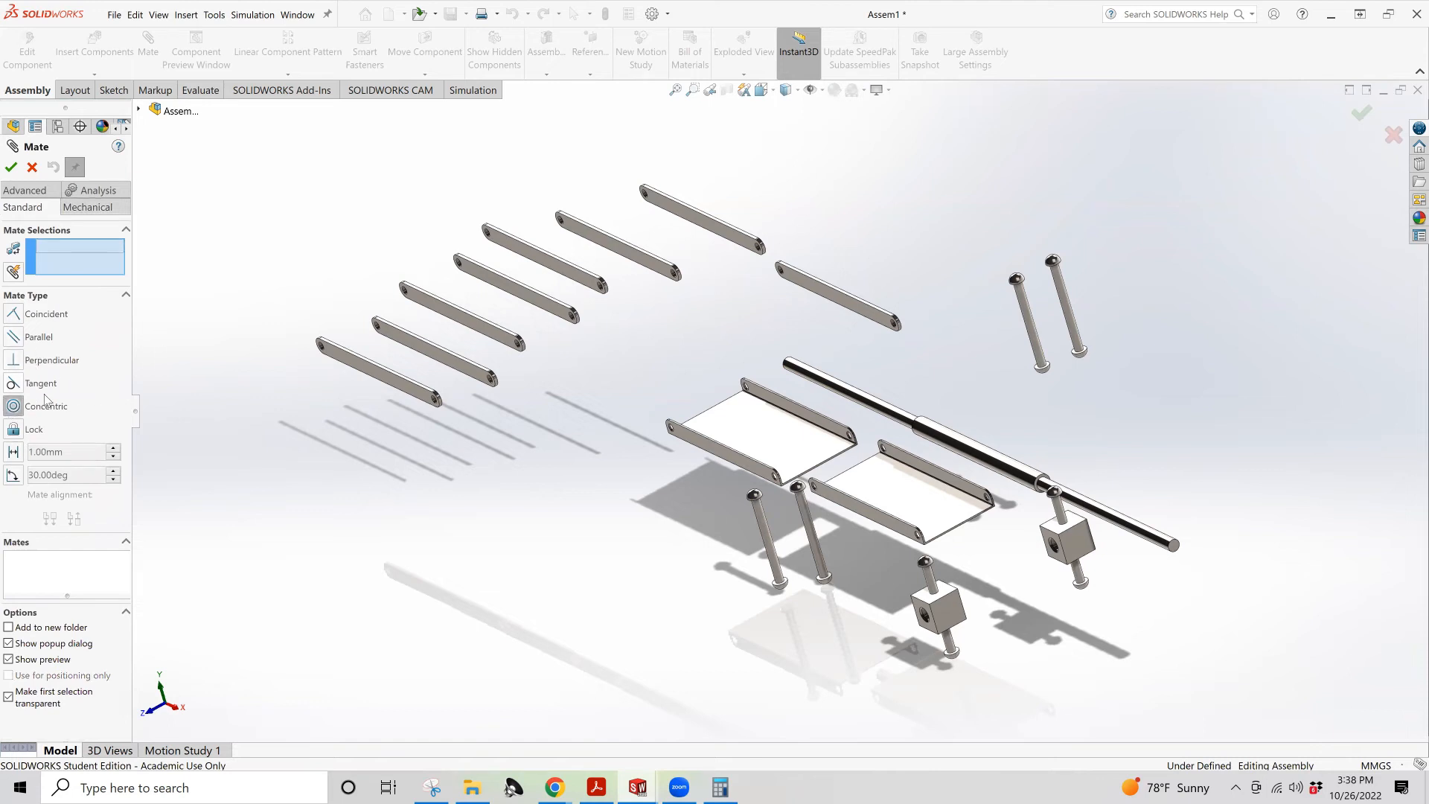
{"action": "left_click", "coordinate": [1027, 309]}
{"action": "scroll", "coordinate": [753, 390], "scroll_direction": "down", "scroll_amount": 5}
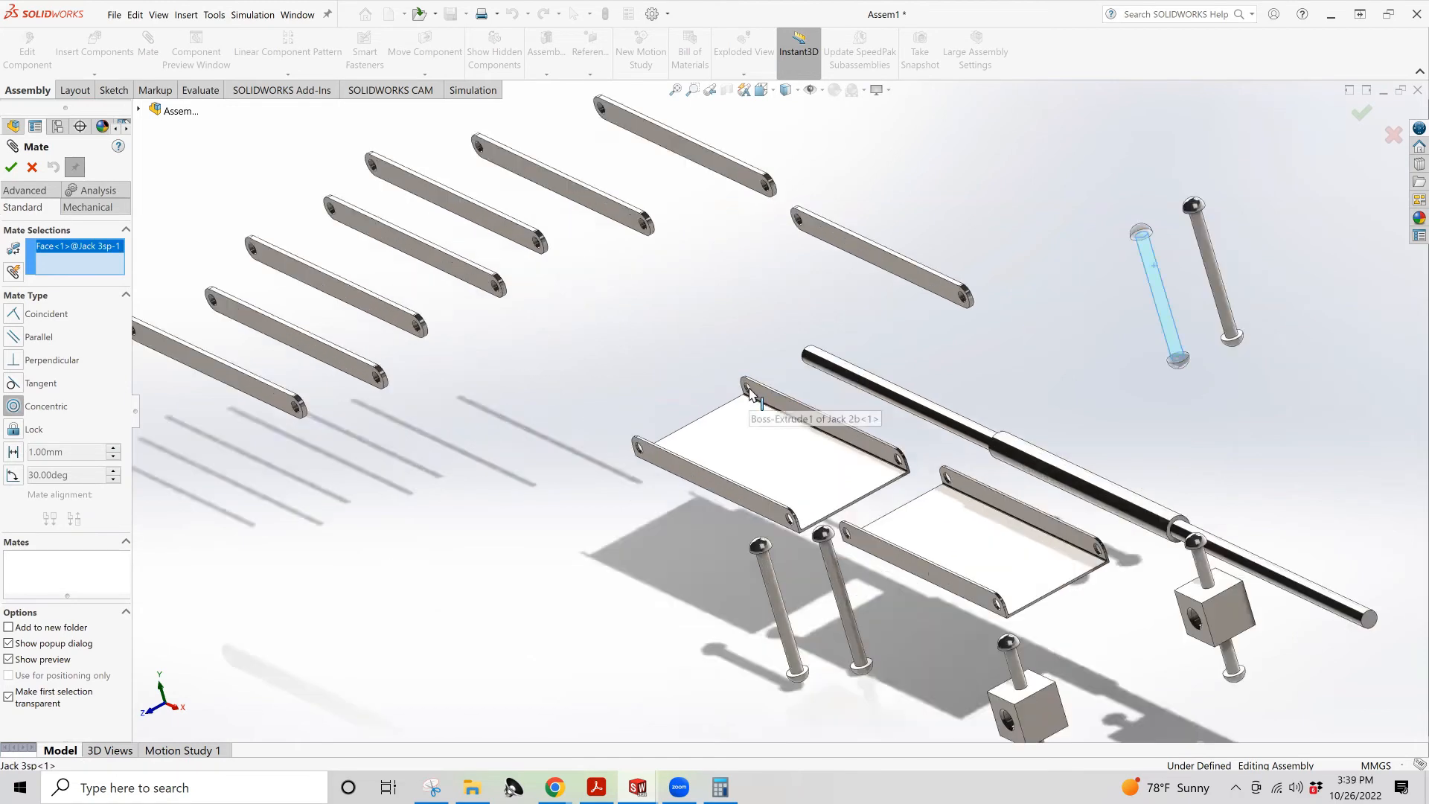
{"action": "left_click", "coordinate": [752, 402]}
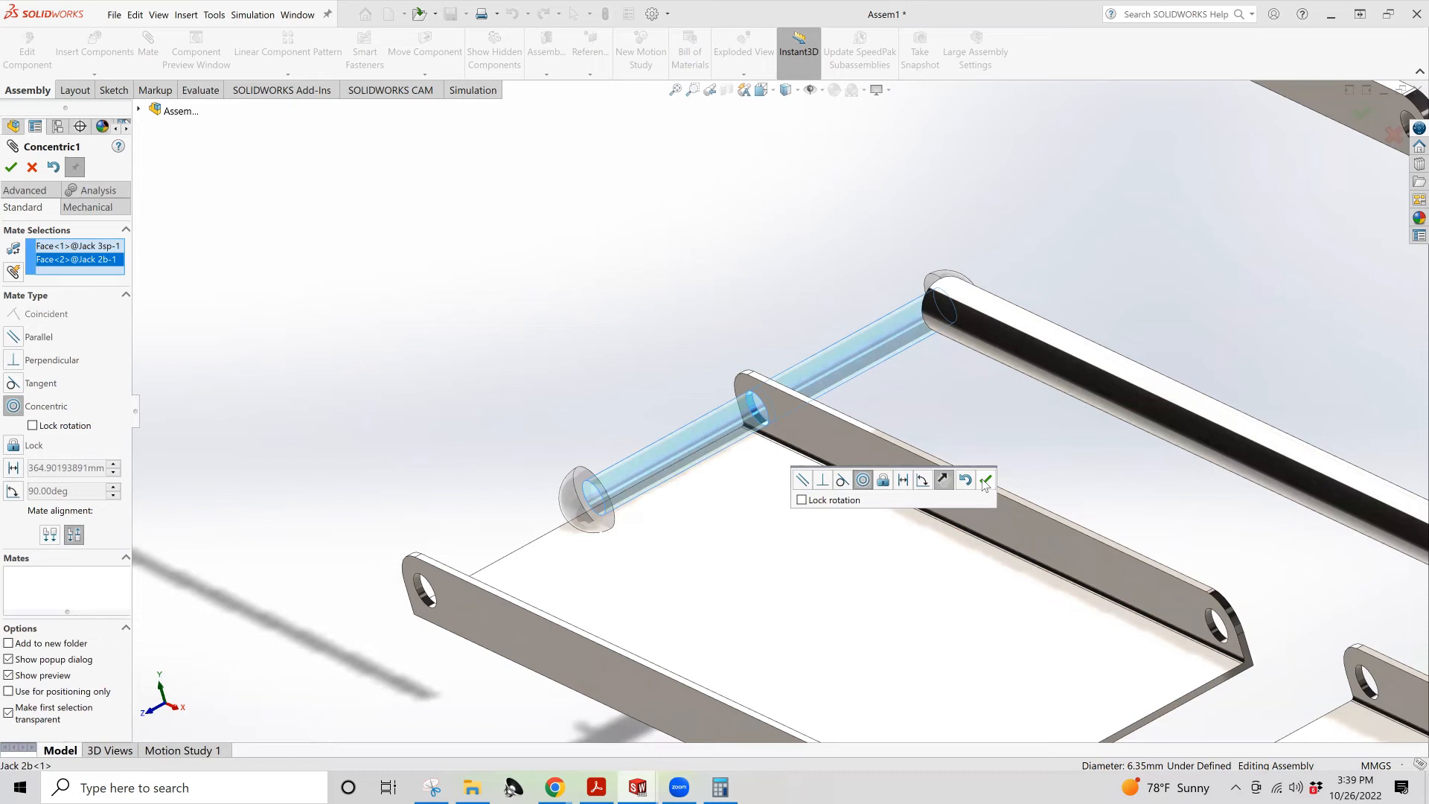
{"action": "left_click", "coordinate": [984, 482]}
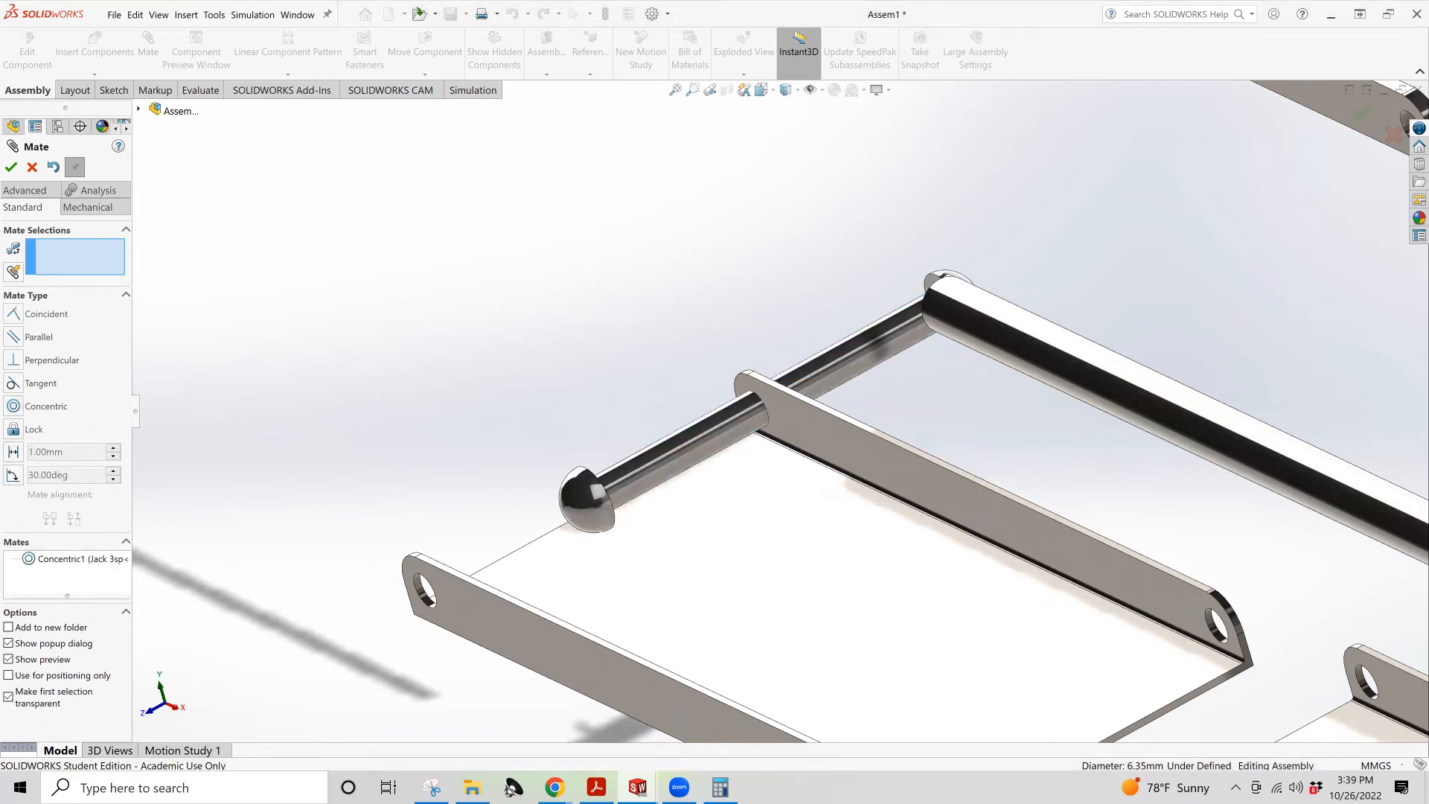
Set up a centered Width mate with the inner faces of Jack 2b's two side flanges as the width references
{"action": "left_click", "coordinate": [38, 195]}
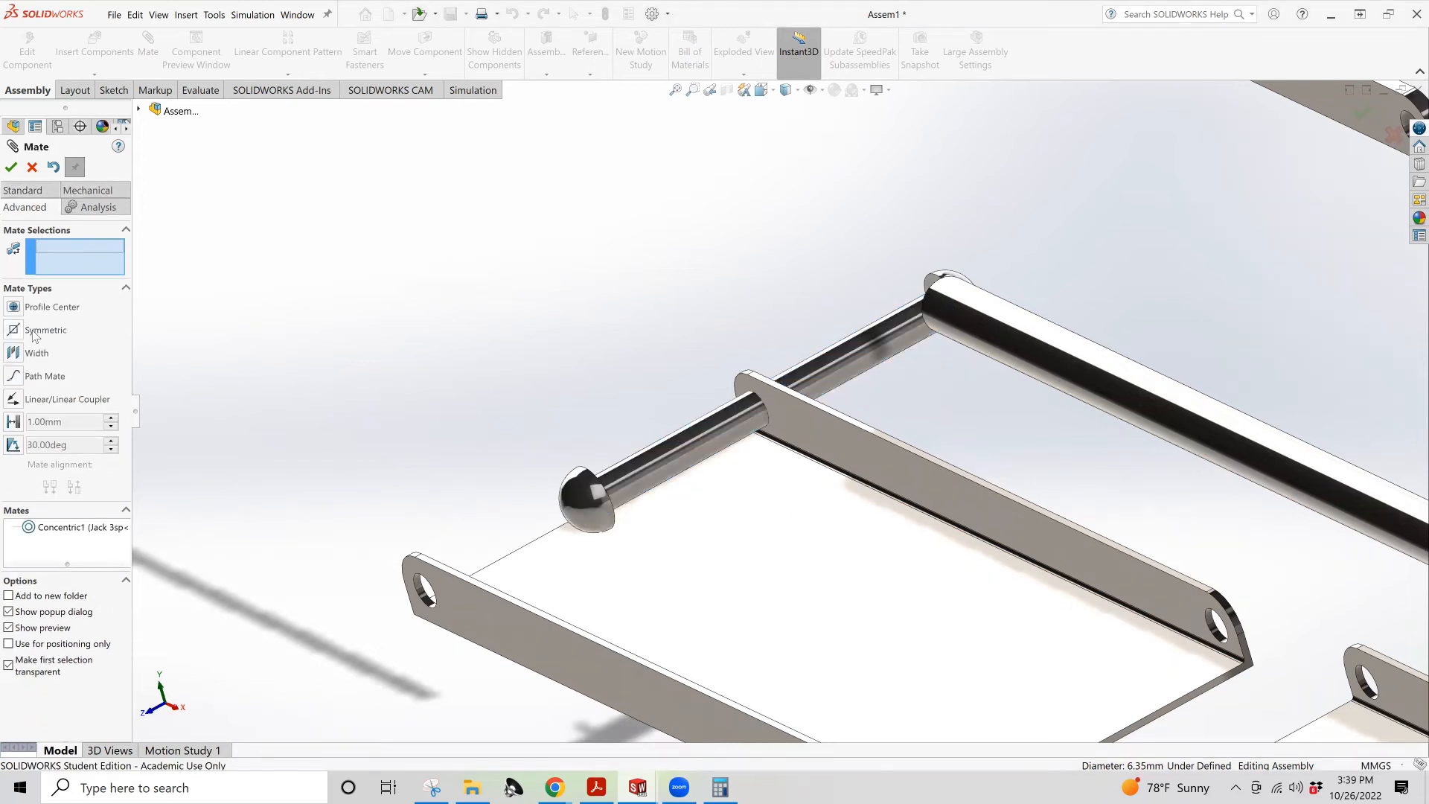
{"action": "left_click", "coordinate": [14, 355]}
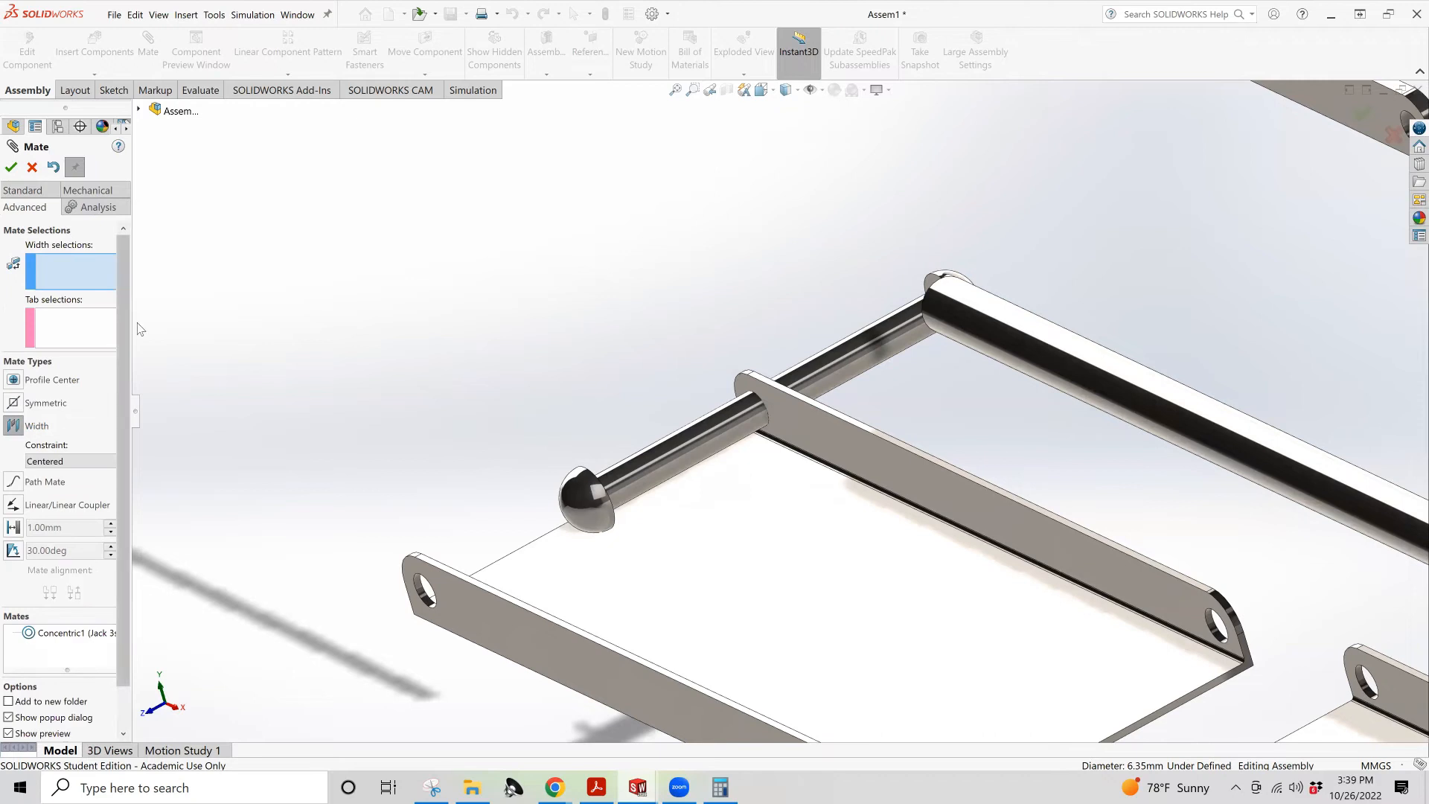
{"action": "left_click", "coordinate": [777, 424]}
{"action": "middle_click_drag", "start_coordinate": [542, 365], "coordinate": [452, 383]}
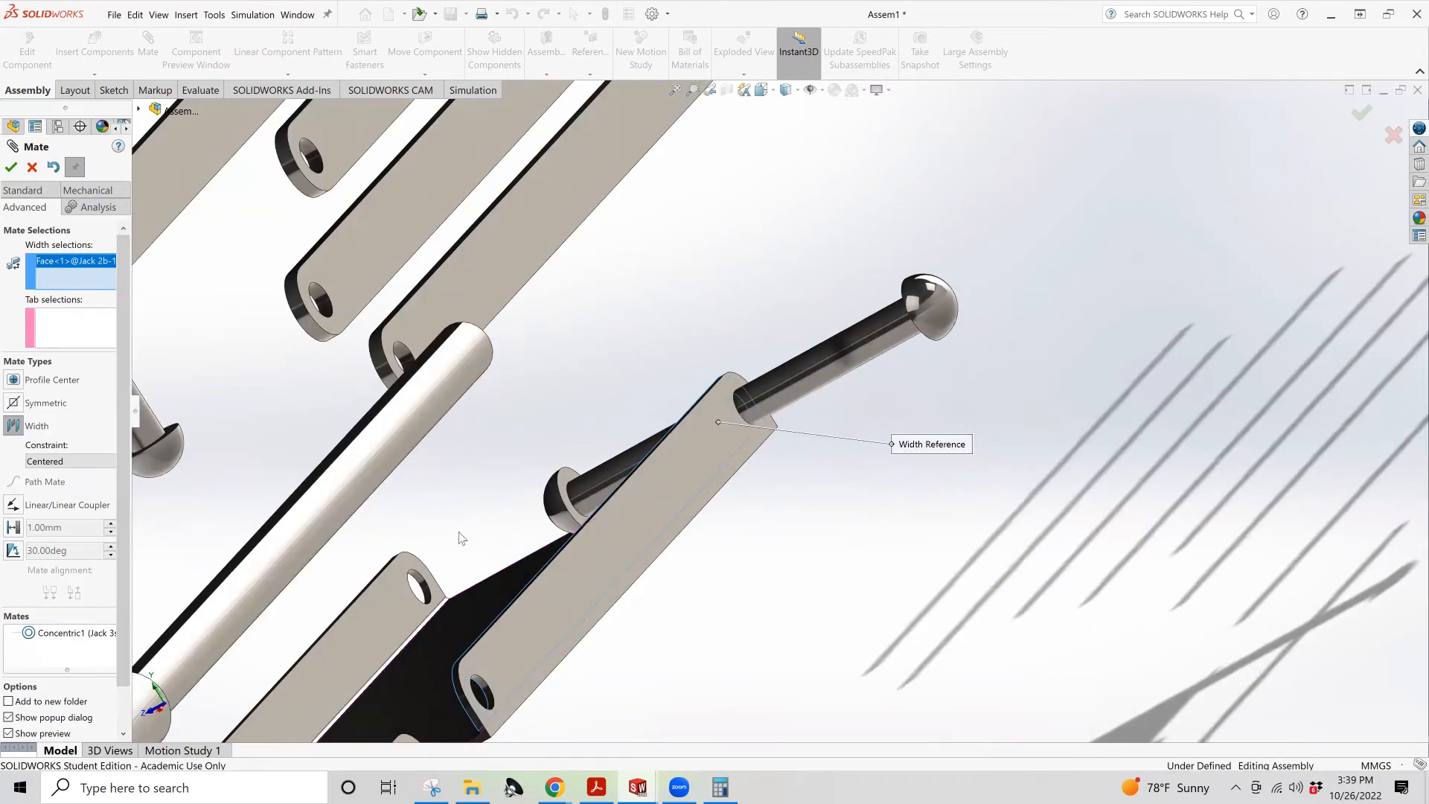
{"action": "left_click", "coordinate": [398, 588]}
{"action": "middle_click_drag", "start_coordinate": [398, 588], "coordinate": [630, 441]}
{"action": "scroll", "coordinate": [521, 454], "scroll_direction": "up", "scroll_amount": 10}
{"action": "middle_click_drag", "start_coordinate": [495, 450], "coordinate": [410, 408]}
{"action": "scroll", "coordinate": [411, 408], "scroll_direction": "down", "scroll_amount": 5}
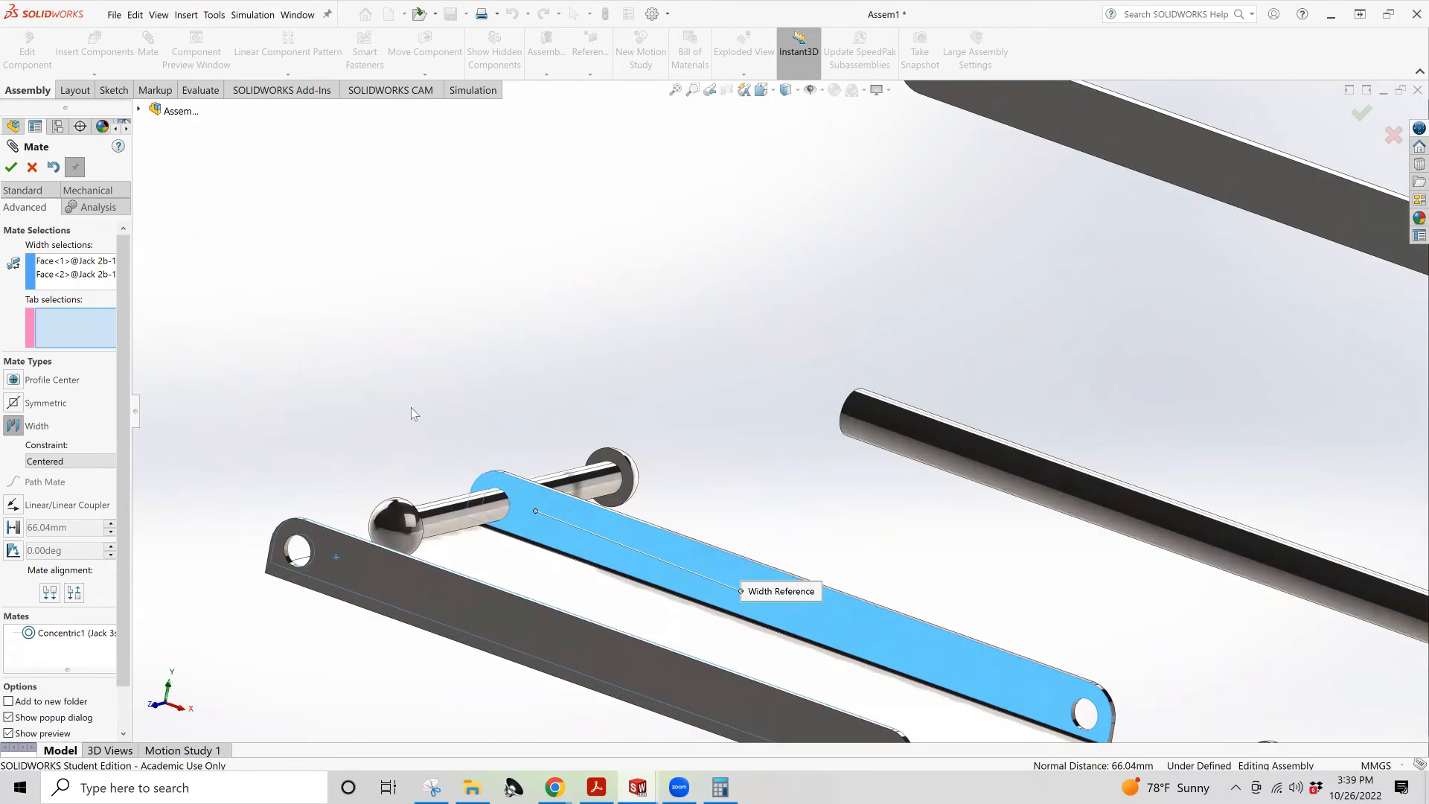
Use the inner faces of the Jack 3sp pin's two heads as tab references, centering the pin between the base flanges
{"action": "left_click", "coordinate": [610, 476]}
{"action": "middle_click_drag", "start_coordinate": [487, 429], "coordinate": [339, 519]}
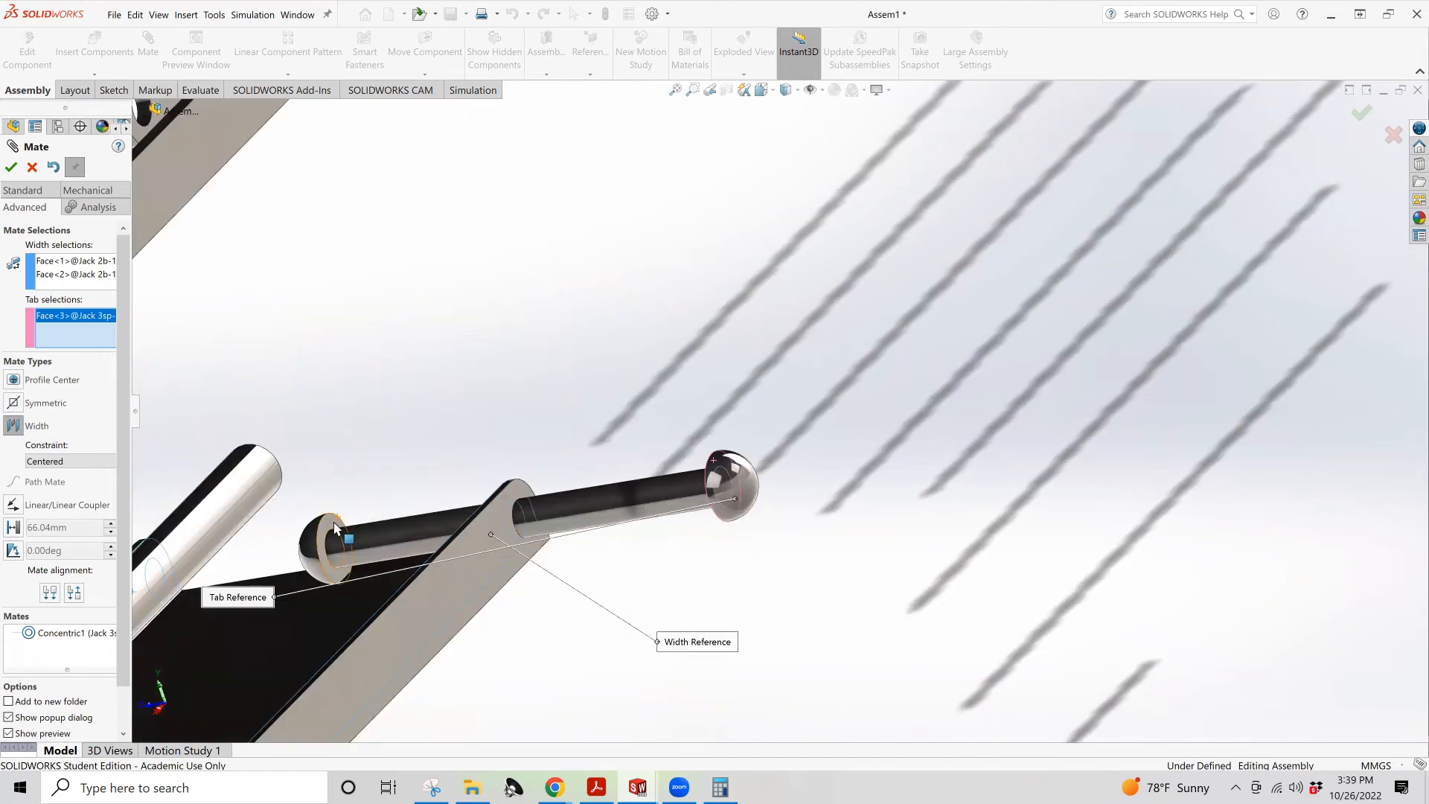
{"action": "left_click", "coordinate": [336, 529]}
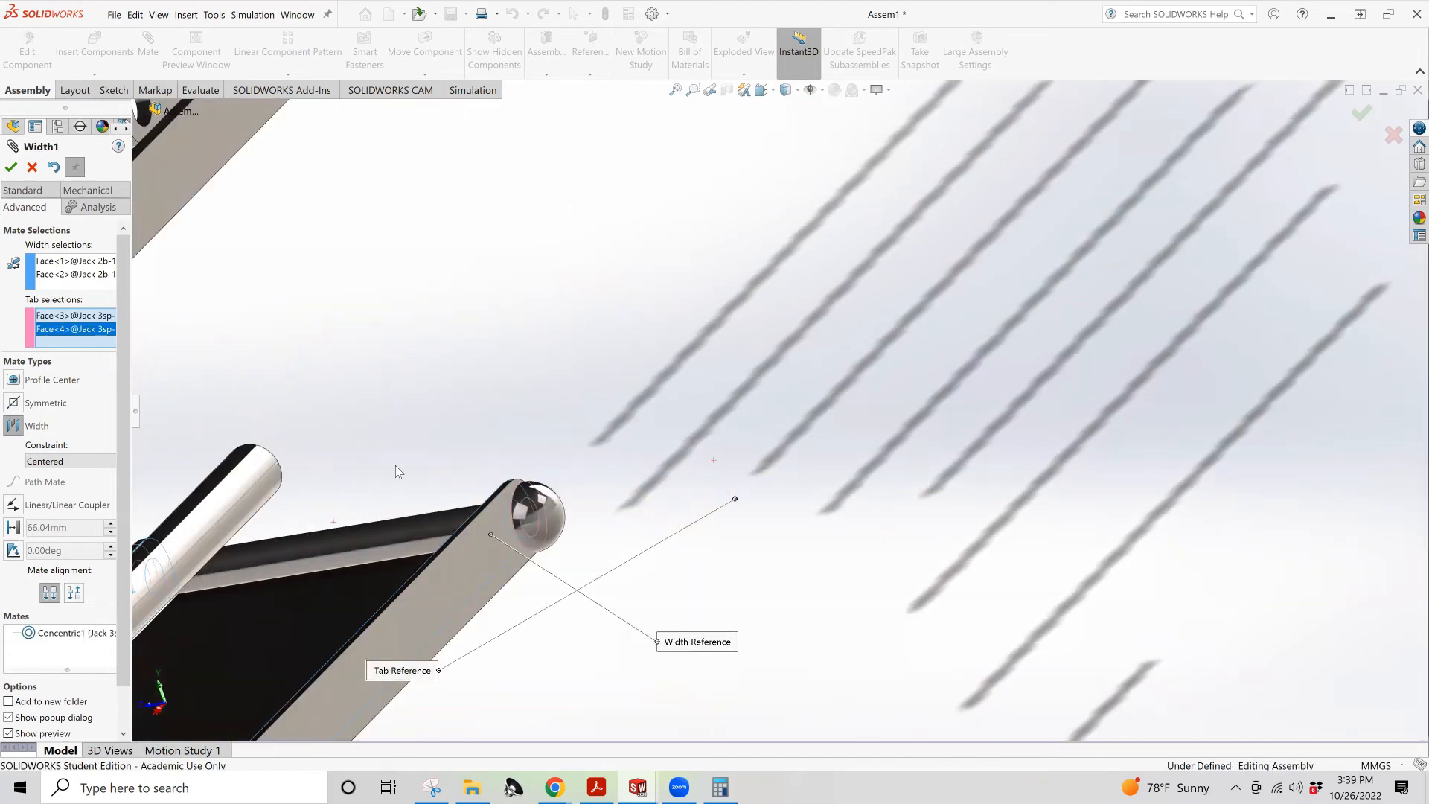
{"action": "scroll", "coordinate": [442, 465], "scroll_direction": "up", "scroll_amount": 5}
{"action": "middle_click_drag", "start_coordinate": [442, 465], "coordinate": [399, 456]}
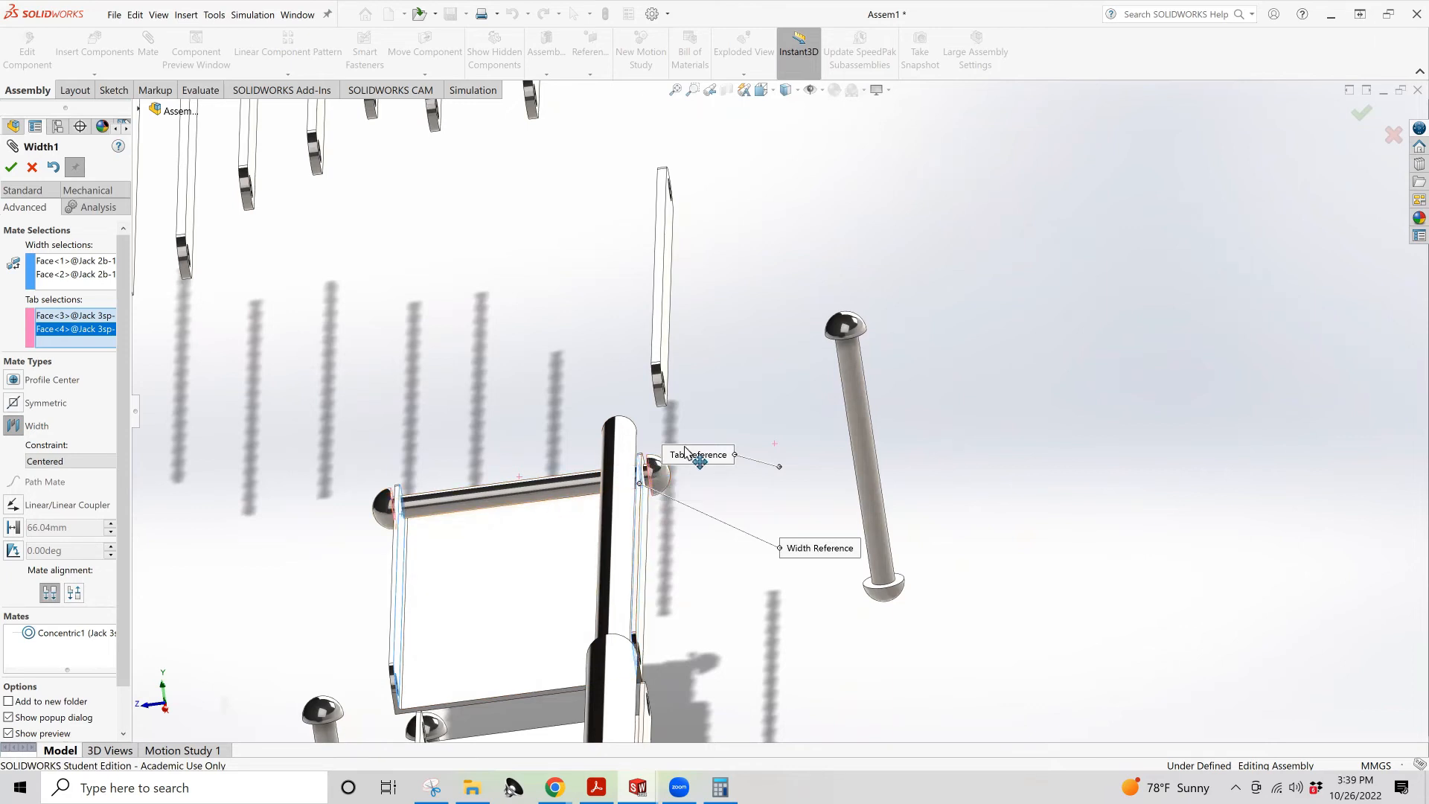
{"action": "left_click", "coordinate": [16, 170]}
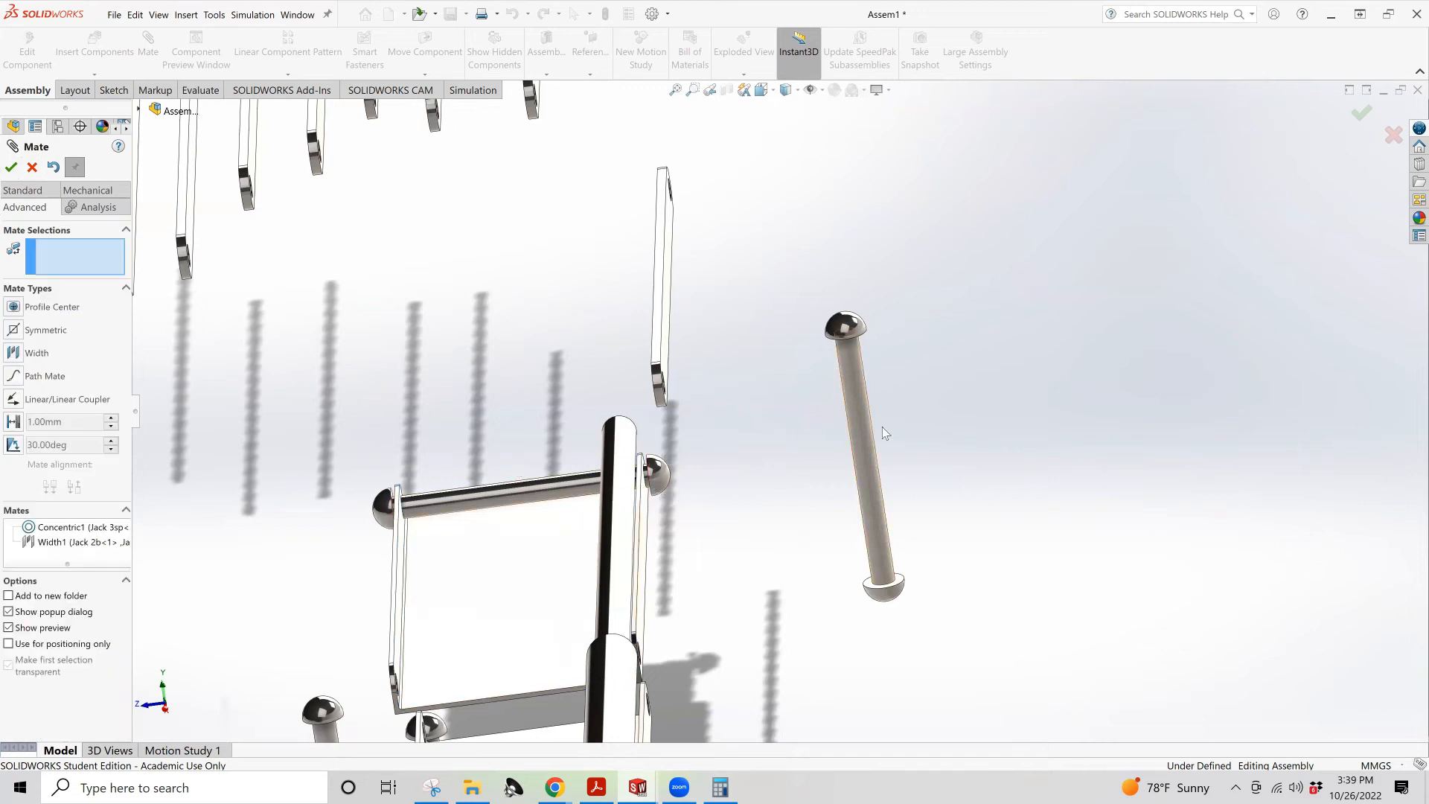
Mate the second Jack 3lp pin concentric with the flange hole at the opposite end of base Jack 2b
{"action": "left_click", "coordinate": [861, 436]}
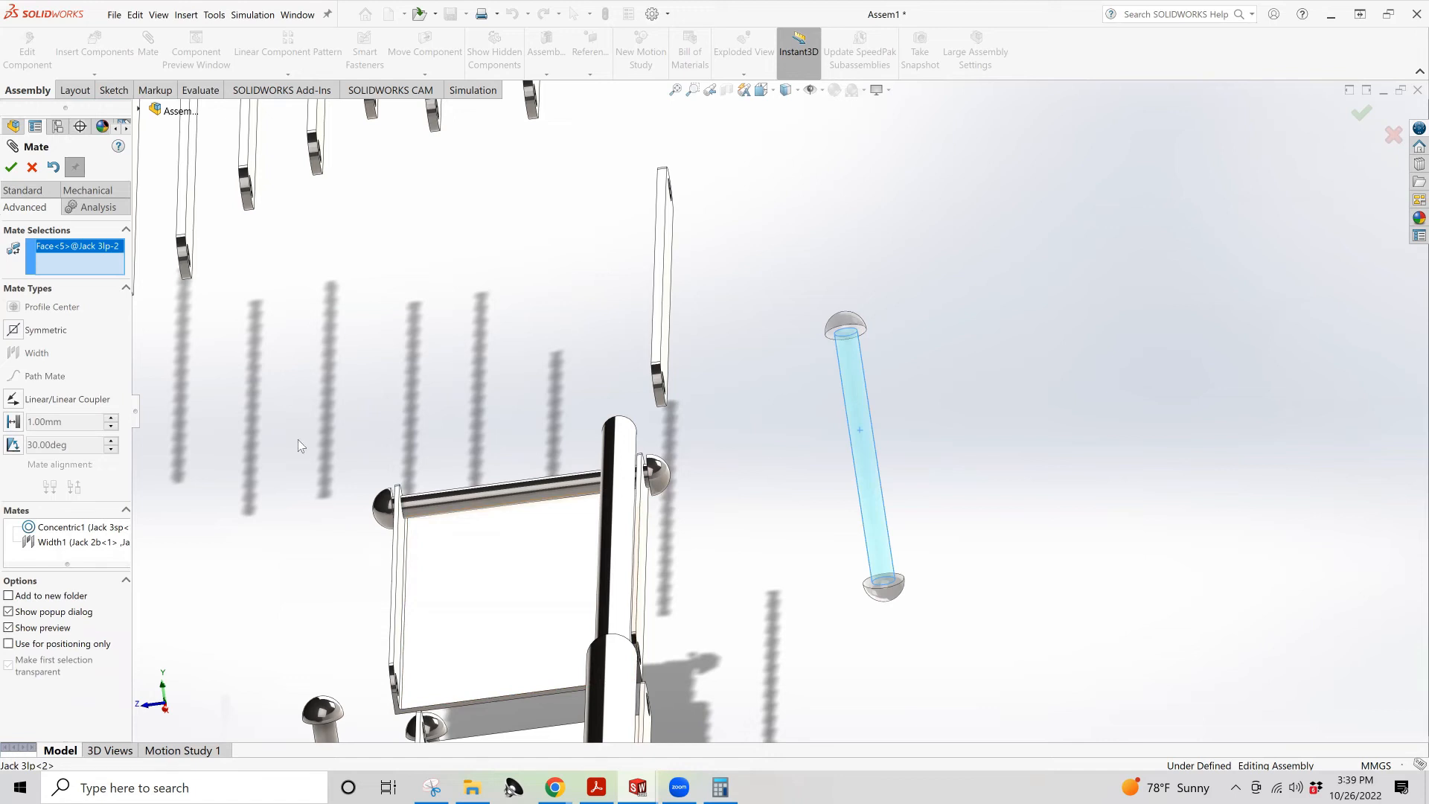
{"action": "left_click", "coordinate": [22, 191]}
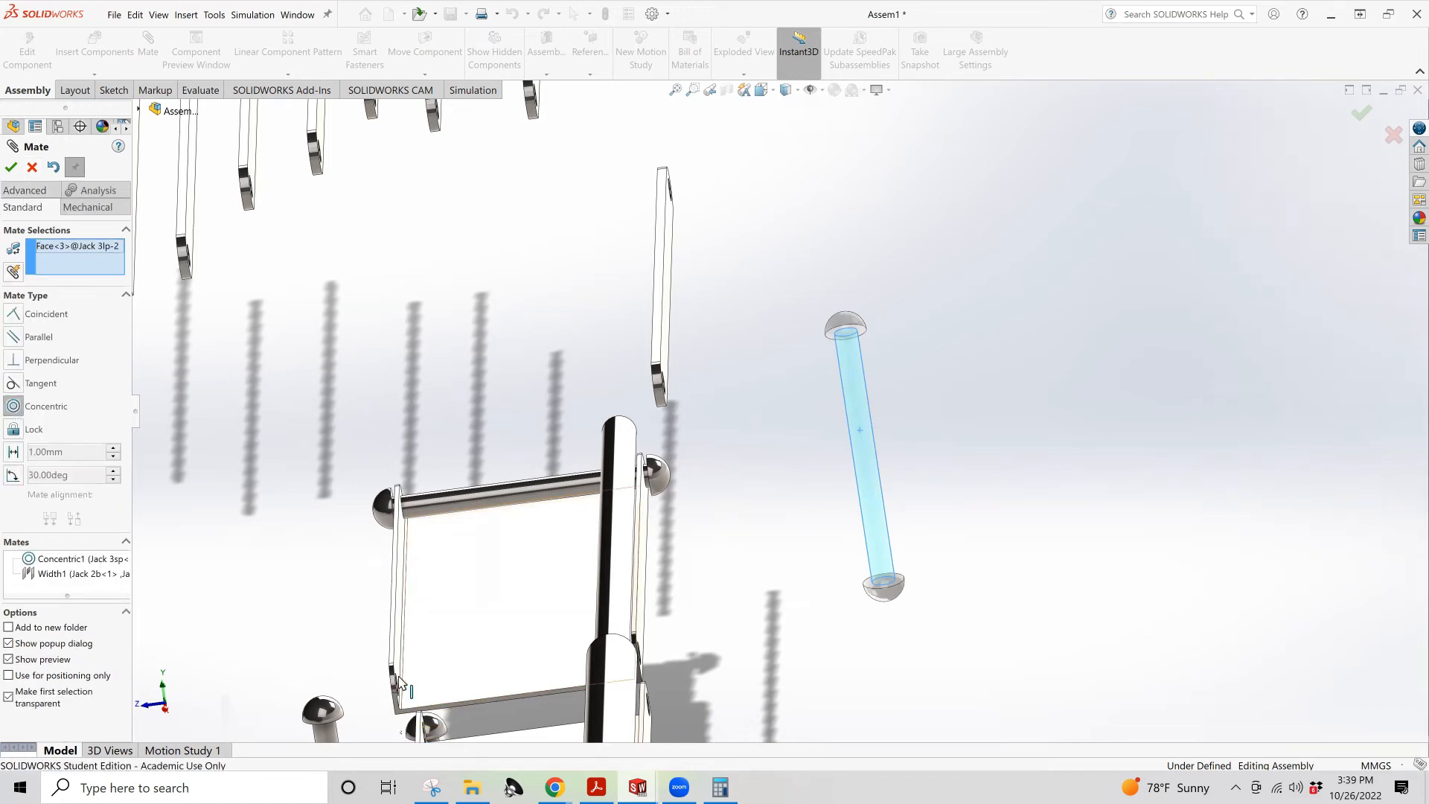
{"action": "scroll", "coordinate": [400, 681], "scroll_direction": "down", "scroll_amount": 3}
{"action": "scroll", "coordinate": [465, 661], "scroll_direction": "down", "scroll_amount": 5}
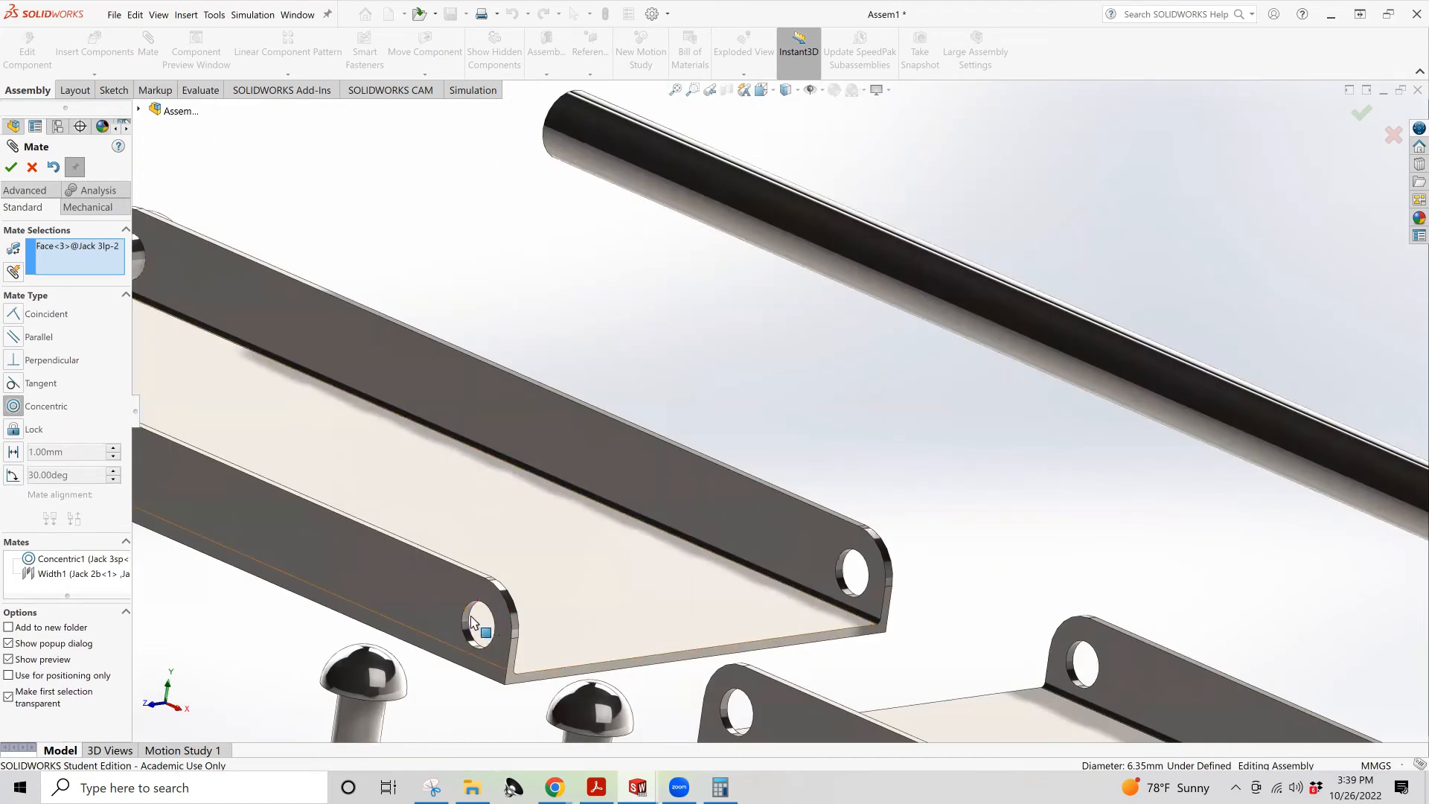
{"action": "left_click", "coordinate": [472, 623]}
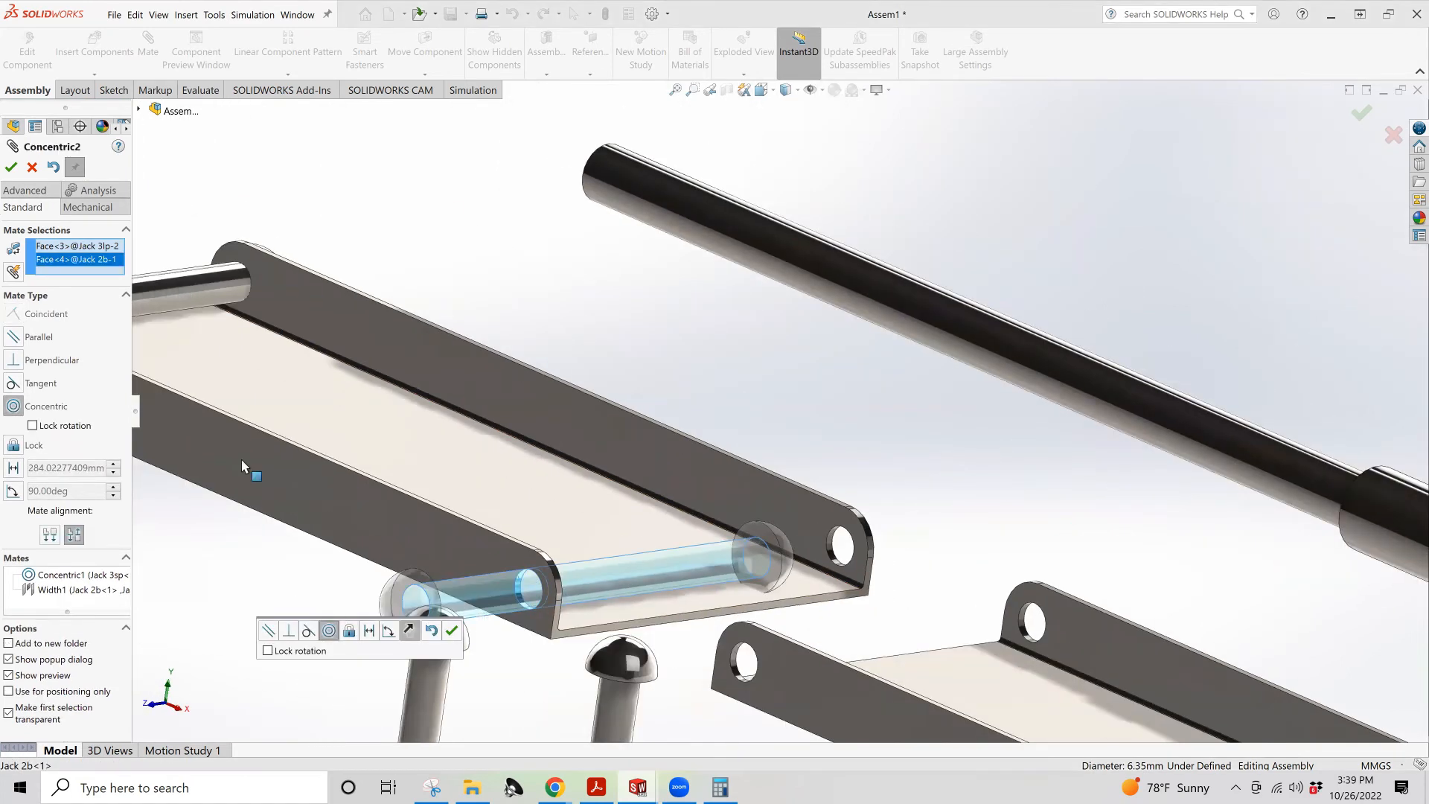
{"action": "left_click", "coordinate": [12, 169]}
Set up a centered Width mate with faces of Jack 2b's two side flanges as the width references
{"action": "left_click", "coordinate": [29, 191]}
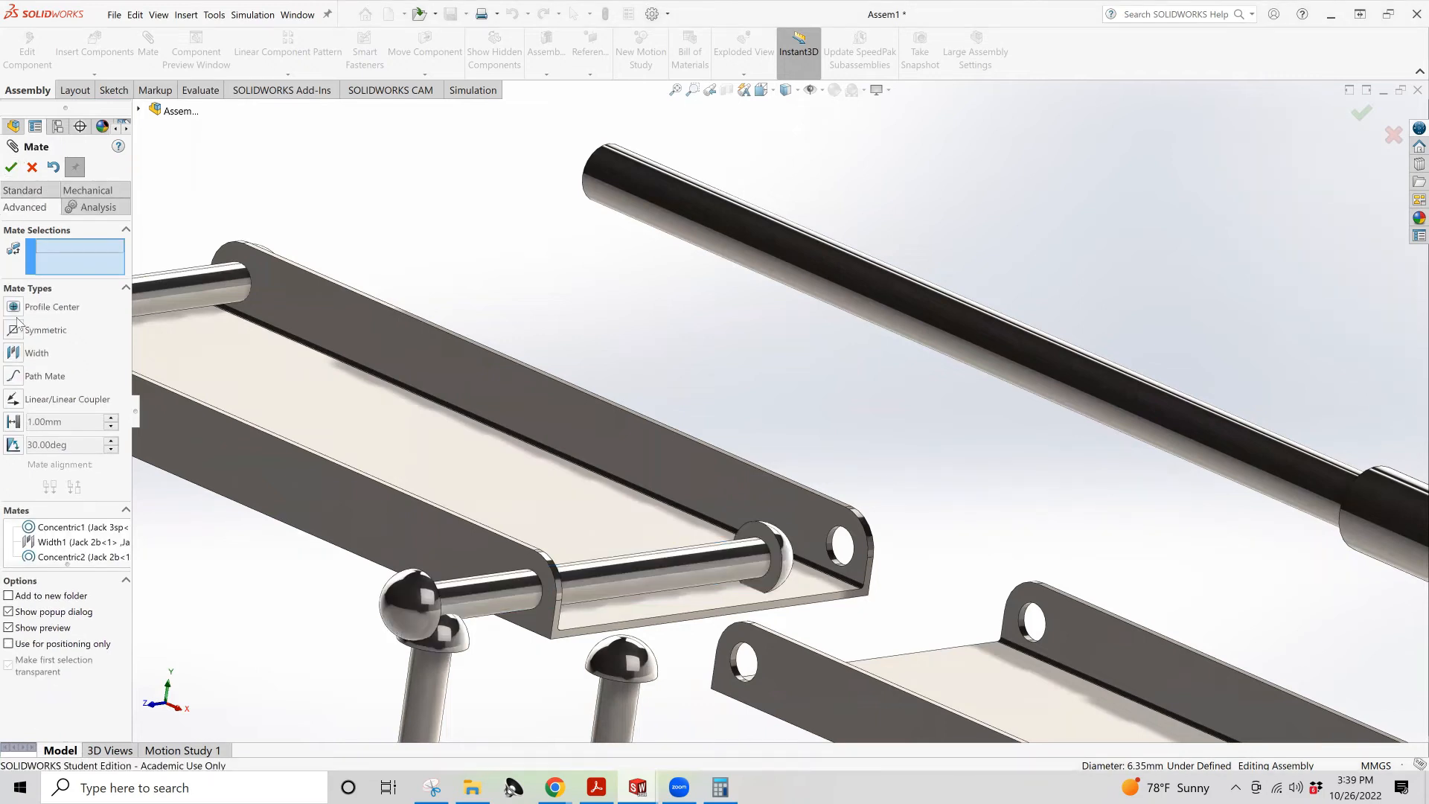
{"action": "left_click", "coordinate": [13, 353]}
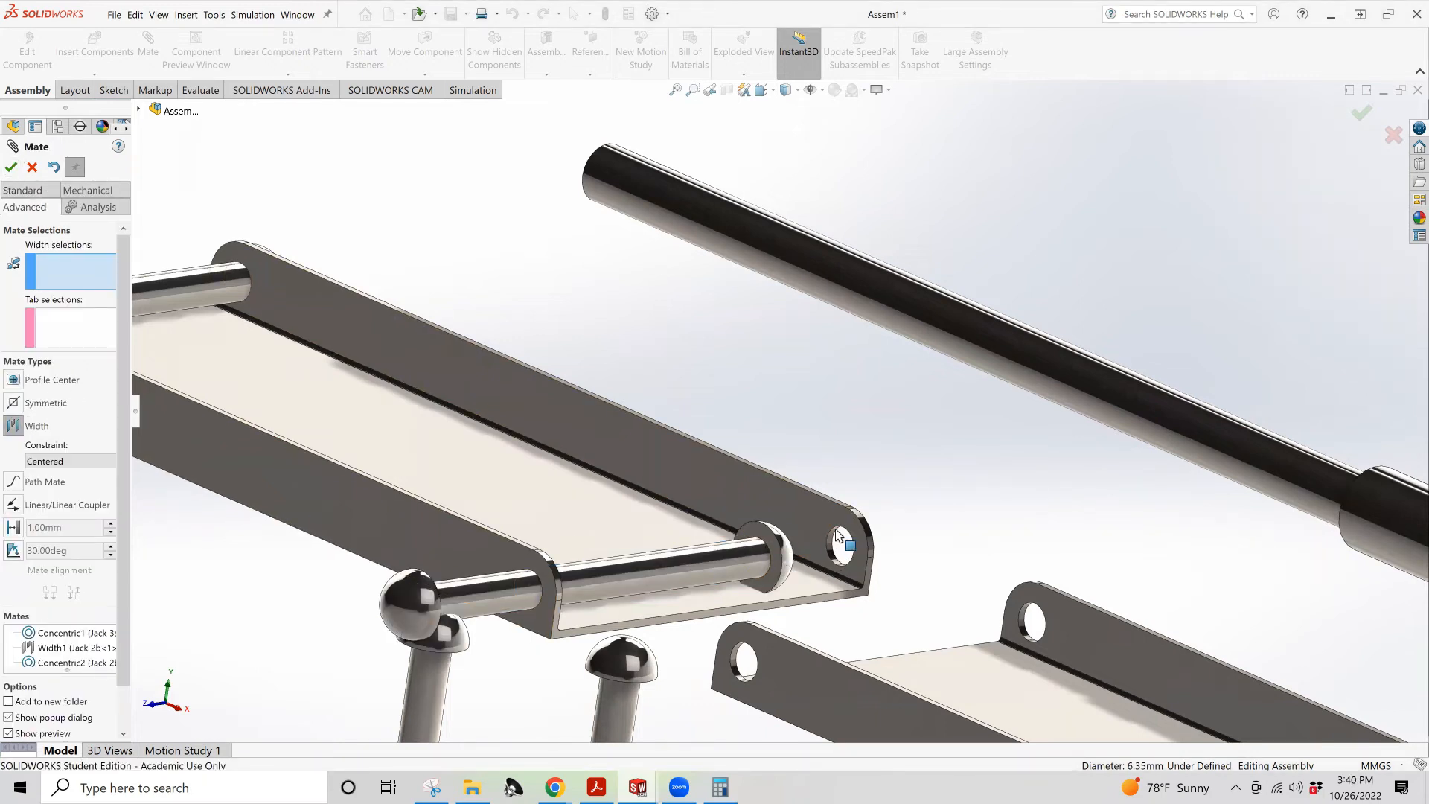
{"action": "middle_click_drag", "start_coordinate": [799, 530], "coordinate": [733, 525]}
{"action": "left_click", "coordinate": [895, 508]}
{"action": "middle_click_drag", "start_coordinate": [895, 508], "coordinate": [447, 520]}
{"action": "left_click", "coordinate": [448, 509]}
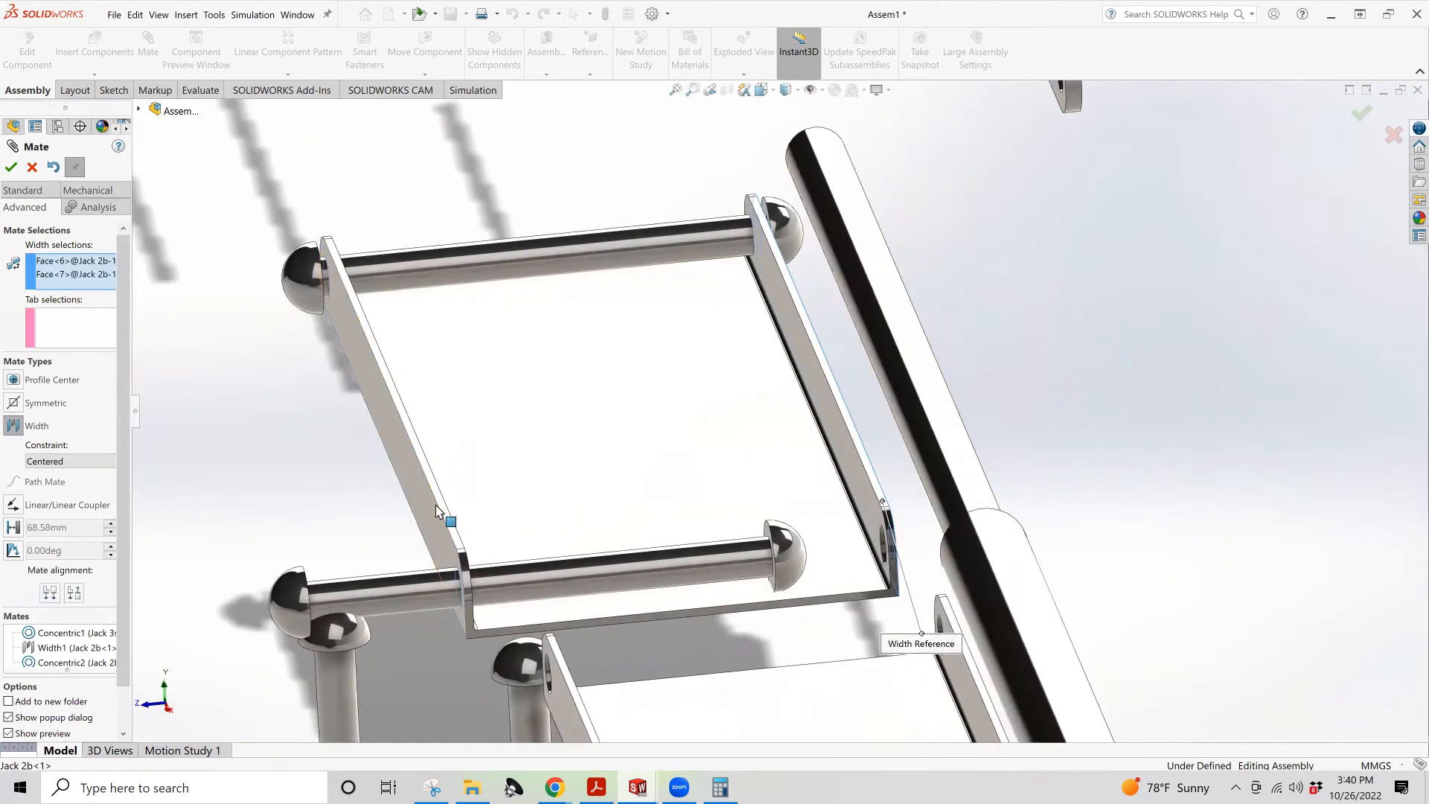
Use the inner faces of the Jack 3lp pin's two heads as tab references, centering that pin across base Jack 2b
{"action": "middle_click_drag", "start_coordinate": [543, 504], "coordinate": [506, 508]}
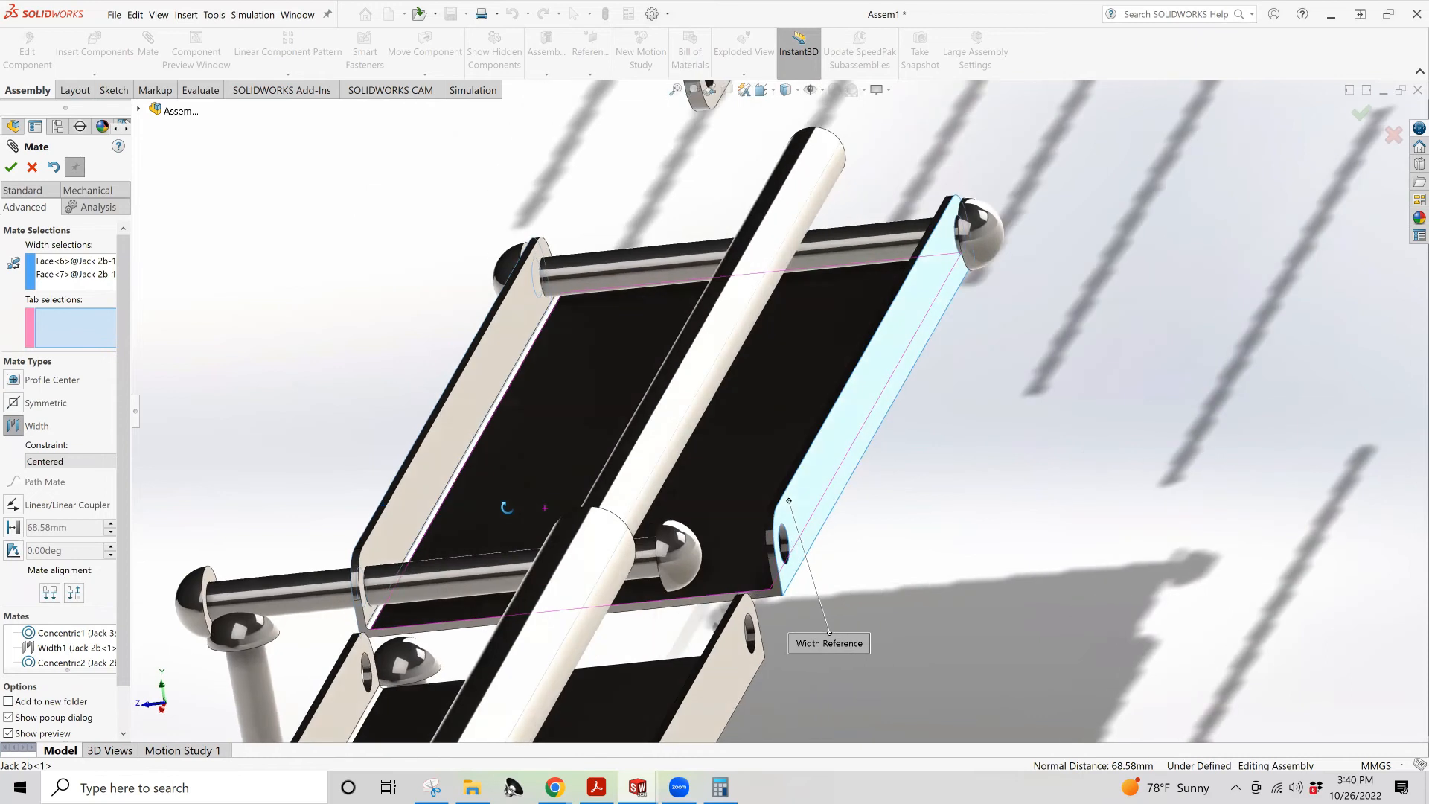
{"action": "left_click", "coordinate": [209, 580]}
{"action": "middle_click_drag", "start_coordinate": [223, 580], "coordinate": [465, 540]}
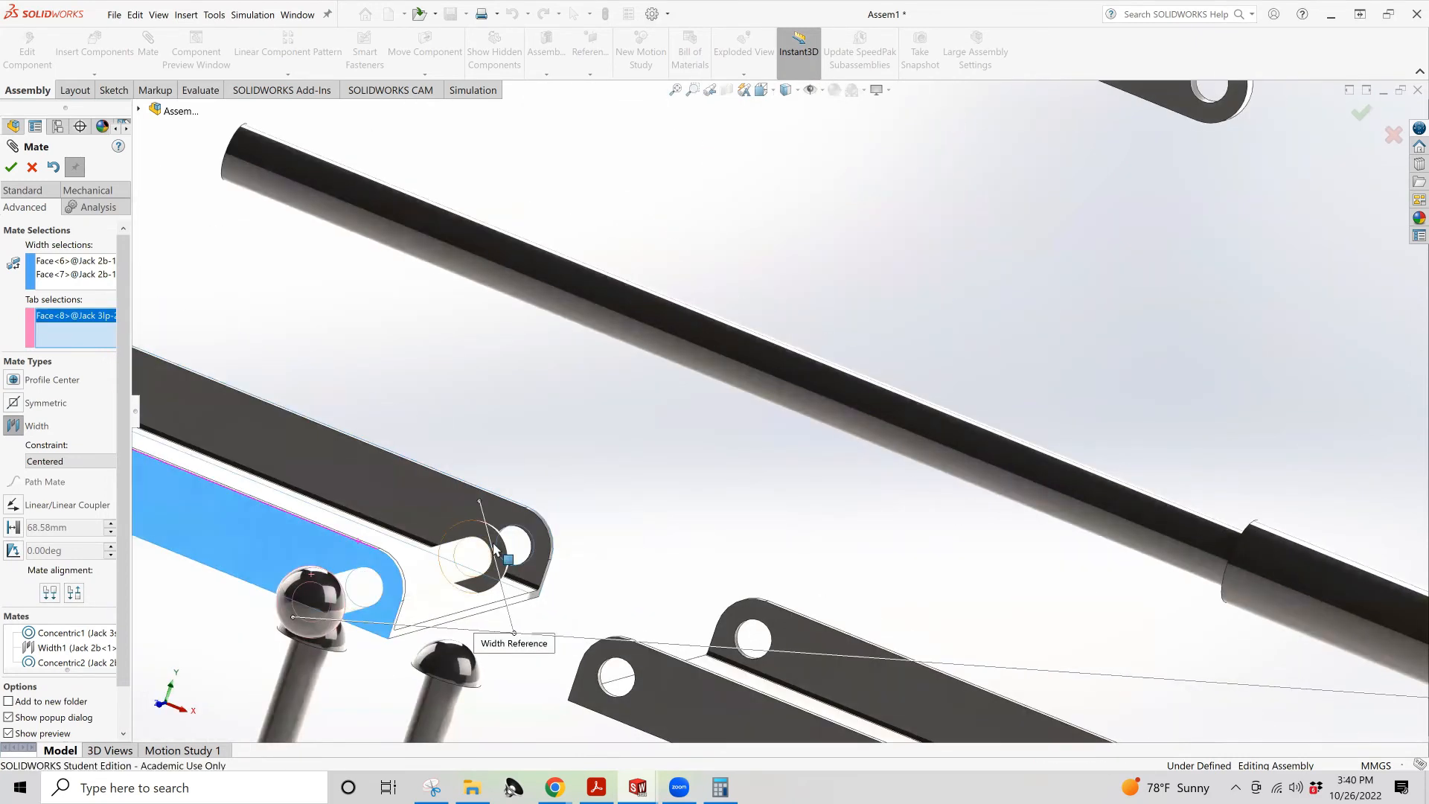
{"action": "left_click", "coordinate": [517, 492]}
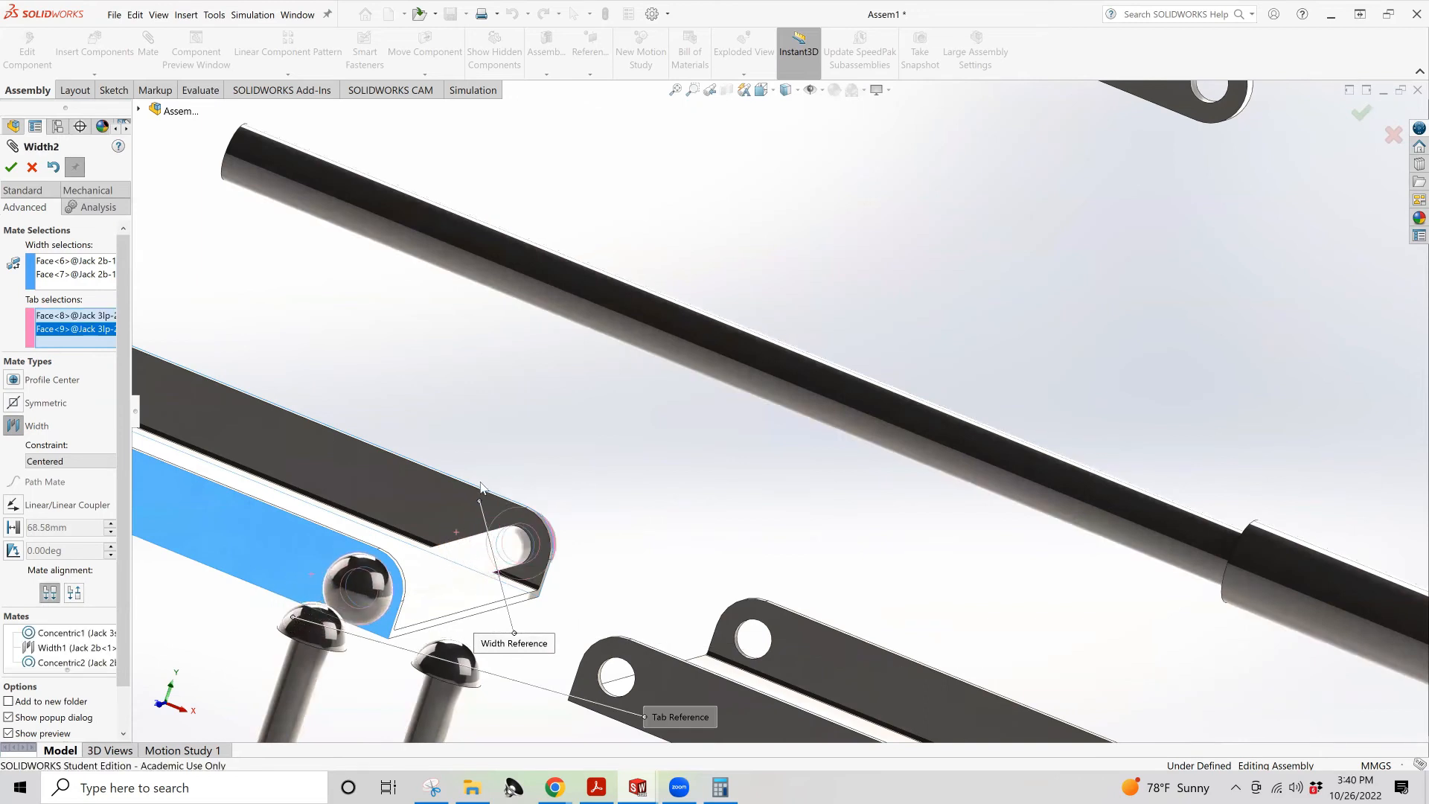
{"action": "middle_click_drag", "start_coordinate": [517, 492], "coordinate": [457, 480]}
{"action": "scroll", "coordinate": [521, 474], "scroll_direction": "up", "scroll_amount": 5}
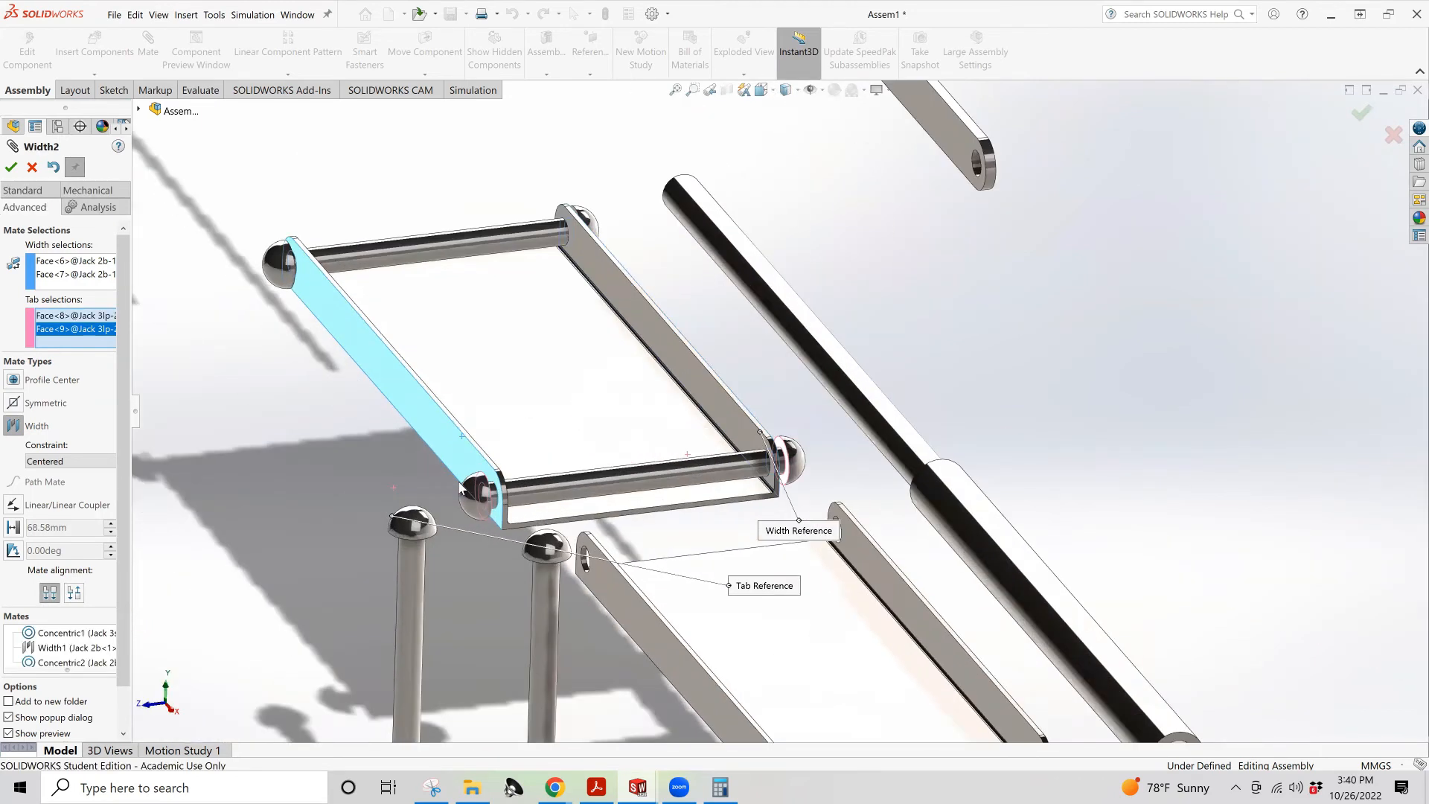
{"action": "left_click", "coordinate": [11, 167]}
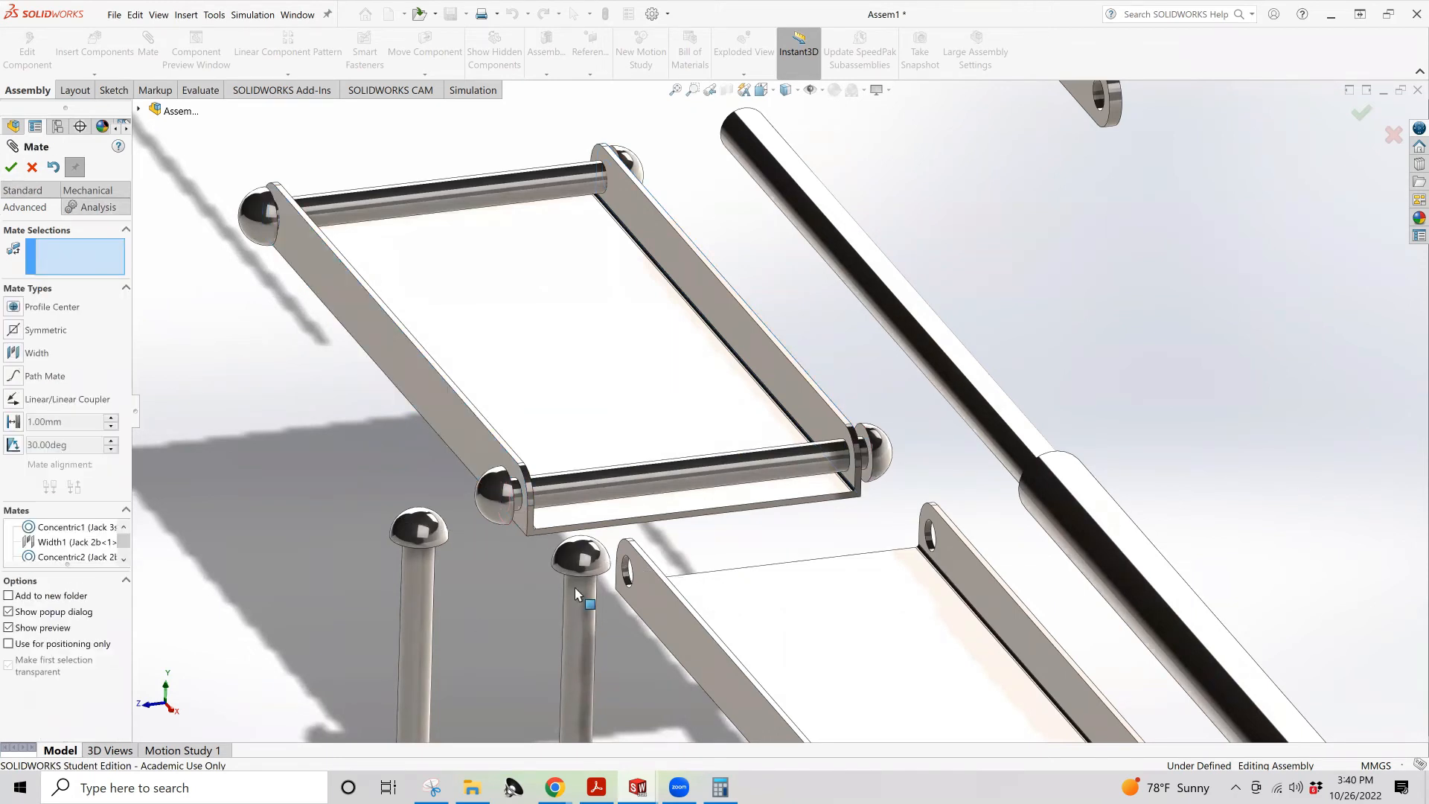
Mate the remaining loose Jack 3lp pin concentric with the flange hole at one end of Jack 2c
{"action": "scroll", "coordinate": [574, 587], "scroll_direction": "up", "scroll_amount": 5}
{"action": "scroll", "coordinate": [690, 484], "scroll_direction": "down", "scroll_amount": 4}
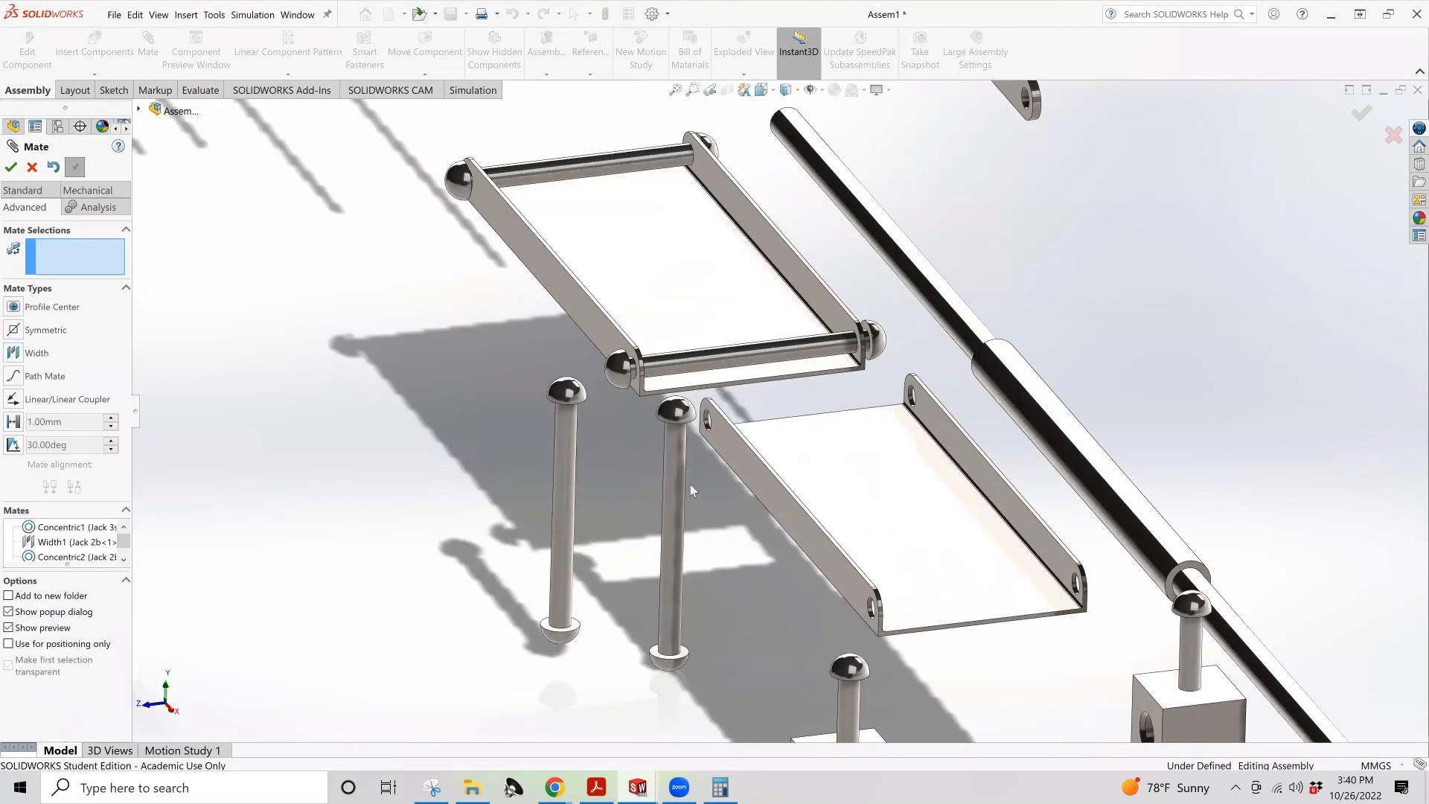
{"action": "left_click", "coordinate": [672, 474]}
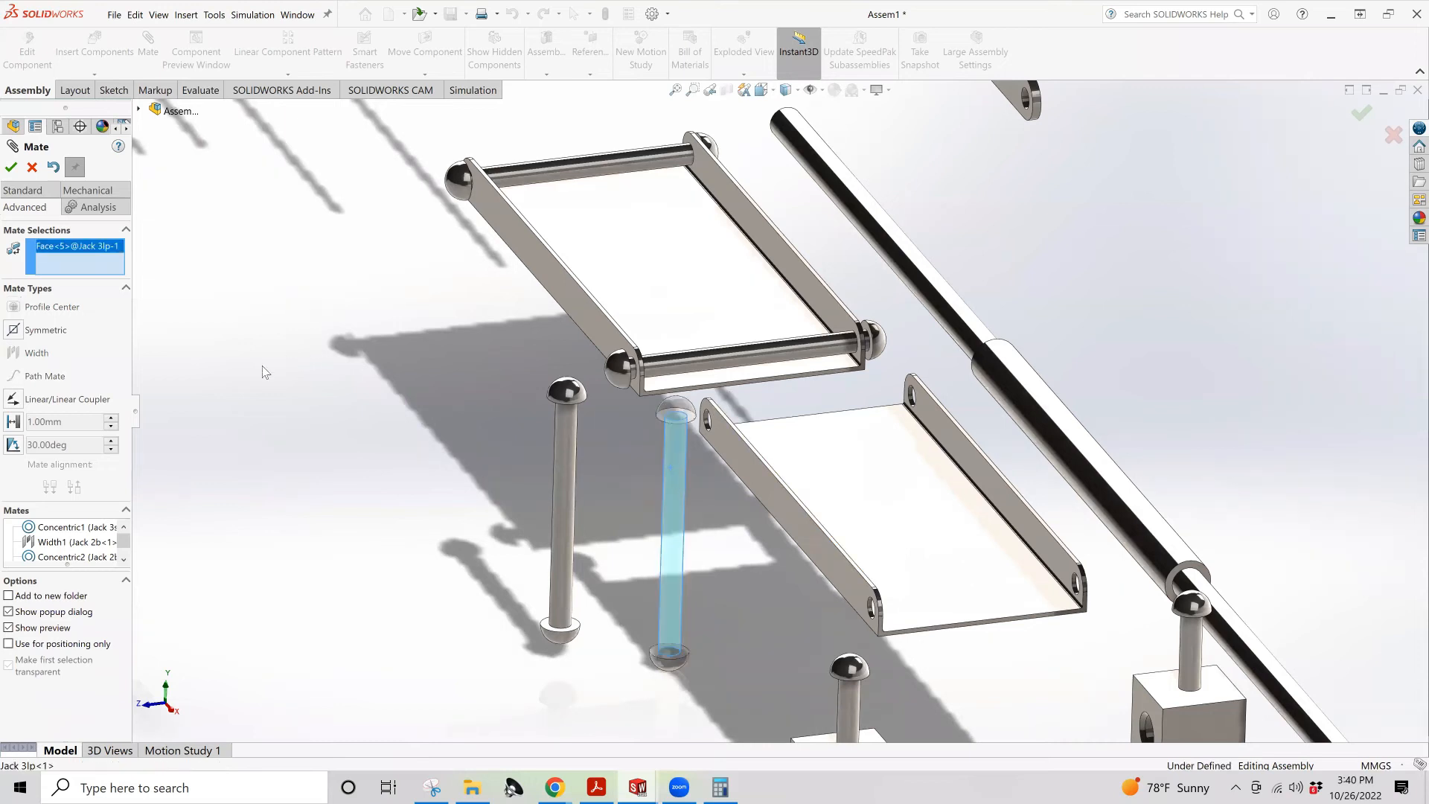
{"action": "left_click", "coordinate": [22, 190]}
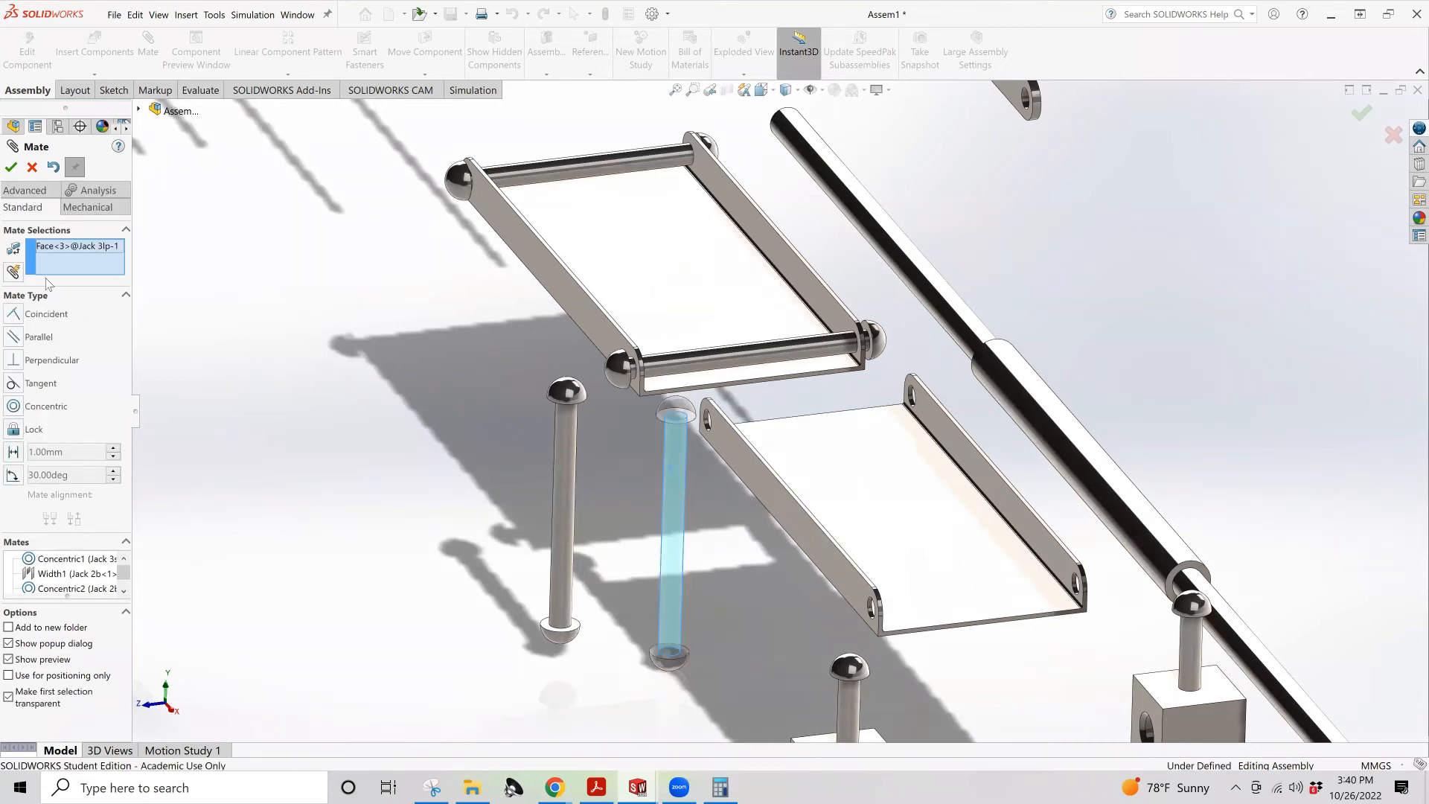
{"action": "left_click", "coordinate": [14, 408]}
{"action": "scroll", "coordinate": [707, 431], "scroll_direction": "down", "scroll_amount": 5}
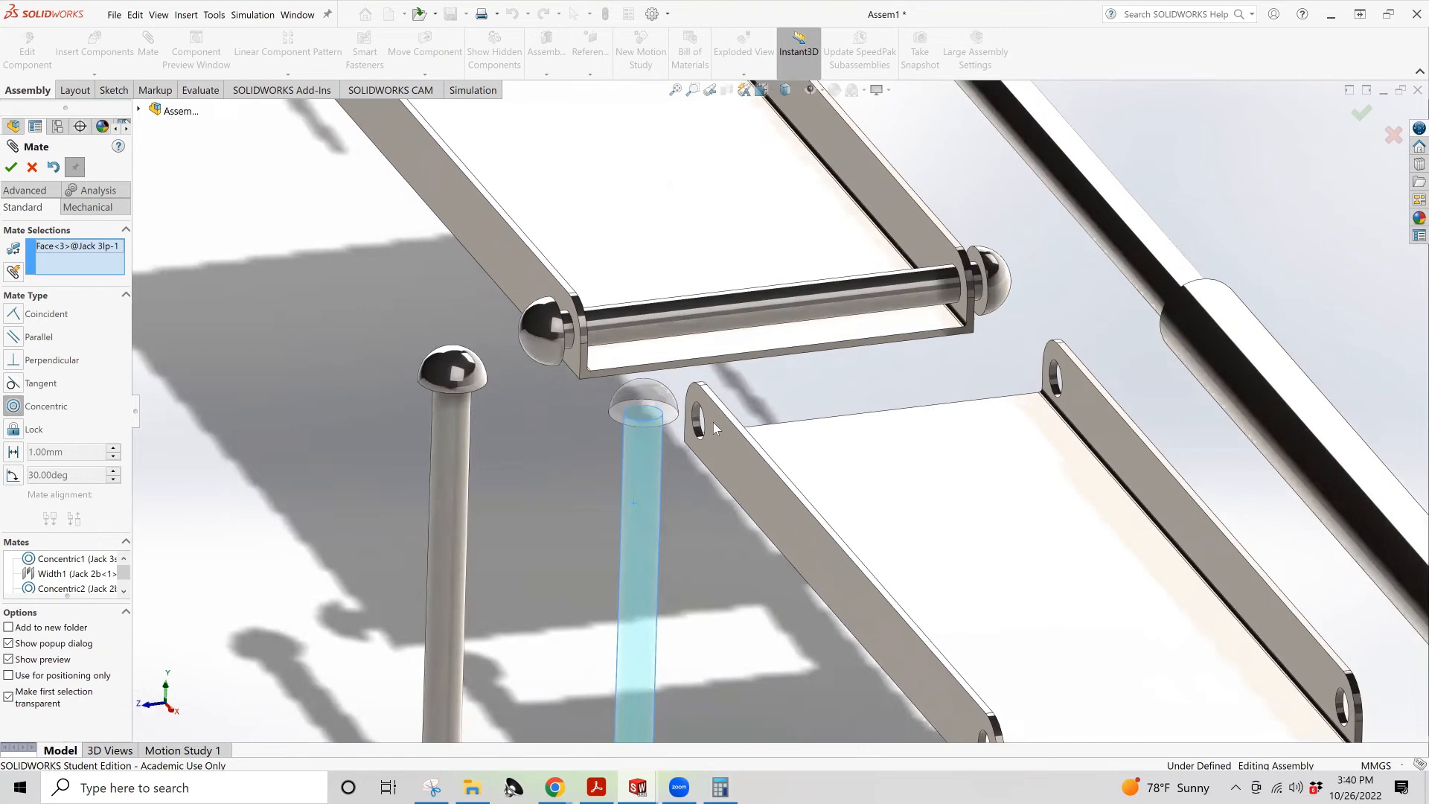
{"action": "left_click", "coordinate": [707, 430]}
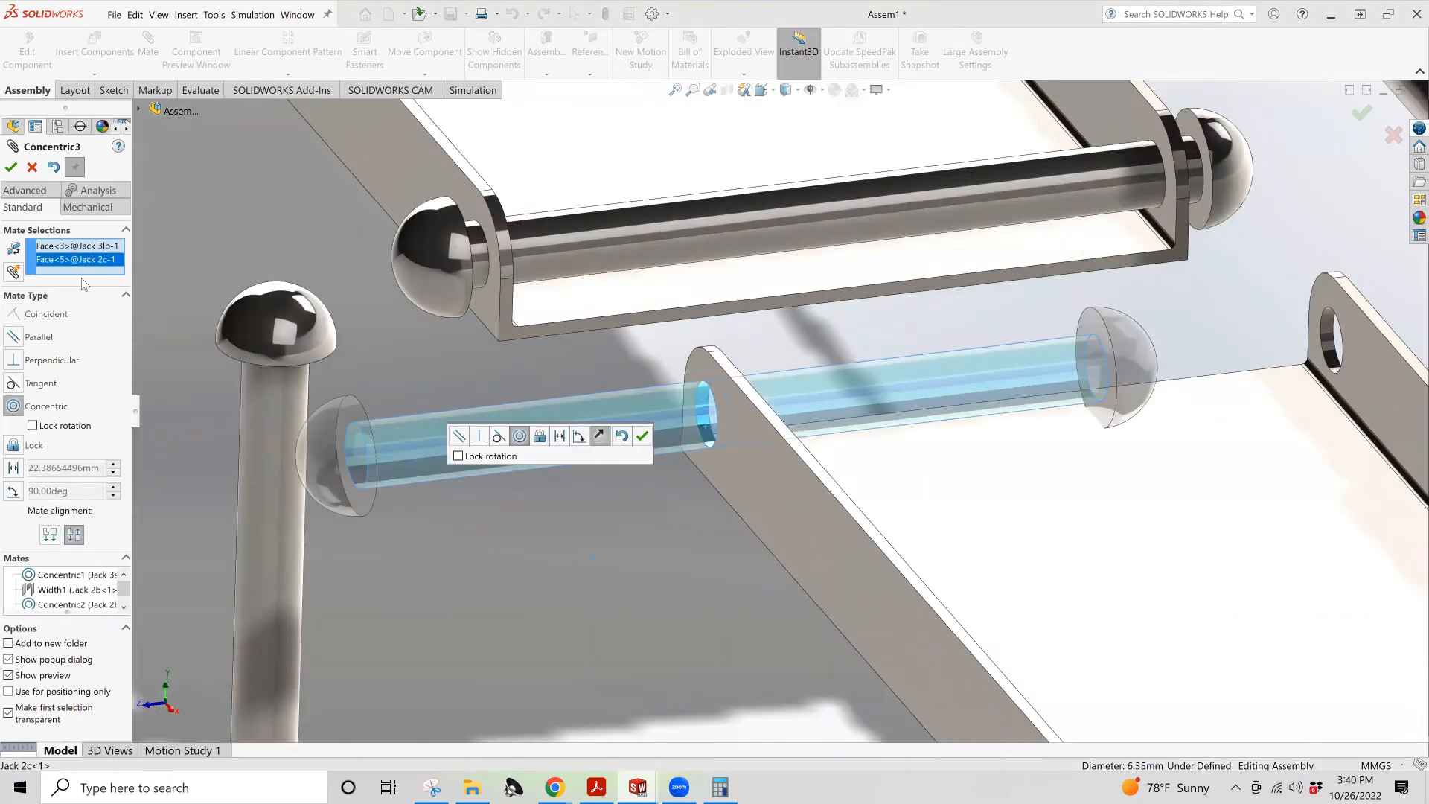
{"action": "left_click", "coordinate": [11, 167]}
Center the Jack 3lp pin on Jack 2c with a Width mate between the pin's inner head faces and the two side flanges
{"action": "left_click", "coordinate": [24, 191]}
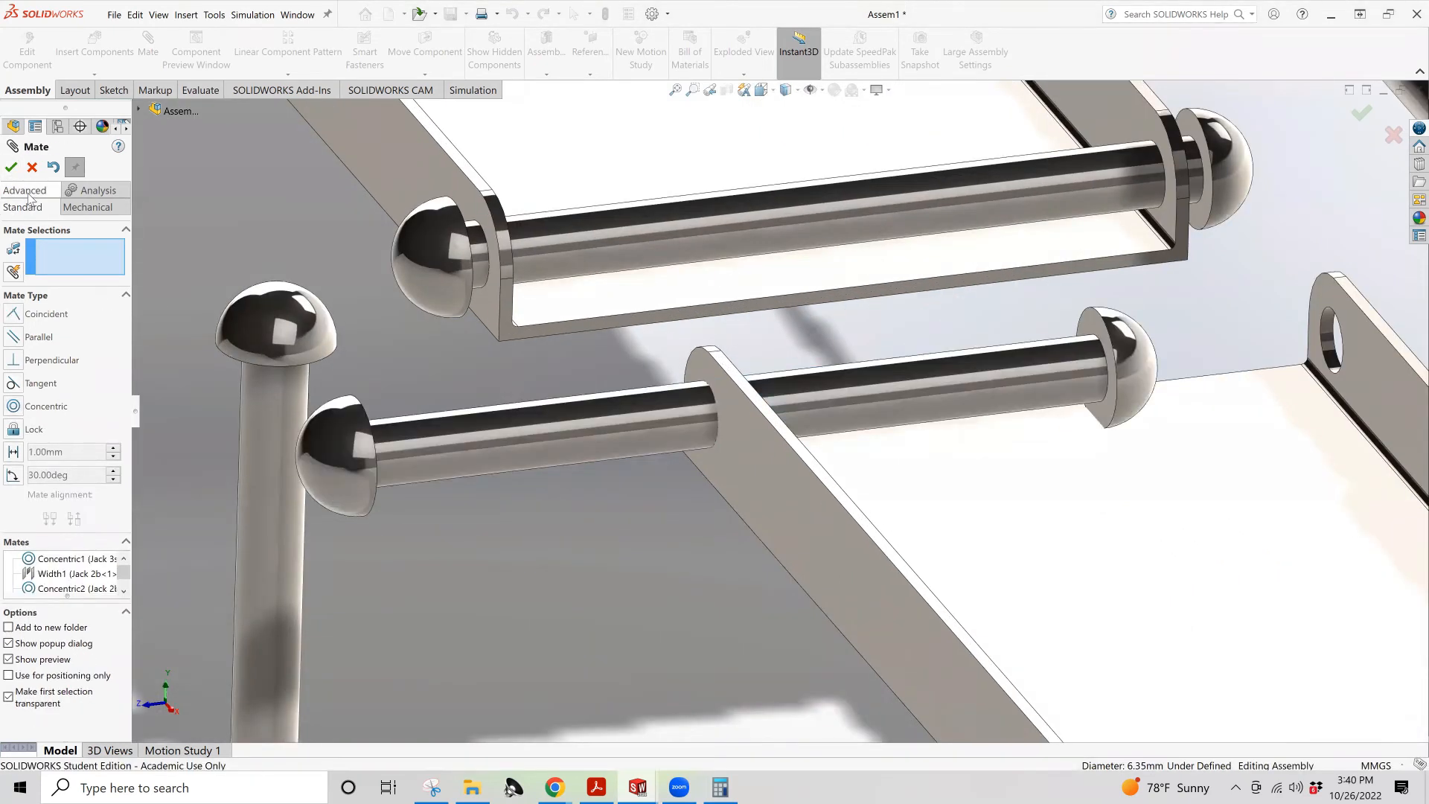
{"action": "left_click", "coordinate": [14, 352]}
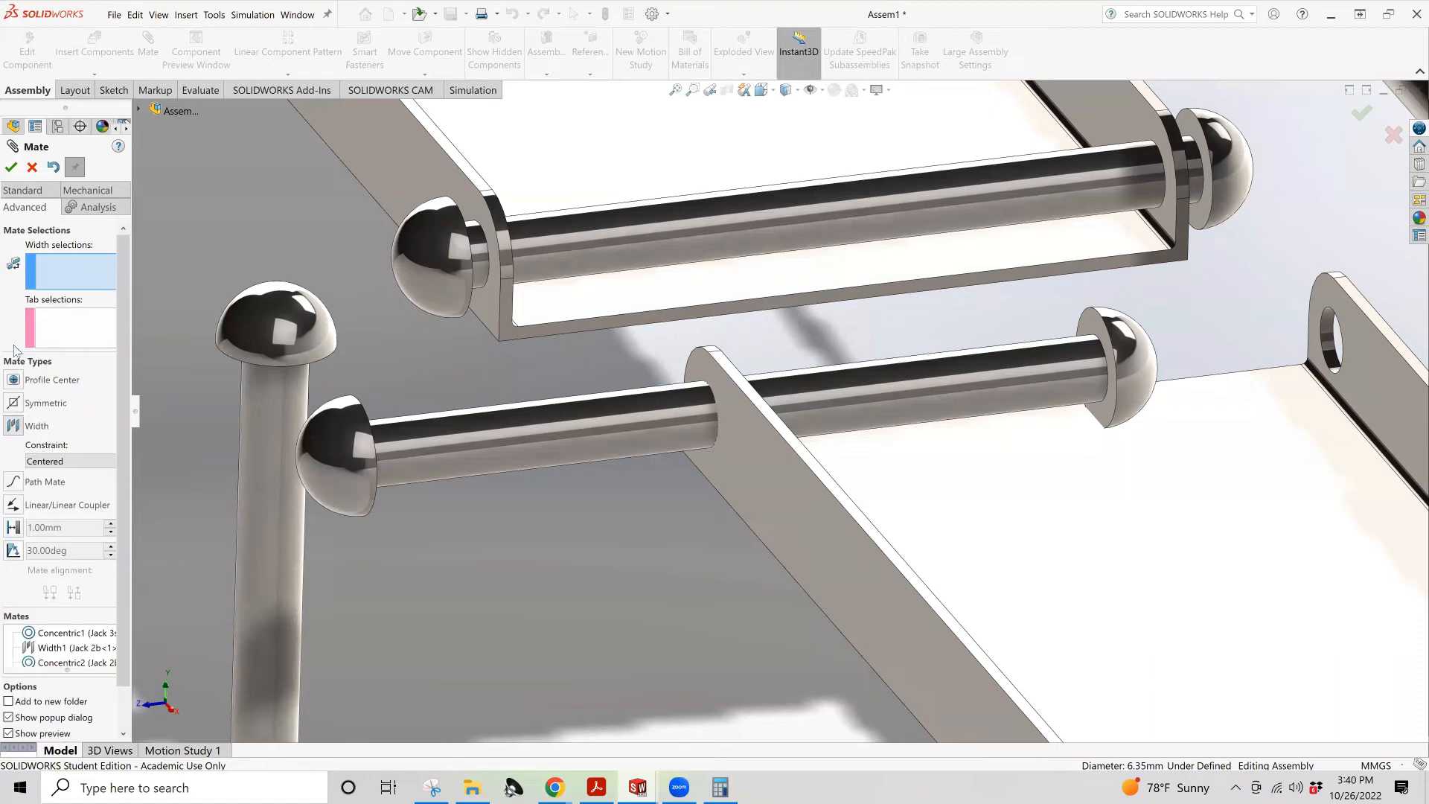
{"action": "left_click", "coordinate": [1111, 332]}
{"action": "middle_click_drag", "start_coordinate": [1111, 332], "coordinate": [936, 322]}
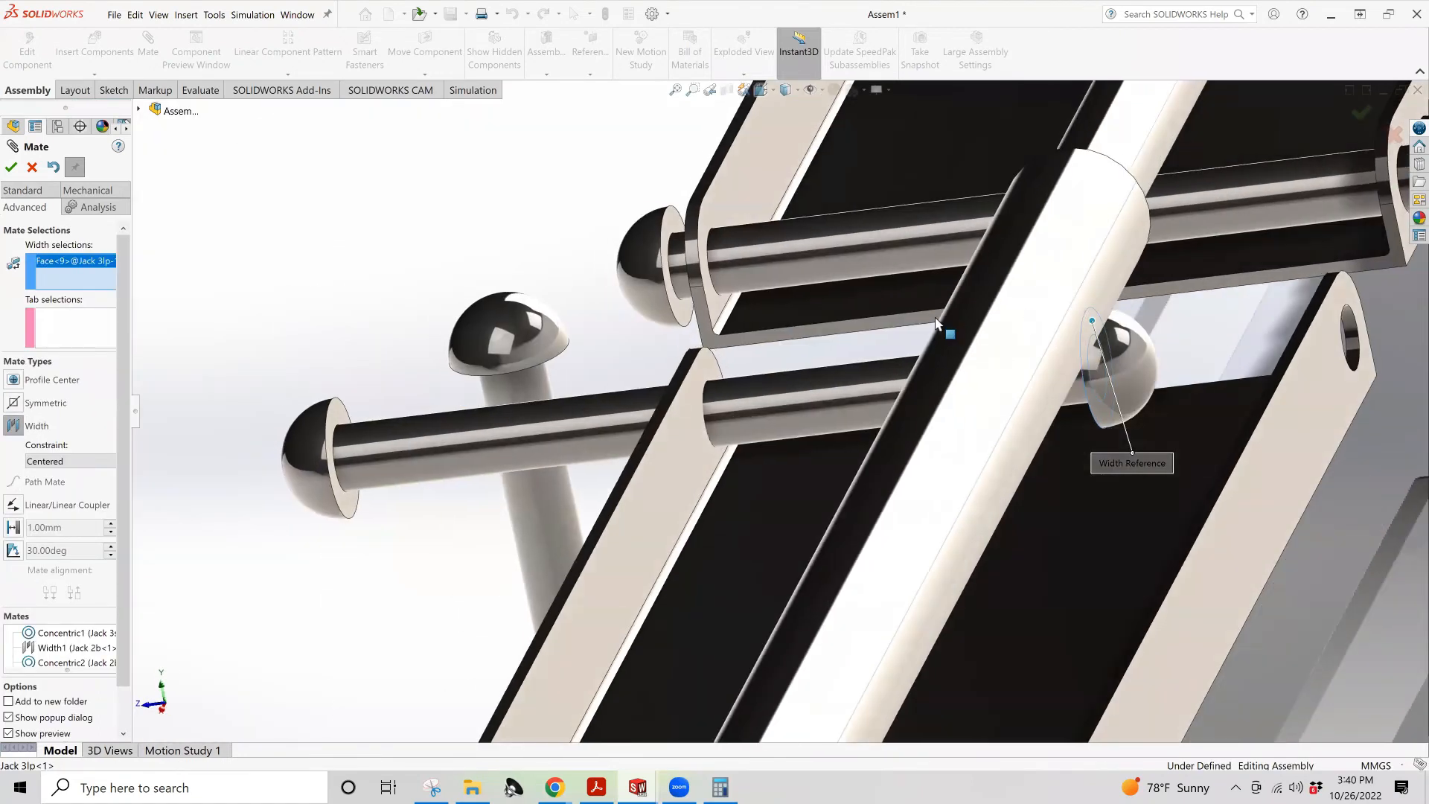
{"action": "left_click", "coordinate": [339, 417]}
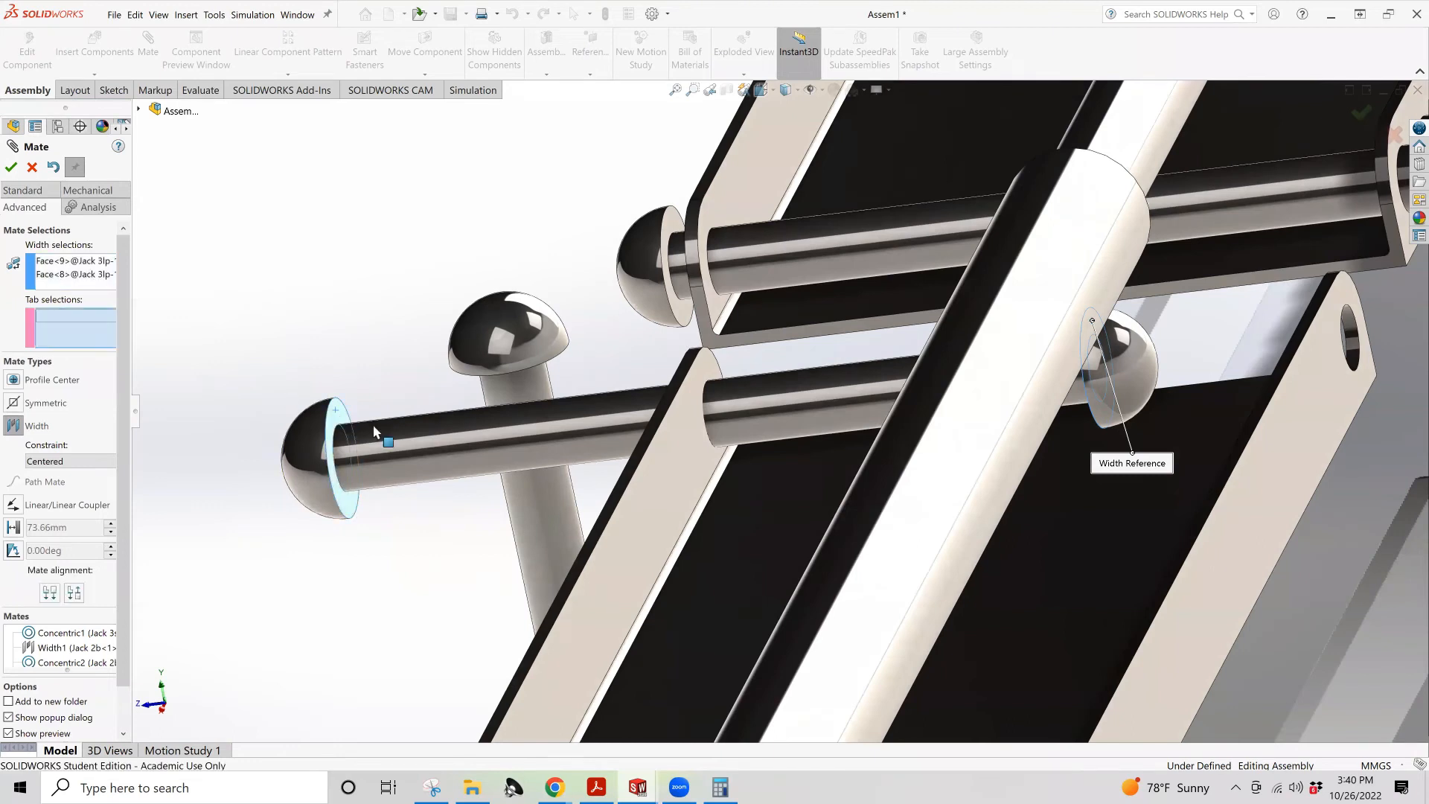
{"action": "middle_click_drag", "start_coordinate": [708, 479], "coordinate": [975, 402]}
{"action": "left_click", "coordinate": [694, 492]}
{"action": "left_click", "coordinate": [984, 391]}
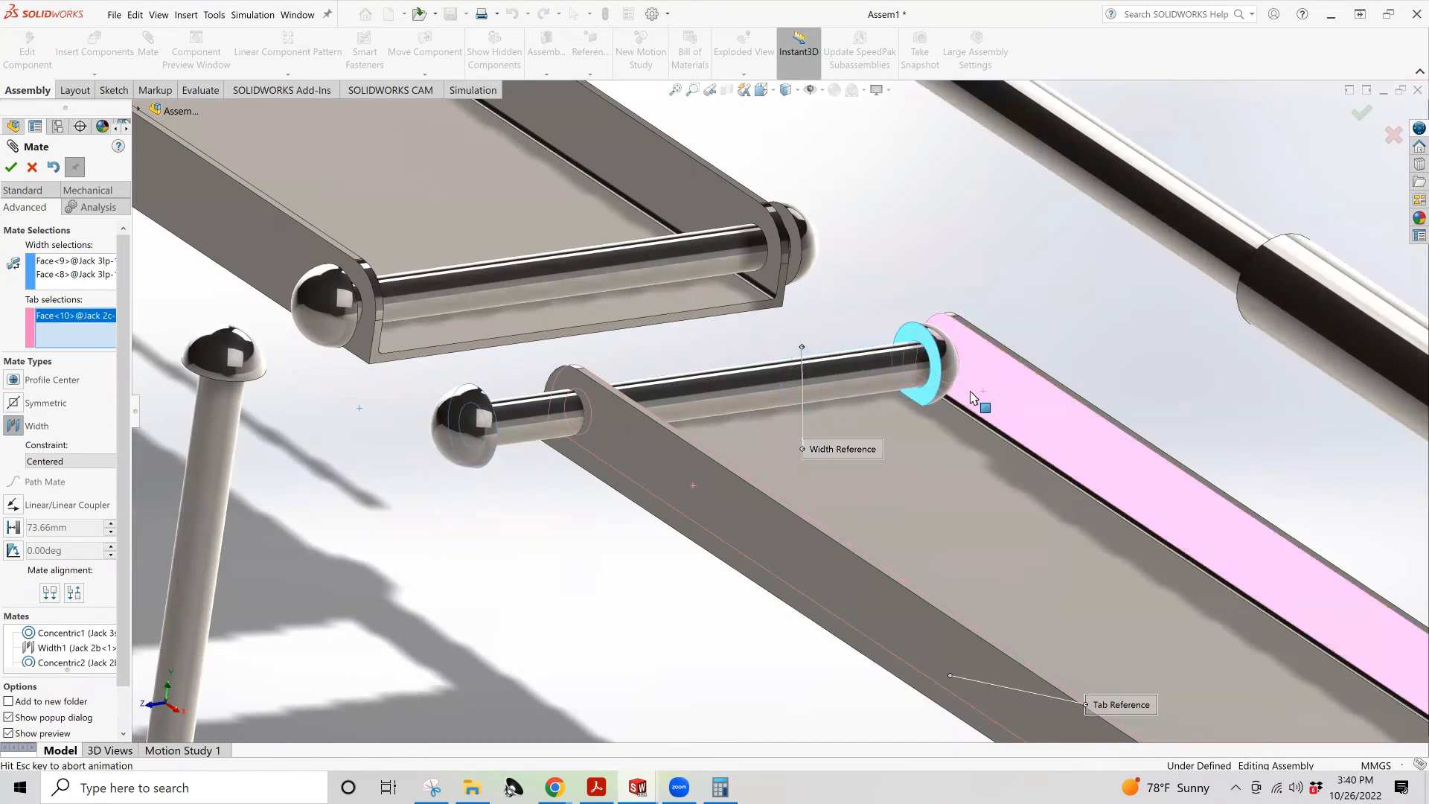
{"action": "left_click", "coordinate": [11, 167]}
Mate the second Jack 3sp pin concentric with the flange hole at the opposite end of Jack 2c
{"action": "scroll", "coordinate": [629, 529], "scroll_direction": "up", "scroll_amount": 3}
{"action": "middle_click_drag", "start_coordinate": [1124, 511], "coordinate": [603, 438]}
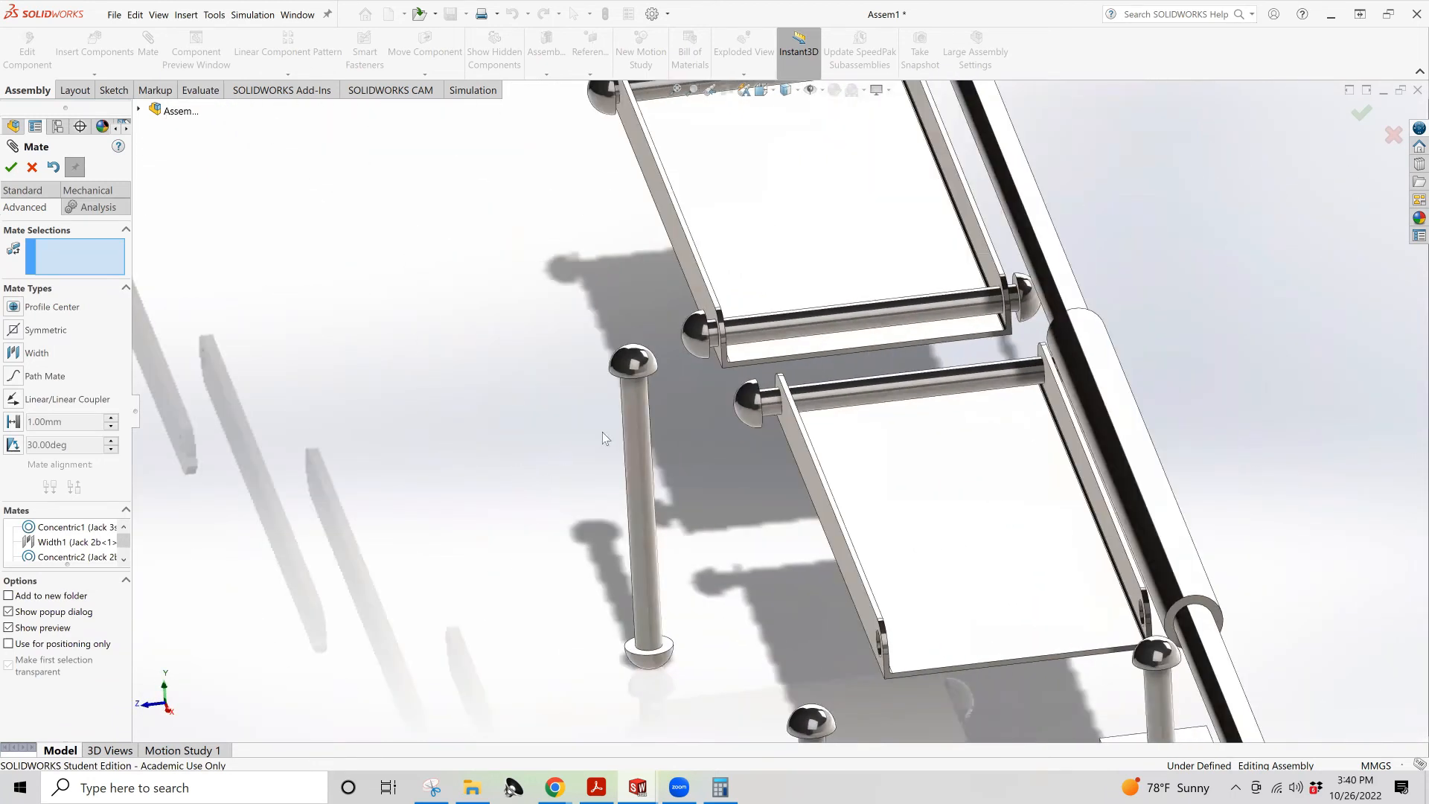
{"action": "left_click", "coordinate": [629, 428]}
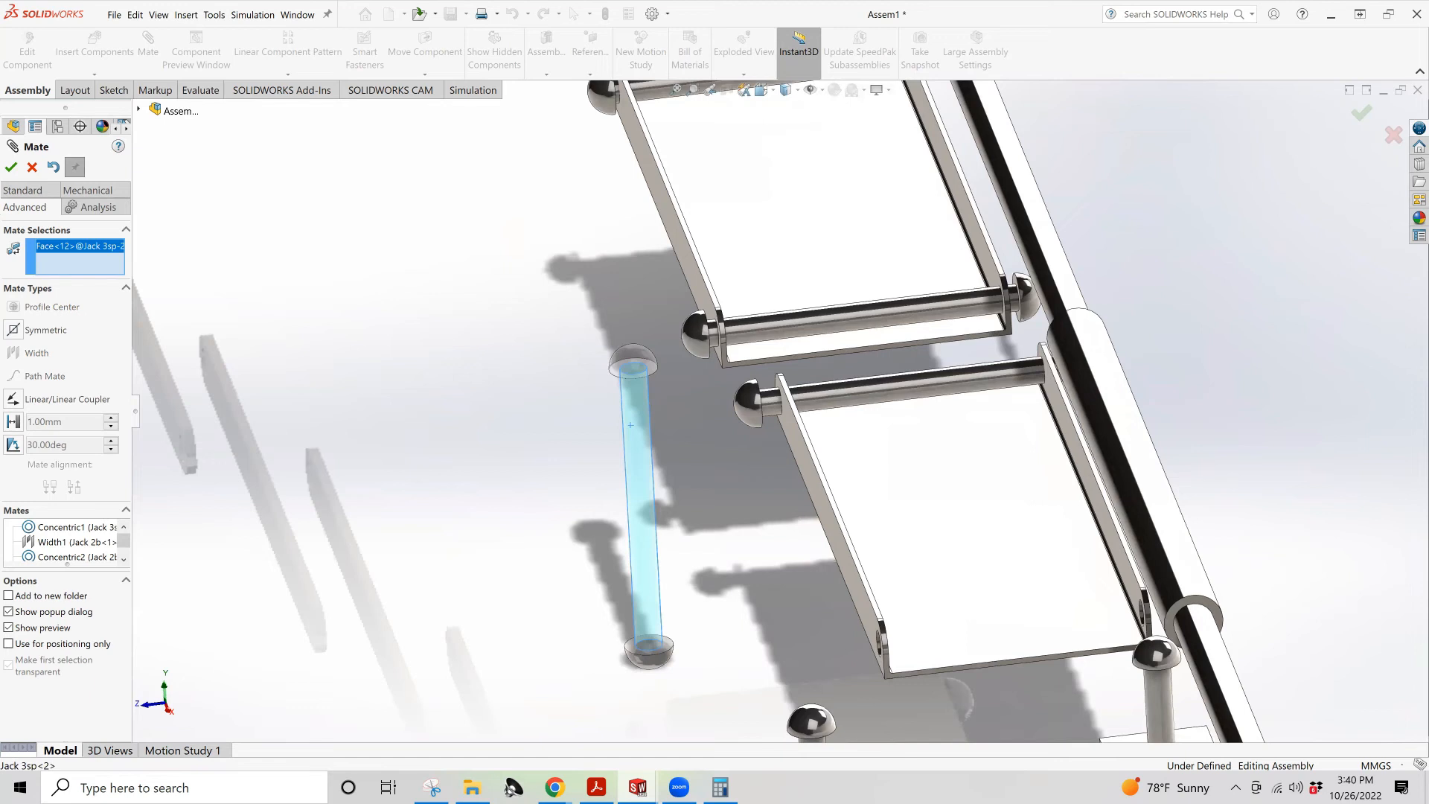
{"action": "left_click", "coordinate": [19, 192]}
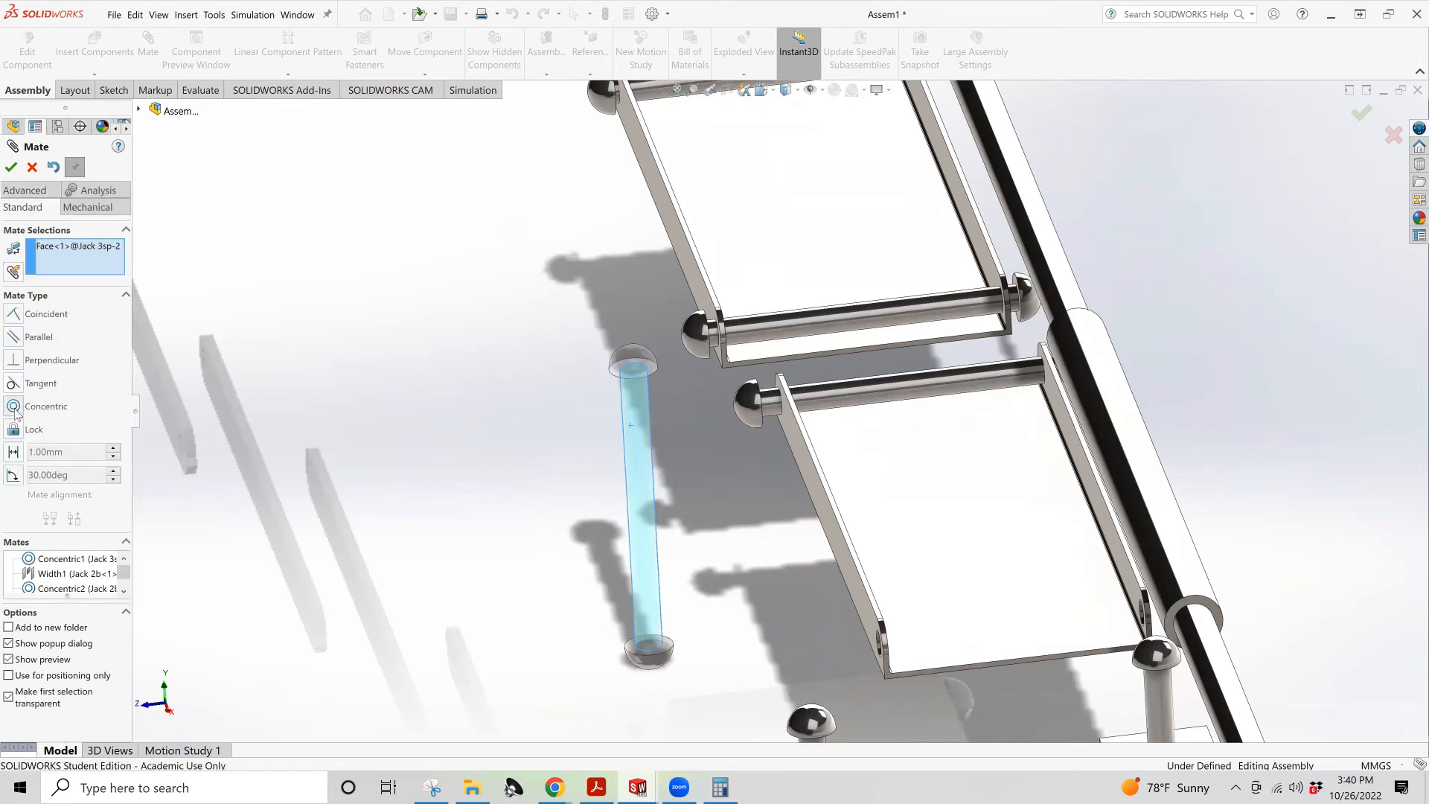
{"action": "left_click", "coordinate": [879, 645]}
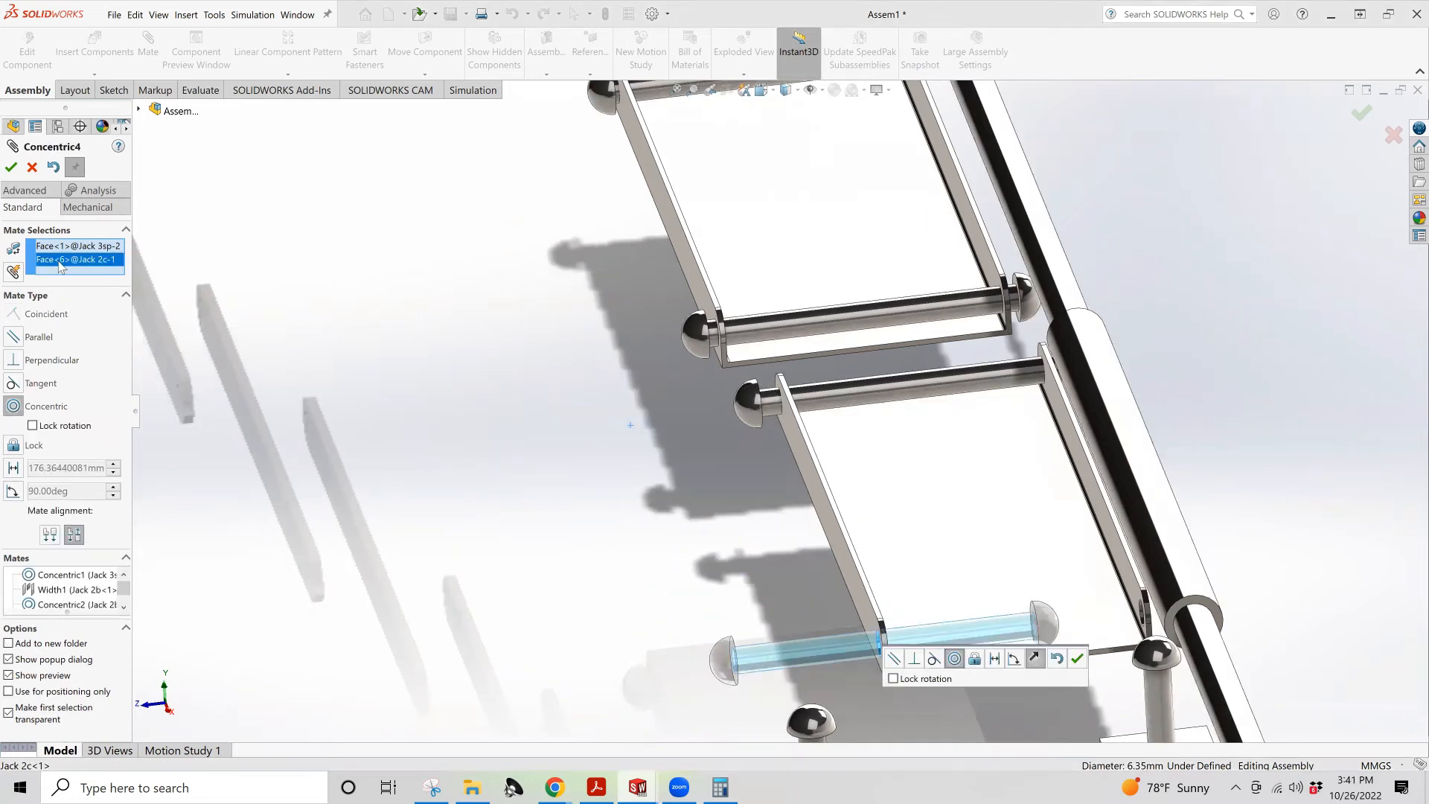
{"action": "left_click", "coordinate": [11, 168]}
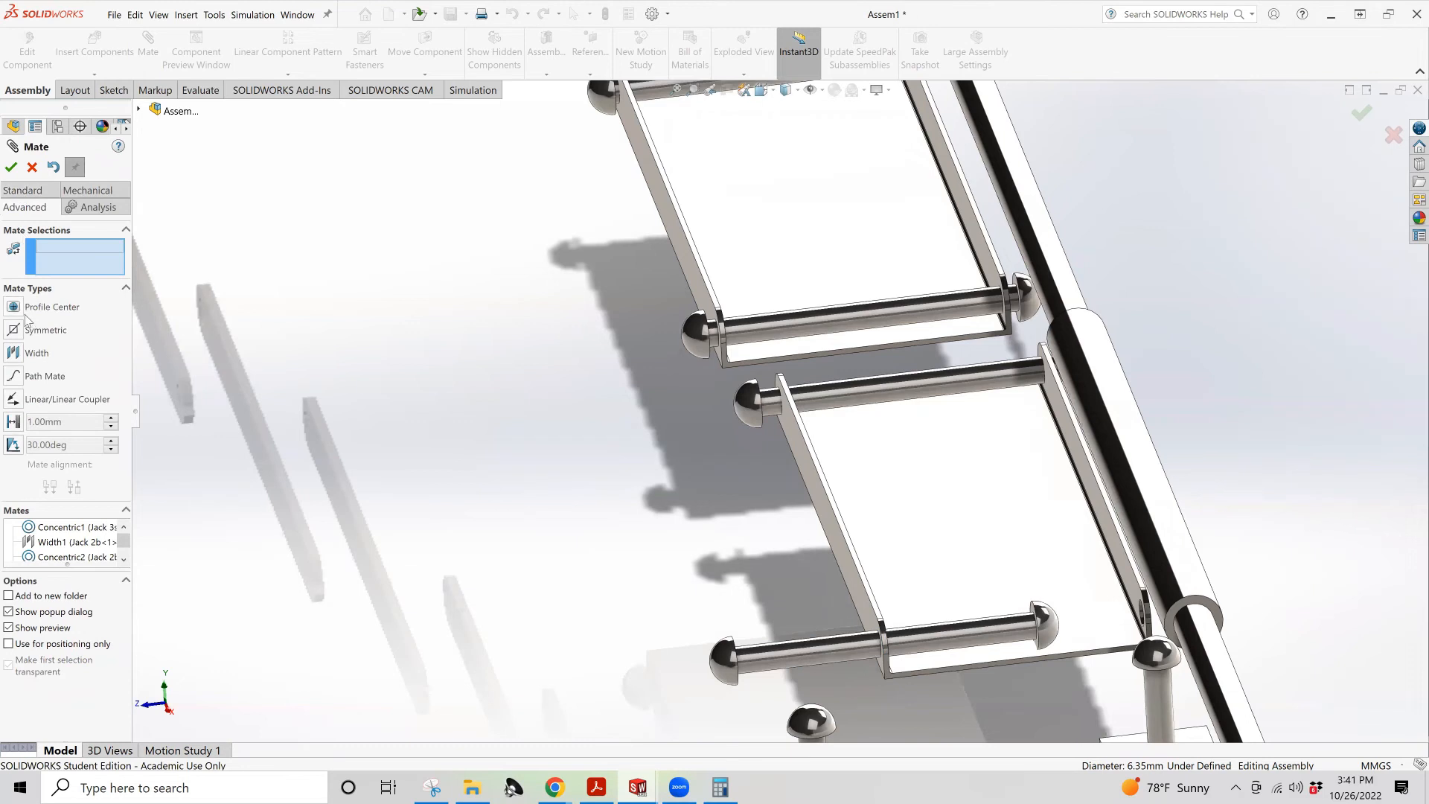
Center the Jack 3sp pin on Jack 2c with a Width mate, using its head faces as width and the flanges as tab references
{"action": "left_click", "coordinate": [13, 352]}
{"action": "scroll", "coordinate": [996, 621], "scroll_direction": "down", "scroll_amount": 3}
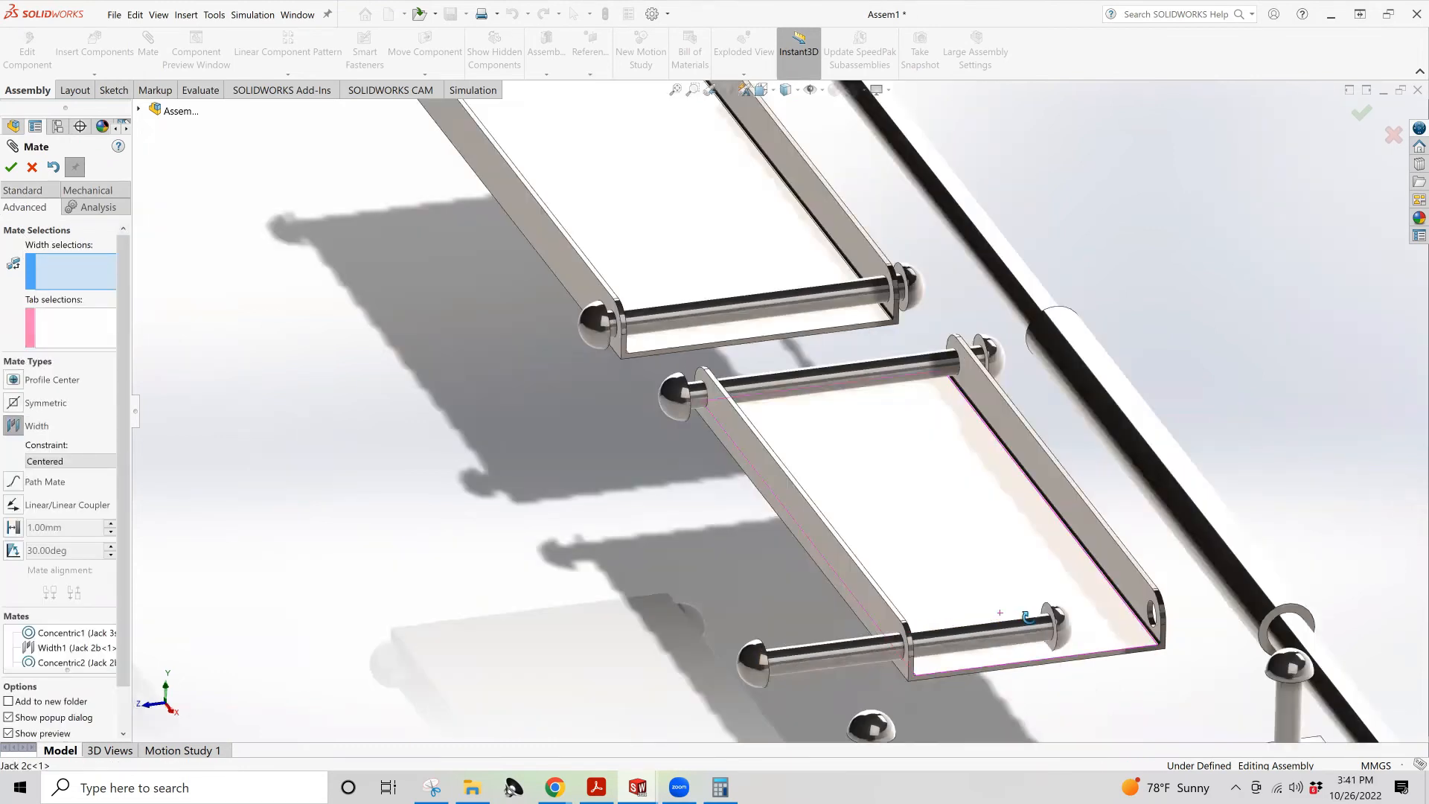
{"action": "left_click", "coordinate": [990, 630]}
{"action": "middle_click_drag", "start_coordinate": [881, 626], "coordinate": [1016, 590]}
{"action": "left_click", "coordinate": [808, 655]}
{"action": "left_click", "coordinate": [1160, 463]}
{"action": "middle_click_drag", "start_coordinate": [1160, 463], "coordinate": [982, 494]}
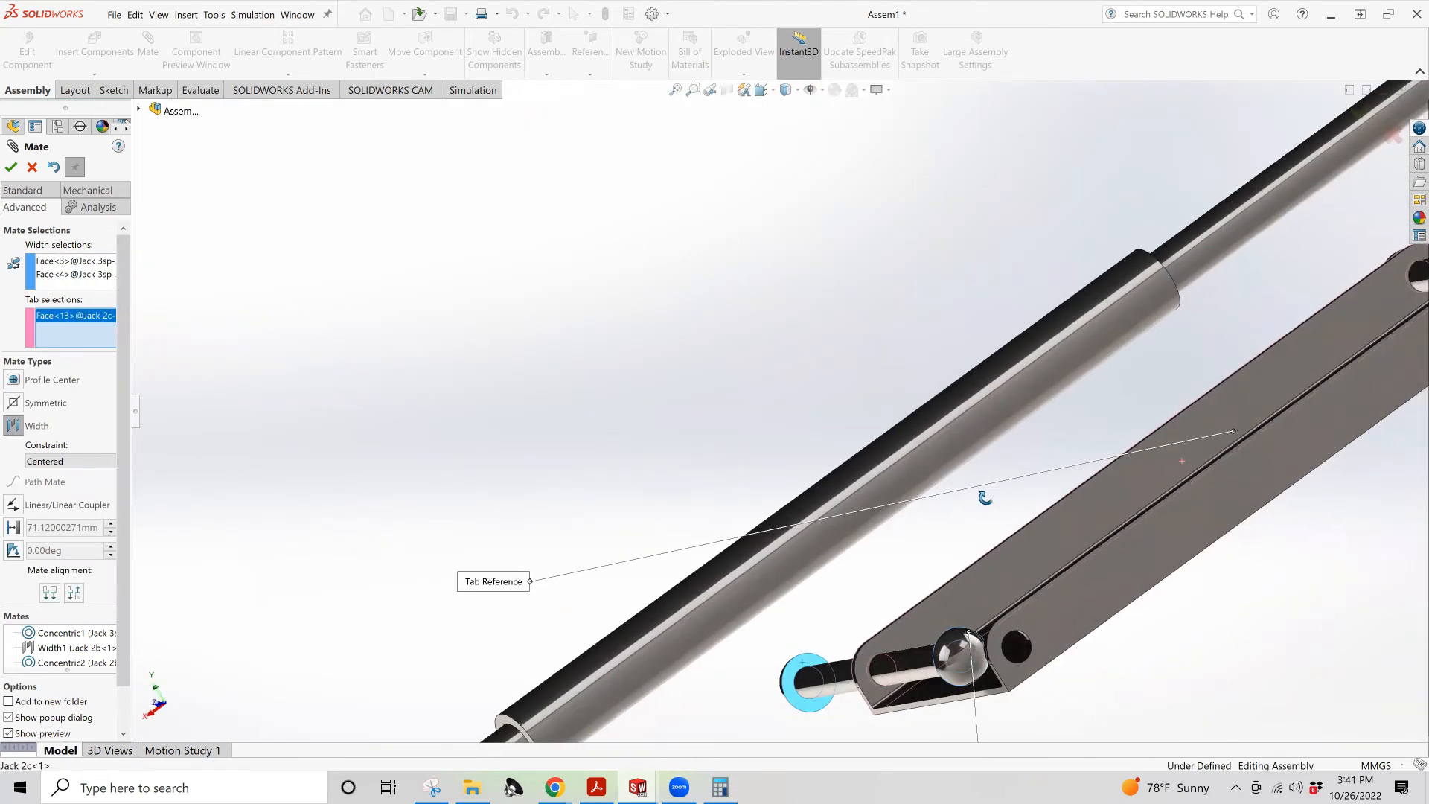
{"action": "scroll", "coordinate": [1033, 565], "scroll_direction": "up", "scroll_amount": 1}
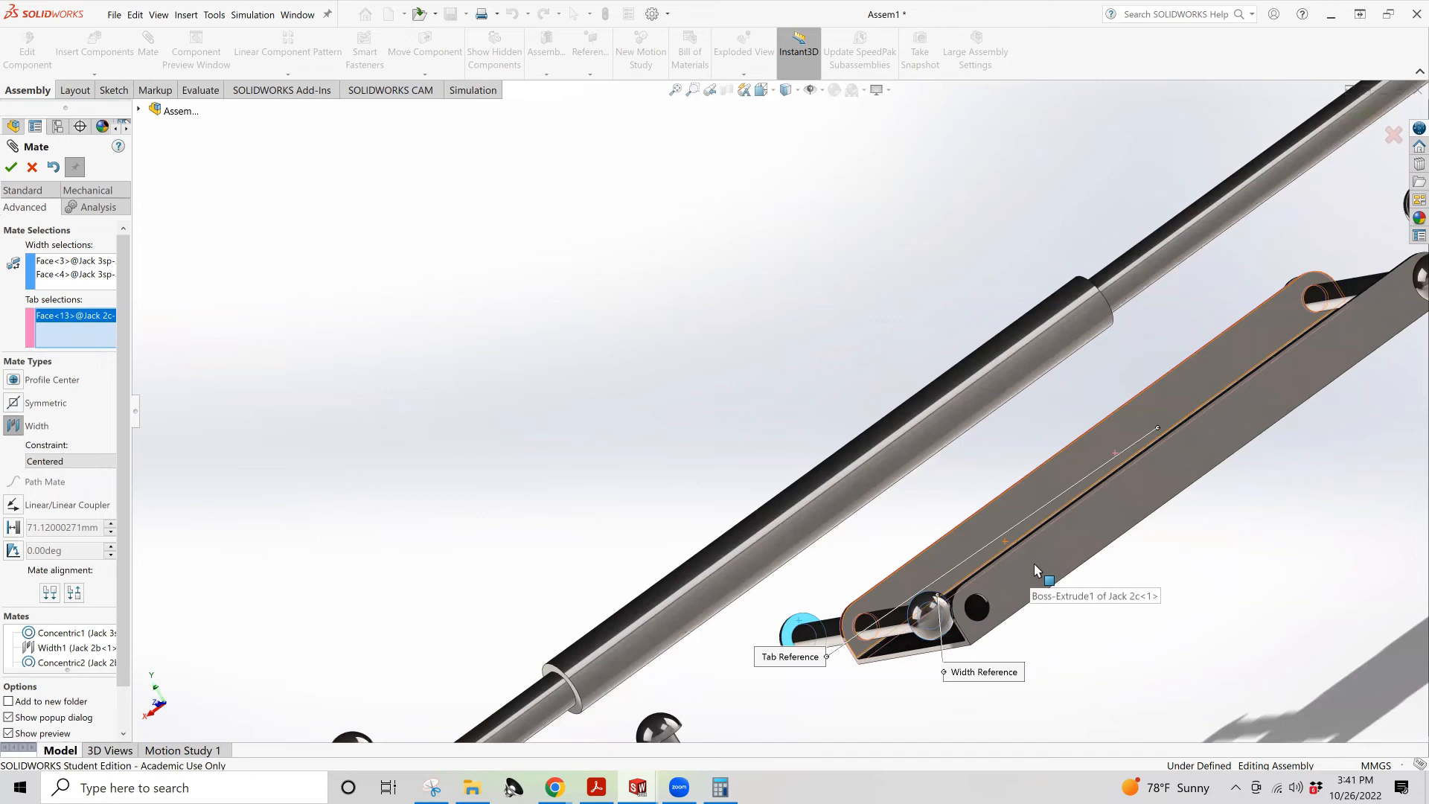
{"action": "left_click", "coordinate": [1034, 564]}
{"action": "left_click", "coordinate": [11, 166]}
{"action": "scroll", "coordinate": [886, 570], "scroll_direction": "up", "scroll_amount": 3}
{"action": "mouse_move", "coordinate": [886, 571]}
{"action": "middle_mouse_down"}
{"action": "mouse_move", "coordinate": [1097, 452]}
{"action": "mouse_move", "coordinate": [1053, 494]}
{"action": "middle_mouse_up"}
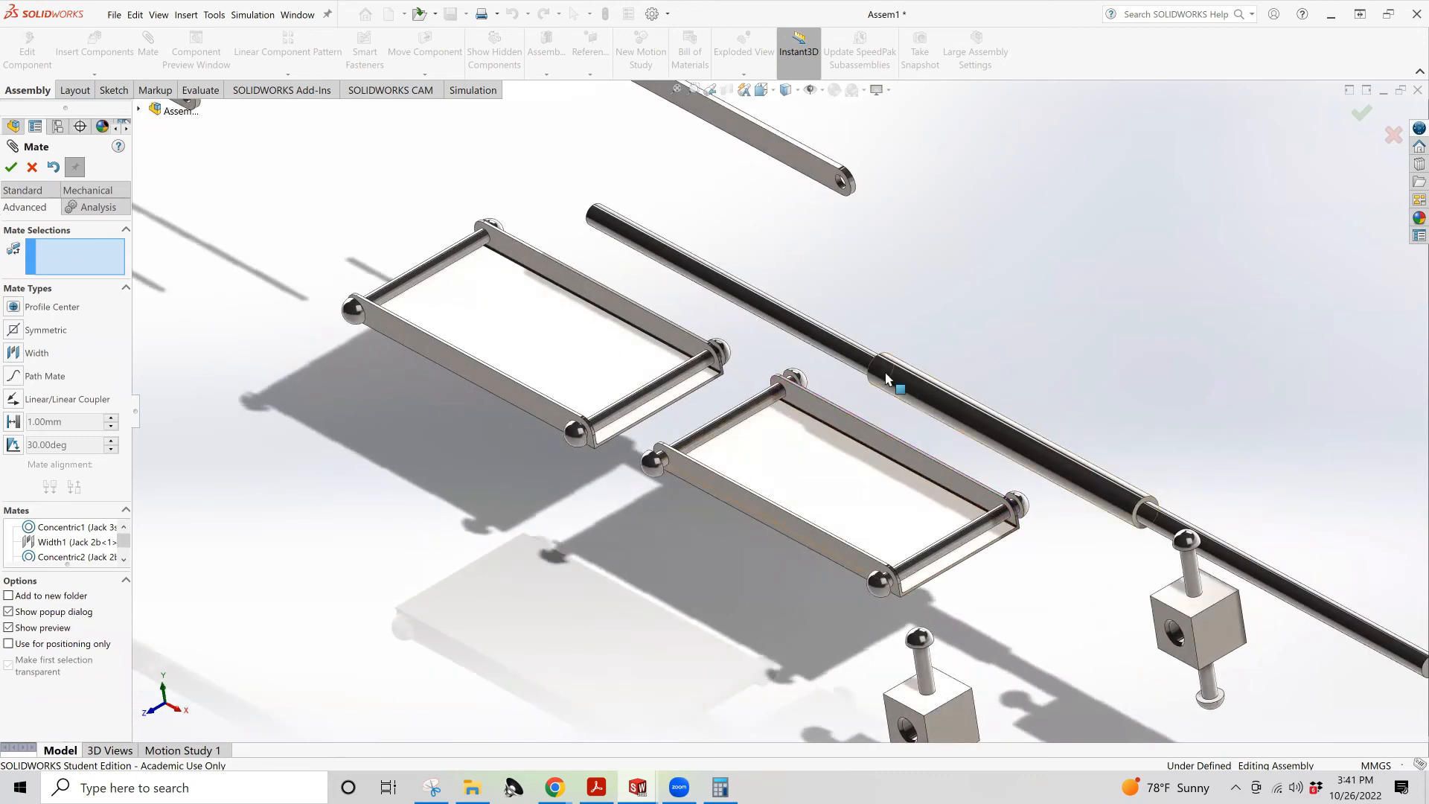
{"action": "left_click", "coordinate": [775, 493]}
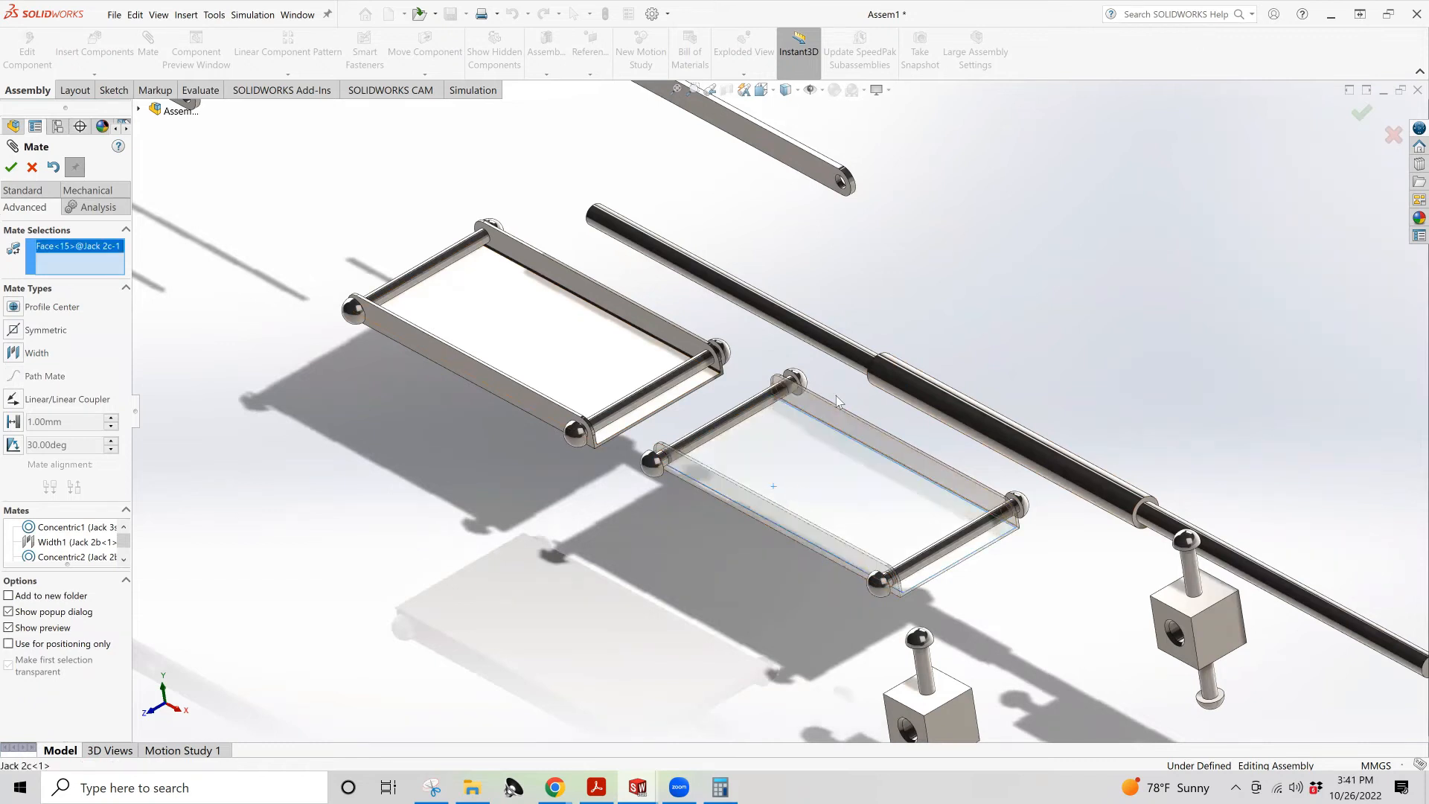
{"action": "left_click", "coordinate": [500, 363]}
{"action": "scroll", "coordinate": [748, 364], "scroll_direction": "up", "scroll_amount": 4}
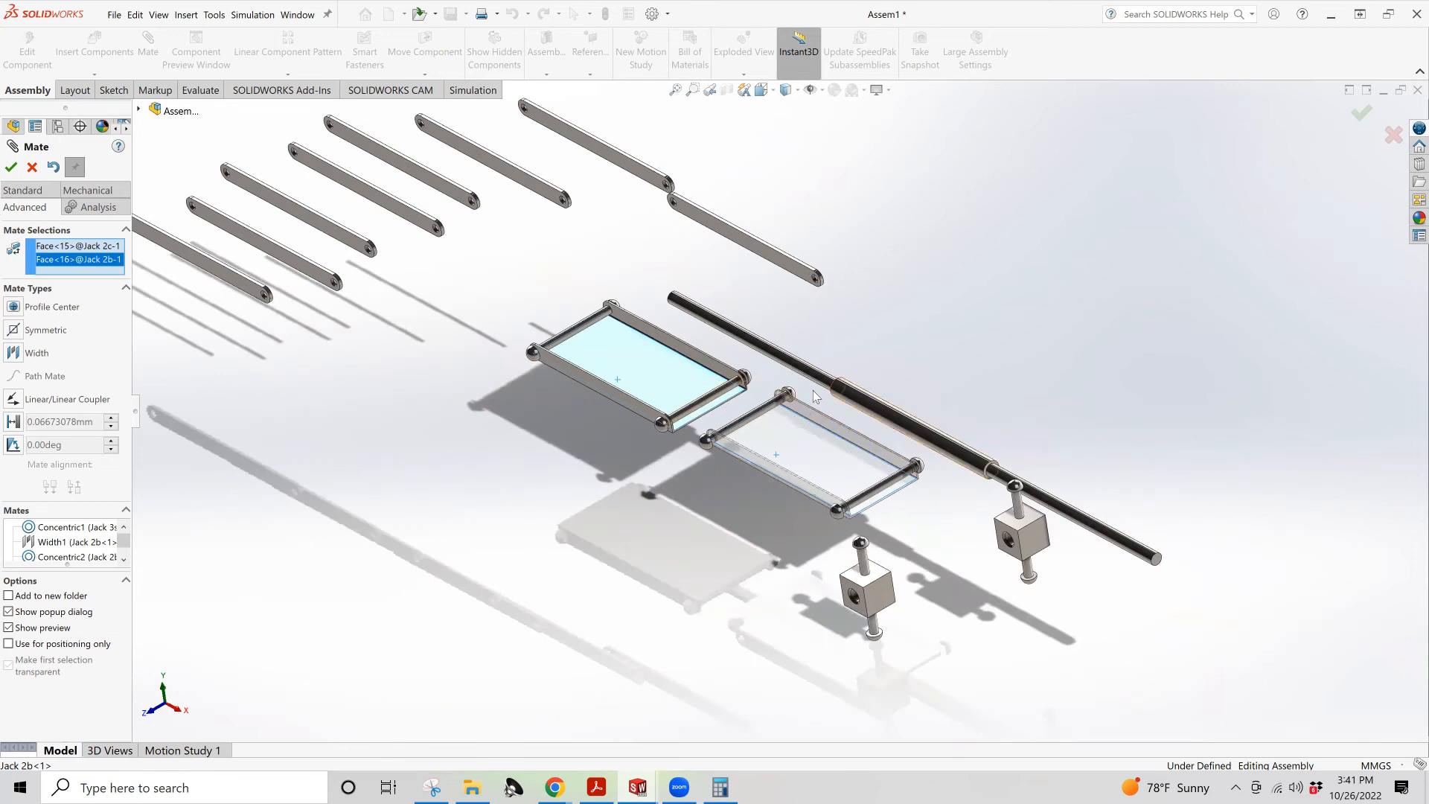
{"action": "scroll", "coordinate": [649, 305], "scroll_direction": "up", "scroll_amount": 2}
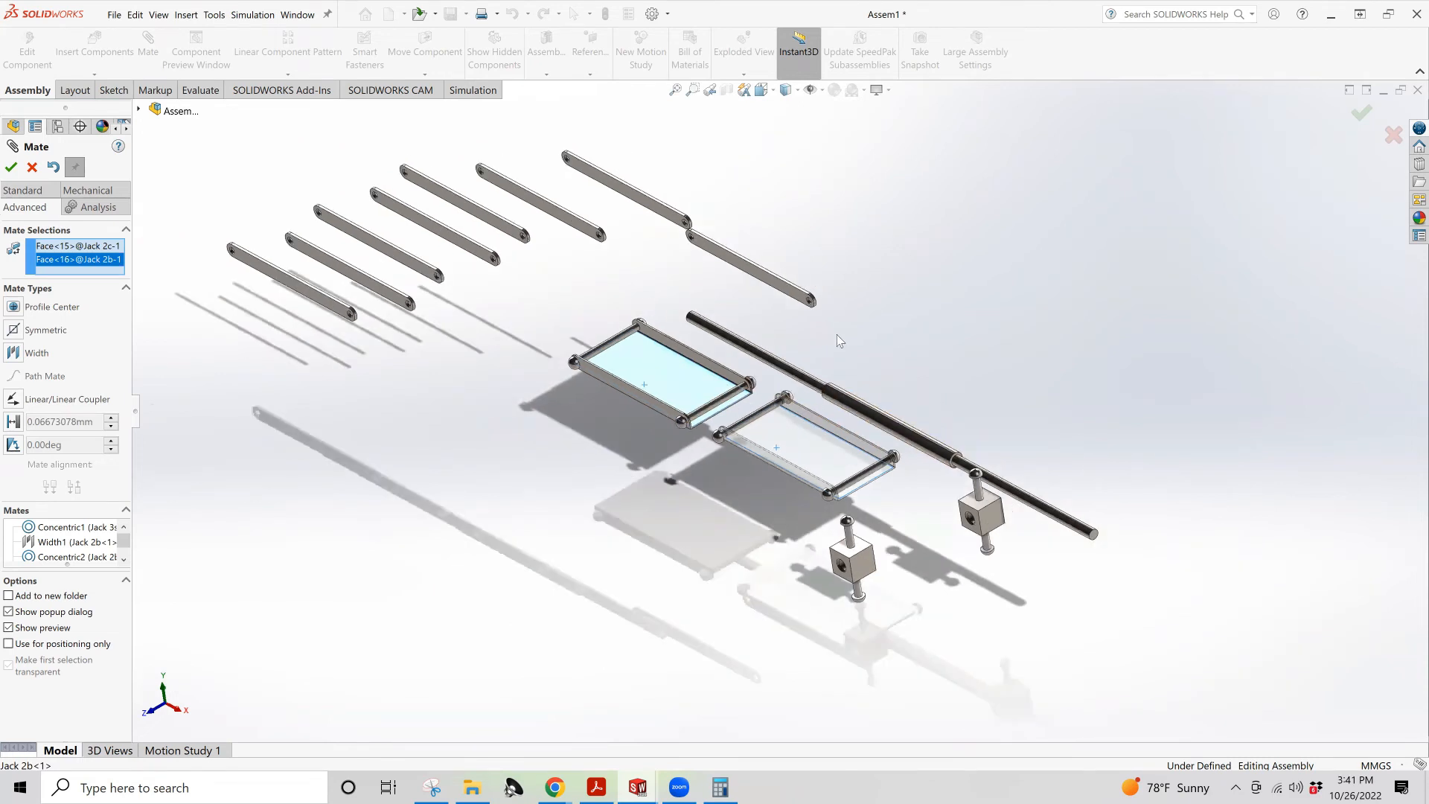
{"action": "middle_click_drag", "start_coordinate": [838, 339], "coordinate": [838, 409]}
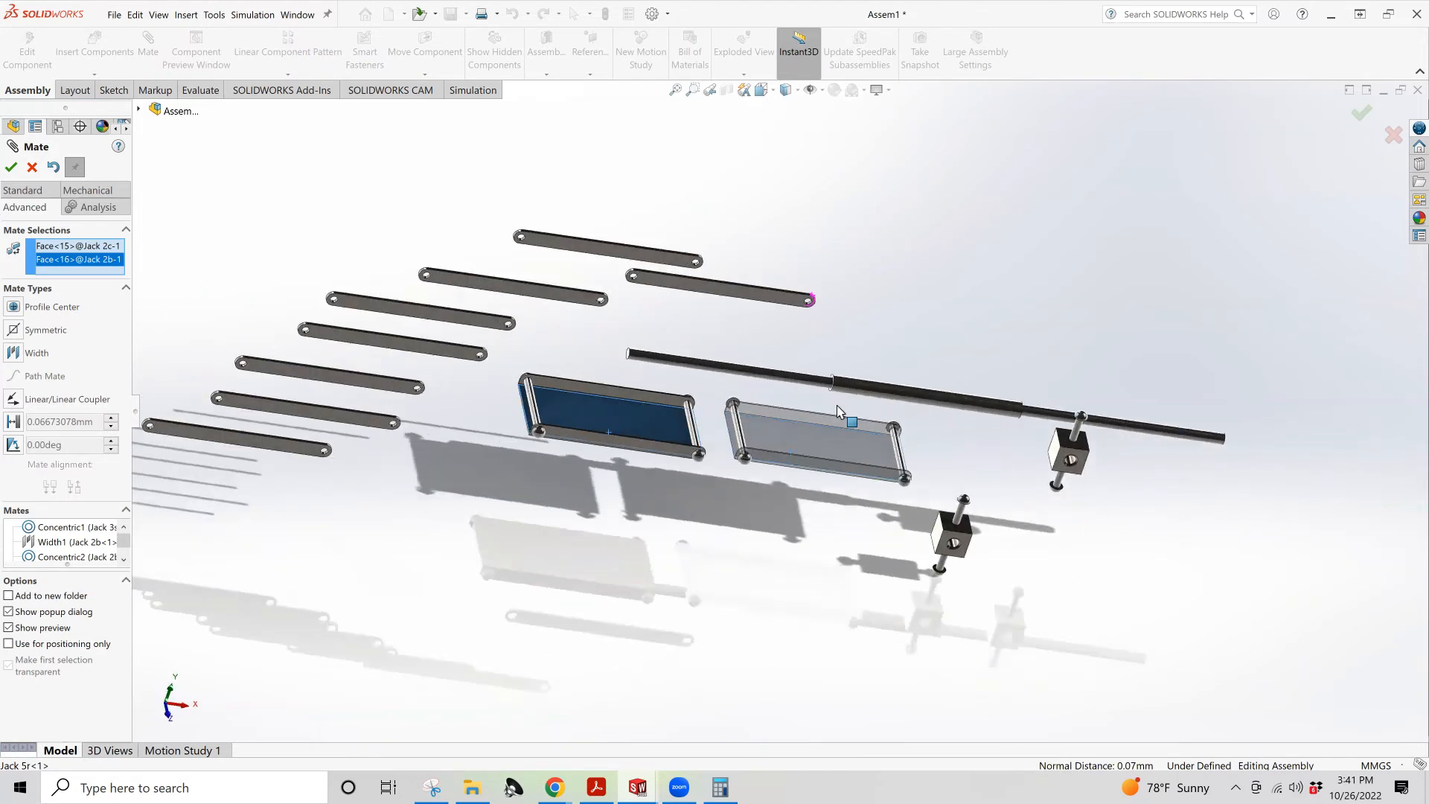
{"action": "left_click_drag", "start_coordinate": [792, 439], "coordinate": [821, 274]}
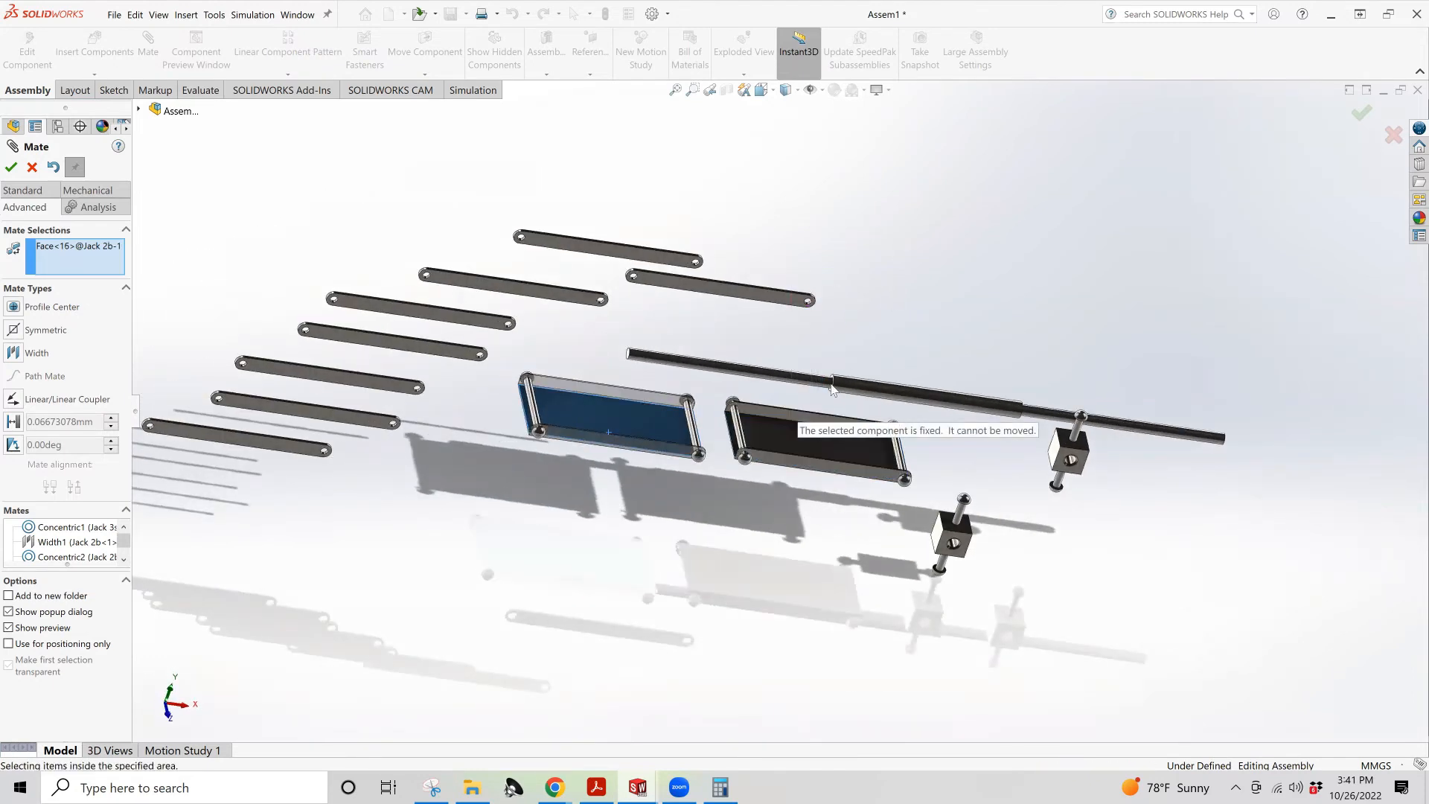
{"action": "left_click", "coordinate": [34, 168]}
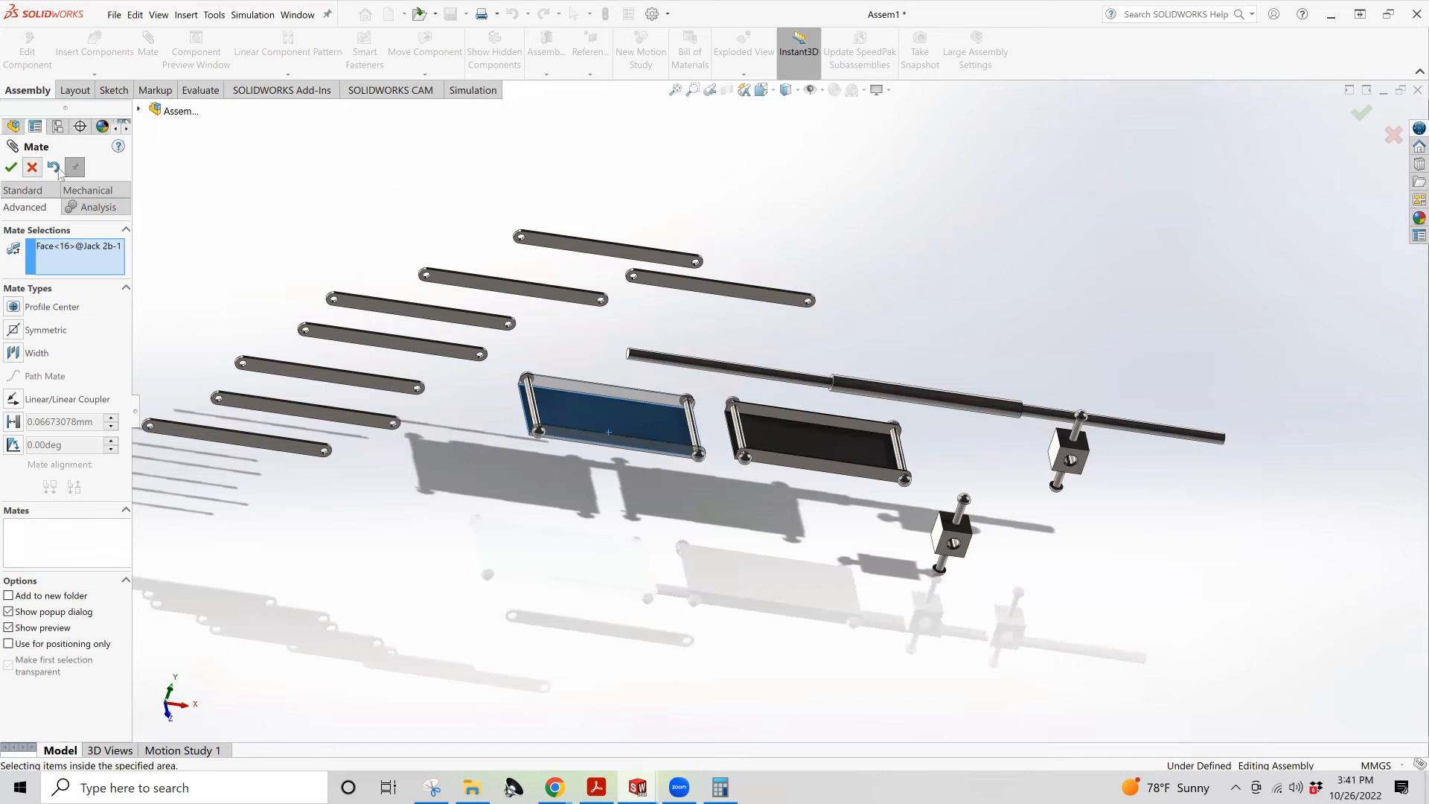
Move the Jack 2c plate with its pins clear of fixed base Jack 2b and raise it above the base
{"action": "mouse_move", "coordinate": [839, 470]}
{"action": "left_mouse_down"}
{"action": "mouse_move", "coordinate": [694, 492]}
{"action": "mouse_move", "coordinate": [677, 588]}
{"action": "mouse_move", "coordinate": [849, 500]}
{"action": "mouse_move", "coordinate": [885, 350]}
{"action": "mouse_move", "coordinate": [907, 447]}
{"action": "mouse_move", "coordinate": [832, 456]}
{"action": "left_mouse_up"}
{"action": "middle_click_drag", "start_coordinate": [962, 257], "coordinate": [850, 438]}
{"action": "left_click_drag", "start_coordinate": [850, 438], "coordinate": [727, 686]}
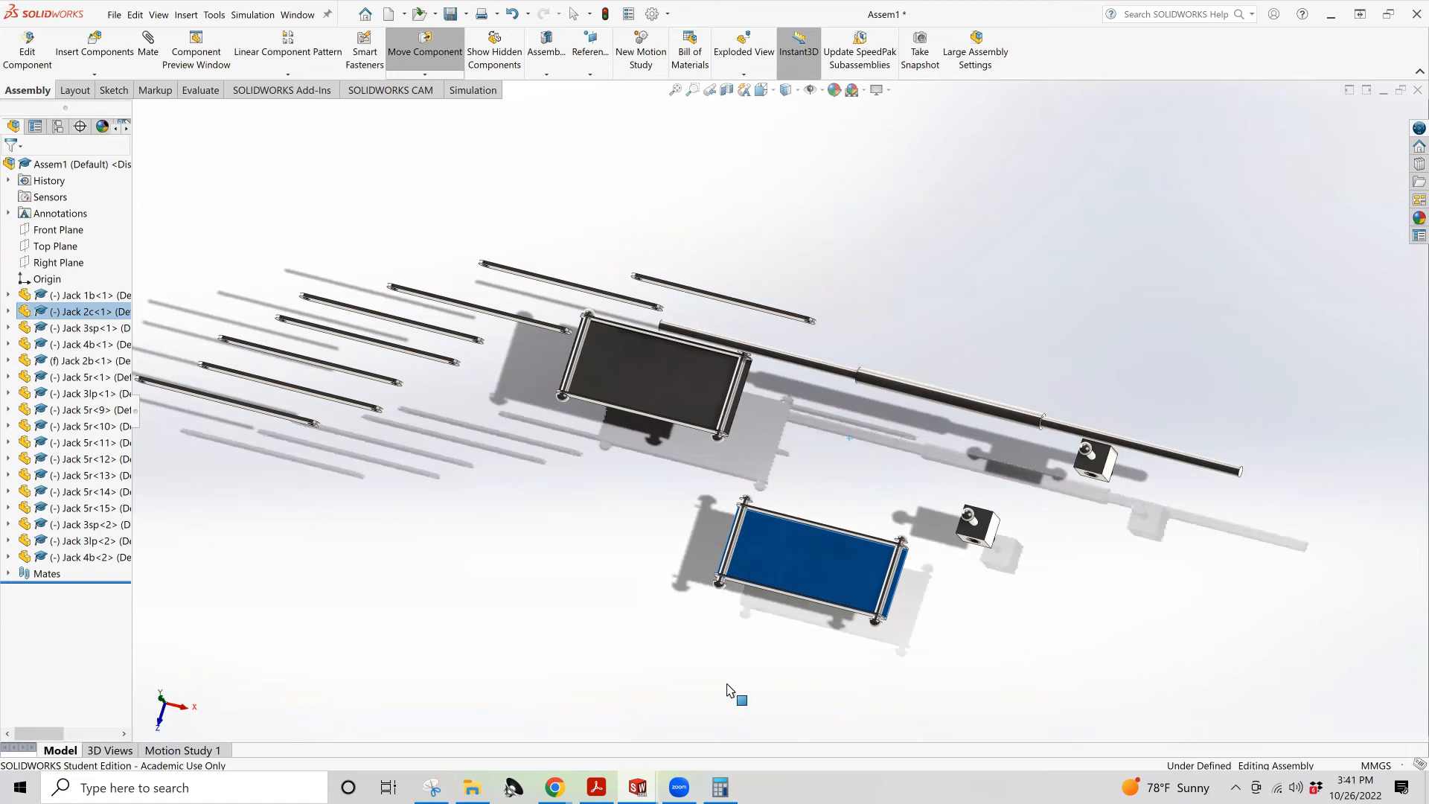
{"action": "middle_click_drag", "start_coordinate": [780, 656], "coordinate": [832, 534]}
{"action": "mouse_move", "coordinate": [820, 481]}
{"action": "left_mouse_down"}
{"action": "mouse_move", "coordinate": [772, 233]}
{"action": "mouse_move", "coordinate": [815, 521]}
{"action": "mouse_move", "coordinate": [825, 305]}
{"action": "left_mouse_up"}
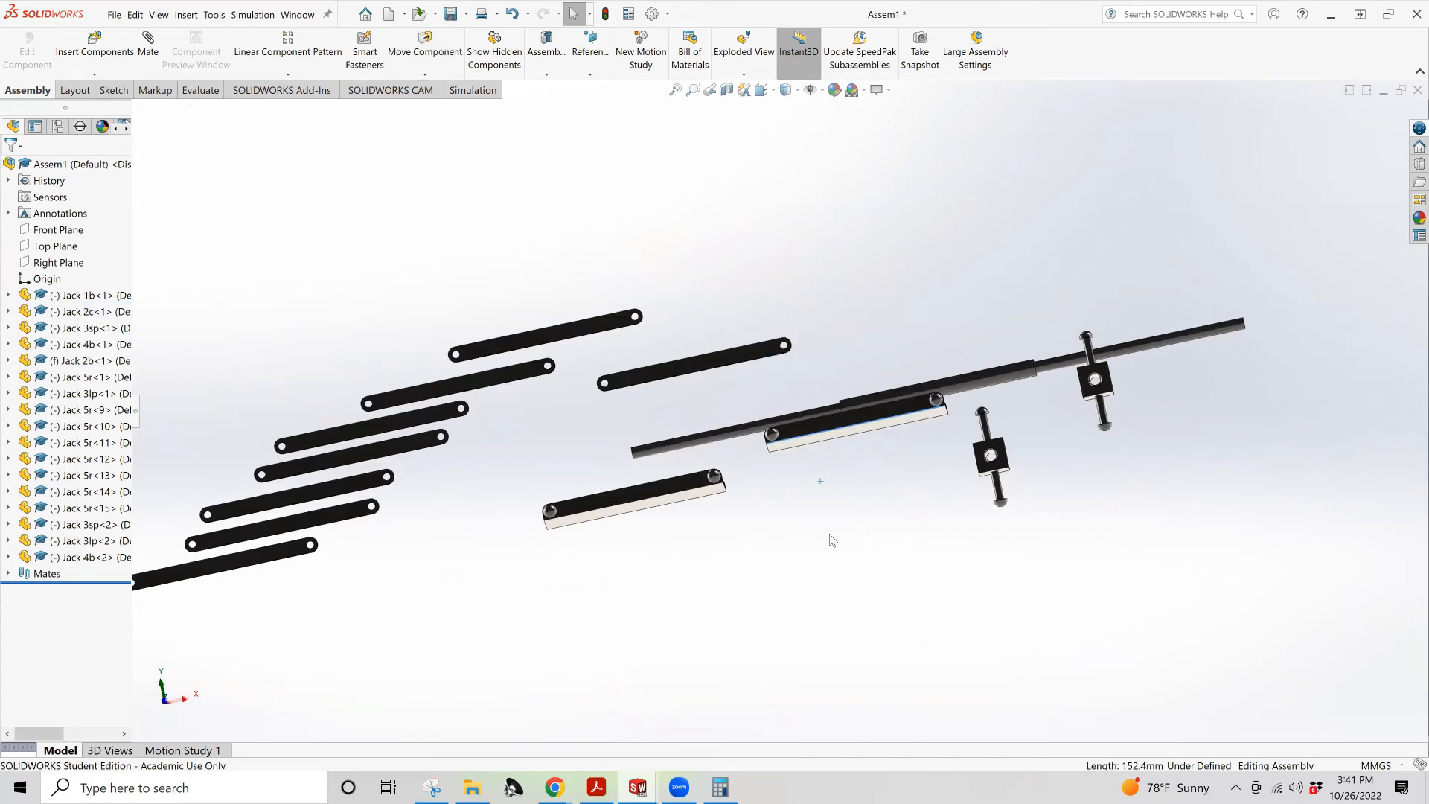
Try to move the fixed base Jack 2b among the loose components
{"action": "mouse_move", "coordinate": [832, 476]}
{"action": "middle_mouse_down"}
{"action": "mouse_move", "coordinate": [781, 600]}
{"action": "mouse_move", "coordinate": [630, 467]}
{"action": "middle_mouse_up"}
{"action": "left_click_drag", "start_coordinate": [579, 409], "coordinate": [590, 563]}
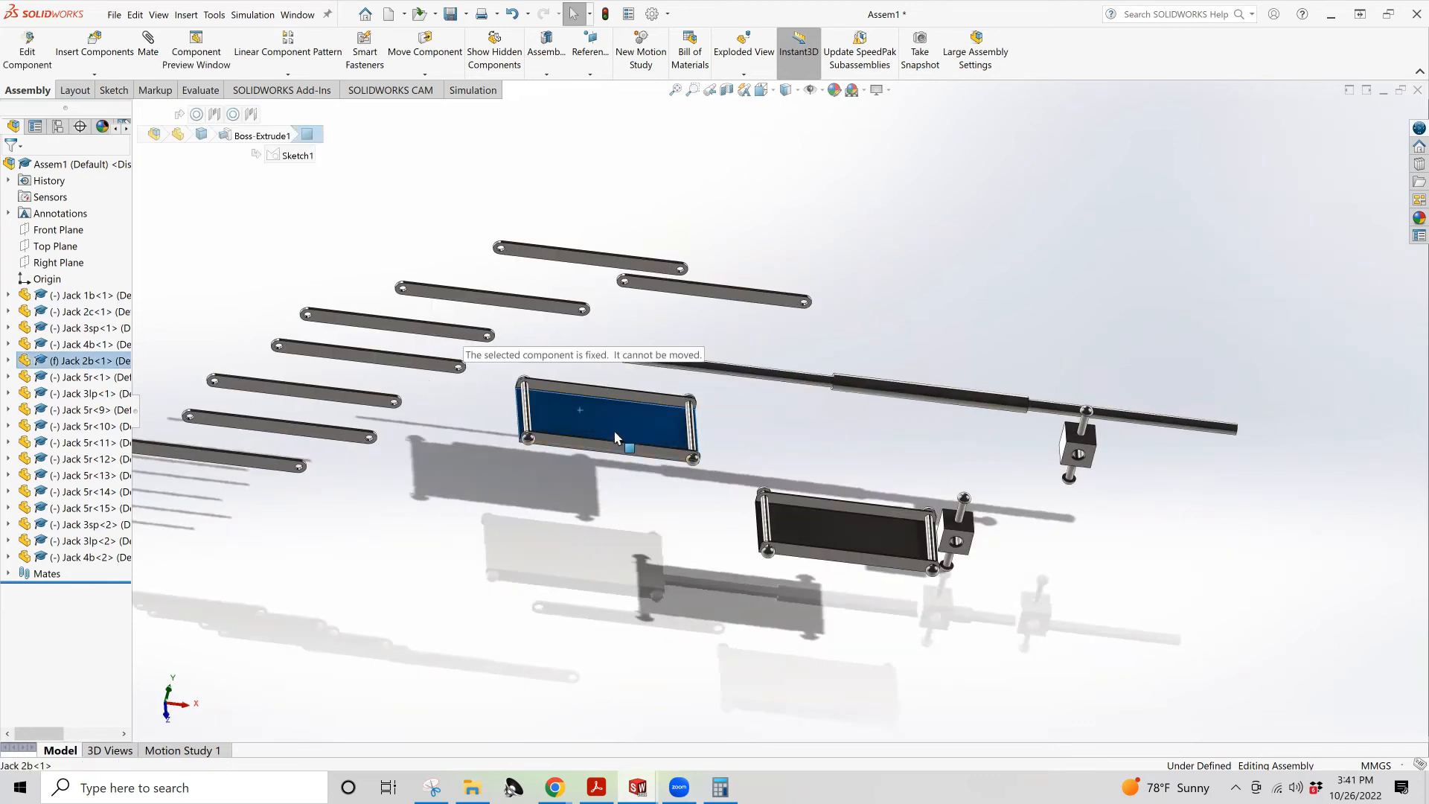
{"action": "scroll", "coordinate": [660, 422], "scroll_direction": "down", "scroll_amount": 5}
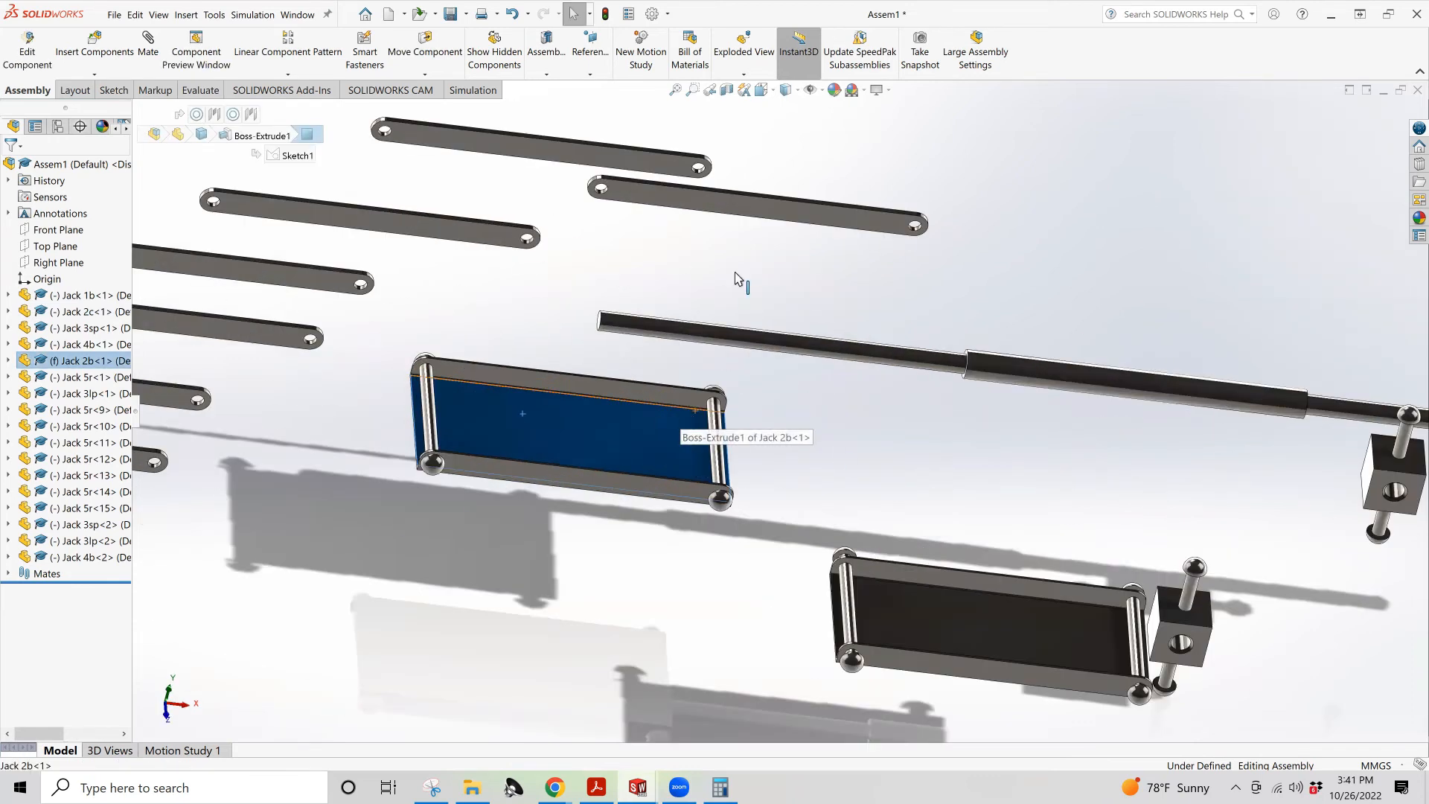
{"action": "scroll", "coordinate": [590, 446], "scroll_direction": "up", "scroll_amount": 3}
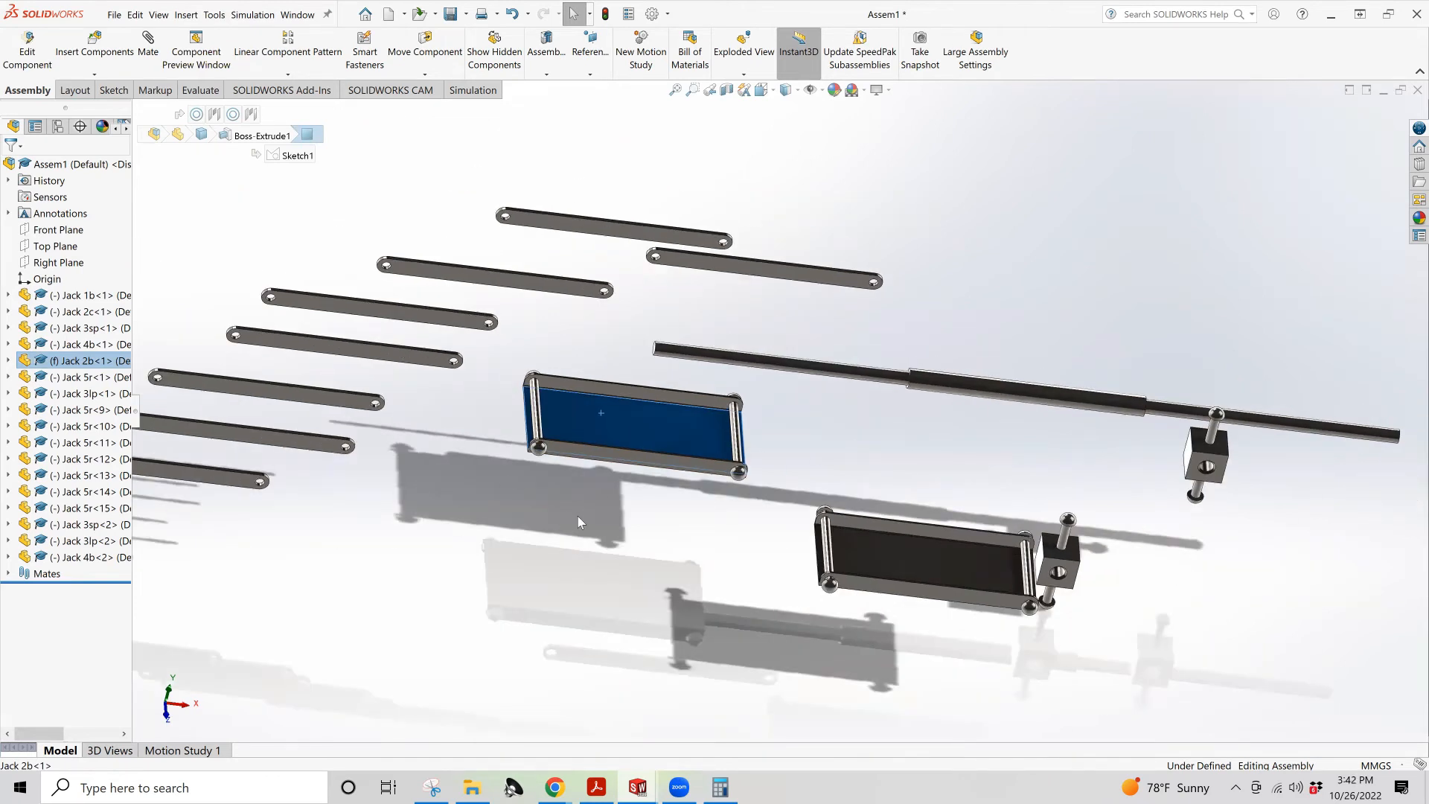
{"action": "scroll", "coordinate": [578, 516], "scroll_direction": "up", "scroll_amount": 2}
{"action": "middle_click_drag", "start_coordinate": [723, 427], "coordinate": [764, 409]}
{"action": "middle_click_drag", "start_coordinate": [686, 430], "coordinate": [706, 421]}
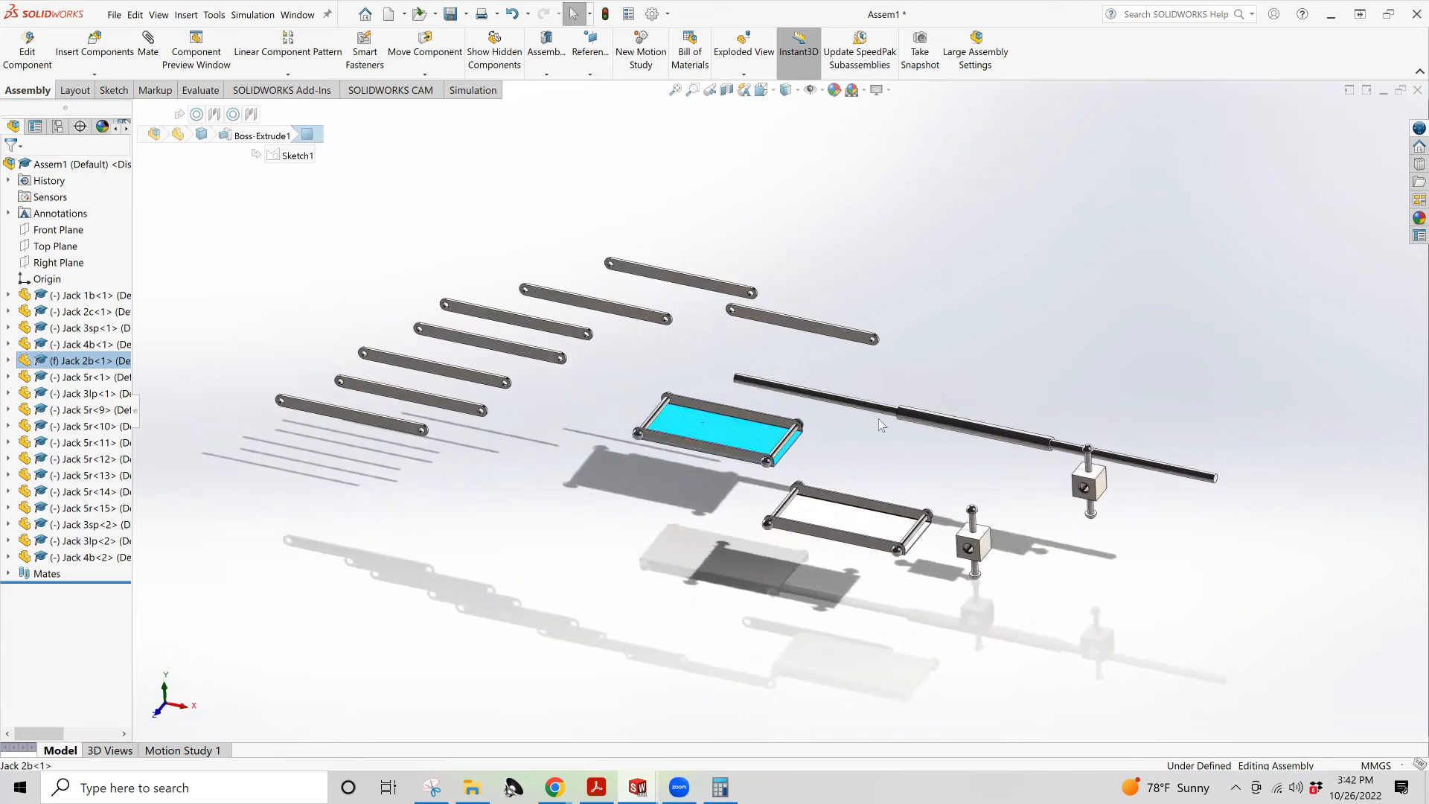
Move the Jack 1b shaft from beside base Jack 2b to above it, with its thick middle section over the base
{"action": "middle_click_drag", "start_coordinate": [879, 525], "coordinate": [867, 610]}
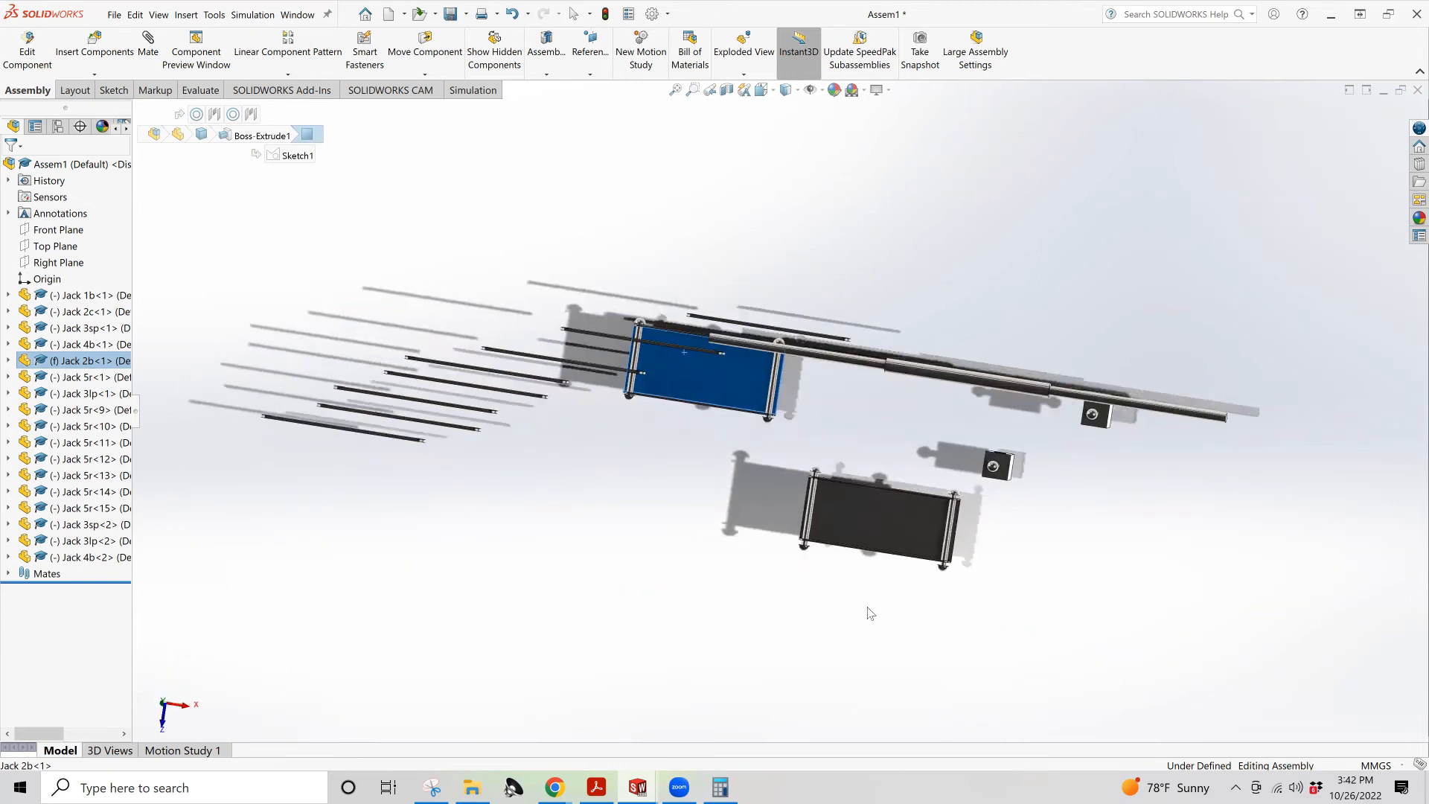
{"action": "left_click_drag", "start_coordinate": [968, 387], "coordinate": [702, 375]}
{"action": "key", "text": "Escape"}
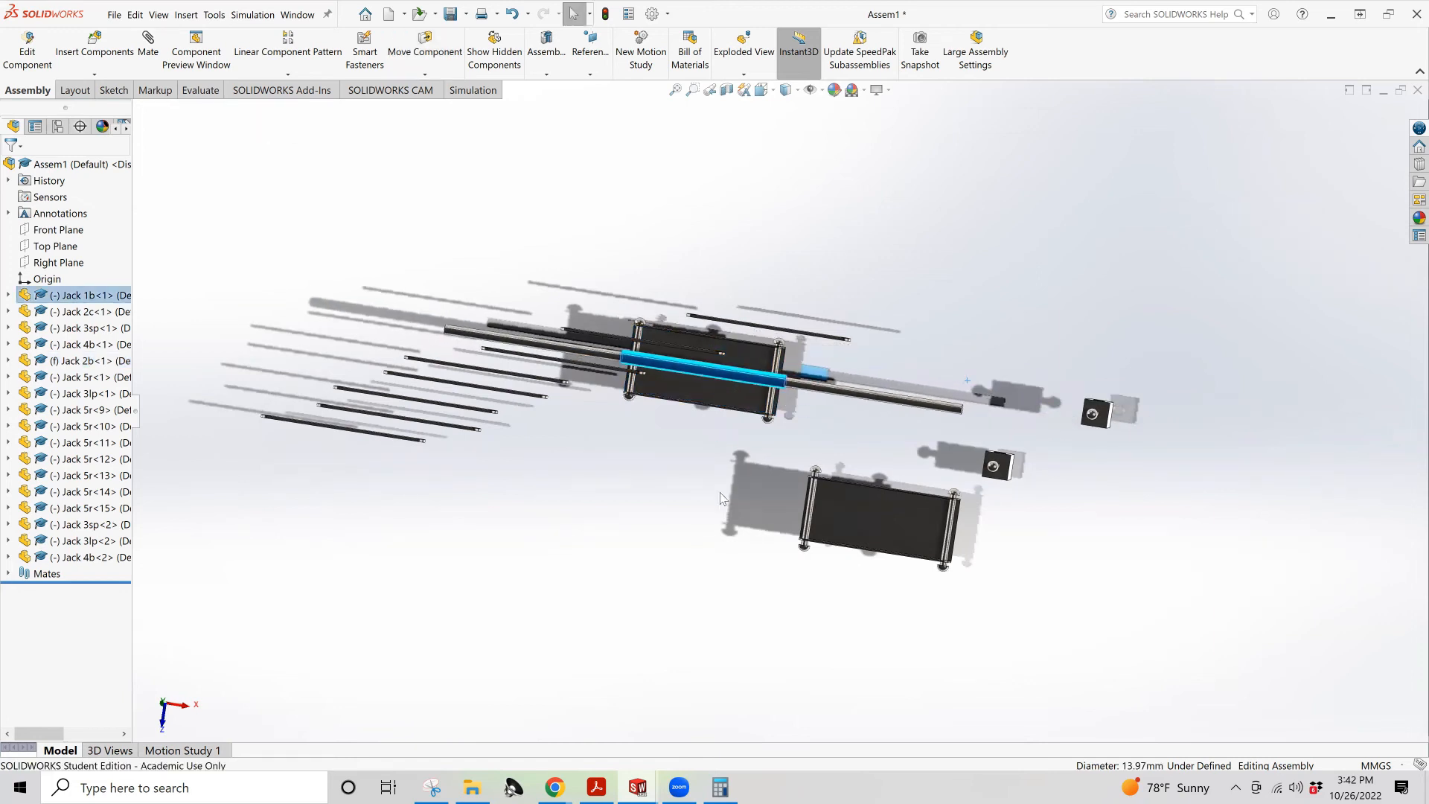
{"action": "middle_click_drag", "start_coordinate": [713, 526], "coordinate": [718, 201]}
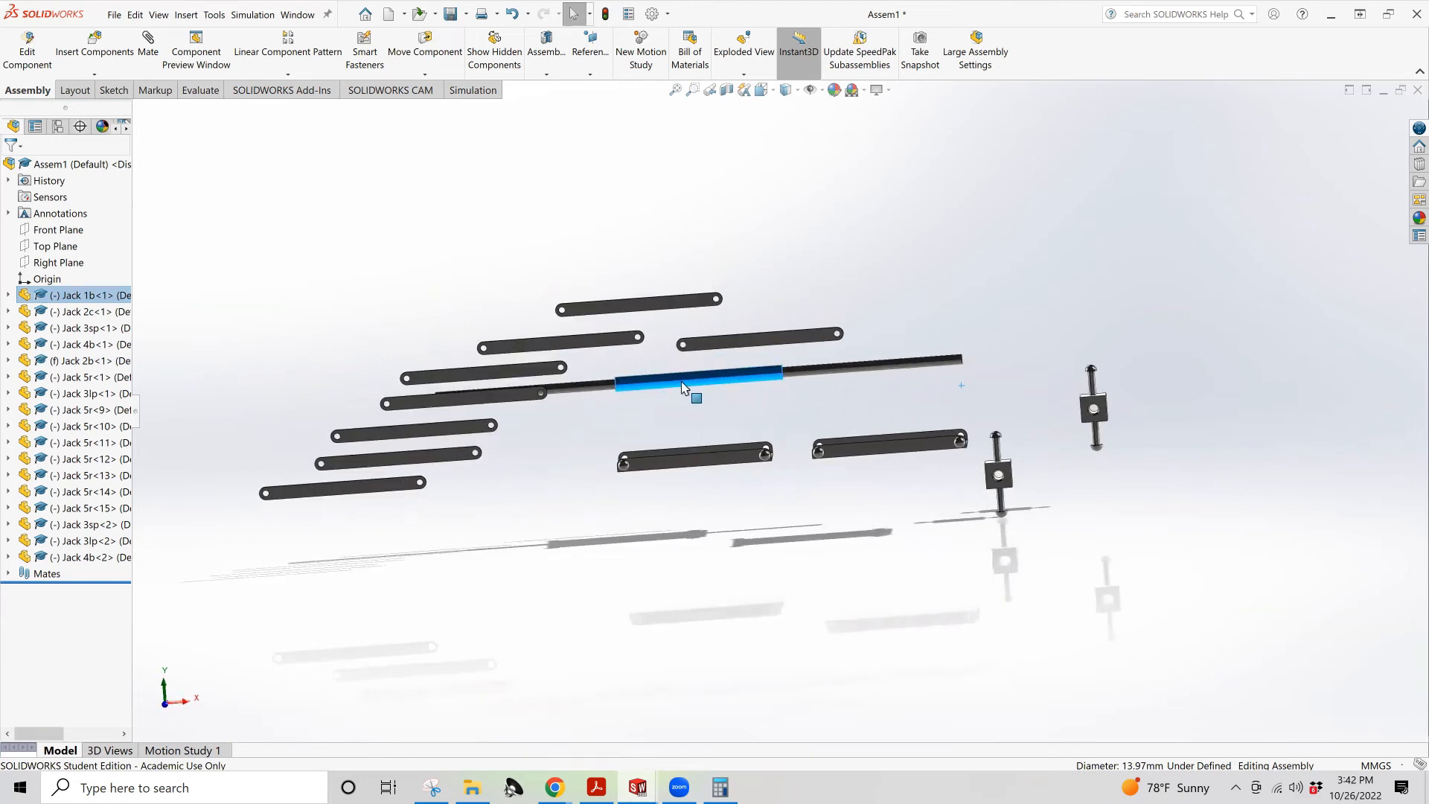
{"action": "left_click_drag", "start_coordinate": [664, 386], "coordinate": [689, 397]}
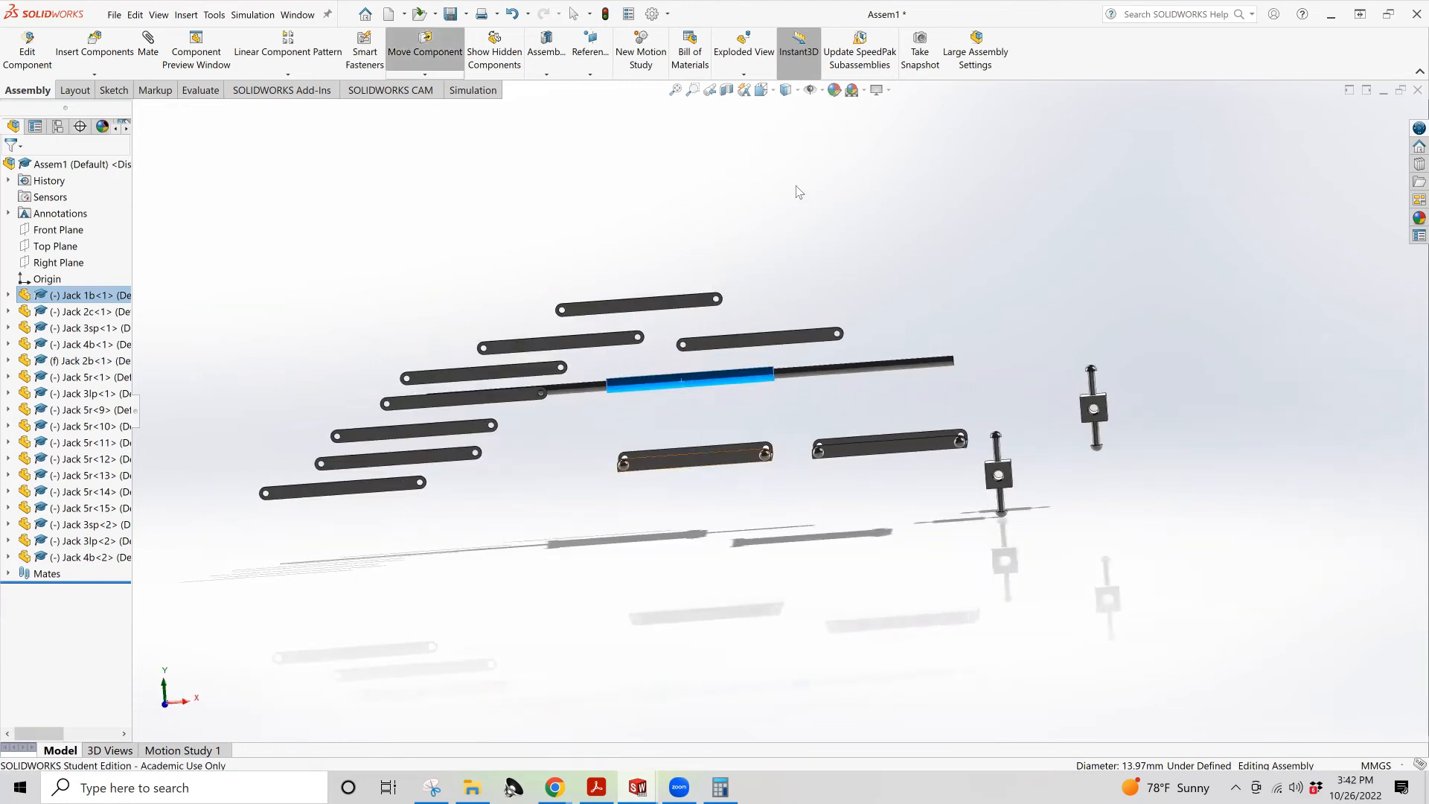
{"action": "middle_click_drag", "start_coordinate": [789, 691], "coordinate": [824, 415]}
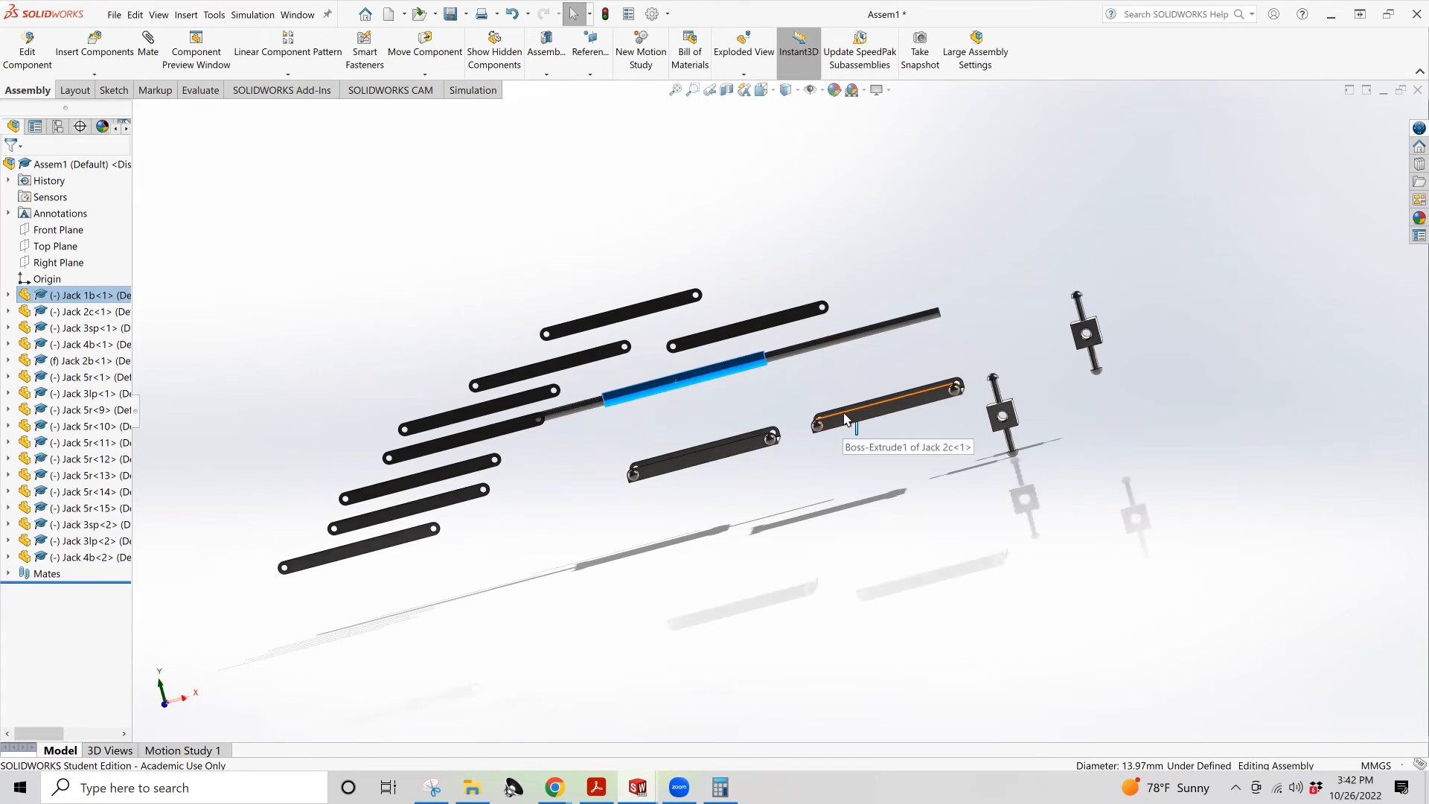
Move the Jack 2c plate with its pins above the Jack 1b shaft and base Jack 2b
{"action": "middle_click_drag", "start_coordinate": [864, 466], "coordinate": [882, 431]}
{"action": "left_click_drag", "start_coordinate": [882, 431], "coordinate": [509, 223]}
{"action": "middle_click_drag", "start_coordinate": [998, 564], "coordinate": [1079, 703]}
{"action": "left_click_drag", "start_coordinate": [629, 297], "coordinate": [634, 287]}
{"action": "middle_click_drag", "start_coordinate": [857, 480], "coordinate": [753, 547]}
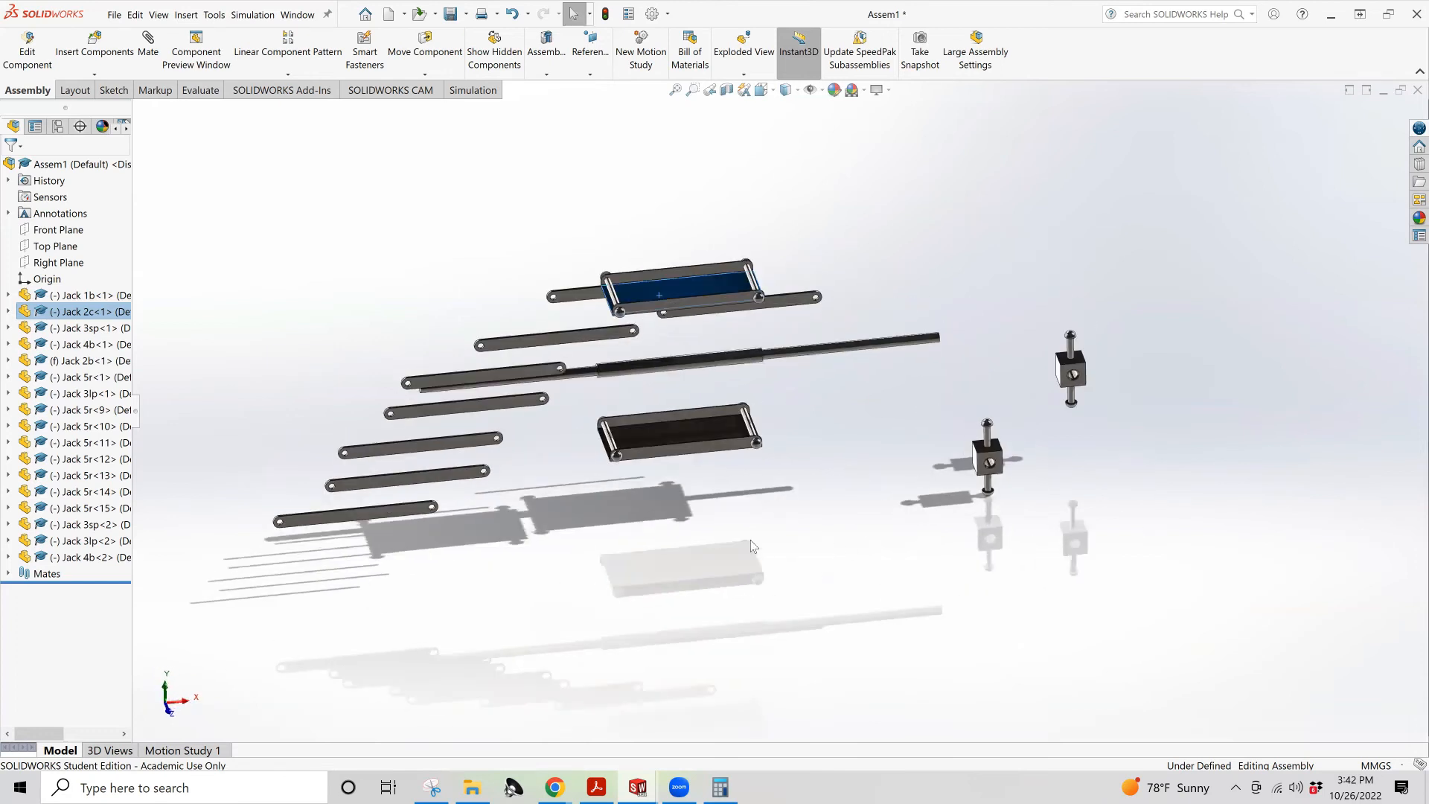
Mate the inner face of Jack 2c parallel to the inner face of base Jack 2b, flipping the alignment so the plates face each other
{"action": "scroll", "coordinate": [746, 450], "scroll_direction": "down", "scroll_amount": 3}
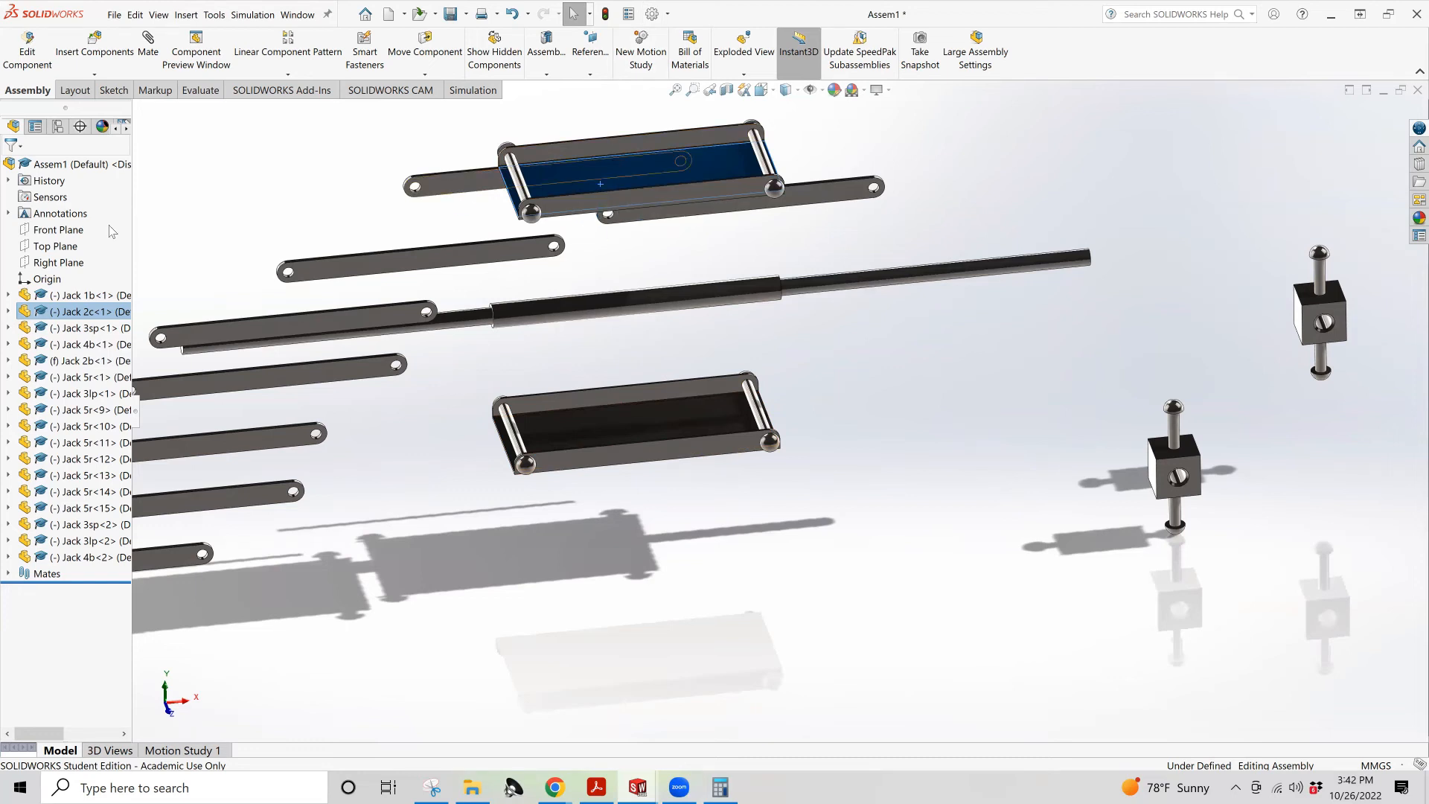
{"action": "left_click", "coordinate": [146, 52]}
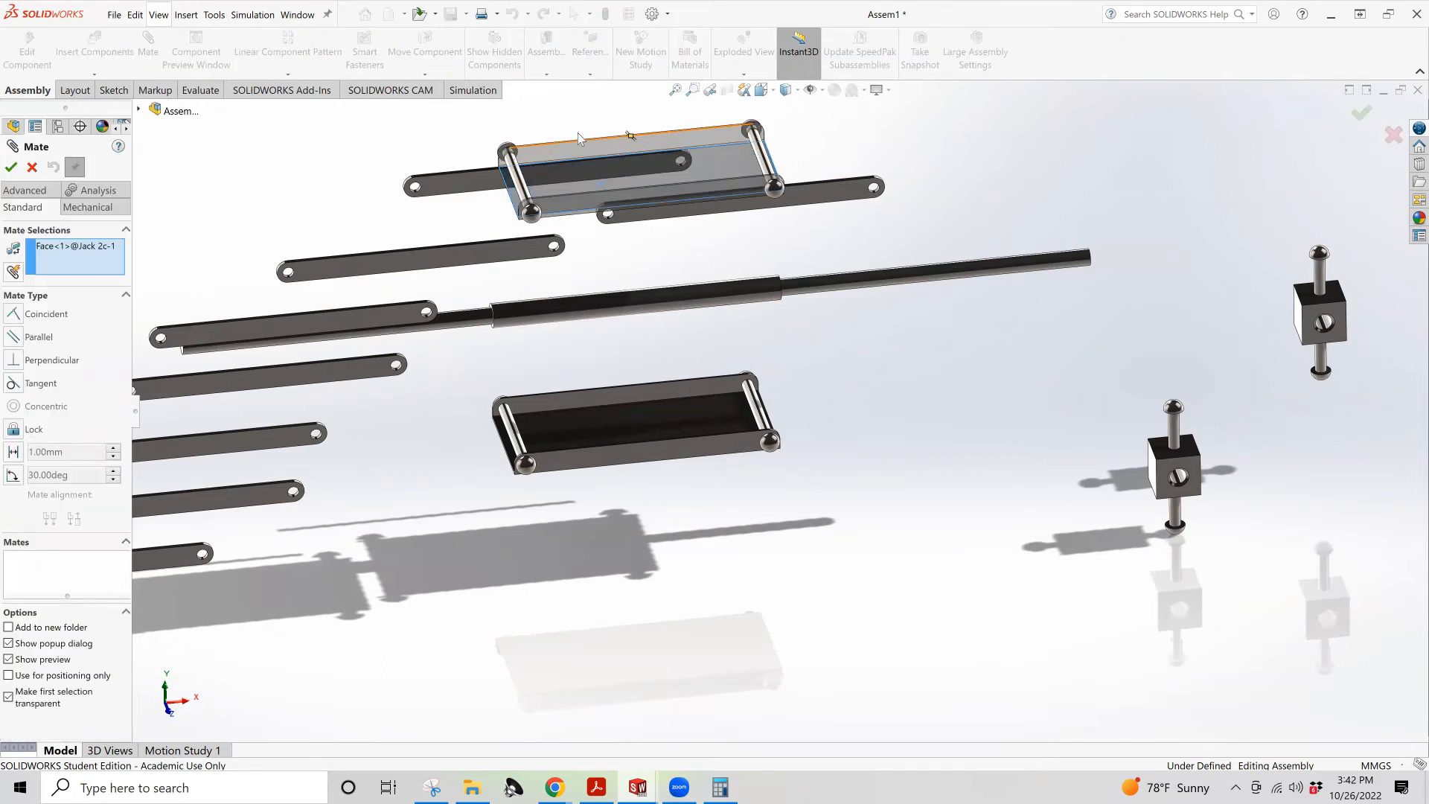
{"action": "middle_click_drag", "start_coordinate": [562, 198], "coordinate": [615, 385]}
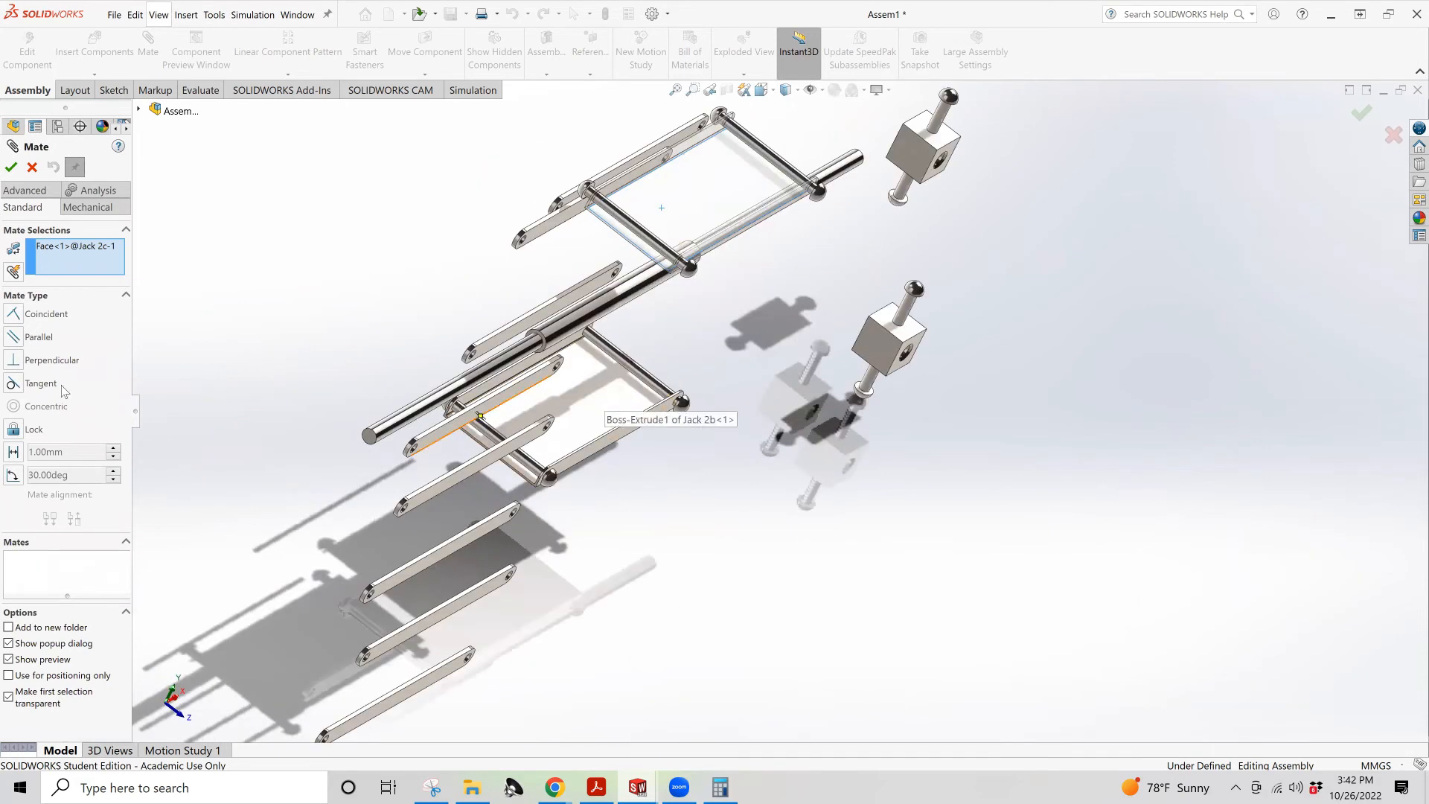
{"action": "left_click", "coordinate": [627, 395]}
{"action": "middle_click_drag", "start_coordinate": [627, 394], "coordinate": [613, 181]}
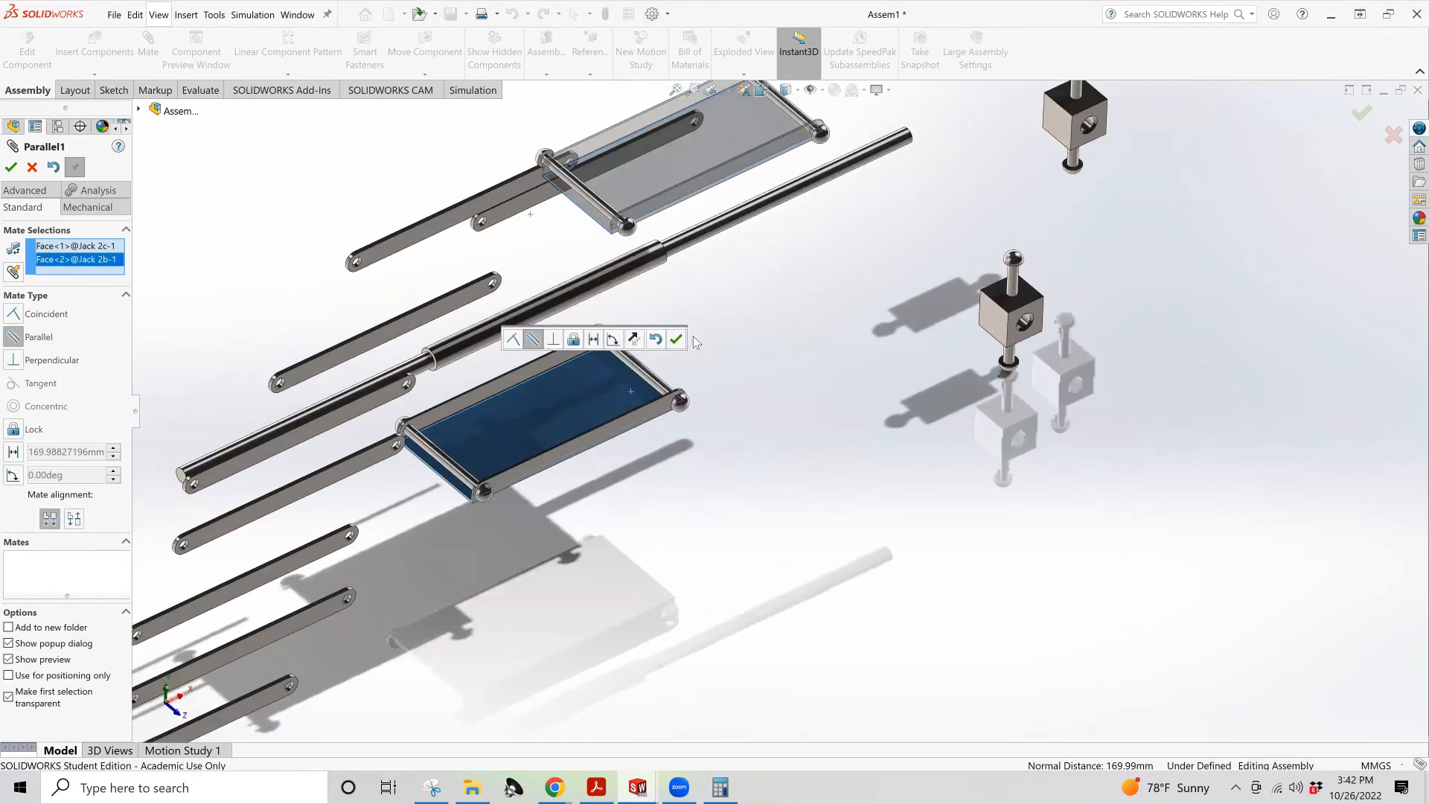
{"action": "left_click", "coordinate": [73, 519]}
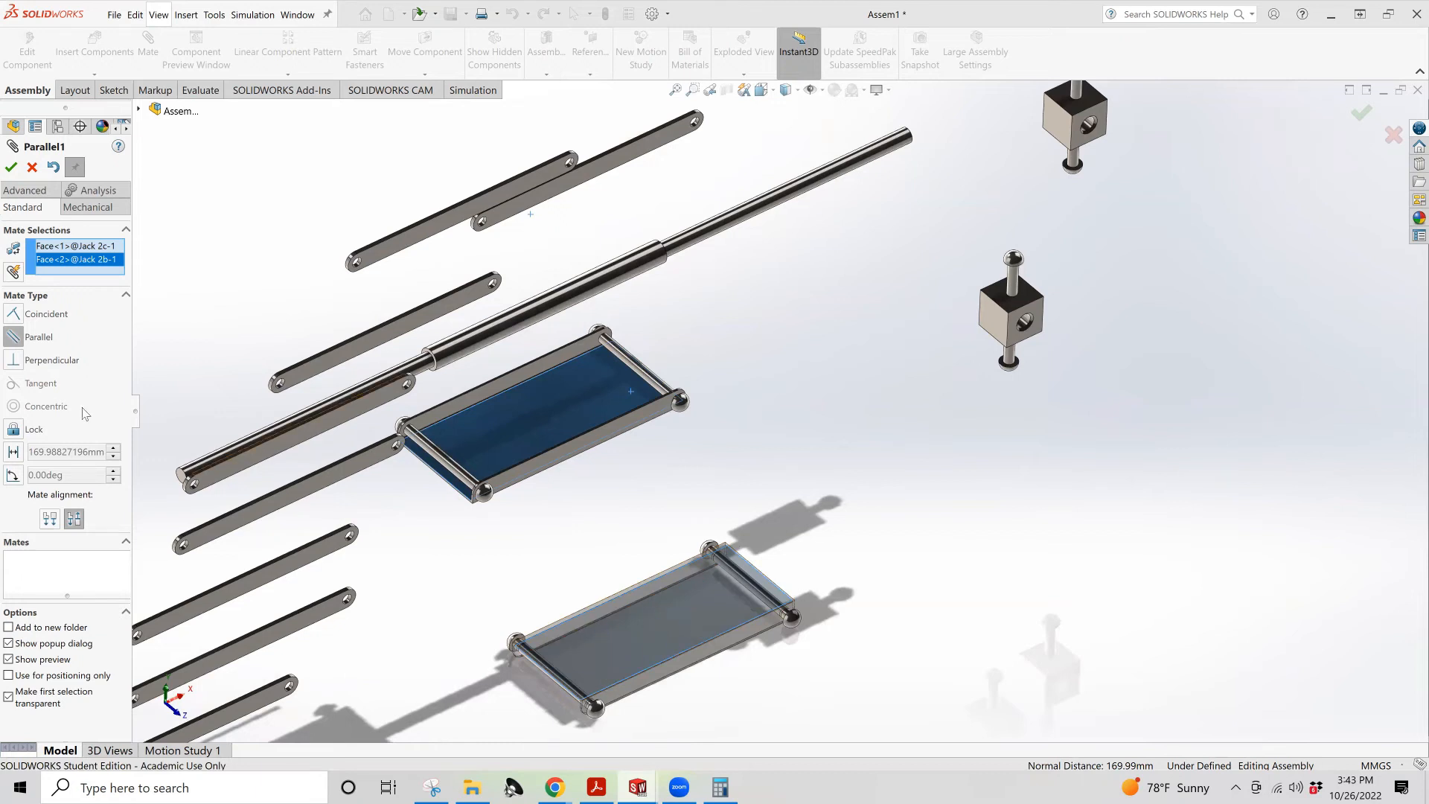
{"action": "left_click", "coordinate": [10, 167]}
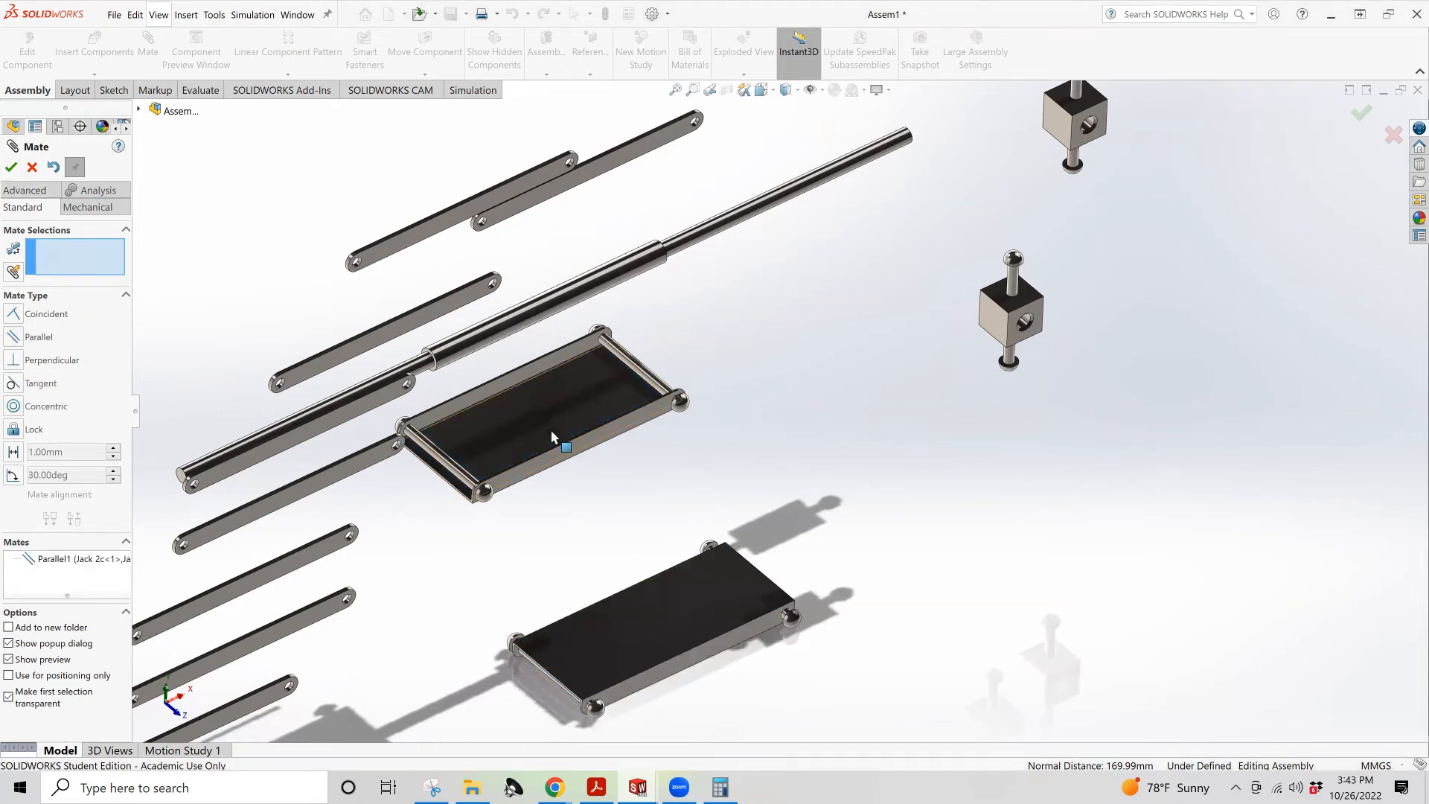
{"action": "scroll", "coordinate": [721, 530], "scroll_direction": "up", "scroll_amount": 3}
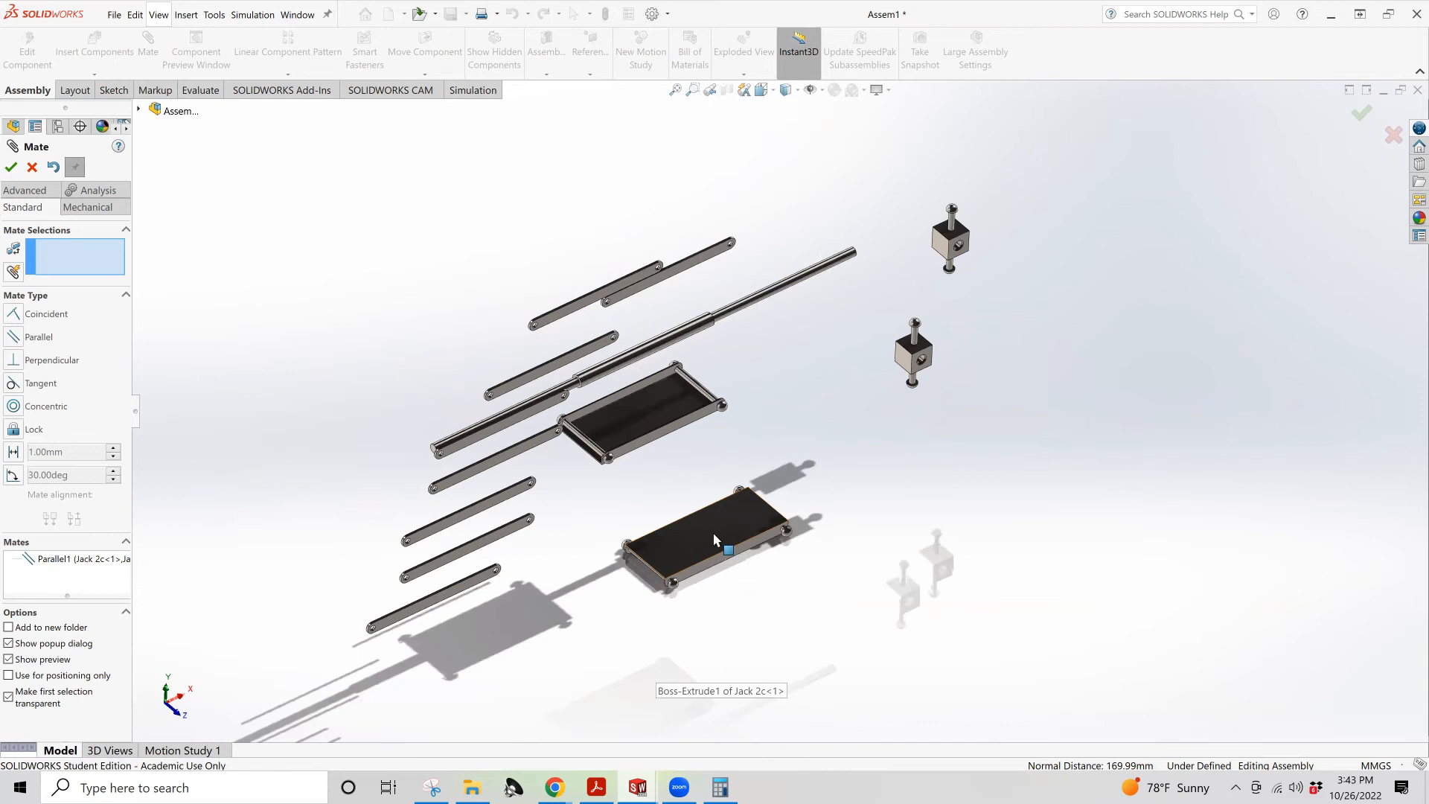
{"action": "middle_click_drag", "start_coordinate": [832, 389], "coordinate": [584, 378]}
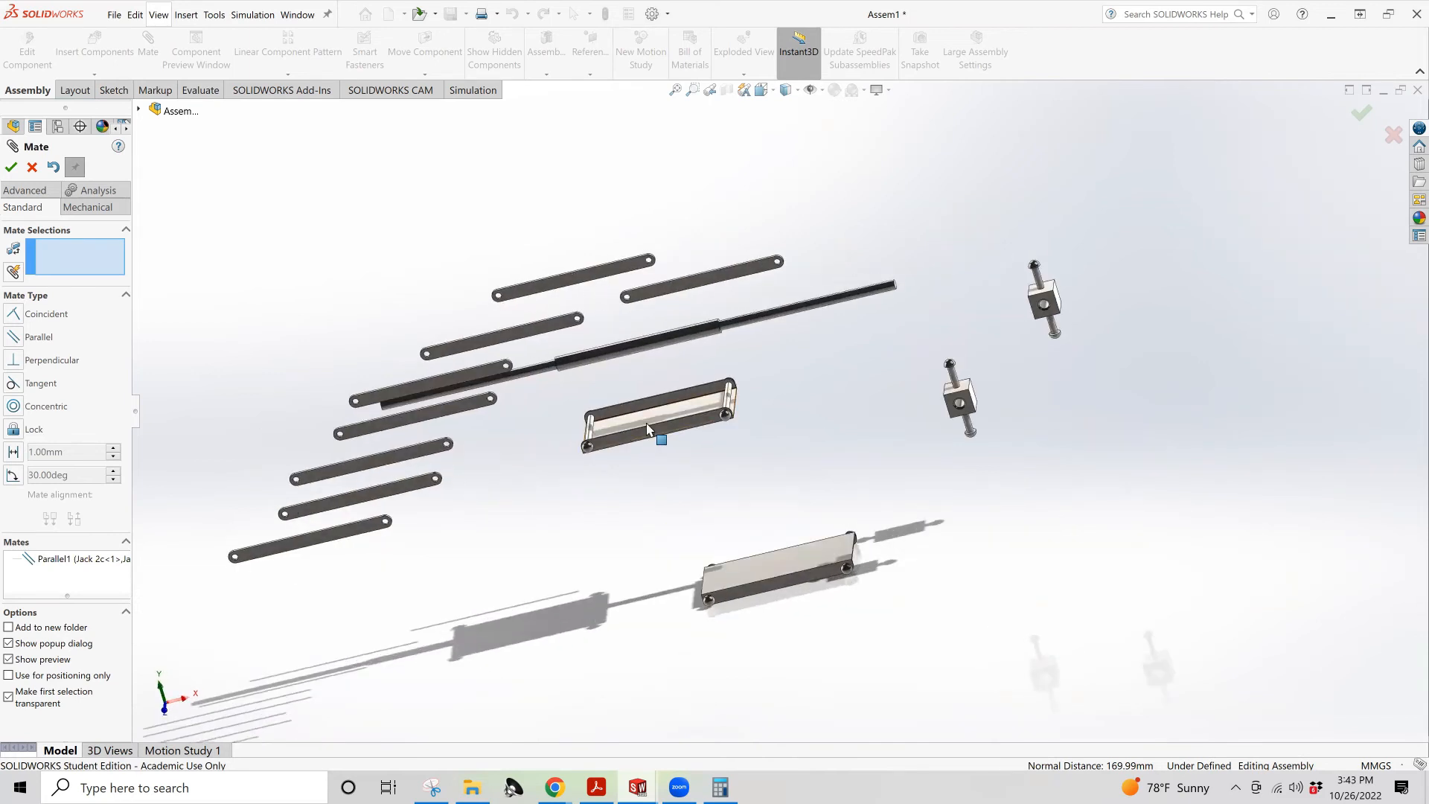
{"action": "left_click", "coordinate": [33, 168]}
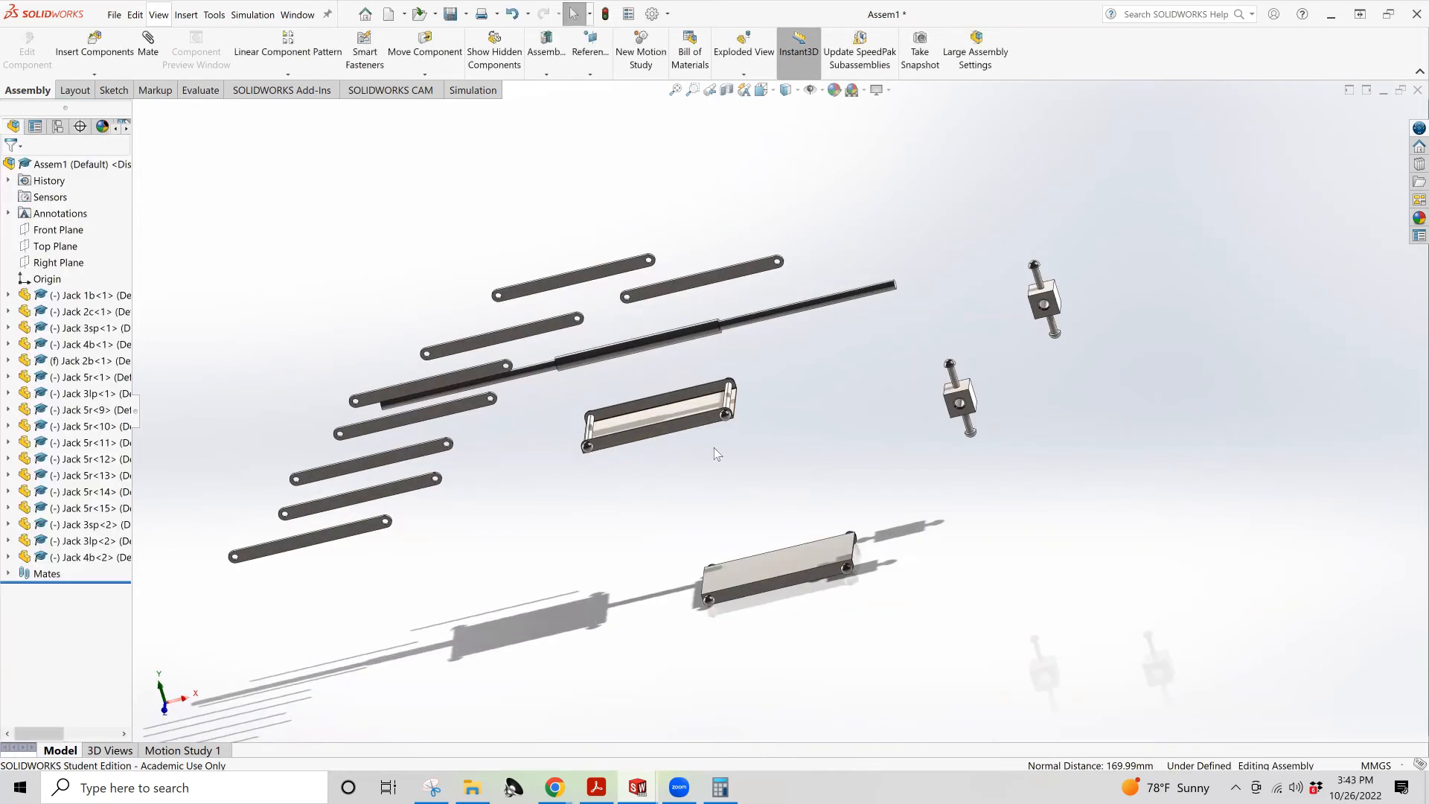
Move the flipped Jack 2c plate from below base Jack 2b to well above it
{"action": "scroll", "coordinate": [661, 426], "scroll_direction": "down", "scroll_amount": 3}
{"action": "left_click", "coordinate": [649, 389]}
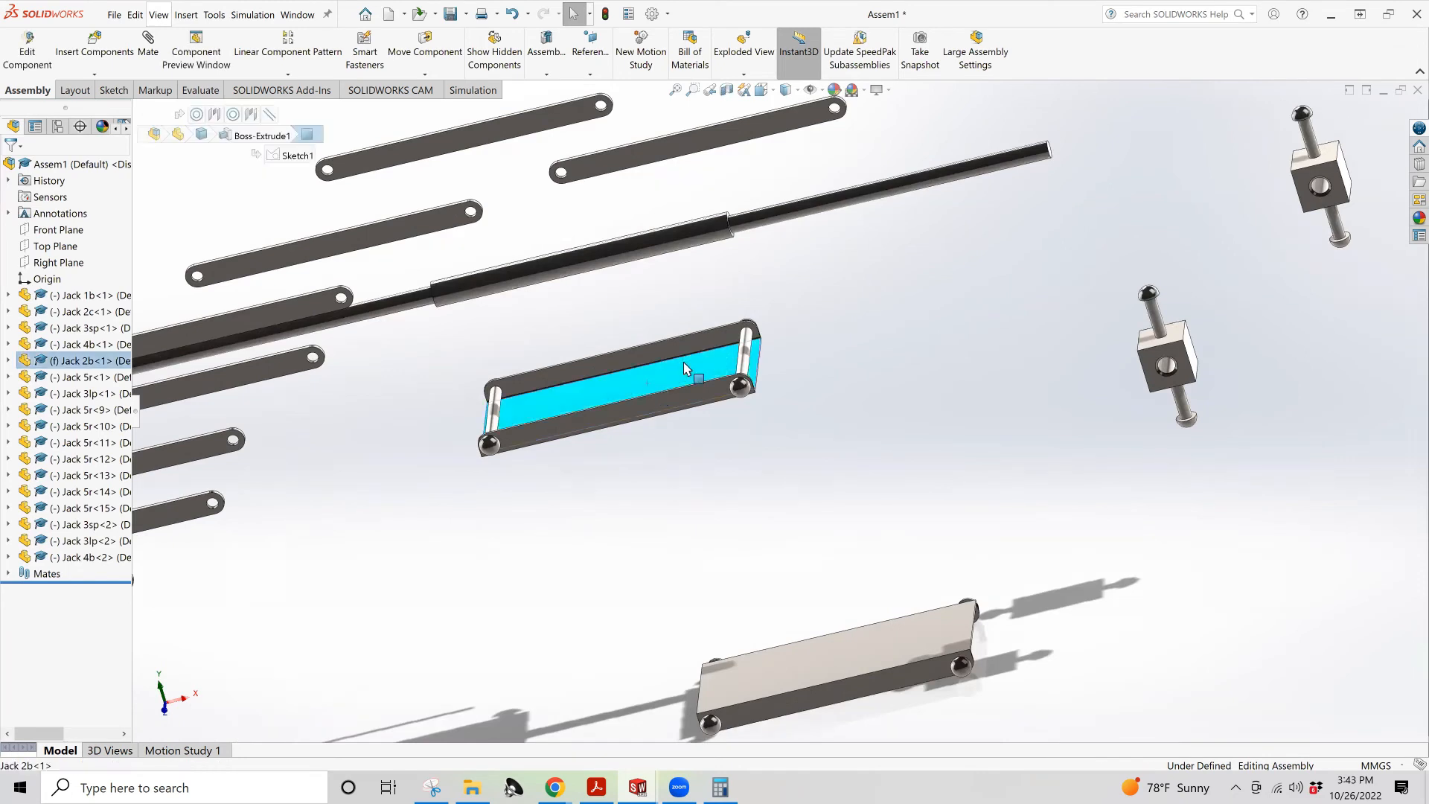
{"action": "left_click_drag", "start_coordinate": [648, 389], "coordinate": [521, 456]}
{"action": "left_click_drag", "start_coordinate": [811, 670], "coordinate": [521, 71]}
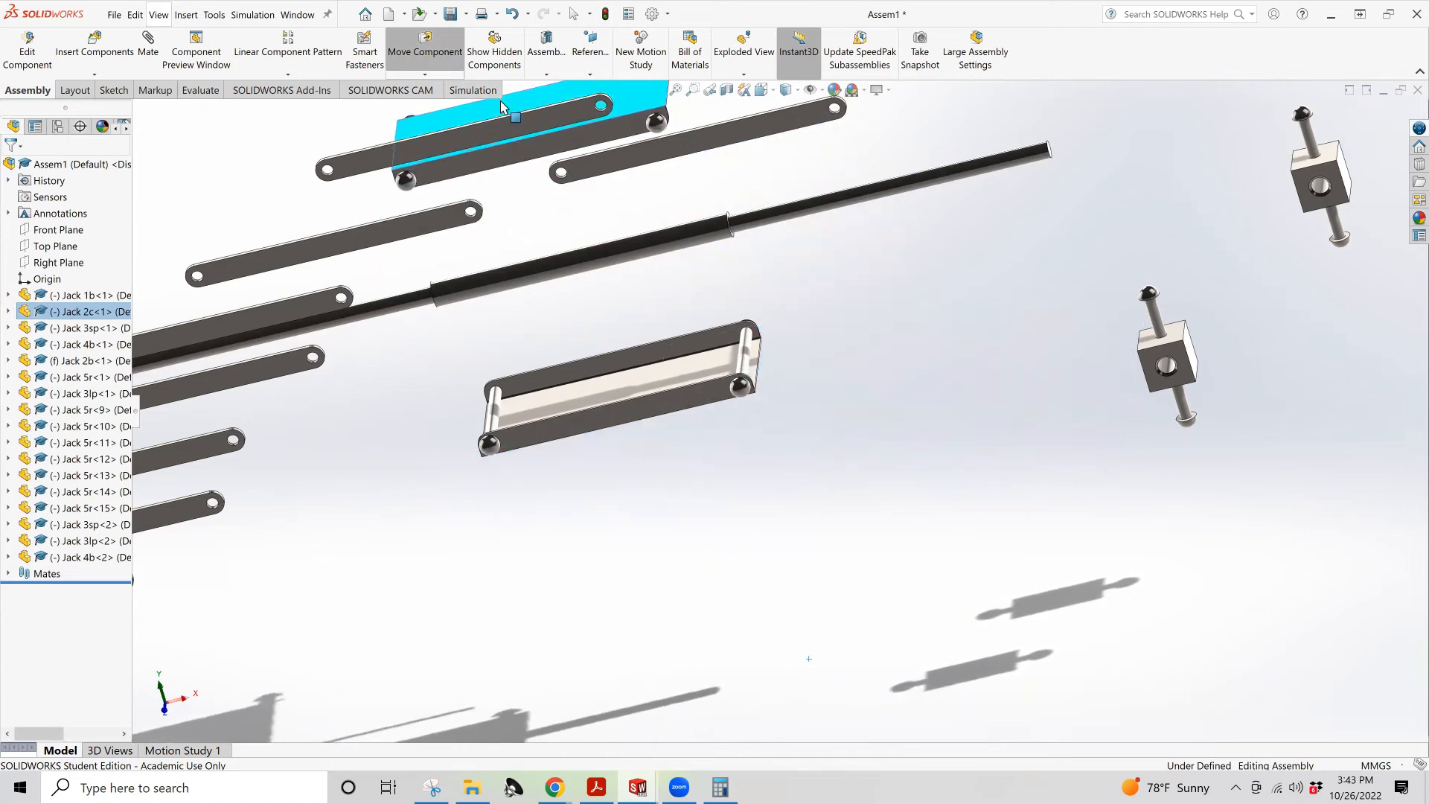
{"action": "key", "text": "Escape"}
Position Jack 2c directly over base Jack 2b as seen from above, then raise it clear of the links
{"action": "middle_click_drag", "start_coordinate": [795, 350], "coordinate": [848, 619]}
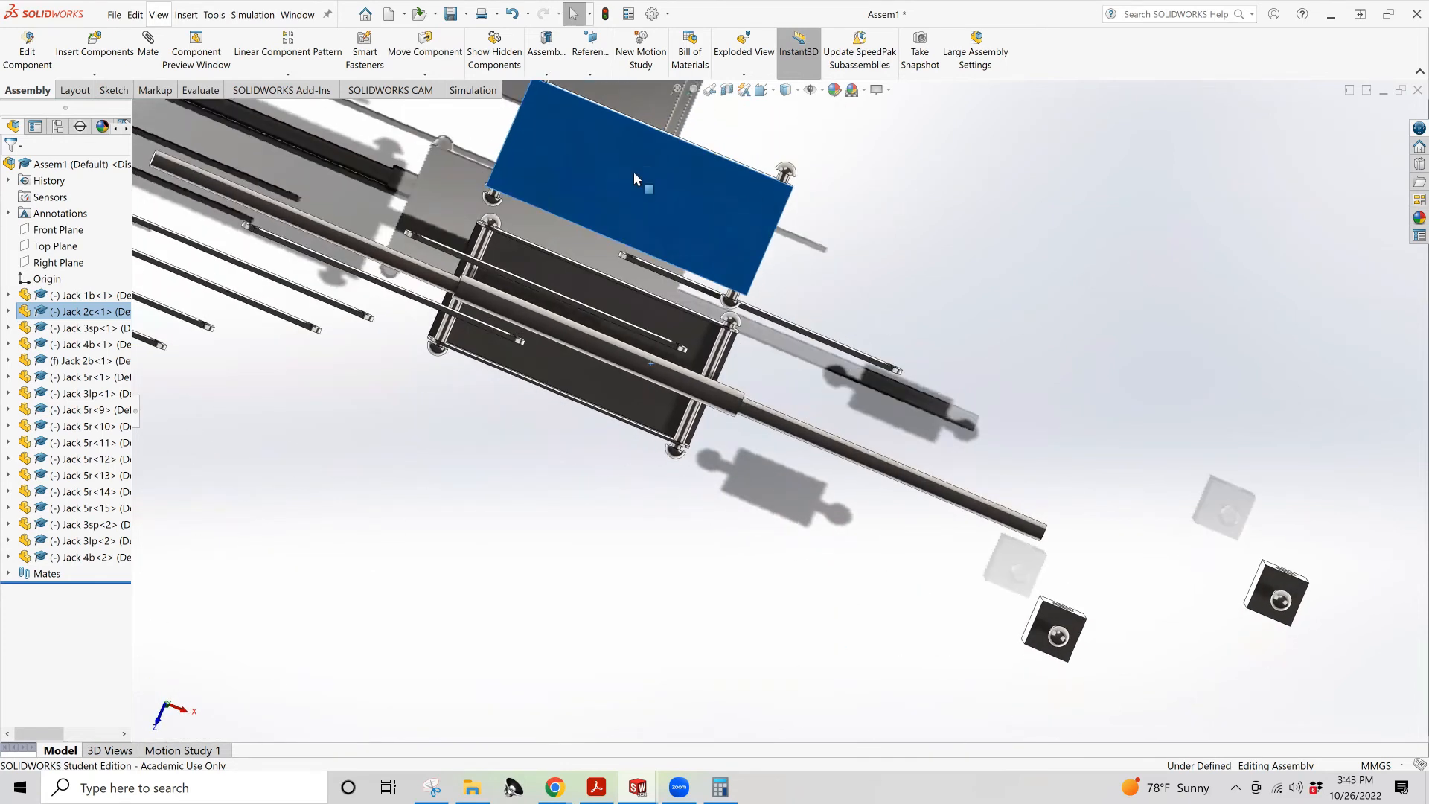
{"action": "left_click_drag", "start_coordinate": [633, 172], "coordinate": [568, 405]}
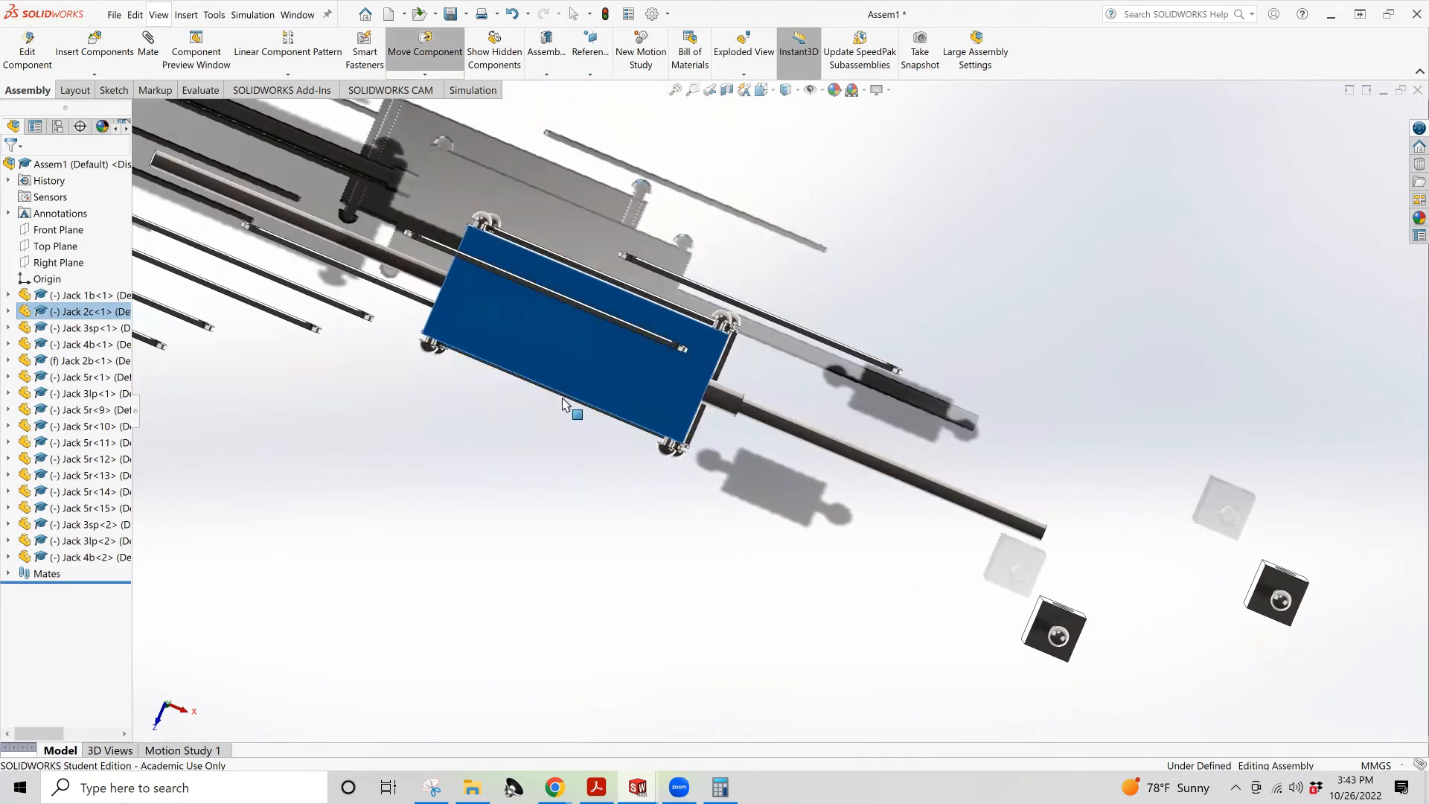
{"action": "key", "text": "Escape"}
{"action": "middle_click_drag", "start_coordinate": [713, 463], "coordinate": [654, 346]}
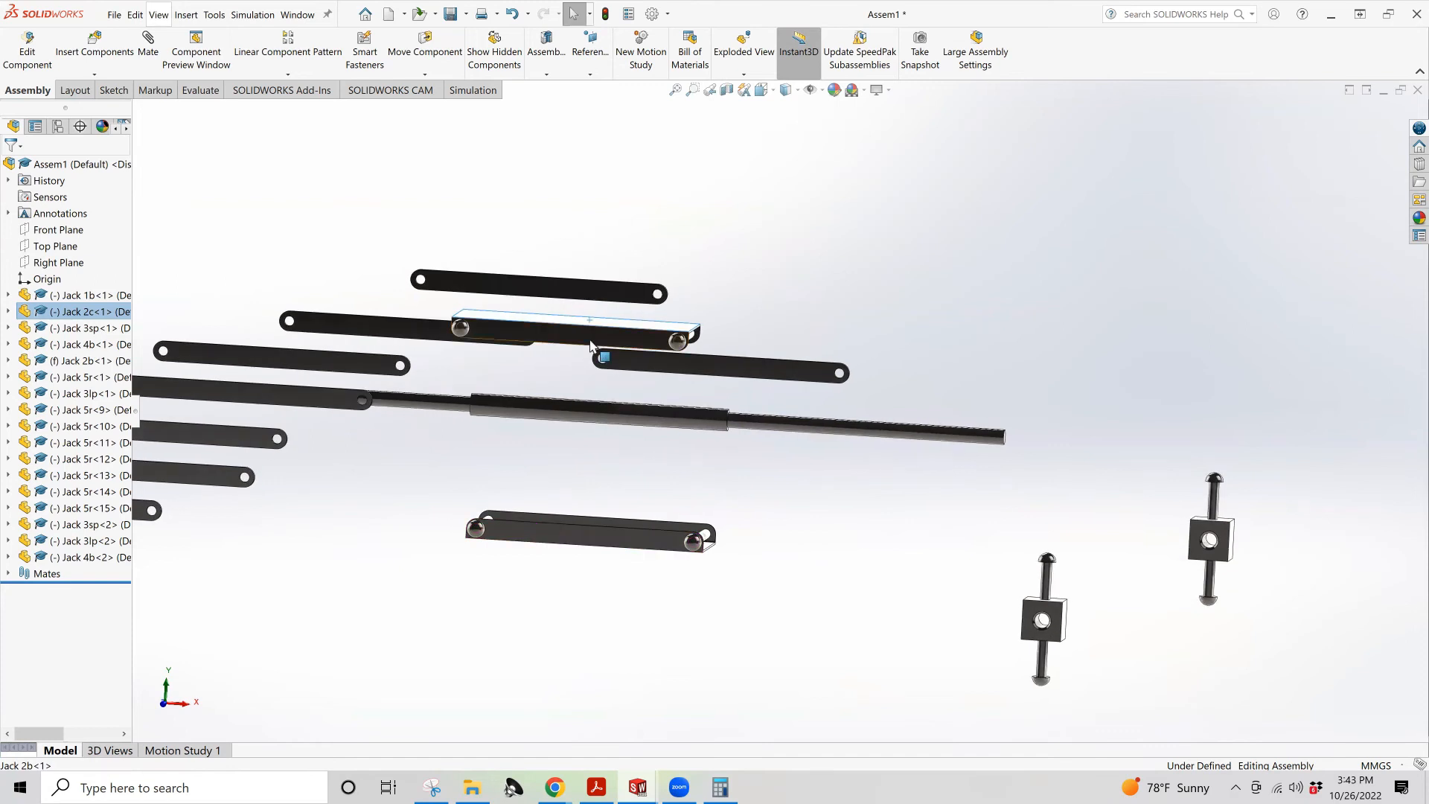
{"action": "left_click_drag", "start_coordinate": [609, 313], "coordinate": [642, 199]}
{"action": "left_click", "coordinate": [700, 478]}
{"action": "middle_click_drag", "start_coordinate": [700, 478], "coordinate": [683, 445]}
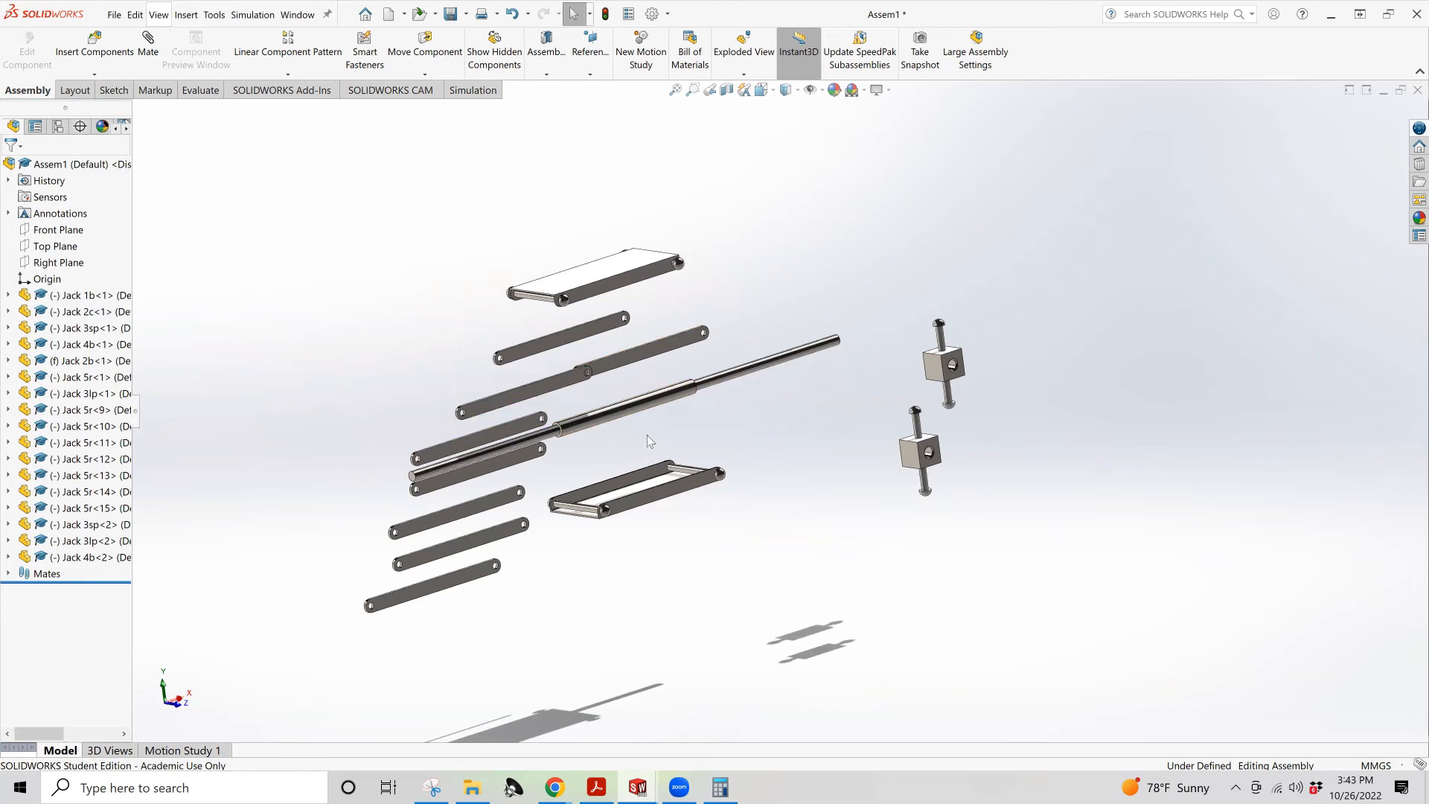
Mate the hole of the second Jack 4b pivot block concentric with the thin end section of the Jack 1b shaft
{"action": "scroll", "coordinate": [582, 430], "scroll_direction": "down", "scroll_amount": 3}
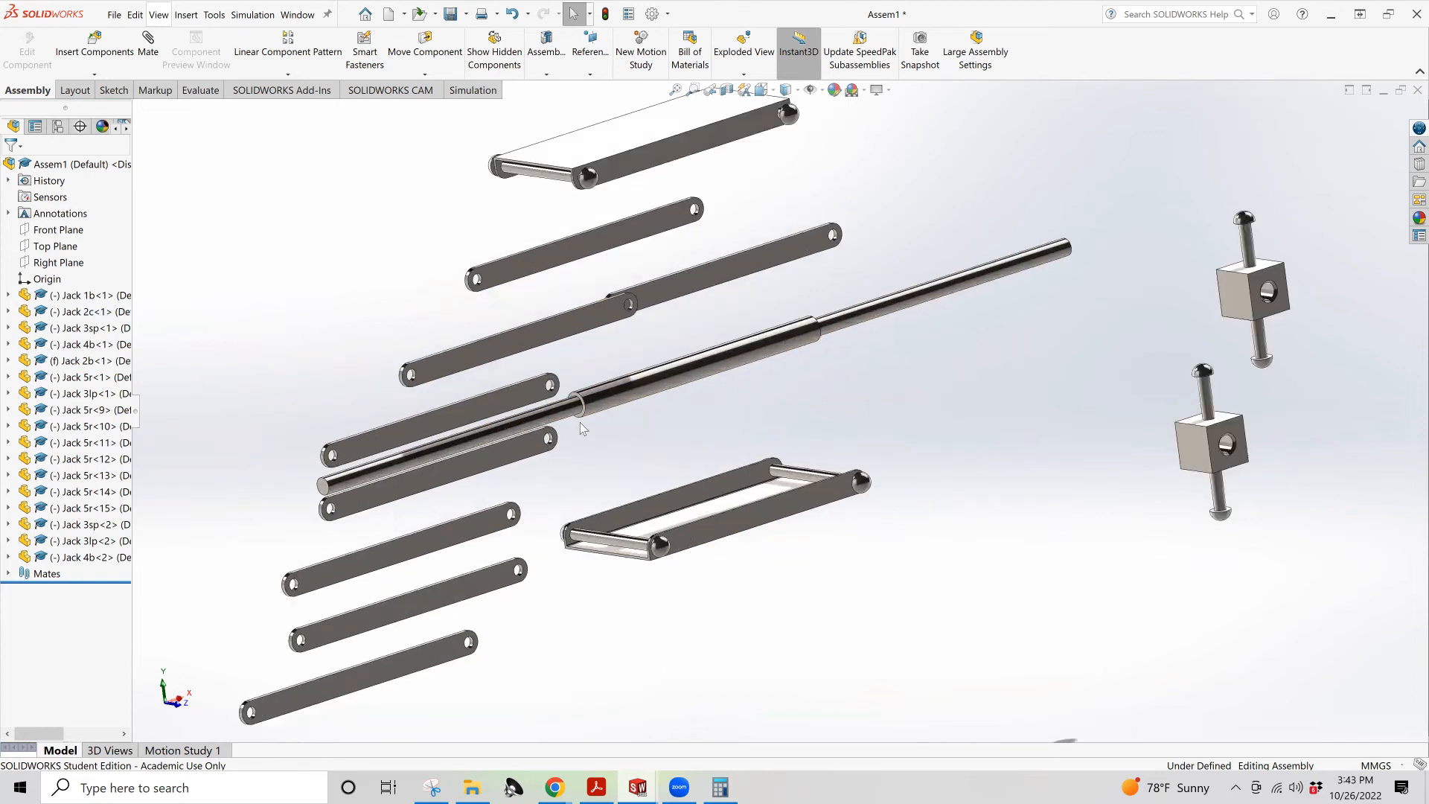
{"action": "middle_click_drag", "start_coordinate": [581, 378], "coordinate": [555, 389]}
{"action": "scroll", "coordinate": [765, 394], "scroll_direction": "up", "scroll_amount": 3}
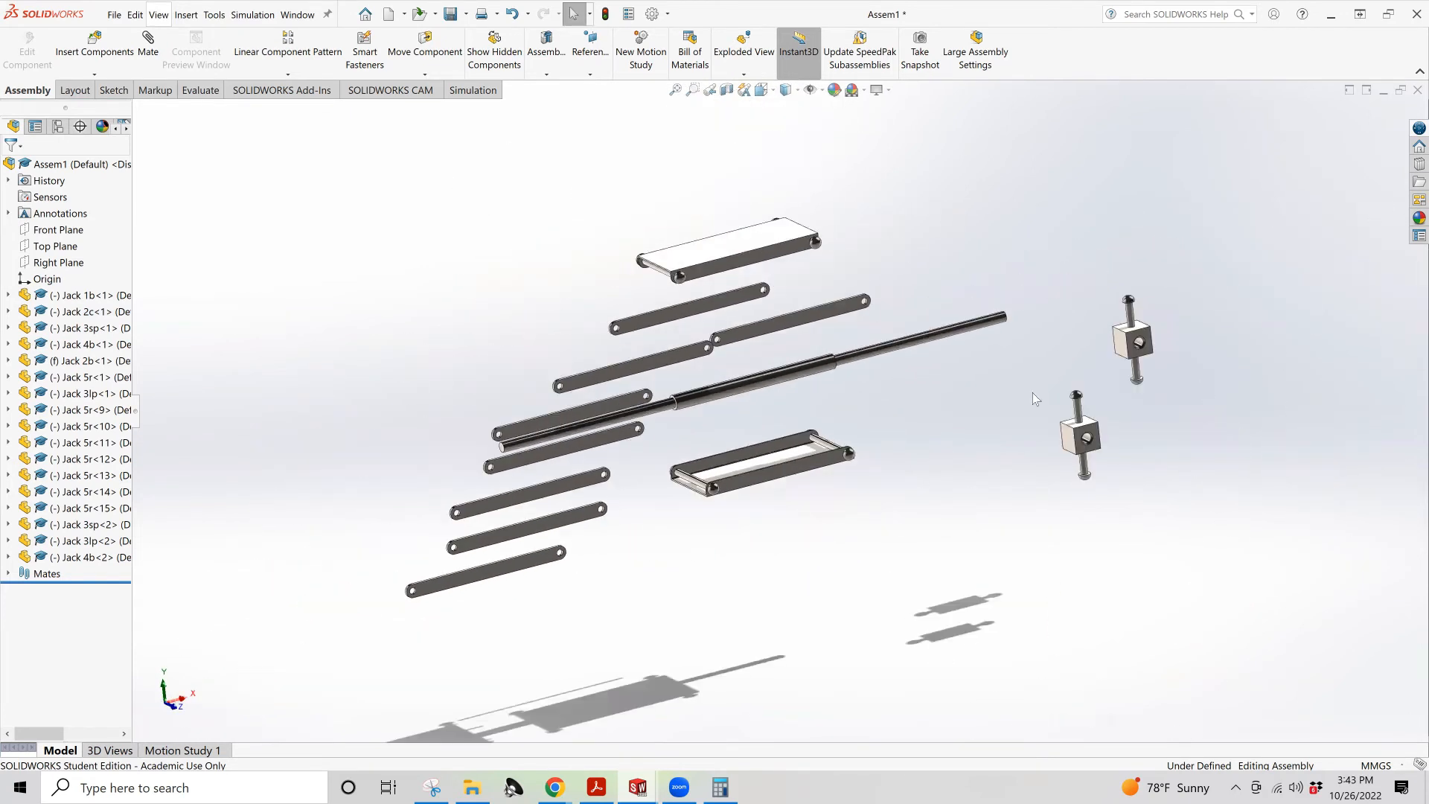
{"action": "scroll", "coordinate": [1209, 364], "scroll_direction": "down", "scroll_amount": 3}
{"action": "left_click", "coordinate": [1021, 342]}
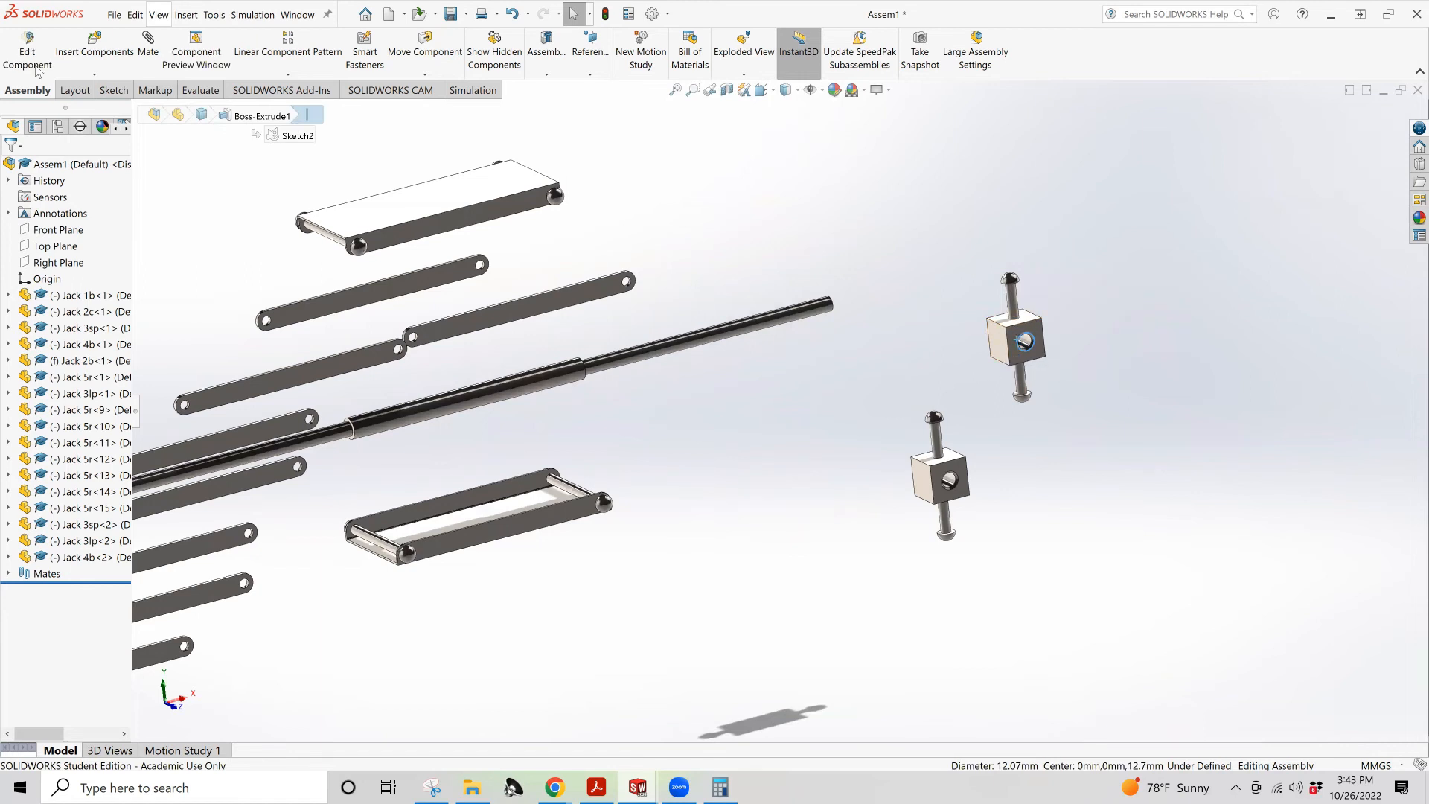
{"action": "left_click", "coordinate": [151, 56]}
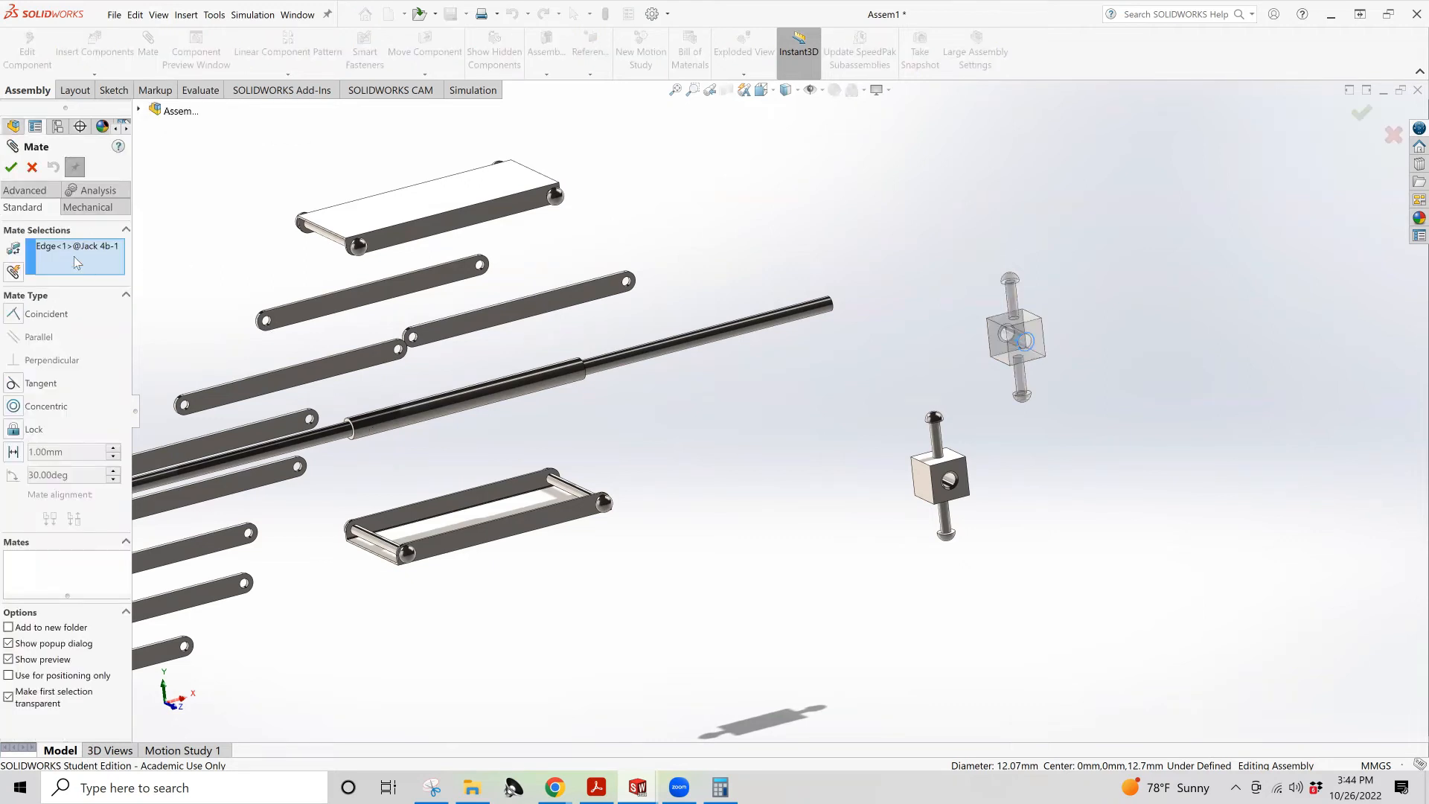
{"action": "right_click", "coordinate": [74, 256]}
{"action": "left_click", "coordinate": [112, 266]}
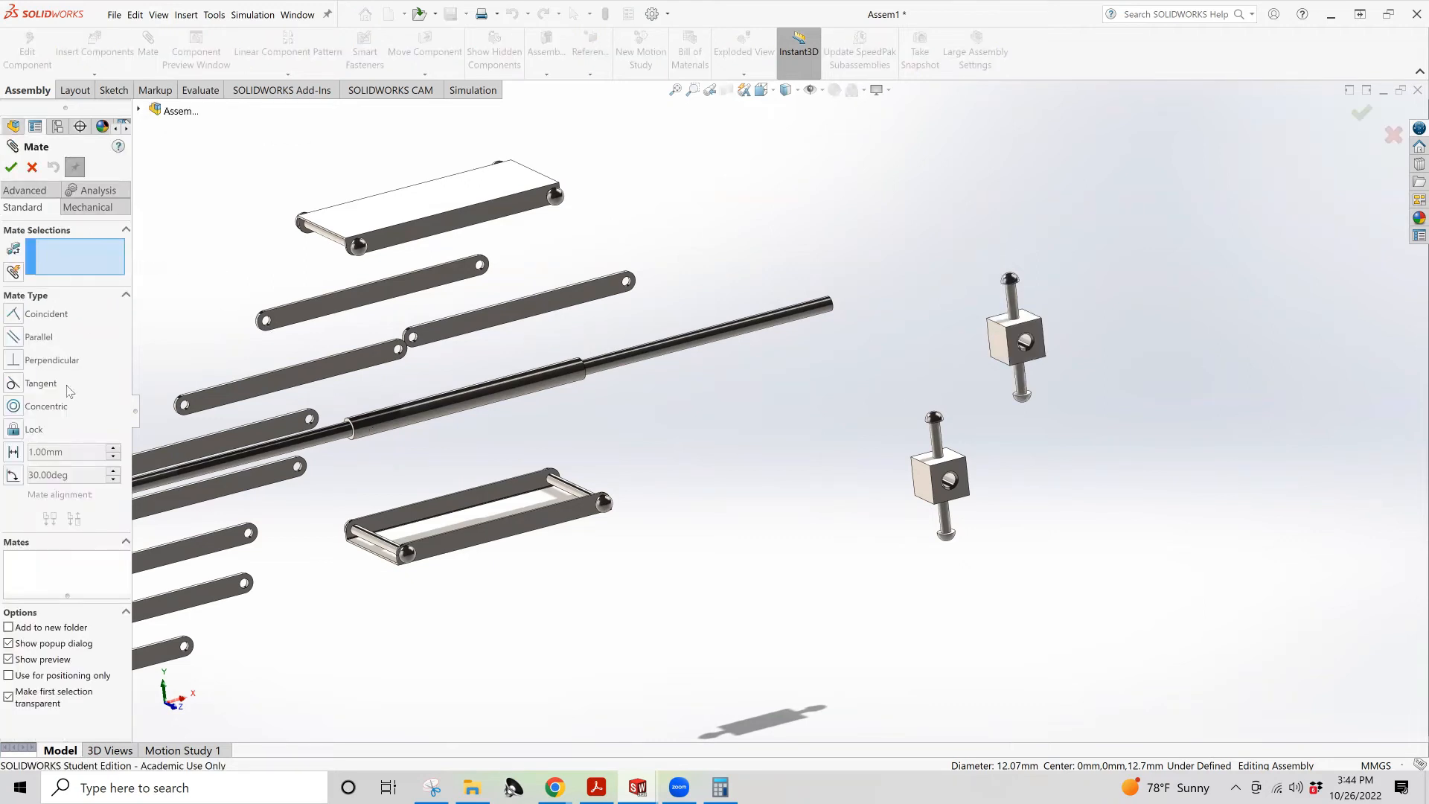
{"action": "left_click", "coordinate": [12, 406]}
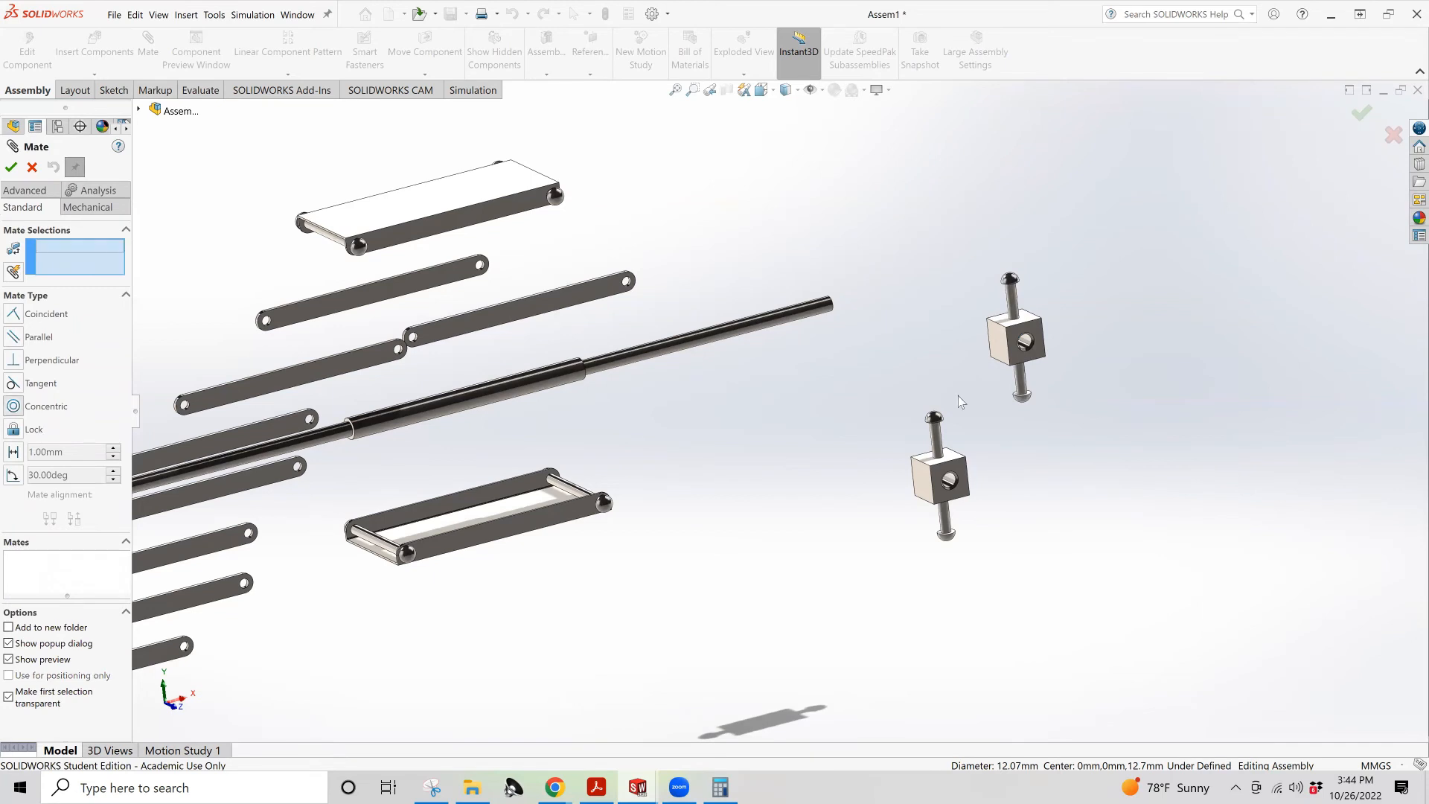
{"action": "left_click", "coordinate": [953, 484]}
{"action": "left_click", "coordinate": [785, 325]}
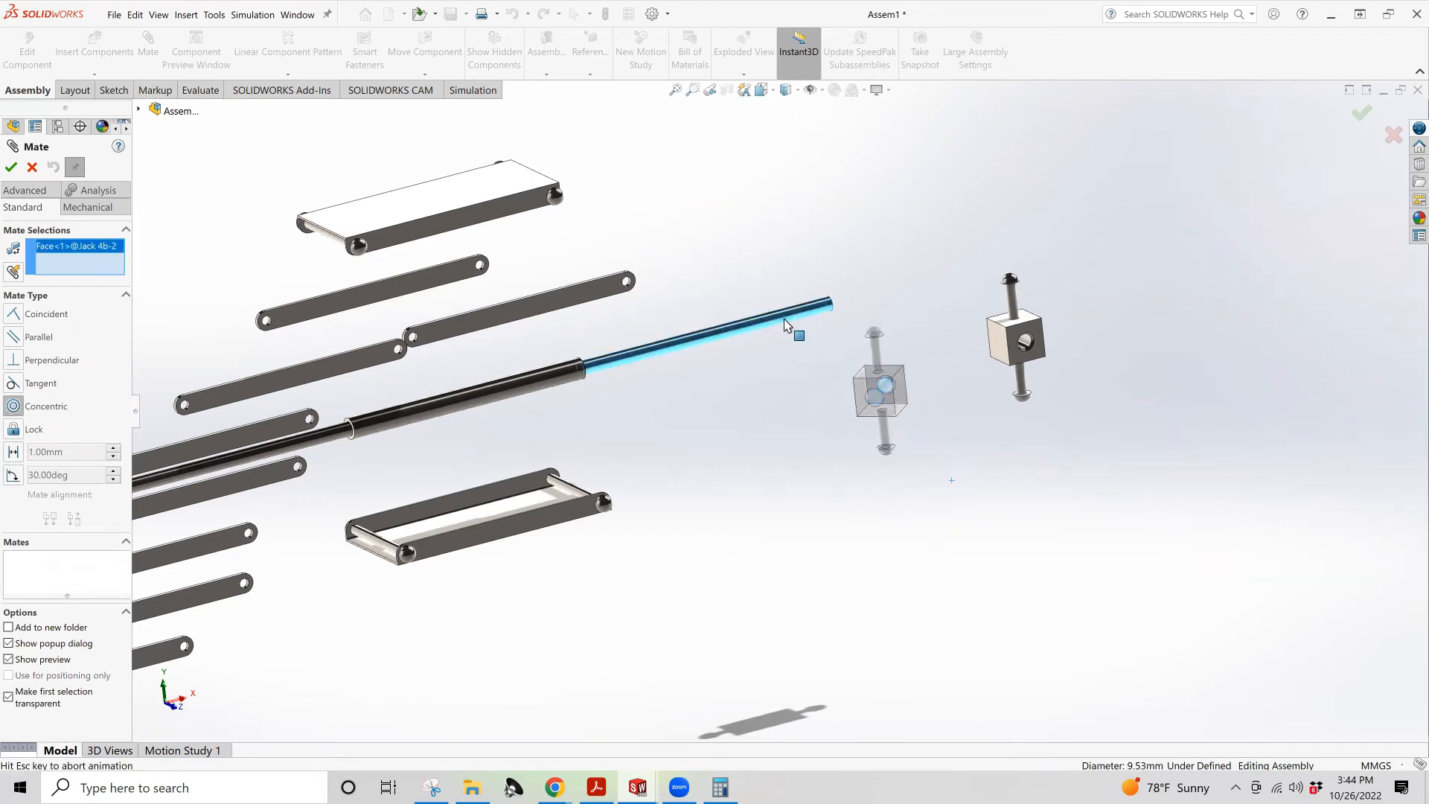
{"action": "left_click", "coordinate": [12, 166]}
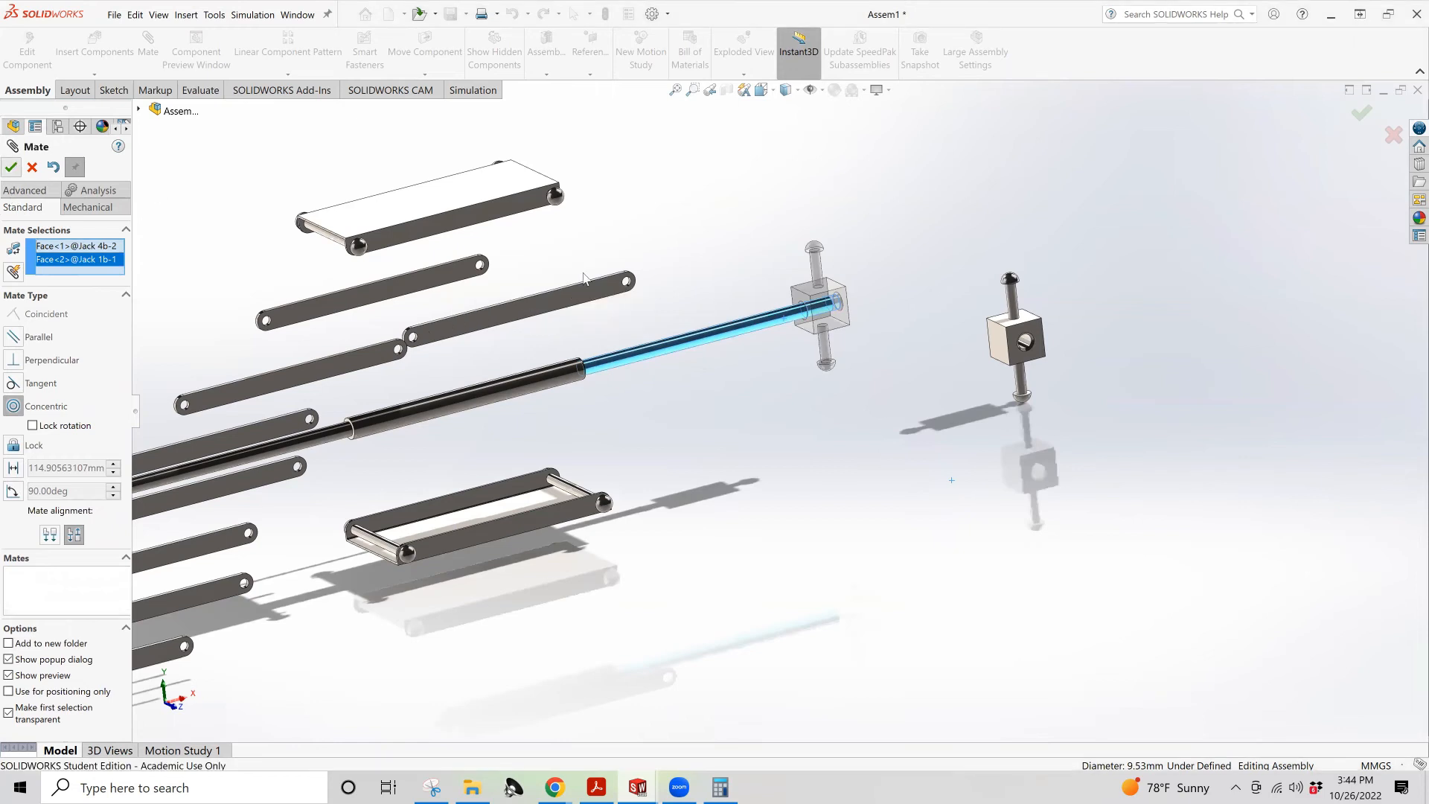
Mate the hole of the first Jack 4b pivot block concentric with the opposite thin section of the Jack 1b shaft
{"action": "left_click", "coordinate": [1025, 346]}
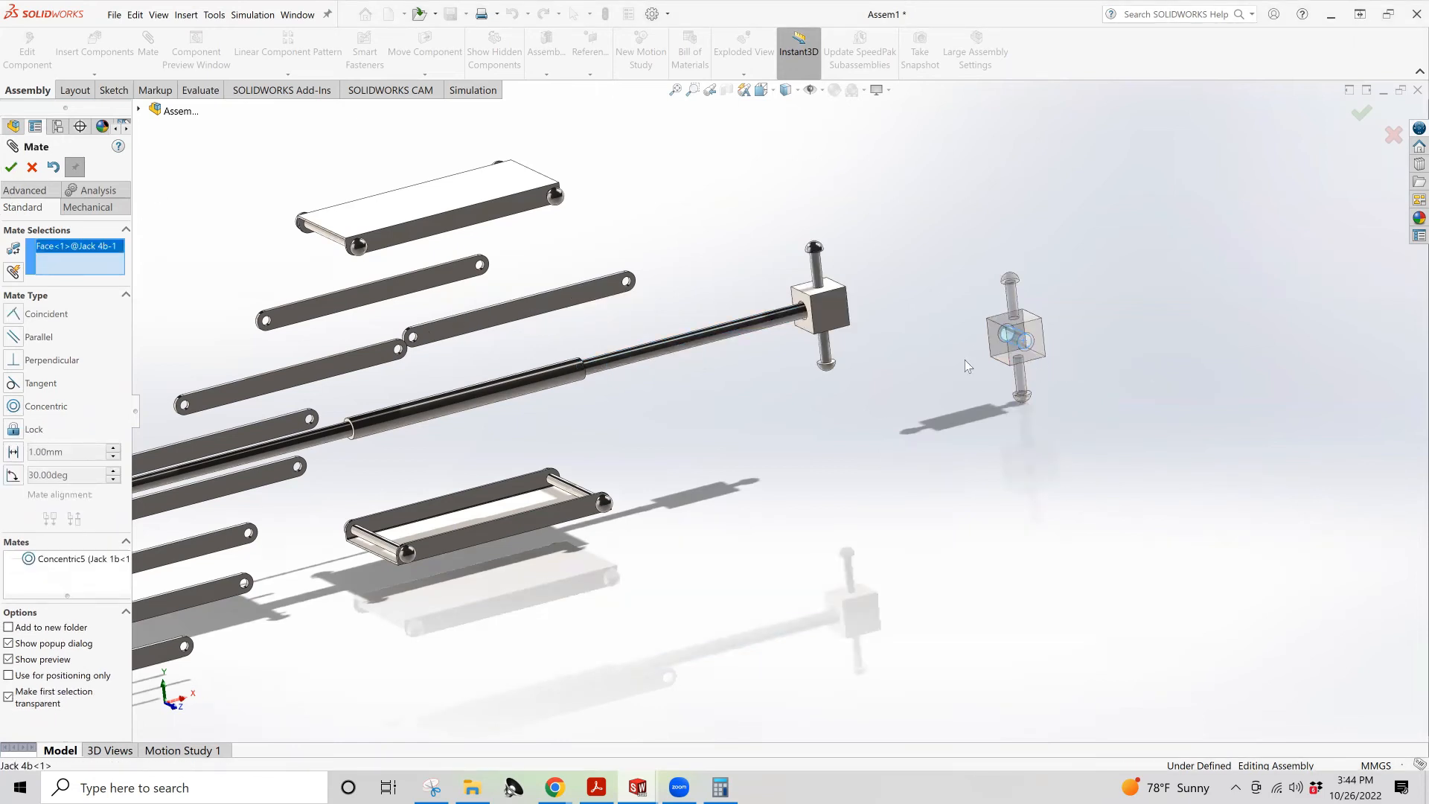
{"action": "left_click", "coordinate": [178, 479]}
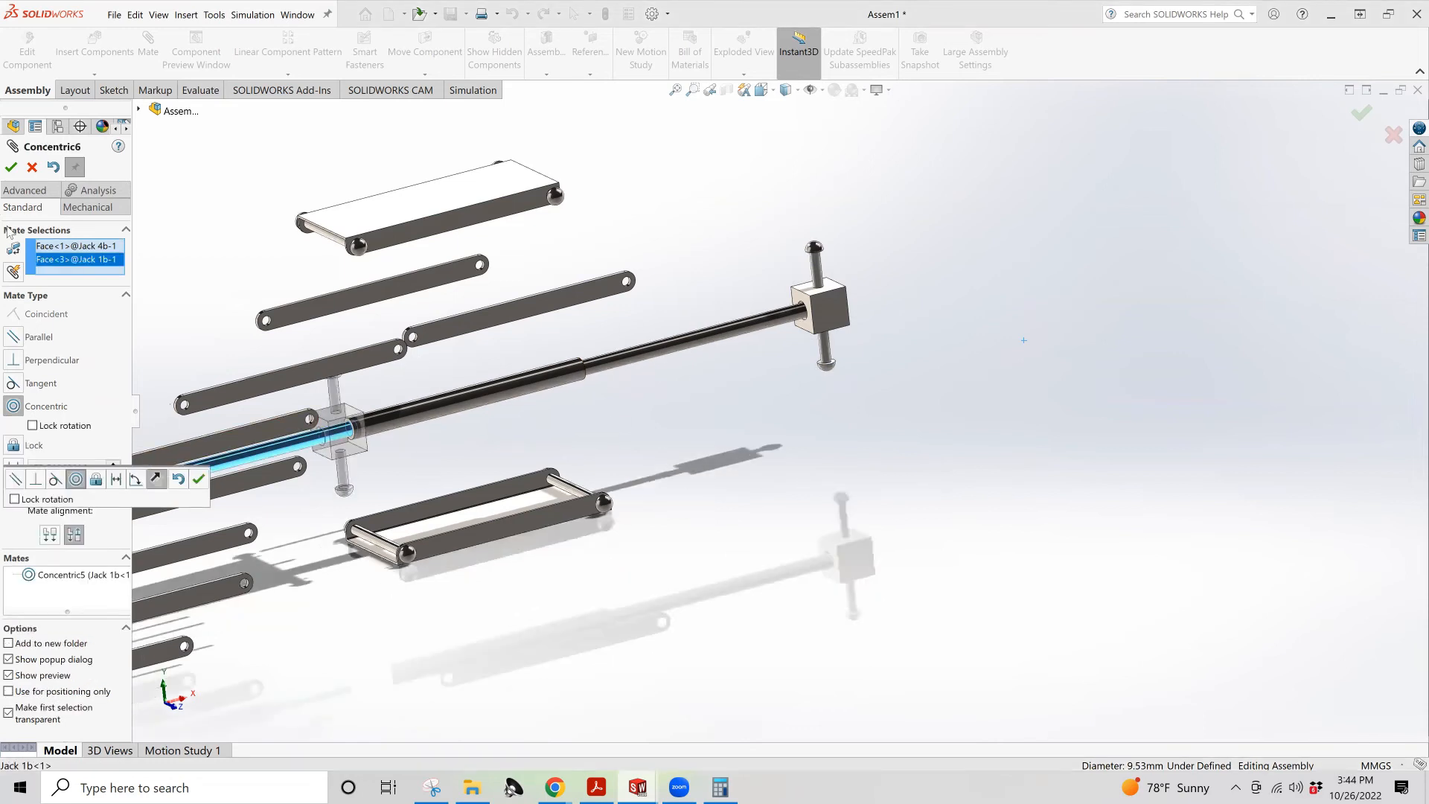
{"action": "left_click", "coordinate": [10, 167]}
Mate a side face of the first Jack 4b block parallel to the inner face of base Jack 2b
{"action": "mouse_move", "coordinate": [435, 491]}
{"action": "middle_mouse_down"}
{"action": "mouse_move", "coordinate": [556, 472]}
{"action": "mouse_move", "coordinate": [461, 484]}
{"action": "middle_mouse_up"}
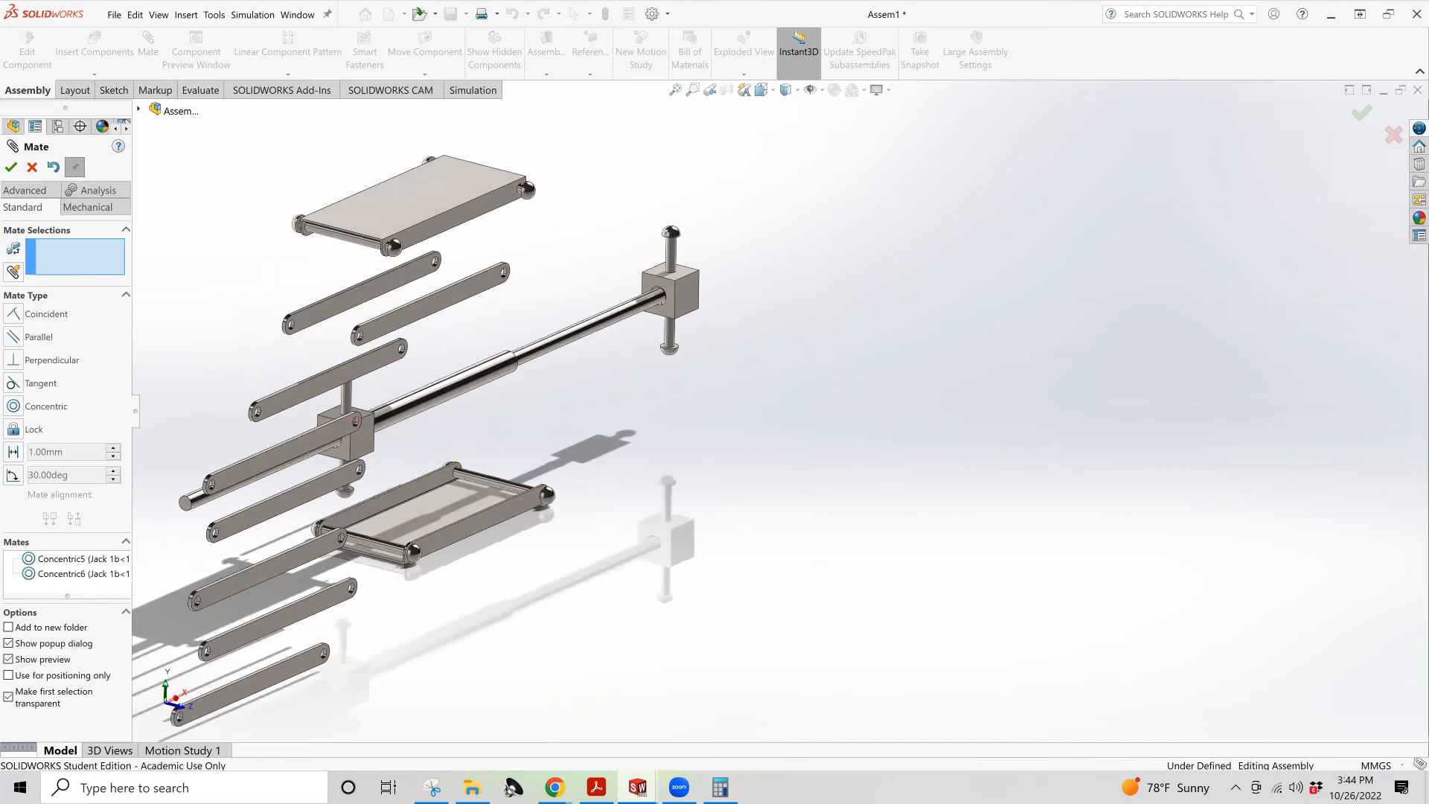
{"action": "left_click", "coordinate": [12, 339]}
{"action": "left_click", "coordinate": [368, 444]}
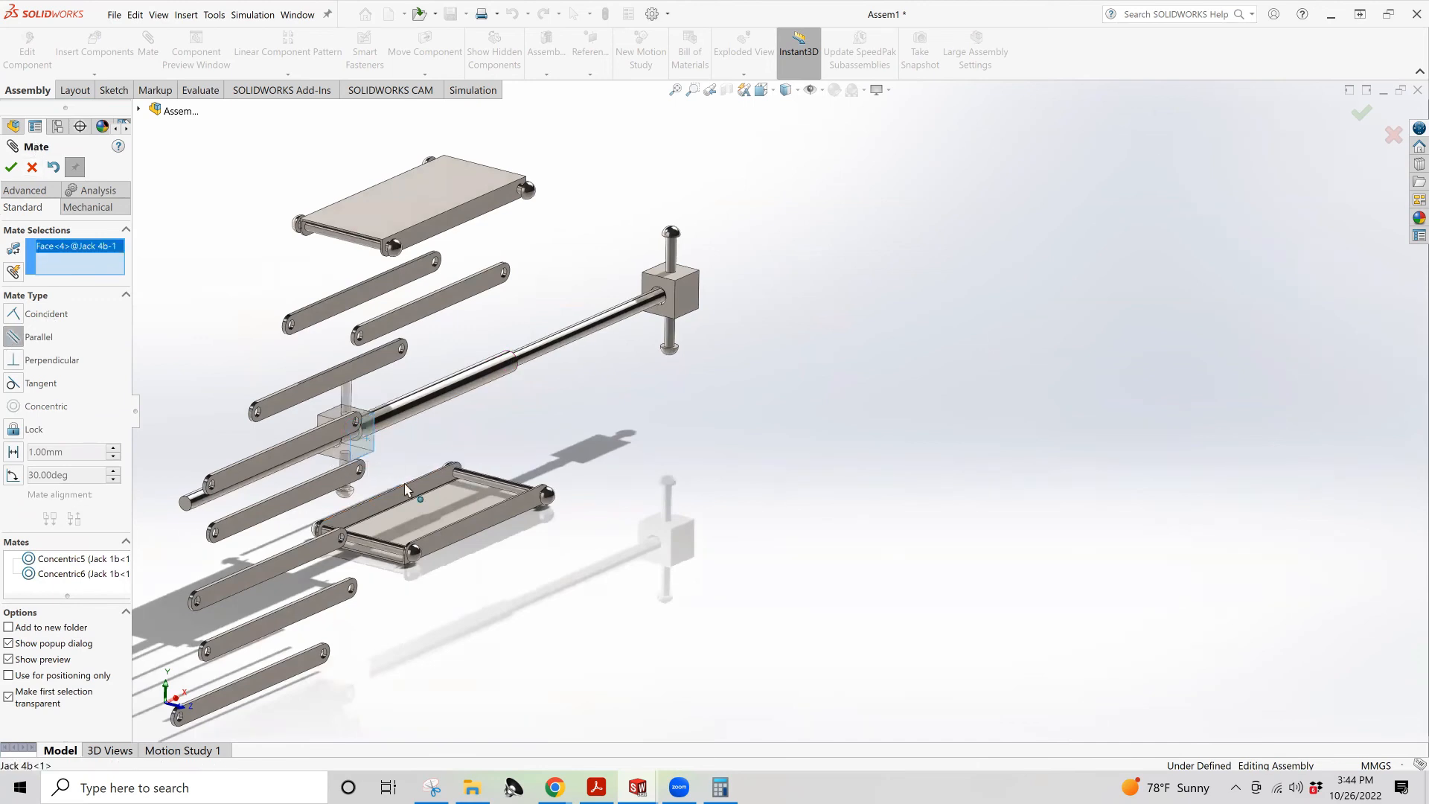
{"action": "left_click", "coordinate": [403, 526]}
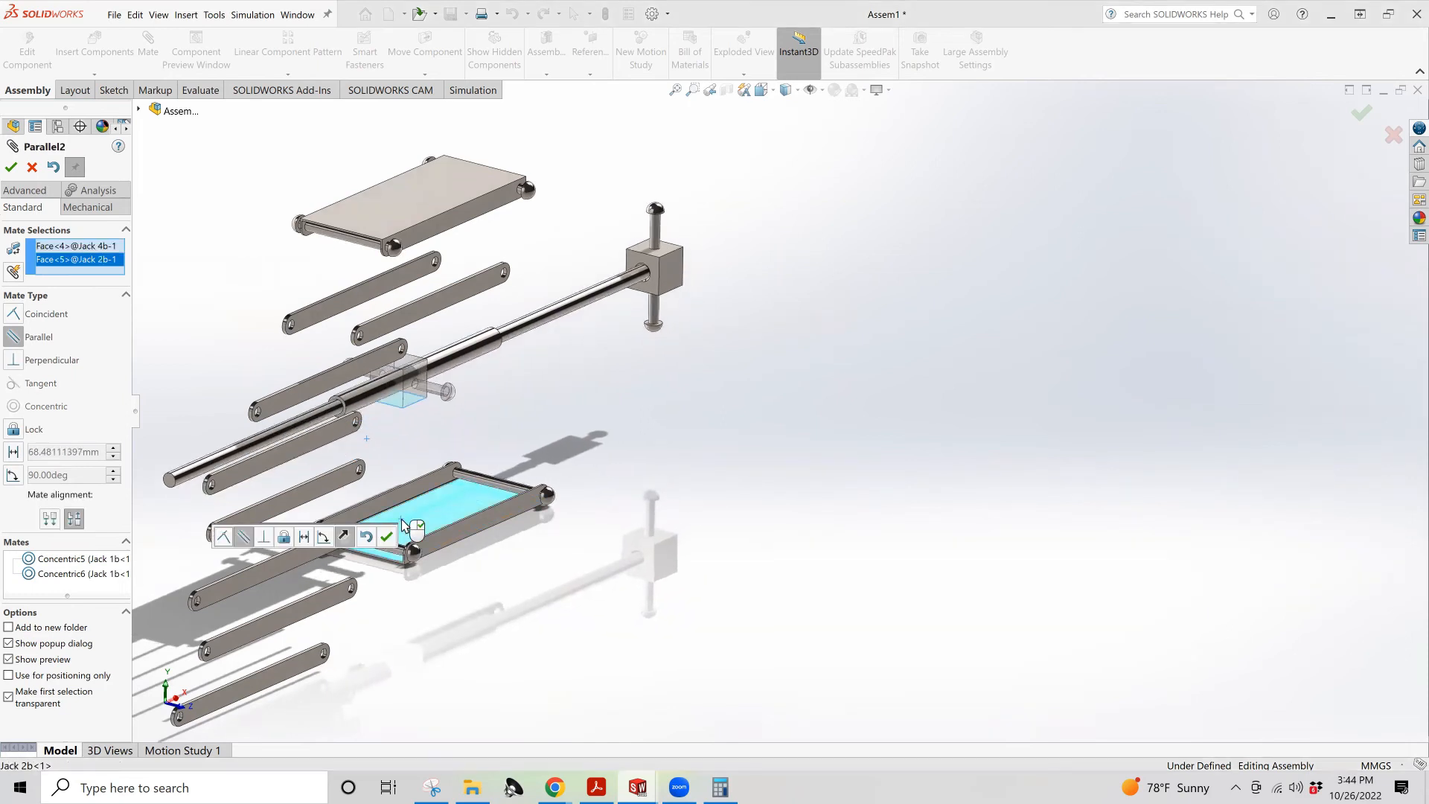
{"action": "left_click", "coordinate": [12, 169]}
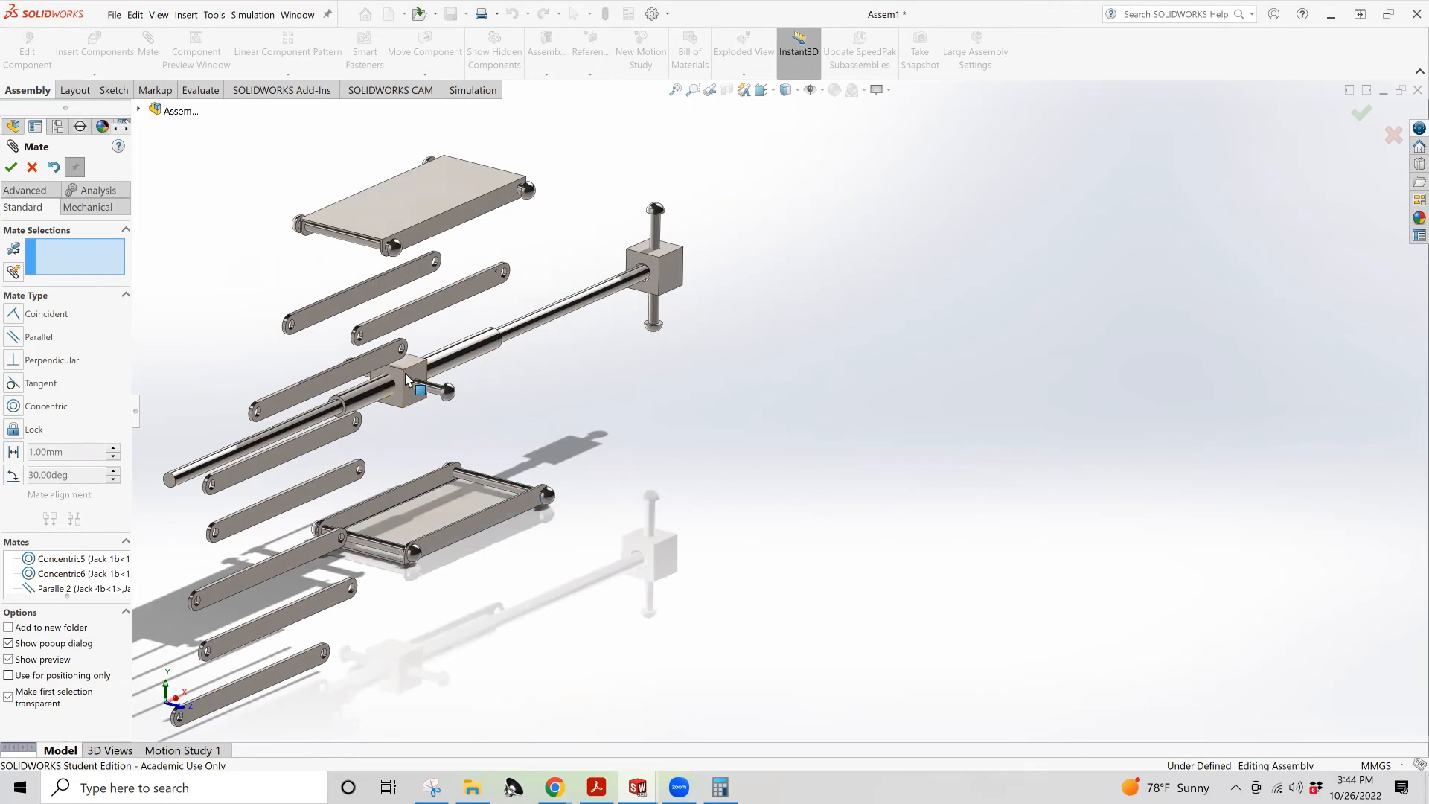
Slide the first Jack 4b block along the Jack 1b shaft to the end opposite the other pivot block
{"action": "mouse_move", "coordinate": [407, 391]}
{"action": "left_mouse_down"}
{"action": "mouse_move", "coordinate": [335, 404]}
{"action": "mouse_move", "coordinate": [434, 397]}
{"action": "mouse_move", "coordinate": [426, 380]}
{"action": "left_mouse_up"}
{"action": "mouse_move", "coordinate": [565, 360]}
{"action": "right_mouse_down"}
{"action": "mouse_move", "coordinate": [530, 354]}
{"action": "mouse_move", "coordinate": [579, 369]}
{"action": "right_mouse_up"}
{"action": "middle_click_drag", "start_coordinate": [550, 322], "coordinate": [484, 321]}
{"action": "left_click_drag", "start_coordinate": [512, 387], "coordinate": [189, 427]}
{"action": "mouse_move", "coordinate": [432, 491]}
{"action": "middle_mouse_down"}
{"action": "mouse_move", "coordinate": [536, 521]}
{"action": "mouse_move", "coordinate": [568, 553]}
{"action": "mouse_move", "coordinate": [521, 506]}
{"action": "mouse_move", "coordinate": [417, 455]}
{"action": "mouse_move", "coordinate": [399, 472]}
{"action": "mouse_move", "coordinate": [415, 472]}
{"action": "middle_mouse_up"}
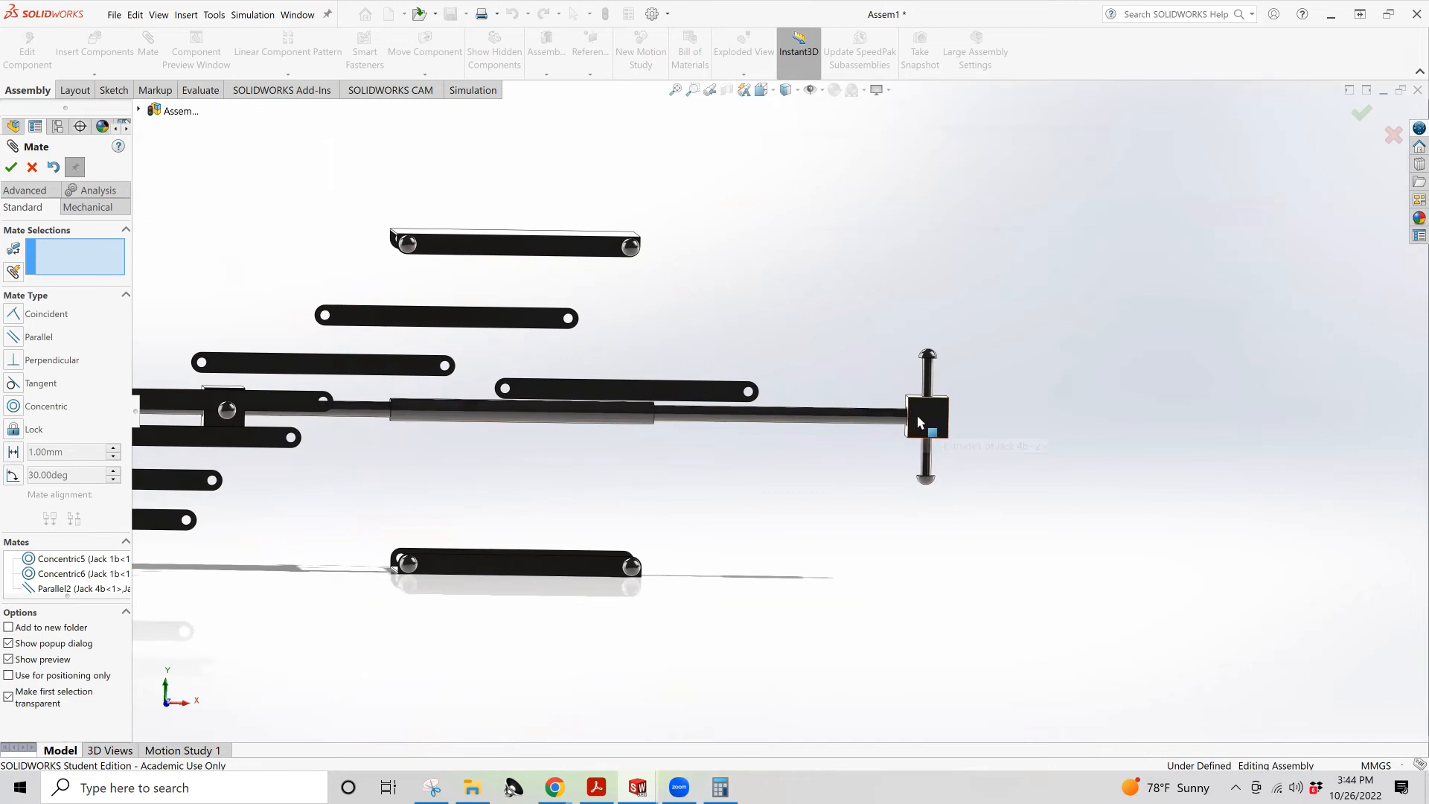
Test the free rotation of the outer Jack 4b end block and shift the shaft with its blocks sideways
{"action": "middle_click_drag", "start_coordinate": [976, 422], "coordinate": [551, 413]}
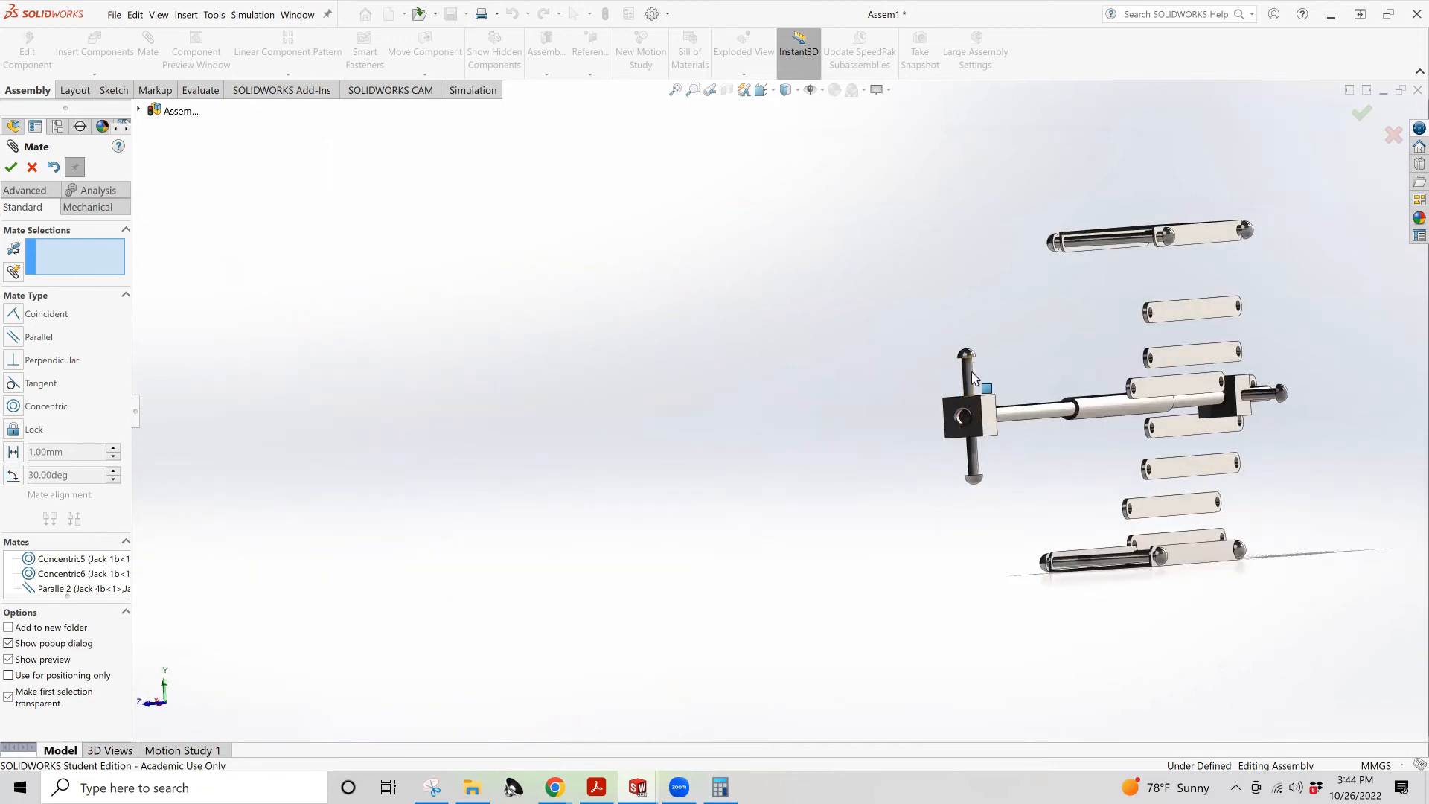
{"action": "mouse_move", "coordinate": [971, 372]}
{"action": "left_mouse_down"}
{"action": "mouse_move", "coordinate": [1015, 381]}
{"action": "mouse_move", "coordinate": [969, 367]}
{"action": "left_mouse_up"}
{"action": "middle_click_drag", "start_coordinate": [1020, 531], "coordinate": [1096, 445]}
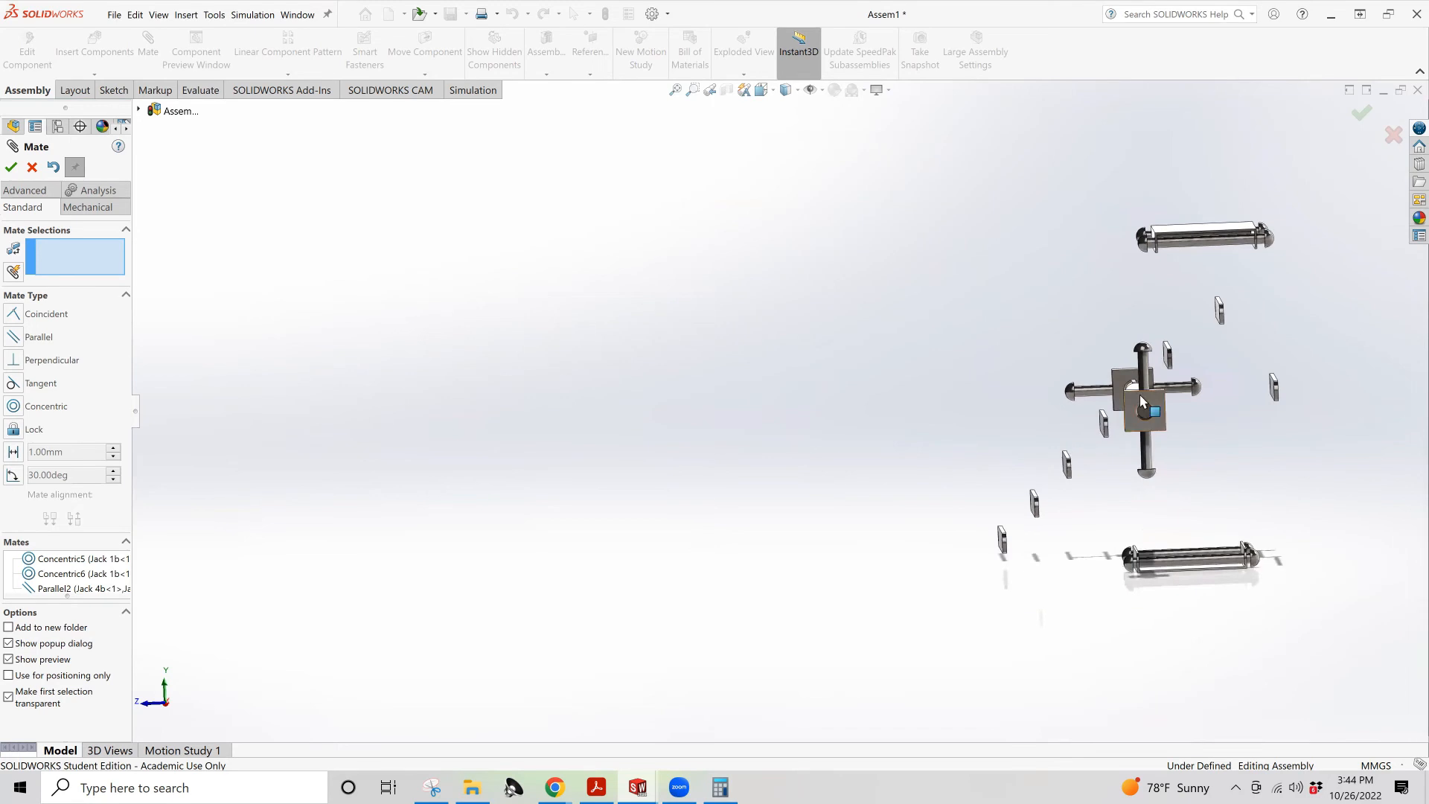
{"action": "left_click_drag", "start_coordinate": [1144, 415], "coordinate": [1173, 416]}
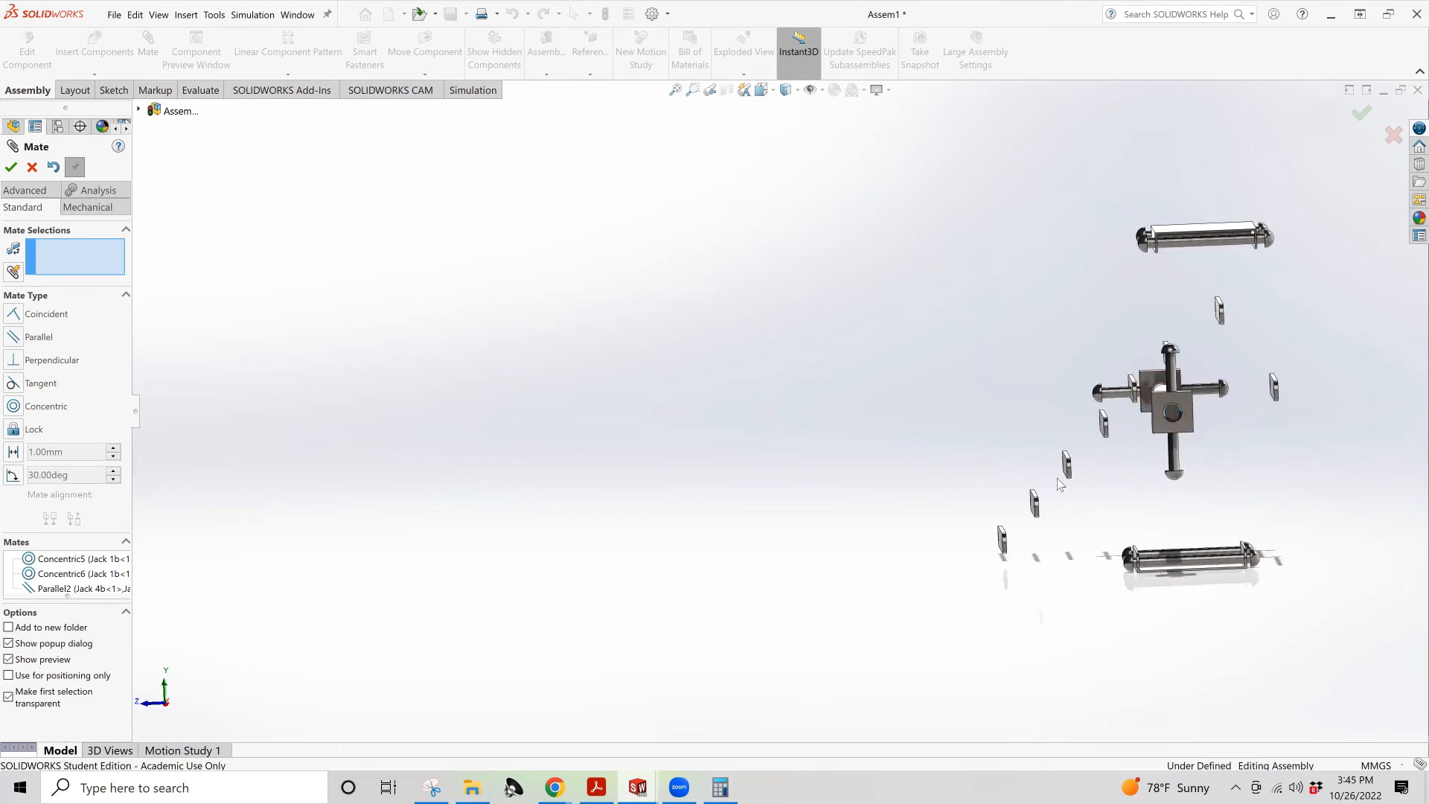
{"action": "middle_click_drag", "start_coordinate": [970, 497], "coordinate": [1173, 491]}
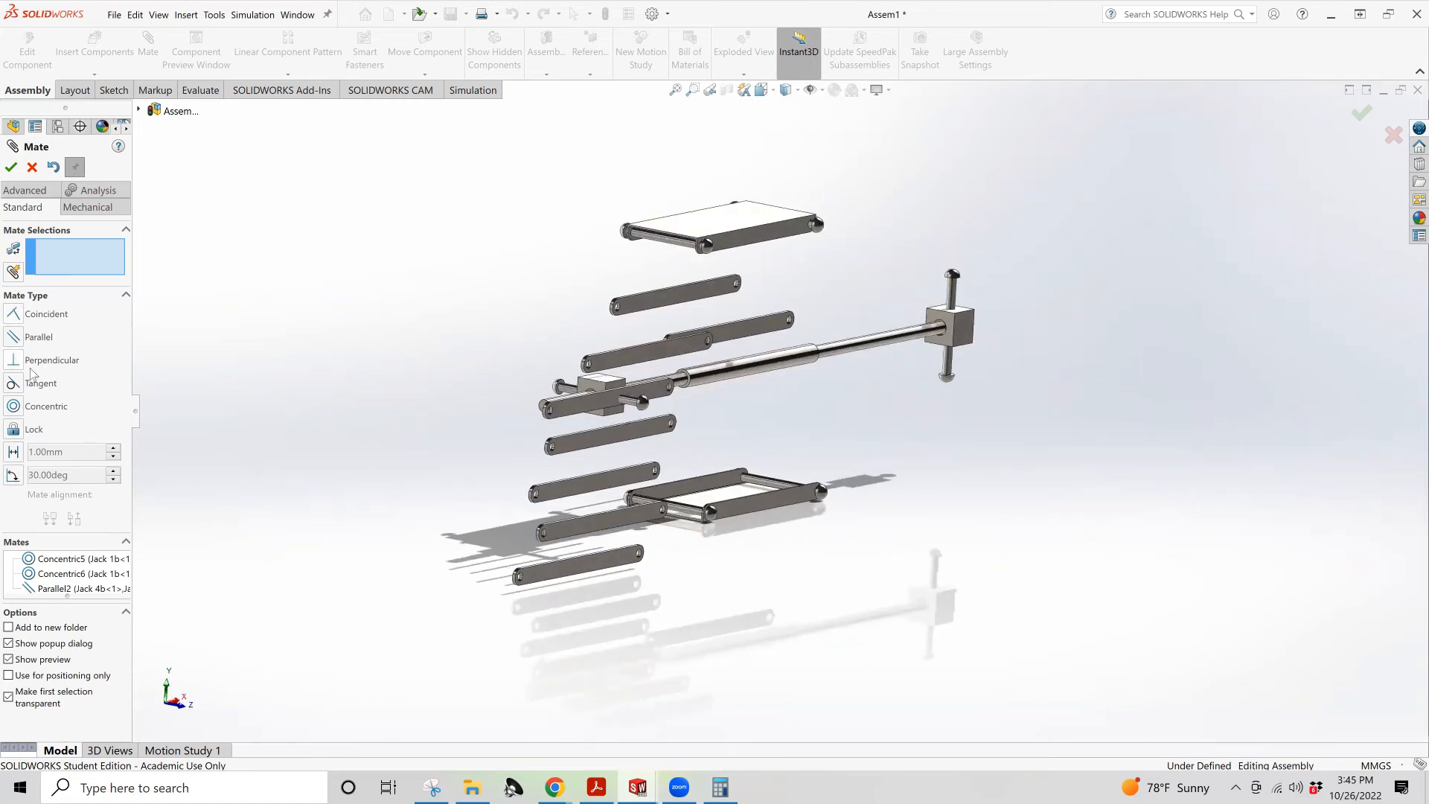
Add a parallel mate between a face of the outer Jack 4b block and the flat Jack 2b base face, with flipped alignment
{"action": "left_click", "coordinate": [14, 342]}
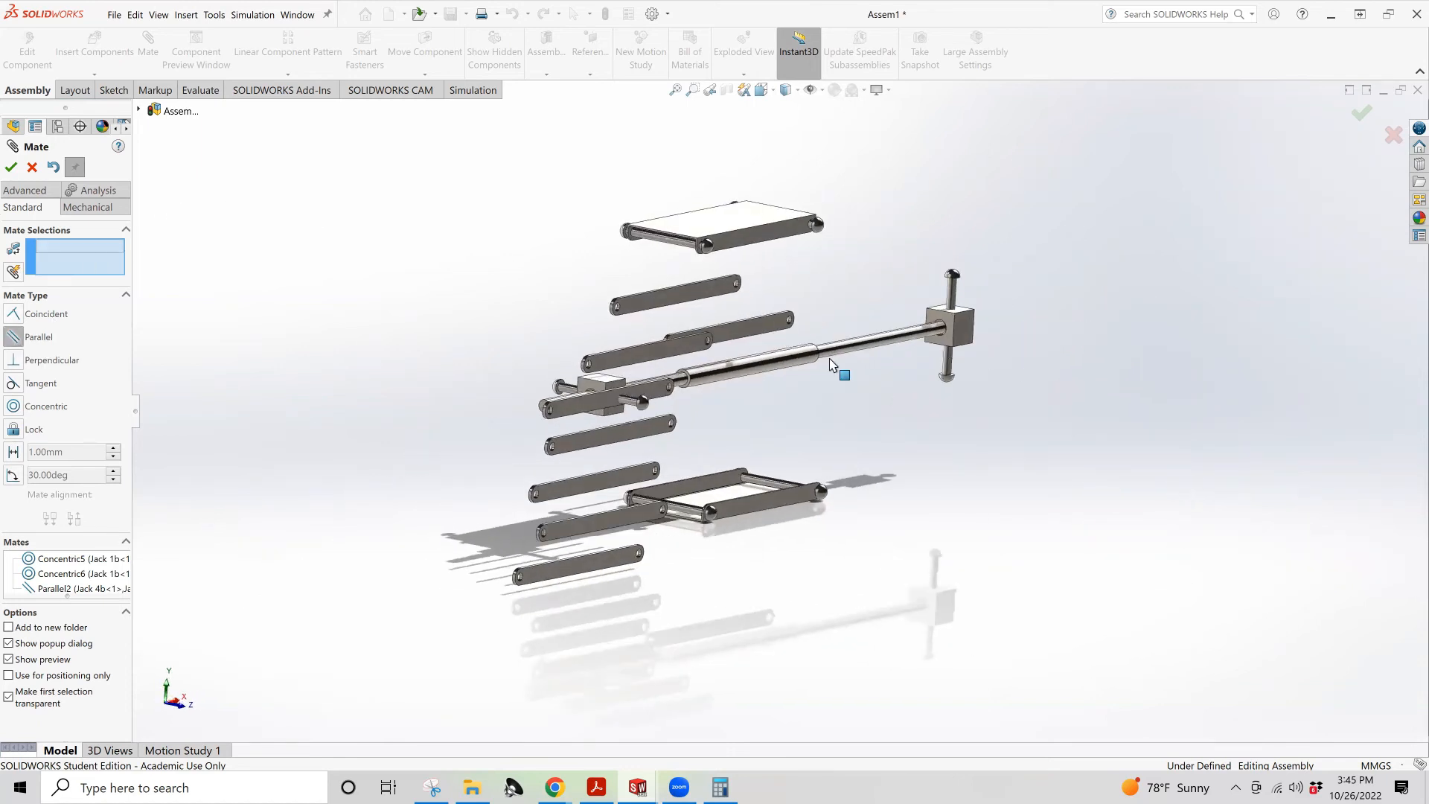
{"action": "left_click", "coordinate": [960, 333]}
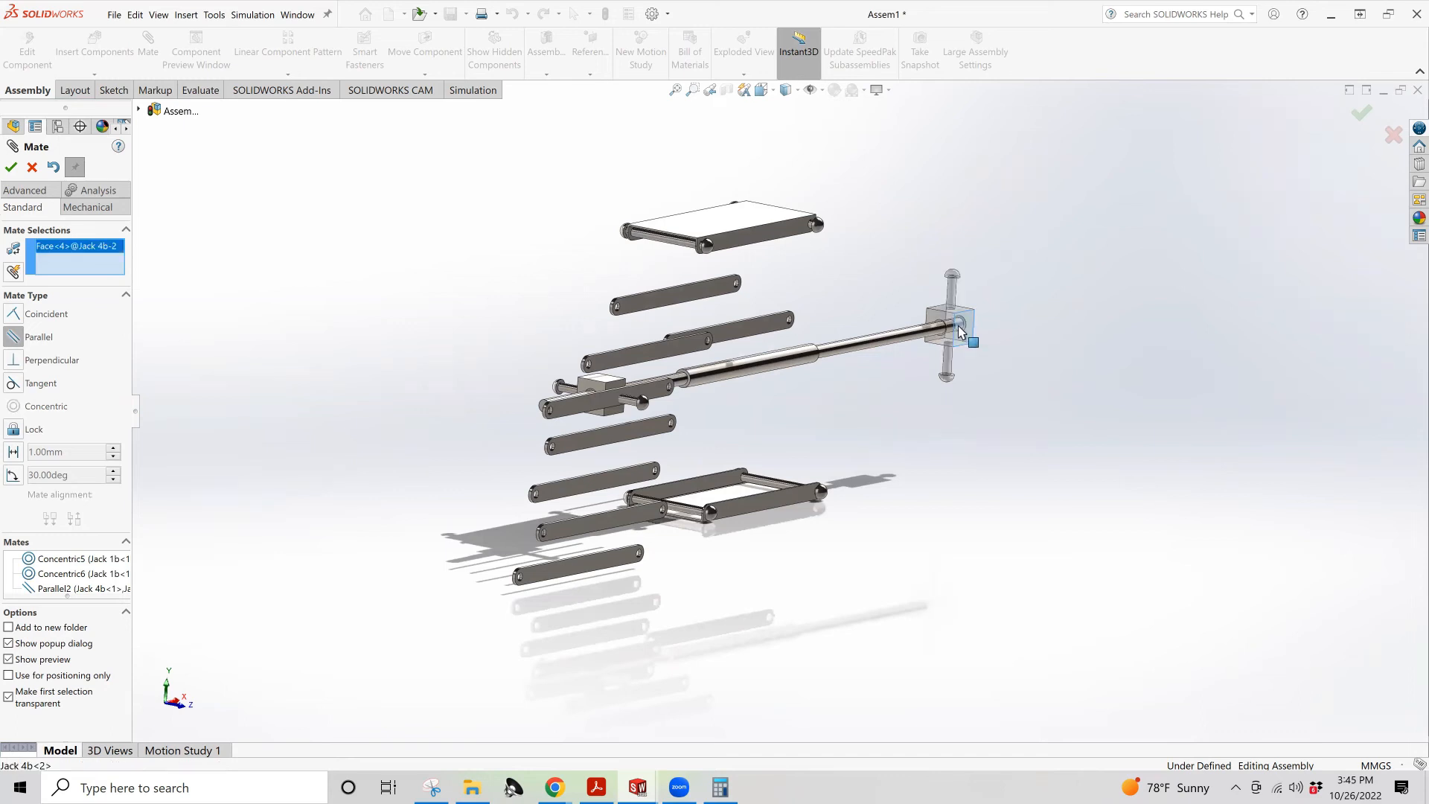
{"action": "left_click", "coordinate": [729, 490]}
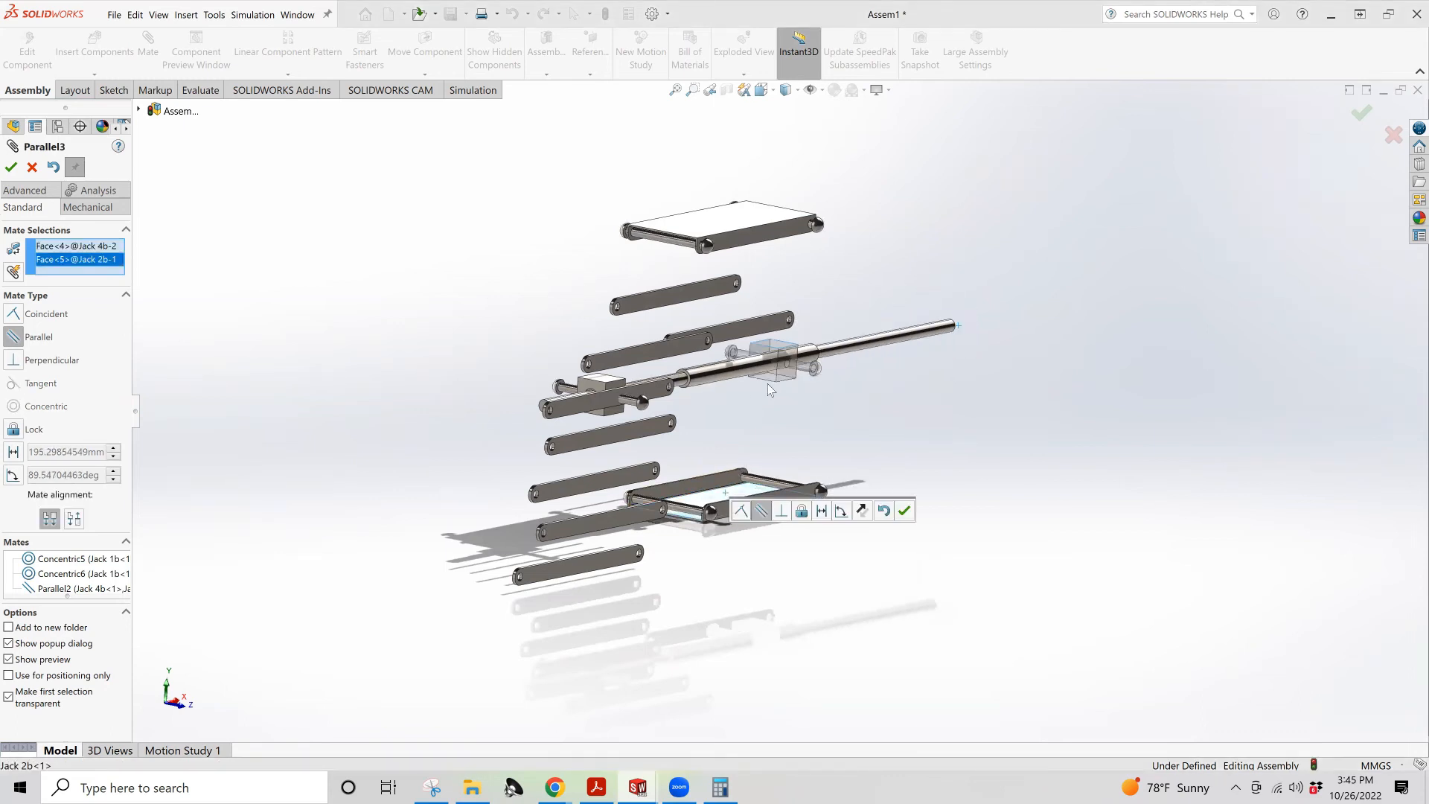
{"action": "left_click", "coordinate": [74, 519]}
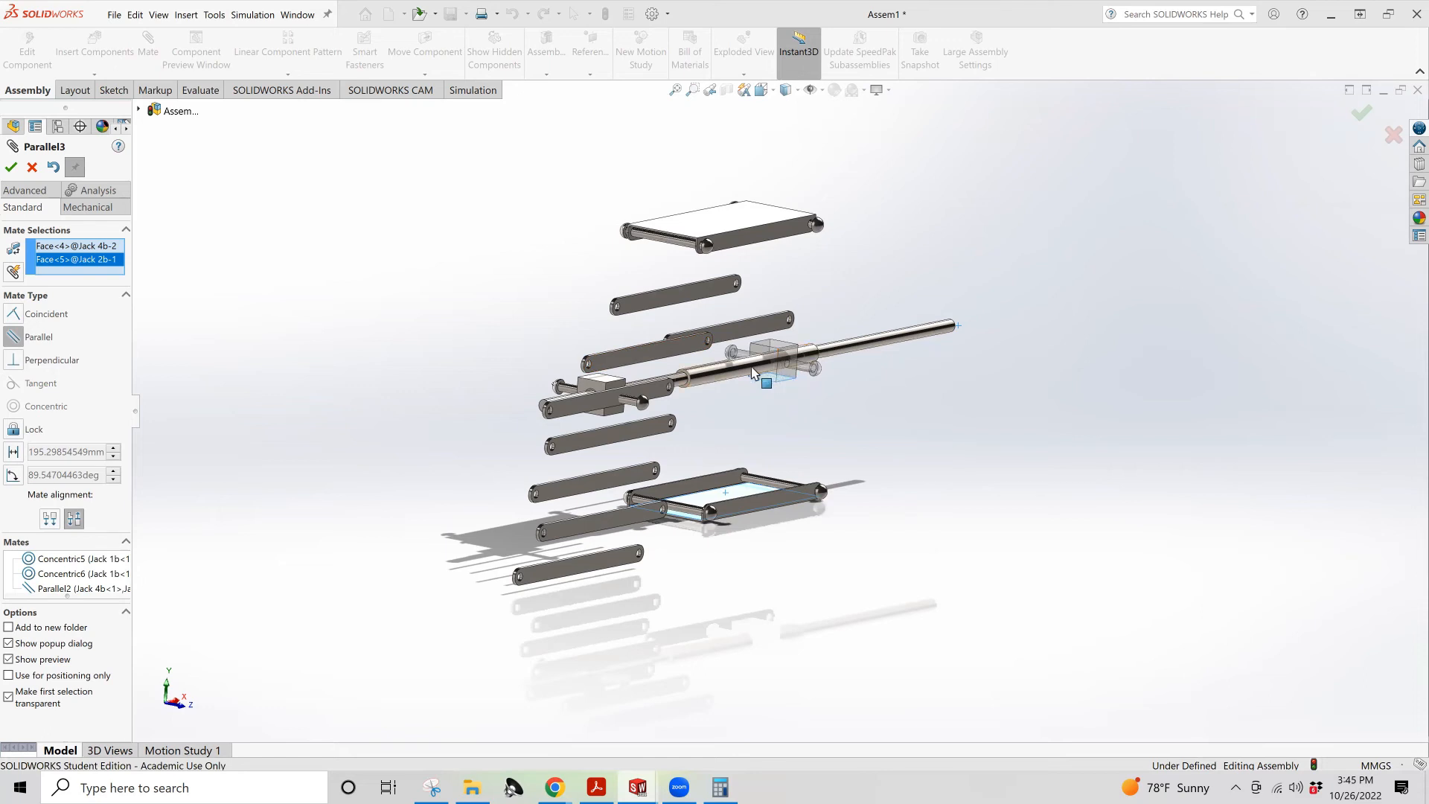
{"action": "key", "text": "ctrl+1"}
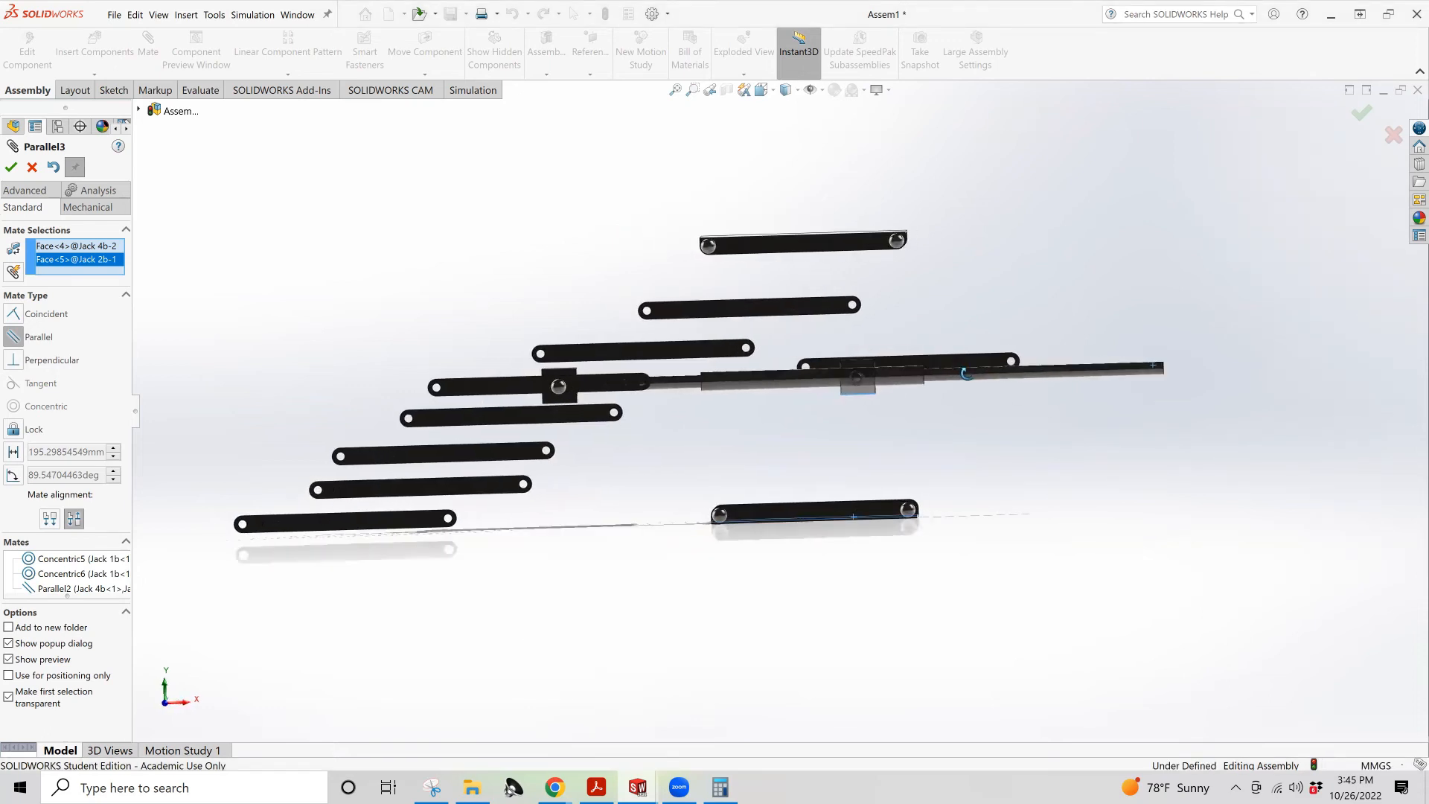
{"action": "left_click", "coordinate": [13, 168]}
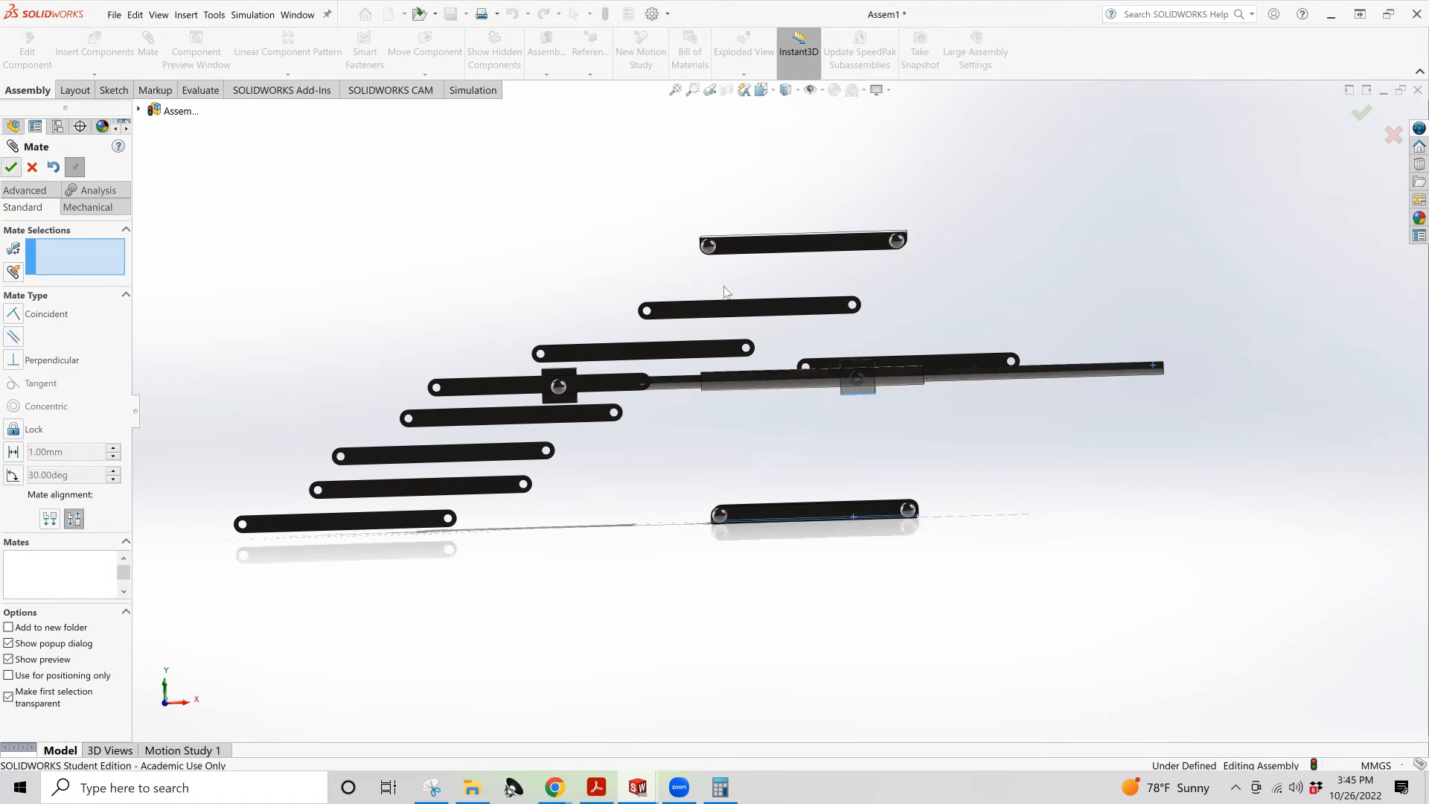
Slide the outer Jack 4b block outward along the shaft, then try moving a link and exit the Mate command
{"action": "left_click_drag", "start_coordinate": [847, 373], "coordinate": [1075, 372]}
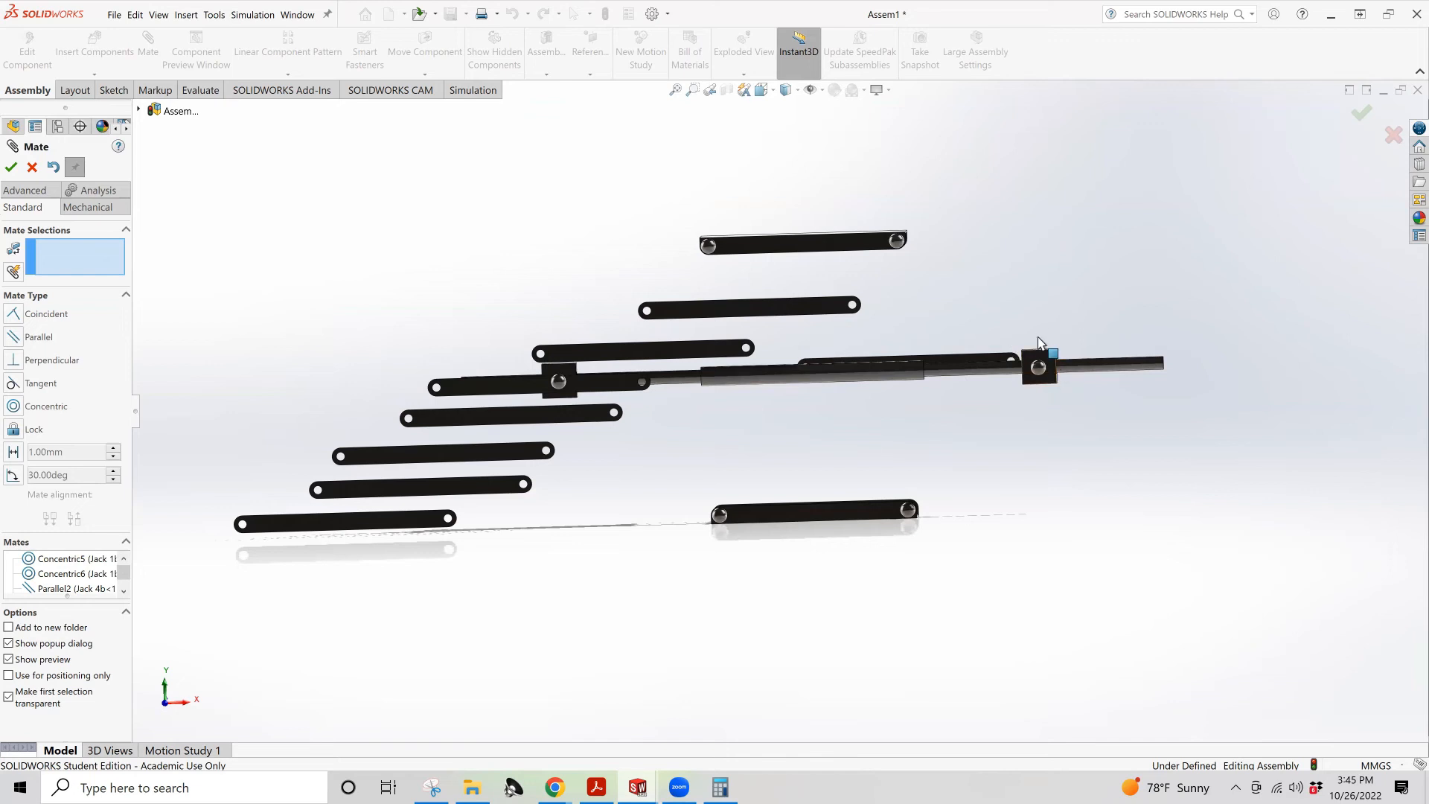
{"action": "left_click", "coordinate": [721, 380]}
{"action": "left_click_drag", "start_coordinate": [734, 308], "coordinate": [739, 358]}
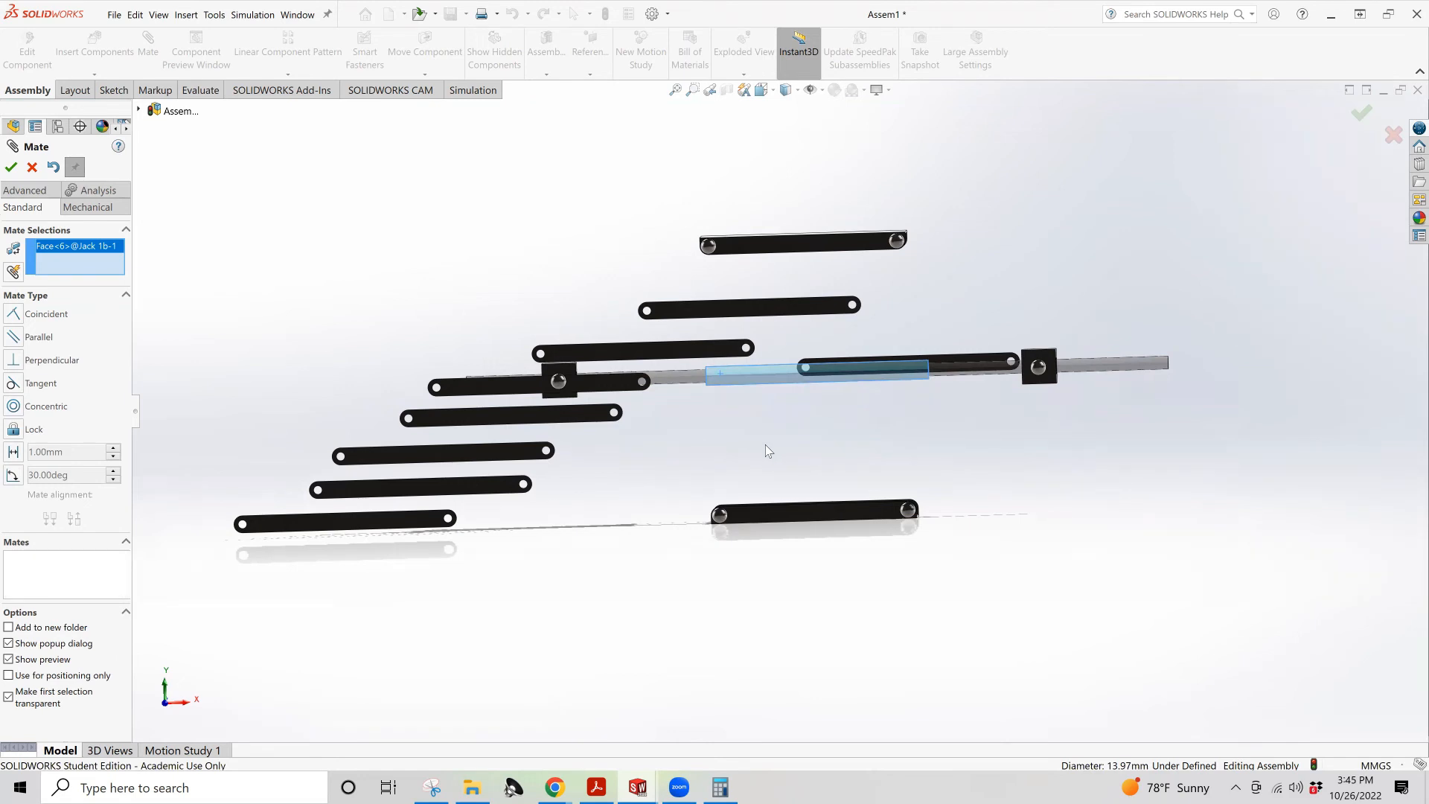
{"action": "key", "text": "Escape"}
{"action": "middle_click_drag", "start_coordinate": [655, 439], "coordinate": [677, 186]}
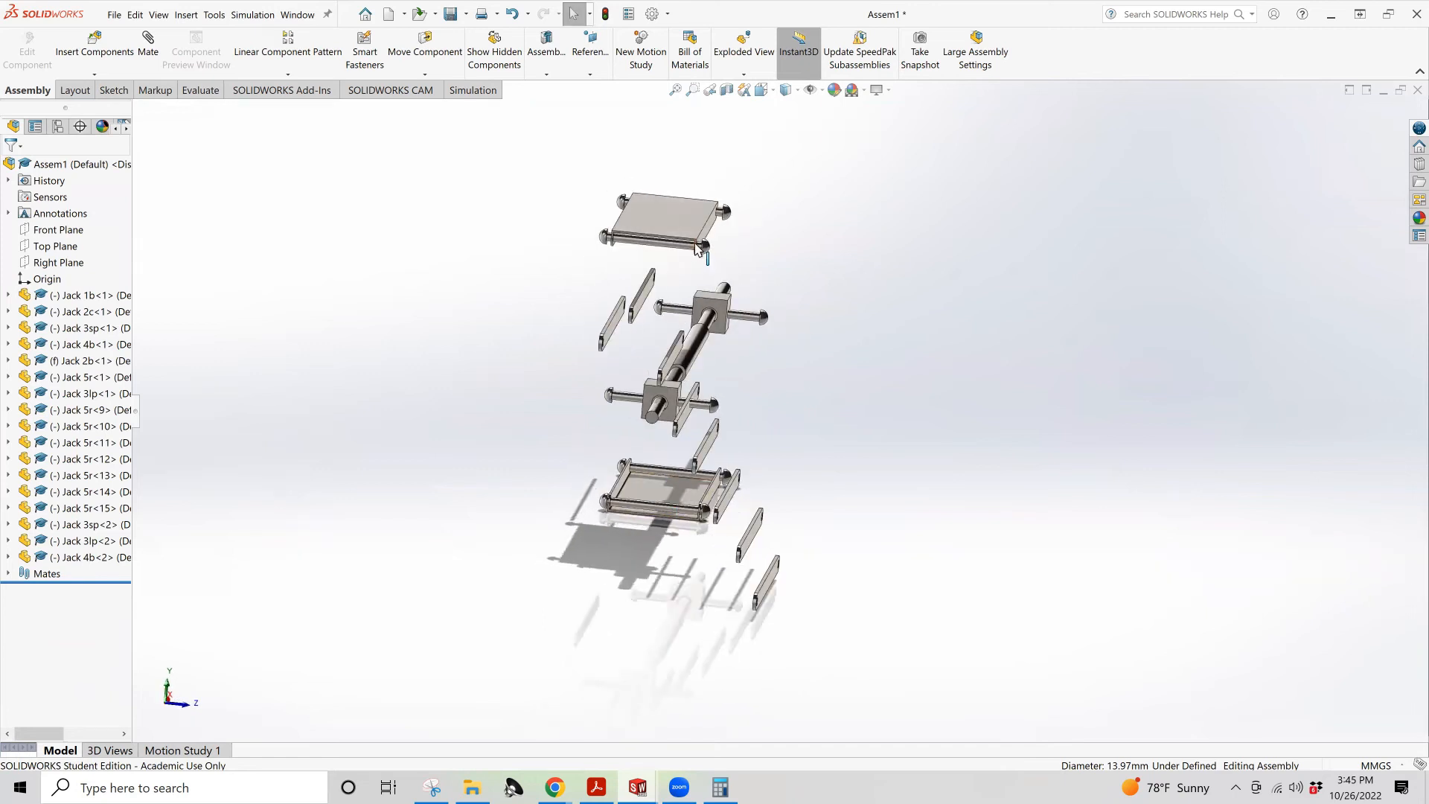
{"action": "middle_click_drag", "start_coordinate": [838, 512], "coordinate": [655, 238]}
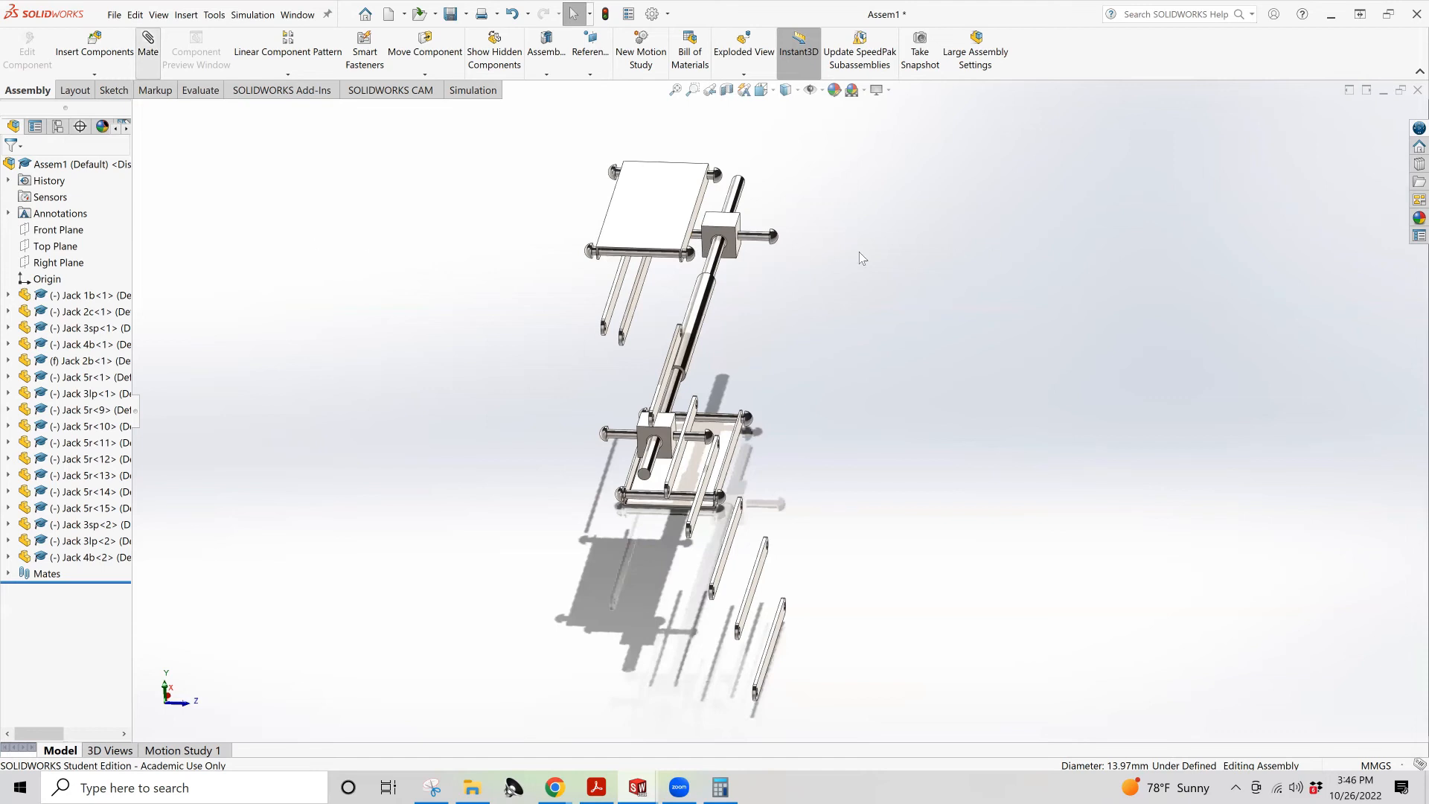
{"action": "middle_click_drag", "start_coordinate": [832, 253], "coordinate": [774, 236]}
{"action": "scroll", "coordinate": [722, 255], "scroll_direction": "down", "scroll_amount": 5}
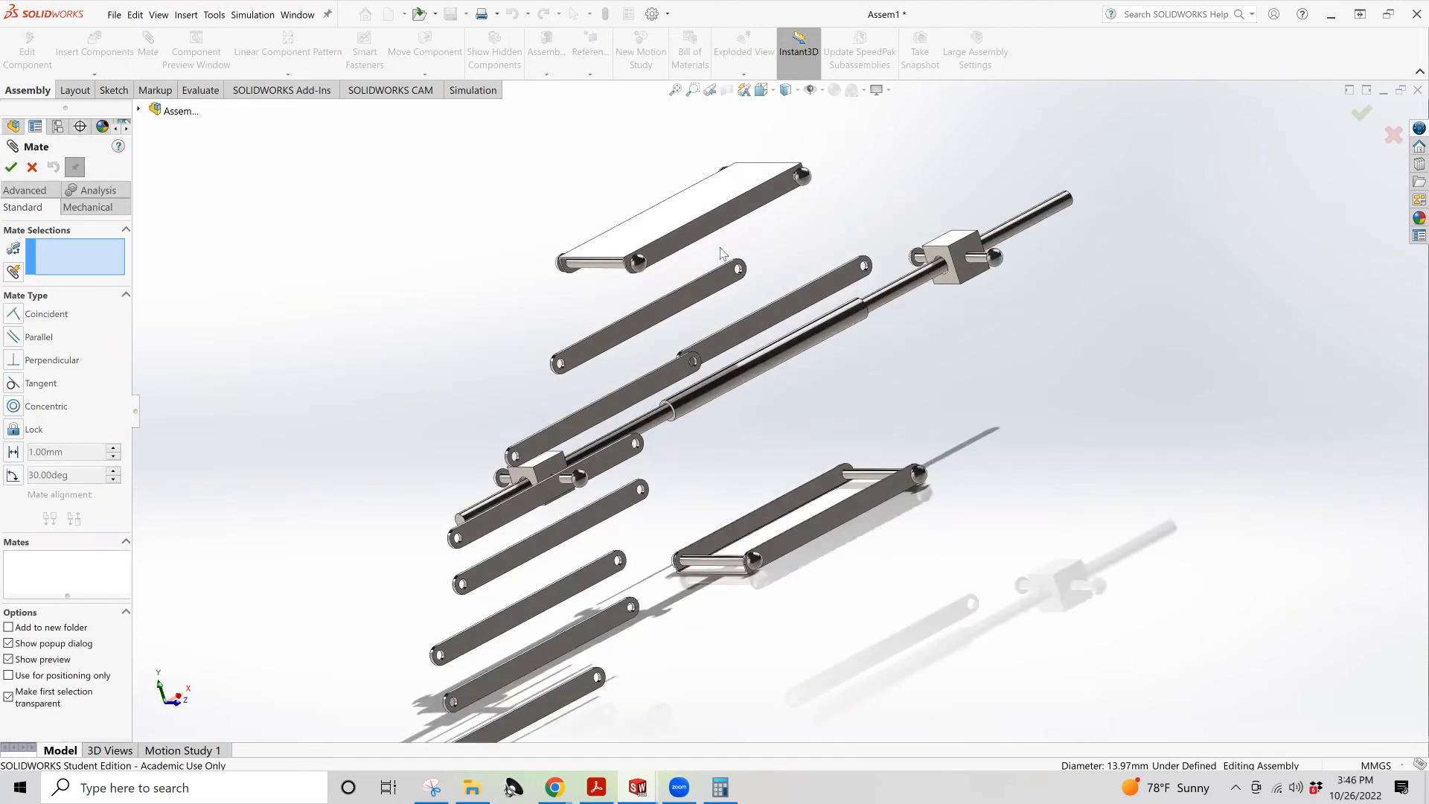
{"action": "left_click", "coordinate": [722, 254]}
{"action": "scroll", "coordinate": [718, 256], "scroll_direction": "up", "scroll_amount": 5}
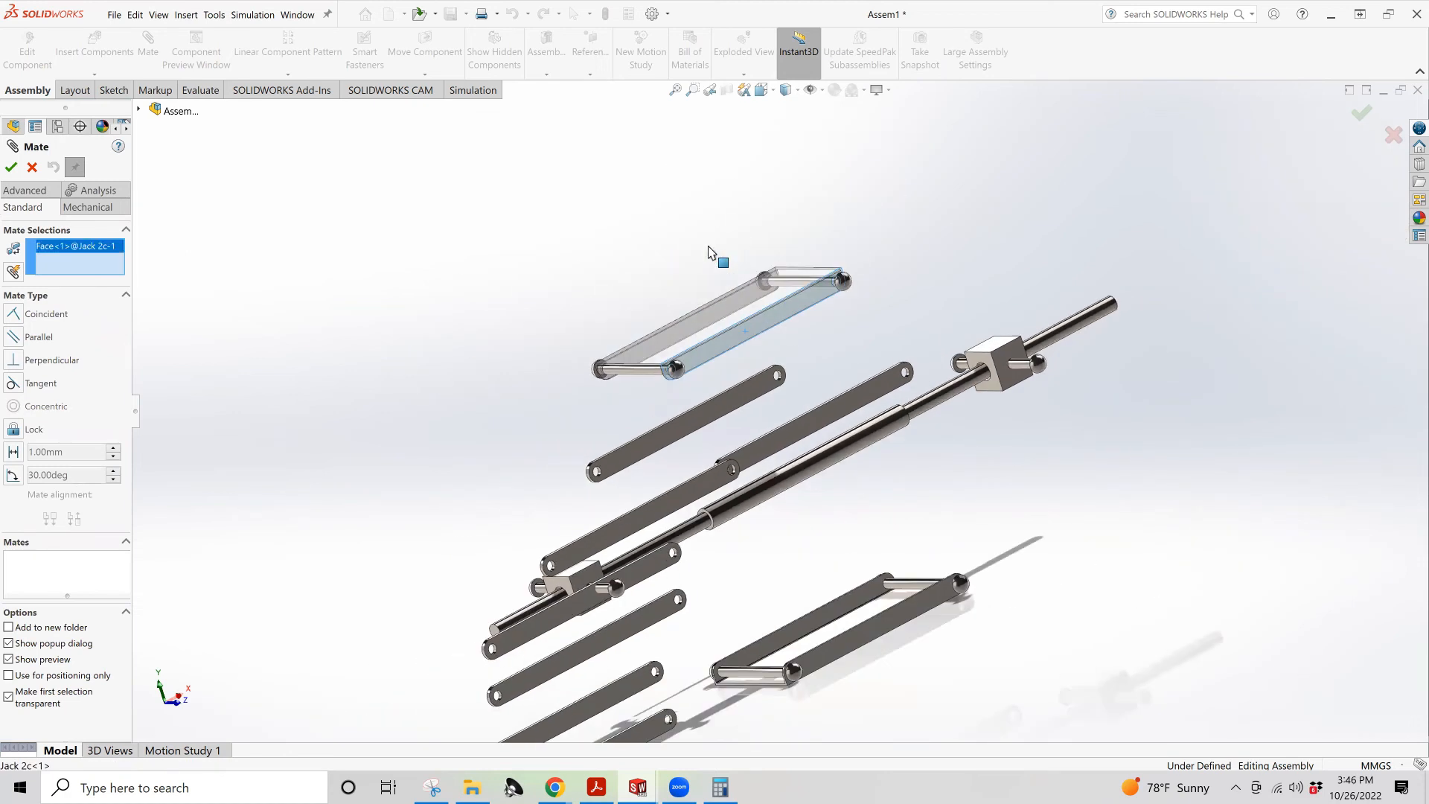
{"action": "scroll", "coordinate": [890, 652], "scroll_direction": "down", "scroll_amount": 6}
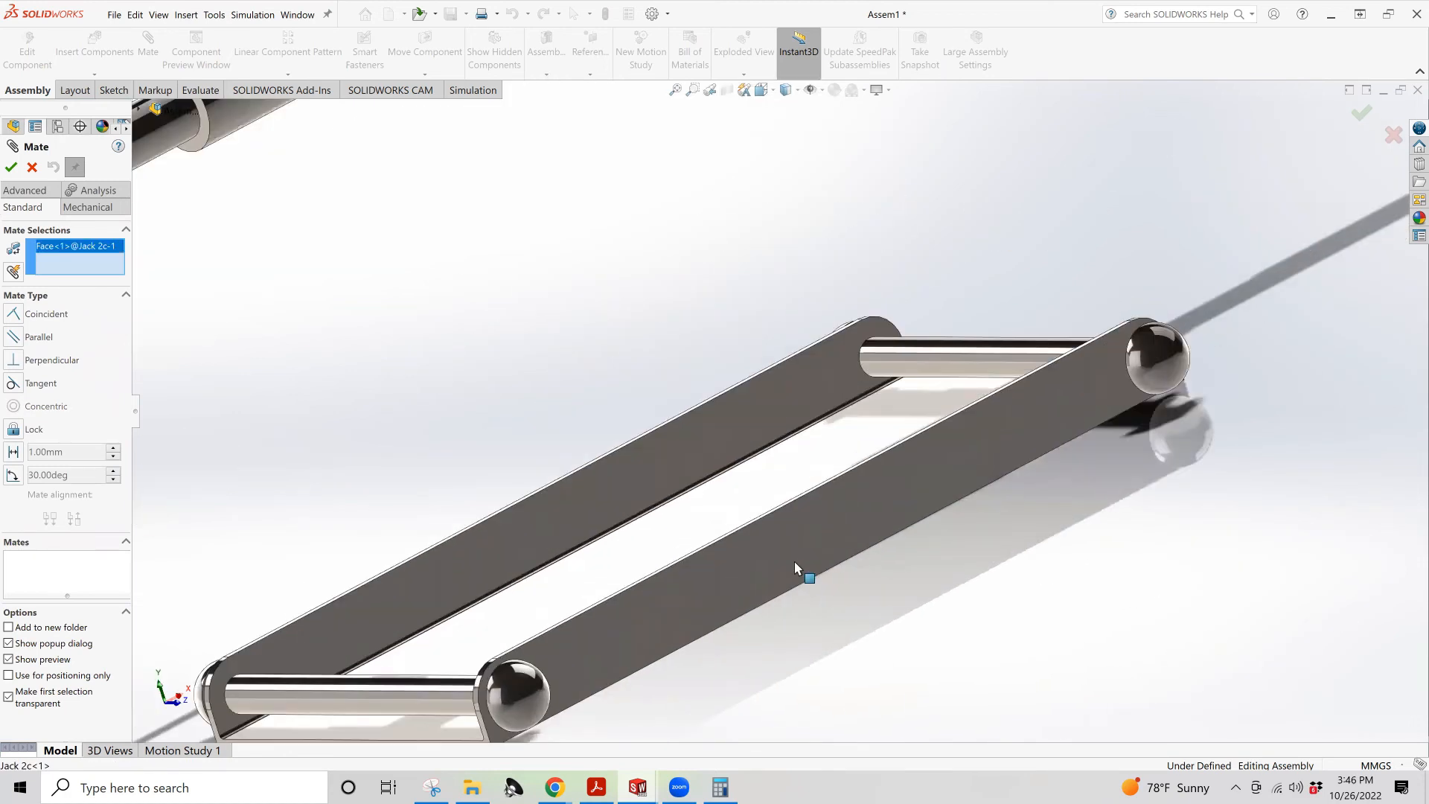
{"action": "left_click", "coordinate": [794, 561]}
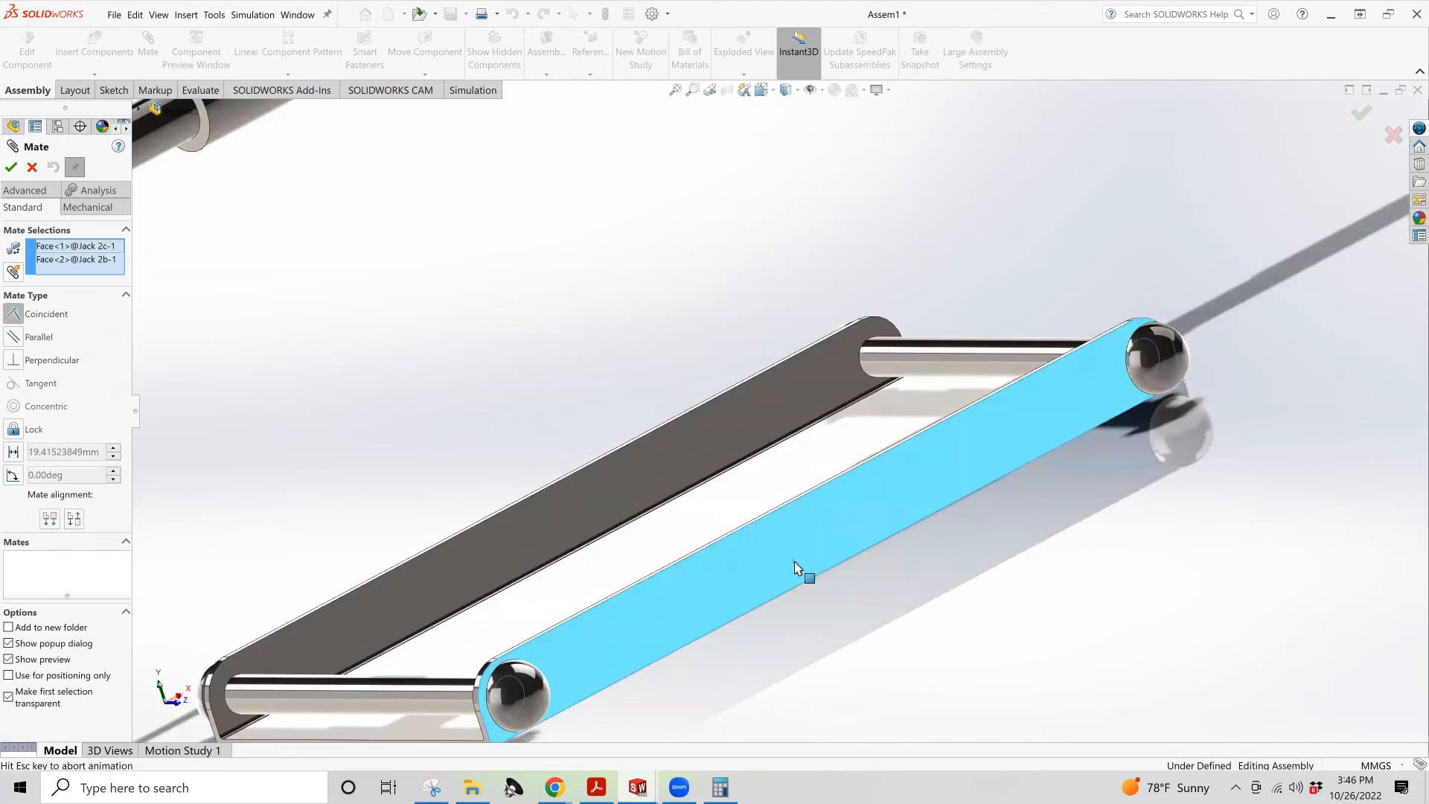
{"action": "left_click", "coordinate": [21, 337]}
{"action": "scroll", "coordinate": [618, 341], "scroll_direction": "up", "scroll_amount": 4}
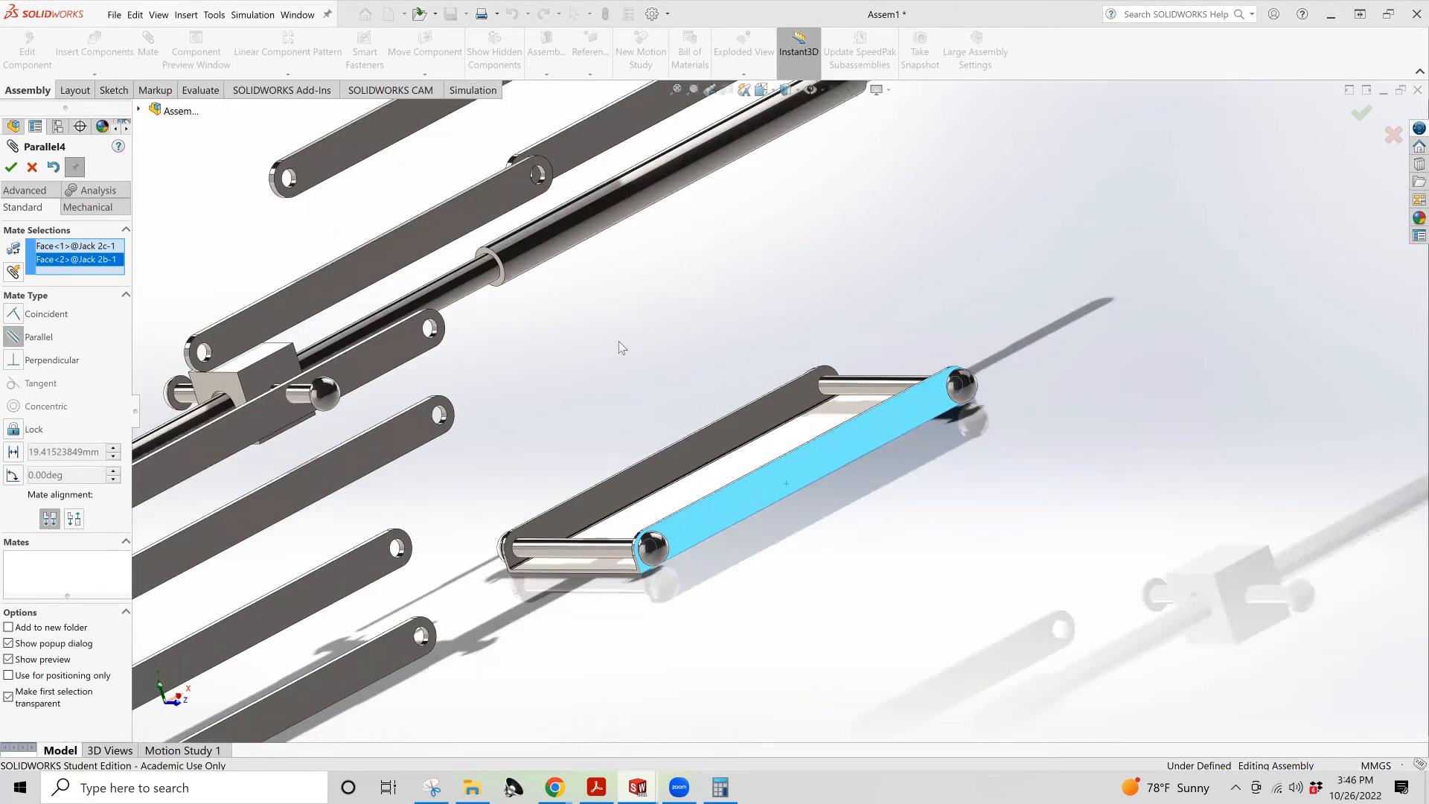
{"action": "scroll", "coordinate": [619, 341], "scroll_direction": "up", "scroll_amount": 2}
{"action": "mouse_move", "coordinate": [618, 340]}
{"action": "middle_mouse_down"}
{"action": "mouse_move", "coordinate": [727, 341]}
{"action": "mouse_move", "coordinate": [699, 320]}
{"action": "mouse_move", "coordinate": [629, 357]}
{"action": "middle_mouse_up"}
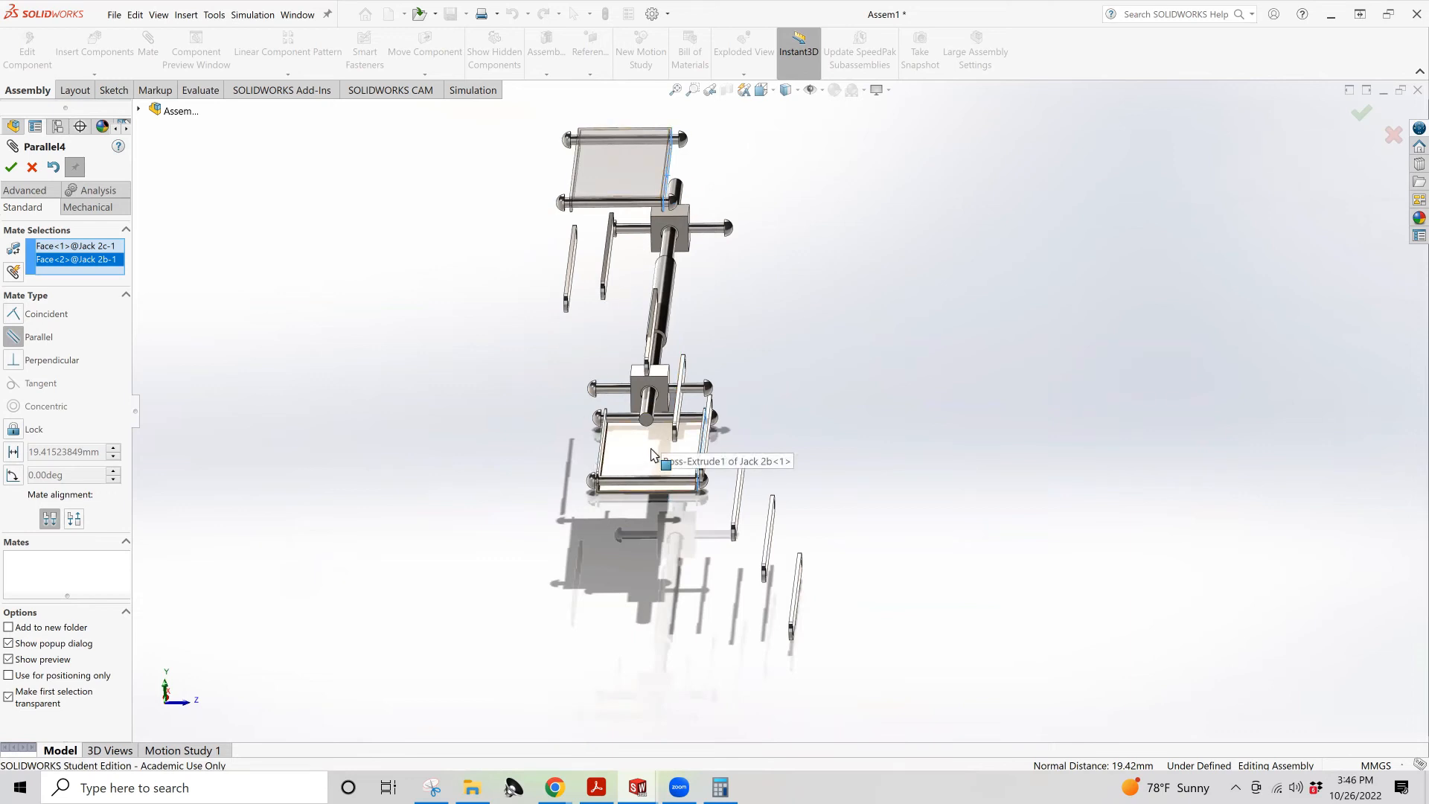
{"action": "right_click", "coordinate": [69, 257]}
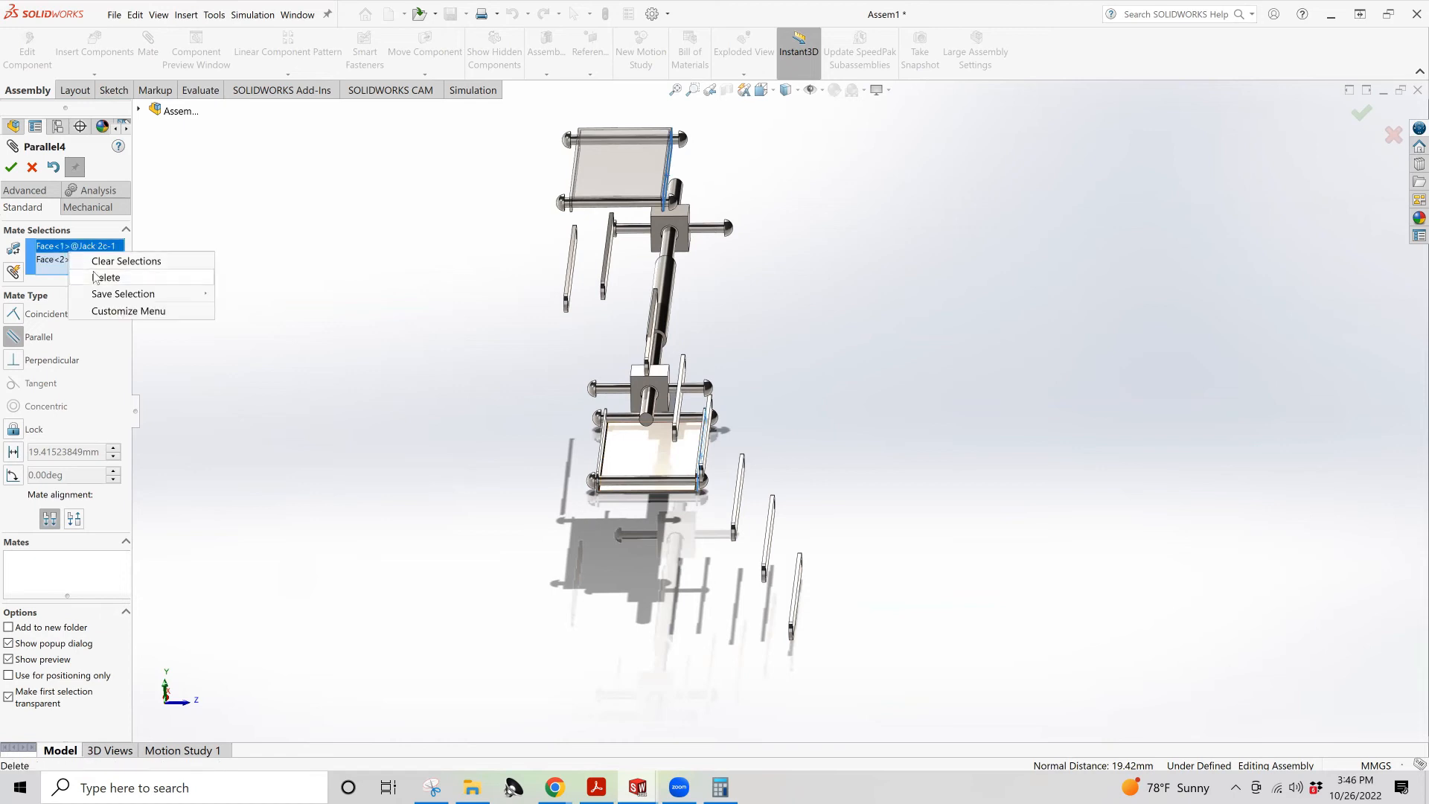
{"action": "left_click", "coordinate": [116, 265]}
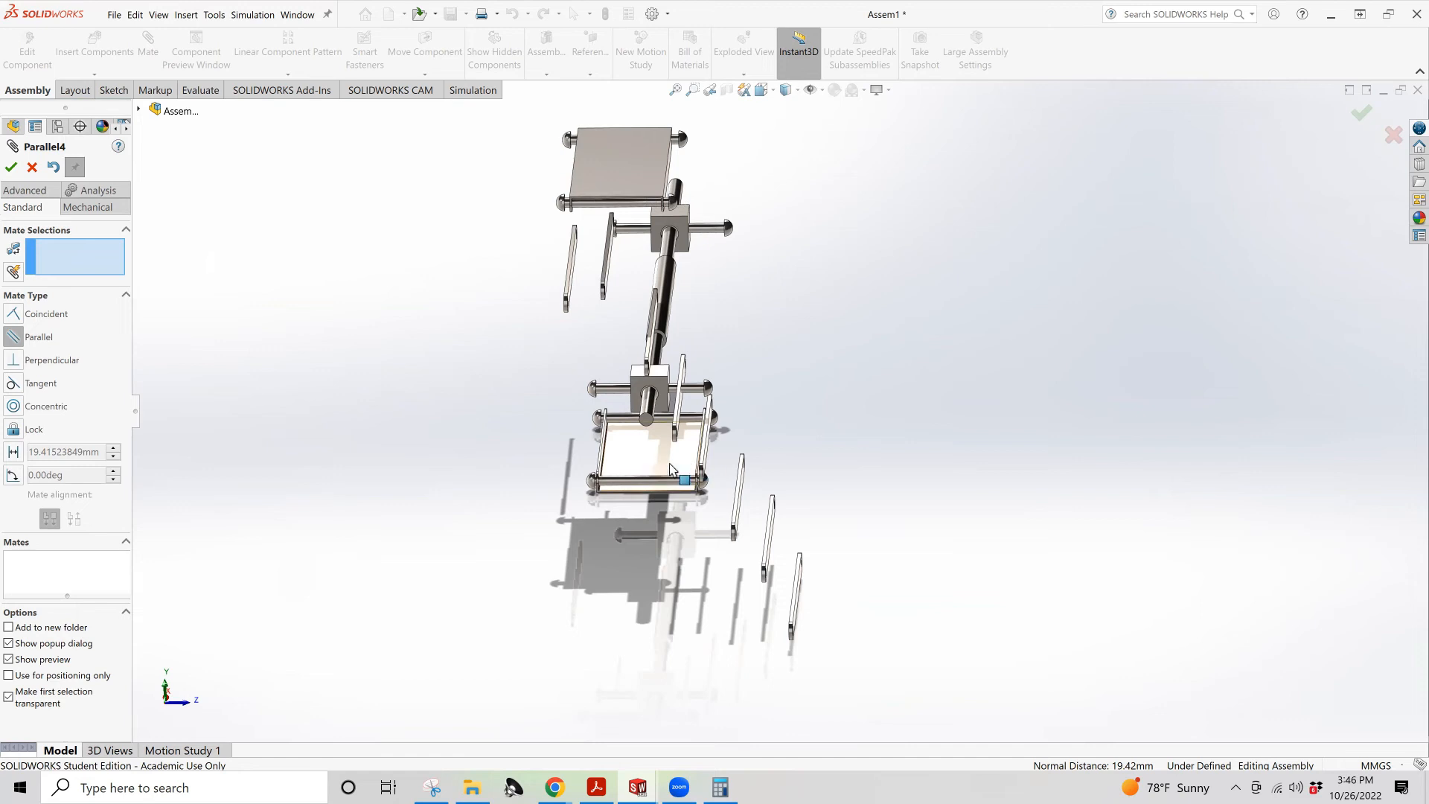
Add a centered Width mate using Jack 2c's two long side faces as width and Jack 2b's two side faces as tab references
{"action": "left_click", "coordinate": [27, 195]}
{"action": "left_click", "coordinate": [13, 359]}
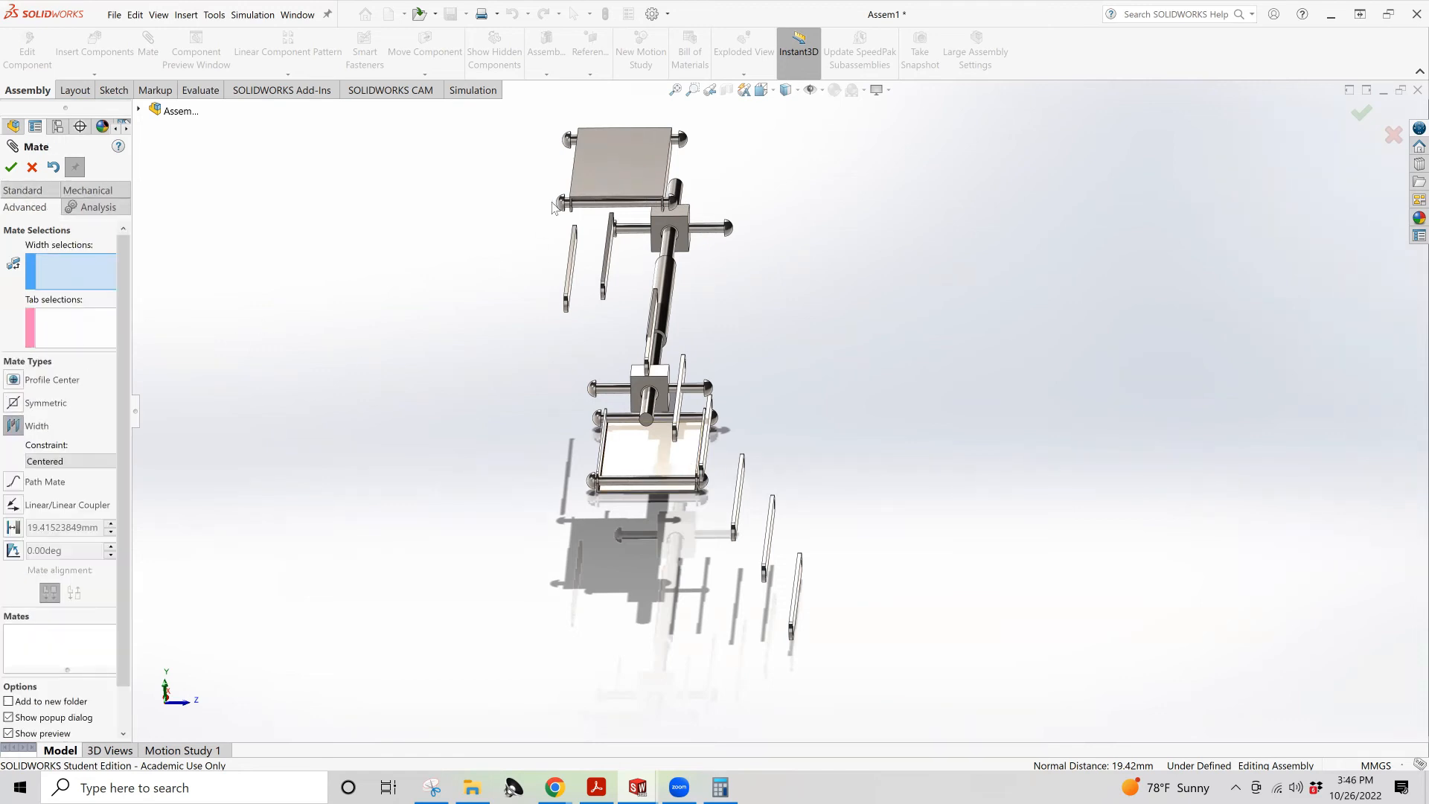
{"action": "key", "text": "ctrl+7"}
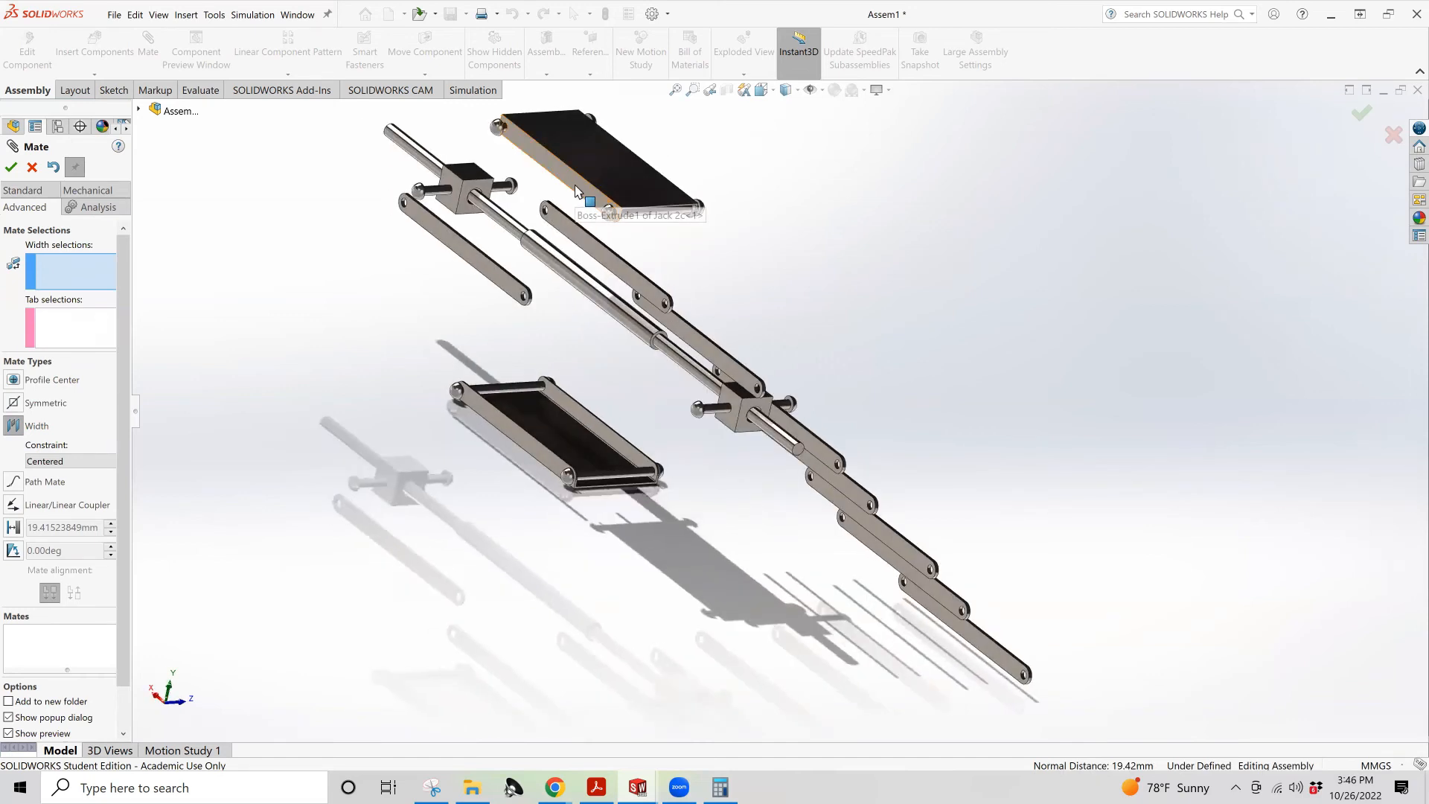
{"action": "left_click", "coordinate": [694, 195]}
{"action": "middle_click_drag", "start_coordinate": [695, 192], "coordinate": [513, 204]}
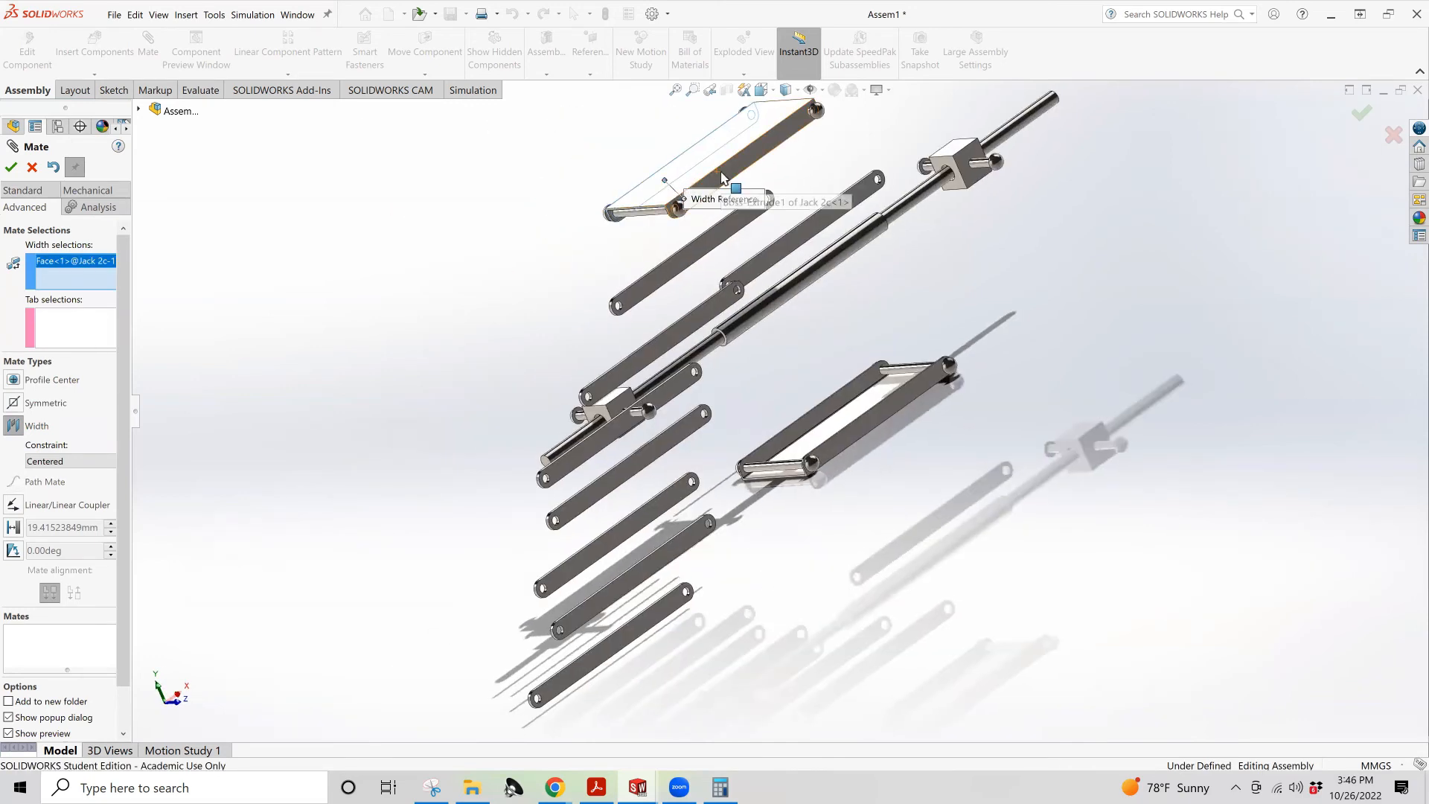
{"action": "left_click", "coordinate": [721, 173]}
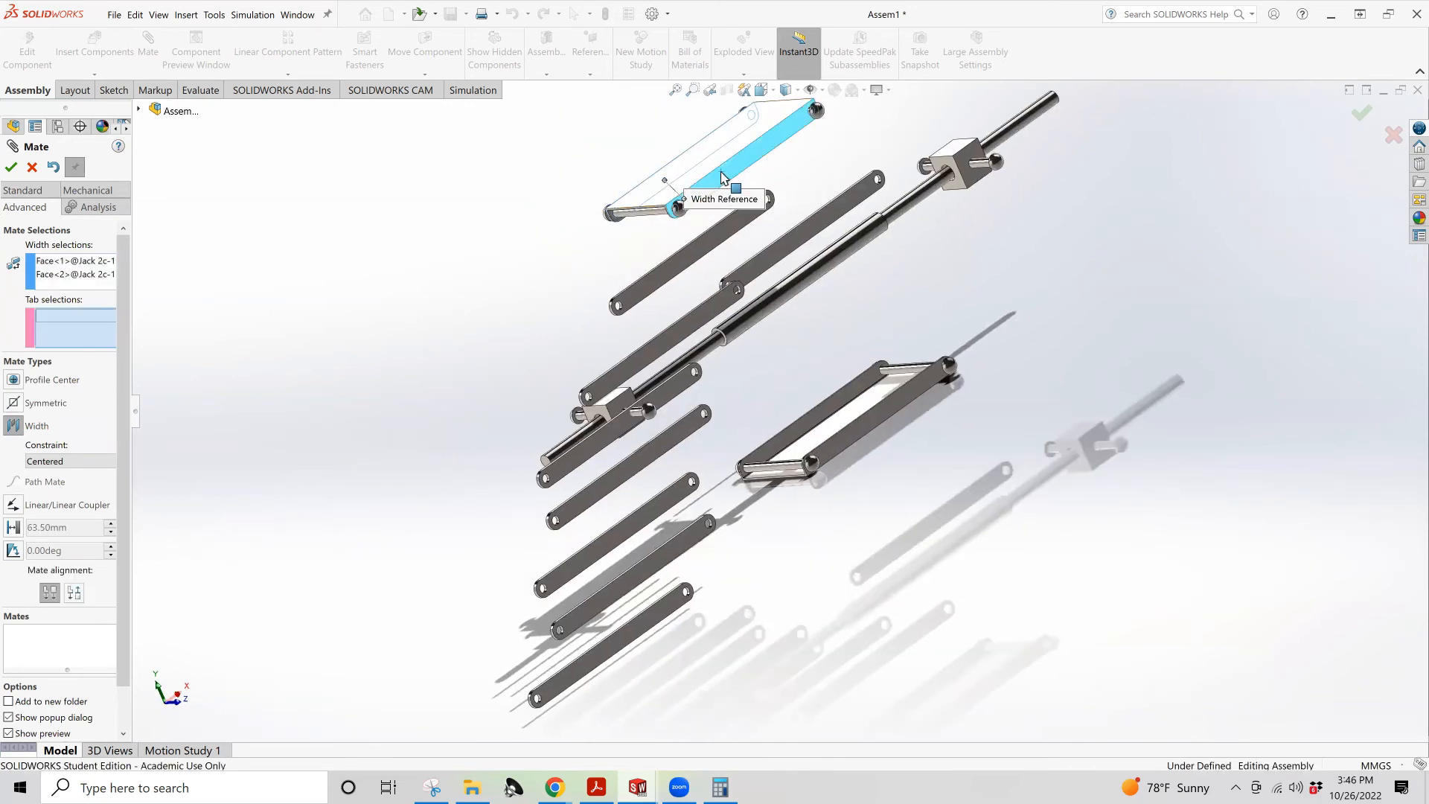
{"action": "left_click", "coordinate": [813, 421]}
{"action": "middle_click_drag", "start_coordinate": [813, 421], "coordinate": [896, 410]}
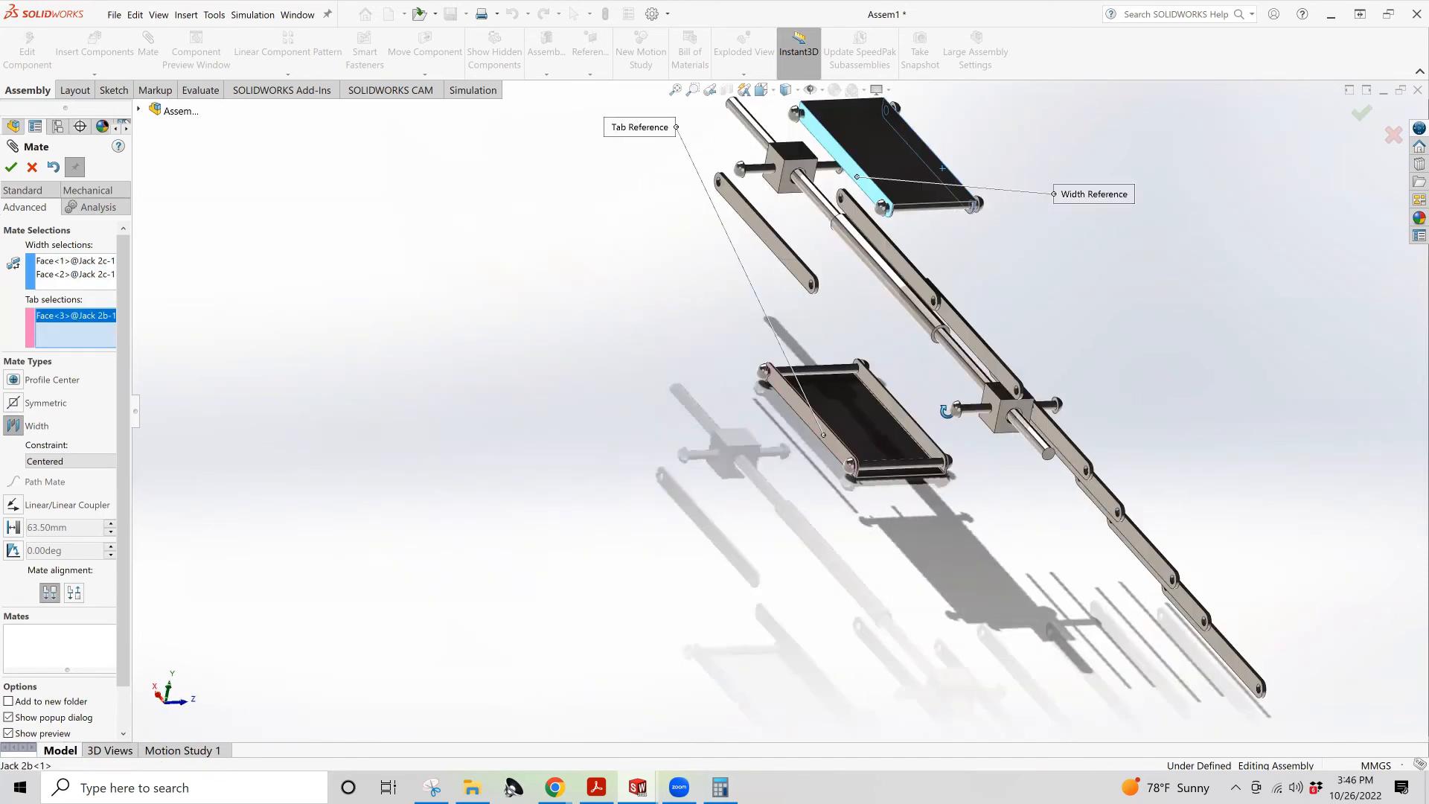
{"action": "left_click", "coordinate": [895, 410]}
{"action": "middle_click_drag", "start_coordinate": [1030, 348], "coordinate": [1005, 551]}
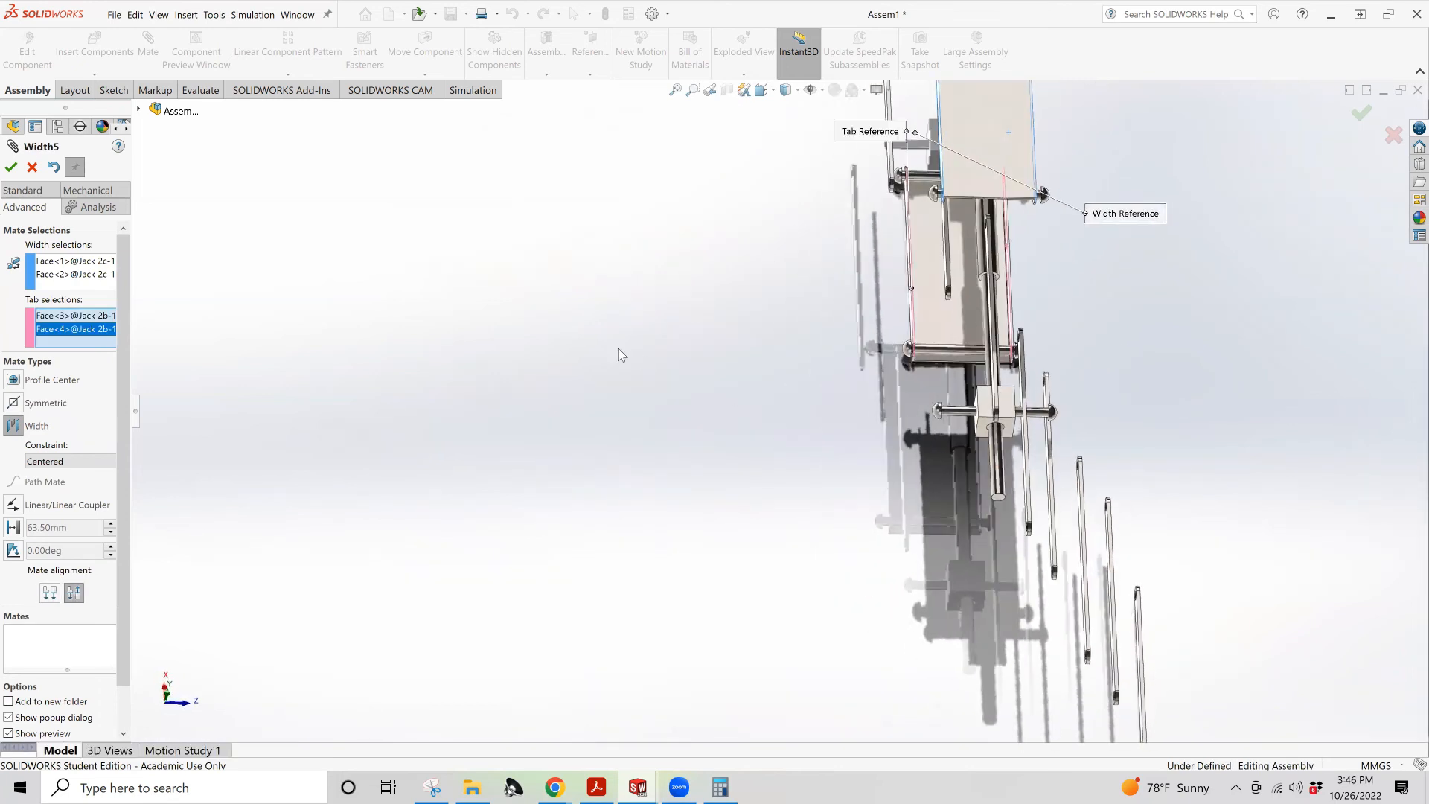
{"action": "left_click", "coordinate": [12, 167]}
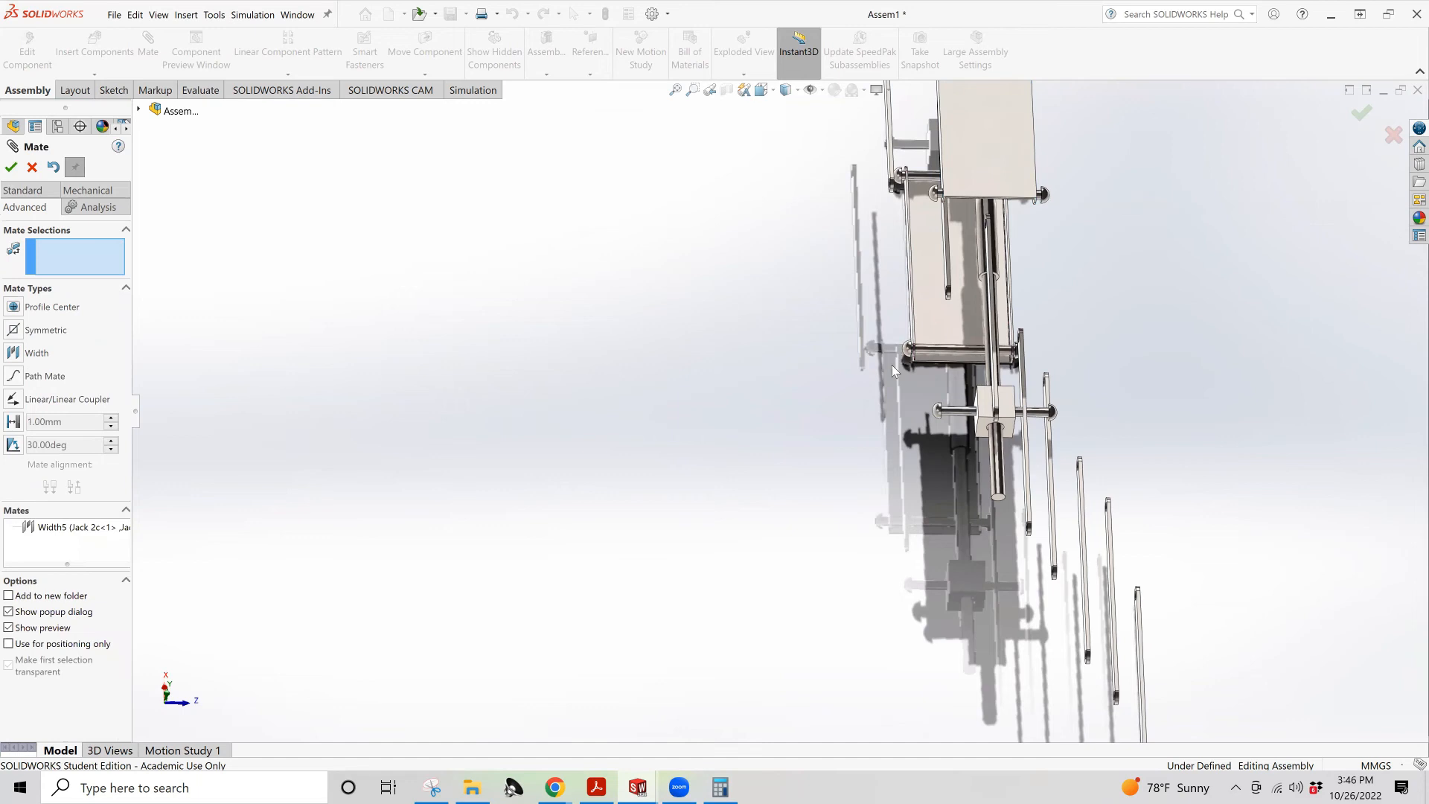
Examine from directly below how the top plate, base and shaft blocks line up
{"action": "middle_click_drag", "start_coordinate": [1051, 237], "coordinate": [973, 305]}
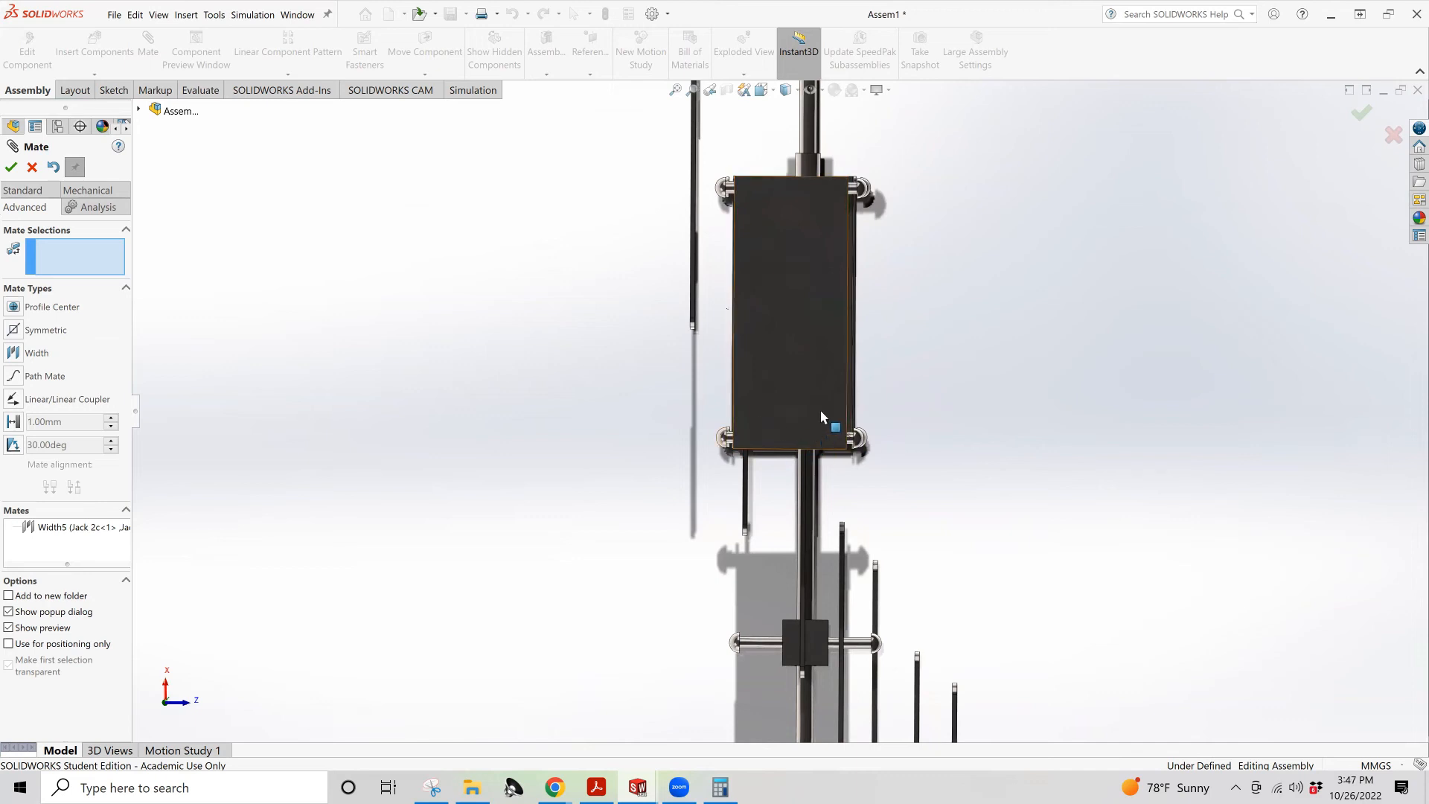
{"action": "scroll", "coordinate": [856, 357], "scroll_direction": "up", "scroll_amount": 3}
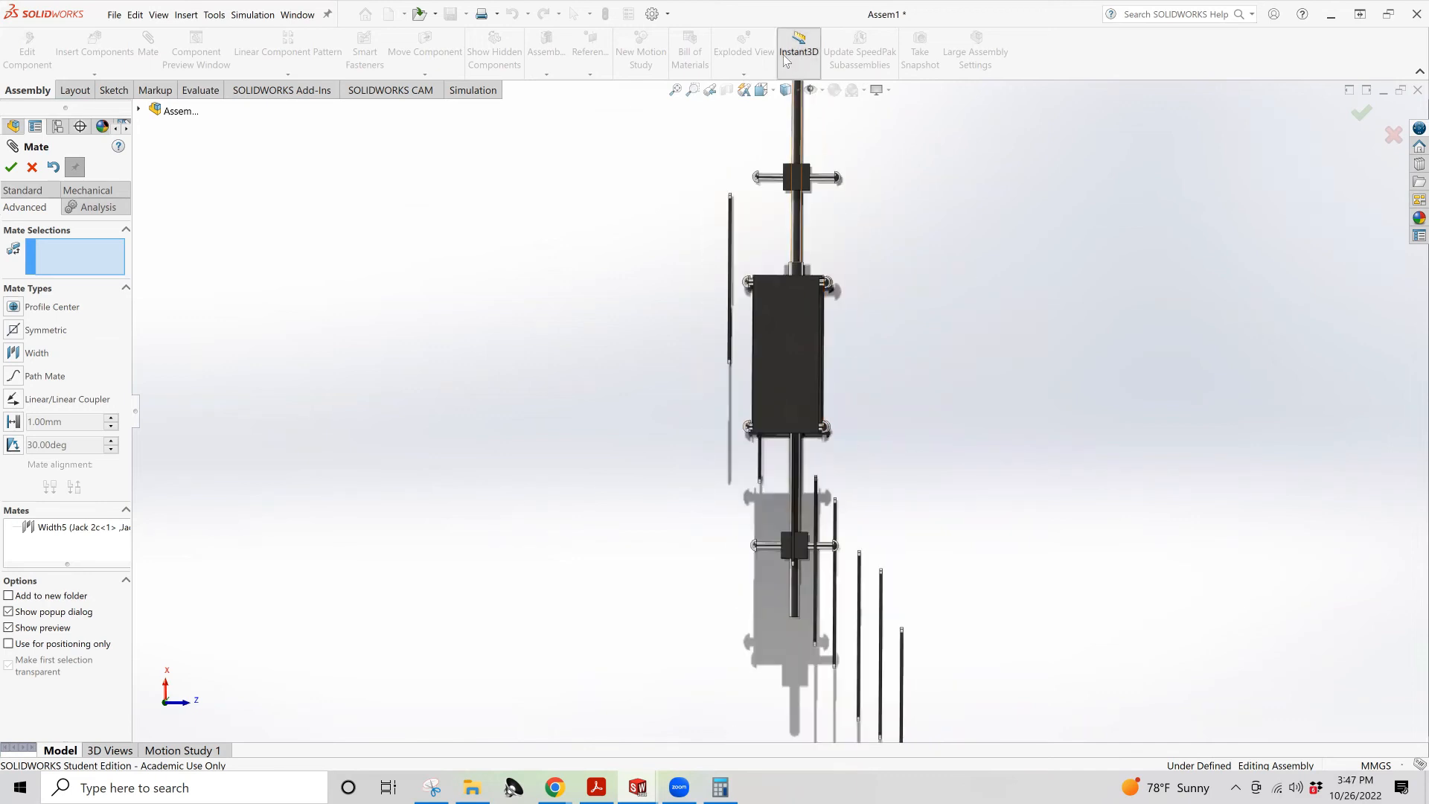
{"action": "left_click", "coordinate": [761, 90]}
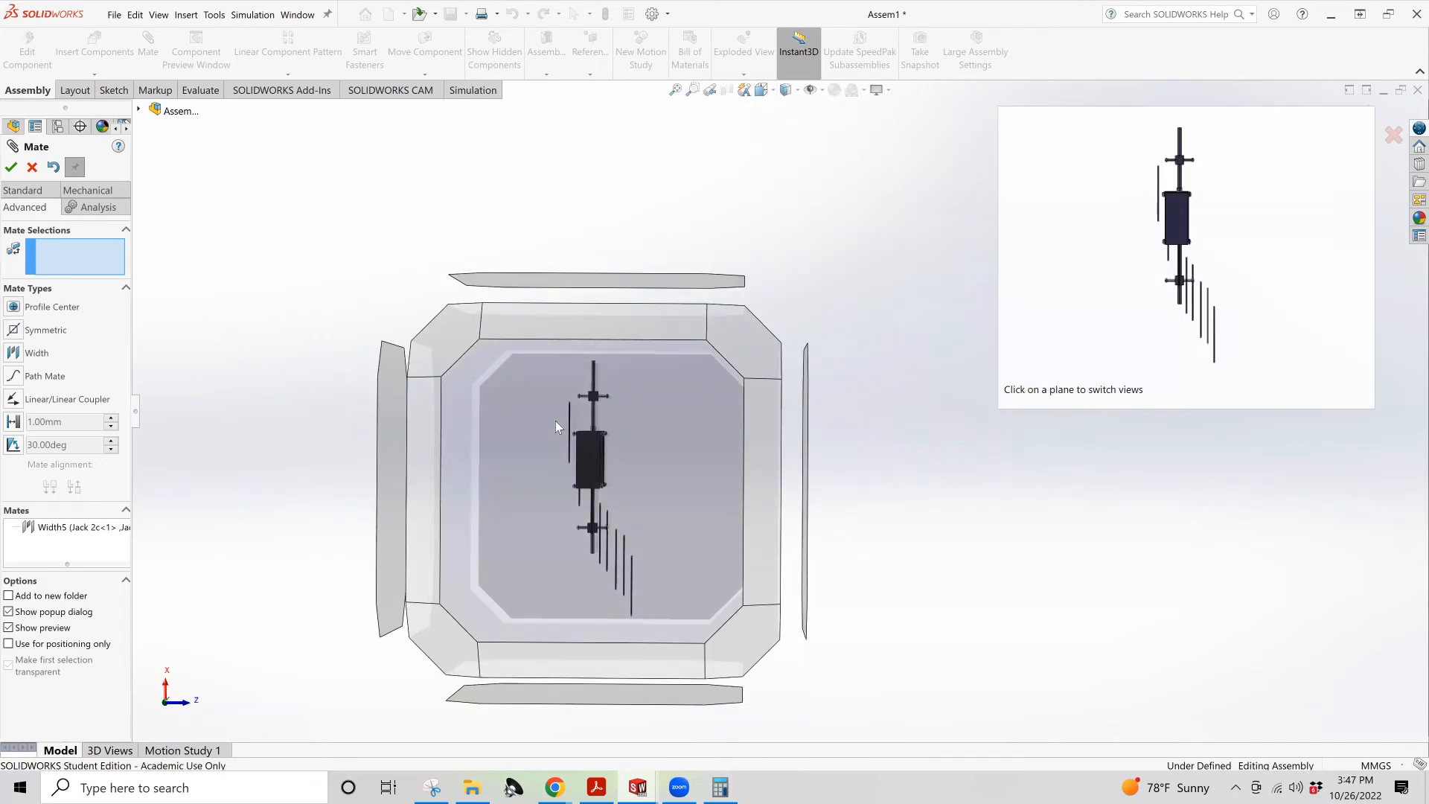
{"action": "left_click", "coordinate": [555, 421]}
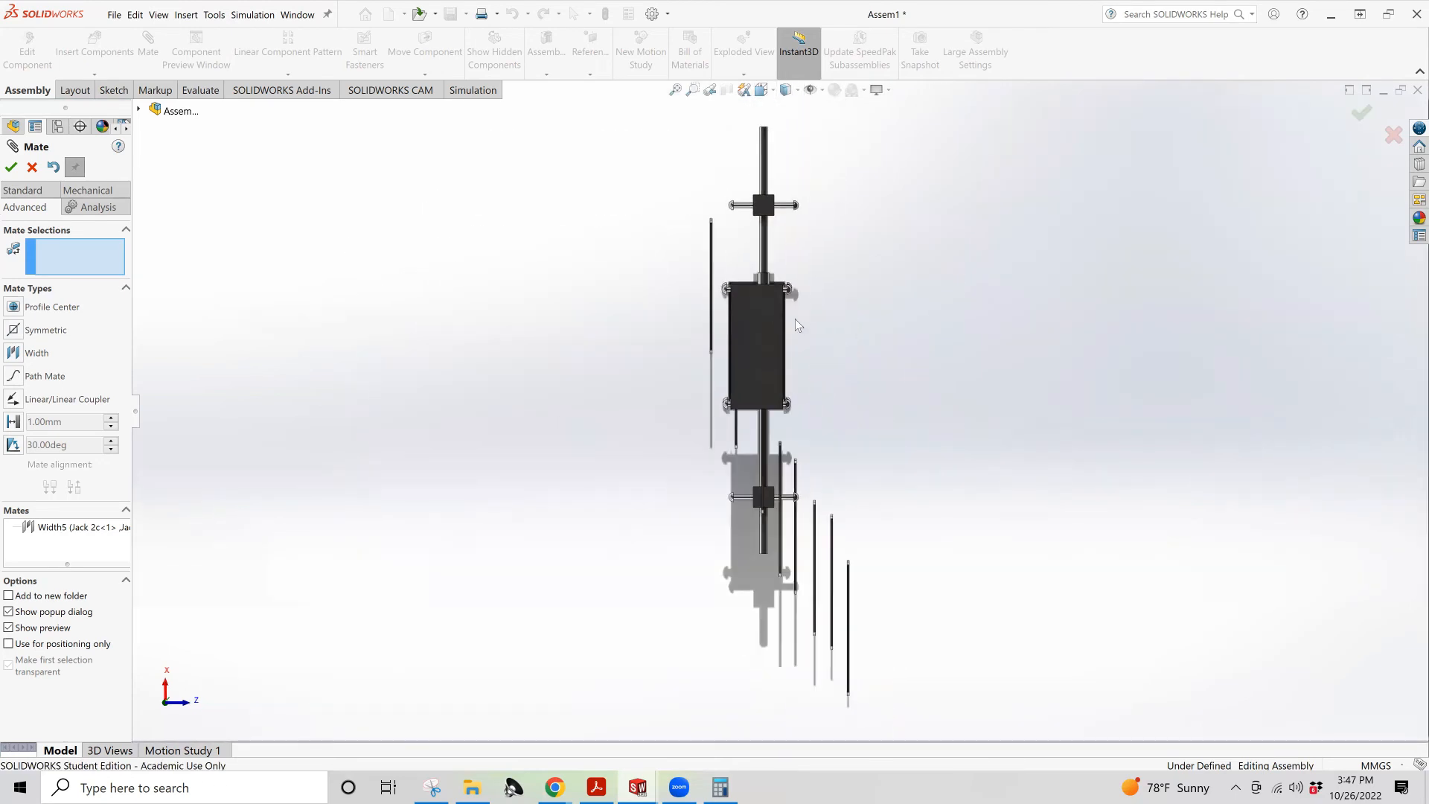
{"action": "scroll", "coordinate": [795, 318], "scroll_direction": "down", "scroll_amount": 5}
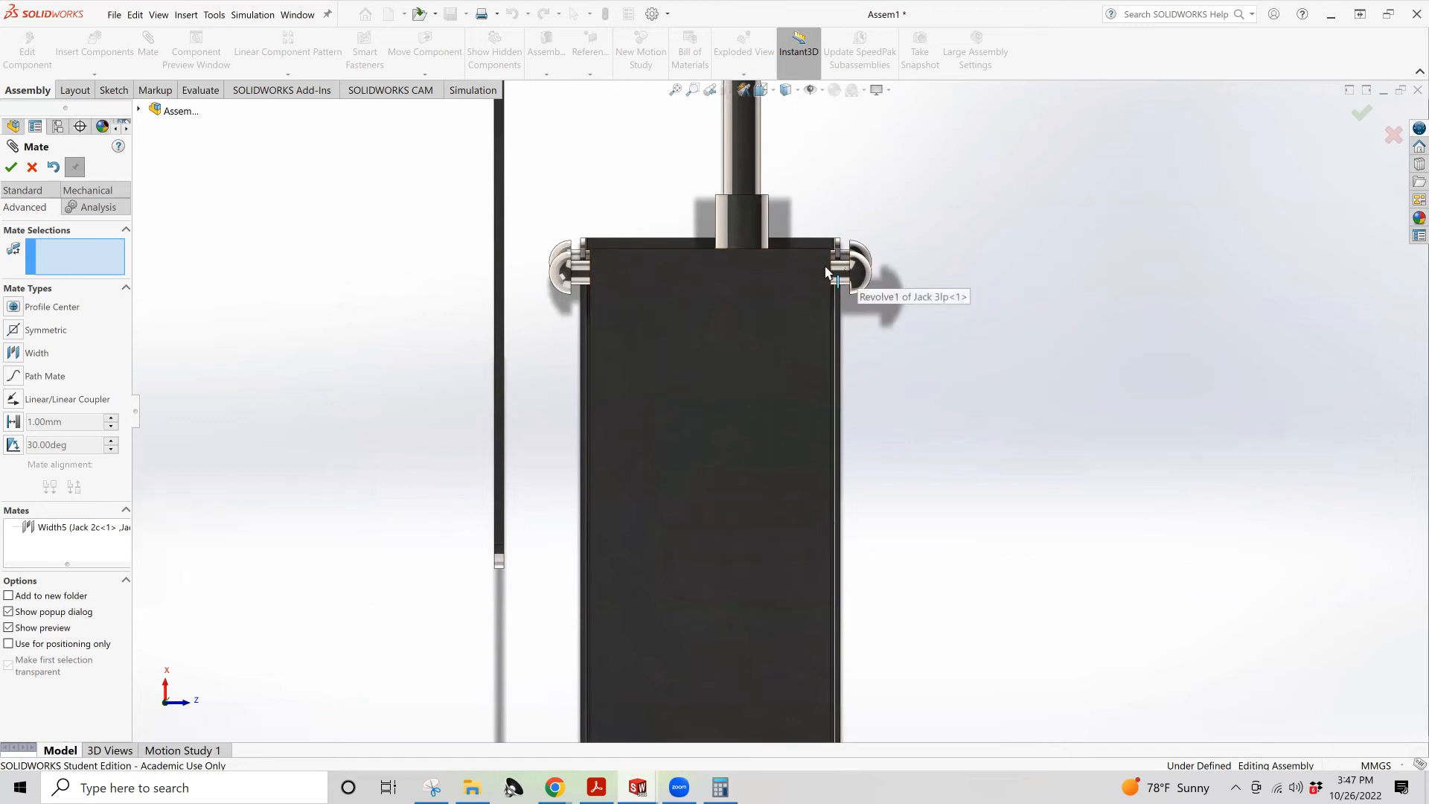
{"action": "scroll", "coordinate": [553, 270], "scroll_direction": "up", "scroll_amount": 3}
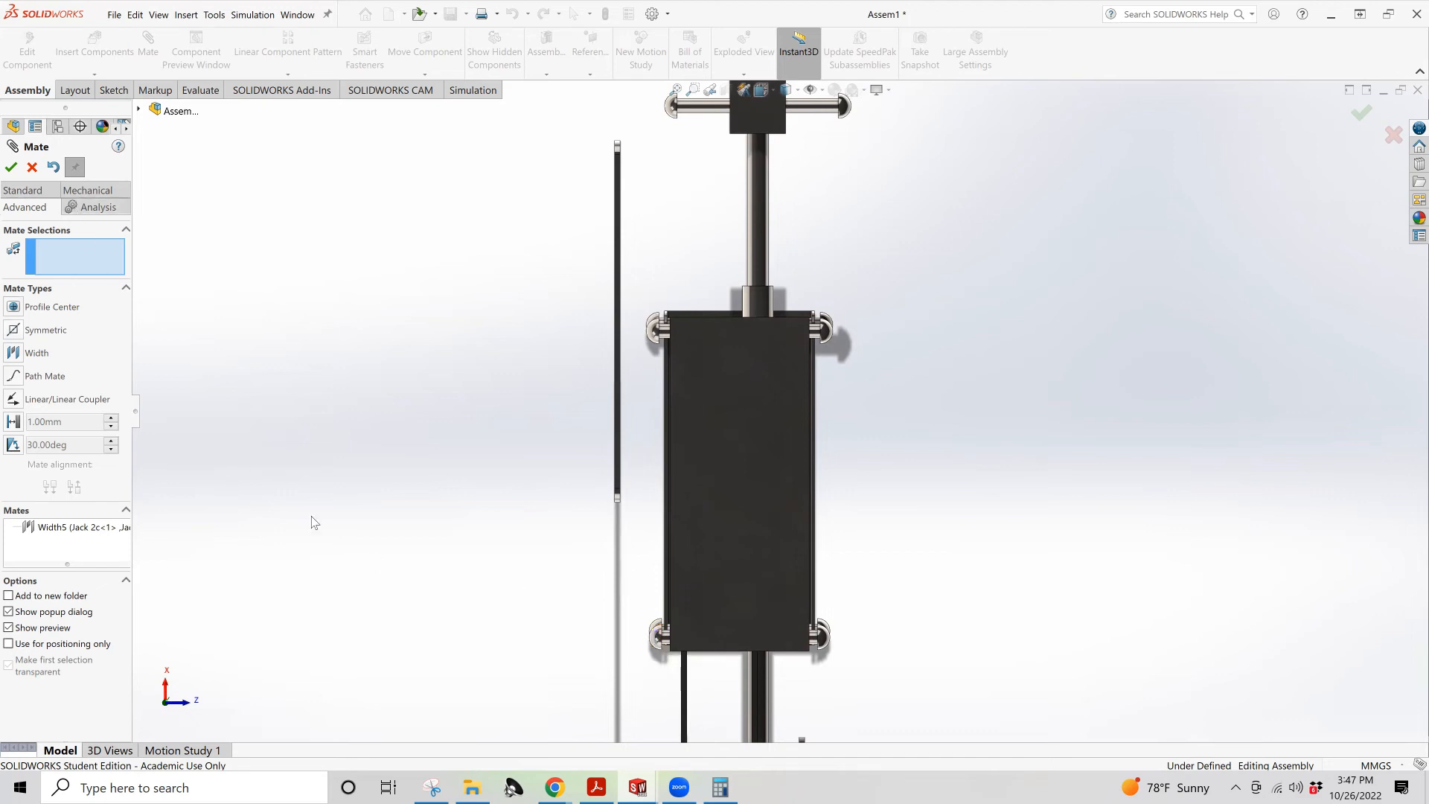
Switch to the Jack 3sp short pin part and open Sketch1 of its revolve for editing
{"action": "mouse_move", "coordinate": [638, 784]}
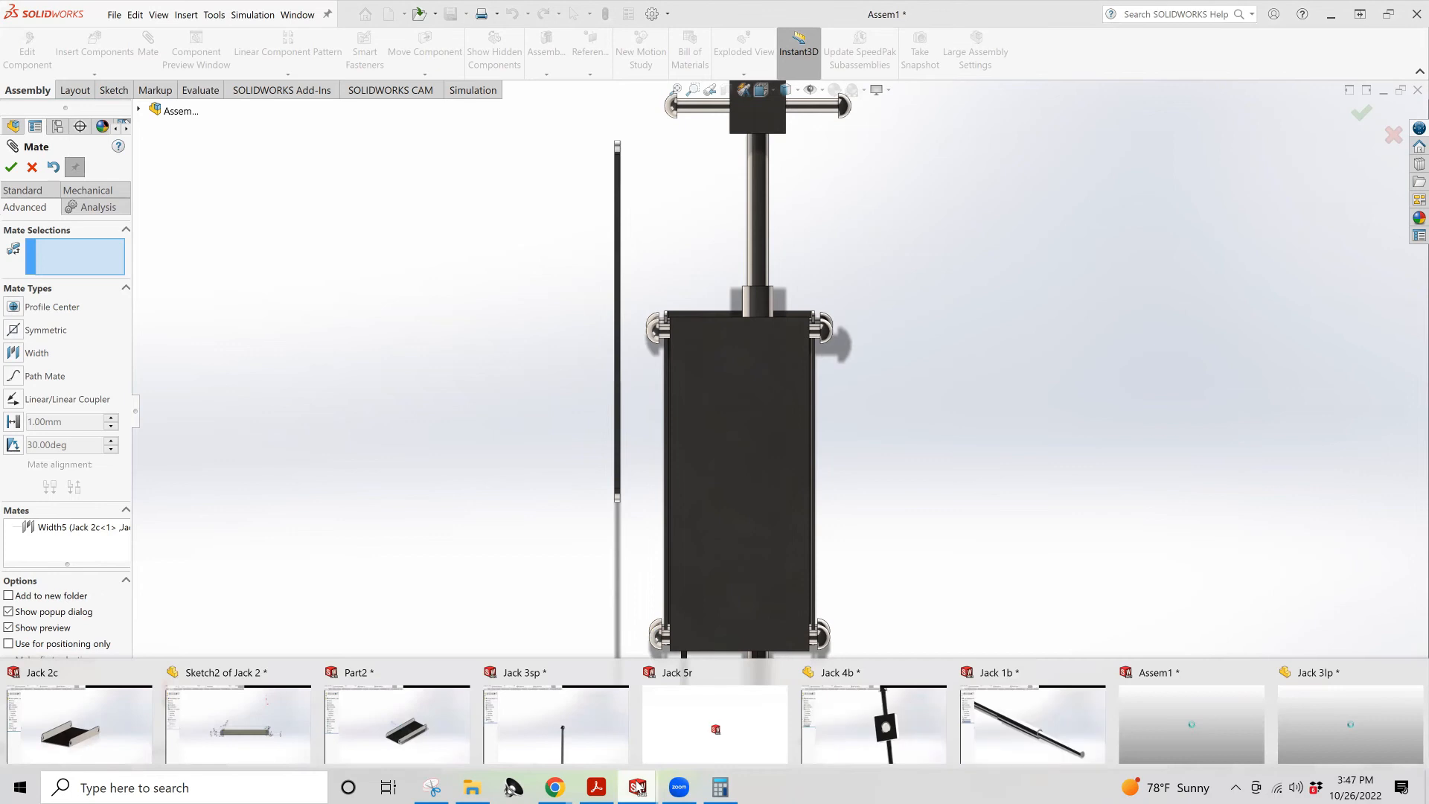
{"action": "left_click", "coordinate": [568, 729]}
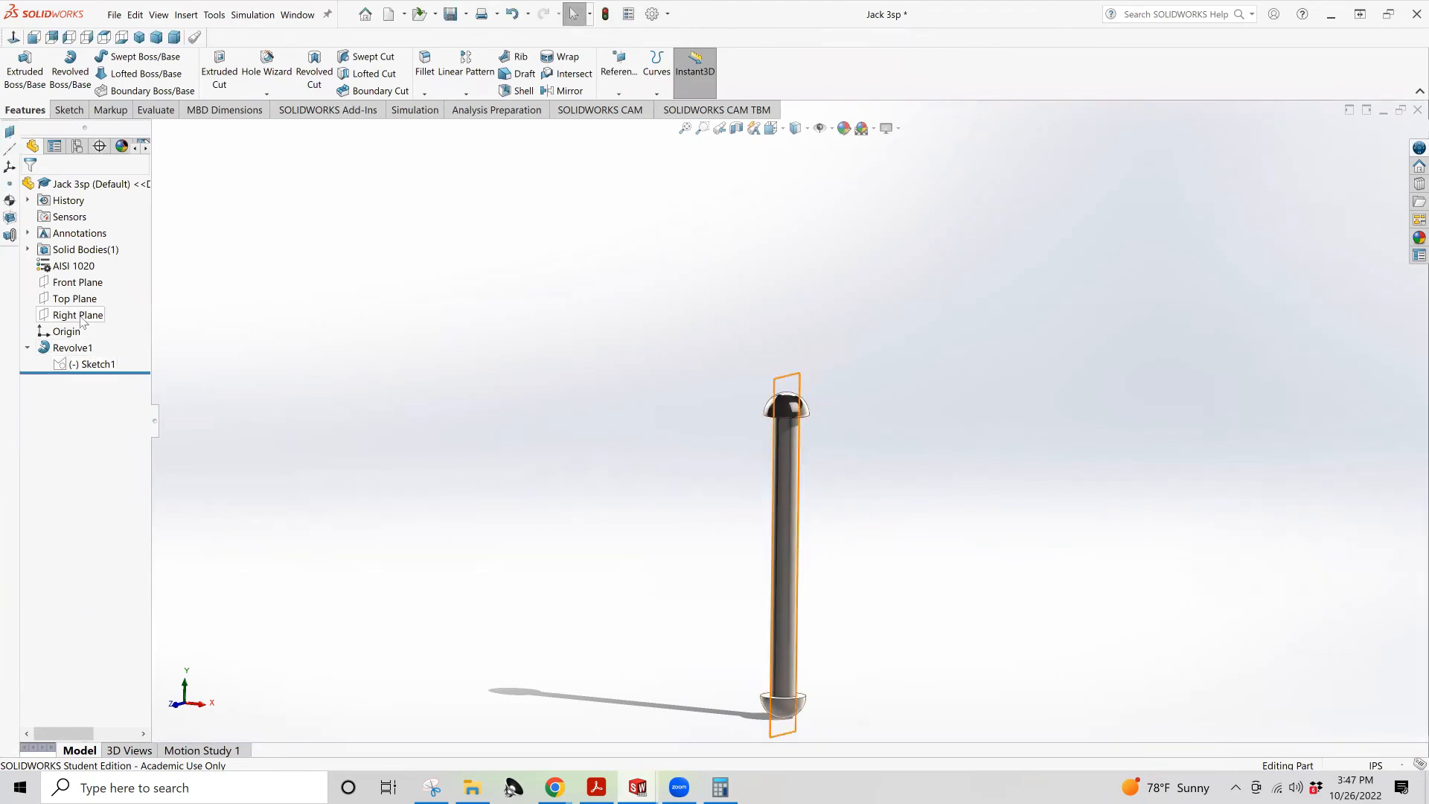
{"action": "left_click", "coordinate": [90, 364]}
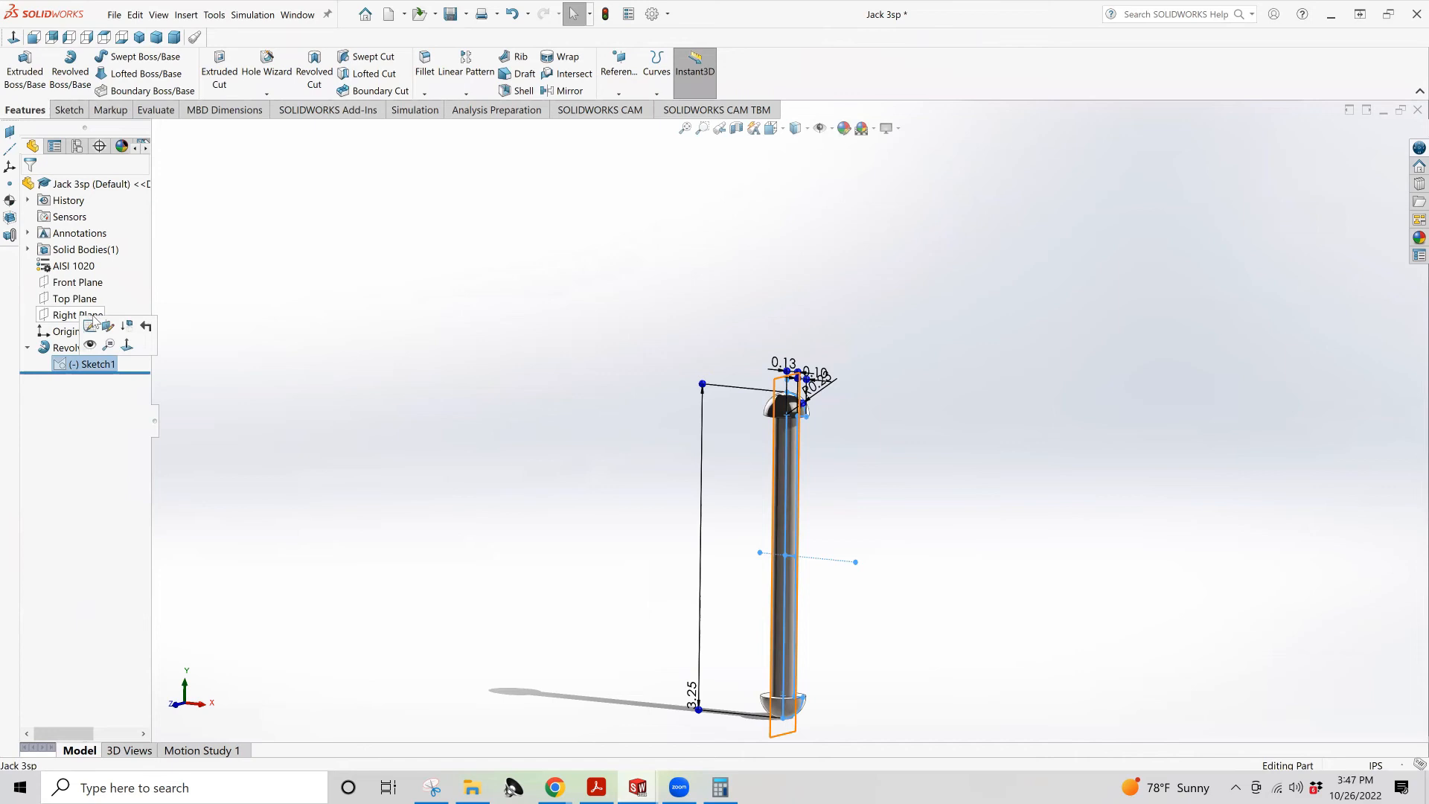
{"action": "left_click", "coordinate": [87, 327]}
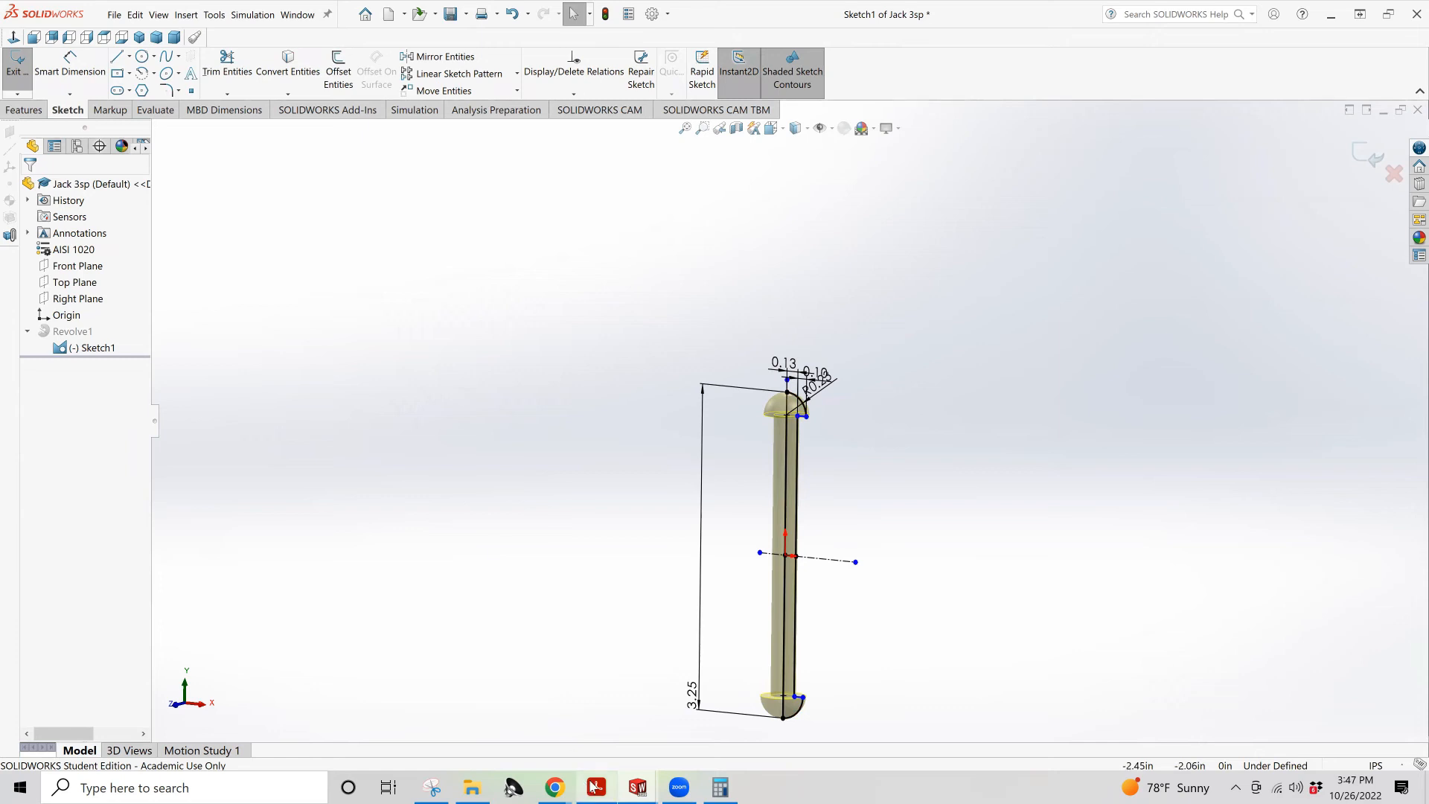
Check the short pin's dimensions in Practice Question 8F of CSWA_Exam_Practice_Questions.pdf in Acrobat, and return to the Jack 3sp sketch in SOLIDWORKS
{"action": "left_click", "coordinate": [597, 787]}
{"action": "left_click_drag", "start_coordinate": [1407, 541], "coordinate": [1408, 699]}
{"action": "scroll", "coordinate": [1101, 413], "scroll_direction": "up", "scroll_amount": 5}
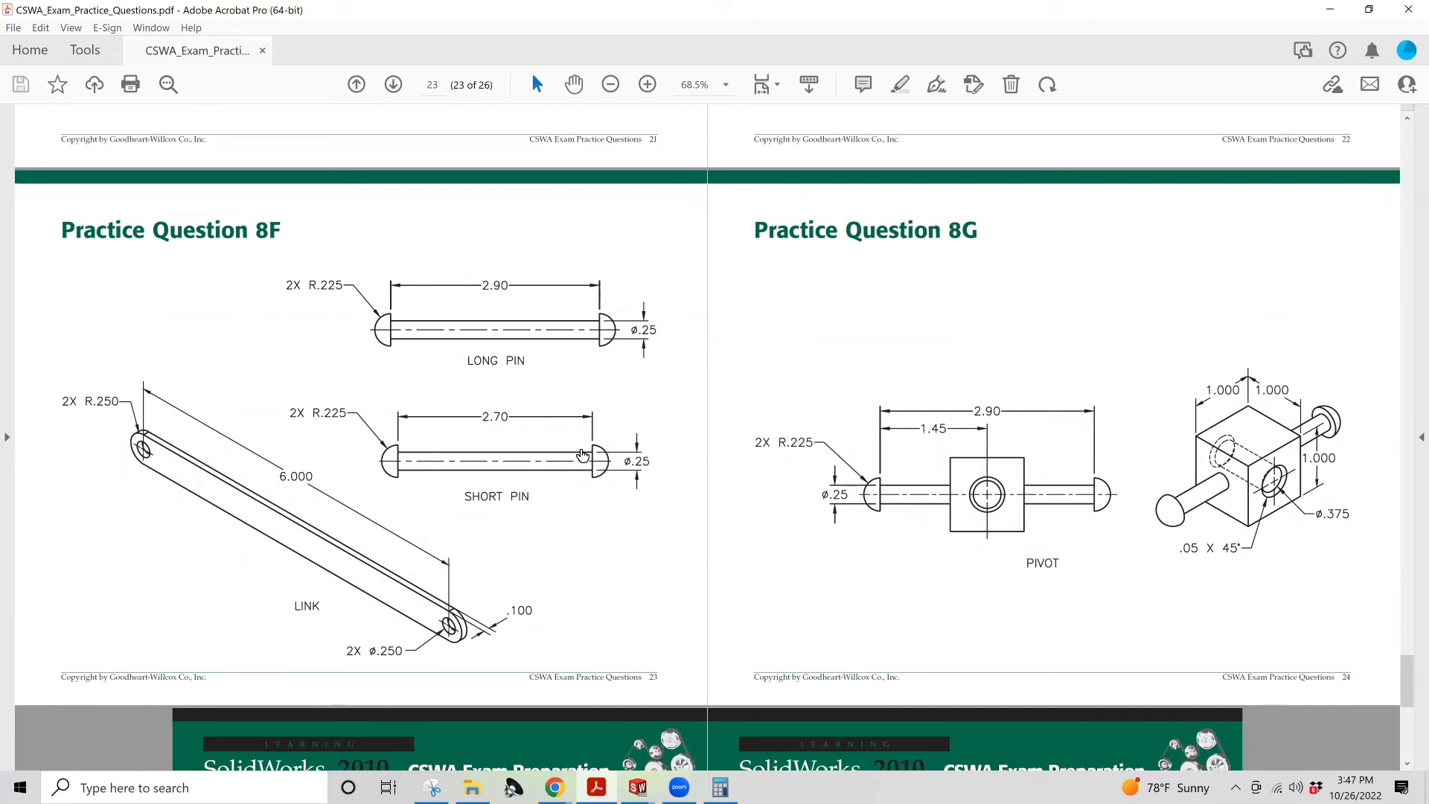
{"action": "left_click", "coordinate": [637, 787]}
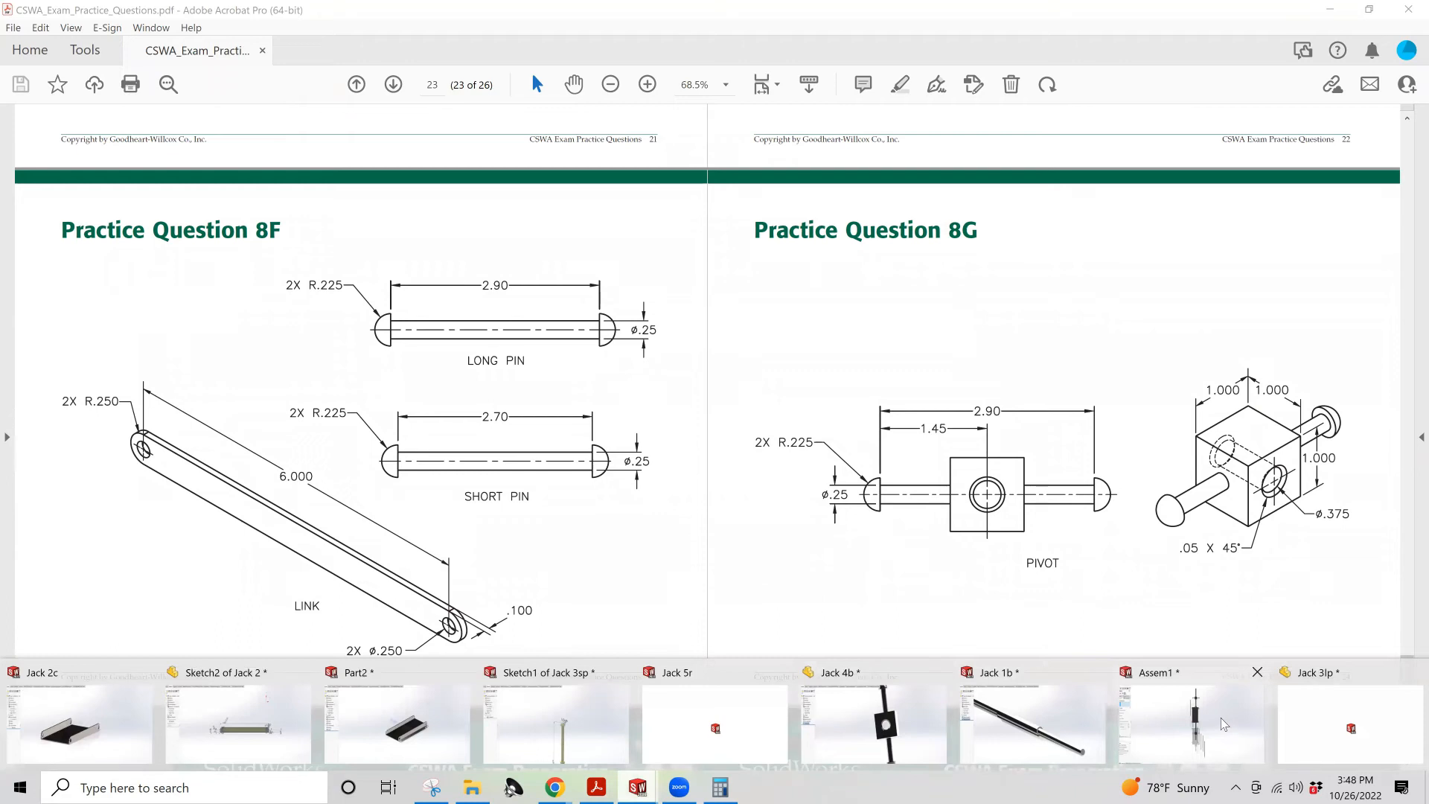
{"action": "left_click", "coordinate": [539, 722]}
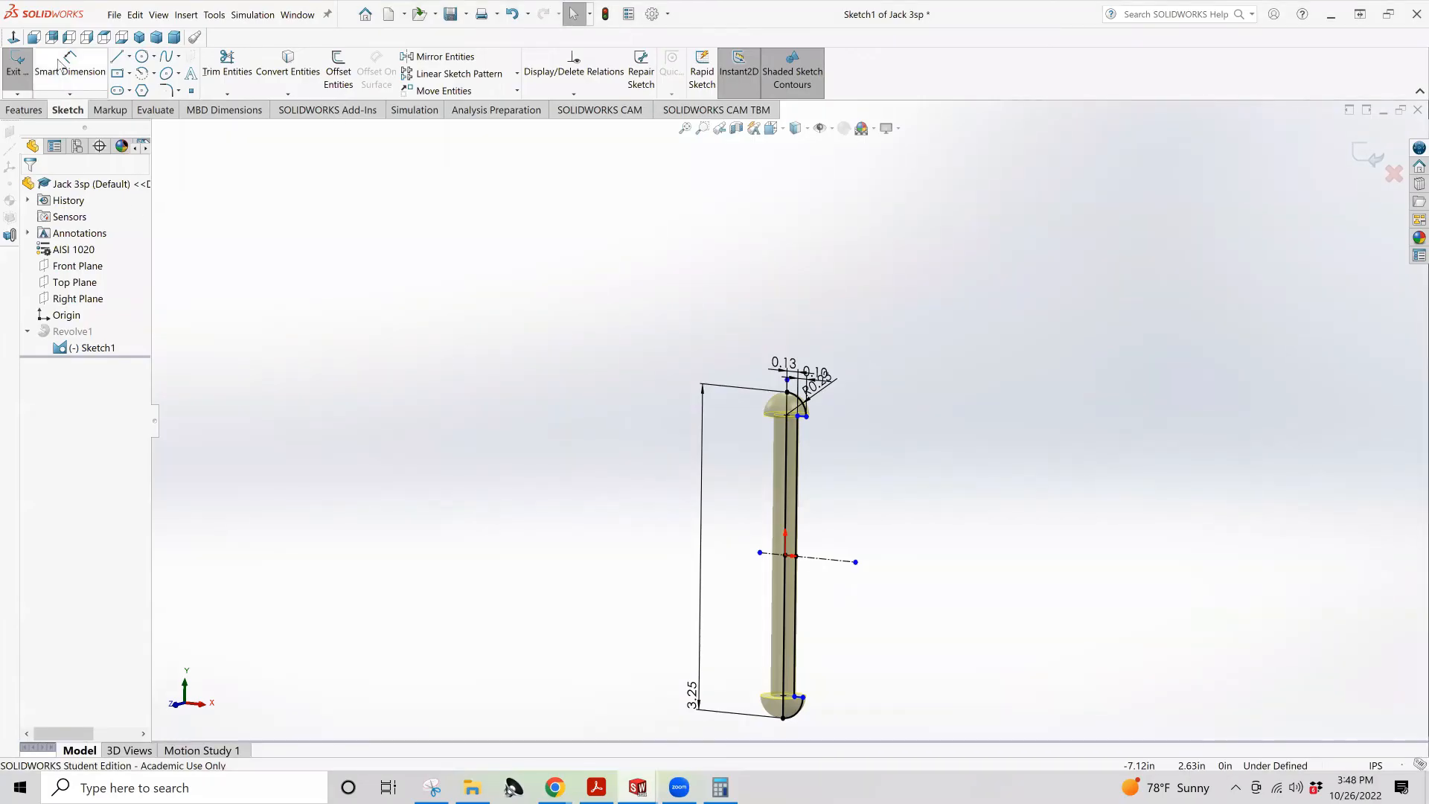
Add a driving dimension from the upper head's underside to the horizontal centerline and delete the 3.25 overall length dimension
{"action": "scroll", "coordinate": [852, 497], "scroll_direction": "down", "scroll_amount": 3}
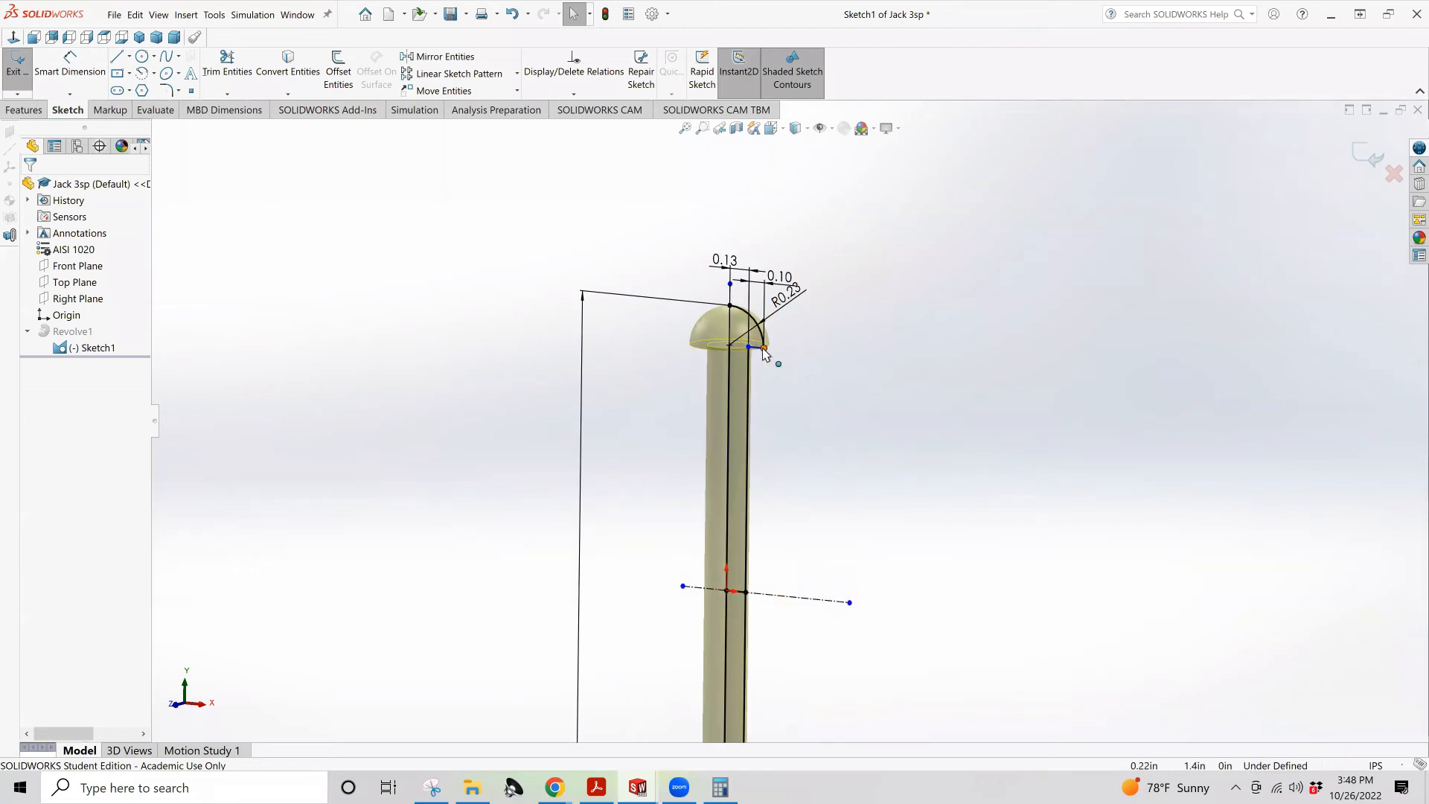
{"action": "left_click", "coordinate": [755, 348]}
{"action": "key", "text": "Escape"}
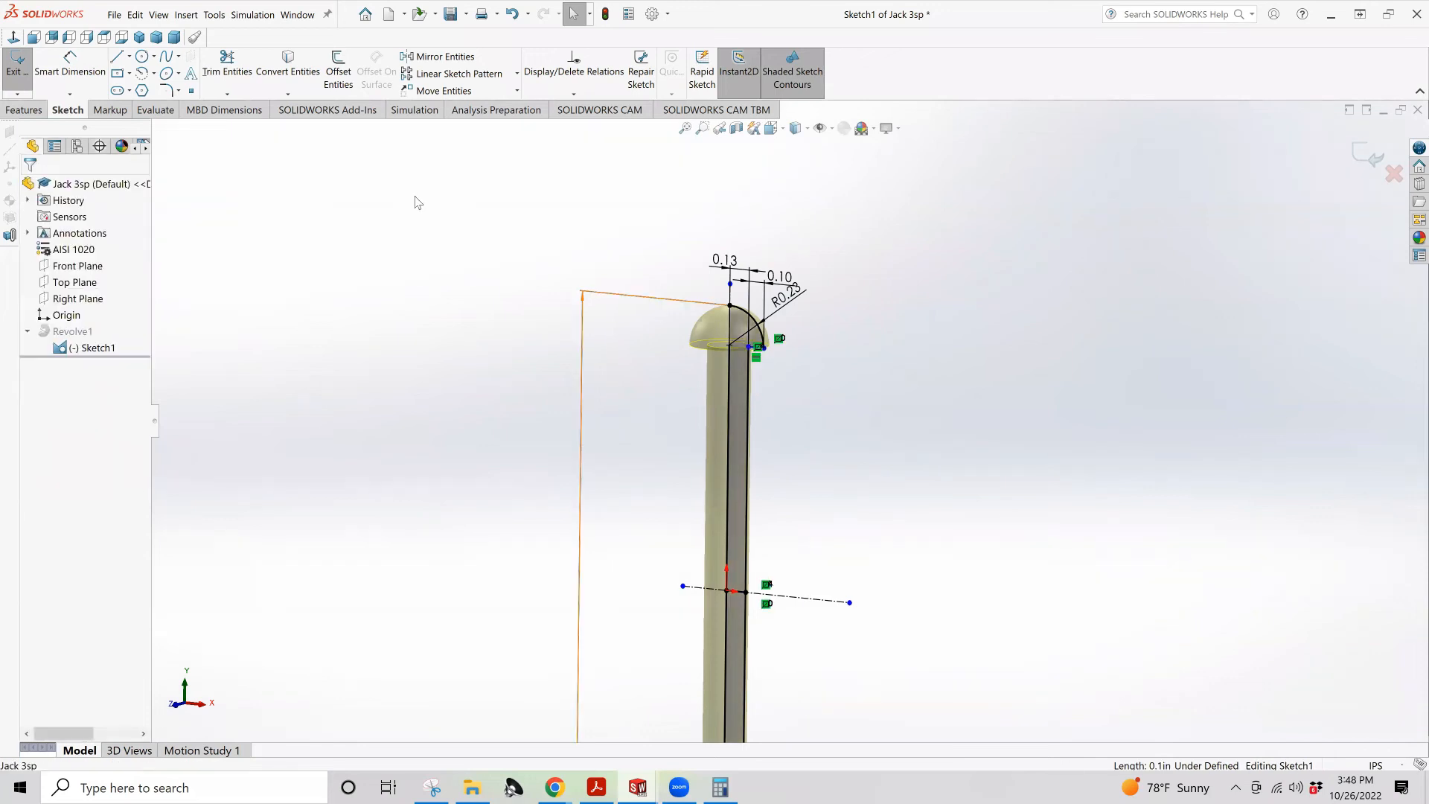
{"action": "left_click", "coordinate": [69, 65]}
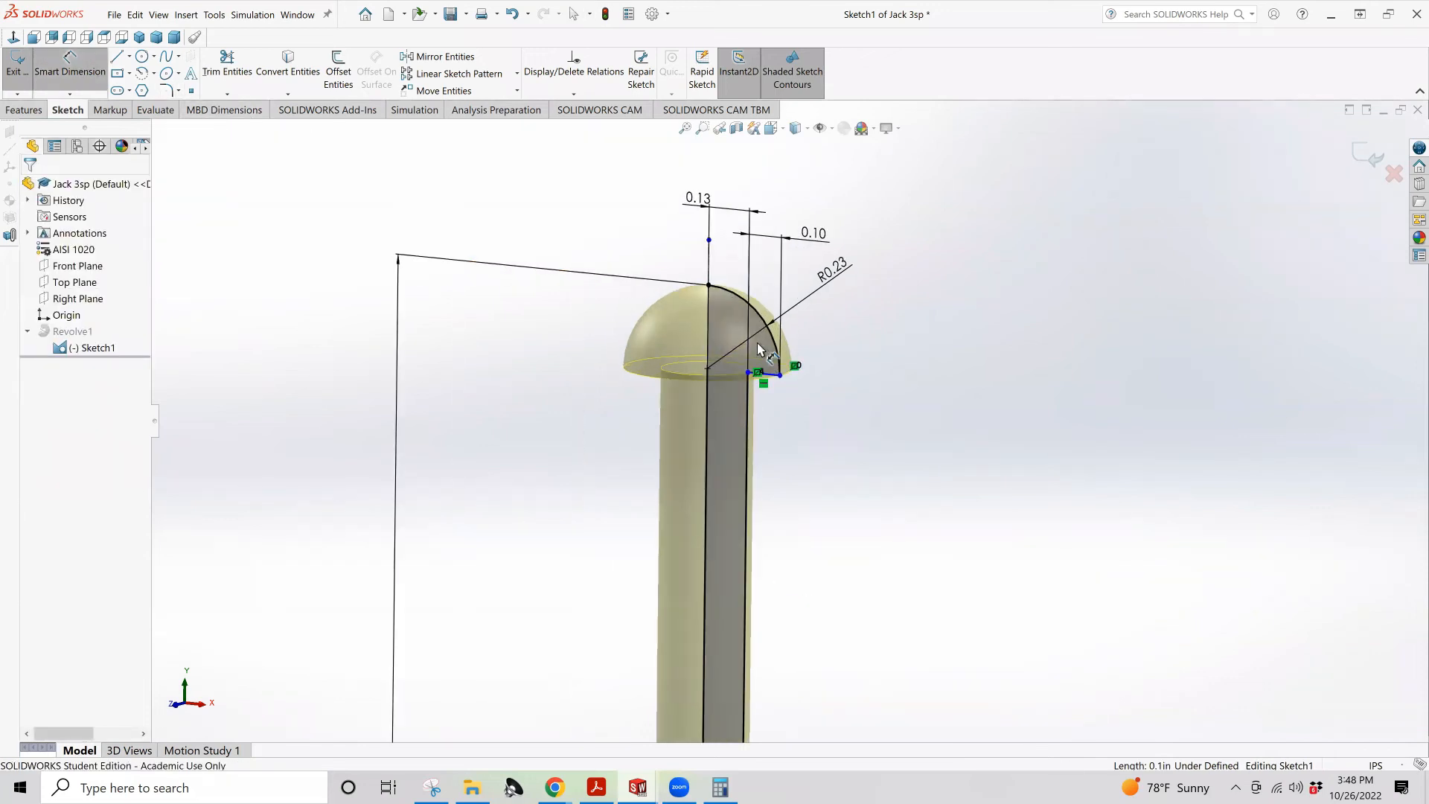
{"action": "scroll", "coordinate": [757, 343], "scroll_direction": "down", "scroll_amount": 3}
{"action": "left_click", "coordinate": [796, 413]}
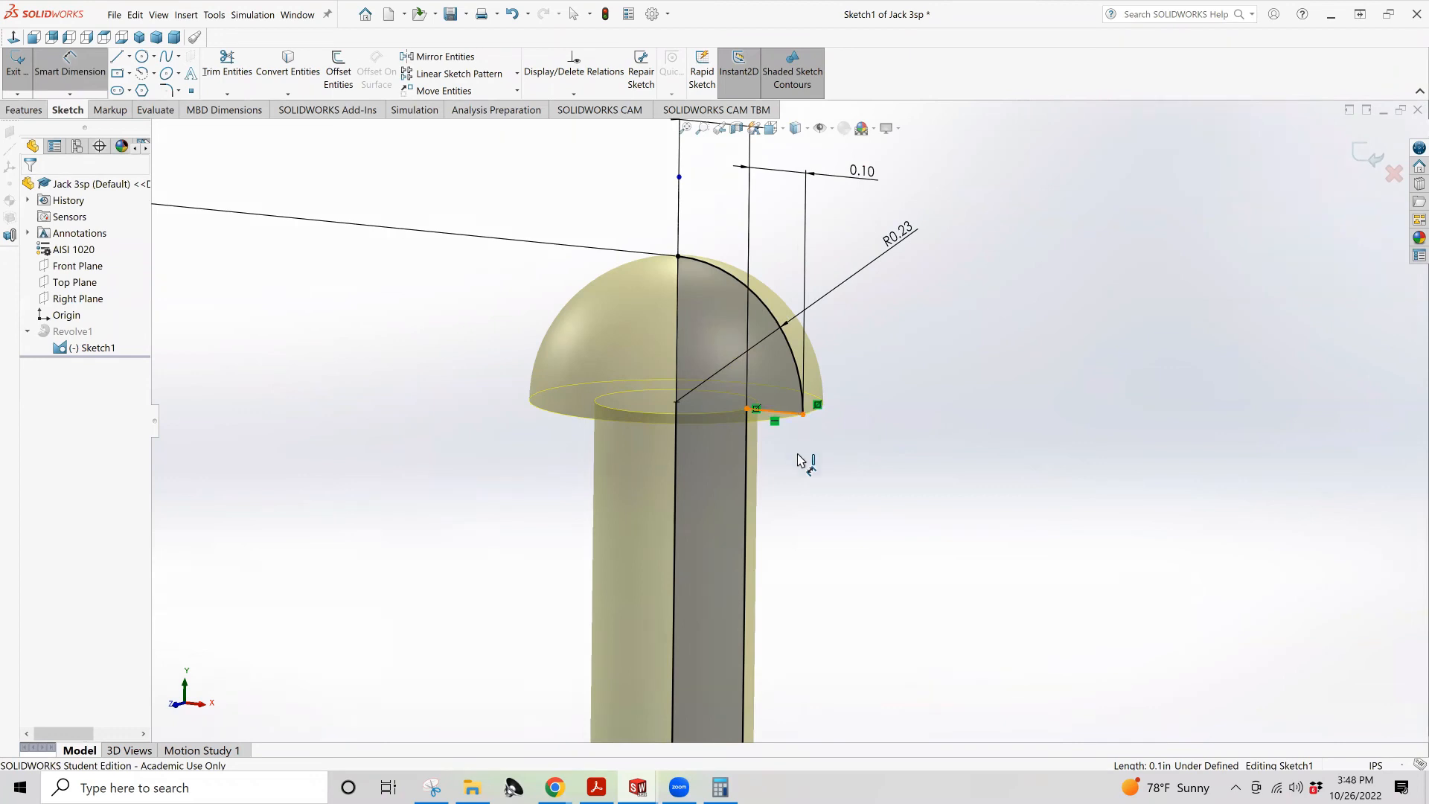
{"action": "scroll", "coordinate": [804, 521], "scroll_direction": "up", "scroll_amount": 5}
{"action": "left_click", "coordinate": [811, 711]}
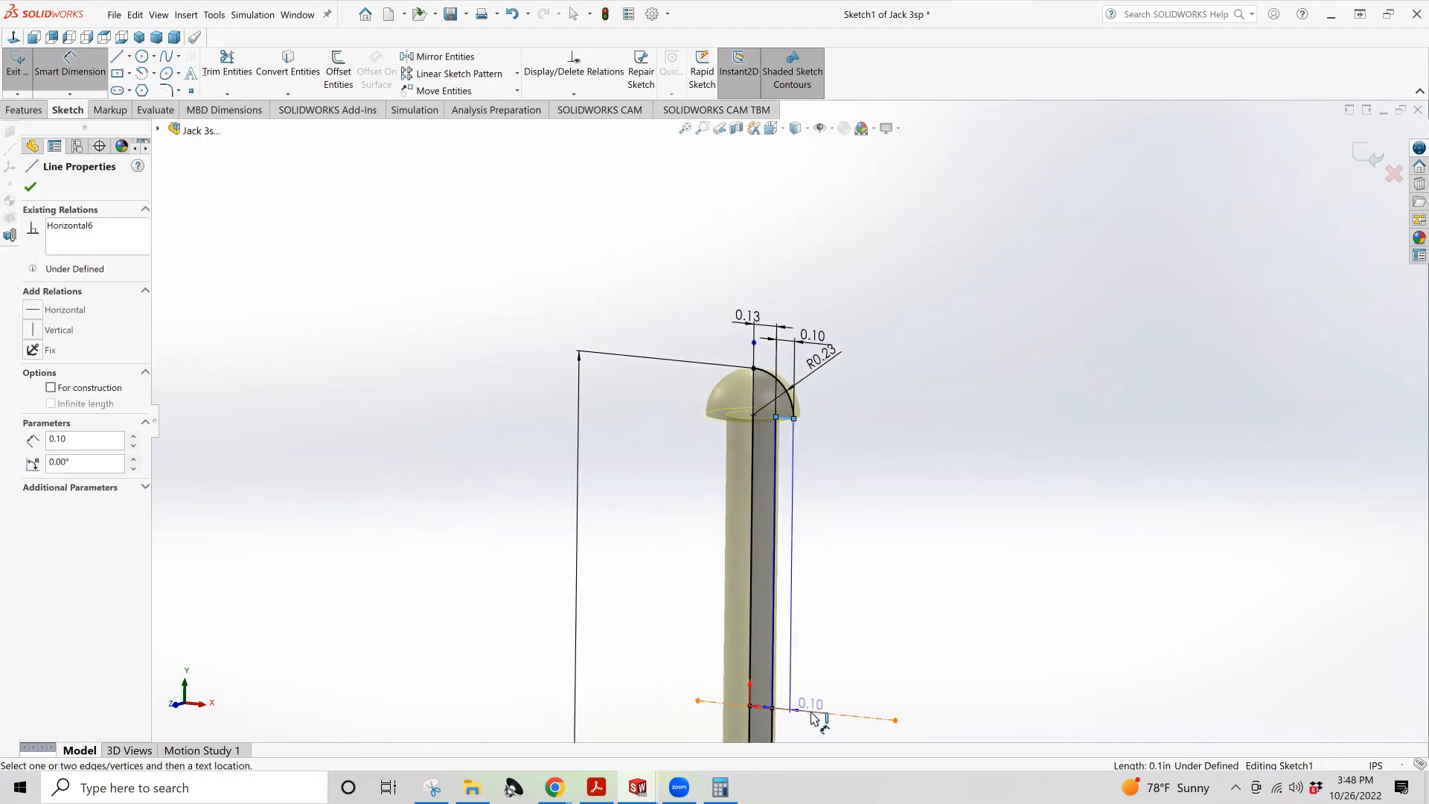
{"action": "left_click", "coordinate": [916, 686]}
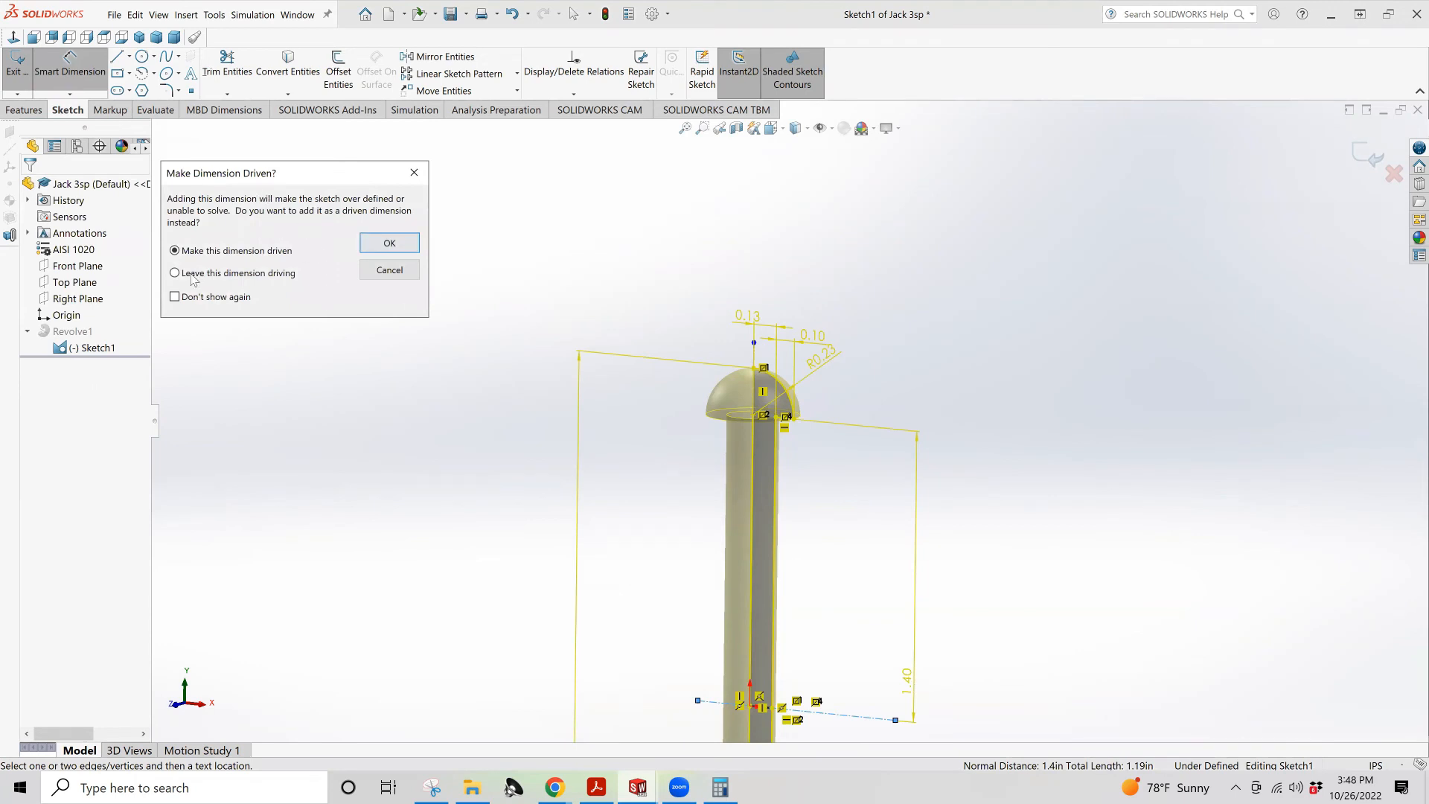
{"action": "left_click", "coordinate": [379, 247]}
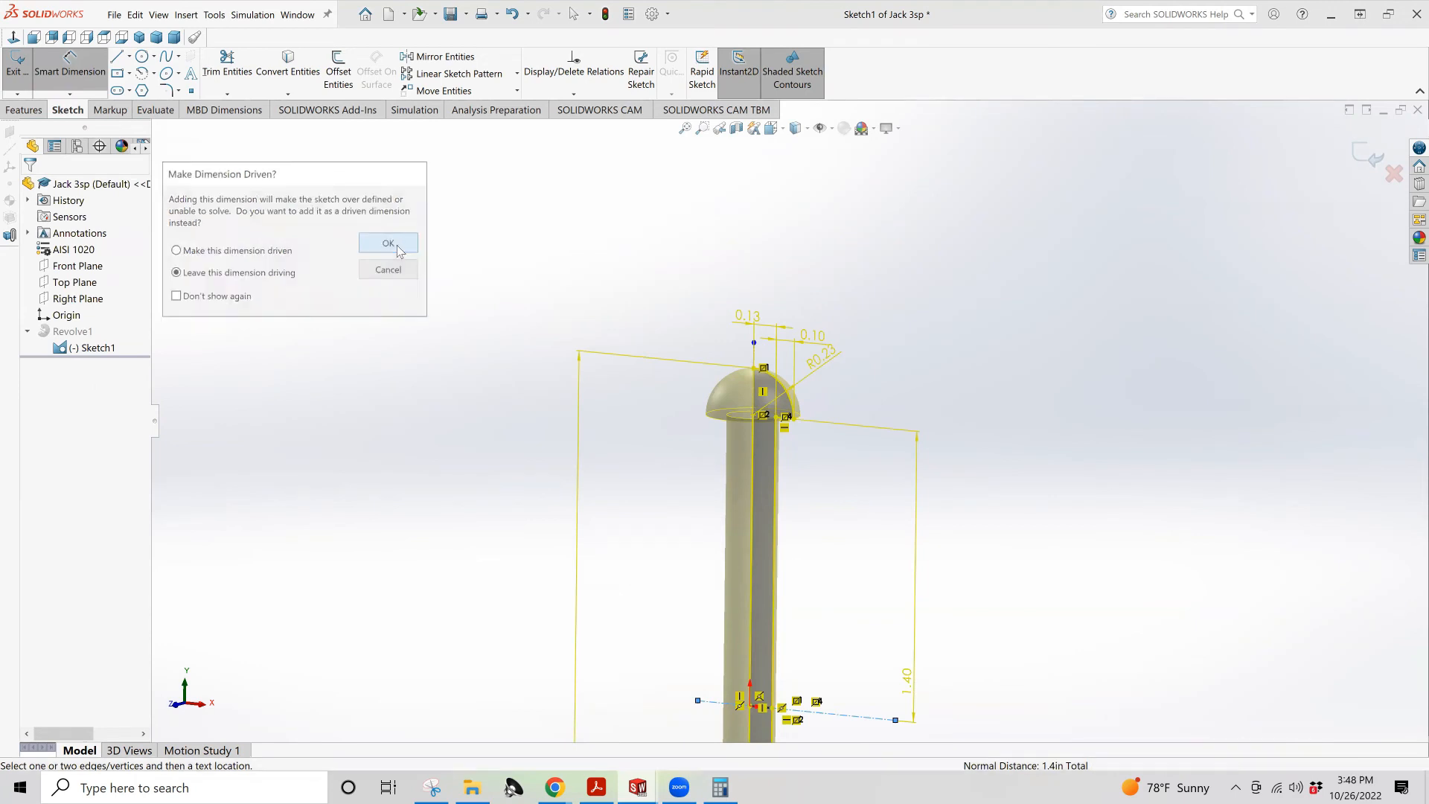
{"action": "left_click", "coordinate": [593, 352]}
{"action": "key", "text": "Delete"}
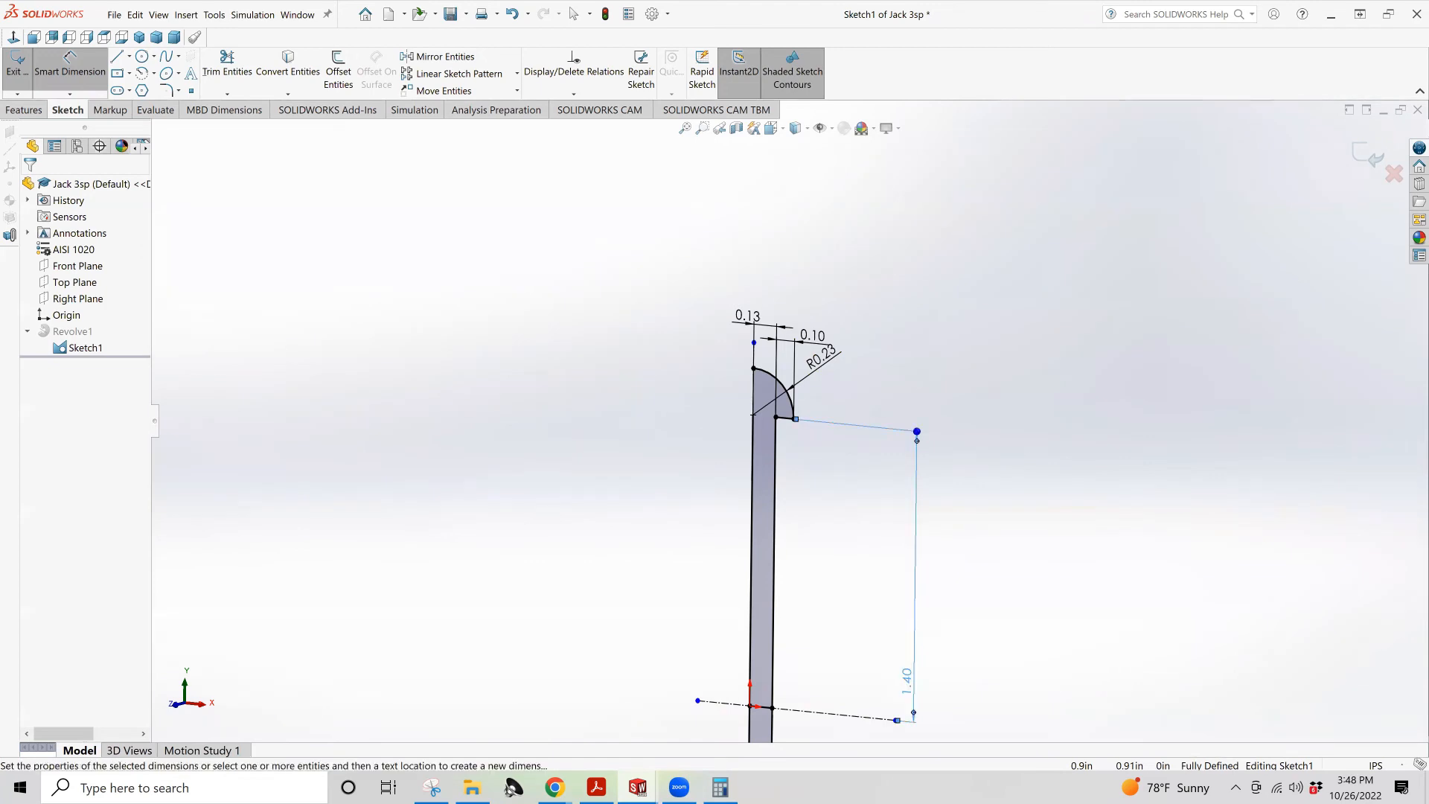
Set the distance from the upper head's underside to the horizontal centerline to 1.35 in
{"action": "left_click", "coordinate": [912, 588]}
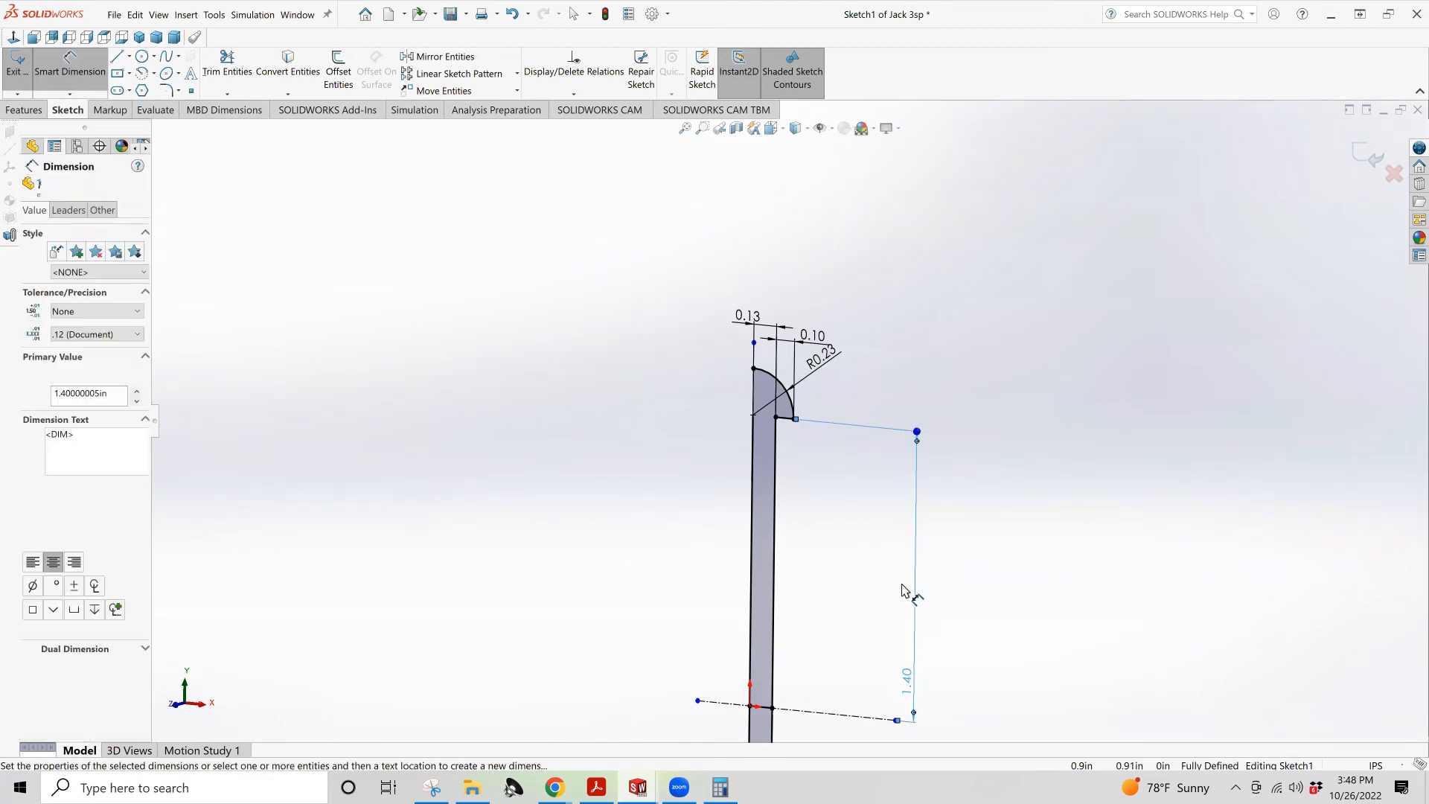
{"action": "double_click", "coordinate": [913, 681]}
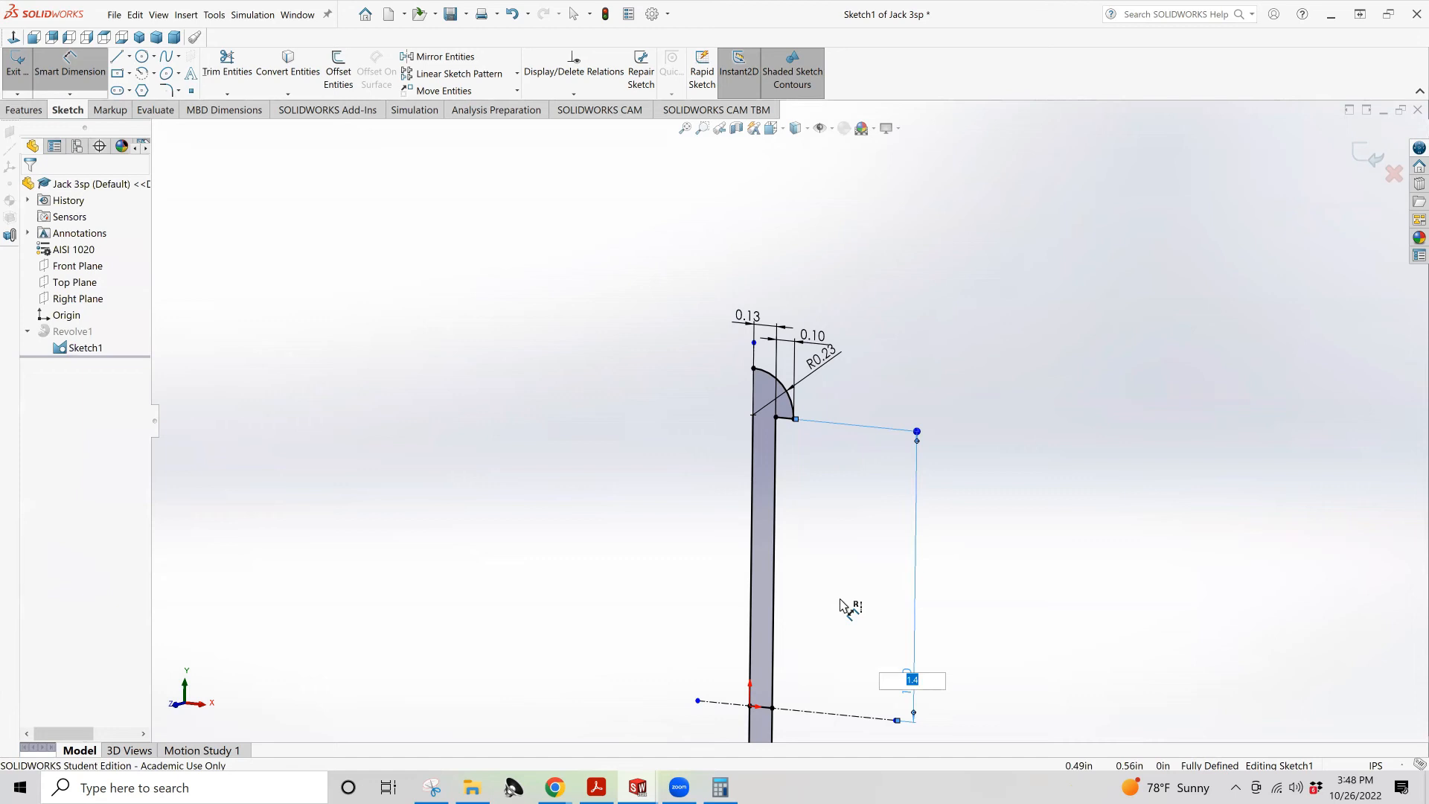
{"action": "key", "text": "BackSpace"}
{"action": "key", "text": "Return"}
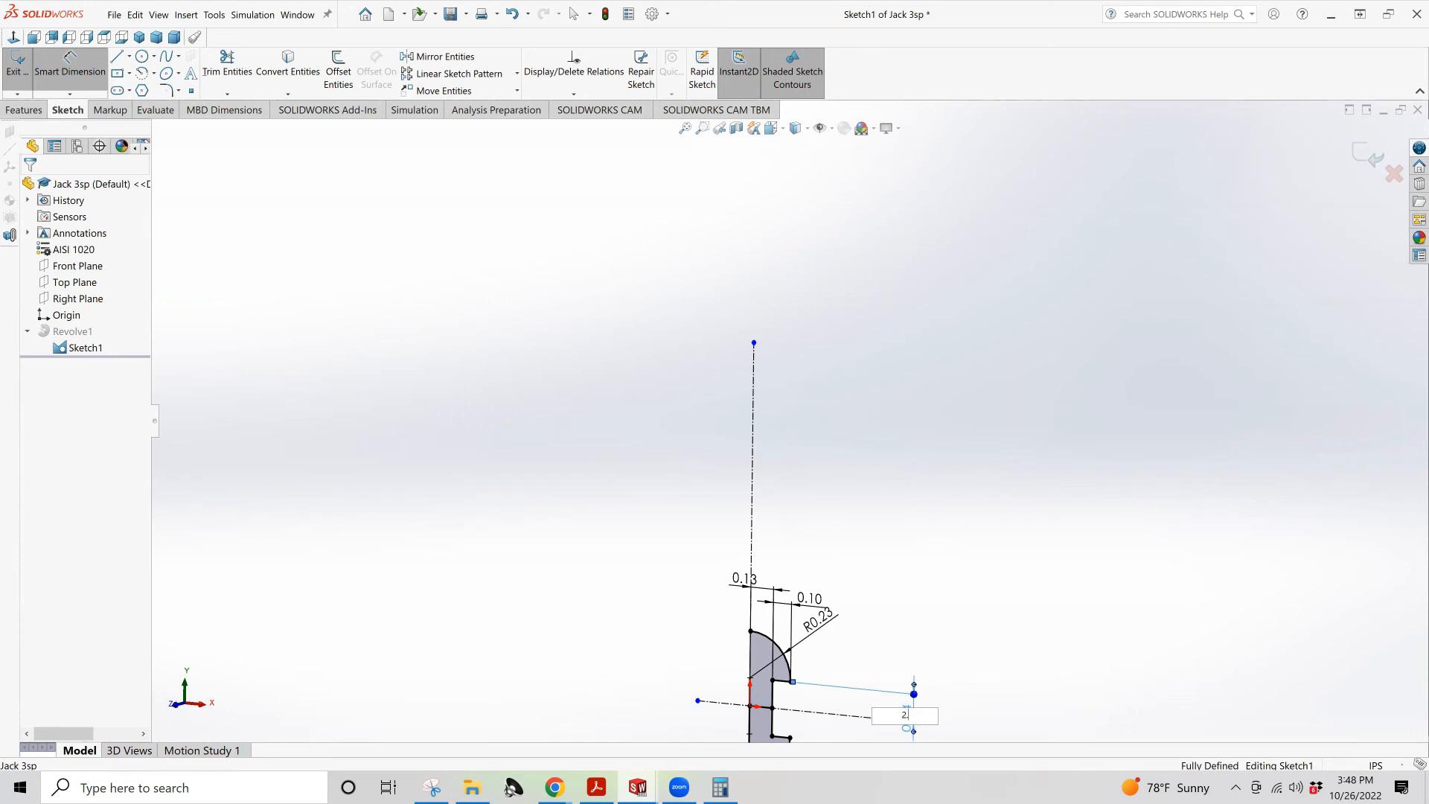
{"action": "key", "text": "Return"}
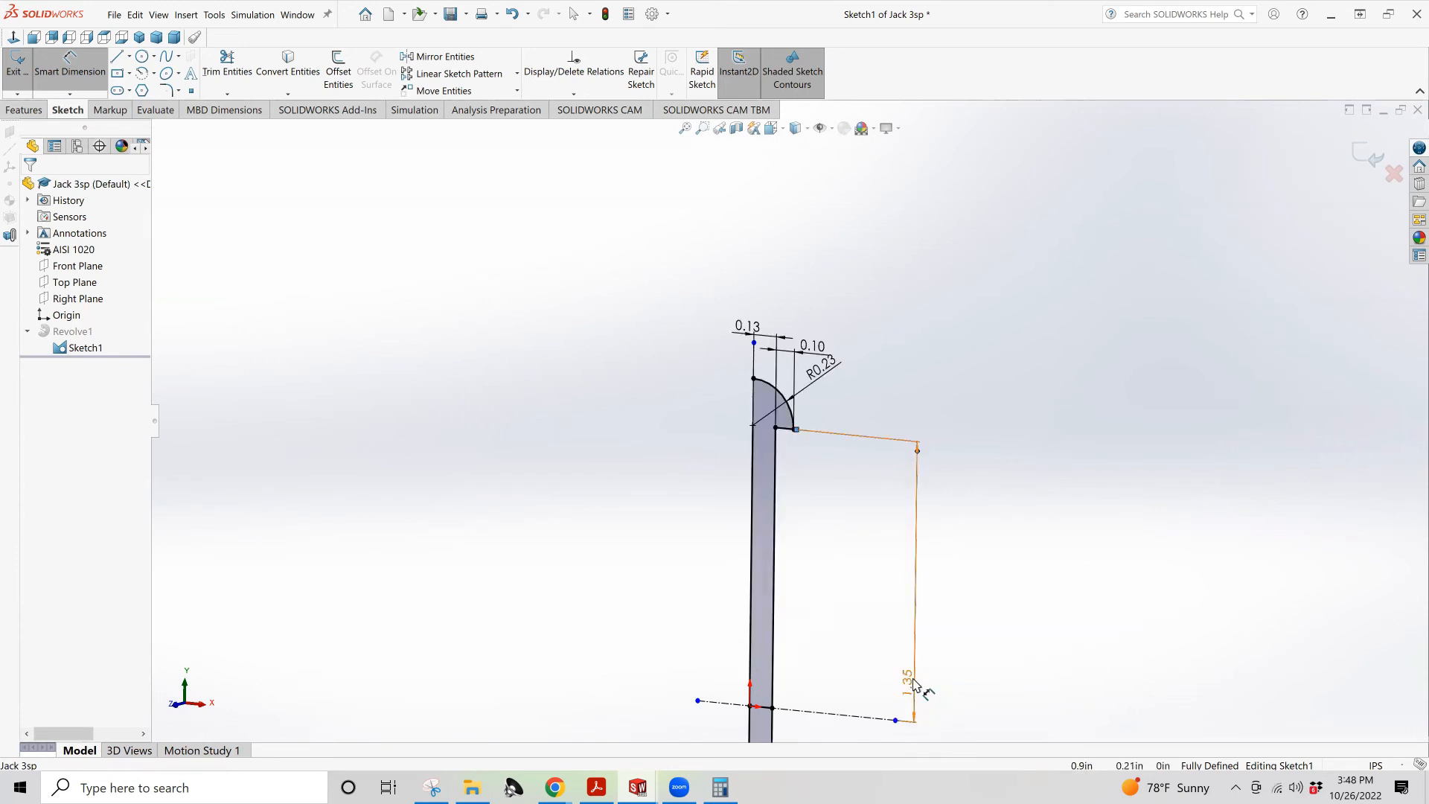
Exit the pin's sketch and save the Jack 3sp part
{"action": "scroll", "coordinate": [870, 504], "scroll_direction": "up", "scroll_amount": 1}
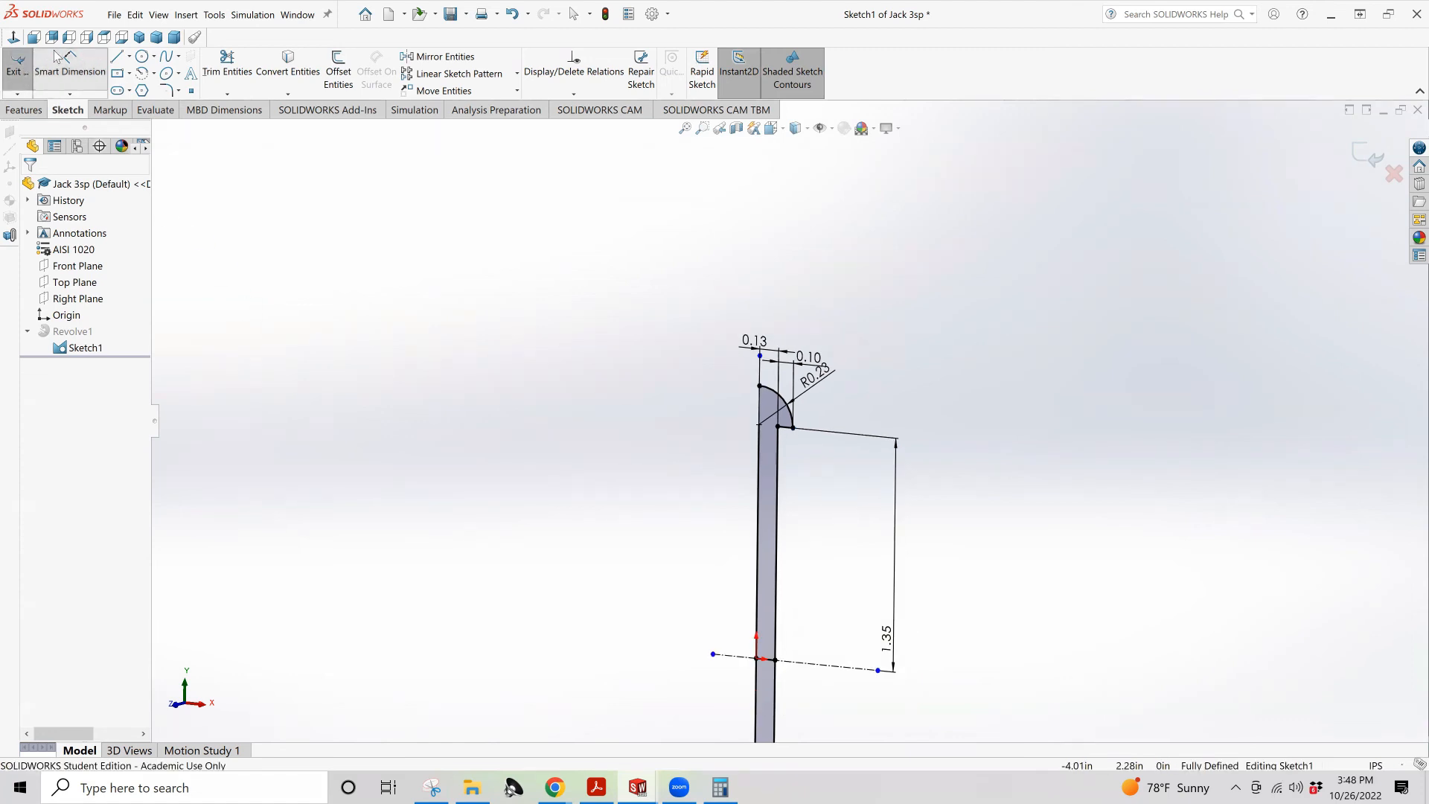
{"action": "left_click", "coordinate": [15, 74]}
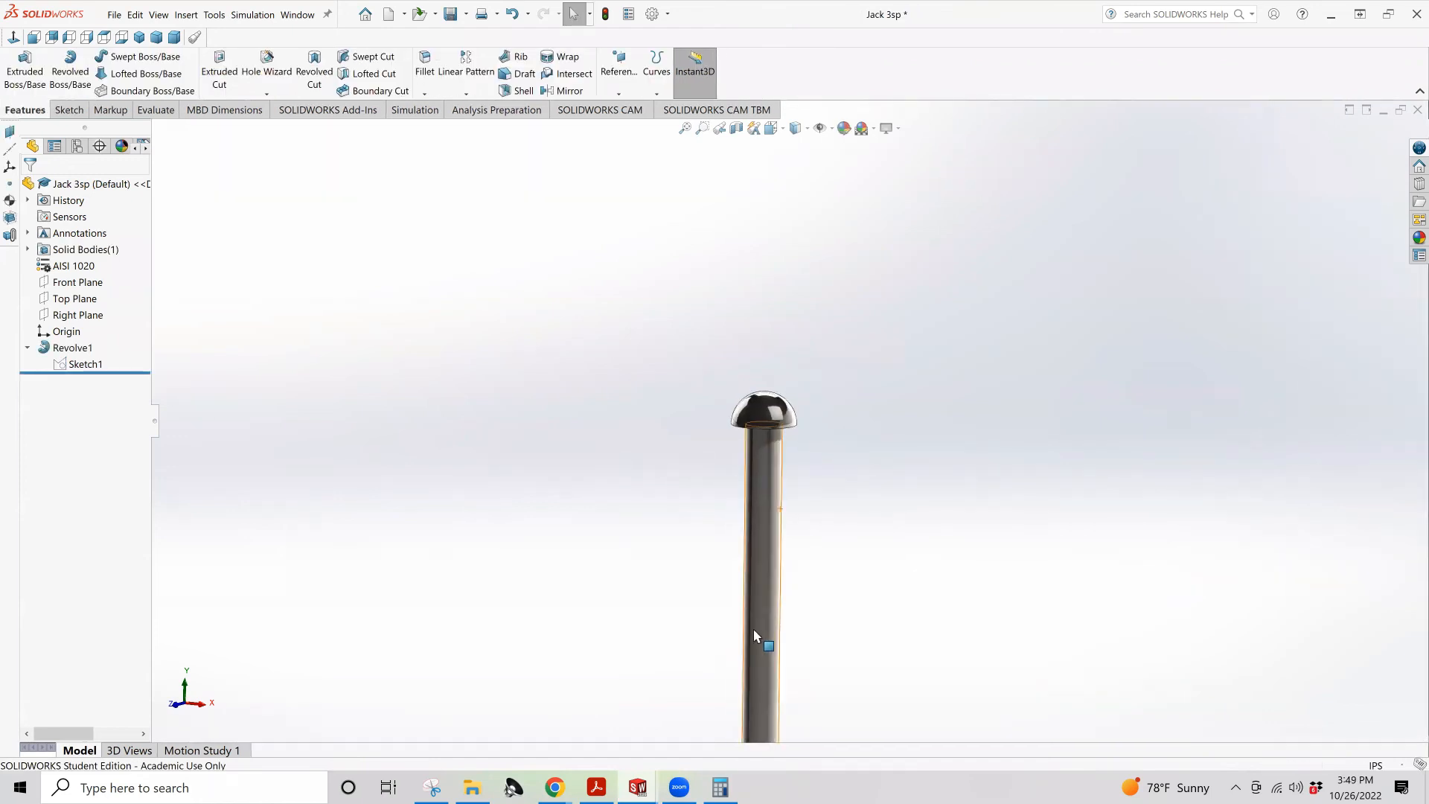
{"action": "scroll", "coordinate": [781, 640], "scroll_direction": "down", "scroll_amount": 3}
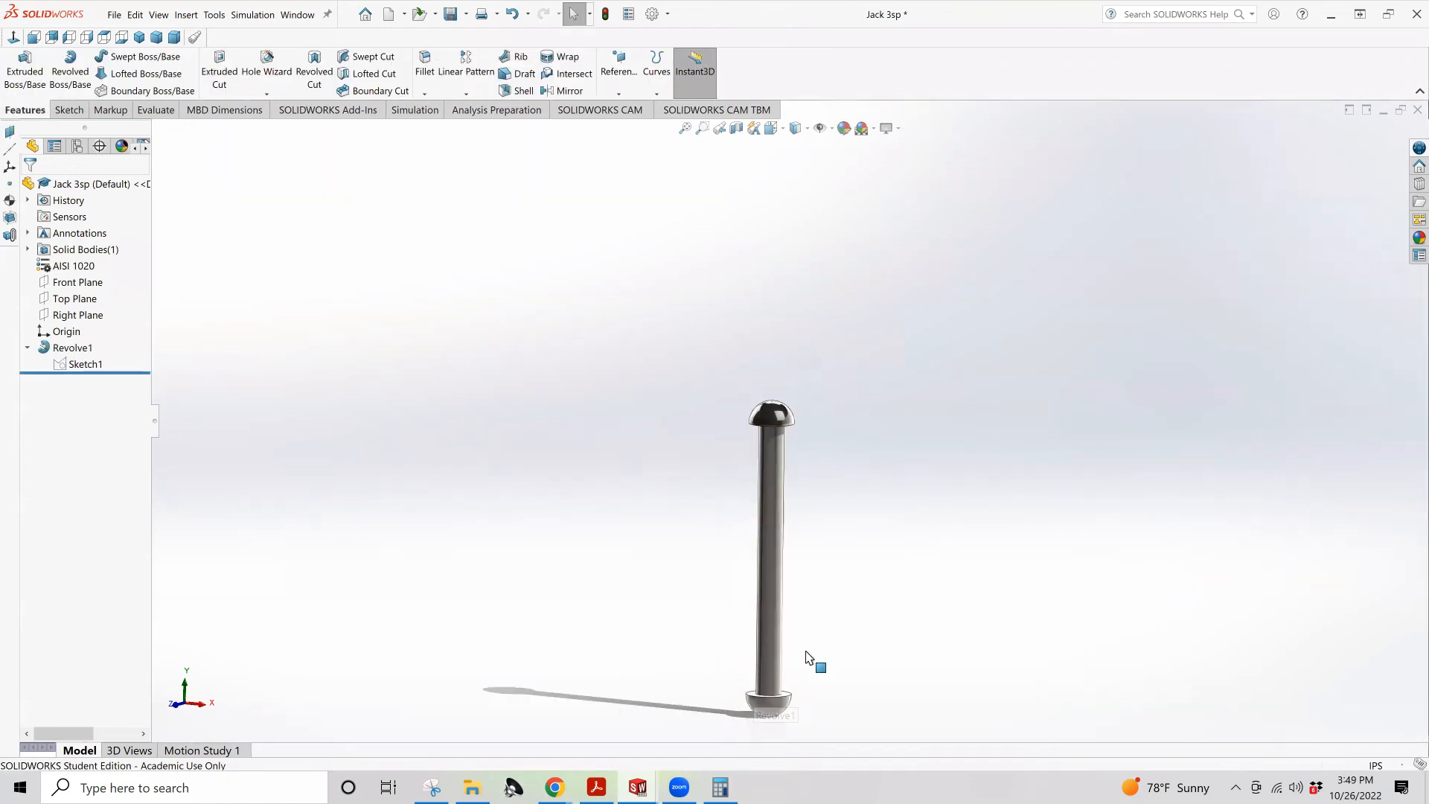
{"action": "left_click", "coordinate": [111, 15]}
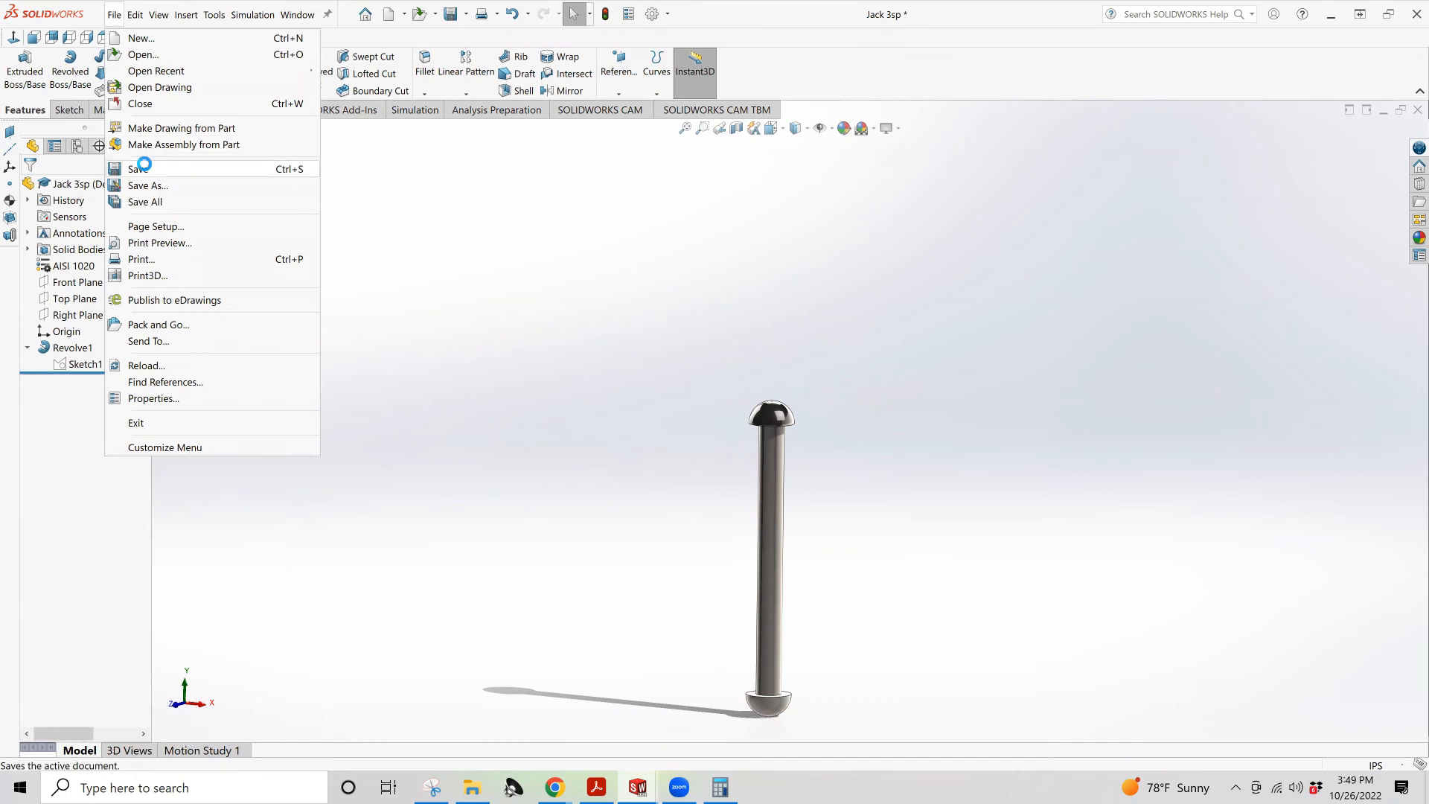
{"action": "left_click", "coordinate": [137, 169]}
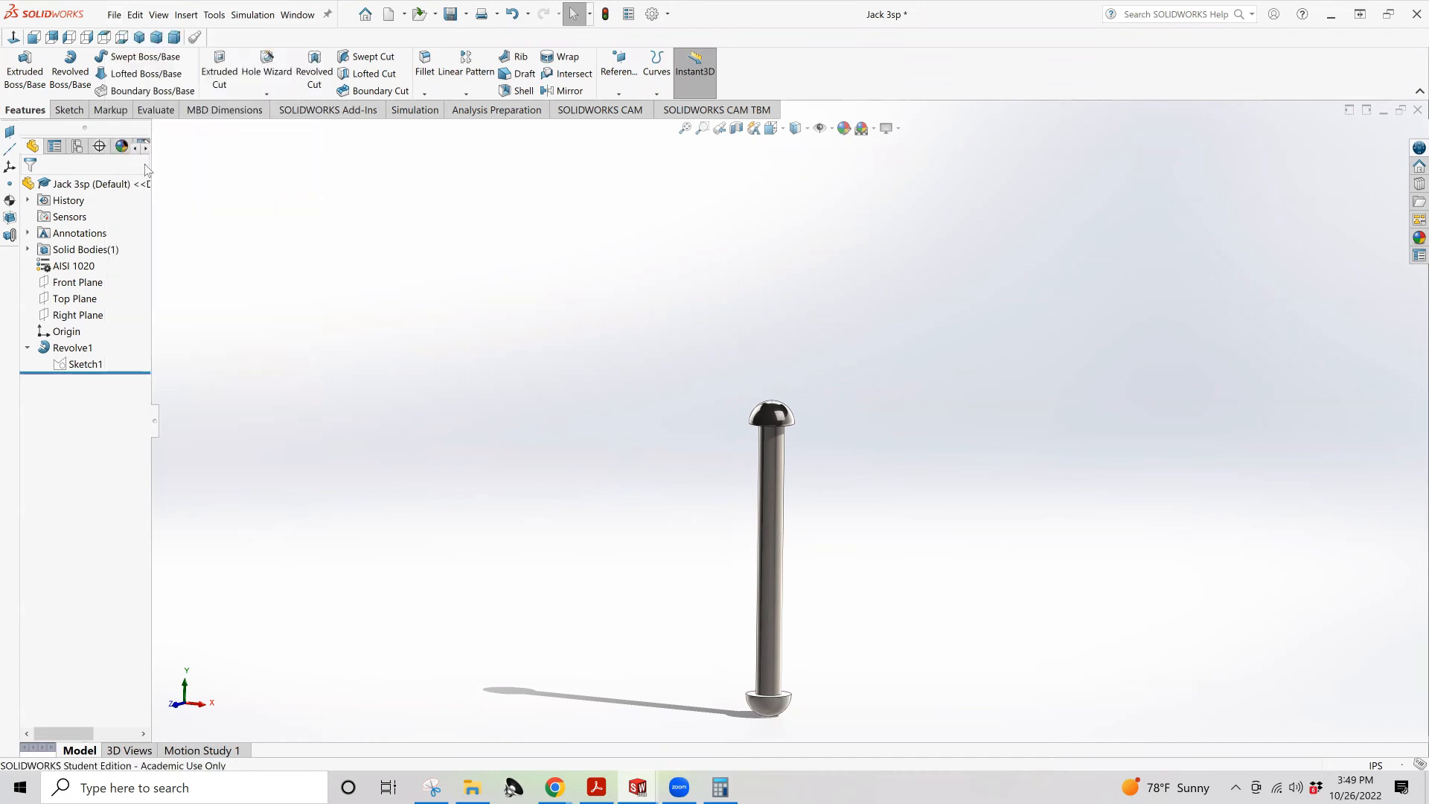
Return to Assem1, rebuild it with the changed pin, and tilt the view to reveal the pins around both plates
{"action": "left_click", "coordinate": [638, 788]}
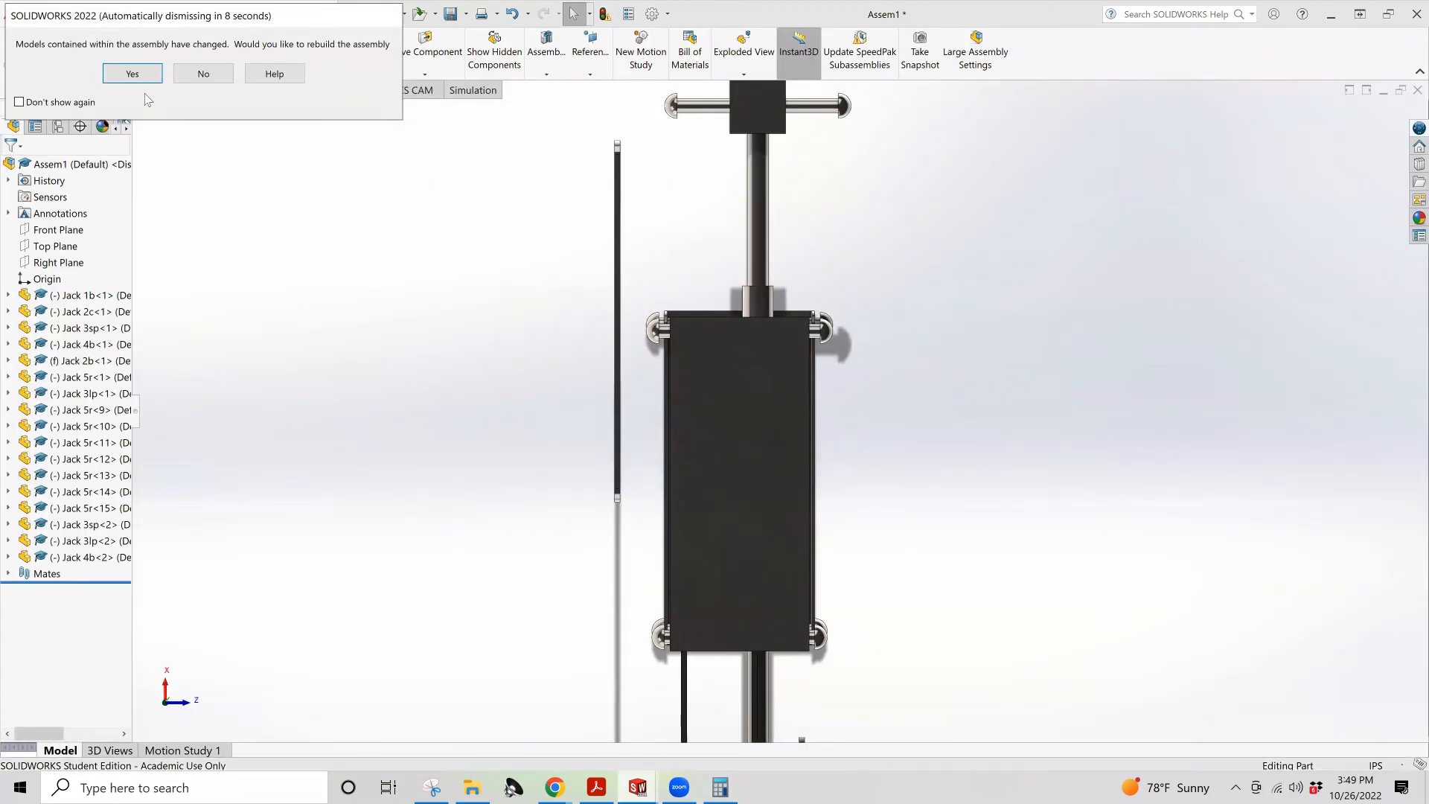
{"action": "left_click", "coordinate": [132, 73]}
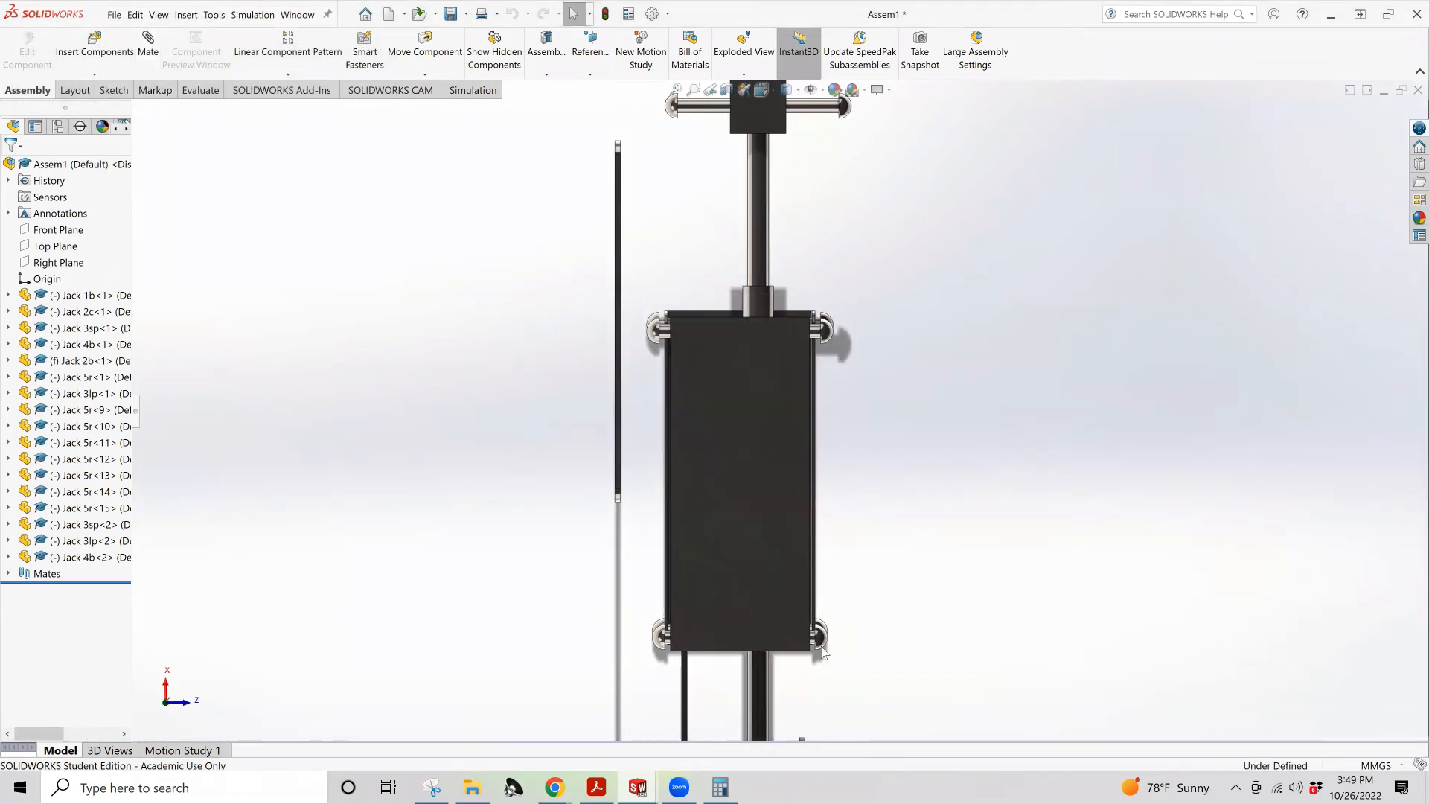
{"action": "scroll", "coordinate": [734, 622], "scroll_direction": "up", "scroll_amount": 2}
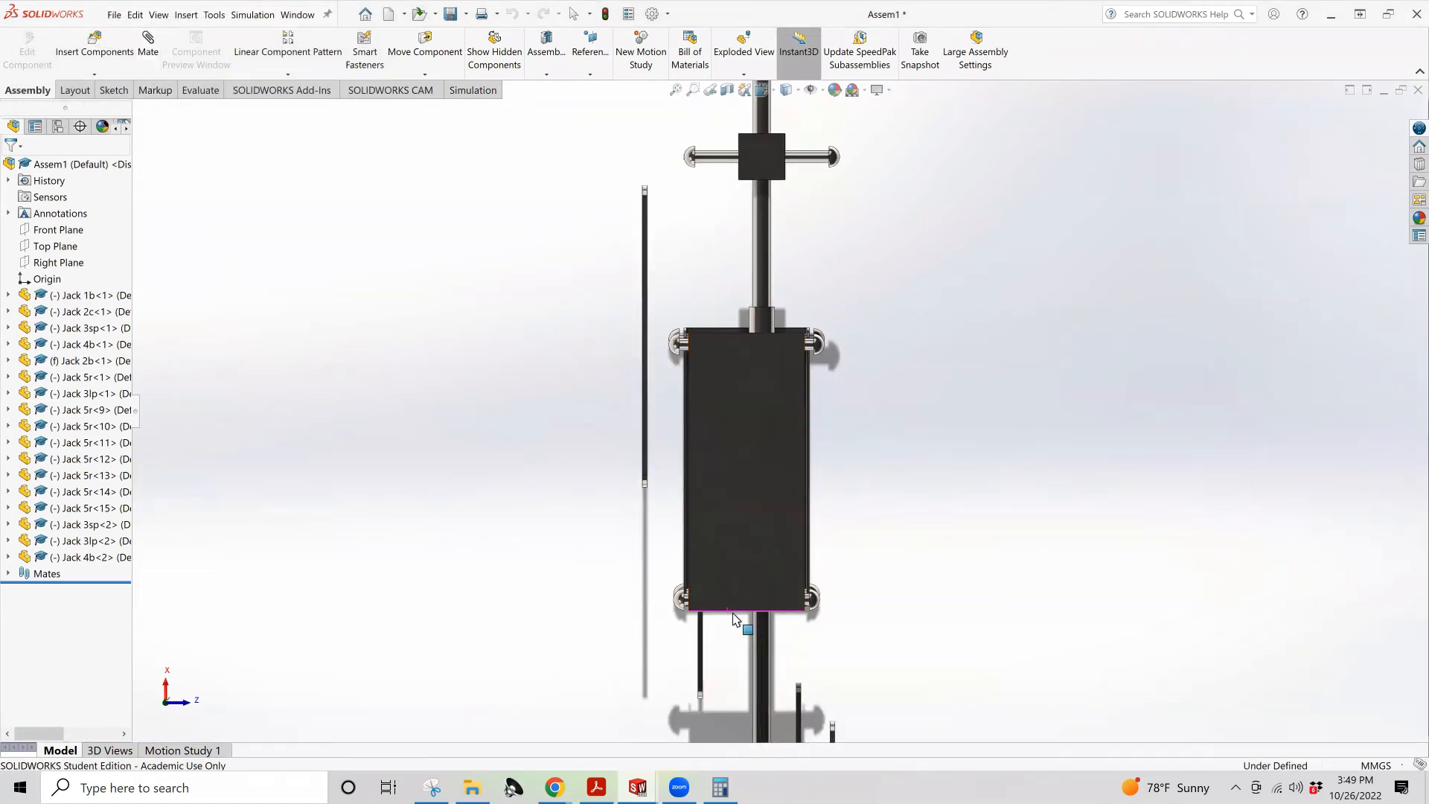
{"action": "left_click_drag", "start_coordinate": [734, 618], "coordinate": [731, 574]}
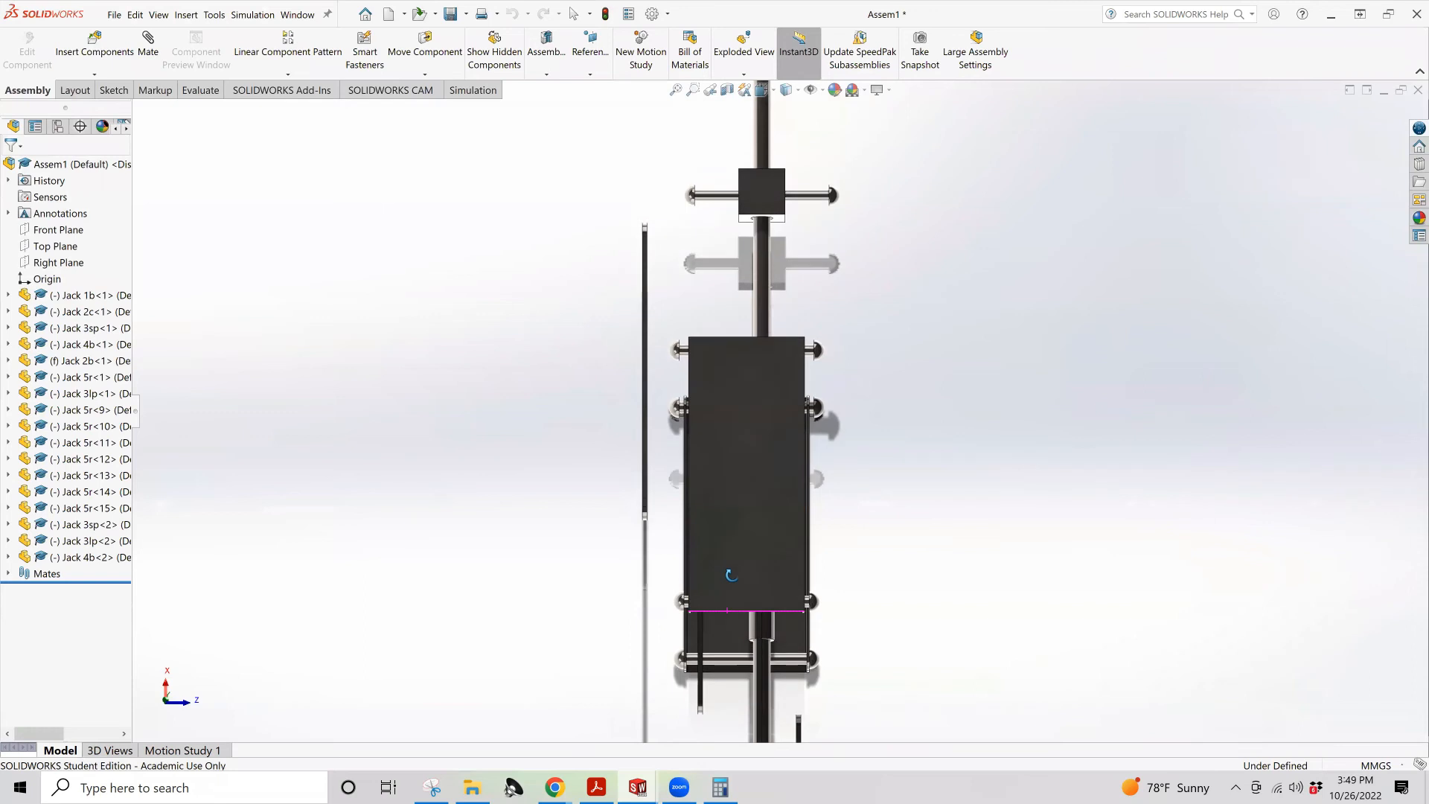
Identify the pins at the plate ends and delete the Concentric3 mate of the long pin Jack 3lp<1>
{"action": "left_click", "coordinate": [813, 659]}
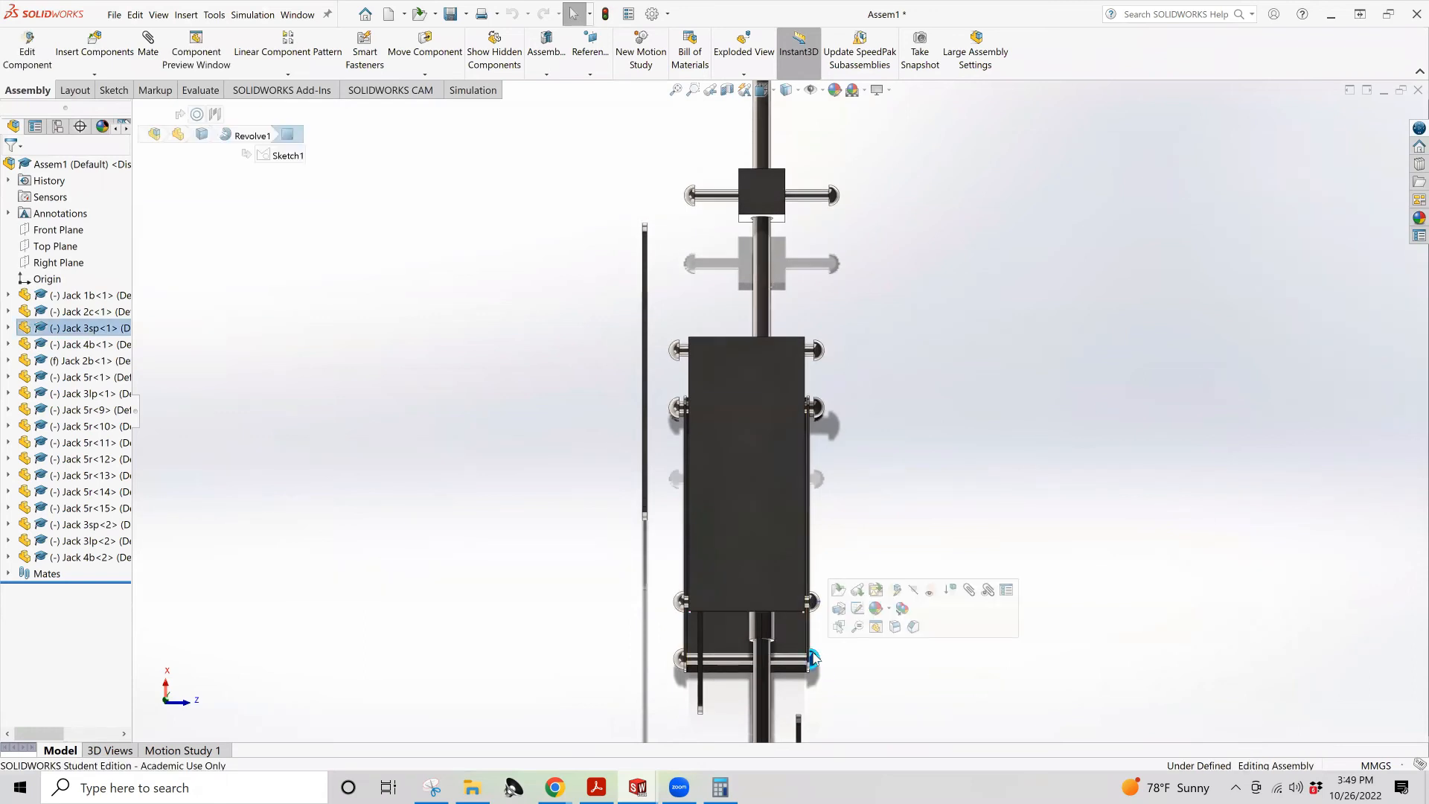
{"action": "left_click", "coordinate": [792, 662]}
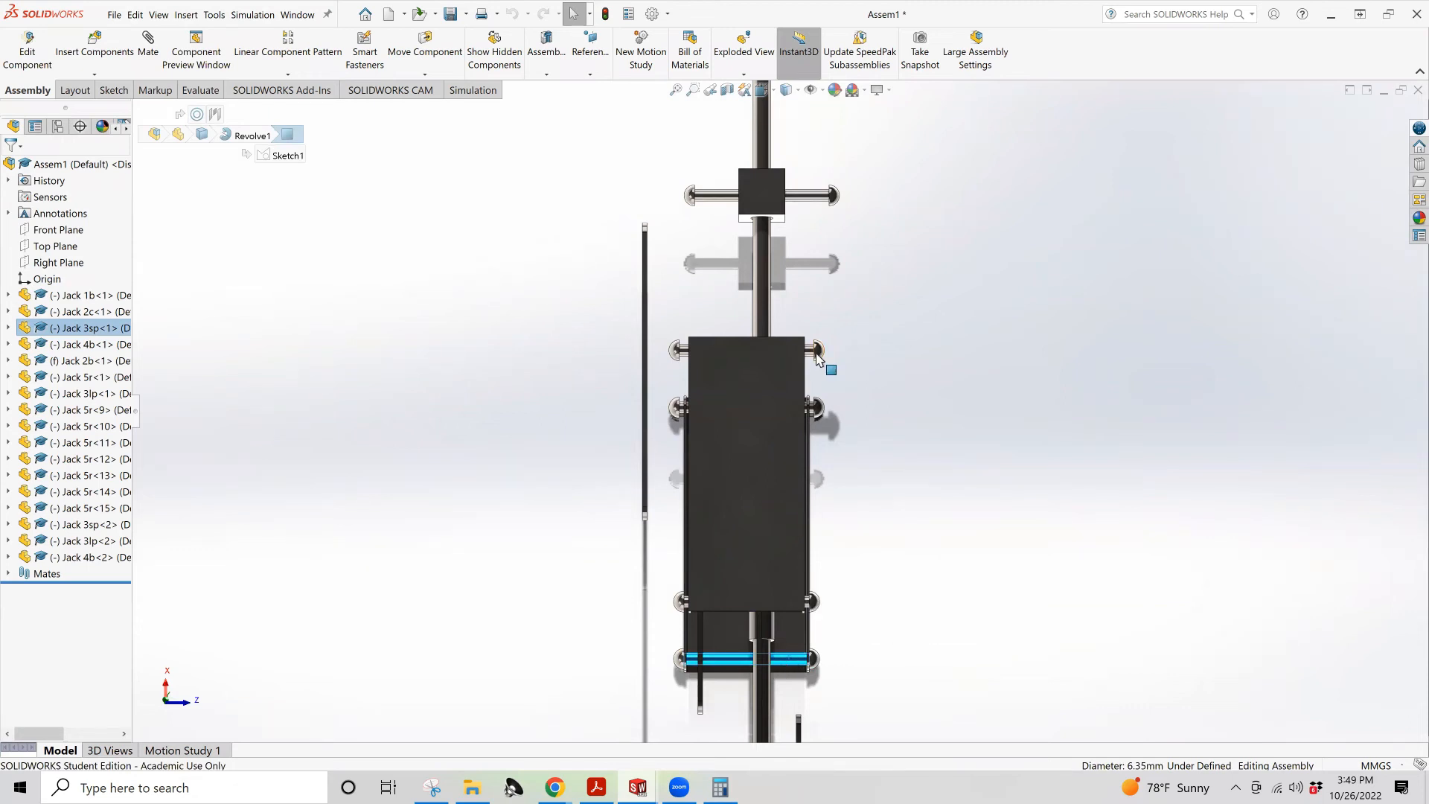
{"action": "left_click", "coordinate": [682, 353]}
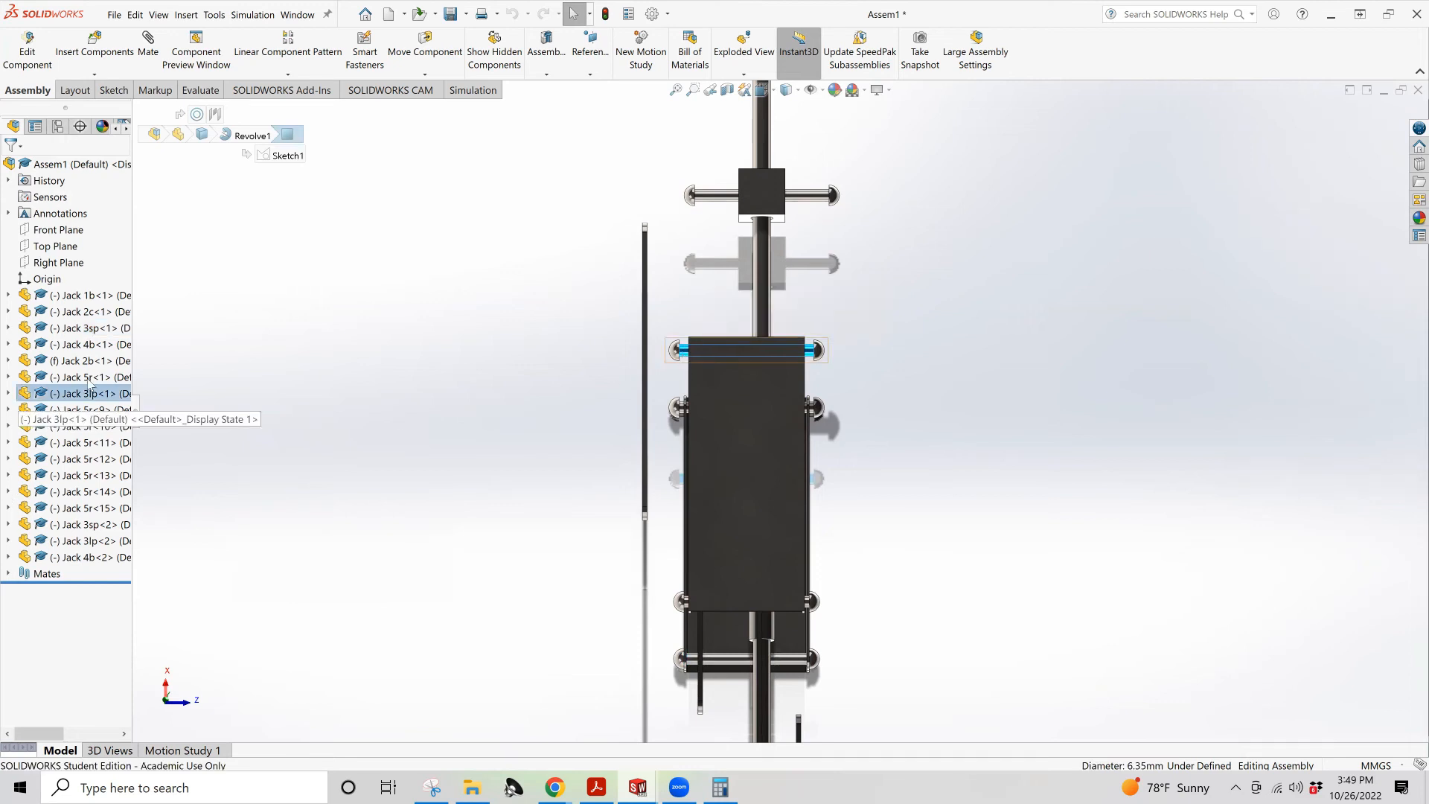
{"action": "left_click", "coordinate": [6, 573]}
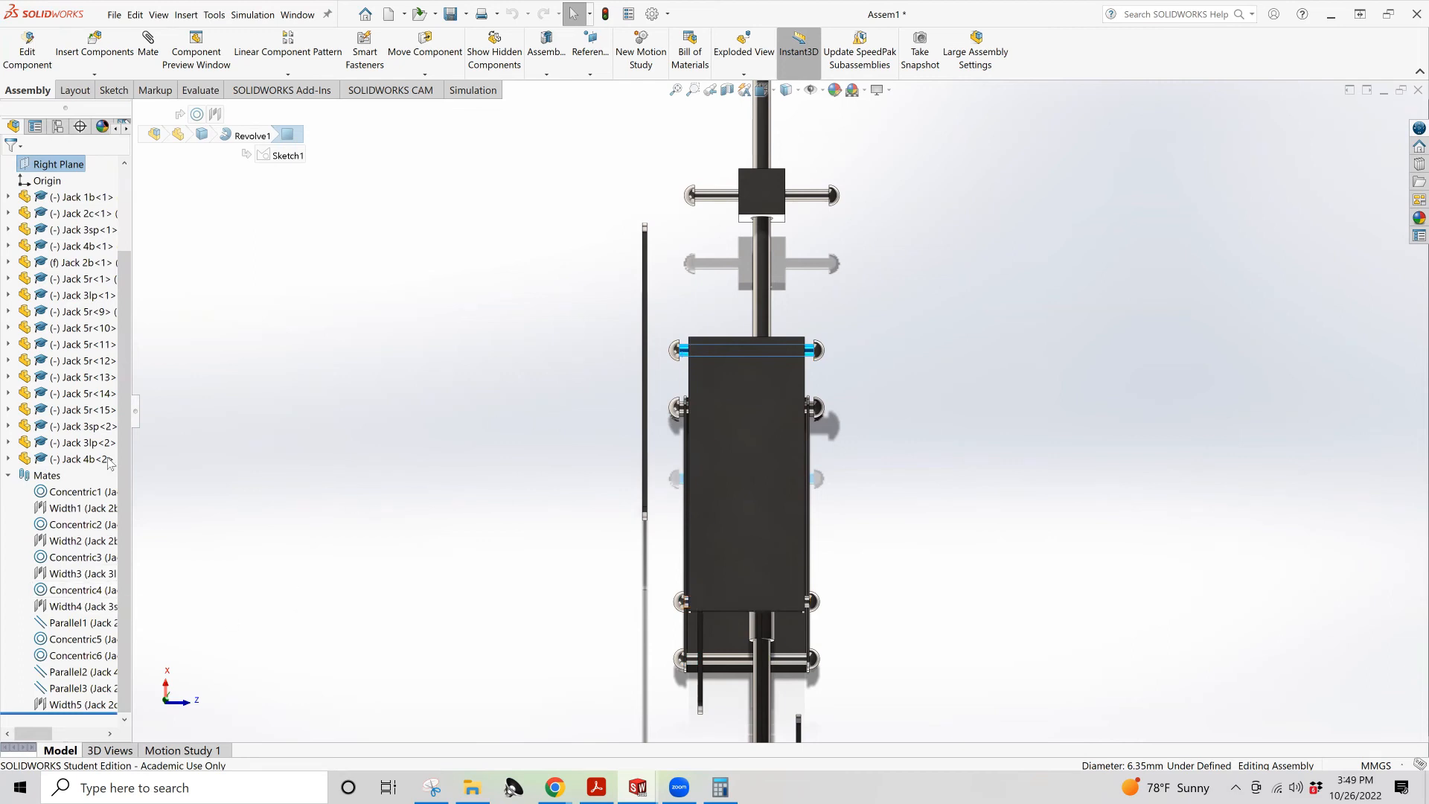
{"action": "right_click", "coordinate": [90, 559]}
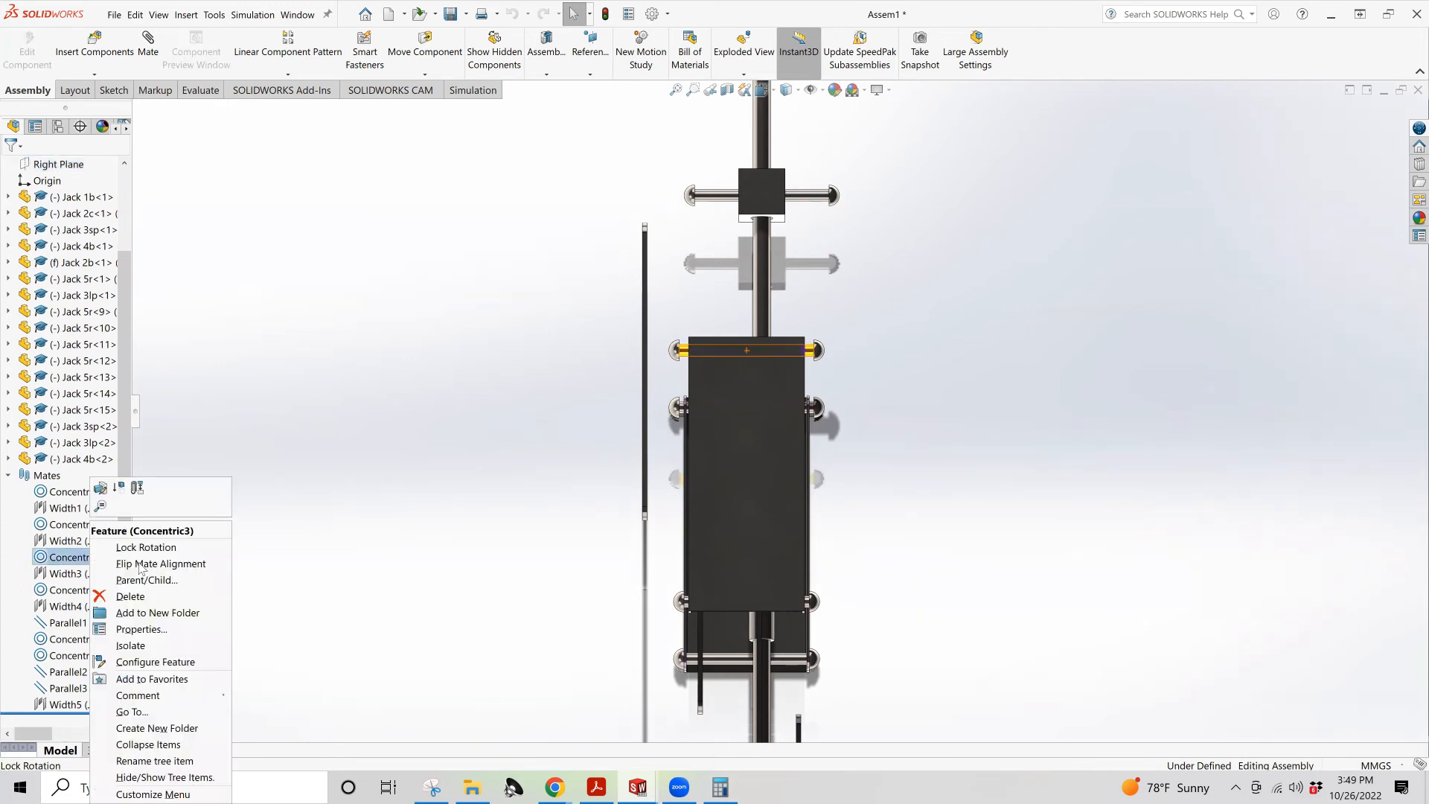
{"action": "left_click", "coordinate": [131, 597]}
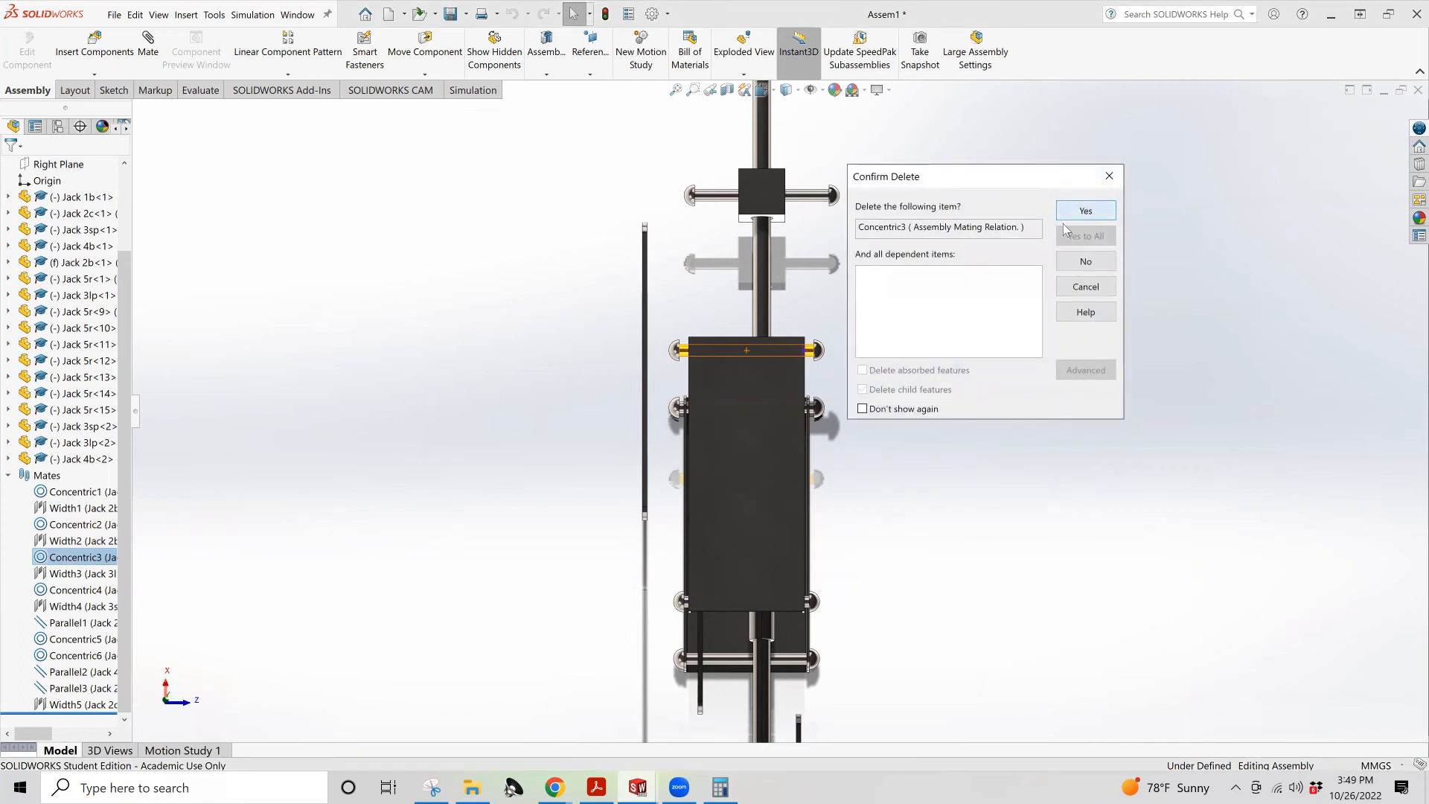
{"action": "left_click", "coordinate": [1080, 213]}
{"action": "left_click", "coordinate": [677, 350]}
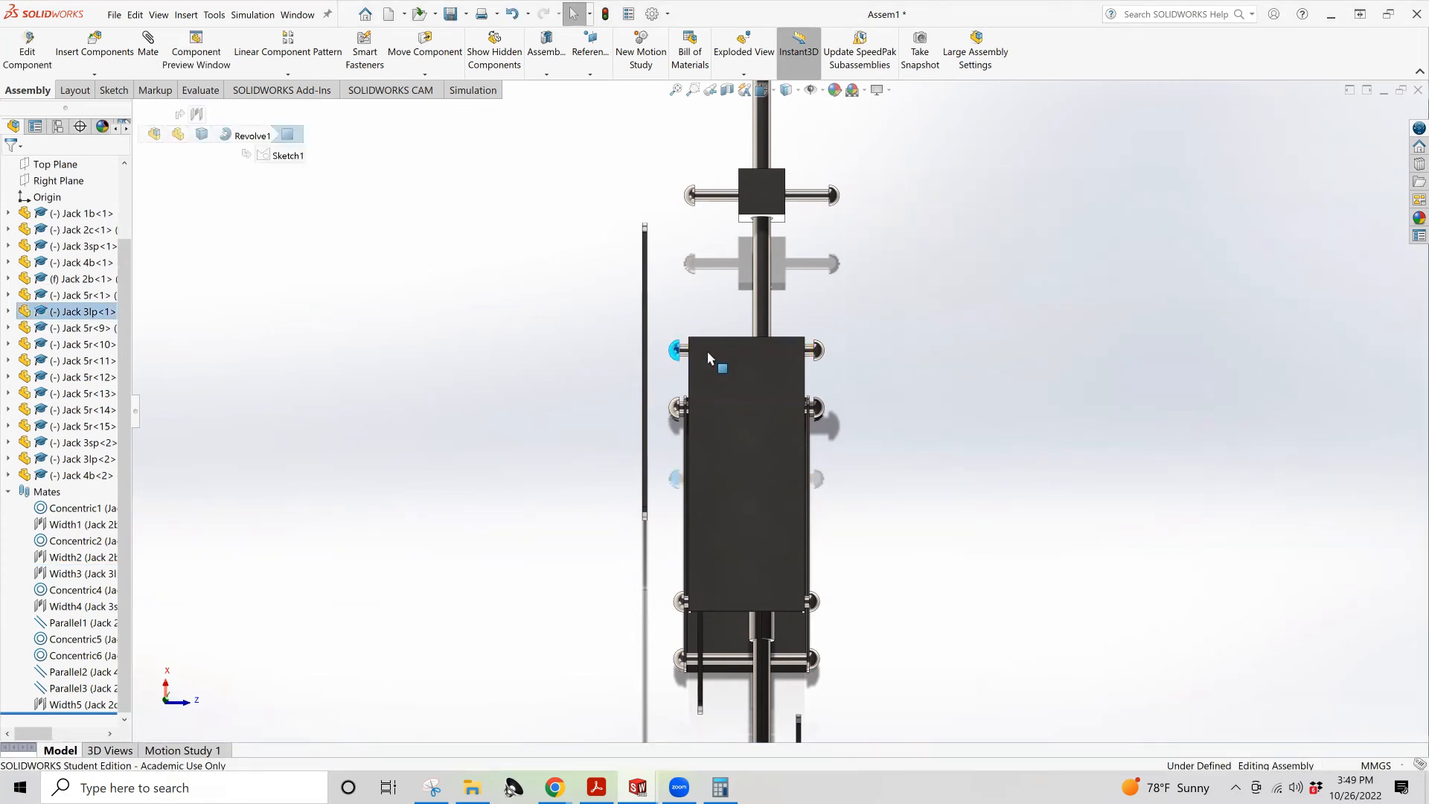
Move the freed long pin away from the plate and clear both face selections from the short pin's Concentric1 mate
{"action": "left_click_drag", "start_coordinate": [893, 357], "coordinate": [905, 265]}
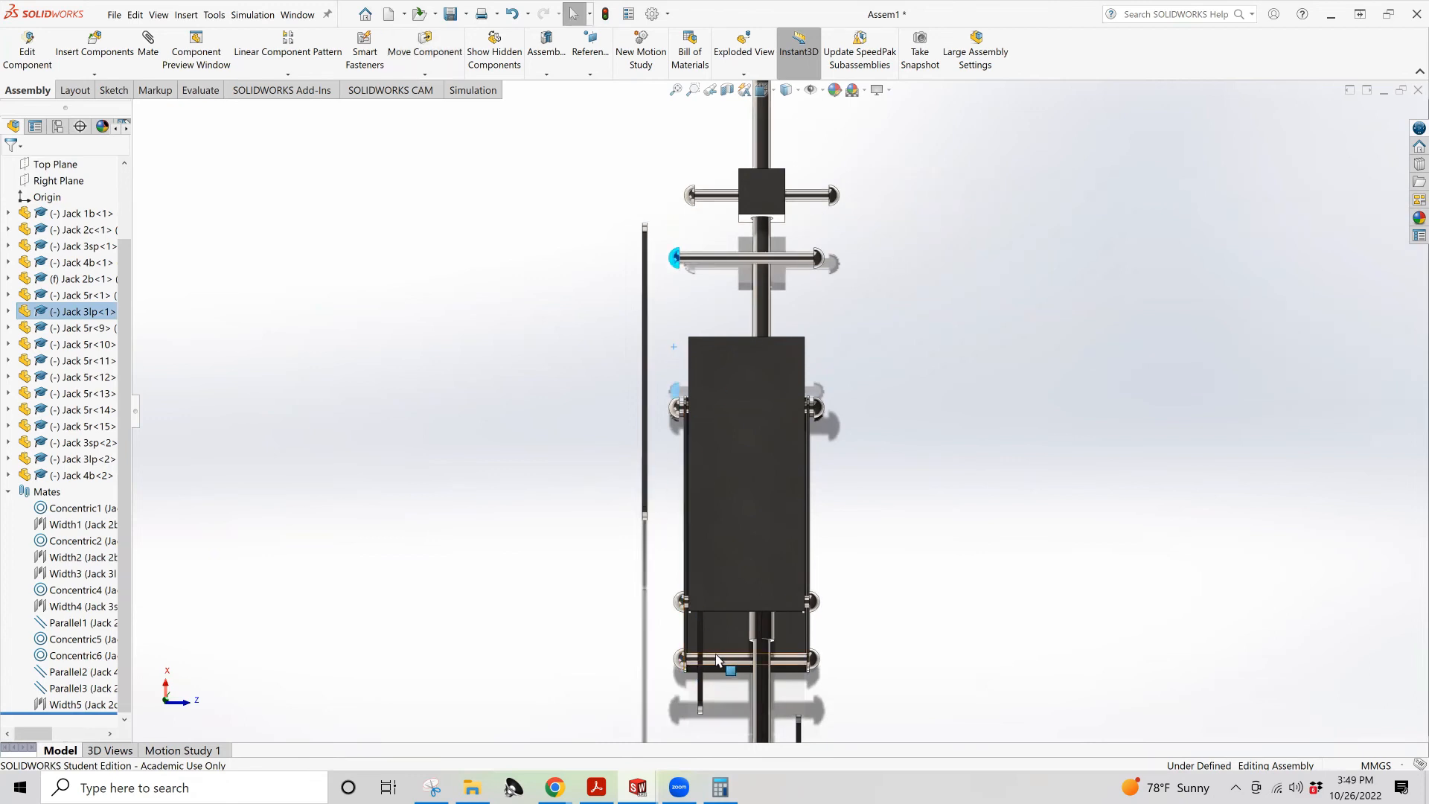
{"action": "left_click", "coordinate": [687, 660]}
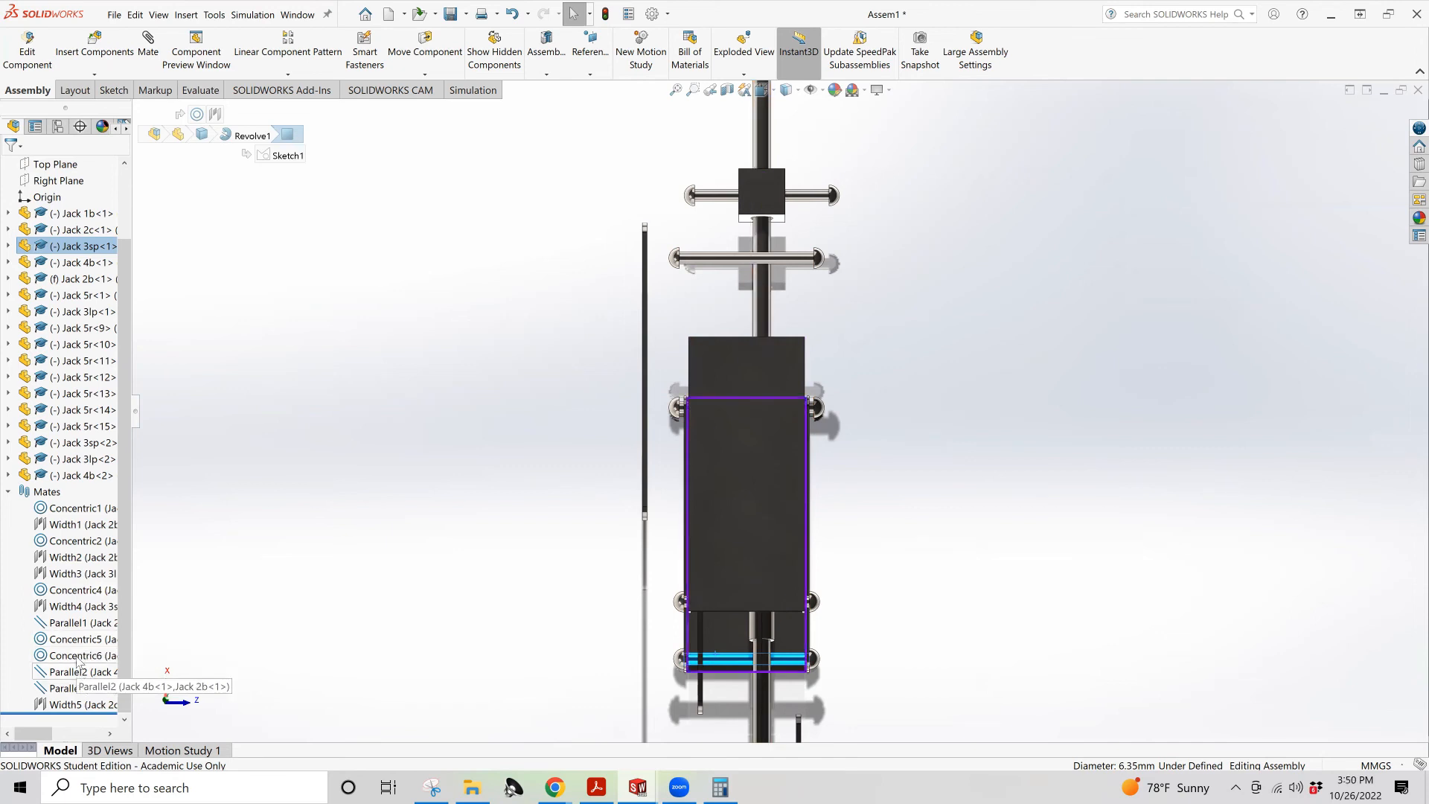
{"action": "left_click", "coordinate": [73, 511]}
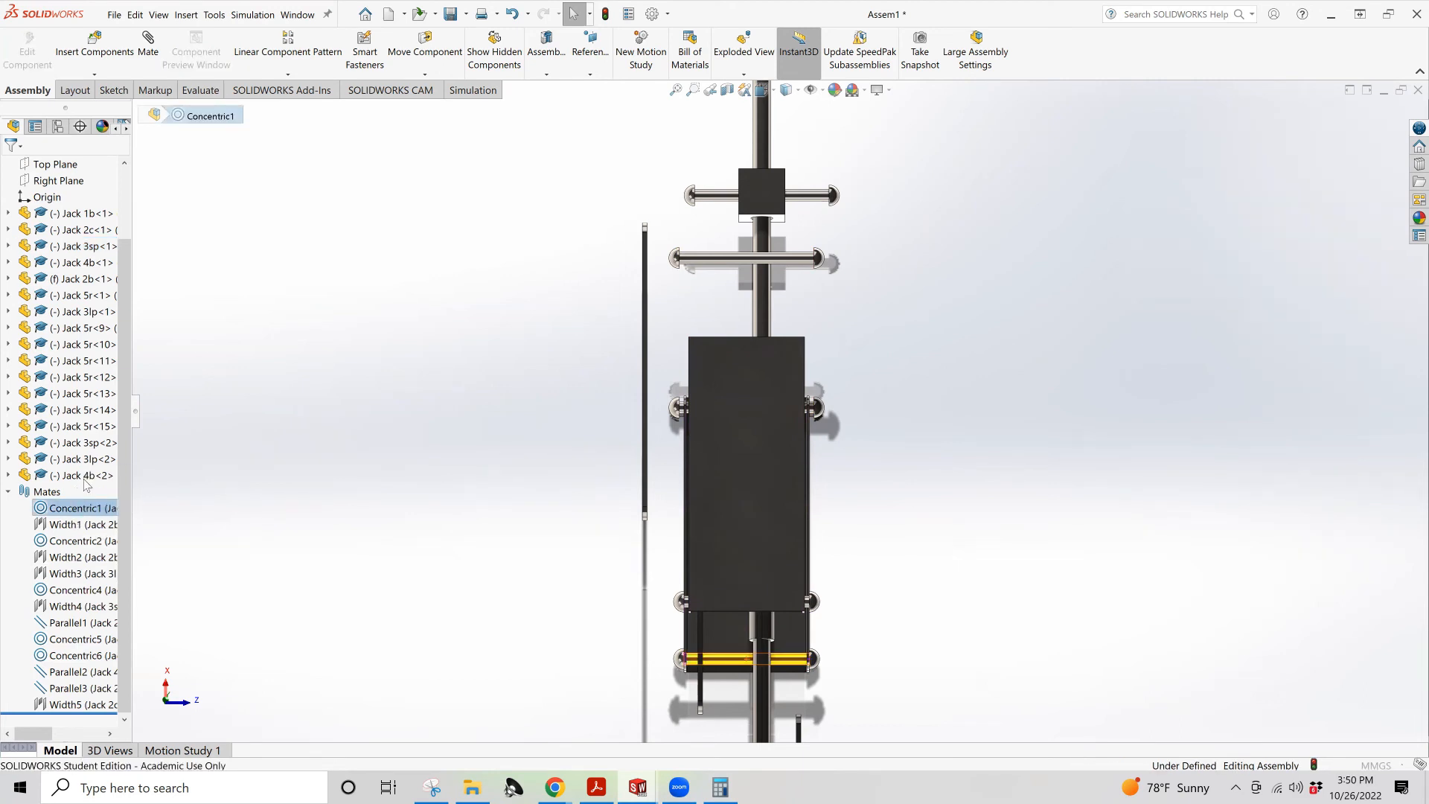
{"action": "double_click", "coordinate": [76, 509]}
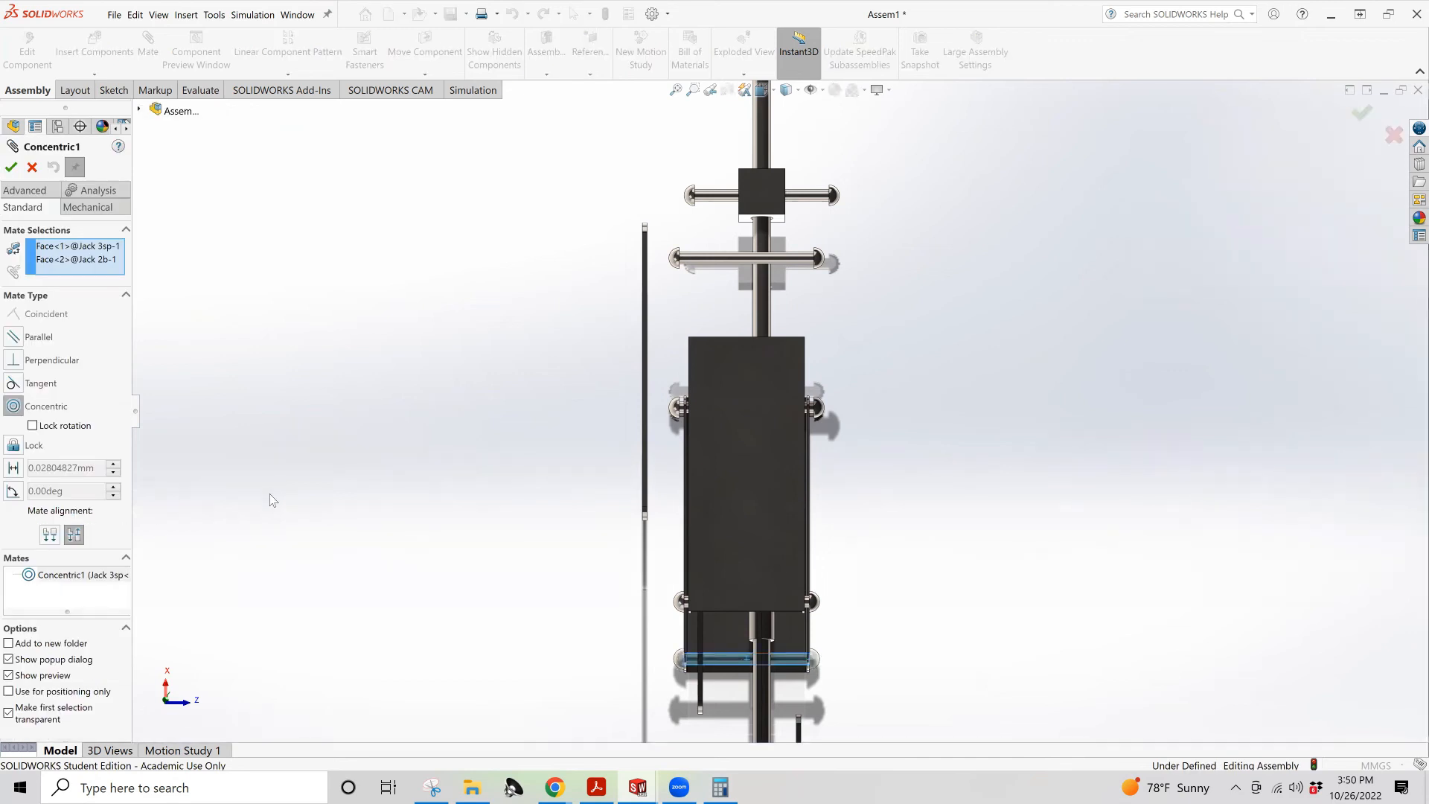
{"action": "left_click", "coordinate": [66, 259]}
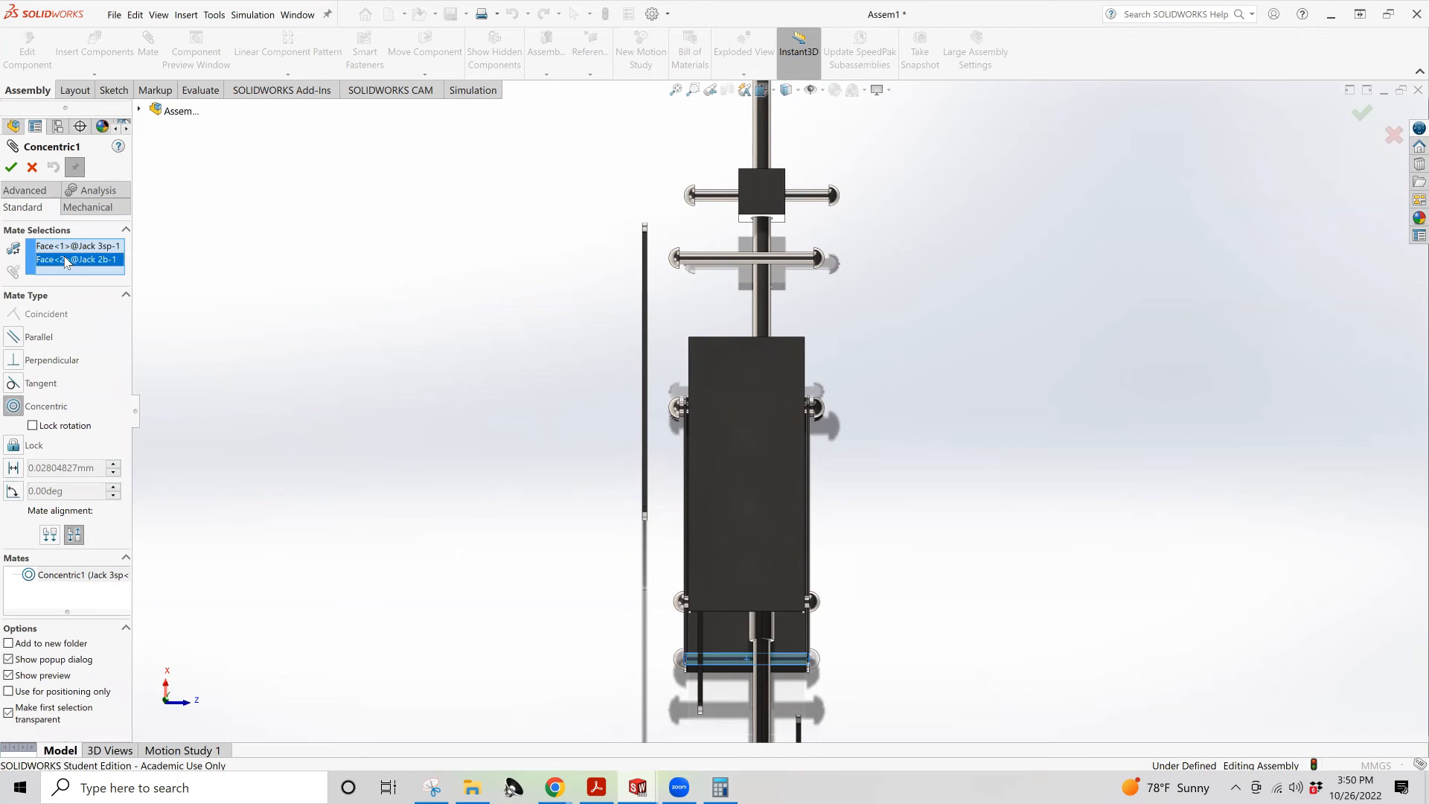
{"action": "right_click", "coordinate": [67, 261]}
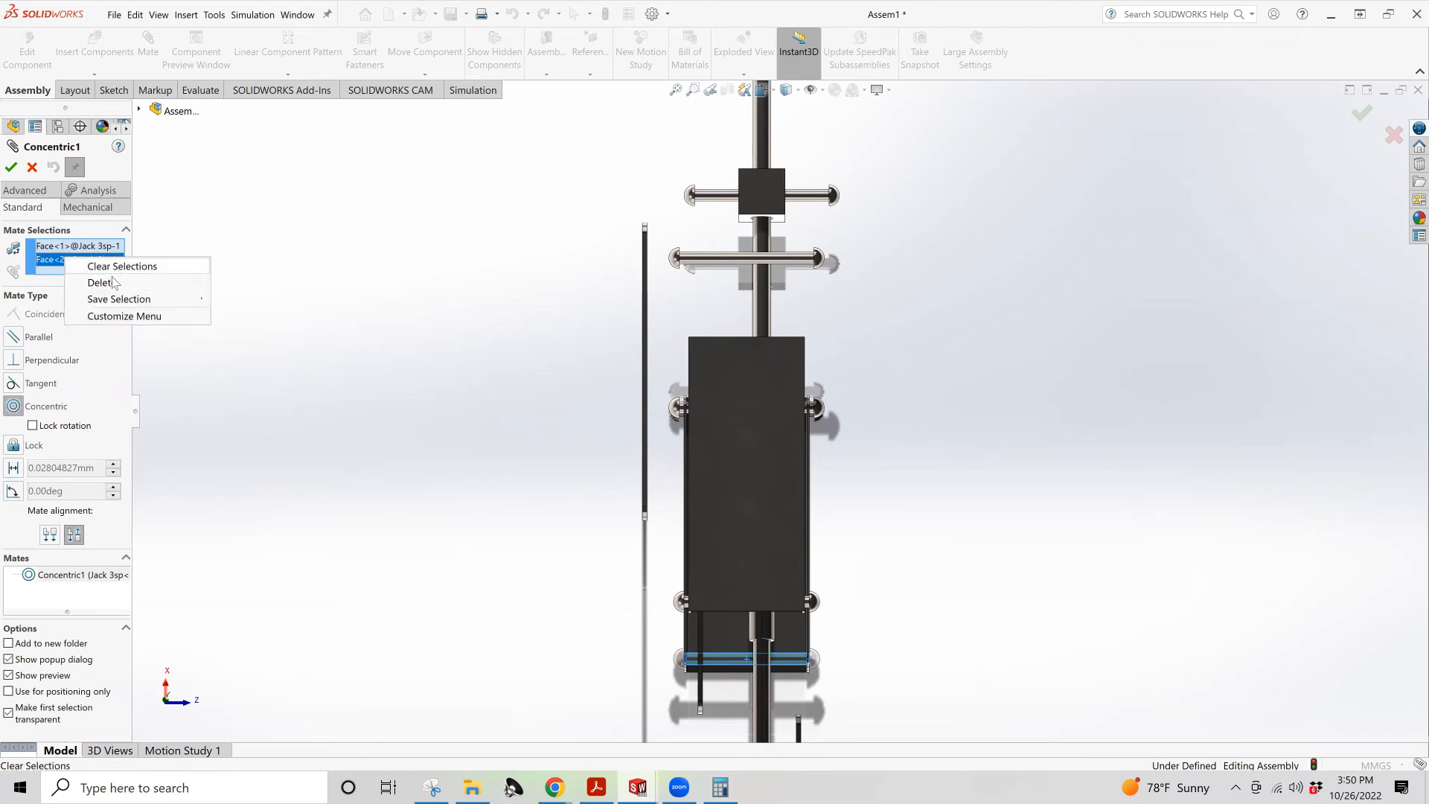
{"action": "left_click", "coordinate": [115, 267]}
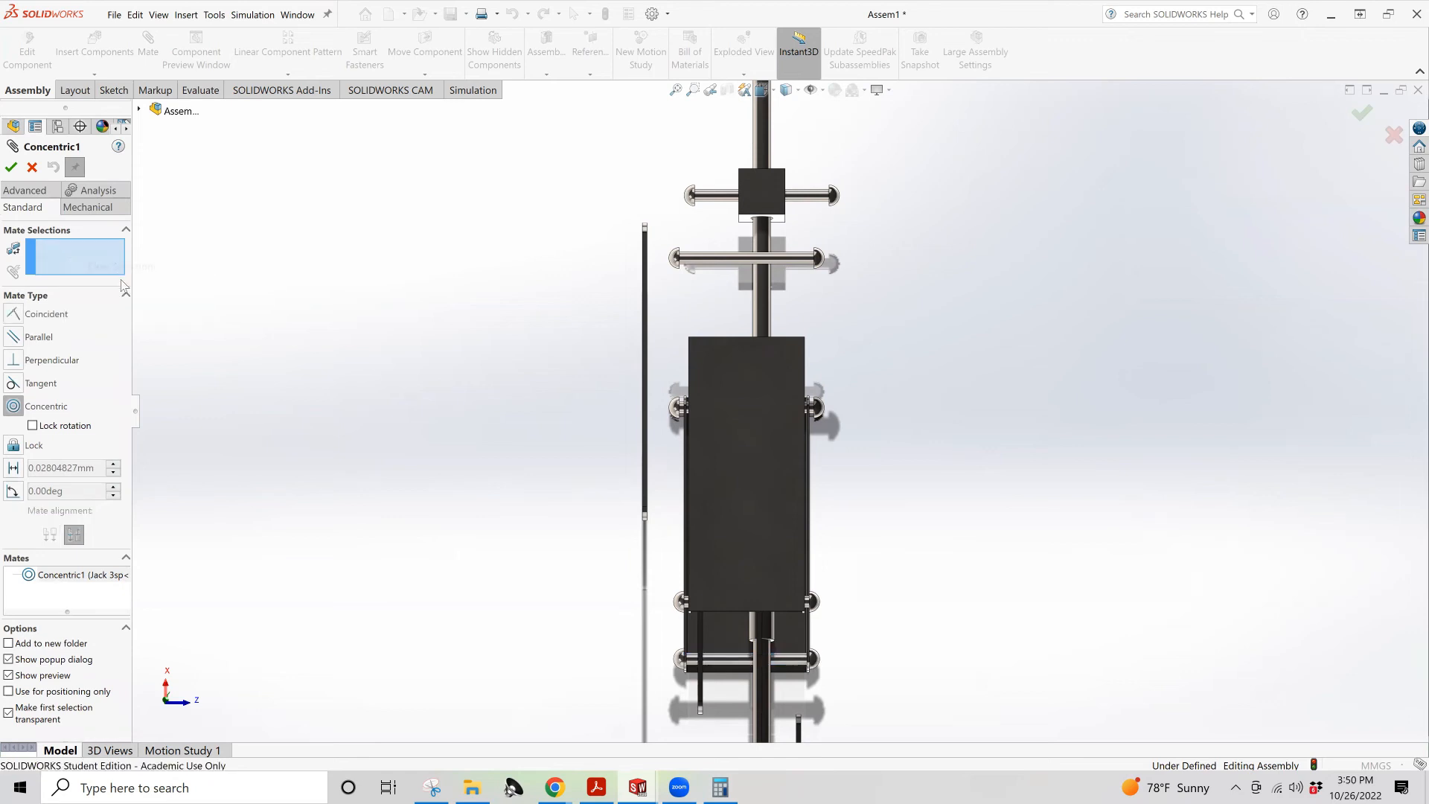
Redefine Concentric1 between the shank of short pin Jack 3sp<1> and the empty hole at the front plate's upper end
{"action": "left_click", "coordinate": [741, 656]}
{"action": "scroll", "coordinate": [860, 395], "scroll_direction": "up", "scroll_amount": 1}
{"action": "middle_click_drag", "start_coordinate": [854, 369], "coordinate": [803, 359]}
{"action": "scroll", "coordinate": [793, 359], "scroll_direction": "down", "scroll_amount": 5}
{"action": "scroll", "coordinate": [794, 361], "scroll_direction": "down", "scroll_amount": 3}
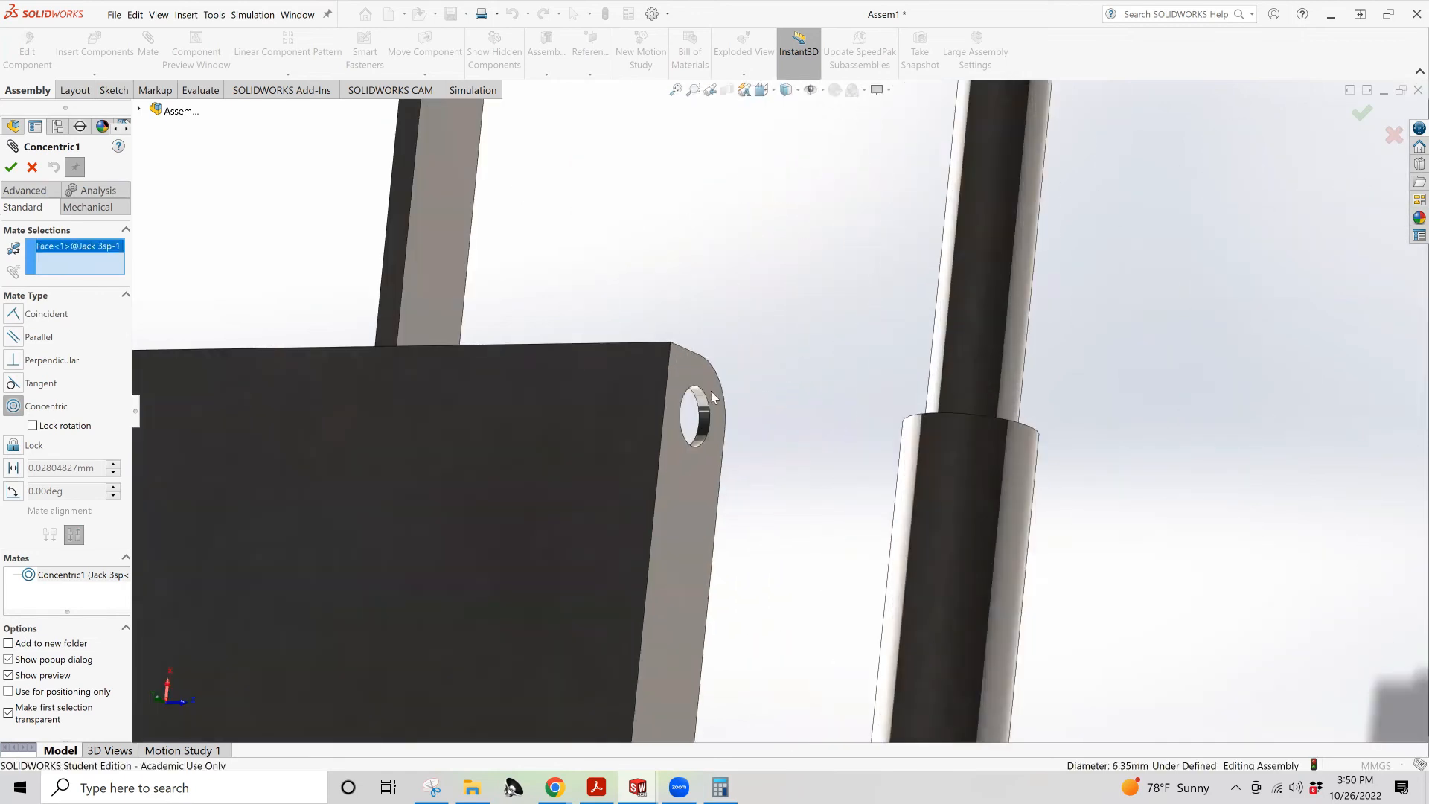
{"action": "left_click", "coordinate": [703, 414]}
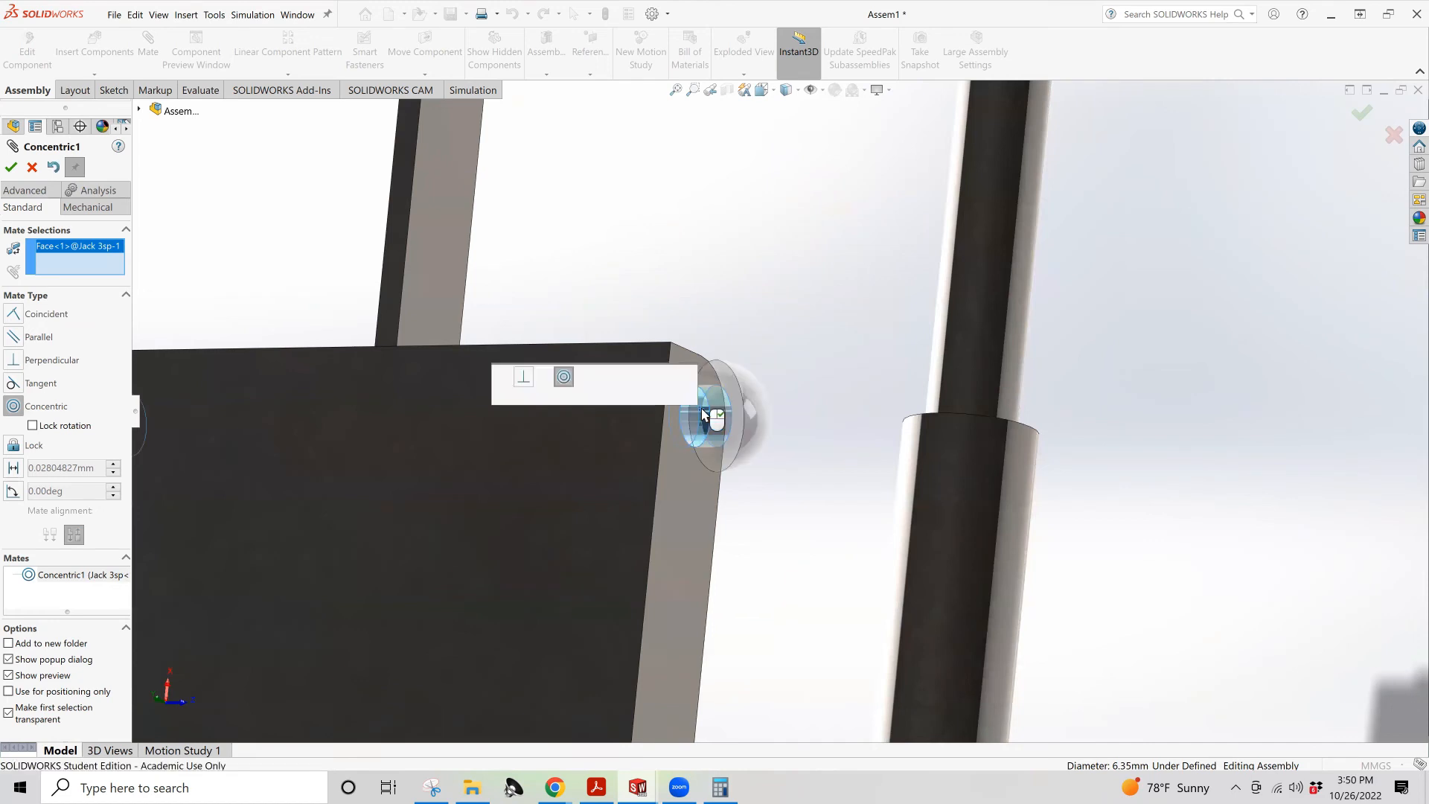
{"action": "left_click", "coordinate": [685, 376]}
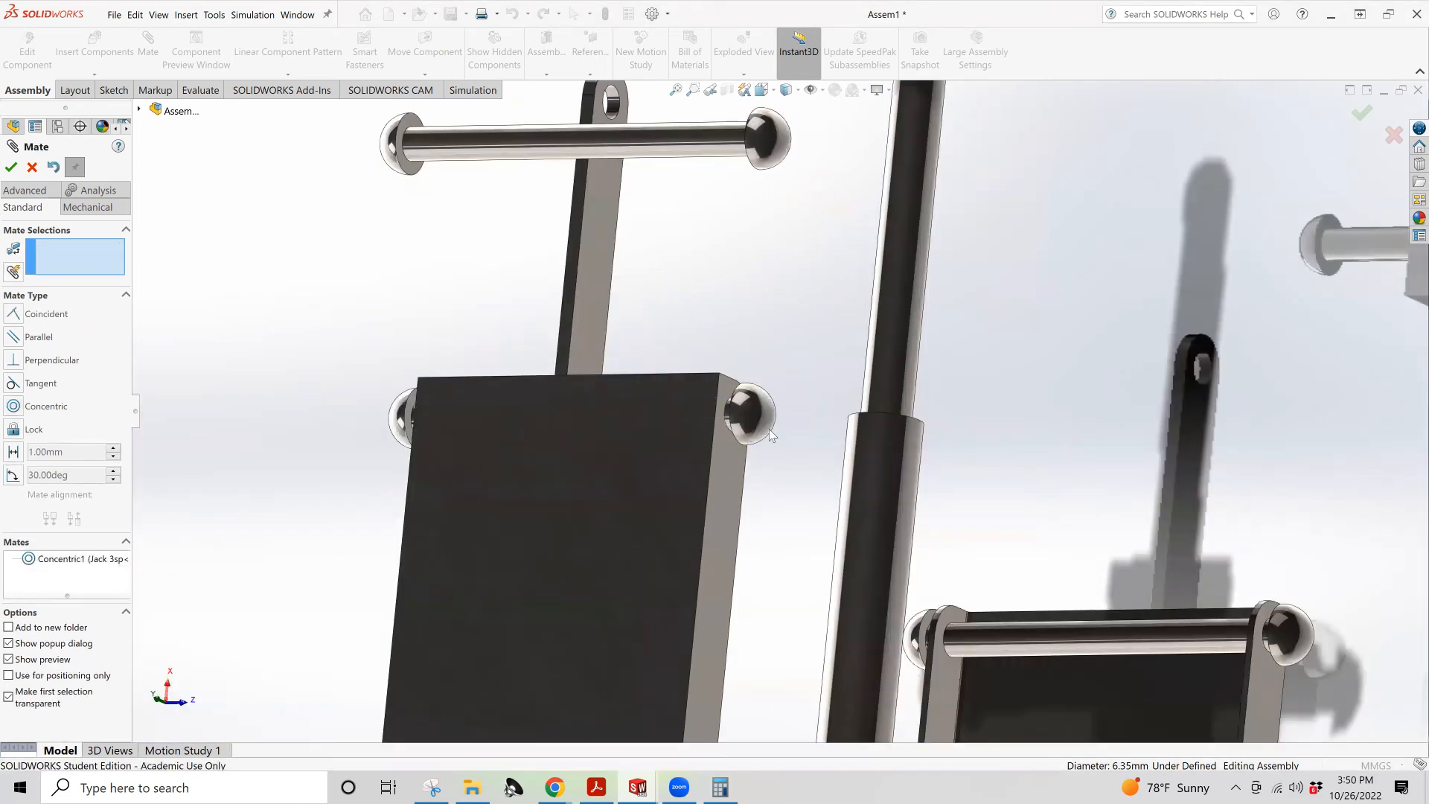
Add a concentric mate between long pin Jack 3lp<1> and the empty lower-end hole of plate Jack 2b<1>
{"action": "scroll", "coordinate": [803, 511], "scroll_direction": "up", "scroll_amount": 3}
{"action": "scroll", "coordinate": [803, 510], "scroll_direction": "up", "scroll_amount": 3}
{"action": "middle_click_drag", "start_coordinate": [811, 513], "coordinate": [857, 491]}
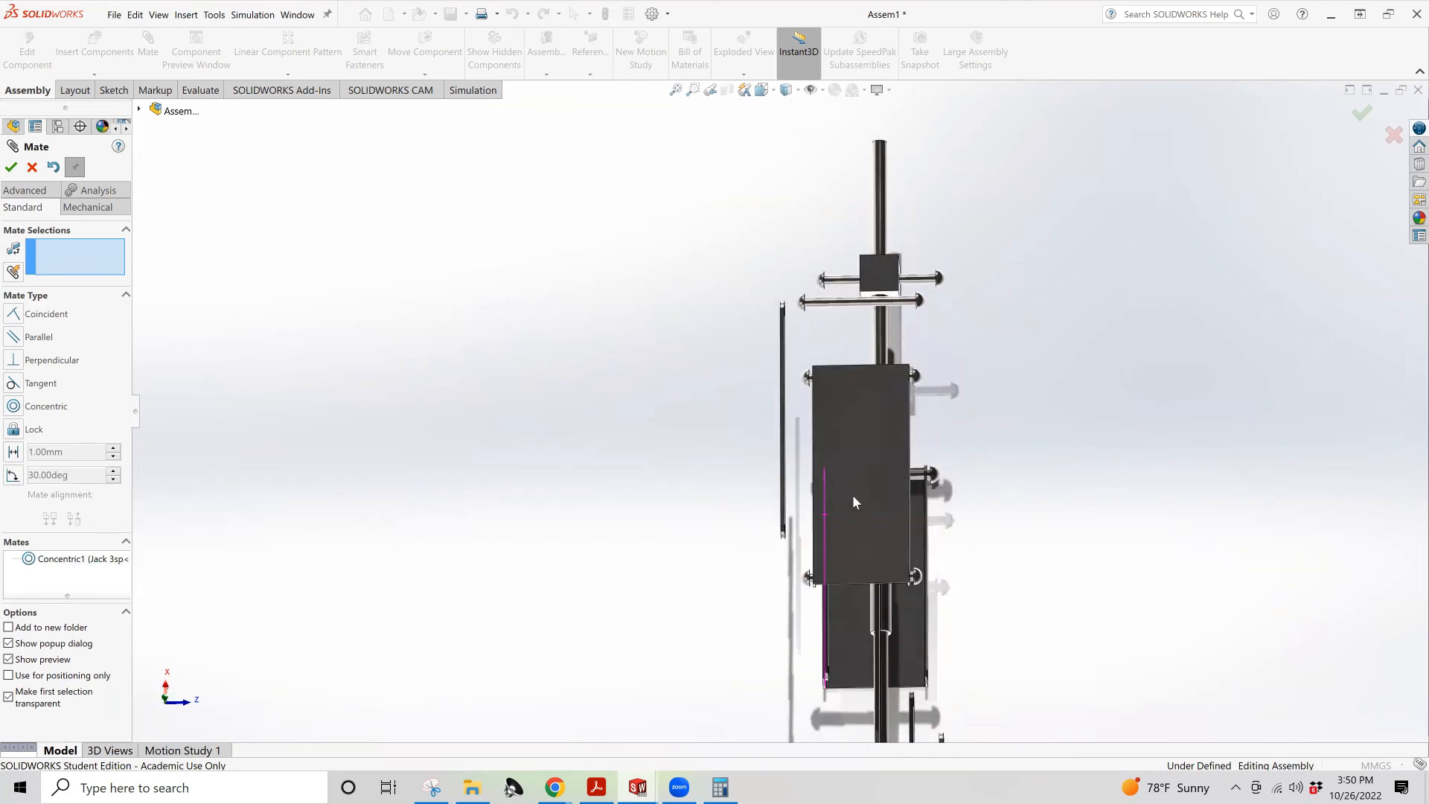
{"action": "left_click", "coordinate": [846, 309]}
{"action": "middle_click_drag", "start_coordinate": [848, 673], "coordinate": [811, 650]}
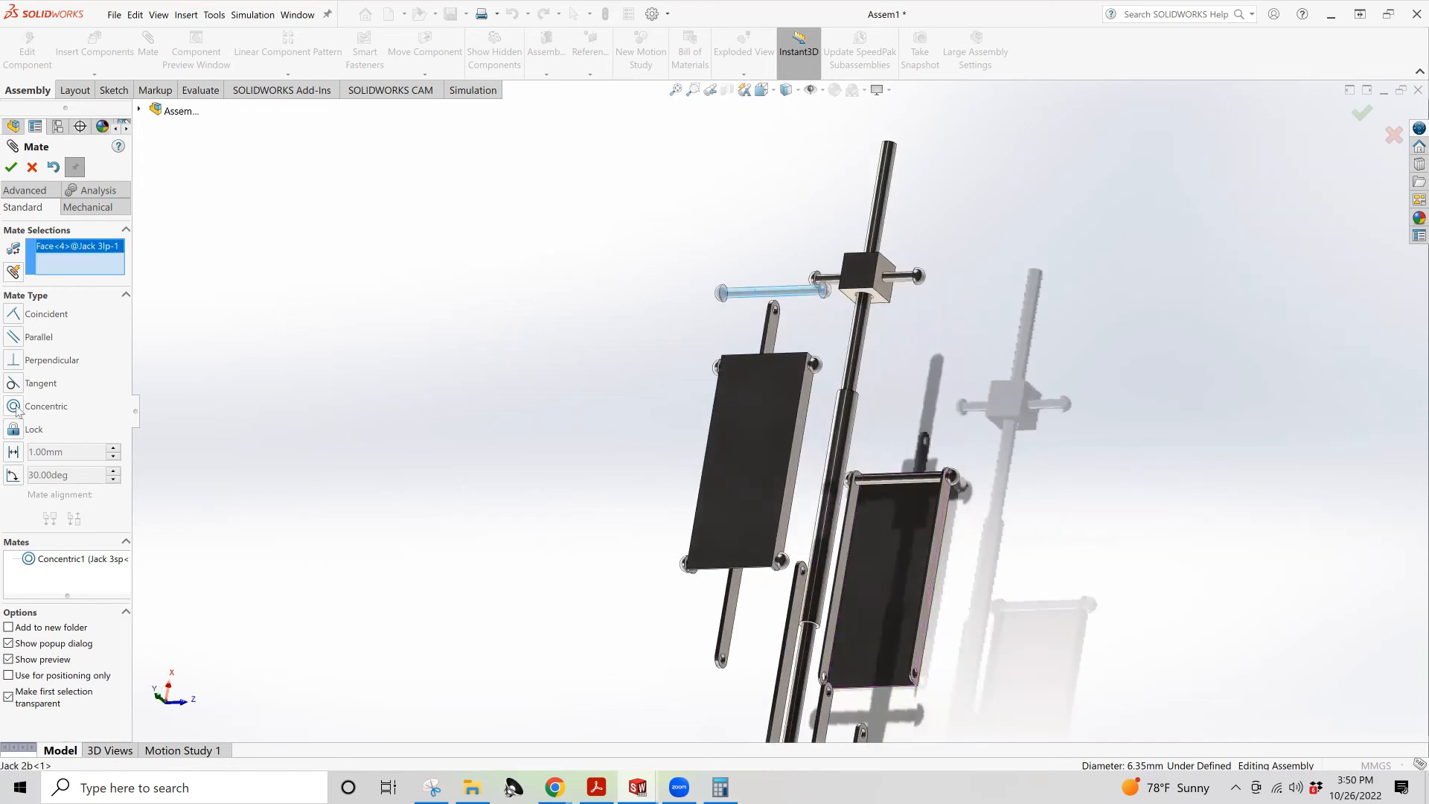
{"action": "scroll", "coordinate": [845, 648], "scroll_direction": "down", "scroll_amount": 6}
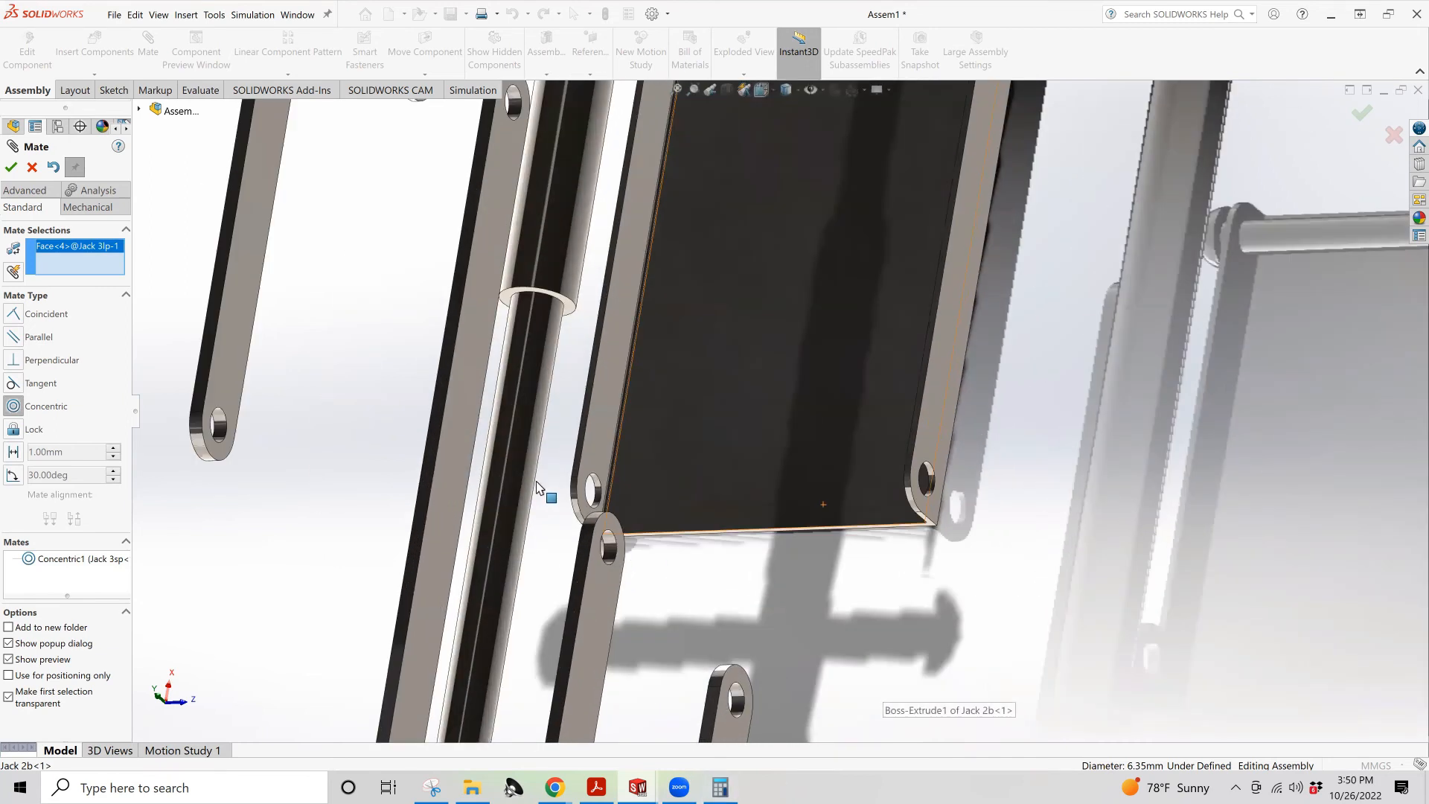
{"action": "left_click", "coordinate": [596, 493]}
{"action": "left_click", "coordinate": [603, 528]}
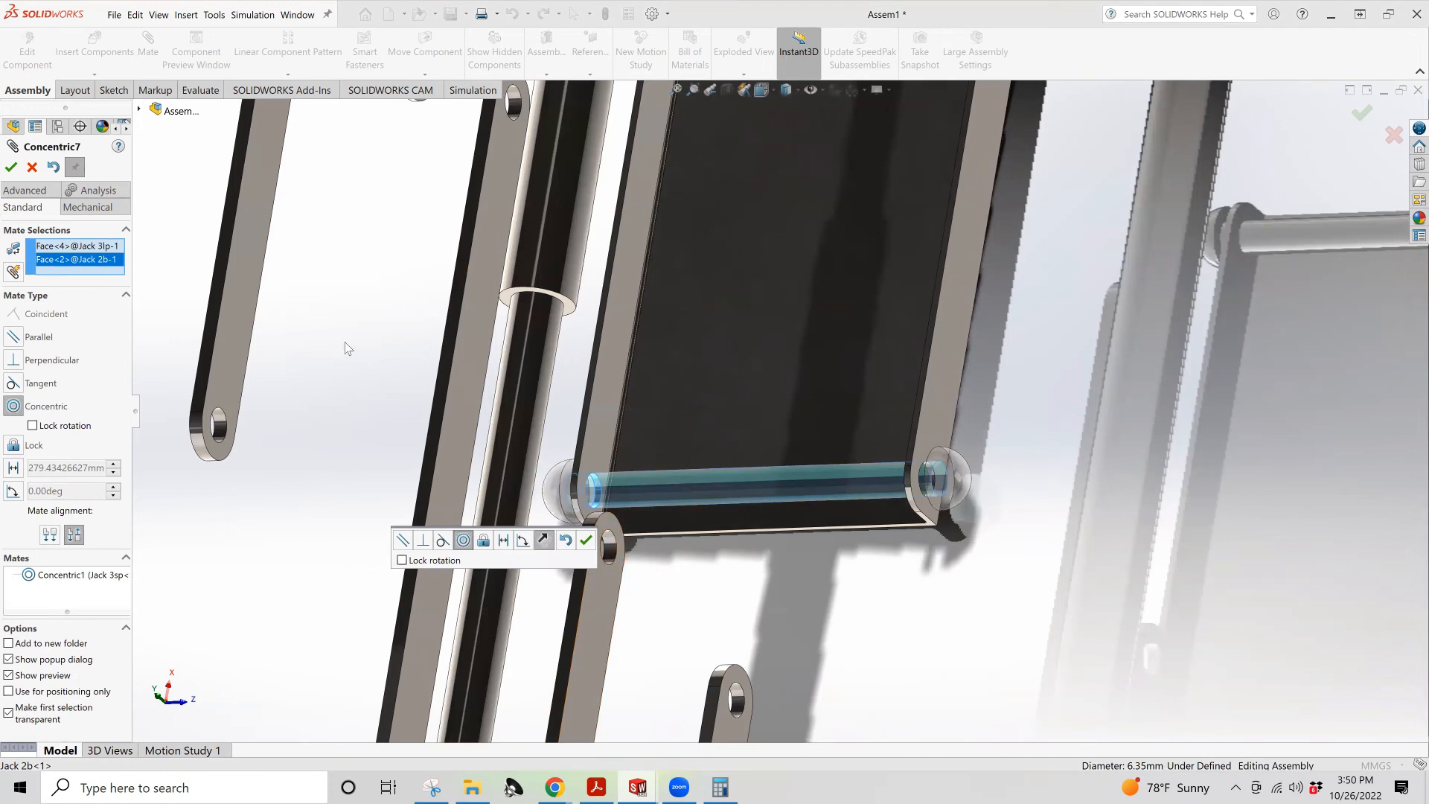
{"action": "left_click", "coordinate": [11, 167]}
Add a concentric mate between one end hole of link Jack 5r<9> and the shank of short pin Jack 3sp<2>
{"action": "mouse_move", "coordinate": [926, 530]}
{"action": "middle_mouse_down"}
{"action": "mouse_move", "coordinate": [875, 535]}
{"action": "mouse_move", "coordinate": [912, 546]}
{"action": "middle_mouse_up"}
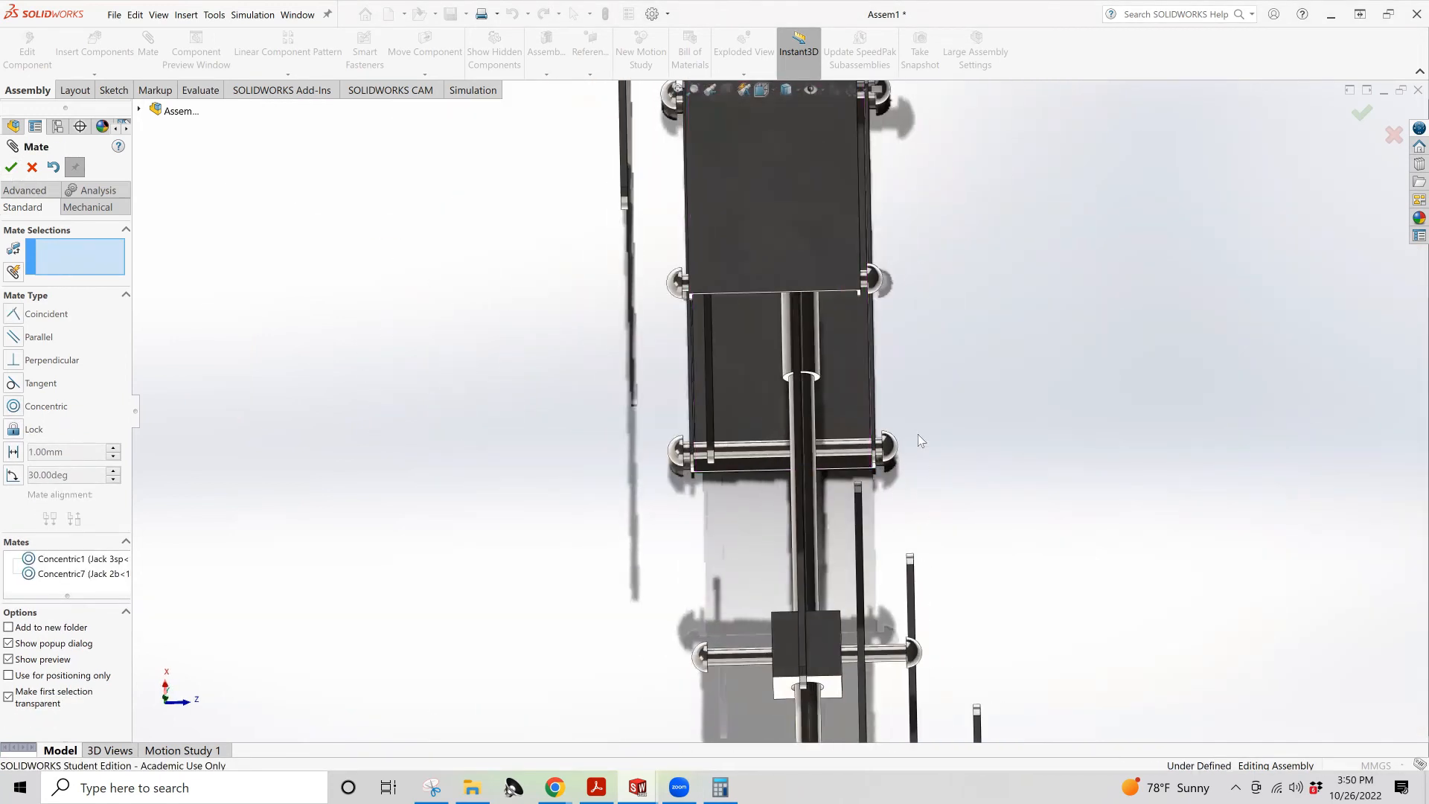
{"action": "scroll", "coordinate": [918, 434], "scroll_direction": "up", "scroll_amount": 4}
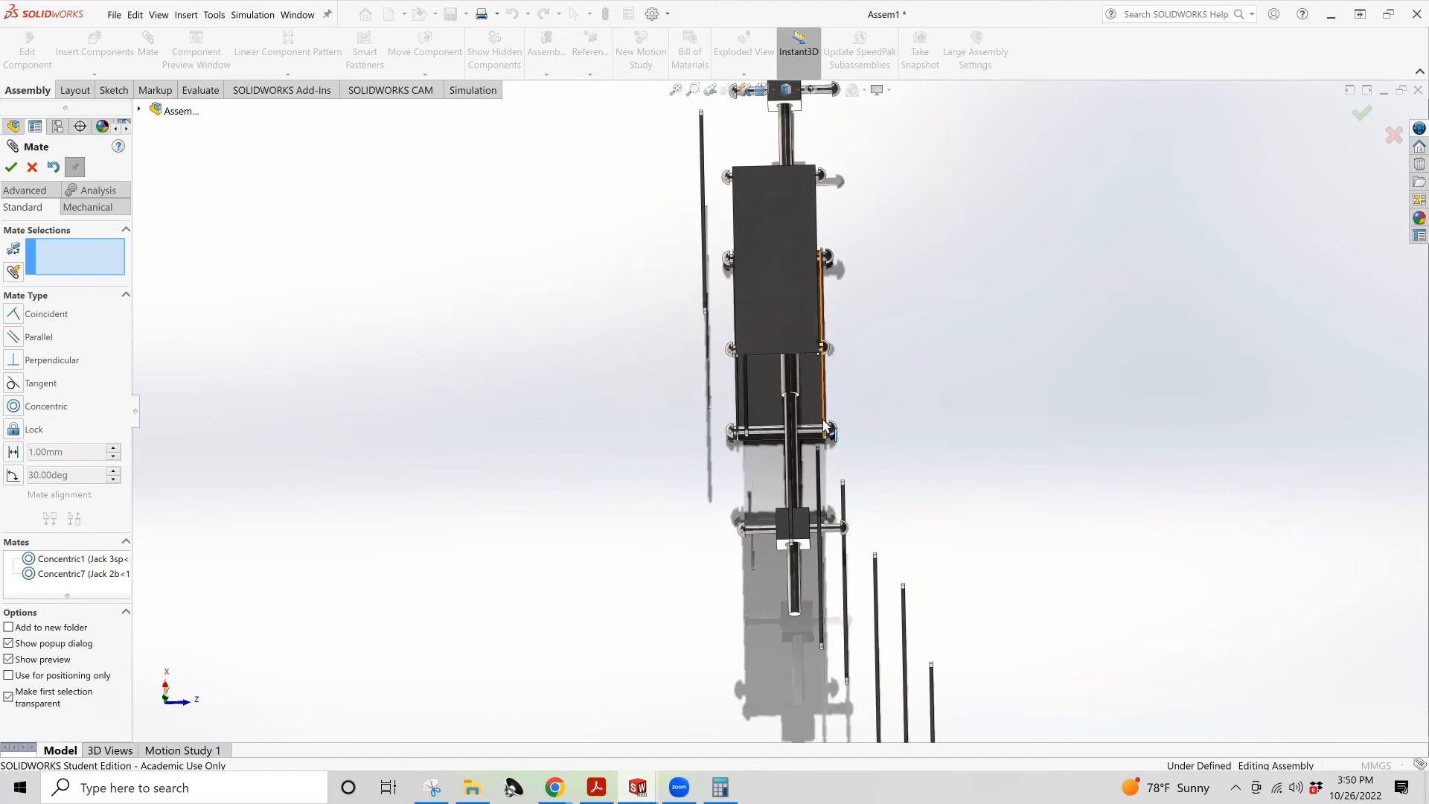
{"action": "scroll", "coordinate": [868, 198], "scroll_direction": "down", "scroll_amount": 3}
{"action": "scroll", "coordinate": [855, 220], "scroll_direction": "up", "scroll_amount": 2}
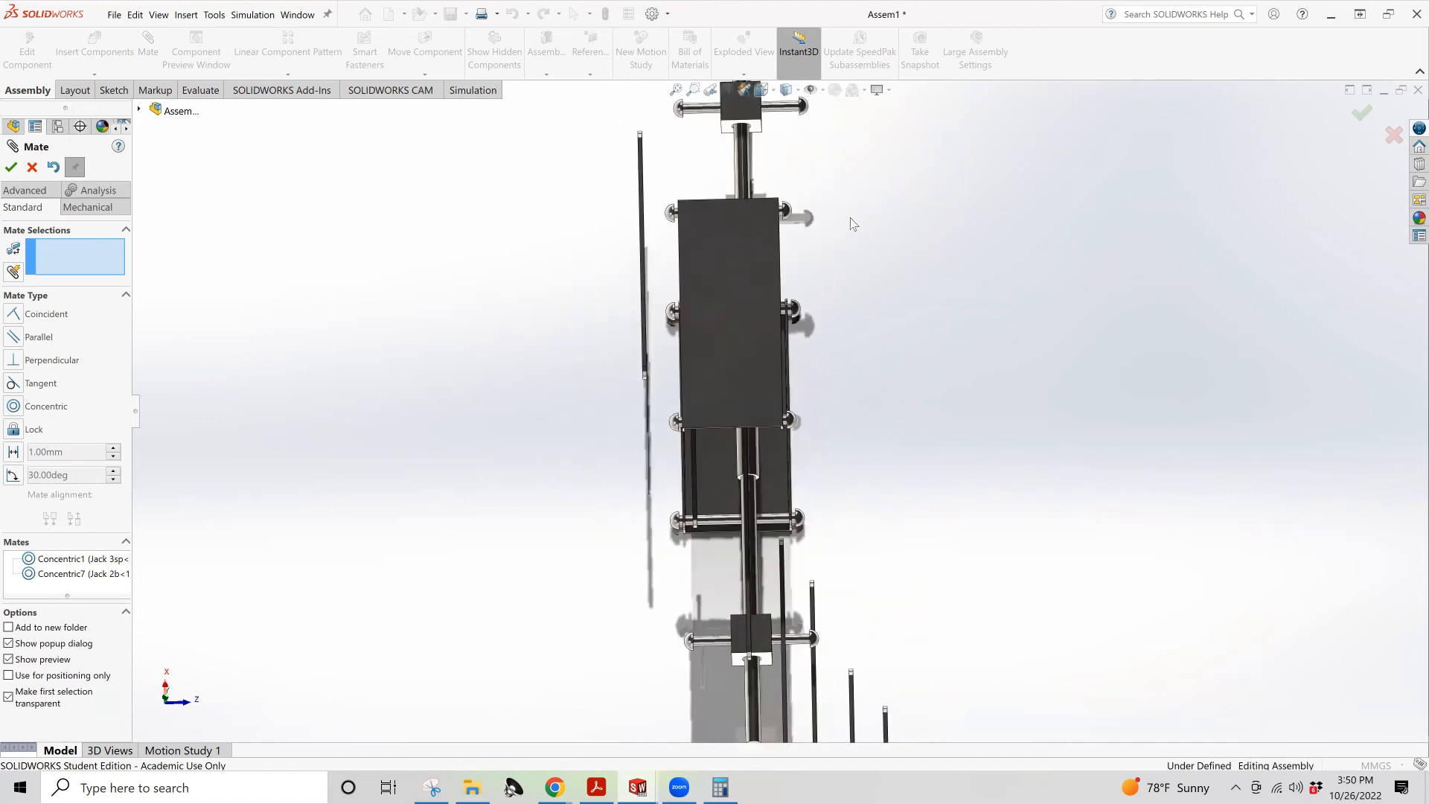
{"action": "middle_click_drag", "start_coordinate": [832, 368], "coordinate": [790, 421]}
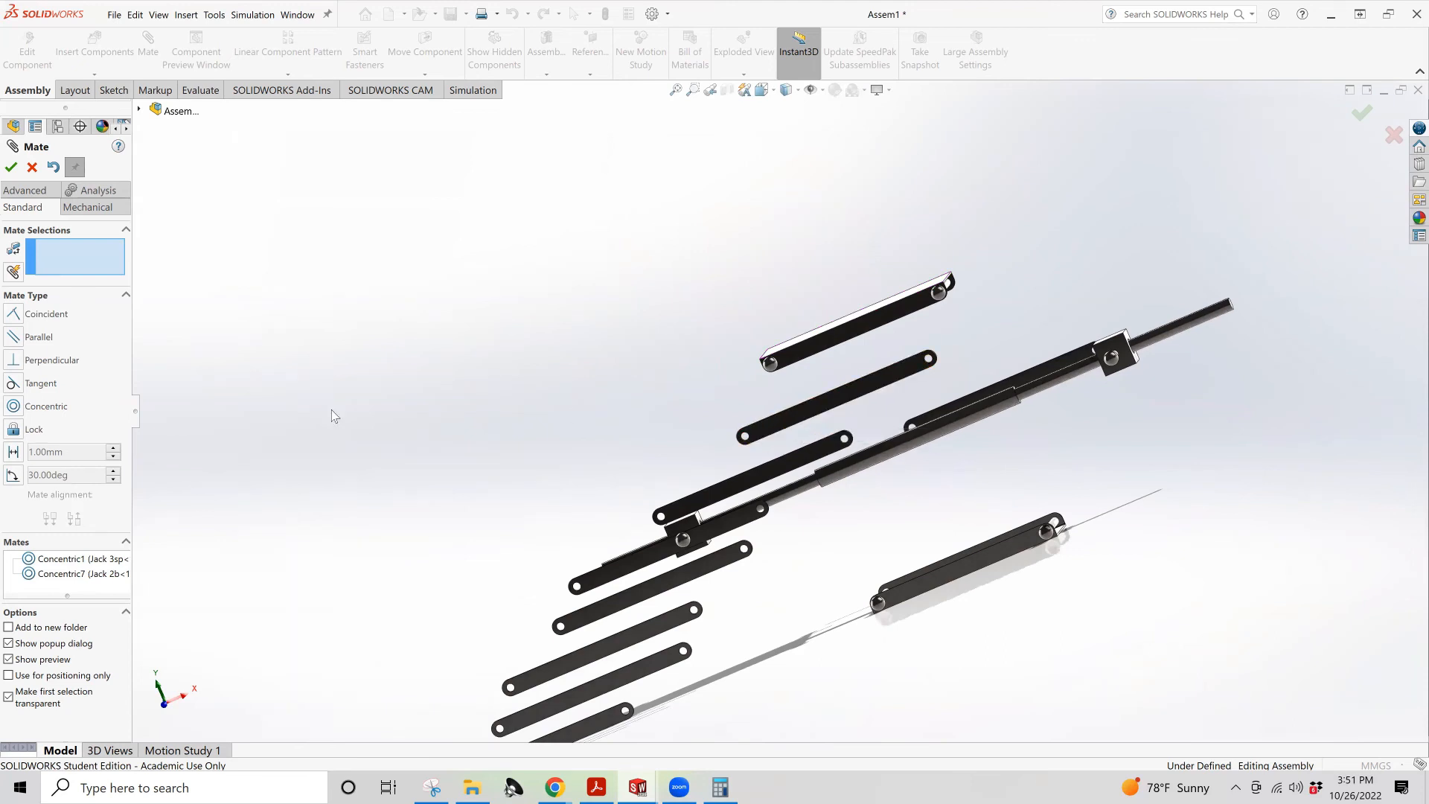
{"action": "scroll", "coordinate": [755, 418], "scroll_direction": "down", "scroll_amount": 5}
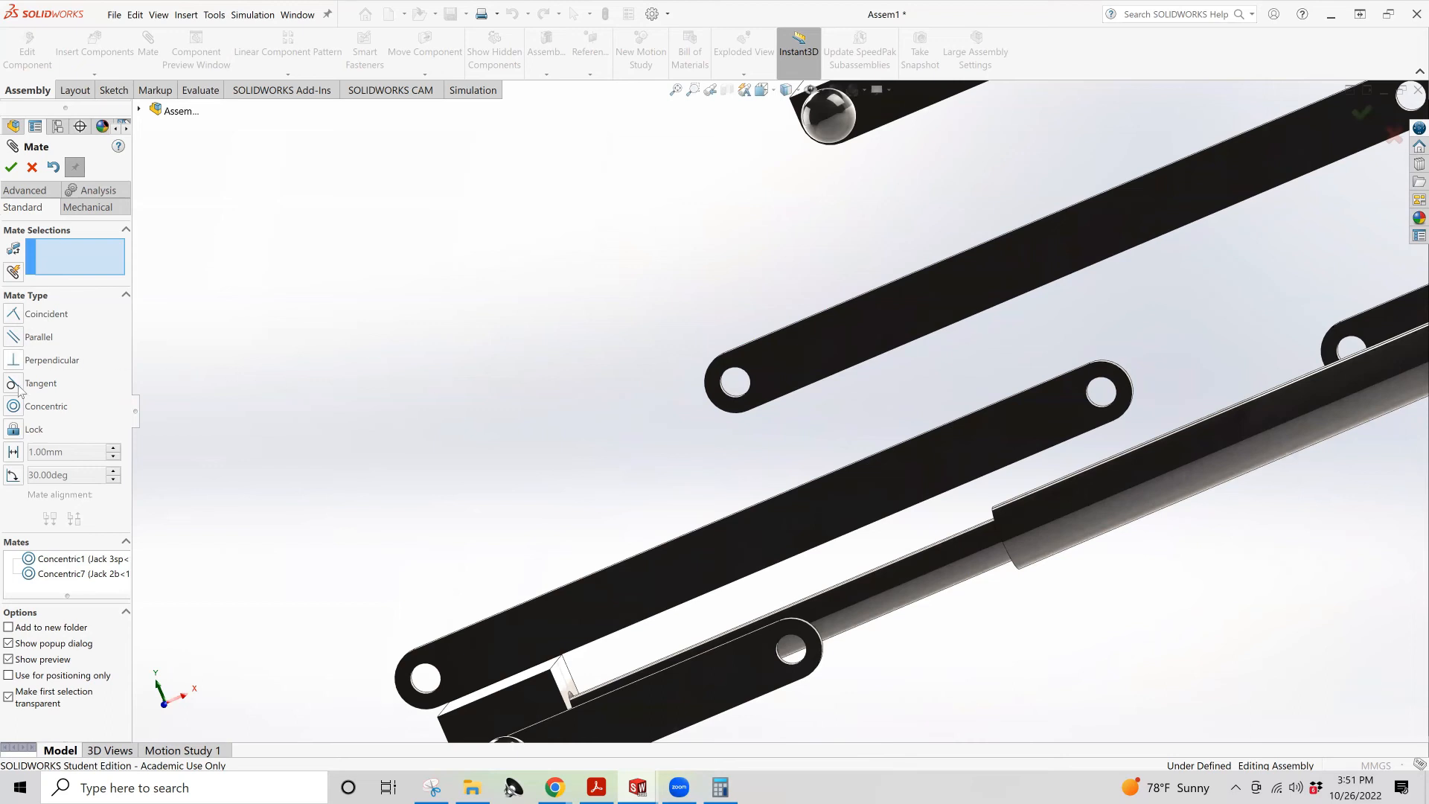
{"action": "left_click", "coordinate": [11, 408]}
{"action": "scroll", "coordinate": [742, 389], "scroll_direction": "down", "scroll_amount": 4}
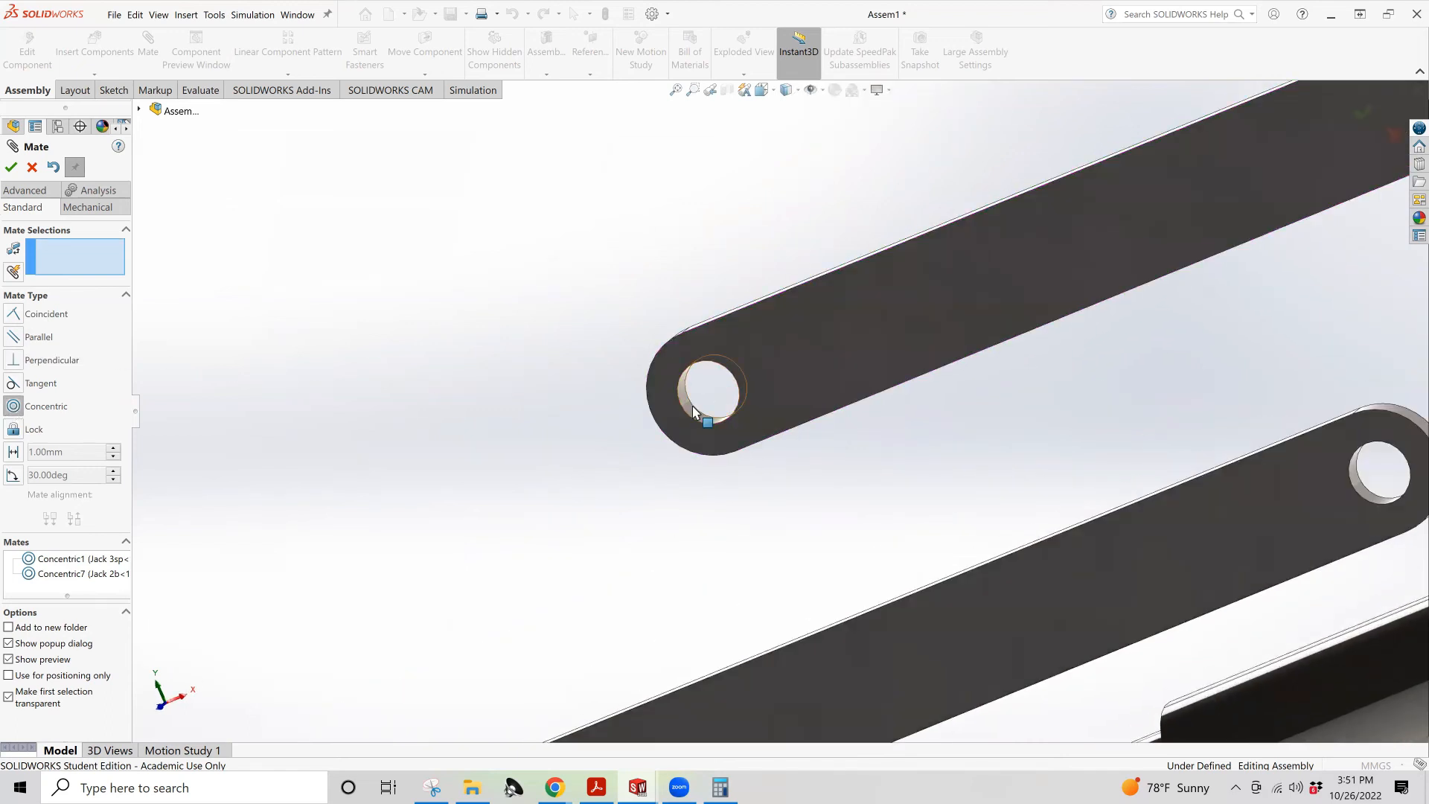
{"action": "left_click", "coordinate": [693, 412]}
{"action": "scroll", "coordinate": [753, 377], "scroll_direction": "up", "scroll_amount": 6}
{"action": "middle_click_drag", "start_coordinate": [817, 313], "coordinate": [675, 268]}
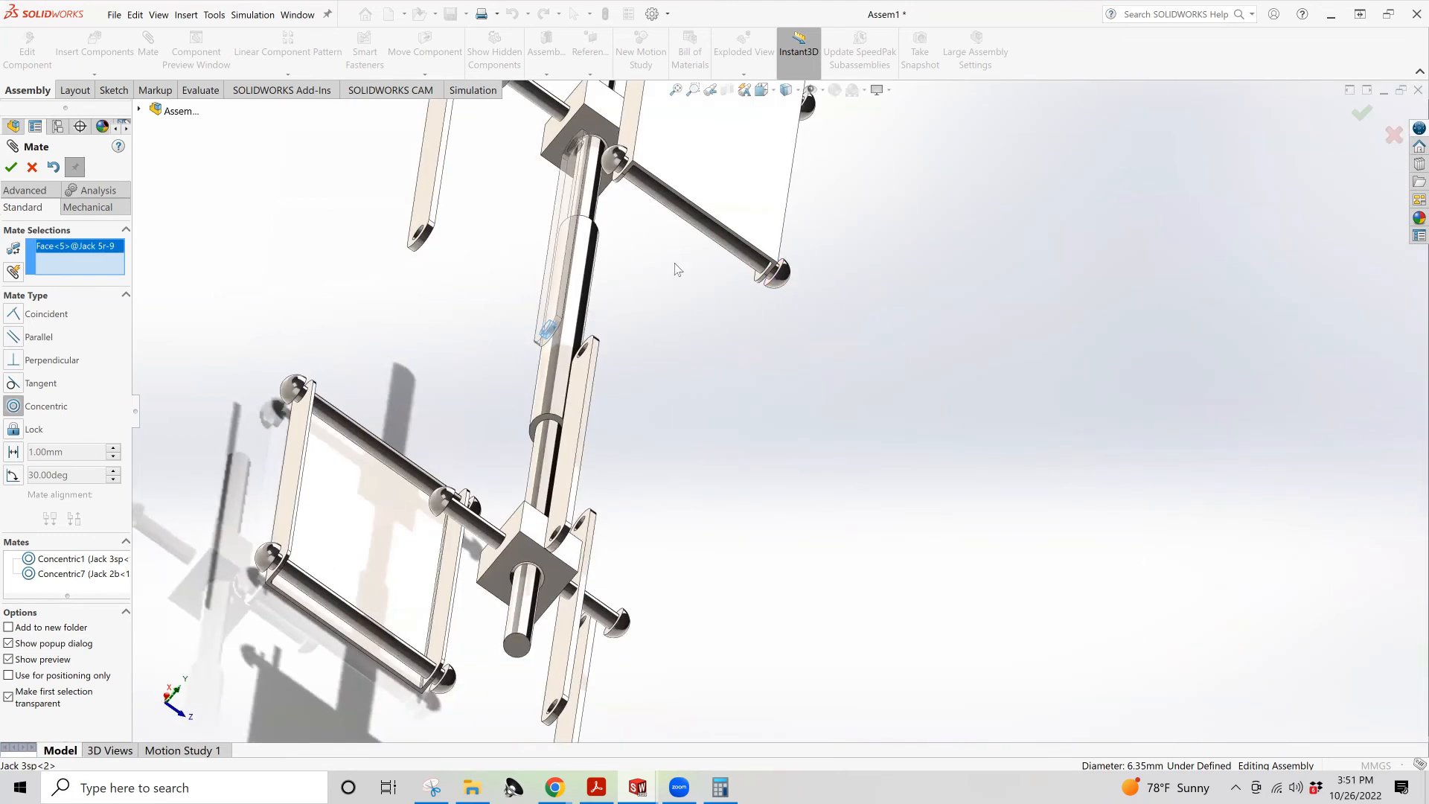
{"action": "left_click", "coordinate": [646, 190]}
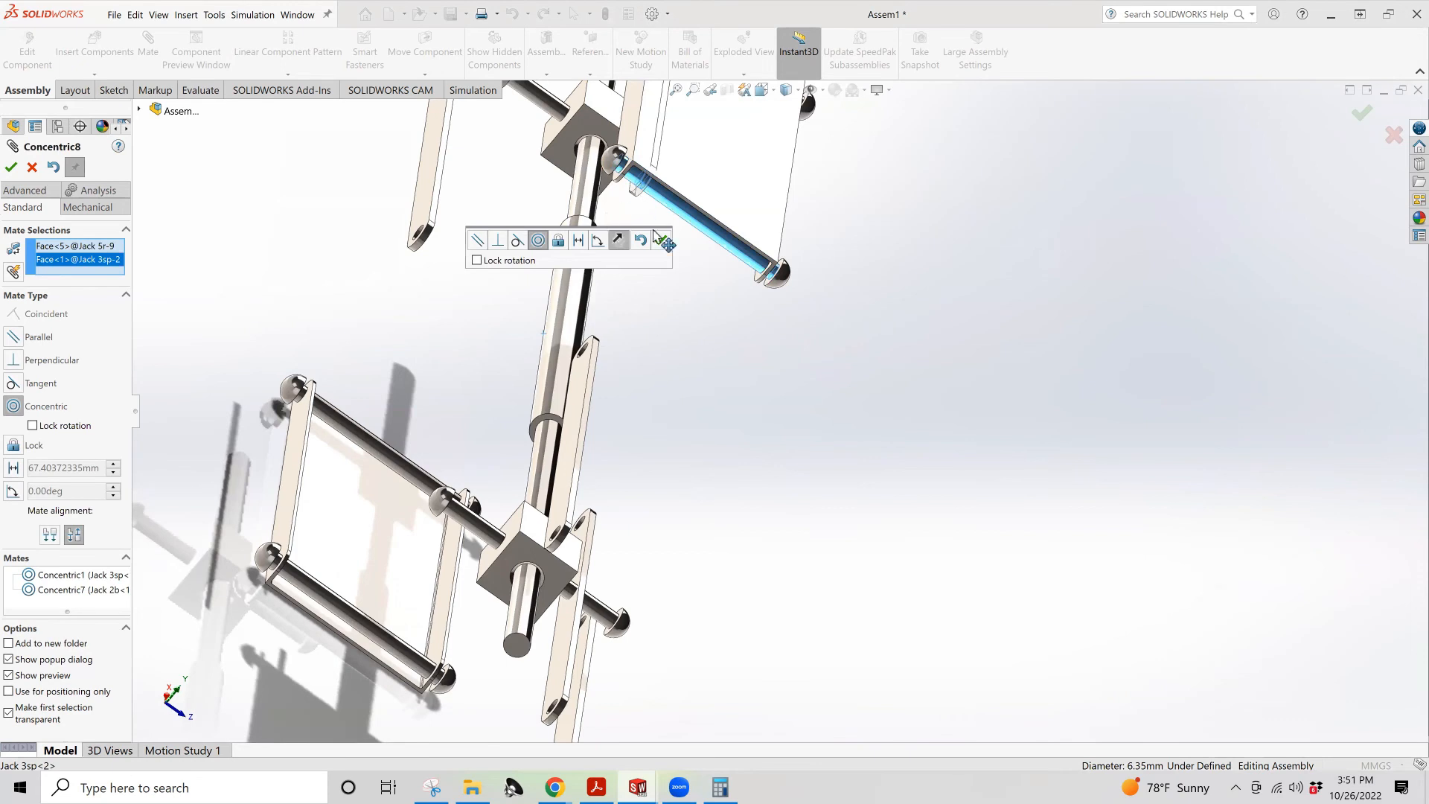
{"action": "left_click", "coordinate": [662, 242]}
Mate the other end hole of link Jack 5r<9> concentrically with the cross pin of block Jack 4b<1>
{"action": "middle_click_drag", "start_coordinate": [662, 243], "coordinate": [781, 119]}
{"action": "scroll", "coordinate": [783, 119], "scroll_direction": "down", "scroll_amount": 7}
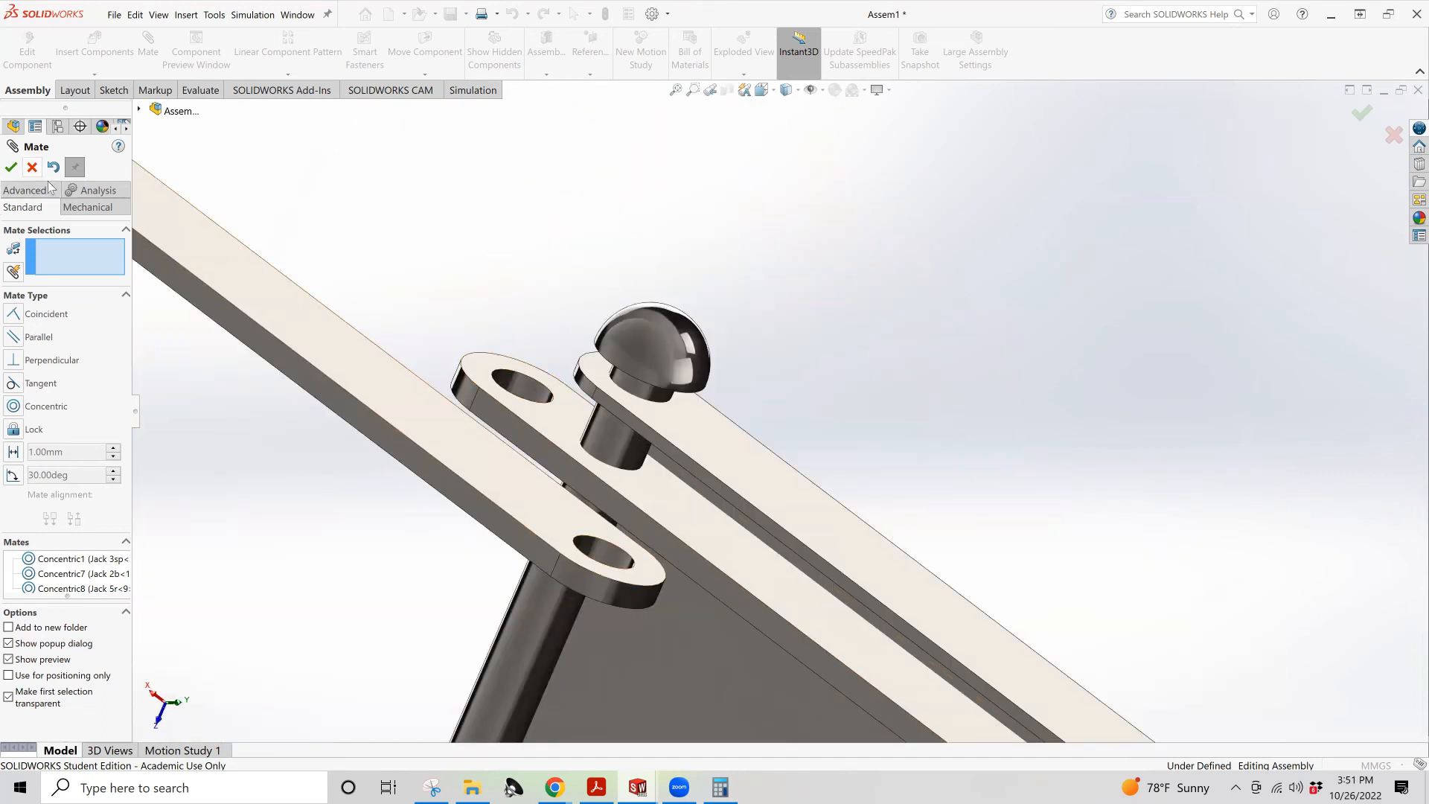
{"action": "left_click", "coordinate": [12, 406]}
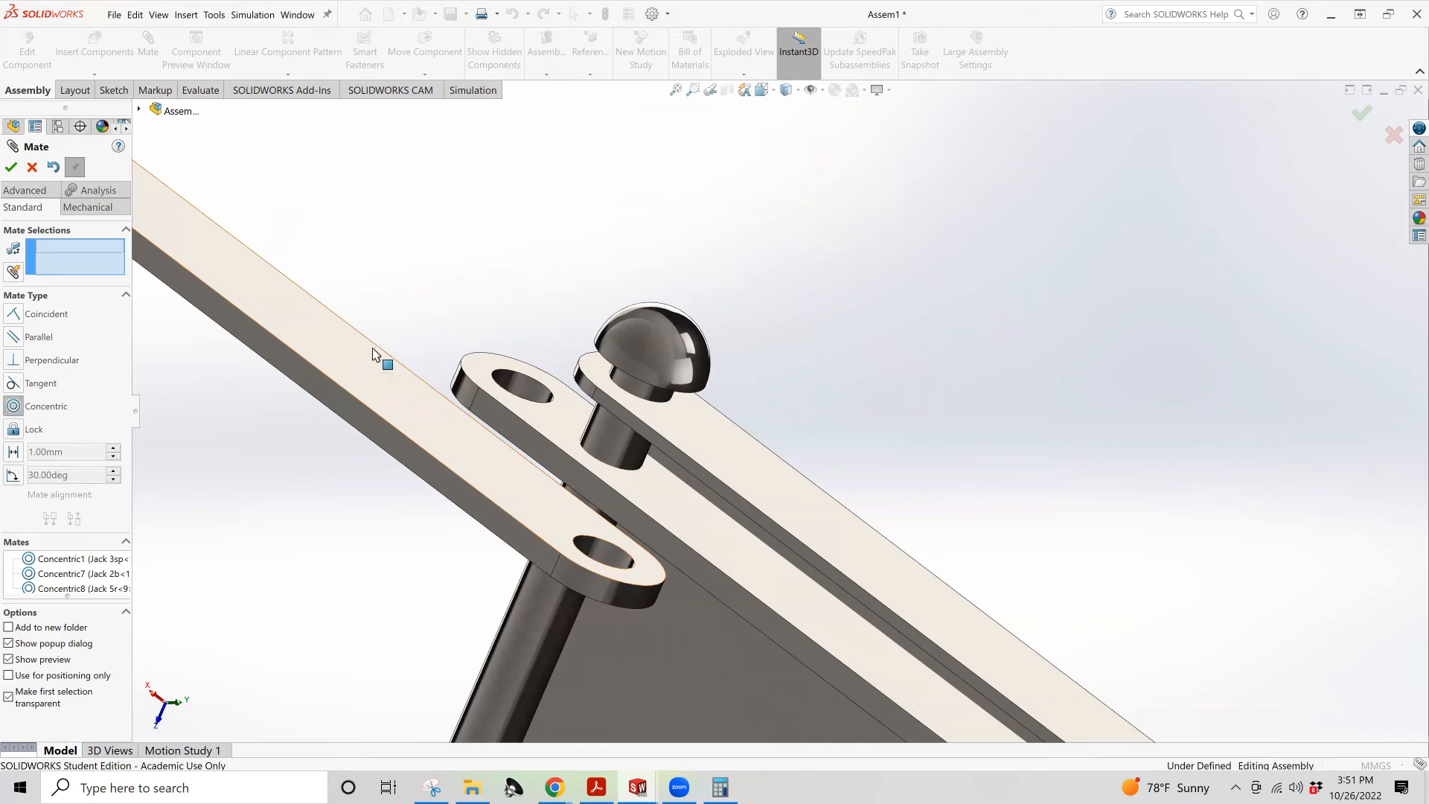
{"action": "left_click", "coordinate": [521, 389]}
{"action": "scroll", "coordinate": [521, 389], "scroll_direction": "up", "scroll_amount": 5}
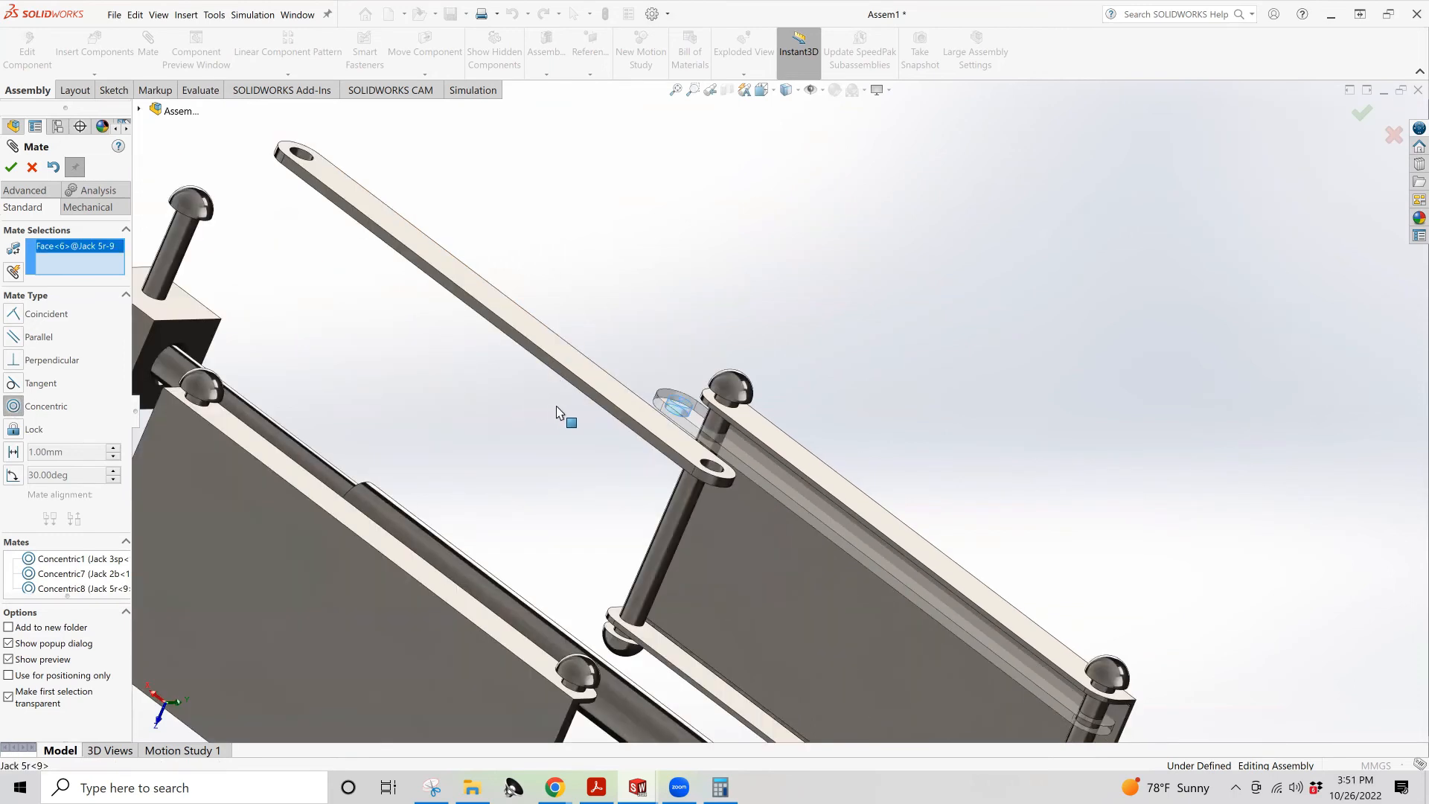
{"action": "middle_click_drag", "start_coordinate": [664, 402], "coordinate": [470, 503]}
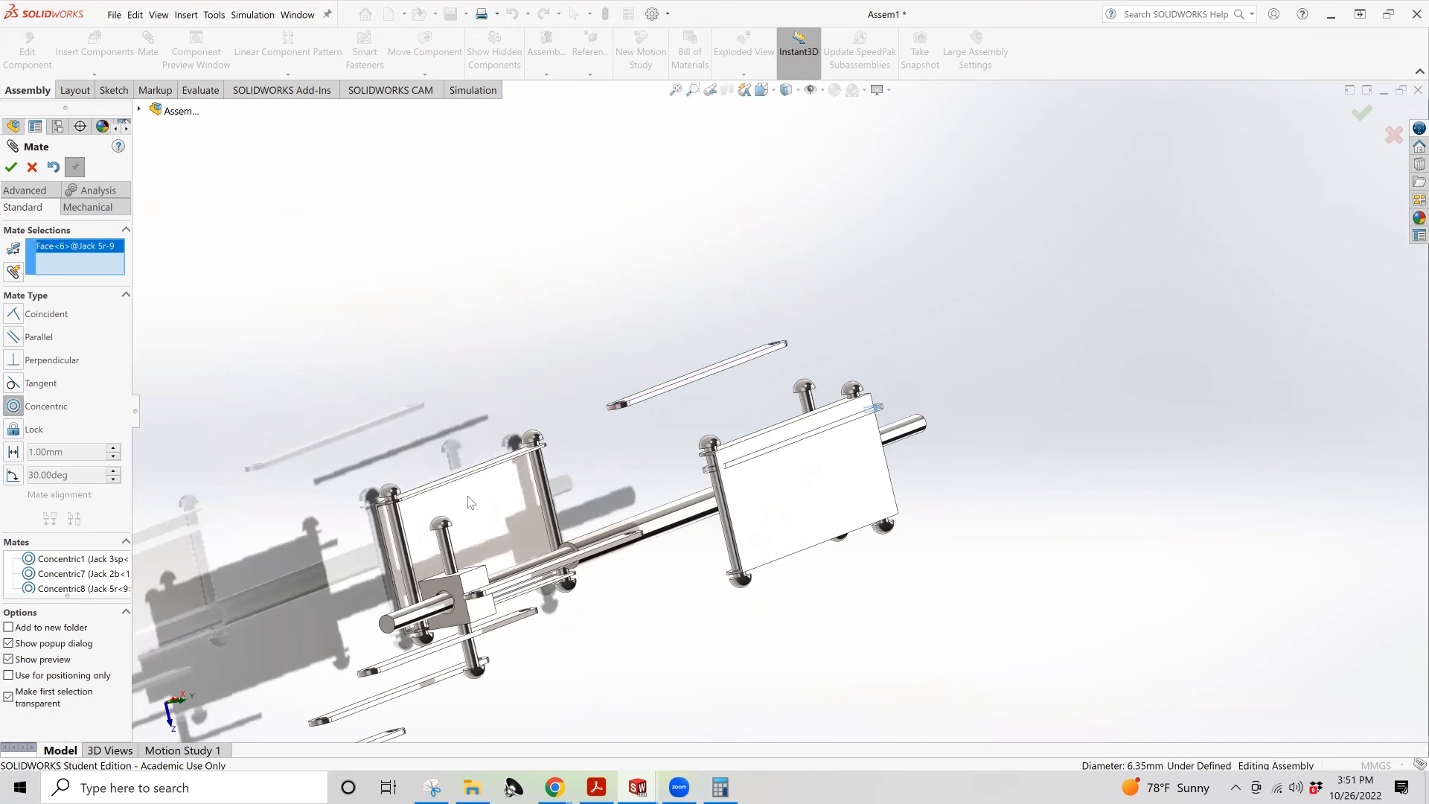
{"action": "left_click", "coordinate": [444, 548]}
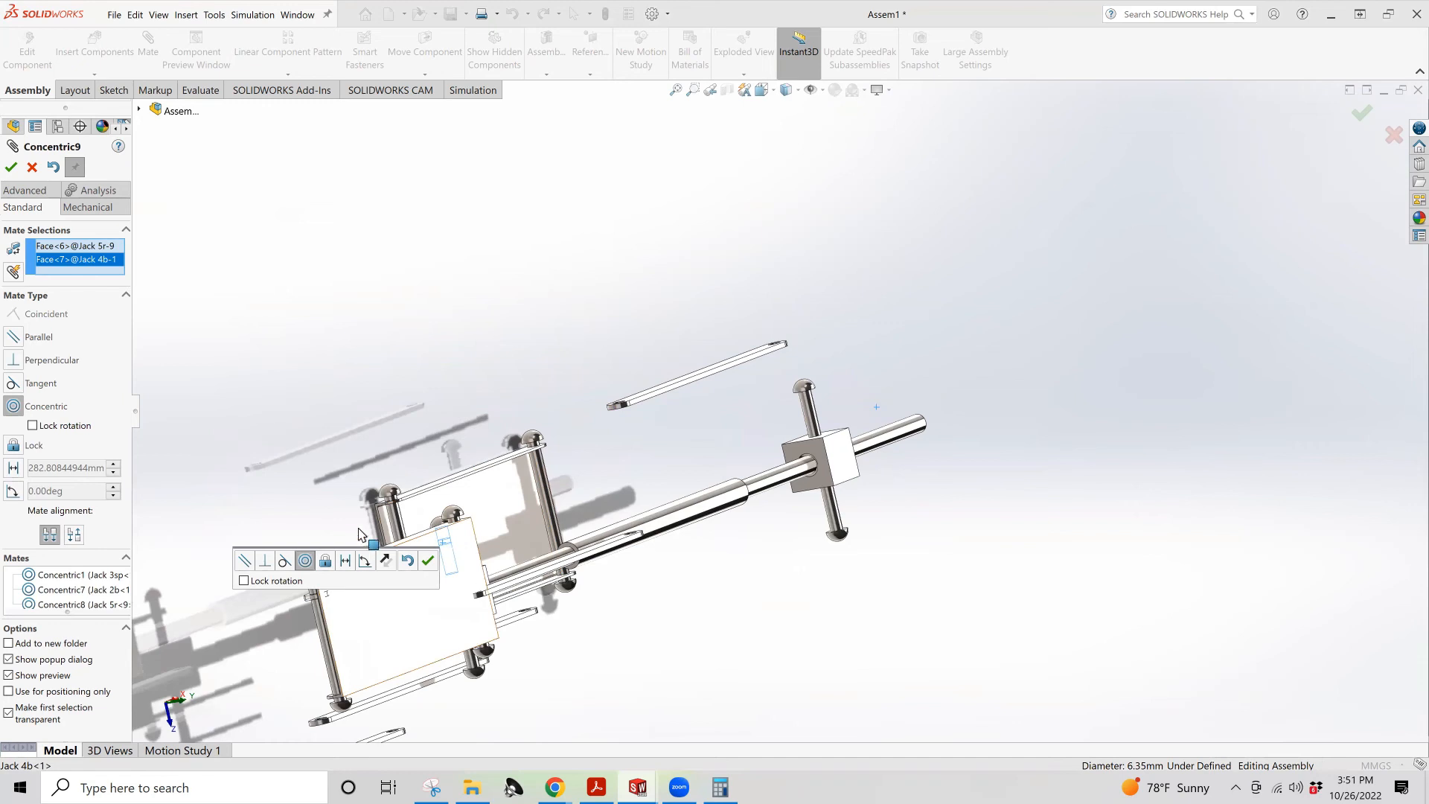
{"action": "left_click", "coordinate": [13, 167]}
Move the top plate up above the threaded shaft so that the connected link stands at an incline
{"action": "scroll", "coordinate": [631, 631], "scroll_direction": "up", "scroll_amount": 2}
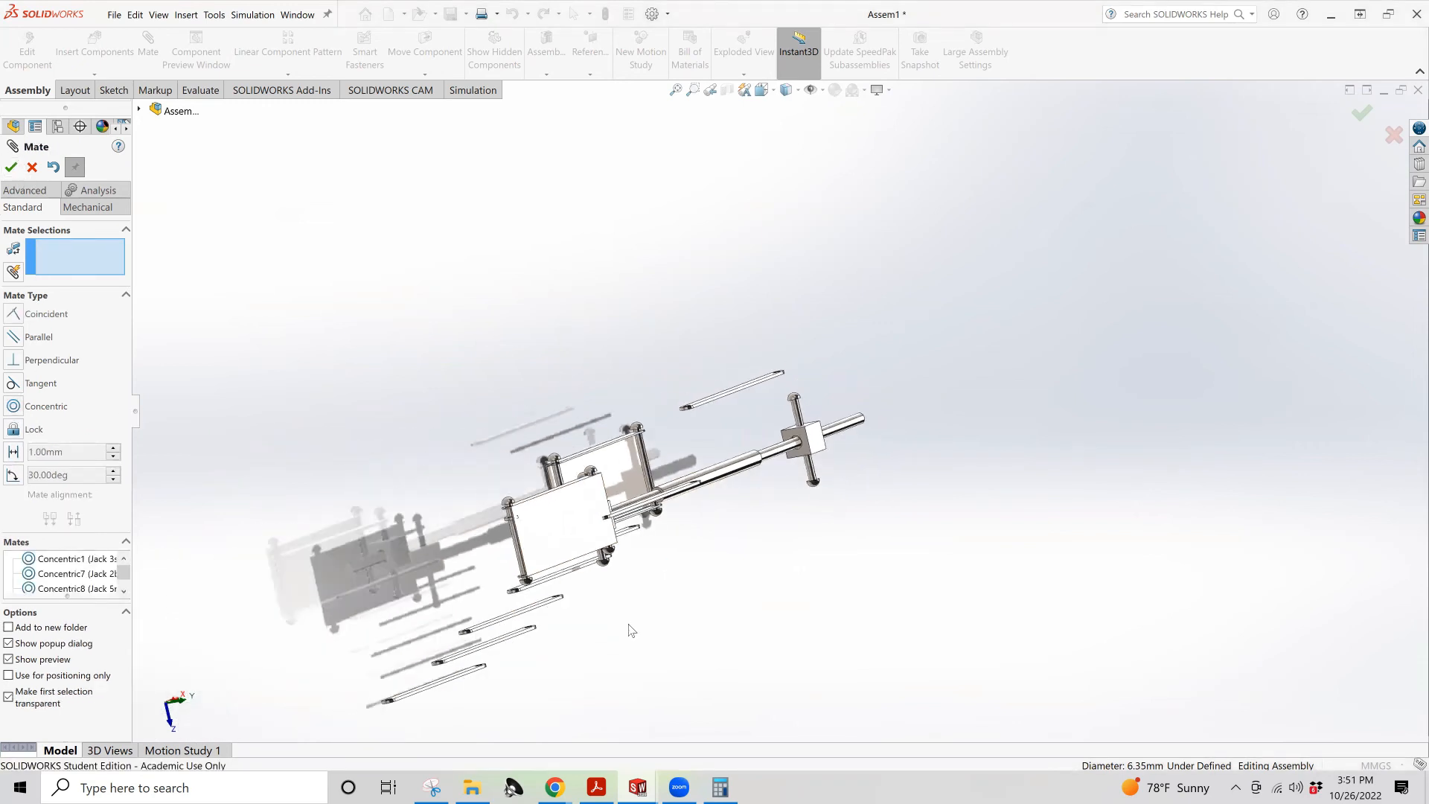
{"action": "middle_click_drag", "start_coordinate": [712, 625], "coordinate": [545, 341]}
{"action": "scroll", "coordinate": [539, 359], "scroll_direction": "down", "scroll_amount": 1}
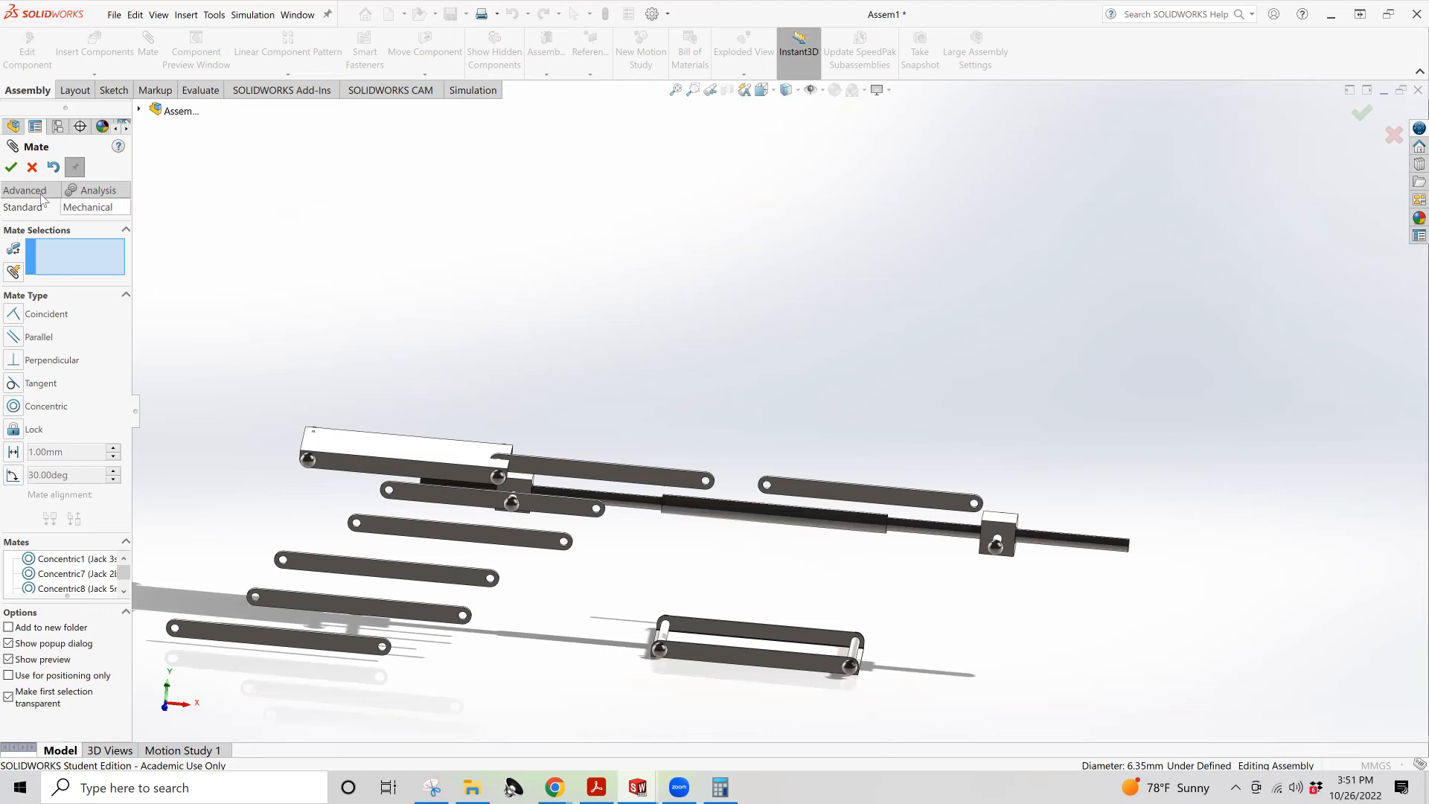
{"action": "left_click_drag", "start_coordinate": [388, 459], "coordinate": [761, 404]}
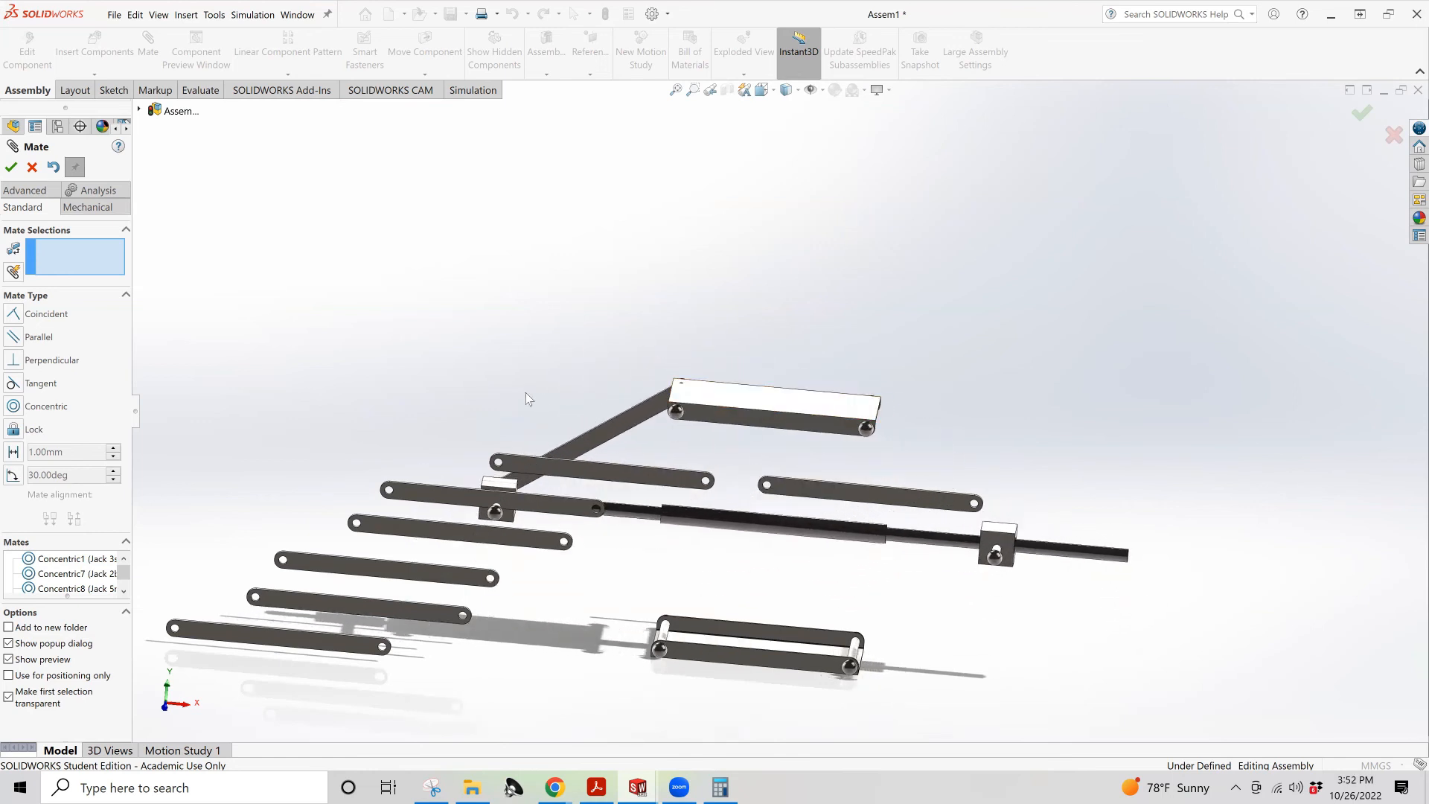
Add a coincident mate between a side face of link Jack 5r<9> and the inner head face of short pin Jack 3sp<2>
{"action": "middle_click_drag", "start_coordinate": [526, 392], "coordinate": [706, 446]}
{"action": "middle_click_drag", "start_coordinate": [736, 467], "coordinate": [689, 497]}
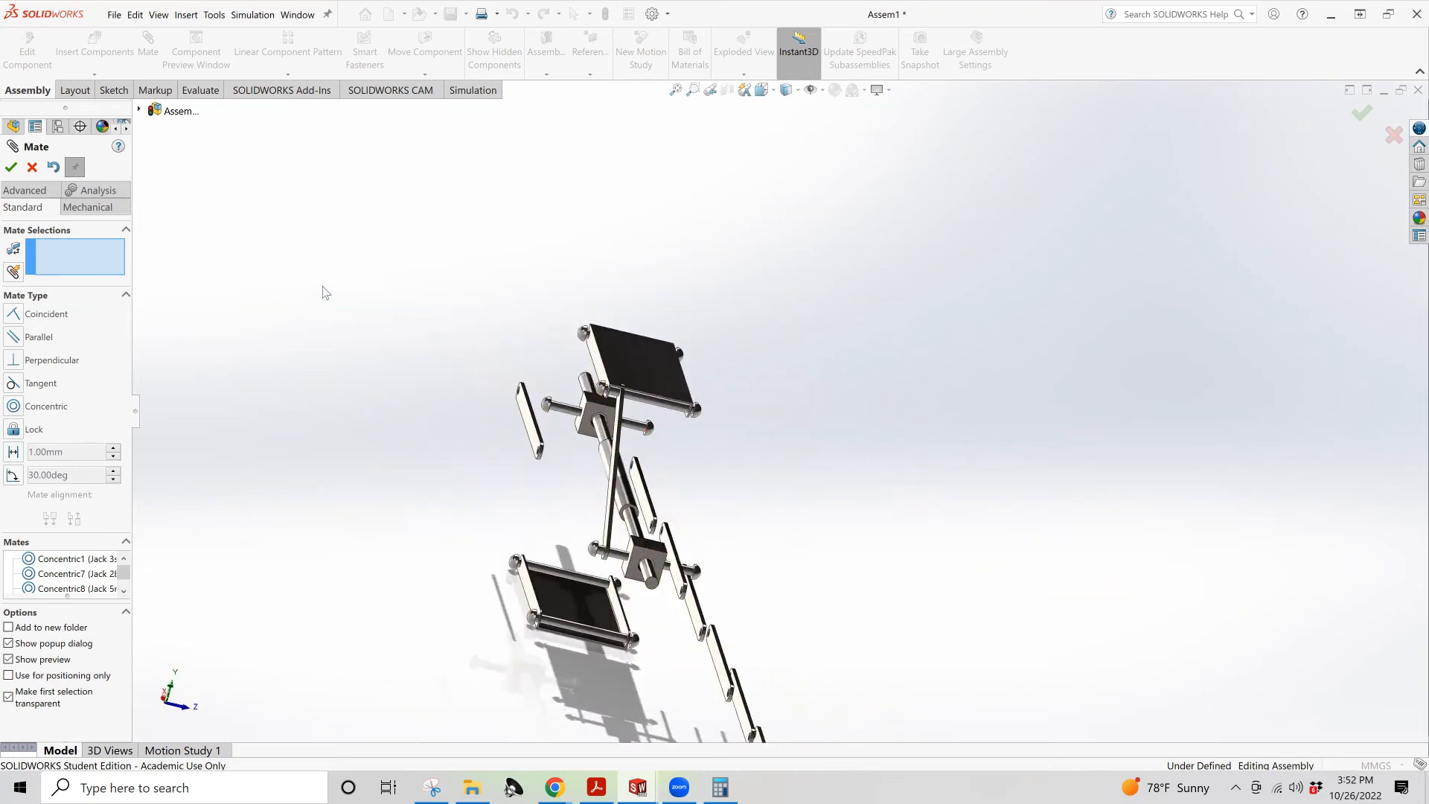
{"action": "left_click", "coordinate": [13, 315]}
{"action": "scroll", "coordinate": [625, 406], "scroll_direction": "down", "scroll_amount": 5}
{"action": "scroll", "coordinate": [657, 400], "scroll_direction": "down", "scroll_amount": 3}
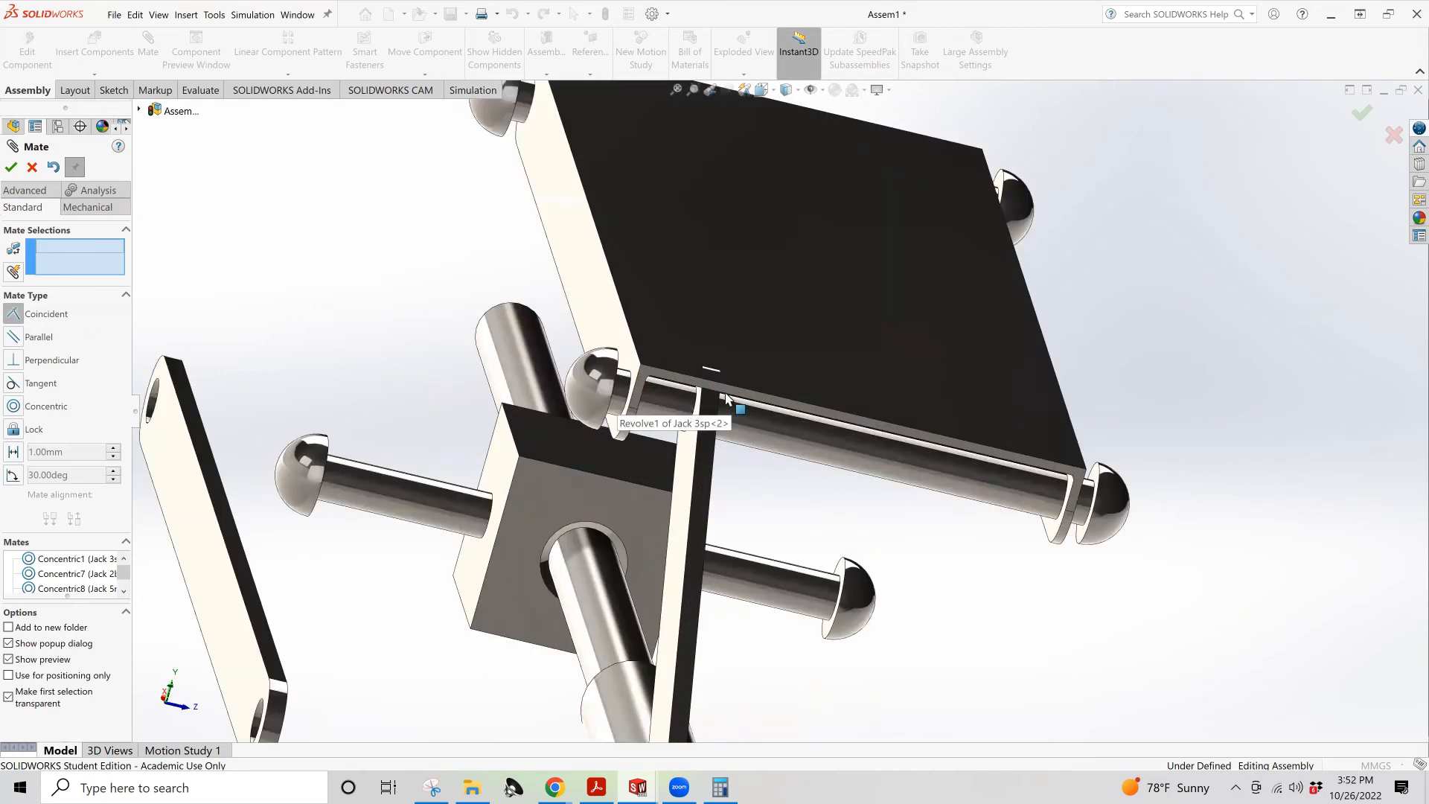
{"action": "left_click", "coordinate": [682, 473]}
{"action": "mouse_move", "coordinate": [681, 473]}
{"action": "middle_mouse_down"}
{"action": "mouse_move", "coordinate": [642, 459]}
{"action": "mouse_move", "coordinate": [659, 470]}
{"action": "middle_mouse_up"}
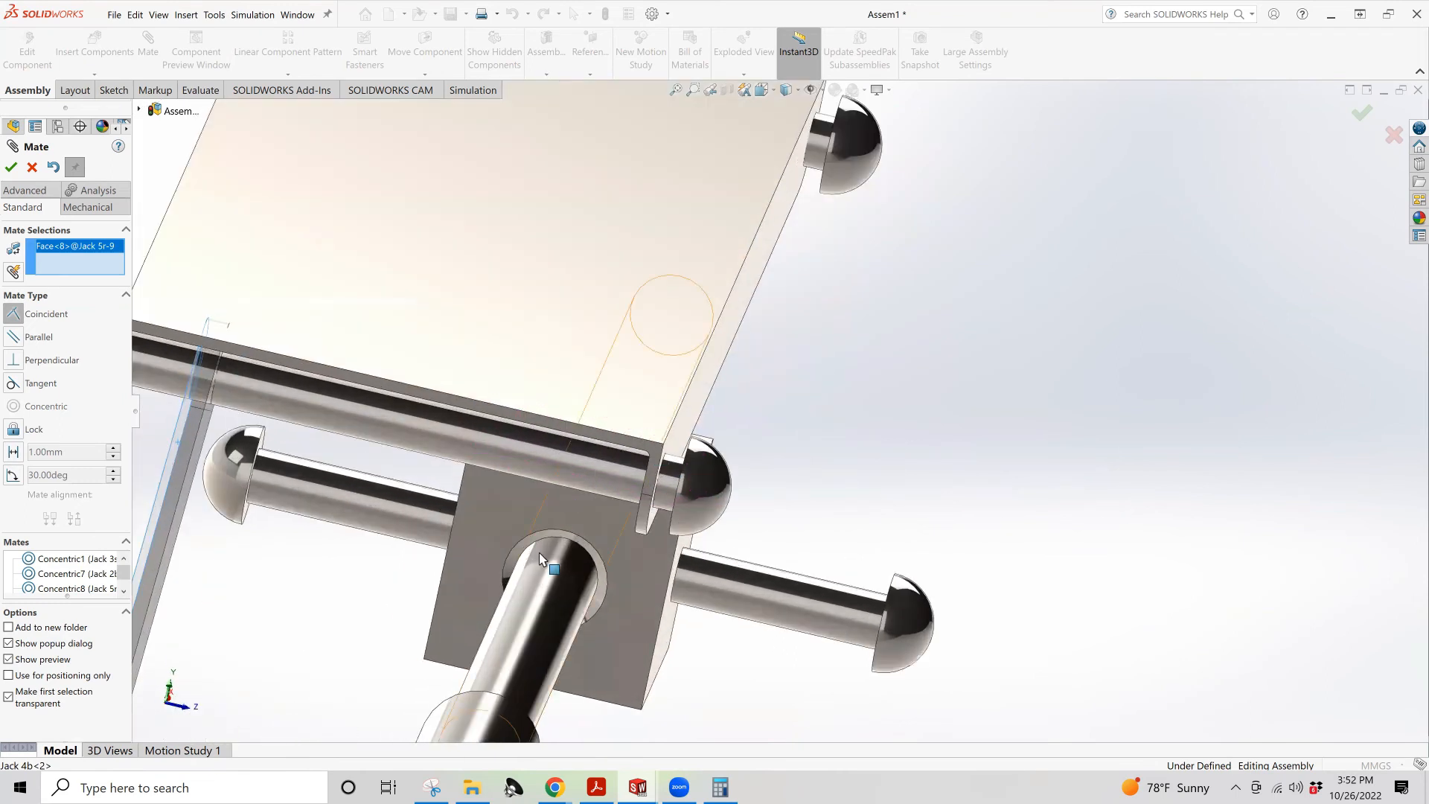
{"action": "scroll", "coordinate": [540, 553], "scroll_direction": "up", "scroll_amount": 3}
{"action": "left_click_drag", "start_coordinate": [539, 541], "coordinate": [517, 528]}
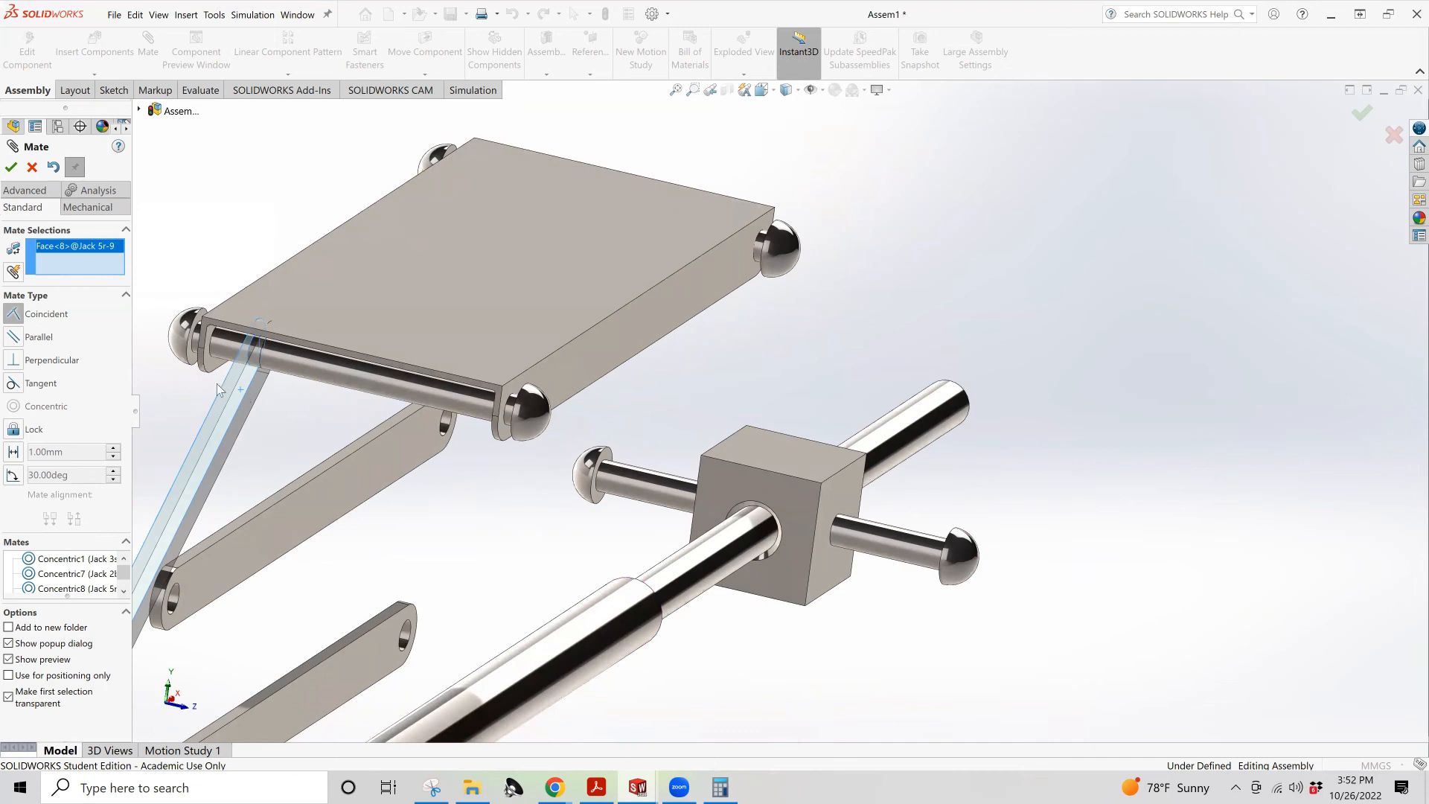
{"action": "left_click", "coordinate": [192, 359]}
{"action": "left_click", "coordinate": [262, 477]}
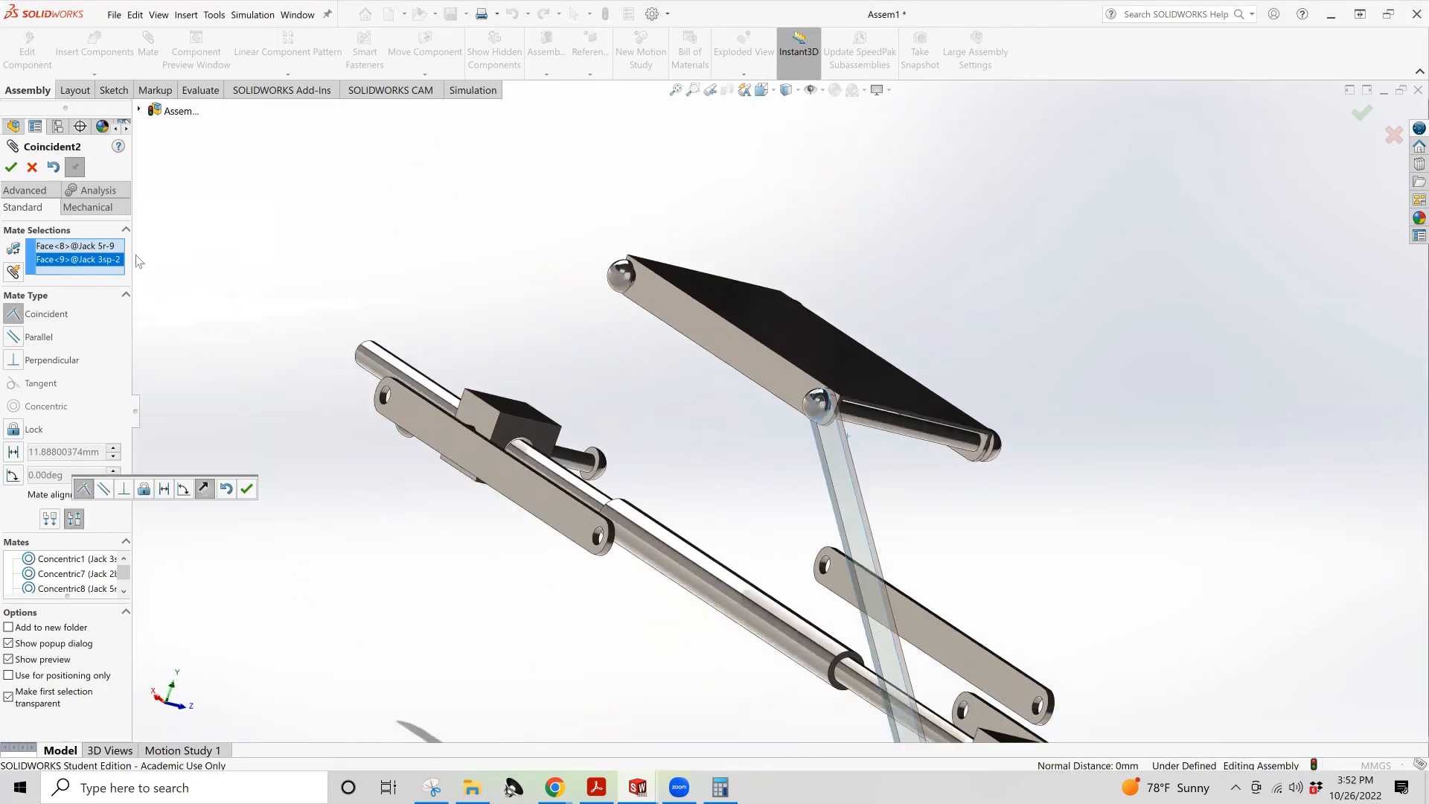
{"action": "left_click", "coordinate": [10, 167]}
{"action": "mouse_move", "coordinate": [833, 610]}
{"action": "middle_mouse_down"}
{"action": "mouse_move", "coordinate": [868, 652]}
{"action": "mouse_move", "coordinate": [848, 620]}
{"action": "middle_mouse_up"}
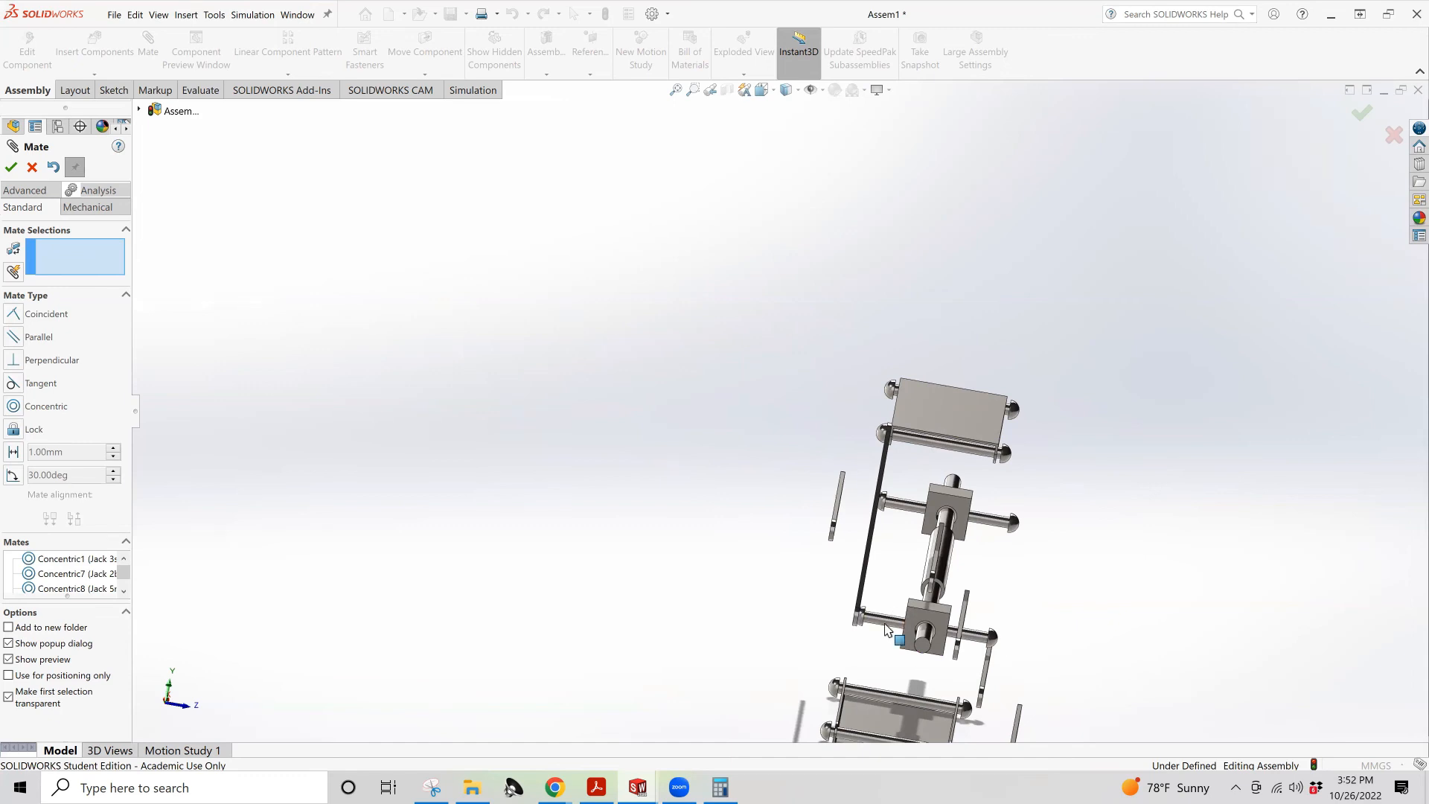
Switch to CSWA_Exam_Practice_Questions.pdf in Acrobat, examine the assembled scissors lift figure on page 18, and return to Assem1 in SOLIDWORKS
{"action": "left_click", "coordinate": [596, 788]}
{"action": "scroll", "coordinate": [787, 498], "scroll_direction": "up", "scroll_amount": 3}
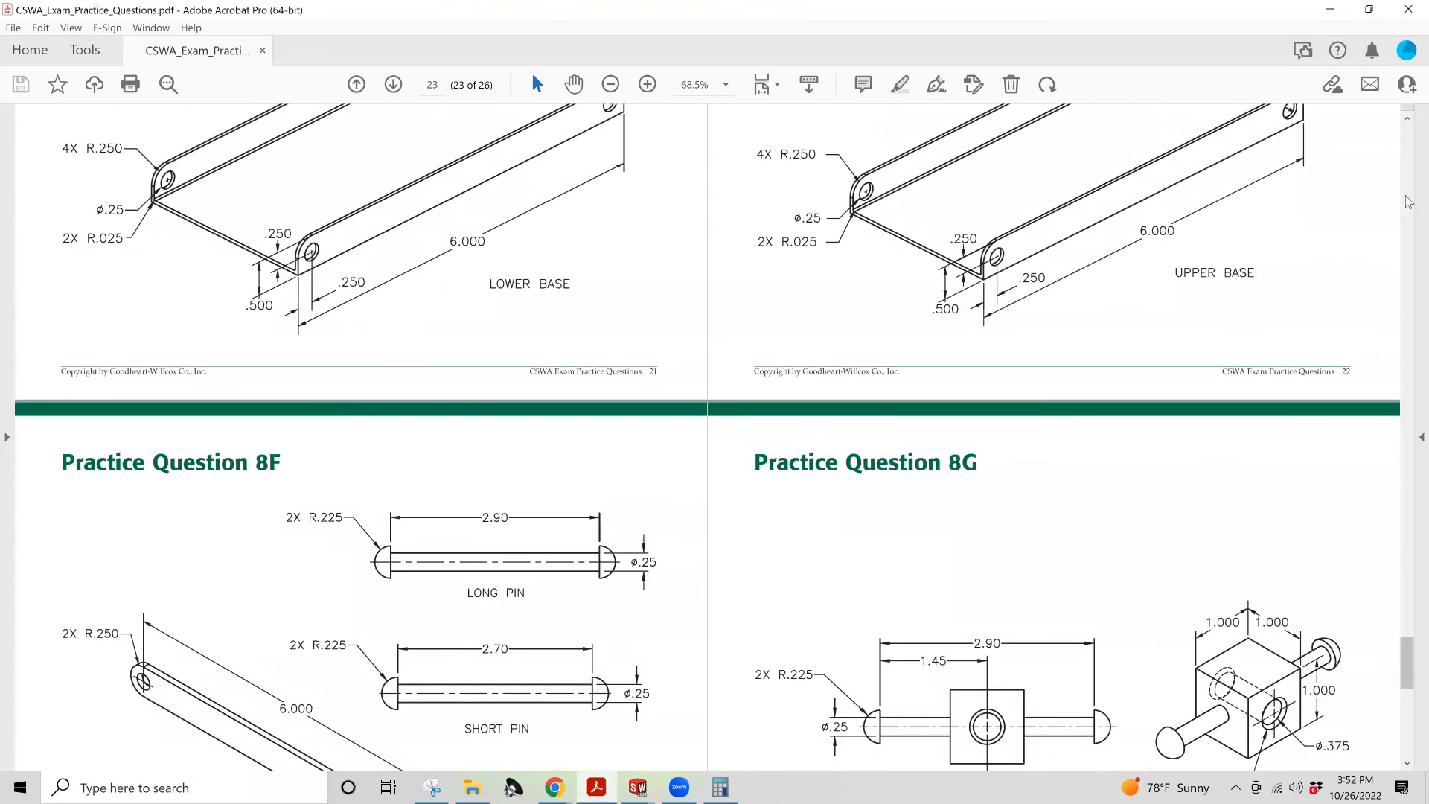
{"action": "scroll", "coordinate": [1379, 201], "scroll_direction": "up", "scroll_amount": 20}
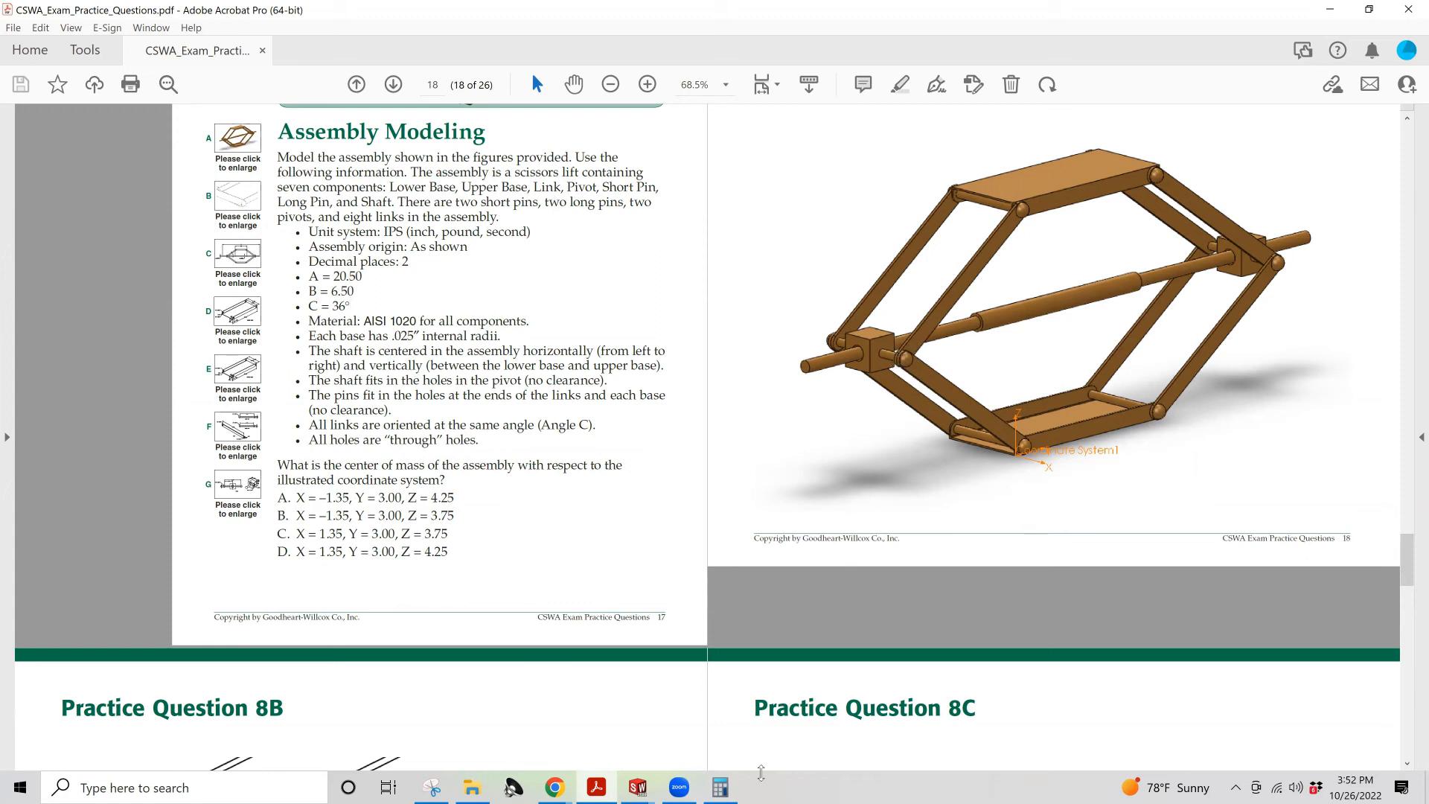
{"action": "mouse_move", "coordinate": [640, 788]}
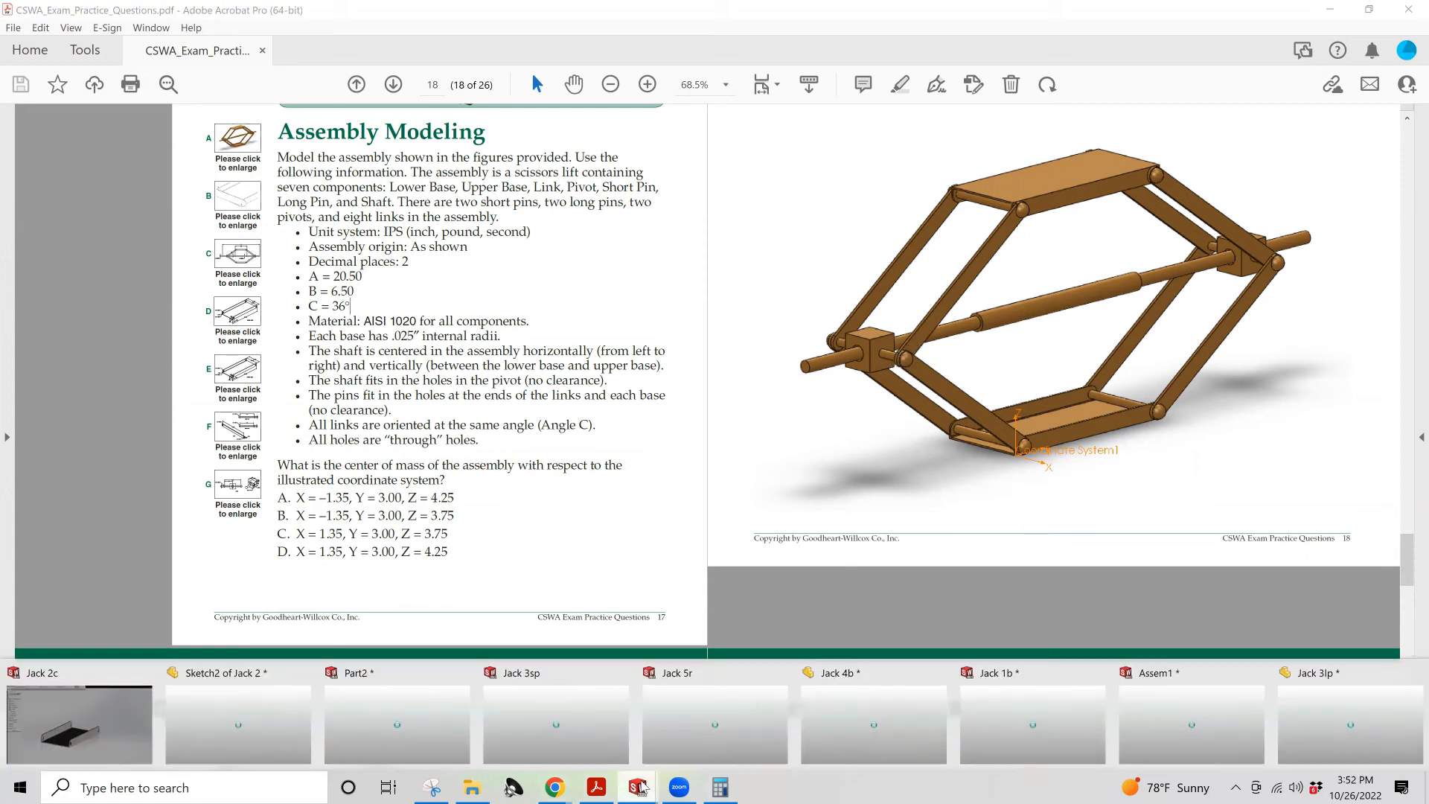
{"action": "left_click", "coordinate": [1195, 726]}
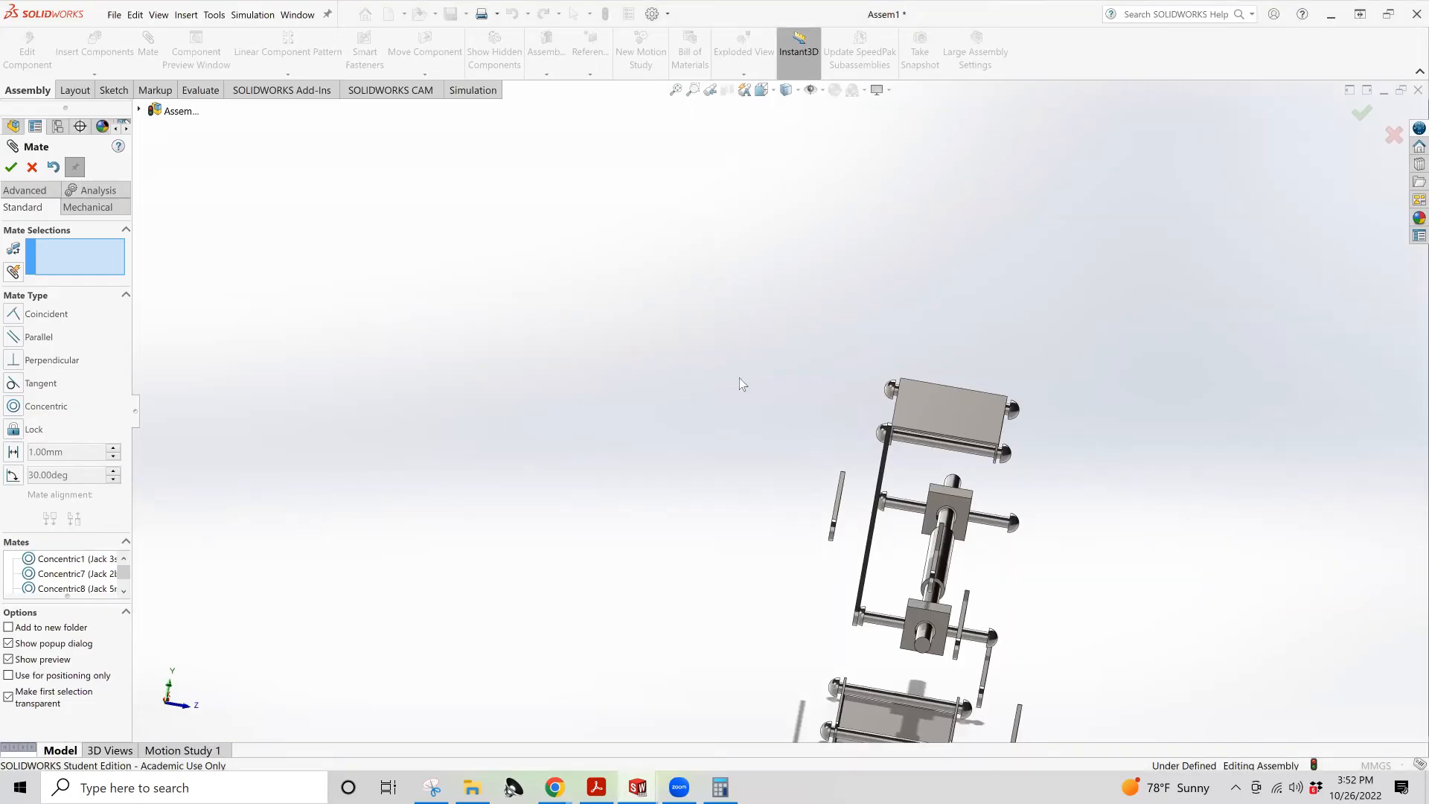
Mate an end hole of link Jack 5r<1> concentrically with the cross pin of block Jack 4b<1>
{"action": "scroll", "coordinate": [899, 609], "scroll_direction": "down", "scroll_amount": 2}
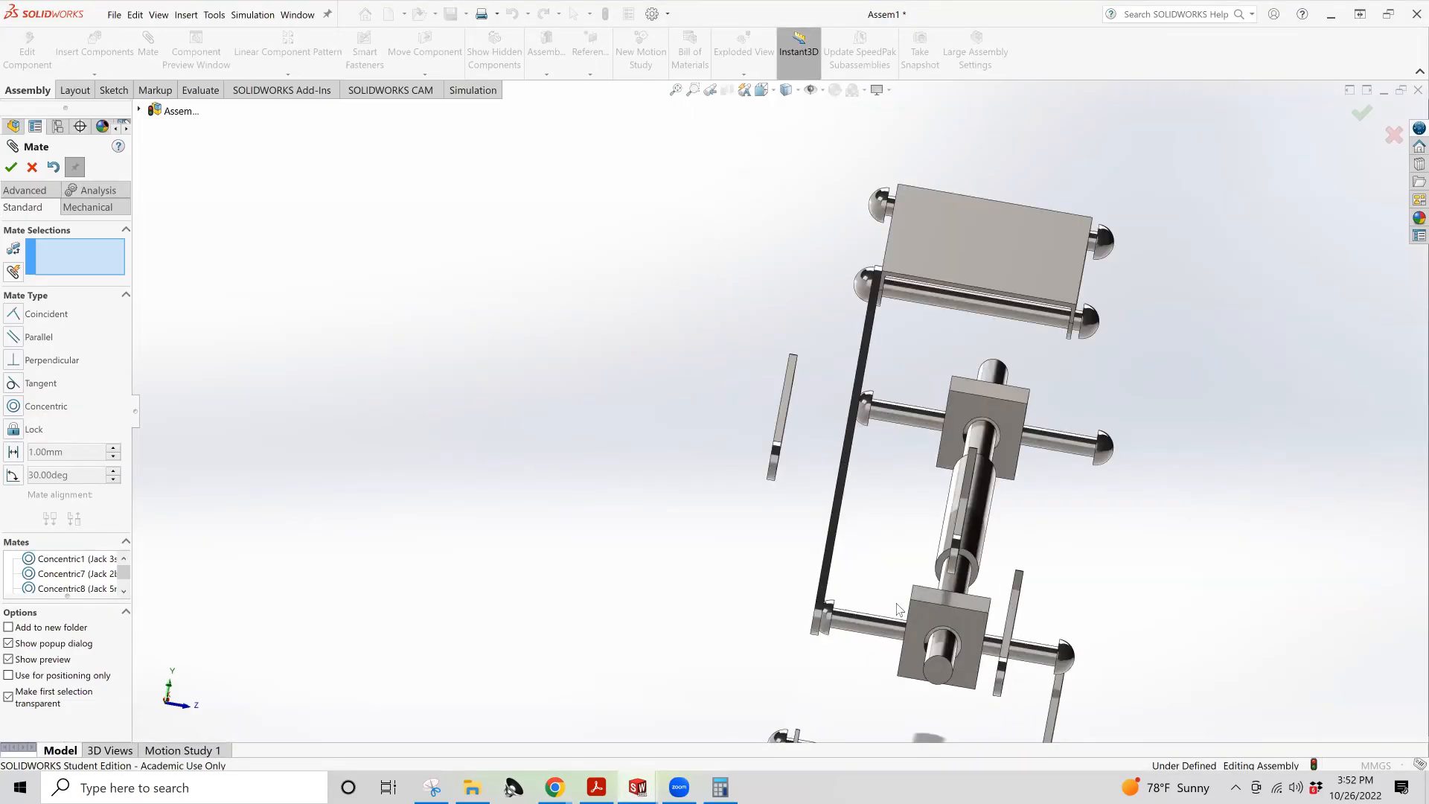
{"action": "mouse_move", "coordinate": [856, 597]}
{"action": "middle_mouse_down"}
{"action": "mouse_move", "coordinate": [834, 597]}
{"action": "mouse_move", "coordinate": [846, 588]}
{"action": "middle_mouse_up"}
{"action": "scroll", "coordinate": [835, 509], "scroll_direction": "down", "scroll_amount": 1}
{"action": "middle_click_drag", "start_coordinate": [836, 509], "coordinate": [1030, 489]}
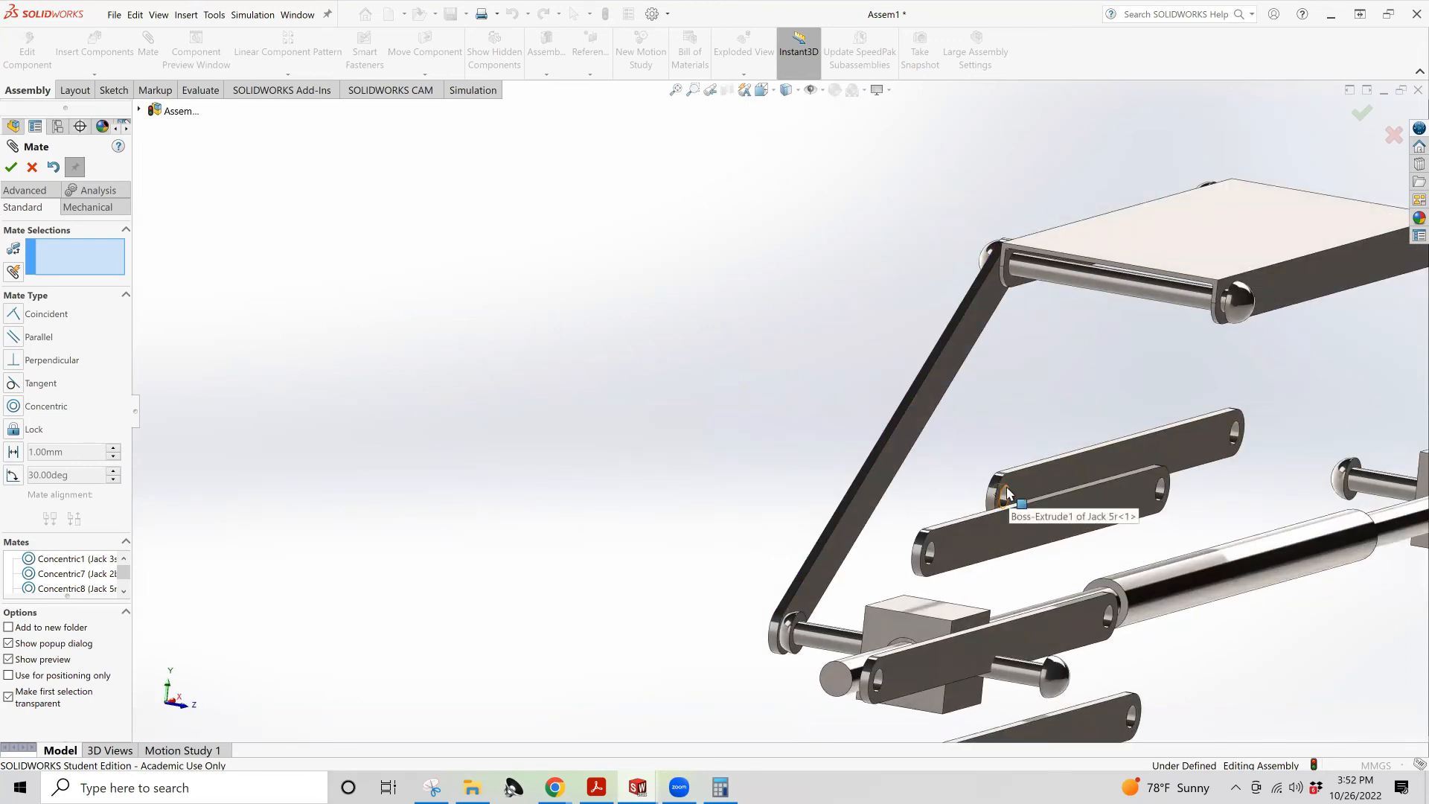
{"action": "left_click", "coordinate": [1008, 493]}
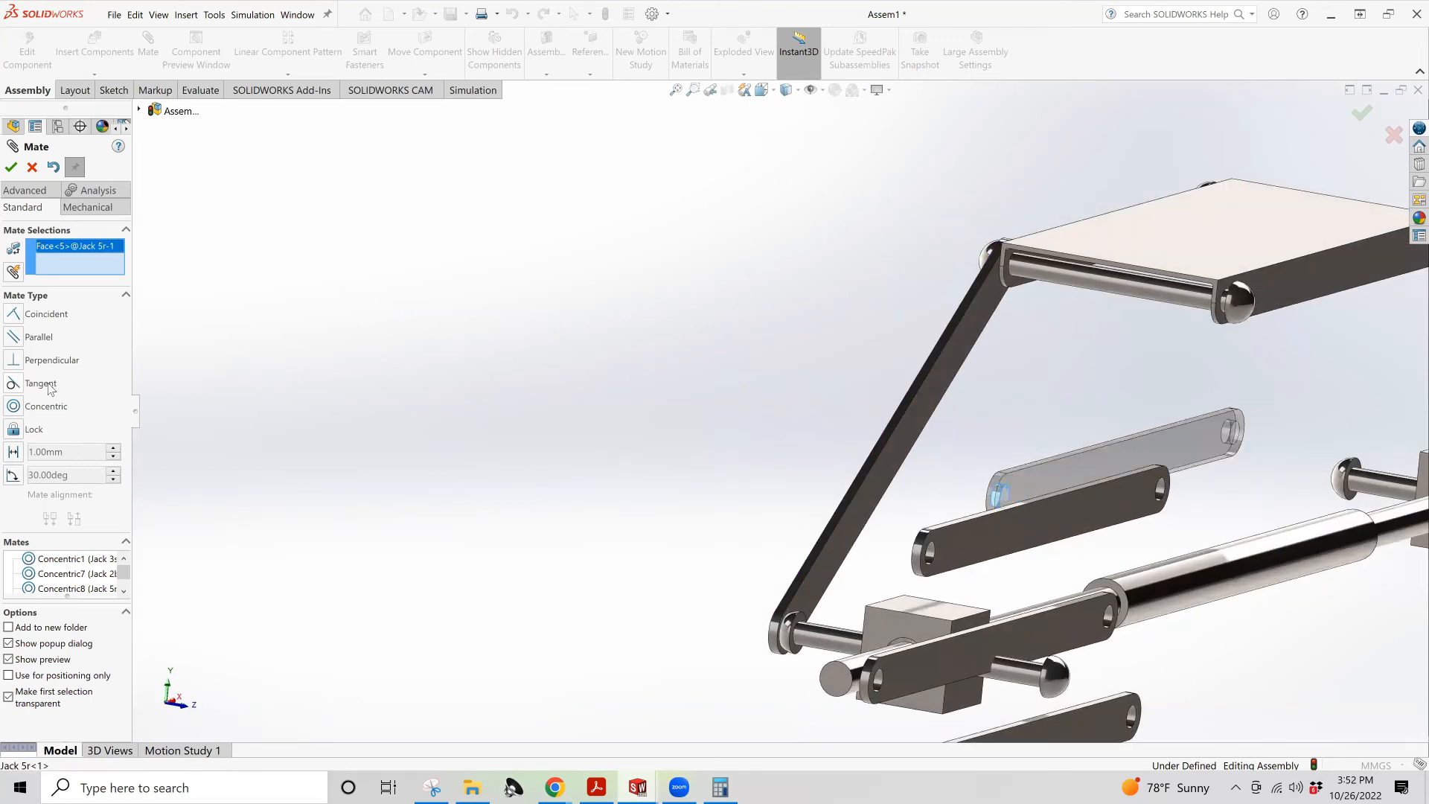
{"action": "left_click", "coordinate": [14, 407]}
{"action": "left_click", "coordinate": [804, 637]}
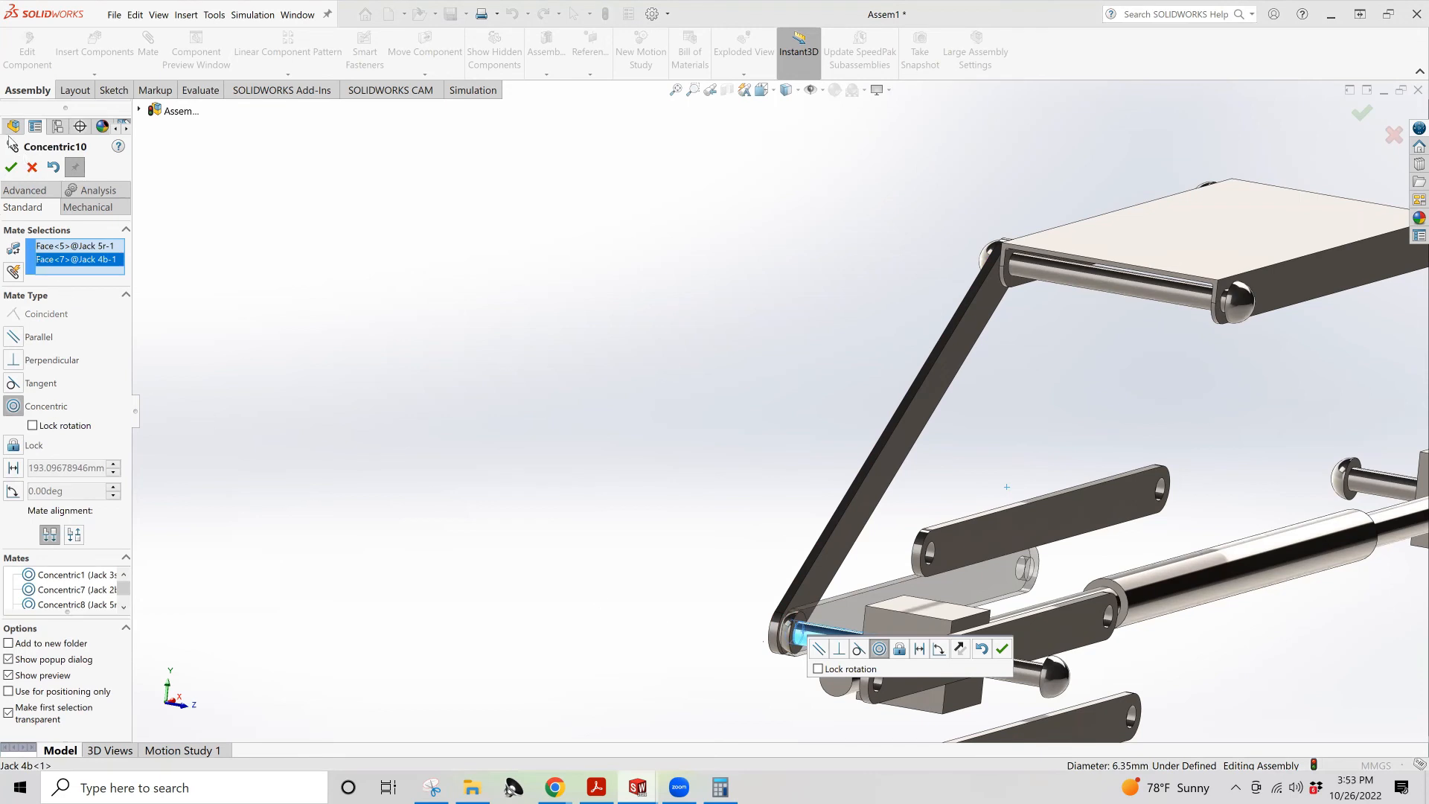
{"action": "left_click", "coordinate": [10, 167]}
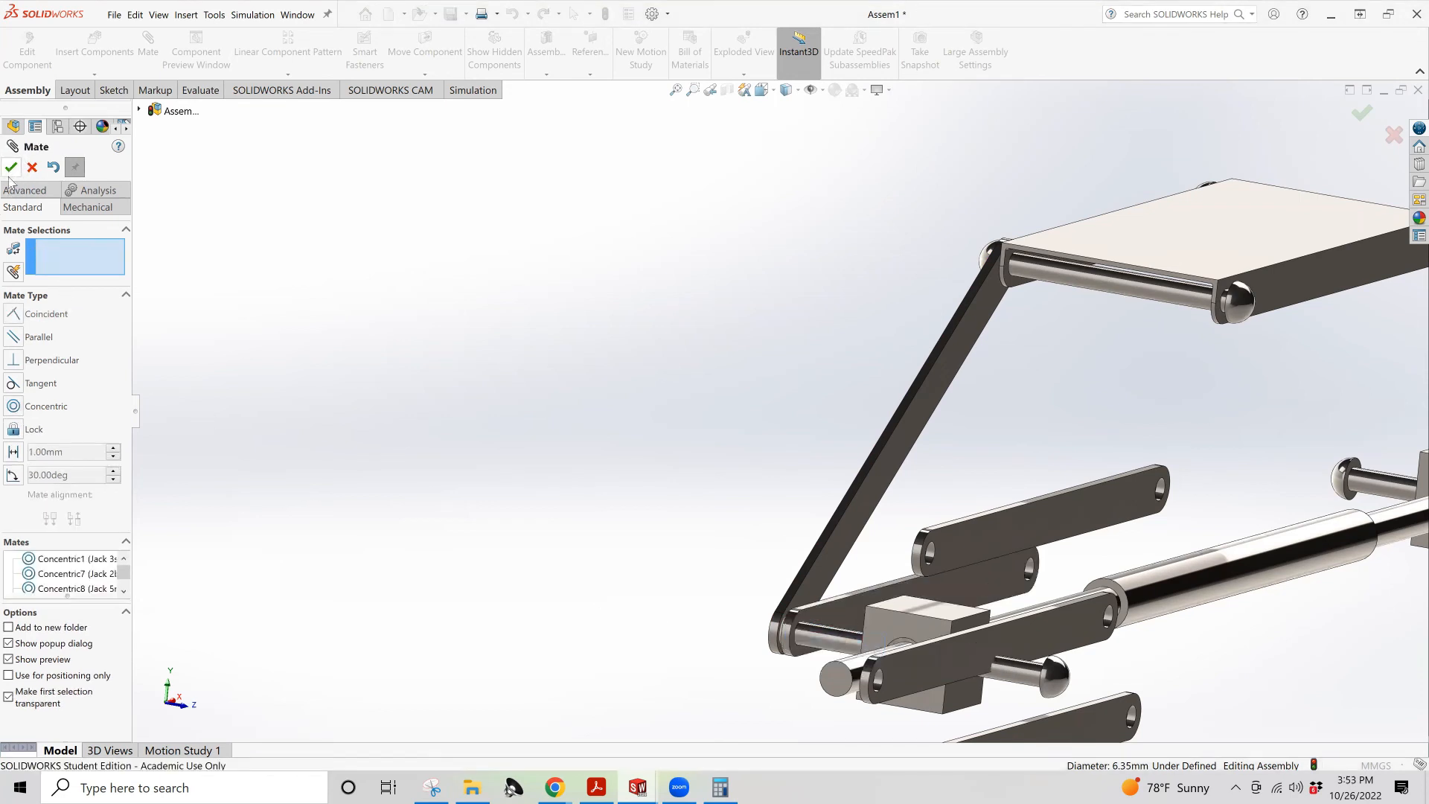
Add a coincident mate between the side face of link Jack 5r<1> and the adjacent side face of link Jack 5r<9>
{"action": "left_click", "coordinate": [14, 313]}
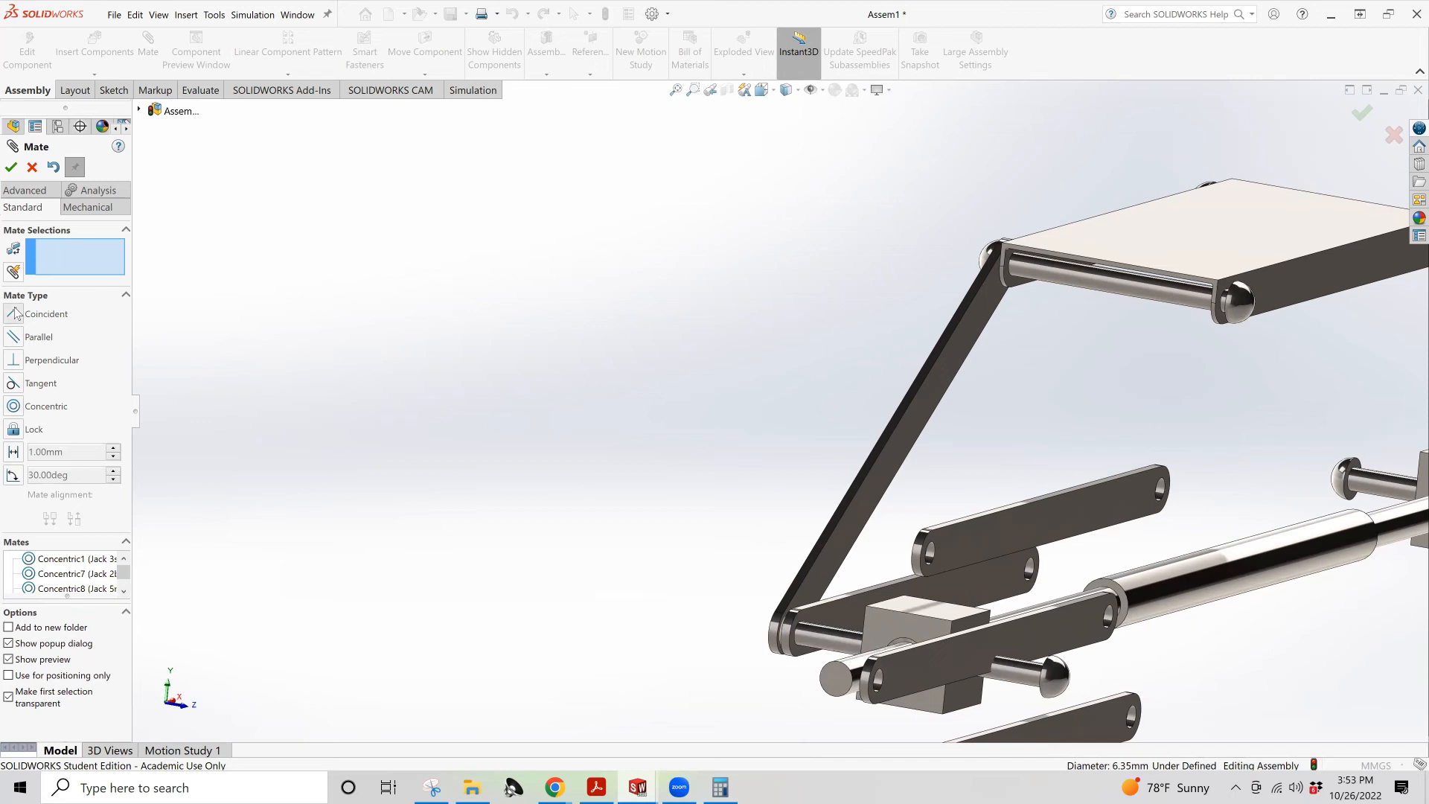
{"action": "middle_click_drag", "start_coordinate": [674, 543], "coordinate": [709, 565]}
{"action": "left_click", "coordinate": [959, 588]}
{"action": "left_click", "coordinate": [650, 531]}
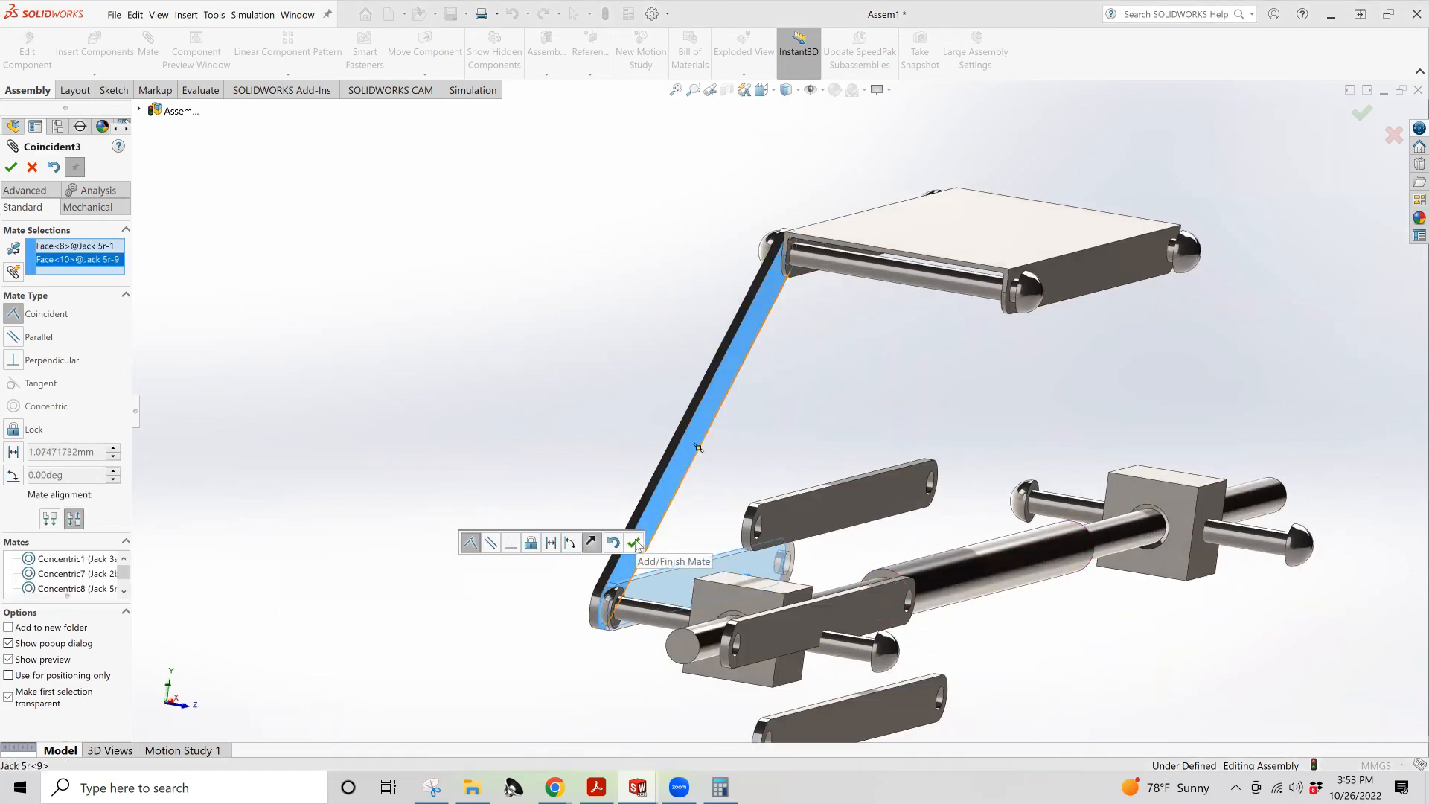
{"action": "left_click", "coordinate": [634, 543]}
{"action": "middle_click_drag", "start_coordinate": [542, 569], "coordinate": [570, 572]}
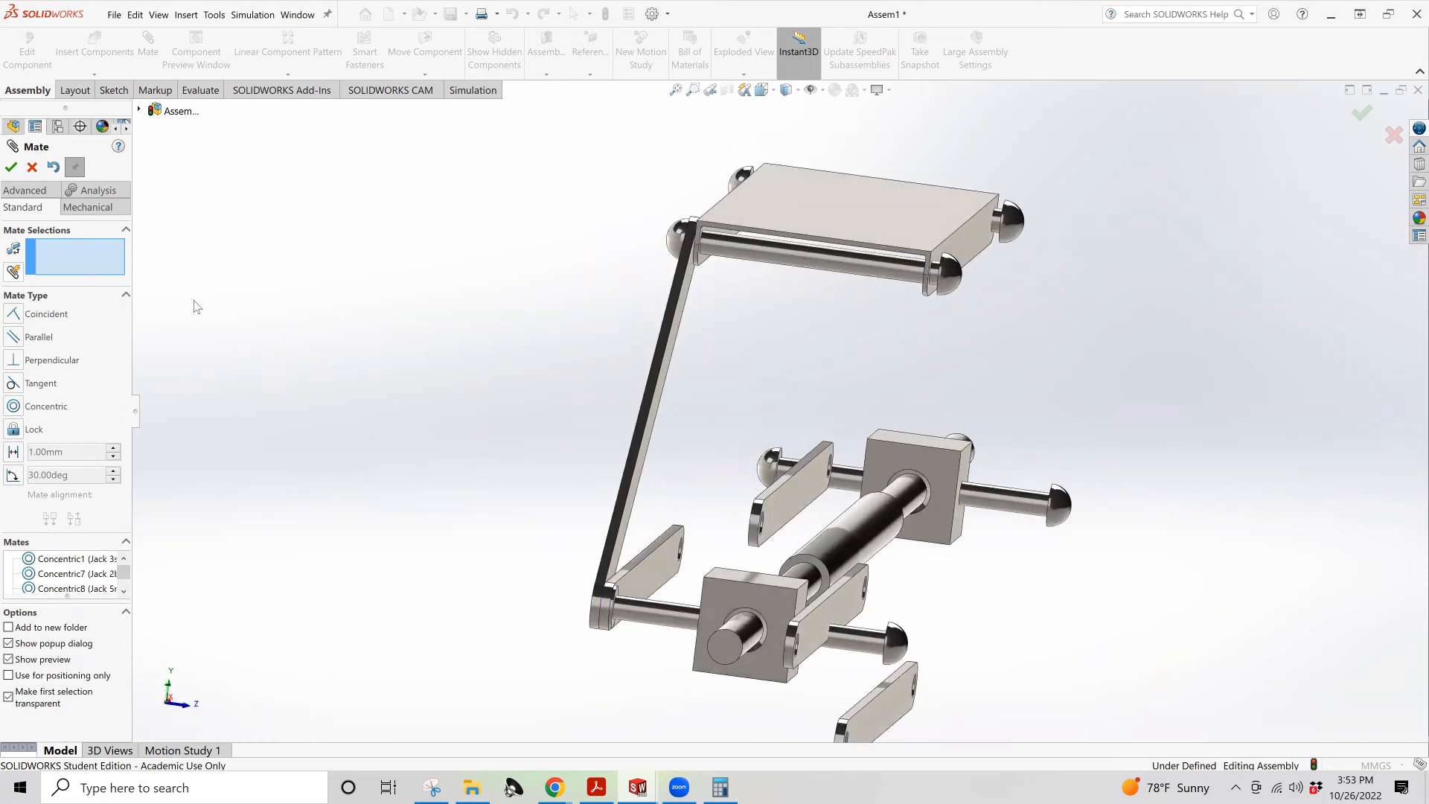
Finish mating and save the assembly with all its modified parts under the file name Assem1b
{"action": "left_click", "coordinate": [32, 166]}
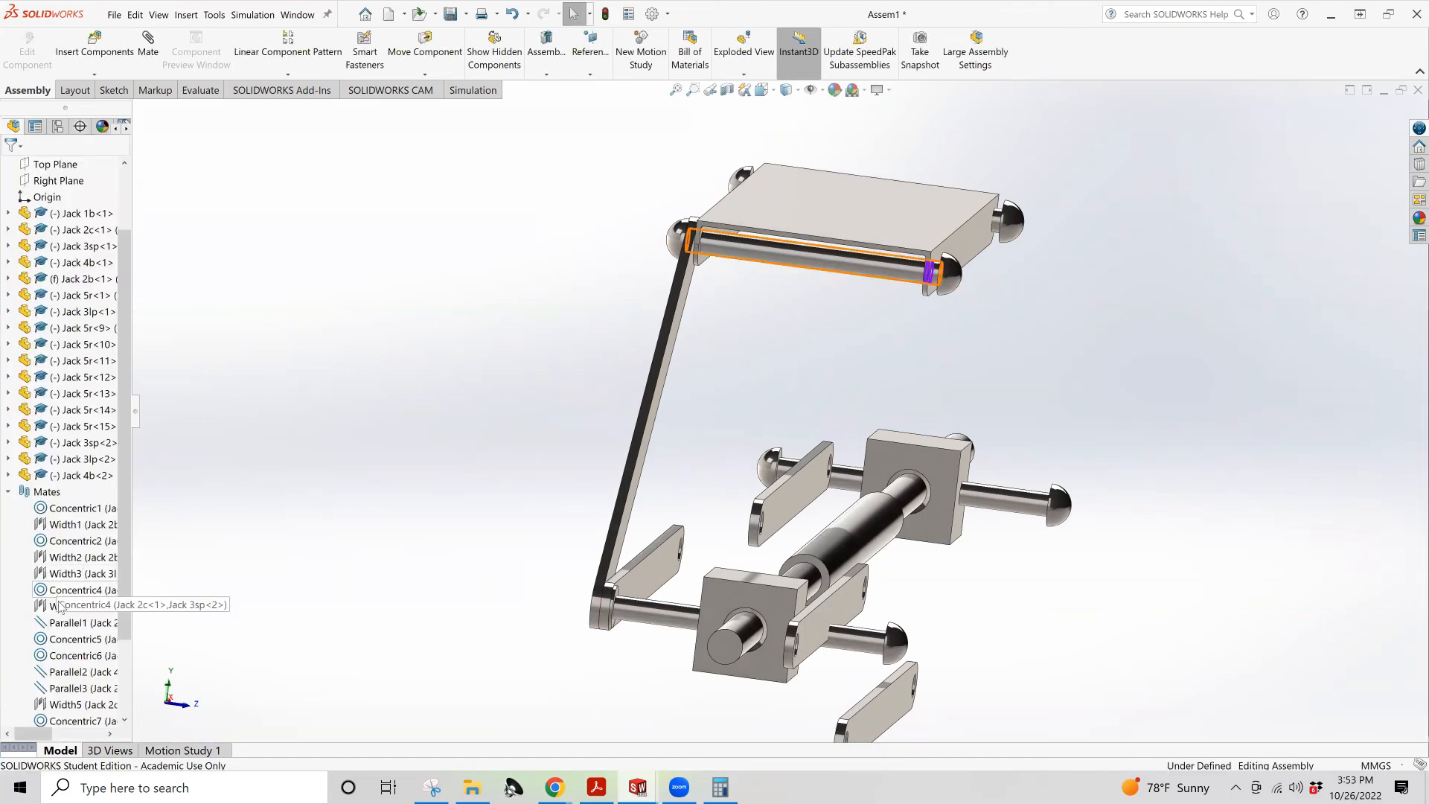
{"action": "scroll", "coordinate": [82, 618], "scroll_direction": "down", "scroll_amount": 2}
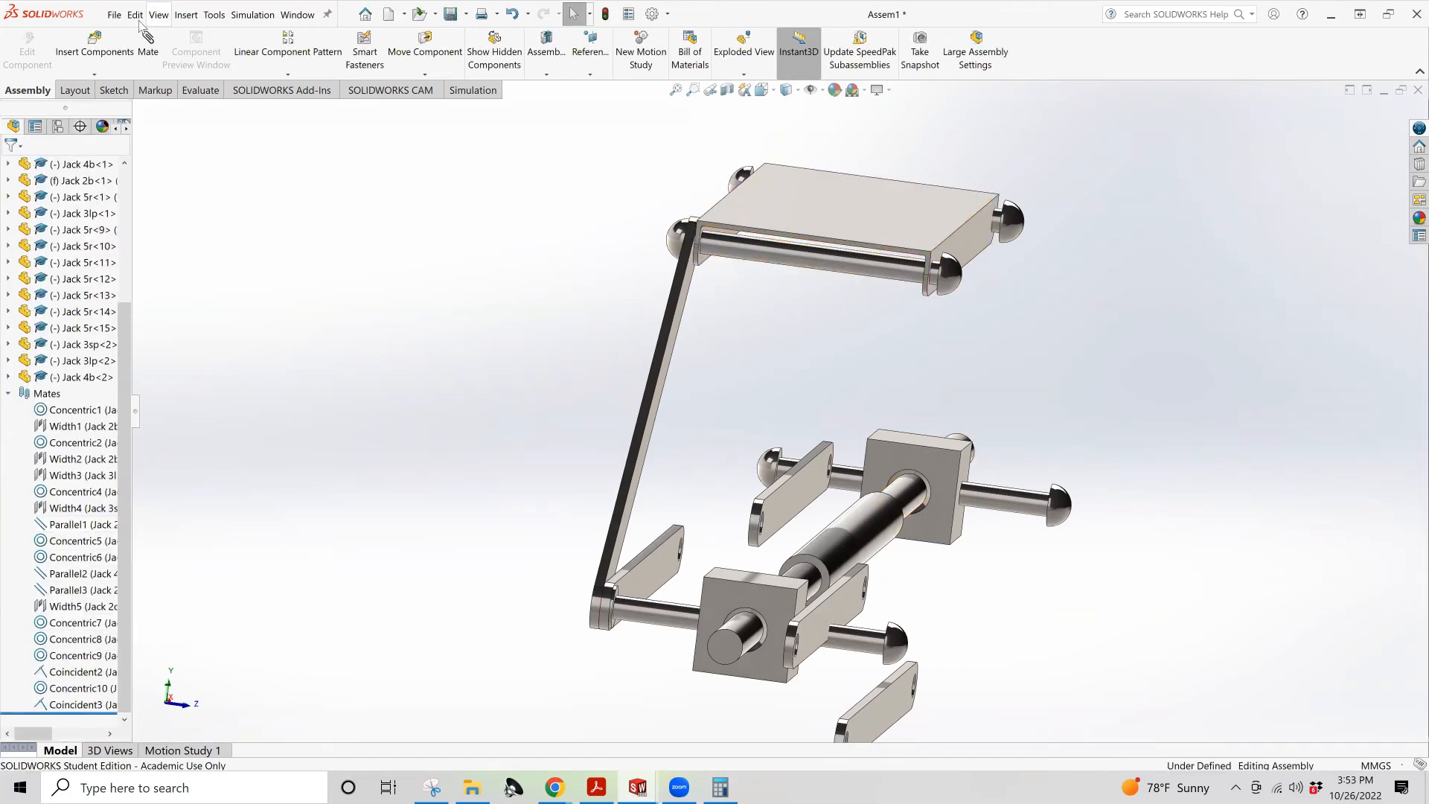
{"action": "left_click", "coordinate": [114, 15]}
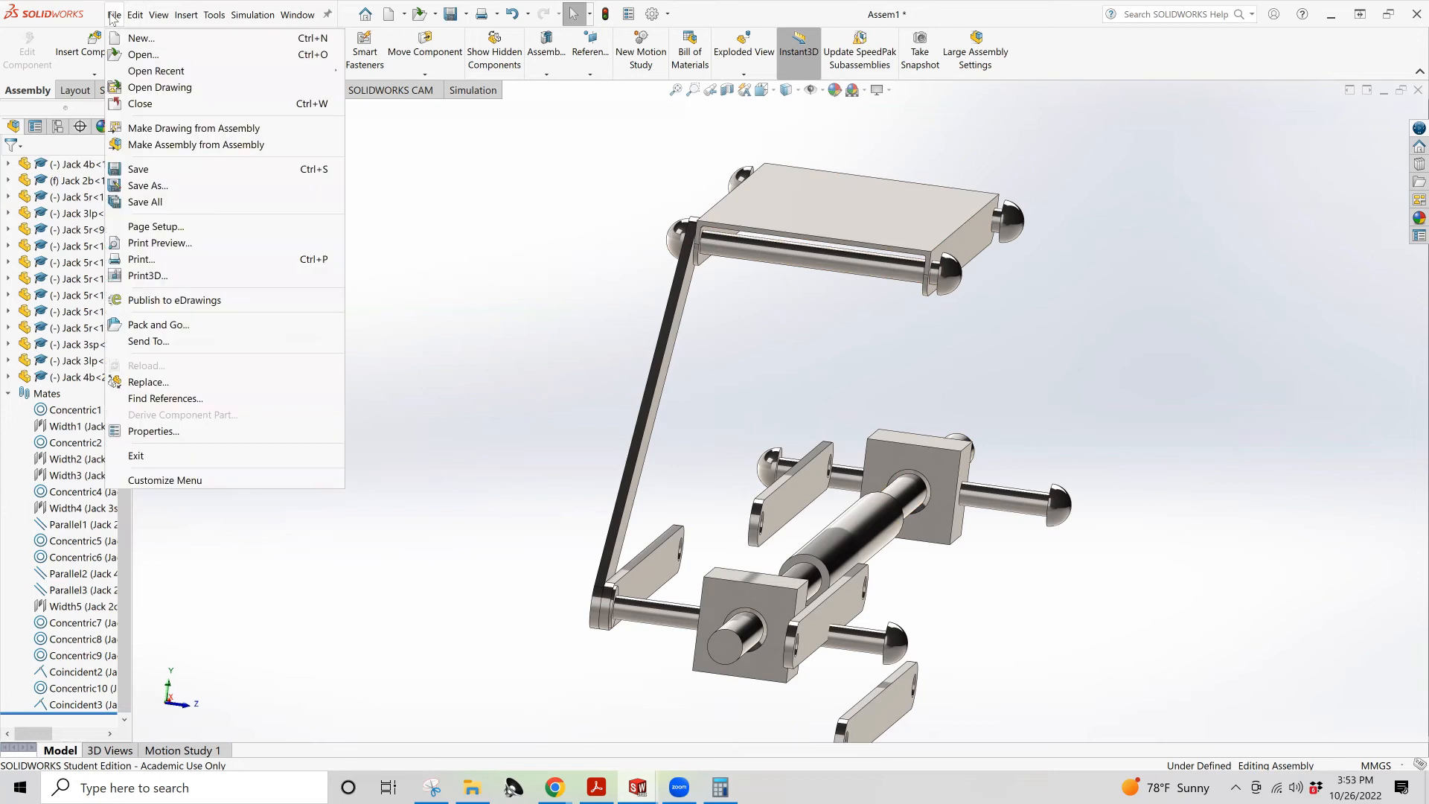
{"action": "left_click", "coordinate": [138, 170]}
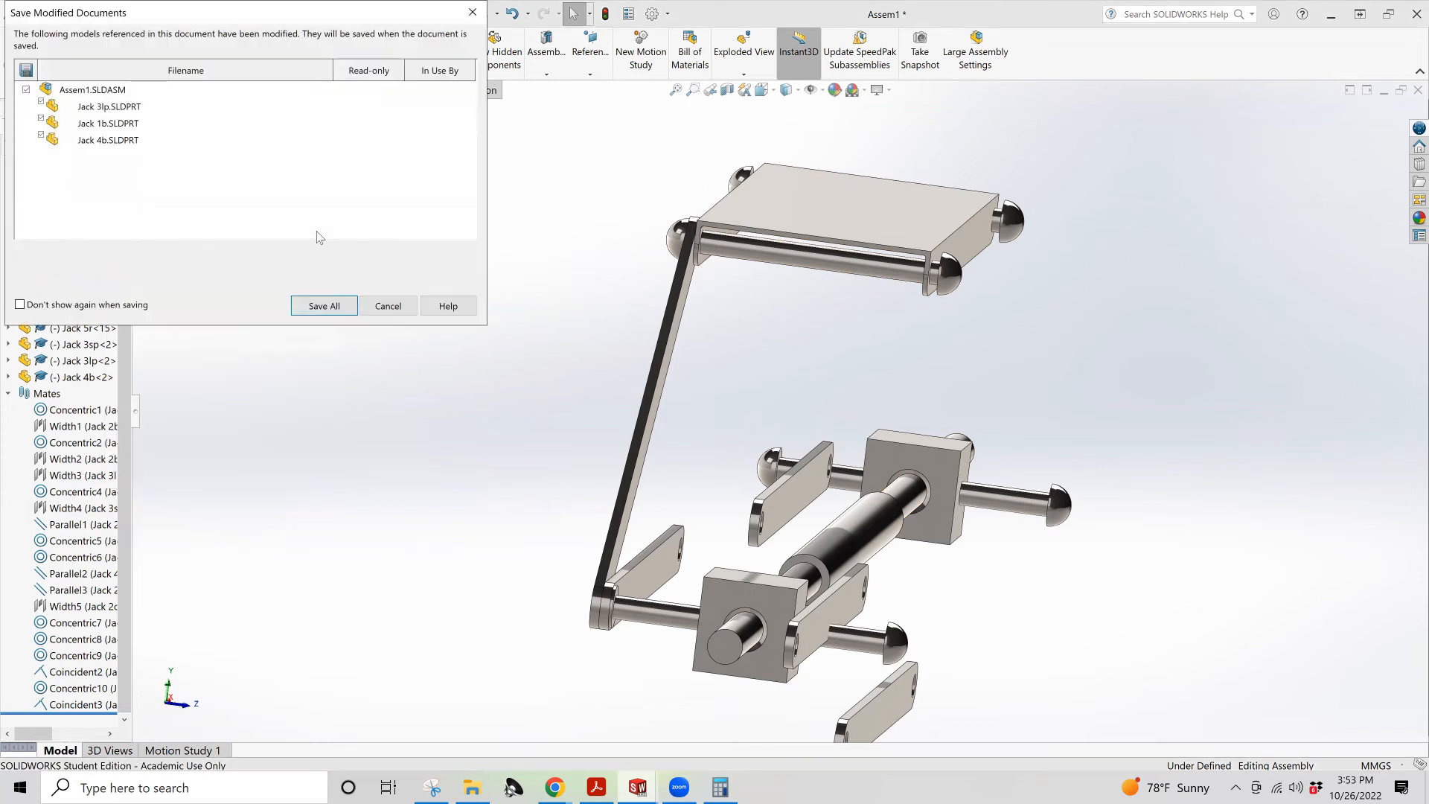
{"action": "left_click", "coordinate": [332, 311]}
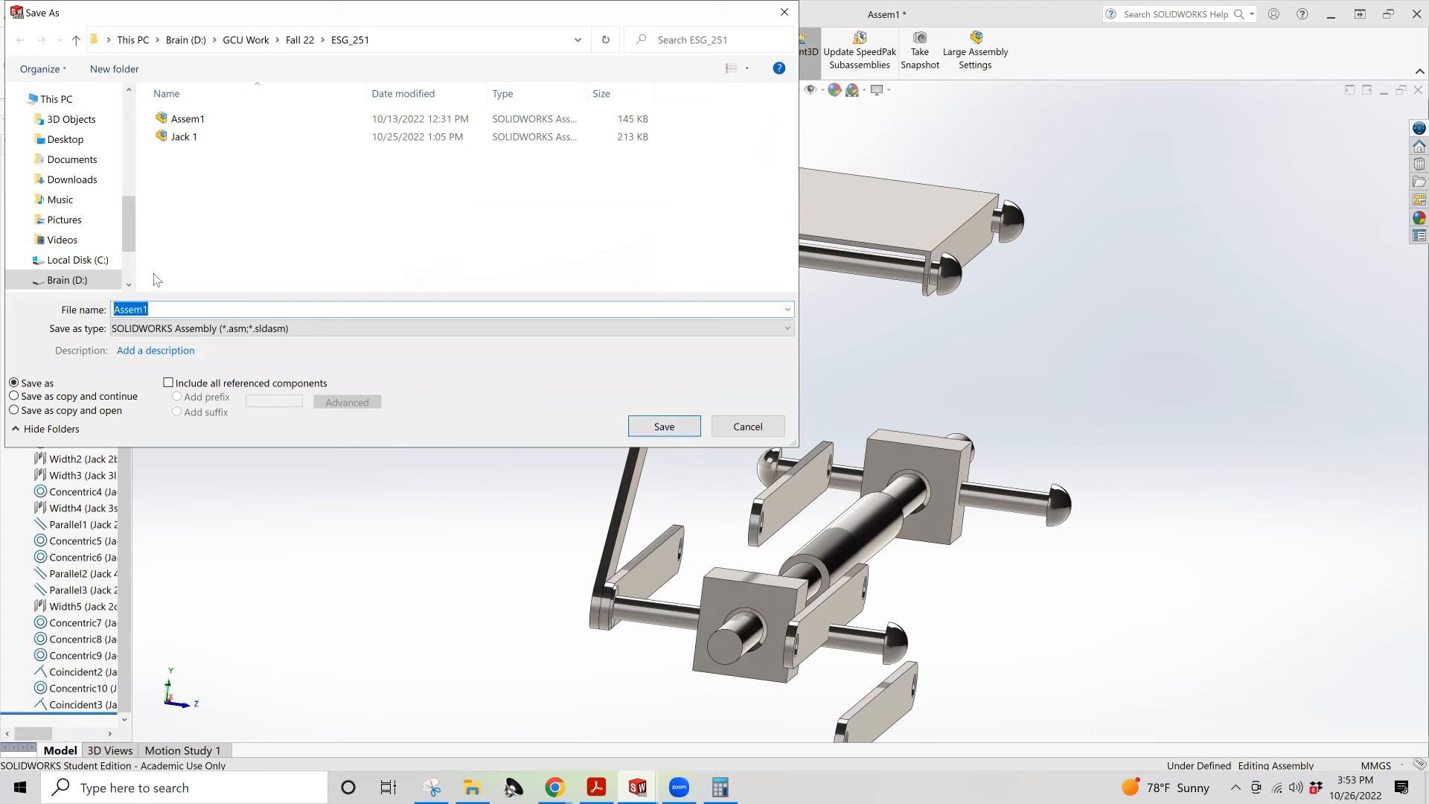
{"action": "left_click", "coordinate": [188, 305]}
{"action": "type", "text": "b"}
{"action": "left_click", "coordinate": [672, 426]}
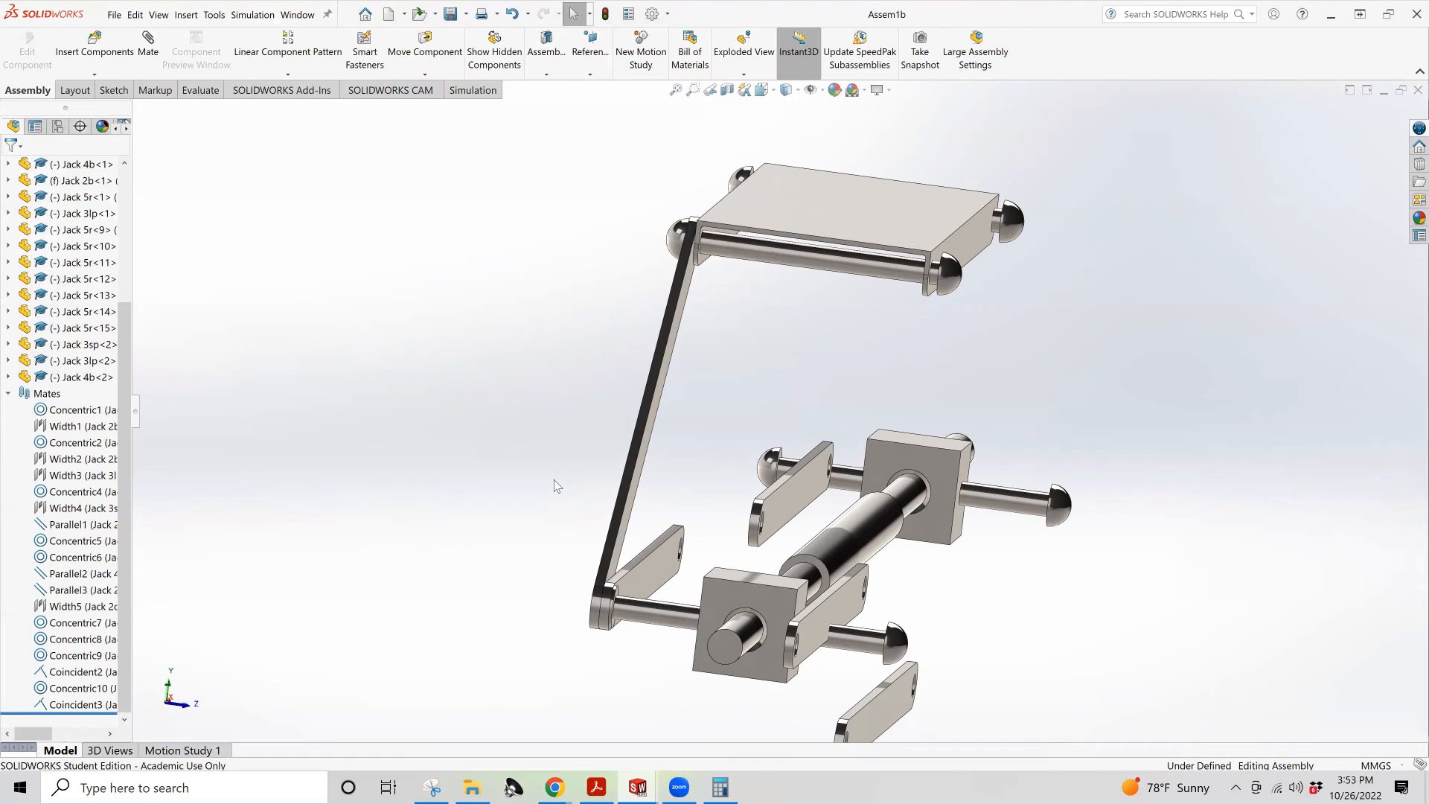
Undo the mates added after the Width5 mate
{"action": "key", "text": "Left"}
{"action": "key", "text": "Left"}
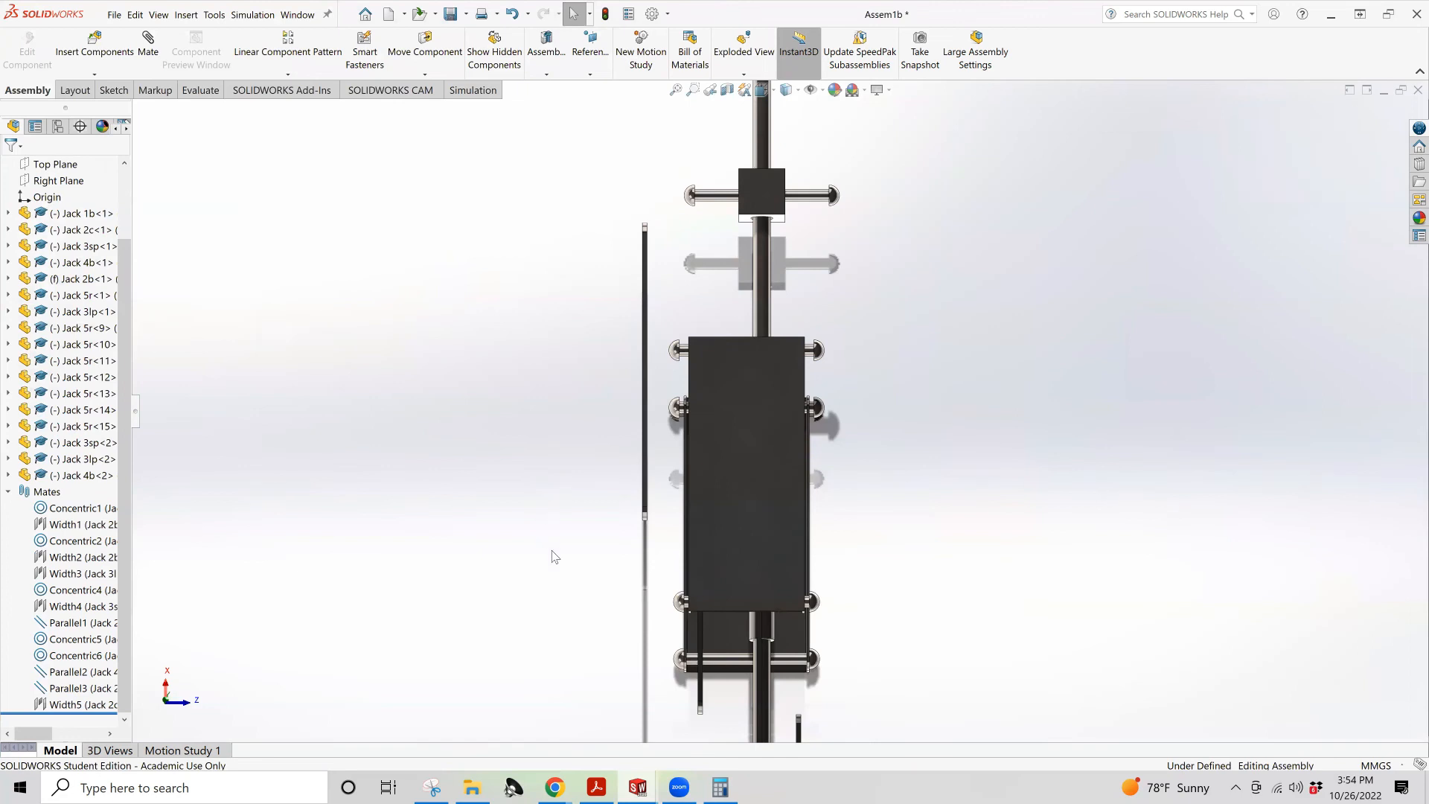
{"action": "mouse_move", "coordinate": [572, 506]}
{"action": "middle_mouse_down"}
{"action": "mouse_move", "coordinate": [512, 479]}
{"action": "mouse_move", "coordinate": [582, 499]}
{"action": "middle_mouse_up"}
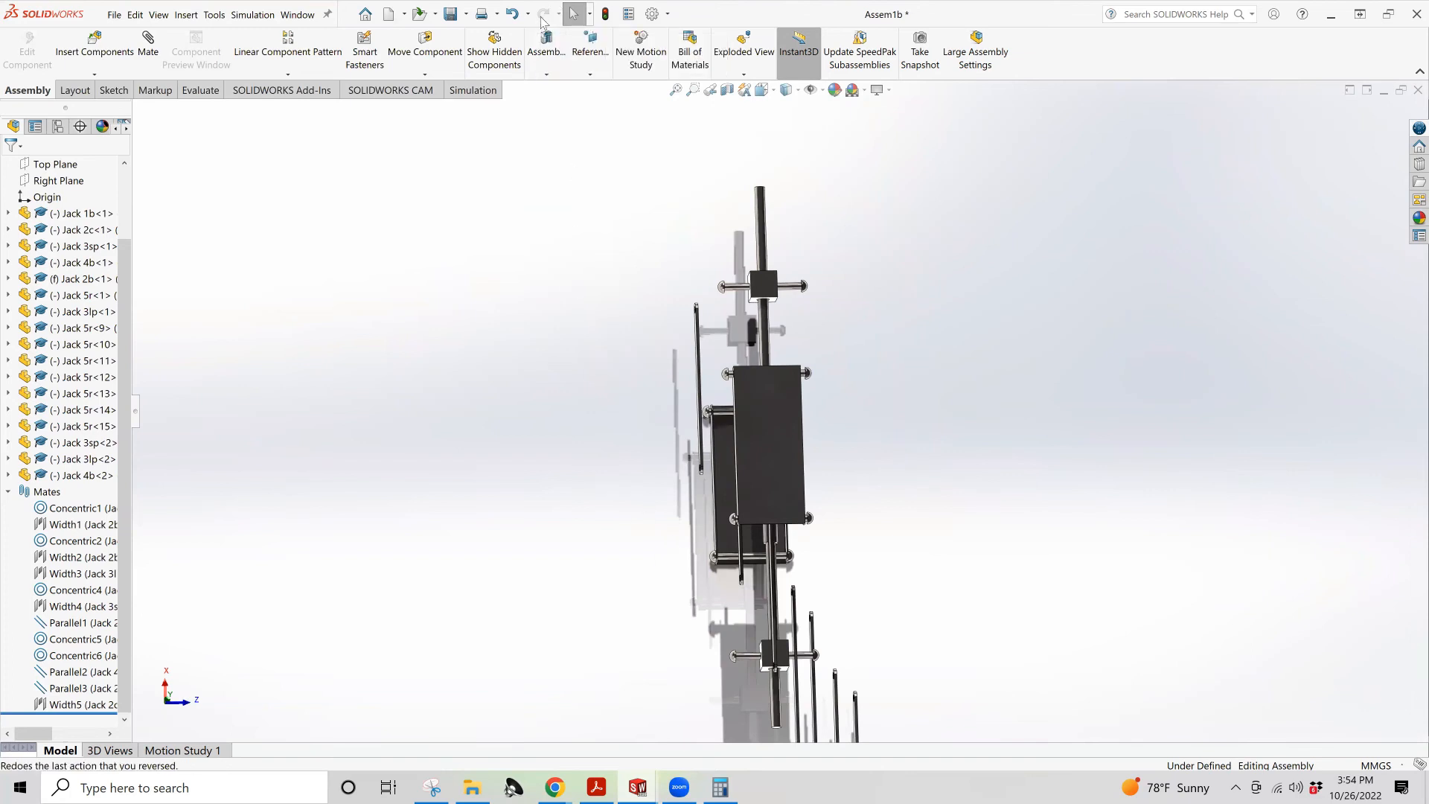
{"action": "middle_click_drag", "start_coordinate": [729, 562], "coordinate": [616, 406]}
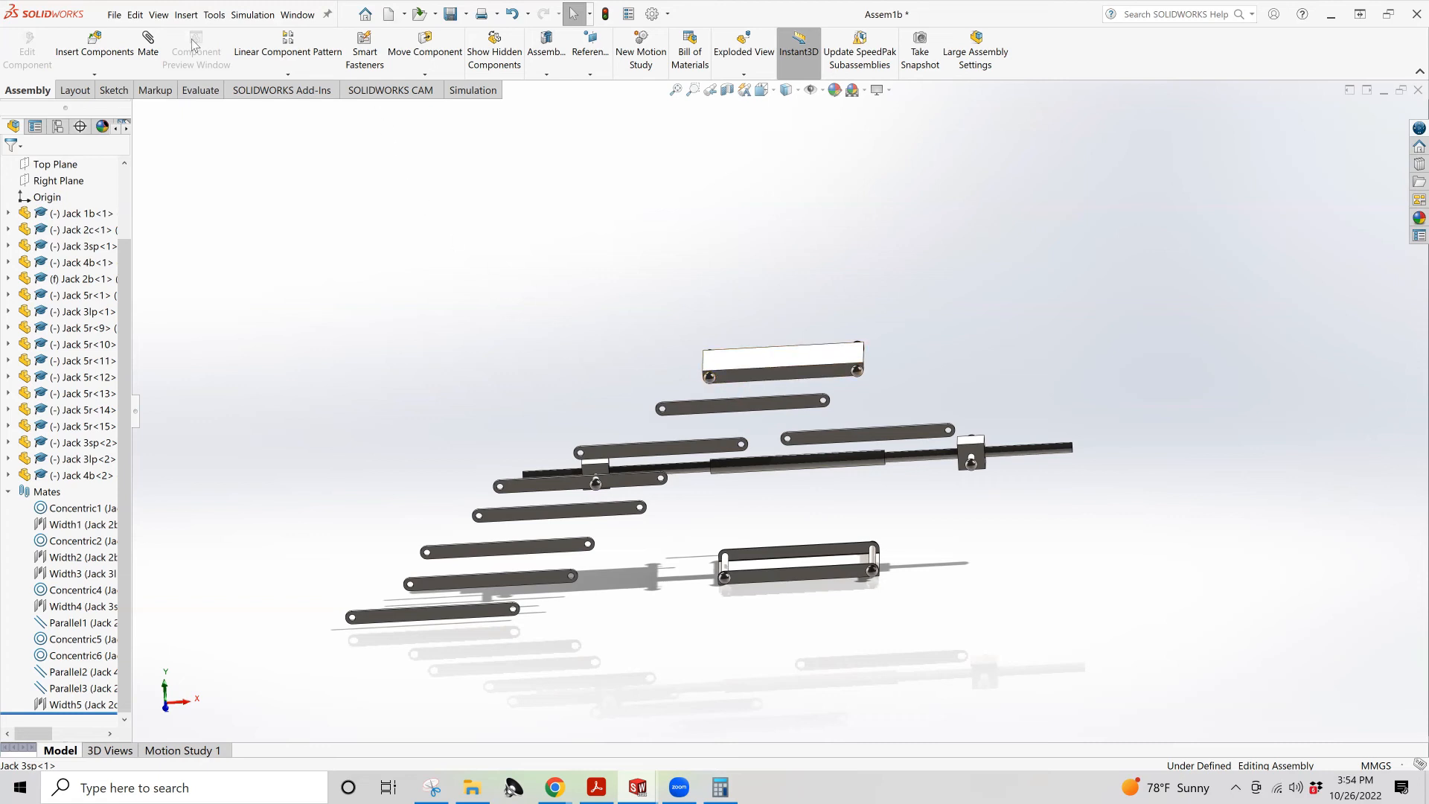
Close the assembly without saving, reopen the saved Assem1b from the recent documents, and expand its list of mates
{"action": "left_click", "coordinate": [113, 14]}
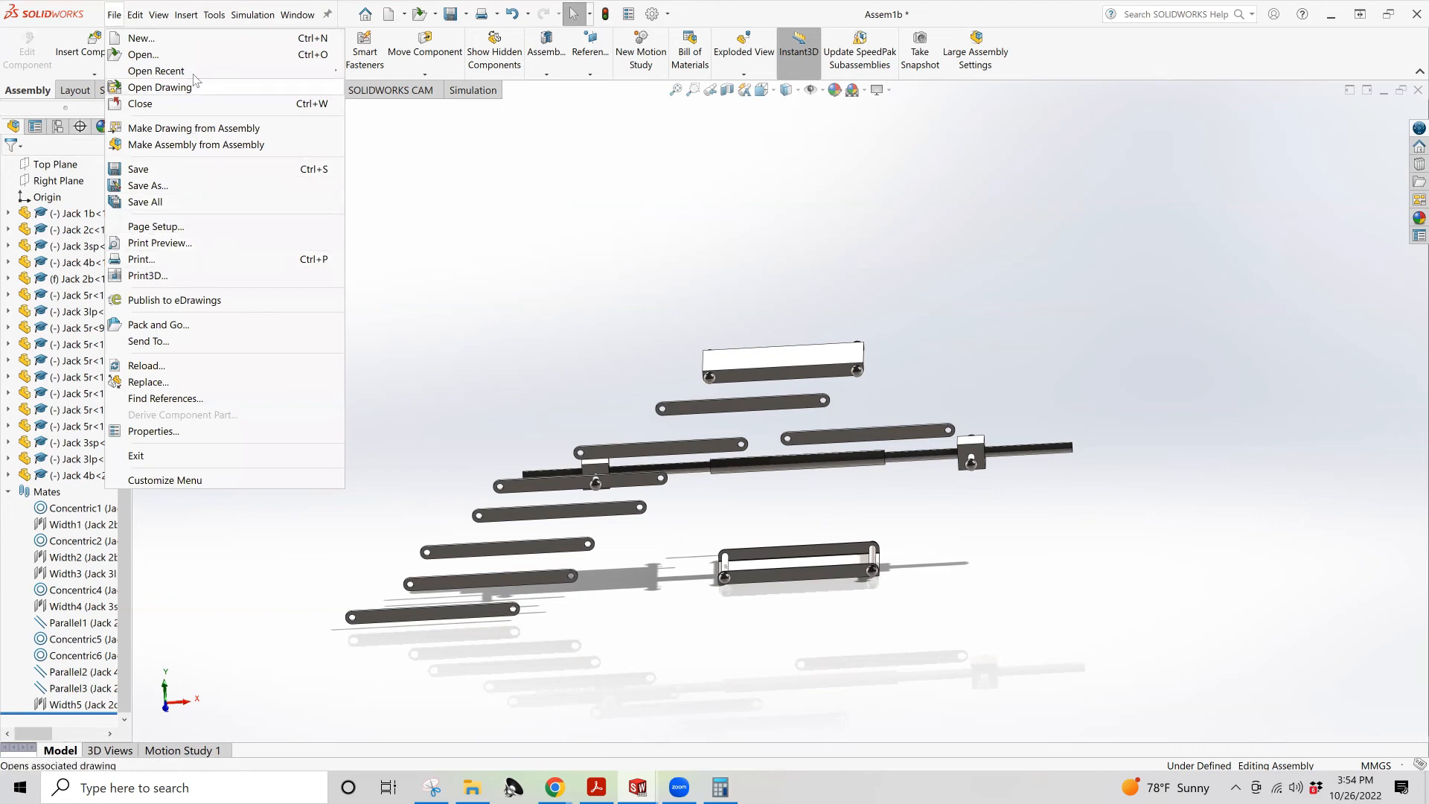
{"action": "left_click", "coordinate": [1026, 190]}
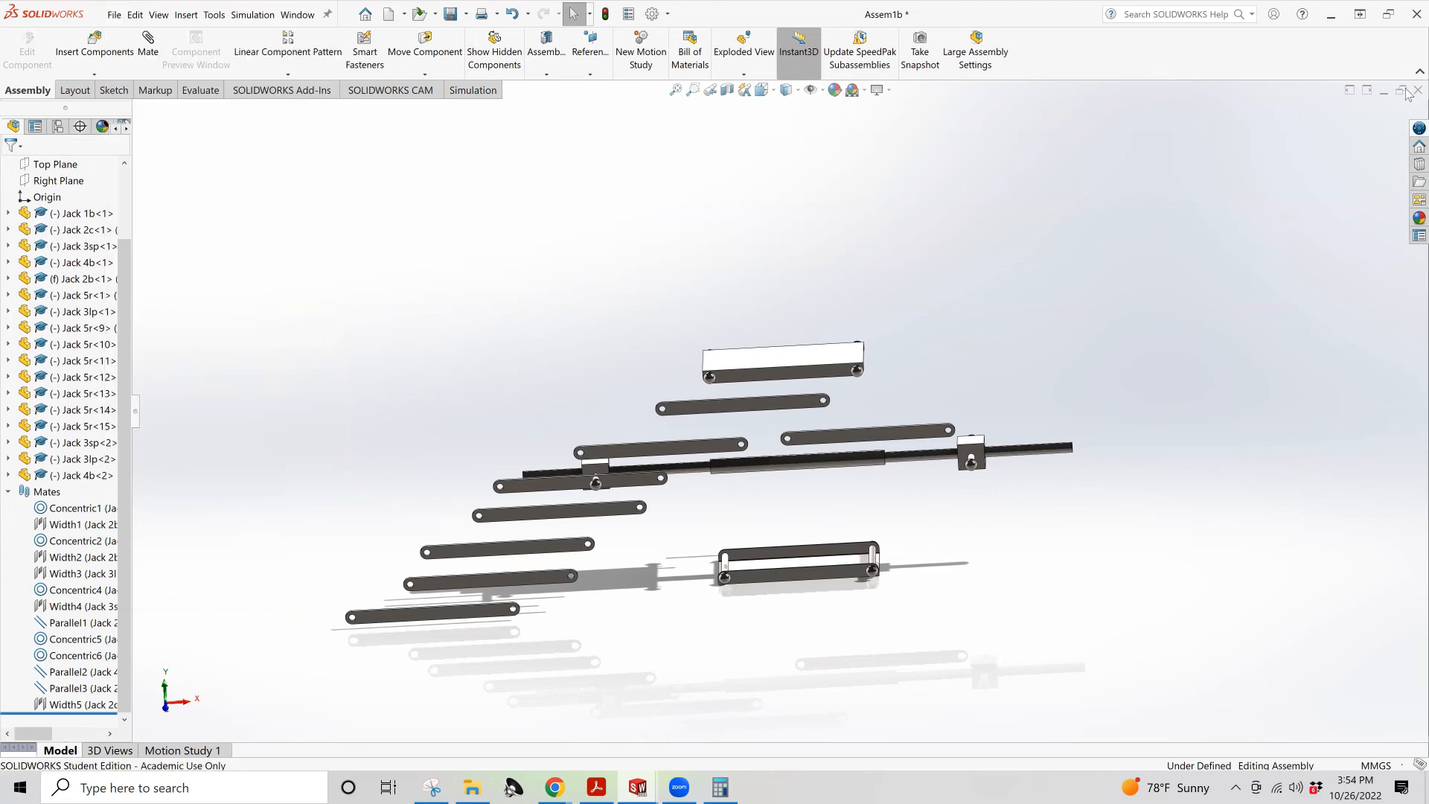
{"action": "left_click", "coordinate": [1417, 88]}
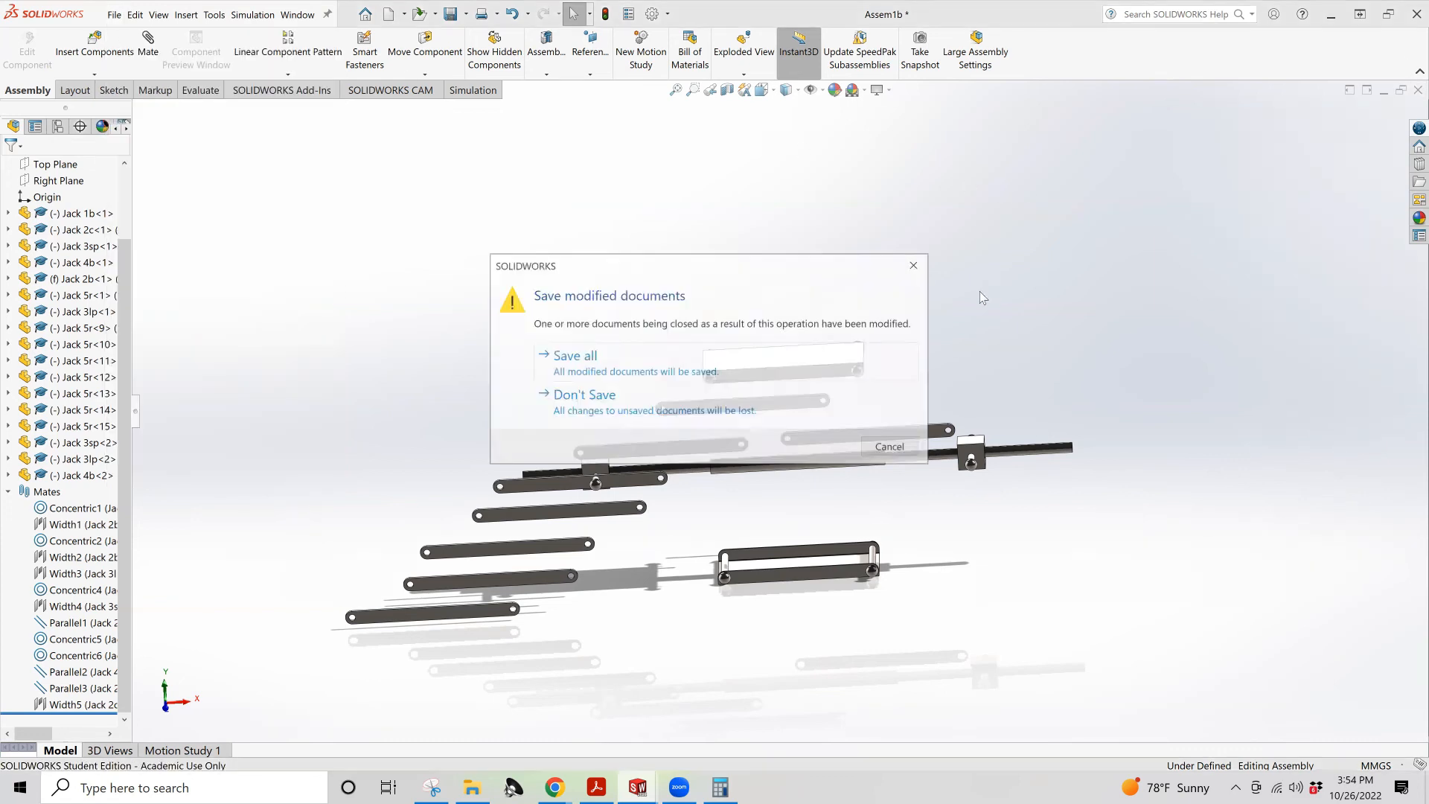
{"action": "left_click", "coordinate": [594, 399]}
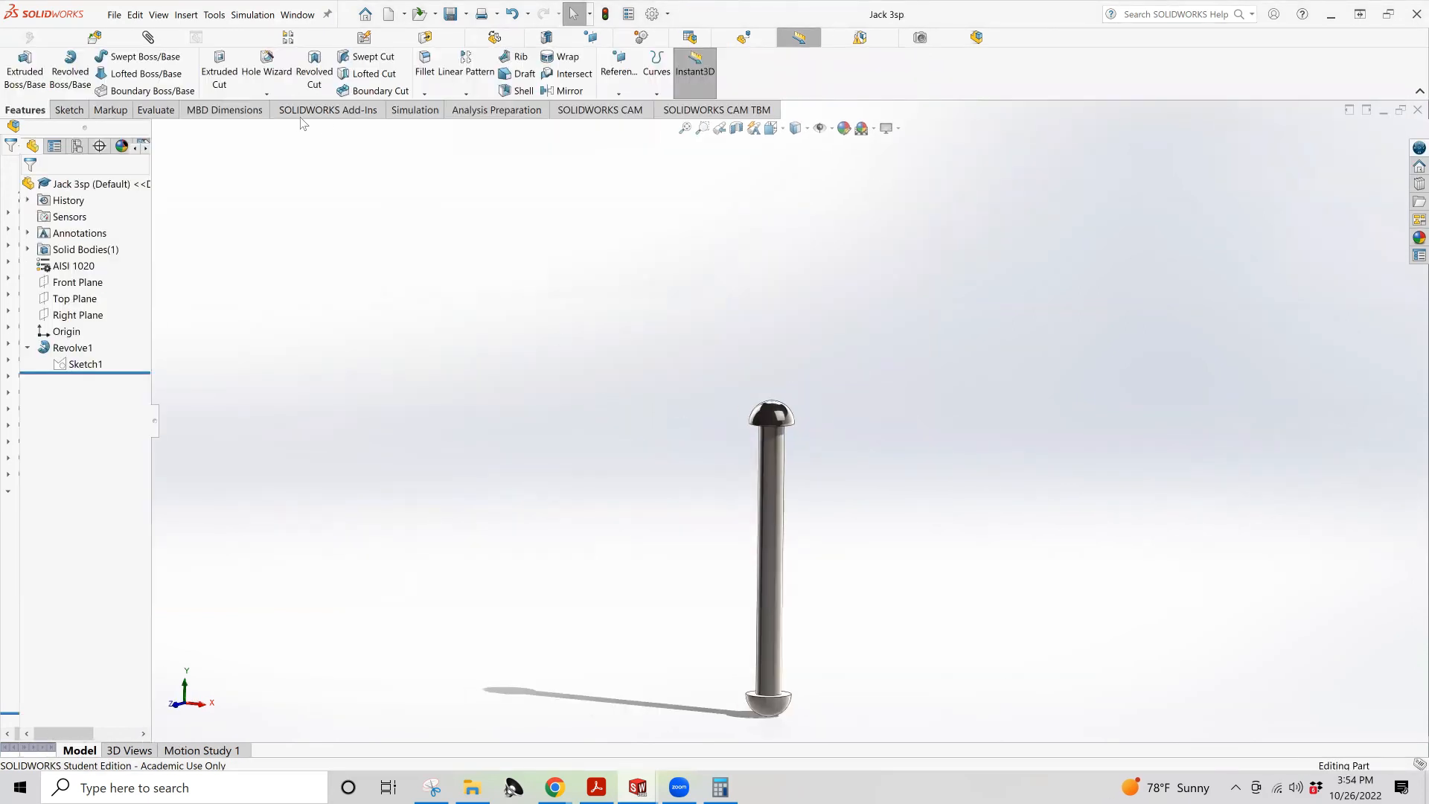
{"action": "left_click", "coordinate": [114, 15]}
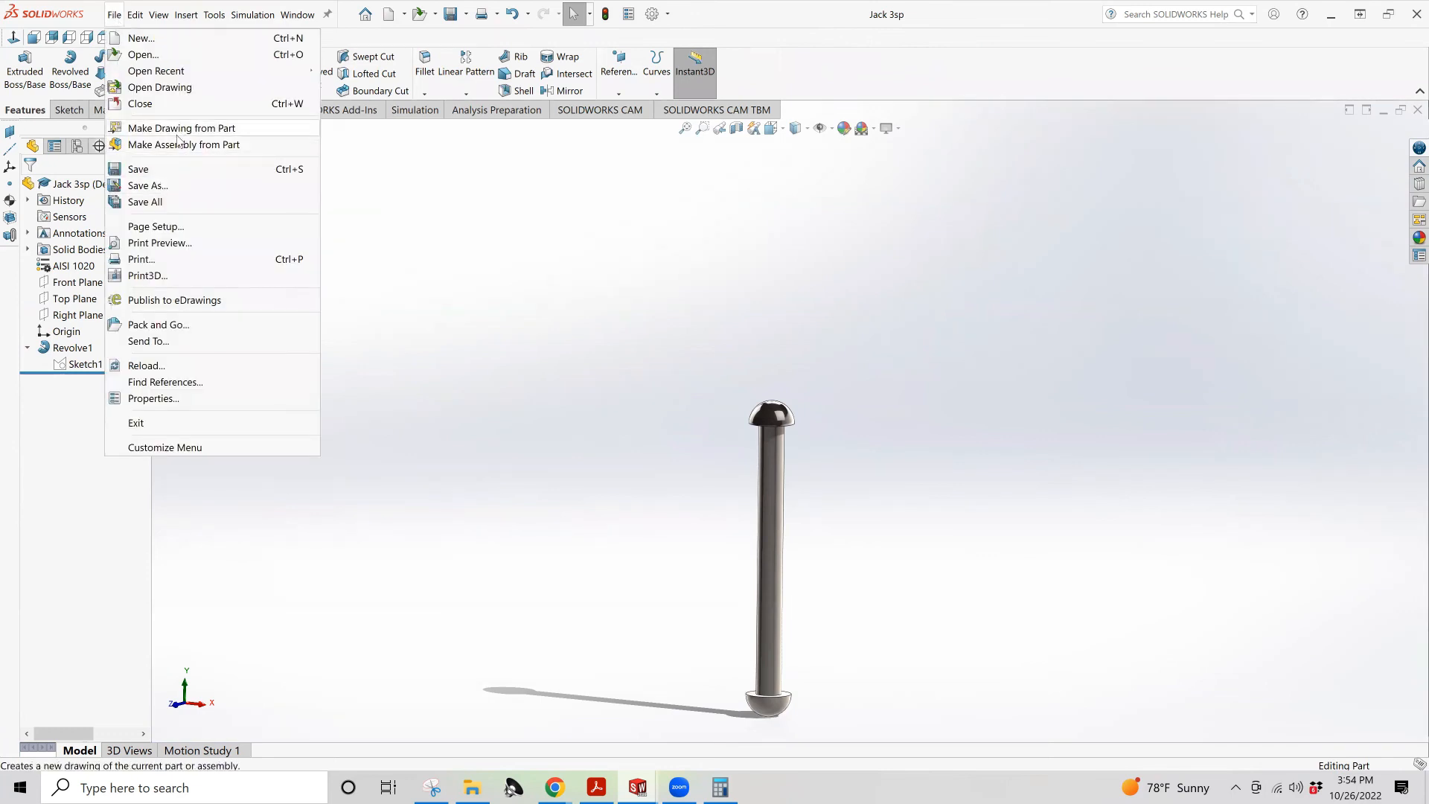
{"action": "mouse_move", "coordinate": [246, 71]}
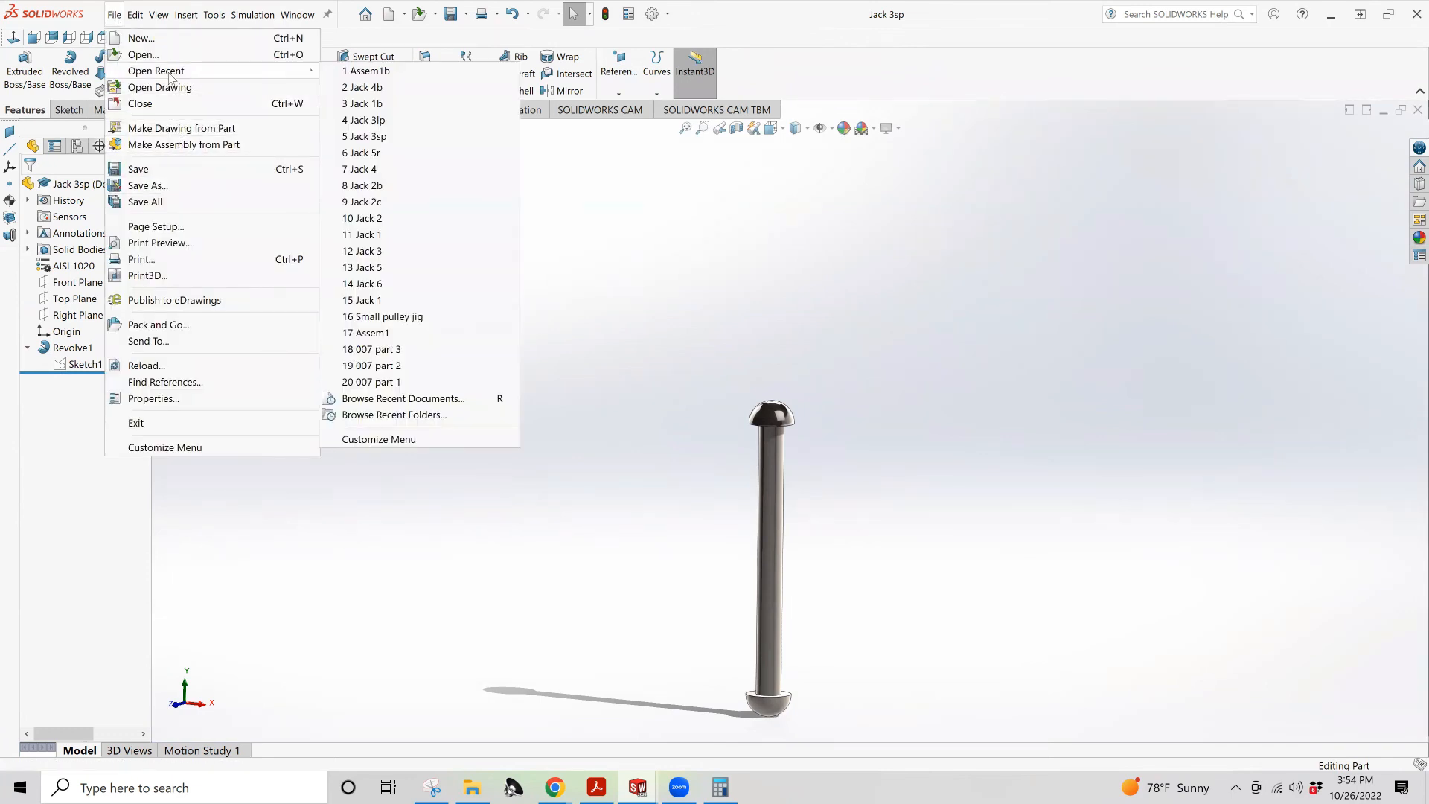
{"action": "left_click", "coordinate": [412, 73]}
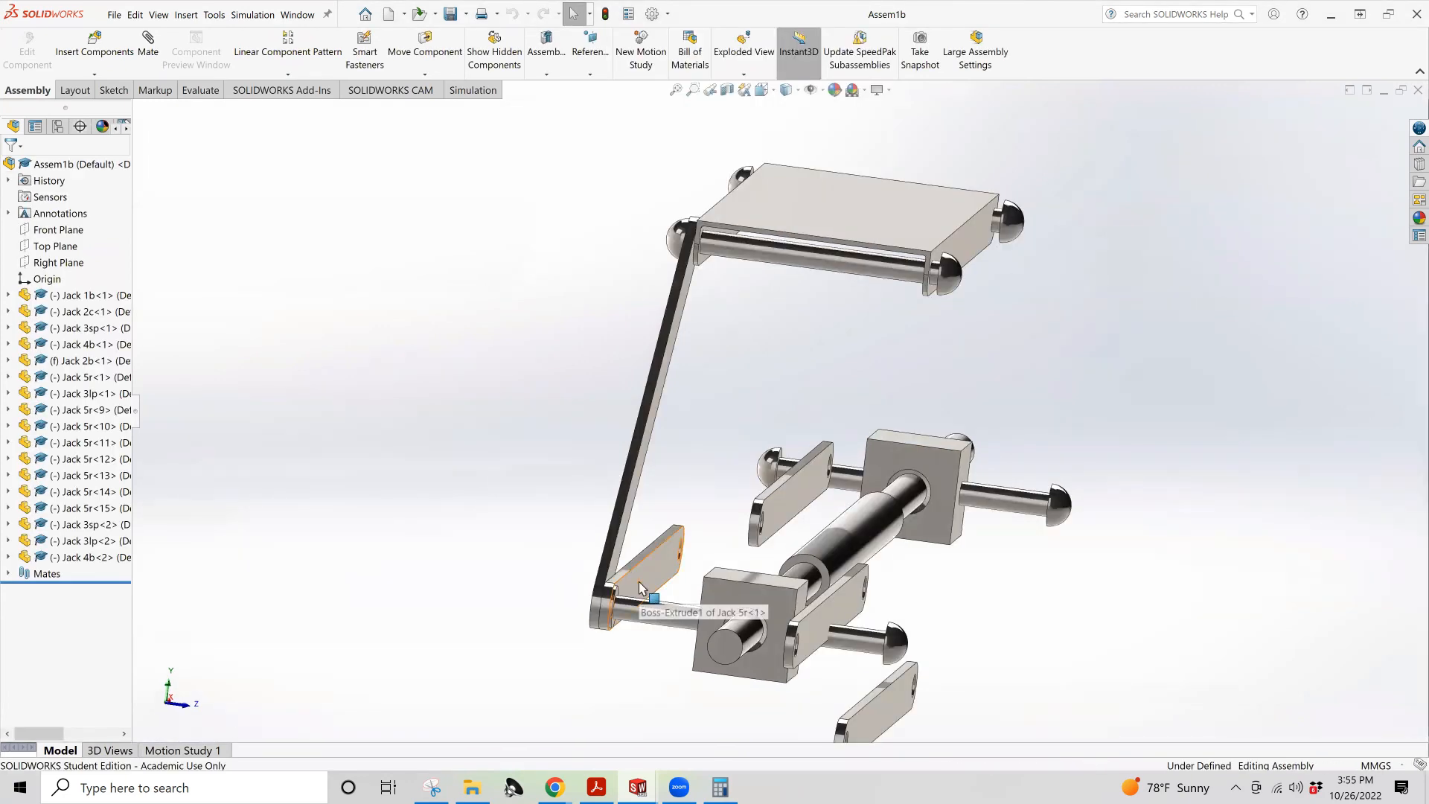
{"action": "left_click", "coordinate": [8, 573]}
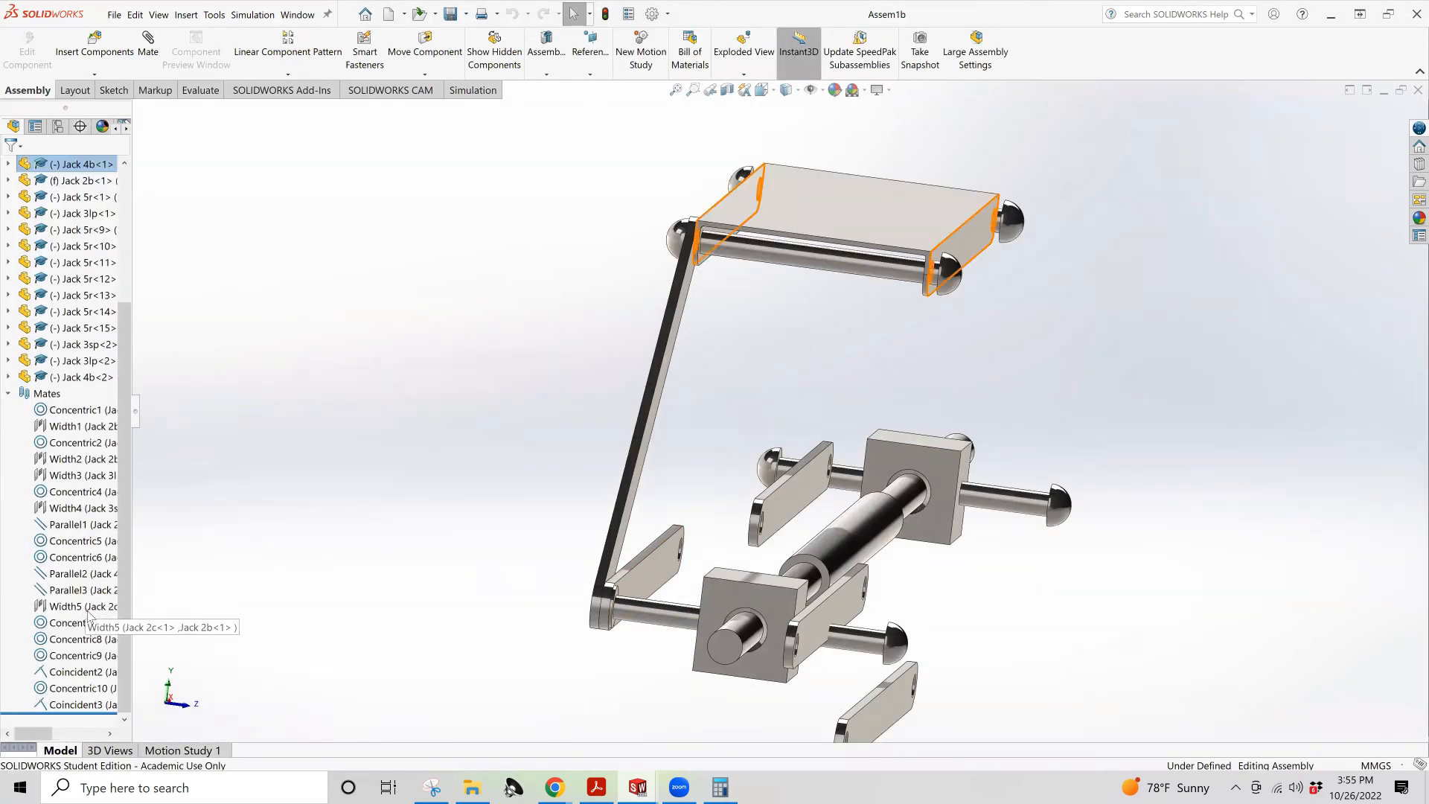
Redefine the Coincident3 mate, replacing its references with the inner face of link Jack 5r<1> and the outer face of link Jack 5r<9>
{"action": "left_click", "coordinate": [71, 705]}
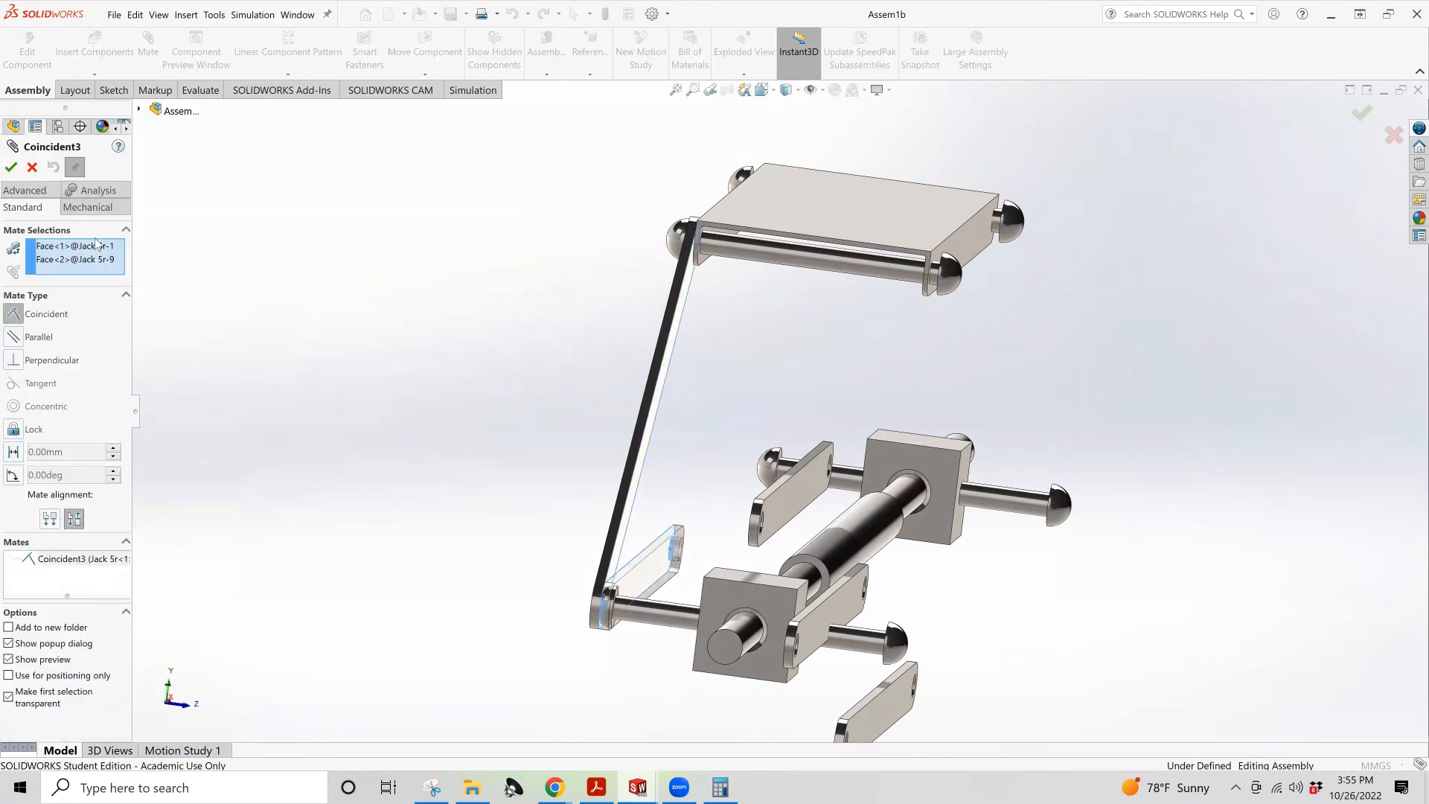
{"action": "left_click", "coordinate": [82, 251]}
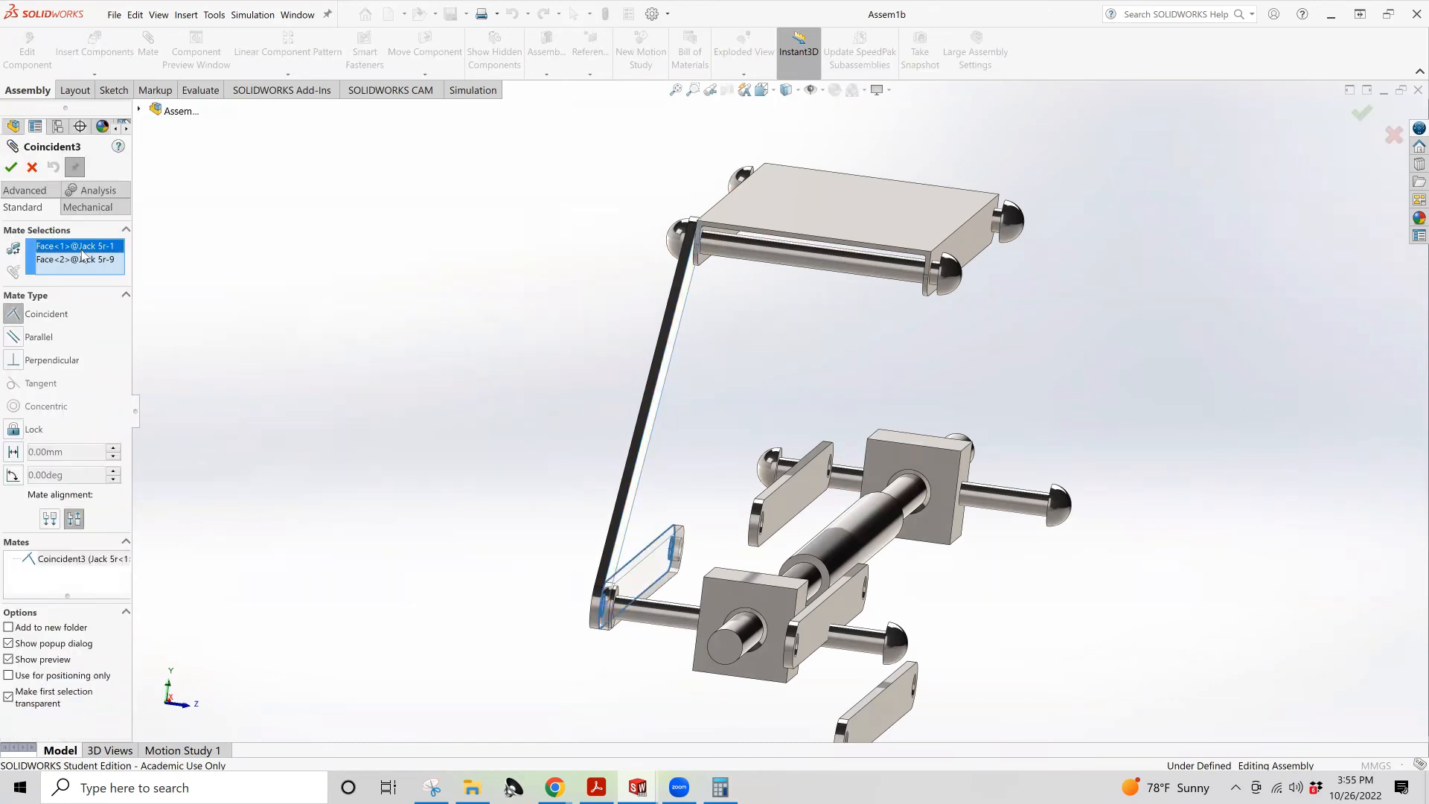
{"action": "right_click", "coordinate": [82, 253]}
{"action": "left_click", "coordinate": [111, 257]}
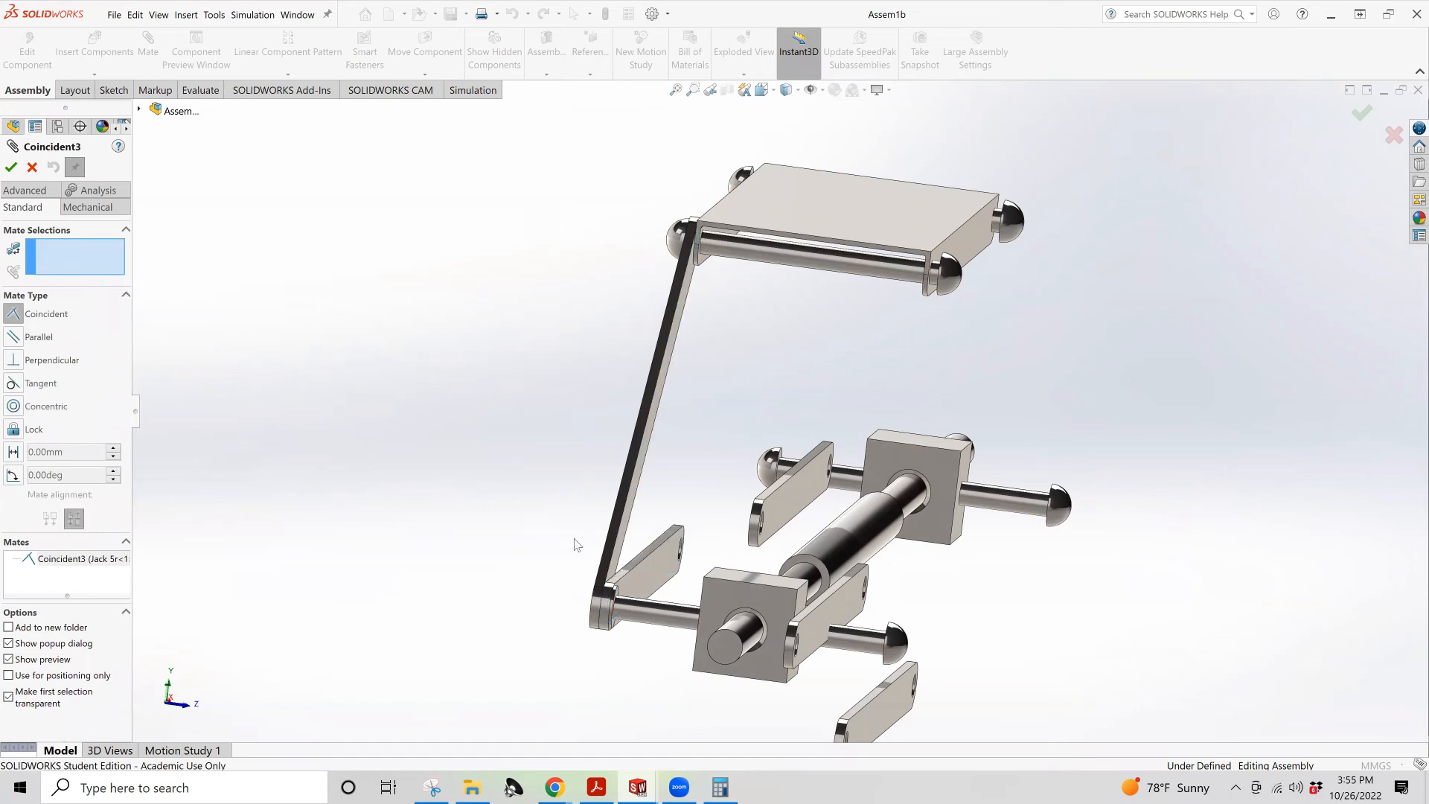
{"action": "middle_click_drag", "start_coordinate": [582, 539], "coordinate": [716, 585]}
{"action": "left_click", "coordinate": [670, 588]}
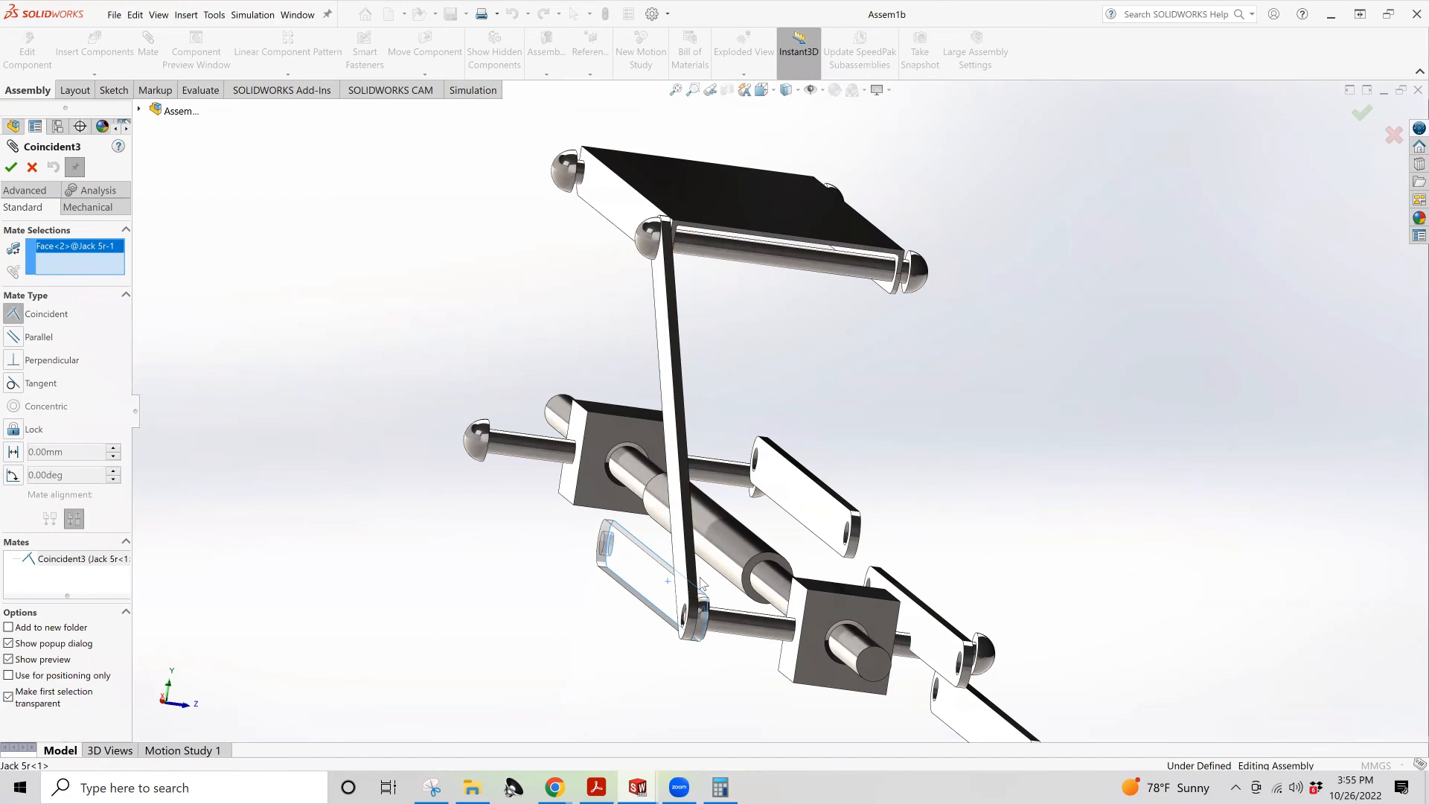
{"action": "left_click", "coordinate": [680, 566]}
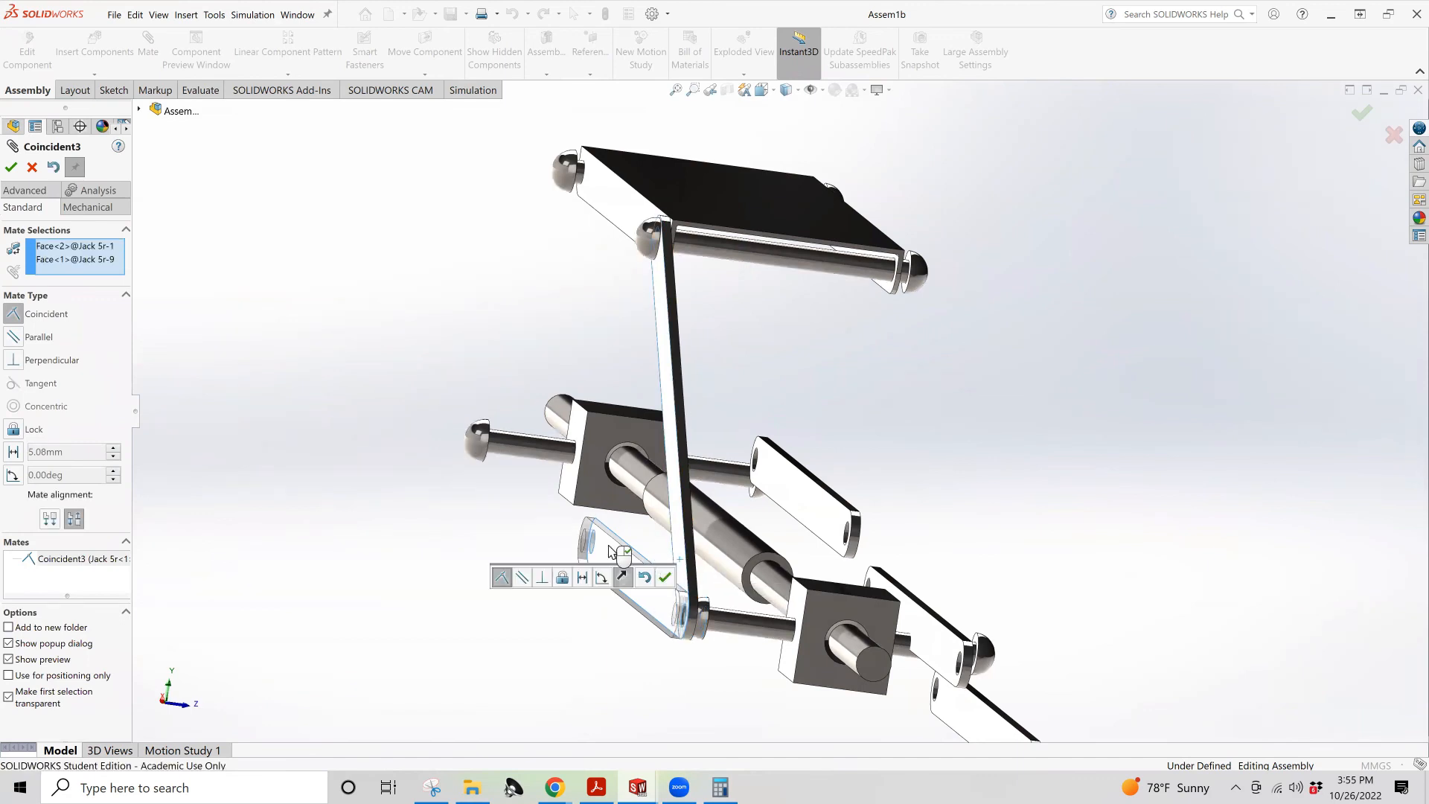
{"action": "left_click", "coordinate": [9, 165]}
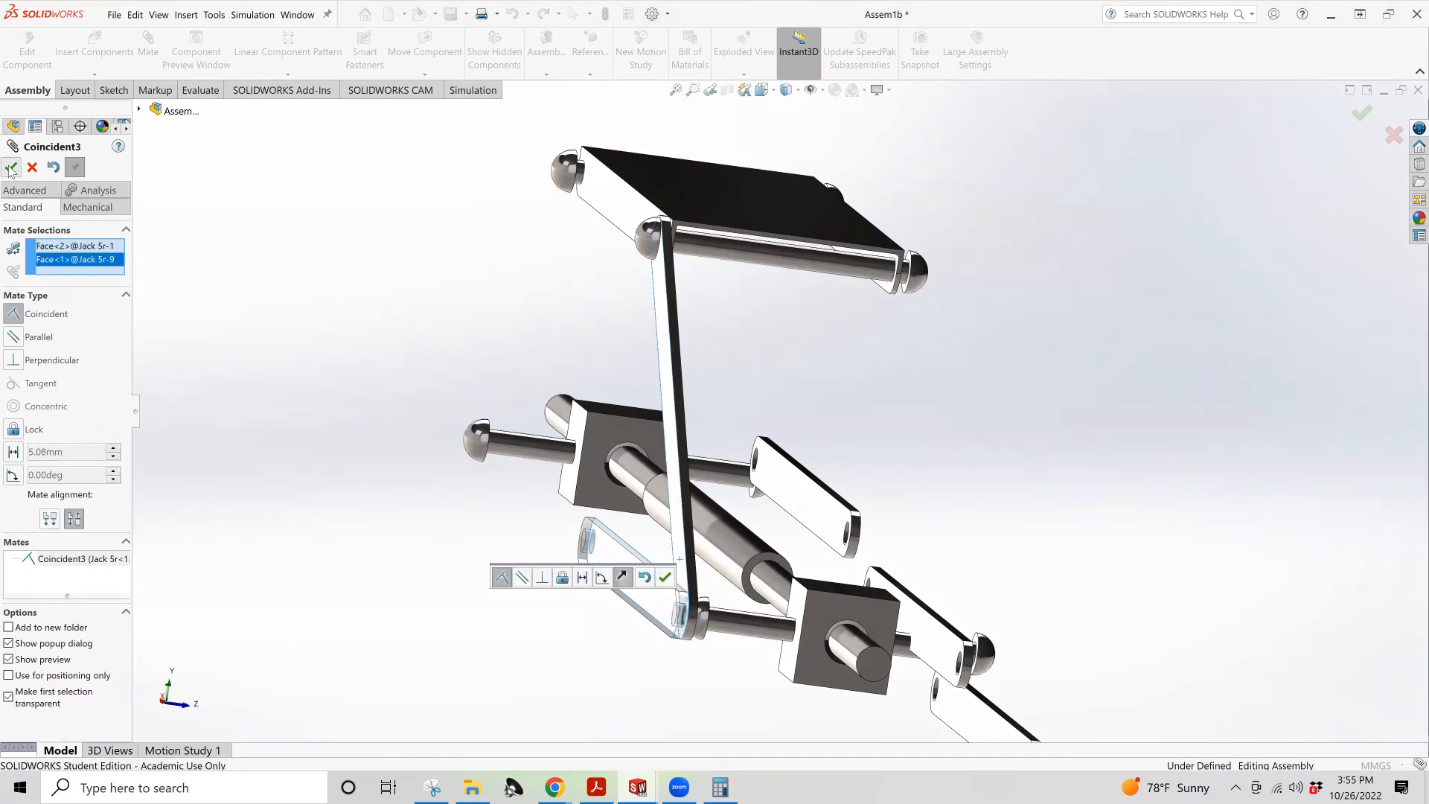
Add a coincident mate between the circular pin-head edge of block Jack 4b<1> and the outer face of link Jack 5r<1>
{"action": "middle_click_drag", "start_coordinate": [765, 586], "coordinate": [626, 588]}
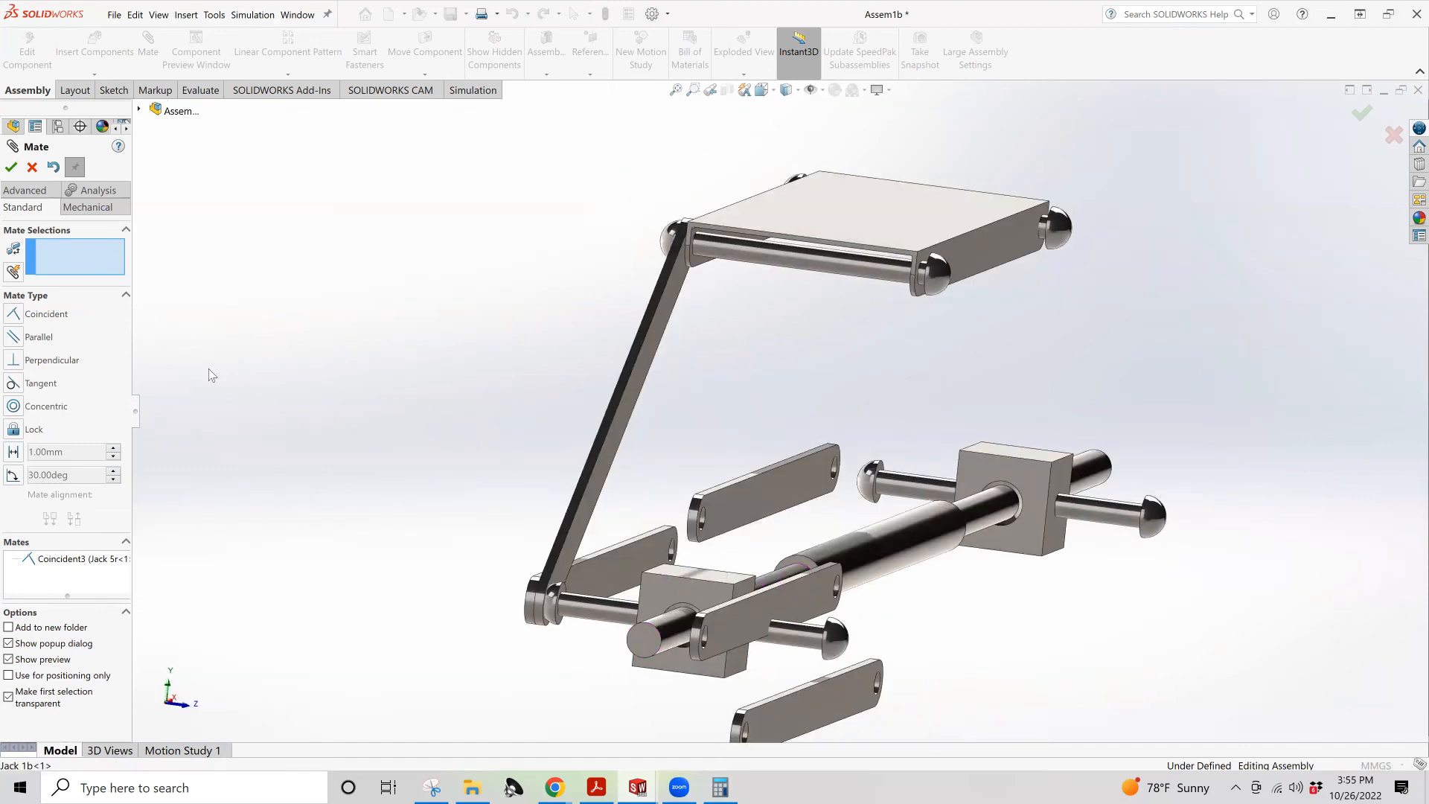
{"action": "left_click", "coordinate": [563, 590]}
{"action": "middle_click_drag", "start_coordinate": [536, 558], "coordinate": [681, 577]}
{"action": "left_click", "coordinate": [514, 598]}
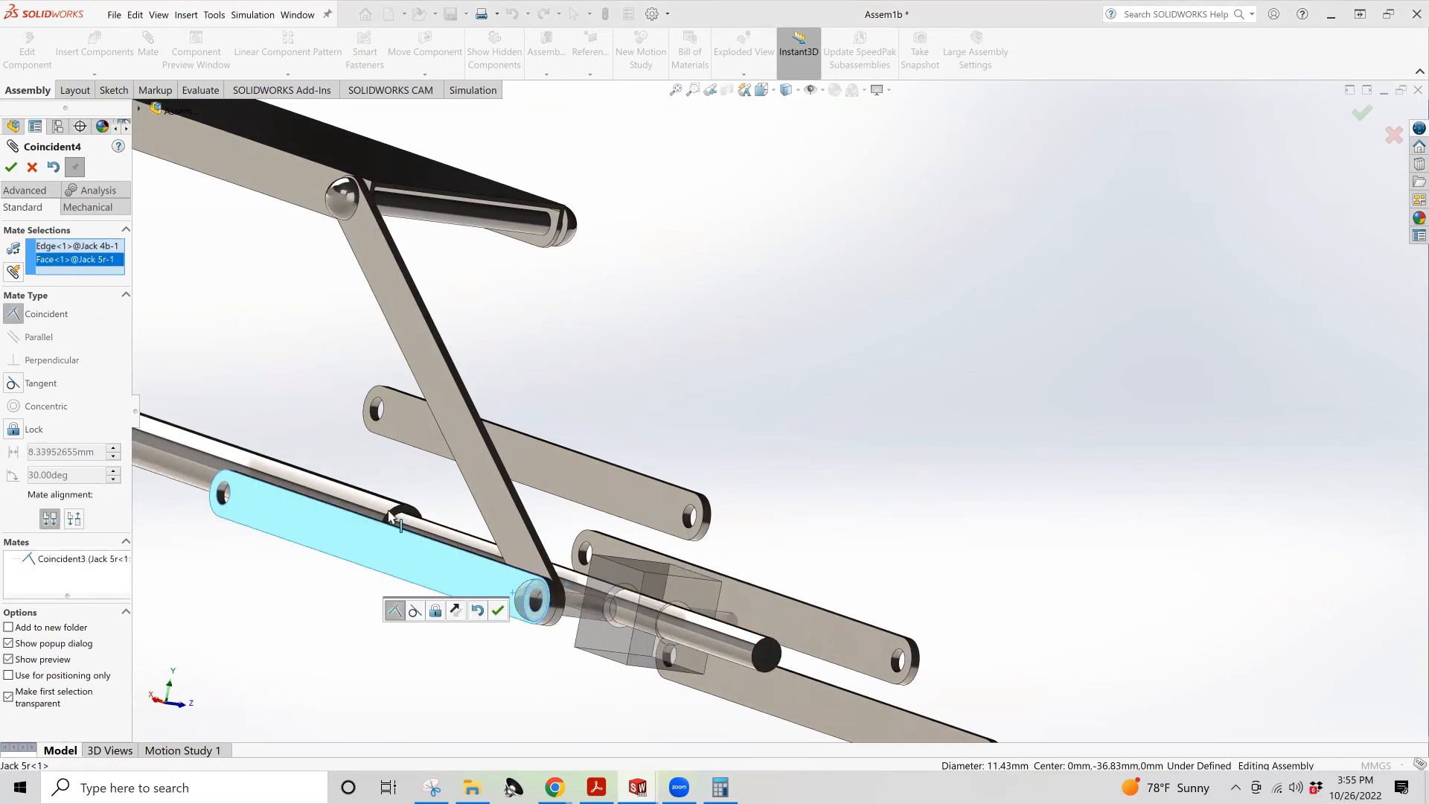
{"action": "left_click", "coordinate": [12, 167]}
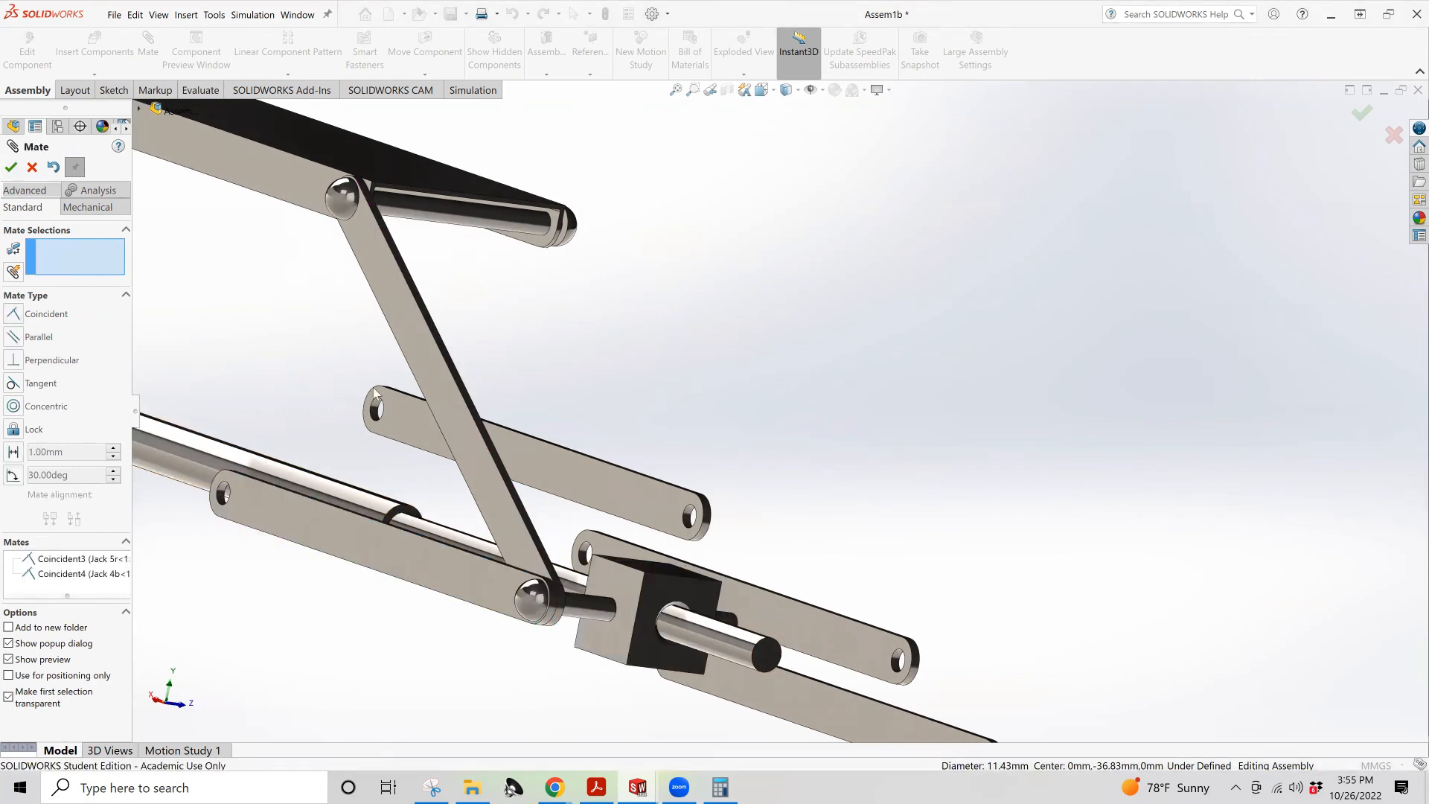
Add a concentric mate between the free hole of link Jack 5r<1> and the base pin Jack 3lp<1>
{"action": "key", "text": "z"}
{"action": "middle_click_drag", "start_coordinate": [493, 511], "coordinate": [450, 535]}
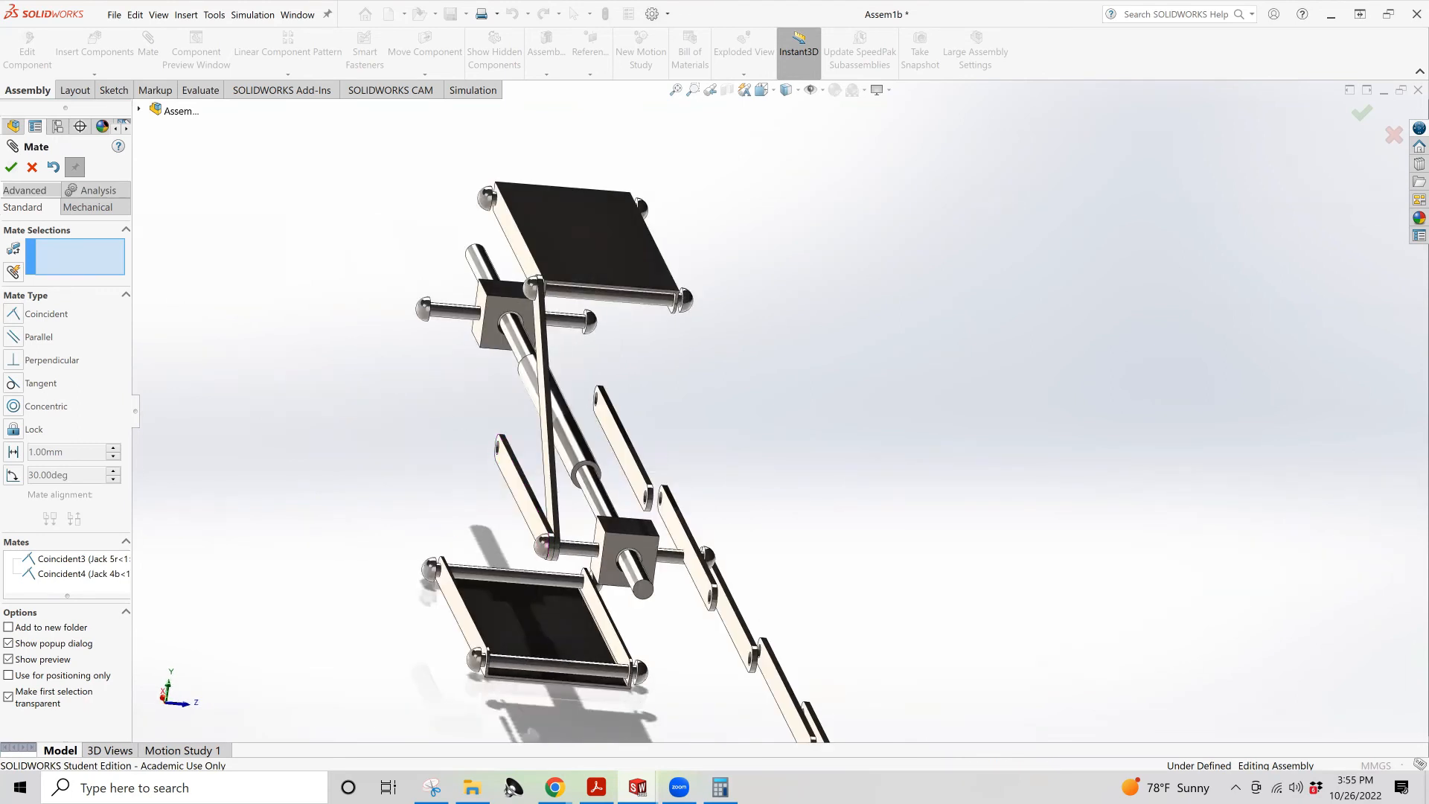
{"action": "left_click", "coordinate": [14, 406]}
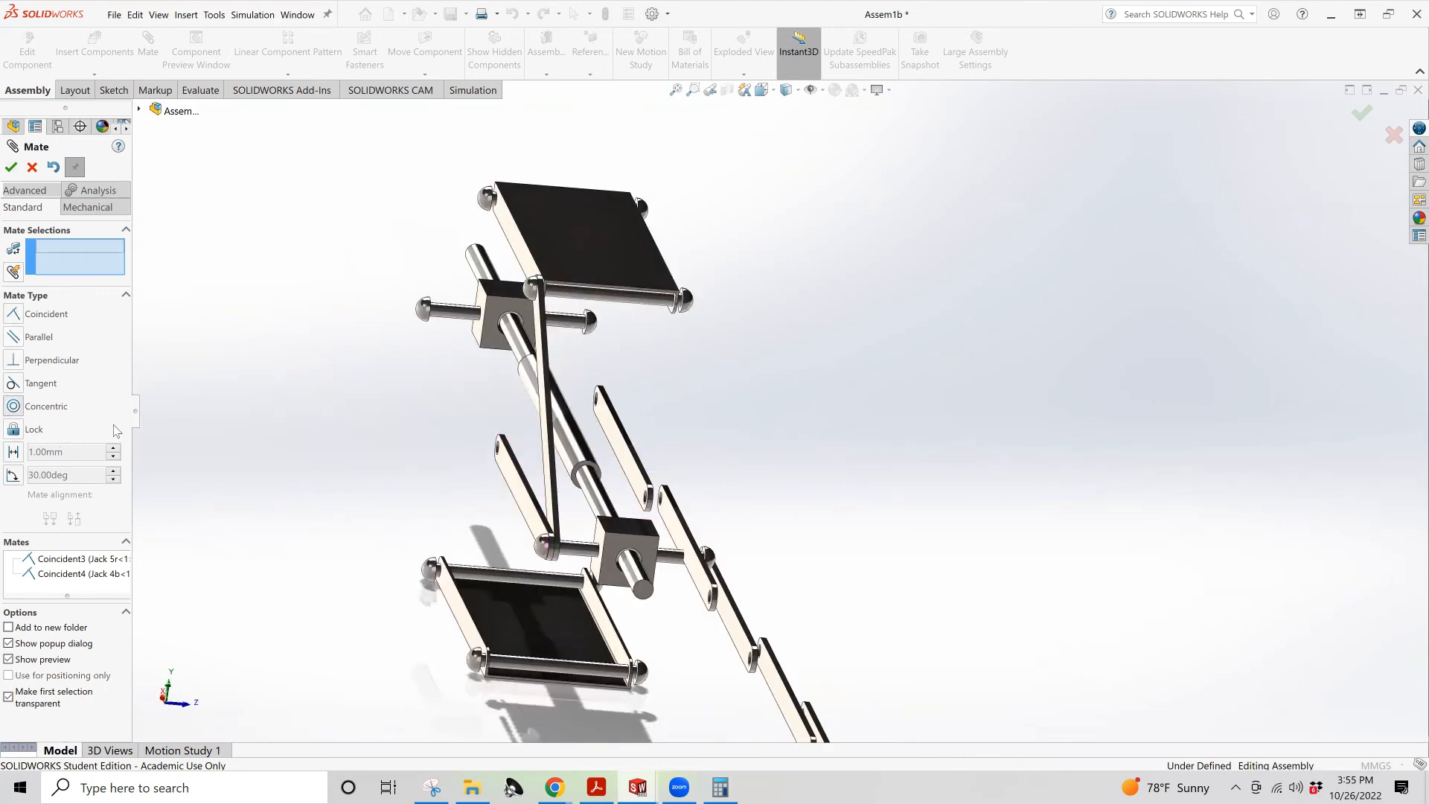
{"action": "scroll", "coordinate": [501, 452], "scroll_direction": "down", "scroll_amount": 6}
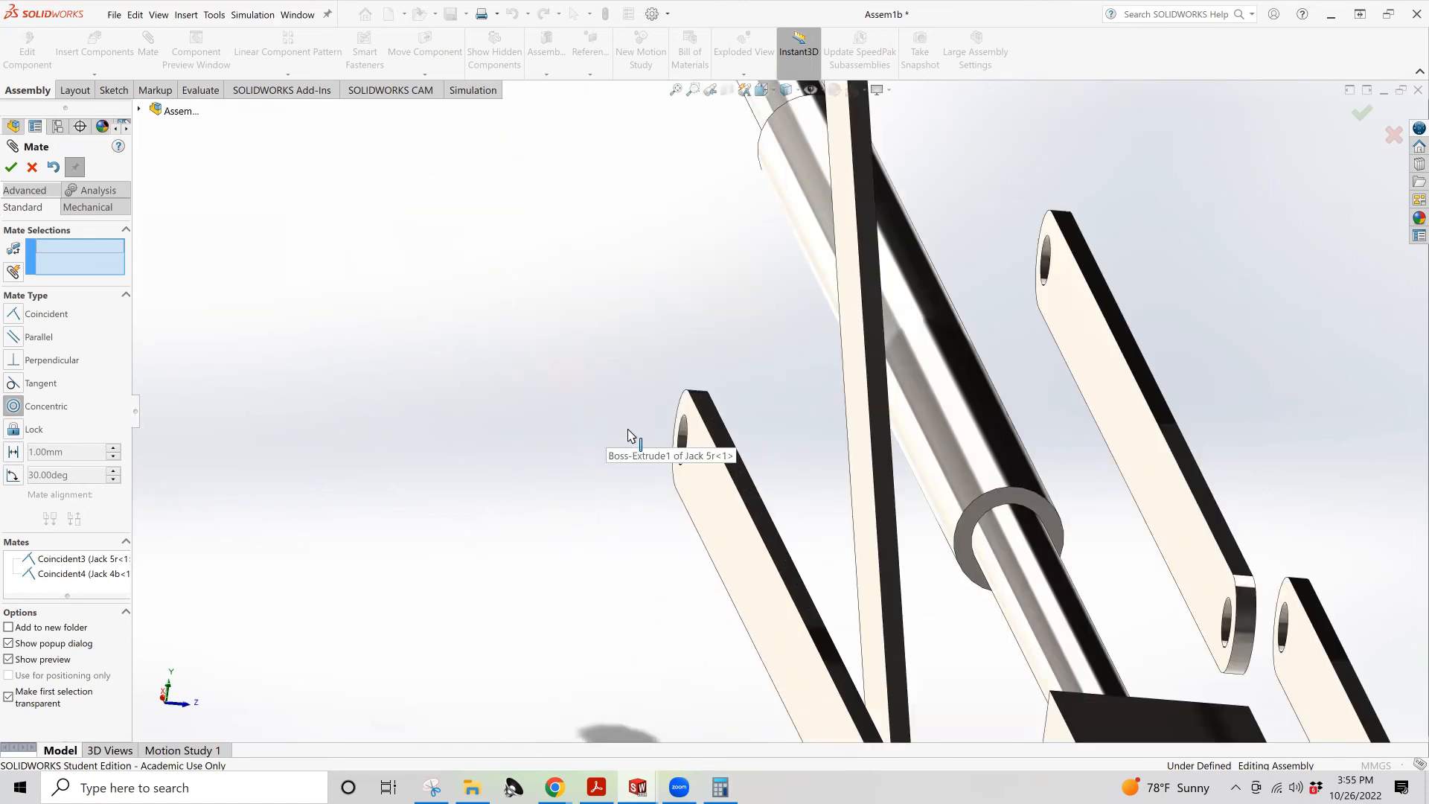
{"action": "left_click", "coordinate": [681, 440]}
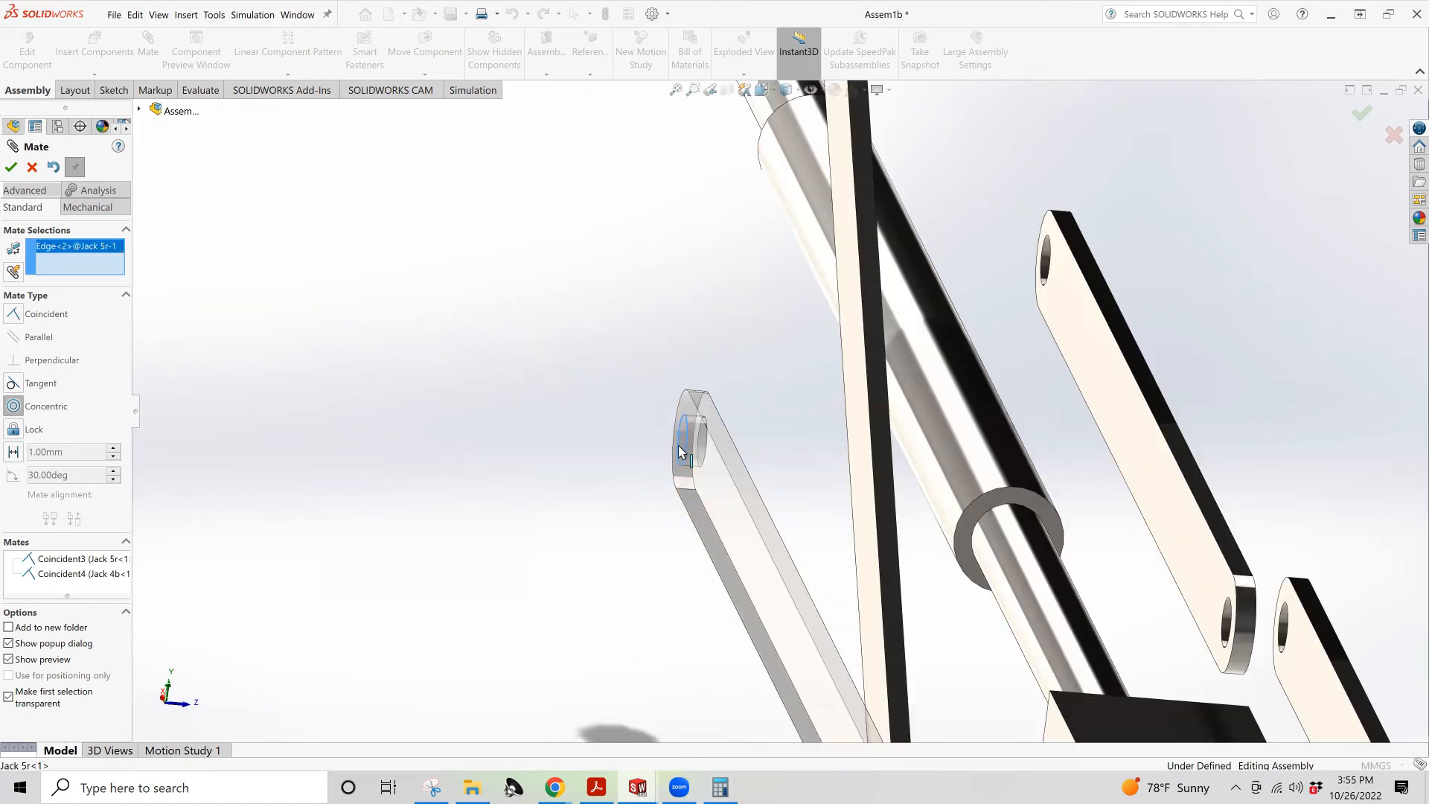
{"action": "scroll", "coordinate": [664, 575], "scroll_direction": "up", "scroll_amount": 3}
{"action": "scroll", "coordinate": [700, 741], "scroll_direction": "up", "scroll_amount": 5}
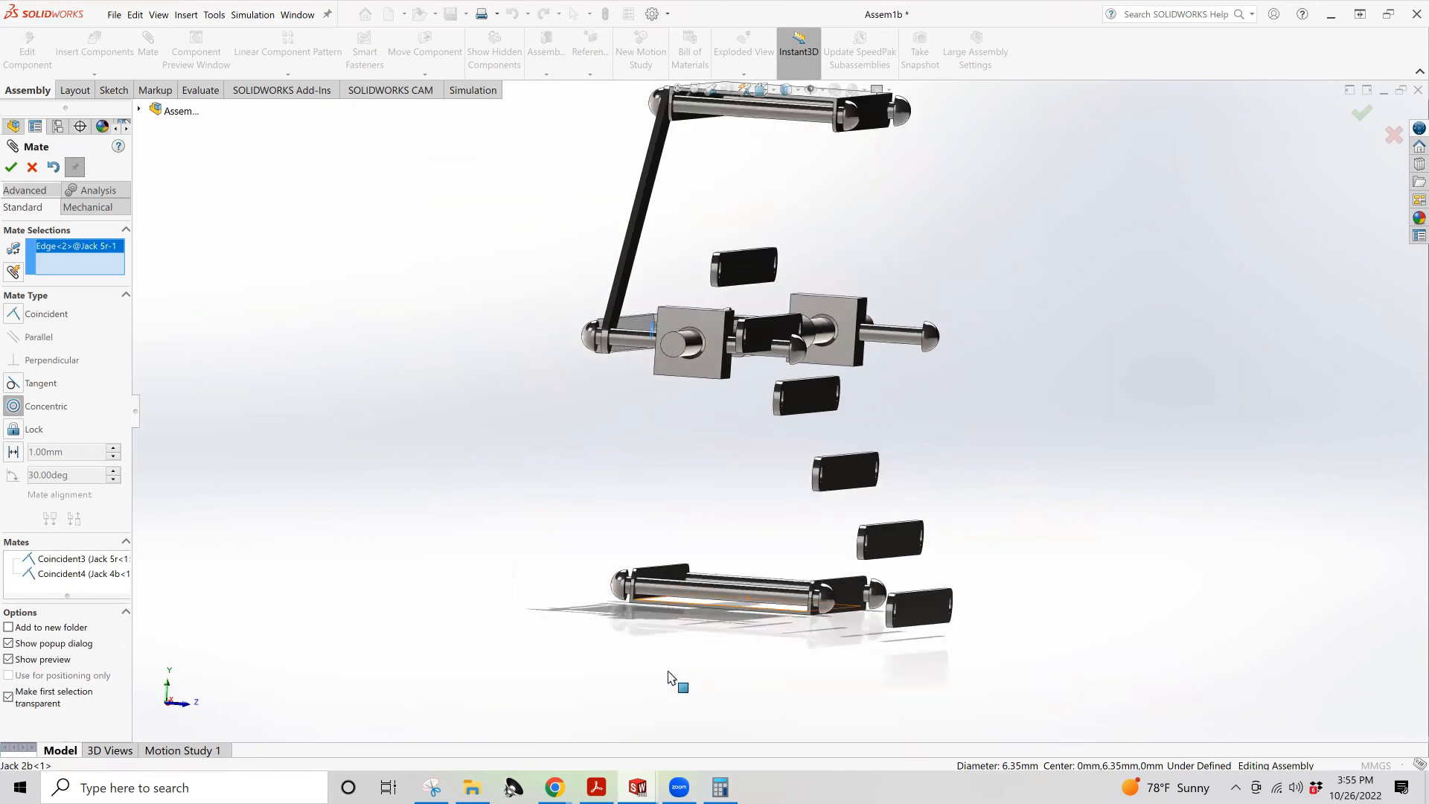
{"action": "left_click", "coordinate": [655, 588]}
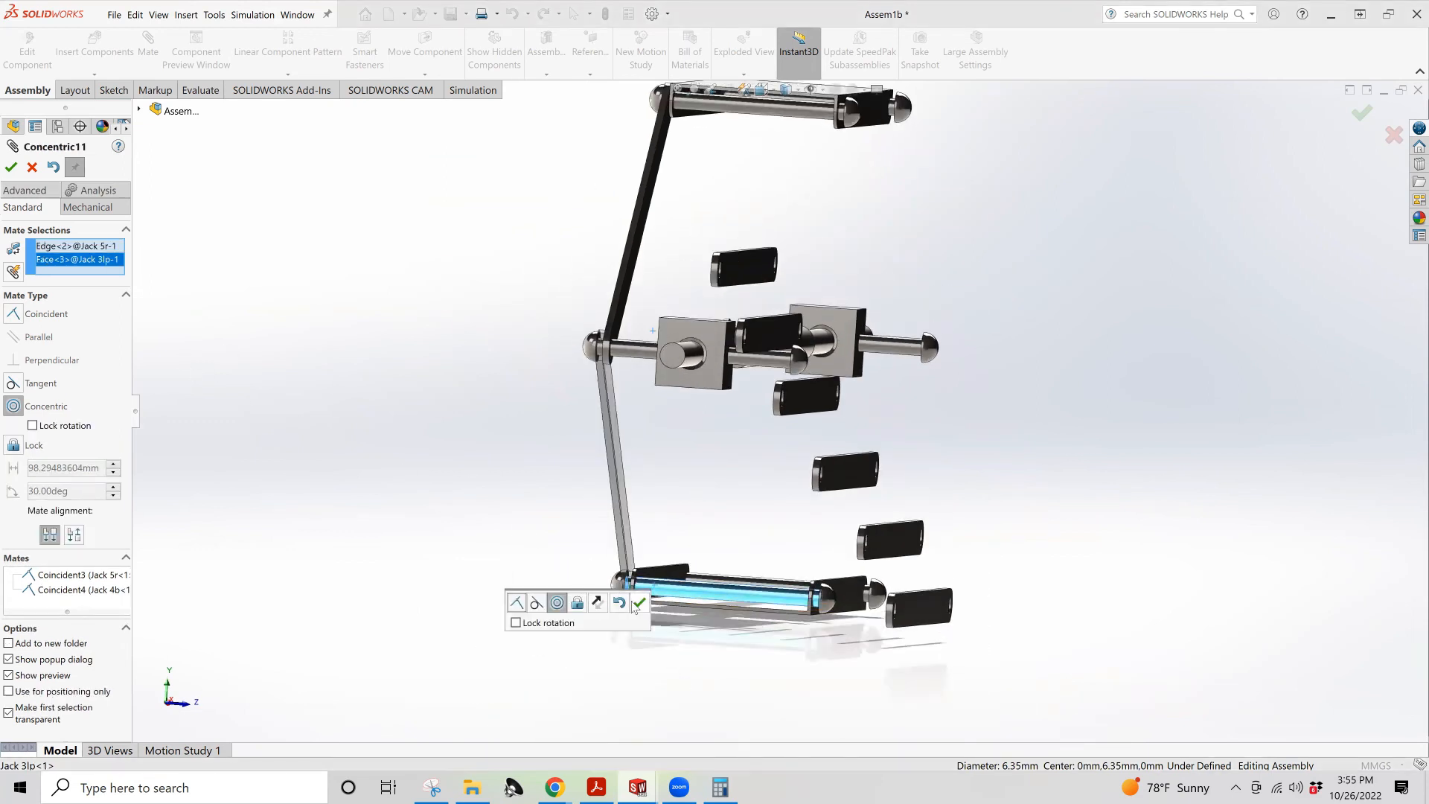
{"action": "left_click", "coordinate": [638, 603]}
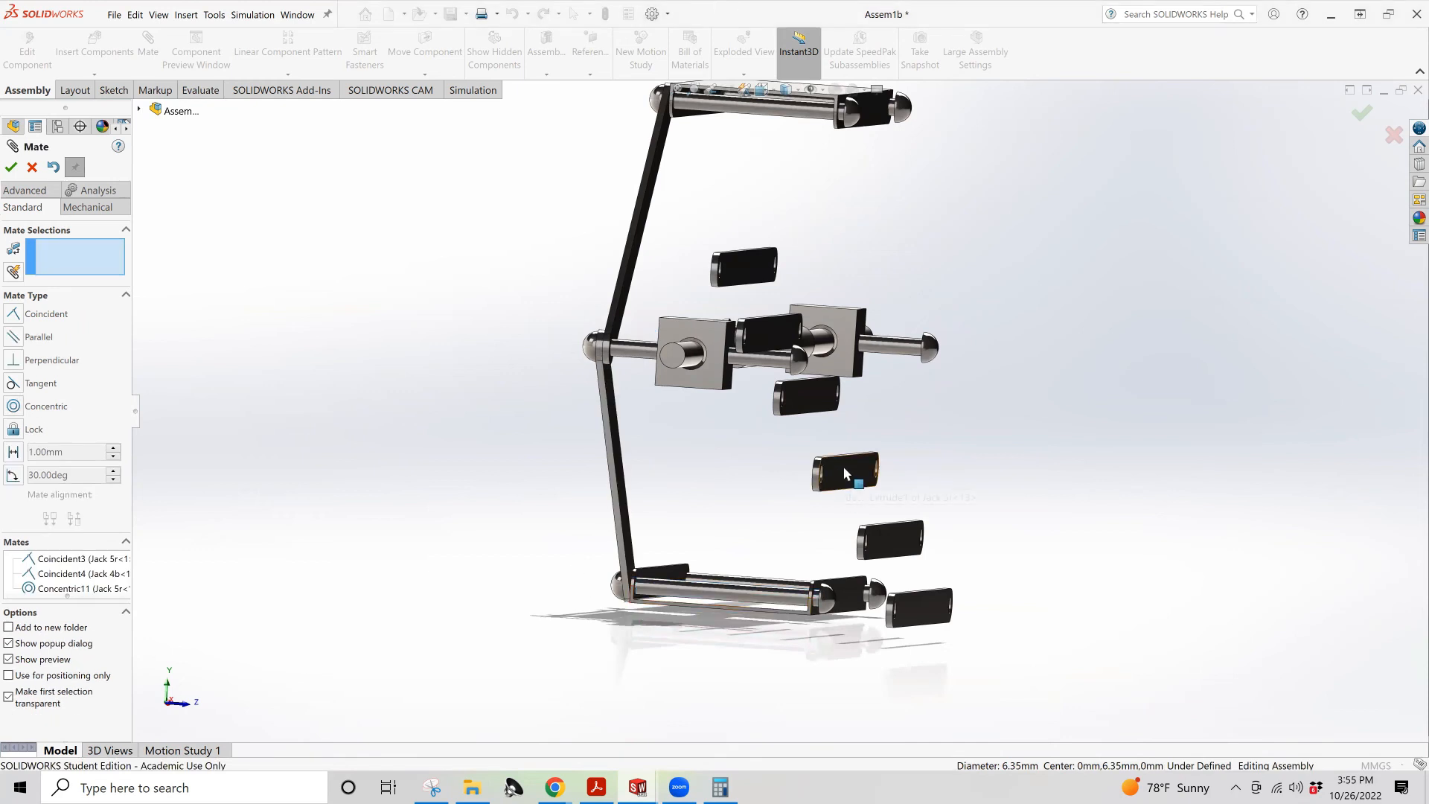
Move the top plate slightly in the front view to check how the connected links follow
{"action": "key", "text": "ctrl+1"}
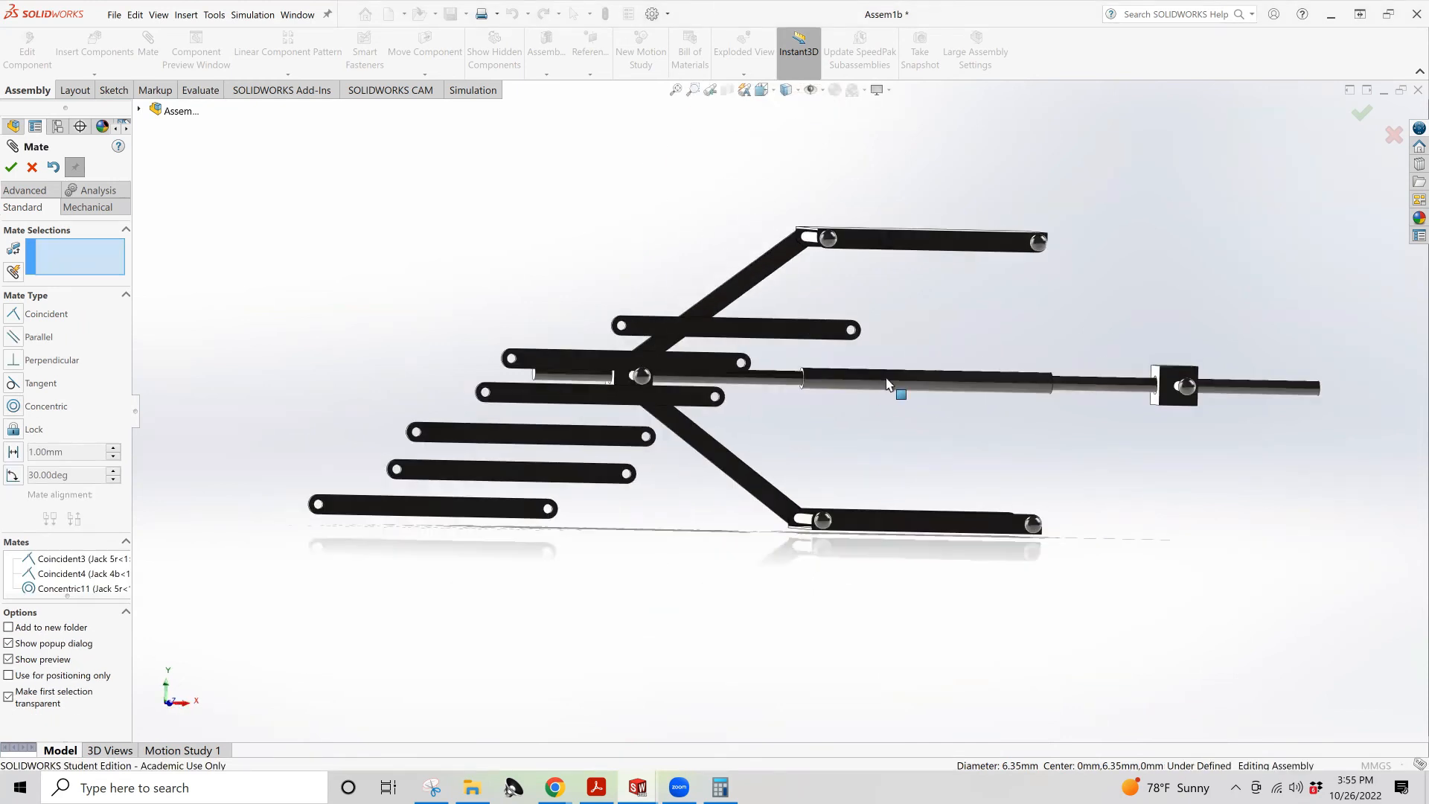
{"action": "mouse_move", "coordinate": [923, 246]}
{"action": "left_mouse_down"}
{"action": "mouse_move", "coordinate": [927, 383]}
{"action": "mouse_move", "coordinate": [939, 173]}
{"action": "mouse_move", "coordinate": [887, 293]}
{"action": "mouse_move", "coordinate": [916, 255]}
{"action": "mouse_move", "coordinate": [902, 262]}
{"action": "mouse_move", "coordinate": [893, 411]}
{"action": "mouse_move", "coordinate": [918, 268]}
{"action": "left_mouse_up"}
{"action": "mouse_move", "coordinate": [862, 439]}
{"action": "middle_mouse_down"}
{"action": "mouse_move", "coordinate": [1039, 498]}
{"action": "mouse_move", "coordinate": [997, 500]}
{"action": "mouse_move", "coordinate": [995, 485]}
{"action": "mouse_move", "coordinate": [918, 456]}
{"action": "mouse_move", "coordinate": [854, 456]}
{"action": "mouse_move", "coordinate": [864, 447]}
{"action": "middle_mouse_up"}
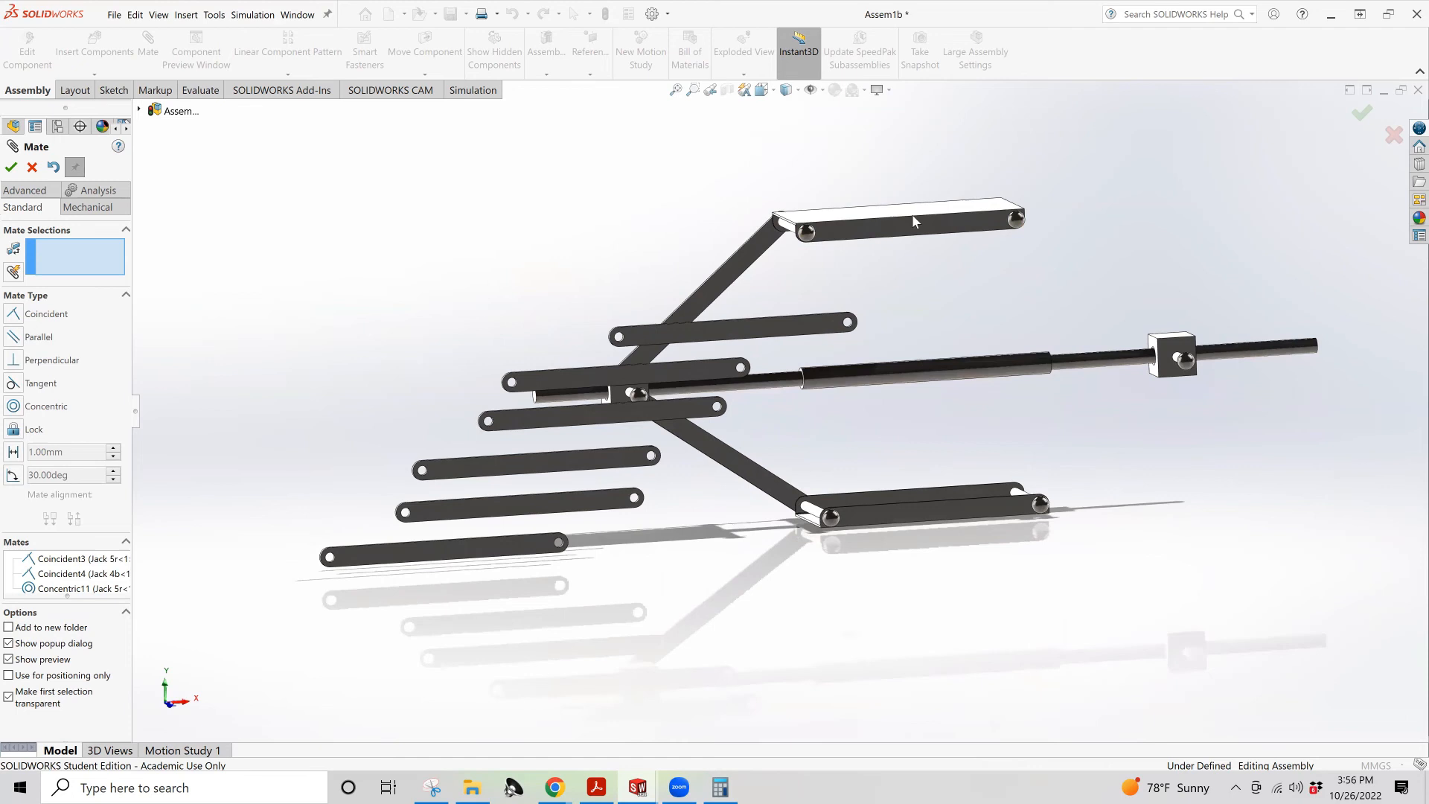
Add a concentric mate between an end hole of link Jack 5r<10> and the pin under the near end of the top plate
{"action": "scroll", "coordinate": [816, 310], "scroll_direction": "down", "scroll_amount": 3}
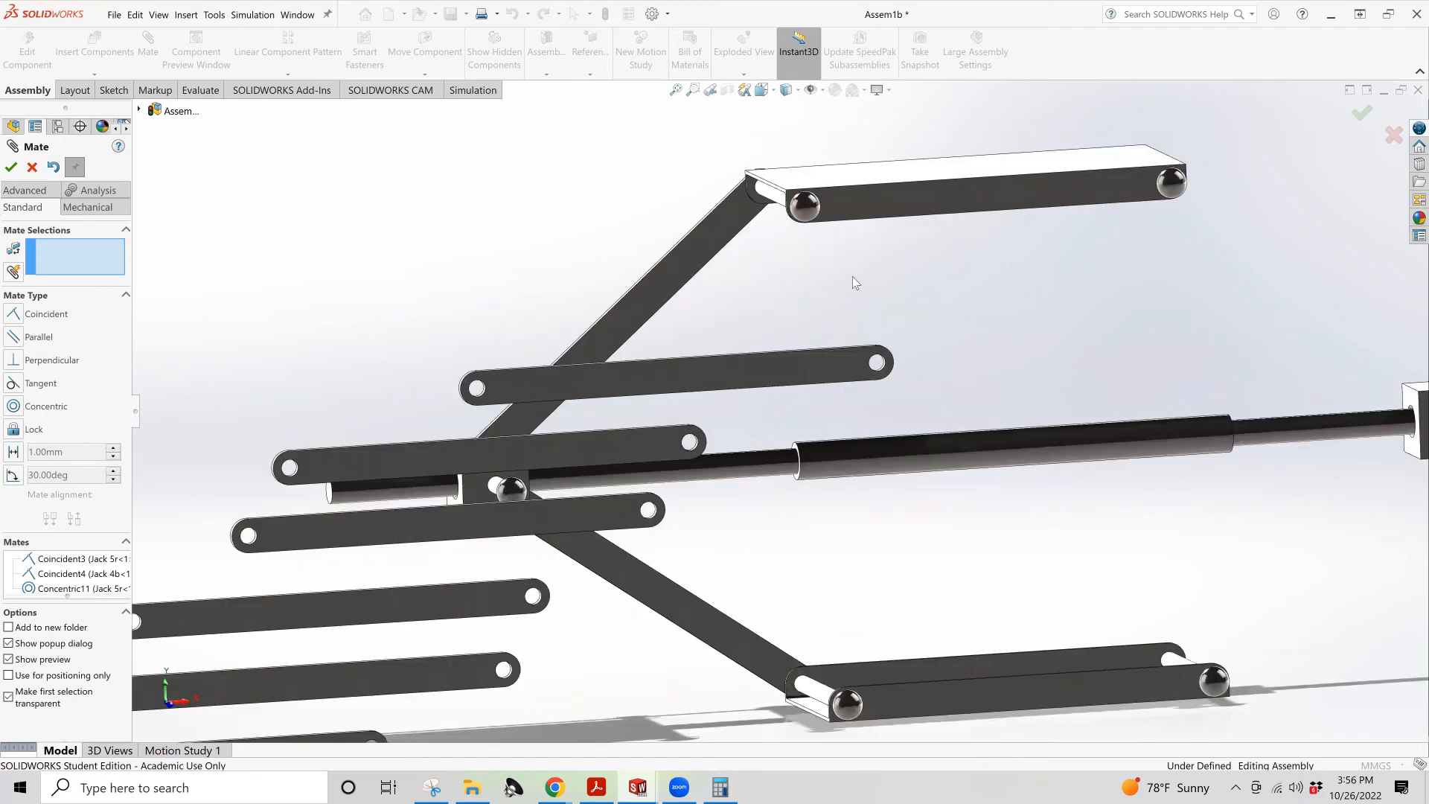
{"action": "scroll", "coordinate": [854, 281], "scroll_direction": "up", "scroll_amount": 5}
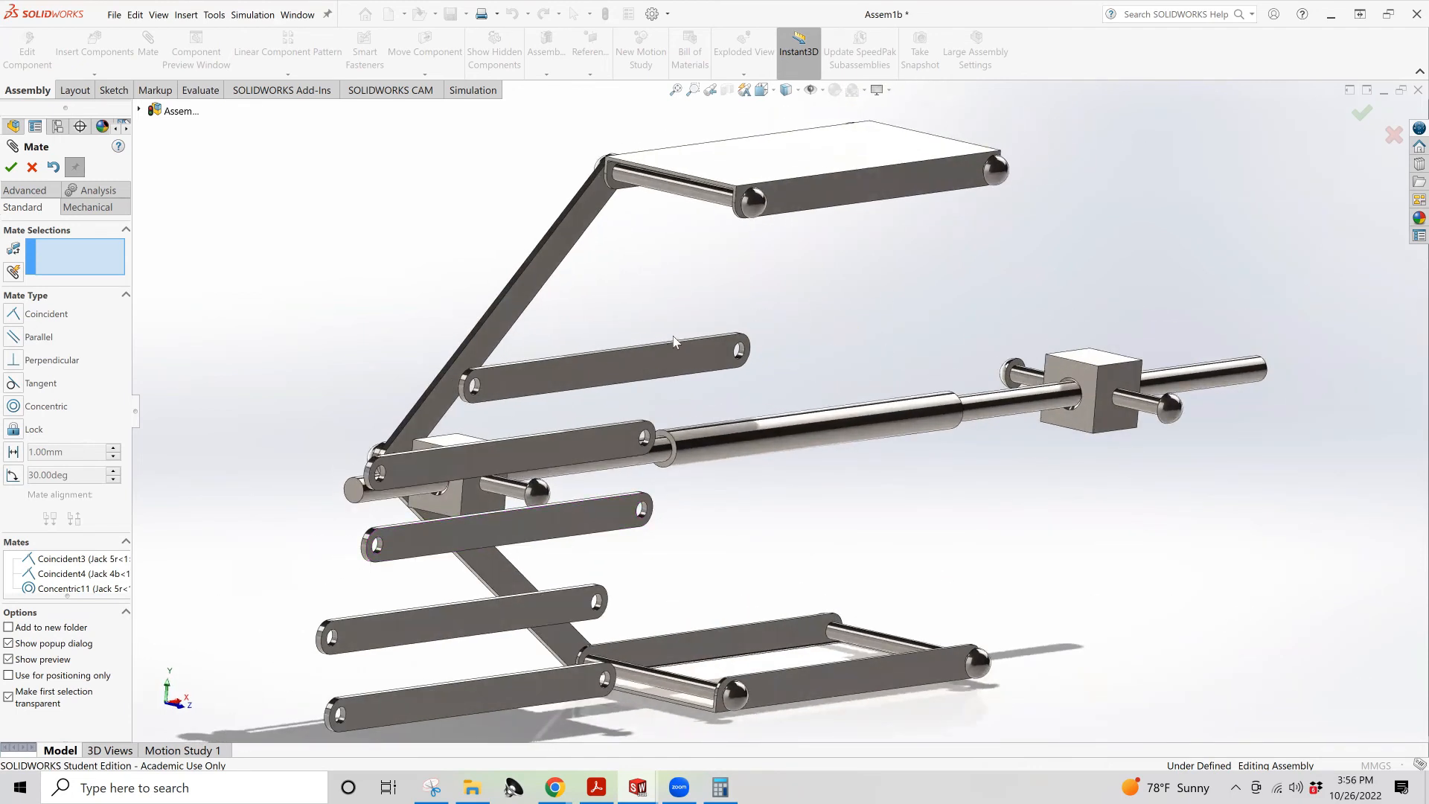
{"action": "left_click", "coordinate": [743, 356]}
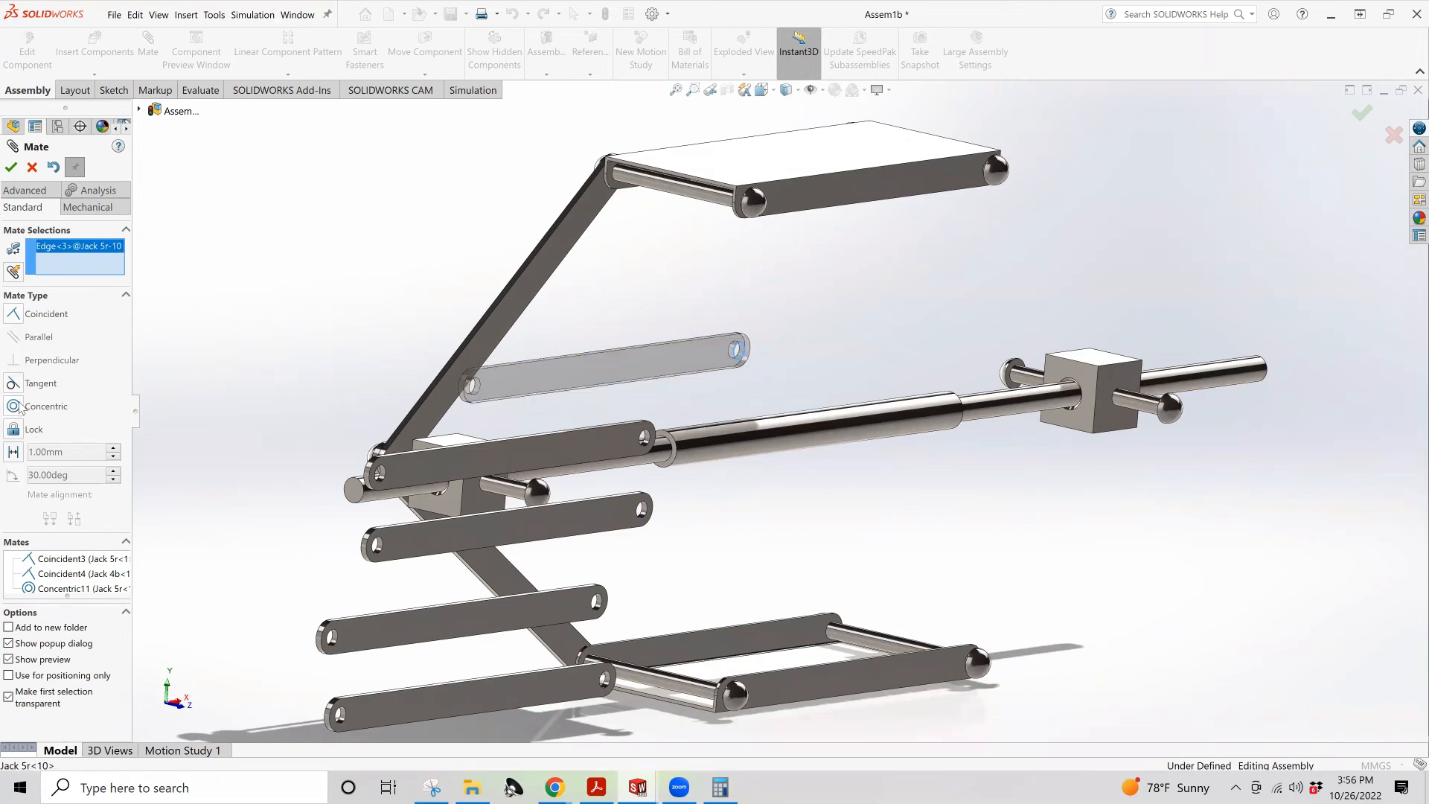
{"action": "scroll", "coordinate": [806, 191], "scroll_direction": "down", "scroll_amount": 4}
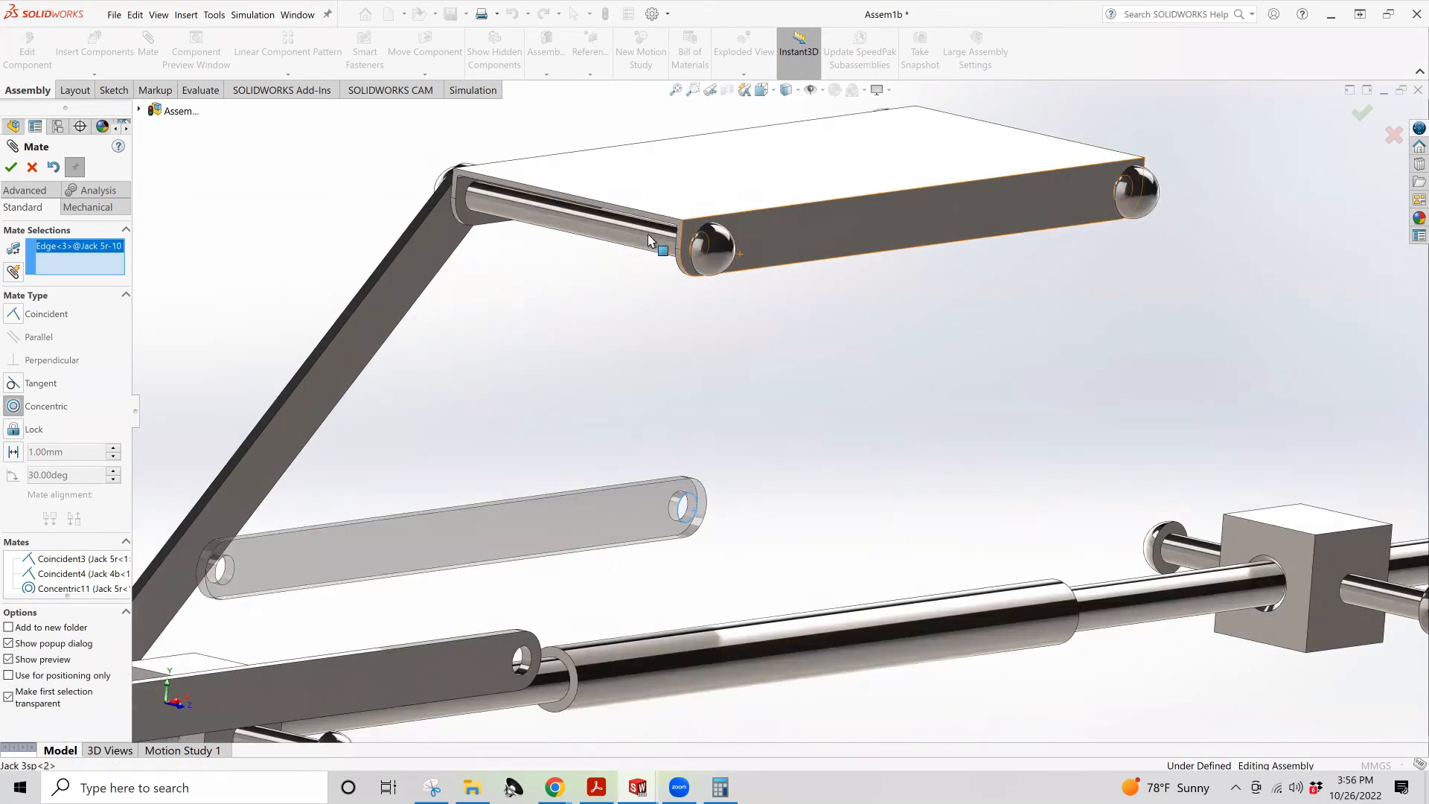
{"action": "left_click", "coordinate": [638, 267]}
{"action": "left_click", "coordinate": [634, 202]}
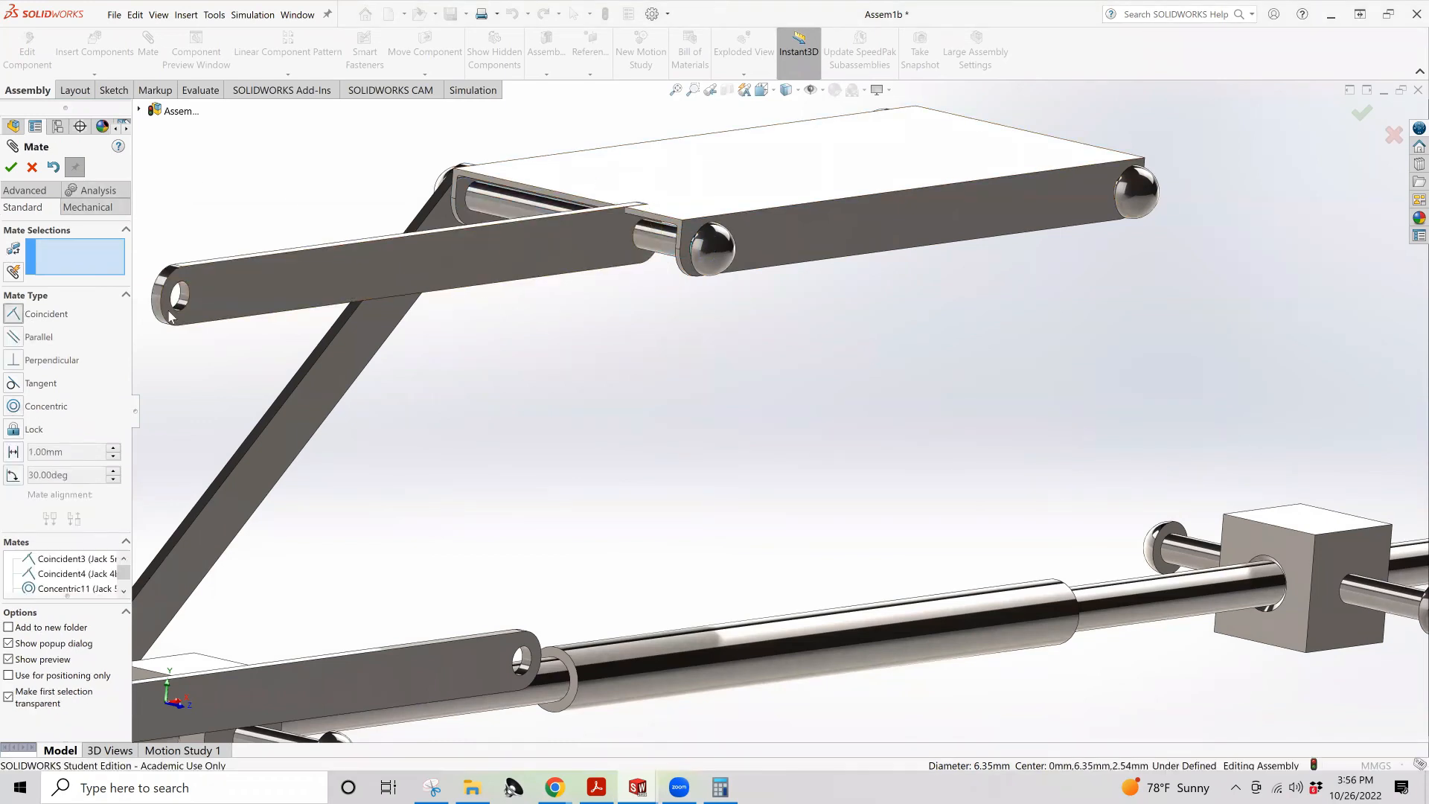
Add a coincident mate between the side face of link Jack 5r<10> and the inner flange face of top plate Jack 2c<1>
{"action": "left_click", "coordinate": [587, 242]}
{"action": "middle_click_drag", "start_coordinate": [598, 255], "coordinate": [679, 274]}
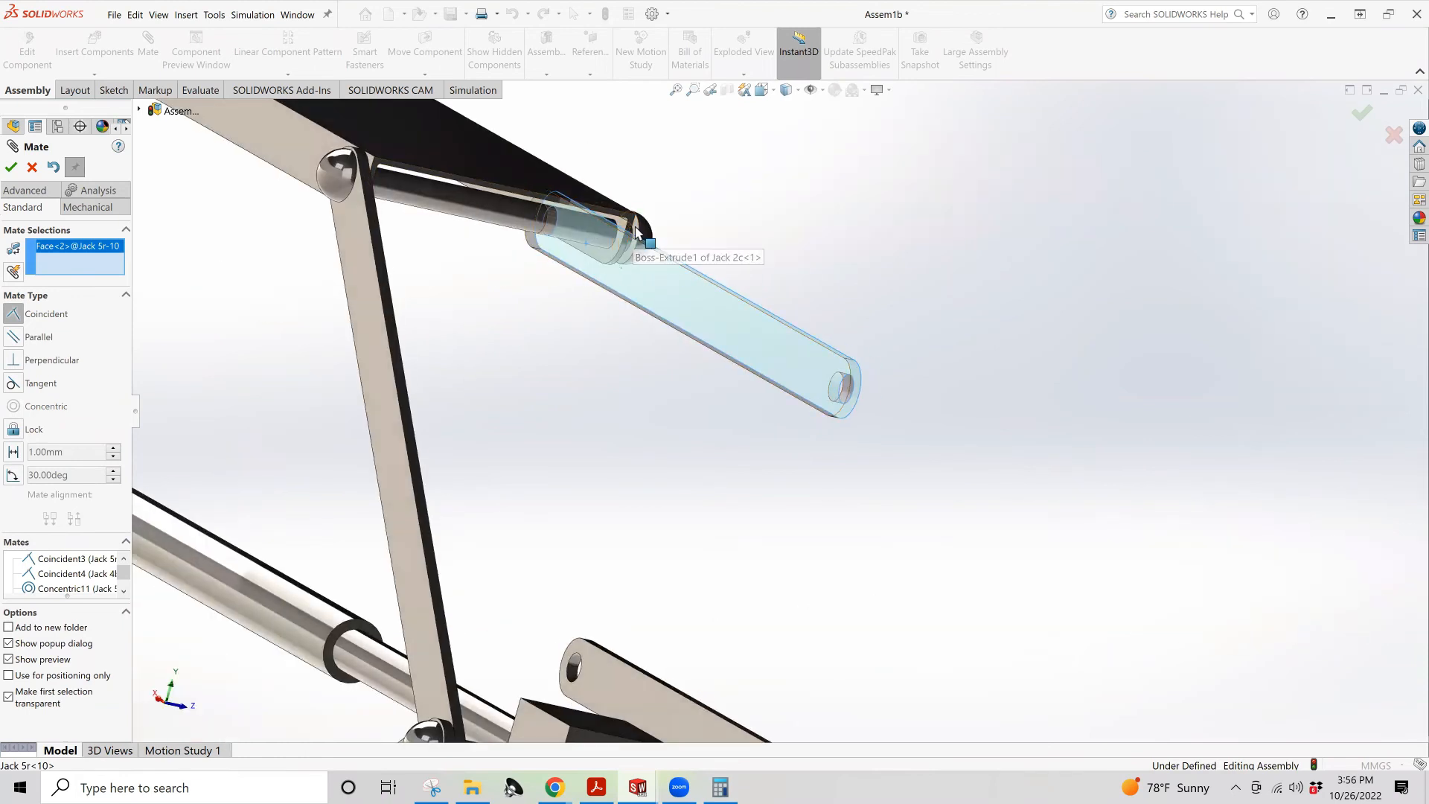
{"action": "left_click", "coordinate": [637, 232]}
{"action": "left_click", "coordinate": [620, 194]}
Add a concentric mate between the free hole of link Jack 5r<10> and the pin of block Jack 4b<1>
{"action": "left_click", "coordinate": [20, 405]}
{"action": "left_click", "coordinate": [907, 408]}
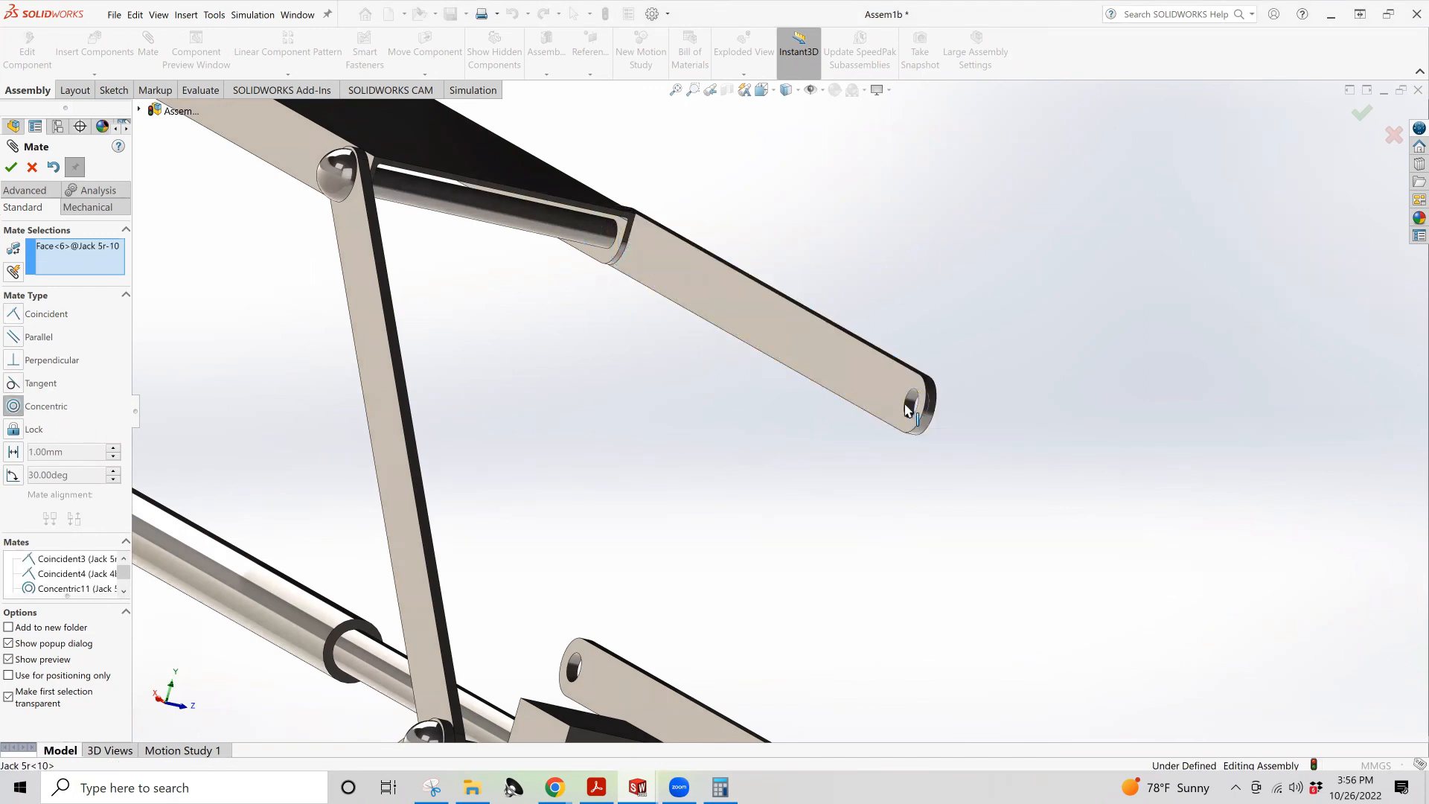
{"action": "scroll", "coordinate": [885, 439], "scroll_direction": "up", "scroll_amount": 3}
{"action": "left_click", "coordinate": [735, 660]}
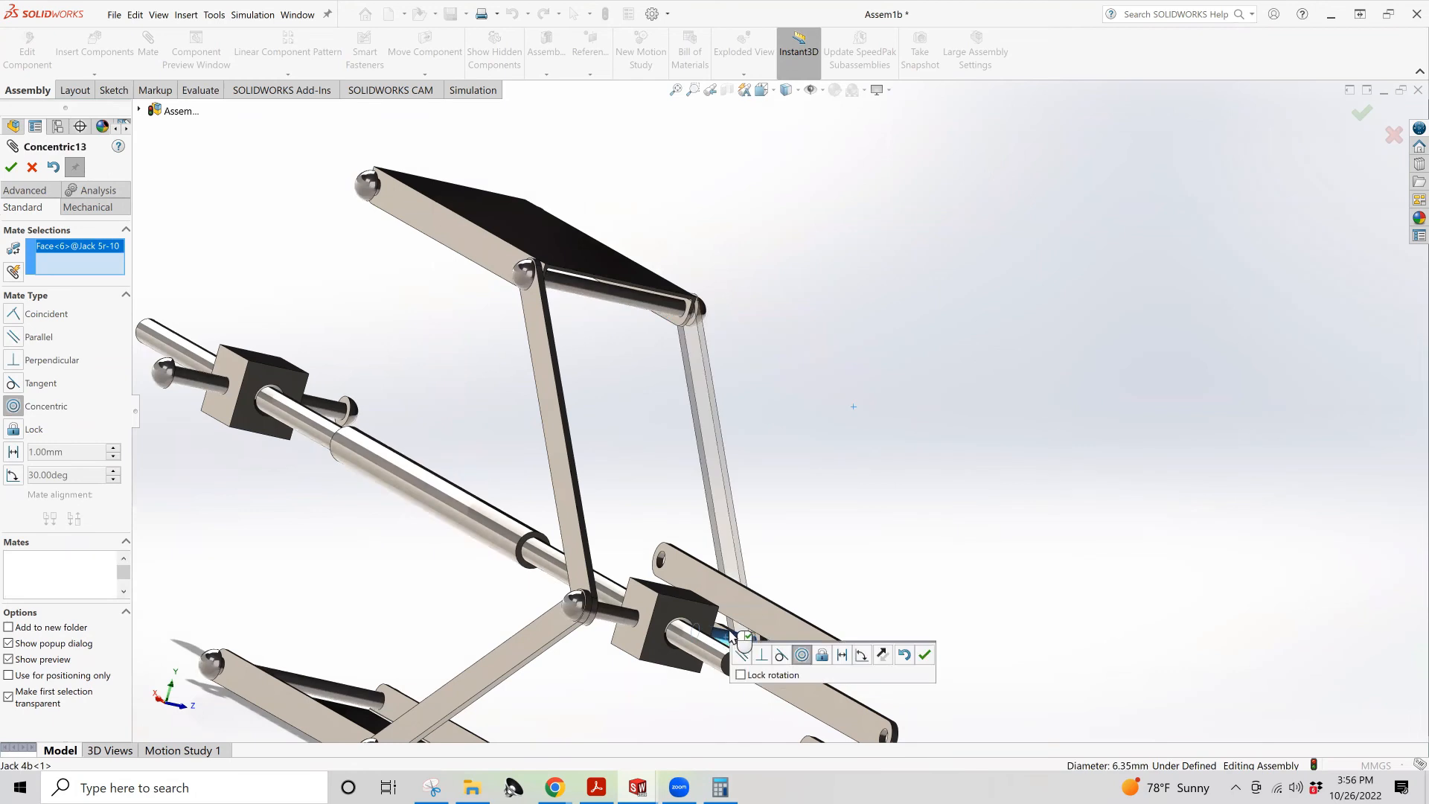
{"action": "left_click", "coordinate": [9, 165]}
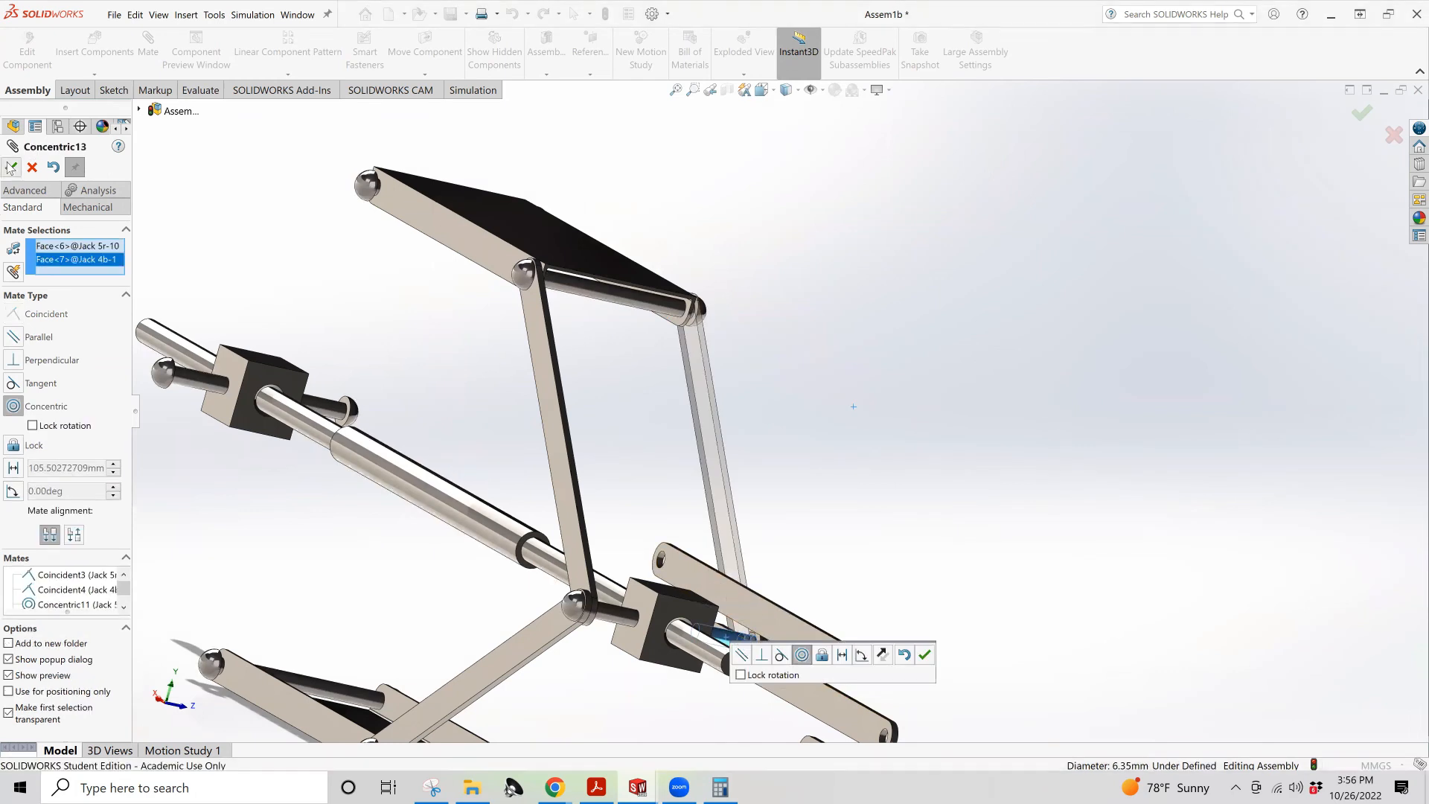
{"action": "middle_click_drag", "start_coordinate": [809, 480], "coordinate": [522, 529]}
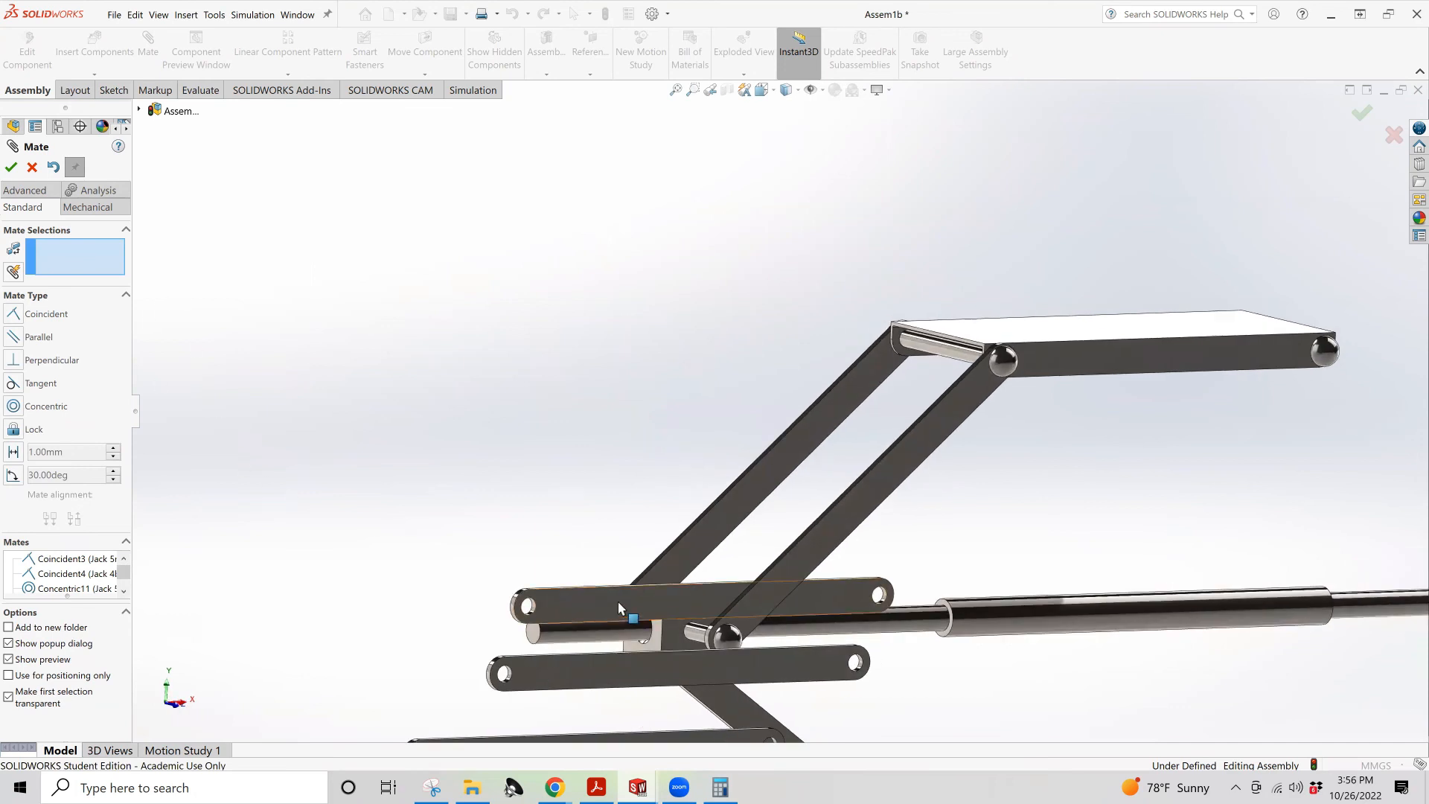
{"action": "left_click", "coordinate": [556, 600]}
{"action": "middle_click_drag", "start_coordinate": [558, 603], "coordinate": [523, 499]}
{"action": "scroll", "coordinate": [523, 498], "scroll_direction": "down", "scroll_amount": 3}
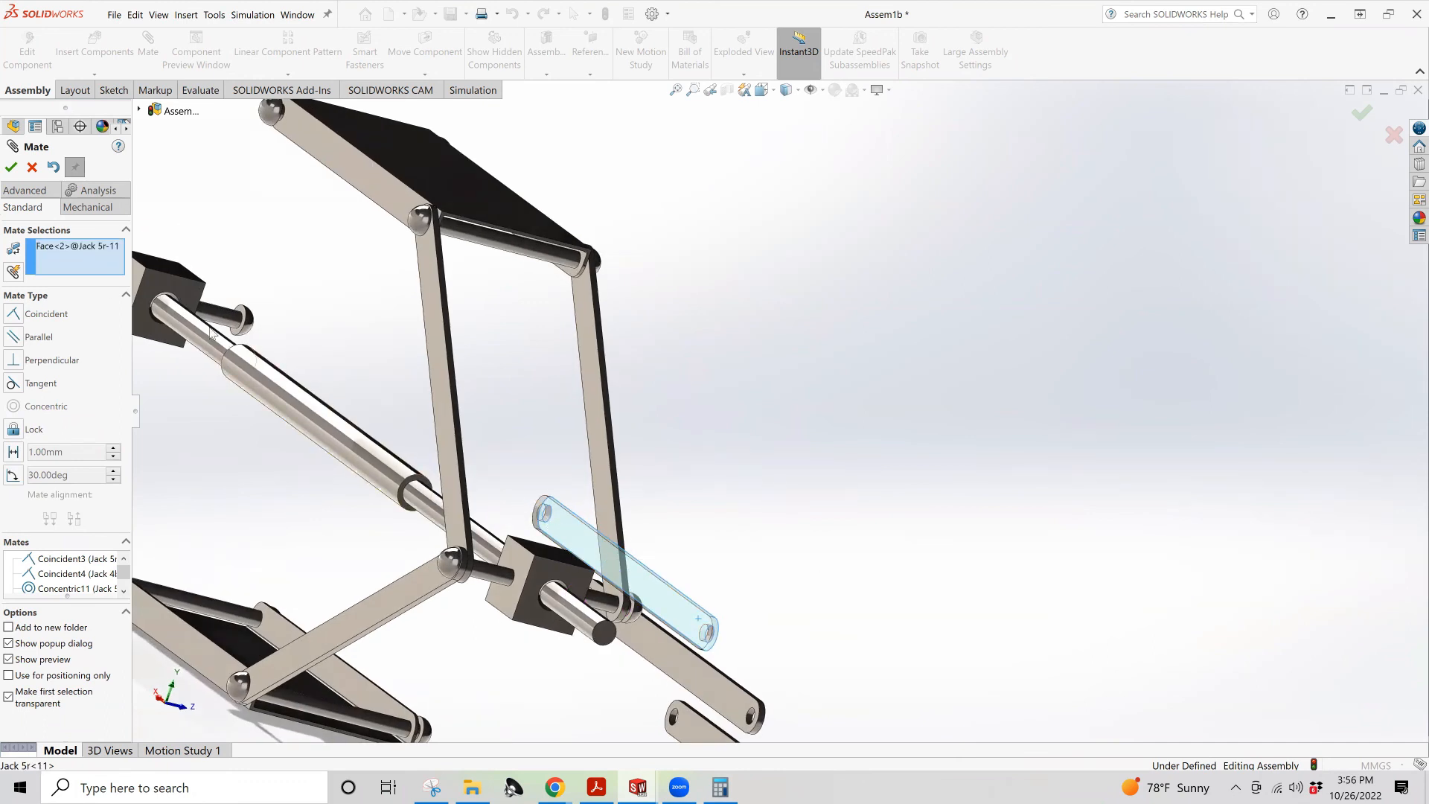
{"action": "right_click", "coordinate": [76, 248]}
{"action": "left_click", "coordinate": [137, 257]}
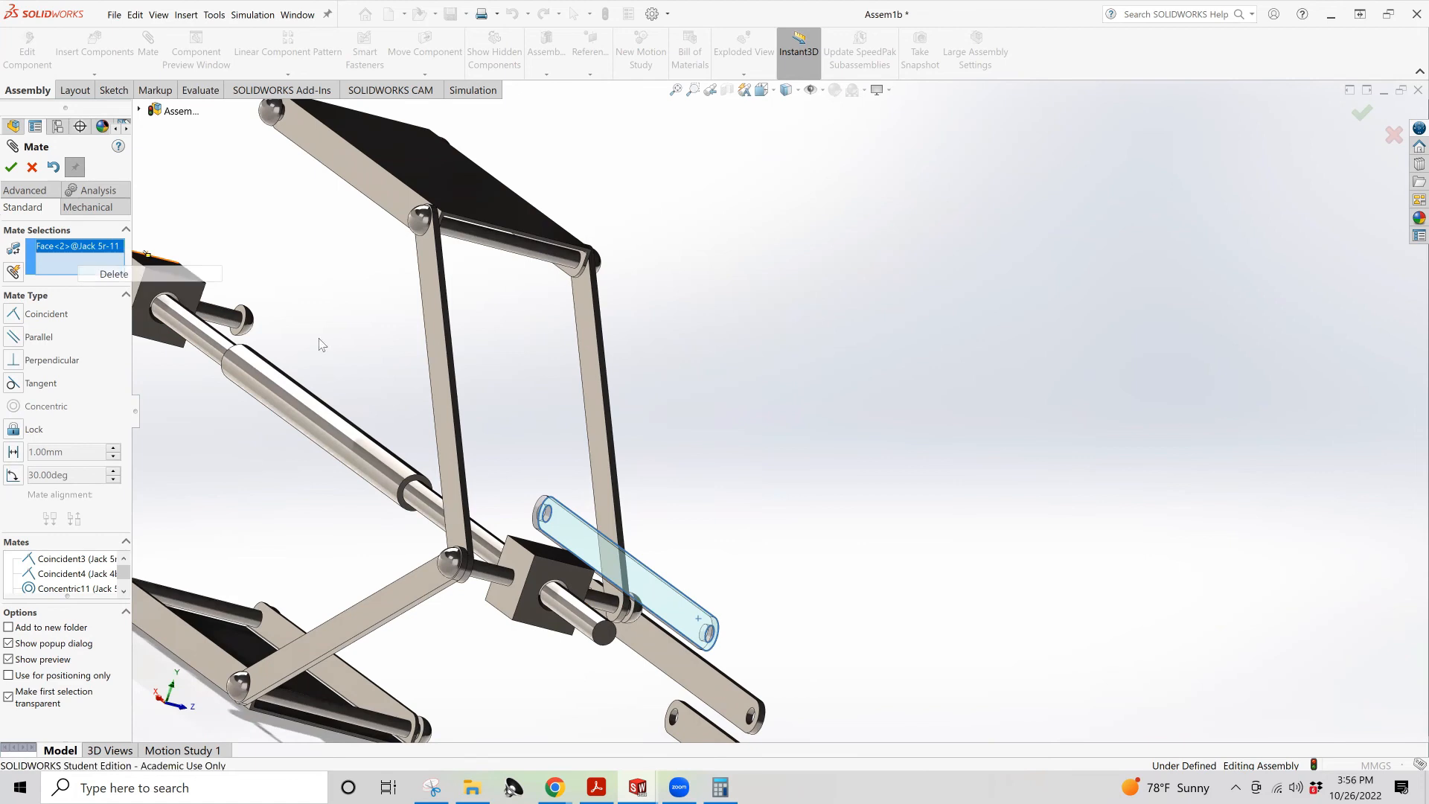
Add a coincident mate between the inner face of link Jack 5r<11> and the outer face of link Jack 5r<10>
{"action": "left_click", "coordinate": [586, 544]}
{"action": "middle_click_drag", "start_coordinate": [581, 536], "coordinate": [490, 502]}
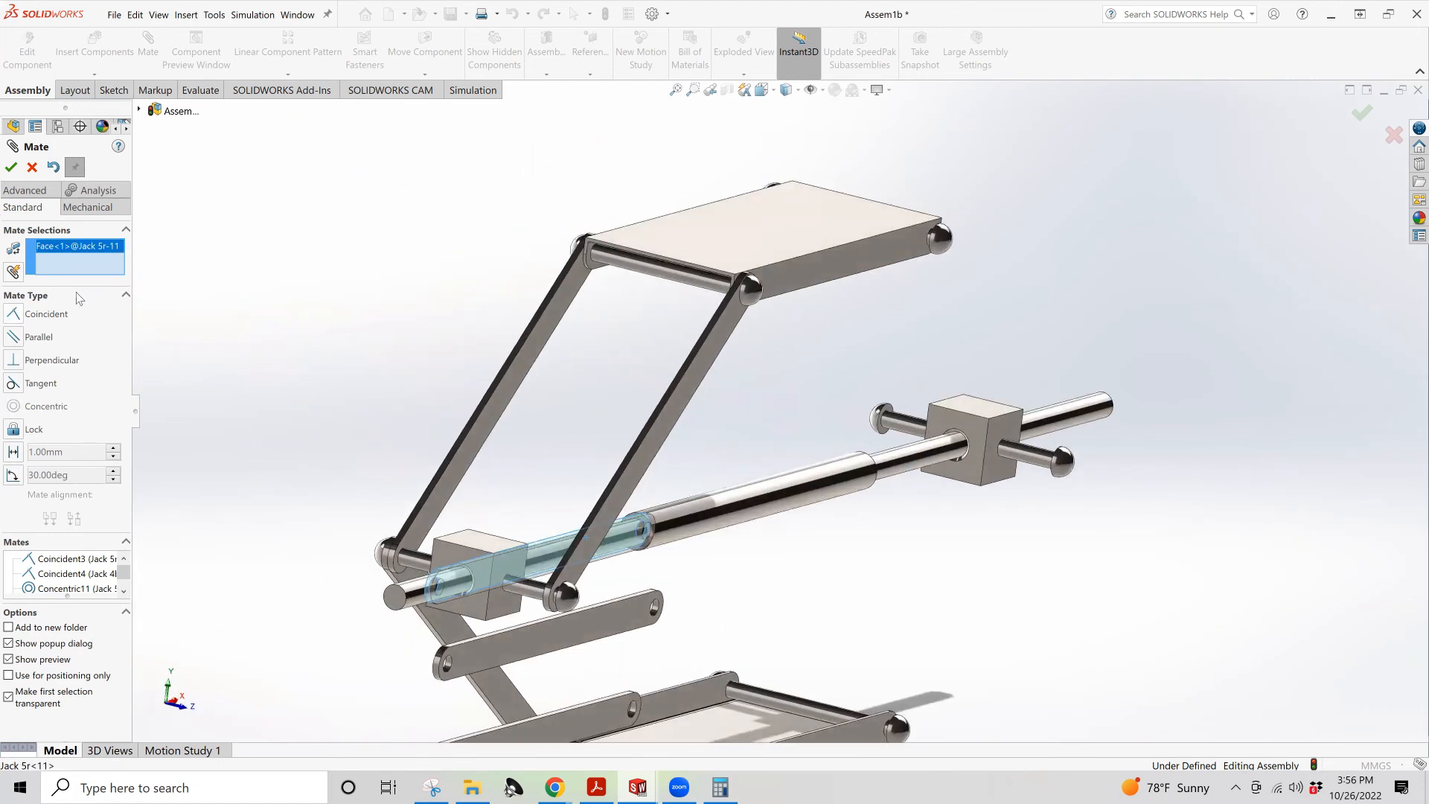
{"action": "left_click", "coordinate": [573, 582]}
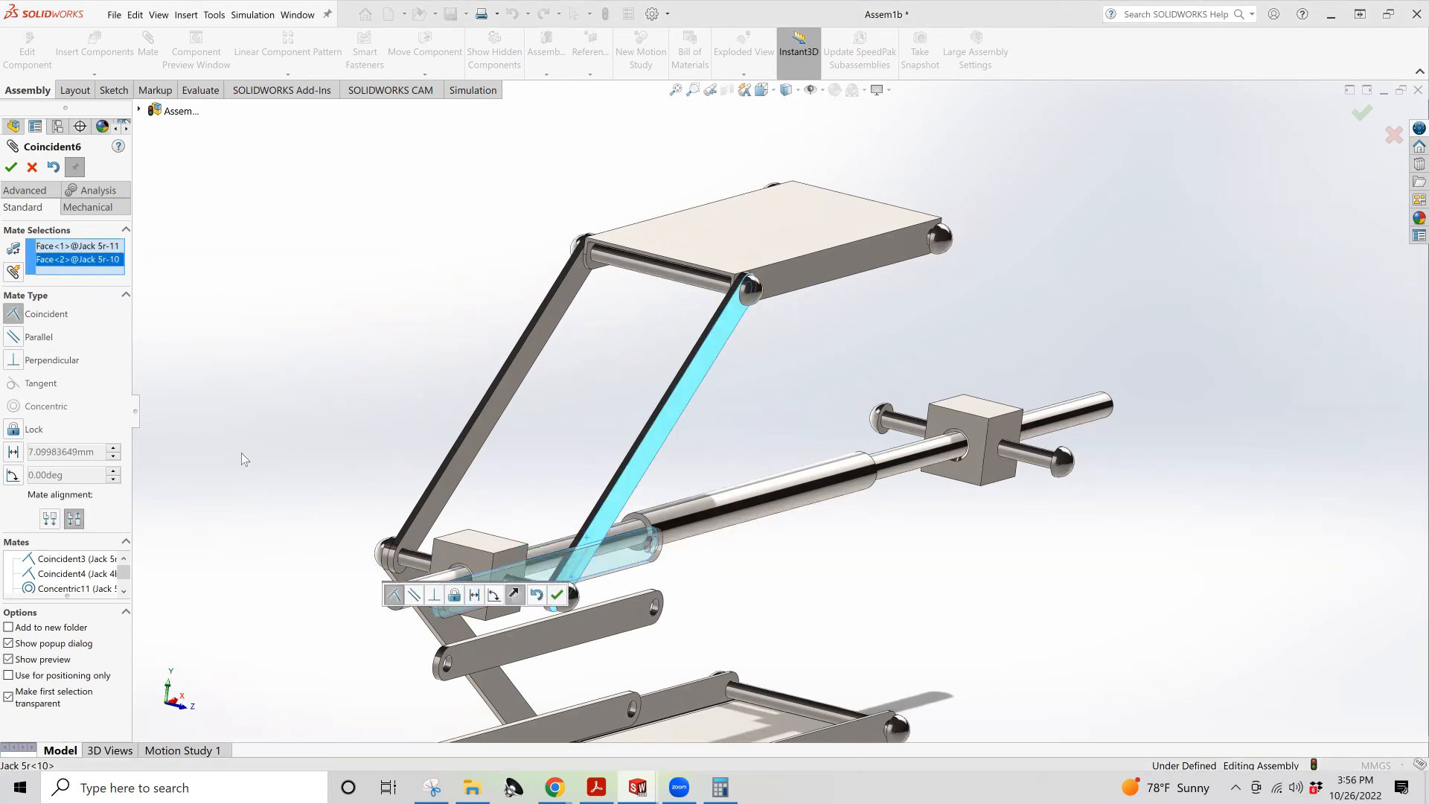
{"action": "left_click", "coordinate": [11, 167]}
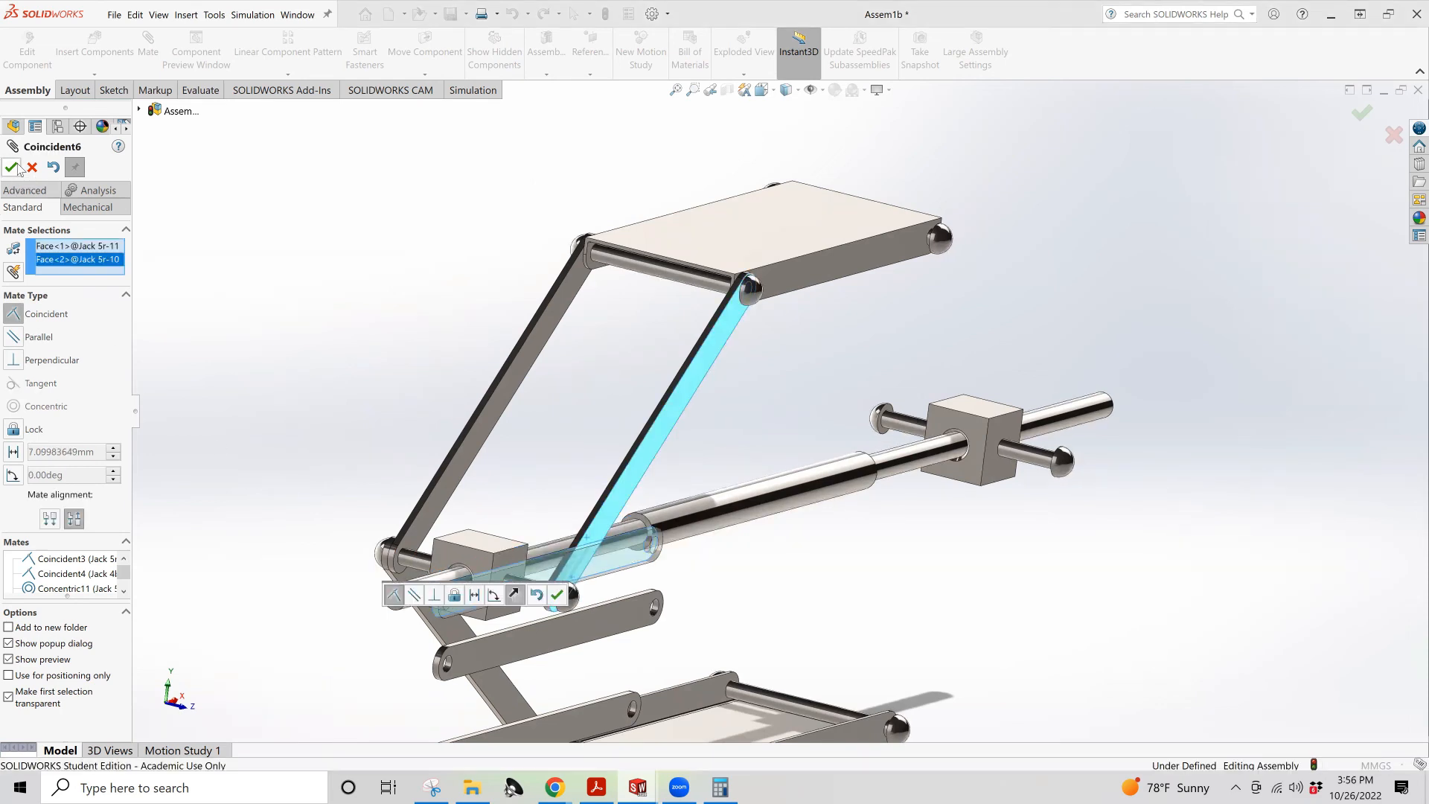
Add a concentric mate between an end hole of link Jack 5r<11> and the pin of block Jack 4b<1>
{"action": "left_click", "coordinate": [12, 406]}
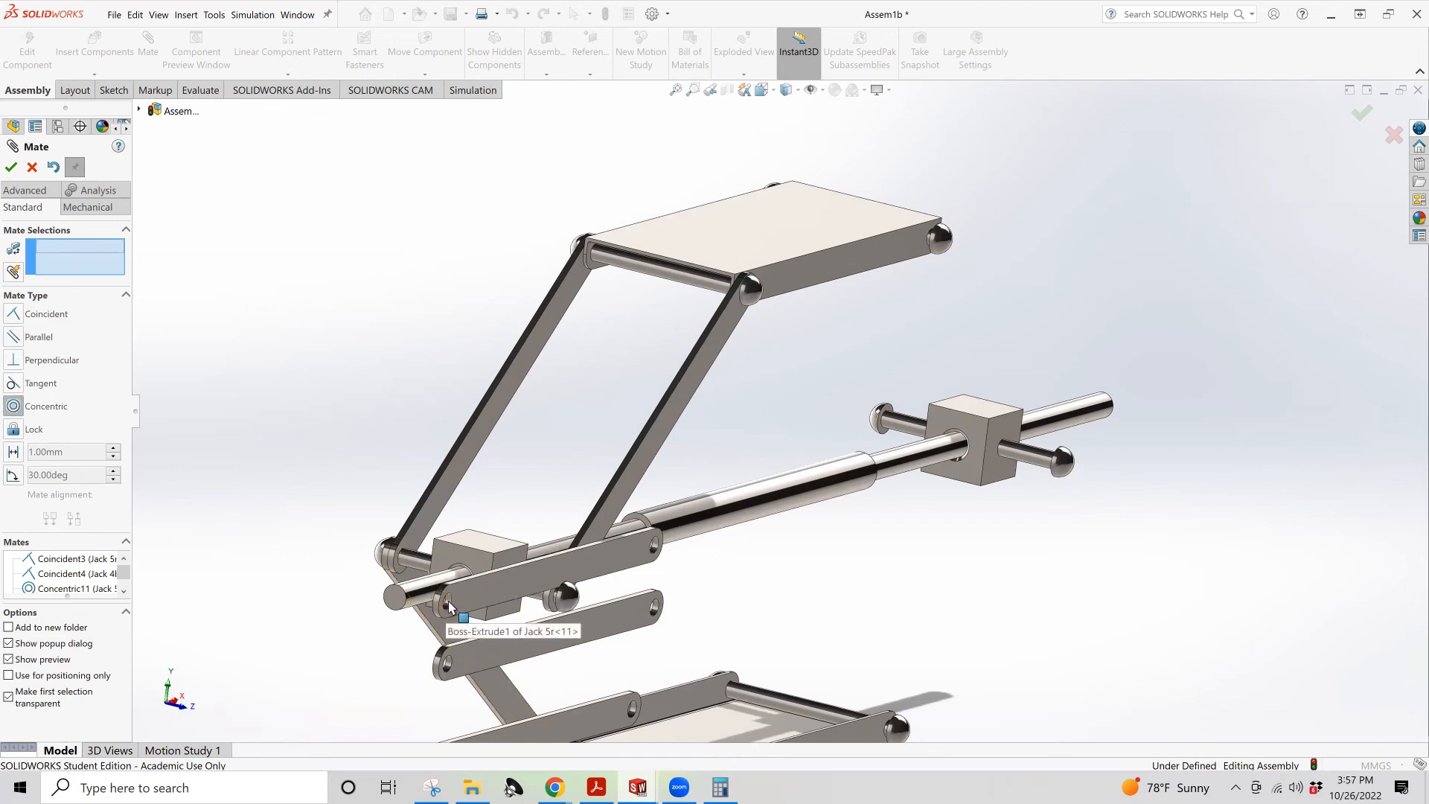
{"action": "left_click", "coordinate": [449, 606]}
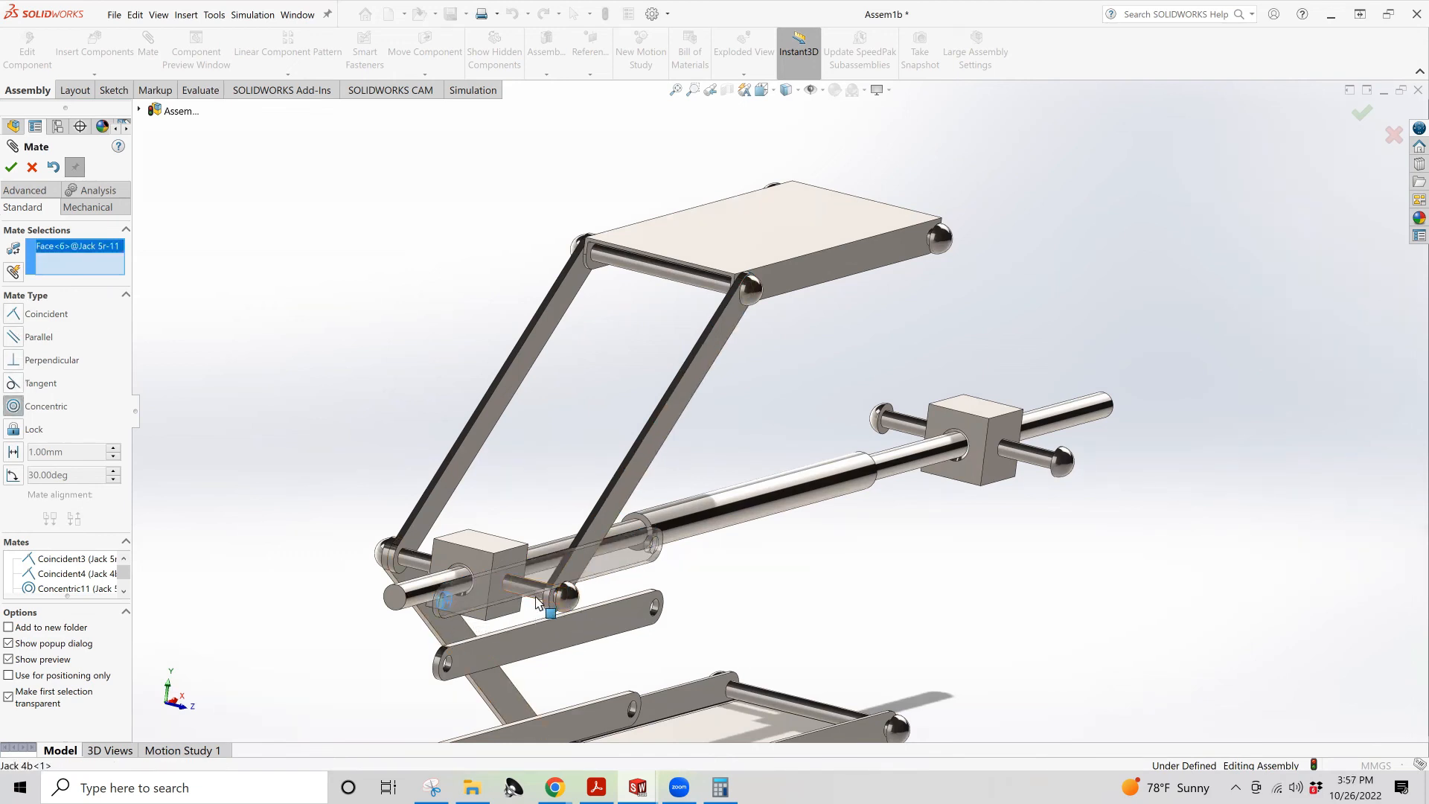
{"action": "left_click", "coordinate": [538, 602]}
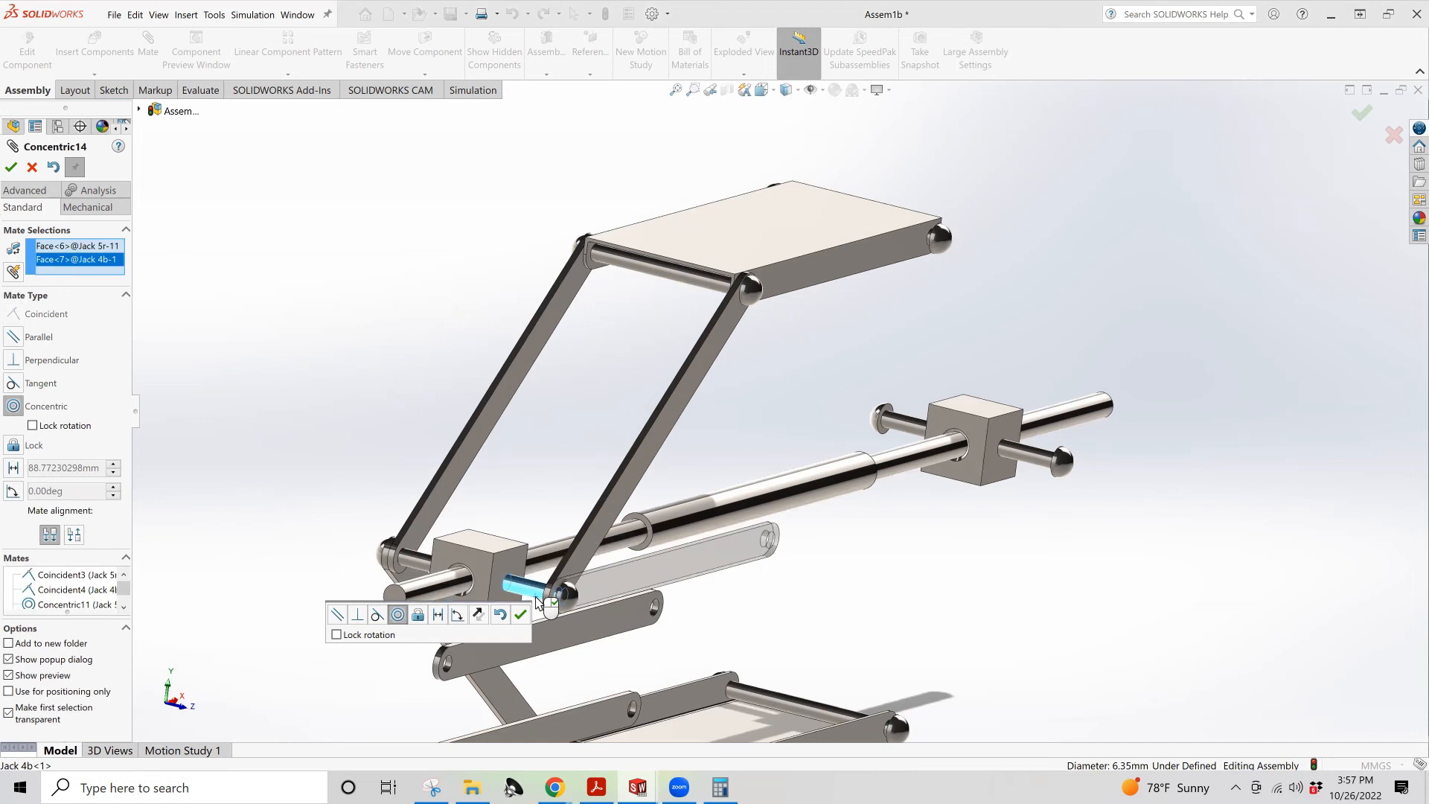
{"action": "left_click", "coordinate": [10, 168]}
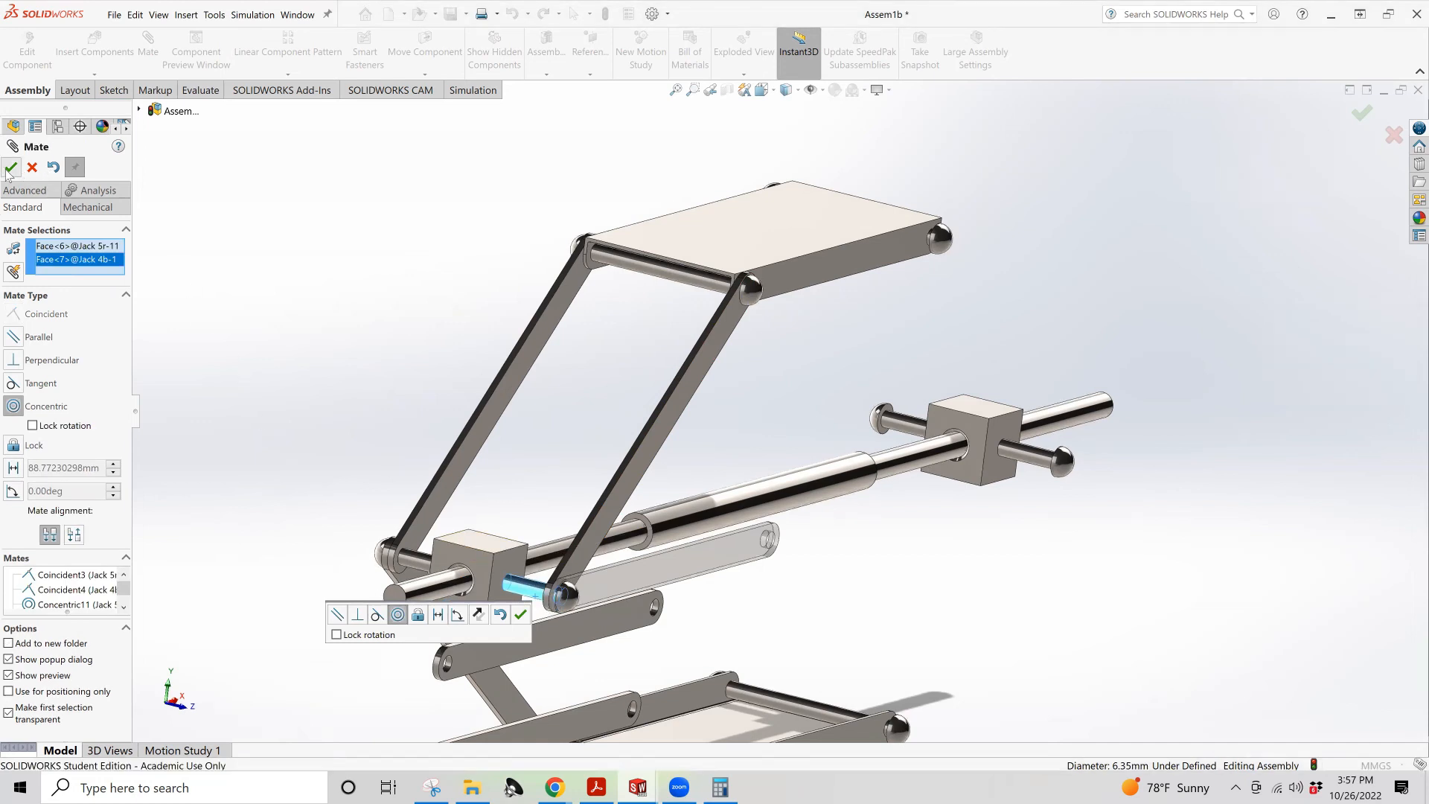
Add a concentric mate between the free hole of link Jack 5r<11> and base pin Jack 3lp<1>
{"action": "left_click", "coordinate": [774, 547]}
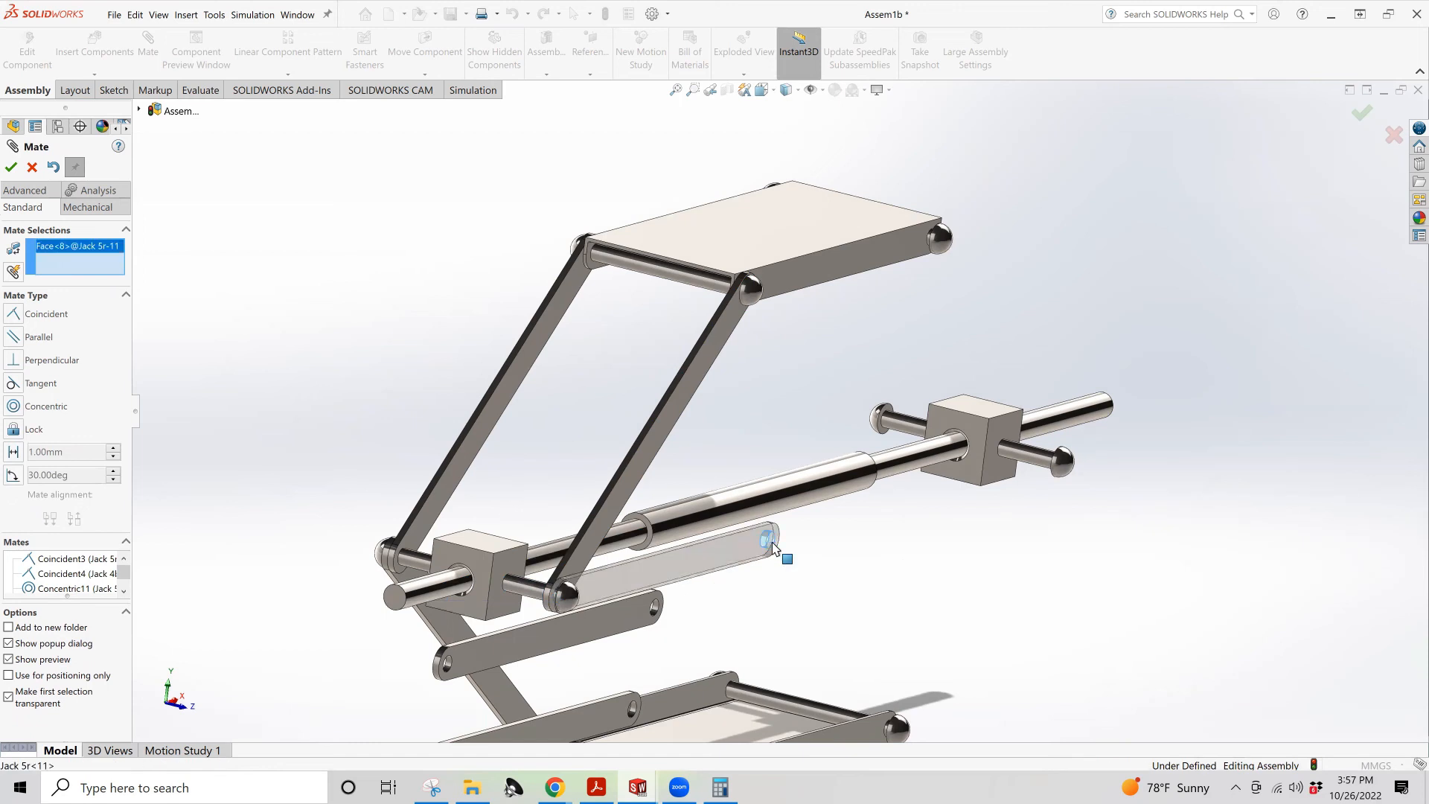
{"action": "left_click", "coordinate": [15, 407]}
{"action": "scroll", "coordinate": [706, 688], "scroll_direction": "up", "scroll_amount": 2}
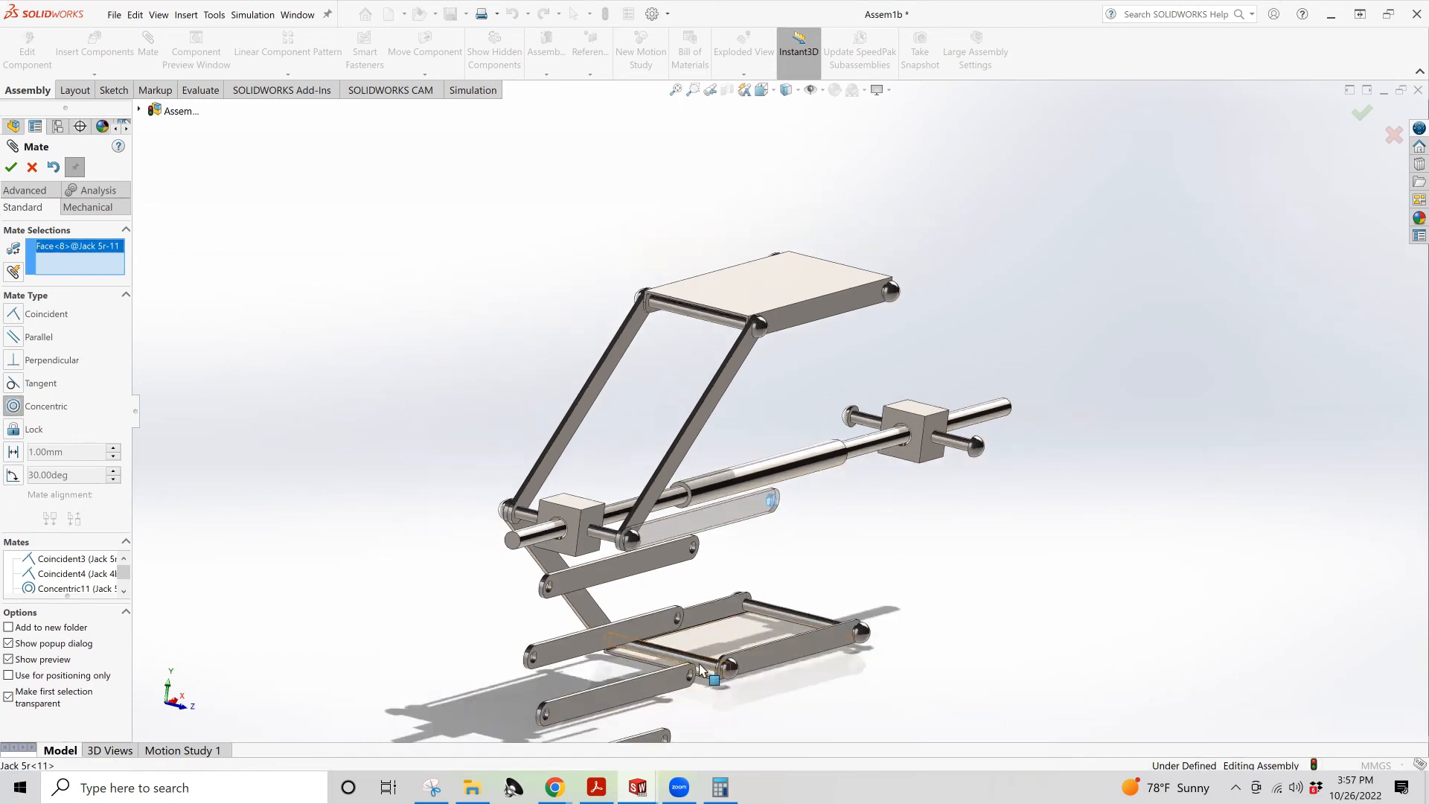
{"action": "left_click", "coordinate": [726, 668]}
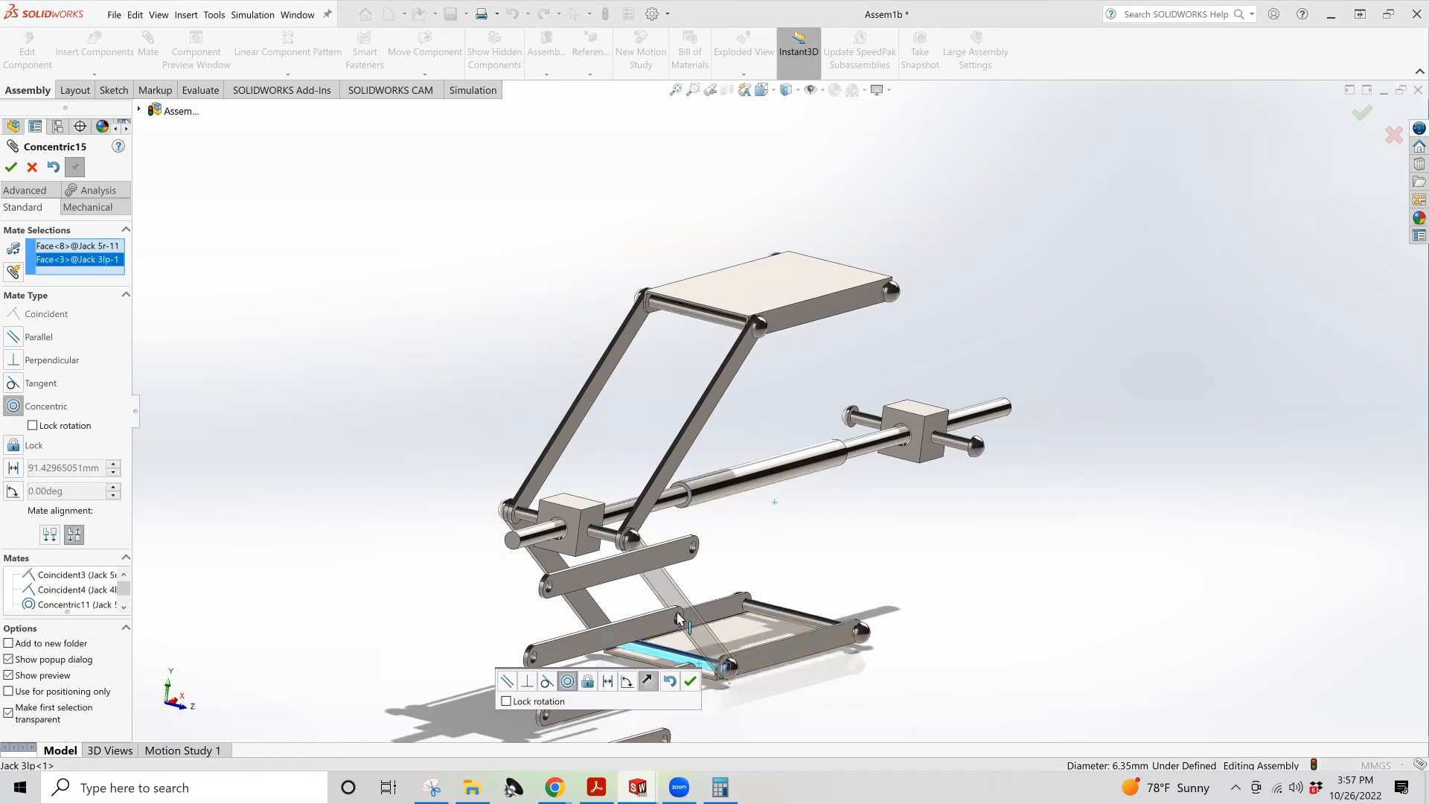
{"action": "left_click", "coordinate": [11, 168]}
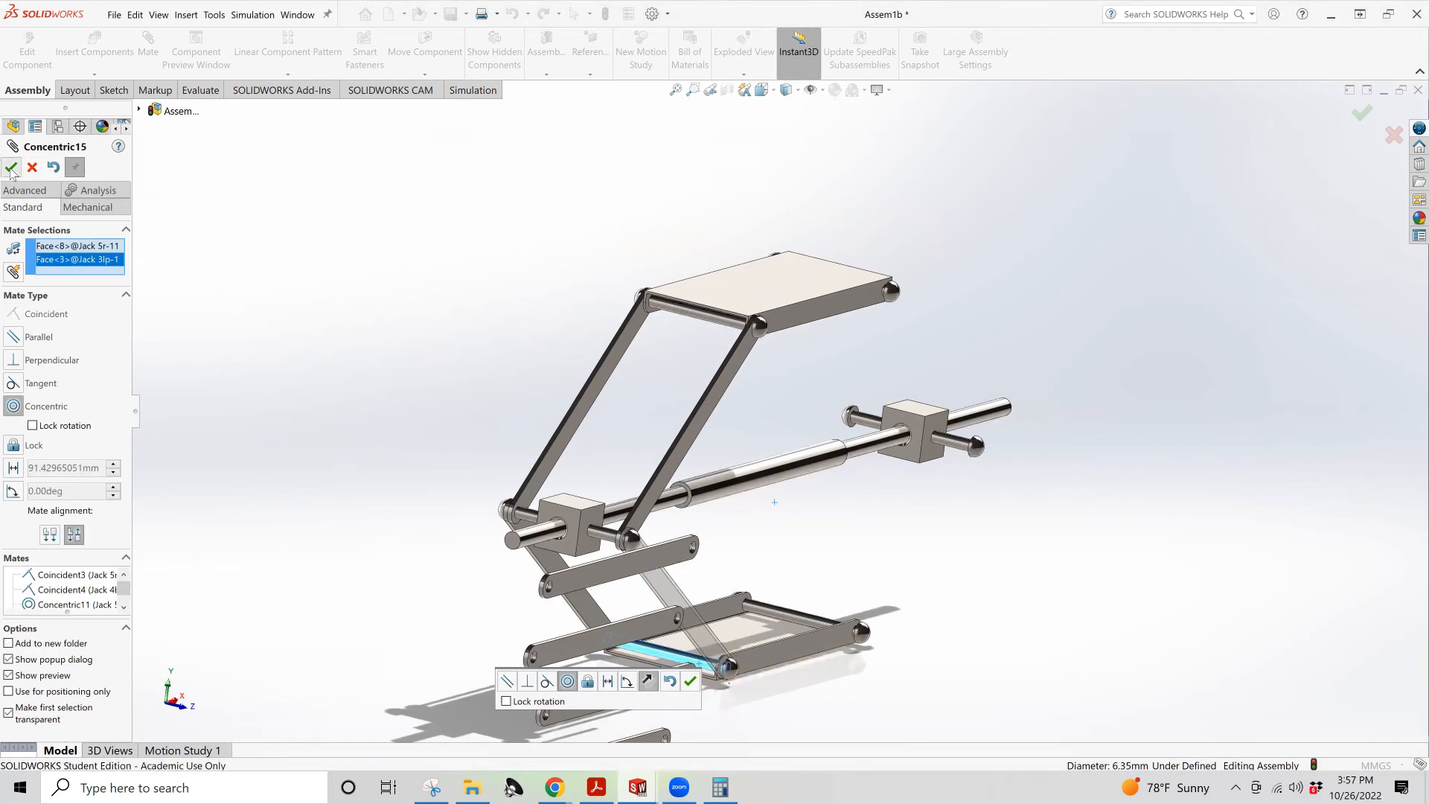
Move top plate Jack 2c<1> through the linkage's free motion and position it above the base
{"action": "middle_click_drag", "start_coordinate": [791, 634], "coordinate": [819, 648]}
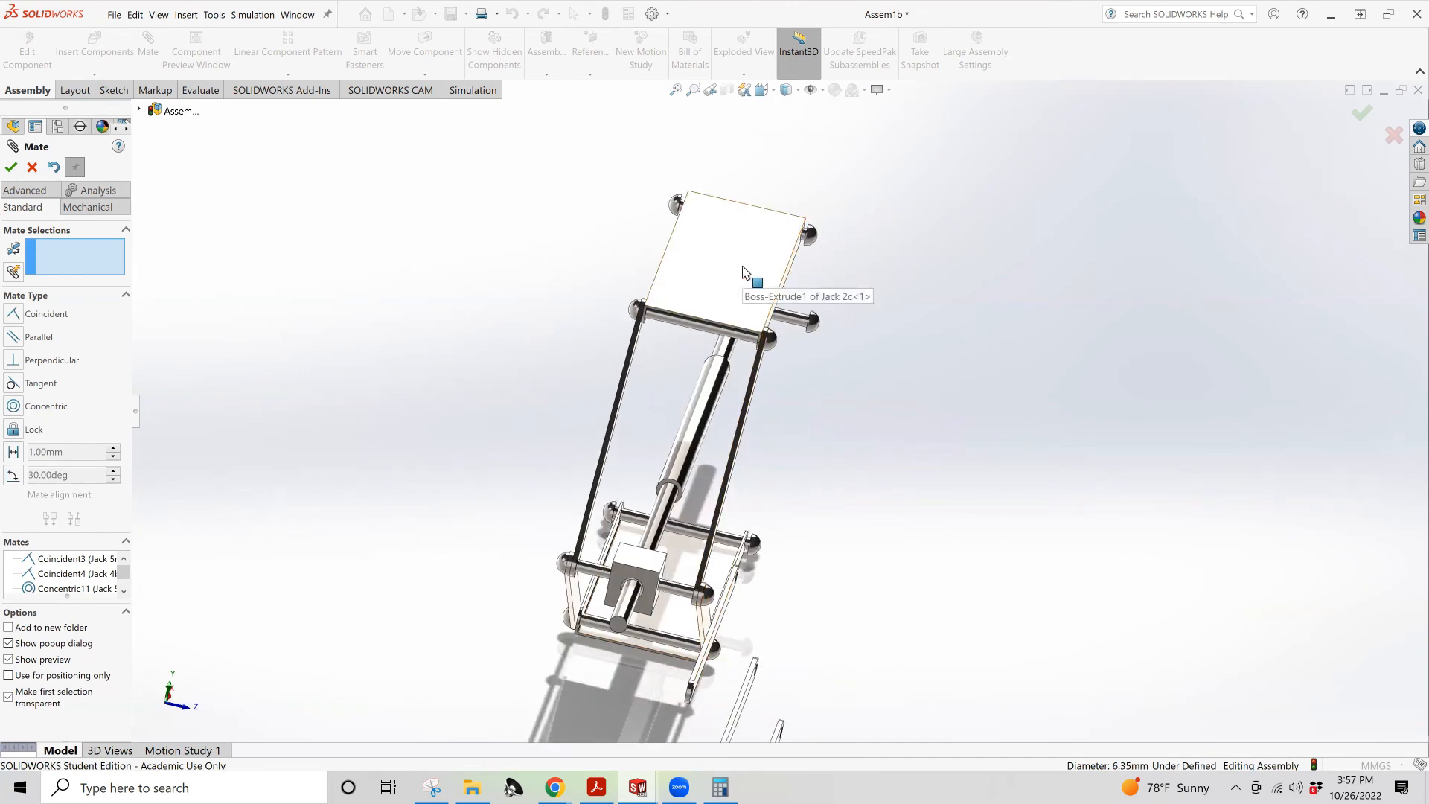
{"action": "left_click_drag", "start_coordinate": [720, 278], "coordinate": [678, 390]}
{"action": "middle_click_drag", "start_coordinate": [829, 456], "coordinate": [795, 375]}
{"action": "left_click_drag", "start_coordinate": [795, 374], "coordinate": [1079, 347]}
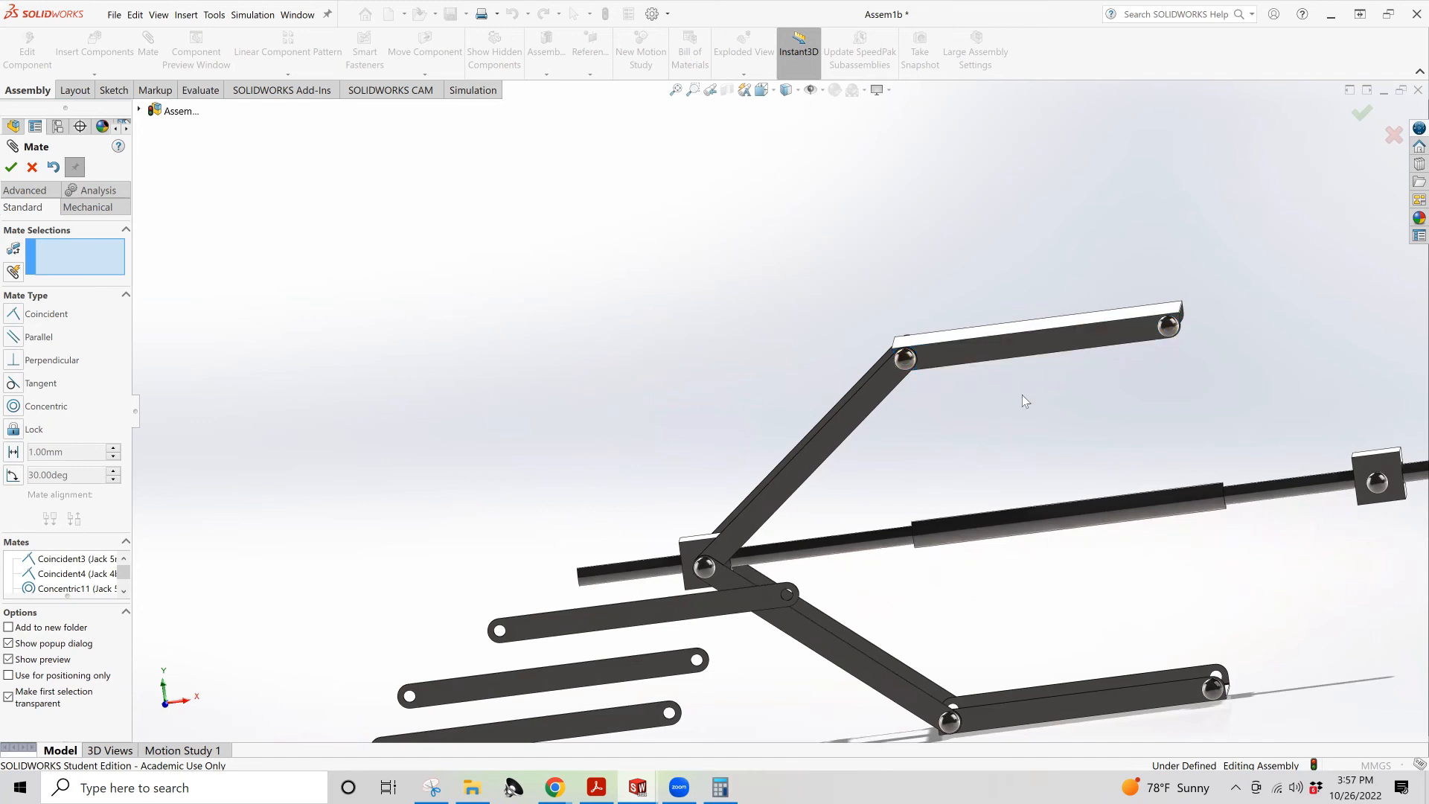
{"action": "middle_click_drag", "start_coordinate": [917, 459], "coordinate": [937, 415]}
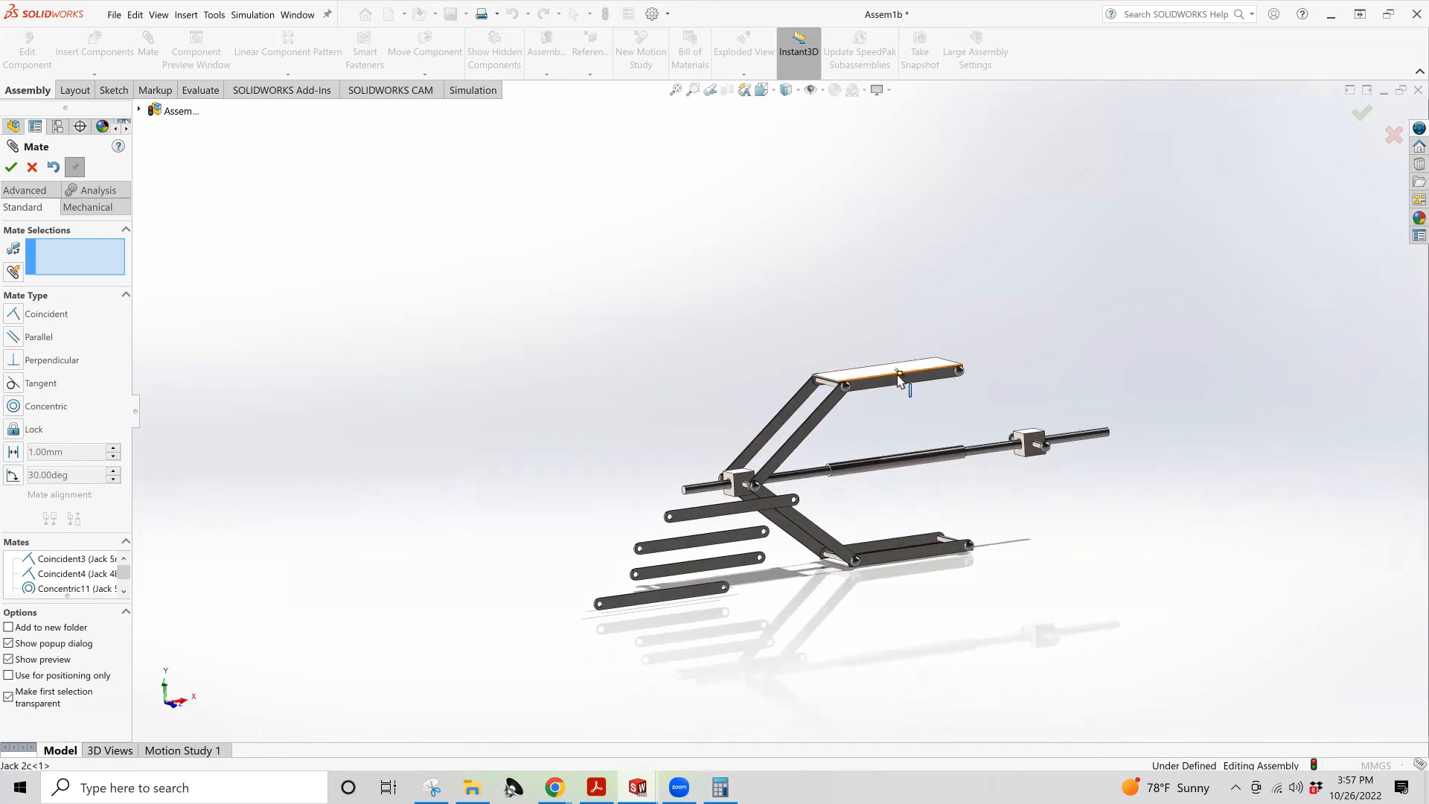
{"action": "mouse_move", "coordinate": [902, 387]}
{"action": "left_mouse_down"}
{"action": "mouse_move", "coordinate": [902, 483]}
{"action": "mouse_move", "coordinate": [897, 314]}
{"action": "mouse_move", "coordinate": [903, 425]}
{"action": "mouse_move", "coordinate": [894, 315]}
{"action": "mouse_move", "coordinate": [890, 389]}
{"action": "mouse_move", "coordinate": [884, 376]}
{"action": "left_mouse_up"}
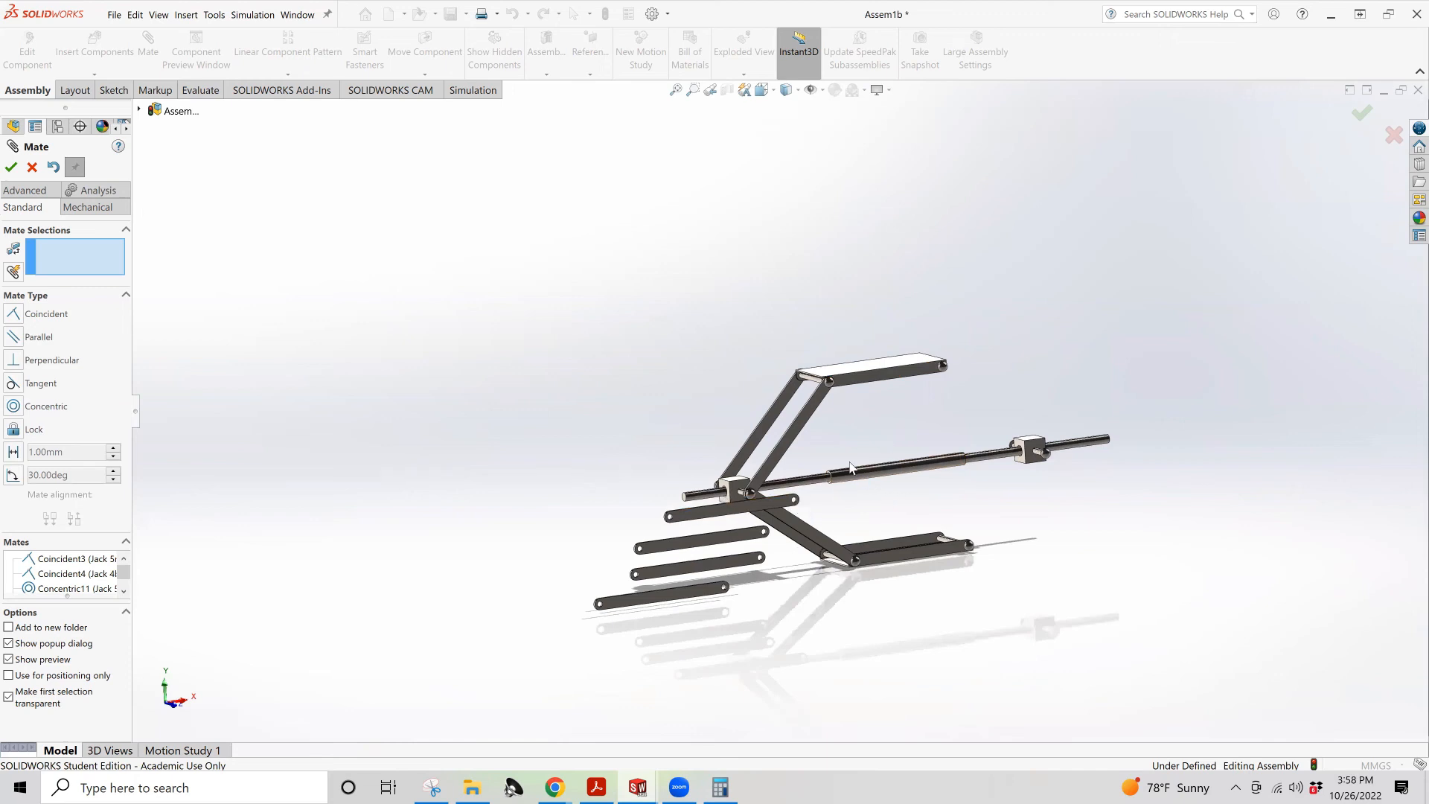
Add a concentric mate between an end hole of link Jack 5r<12> and pin Jack 3sp<1> at the top plate's free end
{"action": "scroll", "coordinate": [851, 467], "scroll_direction": "down", "scroll_amount": 3}
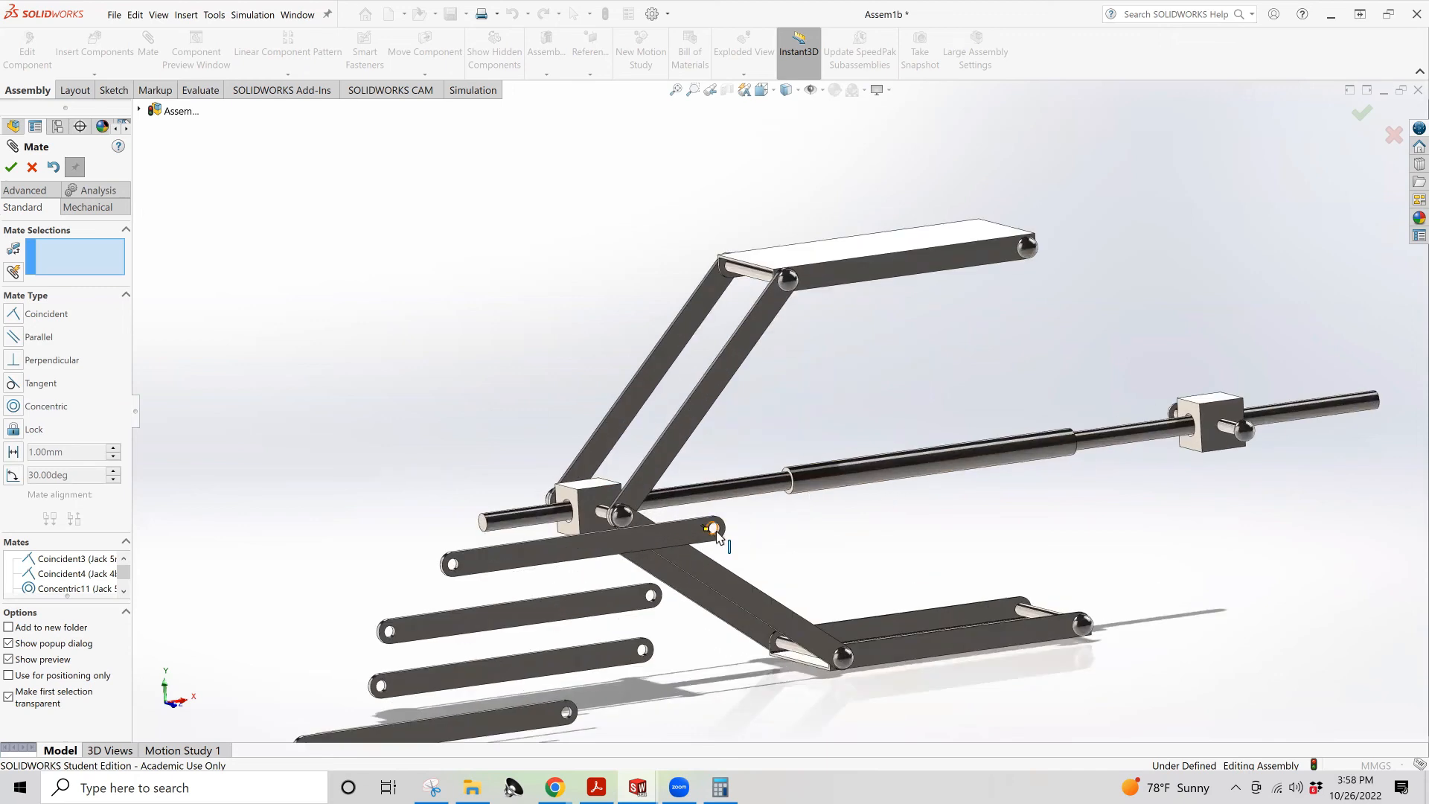
{"action": "scroll", "coordinate": [709, 538], "scroll_direction": "down", "scroll_amount": 3}
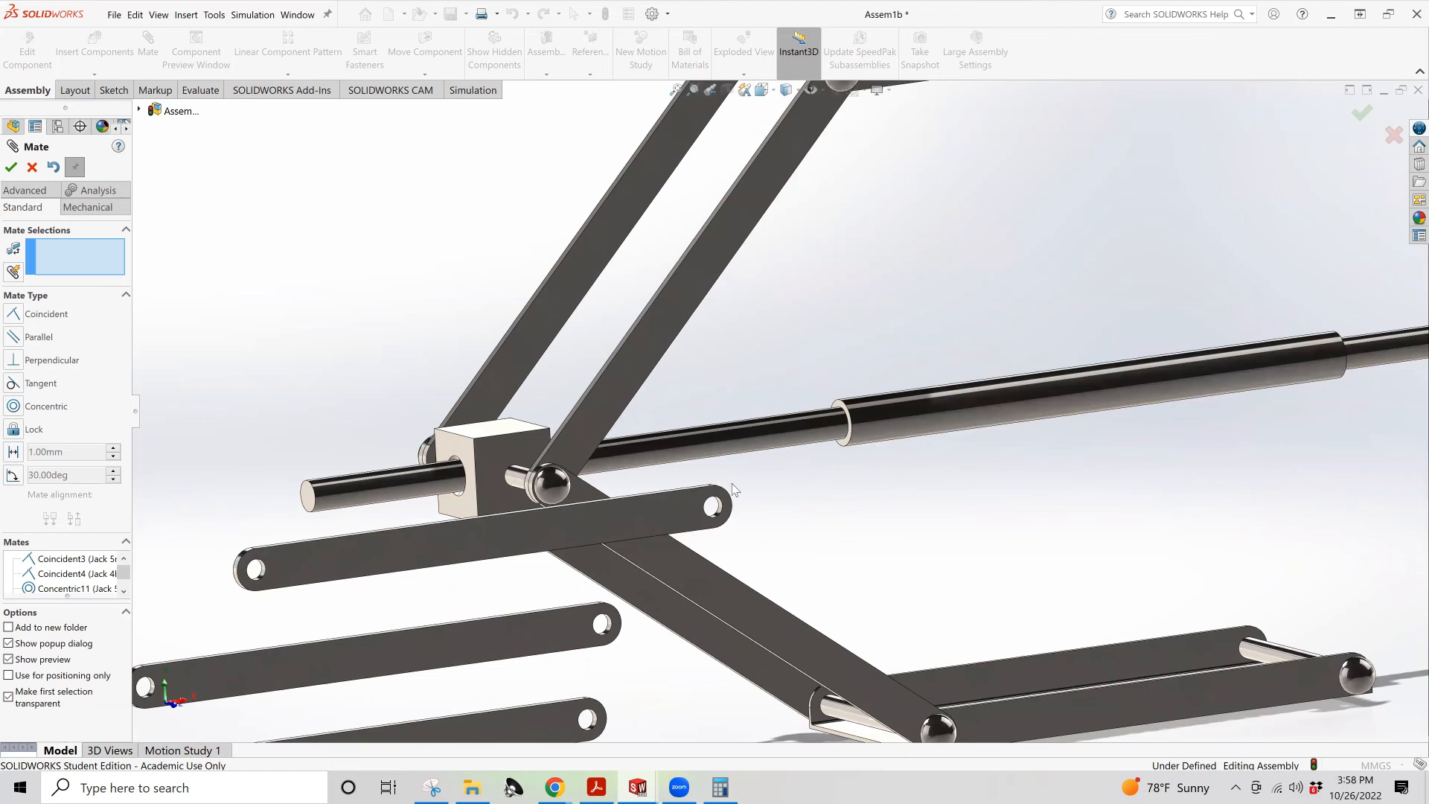
{"action": "left_click", "coordinate": [721, 507]}
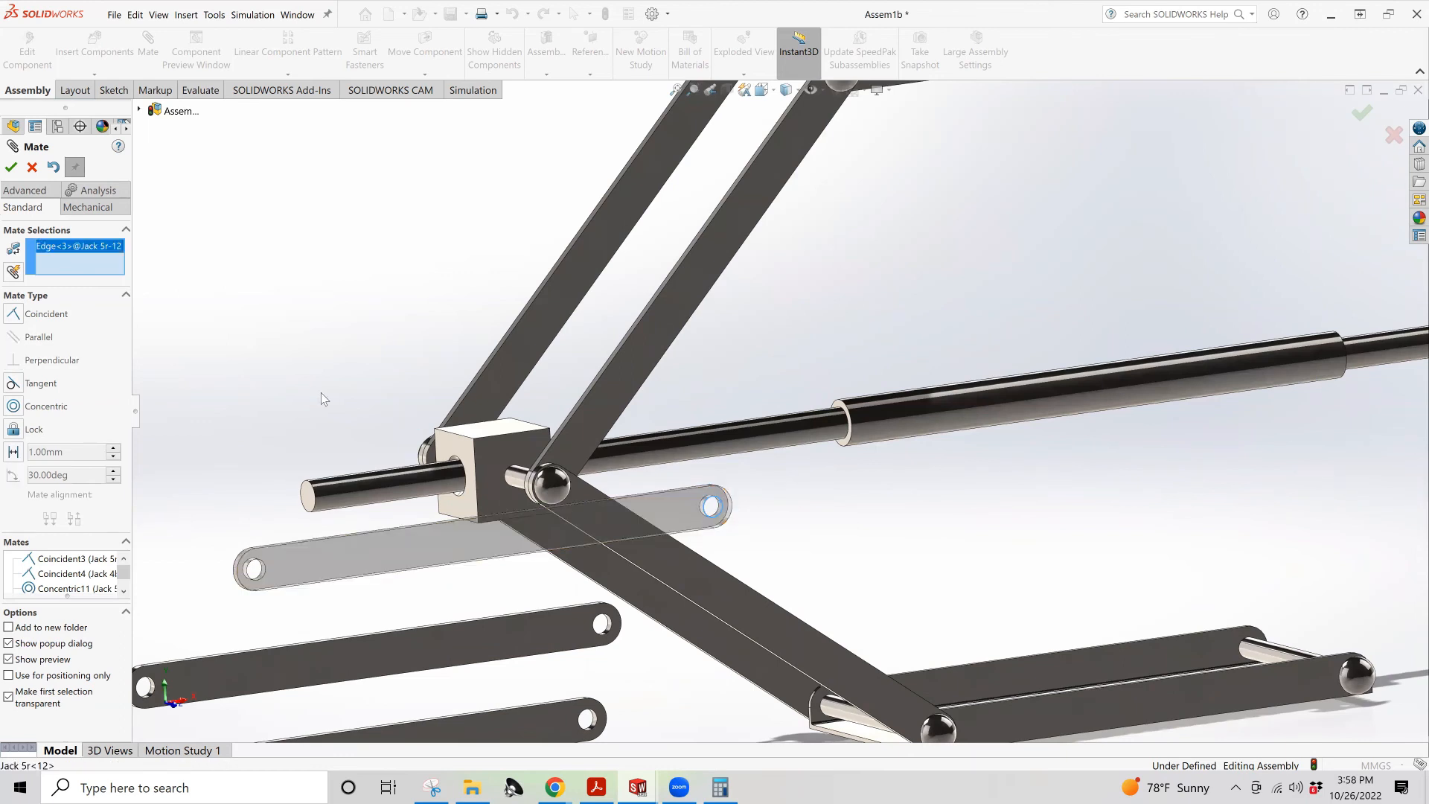
{"action": "scroll", "coordinate": [1025, 203], "scroll_direction": "up", "scroll_amount": 5}
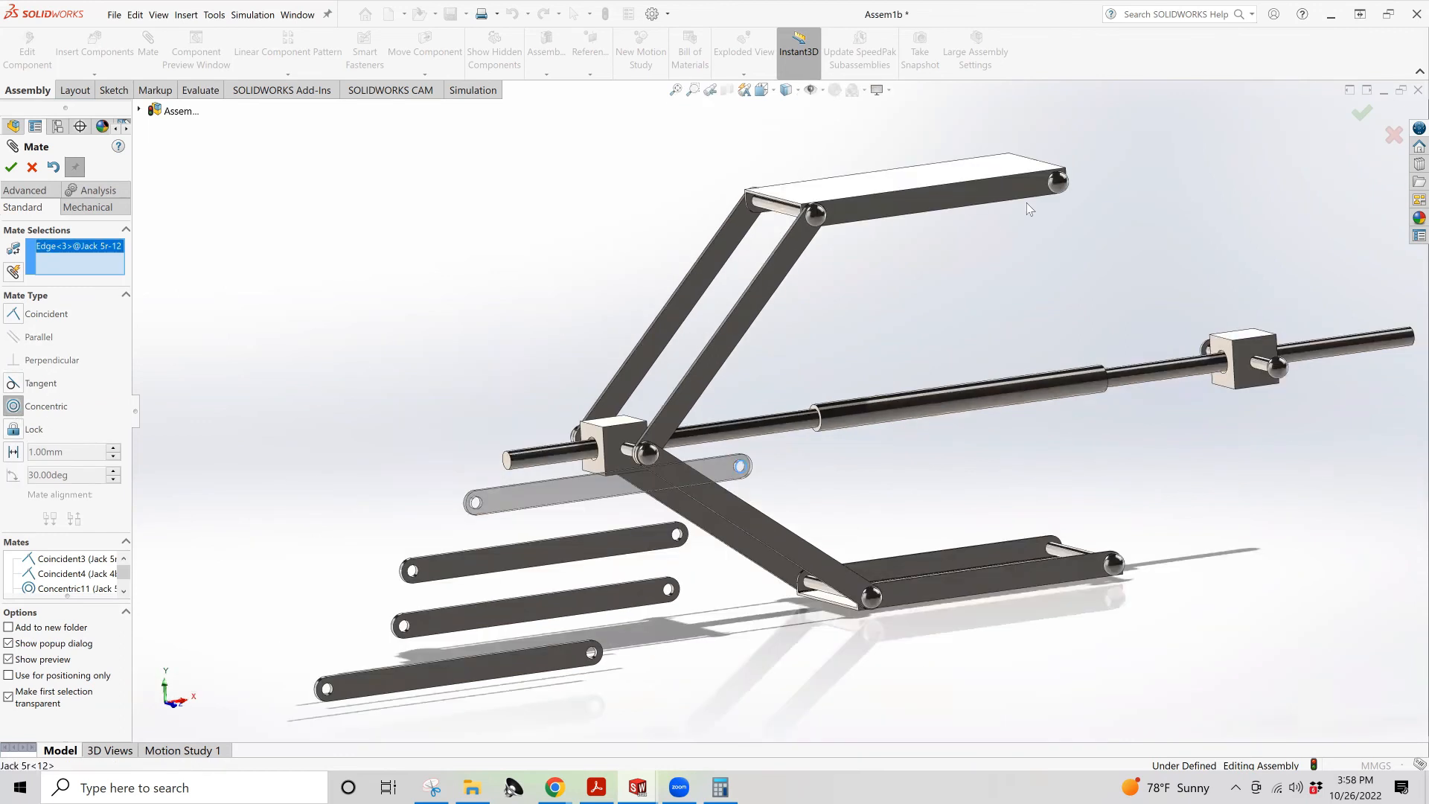
{"action": "scroll", "coordinate": [1078, 177], "scroll_direction": "down", "scroll_amount": 5}
{"action": "middle_click_drag", "start_coordinate": [969, 223], "coordinate": [999, 247]}
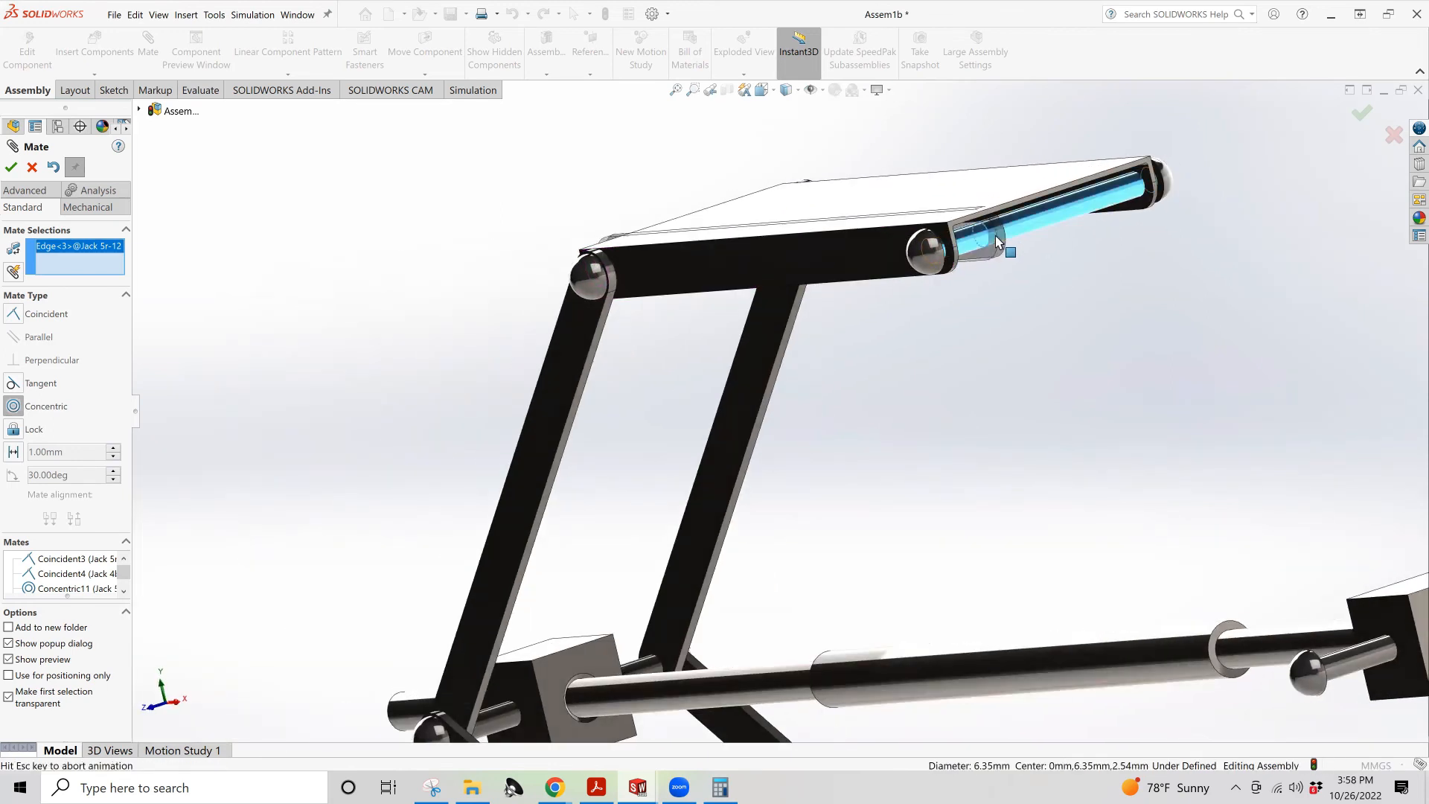
{"action": "left_click", "coordinate": [997, 239]}
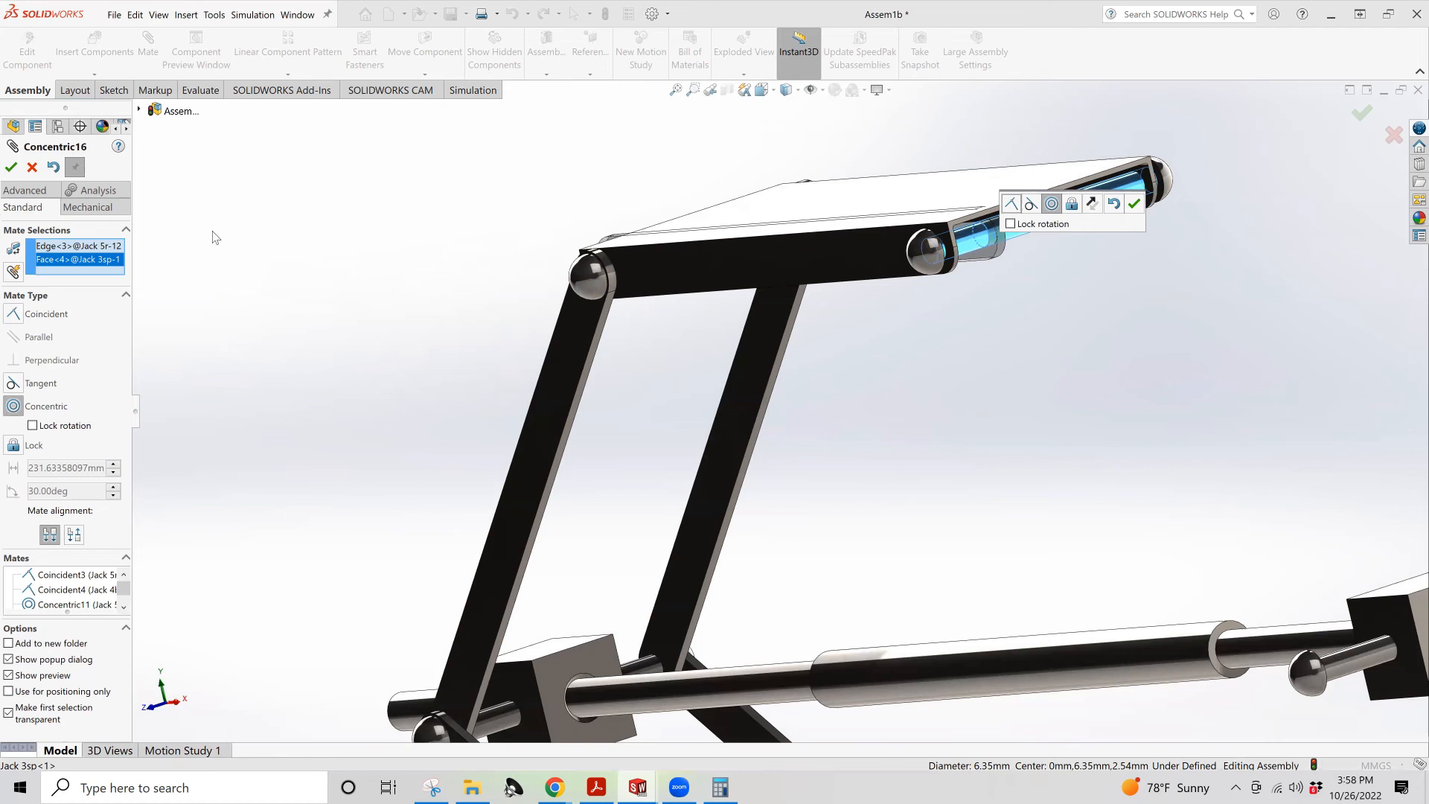
{"action": "left_click", "coordinate": [12, 167]}
Add a concentric mate between the free hole of link Jack 5r<12> and the pin of block Jack 4b<2>
{"action": "middle_click_drag", "start_coordinate": [462, 204], "coordinate": [548, 255]}
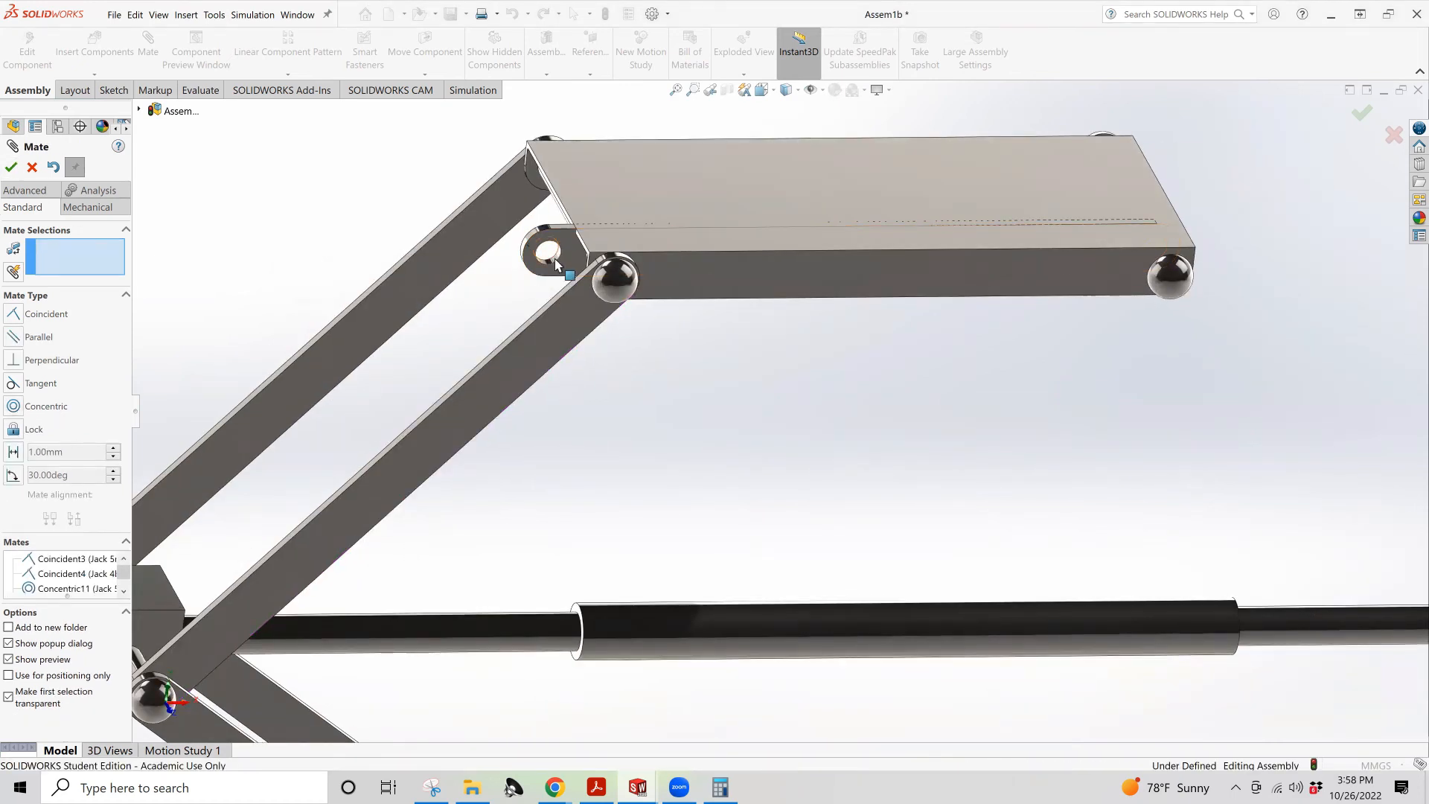
{"action": "left_click", "coordinate": [554, 259]}
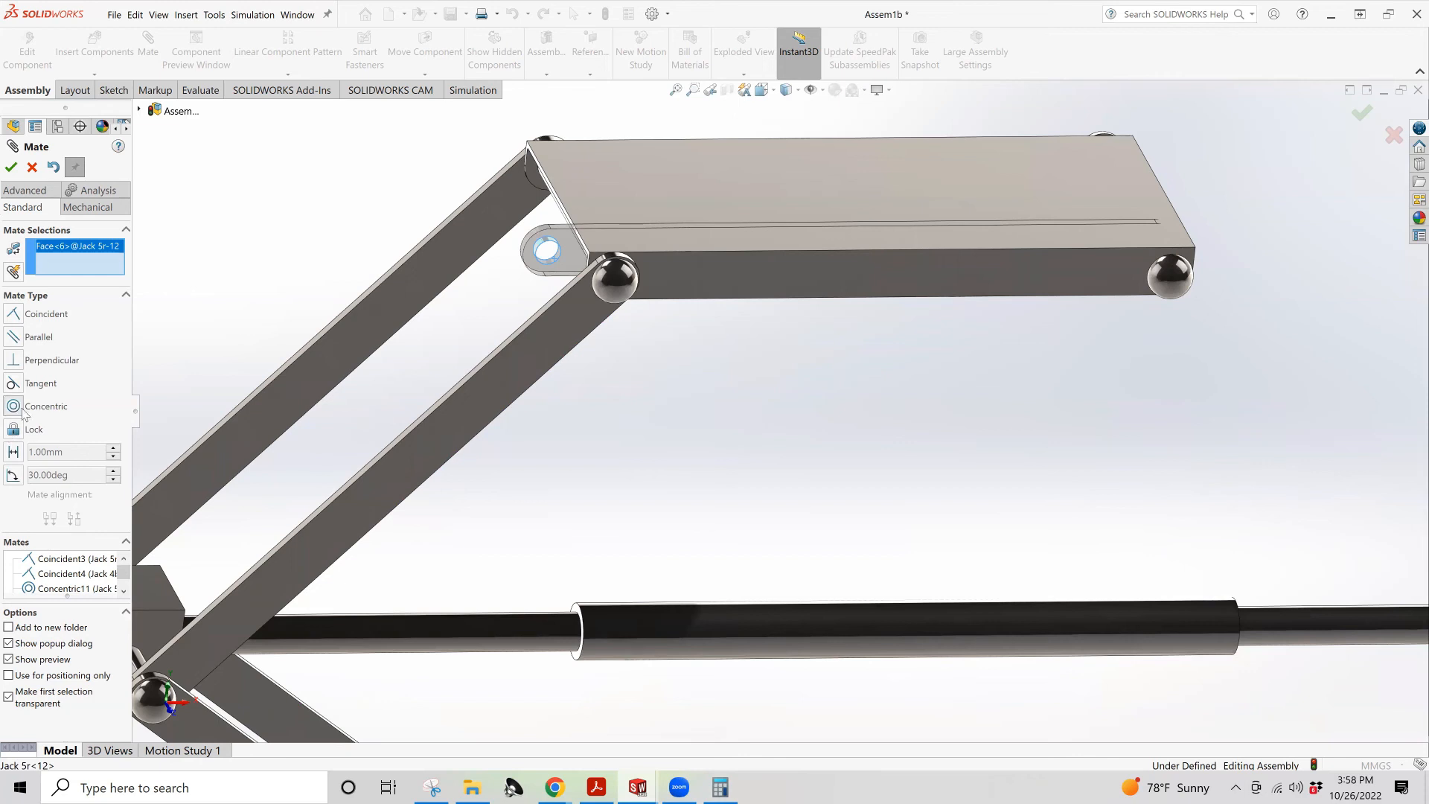
{"action": "key", "text": "f"}
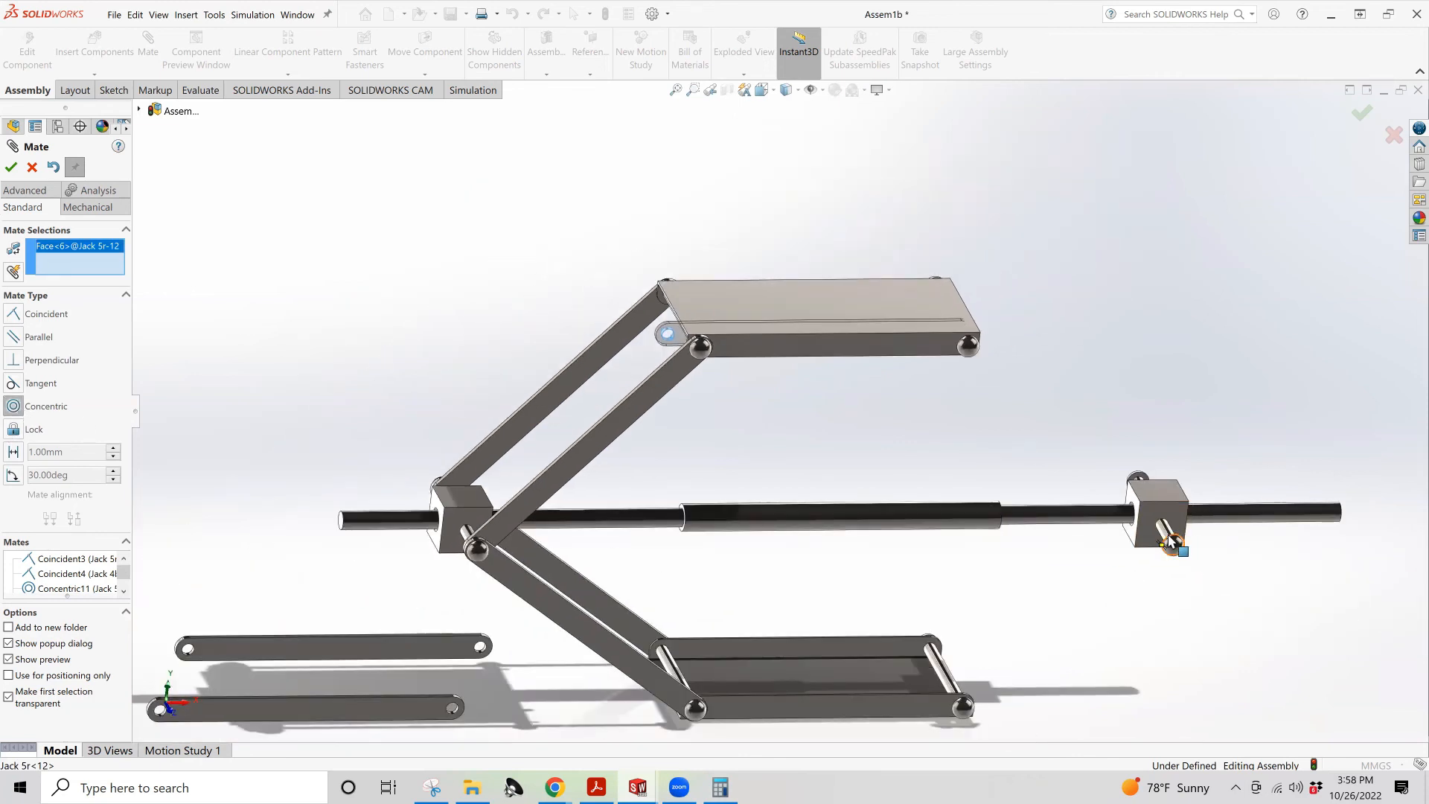
{"action": "left_click", "coordinate": [1168, 540]}
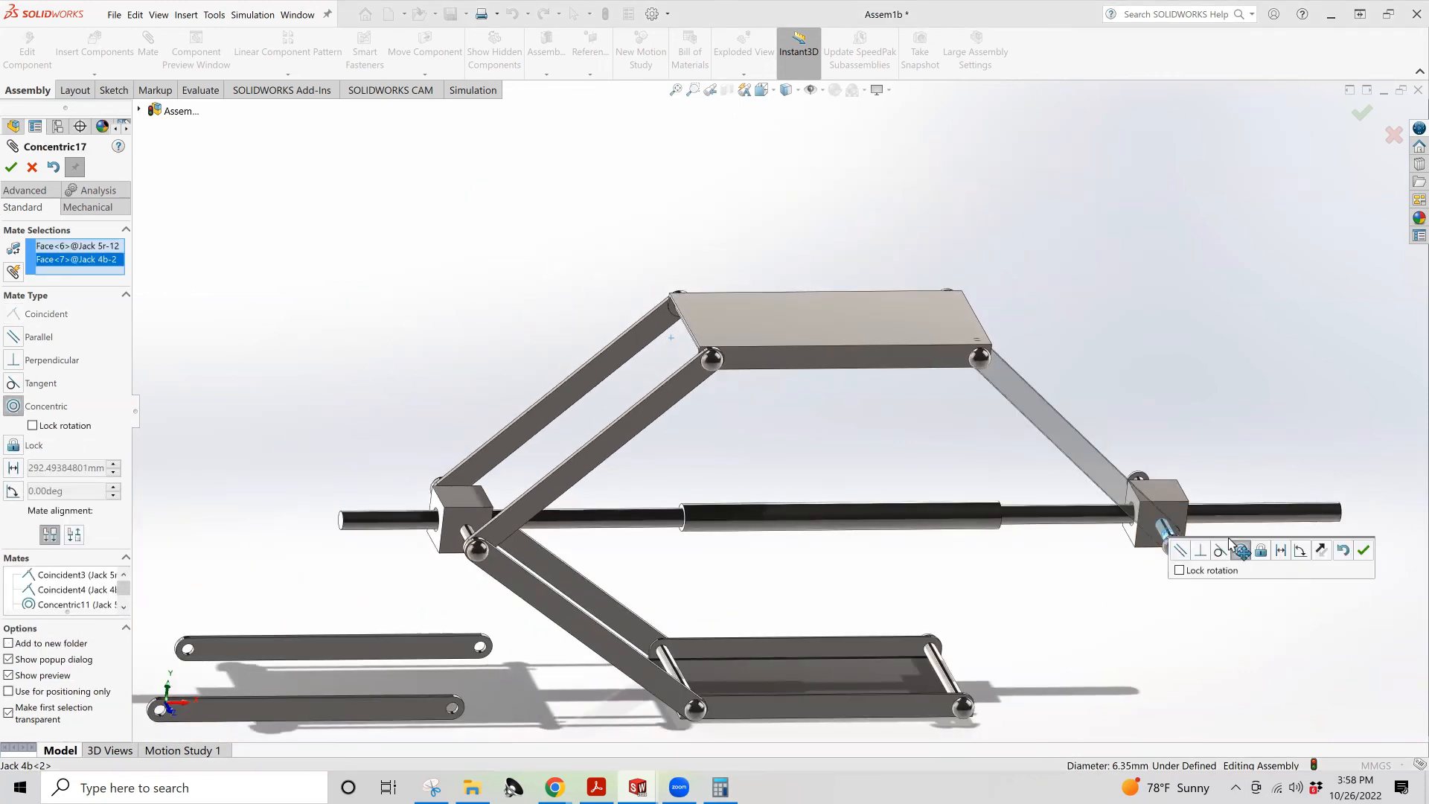
{"action": "left_click", "coordinate": [1363, 550]}
Add a coincident mate between the outer side face of link Jack 5r<12> and the inner head face of pin Jack 3sp<1>
{"action": "middle_click_drag", "start_coordinate": [1217, 457], "coordinate": [1031, 428]}
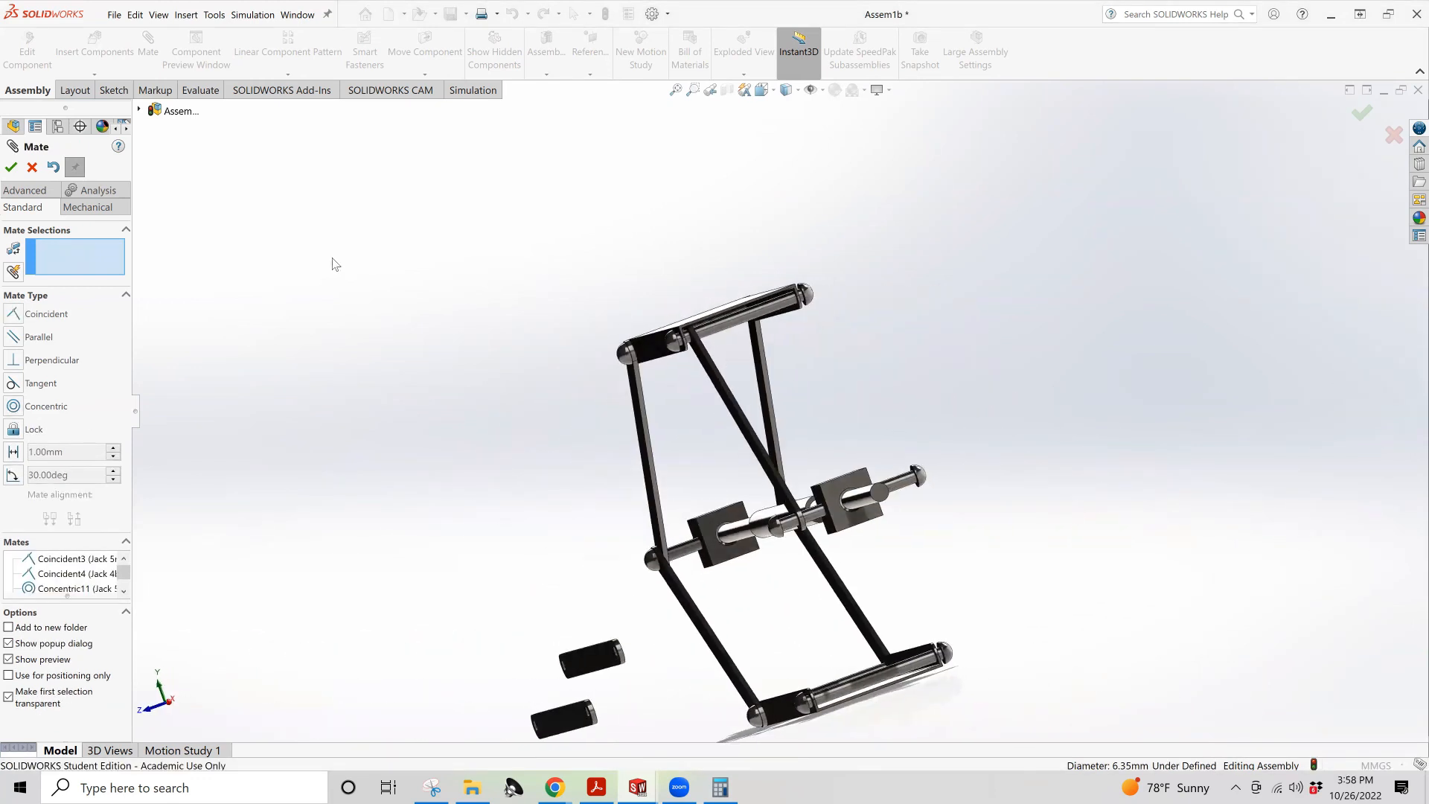
{"action": "left_click", "coordinate": [14, 316]}
{"action": "scroll", "coordinate": [748, 413], "scroll_direction": "down", "scroll_amount": 4}
{"action": "middle_click_drag", "start_coordinate": [761, 322], "coordinate": [707, 305]}
{"action": "left_click", "coordinate": [761, 323]}
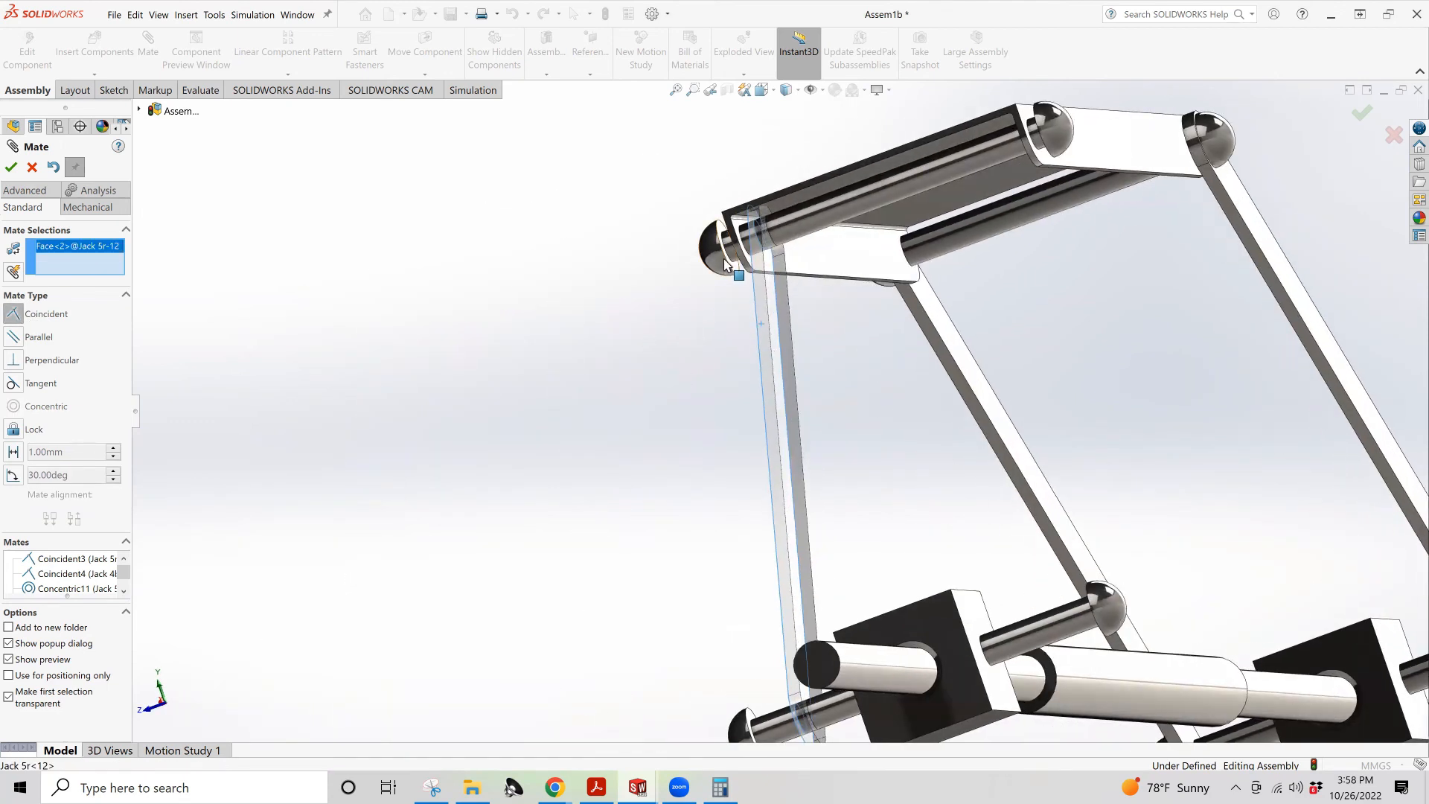
{"action": "left_click", "coordinate": [735, 272]}
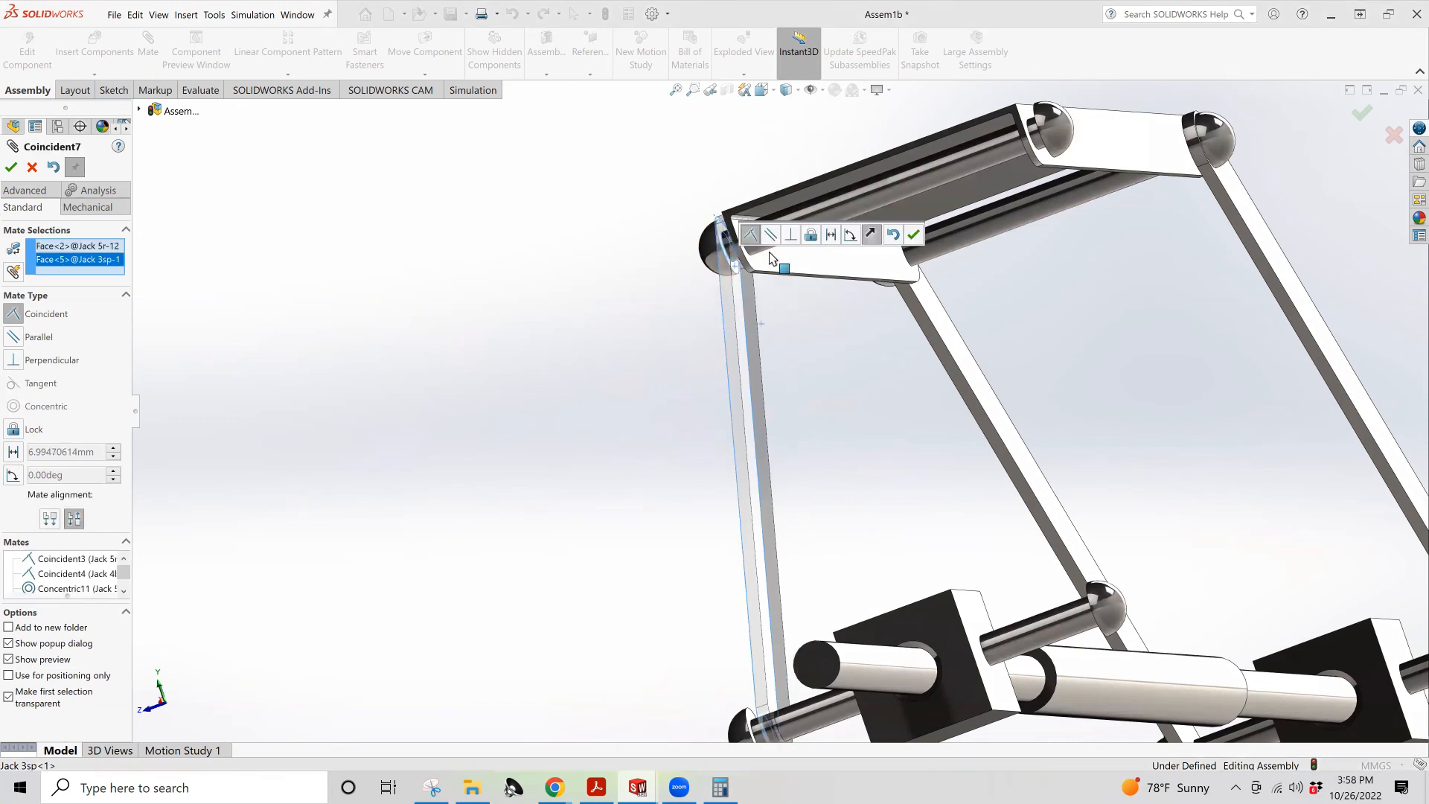
{"action": "left_click", "coordinate": [911, 235]}
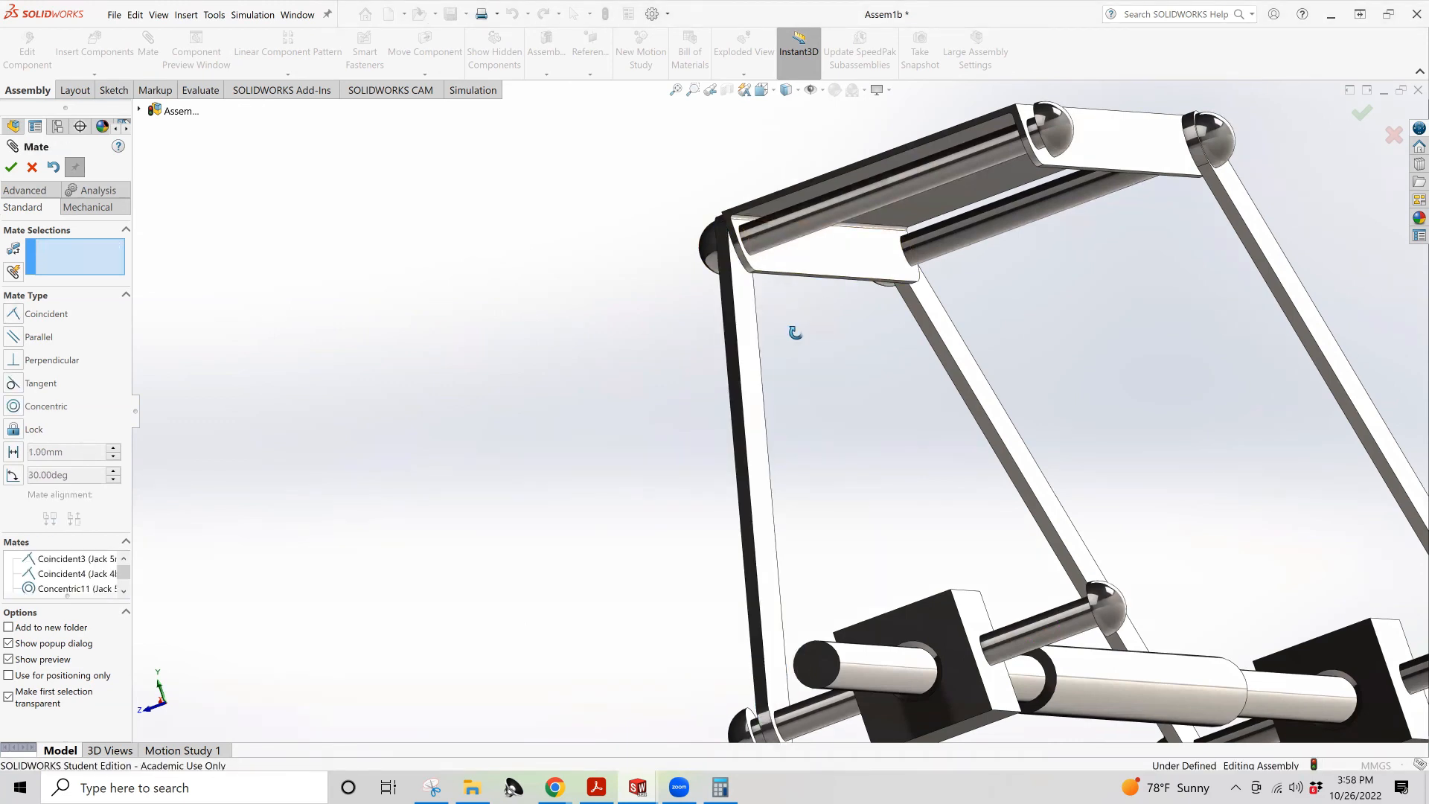
Add a concentric mate between an end hole of link Jack 5r<13> and the pin of block Jack 4b<2>
{"action": "middle_click_drag", "start_coordinate": [795, 332], "coordinate": [815, 329]}
{"action": "scroll", "coordinate": [816, 329], "scroll_direction": "up", "scroll_amount": 3}
{"action": "scroll", "coordinate": [1131, 582], "scroll_direction": "down", "scroll_amount": 1}
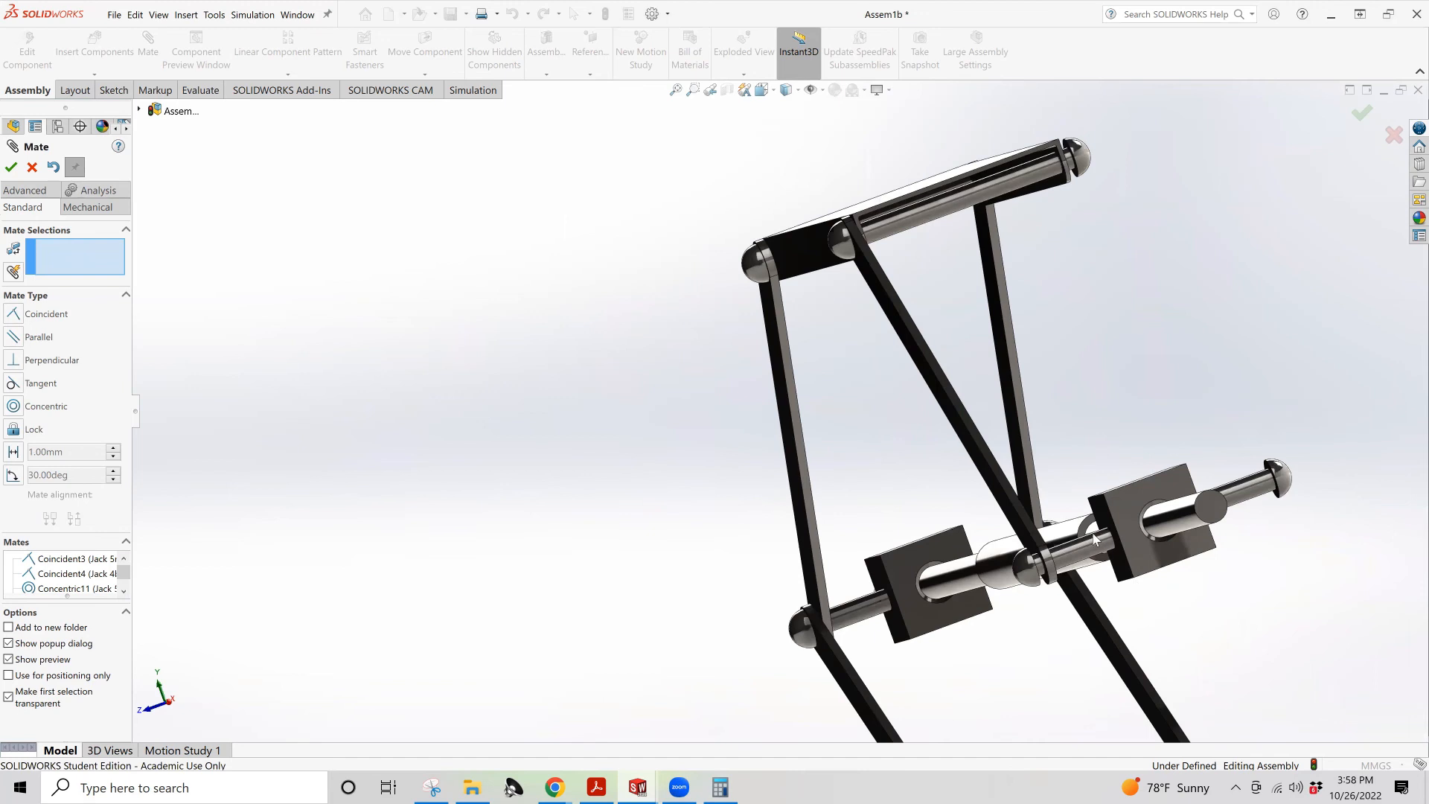
{"action": "middle_click_drag", "start_coordinate": [1093, 534], "coordinate": [1110, 536]}
{"action": "scroll", "coordinate": [1113, 543], "scroll_direction": "up", "scroll_amount": 2}
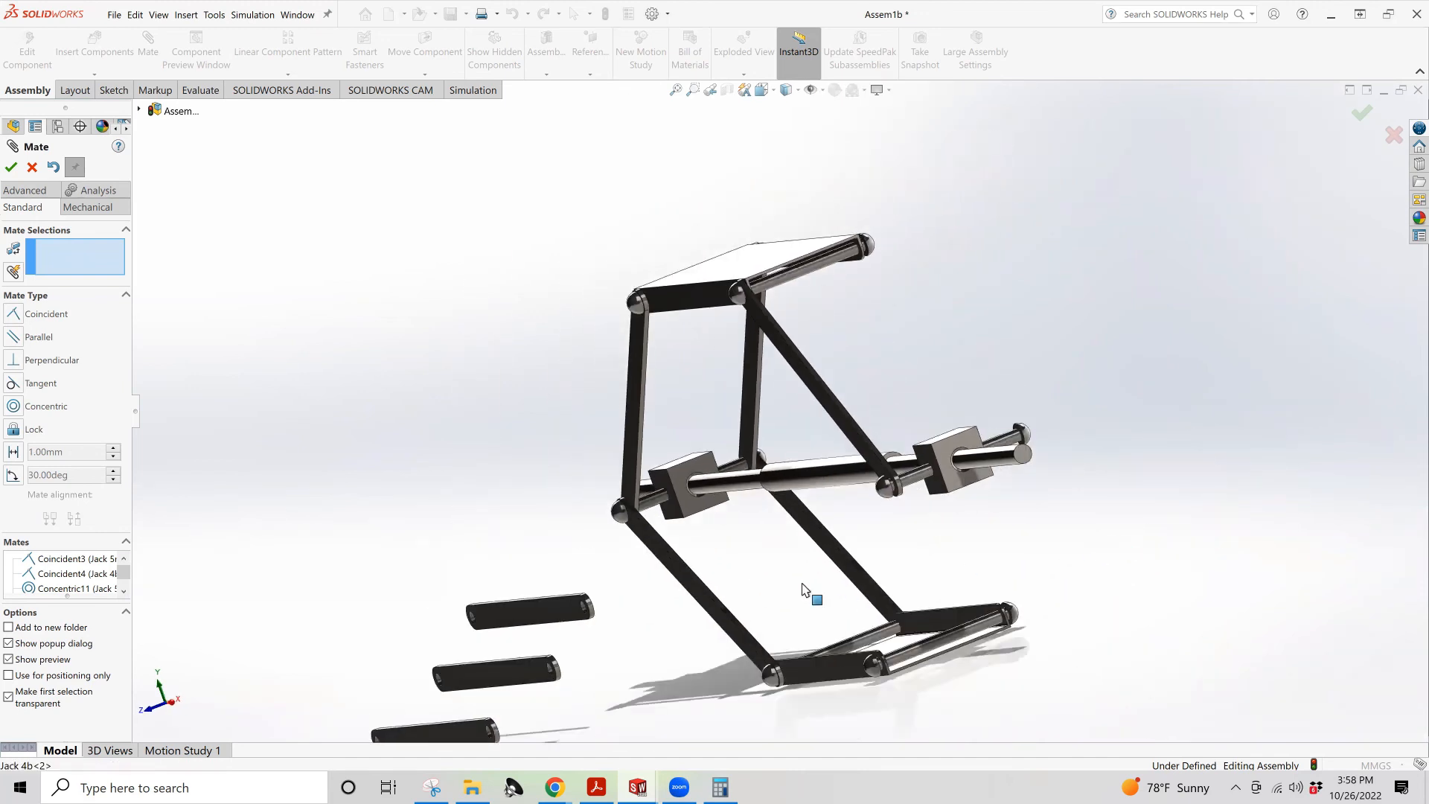
{"action": "left_click", "coordinate": [585, 607]}
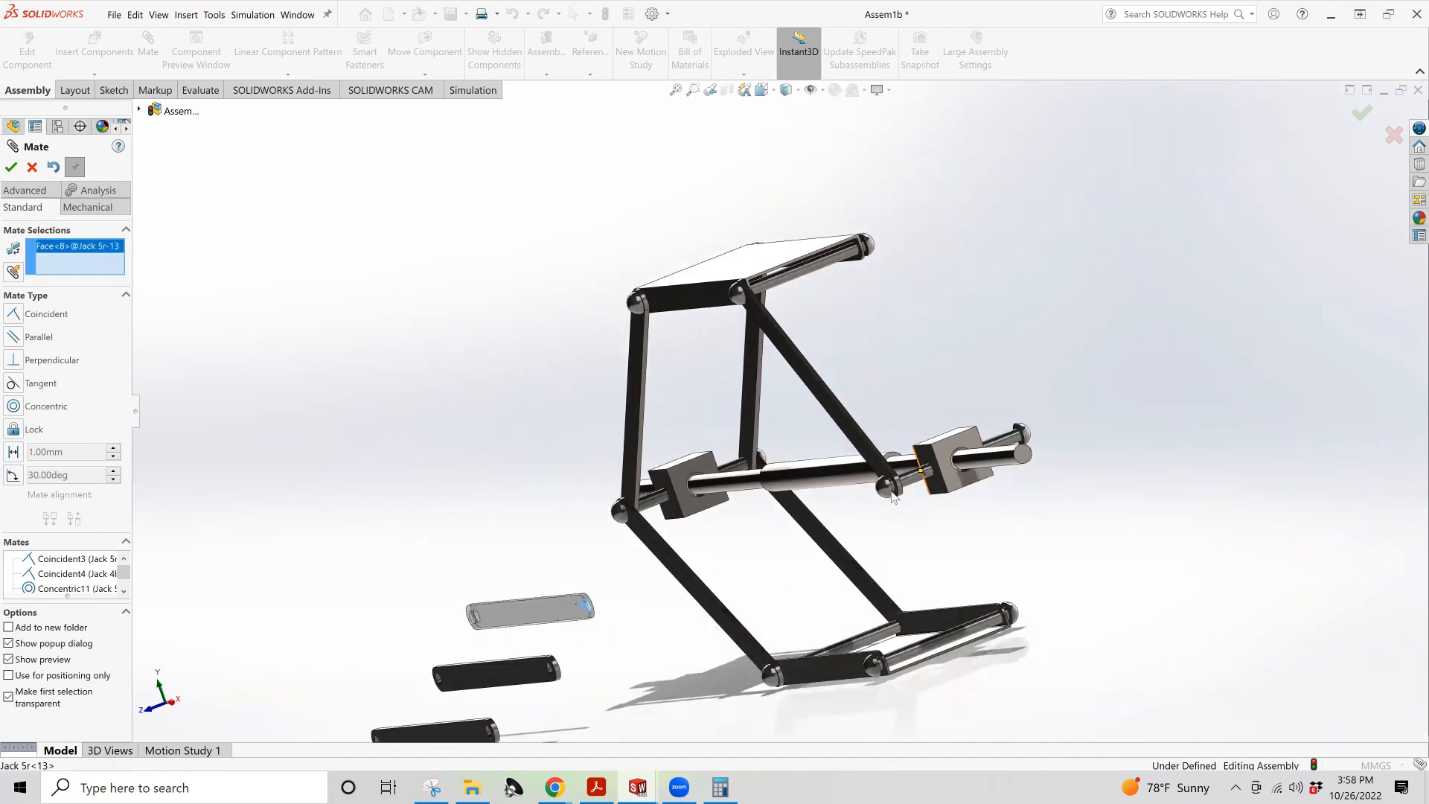
{"action": "left_click", "coordinate": [14, 406]}
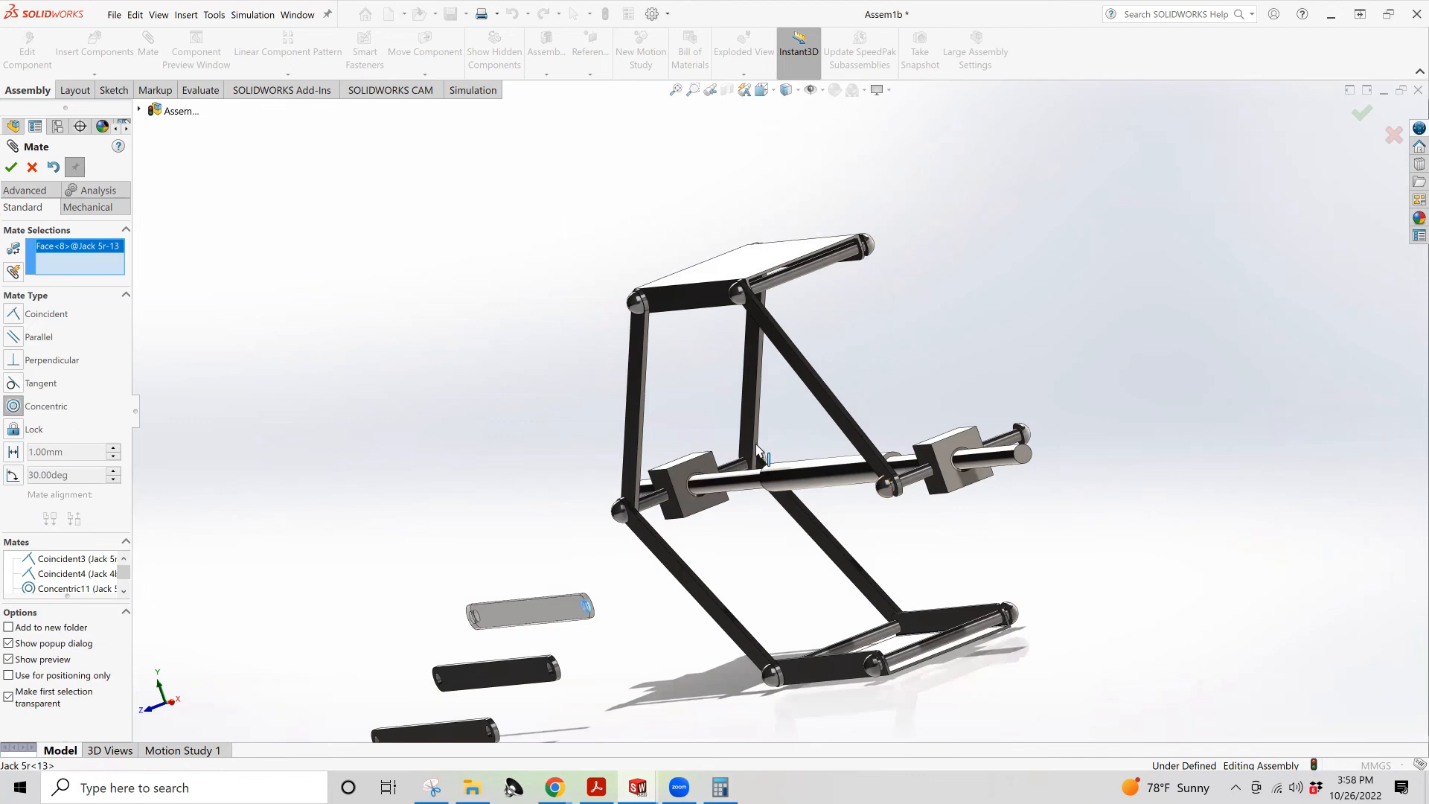
{"action": "left_click", "coordinate": [909, 487]}
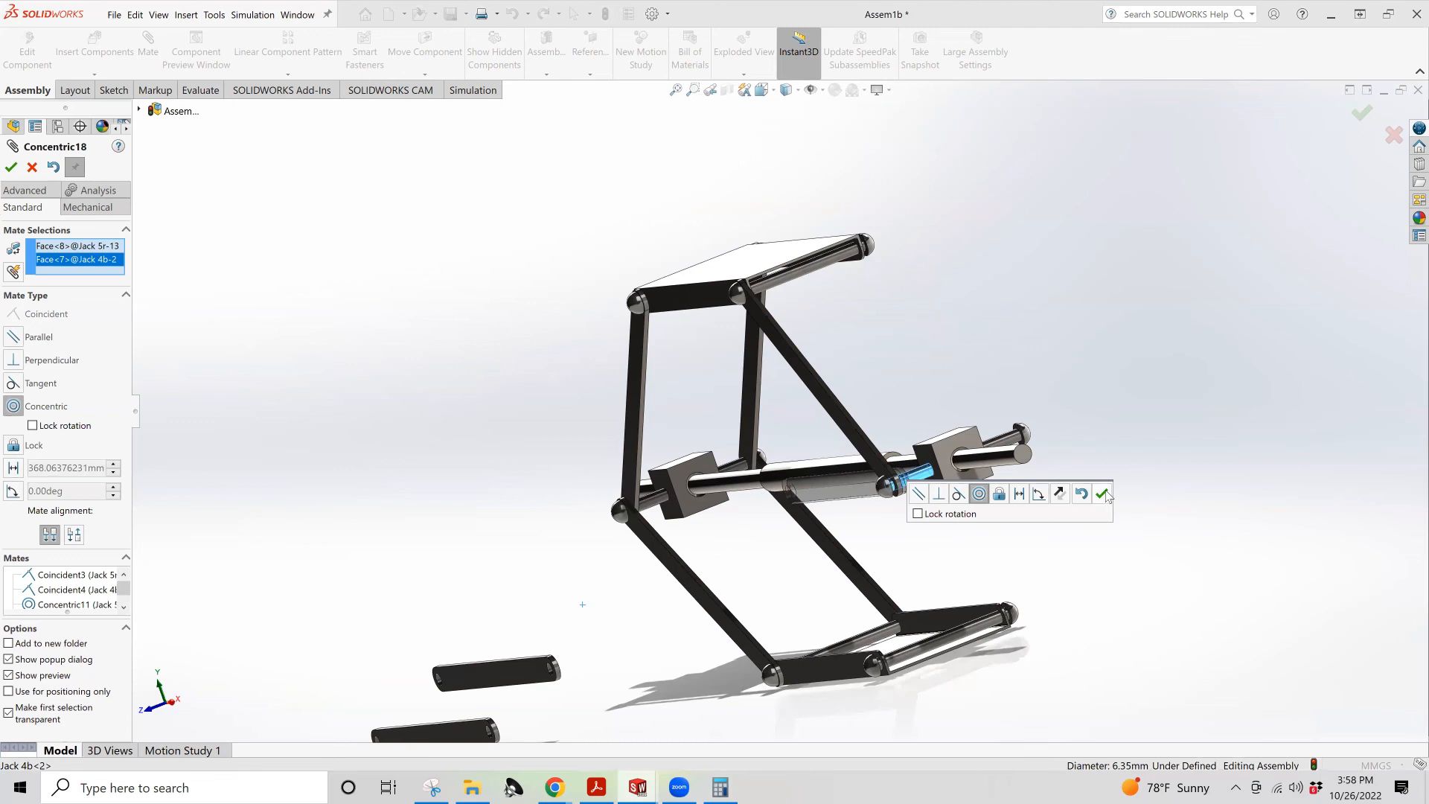
{"action": "left_click", "coordinate": [1103, 494]}
Add a coincident mate between the side face of link Jack 5r<13> and the inner face of the pin head on block Jack 4b<2>
{"action": "left_click", "coordinate": [15, 314]}
{"action": "left_click", "coordinate": [867, 505]}
{"action": "middle_click_drag", "start_coordinate": [863, 506], "coordinate": [667, 561]}
{"action": "scroll", "coordinate": [618, 570], "scroll_direction": "down", "scroll_amount": 6}
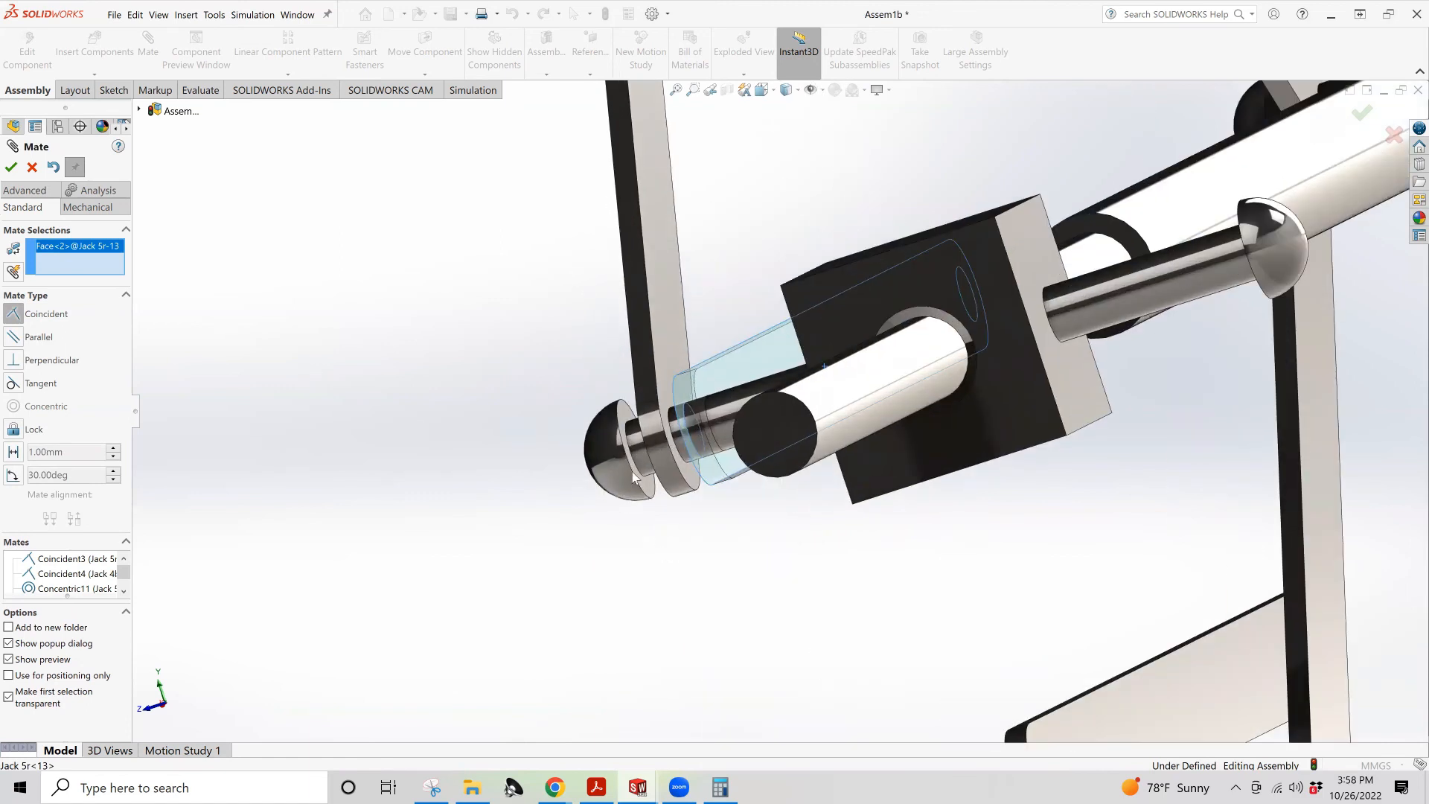
{"action": "left_click", "coordinate": [645, 488]}
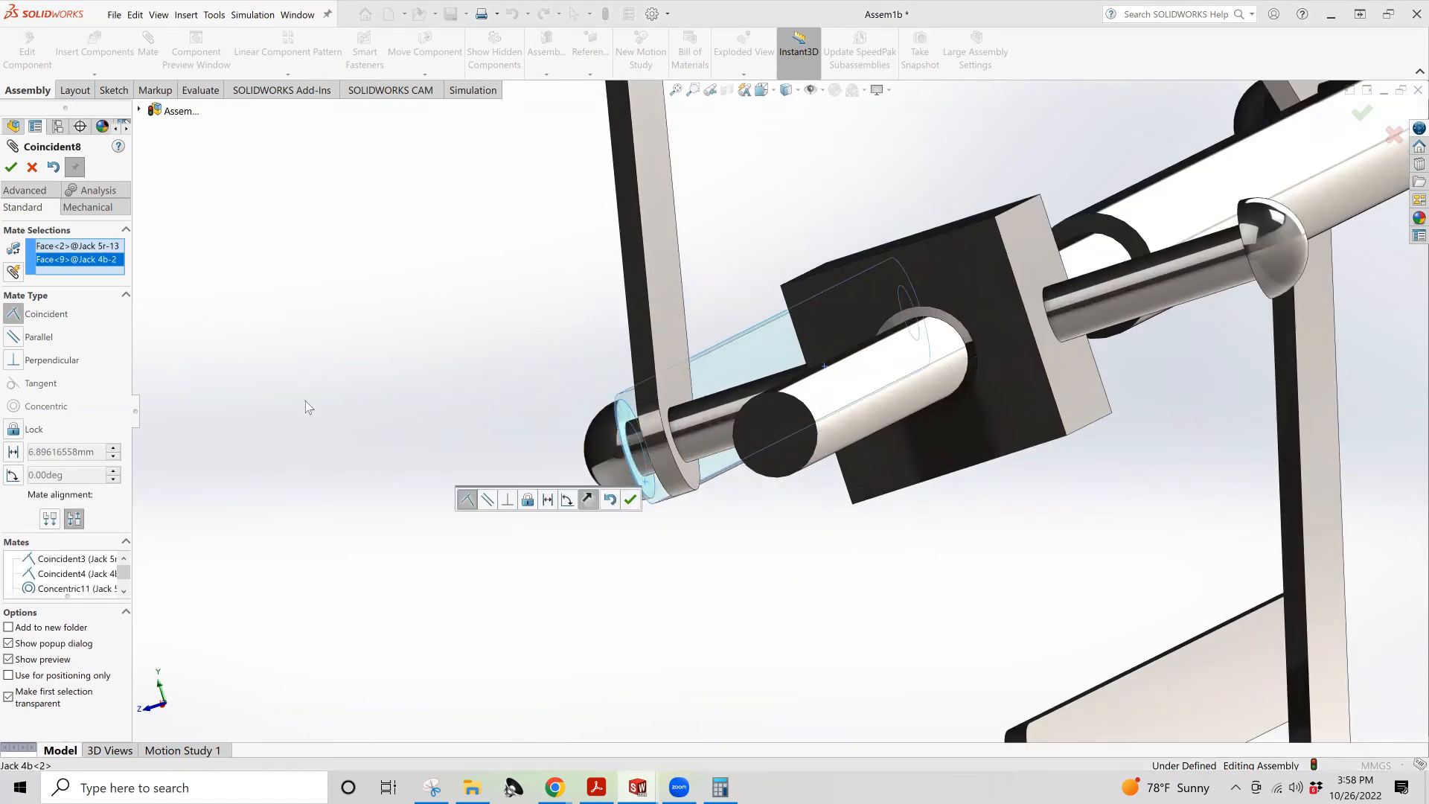
{"action": "left_click", "coordinate": [13, 166]}
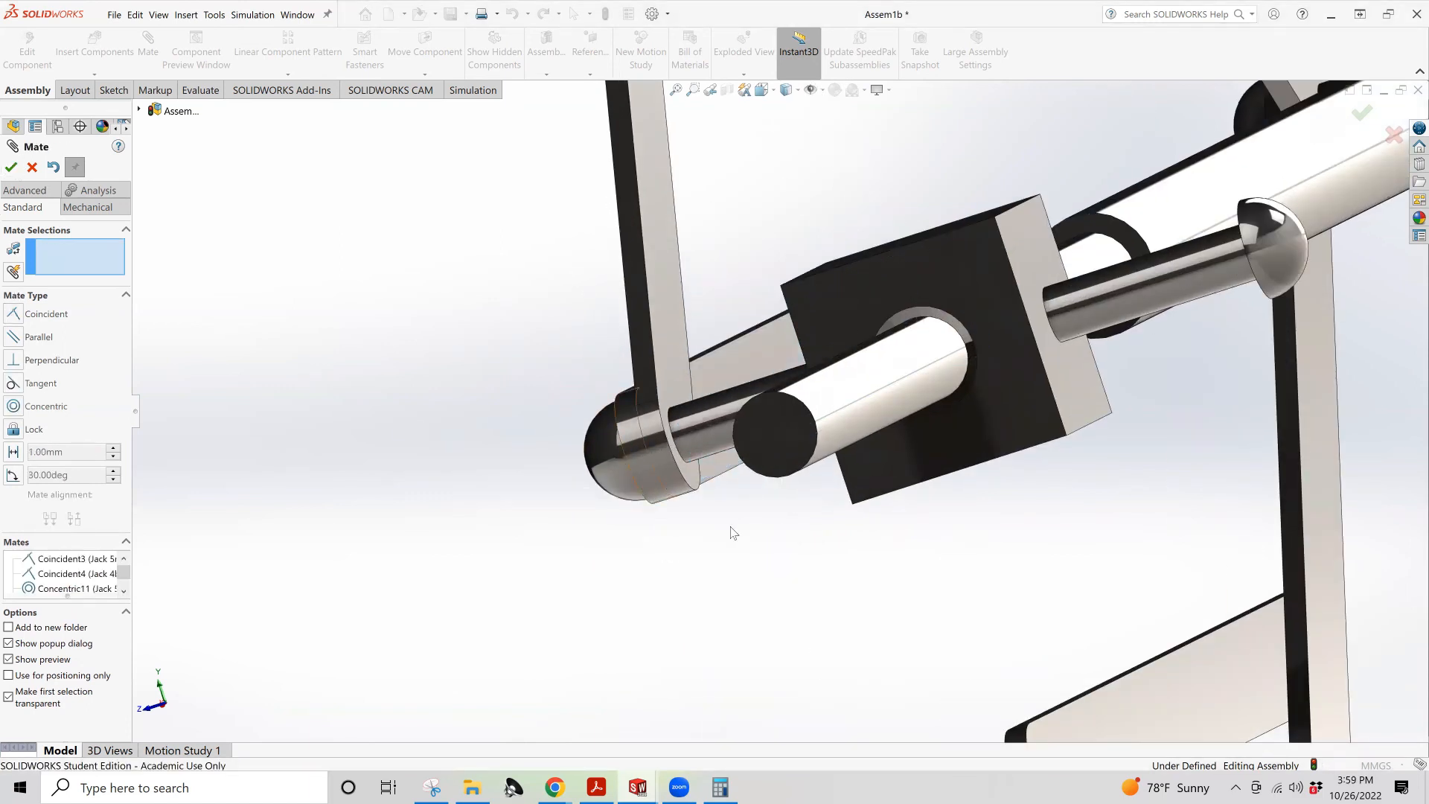
{"action": "middle_click_drag", "start_coordinate": [728, 536], "coordinate": [452, 456]}
{"action": "scroll", "coordinate": [807, 541], "scroll_direction": "up", "scroll_amount": 5}
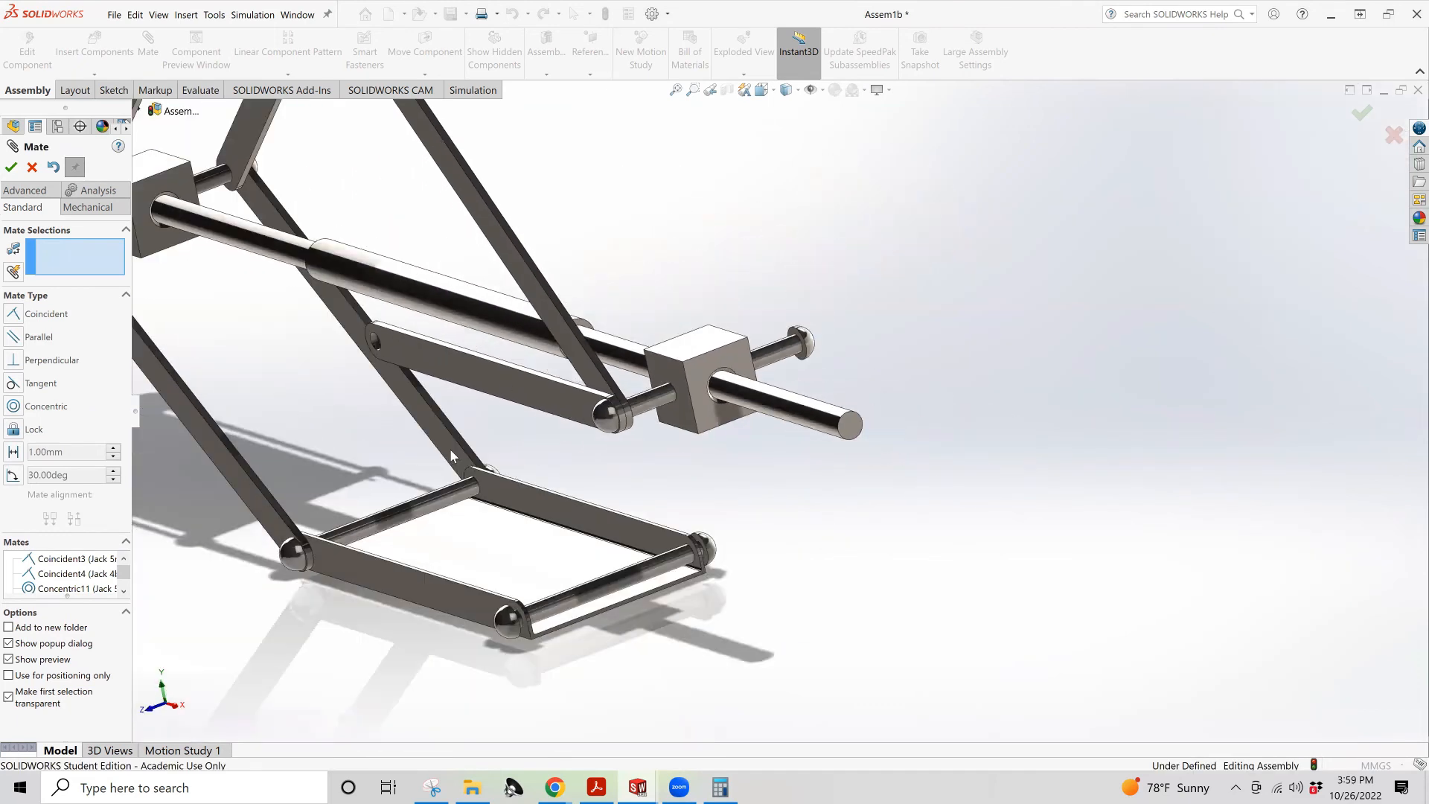
Add a concentric mate between the free hole of link Jack 5r<13> and pin Jack 3lp<2> at the base
{"action": "left_click", "coordinate": [379, 340]}
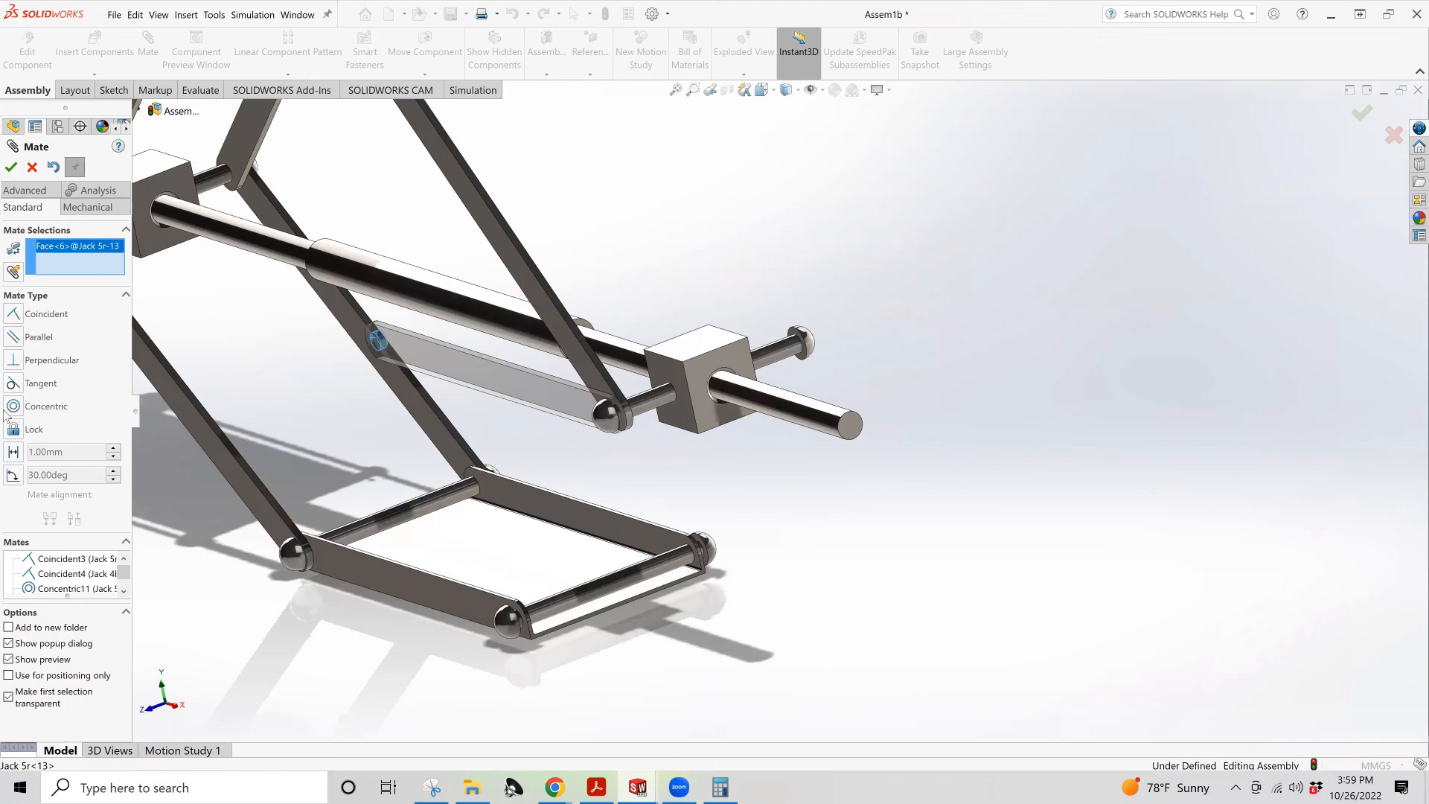
{"action": "left_click", "coordinate": [573, 603]}
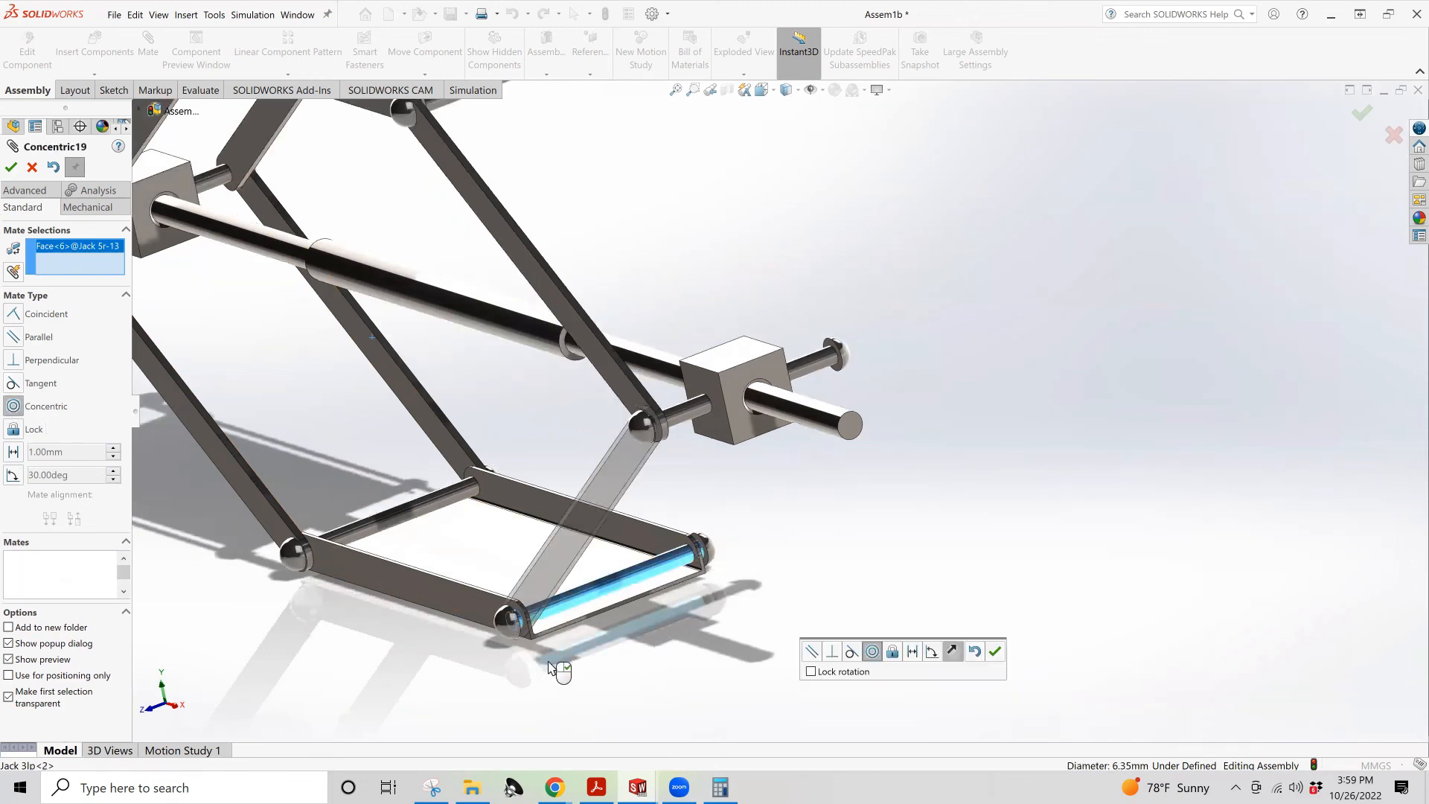
{"action": "left_click", "coordinate": [996, 652]}
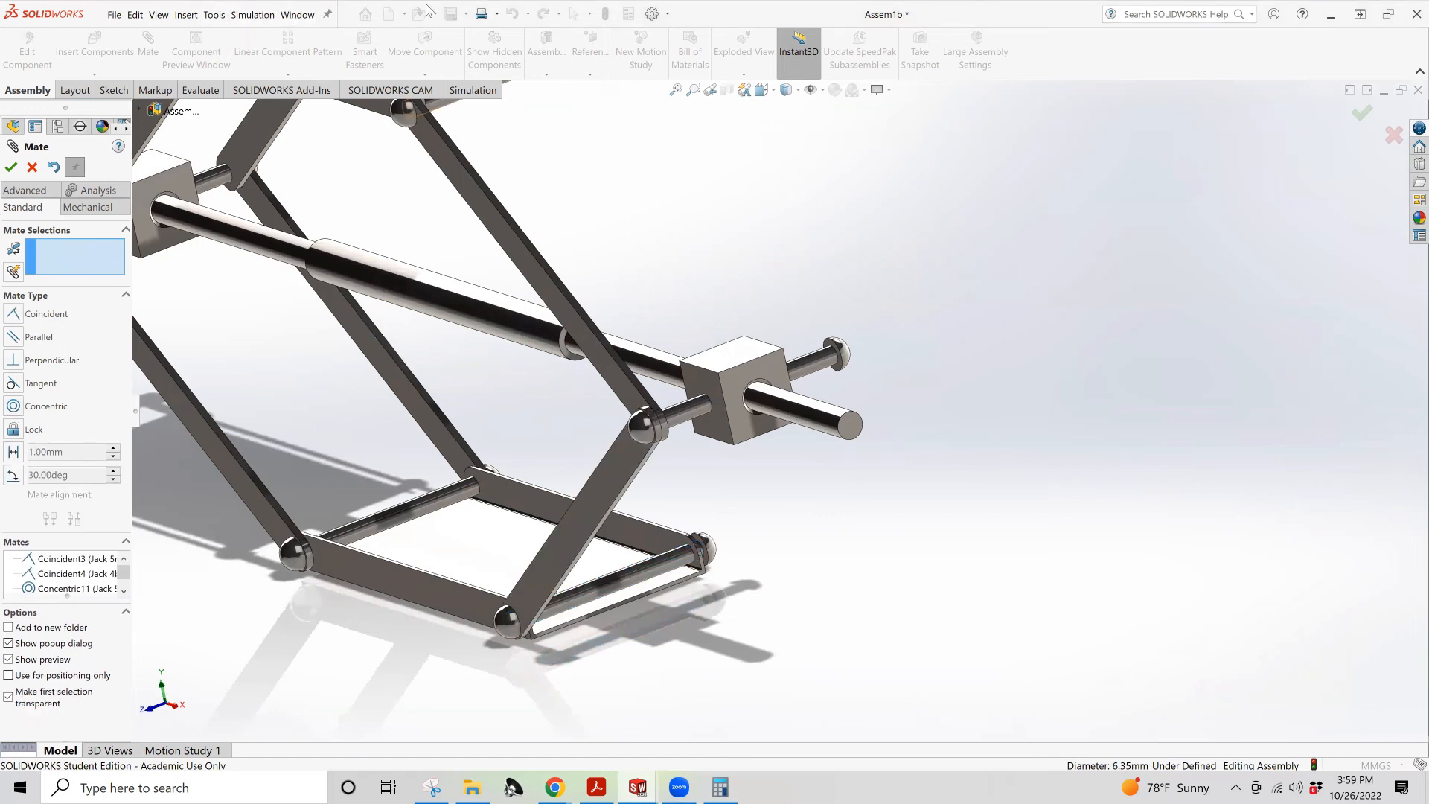
Finish the mating session and save the assembly under its current name
{"action": "left_click", "coordinate": [31, 169]}
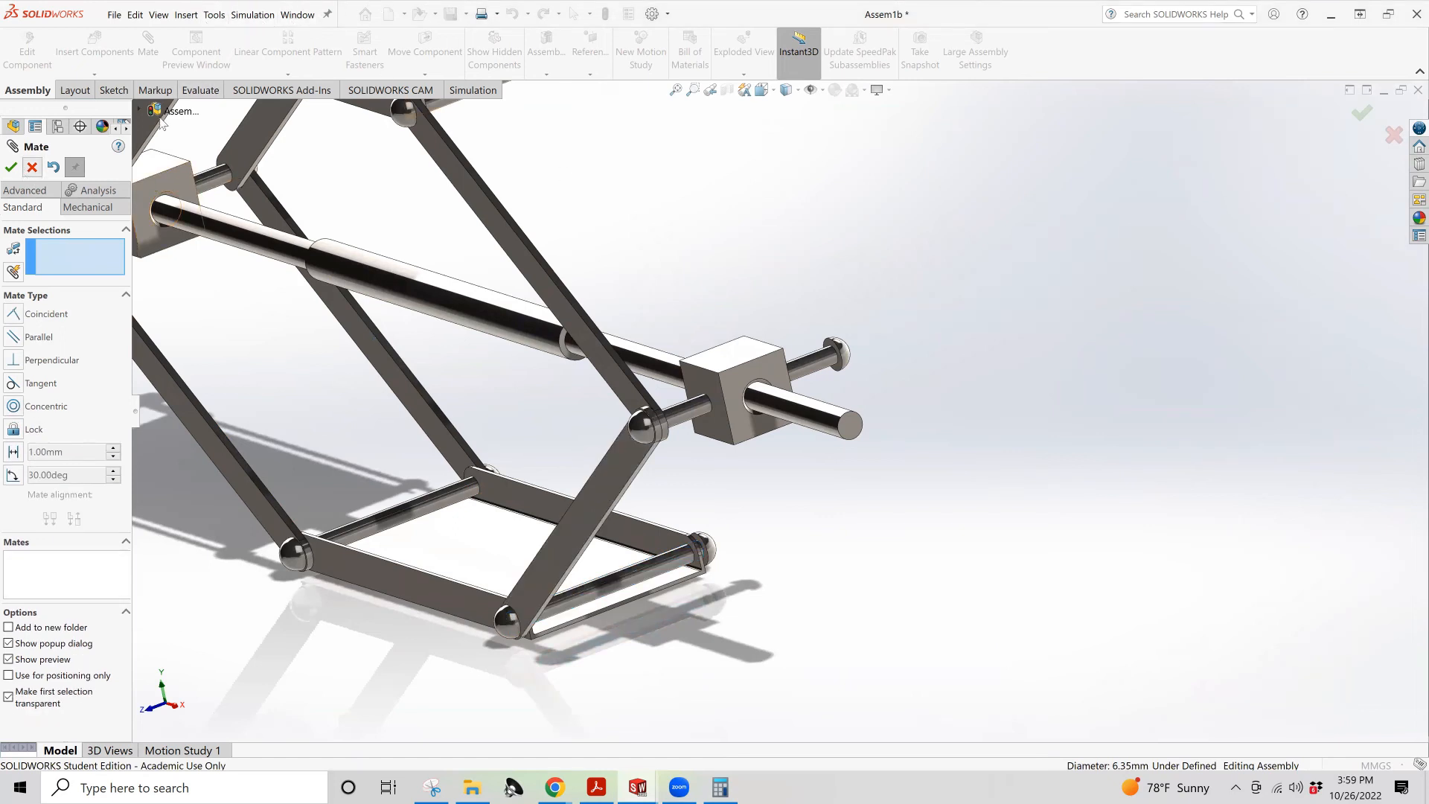
{"action": "left_click", "coordinate": [114, 15]}
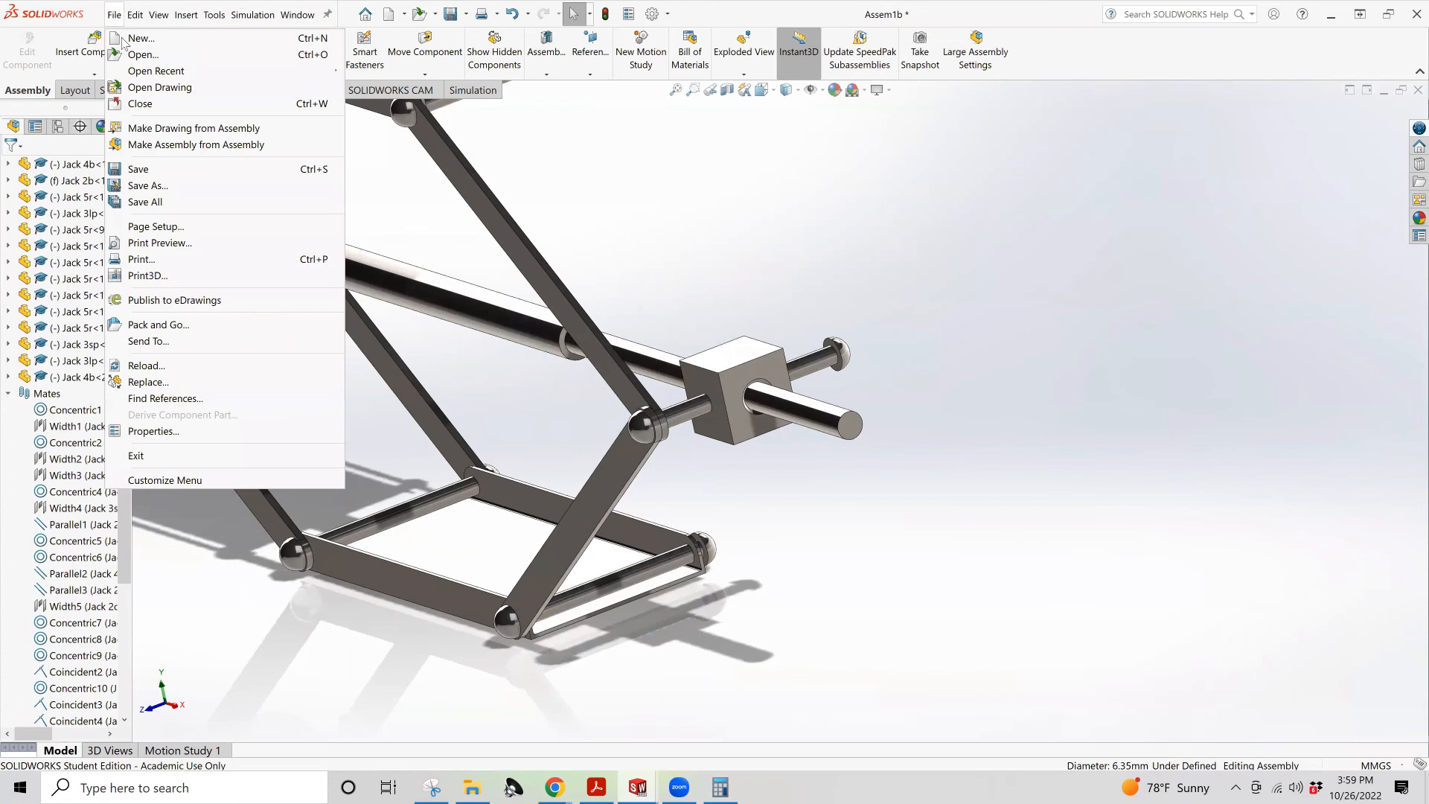
{"action": "left_click", "coordinate": [141, 170]}
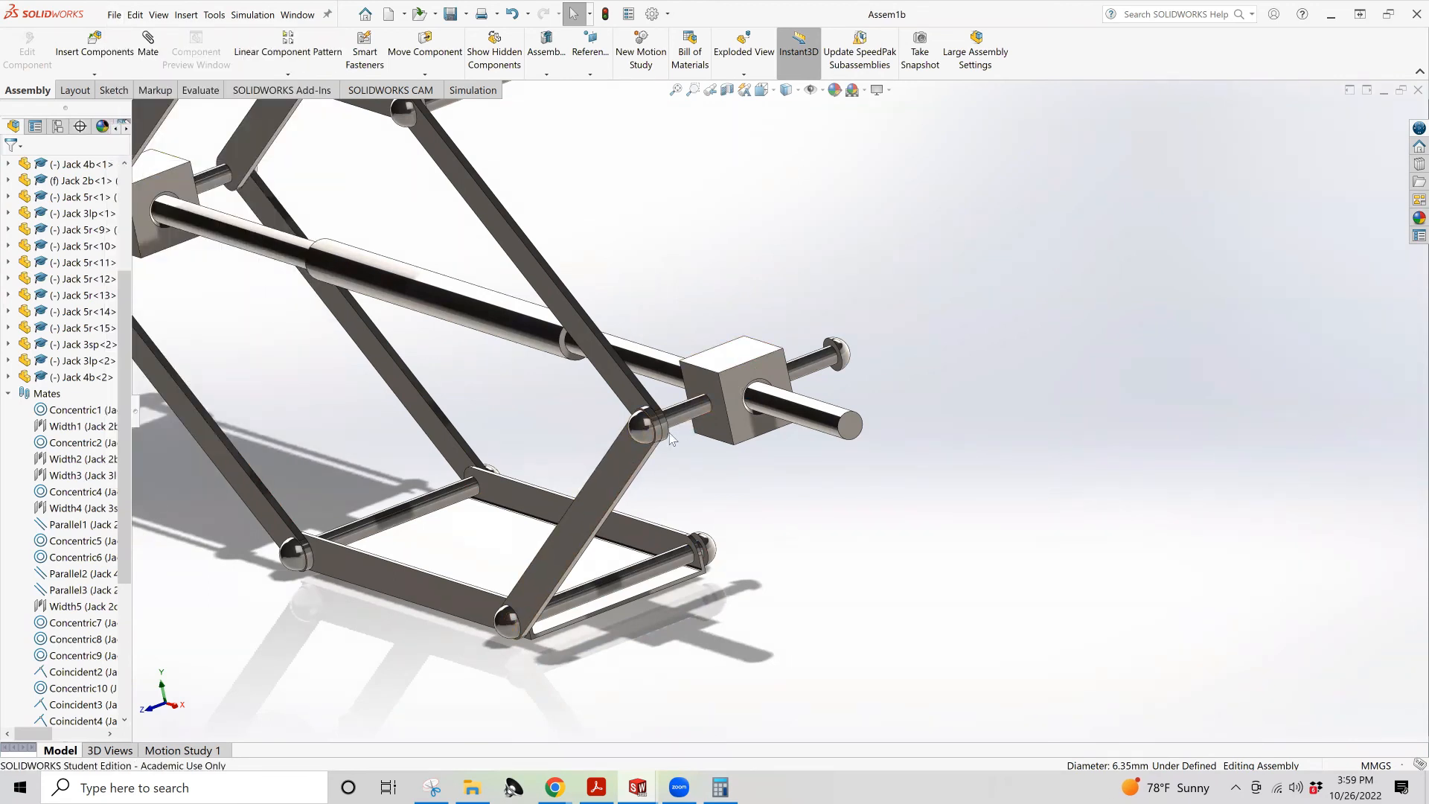
Add a concentric mate between an end hole of loose link Jack 5r<14> and pin Jack 3lp<2> at the base
{"action": "scroll", "coordinate": [683, 462], "scroll_direction": "up", "scroll_amount": 5}
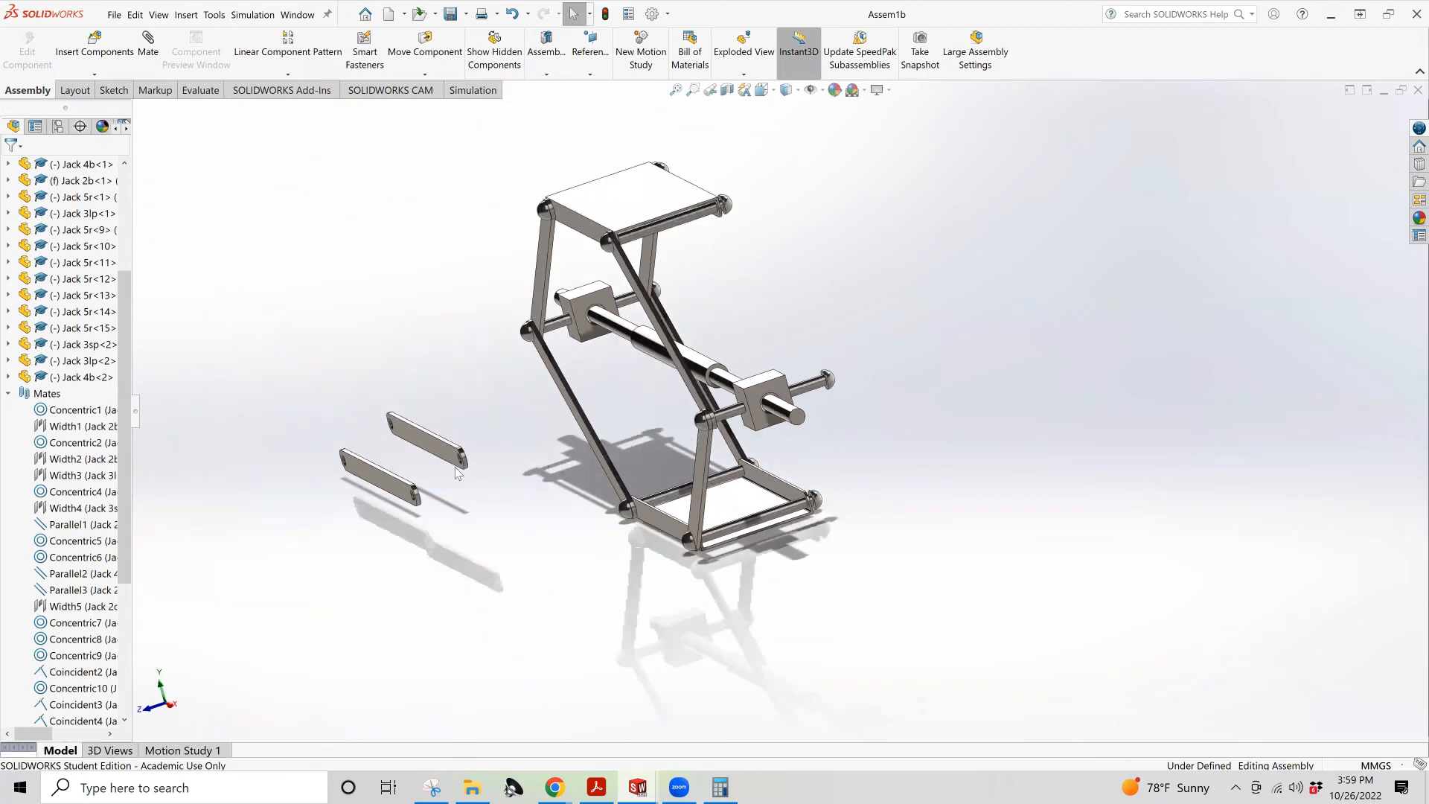
{"action": "scroll", "coordinate": [461, 451], "scroll_direction": "down", "scroll_amount": 3}
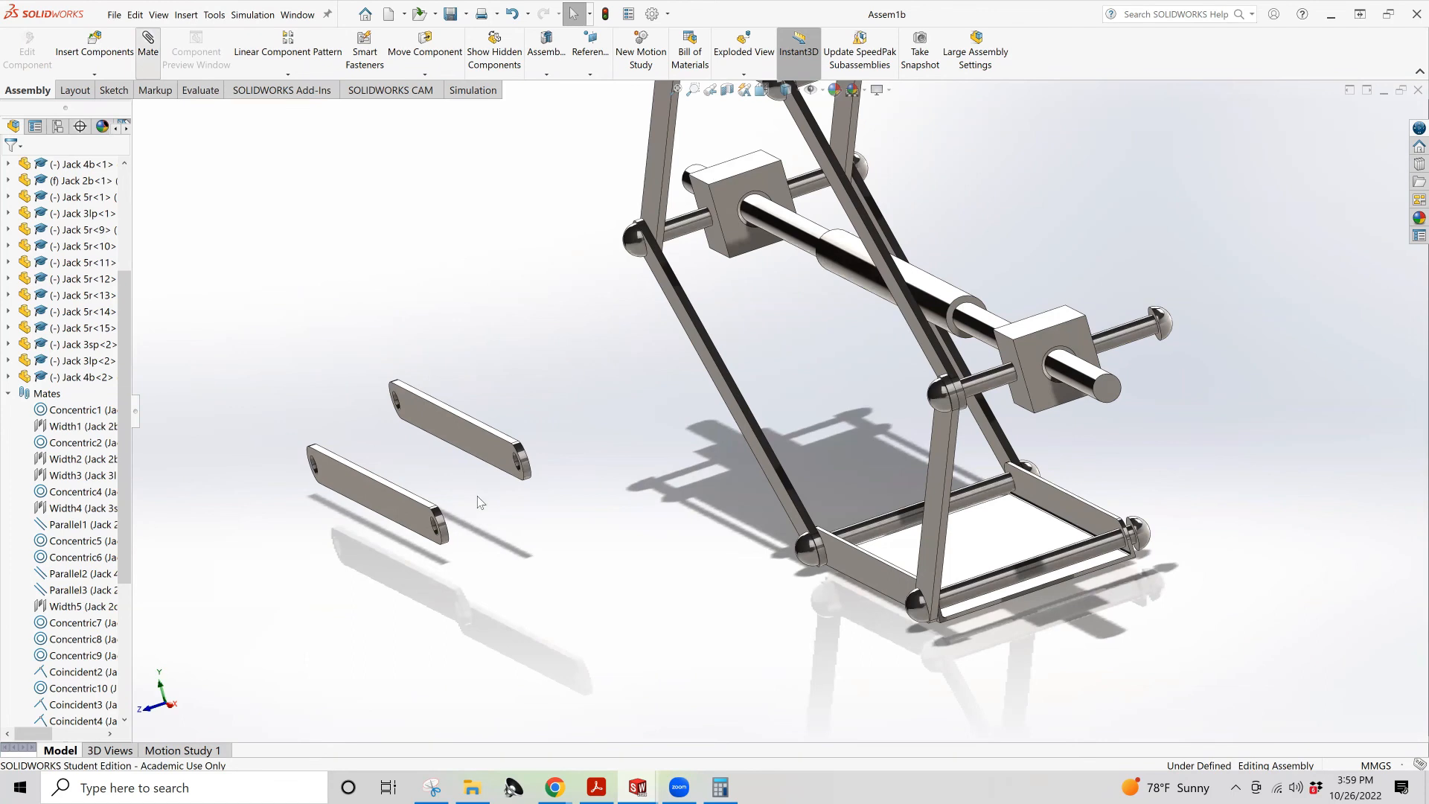
{"action": "middle_click_drag", "start_coordinate": [482, 467], "coordinate": [563, 475]}
{"action": "left_click", "coordinate": [580, 466]}
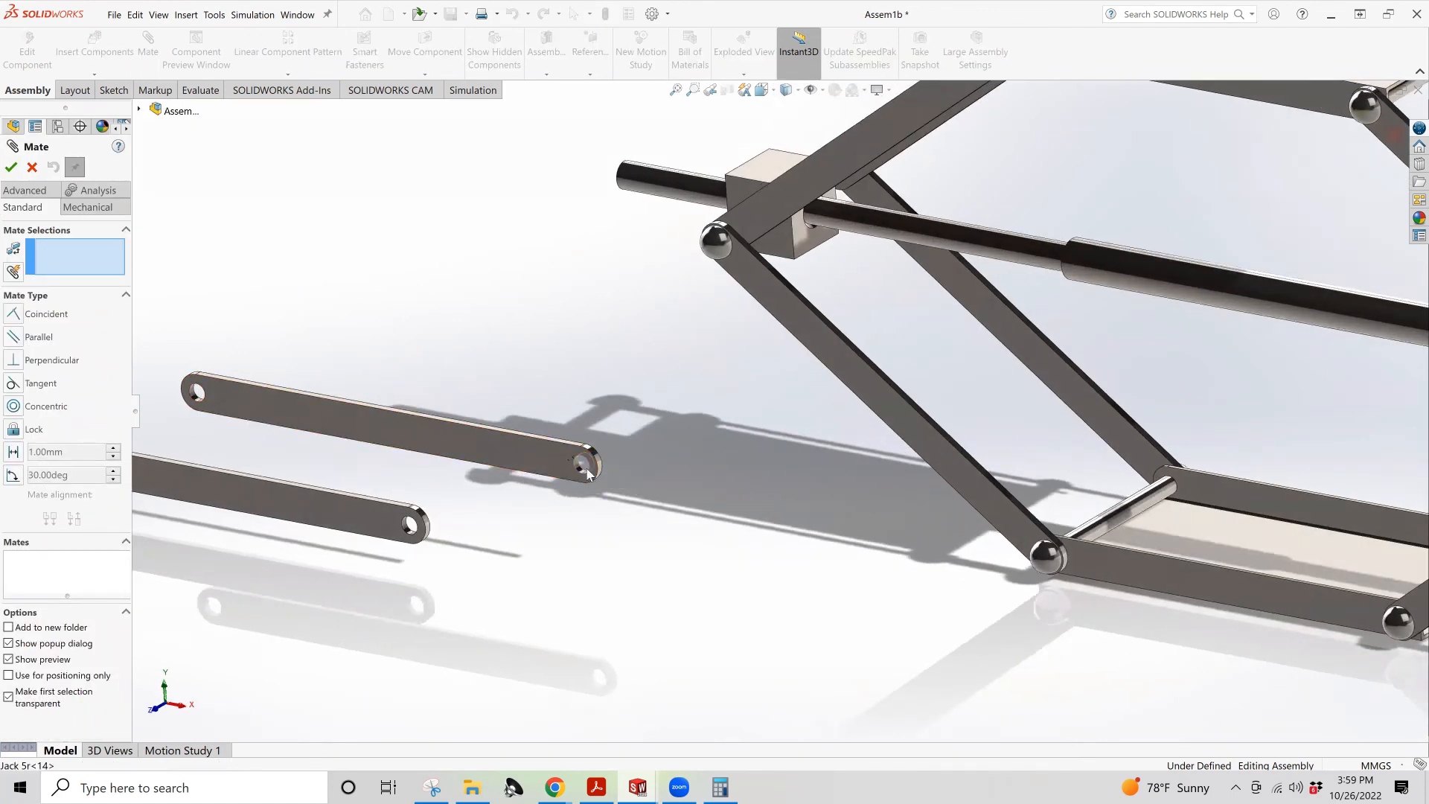
{"action": "scroll", "coordinate": [782, 417], "scroll_direction": "up", "scroll_amount": 4}
{"action": "scroll", "coordinate": [1072, 395], "scroll_direction": "down", "scroll_amount": 8}
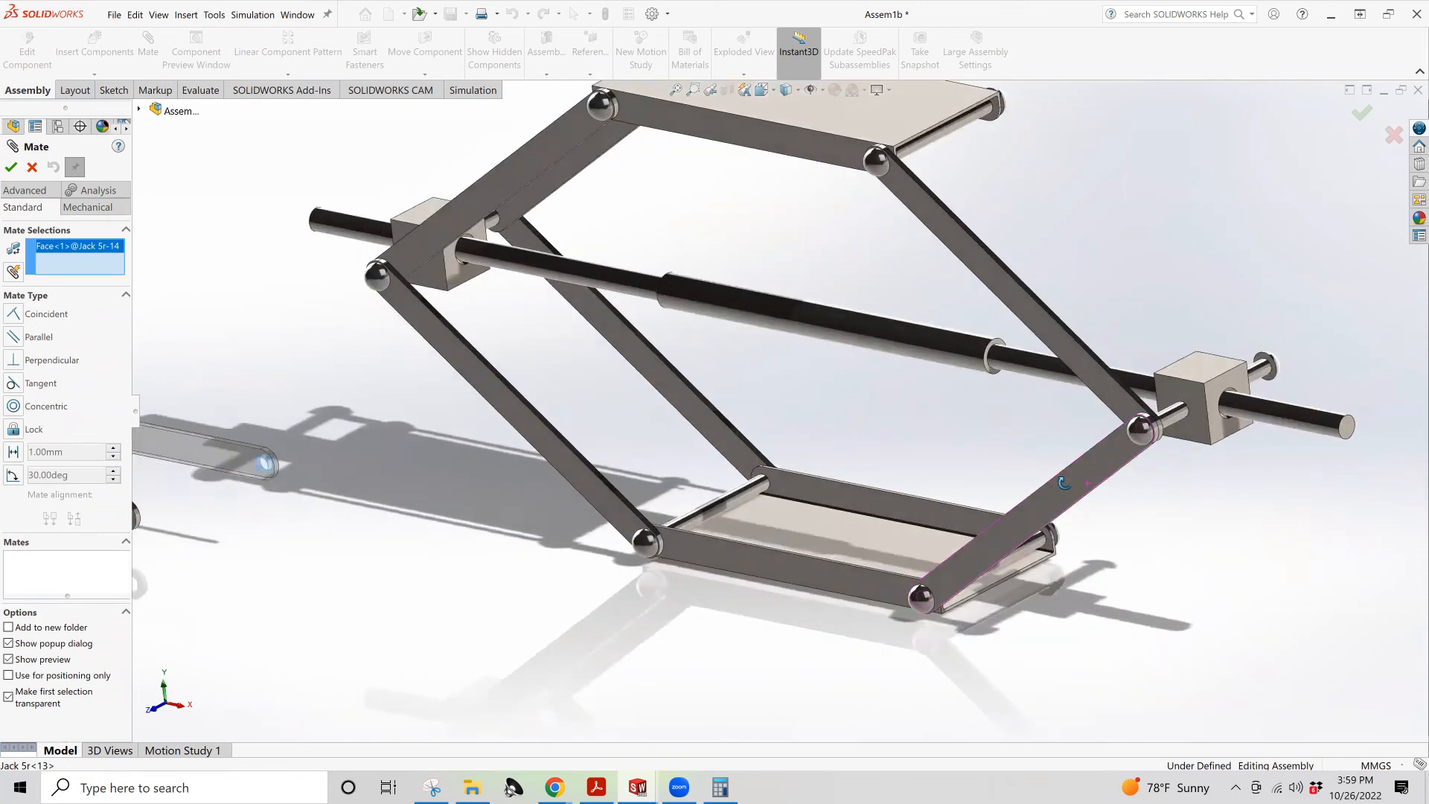
{"action": "left_click", "coordinate": [1083, 556]}
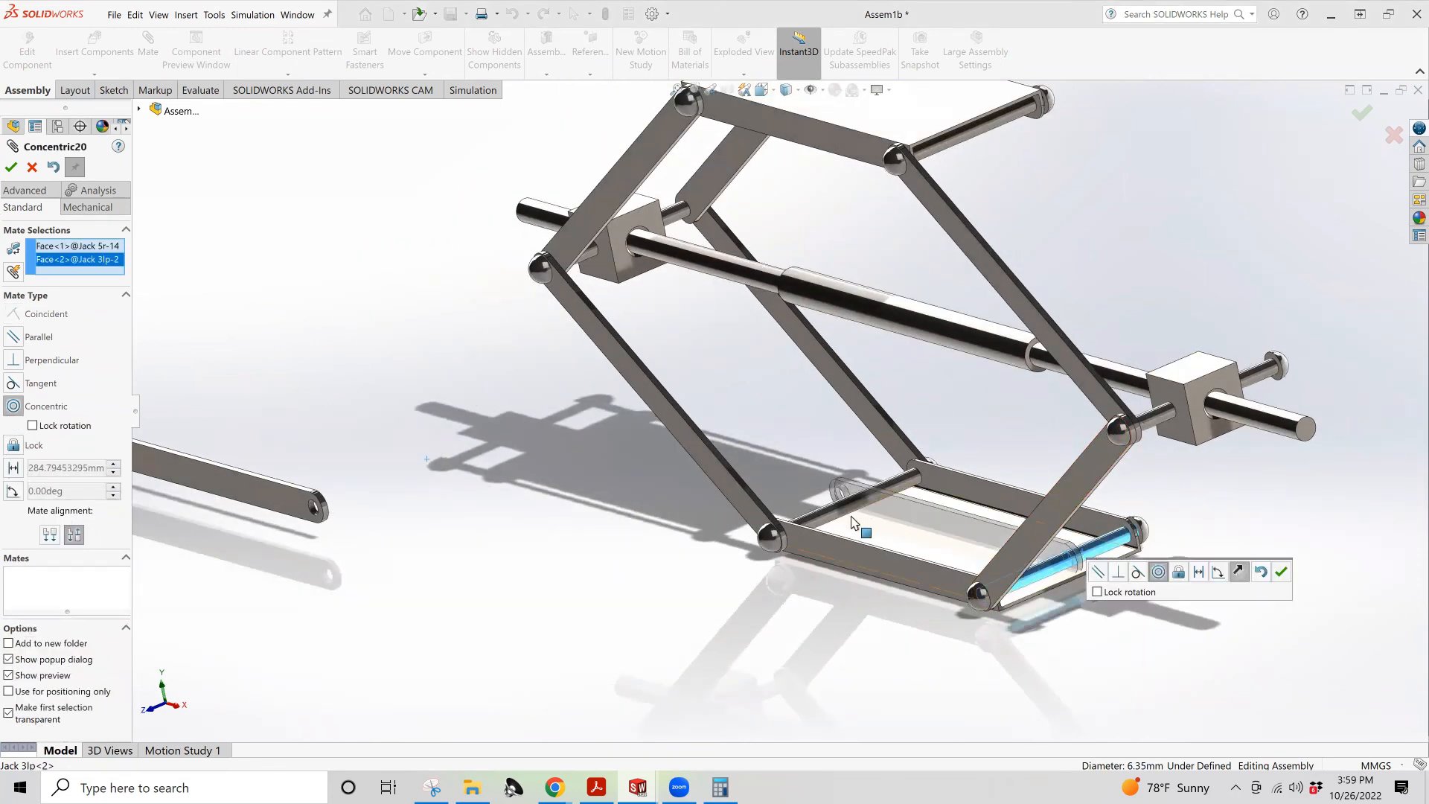
{"action": "left_click", "coordinate": [11, 168]}
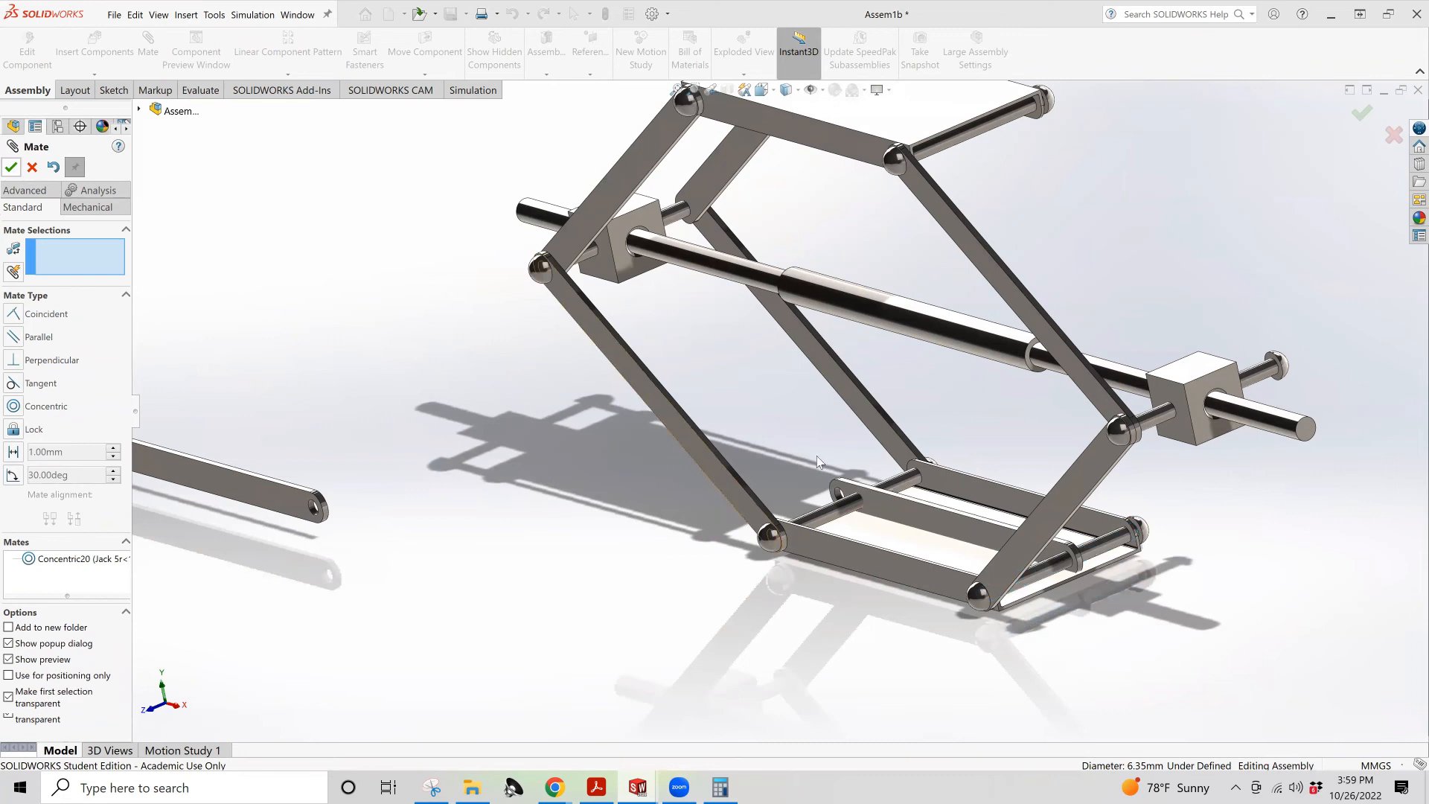
Add a concentric mate between the free hole's edge on link Jack 5r<14> and the pin of block Jack 4b<2>
{"action": "left_click", "coordinate": [835, 489]}
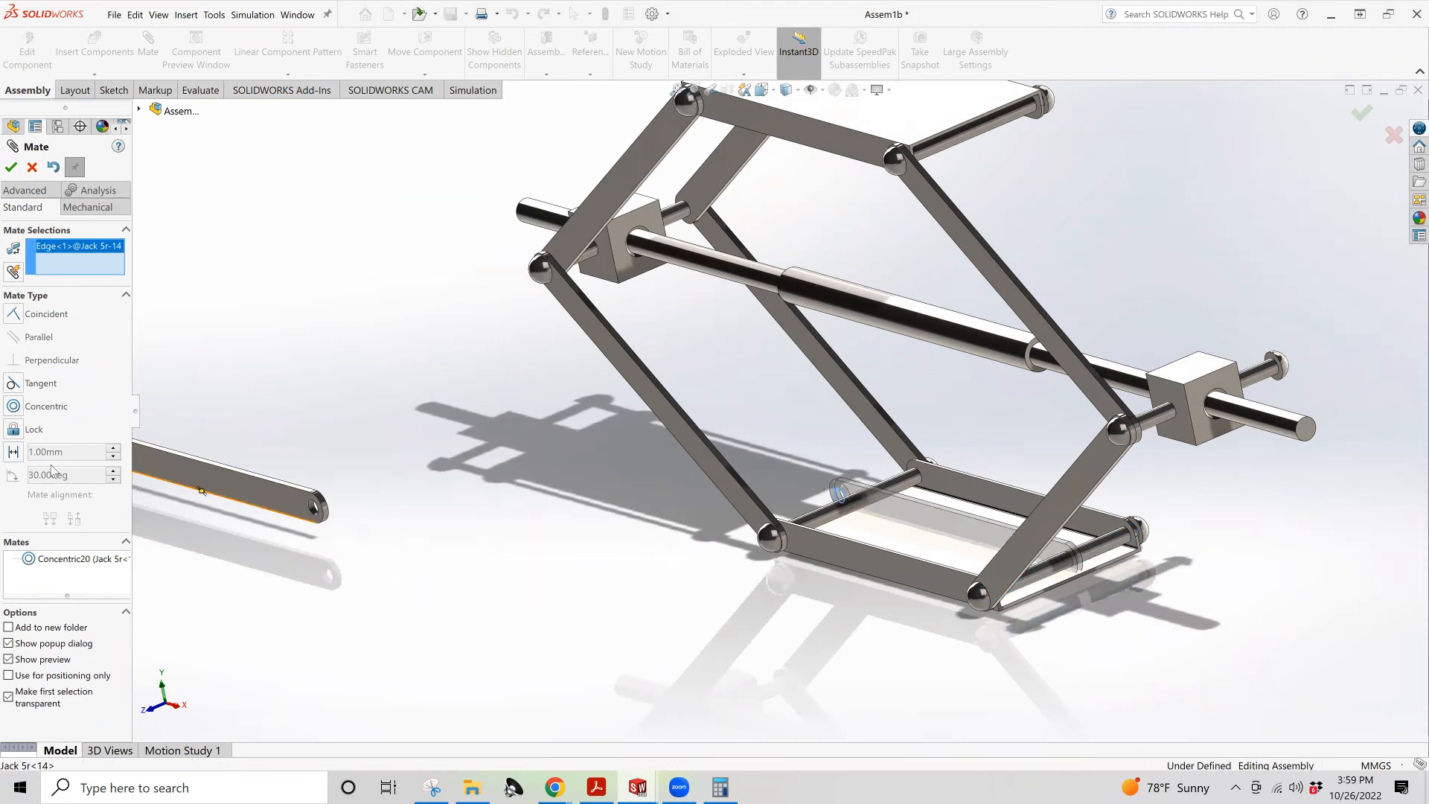
{"action": "left_click", "coordinate": [15, 405]}
{"action": "left_click", "coordinate": [1269, 380]}
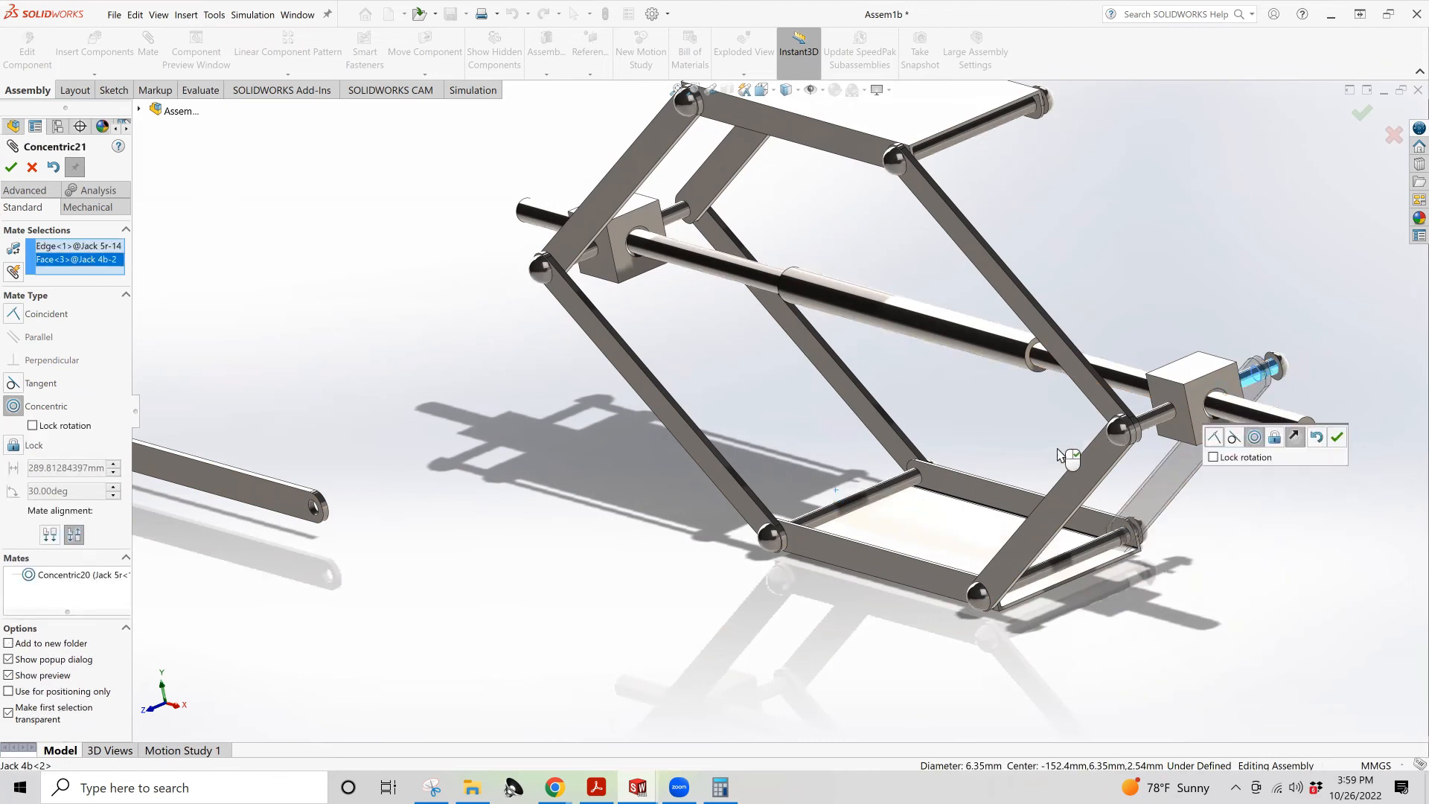
{"action": "left_click", "coordinate": [1339, 438]}
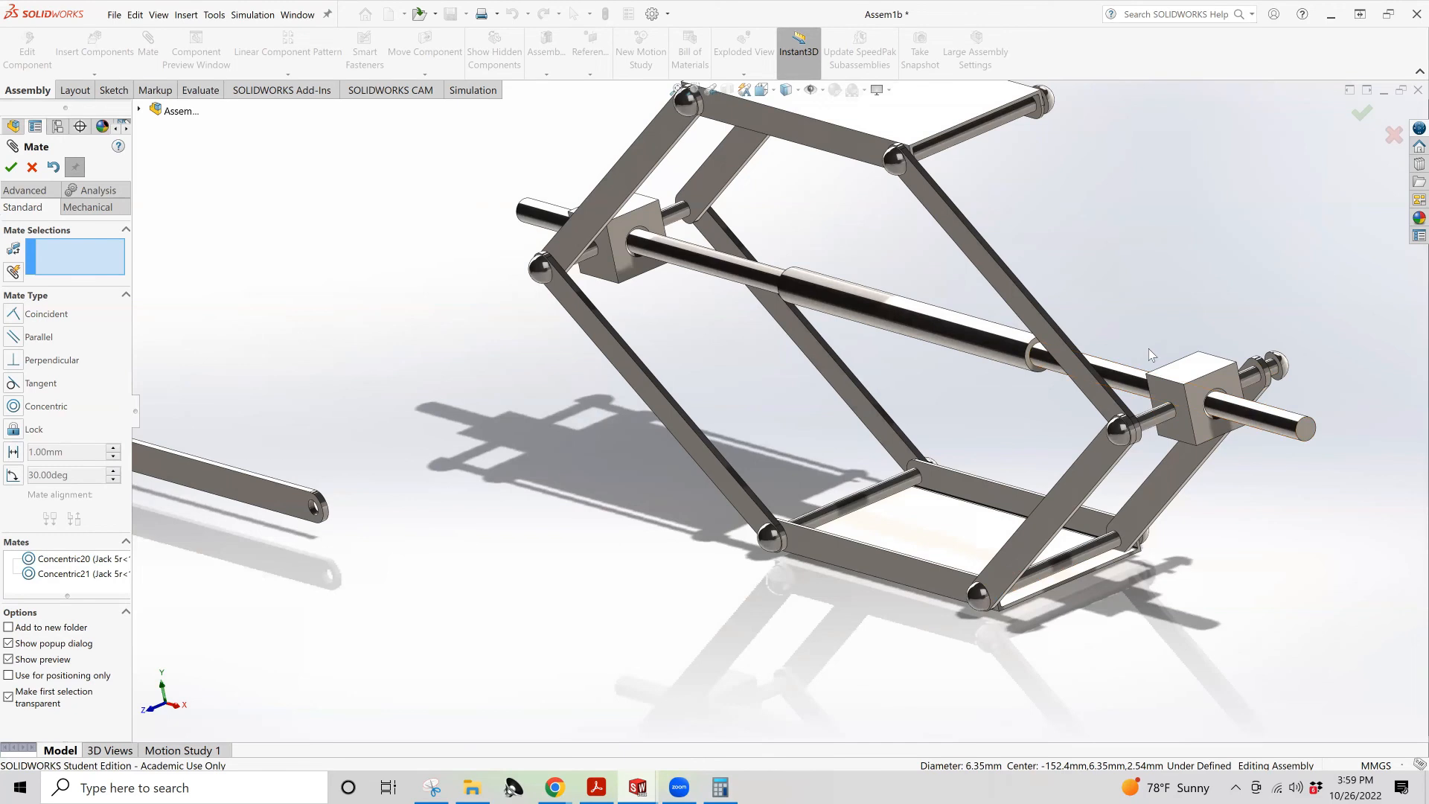
Add a coincident mate between the outer side face of link Jack 5r<14> and the inner pin head face of block Jack 4b<2>
{"action": "left_click", "coordinate": [20, 316]}
{"action": "middle_click_drag", "start_coordinate": [1119, 516], "coordinate": [1017, 538]}
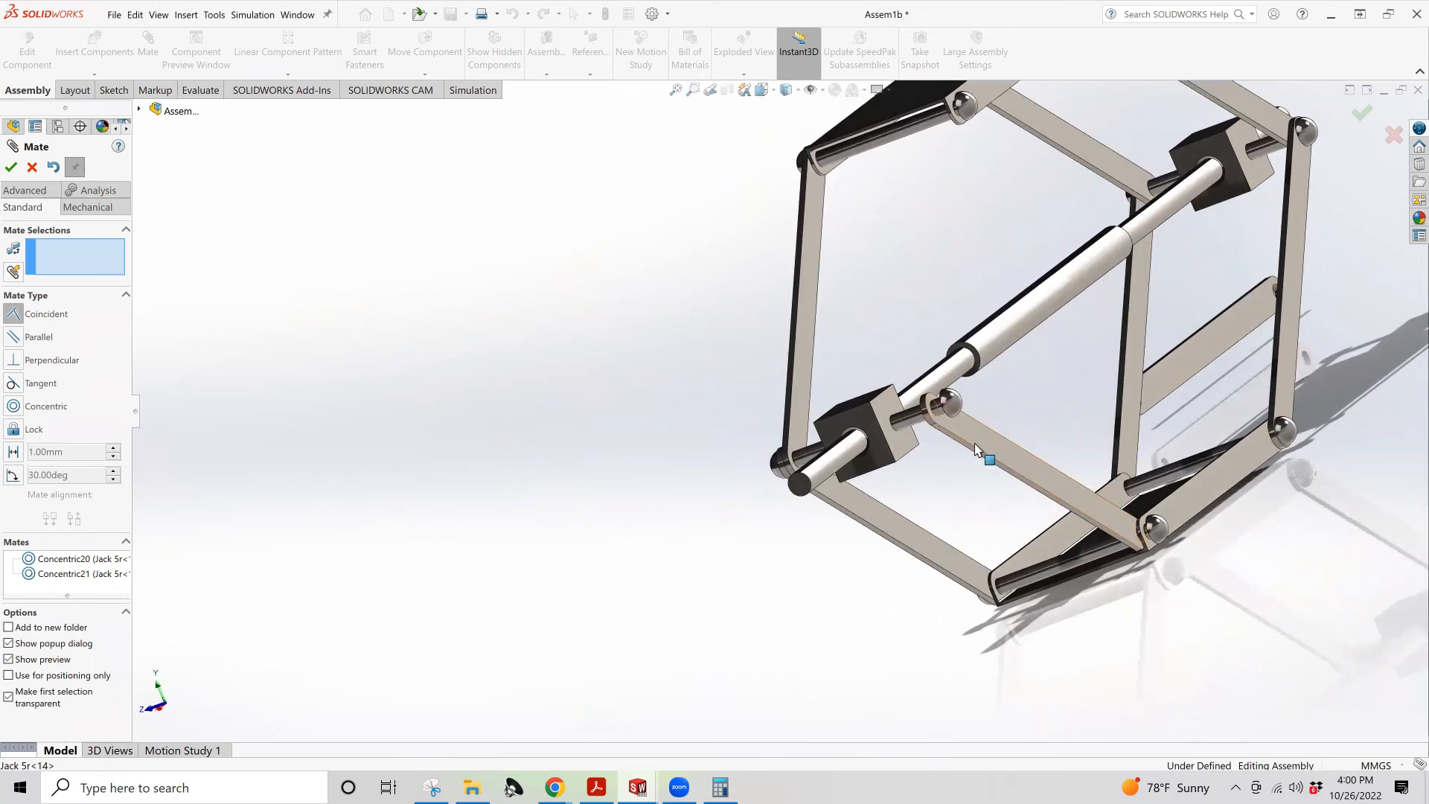
{"action": "left_click", "coordinate": [983, 460]}
{"action": "middle_click_drag", "start_coordinate": [983, 457], "coordinate": [1026, 457]}
{"action": "scroll", "coordinate": [1025, 447], "scroll_direction": "down", "scroll_amount": 5}
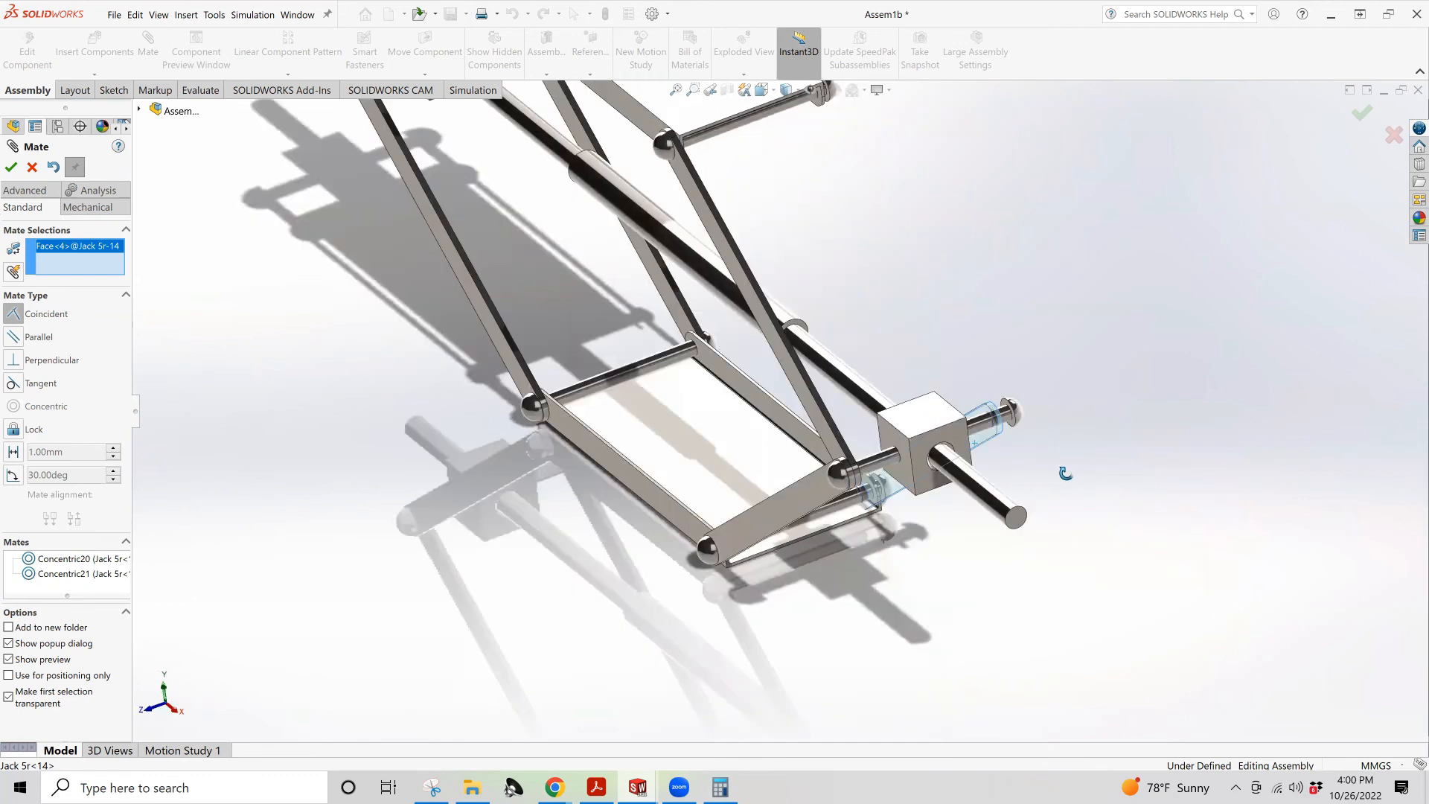
{"action": "scroll", "coordinate": [1021, 430], "scroll_direction": "down", "scroll_amount": 5}
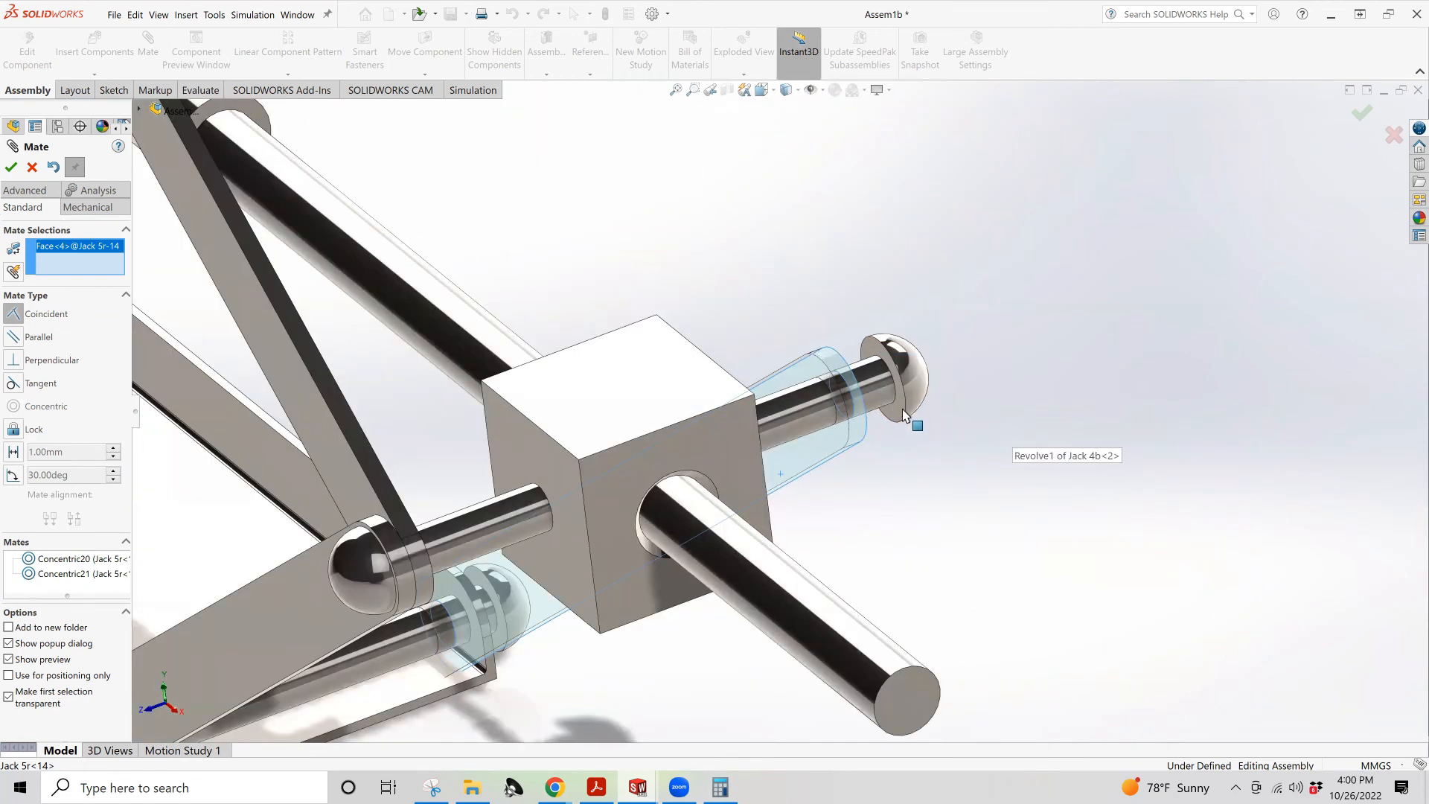
{"action": "left_click", "coordinate": [902, 415]}
{"action": "left_click", "coordinate": [1078, 379]}
Add a concentric mate between an end hole of loose link Jack 5r<15> and the pin of block Jack 4b<2>
{"action": "middle_click_drag", "start_coordinate": [1060, 420], "coordinate": [561, 471]}
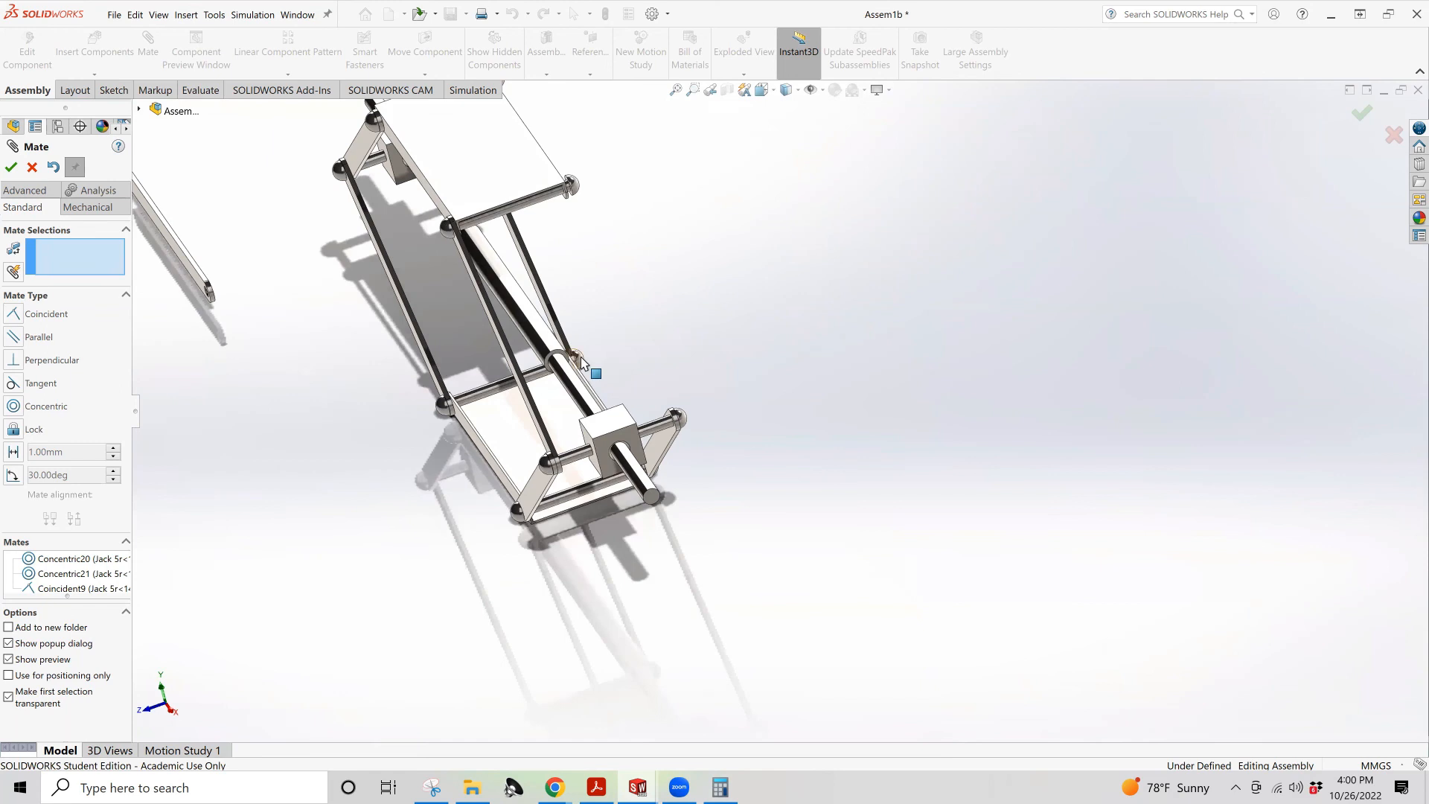
{"action": "scroll", "coordinate": [582, 362], "scroll_direction": "down", "scroll_amount": 2}
{"action": "scroll", "coordinate": [171, 280], "scroll_direction": "up", "scroll_amount": 3}
{"action": "scroll", "coordinate": [321, 264], "scroll_direction": "down", "scroll_amount": 3}
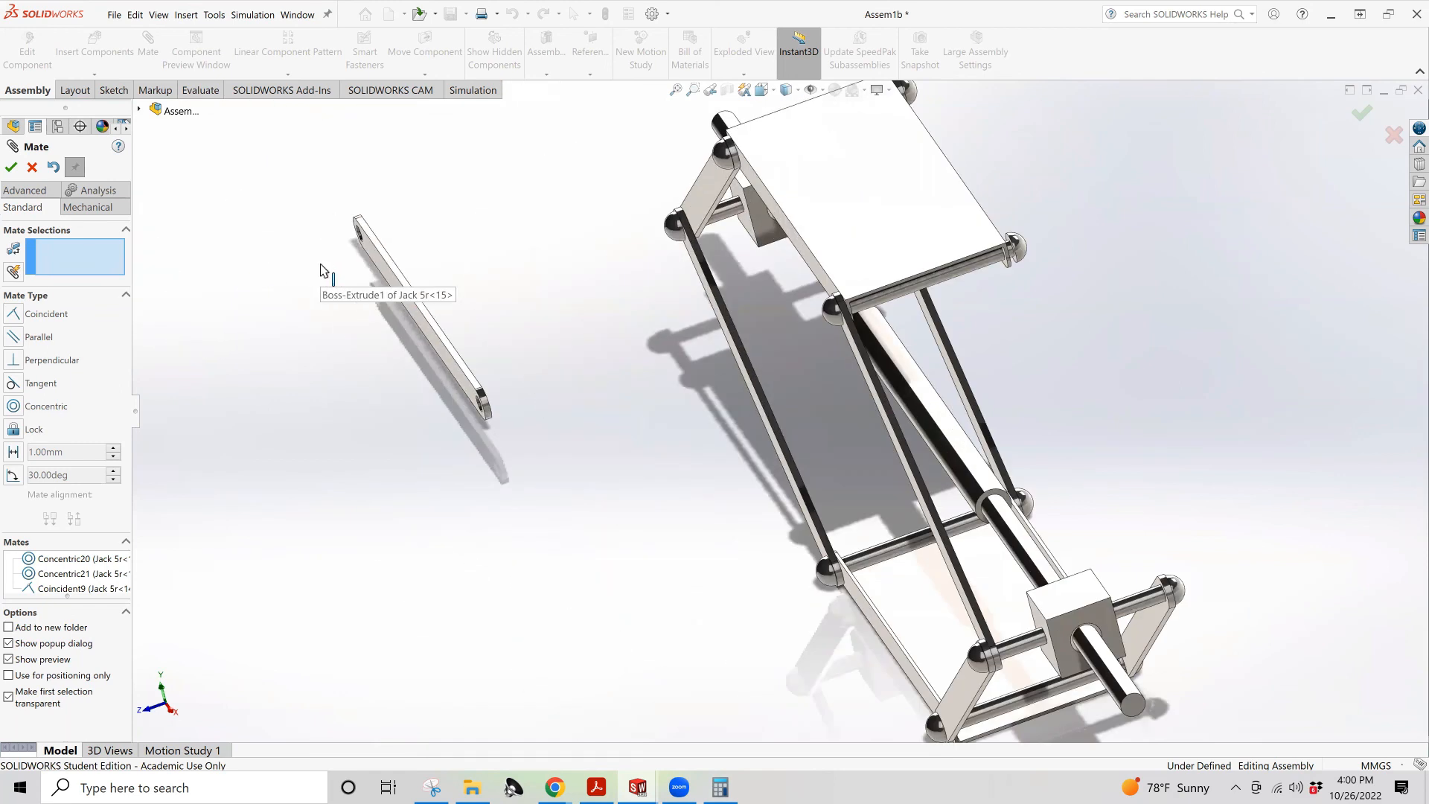
{"action": "middle_click_drag", "start_coordinate": [489, 395], "coordinate": [474, 428]}
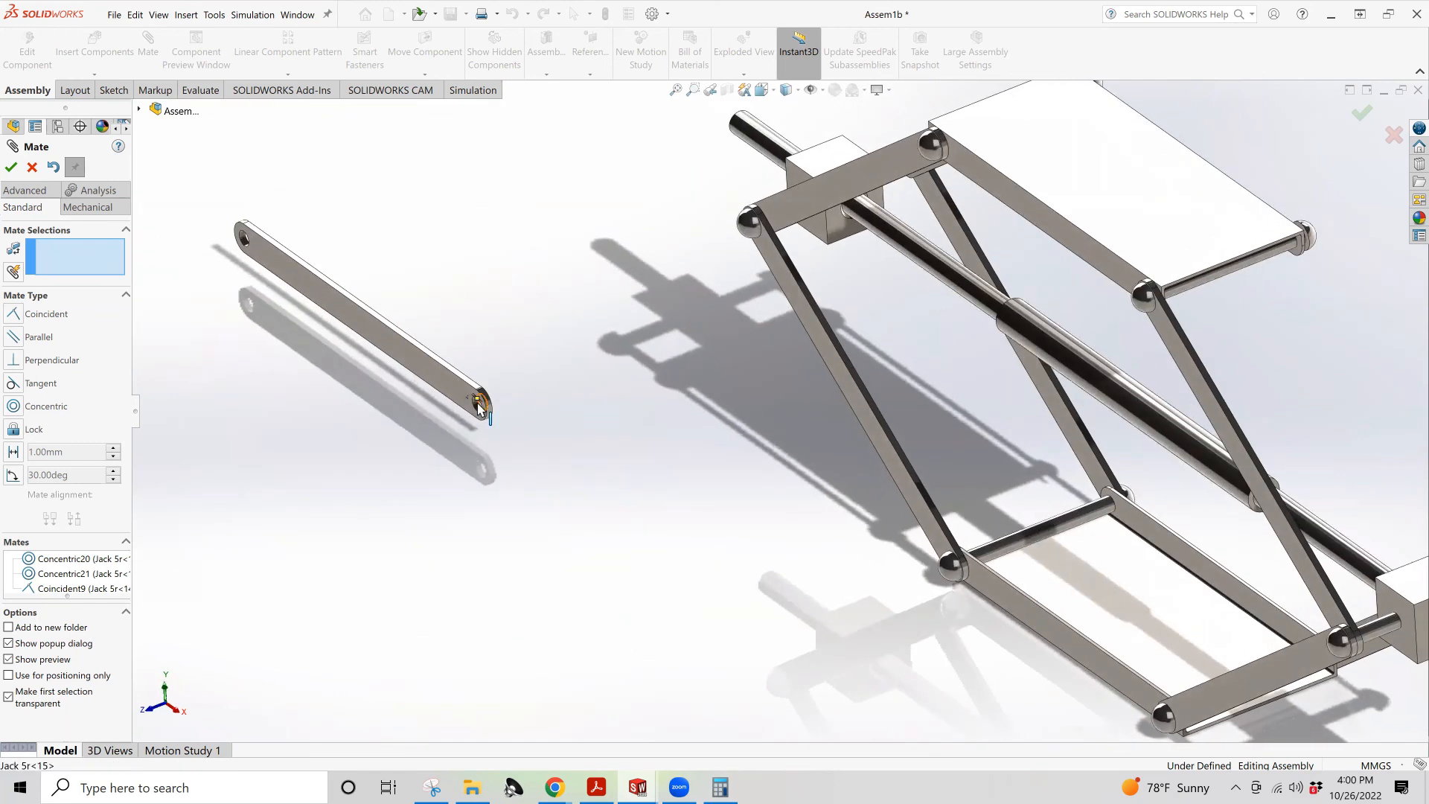
{"action": "left_click", "coordinate": [477, 406]}
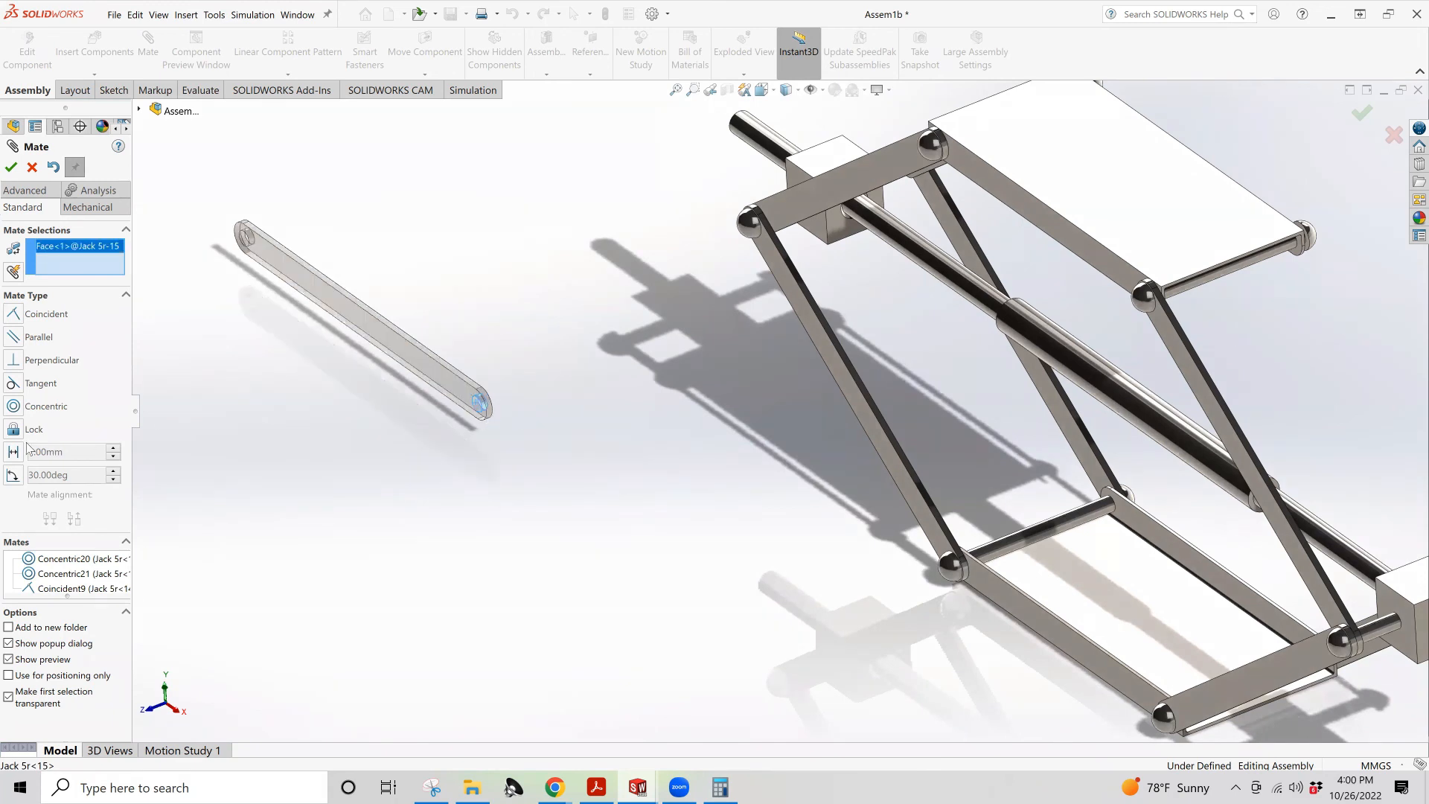
{"action": "left_click", "coordinate": [14, 407]}
{"action": "scroll", "coordinate": [794, 401], "scroll_direction": "up", "scroll_amount": 4}
{"action": "scroll", "coordinate": [1109, 500], "scroll_direction": "down", "scroll_amount": 4}
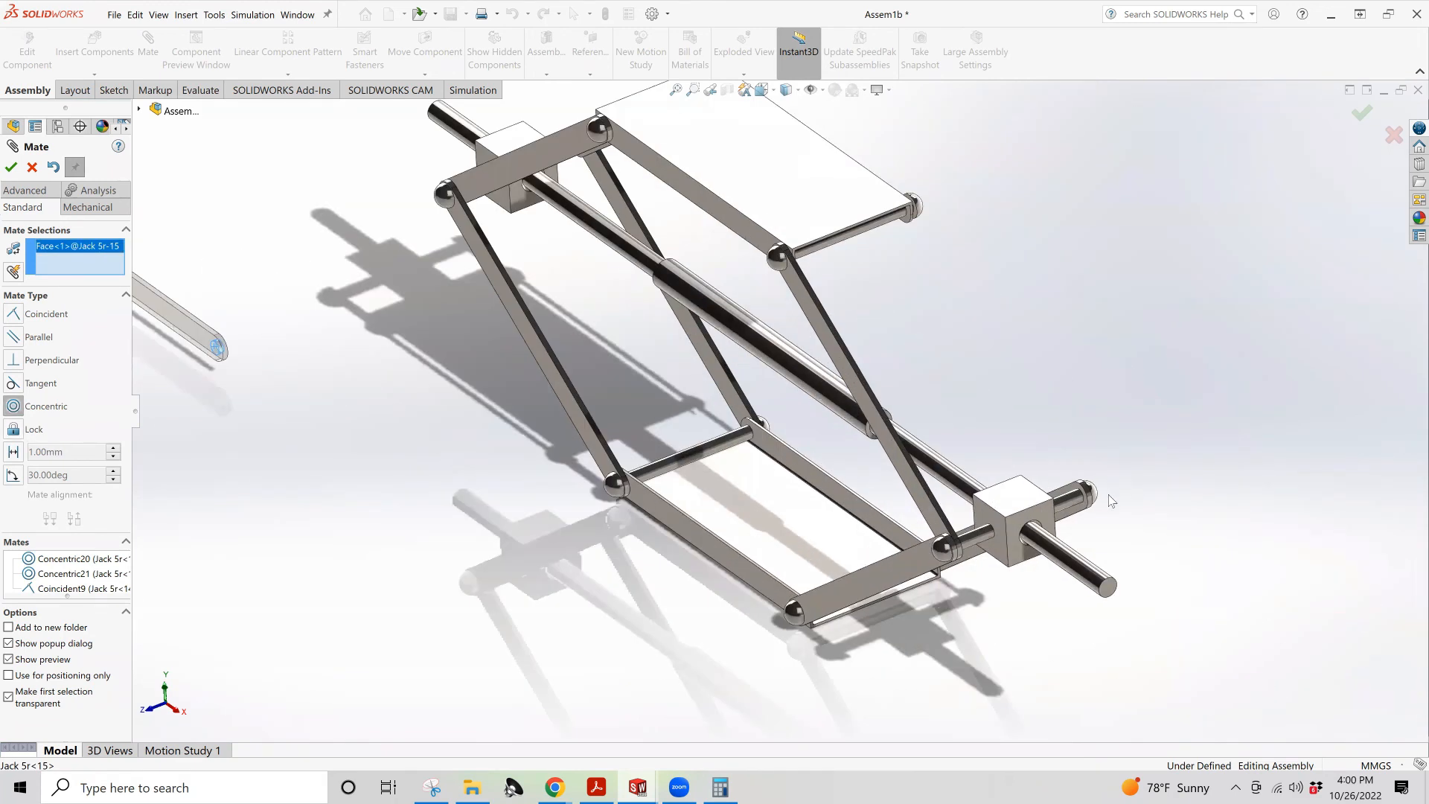
{"action": "left_click", "coordinate": [1074, 508]}
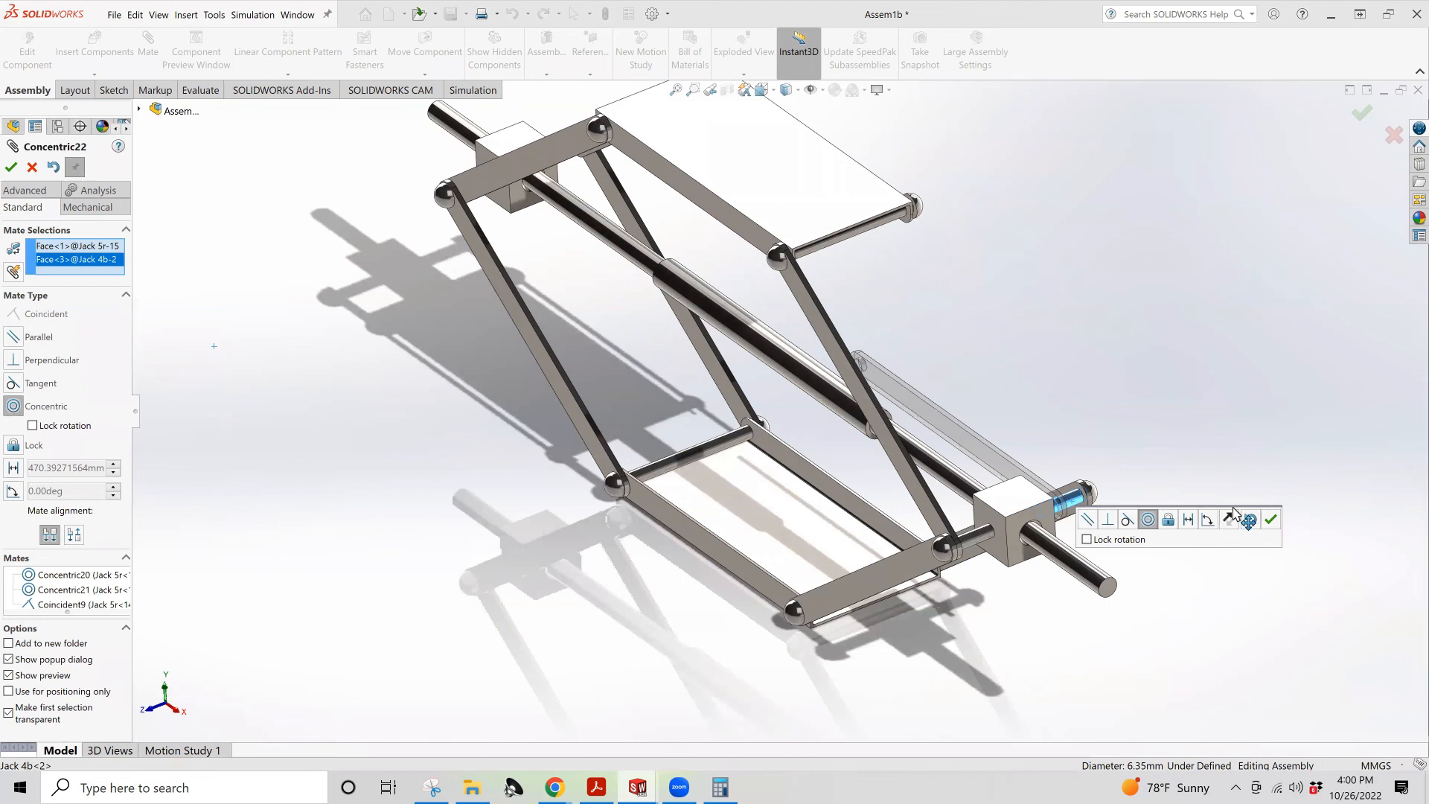
{"action": "left_click", "coordinate": [1272, 519]}
Add a concentric mate between the free hole of link Jack 5r<15> and pin Jack 3sp<1> under the top plate
{"action": "middle_click_drag", "start_coordinate": [1102, 448], "coordinate": [822, 348]}
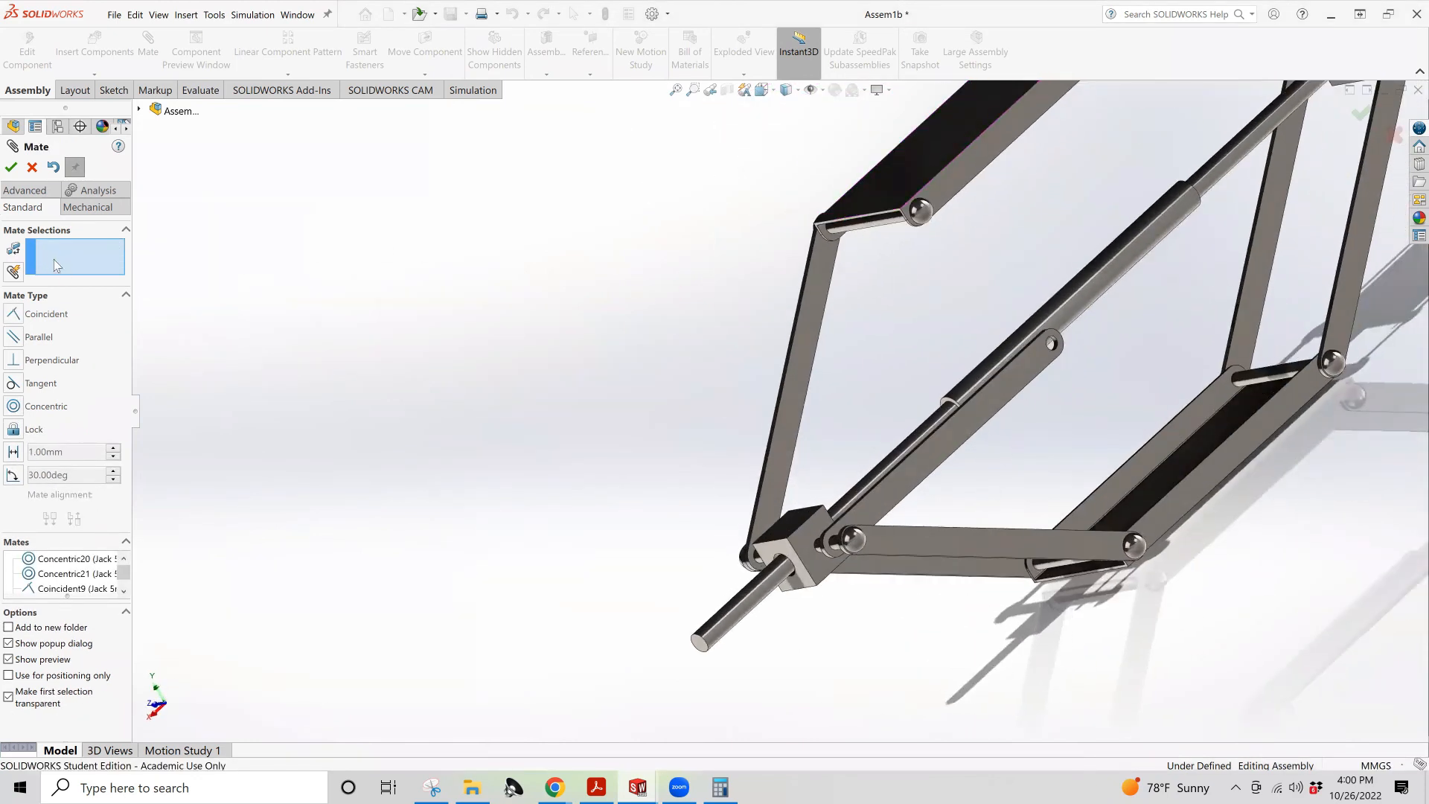
{"action": "left_click", "coordinate": [17, 407]}
{"action": "scroll", "coordinate": [1049, 346], "scroll_direction": "down", "scroll_amount": 10}
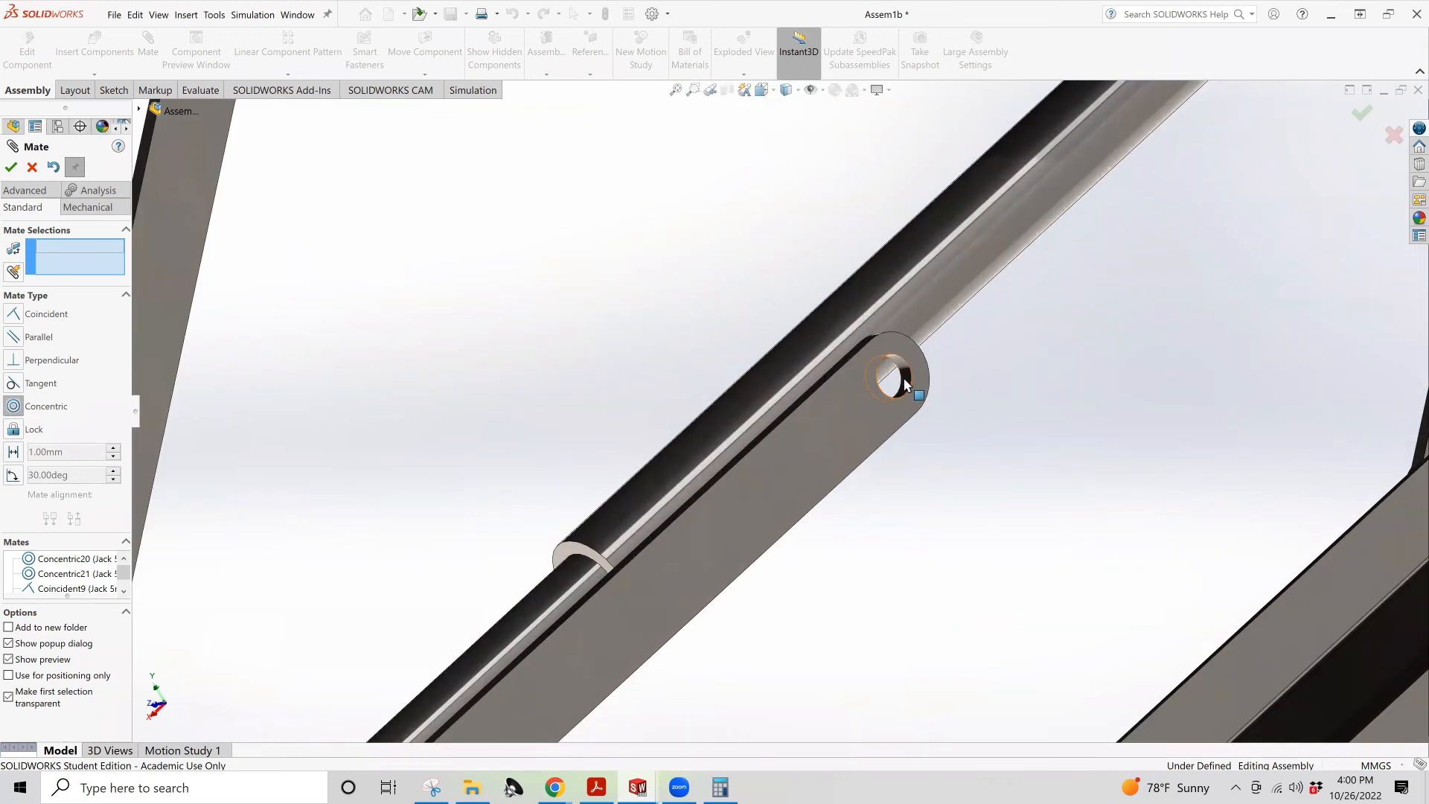
{"action": "left_click", "coordinate": [906, 384]}
{"action": "scroll", "coordinate": [906, 384], "scroll_direction": "up", "scroll_amount": 10}
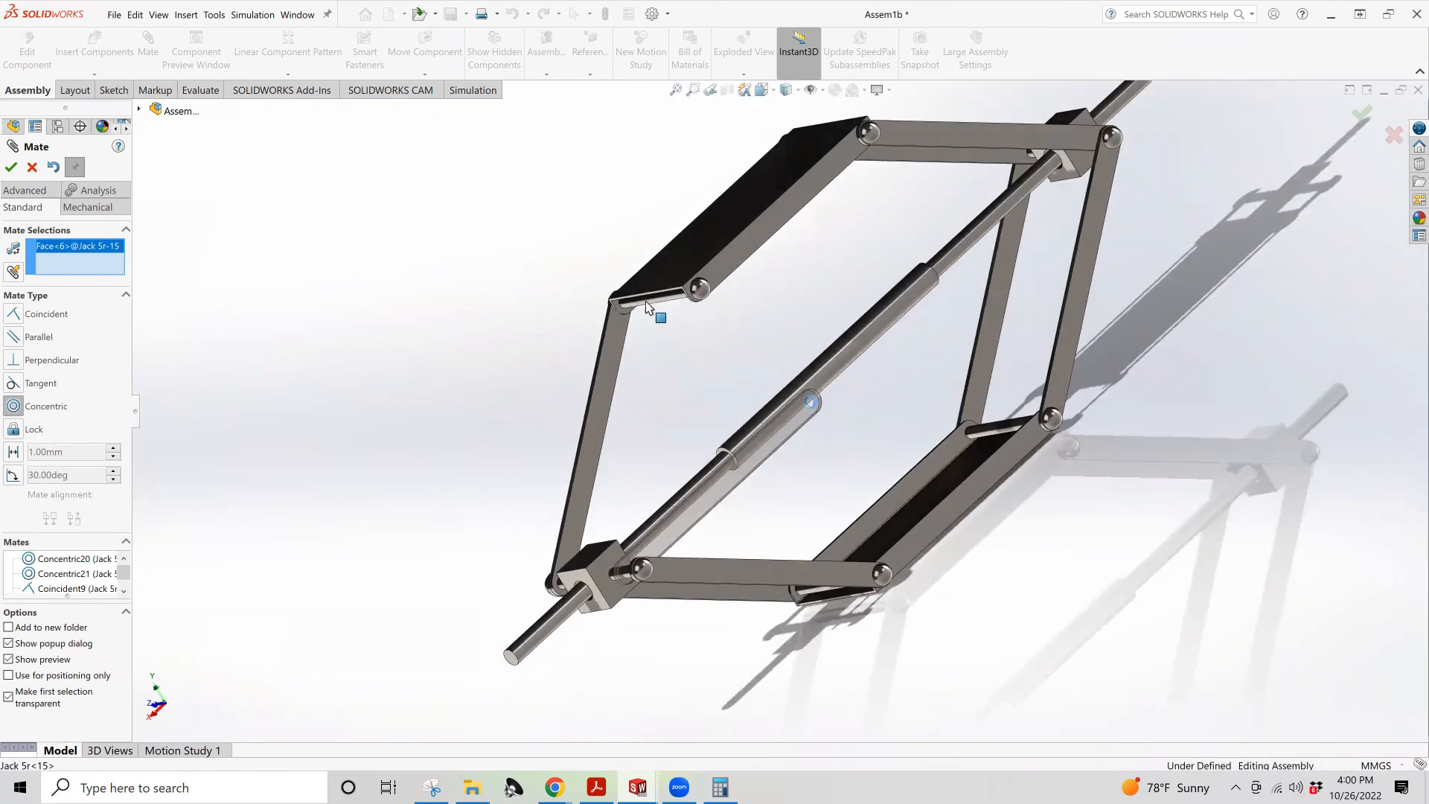
{"action": "left_click", "coordinate": [646, 306]}
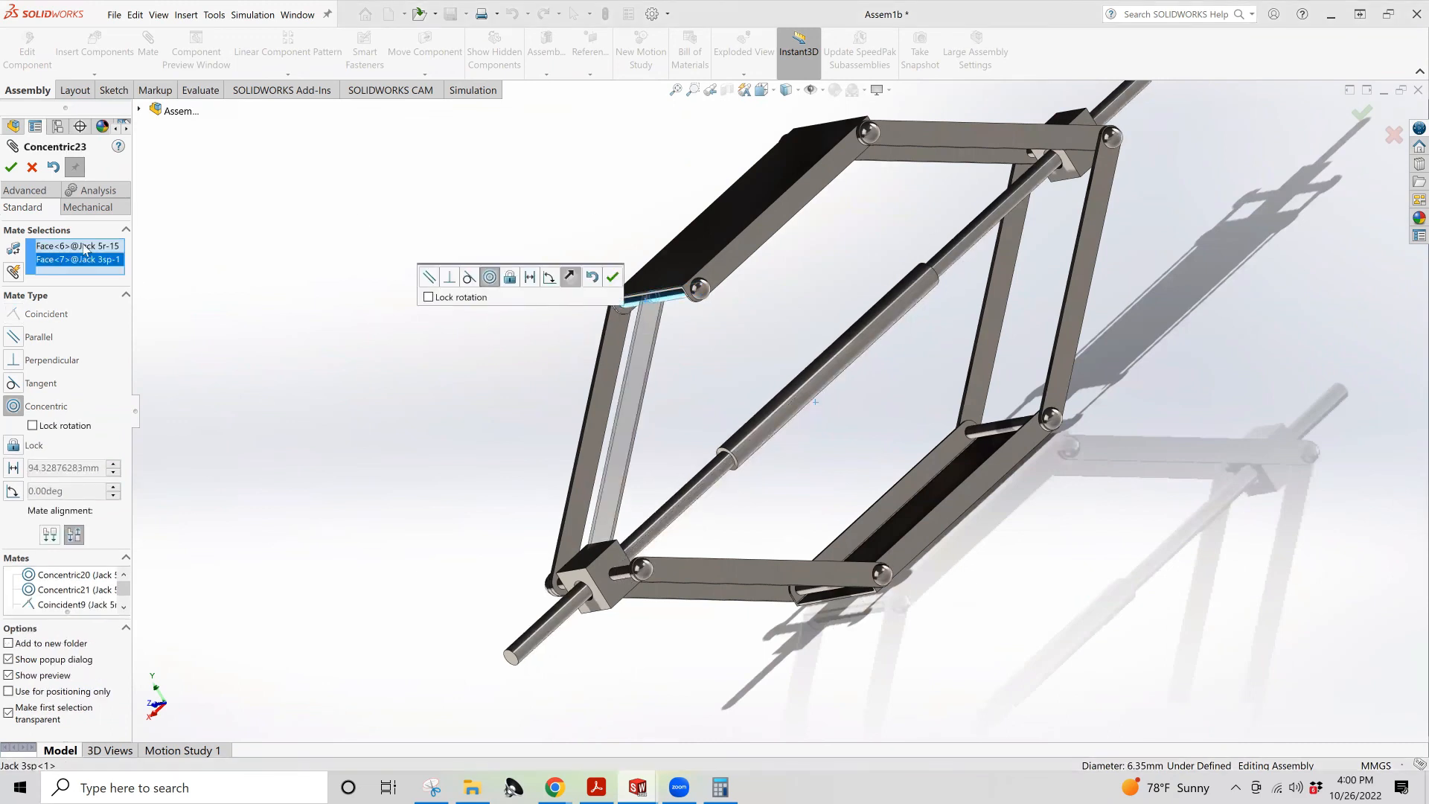
{"action": "left_click", "coordinate": [612, 280]}
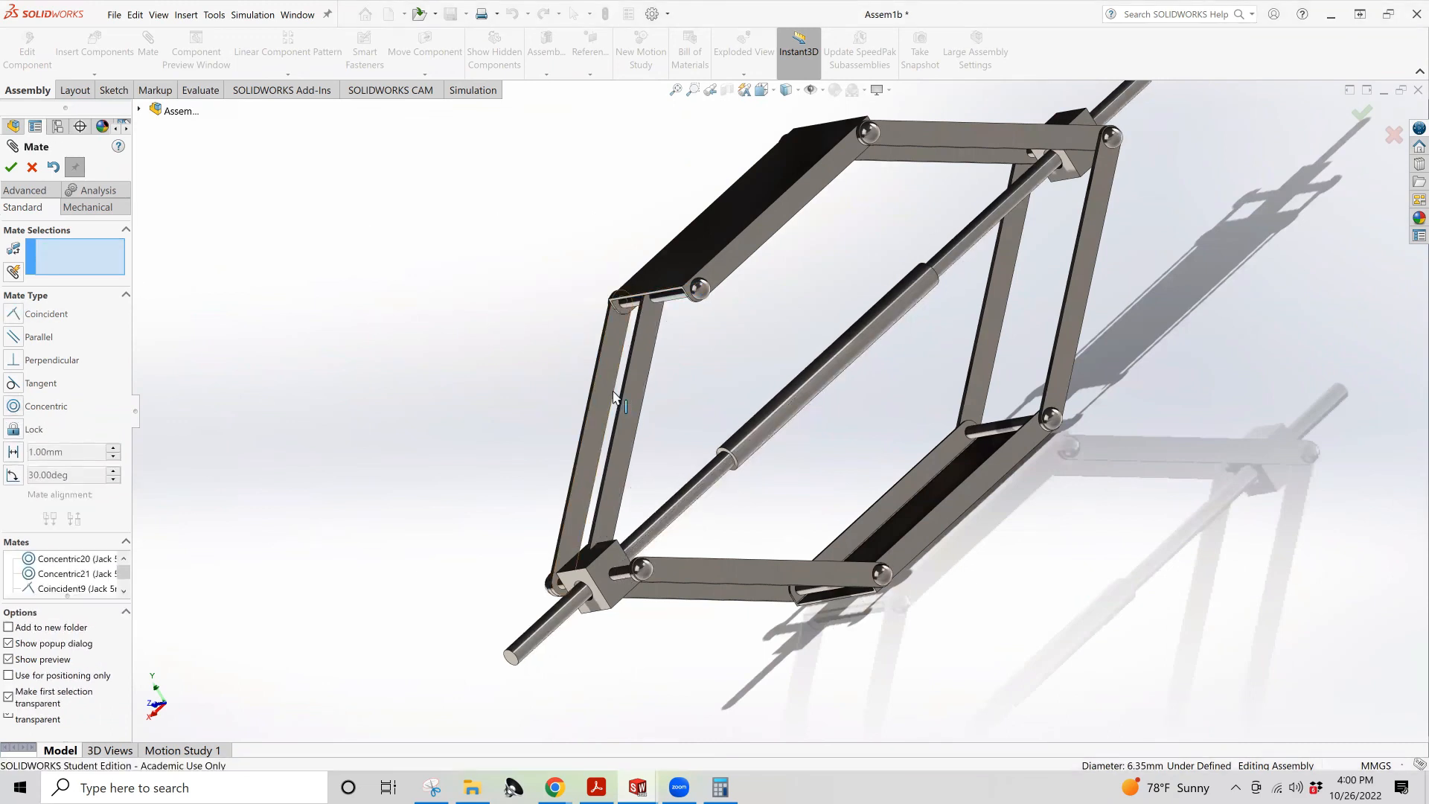
Add a coincident mate between the outer side face of link Jack 5r<15> and the inner head face of pin Jack 3sp<1>
{"action": "left_click_drag", "start_coordinate": [588, 454], "coordinate": [617, 406]}
{"action": "middle_click_drag", "start_coordinate": [617, 406], "coordinate": [350, 381]}
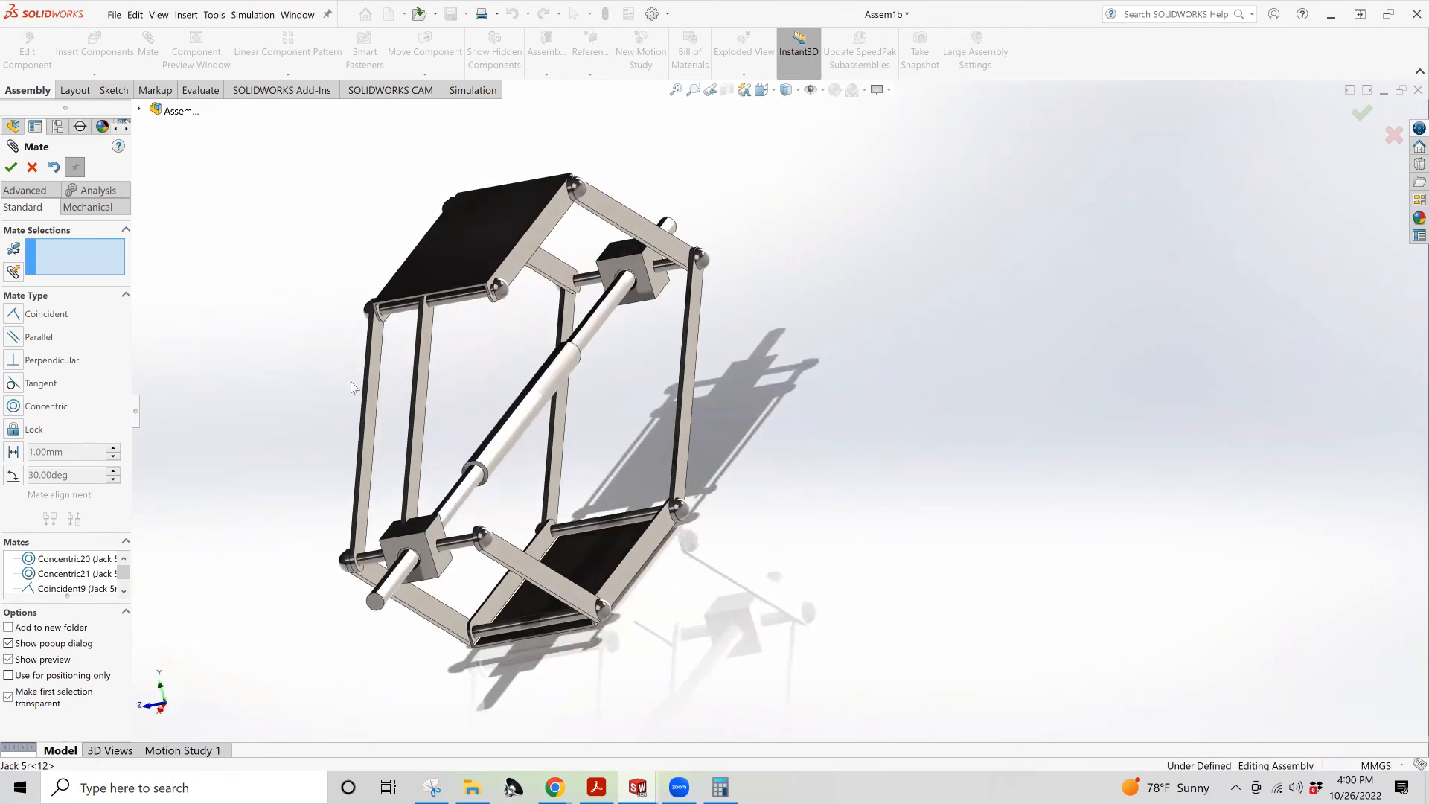
{"action": "left_click", "coordinate": [17, 319]}
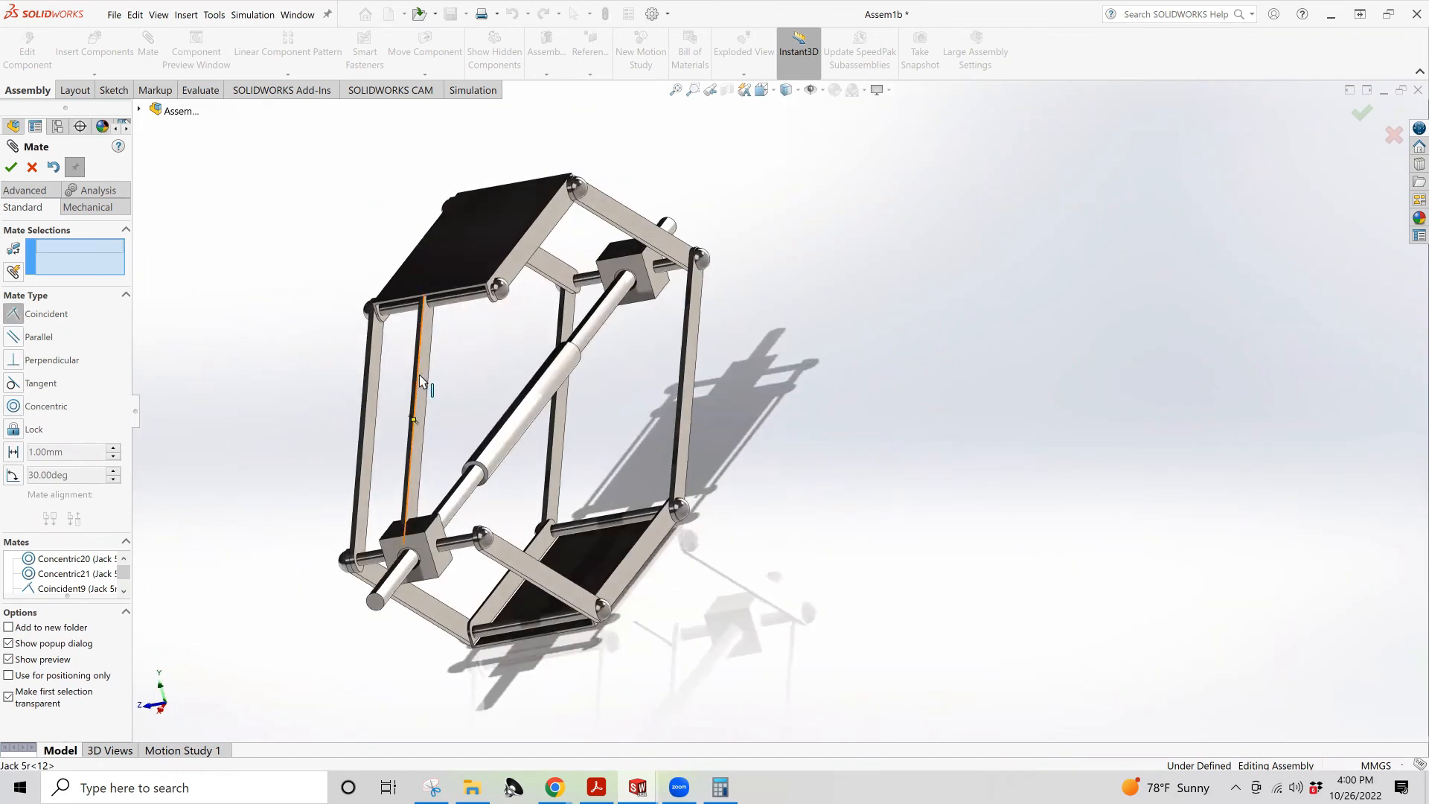
{"action": "left_click", "coordinate": [442, 389]}
{"action": "middle_click_drag", "start_coordinate": [442, 389], "coordinate": [521, 381]}
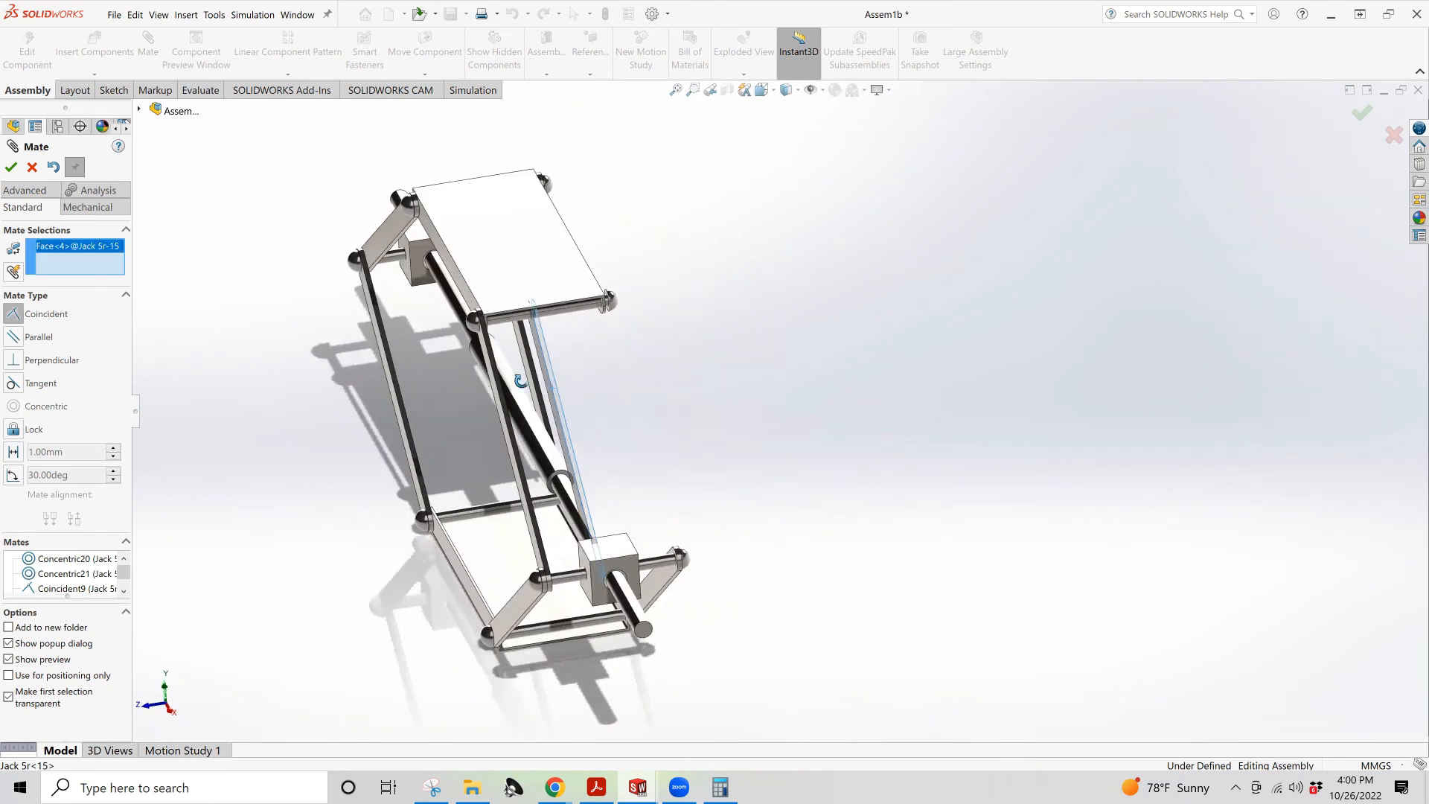
{"action": "scroll", "coordinate": [631, 312], "scroll_direction": "down", "scroll_amount": 5}
{"action": "scroll", "coordinate": [607, 328], "scroll_direction": "down", "scroll_amount": 3}
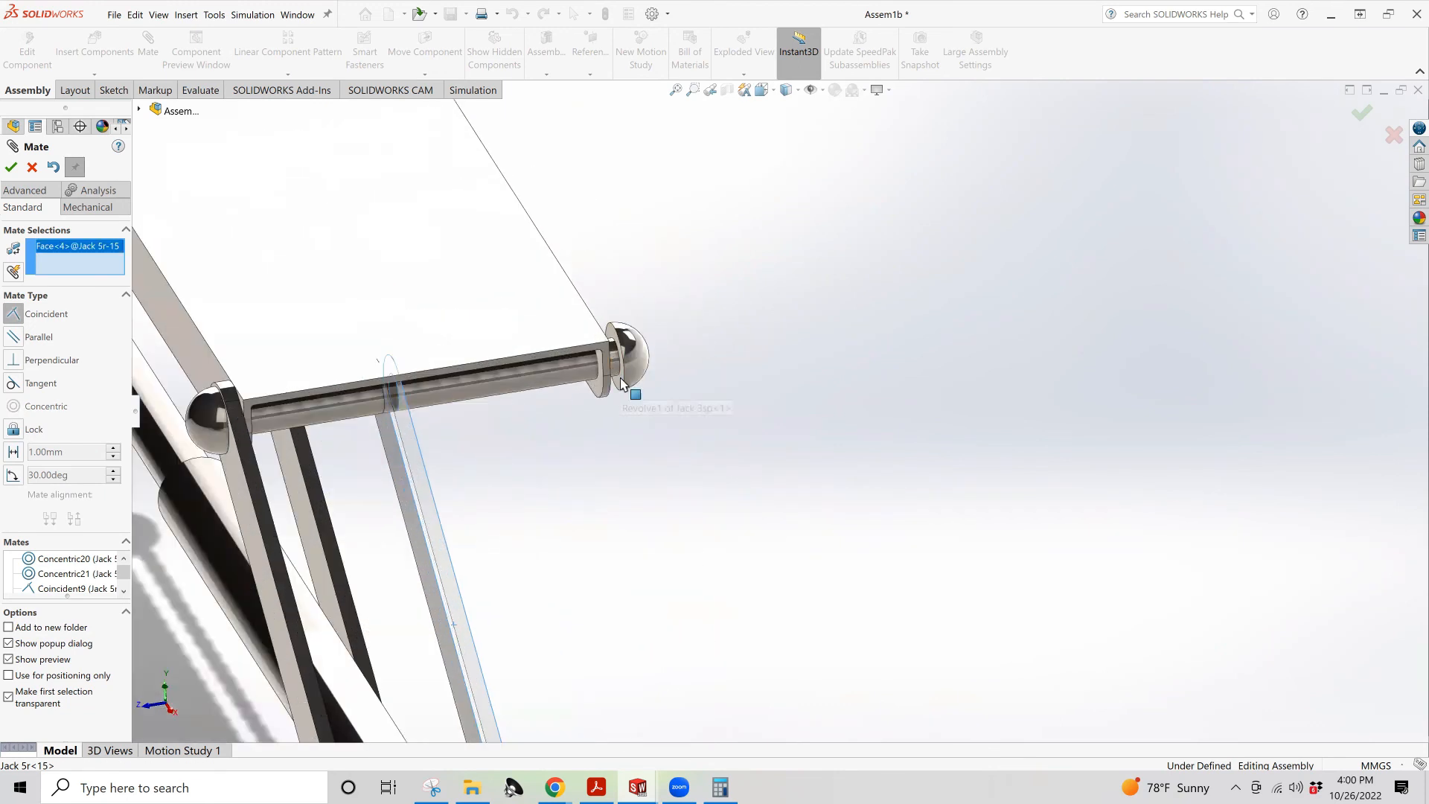
{"action": "left_click", "coordinate": [623, 384]}
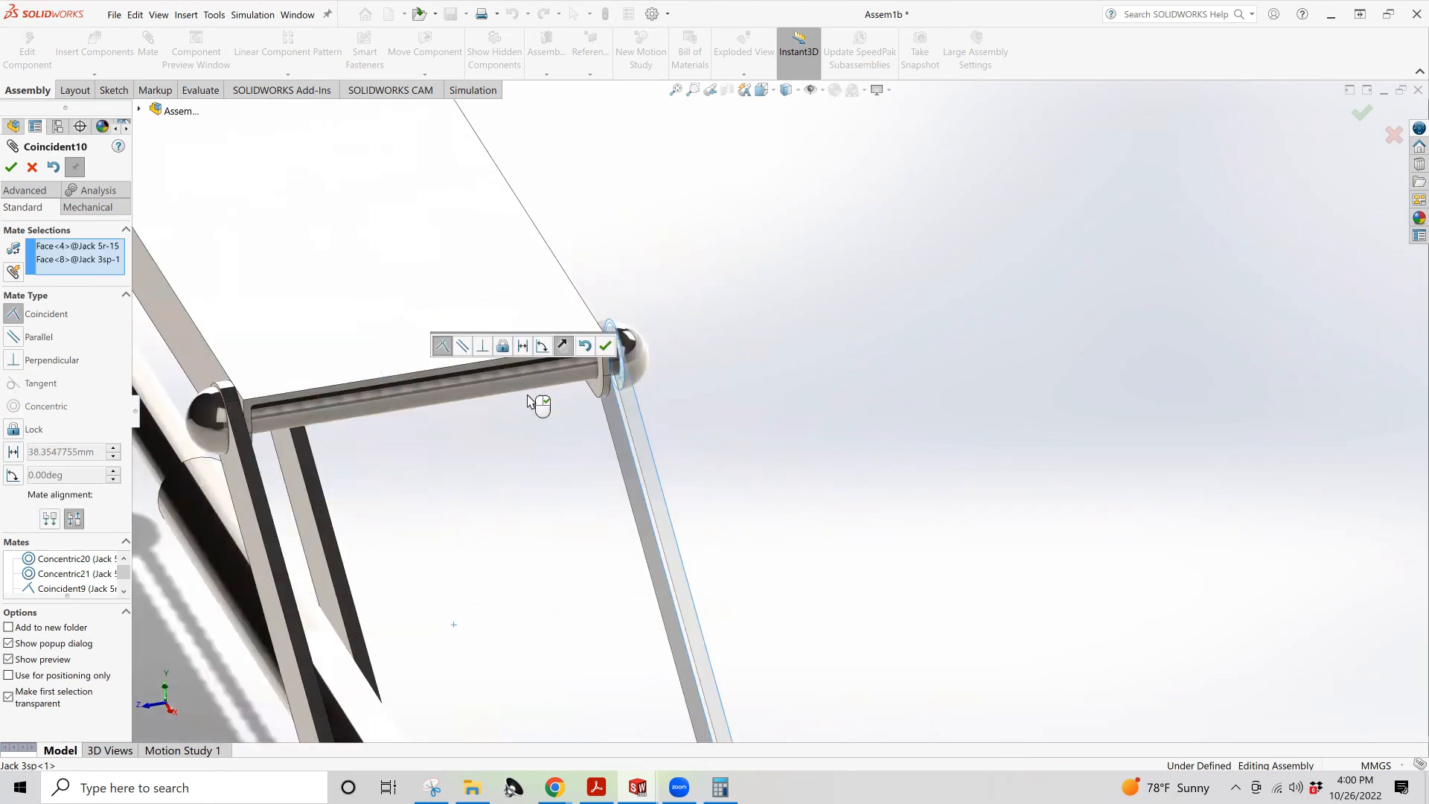
{"action": "left_click", "coordinate": [10, 169]}
Raise the jack's top plate by moving the linkage until the links form a roughly regular hexagon viewed from the front
{"action": "key", "text": "f"}
{"action": "middle_click_drag", "start_coordinate": [737, 604], "coordinate": [877, 544]}
{"action": "left_click_drag", "start_coordinate": [644, 360], "coordinate": [664, 286]}
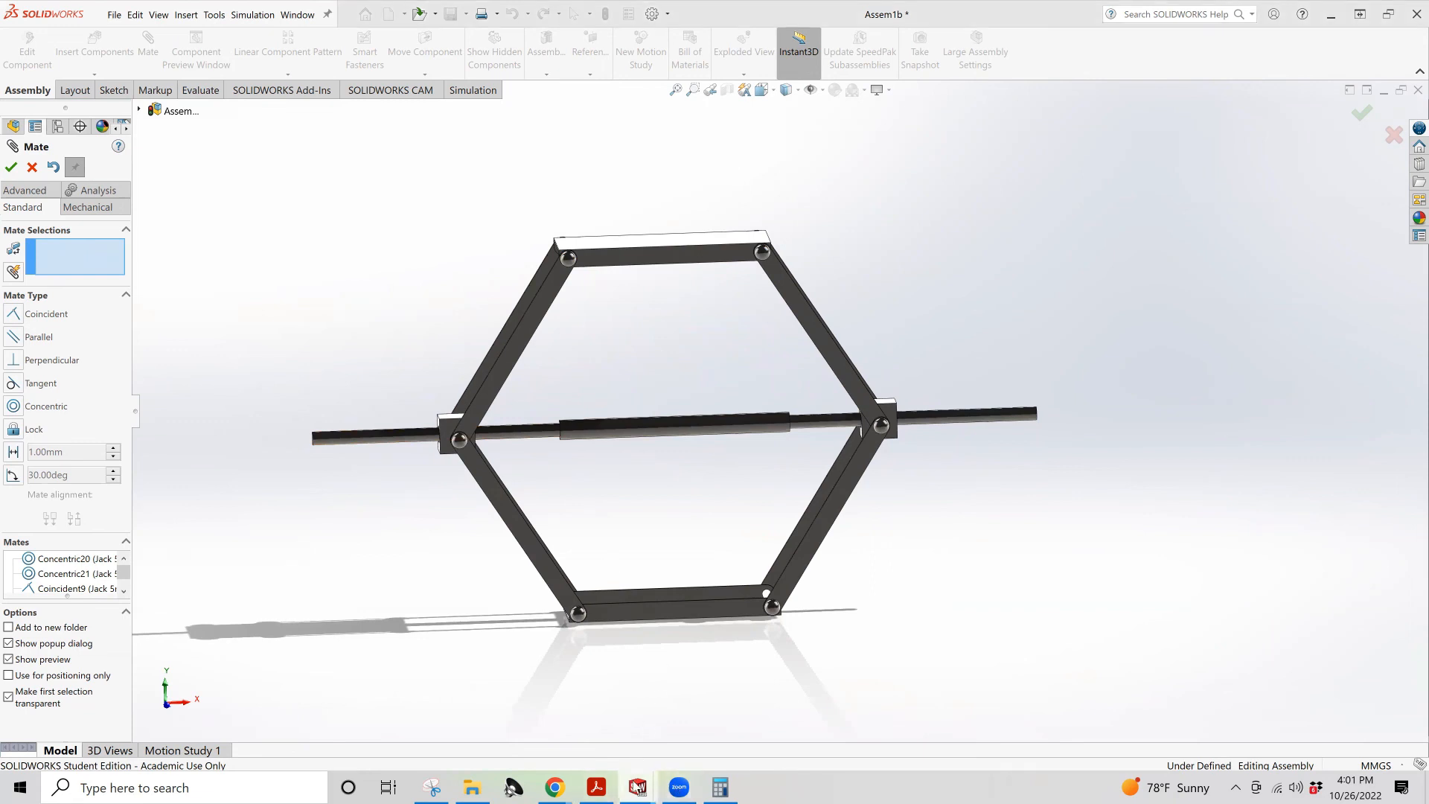
Check the required link angle C in the practice exam PDF and return to the Assem1b assembly in SOLIDWORKS
{"action": "mouse_move", "coordinate": [639, 789]}
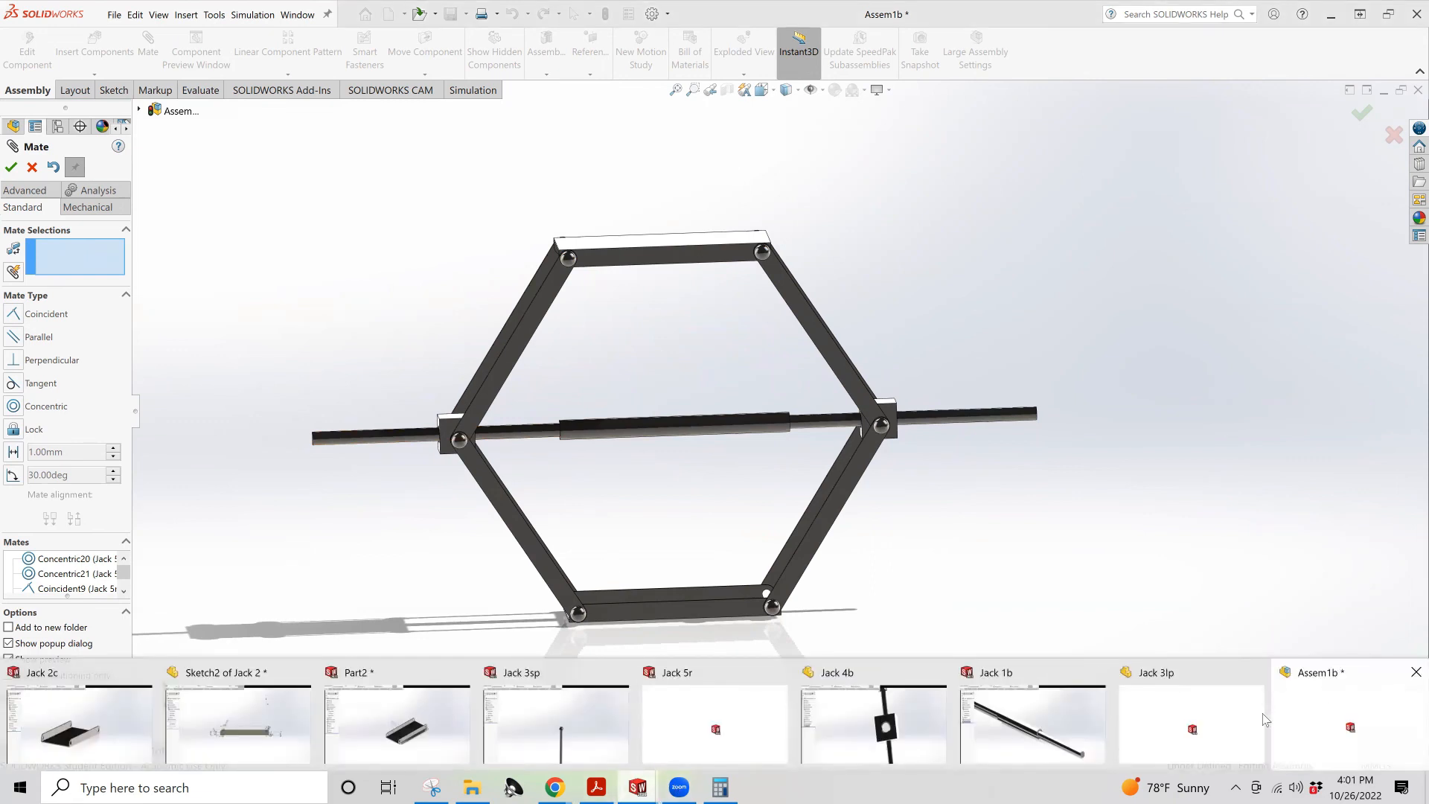
{"action": "left_click", "coordinate": [597, 788]}
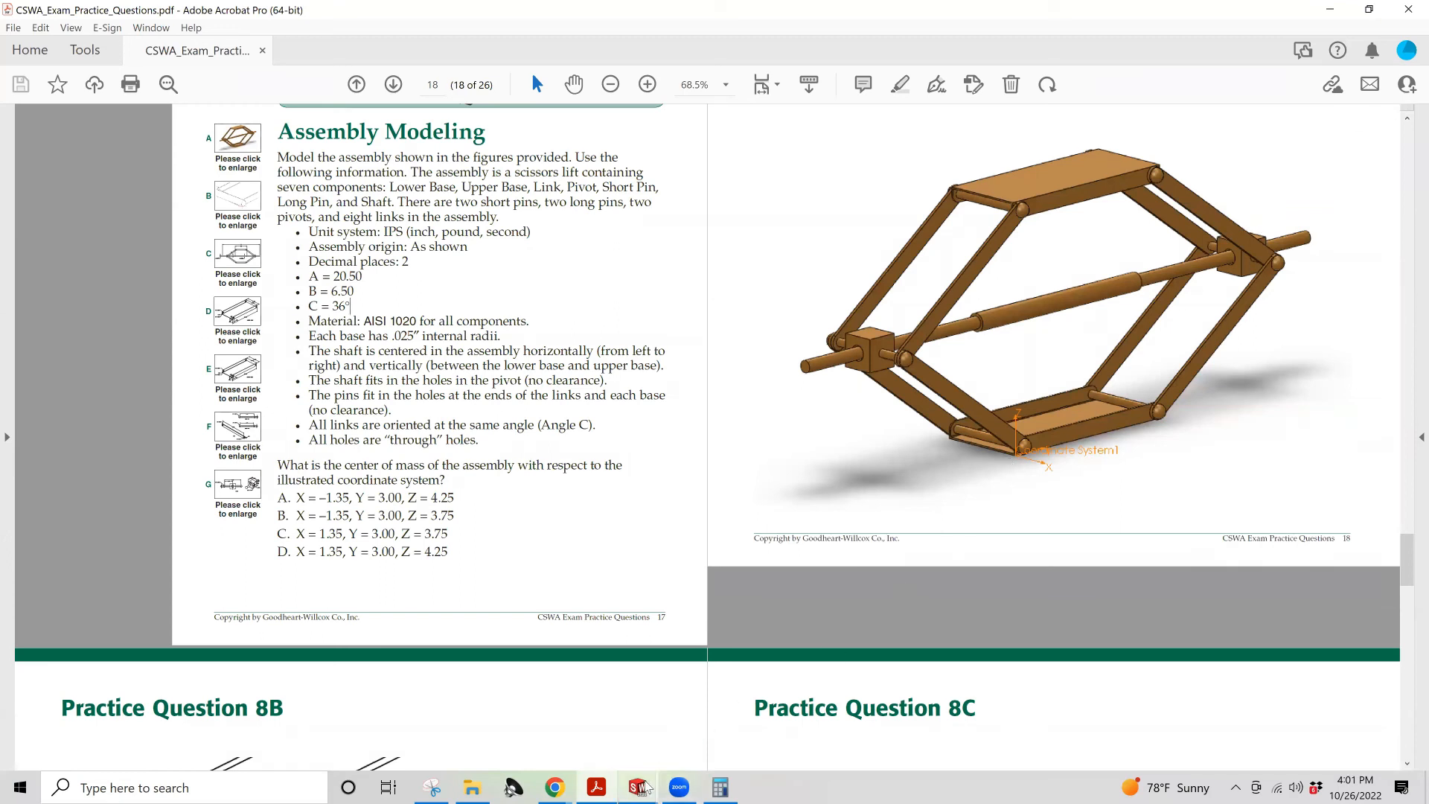
{"action": "mouse_move", "coordinate": [638, 787]}
{"action": "left_click", "coordinate": [1300, 735]}
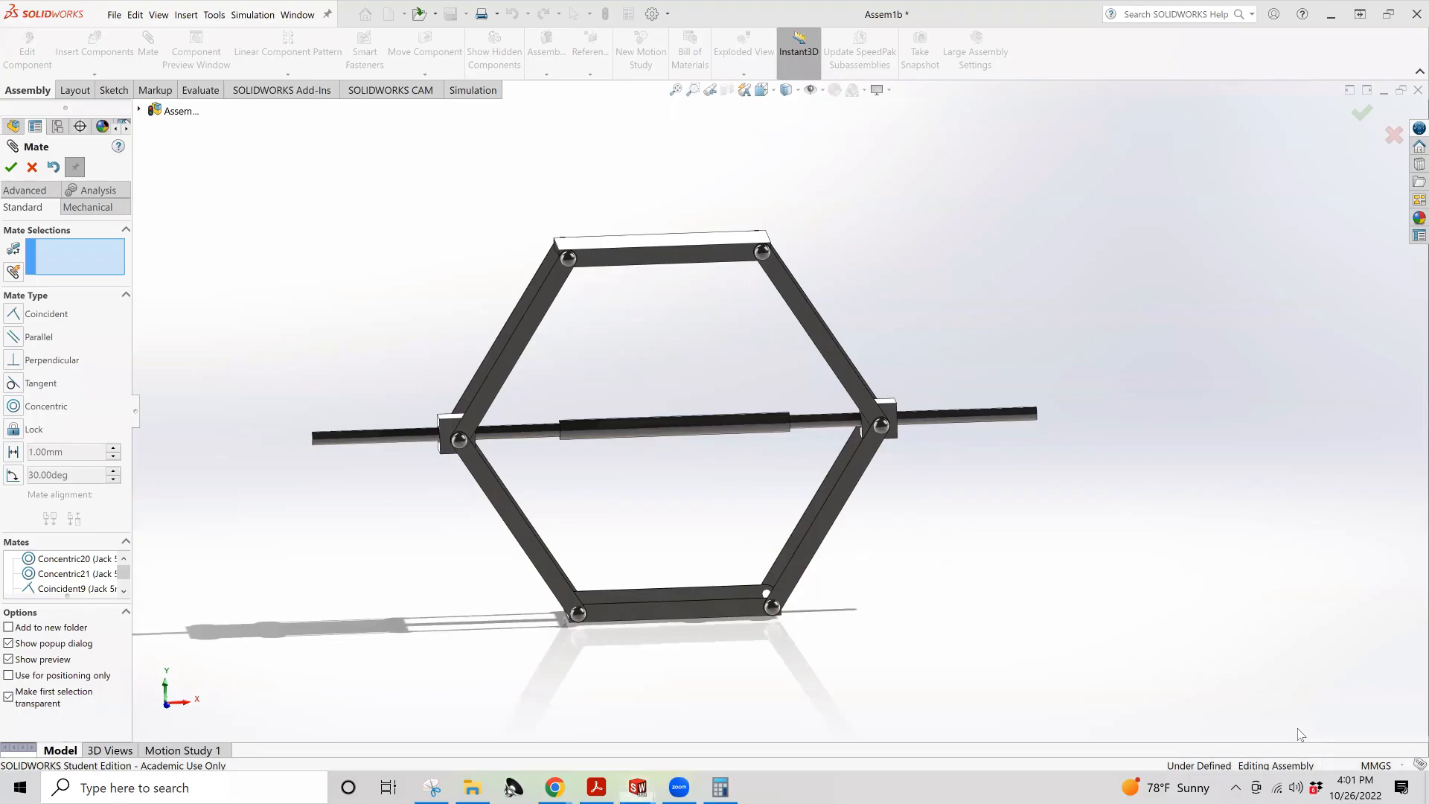
Close the Mate command and collapse the Mates folder in the assembly's design tree
{"action": "left_click", "coordinate": [31, 168]}
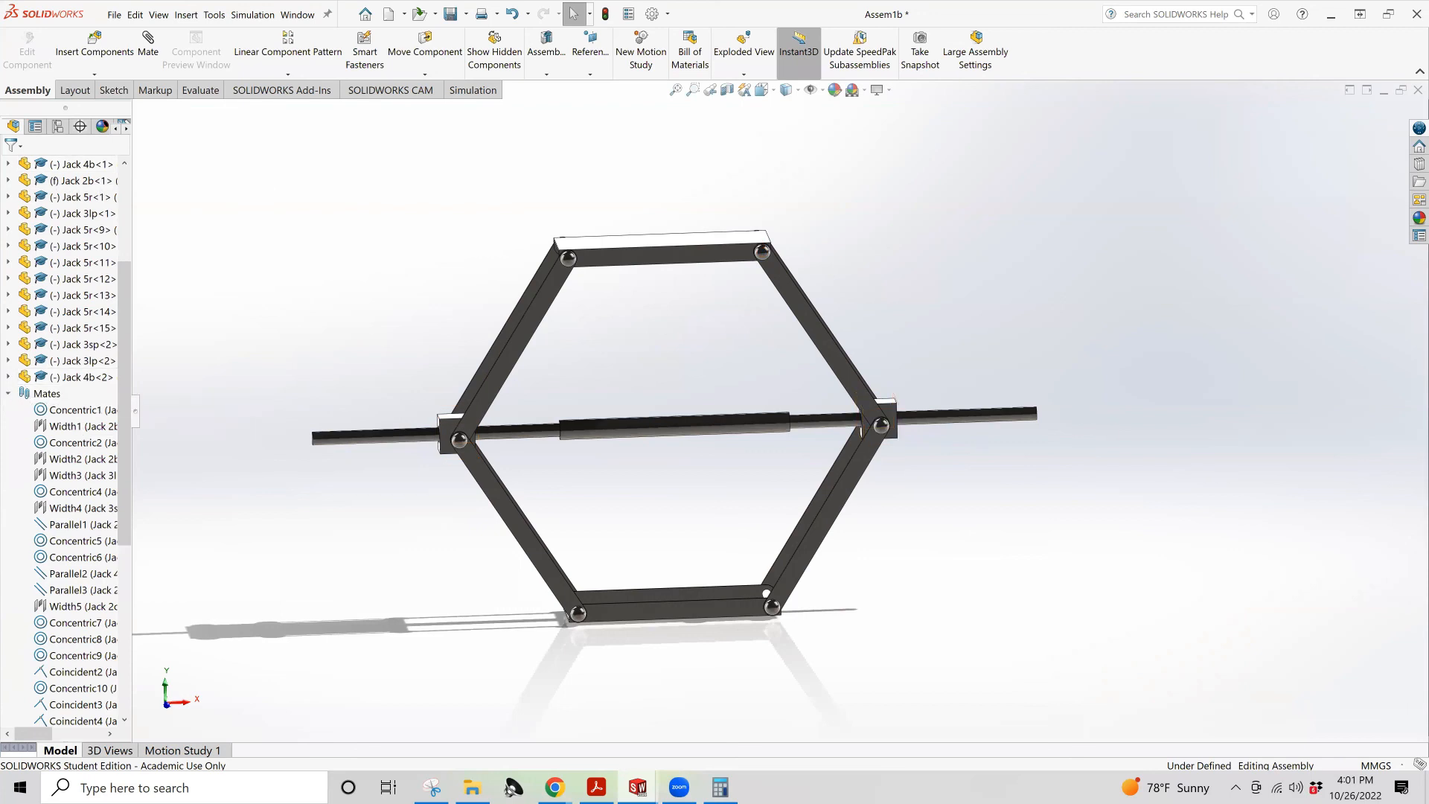
{"action": "left_click", "coordinate": [9, 393]}
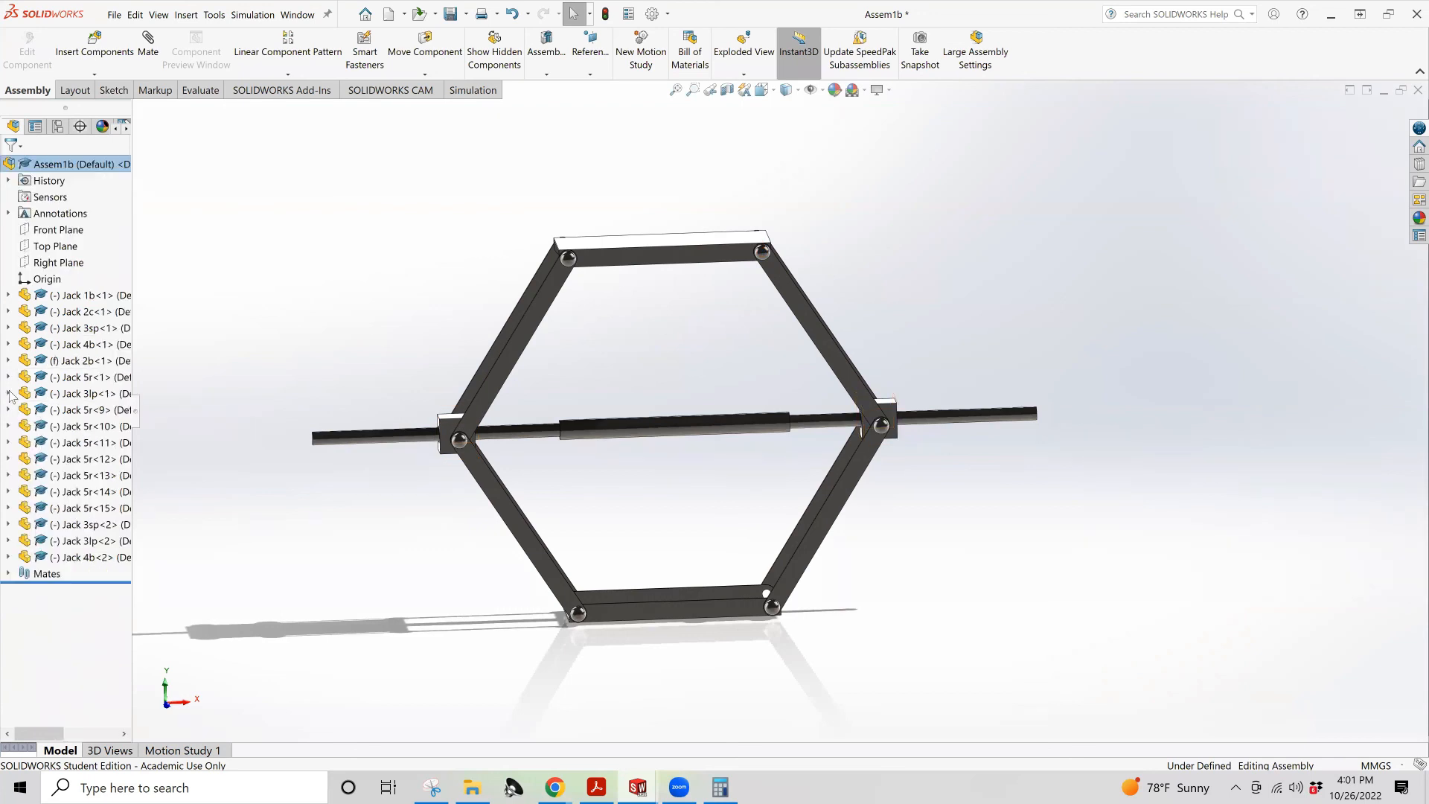
{"action": "scroll", "coordinate": [159, 235], "scroll_direction": "down", "scroll_amount": 5}
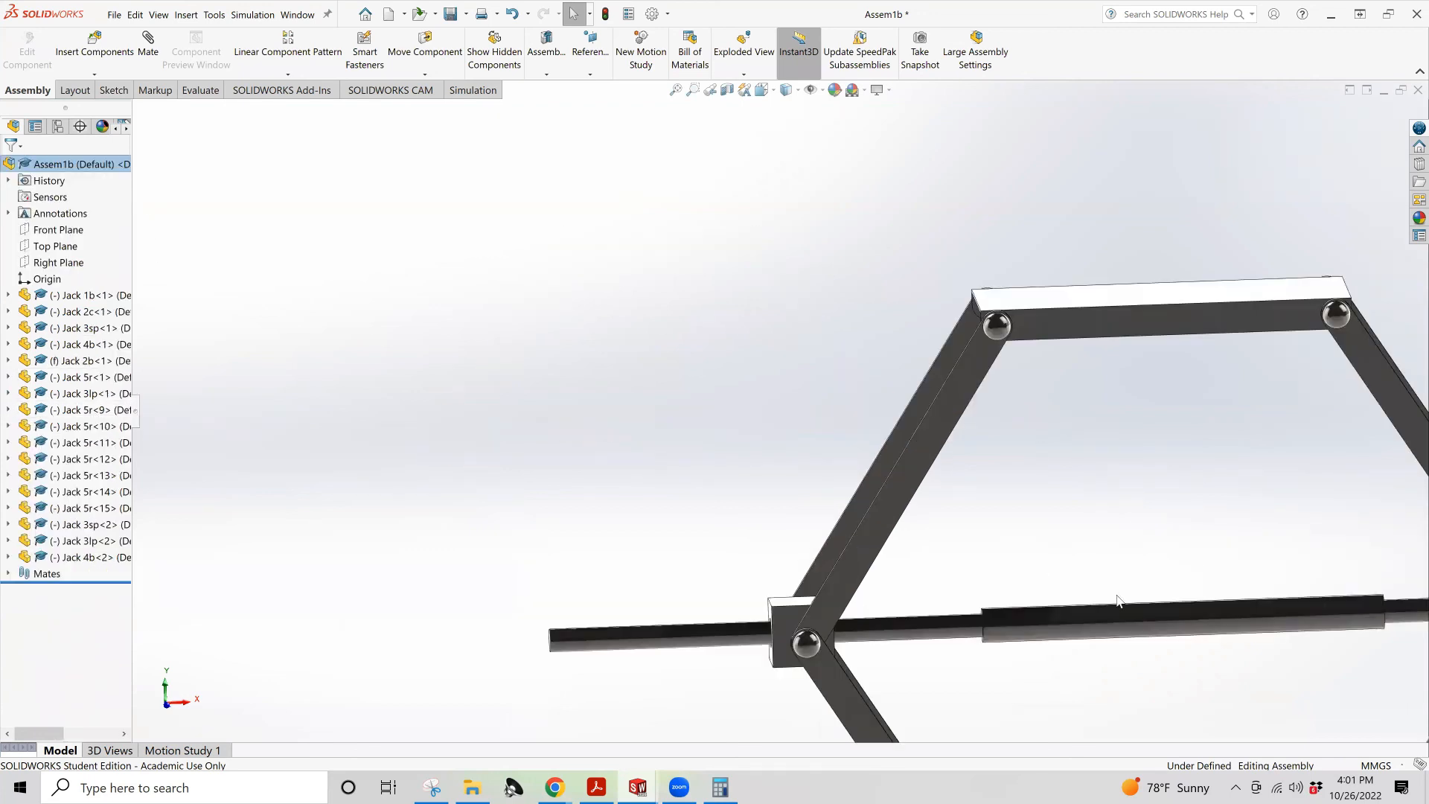
{"action": "scroll", "coordinate": [1116, 600], "scroll_direction": "up", "scroll_amount": 5}
{"action": "scroll", "coordinate": [1092, 534], "scroll_direction": "down", "scroll_amount": 8}
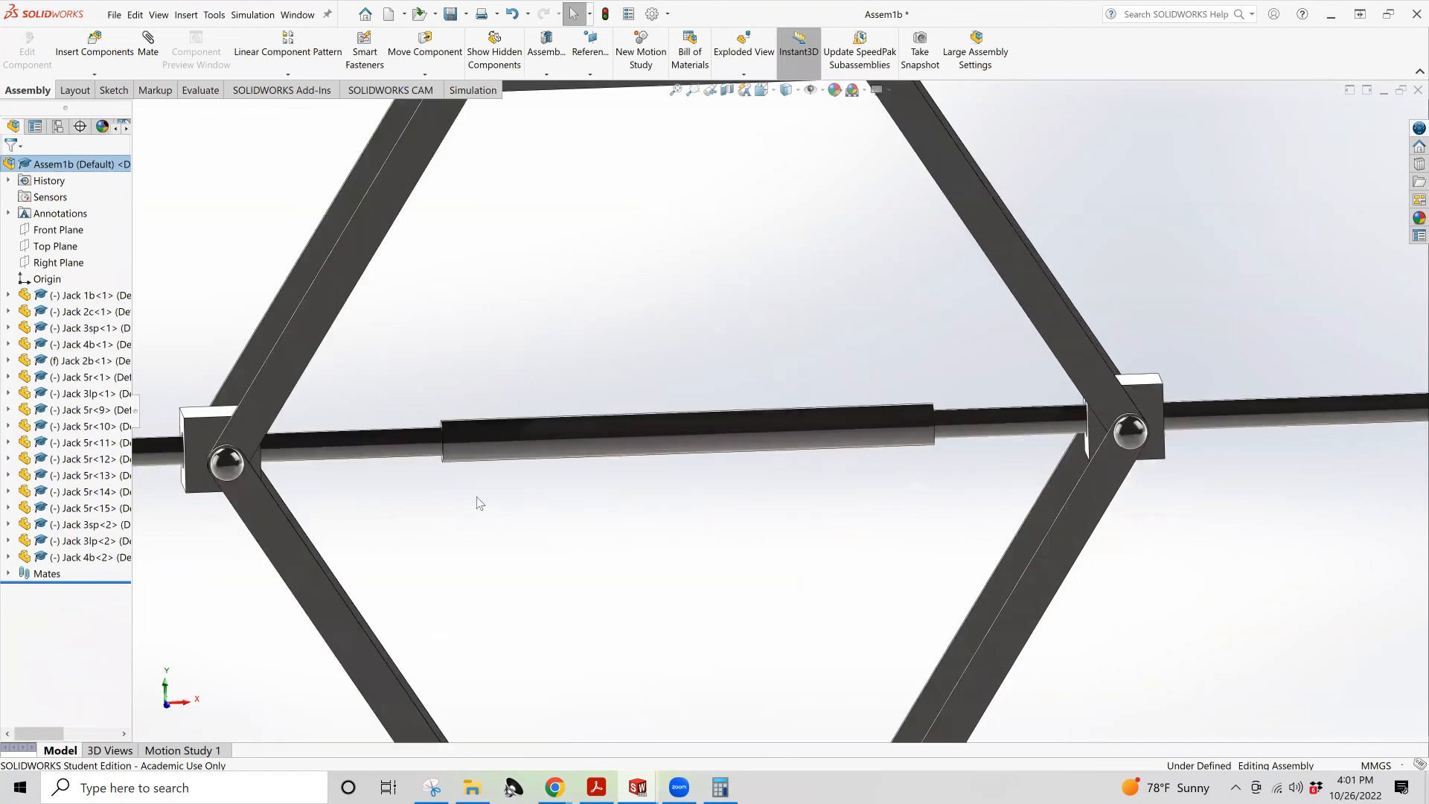
{"action": "scroll", "coordinate": [479, 504], "scroll_direction": "up", "scroll_amount": 2}
{"action": "scroll", "coordinate": [479, 503], "scroll_direction": "up", "scroll_amount": 1}
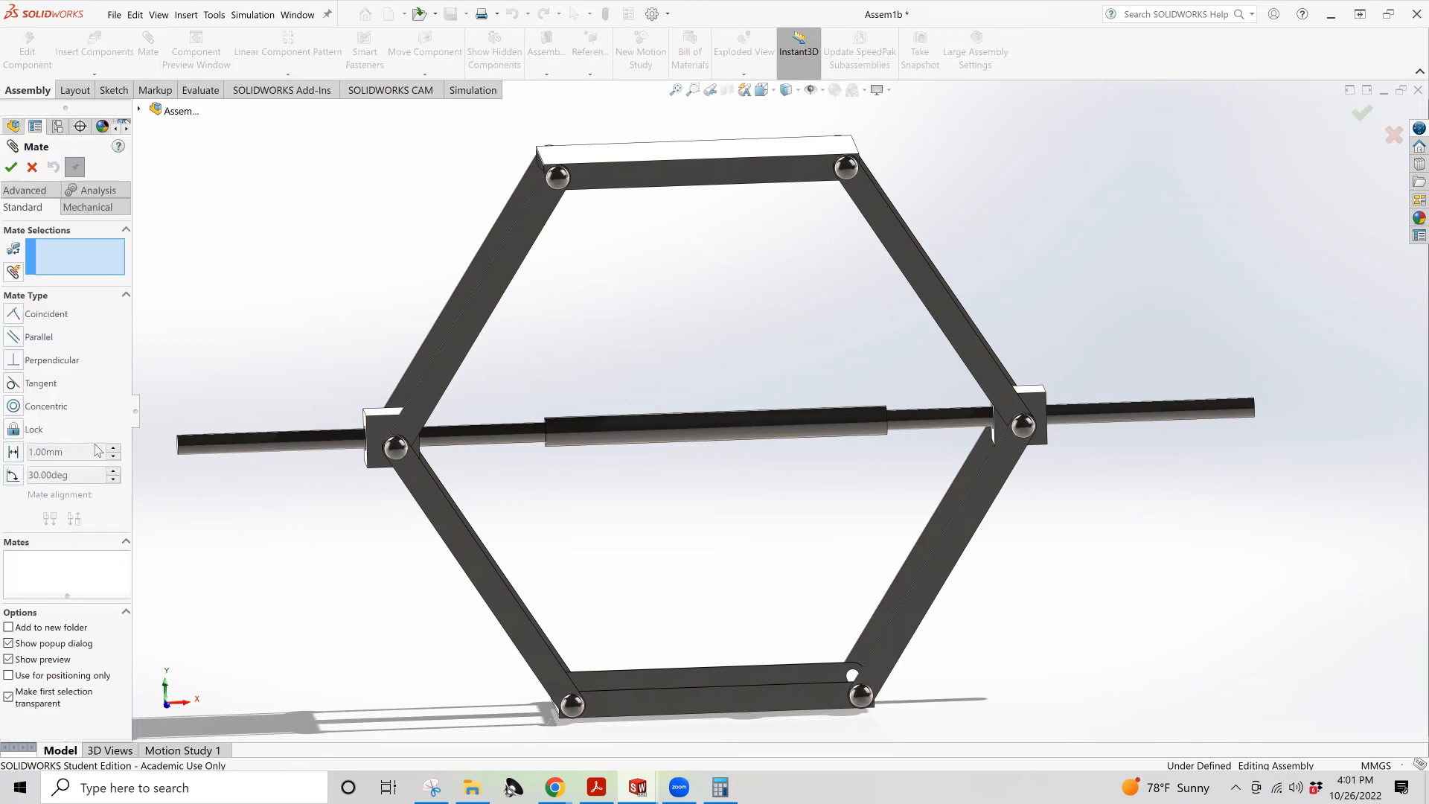
Set up a 36° angle mate between the flat face of base Jack 2b<1> and the long narrow face of link Jack 5r<11>
{"action": "left_click", "coordinate": [12, 475]}
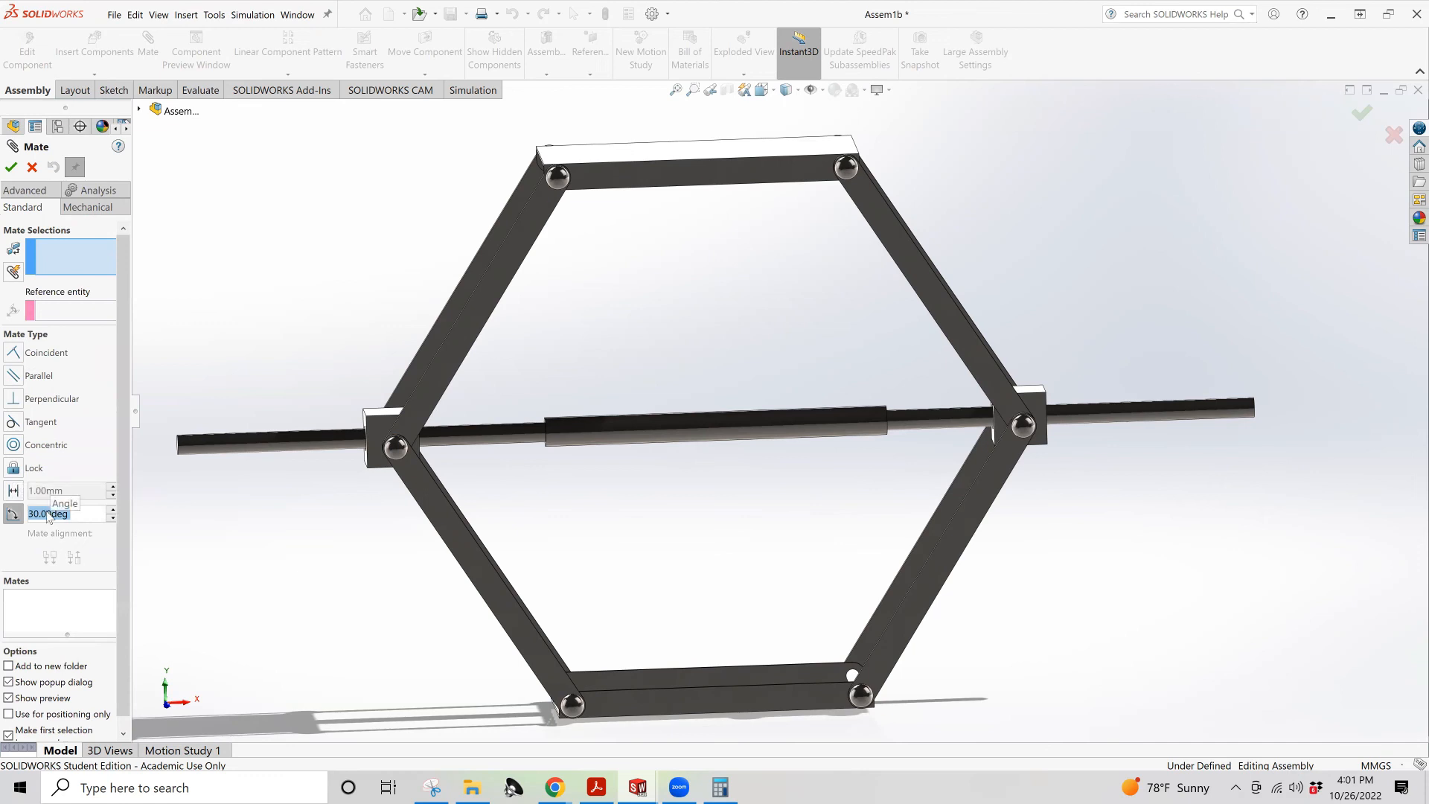
{"action": "type", "text": "36"}
{"action": "key", "text": "Return"}
{"action": "middle_click_drag", "start_coordinate": [675, 598], "coordinate": [606, 642]}
{"action": "scroll", "coordinate": [624, 648], "scroll_direction": "down", "scroll_amount": 7}
{"action": "middle_click_drag", "start_coordinate": [808, 526], "coordinate": [900, 501]}
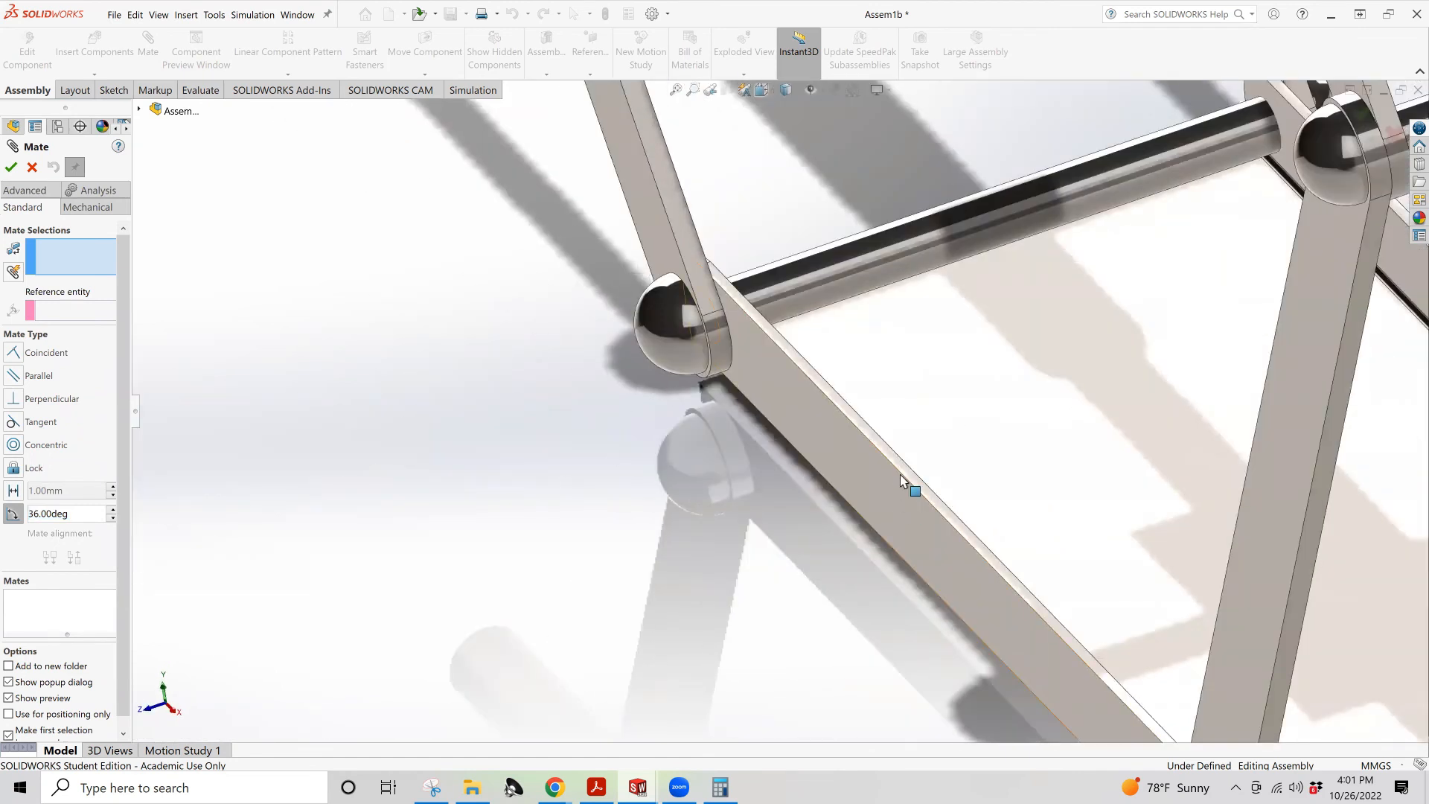
{"action": "left_click", "coordinate": [902, 477]}
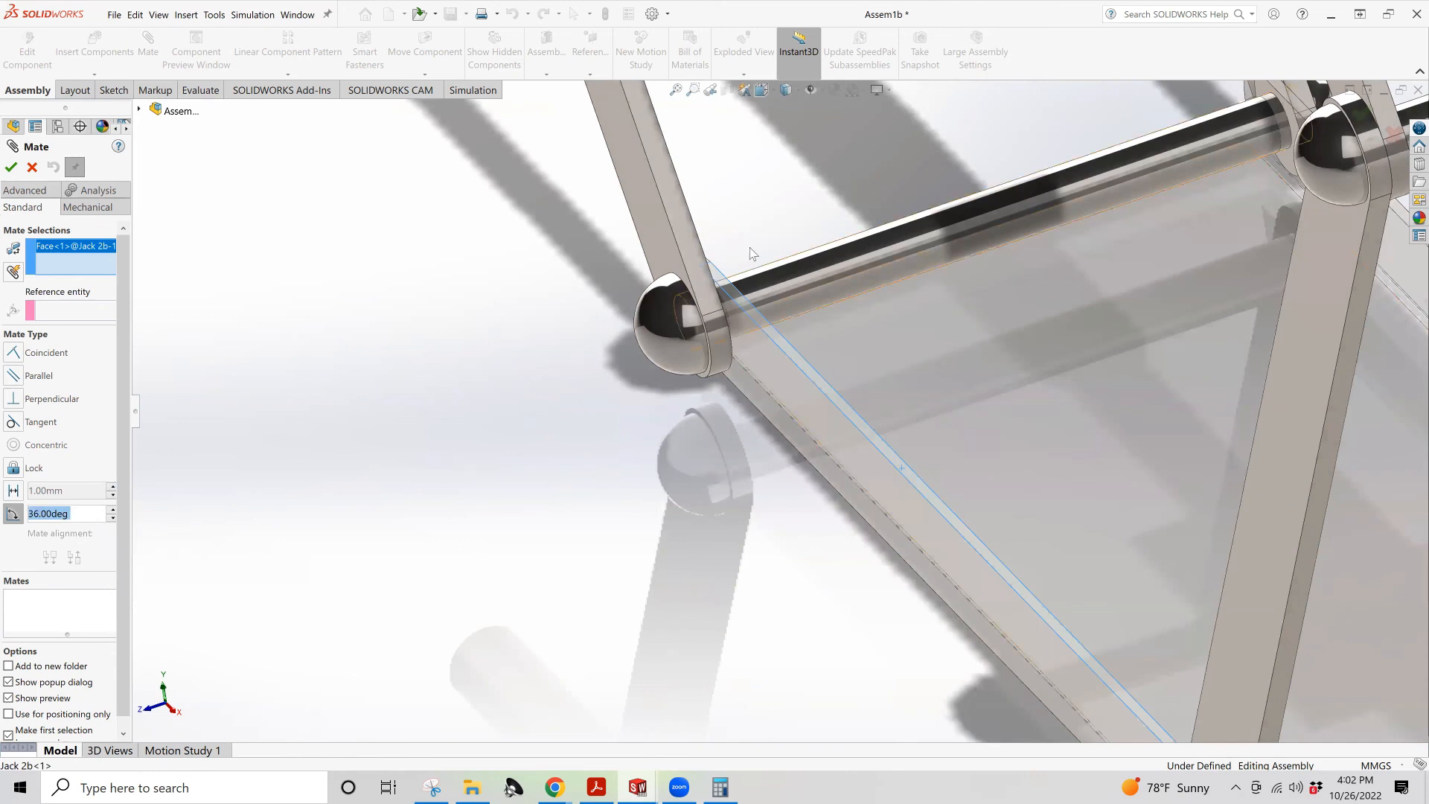
{"action": "left_click", "coordinate": [684, 223]}
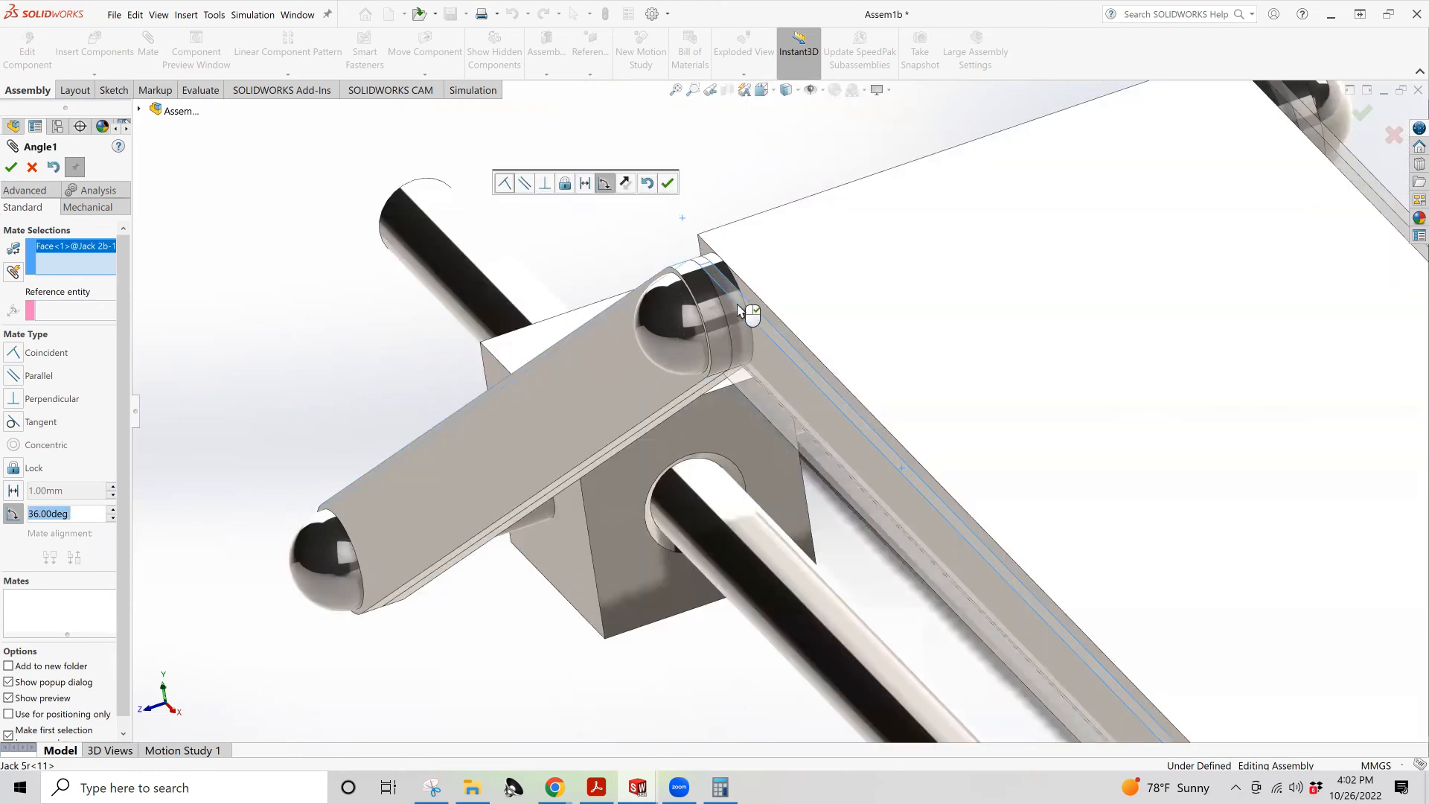
Try the anti-aligned orientation for the 36° angle mate with the dimension flipped
{"action": "scroll", "coordinate": [771, 471], "scroll_direction": "up", "scroll_amount": 5}
{"action": "mouse_move", "coordinate": [760, 513]}
{"action": "middle_mouse_down"}
{"action": "mouse_move", "coordinate": [896, 411]}
{"action": "mouse_move", "coordinate": [953, 287]}
{"action": "mouse_move", "coordinate": [899, 453]}
{"action": "mouse_move", "coordinate": [849, 510]}
{"action": "middle_mouse_up"}
{"action": "scroll", "coordinate": [852, 506], "scroll_direction": "up", "scroll_amount": 5}
{"action": "scroll", "coordinate": [871, 461], "scroll_direction": "down", "scroll_amount": 8}
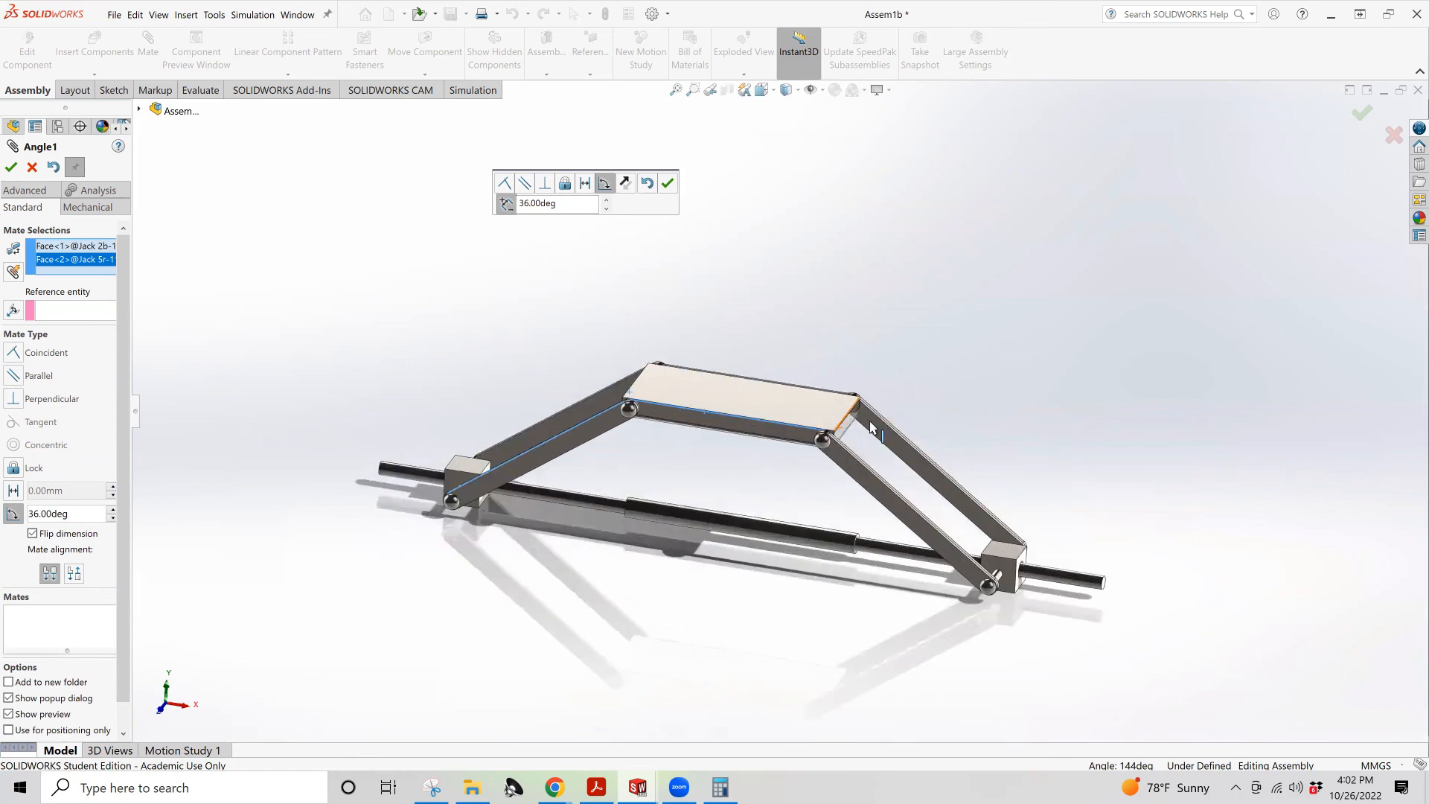
{"action": "middle_click_drag", "start_coordinate": [778, 413], "coordinate": [877, 417]}
{"action": "scroll", "coordinate": [555, 471], "scroll_direction": "up", "scroll_amount": 5}
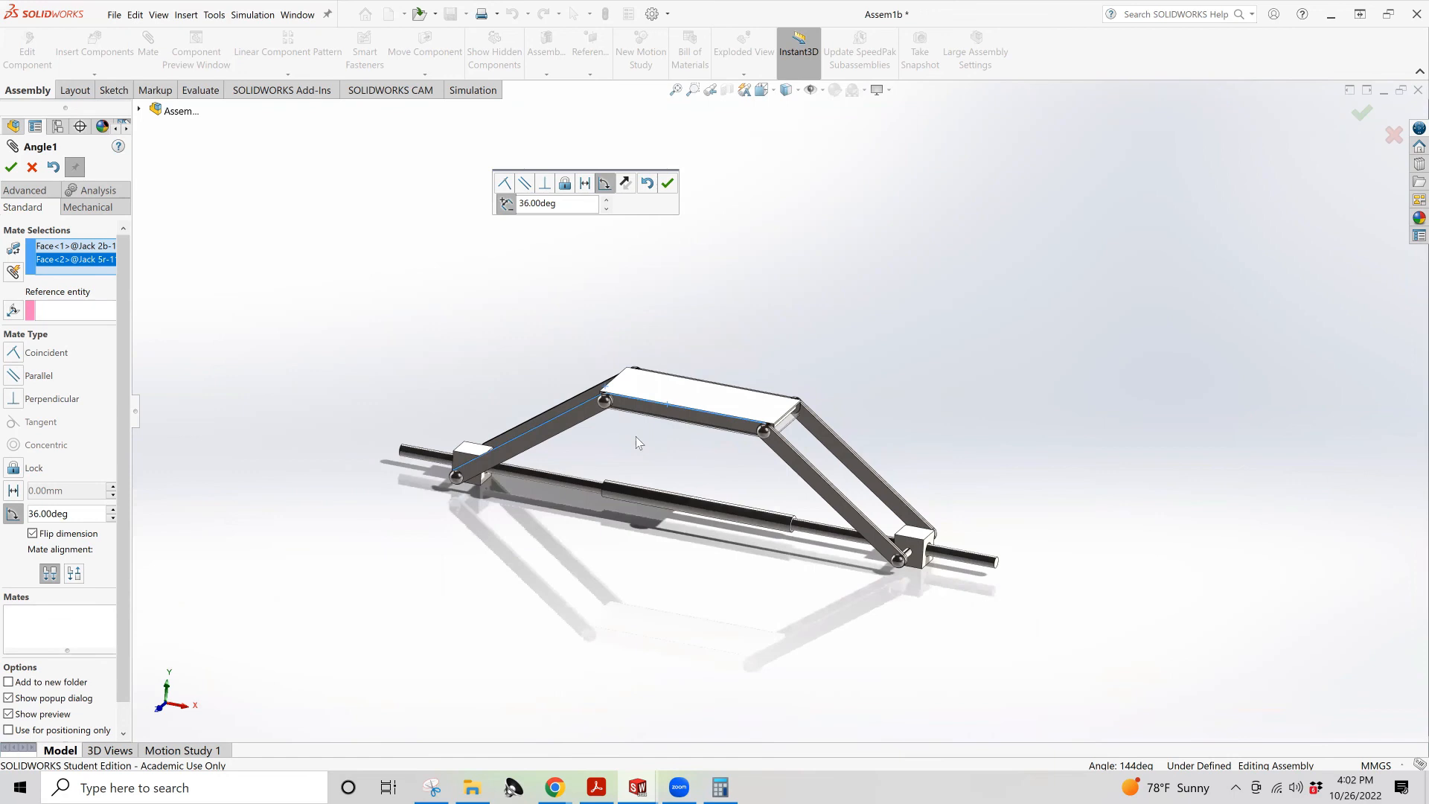
{"action": "left_click", "coordinate": [74, 574]}
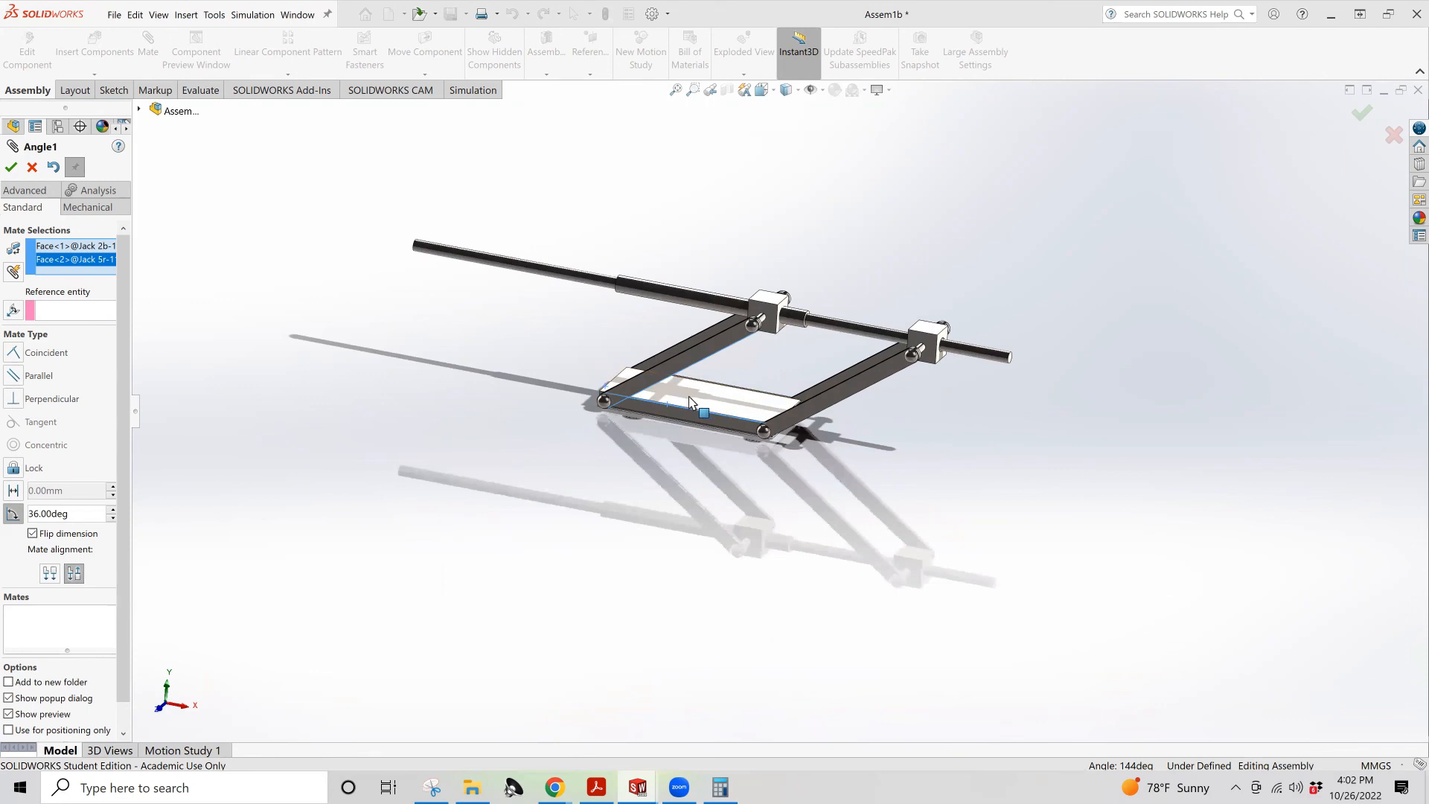
{"action": "middle_click_drag", "start_coordinate": [670, 406], "coordinate": [626, 410]}
{"action": "scroll", "coordinate": [620, 406], "scroll_direction": "down", "scroll_amount": 4}
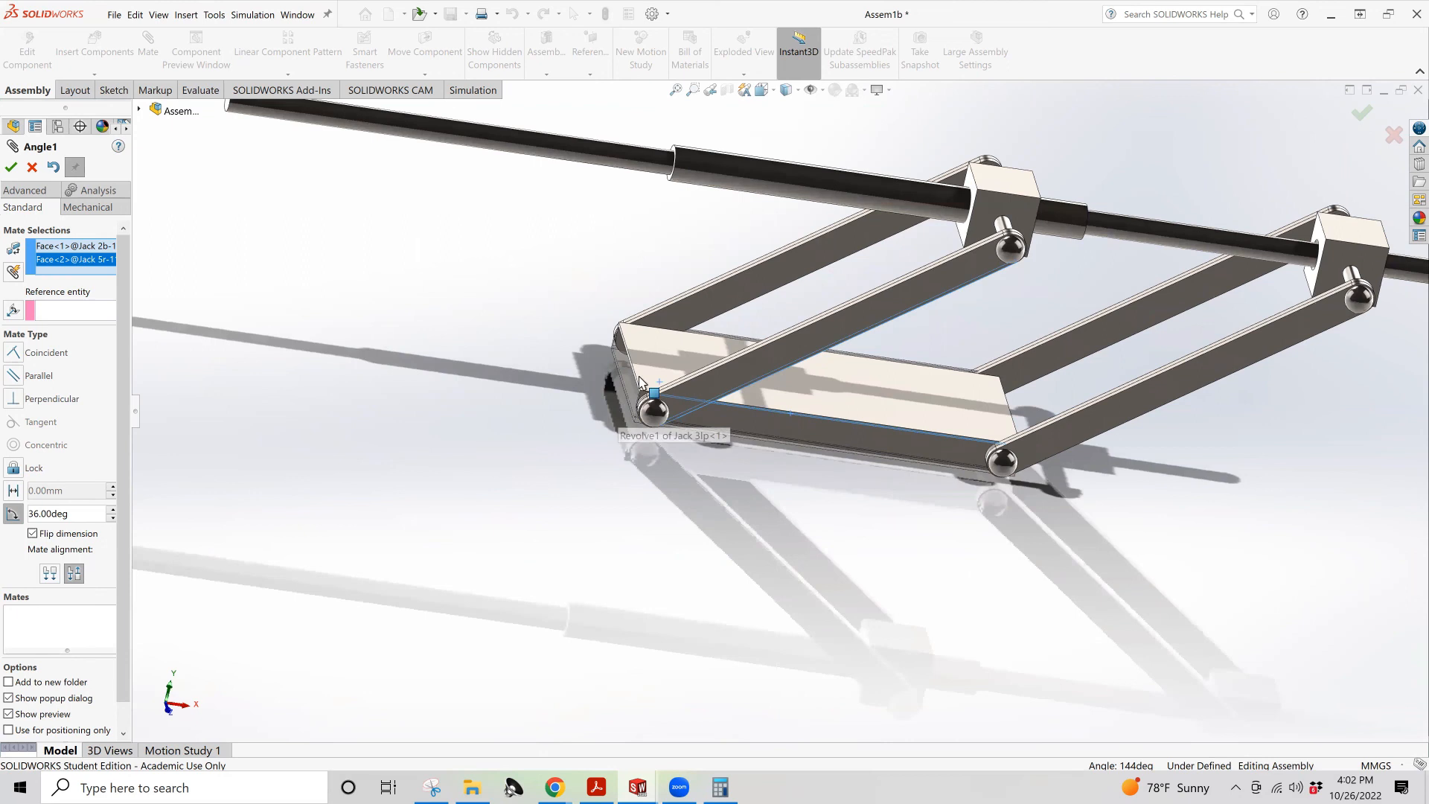
{"action": "scroll", "coordinate": [677, 394], "scroll_direction": "up", "scroll_amount": 3}
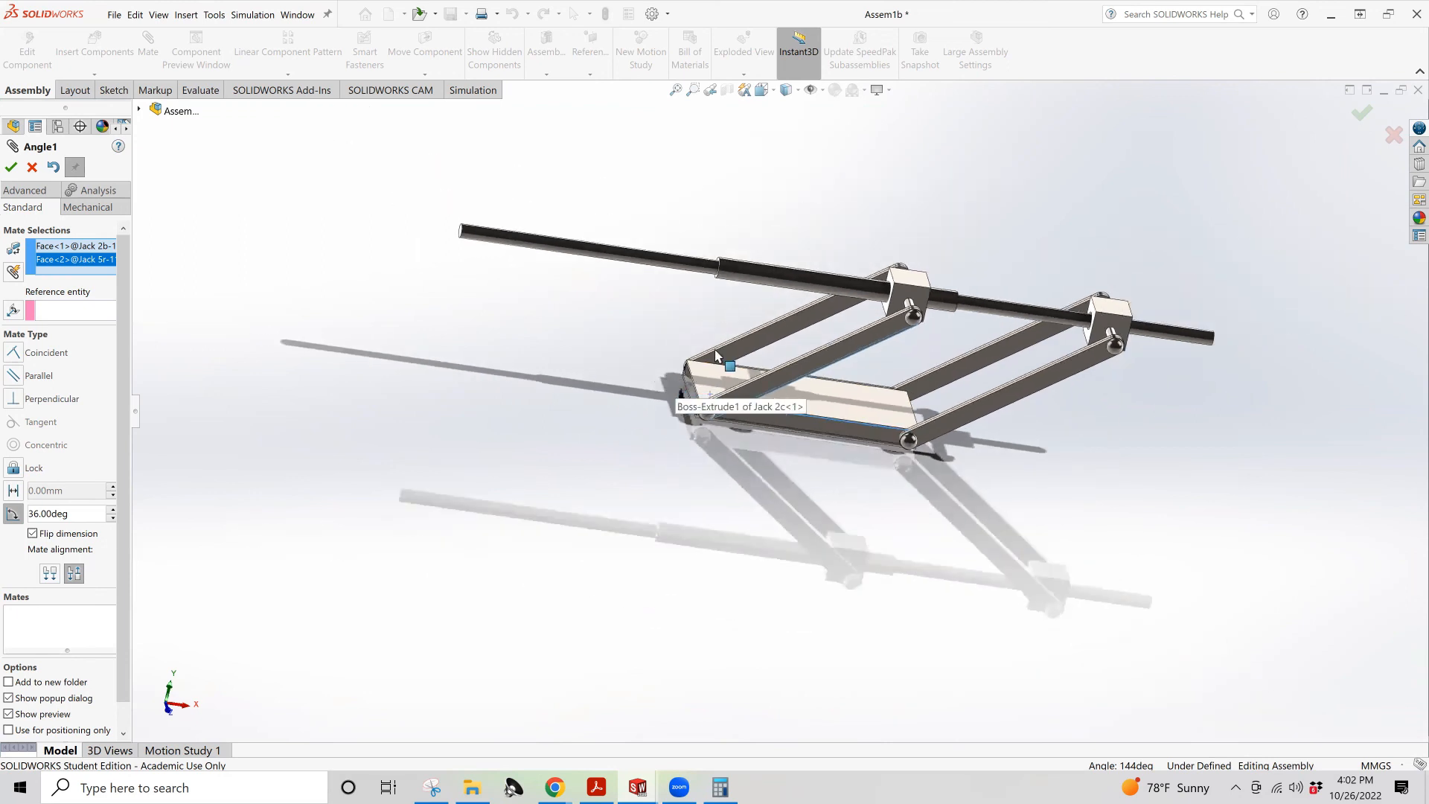
Turn off Flip dimension, set the 36° angle mate's alignment to aligned, and accept it so the jack stands upright
{"action": "left_click", "coordinate": [32, 534]}
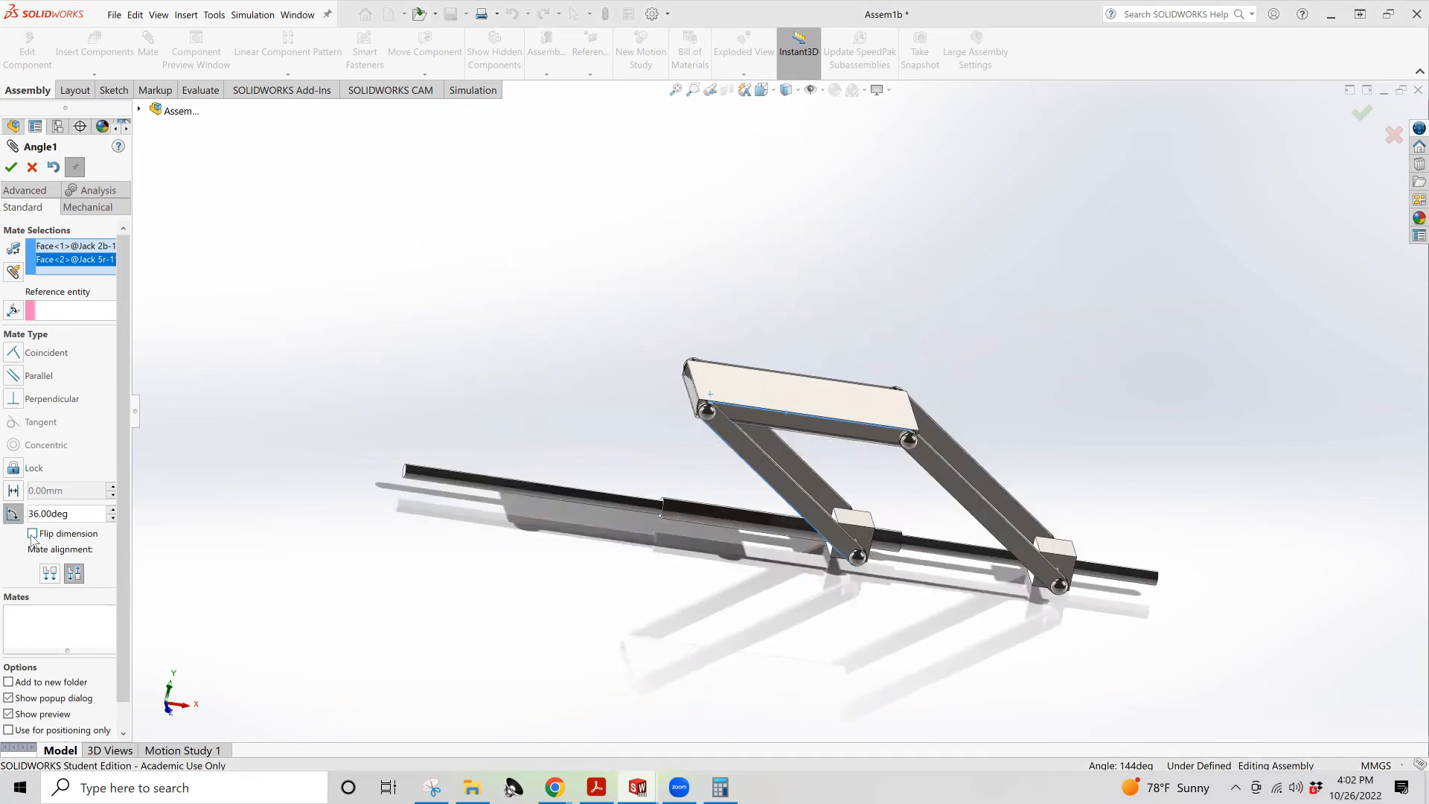
{"action": "left_click", "coordinate": [49, 578]}
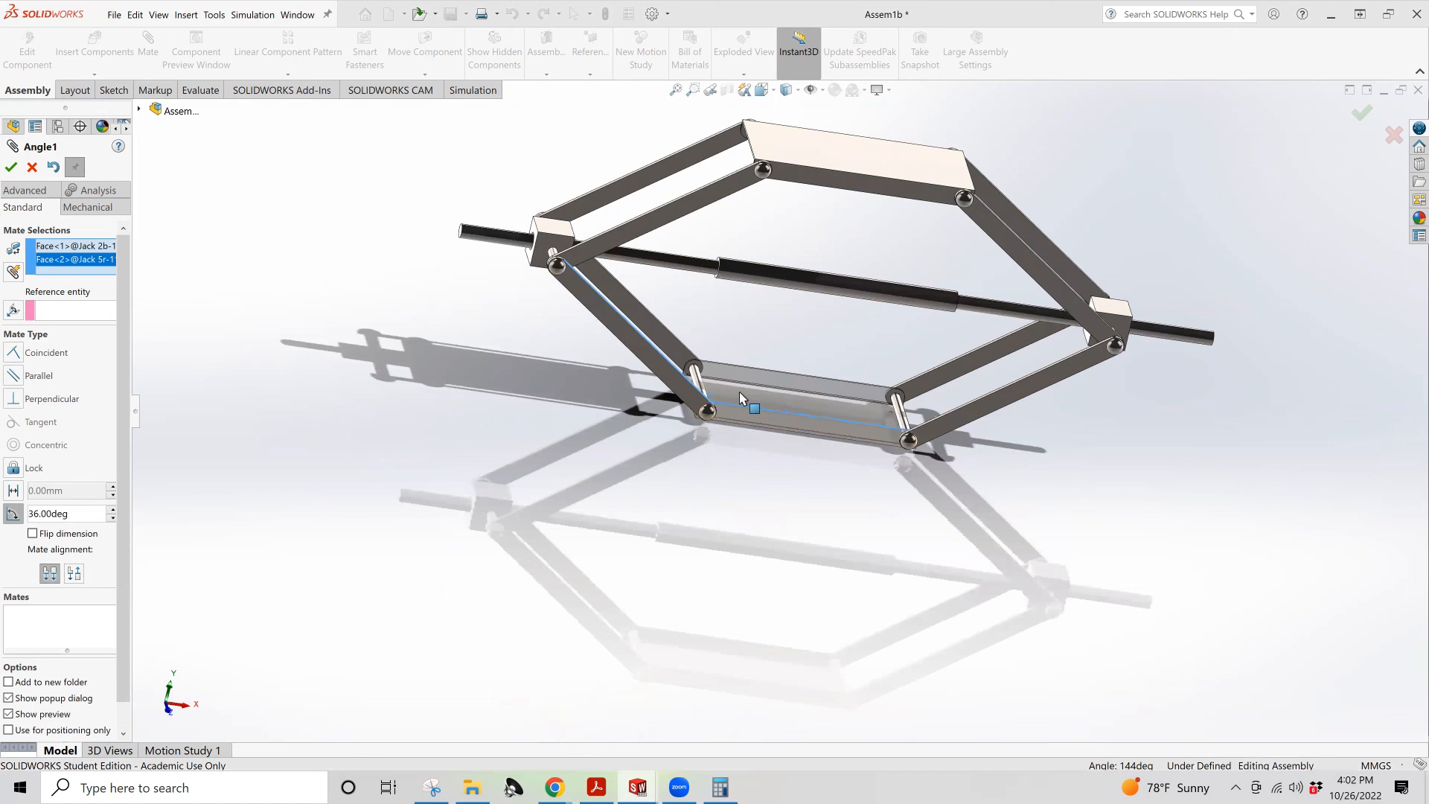
{"action": "middle_click_drag", "start_coordinate": [814, 480], "coordinate": [658, 412]}
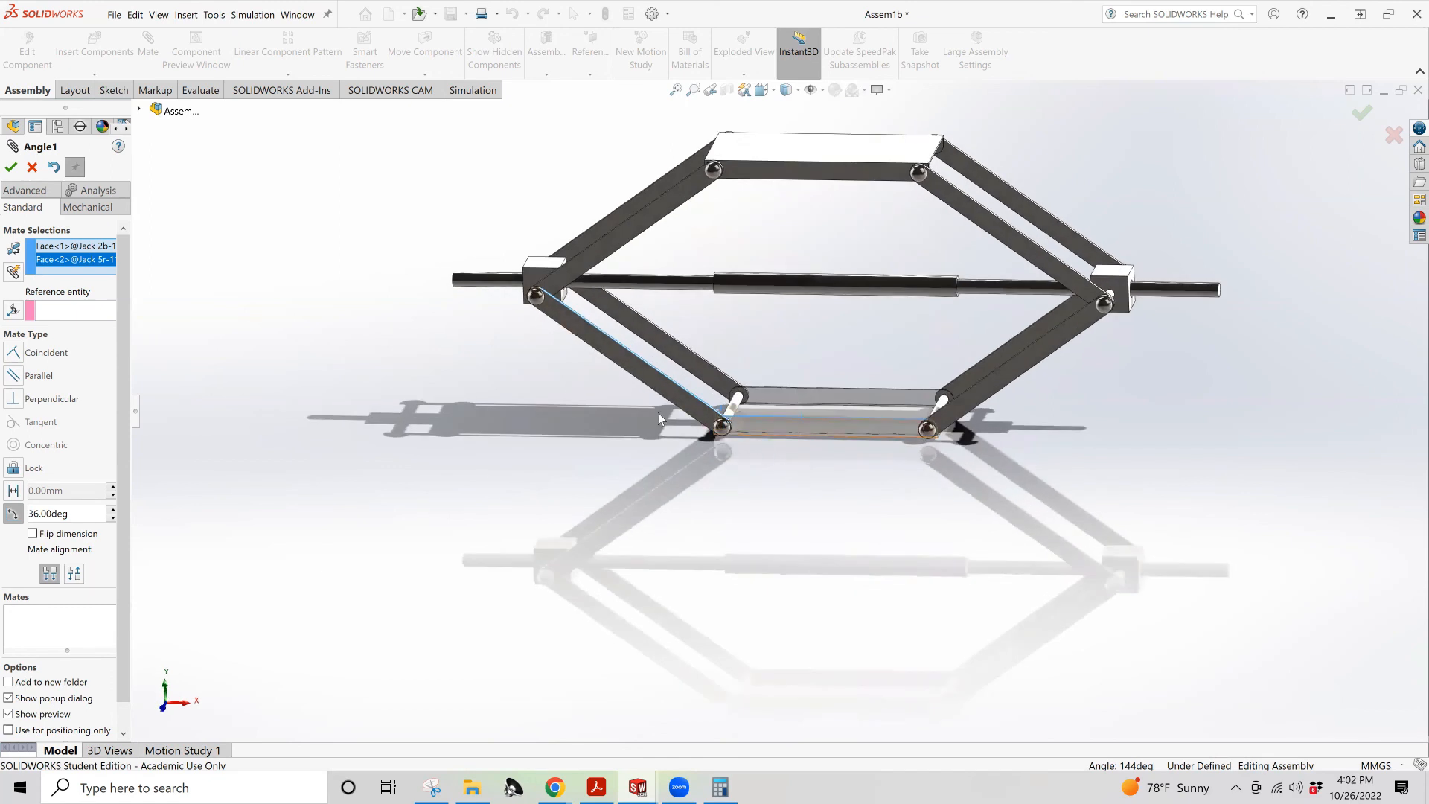
{"action": "left_click", "coordinate": [74, 579]}
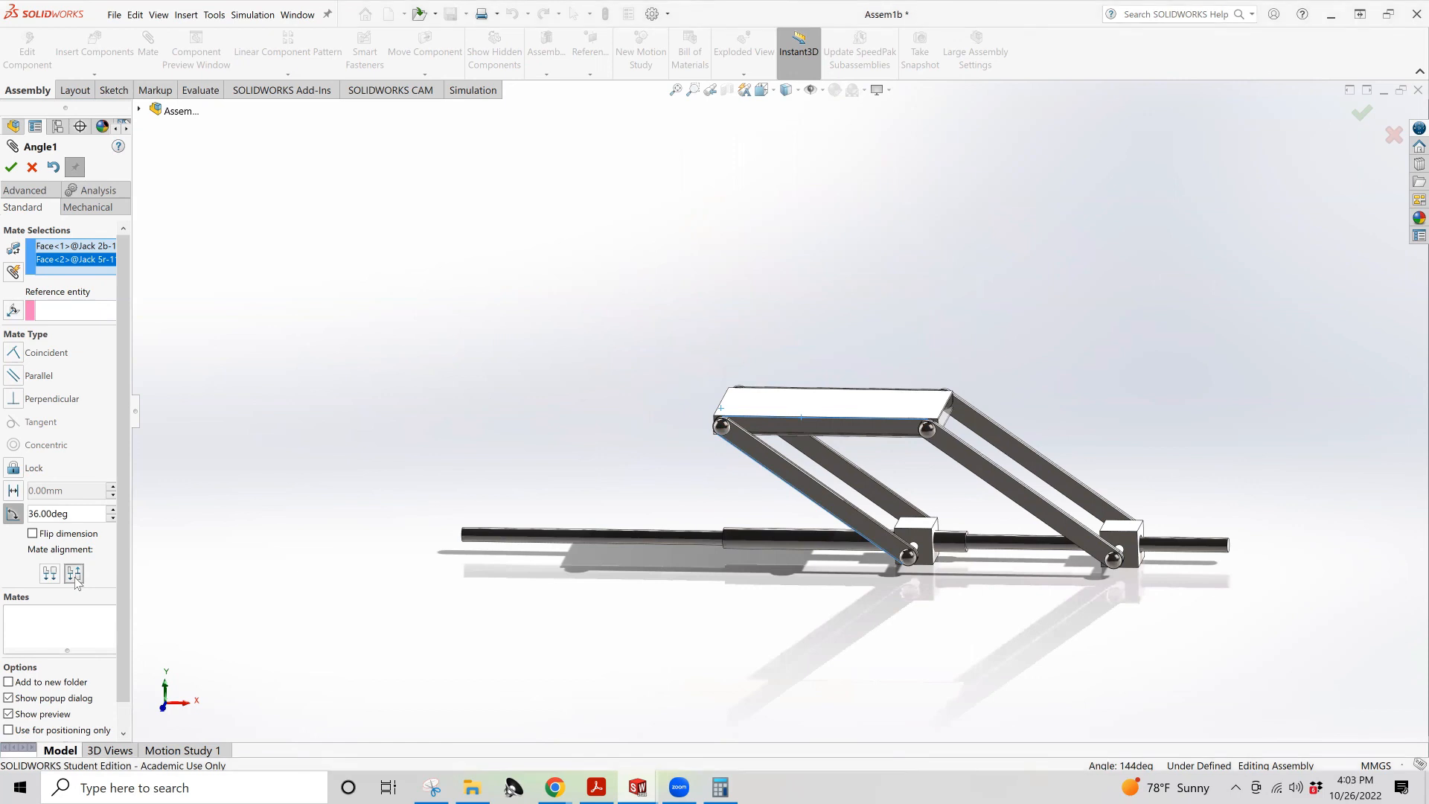
{"action": "left_click", "coordinate": [49, 573]}
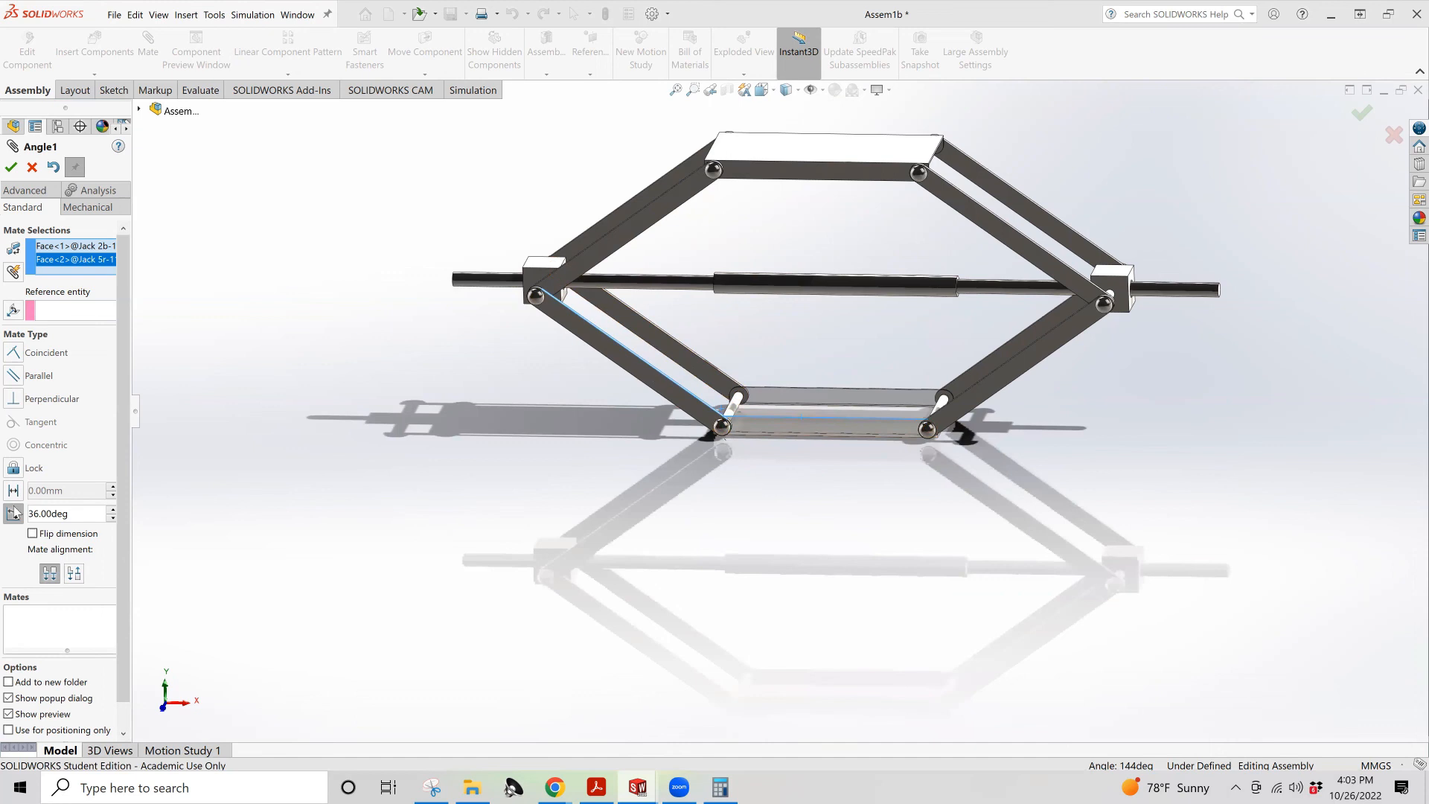
{"action": "left_click", "coordinate": [15, 171]}
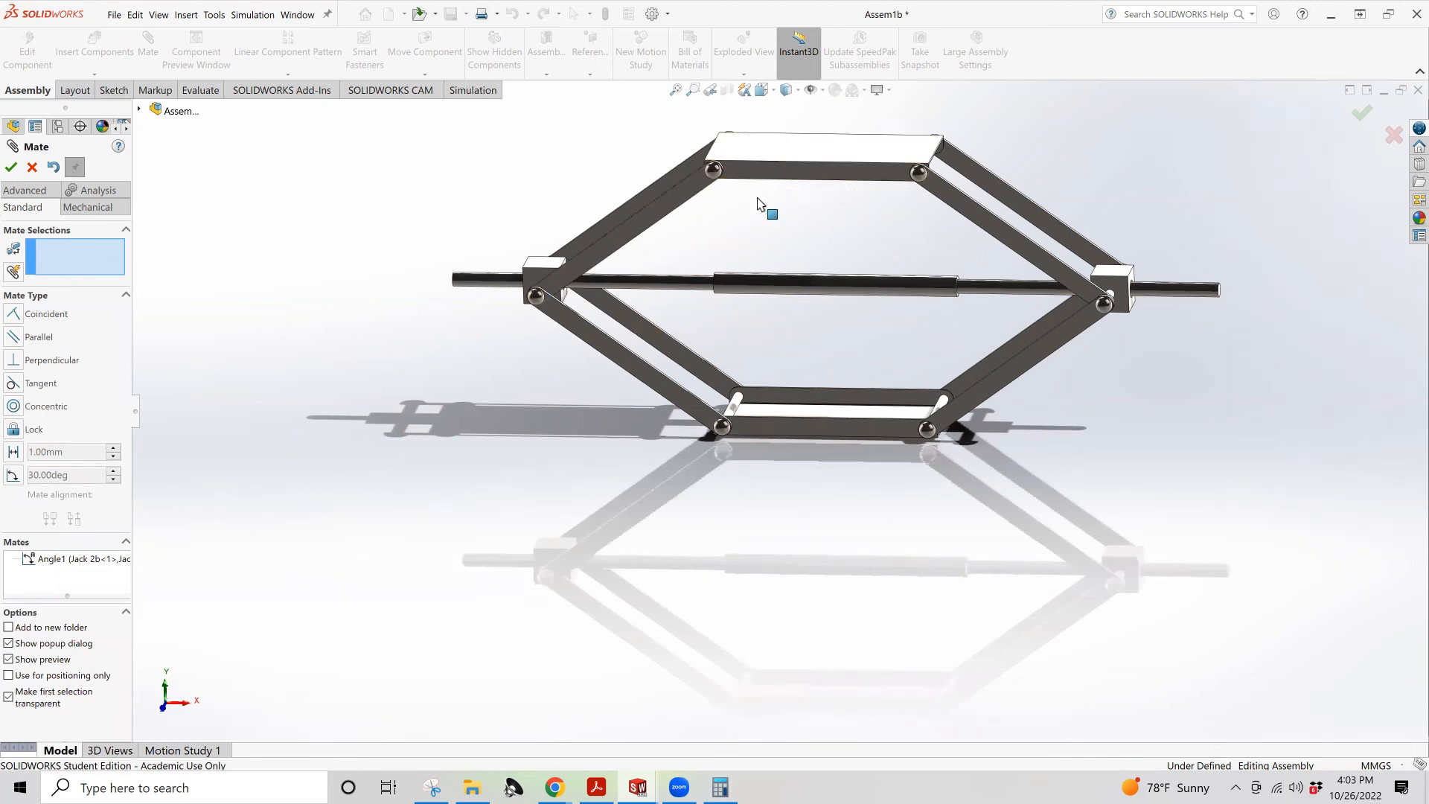
{"action": "left_click", "coordinate": [32, 167]}
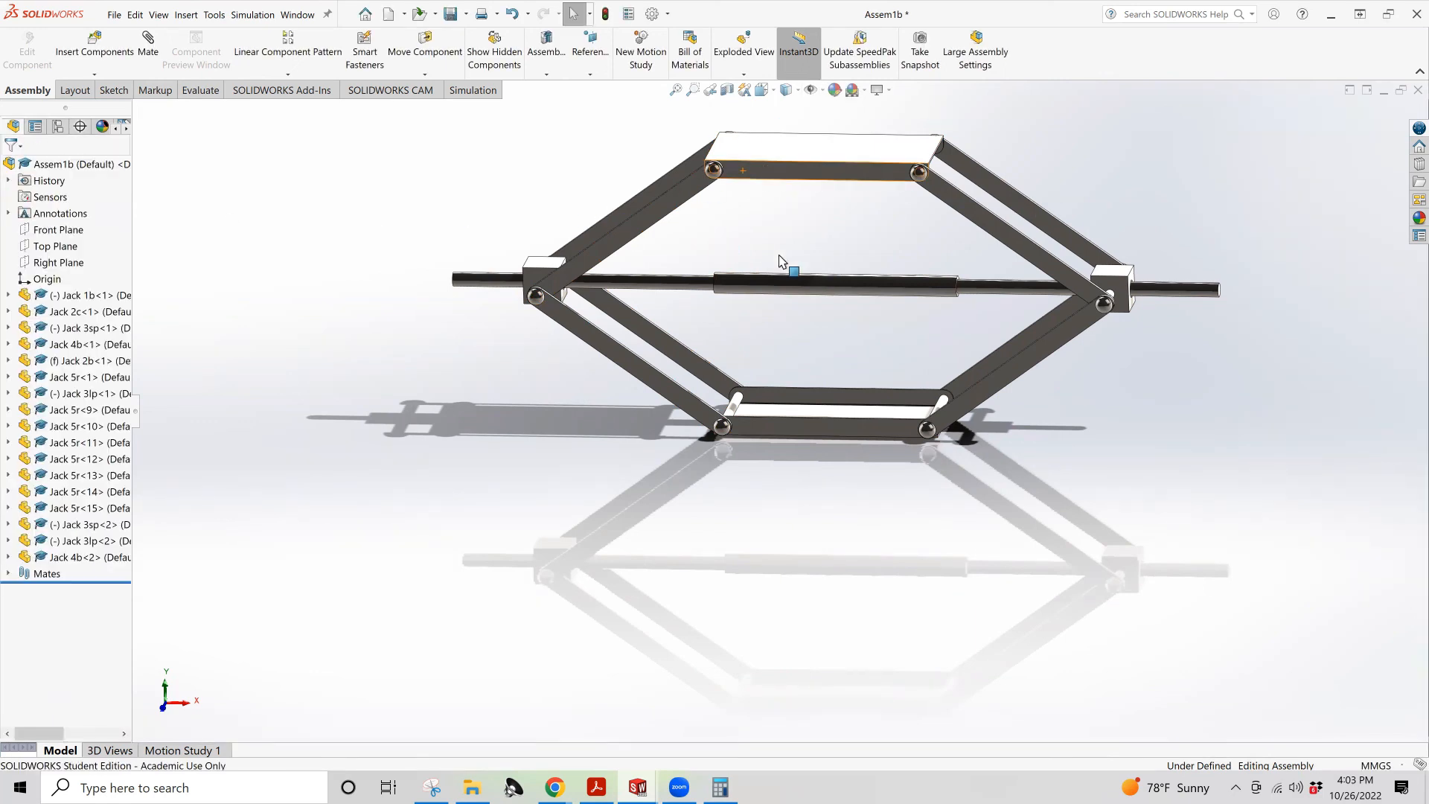
Slide the central shaft Jack 1b<1> along its axis and set up a Width mate with empty selections
{"action": "left_click", "coordinate": [771, 155]}
{"action": "left_click_drag", "start_coordinate": [766, 284], "coordinate": [912, 305]}
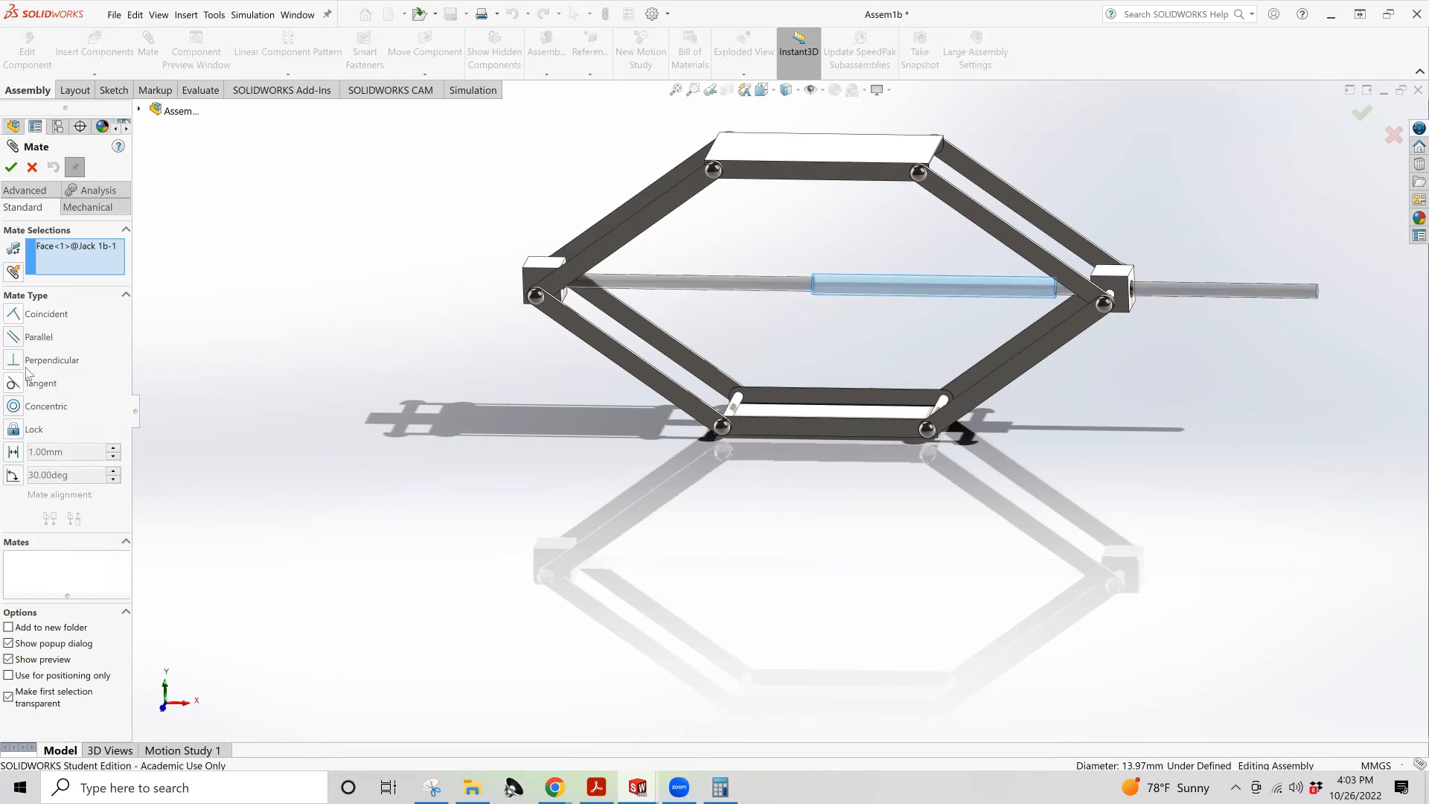
{"action": "left_click", "coordinate": [26, 190]}
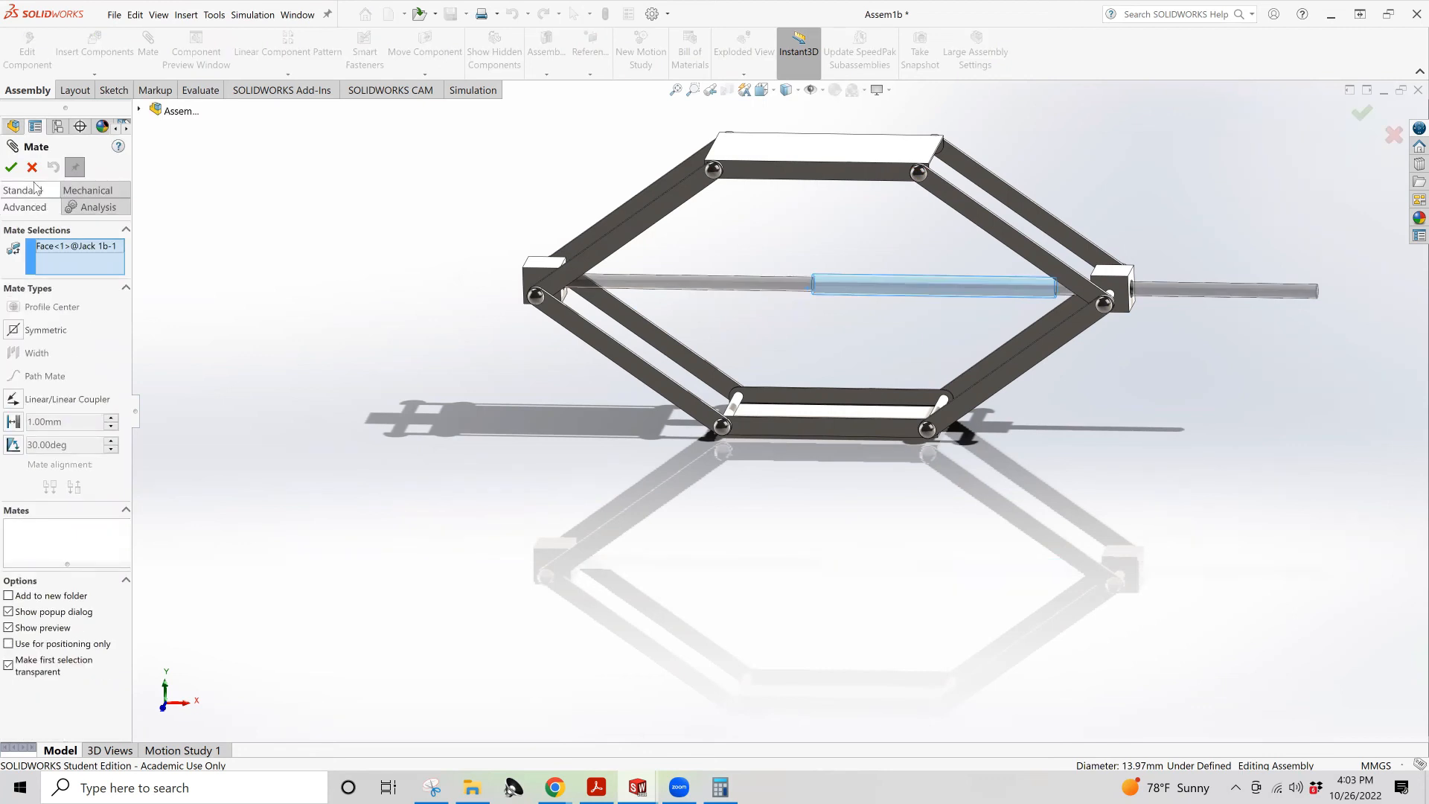
{"action": "right_click", "coordinate": [54, 264]}
{"action": "left_click", "coordinate": [89, 268]}
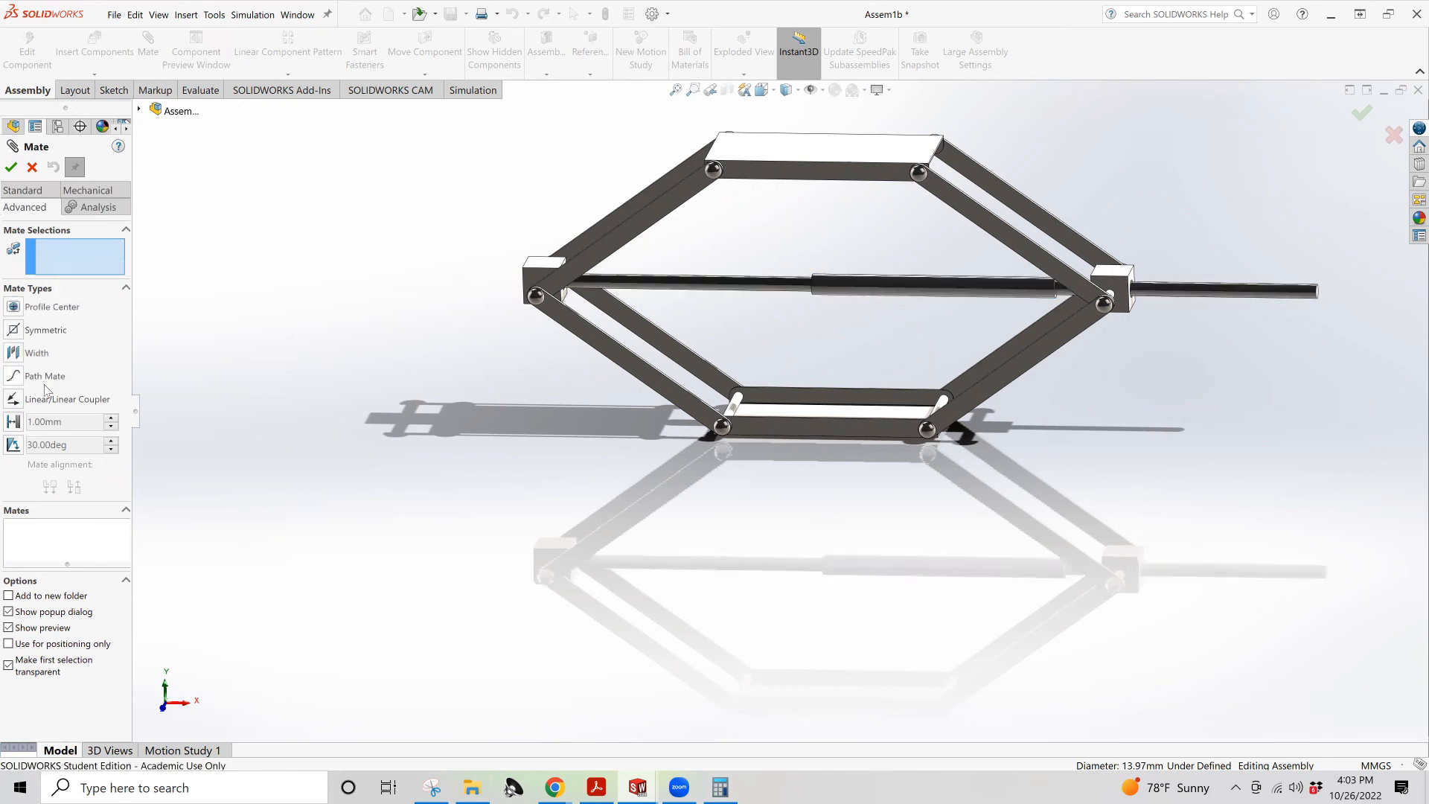
{"action": "left_click", "coordinate": [13, 352]}
Choose the two end shoulder faces of the shaft's thick middle section as the width selections
{"action": "middle_click_drag", "start_coordinate": [791, 356], "coordinate": [878, 262]}
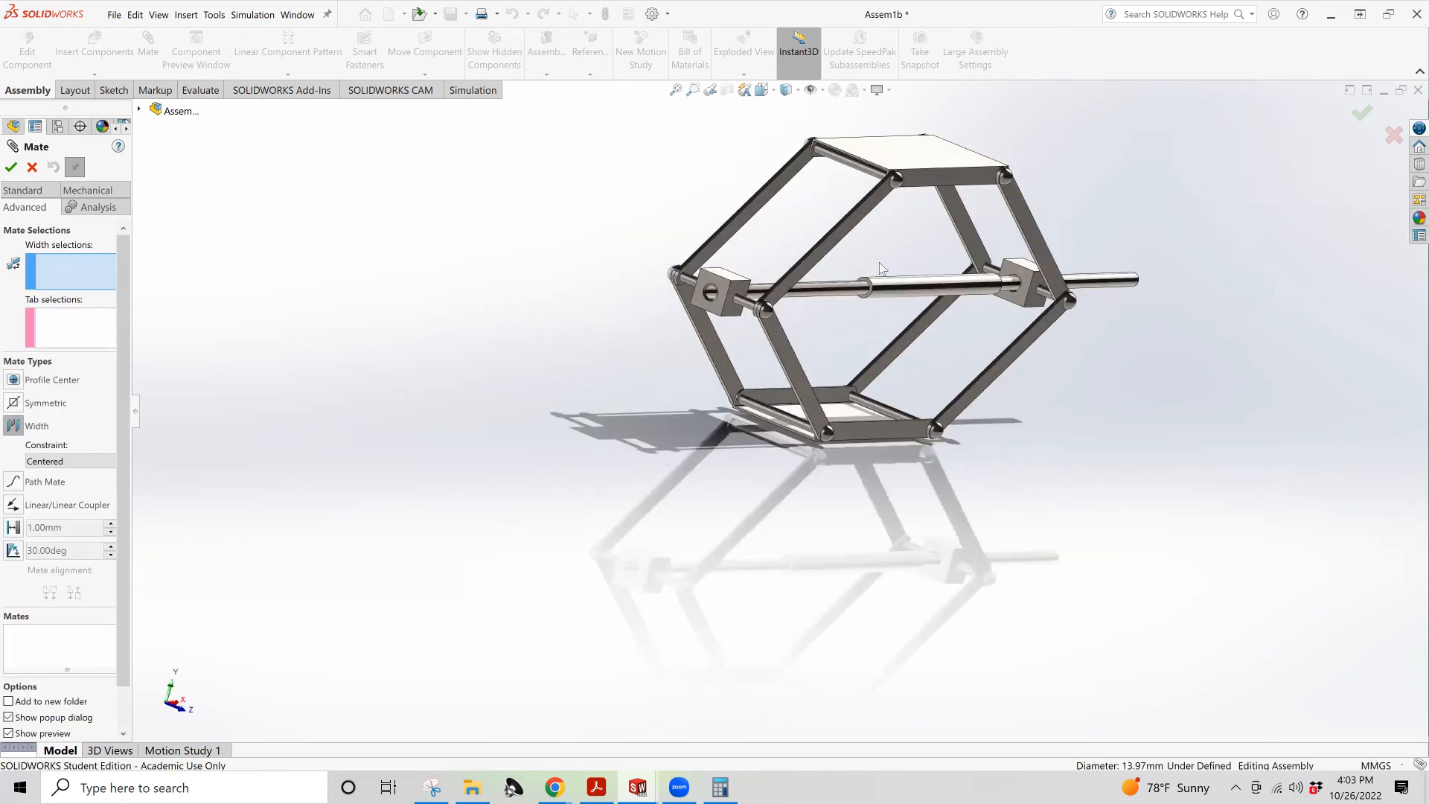
{"action": "scroll", "coordinate": [879, 262], "scroll_direction": "down", "scroll_amount": 8}
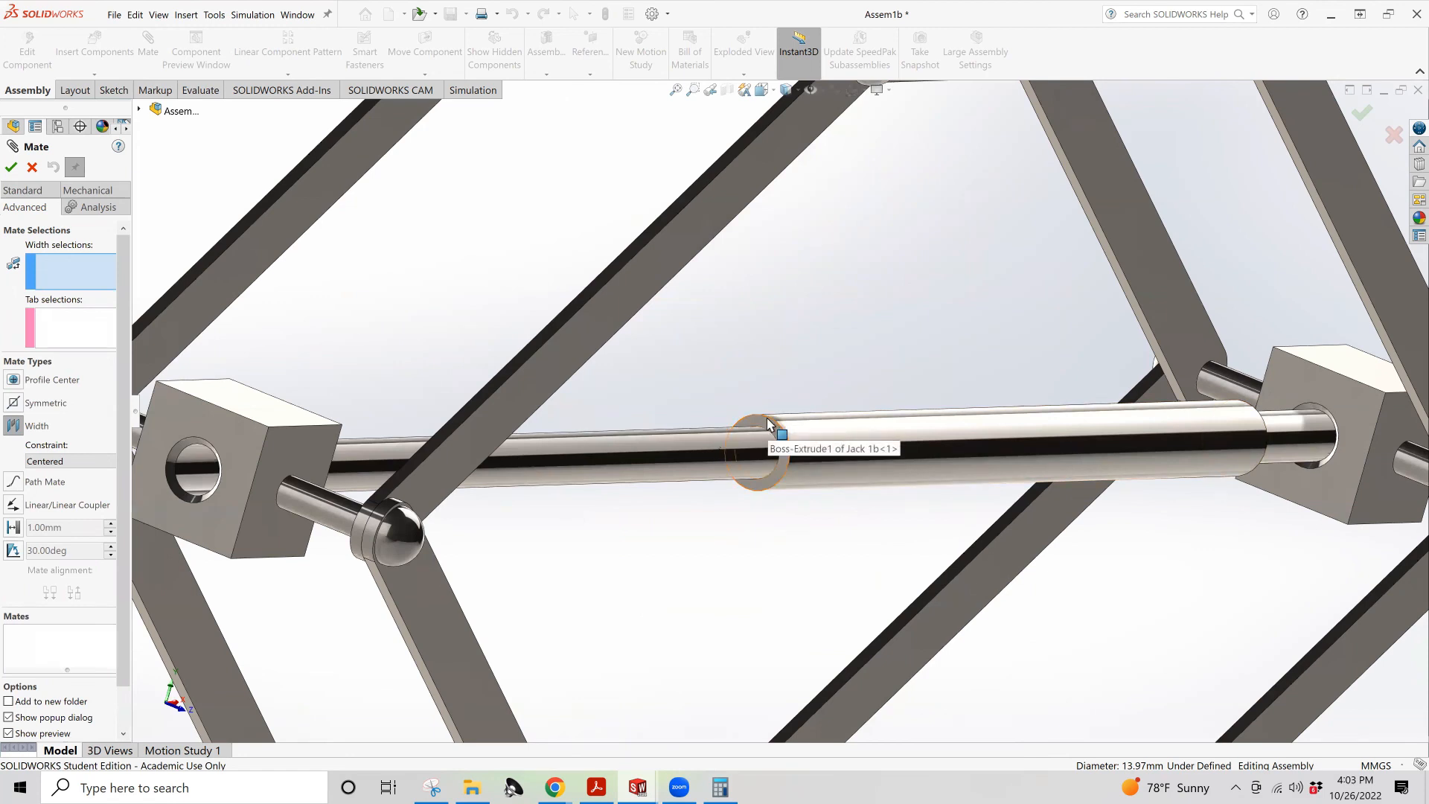
{"action": "left_click", "coordinate": [771, 428]}
{"action": "scroll", "coordinate": [807, 379], "scroll_direction": "down", "scroll_amount": 3}
{"action": "scroll", "coordinate": [807, 380], "scroll_direction": "up", "scroll_amount": 6}
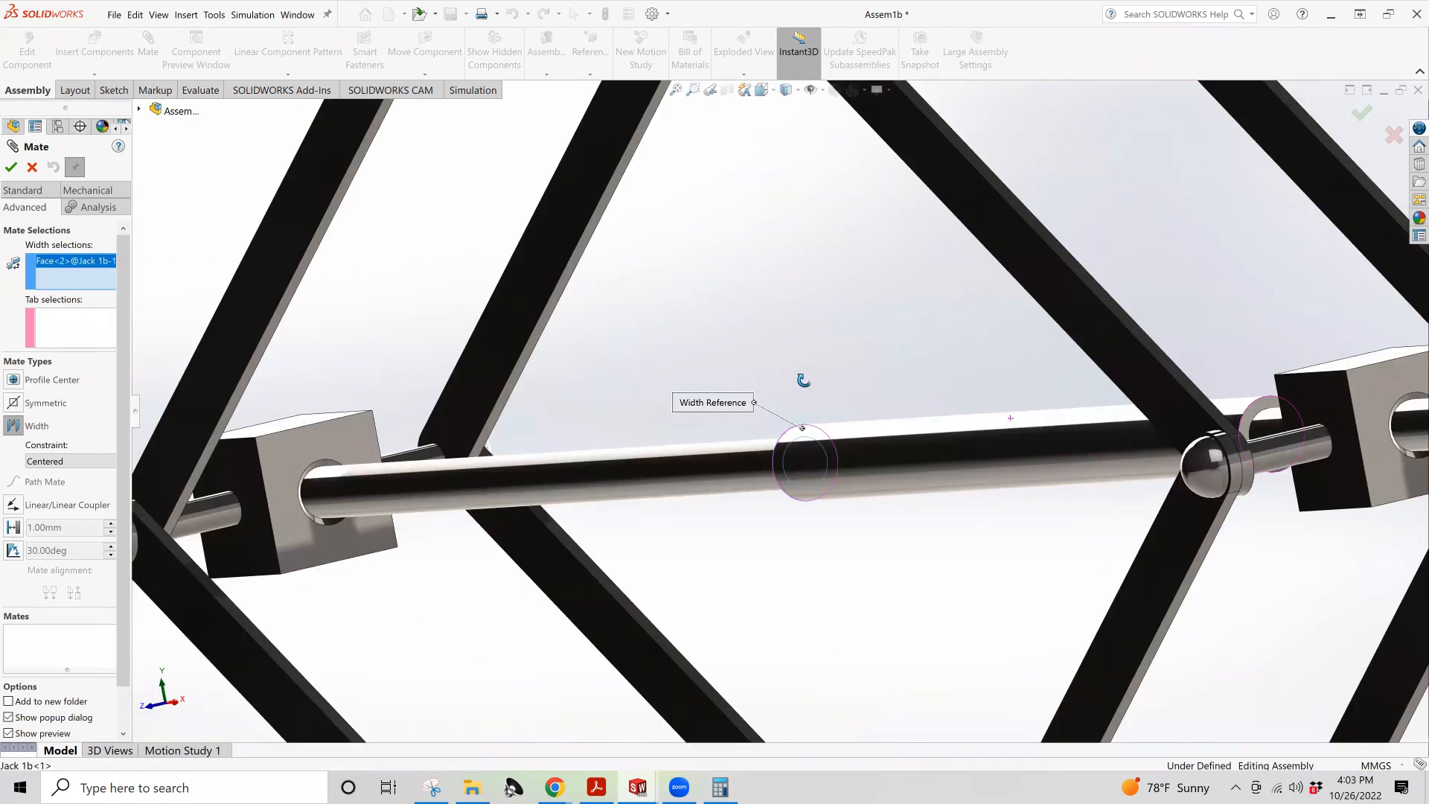
{"action": "left_click", "coordinate": [1261, 415]}
{"action": "scroll", "coordinate": [1236, 381], "scroll_direction": "down", "scroll_amount": 3}
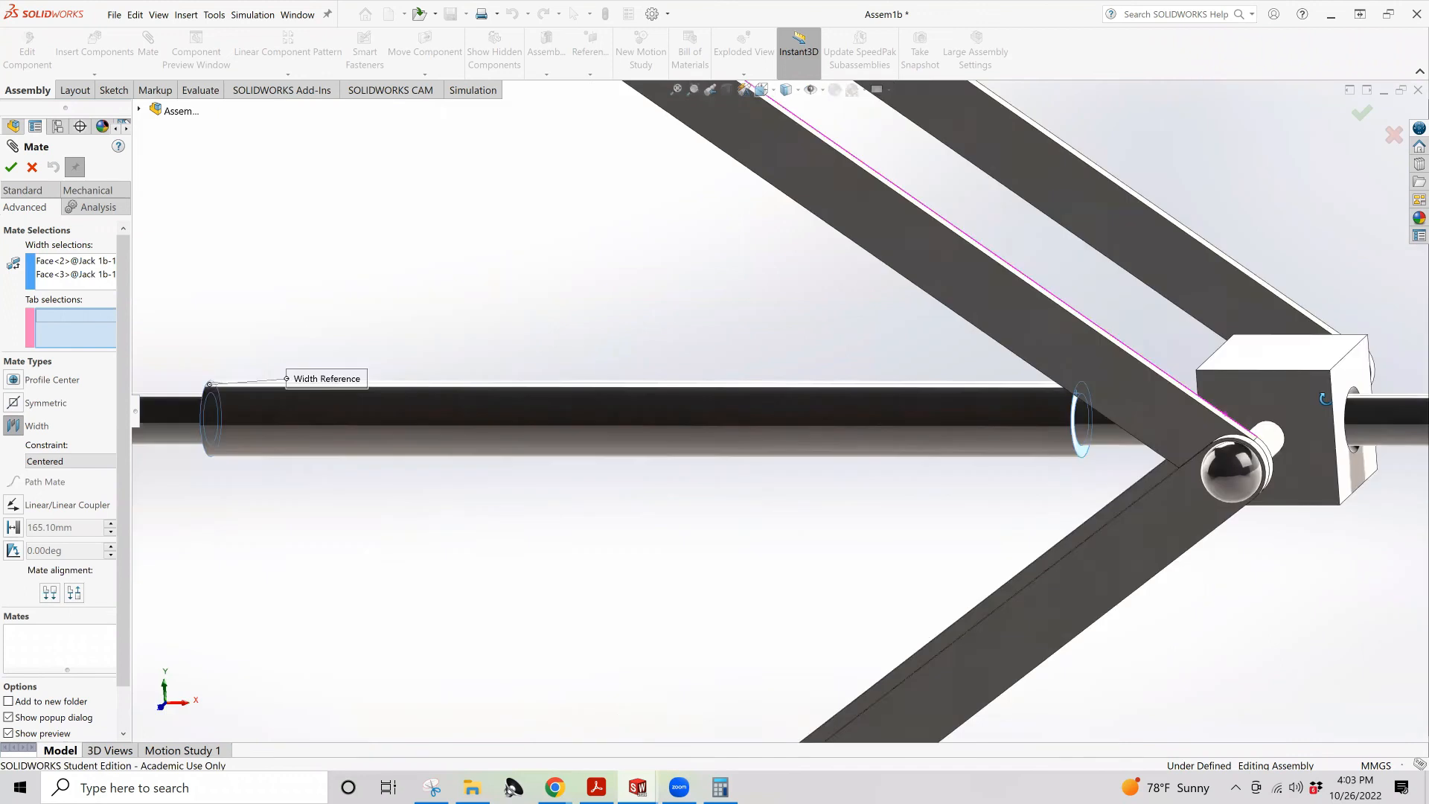
Use the inner faces of blocks Jack 4b<2> and Jack 4b<1> as tab selections and accept the centered Width mate
{"action": "left_click", "coordinate": [1214, 374]}
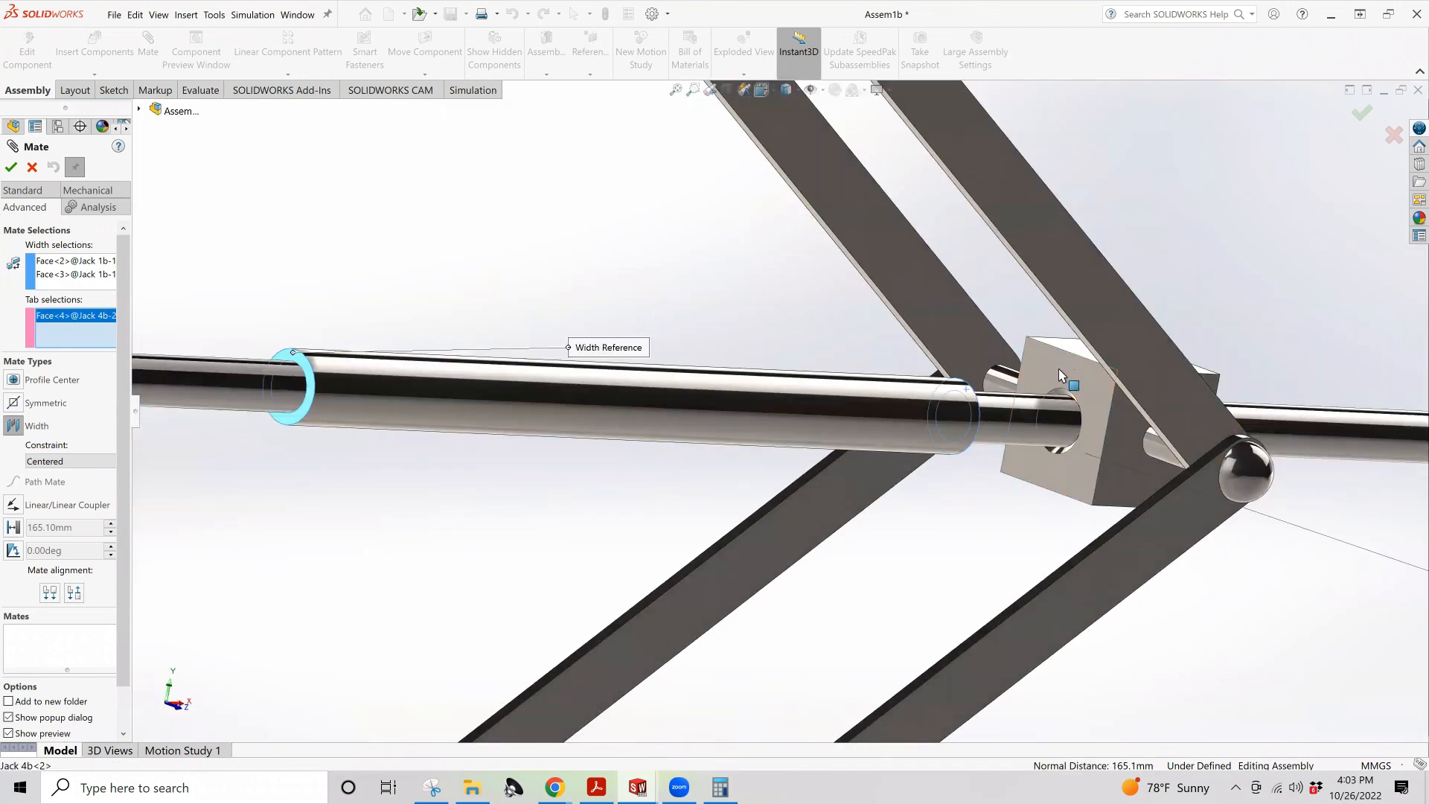
{"action": "scroll", "coordinate": [967, 402], "scroll_direction": "up", "scroll_amount": 5}
{"action": "scroll", "coordinate": [964, 358], "scroll_direction": "up", "scroll_amount": 4}
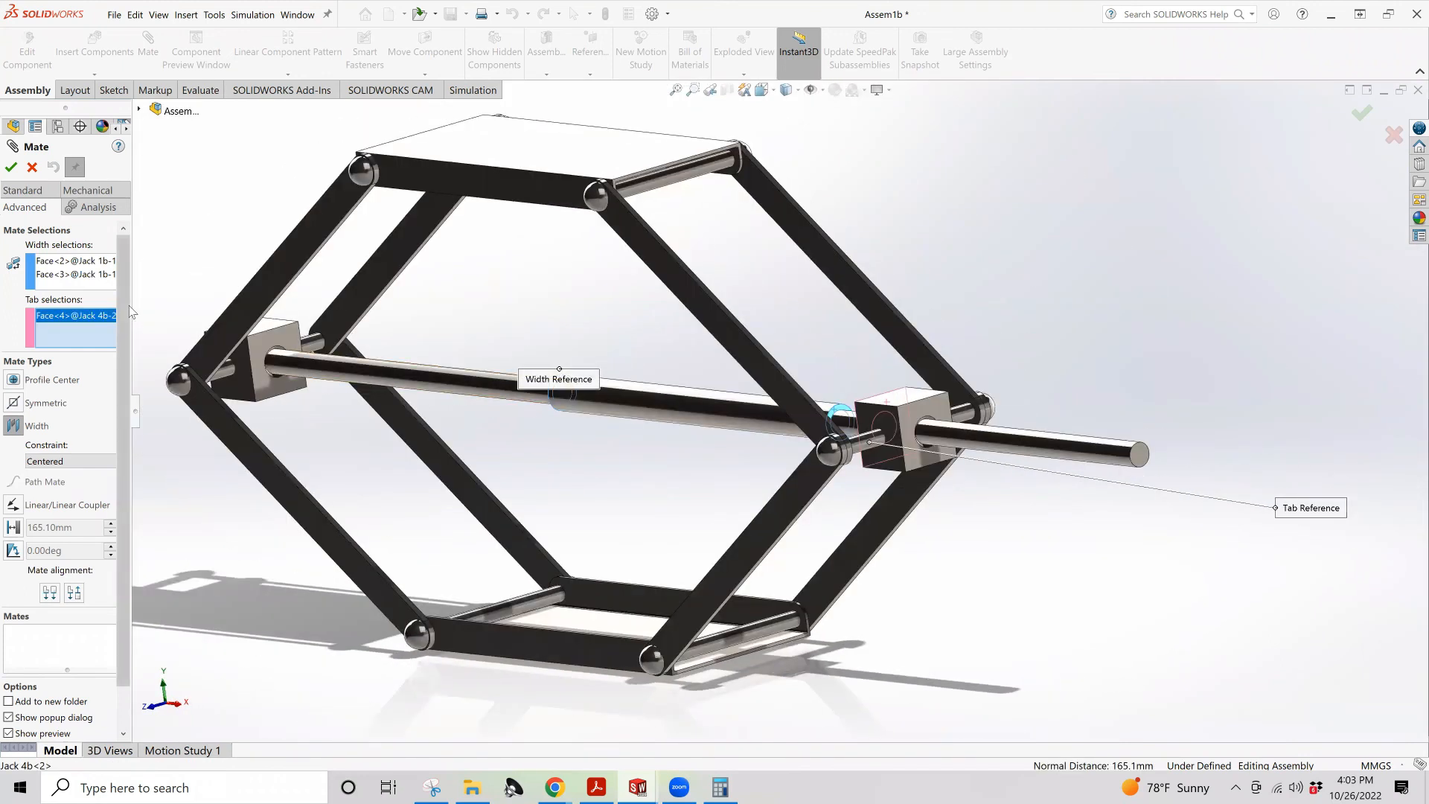
{"action": "left_click", "coordinate": [269, 345]}
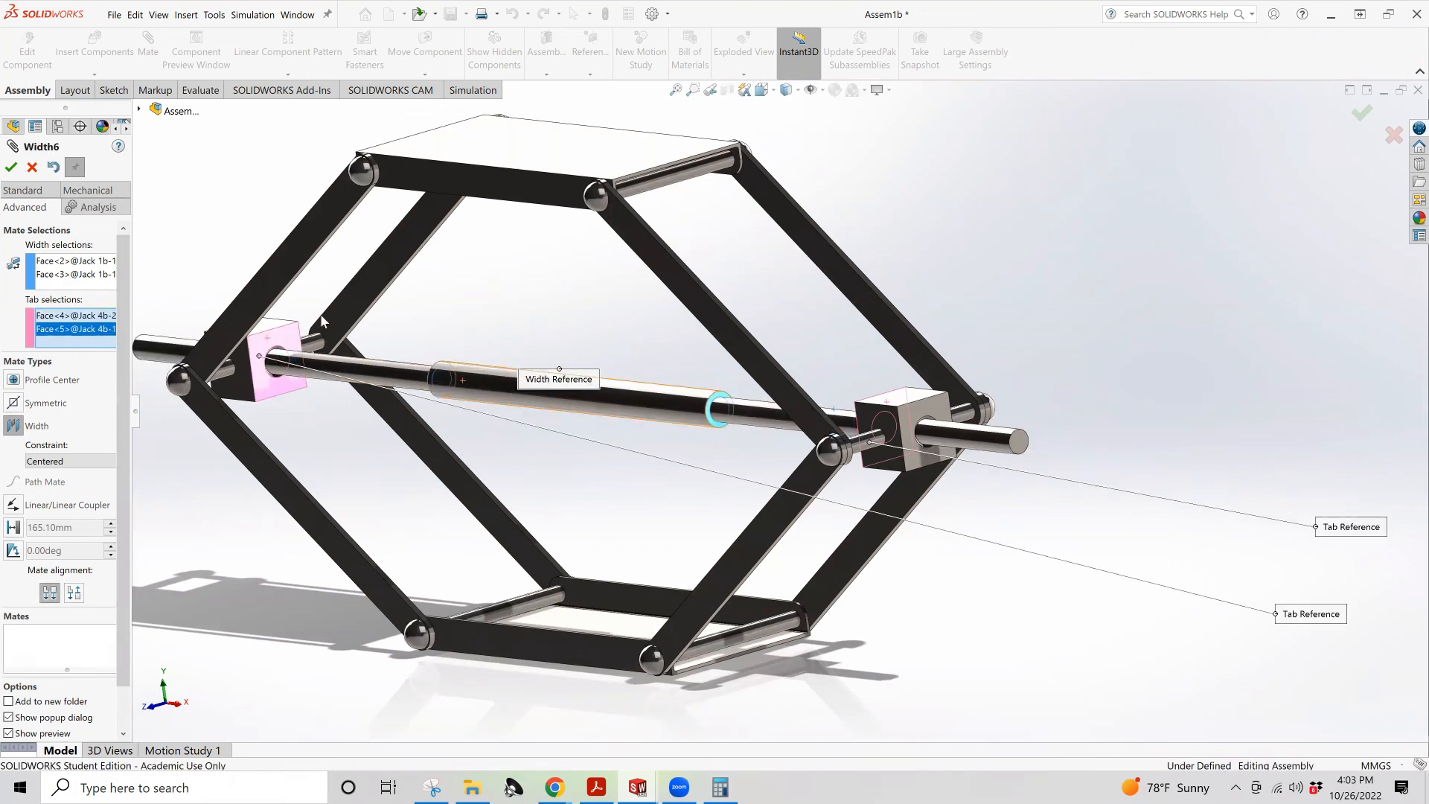
{"action": "left_click", "coordinate": [15, 169]}
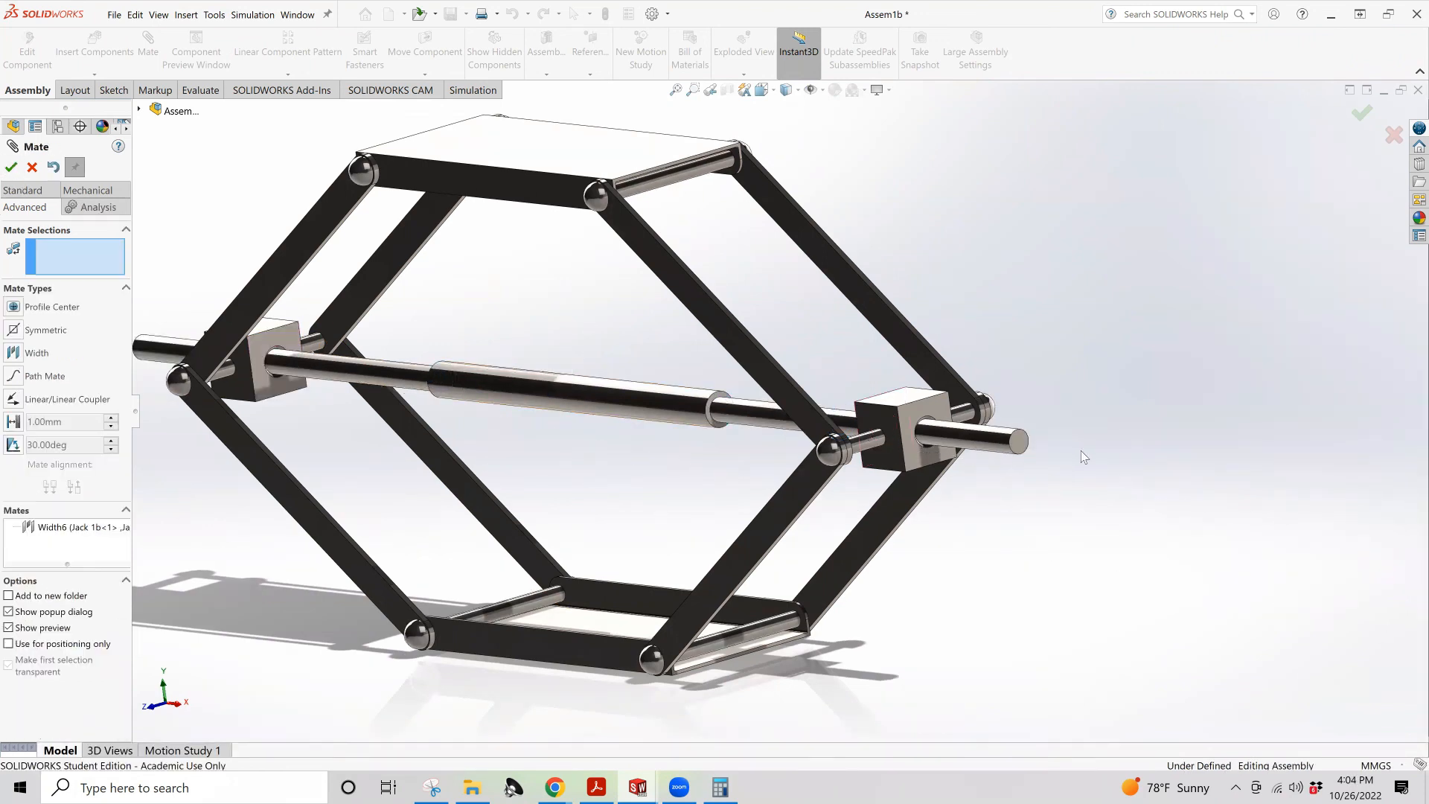
Exit the Mate command and select the assembly origin to check where it lies relative to the jack
{"action": "scroll", "coordinate": [524, 453], "scroll_direction": "up", "scroll_amount": 4}
{"action": "middle_click_drag", "start_coordinate": [524, 452], "coordinate": [655, 447]}
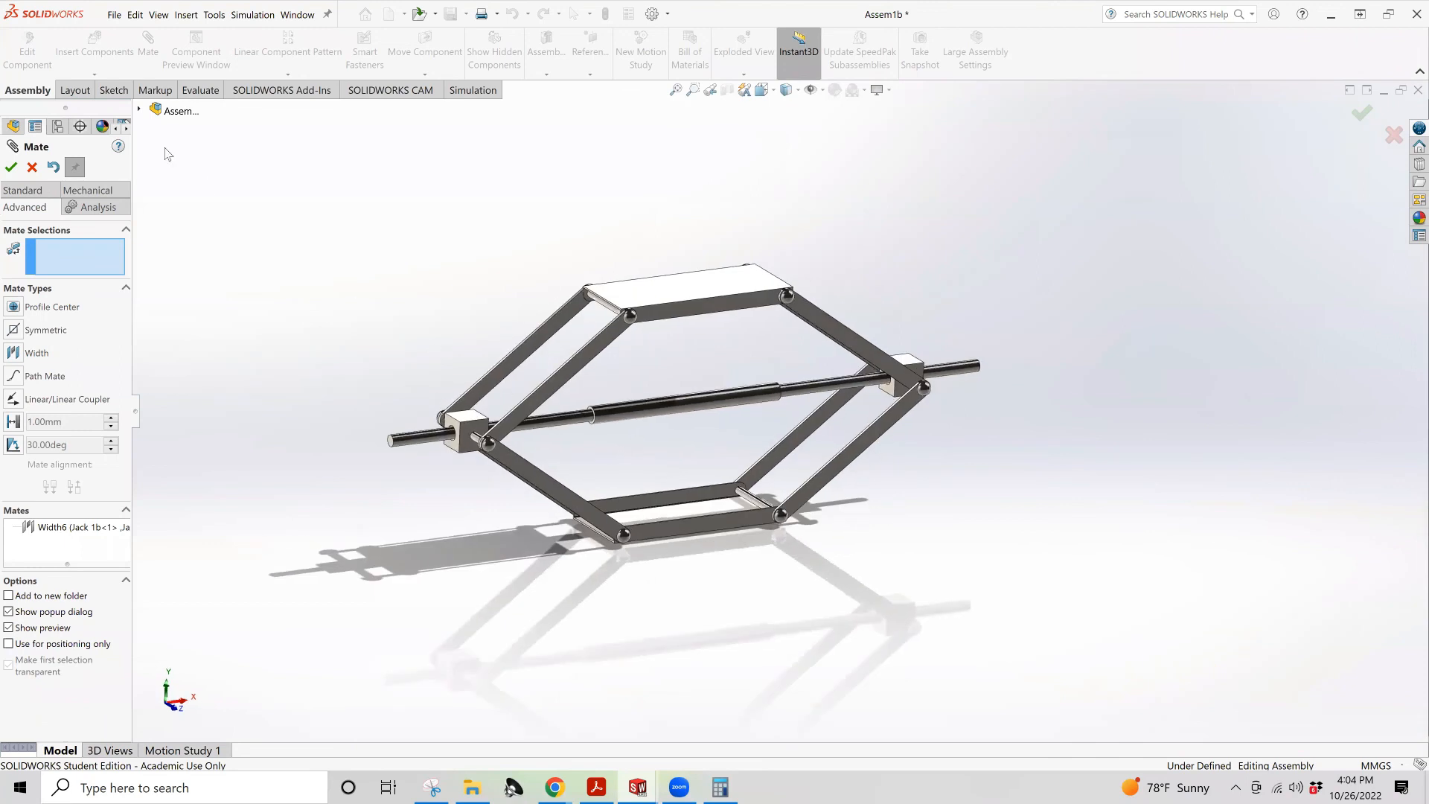
{"action": "left_click", "coordinate": [32, 169]}
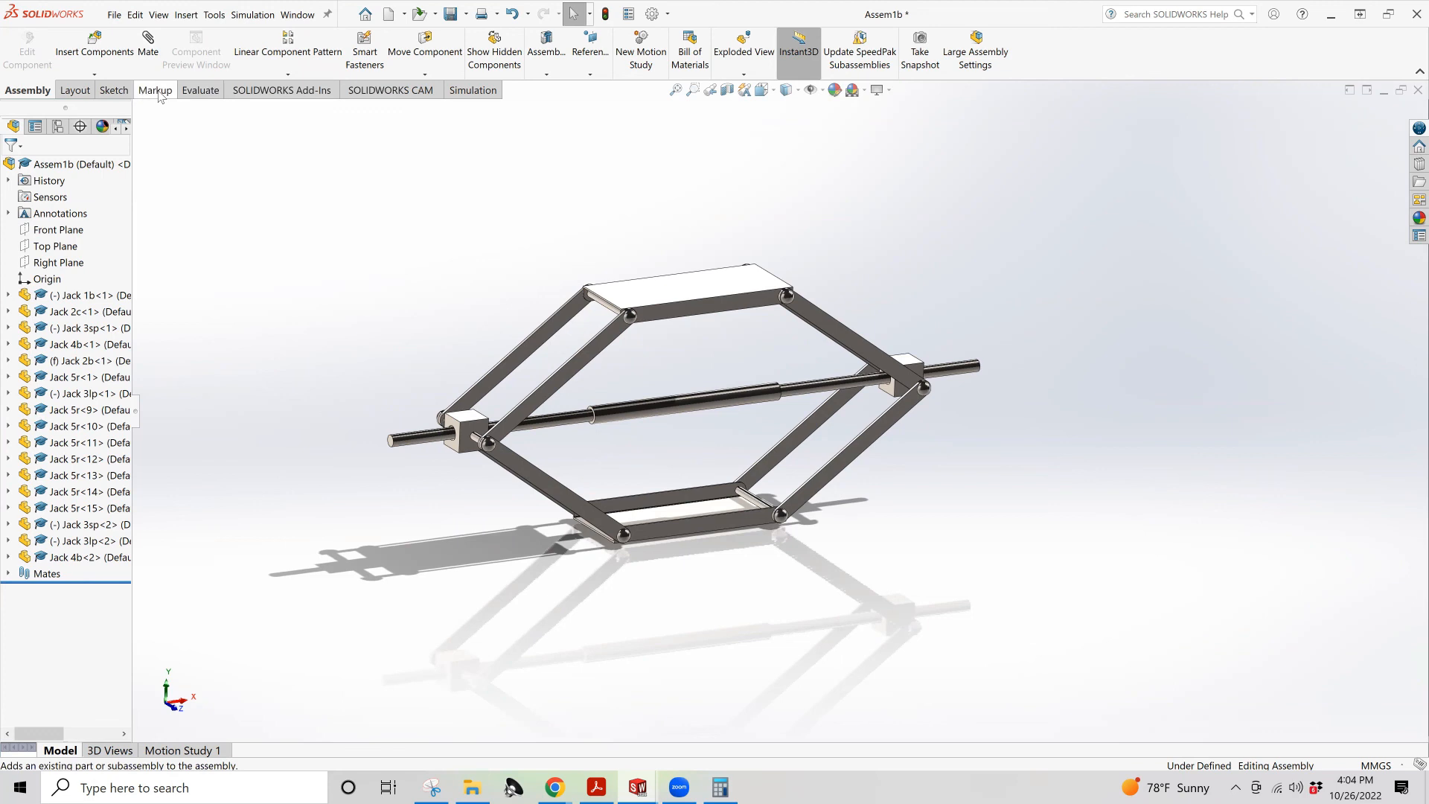
{"action": "left_click", "coordinate": [46, 278]}
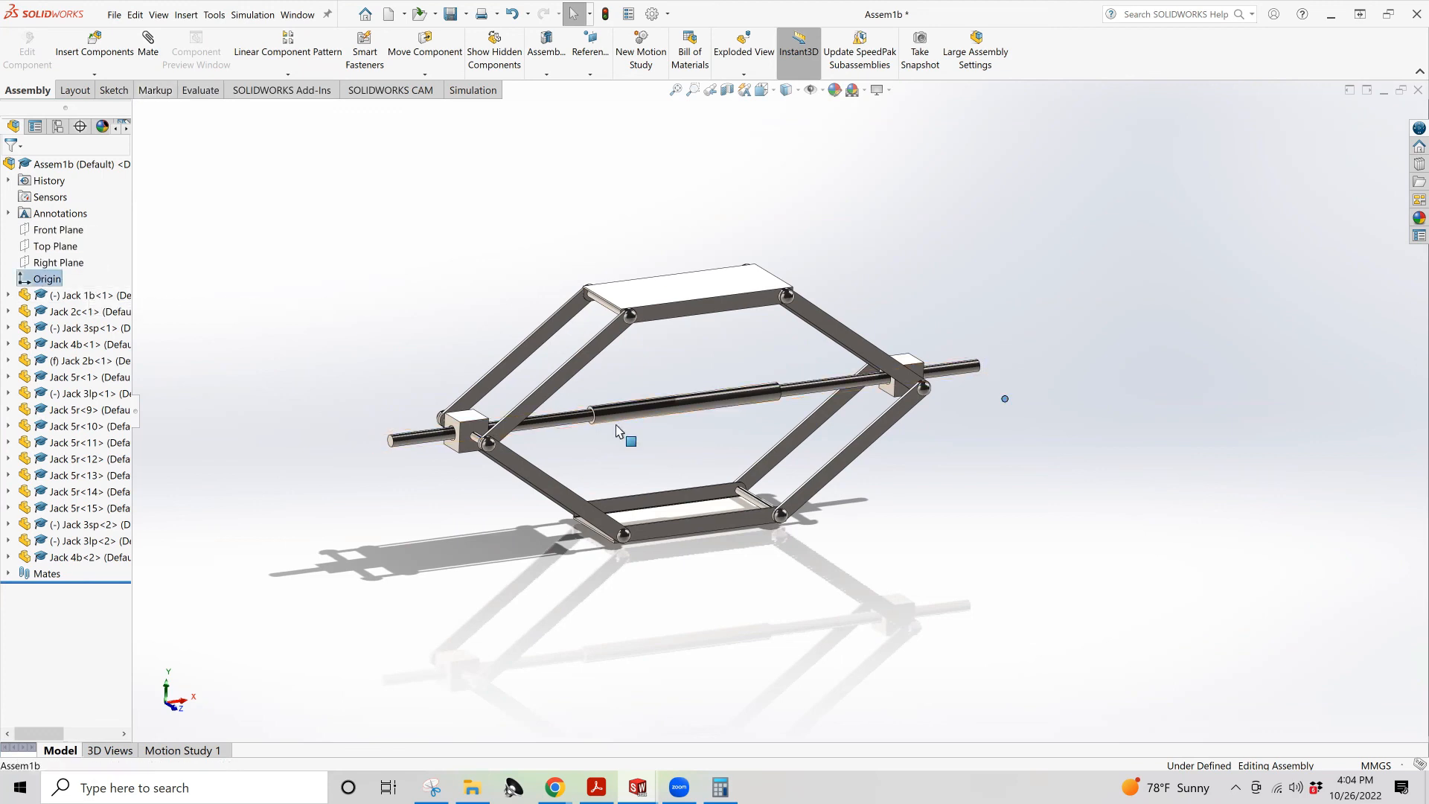
{"action": "middle_click_drag", "start_coordinate": [1006, 402], "coordinate": [924, 394]}
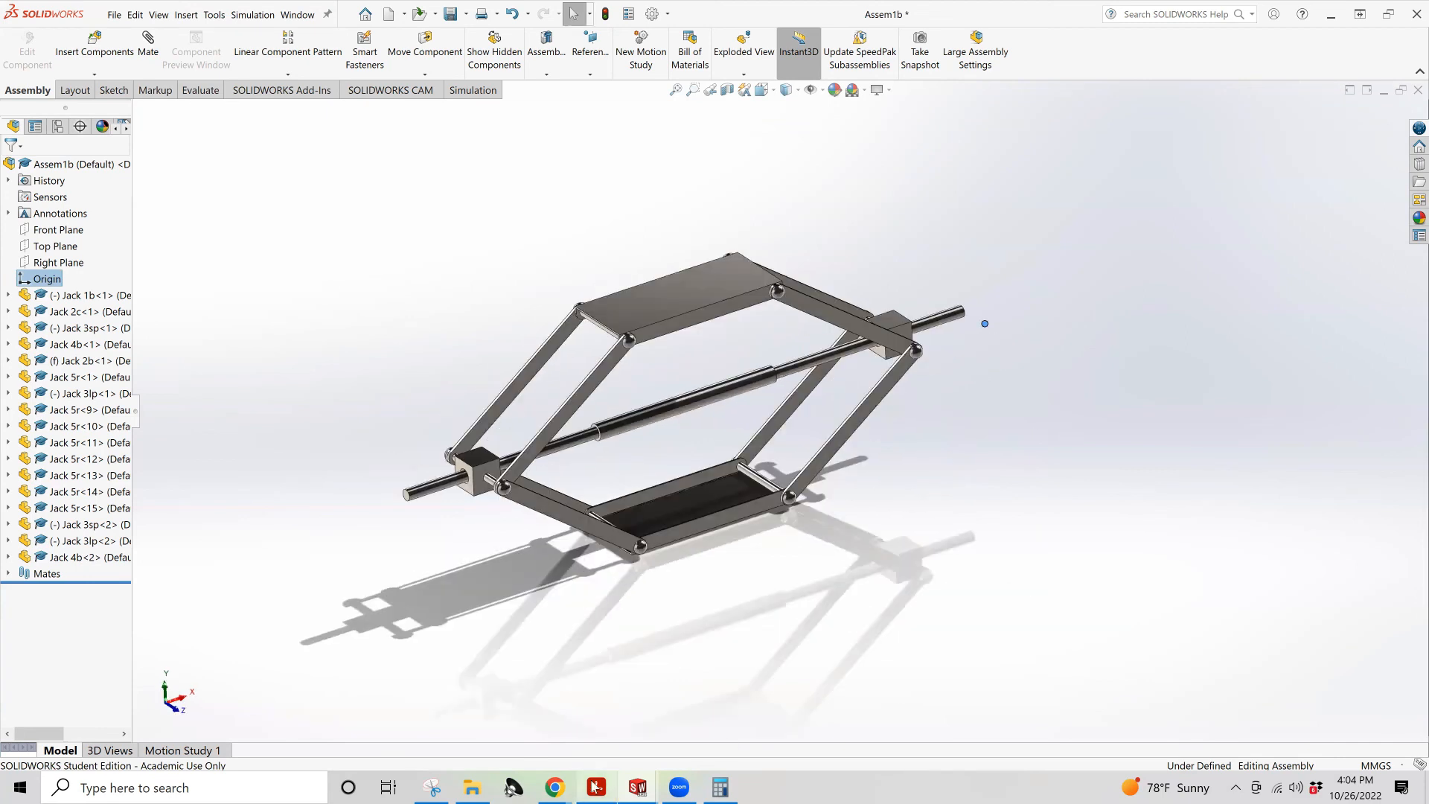
Check the illustrated coordinate system location in CSWA_Exam_Practice_Questions.pdf in Adobe Acrobat, and return to Assem1b in SOLIDWORKS
{"action": "left_click", "coordinate": [596, 786]}
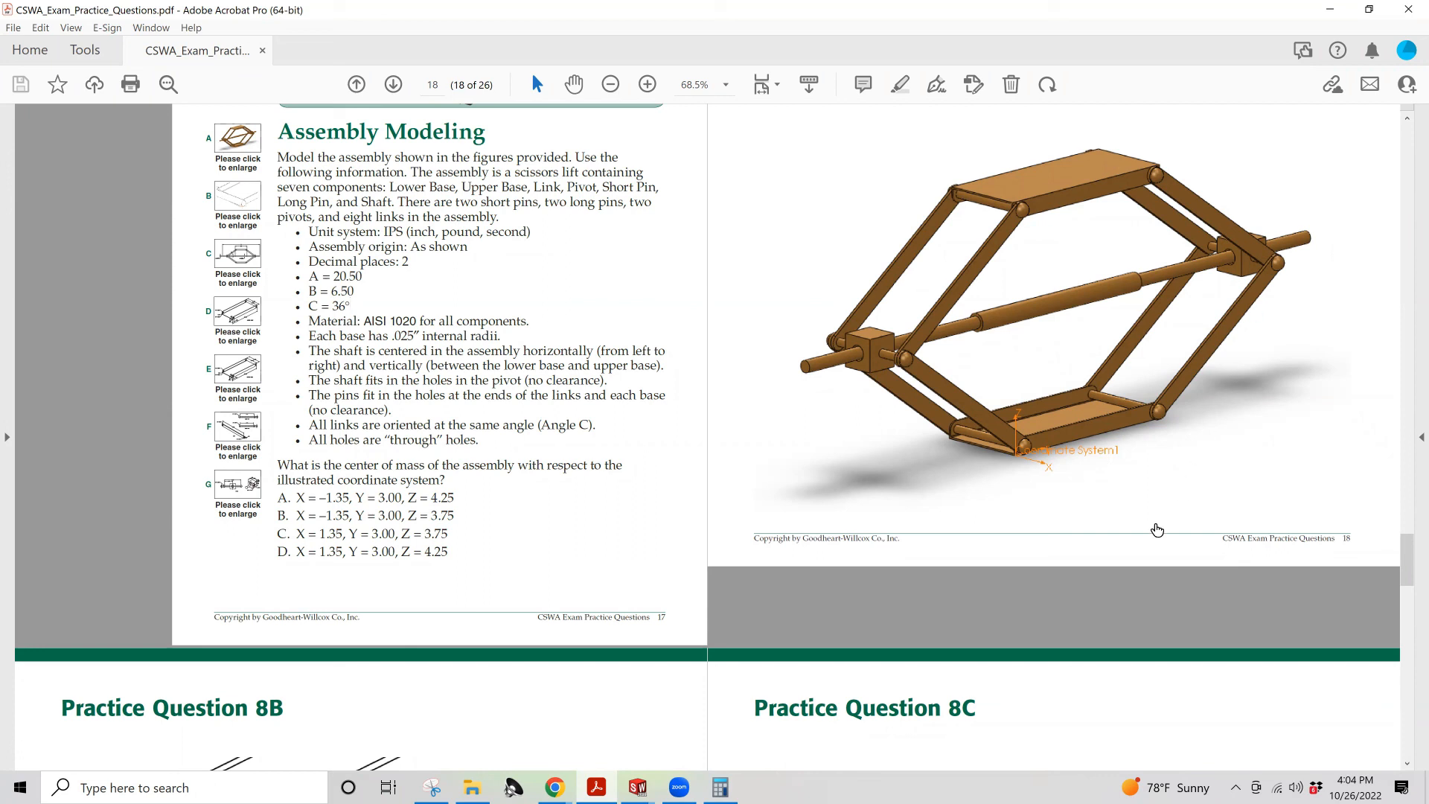
{"action": "mouse_move", "coordinate": [638, 787]}
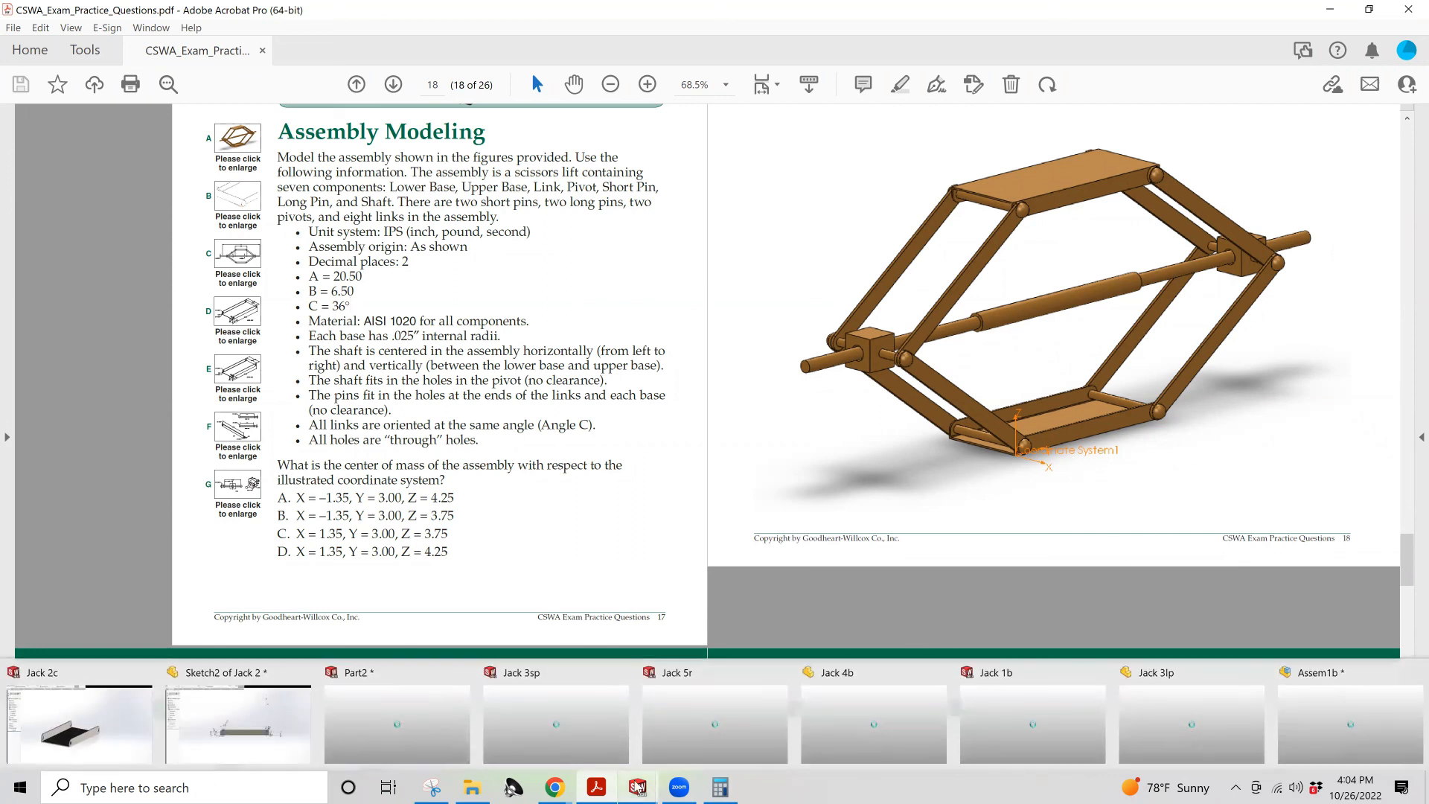
{"action": "left_click", "coordinate": [1344, 696]}
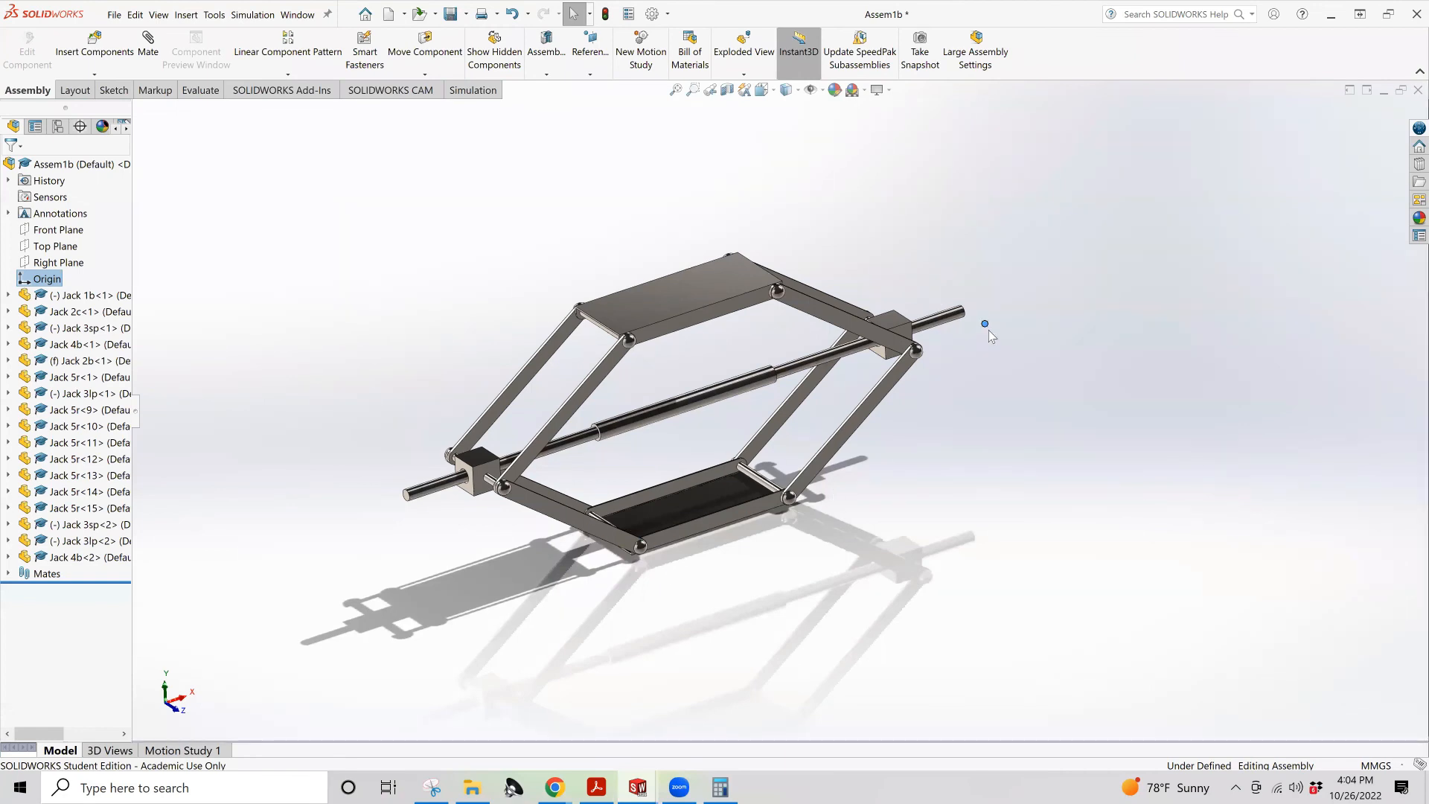
Float the fixed lower base Jack 2b<1> so the whole jack can be moved
{"action": "middle_click_drag", "start_coordinate": [887, 415], "coordinate": [680, 501]}
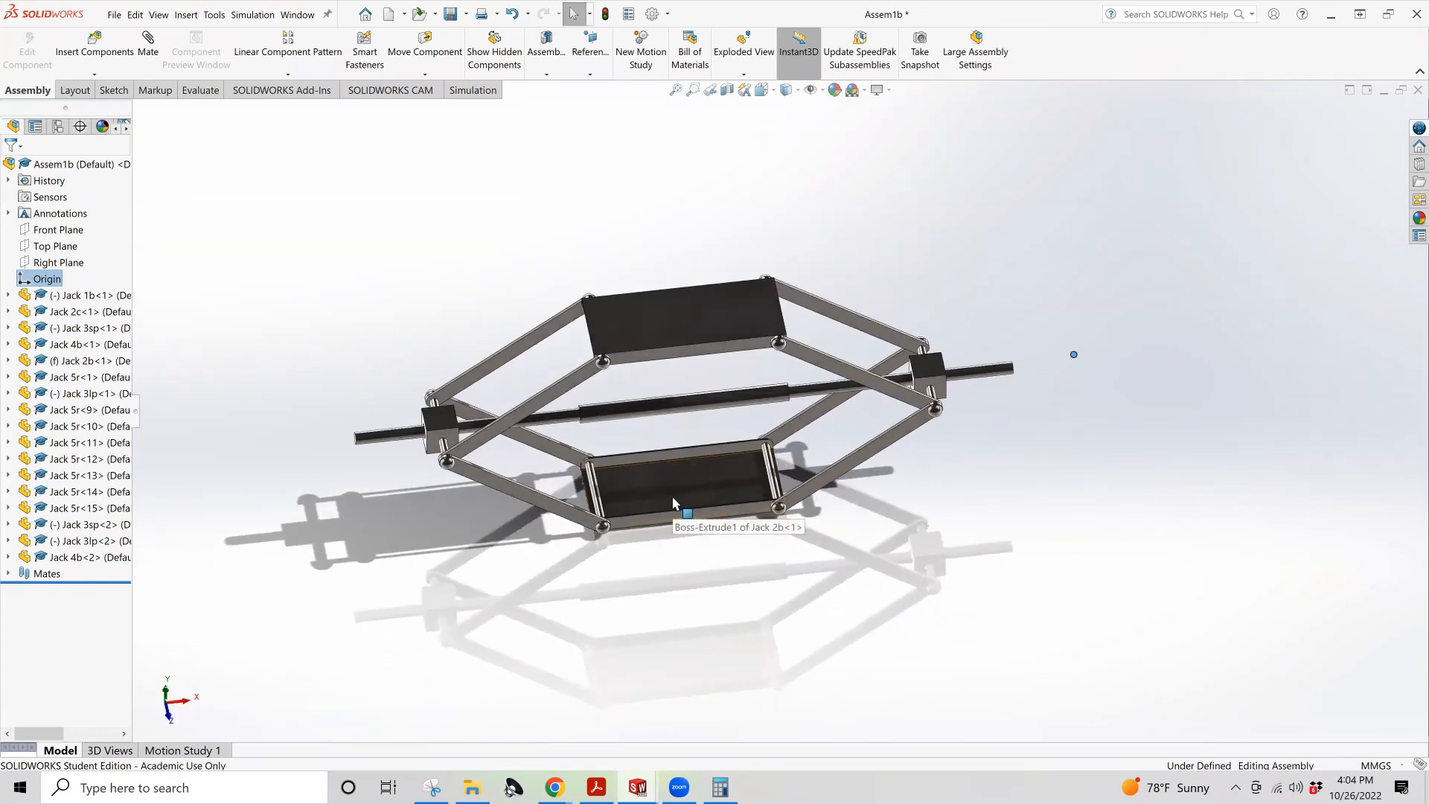
{"action": "right_click", "coordinate": [667, 488]}
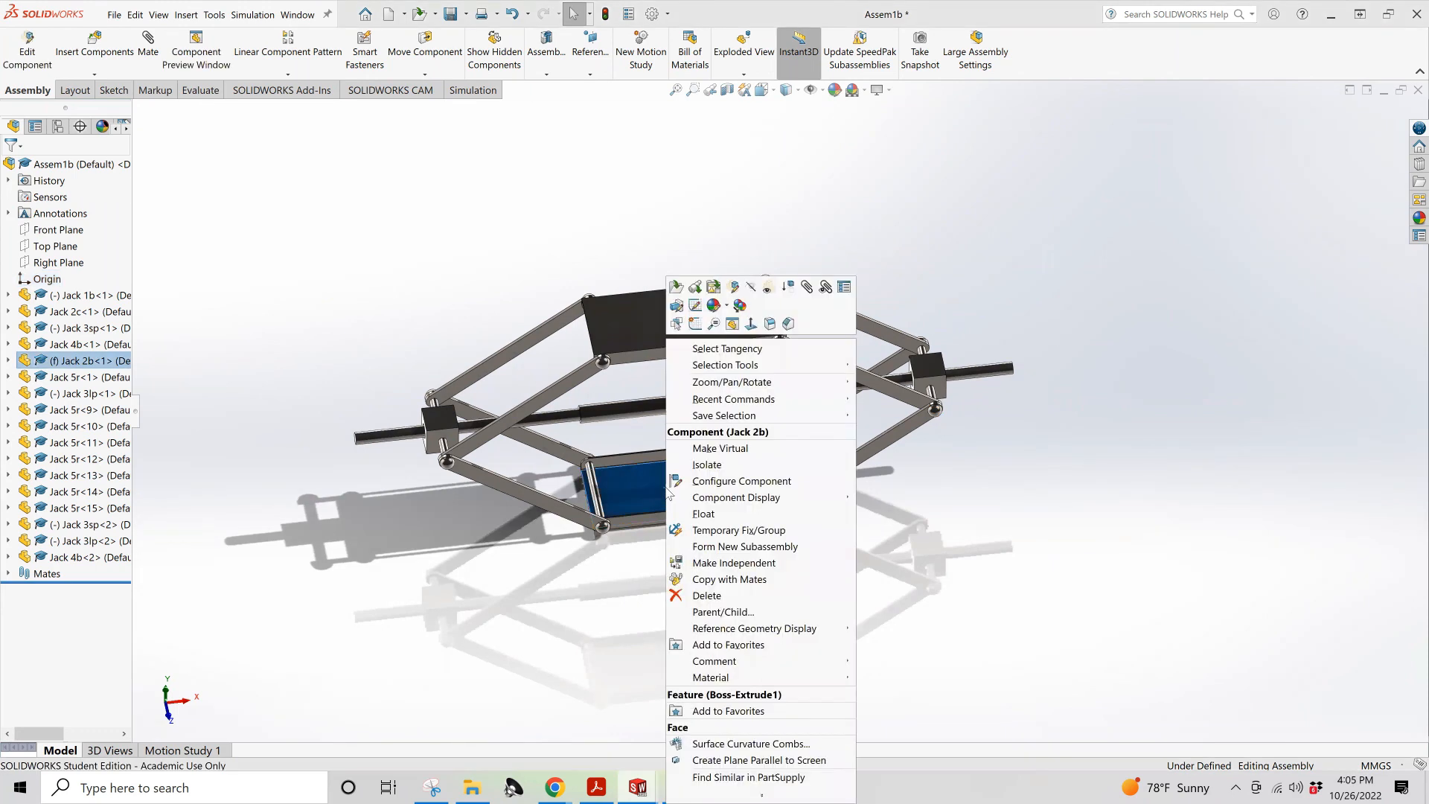
{"action": "left_click", "coordinate": [712, 517]}
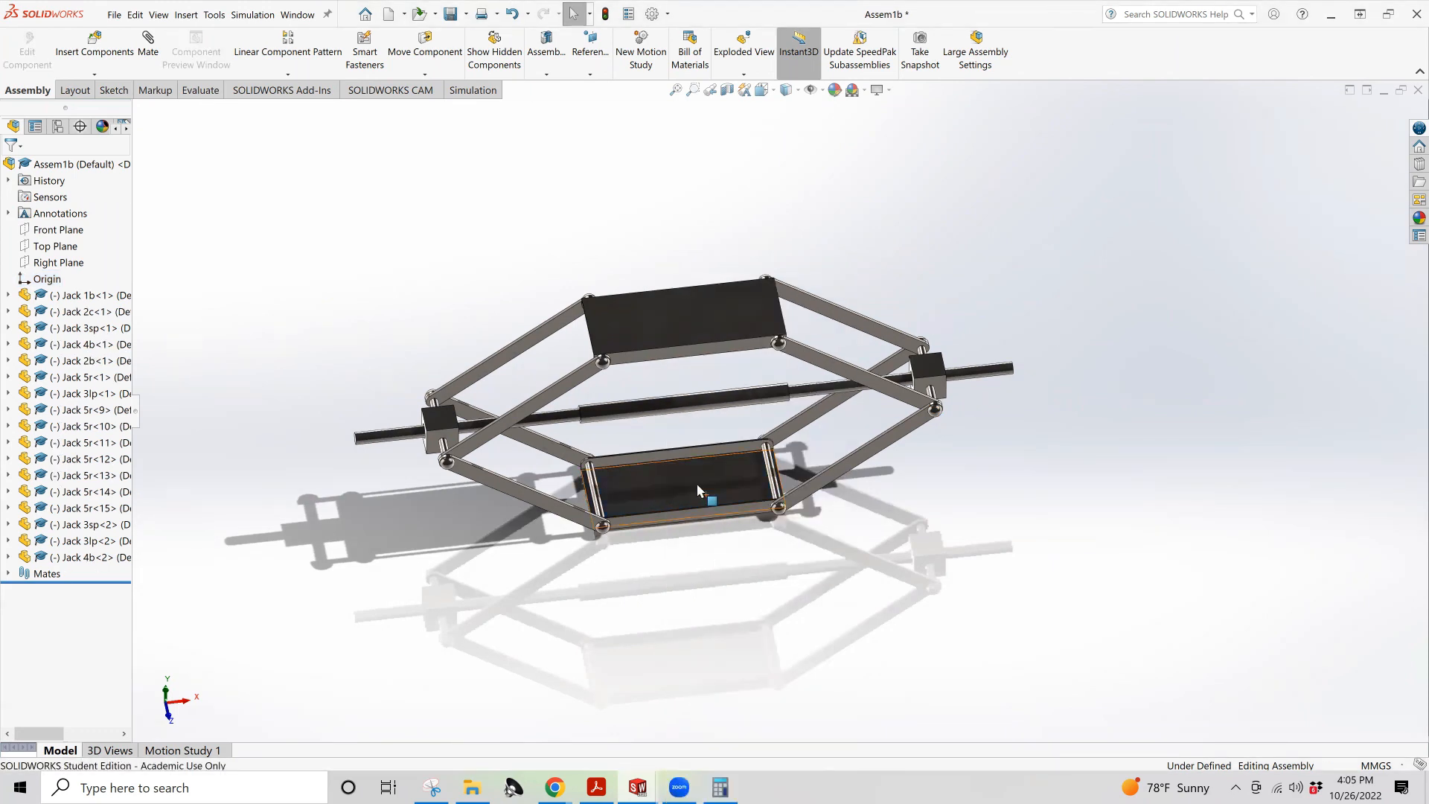
In the top view, move the floating jack by its upper base Jack 2c<1> so the base's near corner approaches the assembly origin
{"action": "key", "text": "ctrl+5"}
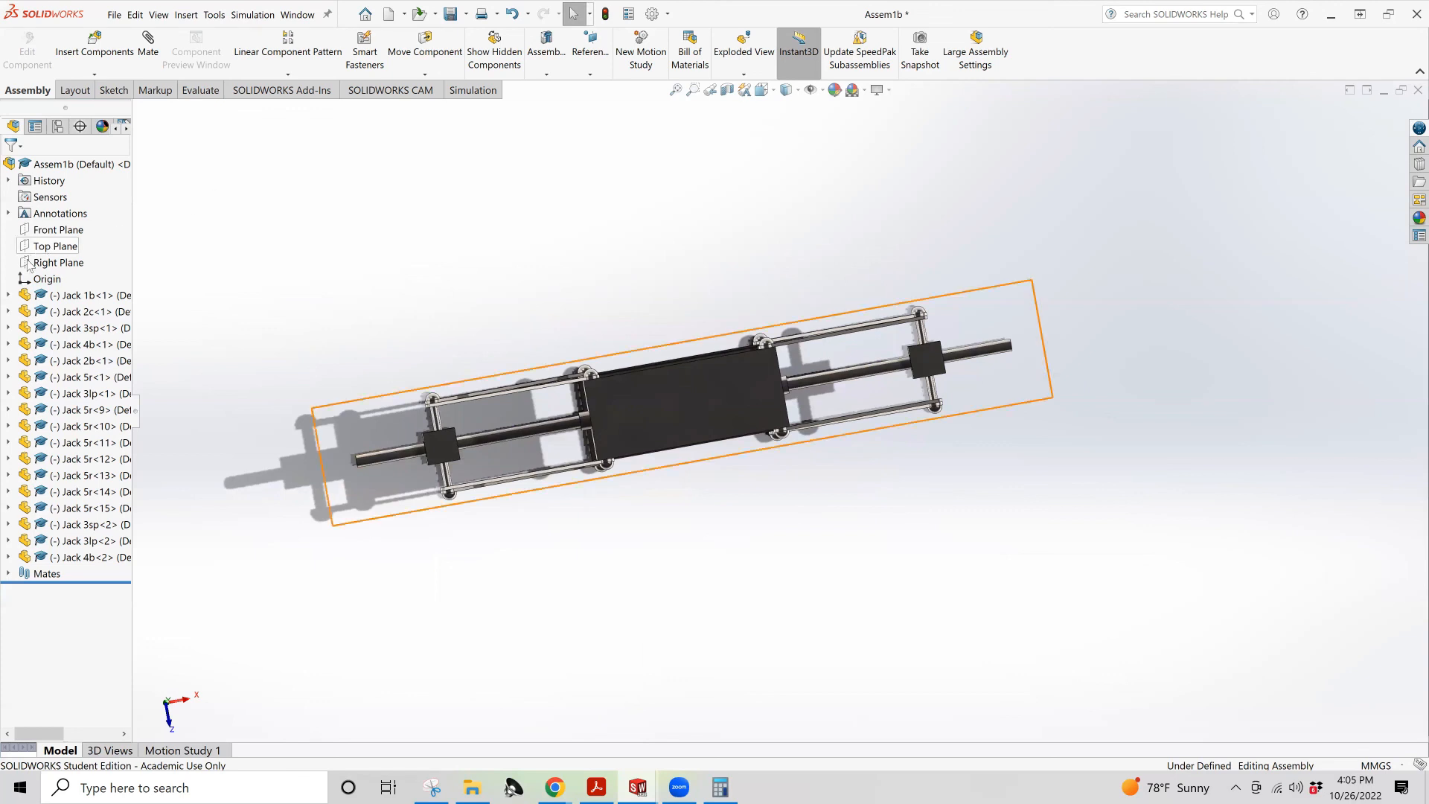
{"action": "left_click", "coordinate": [47, 279]}
{"action": "left_click_drag", "start_coordinate": [664, 416], "coordinate": [997, 296]}
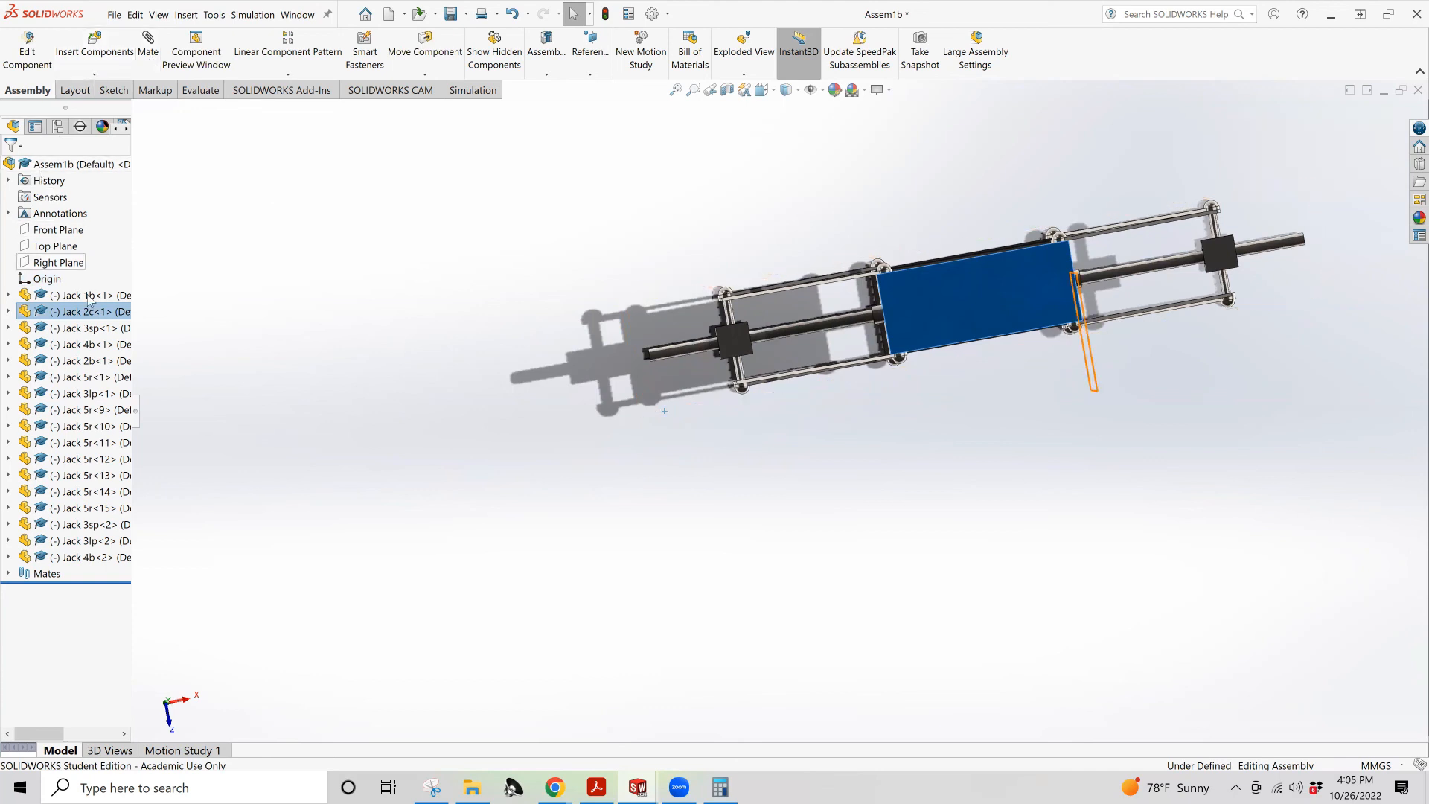
{"action": "left_click", "coordinate": [46, 279]}
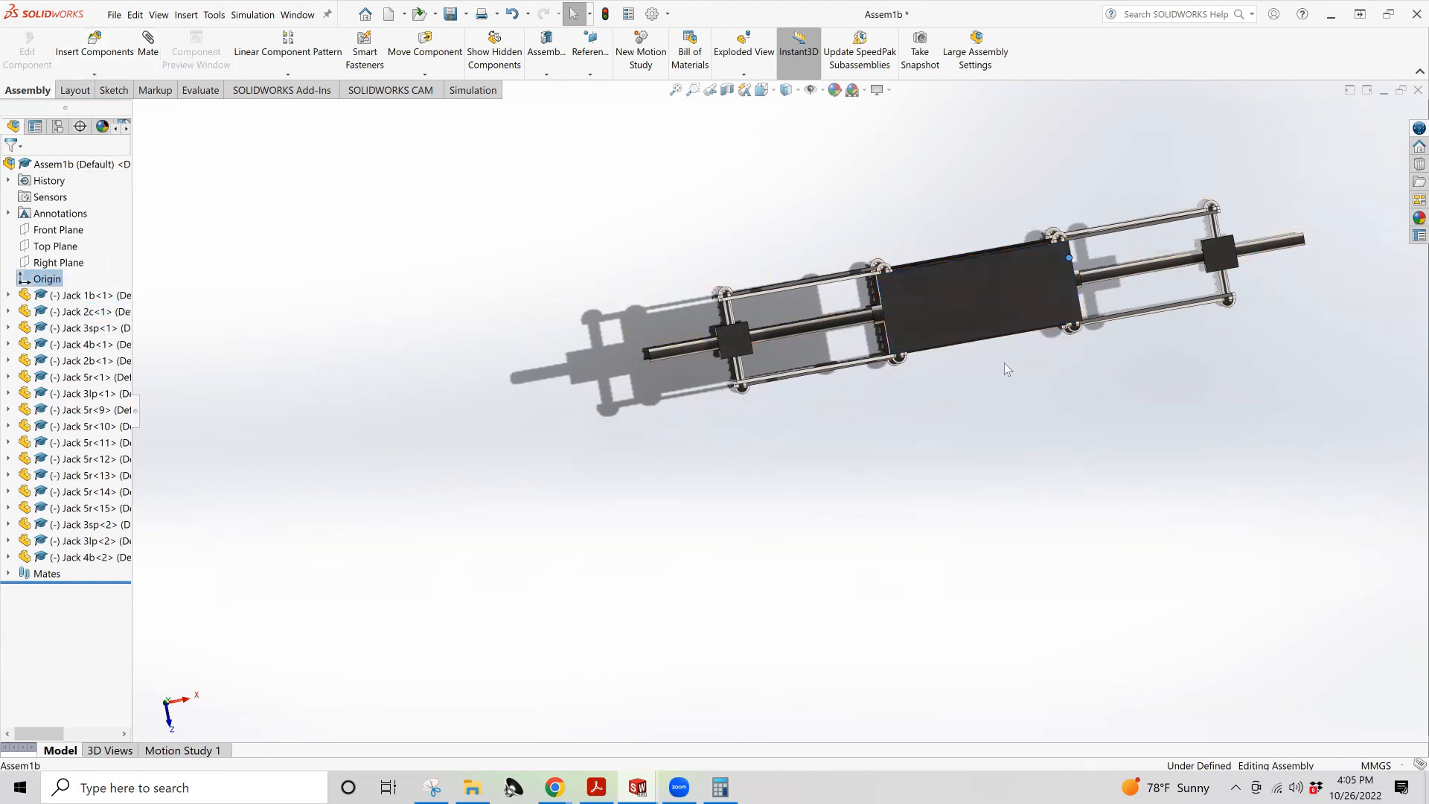
{"action": "left_click_drag", "start_coordinate": [983, 305], "coordinate": [1139, 226]}
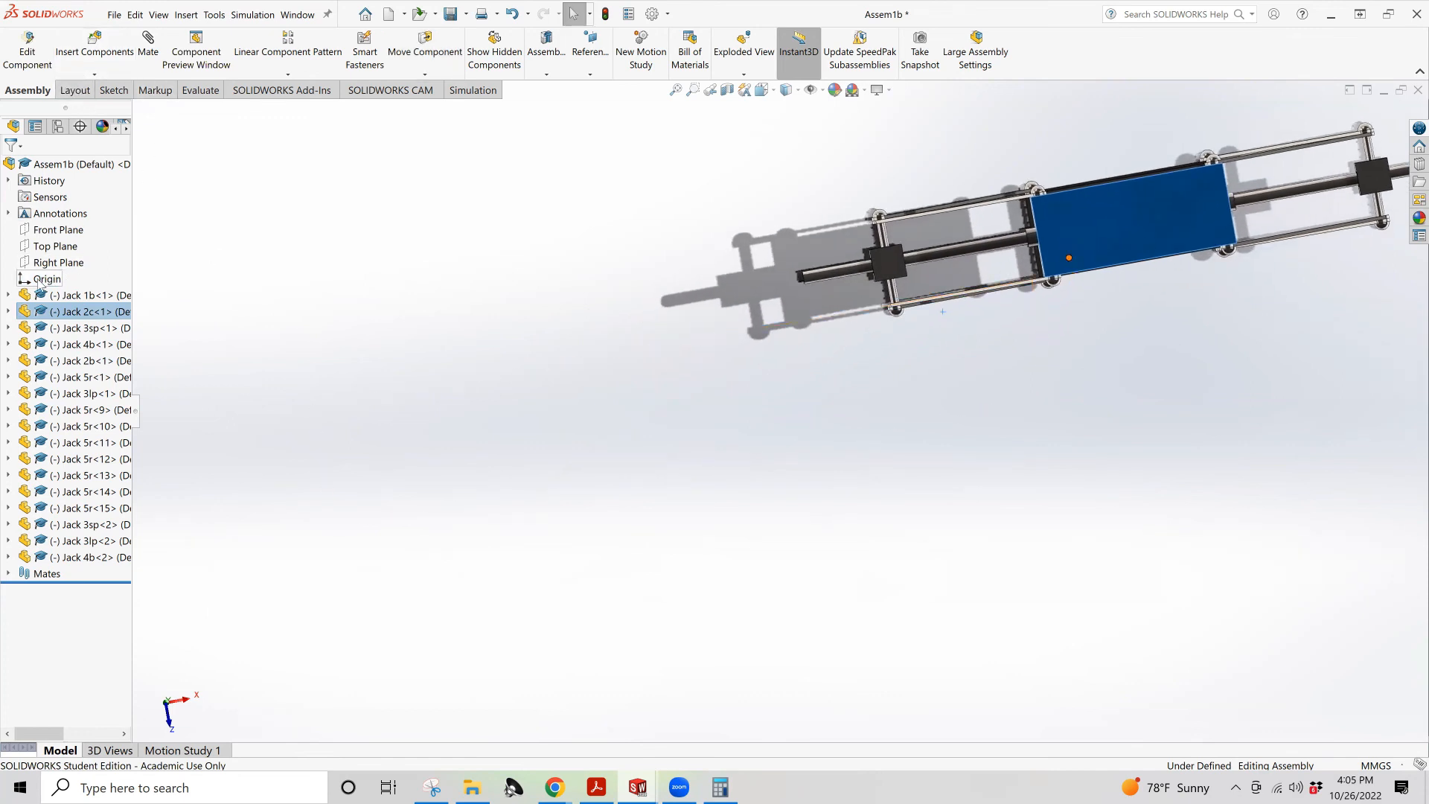
{"action": "left_click", "coordinate": [71, 277]}
In a front-facing view, reposition the lower base Jack 2b<1> so its bottom end corner lies near the assembly origin
{"action": "middle_click_drag", "start_coordinate": [1103, 303], "coordinate": [1048, 338]}
{"action": "middle_click_drag", "start_coordinate": [1064, 383], "coordinate": [1043, 370]}
{"action": "left_click_drag", "start_coordinate": [1073, 345], "coordinate": [1098, 307]}
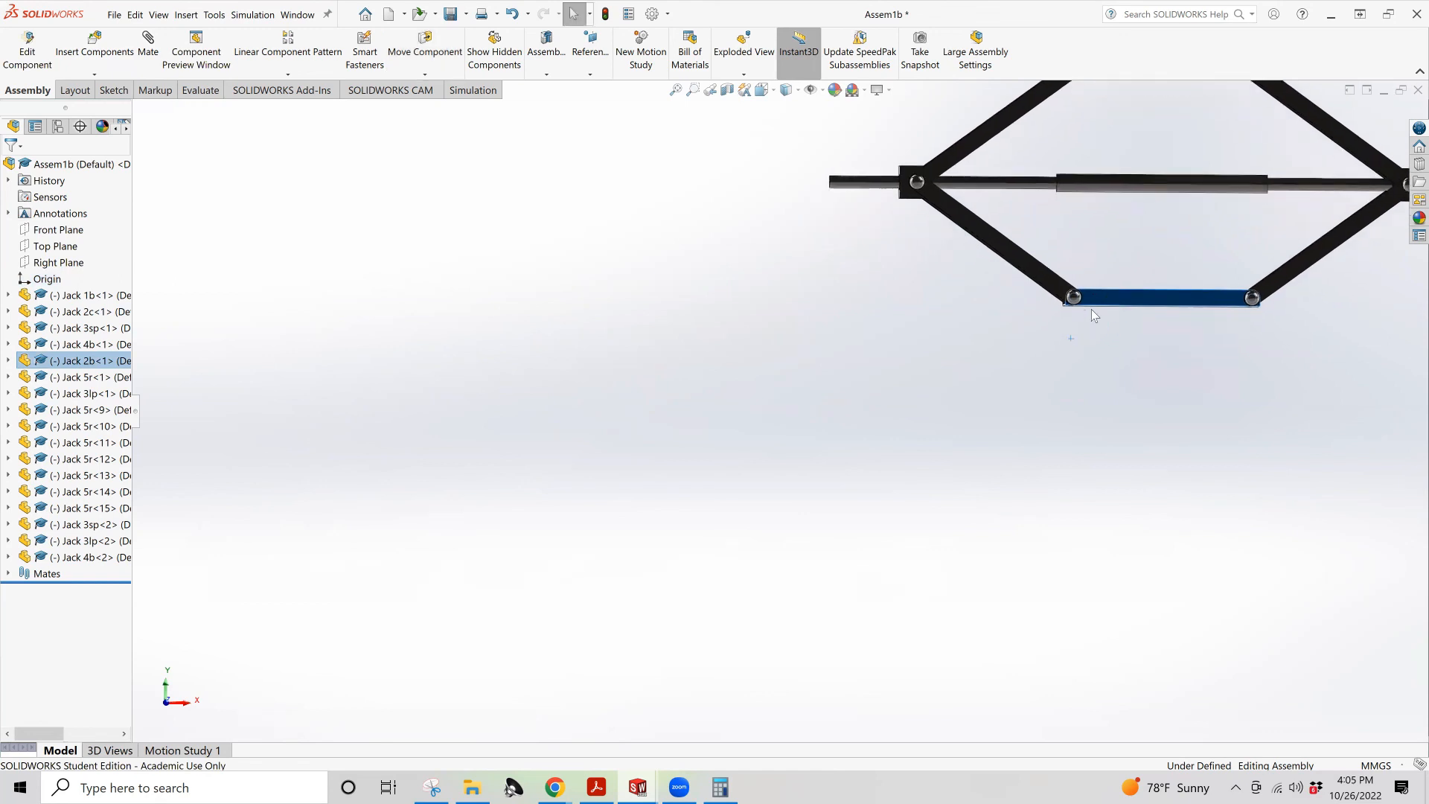
{"action": "scroll", "coordinate": [1091, 308], "scroll_direction": "down", "scroll_amount": 6}
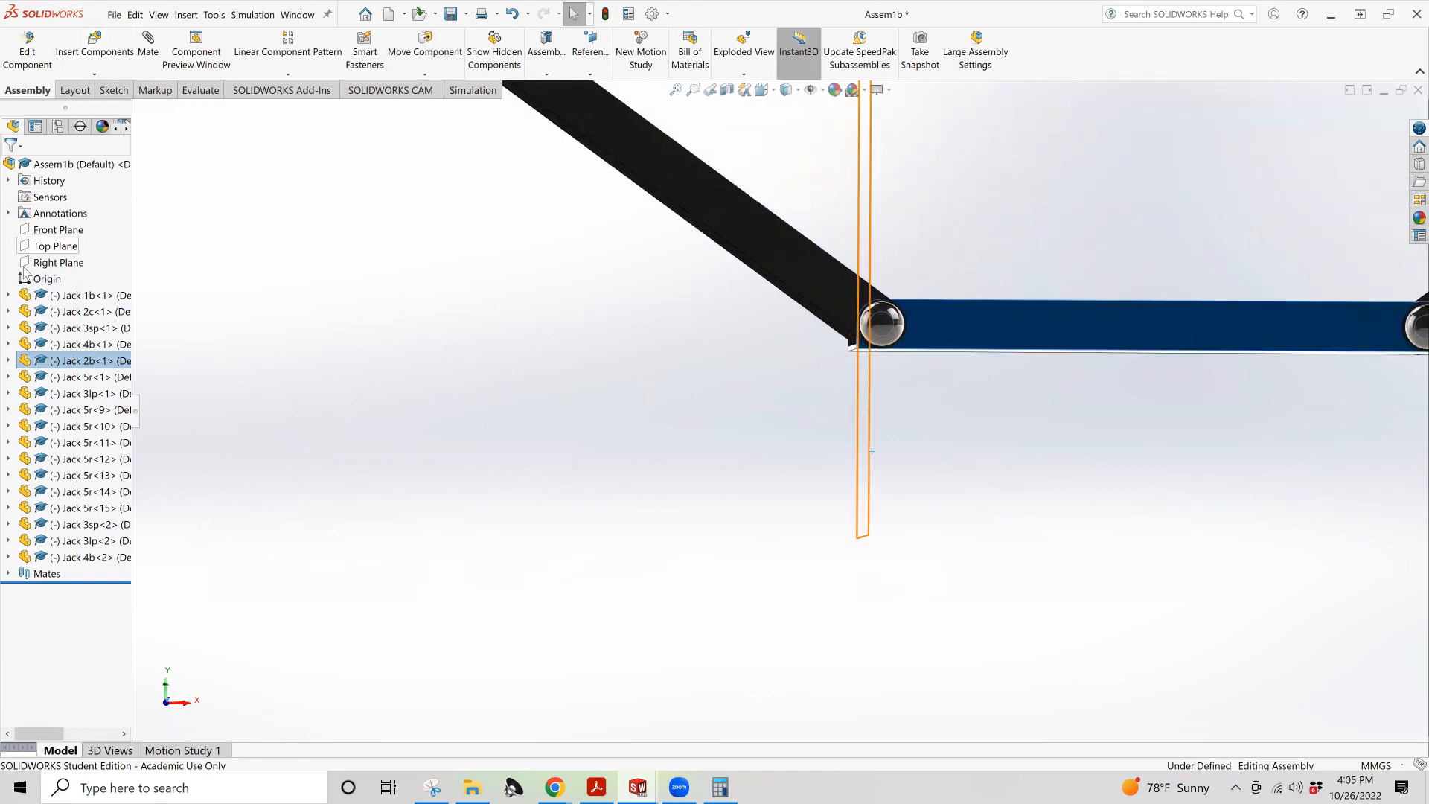
{"action": "left_click", "coordinate": [856, 319]}
{"action": "left_click_drag", "start_coordinate": [954, 325], "coordinate": [952, 293]}
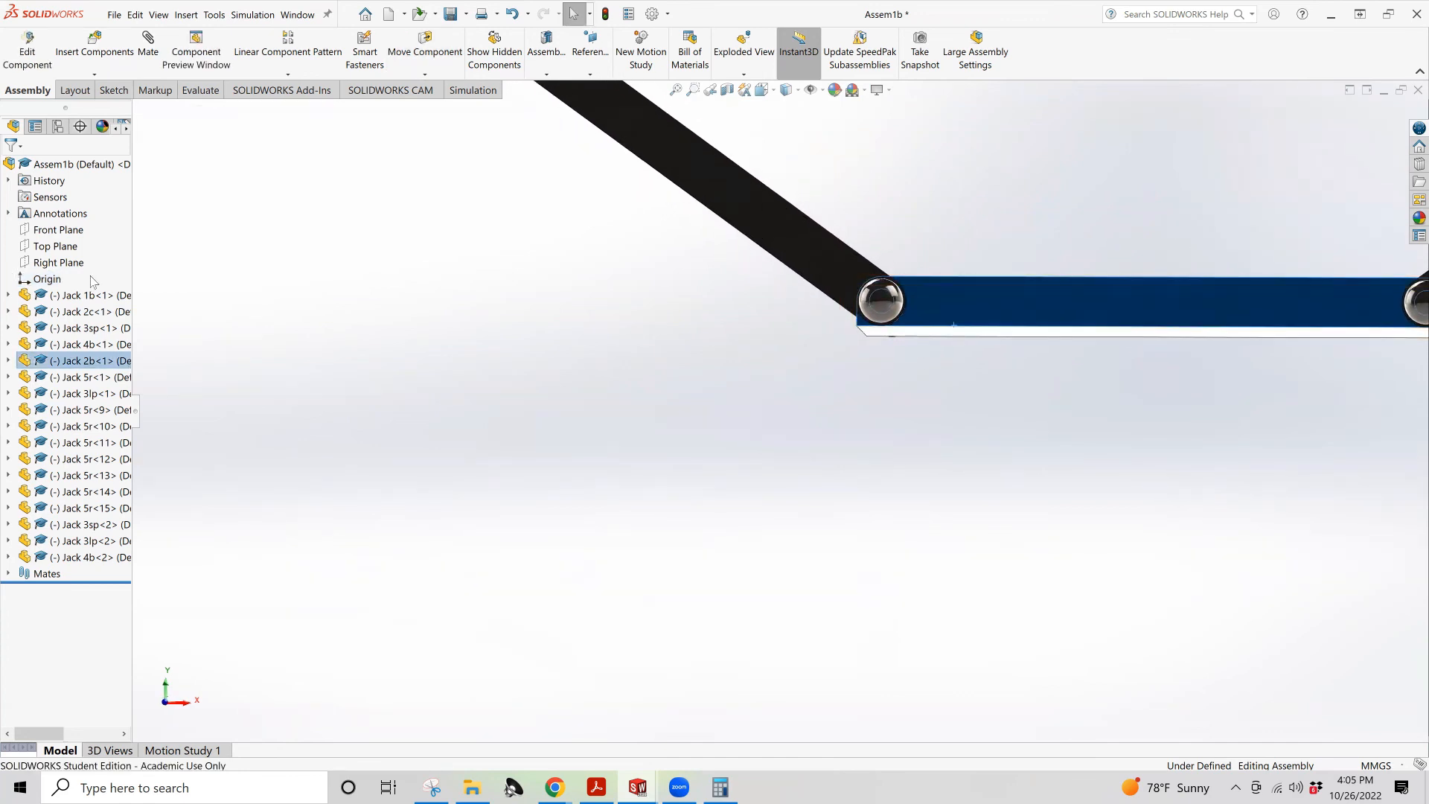
{"action": "left_click", "coordinate": [47, 278]}
Nudge the jack across its width to bring the lower base's outer bottom corner close to the origin, and check the placement
{"action": "middle_click_drag", "start_coordinate": [782, 439], "coordinate": [819, 417]}
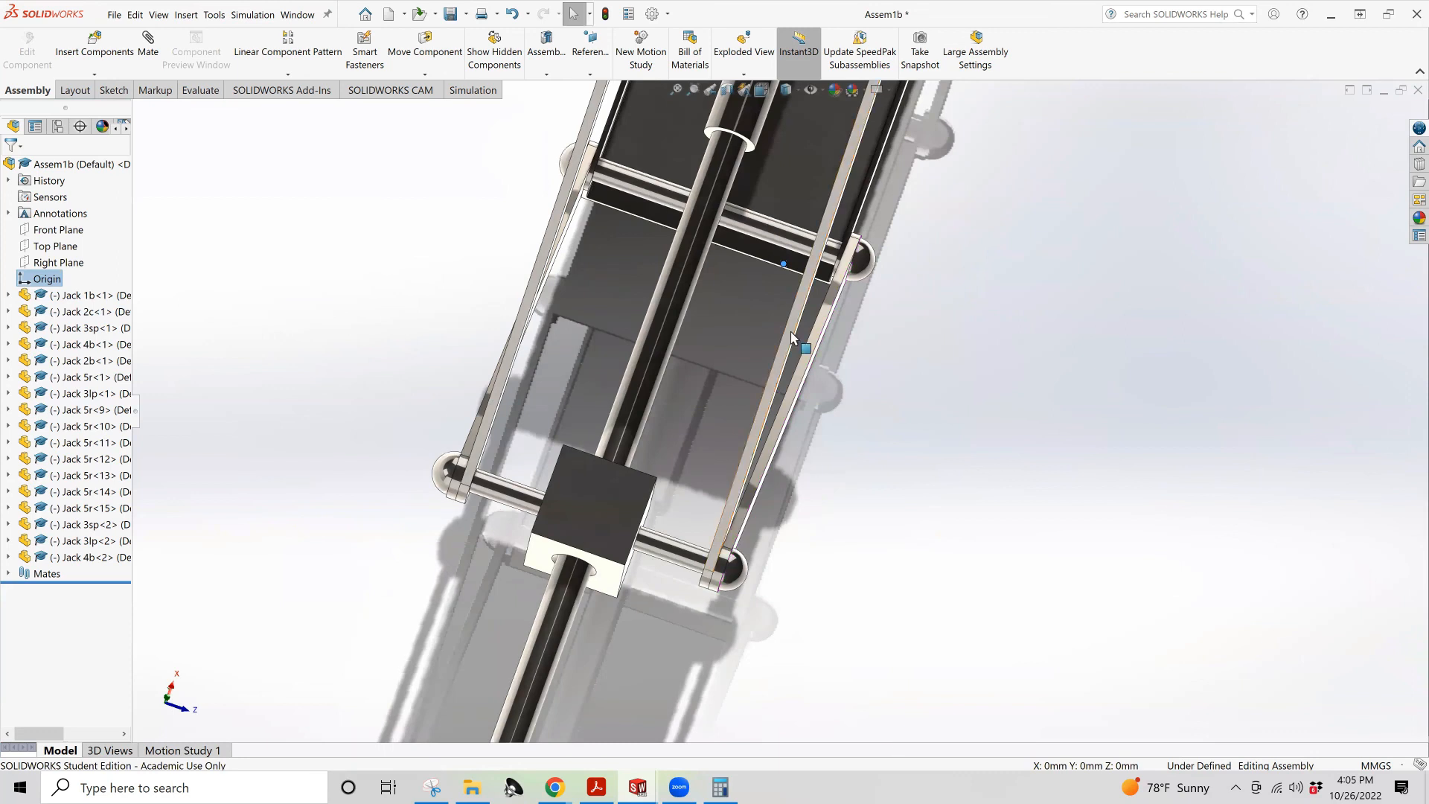
{"action": "left_click_drag", "start_coordinate": [833, 233], "coordinate": [770, 212]}
{"action": "left_click", "coordinate": [896, 408]}
{"action": "middle_click_drag", "start_coordinate": [897, 408], "coordinate": [927, 521]}
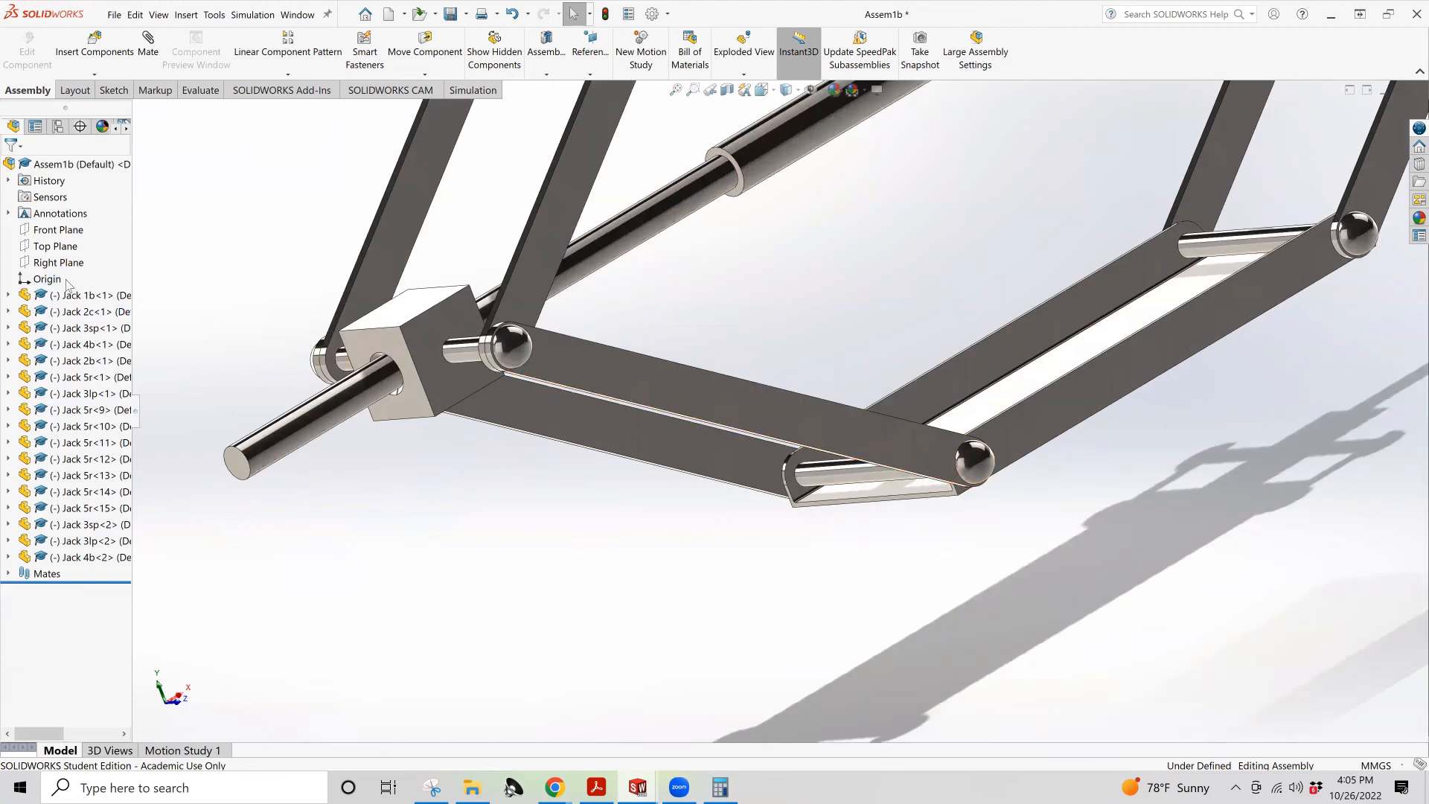
{"action": "scroll", "coordinate": [964, 477], "scroll_direction": "up", "scroll_amount": 4}
{"action": "middle_click_drag", "start_coordinate": [963, 476], "coordinate": [869, 390]}
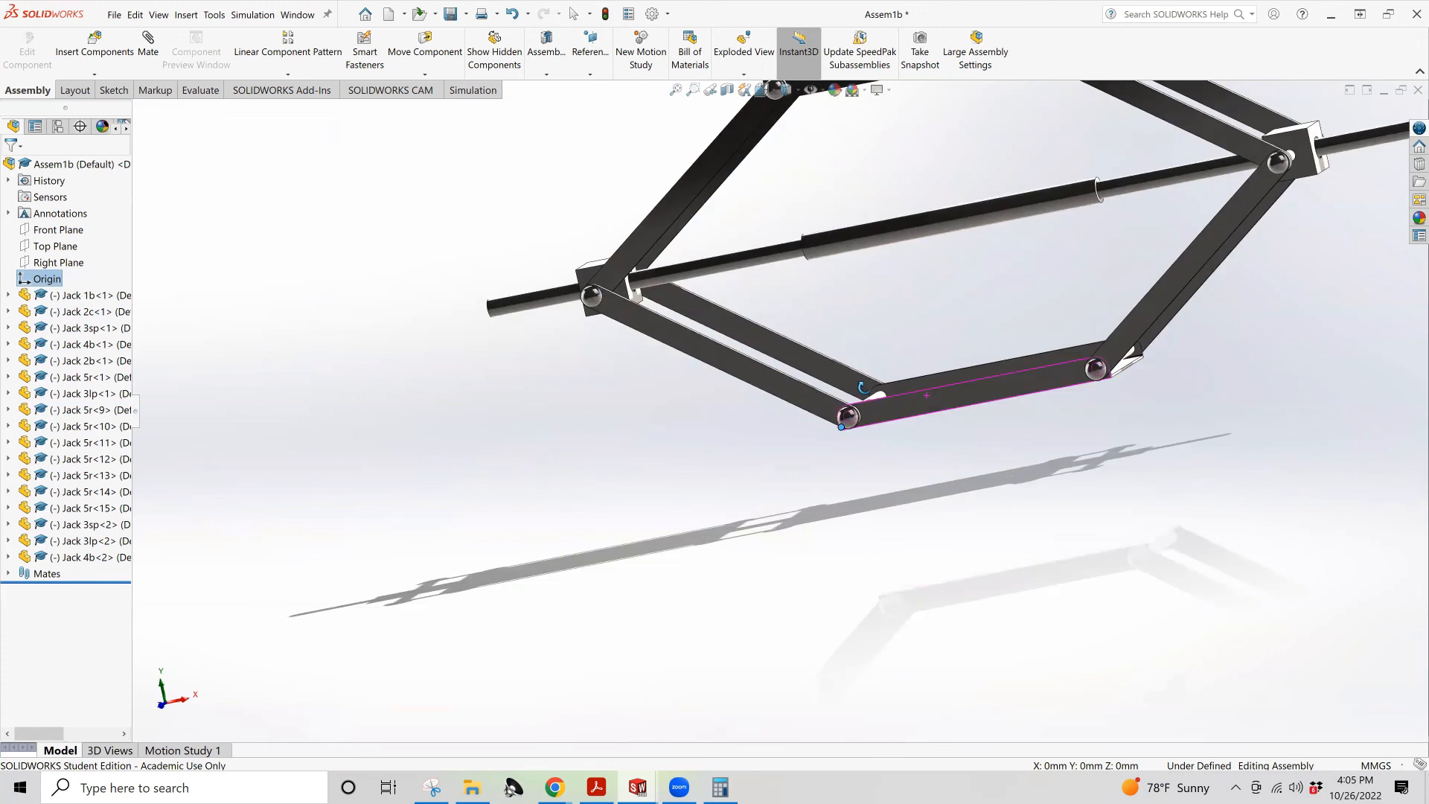
{"action": "scroll", "coordinate": [835, 304], "scroll_direction": "up", "scroll_amount": 3}
{"action": "middle_click_drag", "start_coordinate": [832, 283], "coordinate": [452, 378]}
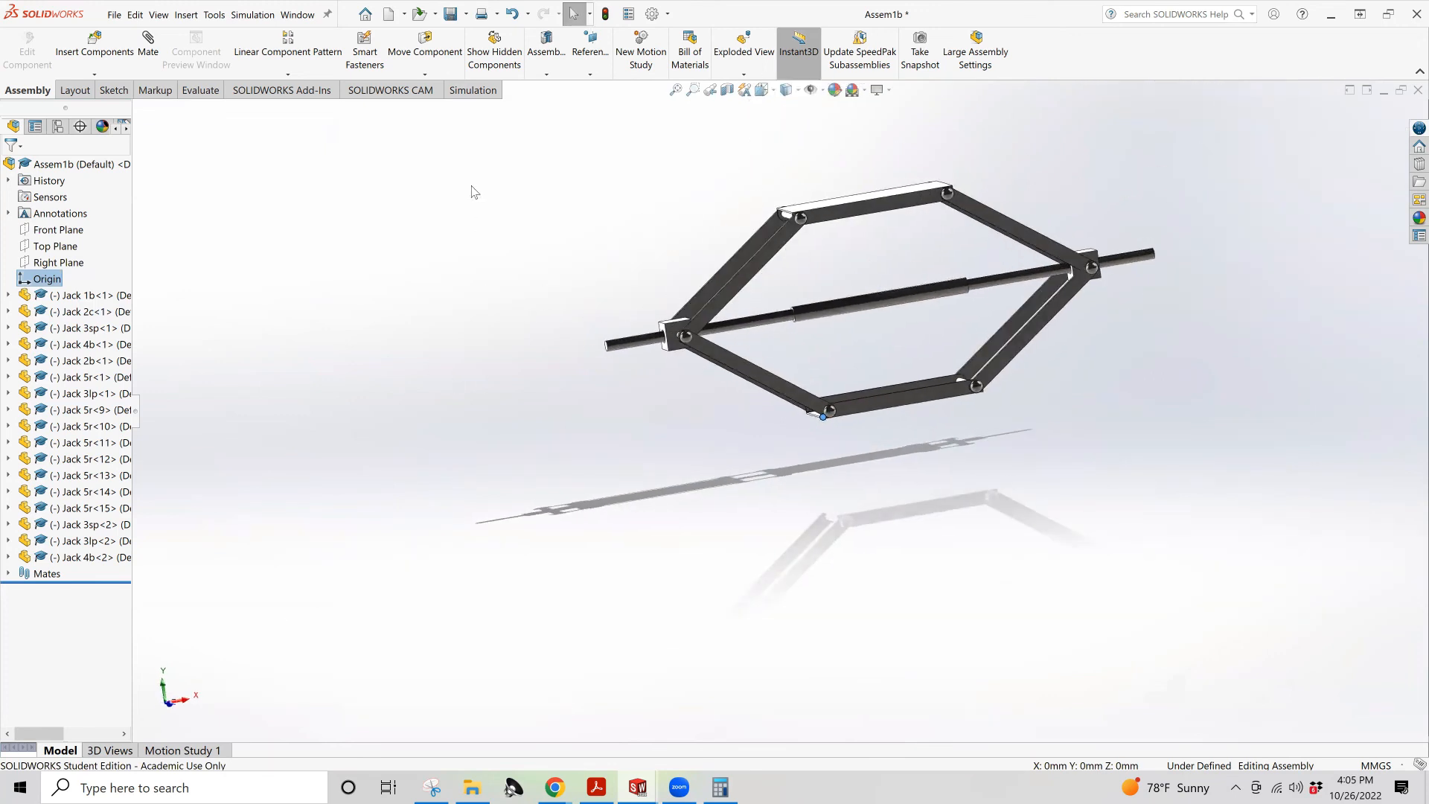
Begin a reference Coordinate System and remove the preselected assembly origin from its position selection
{"action": "left_click", "coordinate": [590, 73]}
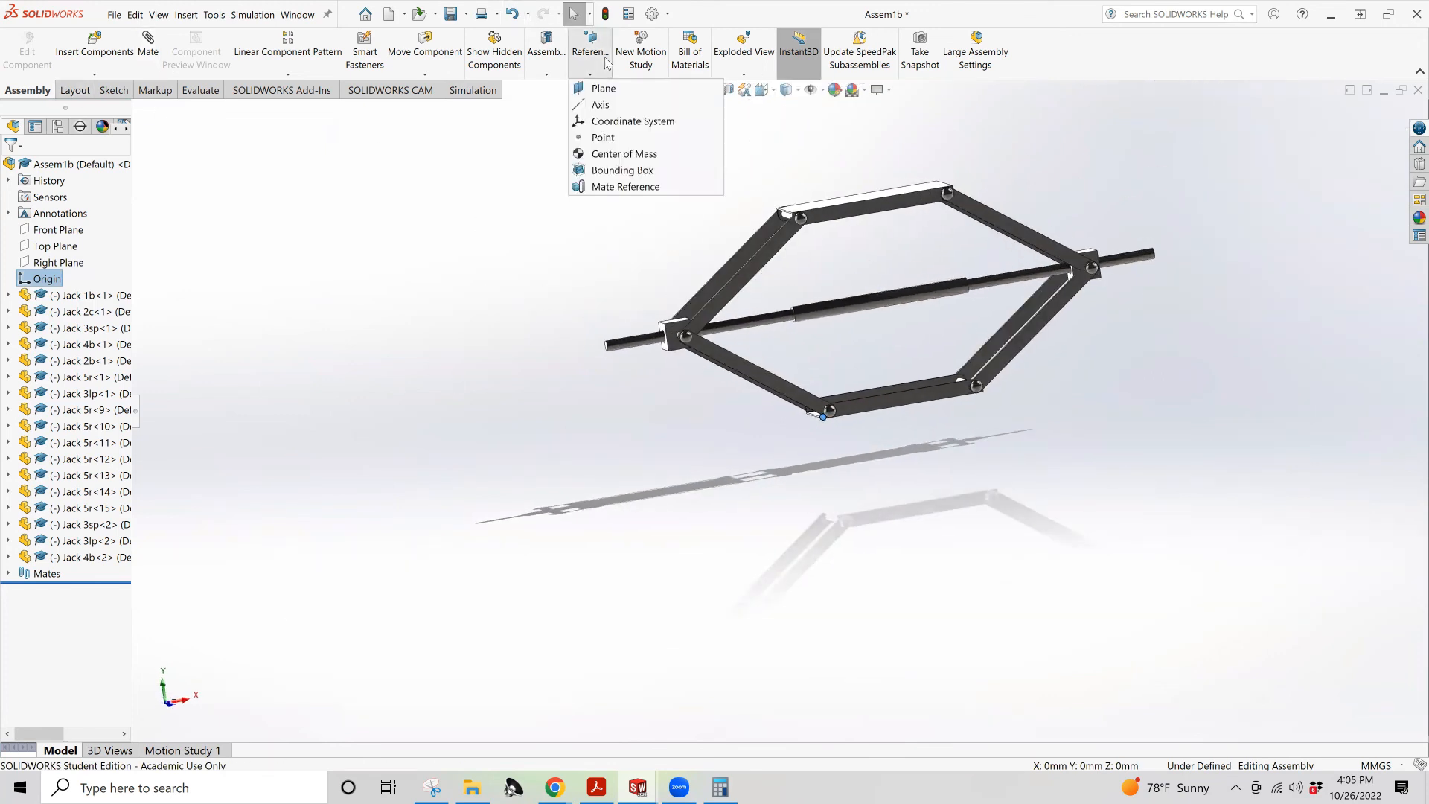
{"action": "left_click", "coordinate": [597, 121]}
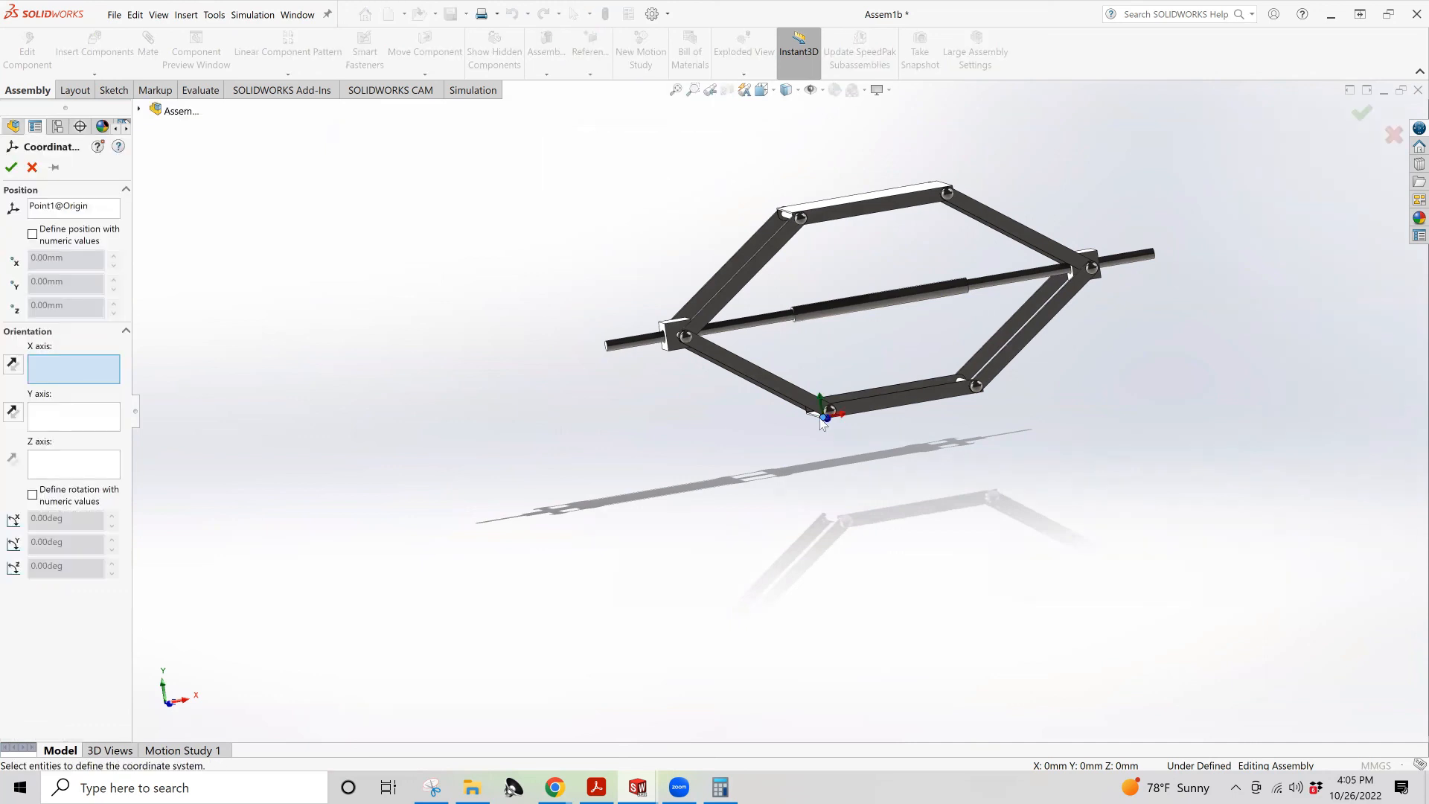
{"action": "scroll", "coordinate": [825, 418], "scroll_direction": "down", "scroll_amount": 10}
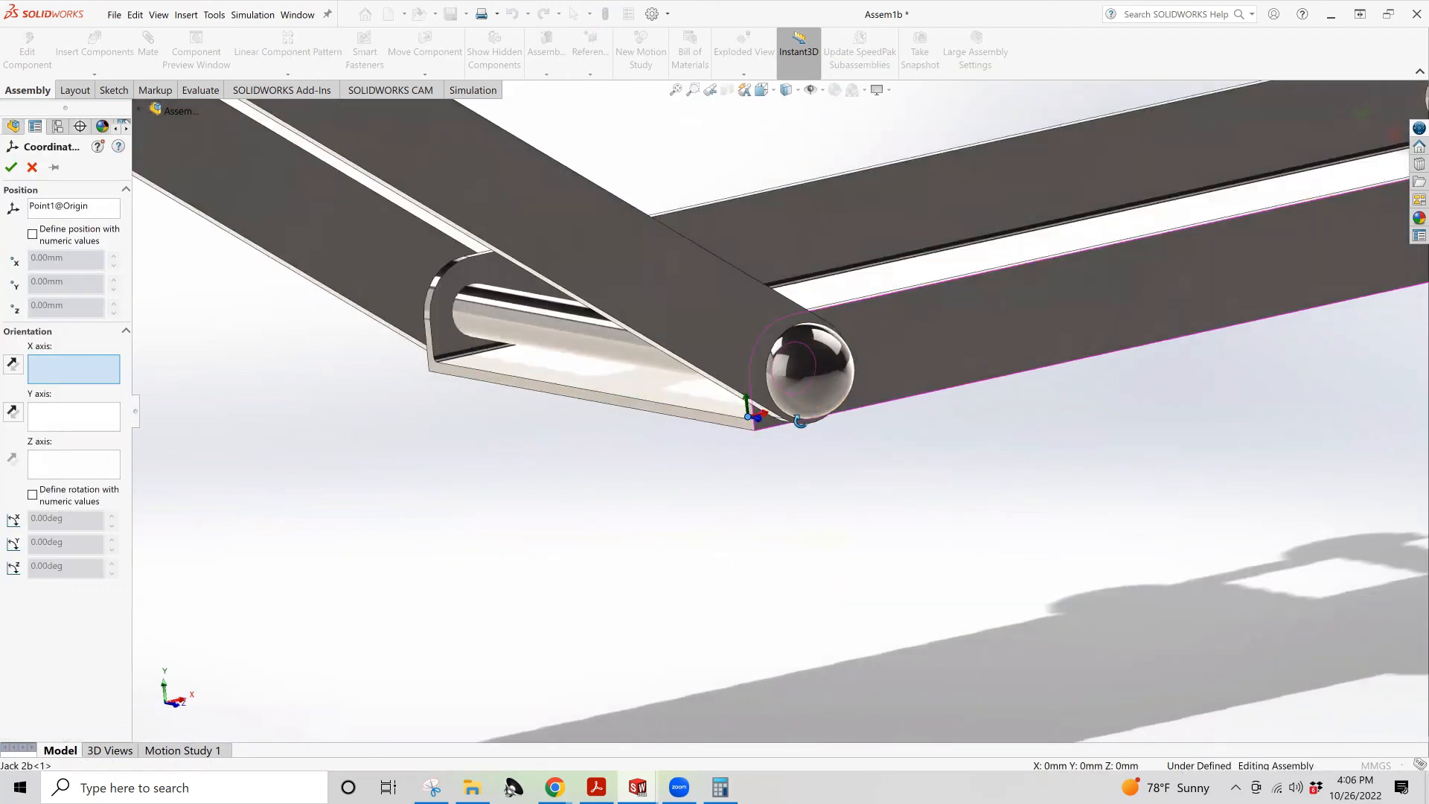
{"action": "middle_click_drag", "start_coordinate": [800, 421], "coordinate": [814, 427]}
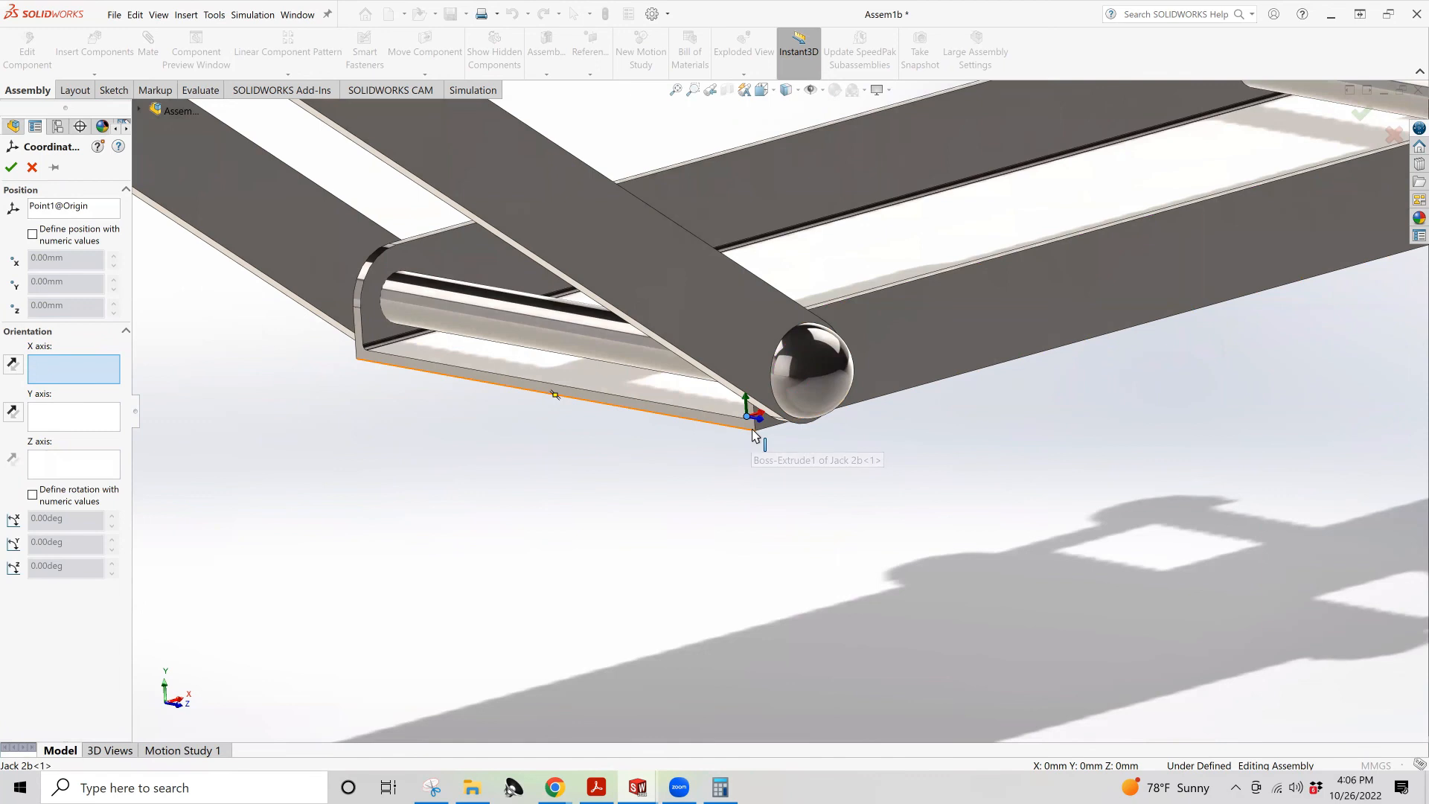
{"action": "left_click", "coordinate": [755, 433]}
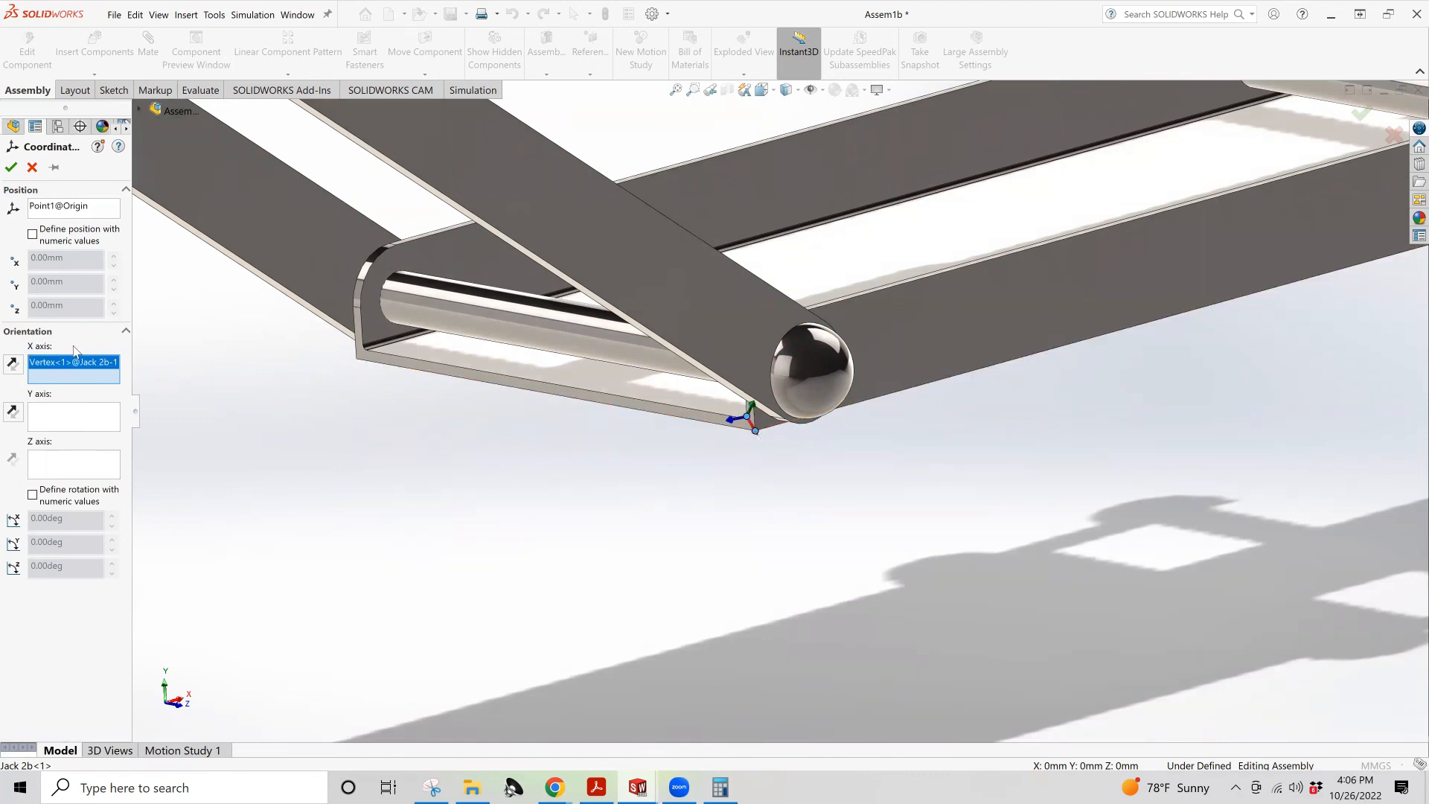
{"action": "right_click", "coordinate": [61, 211]}
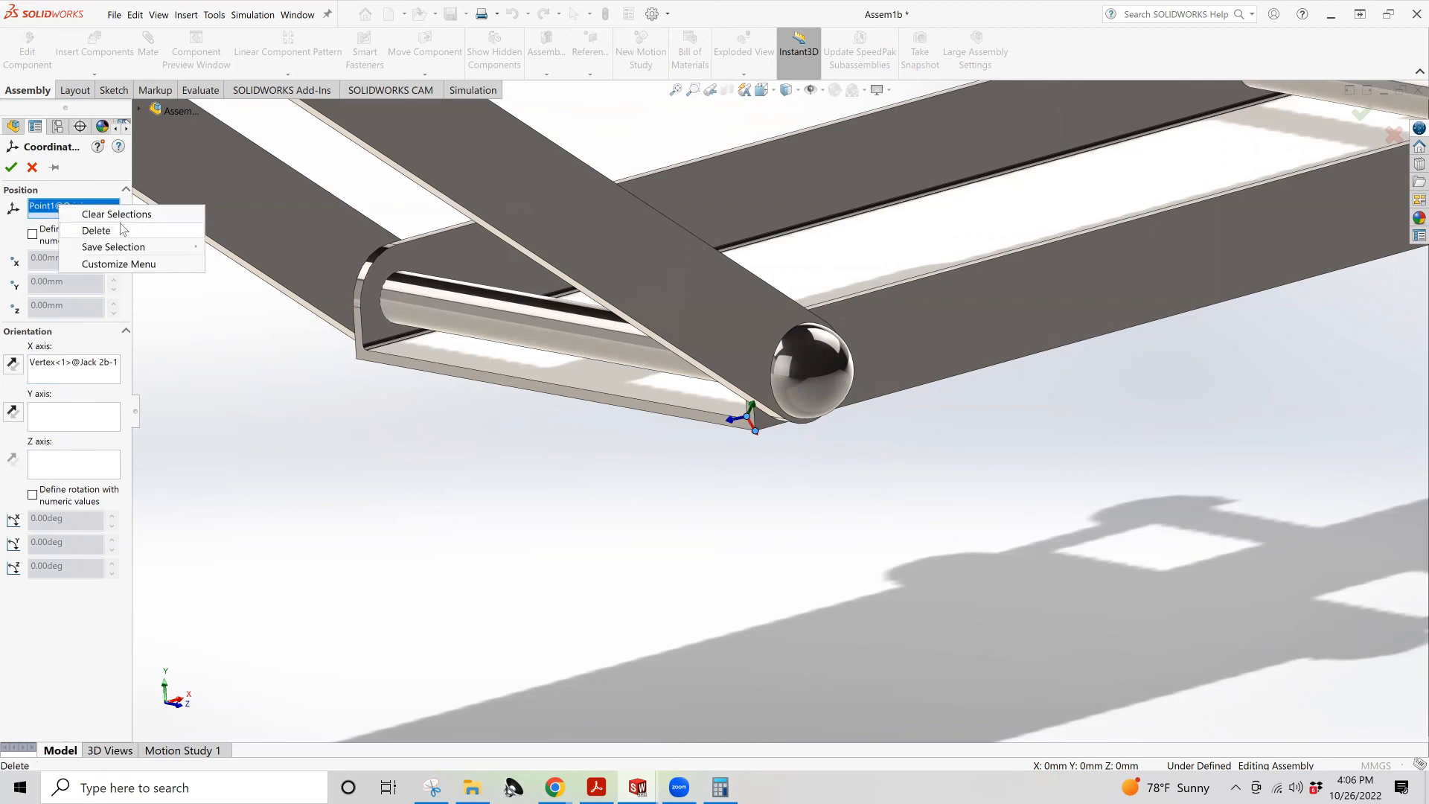
{"action": "left_click", "coordinate": [96, 231]}
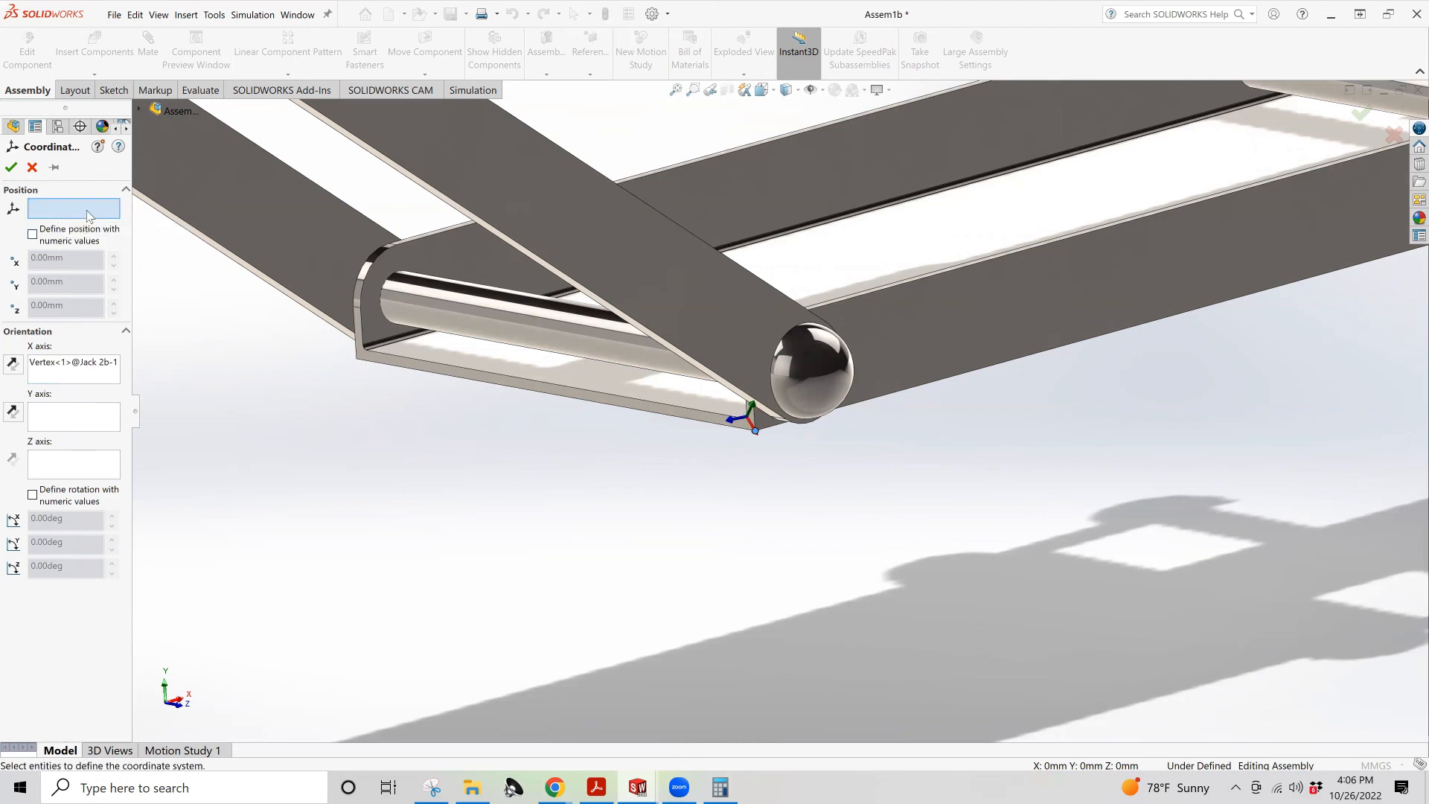
Clear the X-axis selection and position the coordinate system on the outer bottom corner vertex of the lower base Jack 2b
{"action": "left_click", "coordinate": [755, 433]}
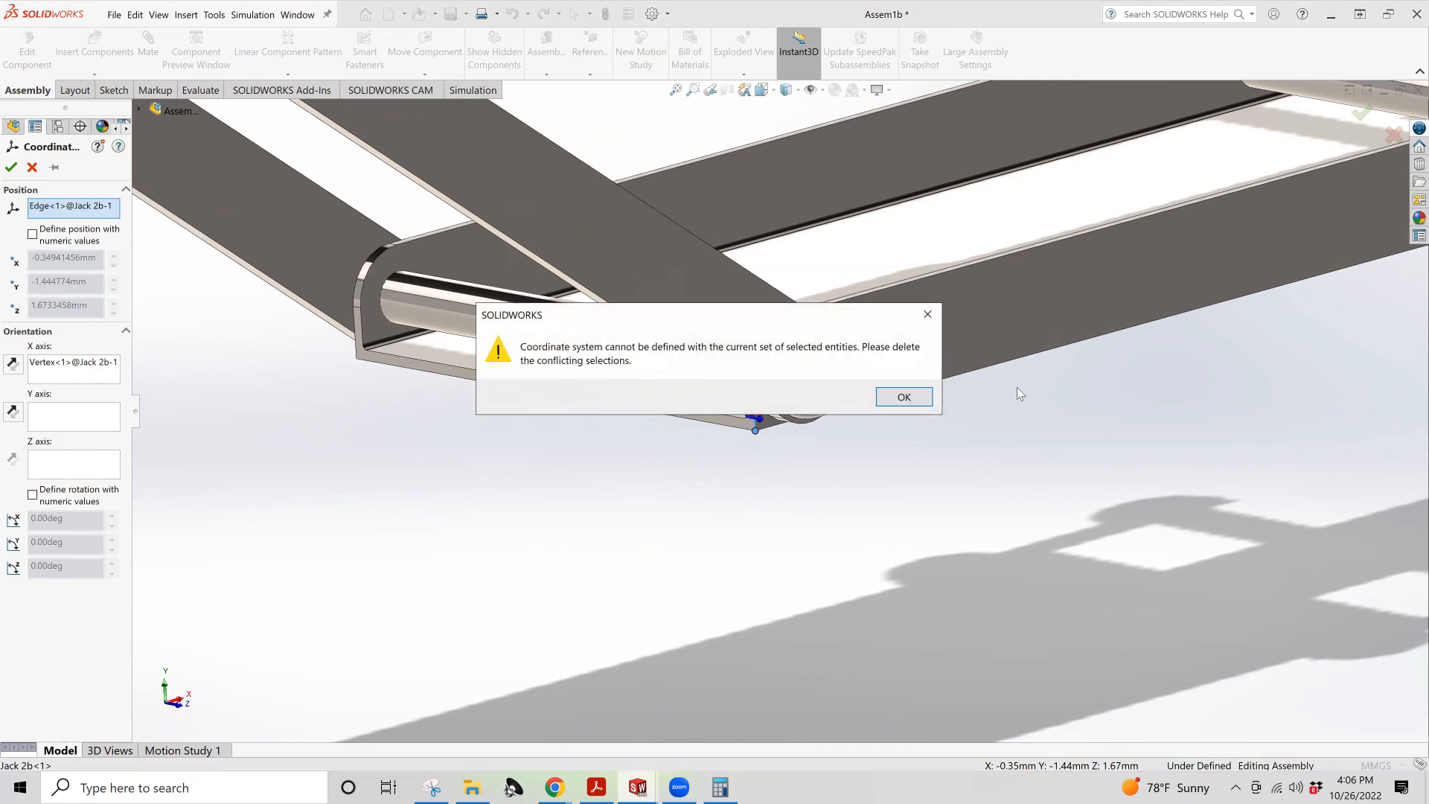
{"action": "left_click", "coordinate": [903, 397]}
{"action": "right_click", "coordinate": [80, 370]}
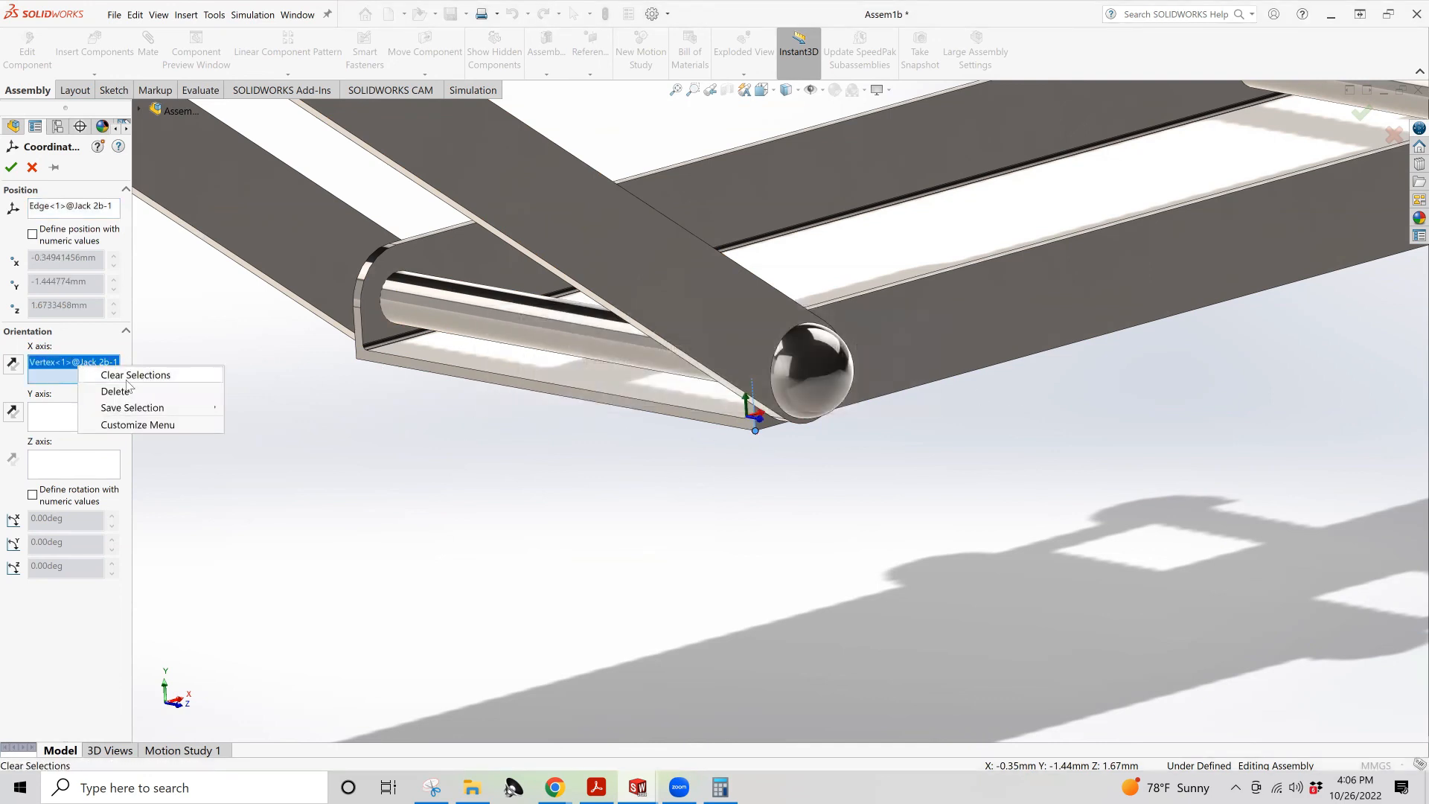
{"action": "left_click", "coordinate": [112, 376]}
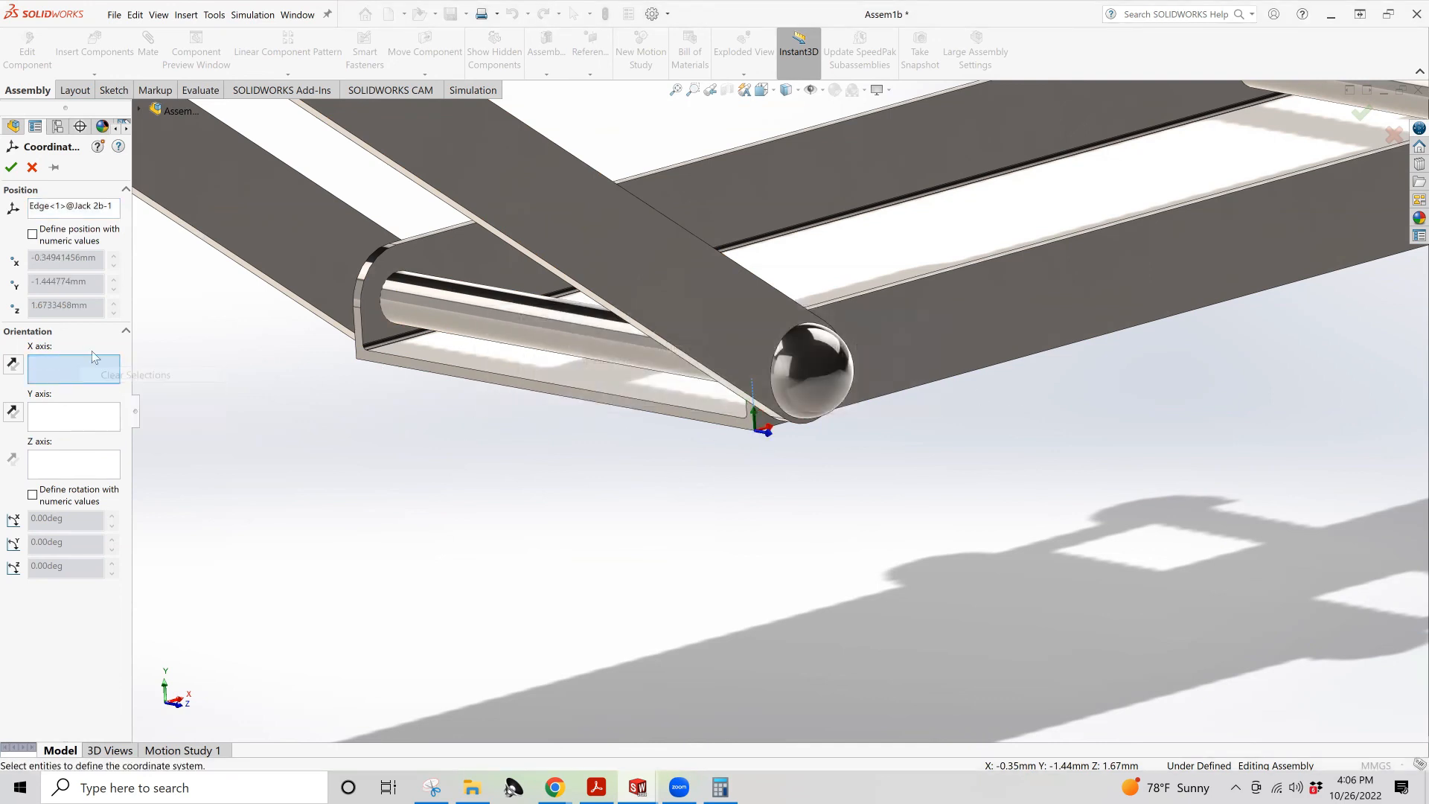
{"action": "left_click", "coordinate": [61, 207]}
{"action": "right_click", "coordinate": [62, 207]}
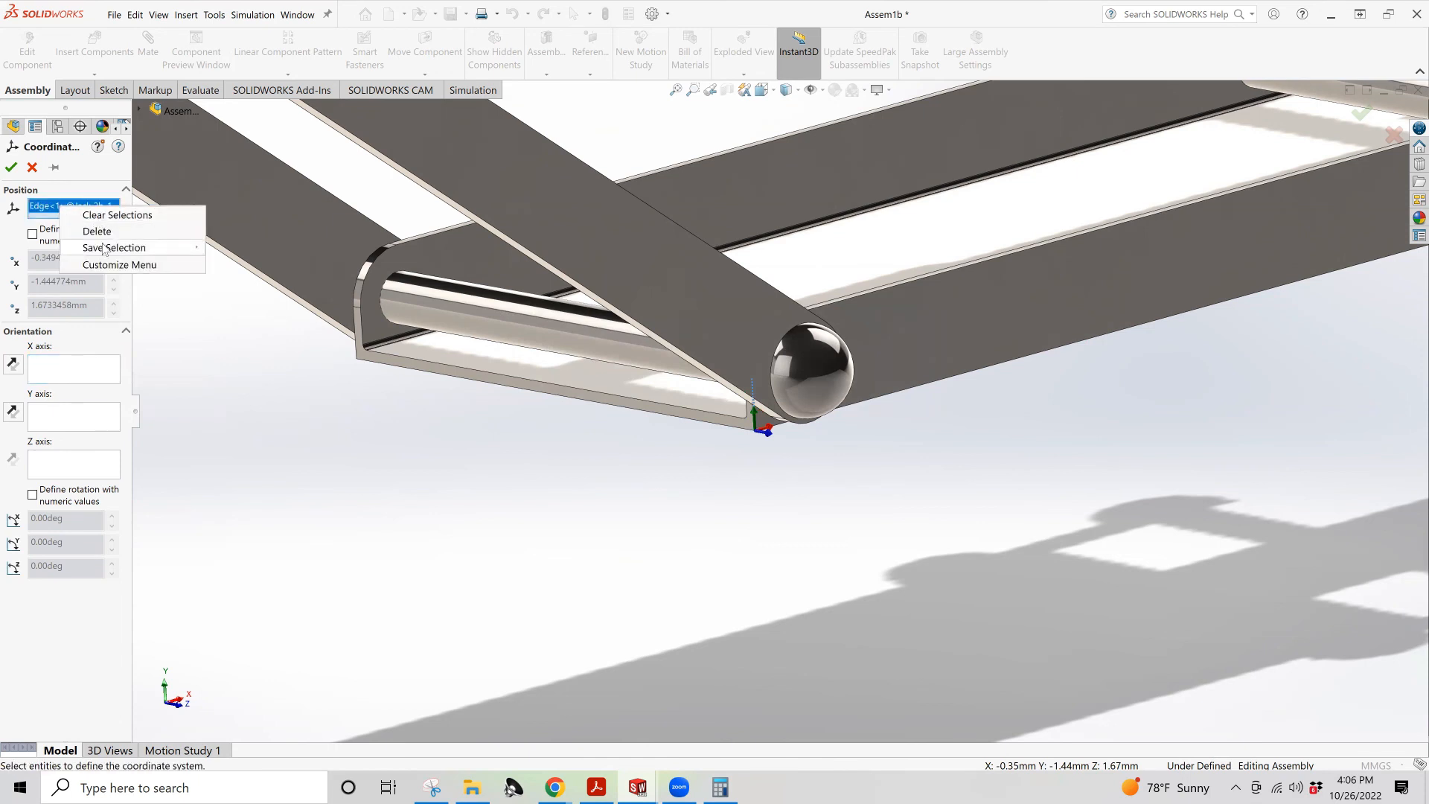
{"action": "left_click", "coordinate": [101, 233]}
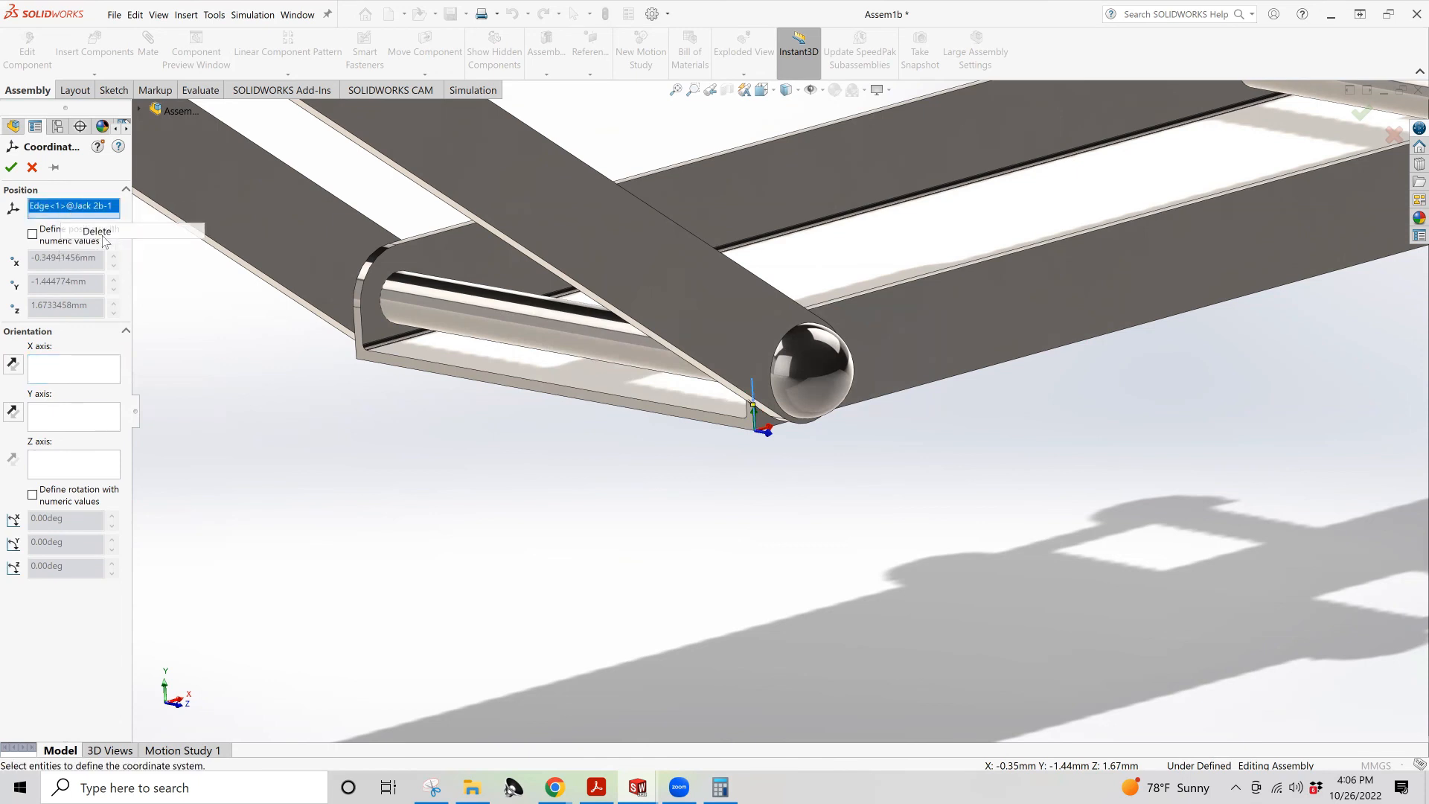
{"action": "left_click", "coordinate": [755, 431]}
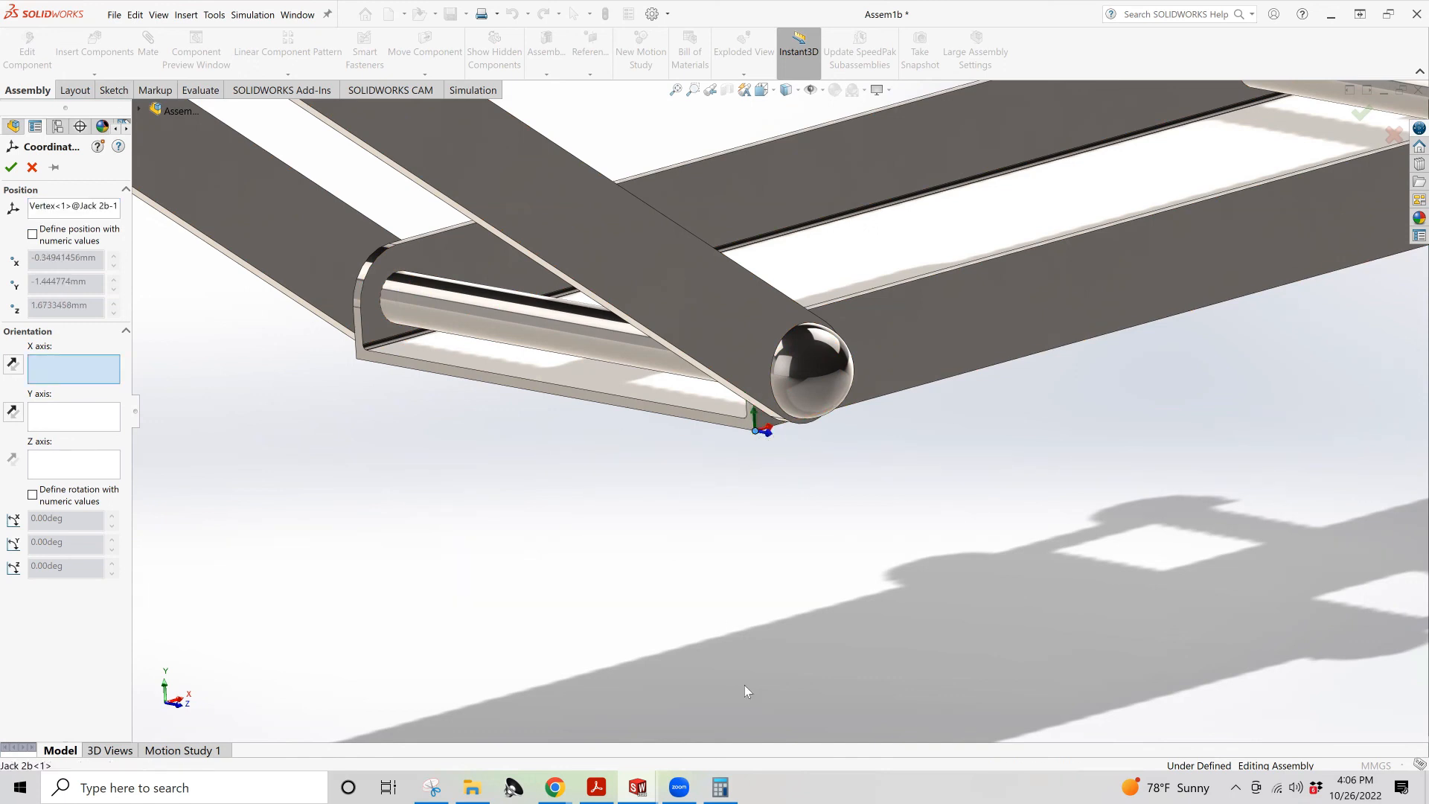
Switch to the CSWA exam PDF to examine the illustrated coordinate system's axis directions, and return to Assem1b
{"action": "left_click", "coordinate": [609, 786]}
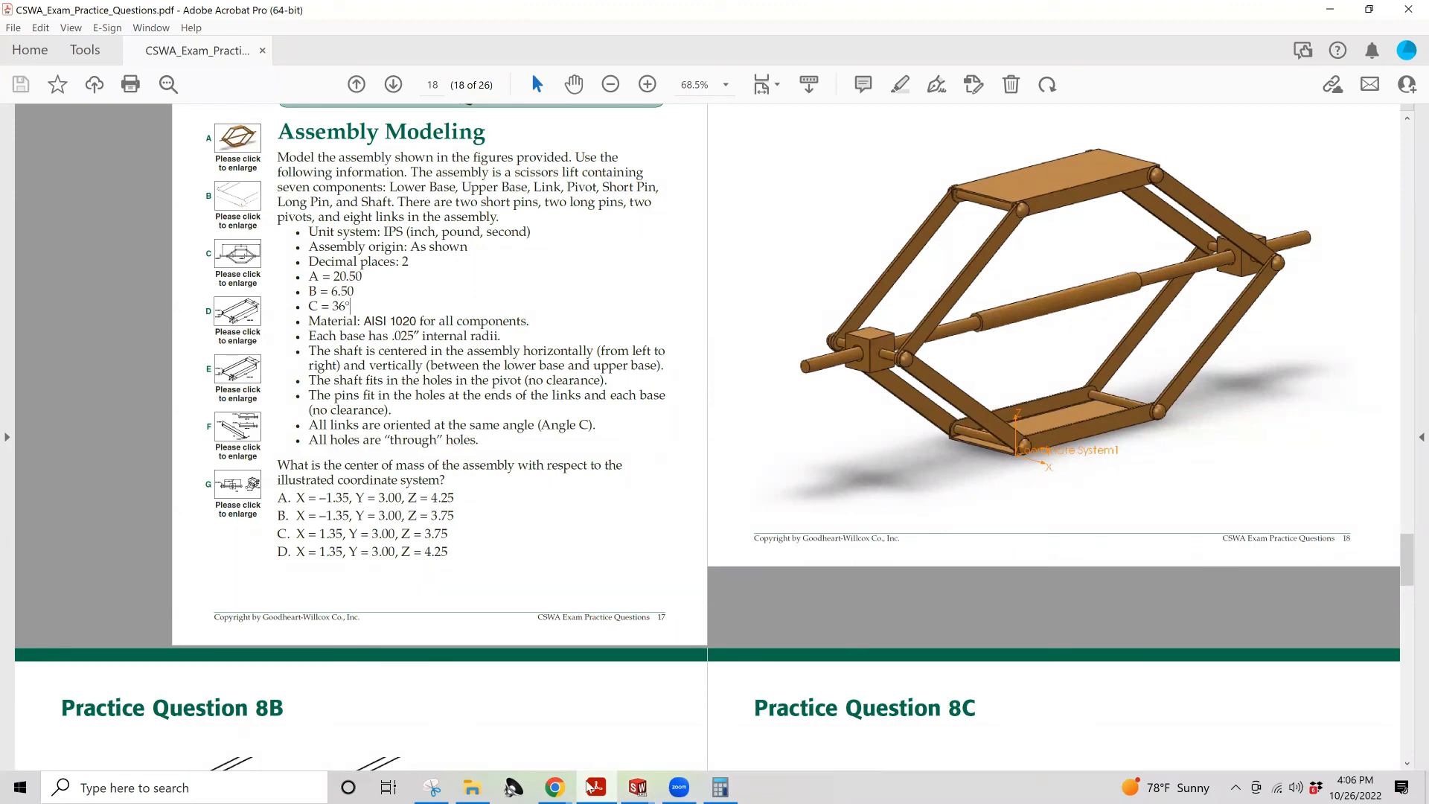
{"action": "left_click", "coordinate": [637, 787]}
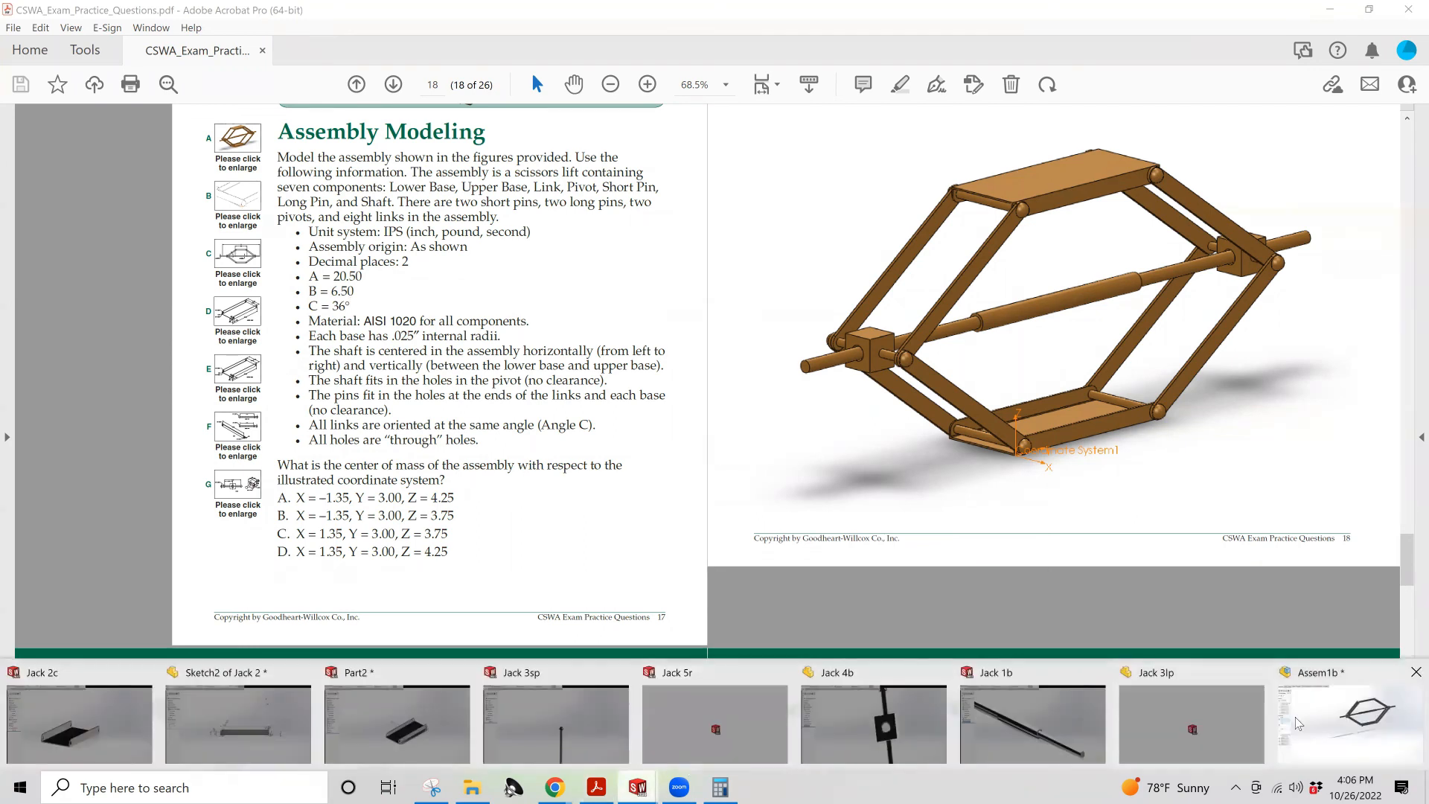
{"action": "left_click", "coordinate": [1349, 725]}
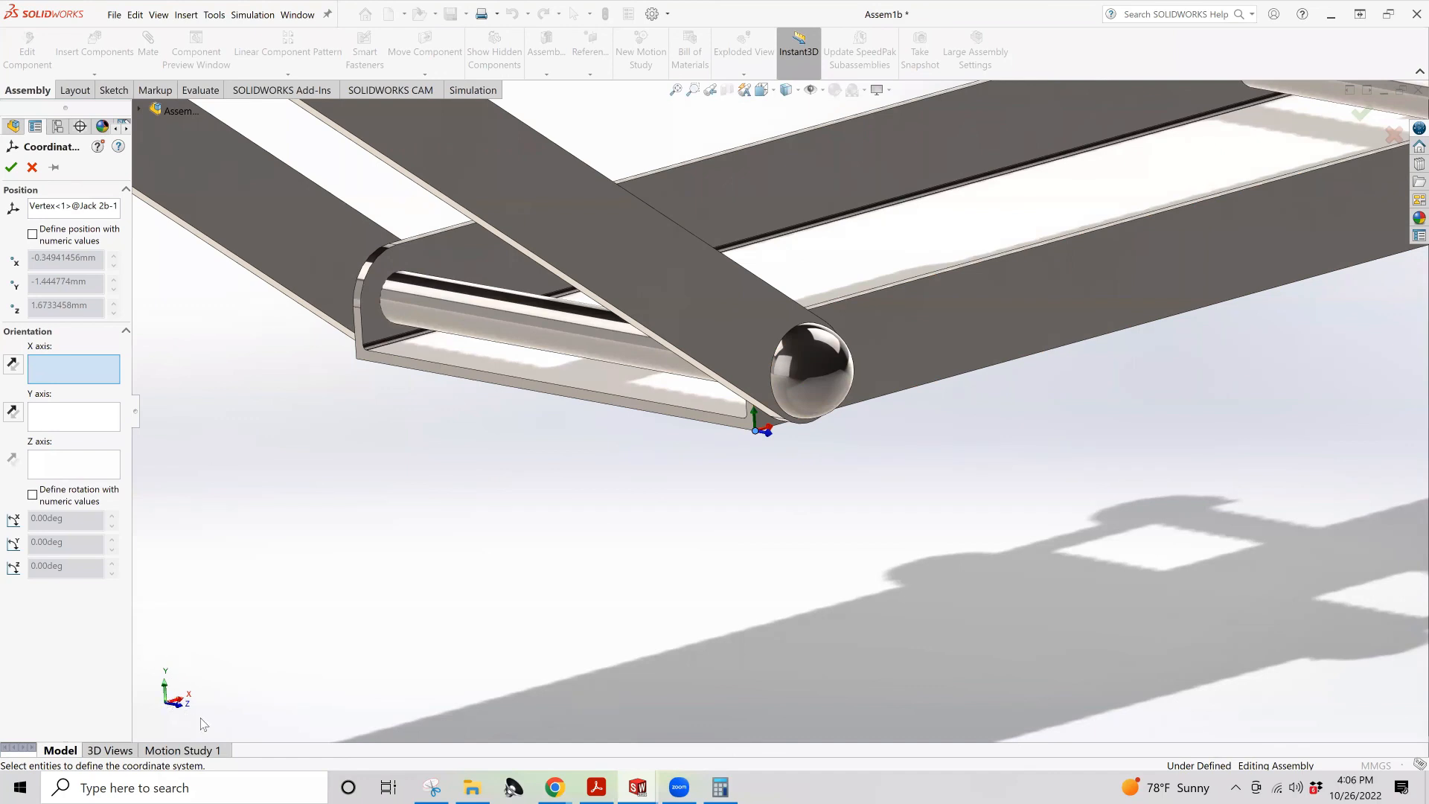
{"action": "left_click", "coordinate": [554, 786]}
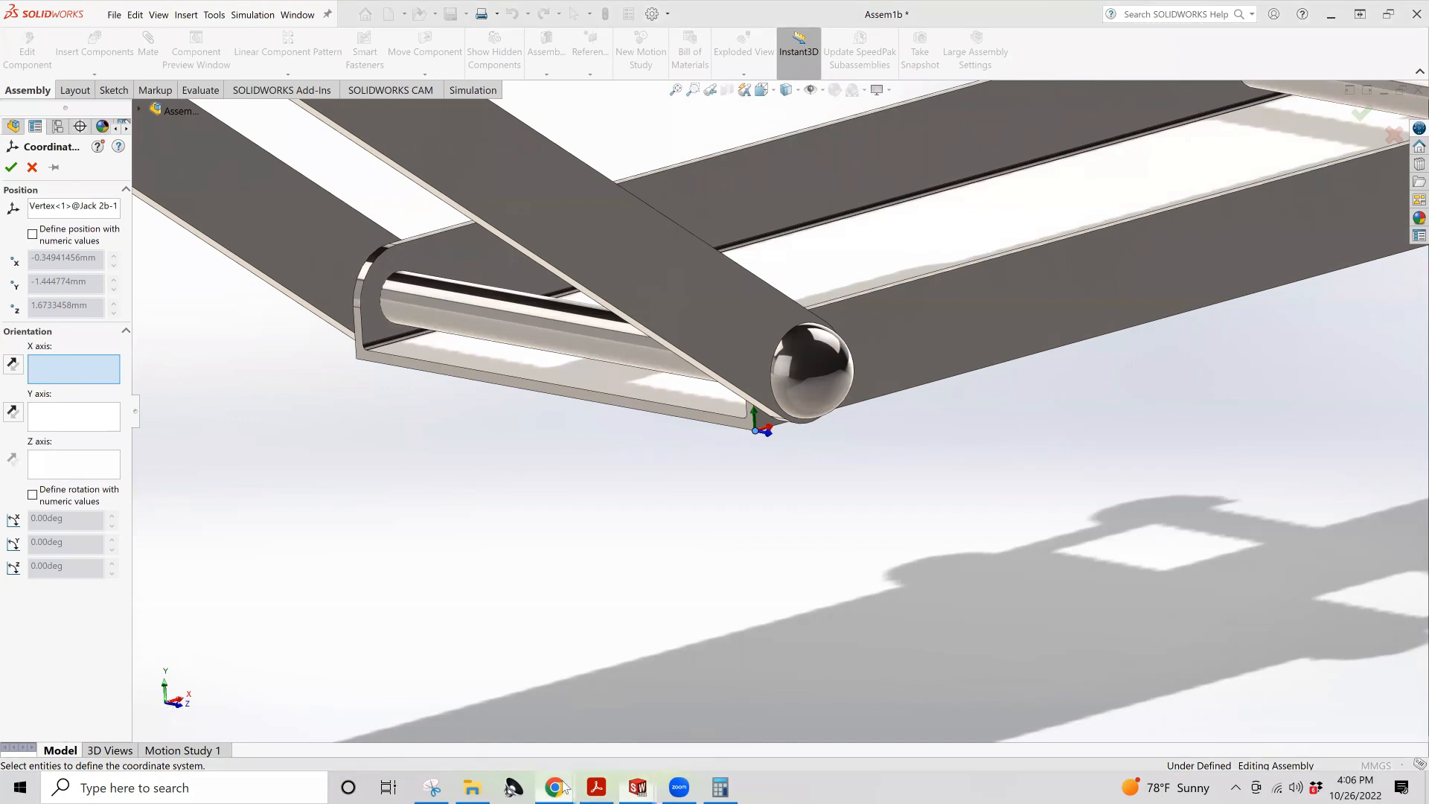
{"action": "left_click", "coordinate": [637, 787]}
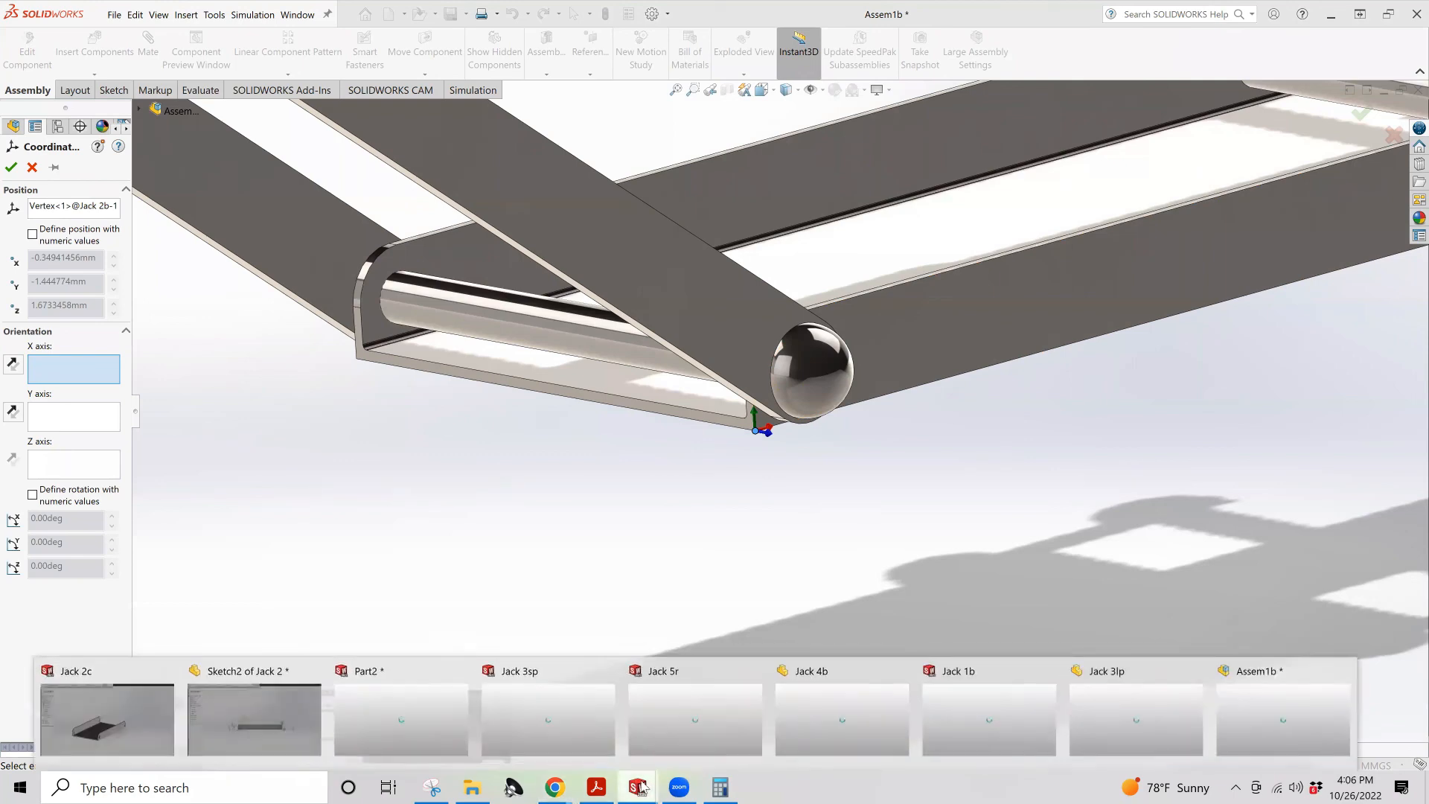
{"action": "left_click", "coordinate": [596, 787]}
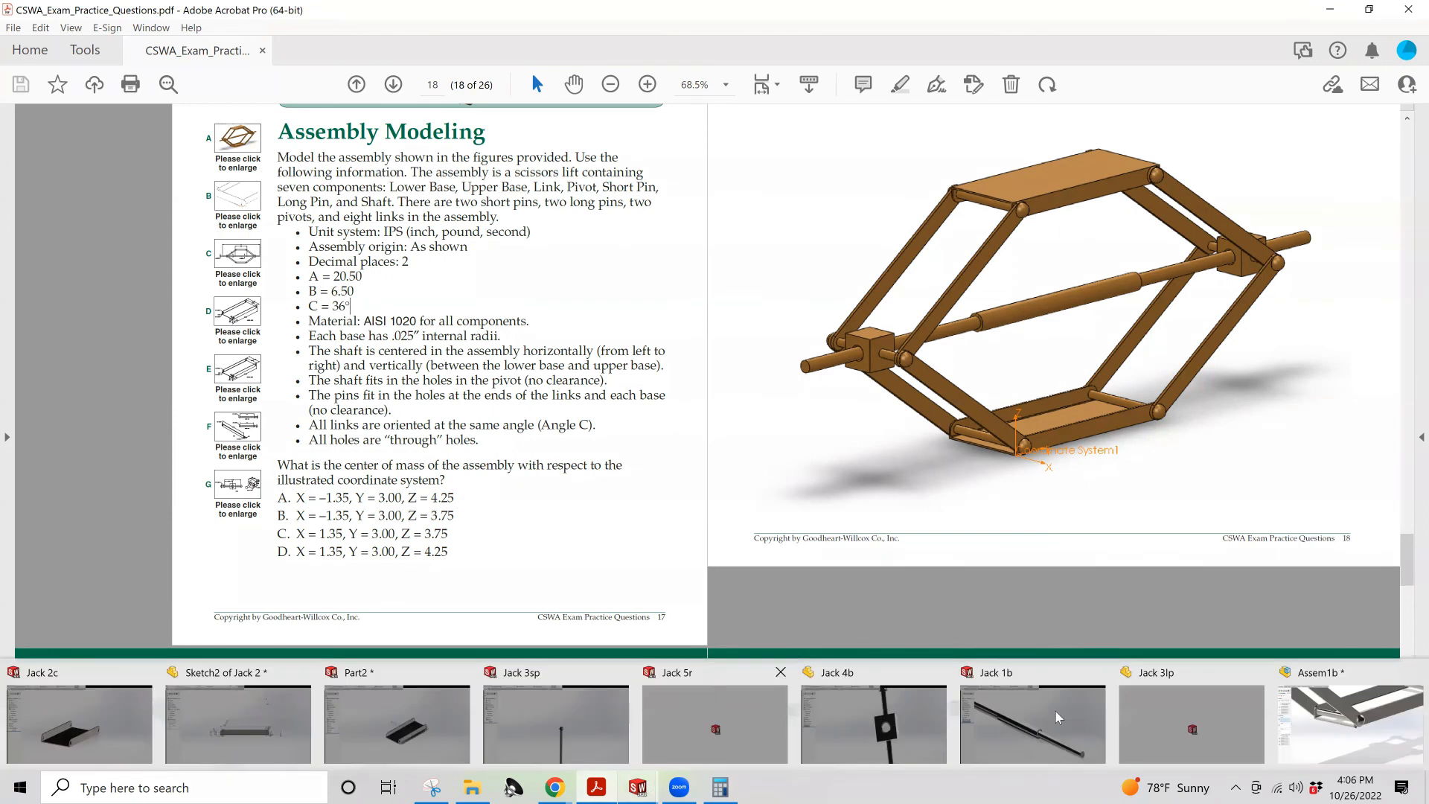
{"action": "left_click", "coordinate": [1311, 703]}
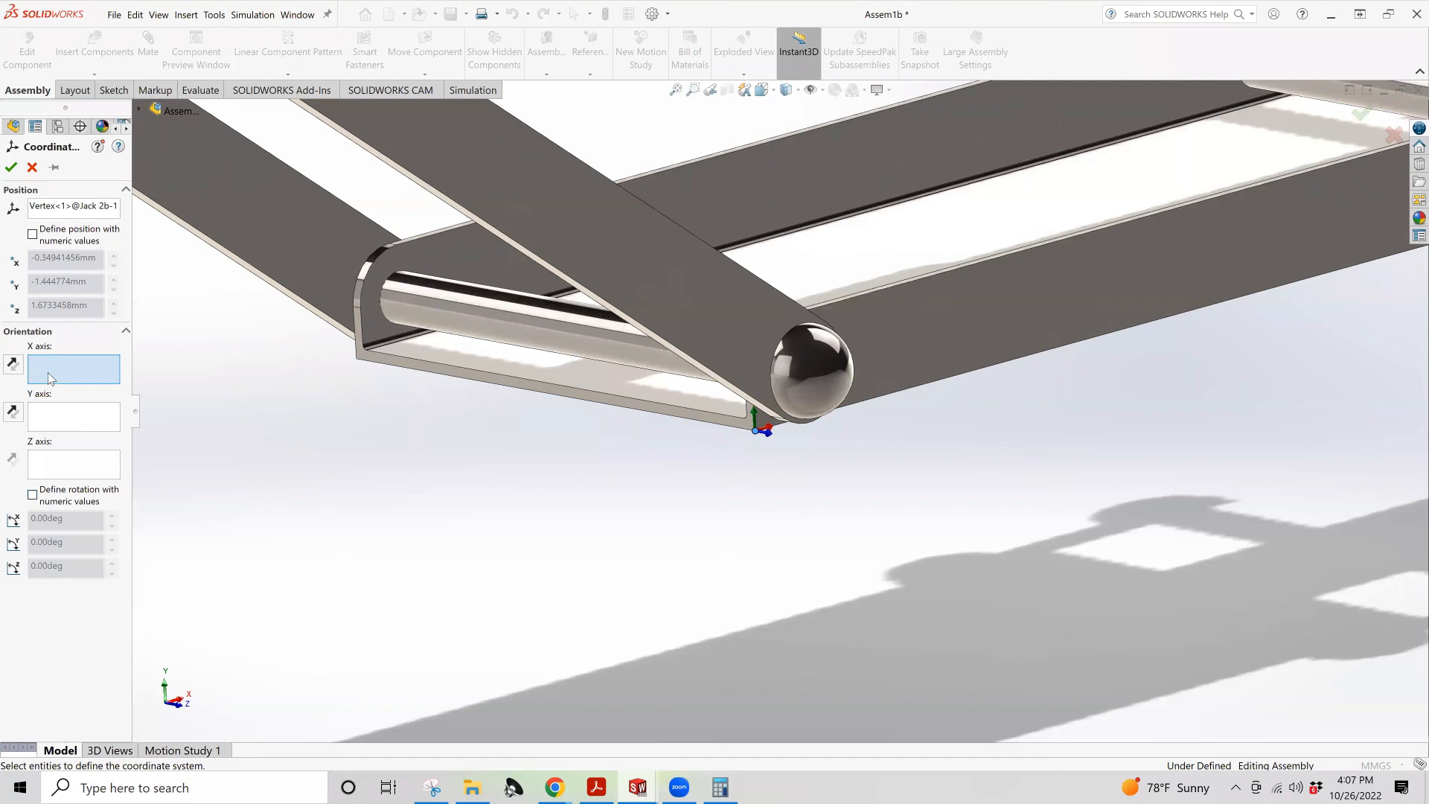
Define the coordinate system's rotation with numeric values, try 61° about X, and compare the axes with the exam PDF's figure
{"action": "left_click", "coordinate": [33, 495]}
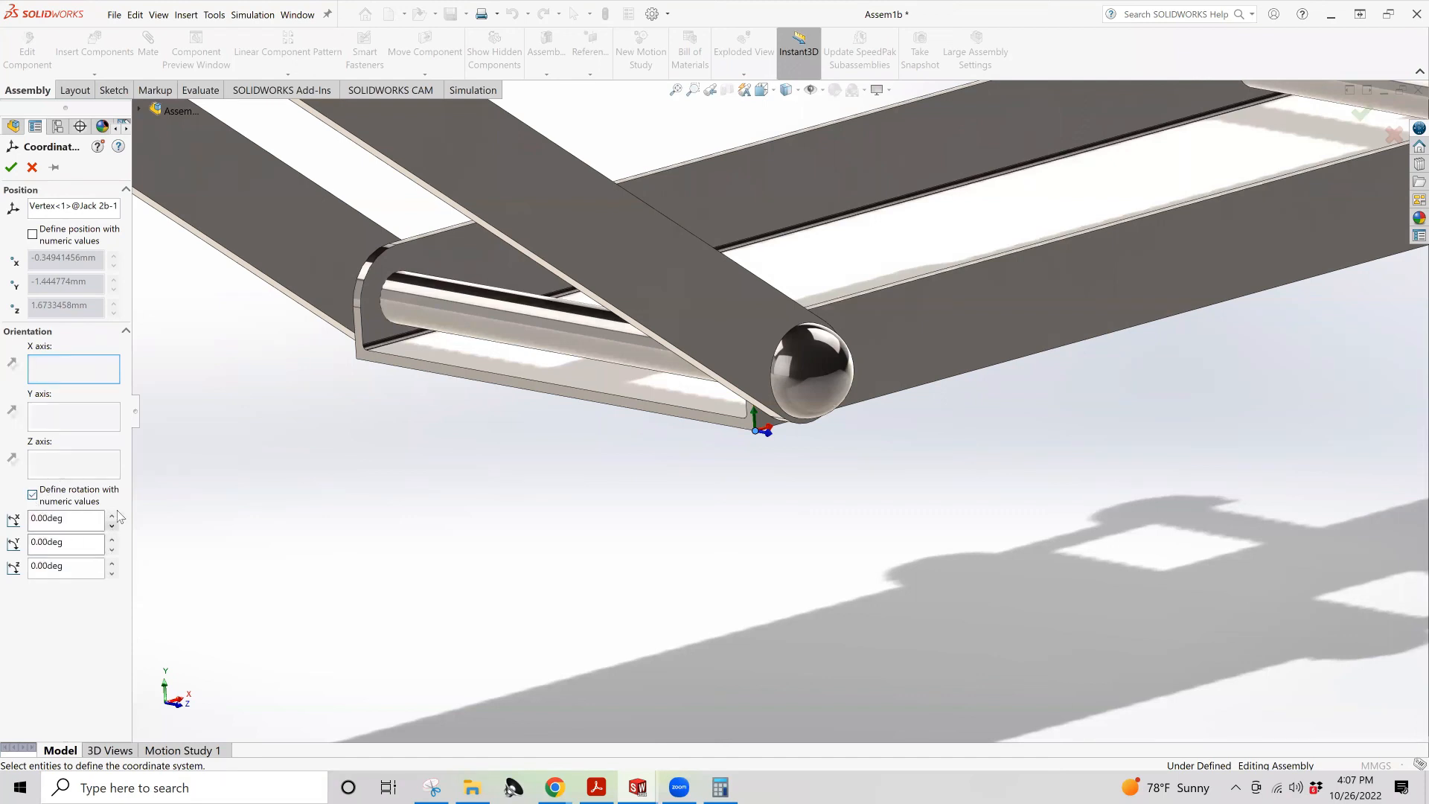
{"action": "left_click_drag", "start_coordinate": [112, 517], "coordinate": [112, 516]}
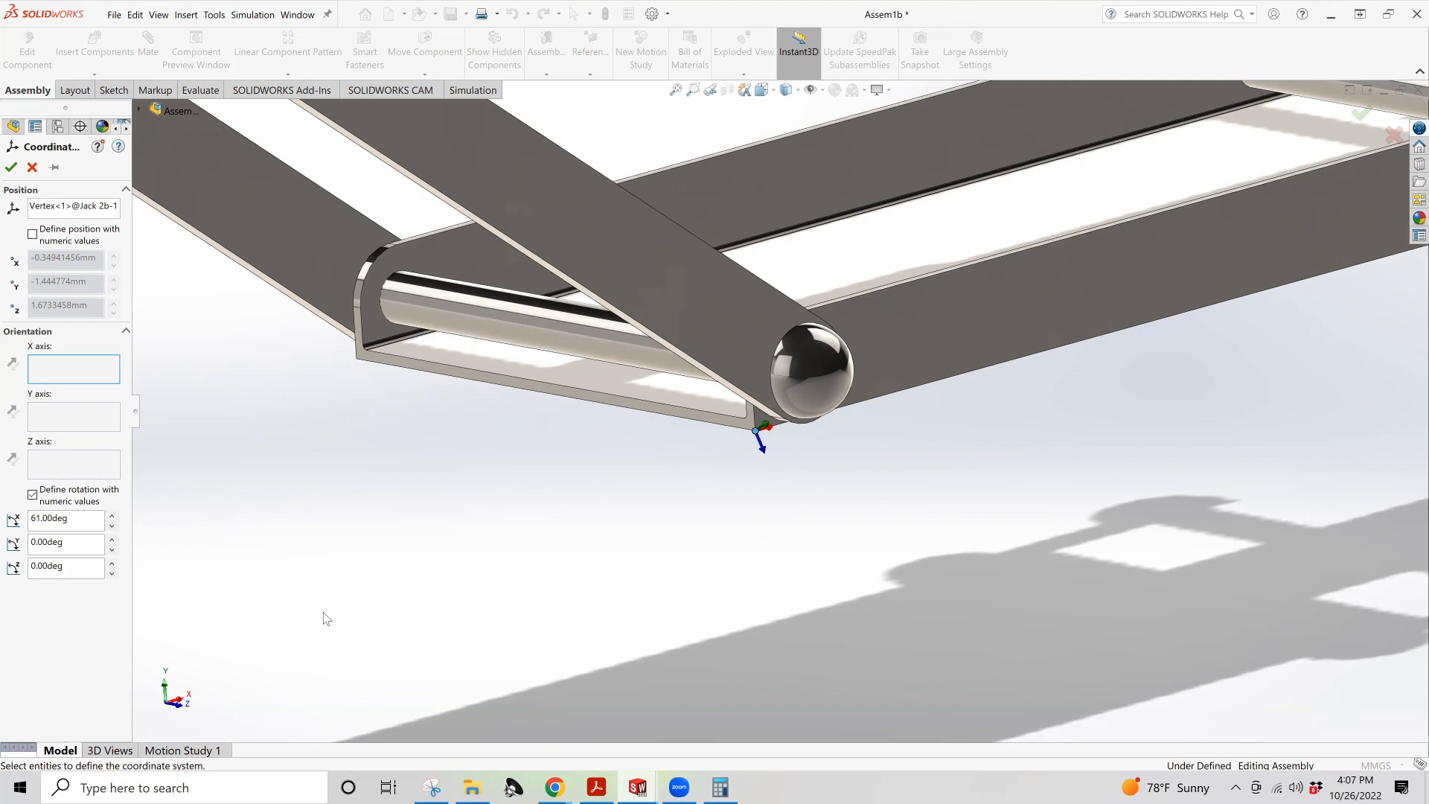
{"action": "left_click", "coordinate": [597, 787]}
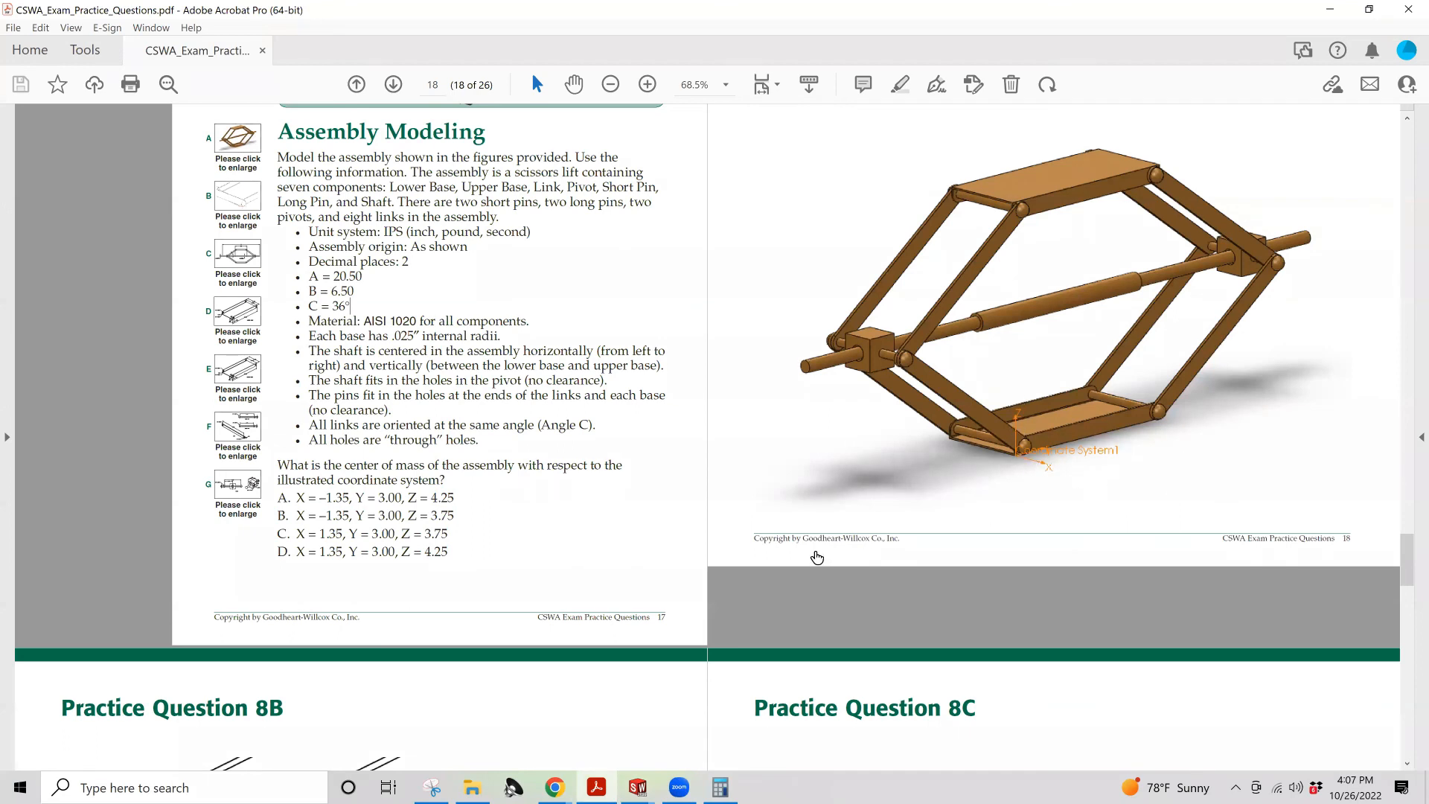
{"action": "mouse_move", "coordinate": [640, 787]}
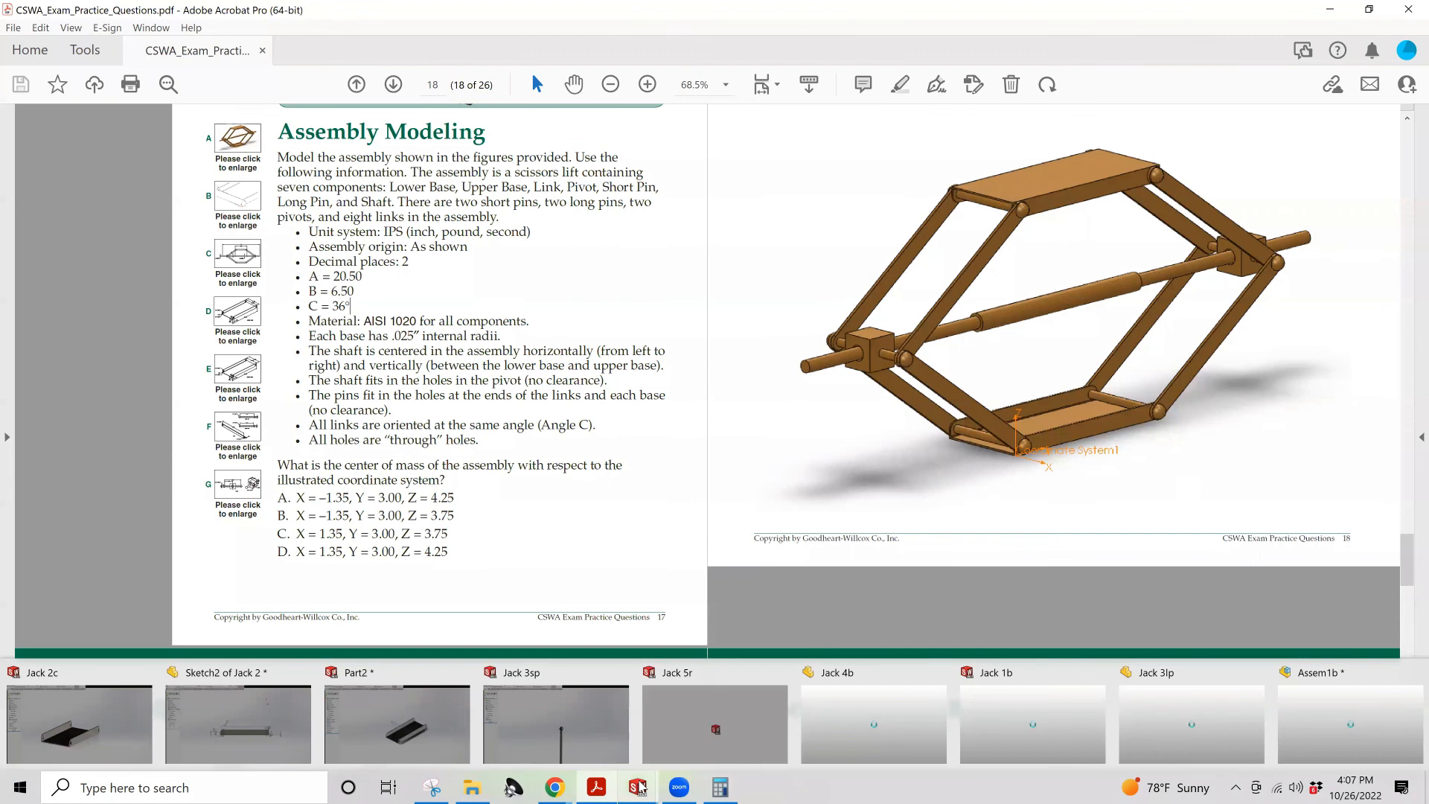
{"action": "left_click", "coordinate": [1350, 722]}
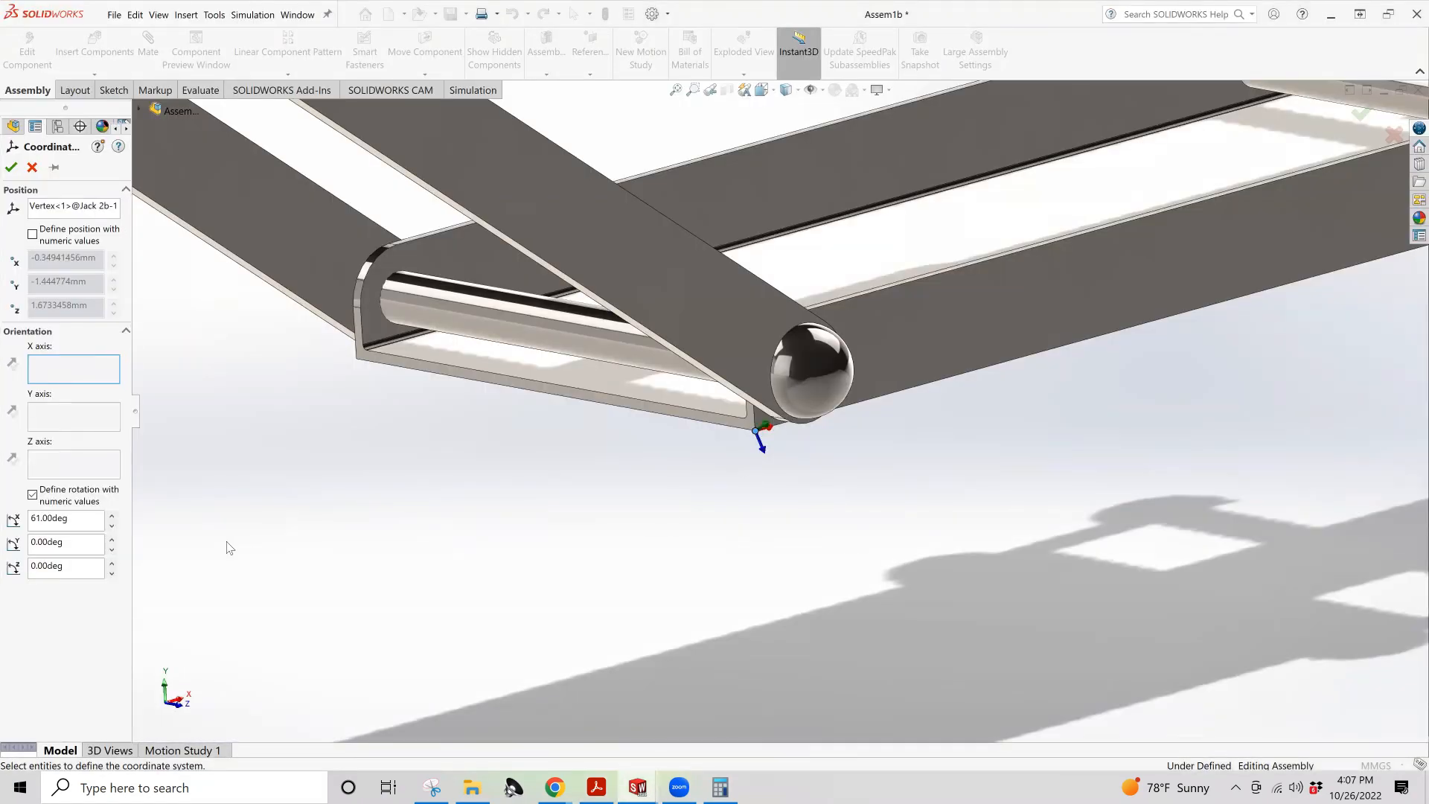
Reset the coordinate system's X rotation to 0° and try a Y rotation of 270°
{"action": "left_click", "coordinate": [113, 543]}
{"action": "left_click", "coordinate": [112, 551]}
{"action": "left_click", "coordinate": [111, 550]}
{"action": "left_click", "coordinate": [112, 551]}
{"action": "left_click_drag", "start_coordinate": [40, 519], "coordinate": [32, 519]}
{"action": "type", "text": "0"}
{"action": "left_click_drag", "start_coordinate": [41, 544], "coordinate": [10, 548]}
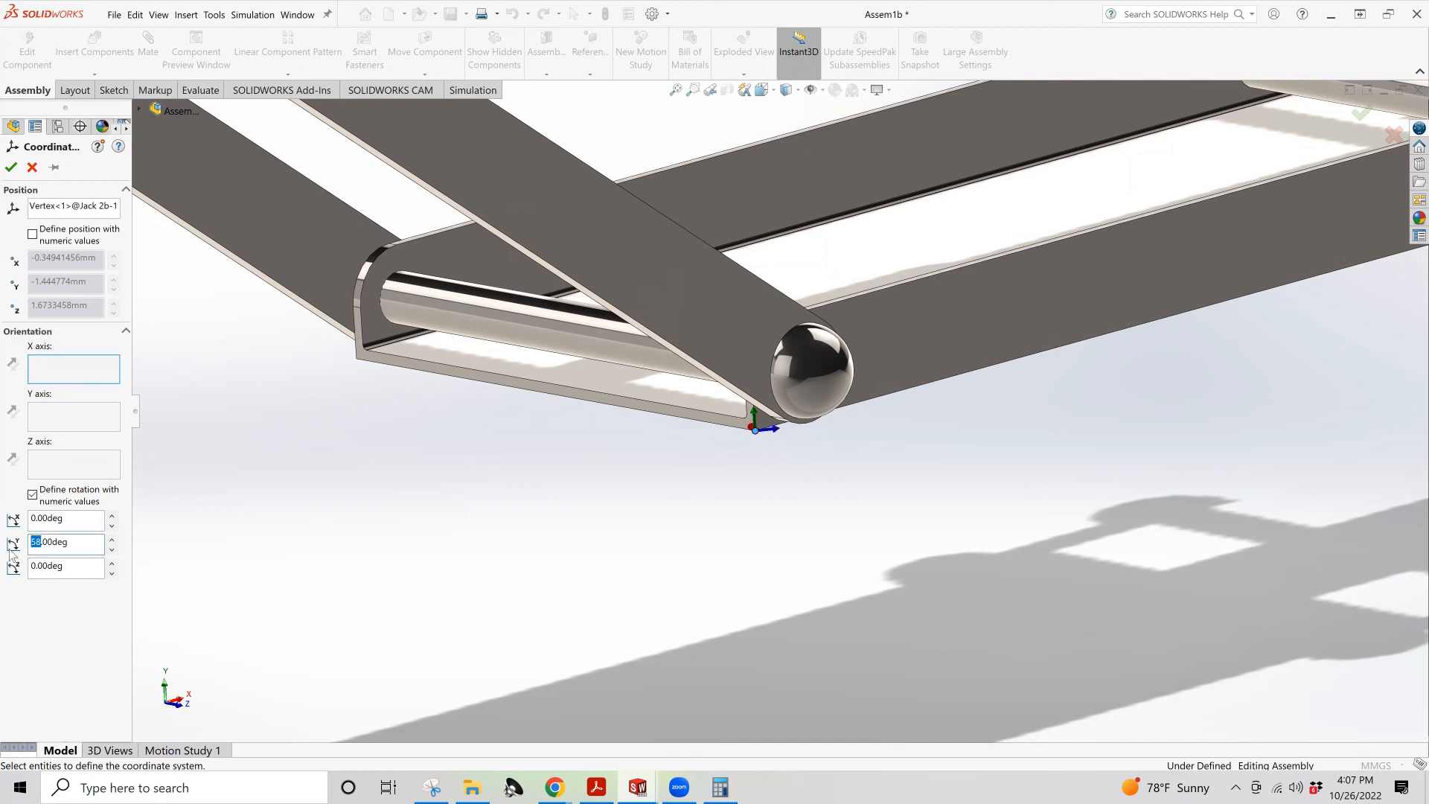
{"action": "type", "text": "270"}
{"action": "key", "text": "Return"}
Test small rotations about each axis, return the Y rotation to 0°, and set the X rotation to 270°
{"action": "left_click", "coordinate": [110, 575]}
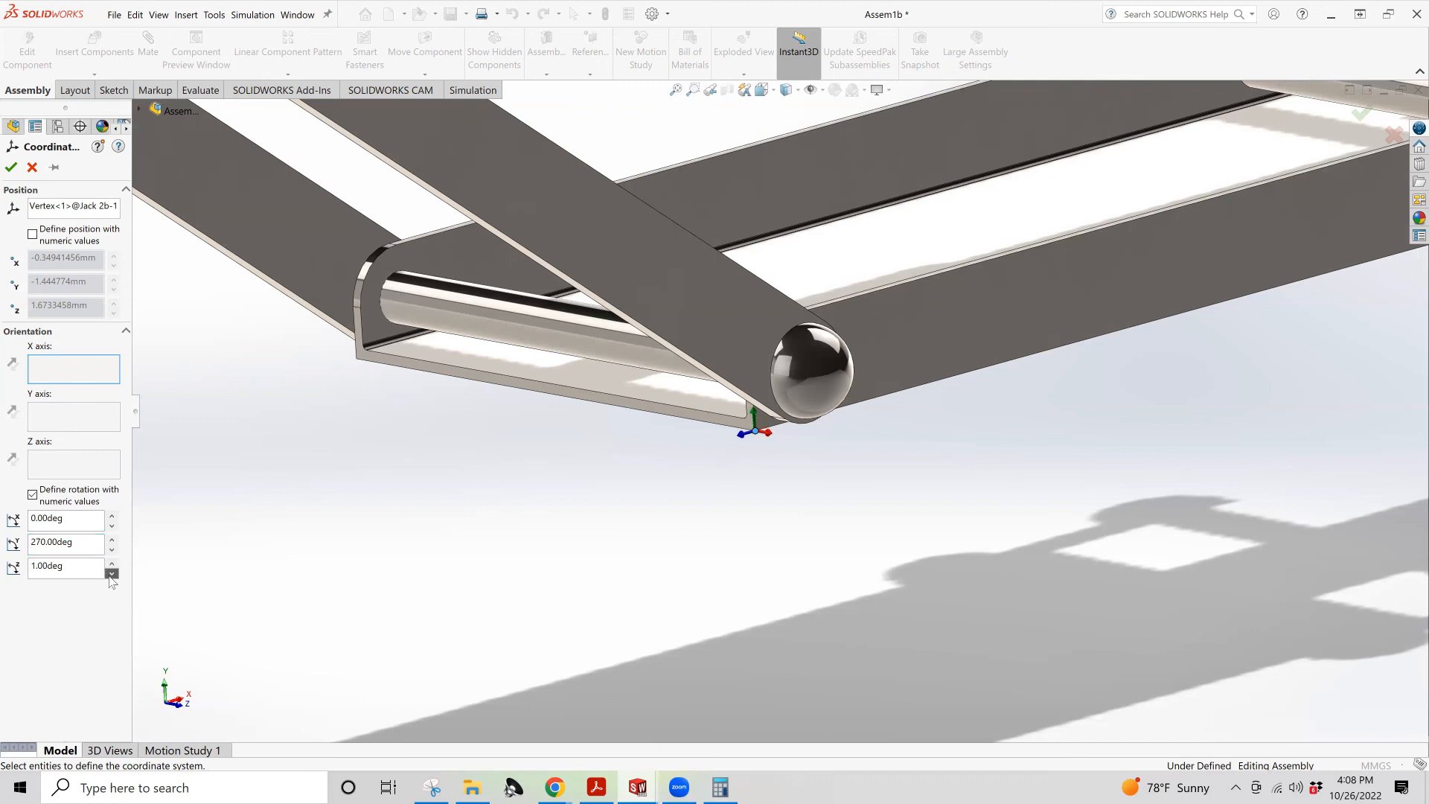
{"action": "left_click", "coordinate": [111, 563]}
{"action": "left_click", "coordinate": [112, 515]}
{"action": "left_click", "coordinate": [112, 526]}
{"action": "left_click", "coordinate": [111, 542]}
{"action": "left_click_drag", "start_coordinate": [44, 548], "coordinate": [11, 552]}
{"action": "key", "text": "BackSpace"}
{"action": "left_click_drag", "start_coordinate": [35, 516], "coordinate": [23, 519]}
{"action": "type", "text": "270"}
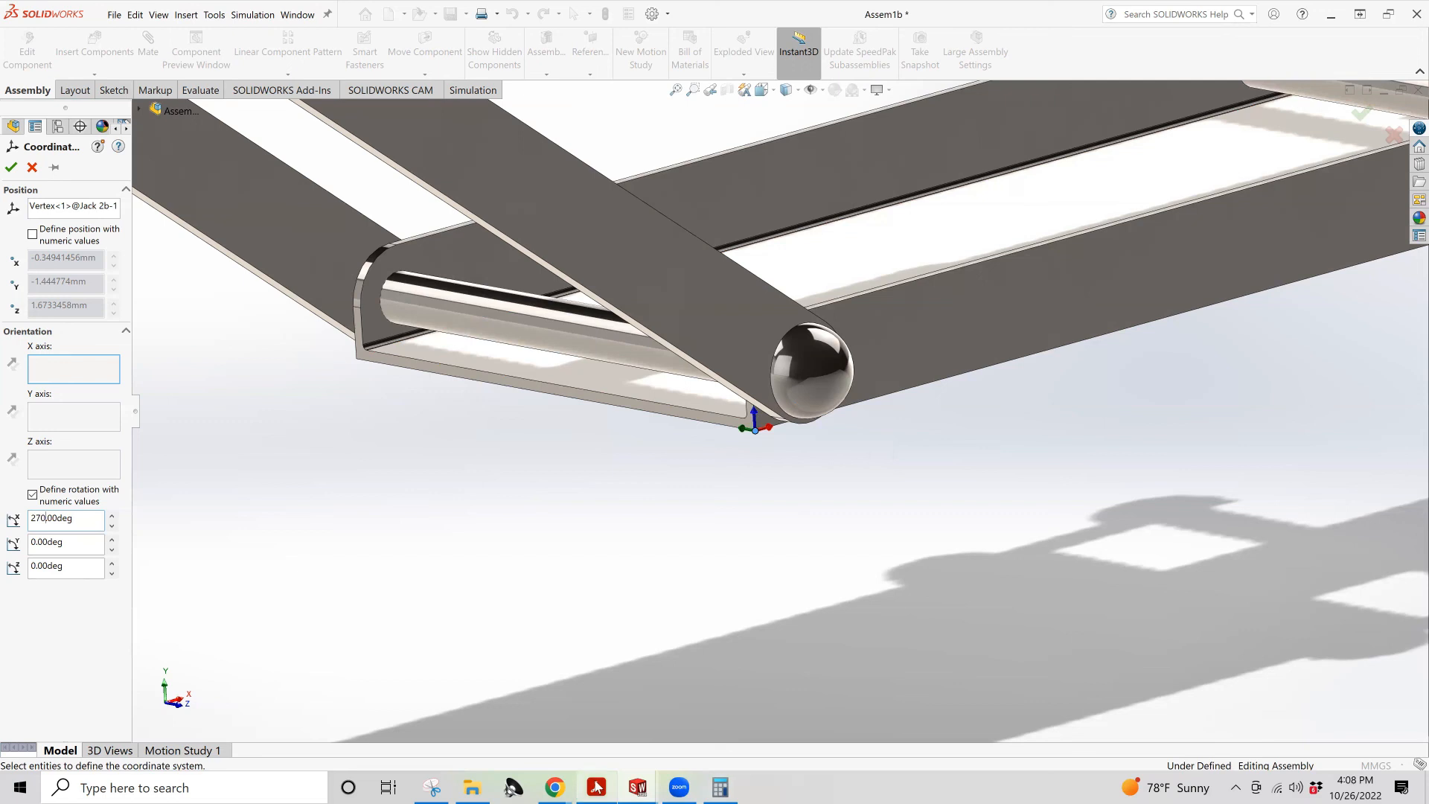
Check the axis directions in the exam PDF's figure and set the coordinate system's Z rotation to -90° in Assem1b
{"action": "left_click", "coordinate": [596, 787]}
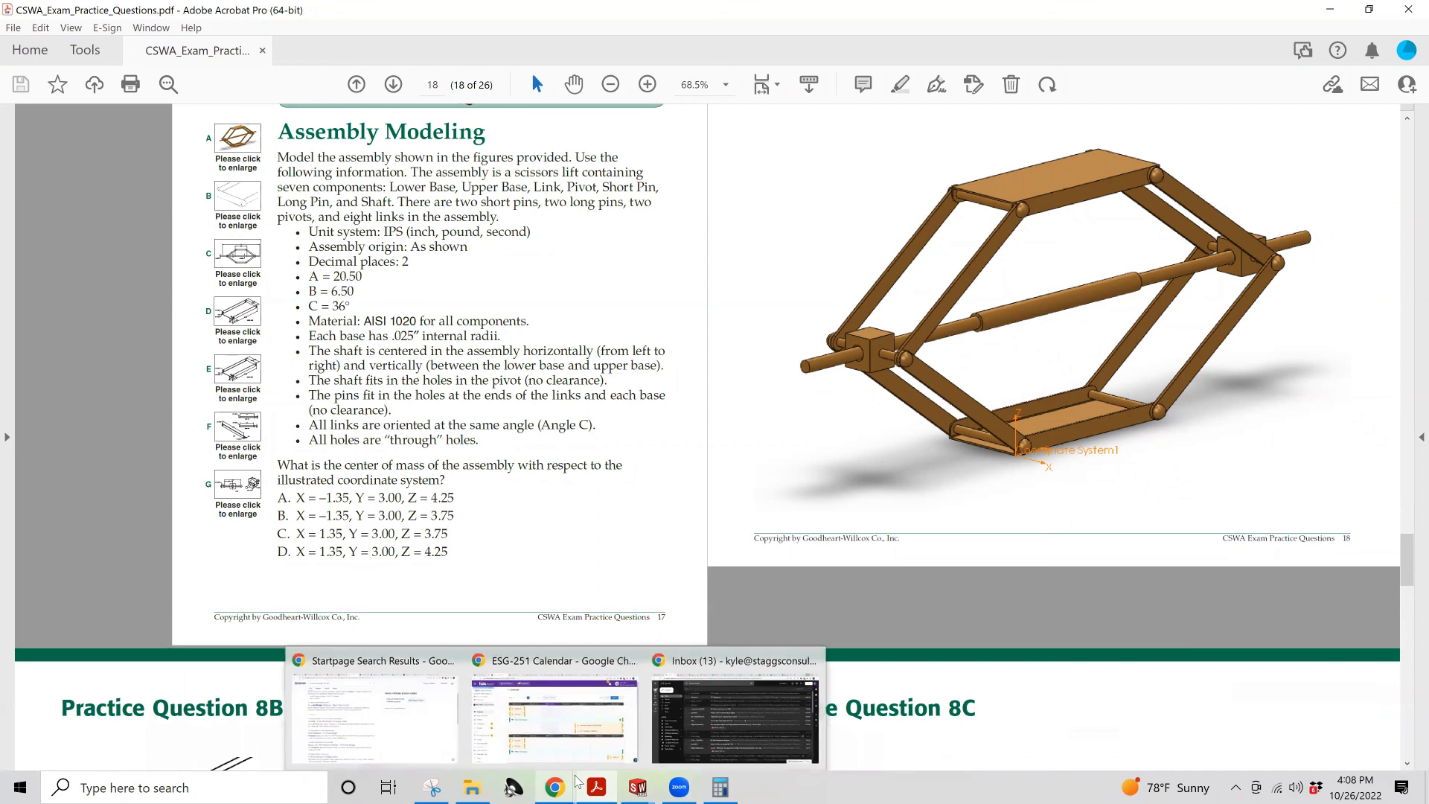
{"action": "mouse_move", "coordinate": [638, 786]}
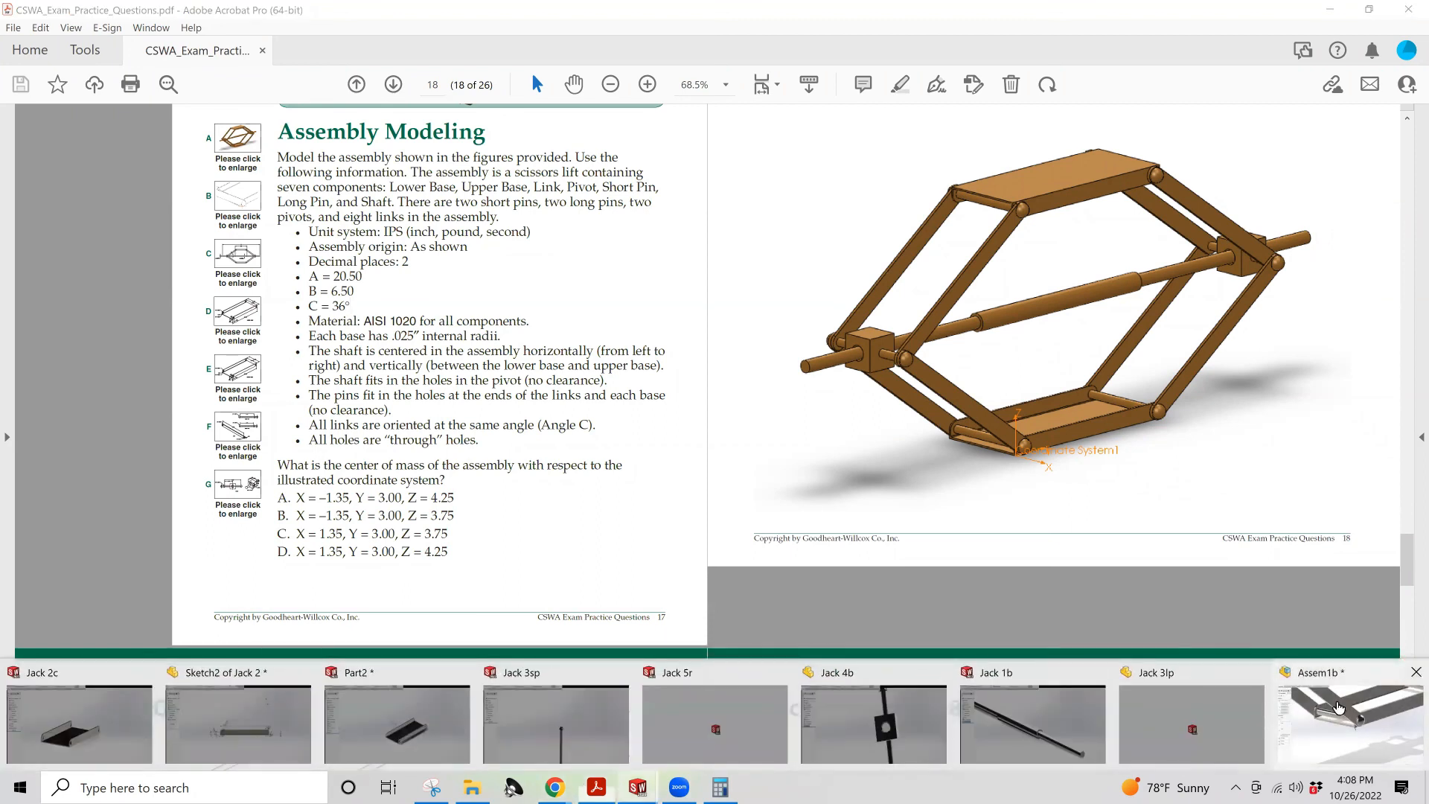
{"action": "left_click", "coordinate": [1366, 704]}
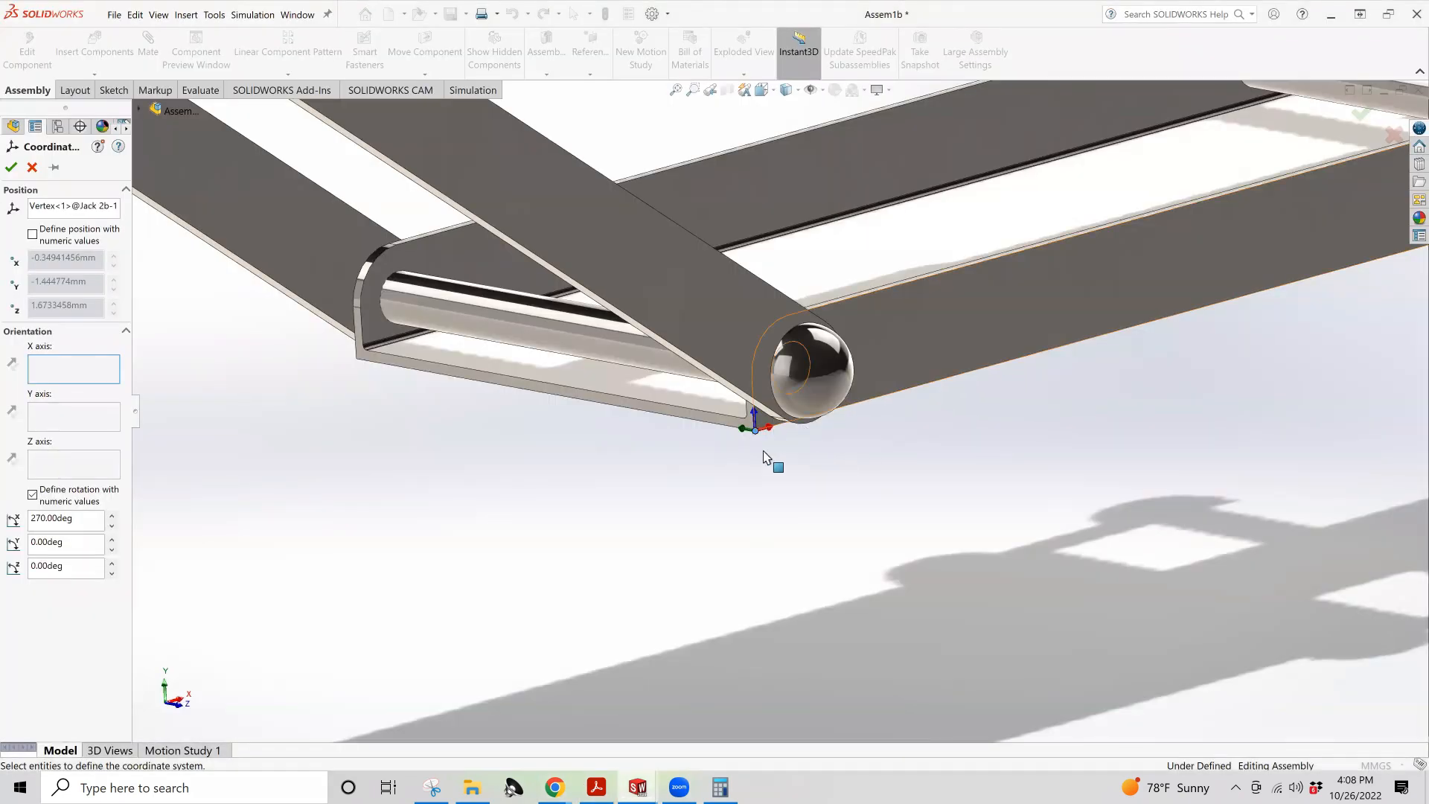
{"action": "left_click", "coordinate": [112, 540]}
{"action": "left_click", "coordinate": [112, 551]}
{"action": "left_click", "coordinate": [113, 573]}
{"action": "left_click_drag", "start_coordinate": [113, 574], "coordinate": [35, 566]}
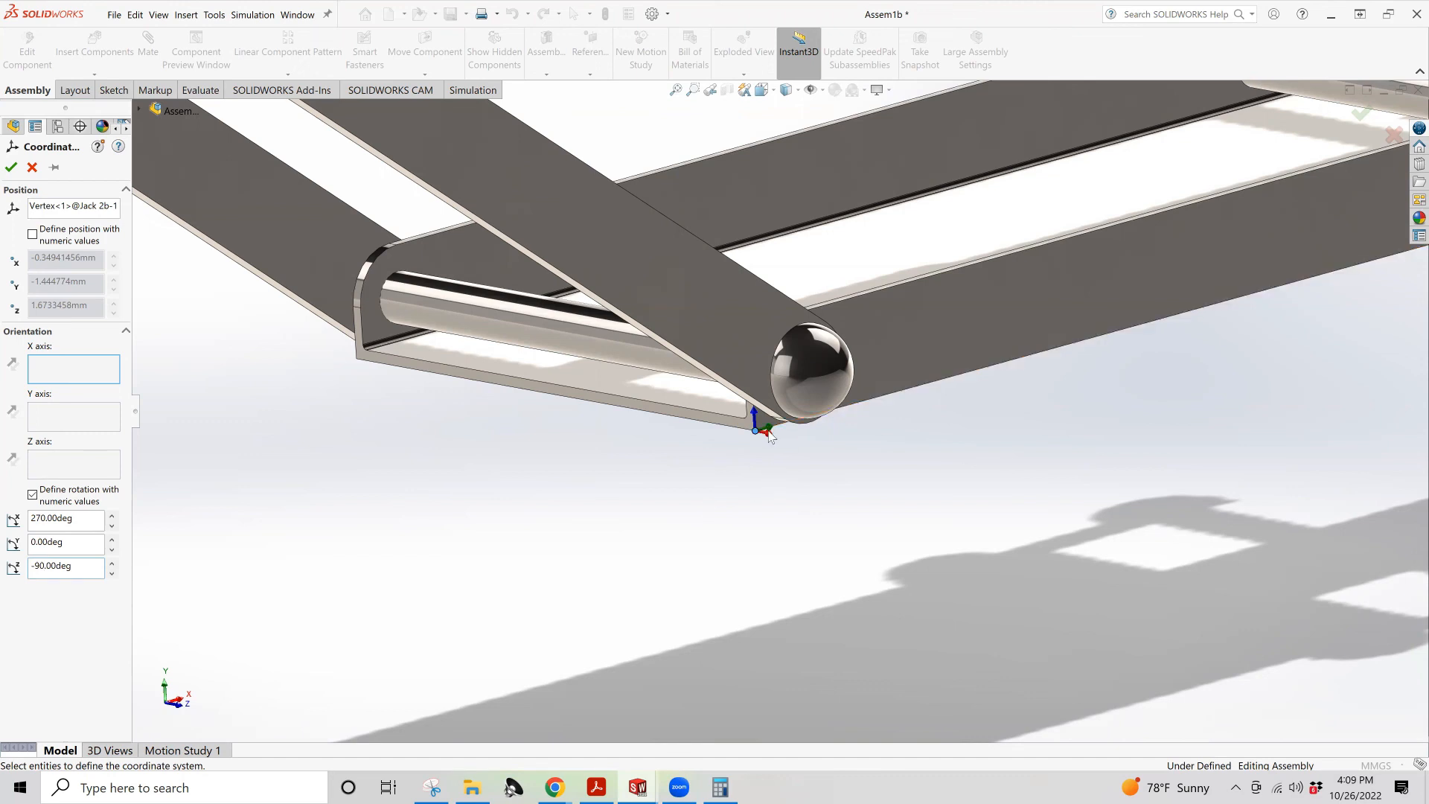
Inspect the axis triad at the lower base corner and create the coordinate system
{"action": "scroll", "coordinate": [789, 431], "scroll_direction": "down", "scroll_amount": 5}
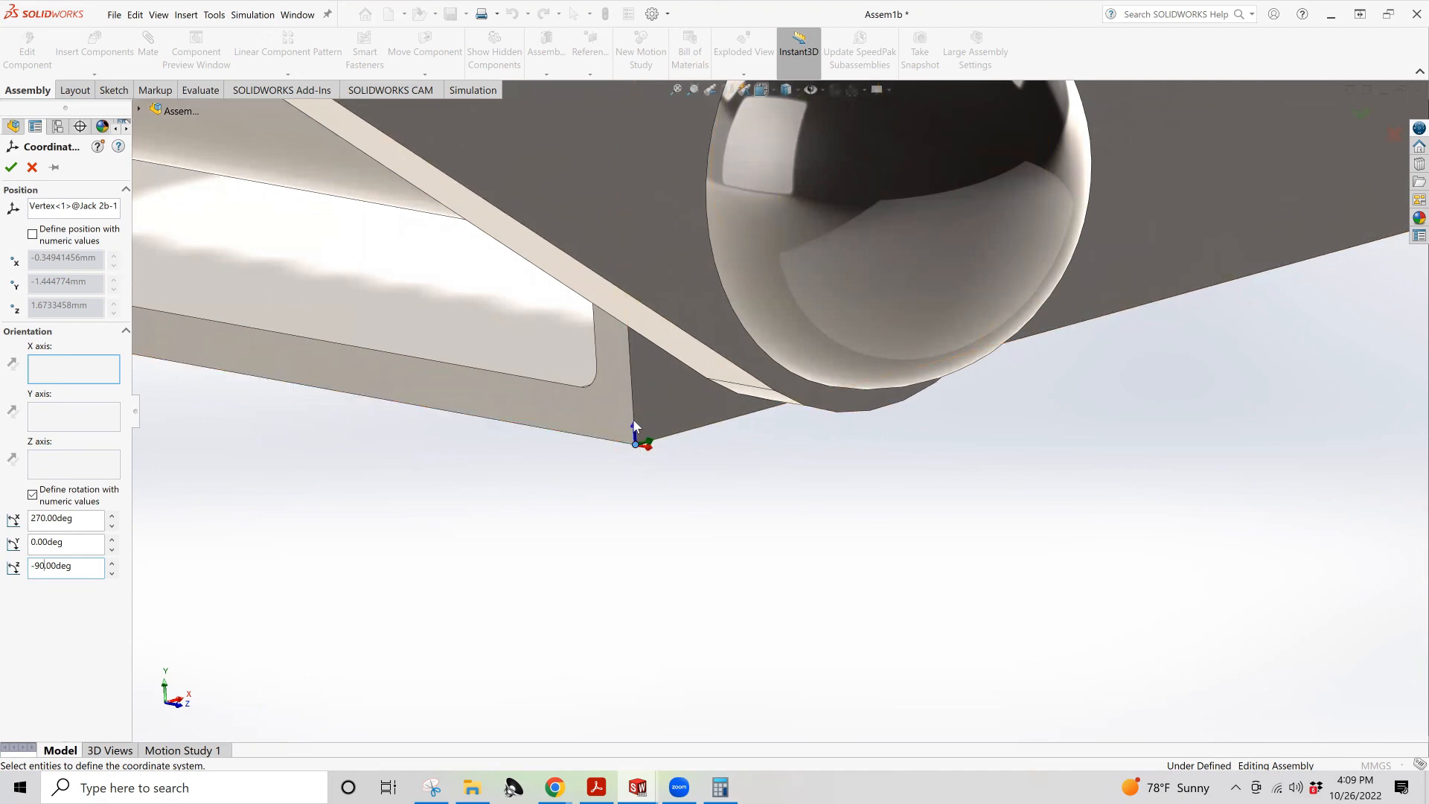
{"action": "middle_click_drag", "start_coordinate": [639, 357], "coordinate": [760, 428]}
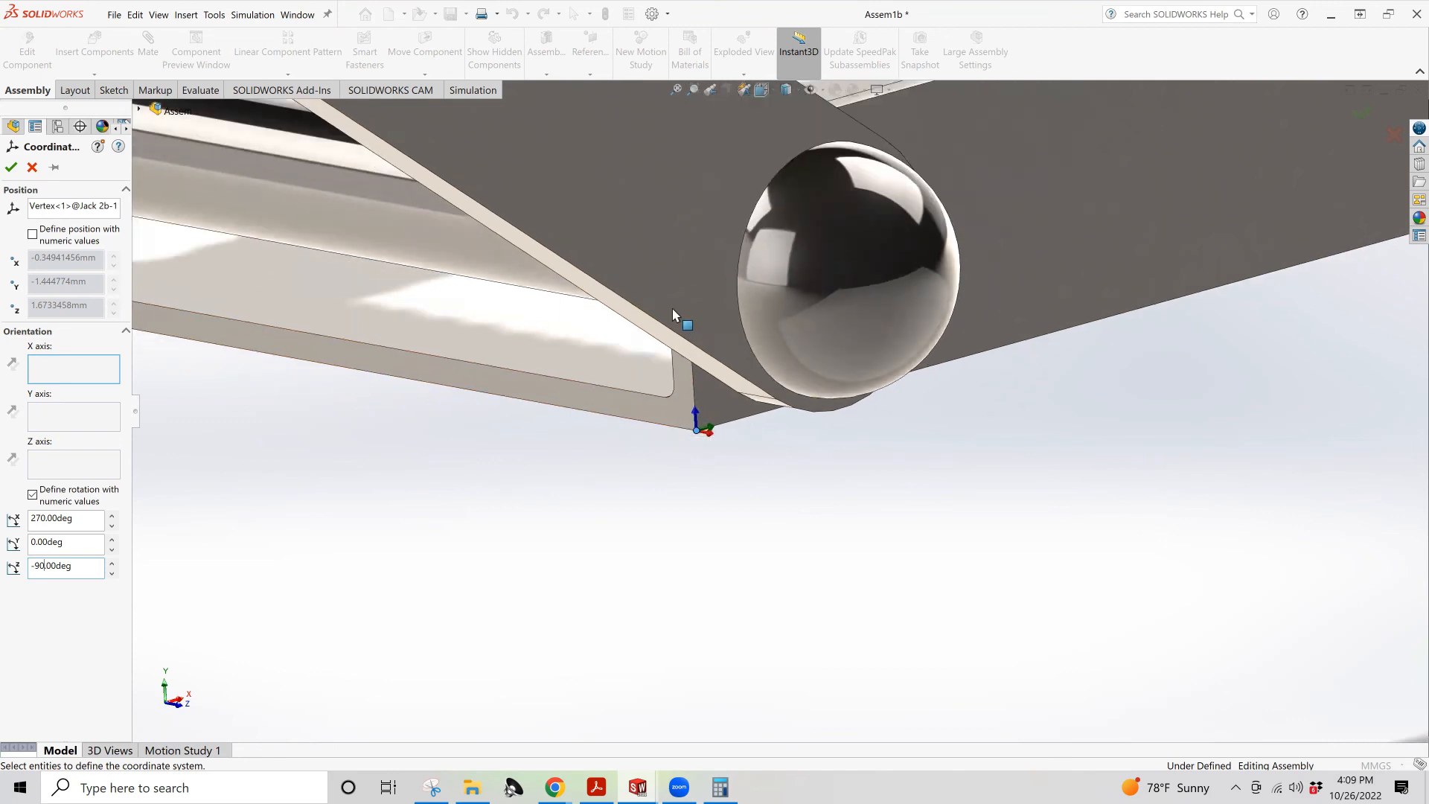
{"action": "scroll", "coordinate": [715, 395], "scroll_direction": "up", "scroll_amount": 5}
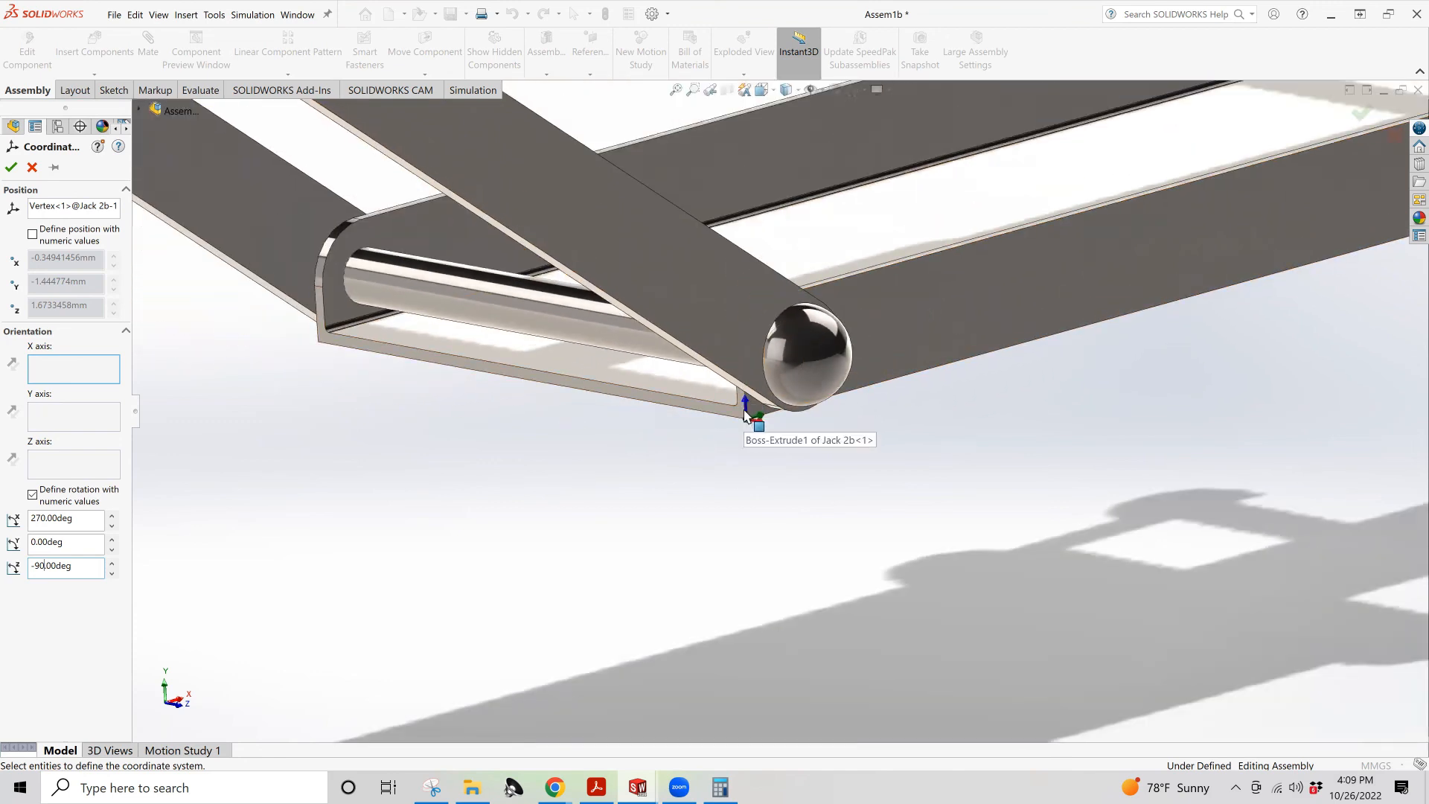
{"action": "scroll", "coordinate": [716, 526], "scroll_direction": "up", "scroll_amount": 1}
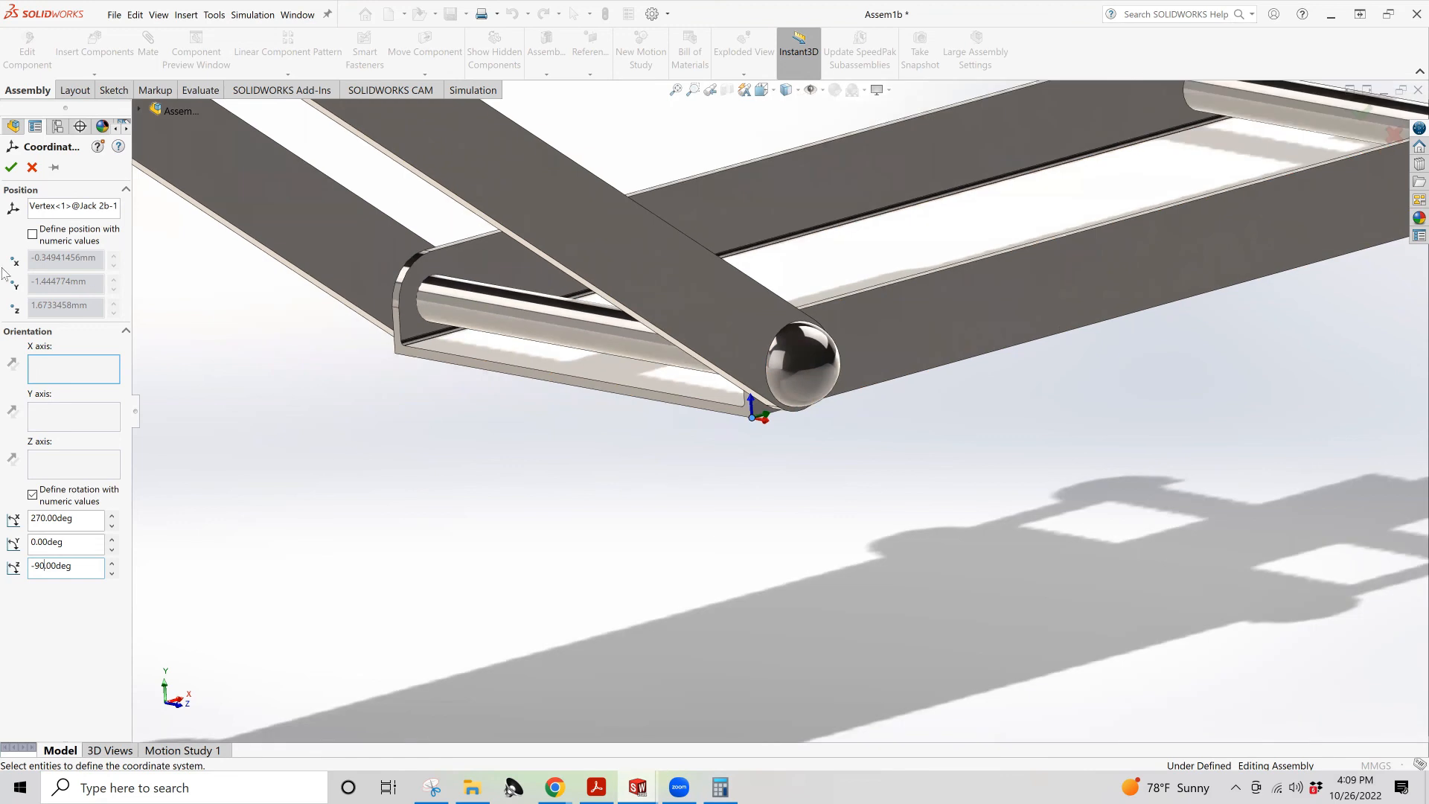
{"action": "left_click", "coordinate": [11, 169]}
View the new coordinate system on the whole jack and compare it with the exam PDF's figure
{"action": "scroll", "coordinate": [878, 418], "scroll_direction": "up", "scroll_amount": 10}
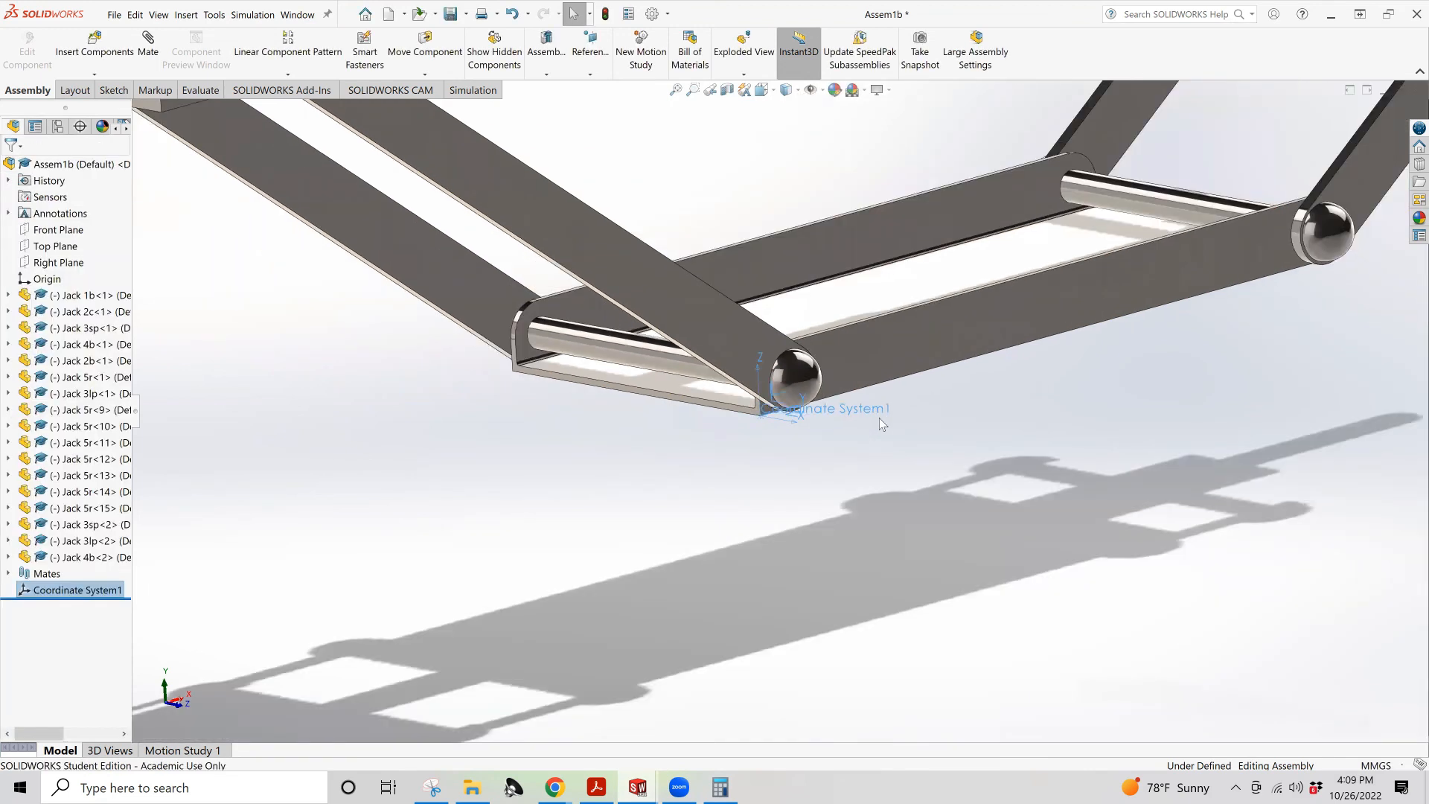
{"action": "scroll", "coordinate": [878, 417], "scroll_direction": "up", "scroll_amount": 2}
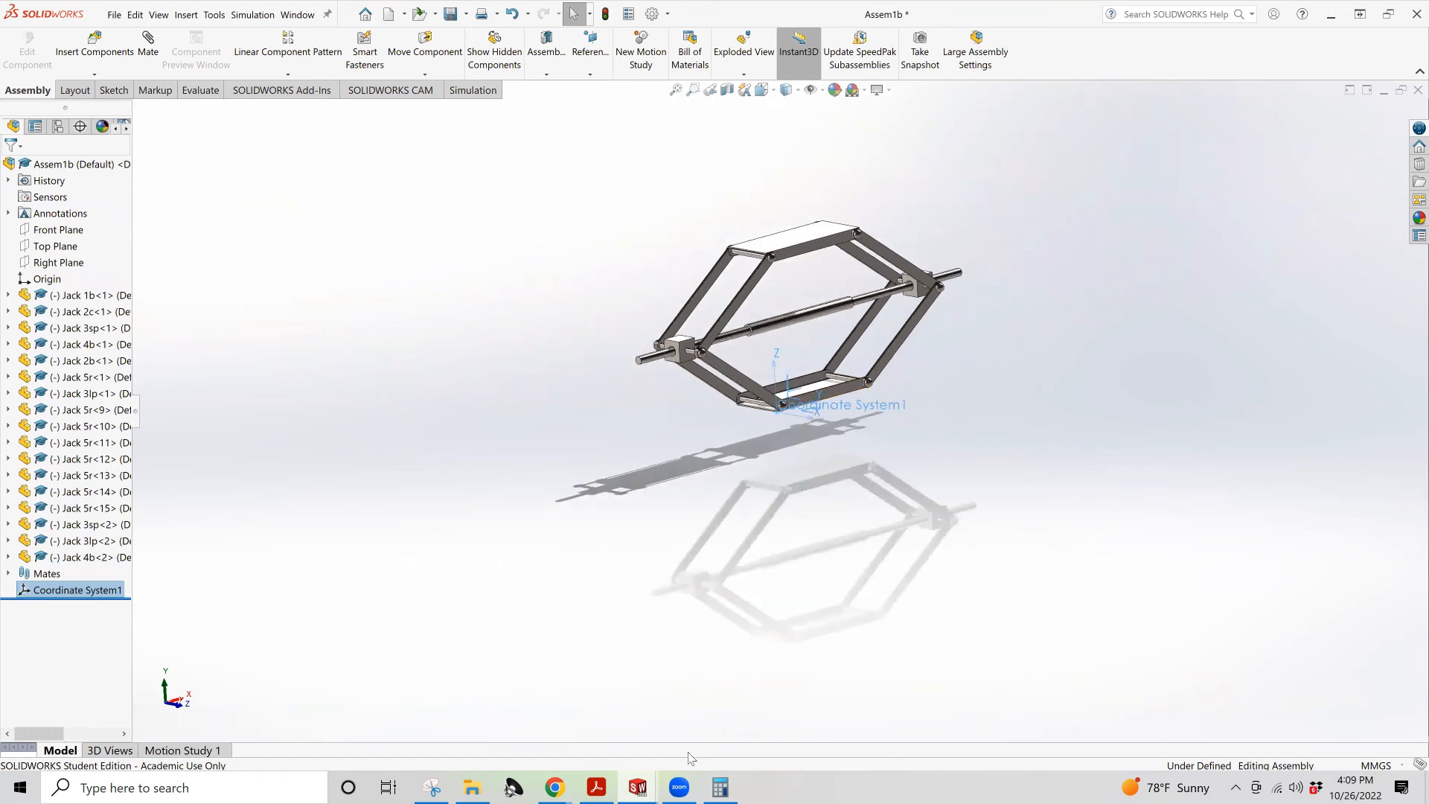
{"action": "left_click", "coordinate": [596, 787]}
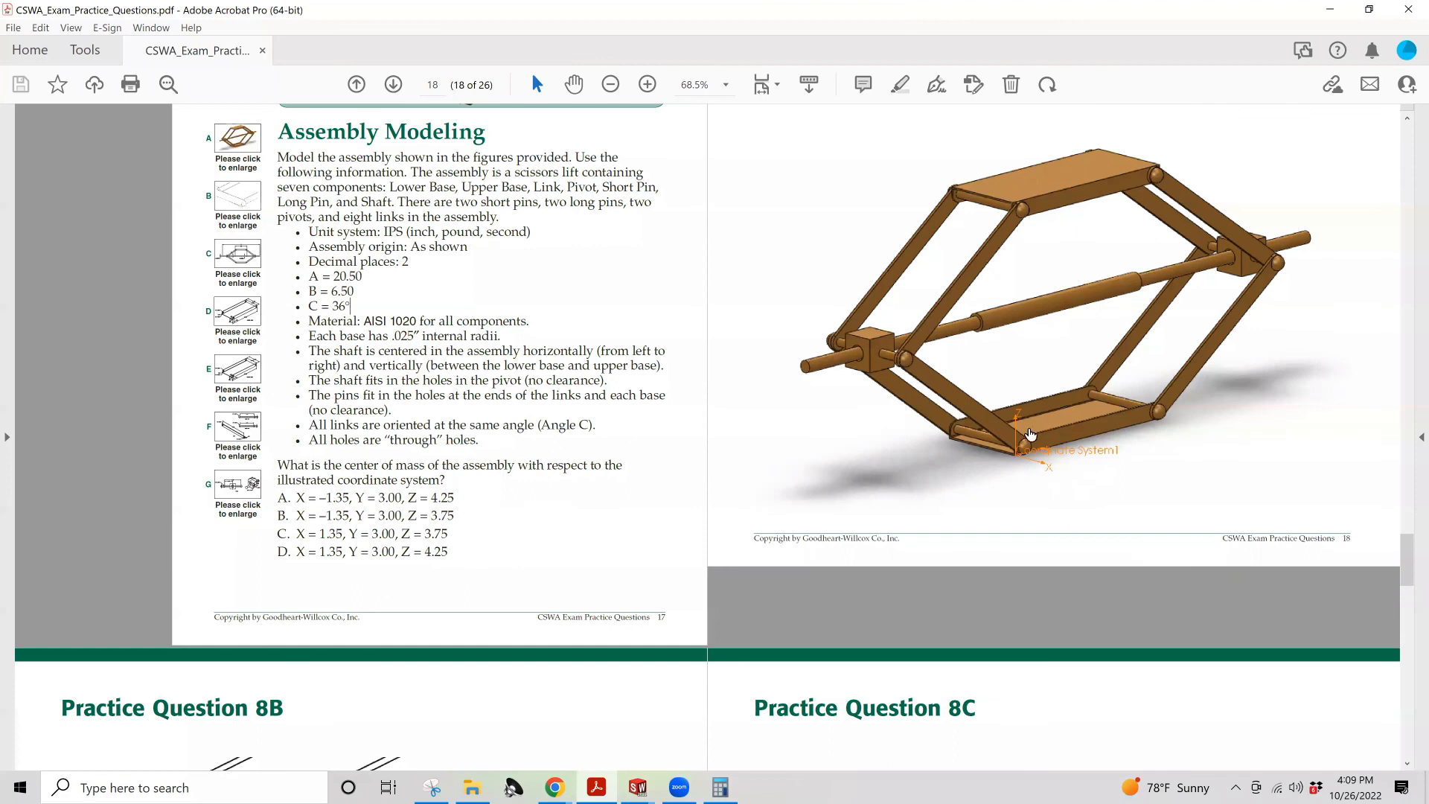